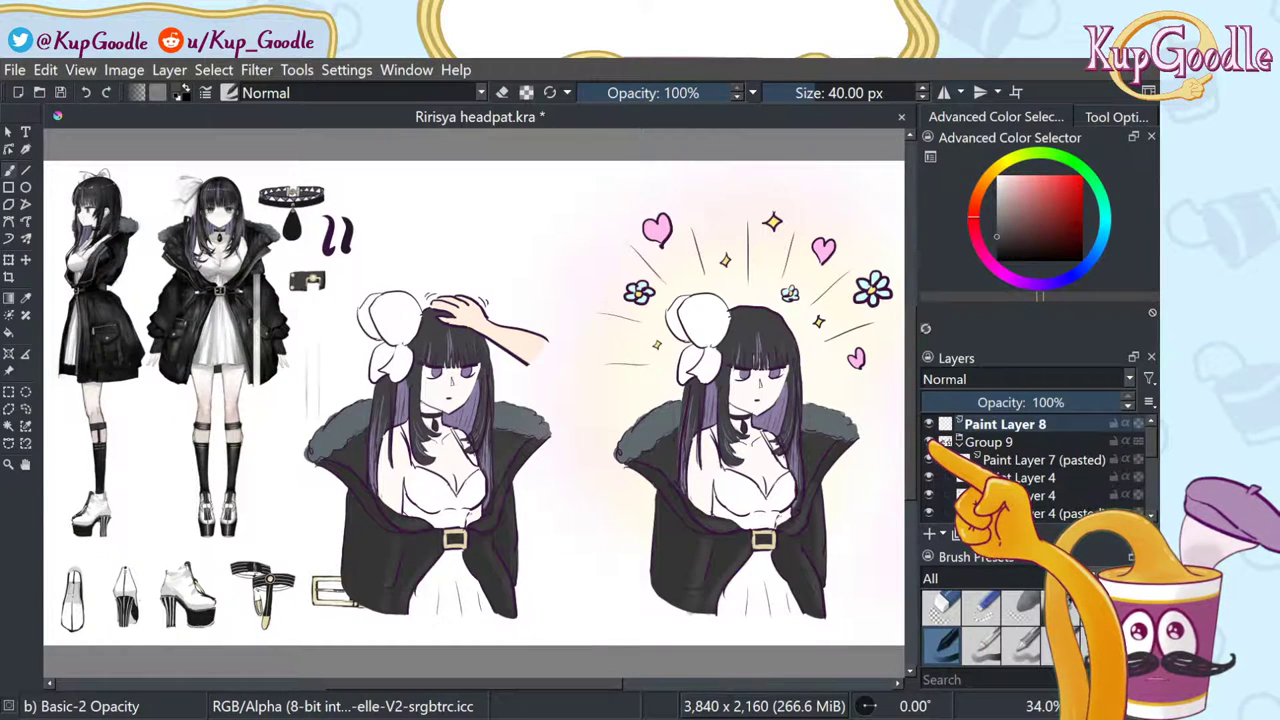
# Step: Hide Group 9 and draw a curved test stroke on Paint Layer 8 with the 40 px brush
pyautogui.click(929, 441)
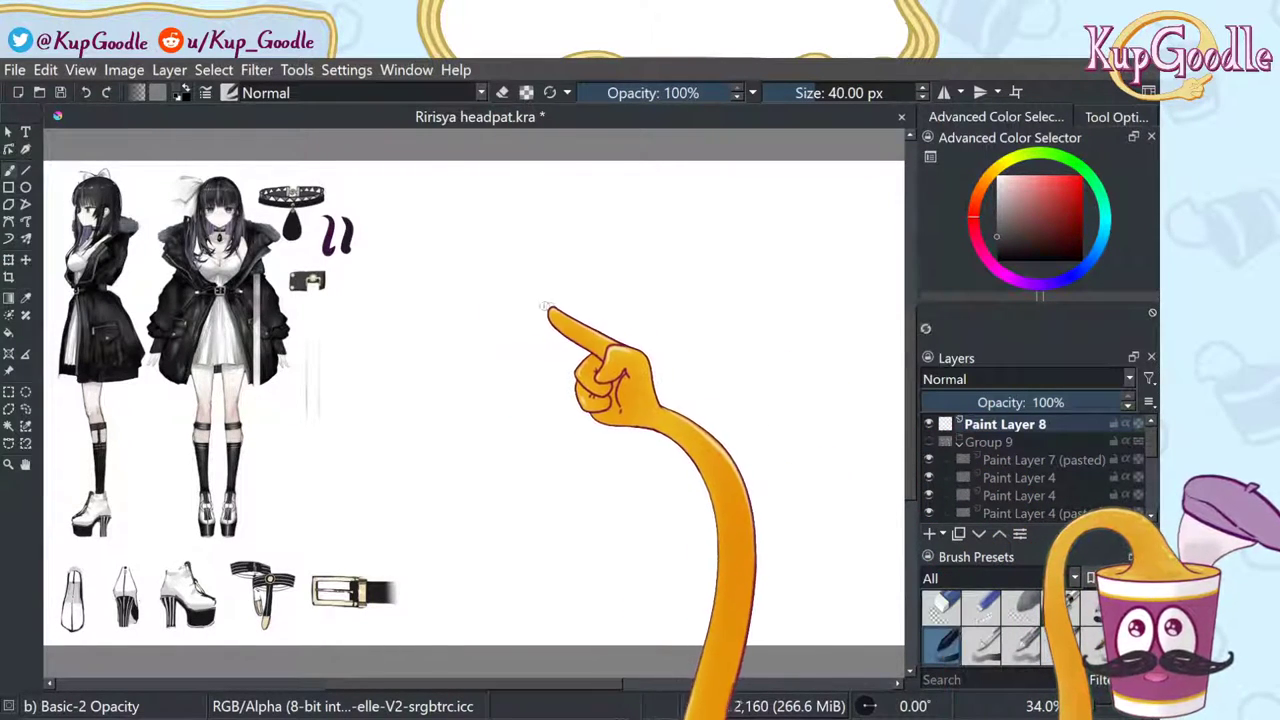
pyautogui.moveTo(535, 293)
pyautogui.mouseDown()
pyautogui.moveTo(488, 393)
pyautogui.moveTo(578, 349)
pyautogui.mouseUp()
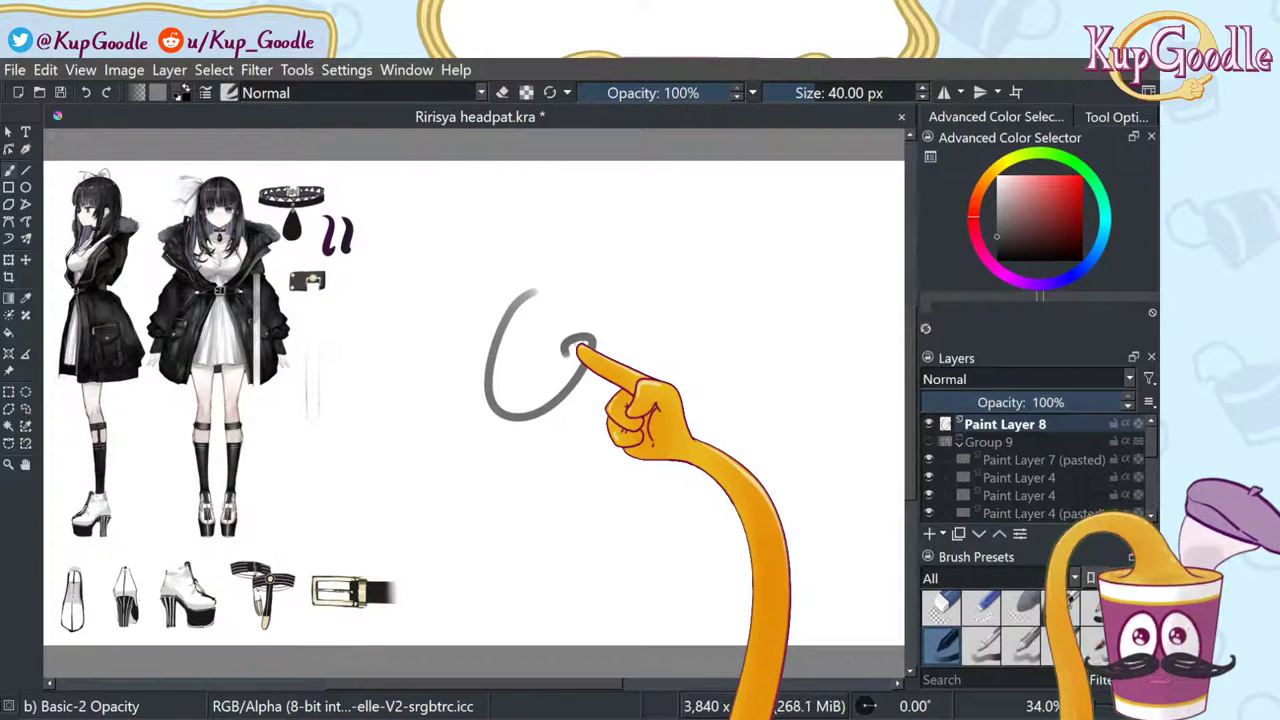
# Step: Reduce the brush size to 13 px and draw two curved test strokes beside the thick one
pyautogui.press(']')
pyautogui.press('[')
pyautogui.press('[')
pyautogui.press('[')
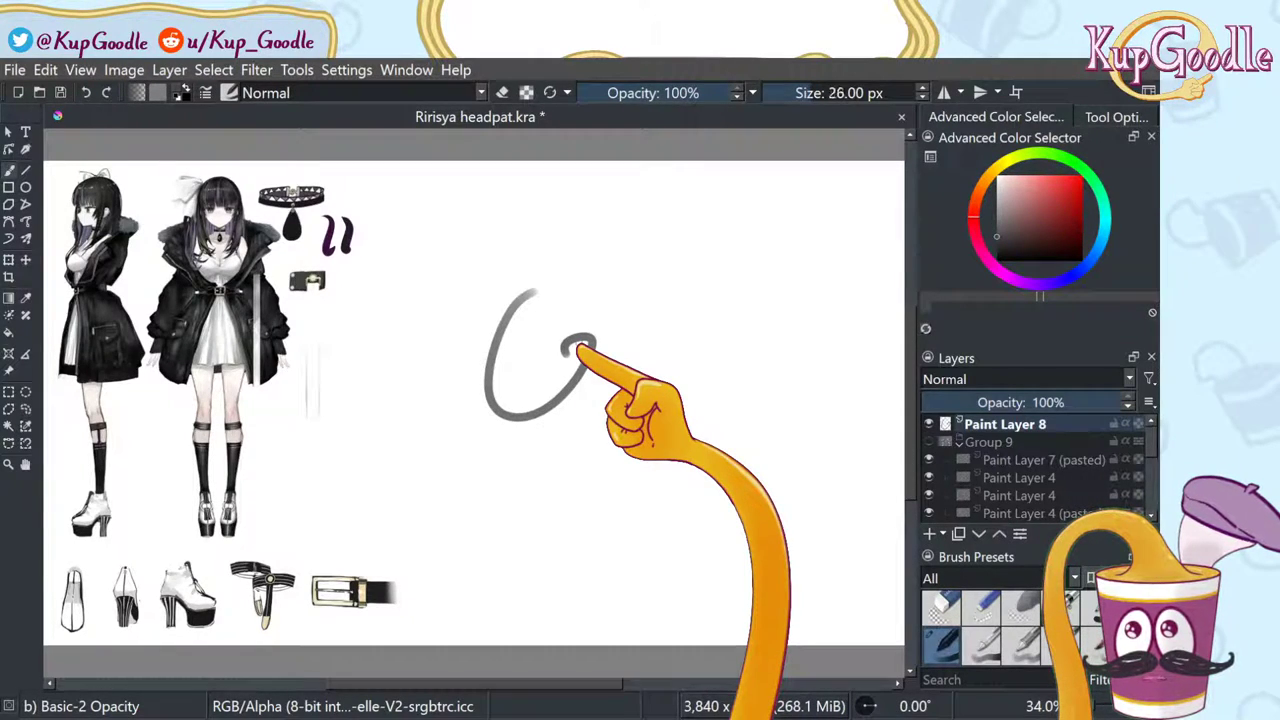
pyautogui.press('[')
pyautogui.press('[')
pyautogui.press('[')
pyautogui.press('[')
pyautogui.press('[')
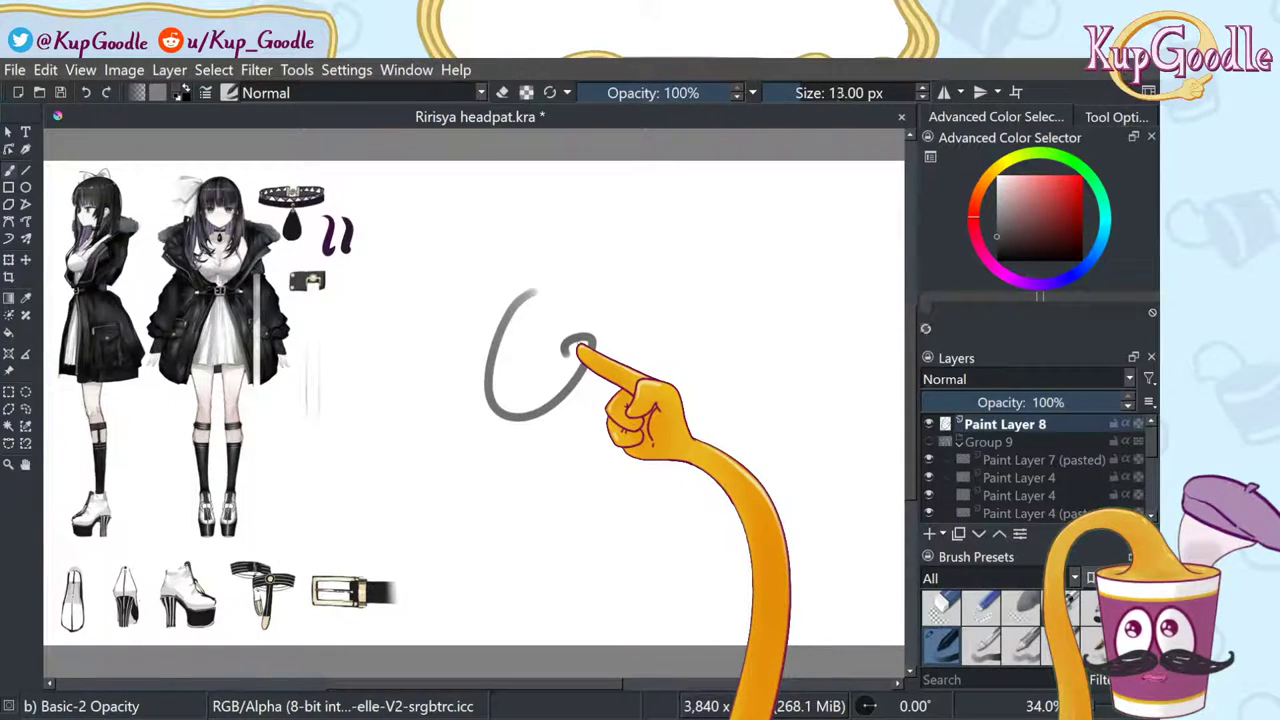
pyautogui.moveTo(748, 372); pyautogui.dragTo(795, 475)
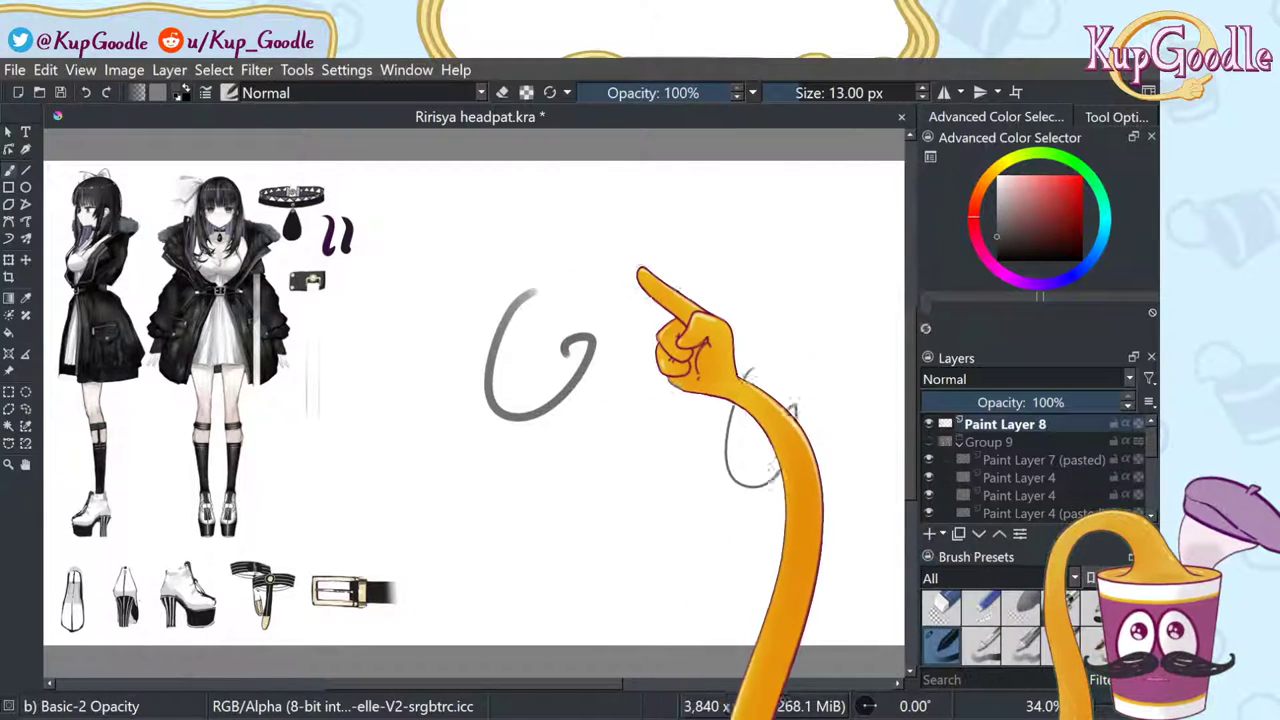
pyautogui.moveTo(655, 255)
pyautogui.mouseDown()
pyautogui.moveTo(714, 298)
pyautogui.moveTo(712, 285)
pyautogui.mouseUp()
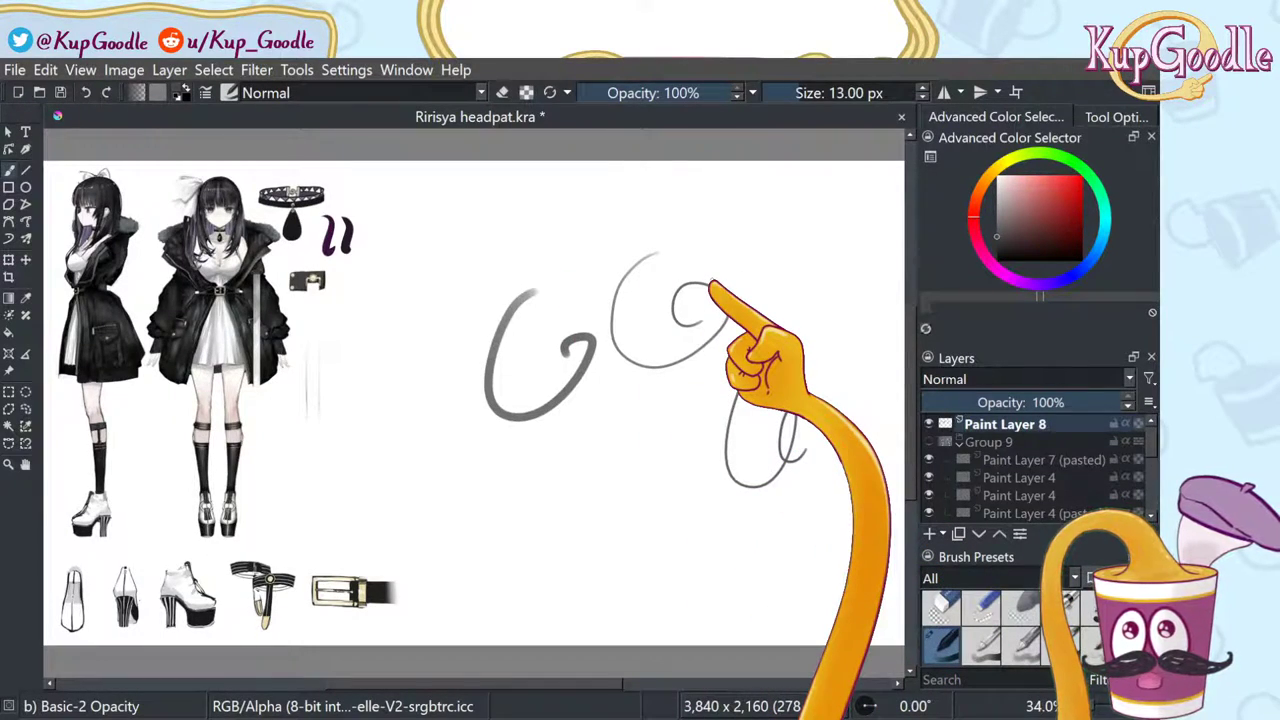
# Step: Reduce the brush size to 10 px and draw another curved test stroke below the others
pyautogui.press('[')
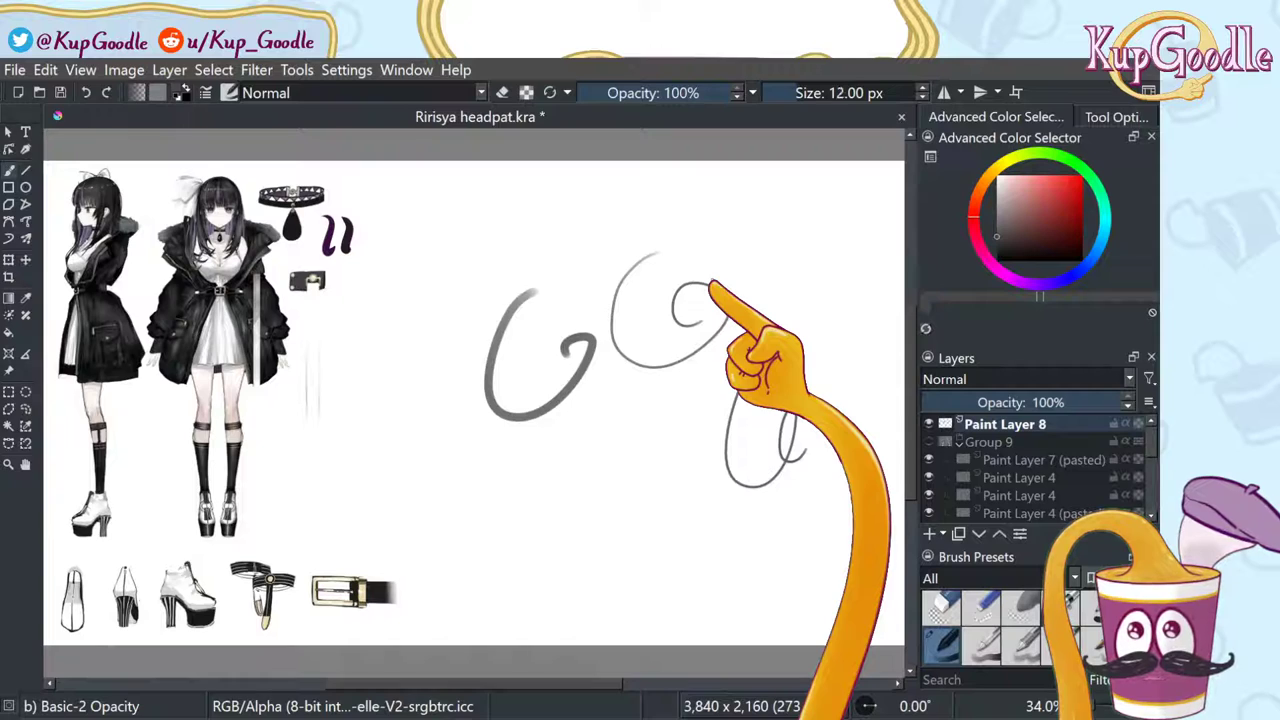
pyautogui.press('[')
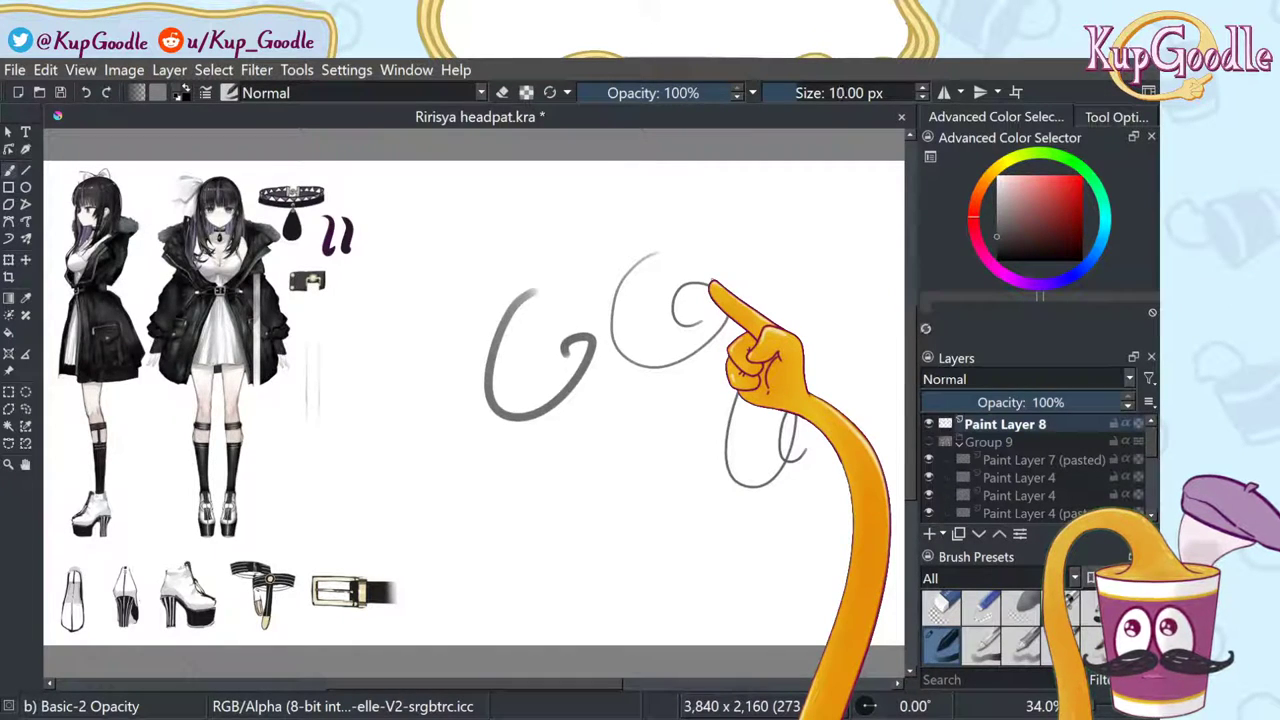
pyautogui.moveTo(672, 428); pyautogui.dragTo(700, 515)
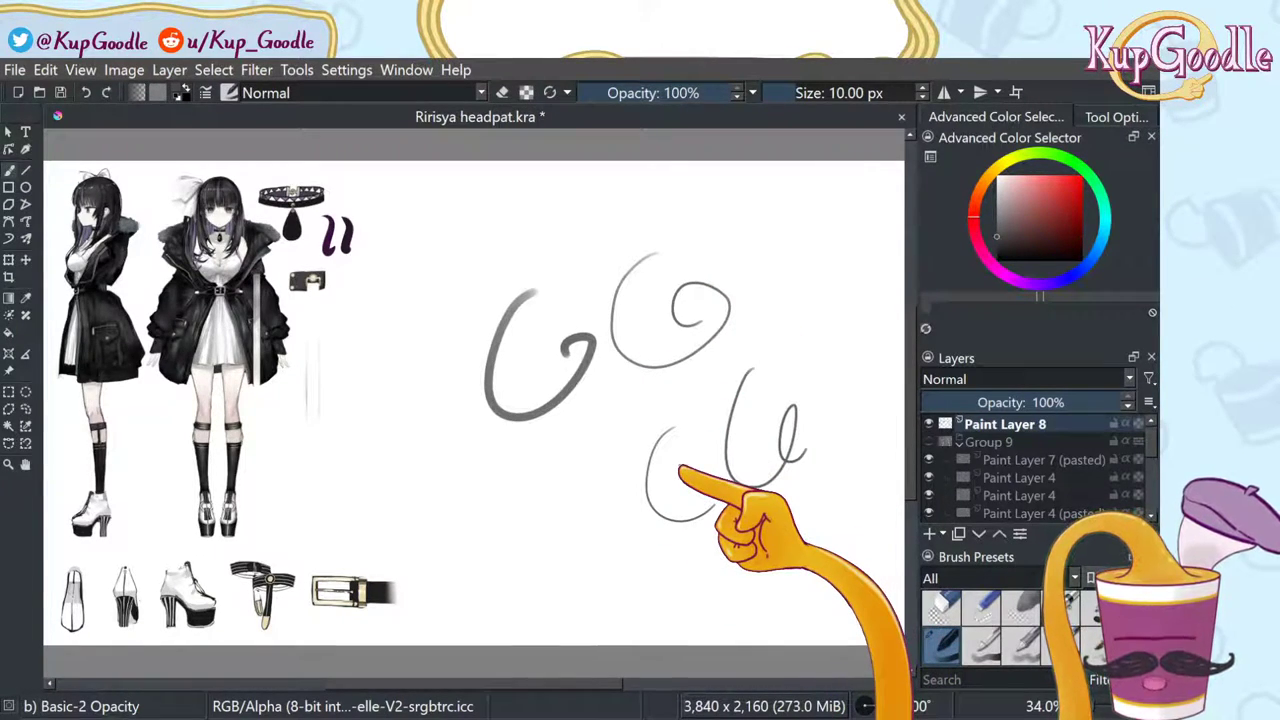
# Step: Undo all the test strokes on Paint Layer 8
pyautogui.hotkey('ctrl', 'z')
pyautogui.hotkey('ctrl', 'z')
pyautogui.hotkey('ctrl', 'z')
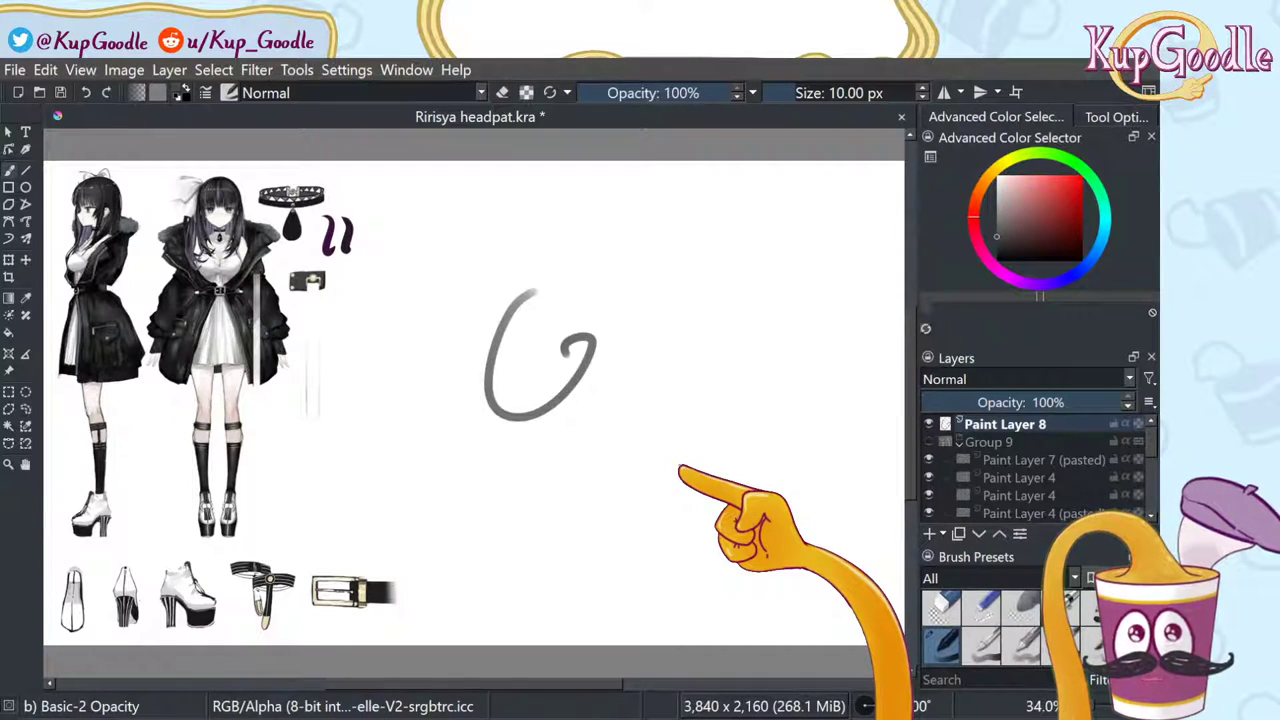
pyautogui.hotkey('ctrl', 'z')
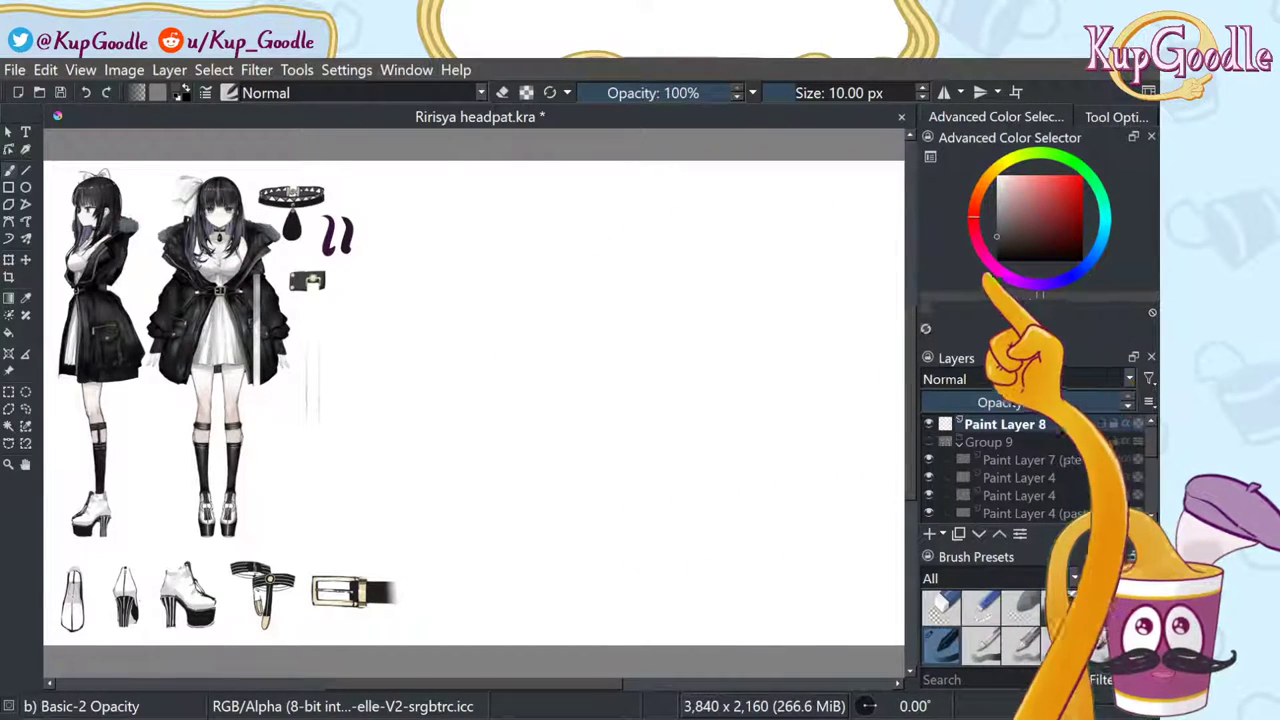
# Step: Set the brush colour to a dark, saturated purple
pyautogui.moveTo(985, 275)
pyautogui.mouseDown()
pyautogui.moveTo(985, 261)
pyautogui.moveTo(1009, 280)
pyautogui.moveTo(983, 255)
pyautogui.mouseUp()
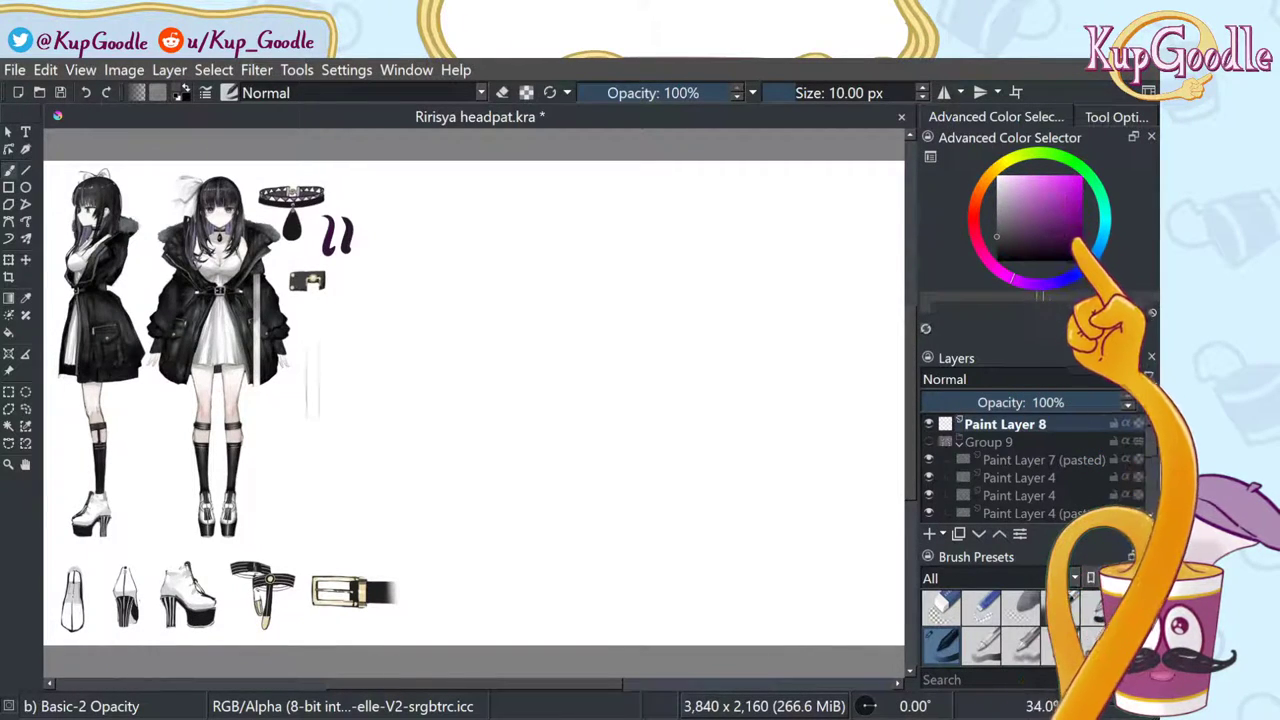
pyautogui.click(1081, 239)
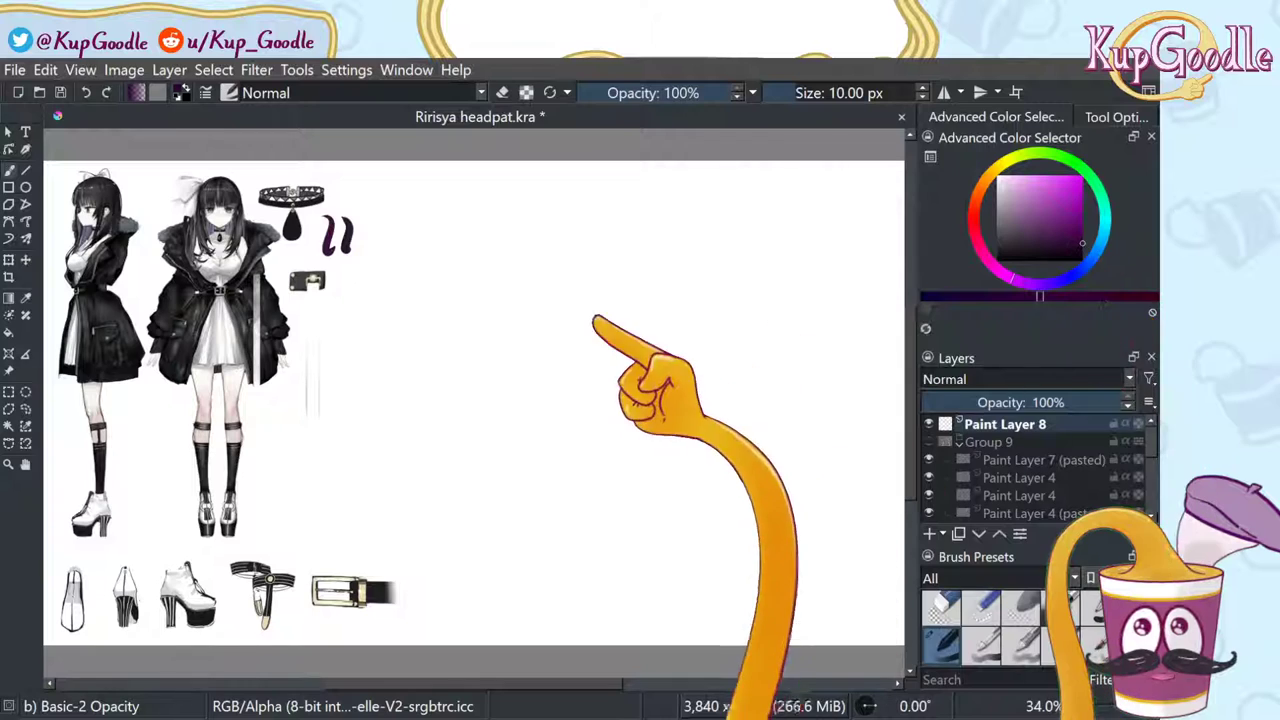
pyautogui.moveTo(578, 324)
pyautogui.mouseDown()
pyautogui.moveTo(635, 473)
pyautogui.moveTo(705, 468)
pyautogui.mouseUp()
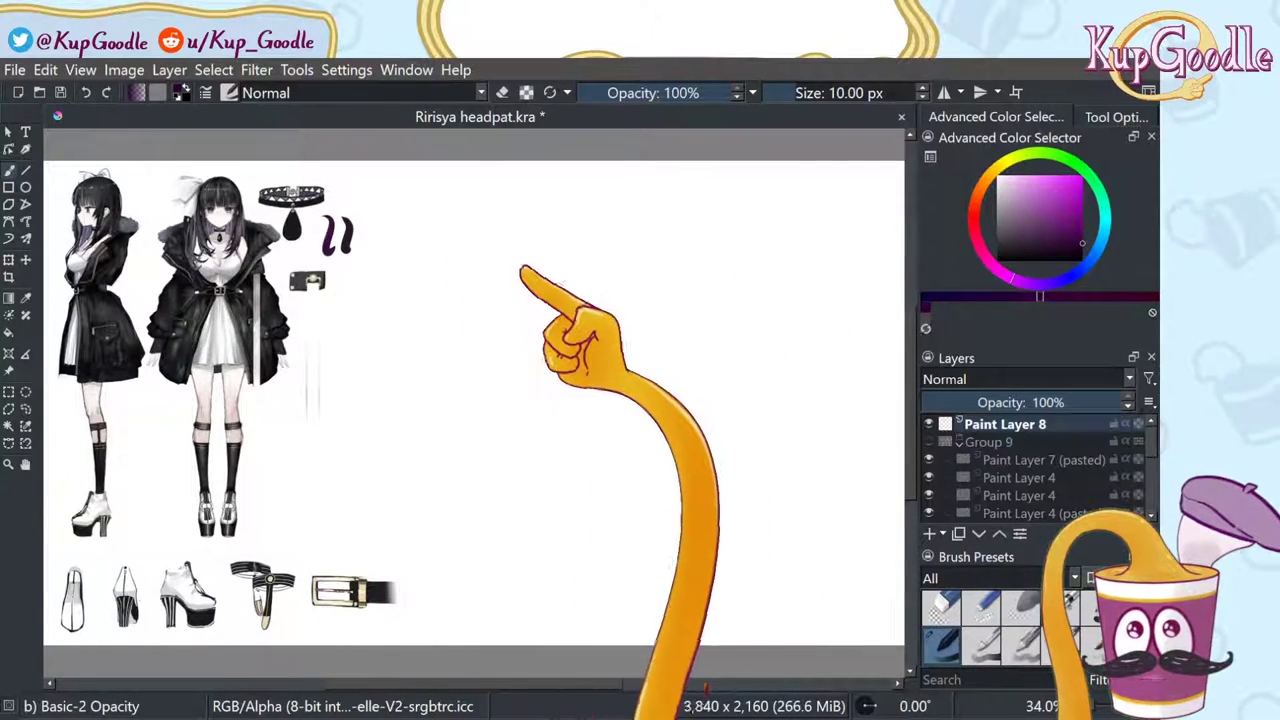
pyautogui.moveTo(560, 239); pyautogui.dragTo(612, 313)
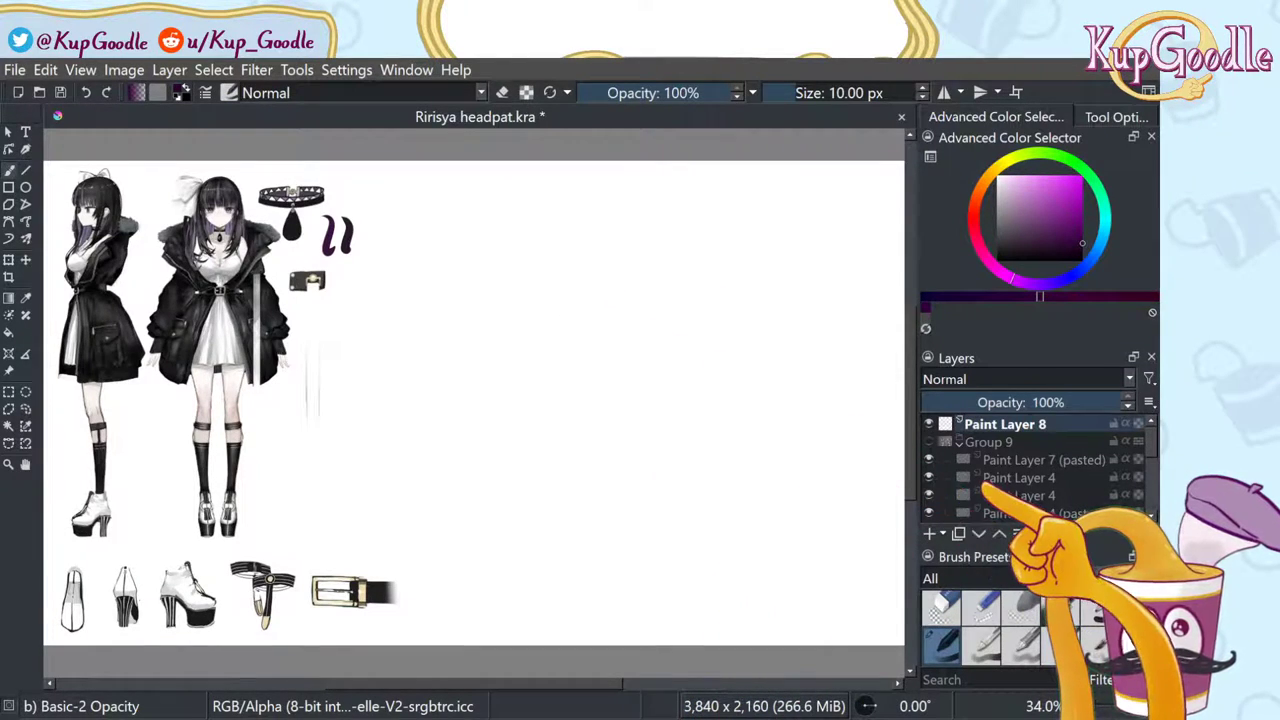
# Step: Preview the sketch on Paint Layer 1, hide it again and show the rough sketches on Paint Layer 2
pyautogui.scroll(-6, 1150, 522)
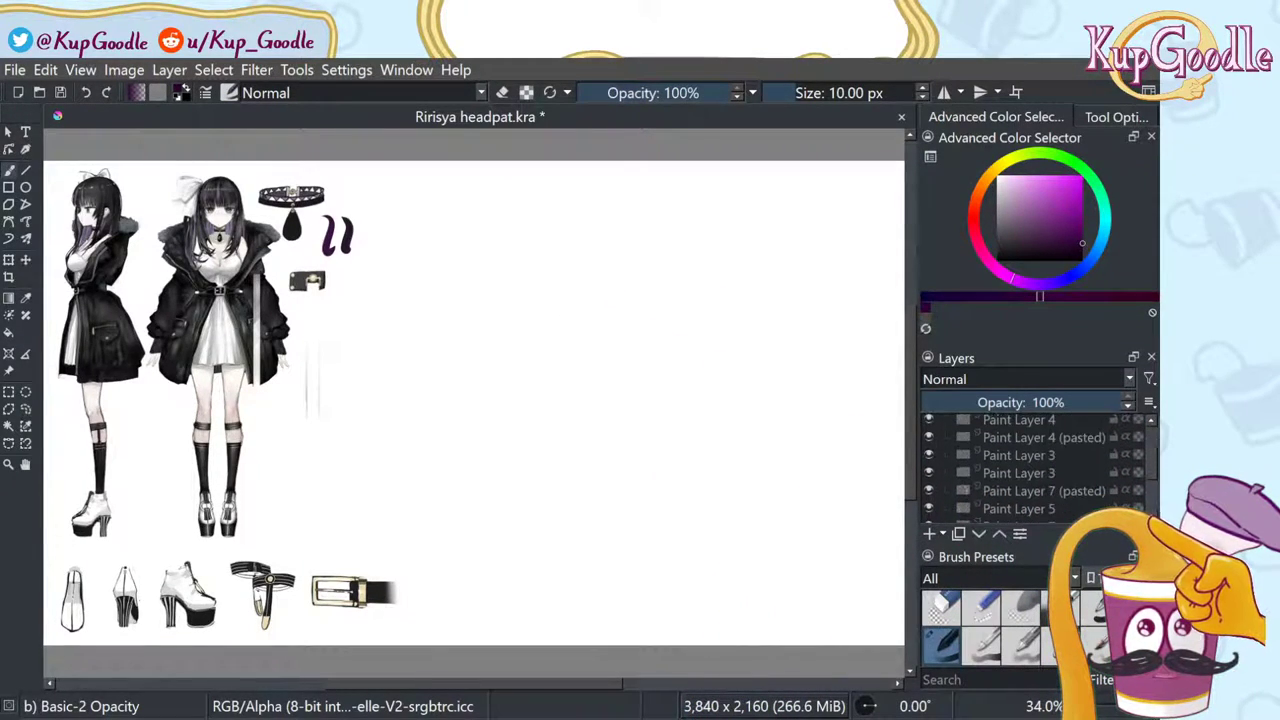
pyautogui.click(929, 486)
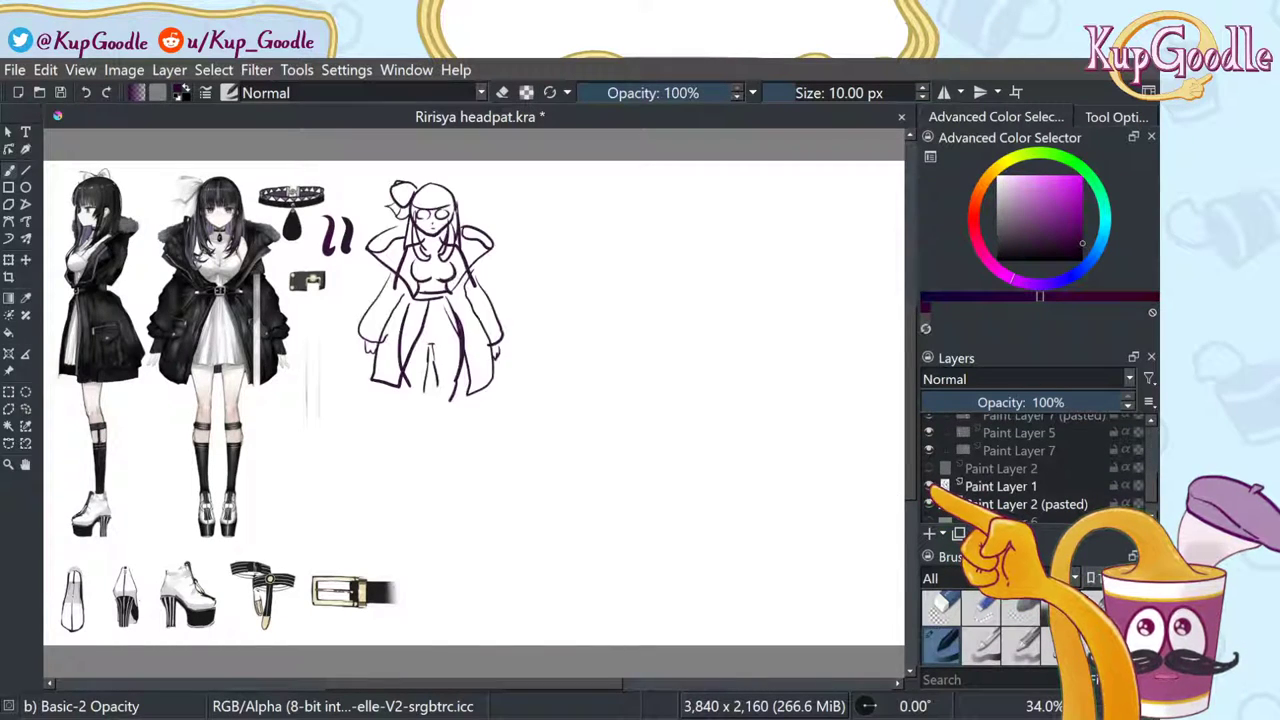
pyautogui.click(929, 468)
pyautogui.click(929, 468)
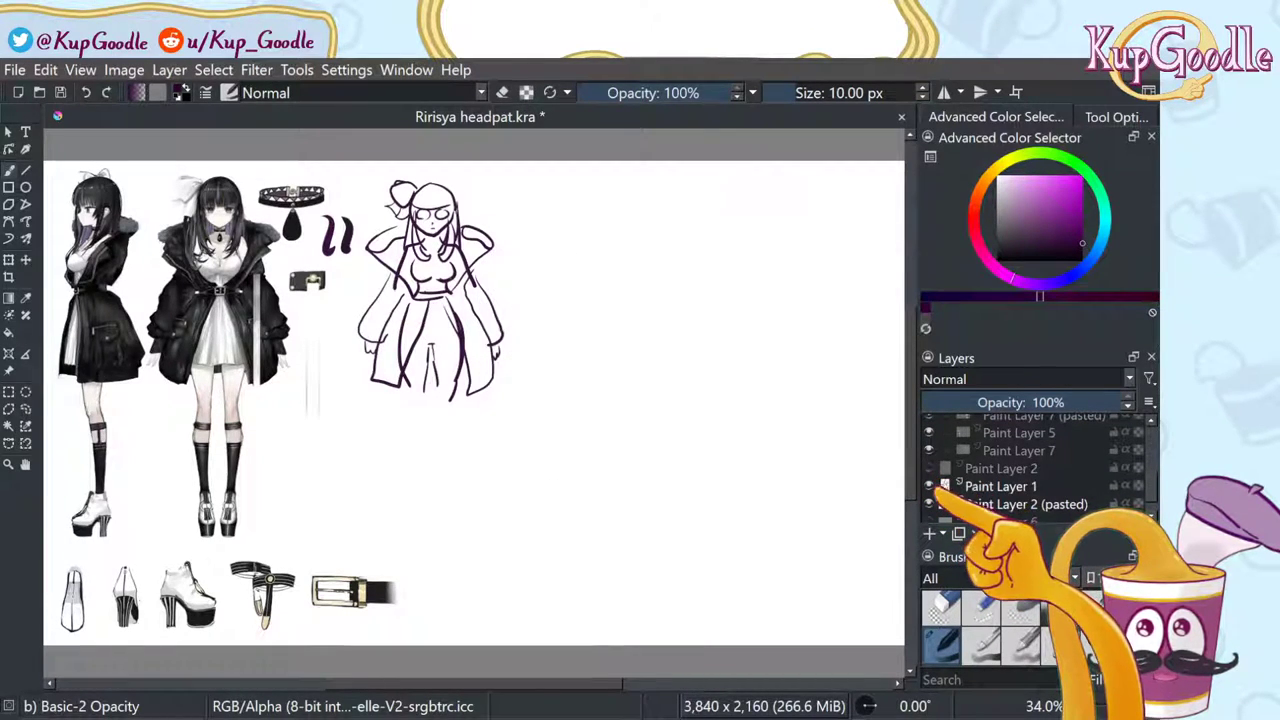
pyautogui.click(929, 486)
pyautogui.click(929, 468)
# Step: Circle the guitar-player sketch with the brush, undo the circle and toggle Paint Layer 2 off and on
pyautogui.moveTo(774, 433)
pyautogui.mouseDown()
pyautogui.moveTo(628, 655)
pyautogui.moveTo(730, 400)
pyautogui.mouseUp()
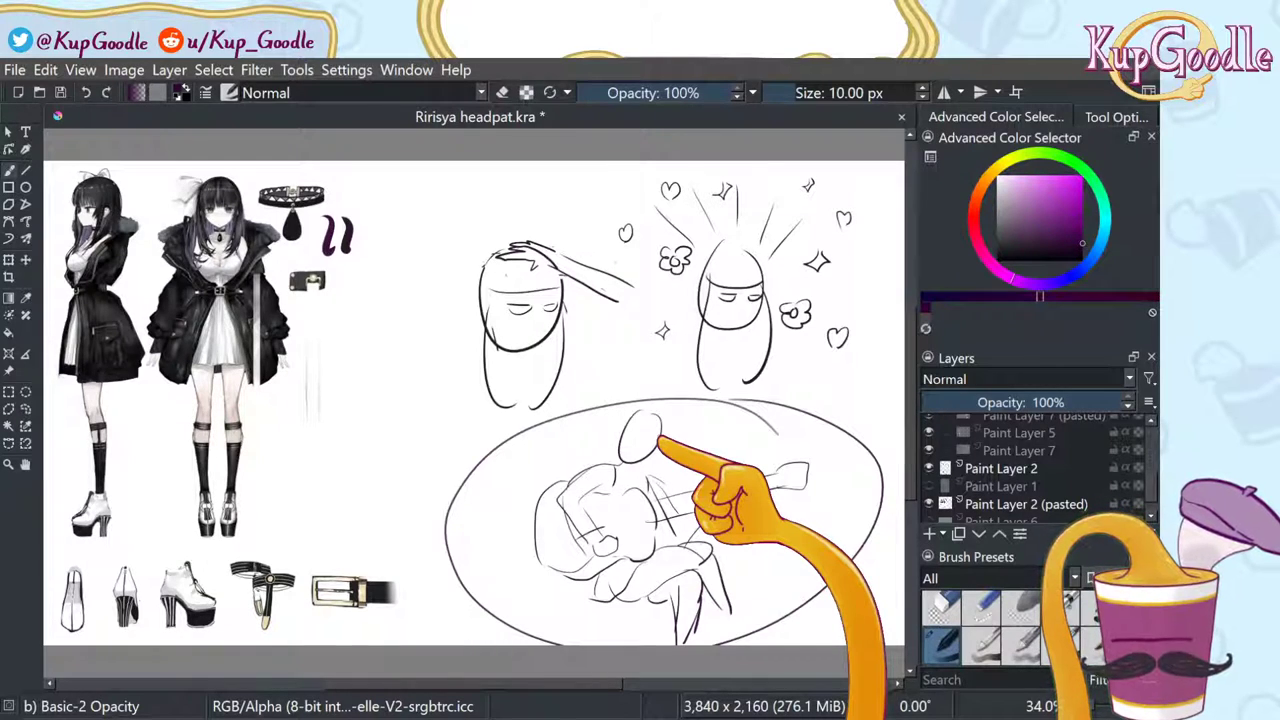
pyautogui.hotkey('ctrl', 'z')
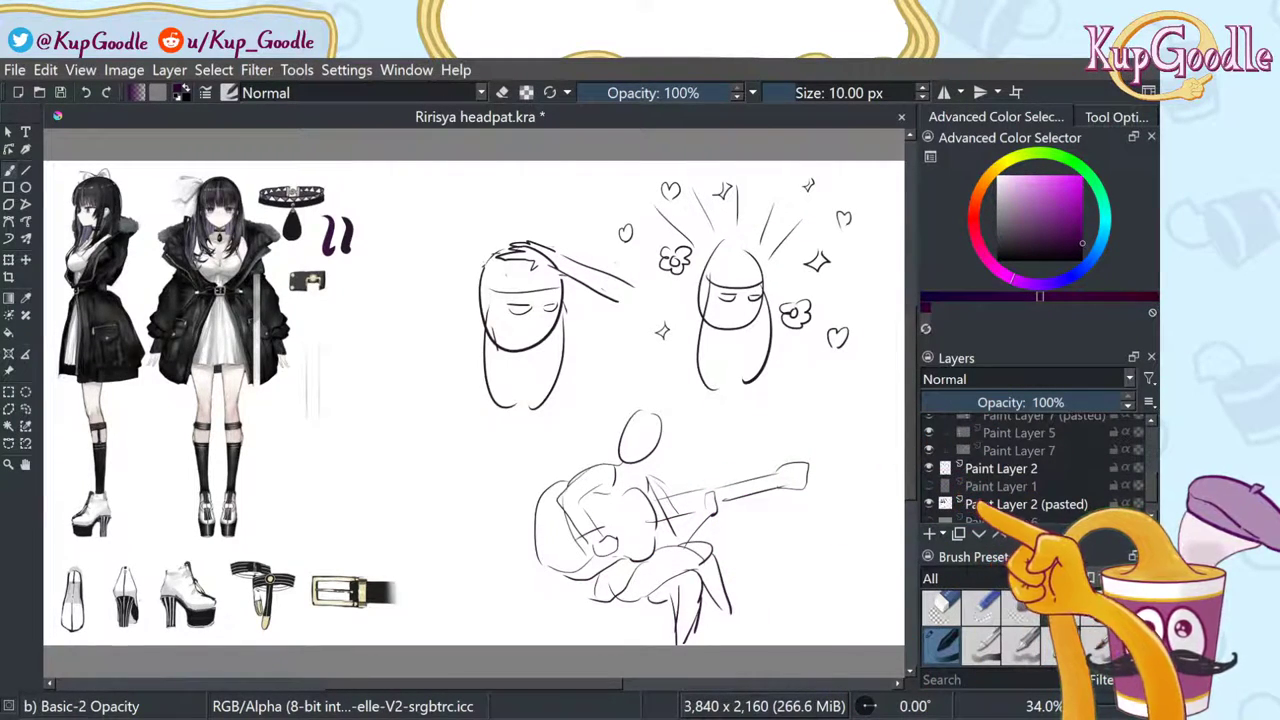
pyautogui.click(929, 468)
pyautogui.click(929, 468)
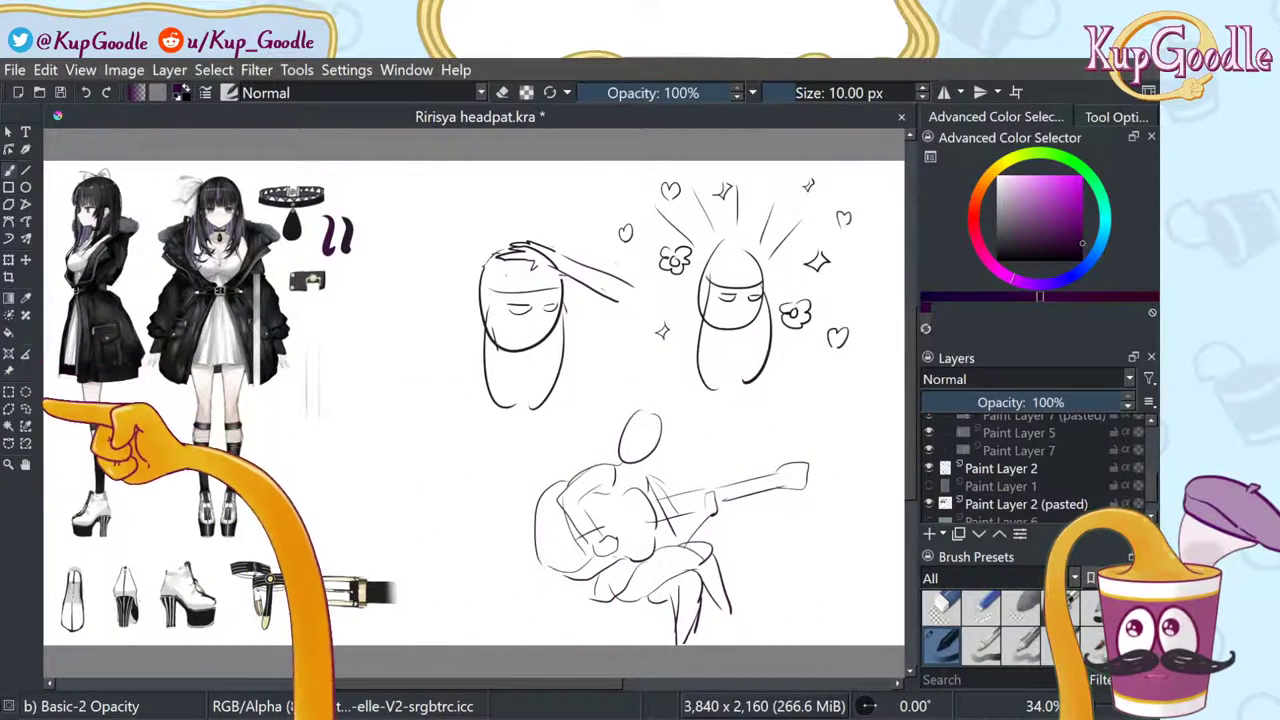
# Step: Outline the guitar-player sketch on Paint Layer 2 with a freehand selection, copy it and clear the selection
pyautogui.click(26, 408)
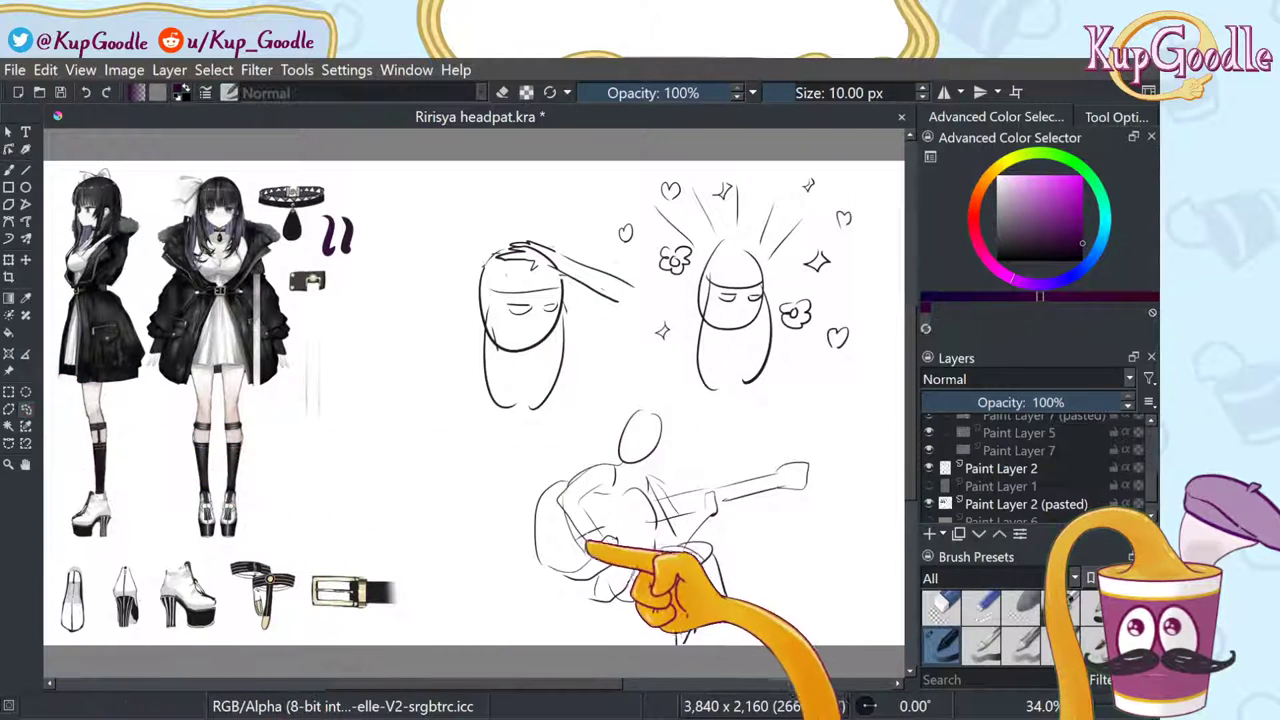
pyautogui.moveTo(495, 562)
pyautogui.mouseDown()
pyautogui.moveTo(566, 680)
pyautogui.moveTo(771, 694)
pyautogui.moveTo(820, 537)
pyautogui.moveTo(805, 445)
pyautogui.moveTo(650, 395)
pyautogui.moveTo(525, 505)
pyautogui.moveTo(495, 560)
pyautogui.mouseUp()
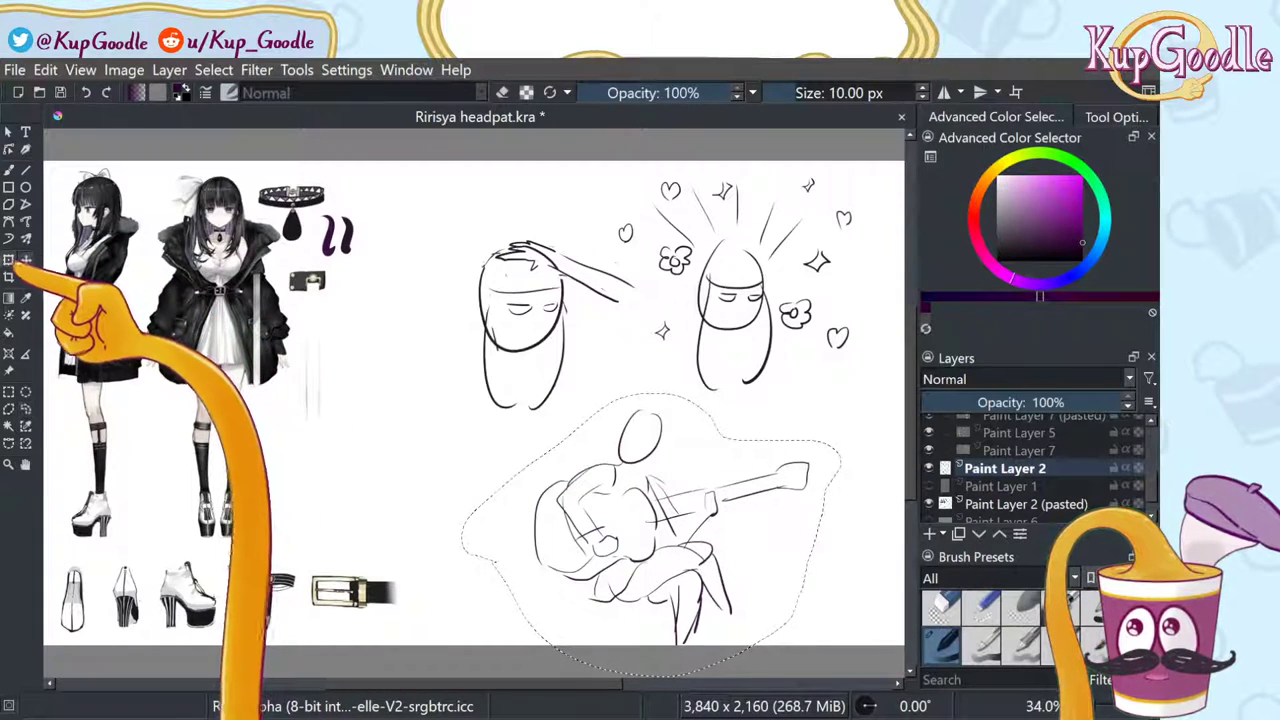
pyautogui.click(10, 262)
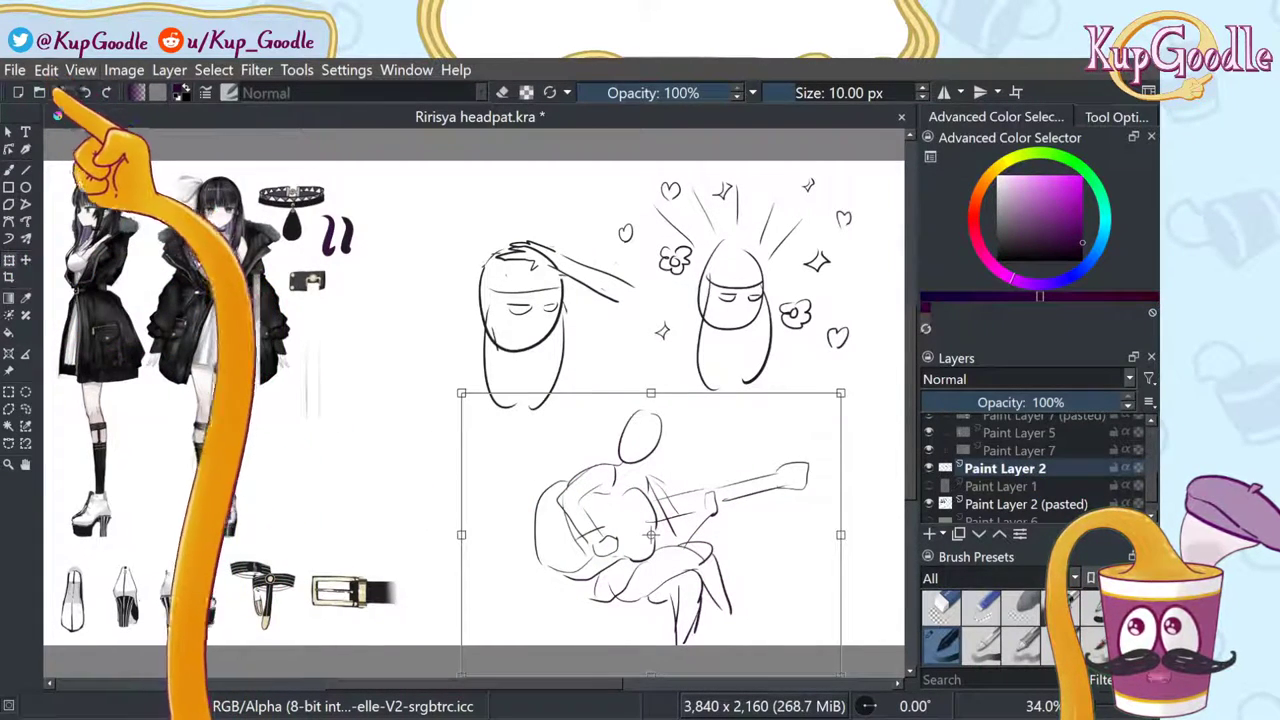
pyautogui.press('Escape')
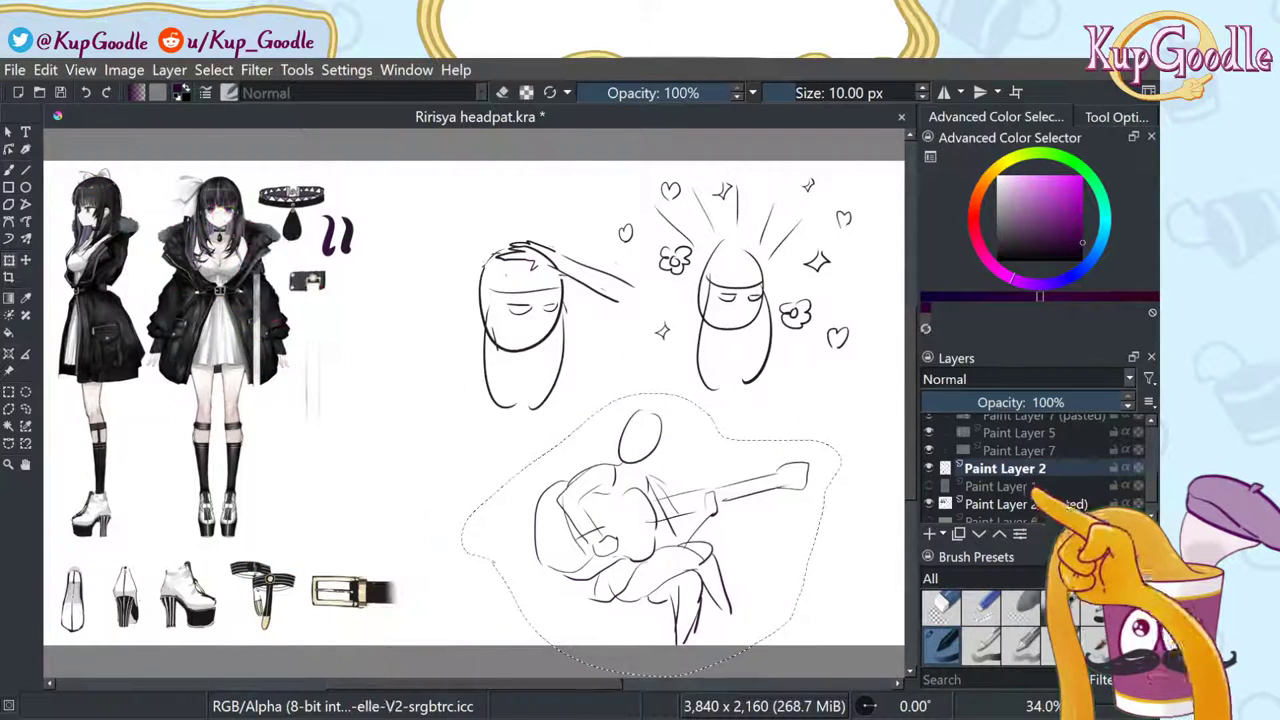
pyautogui.click(1014, 452)
pyautogui.hotkey('ctrl', 'shift', 'a')
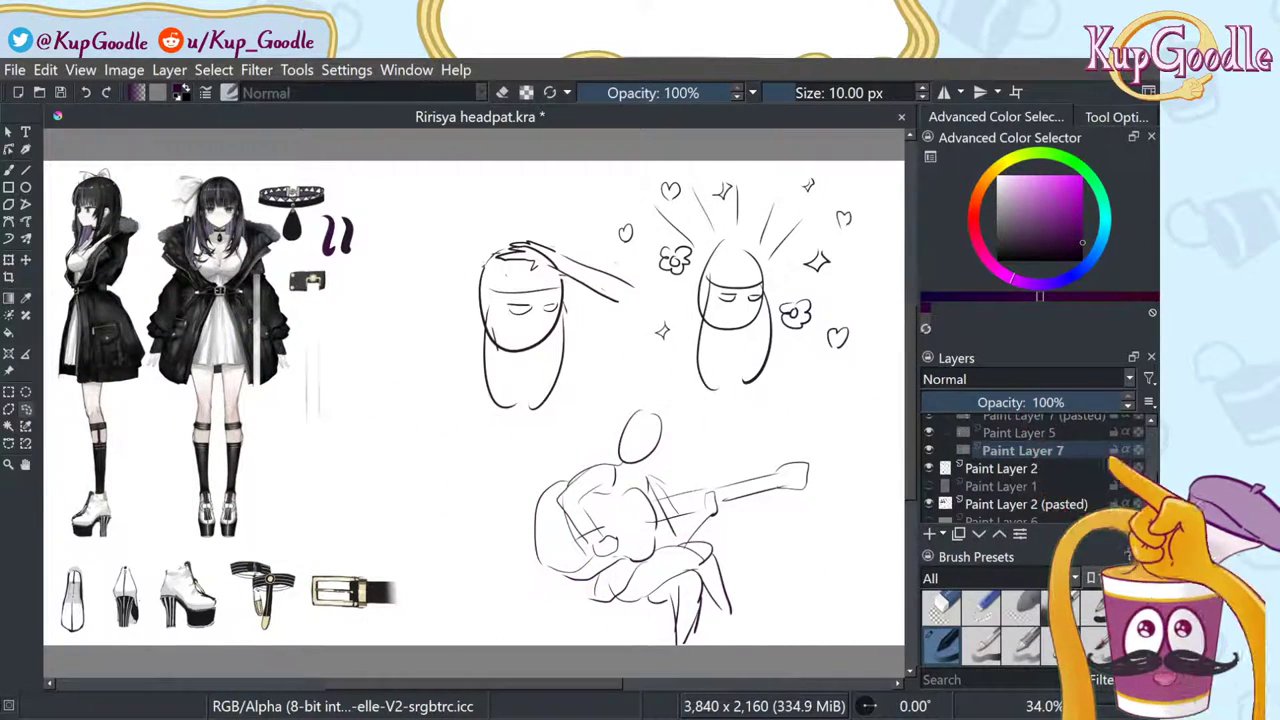
# Step: Make Paint Layer 8 the active layer and hide the rough sketches on Paint Layer 2
pyautogui.moveTo(1147, 426); pyautogui.dragTo(1147, 415)
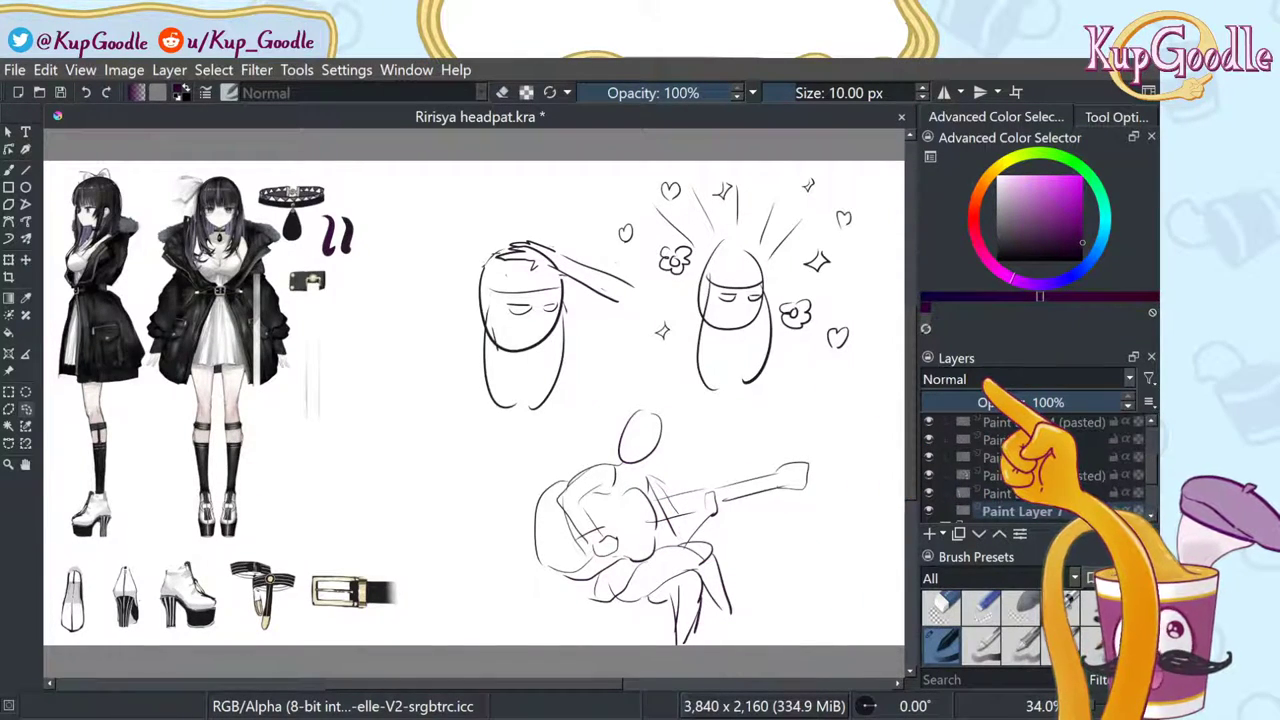
pyautogui.click(1150, 424)
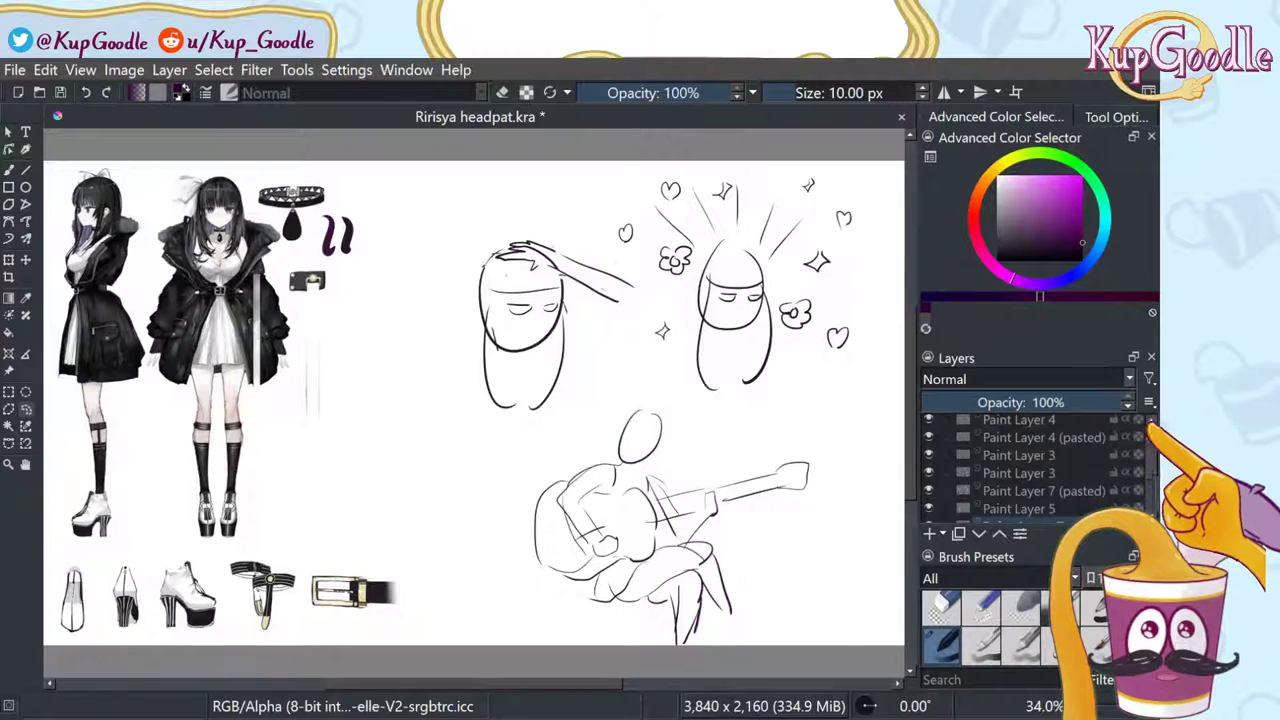
pyautogui.scroll(2, 1040, 465)
pyautogui.click(1061, 426)
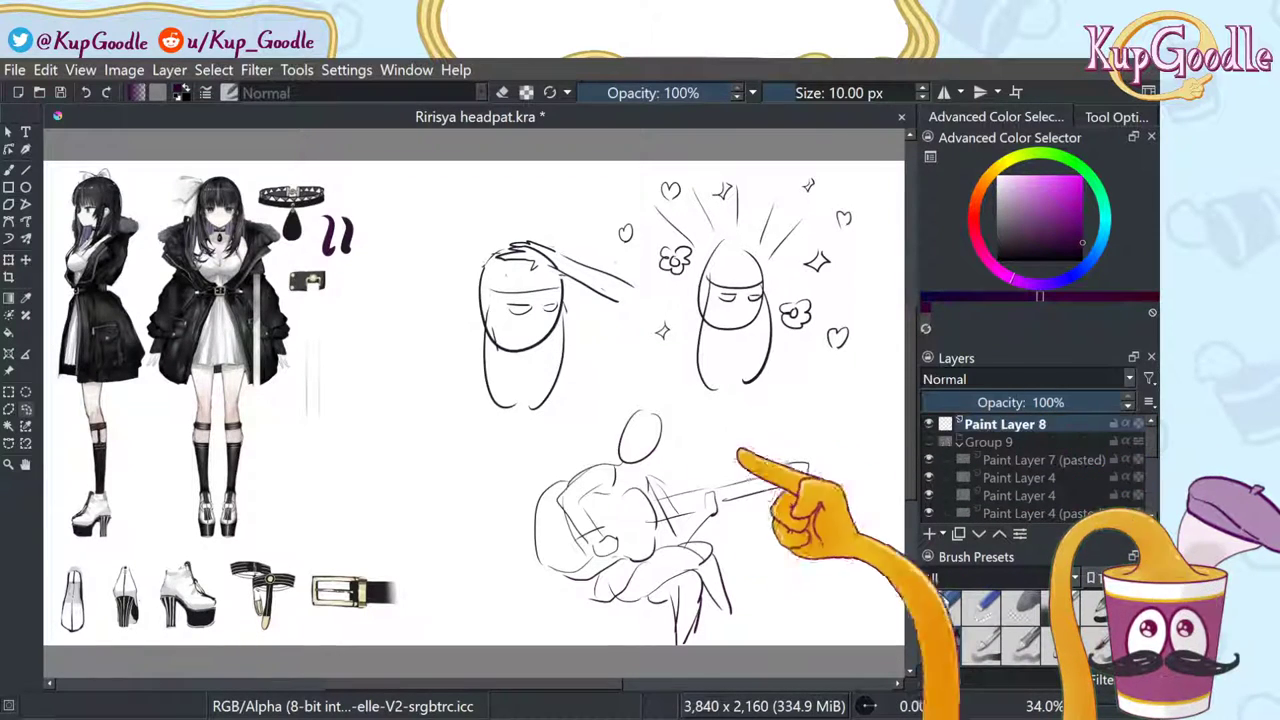
pyautogui.scroll(-3, 1040, 465)
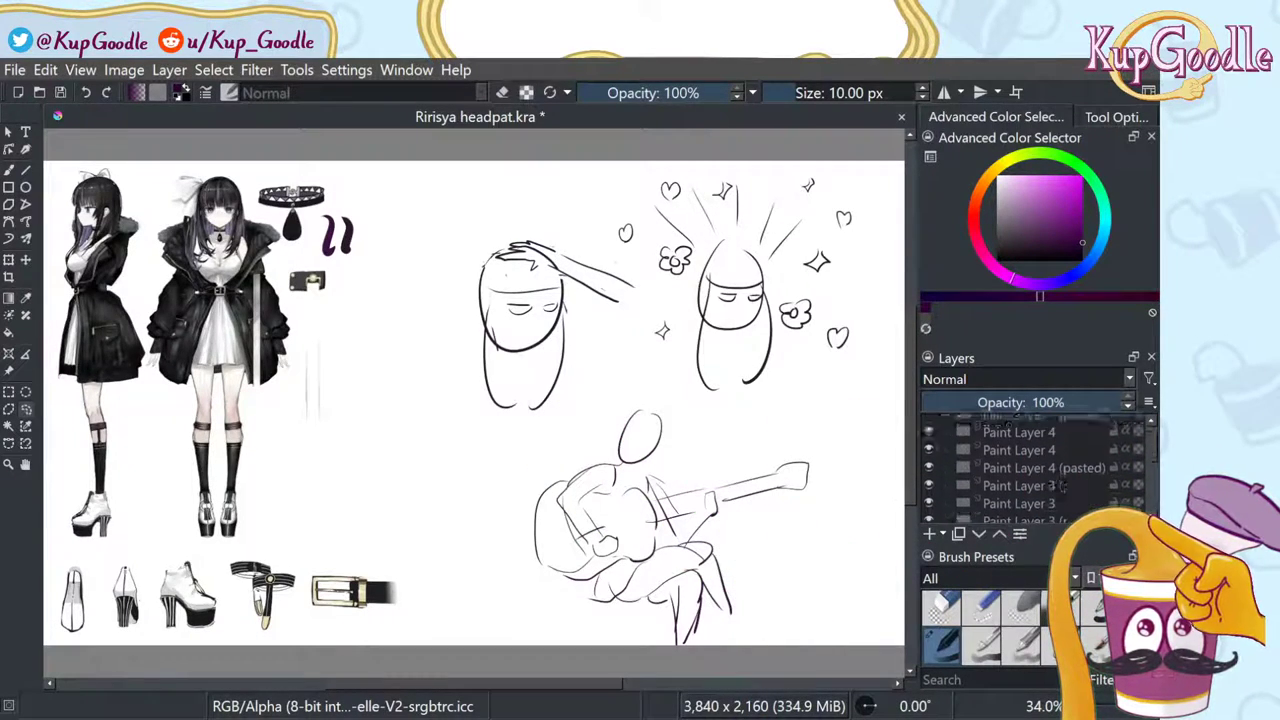
pyautogui.click(1001, 483)
pyautogui.click(928, 483)
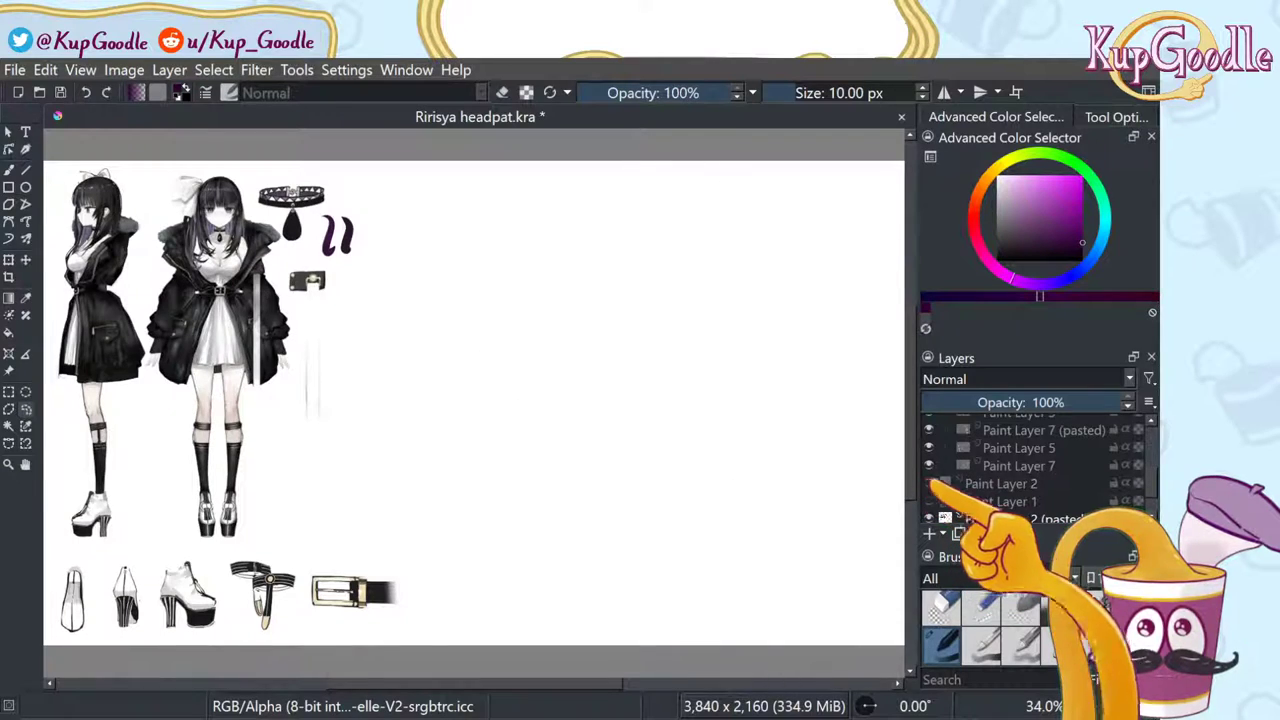
pyautogui.click(1152, 421)
pyautogui.scroll(3, 1040, 465)
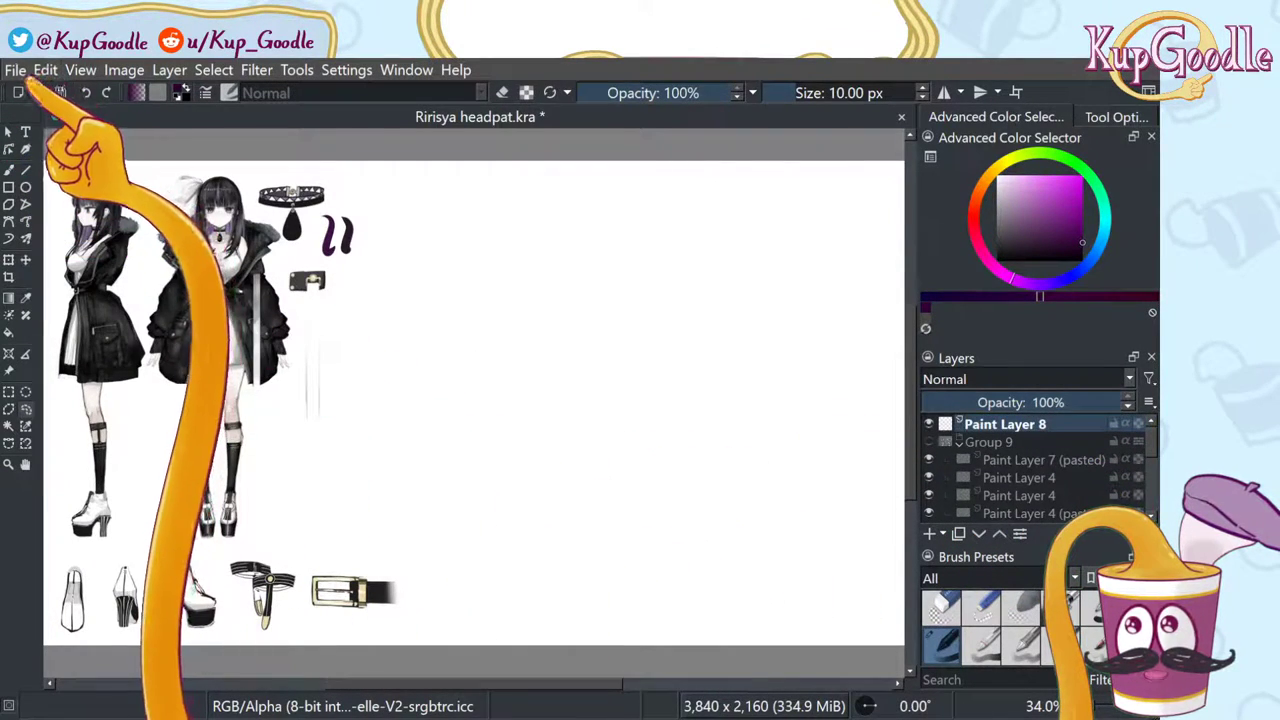
# Step: Paste the copied guitar-player sketch onto its own layer and move it up toward the middle of the canvas
pyautogui.hotkey('ctrl', 'v')
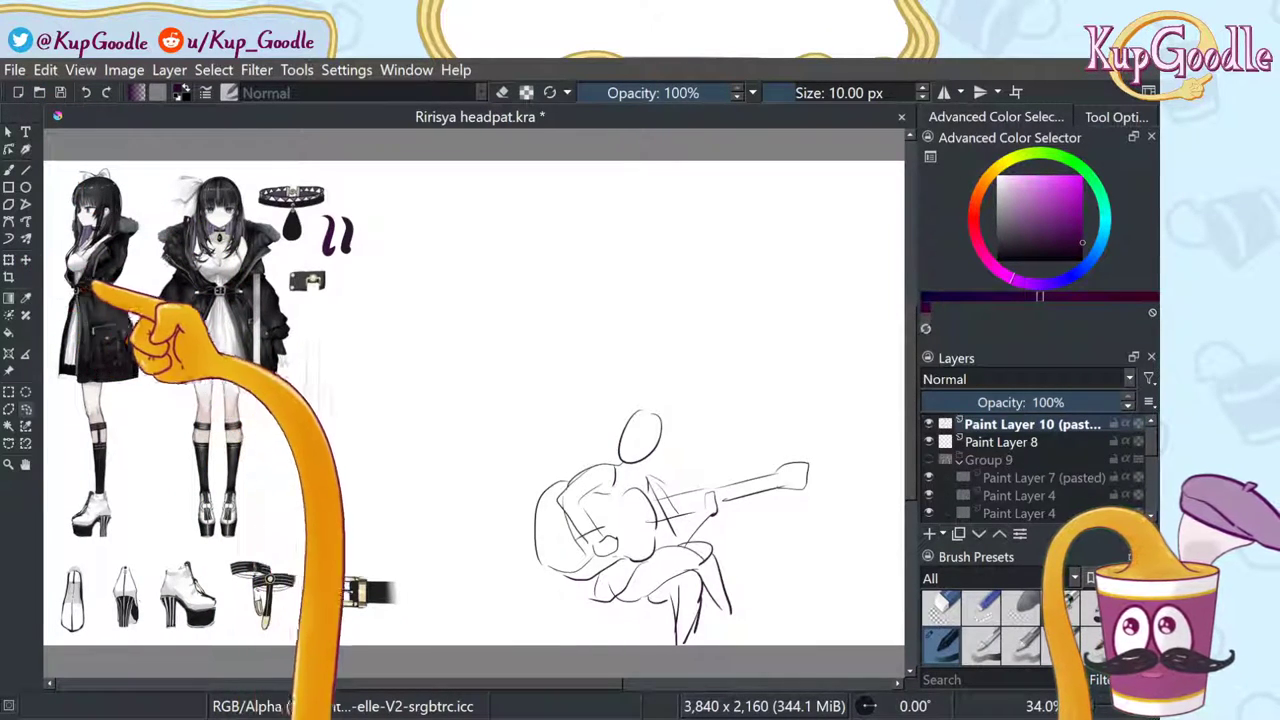
pyautogui.hotkey('ctrl', 't')
pyautogui.moveTo(671, 528)
pyautogui.mouseDown()
pyautogui.moveTo(667, 484)
pyautogui.moveTo(703, 384)
pyautogui.moveTo(628, 384)
pyautogui.moveTo(635, 394)
pyautogui.mouseUp()
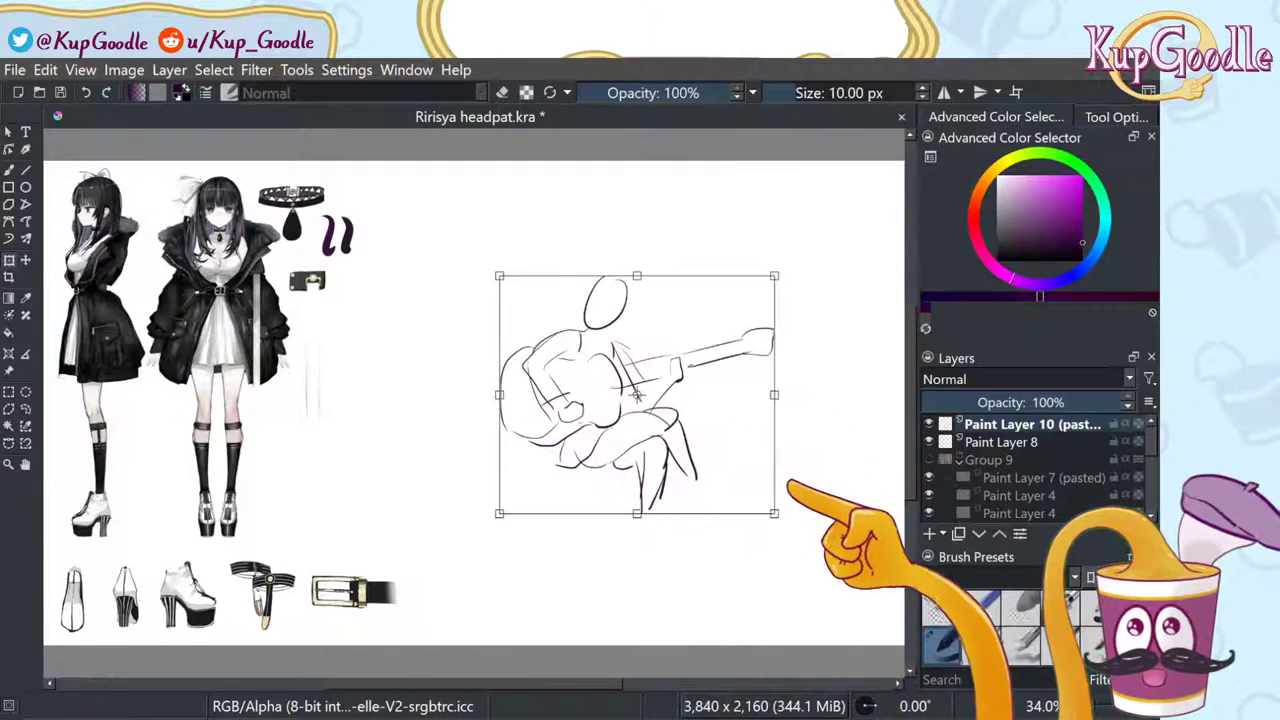
pyautogui.moveTo(774, 514)
pyautogui.mouseDown()
pyautogui.moveTo(826, 574)
pyautogui.moveTo(807, 566)
pyautogui.mouseUp()
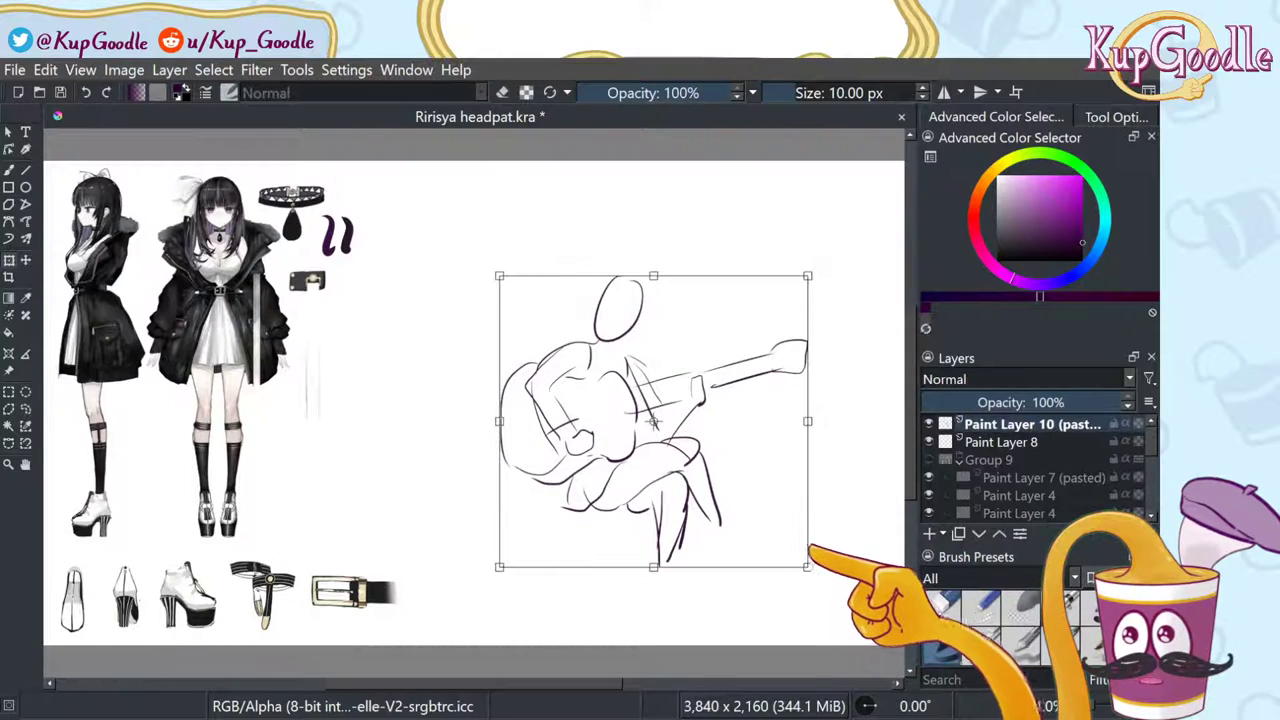
pyautogui.hotkey('ctrl', 'z')
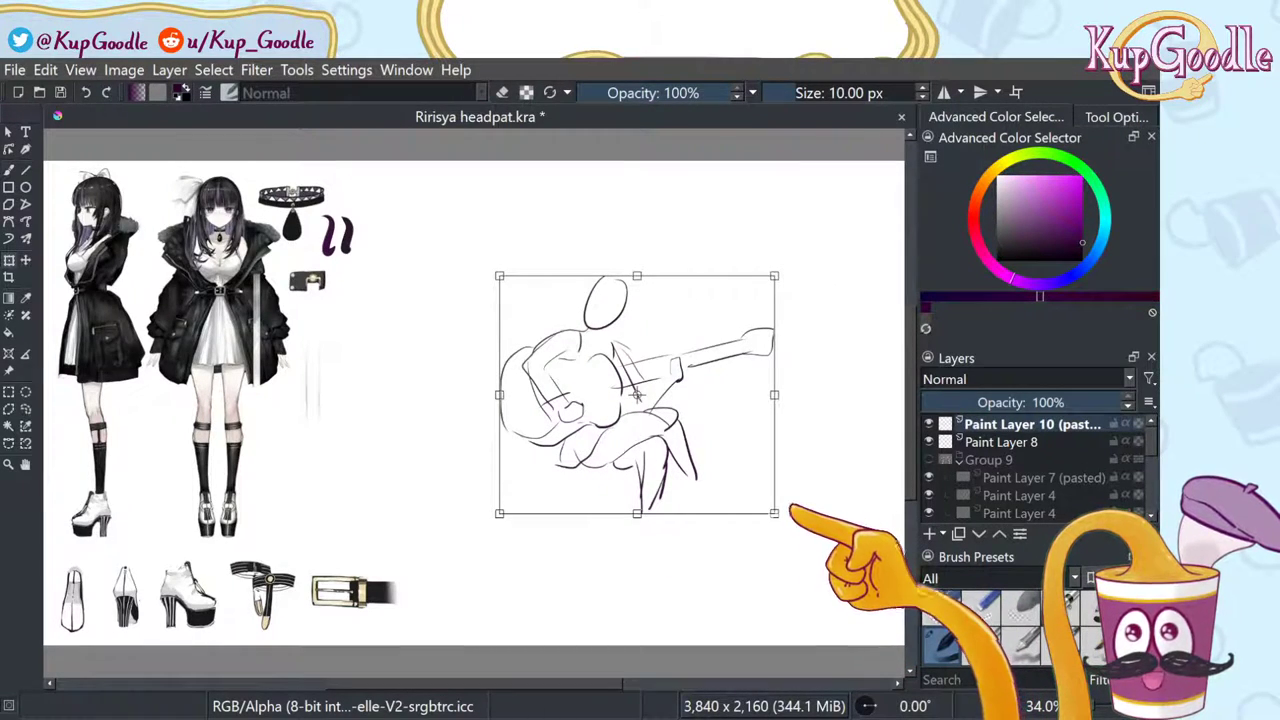
pyautogui.moveTo(779, 518); pyautogui.dragTo(812, 543)
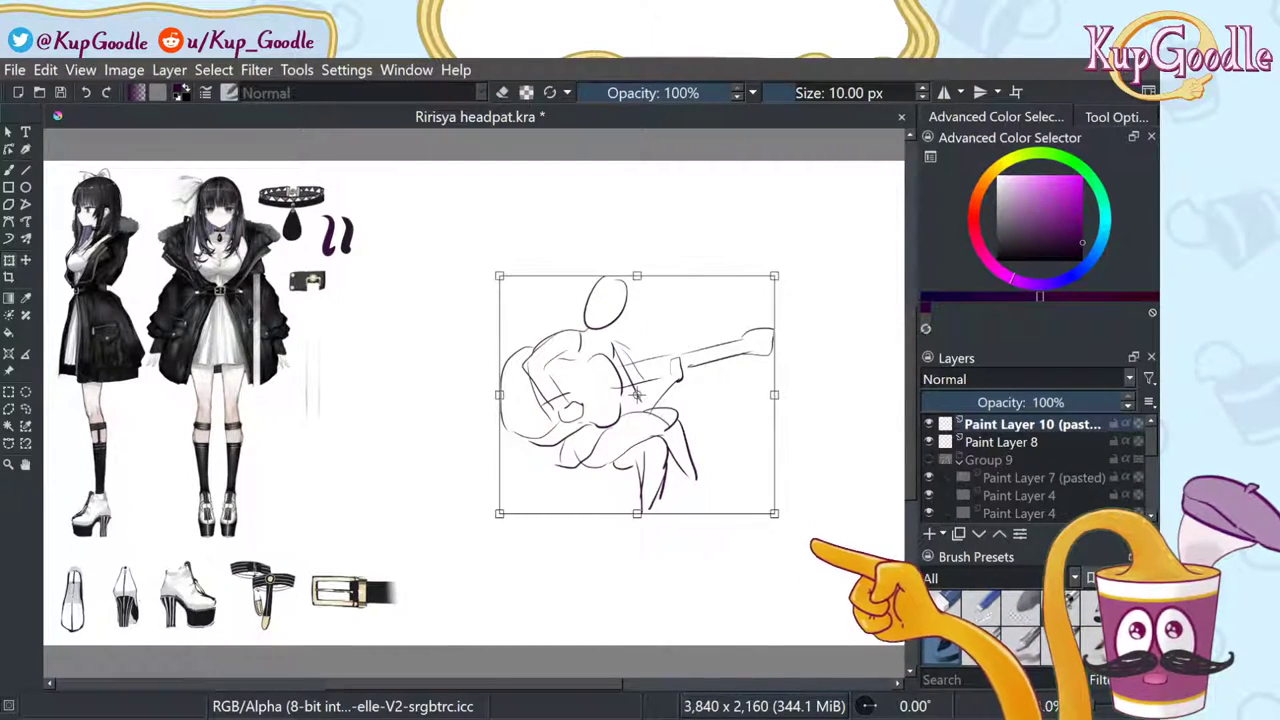
pyautogui.hotkey('ctrl', 'z')
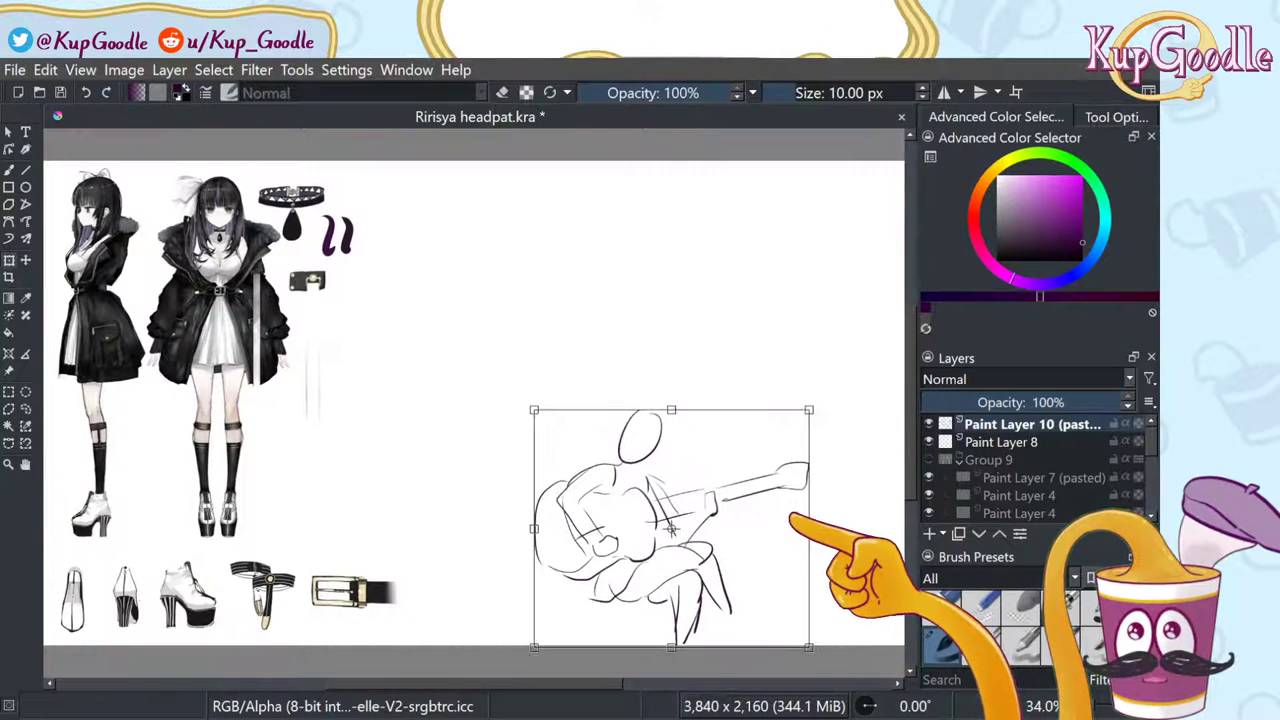
pyautogui.hotkey('ctrl', 'shift', 'z')
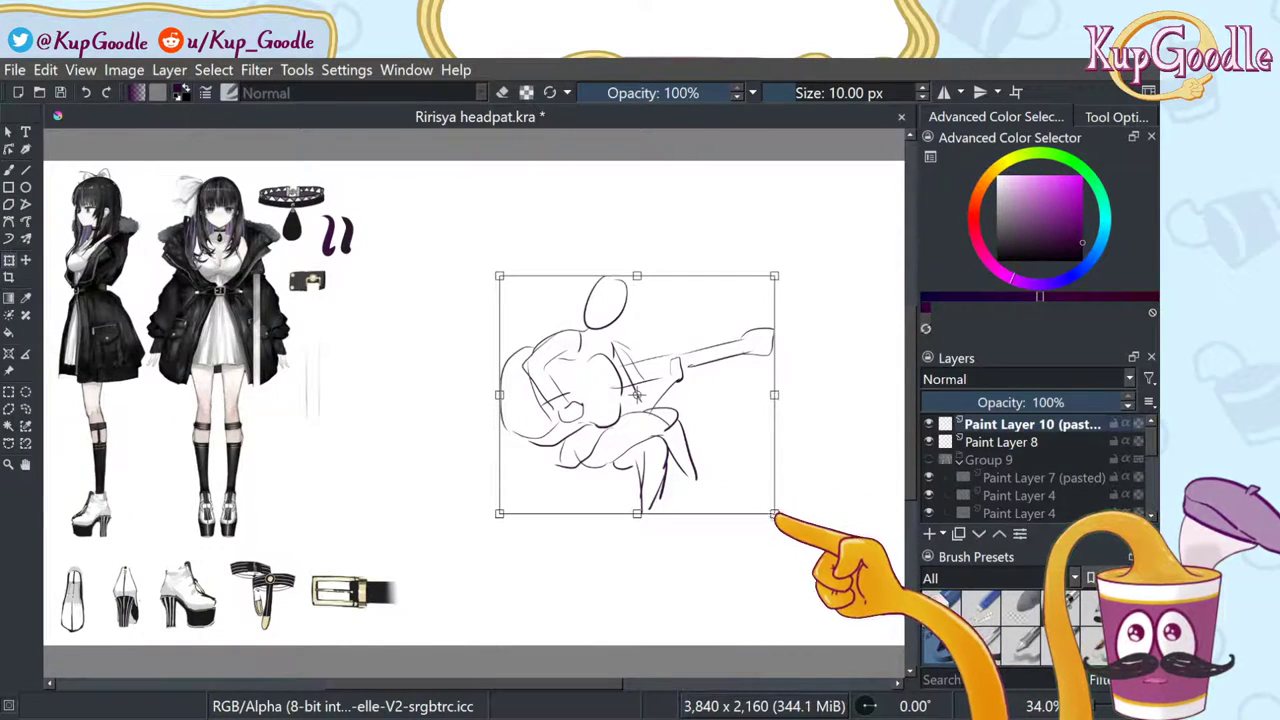
# Step: Enlarge the pasted guitar-player sketch and center it in the empty canvas area beside the reference character
pyautogui.moveTo(776, 515); pyautogui.dragTo(865, 596)
pyautogui.press('Return')
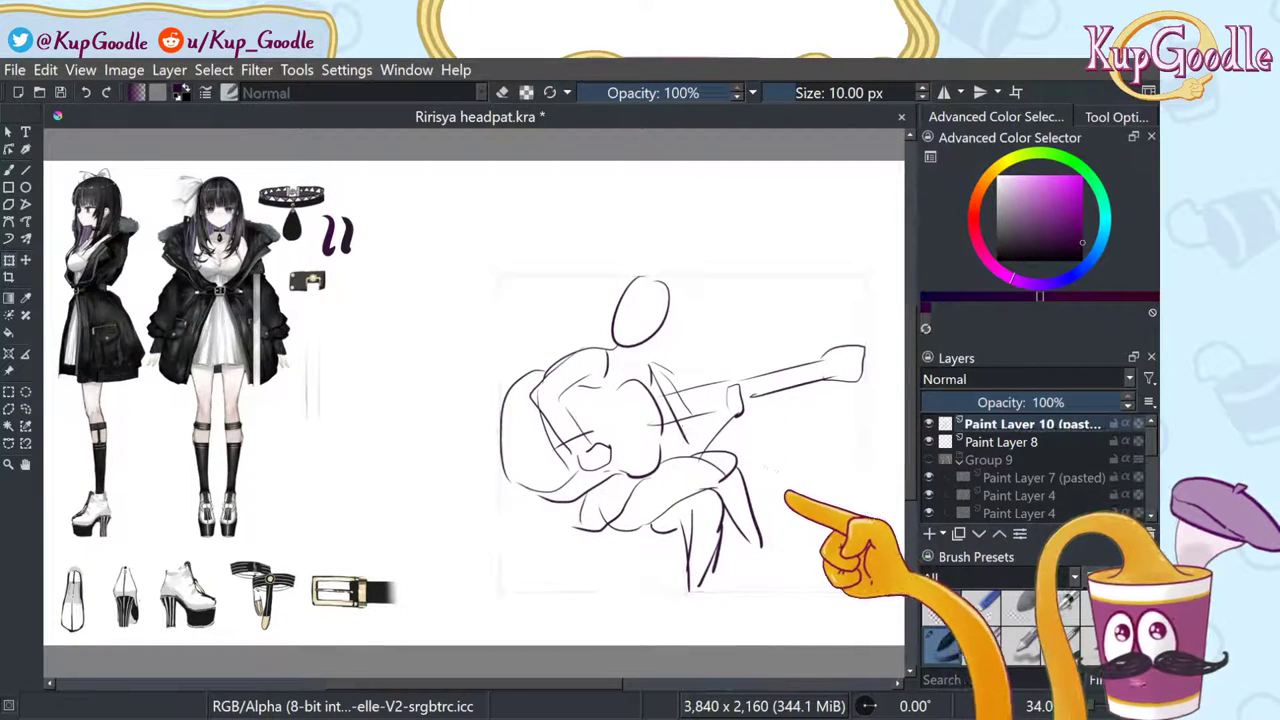
pyautogui.moveTo(787, 493); pyautogui.dragTo(719, 453)
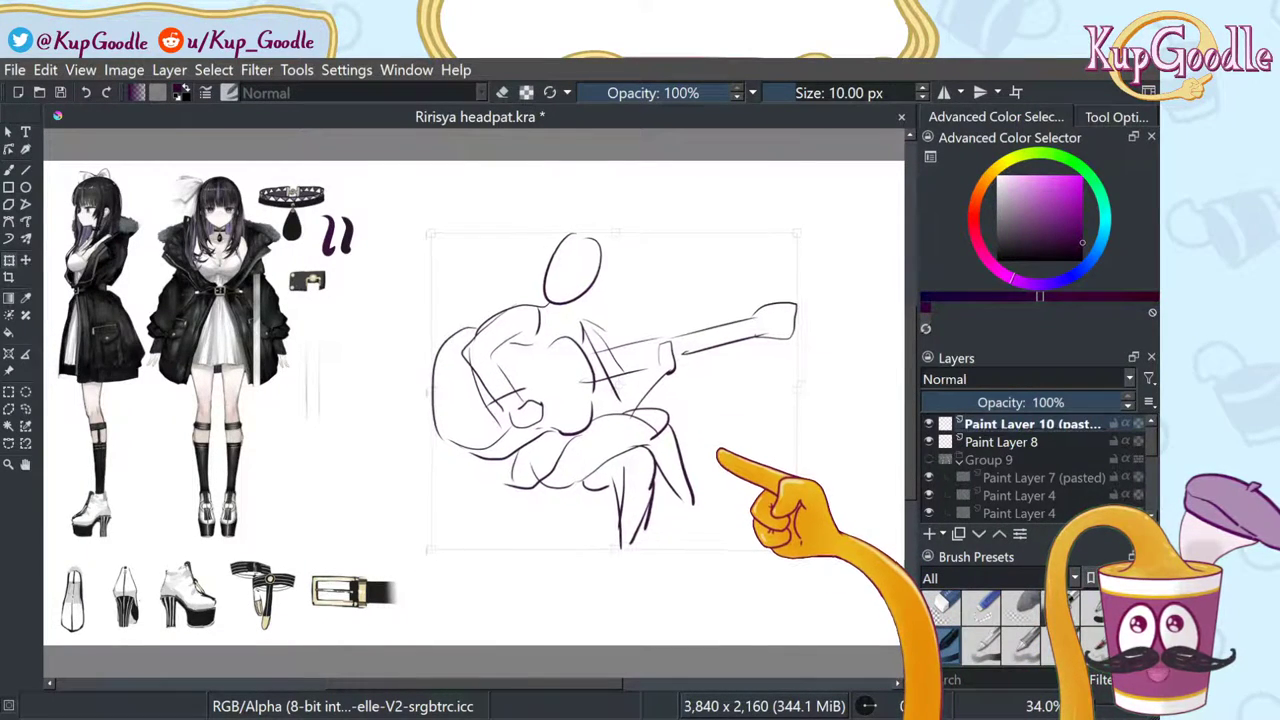
pyautogui.moveTo(610, 387); pyautogui.dragTo(625, 386)
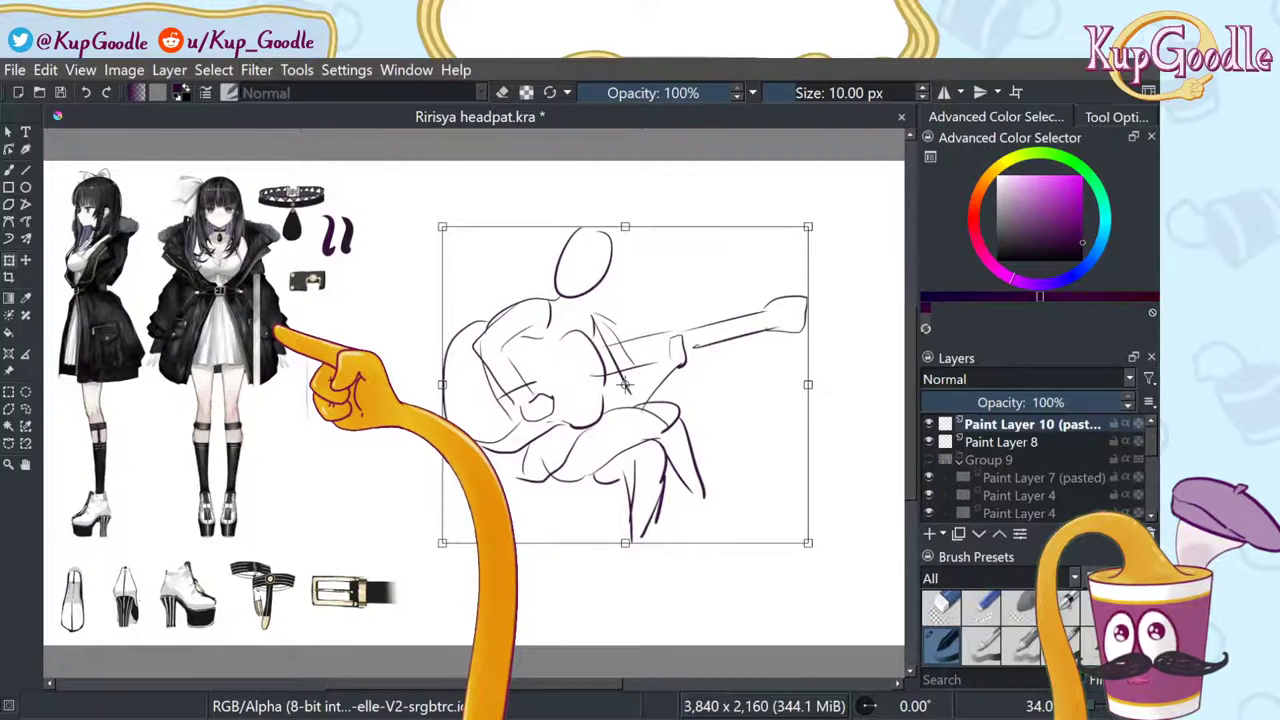
# Step: Place Paint Layer 8 above the pasted sketch layer, lower the pasted layer's opacity to a faint guide and make Paint Layer 8 active
pyautogui.click(1000, 459)
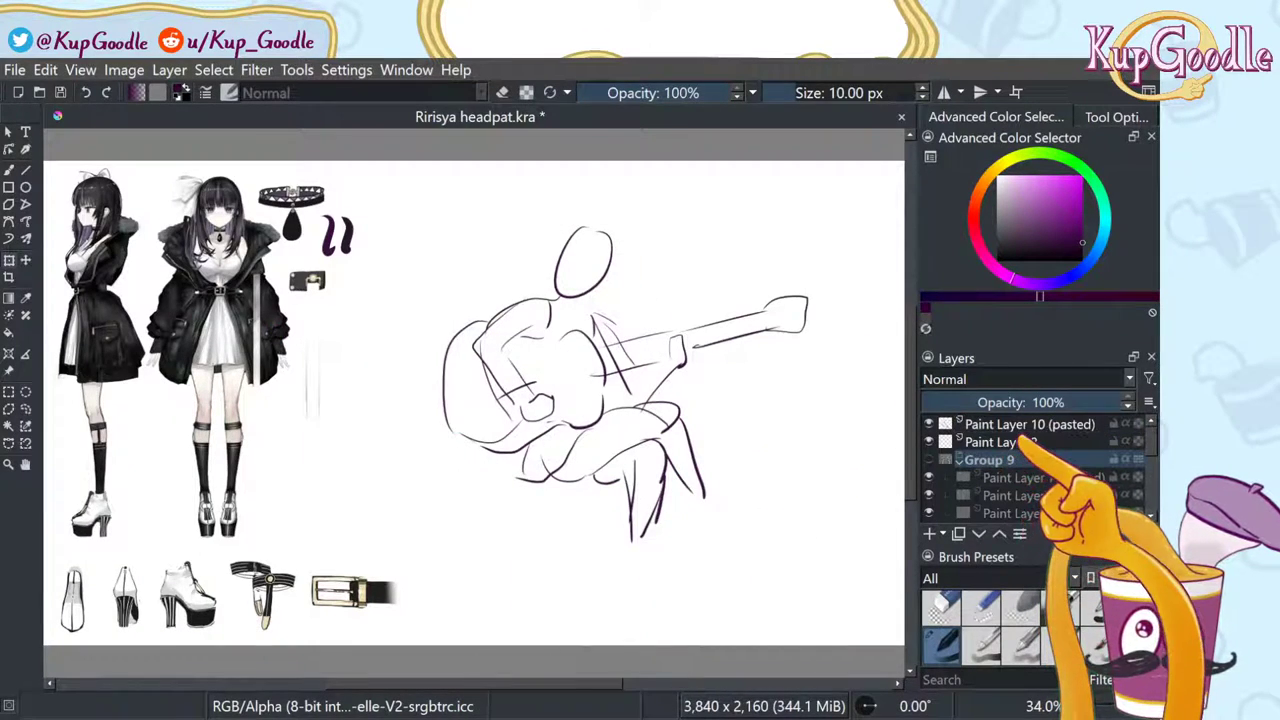
pyautogui.click(1006, 442)
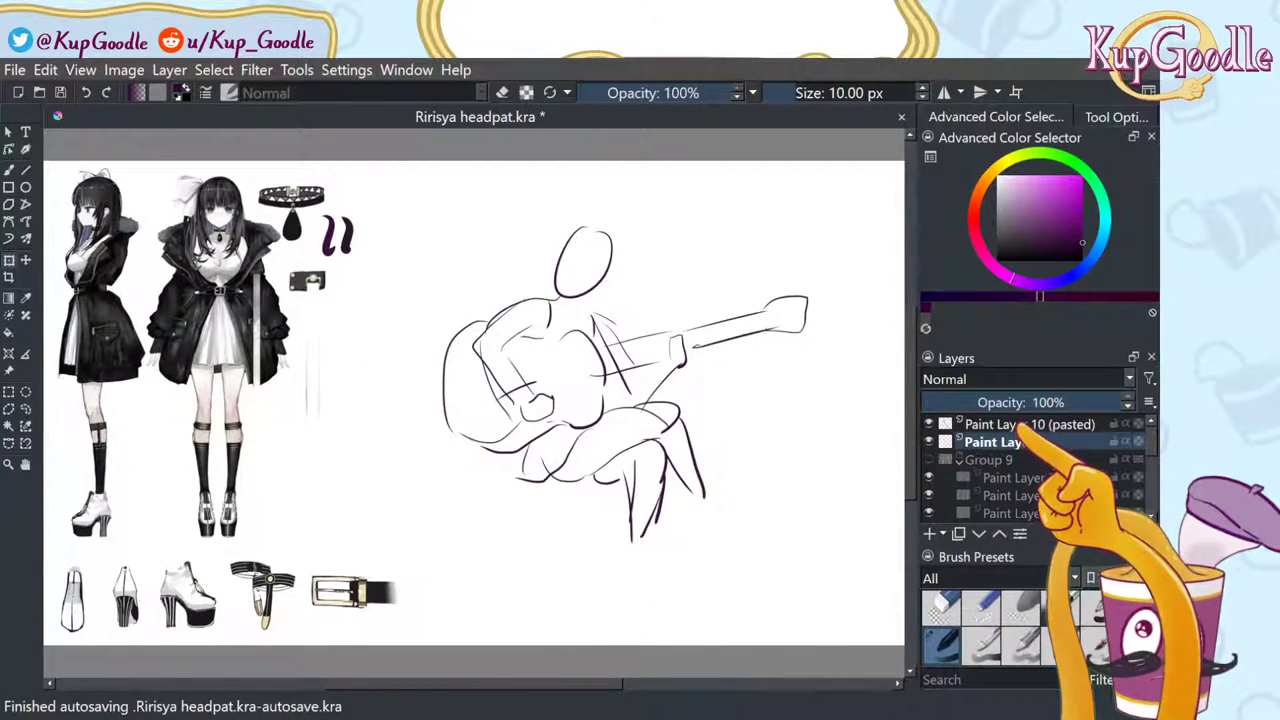
pyautogui.click(1021, 425)
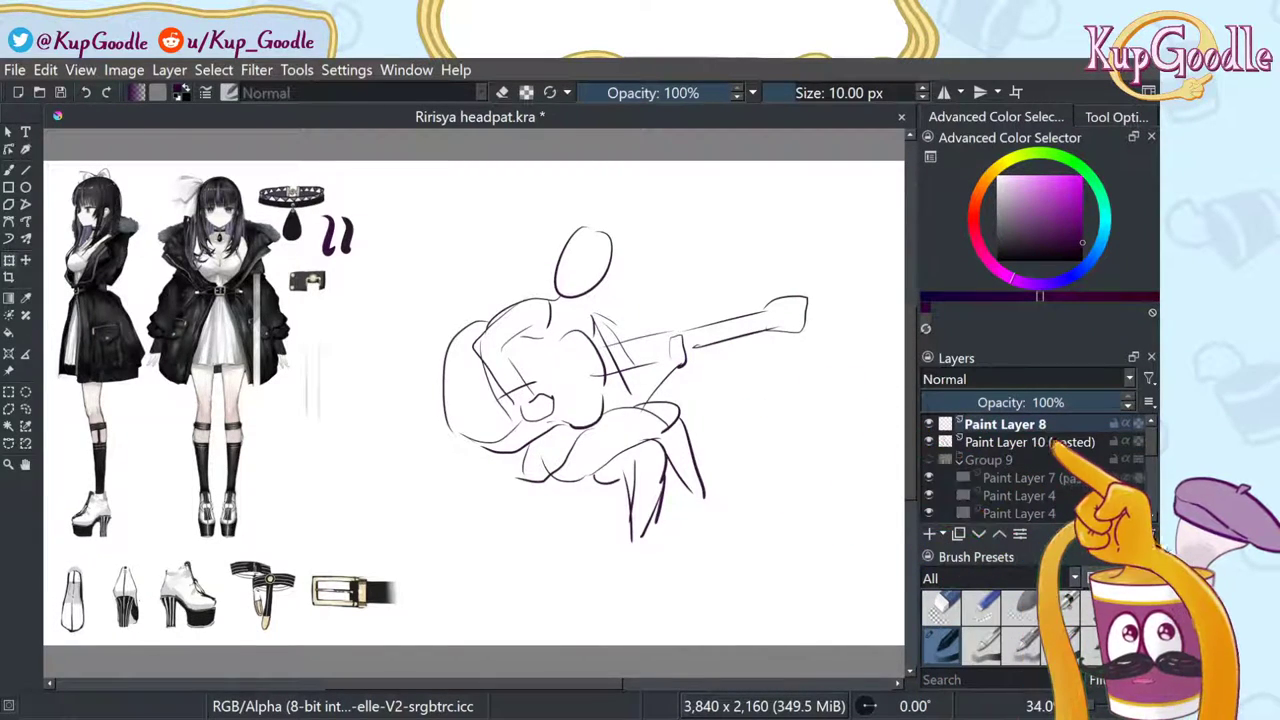
pyautogui.moveTo(1036, 404); pyautogui.dragTo(953, 404)
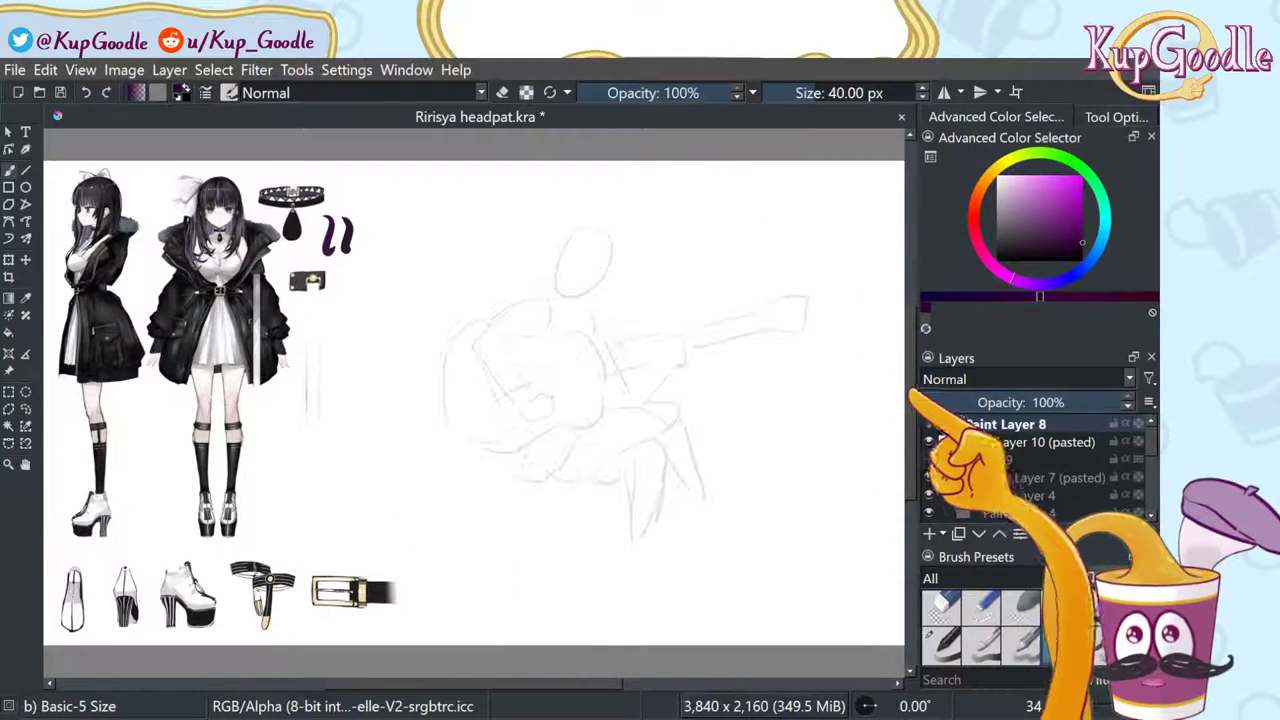
# Step: Try test strokes on Paint Layer 8 with the Basic-5 Size brush at 40 px and the Basic-2 Opacity brush
pyautogui.moveTo(621, 347); pyautogui.dragTo(686, 422)
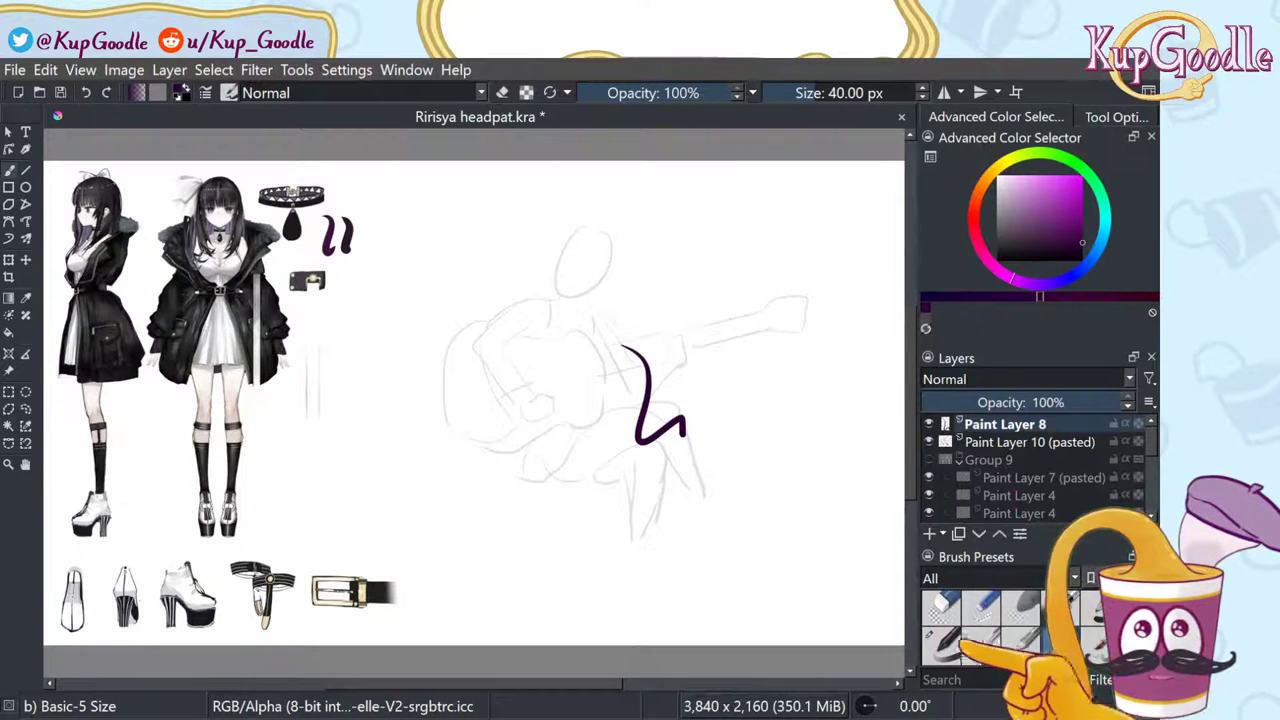
pyautogui.moveTo(731, 350); pyautogui.dragTo(790, 490)
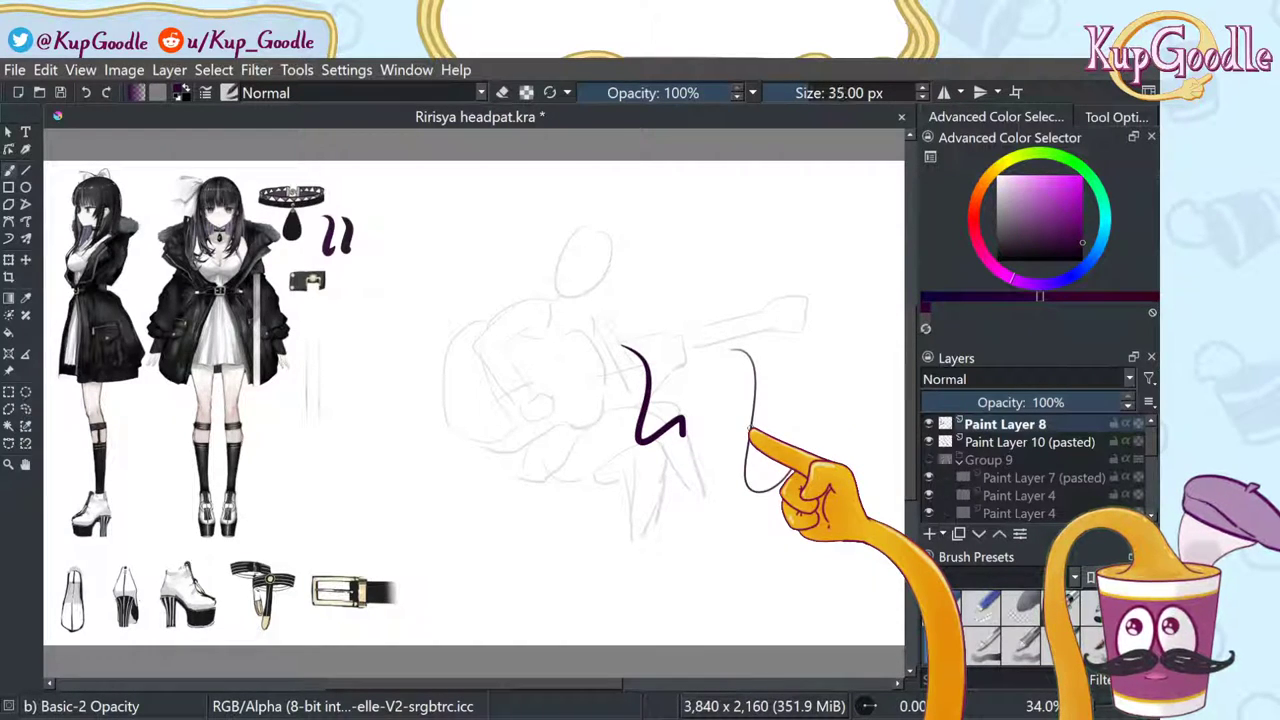
pyautogui.press(']')
pyautogui.moveTo(770, 252)
pyautogui.mouseDown()
pyautogui.moveTo(805, 285)
pyautogui.moveTo(835, 355)
pyautogui.mouseUp()
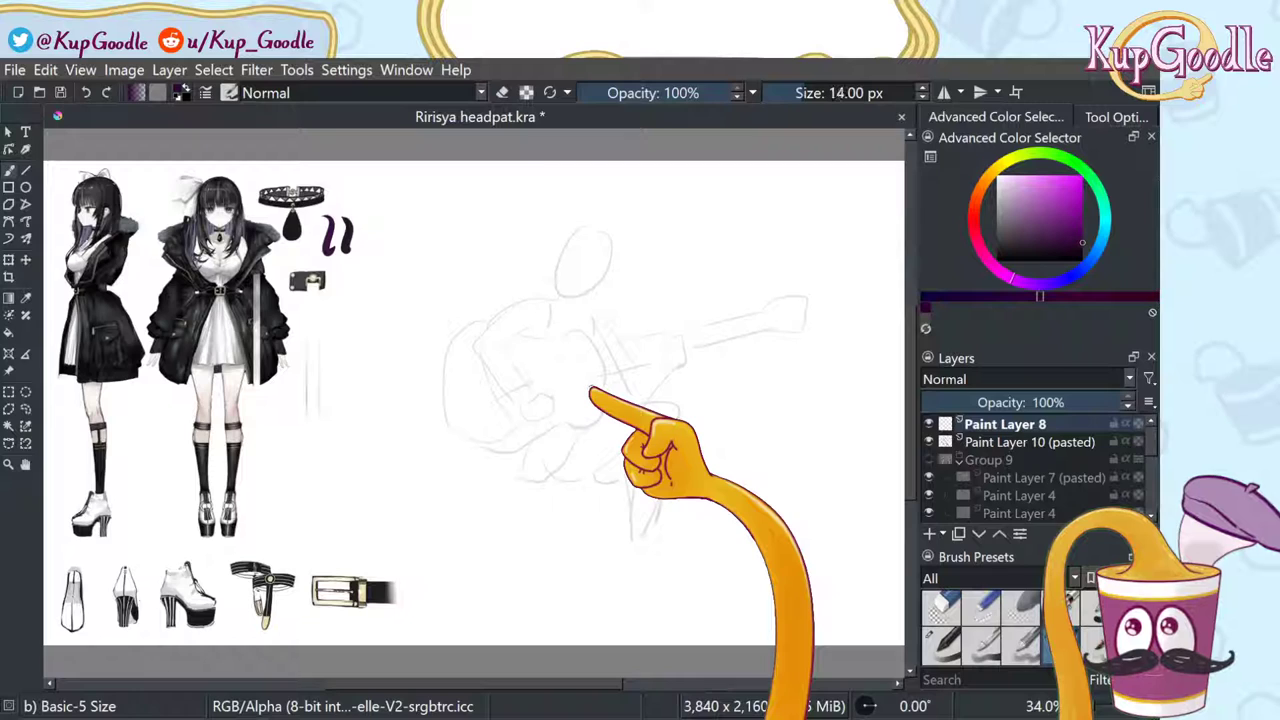
# Step: Compare Basic-5 Size test strokes at different brush sizes, settle on 14 px and remove the strokes from Paint Layer 8
pyautogui.moveTo(768, 305); pyautogui.dragTo(800, 445)
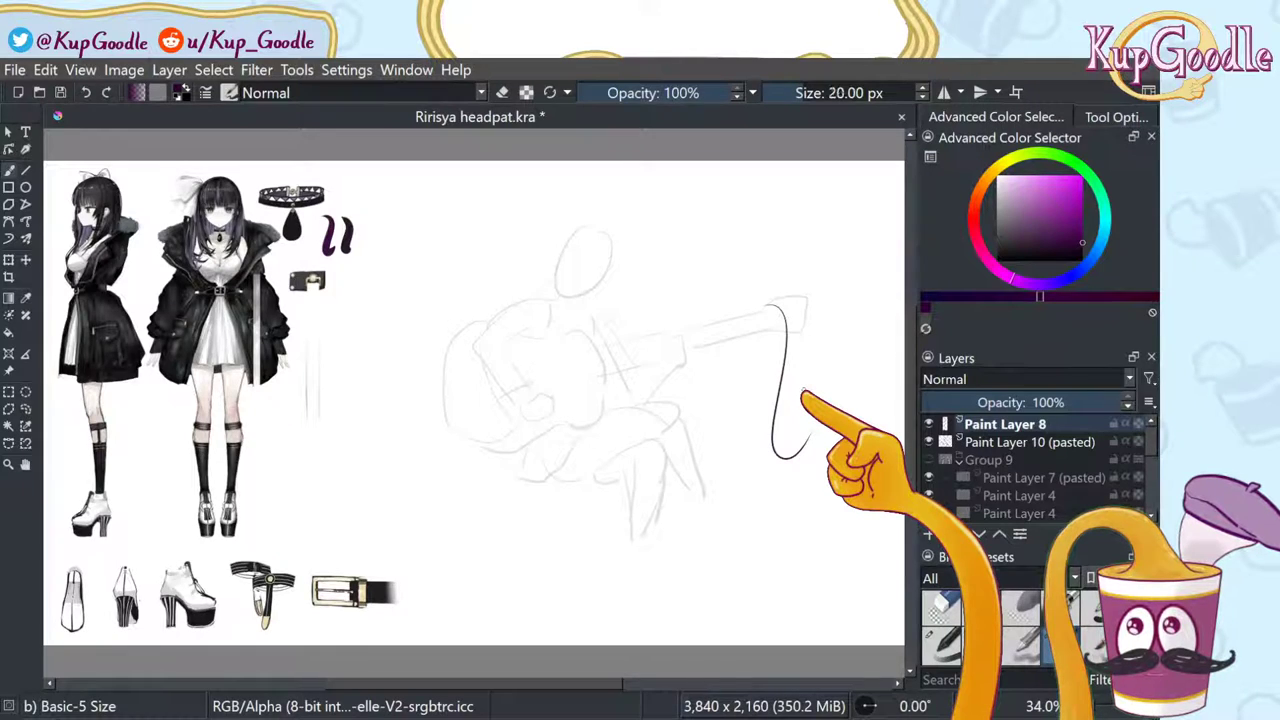
pyautogui.moveTo(662, 292); pyautogui.dragTo(686, 460)
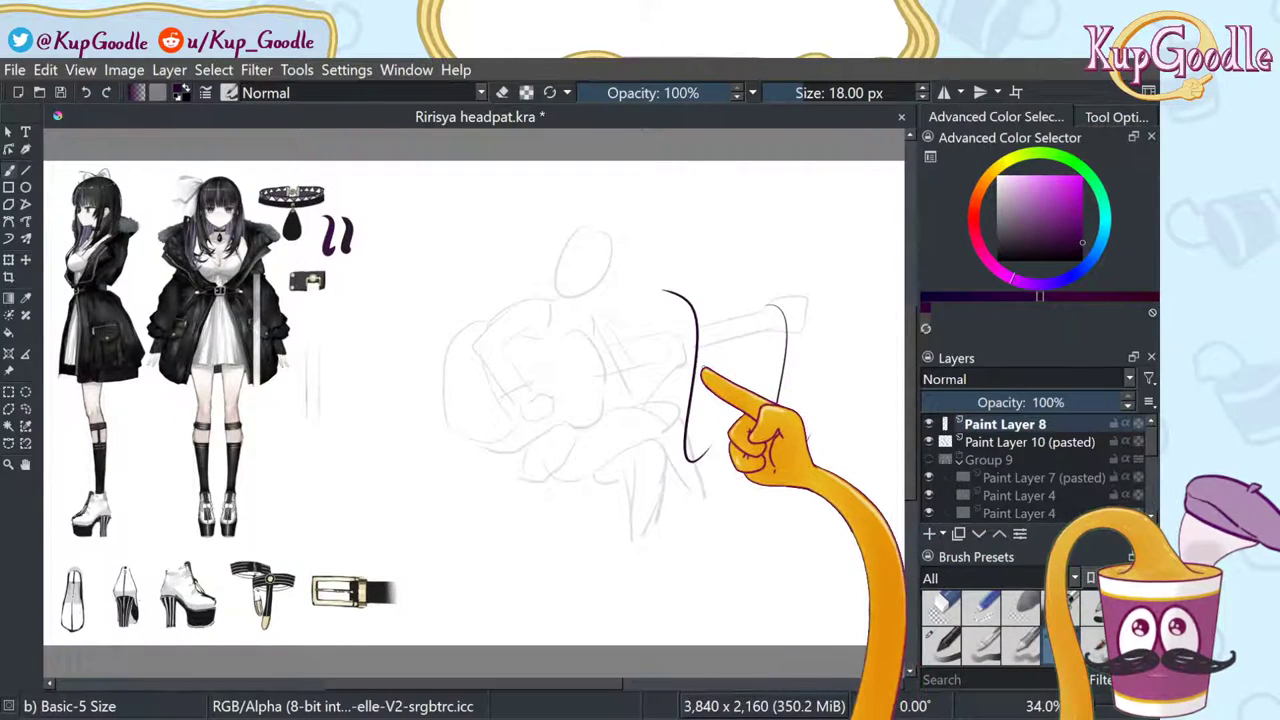
pyautogui.moveTo(764, 472); pyautogui.dragTo(820, 538)
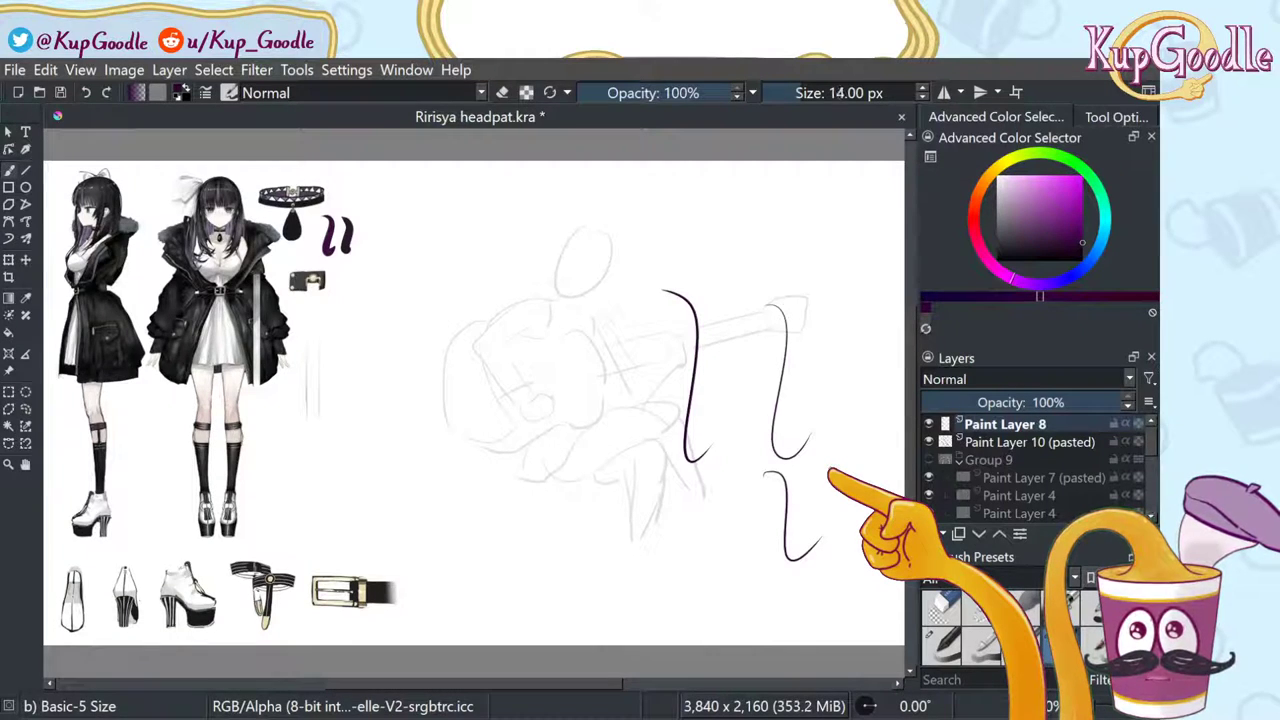
pyautogui.moveTo(710, 483); pyautogui.dragTo(745, 576)
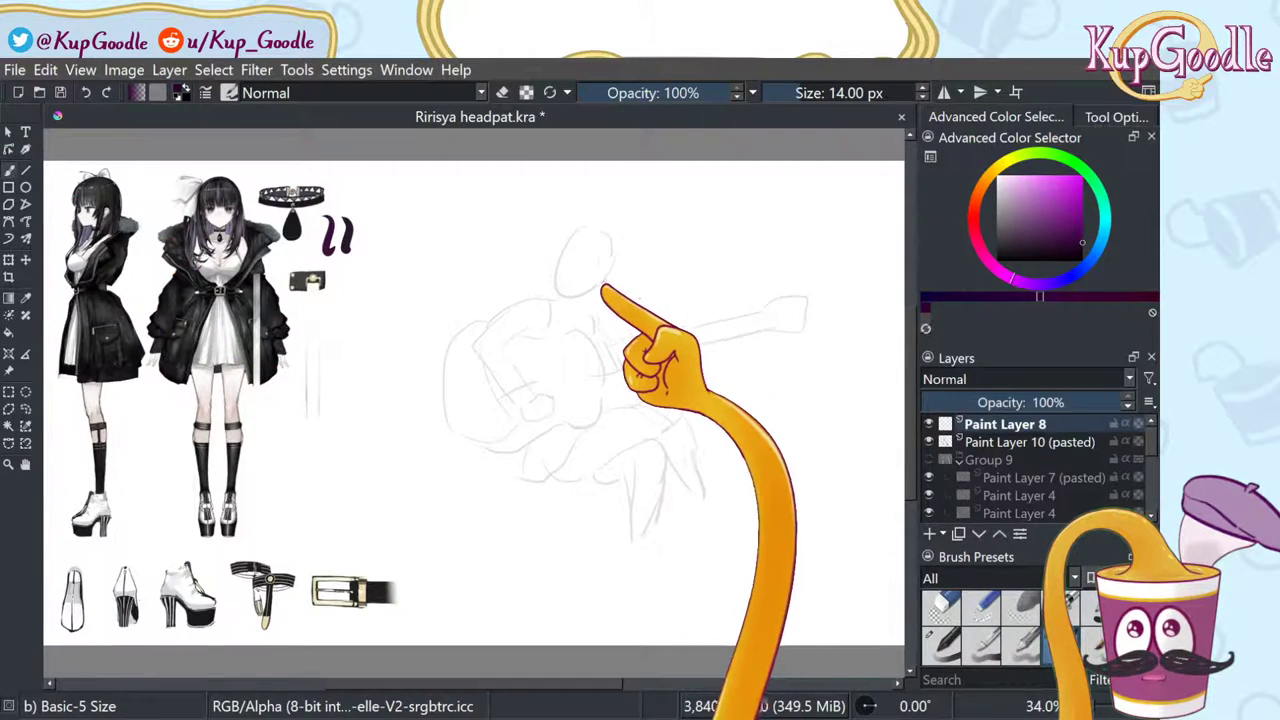
# Step: Examine the faint guitar-player sketch up close against the reference character's coat, dress, legs and shoes
pyautogui.scroll(1, 585, 301)
pyautogui.scroll(1, 575, 310)
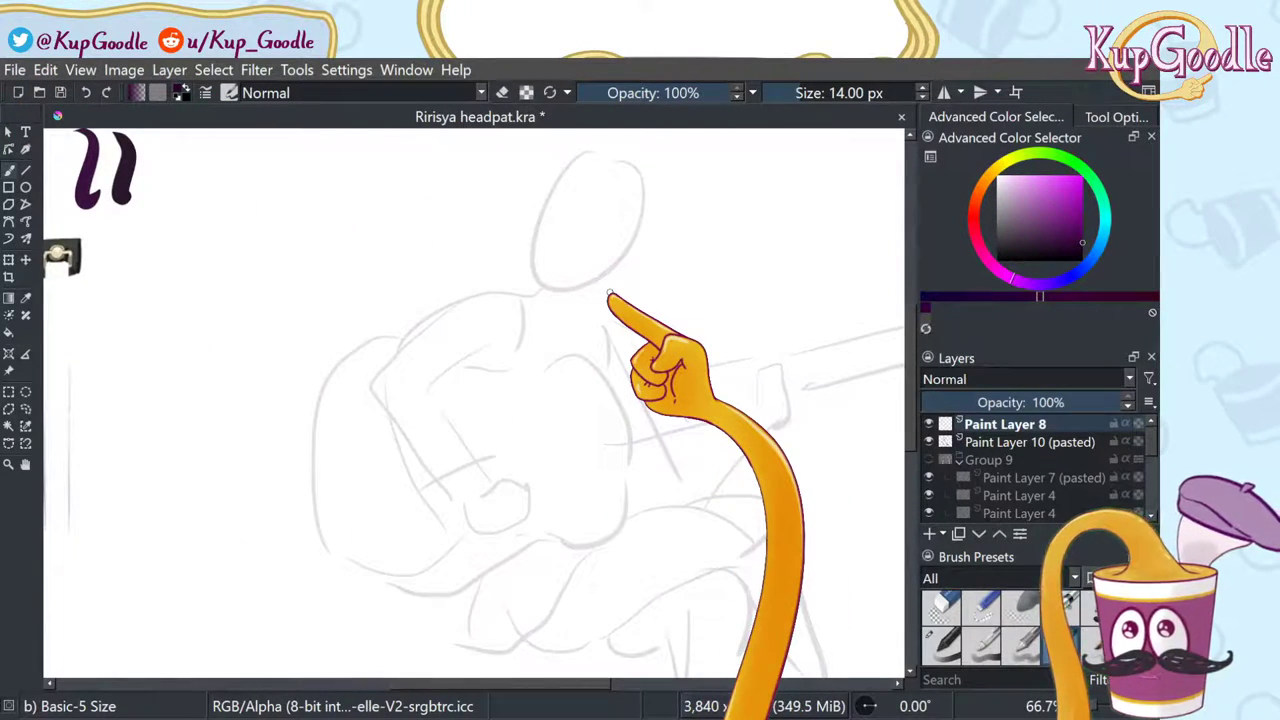
pyautogui.click(26, 464)
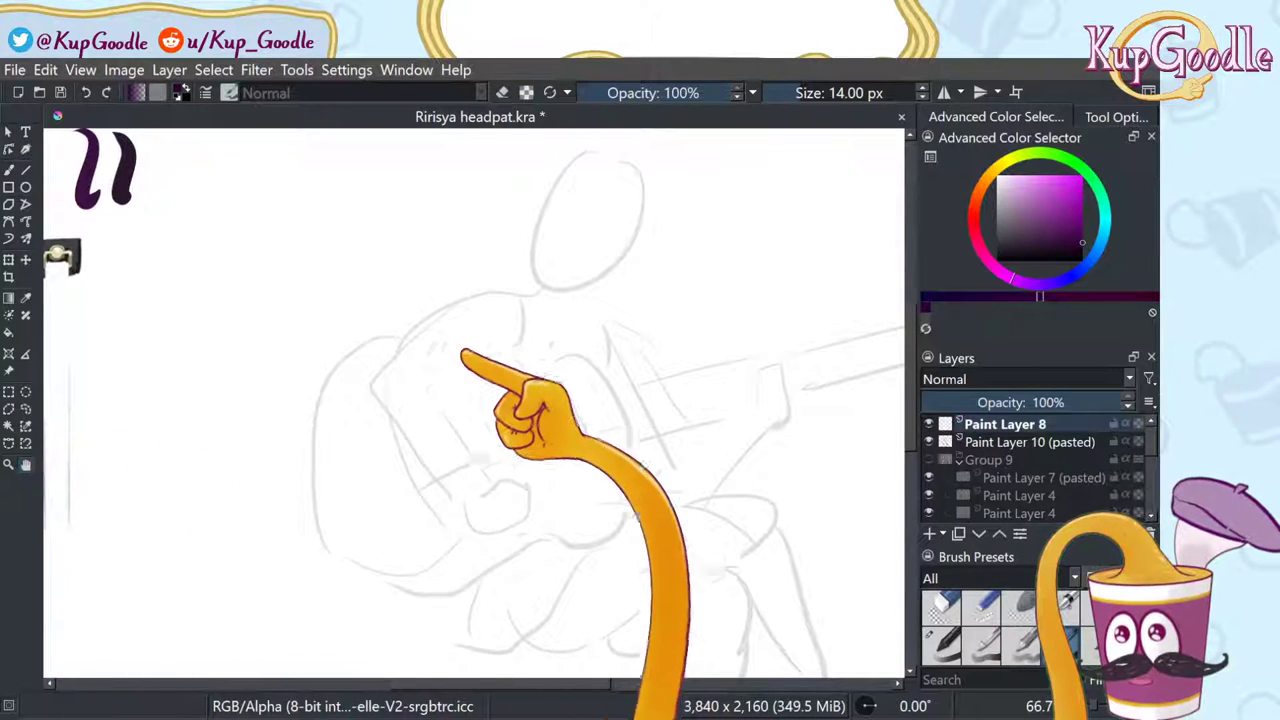
pyautogui.moveTo(554, 376)
pyautogui.mouseDown()
pyautogui.moveTo(389, 371)
pyautogui.moveTo(406, 334)
pyautogui.moveTo(440, 340)
pyautogui.moveTo(466, 428)
pyautogui.moveTo(433, 345)
pyautogui.moveTo(450, 290)
pyautogui.mouseUp()
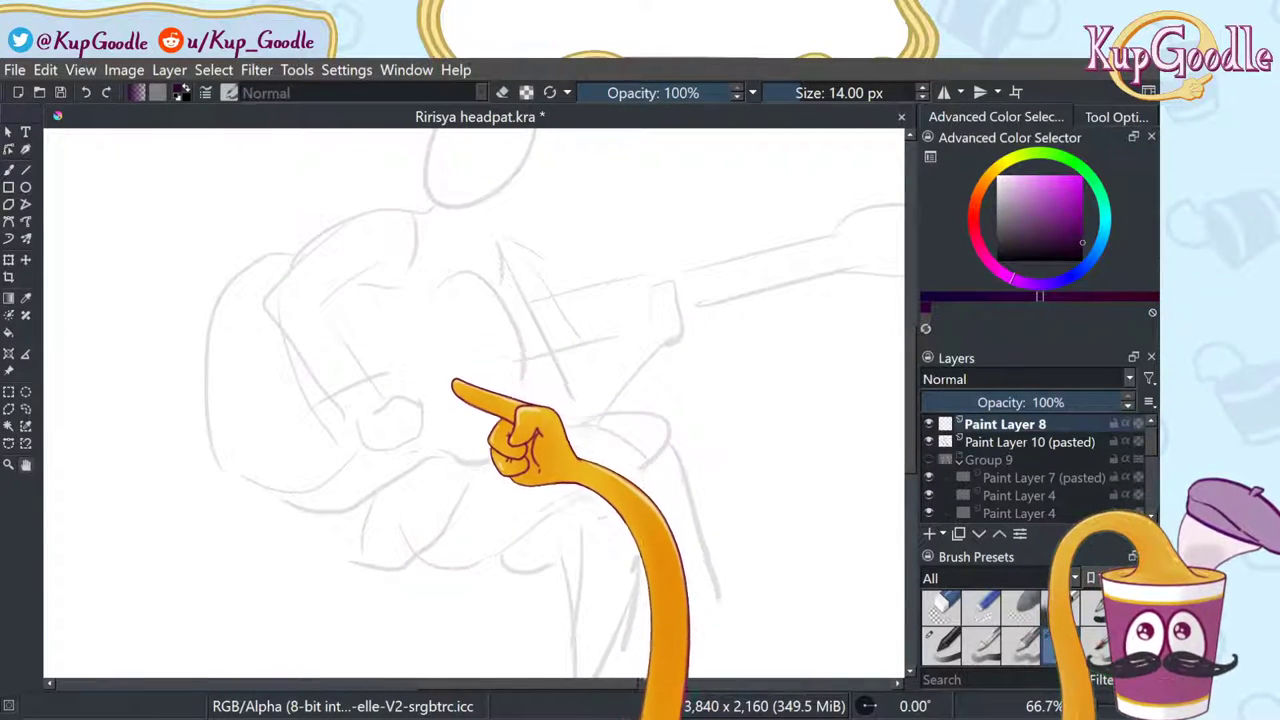
pyautogui.moveTo(455, 383)
pyautogui.mouseDown()
pyautogui.moveTo(834, 449)
pyautogui.moveTo(871, 551)
pyautogui.moveTo(831, 532)
pyautogui.moveTo(787, 539)
pyautogui.mouseUp()
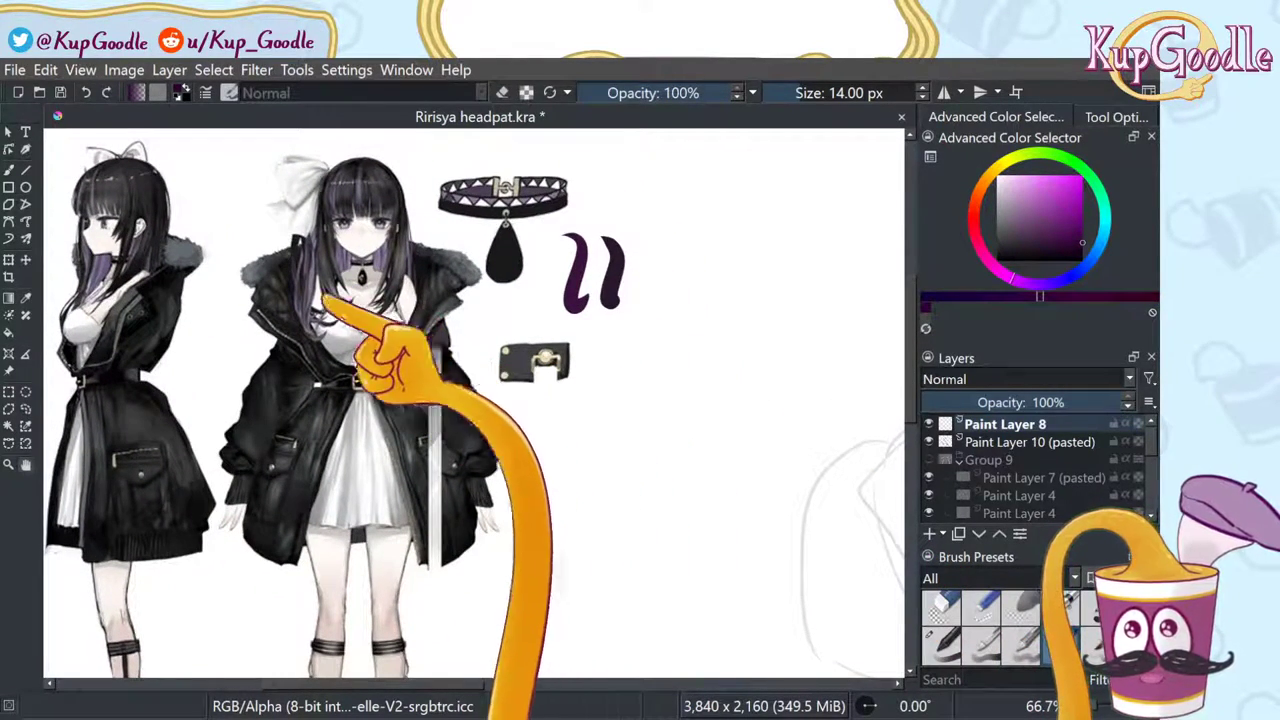
pyautogui.moveTo(623, 514)
pyautogui.mouseDown()
pyautogui.moveTo(543, 400)
pyautogui.moveTo(434, 363)
pyautogui.moveTo(349, 463)
pyautogui.moveTo(451, 366)
pyautogui.moveTo(538, 383)
pyautogui.mouseUp()
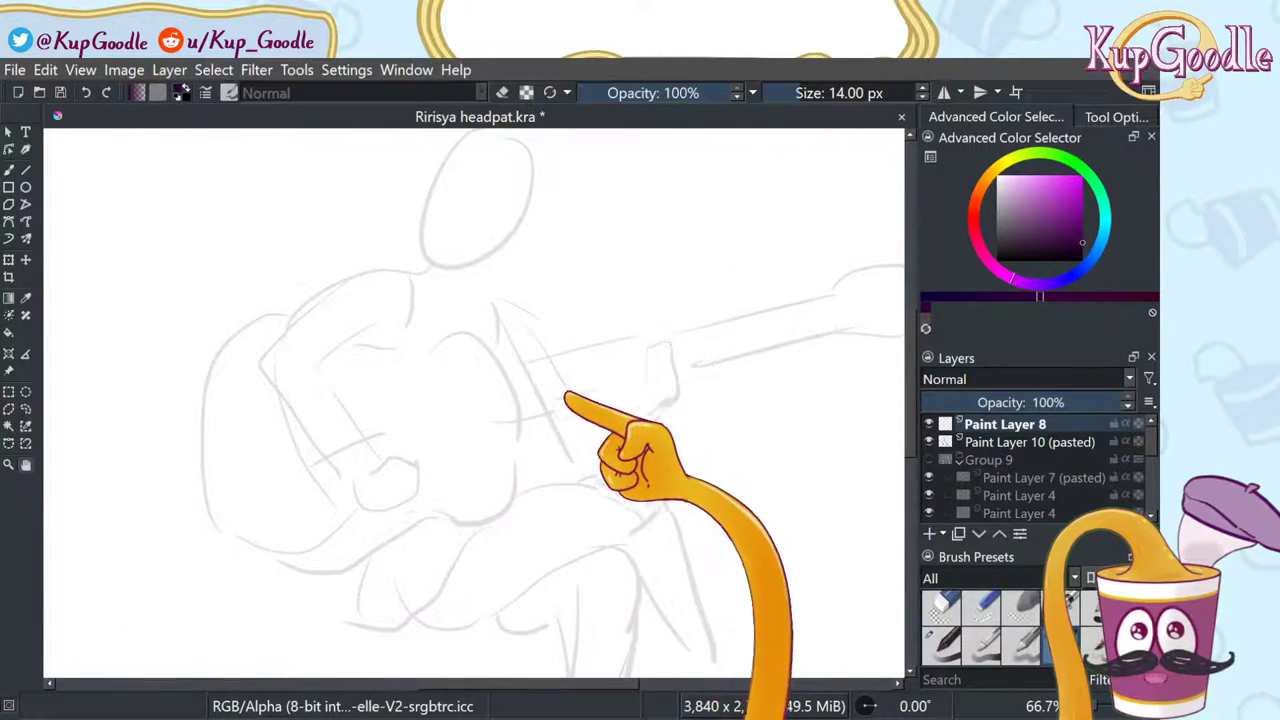
pyautogui.moveTo(565, 437)
pyautogui.mouseDown()
pyautogui.moveTo(566, 380)
pyautogui.moveTo(546, 391)
pyautogui.moveTo(634, 400)
pyautogui.moveTo(690, 485)
pyautogui.moveTo(609, 503)
pyautogui.moveTo(566, 346)
pyautogui.mouseUp()
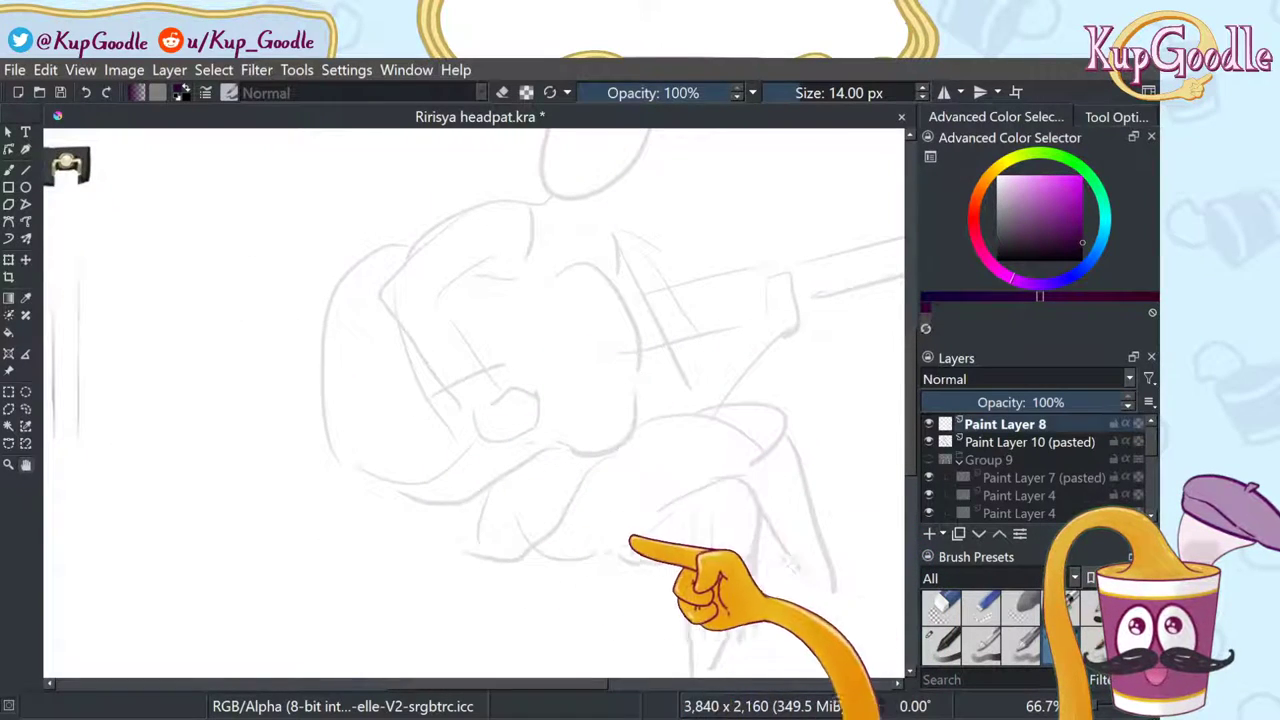
pyautogui.moveTo(634, 540)
pyautogui.mouseDown()
pyautogui.moveTo(543, 367)
pyautogui.moveTo(557, 371)
pyautogui.moveTo(466, 523)
pyautogui.moveTo(671, 460)
pyautogui.moveTo(626, 466)
pyautogui.moveTo(517, 556)
pyautogui.moveTo(433, 503)
pyautogui.moveTo(457, 360)
pyautogui.moveTo(523, 371)
pyautogui.mouseUp()
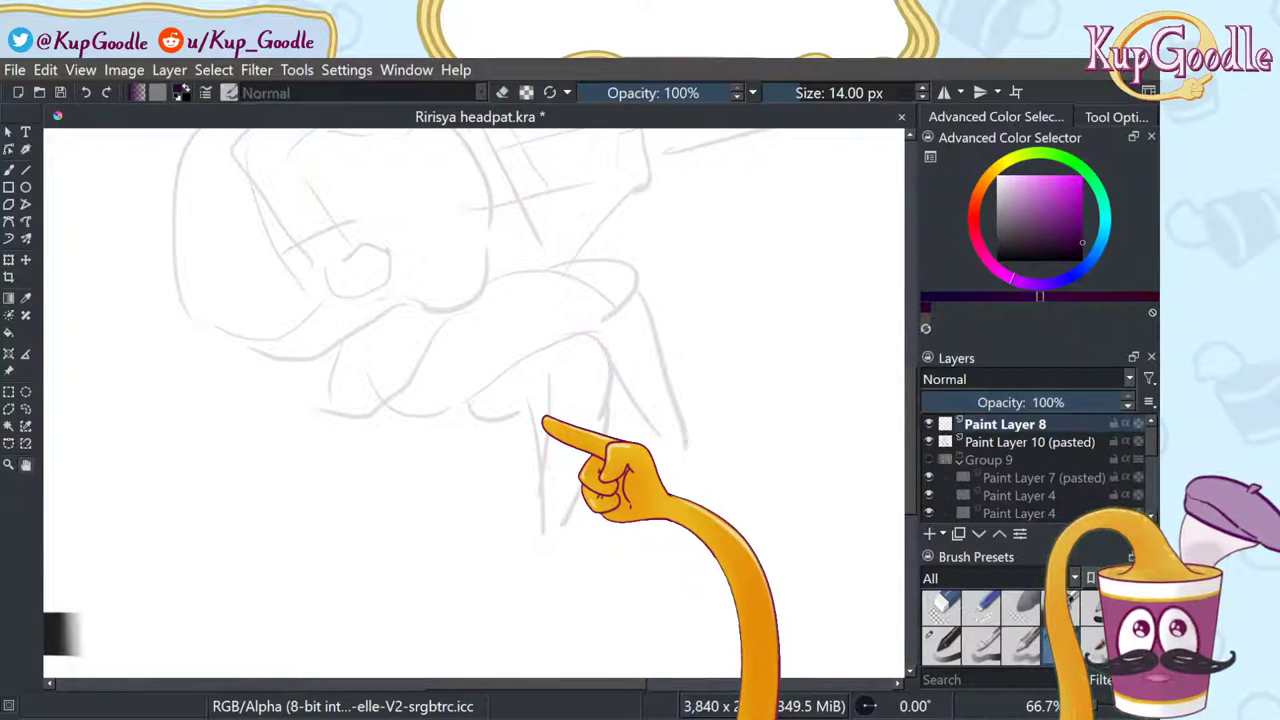
pyautogui.moveTo(266, 431); pyautogui.dragTo(830, 400)
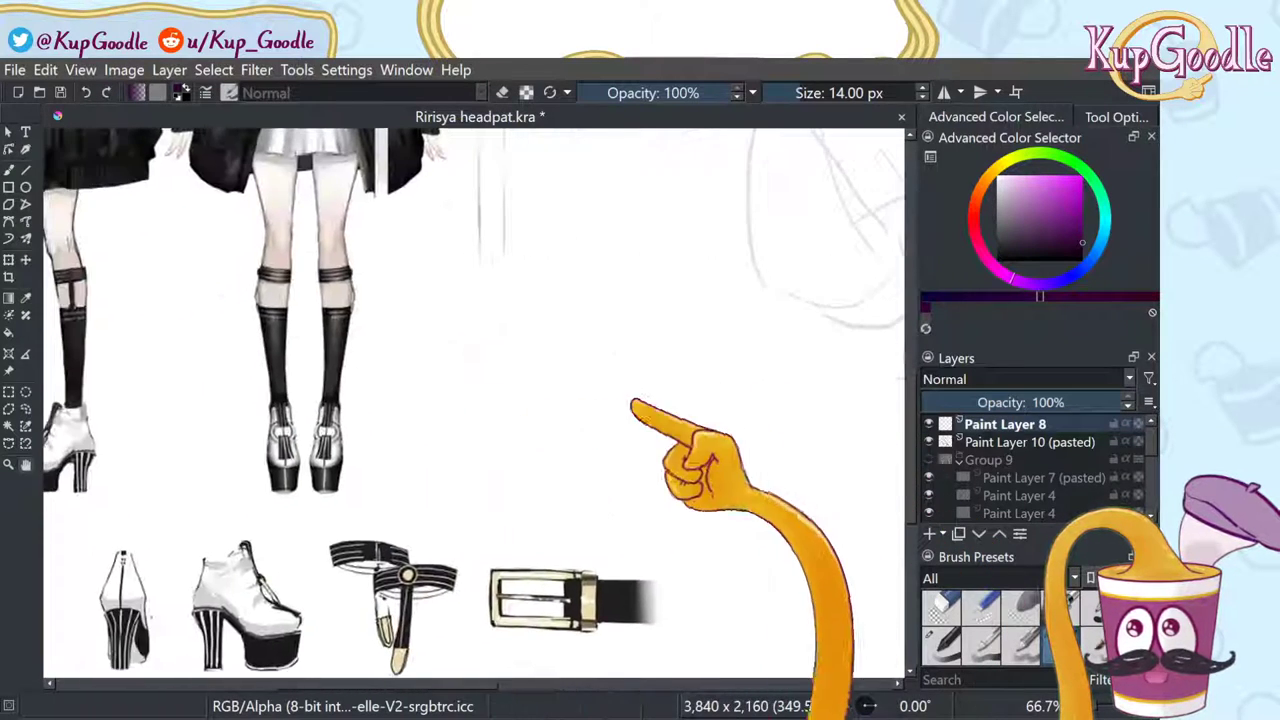
pyautogui.moveTo(332, 483); pyautogui.dragTo(546, 483)
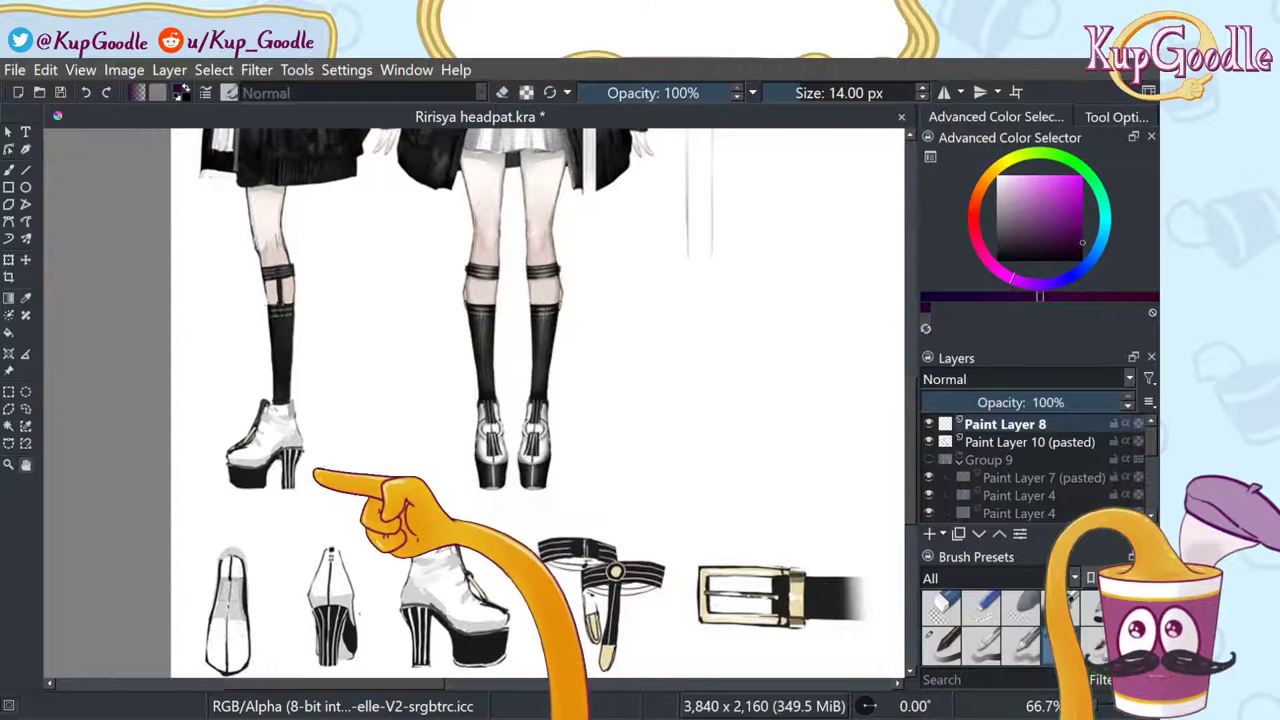
pyautogui.moveTo(668, 408)
pyautogui.mouseDown()
pyautogui.moveTo(654, 423)
pyautogui.moveTo(343, 491)
pyautogui.mouseUp()
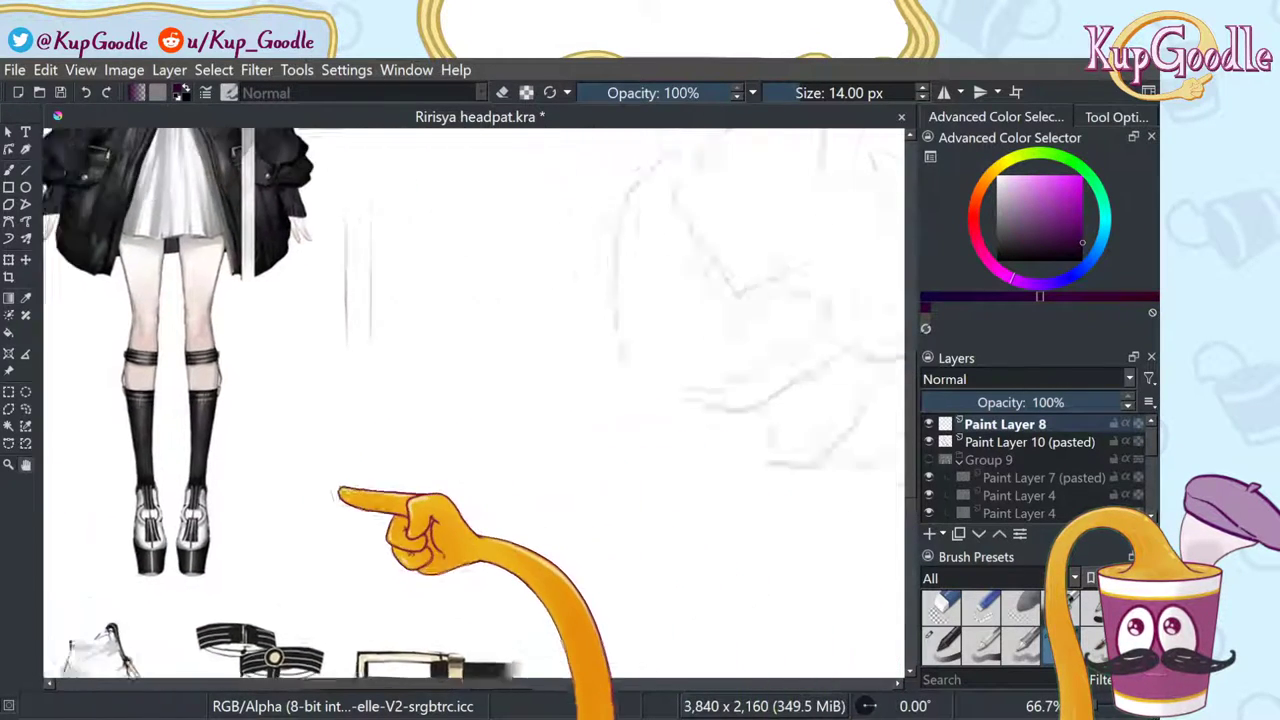
pyautogui.moveTo(687, 349)
pyautogui.mouseDown()
pyautogui.moveTo(437, 469)
pyautogui.moveTo(580, 338)
pyautogui.moveTo(766, 343)
pyautogui.moveTo(469, 394)
pyautogui.moveTo(462, 380)
pyautogui.moveTo(560, 257)
pyautogui.moveTo(497, 537)
pyautogui.moveTo(551, 303)
pyautogui.moveTo(661, 238)
pyautogui.mouseUp()
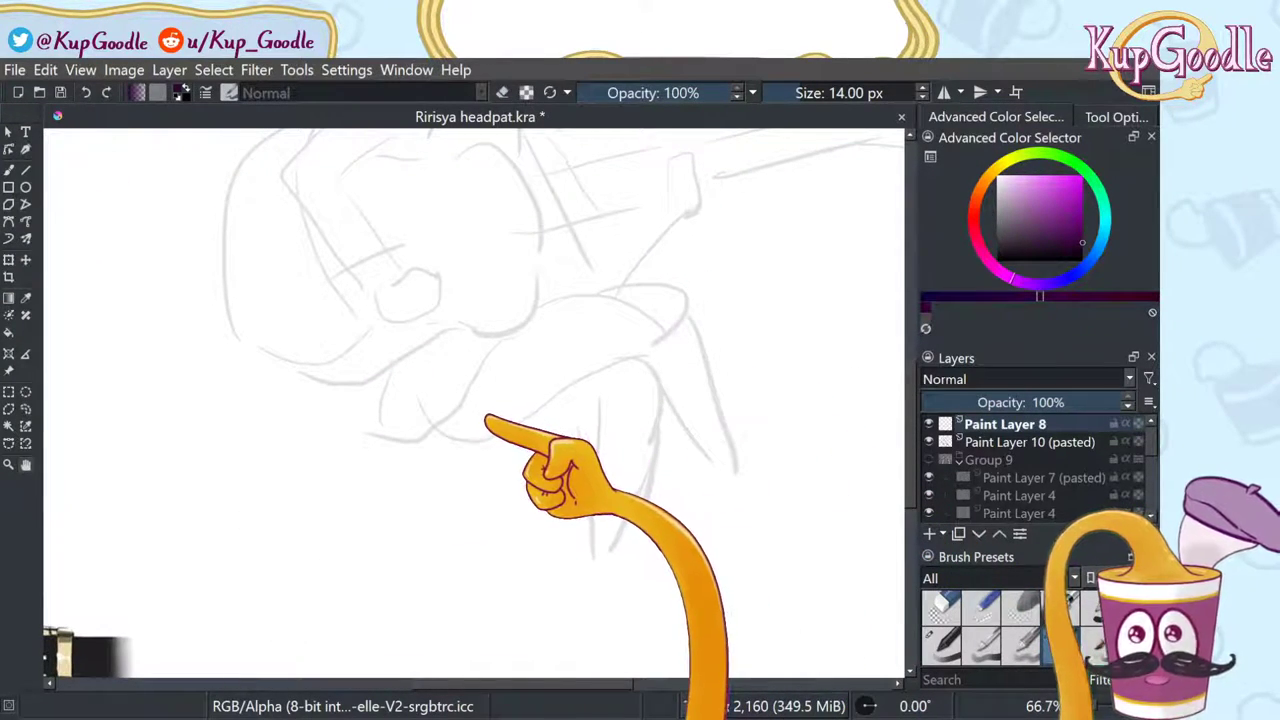
pyautogui.press('b')
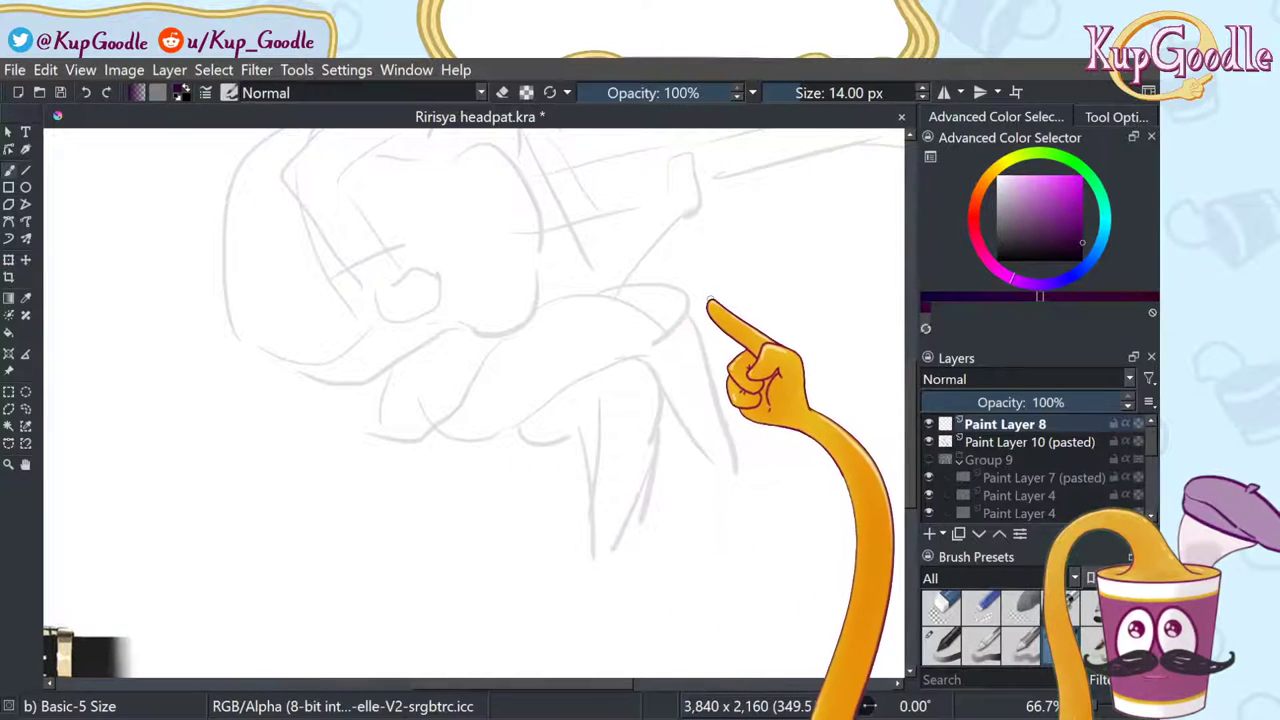
pyautogui.moveTo(708, 334)
pyautogui.mouseDown()
pyautogui.moveTo(520, 608)
pyautogui.moveTo(658, 392)
pyautogui.mouseUp()
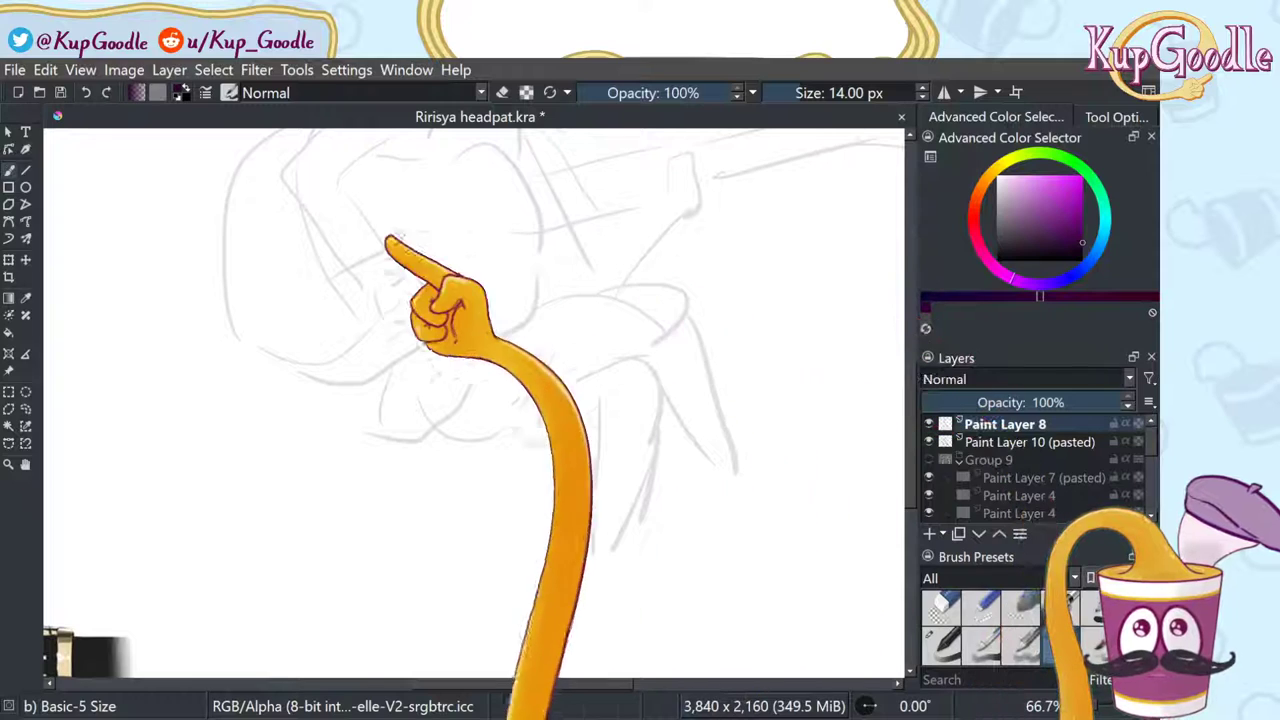
pyautogui.click(26, 464)
pyautogui.moveTo(628, 166)
pyautogui.mouseDown()
pyautogui.moveTo(669, 374)
pyautogui.moveTo(566, 432)
pyautogui.moveTo(558, 311)
pyautogui.moveTo(574, 310)
pyautogui.mouseUp()
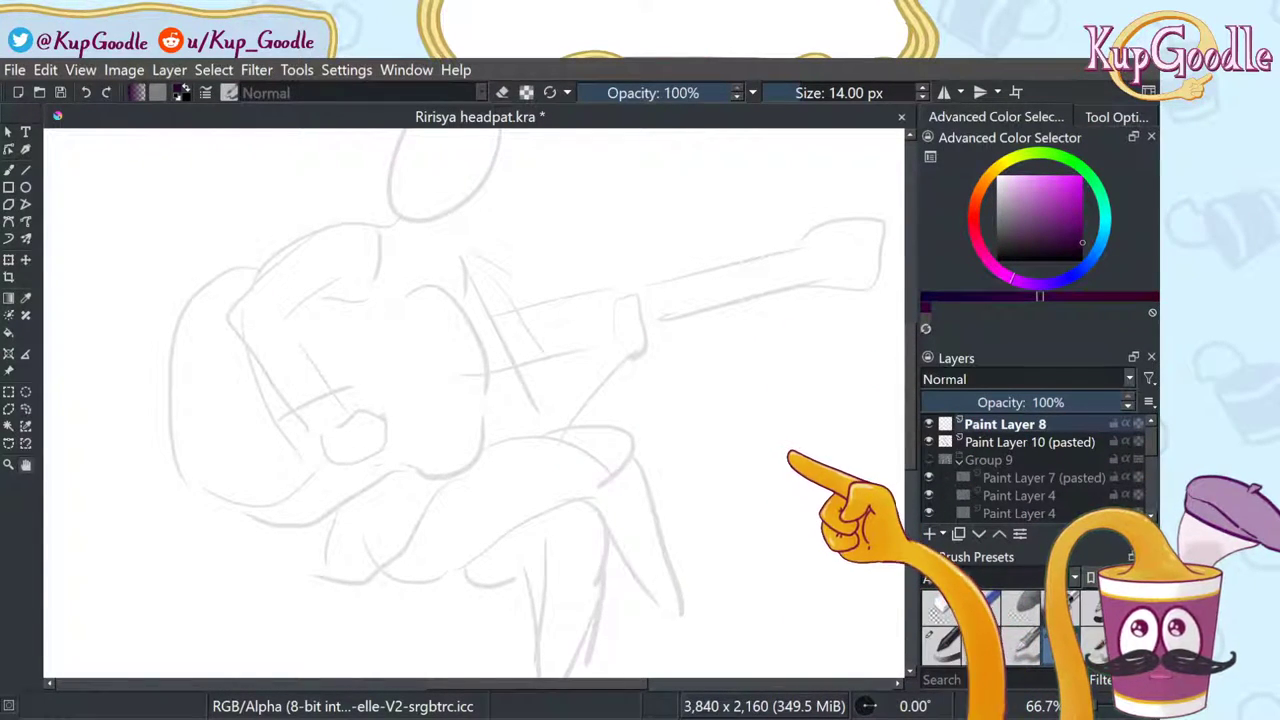
# Step: Outline the guitar body with its curved side edge on Paint Layer 8 using the 14 px Basic-5 Size brush
pyautogui.press('b')
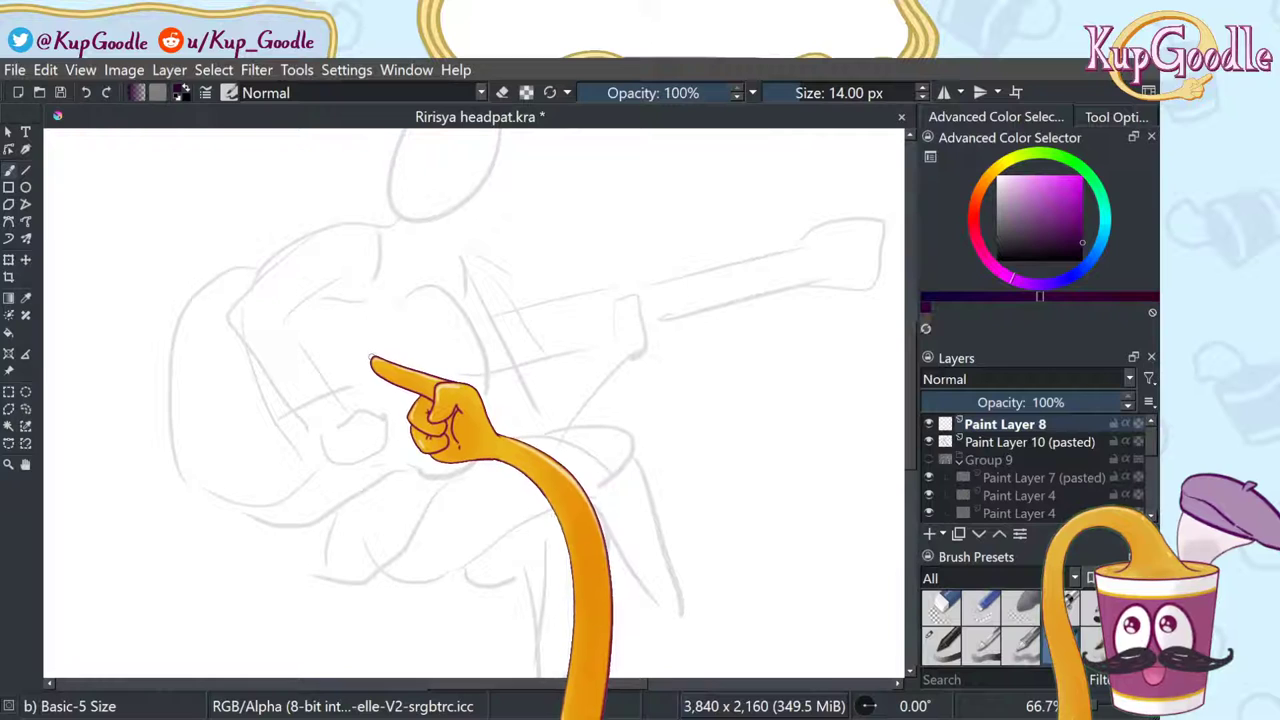
pyautogui.moveTo(287, 284); pyautogui.dragTo(355, 478)
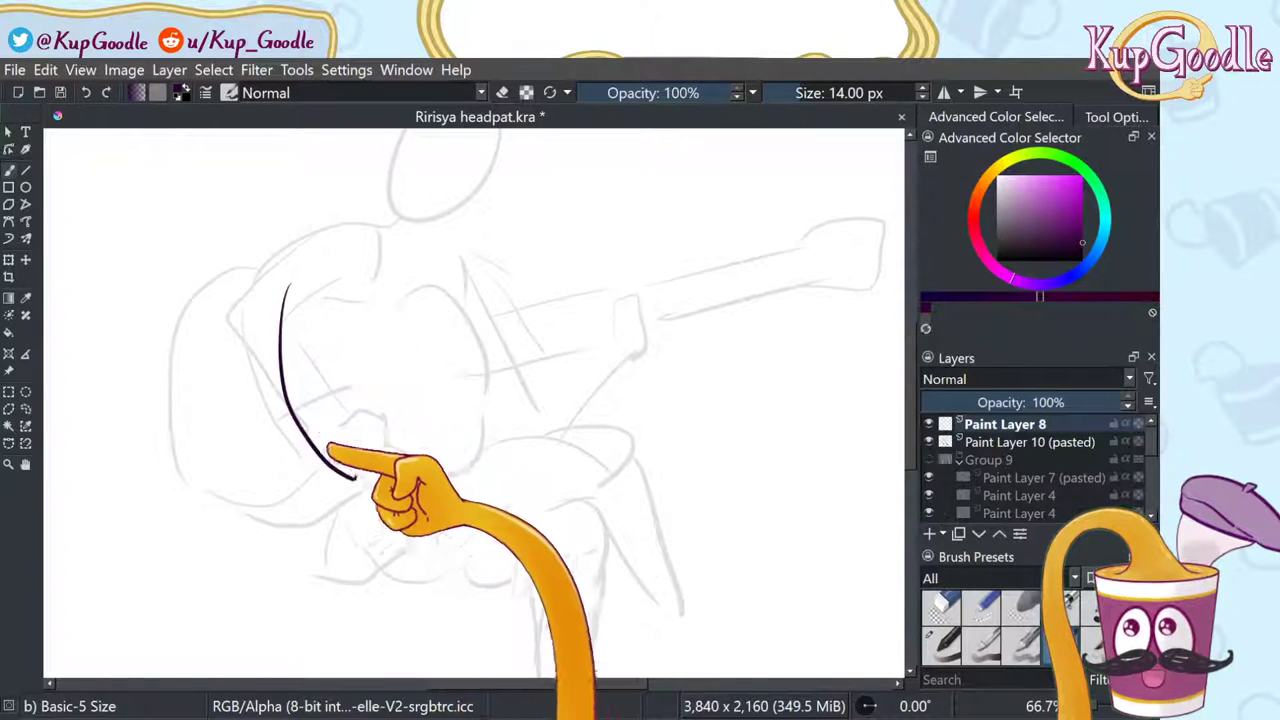
pyautogui.moveTo(249, 292)
pyautogui.mouseDown()
pyautogui.moveTo(240, 340)
pyautogui.moveTo(268, 450)
pyautogui.moveTo(335, 503)
pyautogui.moveTo(508, 452)
pyautogui.moveTo(538, 430)
pyautogui.mouseUp()
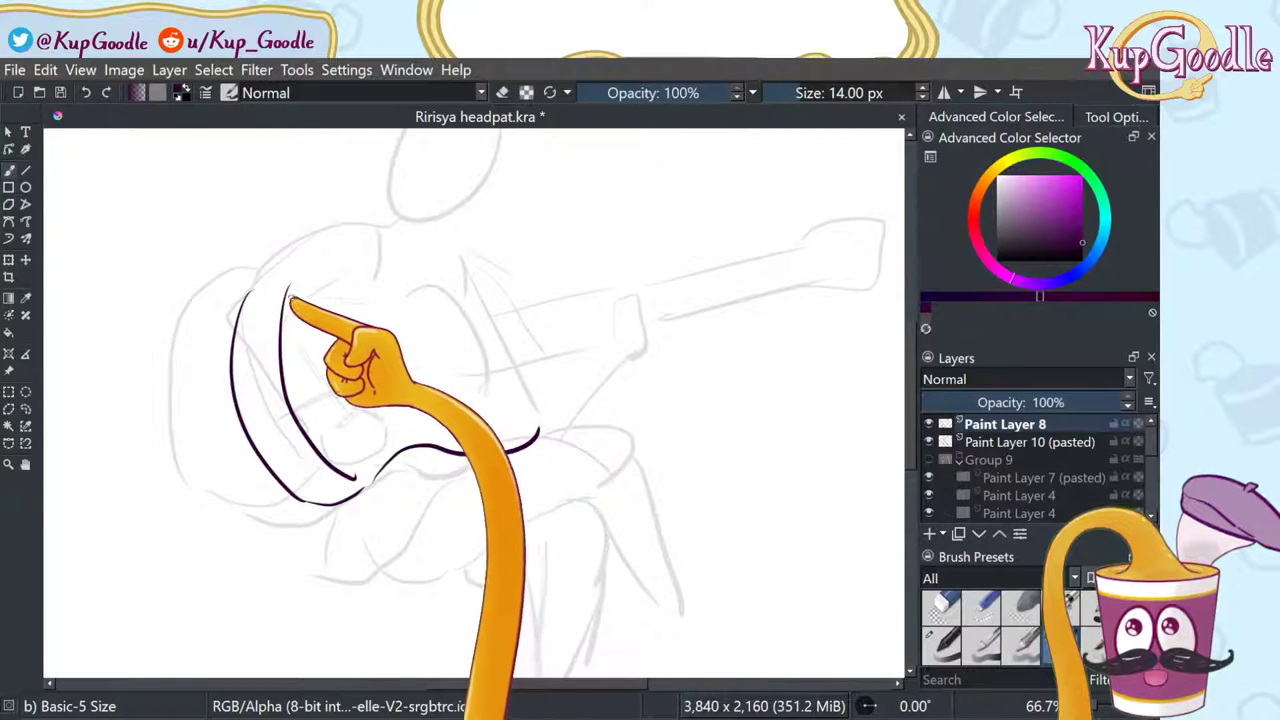
pyautogui.moveTo(292, 272)
pyautogui.mouseDown()
pyautogui.moveTo(342, 263)
pyautogui.moveTo(412, 280)
pyautogui.moveTo(397, 281)
pyautogui.moveTo(387, 277)
pyautogui.moveTo(477, 262)
pyautogui.moveTo(526, 326)
pyautogui.moveTo(507, 303)
pyautogui.moveTo(536, 404)
pyautogui.moveTo(515, 455)
pyautogui.mouseUp()
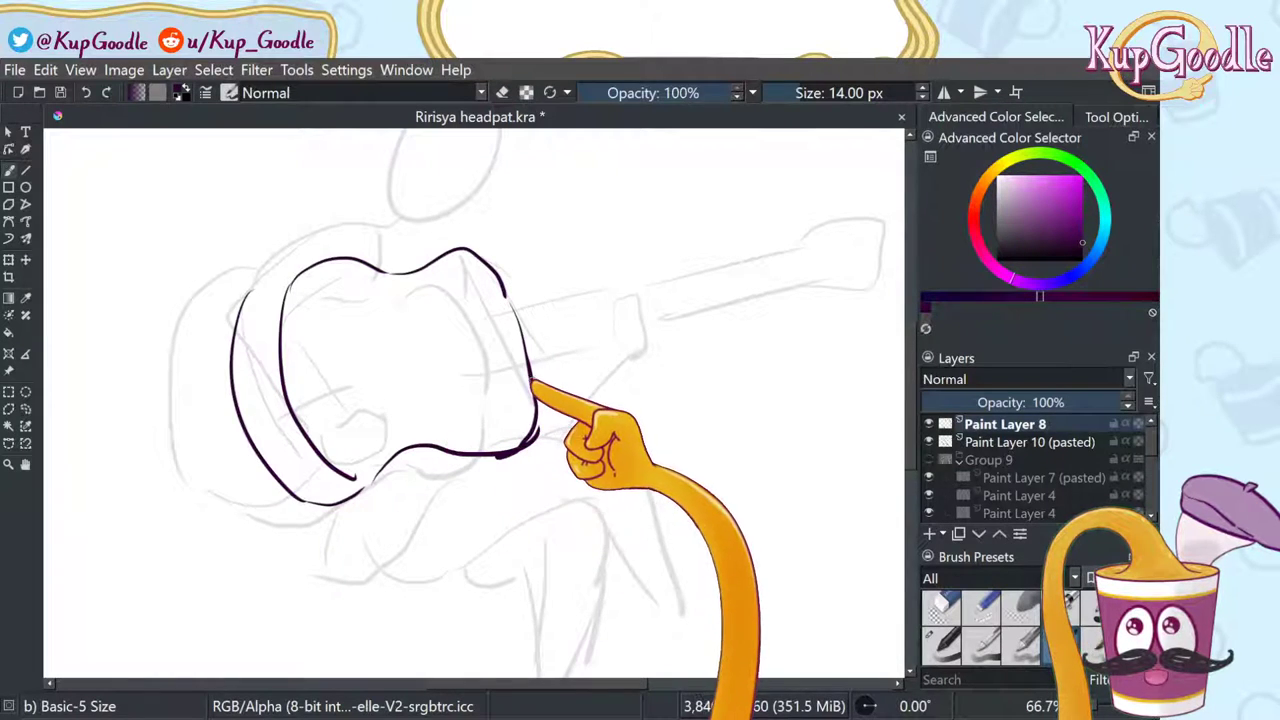
pyautogui.moveTo(532, 388)
pyautogui.mouseDown()
pyautogui.moveTo(503, 451)
pyautogui.moveTo(455, 451)
pyautogui.mouseUp()
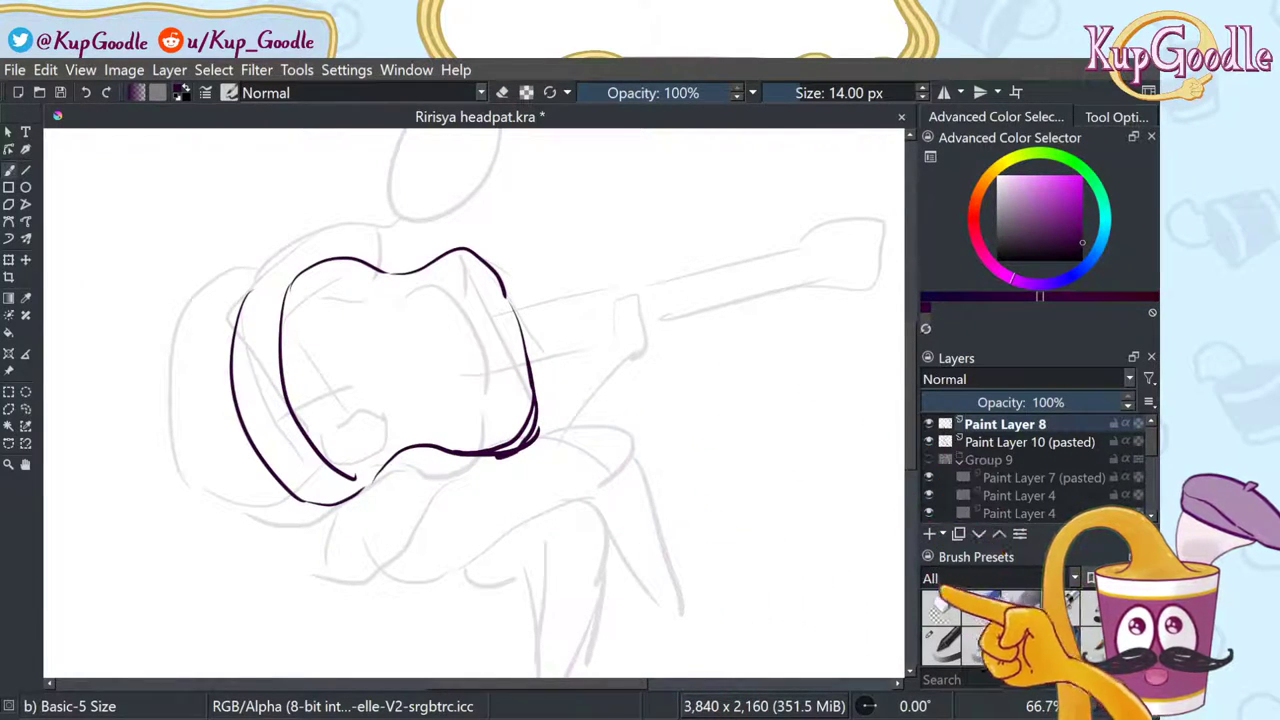
# Step: Erase the excess strokes at the body's lower neck-side corner and draw the missing thickness lines along its outline
pyautogui.click(940, 607)
pyautogui.moveTo(571, 414); pyautogui.dragTo(540, 442)
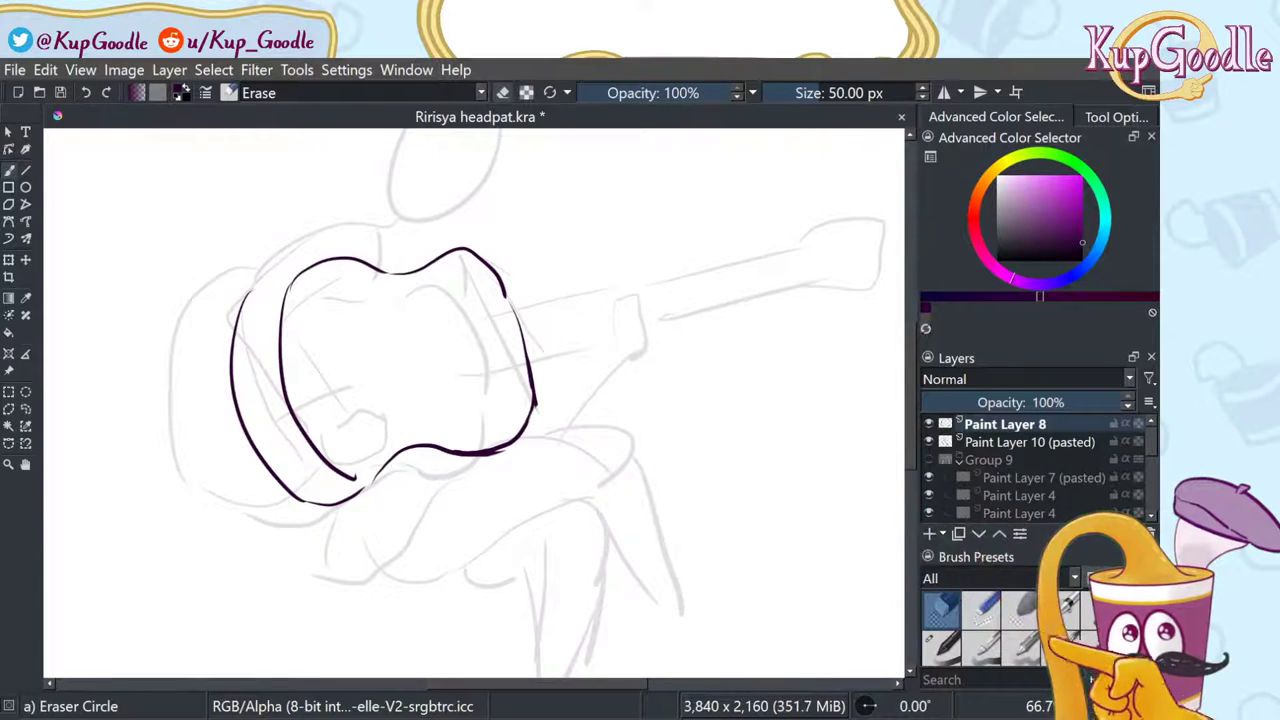
pyautogui.click(1051, 642)
pyautogui.moveTo(252, 294); pyautogui.dragTo(302, 271)
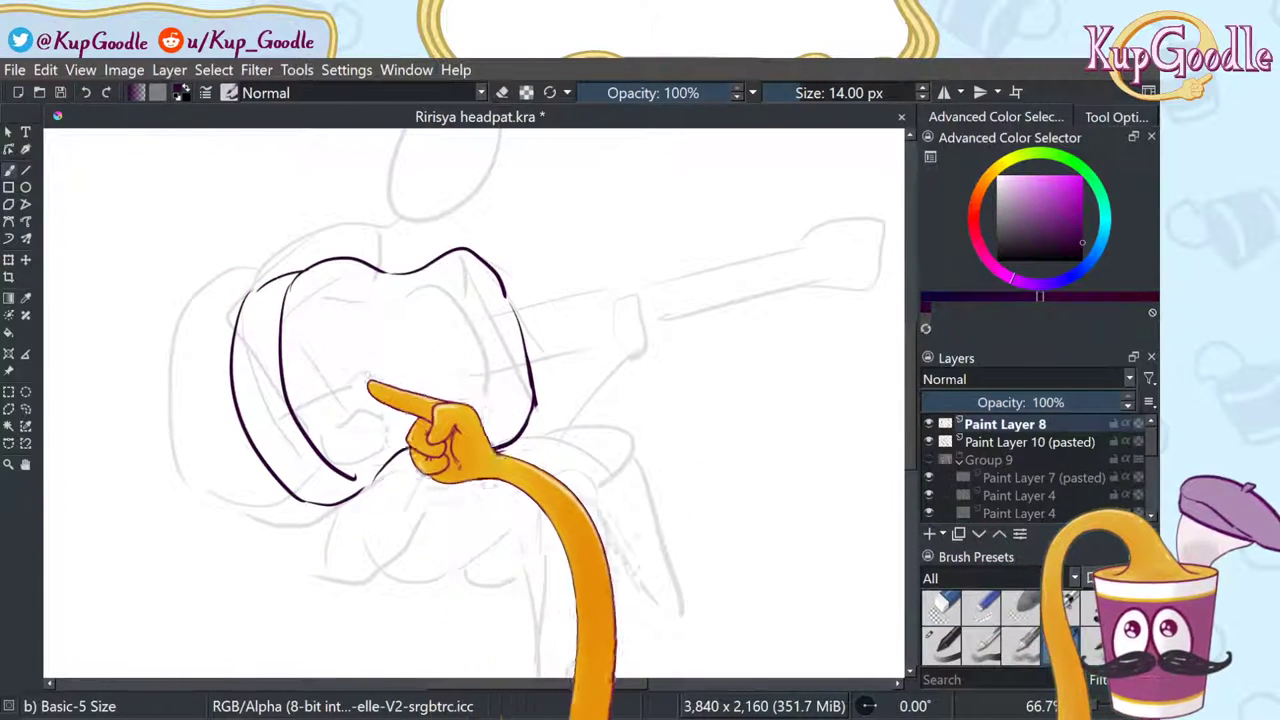
pyautogui.moveTo(398, 462); pyautogui.dragTo(495, 448)
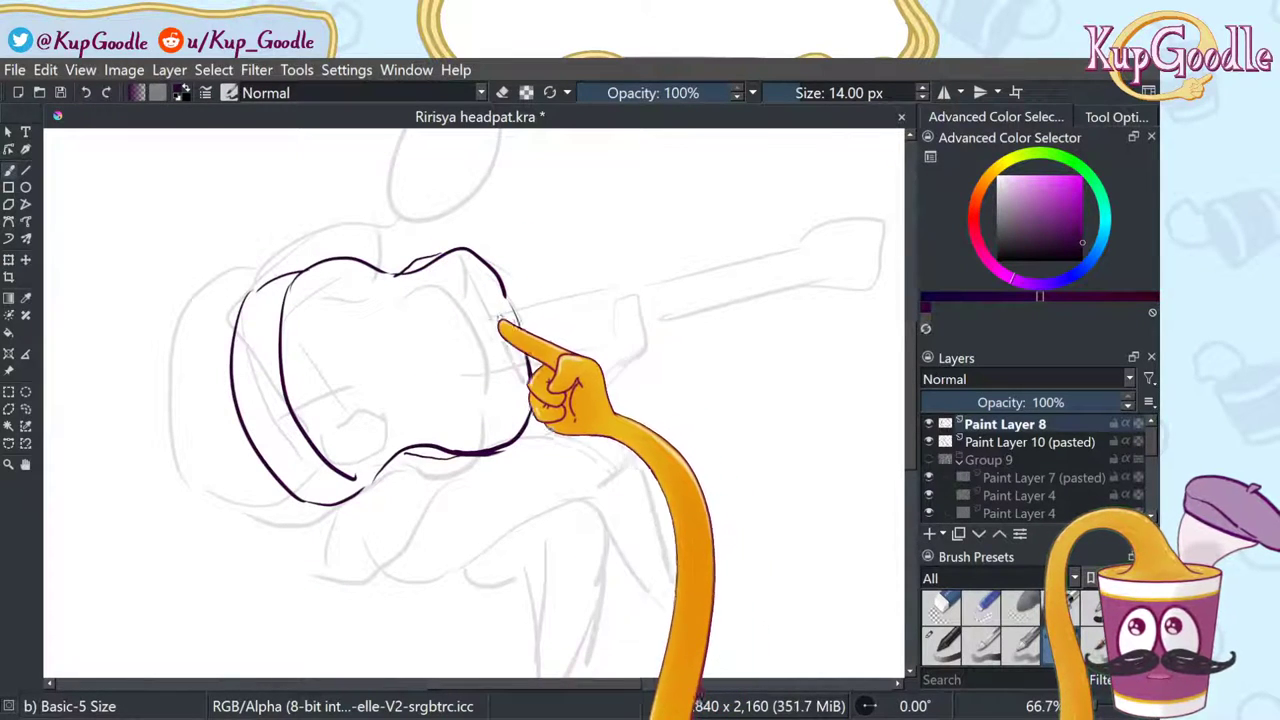
# Step: Draw a slanted guitar neck rising from the body and finish it with a headstock at its far end
pyautogui.moveTo(467, 326); pyautogui.dragTo(777, 229)
pyautogui.moveTo(470, 354); pyautogui.dragTo(765, 250)
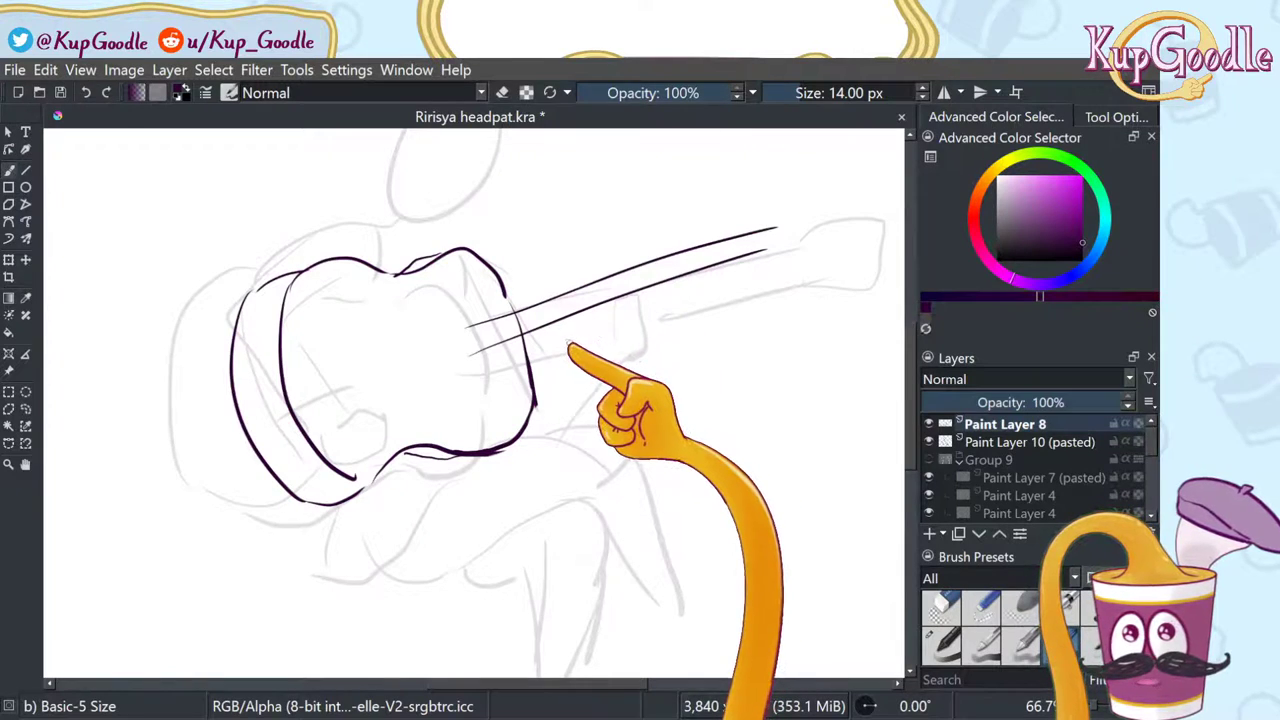
pyautogui.hotkey('ctrl', 'z')
pyautogui.moveTo(493, 359); pyautogui.dragTo(755, 262)
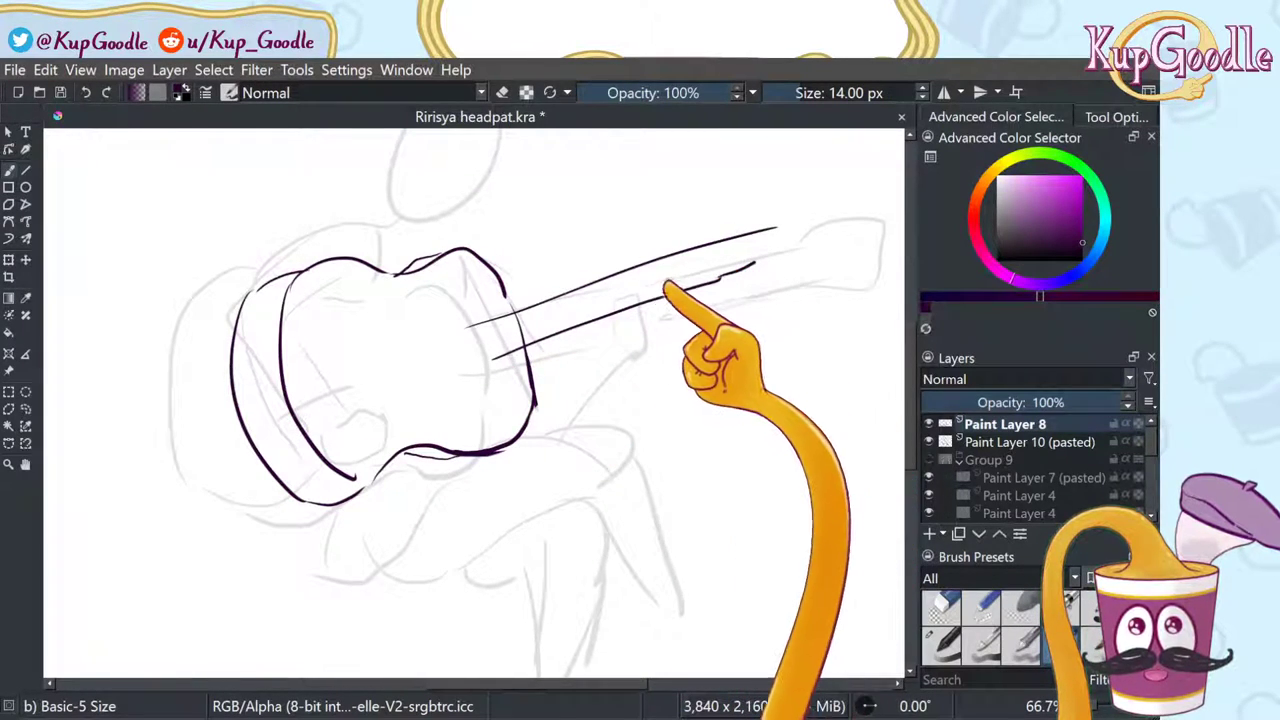
pyautogui.moveTo(530, 315)
pyautogui.mouseDown()
pyautogui.moveTo(747, 240)
pyautogui.moveTo(782, 238)
pyautogui.moveTo(790, 268)
pyautogui.moveTo(740, 290)
pyautogui.moveTo(698, 280)
pyautogui.moveTo(745, 241)
pyautogui.mouseUp()
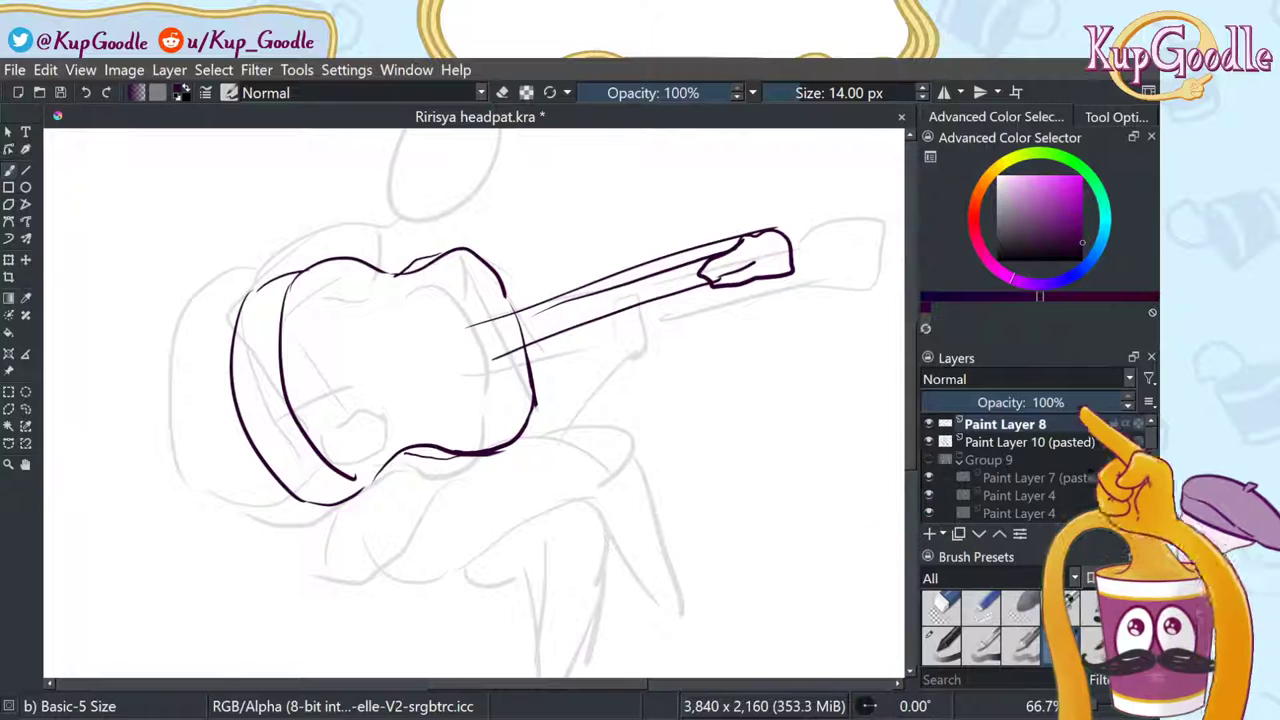
# Step: Hide Paint Layer 8 and outline an alternative, front-facing guitar body on a new paint layer
pyautogui.click(929, 423)
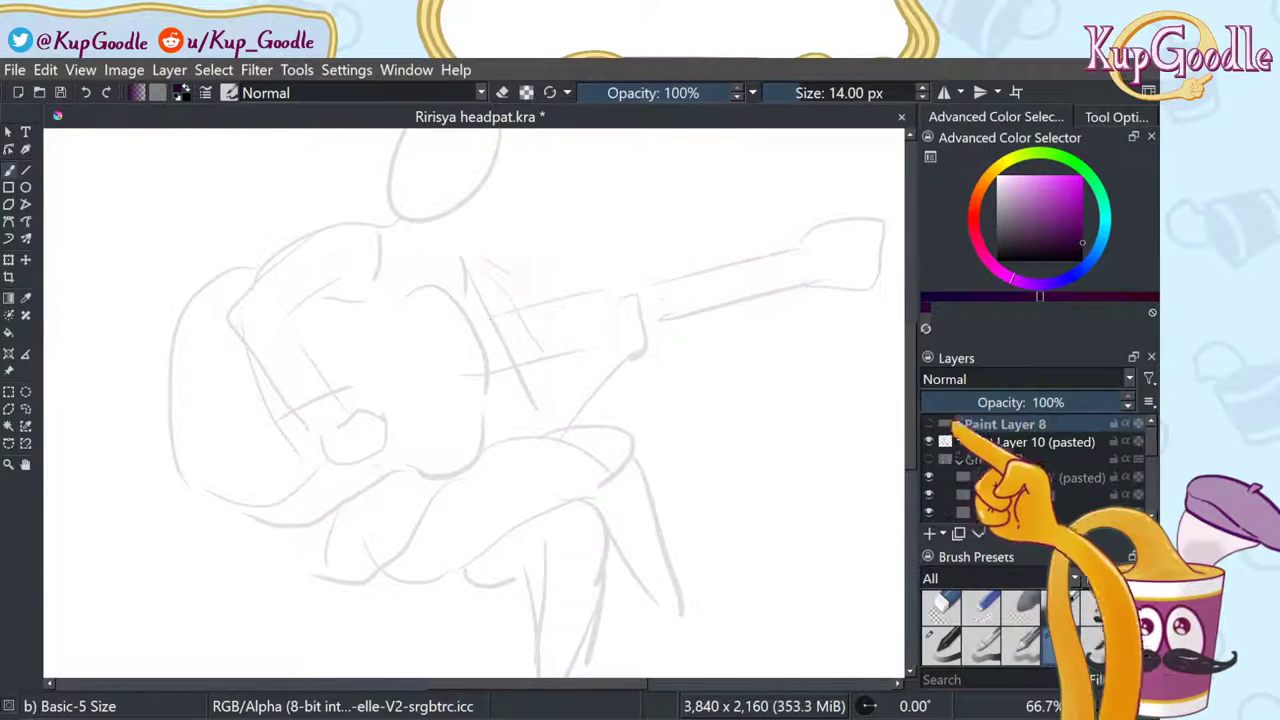
pyautogui.click(929, 533)
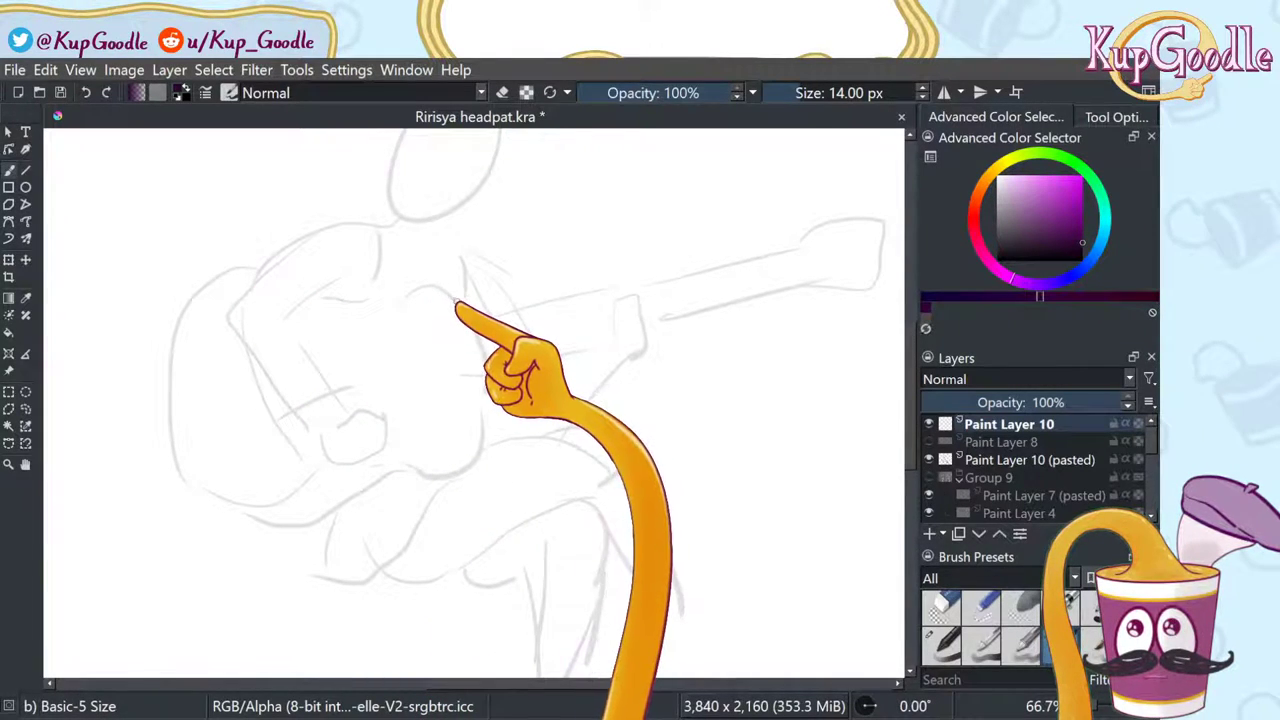
pyautogui.moveTo(459, 305)
pyautogui.mouseDown()
pyautogui.moveTo(497, 373)
pyautogui.moveTo(503, 431)
pyautogui.mouseUp()
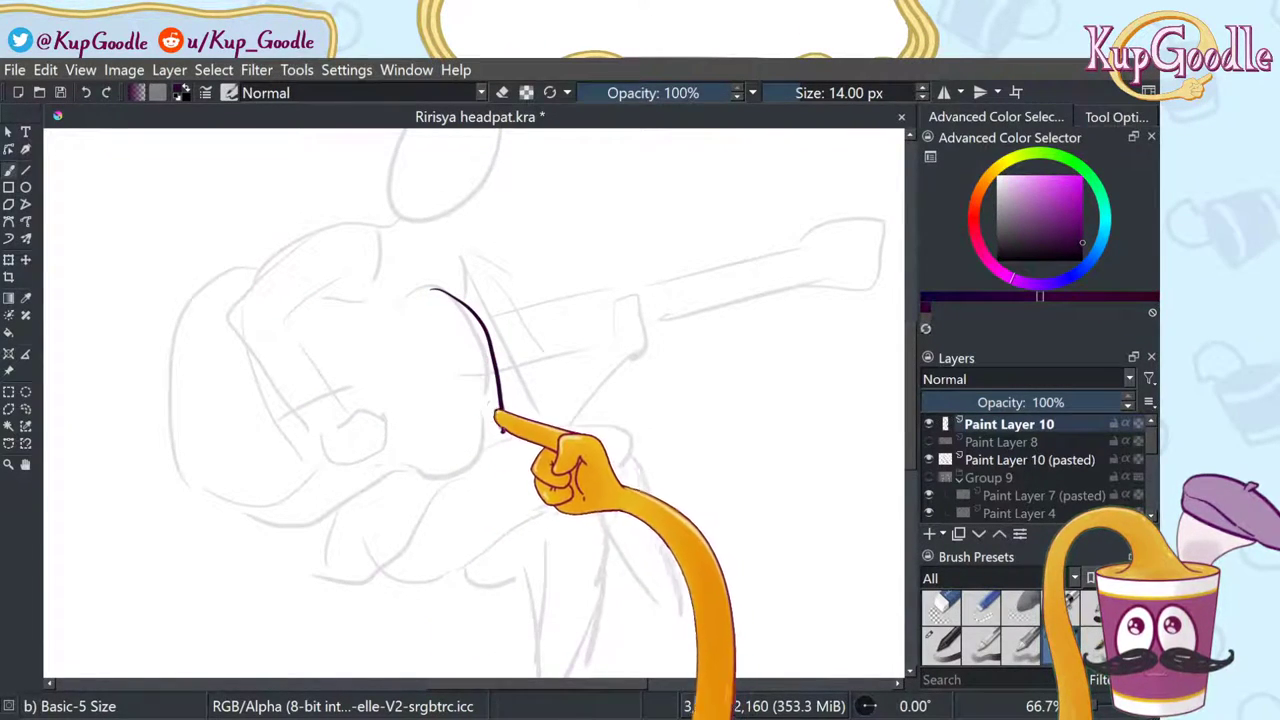
pyautogui.hotkey('ctrl', 'z')
pyautogui.hotkey('ctrl', 'z')
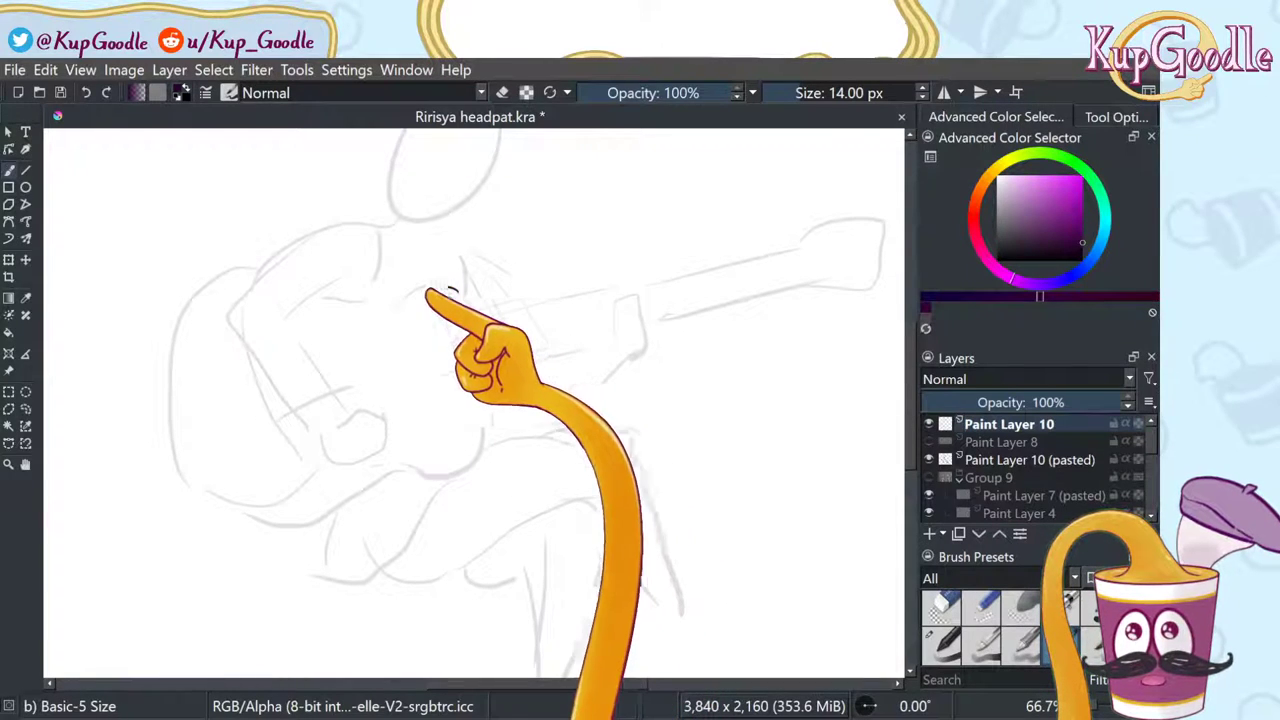
pyautogui.moveTo(458, 290)
pyautogui.mouseDown()
pyautogui.moveTo(351, 312)
pyautogui.moveTo(252, 274)
pyautogui.moveTo(199, 304)
pyautogui.moveTo(188, 422)
pyautogui.moveTo(272, 513)
pyautogui.moveTo(420, 460)
pyautogui.mouseUp()
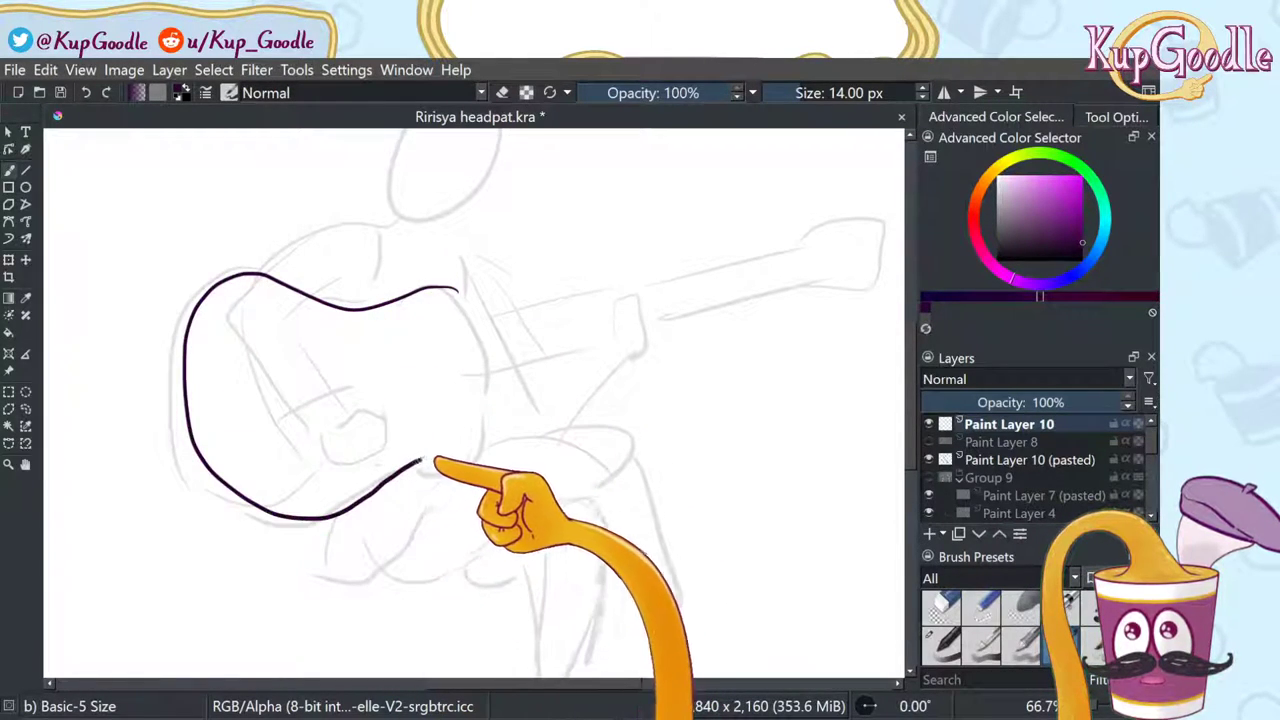
pyautogui.hotkey('ctrl', 'z')
pyautogui.moveTo(329, 297)
pyautogui.mouseDown()
pyautogui.moveTo(191, 359)
pyautogui.moveTo(236, 482)
pyautogui.moveTo(323, 485)
pyautogui.moveTo(362, 458)
pyautogui.moveTo(465, 456)
pyautogui.moveTo(494, 398)
pyautogui.moveTo(487, 328)
pyautogui.moveTo(438, 281)
pyautogui.moveTo(343, 302)
pyautogui.mouseUp()
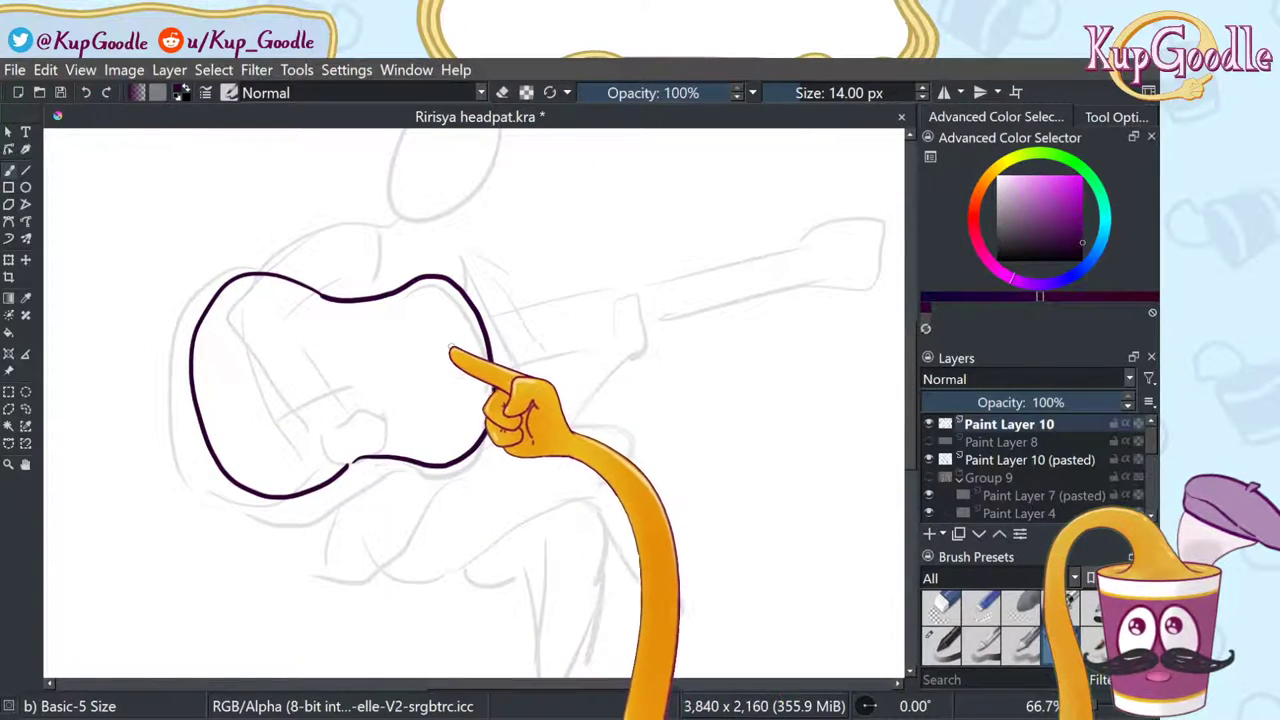
# Step: Draw the neck and headstock of the alternative guitar and try a side edge along the body's rounded end
pyautogui.moveTo(452, 346); pyautogui.dragTo(725, 288)
pyautogui.moveTo(452, 370)
pyautogui.mouseDown()
pyautogui.moveTo(739, 316)
pyautogui.moveTo(742, 274)
pyautogui.moveTo(783, 263)
pyautogui.moveTo(805, 290)
pyautogui.moveTo(798, 317)
pyautogui.moveTo(744, 333)
pyautogui.moveTo(723, 314)
pyautogui.moveTo(745, 264)
pyautogui.mouseUp()
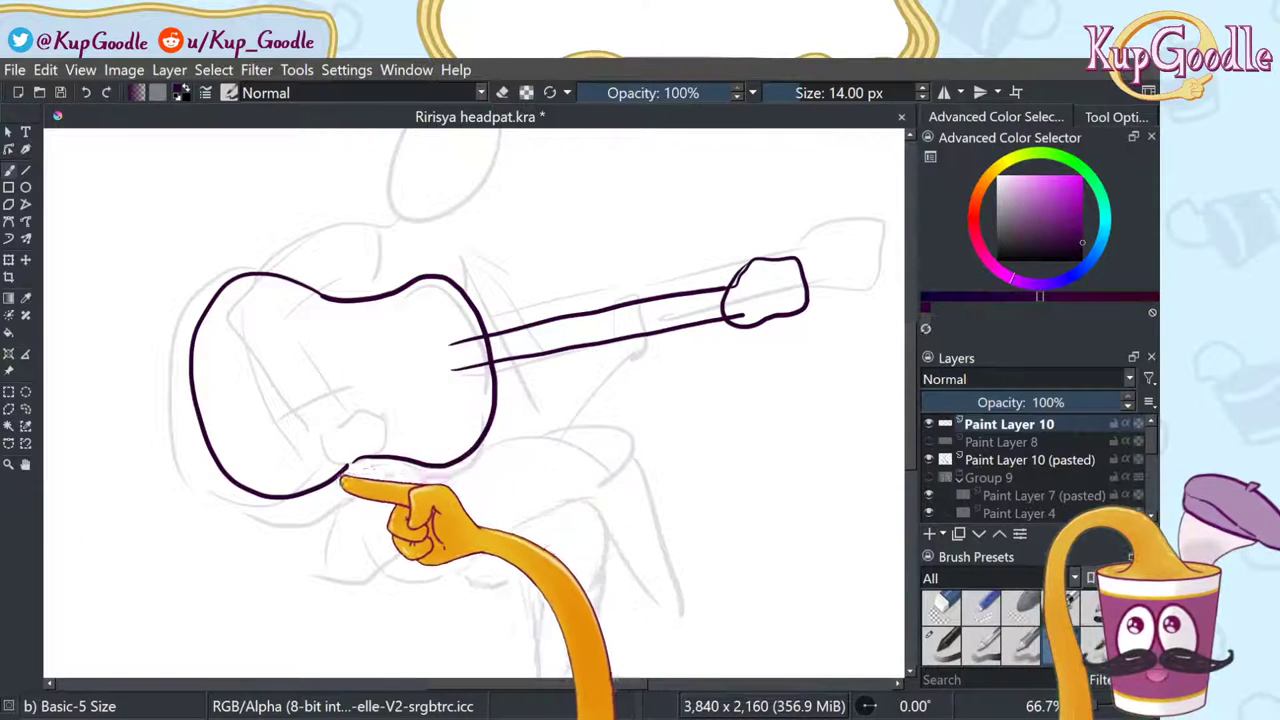
pyautogui.moveTo(448, 276)
pyautogui.mouseDown()
pyautogui.moveTo(508, 308)
pyautogui.moveTo(540, 375)
pyautogui.moveTo(519, 366)
pyautogui.moveTo(520, 414)
pyautogui.moveTo(483, 450)
pyautogui.mouseUp()
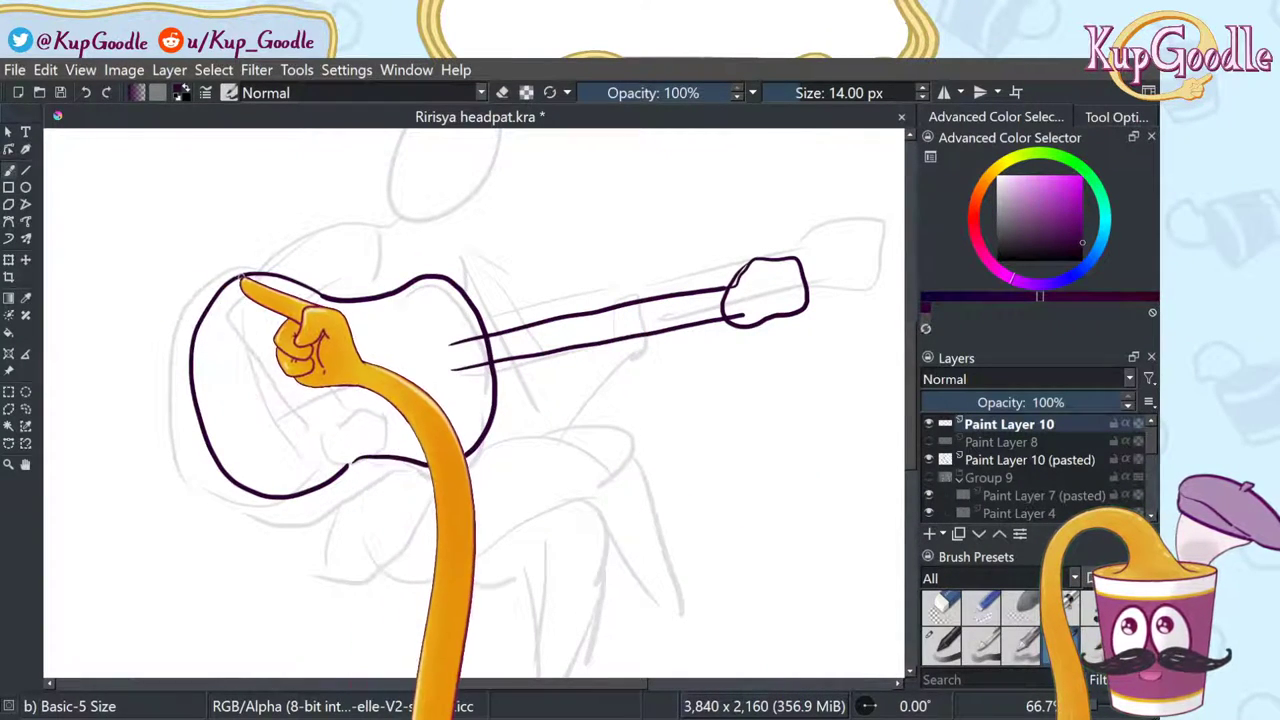
pyautogui.moveTo(236, 279)
pyautogui.mouseDown()
pyautogui.moveTo(209, 287)
pyautogui.moveTo(194, 366)
pyautogui.moveTo(189, 304)
pyautogui.moveTo(186, 406)
pyautogui.moveTo(229, 492)
pyautogui.moveTo(256, 495)
pyautogui.mouseUp()
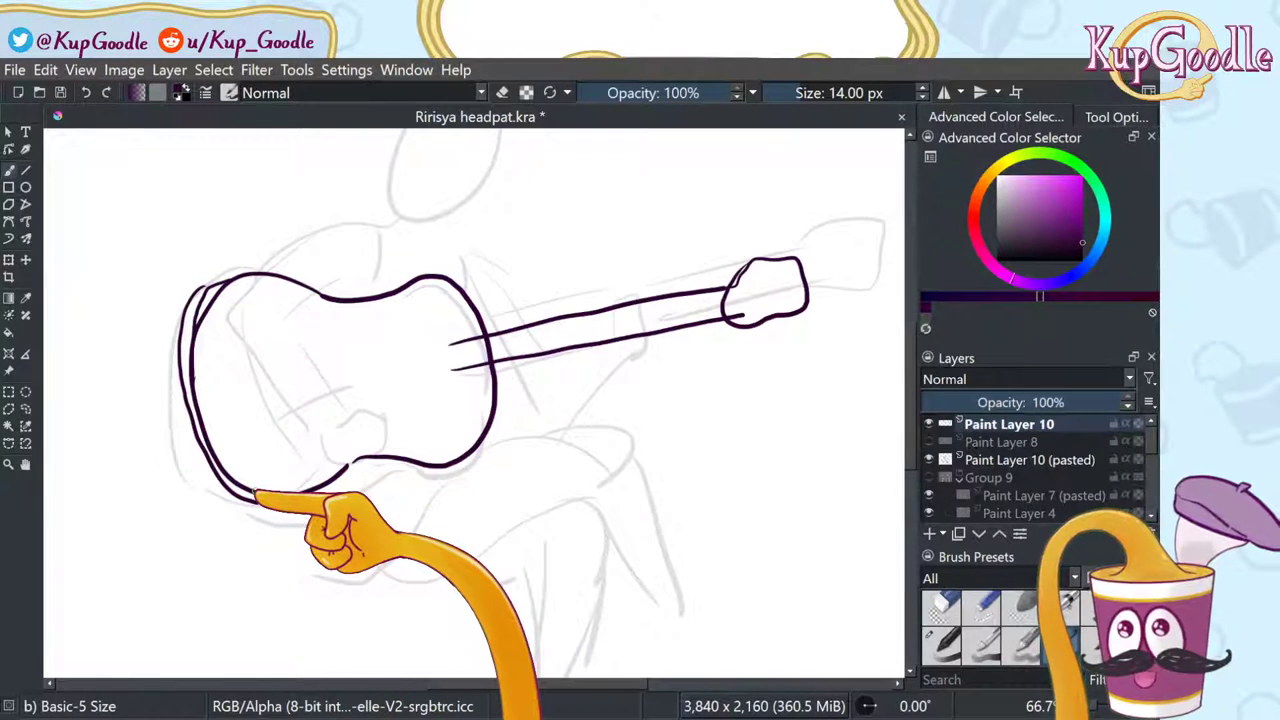
pyautogui.hotkey('ctrl', 'z')
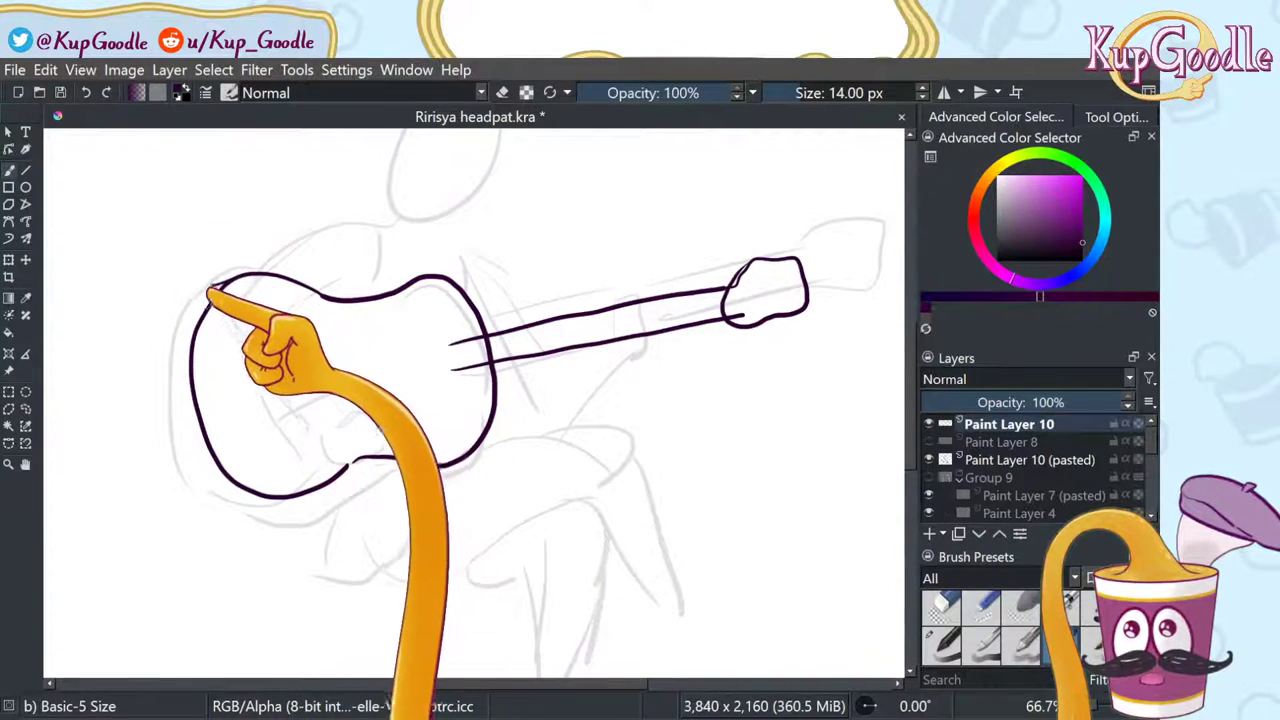
pyautogui.moveTo(175, 352)
pyautogui.mouseDown()
pyautogui.moveTo(179, 453)
pyautogui.moveTo(239, 502)
pyautogui.moveTo(290, 490)
pyautogui.mouseUp()
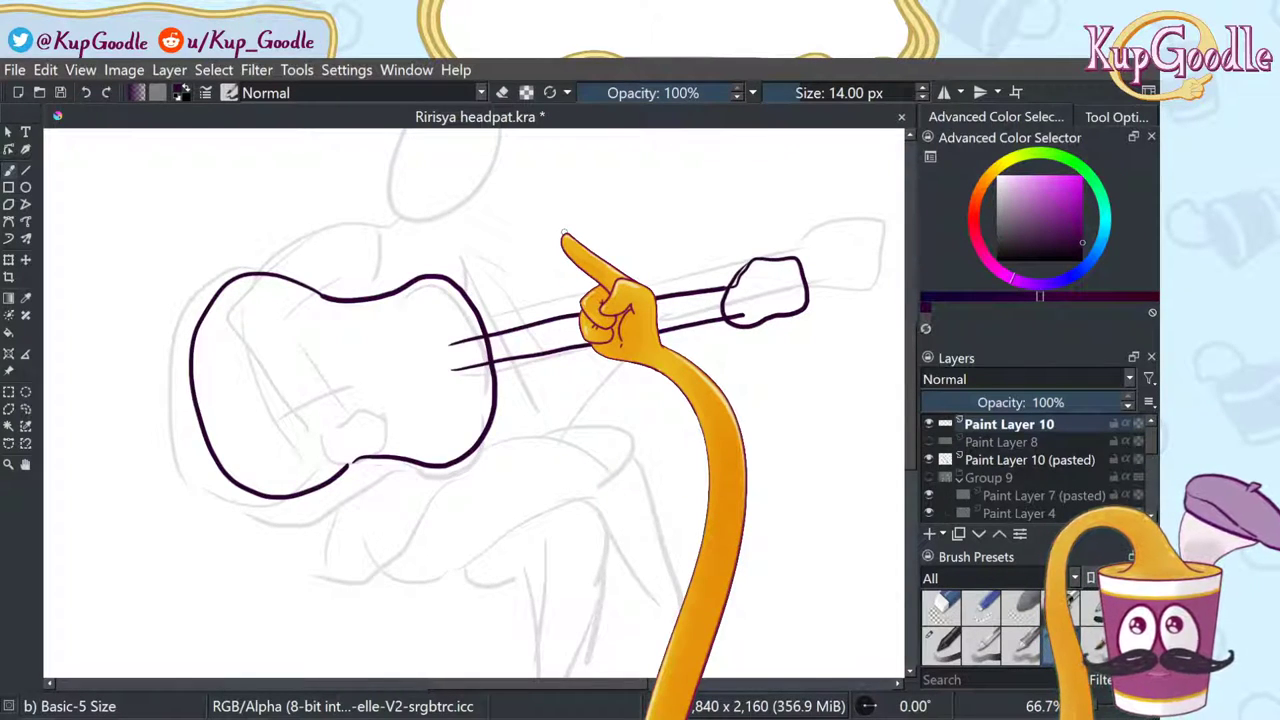
# Step: Compare the two guitar versions, then delete Paint Layer 10 and show Paint Layer 8 again
pyautogui.scroll(-2, 537, 303)
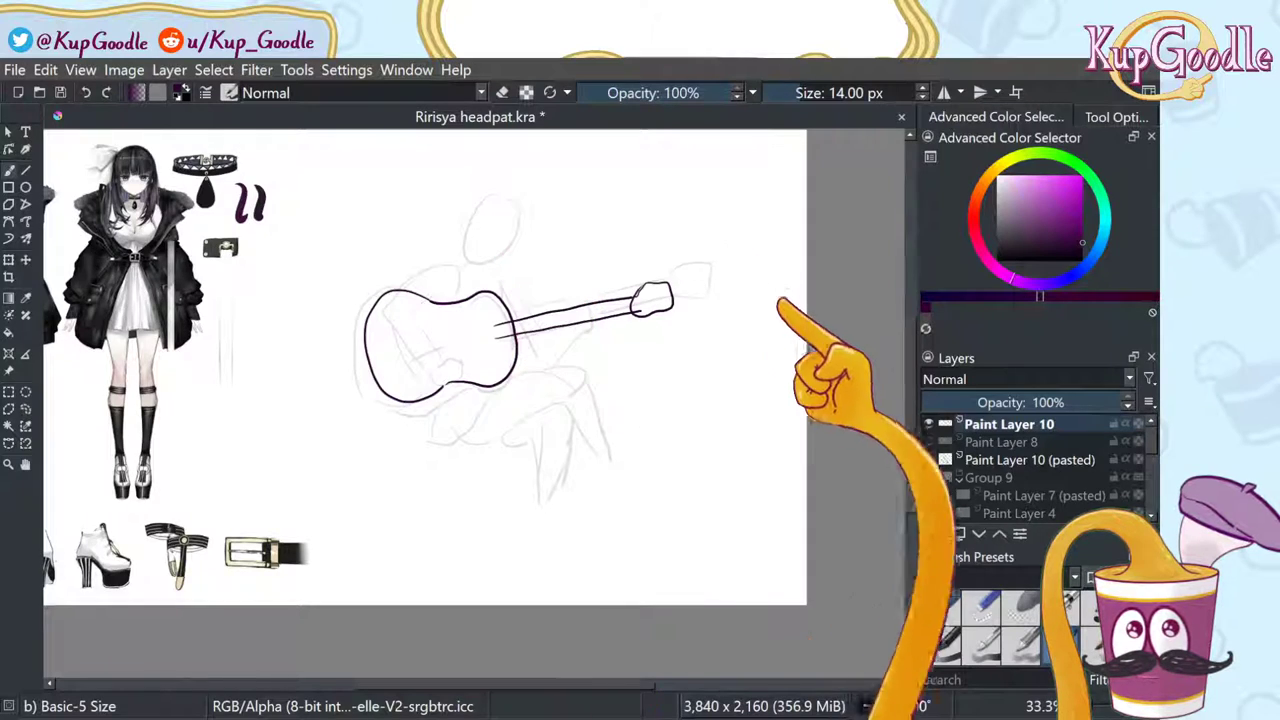
pyautogui.click(928, 424)
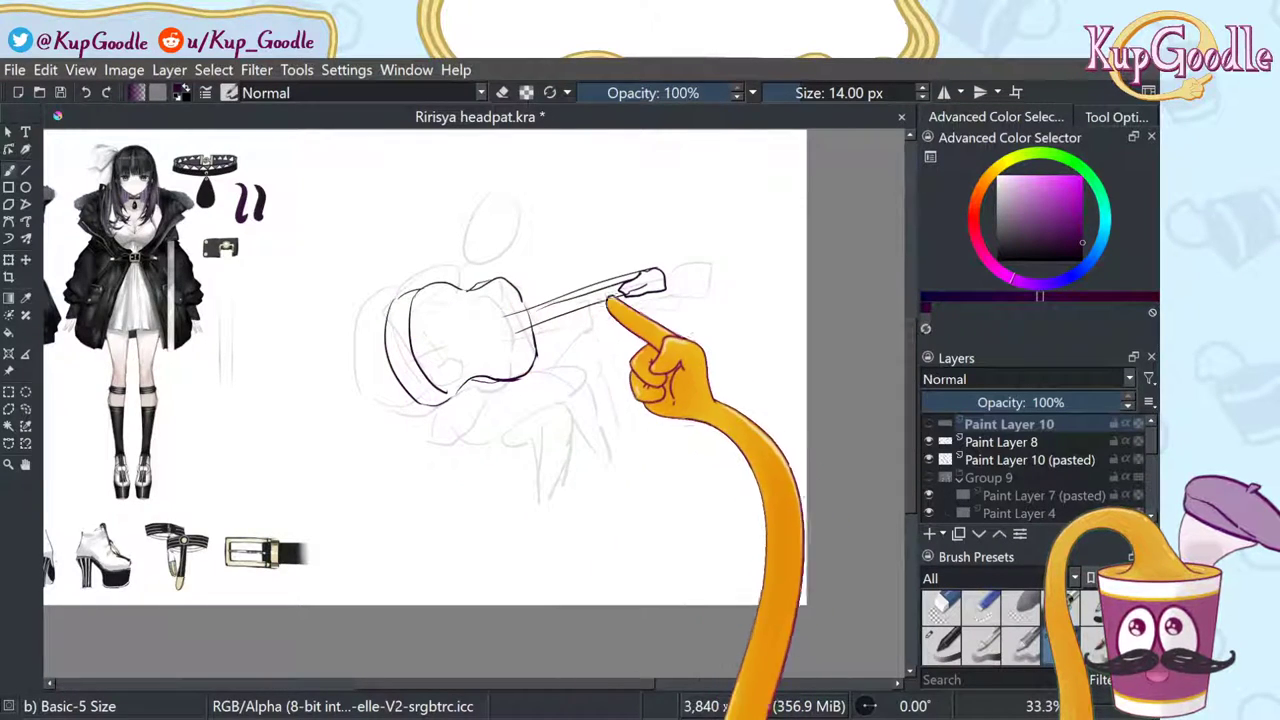
pyautogui.click(929, 442)
pyautogui.click(929, 424)
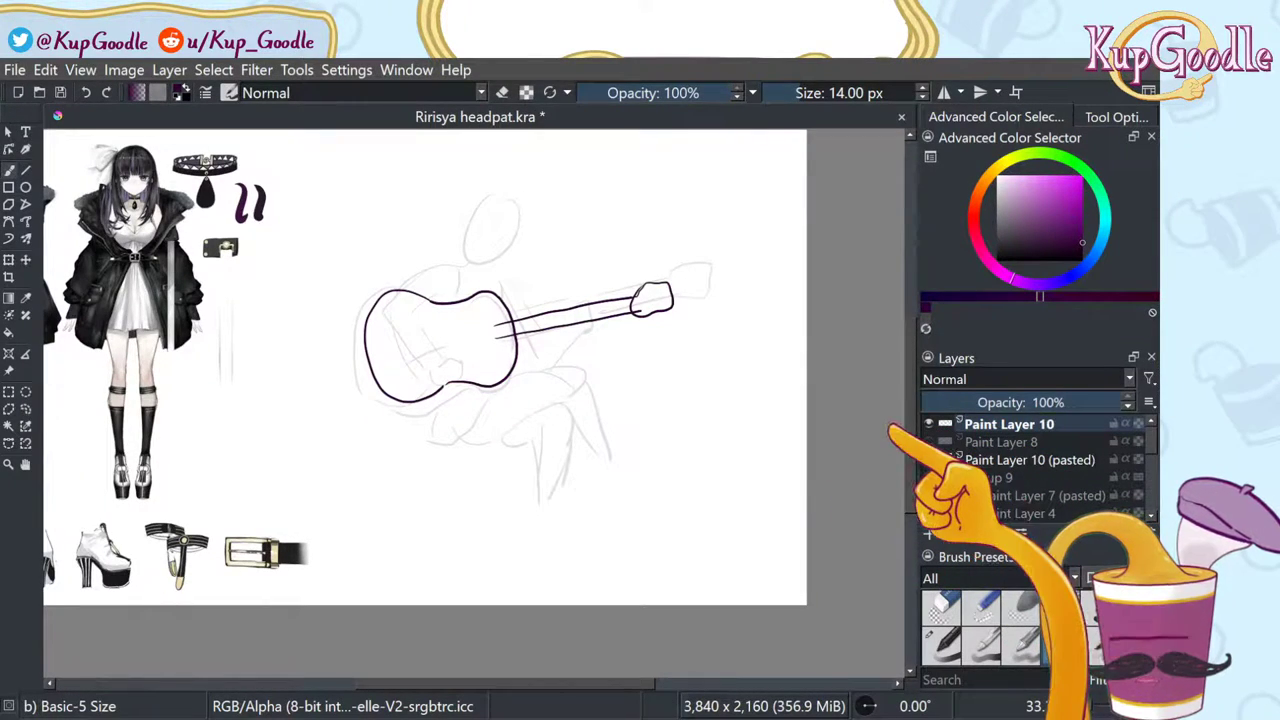
pyautogui.hotkey('shift', 'Delete')
pyautogui.click(928, 424)
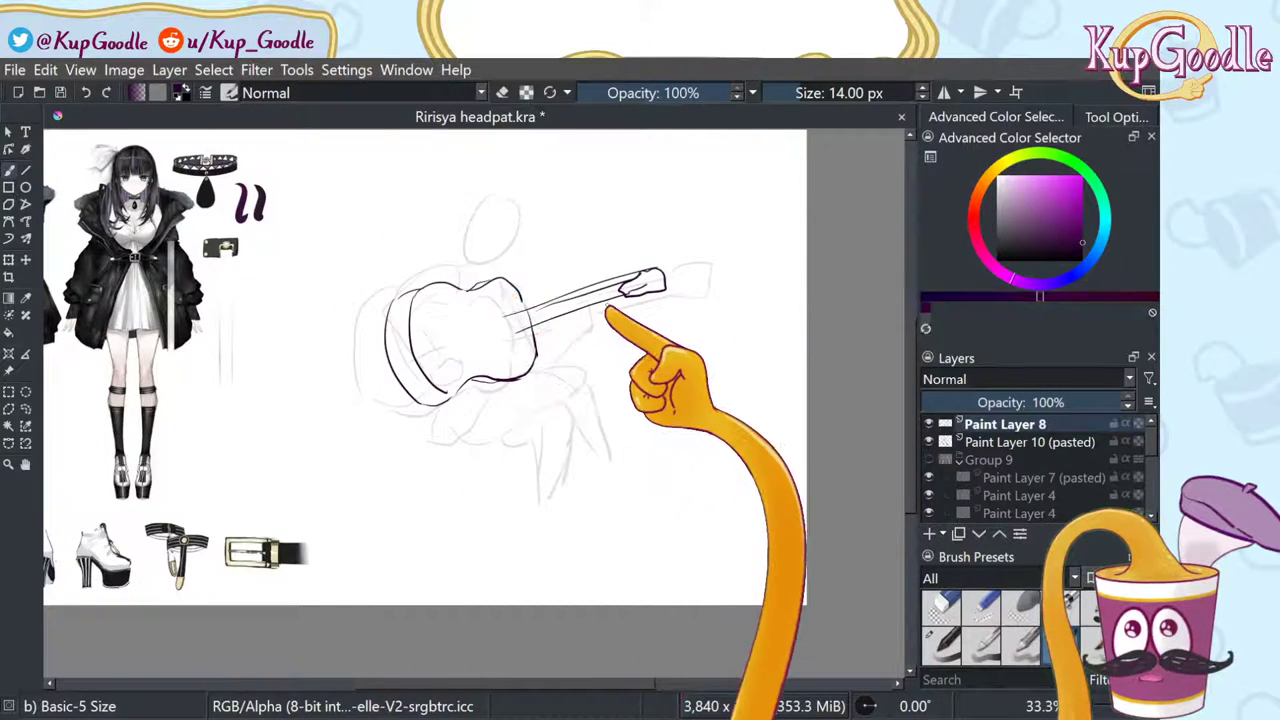
# Step: Erase the extra line above the guitar neck with the 50 px Eraser Circle and draw the bridge, sound hole and pickguard
pyautogui.scroll(2, 612, 306)
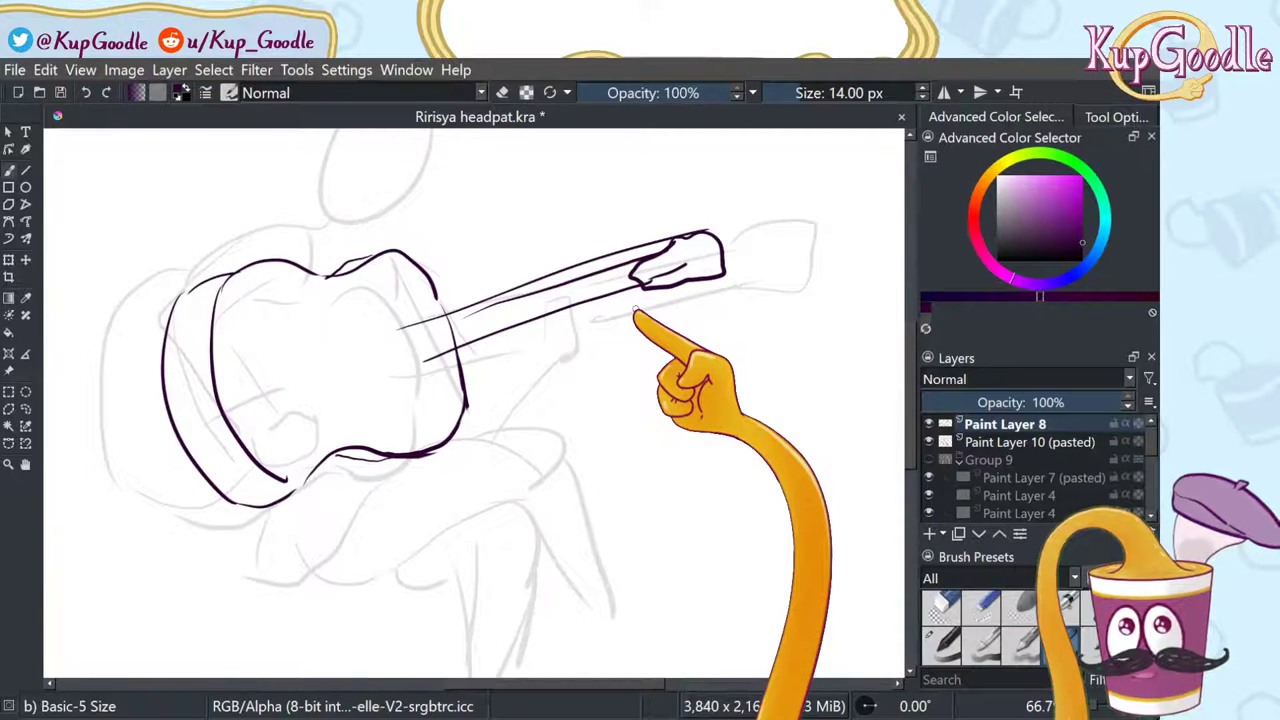
pyautogui.click(941, 608)
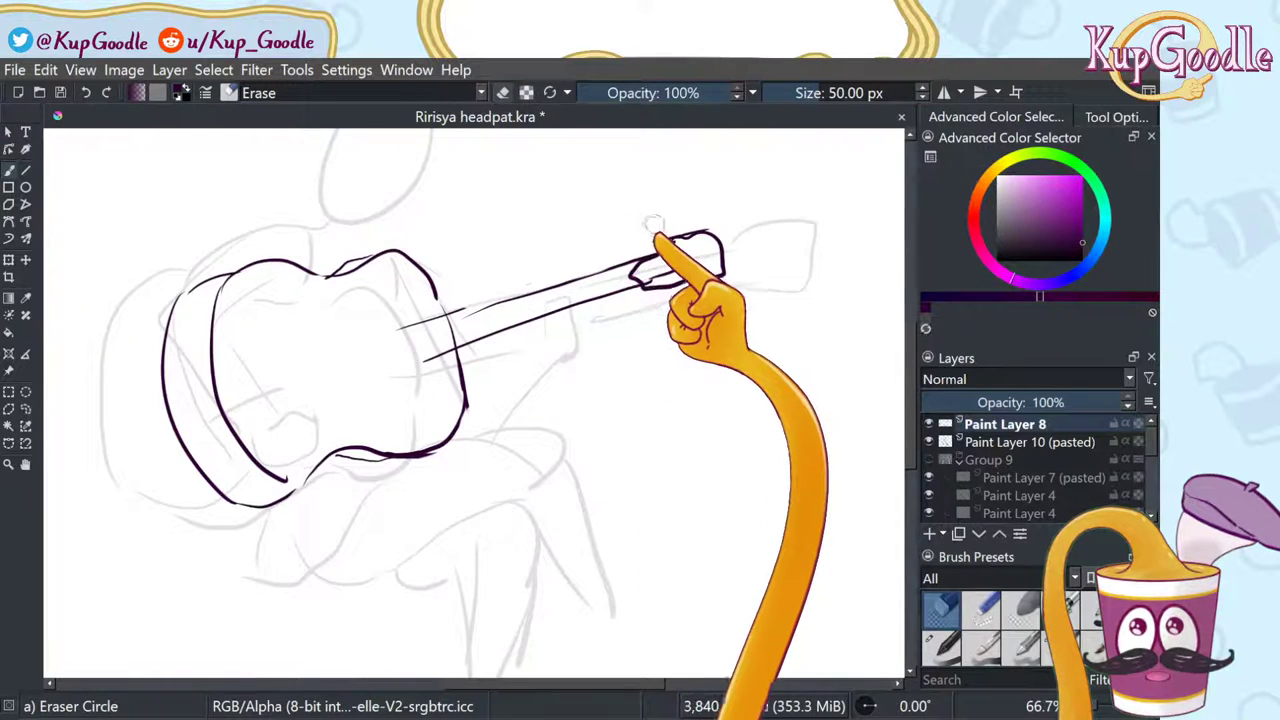
pyautogui.moveTo(654, 228); pyautogui.dragTo(689, 222)
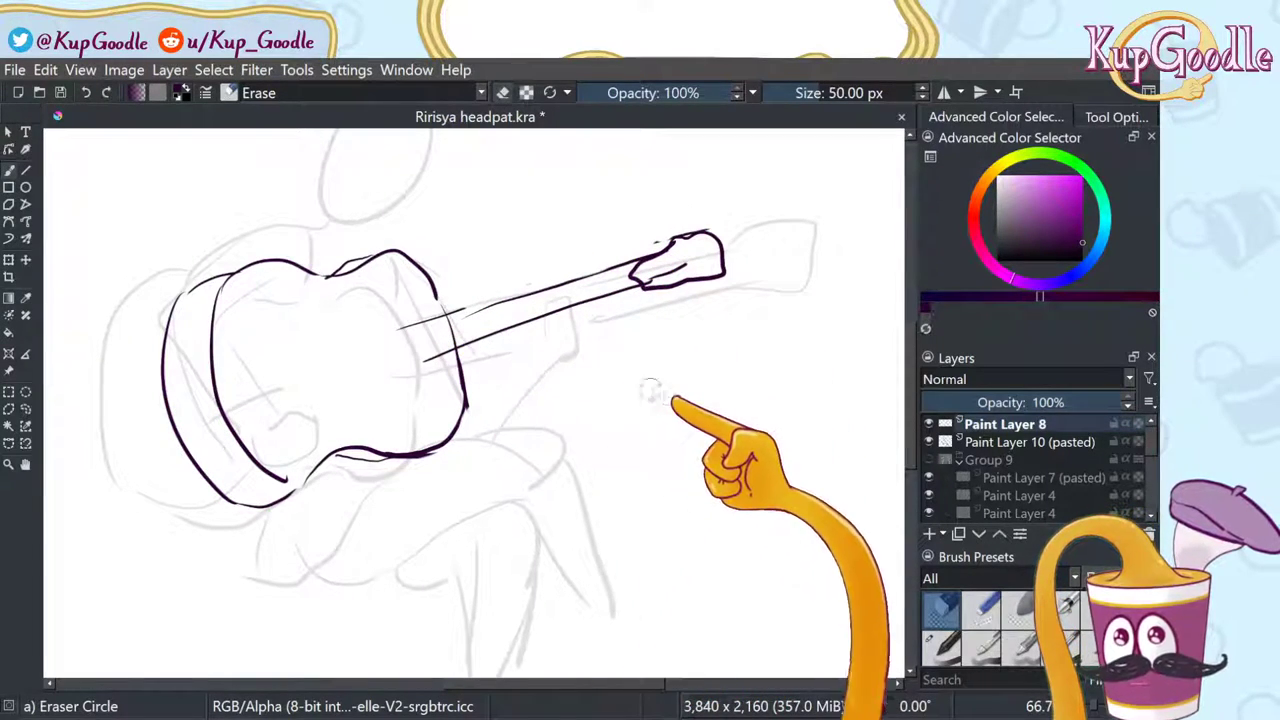
pyautogui.click(1061, 646)
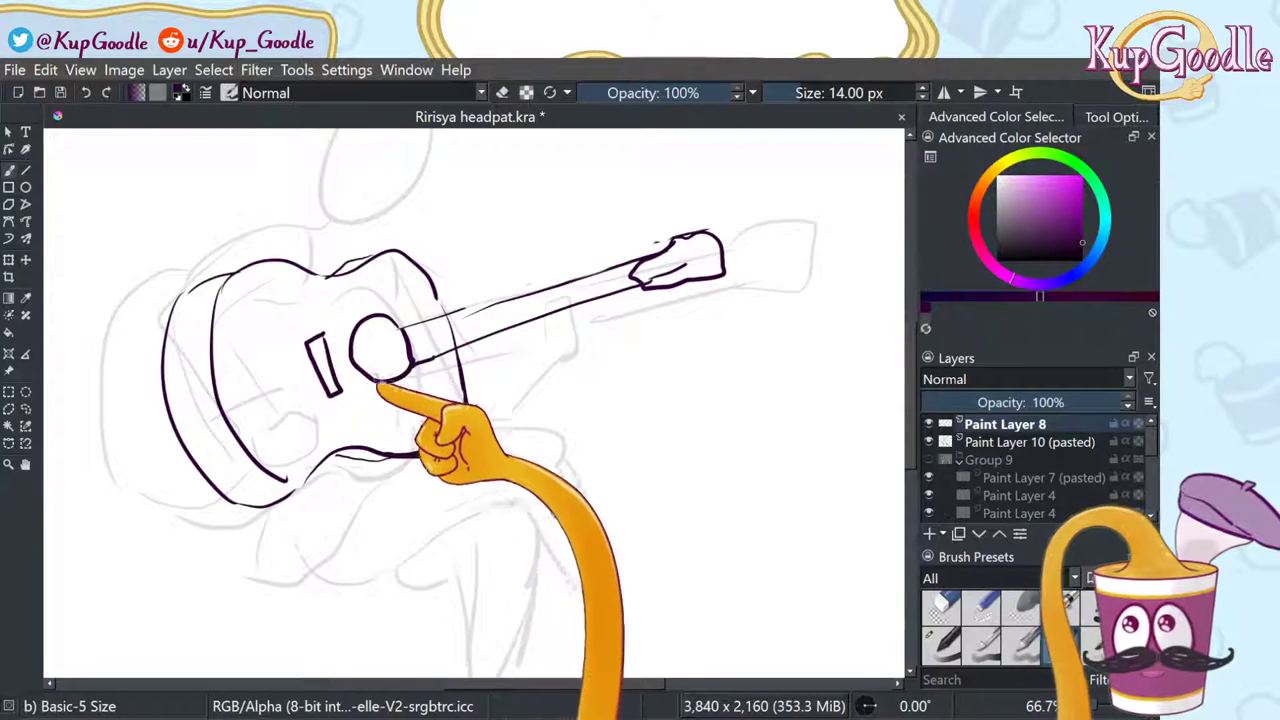
pyautogui.moveTo(418, 373); pyautogui.dragTo(370, 393)
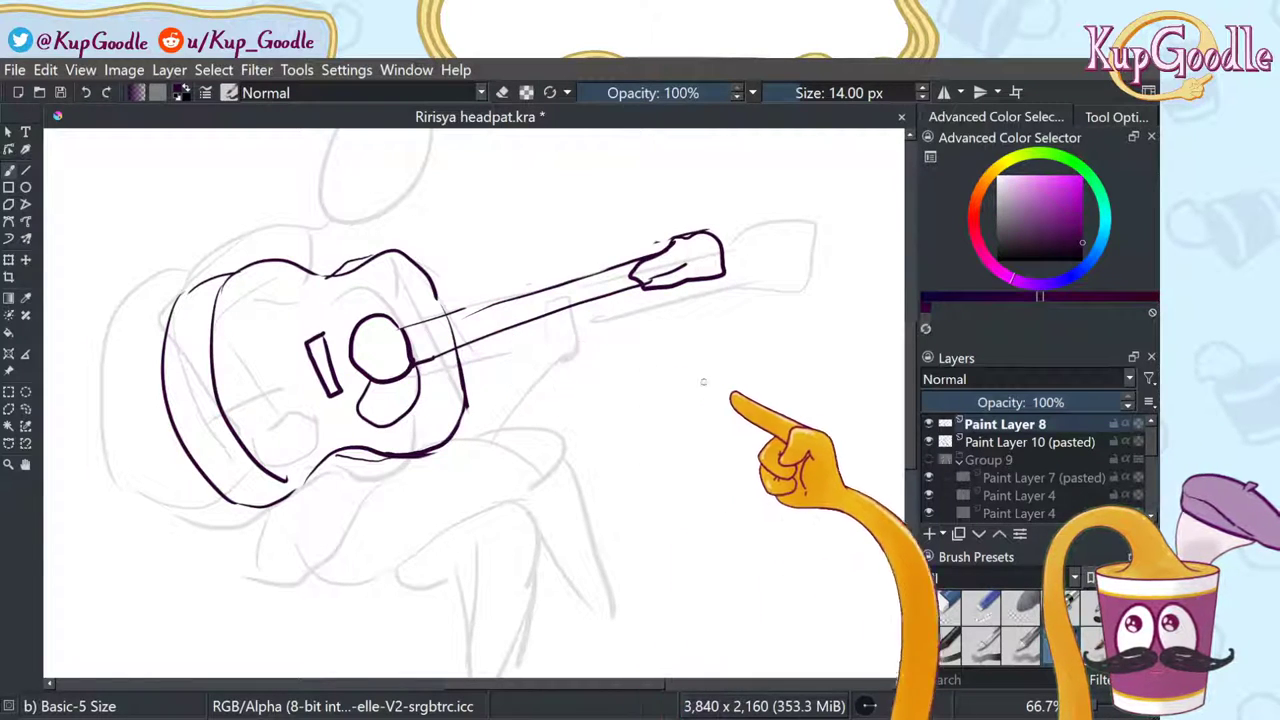
# Step: Erase the stray double line along the guitar body's upper waist with the 50 px Eraser Circle, then return to the Basic-5 Size brush
pyautogui.click(941, 607)
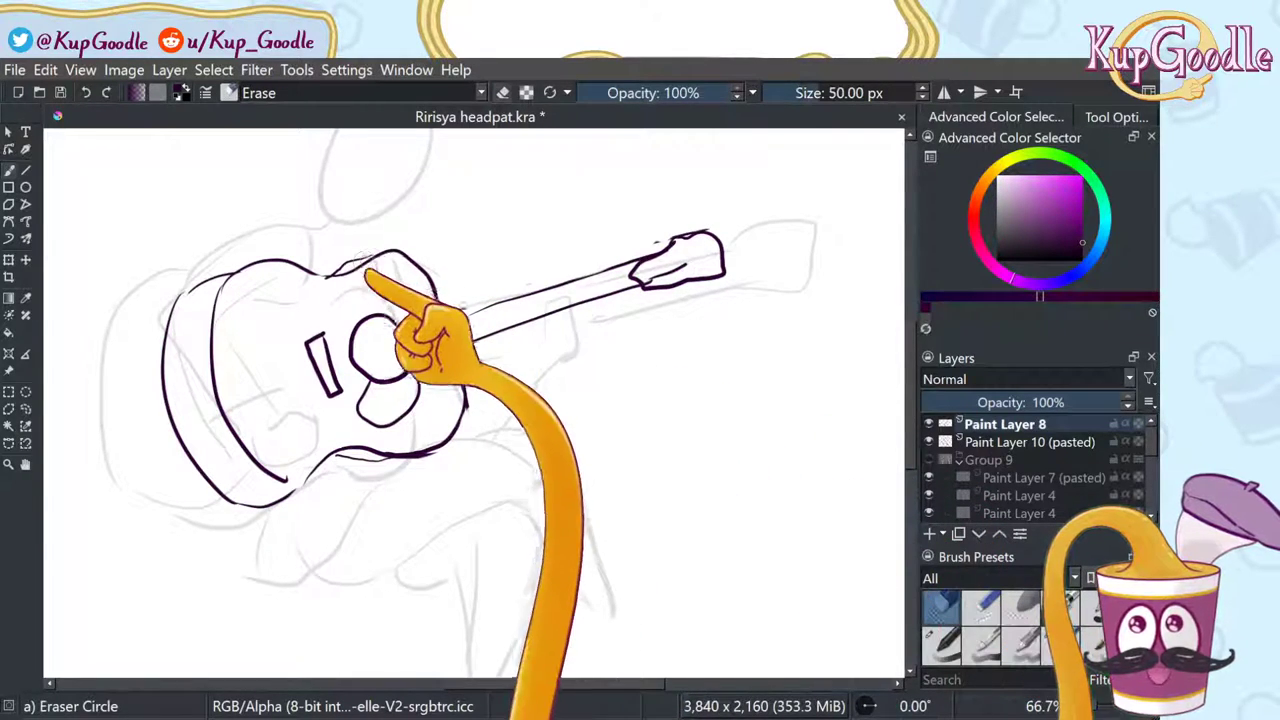
pyautogui.moveTo(350, 263); pyautogui.dragTo(329, 263)
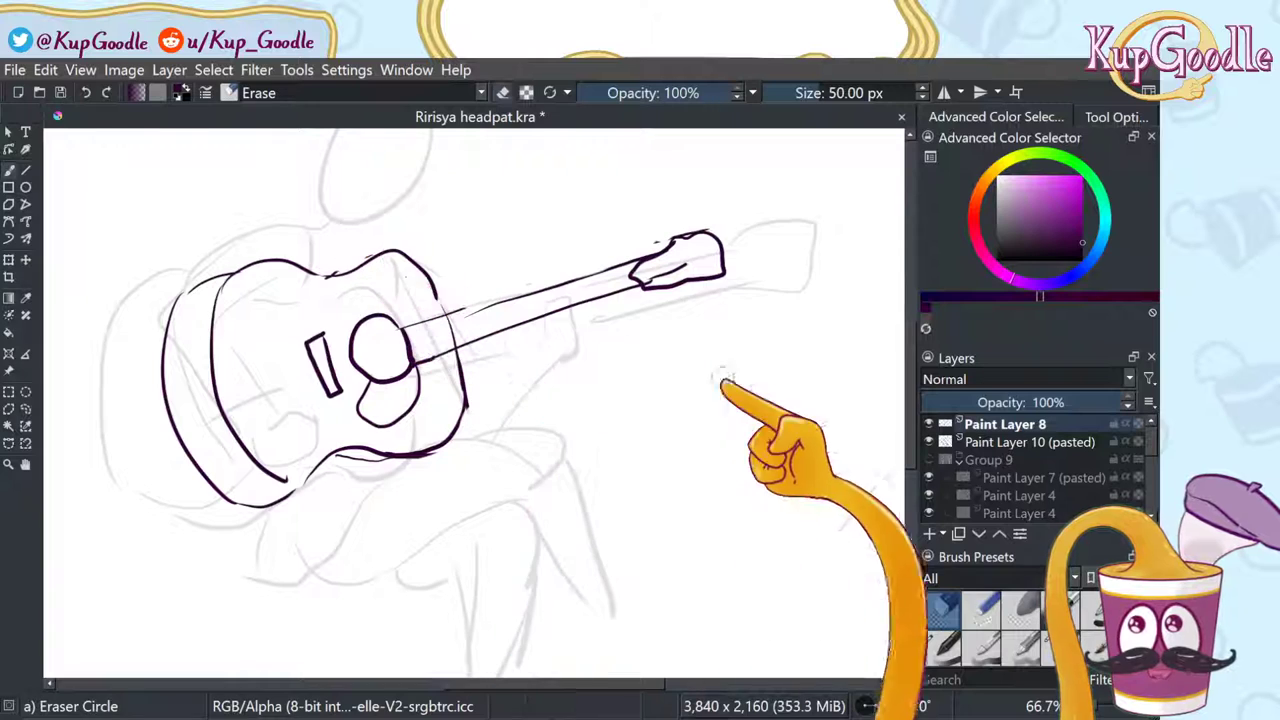
pyautogui.click(1062, 643)
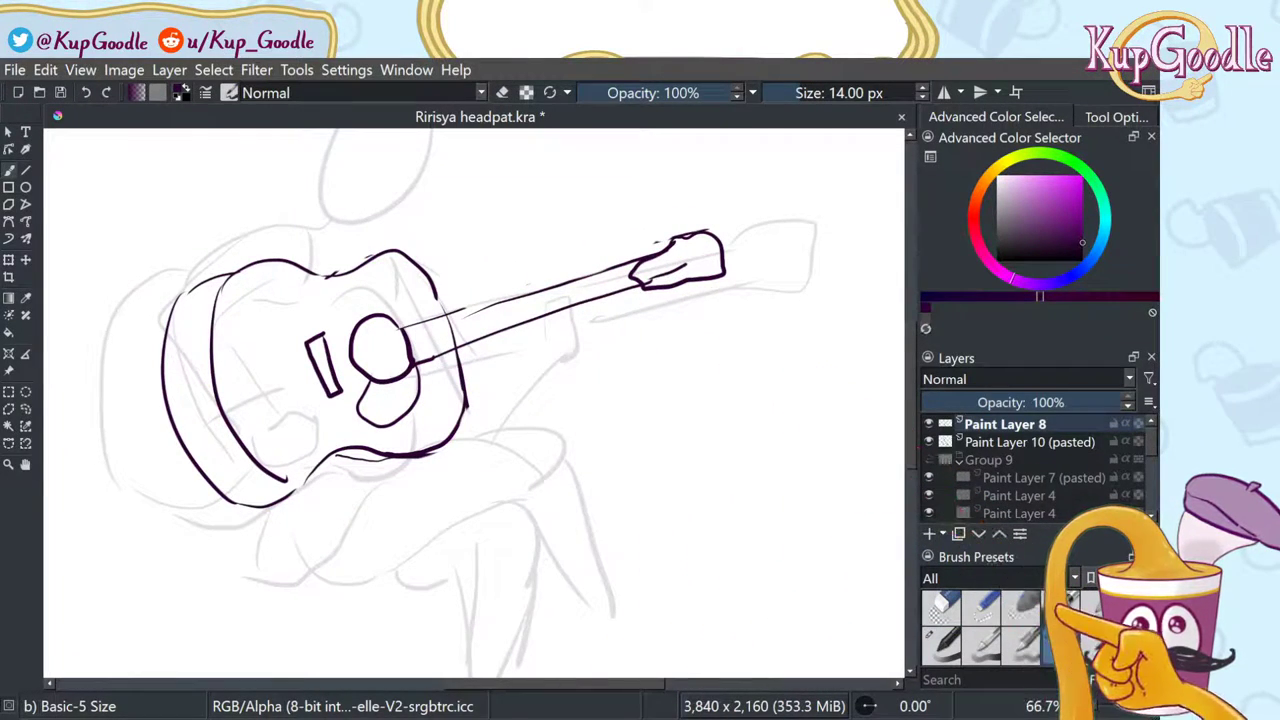
# Step: Erase the guitar's headstock with the 50 px Eraser Circle and redraw it shorter and smaller with the 14 px Basic-5 Size brush
pyautogui.press('/')
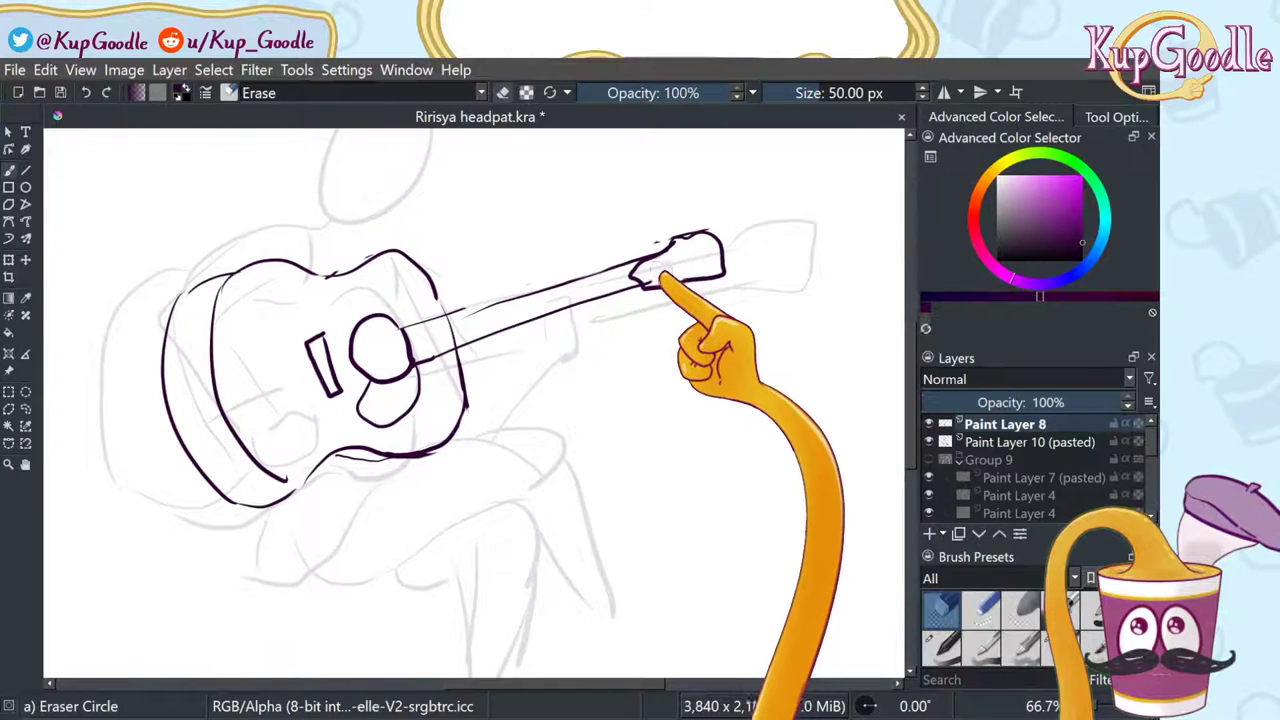
pyautogui.moveTo(649, 248)
pyautogui.mouseDown()
pyautogui.moveTo(705, 240)
pyautogui.moveTo(712, 268)
pyautogui.mouseUp()
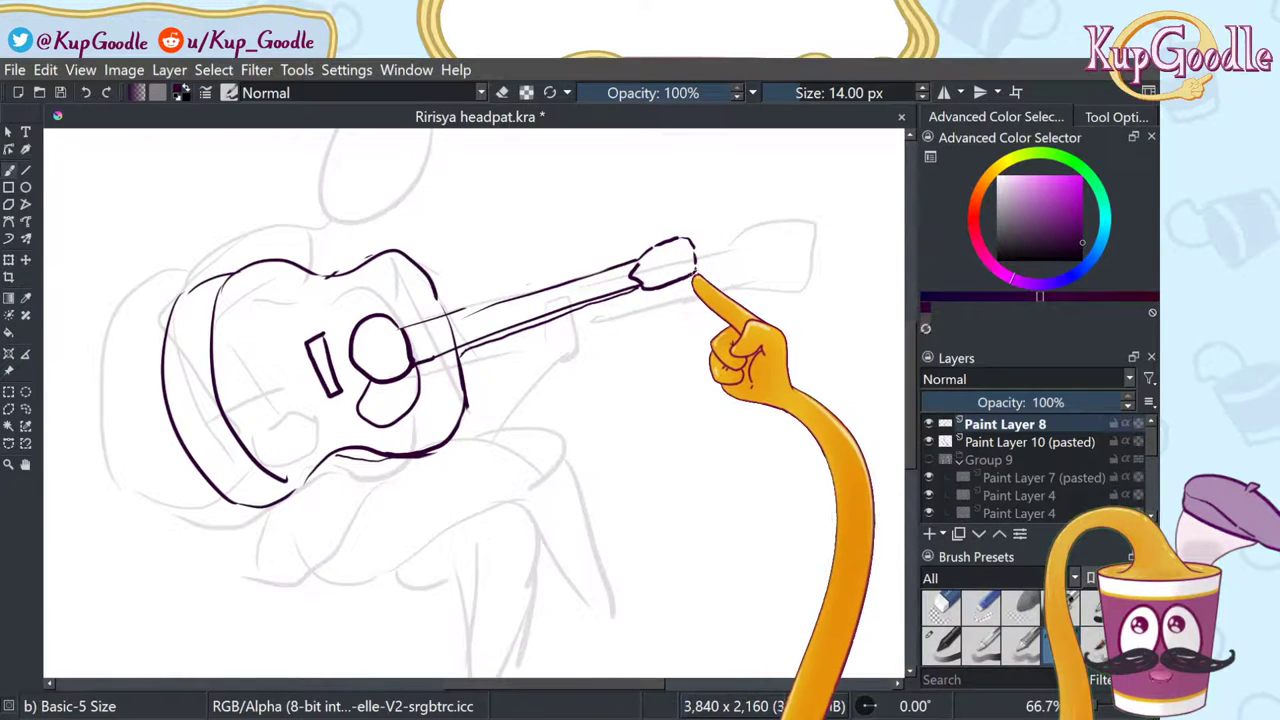
pyautogui.click(941, 606)
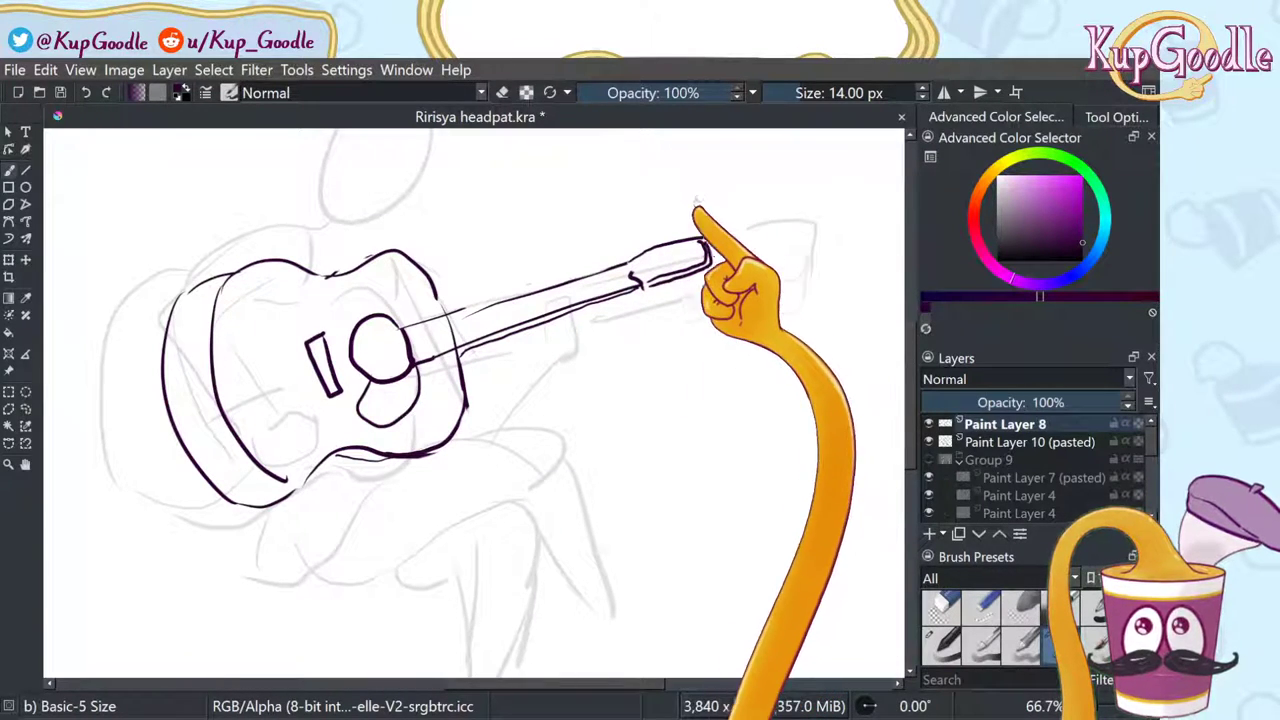
pyautogui.click(943, 606)
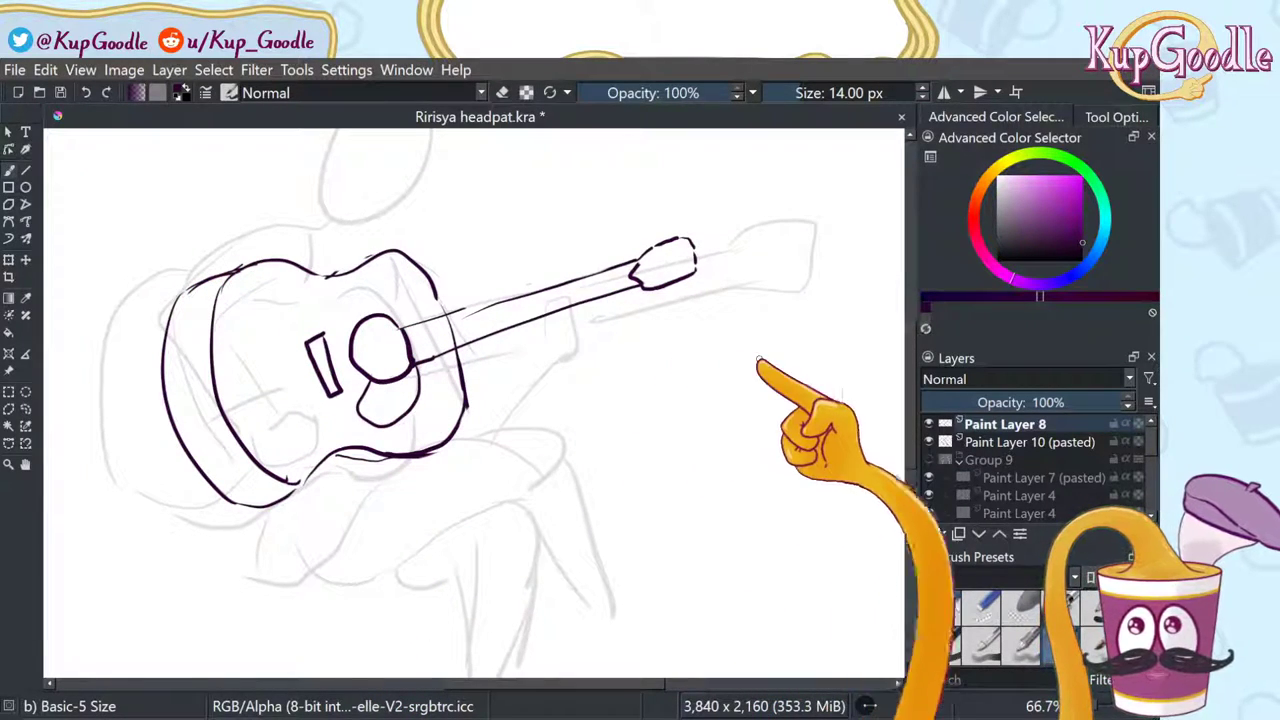
# Step: Select the rounded end of the guitar body freehand and transform it slightly narrower and shorter
pyautogui.click(26, 409)
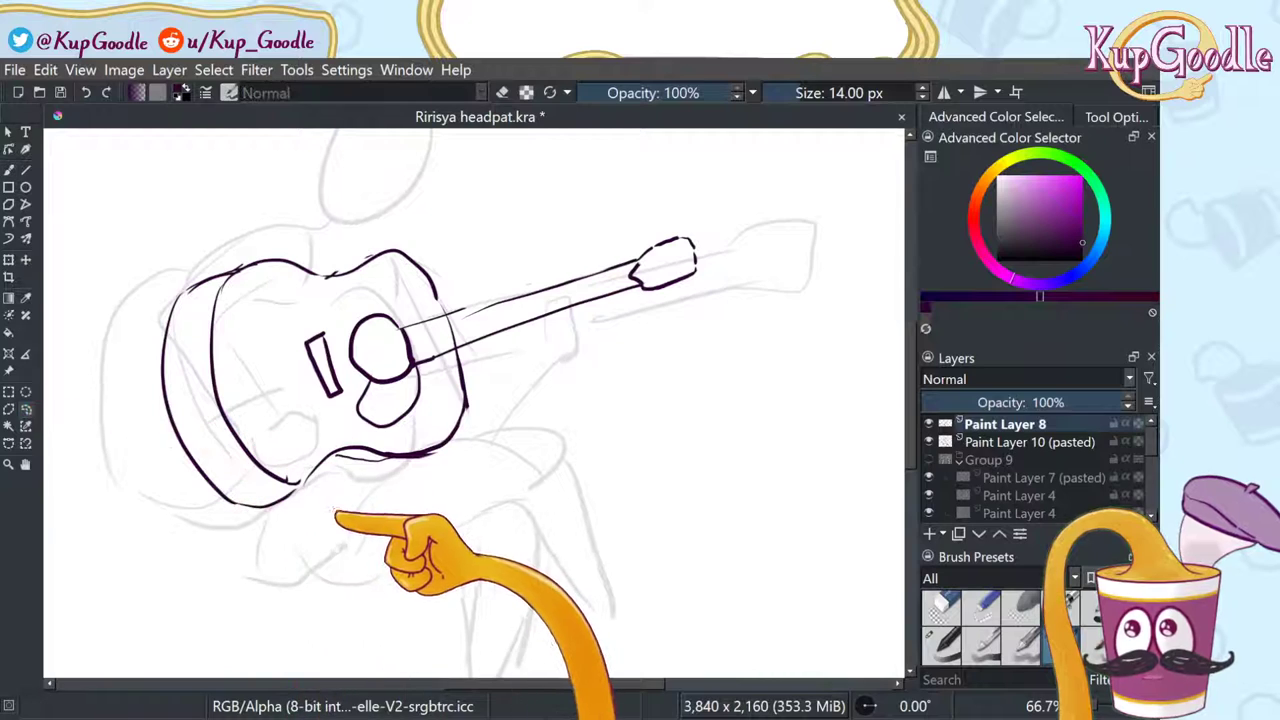
pyautogui.moveTo(289, 489)
pyautogui.mouseDown()
pyautogui.moveTo(256, 481)
pyautogui.moveTo(216, 432)
pyautogui.moveTo(194, 349)
pyautogui.moveTo(224, 282)
pyautogui.moveTo(144, 309)
pyautogui.moveTo(294, 550)
pyautogui.mouseUp()
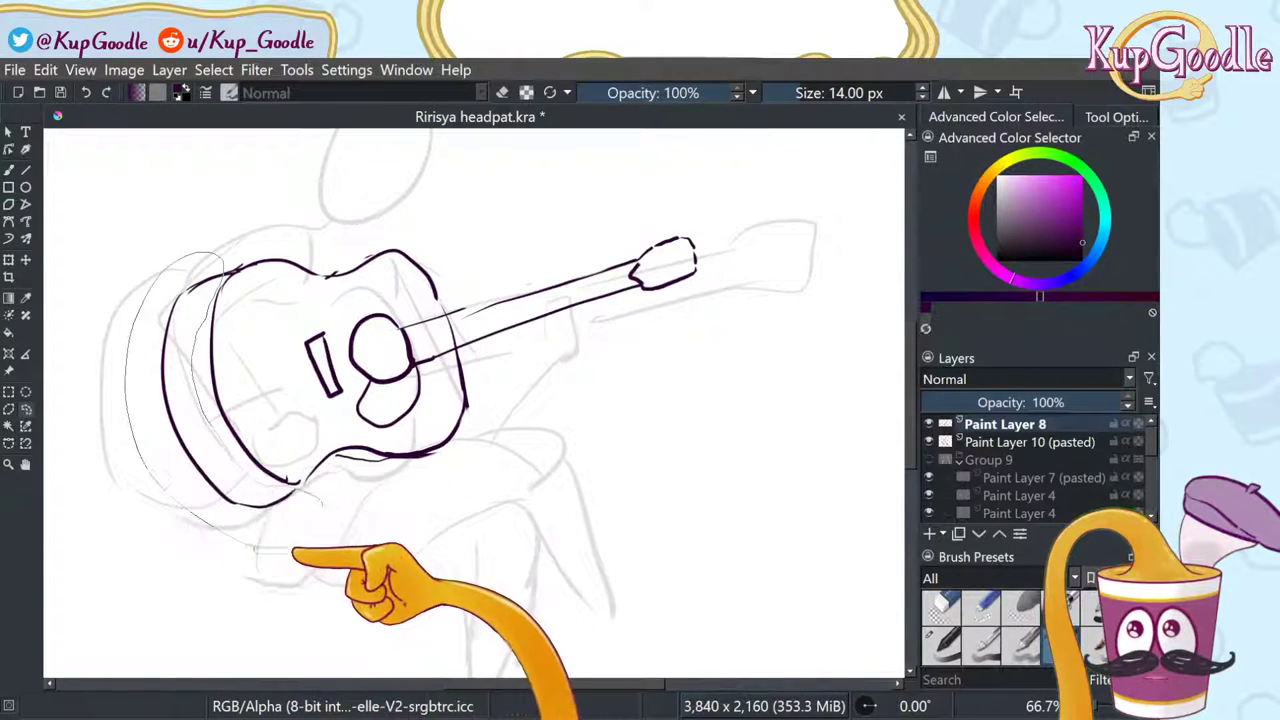
pyautogui.click(9, 260)
pyautogui.moveTo(278, 444); pyautogui.dragTo(286, 441)
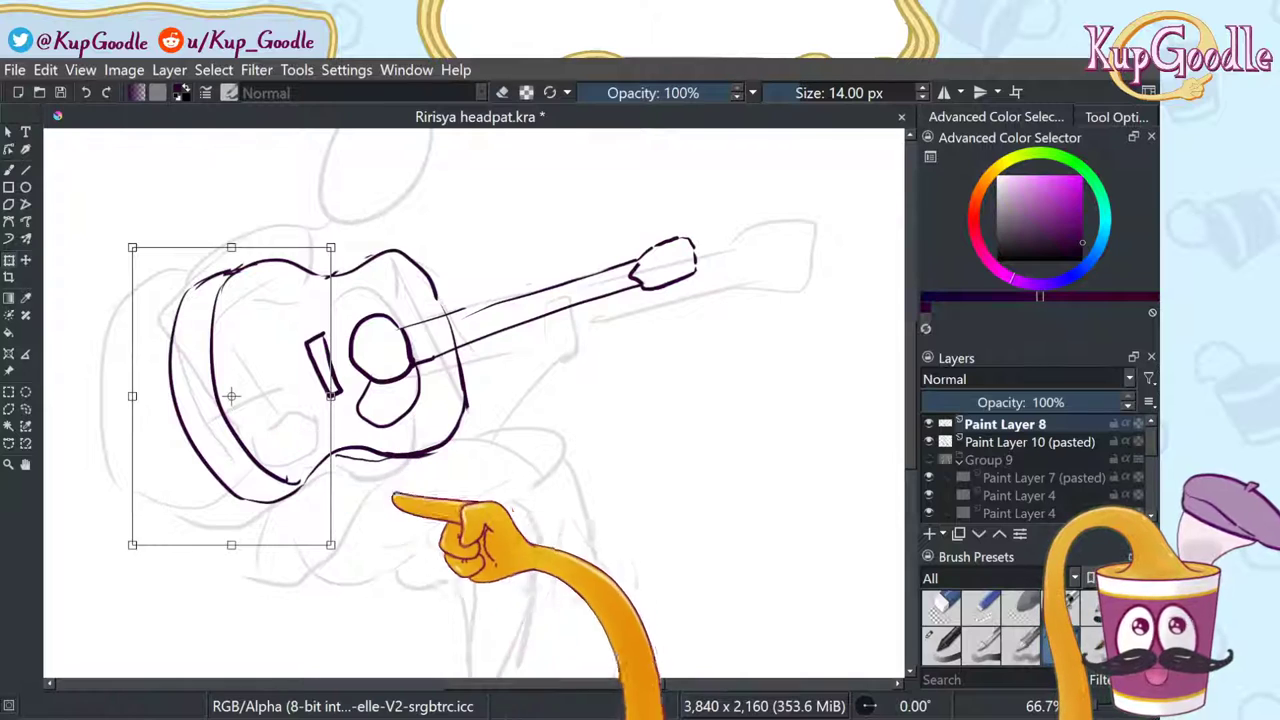
pyautogui.moveTo(232, 548); pyautogui.dragTo(232, 540)
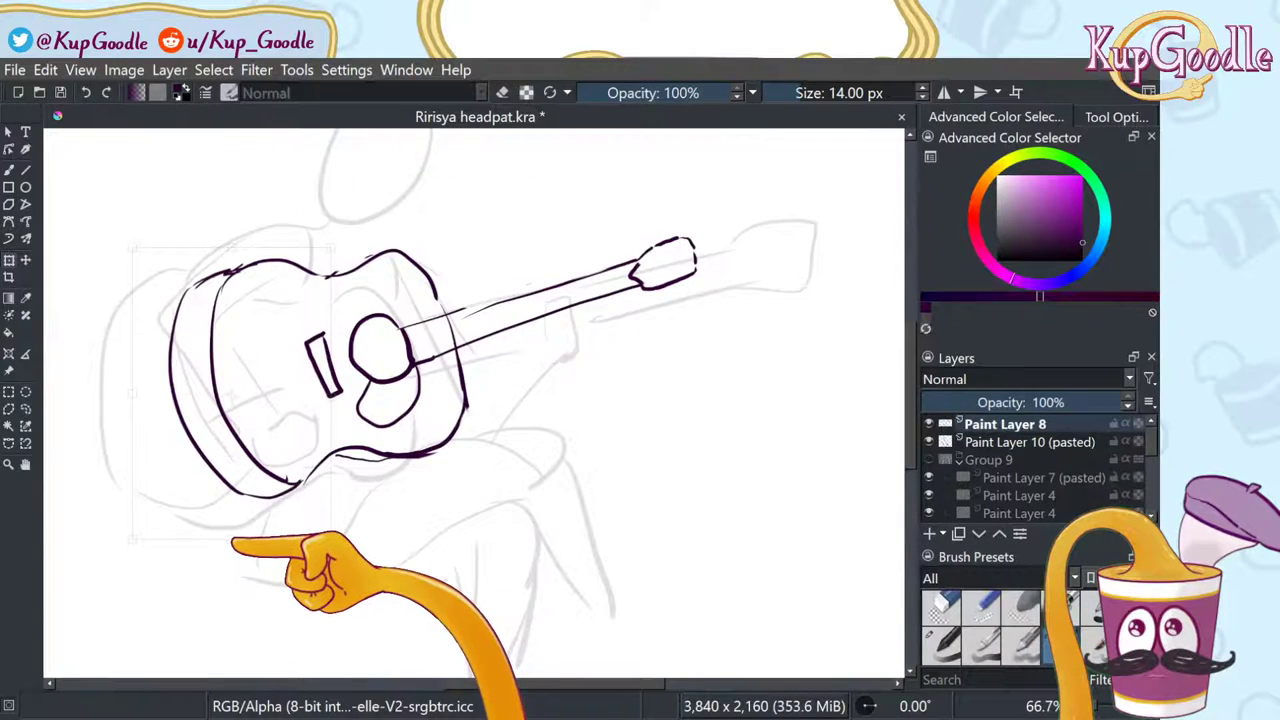
pyautogui.moveTo(303, 390); pyautogui.dragTo(307, 396)
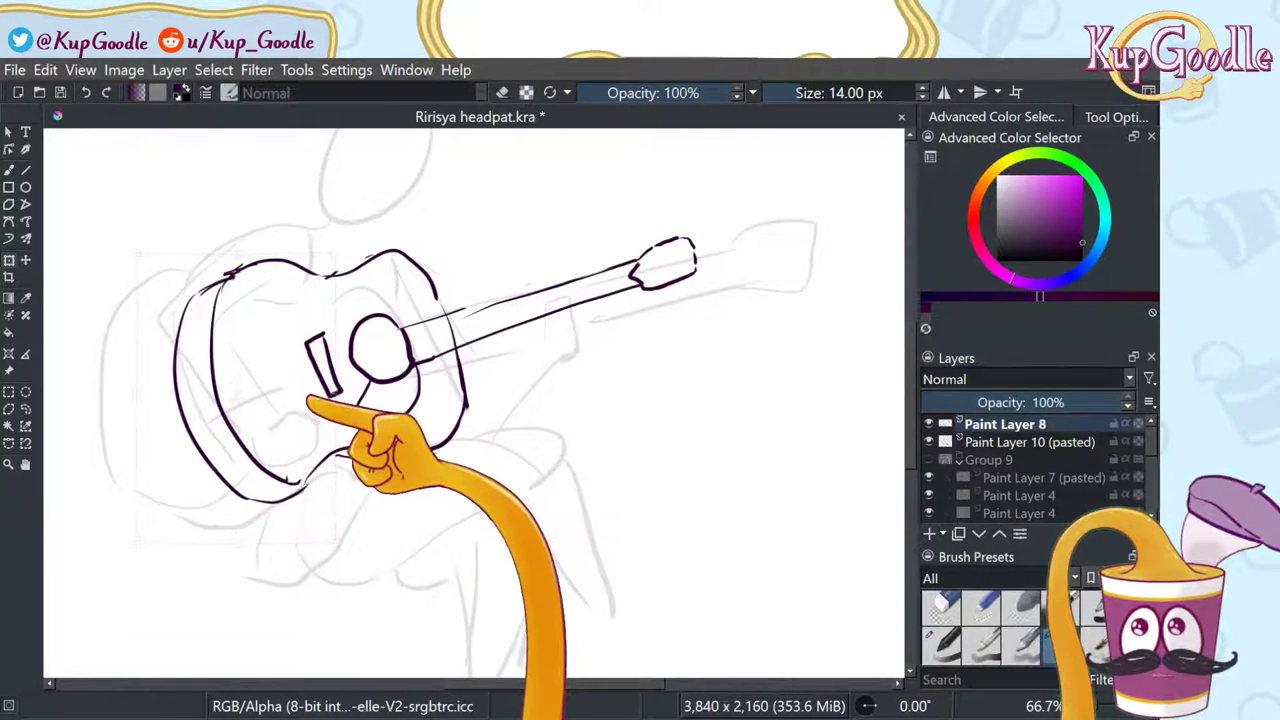
pyautogui.hotkey('ctrl', 't')
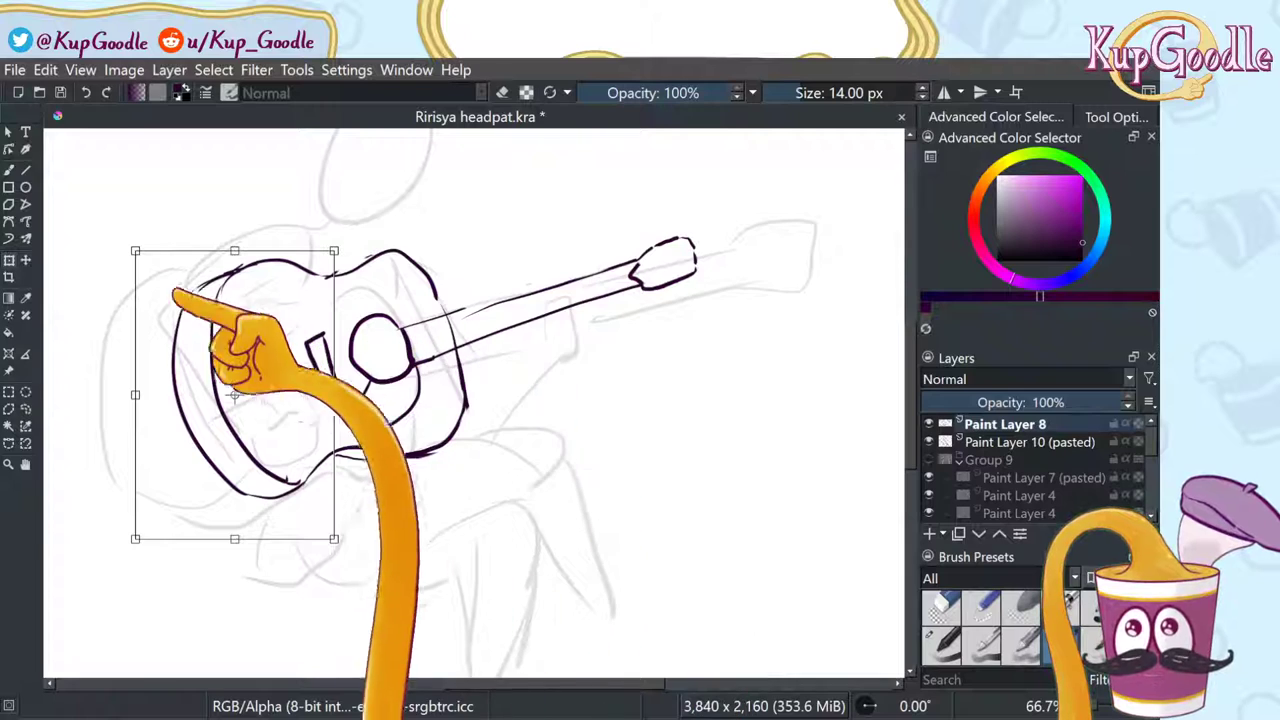
pyautogui.click(26, 408)
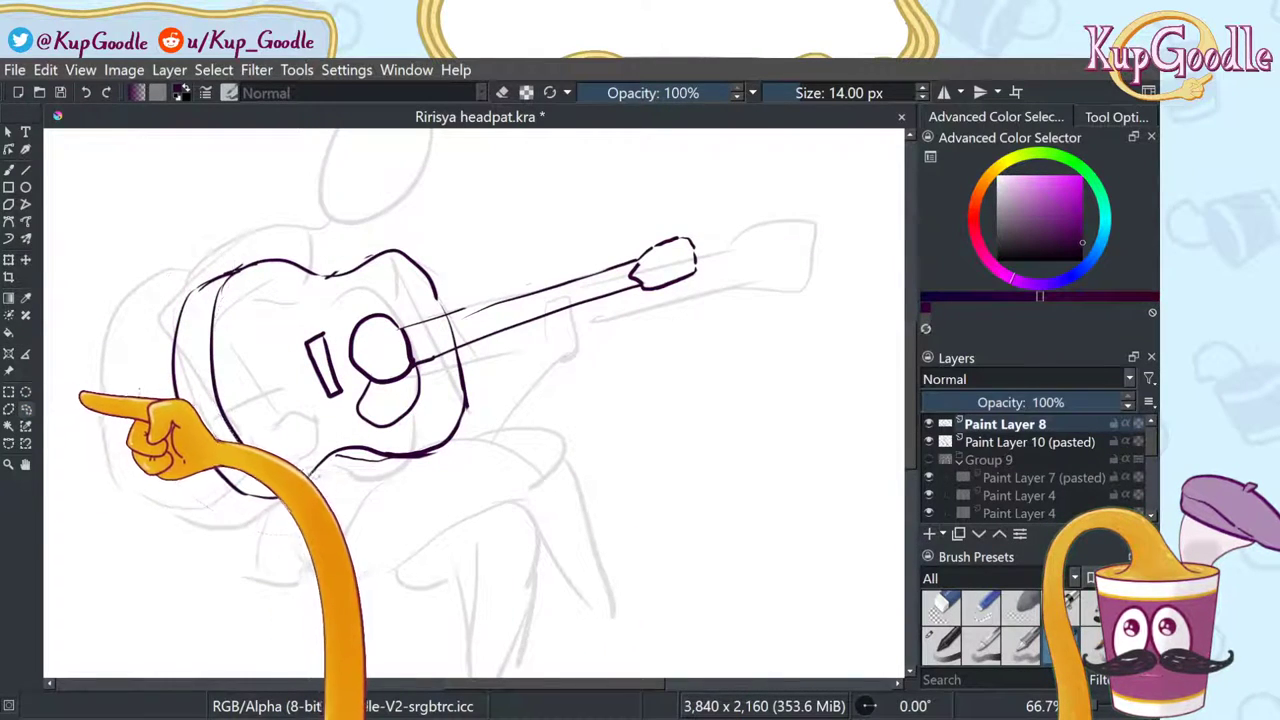
# Step: Compare the guitar body with and without the transform, then examine the drawing's proportions from afar and in the mirrored view
pyautogui.hotkey('ctrl', 'z')
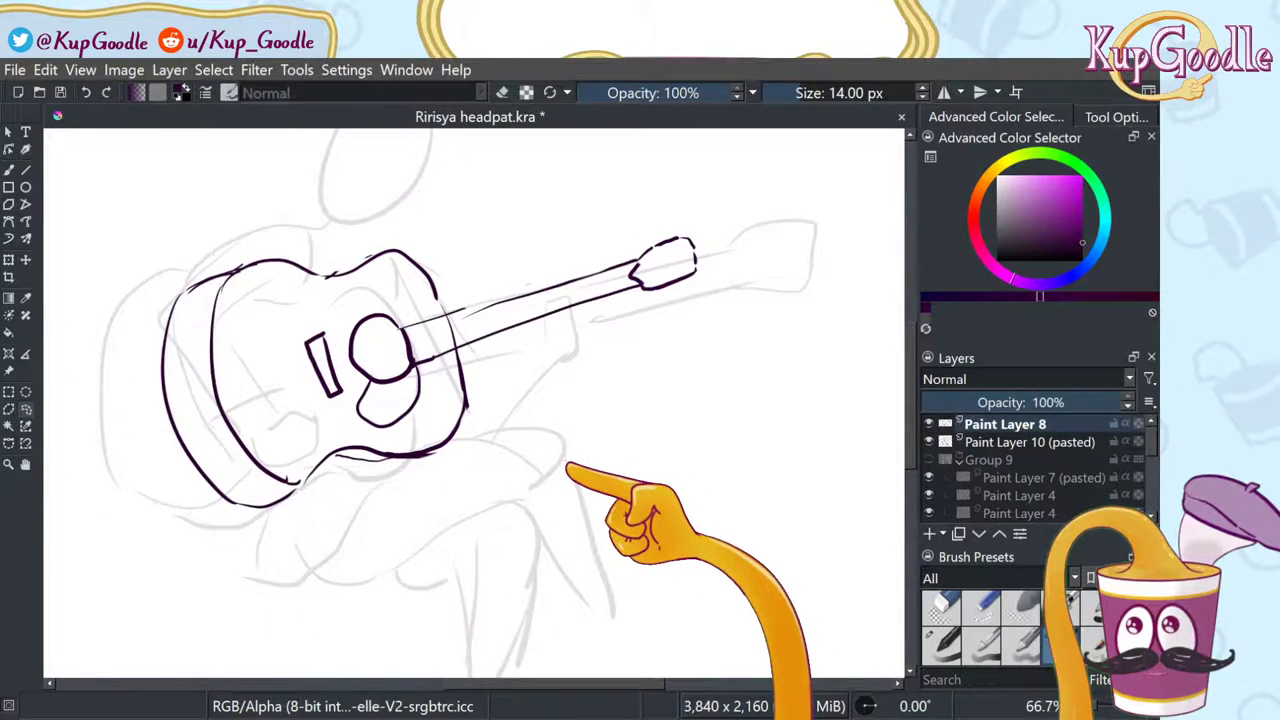
pyautogui.scroll(-4, 556, 446)
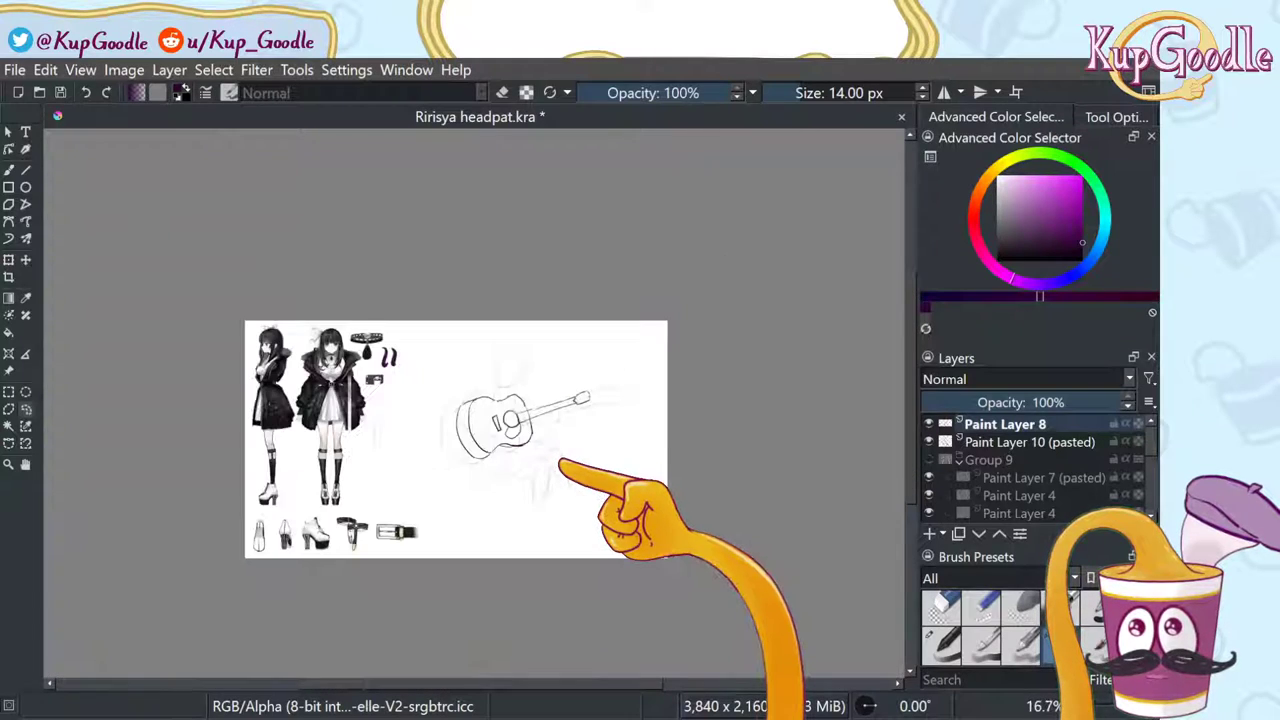
pyautogui.scroll(1, 566, 461)
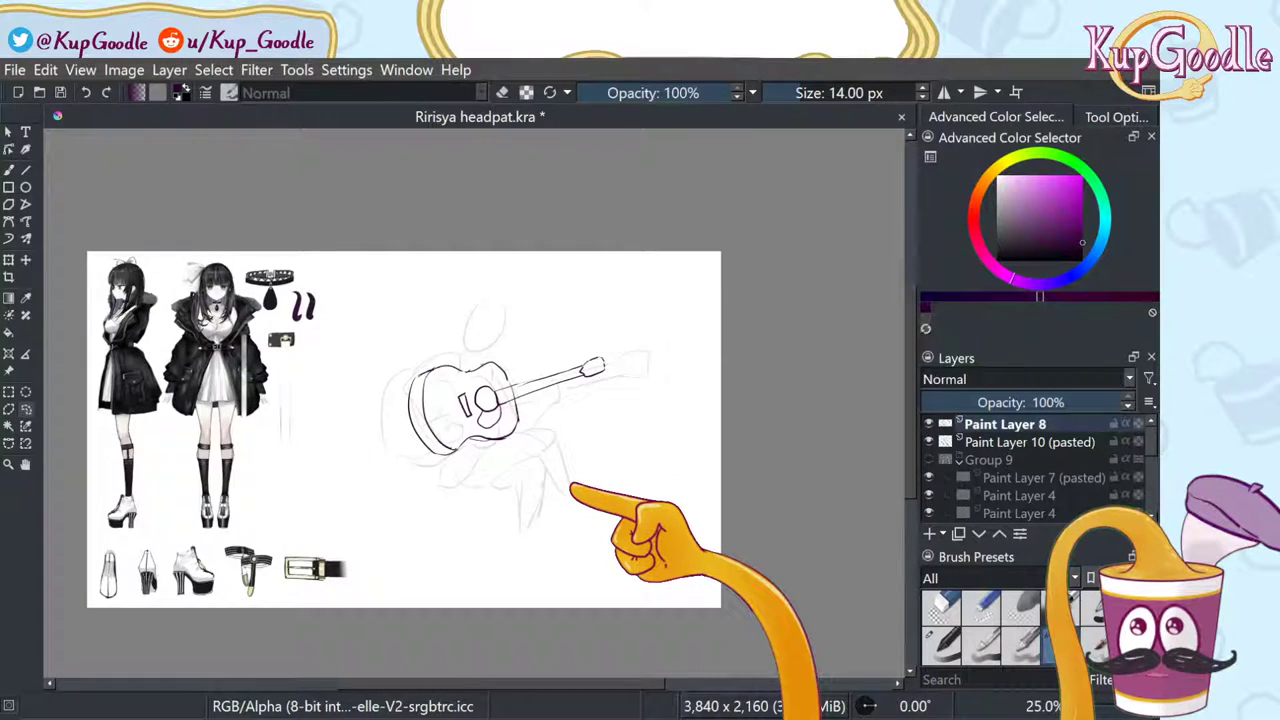
pyautogui.press('+')
pyautogui.press('+')
pyautogui.press('+')
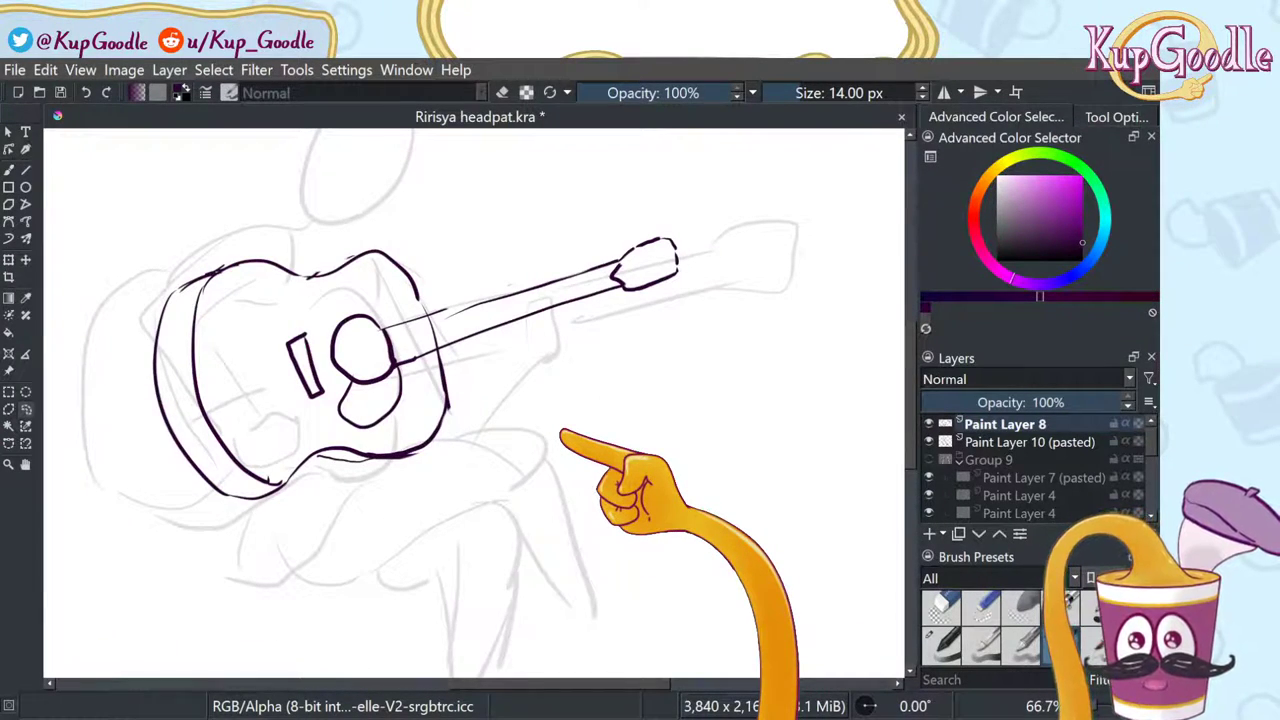
pyautogui.press('m')
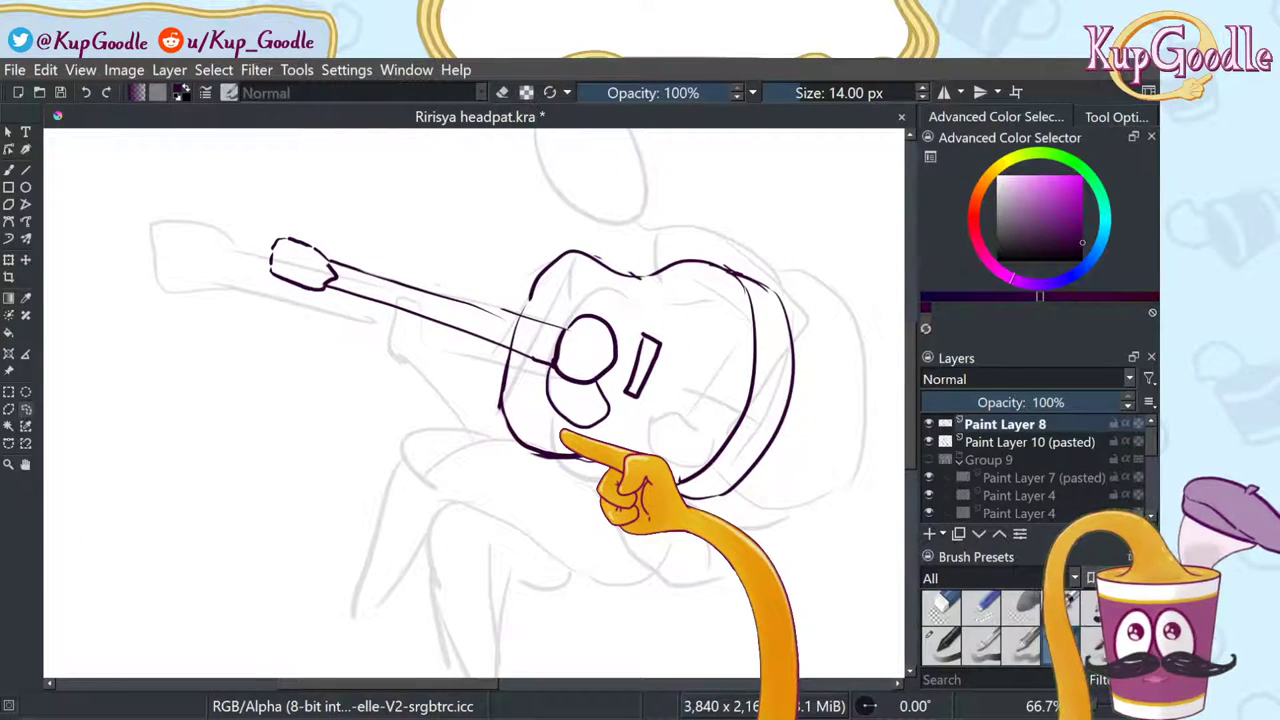
pyautogui.press('m')
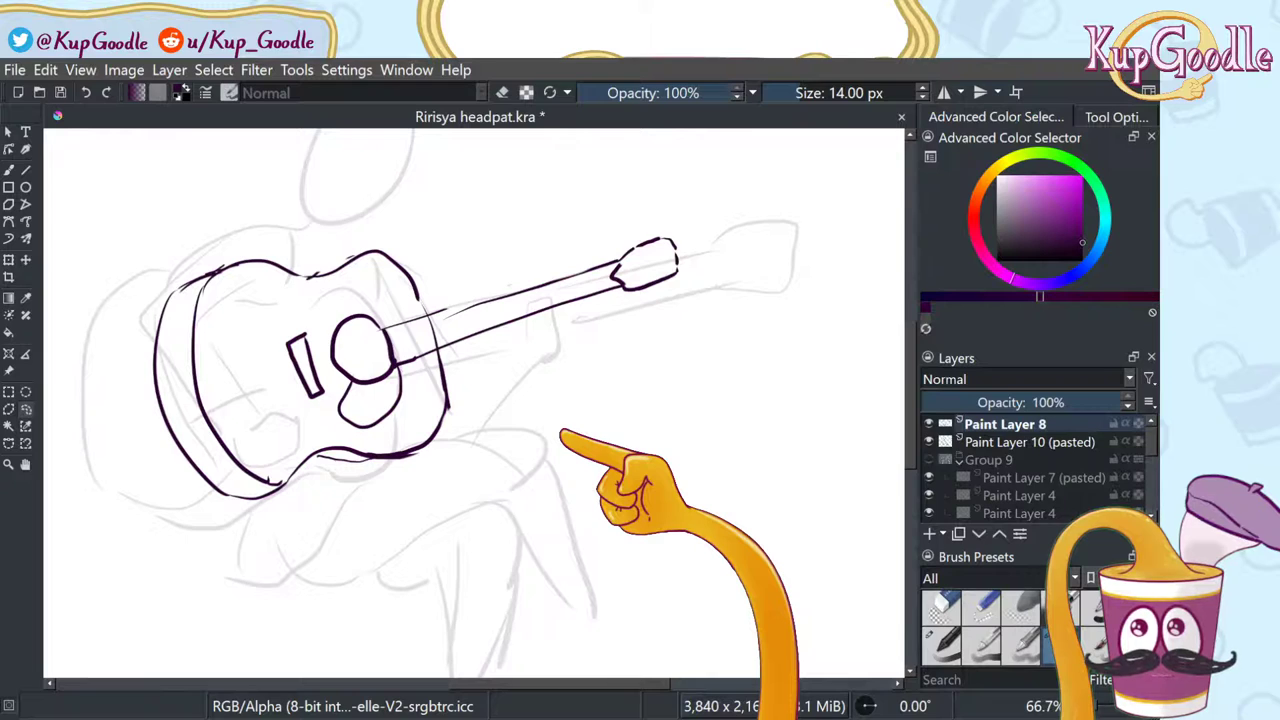
pyautogui.press('m')
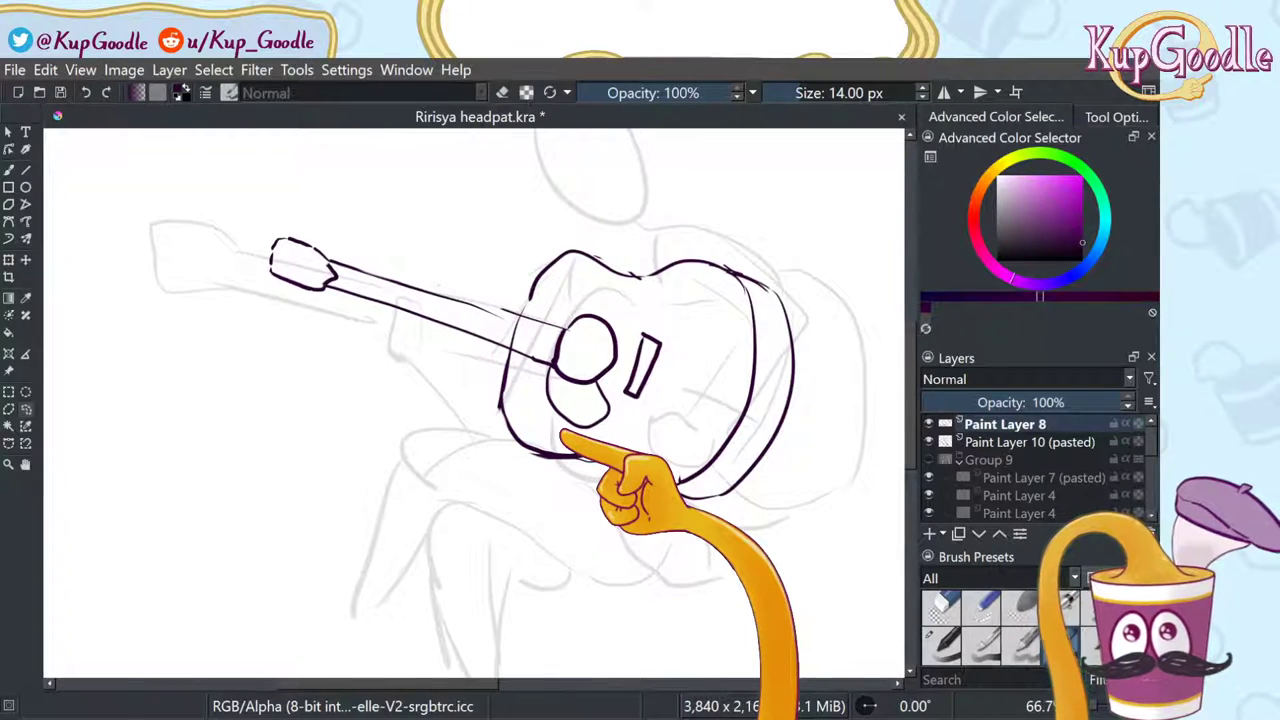
pyautogui.press('m')
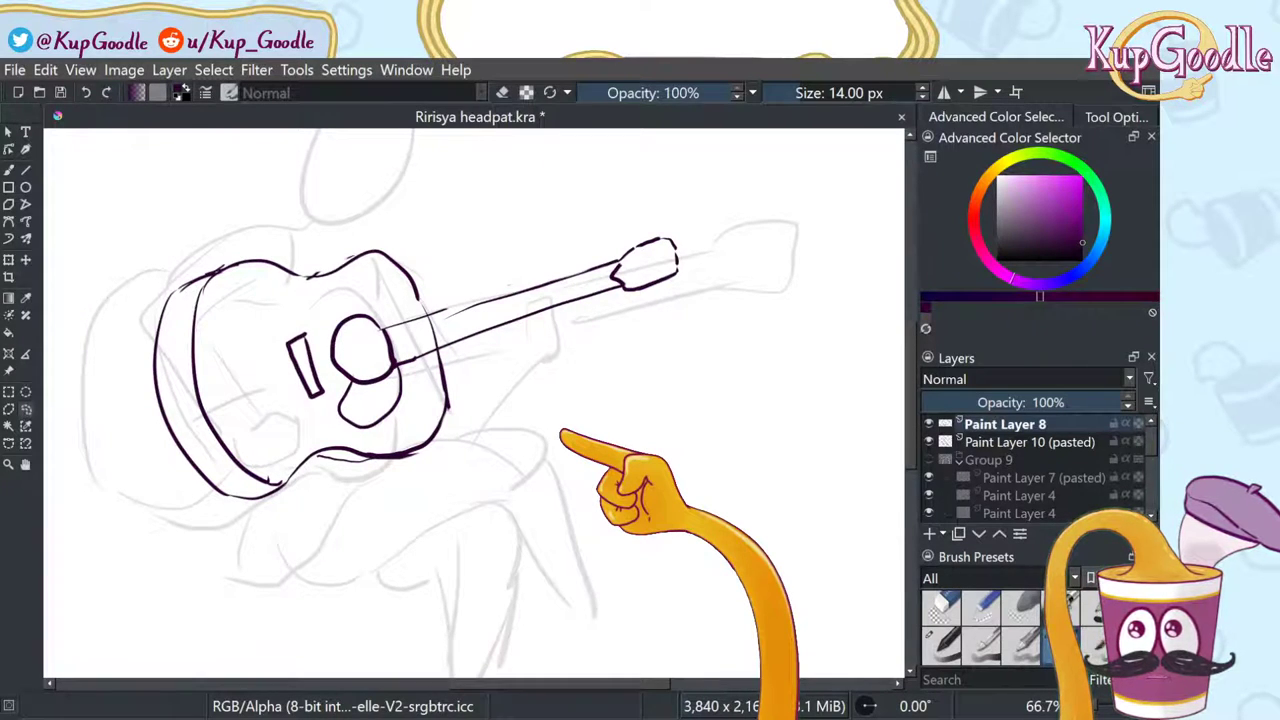
pyautogui.press('m')
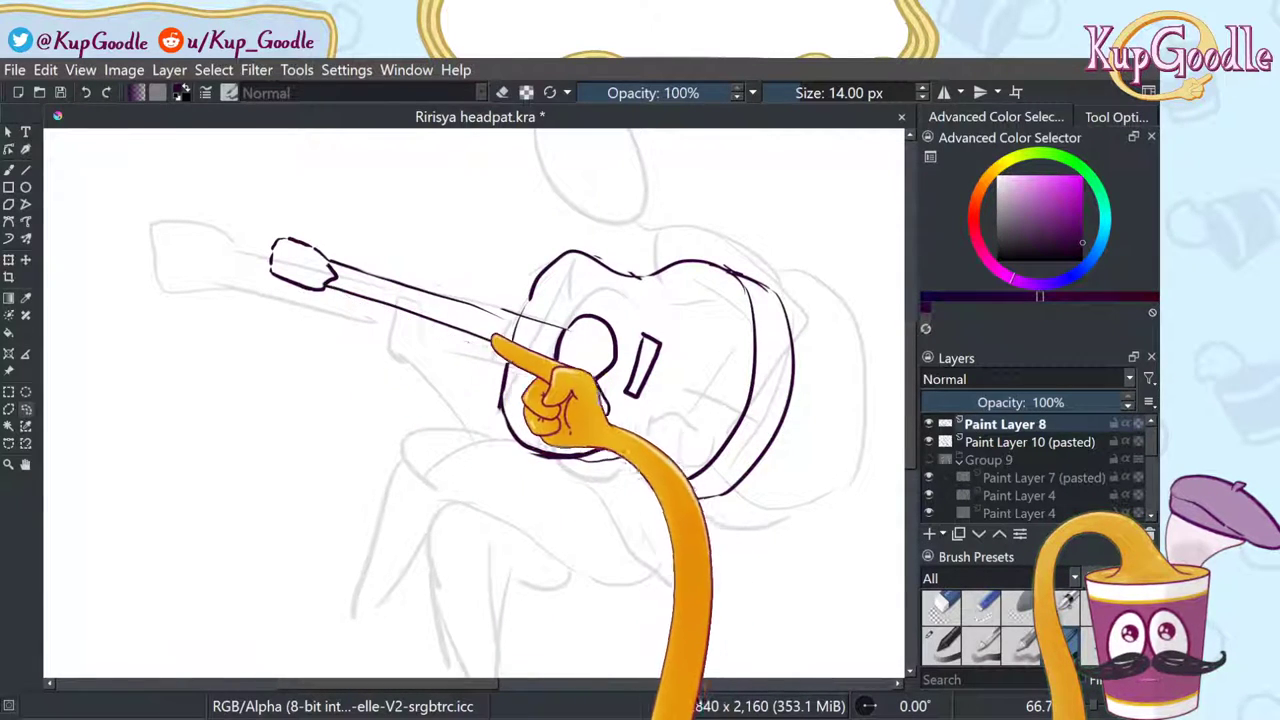
# Step: Try new lines for the guitar neck's lower edge, extending one as a guide across the sound hole and bridge
pyautogui.press('b')
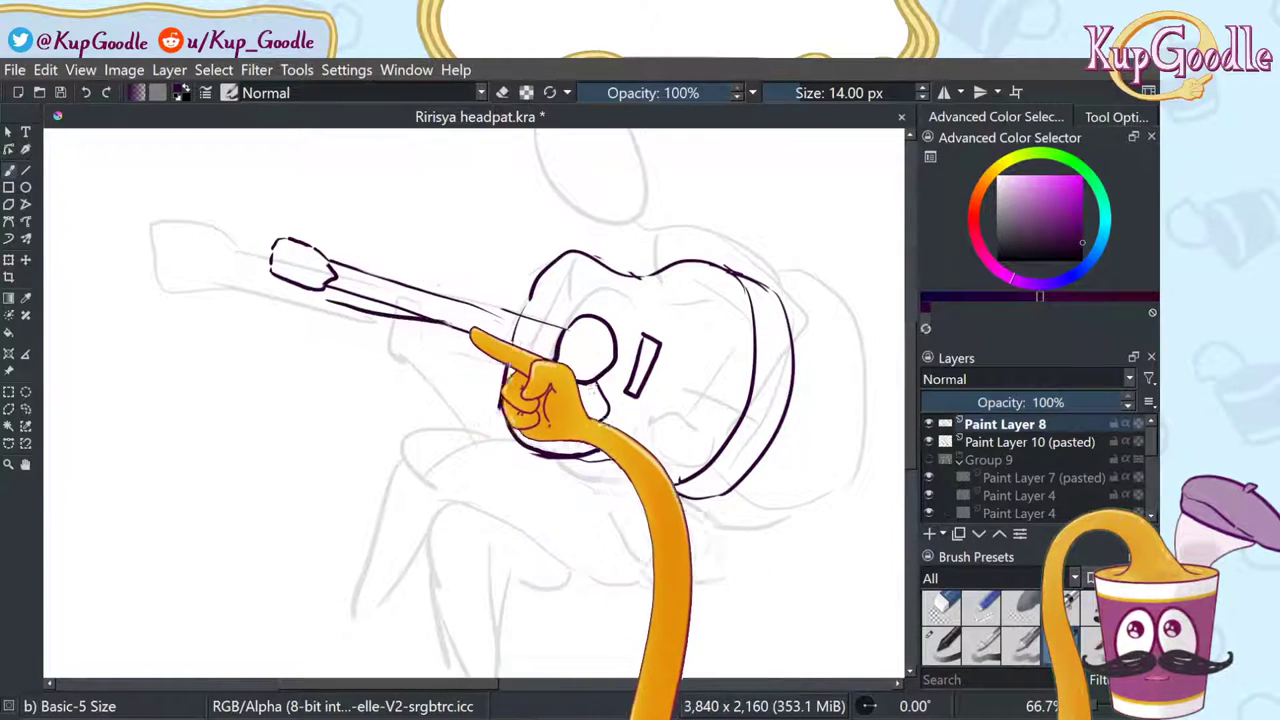
pyautogui.moveTo(472, 330); pyautogui.dragTo(585, 342)
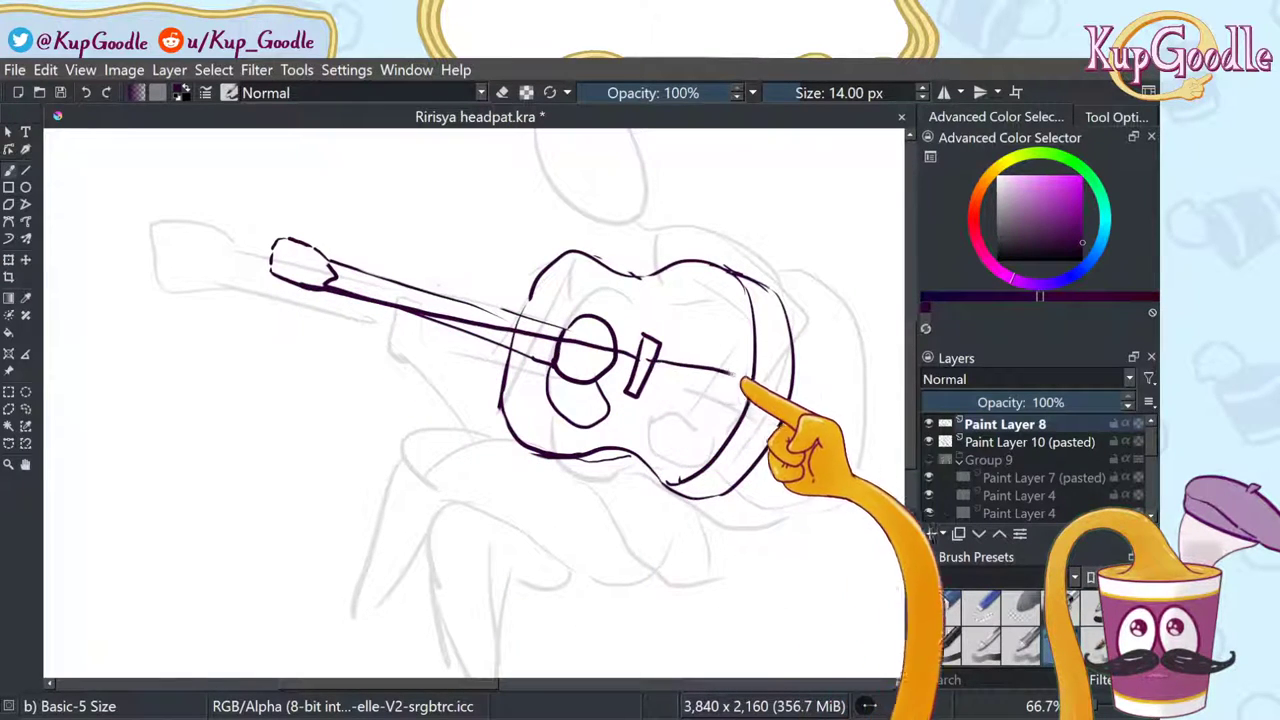
pyautogui.moveTo(283, 290); pyautogui.dragTo(205, 274)
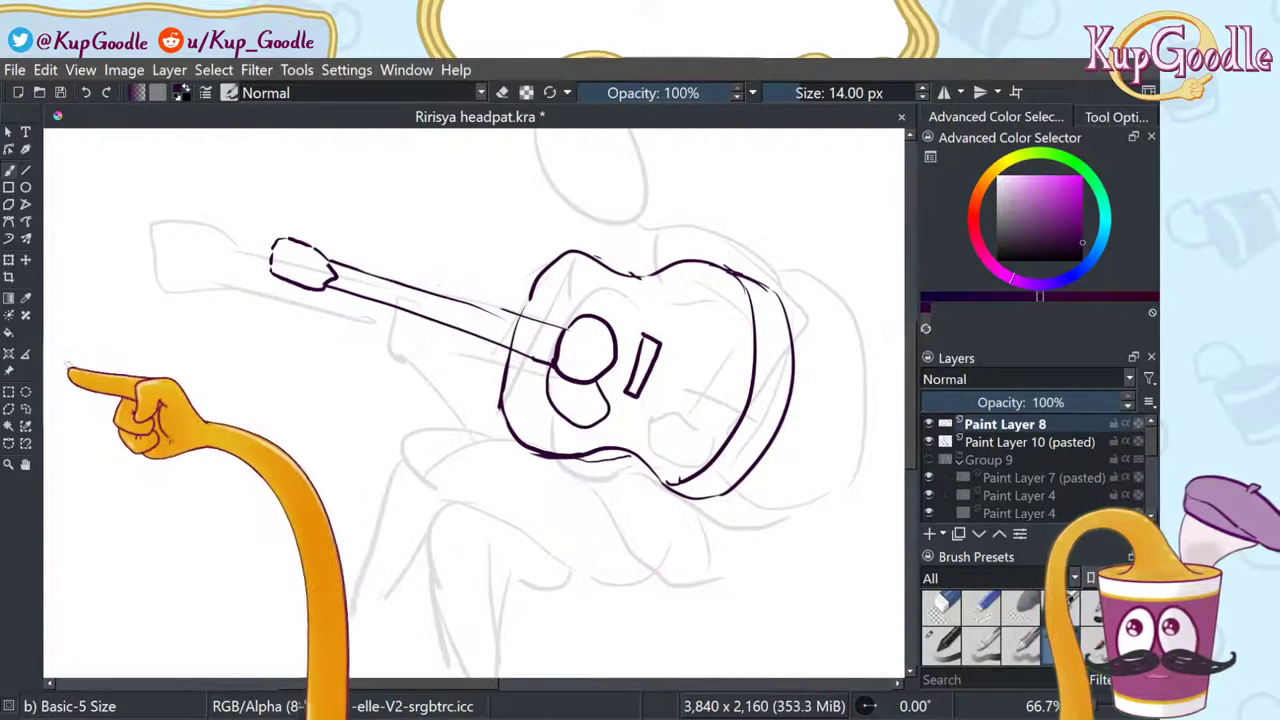
pyautogui.click(26, 409)
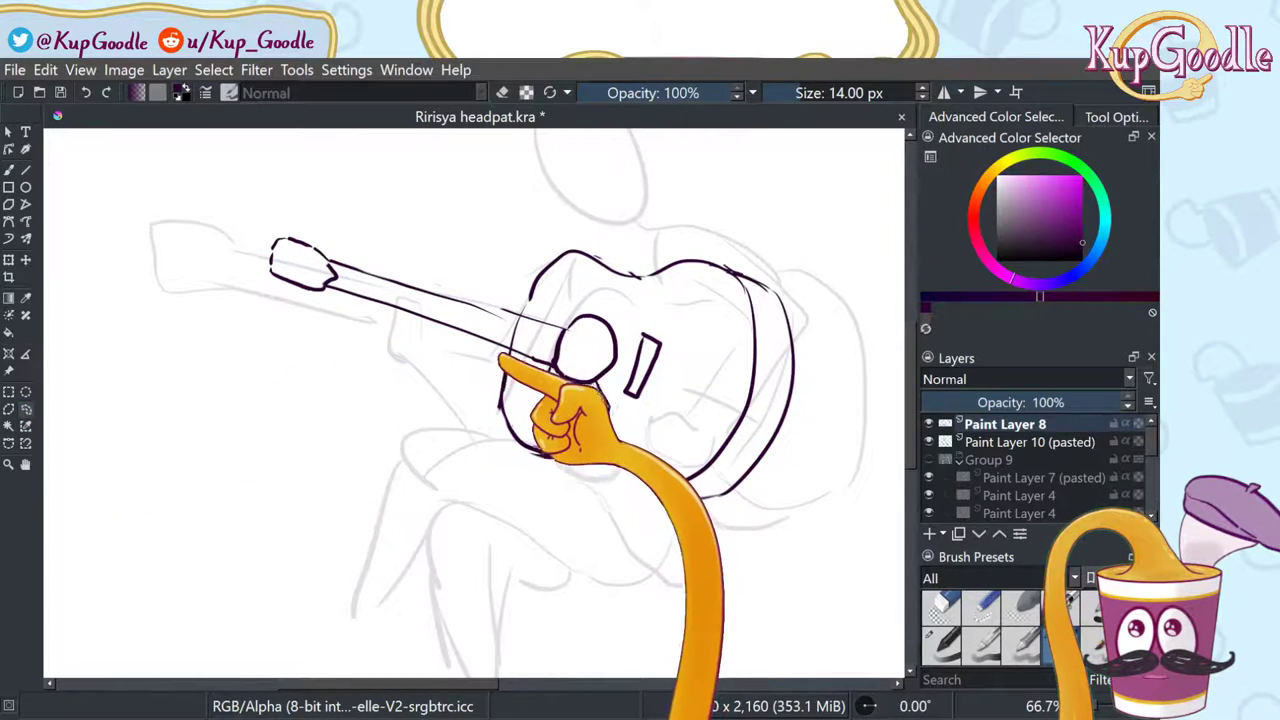
pyautogui.moveTo(501, 357)
pyautogui.mouseDown()
pyautogui.moveTo(512, 308)
pyautogui.moveTo(420, 220)
pyautogui.moveTo(255, 232)
pyautogui.moveTo(446, 402)
pyautogui.mouseUp()
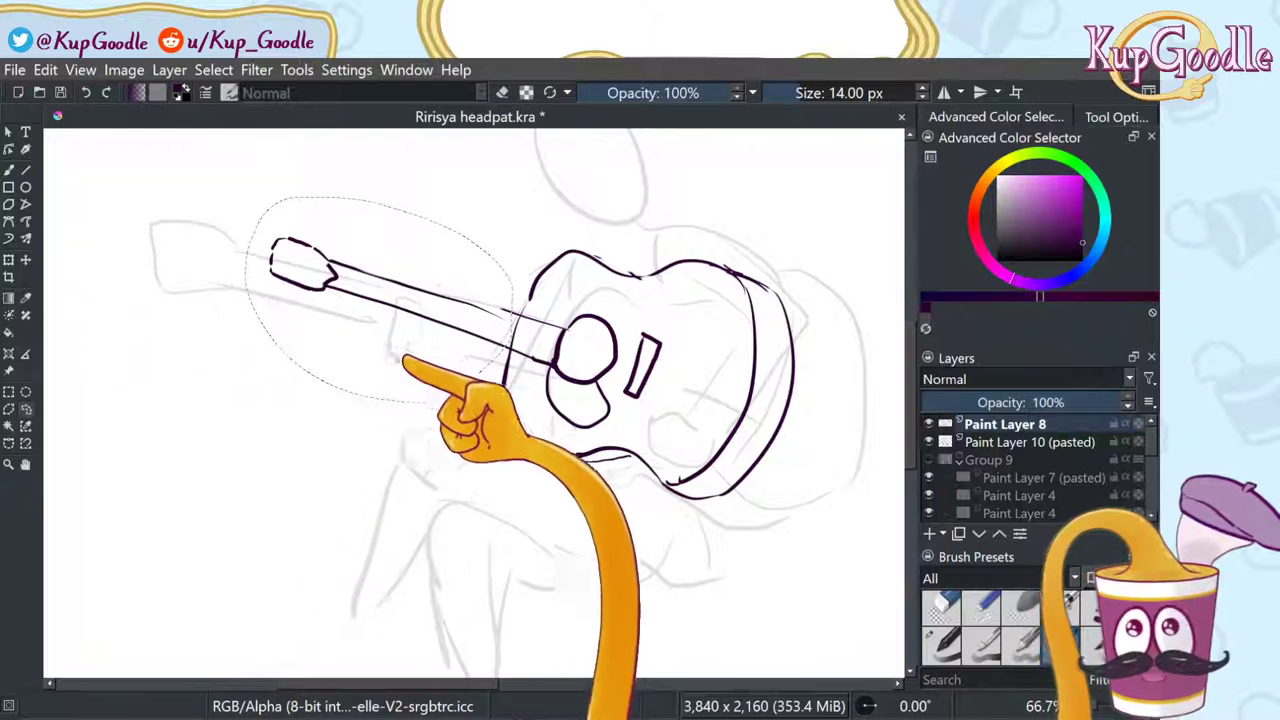
pyautogui.hotkey('ctrl', 'shift', 'a')
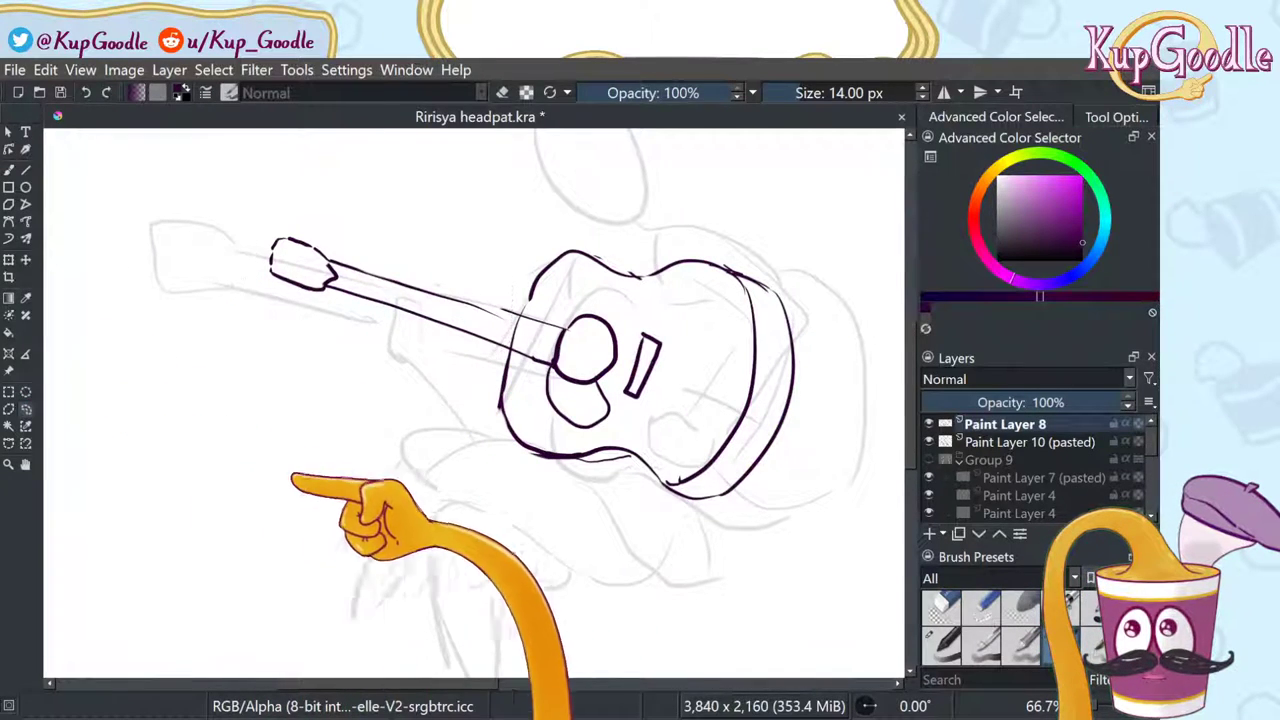
# Step: Redraw the body's upper shoulder beside the neck slightly lower, and erase the old shoulder and lower outlines with the 50 px Eraser Circle
pyautogui.press('b')
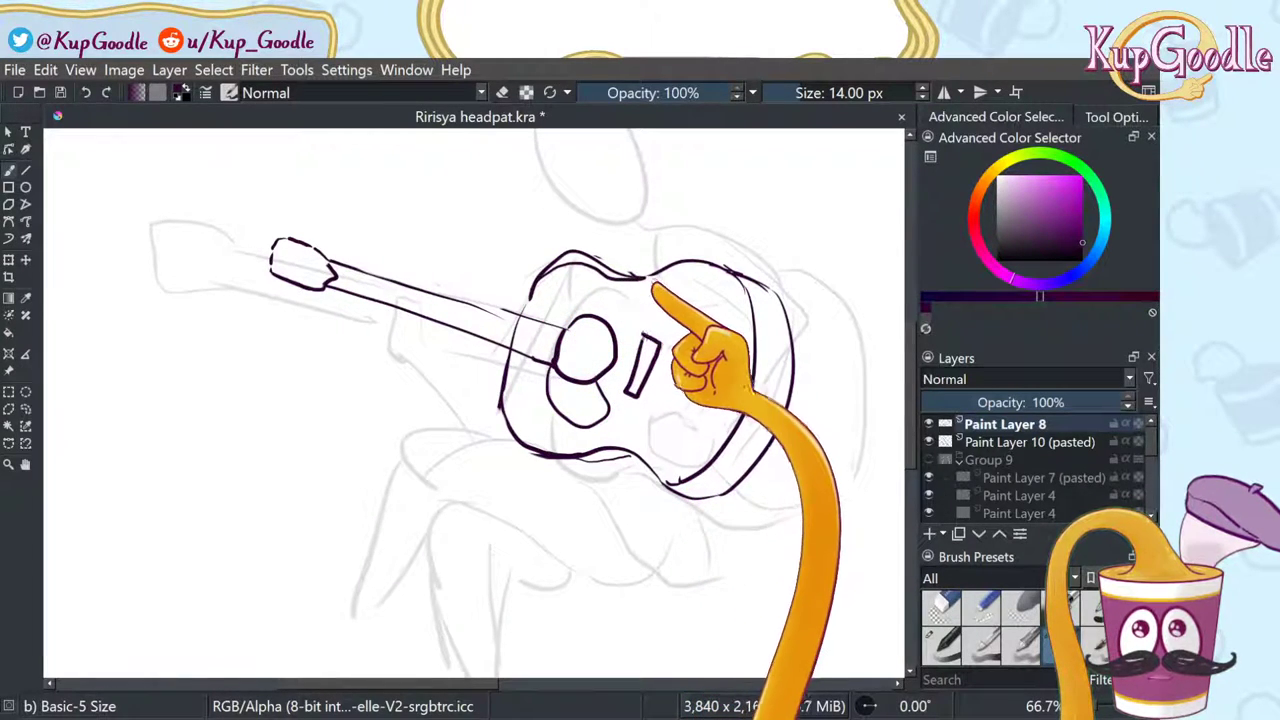
pyautogui.click(940, 607)
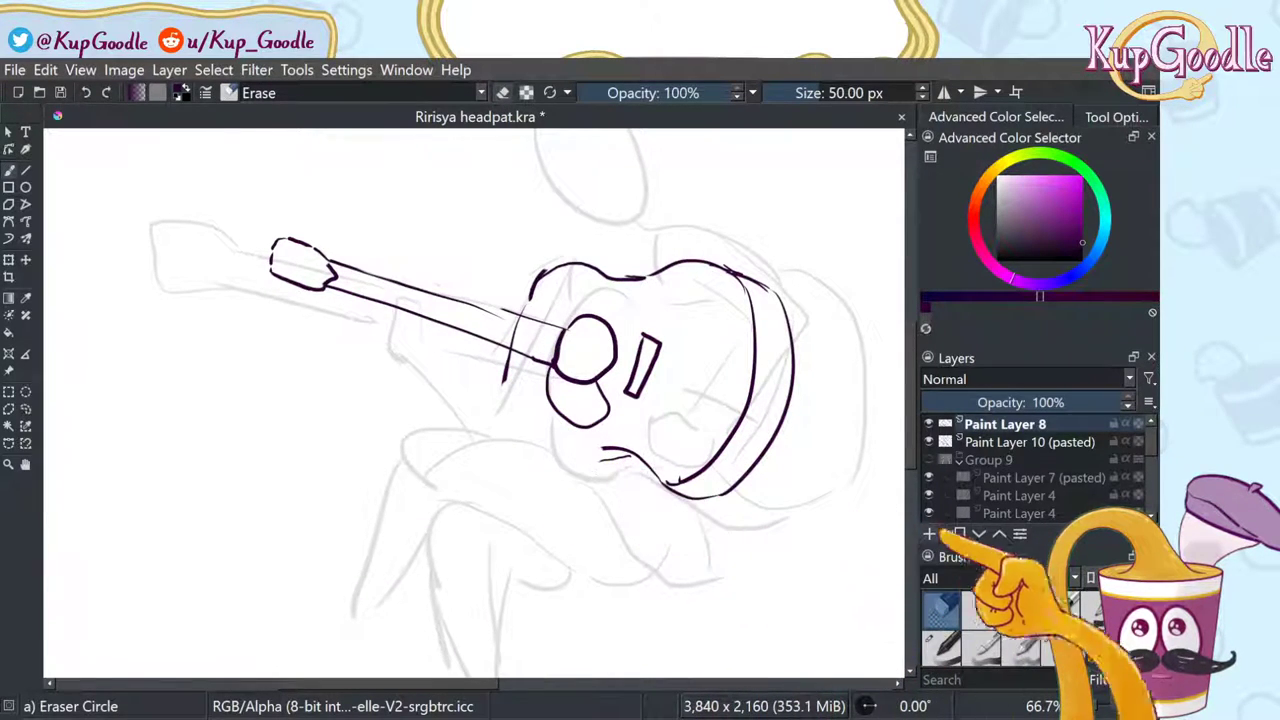
pyautogui.moveTo(560, 390)
pyautogui.mouseDown()
pyautogui.moveTo(510, 384)
pyautogui.moveTo(519, 430)
pyautogui.moveTo(628, 453)
pyautogui.moveTo(716, 419)
pyautogui.moveTo(729, 483)
pyautogui.moveTo(682, 477)
pyautogui.mouseUp()
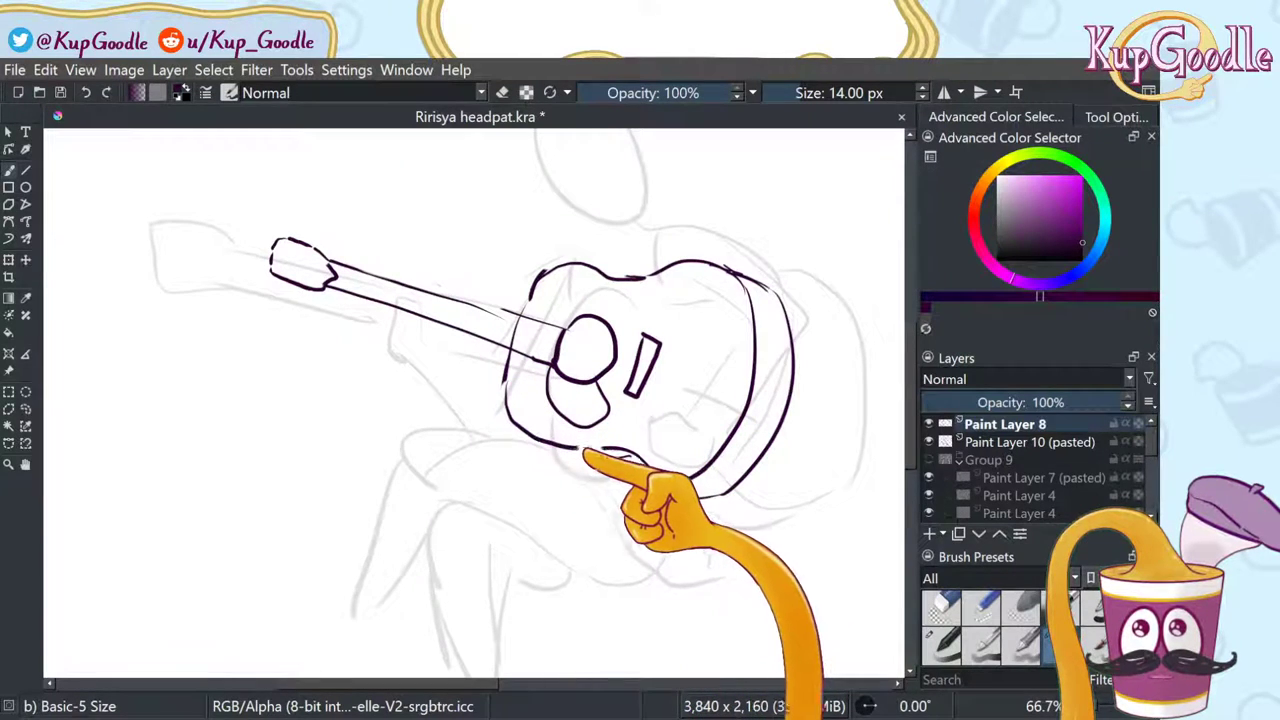
# Step: Redraw the body's lower outline beside the neck slightly higher with the 14 px Basic-5 Size brush, then unmirror the view
pyautogui.moveTo(503, 385); pyautogui.dragTo(625, 452)
pyautogui.hotkey('ctrl', 'z')
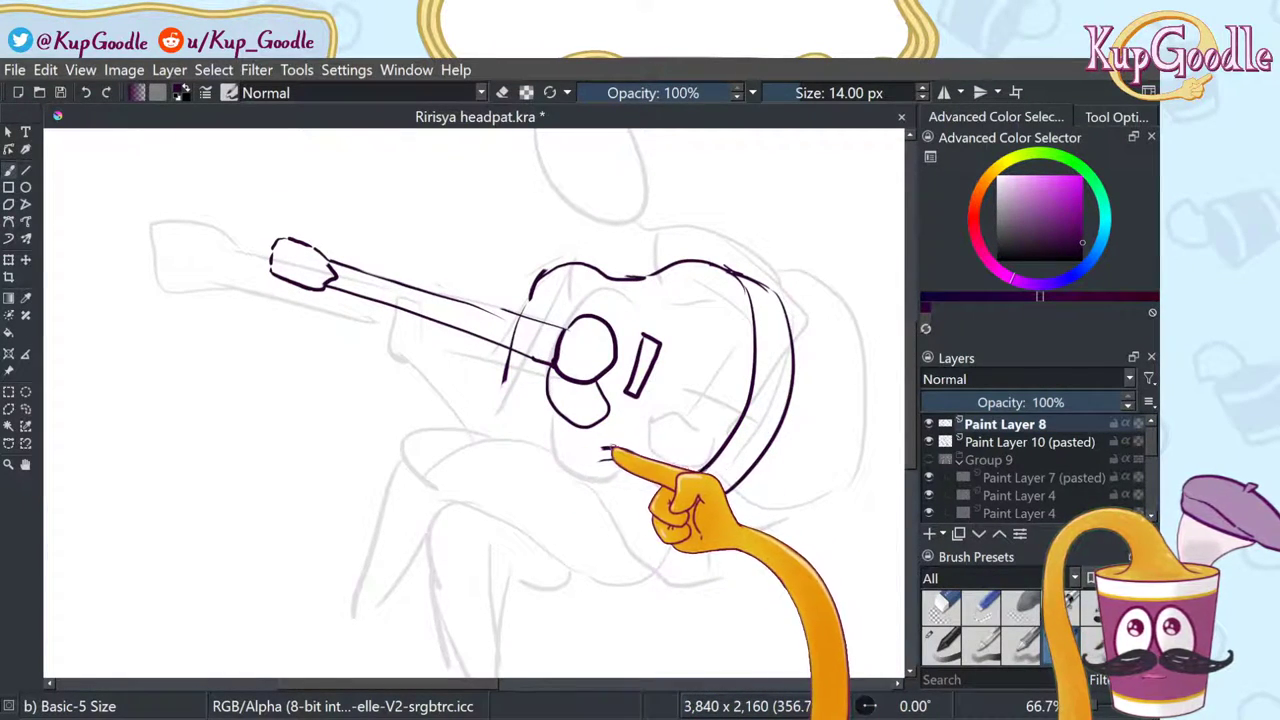
pyautogui.moveTo(503, 382); pyautogui.dragTo(635, 458)
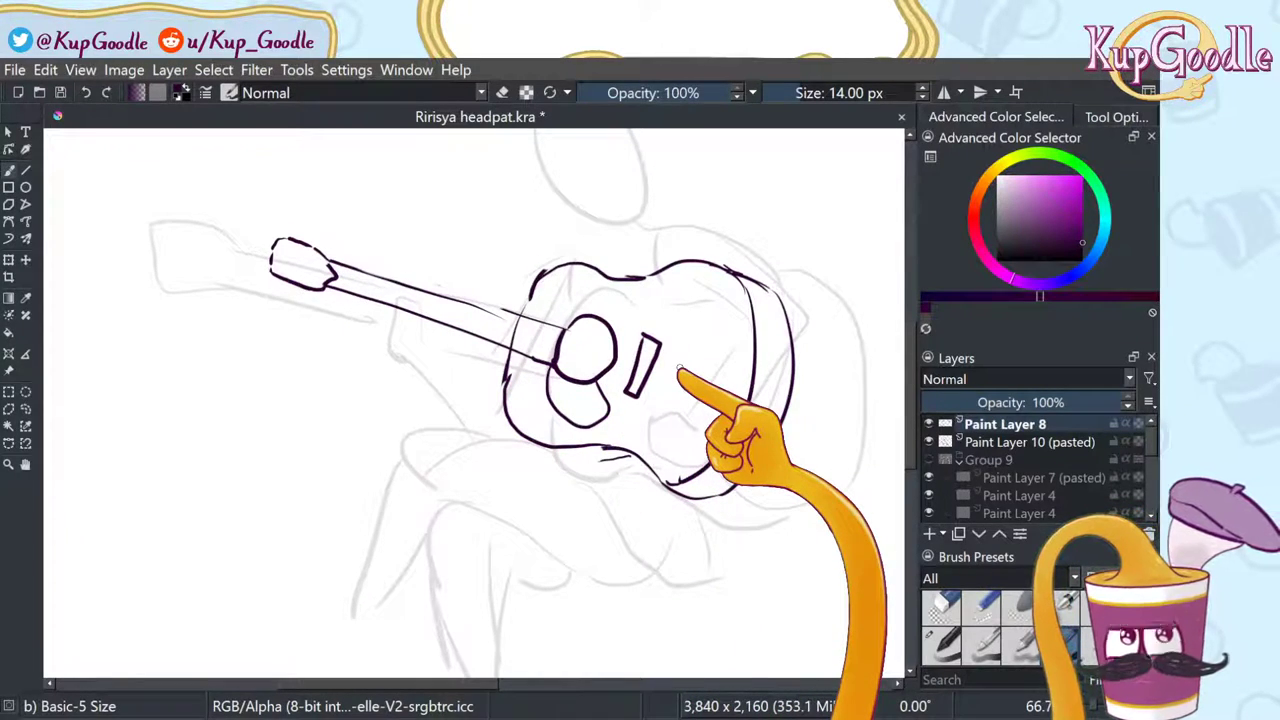
pyautogui.press('m')
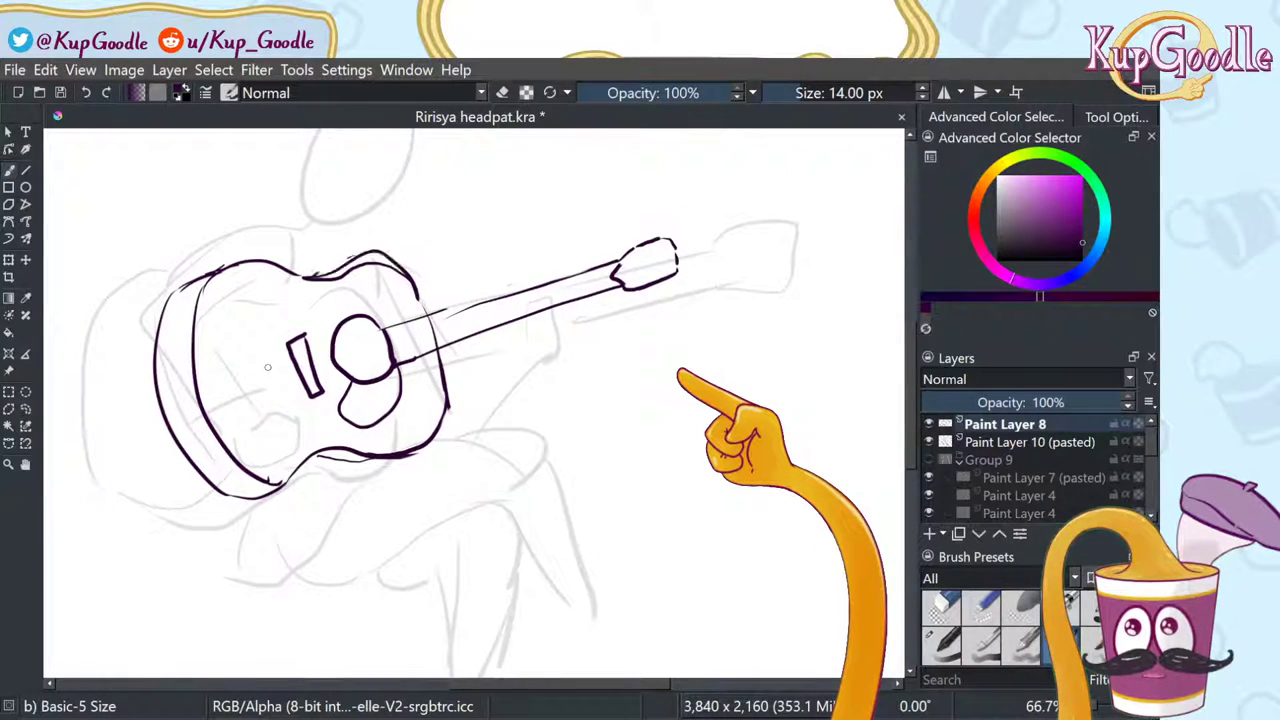
# Step: Erase the leftover stroke below the guitar body's waist with the 50 px Eraser Circle, and redraw the lower outline at 14 px, checking it mirrored
pyautogui.press('m')
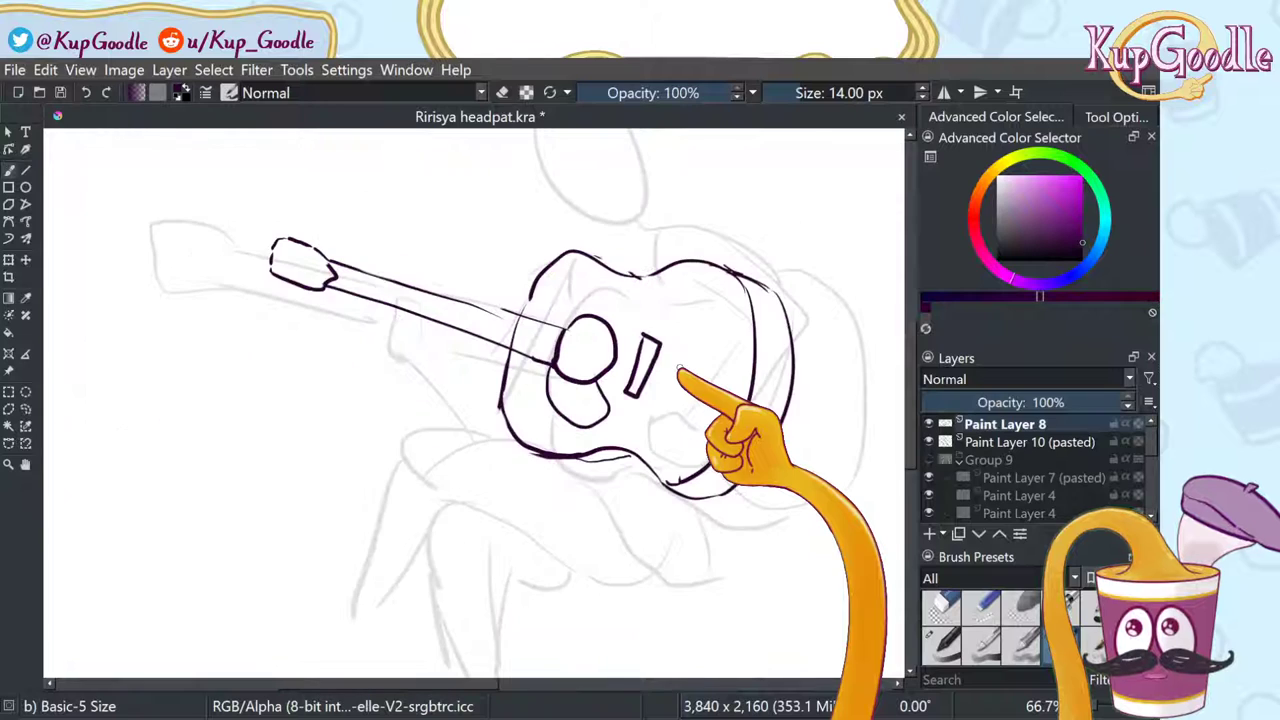
pyautogui.press('m')
pyautogui.press('m')
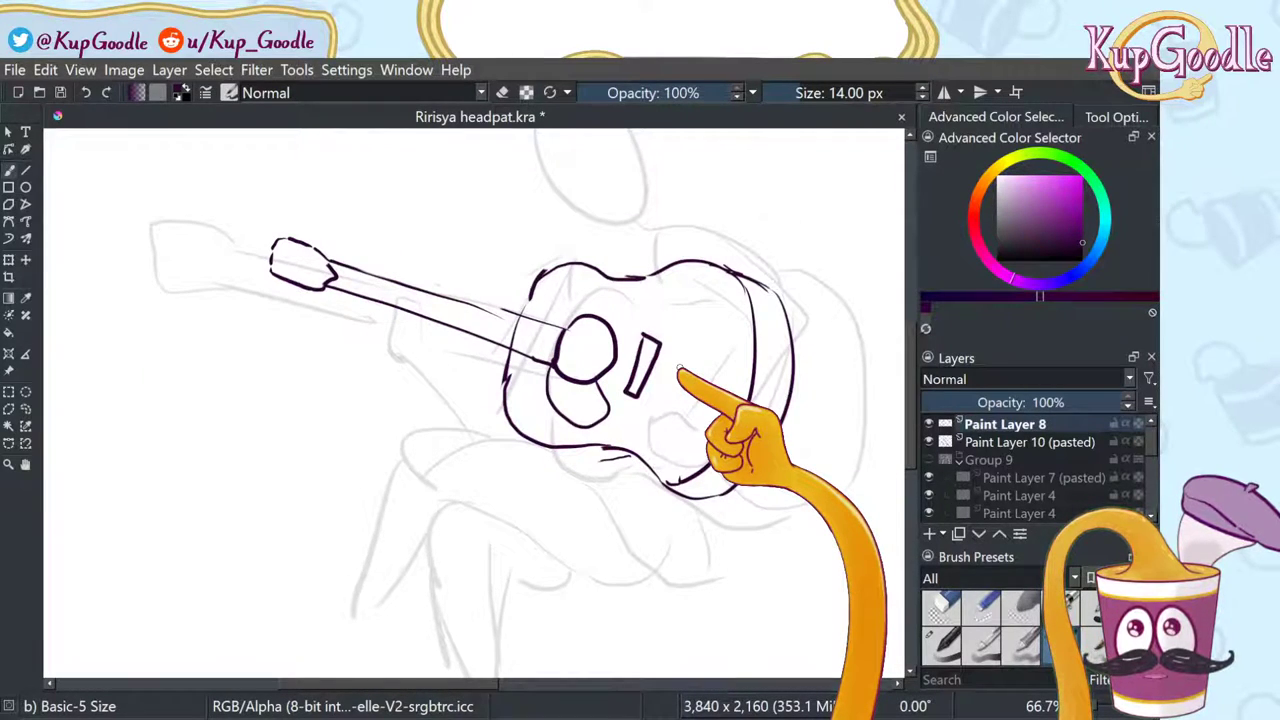
pyautogui.press('m')
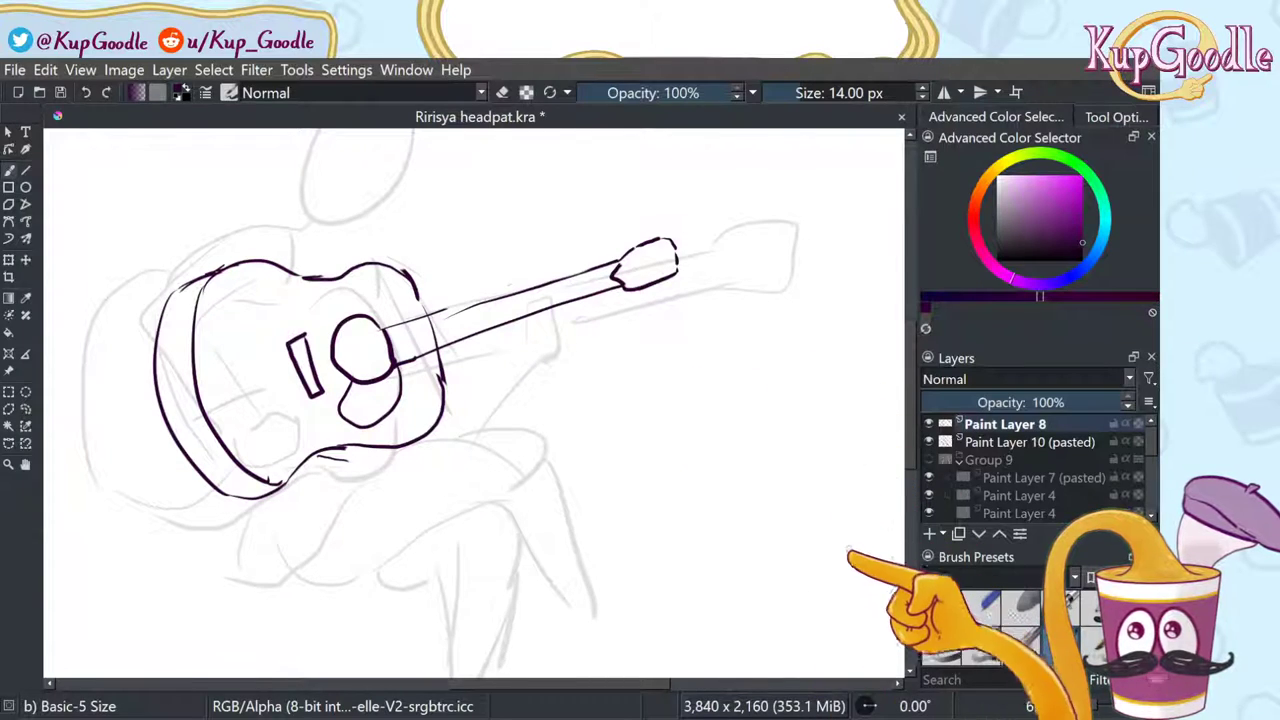
pyautogui.click(941, 607)
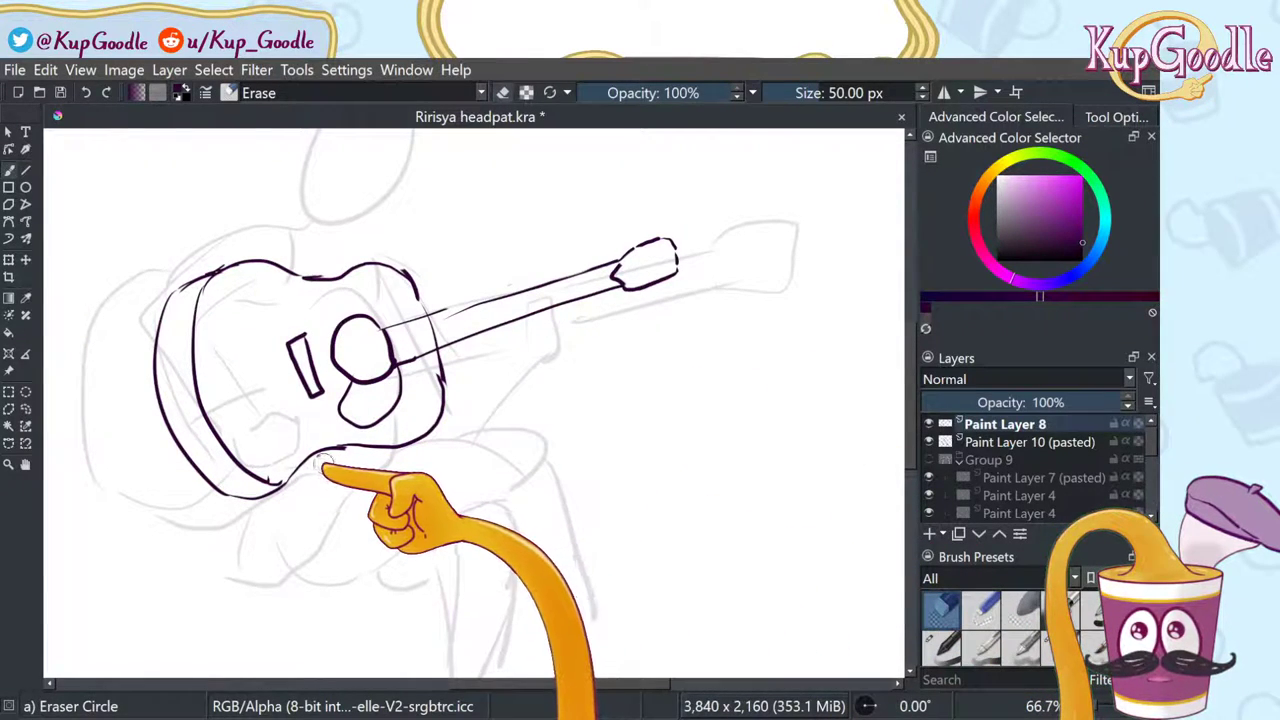
pyautogui.press('/')
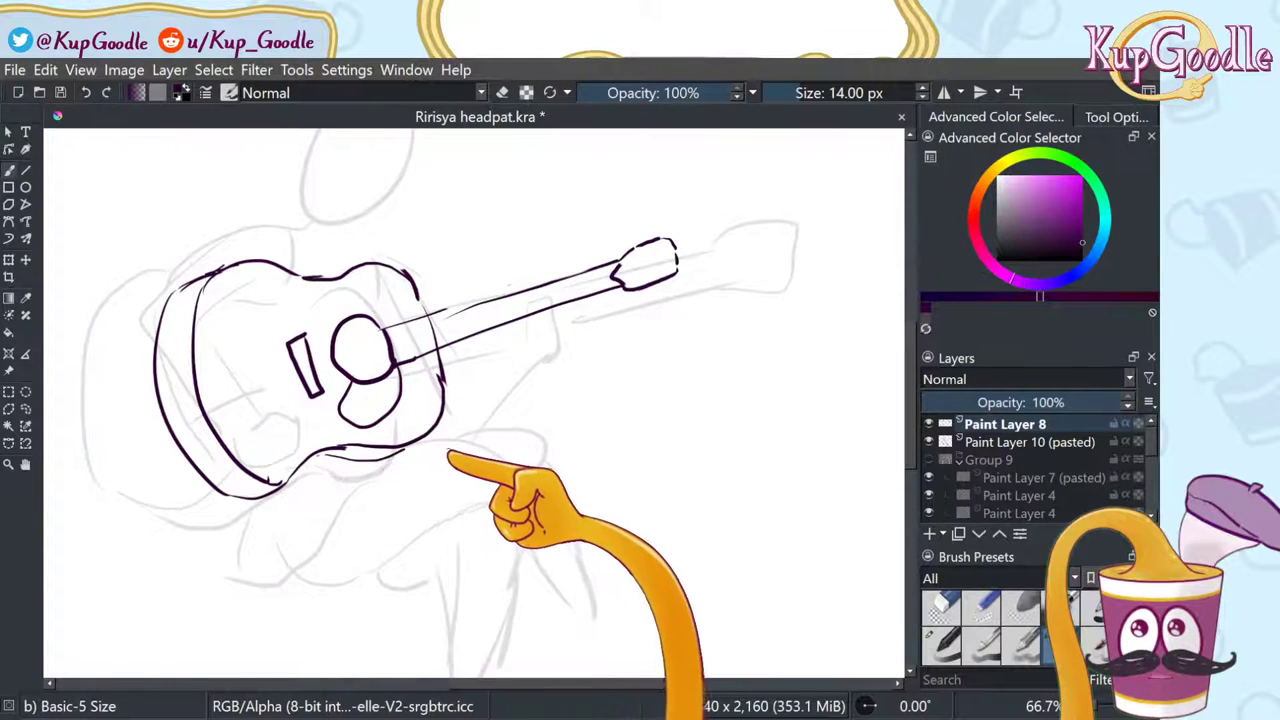
pyautogui.hotkey('ctrl', 'z')
pyautogui.moveTo(343, 449); pyautogui.dragTo(398, 450)
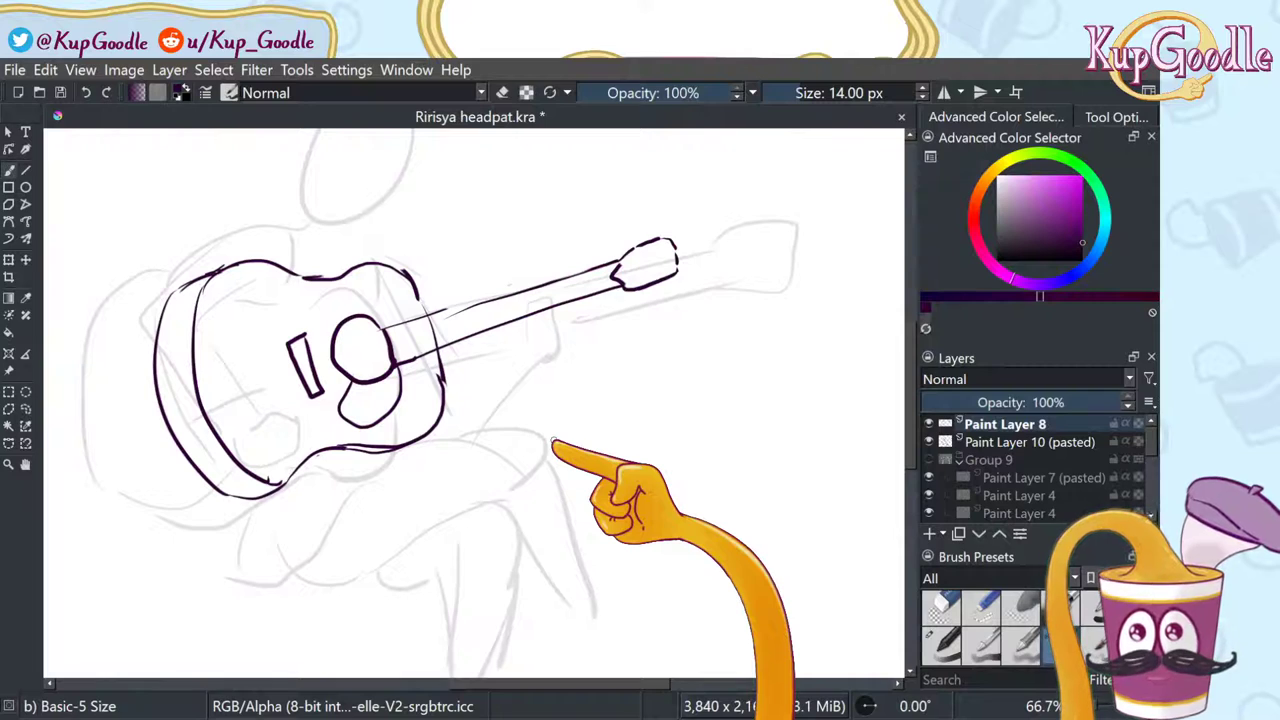
pyautogui.press('m')
pyautogui.press('m')
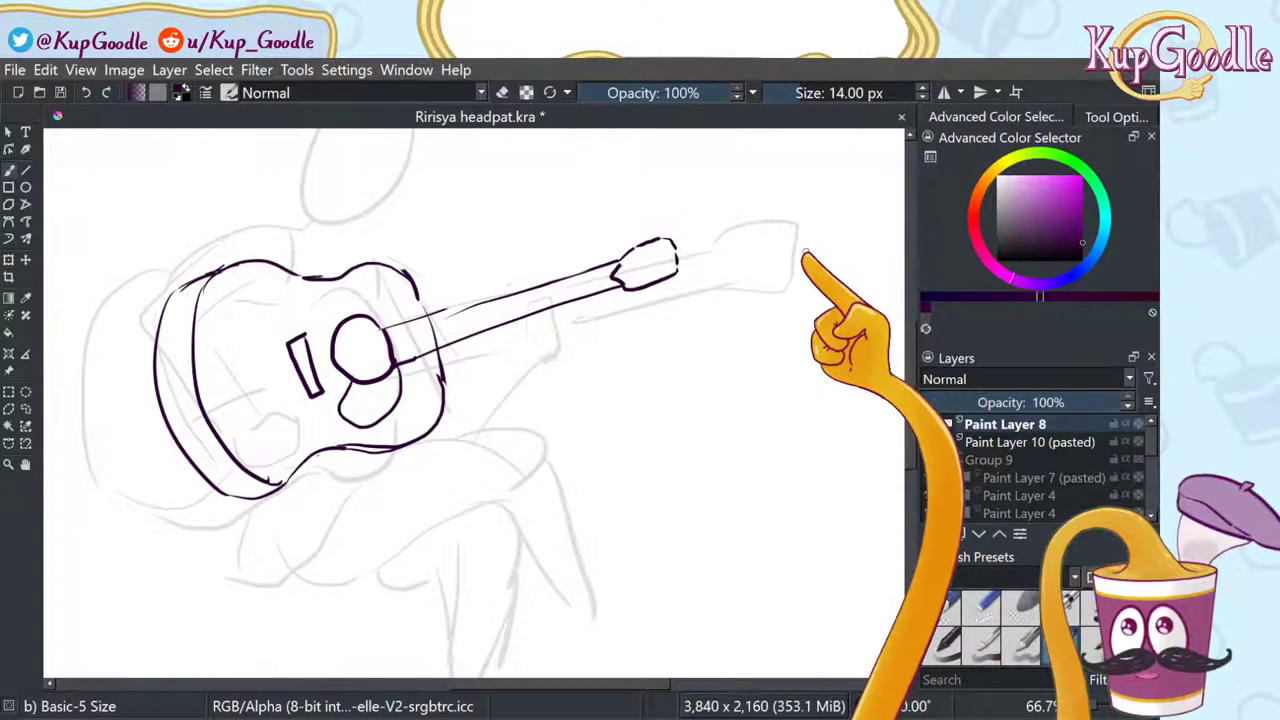
# Step: Add a new paint layer above Paint Layer 8 and outline the seated figure's hip below the guitar with the 14 px Basic-5 Size brush
pyautogui.scroll(-1, 805, 252)
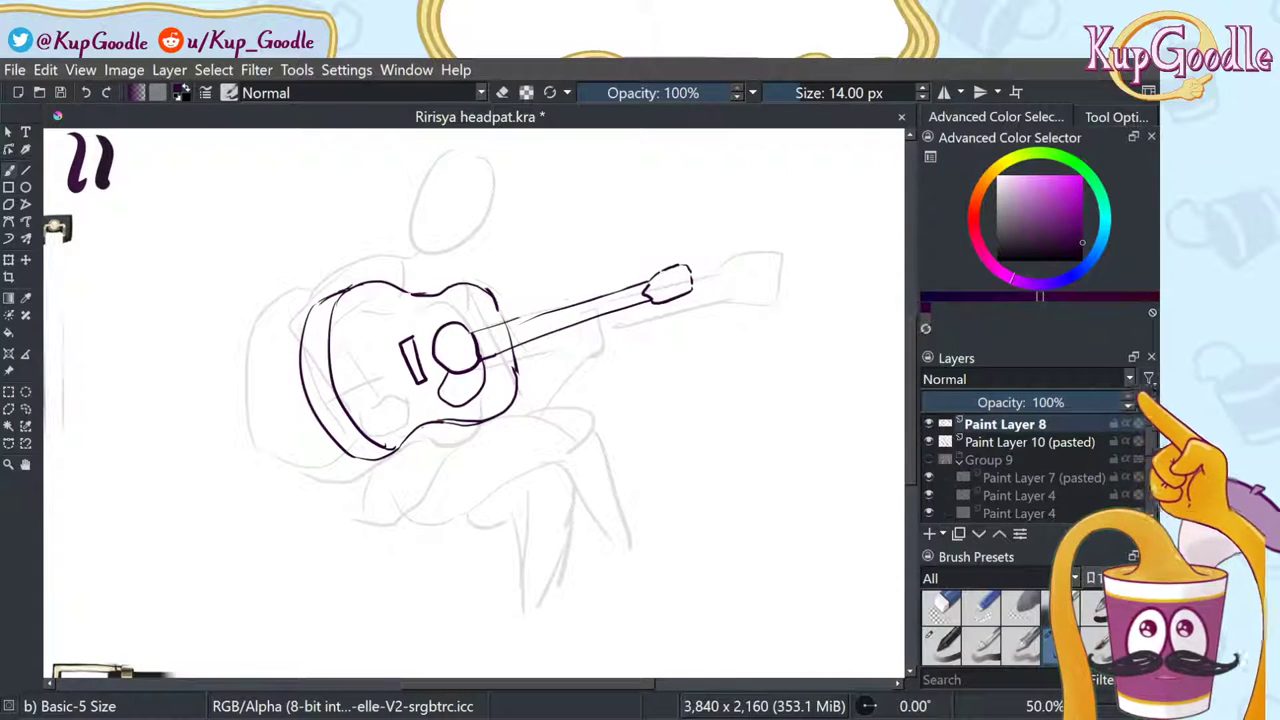
pyautogui.click(929, 533)
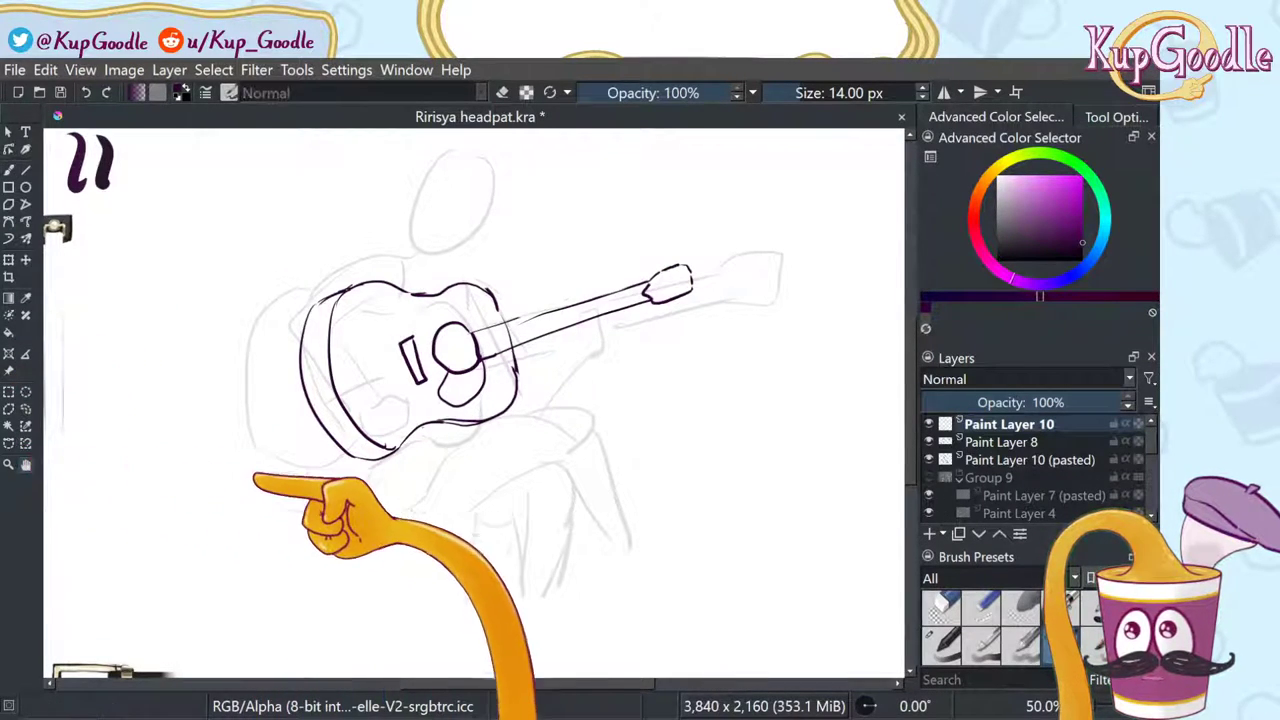
pyautogui.moveTo(56, 228); pyautogui.dragTo(65, 175)
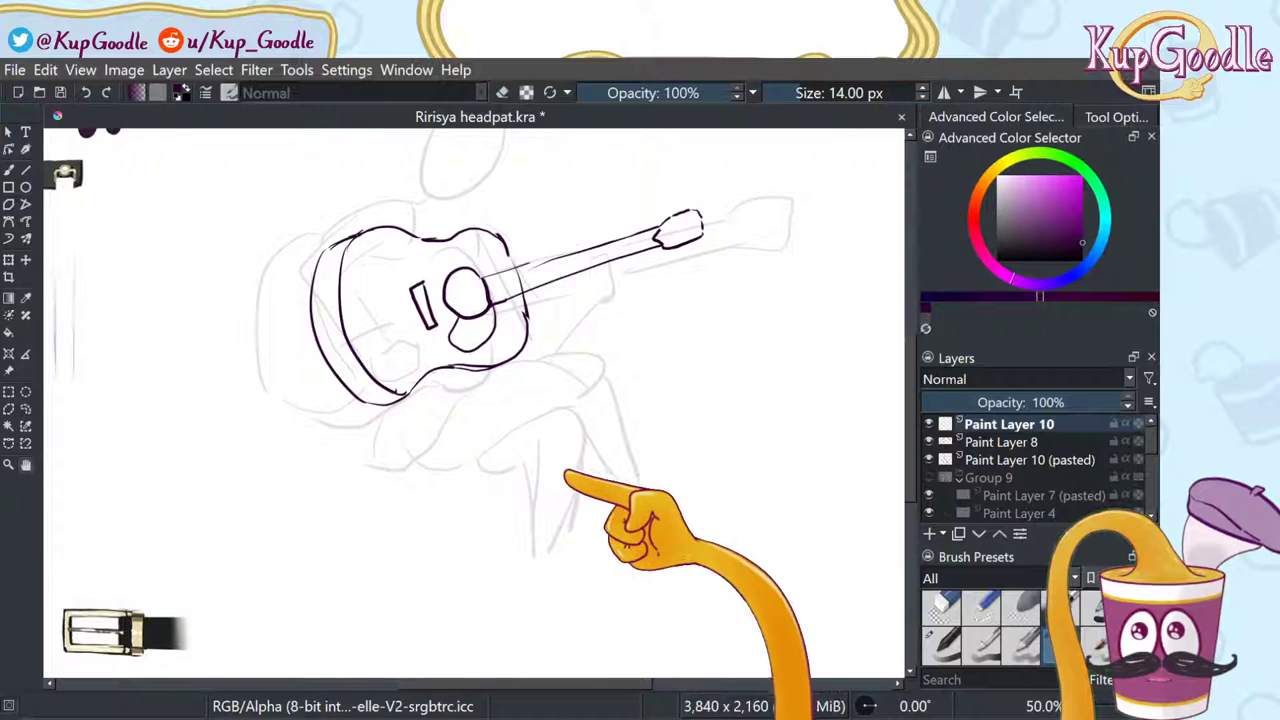
pyautogui.press('+')
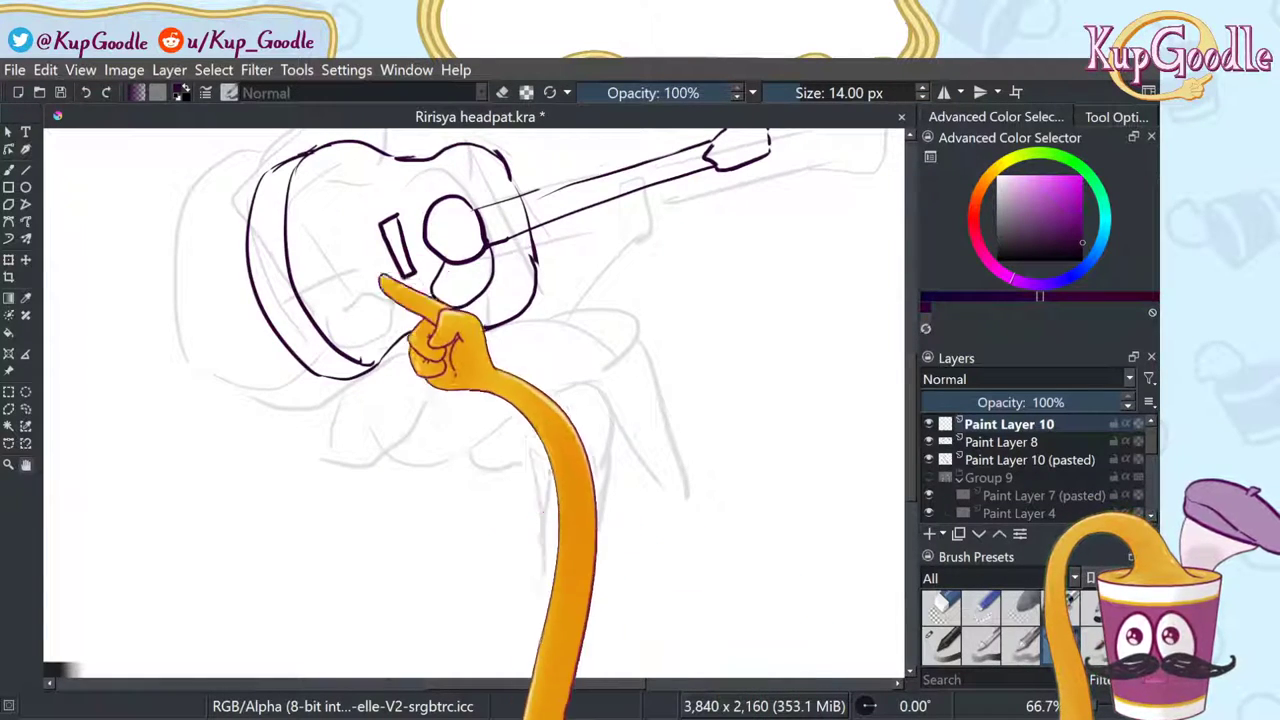
pyautogui.moveTo(355, 495); pyautogui.dragTo(353, 446)
pyautogui.press('b')
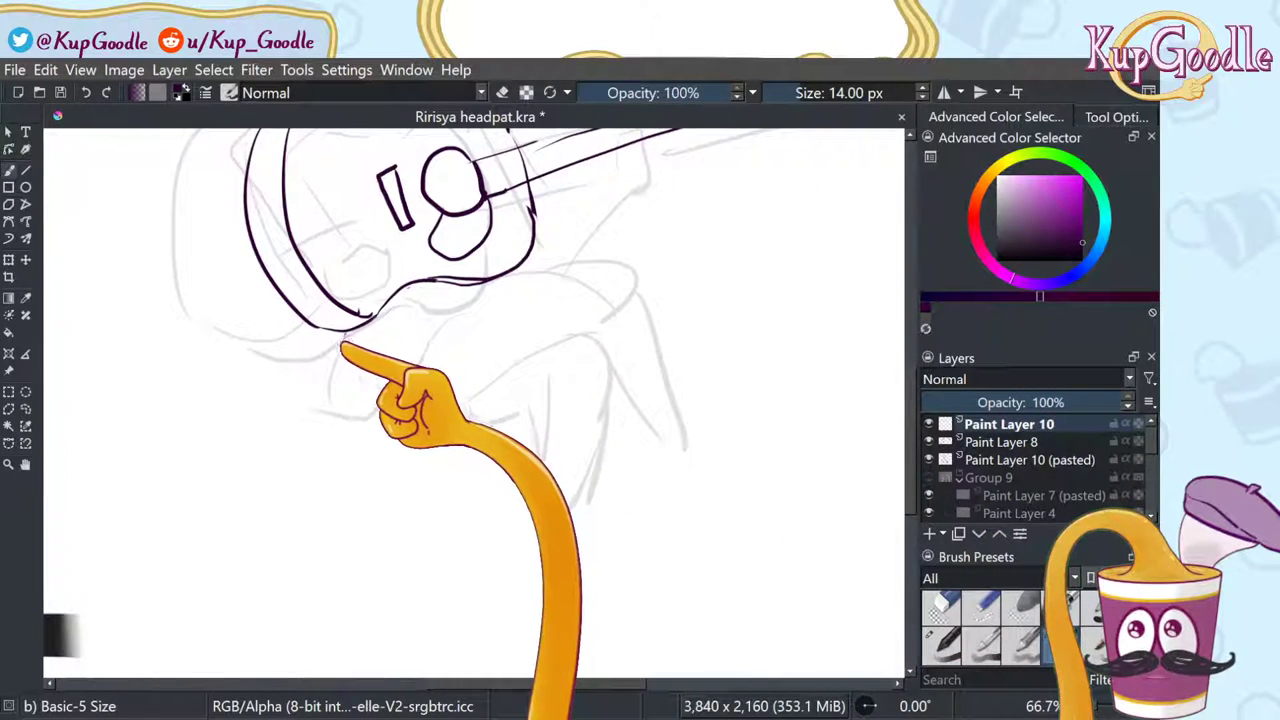
pyautogui.moveTo(344, 336)
pyautogui.mouseDown()
pyautogui.moveTo(325, 411)
pyautogui.moveTo(355, 406)
pyautogui.moveTo(325, 413)
pyautogui.moveTo(345, 426)
pyautogui.moveTo(378, 418)
pyautogui.moveTo(465, 285)
pyautogui.mouseUp()
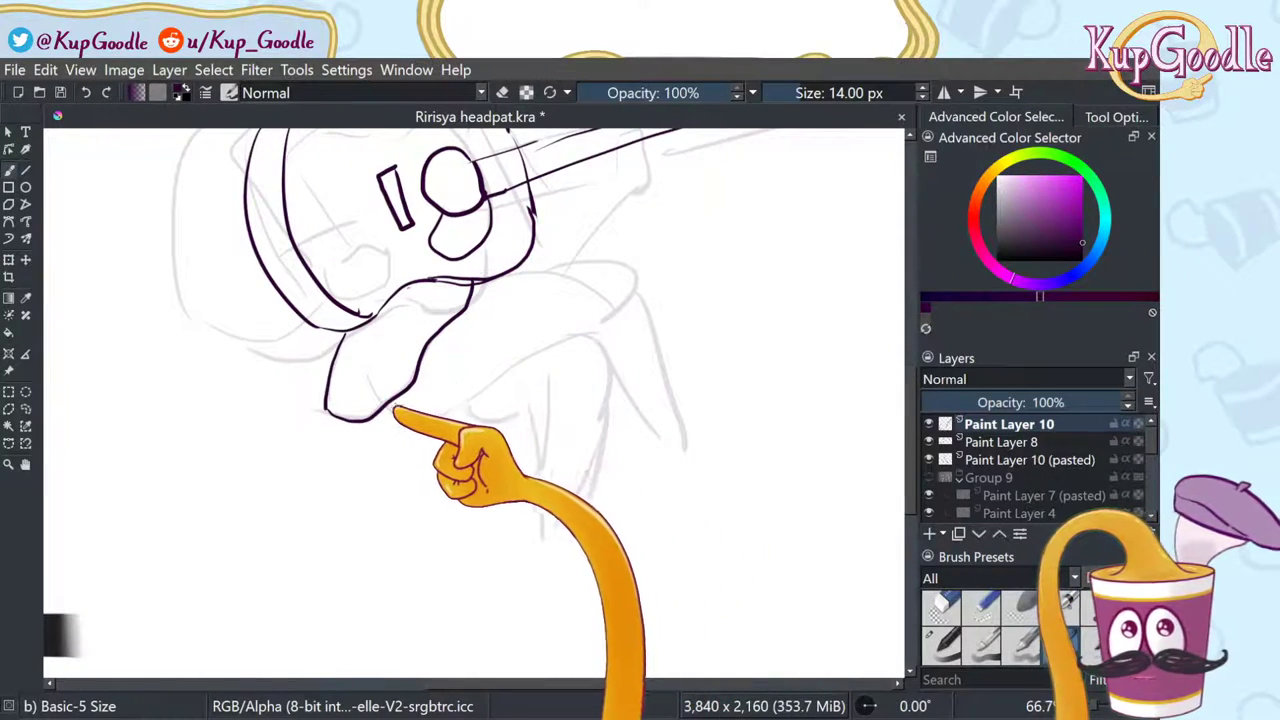
# Step: Outline the crossed thigh, the supporting leg beneath it and the crossed shin over the faded sketch
pyautogui.moveTo(392, 414)
pyautogui.mouseDown()
pyautogui.moveTo(470, 393)
pyautogui.moveTo(578, 334)
pyautogui.mouseUp()
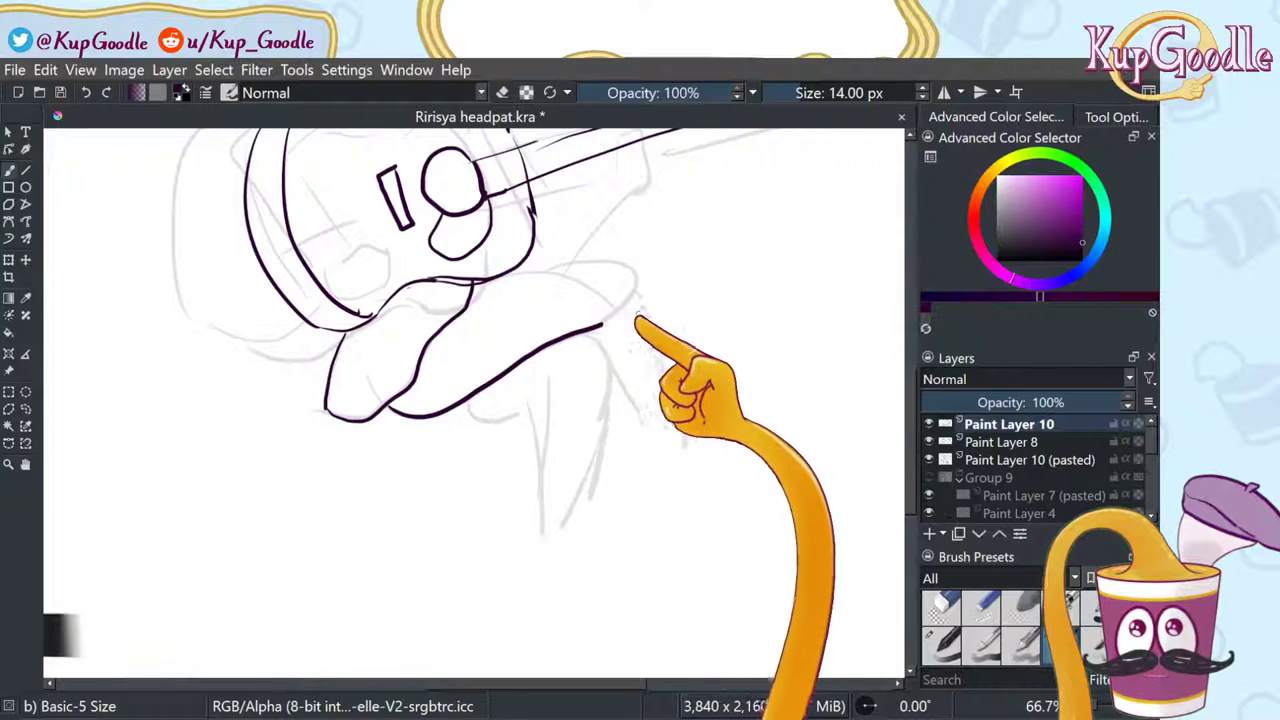
pyautogui.moveTo(470, 283); pyautogui.dragTo(610, 292)
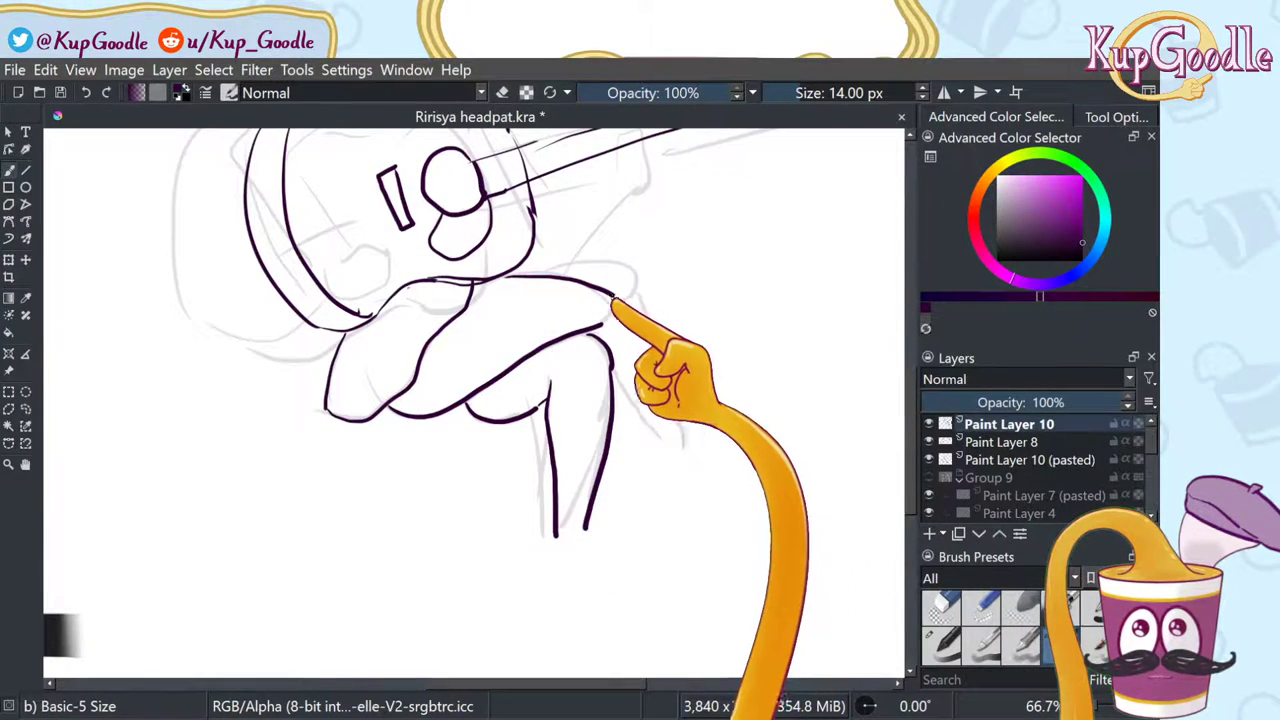
pyautogui.moveTo(621, 301); pyautogui.dragTo(679, 412)
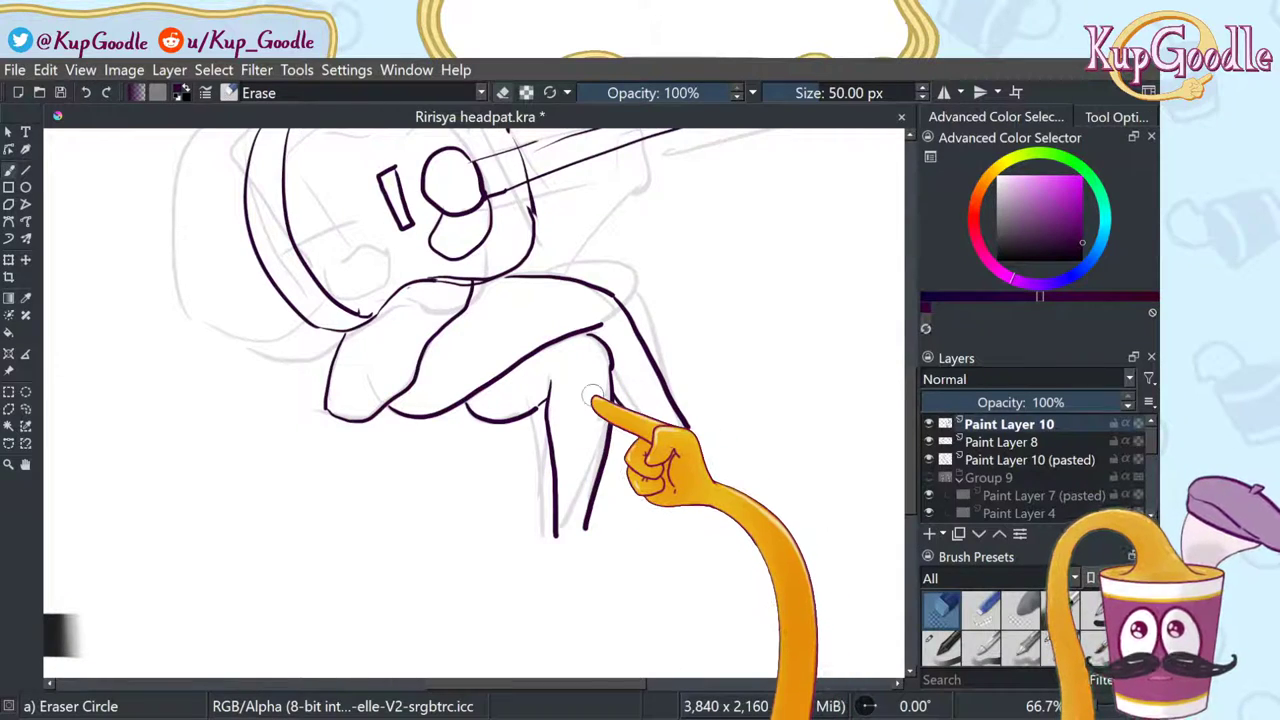
# Step: Compare the leg outlines with the underlying sketch by hiding and showing Paint Layer 10, examining them close up and from afar
pyautogui.scroll(-4, 600, 386)
pyautogui.scroll(4, 586, 376)
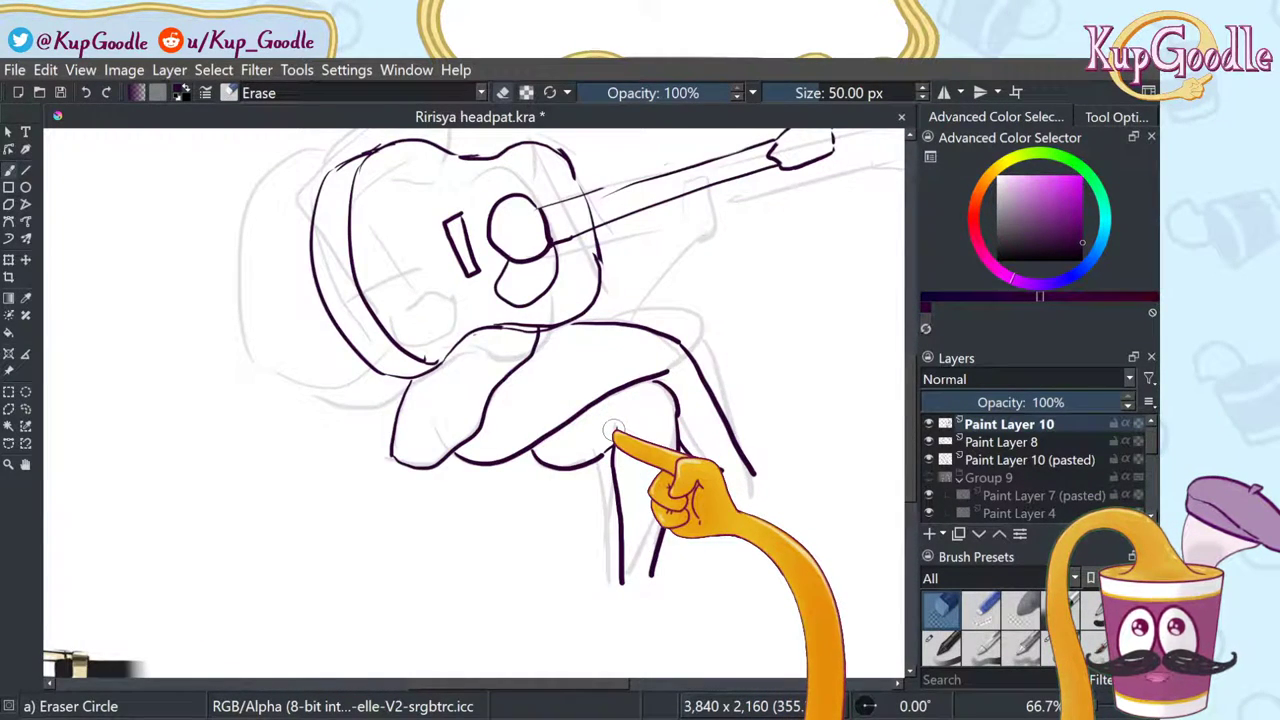
pyautogui.click(929, 424)
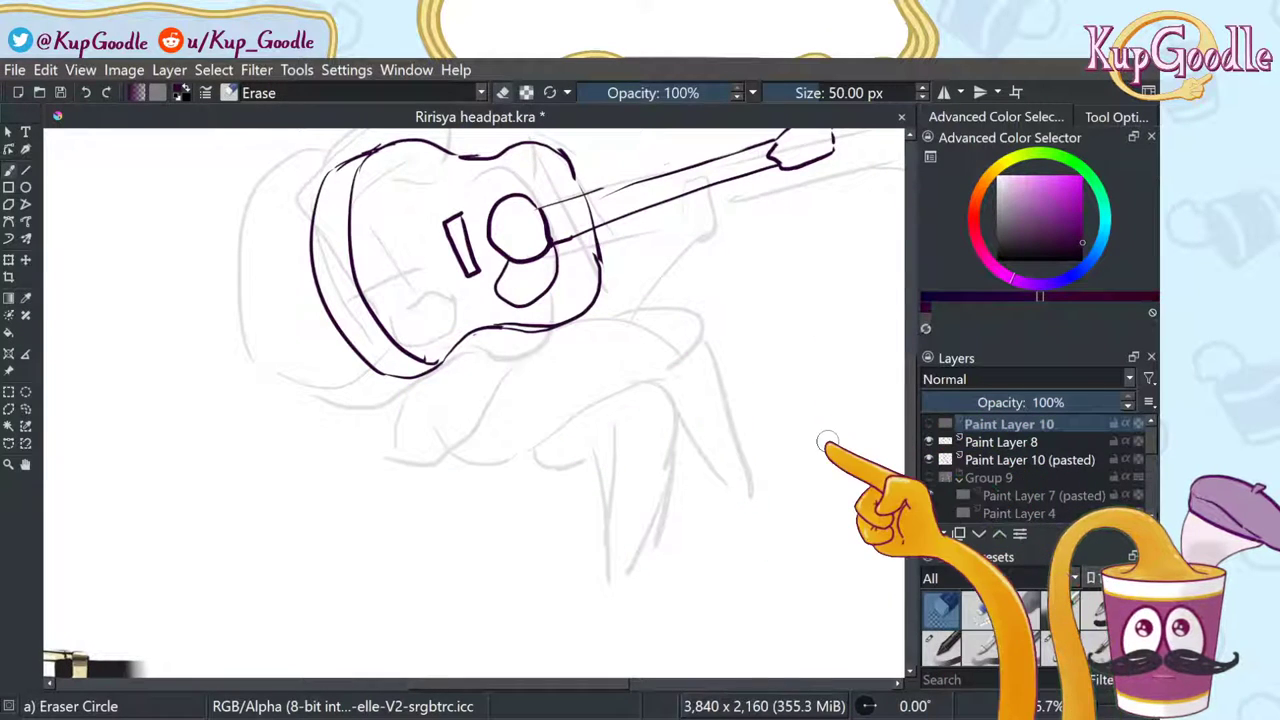
pyautogui.scroll(-3, 826, 441)
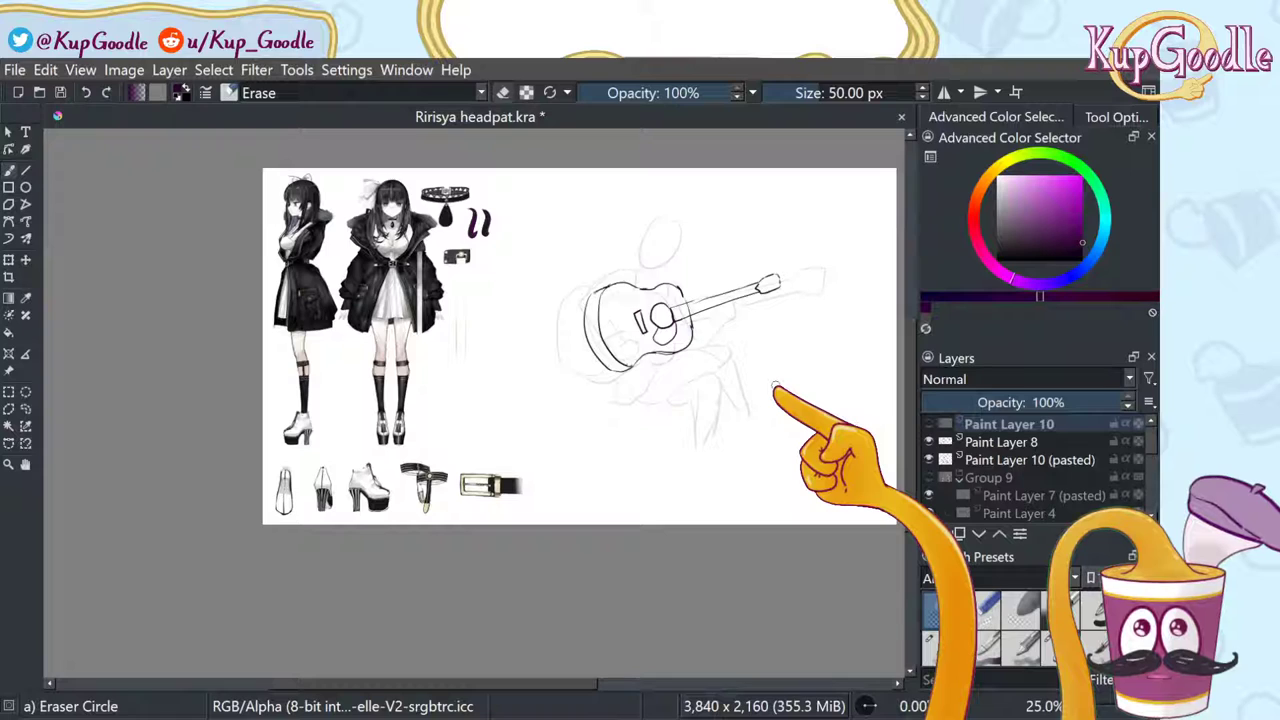
pyautogui.scroll(2, 762, 386)
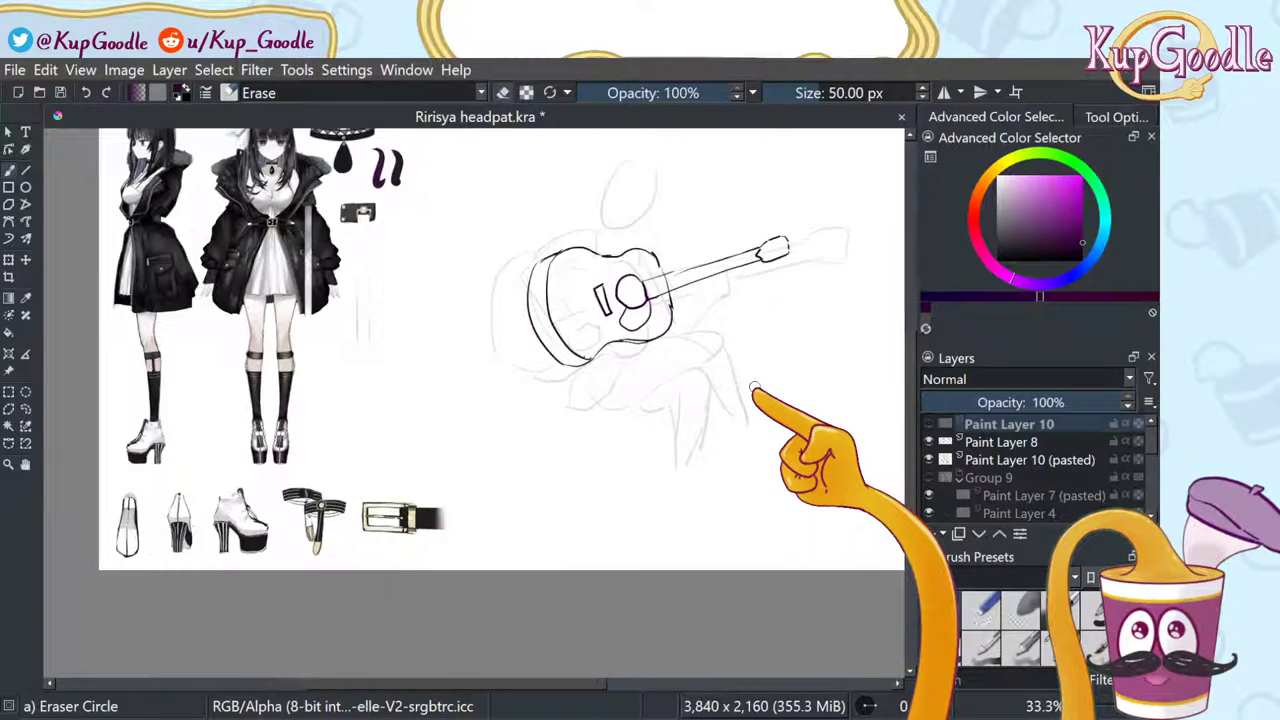
pyautogui.hotkey('ctrl', 'z')
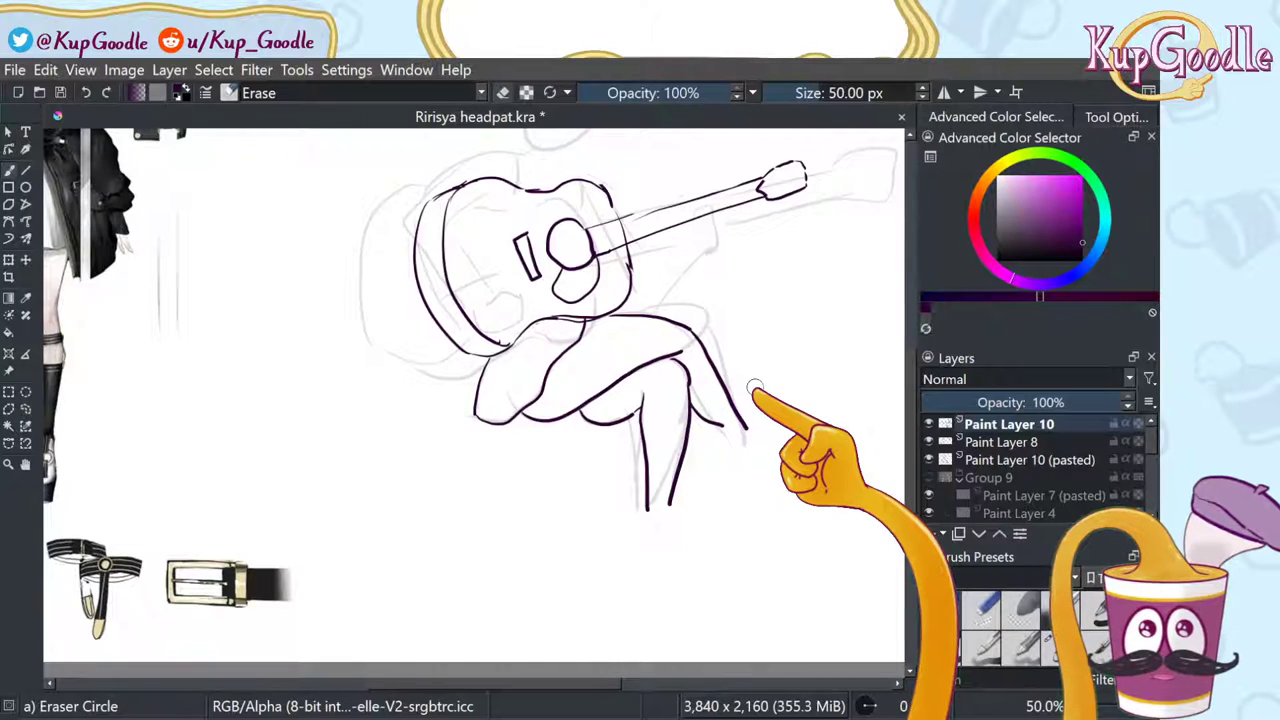
pyautogui.hotkey('ctrl', 'shift', 'z')
pyautogui.hotkey('ctrl', 'z')
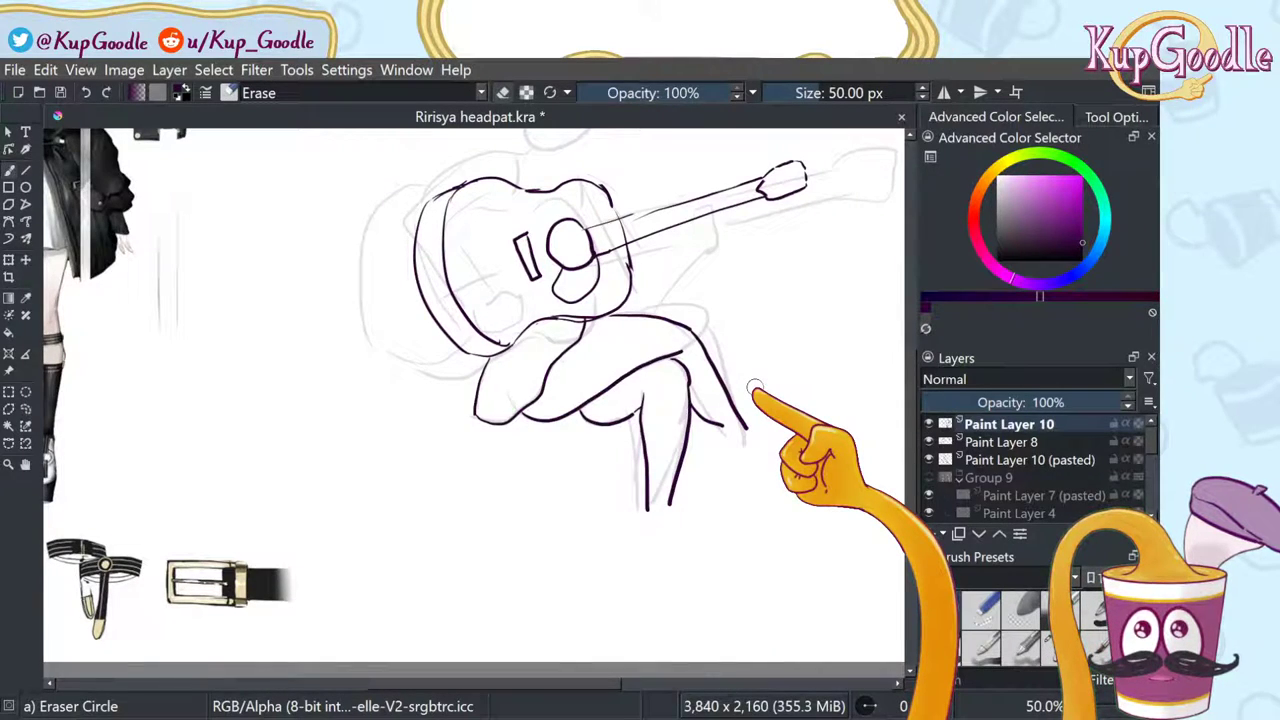
pyautogui.hotkey('ctrl', 'shift', 'z')
pyautogui.scroll(2, 751, 383)
pyautogui.hotkey('ctrl', 'z')
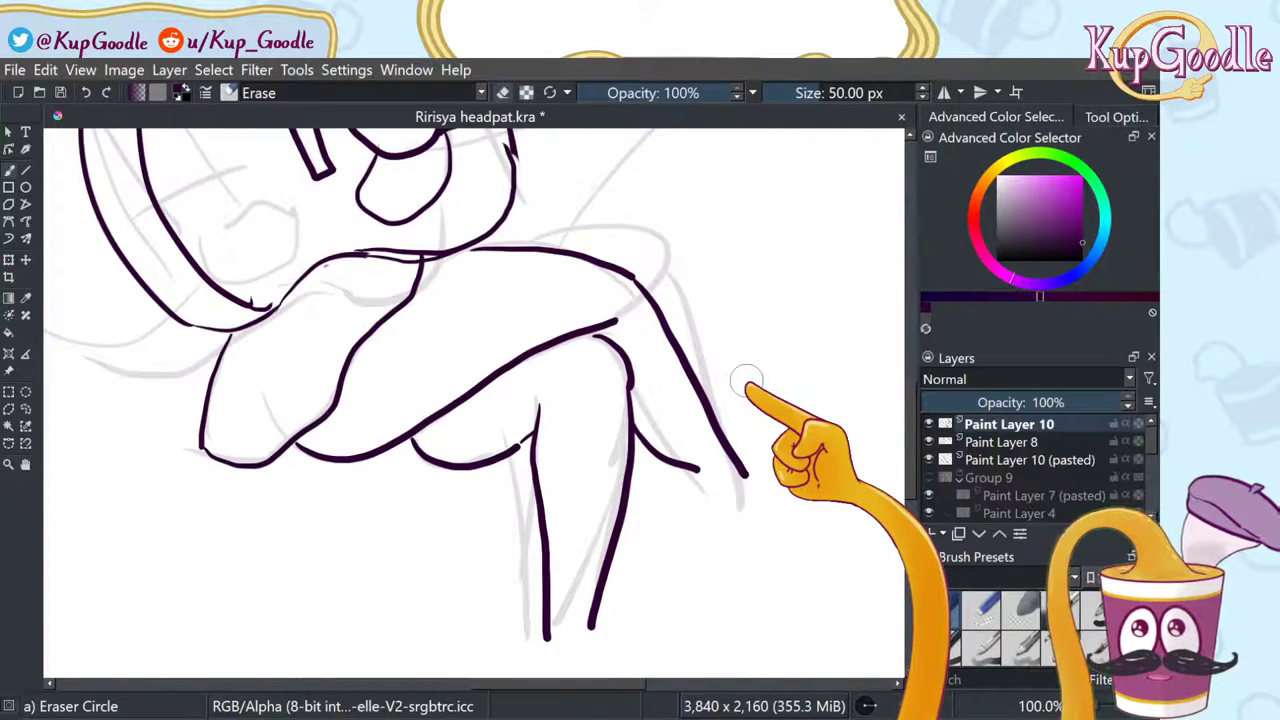
pyautogui.hotkey('ctrl', 'shift', 'z')
pyautogui.hotkey('ctrl', 'z')
pyautogui.hotkey('ctrl', 'shift', 'z')
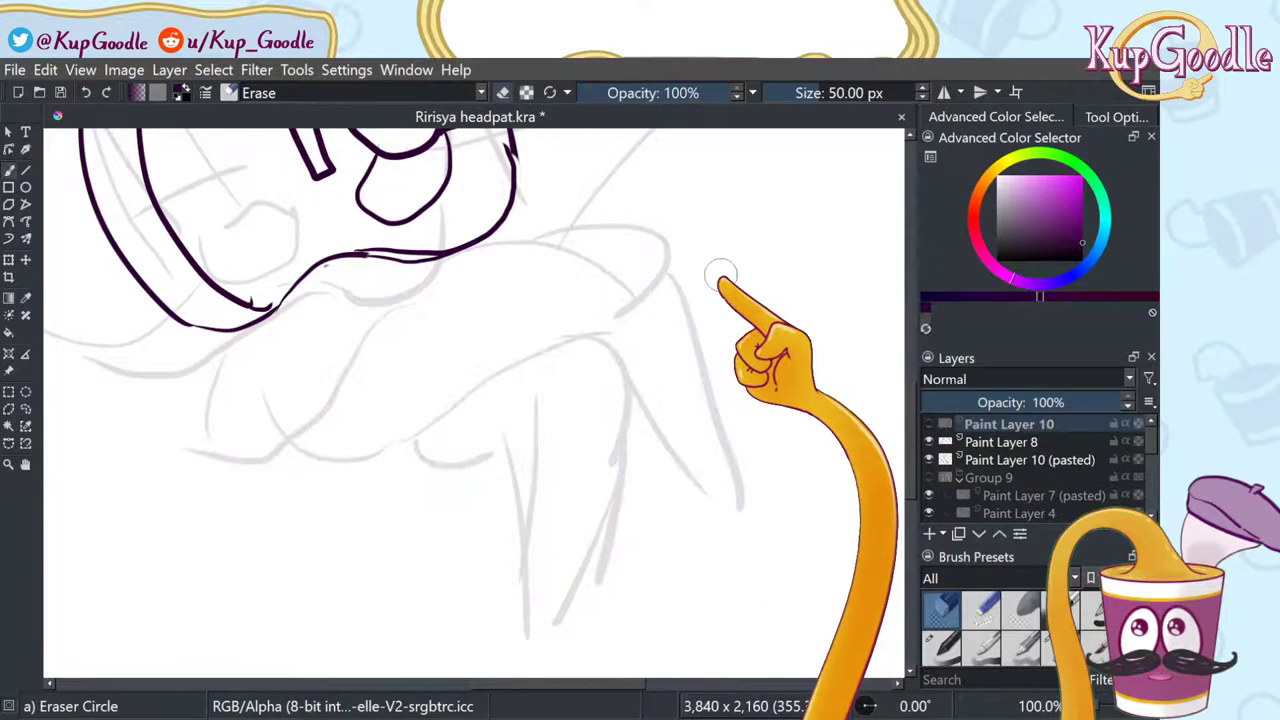
pyautogui.hotkey('ctrl', 'z')
pyautogui.hotkey('ctrl', 'shift', 'z')
pyautogui.hotkey('ctrl', 'z')
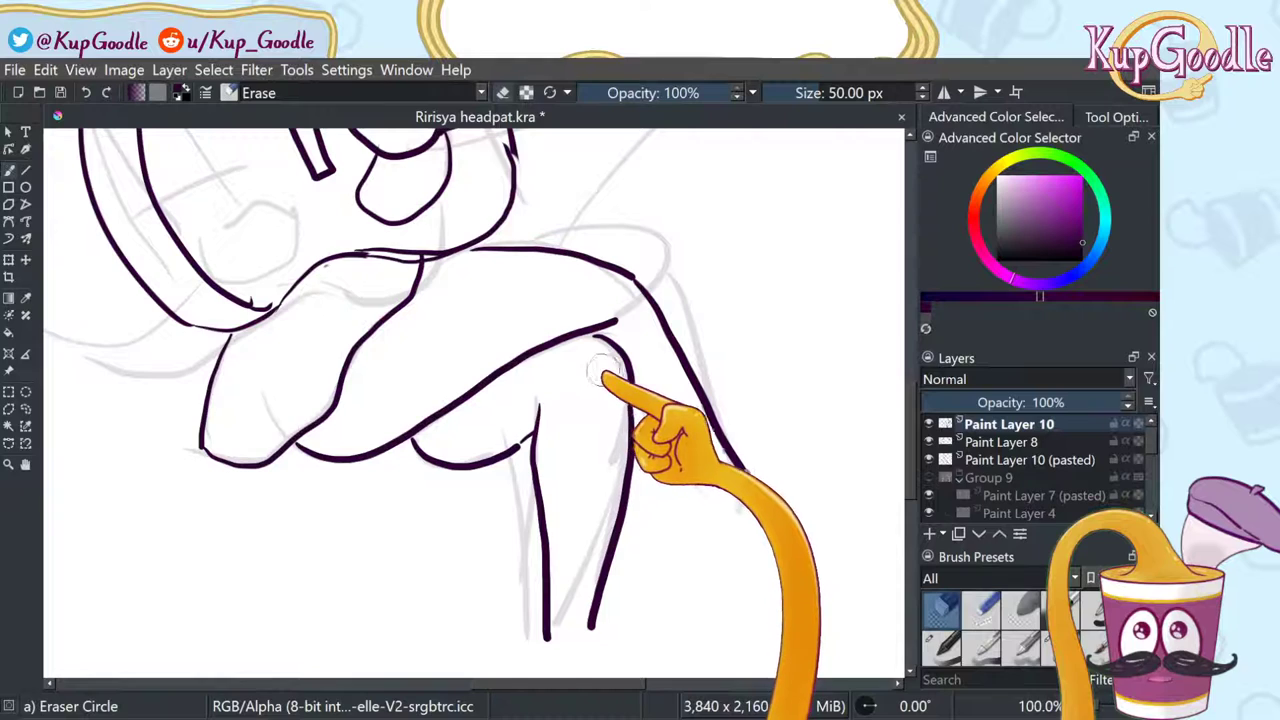
pyautogui.hotkey('ctrl', 'shift', 'z')
pyautogui.scroll(-3, 696, 336)
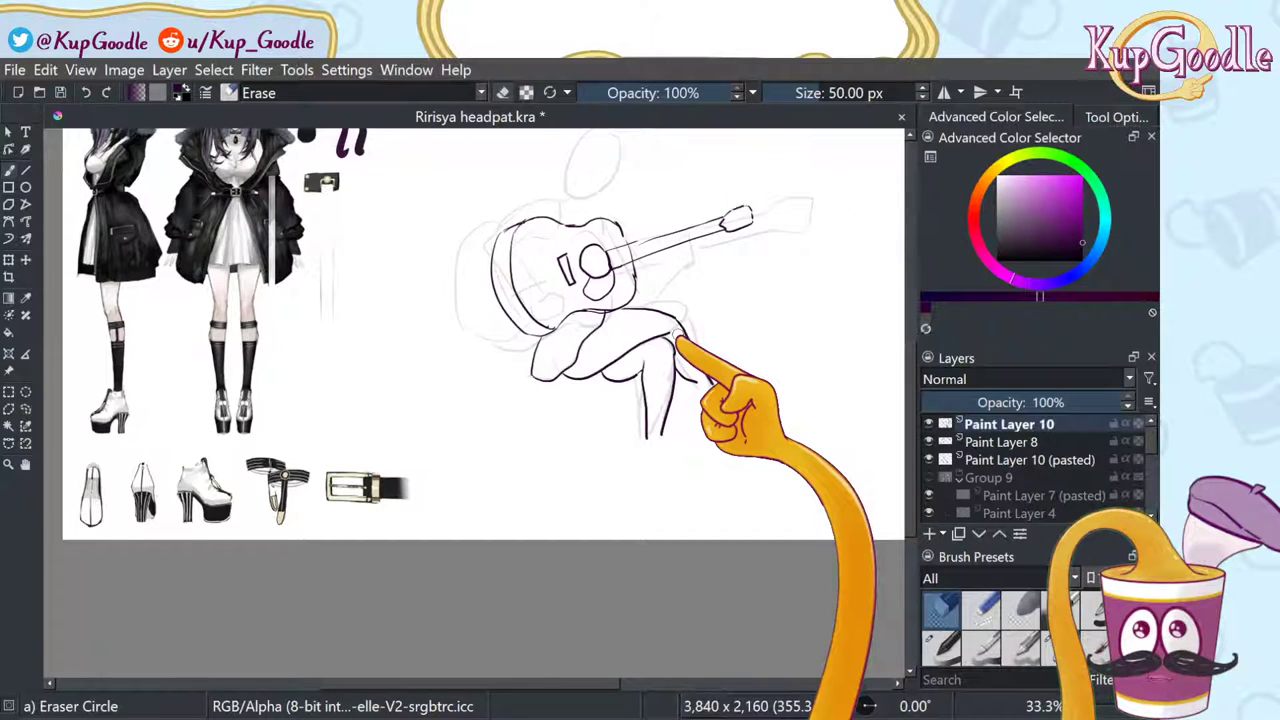
# Step: Hide Paint Layer 10, add a new paint layer above it and choose the 14 px Basic-5 Size brush
pyautogui.press('1')
pyautogui.press('-')
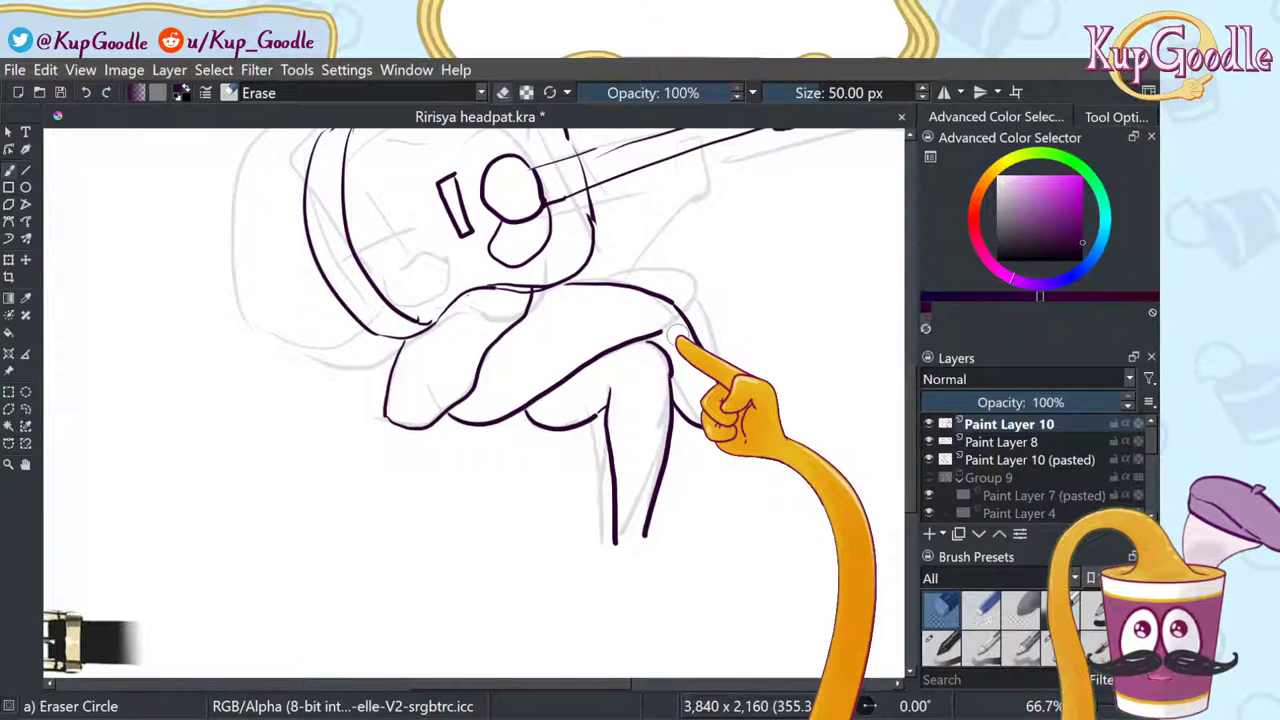
pyautogui.click(929, 424)
pyautogui.click(929, 533)
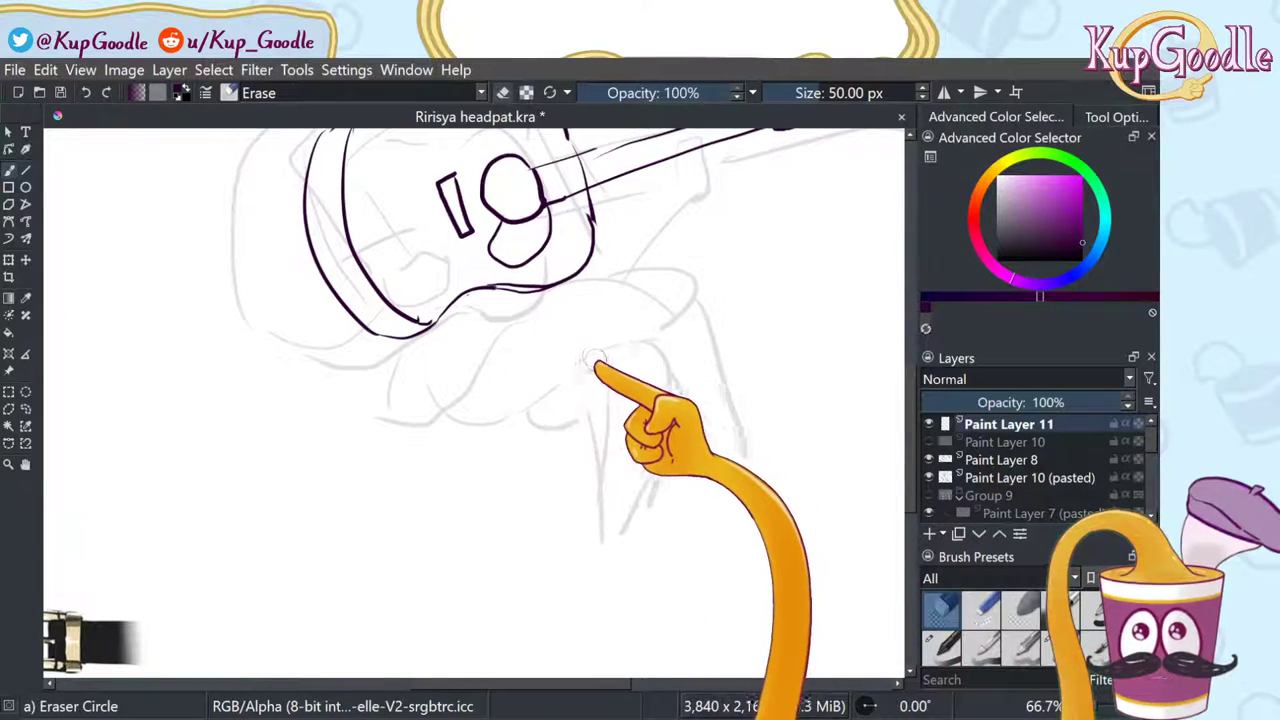
pyautogui.click(1055, 645)
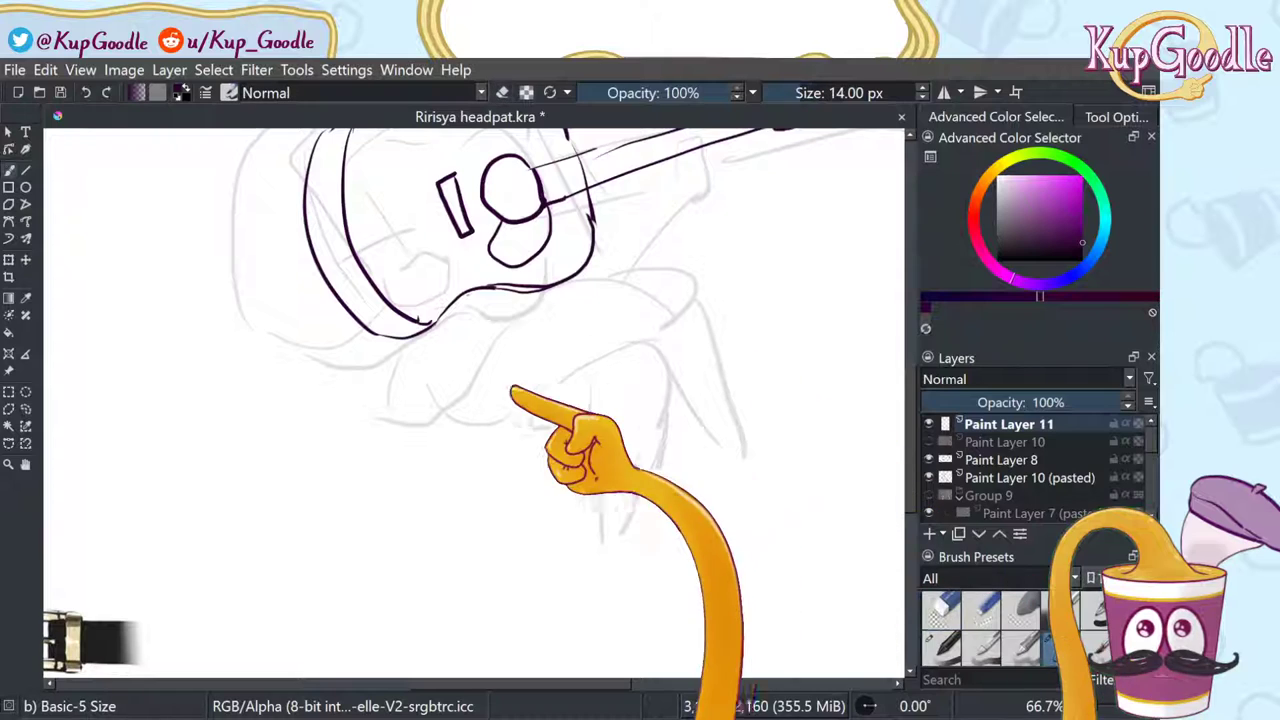
# Step: Try several single strokes for the underside of the crossed thigh, undoing each one
pyautogui.moveTo(429, 389)
pyautogui.mouseDown()
pyautogui.moveTo(461, 426)
pyautogui.moveTo(505, 414)
pyautogui.moveTo(594, 353)
pyautogui.moveTo(436, 406)
pyautogui.moveTo(511, 422)
pyautogui.moveTo(641, 335)
pyautogui.mouseUp()
pyautogui.hotkey('ctrl', 'z')
pyautogui.moveTo(428, 390)
pyautogui.mouseDown()
pyautogui.moveTo(585, 370)
pyautogui.moveTo(636, 334)
pyautogui.mouseUp()
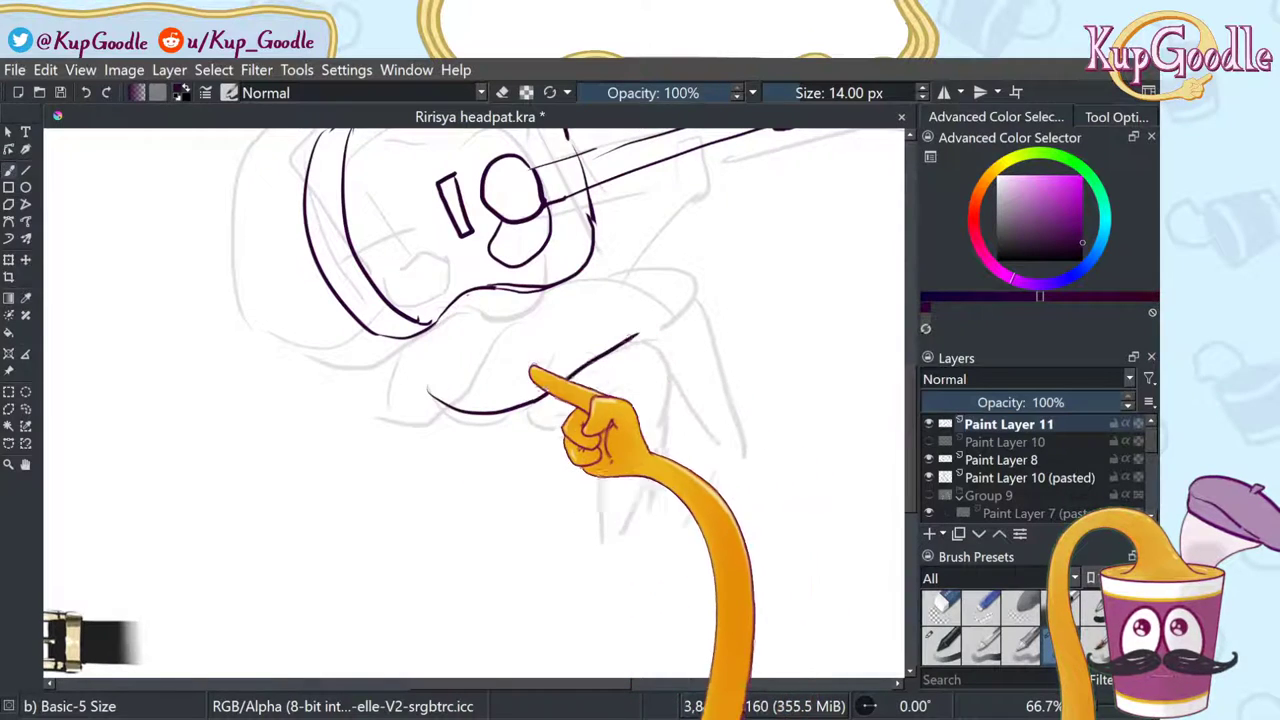
pyautogui.hotkey('ctrl', 'z')
pyautogui.moveTo(418, 379)
pyautogui.mouseDown()
pyautogui.moveTo(443, 418)
pyautogui.moveTo(559, 392)
pyautogui.moveTo(651, 332)
pyautogui.mouseUp()
pyautogui.hotkey('ctrl', 'z')
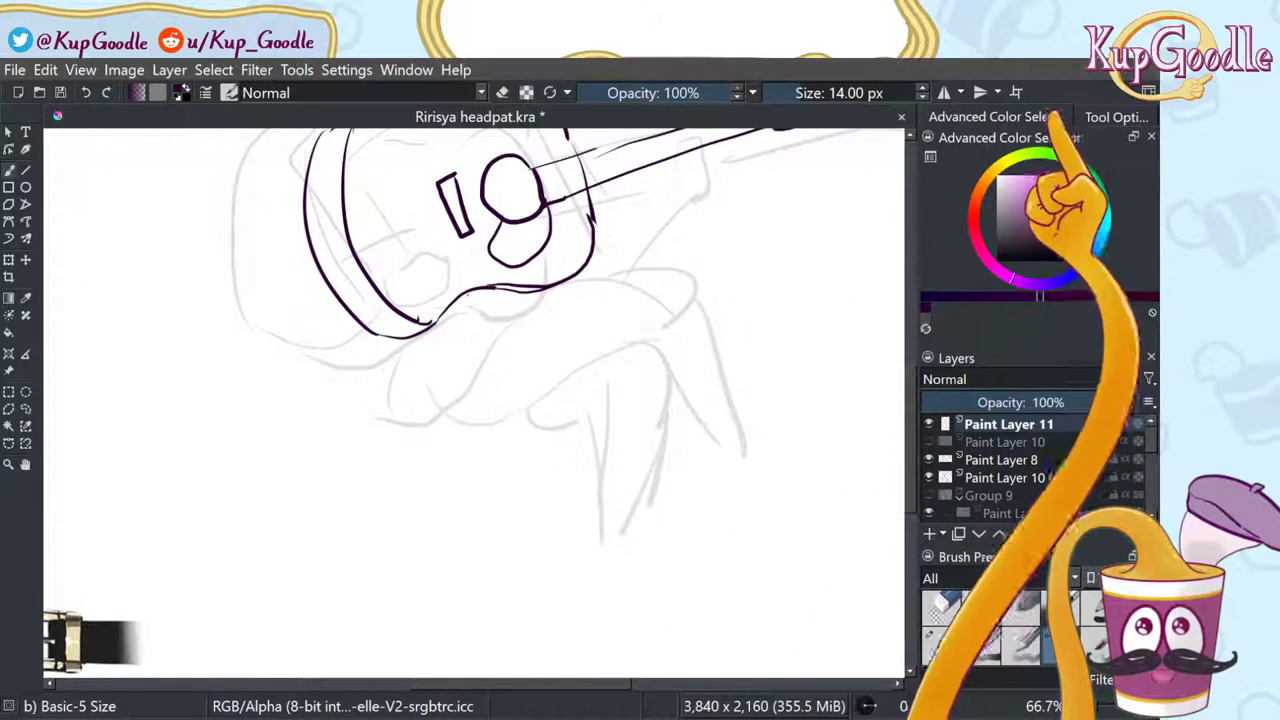
# Step: Set the Stabilizer's sample count to 107, and draw the undersides of both thighs and the supporting lower leg on Paint Layer 11
pyautogui.click(1115, 117)
pyautogui.click(1091, 191)
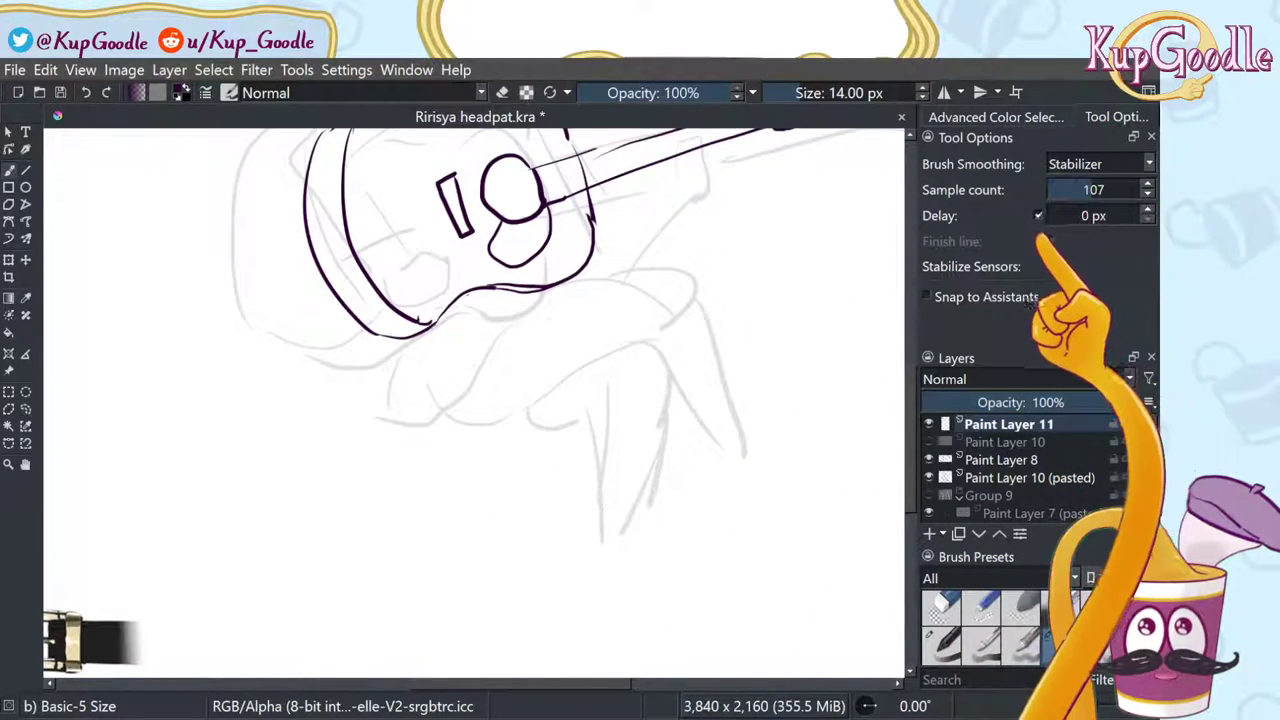
pyautogui.moveTo(431, 390)
pyautogui.mouseDown()
pyautogui.moveTo(505, 427)
pyautogui.moveTo(655, 333)
pyautogui.mouseUp()
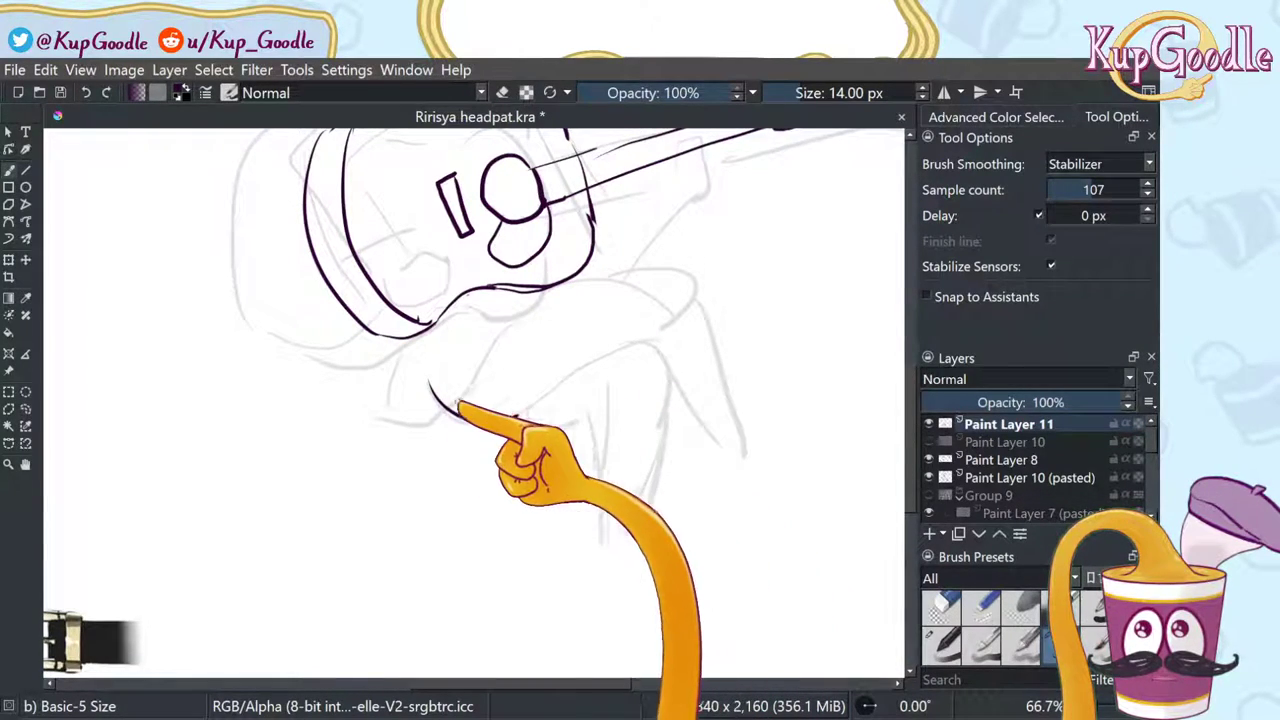
pyautogui.moveTo(457, 404)
pyautogui.mouseDown()
pyautogui.moveTo(517, 421)
pyautogui.moveTo(560, 406)
pyautogui.moveTo(517, 418)
pyautogui.moveTo(628, 346)
pyautogui.mouseUp()
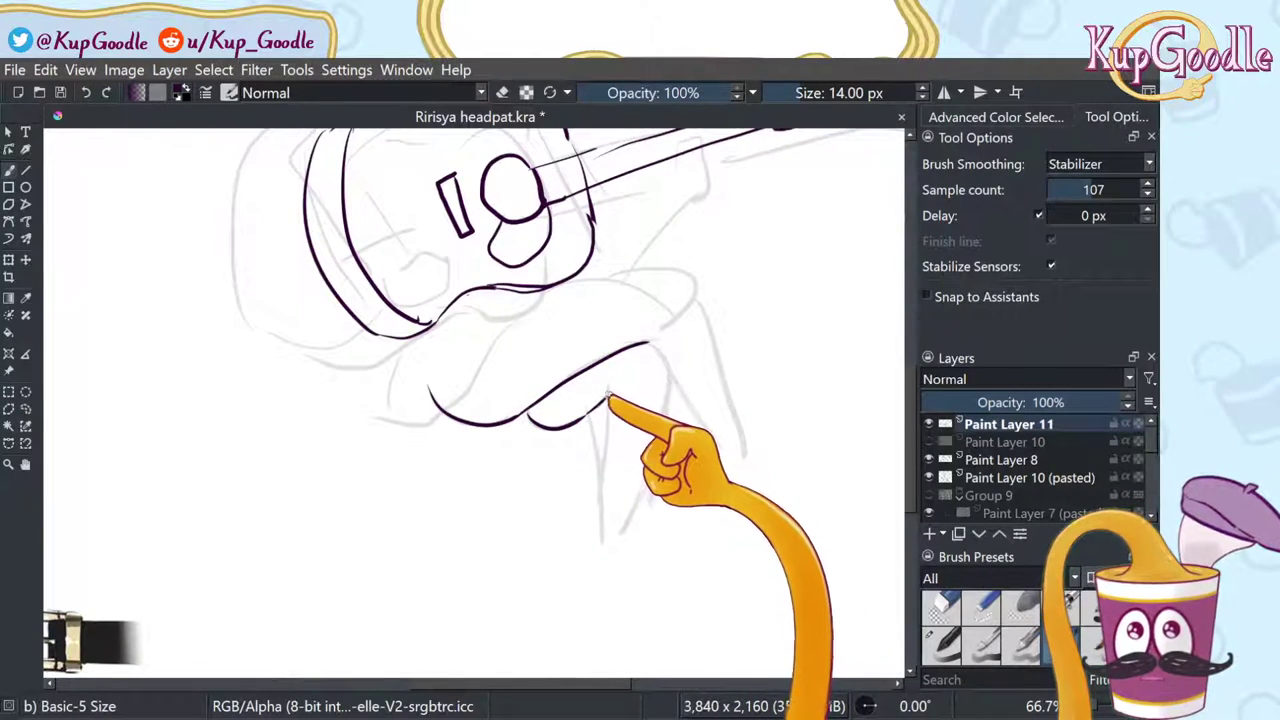
pyautogui.moveTo(600, 430); pyautogui.dragTo(605, 520)
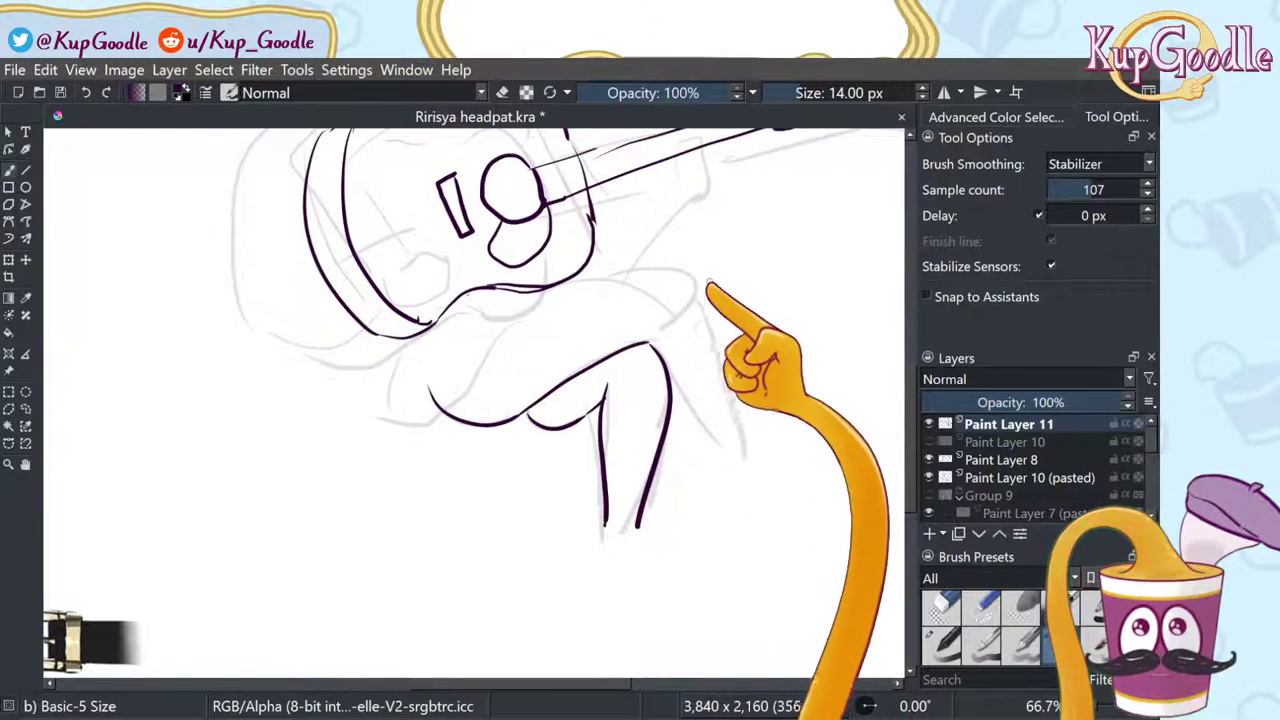
# Step: Draw the top contour of the crossed thigh over the knee and both edges of its hanging lower leg on Paint Layer 11
pyautogui.moveTo(609, 287)
pyautogui.mouseDown()
pyautogui.moveTo(672, 301)
pyautogui.moveTo(722, 443)
pyautogui.mouseUp()
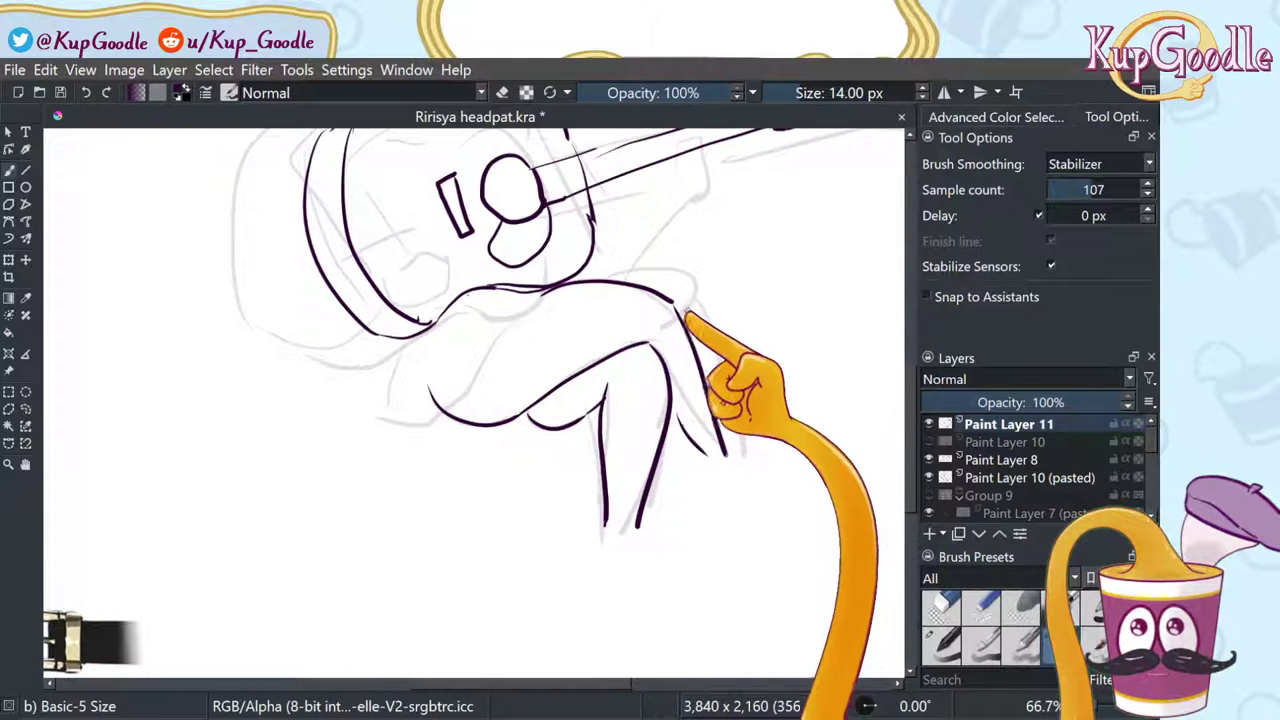
pyautogui.hotkey('ctrl', 'z')
pyautogui.hotkey('ctrl', 'z')
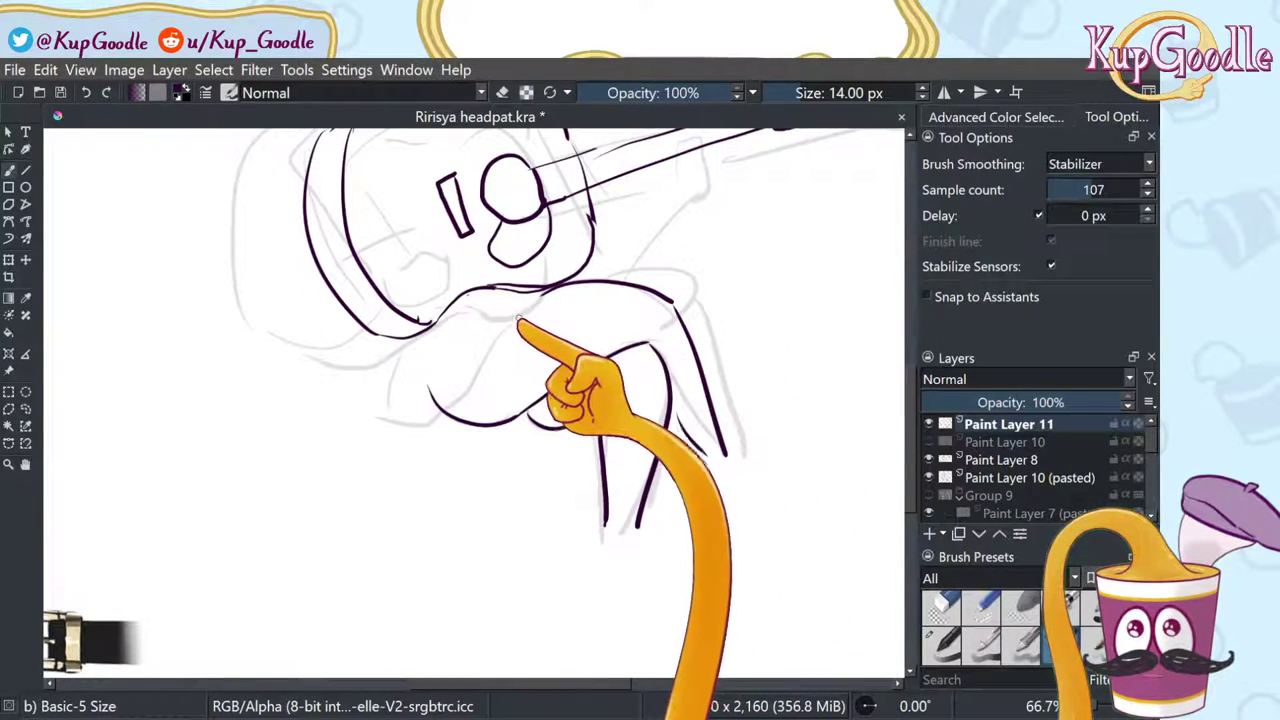
# Step: Draw the hip and garment edge from the guitar's underside, erase the overlapping thigh line with Eraser Circle, and return to Basic-5 Size
pyautogui.moveTo(507, 334)
pyautogui.mouseDown()
pyautogui.moveTo(443, 426)
pyautogui.moveTo(415, 435)
pyautogui.moveTo(382, 425)
pyautogui.moveTo(399, 355)
pyautogui.mouseUp()
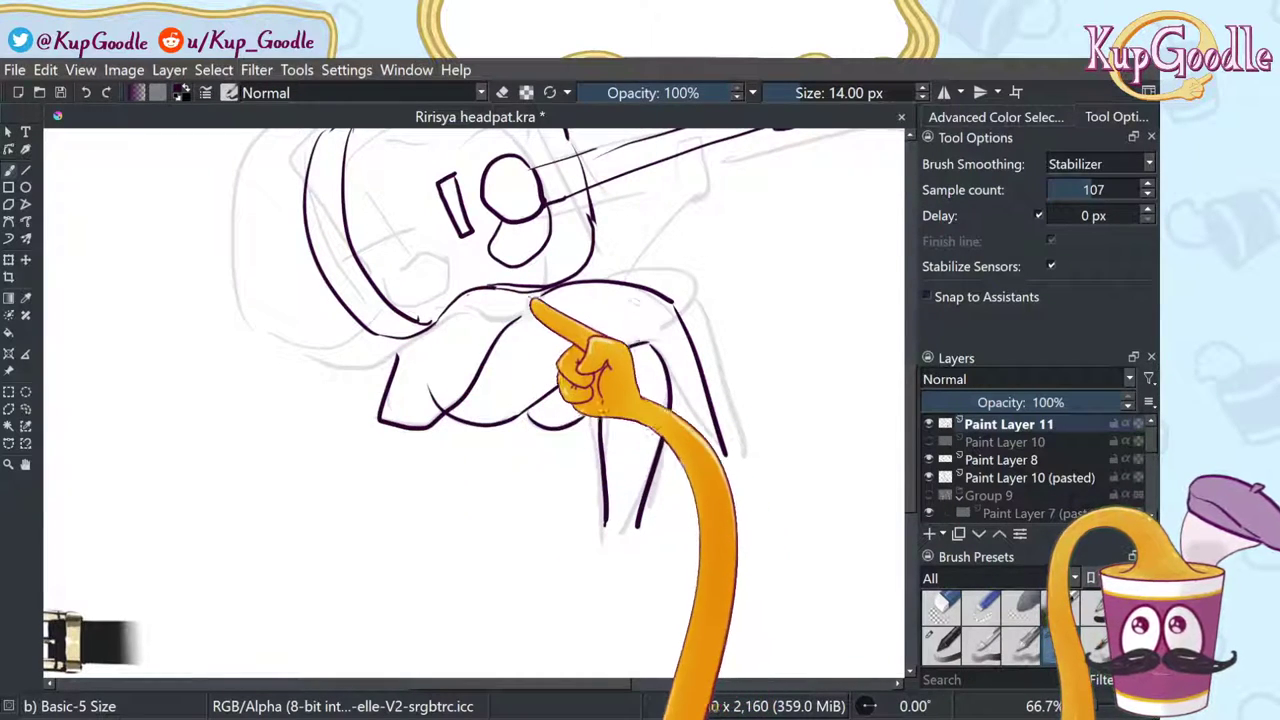
pyautogui.moveTo(518, 321); pyautogui.dragTo(550, 291)
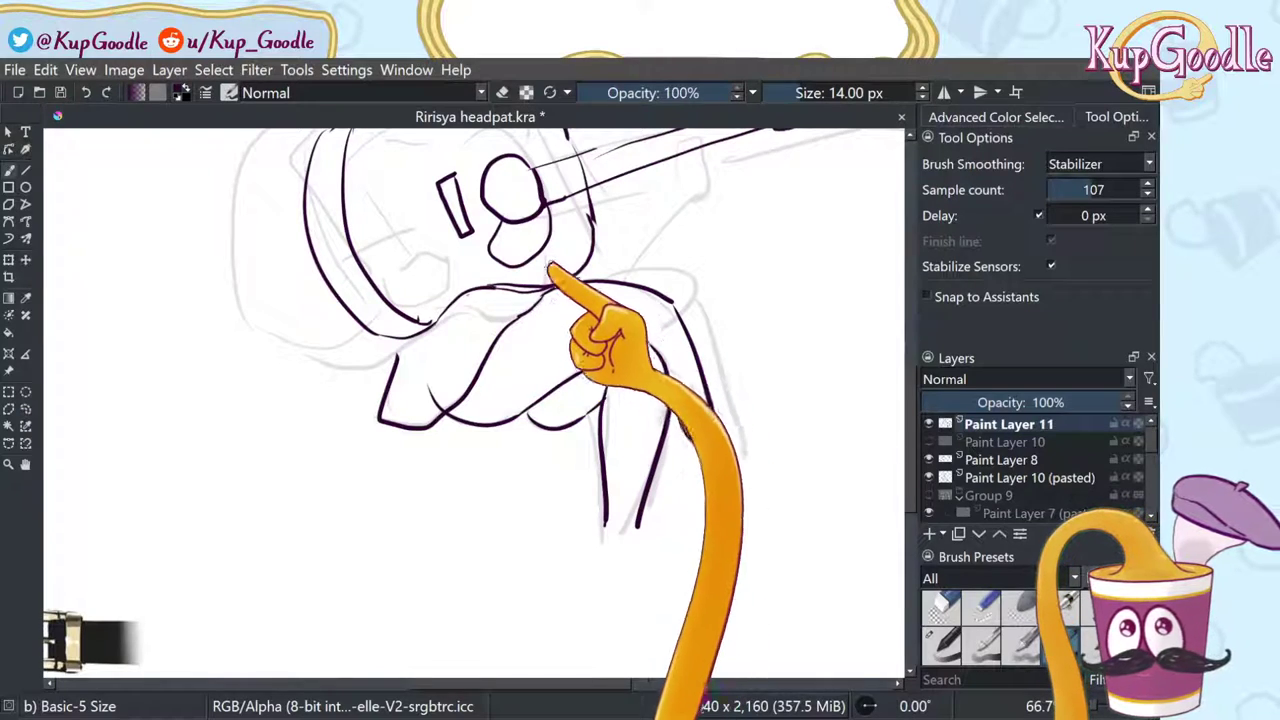
pyautogui.click(943, 606)
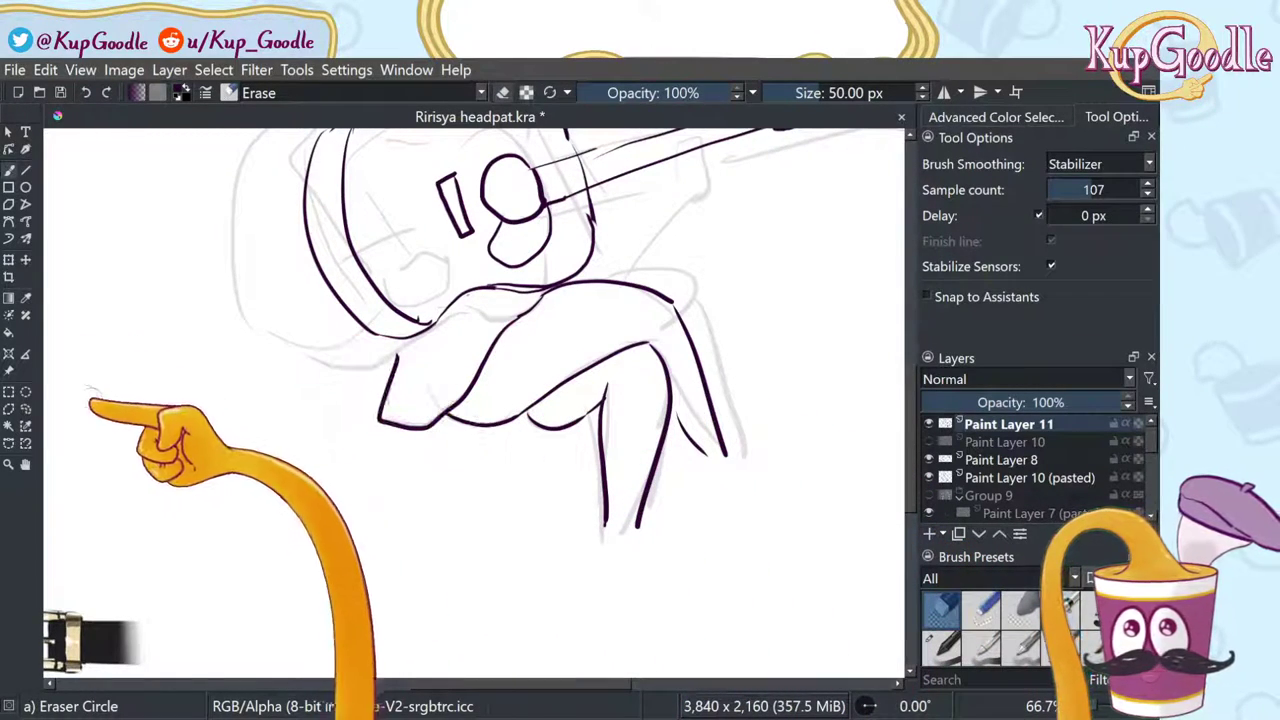
pyautogui.press('/')
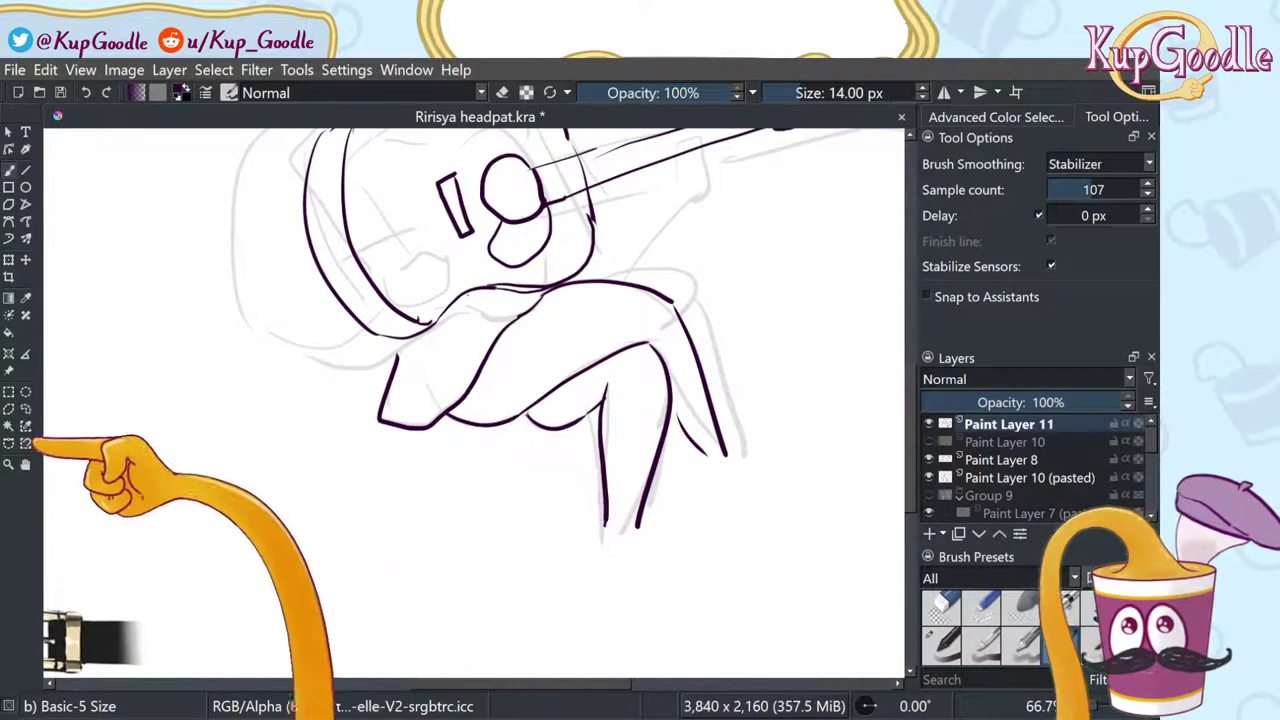
# Step: Select Paint Layer 8 and move the guitar with a free transform slightly down toward the crossed thigh
pyautogui.click(25, 463)
pyautogui.moveTo(456, 312)
pyautogui.mouseDown()
pyautogui.moveTo(463, 471)
pyautogui.moveTo(449, 457)
pyautogui.mouseUp()
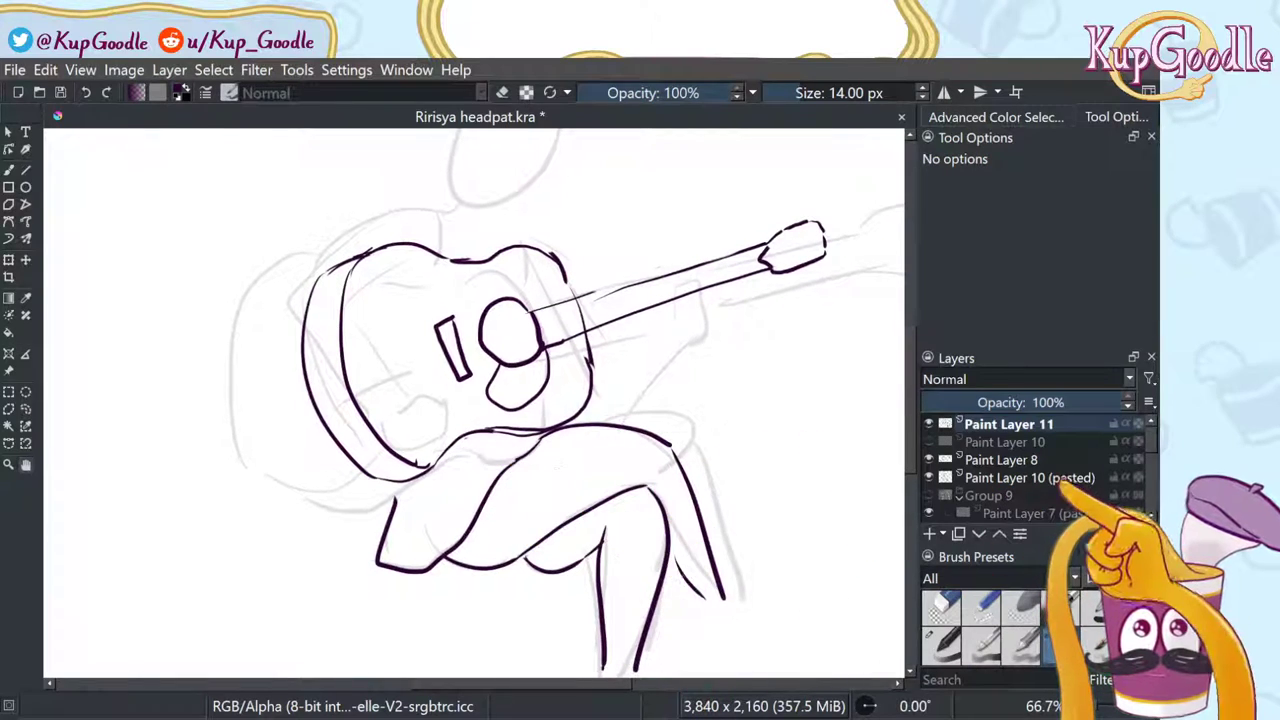
pyautogui.click(1026, 480)
pyautogui.click(1005, 460)
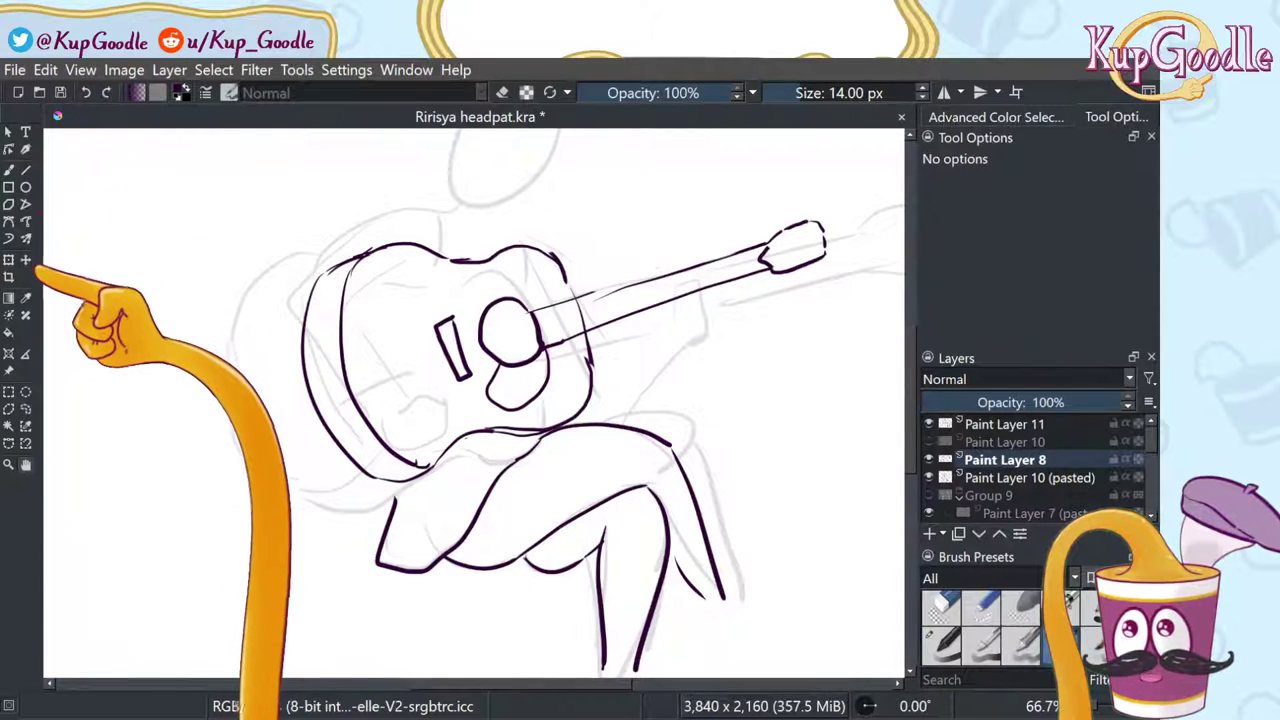
pyautogui.press('t')
pyautogui.hotkey('ctrl', 't')
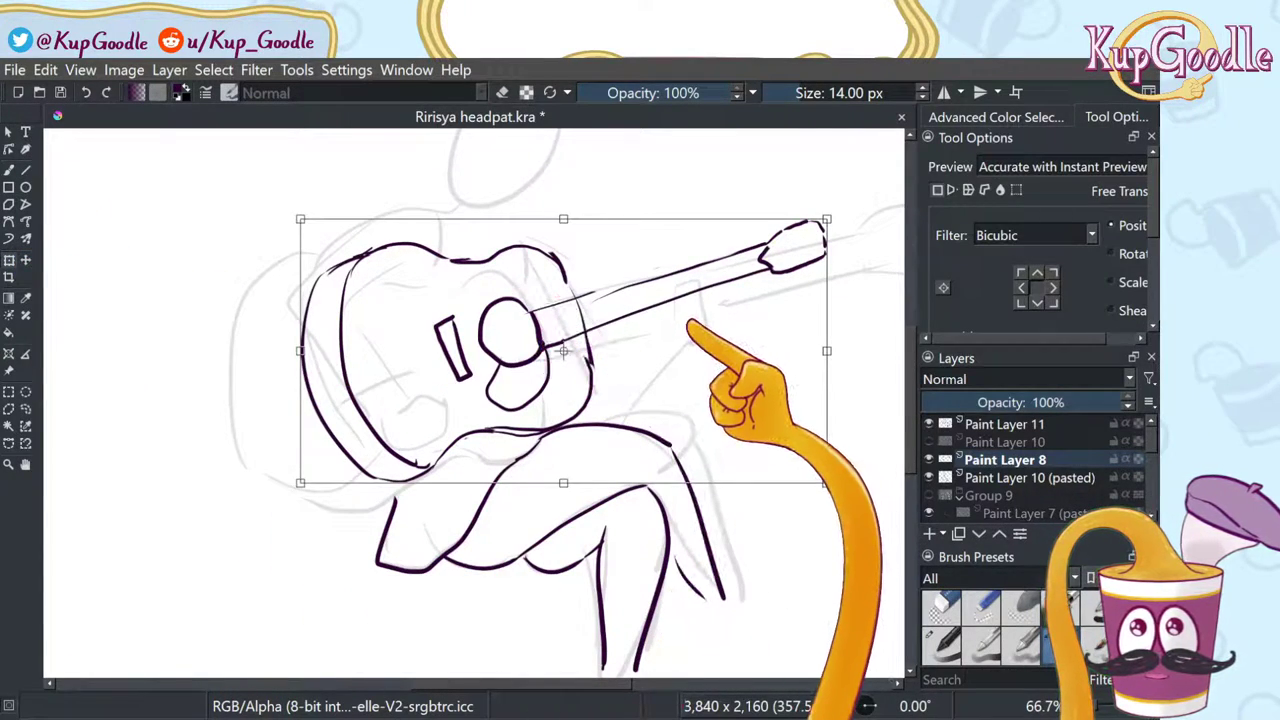
pyautogui.moveTo(691, 320); pyautogui.dragTo(742, 336)
pyautogui.moveTo(614, 357); pyautogui.dragTo(639, 352)
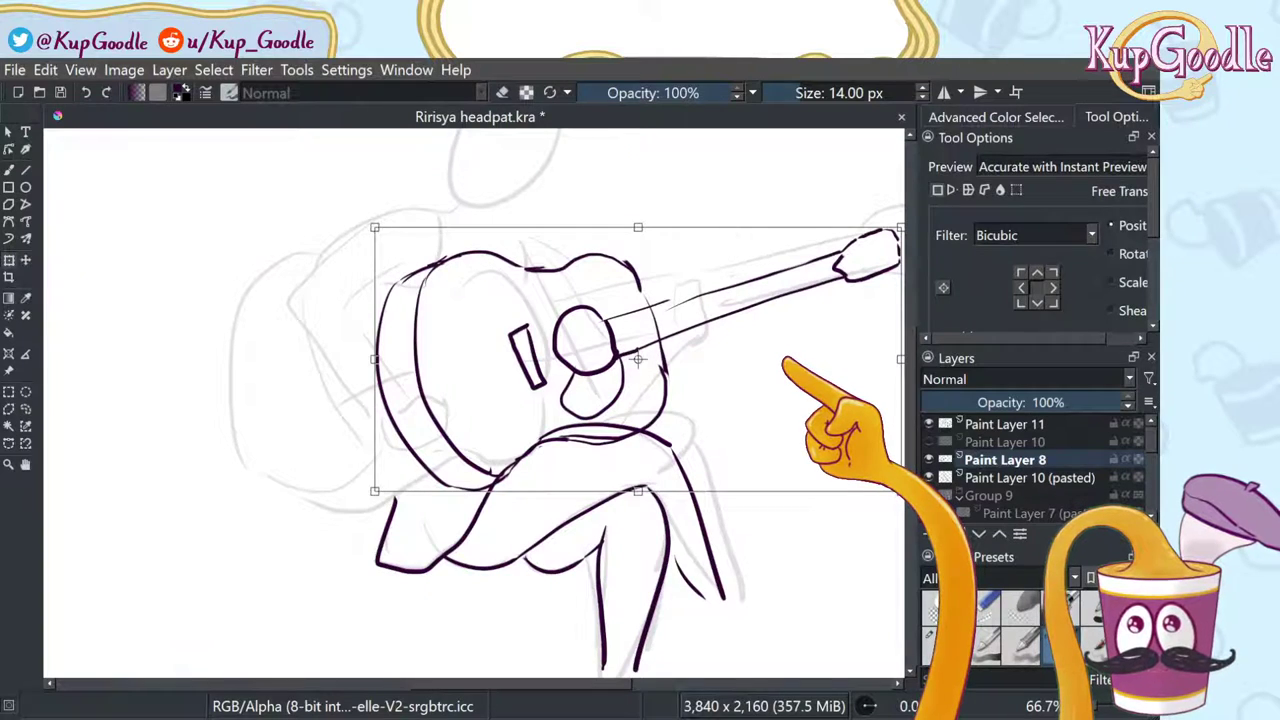
pyautogui.moveTo(637, 358); pyautogui.dragTo(584, 372)
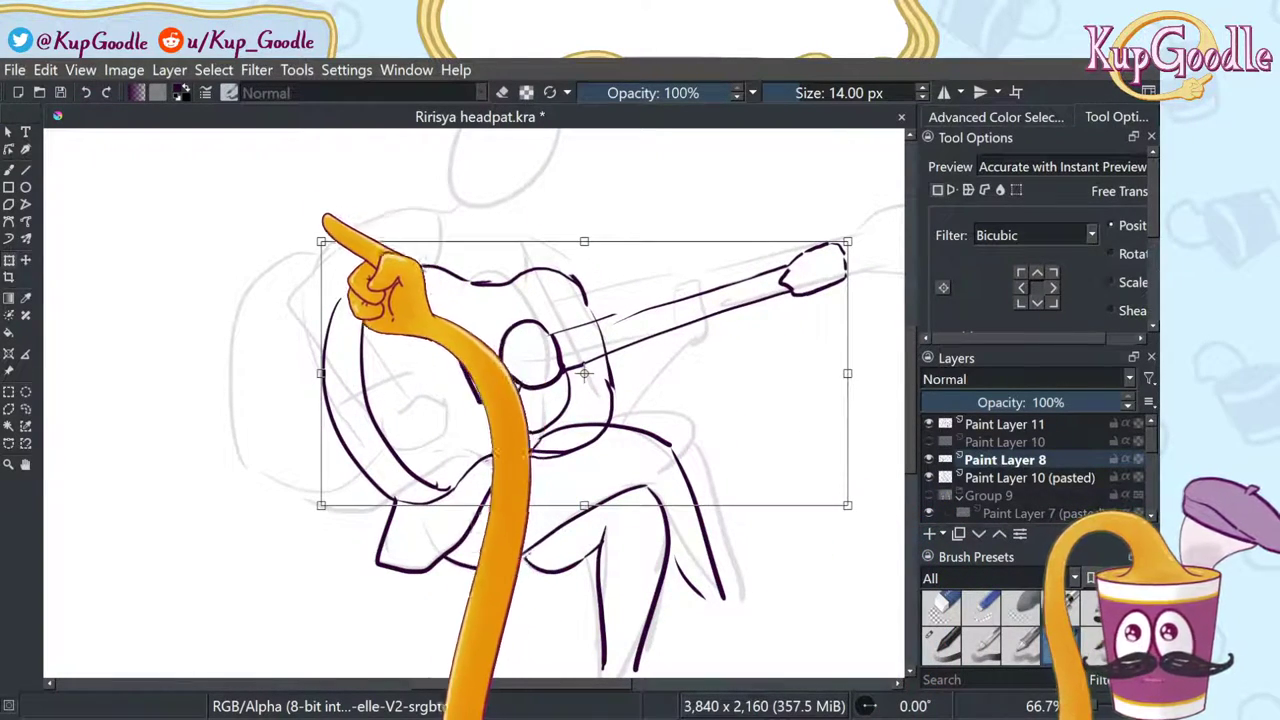
pyautogui.press('Return')
# Step: Scale the guitar up slightly and reposition it so its lower edge rests on the crossed thigh
pyautogui.moveTo(305, 238); pyautogui.dragTo(274, 217)
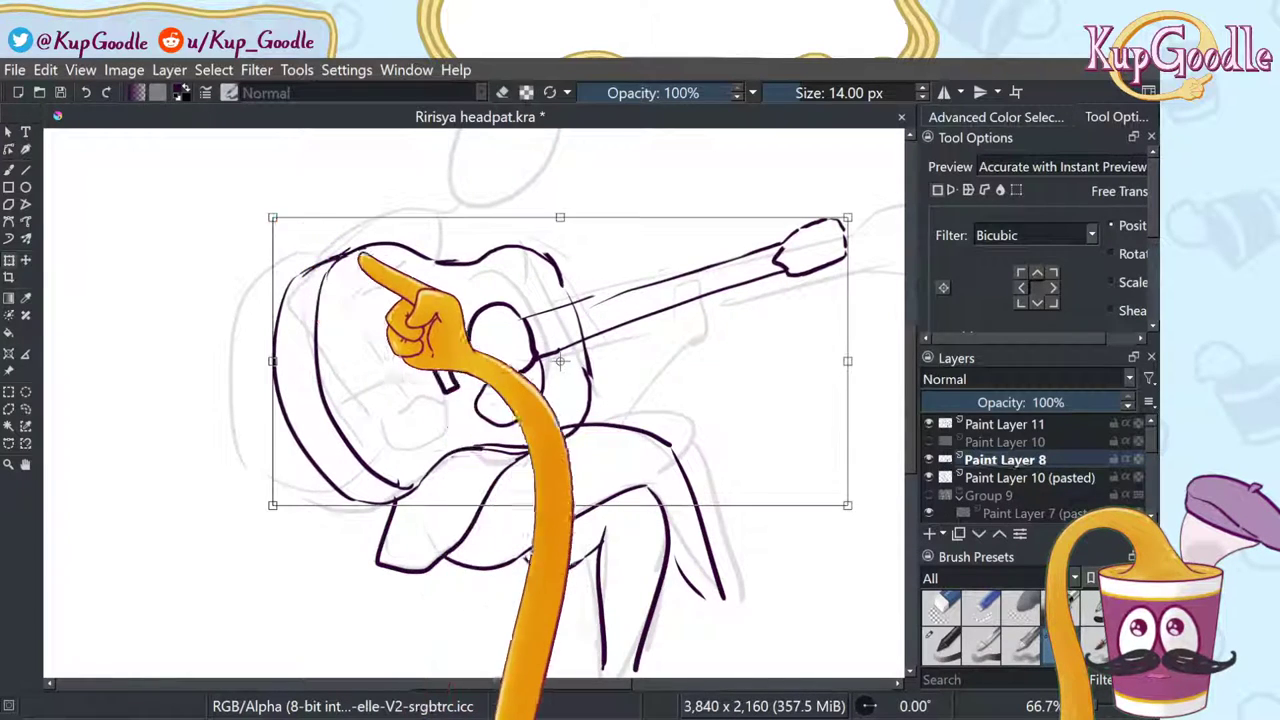
pyautogui.moveTo(773, 377); pyautogui.dragTo(818, 375)
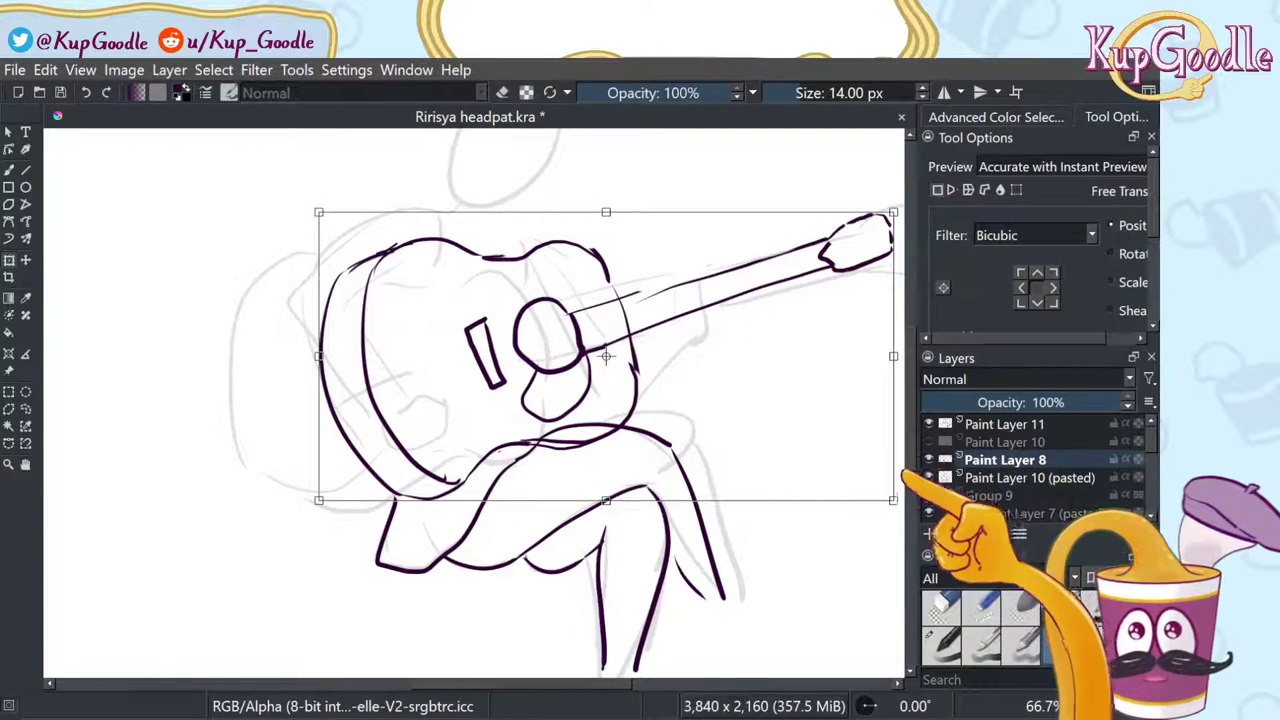
pyautogui.moveTo(893, 500); pyautogui.dragTo(866, 488)
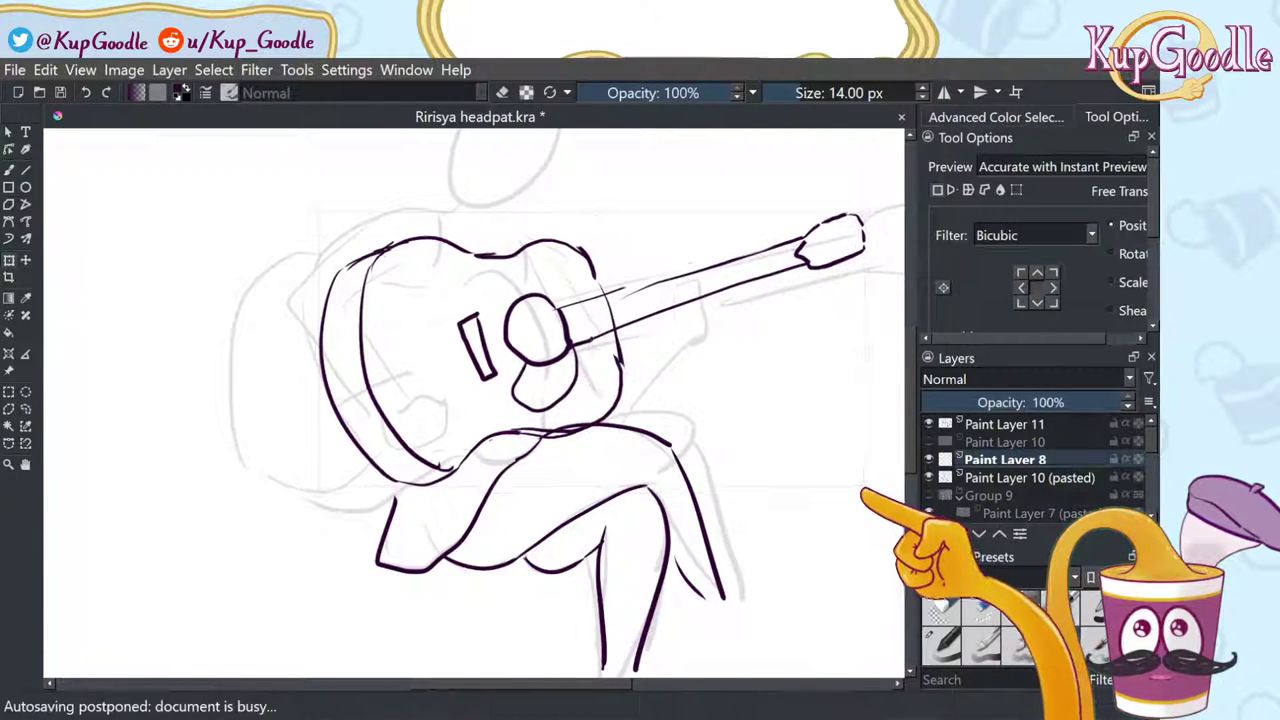
pyautogui.moveTo(831, 437); pyautogui.dragTo(830, 450)
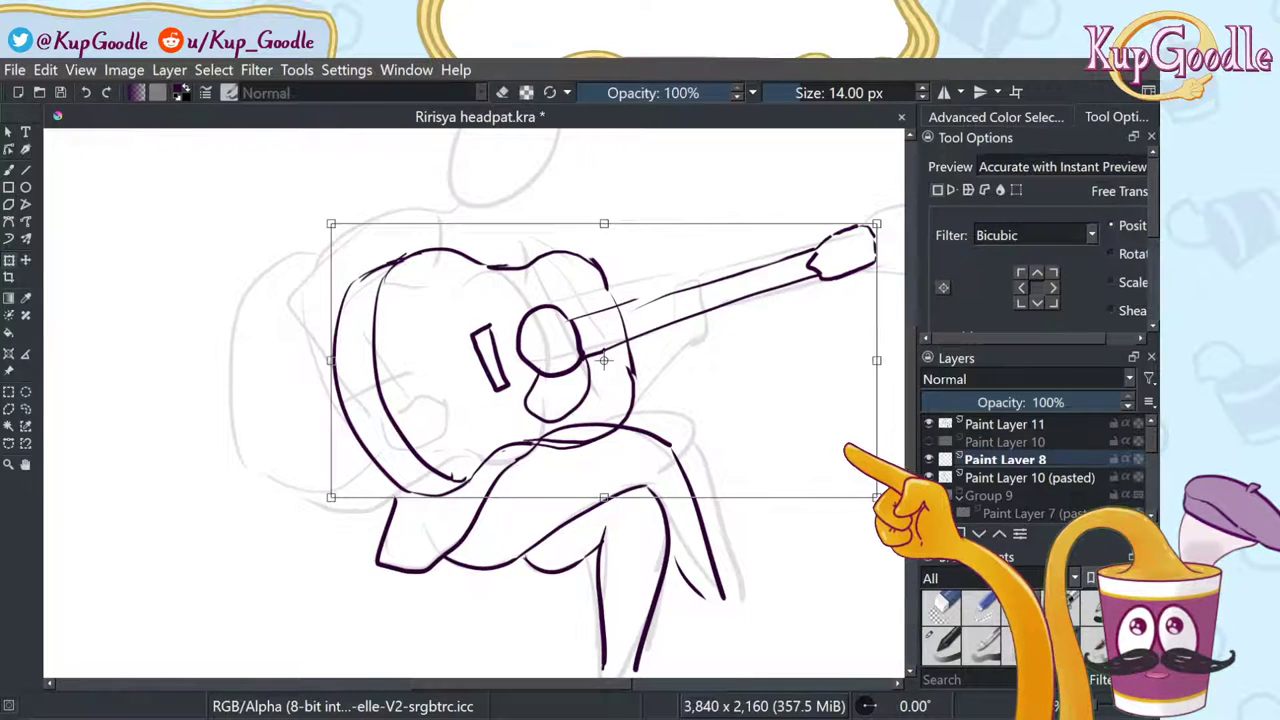
# Step: Compare the guitar's successive sizes and positions, close up and from afar, by undoing and redoing the transforms
pyautogui.scroll(-3, 625, 406)
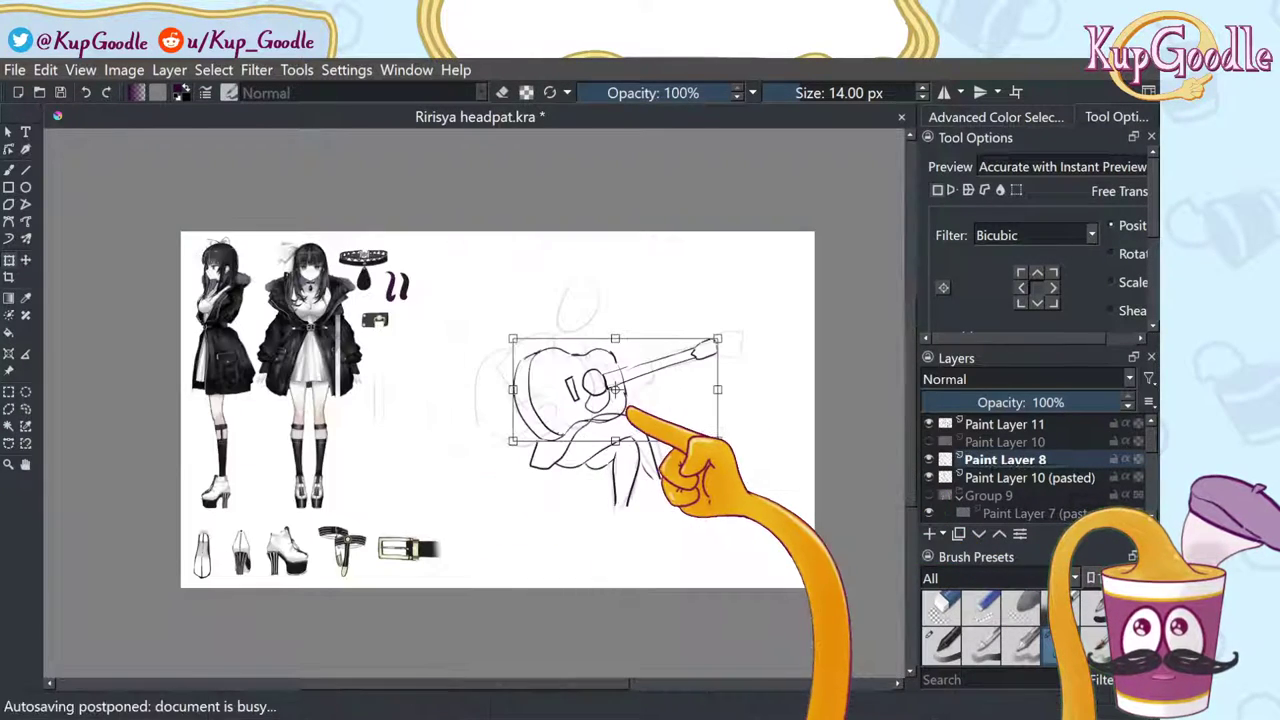
pyautogui.scroll(1, 646, 393)
pyautogui.scroll(2, 650, 438)
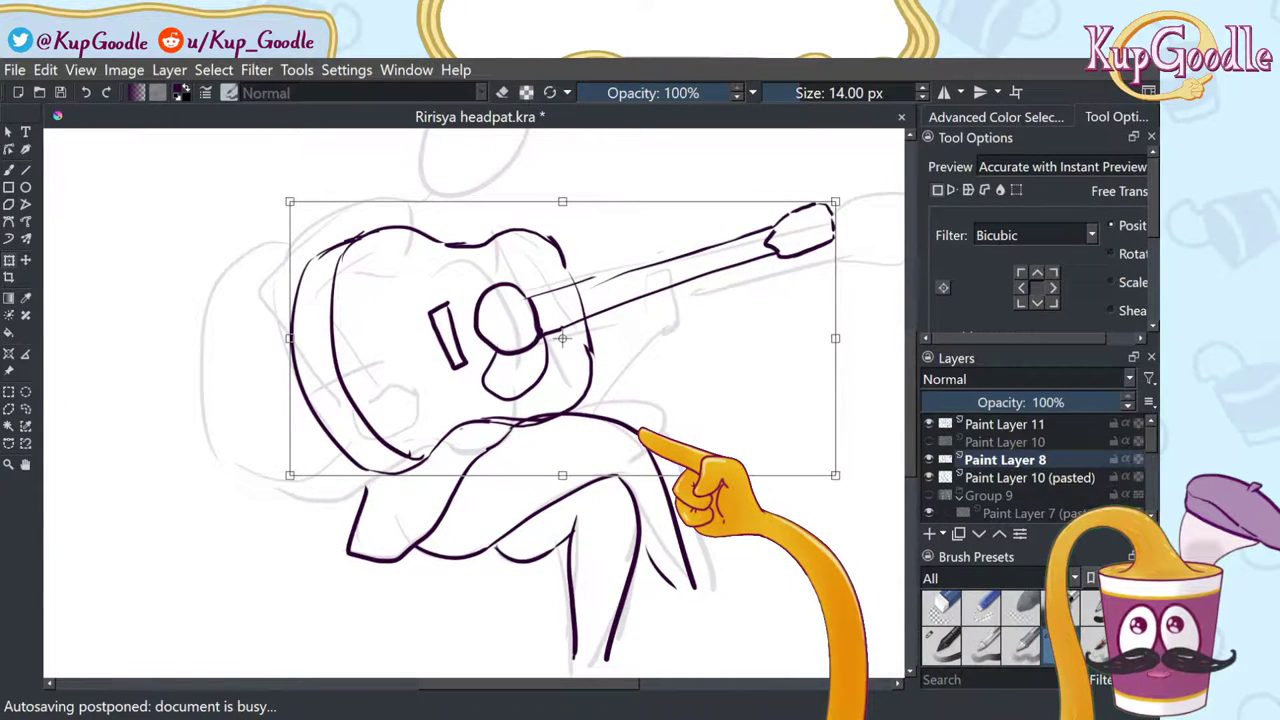
pyautogui.hotkey('ctrl', 'z')
pyautogui.hotkey('ctrl', 'z')
pyautogui.hotkey('ctrl', 'shift', 'z')
pyautogui.hotkey('ctrl', 'shift', 'z')
pyautogui.hotkey('ctrl', 'shift', 'z')
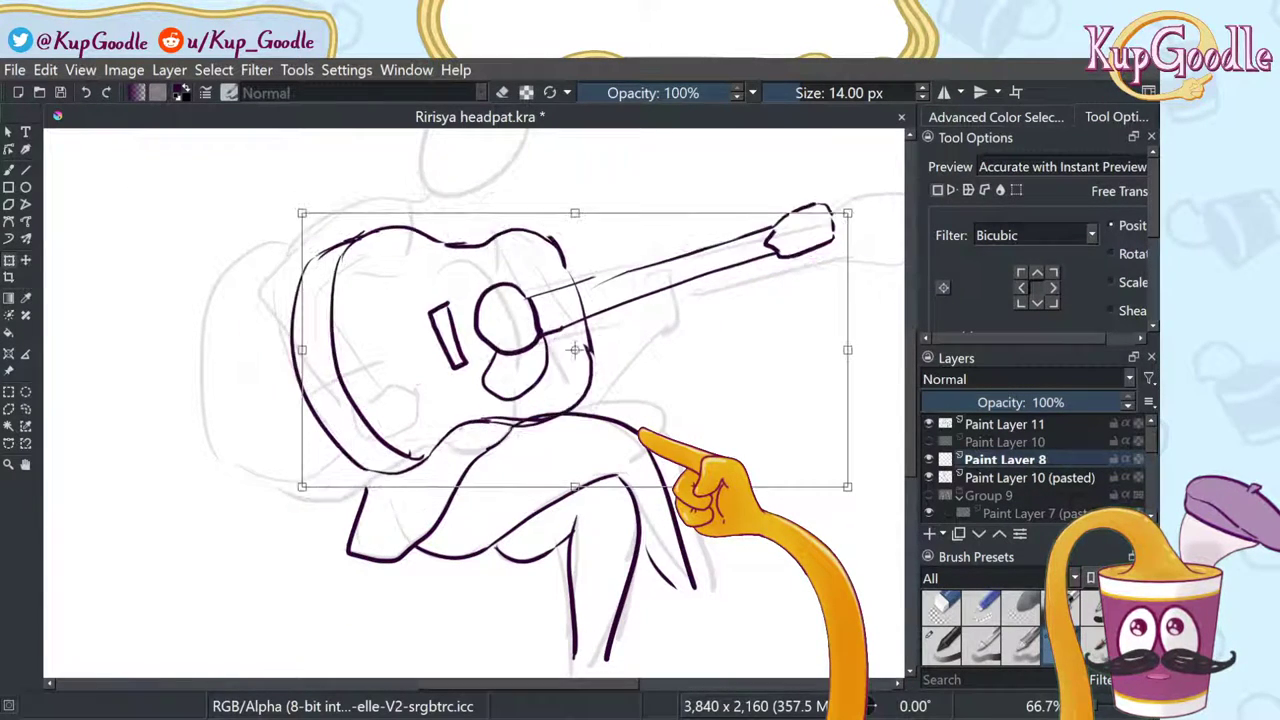
pyautogui.hotkey('ctrl', 'z')
pyautogui.hotkey('ctrl', 'z')
pyautogui.hotkey('ctrl', 'z')
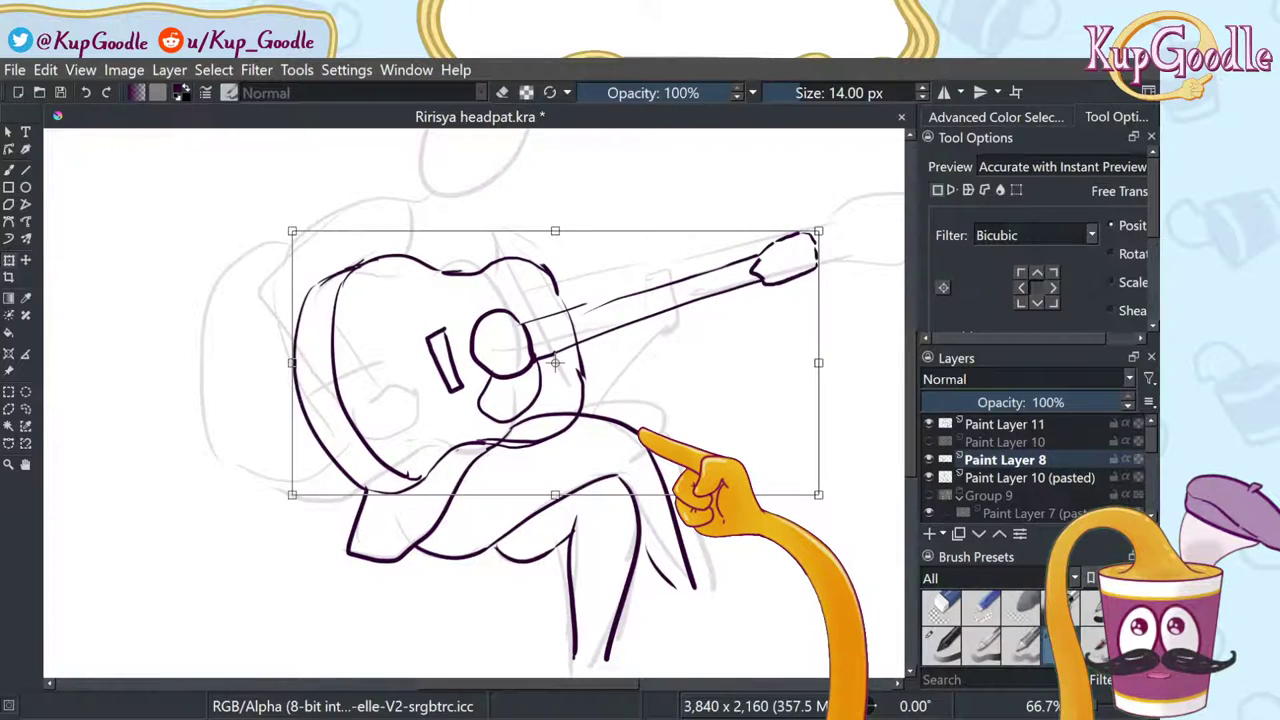
pyautogui.hotkey('ctrl', 'z')
pyautogui.hotkey('ctrl', 'z')
pyautogui.scroll(-3, 639, 431)
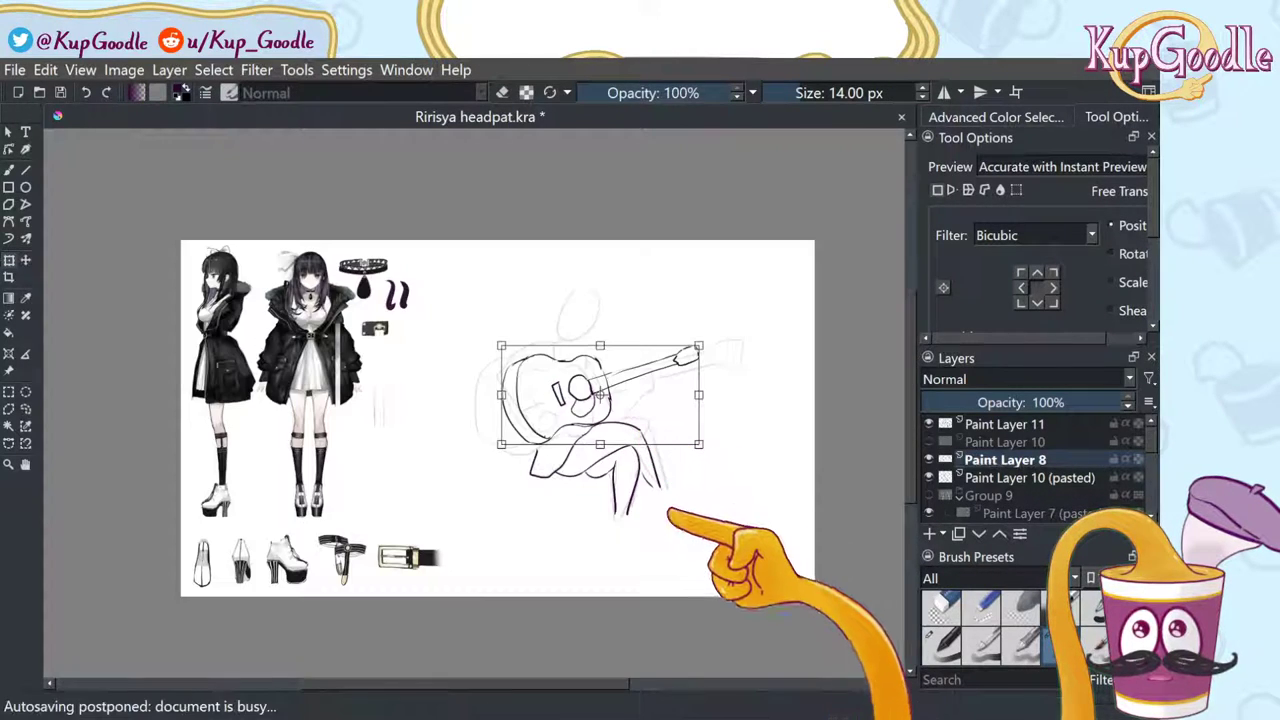
pyautogui.hotkey('ctrl', 'z')
pyautogui.hotkey('ctrl', 'z')
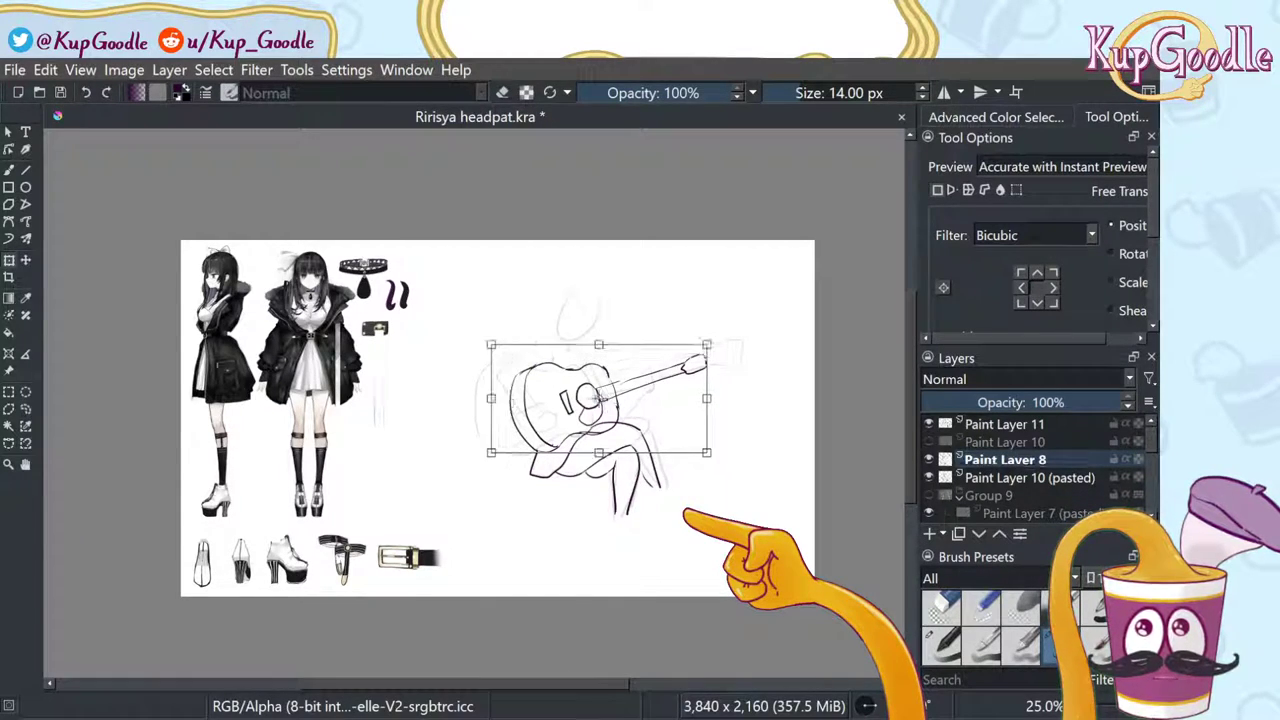
pyautogui.hotkey('ctrl', 'z')
pyautogui.hotkey('ctrl', 'z')
pyautogui.hotkey('ctrl', 'z')
pyautogui.hotkey('ctrl', 'z')
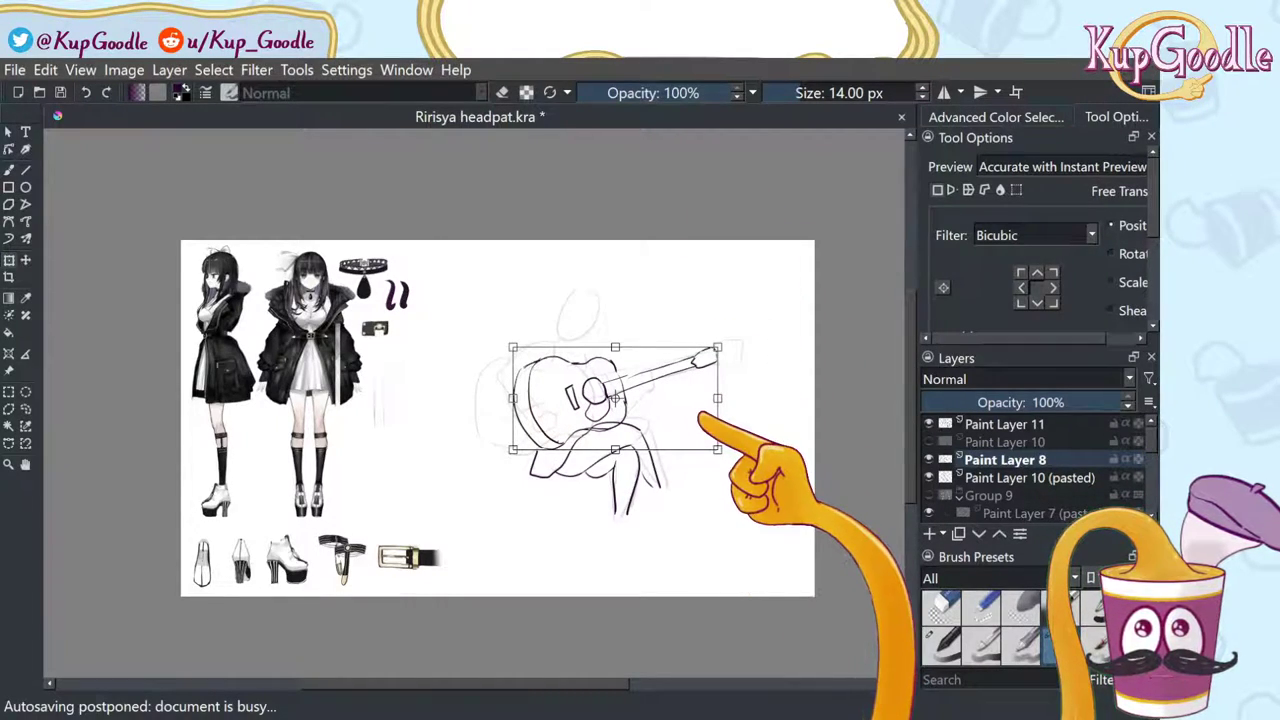
# Step: Apply the guitar's transform and nudge the guitar into its final place on the crossed thigh
pyautogui.press('Return')
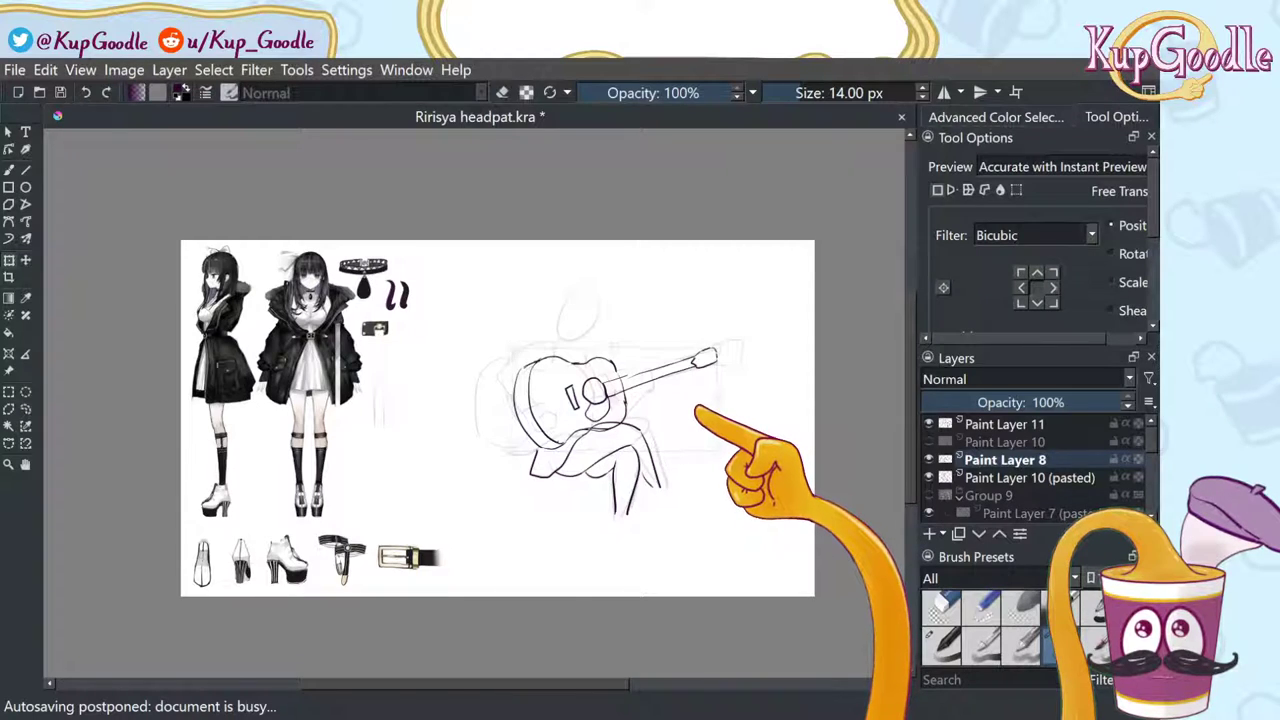
pyautogui.click(695, 411)
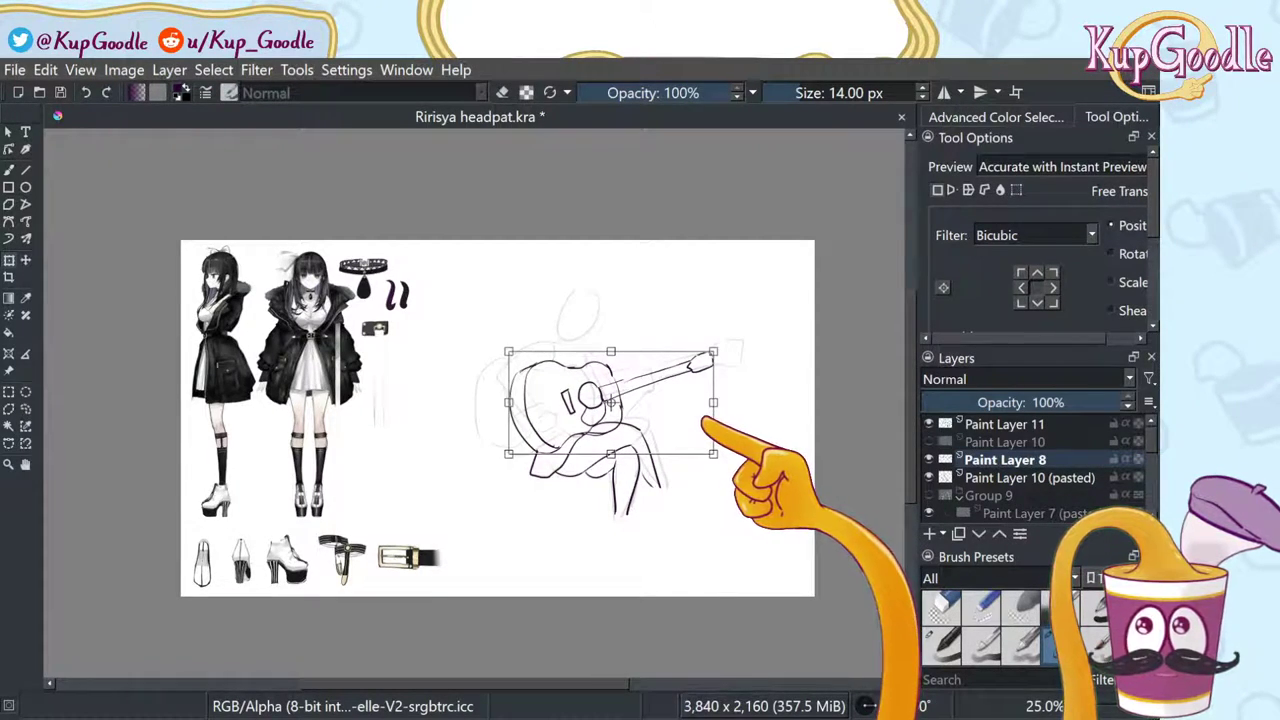
pyautogui.moveTo(699, 420); pyautogui.dragTo(703, 416)
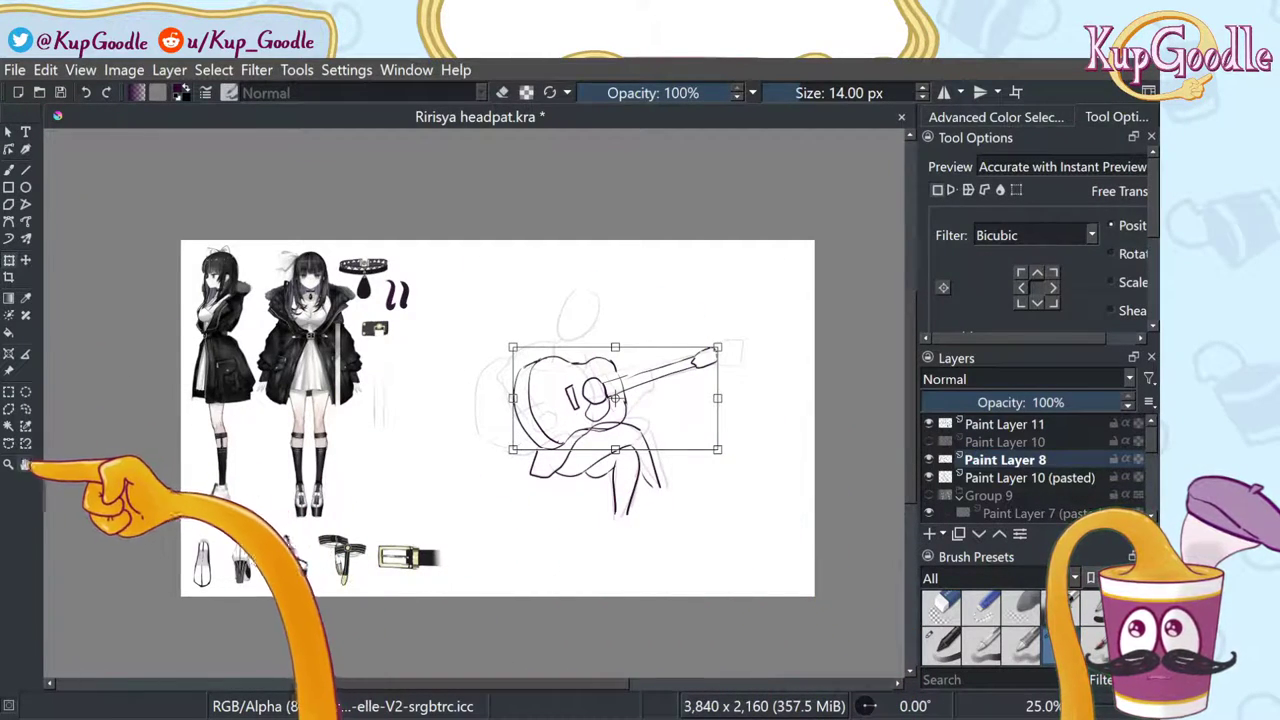
# Step: Select Paint Layer 11, and hide and show it to check the leg outlines against the sketch beneath
pyautogui.click(25, 464)
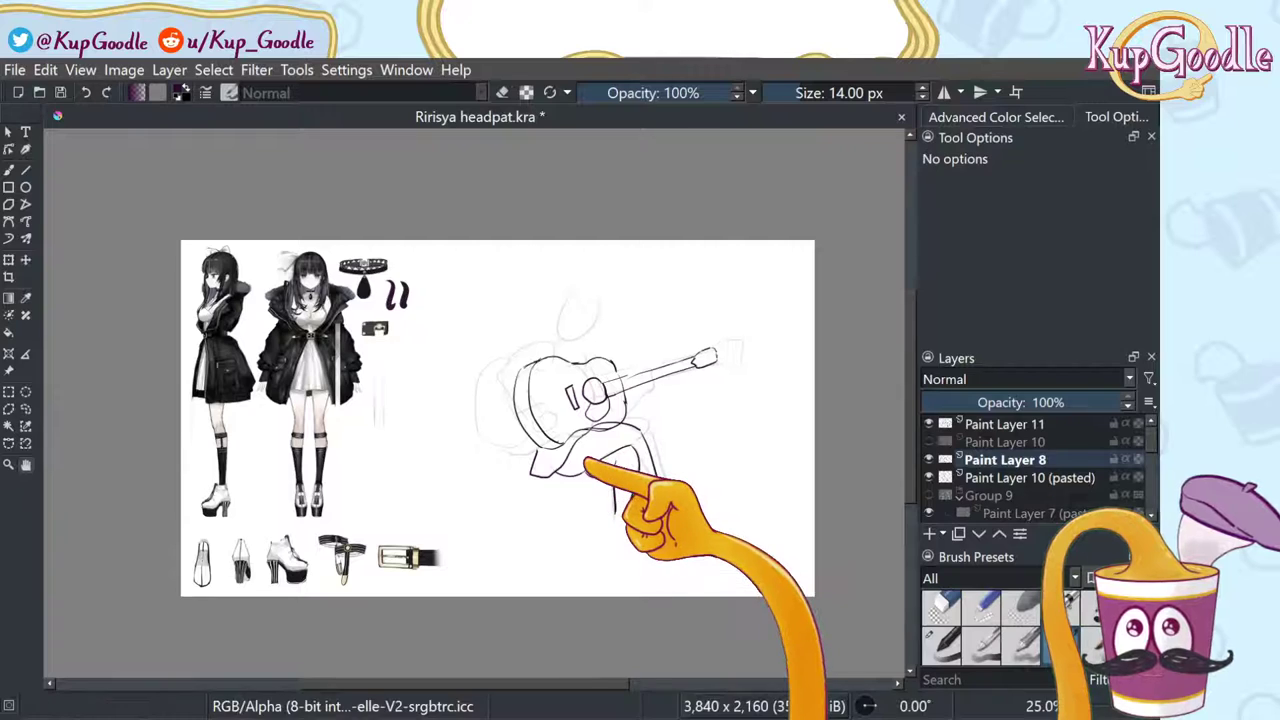
pyautogui.scroll(2, 580, 457)
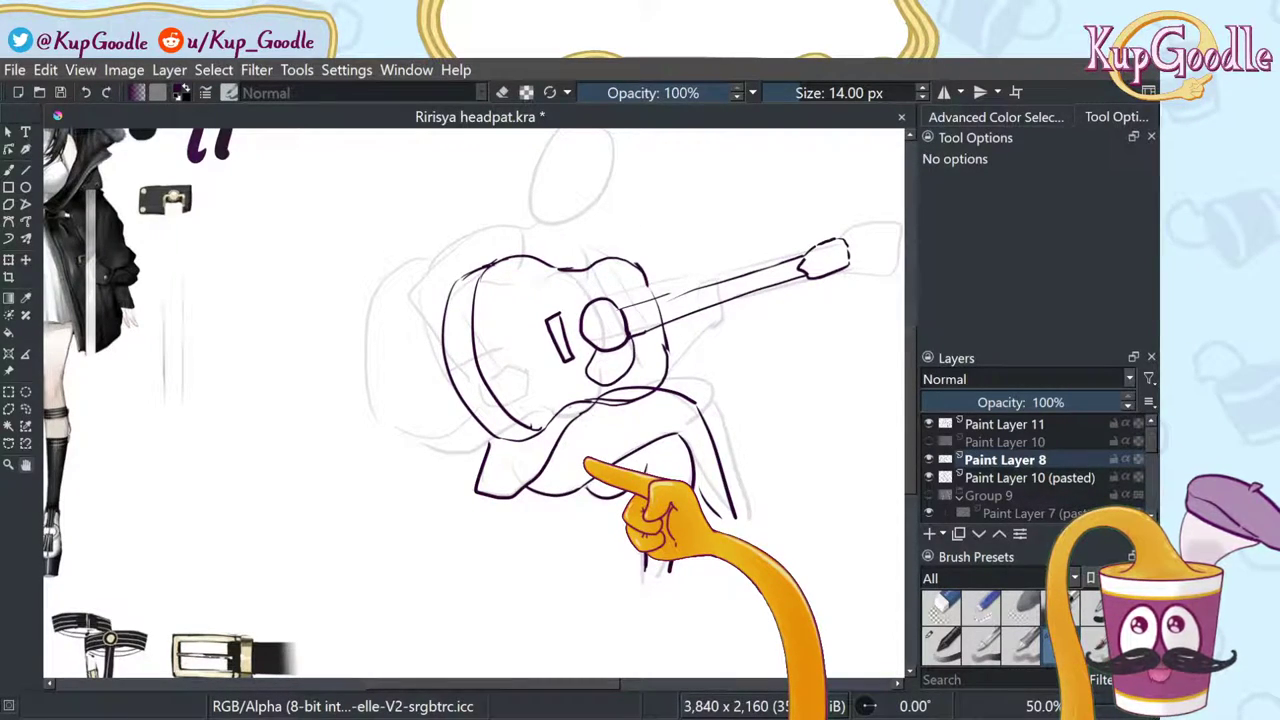
pyautogui.click(1016, 427)
pyautogui.click(929, 424)
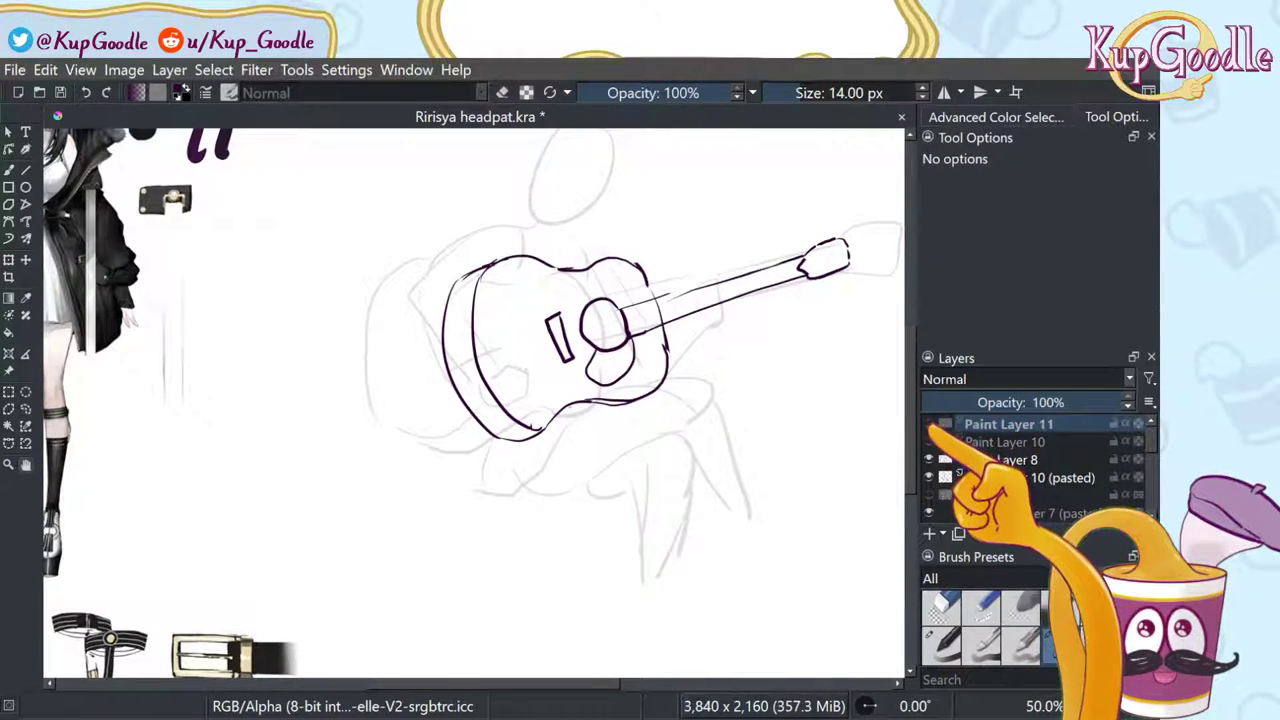
pyautogui.click(929, 424)
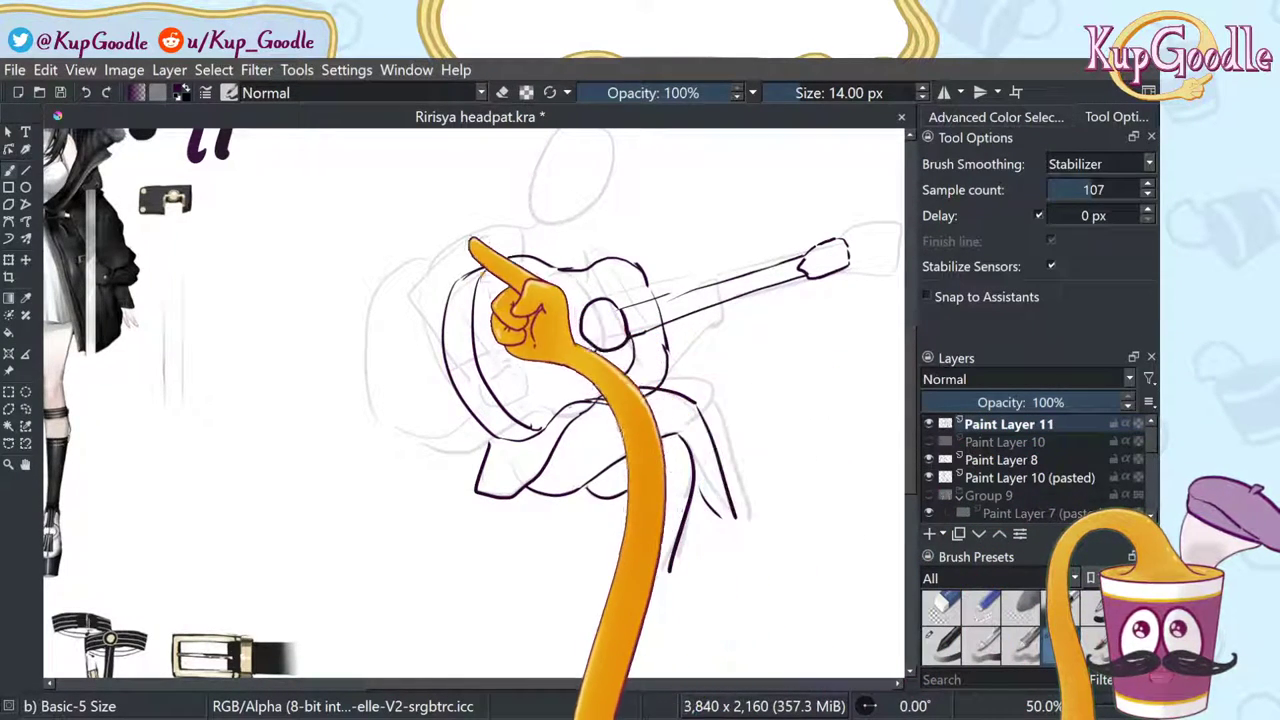
# Step: Try several rough strokes for the arms across the guitar body and under its neck on Paint Layer 11, undoing each one
pyautogui.moveTo(483, 229)
pyautogui.mouseDown()
pyautogui.moveTo(467, 247)
pyautogui.moveTo(530, 334)
pyautogui.moveTo(656, 313)
pyautogui.mouseUp()
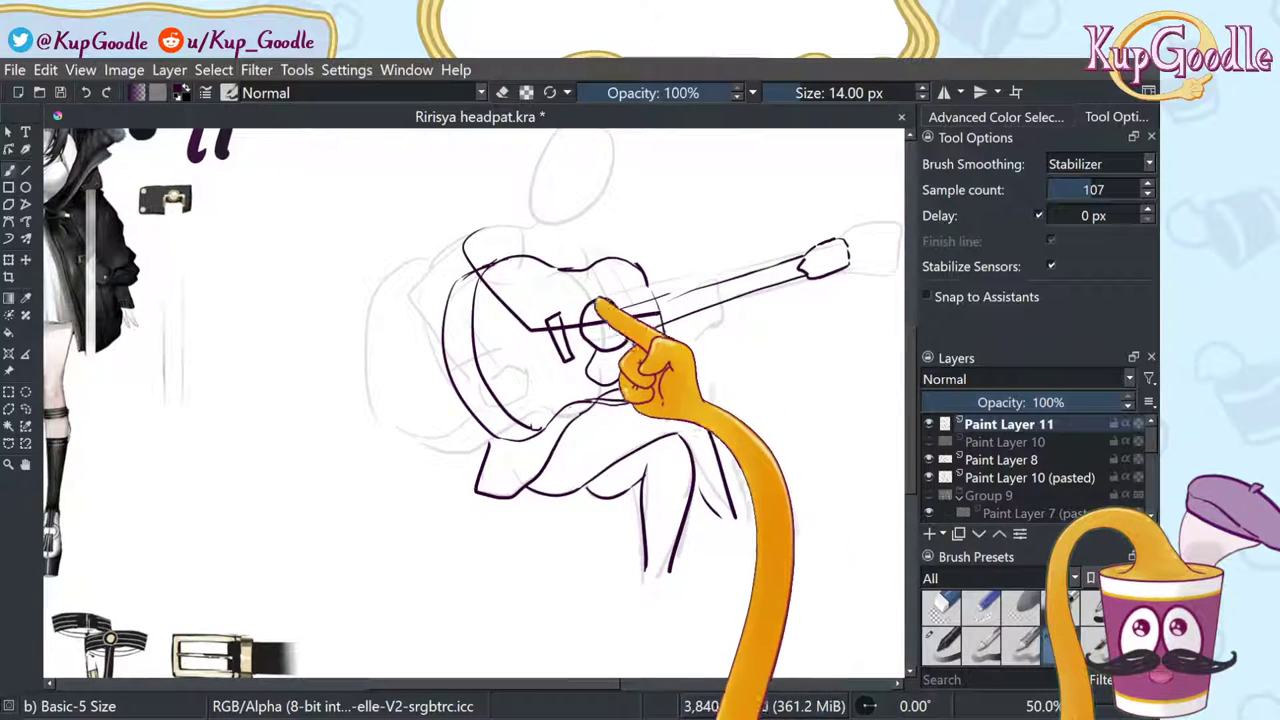
pyautogui.hotkey('ctrl', 'z')
pyautogui.moveTo(508, 236)
pyautogui.mouseDown()
pyautogui.moveTo(516, 321)
pyautogui.moveTo(578, 338)
pyautogui.moveTo(602, 326)
pyautogui.mouseUp()
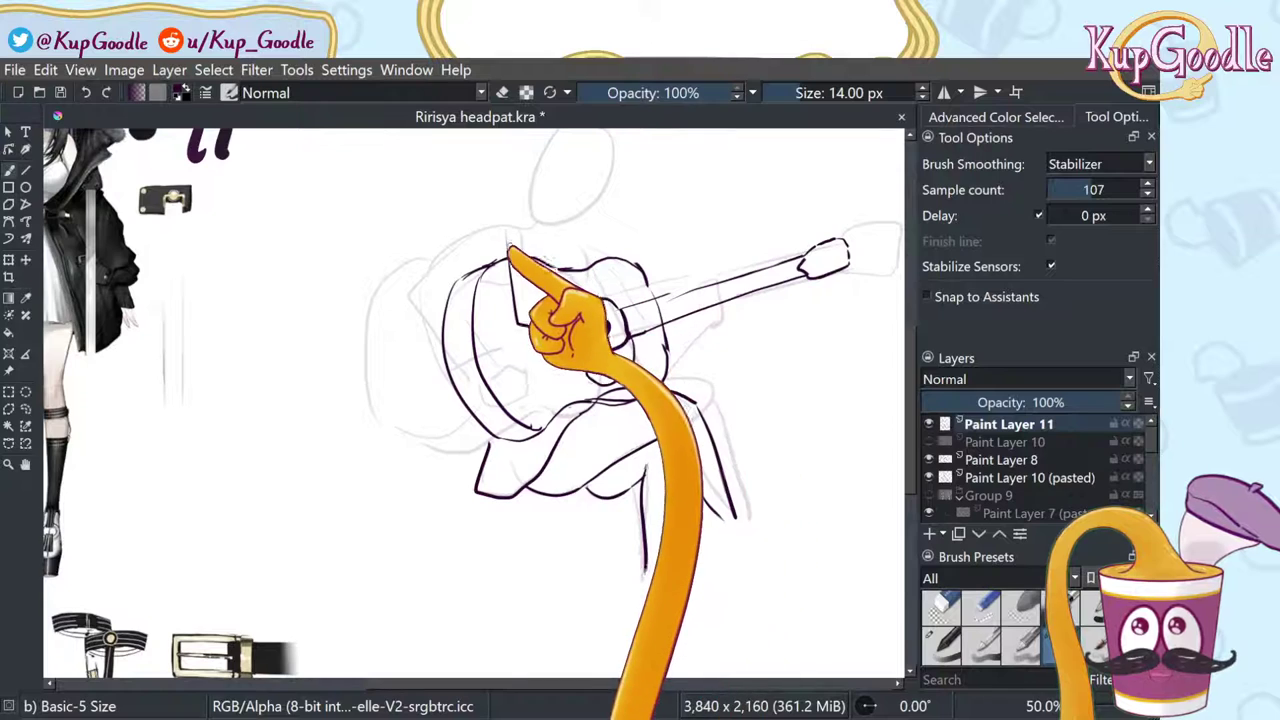
pyautogui.moveTo(503, 230); pyautogui.dragTo(409, 321)
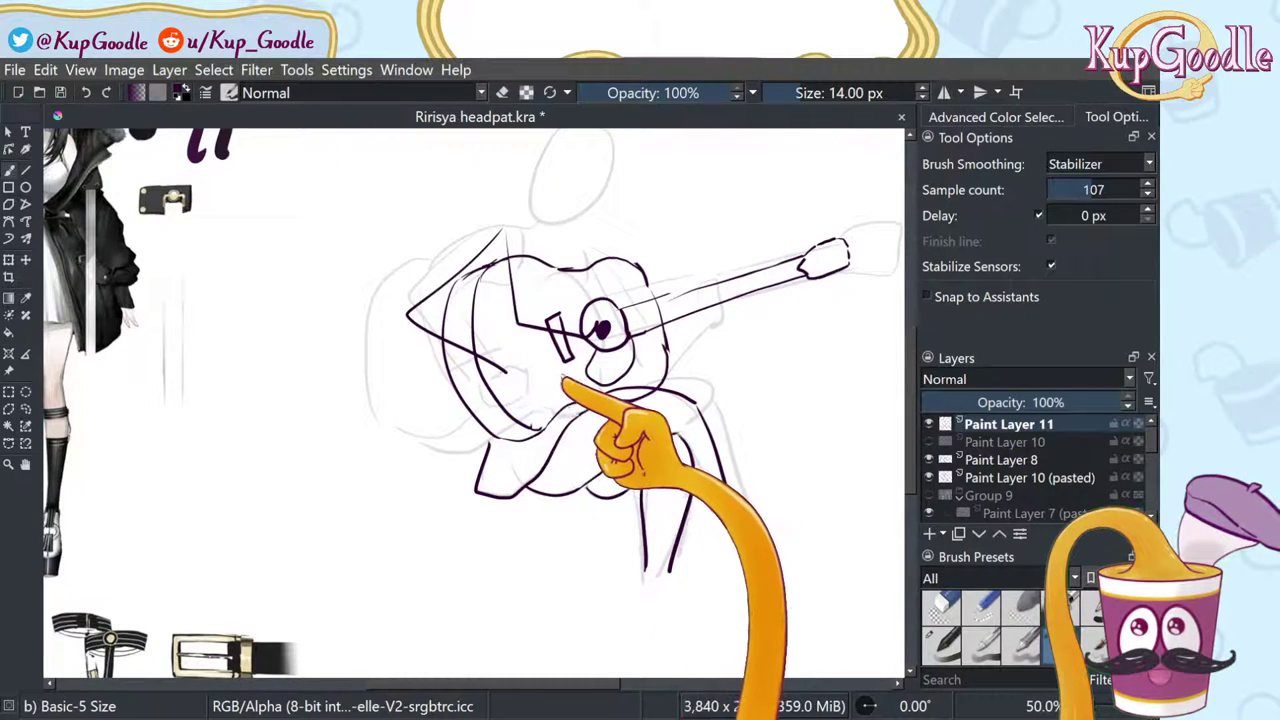
pyautogui.hotkey('ctrl', 'z')
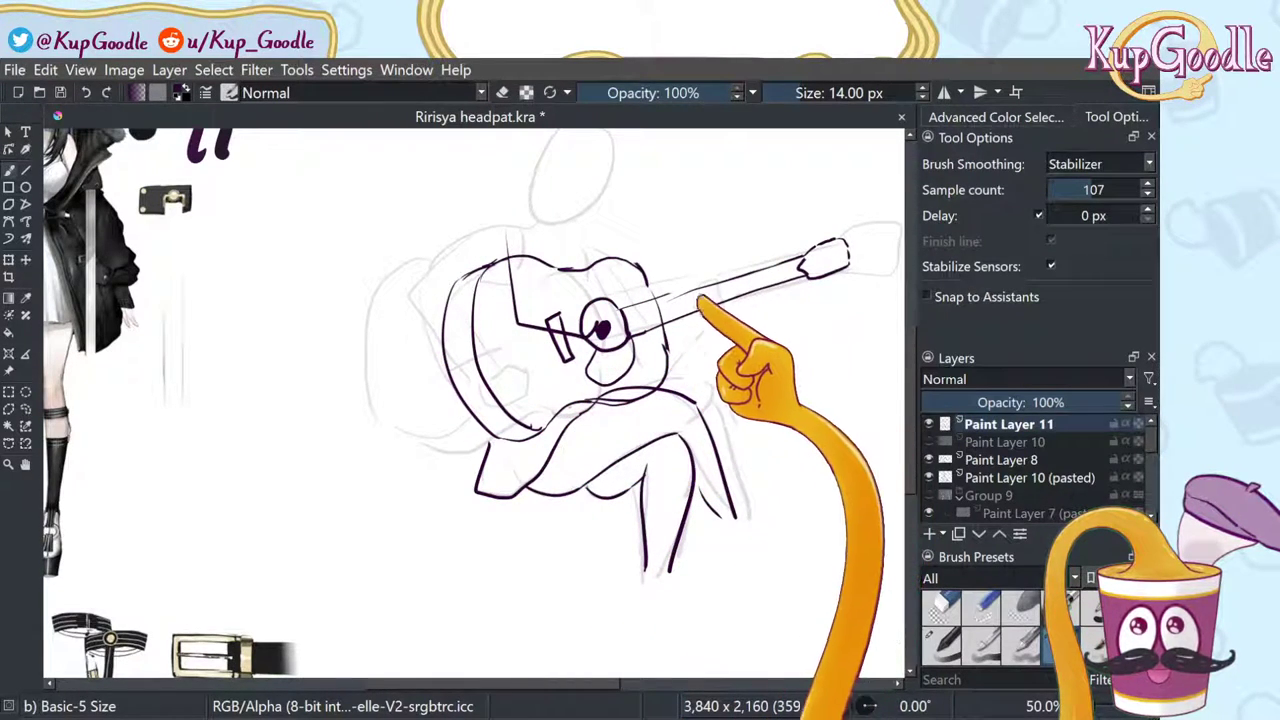
pyautogui.moveTo(636, 278)
pyautogui.mouseDown()
pyautogui.moveTo(740, 350)
pyautogui.moveTo(754, 322)
pyautogui.mouseUp()
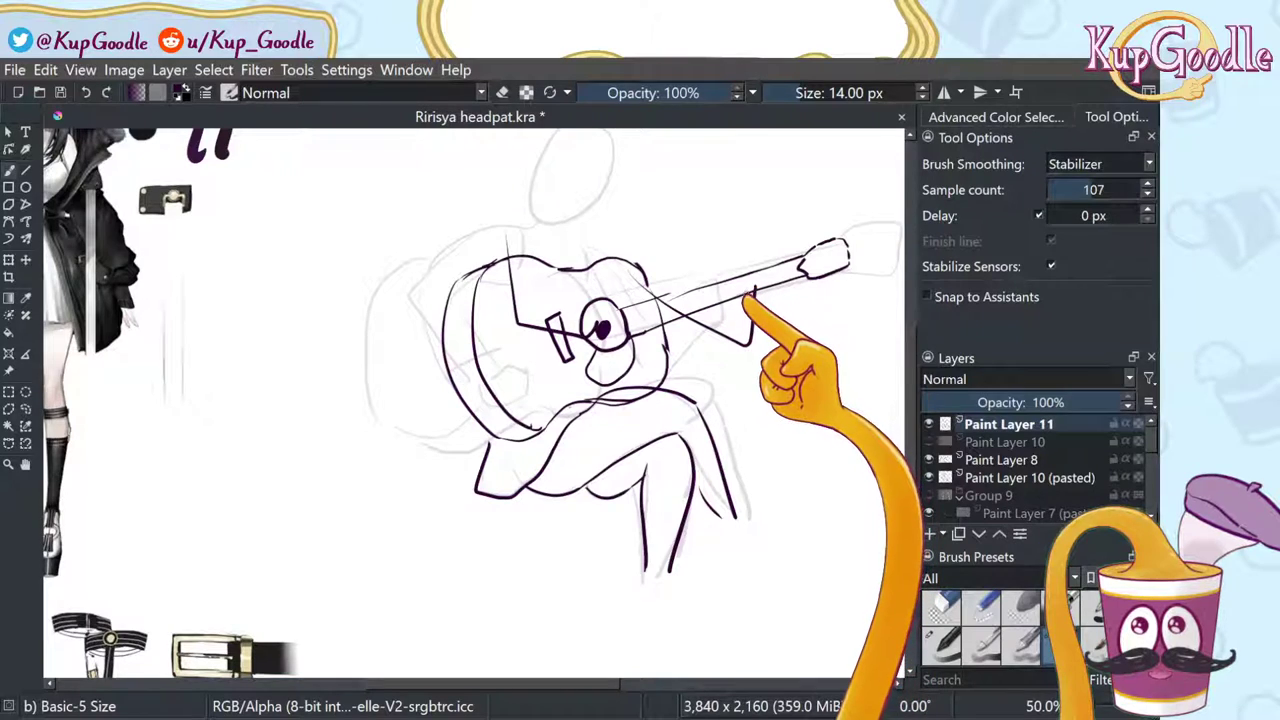
pyautogui.hotkey('ctrl', 'z')
pyautogui.hotkey('ctrl', 'z')
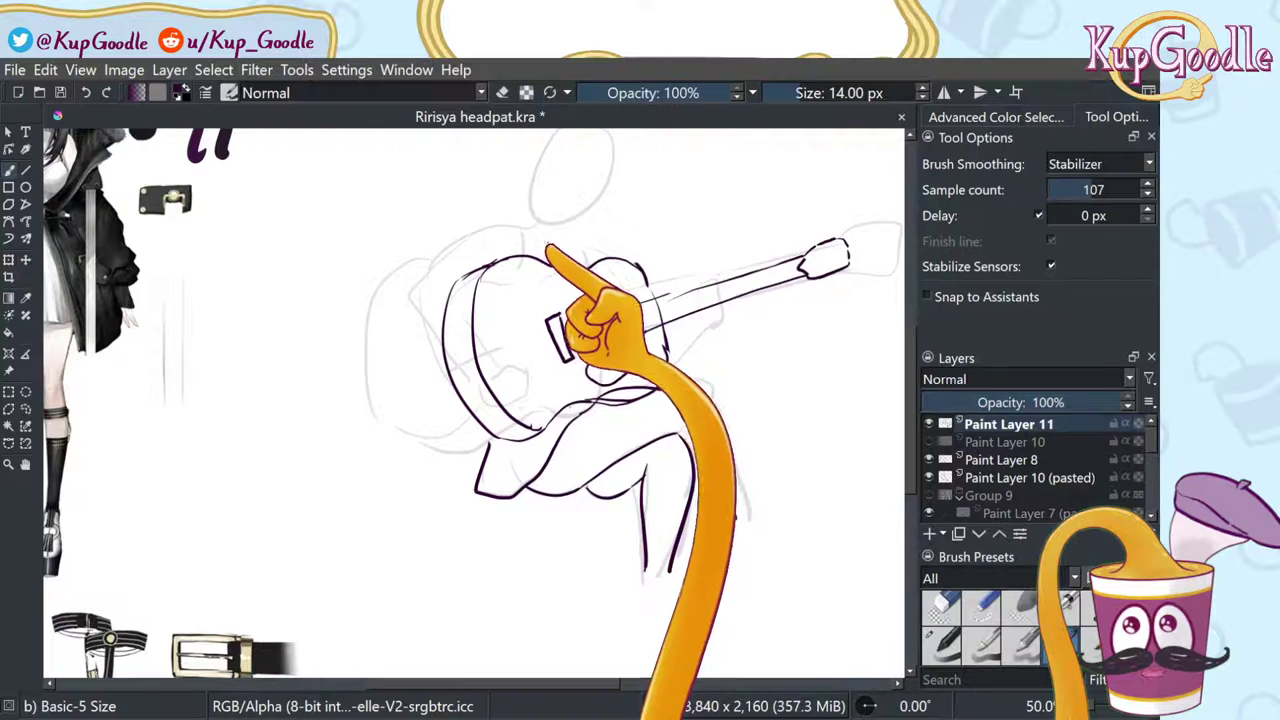
# Step: Try a bent arm stroke across the guitar body on Paint Layer 11, then undo it together with the guitar's last move
pyautogui.moveTo(546, 244)
pyautogui.mouseDown()
pyautogui.moveTo(490, 330)
pyautogui.moveTo(580, 344)
pyautogui.mouseUp()
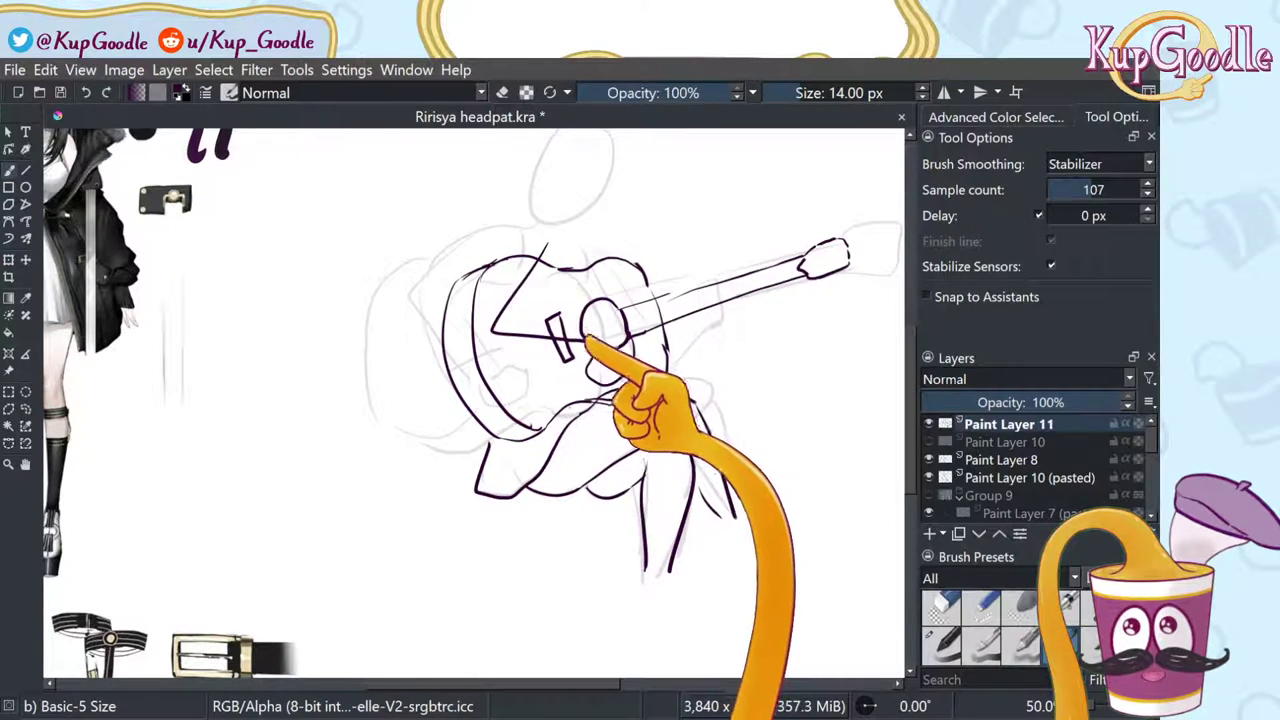
pyautogui.hotkey('ctrl', 'z')
pyautogui.hotkey('ctrl', 'z')
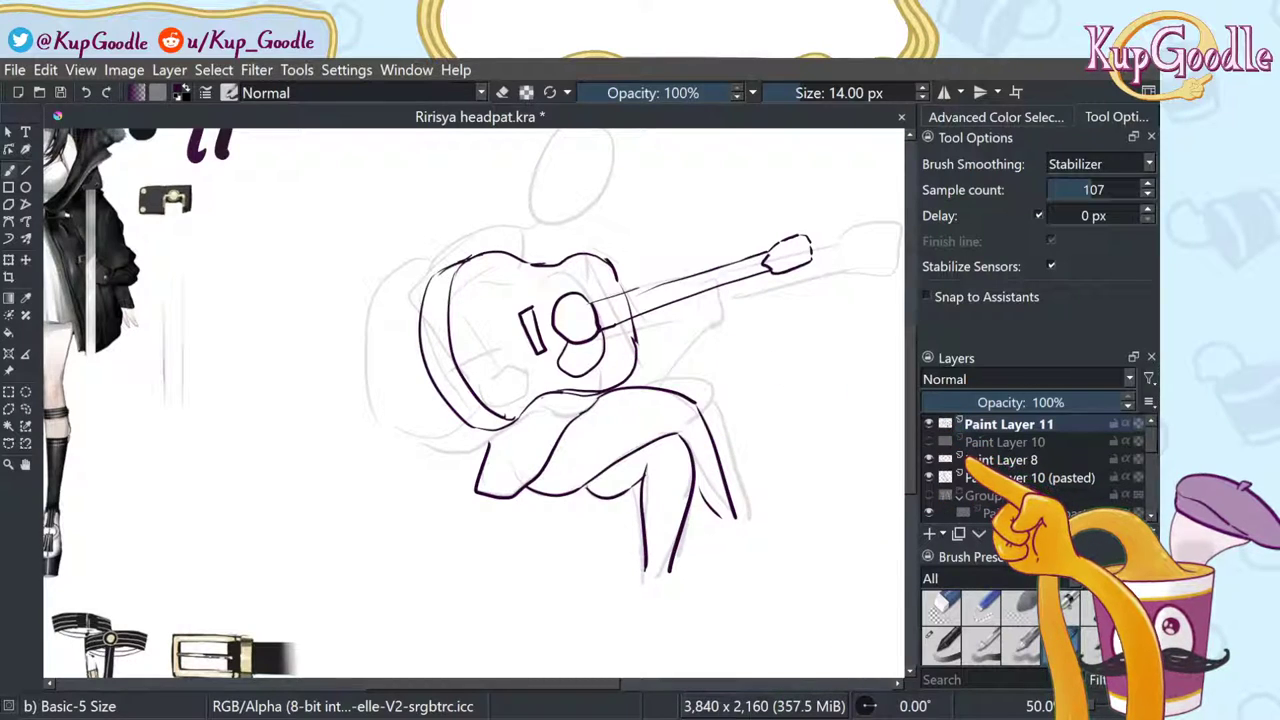
pyautogui.hotkey('ctrl', 'shift', 'z')
pyautogui.hotkey('ctrl', 'z')
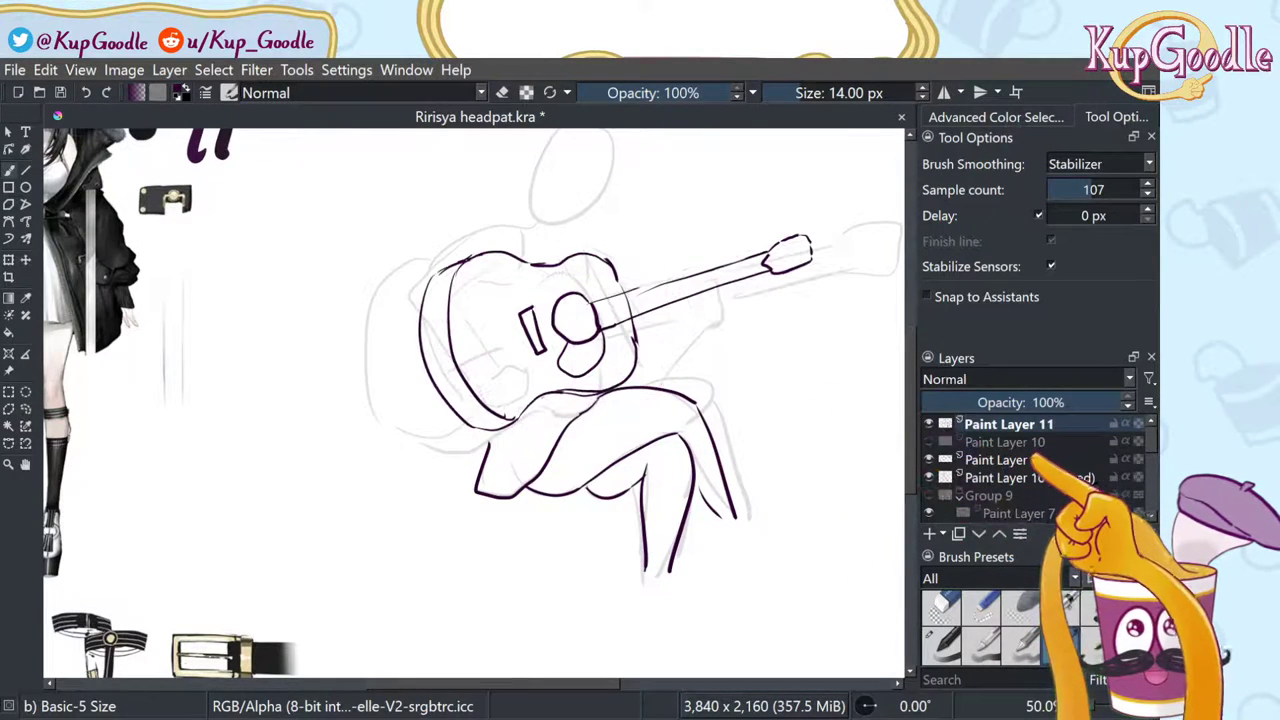
# Step: Transform the guitar on Paint Layer 8, shifting it clear of the figure and back, and stretch it wider over the crossed legs
pyautogui.click(1028, 459)
pyautogui.press('t')
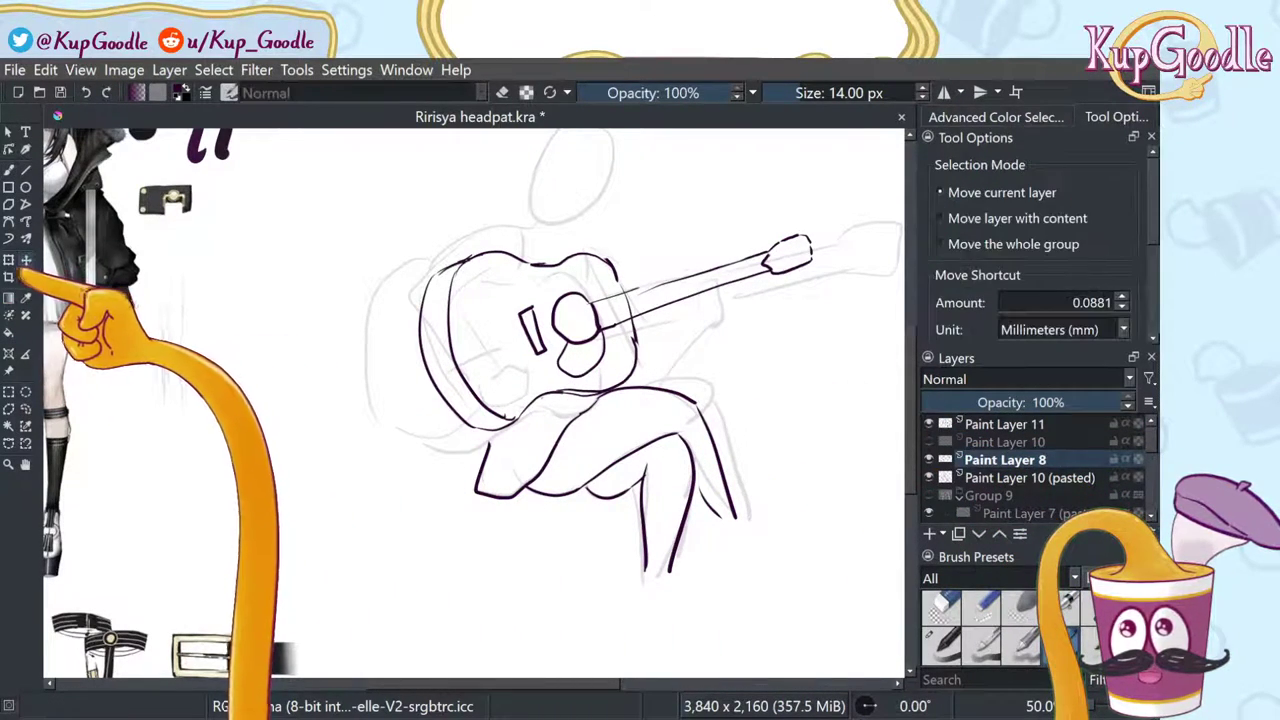
pyautogui.click(9, 261)
pyautogui.moveTo(728, 337)
pyautogui.mouseDown()
pyautogui.moveTo(728, 357)
pyautogui.moveTo(680, 340)
pyautogui.moveTo(670, 367)
pyautogui.moveTo(592, 284)
pyautogui.moveTo(508, 330)
pyautogui.mouseUp()
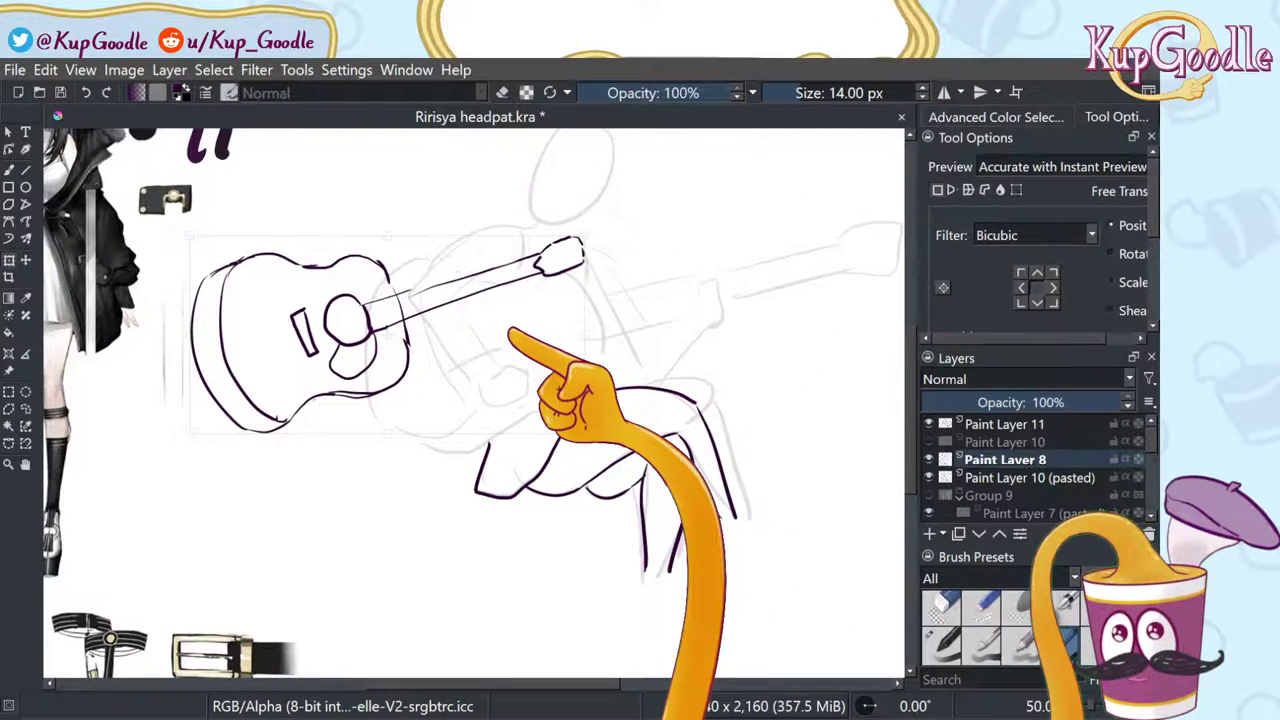
pyautogui.moveTo(508, 328)
pyautogui.mouseDown()
pyautogui.moveTo(606, 398)
pyautogui.moveTo(609, 328)
pyautogui.moveTo(783, 366)
pyautogui.moveTo(786, 339)
pyautogui.moveTo(767, 340)
pyautogui.mouseUp()
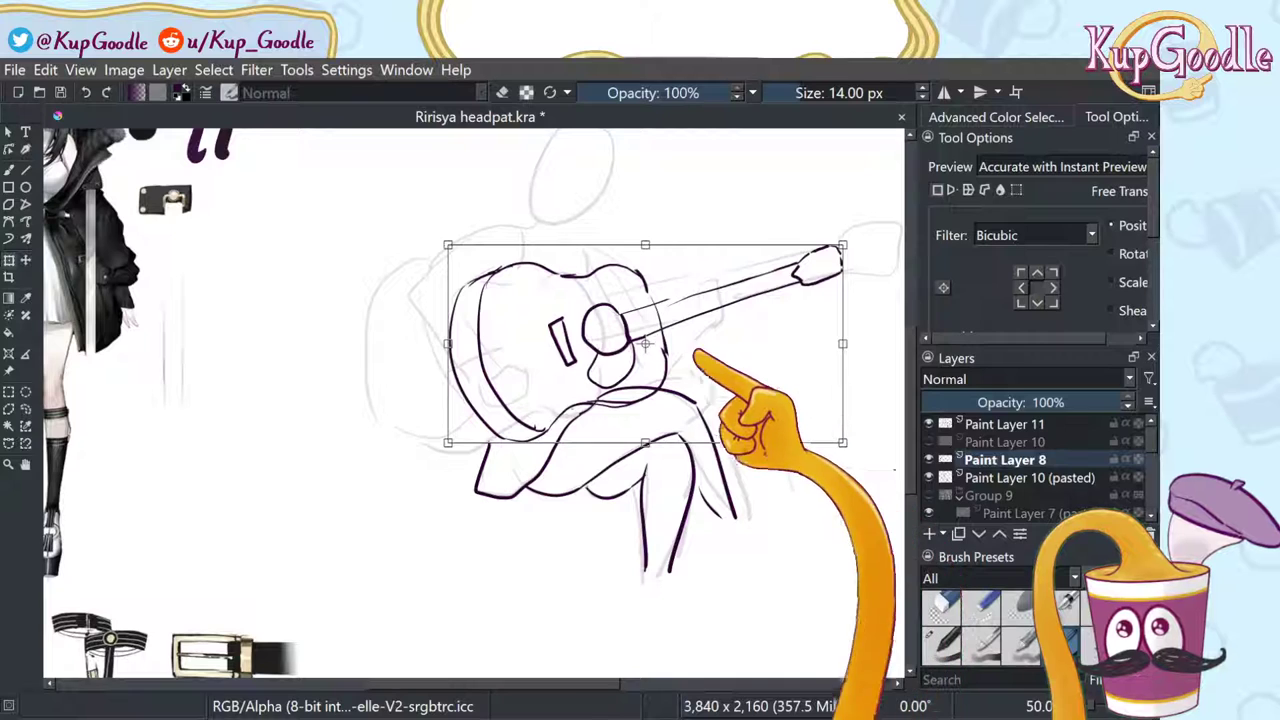
pyautogui.moveTo(448, 245); pyautogui.dragTo(394, 243)
# Step: Shift the widened guitar in small moves until its lower edge rests against the raised thigh, away from the knee
pyautogui.moveTo(709, 361); pyautogui.dragTo(758, 359)
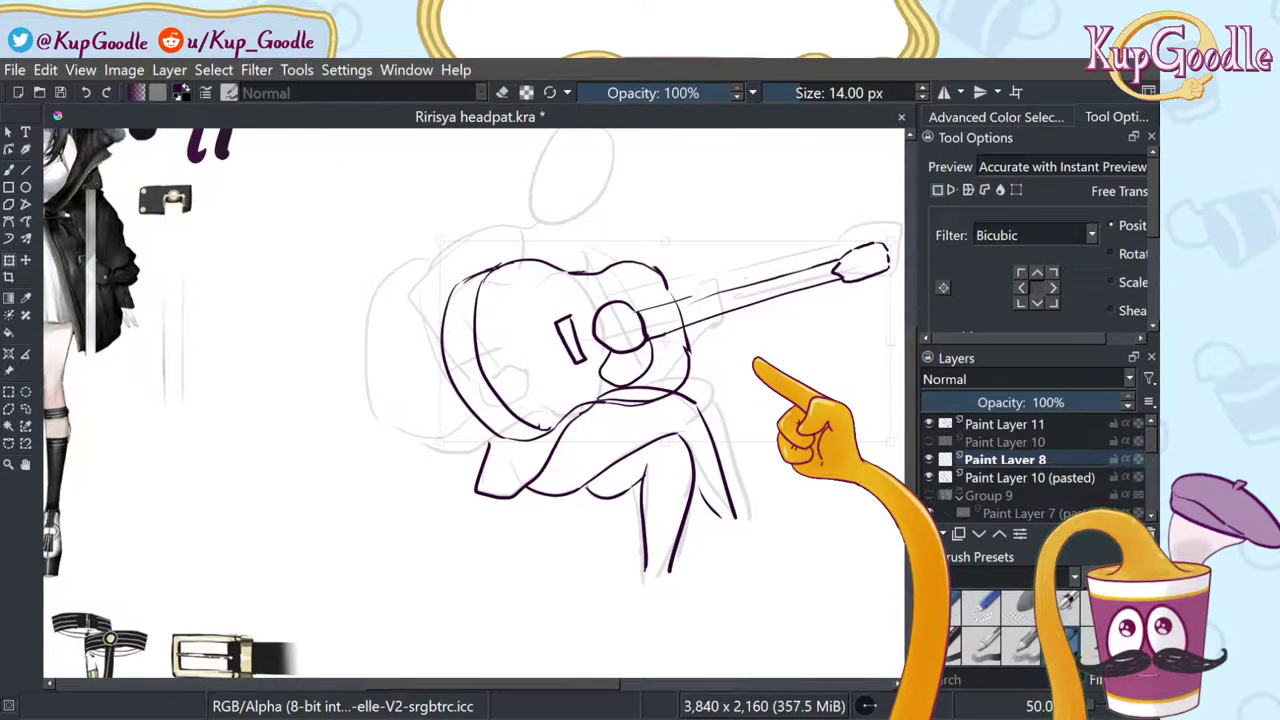
pyautogui.moveTo(573, 342)
pyautogui.mouseDown()
pyautogui.moveTo(563, 294)
pyautogui.moveTo(375, 225)
pyautogui.moveTo(378, 265)
pyautogui.moveTo(500, 345)
pyautogui.mouseUp()
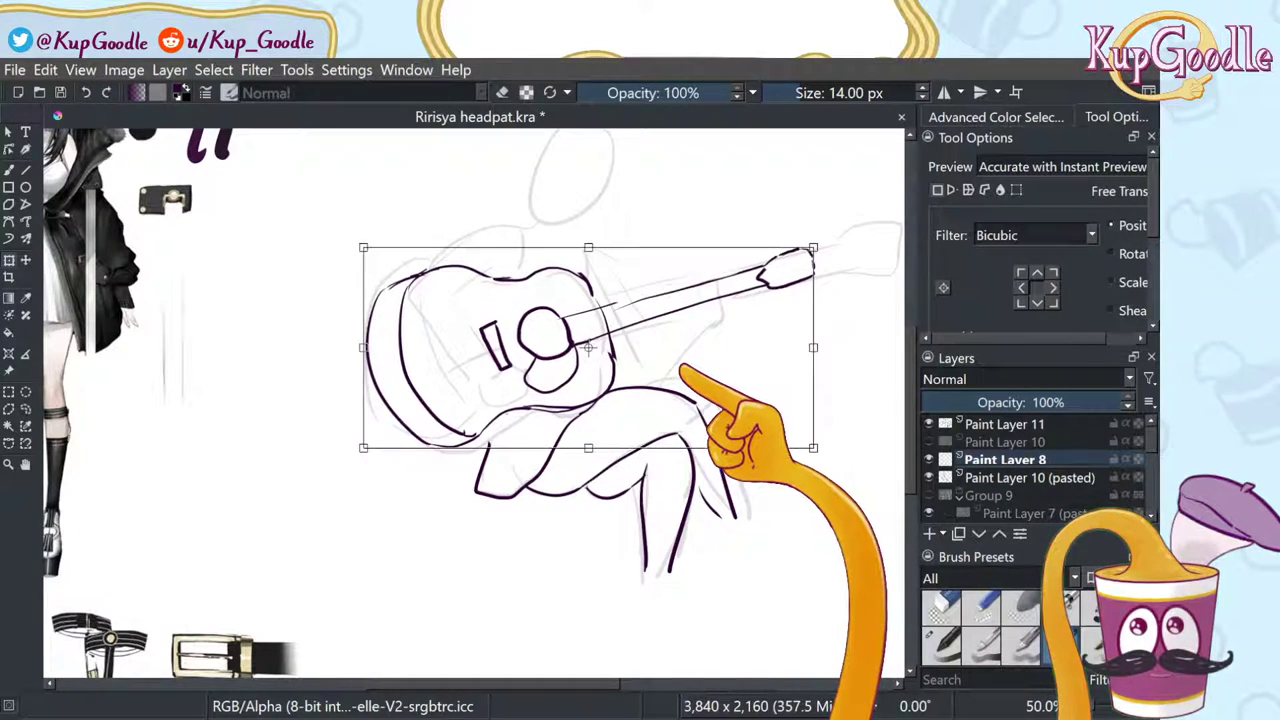
pyautogui.moveTo(683, 393); pyautogui.dragTo(699, 400)
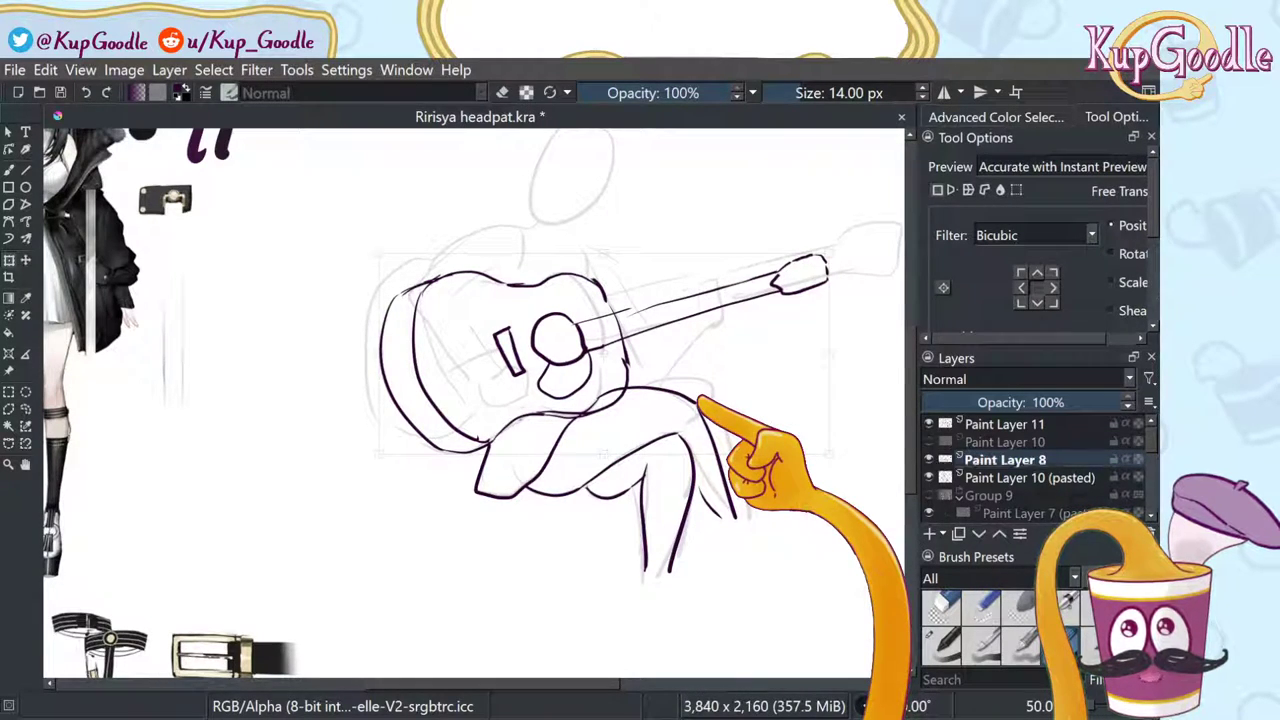
pyautogui.moveTo(749, 412); pyautogui.dragTo(761, 404)
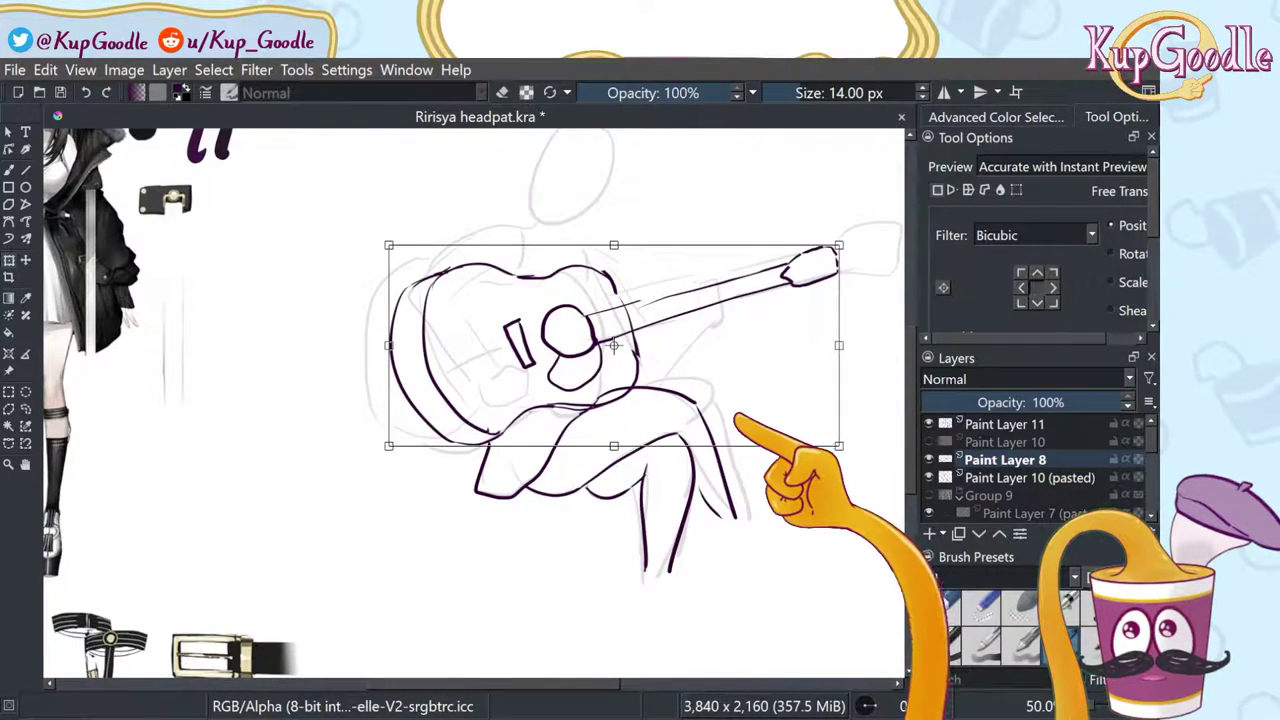
pyautogui.moveTo(737, 415); pyautogui.dragTo(743, 414)
pyautogui.moveTo(615, 346); pyautogui.dragTo(599, 346)
pyautogui.moveTo(723, 408); pyautogui.dragTo(719, 412)
pyautogui.moveTo(591, 351); pyautogui.dragTo(593, 348)
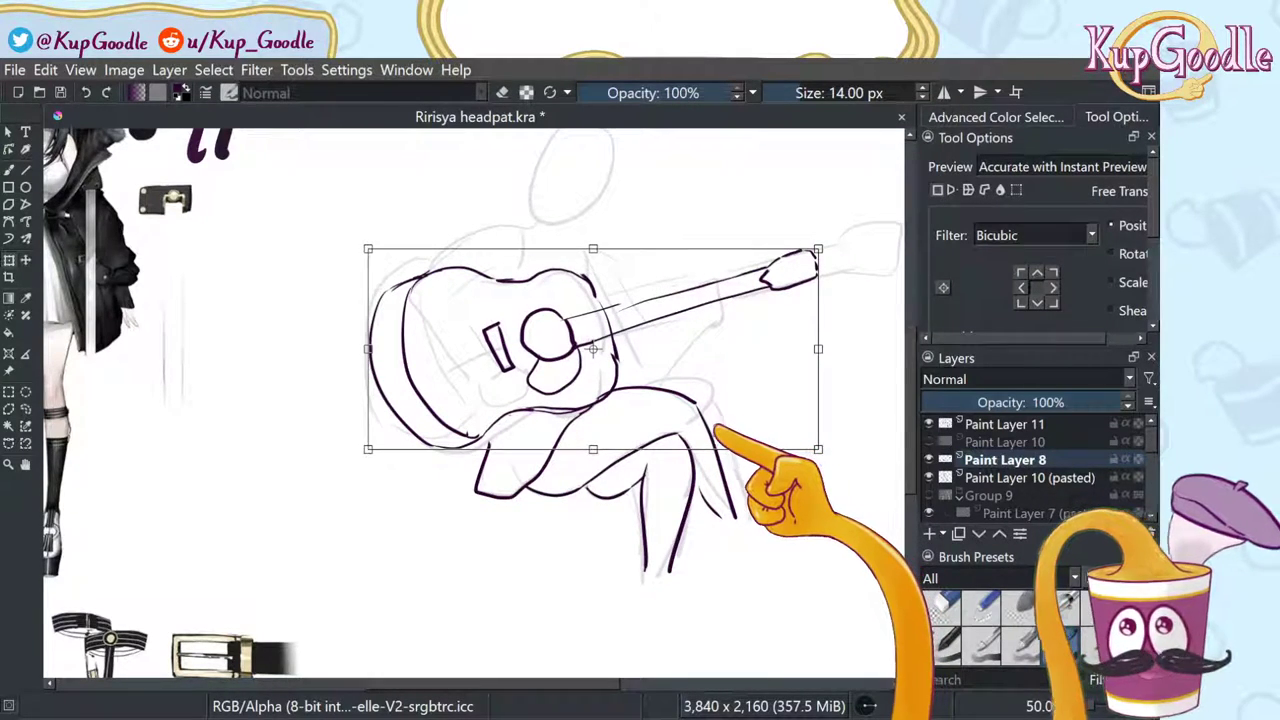
# Step: Try the guitar at several spots closer to the knee, then return it to its place against the thigh
pyautogui.moveTo(593, 348); pyautogui.dragTo(628, 348)
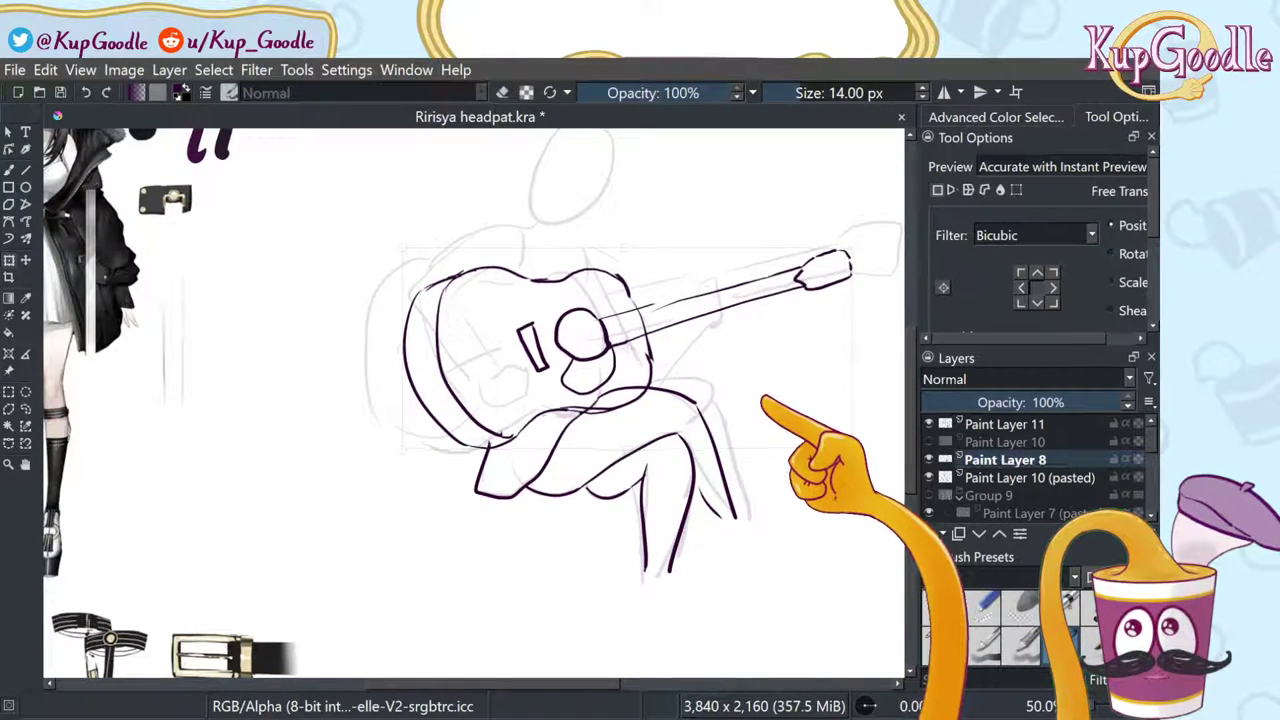
pyautogui.moveTo(763, 398); pyautogui.dragTo(765, 391)
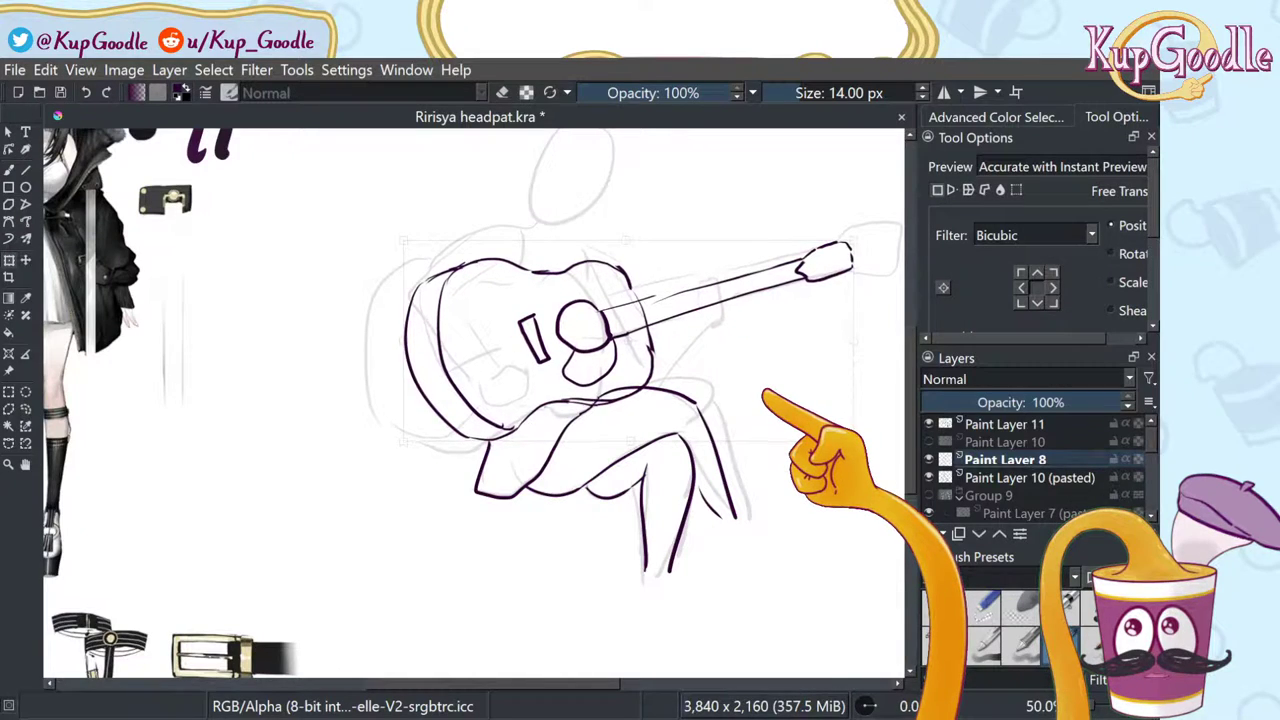
pyautogui.moveTo(626, 338); pyautogui.dragTo(627, 342)
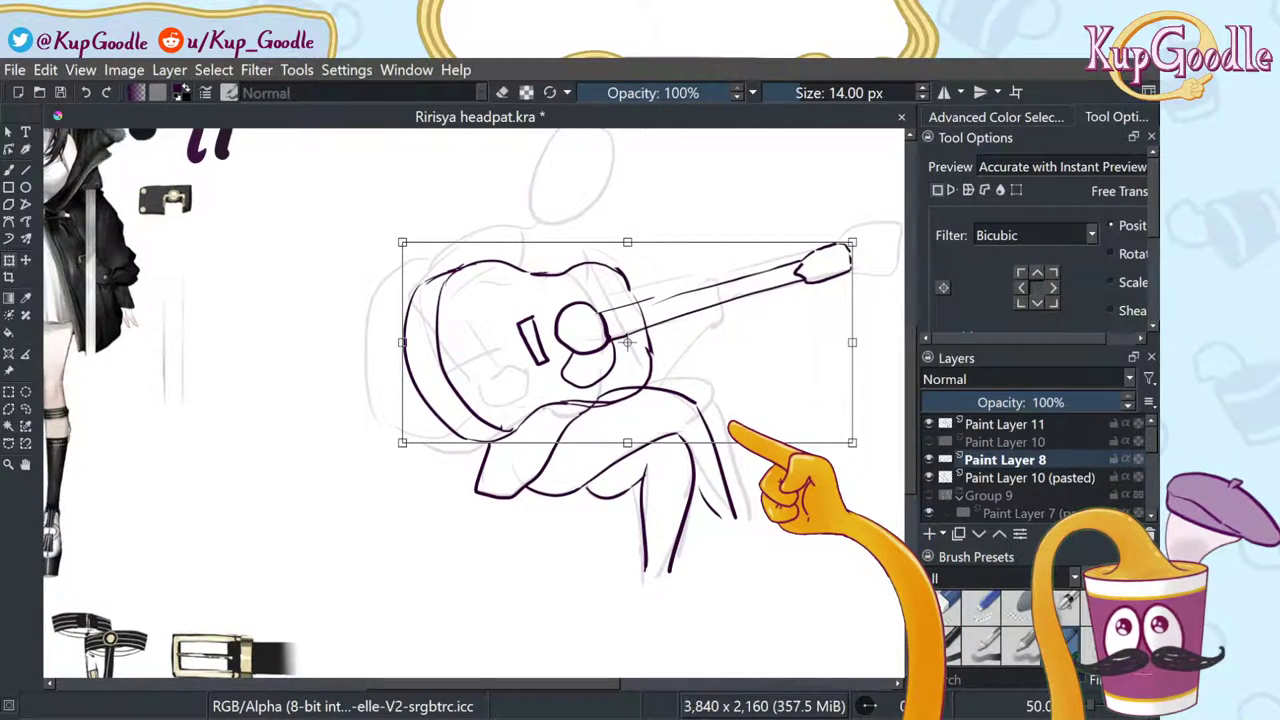
pyautogui.moveTo(627, 343); pyautogui.dragTo(593, 349)
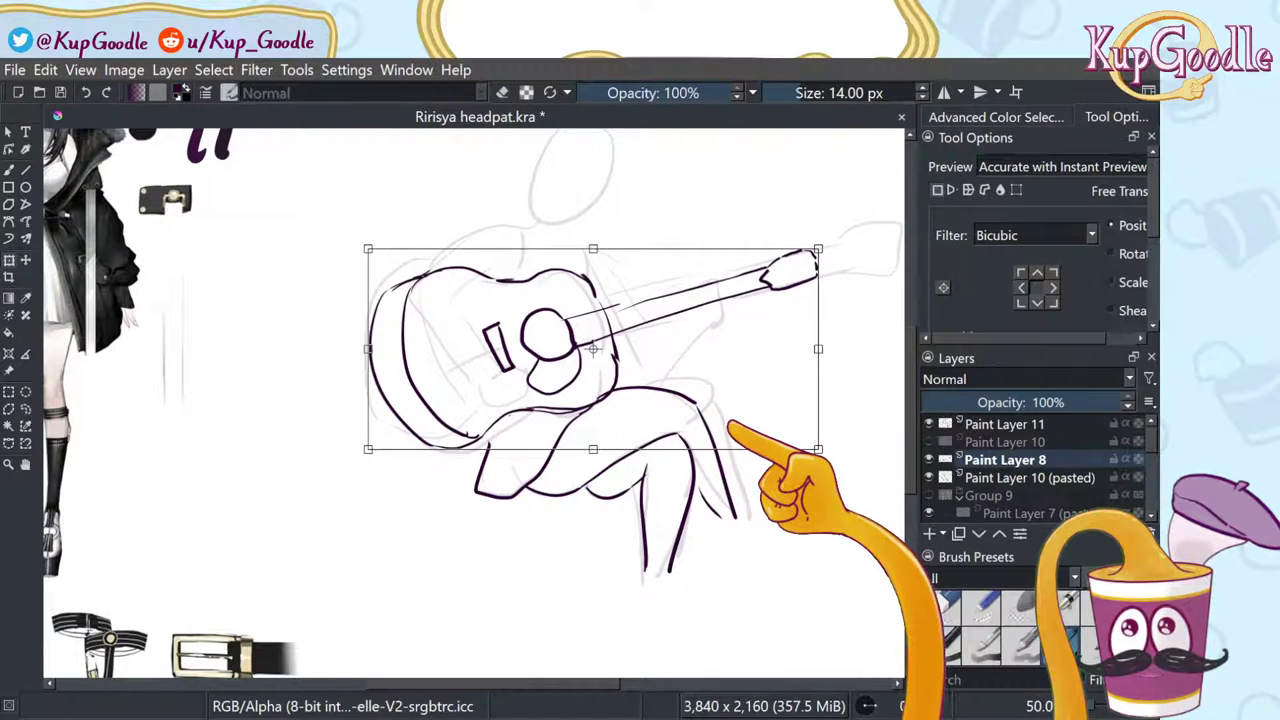
pyautogui.moveTo(593, 349); pyautogui.dragTo(627, 342)
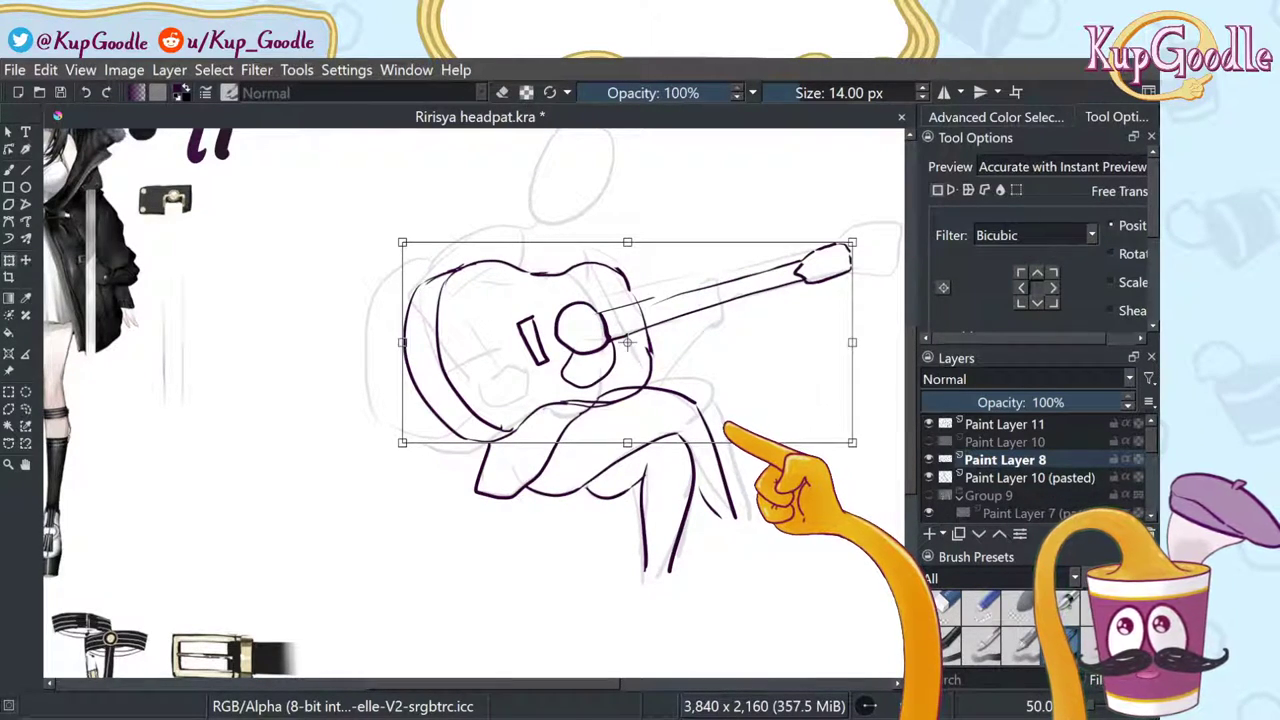
pyautogui.moveTo(627, 342)
pyautogui.mouseDown()
pyautogui.moveTo(593, 349)
pyautogui.moveTo(615, 345)
pyautogui.mouseUp()
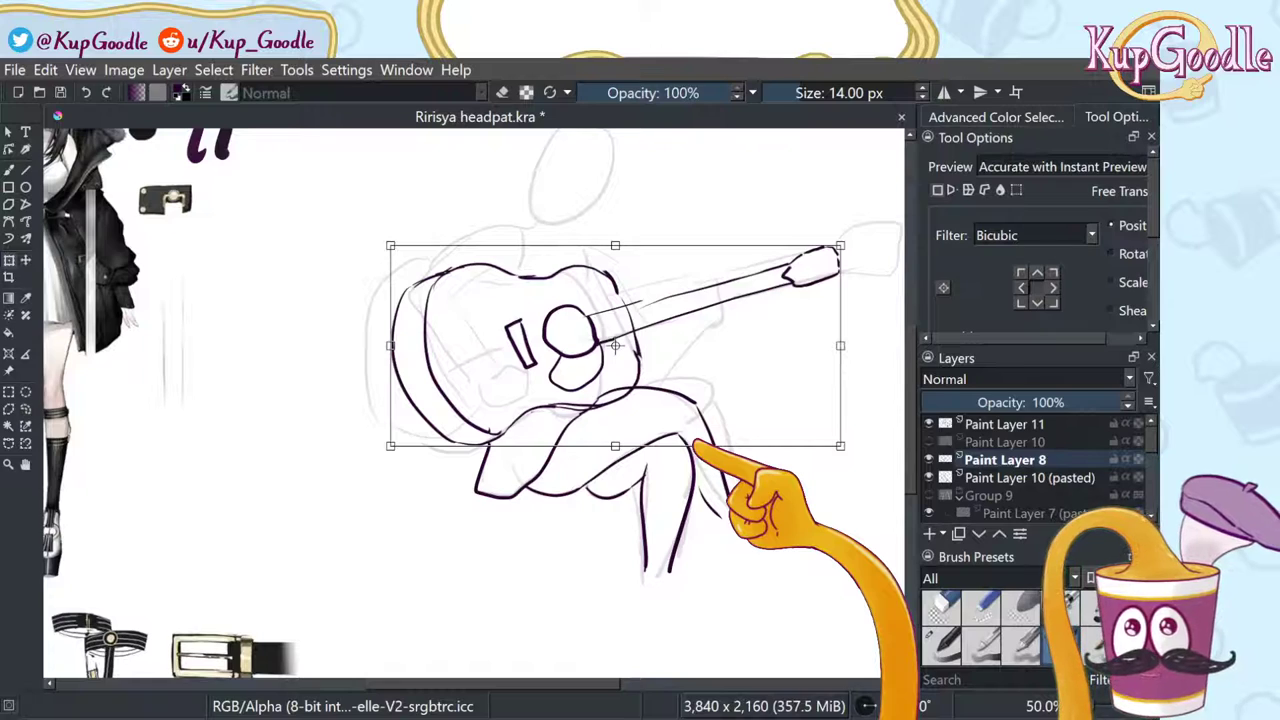
pyautogui.moveTo(615, 345); pyautogui.dragTo(593, 349)
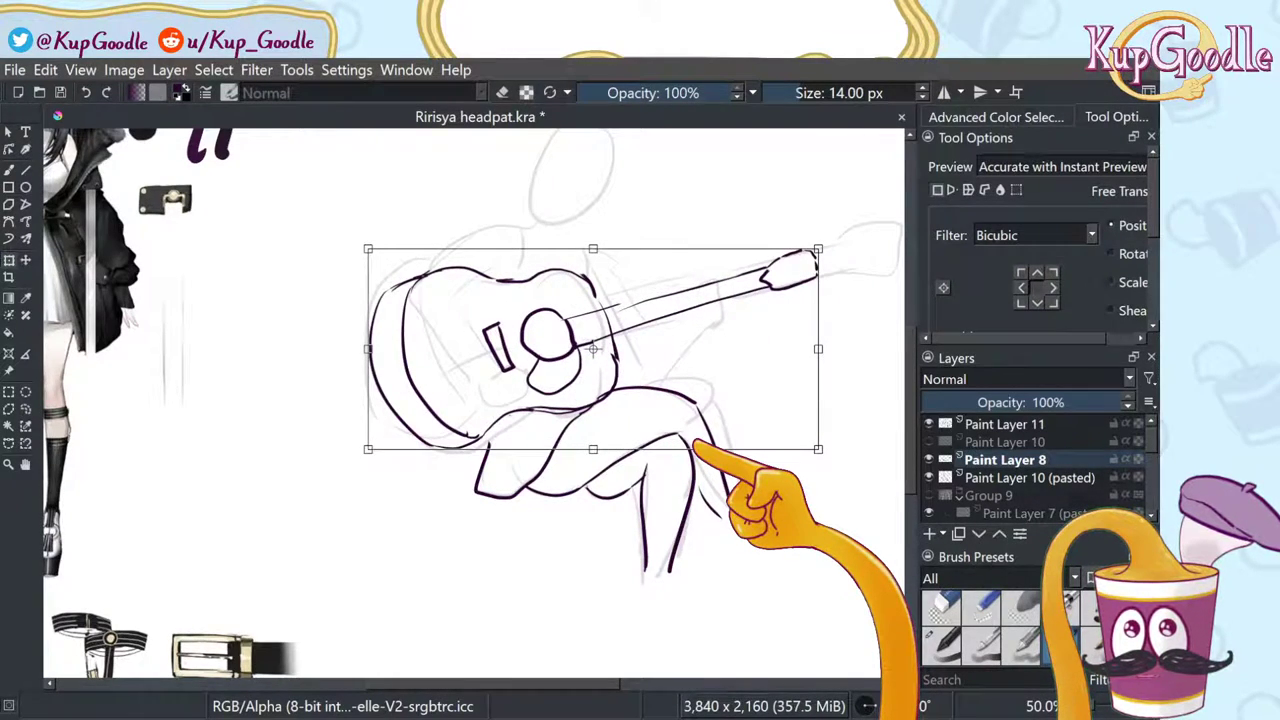
# Step: Compare the guitar's last two positions on the thigh by repeatedly undoing and redoing its final move
pyautogui.hotkey('ctrl', 'z')
pyautogui.hotkey('ctrl', 'shift', 'z')
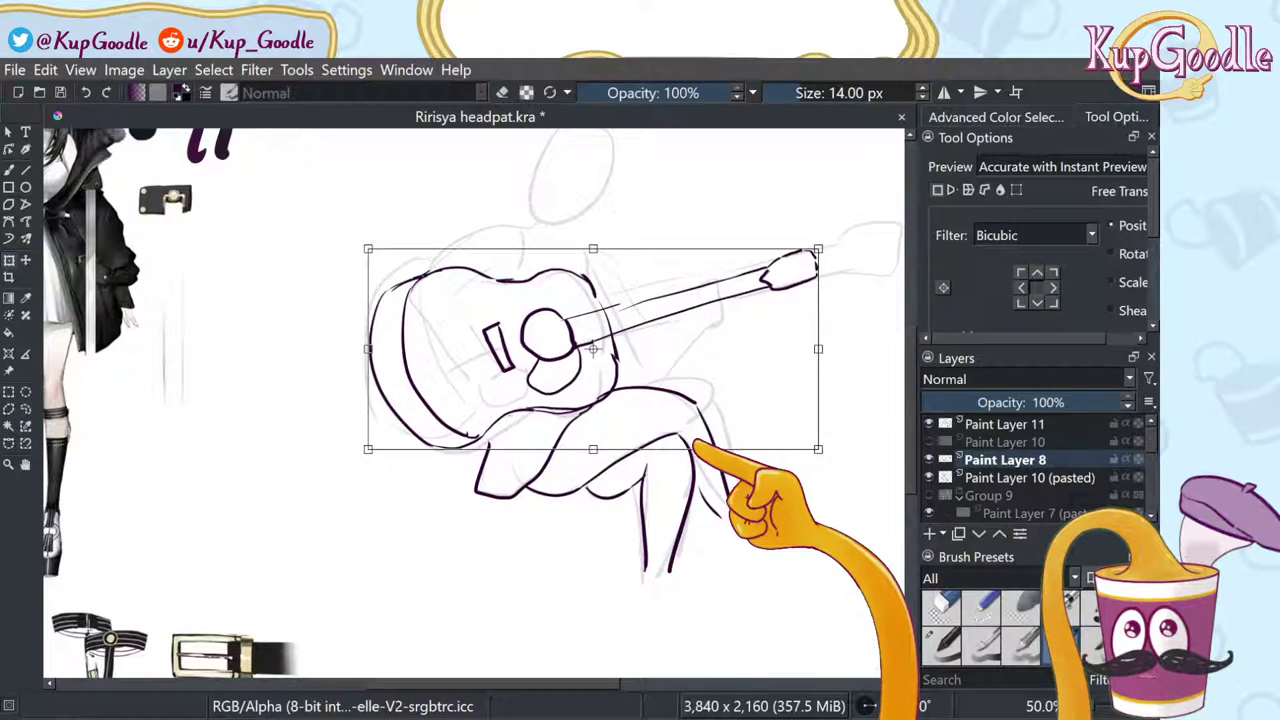
pyautogui.hotkey('ctrl', 'z')
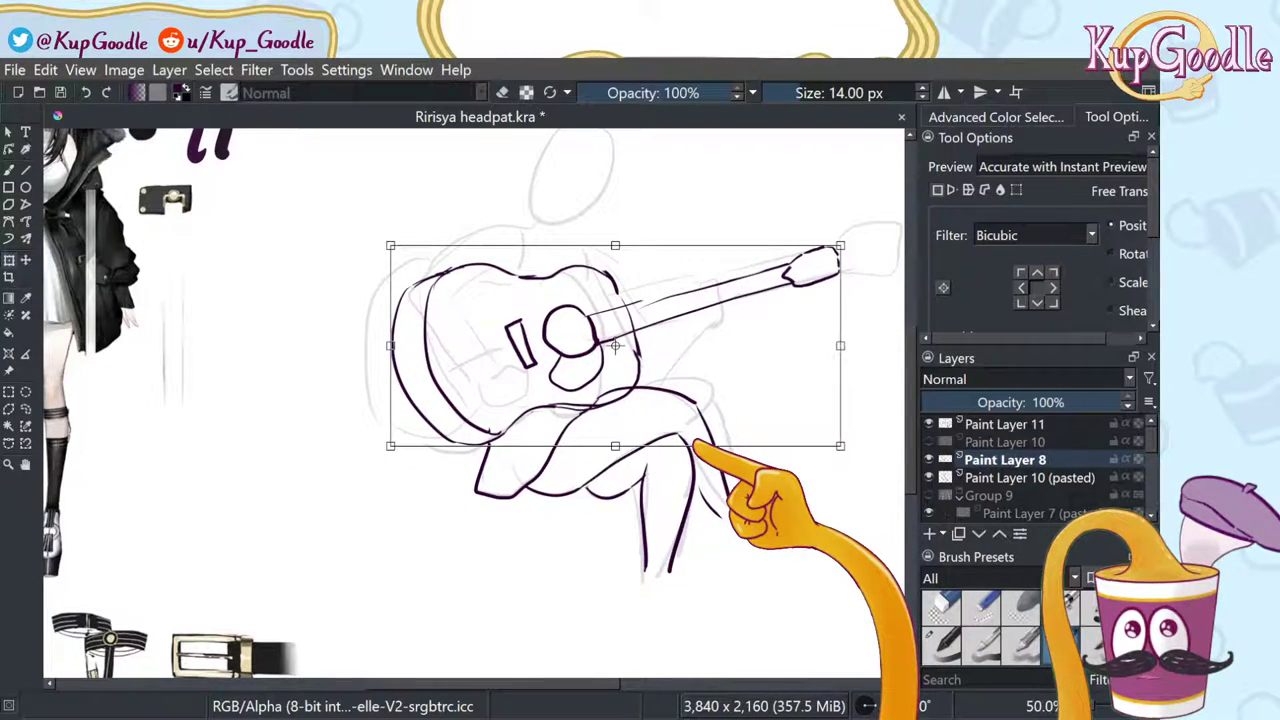
pyautogui.hotkey('ctrl', 'shift', 'z')
pyautogui.hotkey('ctrl', 'z')
pyautogui.hotkey('ctrl', 'shift', 'z')
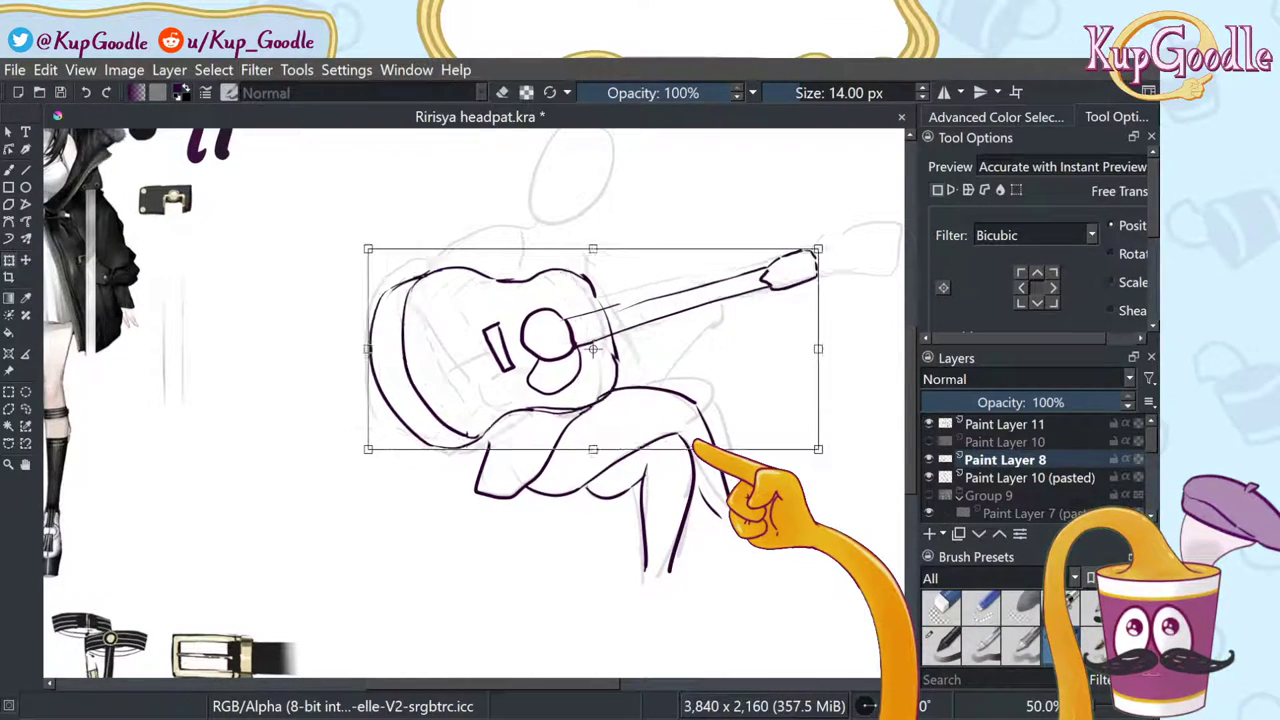
pyautogui.hotkey('ctrl', 'z')
pyautogui.hotkey('ctrl', 'shift', 'z')
pyautogui.hotkey('ctrl', 'z')
pyautogui.hotkey('ctrl', 'shift', 'z')
pyautogui.hotkey('ctrl', 'z')
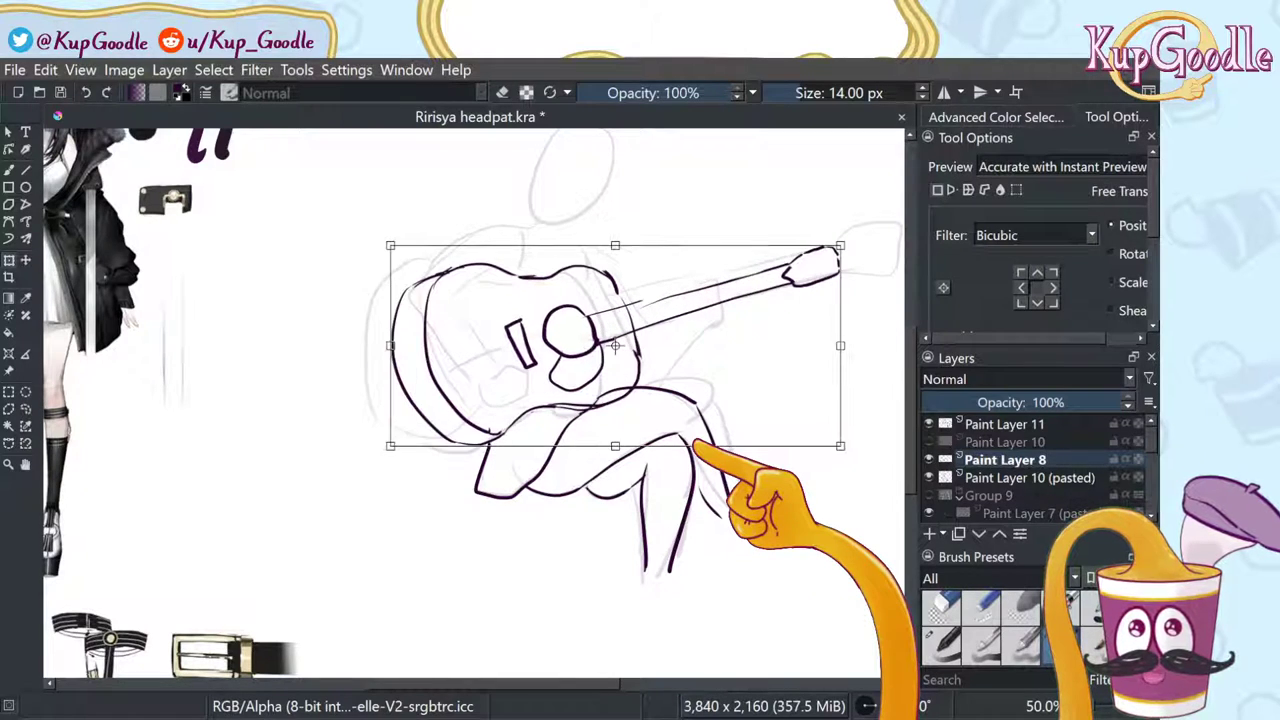
pyautogui.hotkey('ctrl', 'shift', 'z')
pyautogui.hotkey('ctrl', 'z')
pyautogui.hotkey('ctrl', 'shift', 'z')
pyautogui.hotkey('ctrl', 'z')
pyautogui.hotkey('ctrl', 'shift', 'z')
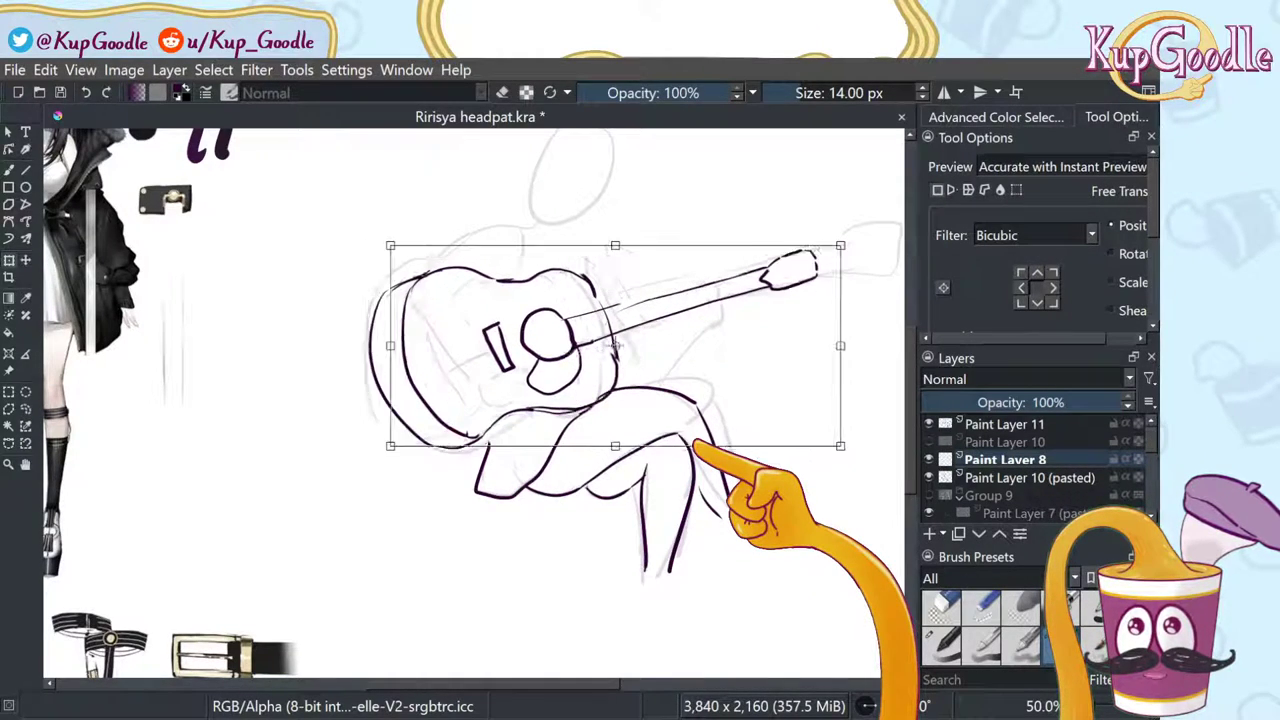
pyautogui.hotkey('ctrl', 'shift', 'z')
pyautogui.hotkey('ctrl', 'z')
pyautogui.hotkey('ctrl', 'shift', 'z')
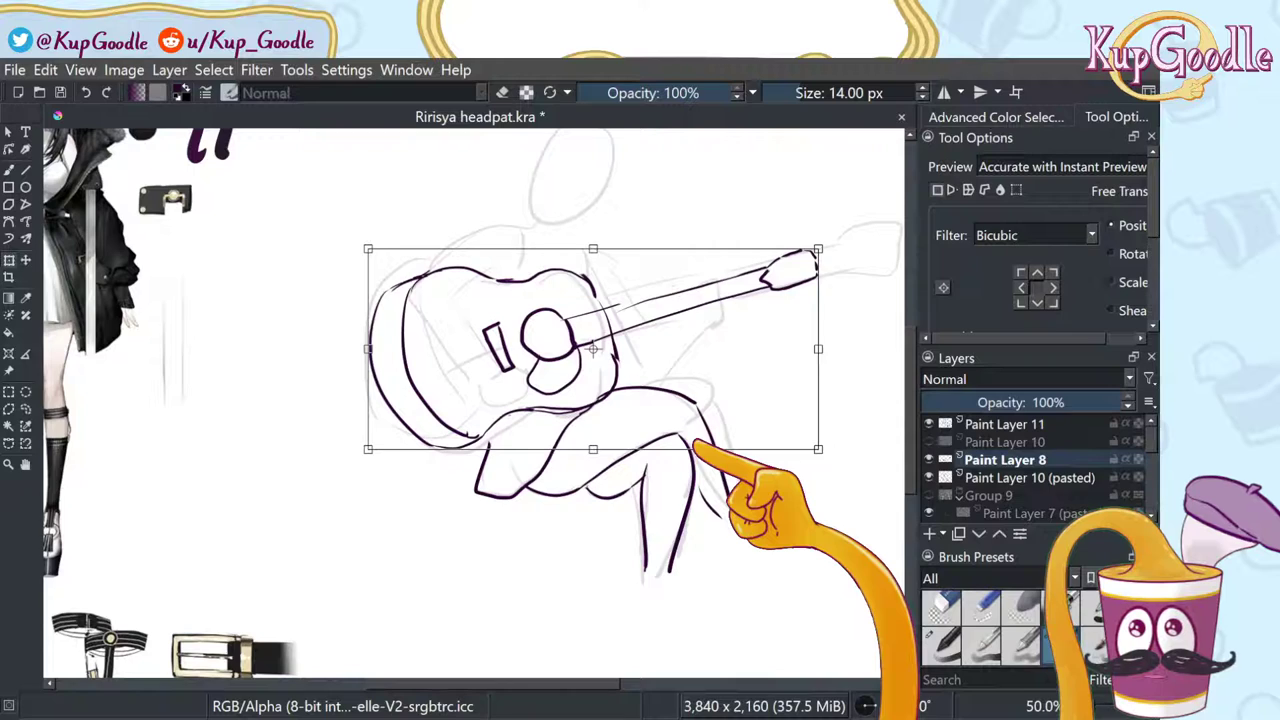
pyautogui.hotkey('ctrl', 'z')
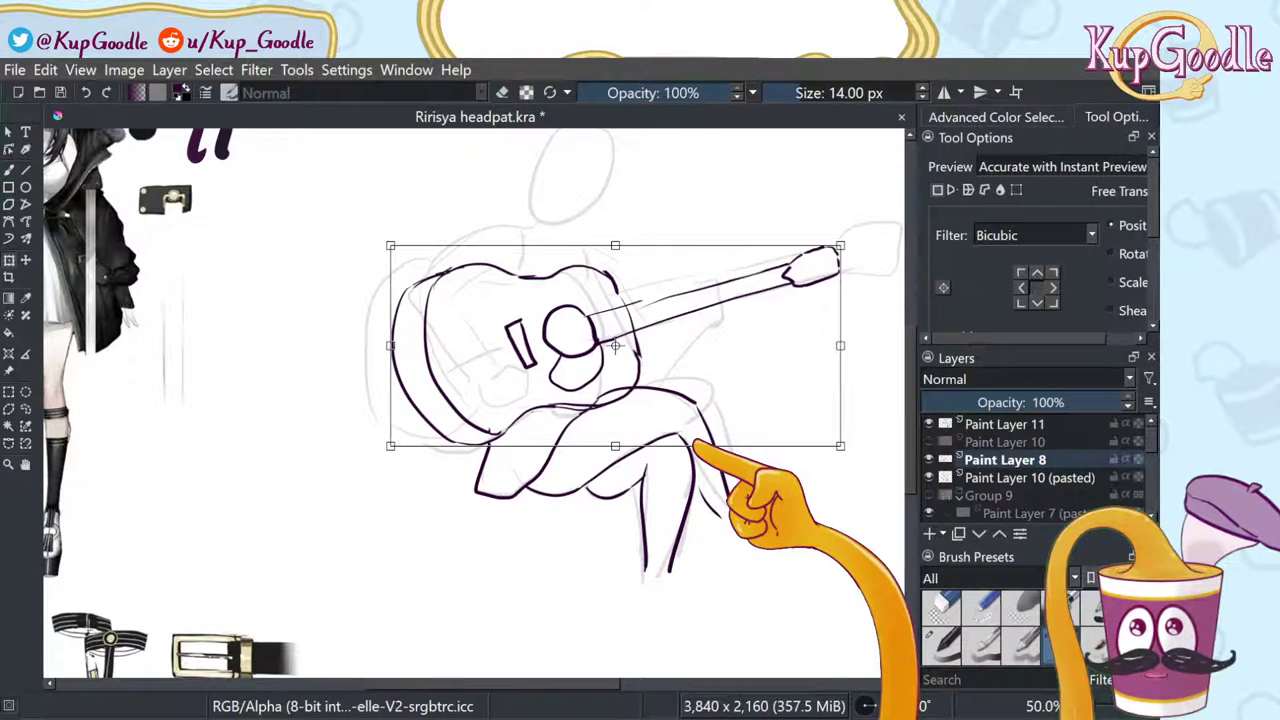
pyautogui.hotkey('ctrl', 'shift', 'z')
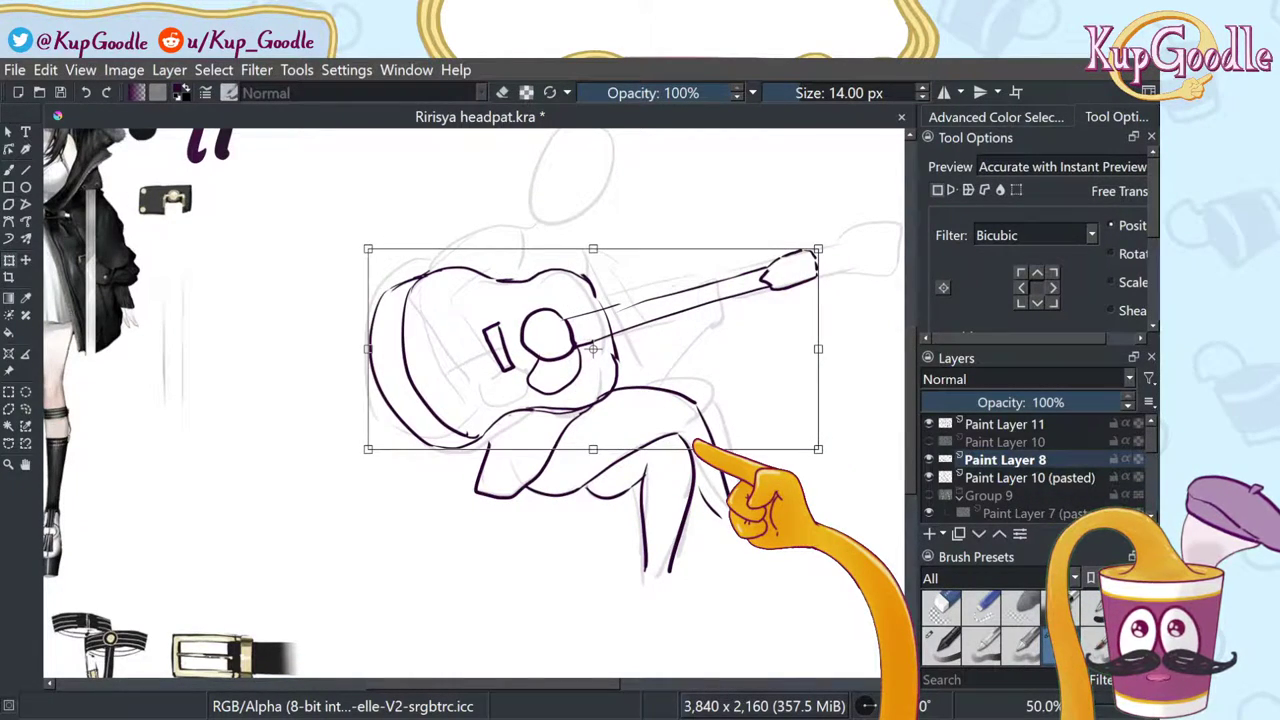
pyautogui.hotkey('ctrl', 'z')
pyautogui.hotkey('ctrl', 'shift', 'z')
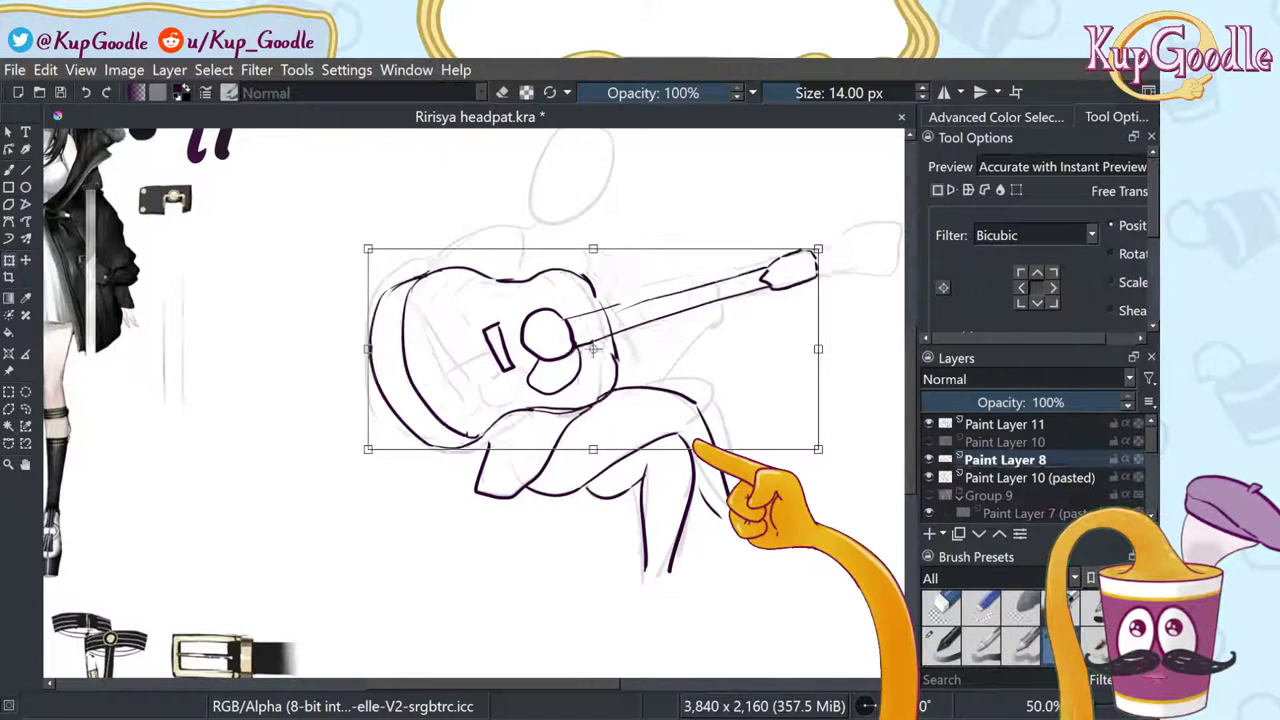
pyautogui.hotkey('ctrl', 'z')
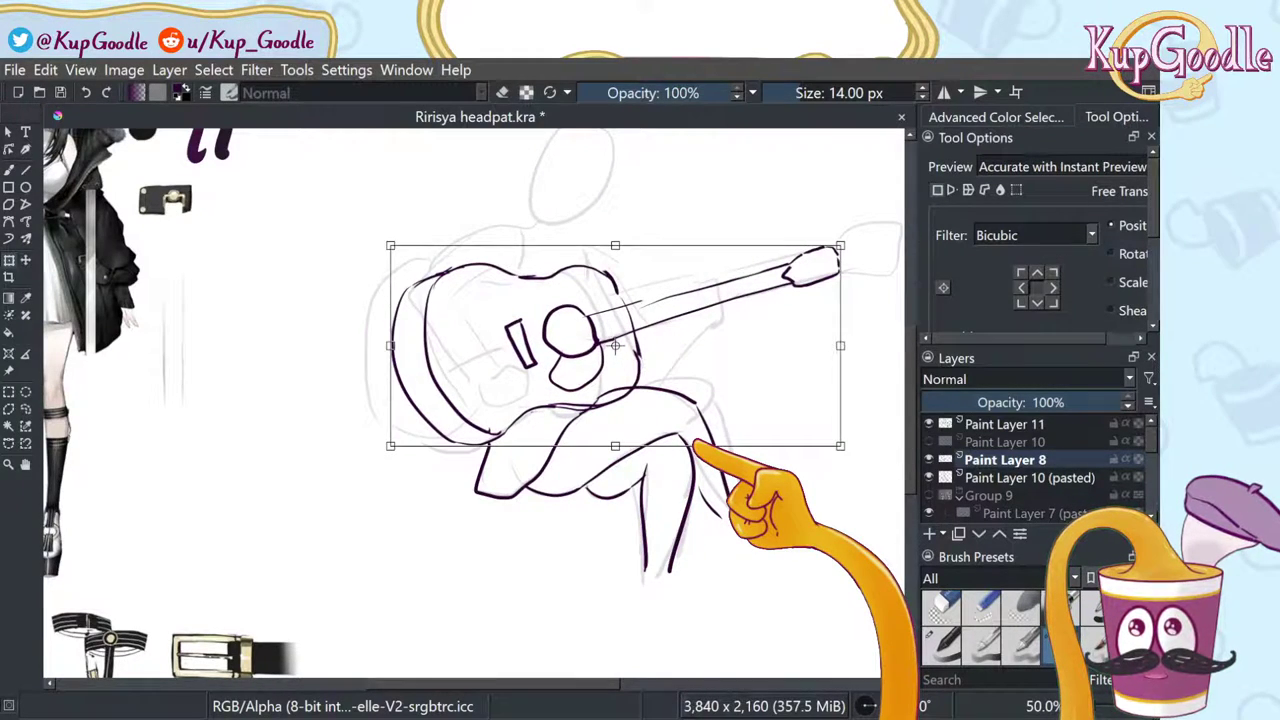
pyautogui.hotkey('ctrl', 'shift', 'z')
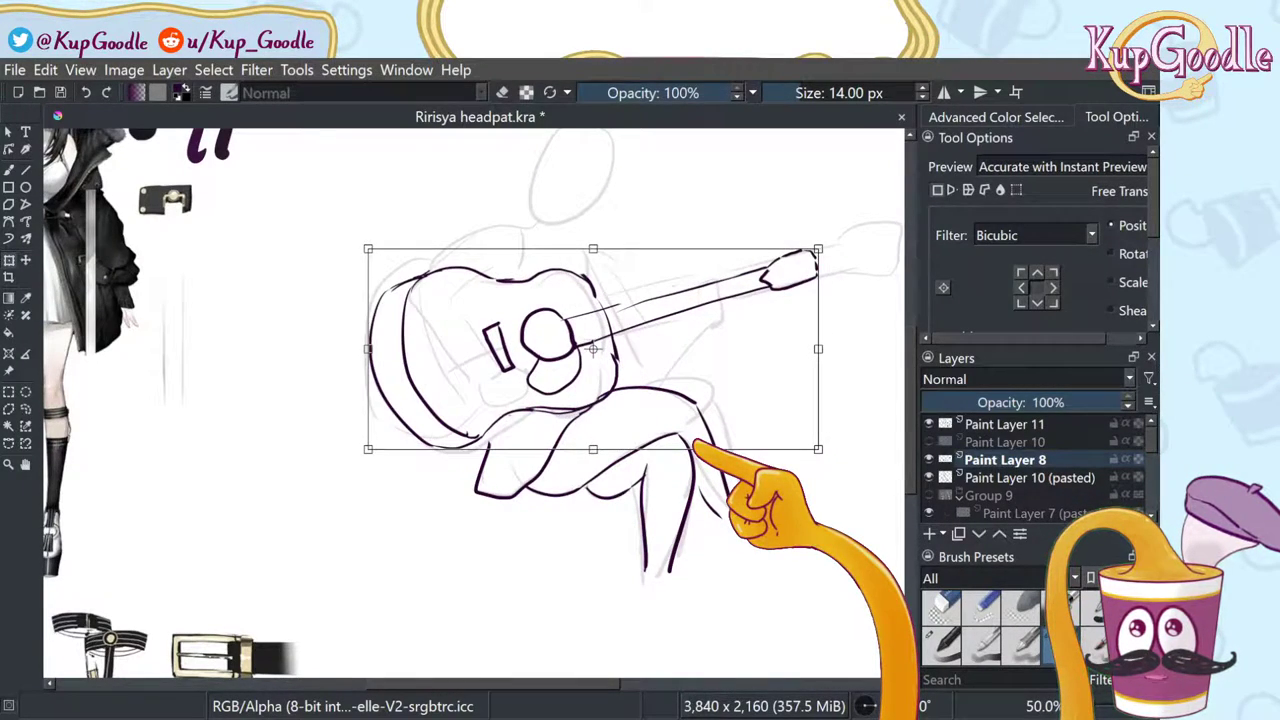
pyautogui.hotkey('ctrl', 'z')
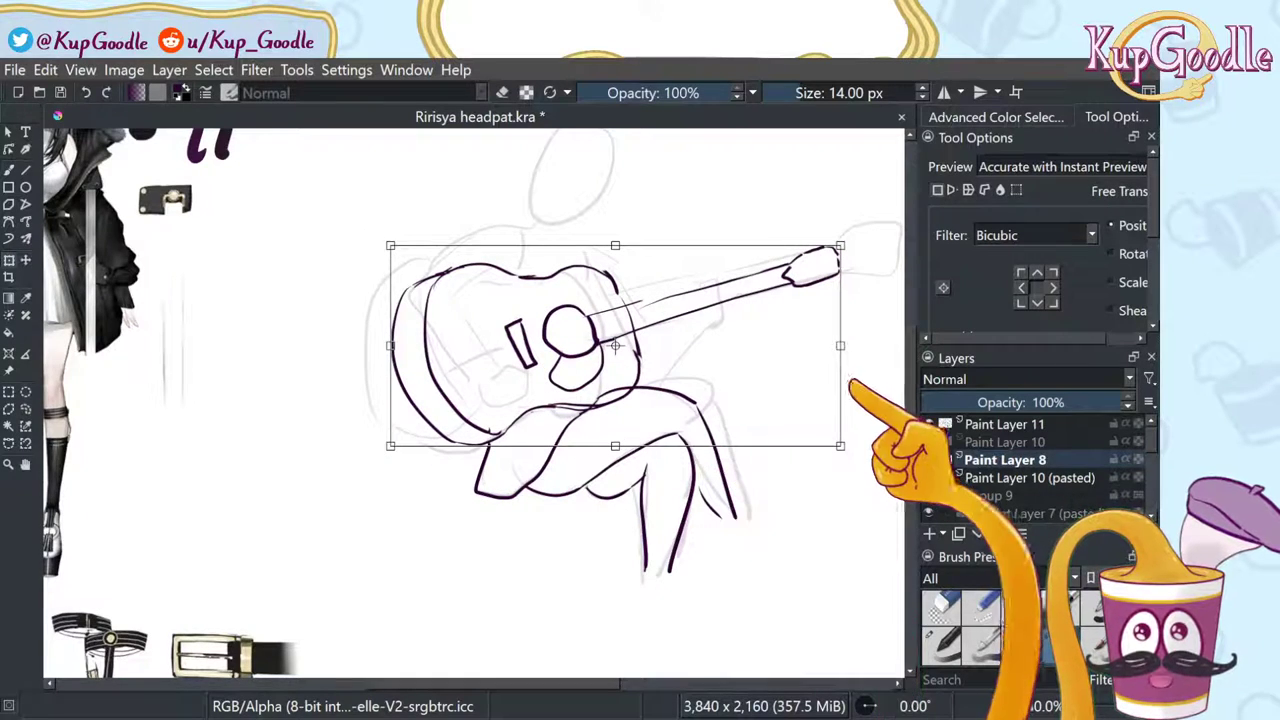
pyautogui.hotkey('ctrl', 'shift', 'z')
pyautogui.hotkey('ctrl', 'z')
pyautogui.hotkey('ctrl', 'shift', 'z')
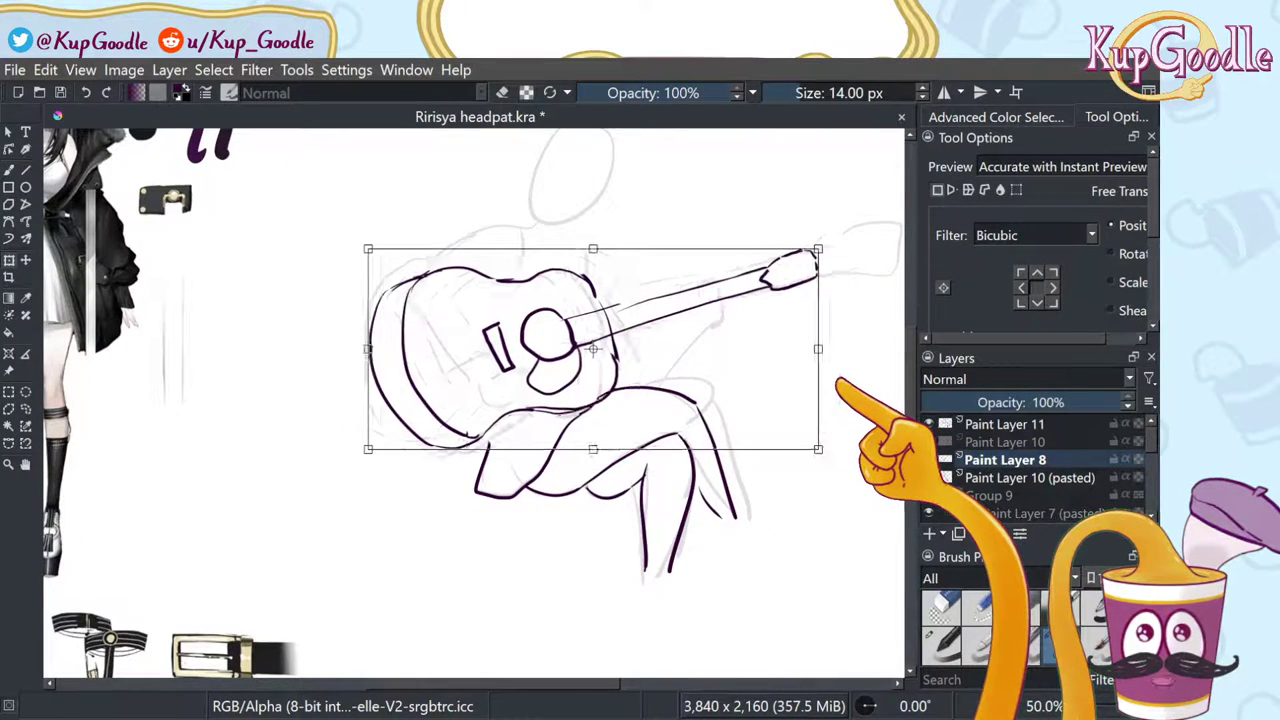
pyautogui.hotkey('ctrl', 'z')
pyautogui.hotkey('ctrl', 'shift', 'z')
pyautogui.hotkey('ctrl', 'z')
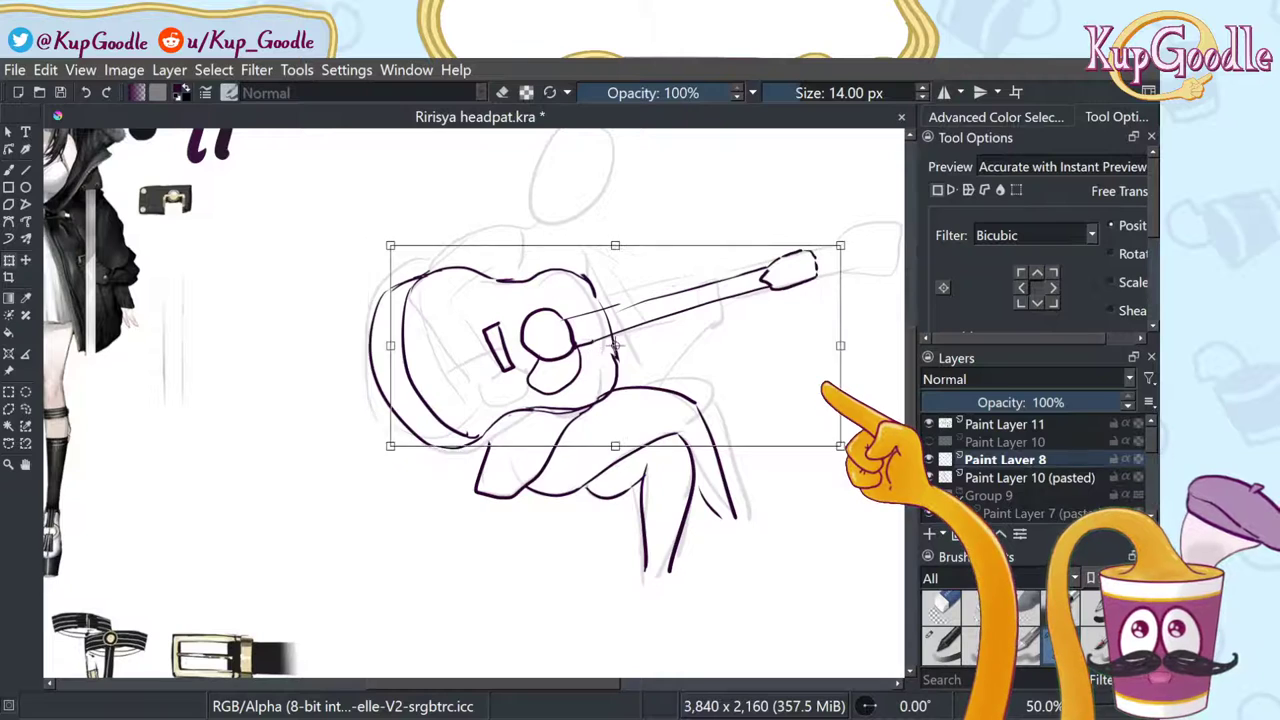
pyautogui.hotkey('ctrl', 'shift', 'z')
pyautogui.hotkey('ctrl', 'z')
pyautogui.hotkey('ctrl', 'shift', 'z')
pyautogui.hotkey('ctrl', 'z')
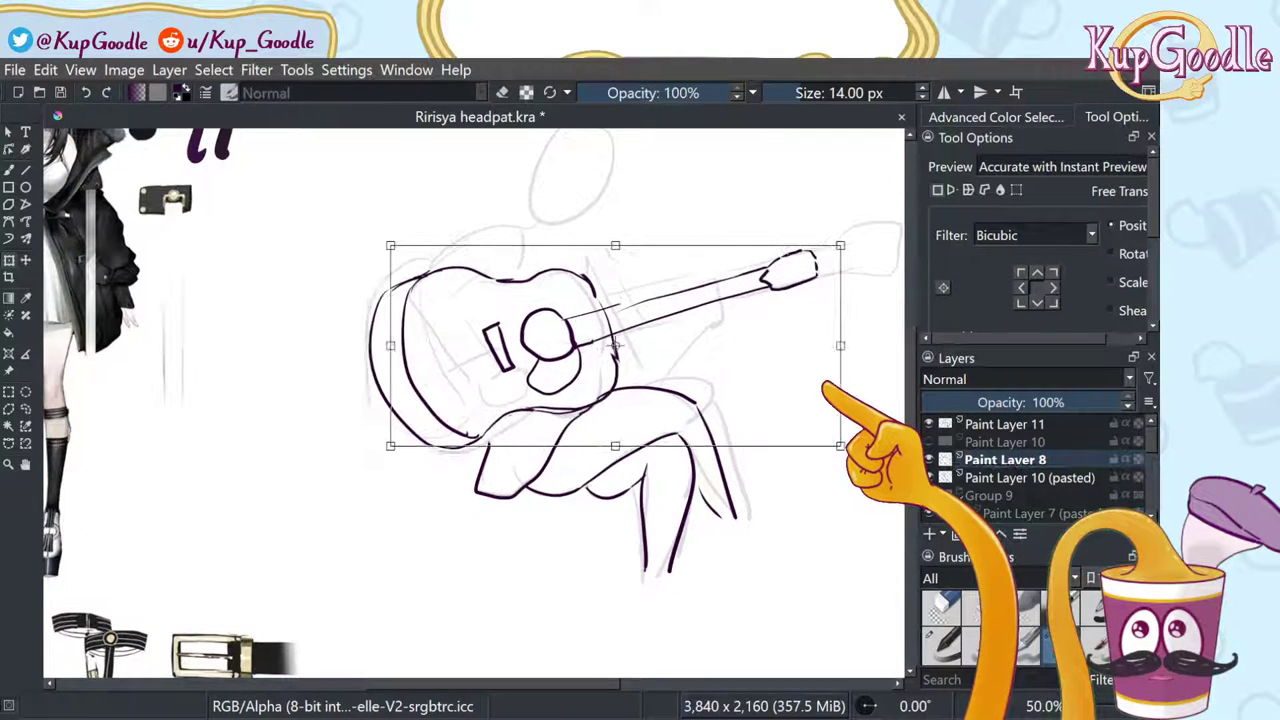
pyautogui.hotkey('ctrl', 'shift', 'z')
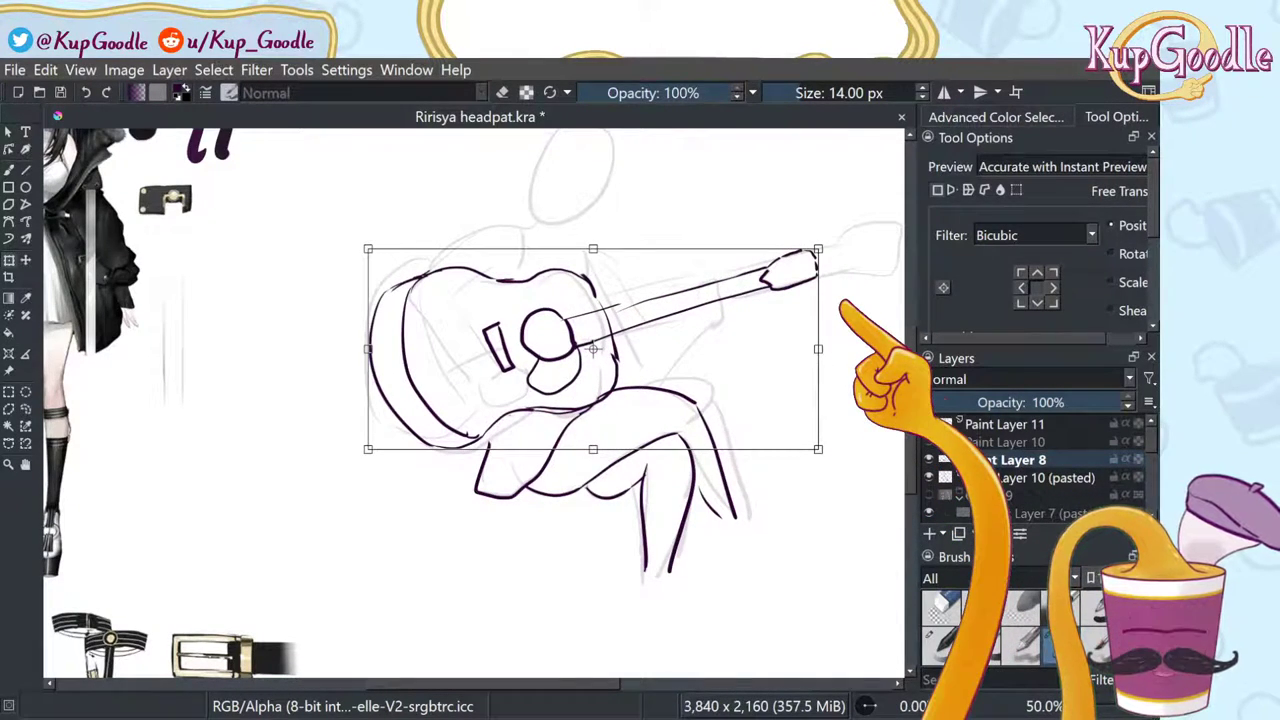
pyautogui.hotkey('ctrl', 'z')
pyautogui.hotkey('ctrl', 'shift', 'z')
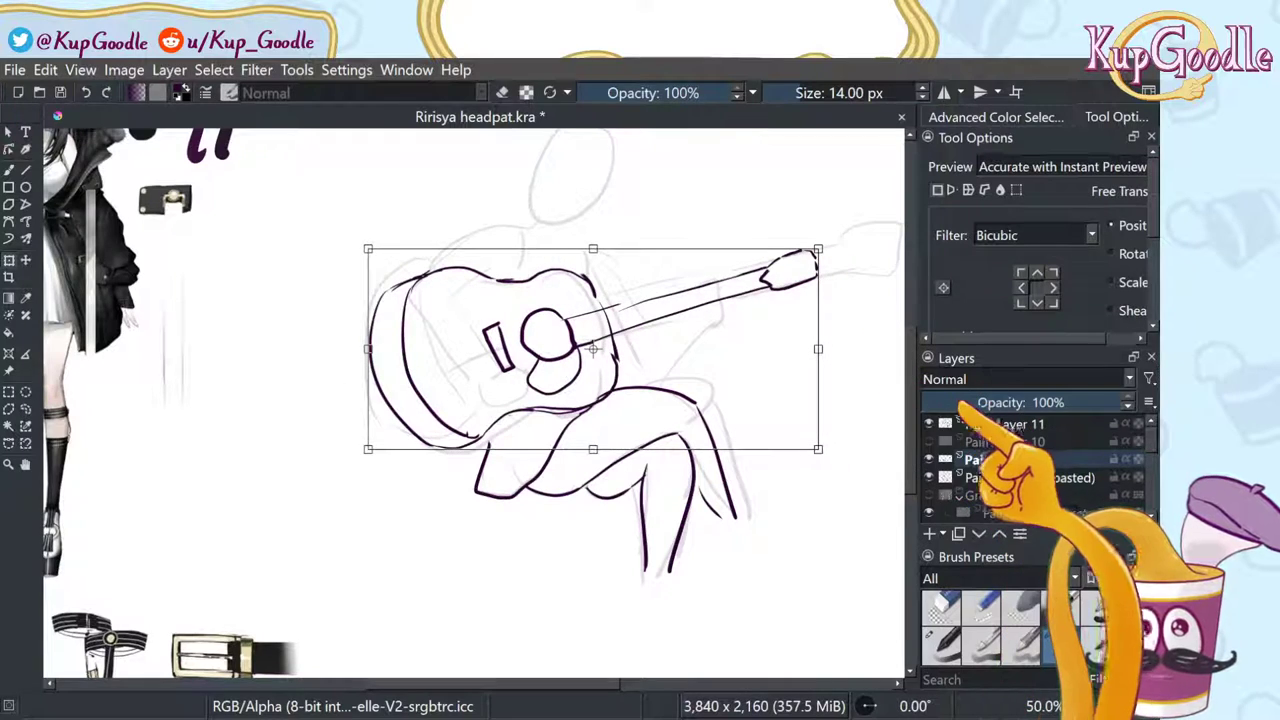
# Step: Undo the guitar's last move and make Paint Layer 11 active with the brush
pyautogui.hotkey('ctrl', 'z')
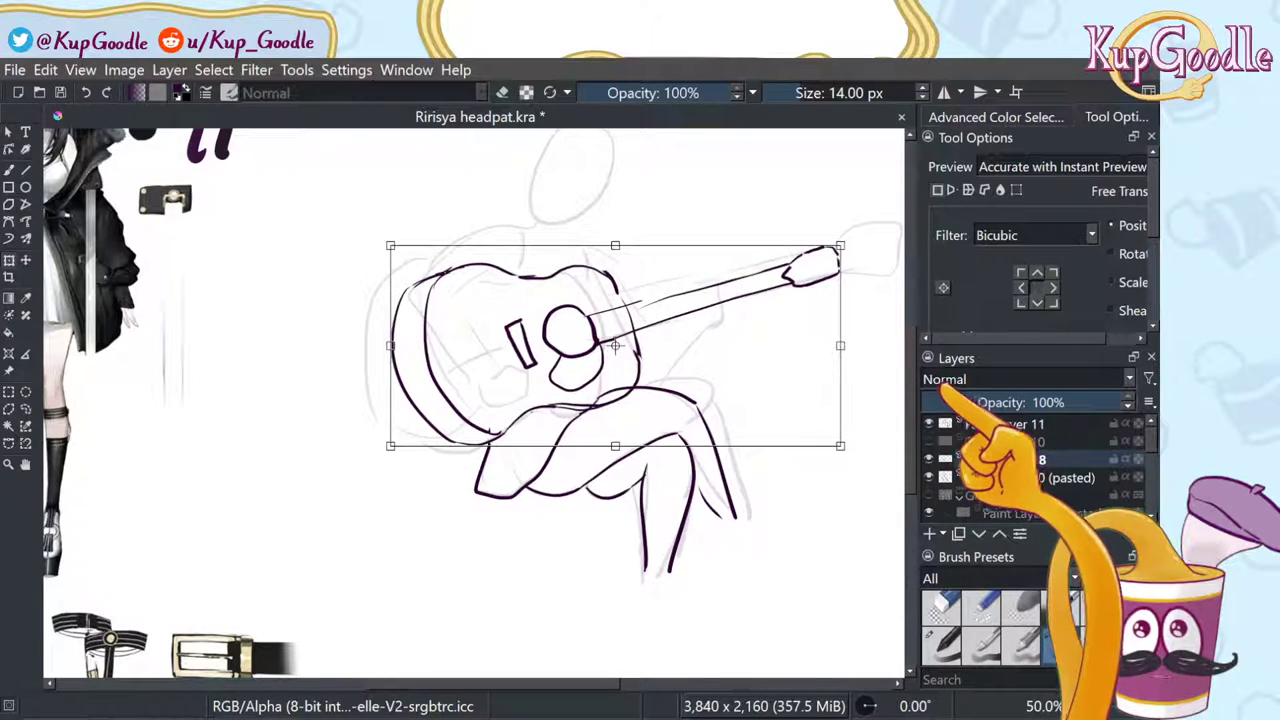
pyautogui.click(1003, 424)
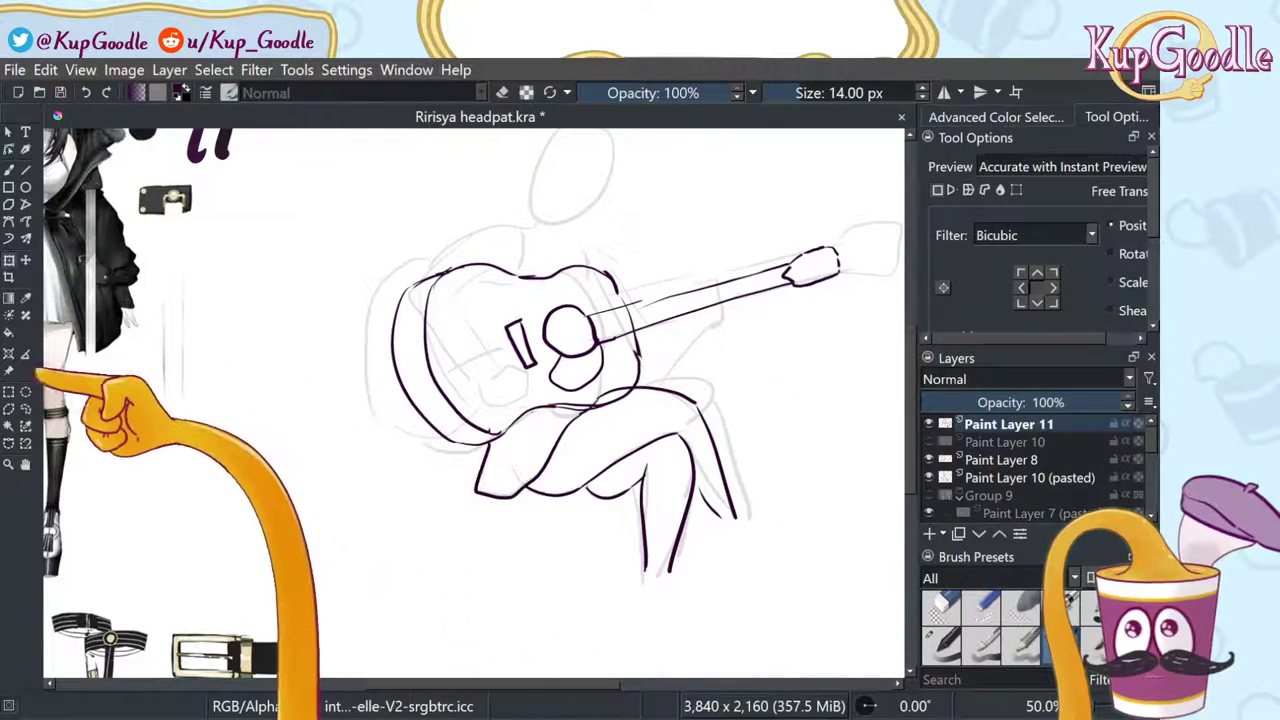
pyautogui.press('b')
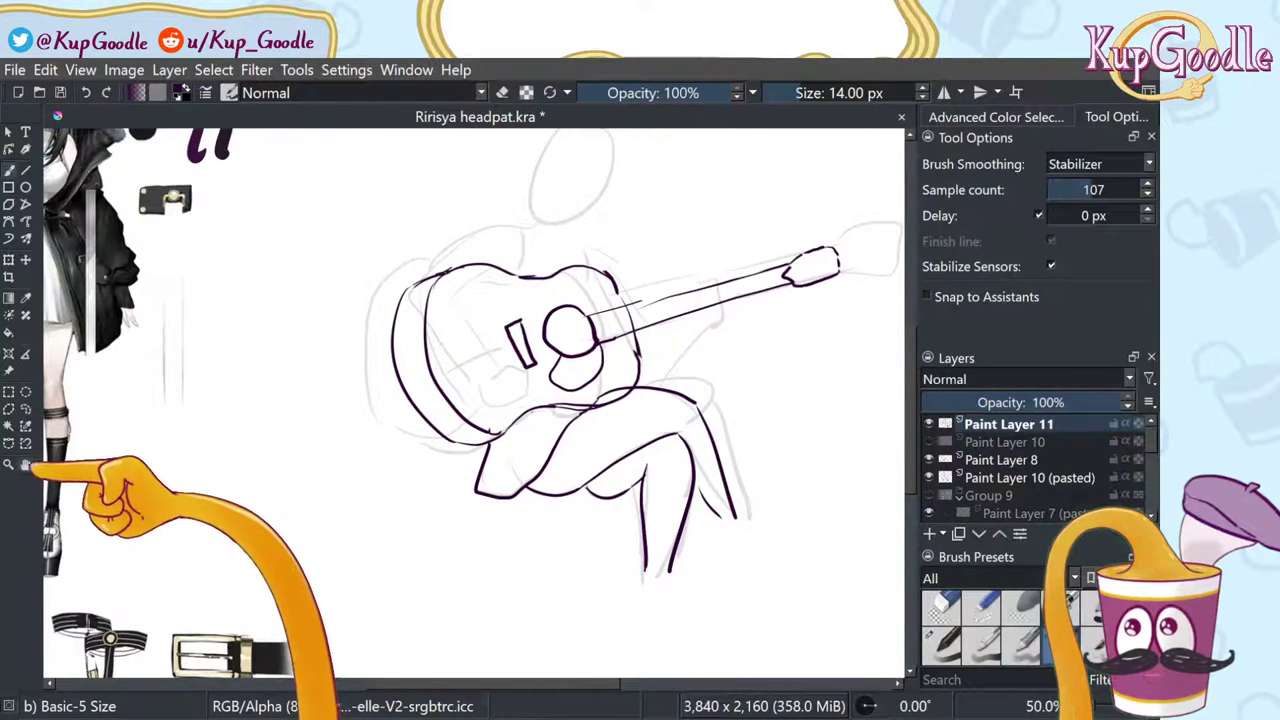
# Step: Trace the back edge and the front edge of the reference sheet's side-view platform boot on Paint Layer 11
pyautogui.click(26, 464)
pyautogui.moveTo(652, 572); pyautogui.dragTo(672, 474)
pyautogui.moveTo(526, 498); pyautogui.dragTo(826, 492)
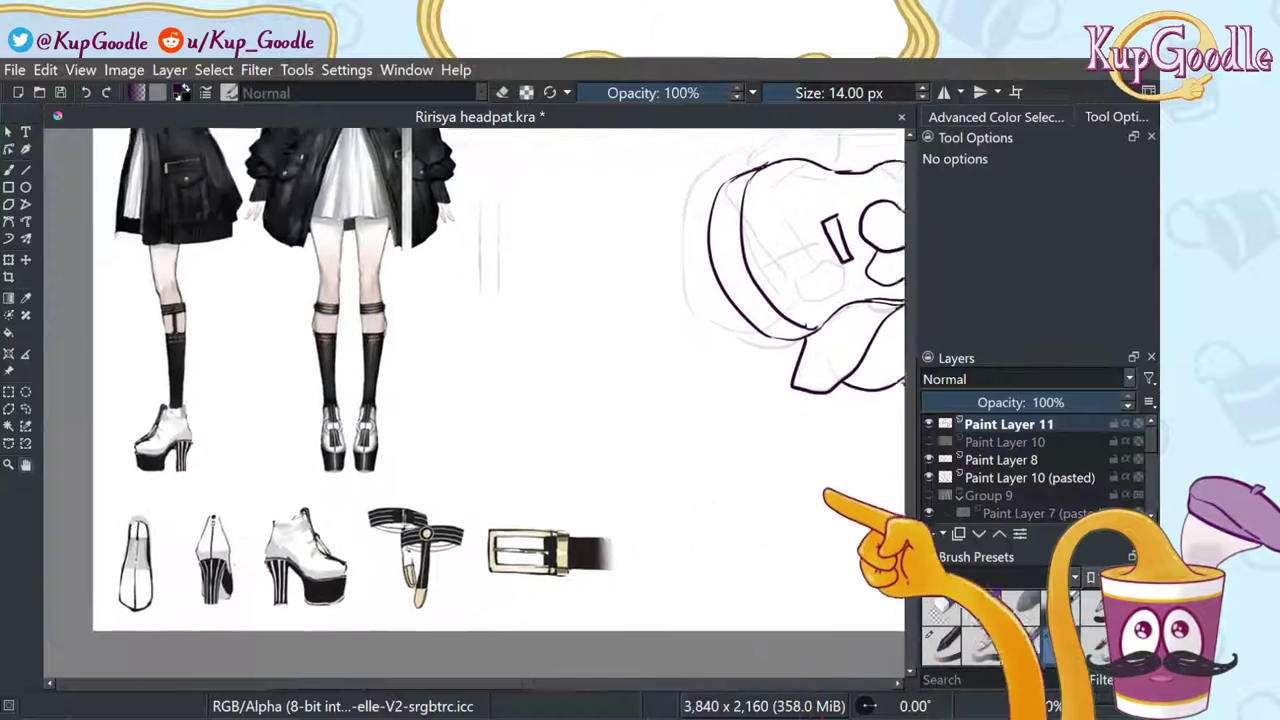
pyautogui.moveTo(467, 500); pyautogui.dragTo(606, 503)
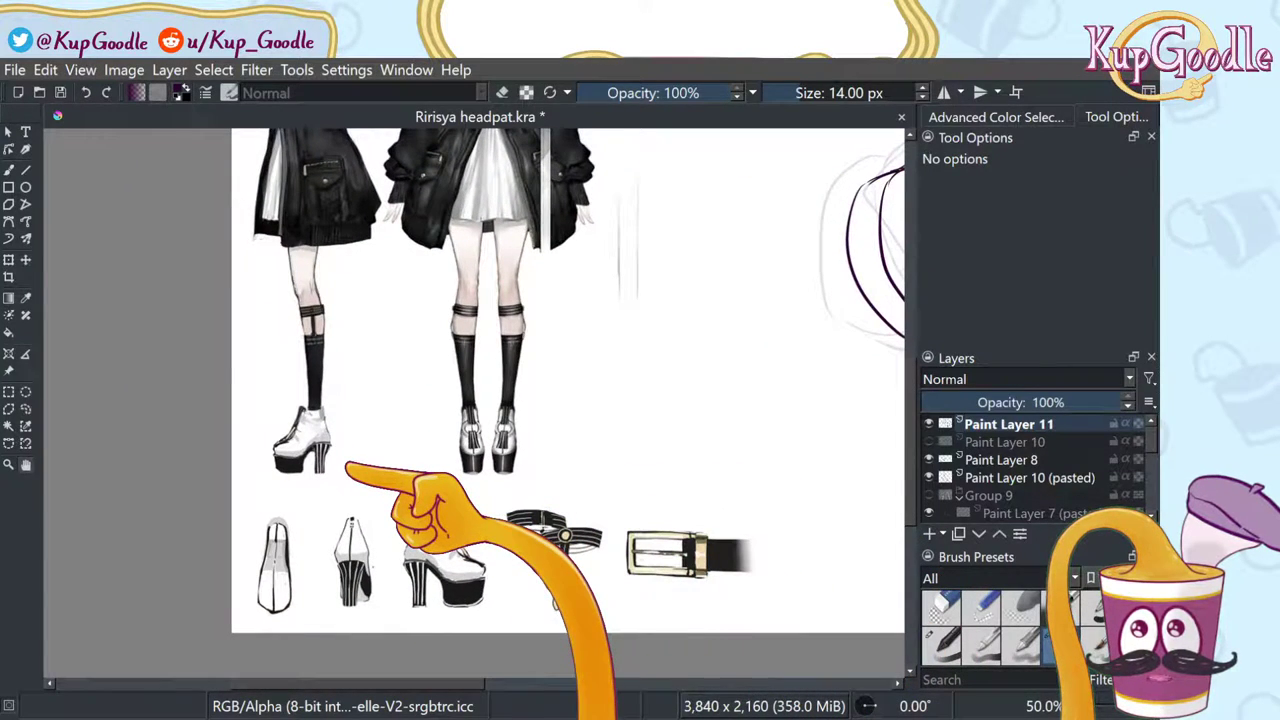
pyautogui.scroll(4, 420, 500)
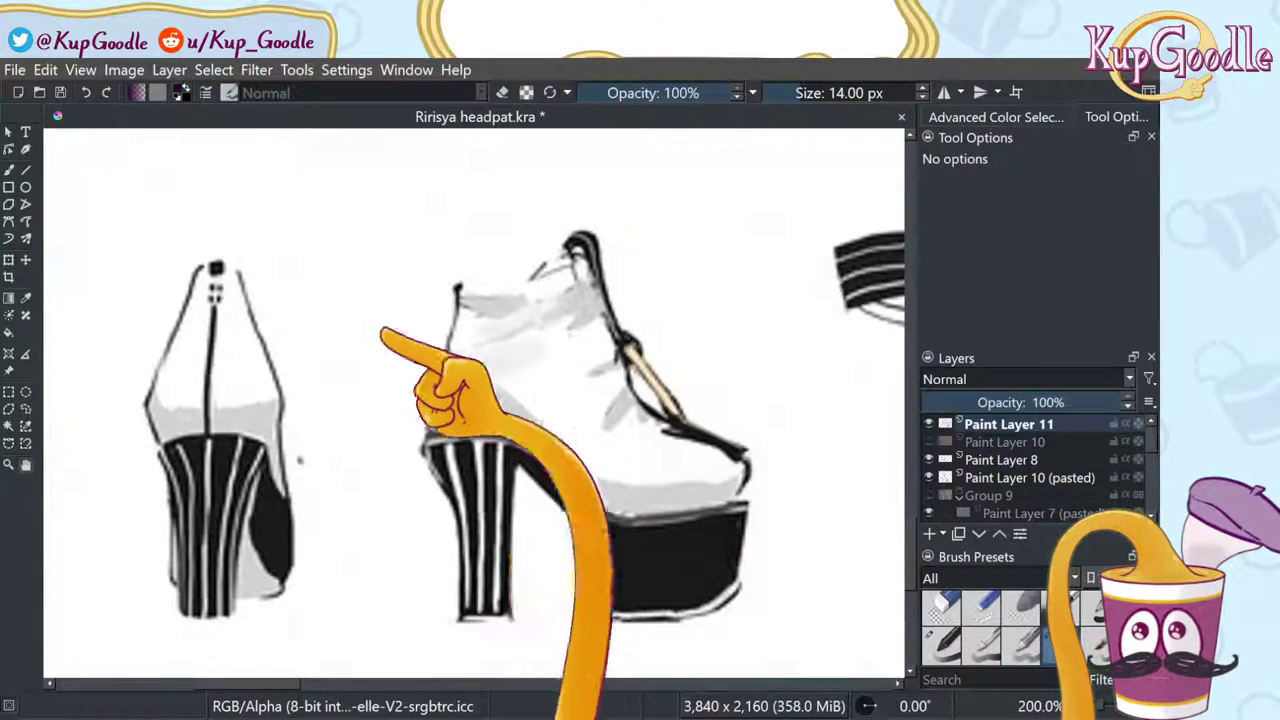
pyautogui.moveTo(600, 418); pyautogui.dragTo(466, 376)
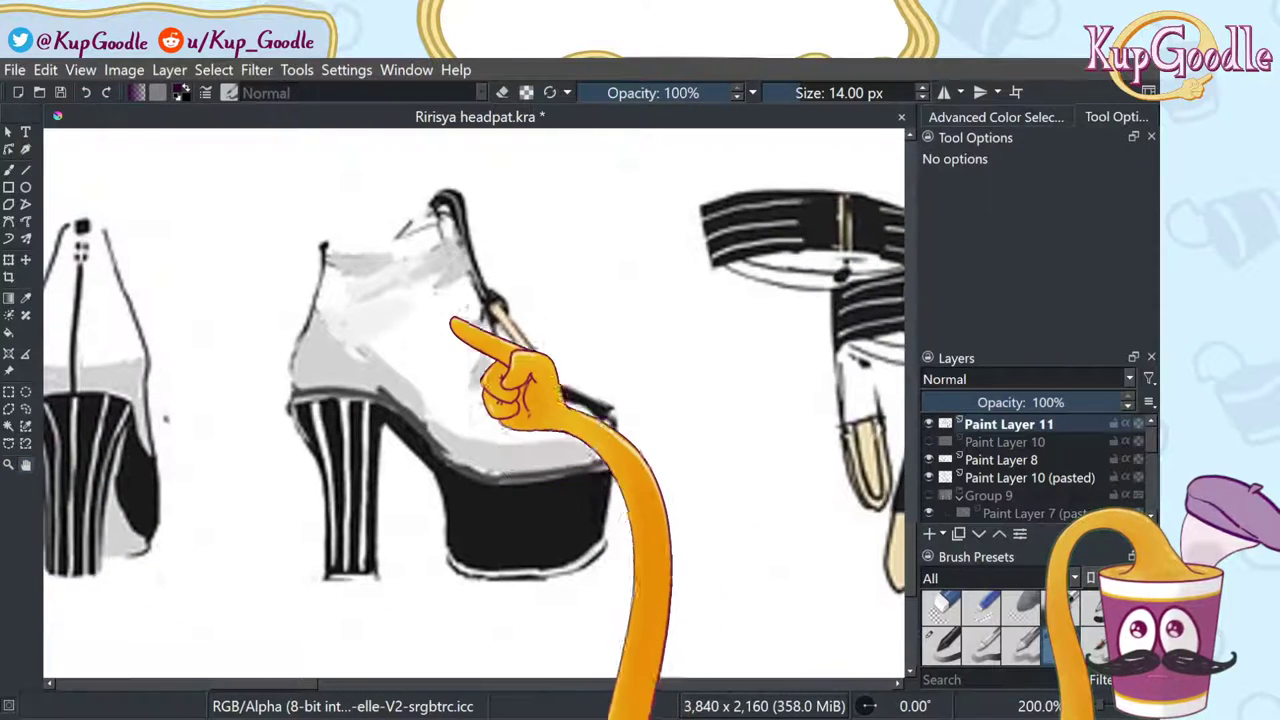
pyautogui.press('b')
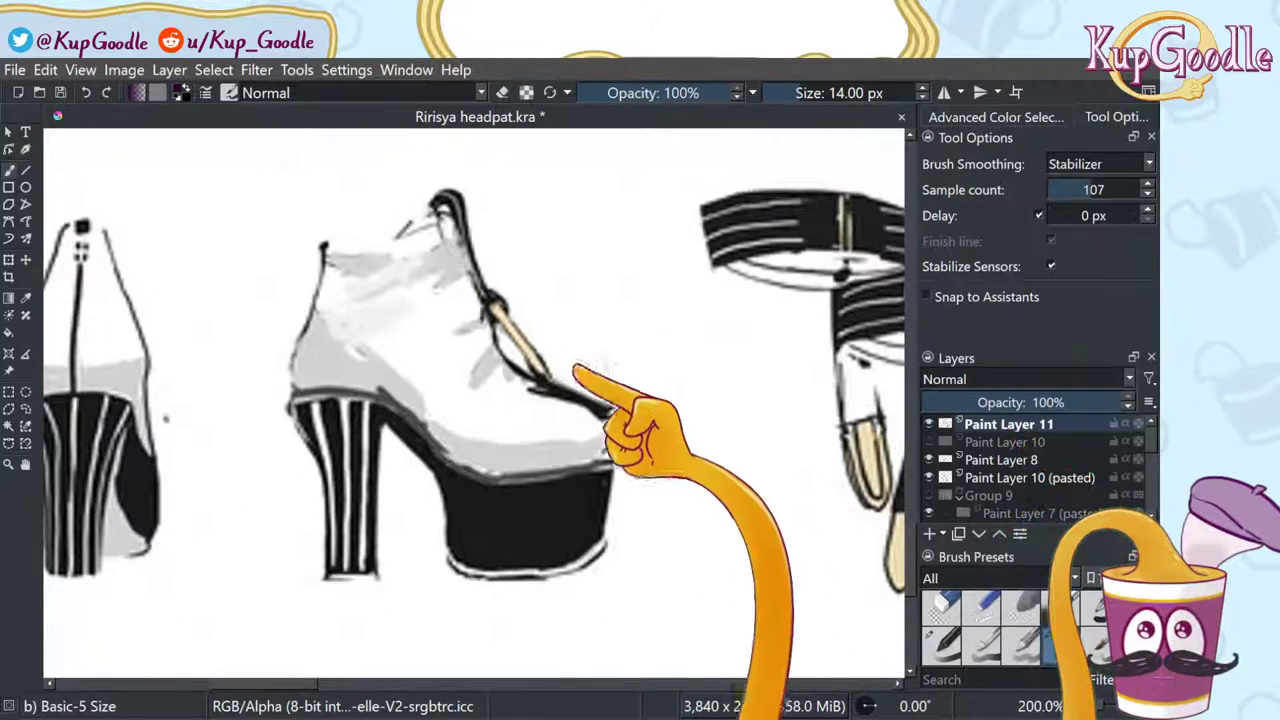
pyautogui.moveTo(322, 250); pyautogui.dragTo(302, 432)
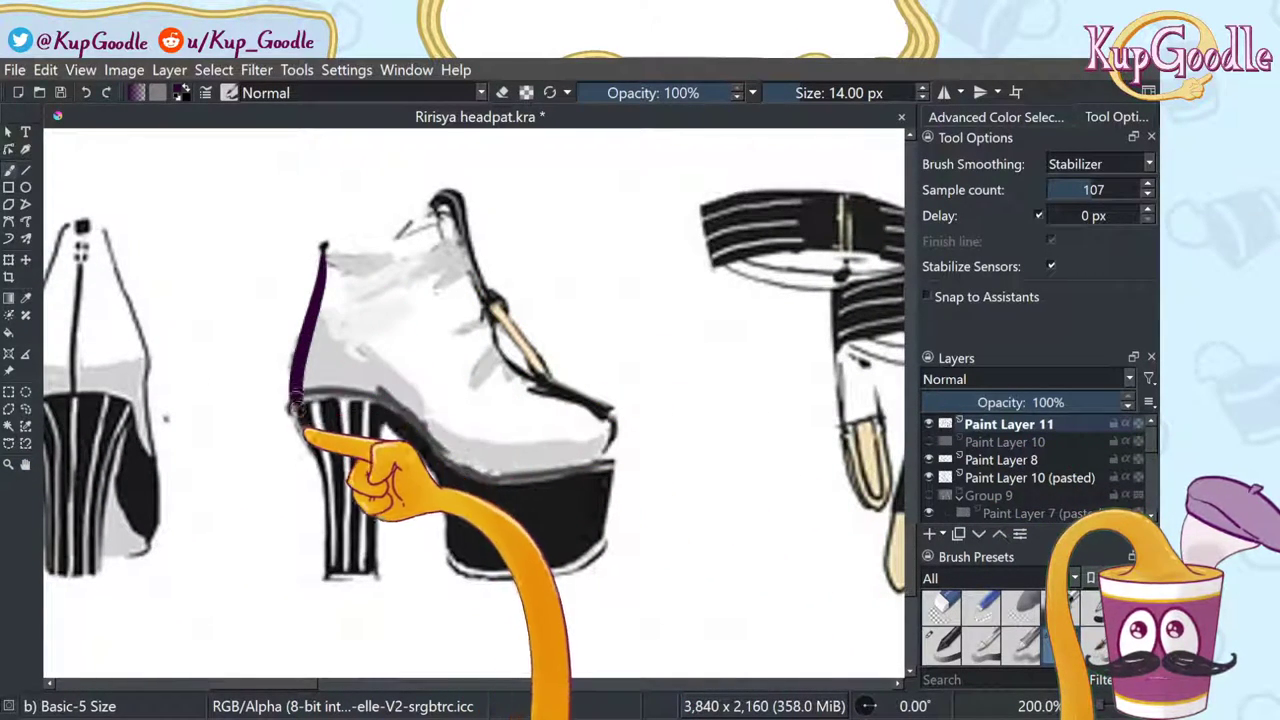
pyautogui.hotkey('ctrl', 'z')
pyautogui.moveTo(326, 238)
pyautogui.mouseDown()
pyautogui.moveTo(290, 394)
pyautogui.moveTo(328, 492)
pyautogui.moveTo(325, 588)
pyautogui.mouseUp()
pyautogui.moveTo(463, 205)
pyautogui.mouseDown()
pyautogui.moveTo(495, 306)
pyautogui.moveTo(550, 395)
pyautogui.moveTo(662, 440)
pyautogui.moveTo(634, 422)
pyautogui.moveTo(619, 446)
pyautogui.moveTo(607, 556)
pyautogui.mouseUp()
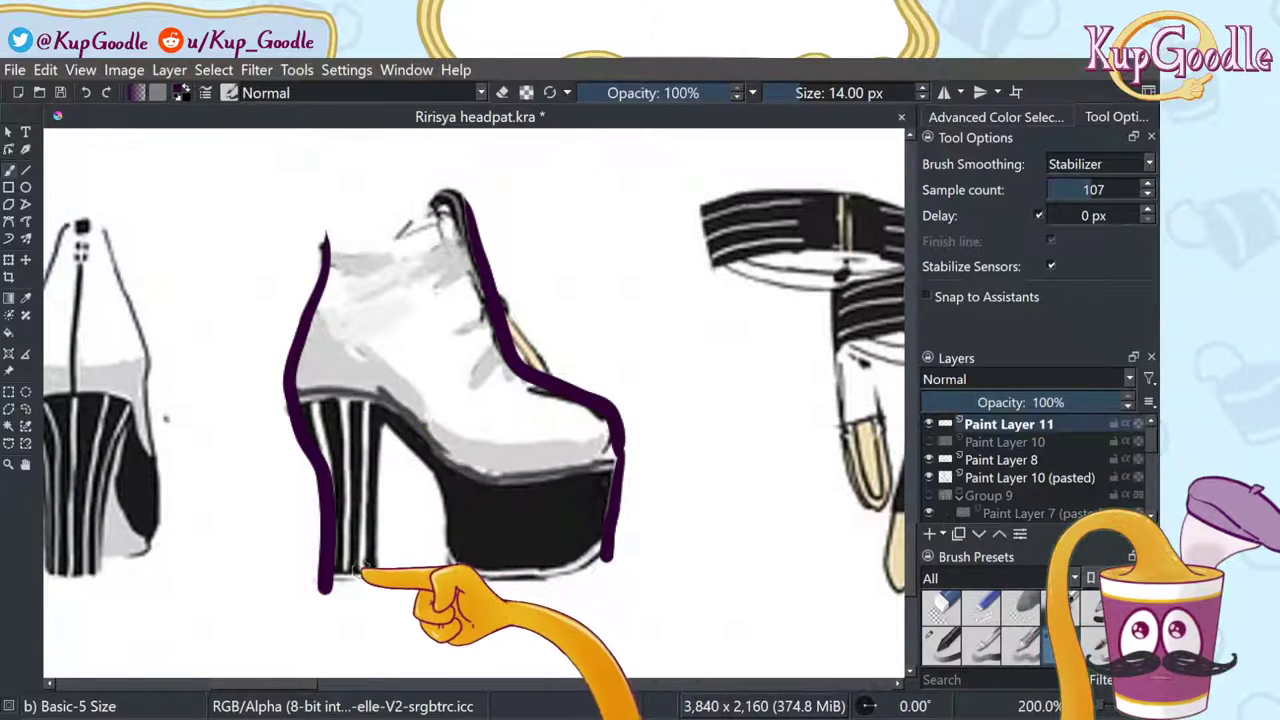
# Step: Trace the boot's heel base and inner edge, the arch and the underside of the platform, trying a line across and undoing it
pyautogui.moveTo(330, 580)
pyautogui.mouseDown()
pyautogui.moveTo(378, 579)
pyautogui.moveTo(334, 577)
pyautogui.moveTo(384, 577)
pyautogui.moveTo(336, 583)
pyautogui.moveTo(383, 572)
pyautogui.moveTo(377, 501)
pyautogui.mouseUp()
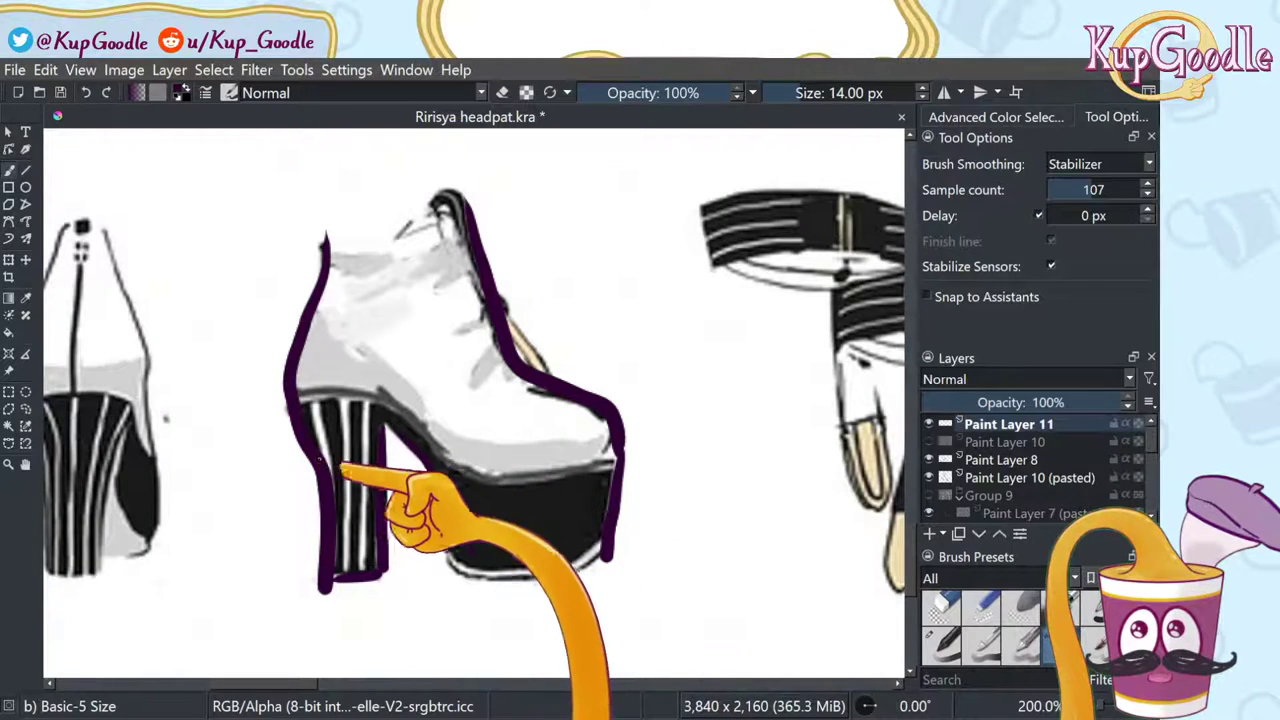
pyautogui.moveTo(320, 460); pyautogui.dragTo(606, 472)
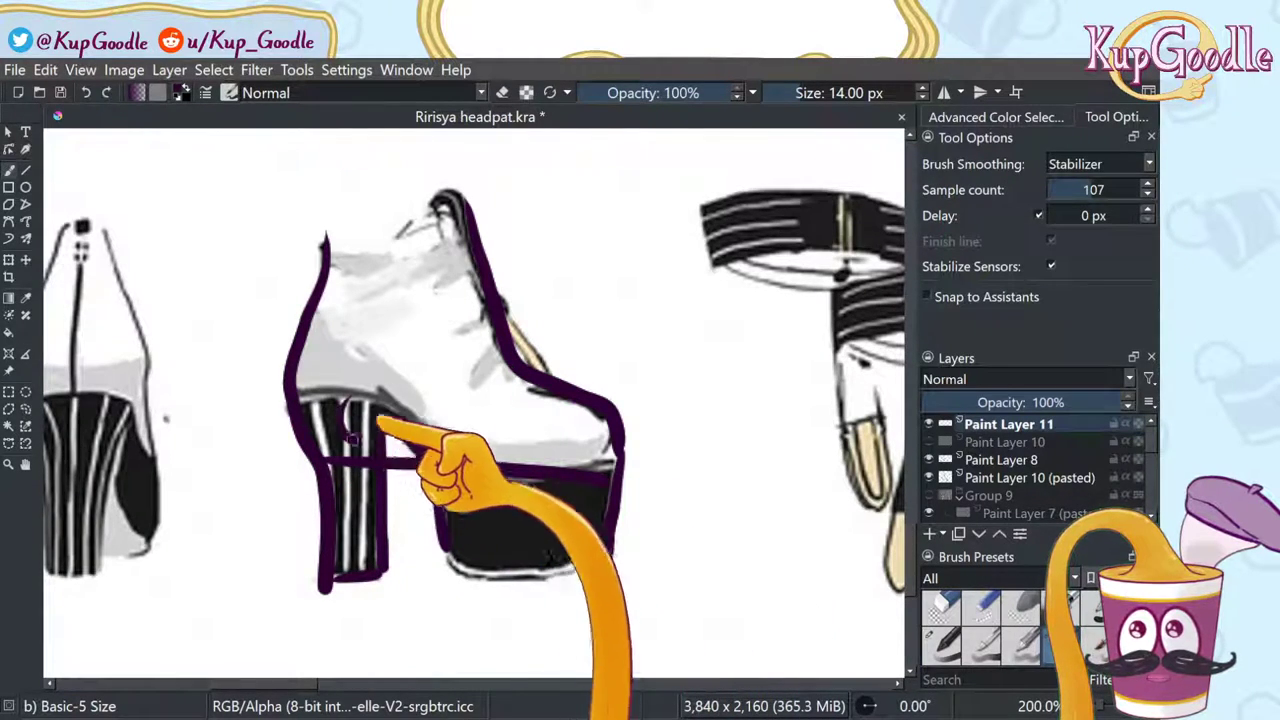
pyautogui.hotkey('ctrl', 'z')
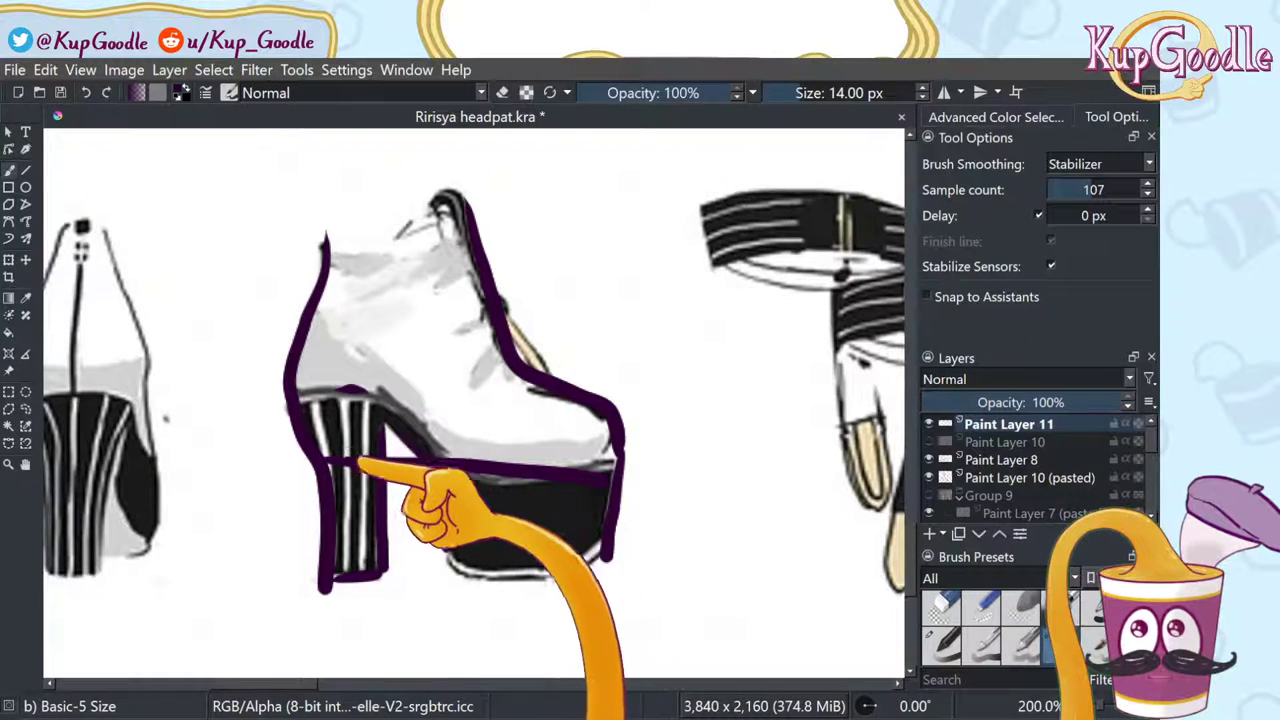
pyautogui.hotkey('ctrl', 'z')
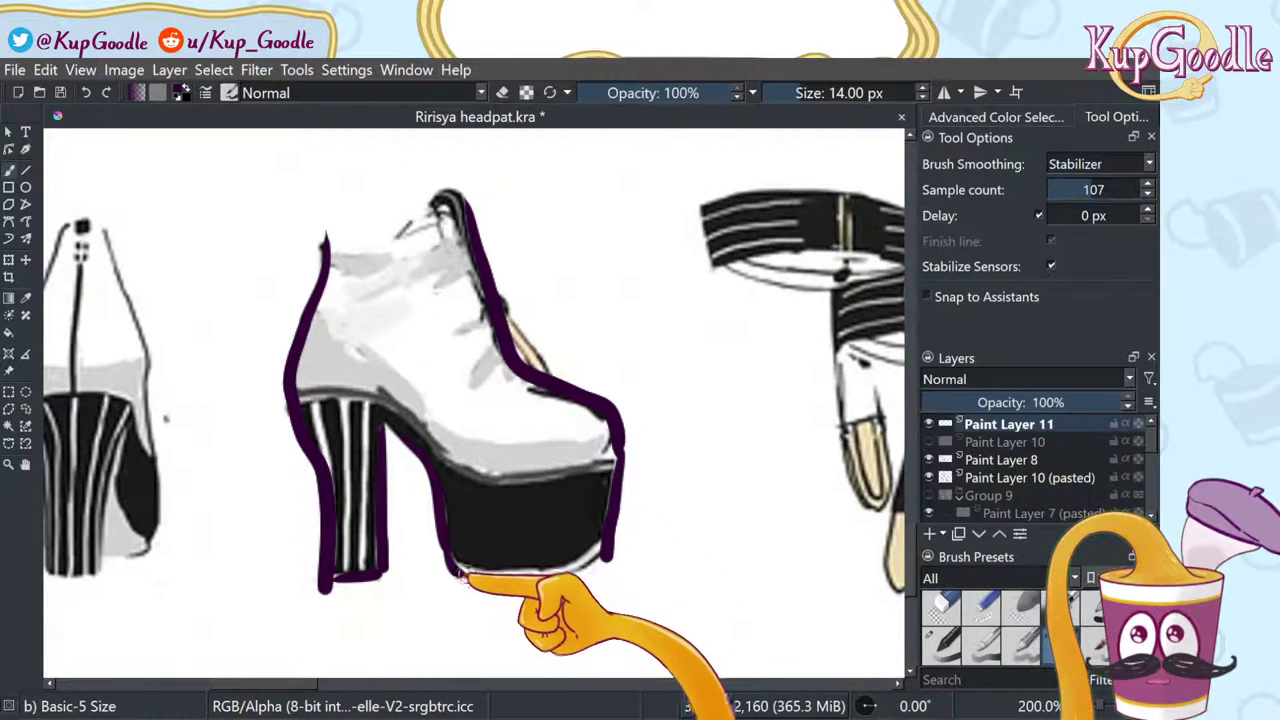
pyautogui.moveTo(452, 566)
pyautogui.mouseDown()
pyautogui.moveTo(574, 570)
pyautogui.moveTo(617, 556)
pyautogui.moveTo(617, 544)
pyautogui.moveTo(547, 586)
pyautogui.moveTo(462, 568)
pyautogui.mouseUp()
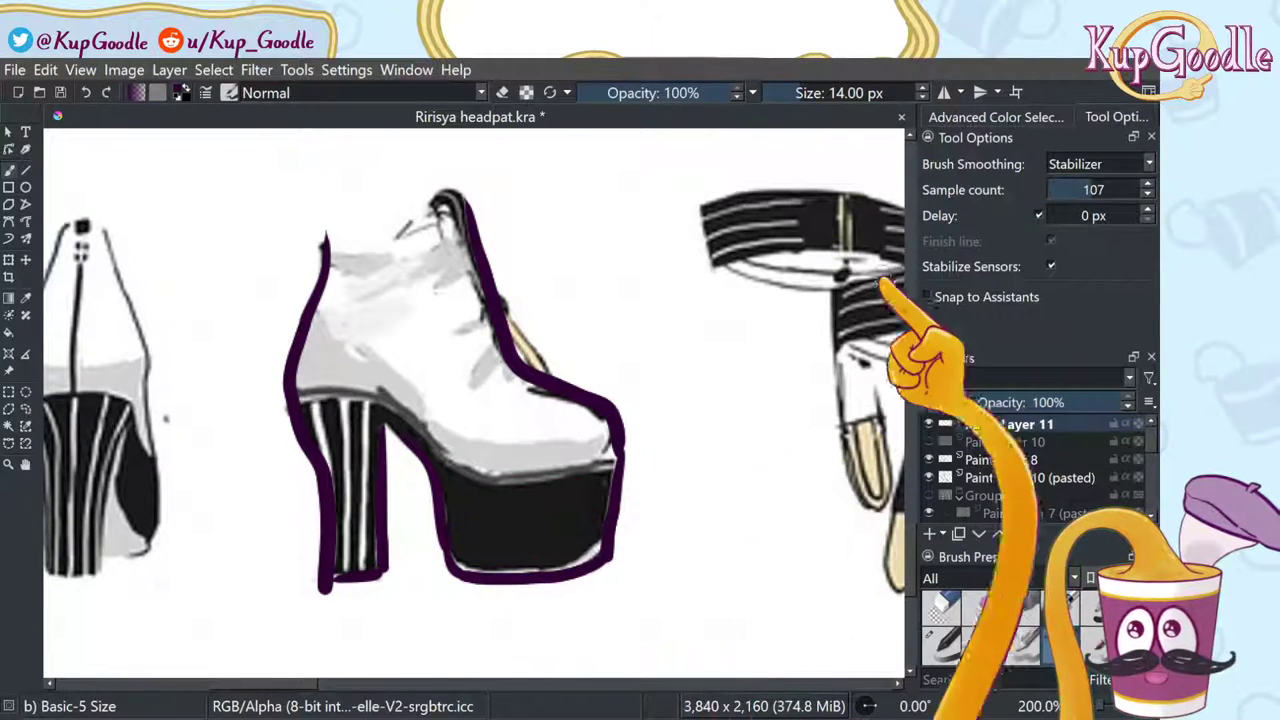
# Step: Erase the overshoot at the heel's lower corner with Eraser Circle and draw the boot's top opening with Basic-5 Size
pyautogui.click(940, 607)
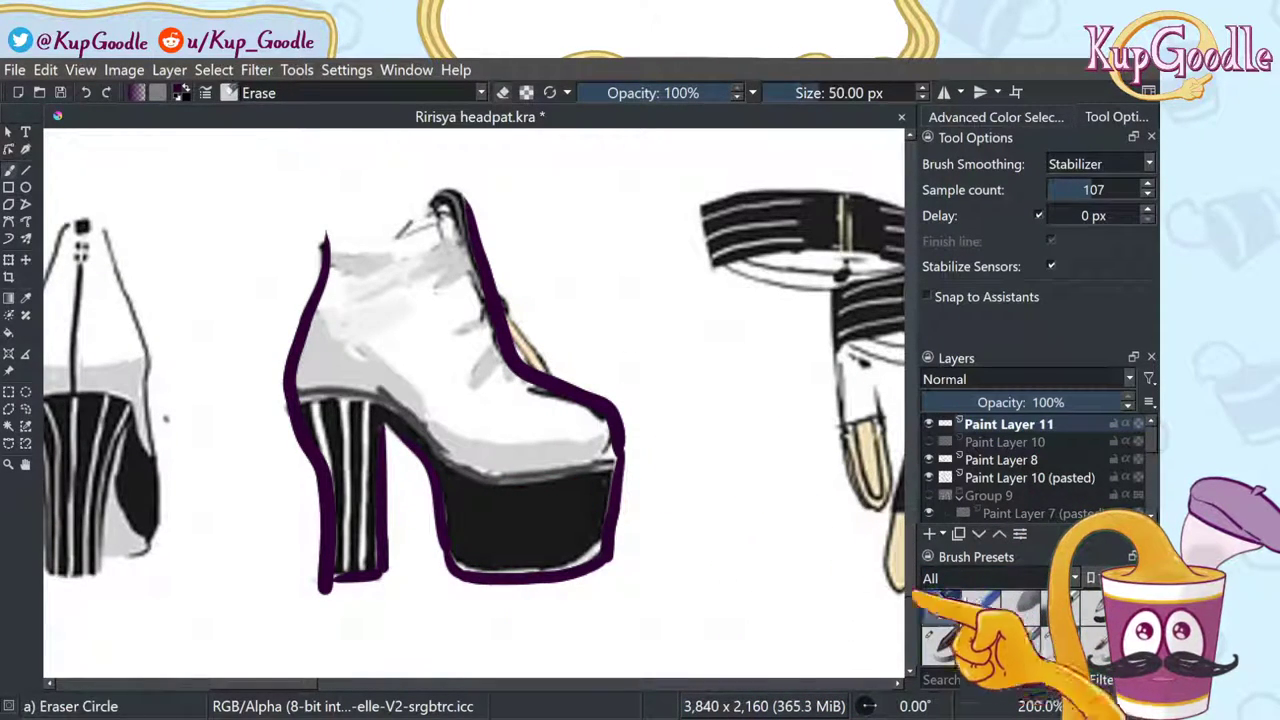
pyautogui.moveTo(354, 608); pyautogui.dragTo(324, 594)
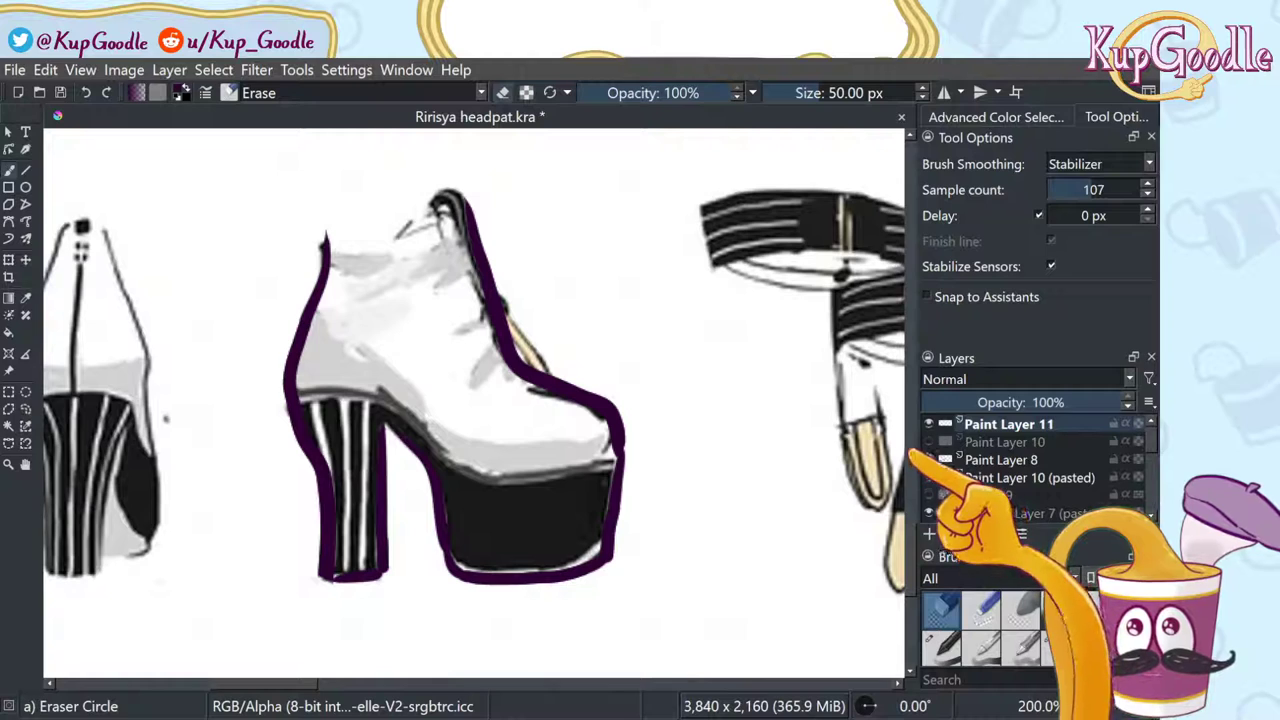
pyautogui.click(1060, 645)
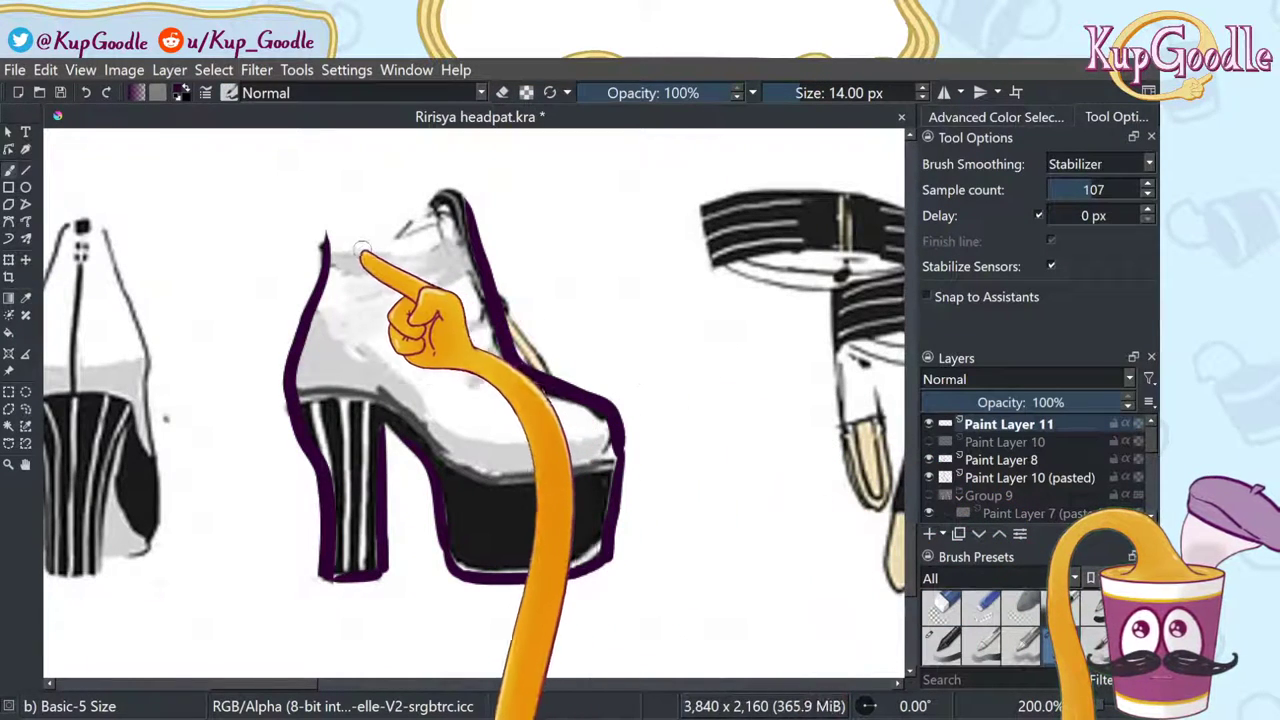
pyautogui.moveTo(327, 246)
pyautogui.mouseDown()
pyautogui.moveTo(385, 257)
pyautogui.moveTo(448, 224)
pyautogui.mouseUp()
pyautogui.hotkey('ctrl', 'z')
pyautogui.moveTo(328, 243)
pyautogui.mouseDown()
pyautogui.moveTo(375, 250)
pyautogui.moveTo(459, 219)
pyautogui.mouseUp()
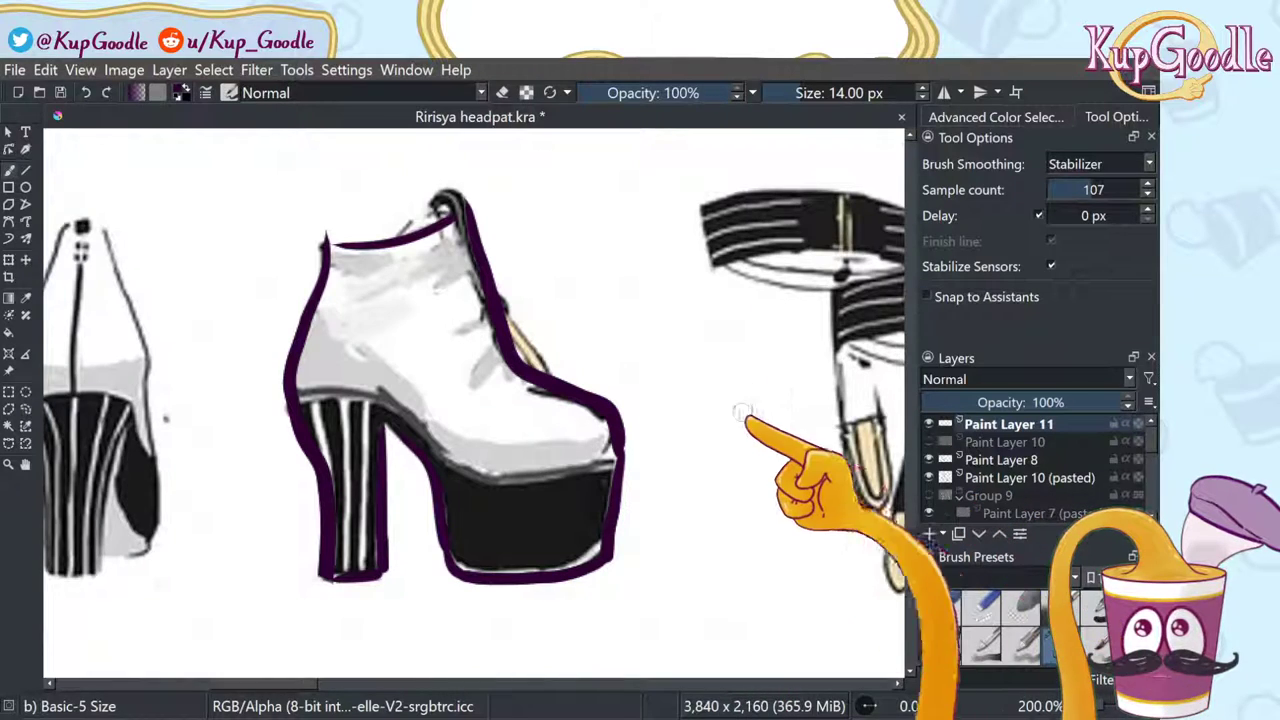
# Step: Select the traced boot outline freehand and move it to the lower end of the vertical leg in the drawing
pyautogui.scroll(-3, 757, 329)
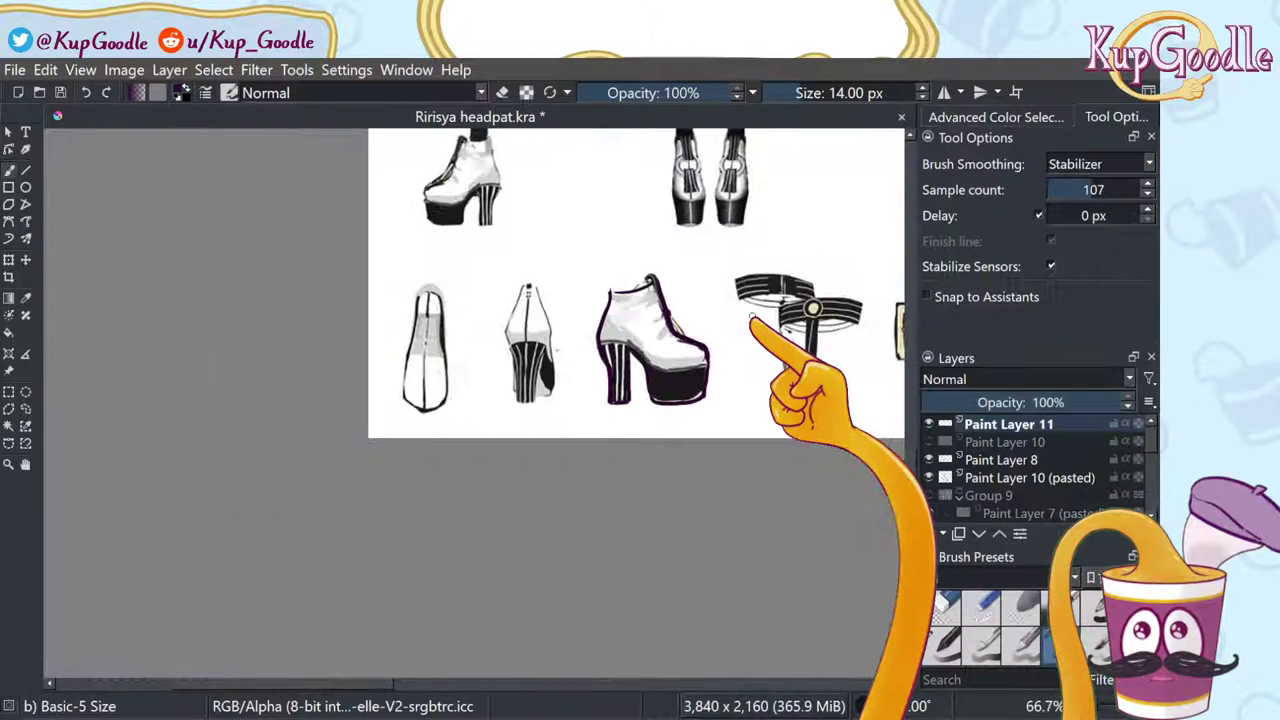
pyautogui.click(25, 464)
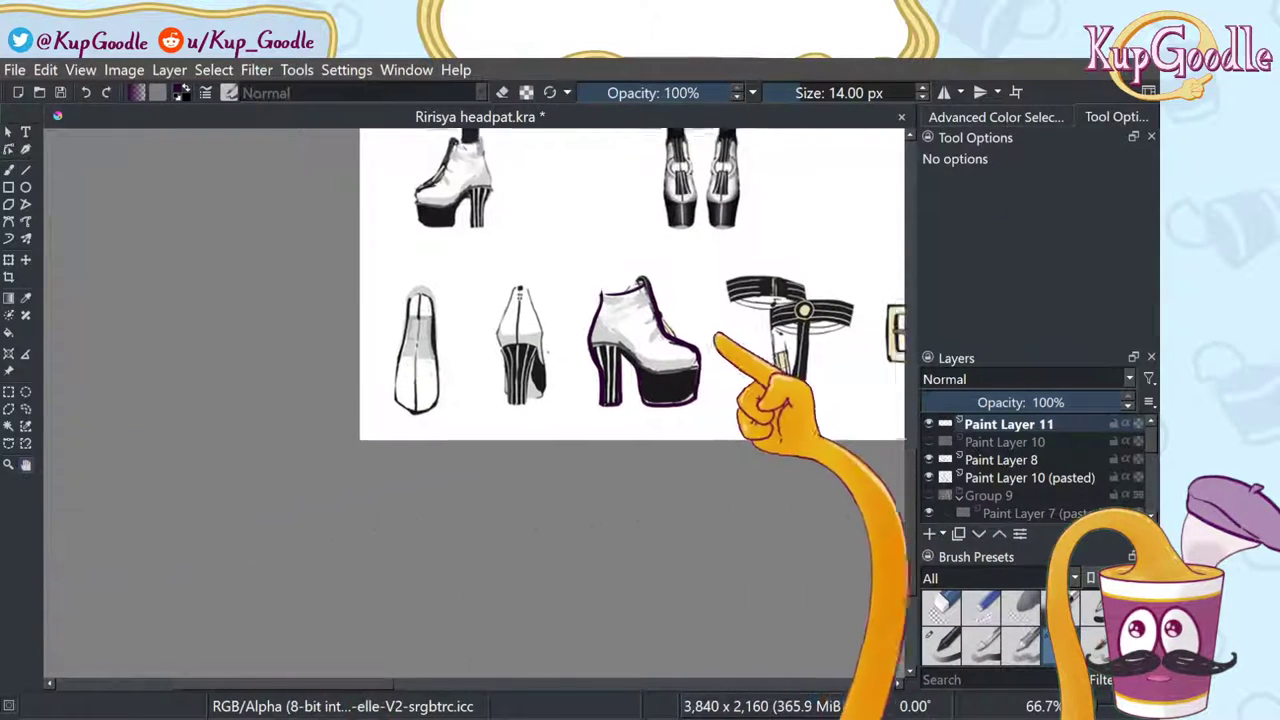
pyautogui.moveTo(714, 343); pyautogui.dragTo(310, 483)
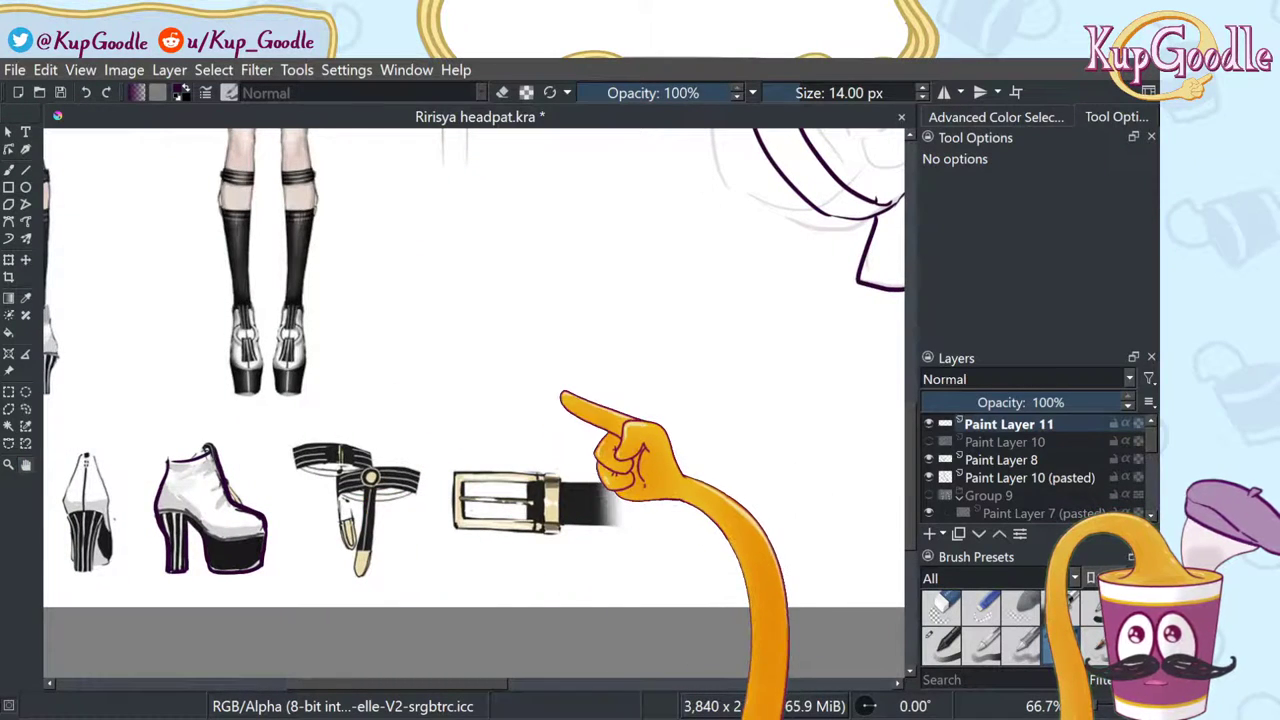
pyautogui.scroll(-2, 425, 190)
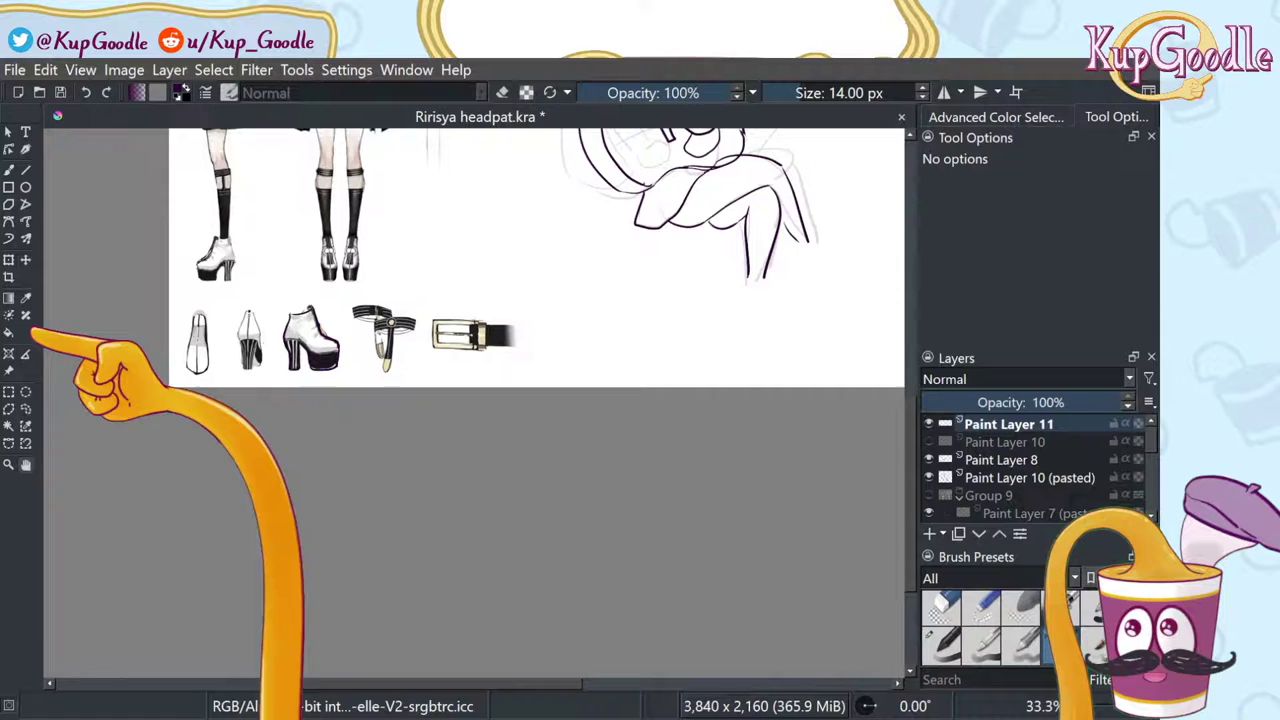
pyautogui.click(25, 408)
pyautogui.moveTo(380, 405)
pyautogui.mouseDown()
pyautogui.moveTo(343, 268)
pyautogui.moveTo(329, 334)
pyautogui.moveTo(742, 272)
pyautogui.moveTo(800, 298)
pyautogui.moveTo(784, 303)
pyautogui.mouseUp()
pyautogui.click(25, 260)
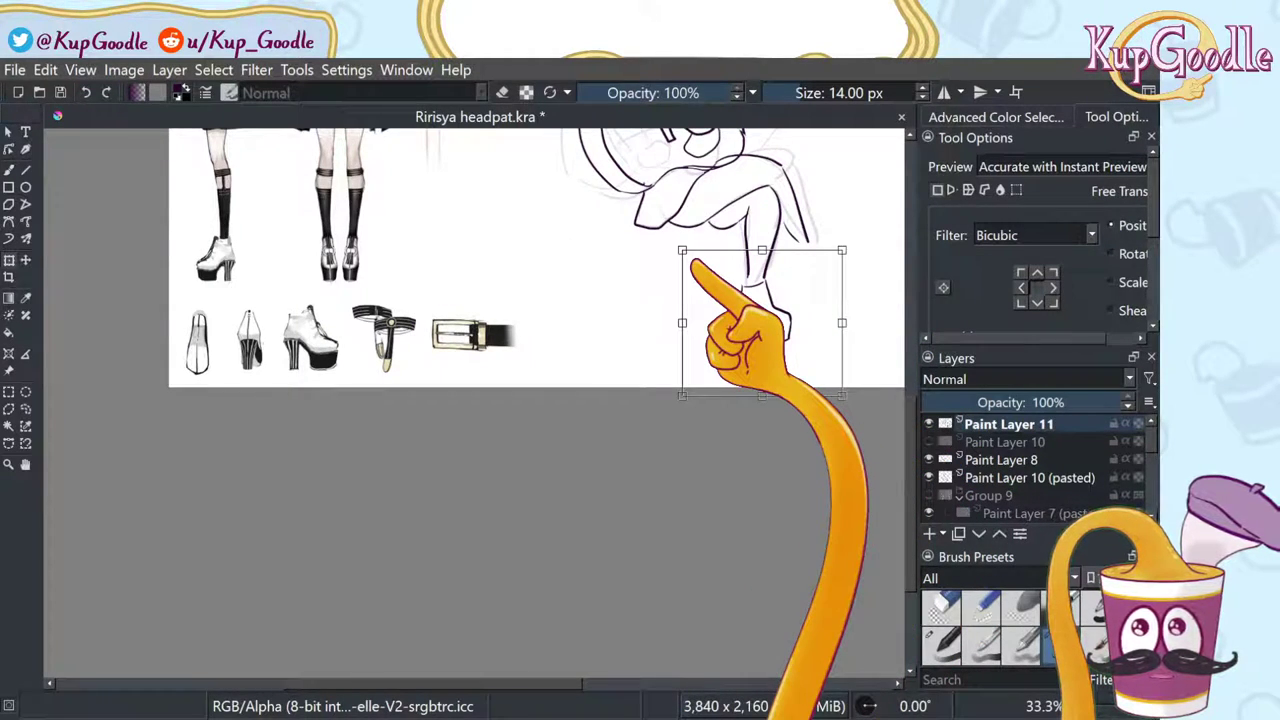
# Step: Check the reference boots, and move the traced boot to the end of the crossed leg, rotating it to follow the shin
pyautogui.scroll(3, 195, 206)
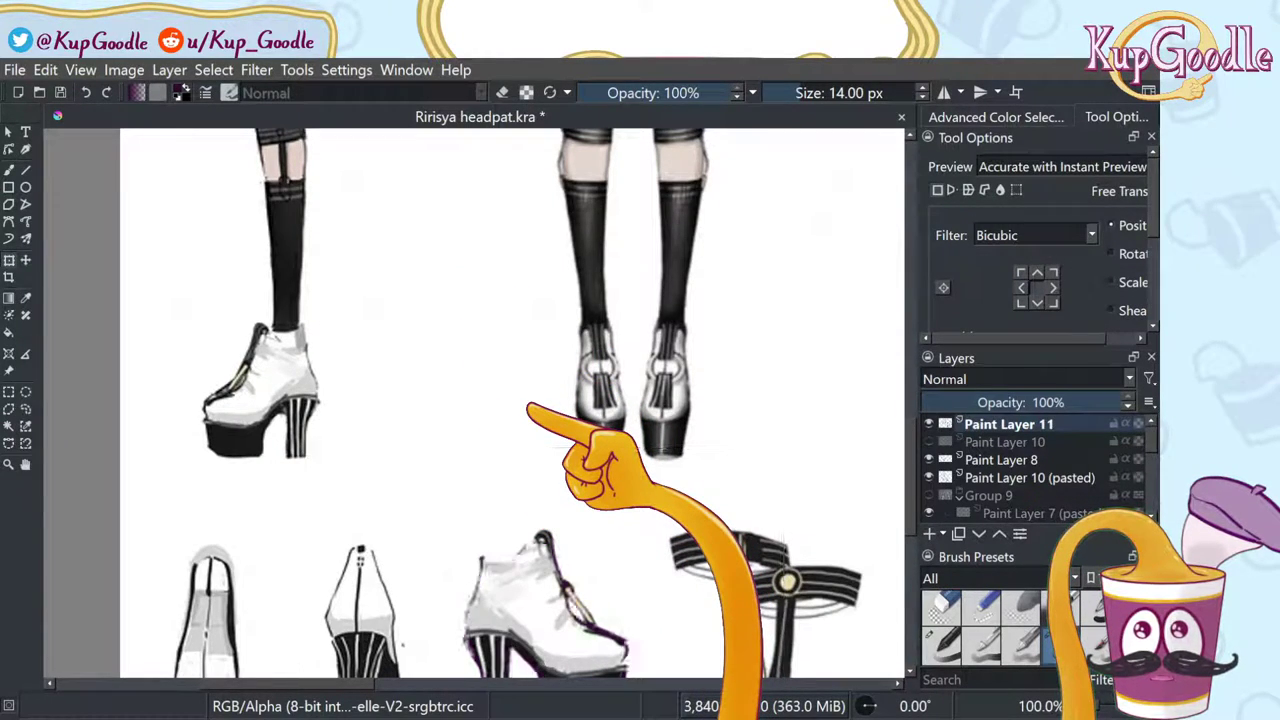
pyautogui.click(25, 464)
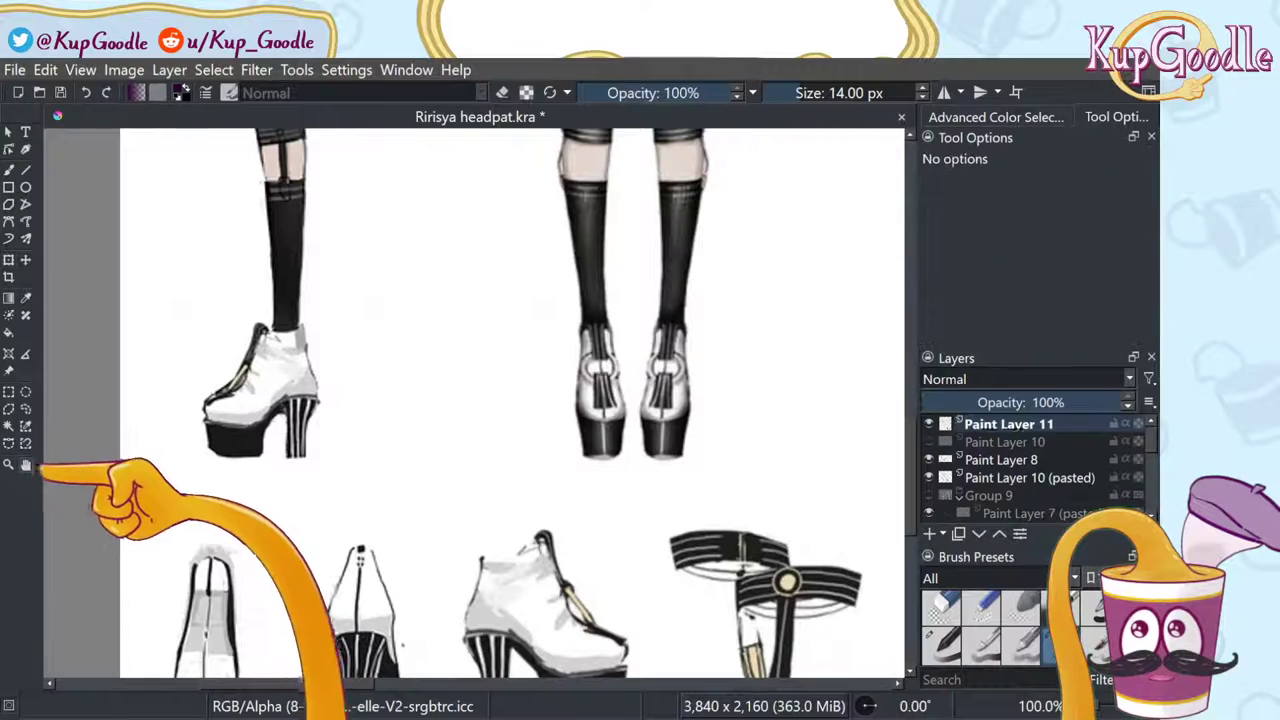
pyautogui.moveTo(353, 311); pyautogui.dragTo(380, 690)
pyautogui.moveTo(600, 340)
pyautogui.mouseDown()
pyautogui.moveTo(575, 520)
pyautogui.moveTo(600, 612)
pyautogui.moveTo(606, 257)
pyautogui.moveTo(729, 371)
pyautogui.moveTo(729, 343)
pyautogui.moveTo(763, 352)
pyautogui.moveTo(540, 362)
pyautogui.mouseUp()
pyautogui.moveTo(872, 362)
pyautogui.mouseDown()
pyautogui.moveTo(312, 432)
pyautogui.moveTo(485, 307)
pyautogui.moveTo(441, 305)
pyautogui.moveTo(379, 238)
pyautogui.mouseUp()
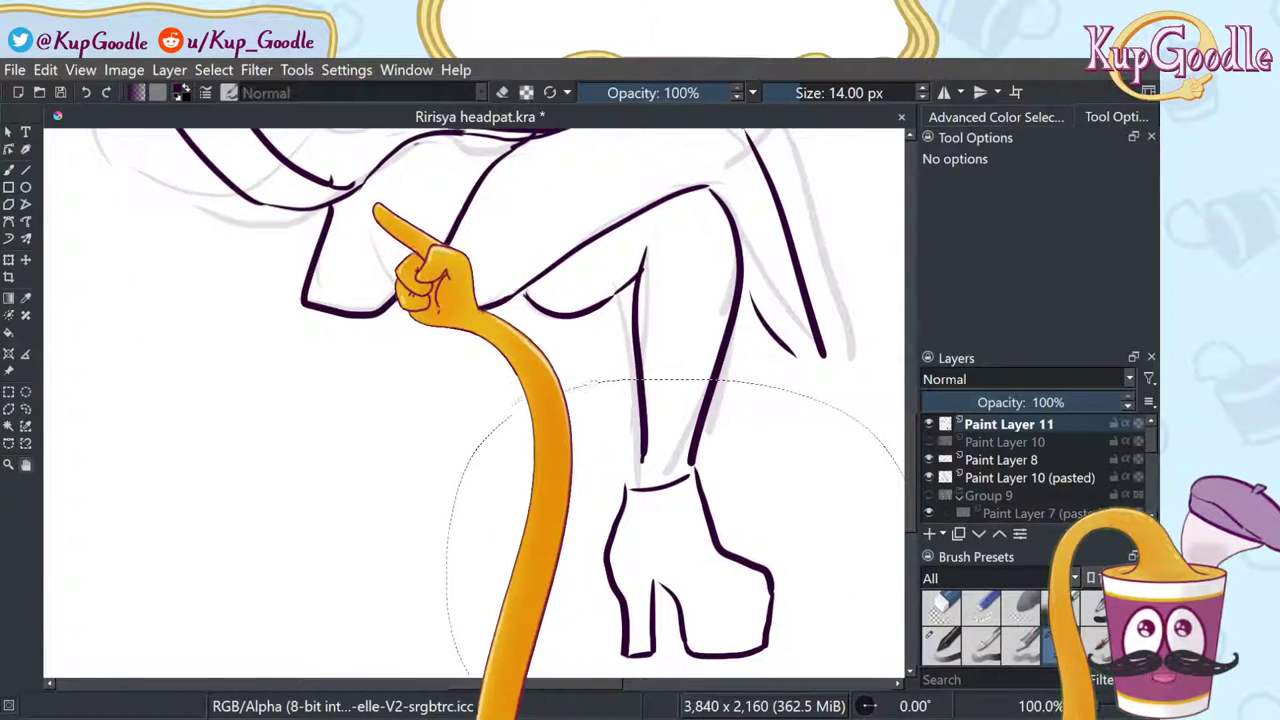
pyautogui.scroll(-2, 632, 359)
pyautogui.moveTo(630, 360)
pyautogui.mouseDown()
pyautogui.moveTo(480, 300)
pyautogui.moveTo(708, 372)
pyautogui.moveTo(617, 392)
pyautogui.moveTo(745, 390)
pyautogui.moveTo(563, 380)
pyautogui.moveTo(749, 409)
pyautogui.moveTo(749, 420)
pyautogui.mouseUp()
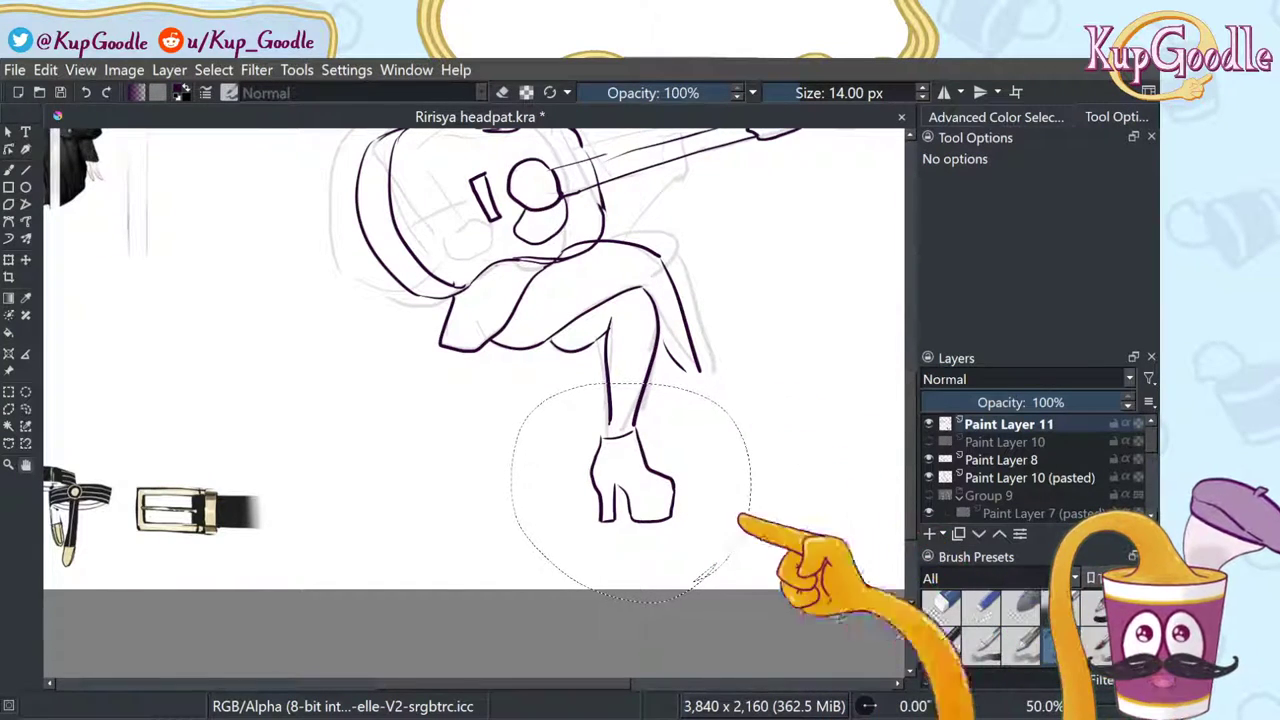
pyautogui.click(25, 260)
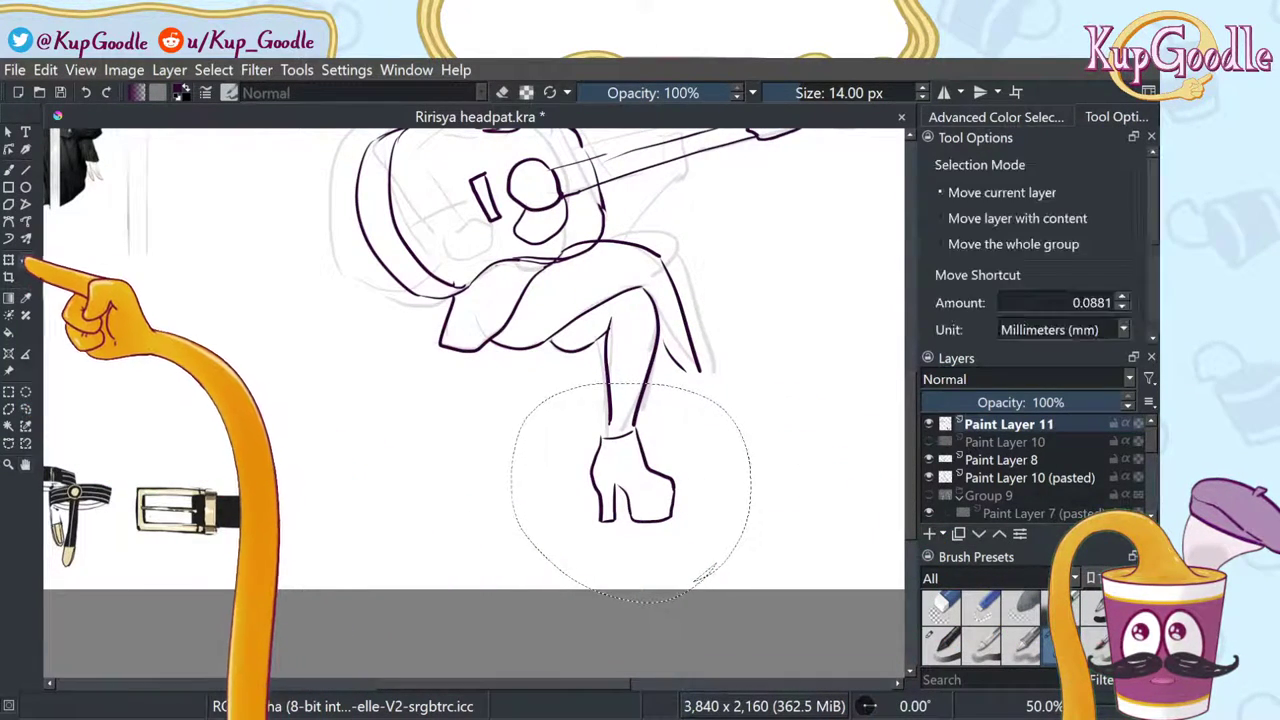
pyautogui.click(9, 260)
pyautogui.moveTo(680, 509); pyautogui.dragTo(815, 410)
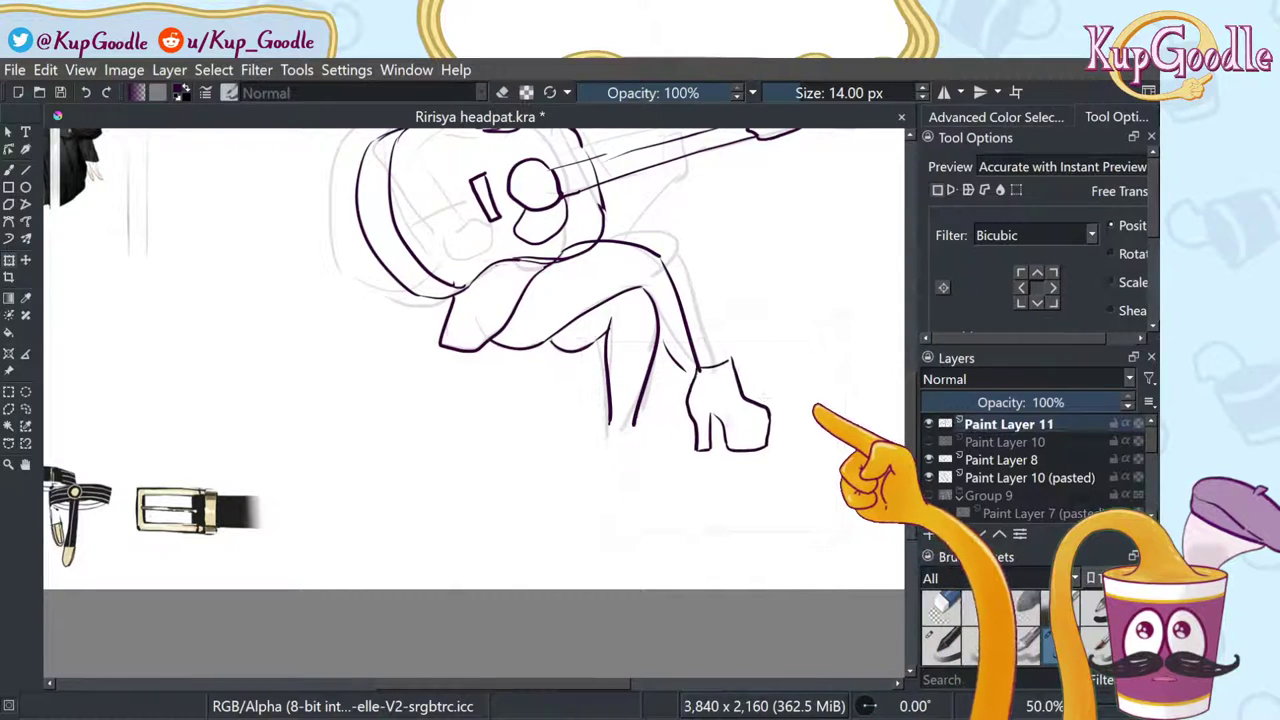
pyautogui.moveTo(786, 366); pyautogui.dragTo(778, 292)
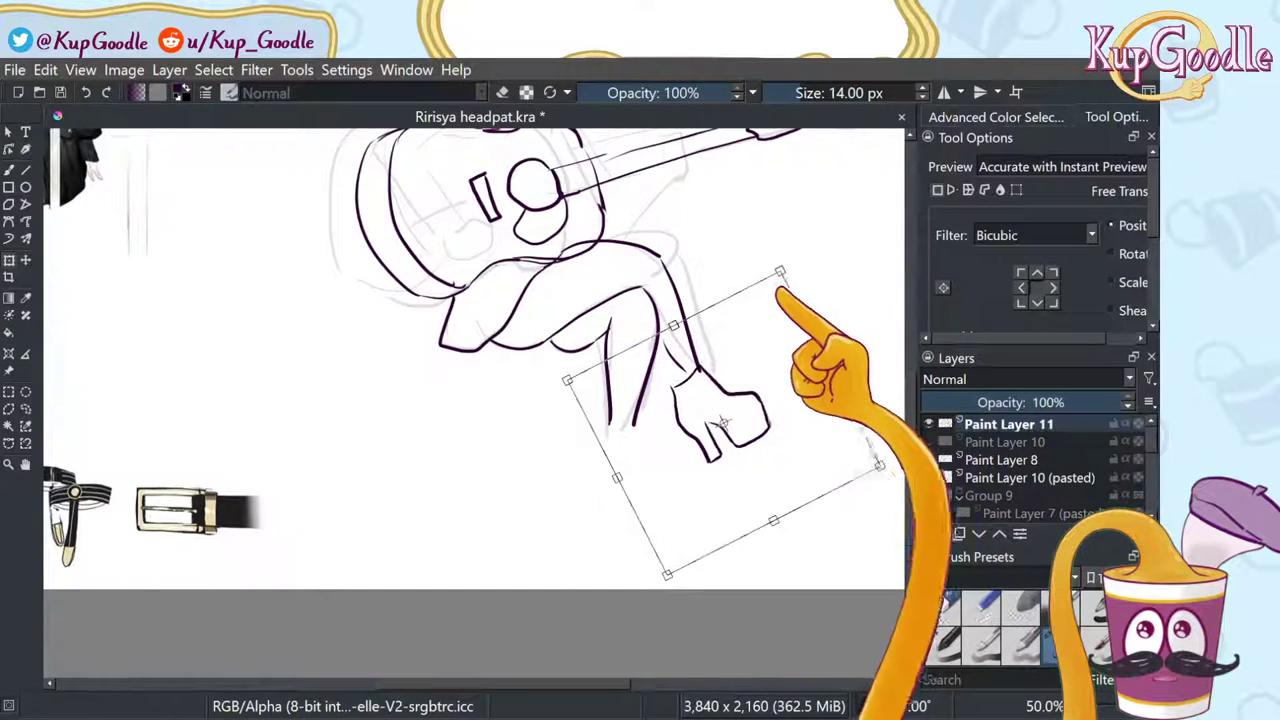
pyautogui.press('Return')
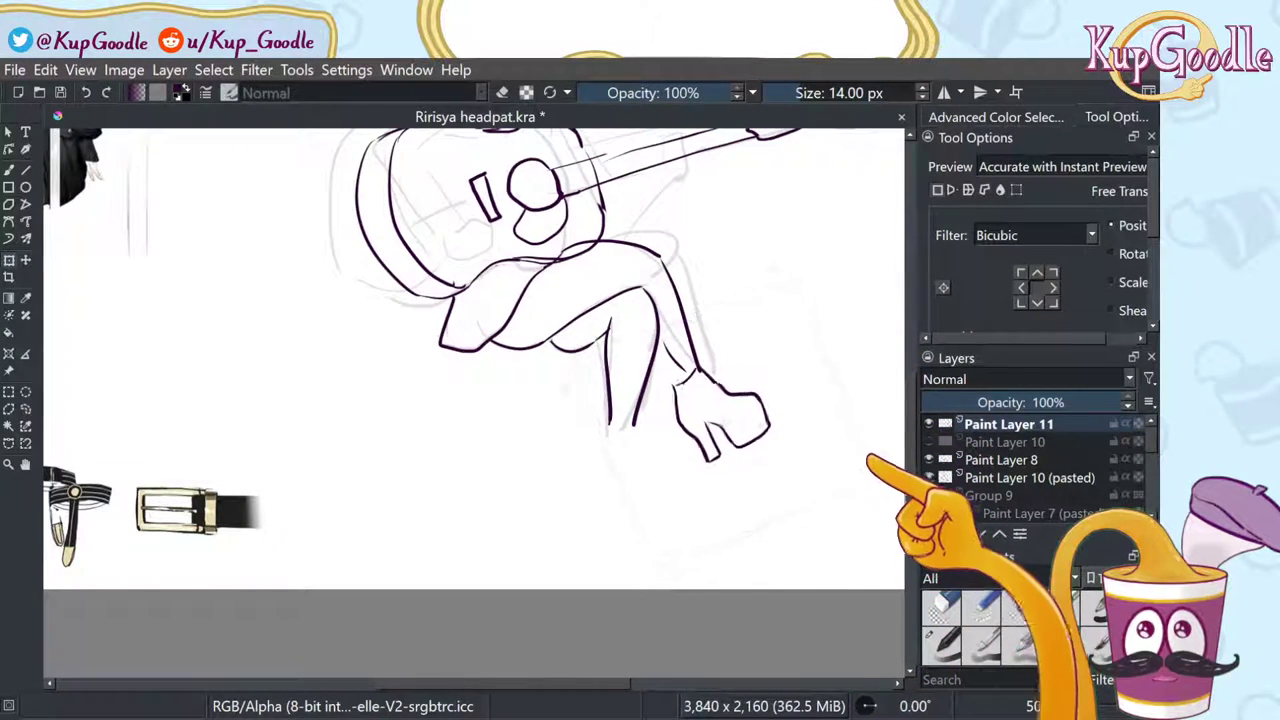
# Step: Narrow the rotated boot and nudge it so its opening meets the crossed leg's ankle
pyautogui.click(872, 458)
pyautogui.moveTo(879, 459); pyautogui.dragTo(812, 438)
pyautogui.press('Return')
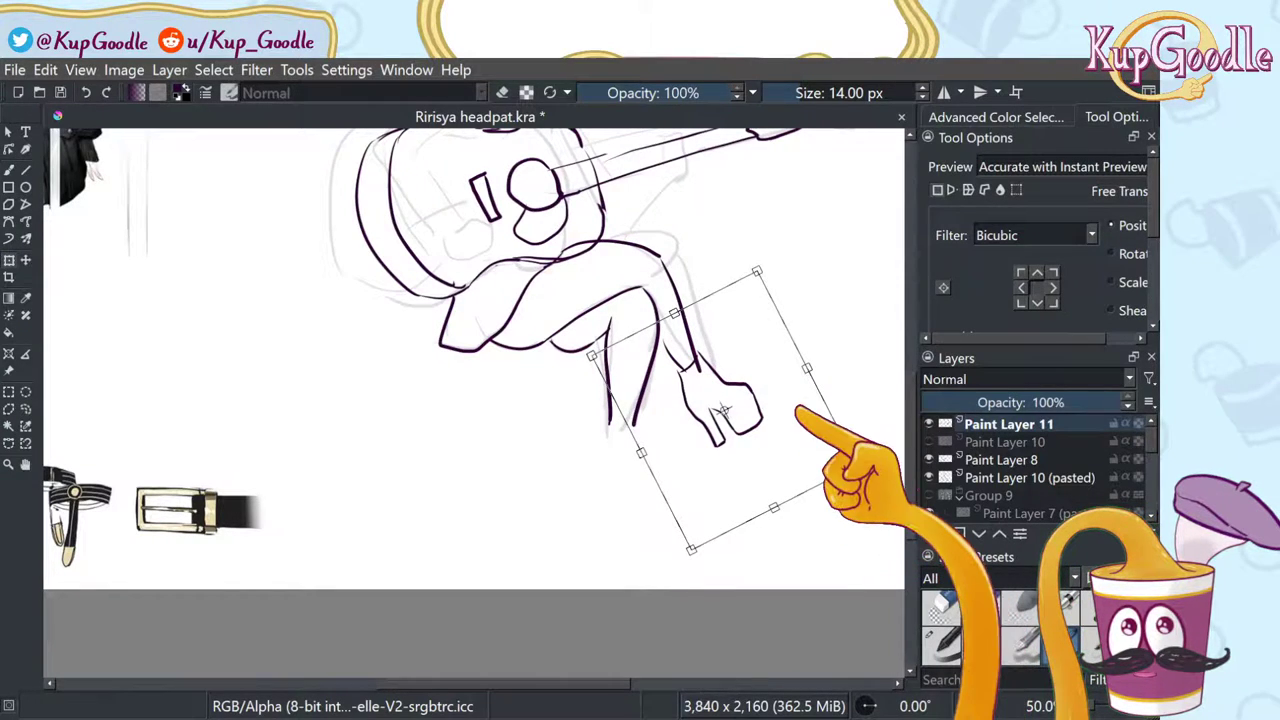
pyautogui.scroll(-2, 334, 352)
pyautogui.scroll(1, 424, 274)
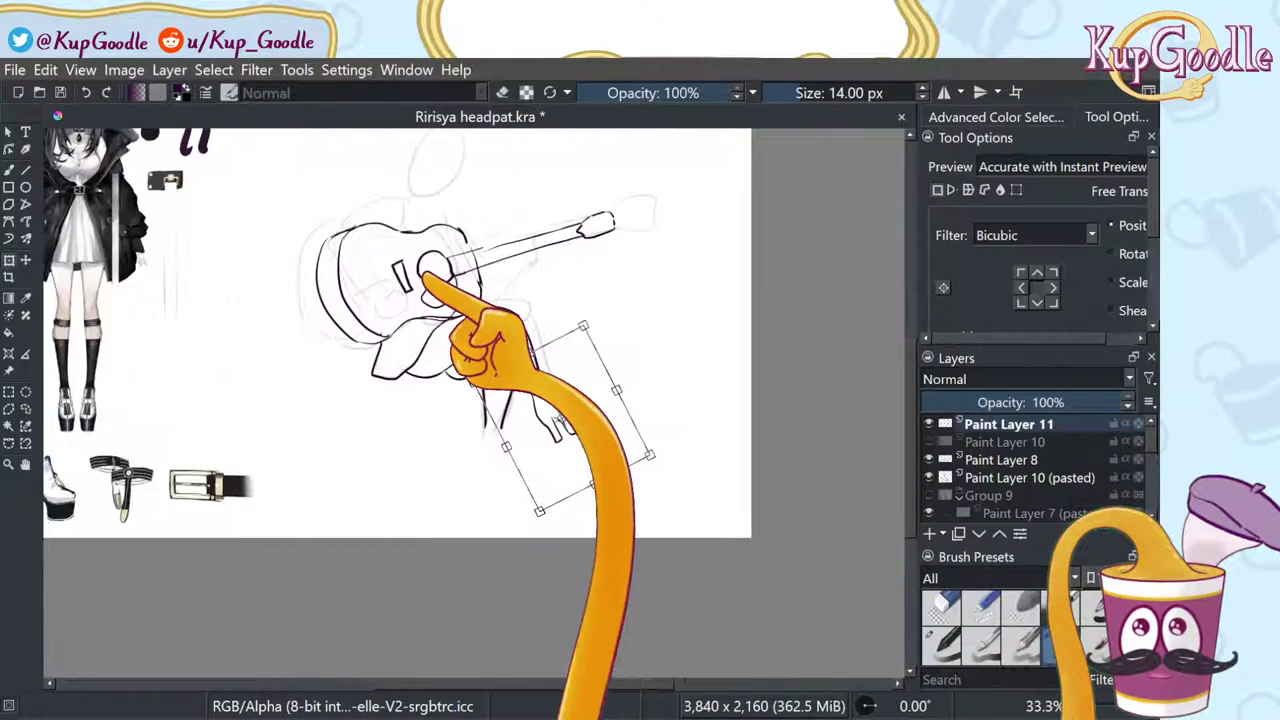
pyautogui.moveTo(605, 418); pyautogui.dragTo(610, 428)
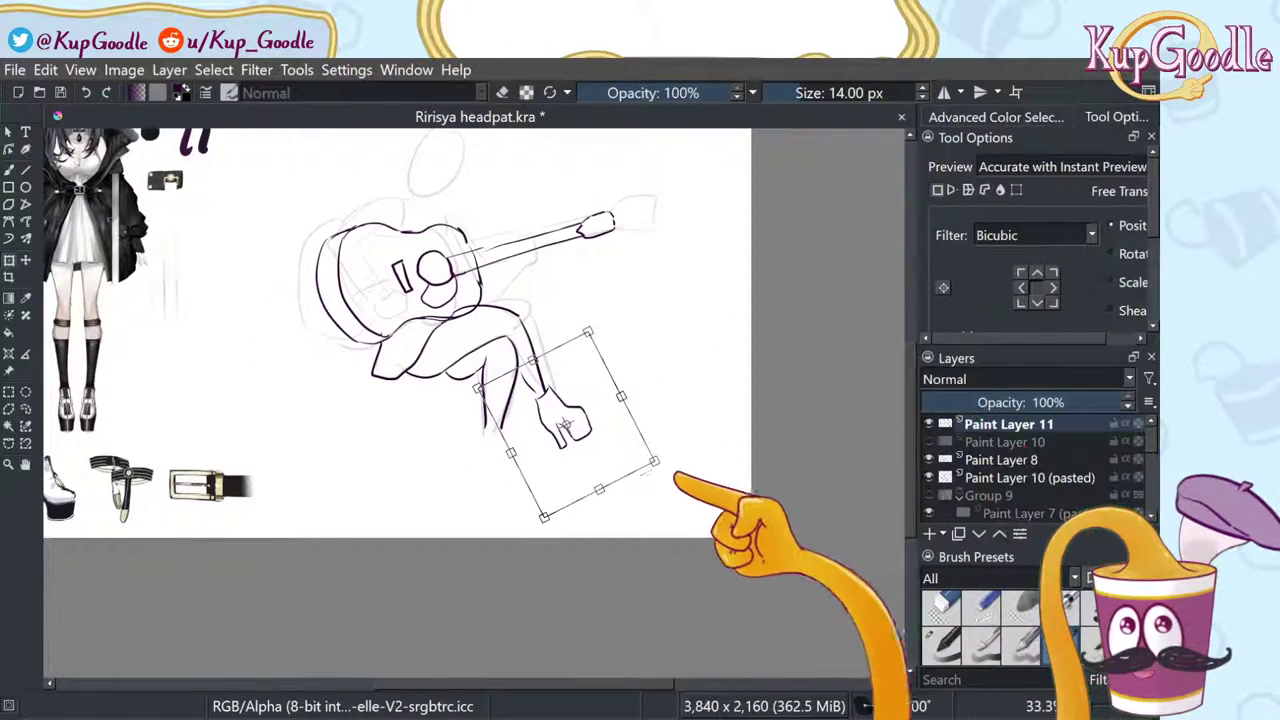
# Step: Nudge the crossed leg's boot slightly so it sits on the ankle, apply the transform and clear the selection
pyautogui.press('Return')
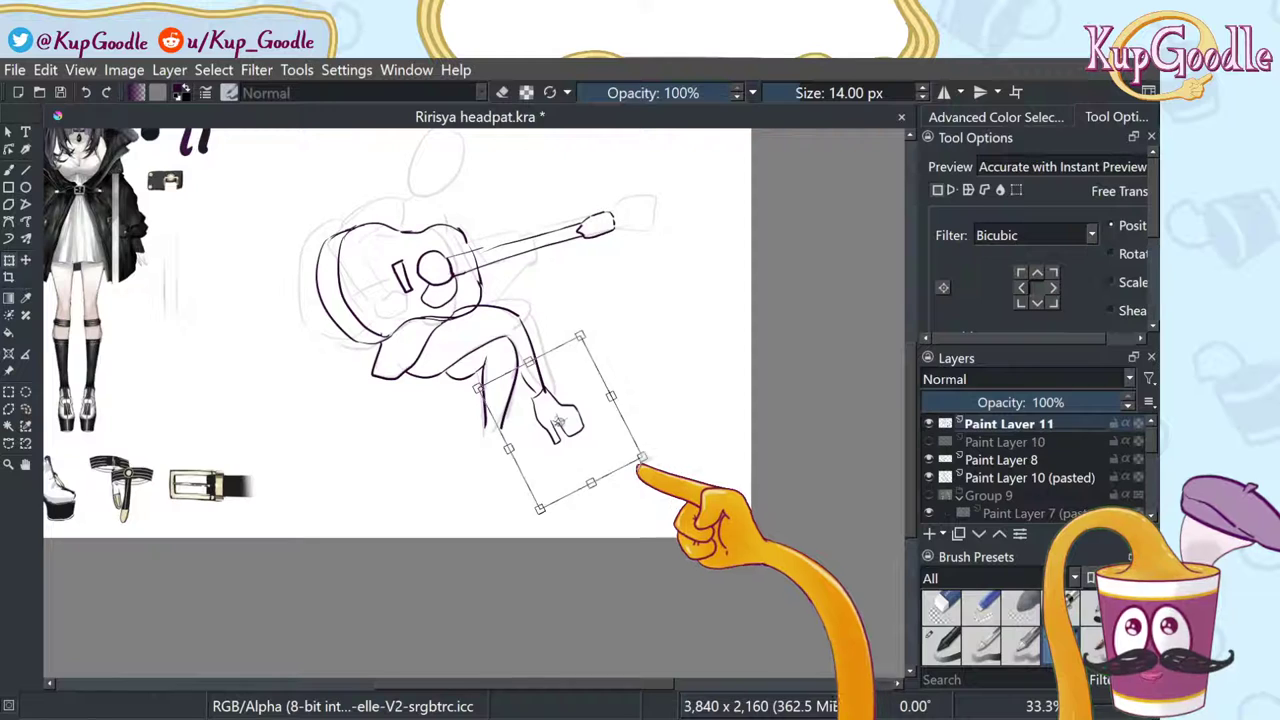
pyautogui.moveTo(586, 404); pyautogui.dragTo(595, 400)
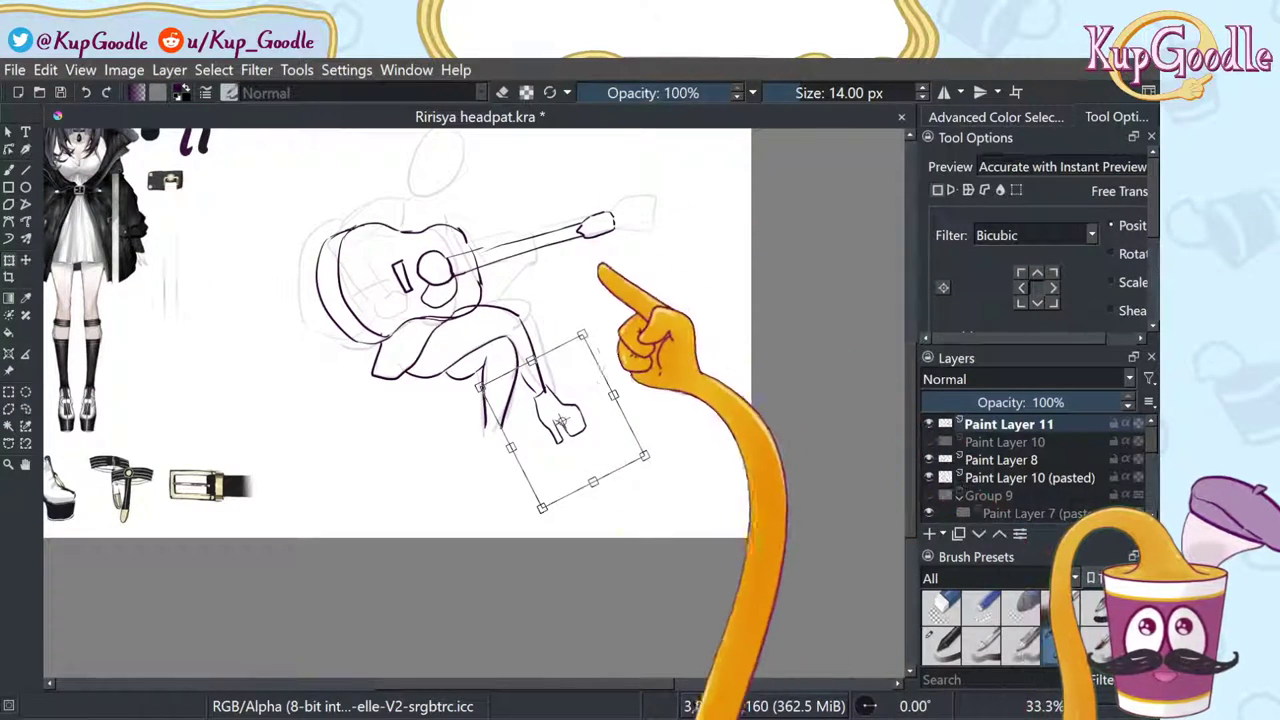
pyautogui.click(24, 465)
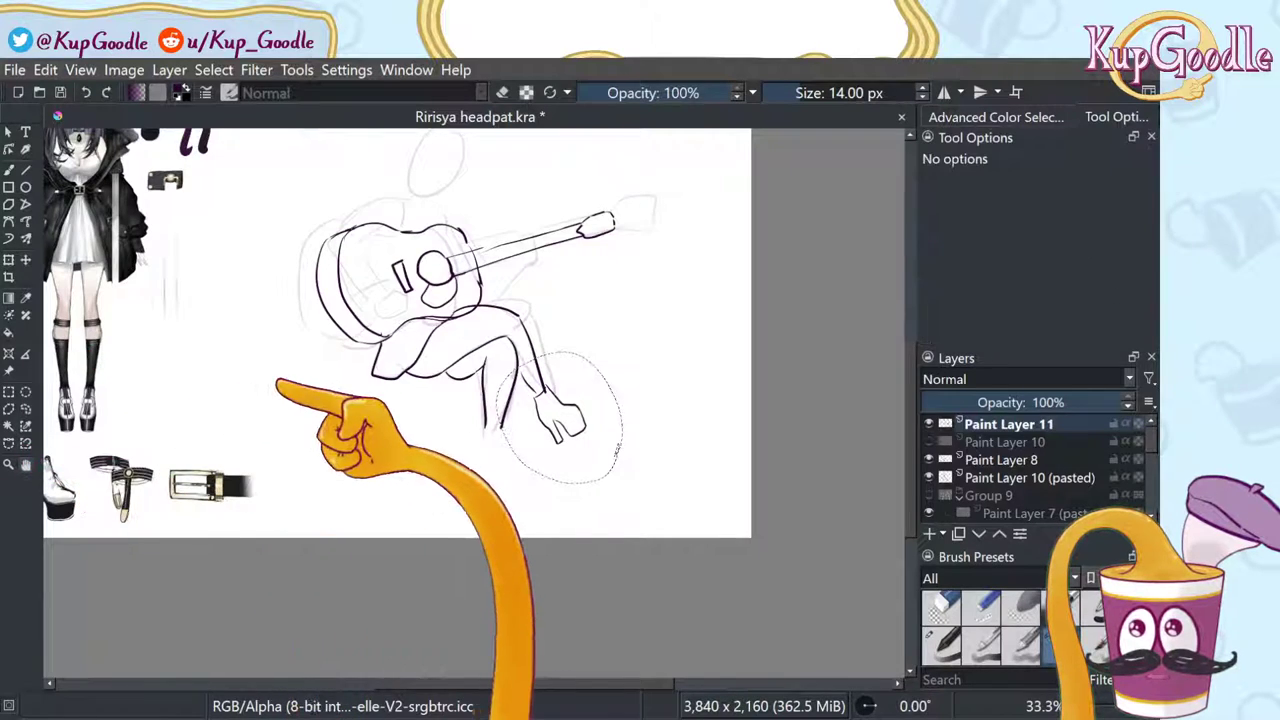
pyautogui.click(26, 408)
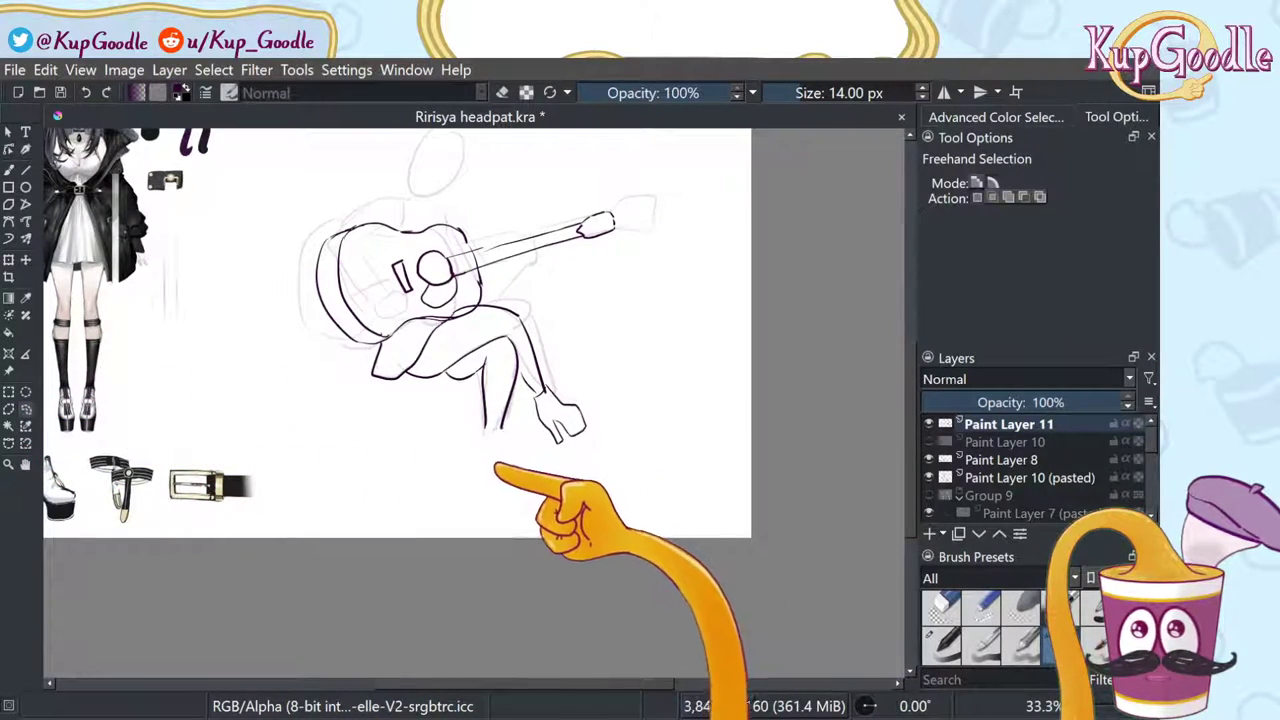
# Step: Sketch a second platform boot with a chunky heel at the end of the vertical leg using Basic-5 Size
pyautogui.click(973, 610)
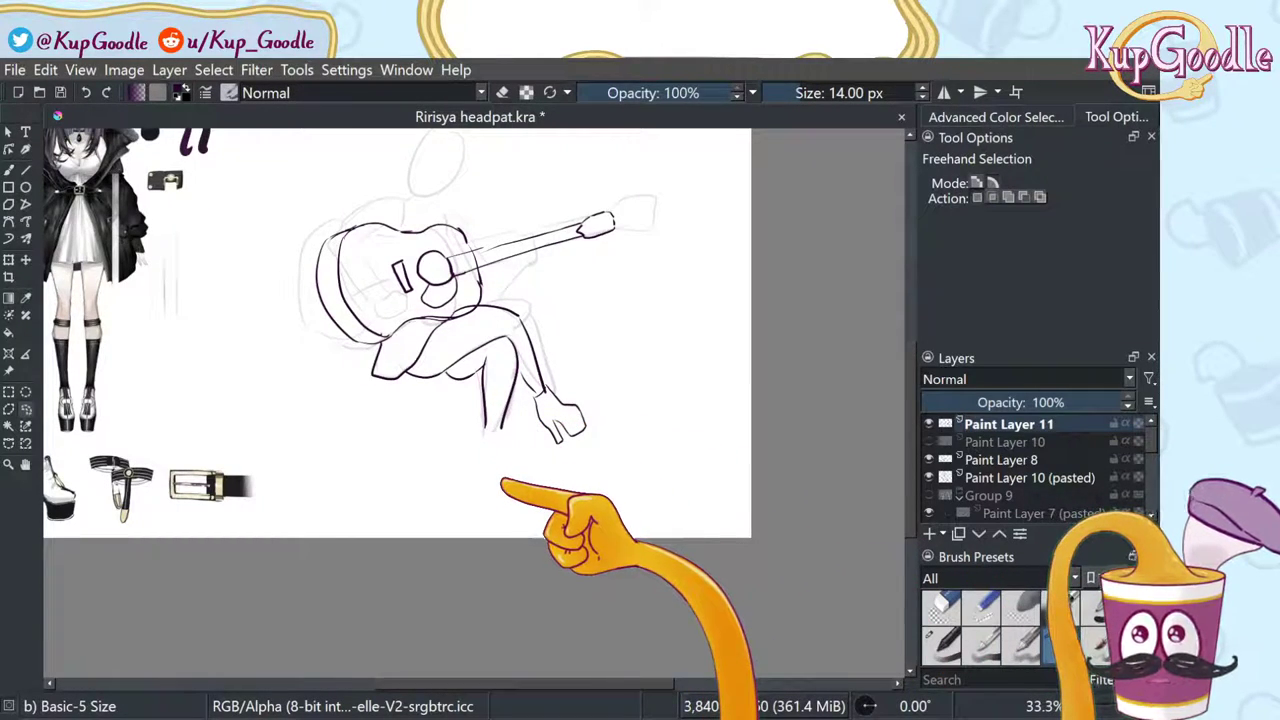
pyautogui.press('b')
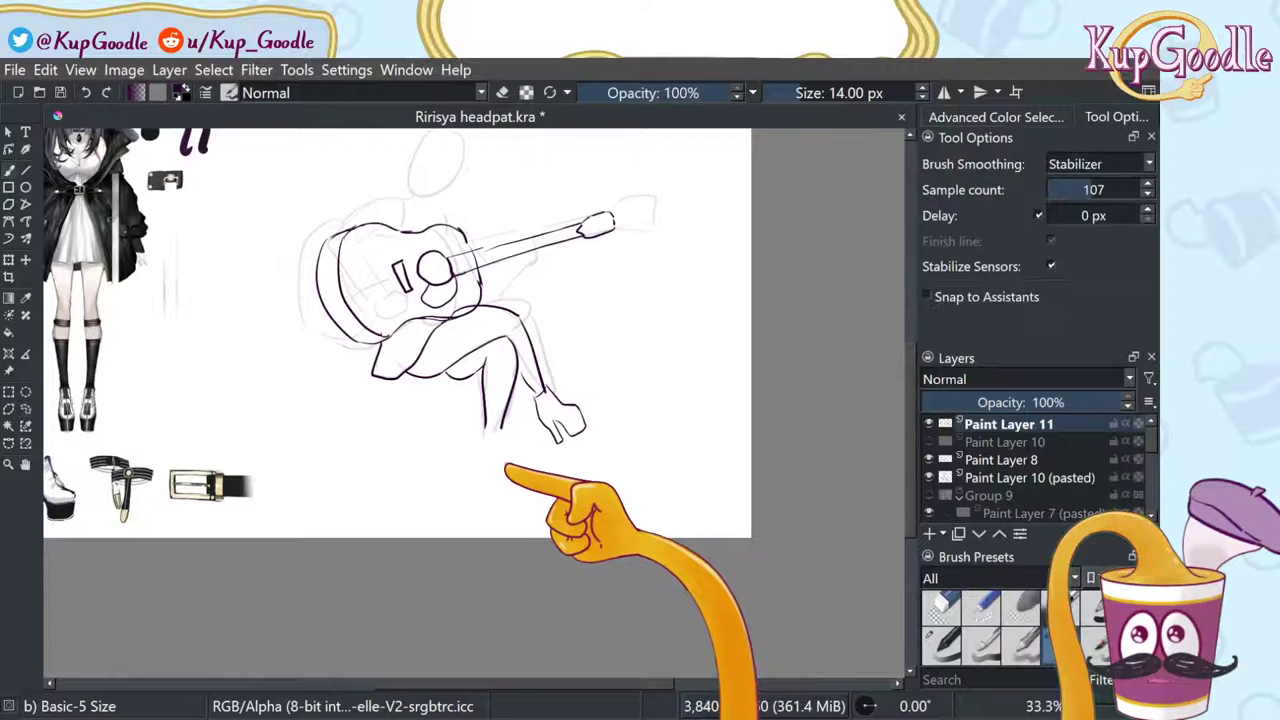
pyautogui.scroll(3, 500, 455)
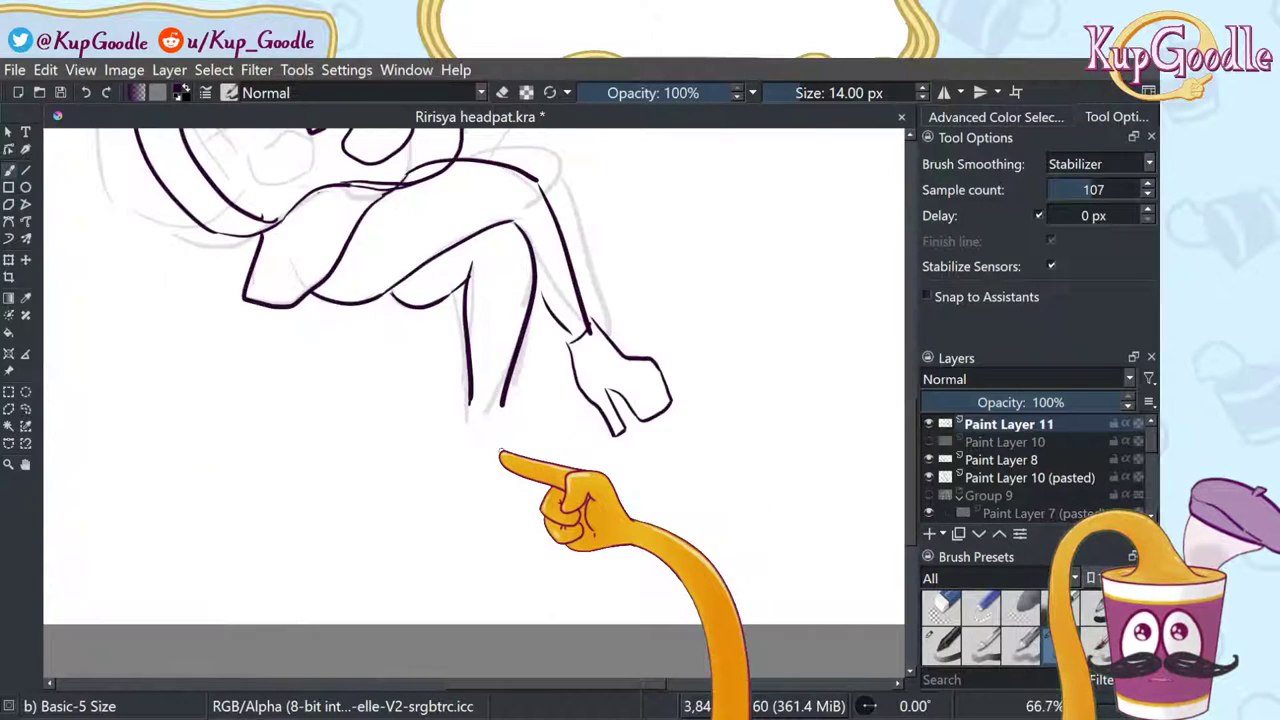
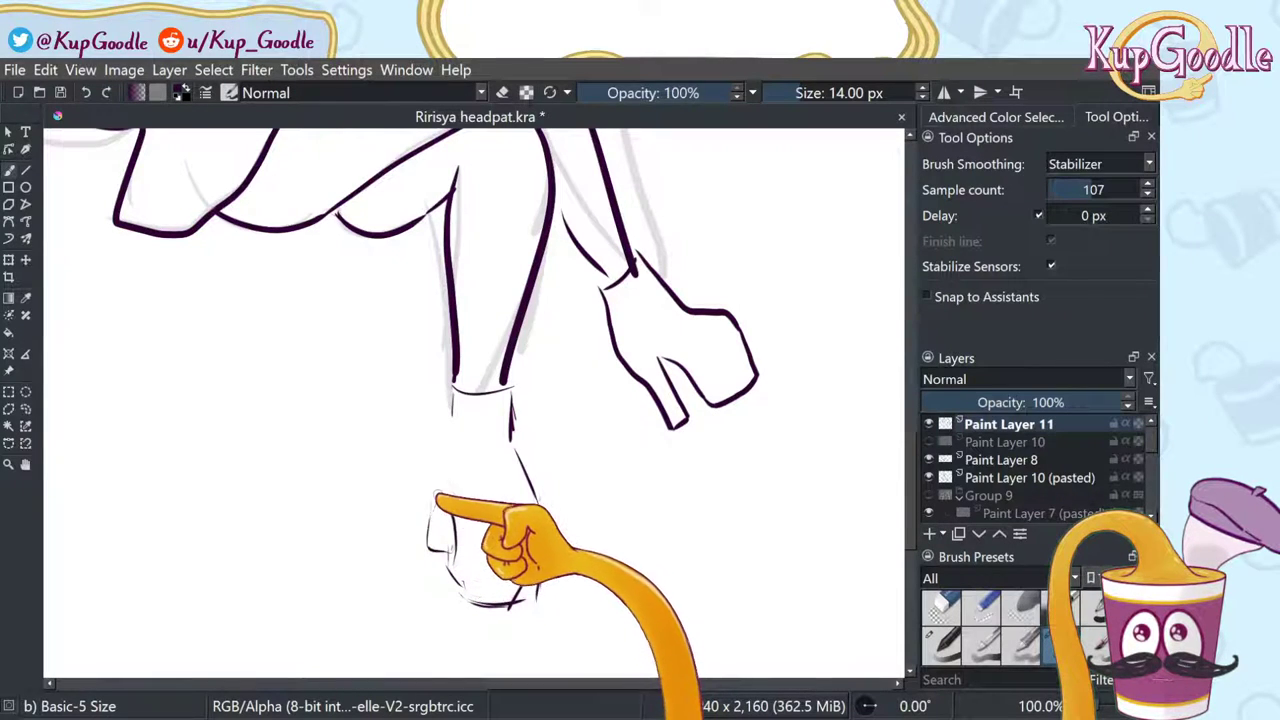
pyautogui.moveTo(447, 422); pyautogui.dragTo(428, 470)
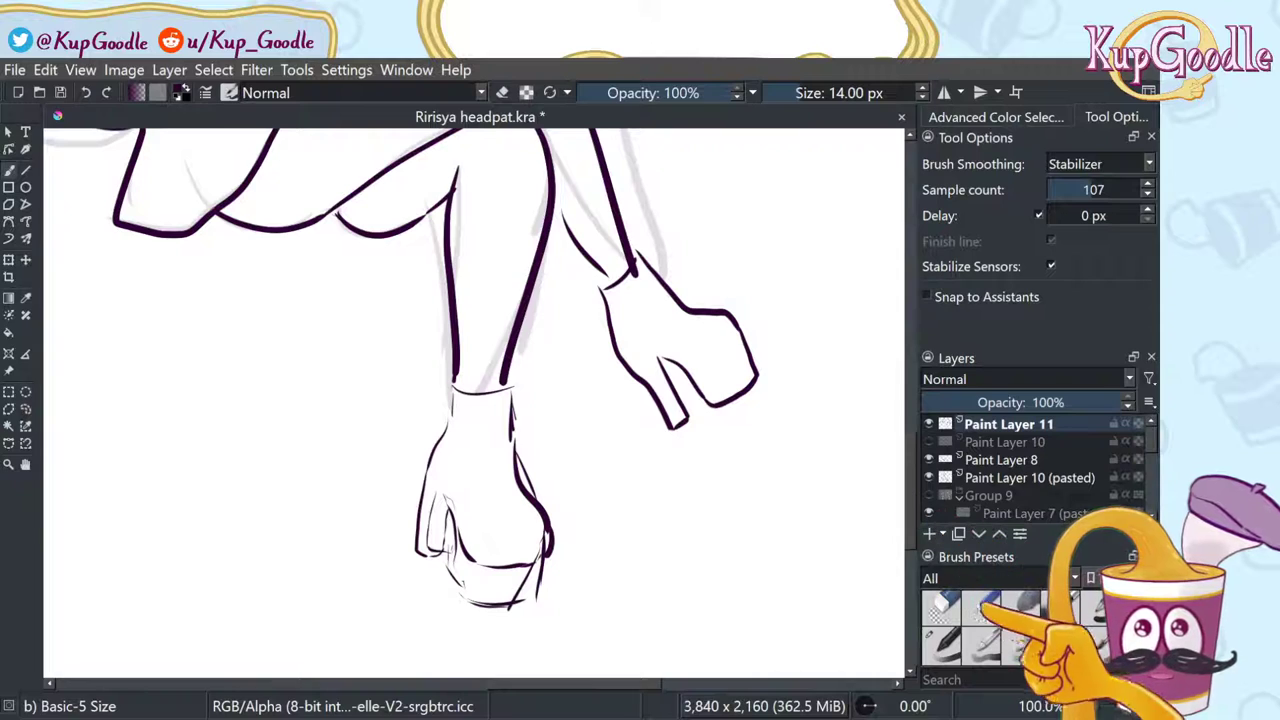
# Step: Erase the second boot's heel with Eraser Circle, redraw it slanting outward and trim the overshoot at the toe
pyautogui.press('e')
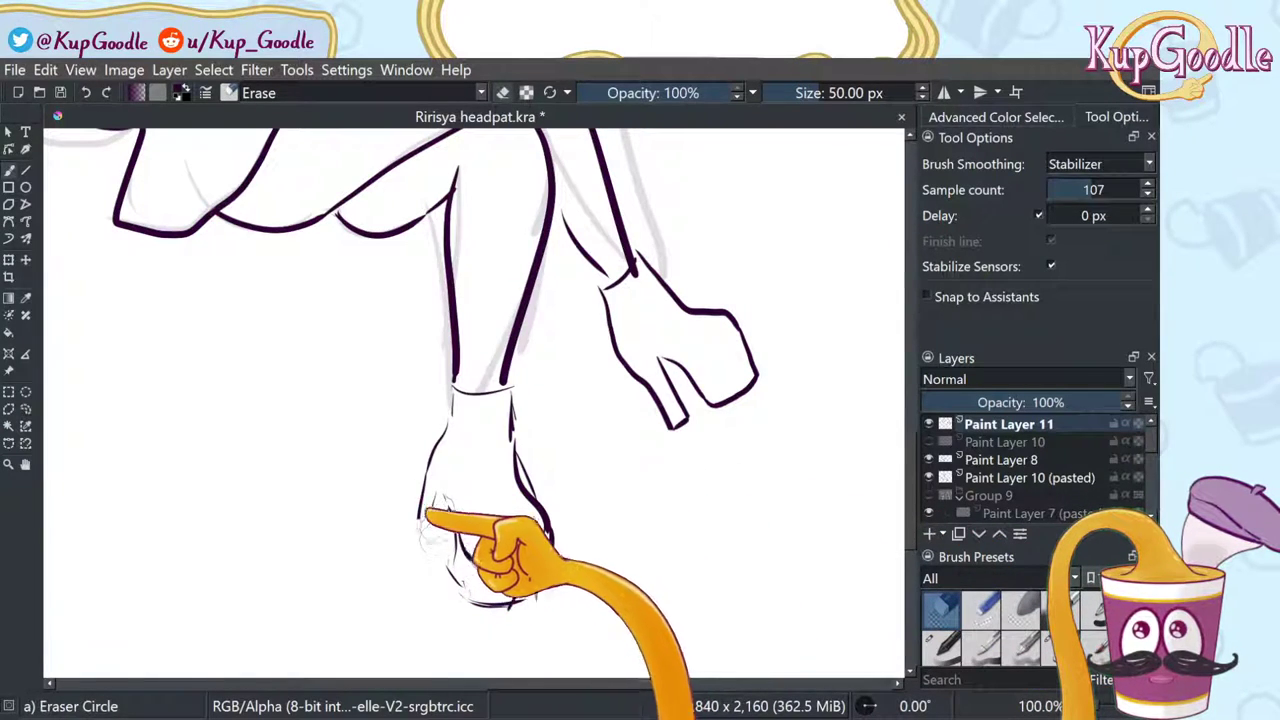
pyautogui.press('e')
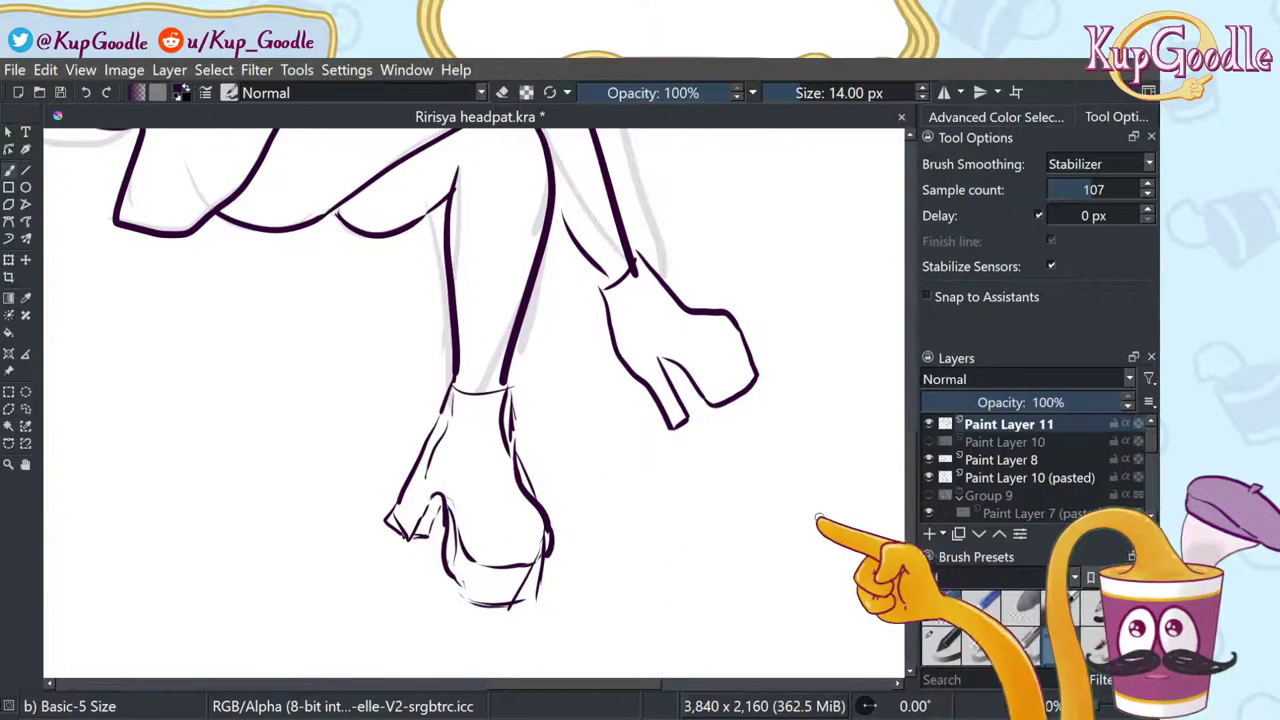
pyautogui.press('e')
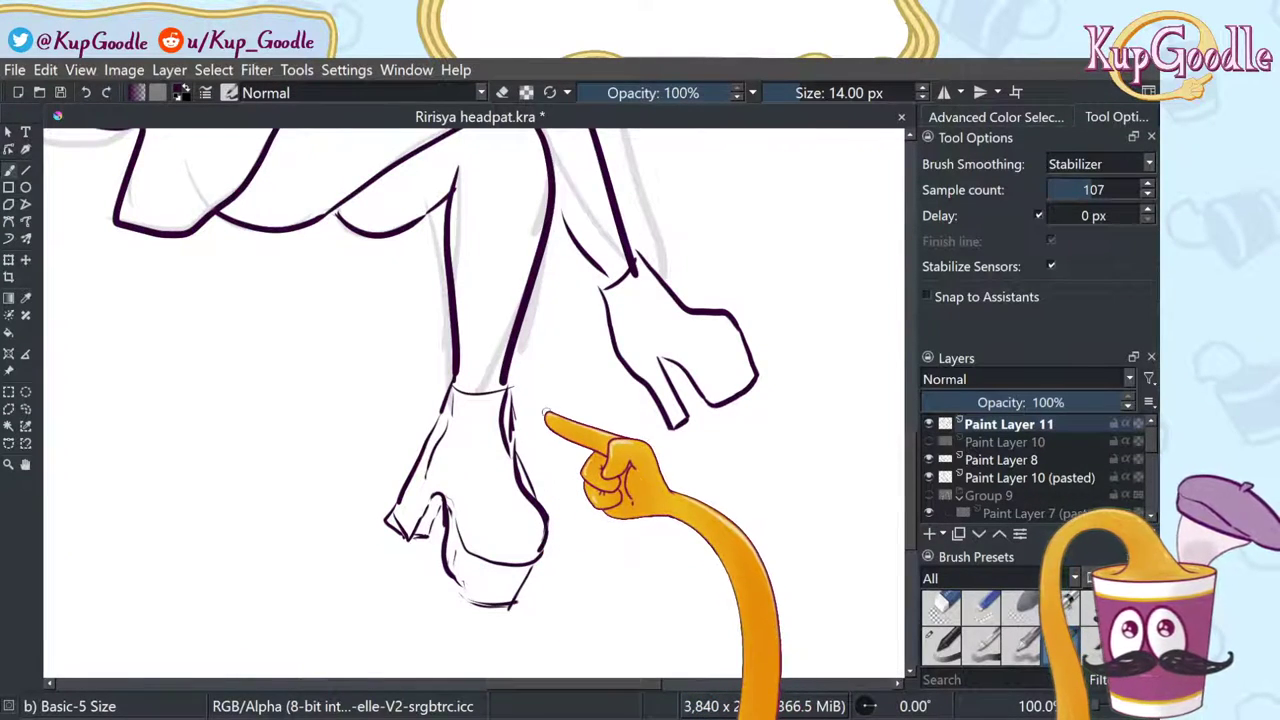
# Step: Redraw the lower edge of the second boot's platform sole and erase the stray marks below it with Eraser Circle
pyautogui.scroll(-3, 544, 411)
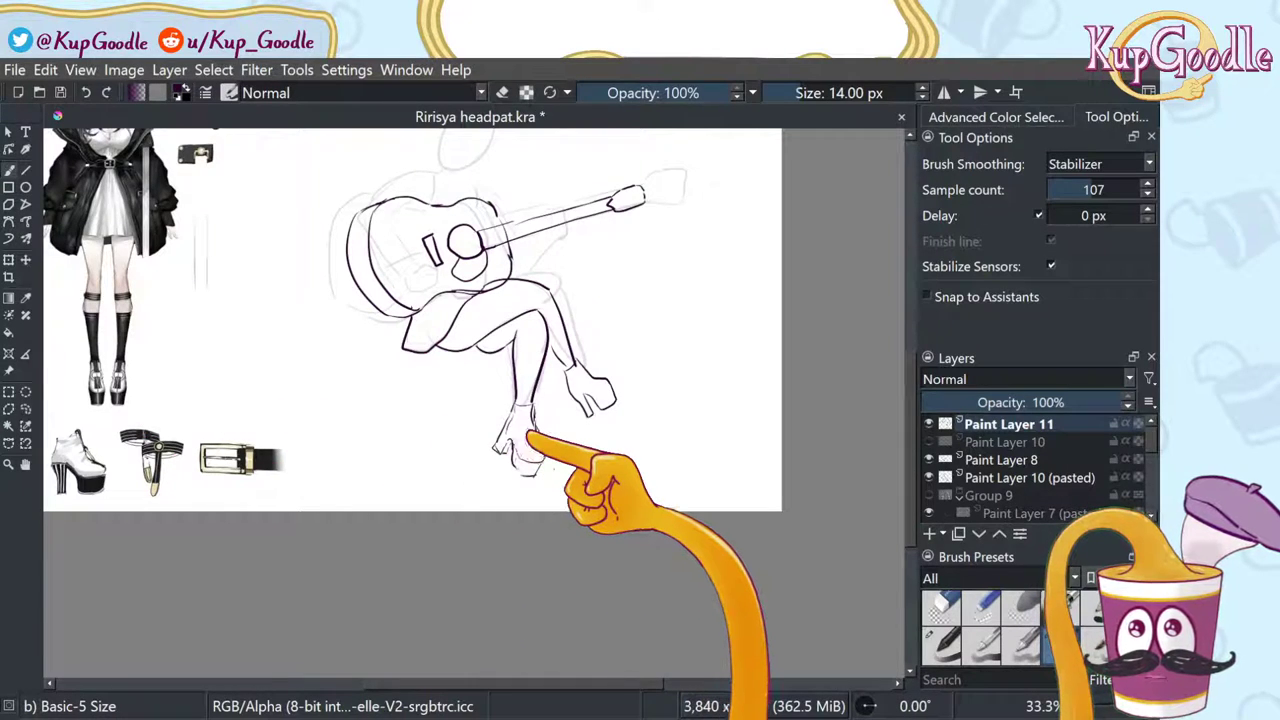
pyautogui.scroll(3, 620, 514)
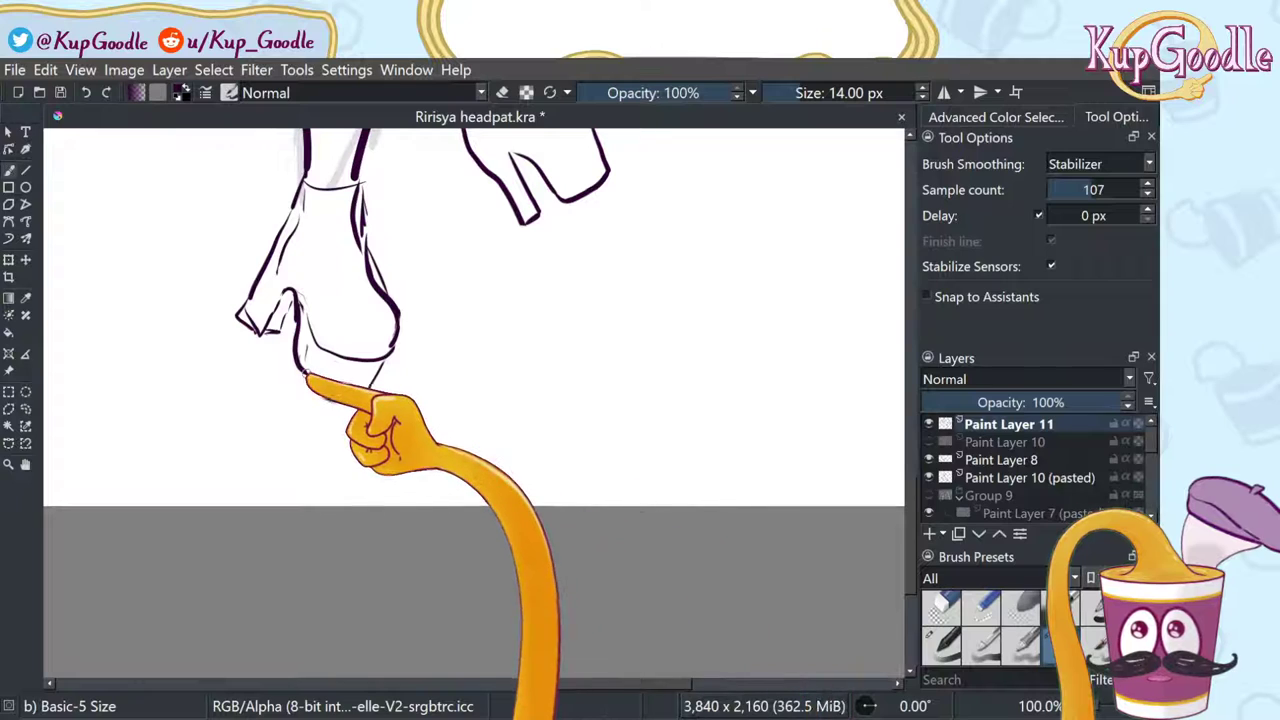
pyautogui.click(940, 607)
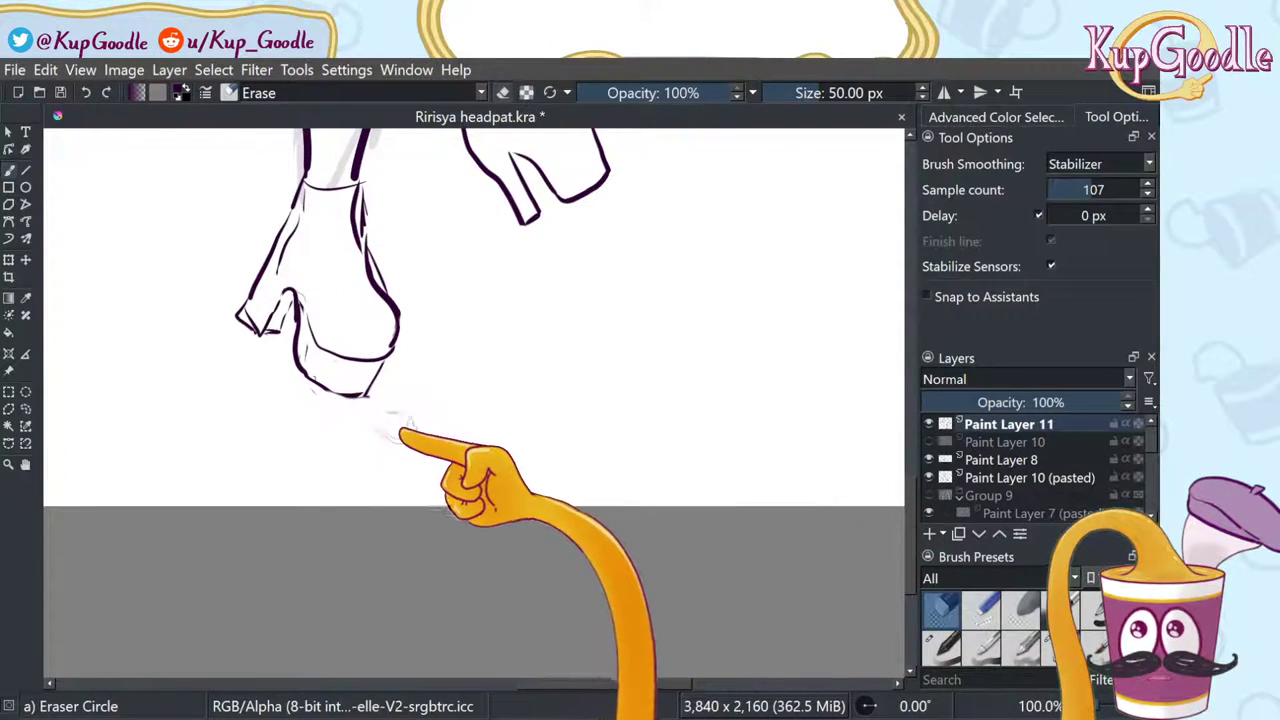
pyautogui.scroll(-4, 478, 290)
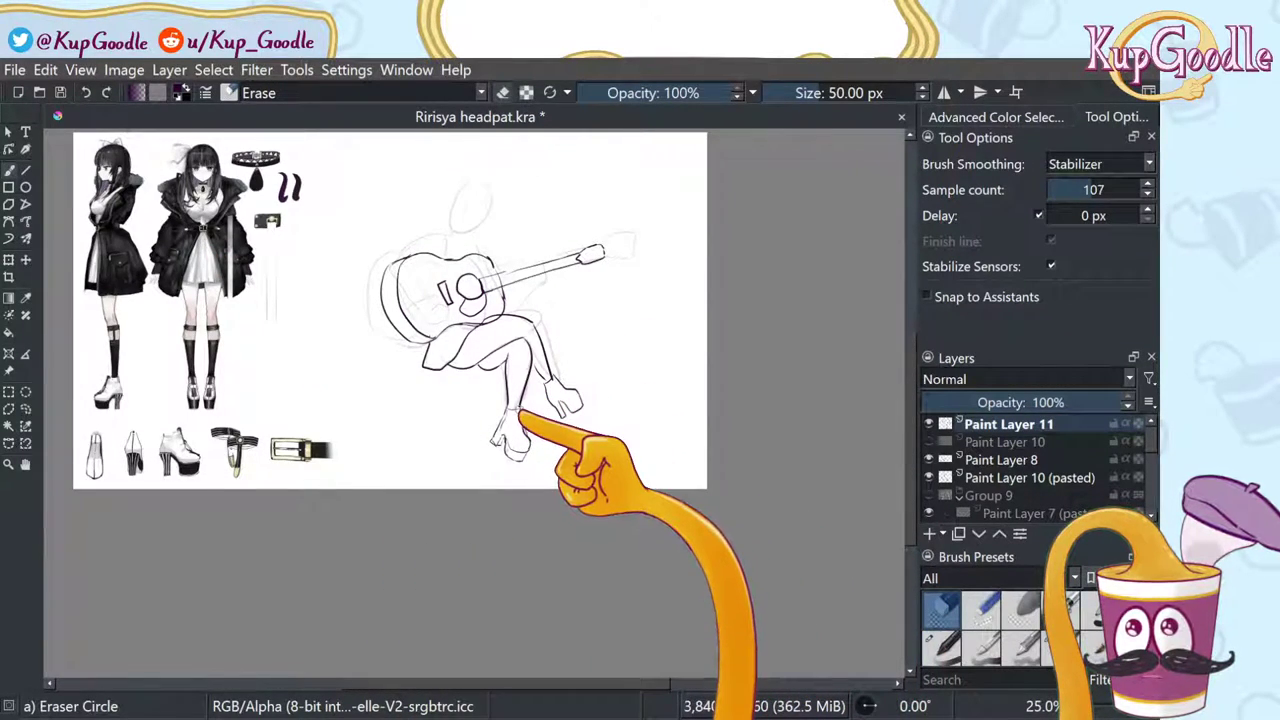
# Step: Redraw the second boot's heel narrower and more upright, and erase the stray line beside it with Eraser Circle
pyautogui.scroll(4, 432, 413)
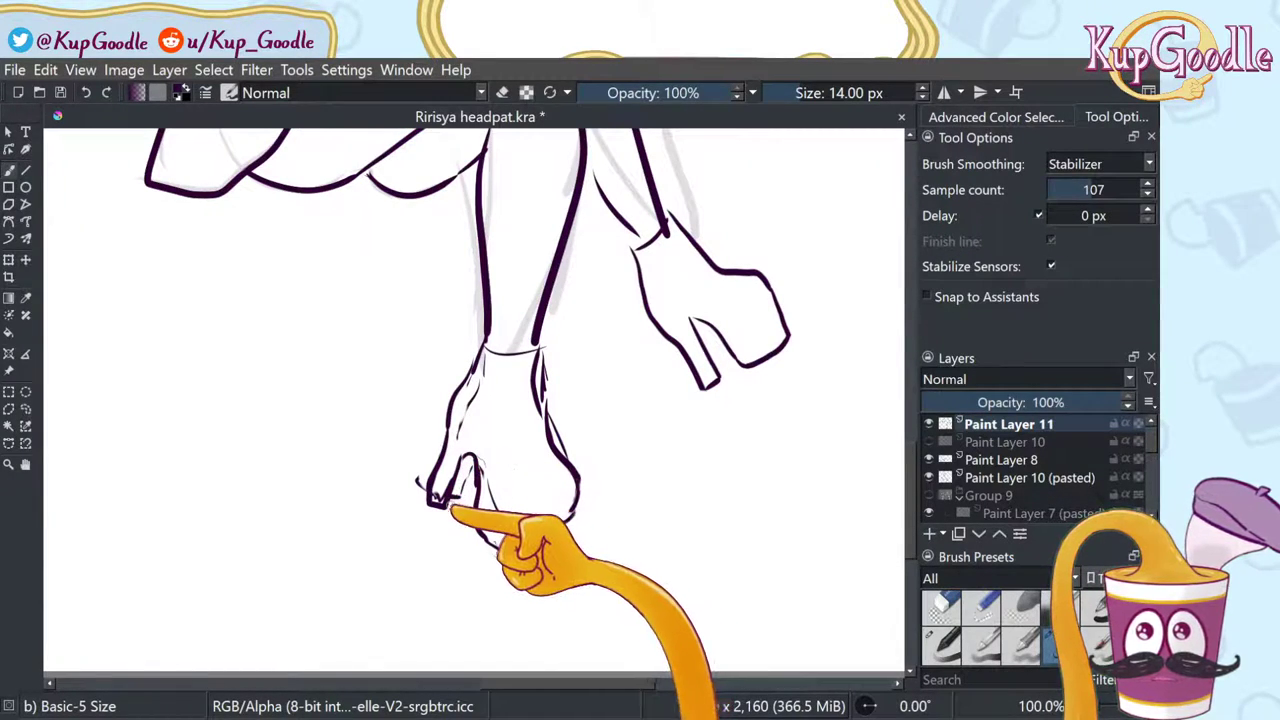
pyautogui.click(945, 604)
pyautogui.moveTo(416, 478); pyautogui.dragTo(441, 491)
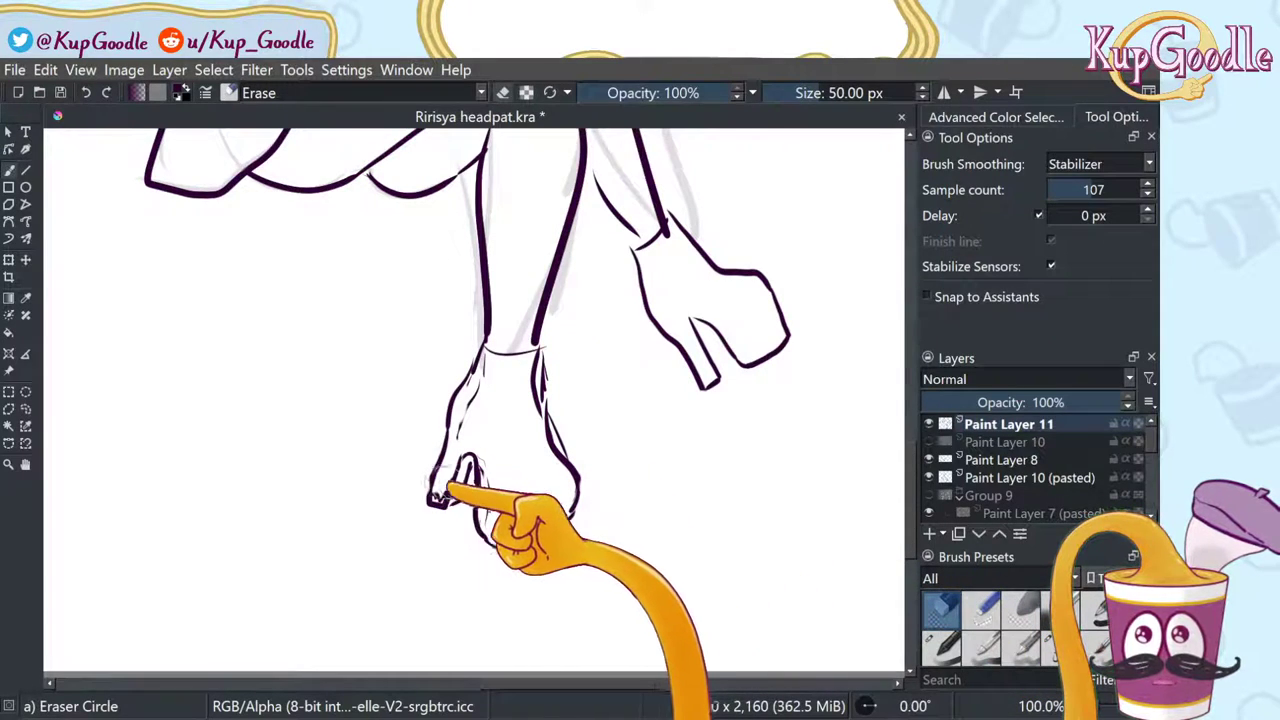
# Step: Set the eraser's opacity to 85% and compare both boots with the whole figure and the reference
pyautogui.moveTo(729, 93); pyautogui.dragTo(707, 93)
pyautogui.scroll(-3, 605, 368)
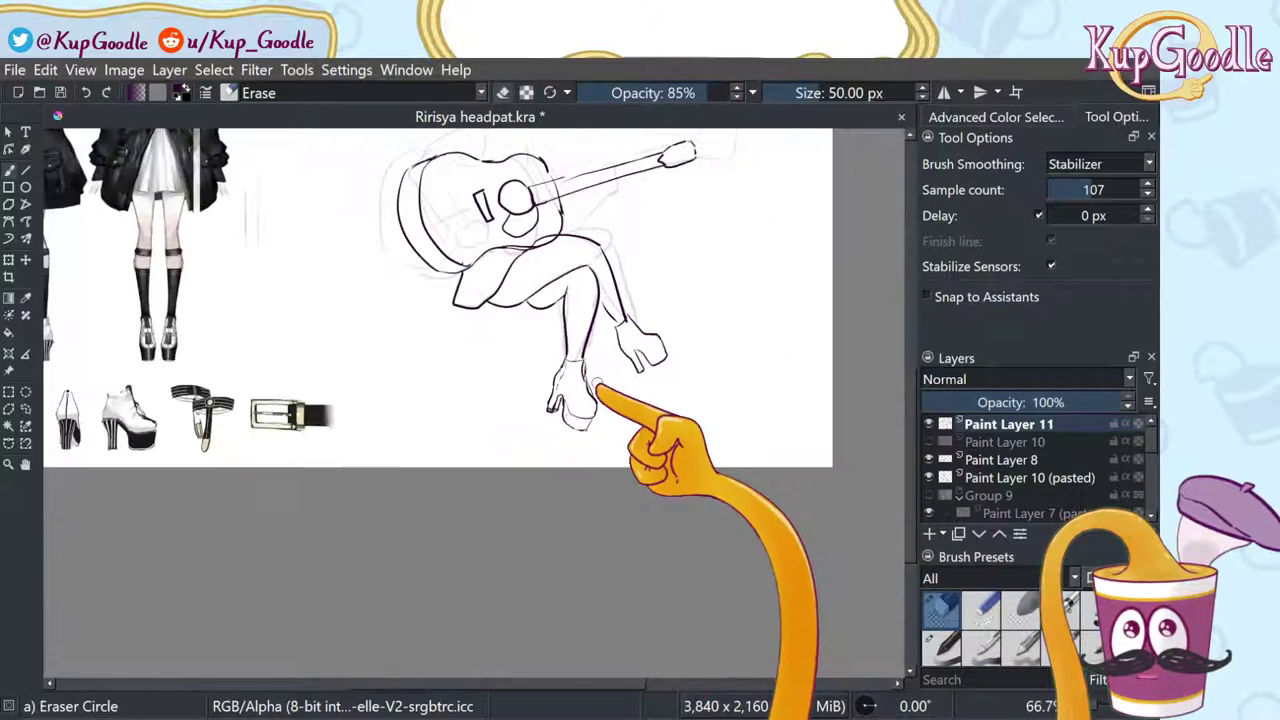
pyautogui.scroll(1, 603, 375)
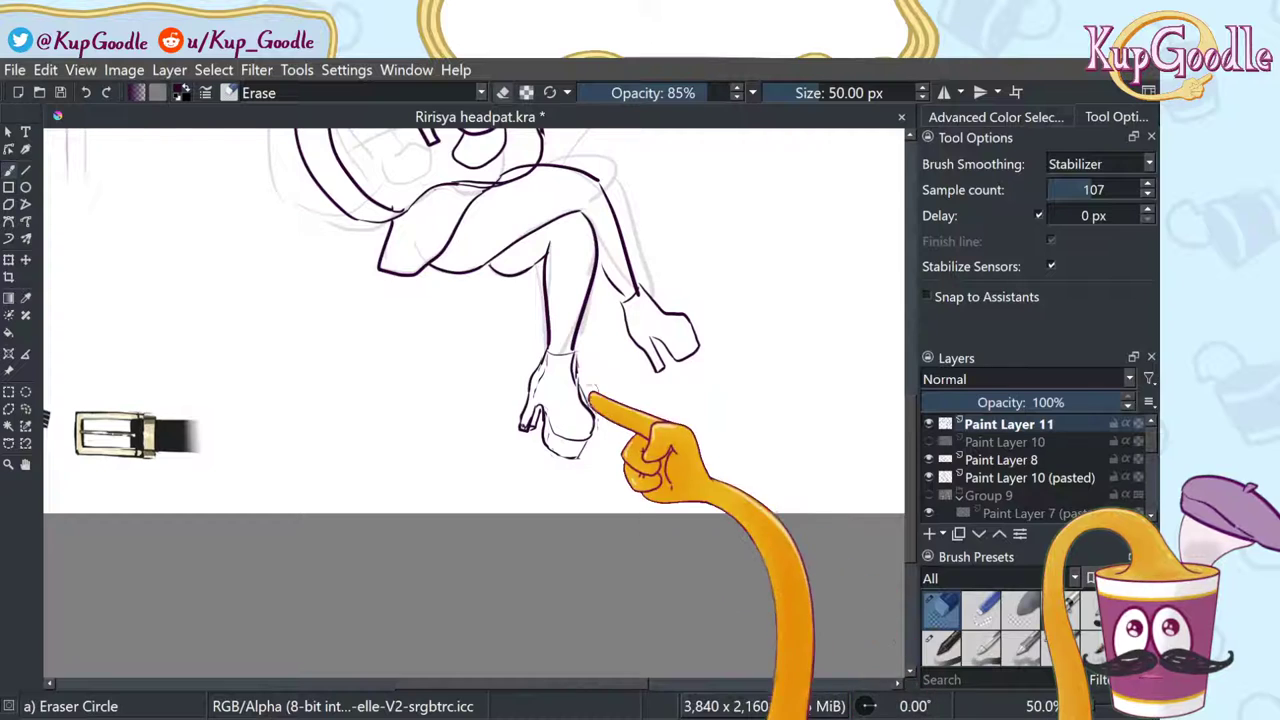
pyautogui.scroll(-2, 603, 375)
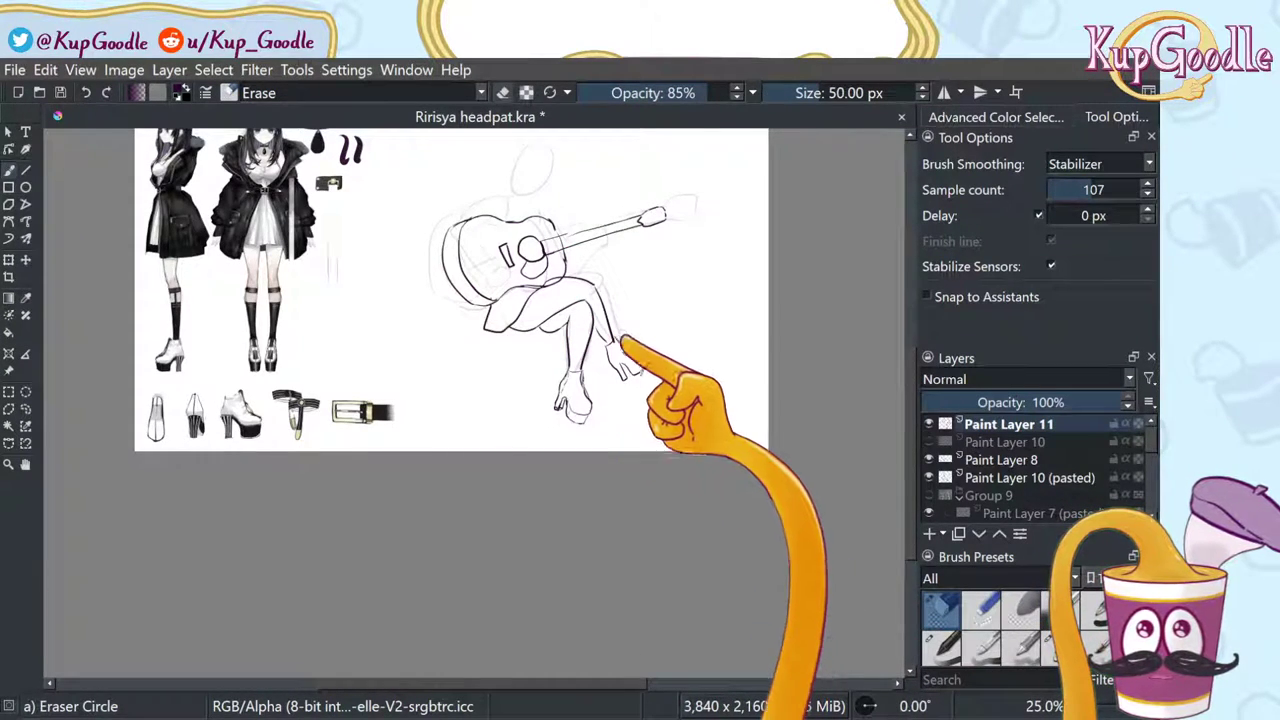
pyautogui.scroll(1, 605, 404)
pyautogui.scroll(2, 629, 371)
pyautogui.scroll(1, 629, 371)
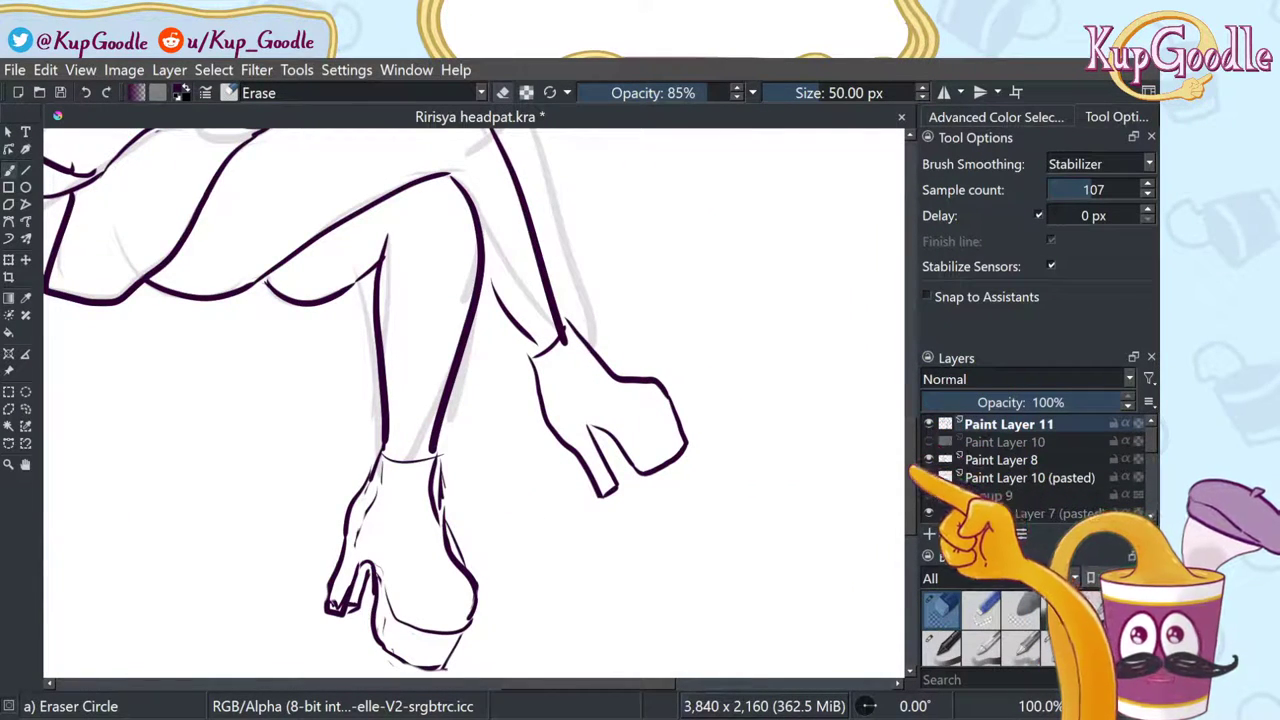
# Step: Check the reference boots and draw the platform and heel dividing lines on the drawn boots with Basic-5 Size
pyautogui.click(26, 464)
pyautogui.moveTo(126, 466); pyautogui.dragTo(835, 460)
pyautogui.moveTo(143, 437)
pyautogui.mouseDown()
pyautogui.moveTo(754, 514)
pyautogui.moveTo(800, 480)
pyautogui.moveTo(834, 480)
pyautogui.moveTo(420, 450)
pyautogui.mouseUp()
pyautogui.moveTo(890, 505)
pyautogui.mouseDown()
pyautogui.moveTo(674, 457)
pyautogui.moveTo(420, 450)
pyautogui.mouseUp()
pyautogui.moveTo(820, 462); pyautogui.dragTo(485, 428)
pyautogui.click(1063, 642)
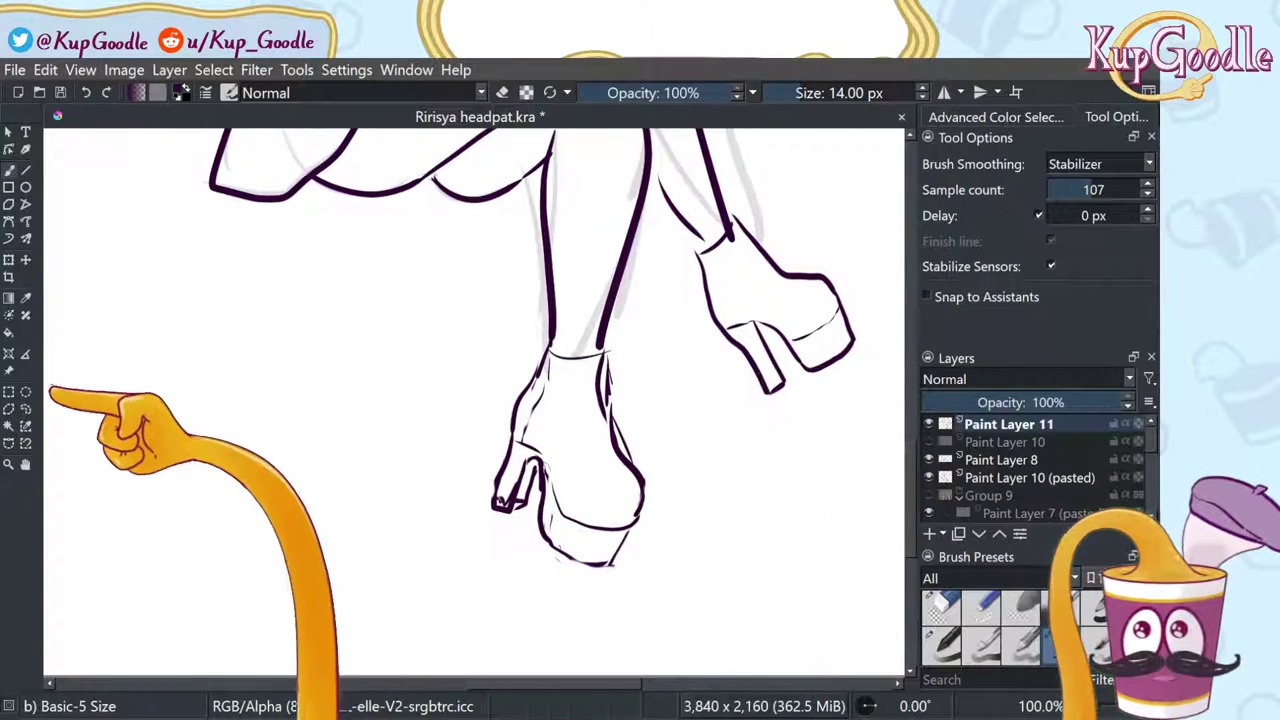
# Step: Select the crossed leg's boot freehand and widen it slightly at the ankle, clearing the selection once applied
pyautogui.click(25, 463)
pyautogui.moveTo(630, 353); pyautogui.dragTo(466, 428)
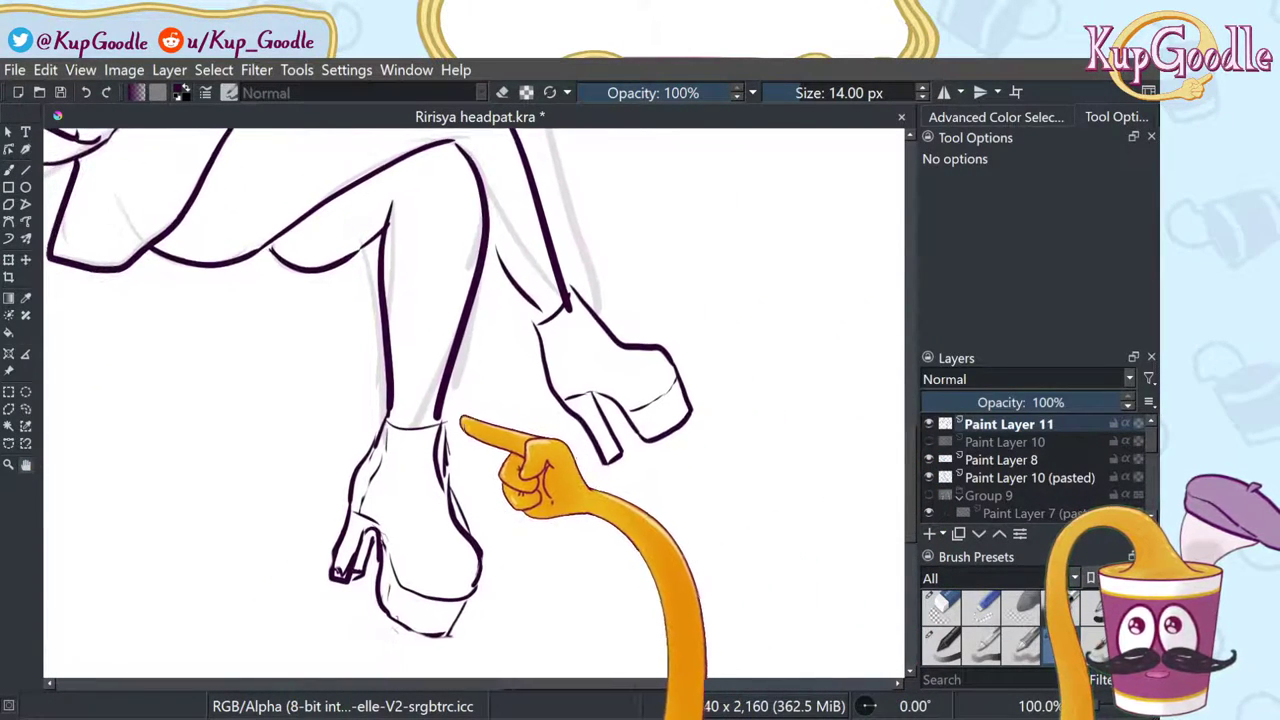
pyautogui.scroll(-2, 478, 328)
pyautogui.scroll(1, 478, 346)
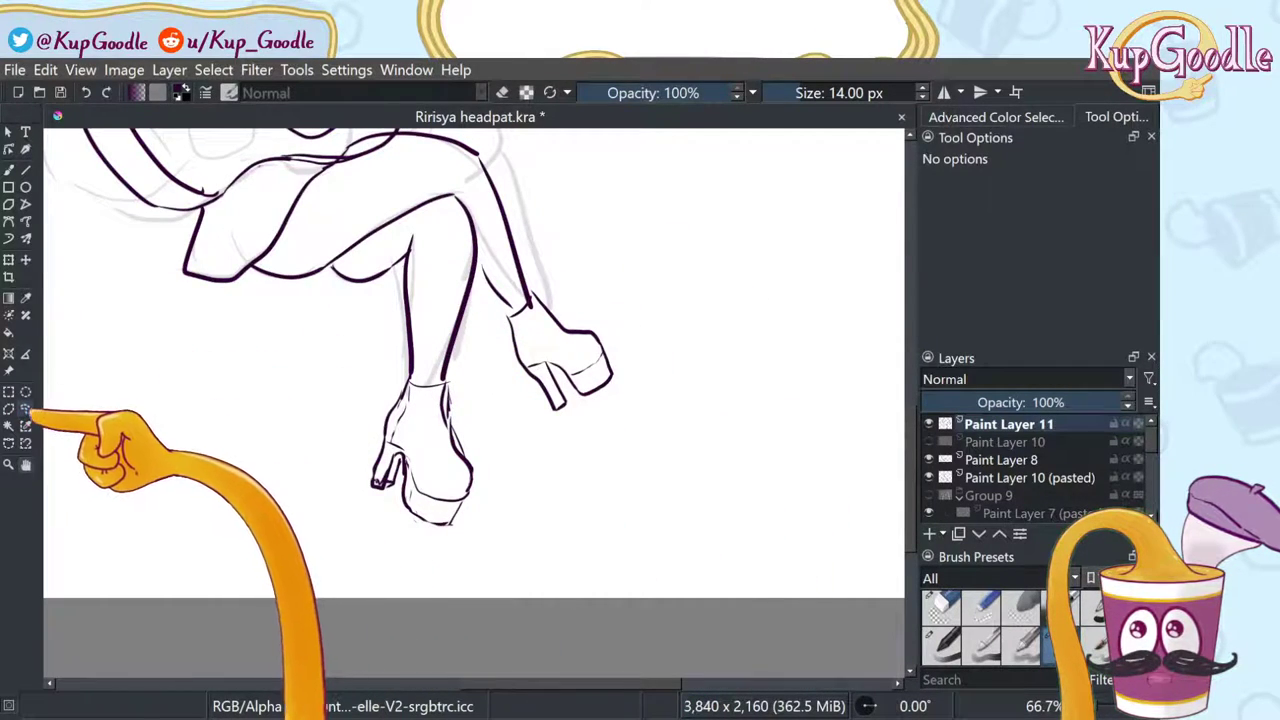
pyautogui.click(26, 409)
pyautogui.moveTo(641, 392)
pyautogui.mouseDown()
pyautogui.moveTo(648, 340)
pyautogui.moveTo(600, 295)
pyautogui.moveTo(545, 290)
pyautogui.moveTo(500, 325)
pyautogui.moveTo(540, 365)
pyautogui.mouseUp()
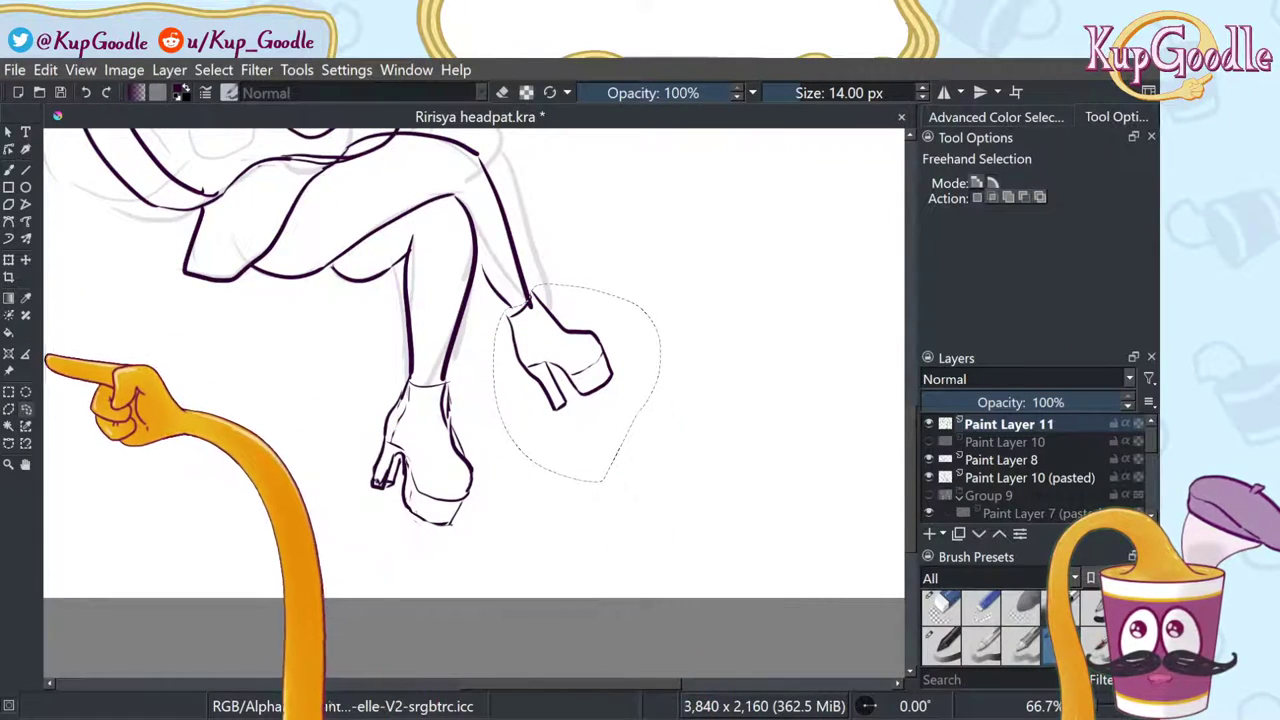
pyautogui.click(26, 259)
pyautogui.click(8, 259)
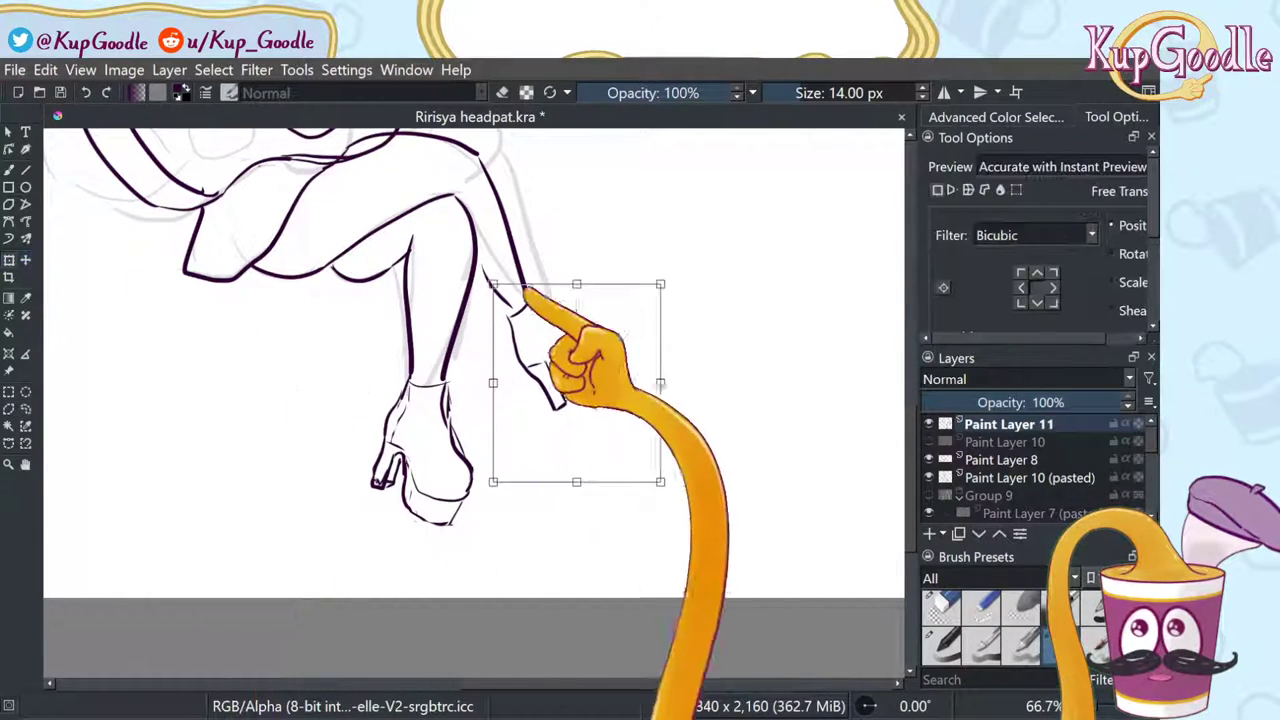
pyautogui.moveTo(661, 383)
pyautogui.mouseDown()
pyautogui.moveTo(699, 377)
pyautogui.moveTo(646, 392)
pyautogui.mouseUp()
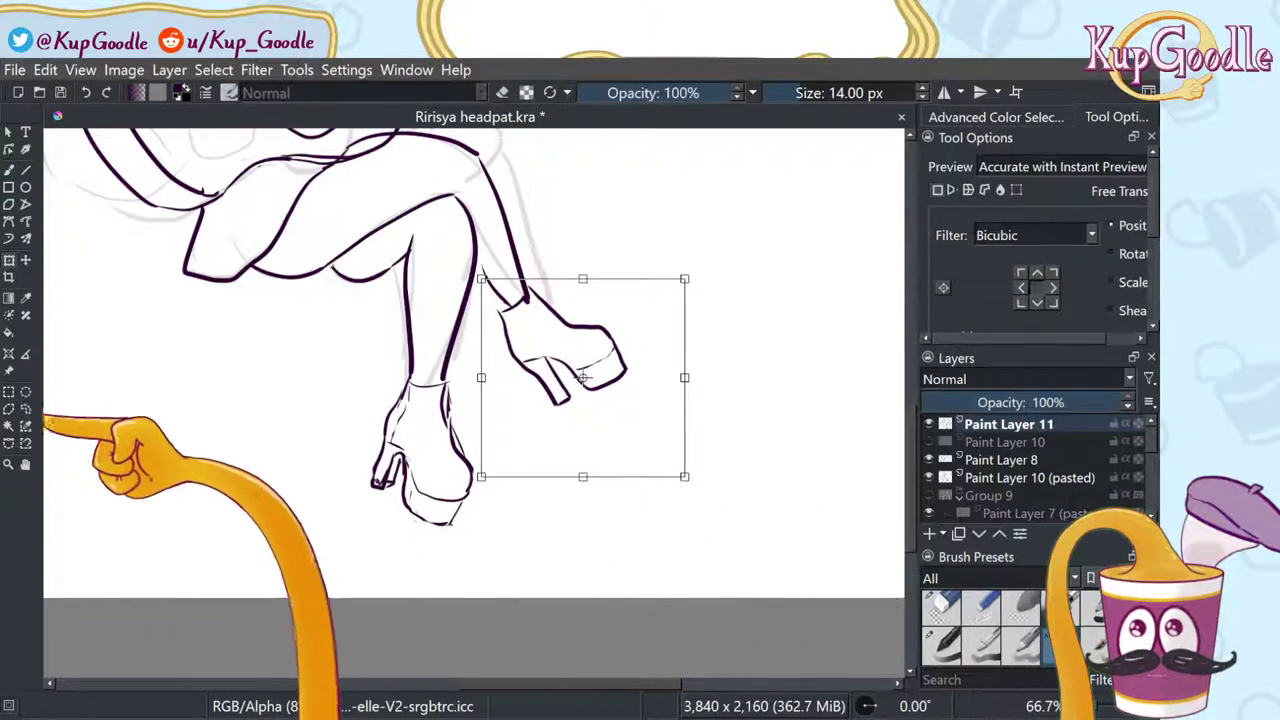
pyautogui.click(26, 465)
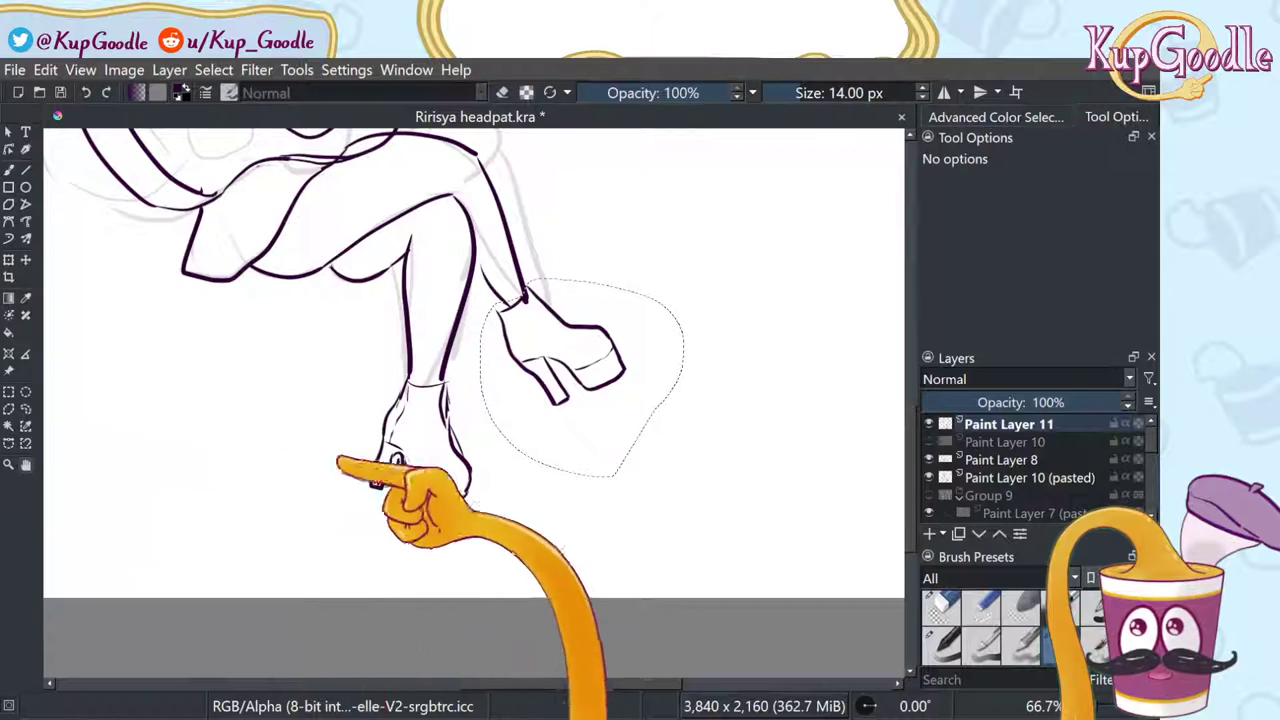
pyautogui.click(26, 409)
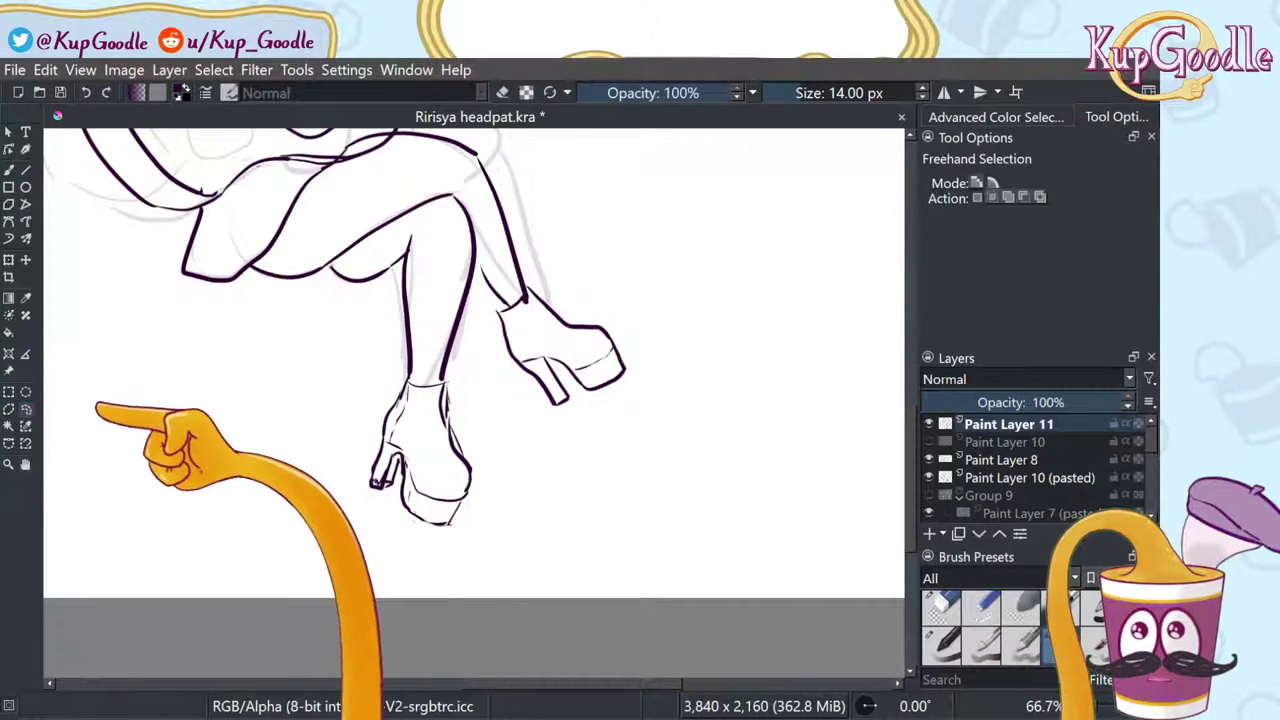
# Step: Select the vertical leg's boot freehand, rotate it slightly so the toe swings toward the other boot, and align it with the ankle
pyautogui.press('-')
pyautogui.press('-')
pyautogui.press('-')
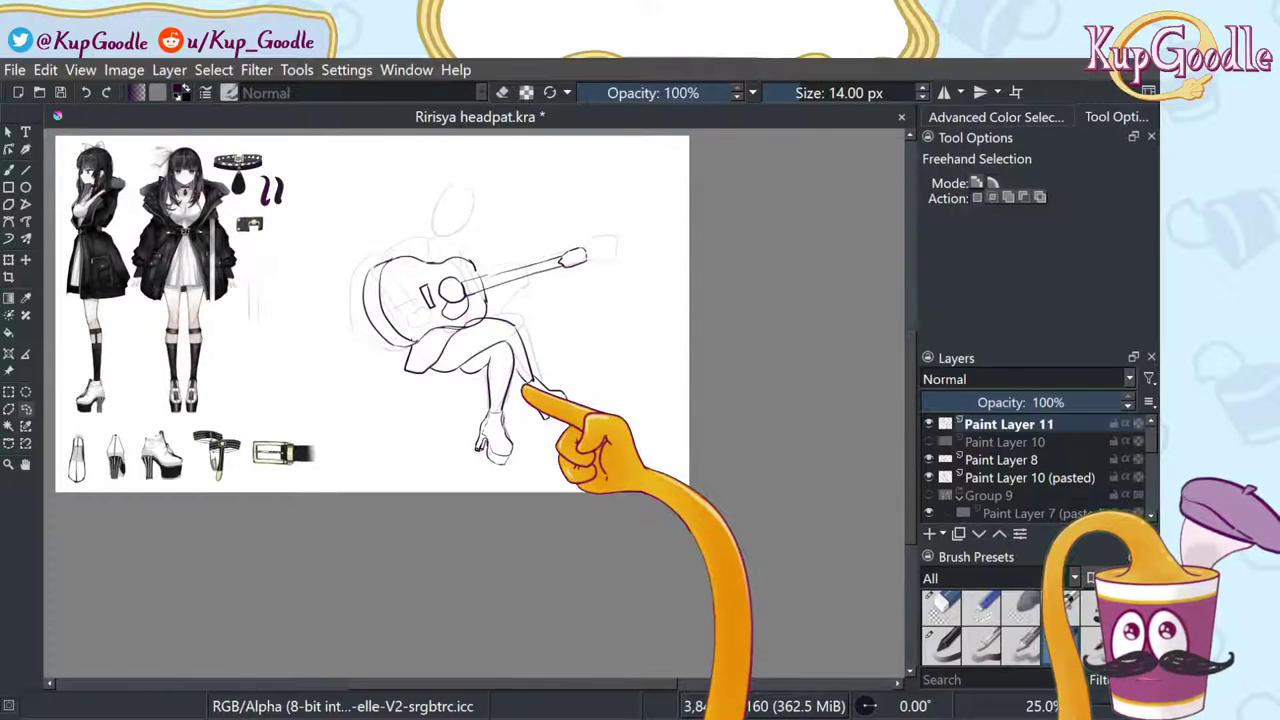
pyautogui.press('+')
pyautogui.press('+')
pyautogui.press('+')
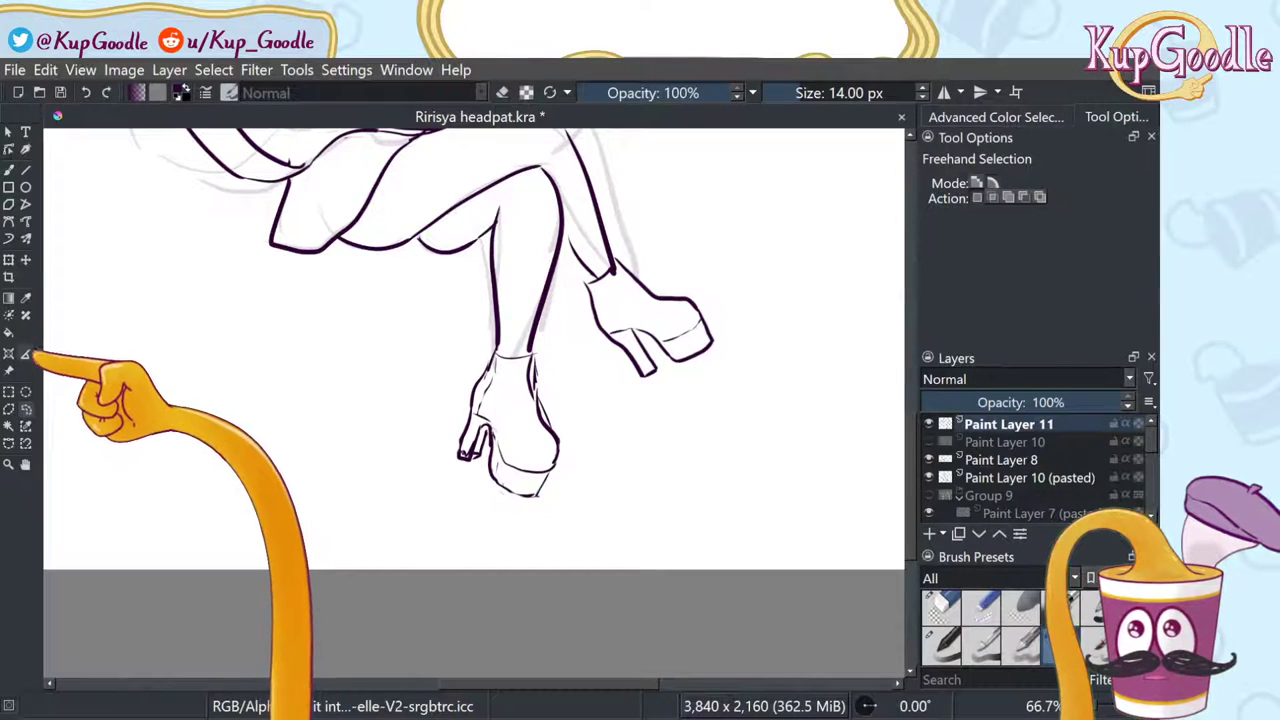
pyautogui.moveTo(585, 525)
pyautogui.mouseDown()
pyautogui.moveTo(581, 333)
pyautogui.moveTo(566, 283)
pyautogui.moveTo(528, 358)
pyautogui.moveTo(457, 356)
pyautogui.moveTo(494, 546)
pyautogui.mouseUp()
pyautogui.click(22, 261)
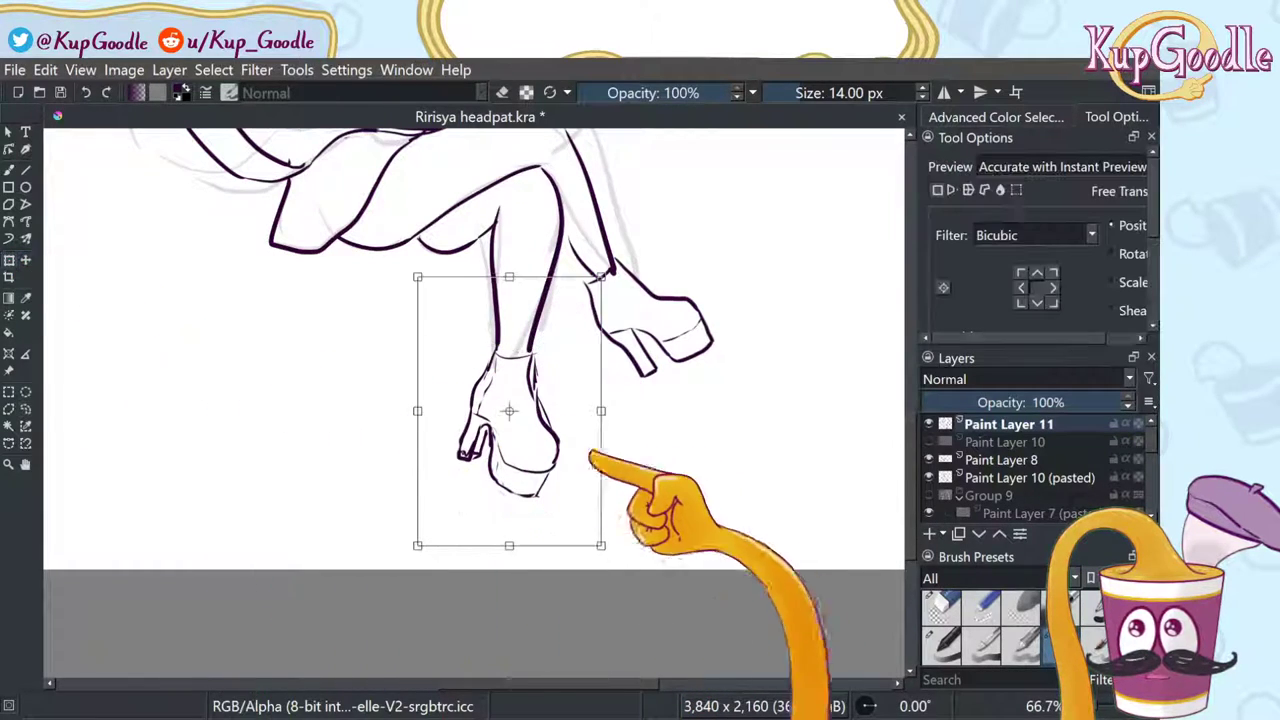
pyautogui.moveTo(634, 577); pyautogui.dragTo(565, 483)
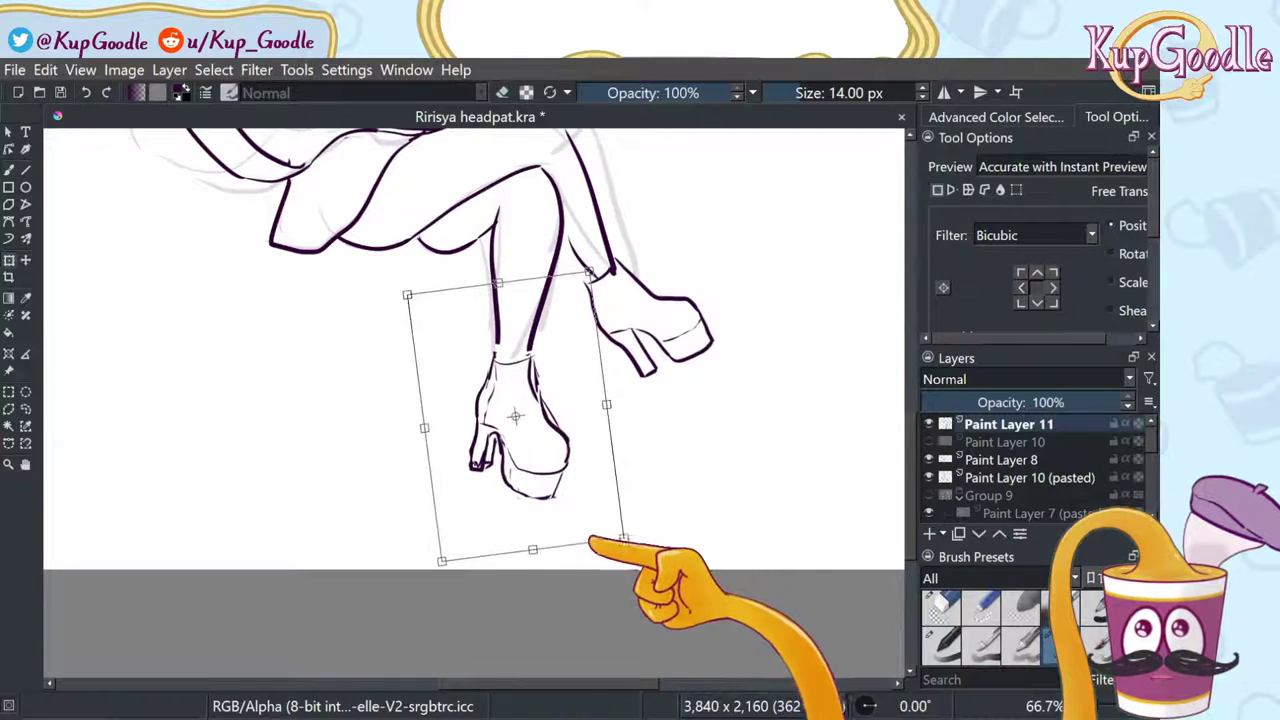
pyautogui.click(26, 408)
pyautogui.scroll(-3, 745, 470)
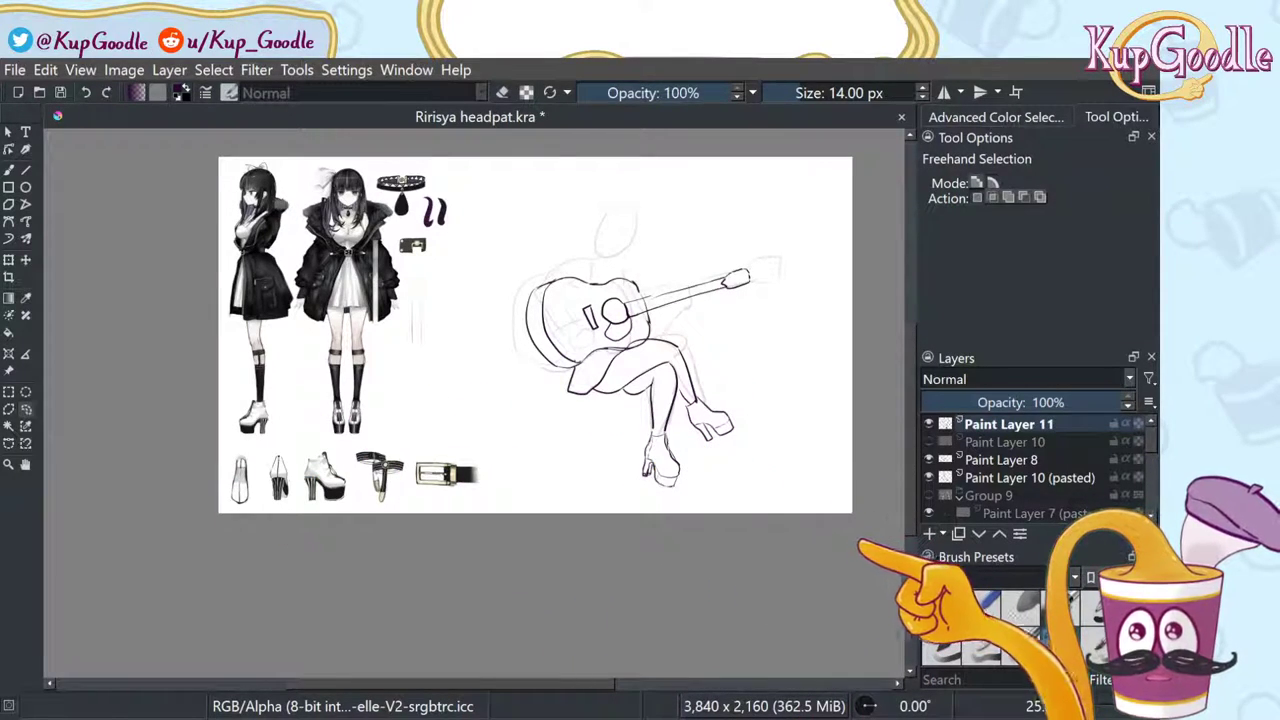
# Step: Examine the reference character's lower legs, checking the strap bands below the knees, the stockings and the boots
pyautogui.press('b')
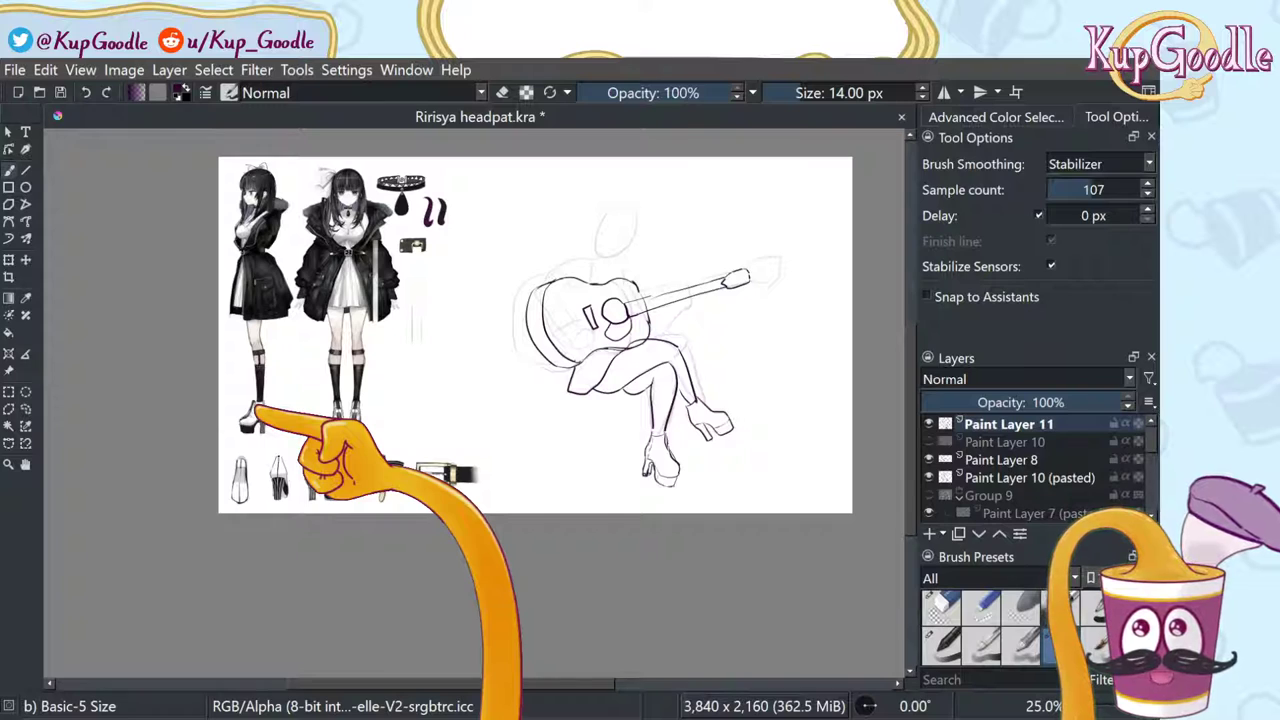
pyautogui.scroll(3, 242, 549)
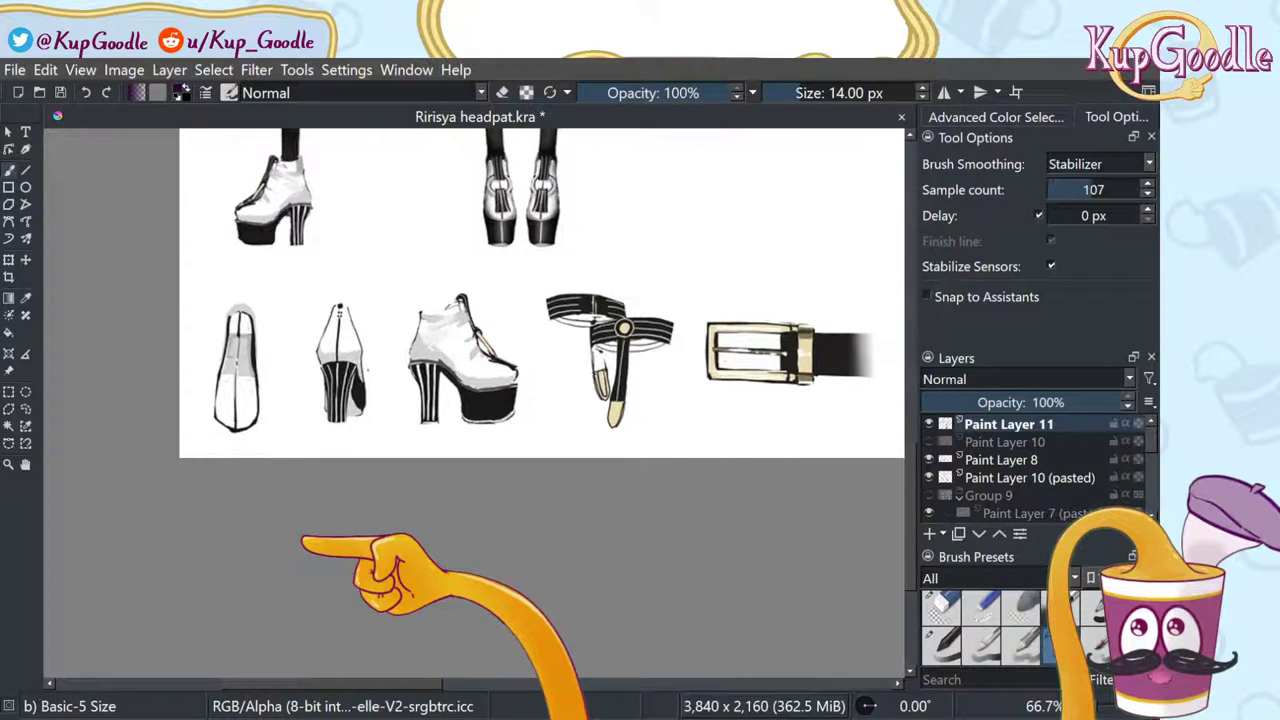
pyautogui.click(25, 464)
pyautogui.moveTo(427, 280); pyautogui.dragTo(430, 368)
pyautogui.moveTo(509, 247); pyautogui.dragTo(508, 317)
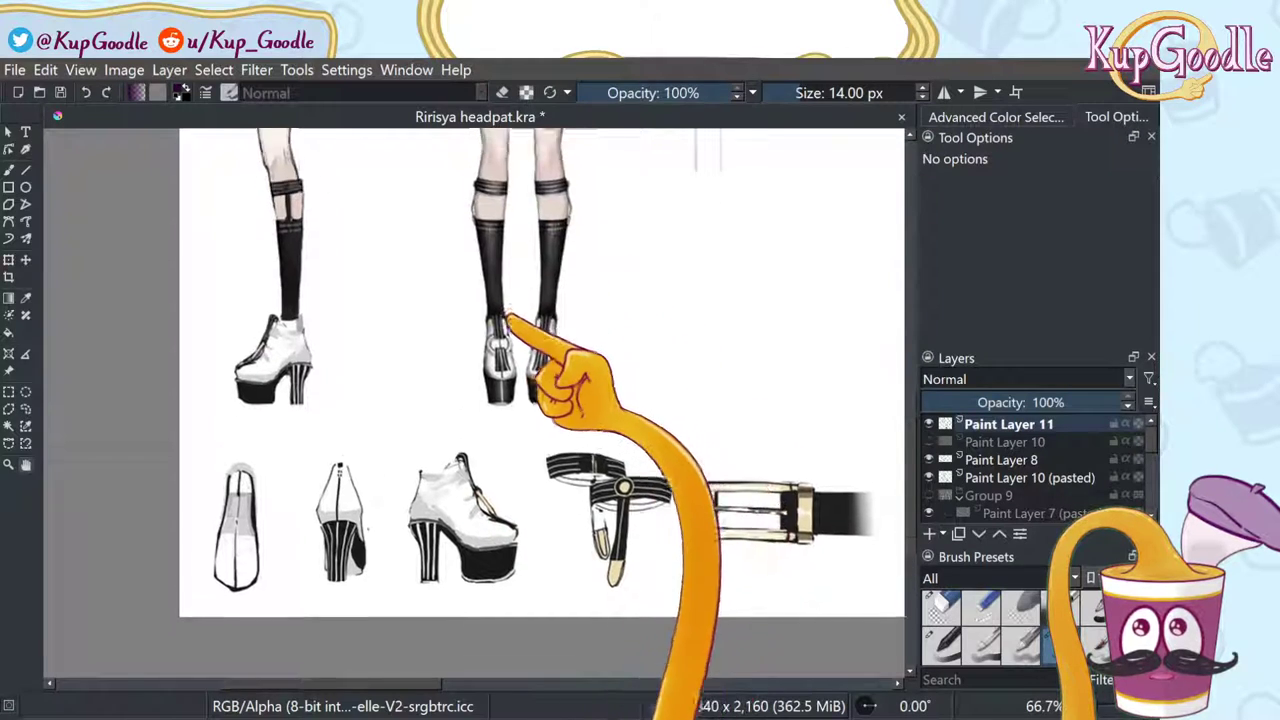
pyautogui.moveTo(540, 360); pyautogui.dragTo(546, 430)
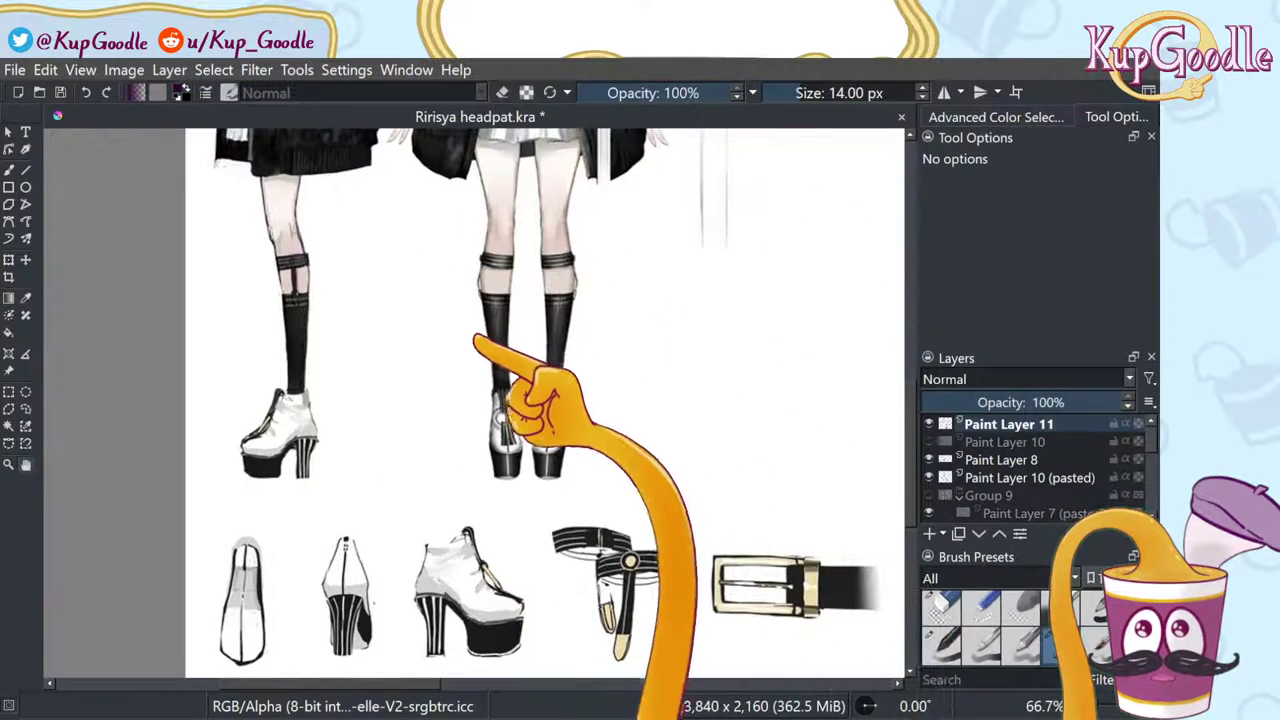
pyautogui.scroll(3, 546, 430)
pyautogui.moveTo(656, 226); pyautogui.dragTo(628, 288)
pyautogui.moveTo(505, 332); pyautogui.dragTo(964, 288)
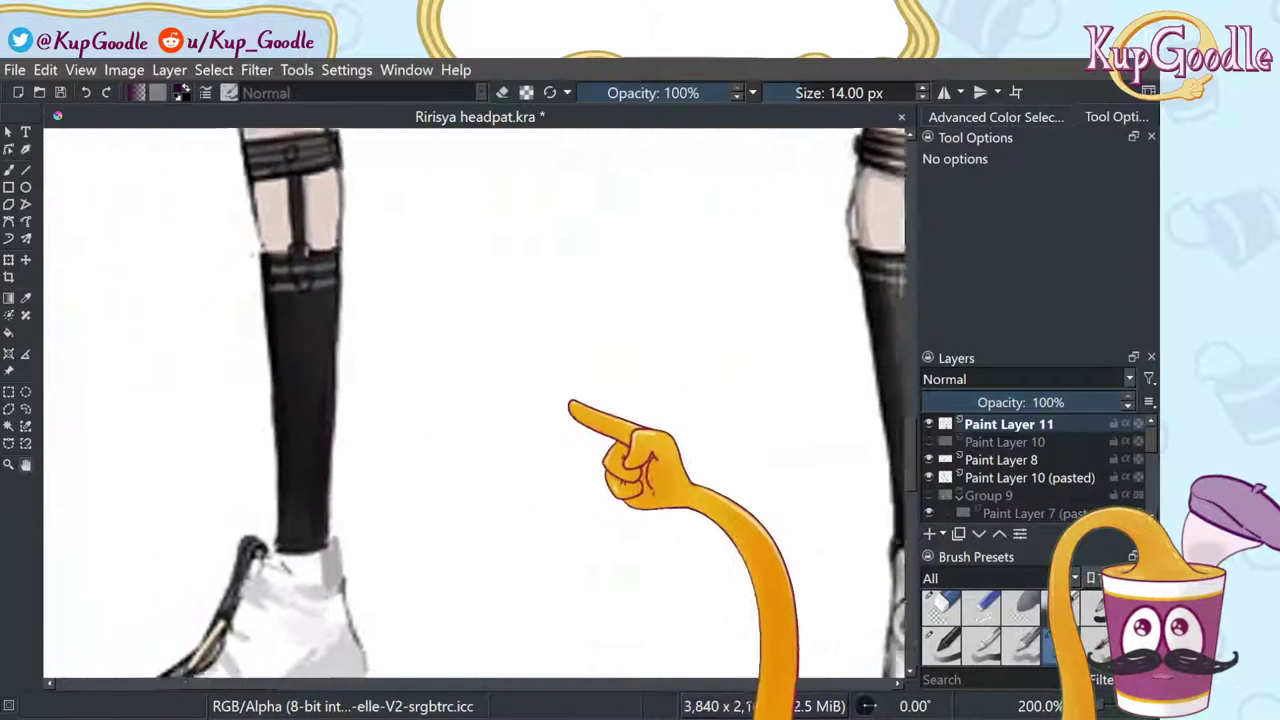
pyautogui.moveTo(329, 341); pyautogui.dragTo(414, 463)
pyautogui.moveTo(587, 450); pyautogui.dragTo(460, 306)
pyautogui.moveTo(529, 575); pyautogui.dragTo(489, 331)
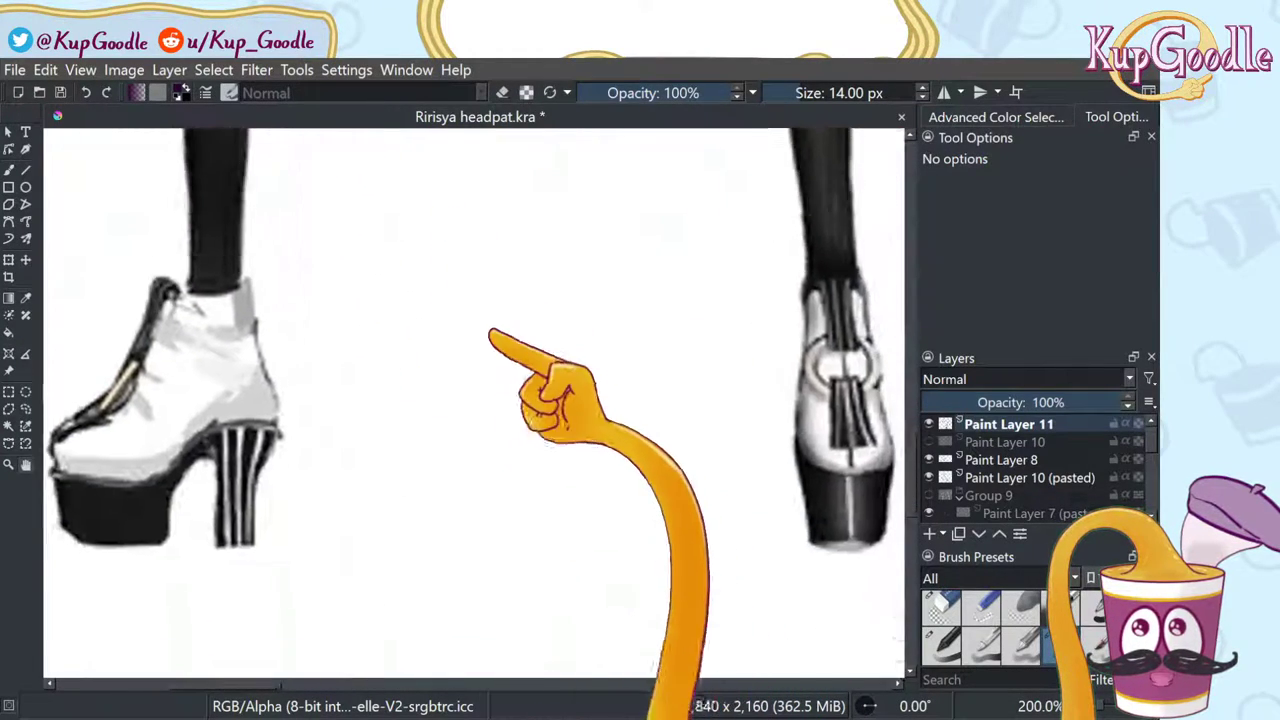
# Step: Study the reference boots from the side, back and front, including their ring and strap details, plus the belt and buckle drawings
pyautogui.moveTo(556, 151)
pyautogui.mouseDown()
pyautogui.moveTo(386, 546)
pyautogui.moveTo(543, 194)
pyautogui.mouseUp()
pyautogui.moveTo(445, 571); pyautogui.dragTo(575, 275)
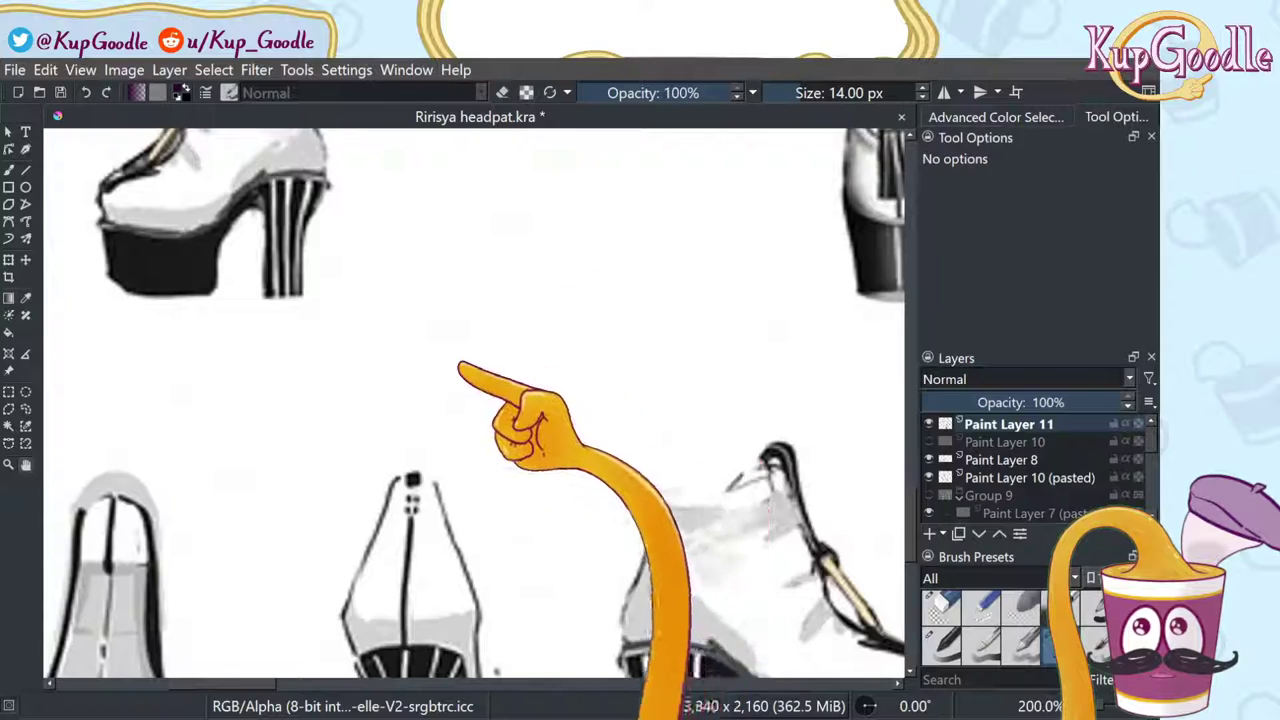
pyautogui.moveTo(460, 366); pyautogui.dragTo(566, 474)
pyautogui.moveTo(810, 428); pyautogui.dragTo(531, 411)
pyautogui.moveTo(517, 465); pyautogui.dragTo(614, 220)
pyautogui.moveTo(482, 414)
pyautogui.mouseDown()
pyautogui.moveTo(738, 308)
pyautogui.moveTo(506, 343)
pyautogui.moveTo(272, 356)
pyautogui.mouseUp()
pyautogui.moveTo(606, 354); pyautogui.dragTo(289, 374)
pyautogui.moveTo(669, 289); pyautogui.dragTo(406, 520)
pyautogui.moveTo(456, 254); pyautogui.dragTo(592, 474)
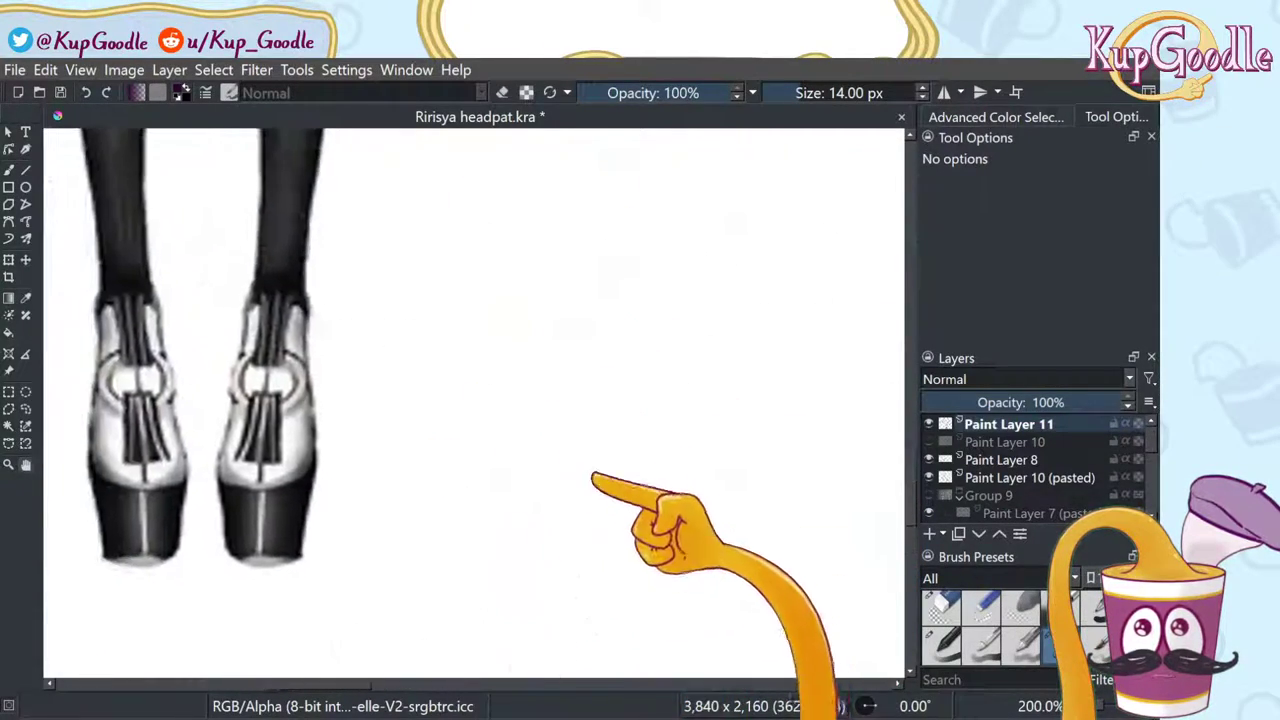
pyautogui.moveTo(409, 383); pyautogui.dragTo(729, 480)
pyautogui.moveTo(565, 459); pyautogui.dragTo(867, 393)
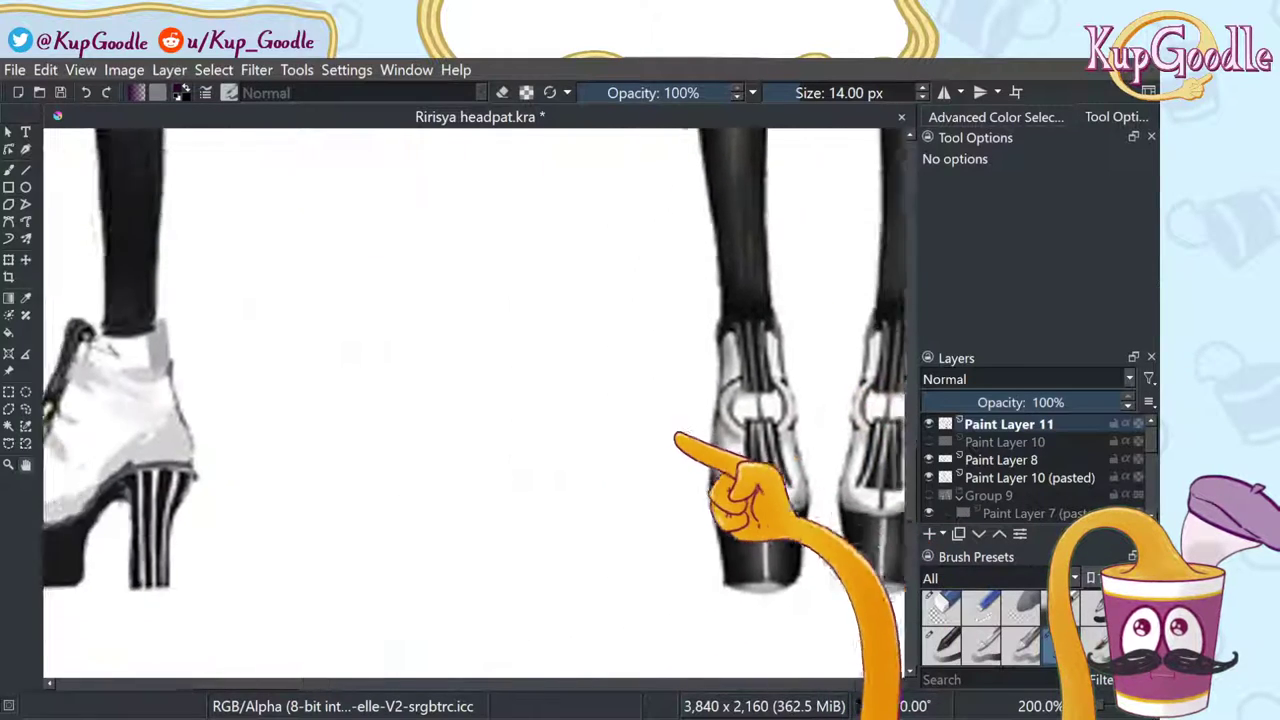
pyautogui.moveTo(676, 436); pyautogui.dragTo(505, 394)
pyautogui.moveTo(683, 403); pyautogui.dragTo(600, 405)
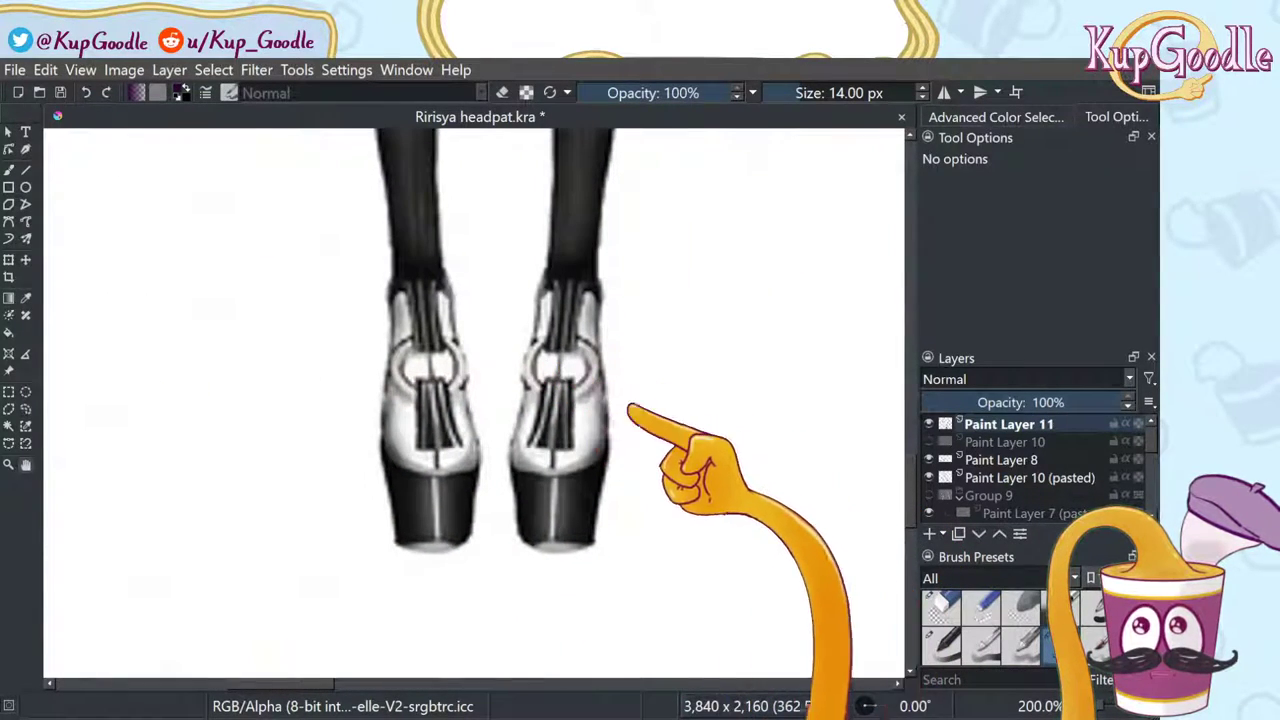
pyautogui.moveTo(634, 510); pyautogui.dragTo(562, 233)
pyautogui.moveTo(614, 465); pyautogui.dragTo(611, 323)
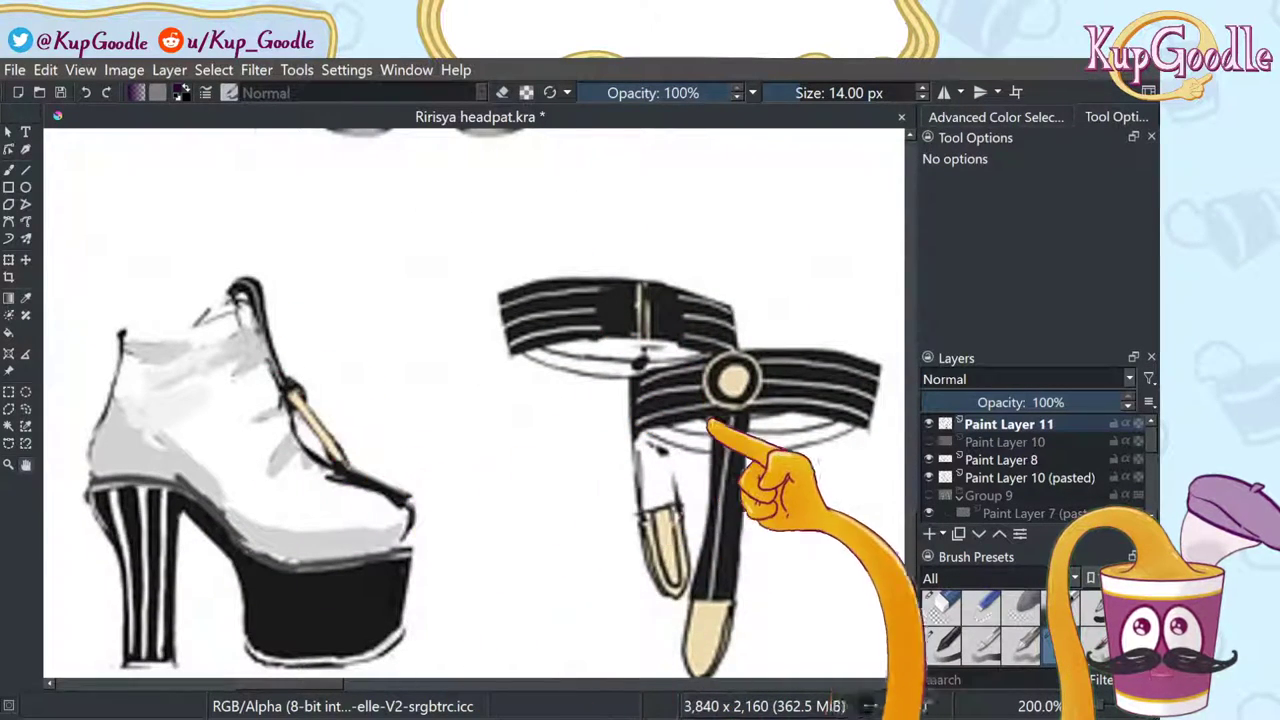
pyautogui.moveTo(820, 430); pyautogui.dragTo(500, 436)
pyautogui.moveTo(890, 374); pyautogui.dragTo(607, 330)
pyautogui.moveTo(500, 420); pyautogui.dragTo(255, 473)
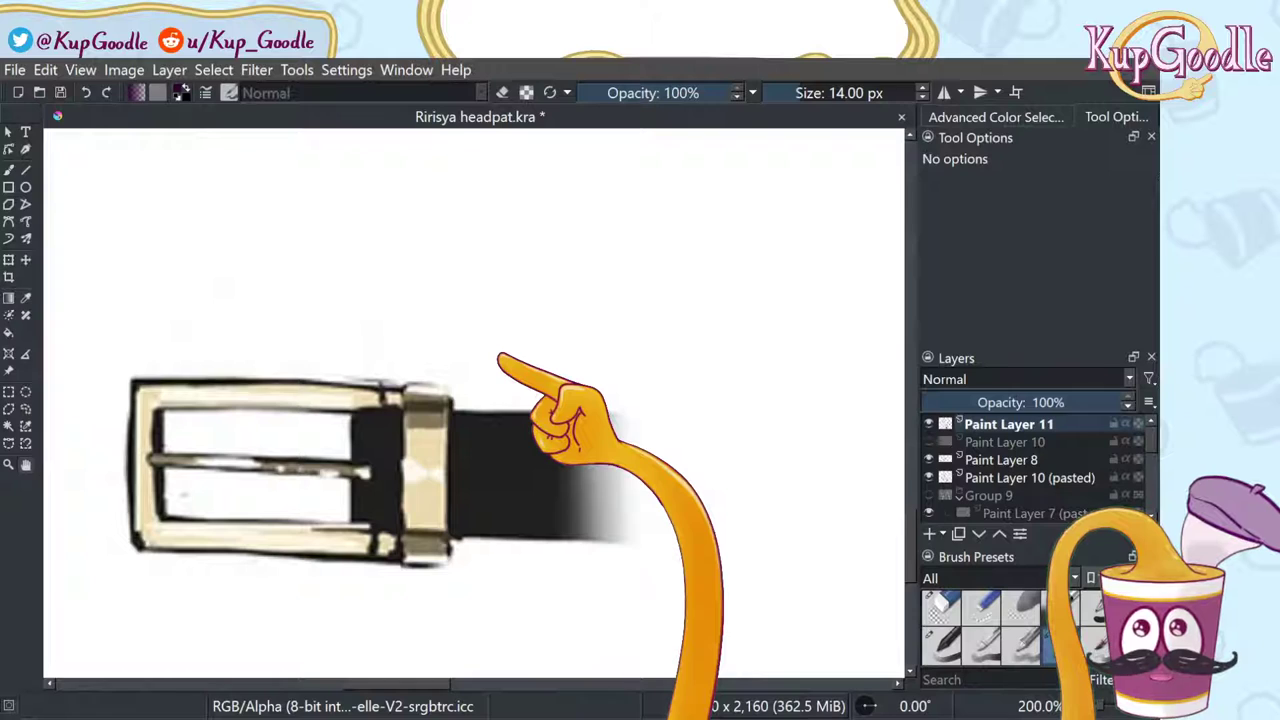
# Step: Draw a double oval ring with strap ends on the vertical leg's boot front using Basic-5 Size, erasing the overlapping lines with Eraser Small
pyautogui.scroll(-3, 475, 368)
pyautogui.moveTo(780, 254); pyautogui.dragTo(471, 449)
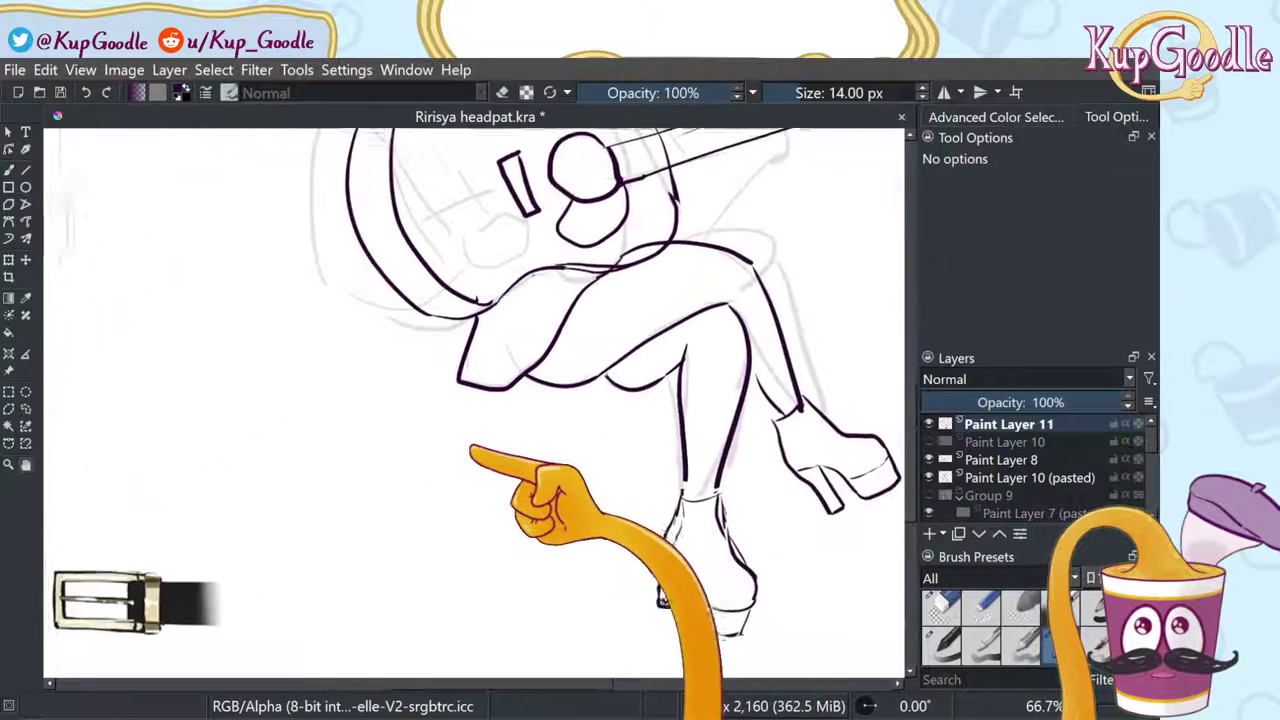
pyautogui.moveTo(690, 372); pyautogui.dragTo(543, 267)
pyautogui.scroll(3, 611, 458)
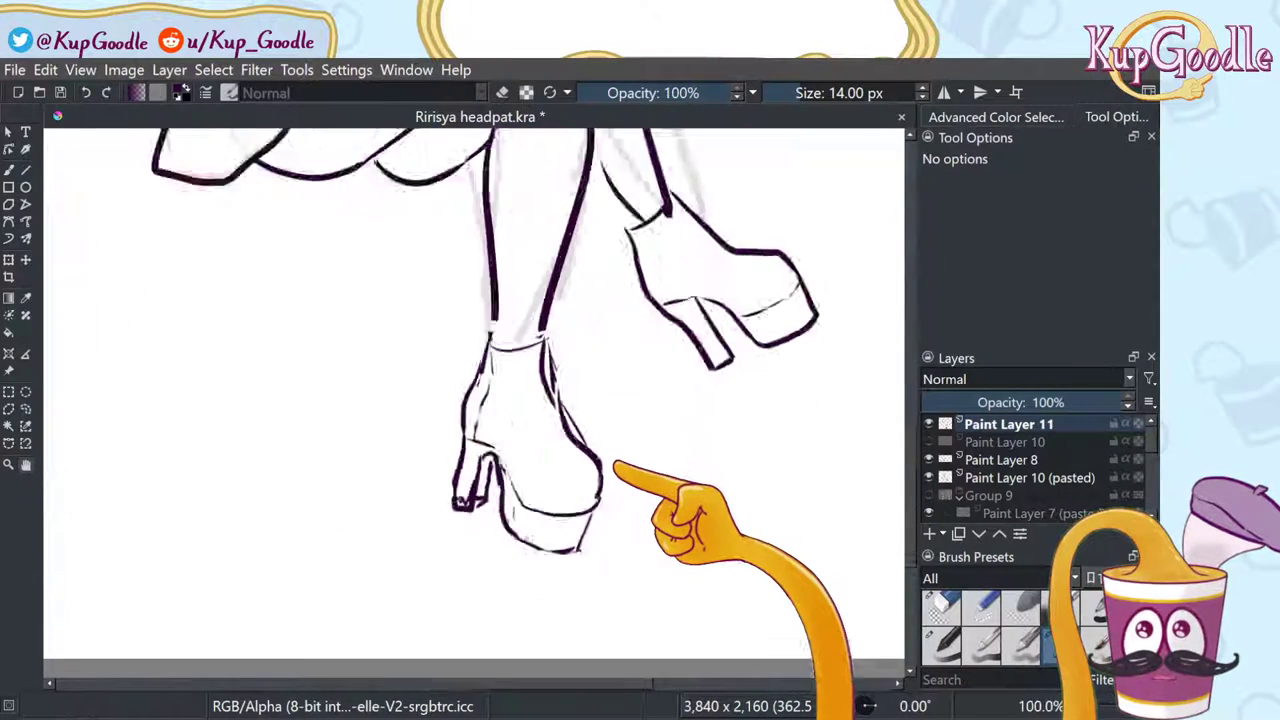
pyautogui.press('b')
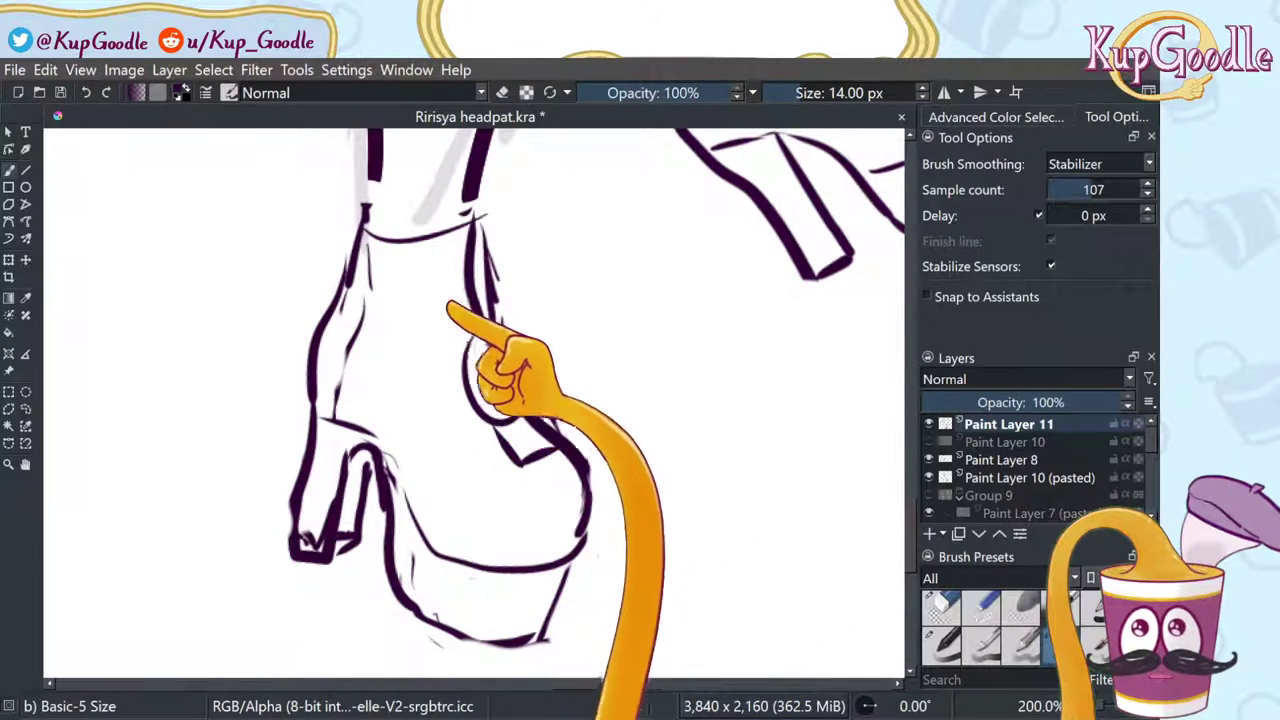
pyautogui.moveTo(448, 304); pyautogui.dragTo(478, 290)
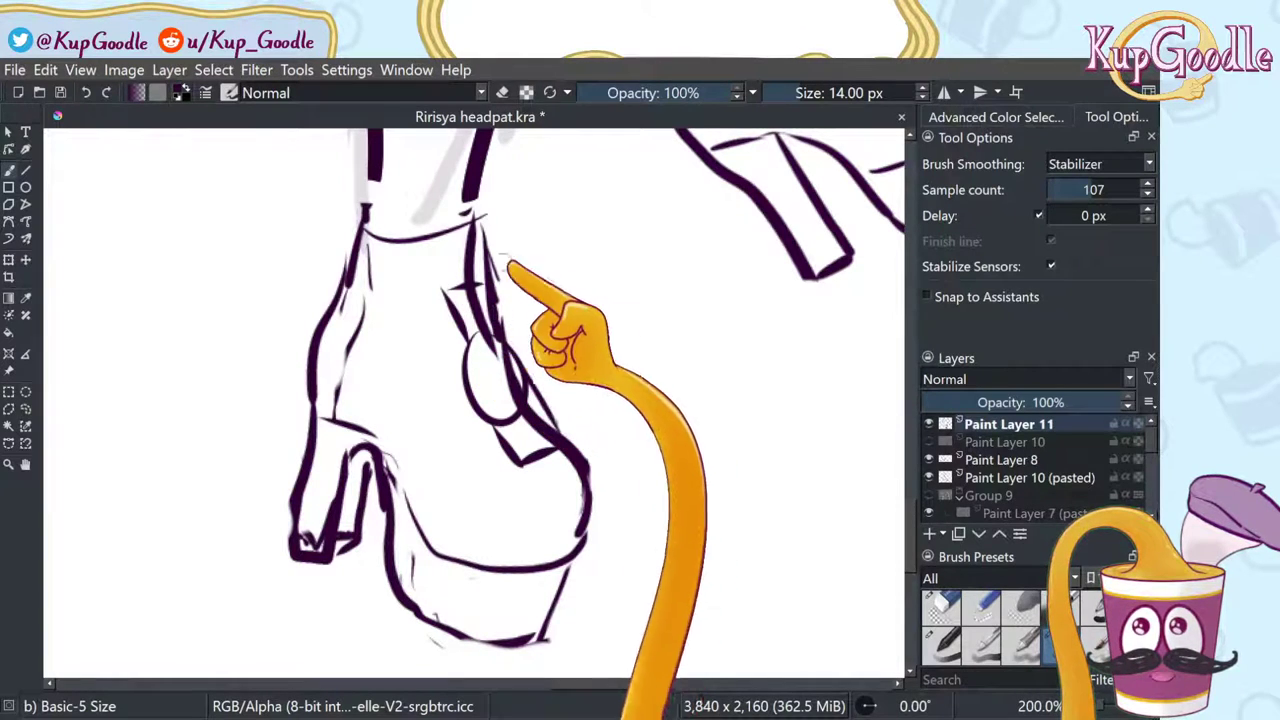
pyautogui.click(980, 607)
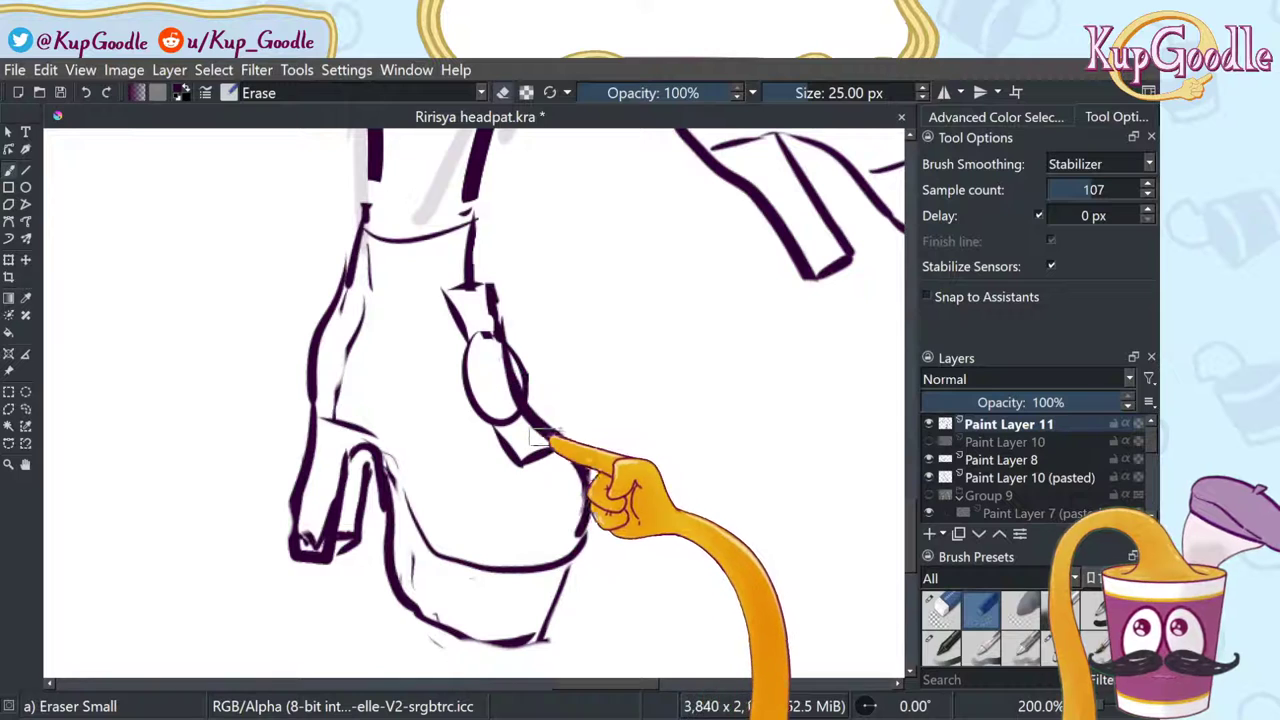
pyautogui.click(1060, 645)
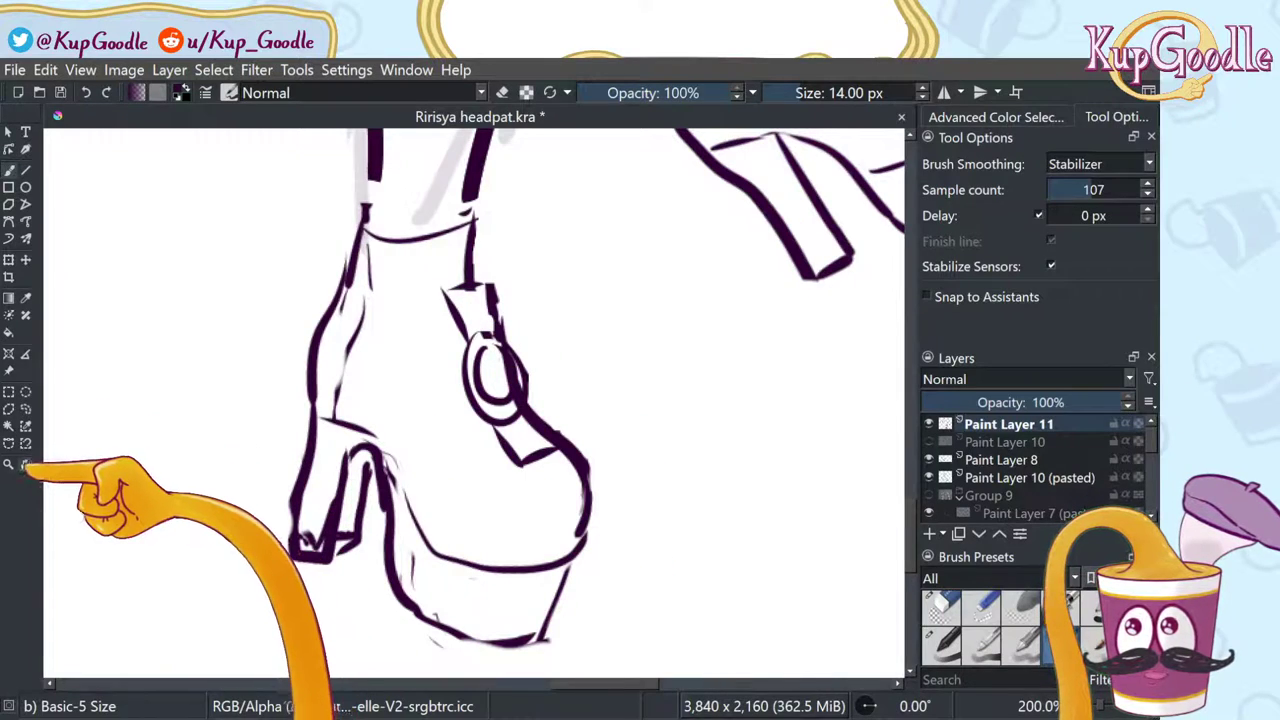
# Step: Draw the raised ring and the strap pieces above and below it along the front edge of the crossed leg's boot
pyautogui.click(25, 464)
pyautogui.moveTo(682, 315); pyautogui.dragTo(523, 503)
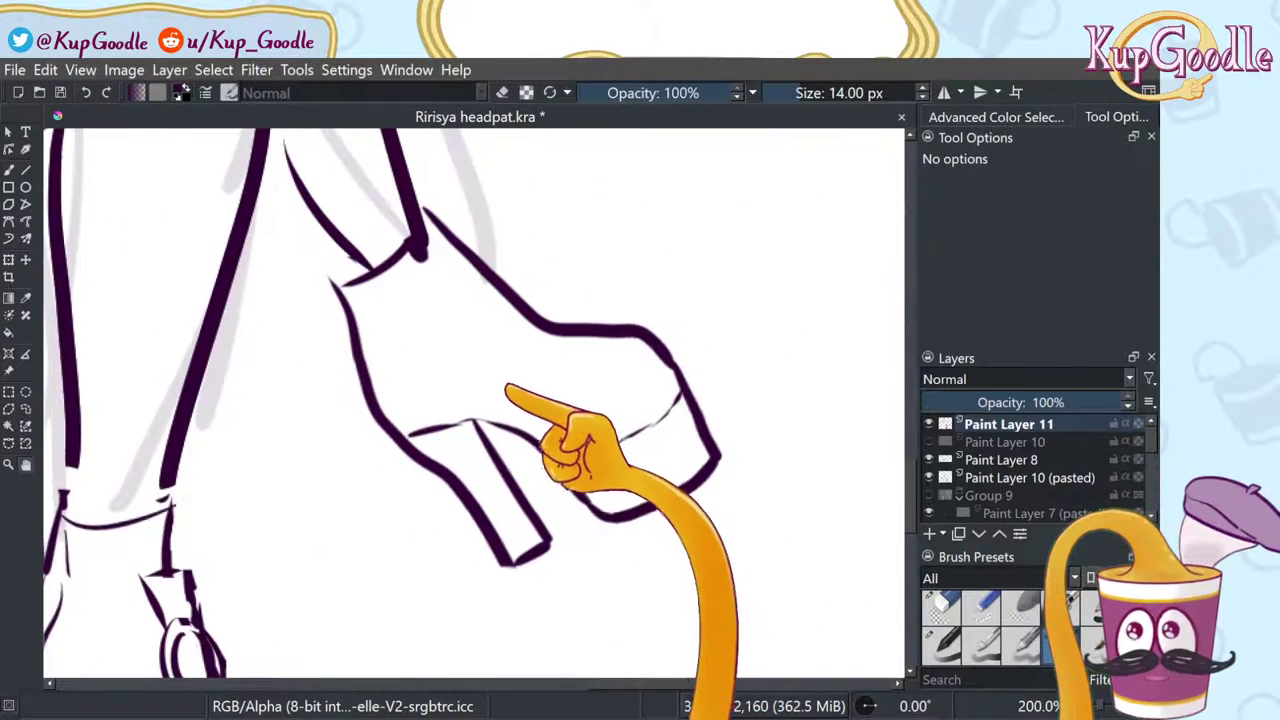
pyautogui.press('b')
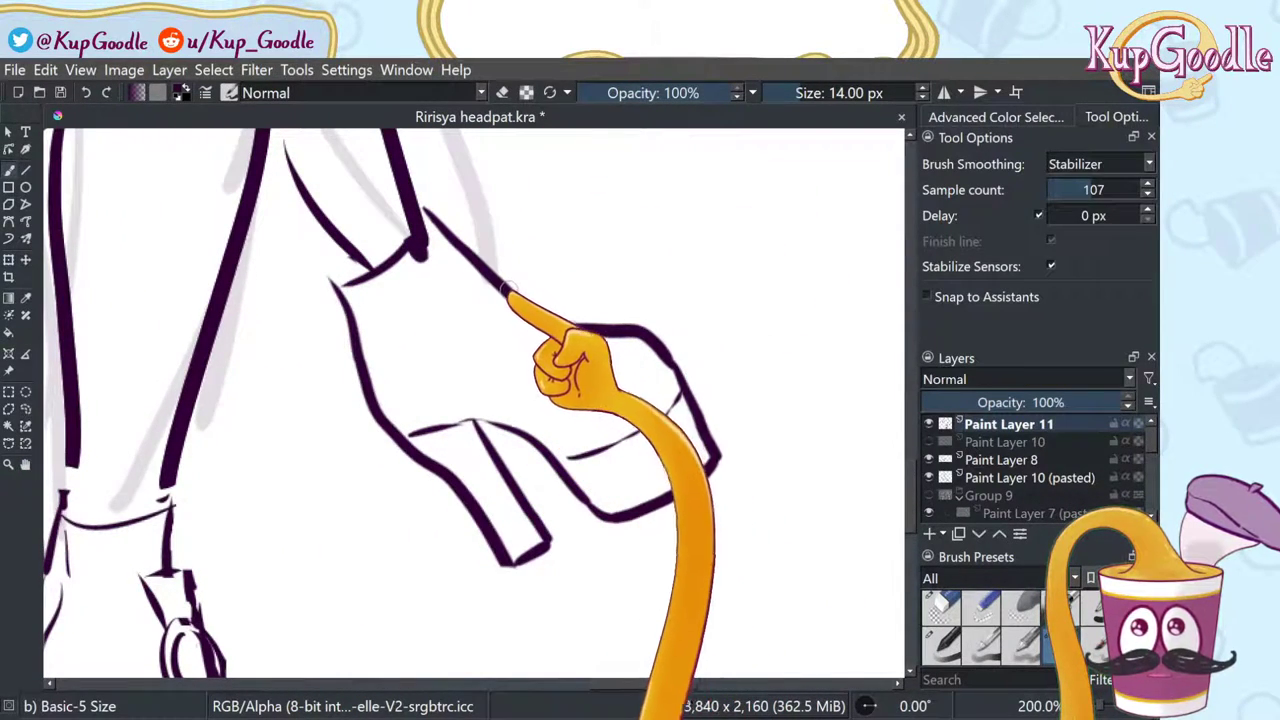
pyautogui.moveTo(500, 280); pyautogui.dragTo(576, 320)
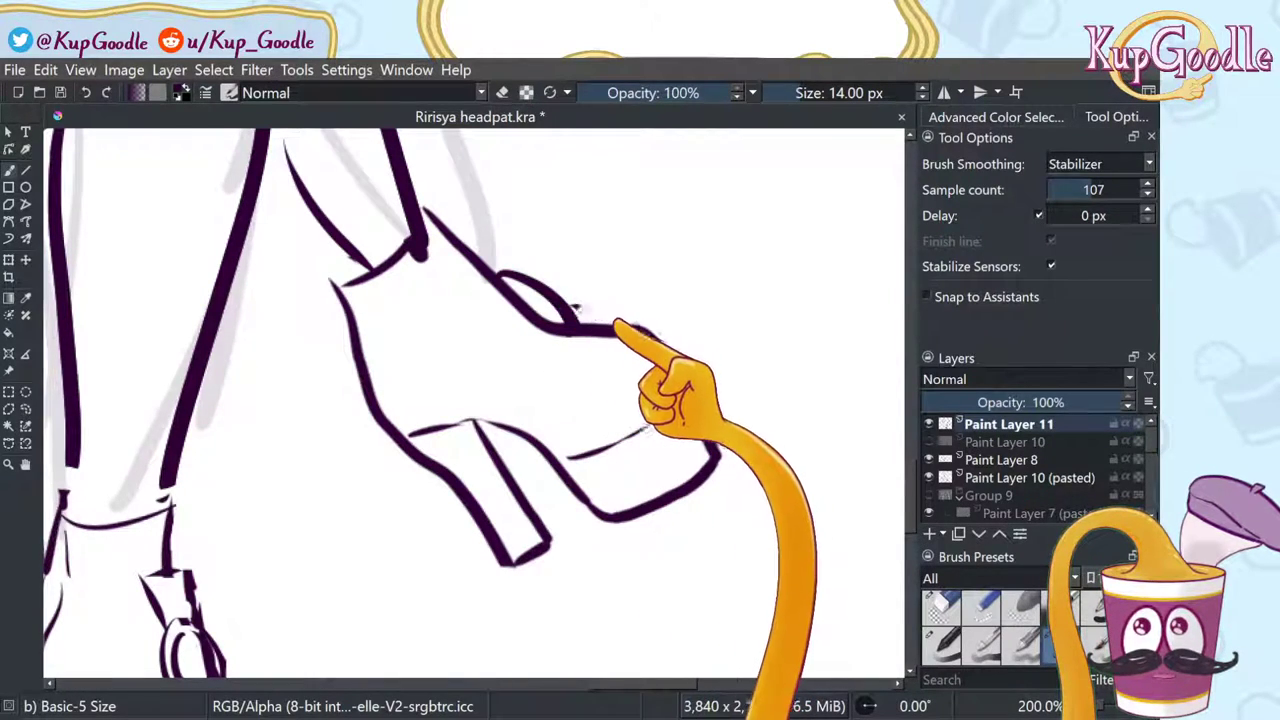
pyautogui.moveTo(575, 306)
pyautogui.mouseDown()
pyautogui.moveTo(660, 335)
pyautogui.moveTo(693, 410)
pyautogui.mouseUp()
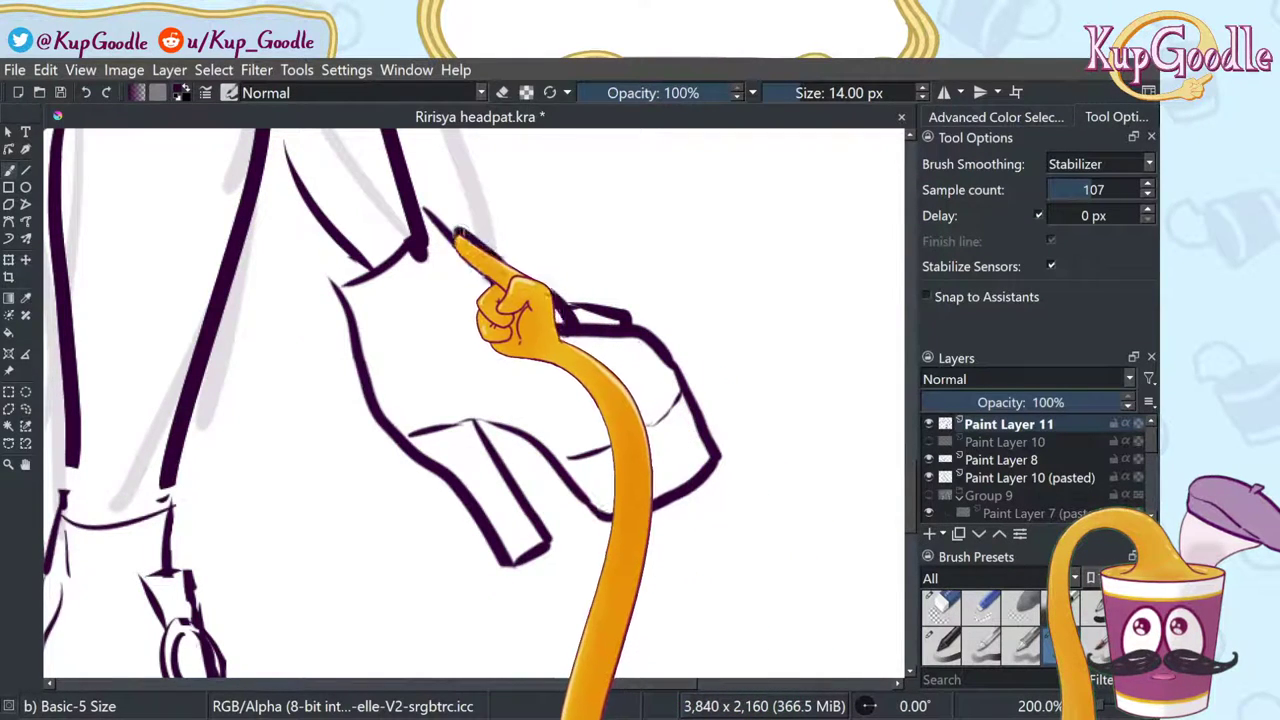
pyautogui.moveTo(460, 229); pyautogui.dragTo(502, 268)
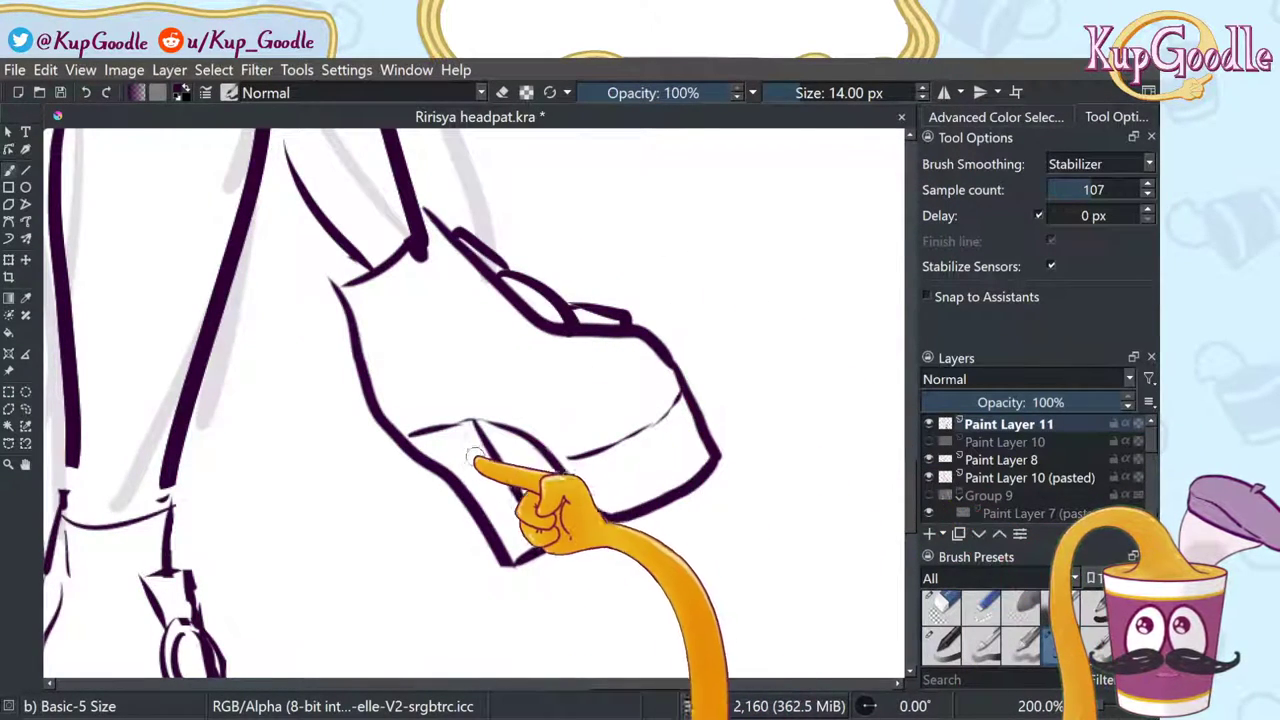
# Step: Clean up the ankle lines of the crossed leg's boot with Eraser Circle and redraw its back corner with Basic-5 Size
pyautogui.click(940, 608)
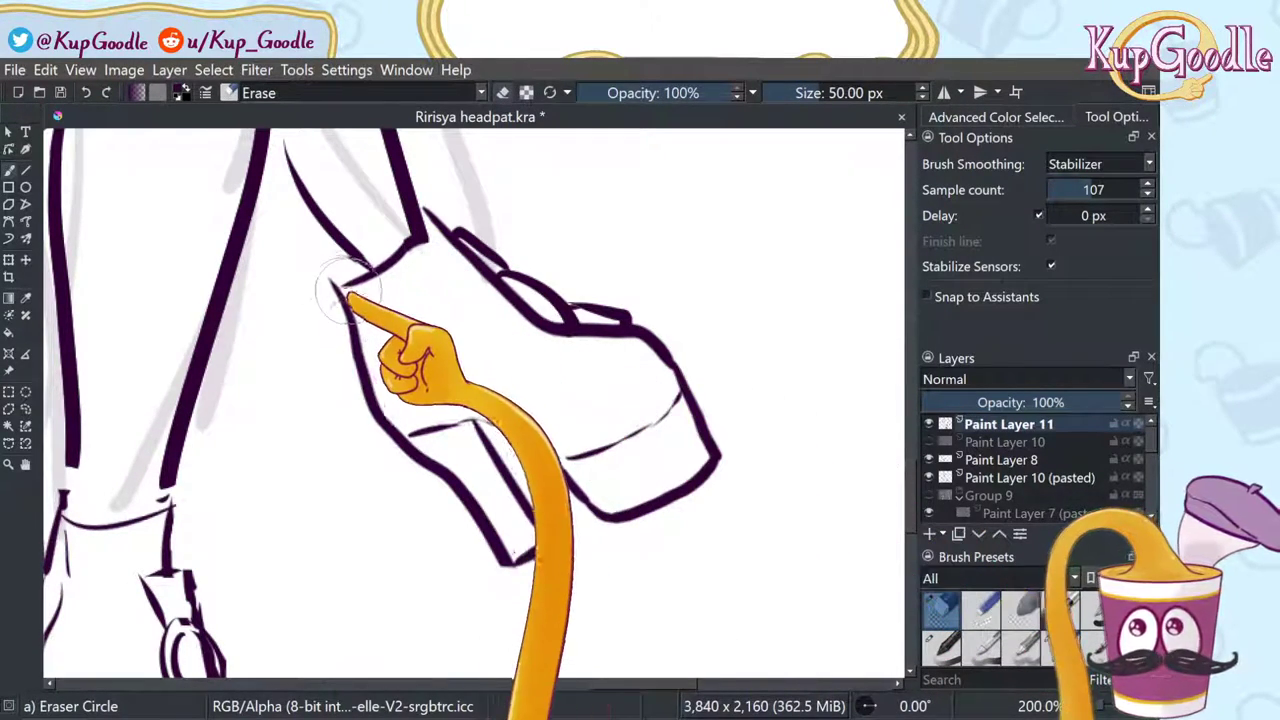
pyautogui.moveTo(327, 291); pyautogui.dragTo(340, 303)
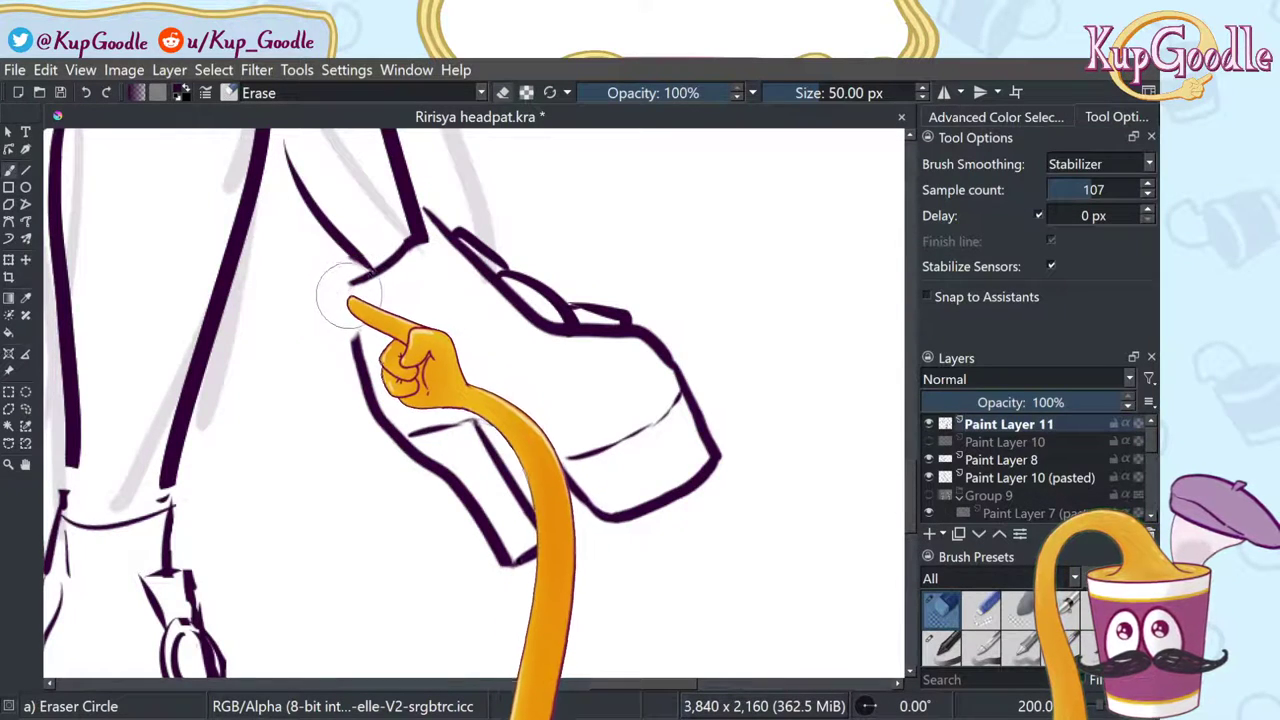
pyautogui.click(1058, 645)
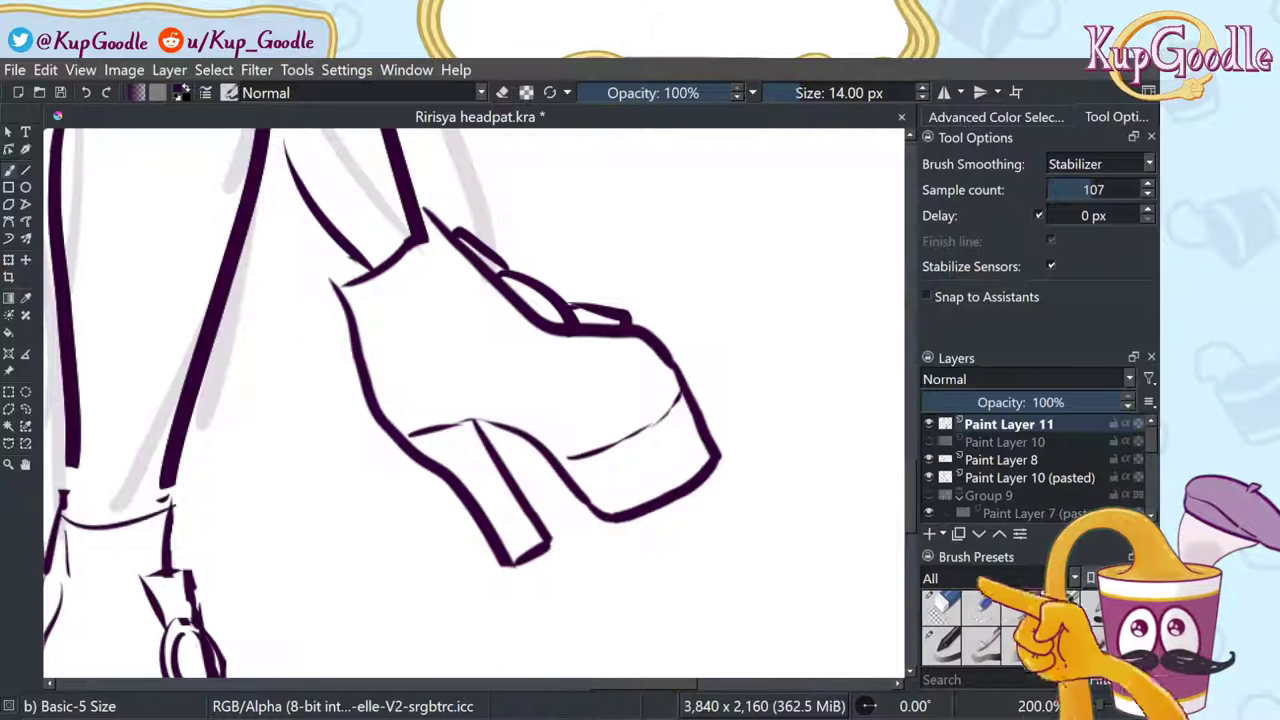
pyautogui.click(321, 286)
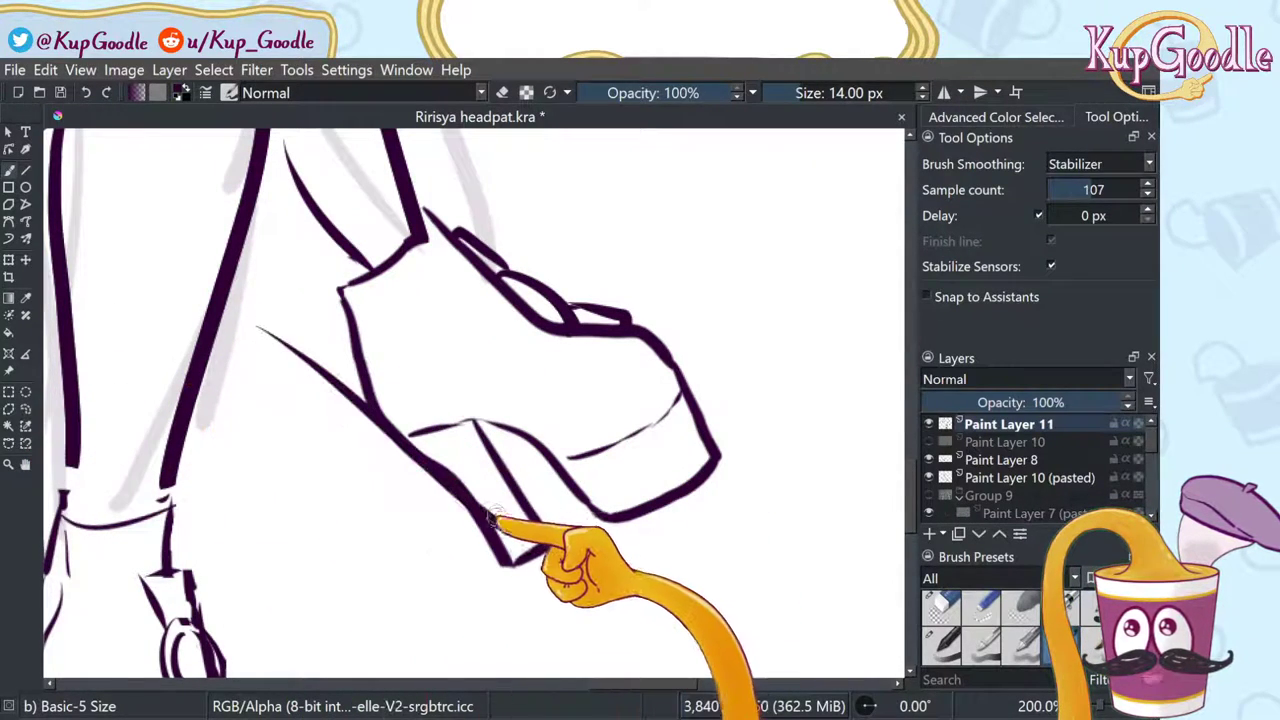
# Step: Draw three curved lines across the vertical leg below the knee for the strap band and the stocking top
pyautogui.click(26, 465)
pyautogui.moveTo(192, 429); pyautogui.dragTo(700, 515)
pyautogui.moveTo(354, 491)
pyautogui.mouseDown()
pyautogui.moveTo(618, 482)
pyautogui.moveTo(477, 486)
pyautogui.moveTo(580, 503)
pyautogui.moveTo(620, 457)
pyautogui.moveTo(551, 428)
pyautogui.moveTo(634, 491)
pyautogui.moveTo(529, 477)
pyautogui.moveTo(545, 463)
pyautogui.moveTo(477, 506)
pyautogui.moveTo(434, 337)
pyautogui.moveTo(417, 337)
pyautogui.moveTo(415, 520)
pyautogui.moveTo(700, 457)
pyautogui.moveTo(714, 434)
pyautogui.moveTo(429, 357)
pyautogui.moveTo(356, 456)
pyautogui.moveTo(223, 446)
pyautogui.moveTo(229, 463)
pyautogui.moveTo(223, 423)
pyautogui.moveTo(258, 288)
pyautogui.moveTo(357, 311)
pyautogui.moveTo(434, 277)
pyautogui.moveTo(612, 318)
pyautogui.moveTo(650, 311)
pyautogui.mouseUp()
pyautogui.press('b')
pyautogui.moveTo(445, 362); pyautogui.dragTo(625, 355)
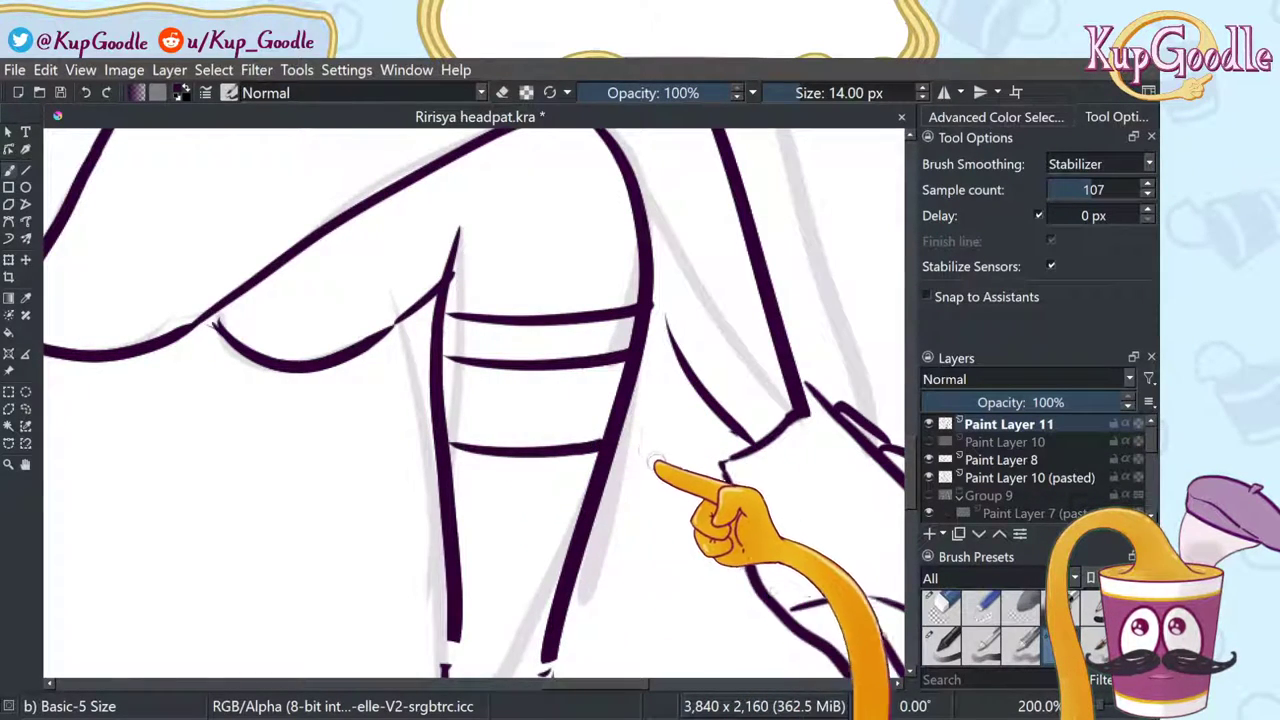
# Step: Draw three matching curved lines across the crossed leg below the knee for its strap band and stocking top
pyautogui.click(26, 464)
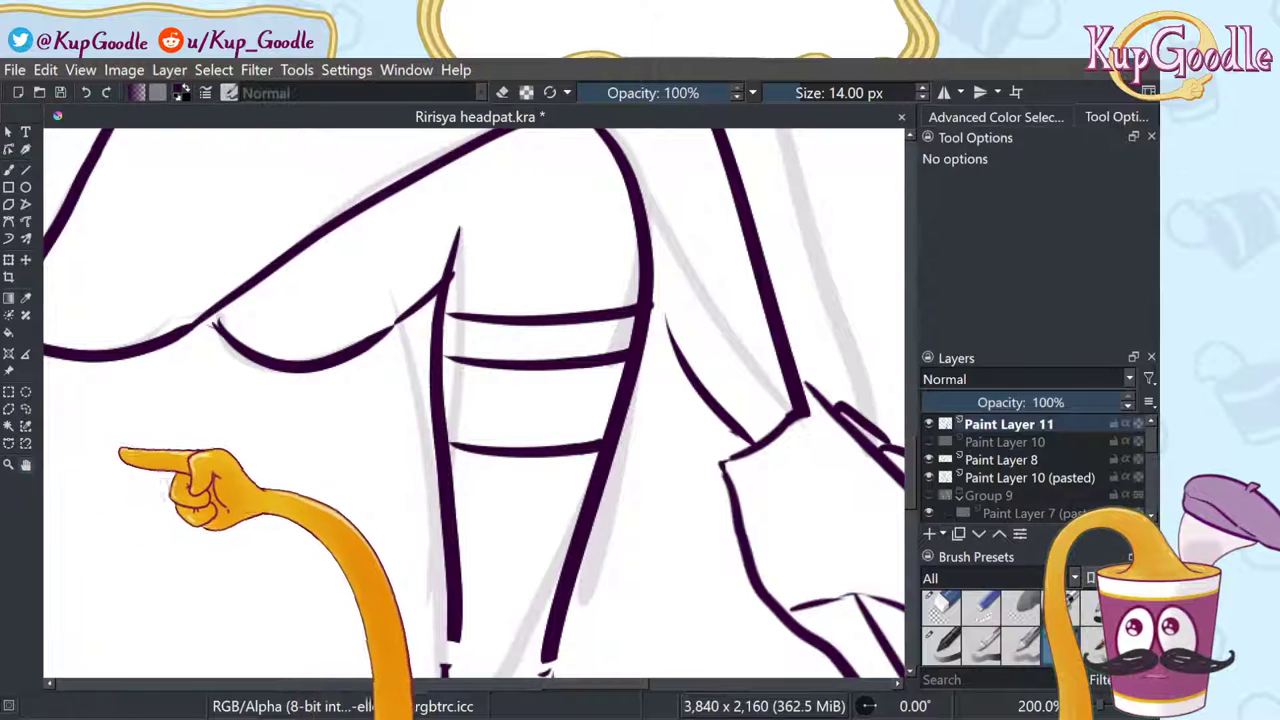
pyautogui.moveTo(640, 288); pyautogui.dragTo(463, 467)
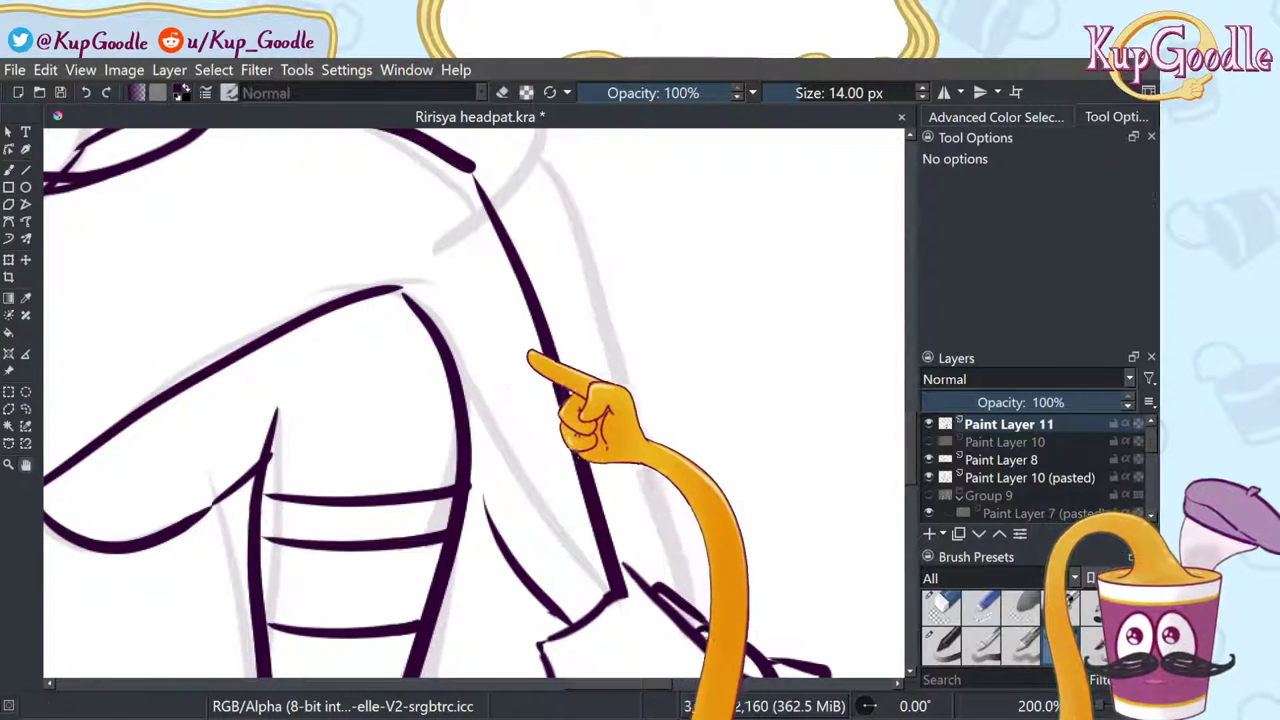
pyautogui.press('b')
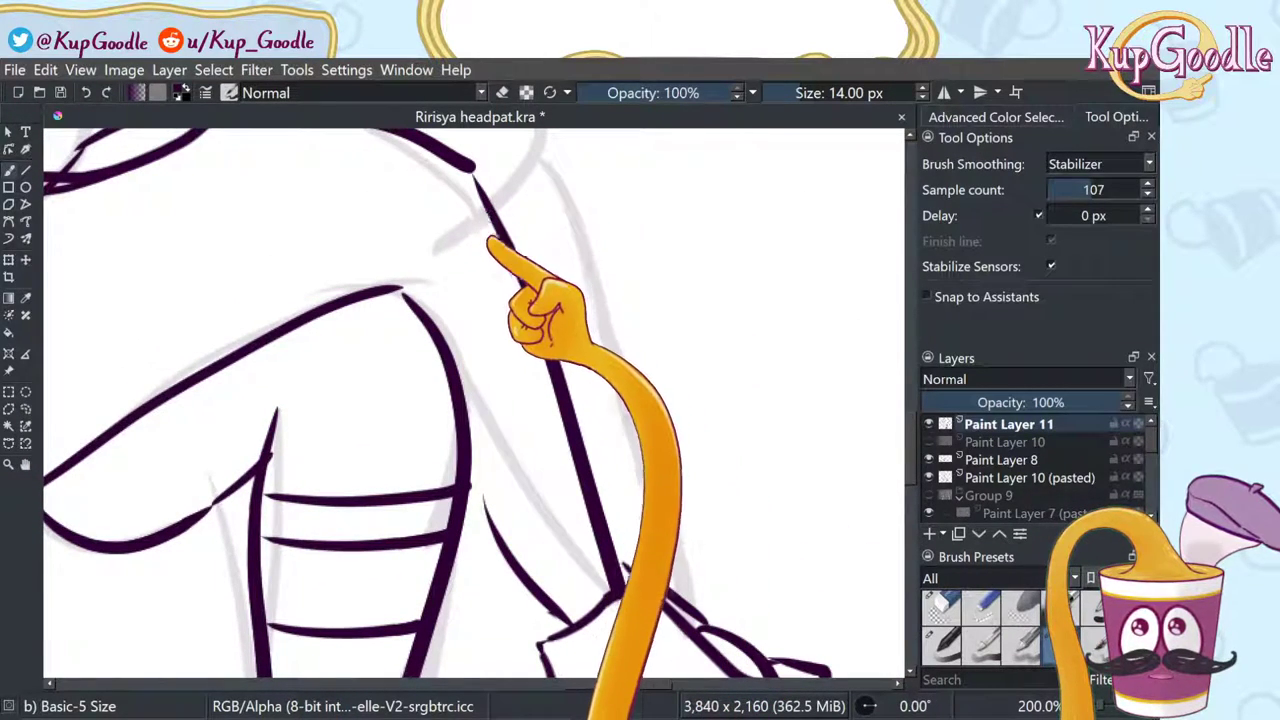
pyautogui.moveTo(487, 210); pyautogui.dragTo(442, 325)
pyautogui.moveTo(509, 253); pyautogui.dragTo(451, 348)
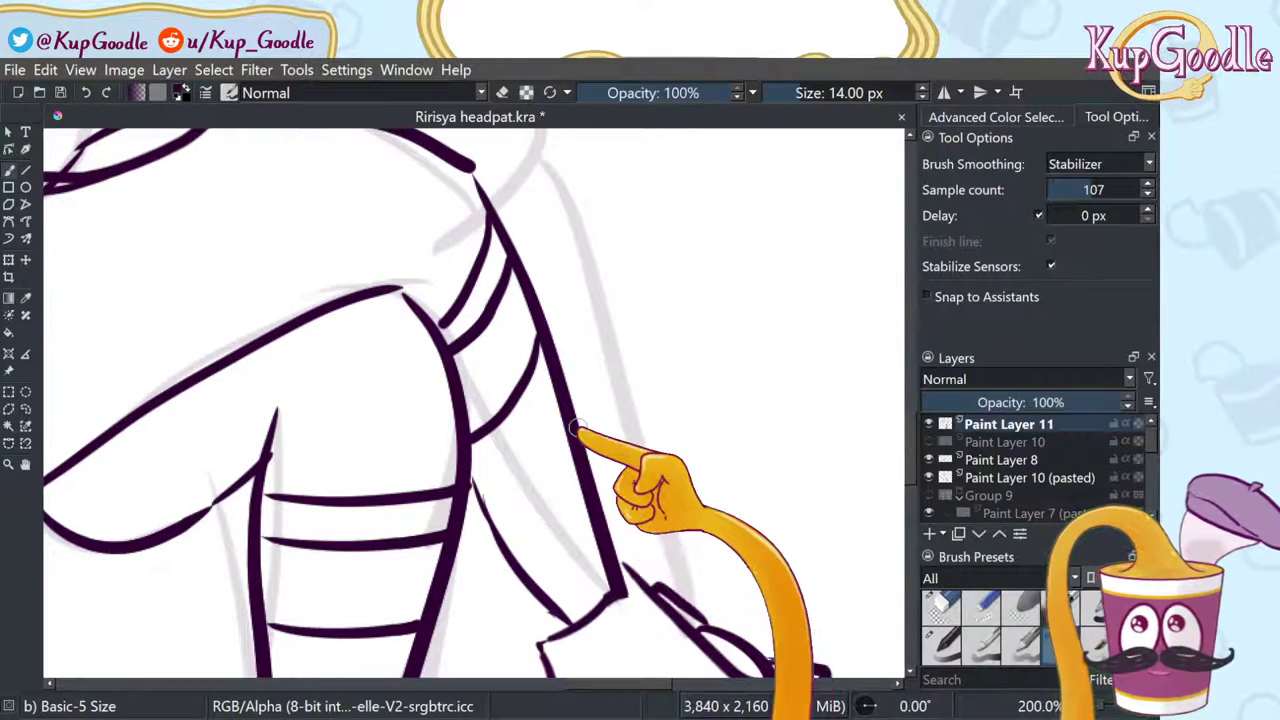
# Step: Ink two short strap lines on each leg's sock band, erasing and redrawing the pair on the crossed leg
pyautogui.scroll(-3, 574, 428)
pyautogui.scroll(1, 572, 418)
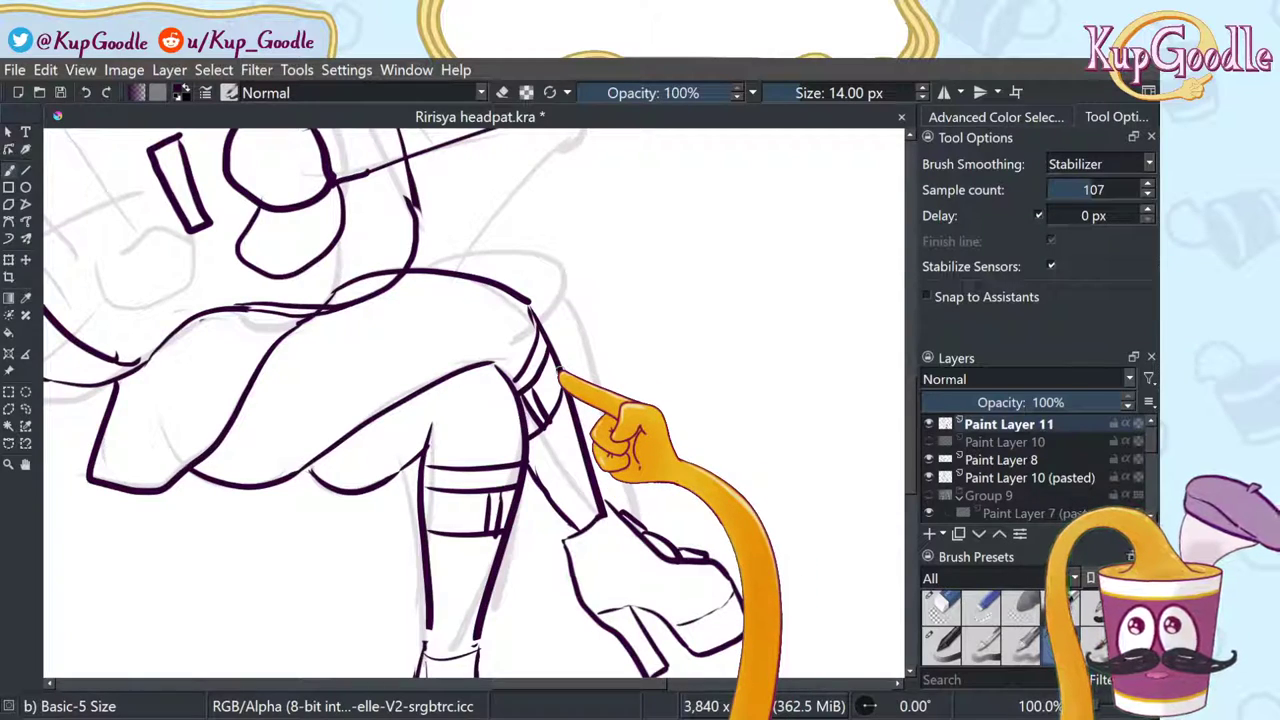
pyautogui.scroll(-3, 634, 343)
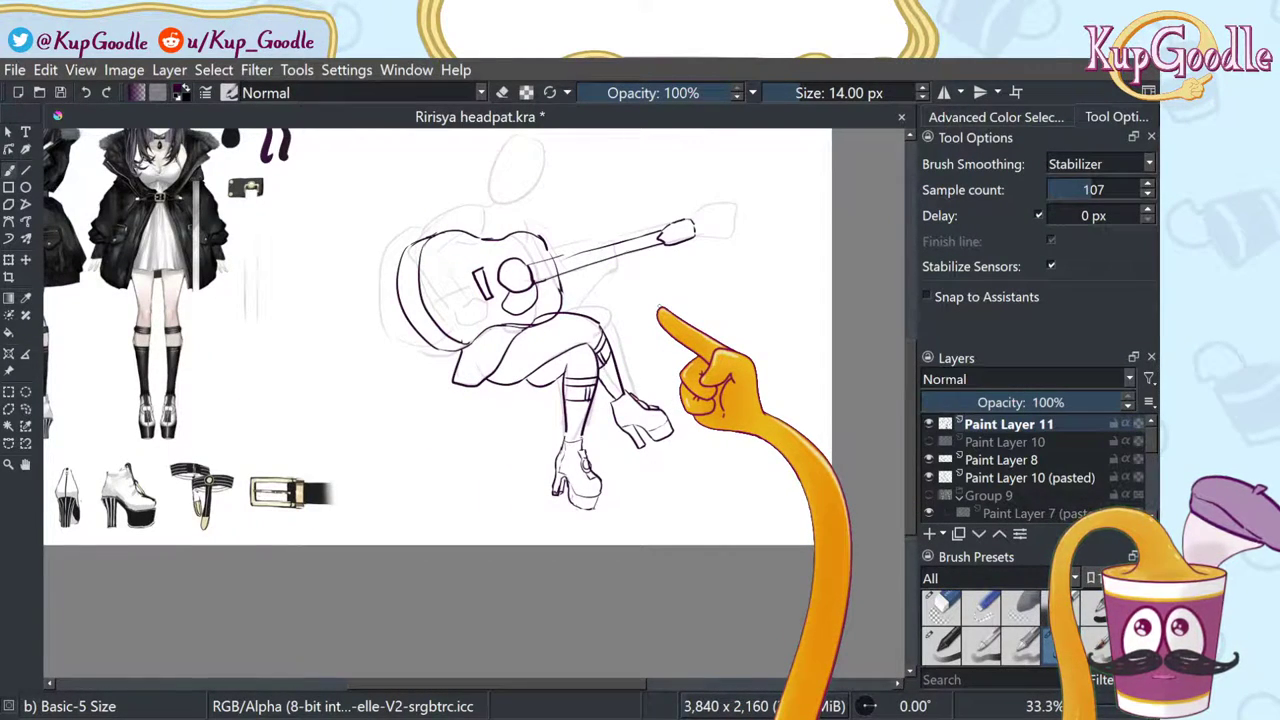
pyautogui.scroll(4, 658, 310)
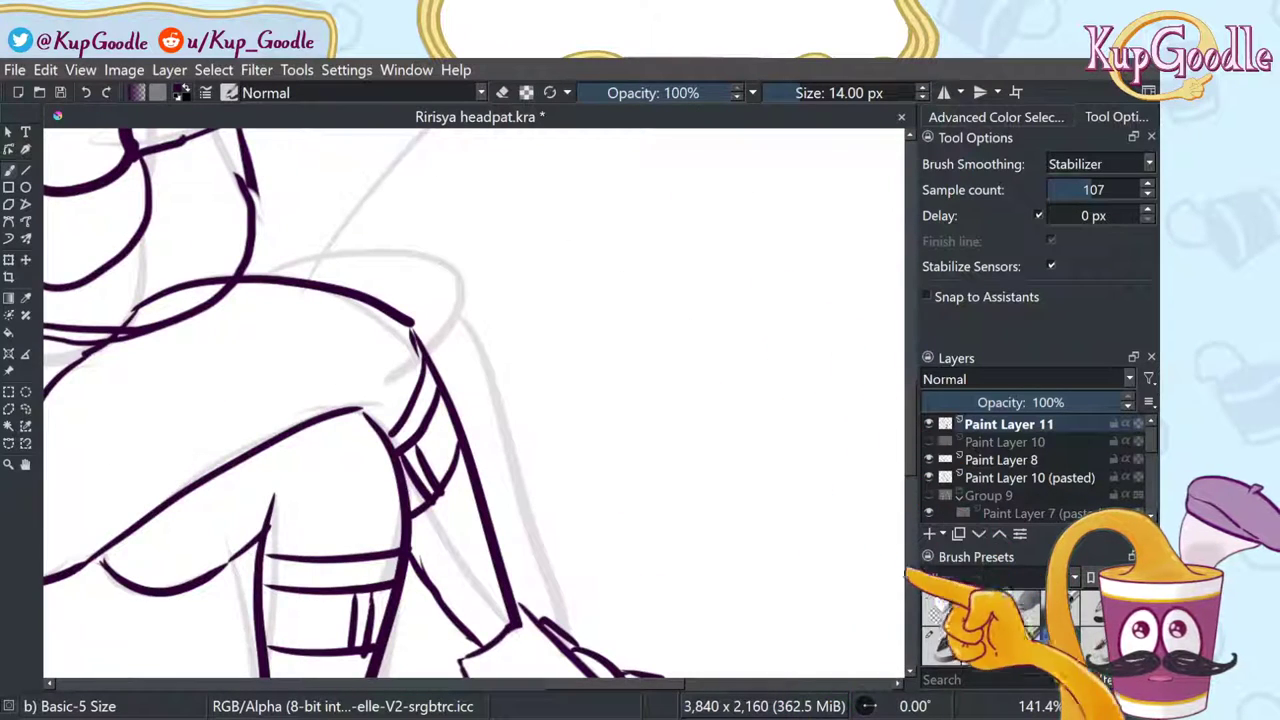
pyautogui.click(945, 603)
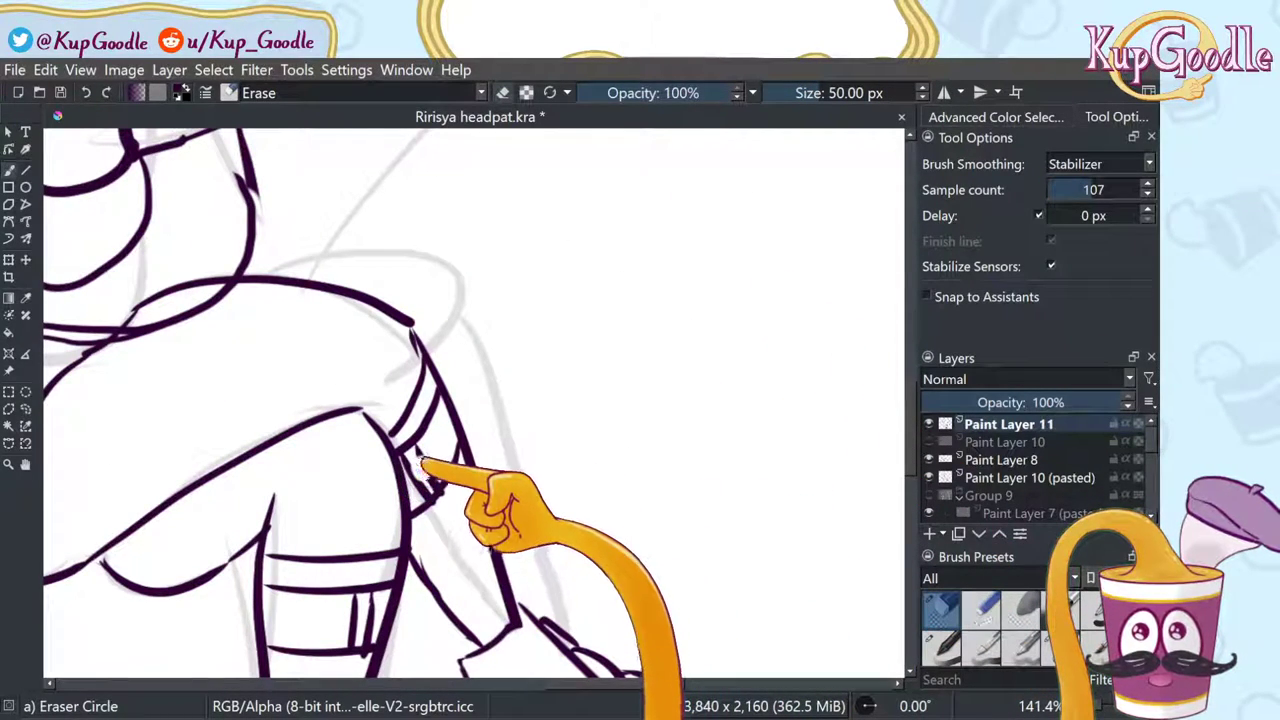
pyautogui.moveTo(418, 463)
pyautogui.mouseDown()
pyautogui.moveTo(465, 427)
pyautogui.moveTo(421, 444)
pyautogui.moveTo(447, 481)
pyautogui.moveTo(429, 439)
pyautogui.moveTo(457, 467)
pyautogui.mouseUp()
pyautogui.hotkey('ctrl', 'z')
pyautogui.moveTo(429, 423); pyautogui.dragTo(460, 457)
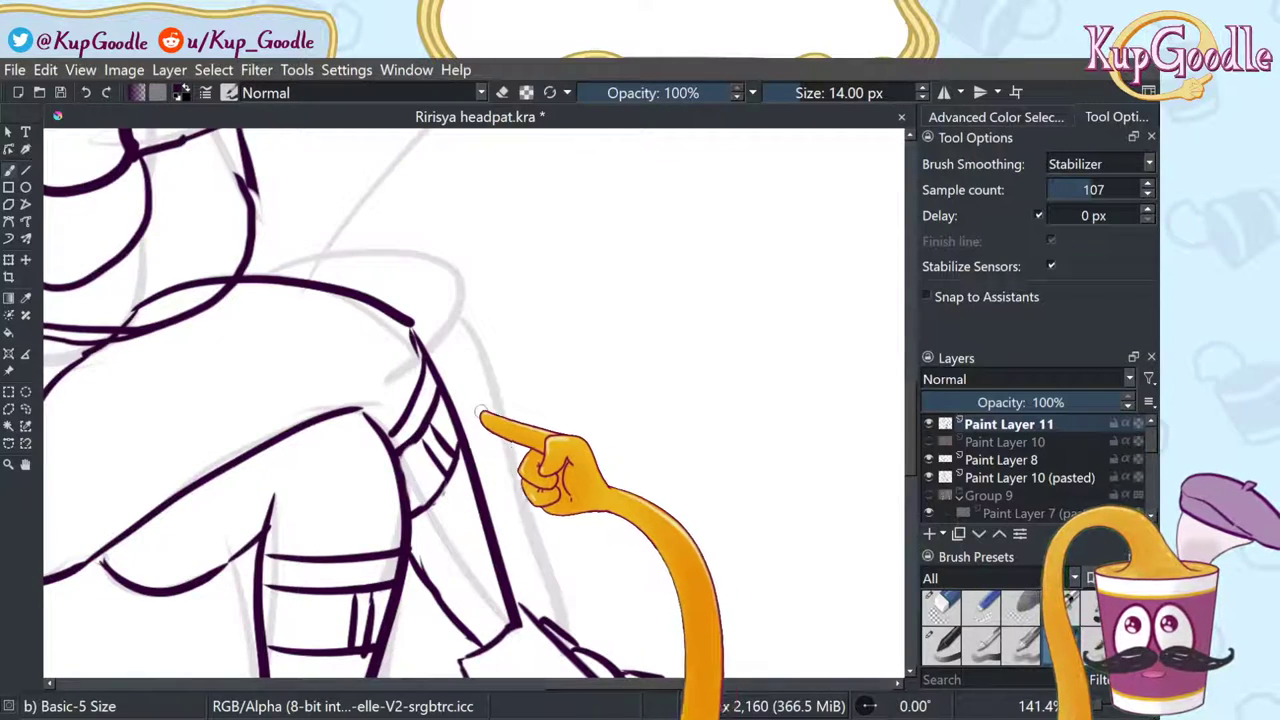
# Step: Examine the whole guitar-player sketch beside the character reference sheet and its outfit details
pyautogui.scroll(-1, 500, 410)
pyautogui.scroll(-4, 500, 410)
pyautogui.scroll(1, 430, 405)
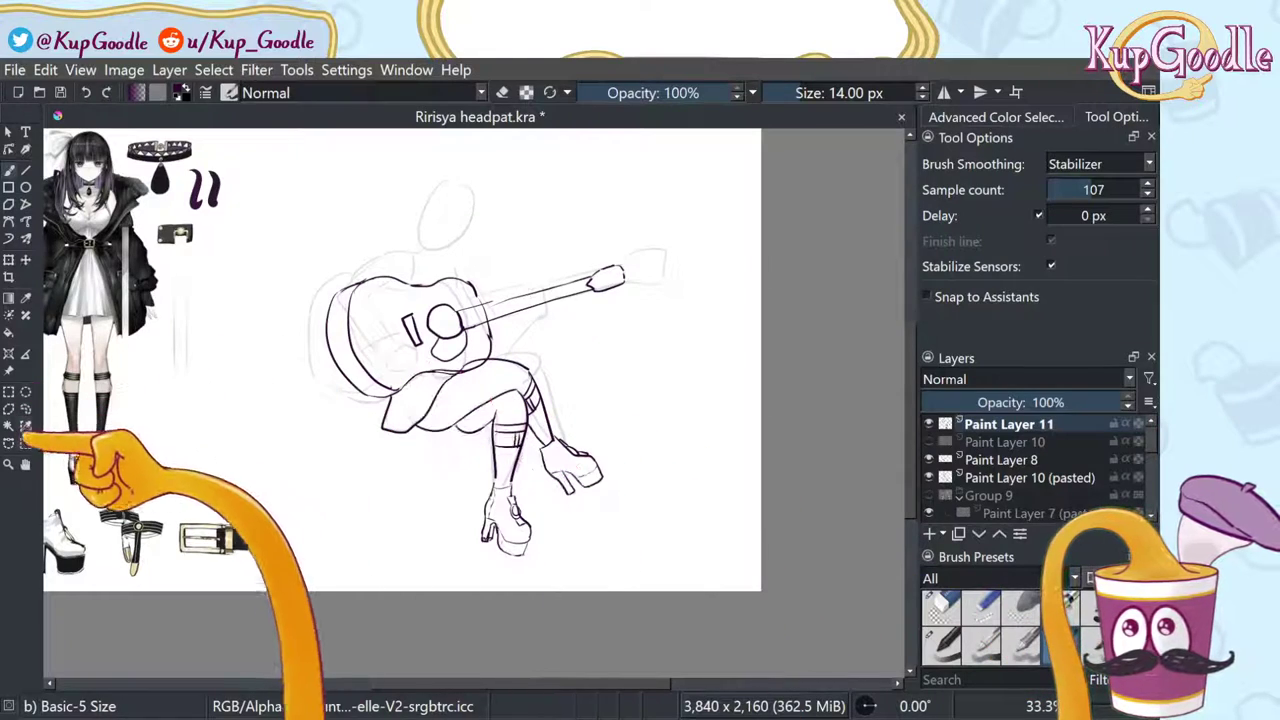
pyautogui.click(26, 463)
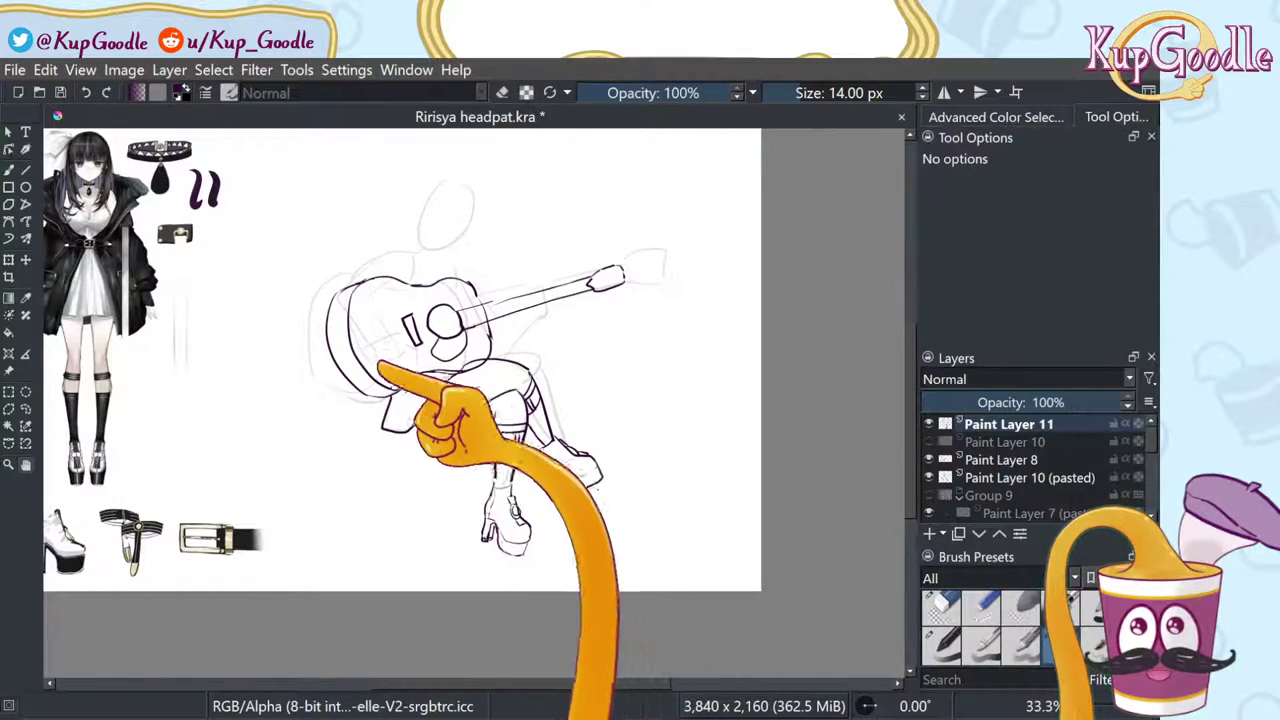
pyautogui.moveTo(102, 302); pyautogui.dragTo(181, 340)
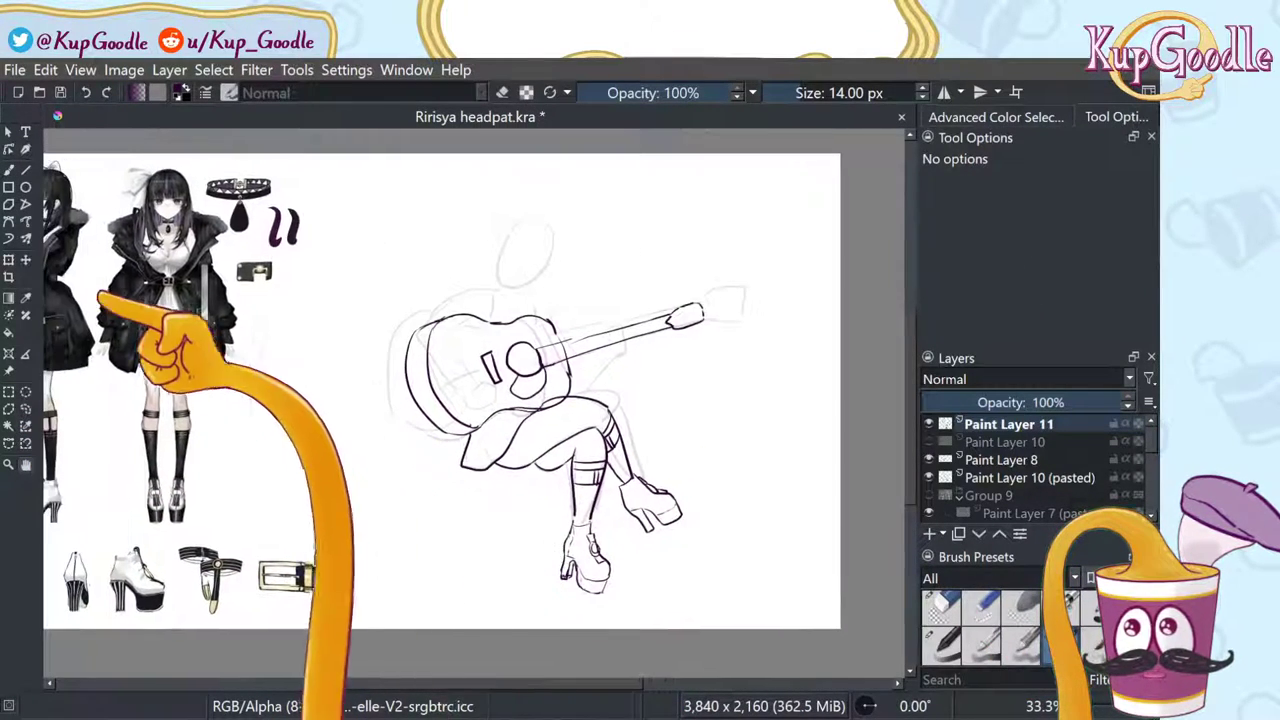
pyautogui.moveTo(219, 378); pyautogui.dragTo(269, 391)
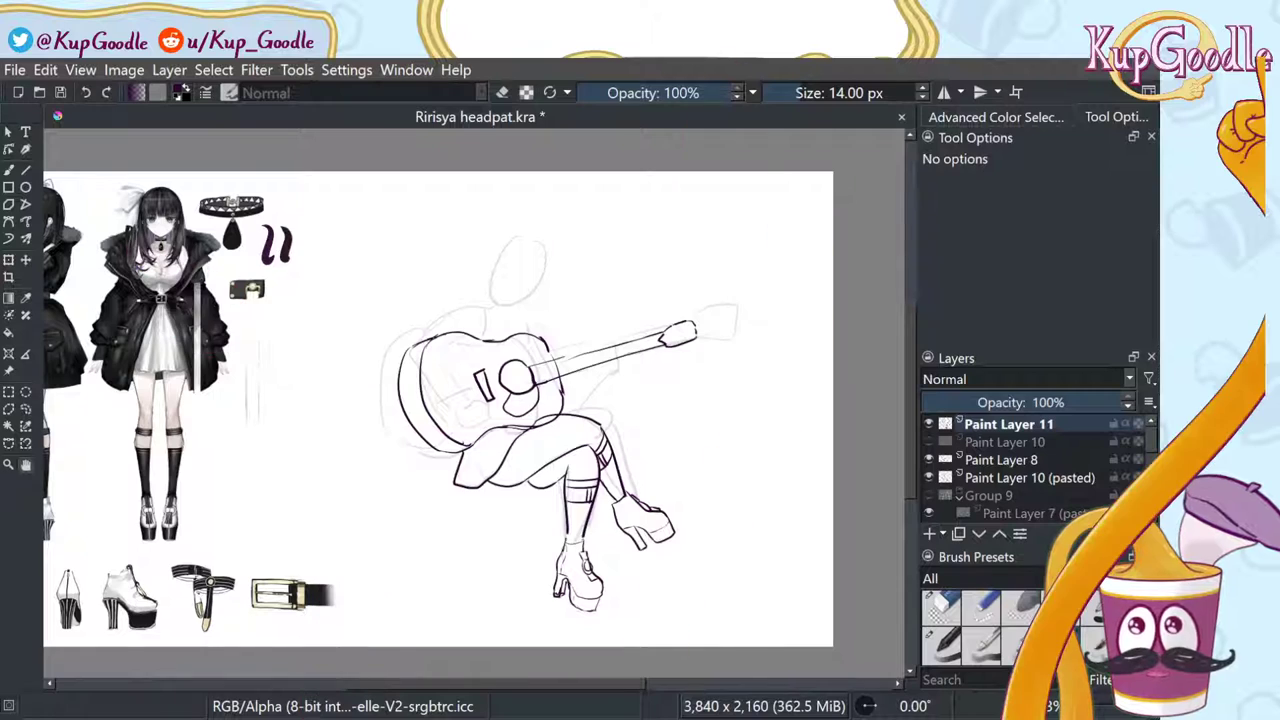
# Step: Ink the strumming arm over the guitar body on Paint Layer 11, from the shoulder through the bent elbow to the hand below the sound hole
pyautogui.scroll(1, 577, 334)
pyautogui.scroll(1, 597, 415)
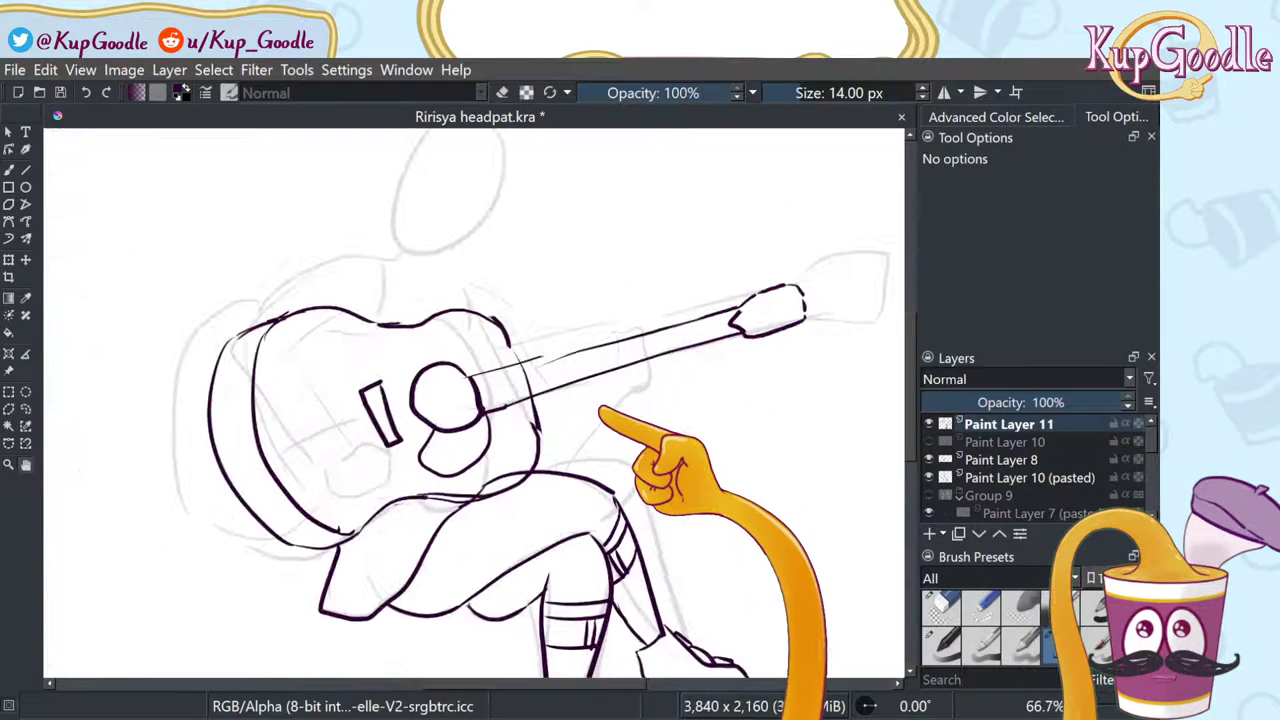
pyautogui.moveTo(600, 470); pyautogui.dragTo(620, 420)
pyautogui.press('b')
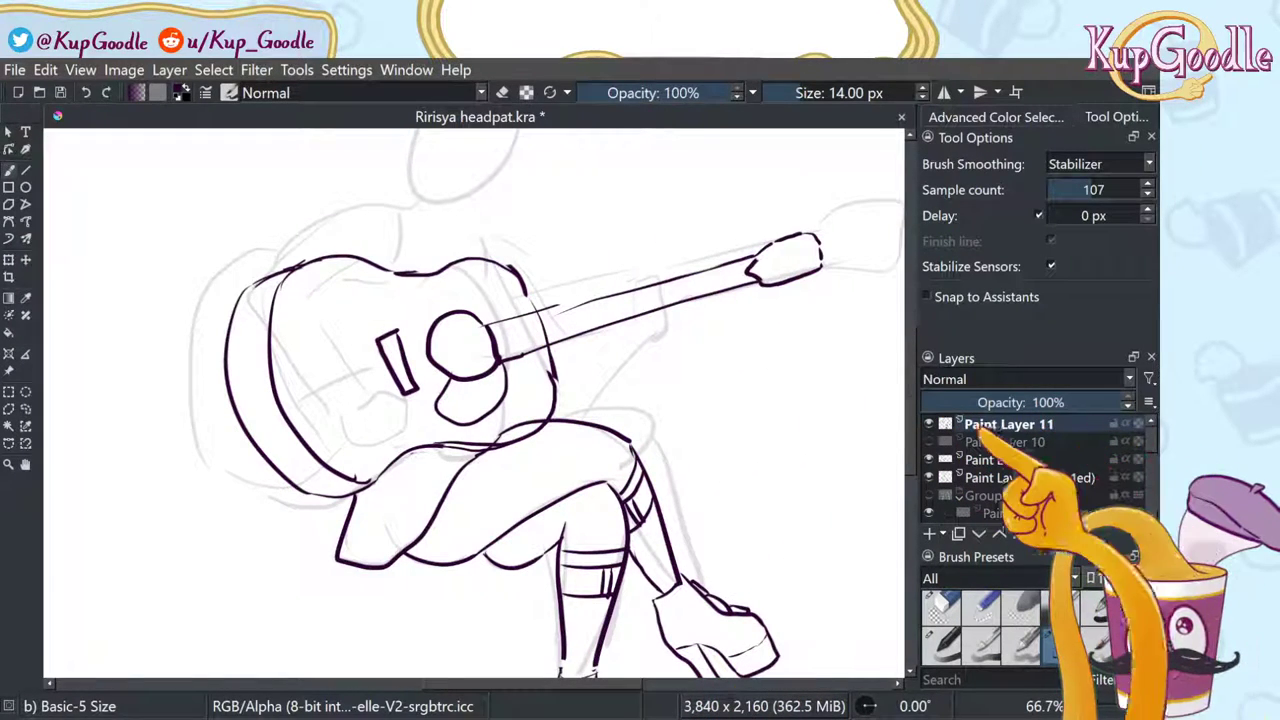
pyautogui.click(929, 424)
pyautogui.click(929, 424)
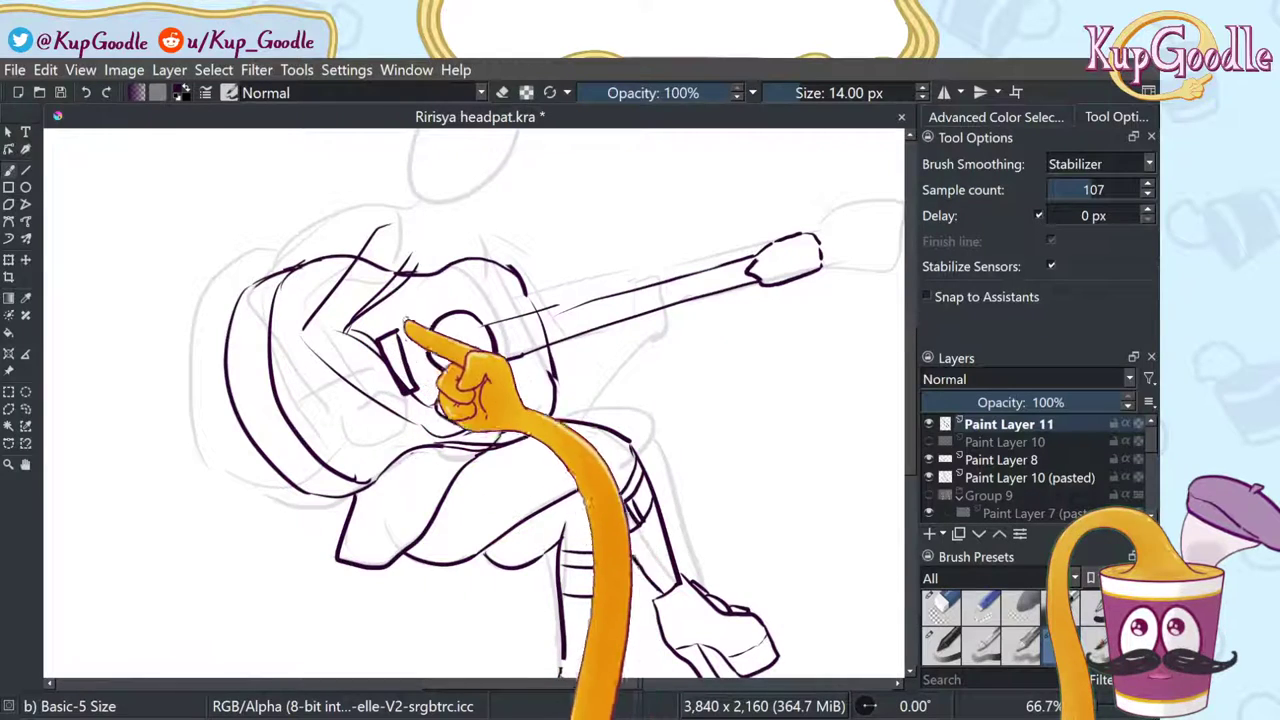
pyautogui.click(941, 606)
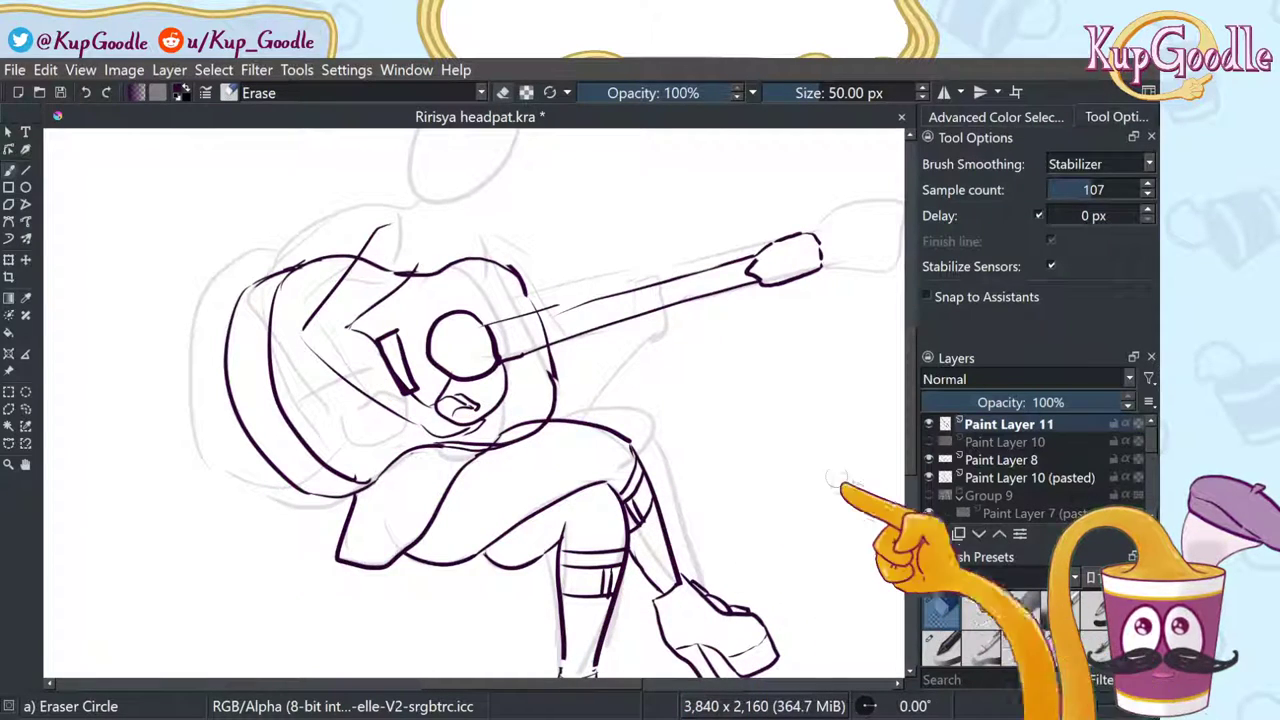
pyautogui.press('/')
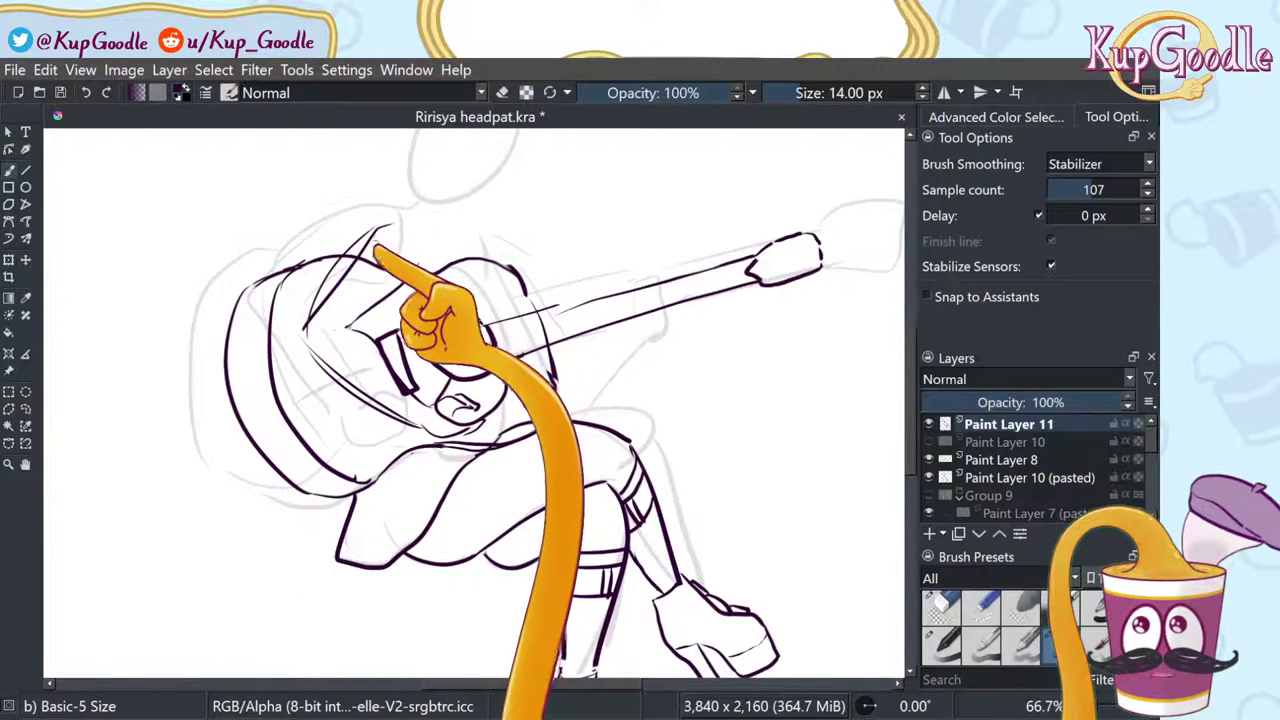
# Step: Try to thicken the strumming arm's upper-arm and forearm outlines with second strokes along the existing lines
pyautogui.click(940, 607)
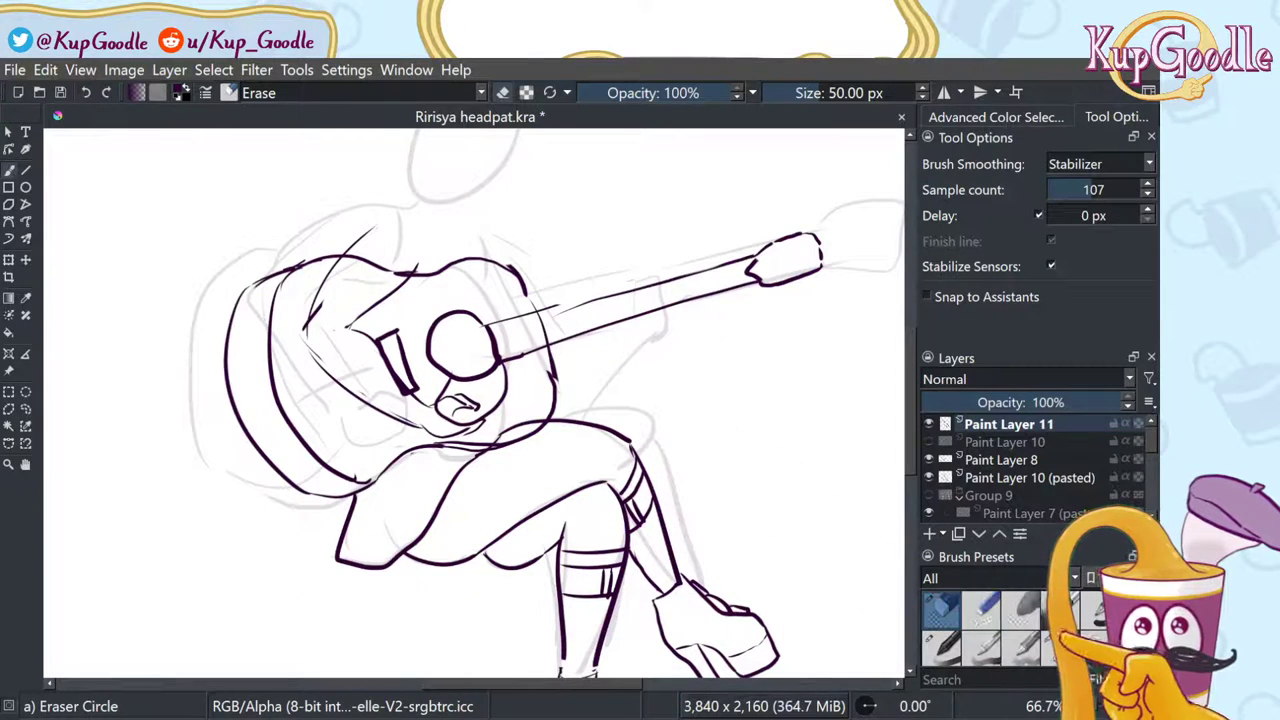
pyautogui.click(1058, 638)
pyautogui.moveTo(309, 318); pyautogui.dragTo(368, 233)
pyautogui.moveTo(308, 338)
pyautogui.mouseDown()
pyautogui.moveTo(326, 374)
pyautogui.moveTo(371, 403)
pyautogui.mouseUp()
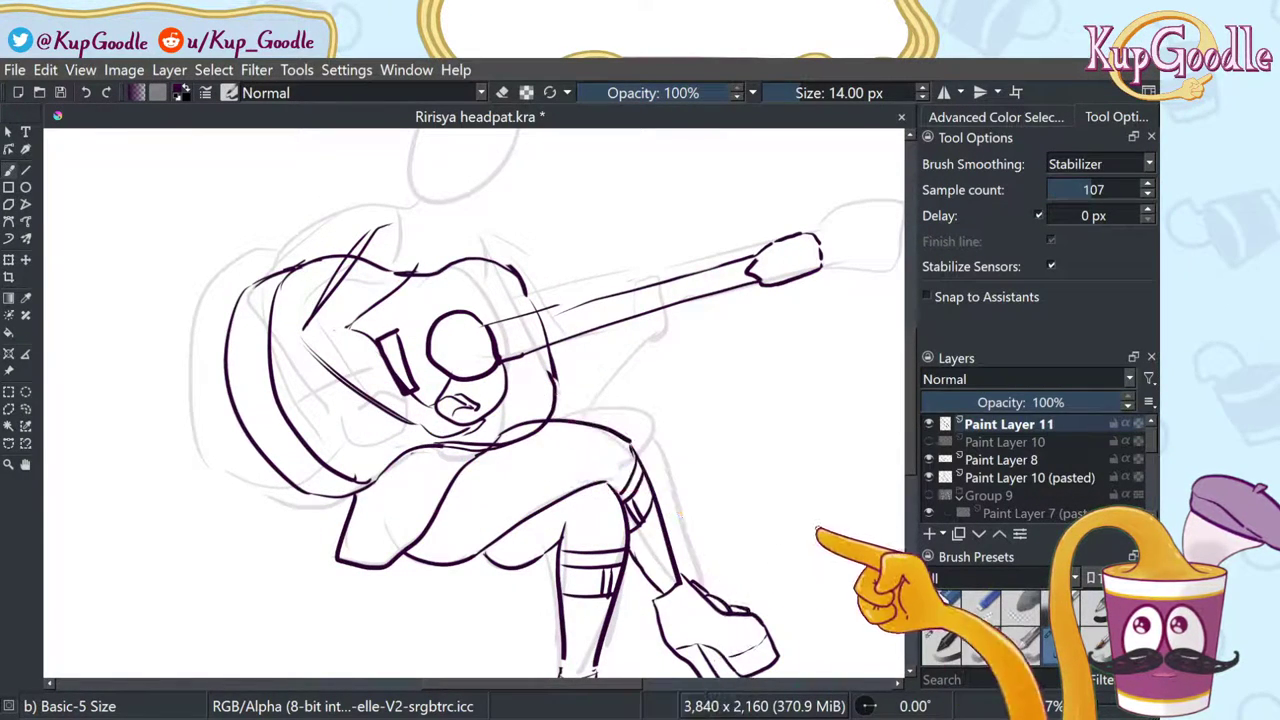
pyautogui.press('/')
pyautogui.hotkey('ctrl', 'z')
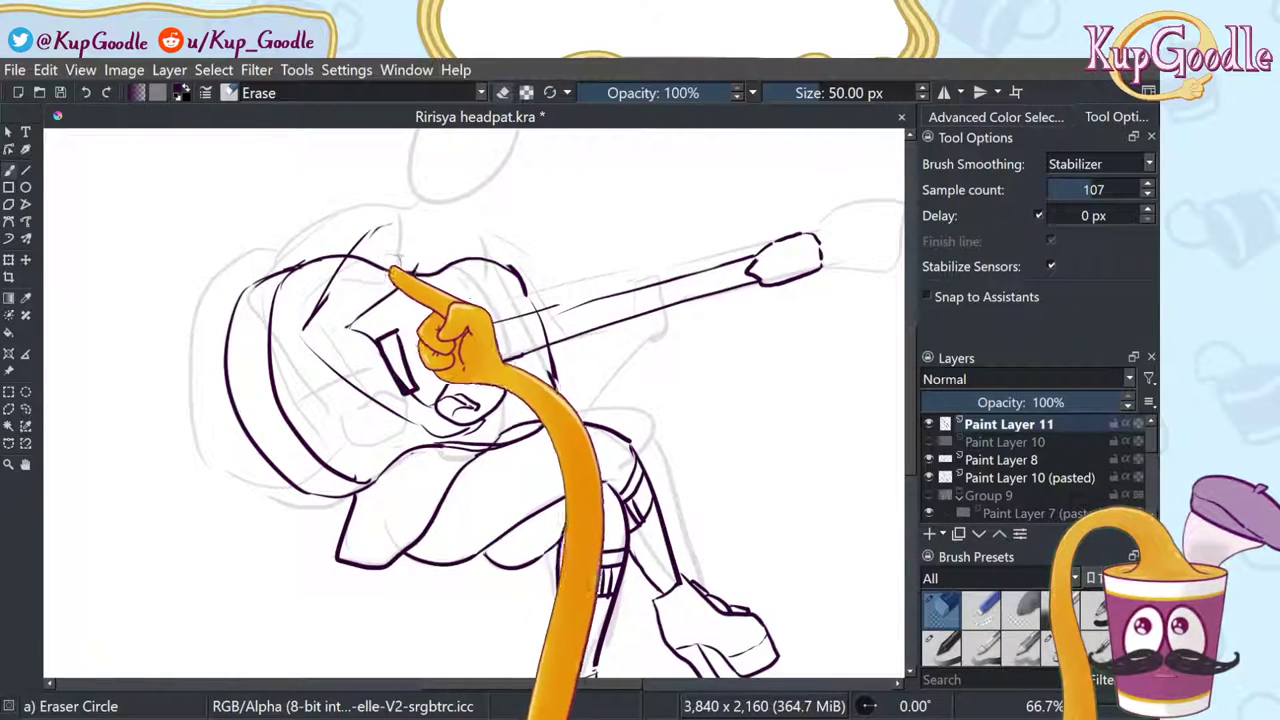
# Step: Ink the shoulder line above the guitar and the fretting hand's fingers around the neck with the 14 px Basic-5 Size brush
pyautogui.press('/')
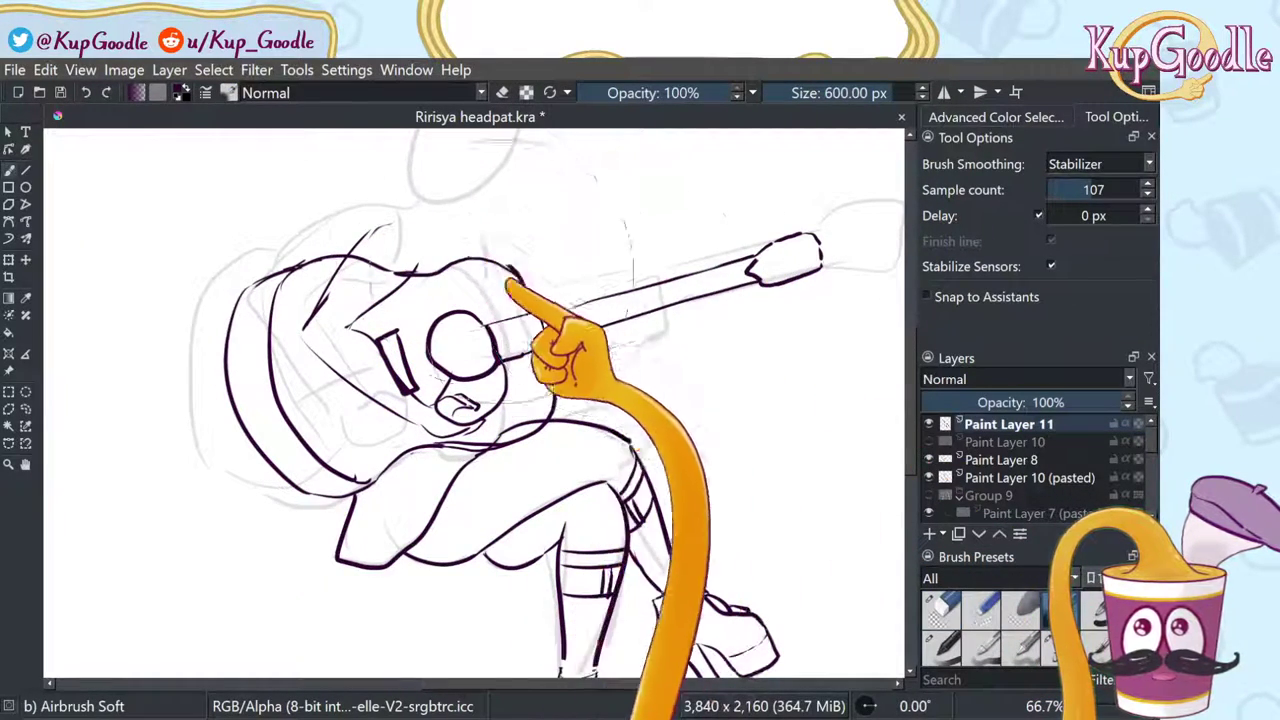
pyautogui.click(1062, 648)
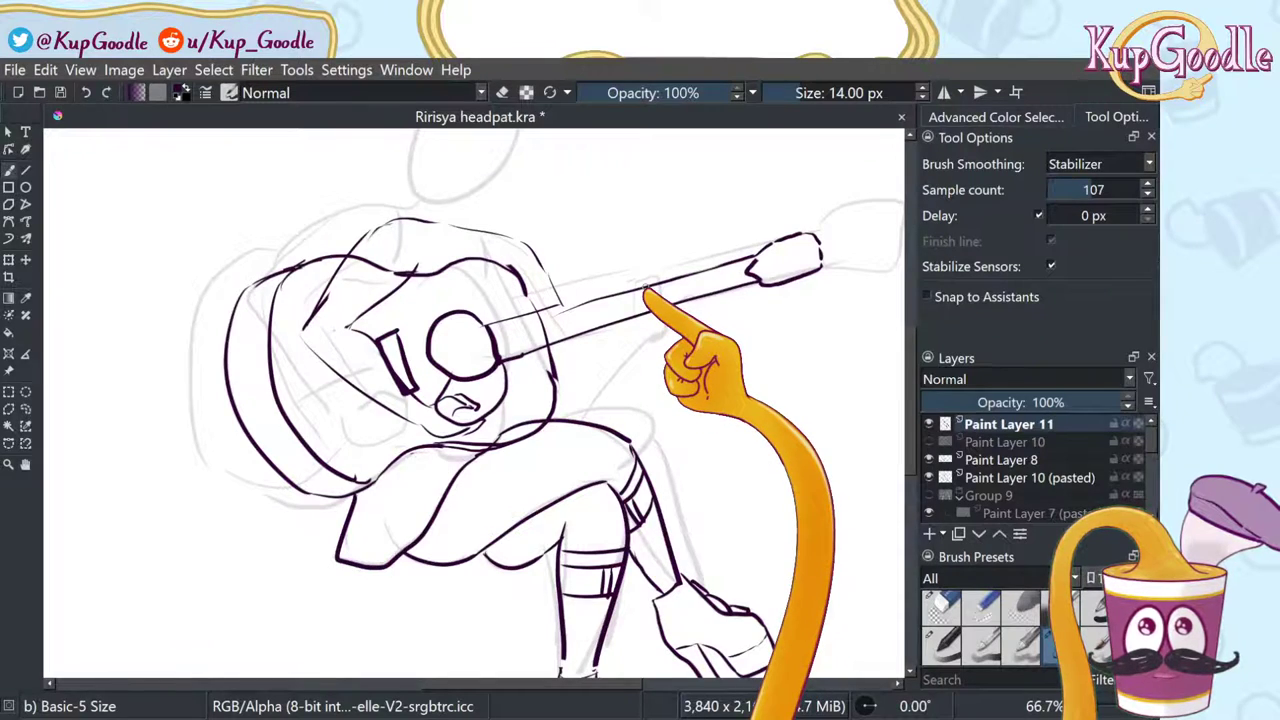
pyautogui.scroll(1, 640, 290)
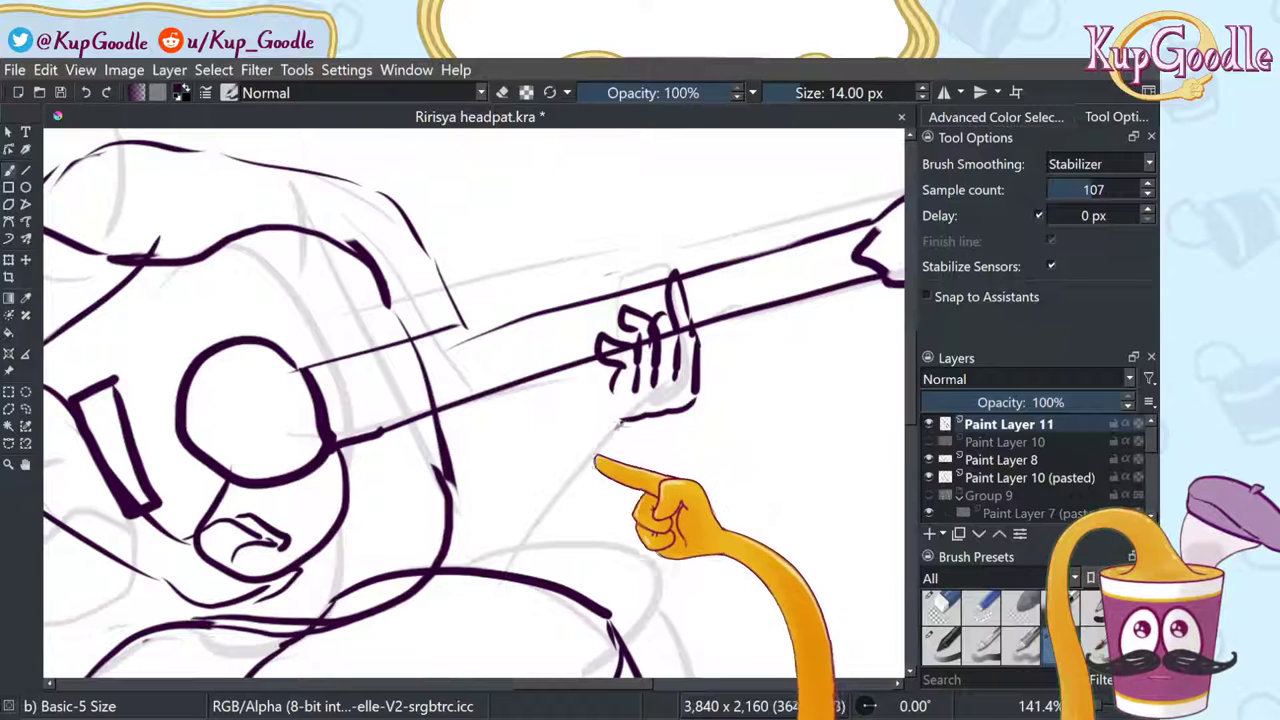
# Step: Try to ink the fretting arm's forearm from the hand down to an elbow resting on the thigh
pyautogui.moveTo(530, 527)
pyautogui.mouseDown()
pyautogui.moveTo(610, 402)
pyautogui.moveTo(566, 528)
pyautogui.mouseUp()
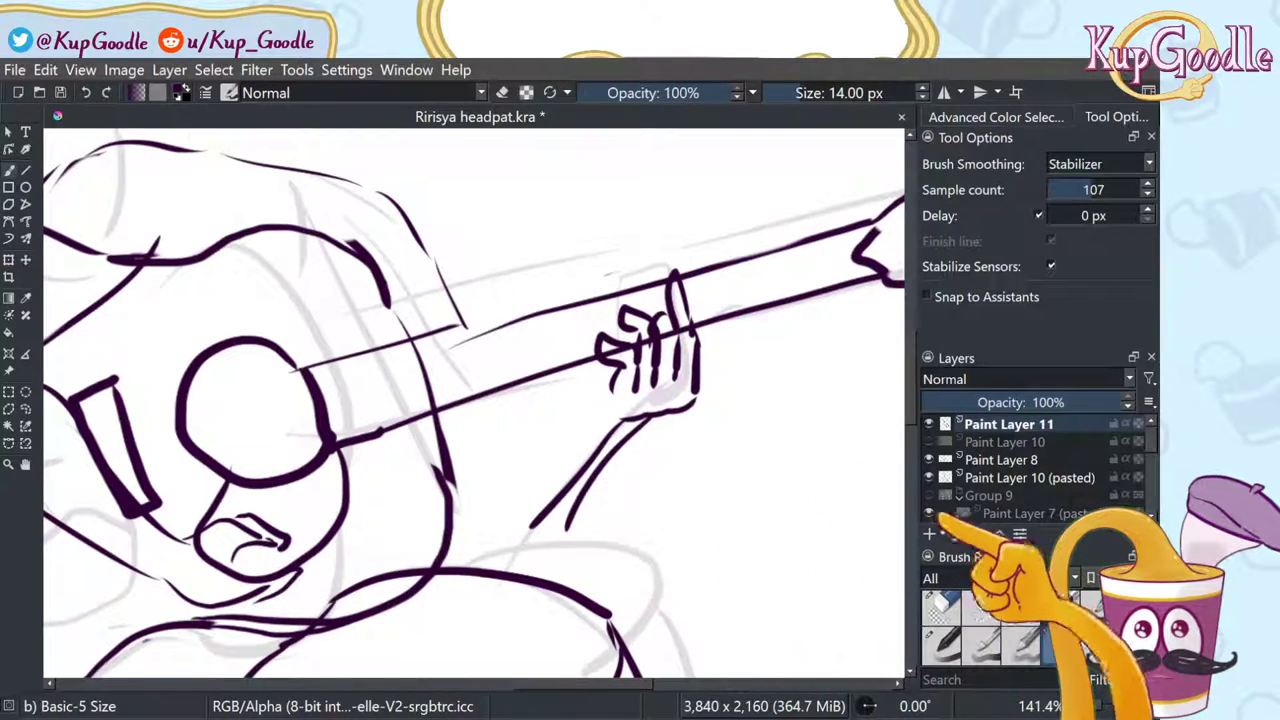
pyautogui.click(940, 605)
pyautogui.moveTo(600, 440); pyautogui.dragTo(533, 520)
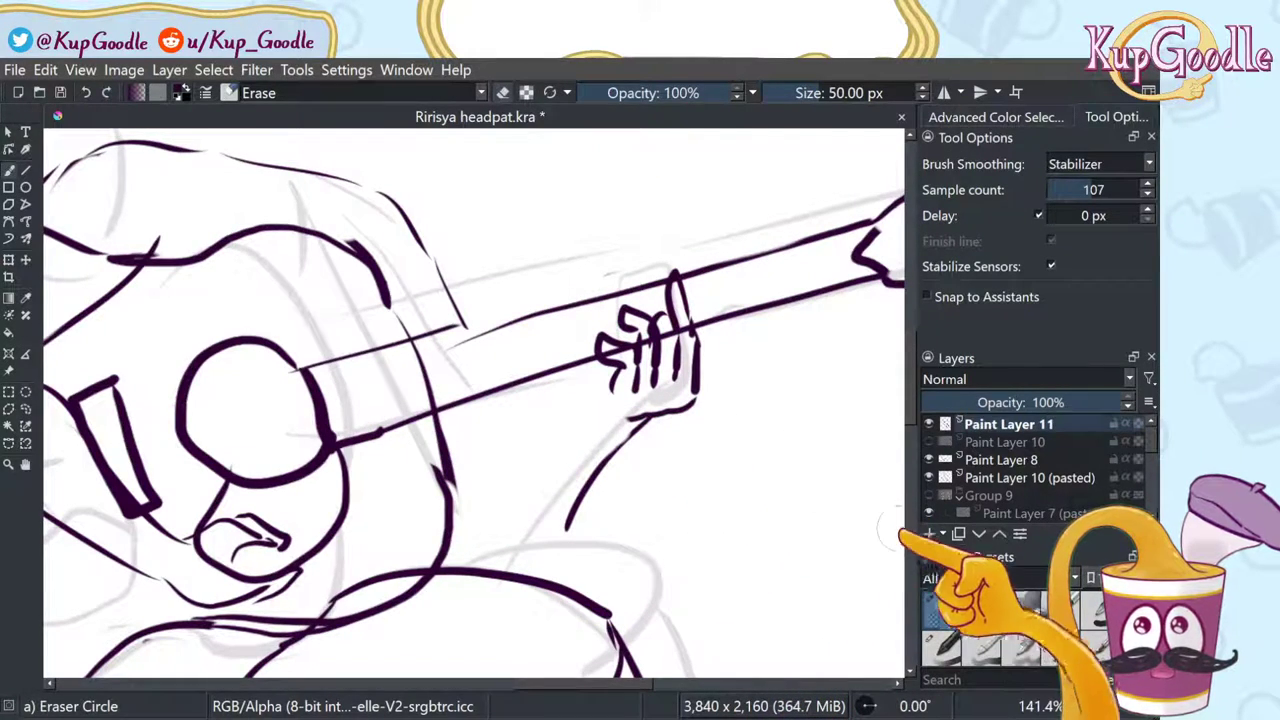
pyautogui.click(1062, 645)
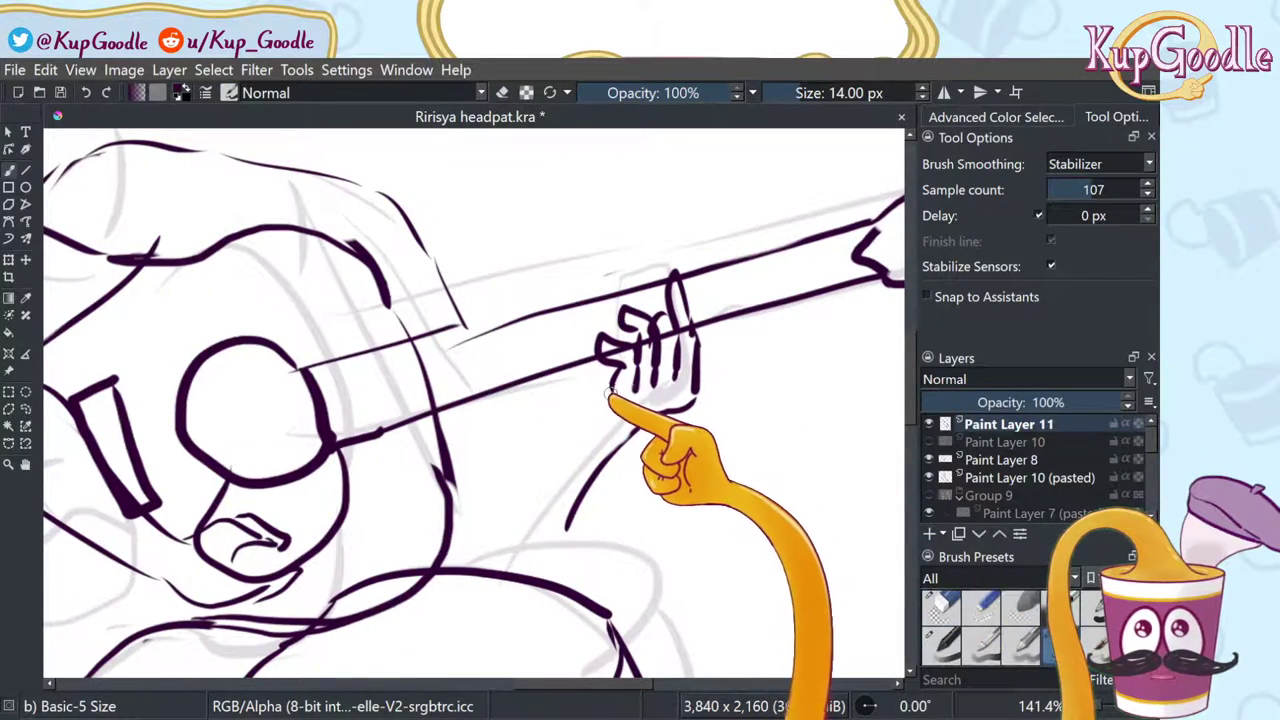
pyautogui.moveTo(613, 390)
pyautogui.mouseDown()
pyautogui.moveTo(594, 426)
pyautogui.moveTo(497, 500)
pyautogui.mouseUp()
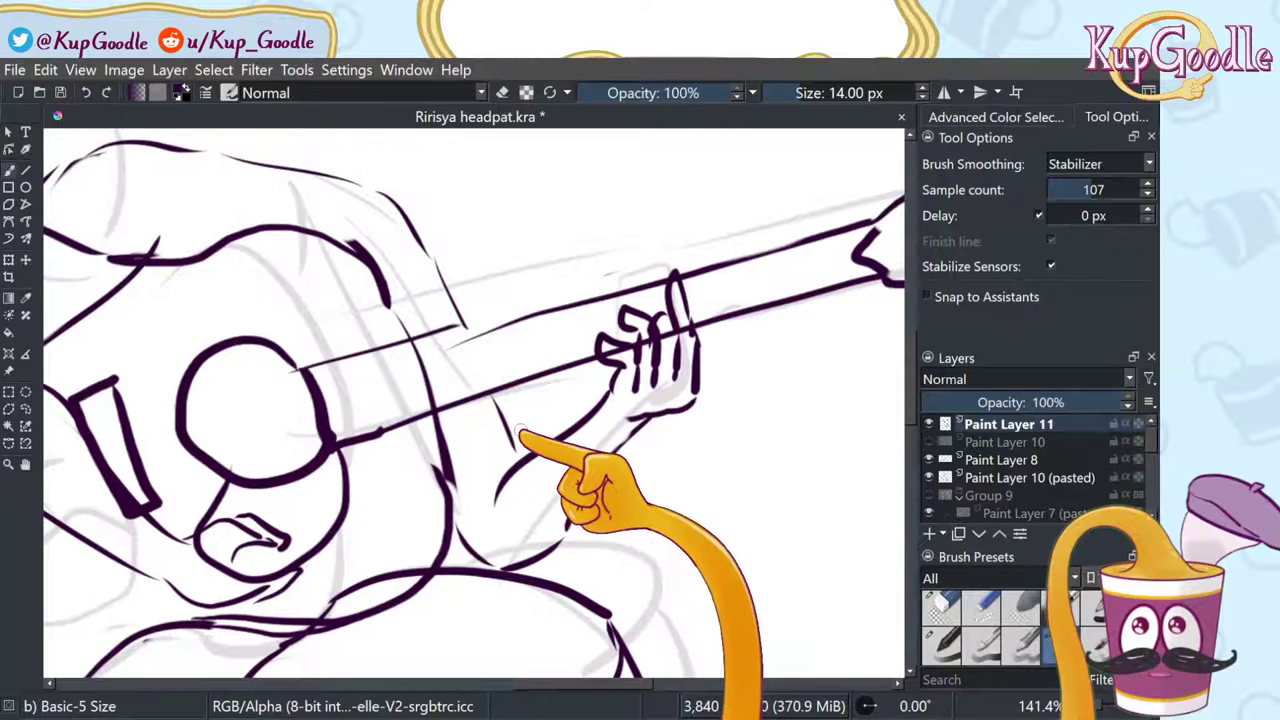
# Step: Erase the fretting arm's long forearm and elbow lines below the hand with the 50 px Eraser Circle
pyautogui.scroll(-3, 519, 432)
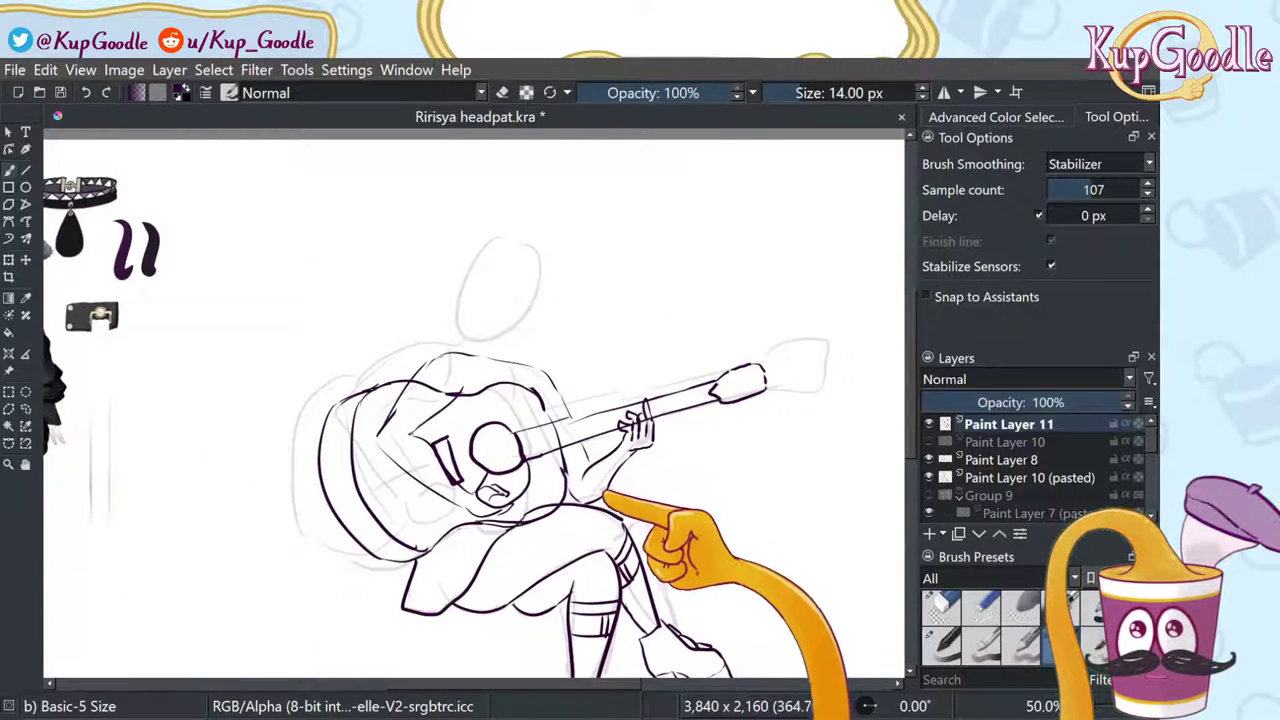
pyautogui.scroll(2, 592, 512)
pyautogui.scroll(-1, 590, 517)
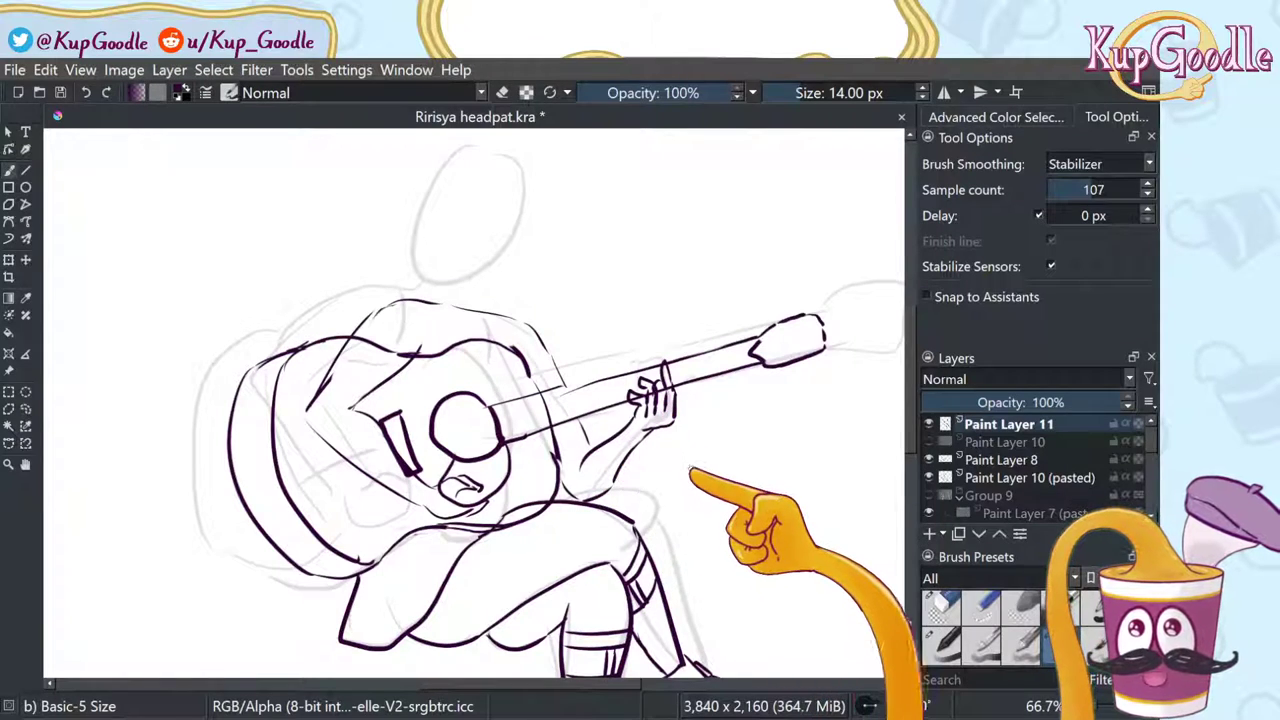
pyautogui.scroll(2, 698, 464)
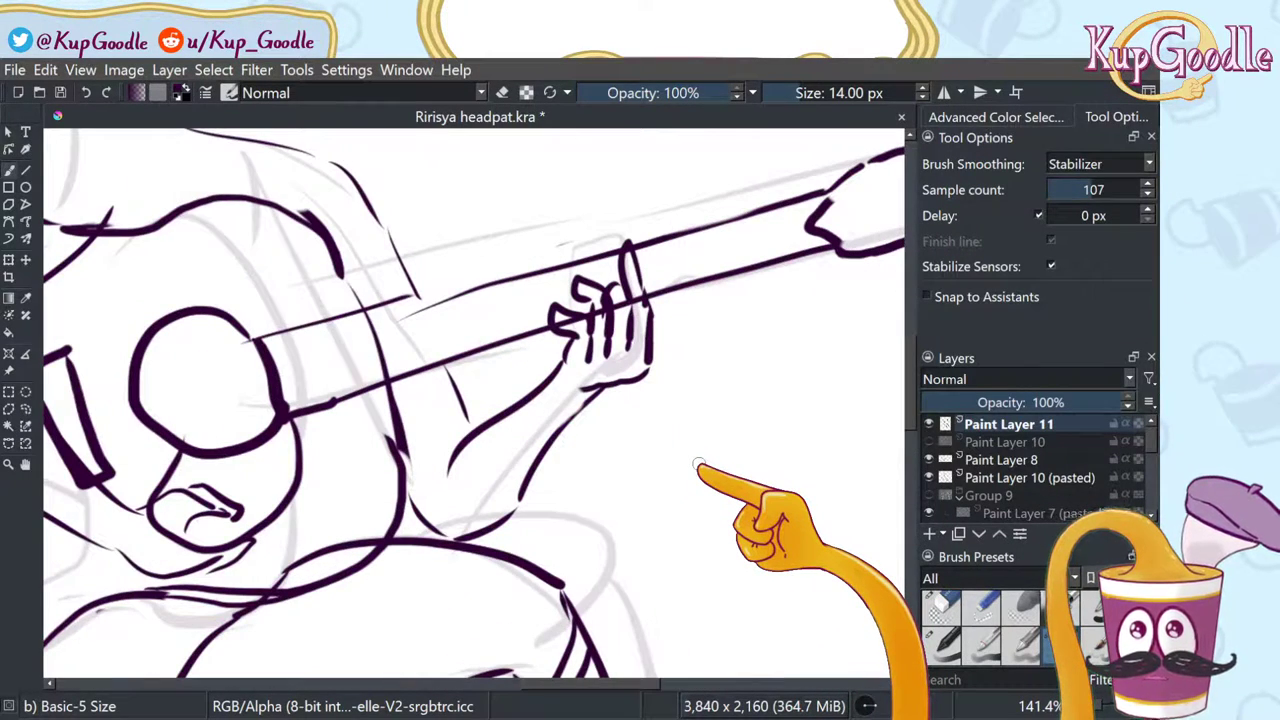
pyautogui.click(941, 606)
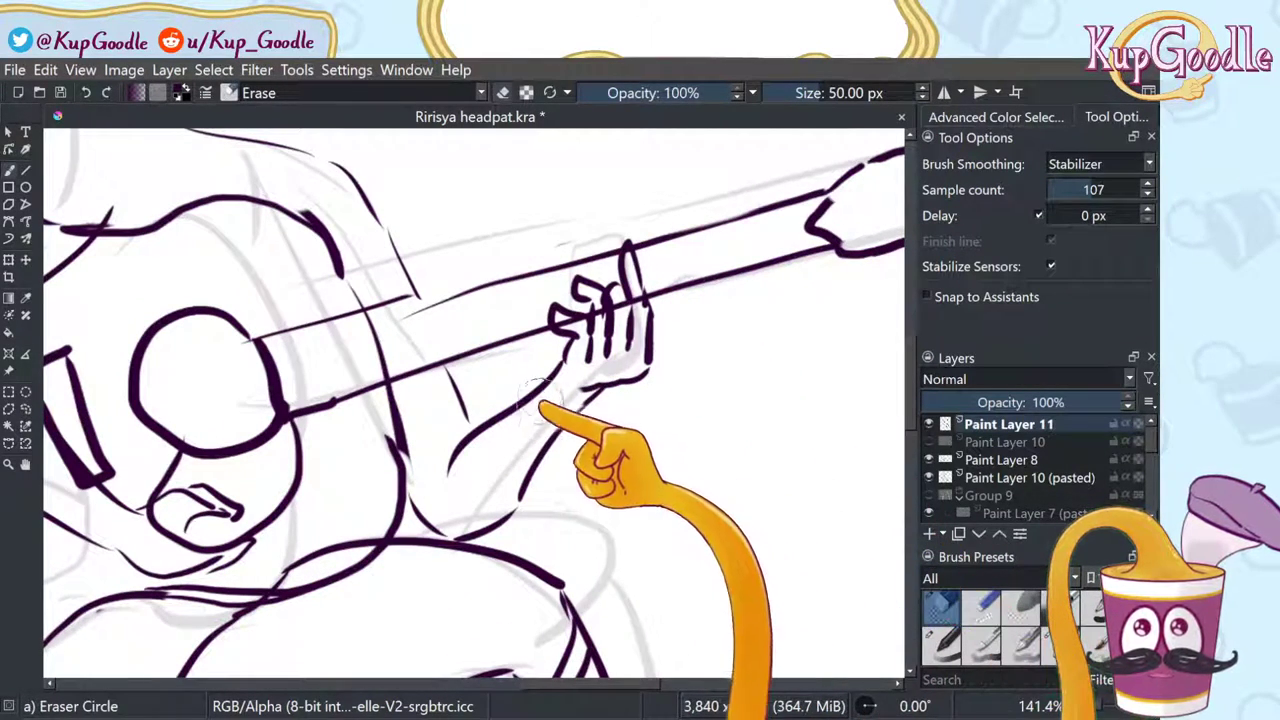
pyautogui.moveTo(539, 398)
pyautogui.mouseDown()
pyautogui.moveTo(610, 413)
pyautogui.moveTo(510, 457)
pyautogui.moveTo(498, 470)
pyautogui.moveTo(525, 478)
pyautogui.moveTo(459, 519)
pyautogui.moveTo(472, 521)
pyautogui.moveTo(418, 491)
pyautogui.moveTo(442, 513)
pyautogui.moveTo(465, 415)
pyautogui.moveTo(448, 367)
pyautogui.moveTo(443, 404)
pyautogui.mouseUp()
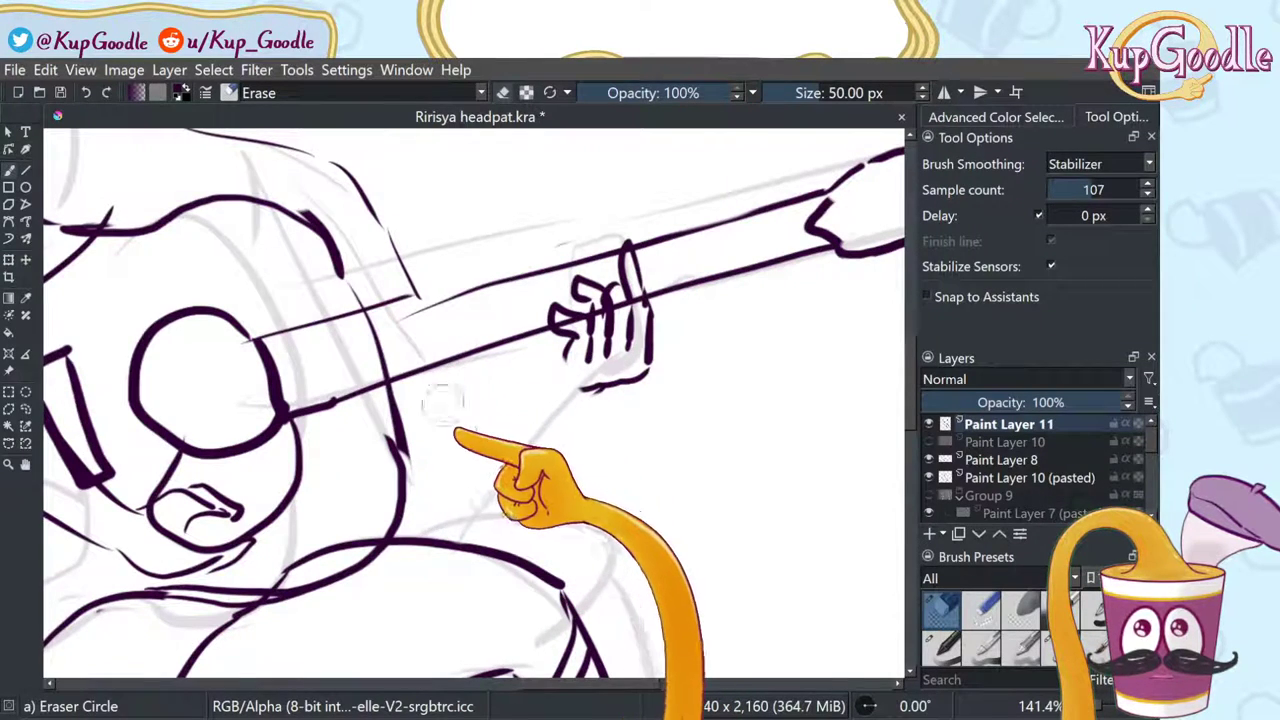
# Step: Redraw the fretting arm's forearm with a rounded elbow above the thigh, and add a short upper-arm line below the guitar neck
pyautogui.press('e')
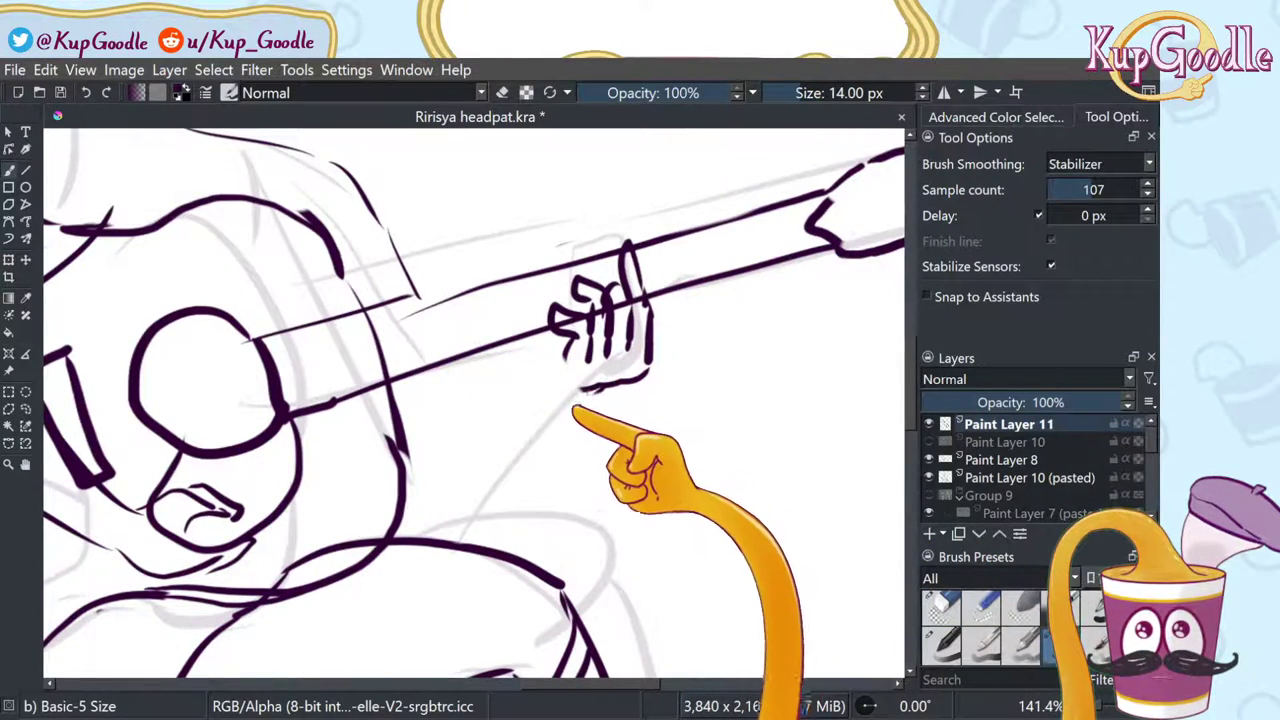
pyautogui.moveTo(588, 390); pyautogui.dragTo(503, 480)
pyautogui.moveTo(560, 365)
pyautogui.mouseDown()
pyautogui.moveTo(460, 418)
pyautogui.moveTo(427, 466)
pyautogui.moveTo(445, 506)
pyautogui.moveTo(506, 474)
pyautogui.mouseUp()
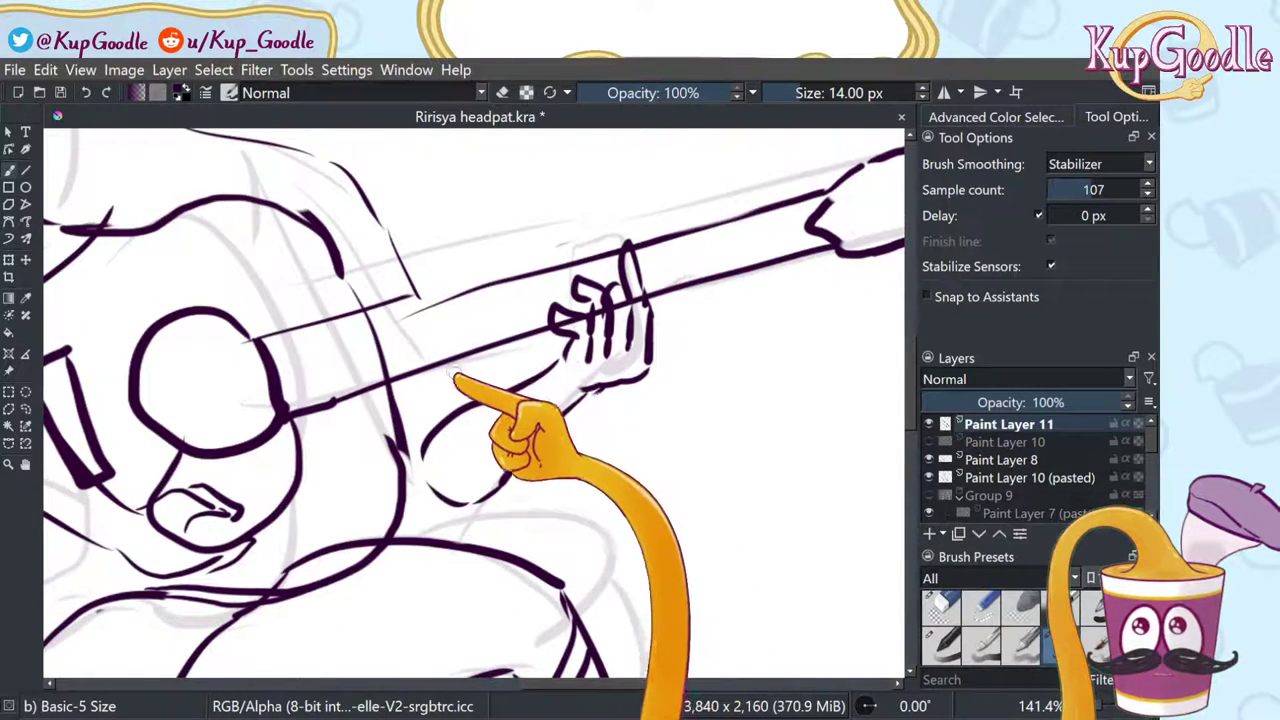
pyautogui.moveTo(452, 368); pyautogui.dragTo(472, 406)
# Step: Examine both inked arms within the full figure and check the shoulder area against the rough sketch
pyautogui.press('-')
pyautogui.press('-')
pyautogui.press('-')
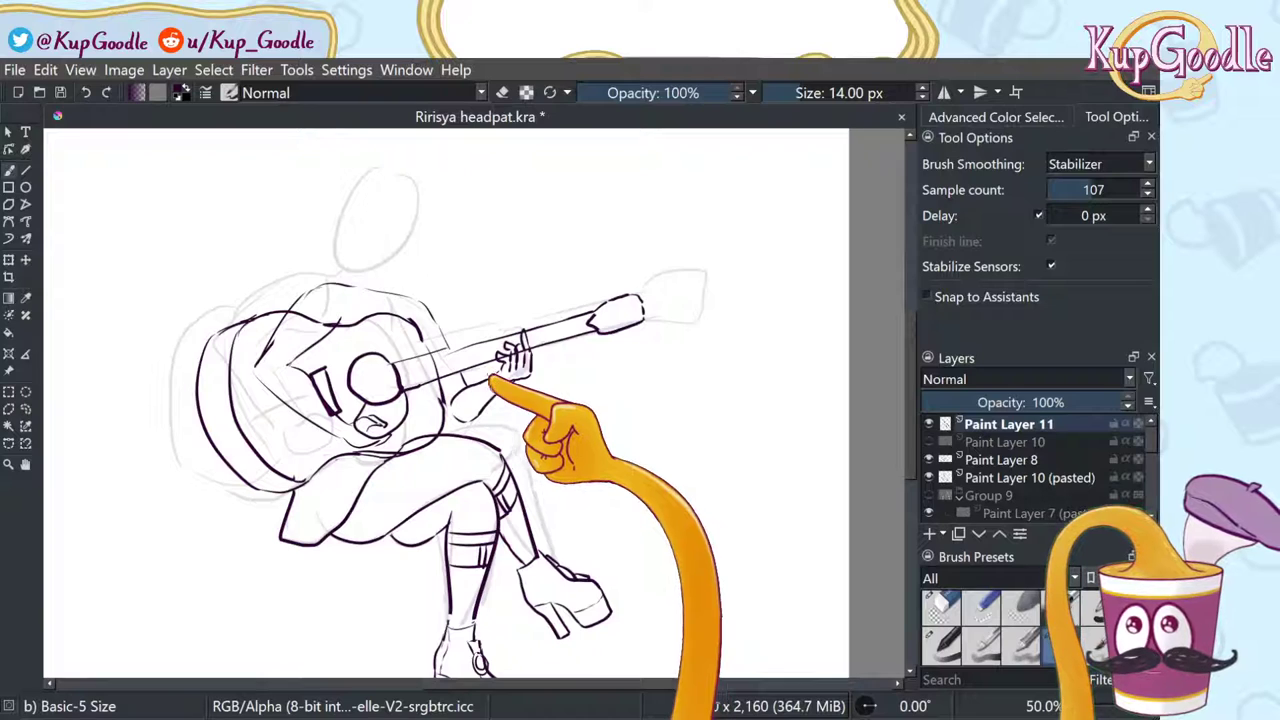
pyautogui.press('-')
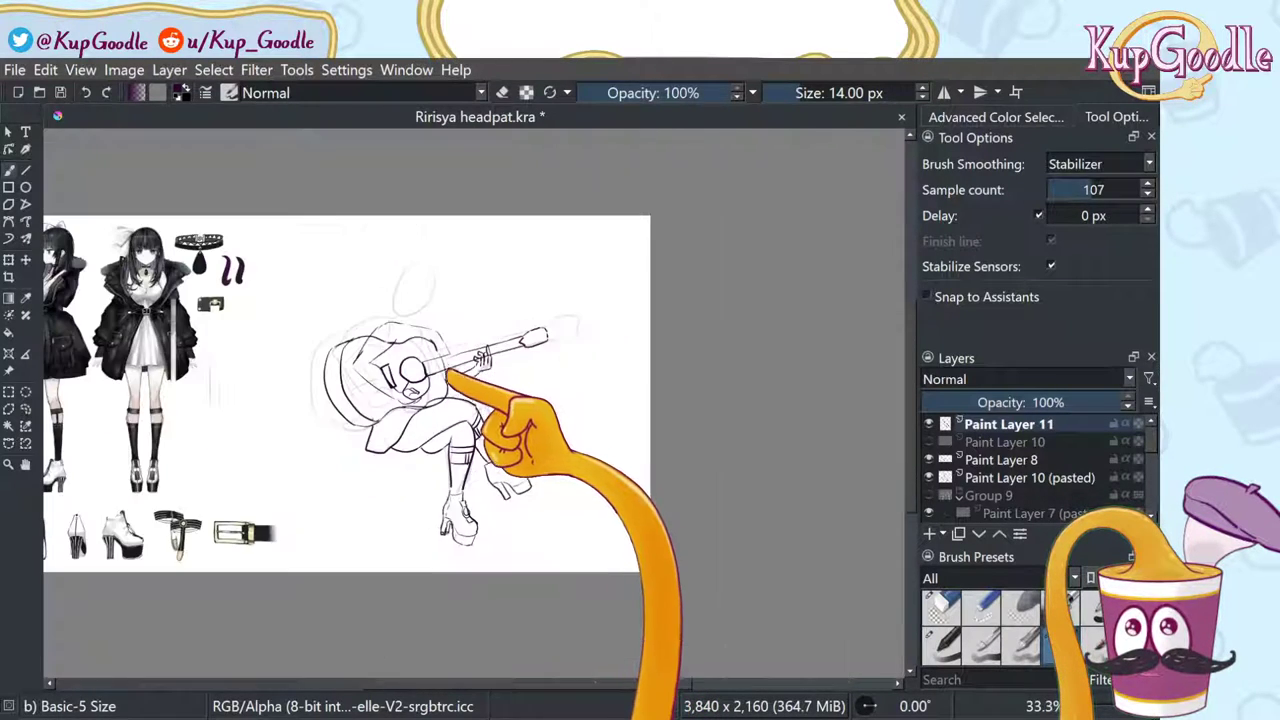
pyautogui.scroll(1, 437, 393)
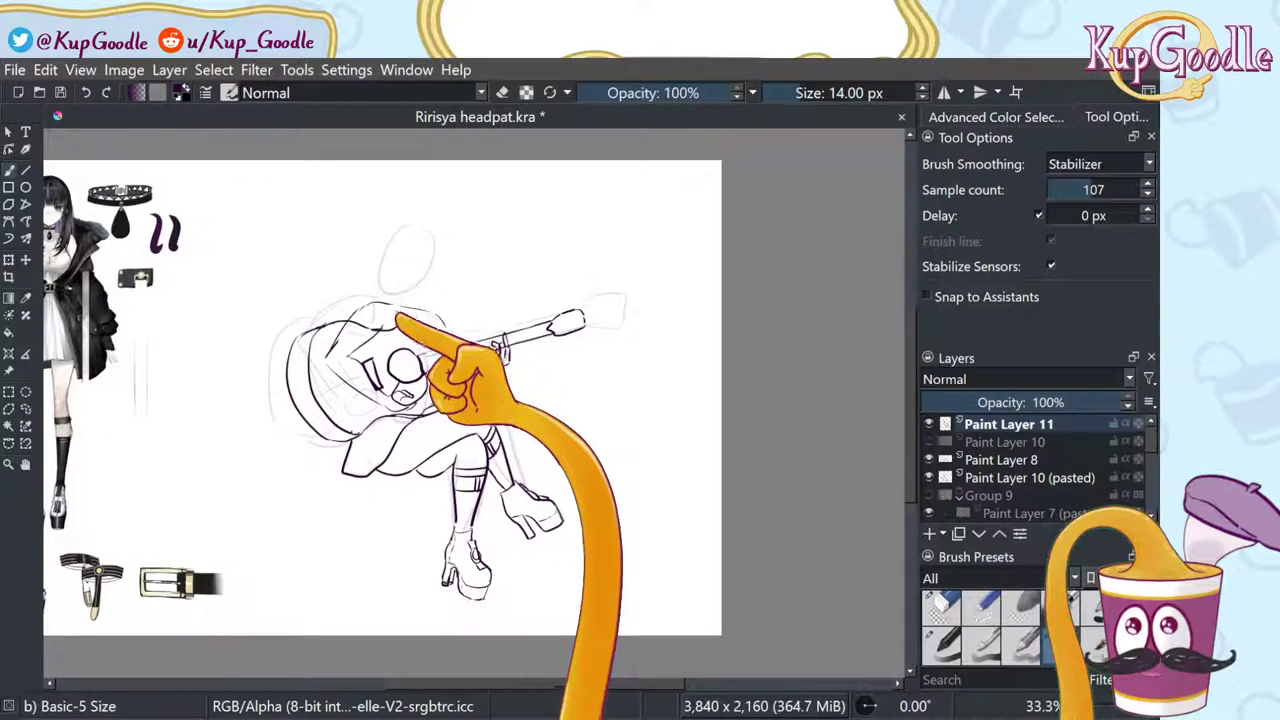
pyautogui.scroll(3, 398, 314)
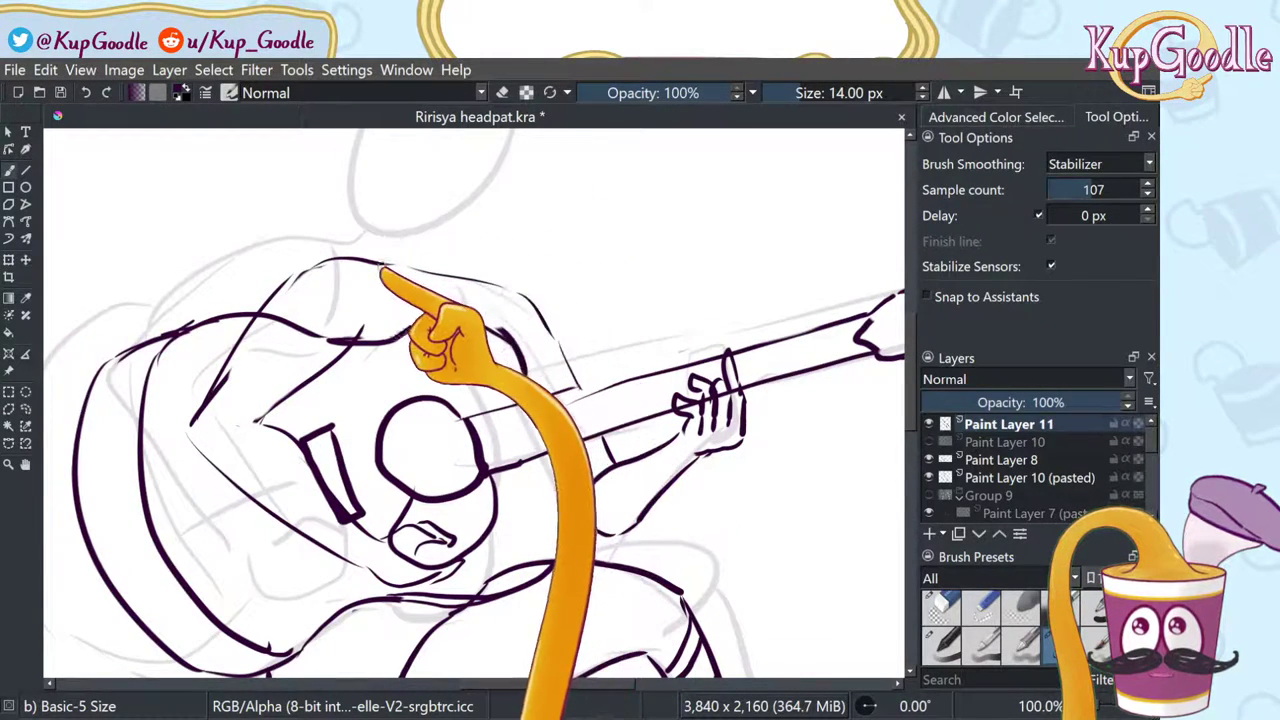
# Step: Ink both sides of the neck and the strap and neckline lines on the upper chest above the guitar
pyautogui.moveTo(384, 264); pyautogui.dragTo(421, 233)
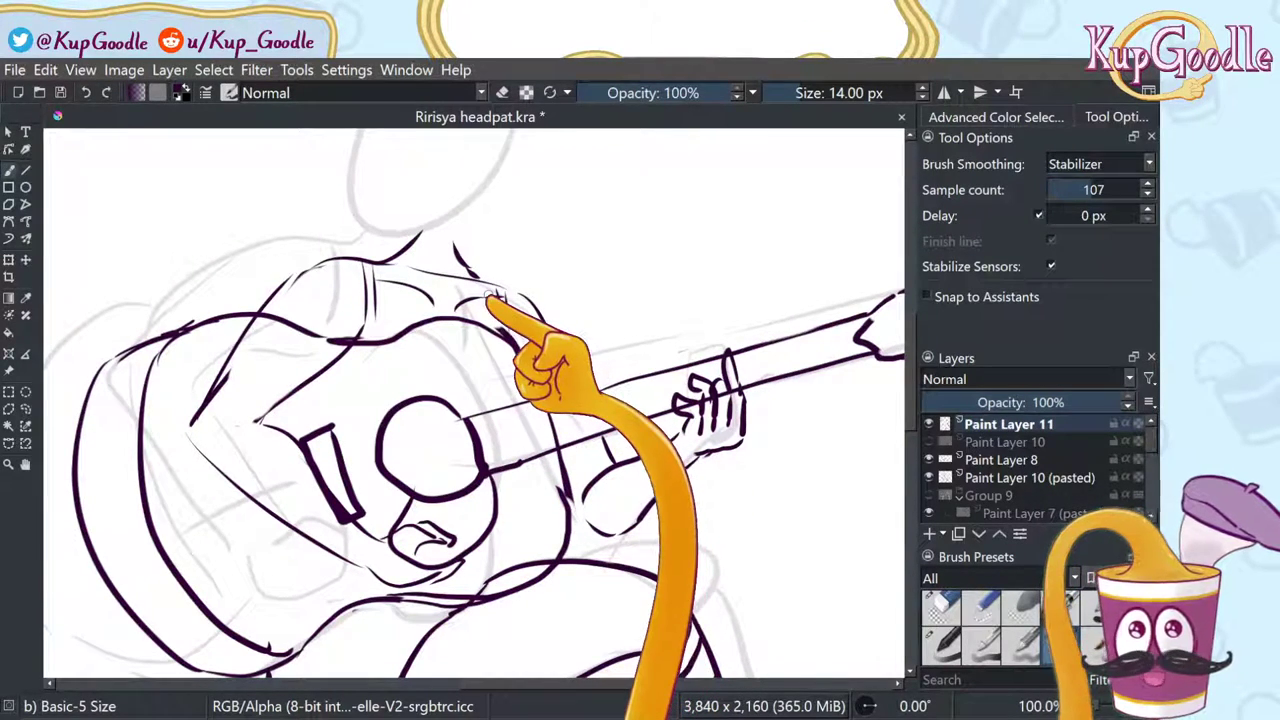
pyautogui.scroll(-2, 625, 445)
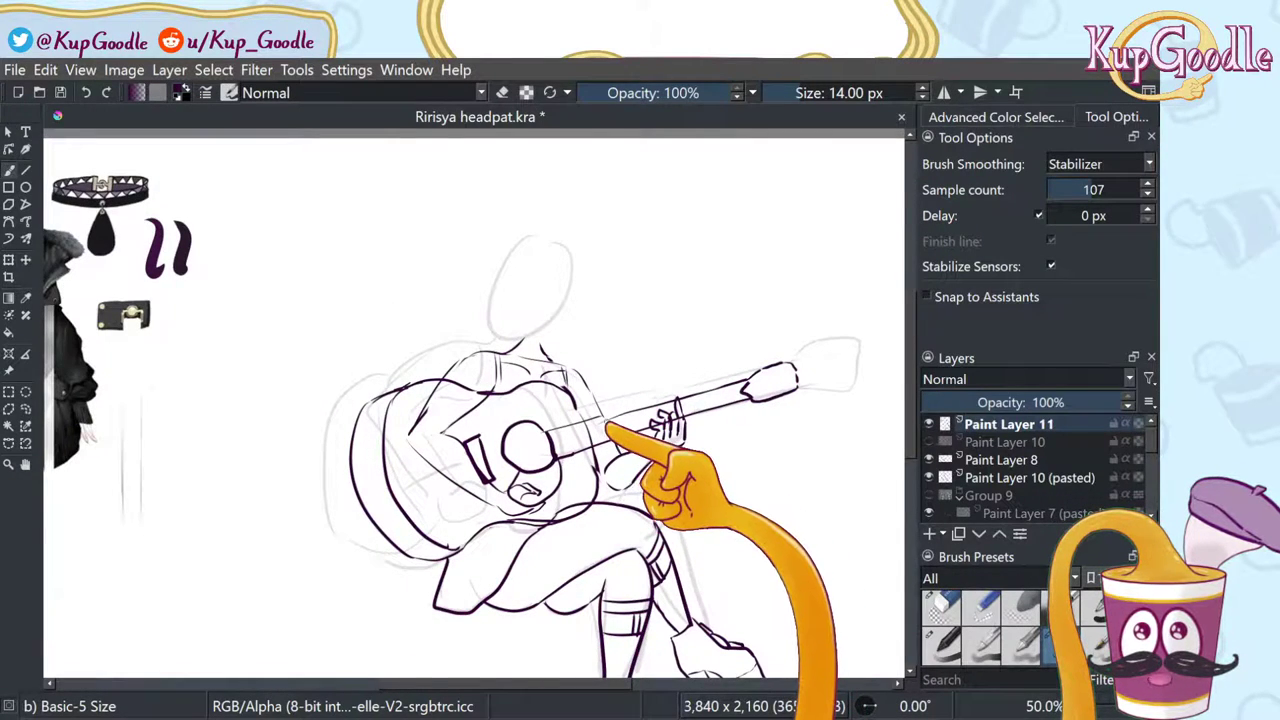
pyautogui.scroll(1, 605, 430)
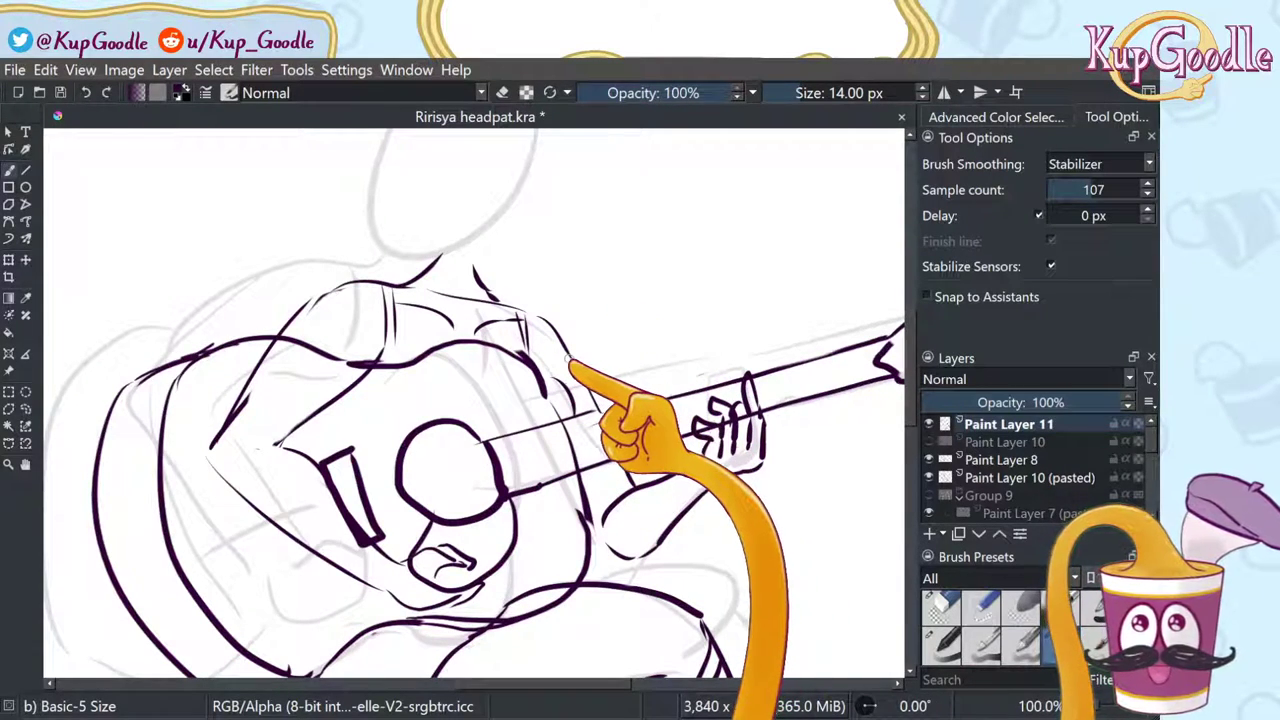
# Step: Examine the inked neck and shoulders within the full figure and check the rough head's placement against the character reference
pyautogui.scroll(-1, 570, 365)
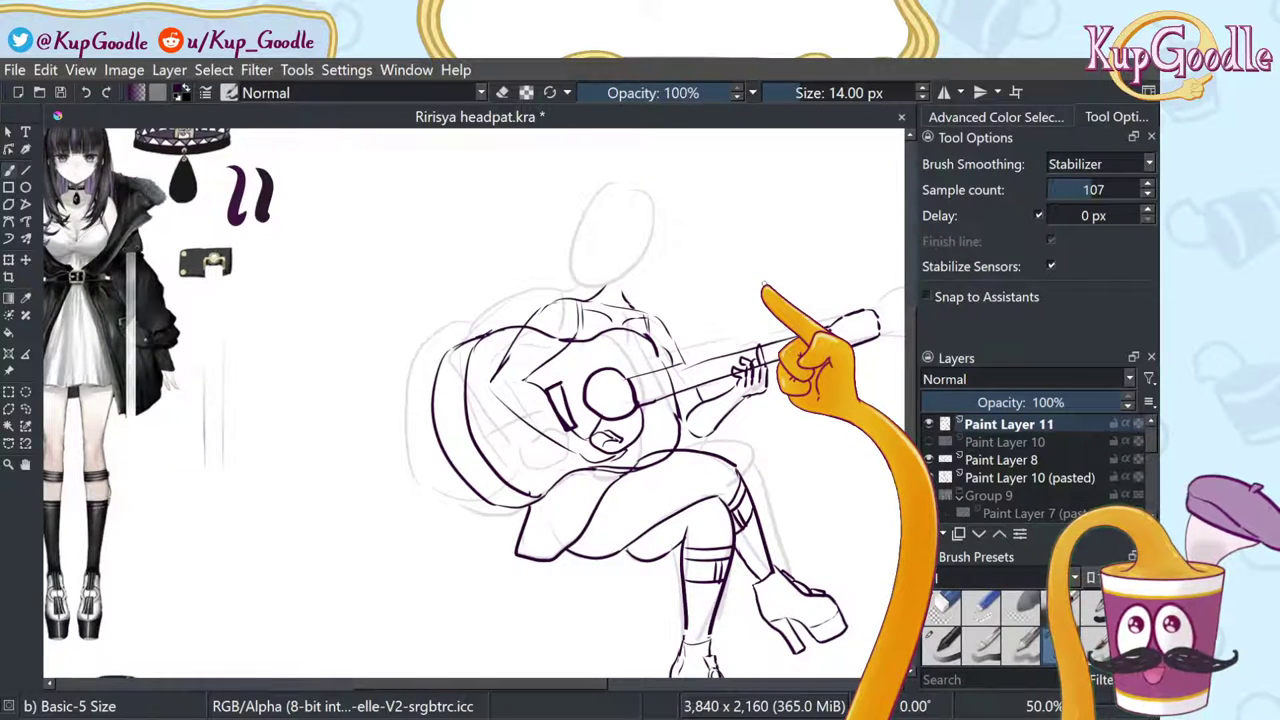
pyautogui.scroll(-1, 557, 371)
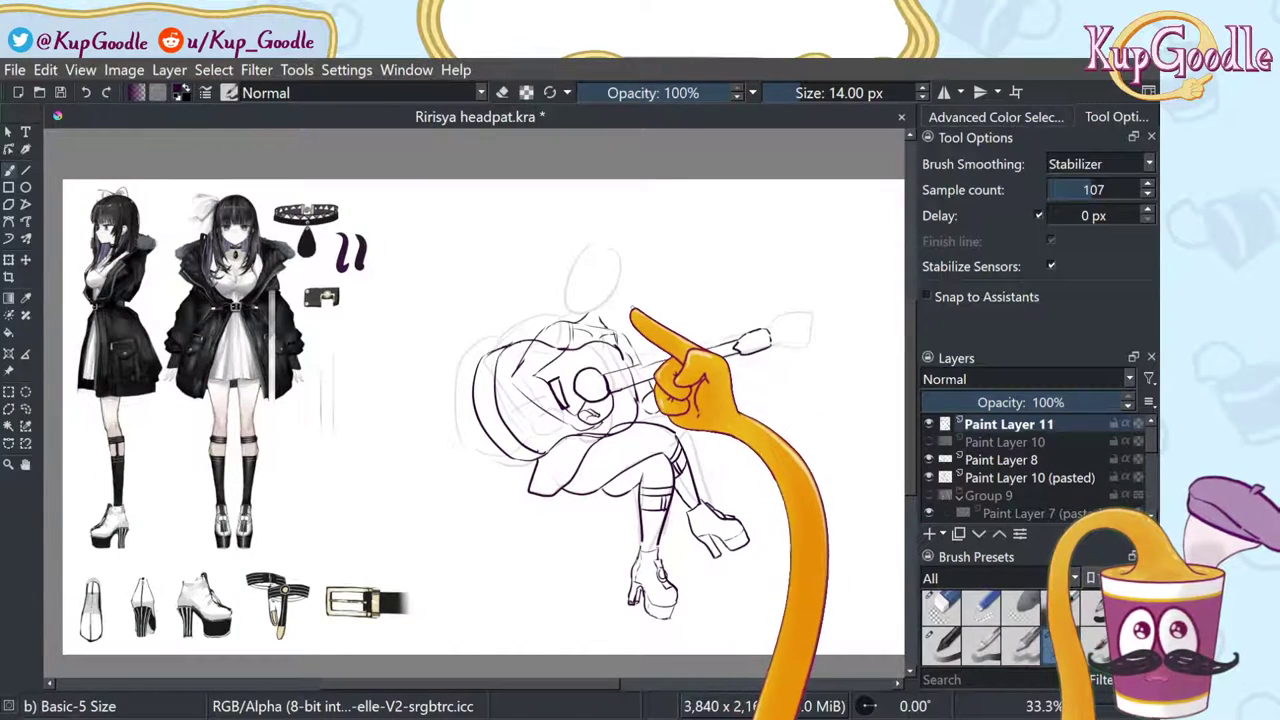
pyautogui.scroll(3, 626, 330)
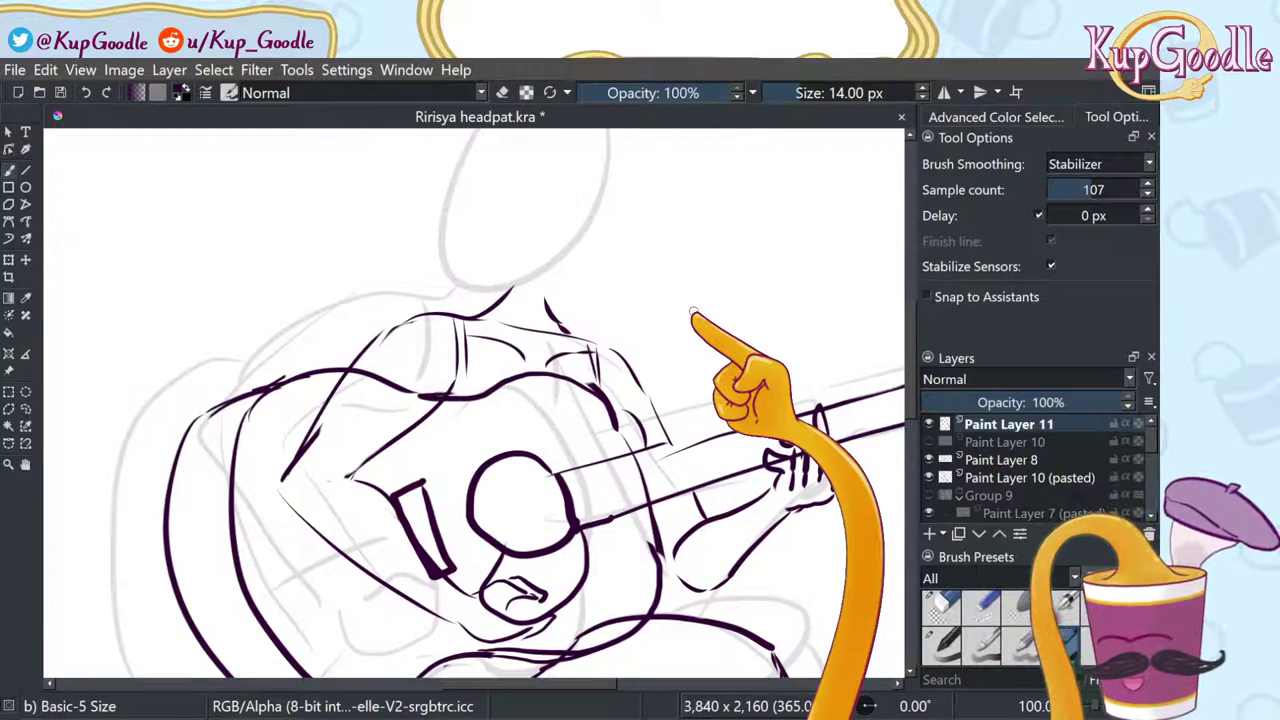
pyautogui.scroll(-2, 399, 455)
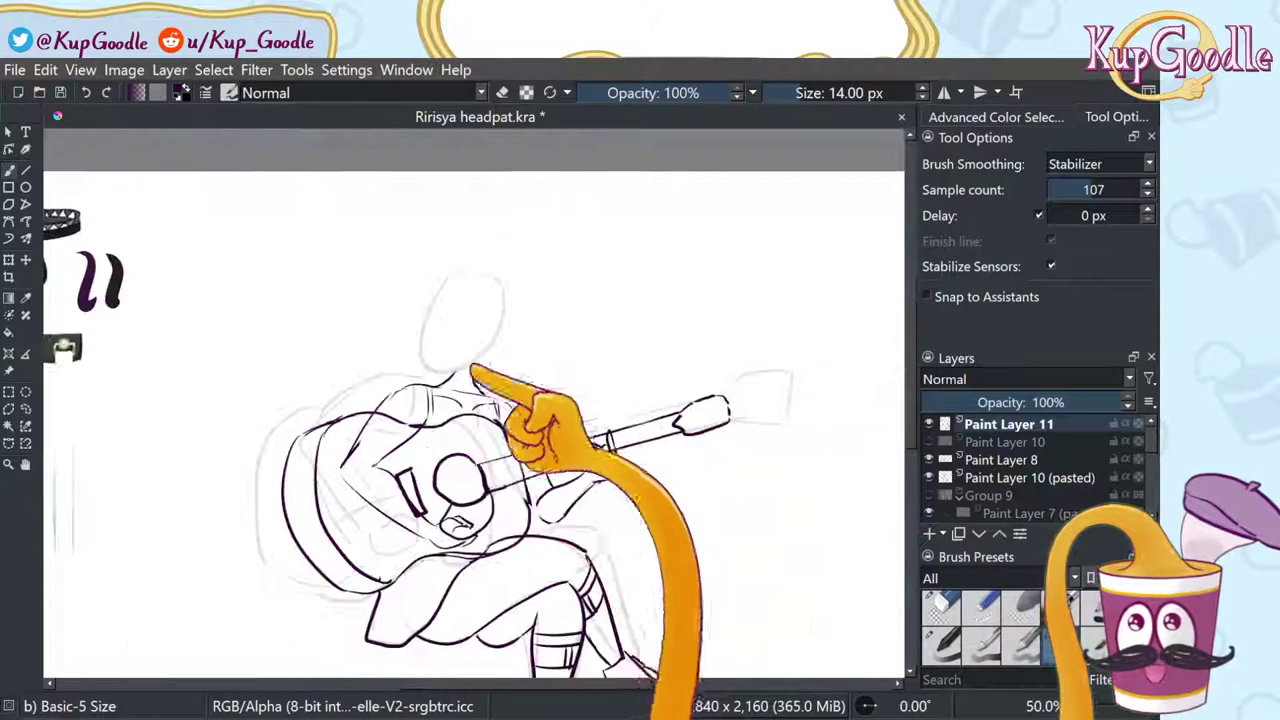
pyautogui.press('+')
pyautogui.press('+')
pyautogui.press('-')
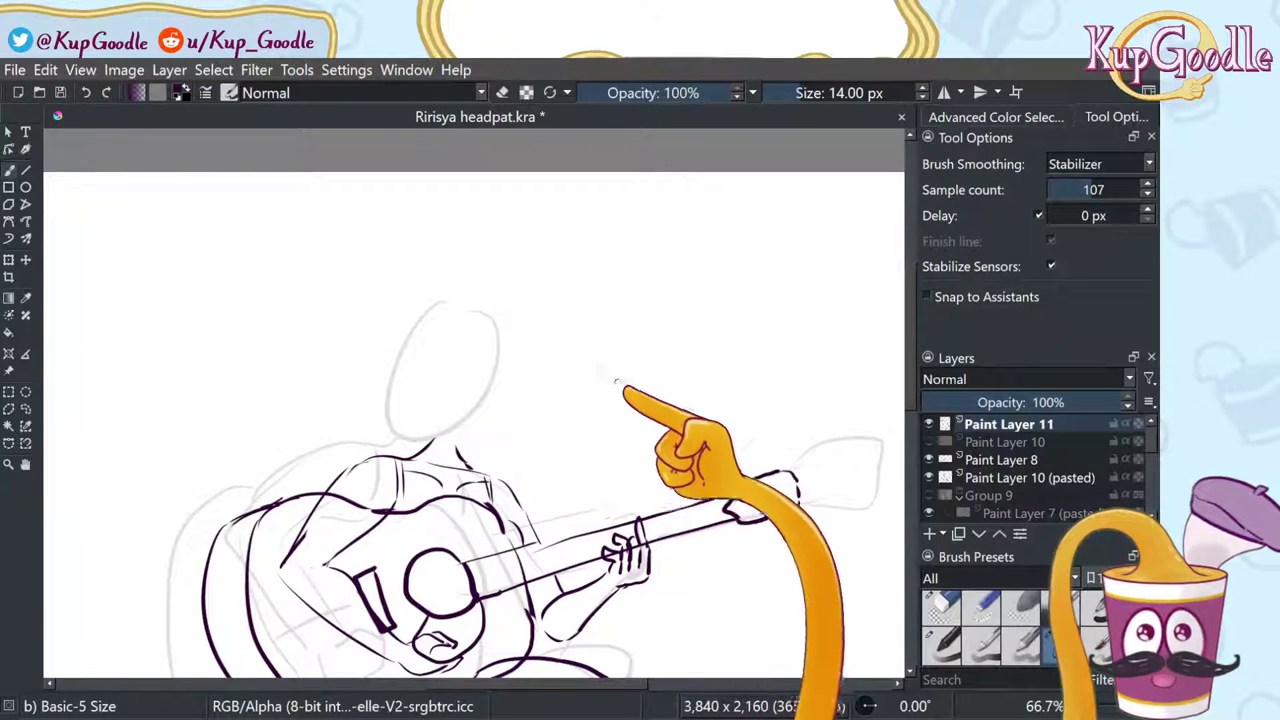
# Step: Draw a smaller tilted head oval beside the rough head, with a curved vertical centre line and a curved eye line
pyautogui.click(26, 464)
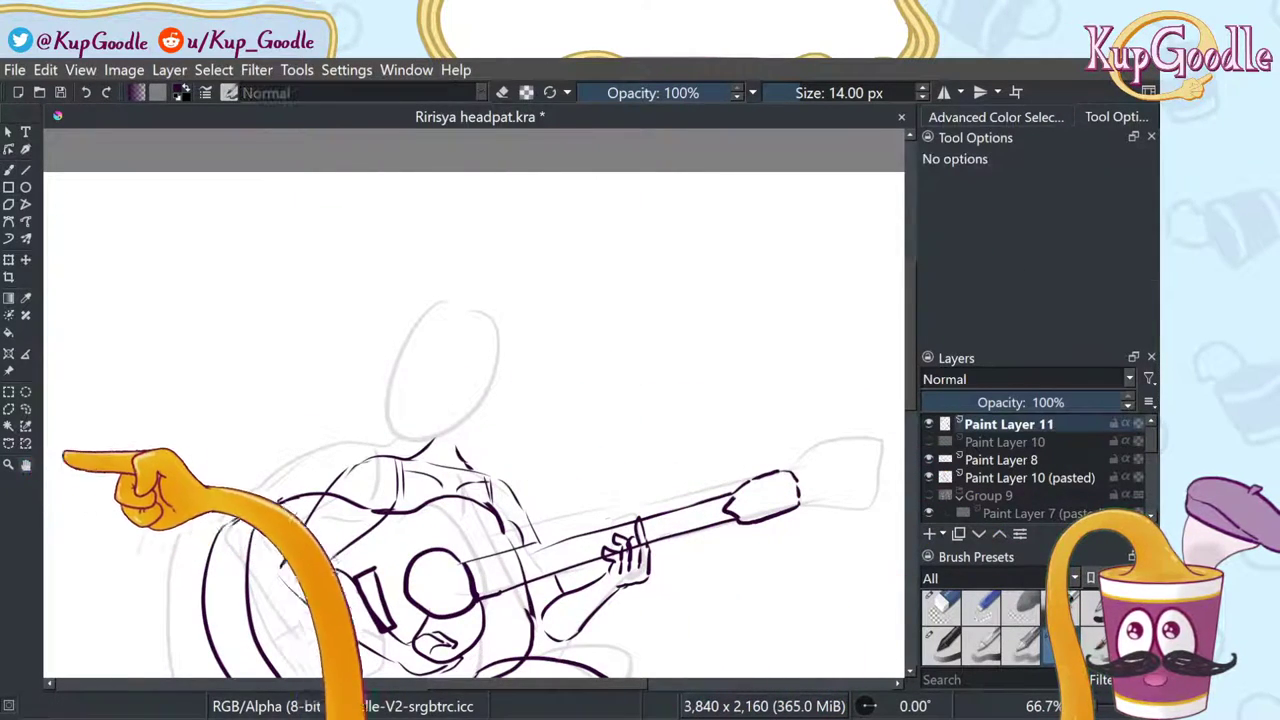
pyautogui.moveTo(129, 464)
pyautogui.mouseDown()
pyautogui.moveTo(723, 400)
pyautogui.moveTo(541, 426)
pyautogui.moveTo(289, 436)
pyautogui.moveTo(182, 404)
pyautogui.mouseUp()
pyautogui.press('b')
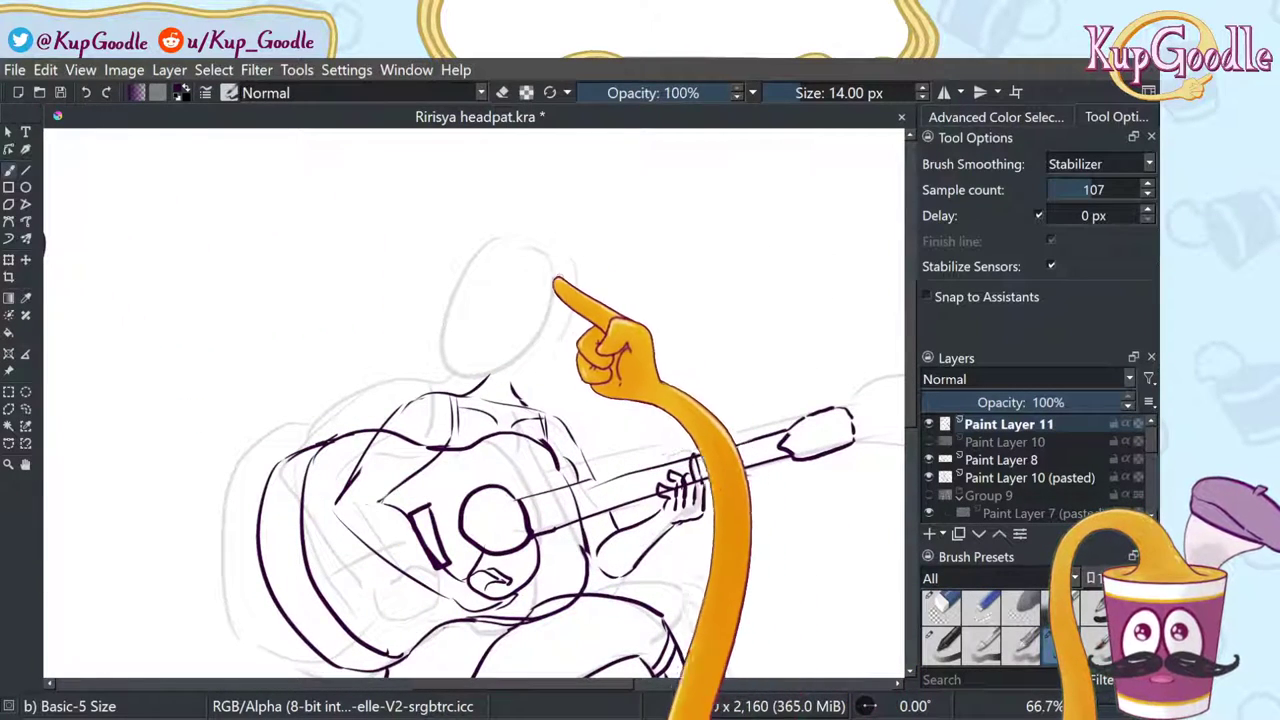
pyautogui.moveTo(552, 250); pyautogui.dragTo(533, 327)
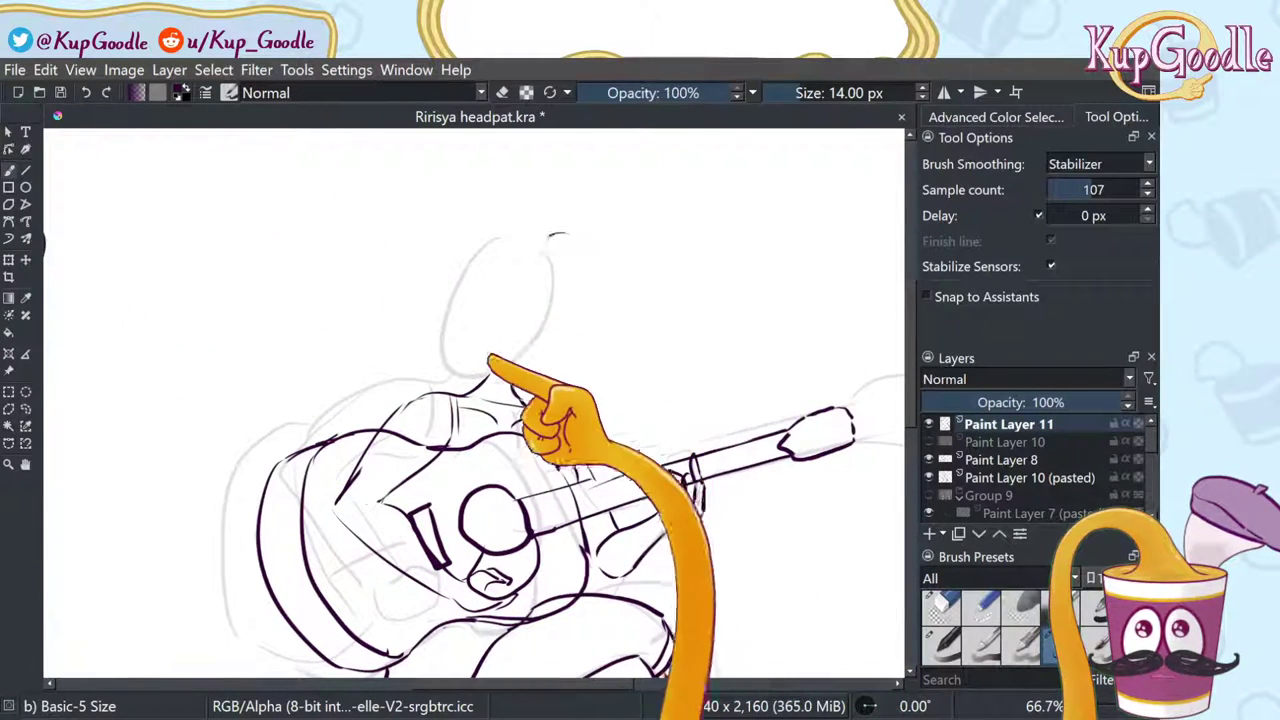
pyautogui.moveTo(580, 237); pyautogui.dragTo(606, 258)
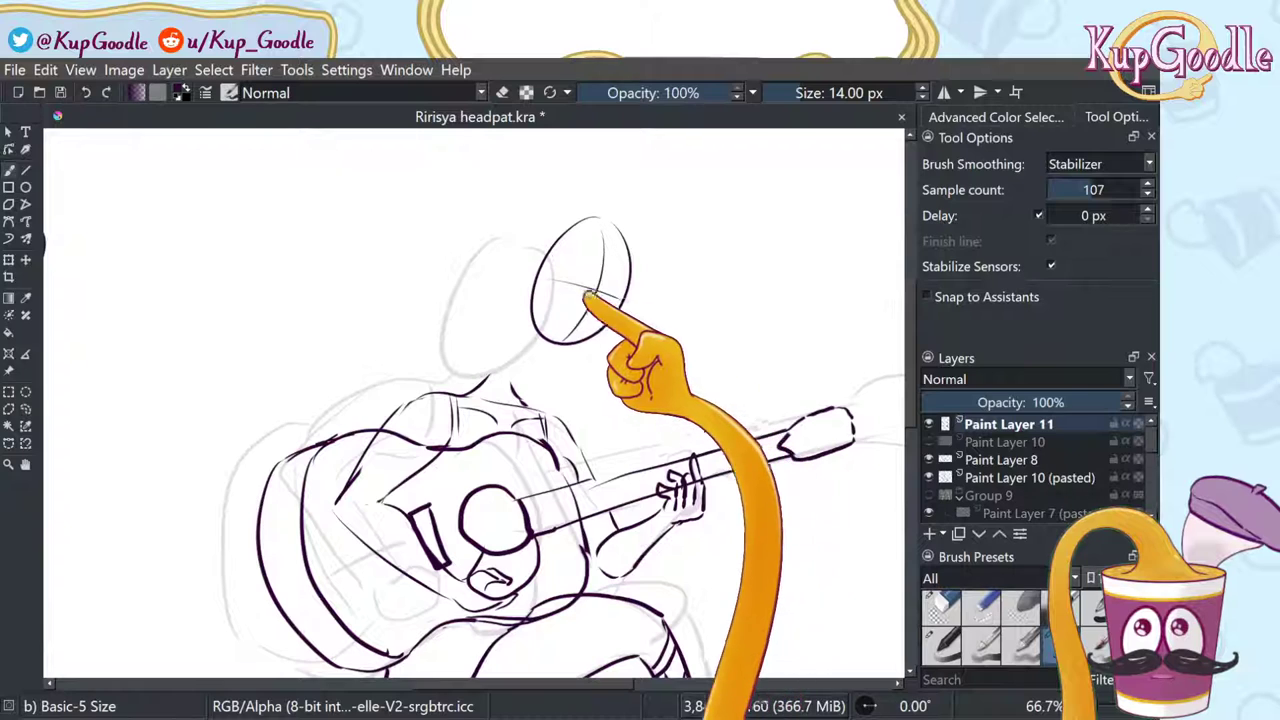
pyautogui.hotkey('ctrl', 'z')
pyautogui.moveTo(564, 262); pyautogui.dragTo(626, 298)
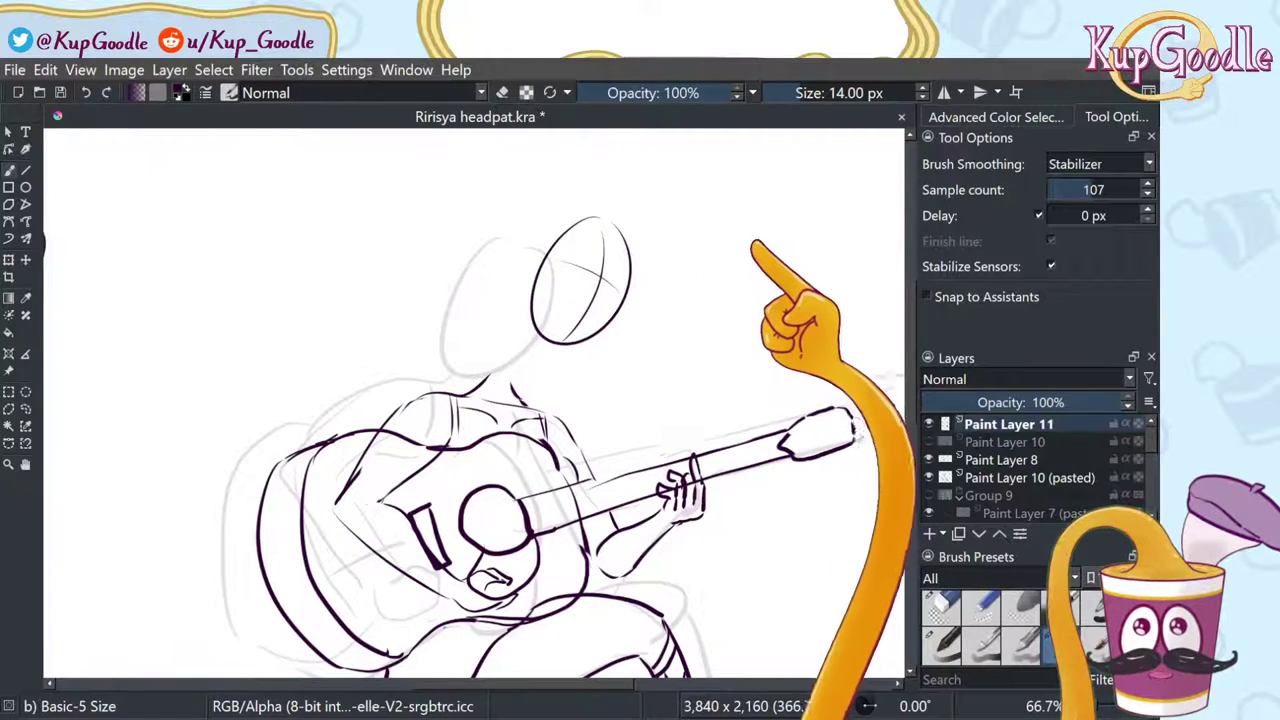
# Step: Try a second head oval with a vertical guide curve in the blank area beside the first one, and undo it
pyautogui.moveTo(754, 243)
pyautogui.mouseDown()
pyautogui.moveTo(708, 278)
pyautogui.moveTo(749, 257)
pyautogui.mouseUp()
pyautogui.hotkey('ctrl', 'z')
pyautogui.moveTo(760, 209); pyautogui.dragTo(752, 334)
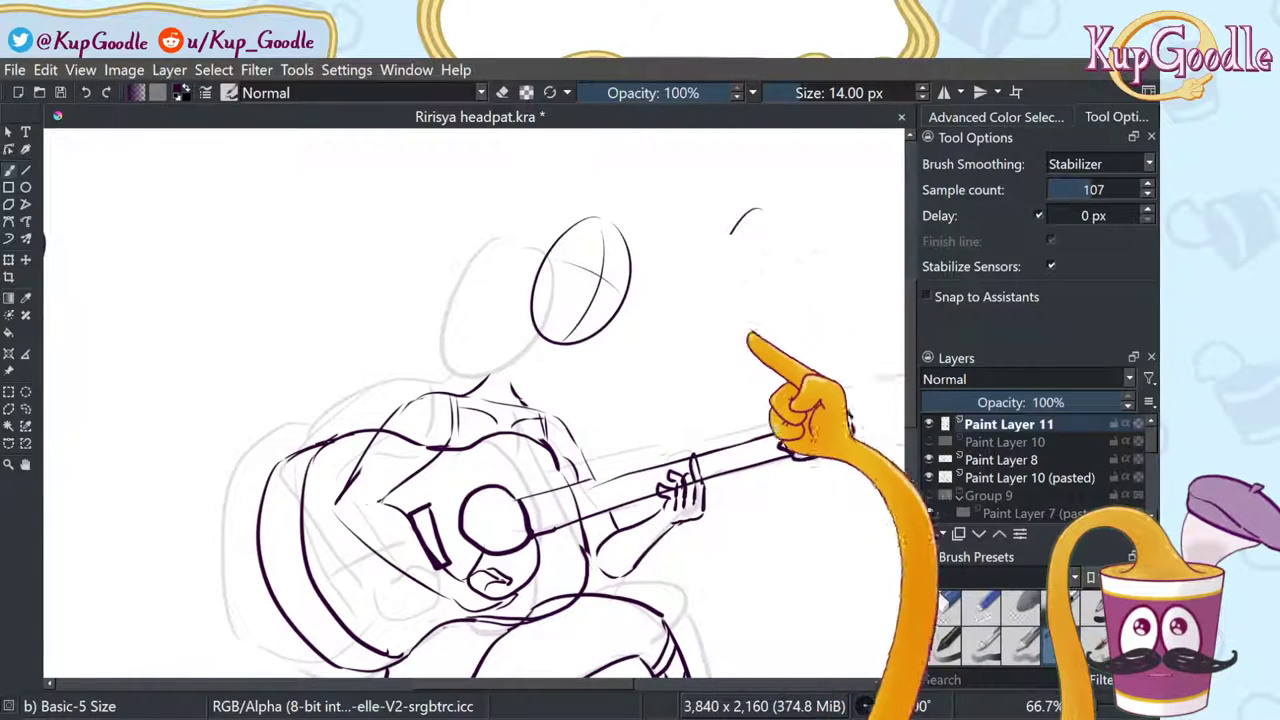
pyautogui.moveTo(731, 234); pyautogui.dragTo(765, 210)
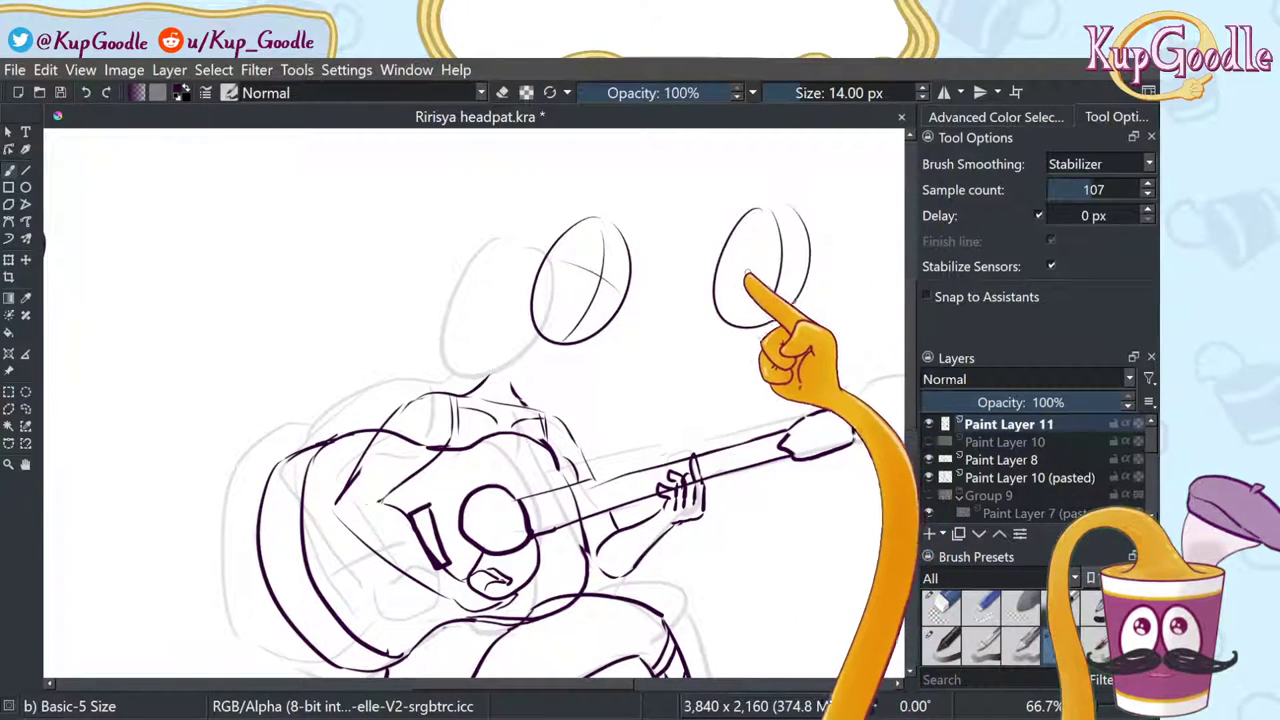
pyautogui.moveTo(742, 260); pyautogui.dragTo(808, 268)
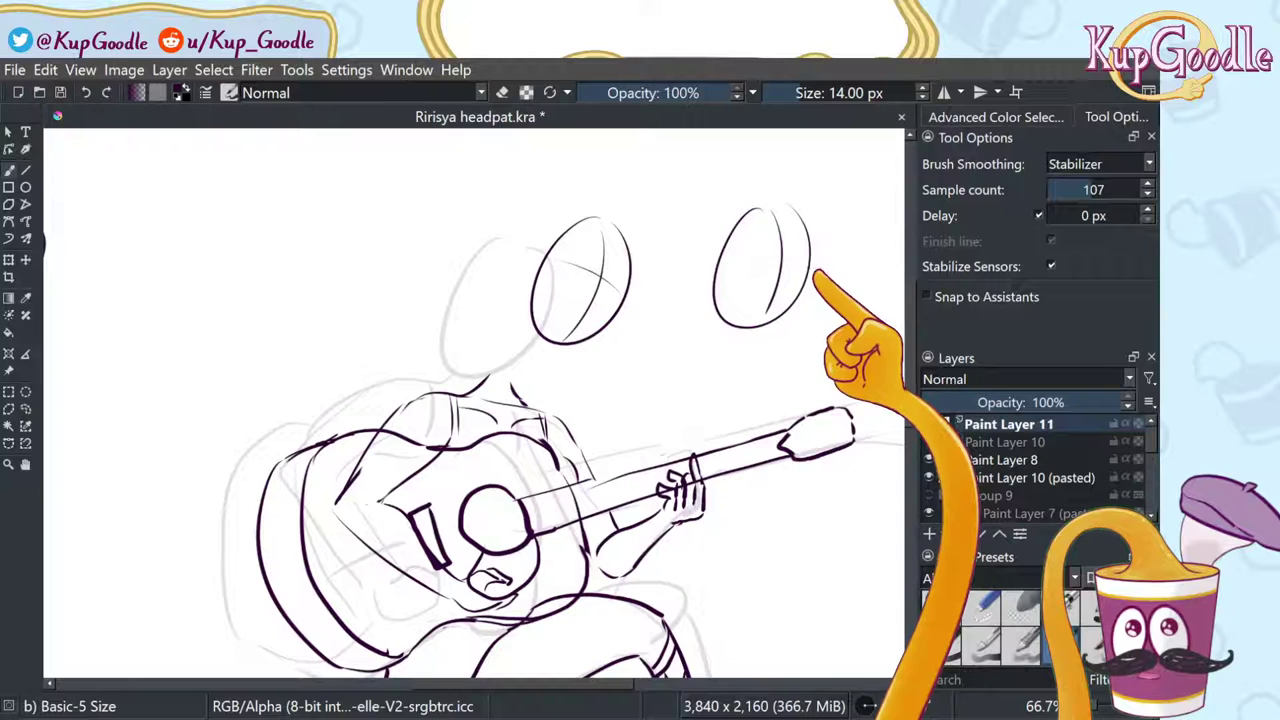
pyautogui.hotkey('ctrl', 'z')
pyautogui.hotkey('ctrl', 'z')
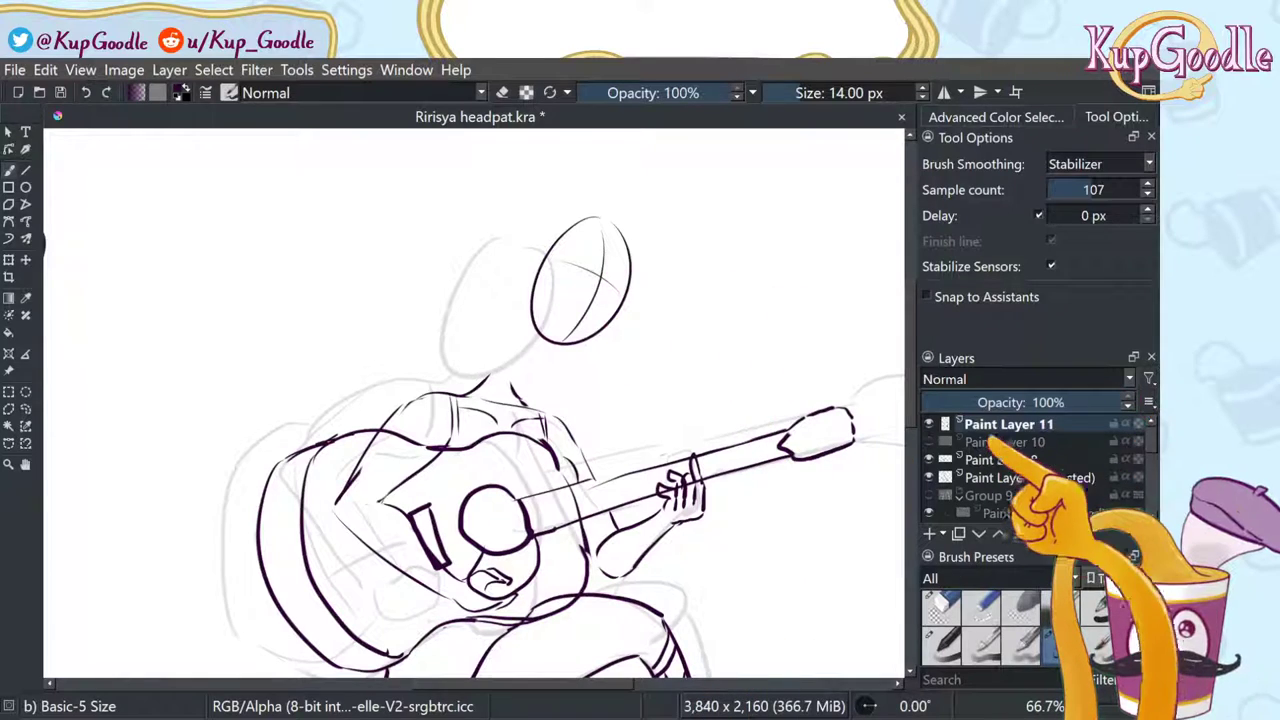
# Step: On a new paint layer, sketch closed eyes and a nose in the head oval, and long straight hair with inward-curling tips around it
pyautogui.click(929, 533)
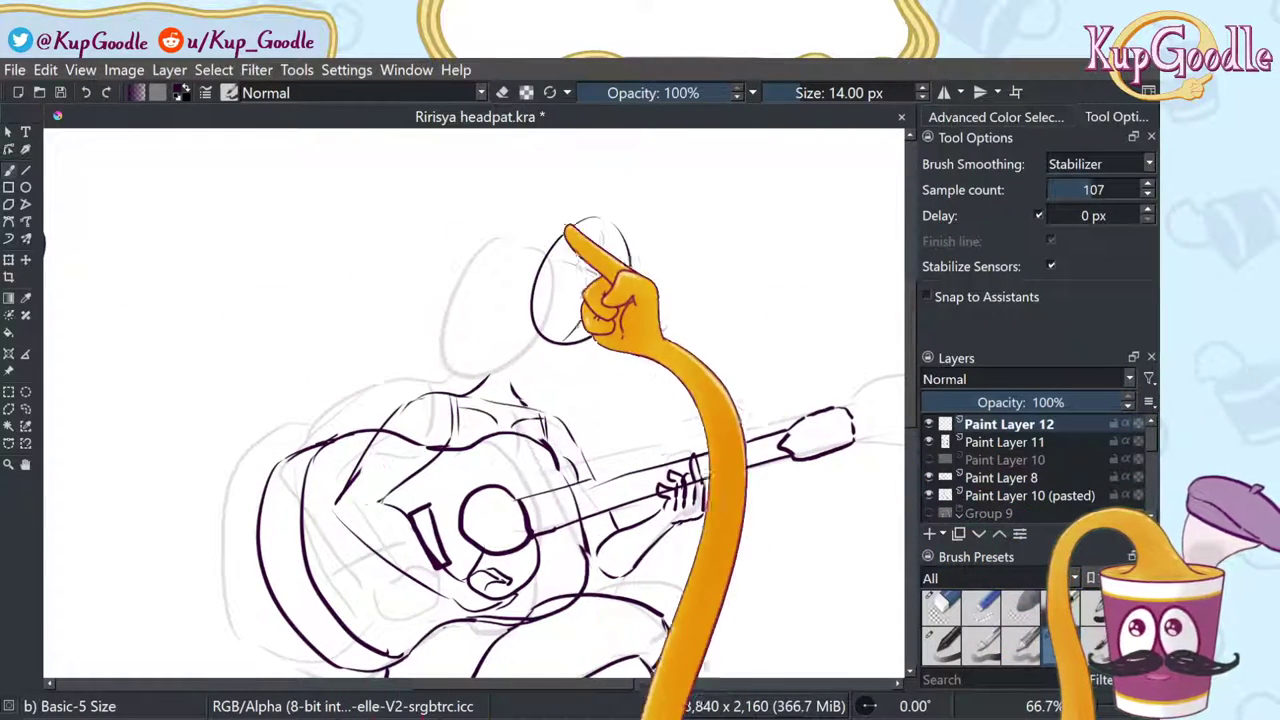
pyautogui.scroll(1, 594, 213)
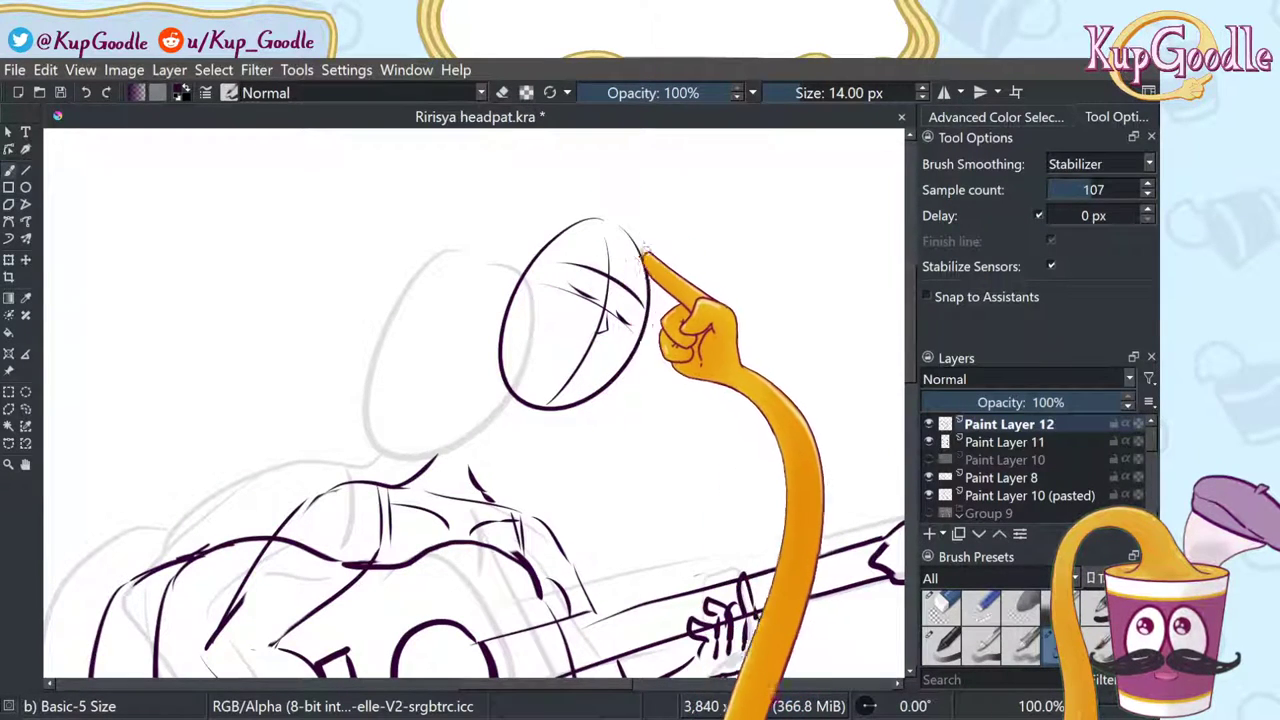
pyautogui.click(25, 464)
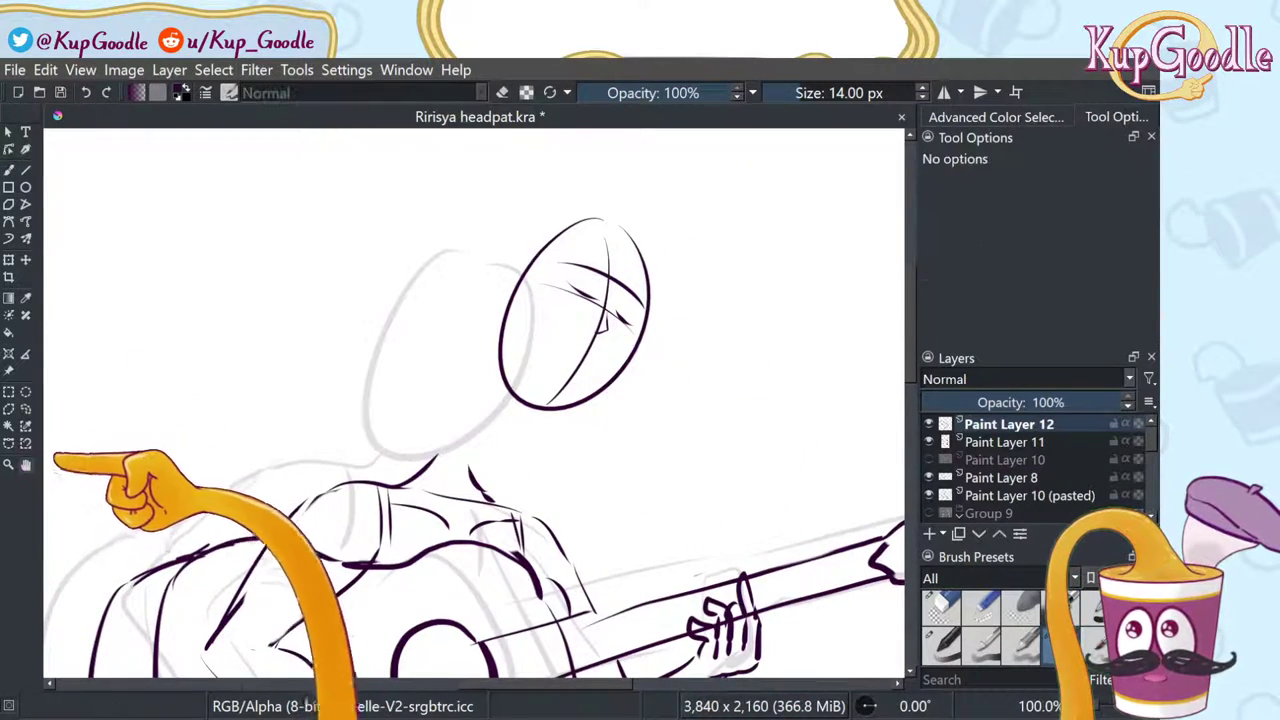
pyautogui.moveTo(83, 424); pyautogui.dragTo(561, 410)
pyautogui.moveTo(60, 310)
pyautogui.mouseDown()
pyautogui.moveTo(403, 403)
pyautogui.moveTo(651, 429)
pyautogui.moveTo(408, 337)
pyautogui.mouseUp()
pyautogui.moveTo(698, 400); pyautogui.dragTo(320, 337)
pyautogui.moveTo(683, 360); pyautogui.dragTo(469, 374)
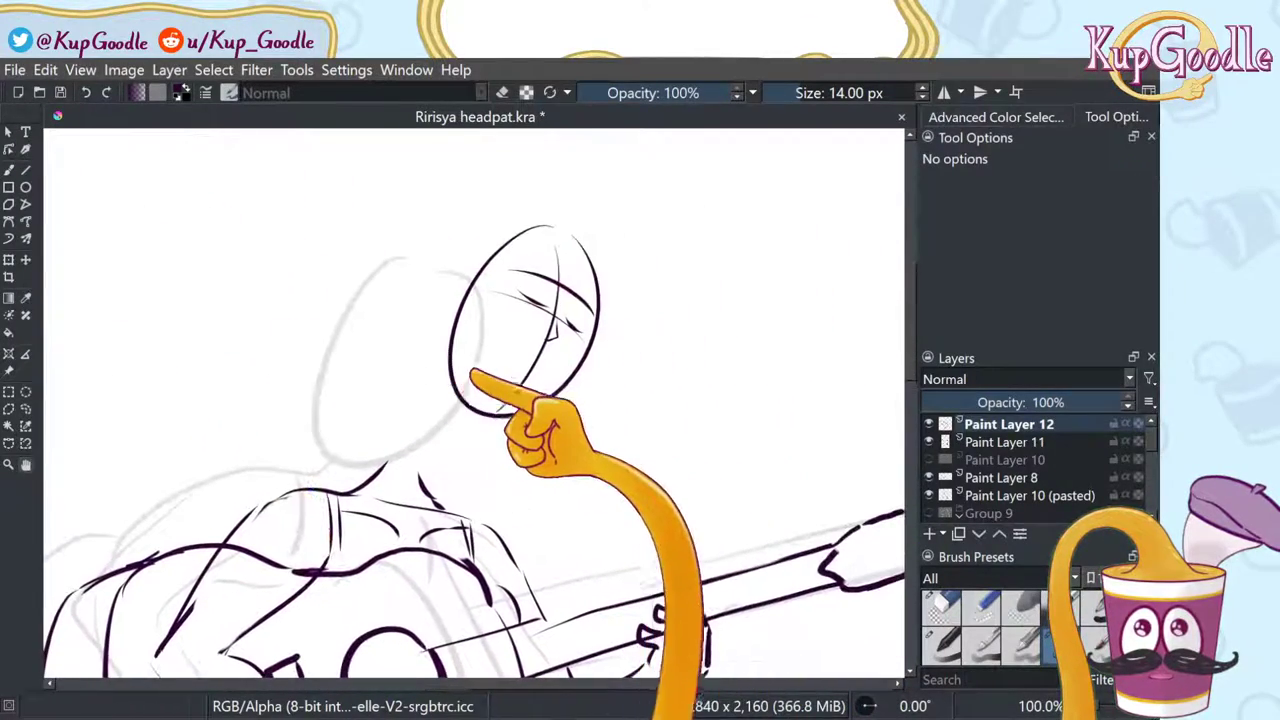
pyautogui.press('b')
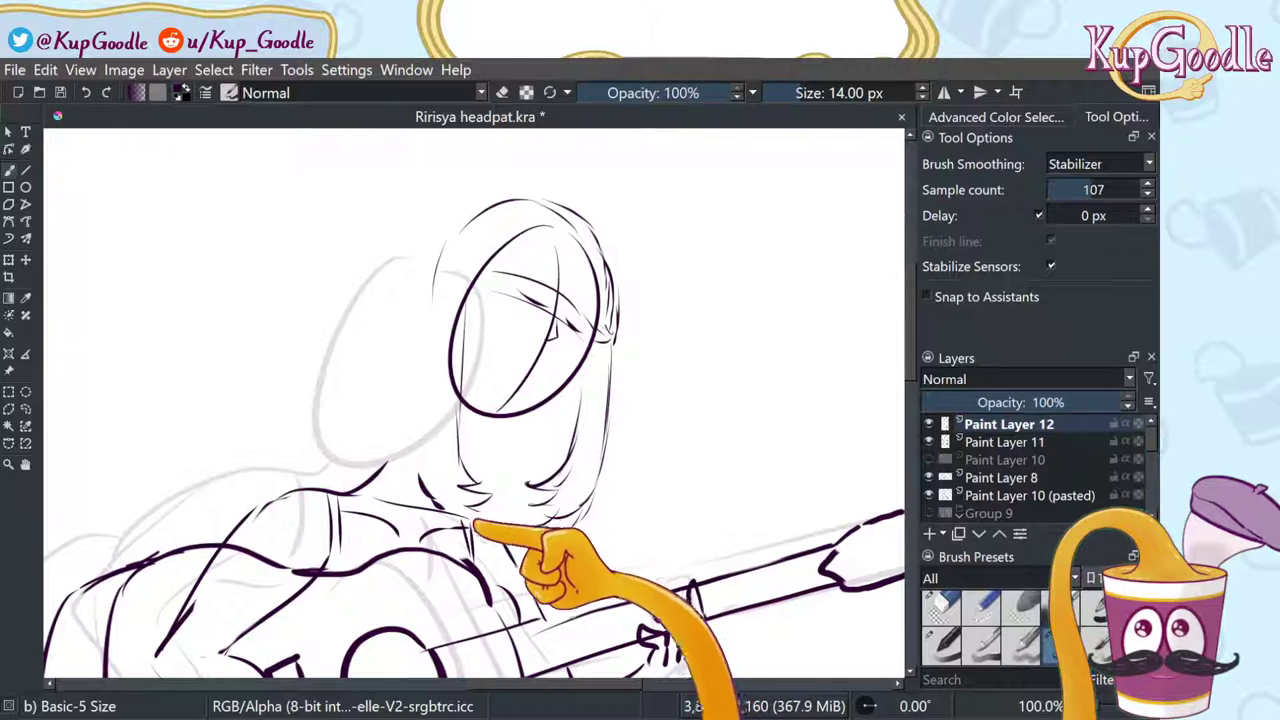
pyautogui.moveTo(434, 516)
pyautogui.mouseDown()
pyautogui.moveTo(416, 474)
pyautogui.moveTo(443, 296)
pyautogui.moveTo(423, 456)
pyautogui.moveTo(429, 326)
pyautogui.moveTo(424, 465)
pyautogui.mouseUp()
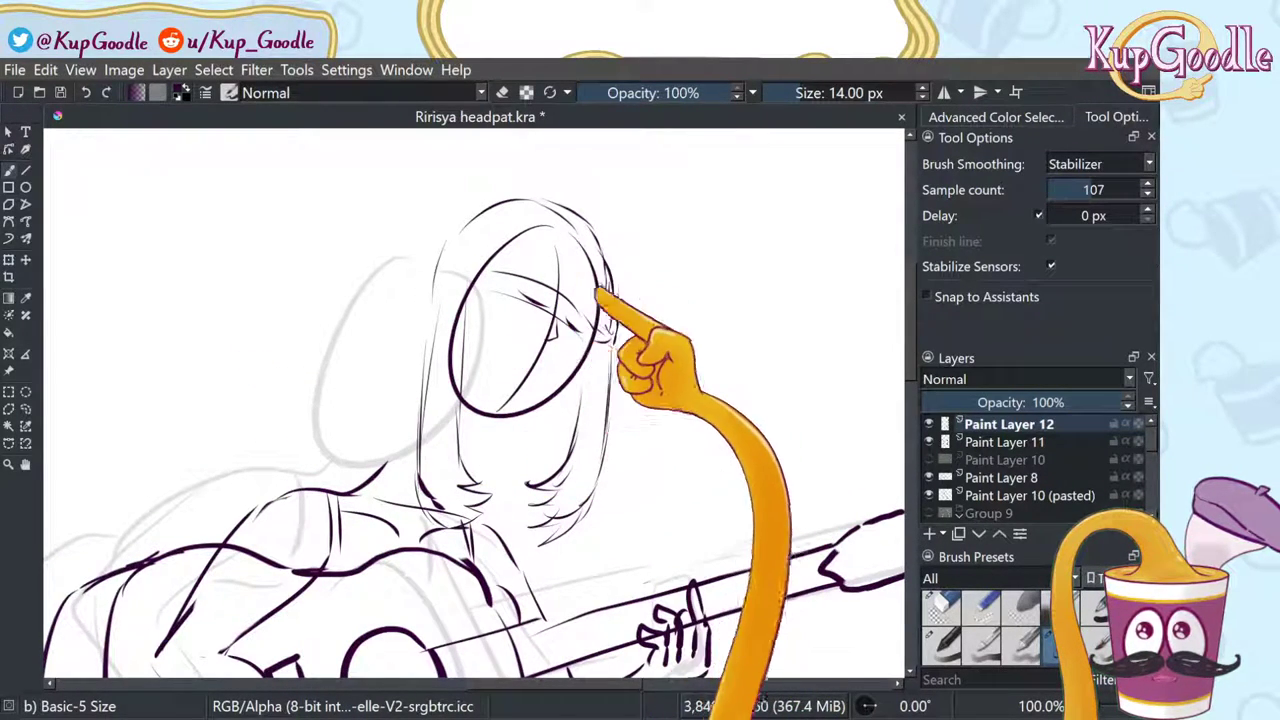
# Step: Try a longer outer hair strand curving inward toward the guitar neck, and undo it
pyautogui.hotkey('ctrl', 'z')
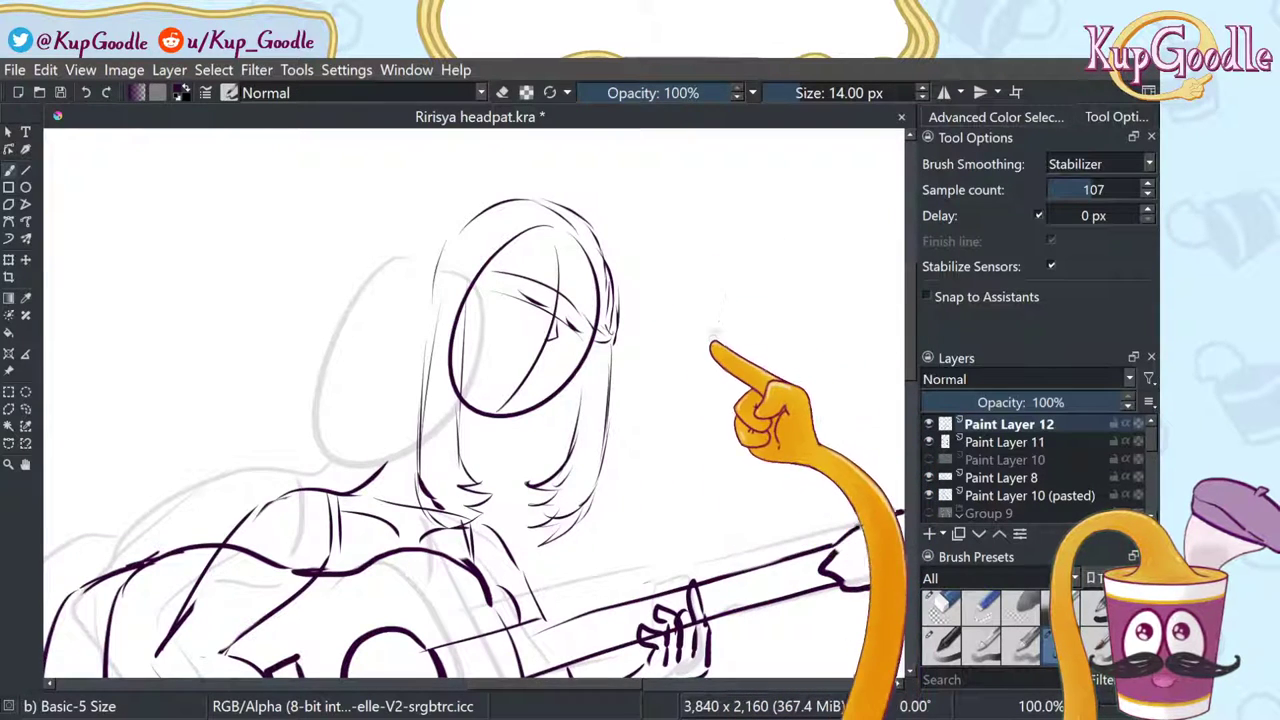
pyautogui.moveTo(711, 343)
pyautogui.mouseDown()
pyautogui.moveTo(790, 222)
pyautogui.moveTo(838, 207)
pyautogui.mouseUp()
pyautogui.hotkey('ctrl', 'z')
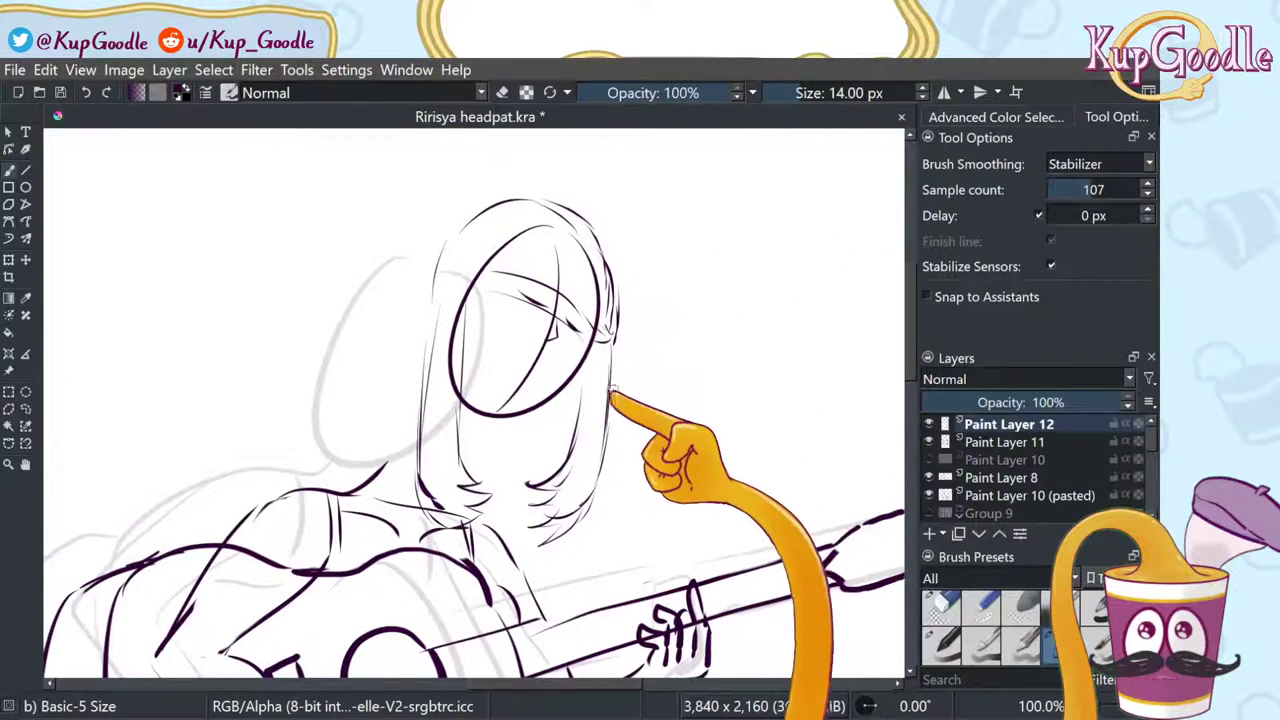
pyautogui.moveTo(642, 370)
pyautogui.mouseDown()
pyautogui.moveTo(615, 505)
pyautogui.moveTo(551, 572)
pyautogui.mouseUp()
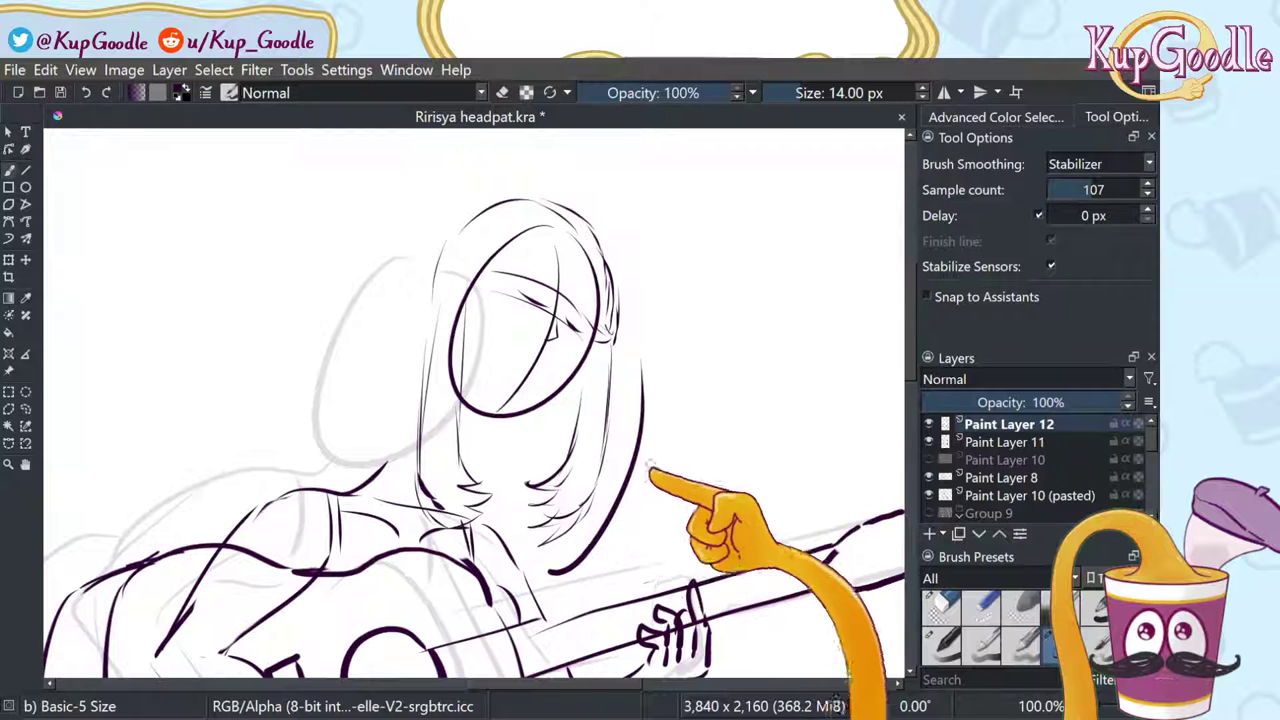
pyautogui.hotkey('ctrl', 'z')
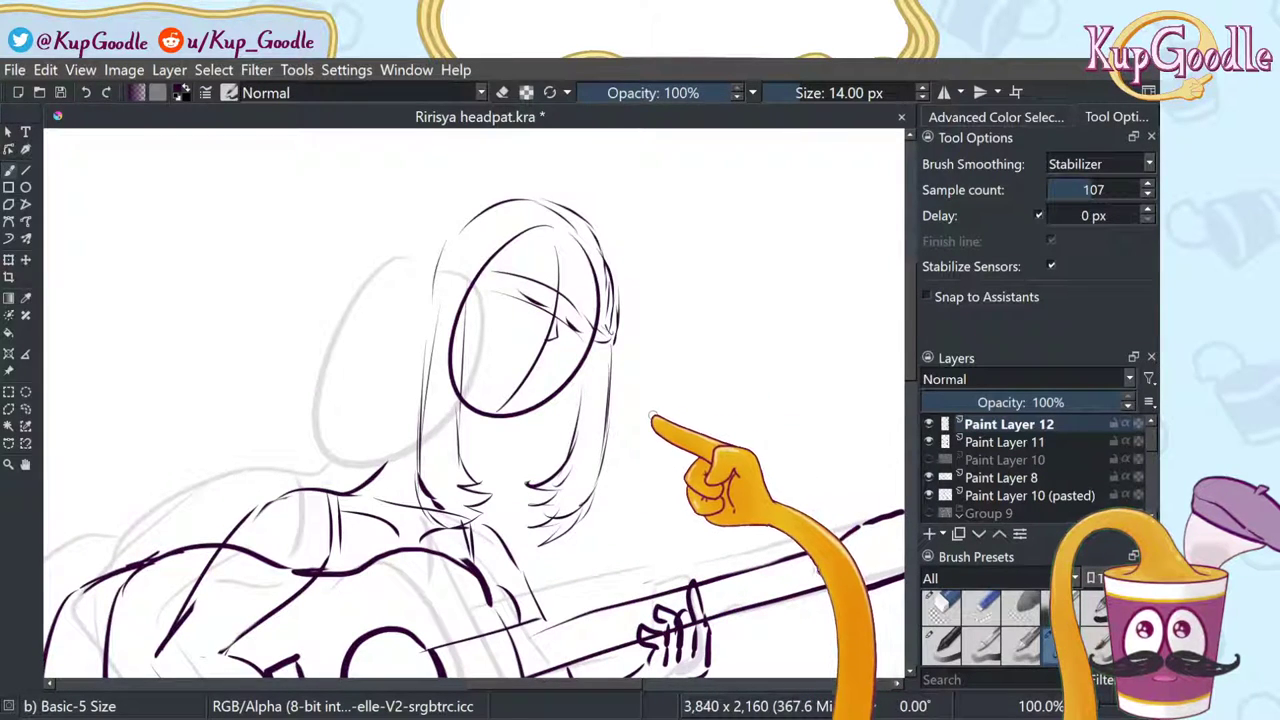
# Step: Draw an inward-curving practice hair stroke in the blank area beside the head, and try a mirrored one opposite it
pyautogui.moveTo(797, 312)
pyautogui.mouseDown()
pyautogui.moveTo(766, 455)
pyautogui.moveTo(755, 452)
pyautogui.mouseUp()
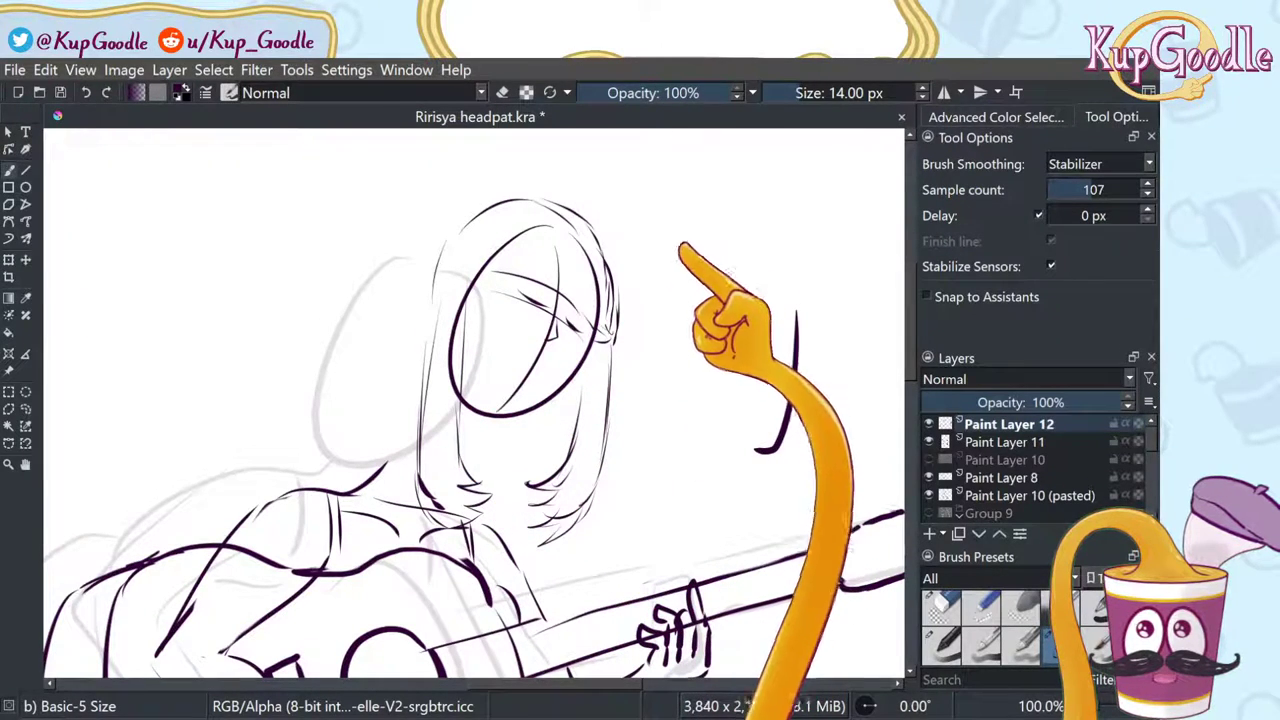
pyautogui.moveTo(686, 216)
pyautogui.mouseDown()
pyautogui.moveTo(662, 311)
pyautogui.moveTo(690, 385)
pyautogui.mouseUp()
pyautogui.hotkey('ctrl', 'z')
pyautogui.moveTo(700, 256); pyautogui.dragTo(708, 380)
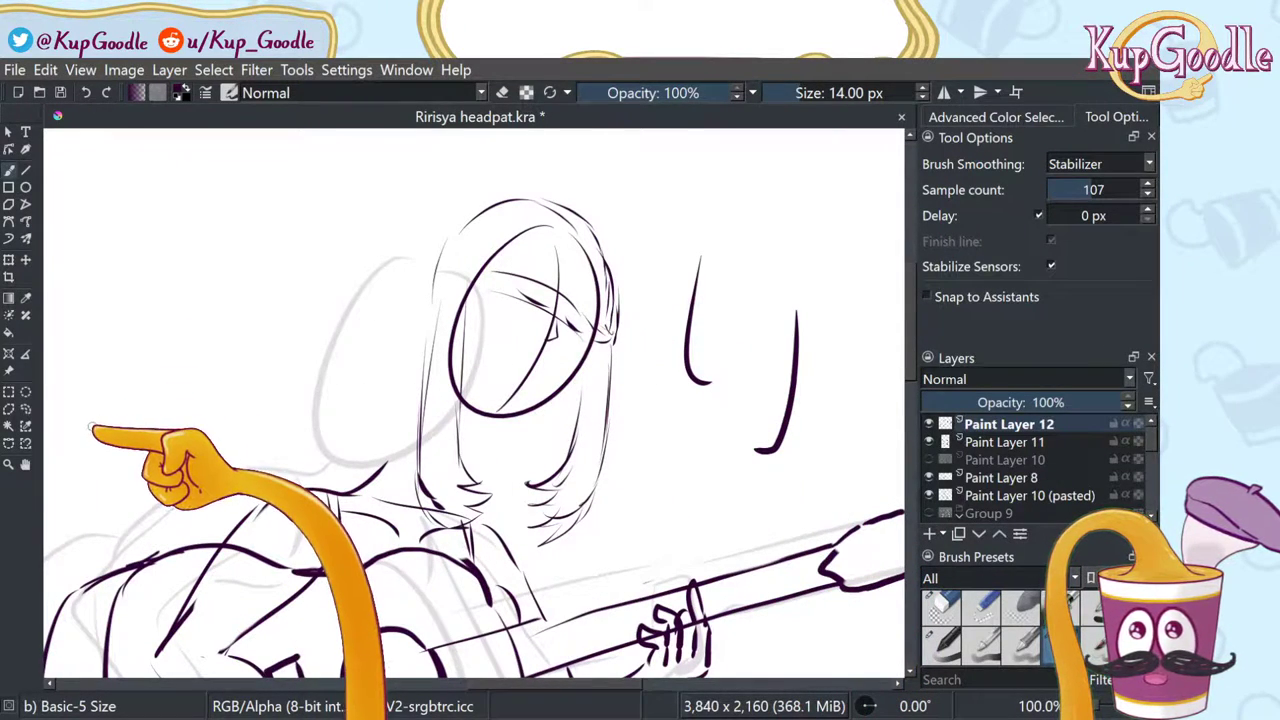
pyautogui.hotkey('ctrl', 'z')
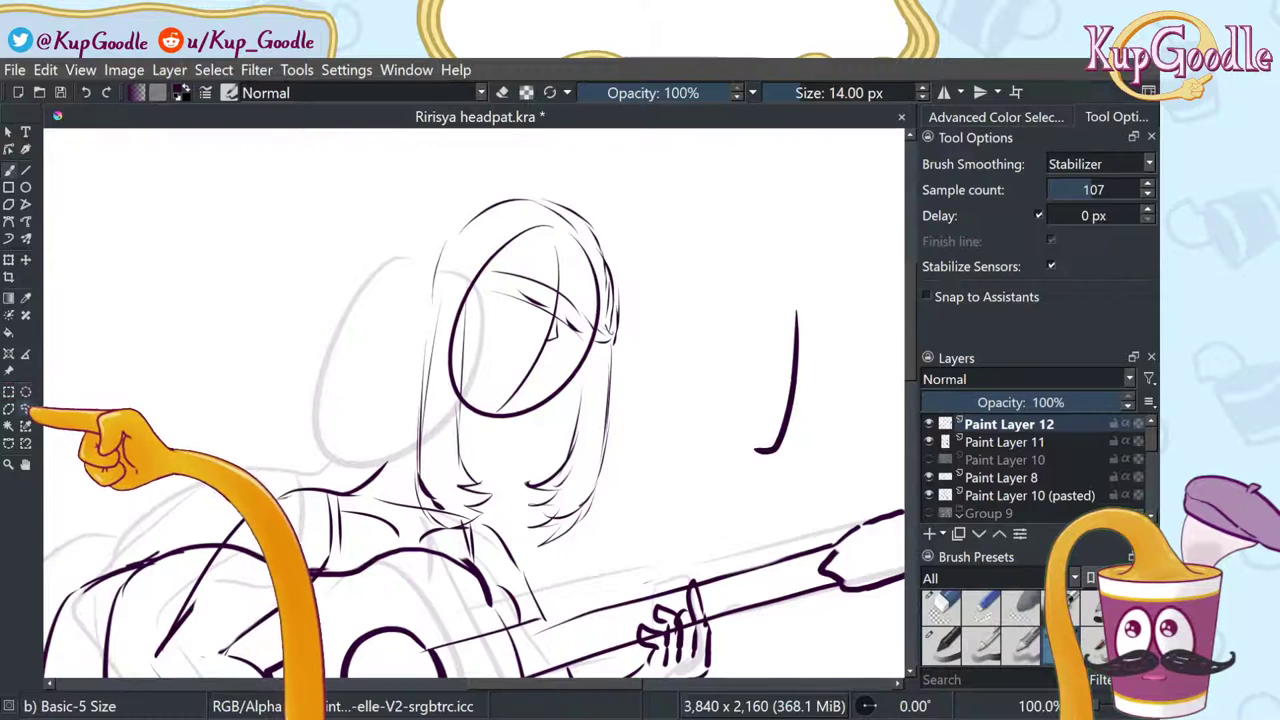
# Step: Select the lower part of the hair lock above the near shoulder freehand and move it up with Transform to shorten the lock
pyautogui.click(26, 409)
pyautogui.moveTo(418, 572)
pyautogui.mouseDown()
pyautogui.moveTo(500, 414)
pyautogui.moveTo(408, 443)
pyautogui.moveTo(430, 562)
pyautogui.mouseUp()
pyautogui.click(26, 261)
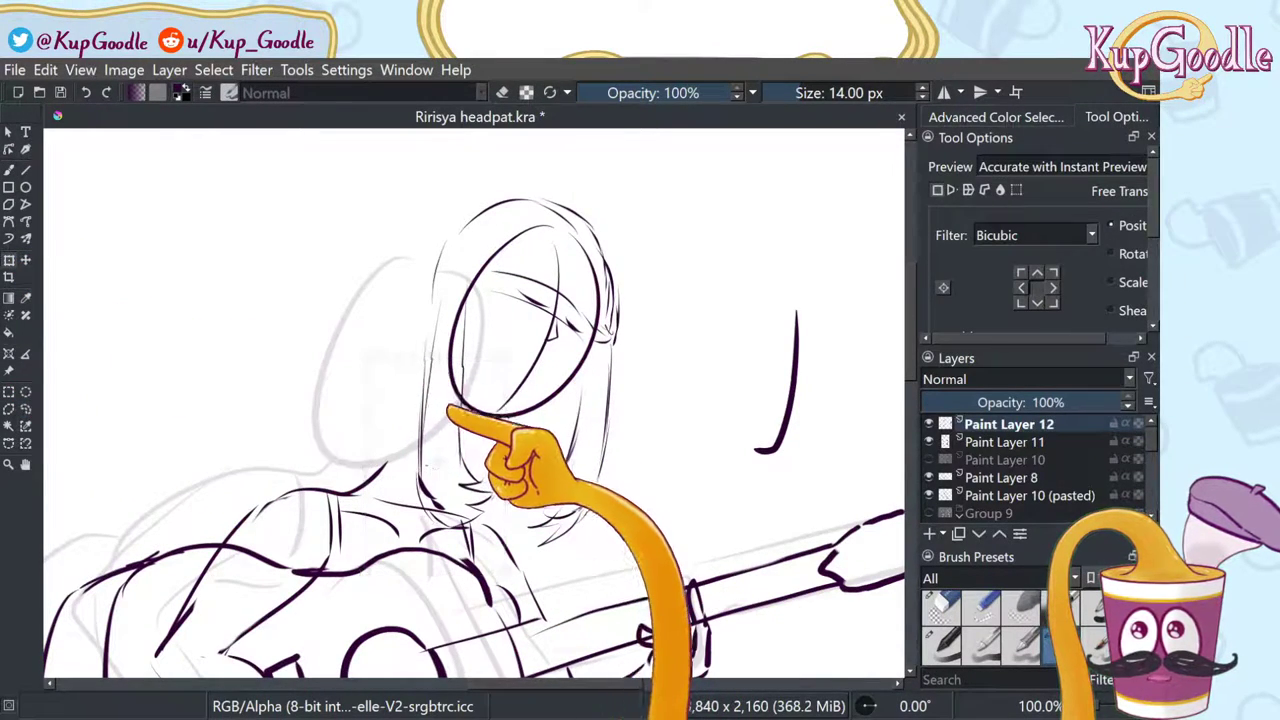
pyautogui.moveTo(446, 385)
pyautogui.mouseDown()
pyautogui.moveTo(471, 392)
pyautogui.moveTo(474, 368)
pyautogui.mouseUp()
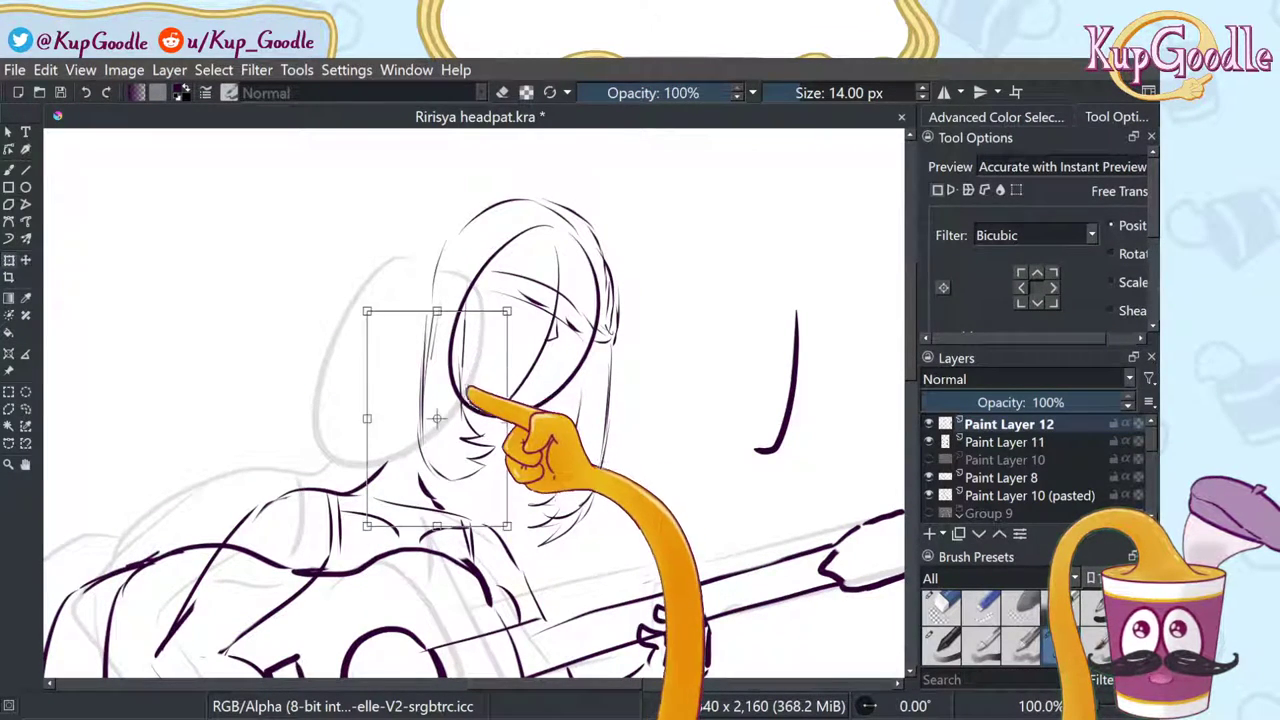
pyautogui.hotkey('ctrl', 'z')
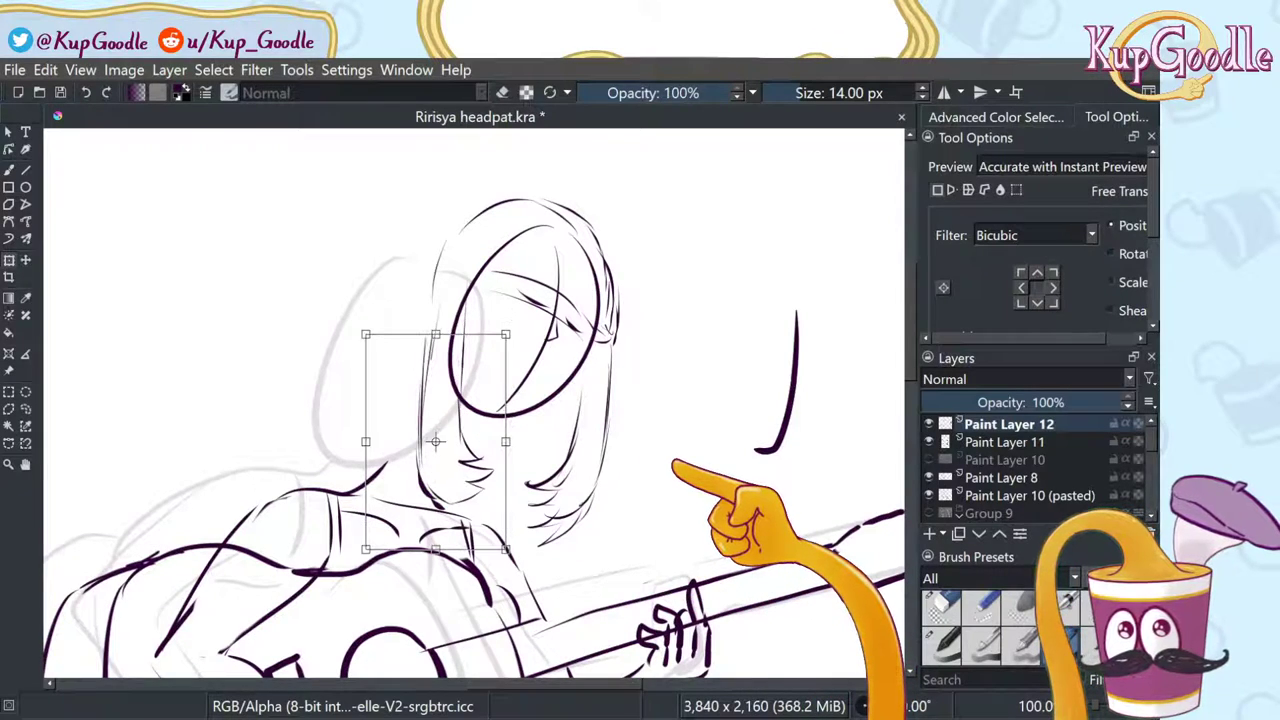
pyautogui.hotkey('ctrl', 'shift', 'z')
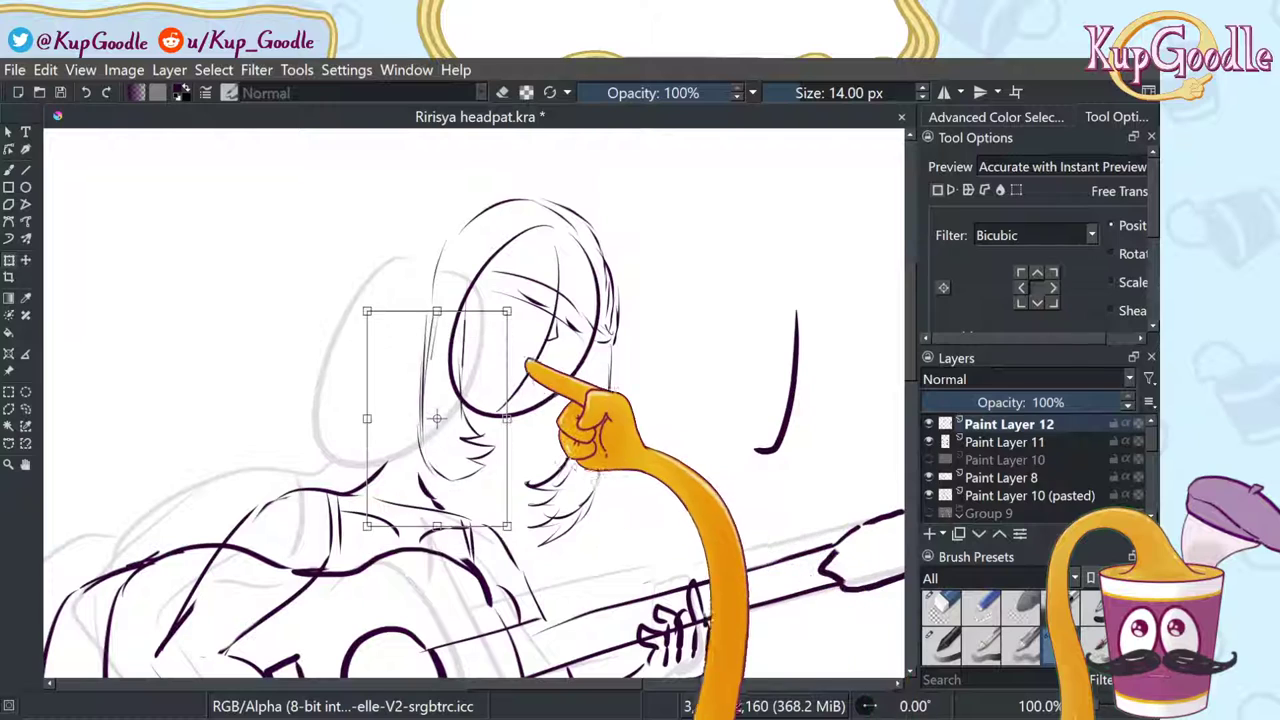
pyautogui.press('Return')
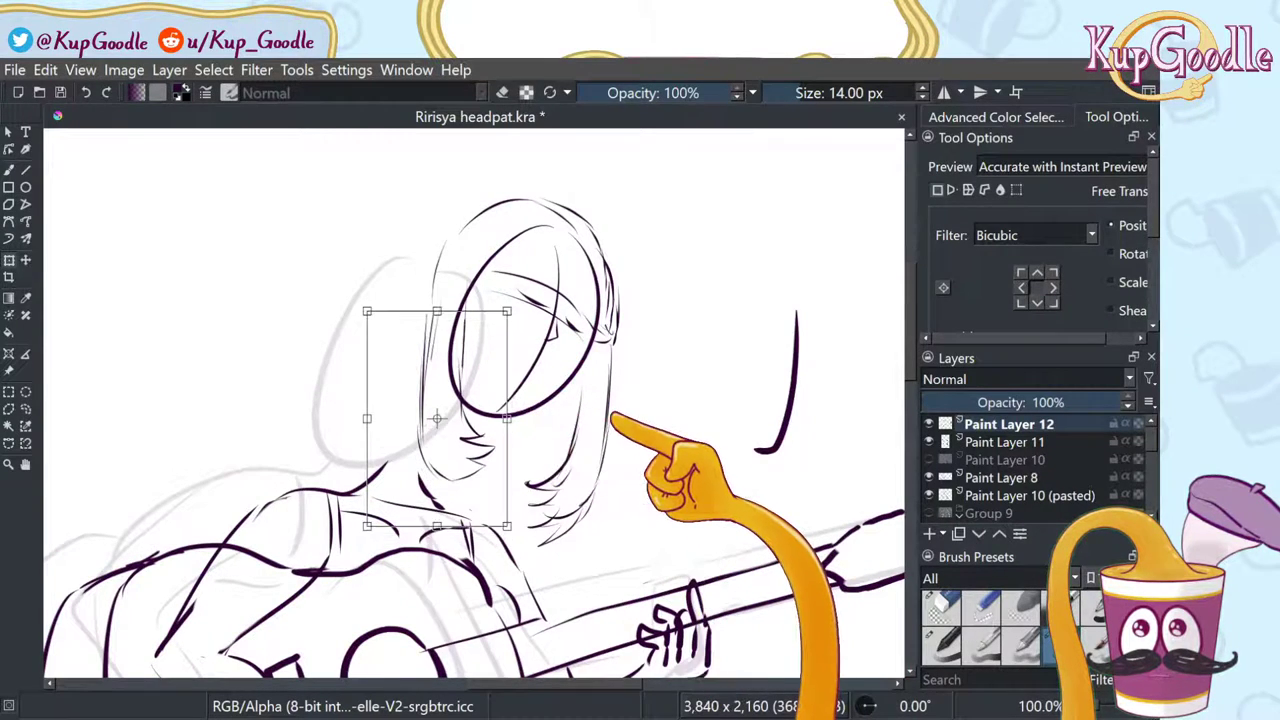
# Step: Fine-tune the transformed hair lock's height, lowering it slightly toward the near shoulder, apply the transform and clear the selection
pyautogui.hotkey('ctrl', 'z')
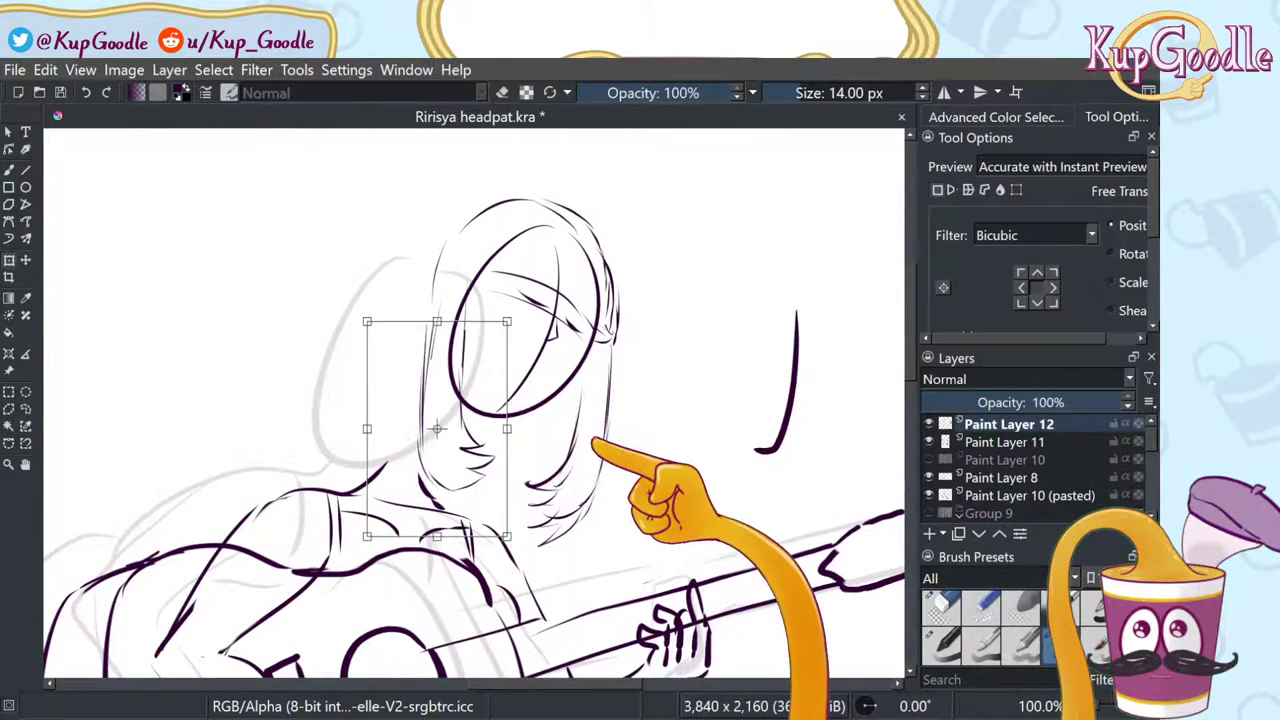
pyautogui.hotkey('ctrl', 'shift', 'z')
pyautogui.moveTo(435, 441)
pyautogui.mouseDown()
pyautogui.moveTo(435, 417)
pyautogui.moveTo(435, 436)
pyautogui.mouseUp()
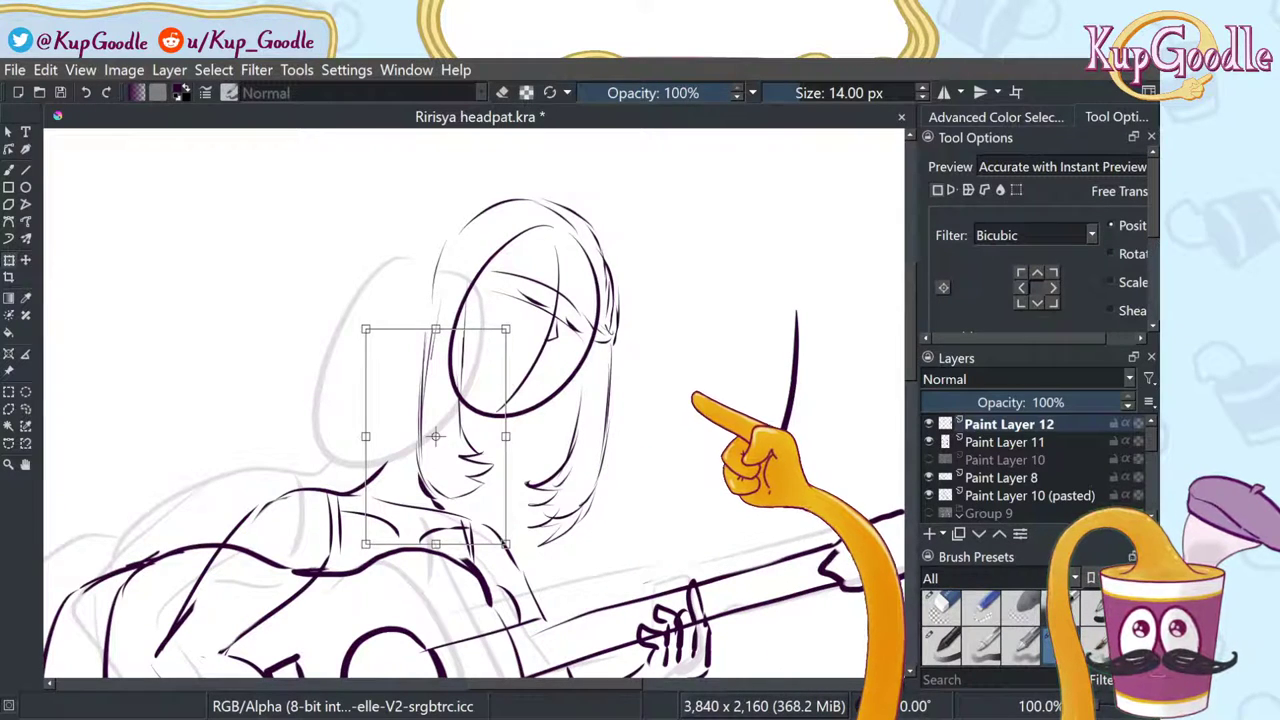
pyautogui.press('Down')
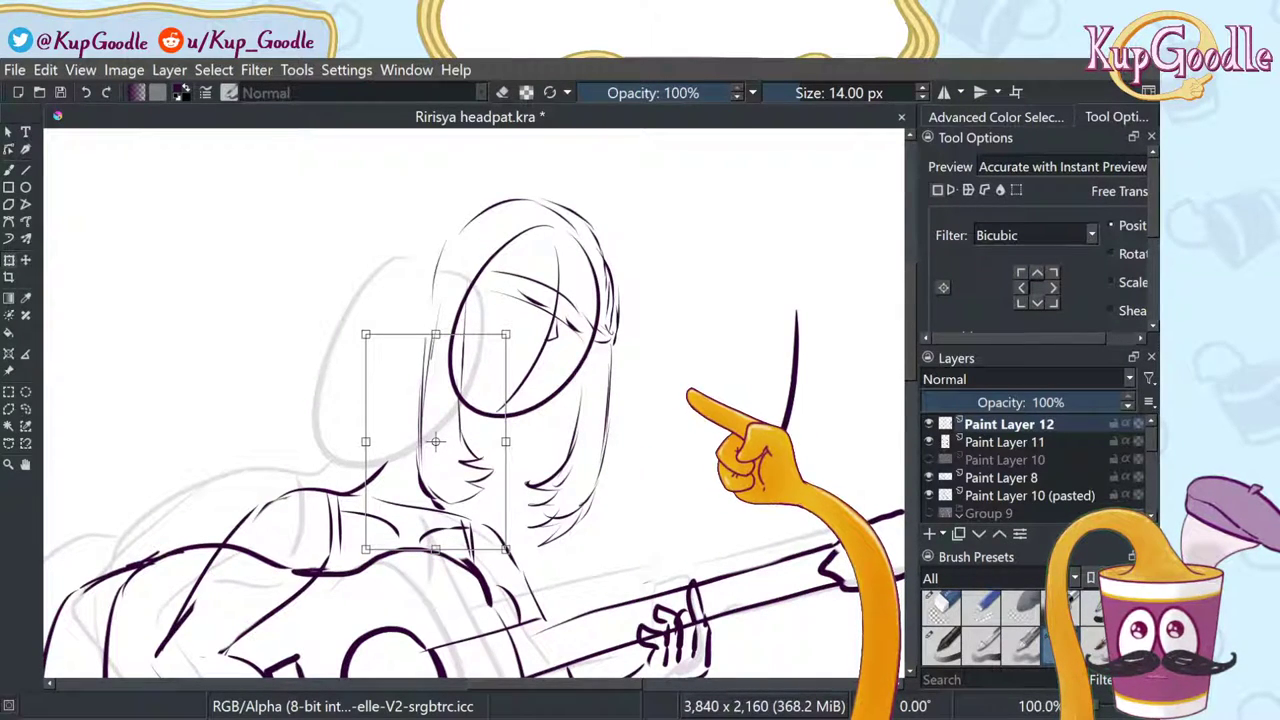
pyautogui.press('Up')
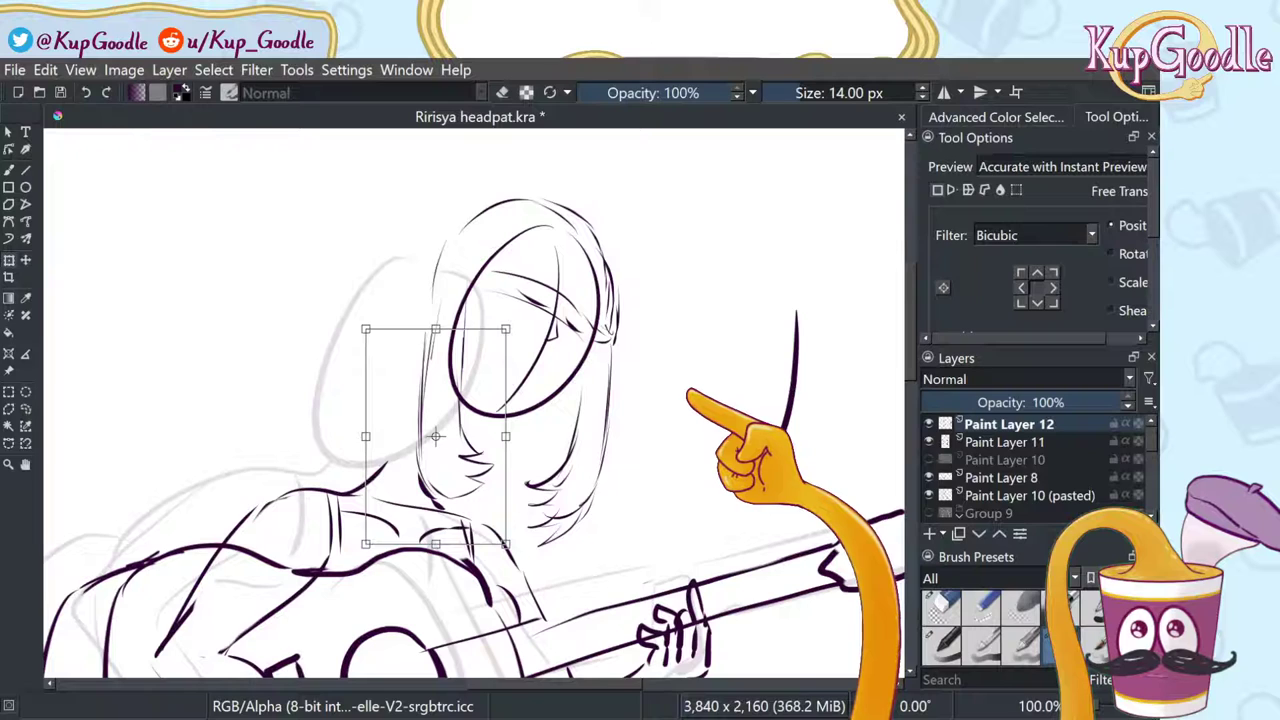
pyautogui.press('Down')
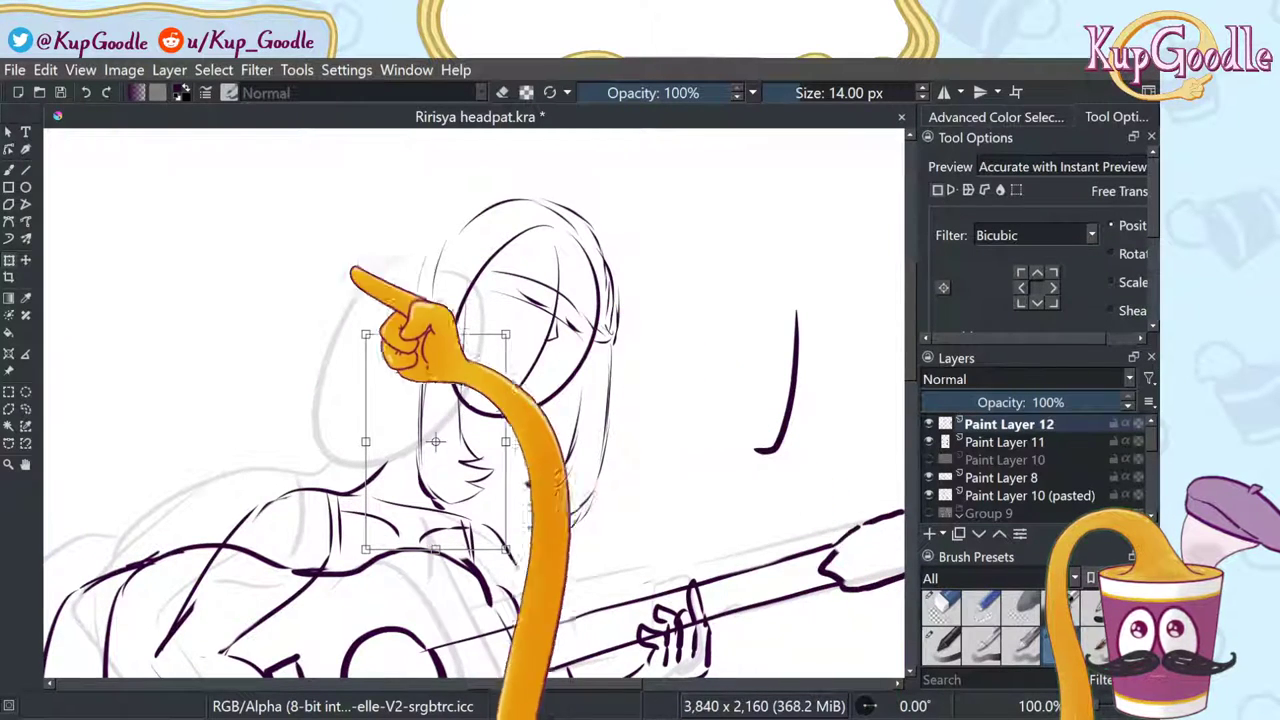
pyautogui.click(26, 408)
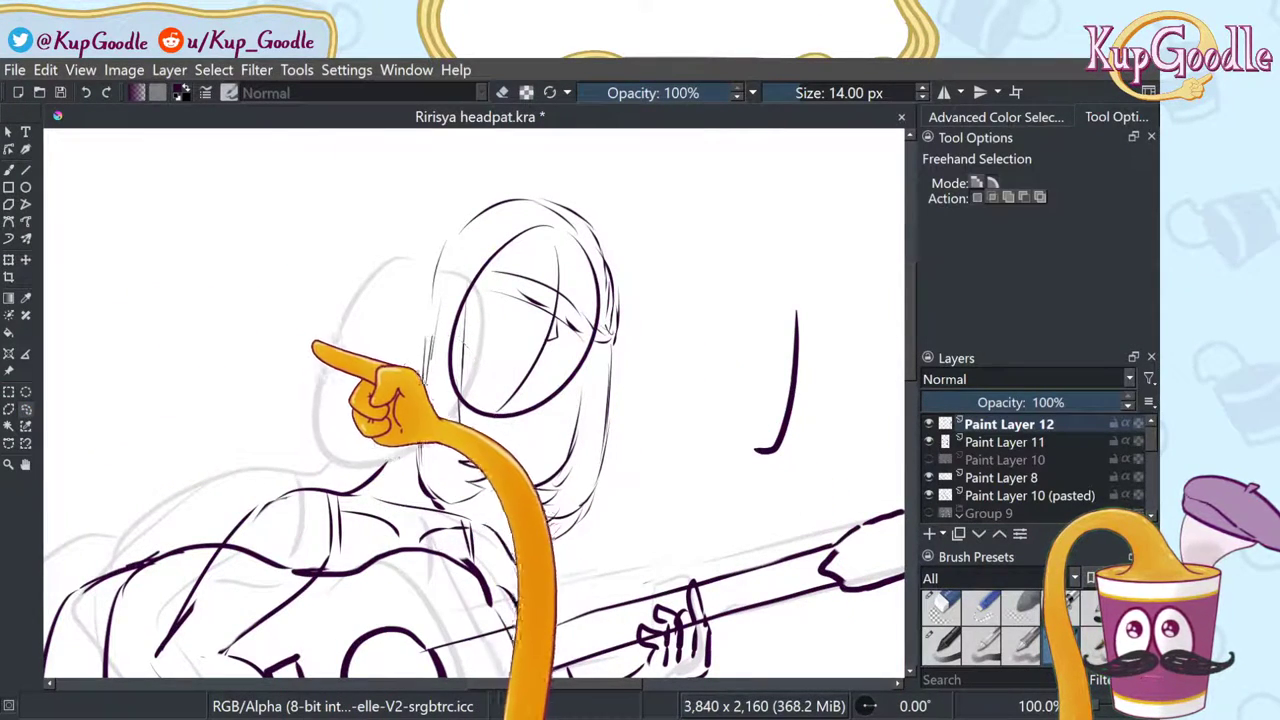
pyautogui.hotkey('ctrl', 'shift', 'a')
# Step: Draw an open, rounded mouth below the nose with the Basic-5 Size brush at 14 px, replacing the first attempt
pyautogui.press('b')
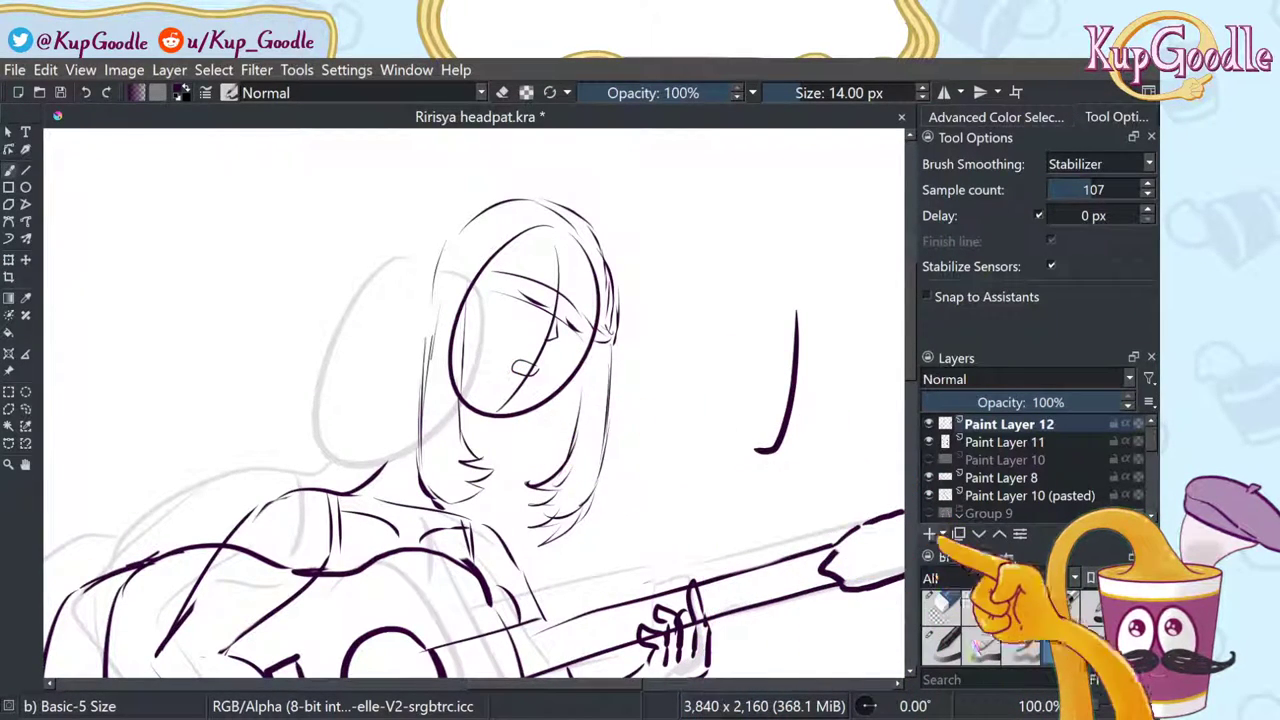
pyautogui.click(941, 607)
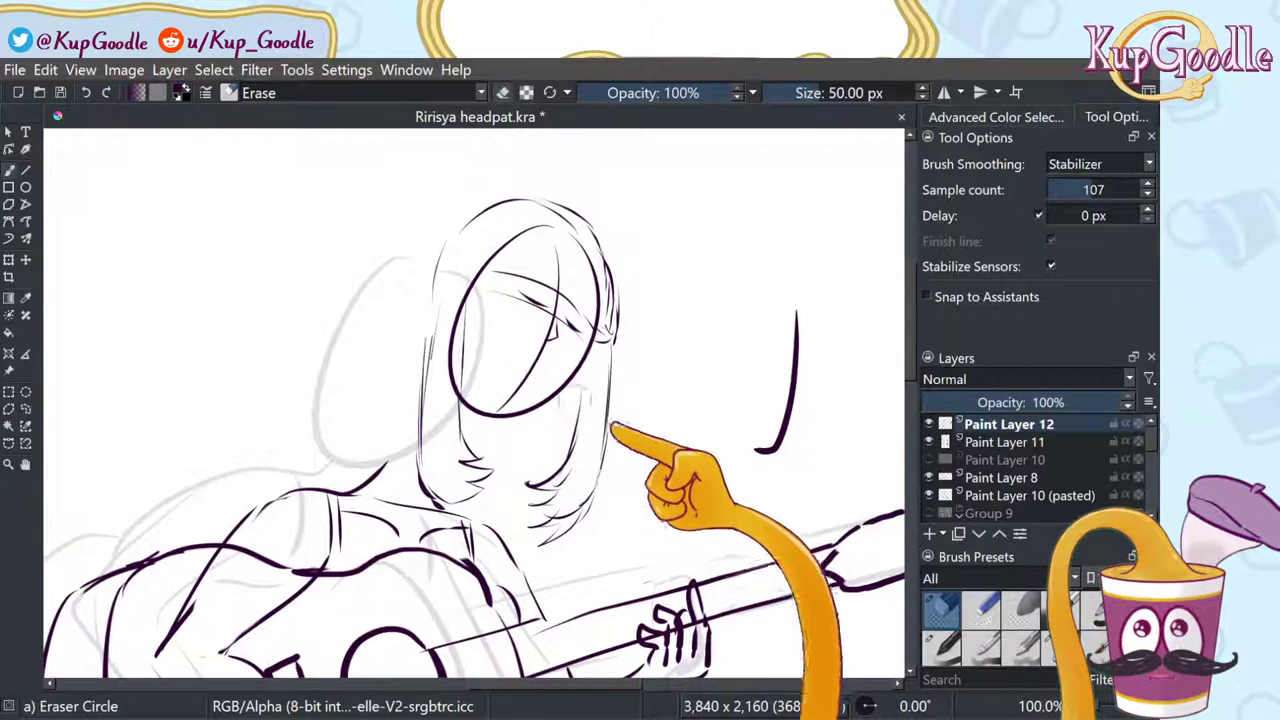
pyautogui.press('e')
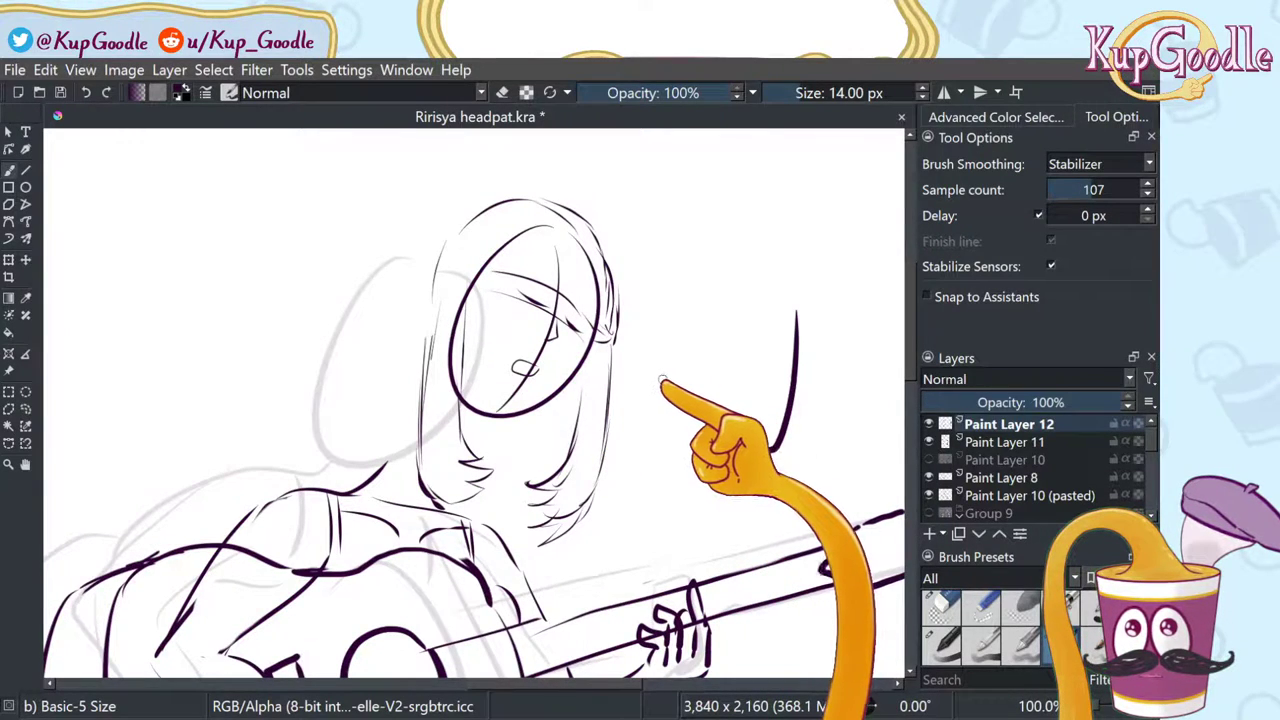
pyautogui.scroll(-2, 648, 368)
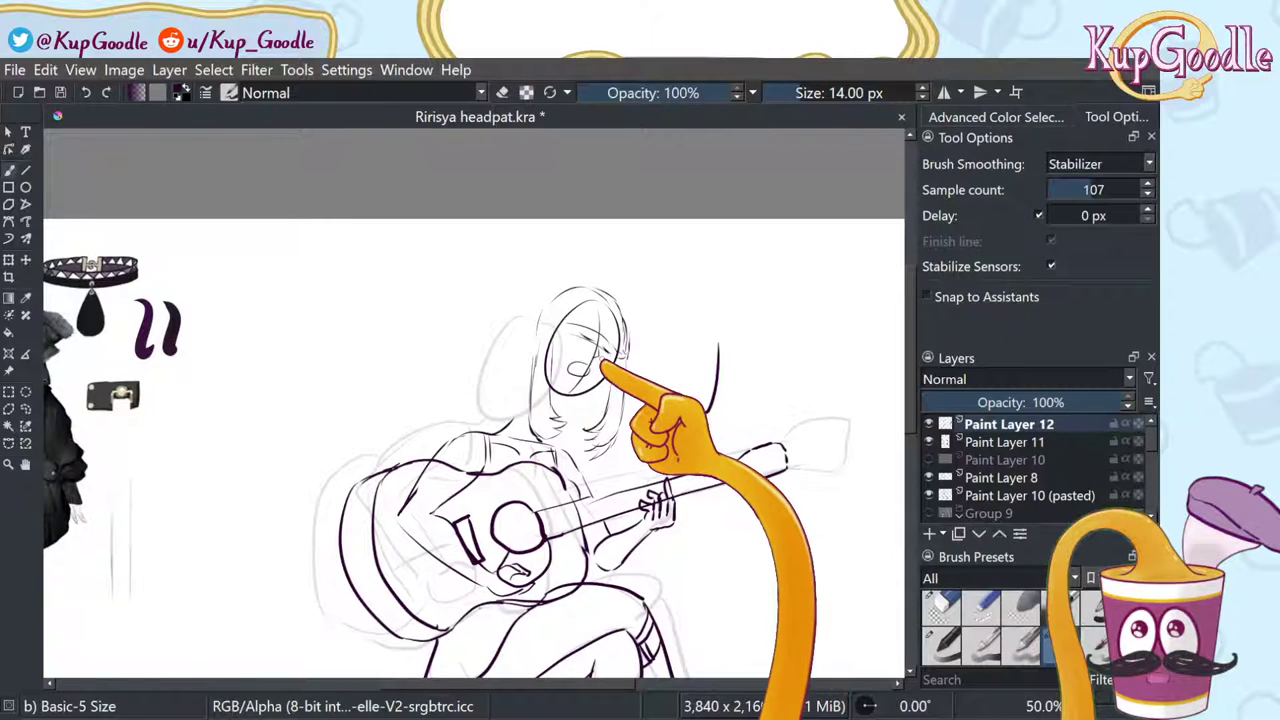
pyautogui.scroll(3, 603, 352)
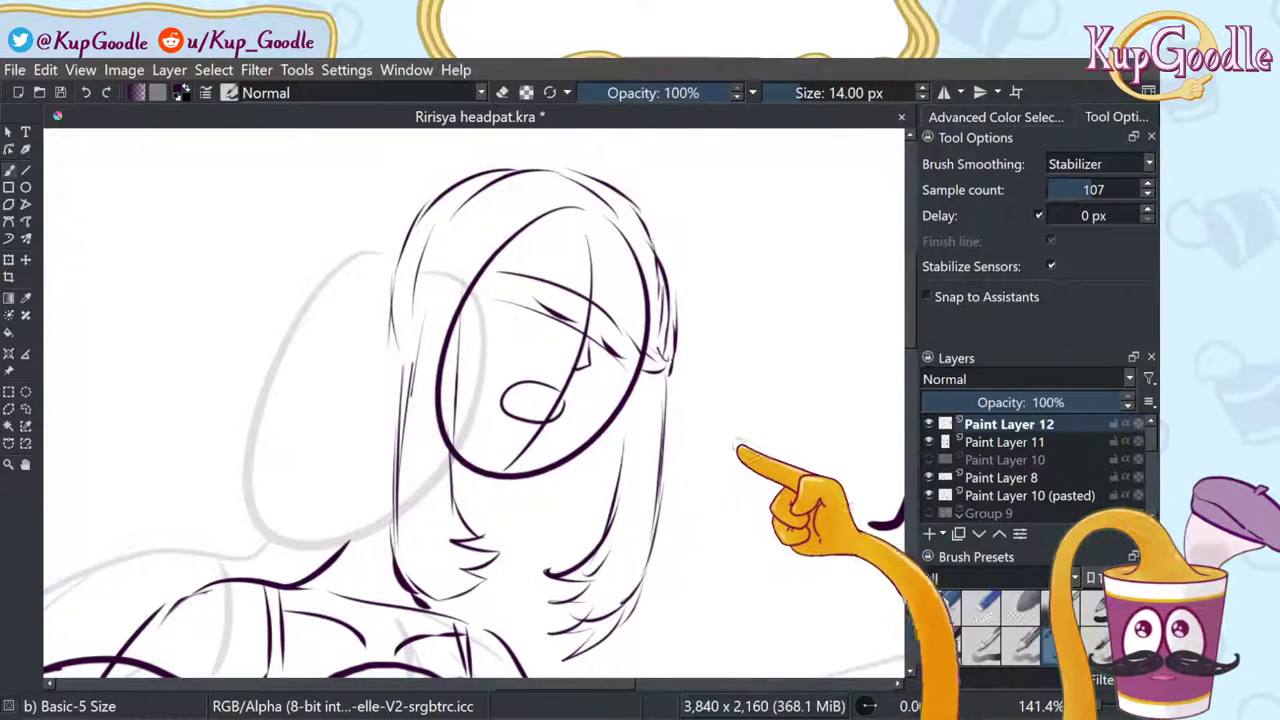
# Step: Fade Paint Layer 11 to 14% opacity and make Paint Layer 12 the active layer
pyautogui.click(1066, 445)
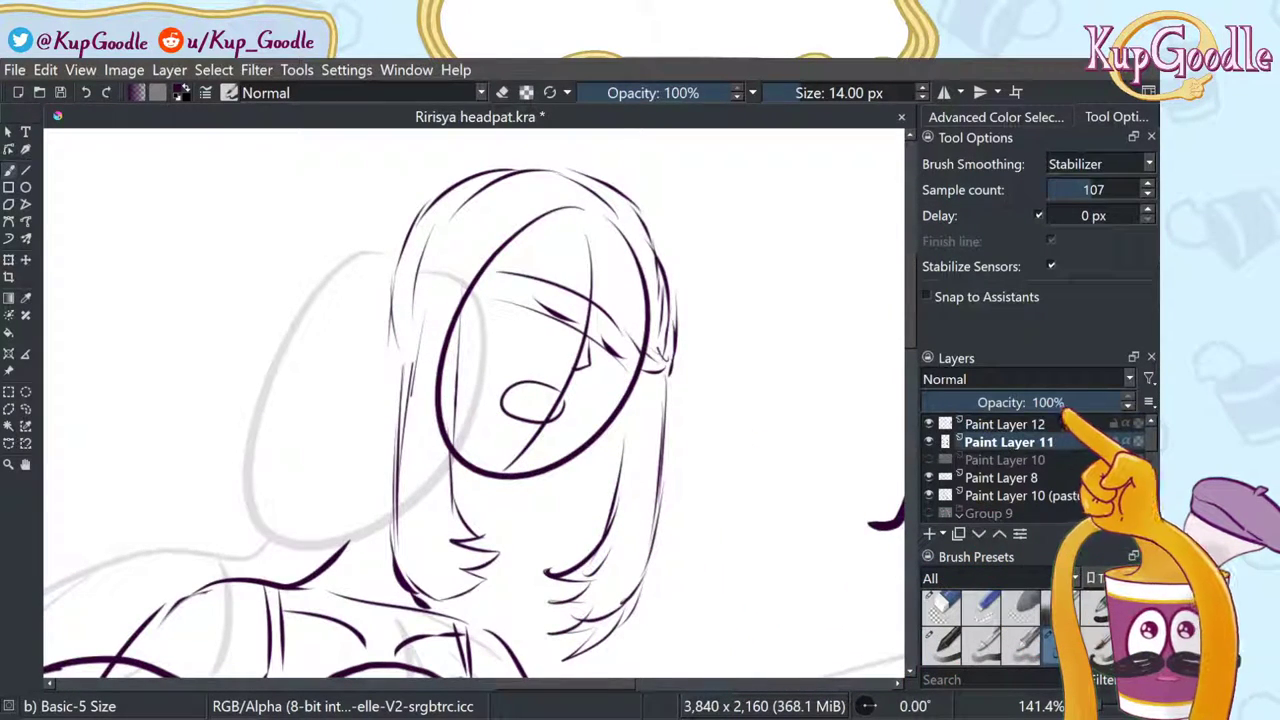
pyautogui.moveTo(1053, 404); pyautogui.dragTo(952, 408)
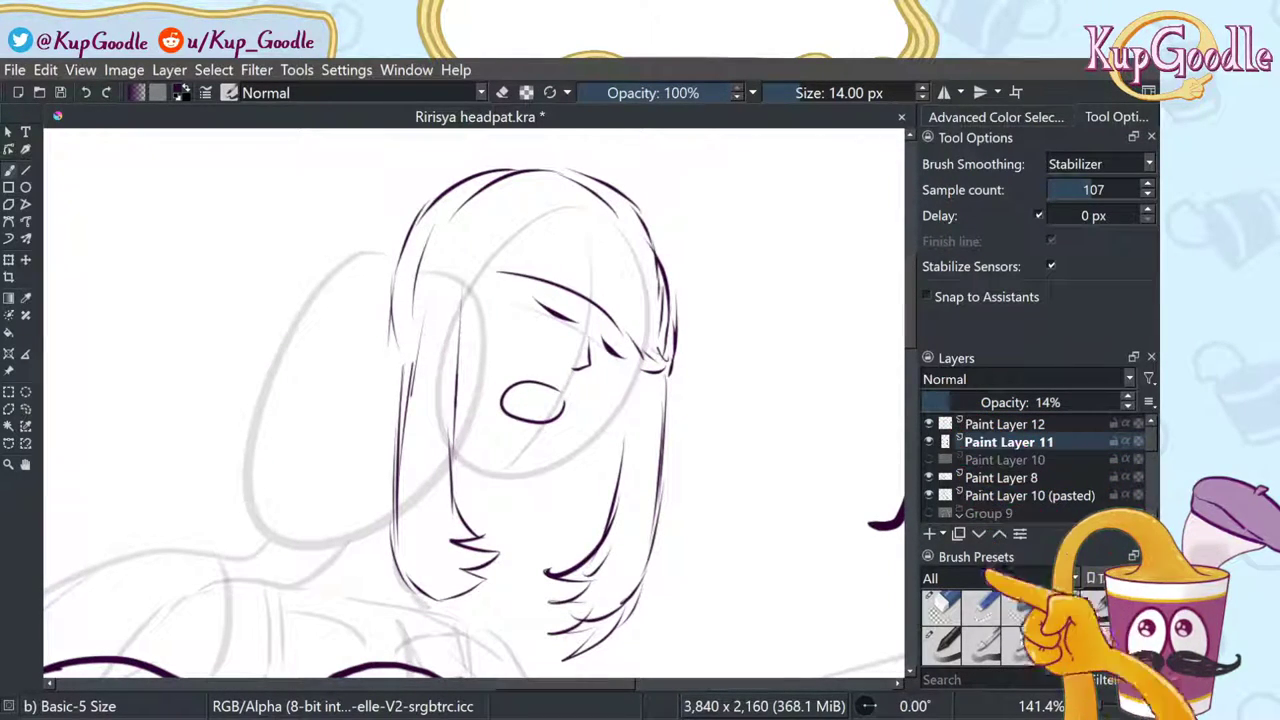
pyautogui.click(1010, 424)
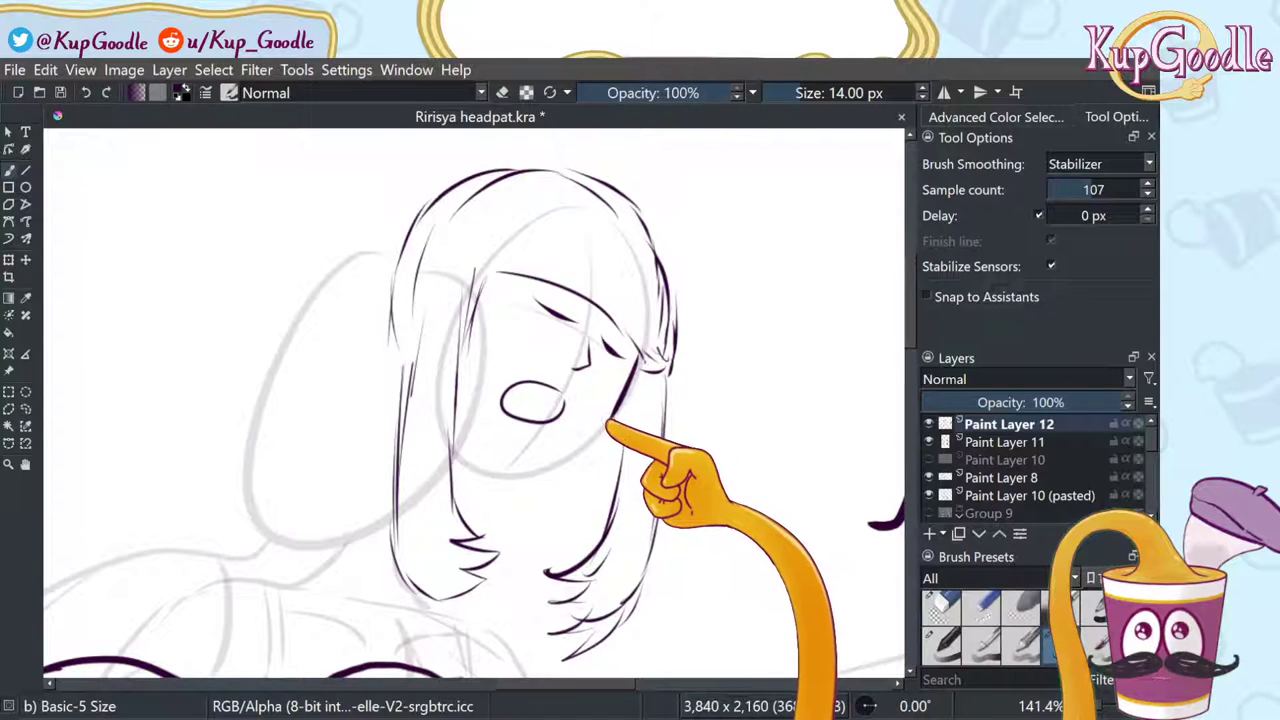
# Step: Draw the far cheek and angular jawline over the faded head oval, clean up the cheek and eyelid lines, and check the face mirrored
pyautogui.moveTo(525, 467); pyautogui.dragTo(619, 412)
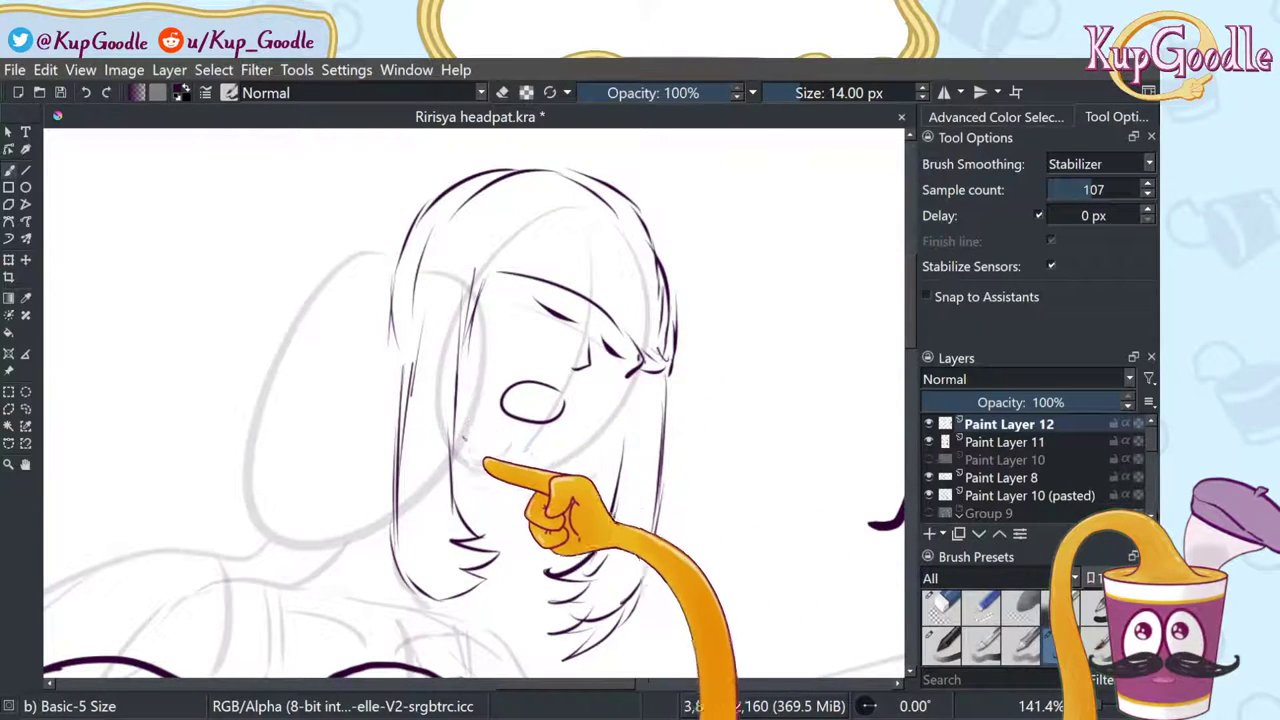
pyautogui.moveTo(462, 437)
pyautogui.mouseDown()
pyautogui.moveTo(515, 468)
pyautogui.moveTo(578, 452)
pyautogui.mouseUp()
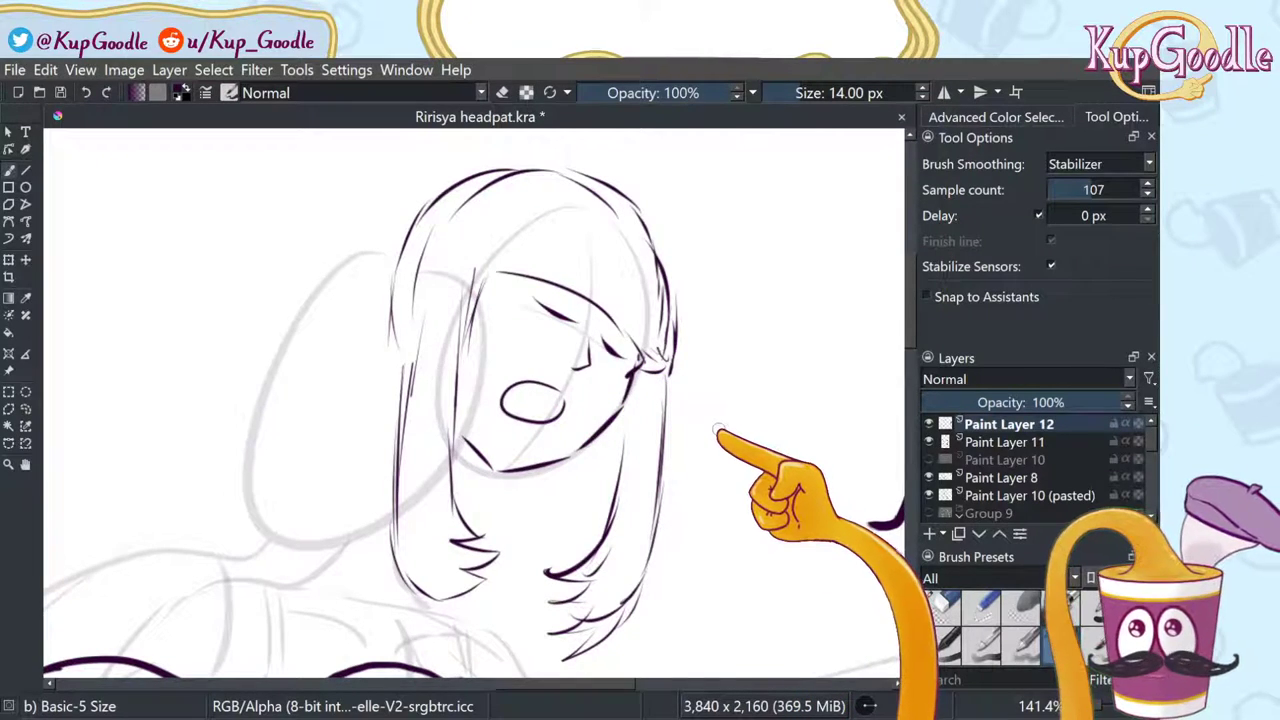
pyautogui.press('e')
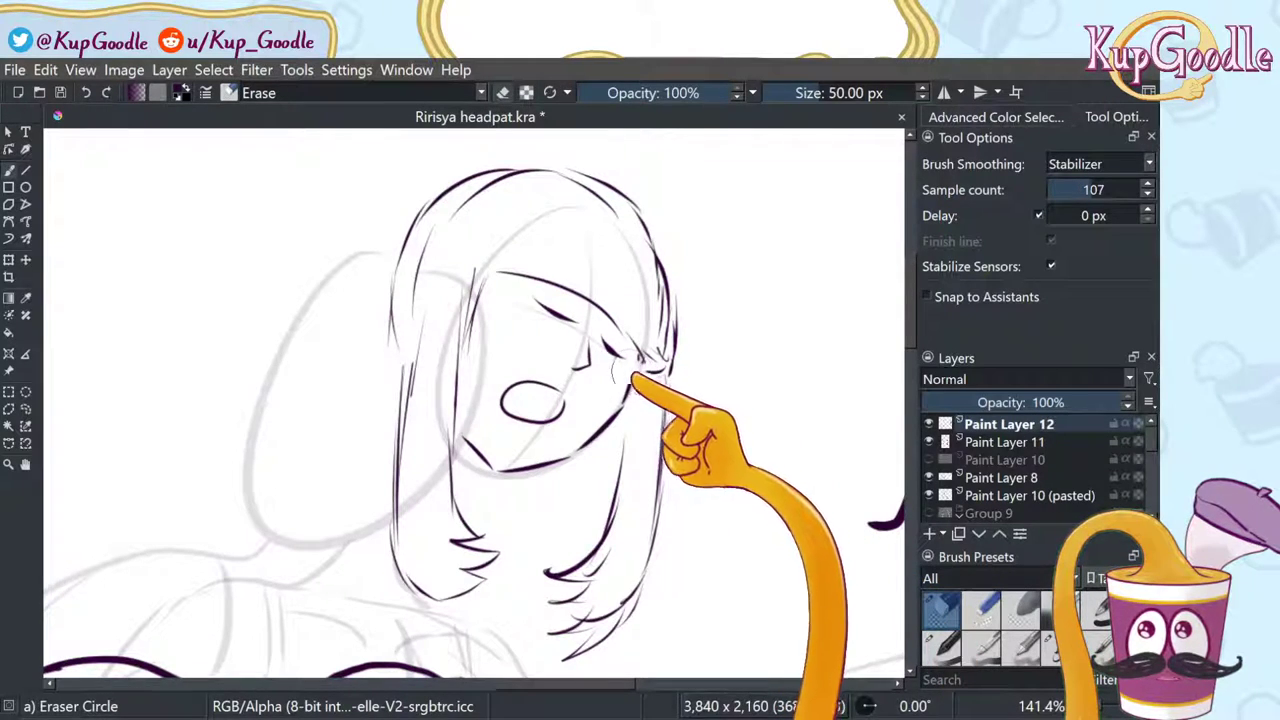
pyautogui.press('e')
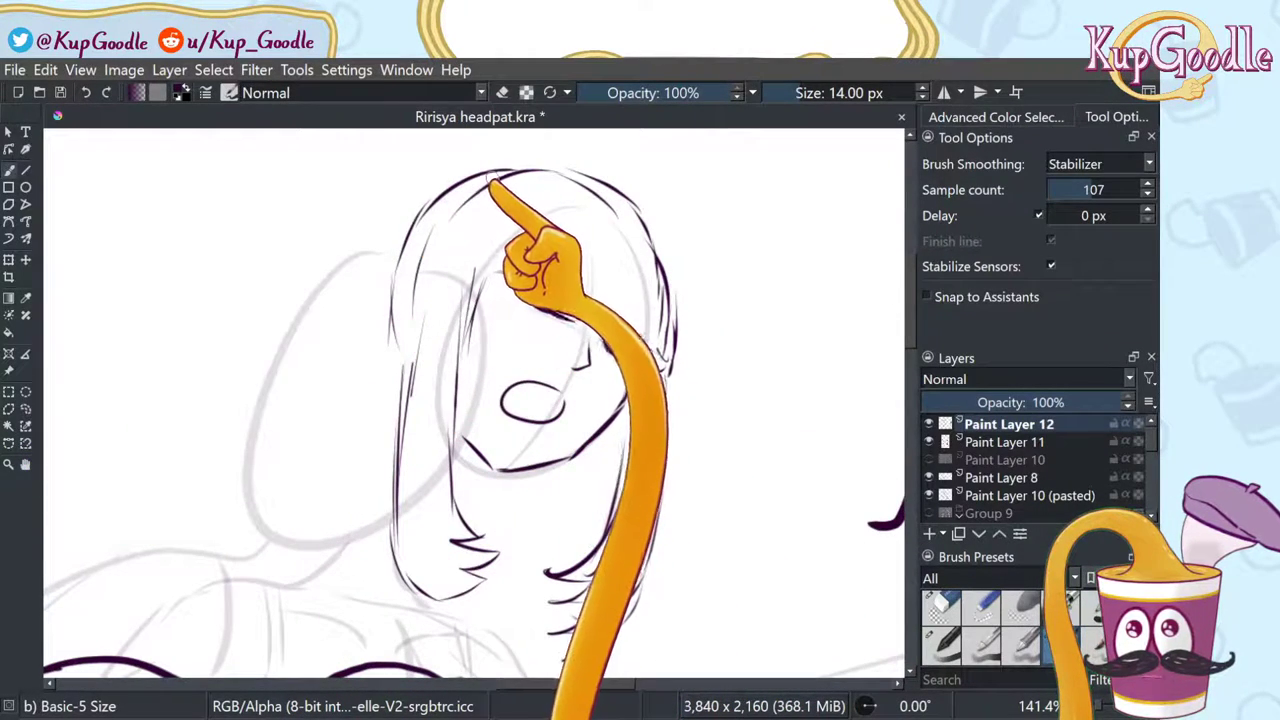
pyautogui.press('m')
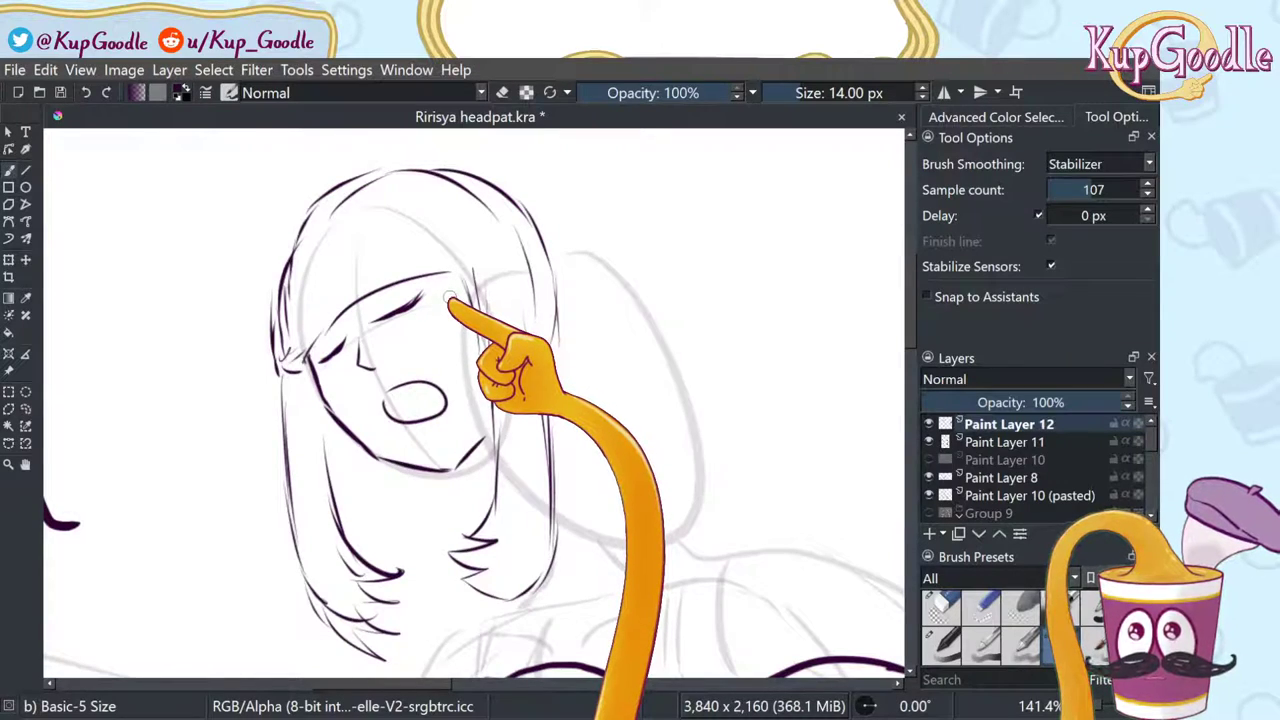
pyautogui.press('m')
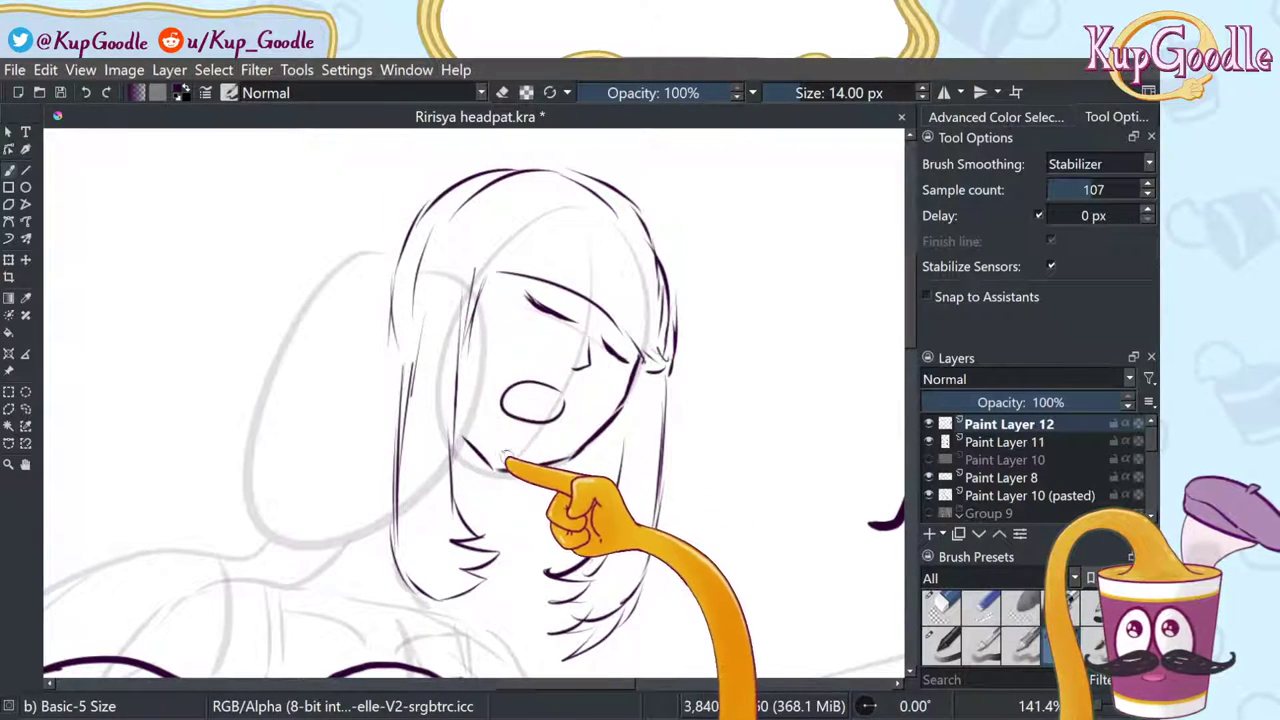
# Step: Draw a large oval bow loop on the upper back of the head and a narrower second loop tucked behind it
pyautogui.click(25, 464)
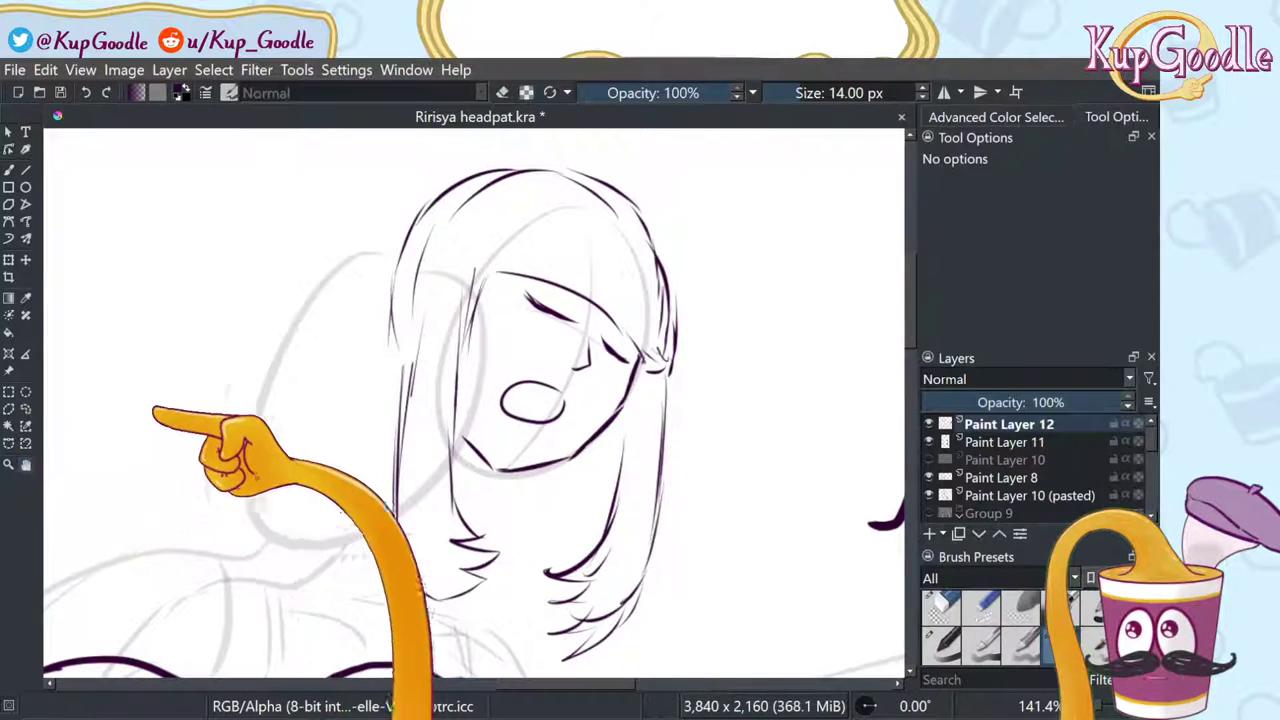
pyautogui.moveTo(157, 406); pyautogui.dragTo(680, 491)
pyautogui.moveTo(377, 466)
pyautogui.mouseDown()
pyautogui.moveTo(643, 488)
pyautogui.moveTo(656, 446)
pyautogui.moveTo(597, 447)
pyautogui.moveTo(634, 437)
pyautogui.moveTo(831, 491)
pyautogui.moveTo(806, 471)
pyautogui.moveTo(683, 443)
pyautogui.moveTo(557, 366)
pyautogui.moveTo(434, 417)
pyautogui.moveTo(223, 420)
pyautogui.moveTo(516, 425)
pyautogui.moveTo(509, 500)
pyautogui.moveTo(466, 391)
pyautogui.mouseUp()
pyautogui.press('b')
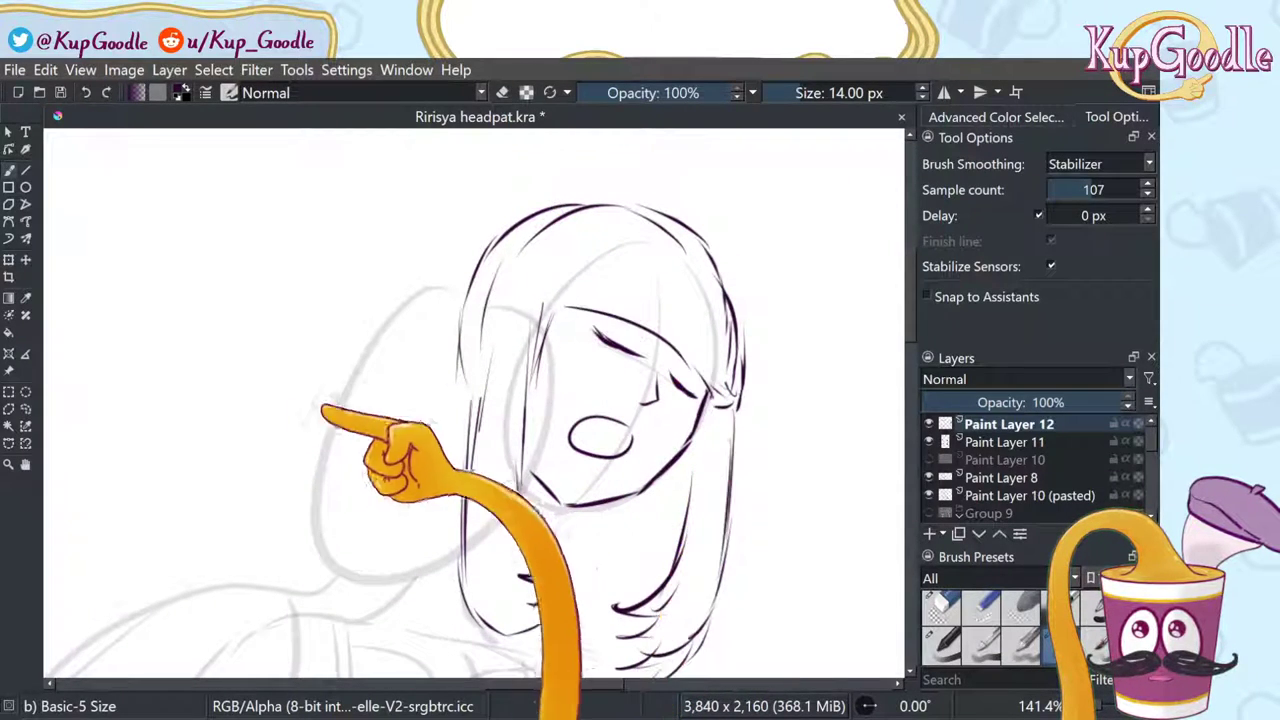
pyautogui.click(25, 464)
pyautogui.moveTo(206, 414); pyautogui.dragTo(206, 490)
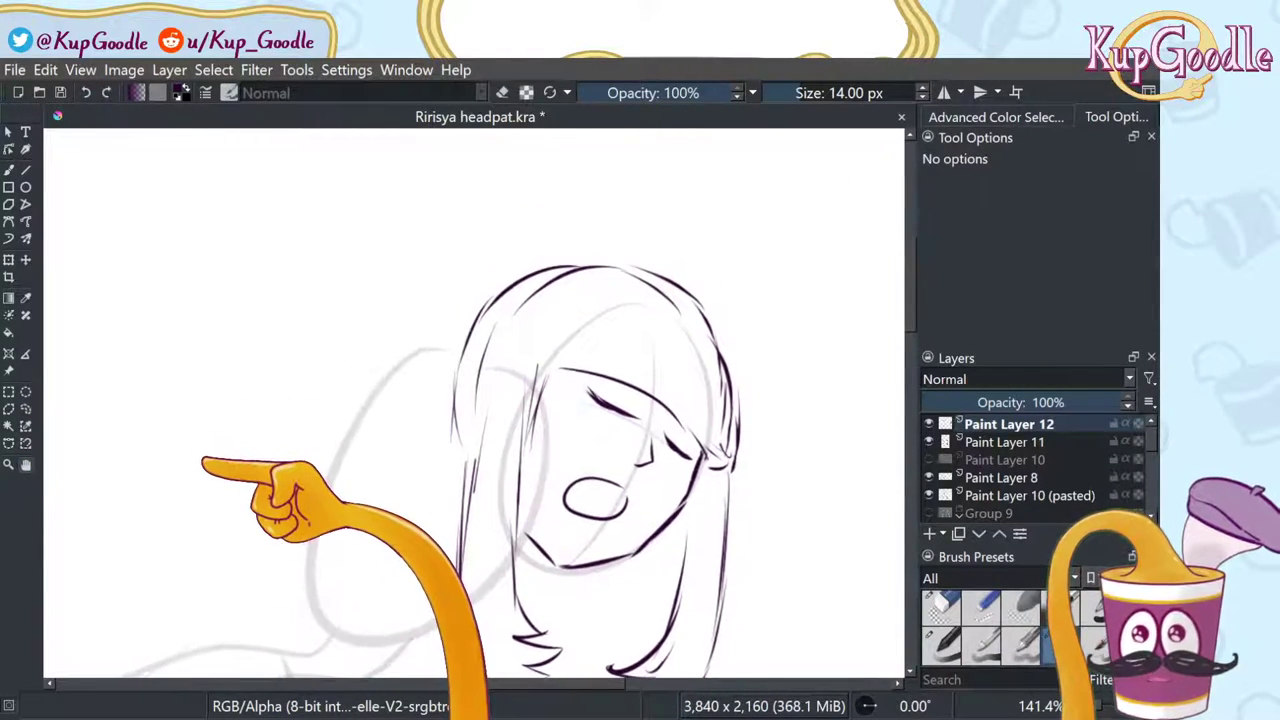
pyautogui.press('b')
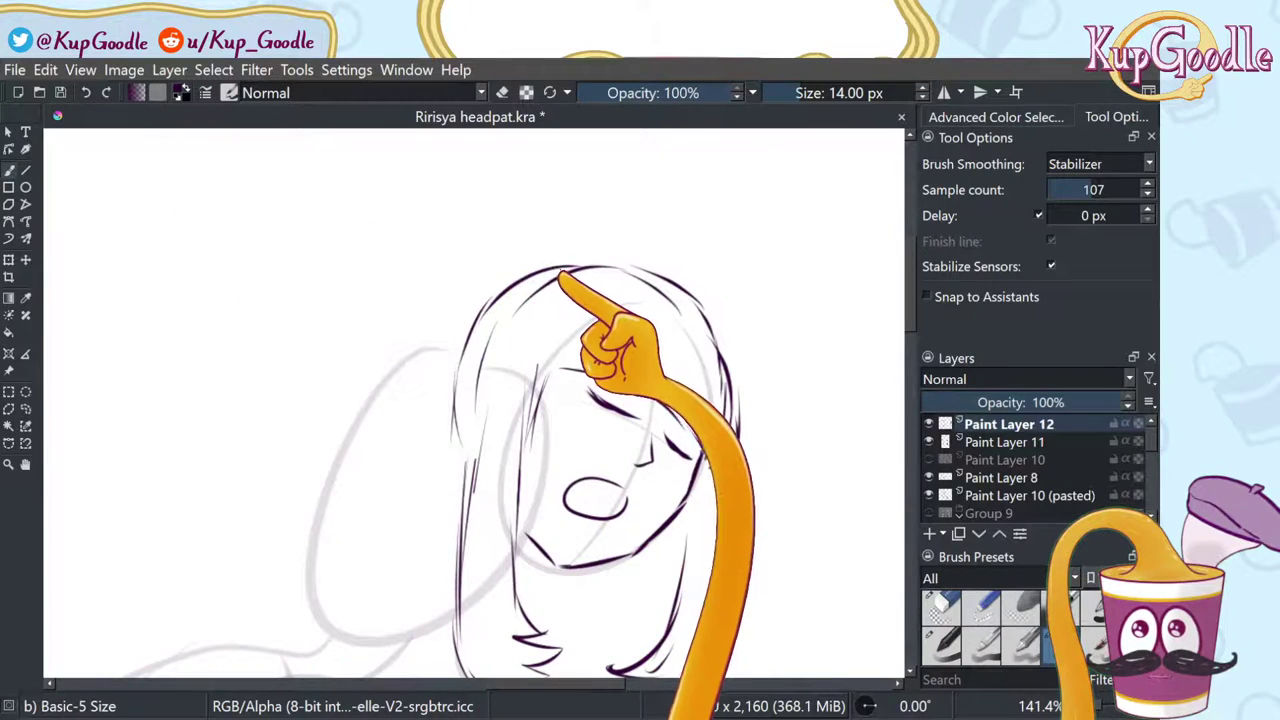
pyautogui.moveTo(562, 262)
pyautogui.mouseDown()
pyautogui.moveTo(515, 157)
pyautogui.moveTo(456, 165)
pyautogui.moveTo(411, 312)
pyautogui.mouseUp()
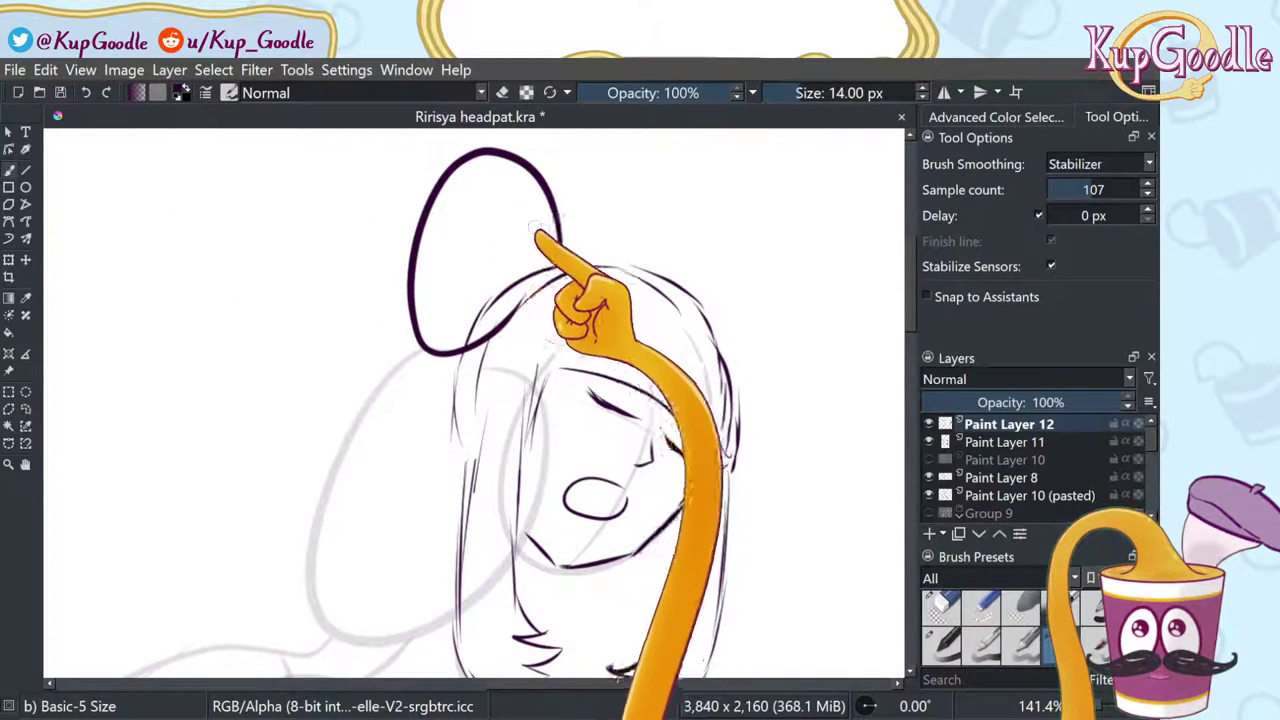
pyautogui.moveTo(443, 165)
pyautogui.mouseDown()
pyautogui.moveTo(406, 155)
pyautogui.moveTo(353, 190)
pyautogui.moveTo(326, 313)
pyautogui.moveTo(425, 348)
pyautogui.mouseUp()
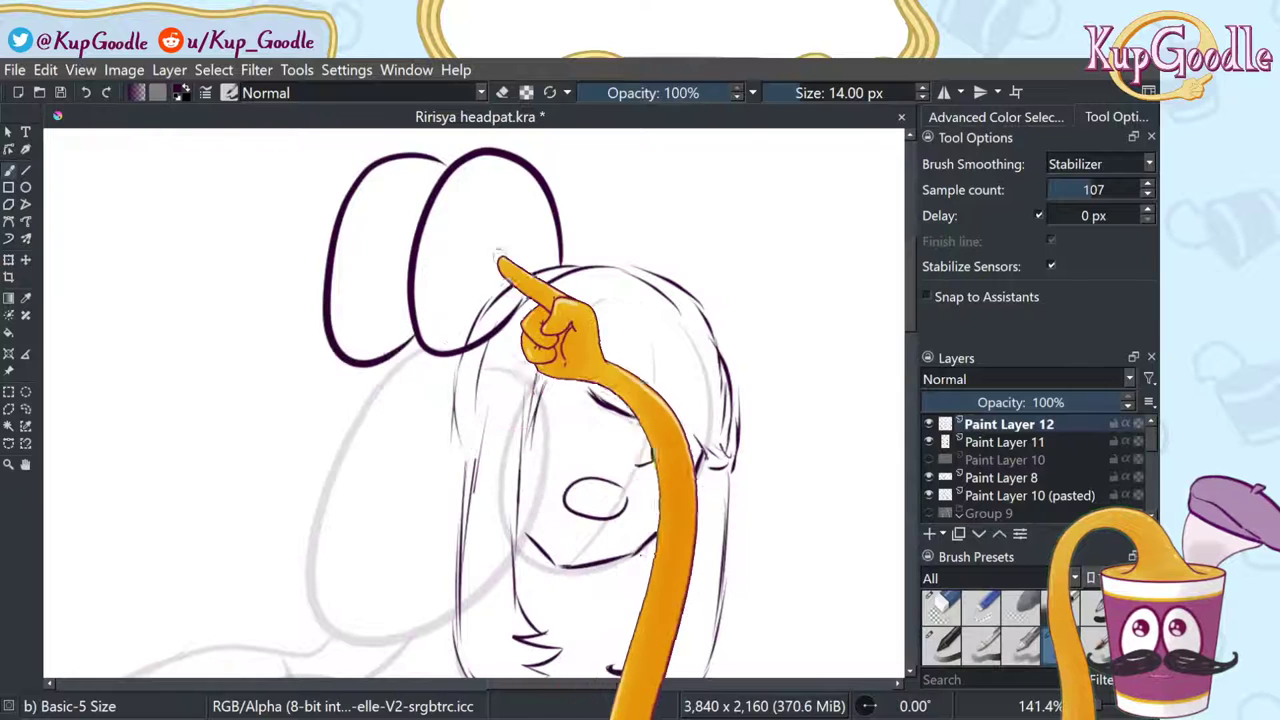
pyautogui.hotkey('ctrl', 'z')
pyautogui.moveTo(443, 170)
pyautogui.mouseDown()
pyautogui.moveTo(345, 304)
pyautogui.moveTo(401, 337)
pyautogui.moveTo(459, 325)
pyautogui.moveTo(494, 336)
pyautogui.mouseUp()
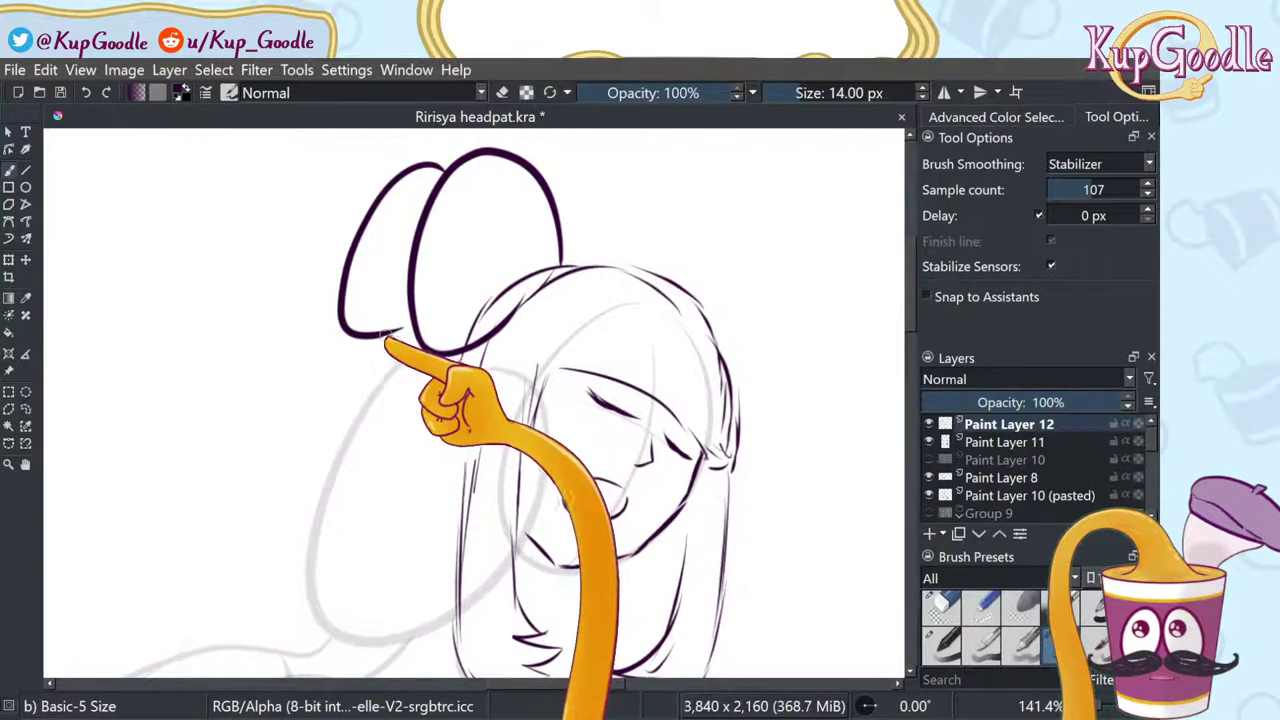
# Step: Add two short, notched ribbon tails below the bow loops, and check the bow against the reference sheet
pyautogui.moveTo(398, 331)
pyautogui.mouseDown()
pyautogui.moveTo(354, 374)
pyautogui.moveTo(395, 398)
pyautogui.mouseUp()
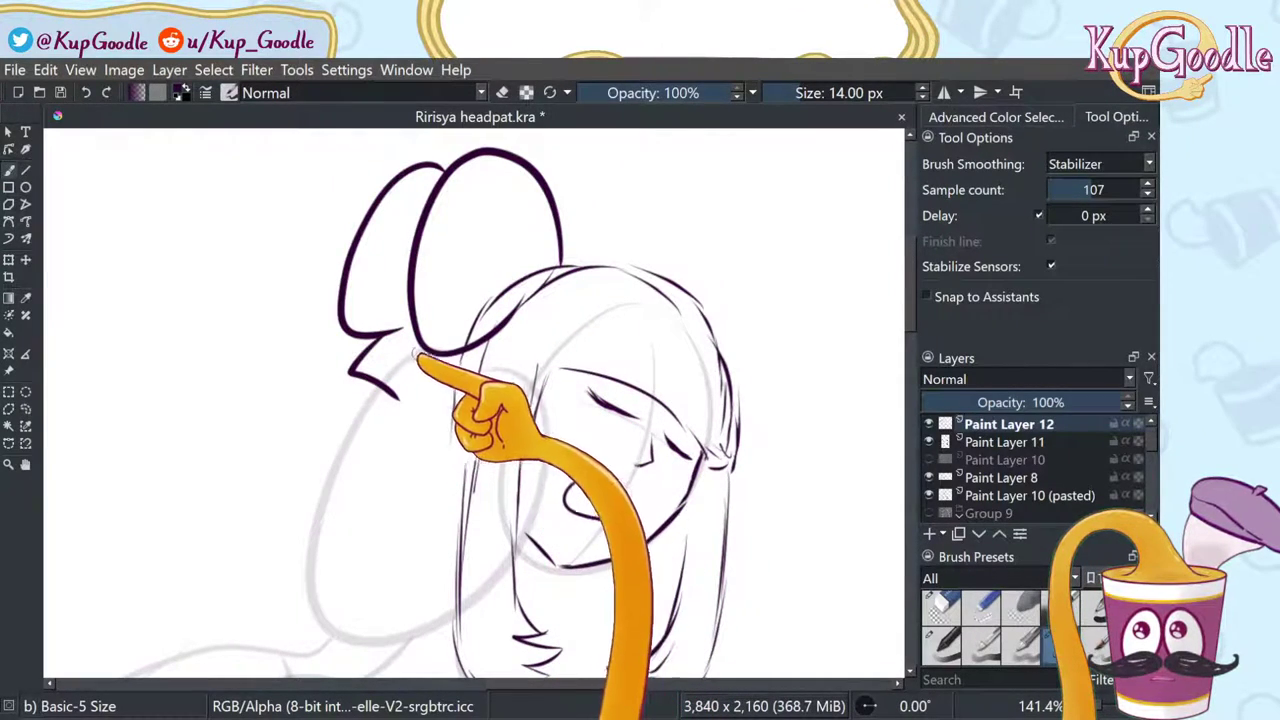
pyautogui.moveTo(416, 349)
pyautogui.mouseDown()
pyautogui.moveTo(411, 429)
pyautogui.moveTo(445, 418)
pyautogui.moveTo(464, 366)
pyautogui.mouseUp()
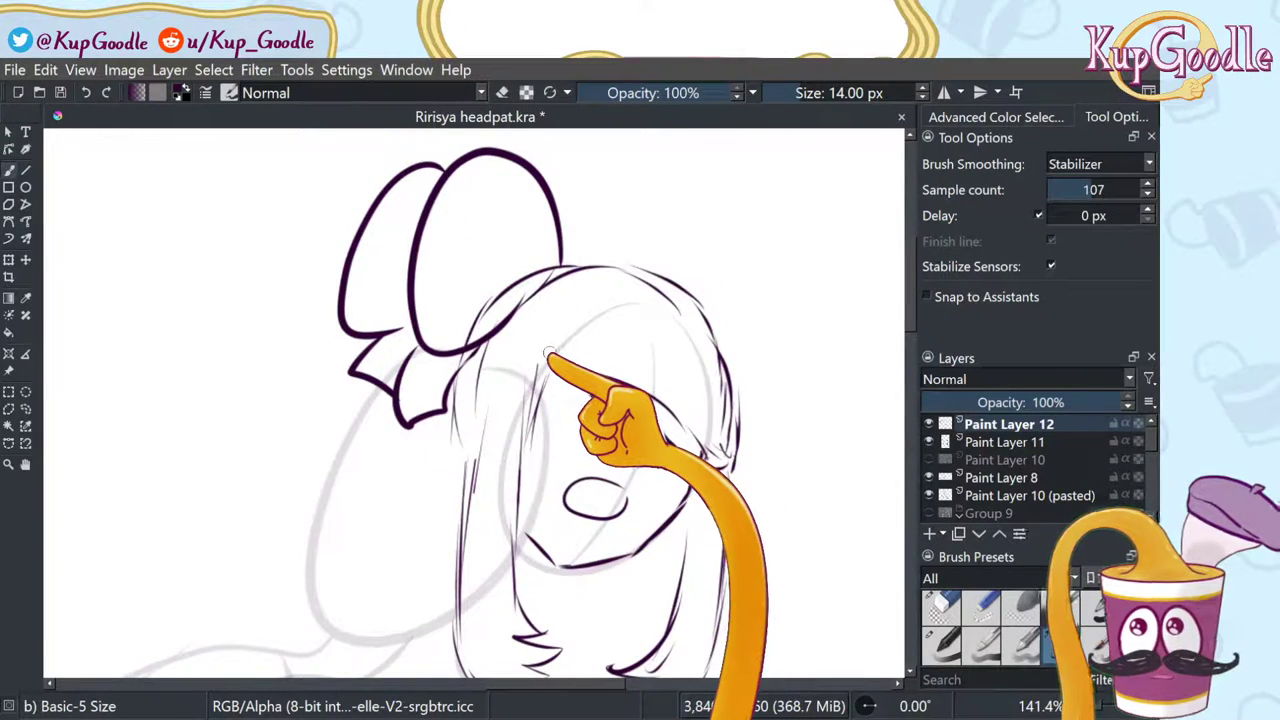
pyautogui.scroll(-6, 547, 352)
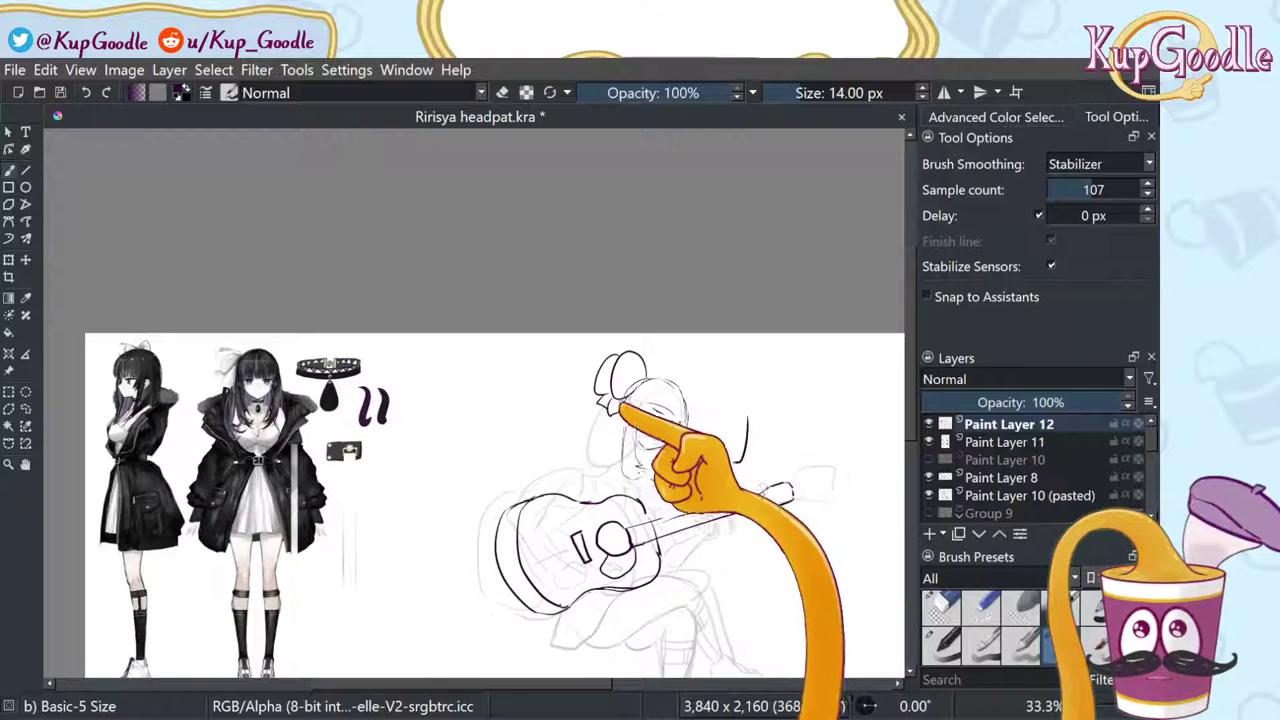
pyautogui.scroll(3, 634, 423)
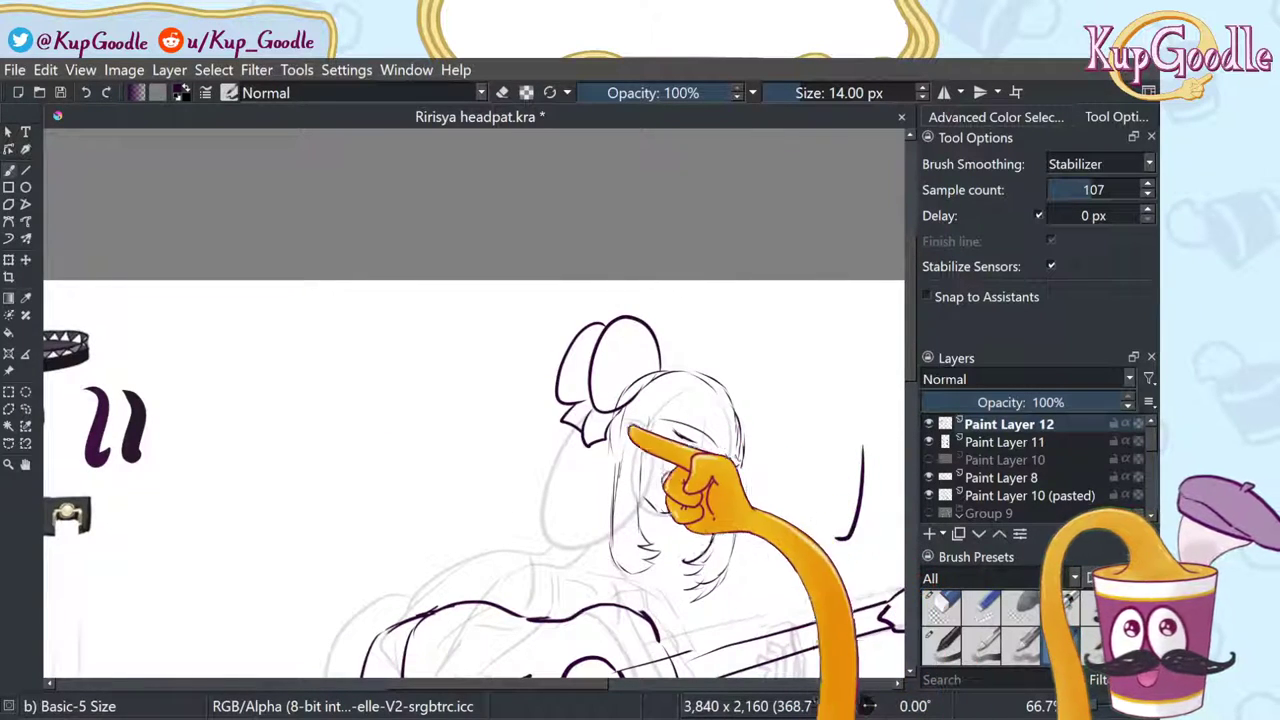
pyautogui.scroll(3, 745, 458)
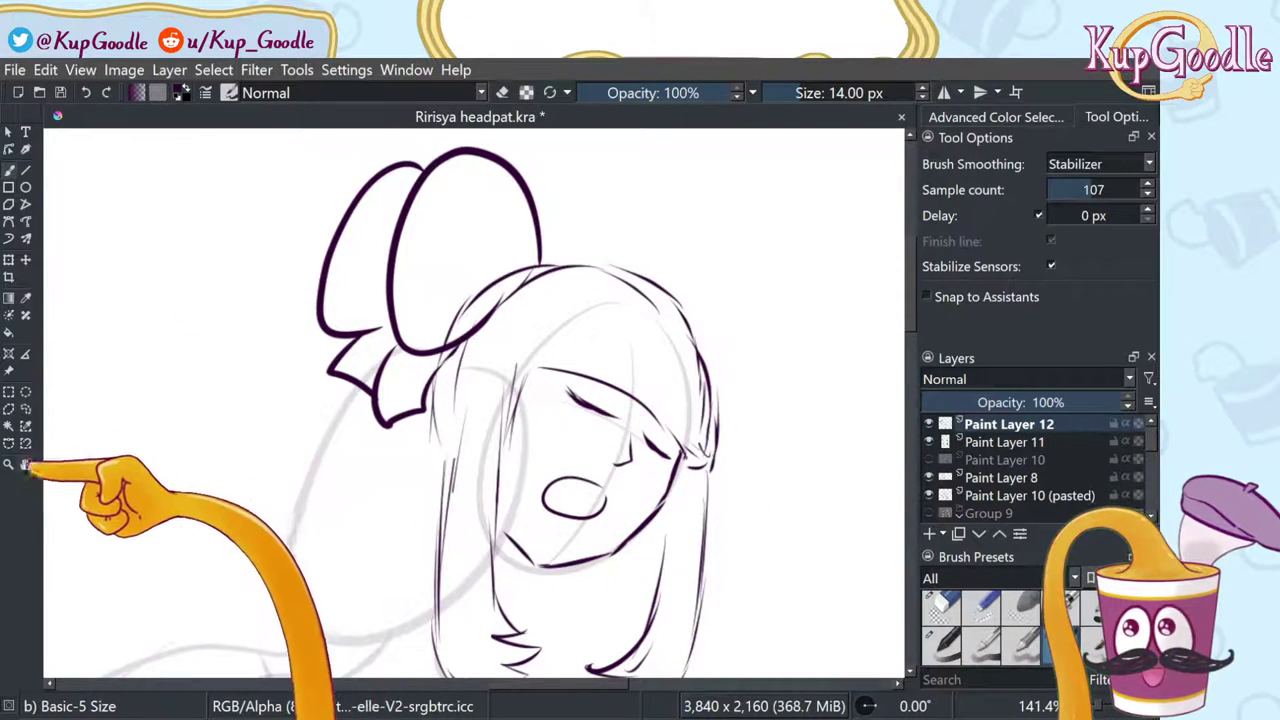
# Step: Select the bow with a freehand selection around its loops and tails, and shift it slightly toward the face with the Transform tool
pyautogui.click(26, 409)
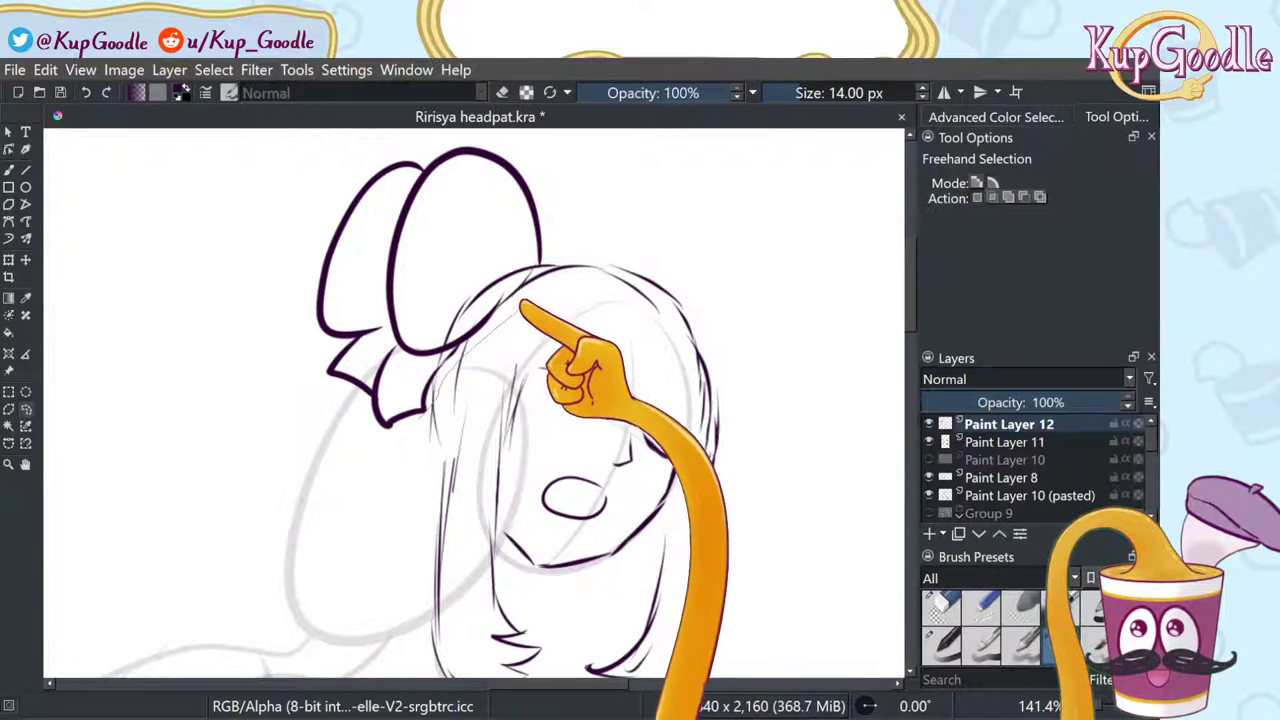
pyautogui.moveTo(540, 272)
pyautogui.mouseDown()
pyautogui.moveTo(523, 157)
pyautogui.moveTo(223, 394)
pyautogui.moveTo(345, 500)
pyautogui.mouseUp()
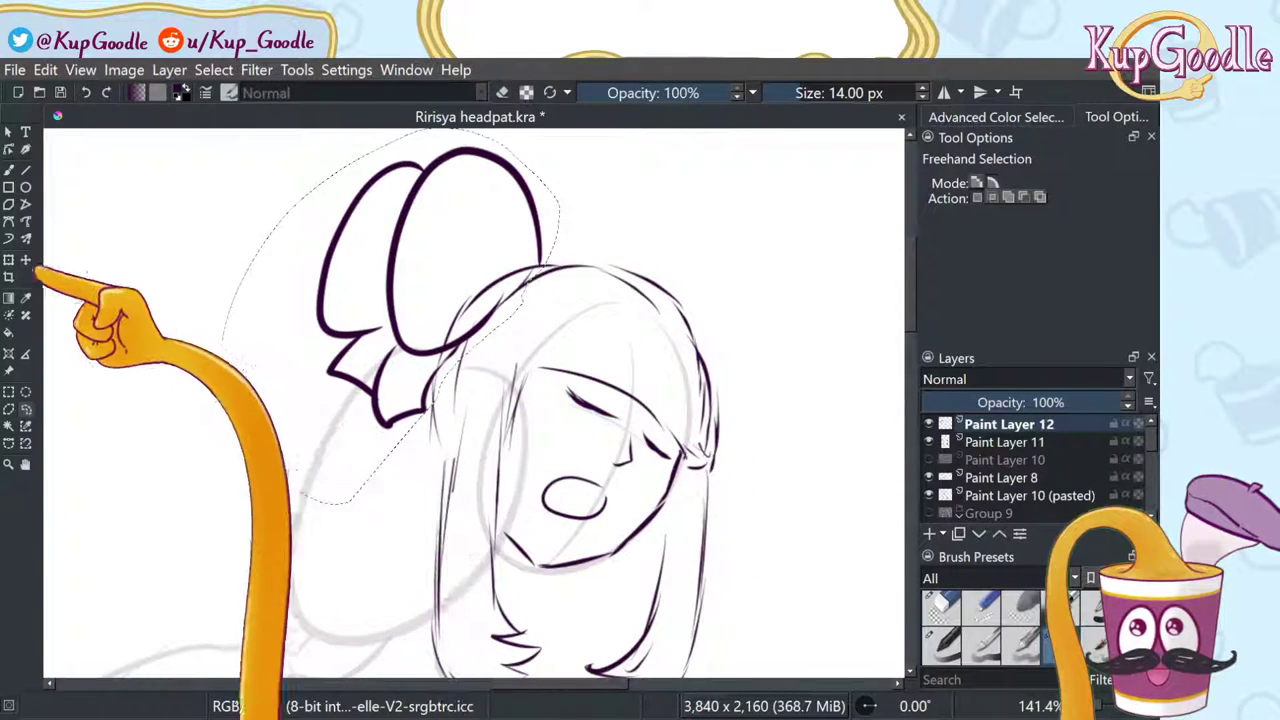
pyautogui.click(26, 259)
pyautogui.click(9, 259)
pyautogui.moveTo(450, 255); pyautogui.dragTo(476, 253)
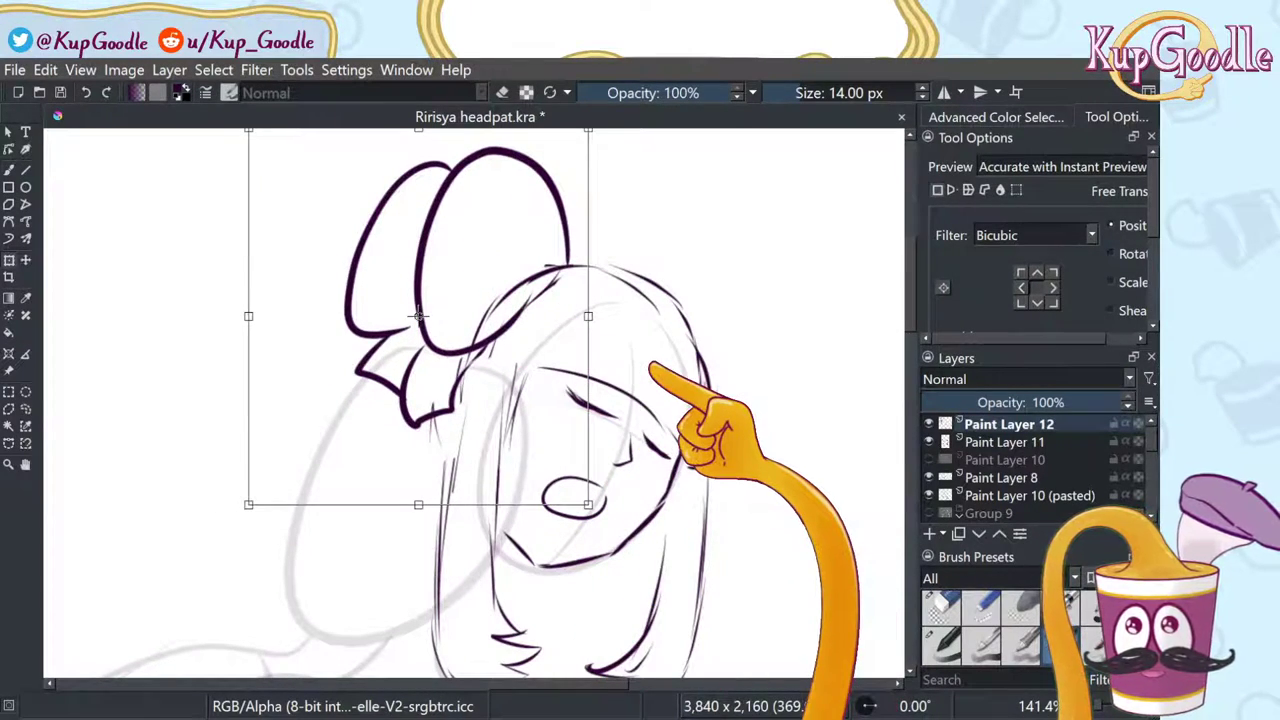
pyautogui.scroll(-5, 418, 316)
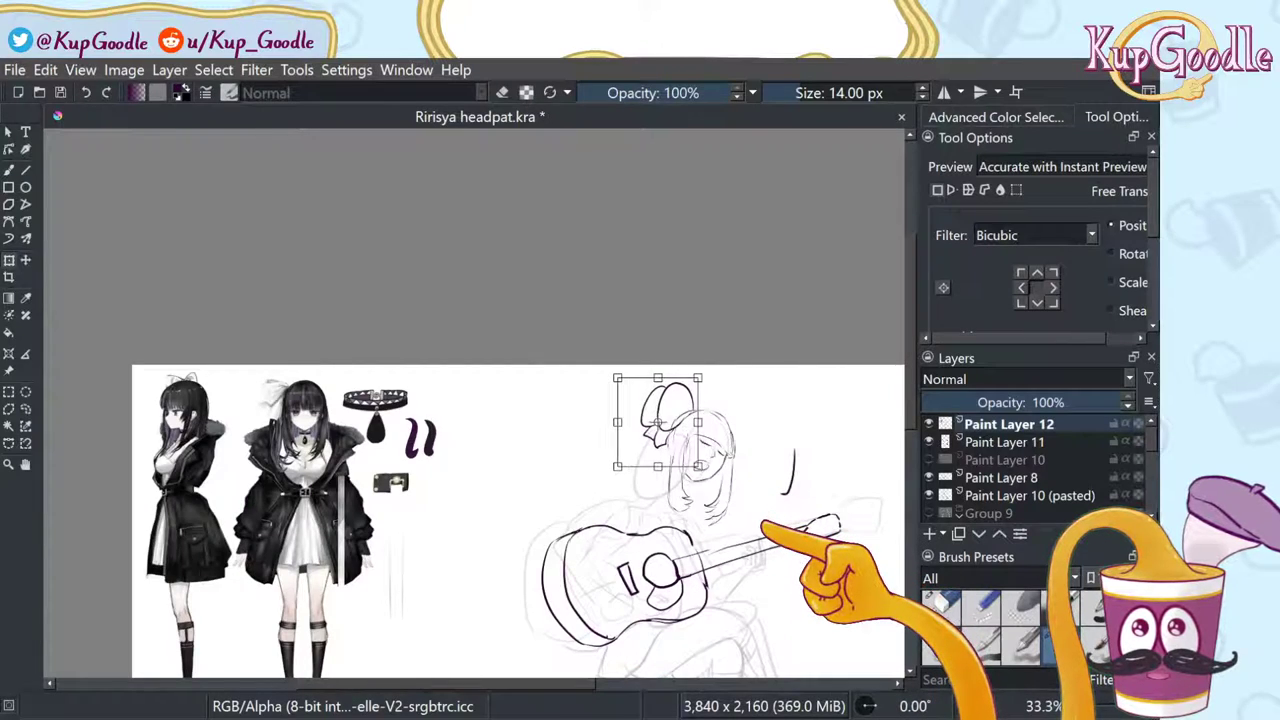
pyautogui.scroll(2, 775, 543)
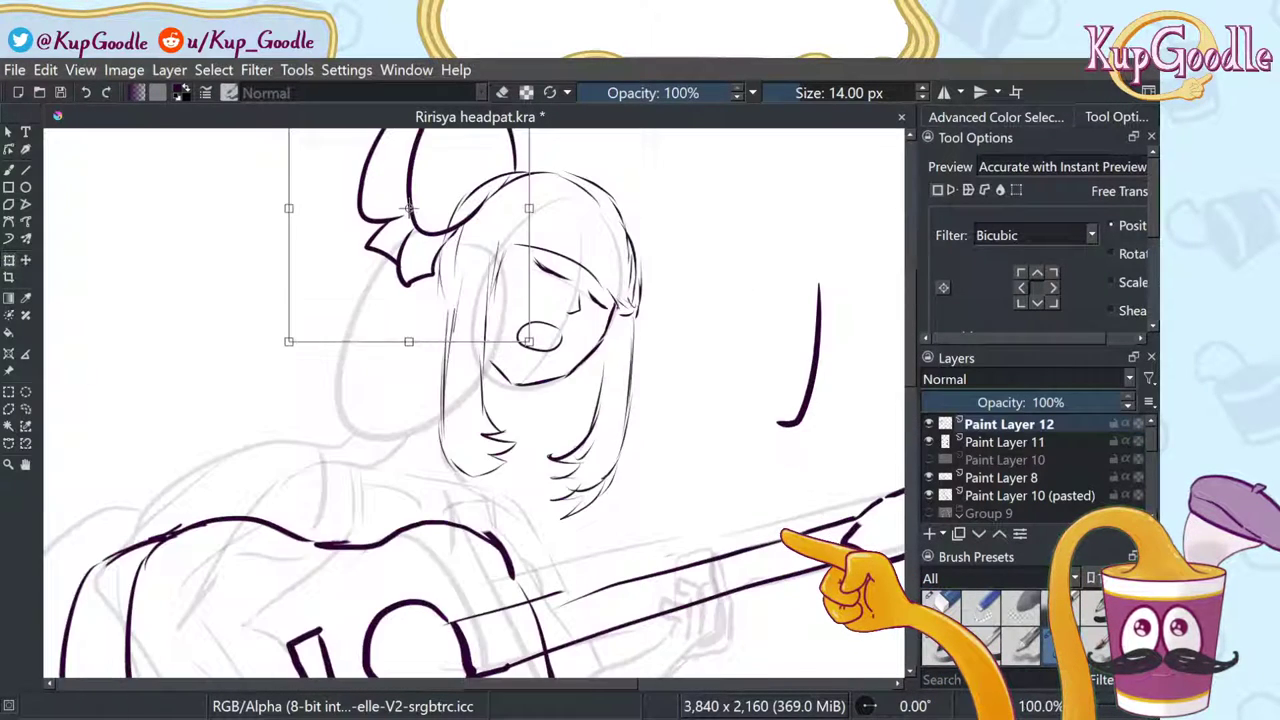
pyautogui.moveTo(597, 368); pyautogui.dragTo(596, 368)
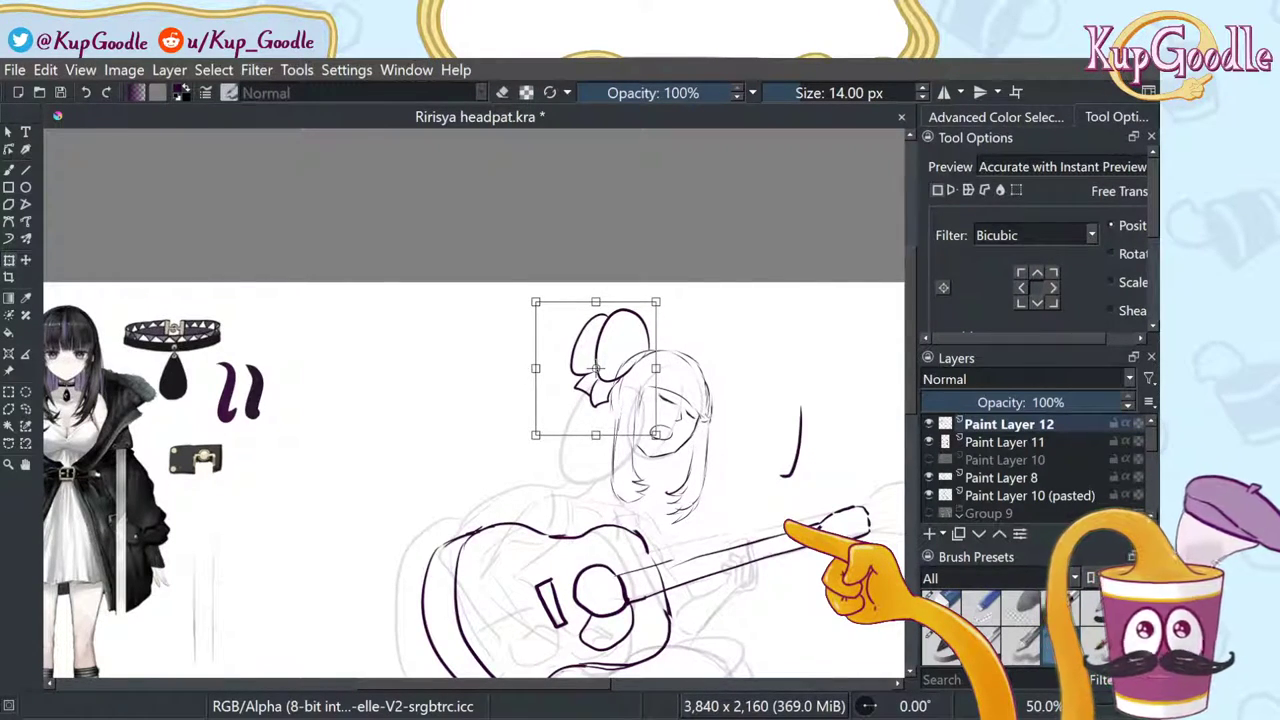
pyautogui.moveTo(596, 368); pyautogui.dragTo(596, 368)
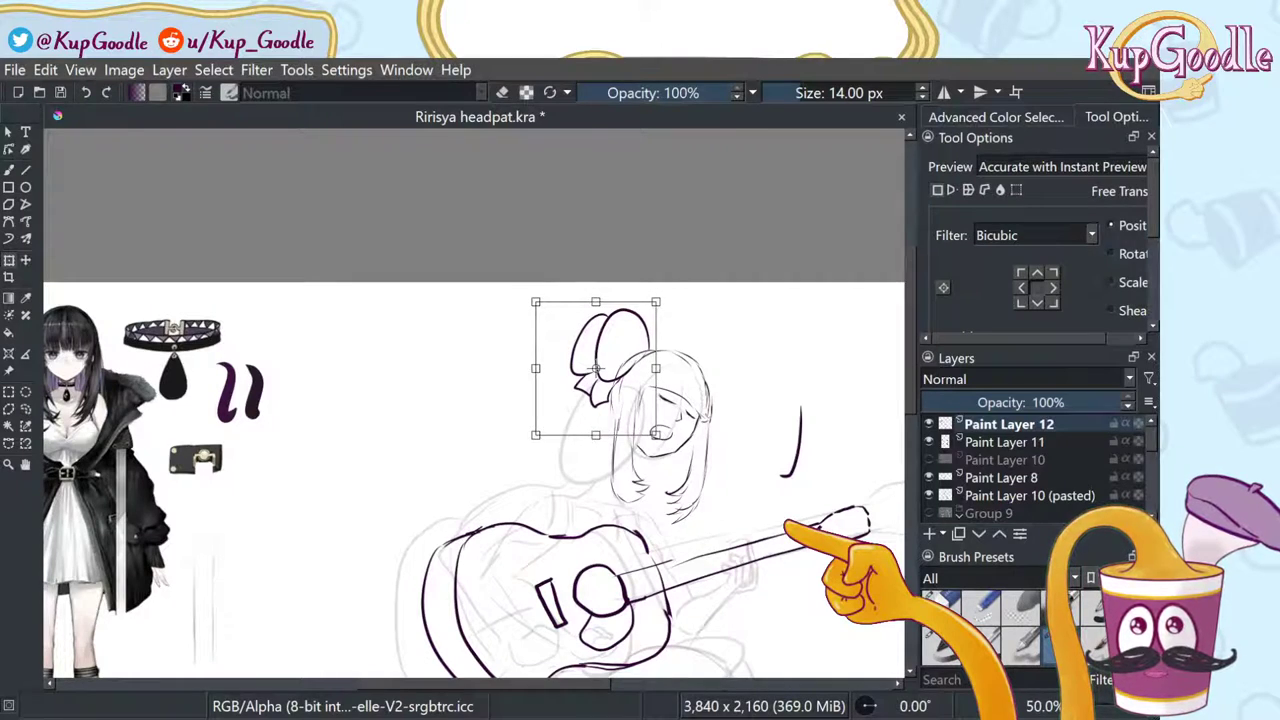
# Step: Toggle the bow's move off and on to compare positions, and try nudging it a little further toward the face
pyautogui.hotkey('ctrl', 'z')
pyautogui.hotkey('ctrl', 'shift', 'z')
pyautogui.hotkey('ctrl', 'z')
pyautogui.hotkey('ctrl', 'shift', 'z')
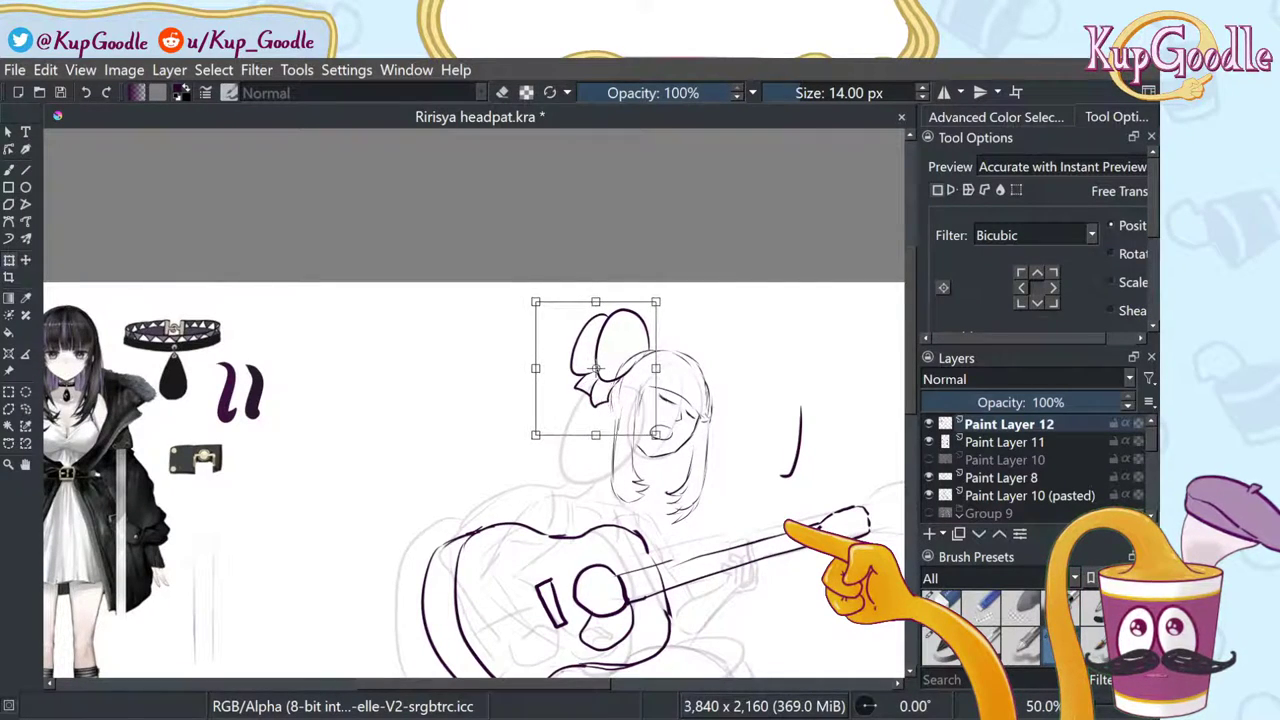
pyautogui.moveTo(596, 368); pyautogui.dragTo(606, 368)
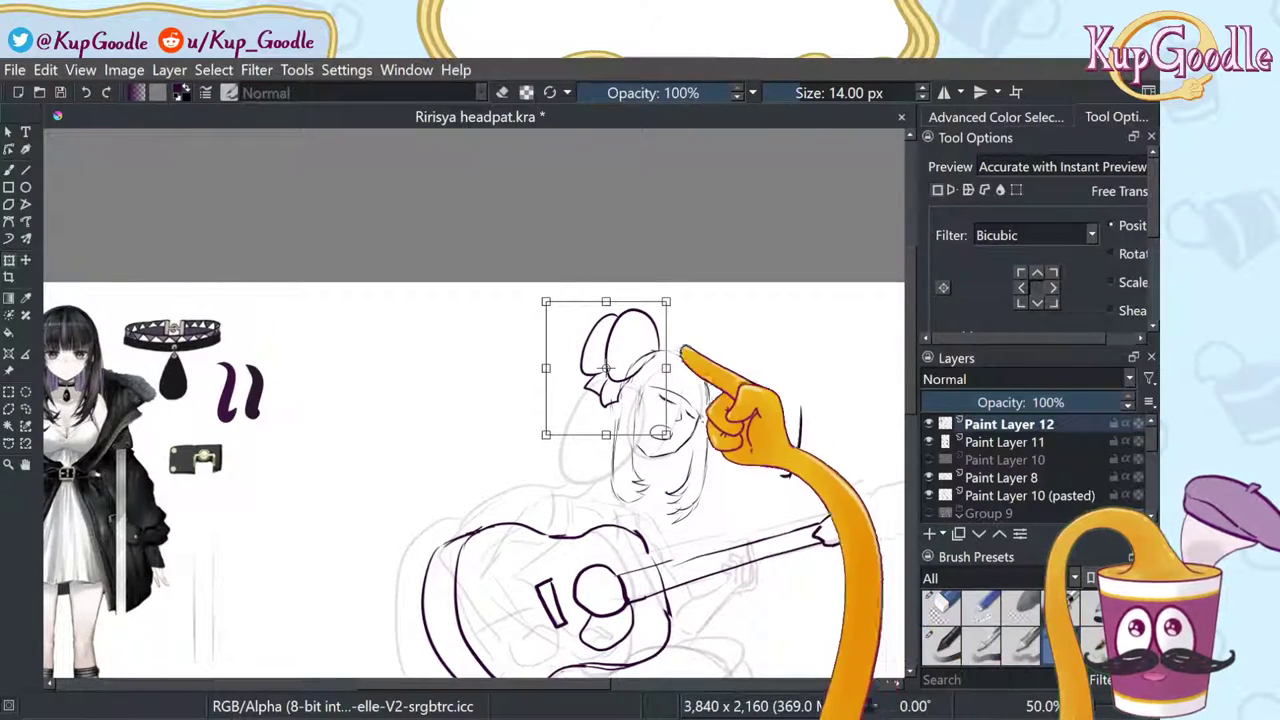
pyautogui.scroll(2, 773, 442)
pyautogui.moveTo(438, 295)
pyautogui.mouseDown()
pyautogui.moveTo(418, 295)
pyautogui.moveTo(438, 295)
pyautogui.mouseUp()
pyautogui.moveTo(438, 295); pyautogui.dragTo(418, 295)
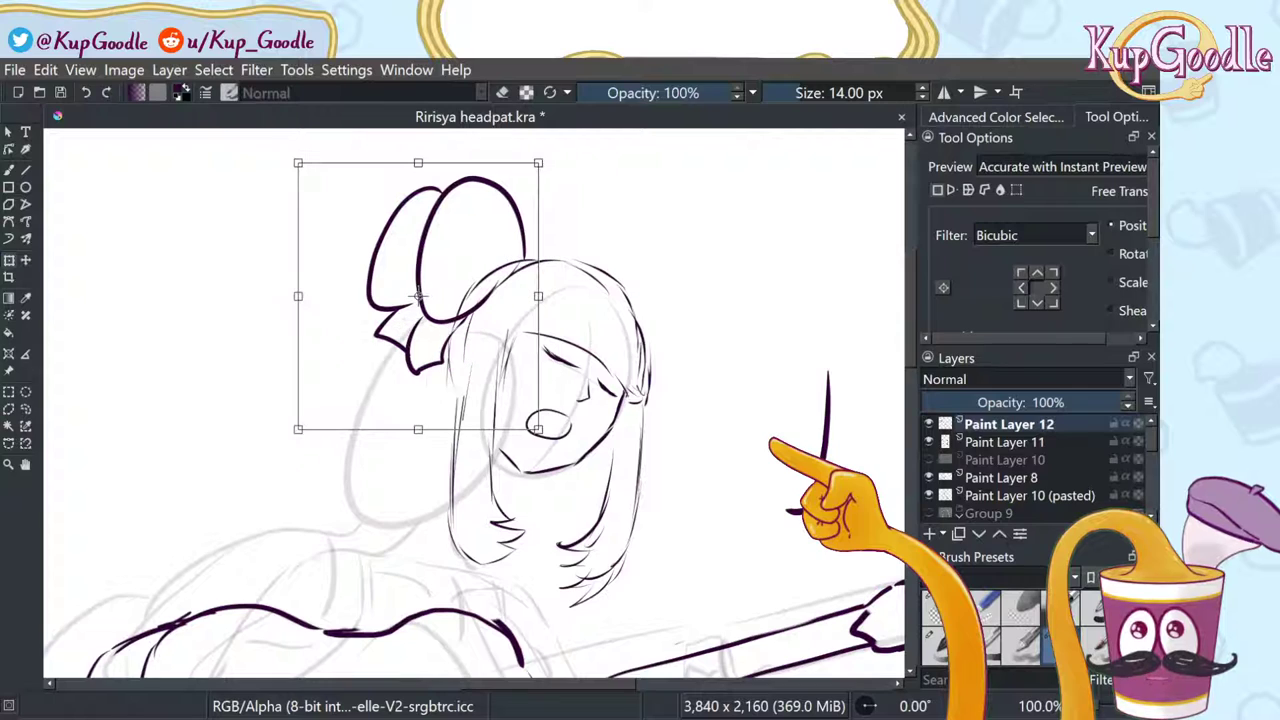
# Step: Examine the bow's placement on the front and side reference figures and compare it with the drawn bow on the head
pyautogui.scroll(-3, 418, 295)
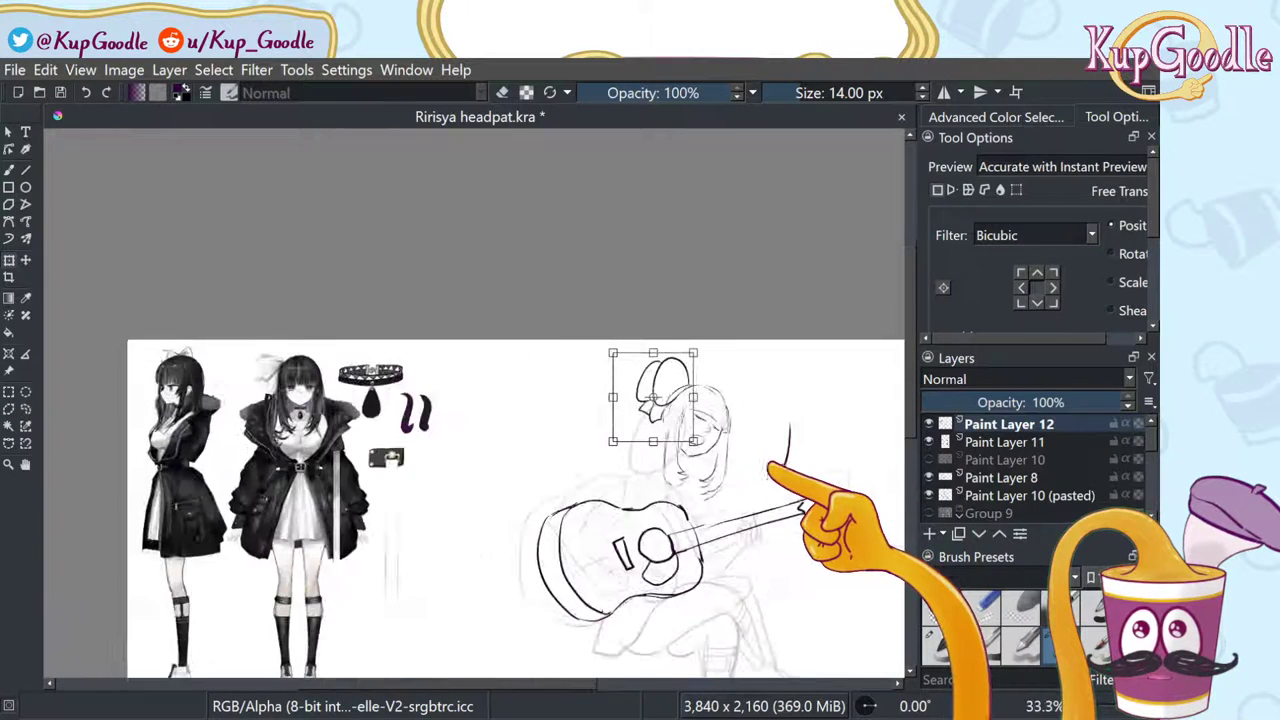
pyautogui.scroll(1, 604, 358)
pyautogui.scroll(-1, 604, 358)
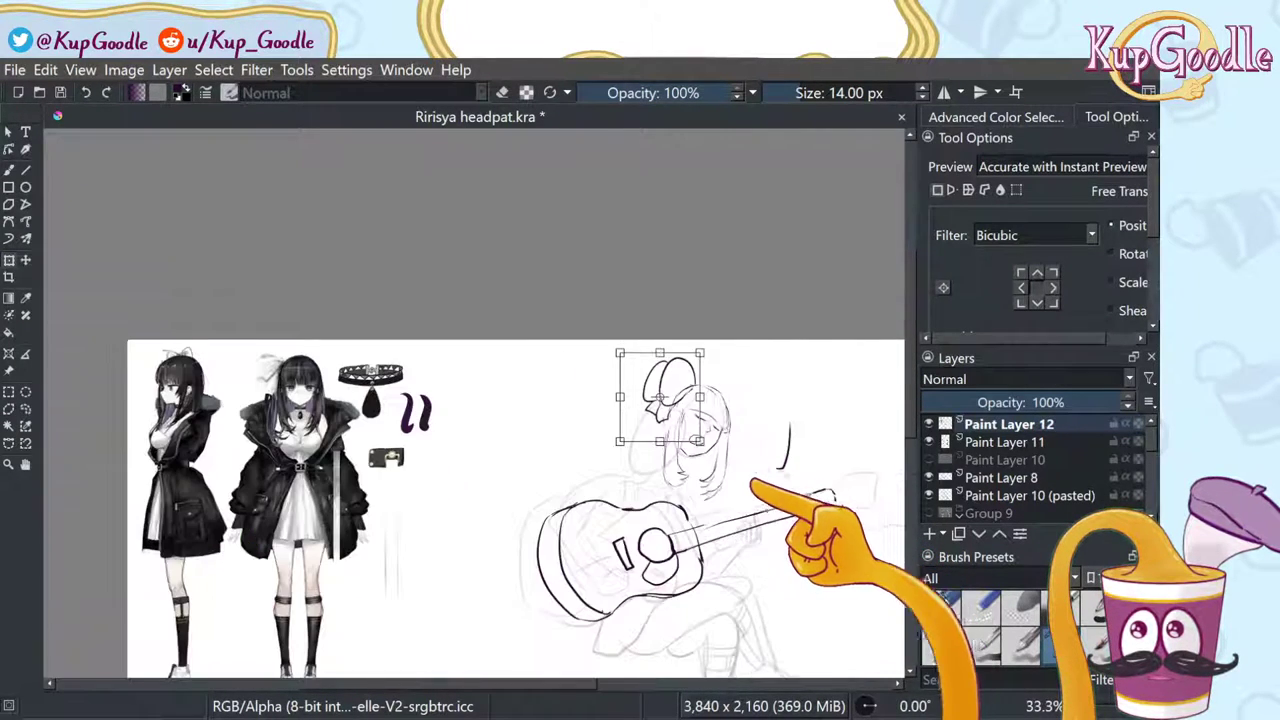
pyautogui.scroll(2, 130, 300)
pyautogui.scroll(1, 430, 503)
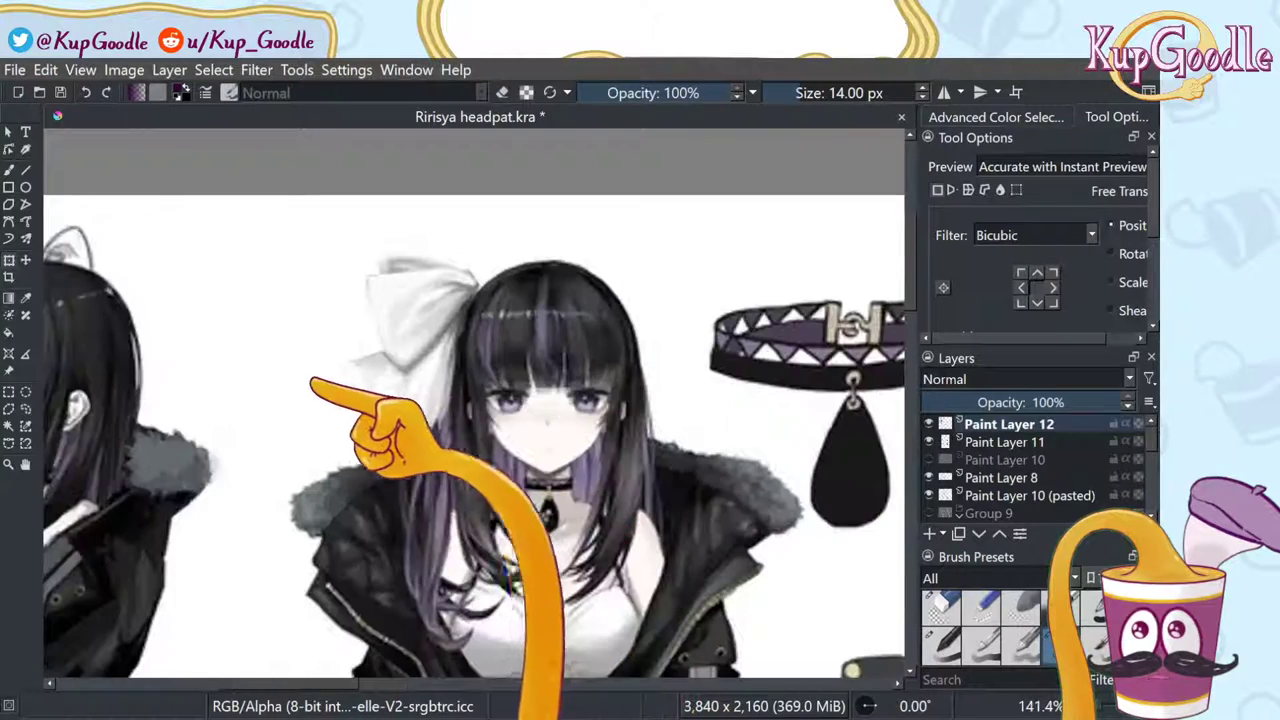
pyautogui.scroll(-2, 305, 386)
pyautogui.scroll(-1, 160, 375)
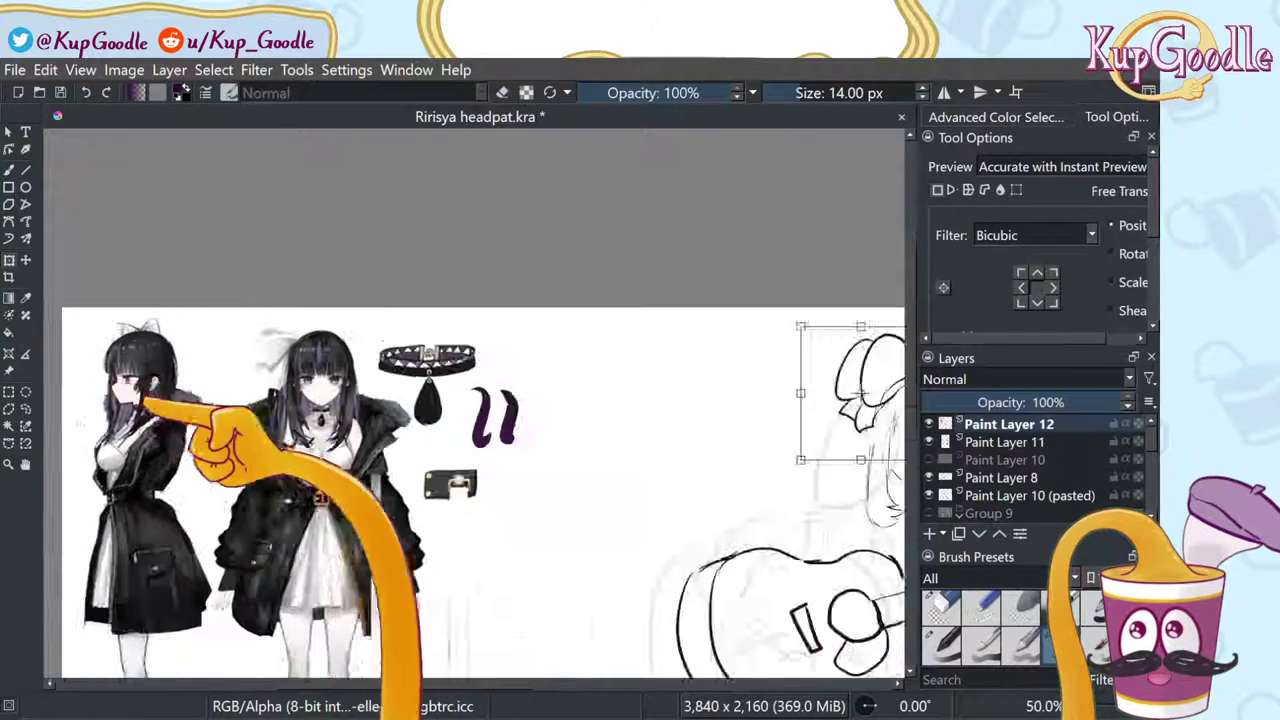
pyautogui.scroll(-1, 420, 400)
pyautogui.scroll(2, 804, 447)
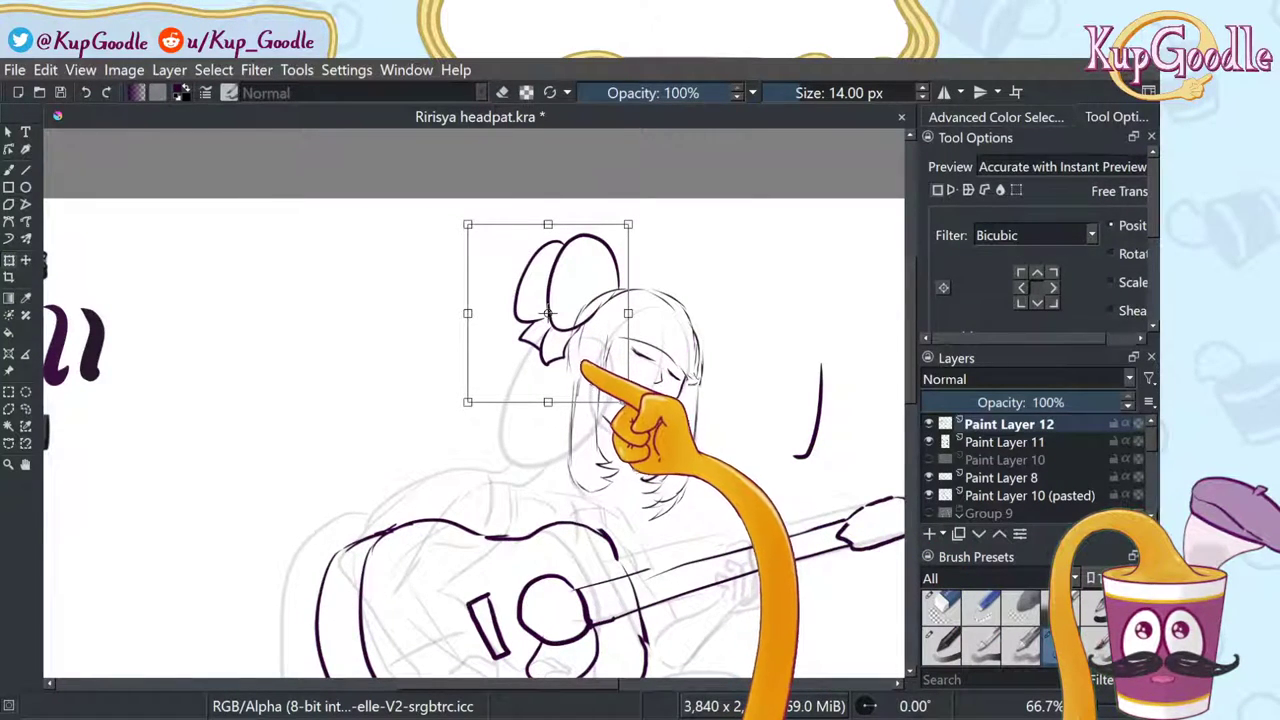
# Step: Test the bow slightly further forward against the whole figure, settle it back toward the rear of the head, and apply the transform
pyautogui.moveTo(548, 313); pyautogui.dragTo(562, 313)
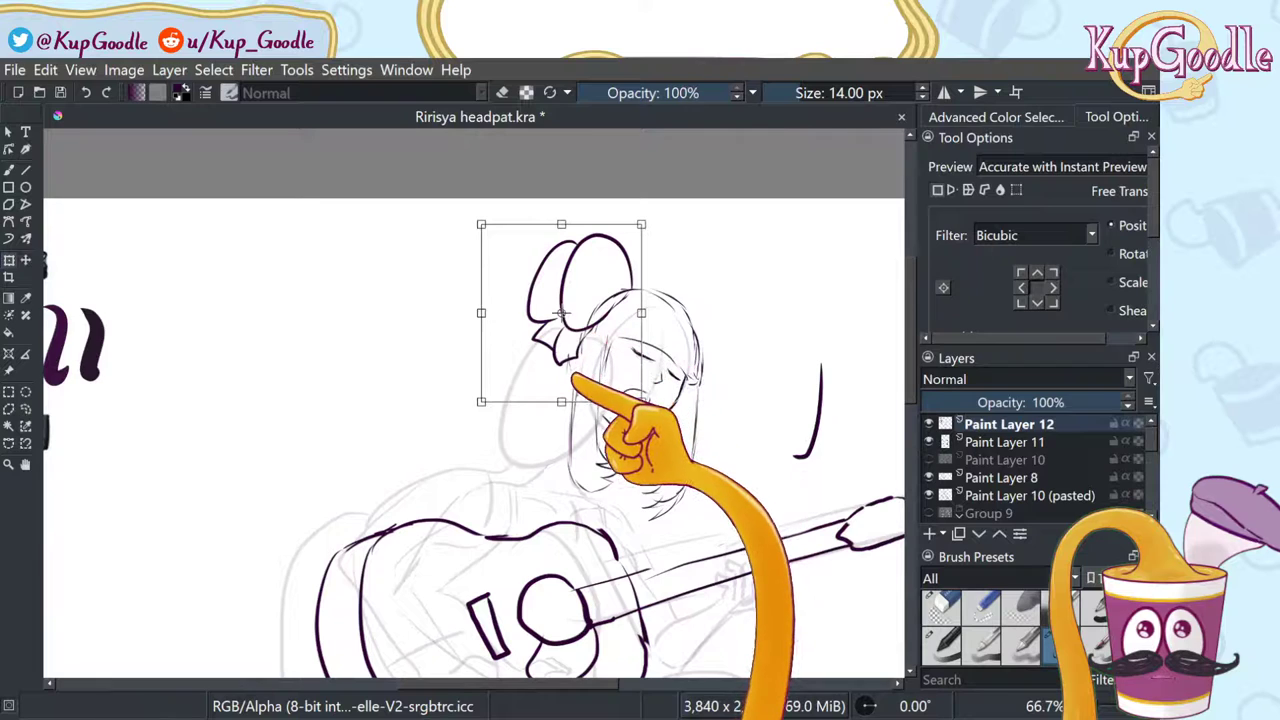
pyautogui.scroll(-1, 761, 497)
pyautogui.scroll(-2, 480, 388)
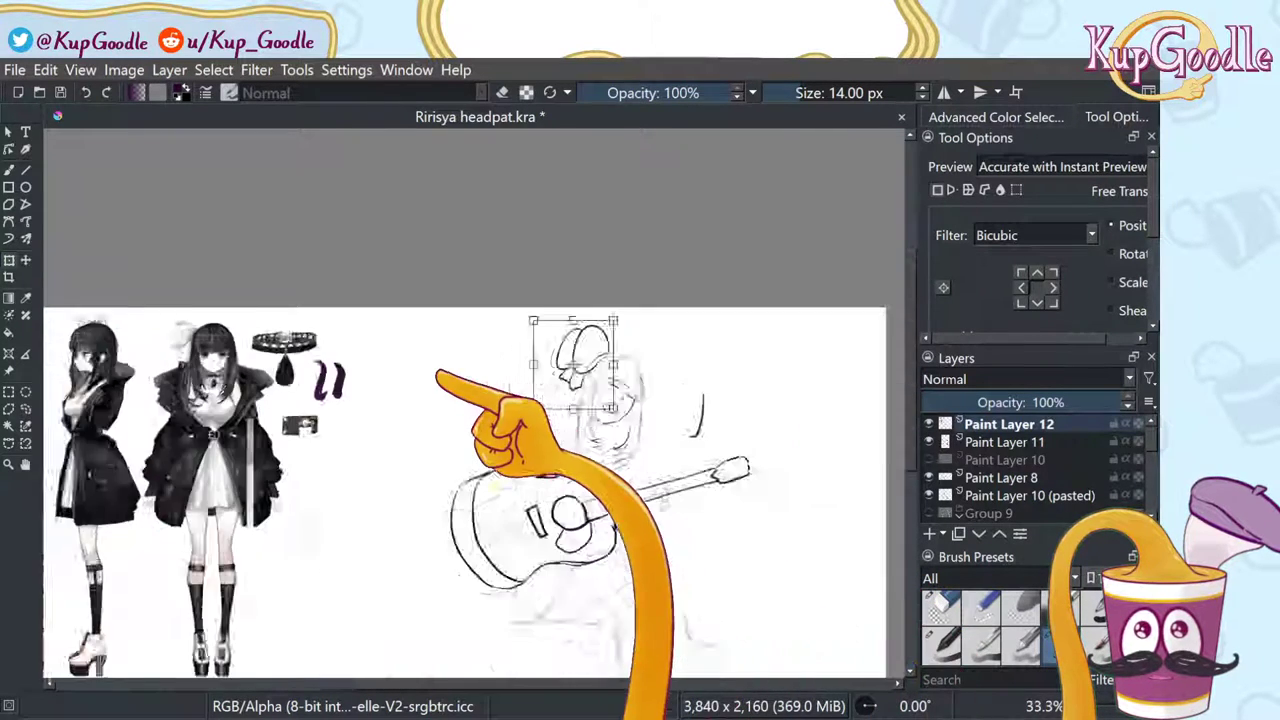
pyautogui.scroll(1, 546, 470)
pyautogui.scroll(-1, 554, 512)
pyautogui.scroll(1, 528, 572)
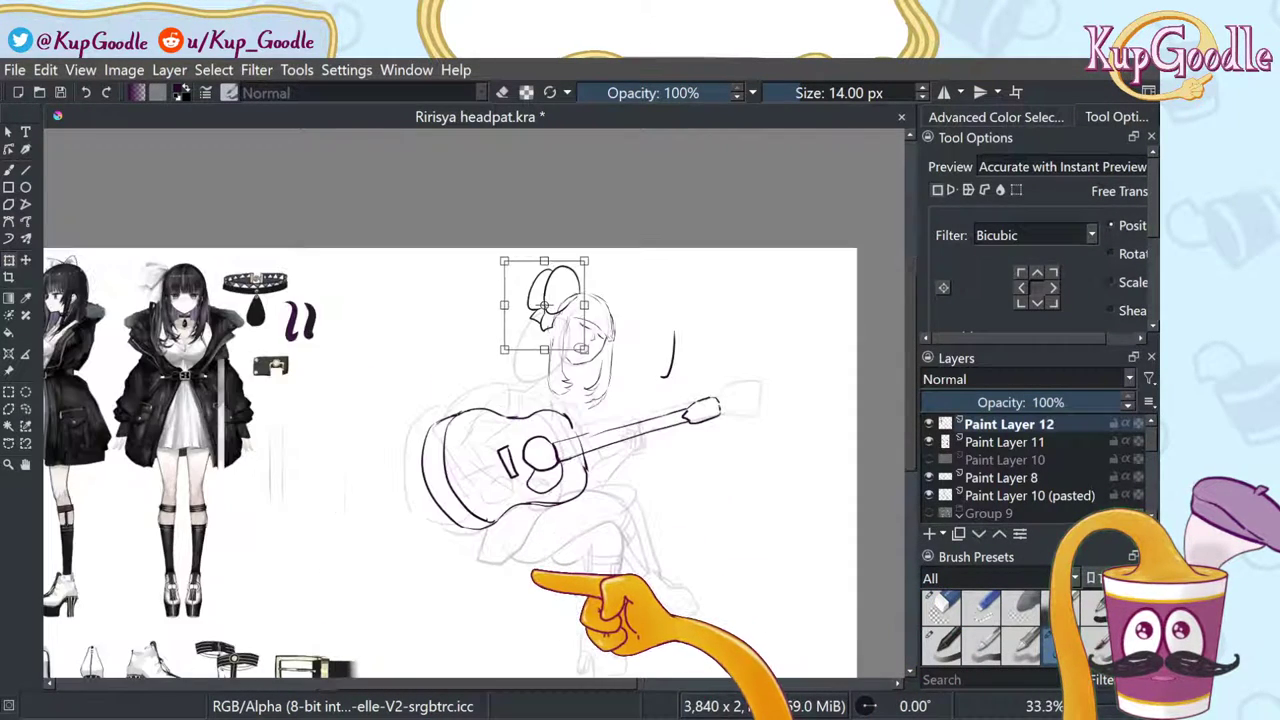
pyautogui.scroll(1, 528, 572)
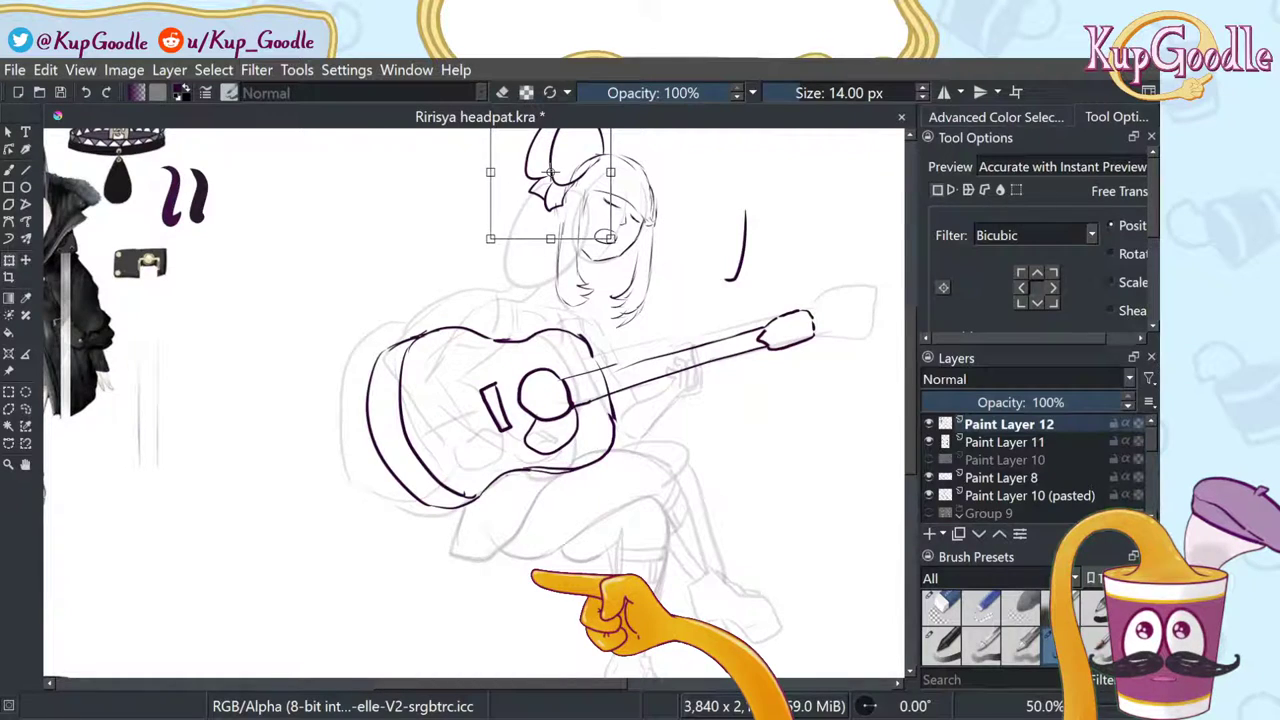
pyautogui.moveTo(550, 172); pyautogui.dragTo(540, 172)
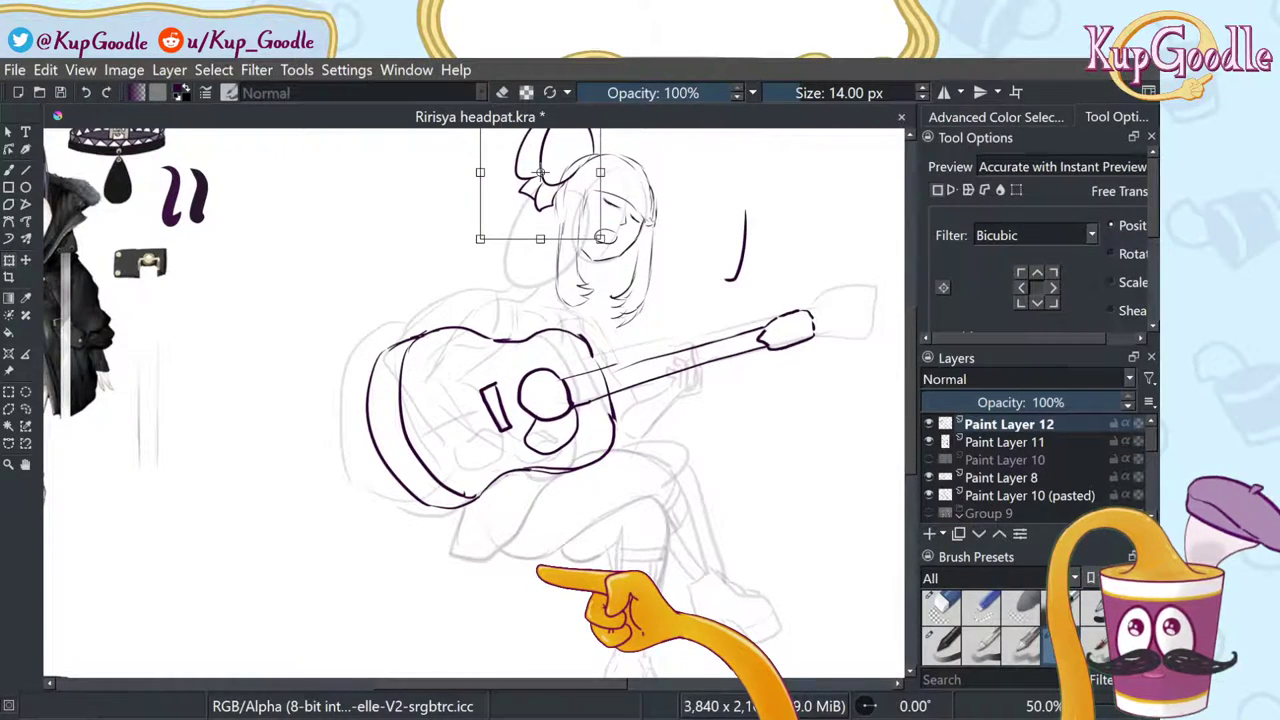
pyautogui.press('Return')
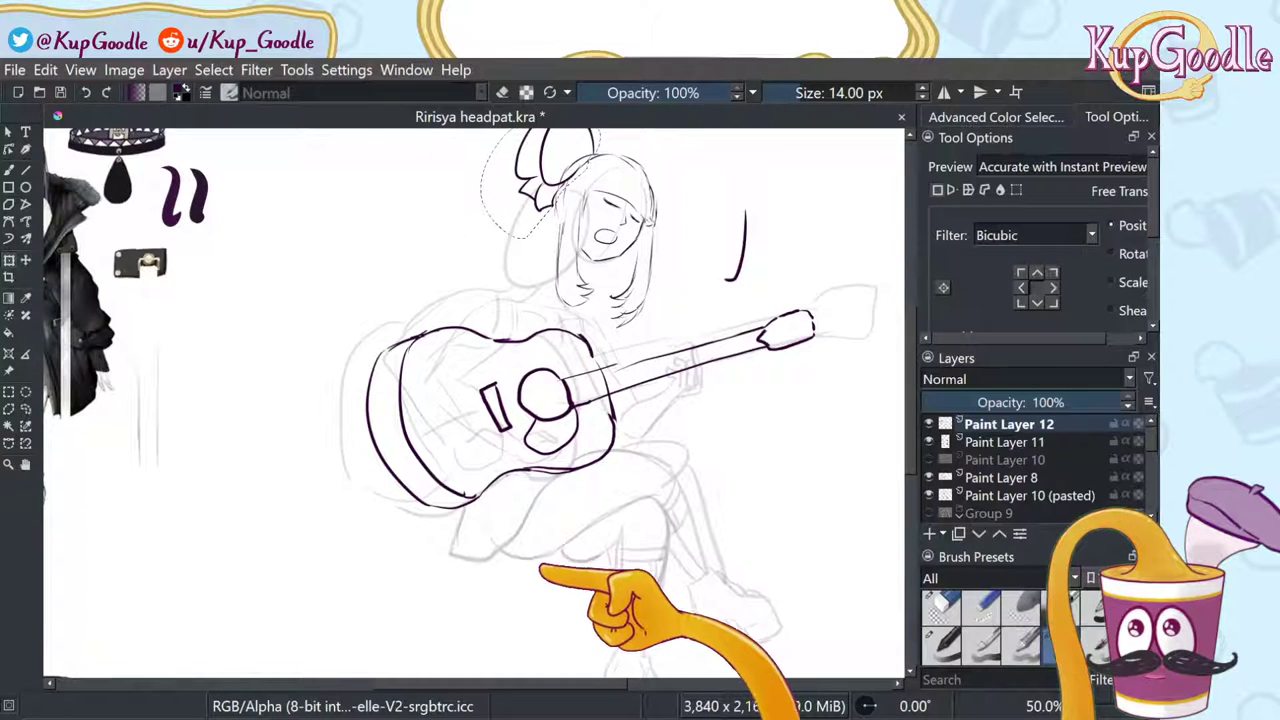
# Step: Check the repositioned bow up close and clear the freehand selection around it
pyautogui.scroll(-1, 604, 392)
pyautogui.scroll(1, 614, 262)
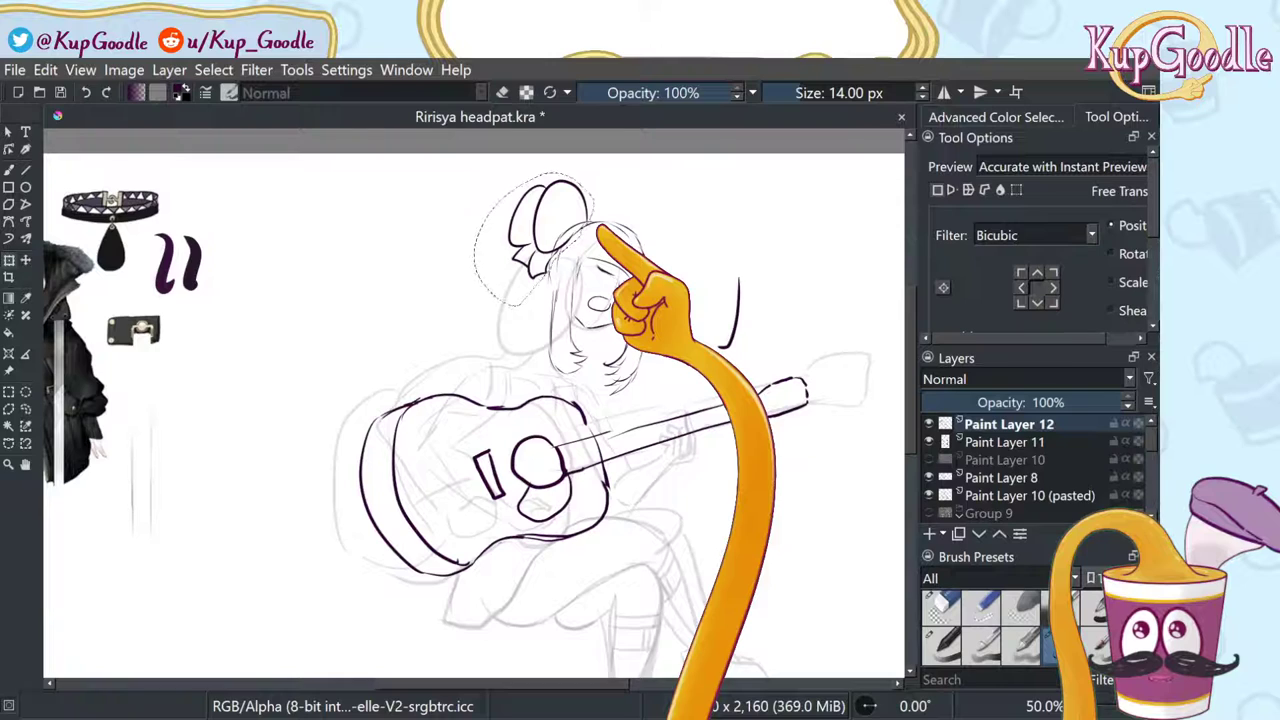
pyautogui.scroll(5, 598, 194)
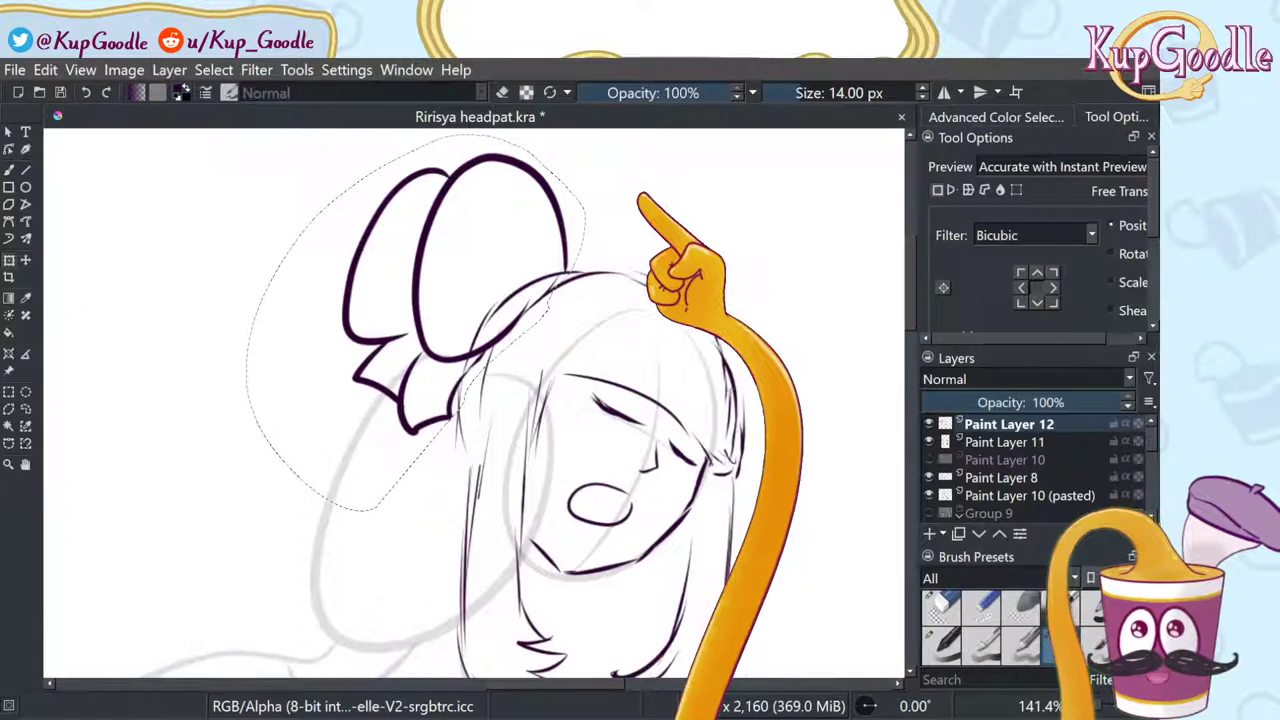
pyautogui.click(26, 464)
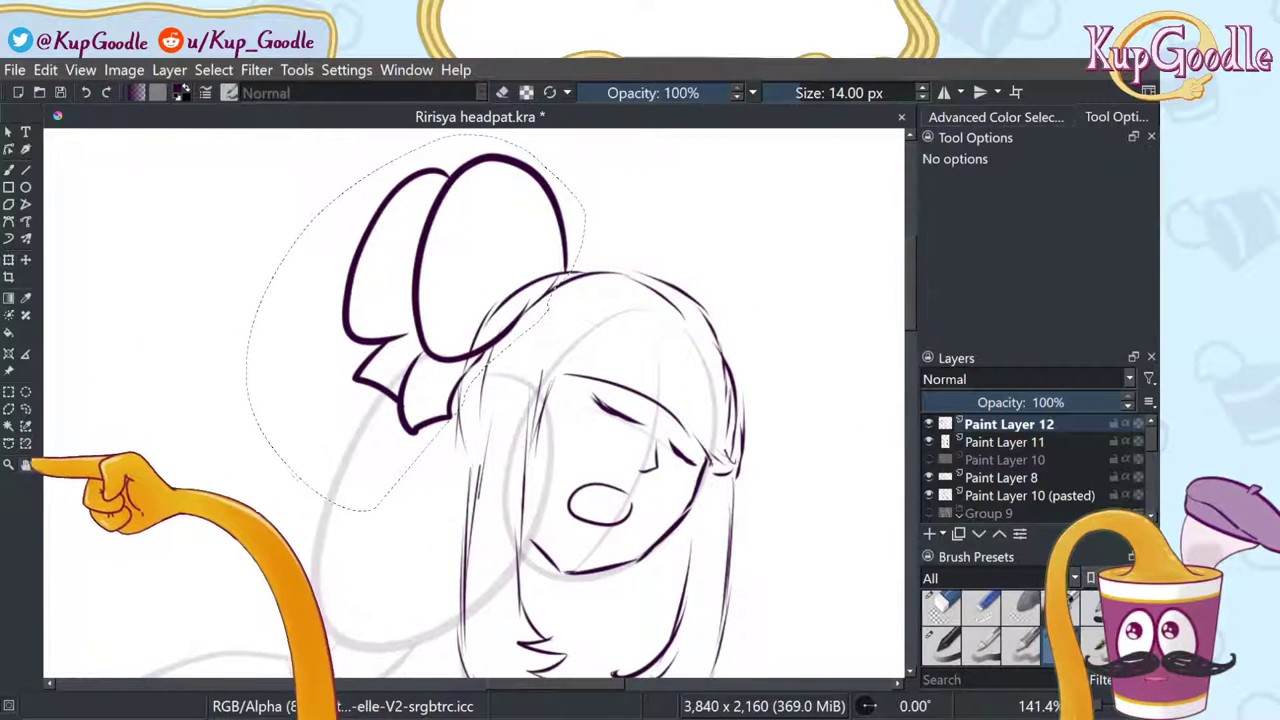
pyautogui.click(26, 409)
pyautogui.click(186, 417)
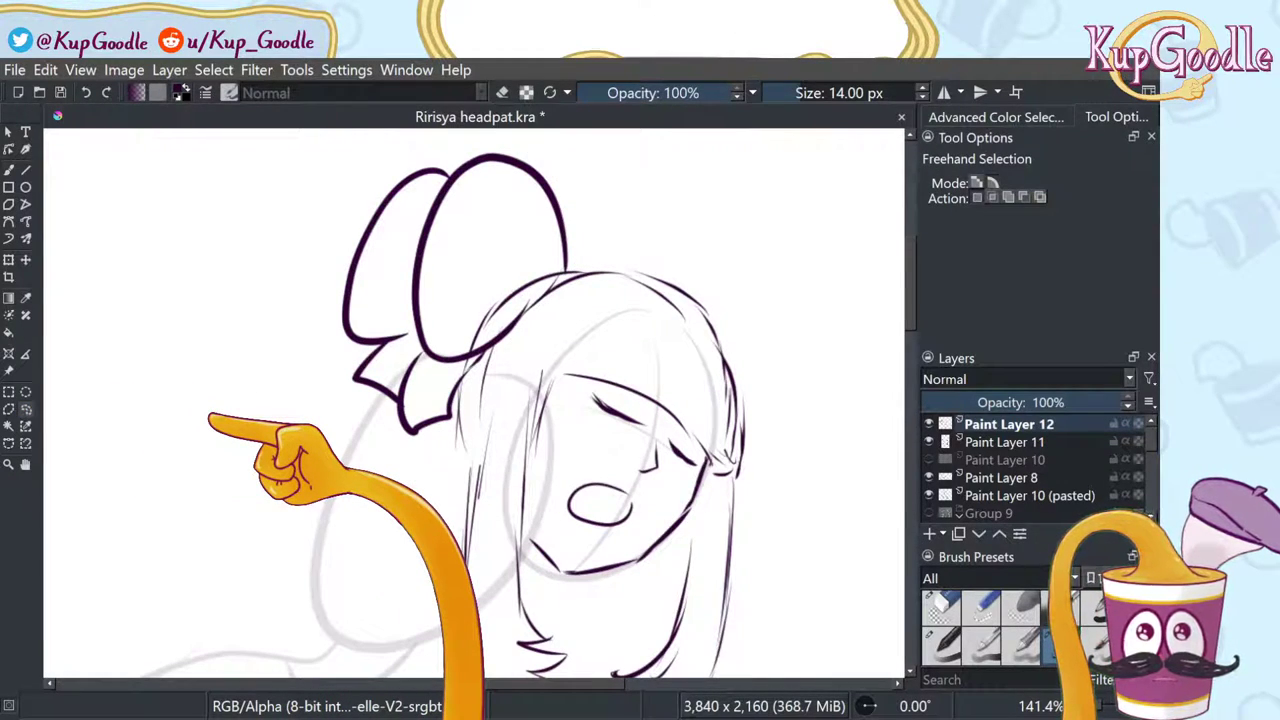
# Step: Restore Paint Layer 11 to 100% opacity and make Paint Layer 12 the active layer again
pyautogui.scroll(-3, 800, 506)
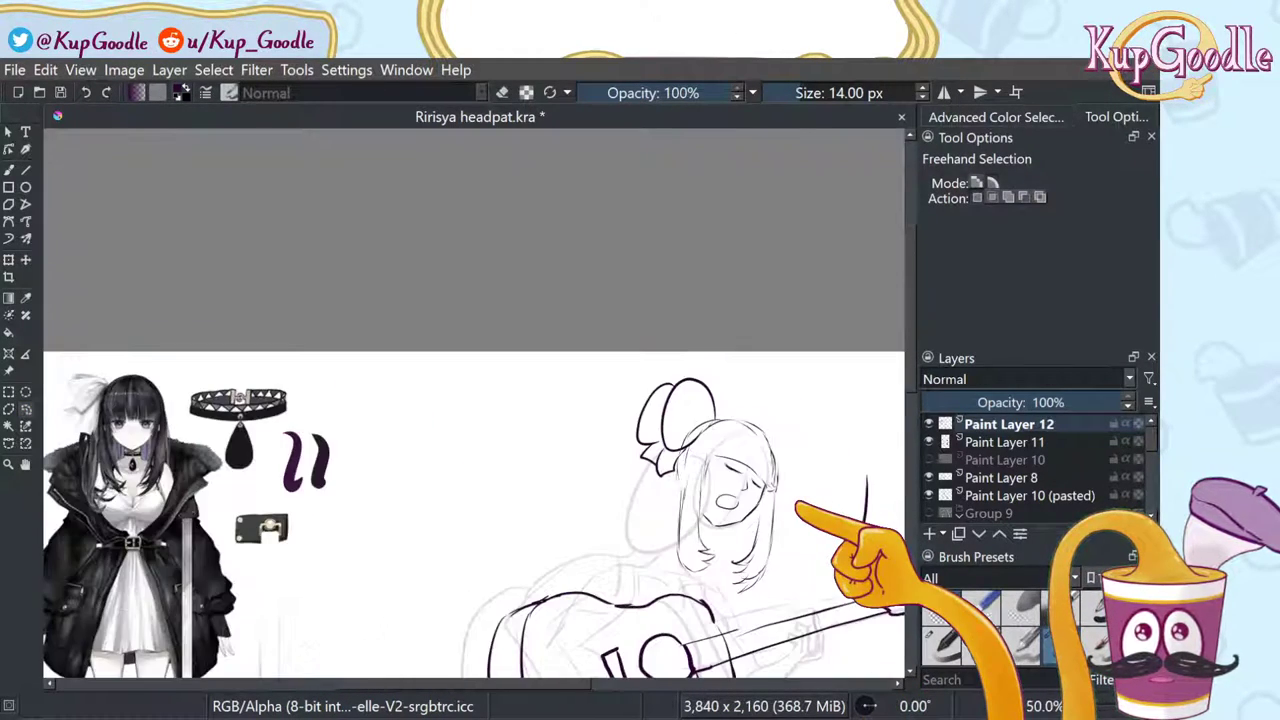
pyautogui.scroll(-2, 558, 407)
pyautogui.press('+')
pyautogui.press('+')
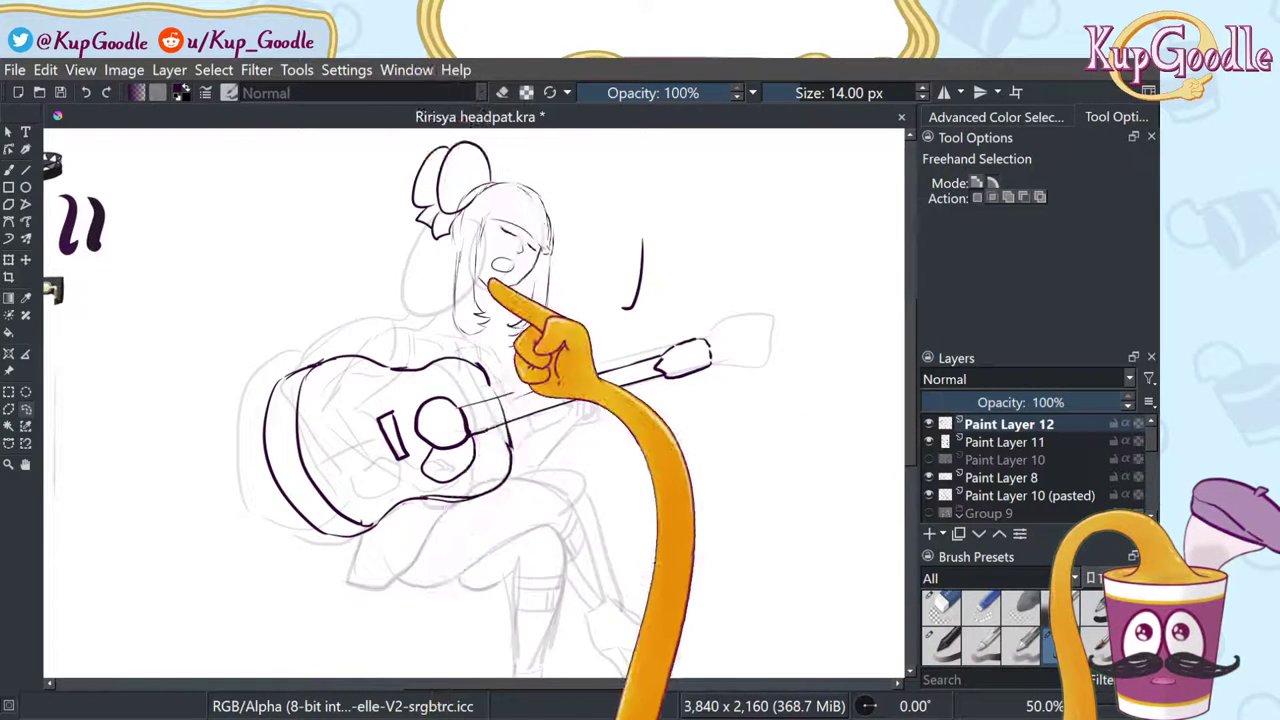
pyautogui.click(1066, 442)
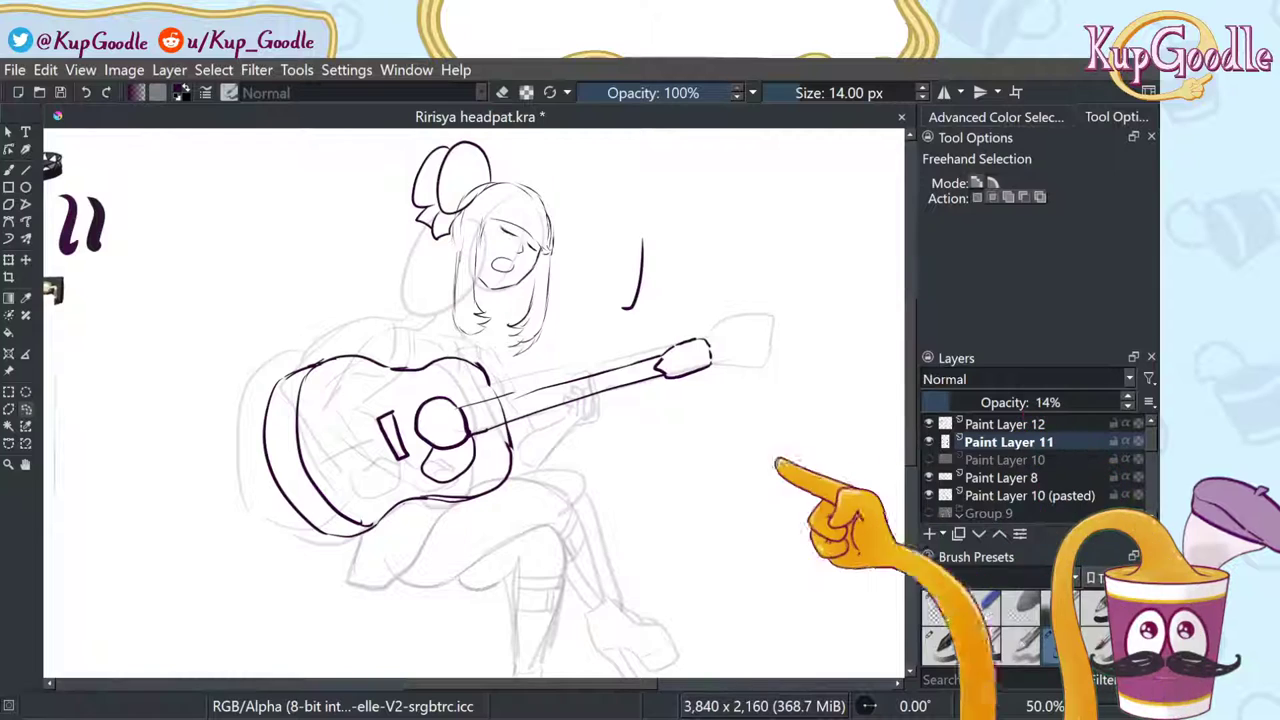
pyautogui.moveTo(1027, 403); pyautogui.dragTo(1125, 403)
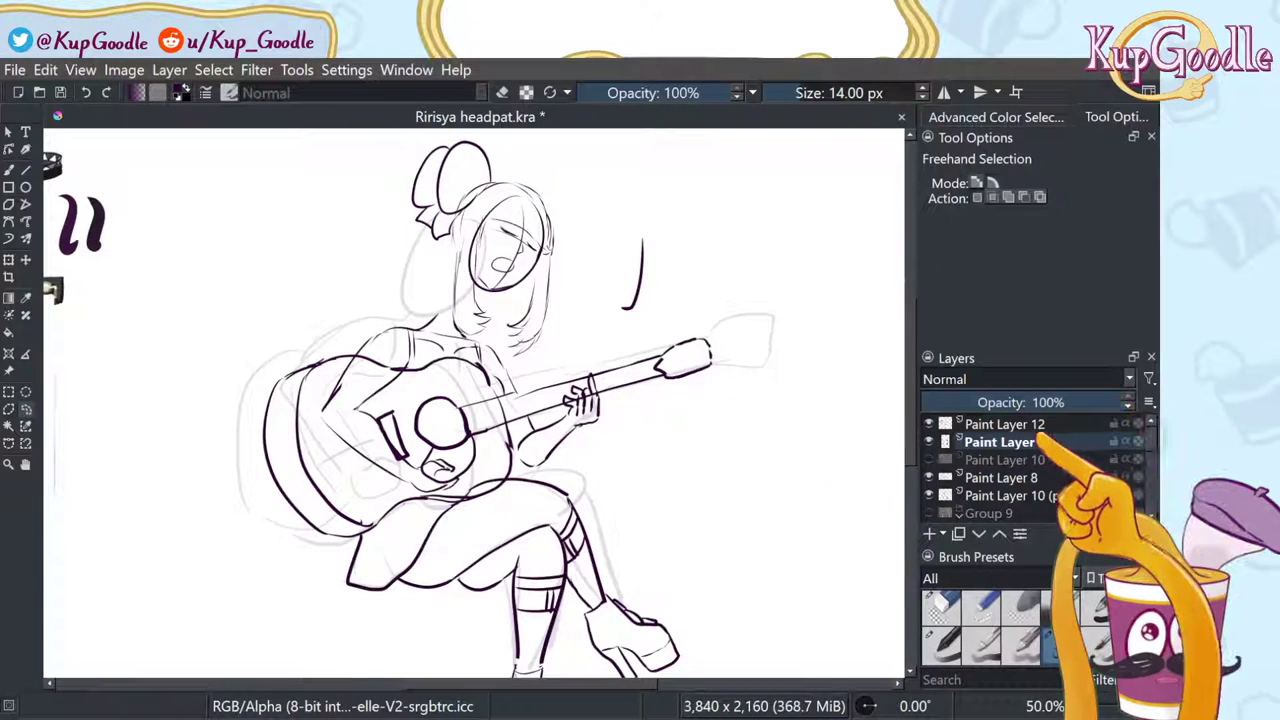
pyautogui.click(1008, 424)
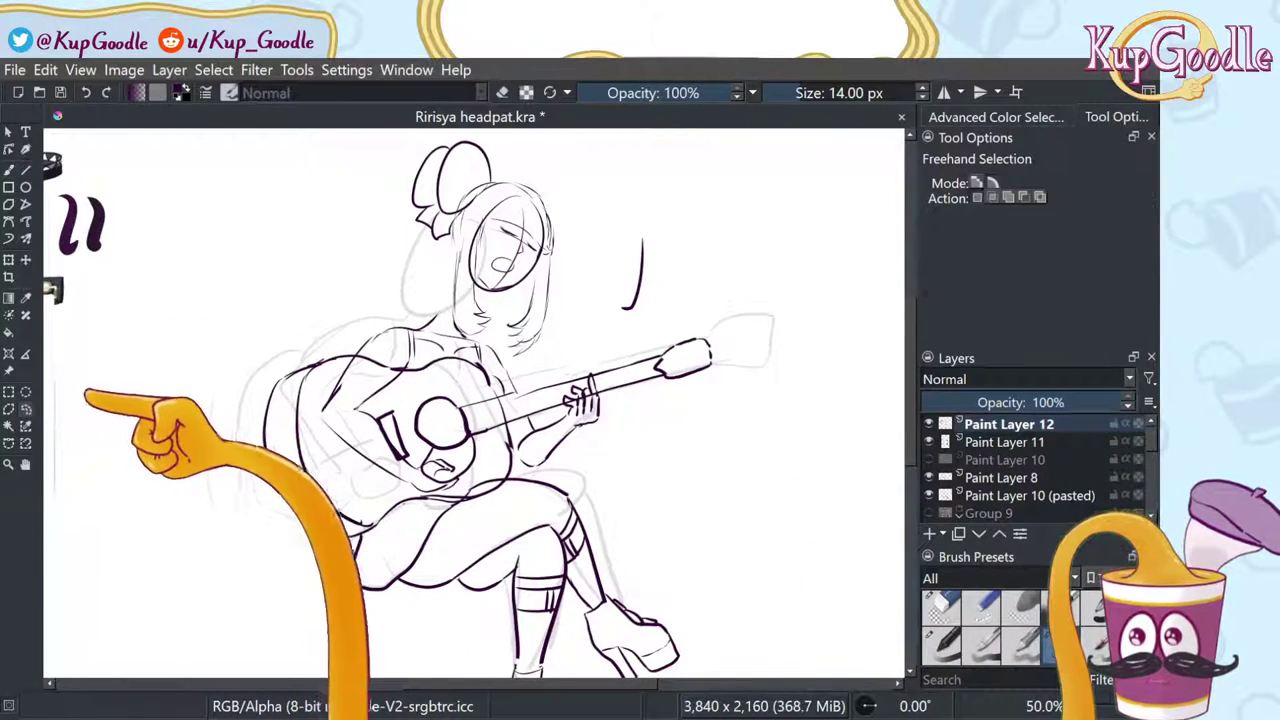
# Step: Erase the stray curved stroke beside the head with the Eraser Circle brush, and return to the Basic-5 Size brush at 14 px
pyautogui.press('b')
pyautogui.click(940, 609)
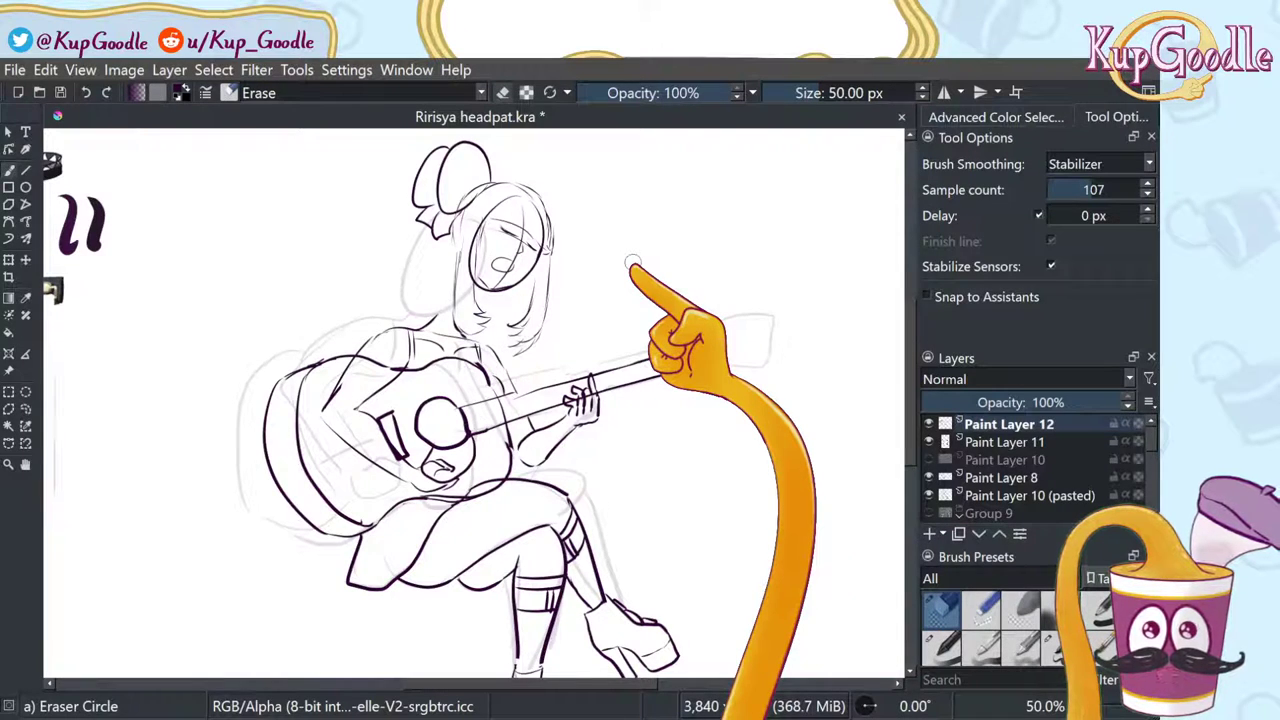
pyautogui.click(1055, 648)
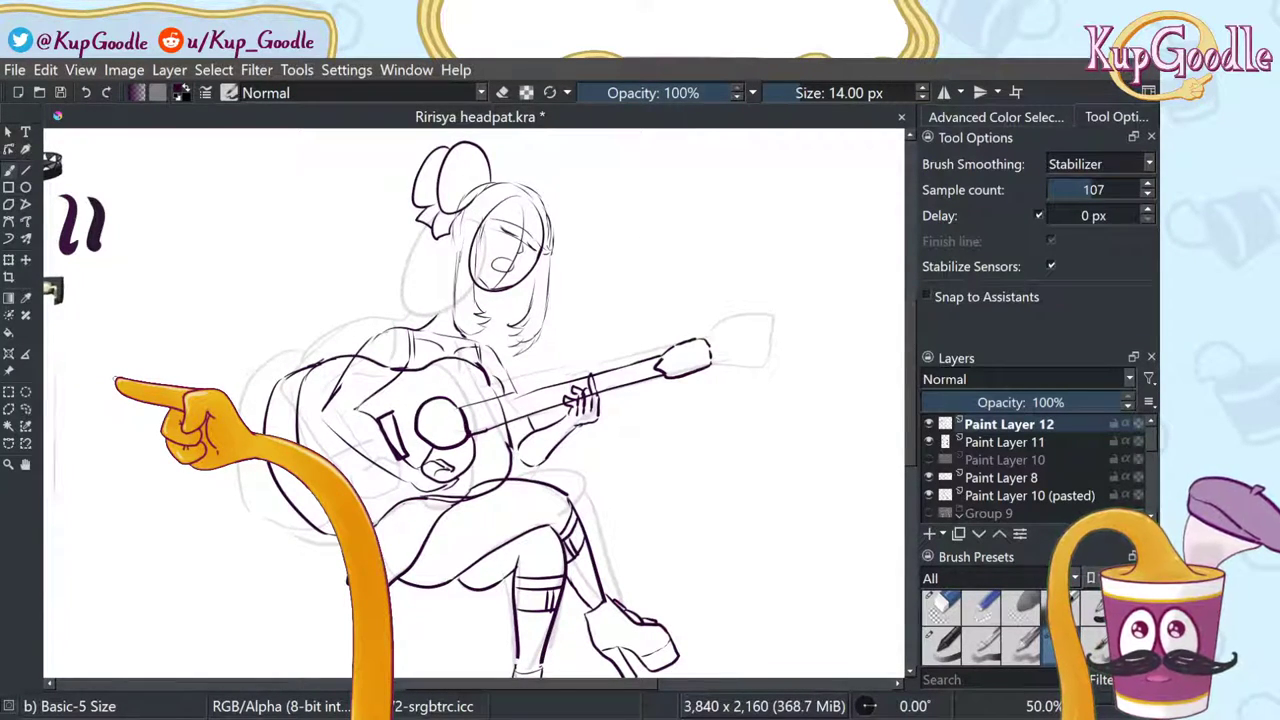
# Step: Hide and show Paint Layer 12 and Paint Layer 11 in turn to check which lines each layer holds
pyautogui.click(928, 424)
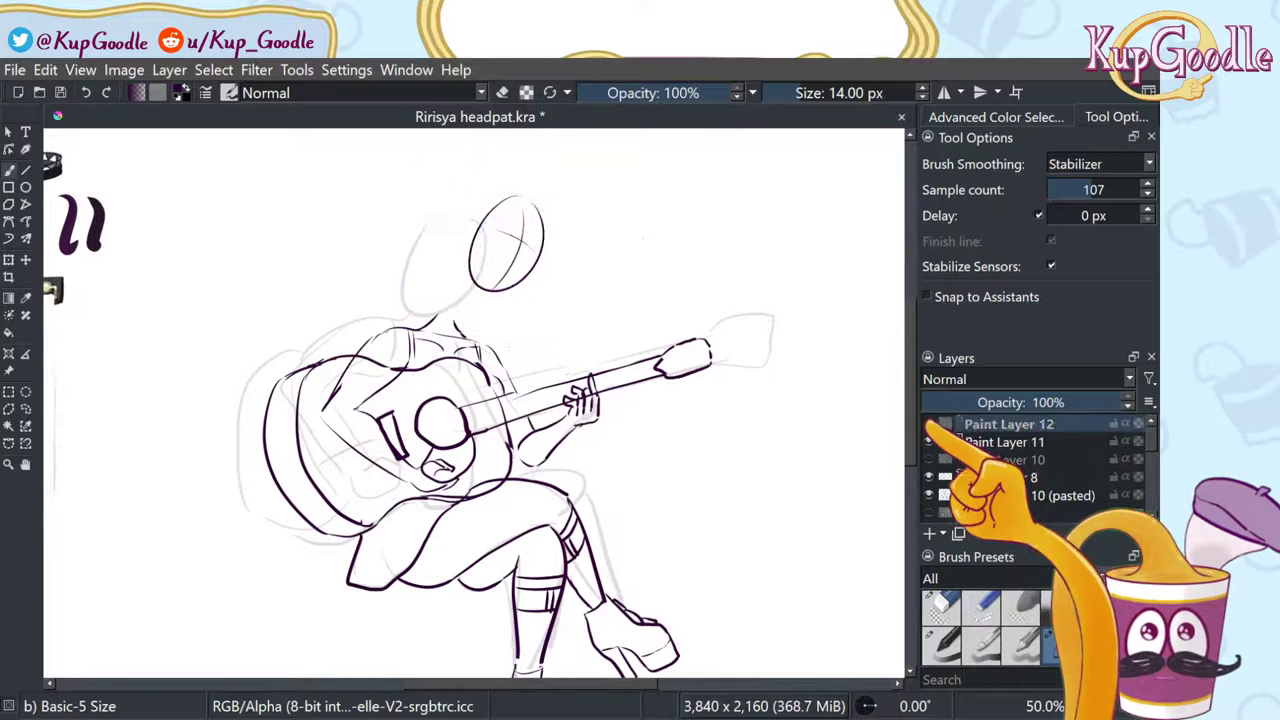
pyautogui.click(929, 424)
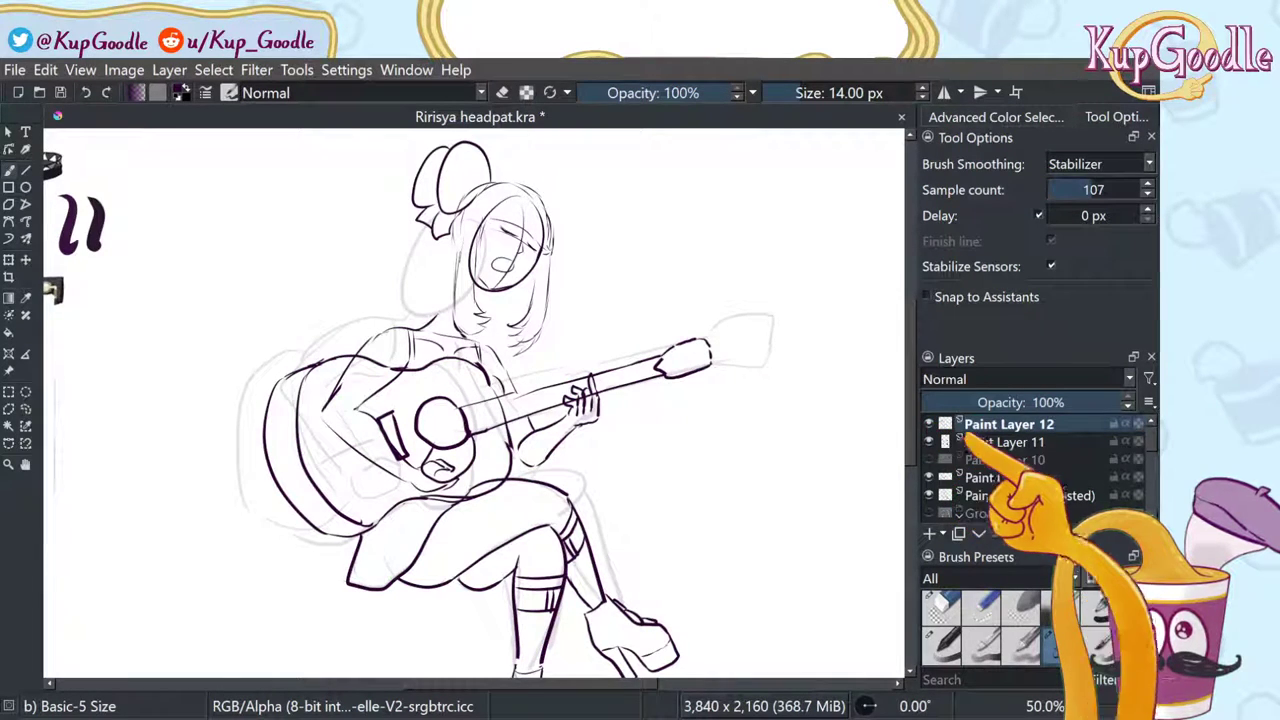
pyautogui.click(929, 442)
pyautogui.click(929, 442)
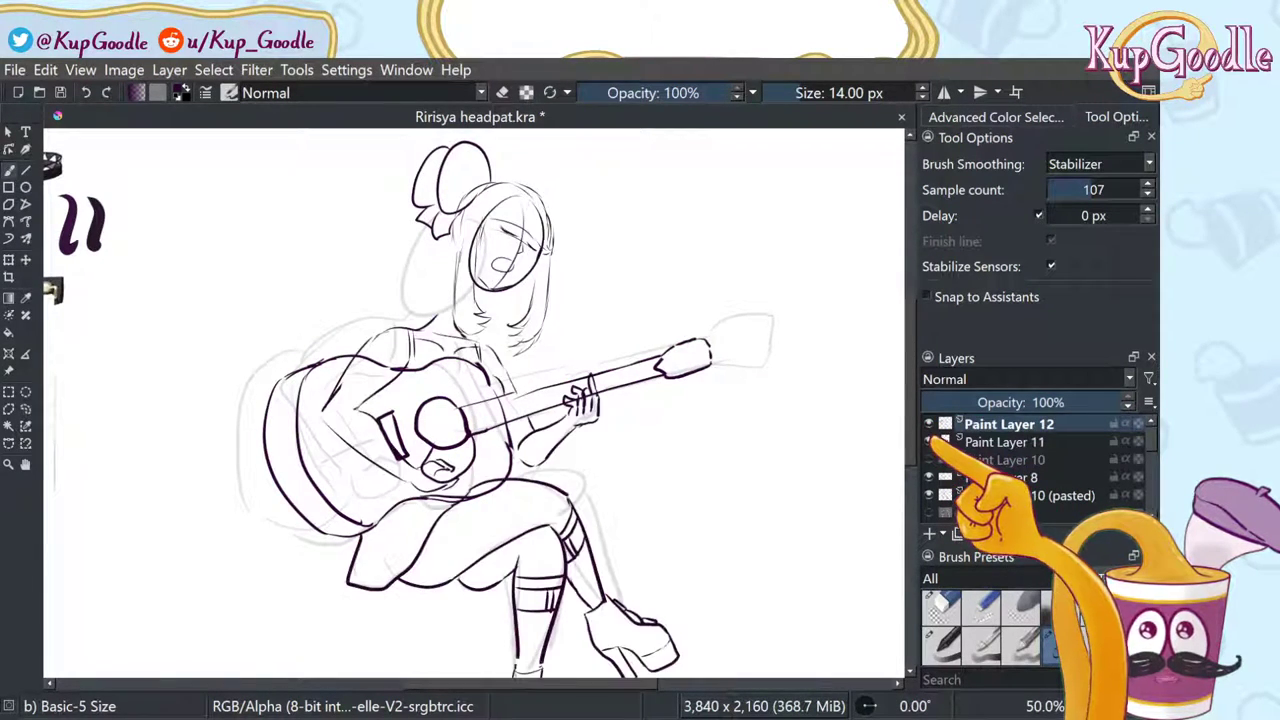
# Step: Erase the dark circular head guideline around the face on Paint Layer 11 with the Eraser Circle brush
pyautogui.click(945, 442)
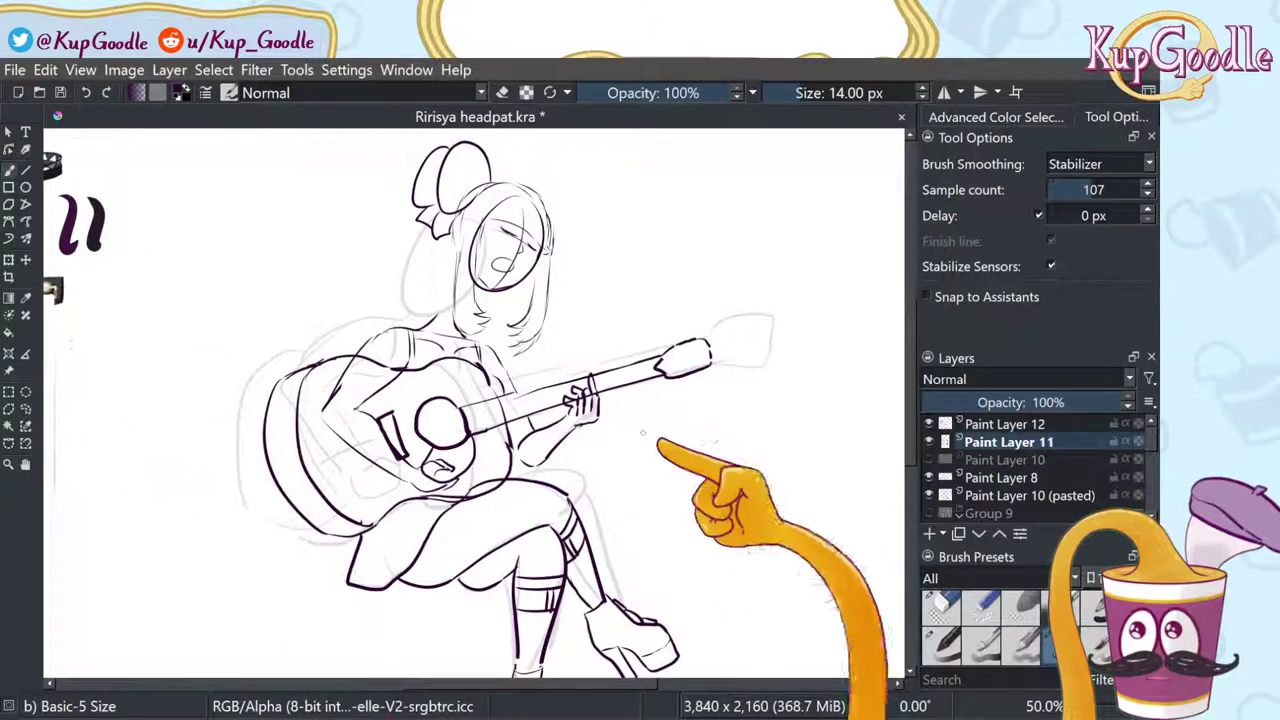
pyautogui.click(940, 607)
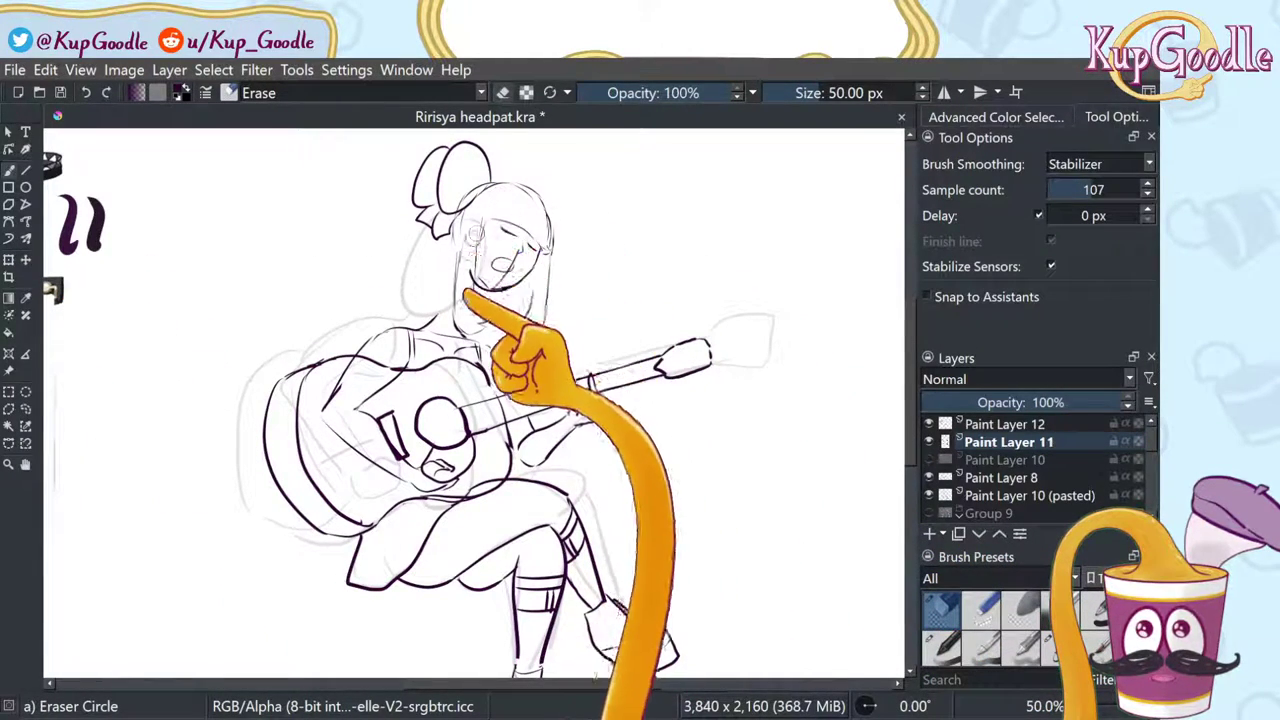
pyautogui.moveTo(466, 294)
pyautogui.mouseDown()
pyautogui.moveTo(514, 249)
pyautogui.moveTo(535, 254)
pyautogui.moveTo(455, 275)
pyautogui.mouseUp()
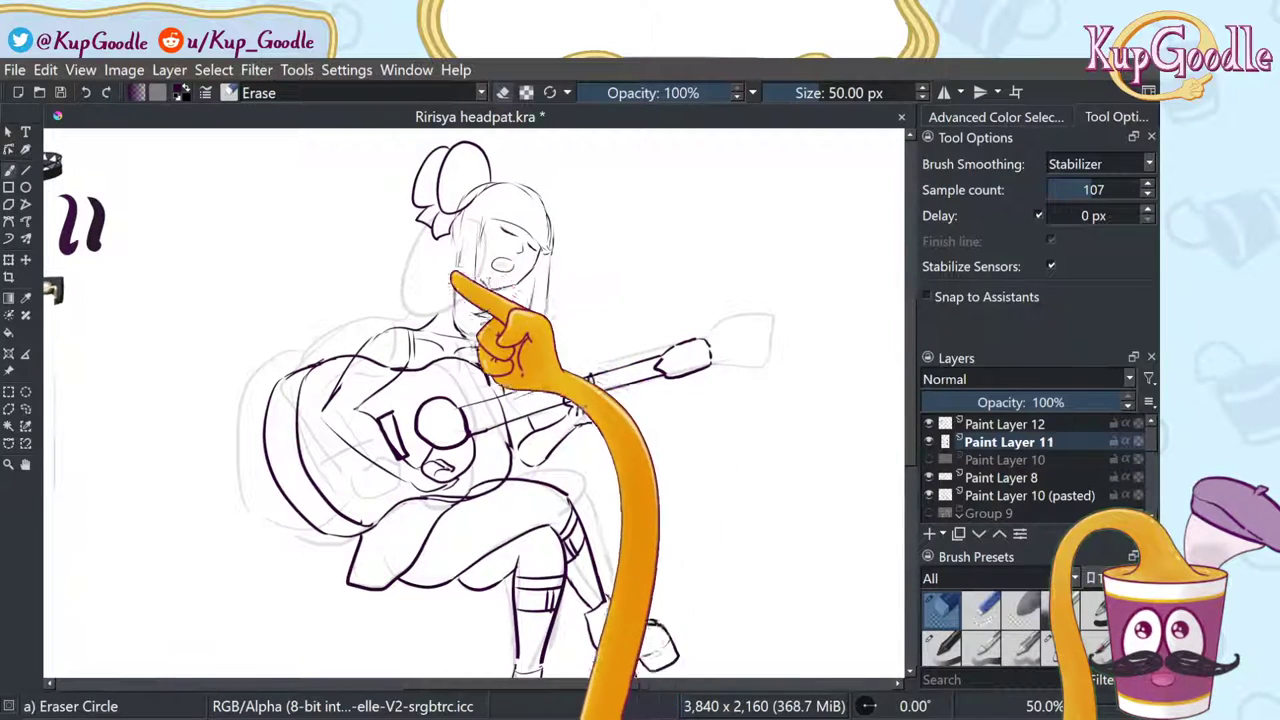
# Step: Transform Paint Layer 12 to lower the head and bow onto the neck and tilt them slightly counter-clockwise
pyautogui.click(1040, 425)
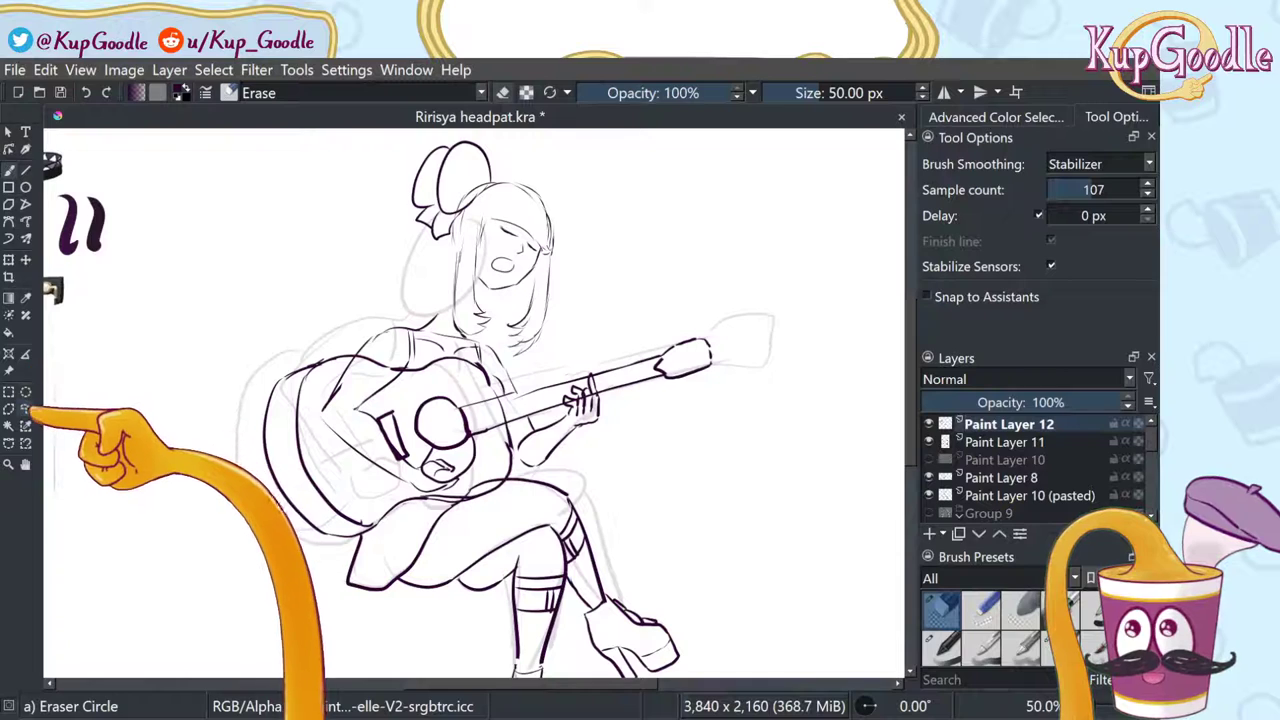
pyautogui.click(25, 260)
pyautogui.click(8, 260)
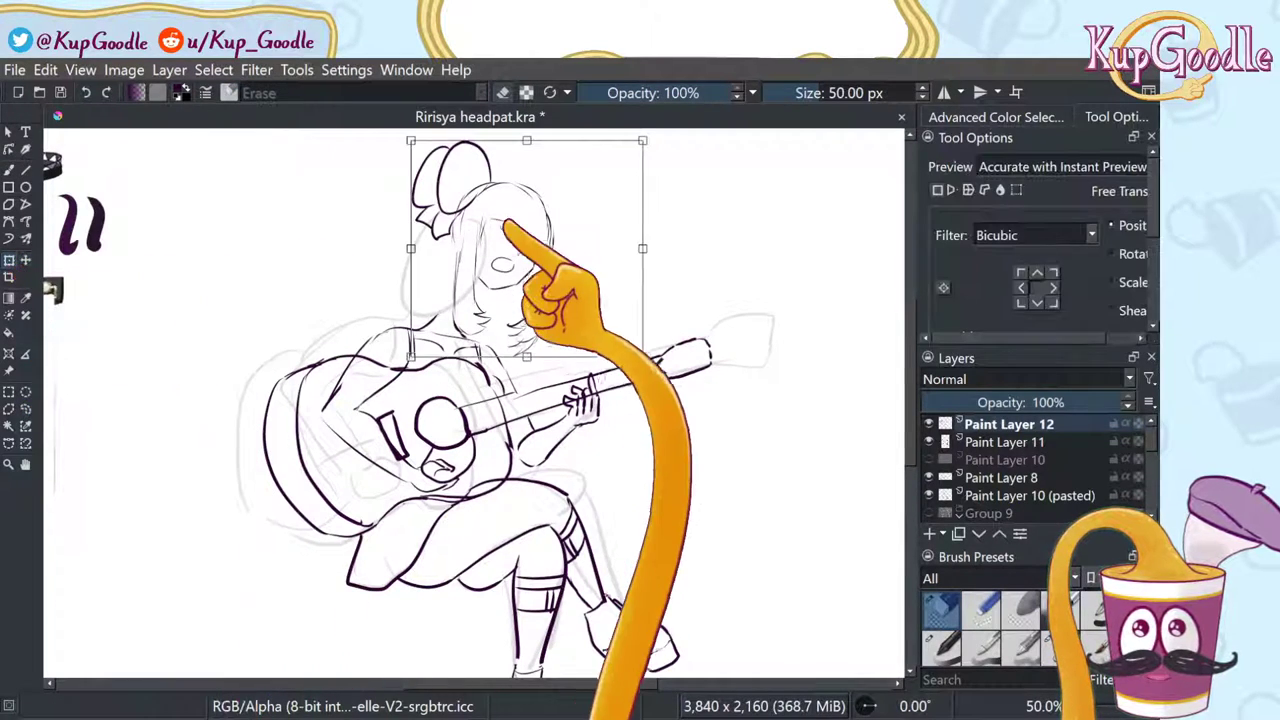
pyautogui.moveTo(594, 200); pyautogui.dragTo(562, 237)
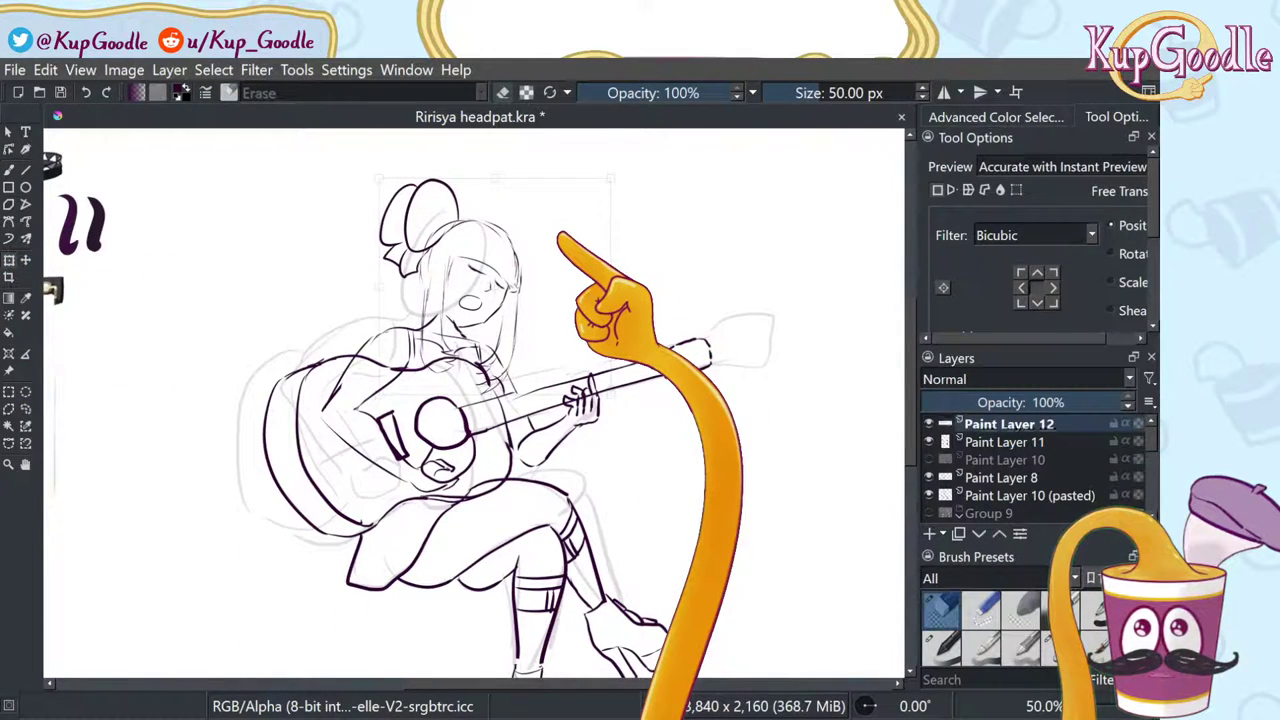
pyautogui.moveTo(626, 180); pyautogui.dragTo(610, 160)
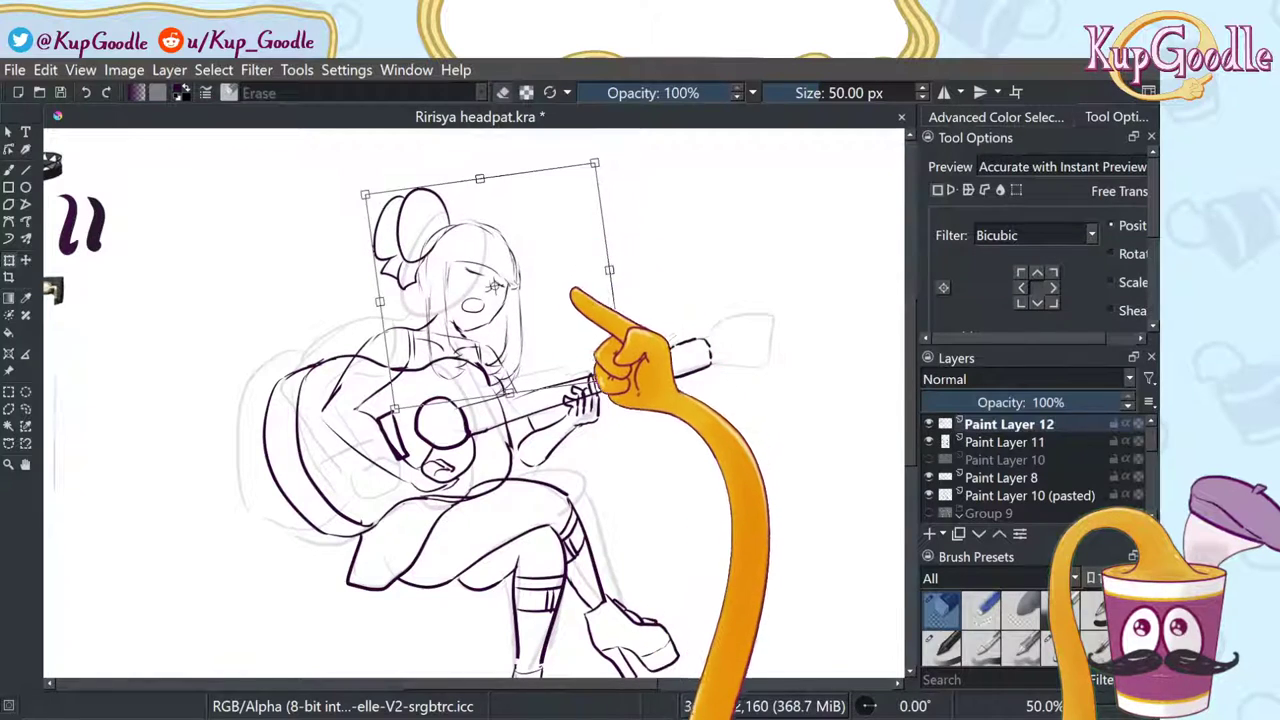
pyautogui.moveTo(572, 303); pyautogui.dragTo(571, 299)
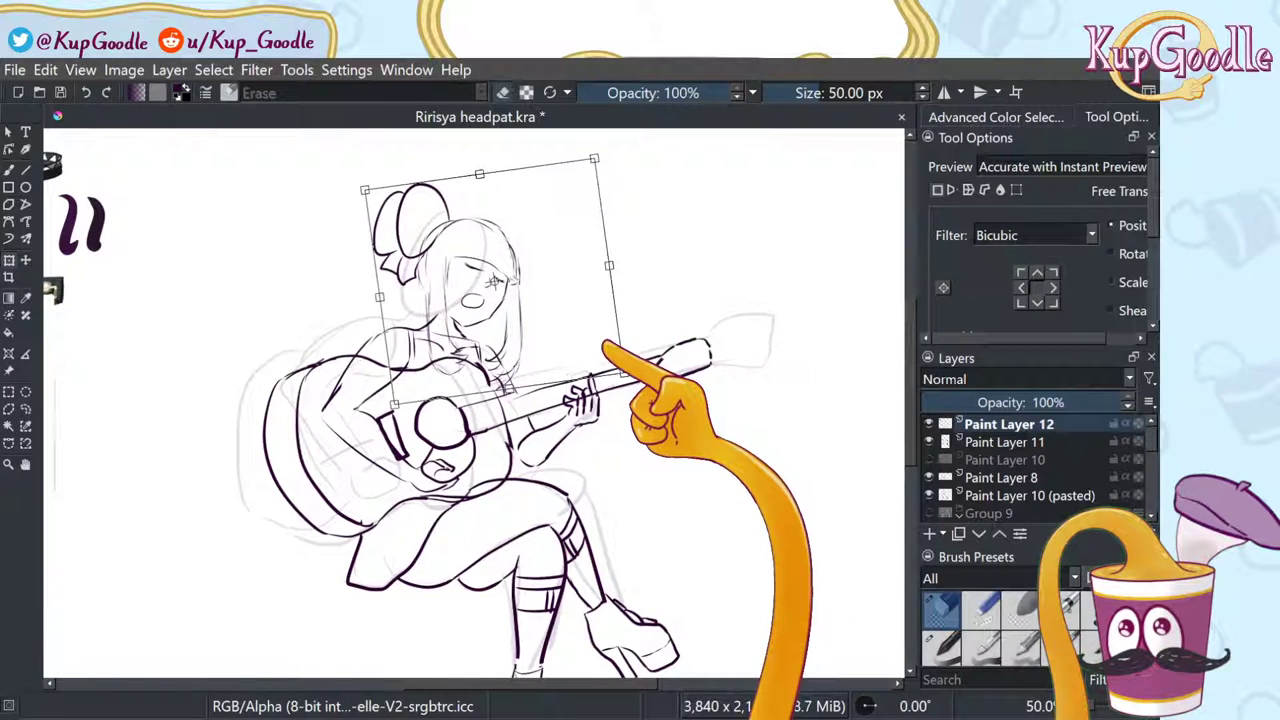
# Step: Undo and redo the rotation to compare the upright head with the tilted one against the whole figure
pyautogui.hotkey('ctrl', 'z')
pyautogui.hotkey('ctrl', 'z')
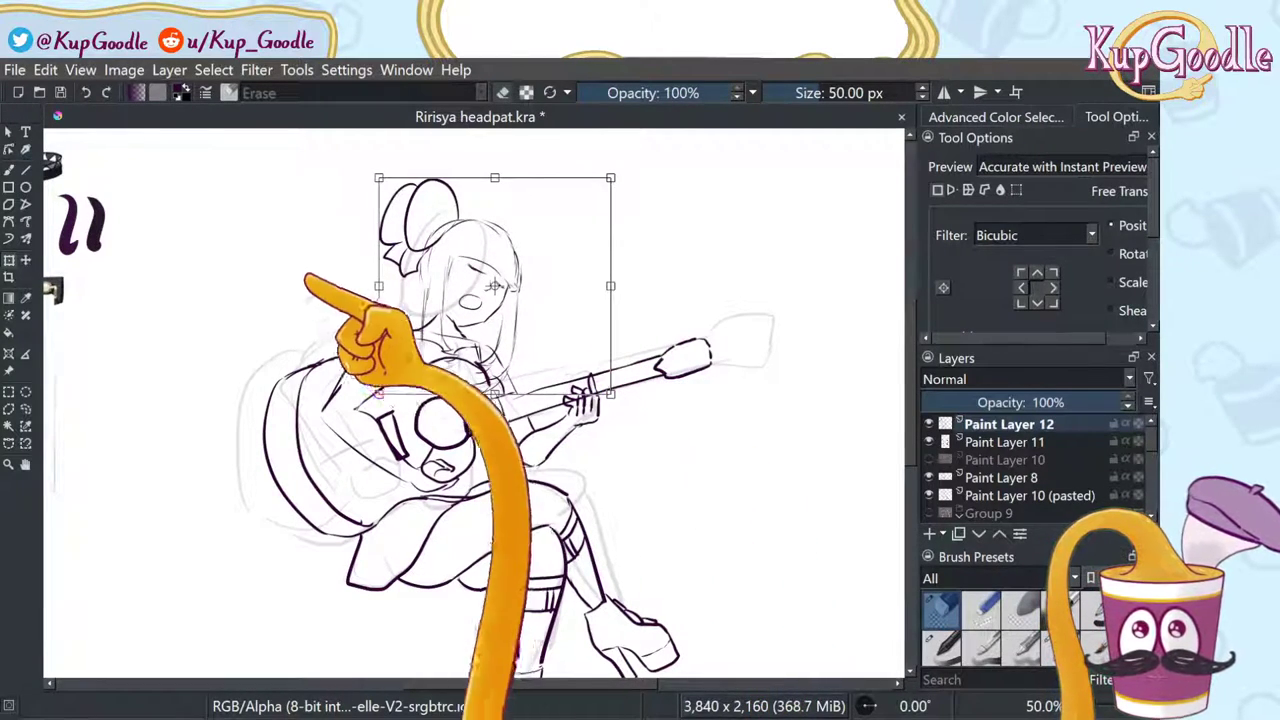
pyautogui.scroll(-1, 272, 512)
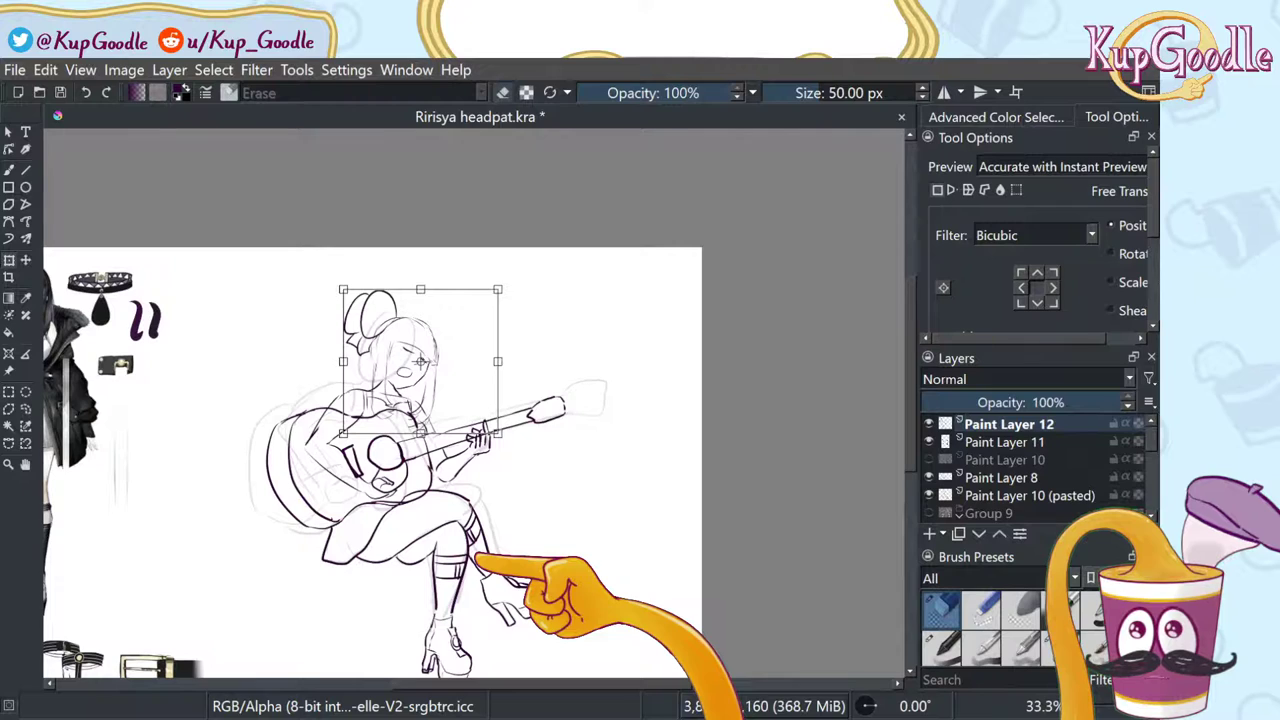
pyautogui.hotkey('ctrl', 'z')
pyautogui.hotkey('ctrl', 'shift', 'z')
pyautogui.hotkey('ctrl', 'shift', 'z')
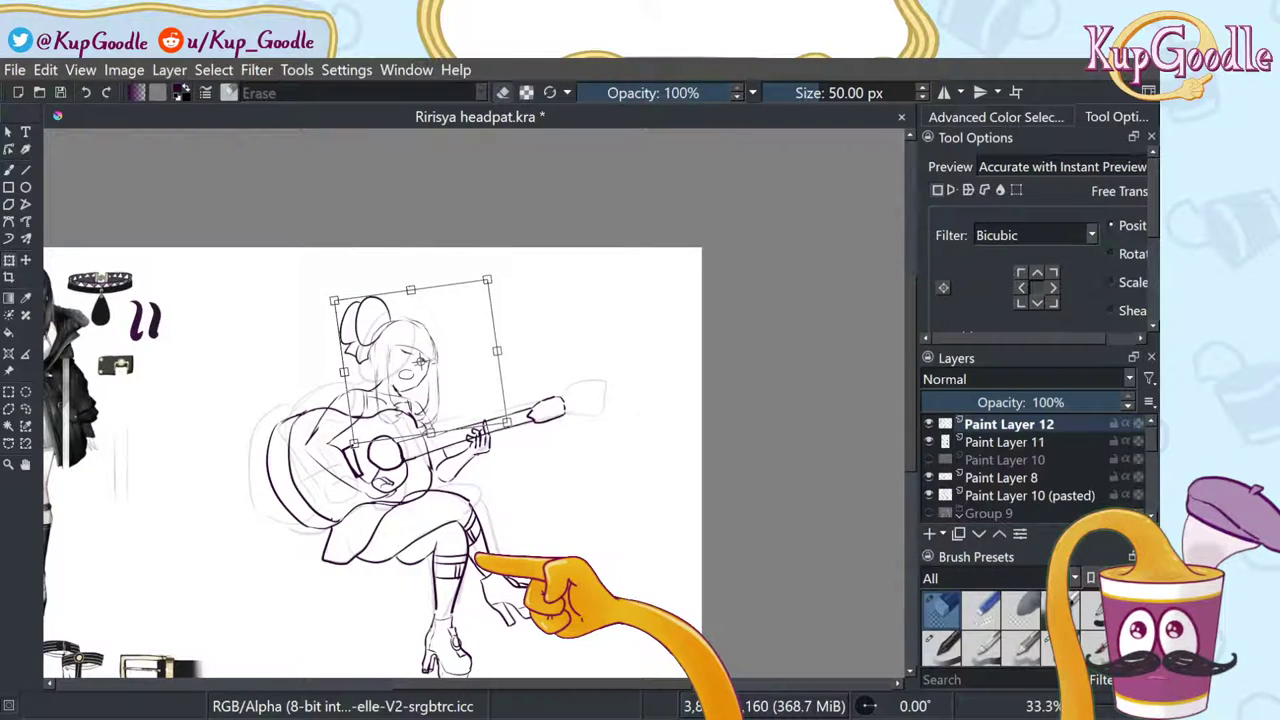
# Step: Test small vertical shifts of the head over the neck and settle on the slightly higher position
pyautogui.press('Return')
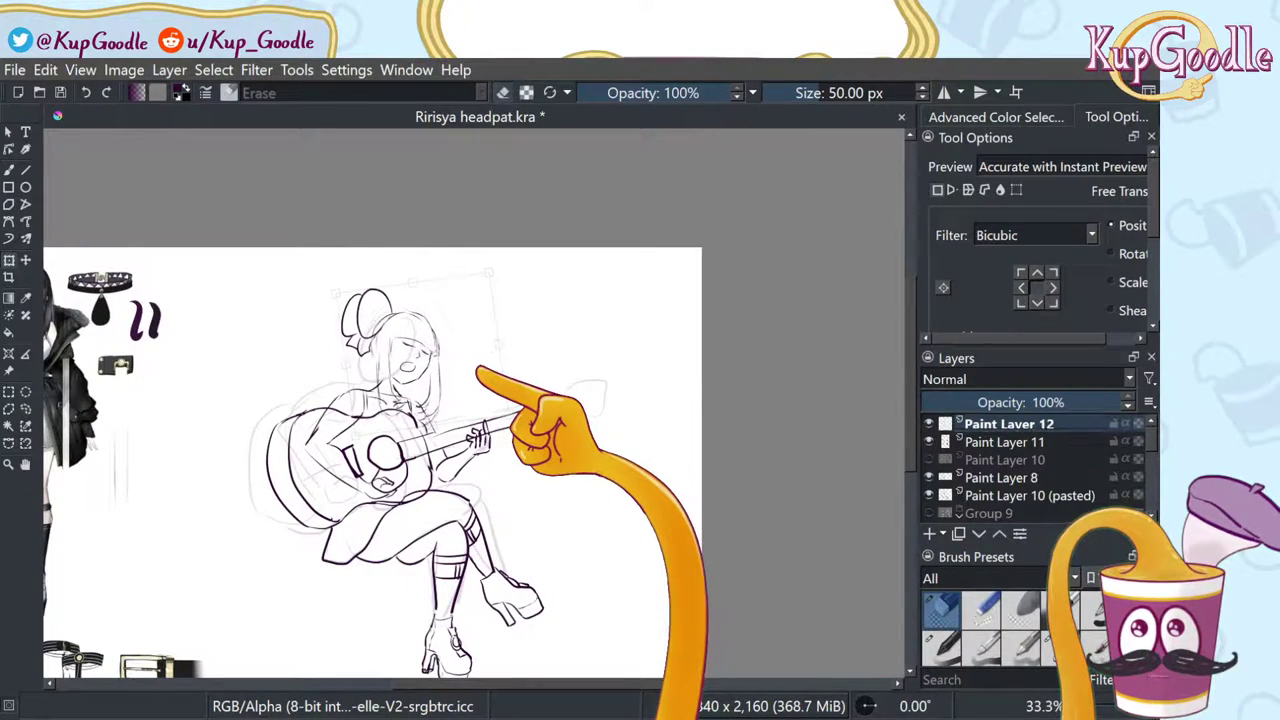
pyautogui.hotkey('ctrl', 't')
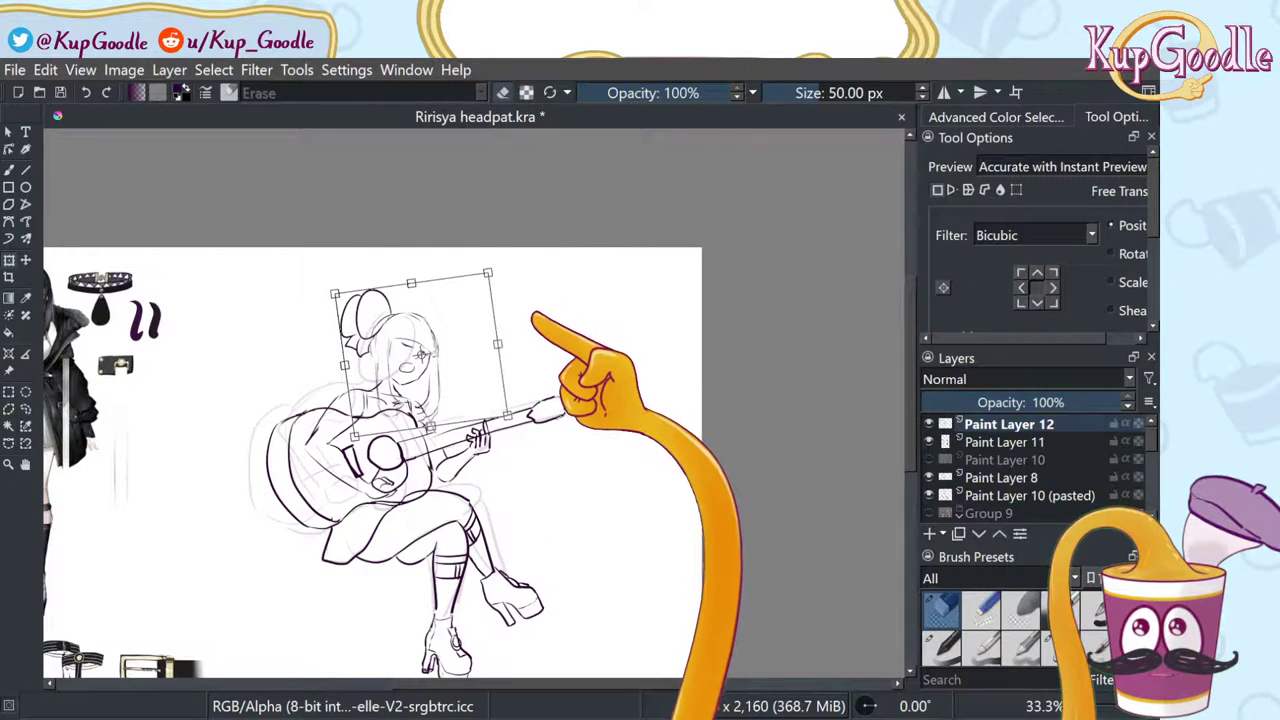
pyautogui.moveTo(534, 289); pyautogui.dragTo(534, 298)
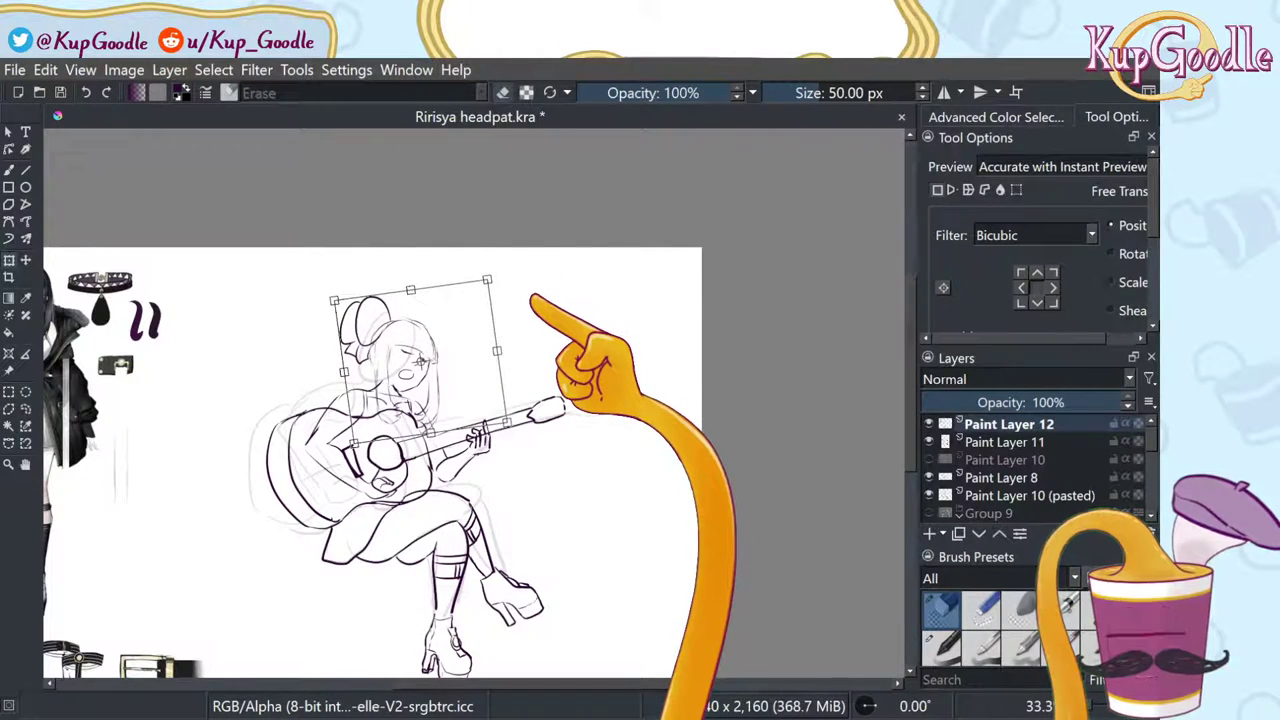
pyautogui.press('Up')
pyautogui.press('Up')
pyautogui.press('Up')
pyautogui.press('Up')
pyautogui.press('Up')
pyautogui.press('Up')
pyautogui.press('Up')
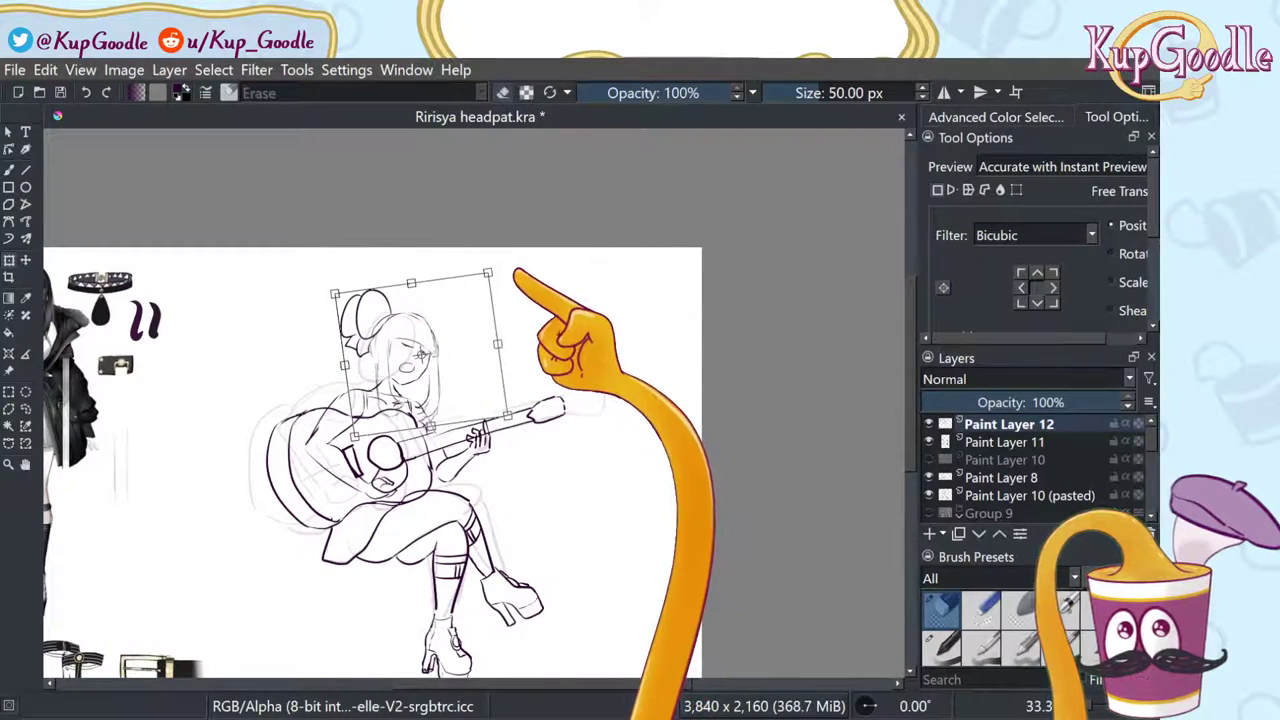
# Step: Rotate the head and bow a little further counter-clockwise, comparing the result with the previous tilt
pyautogui.moveTo(515, 271); pyautogui.dragTo(511, 267)
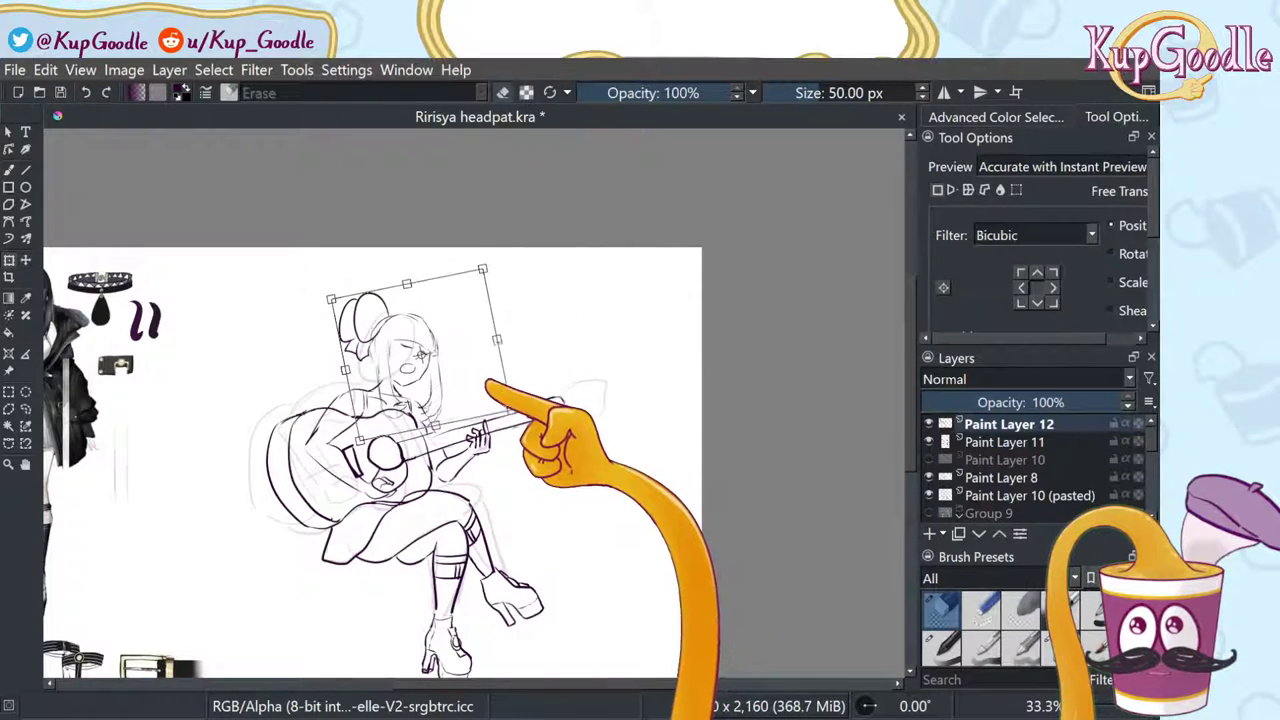
pyautogui.hotkey('ctrl', 'z')
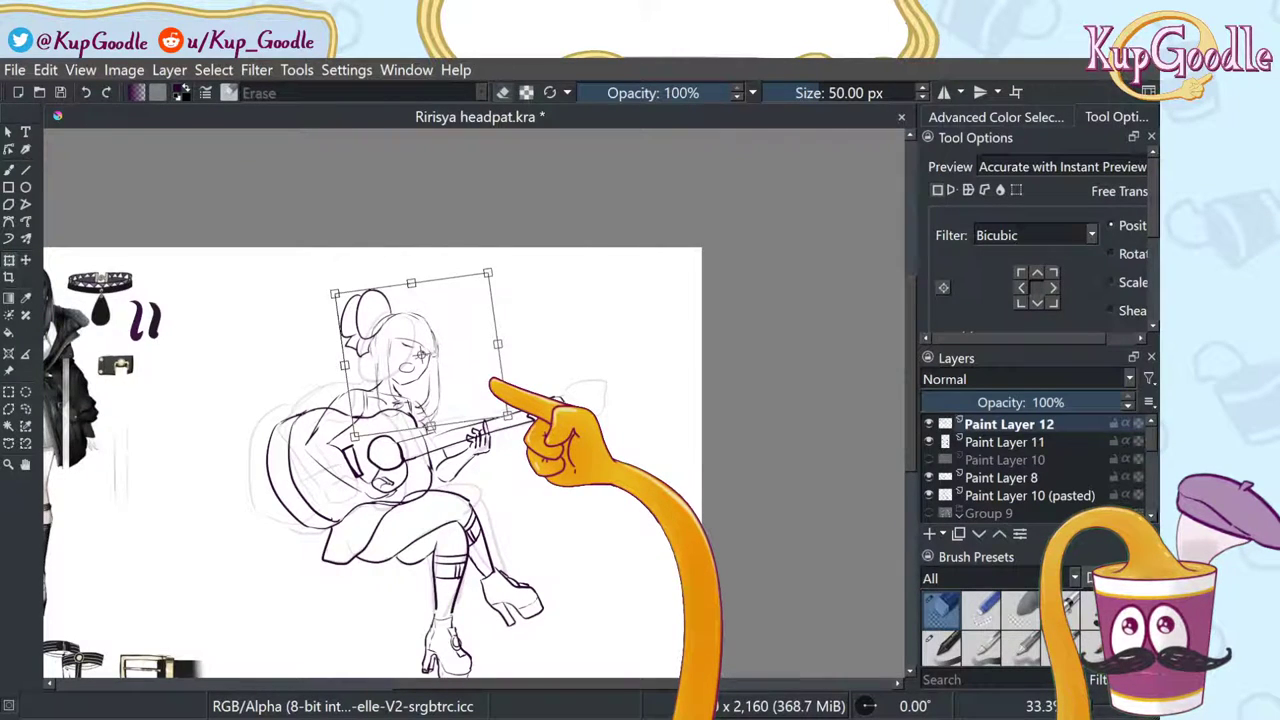
pyautogui.hotkey('ctrl', 'shift', 'z')
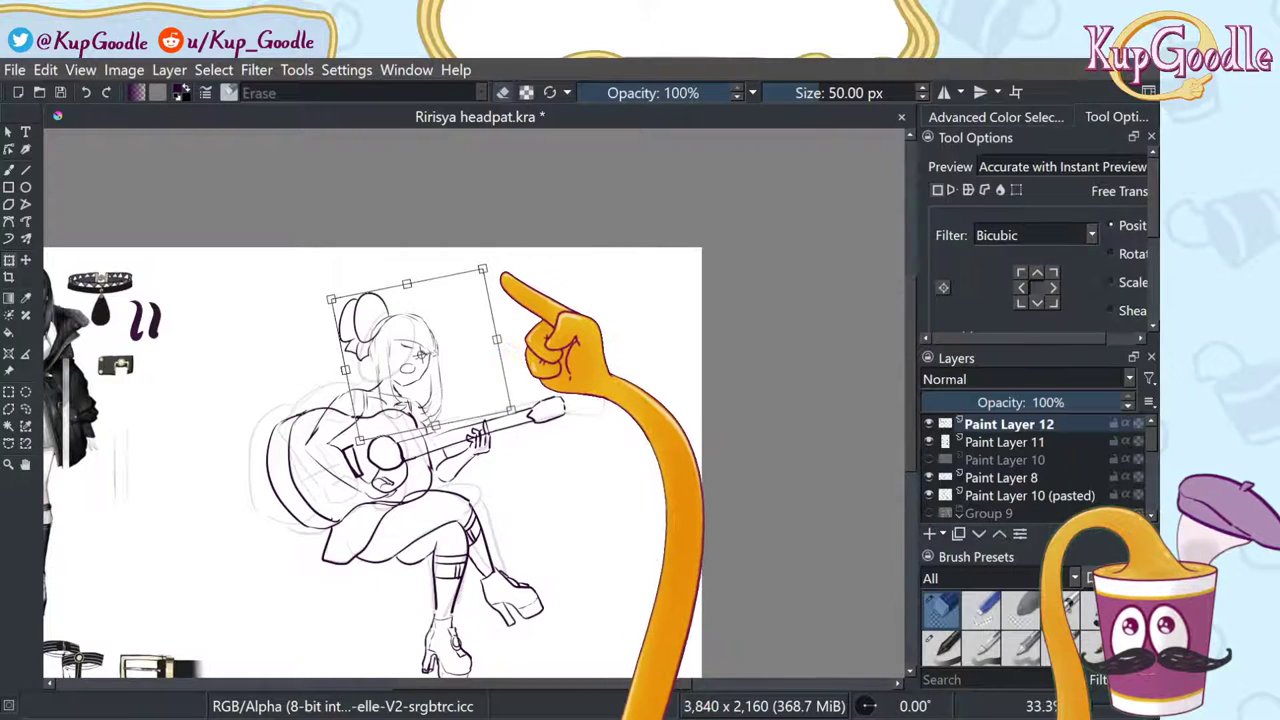
pyautogui.press('Return')
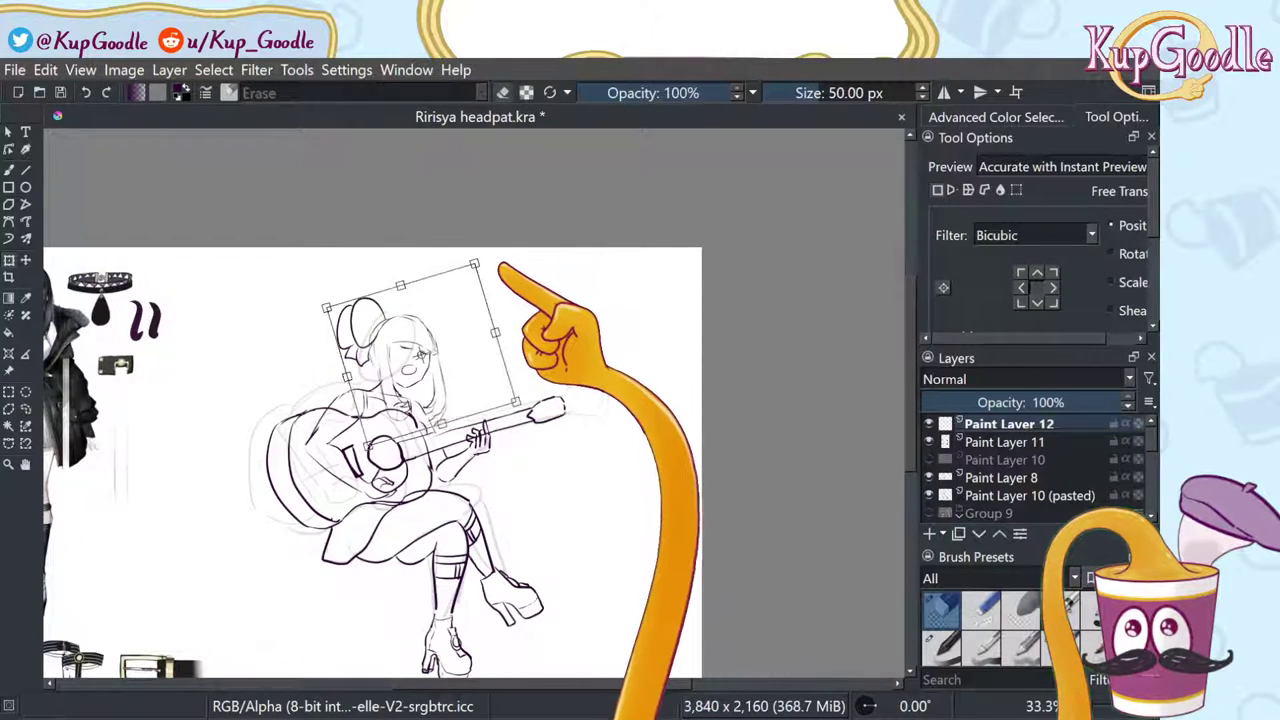
# Step: Compare the recent head positions and tilts by stepping through the transform history, and return to the moderately increased tilt
pyautogui.moveTo(494, 375)
pyautogui.mouseDown()
pyautogui.moveTo(486, 367)
pyautogui.moveTo(502, 366)
pyautogui.mouseUp()
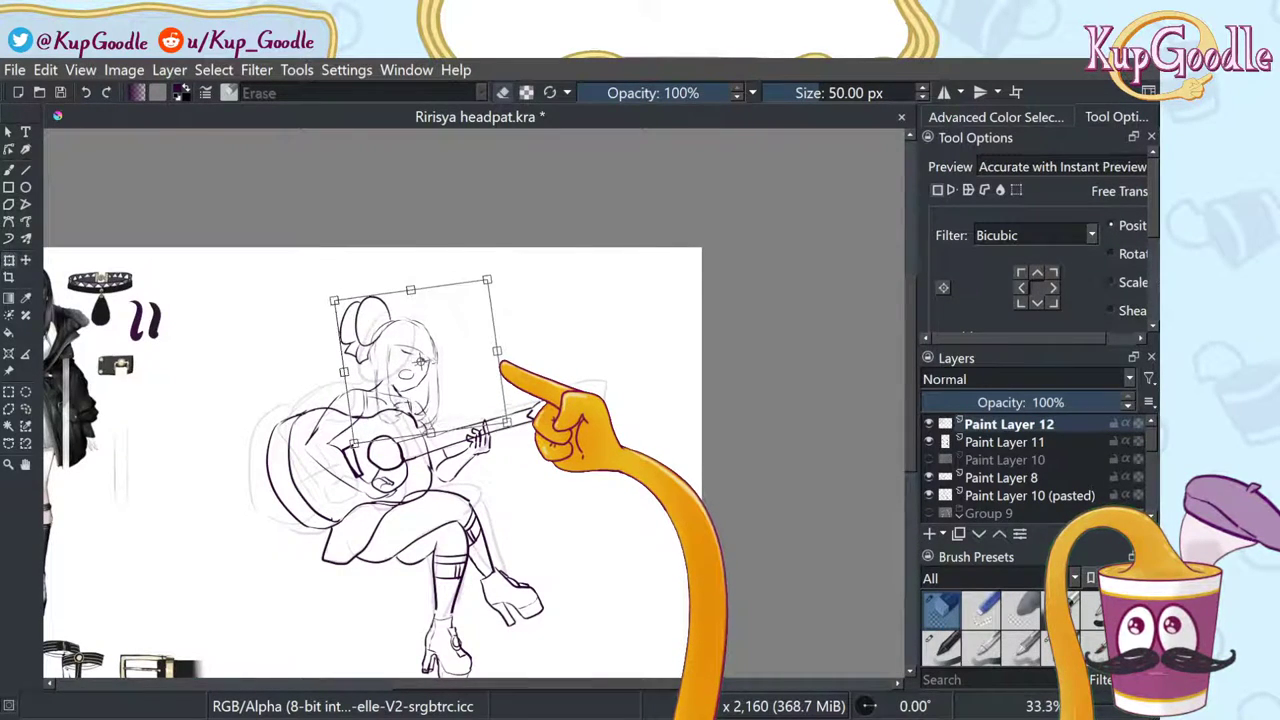
pyautogui.hotkey('ctrl', 'z')
pyautogui.hotkey('ctrl', 'shift', 'z')
pyautogui.hotkey('ctrl', 'z')
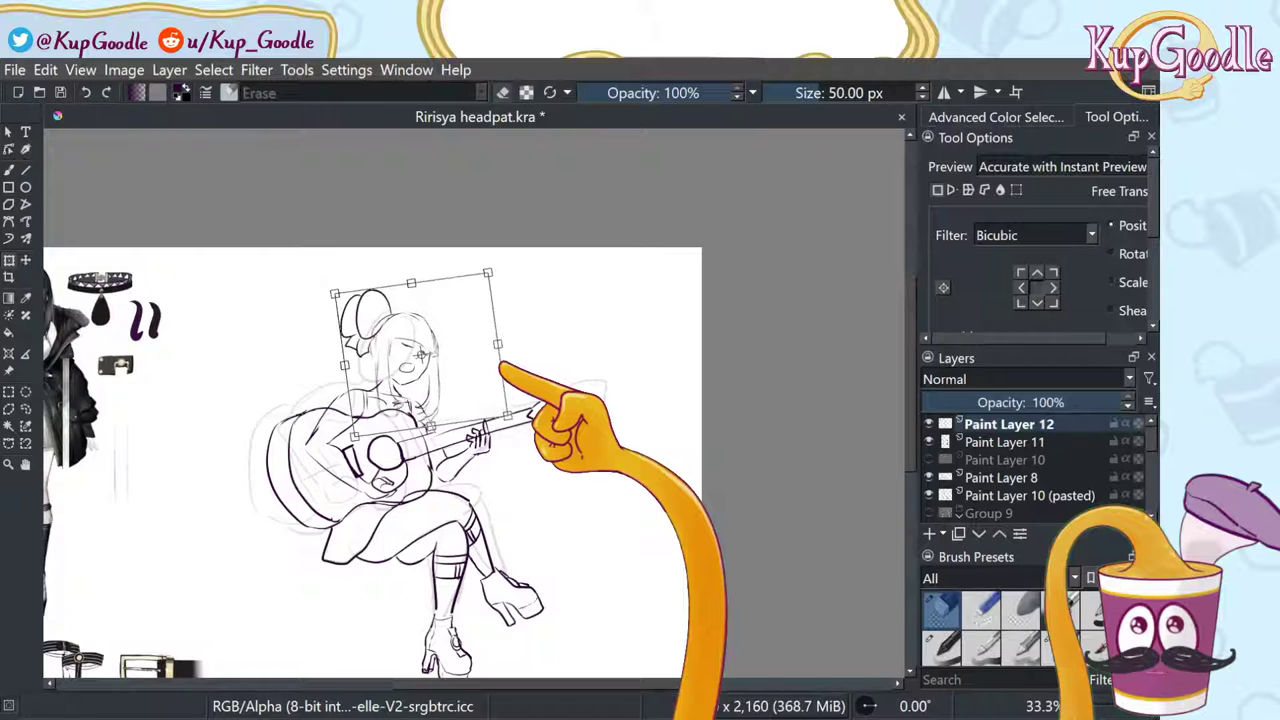
pyautogui.hotkey('ctrl', 'z')
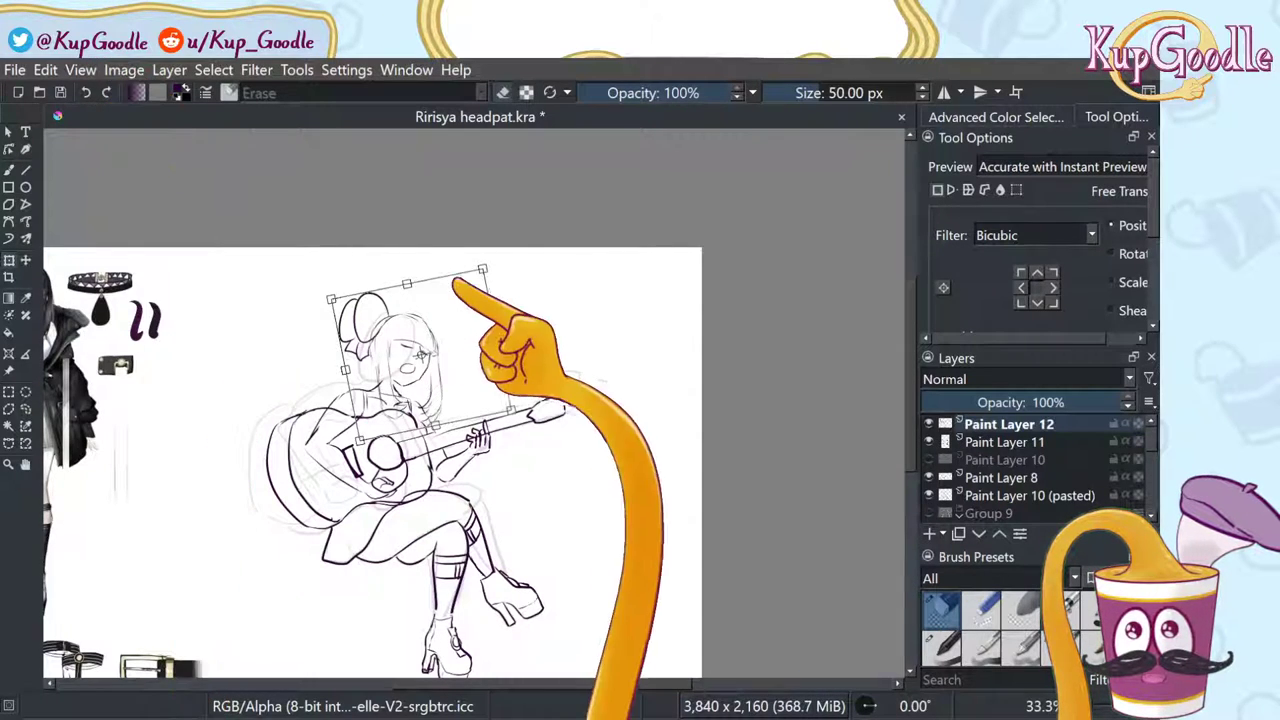
pyautogui.moveTo(481, 340); pyautogui.dragTo(485, 350)
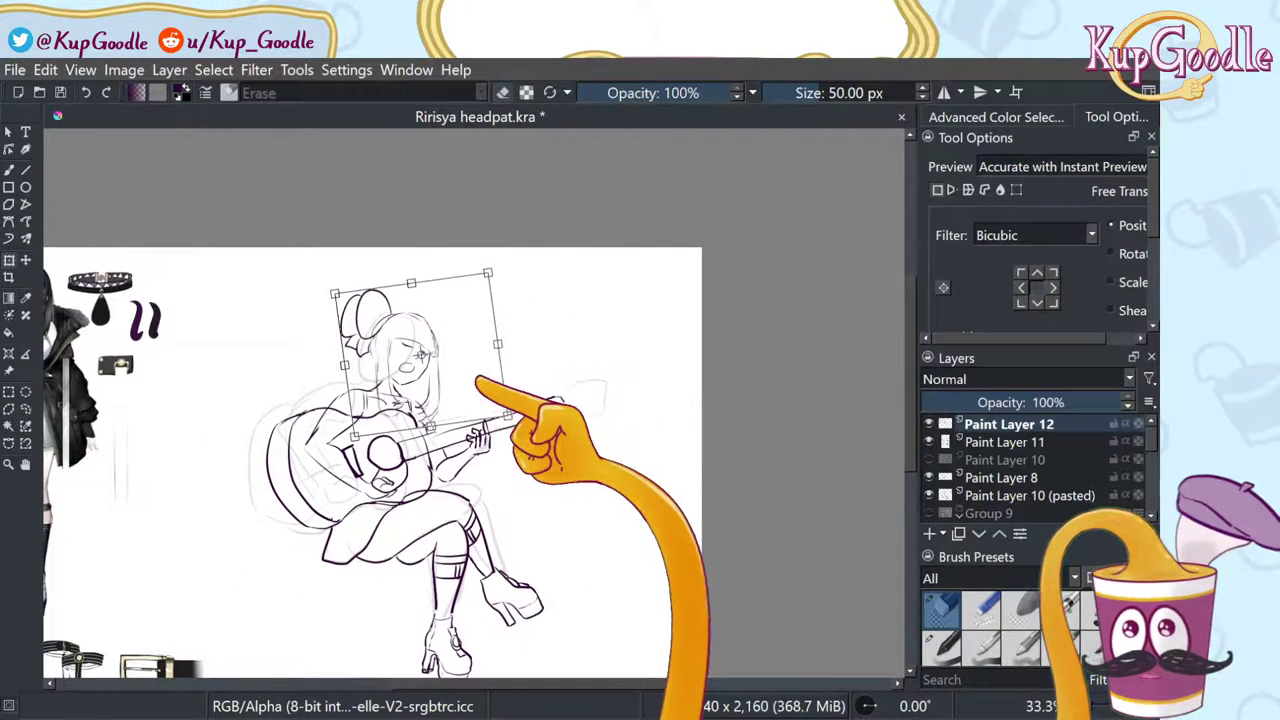
pyautogui.hotkey('ctrl', 'z')
pyautogui.moveTo(477, 383); pyautogui.dragTo(478, 384)
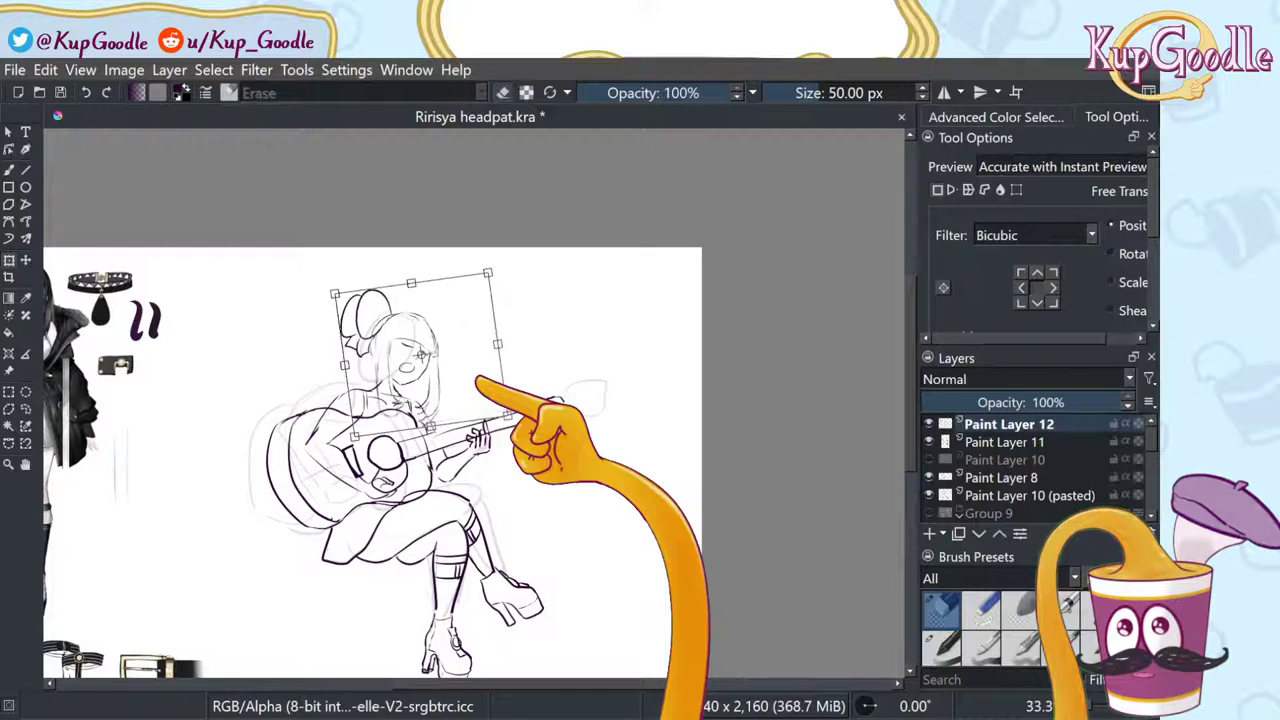
pyautogui.hotkey('ctrl', 'z')
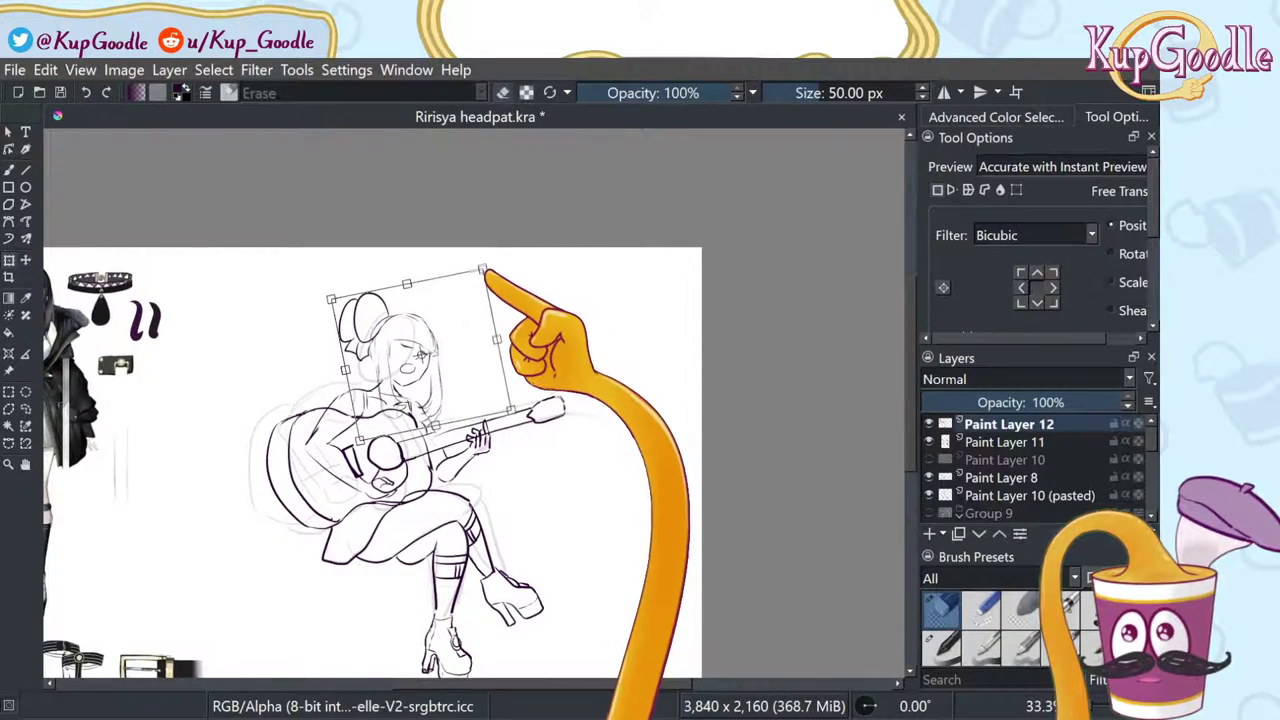
# Step: Scale the head and bow down slightly in proportion to the body and set them back over the neck
pyautogui.moveTo(483, 269); pyautogui.dragTo(467, 292)
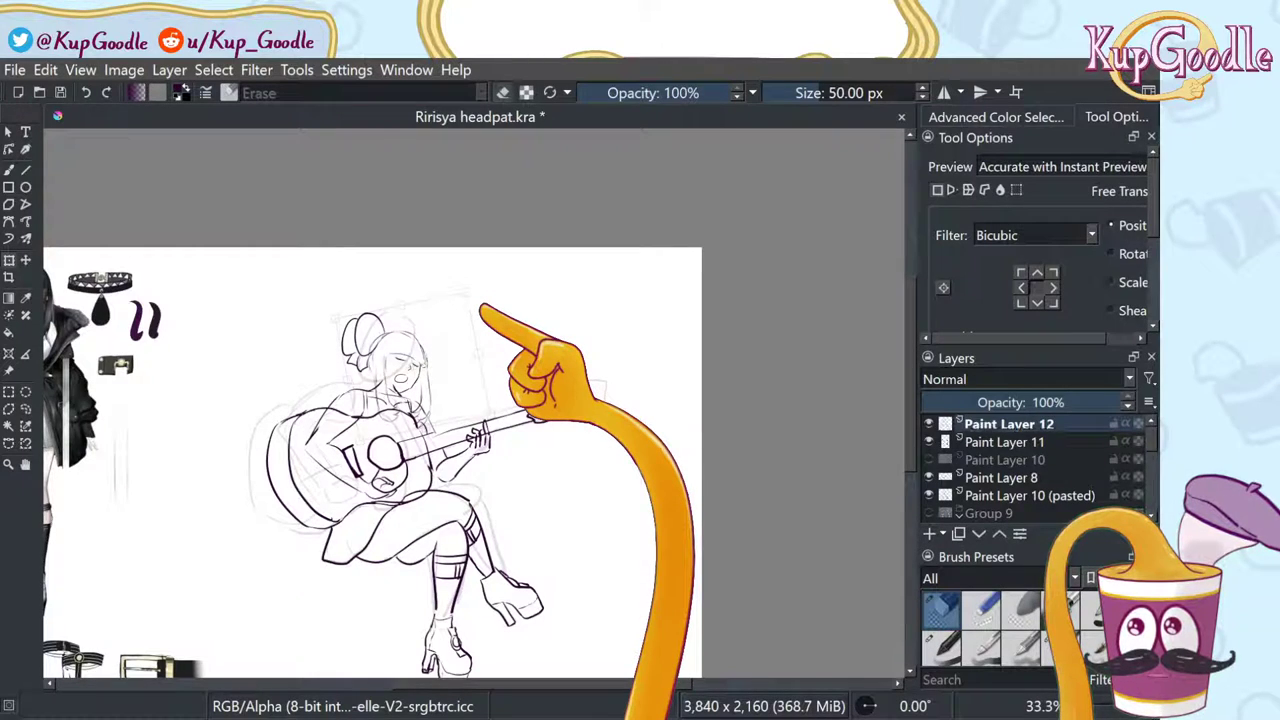
pyautogui.moveTo(482, 308); pyautogui.dragTo(491, 296)
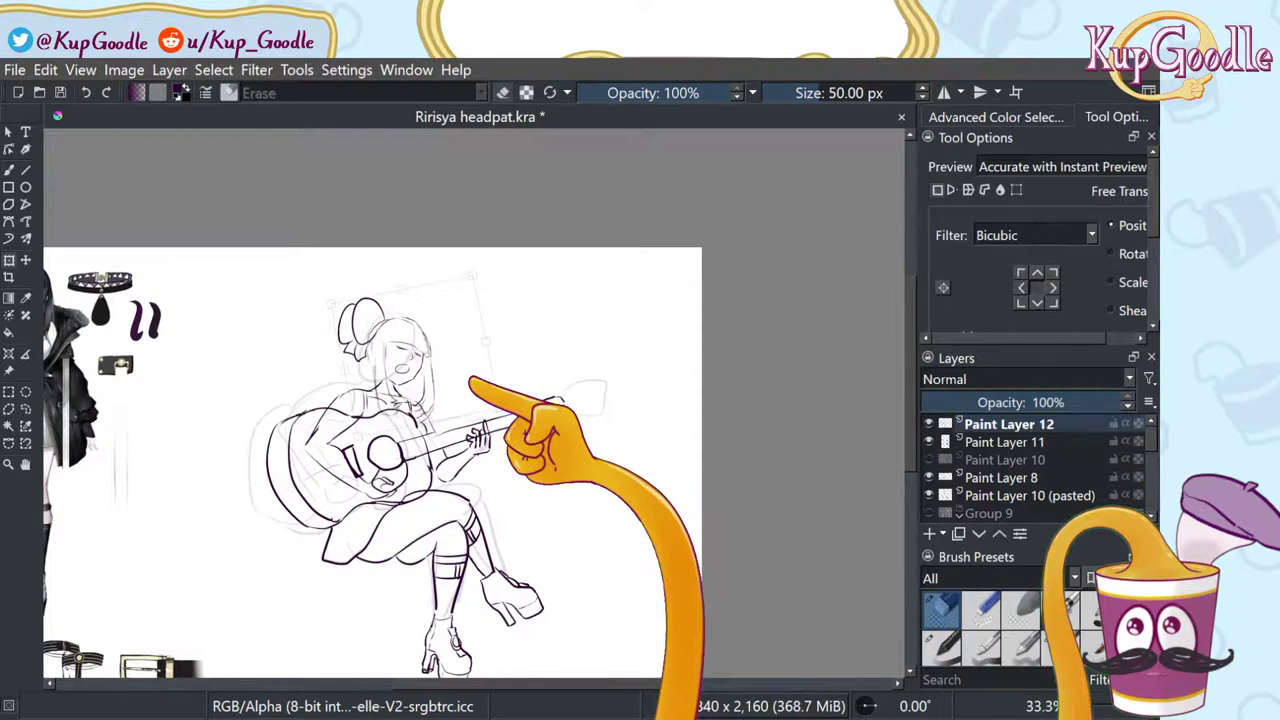
pyautogui.moveTo(474, 379); pyautogui.dragTo(471, 383)
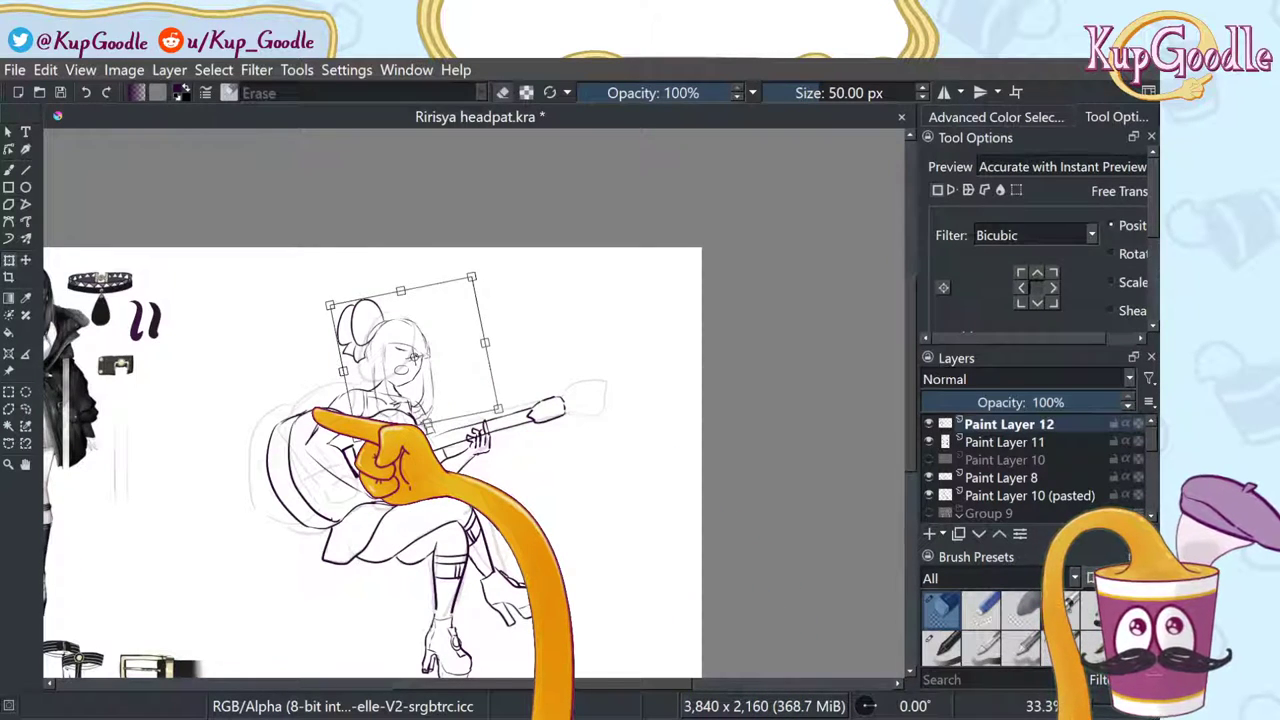
# Step: Fine-tune the position of the scaled-down head over the neck and shoulders with small shifts at 50% zoom
pyautogui.scroll(1, 313, 412)
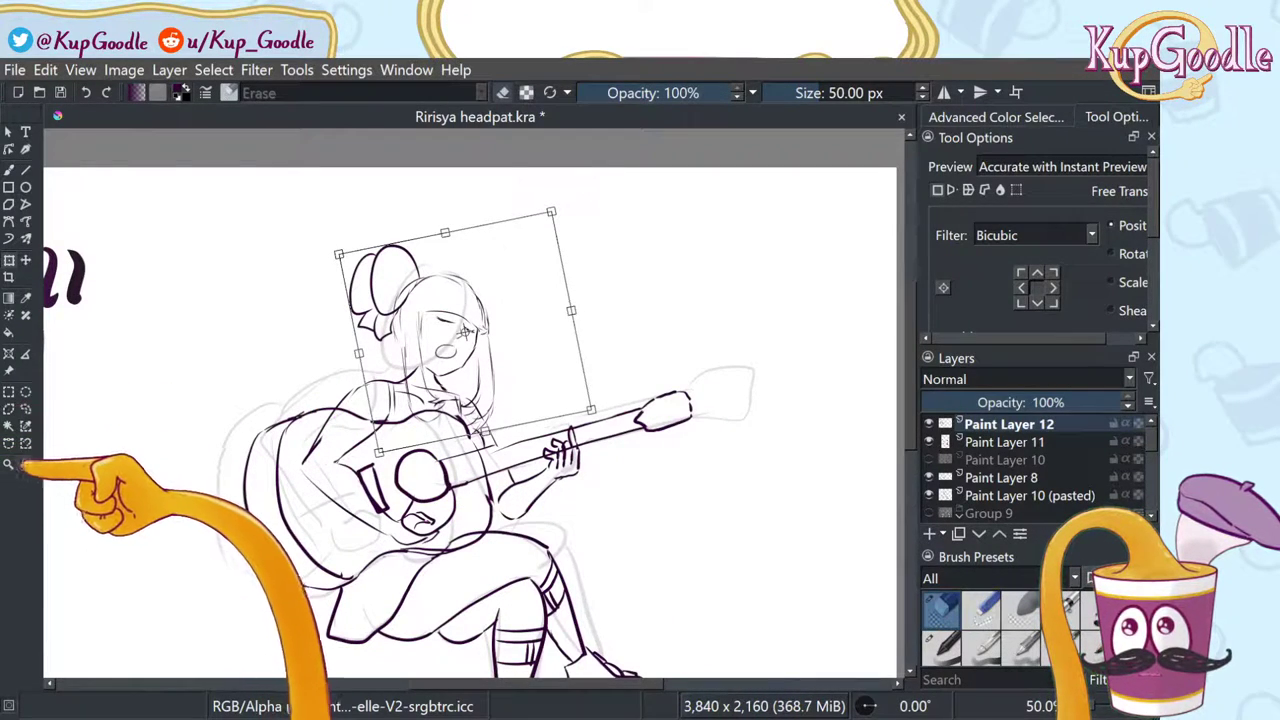
pyautogui.click(26, 464)
pyautogui.moveTo(212, 488); pyautogui.dragTo(228, 366)
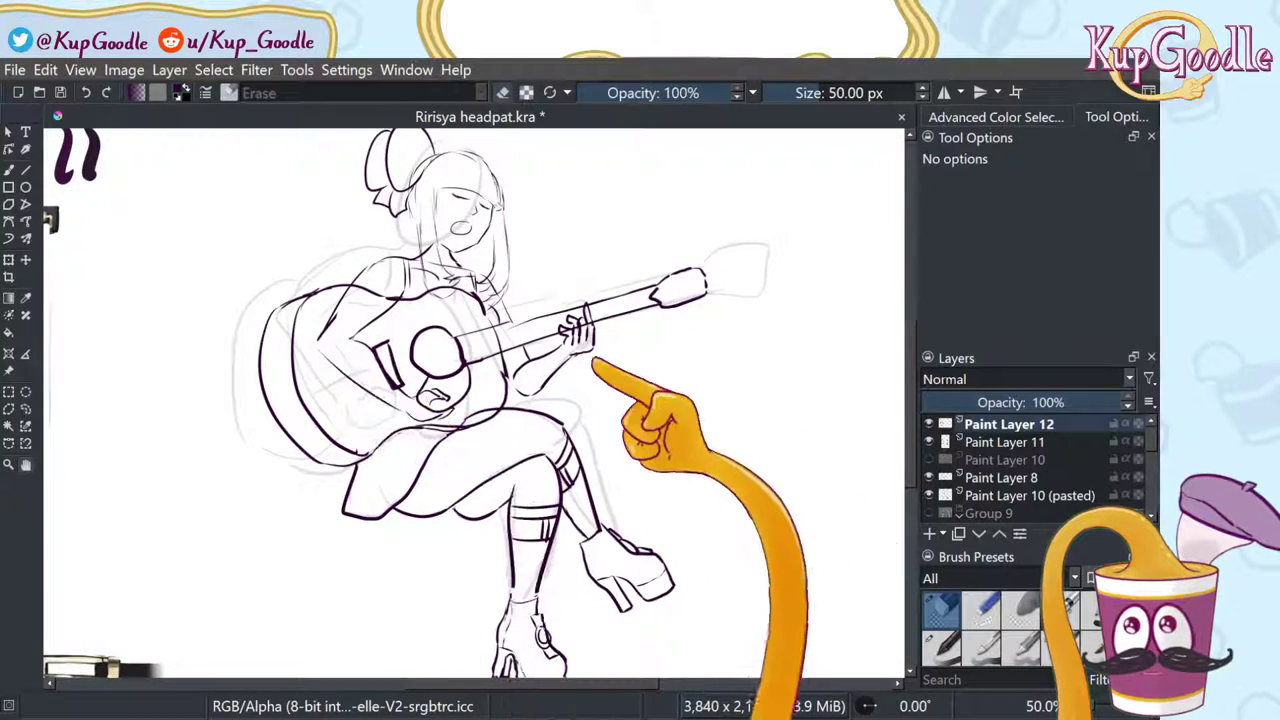
pyautogui.click(26, 260)
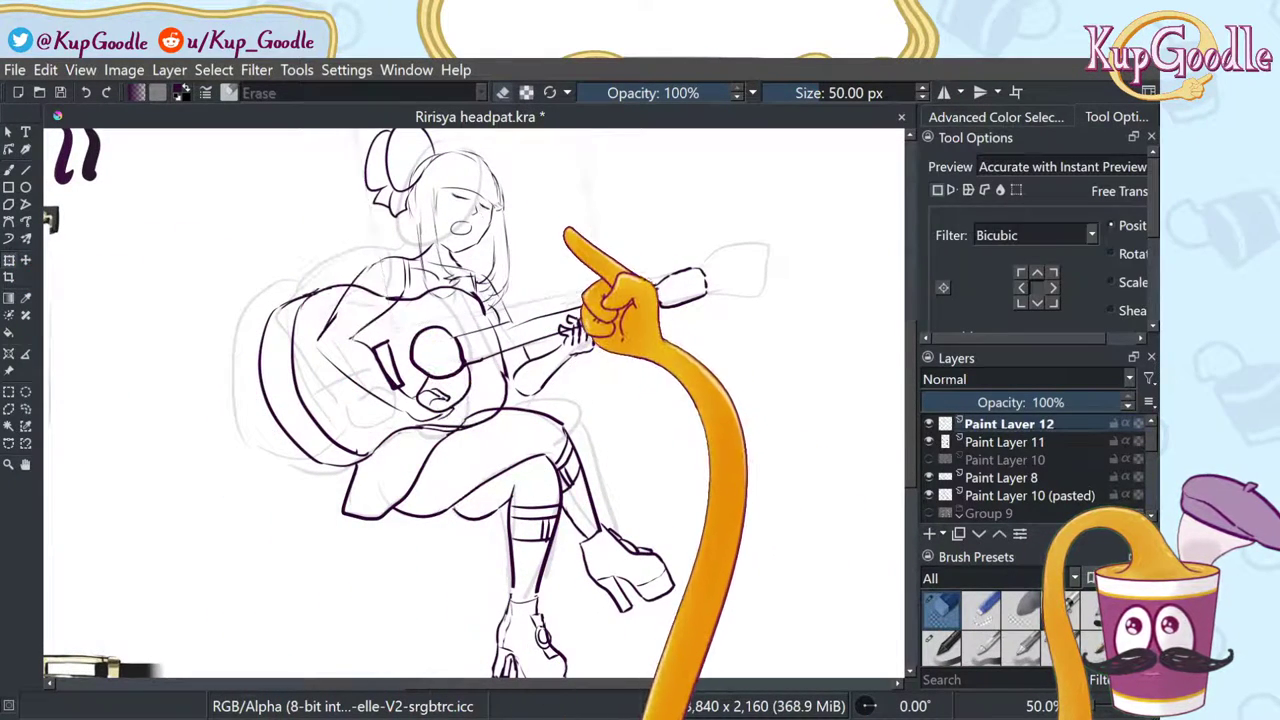
pyautogui.moveTo(565, 222); pyautogui.dragTo(562, 229)
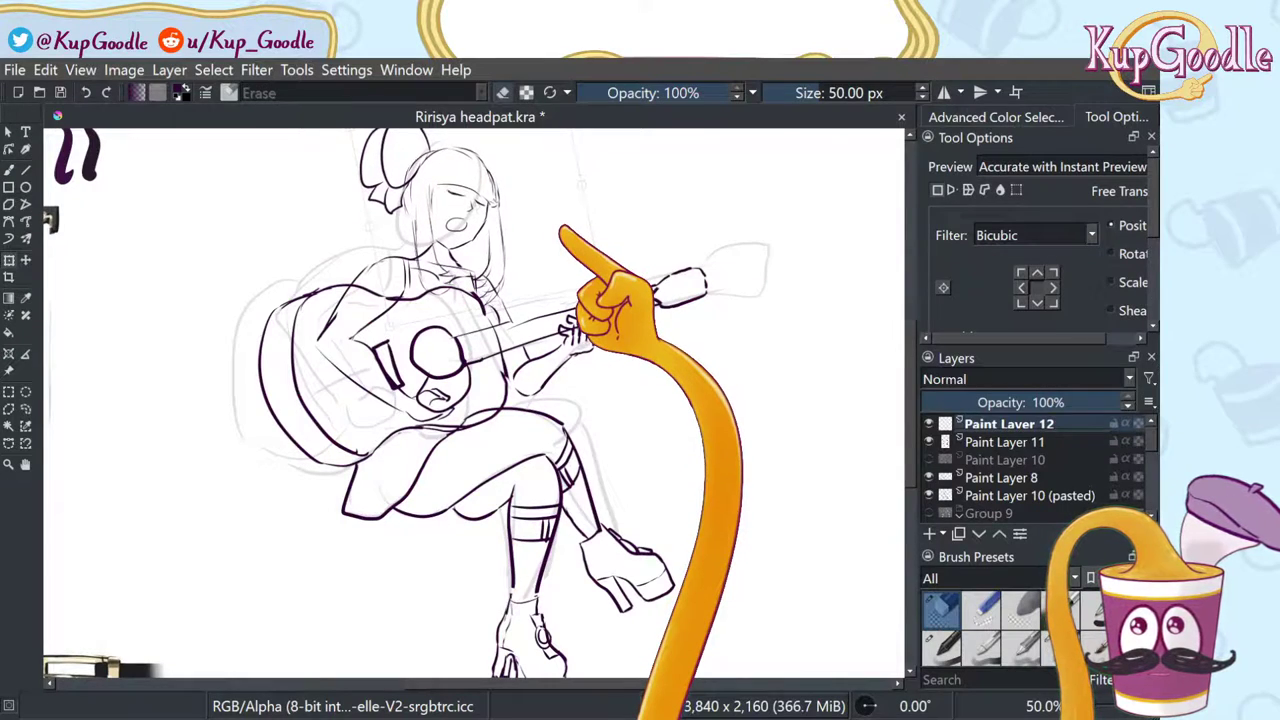
pyautogui.click(564, 229)
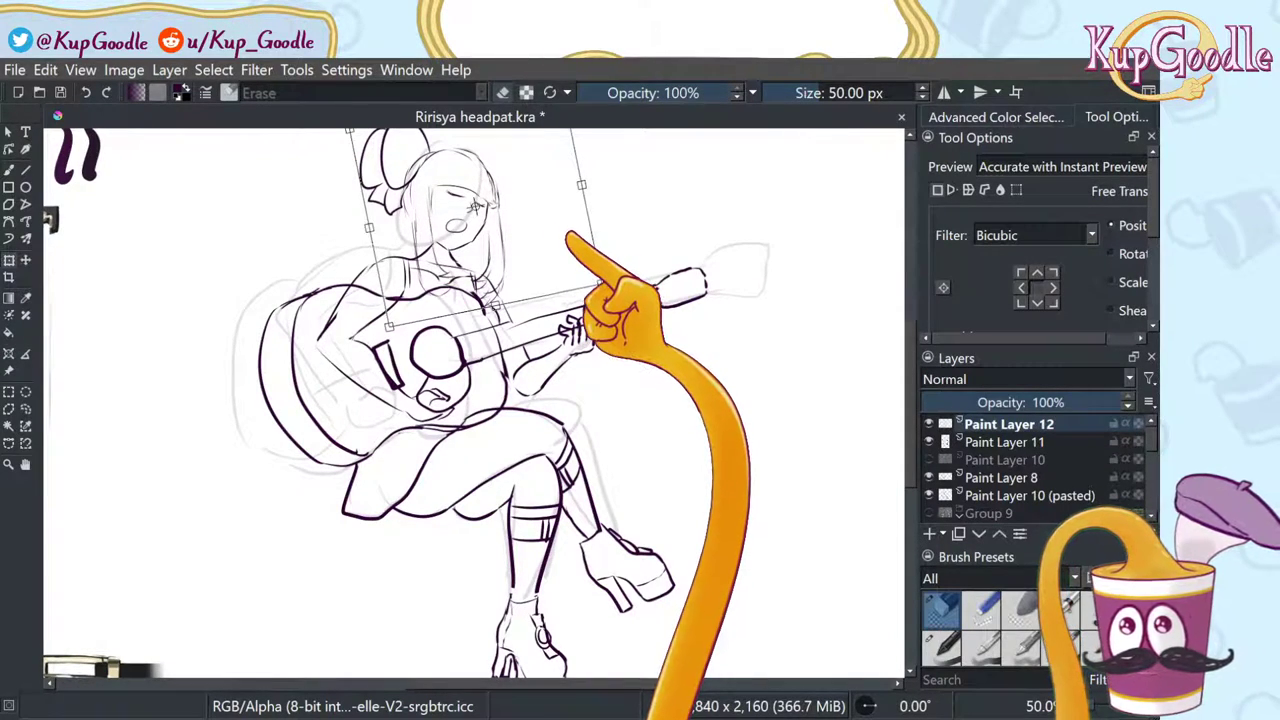
pyautogui.moveTo(573, 237); pyautogui.dragTo(577, 238)
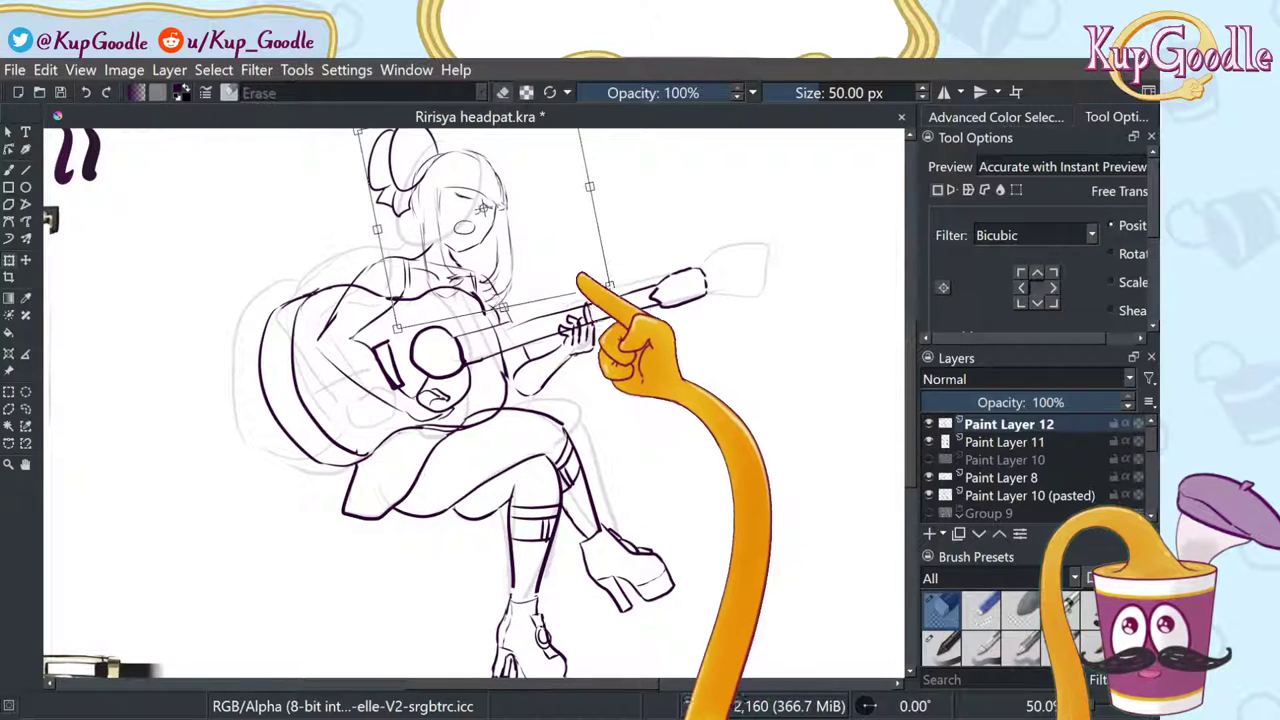
pyautogui.moveTo(558, 234); pyautogui.dragTo(560, 243)
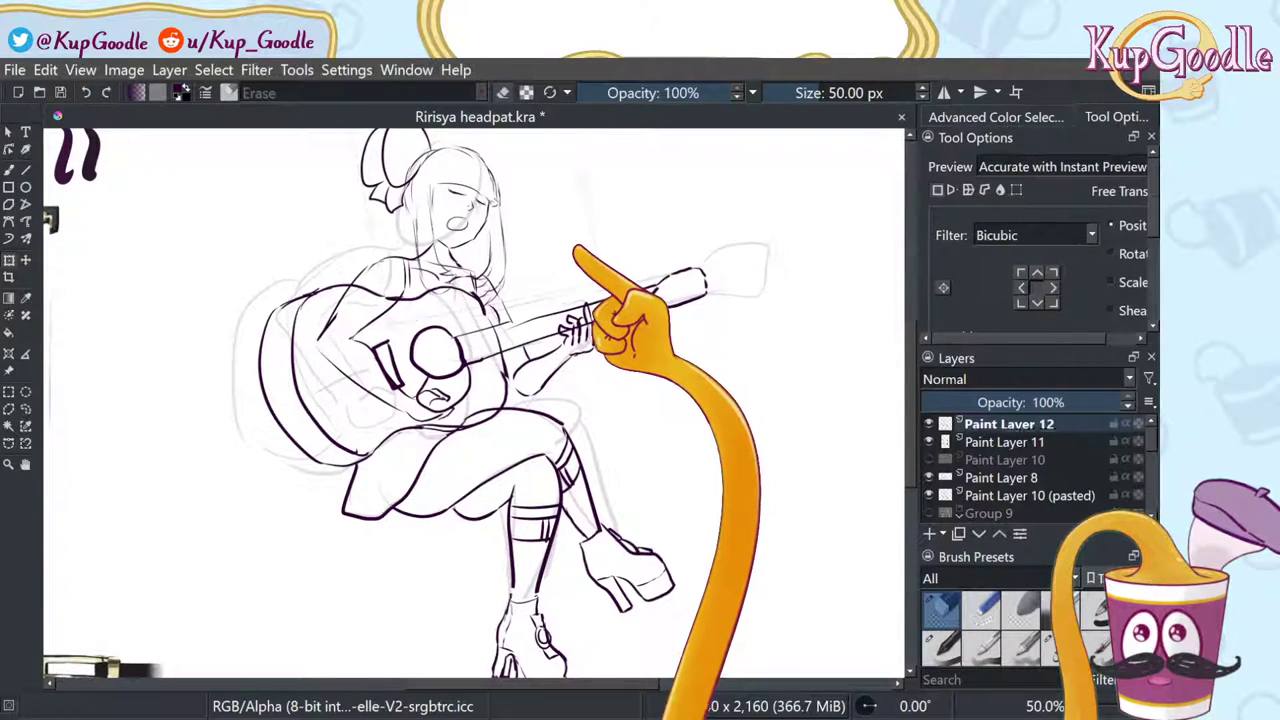
# Step: Fine-tune the size of the head and bow against the neck and shoulders, and apply the transform
pyautogui.moveTo(573, 247); pyautogui.dragTo(585, 258)
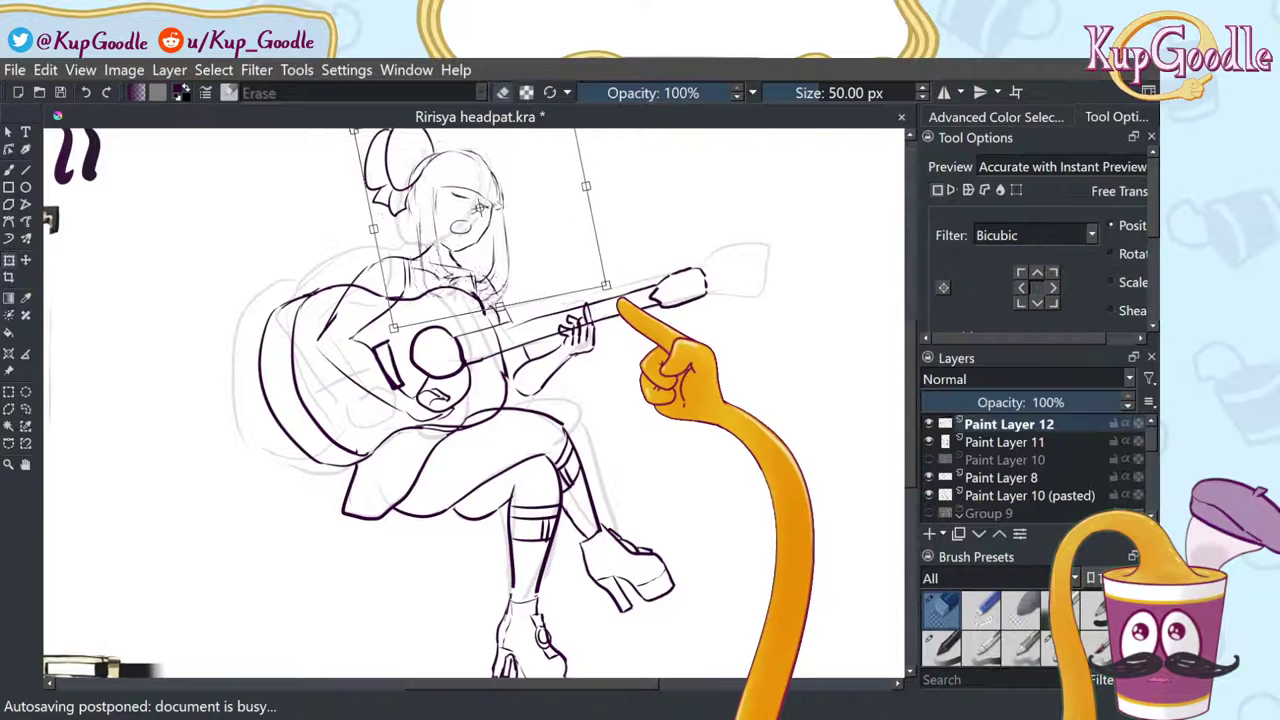
pyautogui.press('Return')
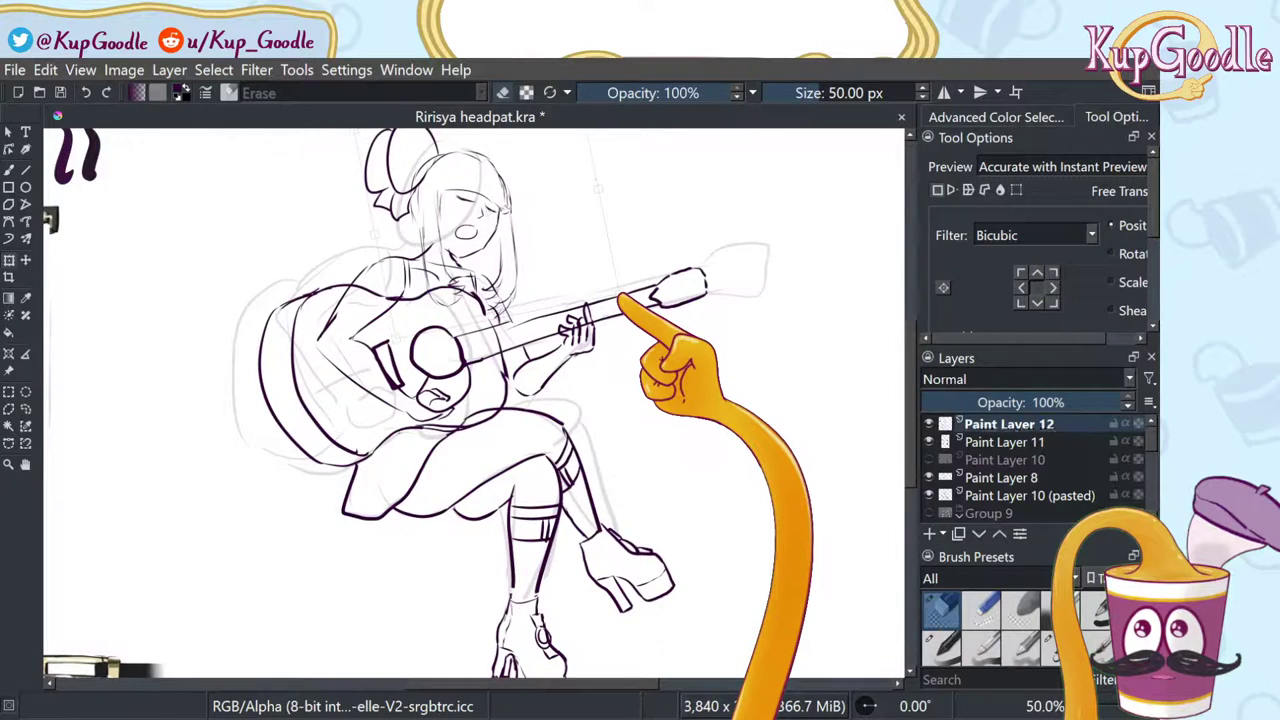
pyautogui.moveTo(622, 297); pyautogui.dragTo(611, 289)
pyautogui.press('Return')
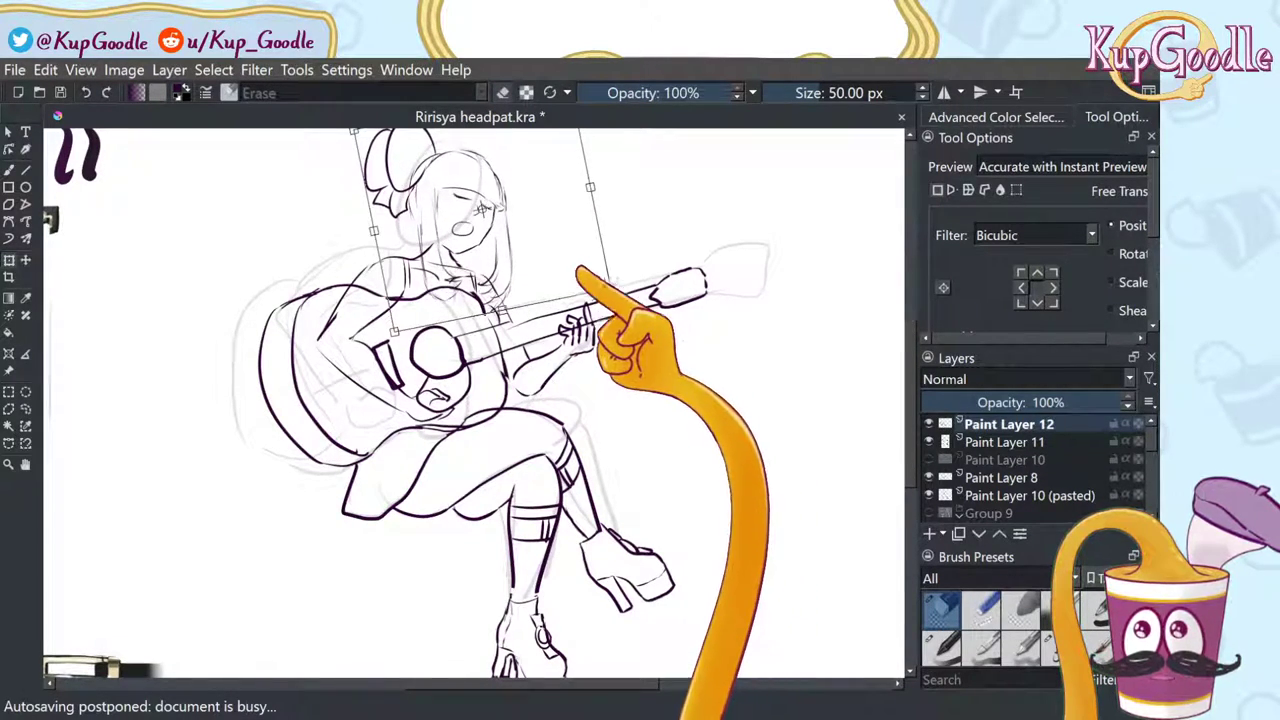
pyautogui.click(586, 261)
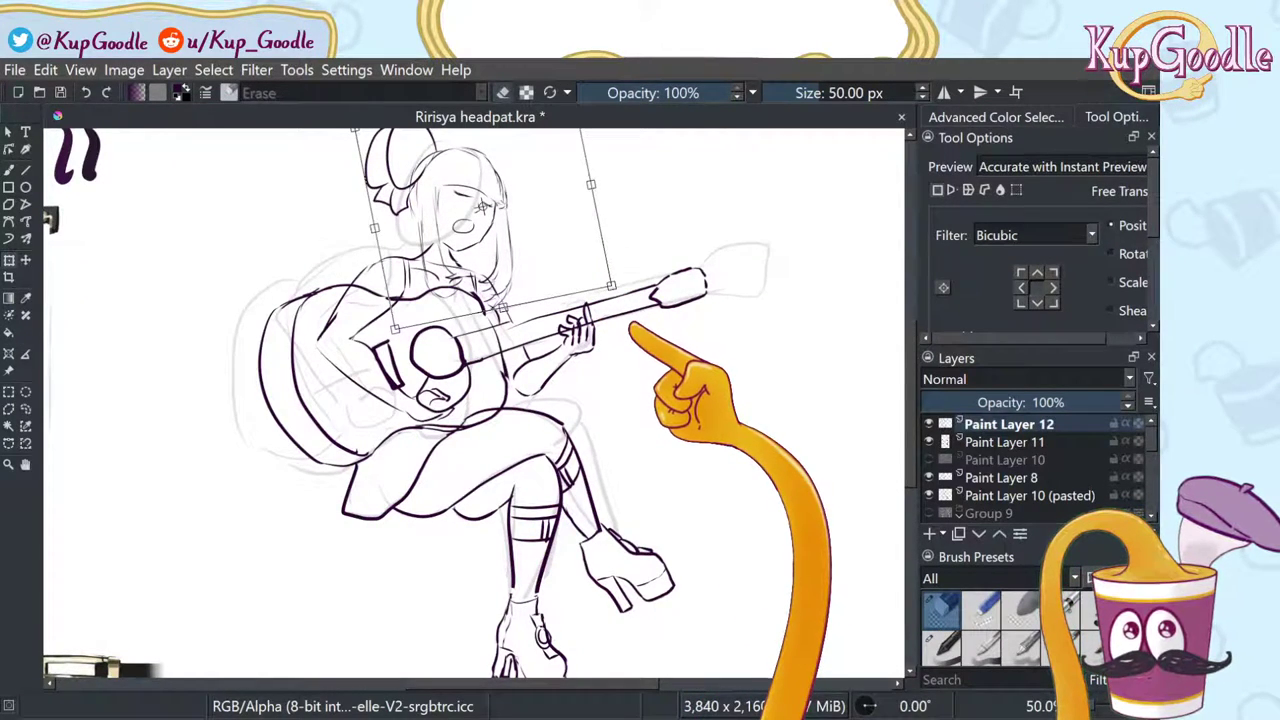
pyautogui.scroll(1, 614, 323)
pyautogui.scroll(-2, 807, 538)
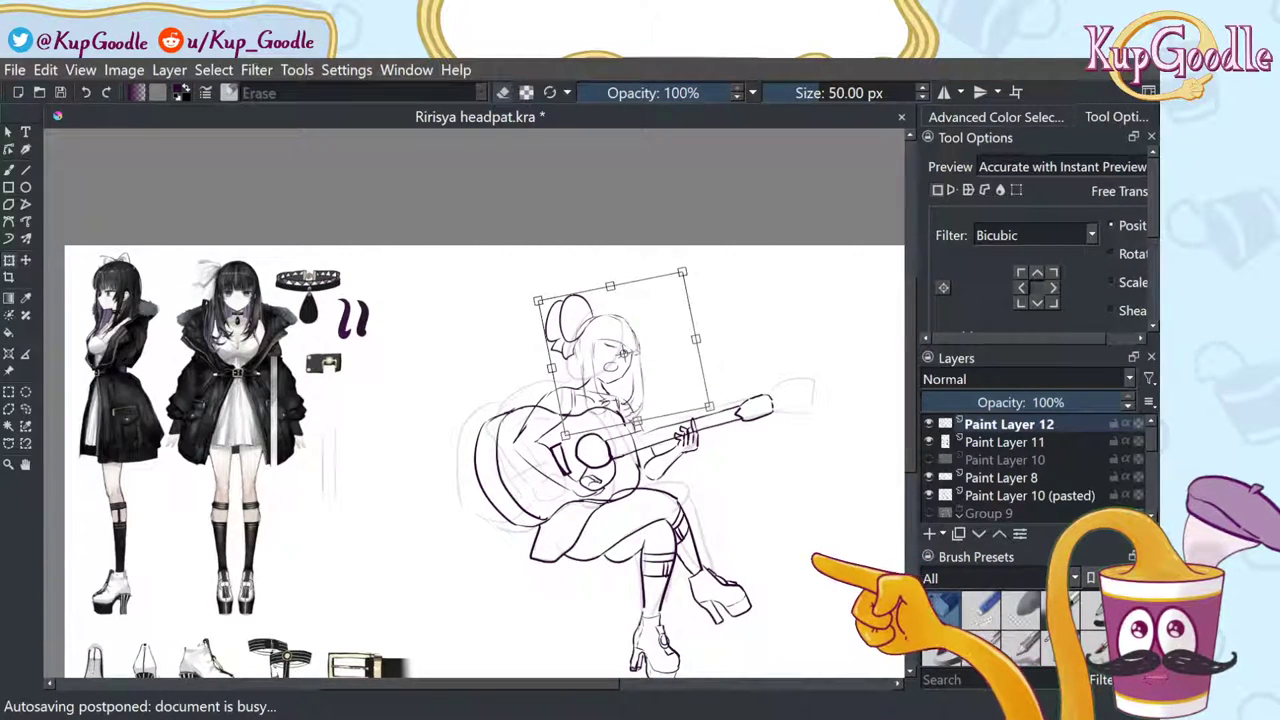
pyautogui.scroll(3, 628, 393)
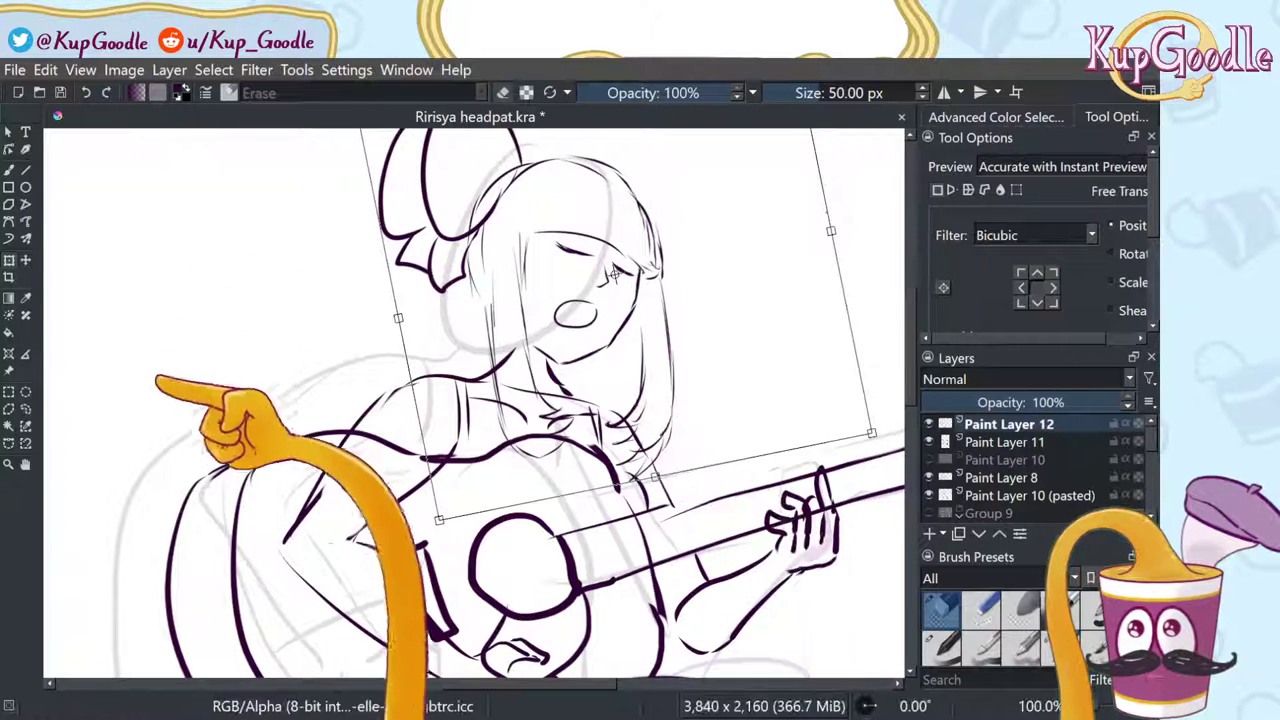
pyautogui.click(26, 409)
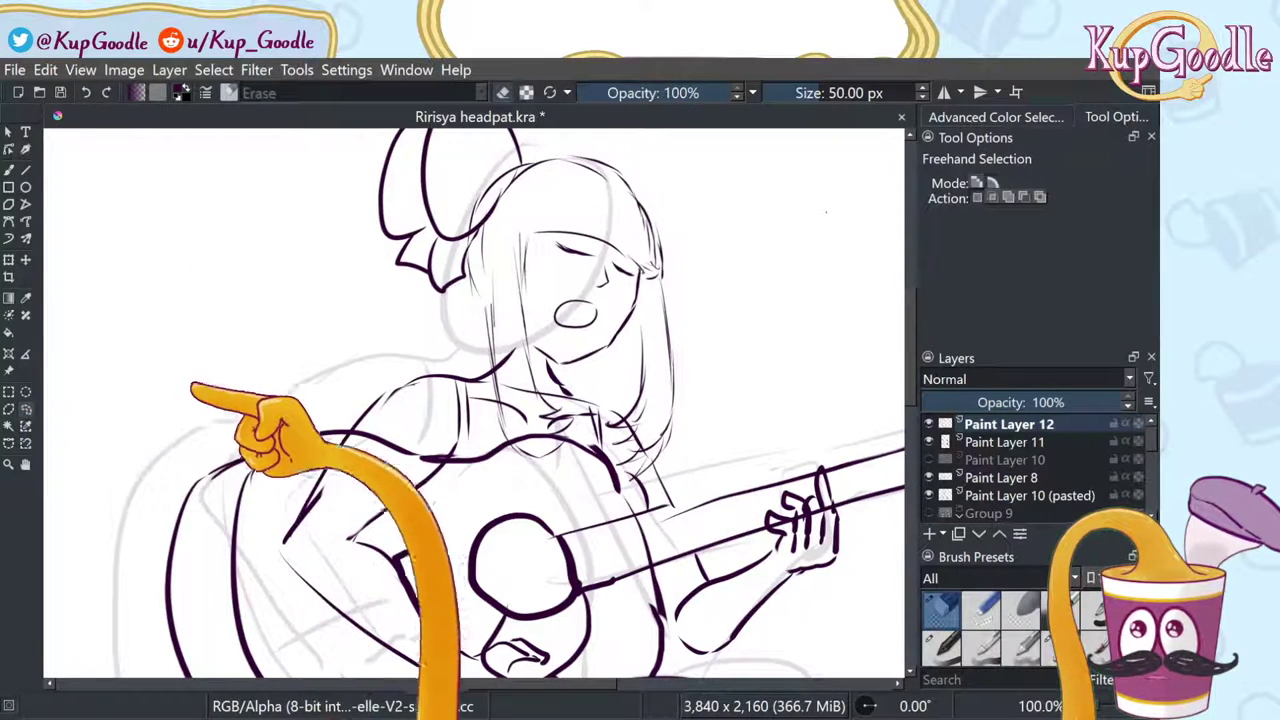
# Step: Ink long hair strands falling behind the neck and beside the far cheek with the 14 px Basic-5 Size brush
pyautogui.press('b')
pyautogui.press('e')
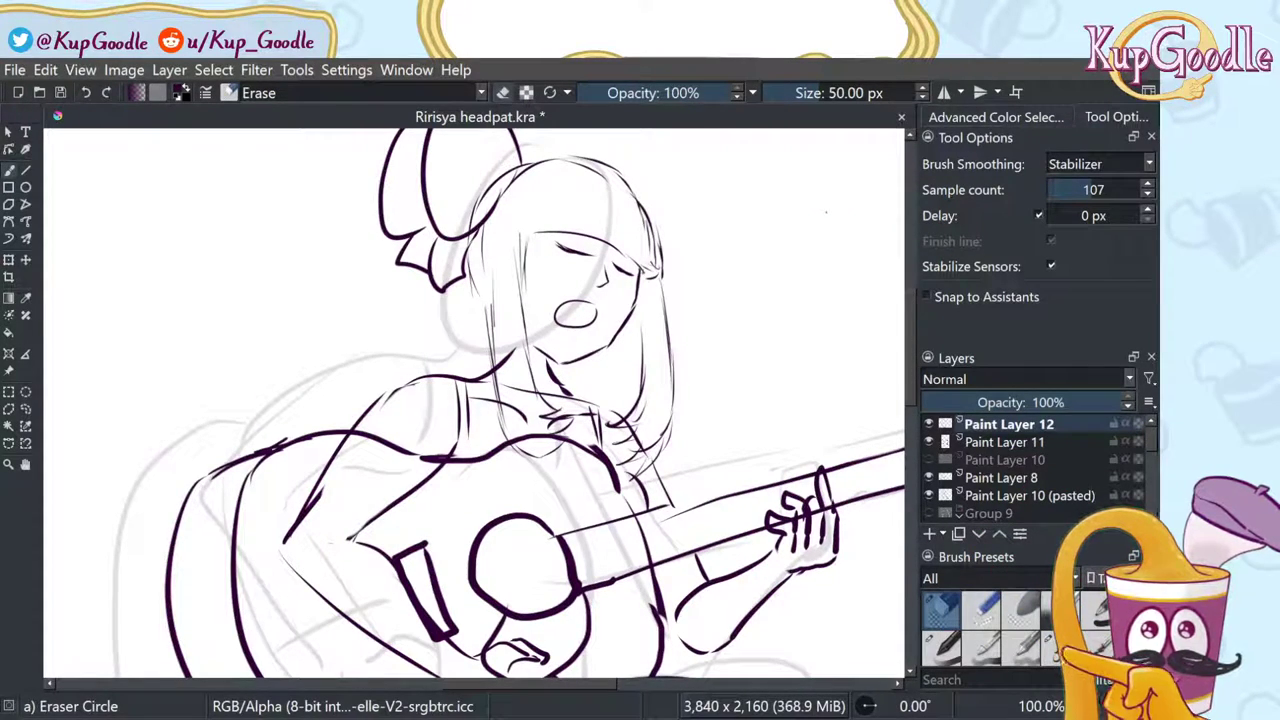
pyautogui.press('e')
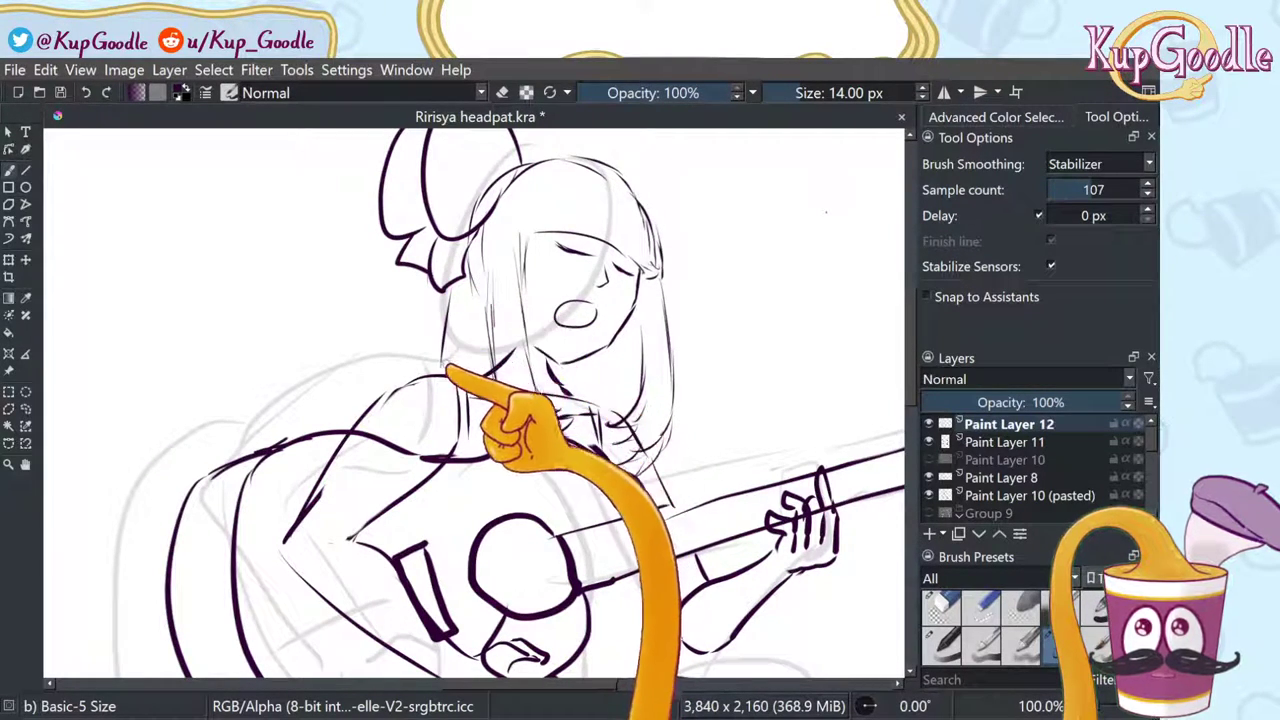
pyautogui.scroll(-2, 618, 326)
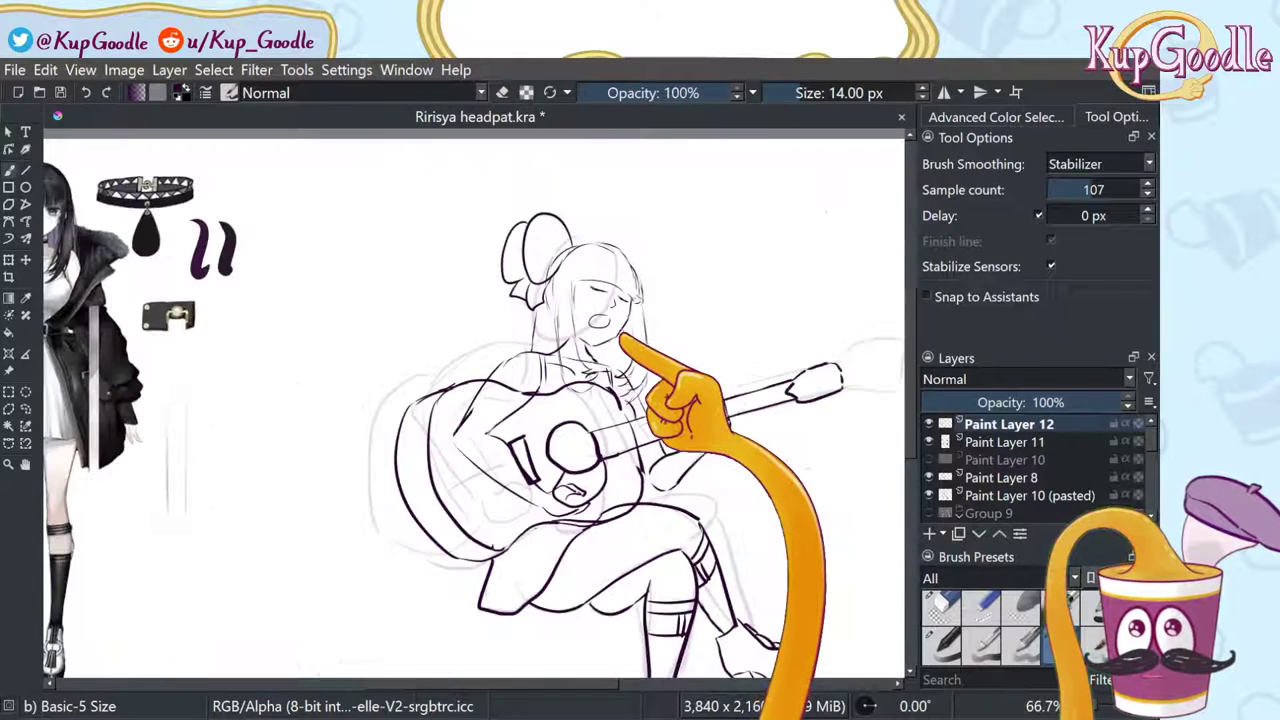
pyautogui.scroll(2, 624, 327)
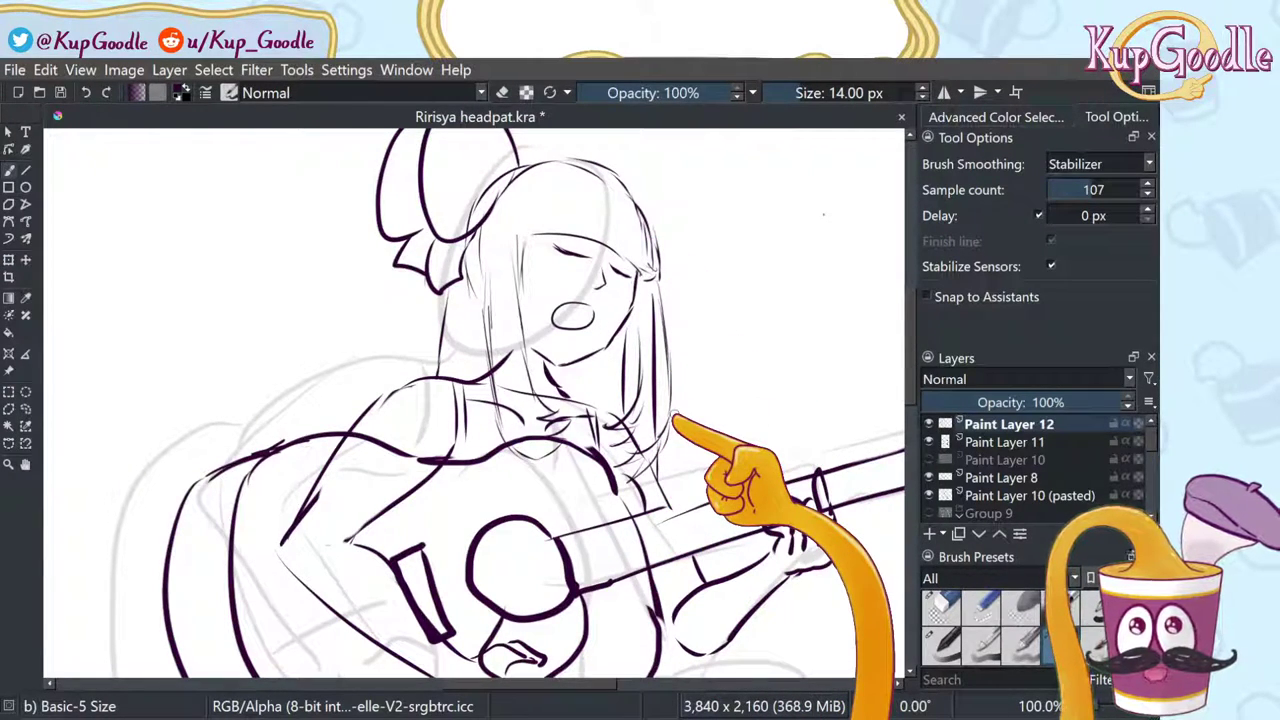
# Step: Examine the new hair strands and the head's proportions against the whole figure and the character reference
pyautogui.scroll(-3, 774, 358)
pyautogui.scroll(2, 744, 374)
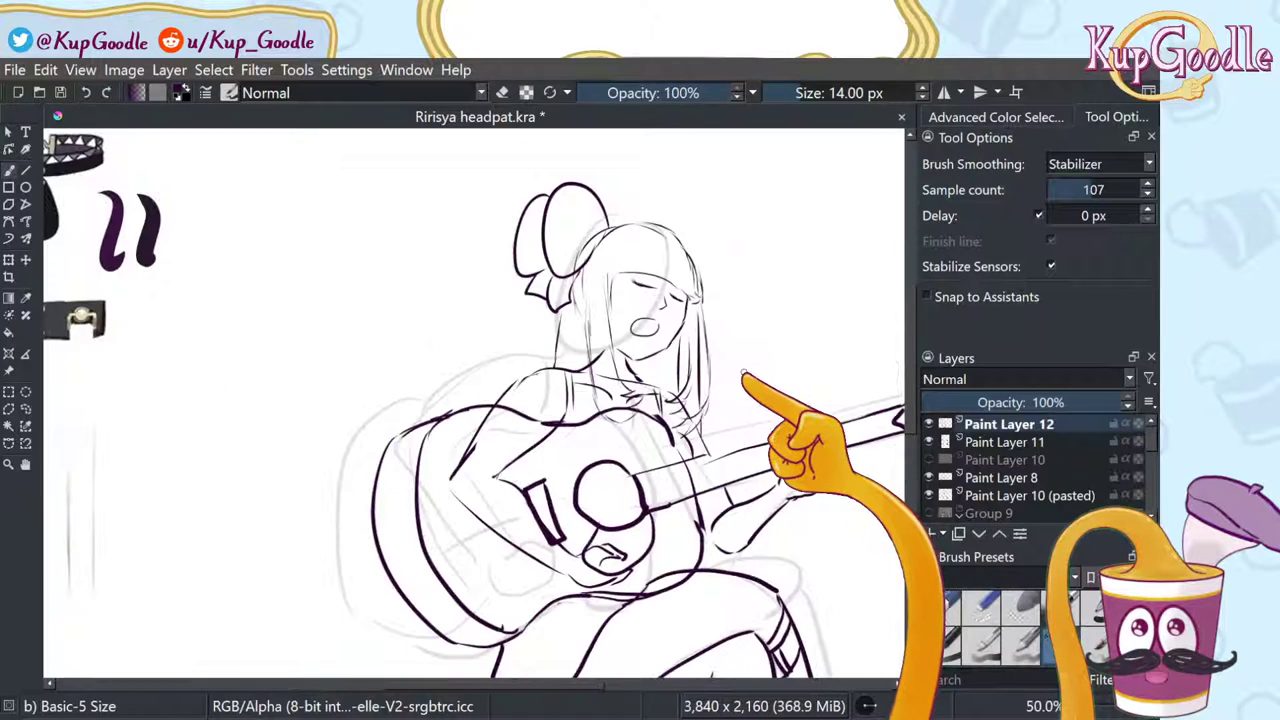
pyautogui.press('-')
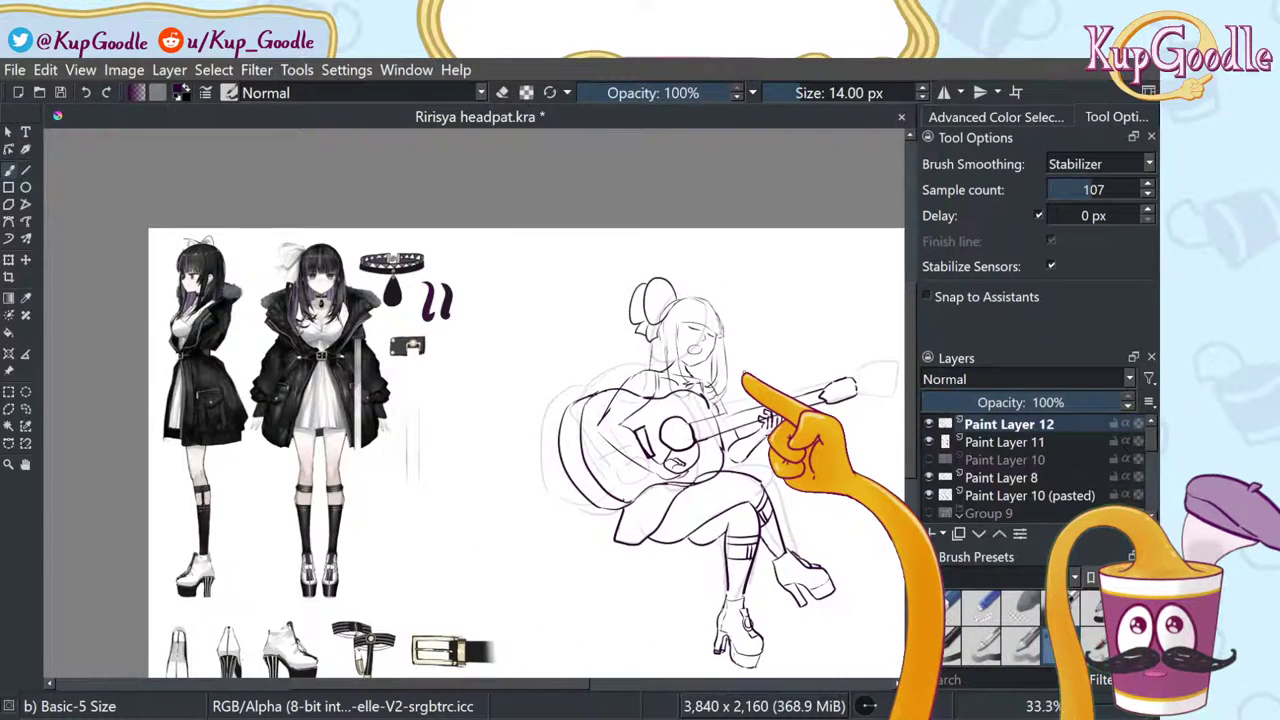
pyautogui.press('+')
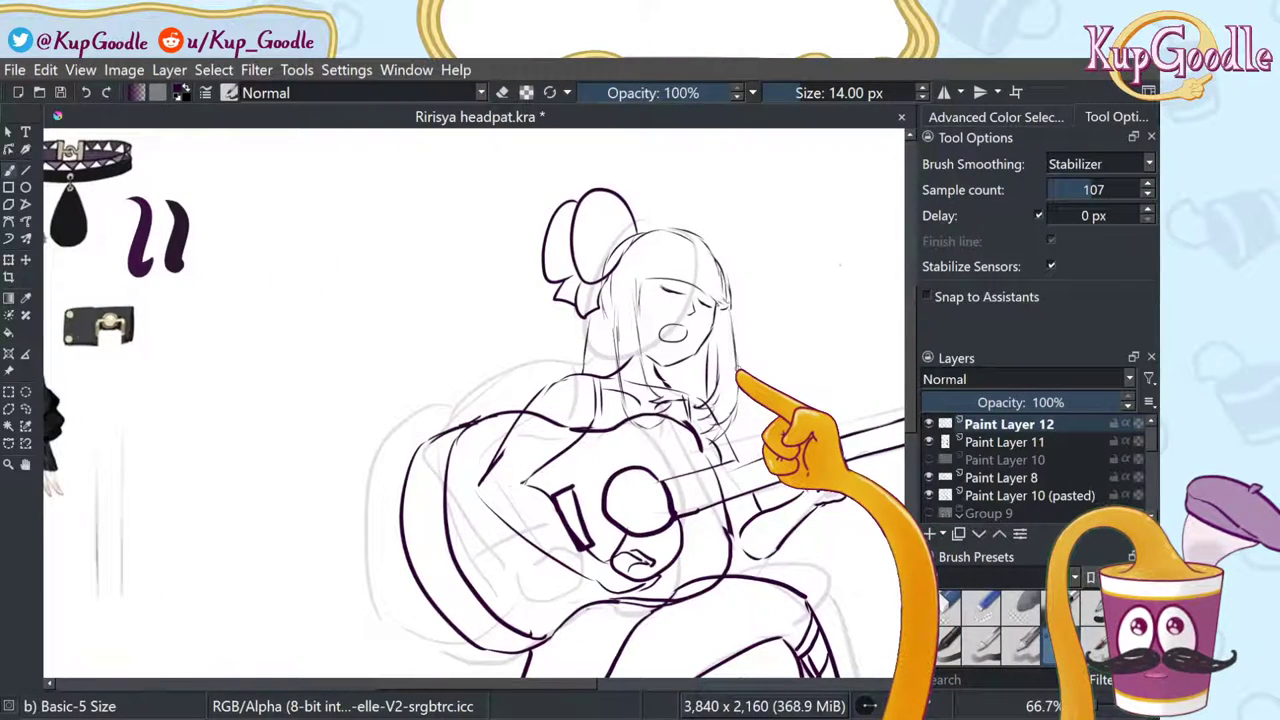
pyautogui.press('+')
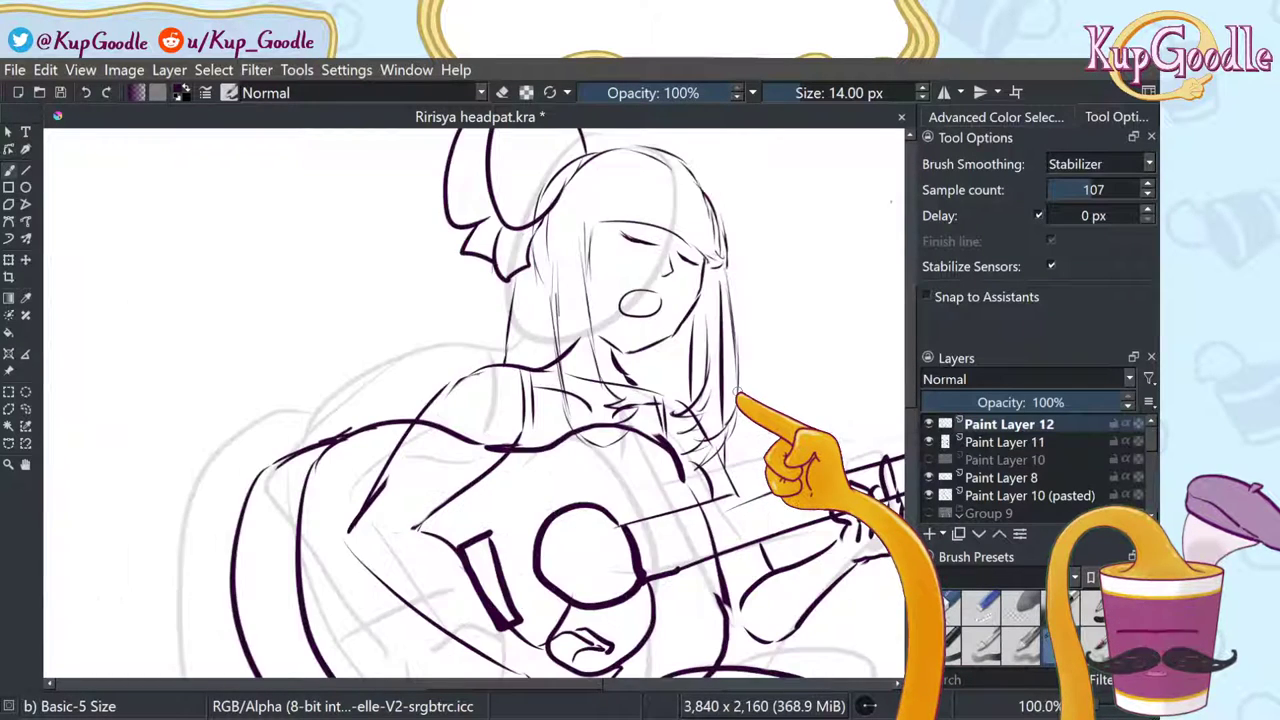
pyautogui.press('+')
pyautogui.press('-')
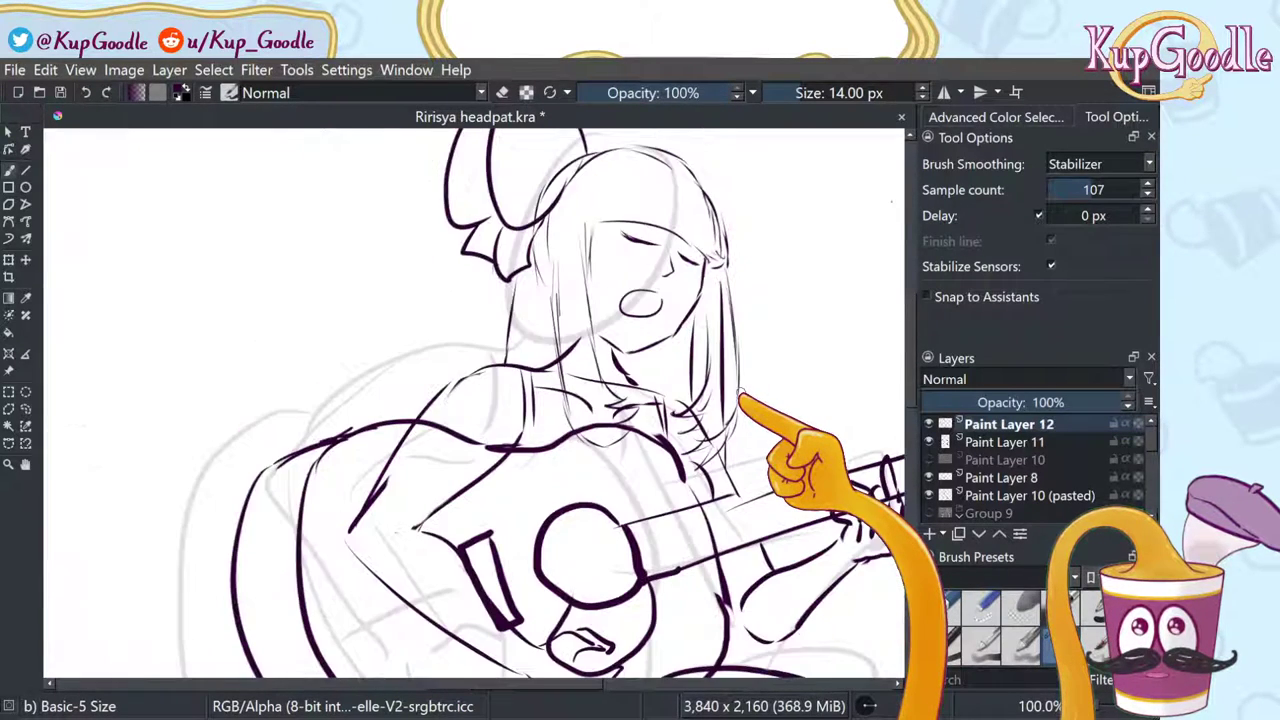
pyautogui.press('-')
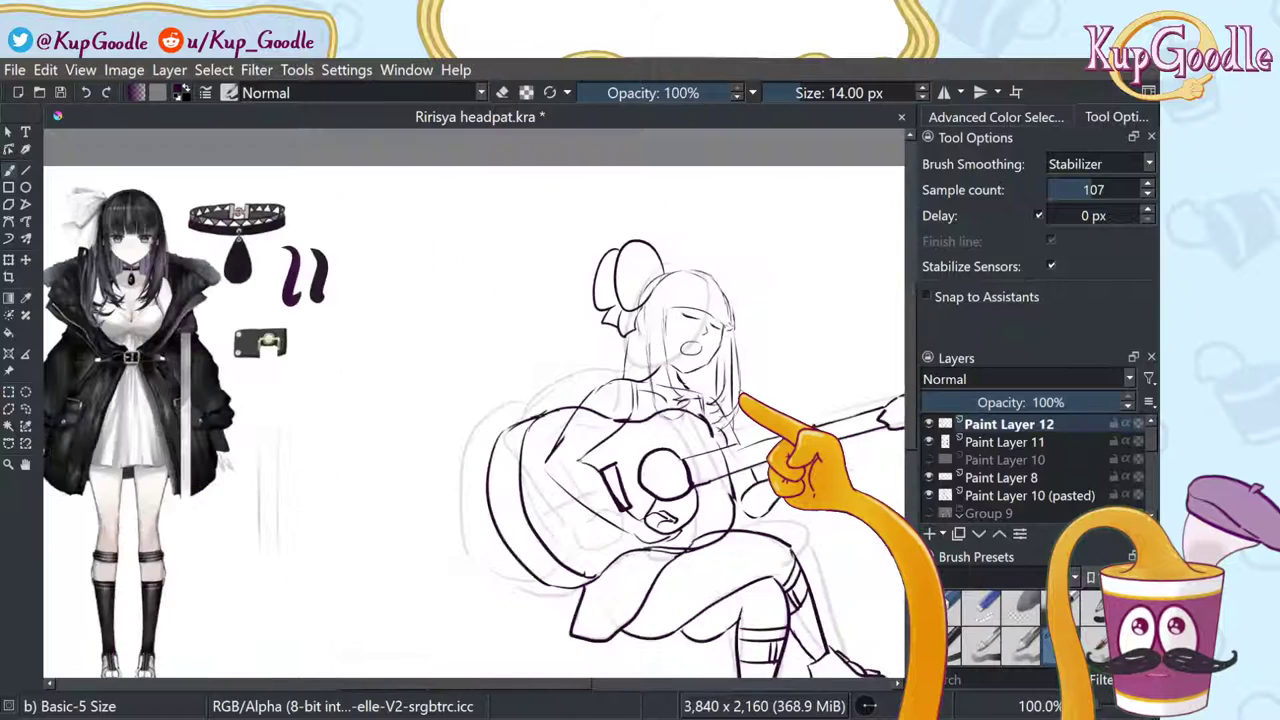
pyautogui.press('+')
pyautogui.press('+')
pyautogui.press('+')
pyautogui.press('-')
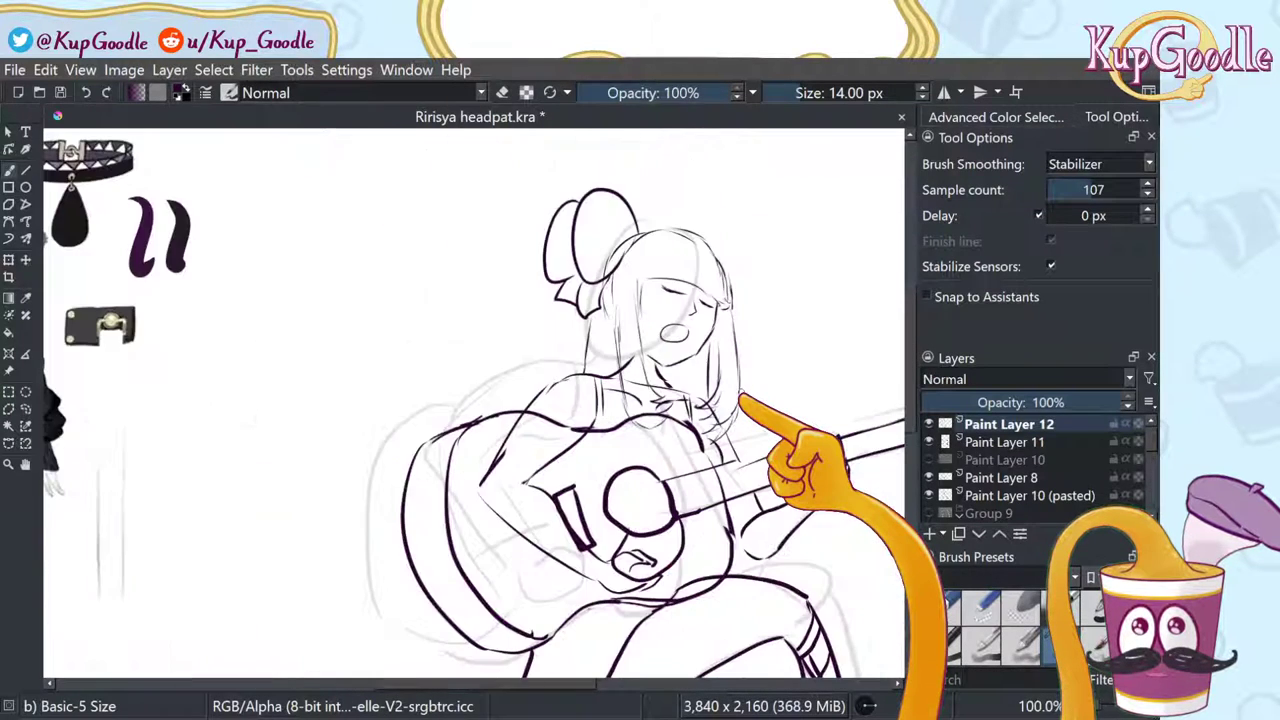
pyautogui.press('-')
pyautogui.press('-')
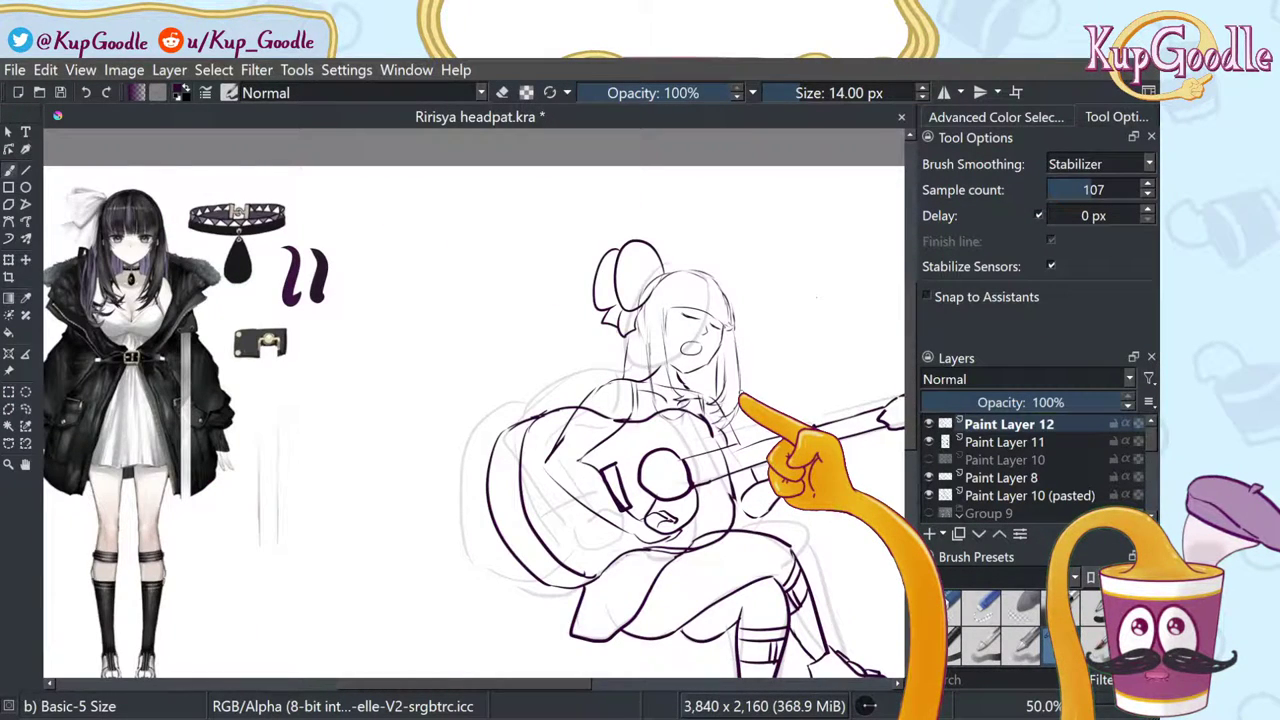
pyautogui.press('+')
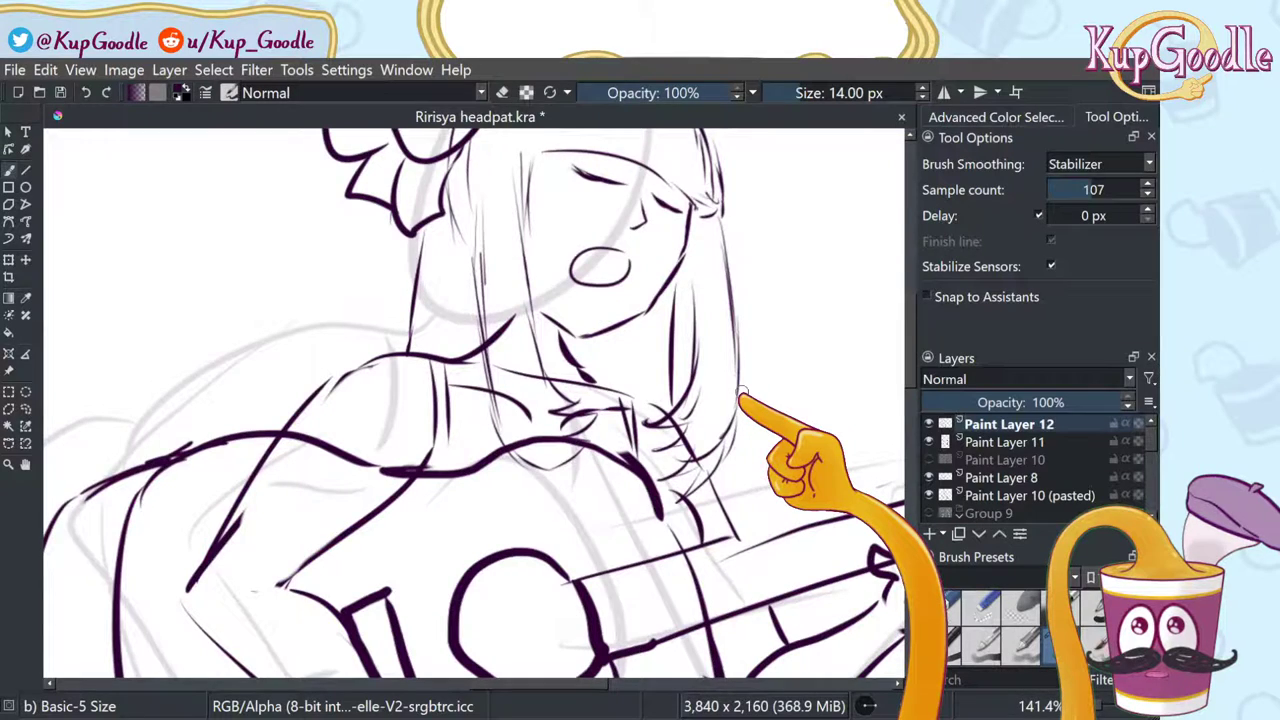
pyautogui.press('-')
pyautogui.press('-')
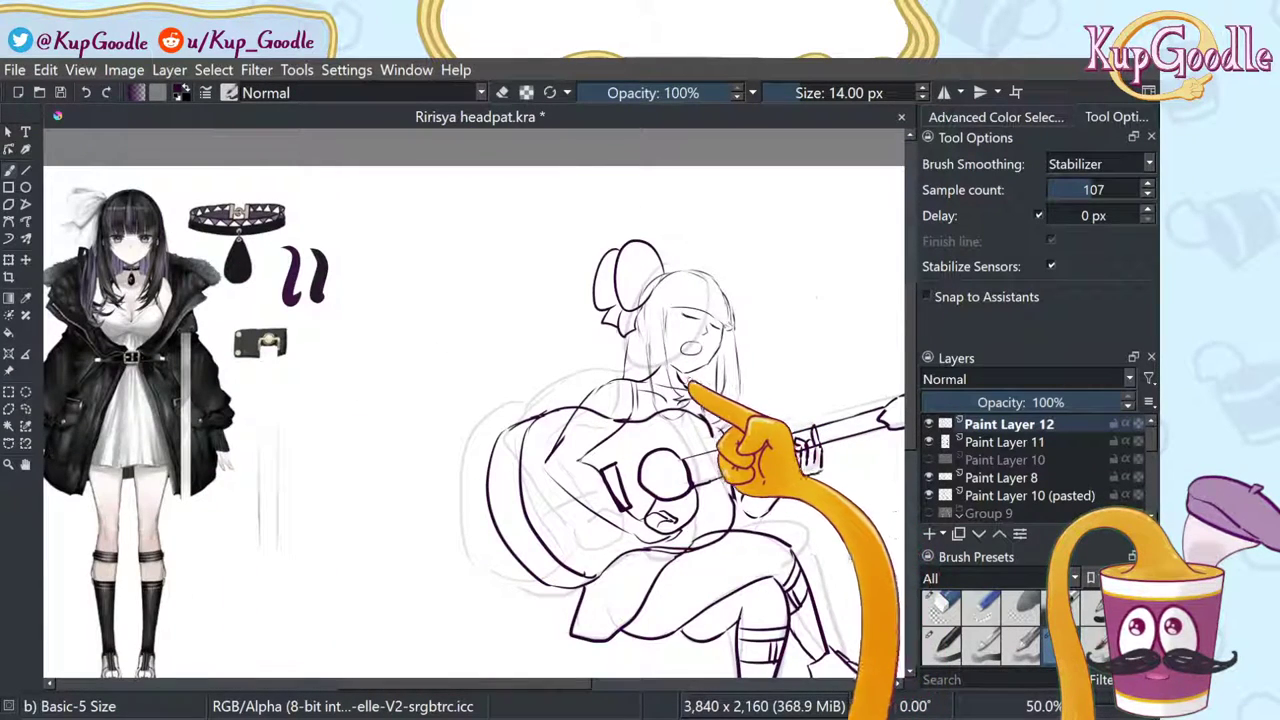
# Step: Ink pointed locks of hair hanging over the near shoulder down toward the guitar's upper edge
pyautogui.scroll(2, 645, 382)
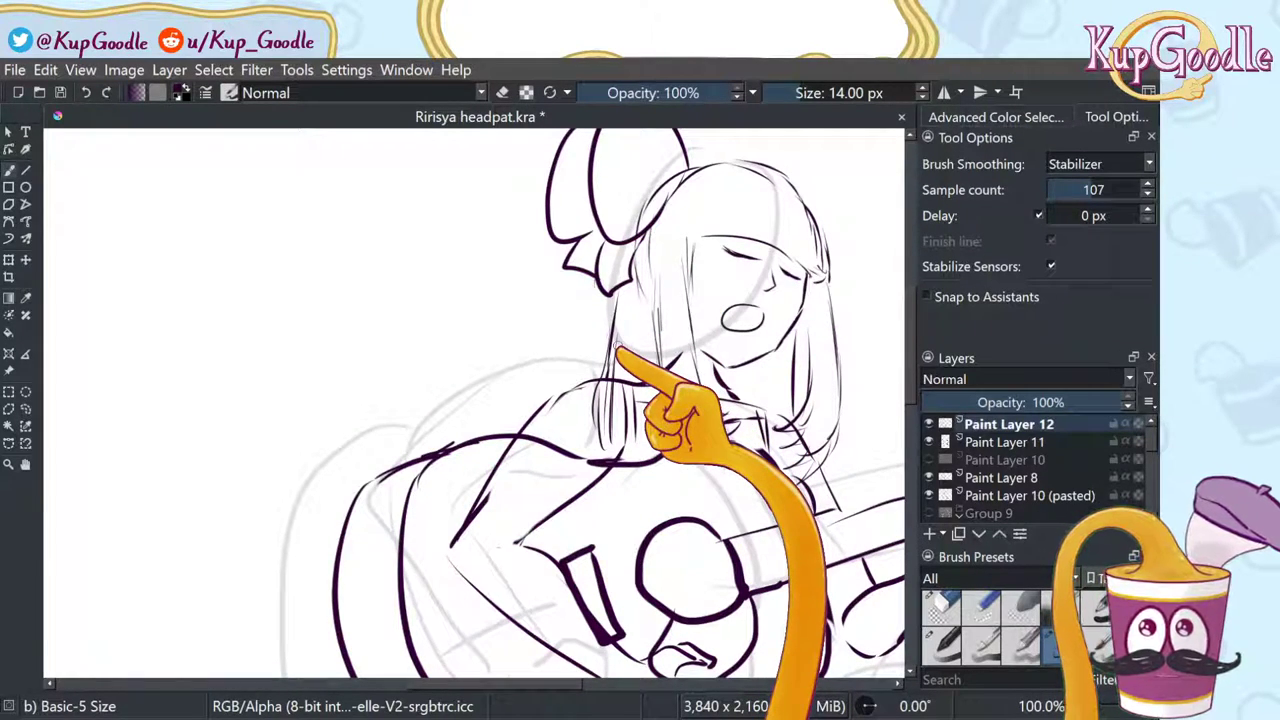
pyautogui.scroll(-2, 610, 260)
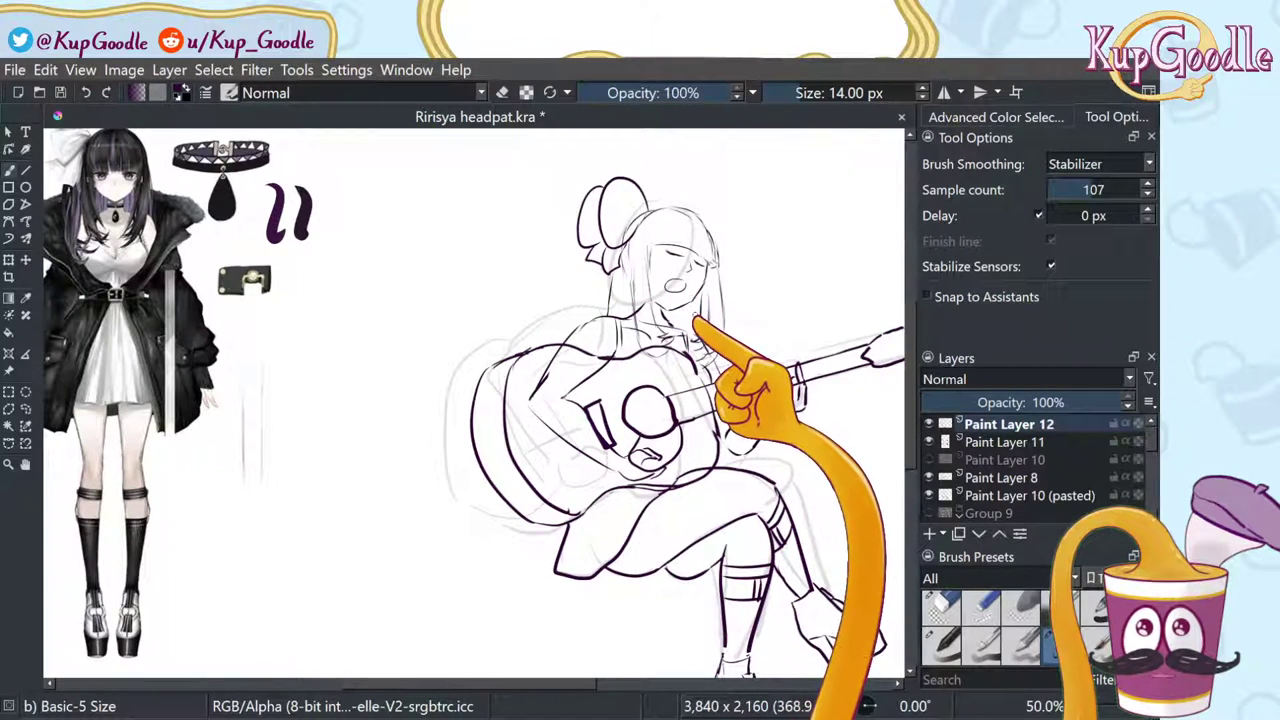
pyautogui.press('+')
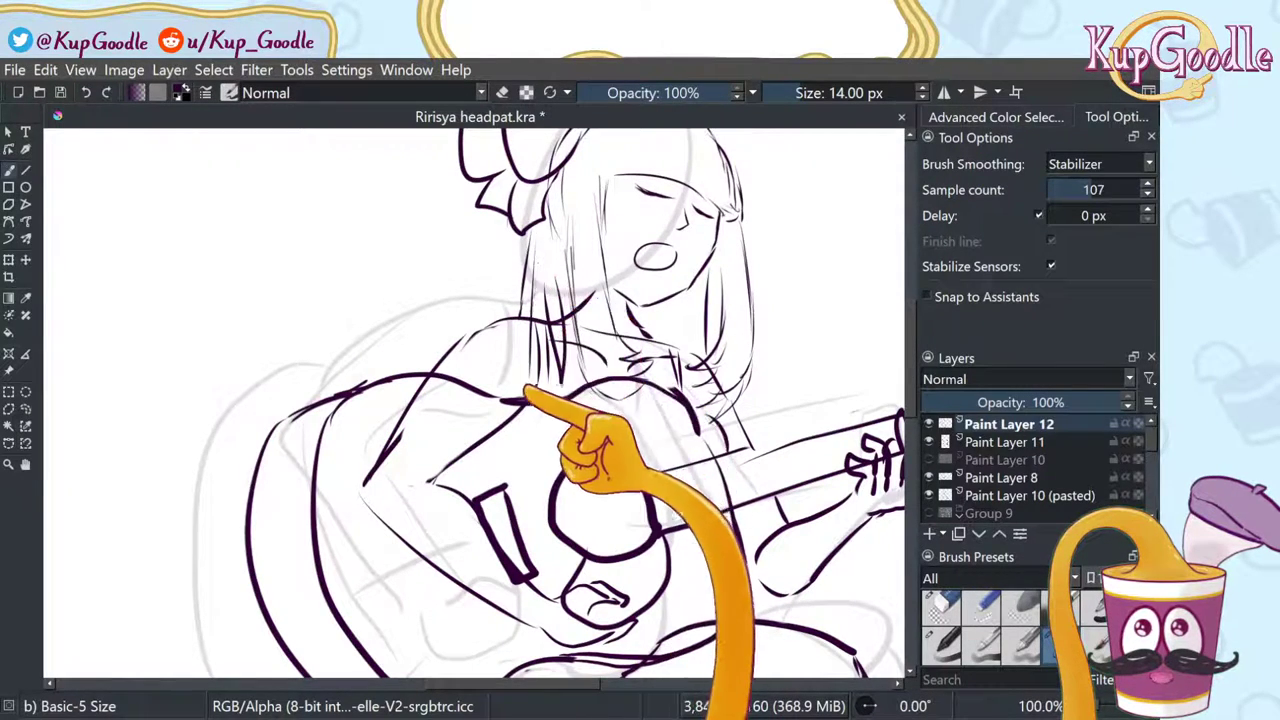
# Step: Check how the shoulder-length hair reads on the full figure compared with the character reference sheet
pyautogui.scroll(1, 525, 264)
pyautogui.scroll(-3, 550, 242)
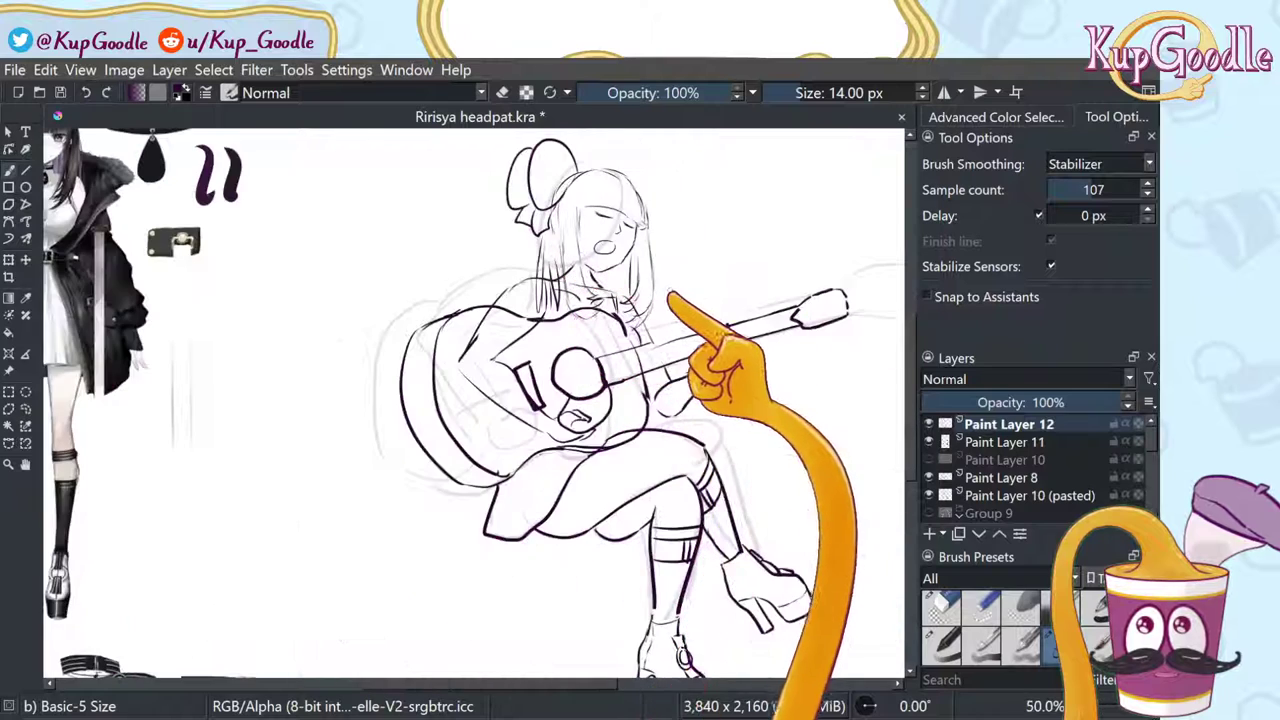
pyautogui.scroll(-1, 665, 305)
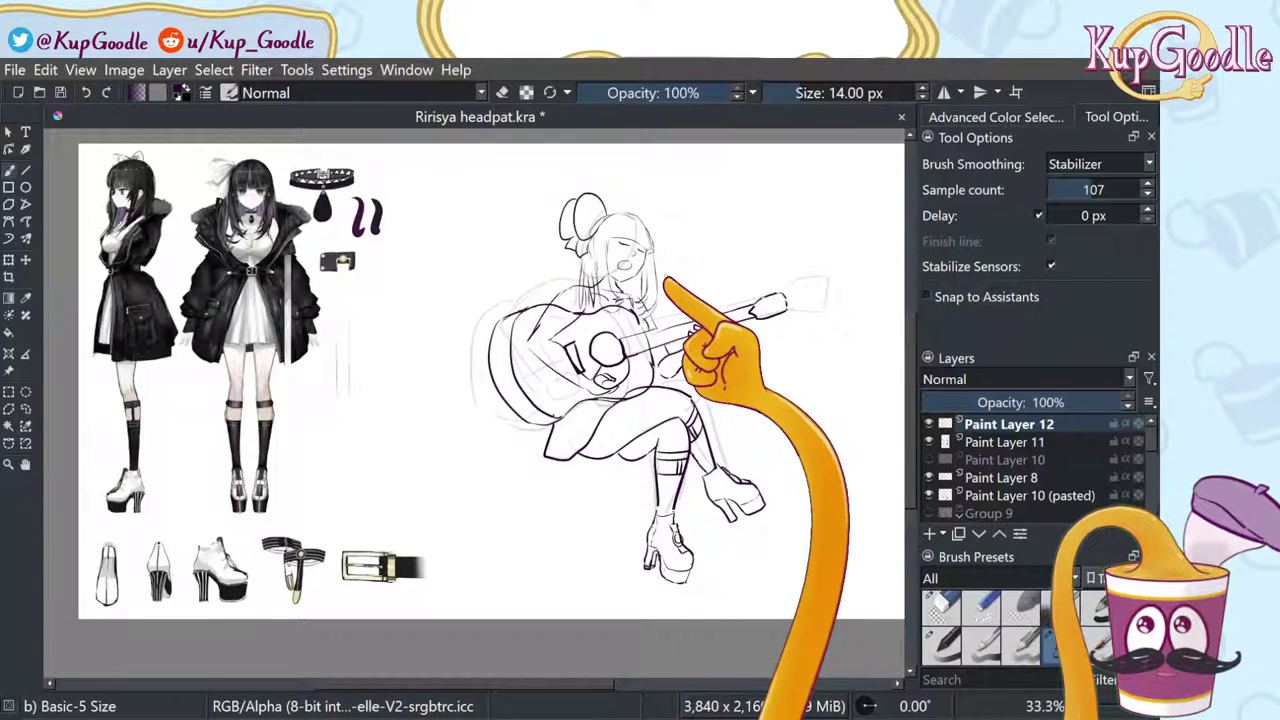
pyautogui.scroll(1, 659, 255)
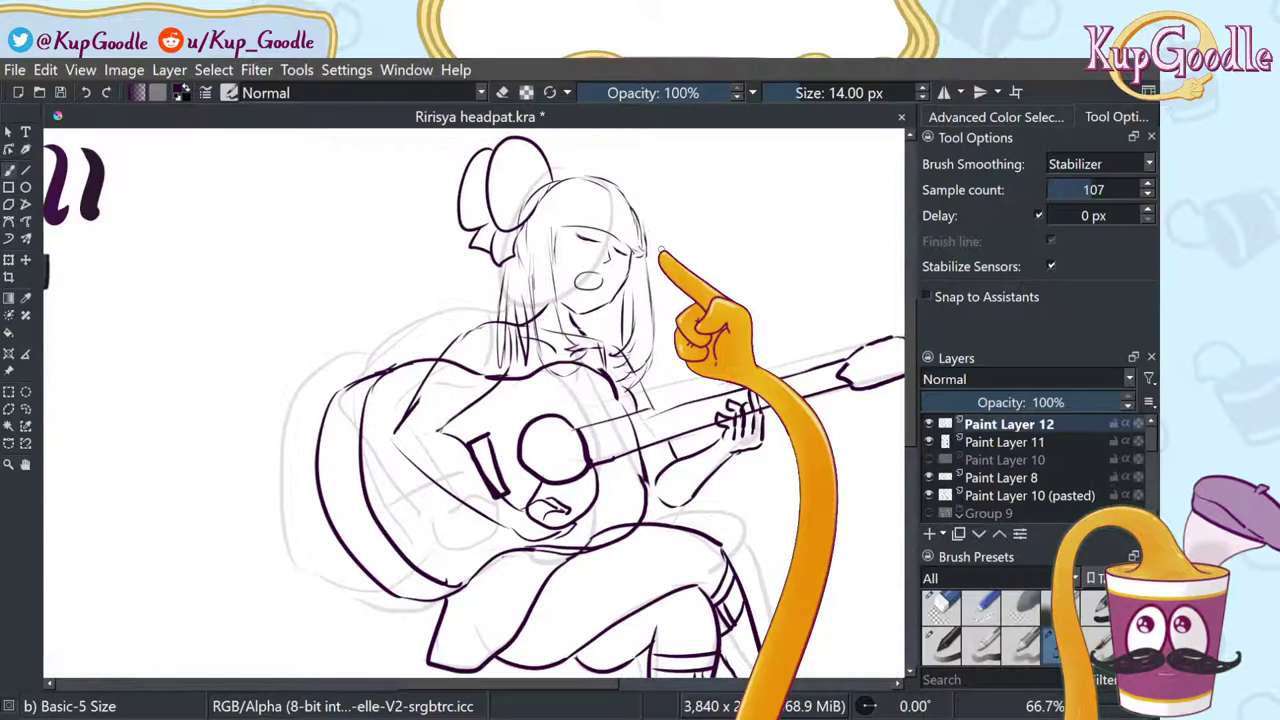
pyautogui.scroll(-1, 661, 249)
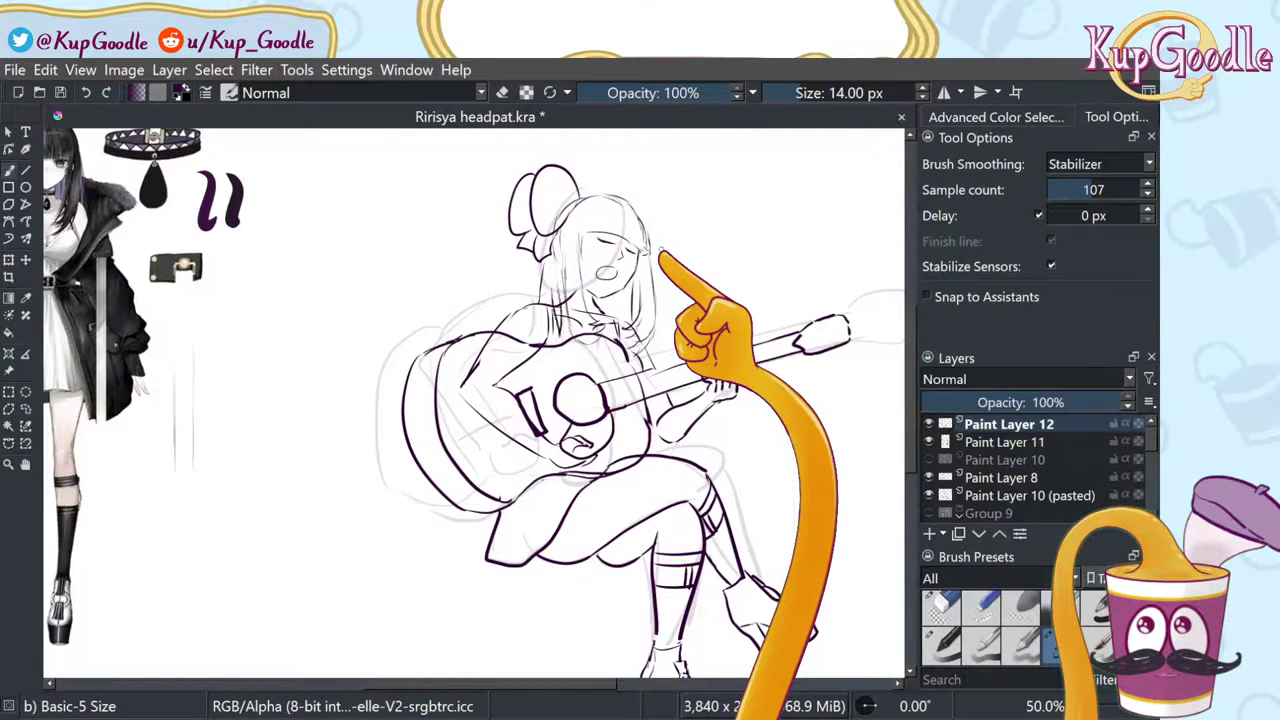
pyautogui.scroll(-1, 660, 250)
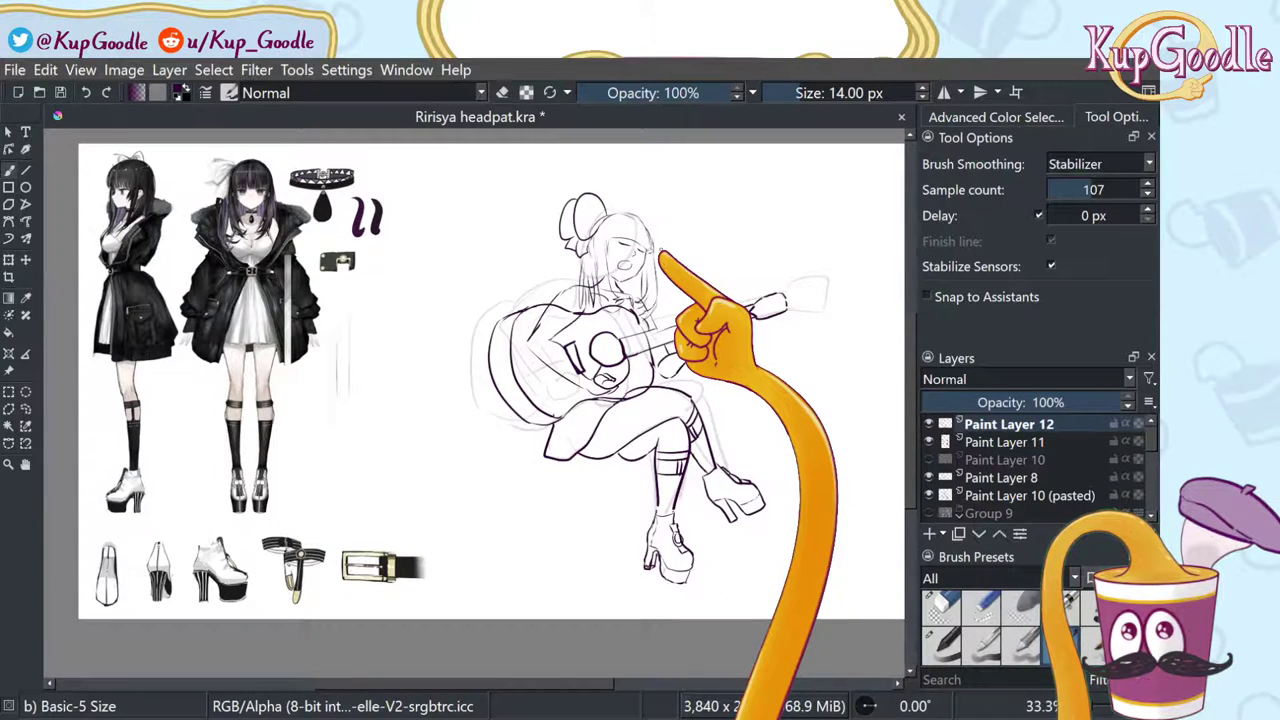
pyautogui.scroll(3, 660, 250)
pyautogui.scroll(-3, 660, 250)
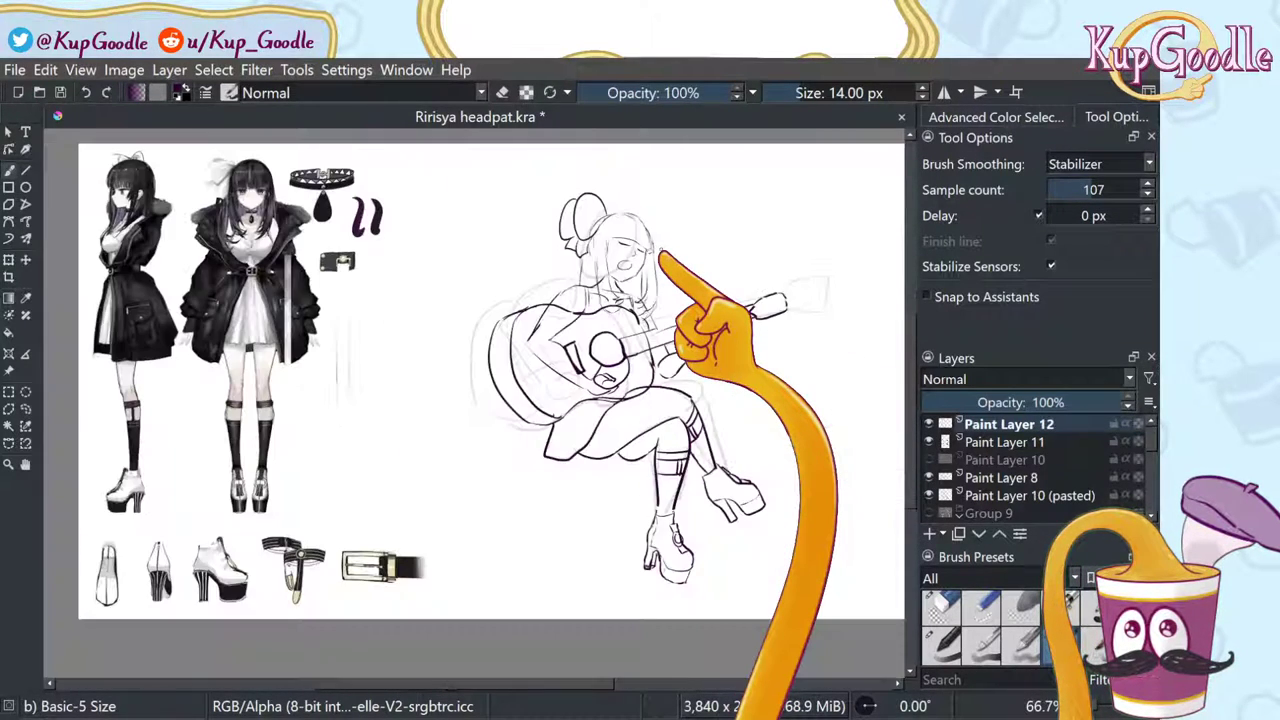
pyautogui.scroll(1, 660, 250)
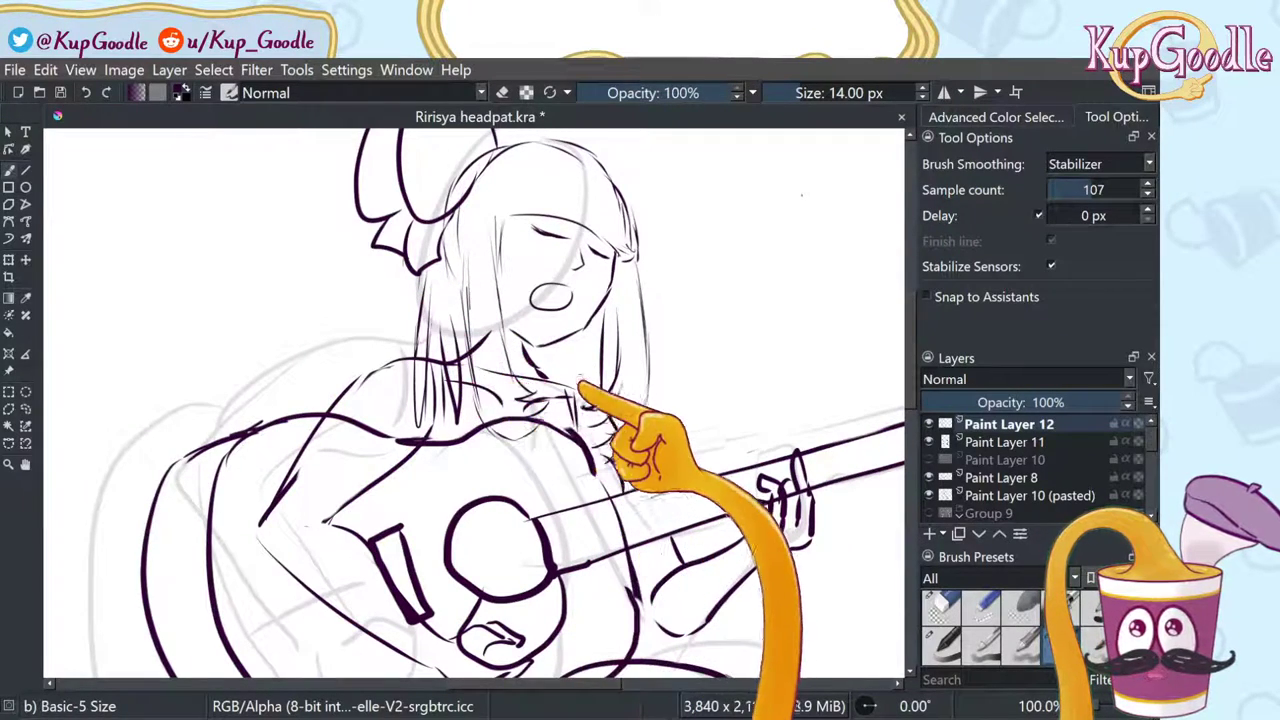
# Step: Inspect the inked guitar, arms and hand, and the hair overlapping the neck and shoulder up close
pyautogui.click(26, 464)
pyautogui.moveTo(88, 467)
pyautogui.mouseDown()
pyautogui.moveTo(611, 291)
pyautogui.moveTo(286, 354)
pyautogui.moveTo(298, 340)
pyautogui.mouseUp()
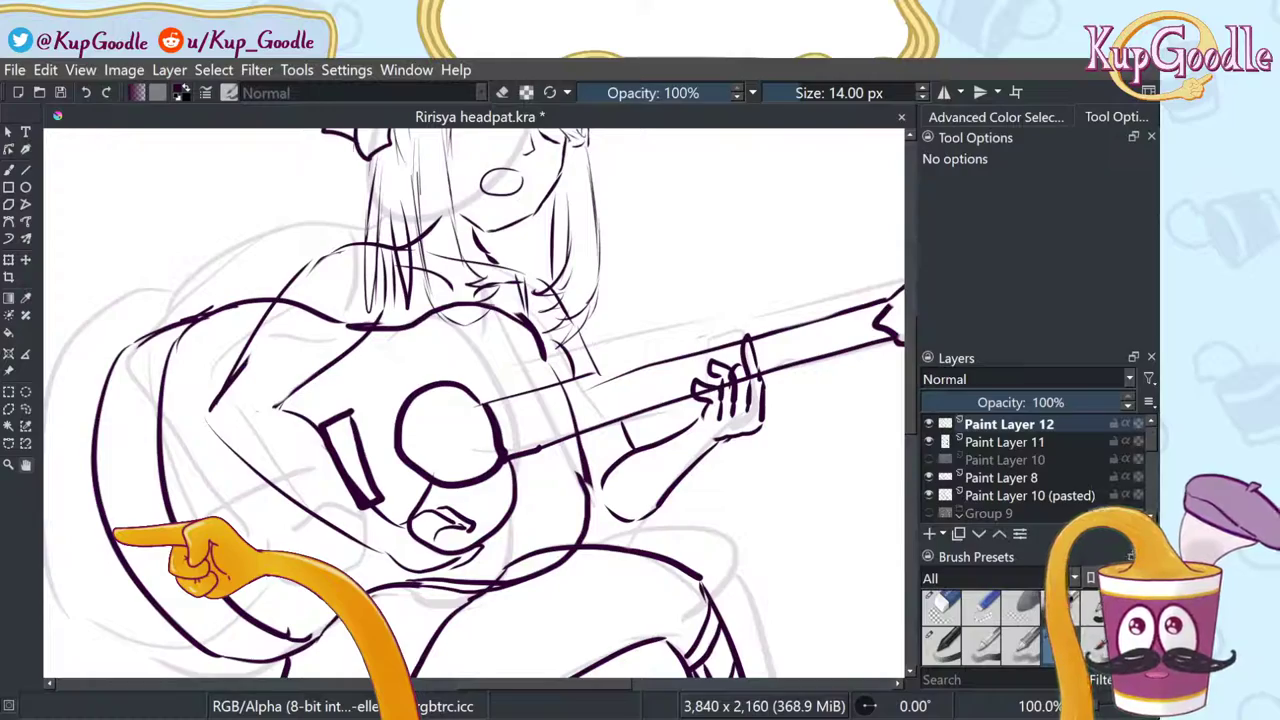
pyautogui.moveTo(806, 457); pyautogui.dragTo(876, 289)
pyautogui.moveTo(269, 343); pyautogui.dragTo(763, 511)
pyautogui.moveTo(399, 413)
pyautogui.mouseDown()
pyautogui.moveTo(726, 531)
pyautogui.moveTo(716, 523)
pyautogui.mouseUp()
pyautogui.moveTo(766, 431)
pyautogui.mouseDown()
pyautogui.moveTo(286, 336)
pyautogui.moveTo(309, 414)
pyautogui.mouseUp()
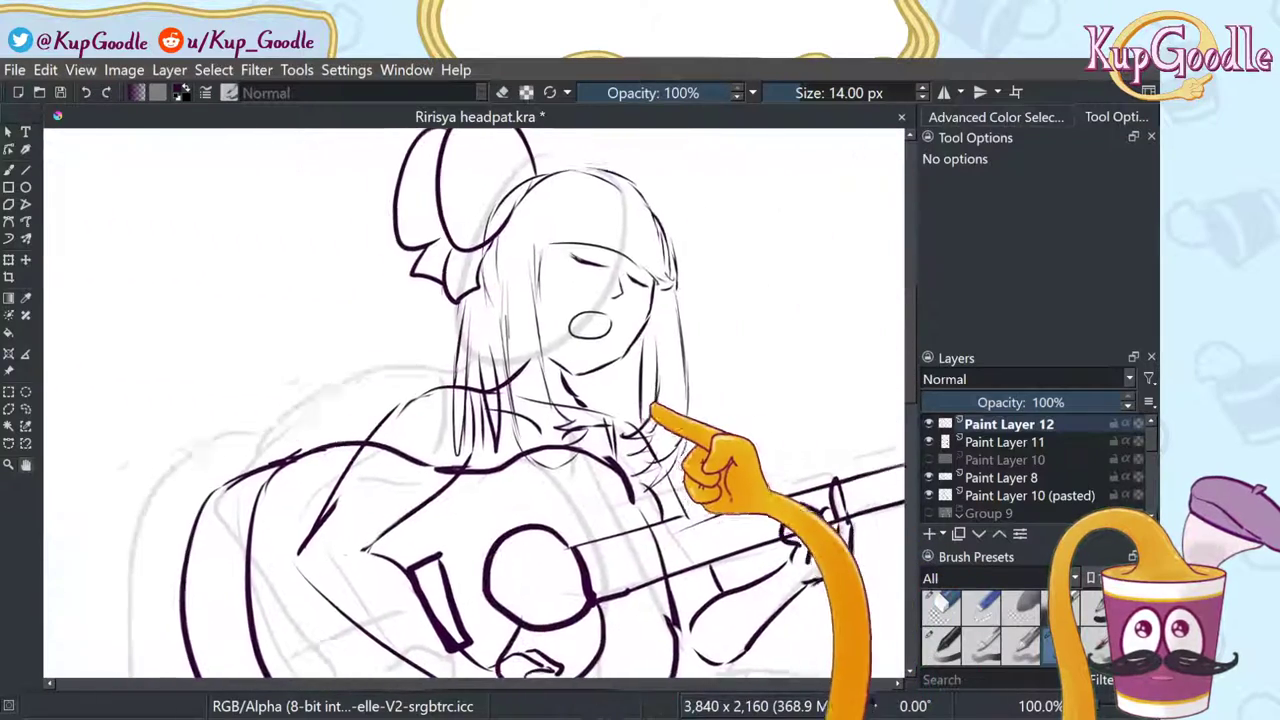
pyautogui.moveTo(652, 405); pyautogui.dragTo(597, 407)
pyautogui.scroll(3, 460, 372)
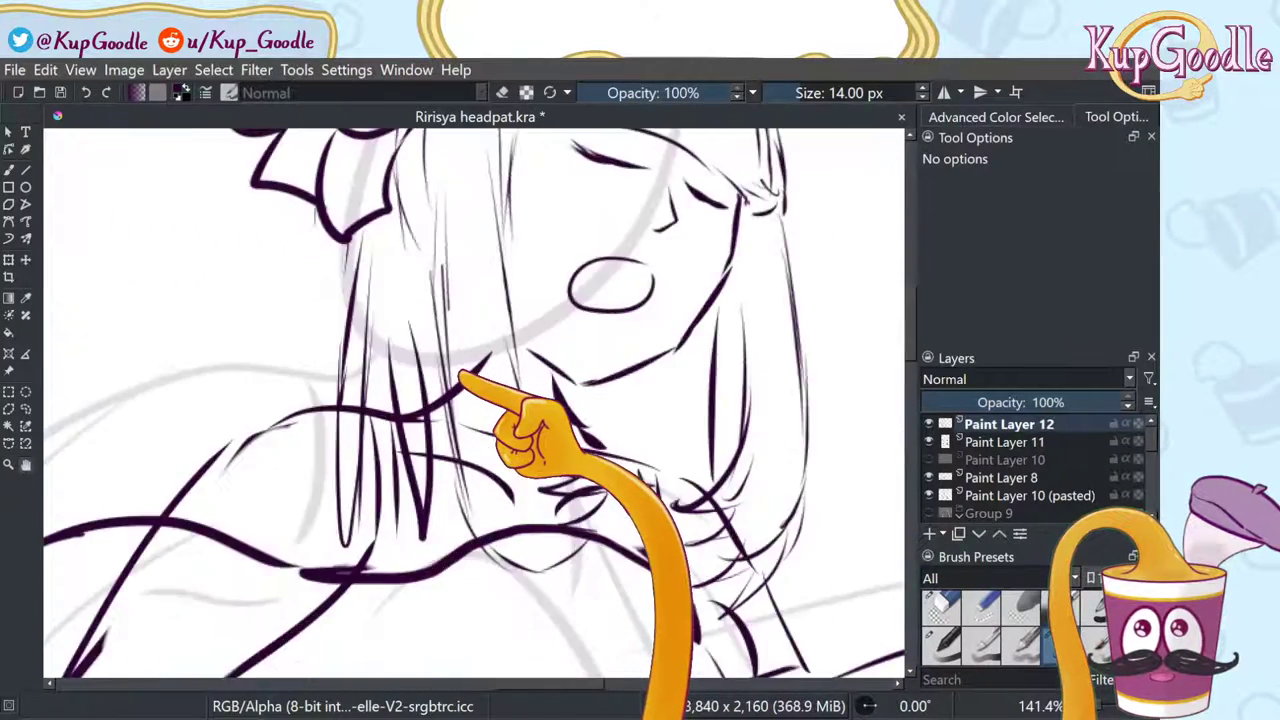
pyautogui.press('b')
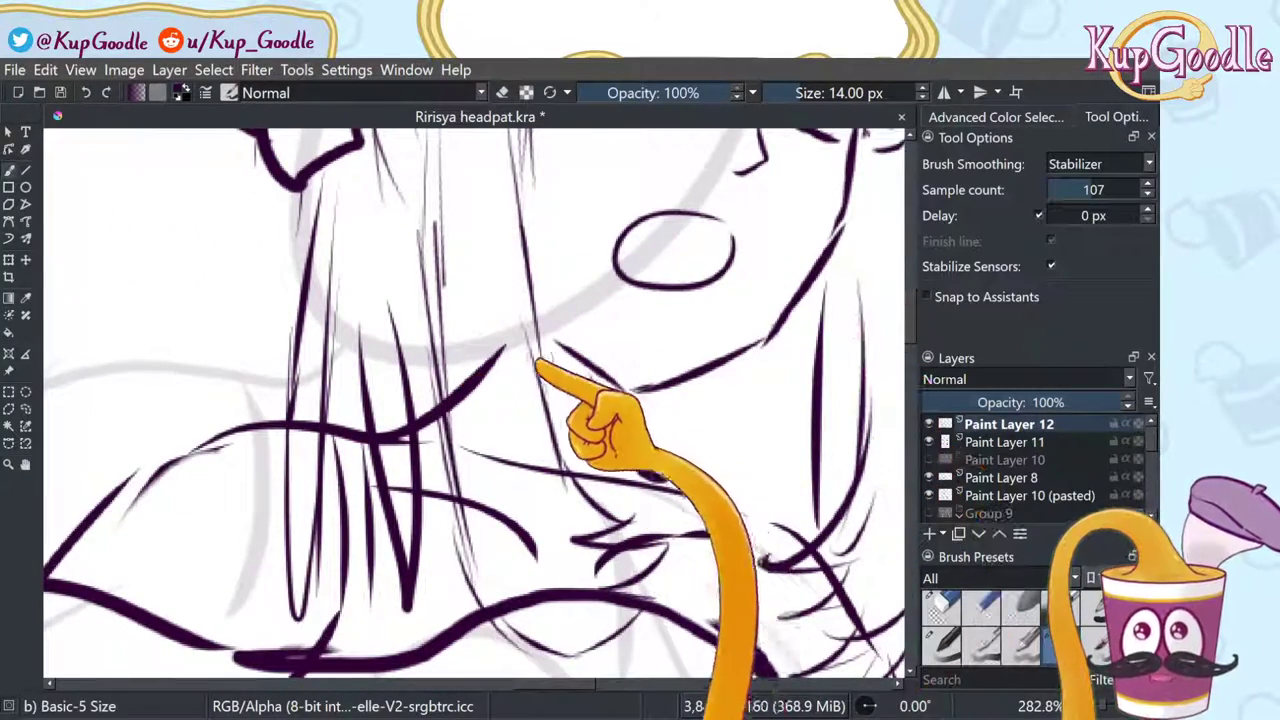
# Step: Ink a choker with pointed trim around the neck on Paint Layer 11
pyautogui.click(1005, 442)
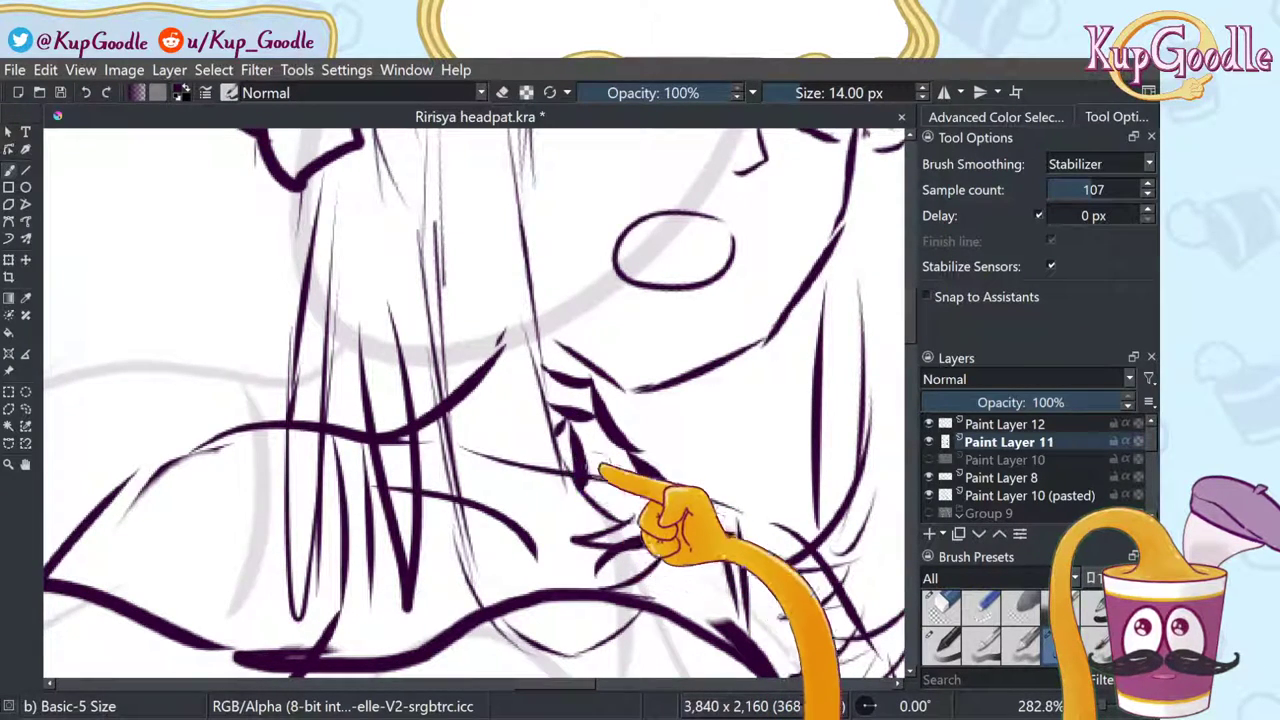
pyautogui.scroll(-4, 440, 300)
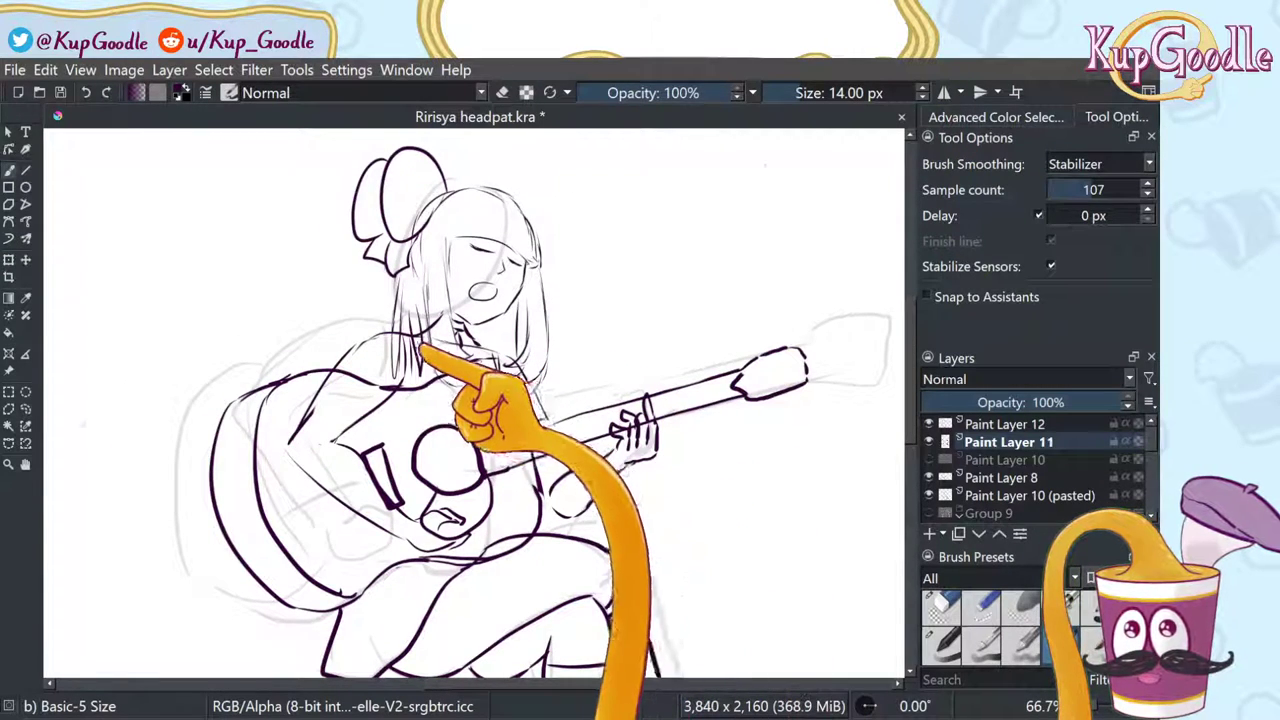
pyautogui.scroll(3, 419, 339)
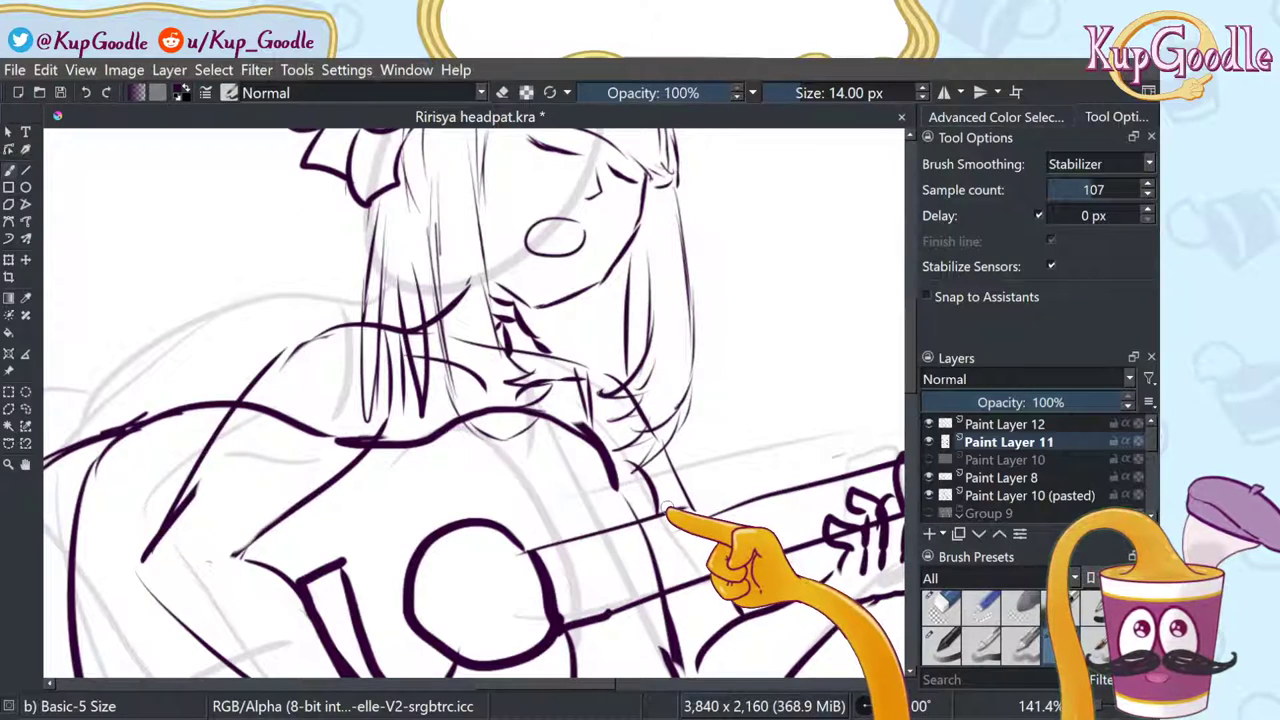
# Step: Compare the choker, hair and overall figure with the front-view character reference and accessory details
pyautogui.scroll(-2, 475, 405)
pyautogui.scroll(3, 230, 380)
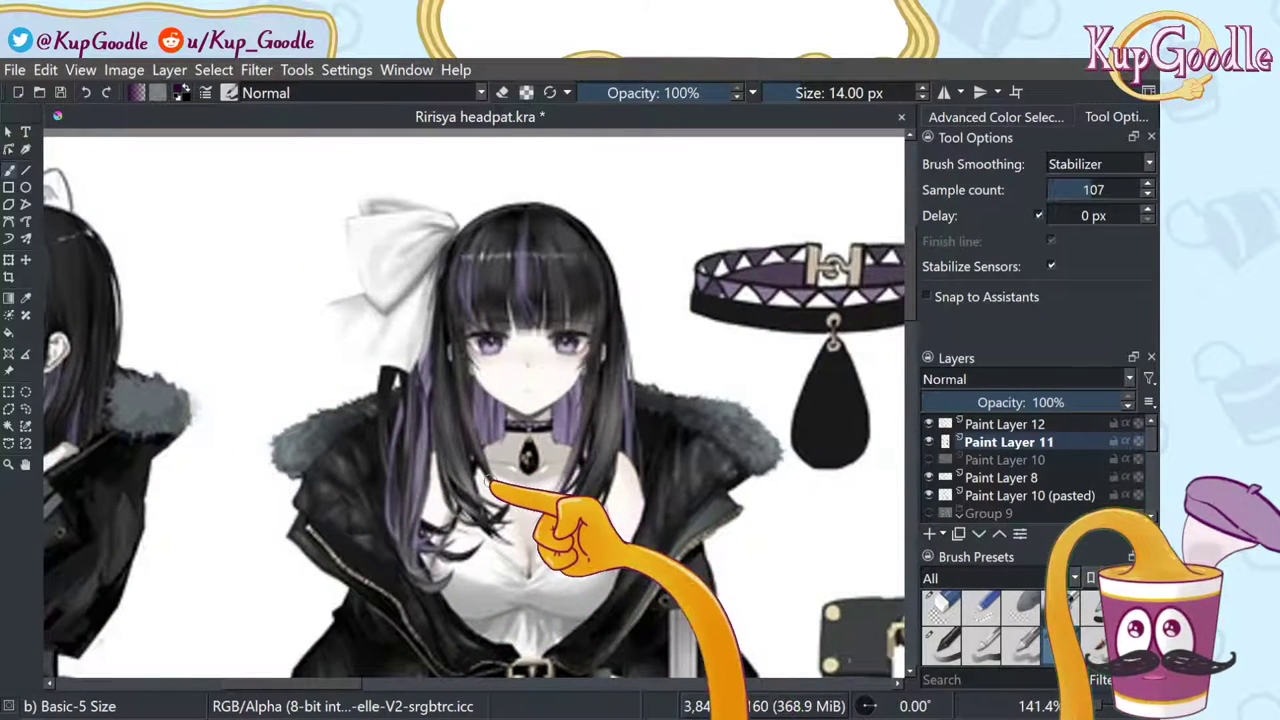
pyautogui.scroll(2, 491, 490)
pyautogui.scroll(-5, 450, 420)
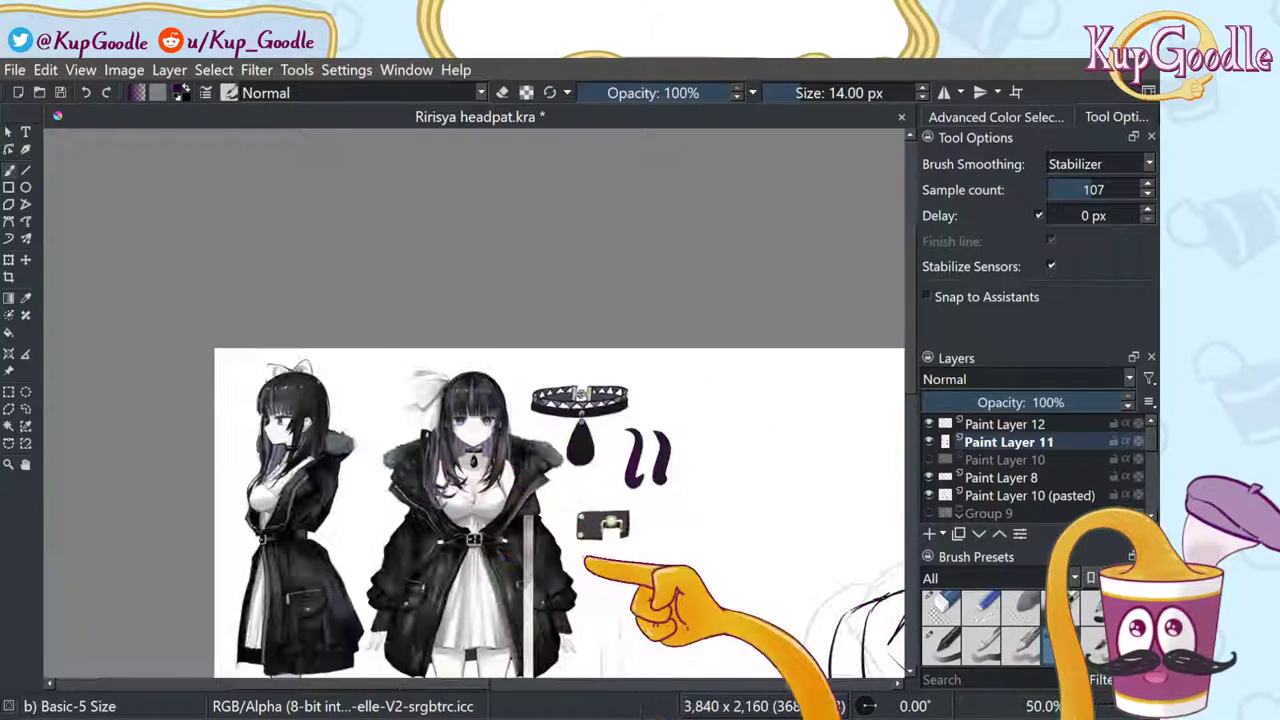
pyautogui.scroll(-2, 555, 518)
pyautogui.scroll(2, 790, 600)
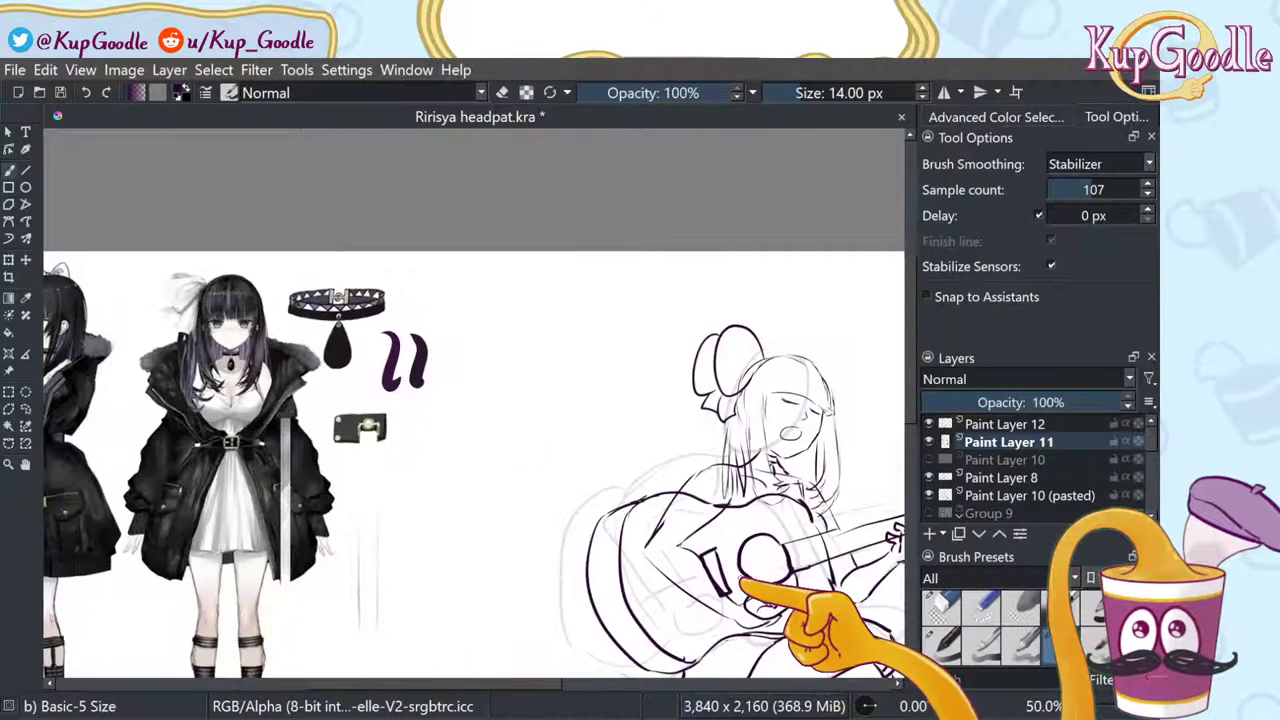
pyautogui.scroll(1, 463, 423)
pyautogui.scroll(-2, 468, 423)
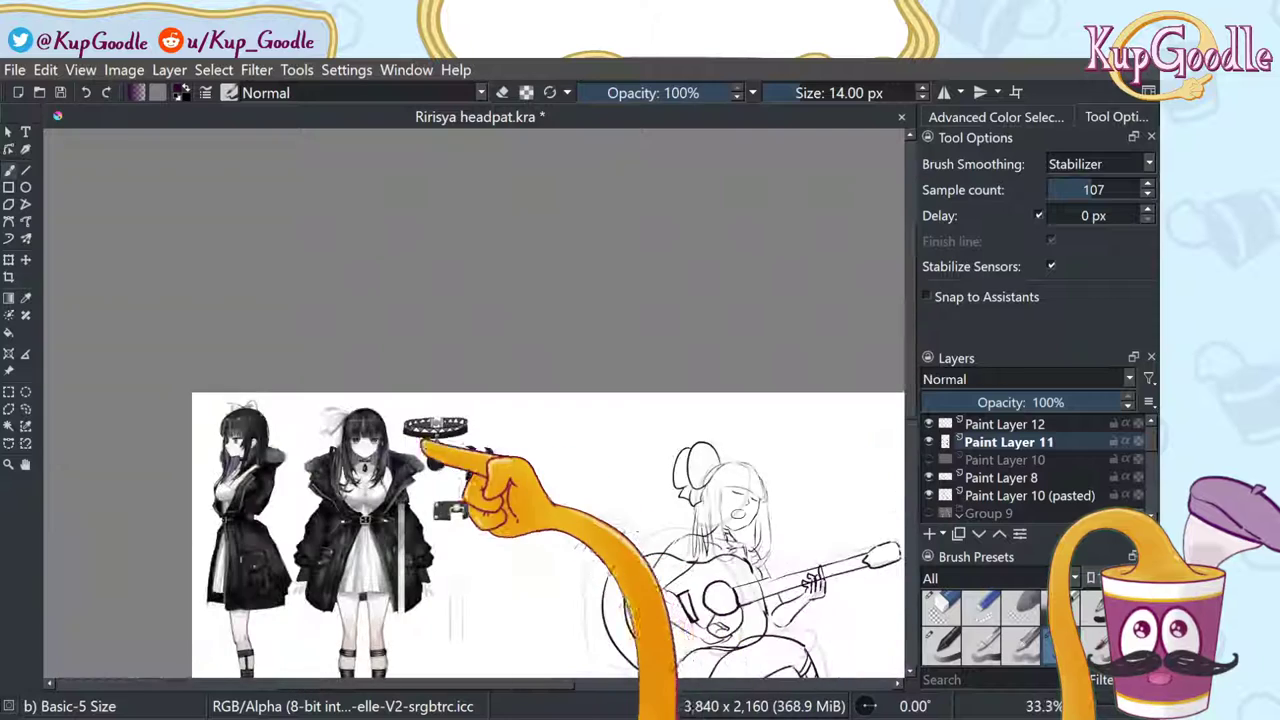
pyautogui.scroll(-1, 480, 355)
pyautogui.scroll(-1, 634, 400)
pyautogui.scroll(3, 608, 449)
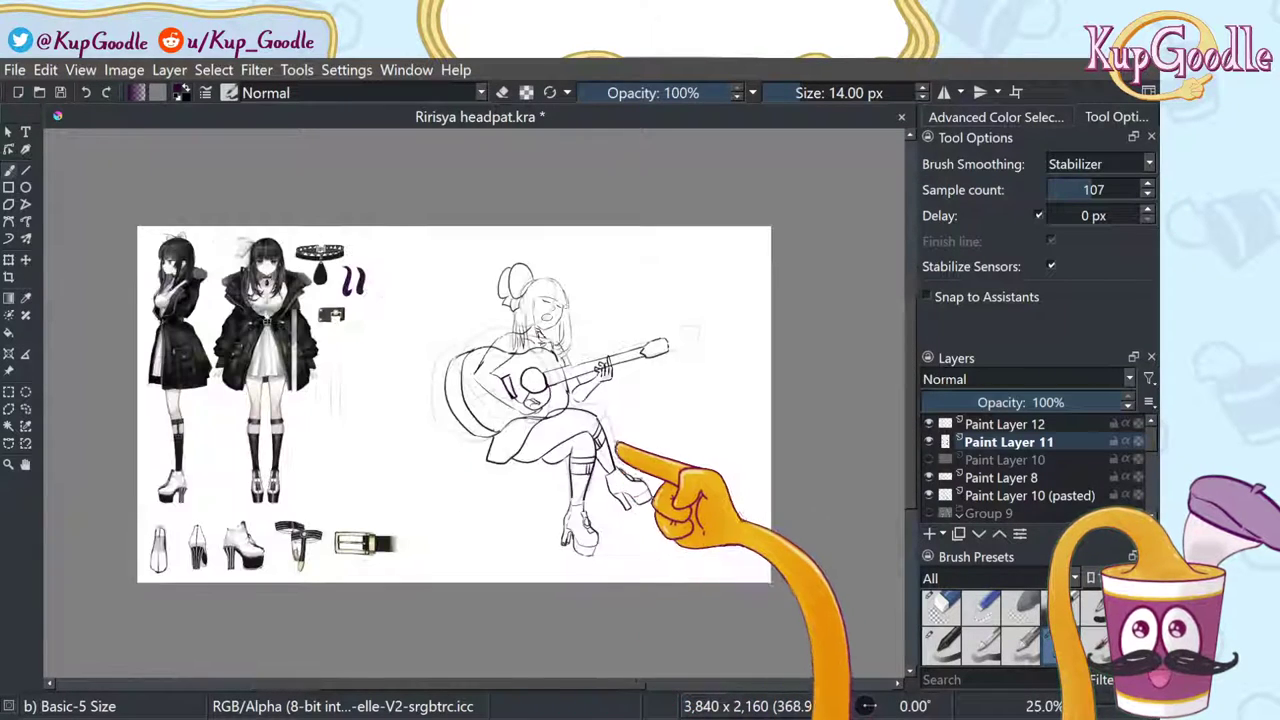
pyautogui.scroll(-1, 578, 416)
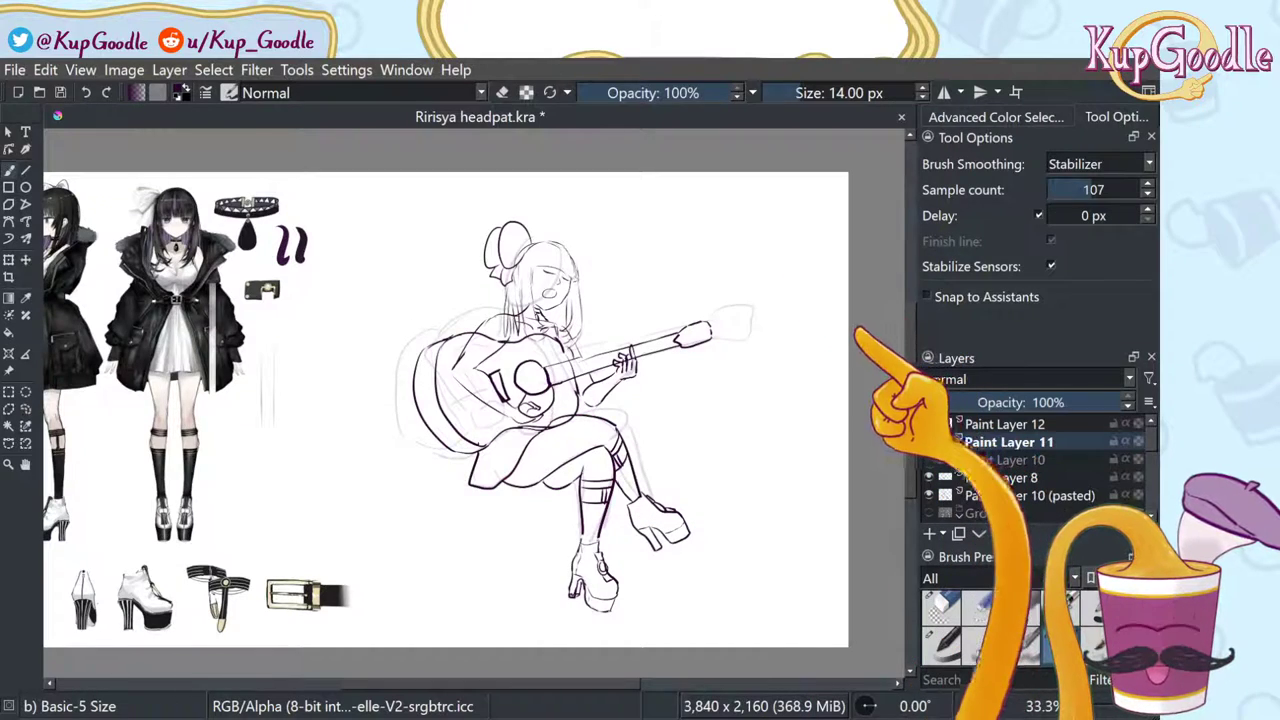
pyautogui.moveTo(517, 515)
pyautogui.mouseDown()
pyautogui.moveTo(506, 600)
pyautogui.moveTo(518, 514)
pyautogui.mouseUp()
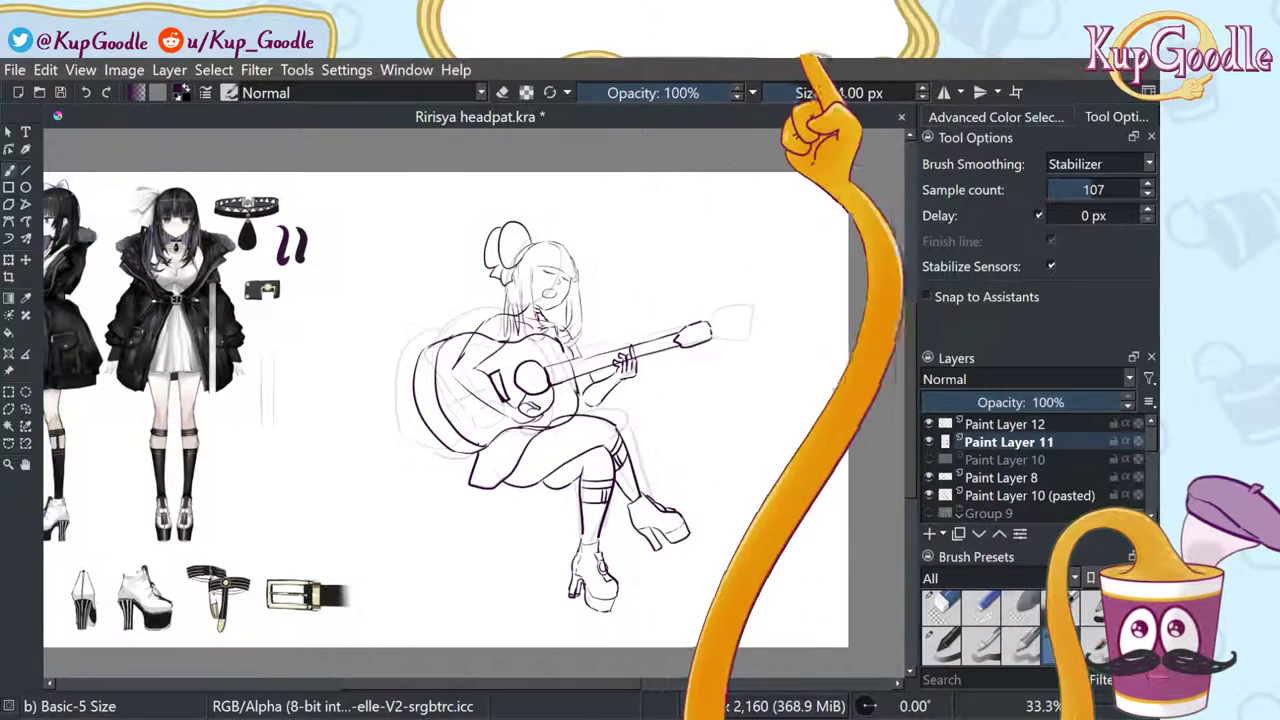
# Step: Erase the near shoulder, strumming arm and hand over the guitar on Paint Layer 11 with a 50 px Eraser Circle
pyautogui.scroll(2, 528, 322)
pyautogui.press('+')
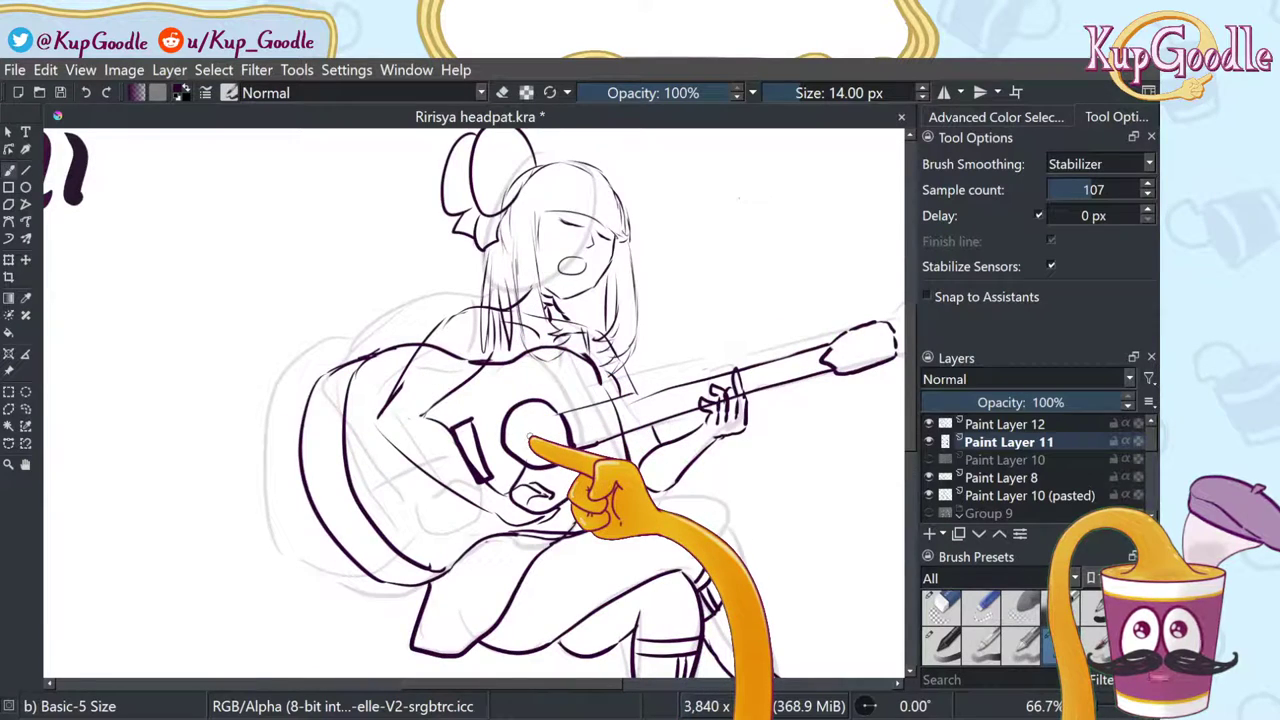
pyautogui.click(929, 442)
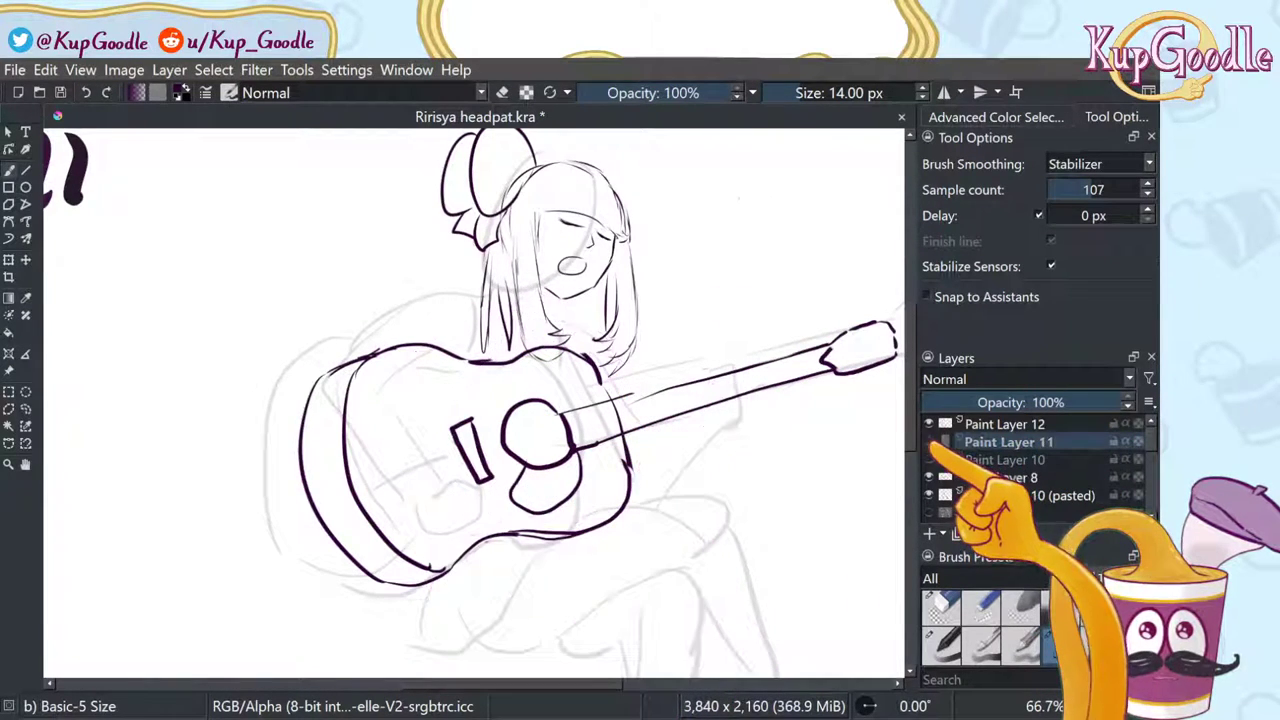
pyautogui.click(929, 442)
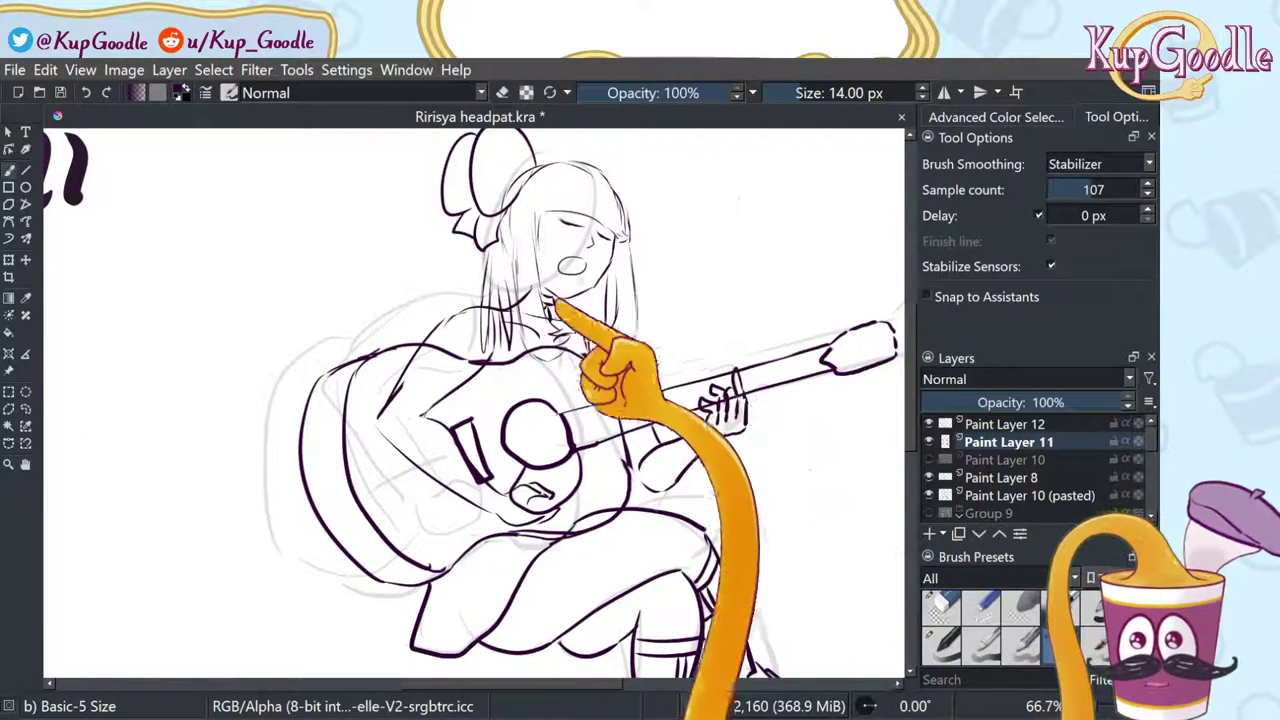
pyautogui.click(941, 606)
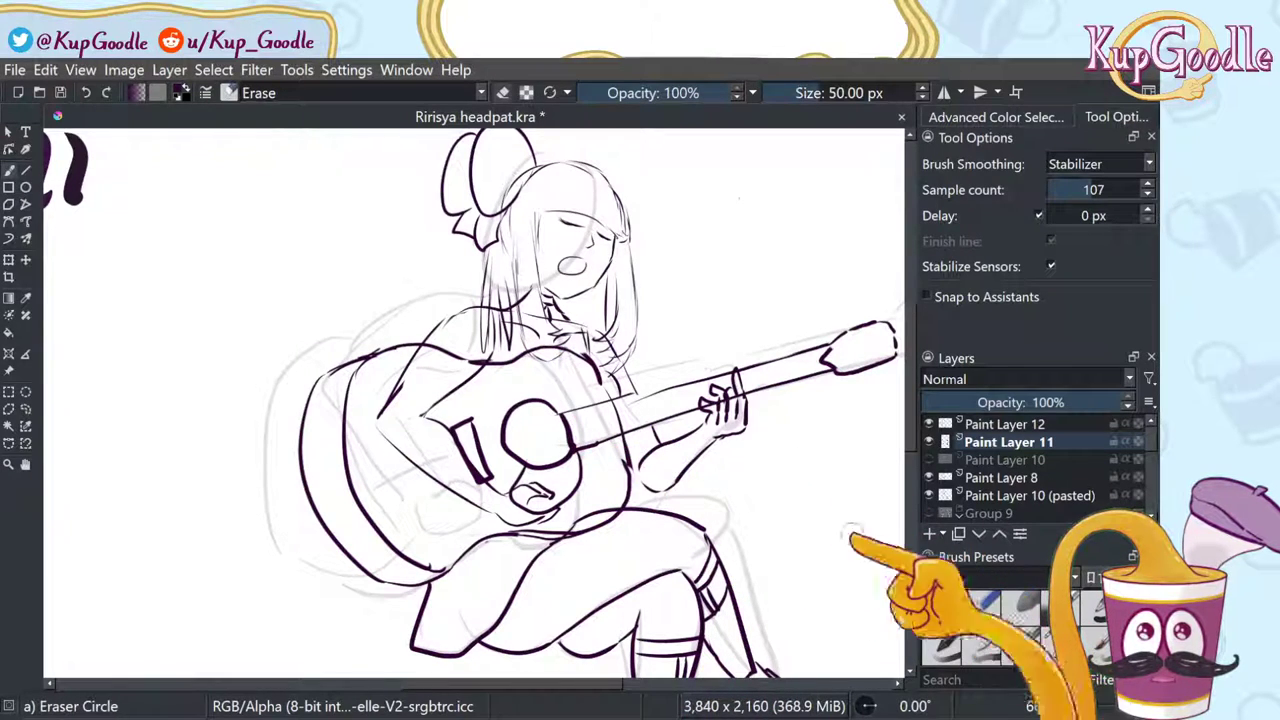
pyautogui.moveTo(466, 377); pyautogui.dragTo(488, 365)
pyautogui.moveTo(440, 404)
pyautogui.mouseDown()
pyautogui.moveTo(404, 421)
pyautogui.moveTo(403, 392)
pyautogui.moveTo(383, 403)
pyautogui.moveTo(455, 303)
pyautogui.moveTo(423, 393)
pyautogui.mouseUp()
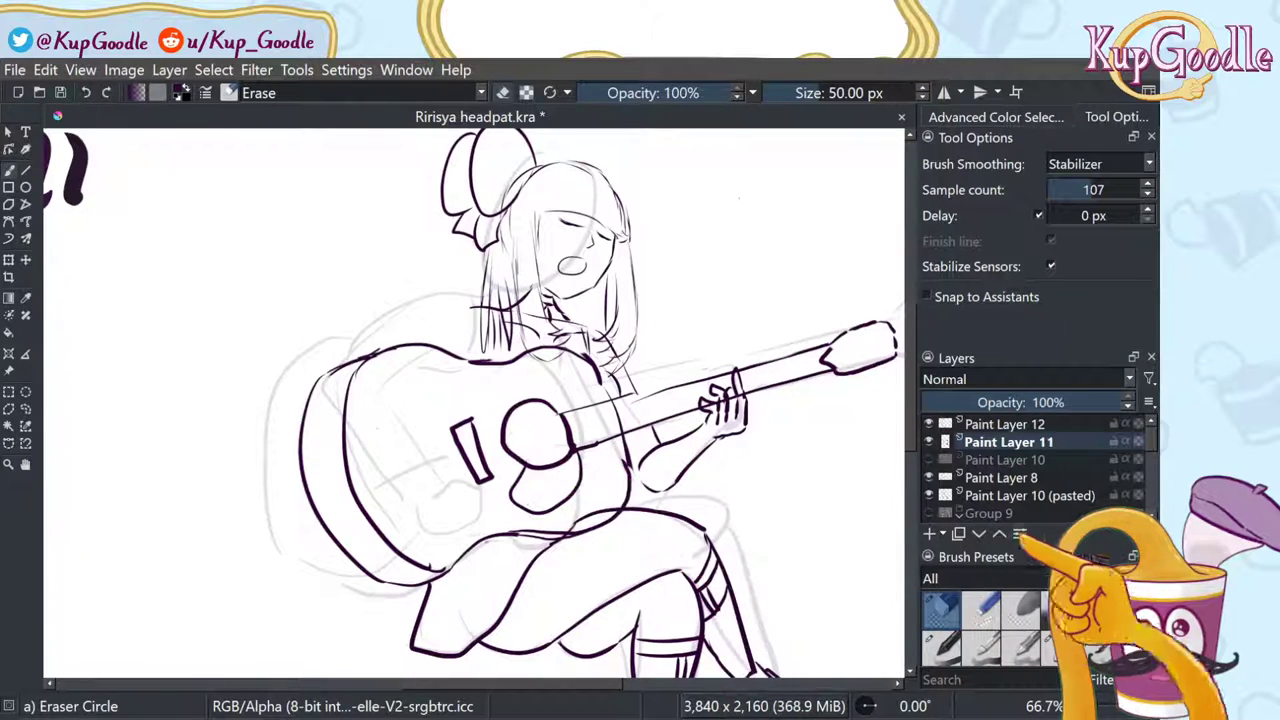
# Step: Re-ink the near shoulder, bent strumming arm and hand over the guitar with the 14 px Basic-5 Size brush
pyautogui.click(1062, 610)
pyautogui.click(1062, 646)
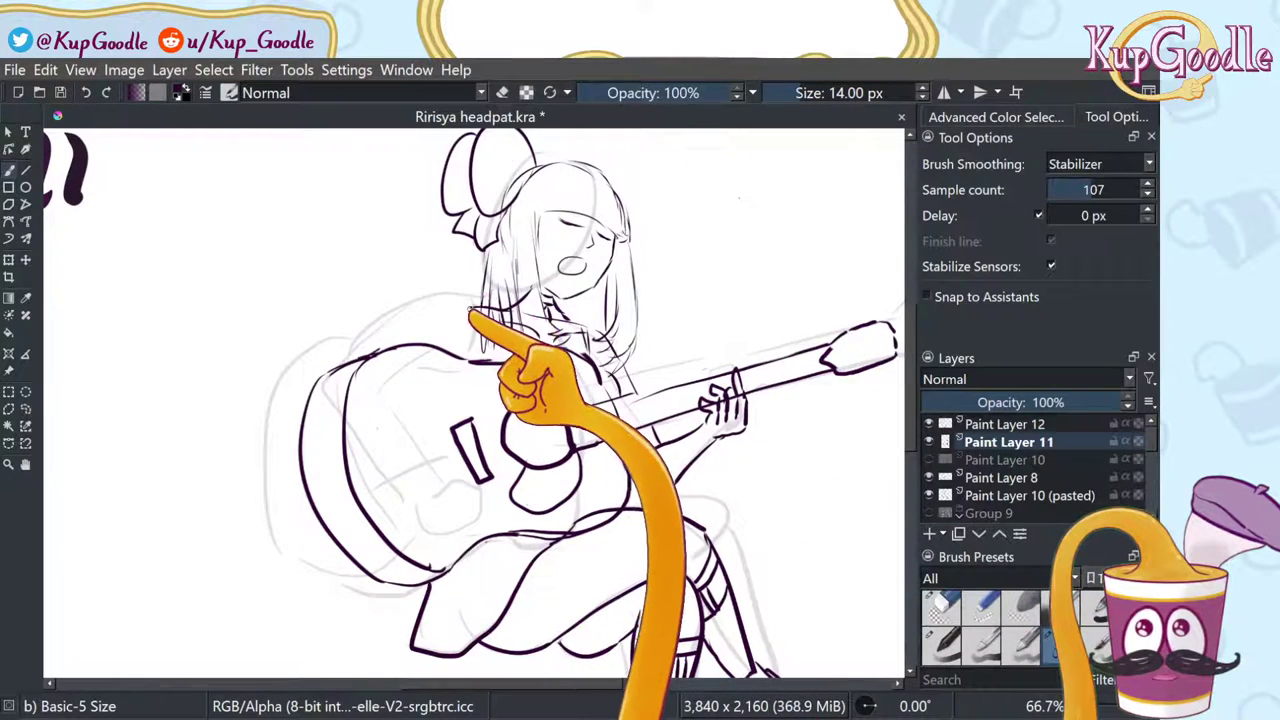
pyautogui.moveTo(467, 308); pyautogui.dragTo(383, 350)
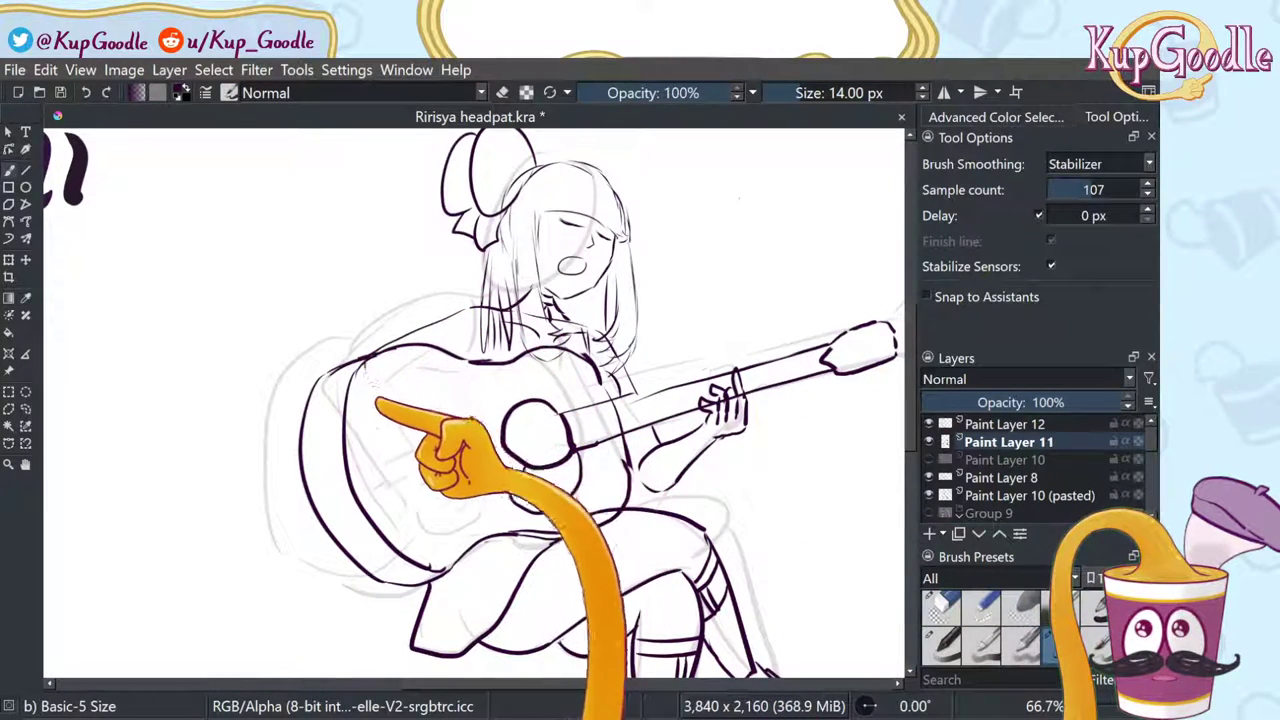
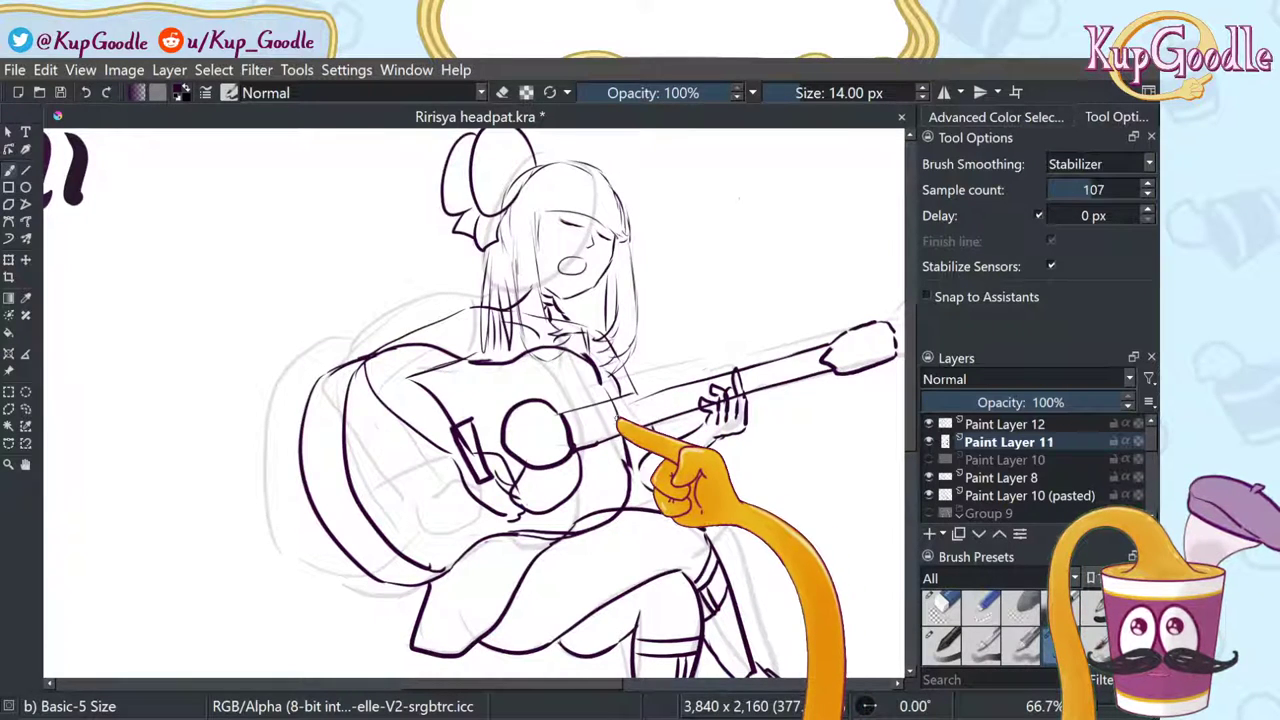
# Step: Compare the redrawn strumming arm with its previous version, and check the full figure with and without the head on Paint Layer 12
pyautogui.scroll(-2, 485, 418)
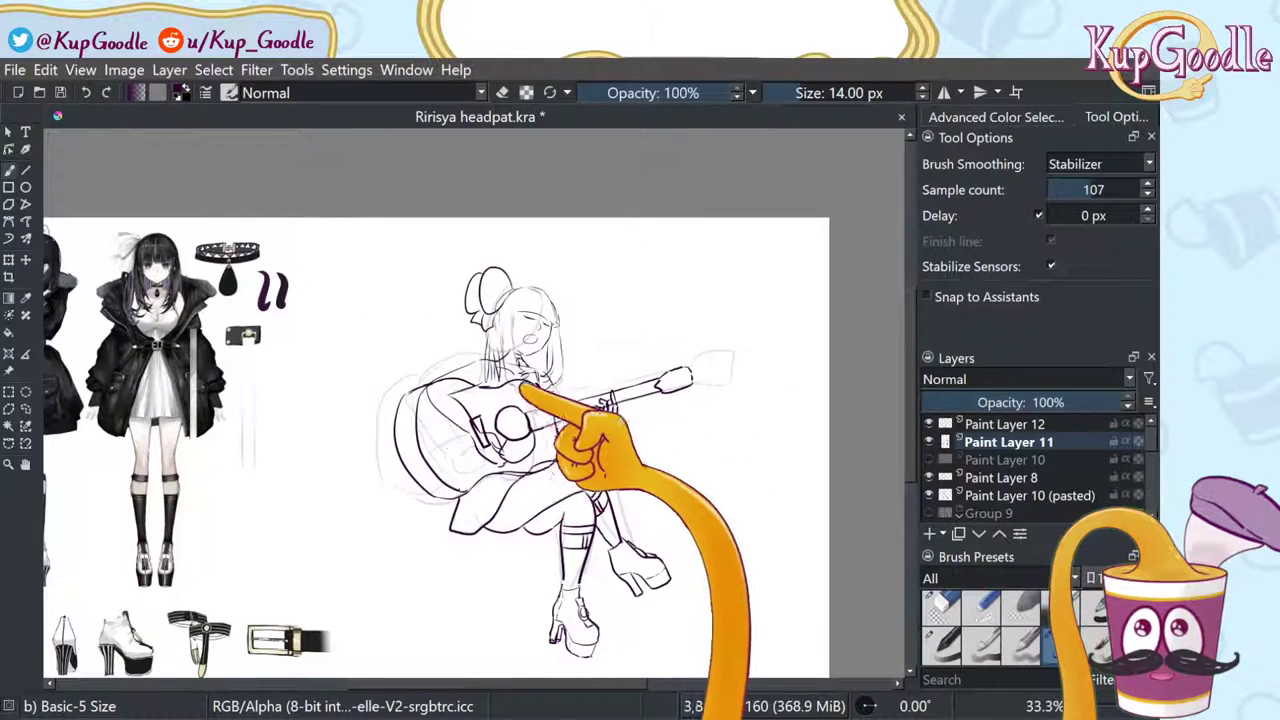
pyautogui.scroll(1, 510, 384)
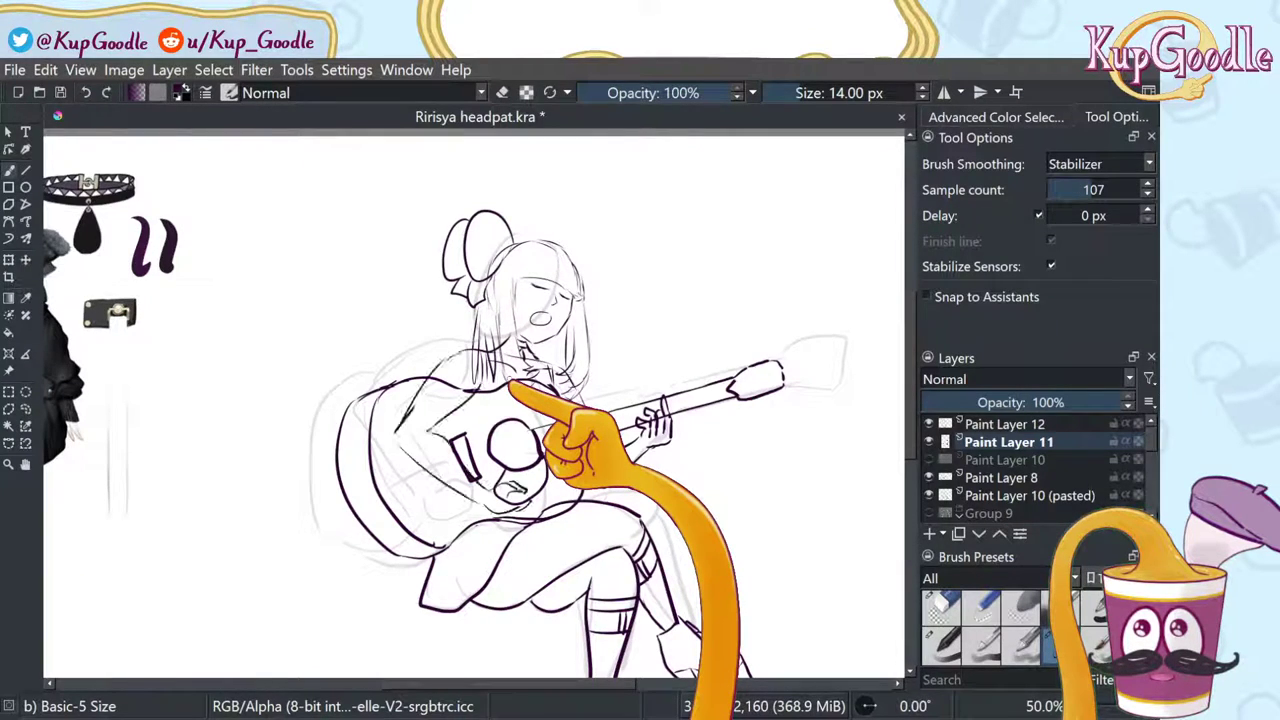
pyautogui.press('-')
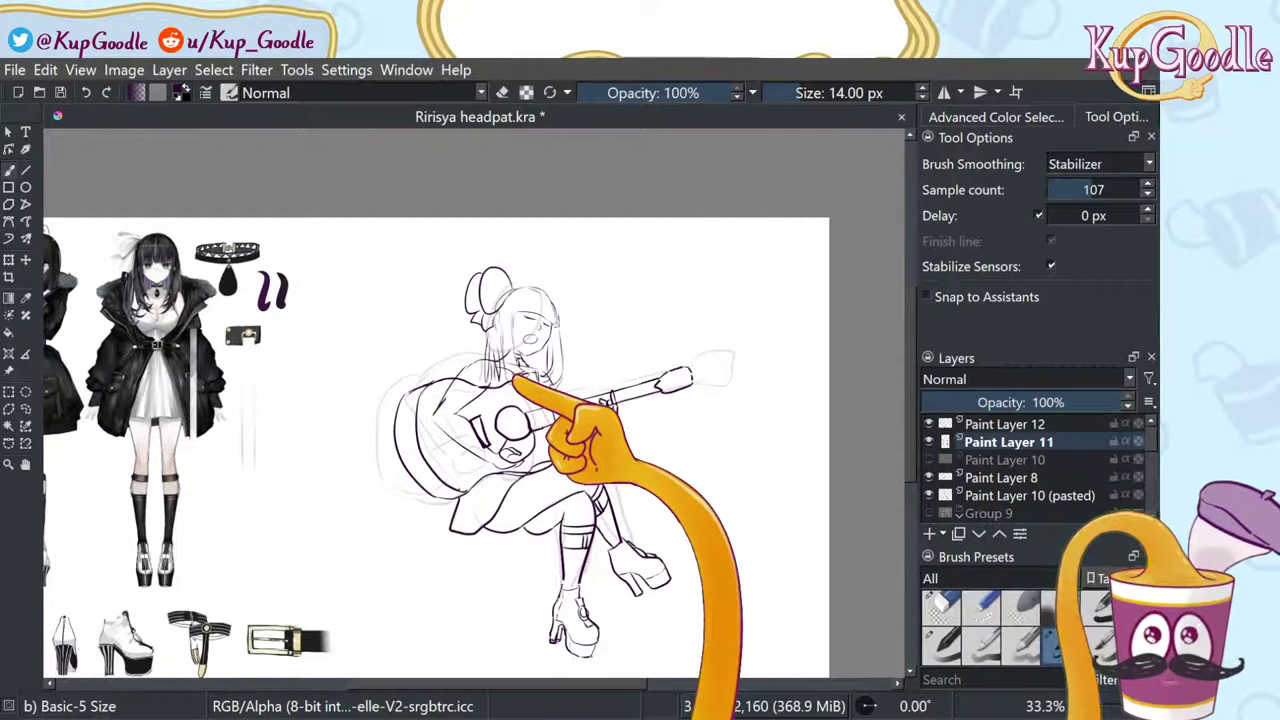
pyautogui.hotkey('ctrl', 'z')
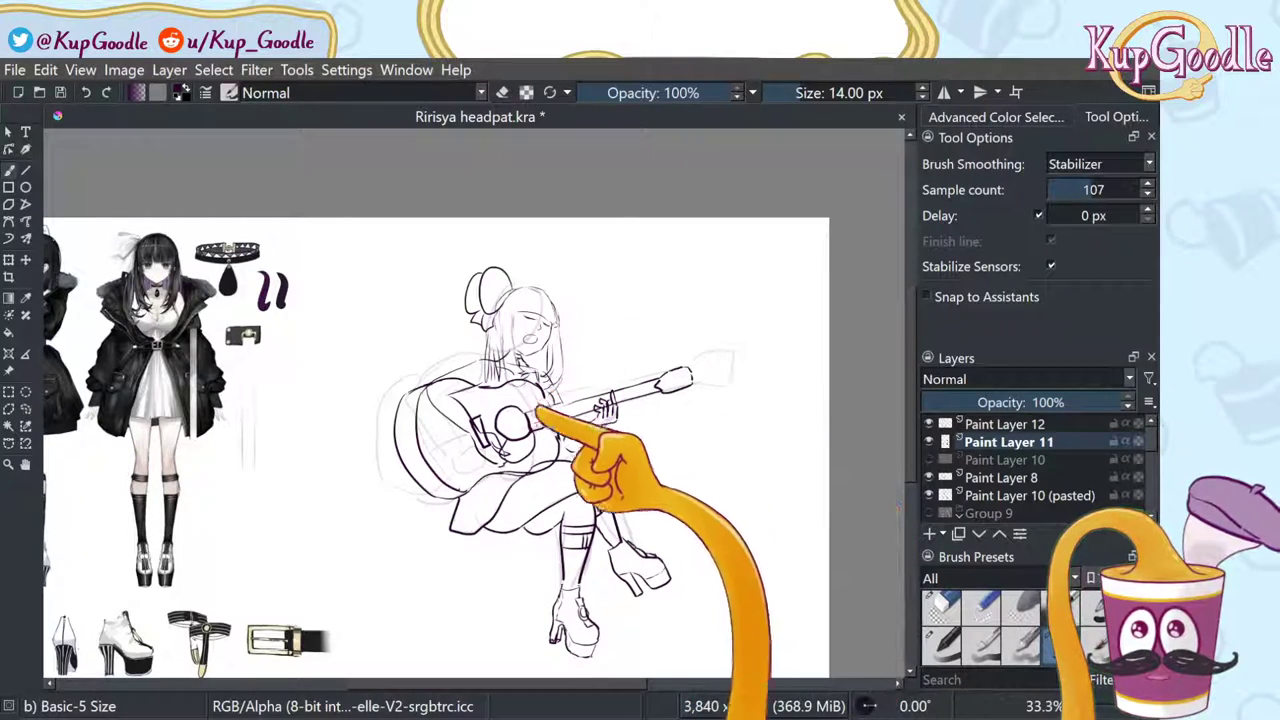
pyautogui.scroll(3, 490, 450)
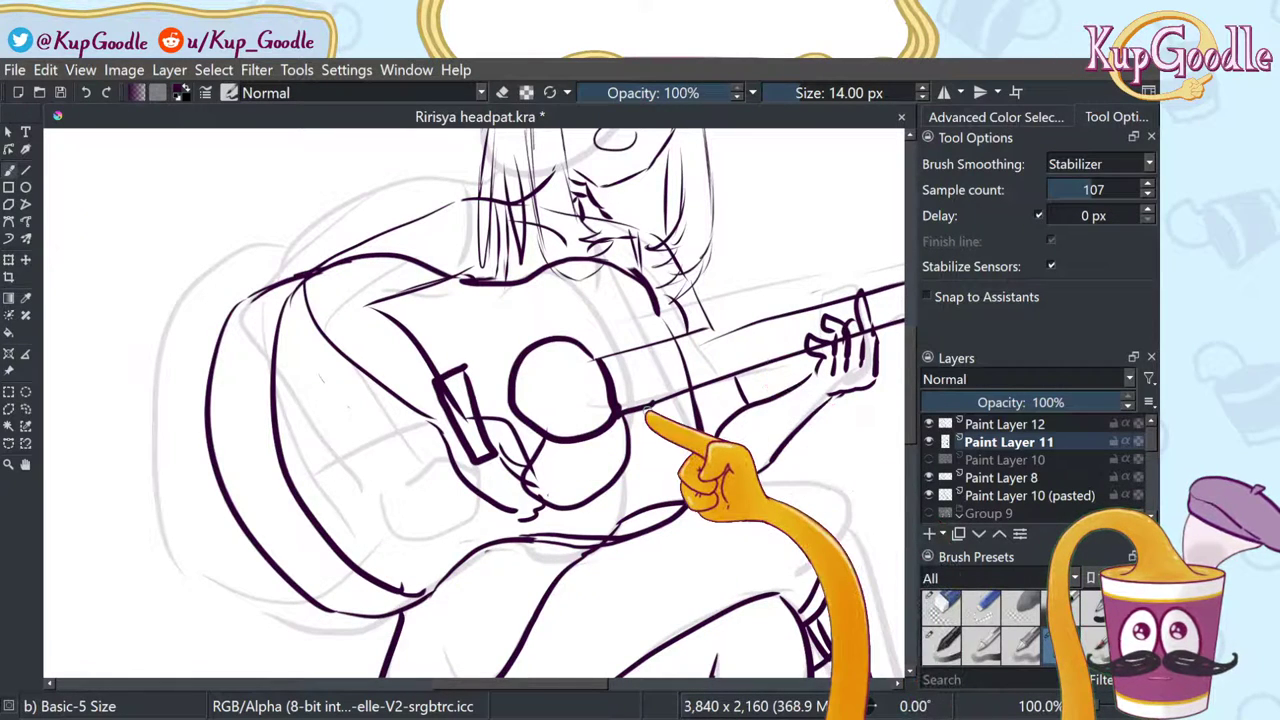
pyautogui.scroll(-1, 366, 483)
pyautogui.scroll(-2, 357, 510)
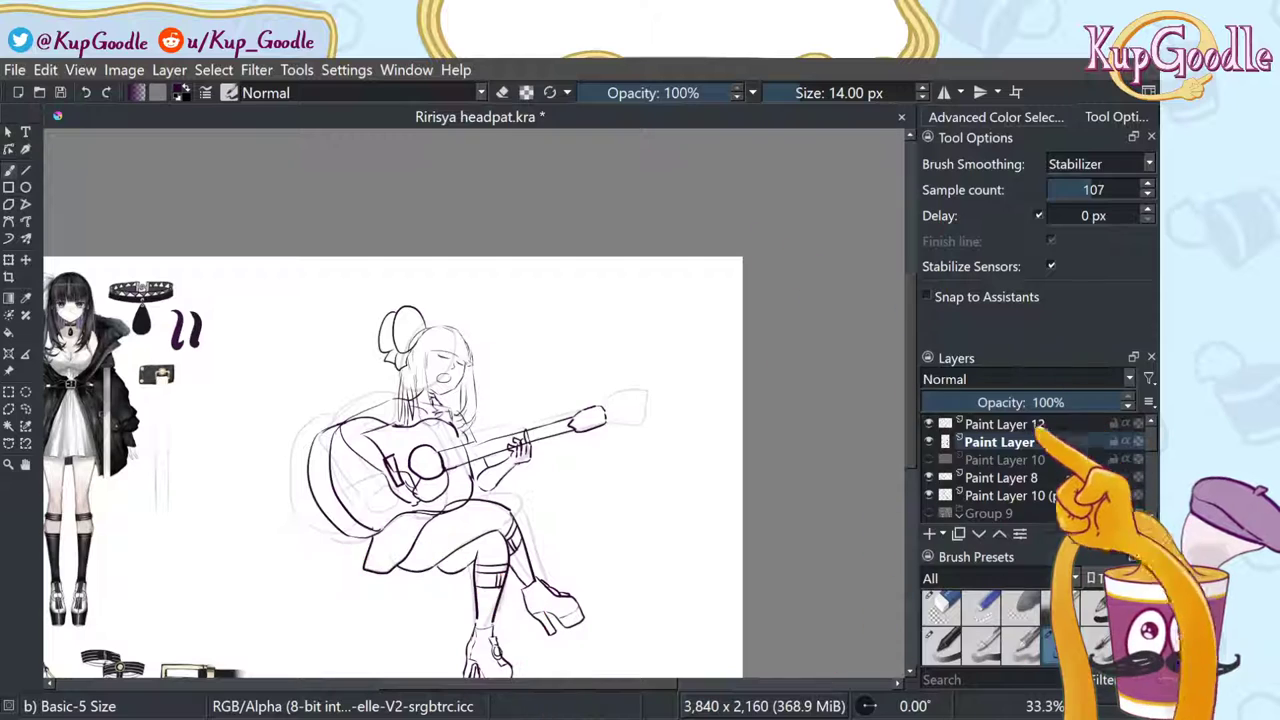
pyautogui.click(1000, 424)
pyautogui.click(929, 424)
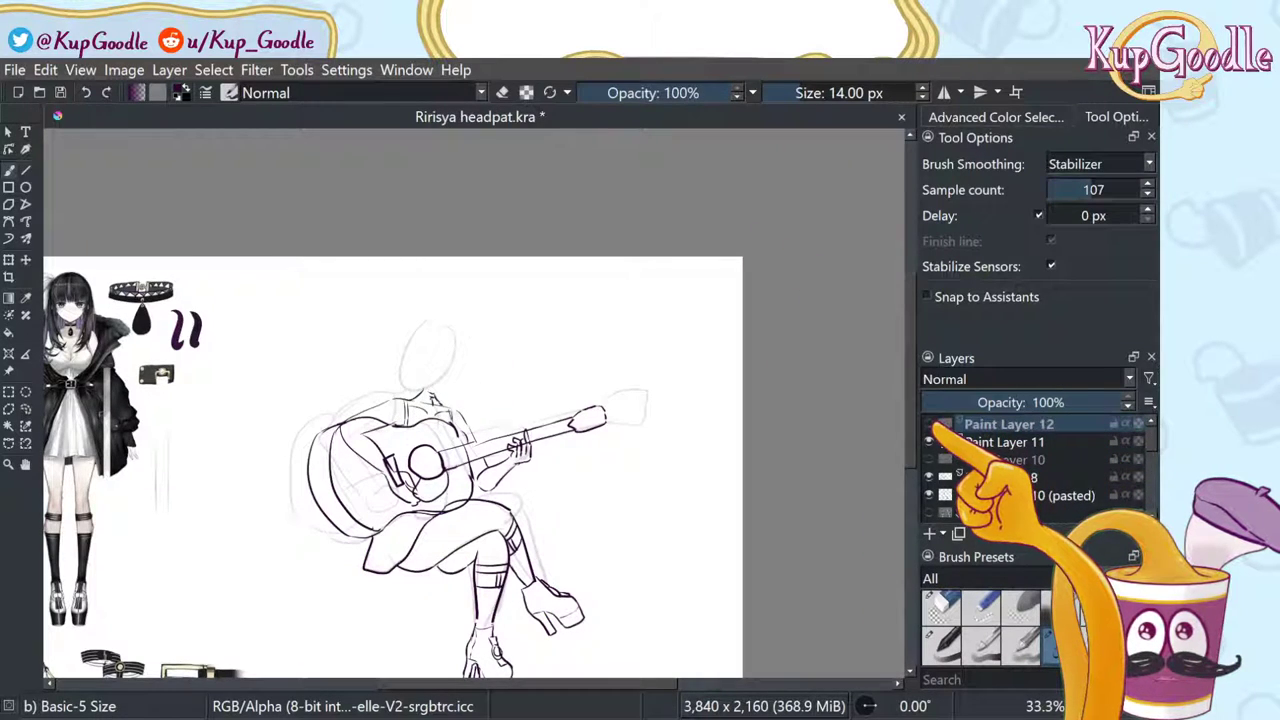
pyautogui.click(929, 424)
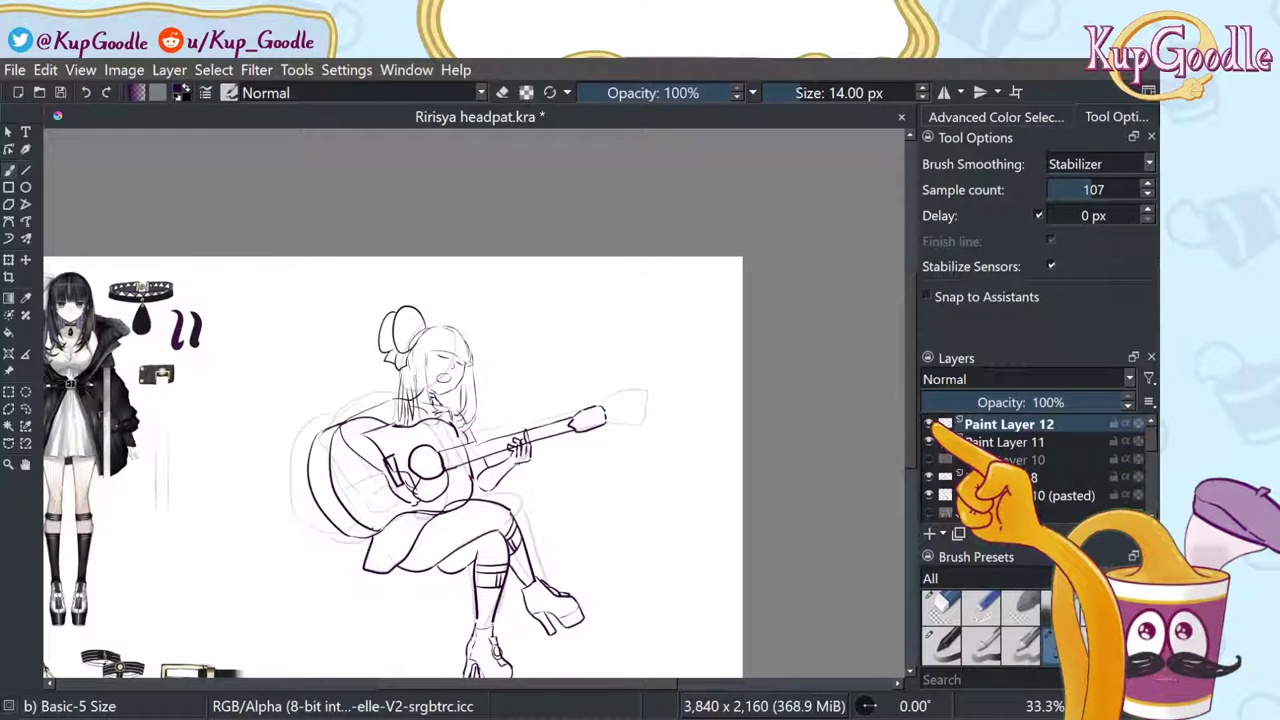
# Step: Add a paint layer below Paint Layer 11 and ink the seat's flat top, scalloped side behind the legs, and lower edge
pyautogui.click(1020, 442)
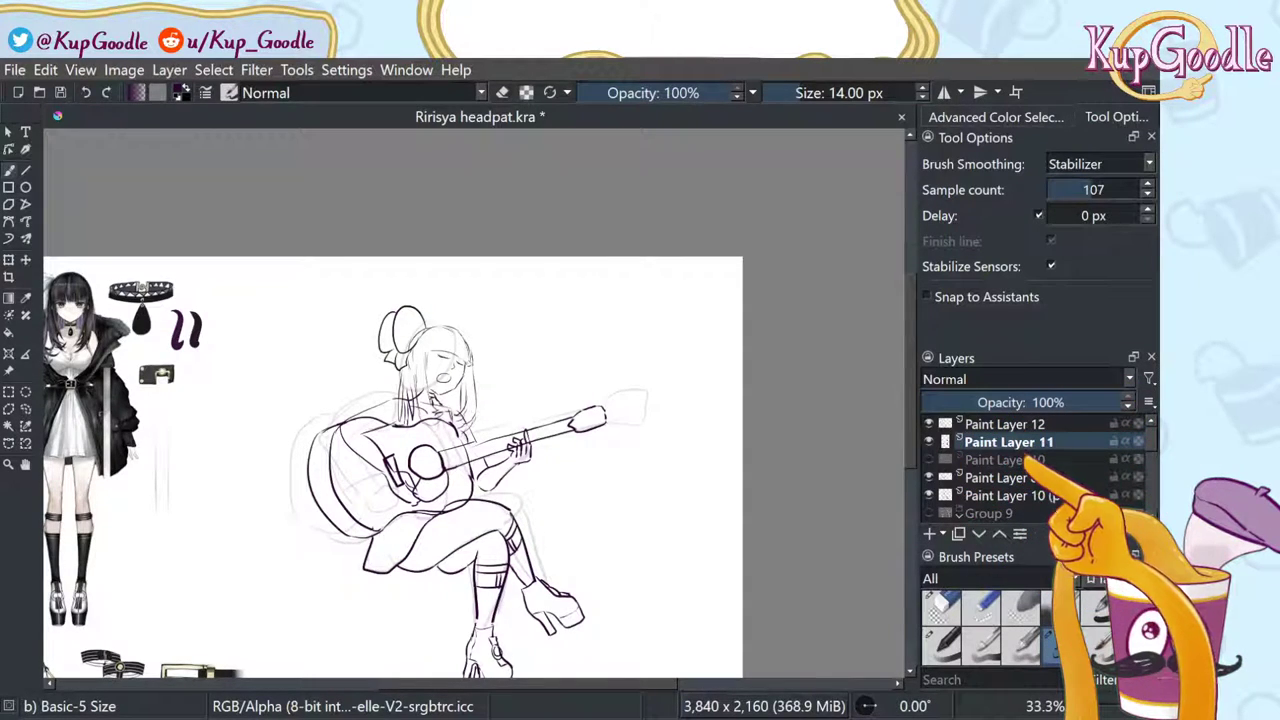
pyautogui.press('Insert')
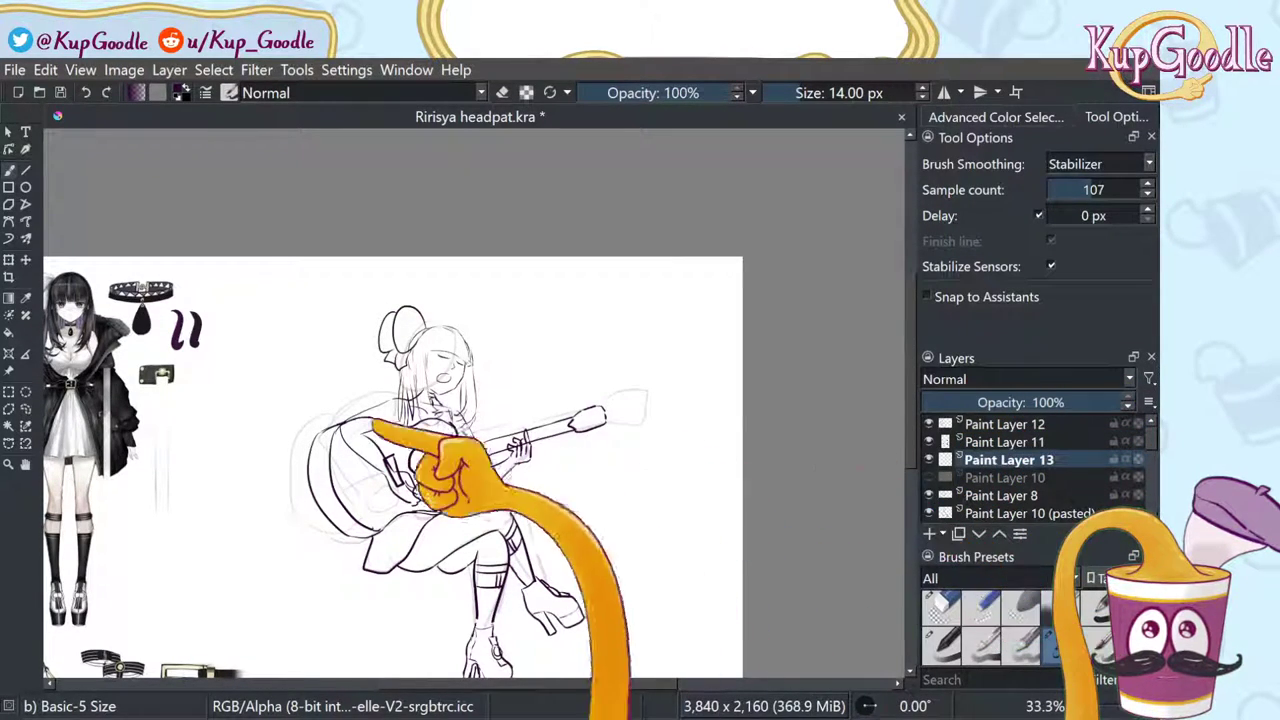
pyautogui.click(25, 464)
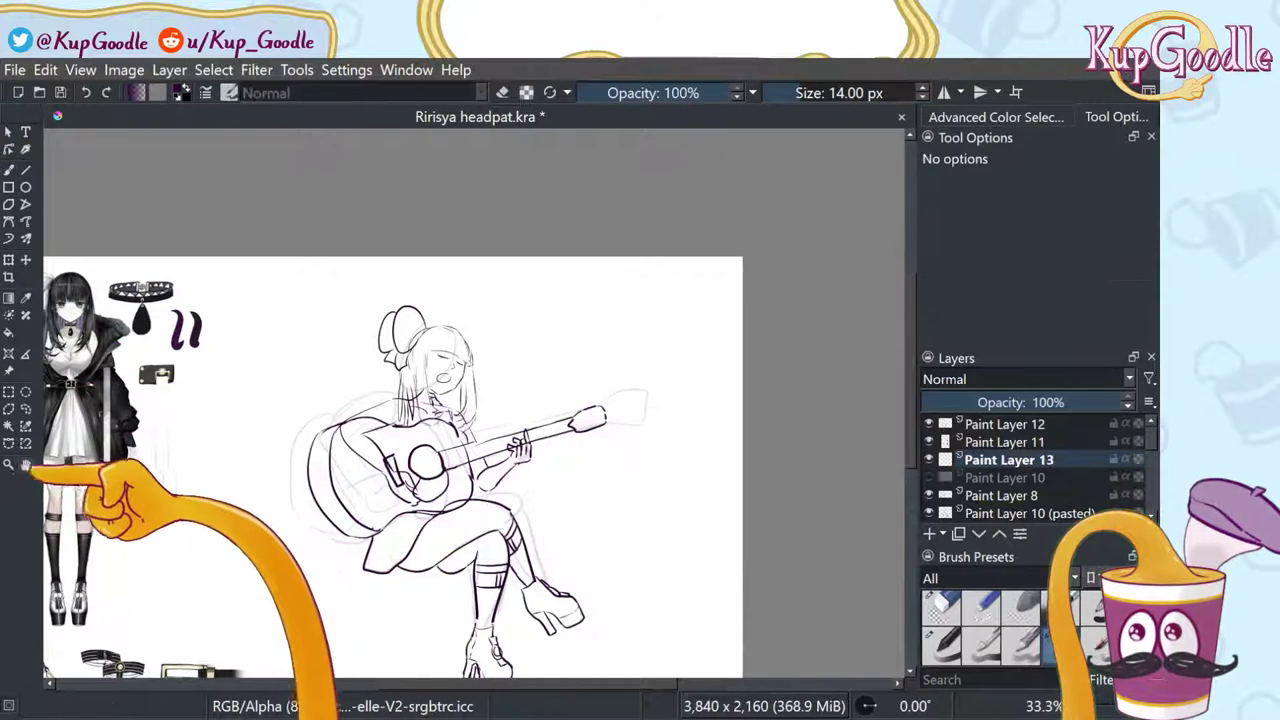
pyautogui.moveTo(380, 422); pyautogui.dragTo(469, 306)
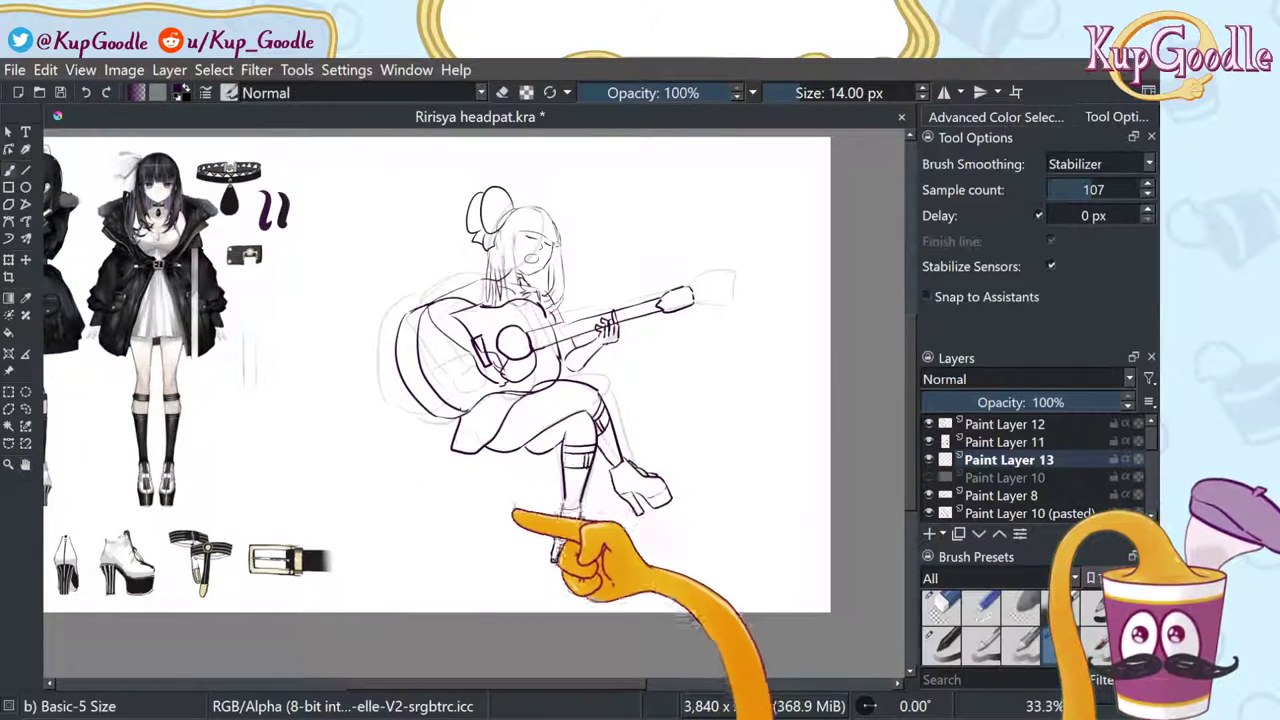
pyautogui.scroll(1, 520, 485)
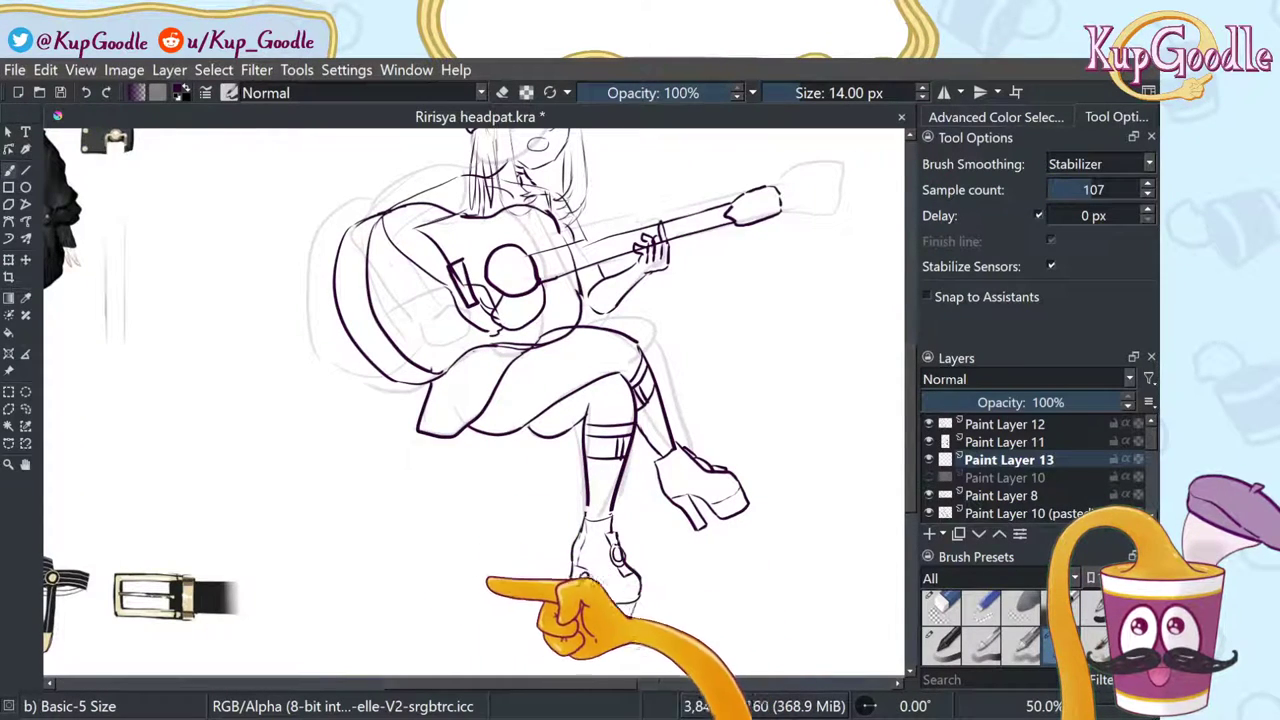
pyautogui.moveTo(439, 586)
pyautogui.mouseDown()
pyautogui.moveTo(557, 566)
pyautogui.moveTo(563, 488)
pyautogui.moveTo(550, 448)
pyautogui.moveTo(390, 440)
pyautogui.mouseUp()
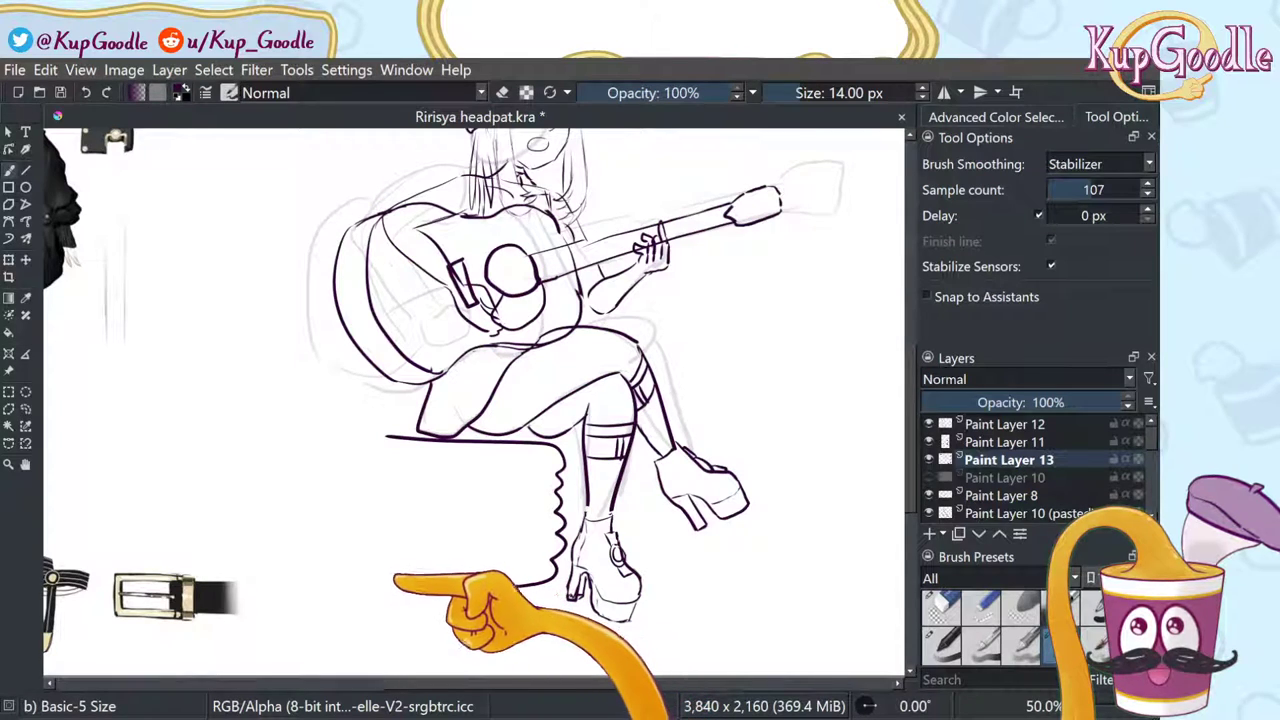
# Step: Ink the seat's other scalloped side, horizontal lines across its ridges, and a pointed shape extending outward from its base
pyautogui.moveTo(395, 582); pyautogui.dragTo(413, 479)
pyautogui.moveTo(425, 462)
pyautogui.mouseDown()
pyautogui.moveTo(491, 472)
pyautogui.moveTo(540, 459)
pyautogui.mouseUp()
pyautogui.moveTo(428, 489); pyautogui.dragTo(540, 489)
pyautogui.moveTo(428, 513); pyautogui.dragTo(540, 511)
pyautogui.moveTo(420, 537); pyautogui.dragTo(543, 537)
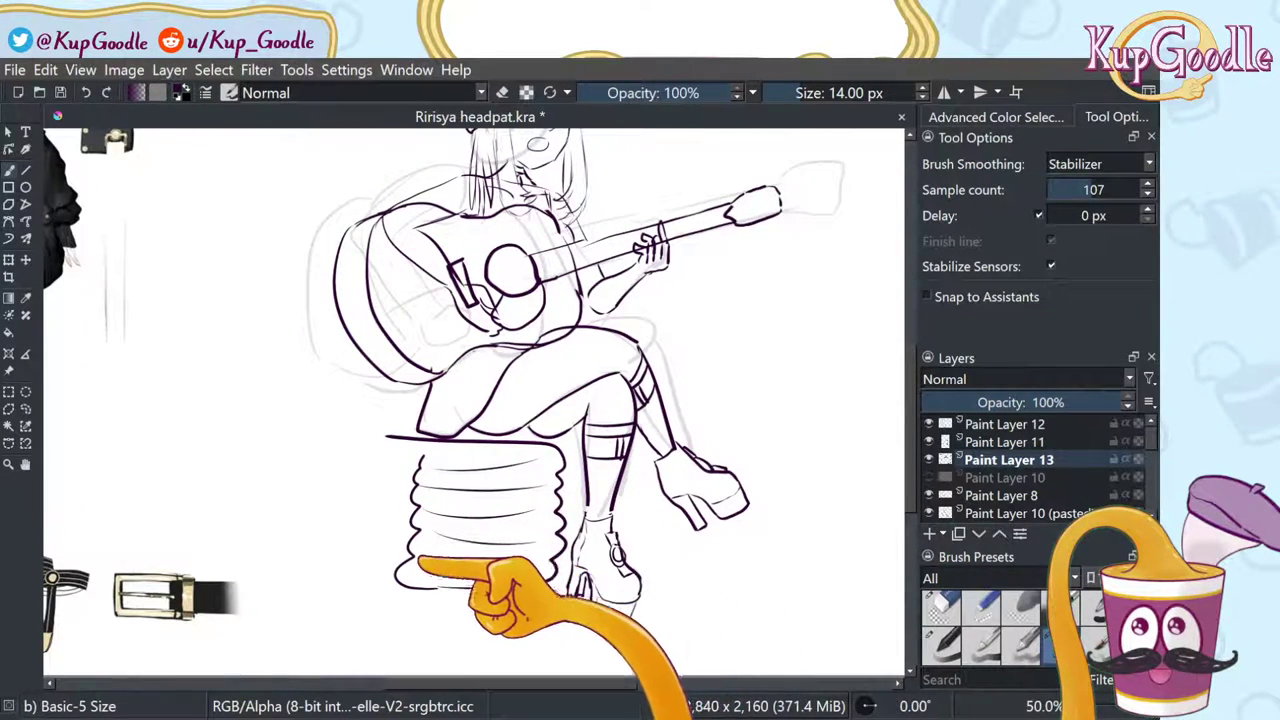
pyautogui.moveTo(412, 563); pyautogui.dragTo(543, 559)
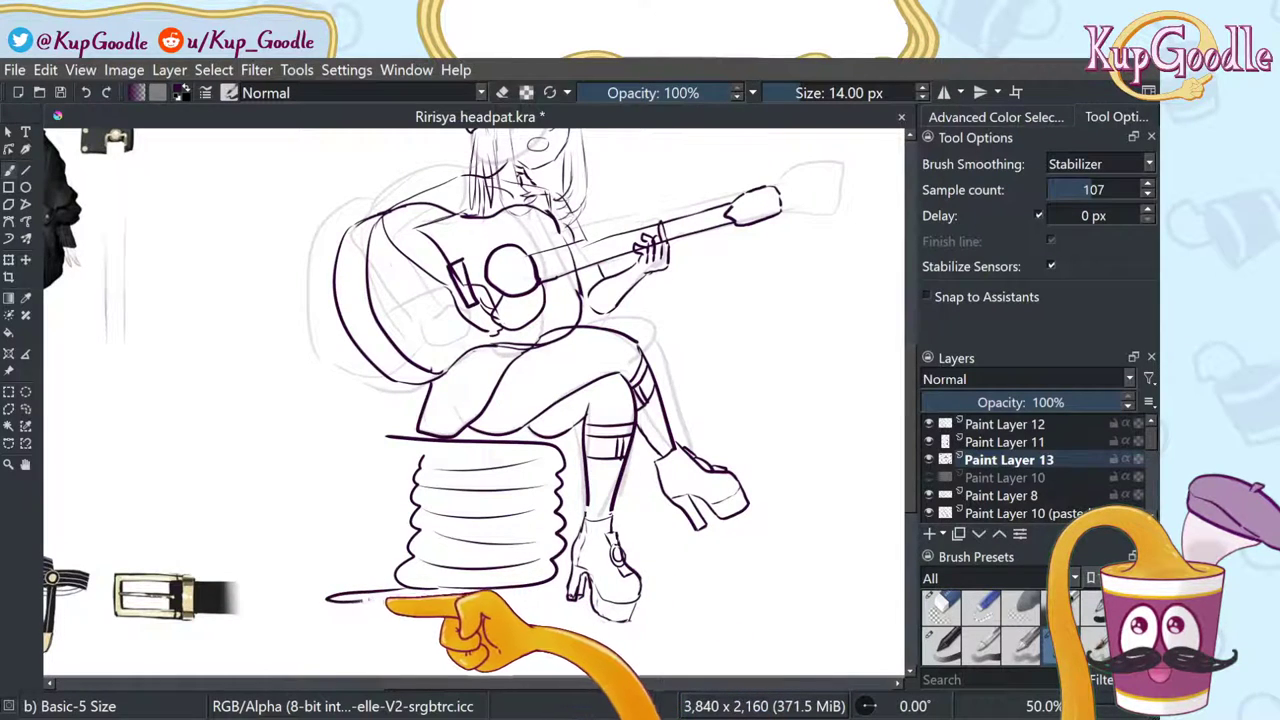
pyautogui.moveTo(453, 598); pyautogui.dragTo(342, 605)
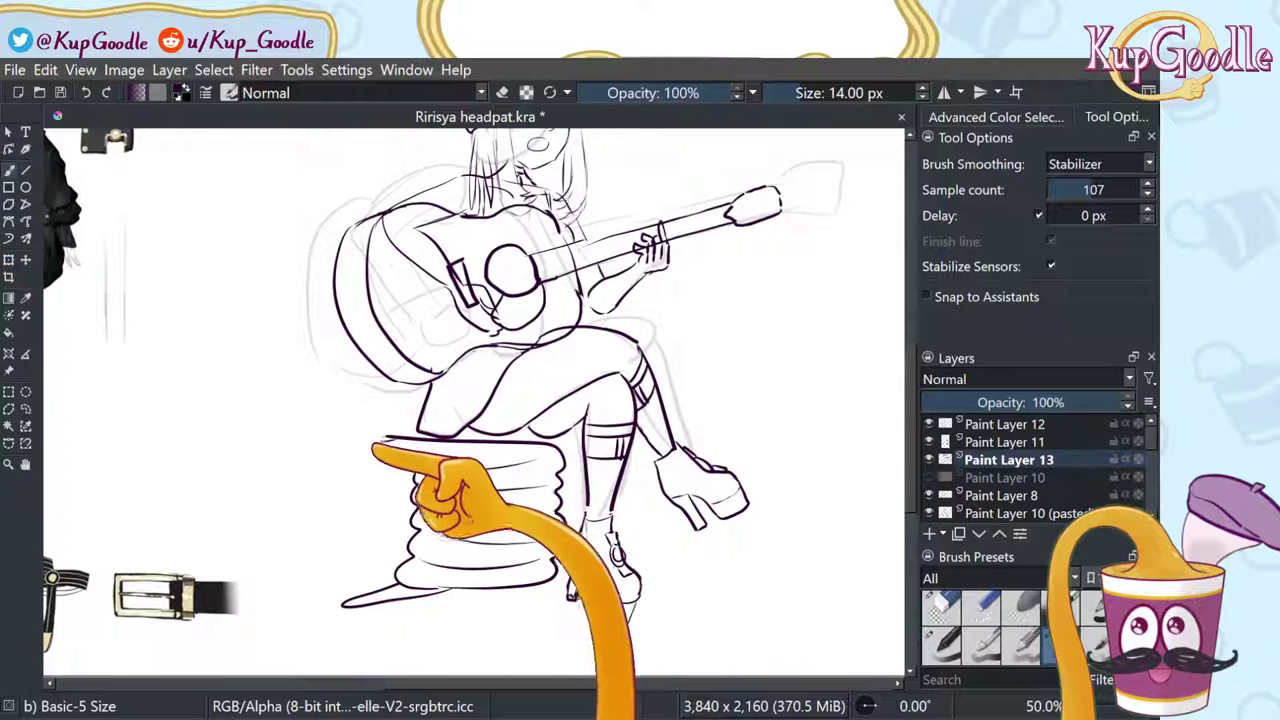
# Step: Ink a snake's head with an eye and forked tongue extending from the ridged seat's top, add a small heart above it, and save the file
pyautogui.moveTo(352, 450)
pyautogui.mouseDown()
pyautogui.moveTo(325, 485)
pyautogui.moveTo(349, 493)
pyautogui.moveTo(428, 456)
pyautogui.mouseUp()
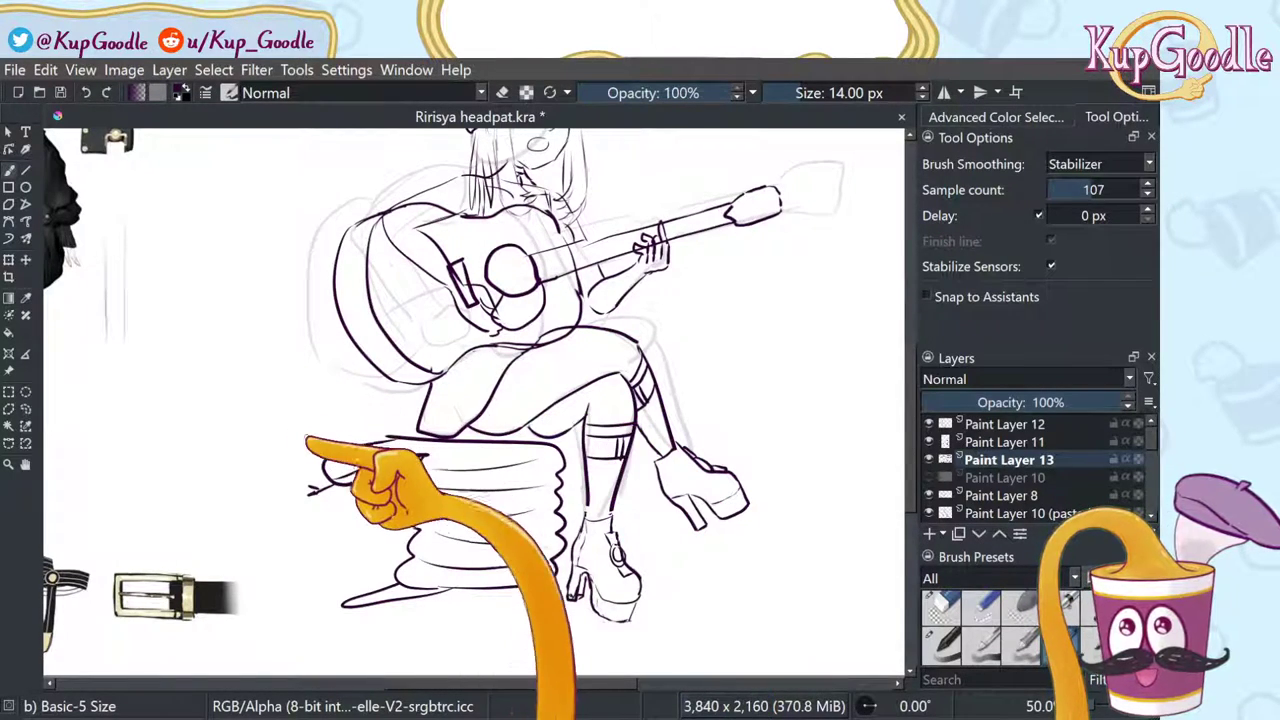
pyautogui.moveTo(316, 439)
pyautogui.mouseDown()
pyautogui.moveTo(309, 424)
pyautogui.moveTo(320, 438)
pyautogui.mouseUp()
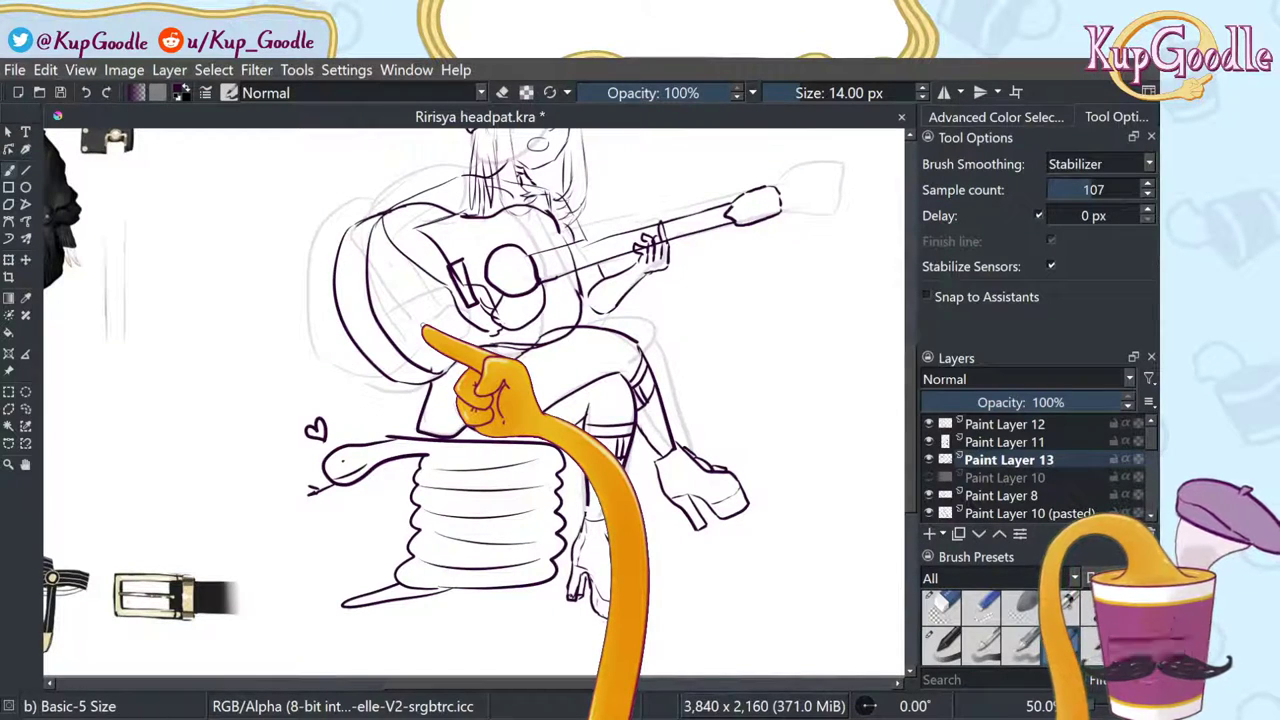
pyautogui.scroll(-2, 488, 436)
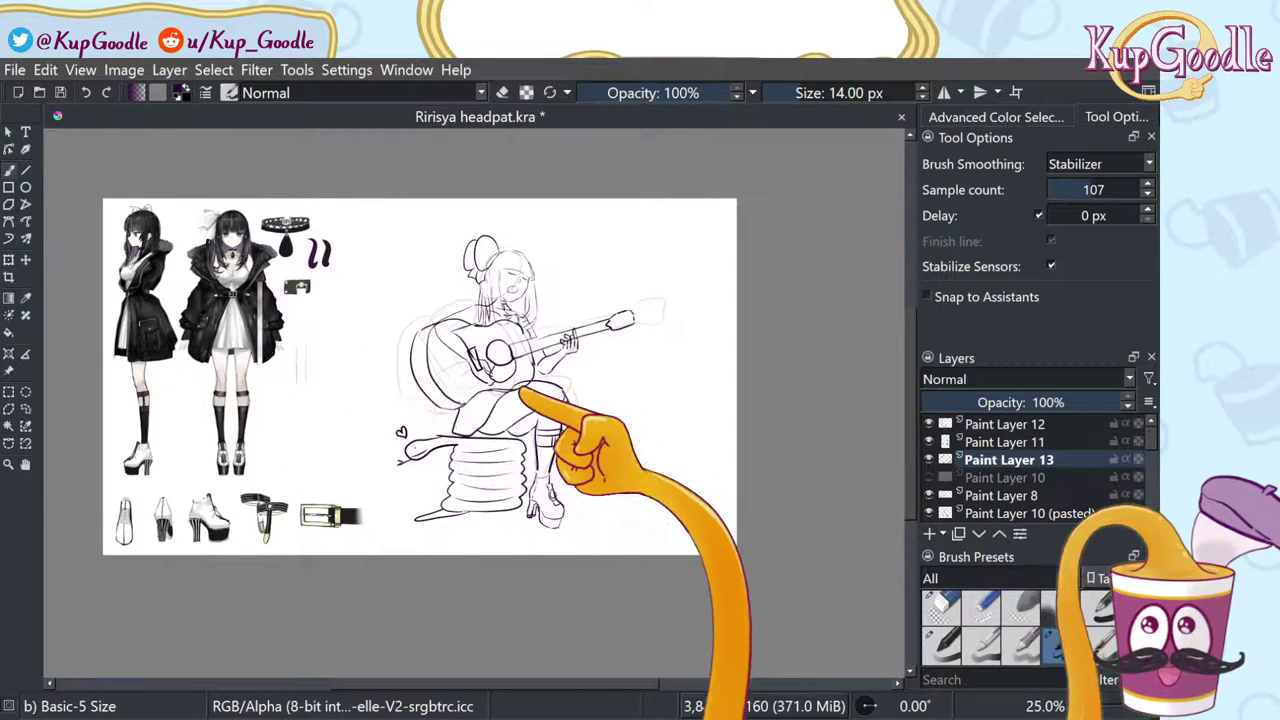
pyautogui.hotkey('ctrl', 's')
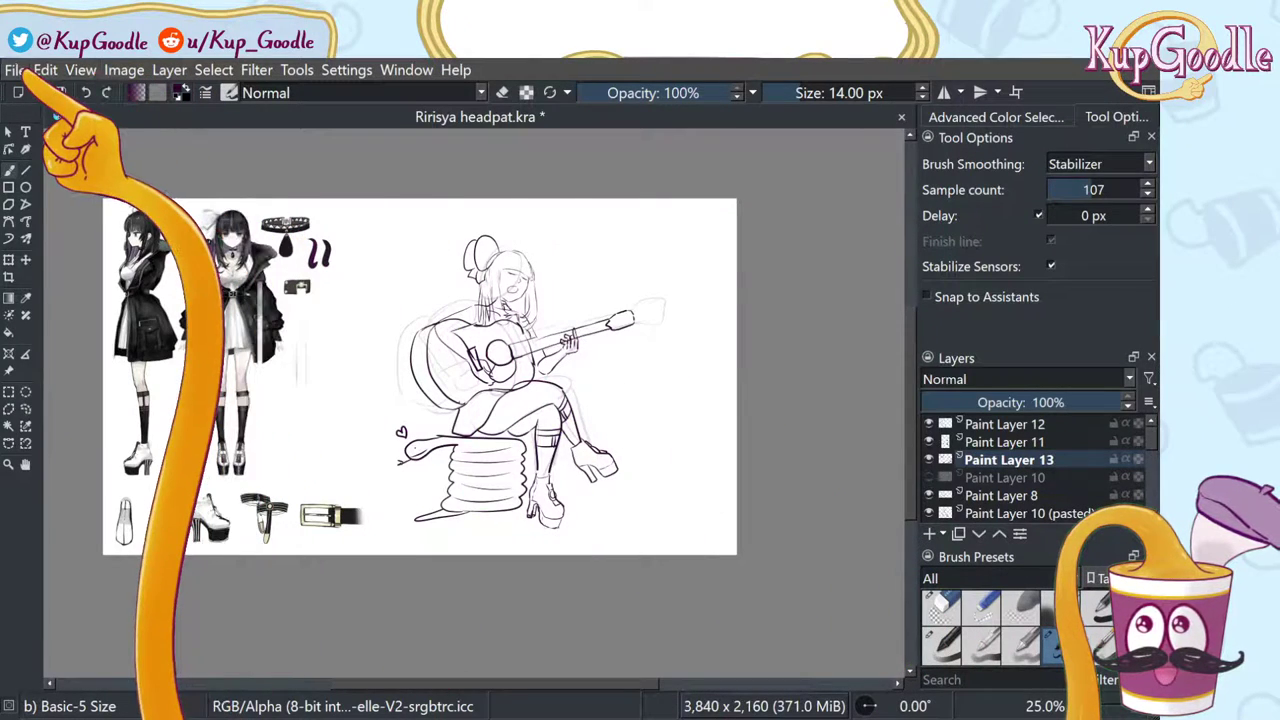
pyautogui.hotkey('ctrl', 's')
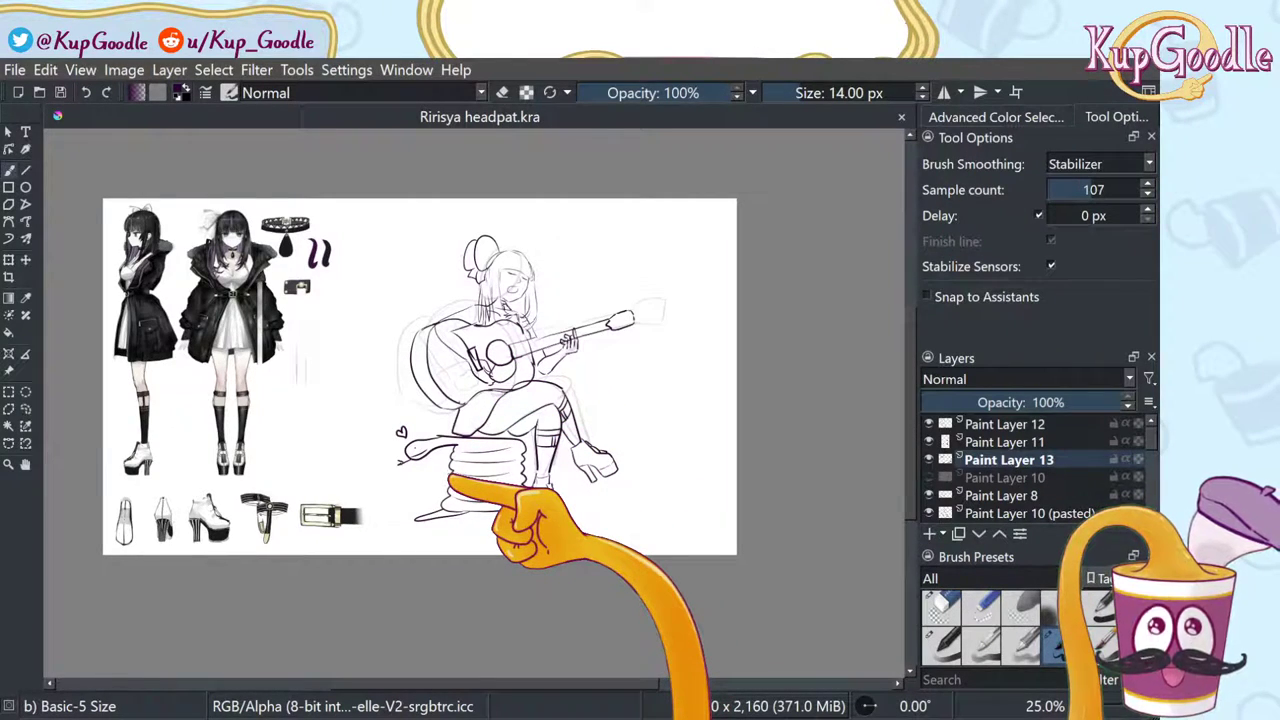
# Step: Hide Paint Layer 13, add a new paint layer, and ink a thin, flat chair seat beneath the skirt
pyautogui.click(928, 459)
pyautogui.click(929, 533)
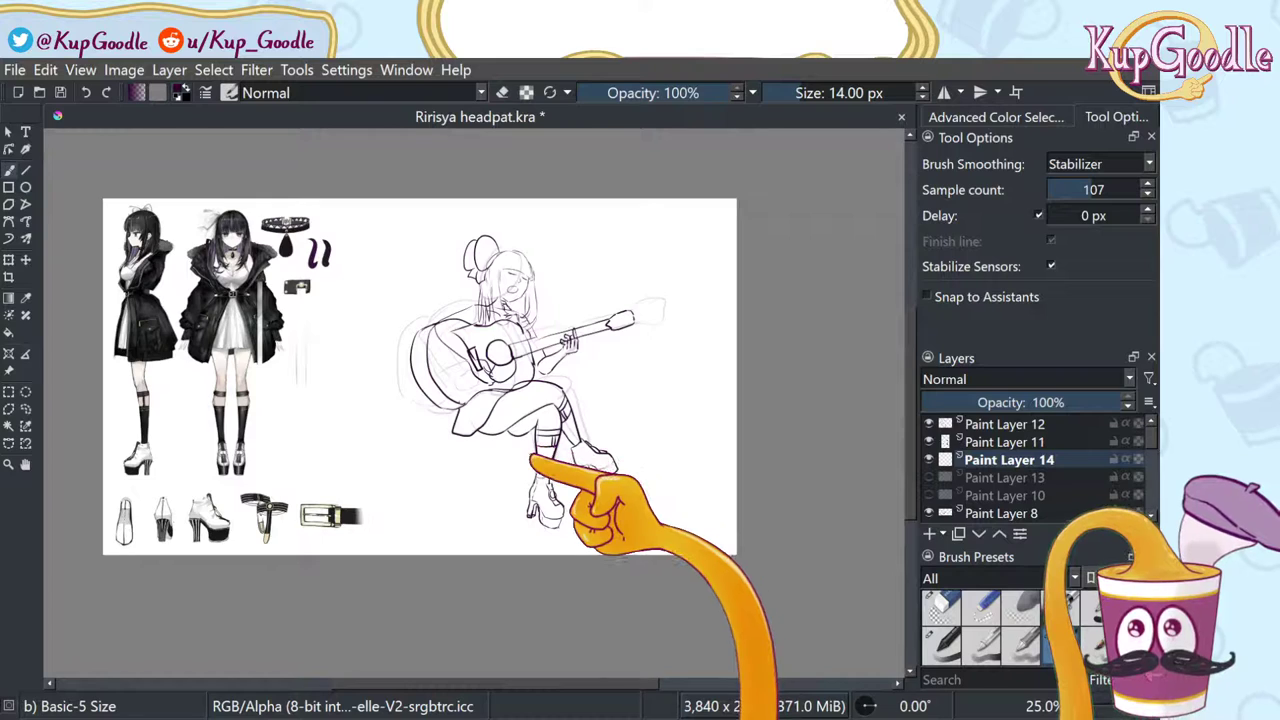
pyautogui.scroll(2, 530, 458)
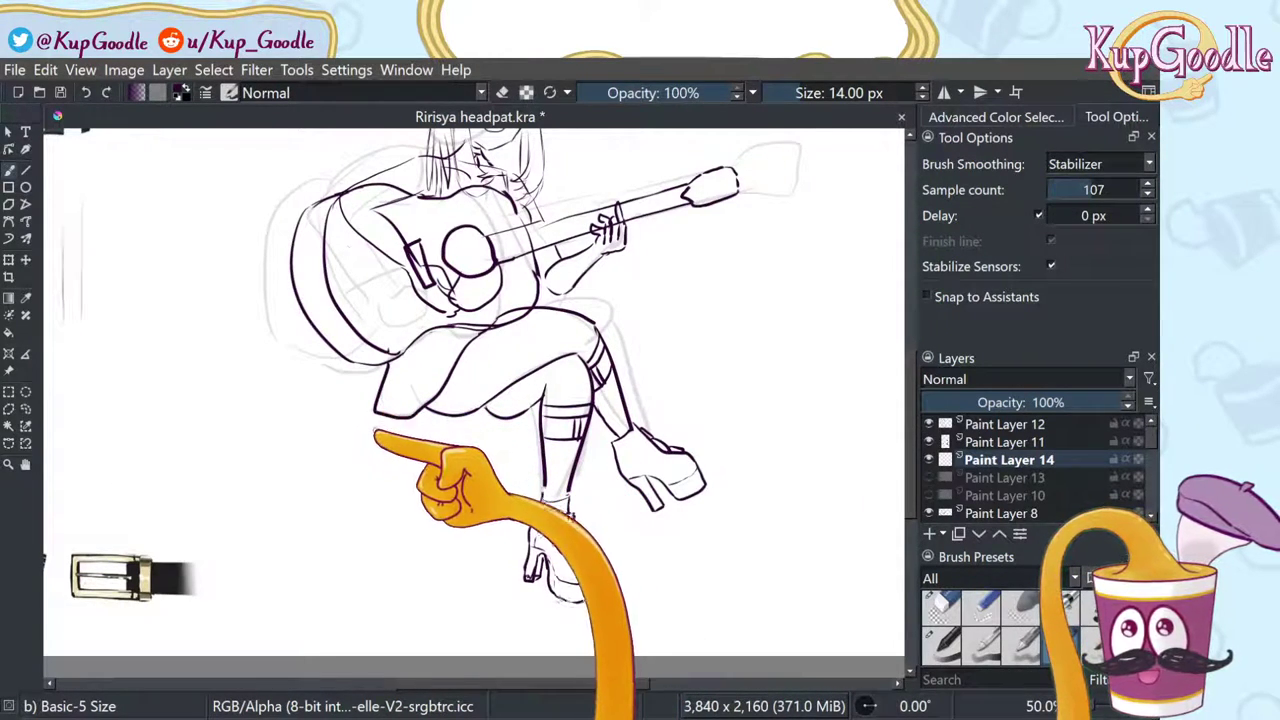
pyautogui.hotkey('ctrl', 'z')
pyautogui.moveTo(405, 426); pyautogui.dragTo(489, 425)
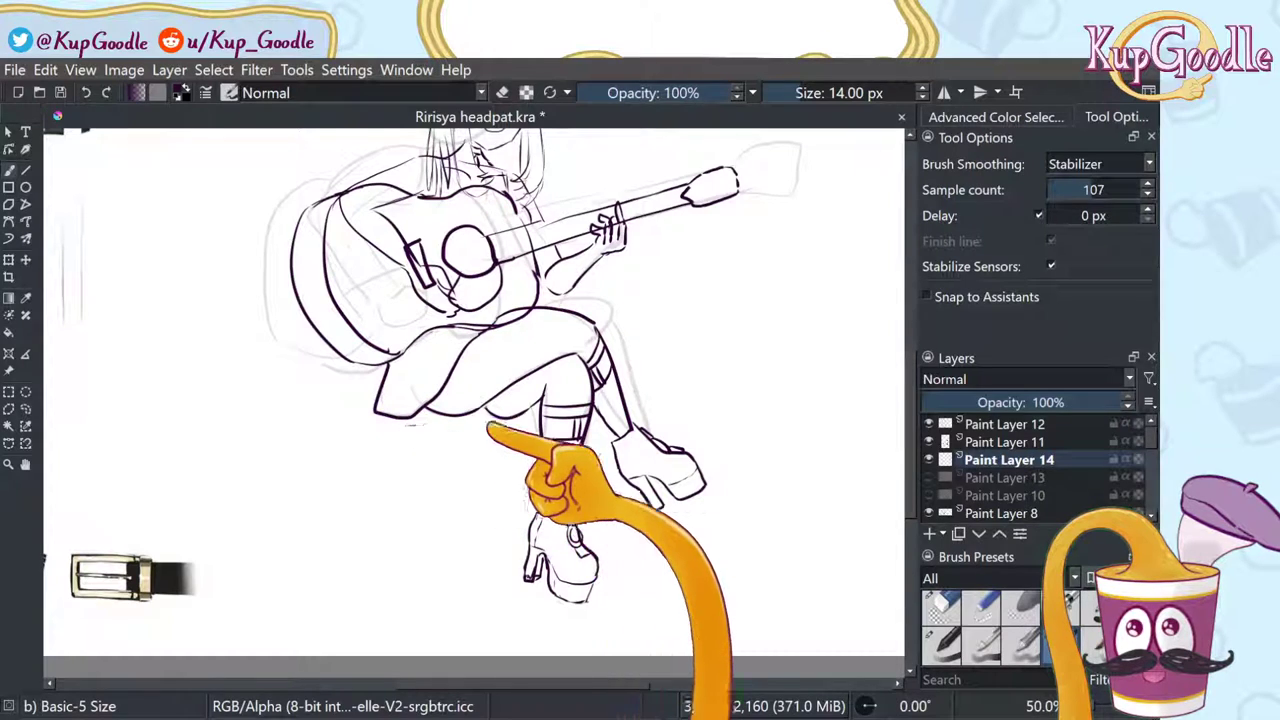
pyautogui.hotkey('ctrl', 'z')
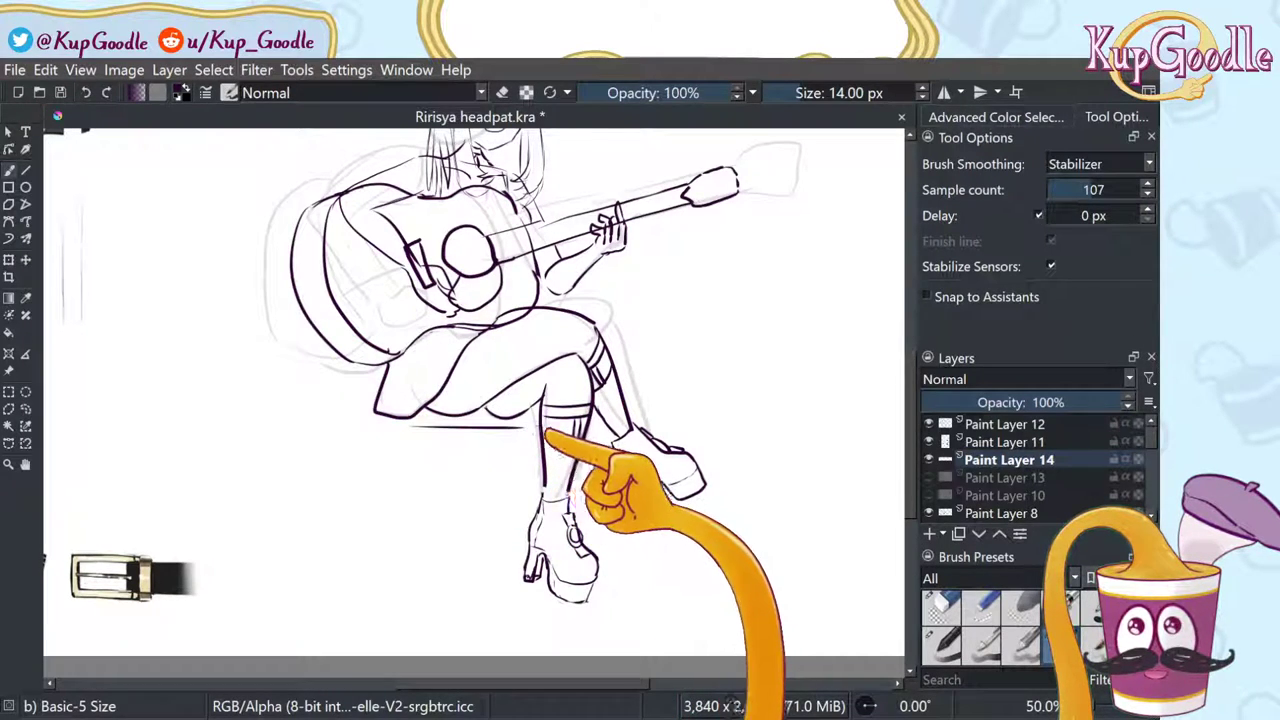
pyautogui.hotkey('ctrl', 'z')
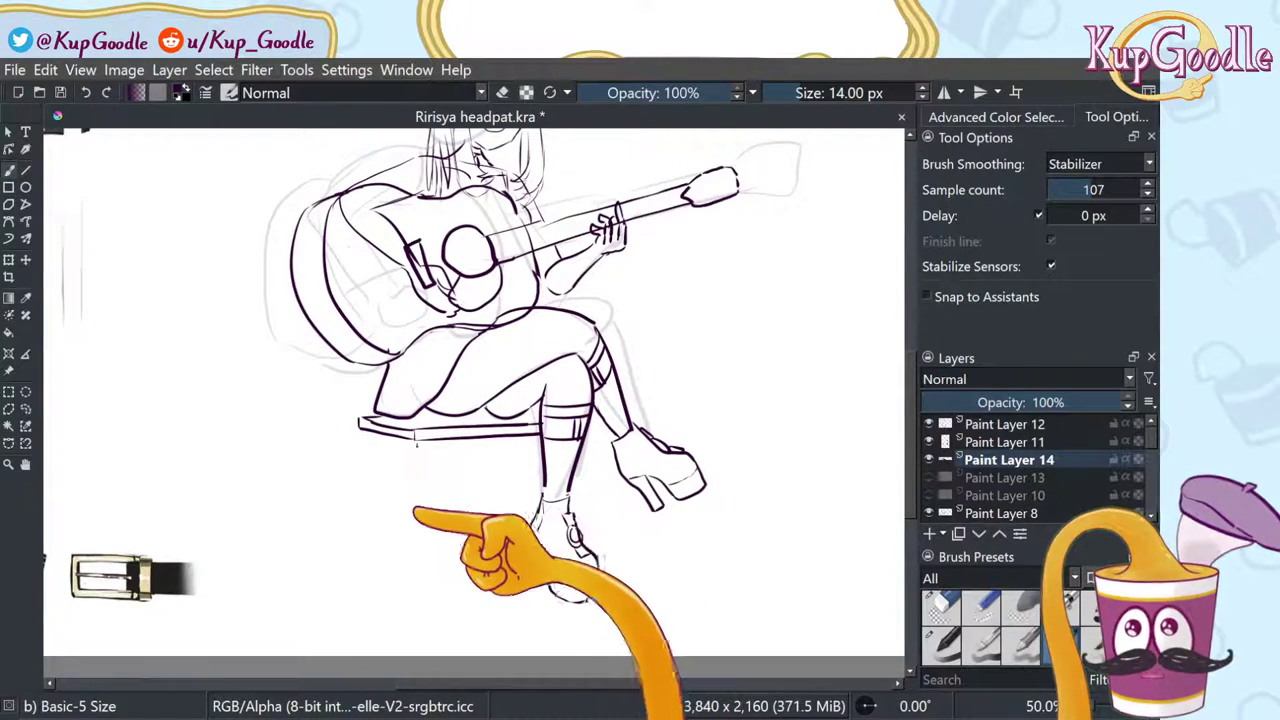
# Step: Ink the chair's splayed legs, side post and curved backrest, trimming and redrawing the tip of one far leg
pyautogui.moveTo(416, 432)
pyautogui.mouseDown()
pyautogui.moveTo(427, 591)
pyautogui.moveTo(415, 444)
pyautogui.moveTo(440, 452)
pyautogui.moveTo(373, 447)
pyautogui.moveTo(364, 429)
pyautogui.moveTo(319, 567)
pyautogui.moveTo(331, 570)
pyautogui.moveTo(365, 436)
pyautogui.mouseUp()
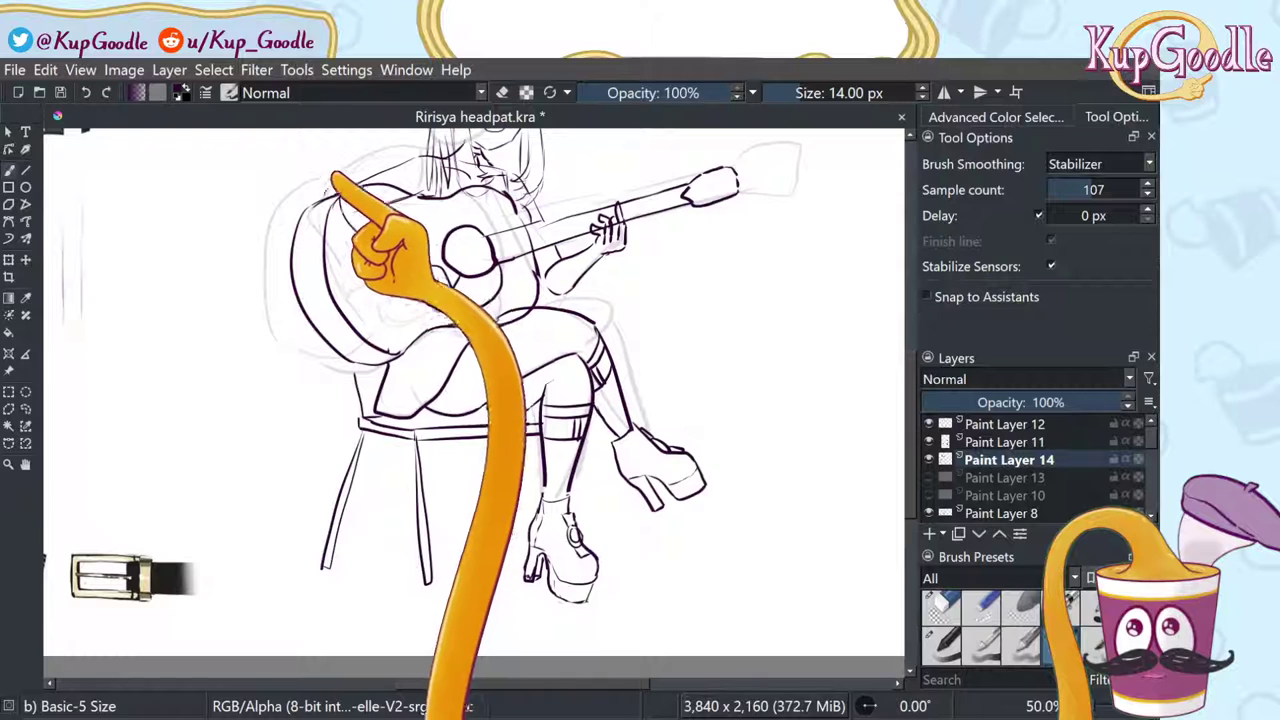
pyautogui.moveTo(335, 176)
pyautogui.mouseDown()
pyautogui.moveTo(396, 170)
pyautogui.moveTo(370, 190)
pyautogui.moveTo(348, 172)
pyautogui.moveTo(345, 193)
pyautogui.moveTo(391, 166)
pyautogui.mouseUp()
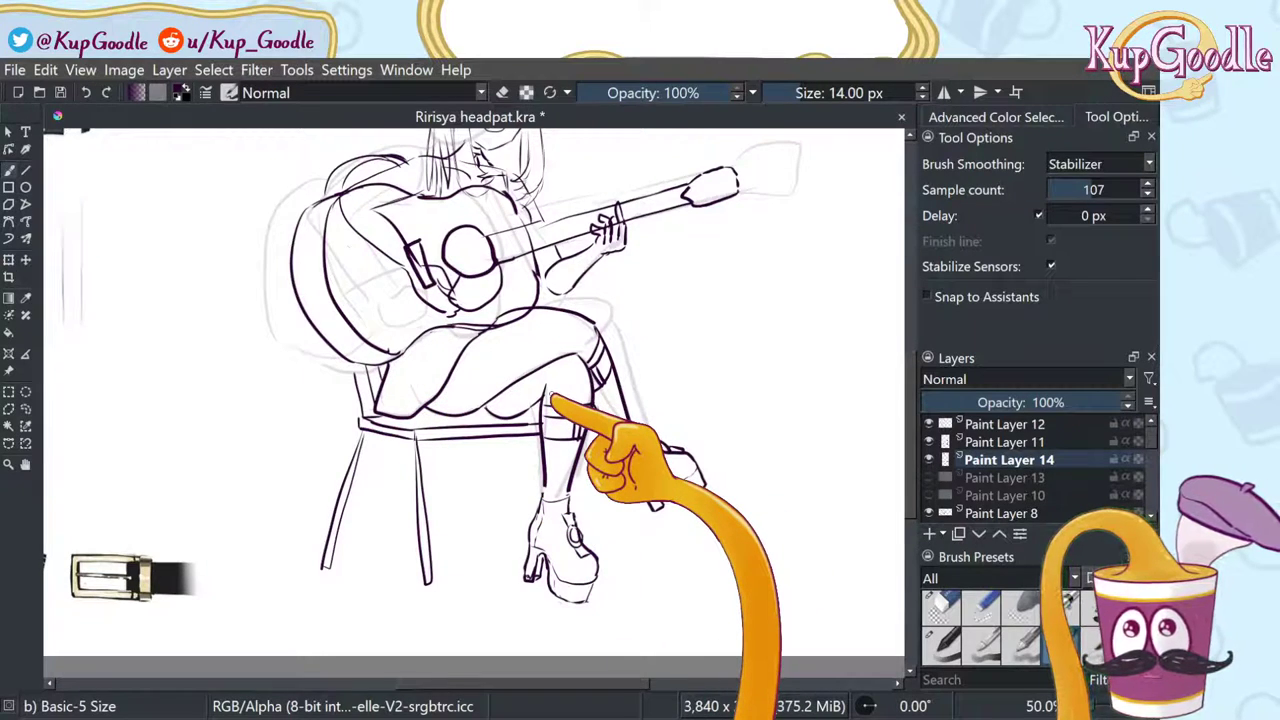
pyautogui.scroll(-3, 648, 580)
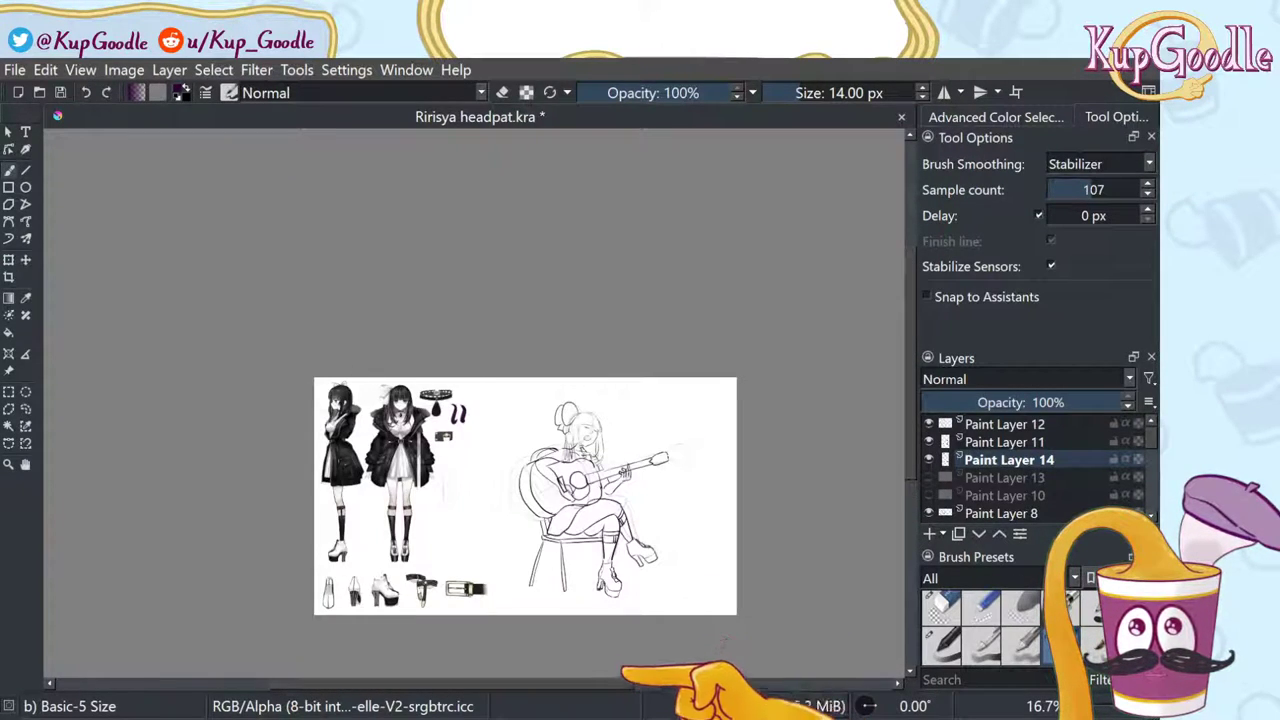
pyautogui.scroll(2, 618, 652)
pyautogui.press('+')
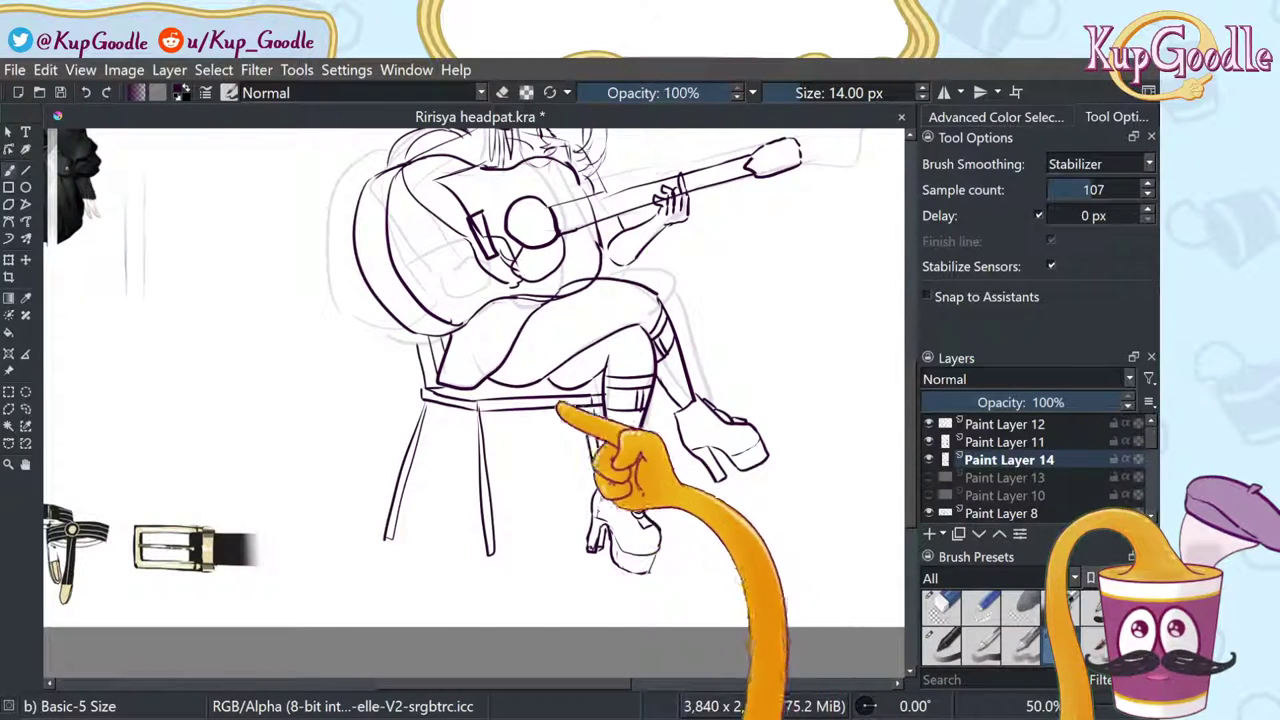
pyautogui.moveTo(524, 419)
pyautogui.mouseDown()
pyautogui.moveTo(508, 536)
pyautogui.moveTo(529, 457)
pyautogui.mouseUp()
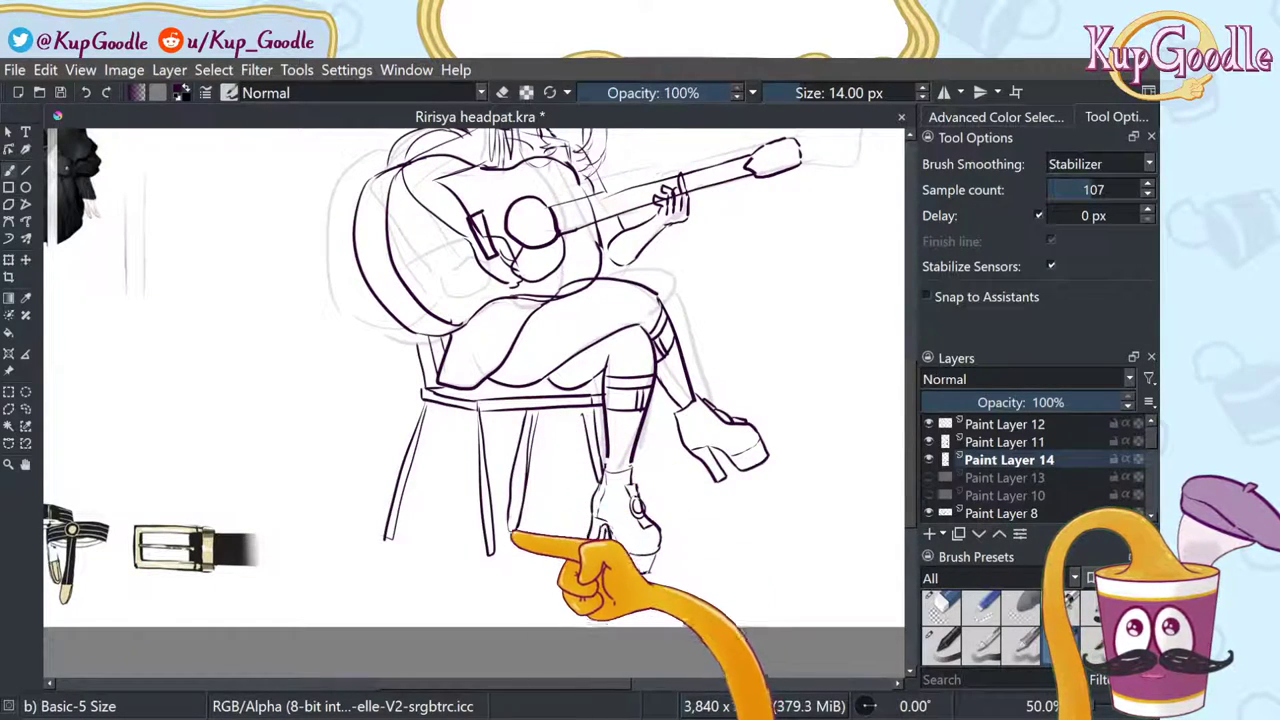
pyautogui.click(941, 606)
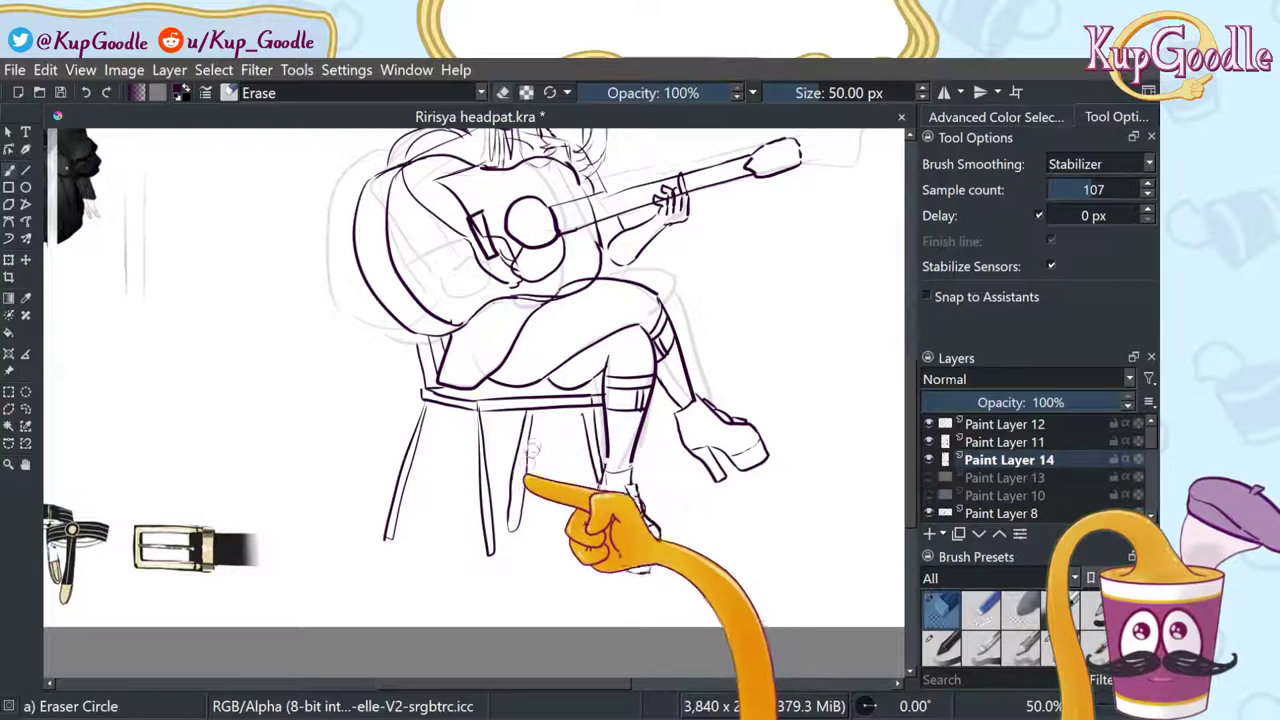
pyautogui.click(1046, 643)
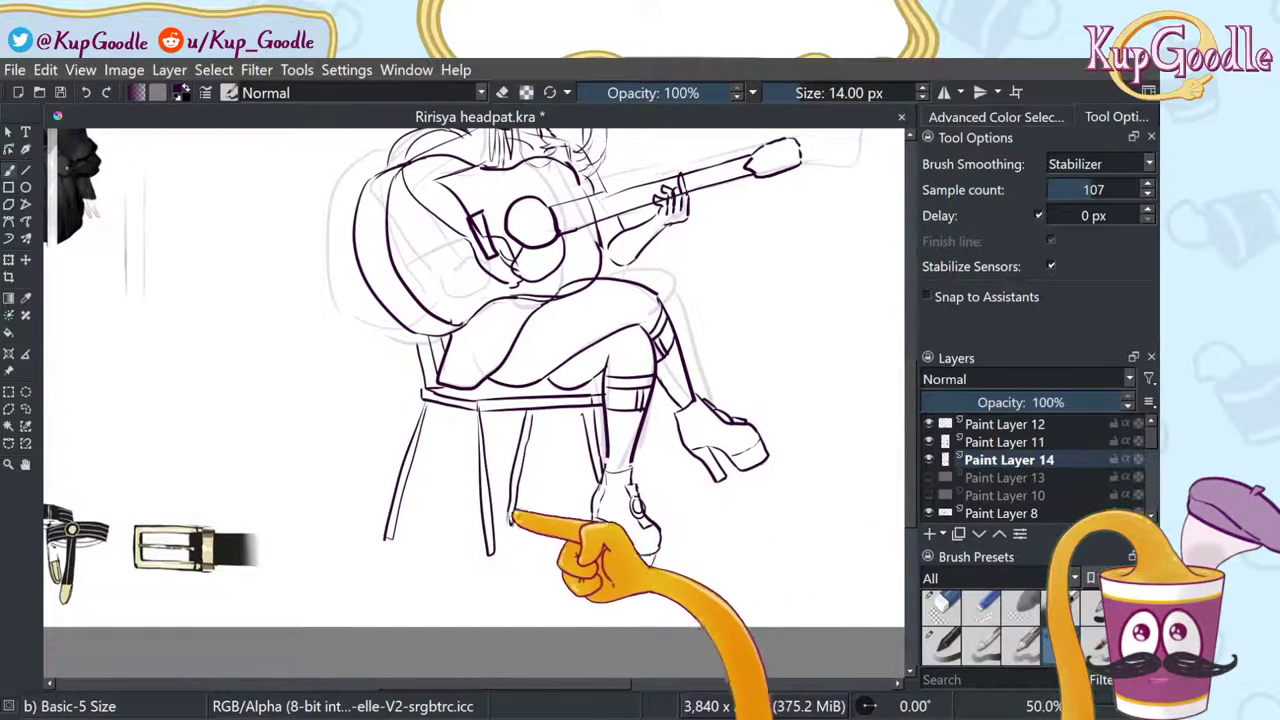
# Step: Erase the chair's splayed legs and the end of its seat near the knee with the 50 px Eraser Circle
pyautogui.scroll(-2, 640, 168)
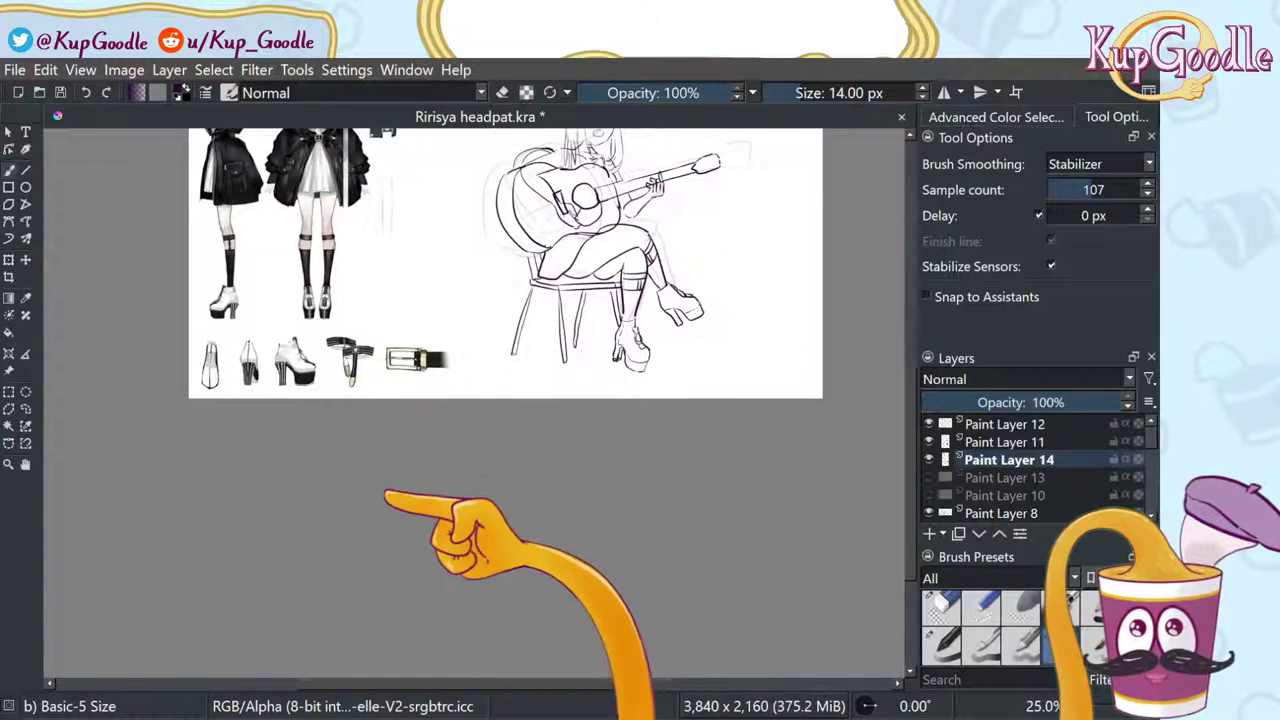
pyautogui.scroll(-1, 382, 502)
pyautogui.scroll(1, 447, 183)
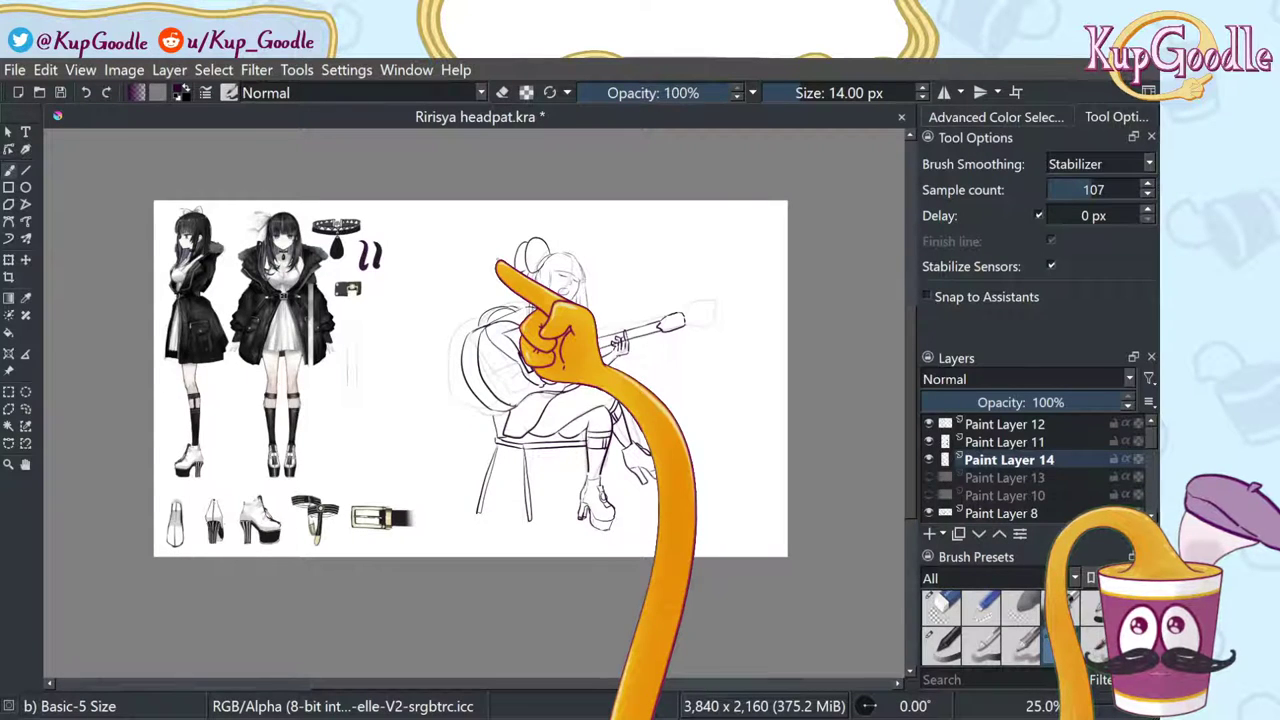
pyautogui.scroll(2, 497, 296)
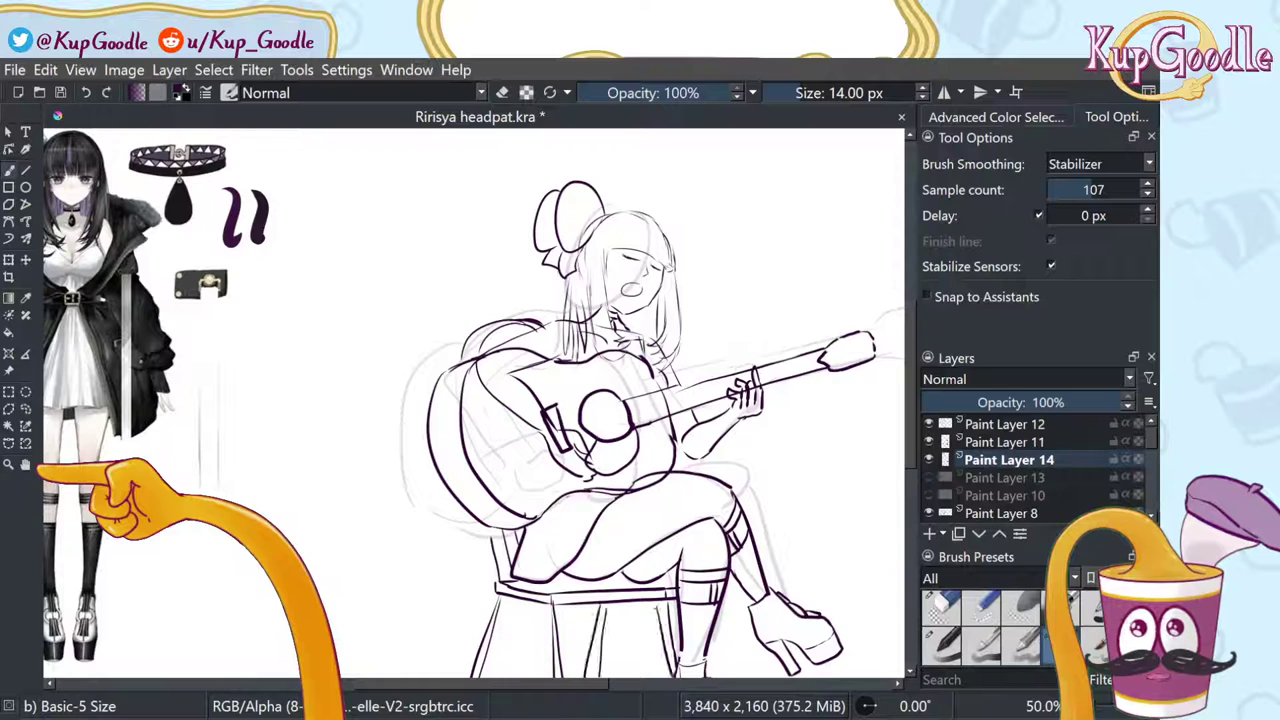
pyautogui.click(25, 464)
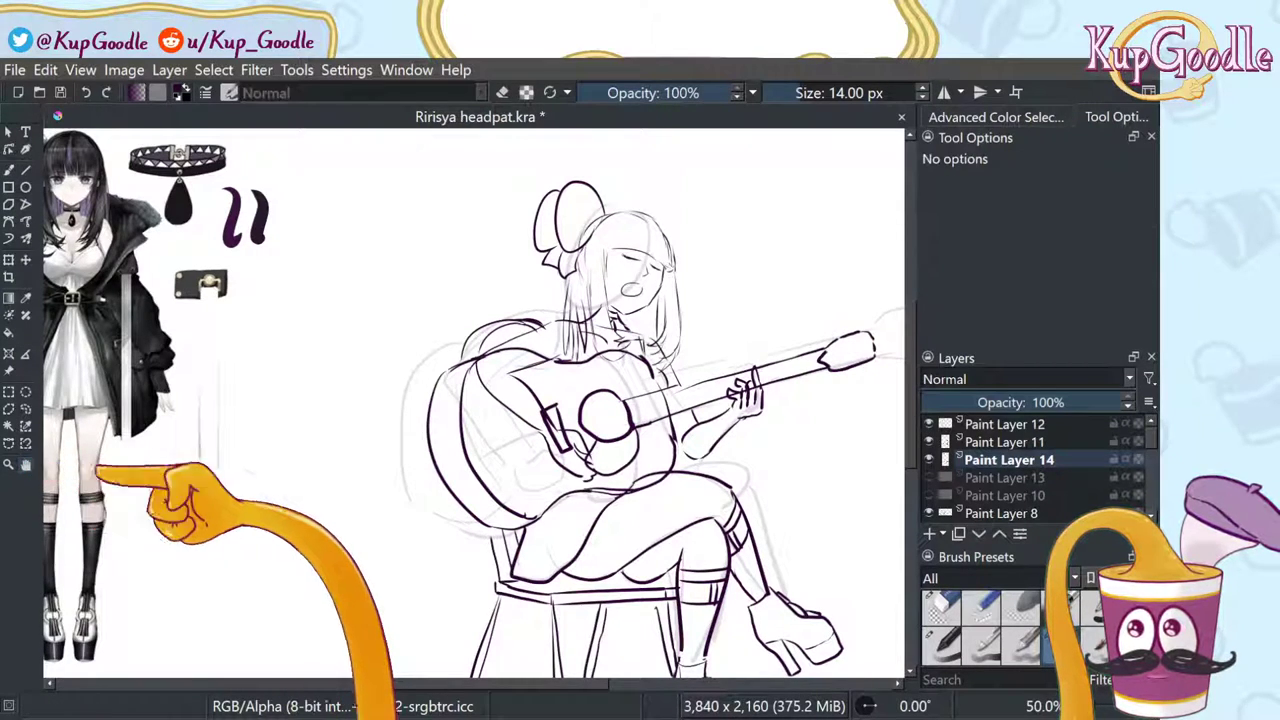
pyautogui.moveTo(387, 530); pyautogui.dragTo(289, 430)
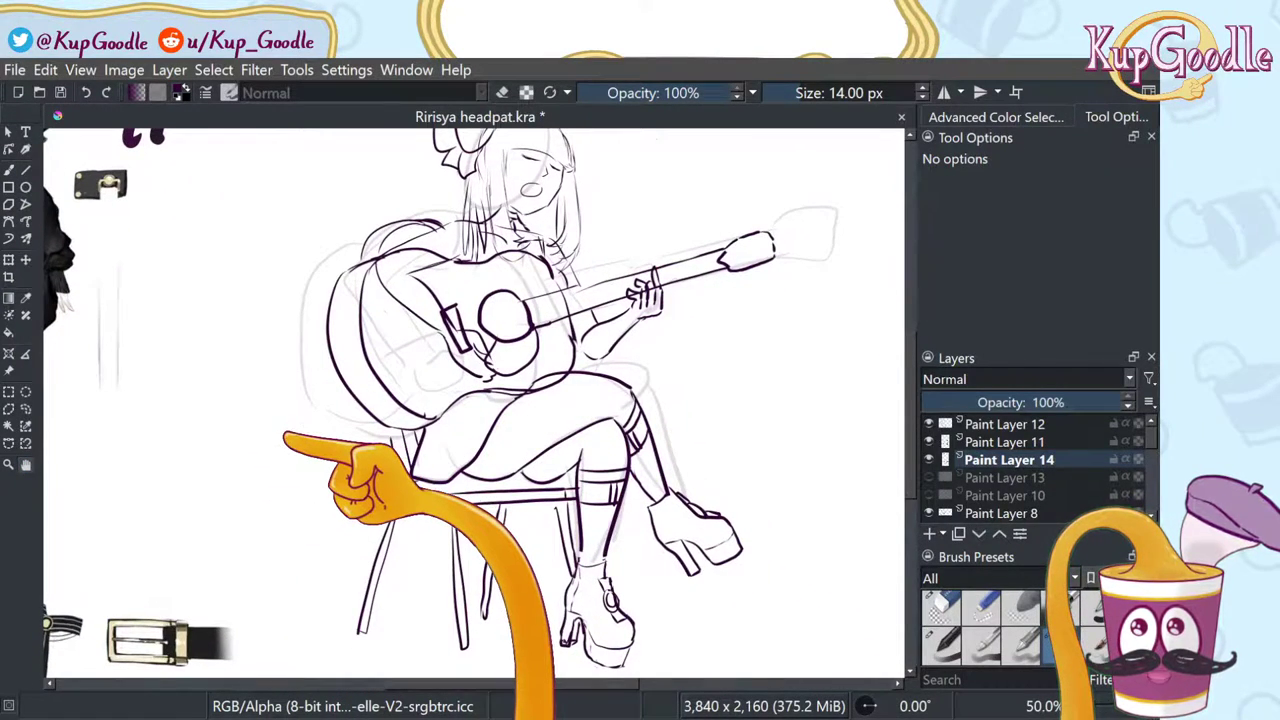
pyautogui.click(941, 608)
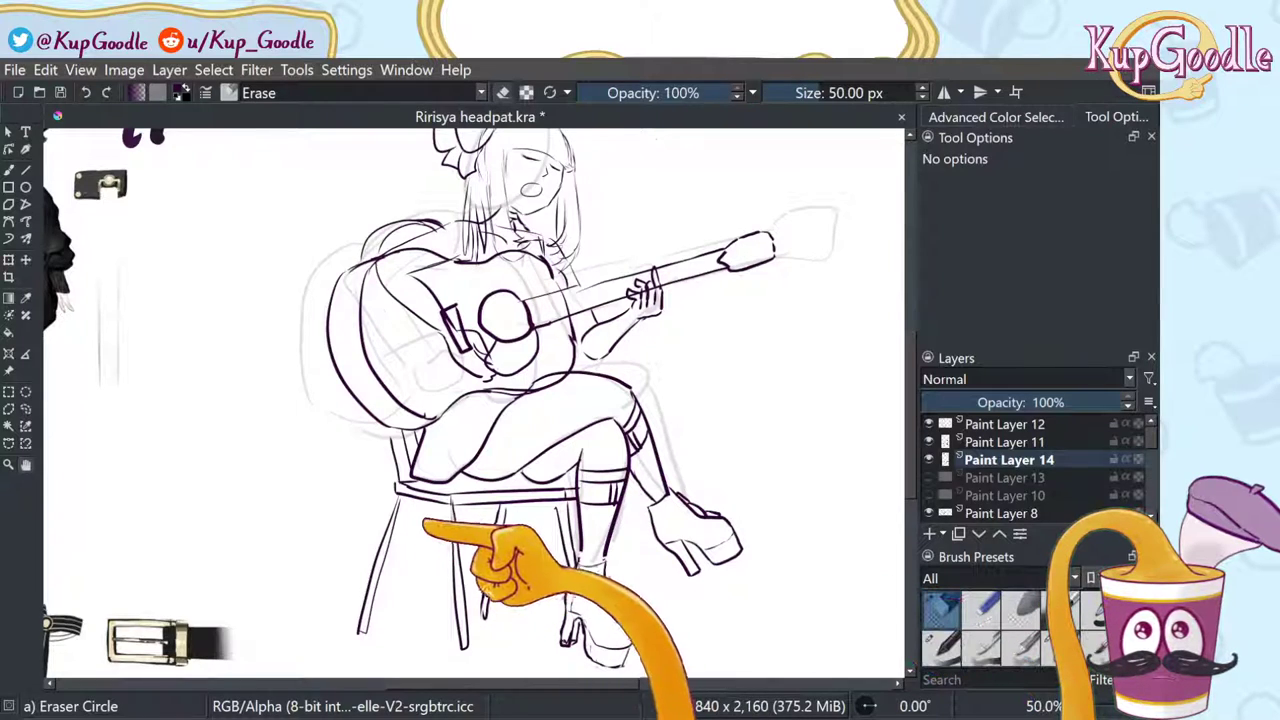
pyautogui.press('b')
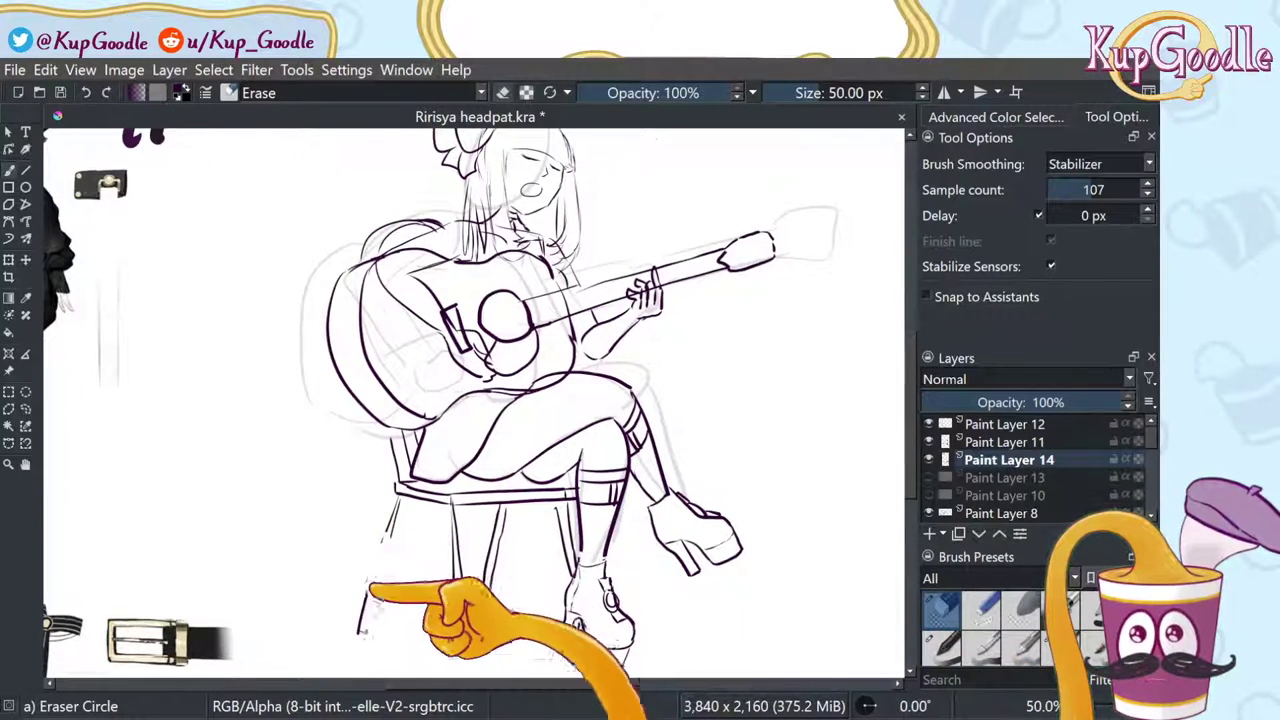
pyautogui.moveTo(369, 571)
pyautogui.mouseDown()
pyautogui.moveTo(402, 517)
pyautogui.moveTo(383, 554)
pyautogui.moveTo(465, 543)
pyautogui.moveTo(454, 597)
pyautogui.moveTo(504, 537)
pyautogui.mouseUp()
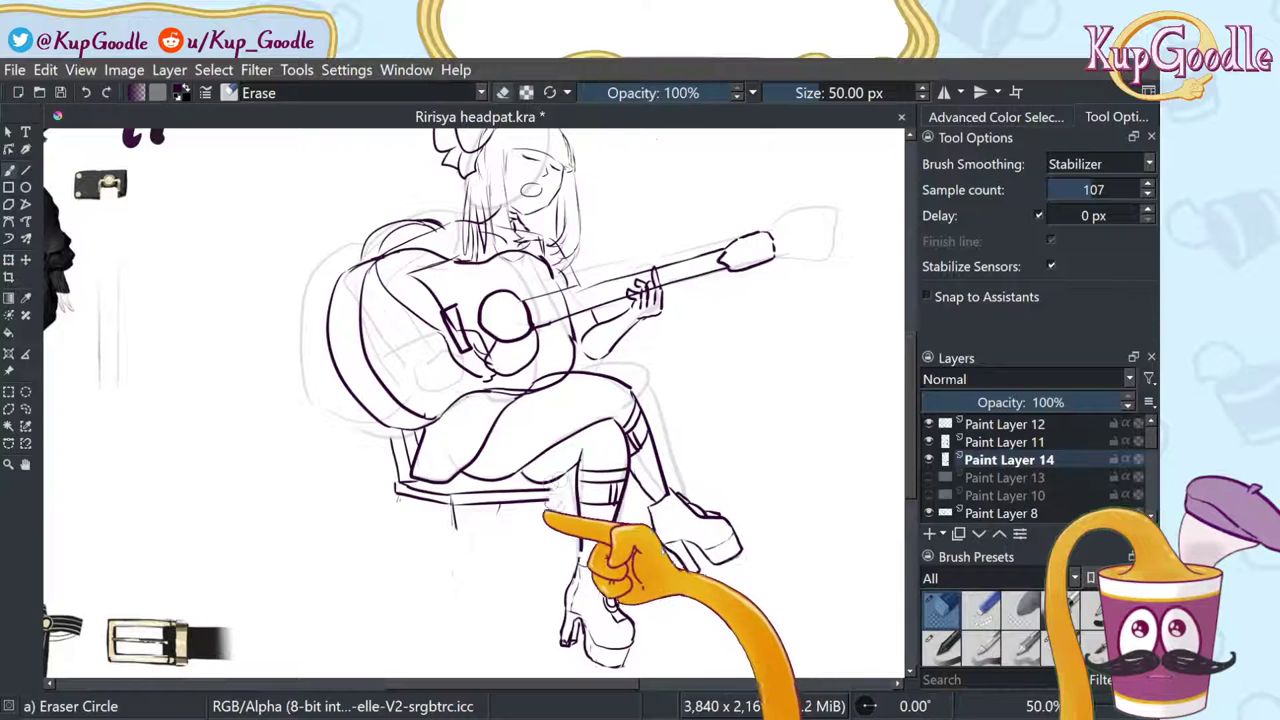
# Step: Ink the seat's end edge and straighter, more upright chair legs with the 14 px Basic-5 Size brush
pyautogui.press('/')
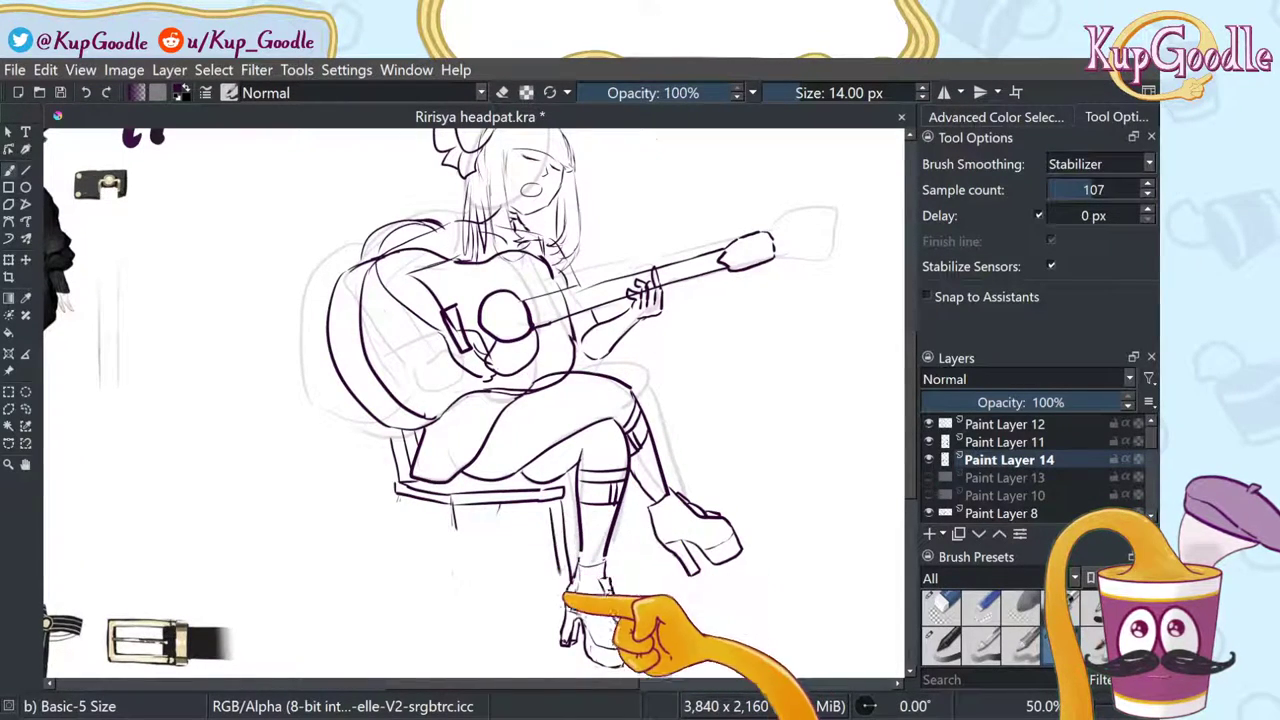
pyautogui.moveTo(454, 508)
pyautogui.mouseDown()
pyautogui.moveTo(469, 646)
pyautogui.moveTo(444, 504)
pyautogui.moveTo(402, 511)
pyautogui.moveTo(402, 644)
pyautogui.moveTo(412, 500)
pyautogui.mouseUp()
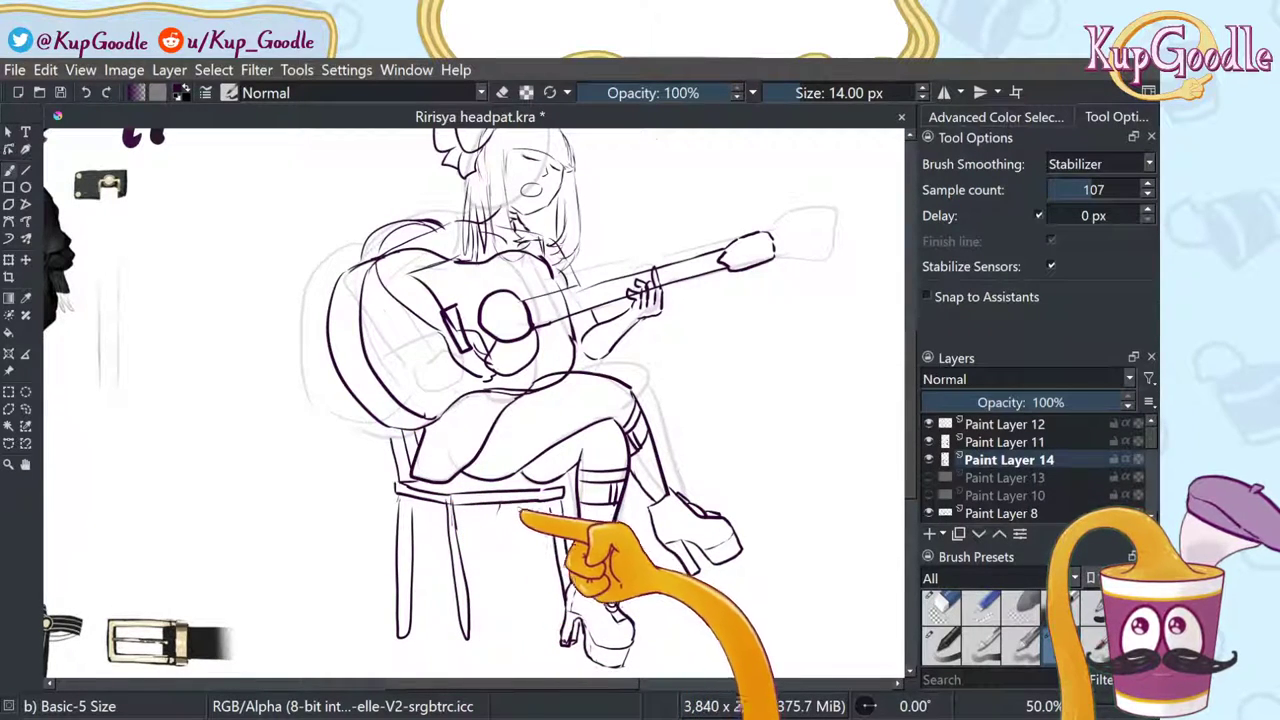
pyautogui.moveTo(519, 500); pyautogui.dragTo(520, 617)
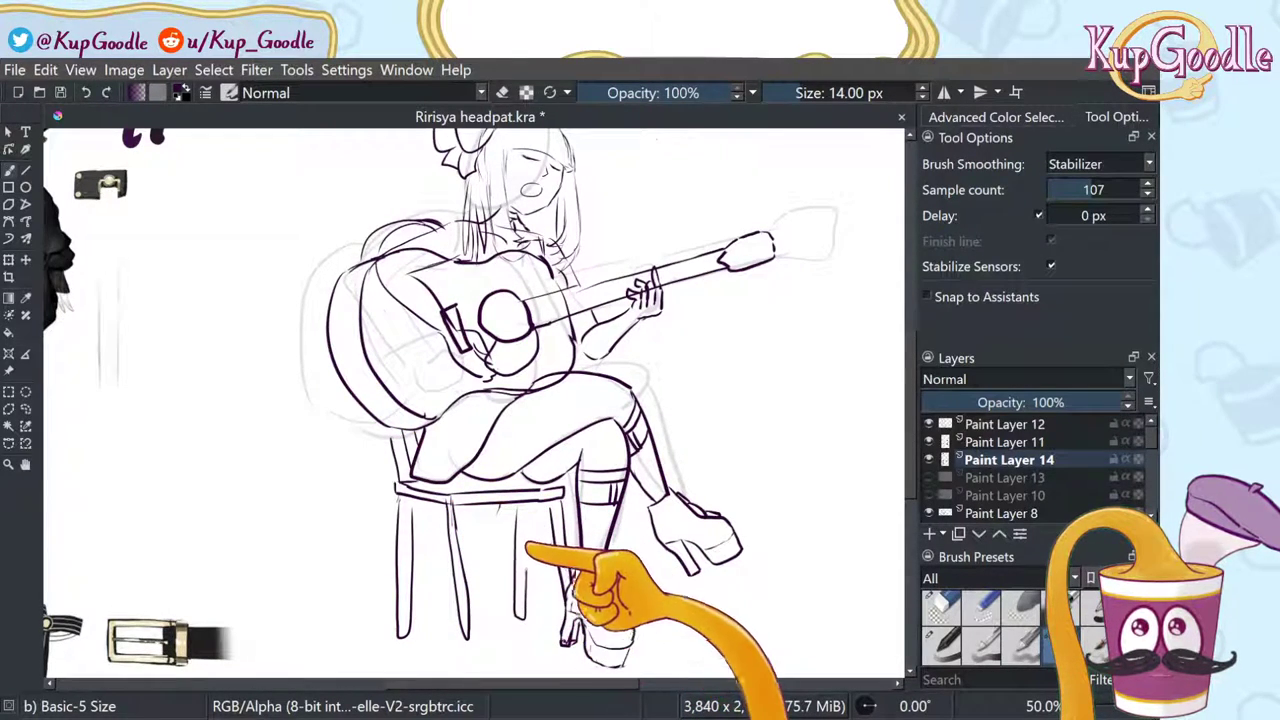
# Step: Erase the overlapping tip of the chair's near front leg and re-ink it with a clean narrow end
pyautogui.scroll(-2, 530, 530)
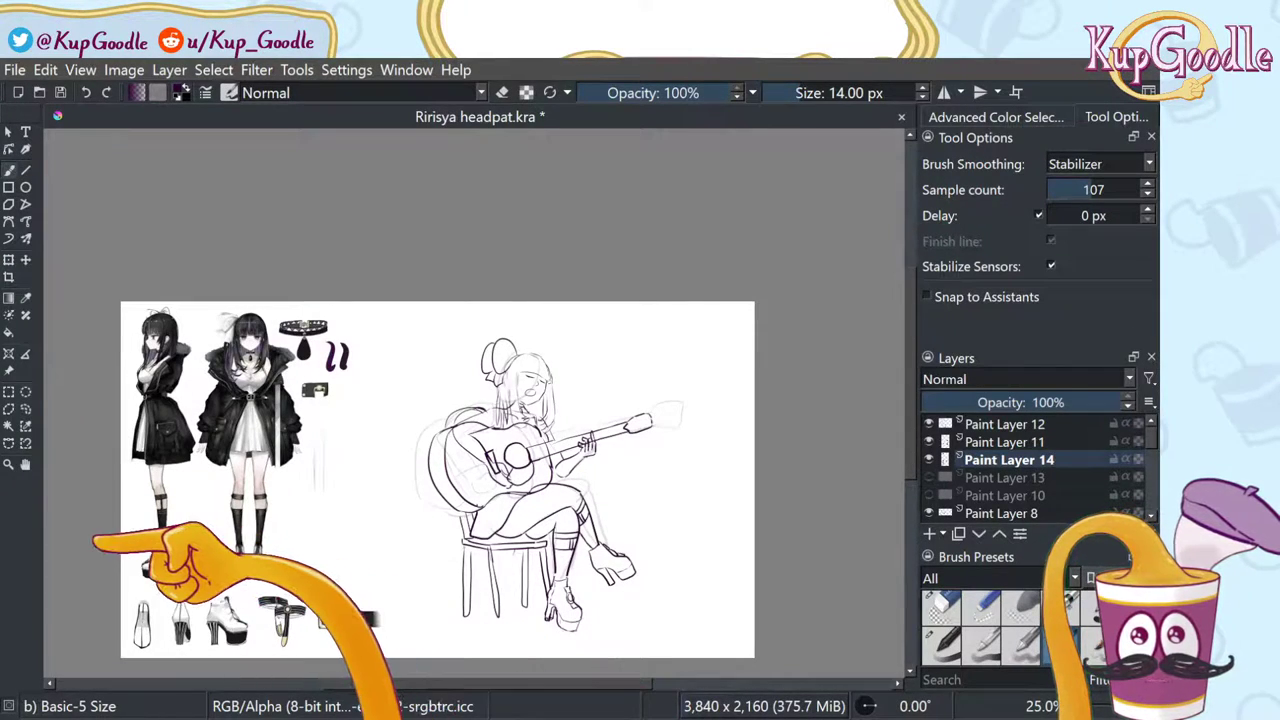
pyautogui.scroll(1, 166, 674)
pyautogui.scroll(2, 640, 595)
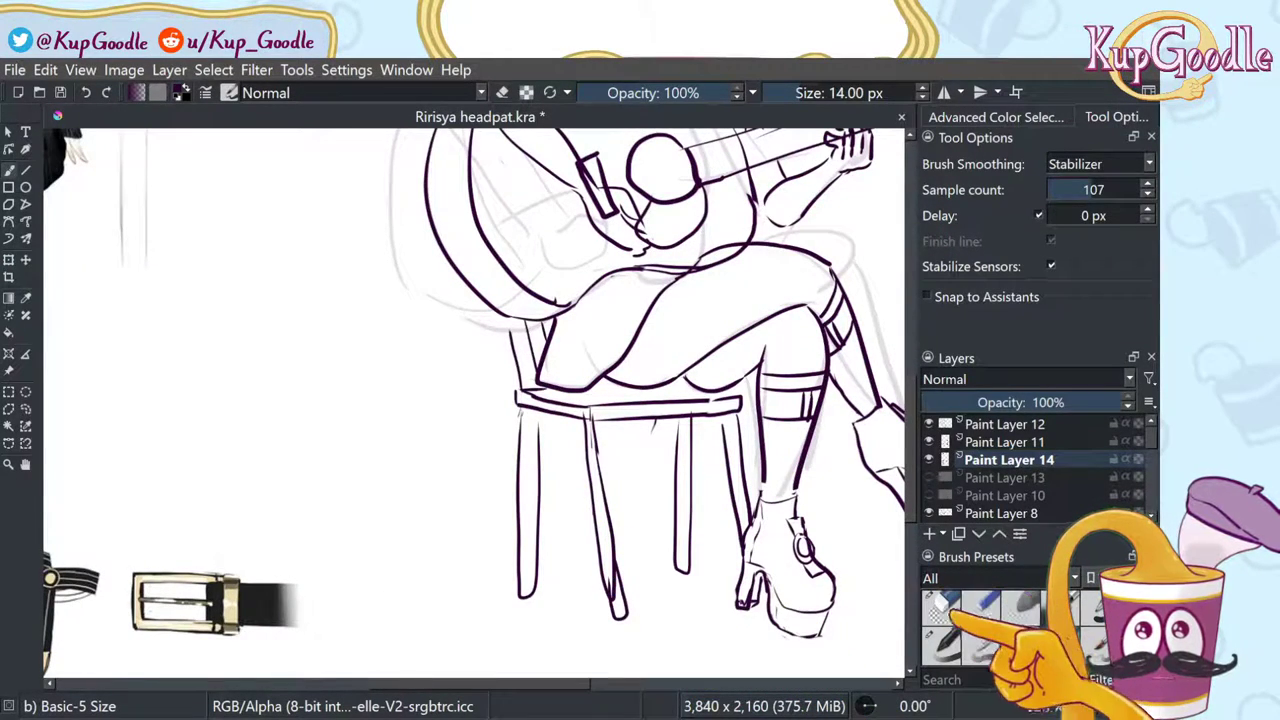
pyautogui.click(943, 610)
pyautogui.moveTo(617, 592); pyautogui.dragTo(620, 610)
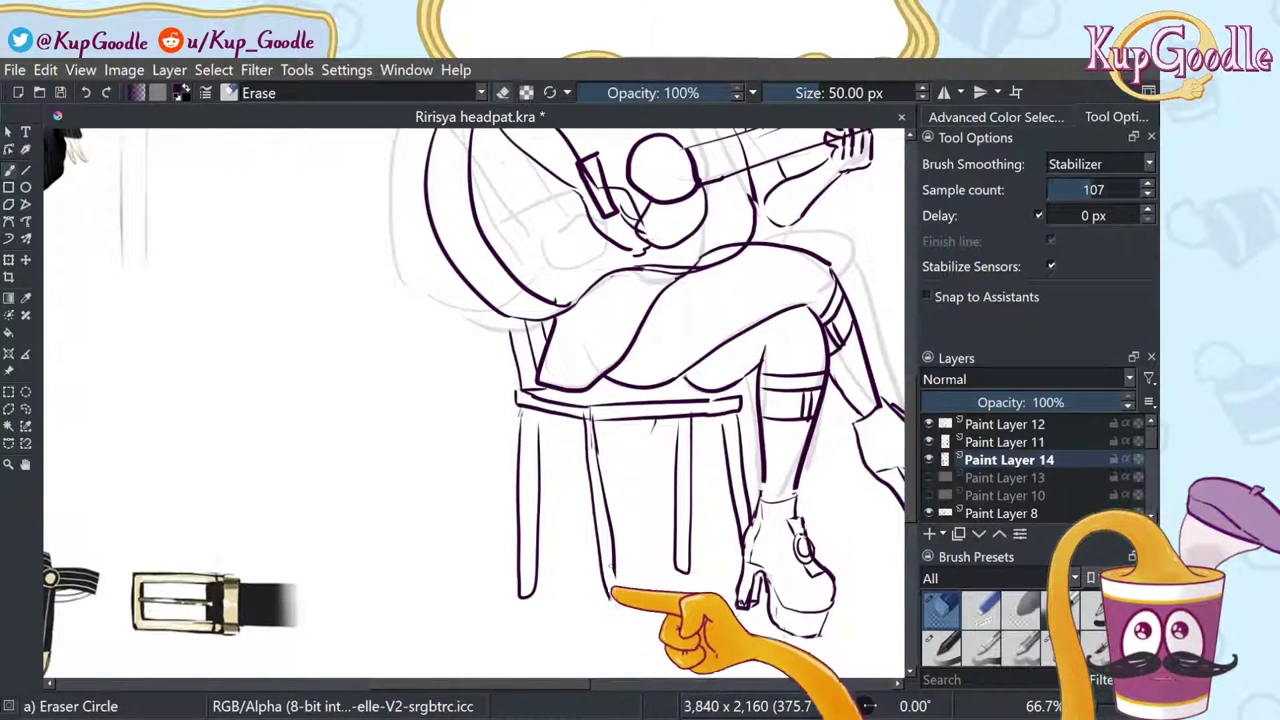
pyautogui.press('/')
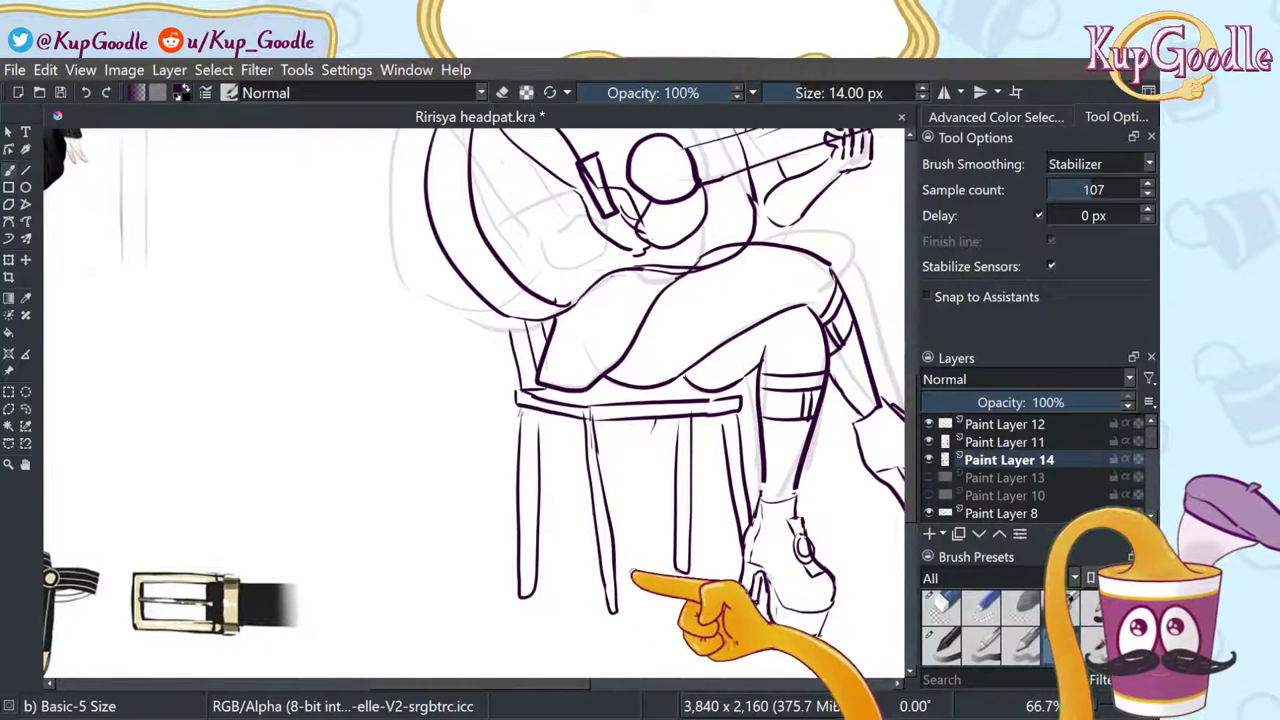
# Step: Retouch the lower end of the chair's near front leg with the Eraser Circle and the 14 px Basic-5 Size brush
pyautogui.scroll(-3, 598, 555)
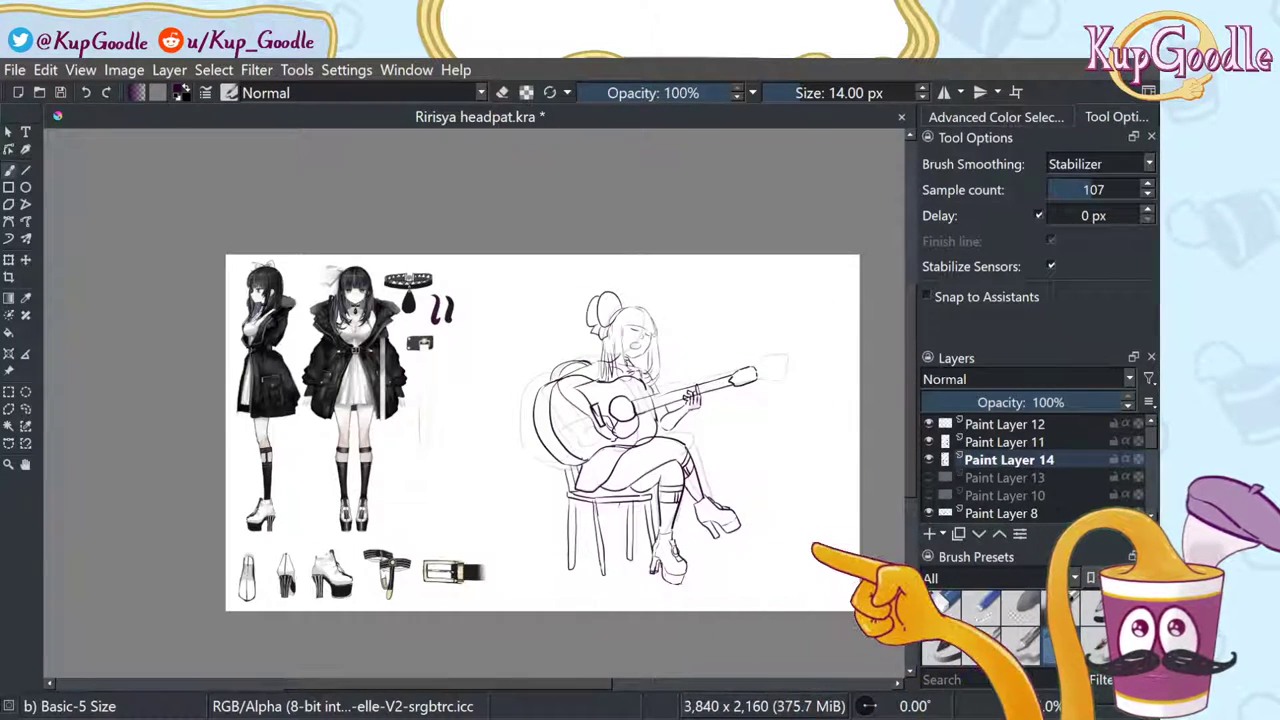
pyautogui.press('+')
pyautogui.press('+')
pyautogui.press('+')
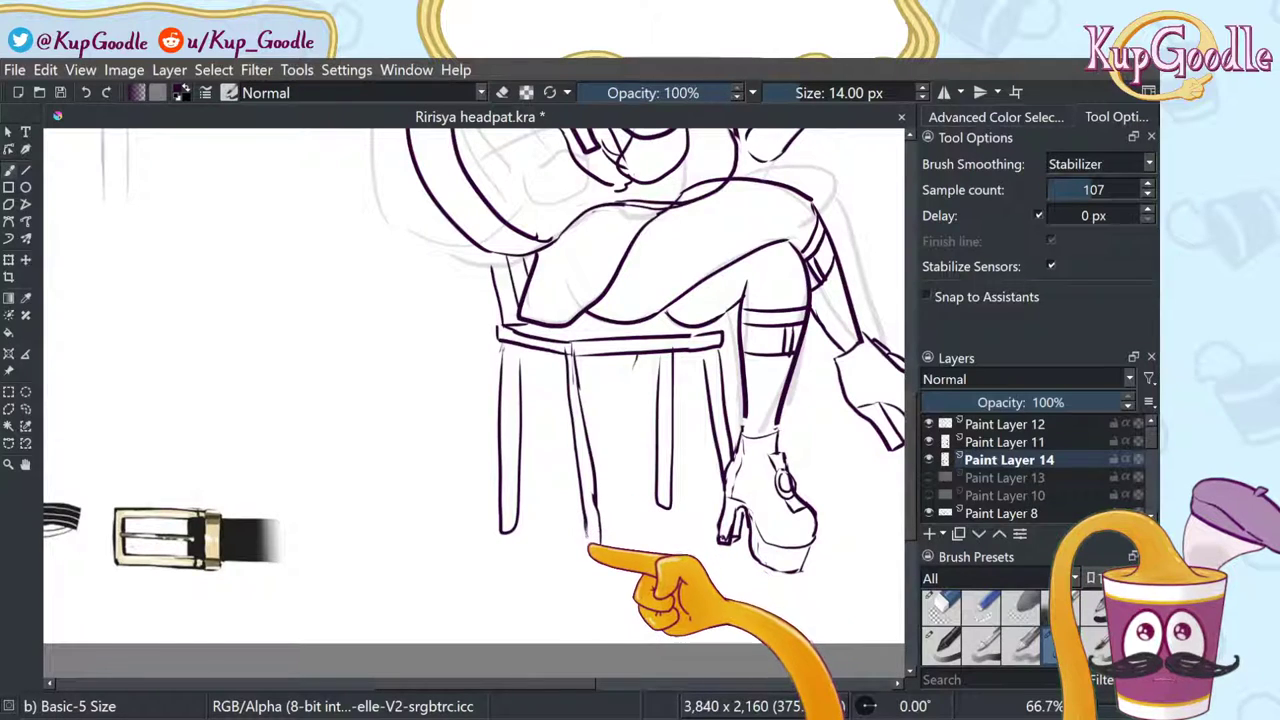
pyautogui.click(941, 606)
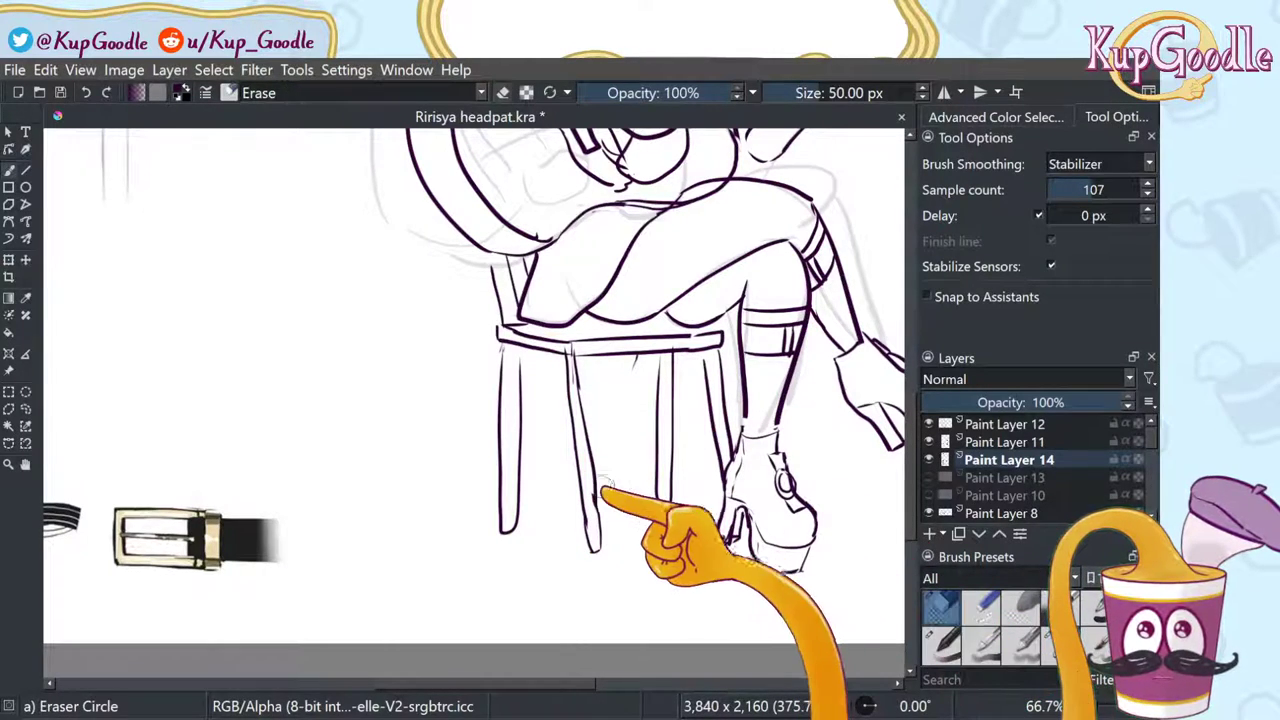
pyautogui.press('e')
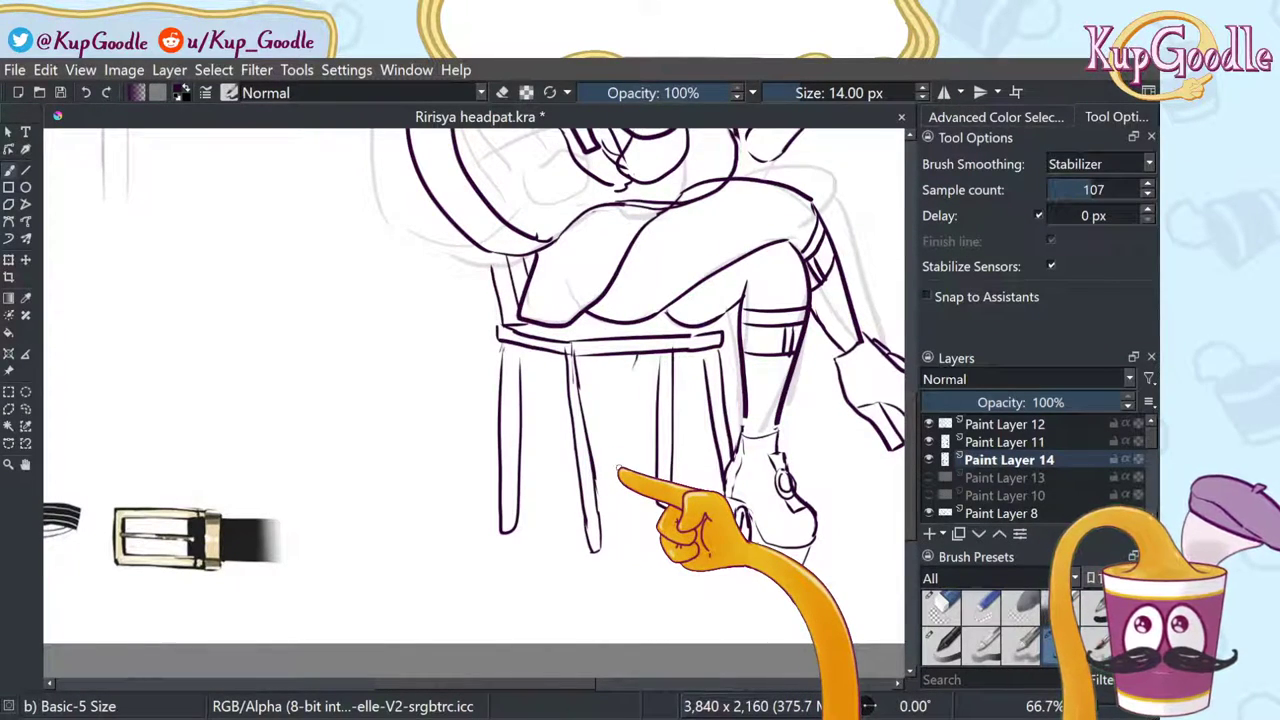
pyautogui.scroll(-3, 597, 480)
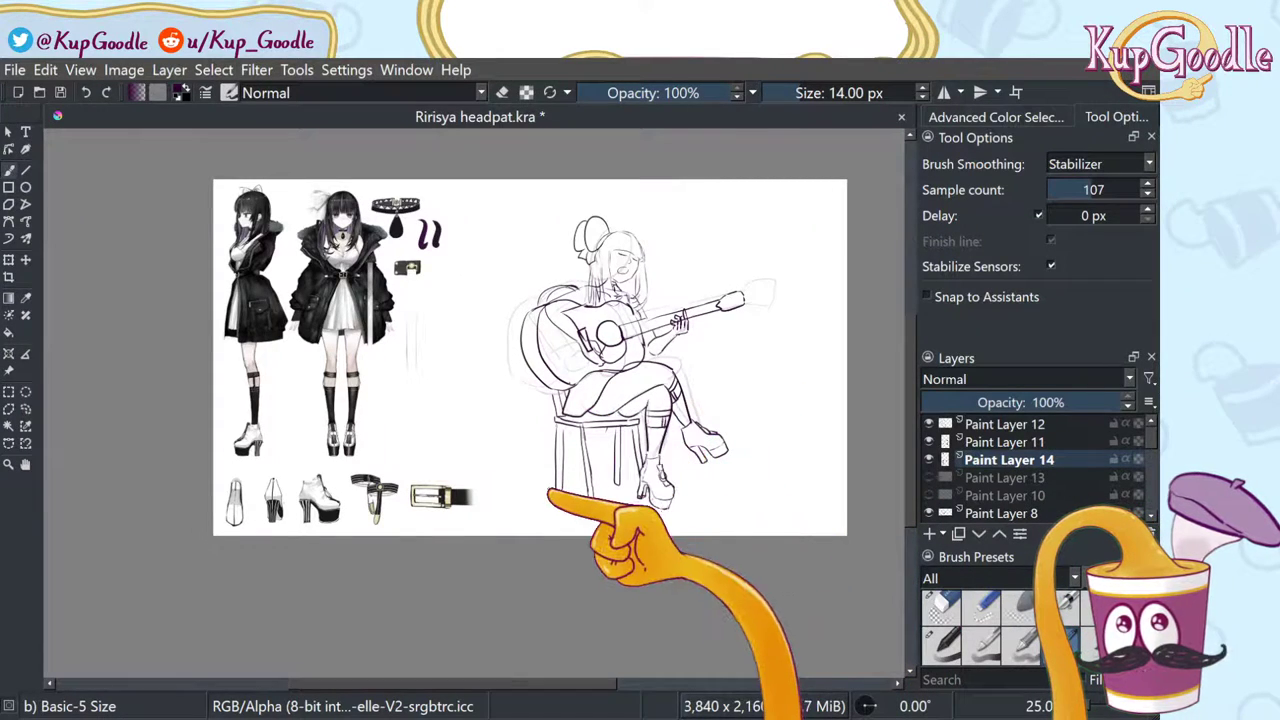
pyautogui.scroll(3, 598, 492)
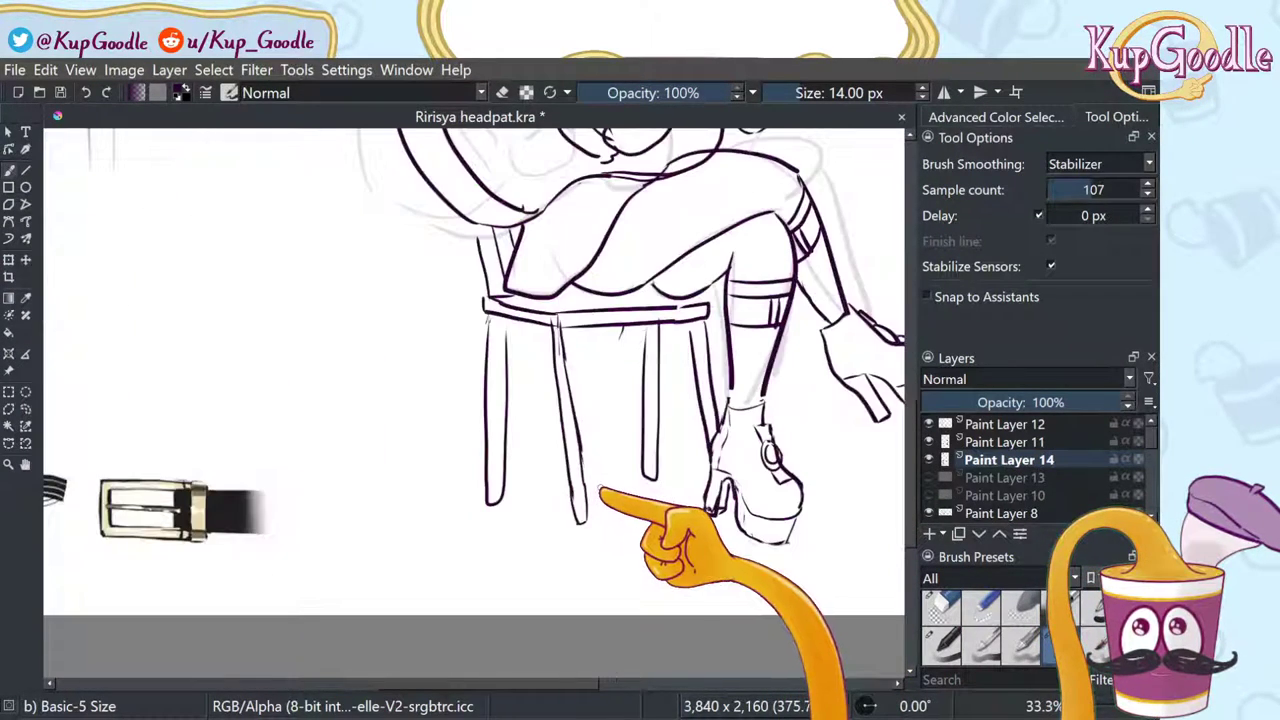
# Step: Erase the chair's slanted near front leg and the leg beside the boot with the 50 px Eraser Circle
pyautogui.click(944, 606)
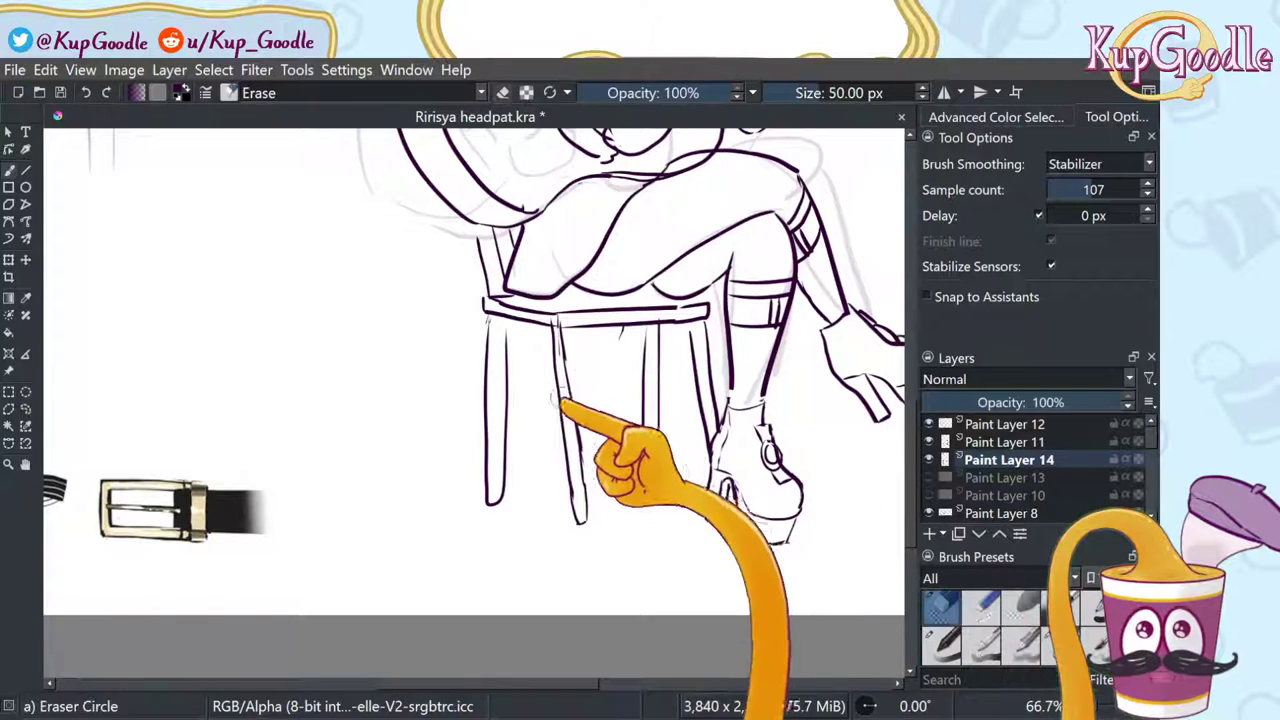
pyautogui.moveTo(550, 349)
pyautogui.mouseDown()
pyautogui.moveTo(557, 336)
pyautogui.moveTo(577, 414)
pyautogui.moveTo(574, 514)
pyautogui.mouseUp()
pyautogui.moveTo(705, 325)
pyautogui.mouseDown()
pyautogui.moveTo(717, 325)
pyautogui.moveTo(698, 334)
pyautogui.moveTo(722, 480)
pyautogui.mouseUp()
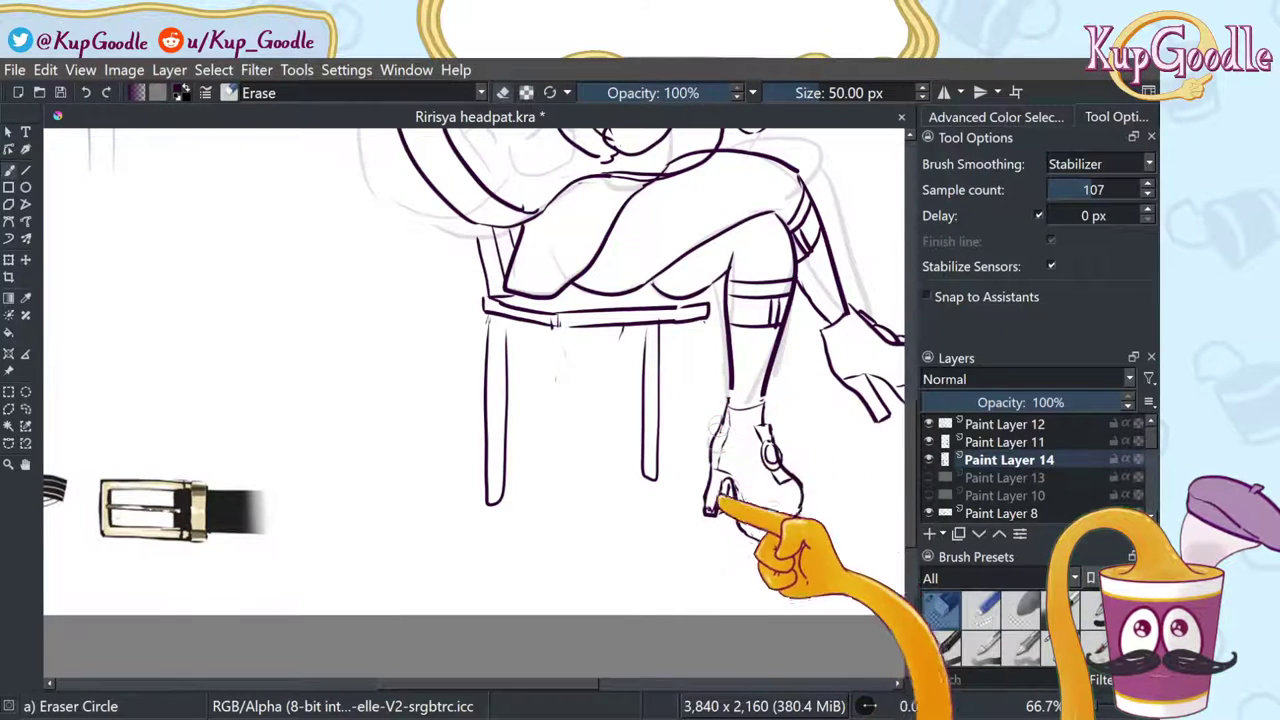
# Step: Ink a straight, narrow vertical front leg below the seat's near corner with the 14 px Basic-5 Size brush
pyautogui.press('/')
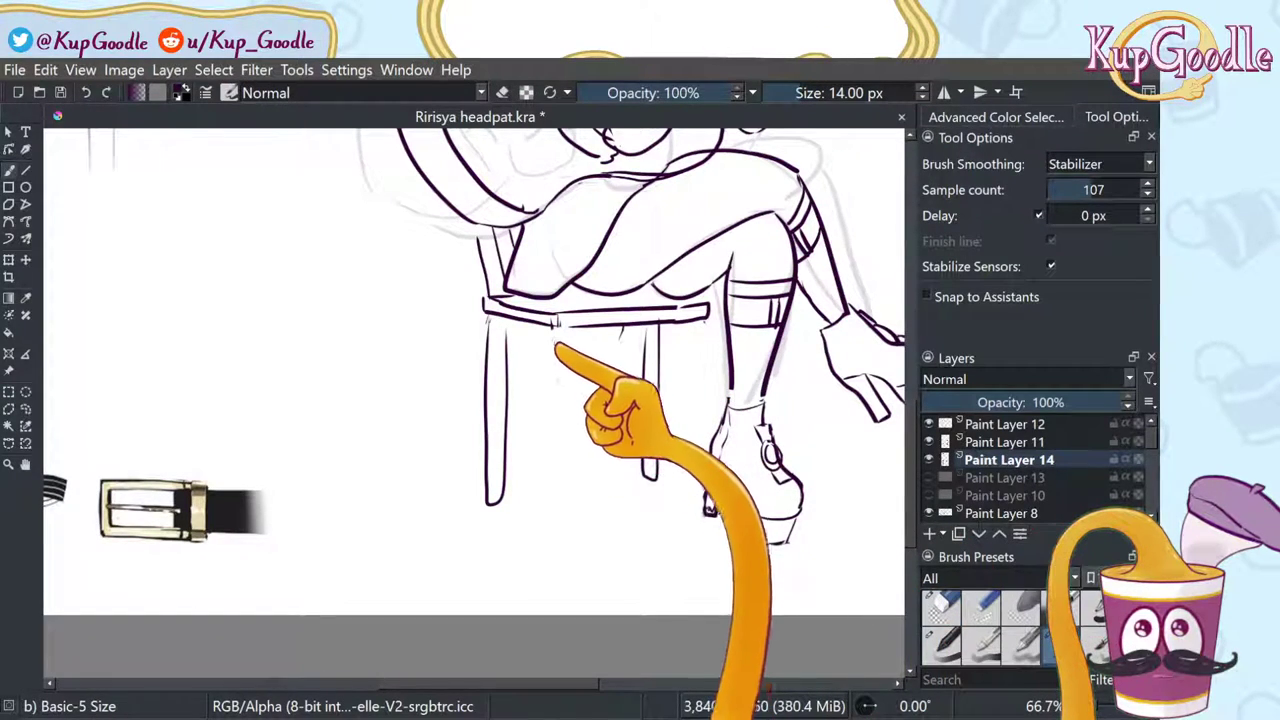
pyautogui.moveTo(556, 355); pyautogui.dragTo(553, 472)
pyautogui.hotkey('ctrl', 'z')
pyautogui.moveTo(554, 330); pyautogui.dragTo(564, 522)
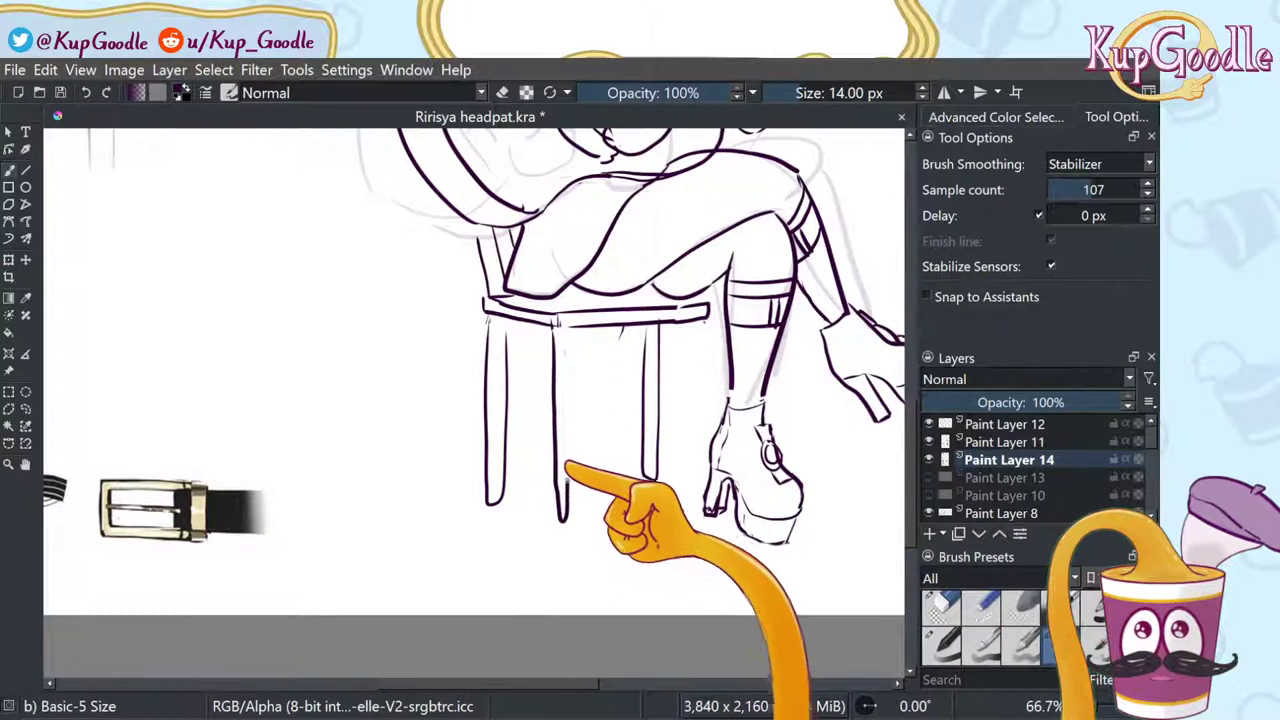
pyautogui.moveTo(565, 380); pyautogui.dragTo(566, 331)
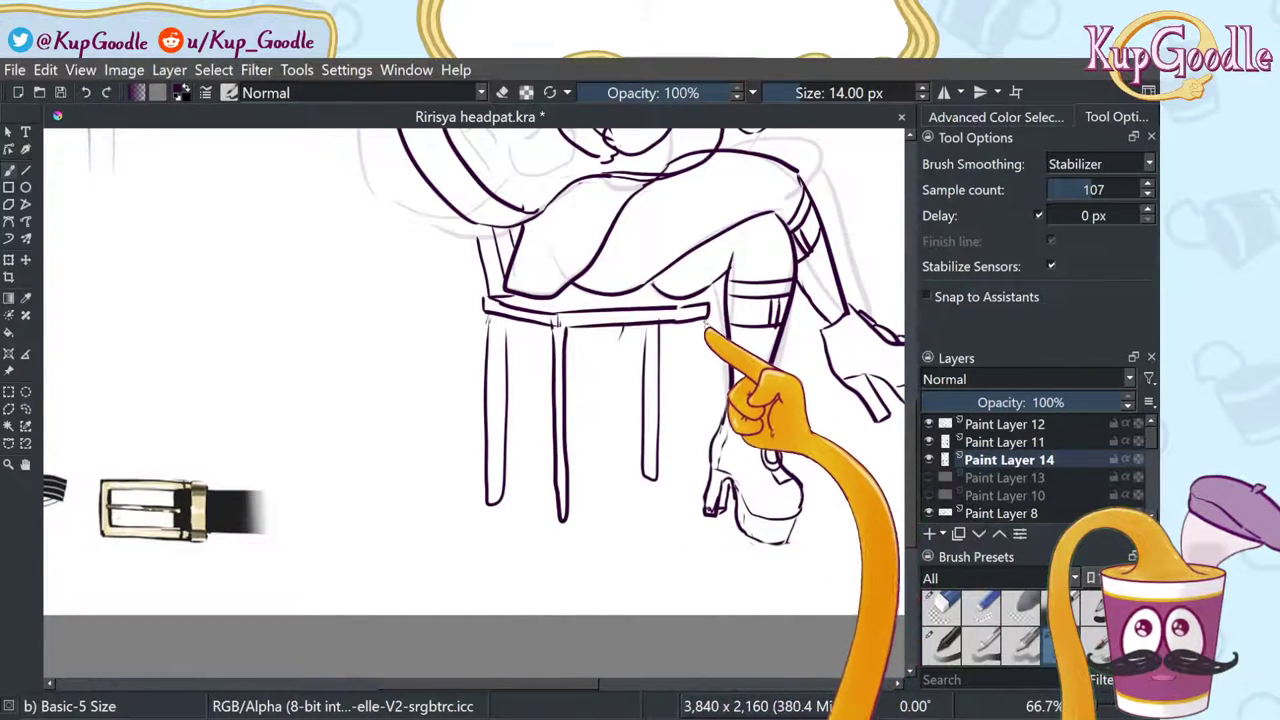
# Step: Ink a vertical chair leg below the seat's end beside the boot, redoing the first stroke
pyautogui.moveTo(707, 328); pyautogui.dragTo(706, 486)
pyautogui.hotkey('ctrl', 'z')
pyautogui.moveTo(708, 323)
pyautogui.mouseDown()
pyautogui.moveTo(697, 508)
pyautogui.moveTo(697, 336)
pyautogui.mouseUp()
pyautogui.scroll(-3, 866, 552)
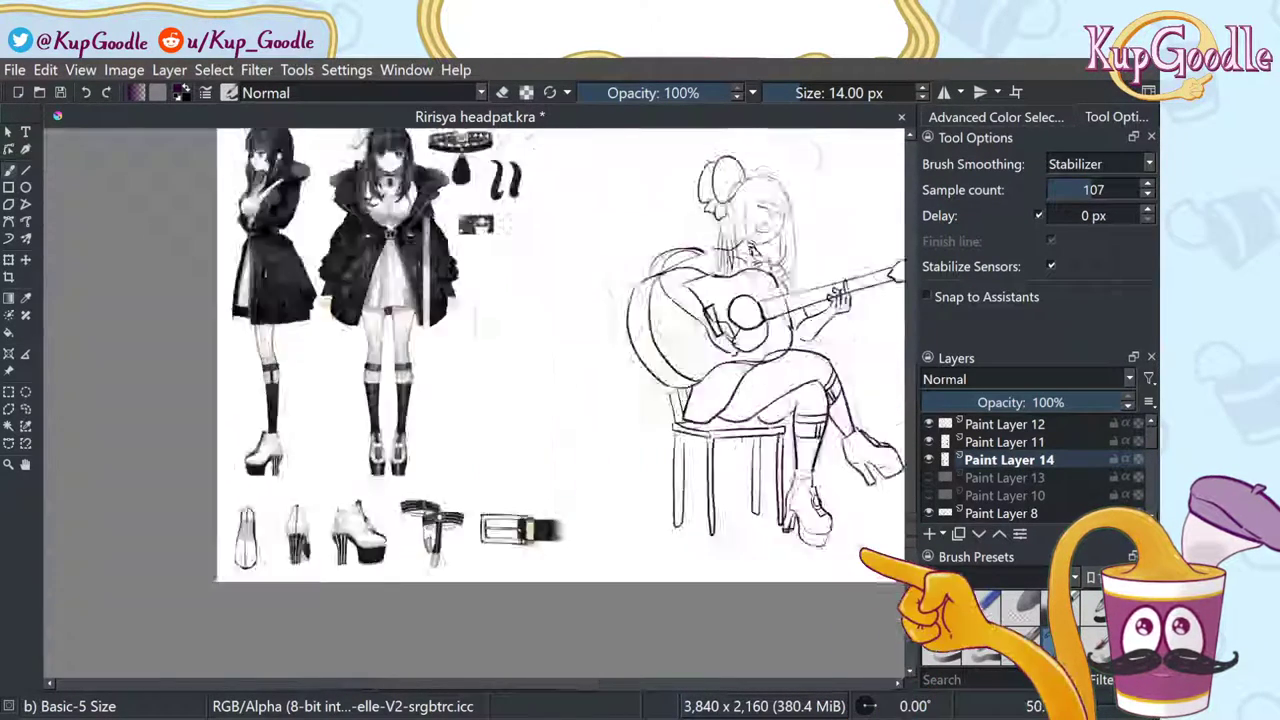
pyautogui.scroll(-1, 605, 502)
pyautogui.scroll(4, 755, 520)
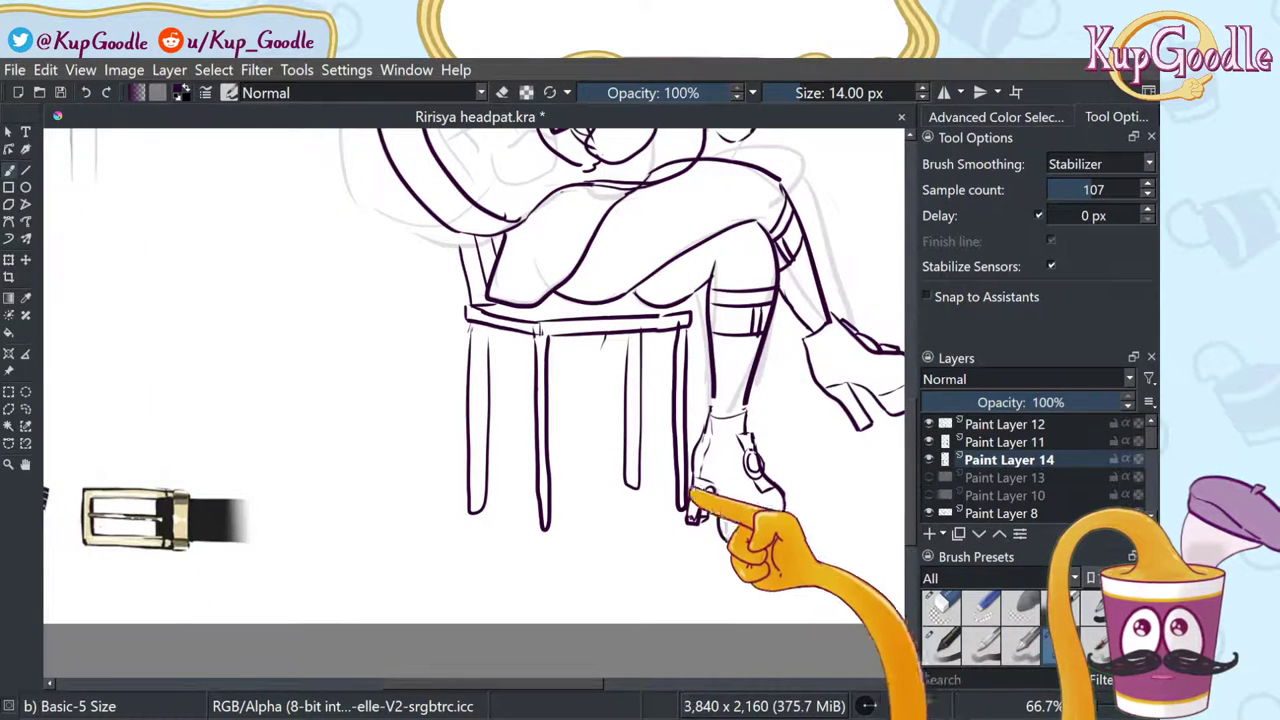
# Step: Try shifting the chair on Paint Layer 14 slightly toward the girl's standing leg with the Transform tool
pyautogui.press('-')
pyautogui.press('-')
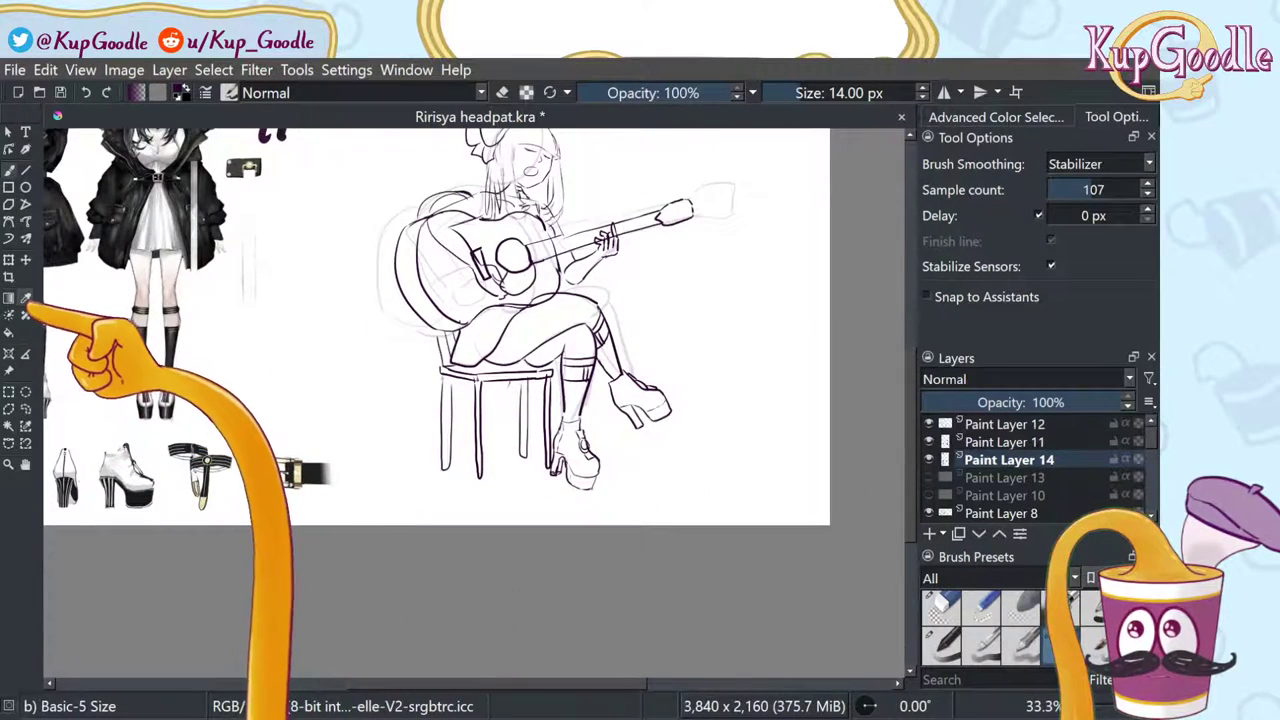
pyautogui.press('g')
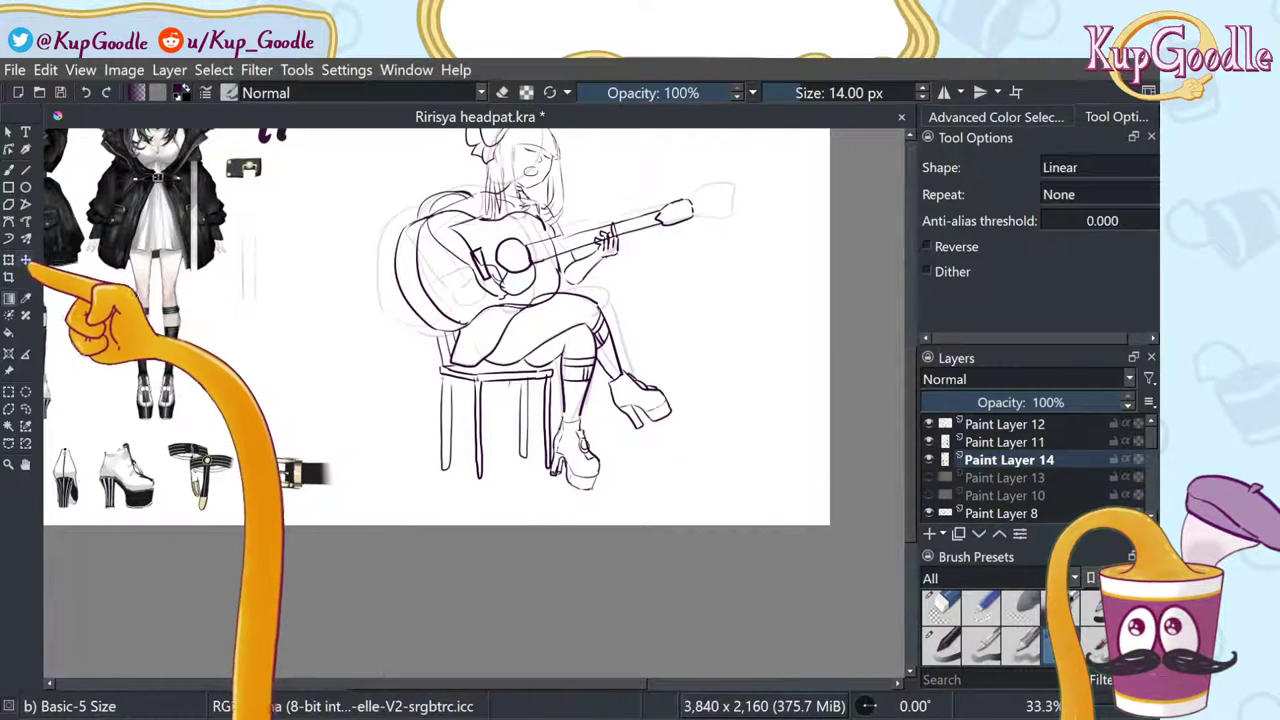
pyautogui.press('t')
pyautogui.hotkey('ctrl', 't')
pyautogui.moveTo(519, 264); pyautogui.dragTo(533, 264)
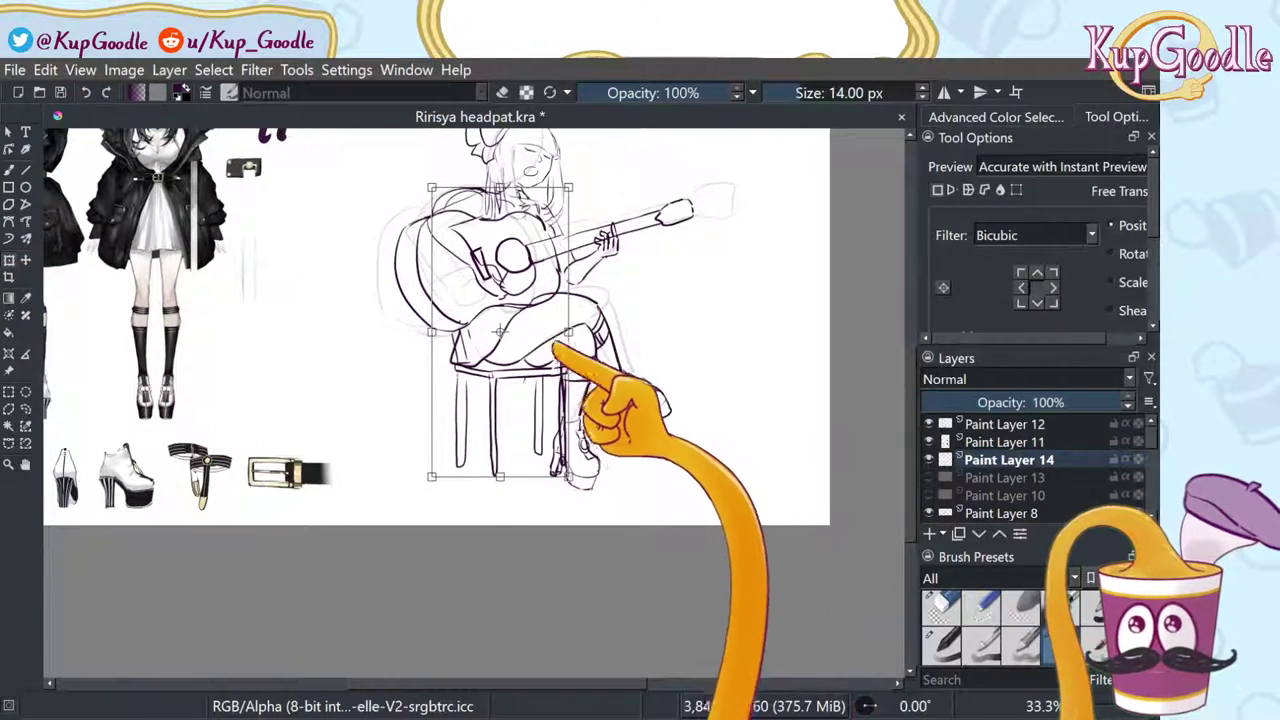
pyautogui.hotkey('ctrl', 'z')
pyautogui.hotkey('ctrl', 'shift', 'z')
pyautogui.press('Return')
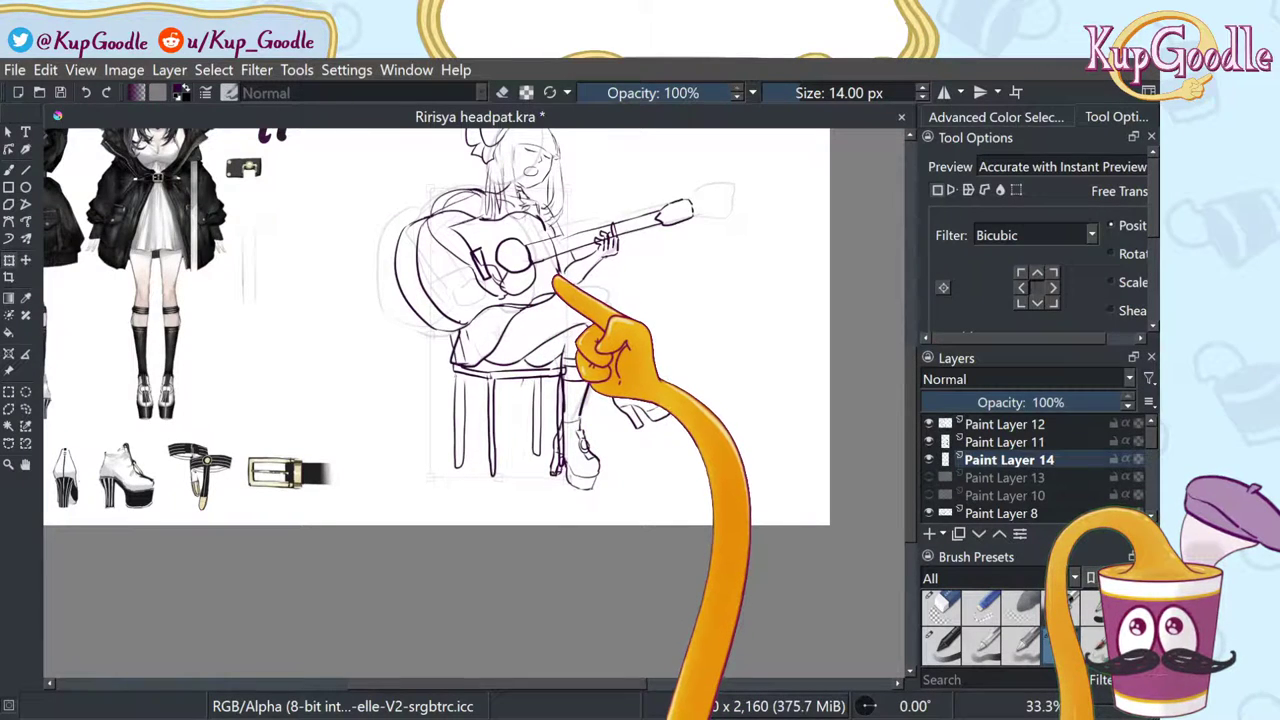
# Step: Reposition the chair on Paint Layer 14 slightly toward the girl's standing leg, undoing the last nudge
pyautogui.moveTo(555, 279); pyautogui.dragTo(555, 279)
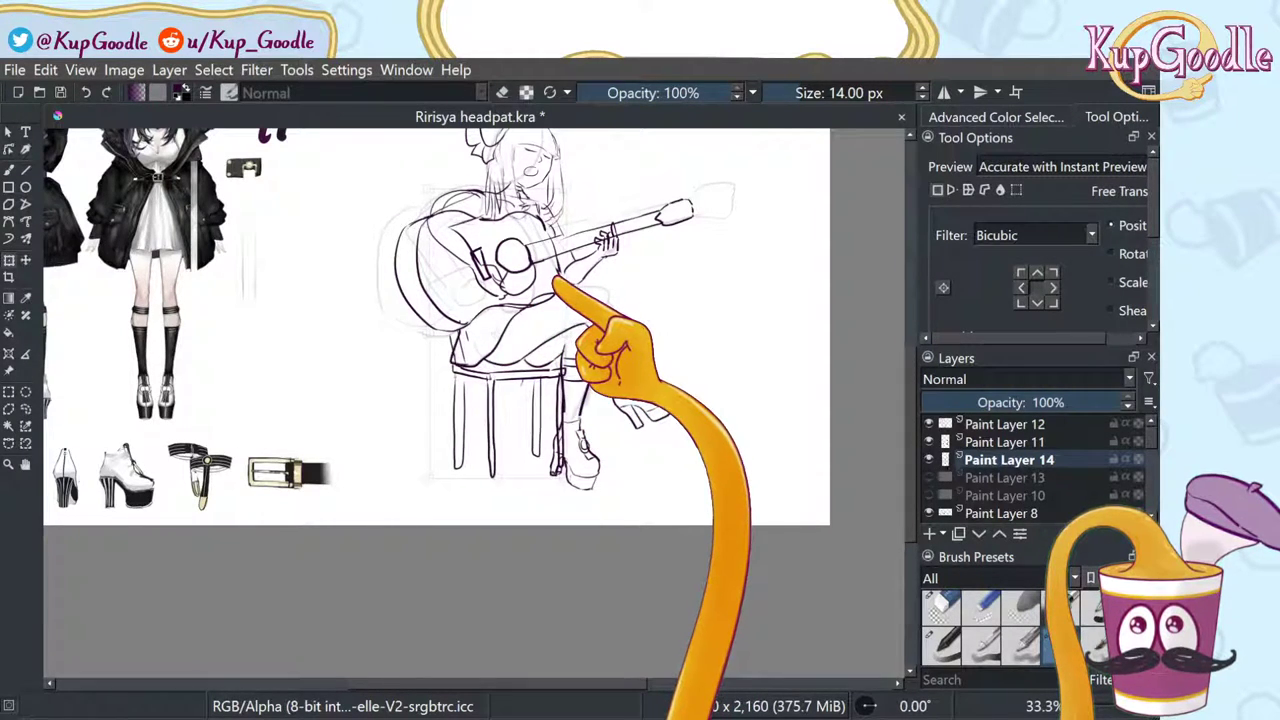
pyautogui.hotkey('ctrl', 't')
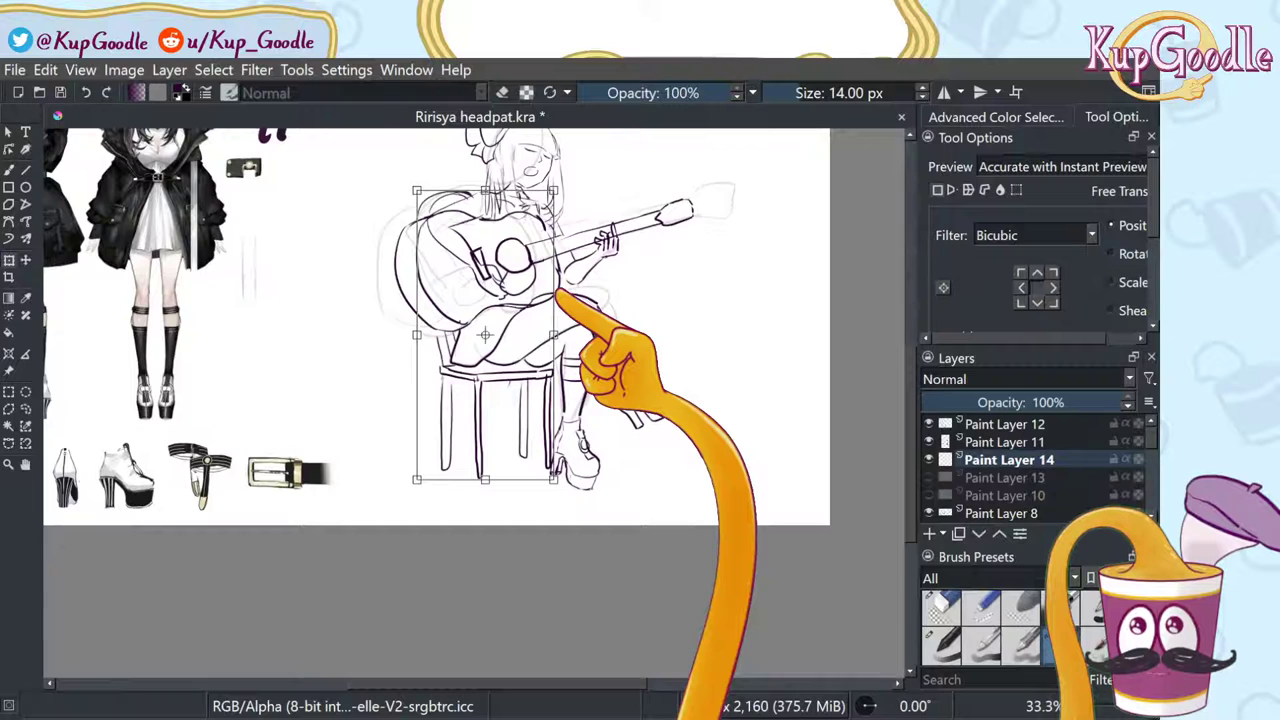
pyautogui.moveTo(543, 295); pyautogui.dragTo(558, 292)
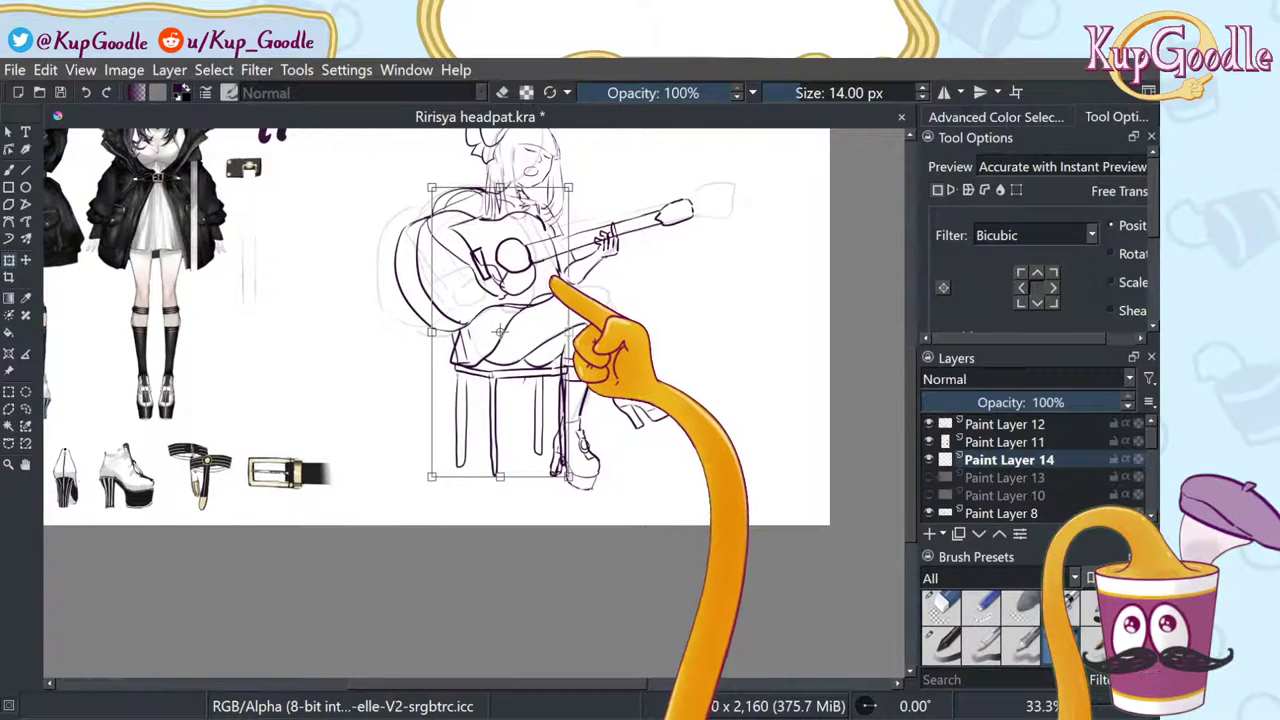
pyautogui.press('Return')
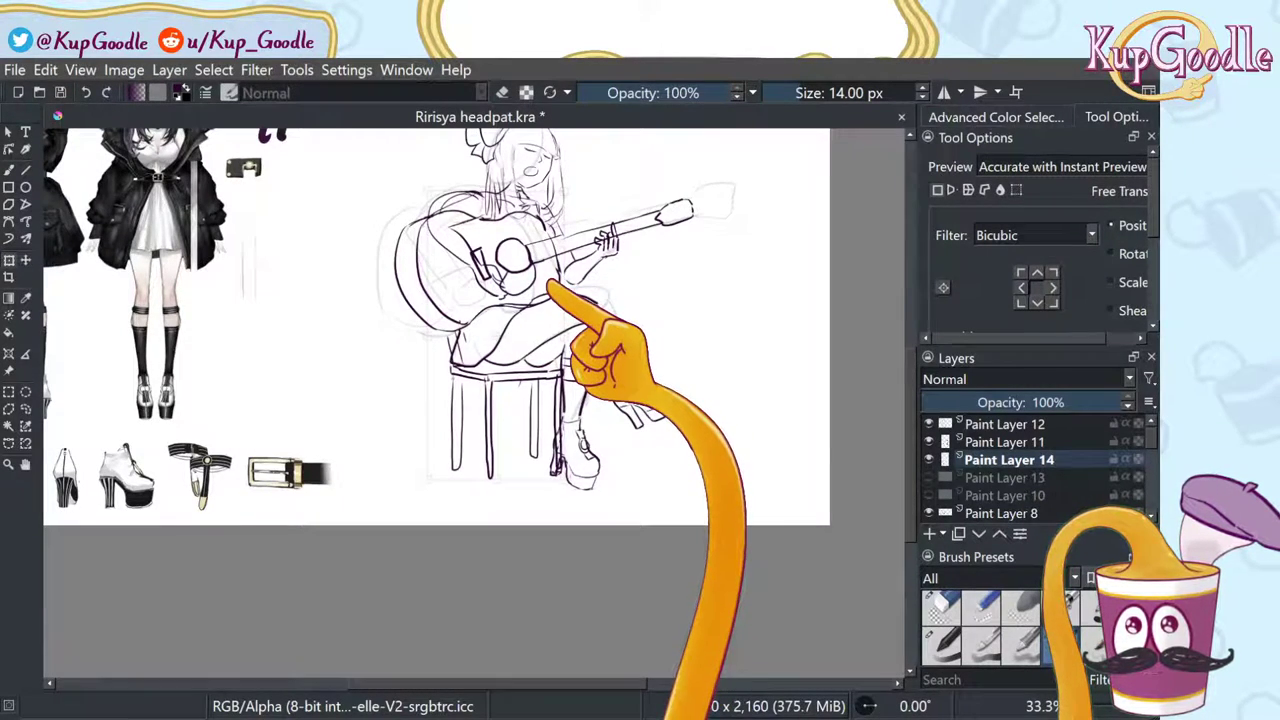
pyautogui.hotkey('ctrl', 't')
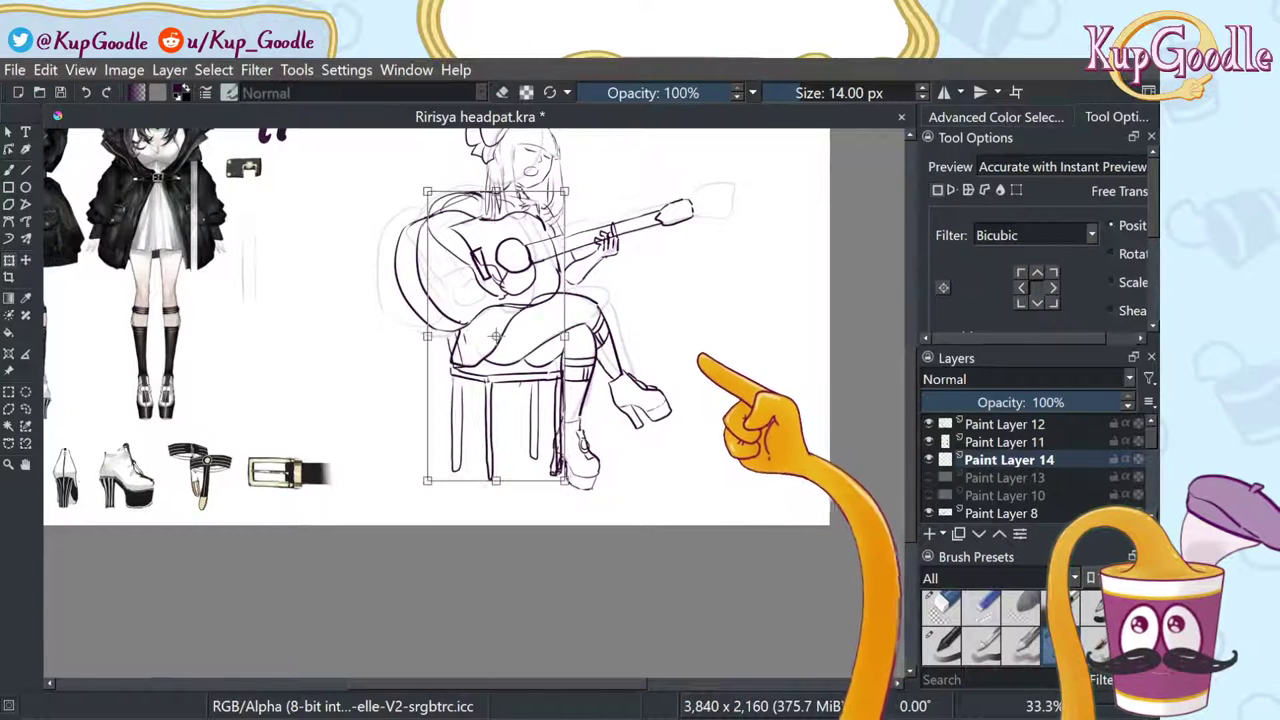
pyautogui.moveTo(495, 336); pyautogui.dragTo(492, 333)
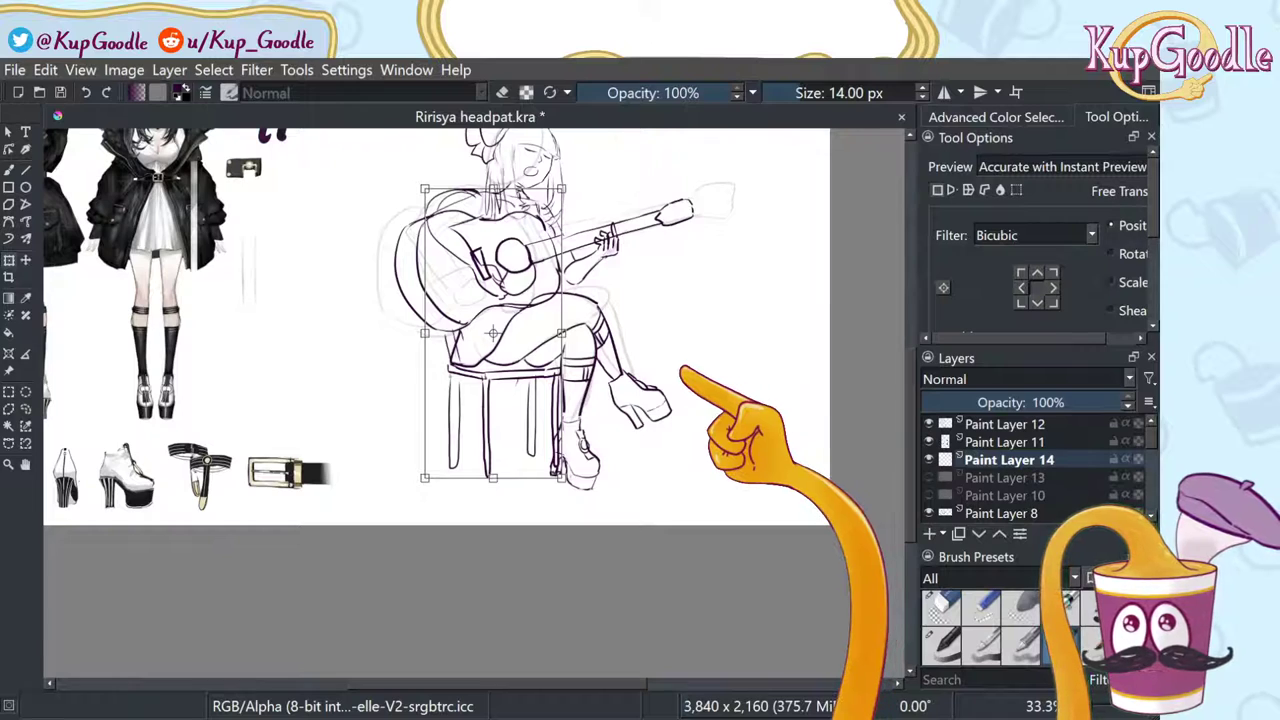
pyautogui.scroll(-2, 676, 376)
pyautogui.scroll(2, 674, 292)
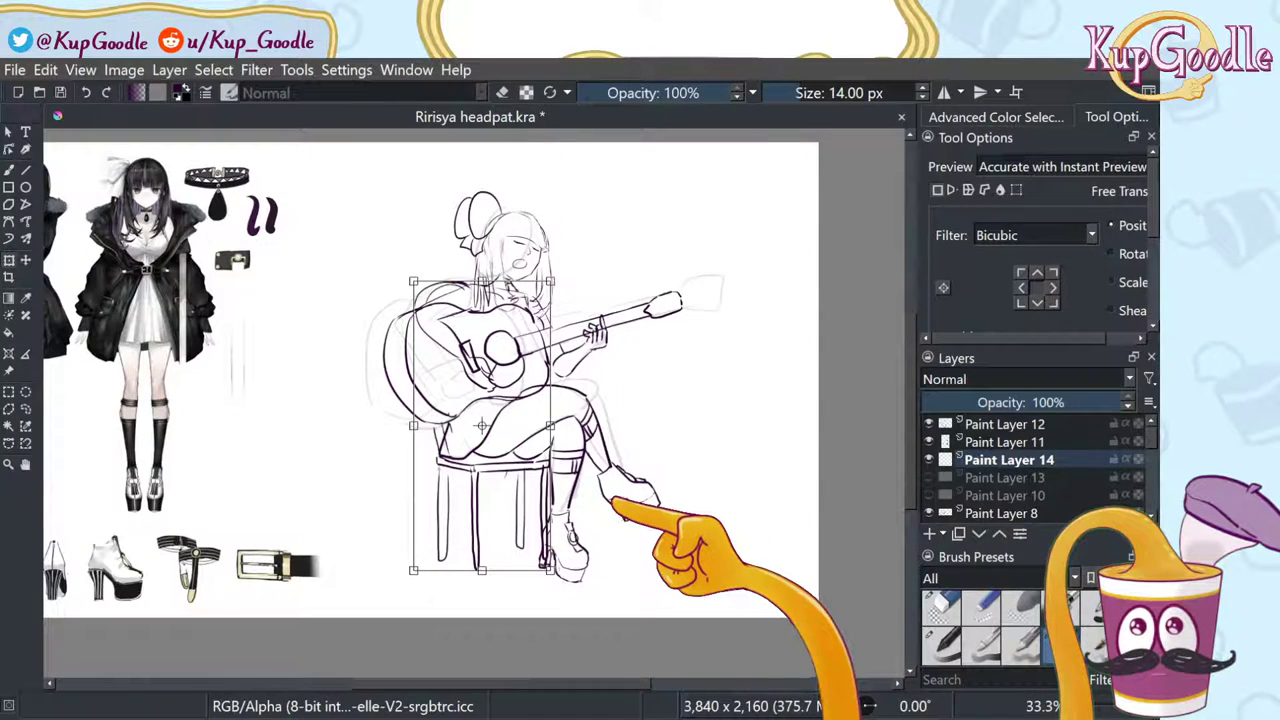
pyautogui.moveTo(481, 425); pyautogui.dragTo(484, 428)
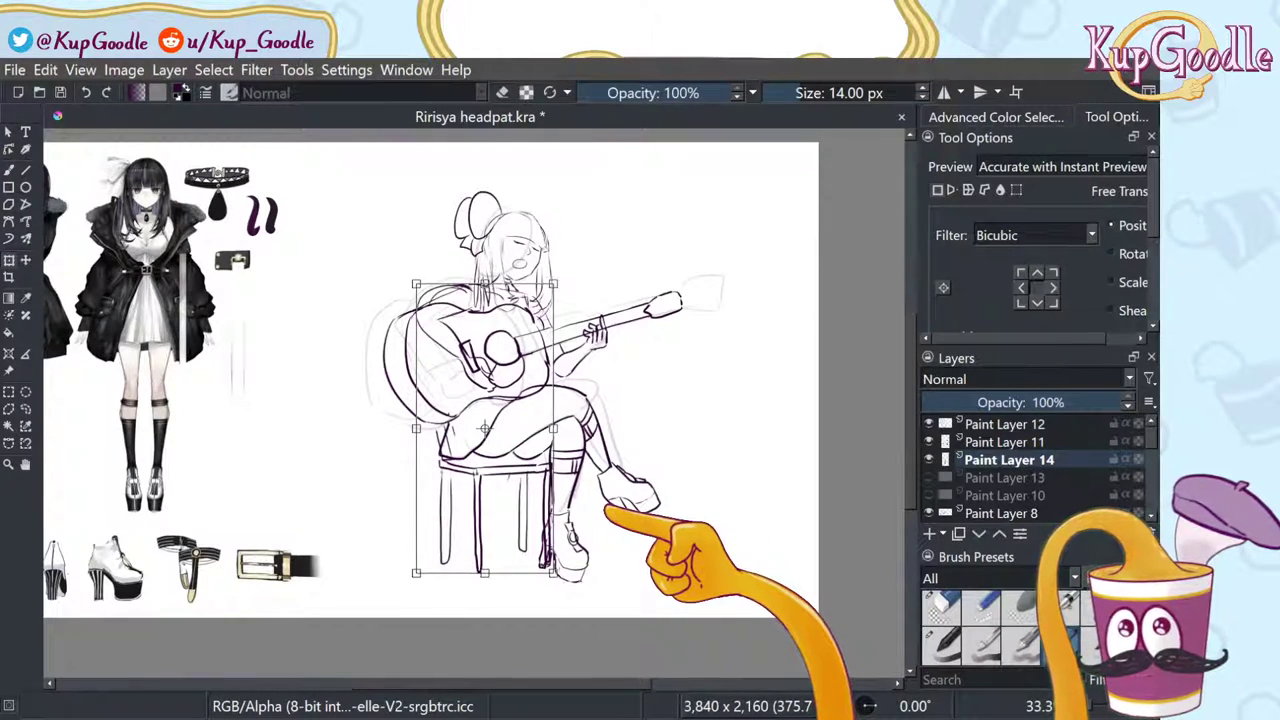
pyautogui.hotkey('ctrl', 'z')
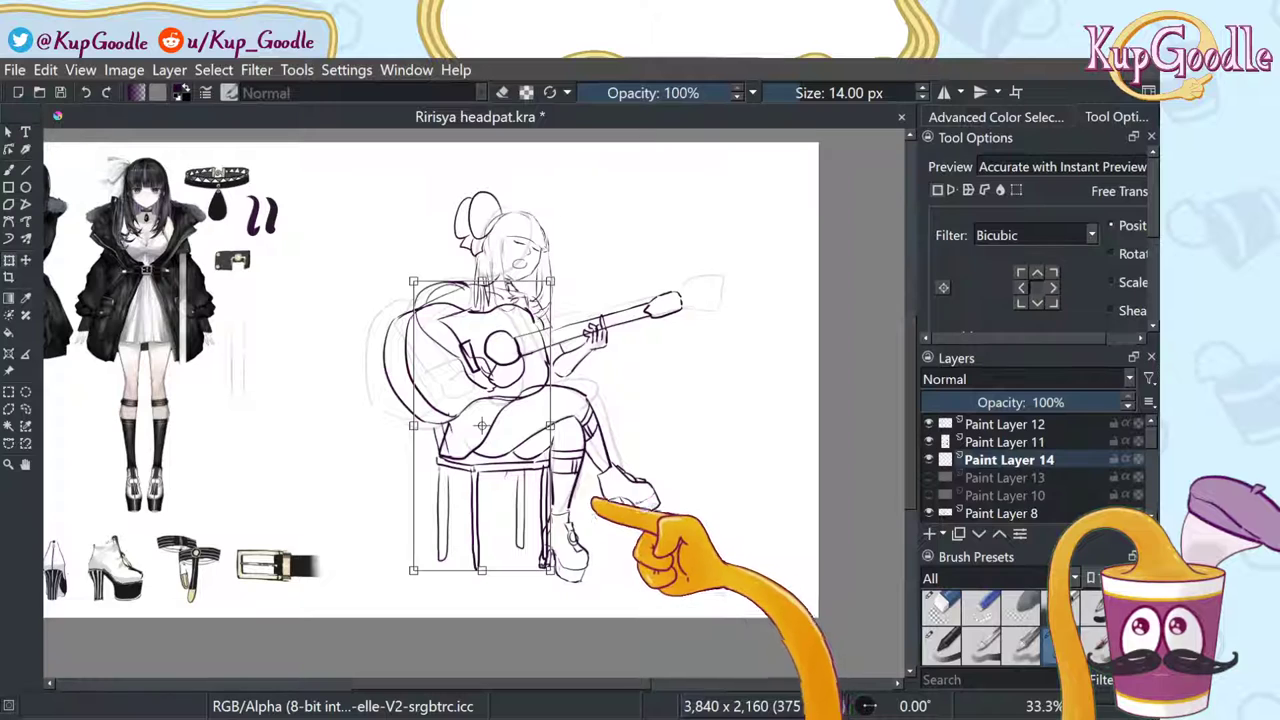
pyautogui.click(26, 409)
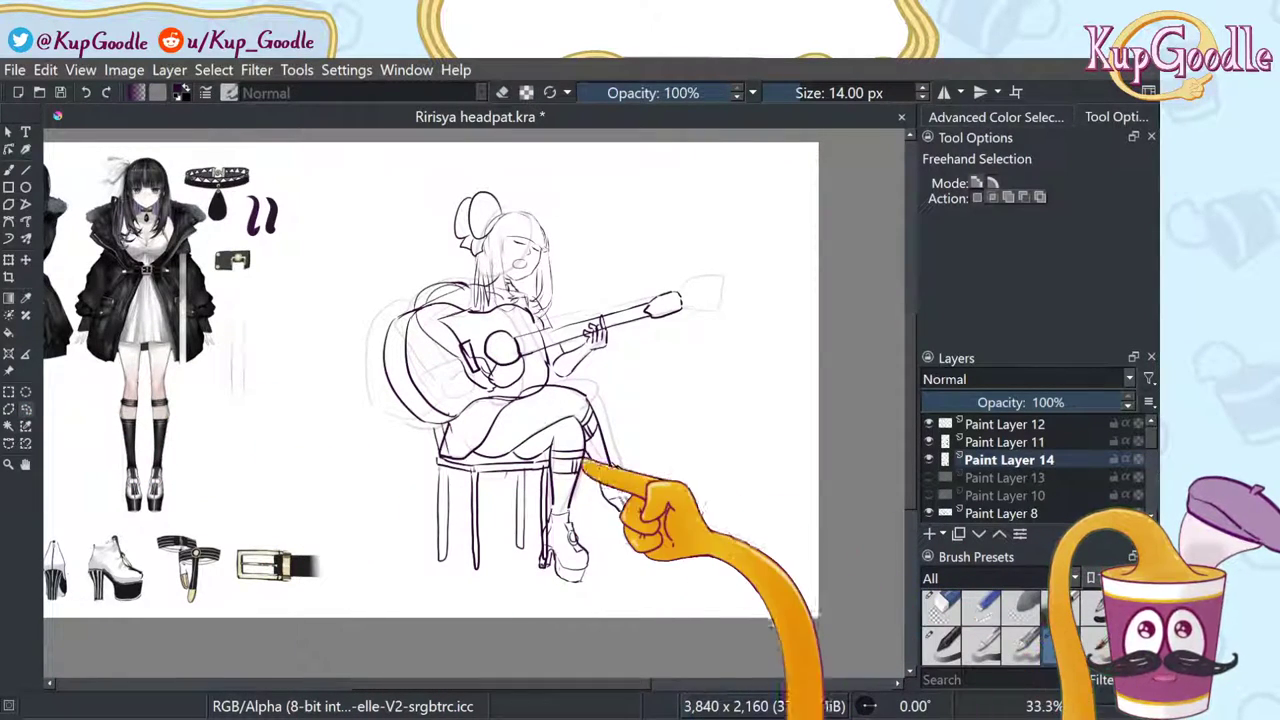
# Step: Erase the curve of the lower thigh above the seat on Paint Layer 11 with the 25 px Eraser Small
pyautogui.scroll(4, 507, 455)
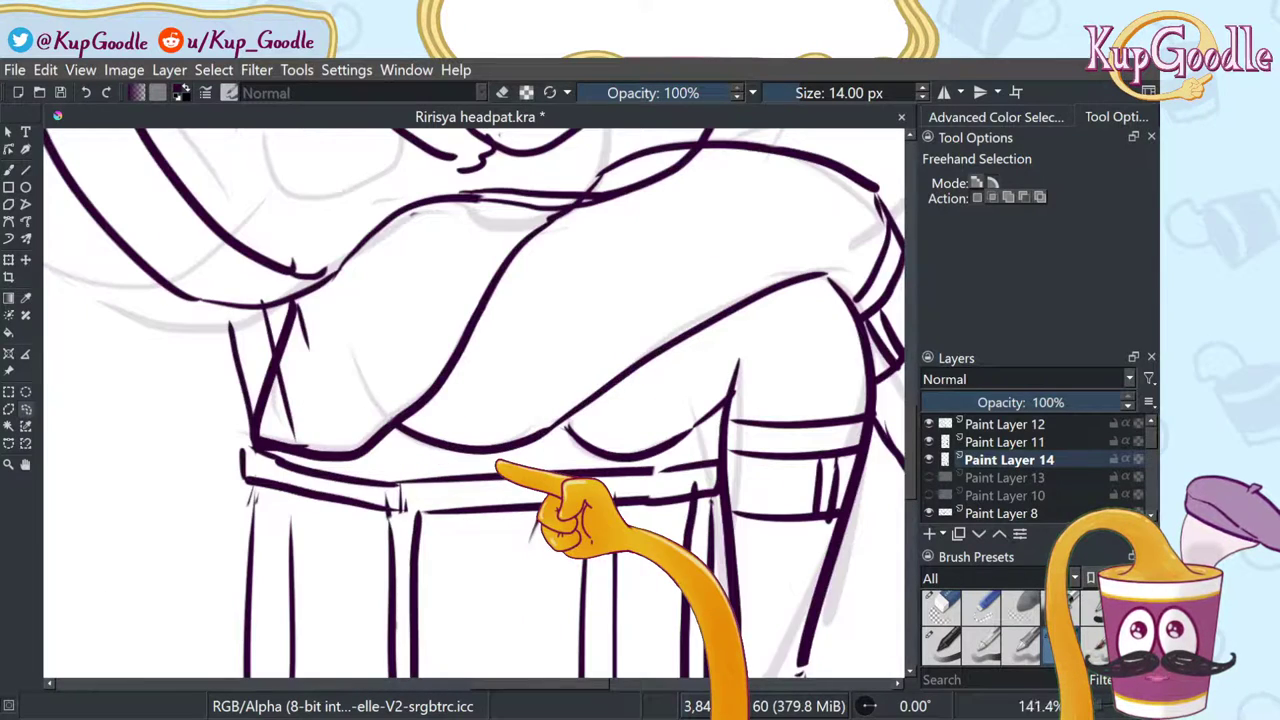
pyautogui.click(952, 600)
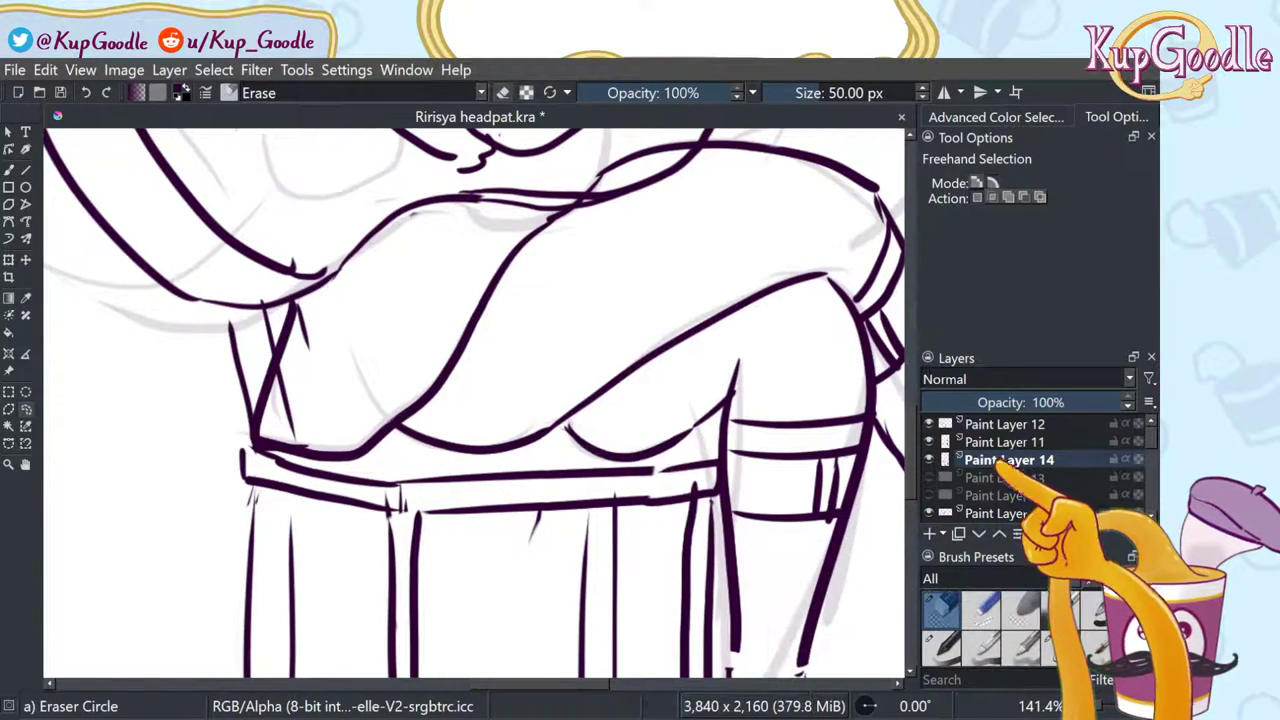
pyautogui.click(993, 445)
pyautogui.doubleClick(934, 443)
pyautogui.click(930, 442)
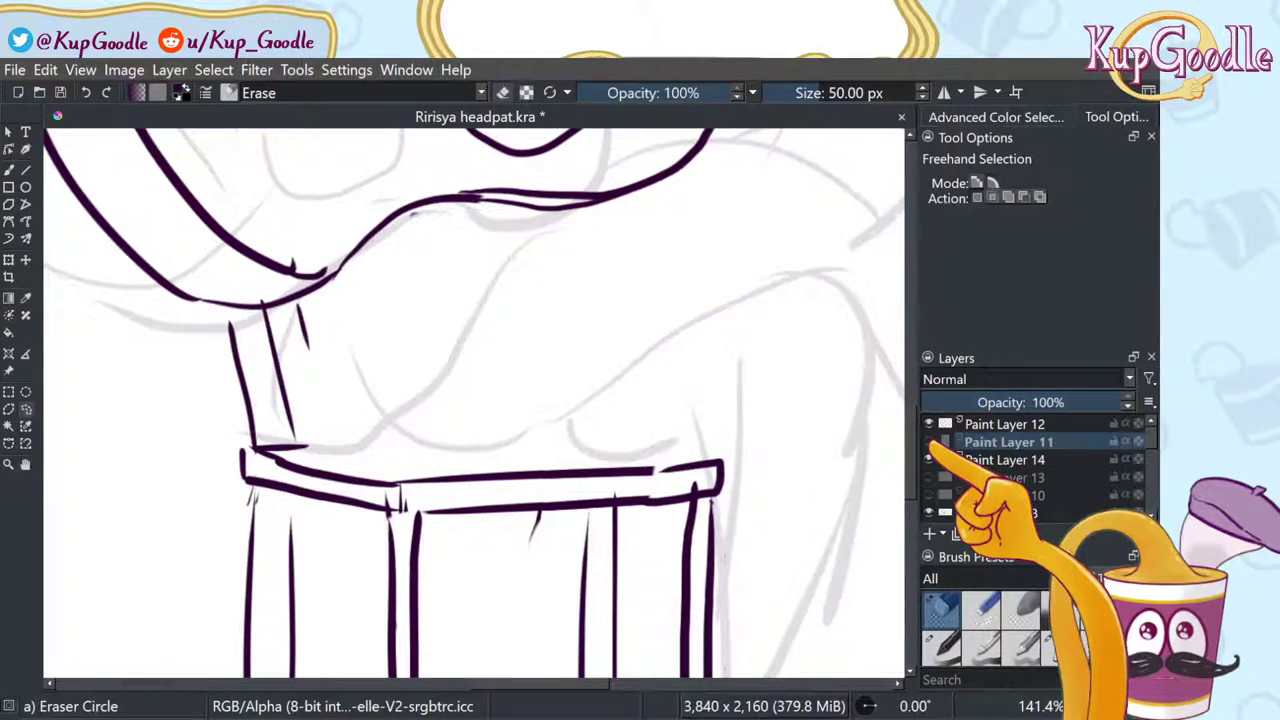
pyautogui.click(930, 442)
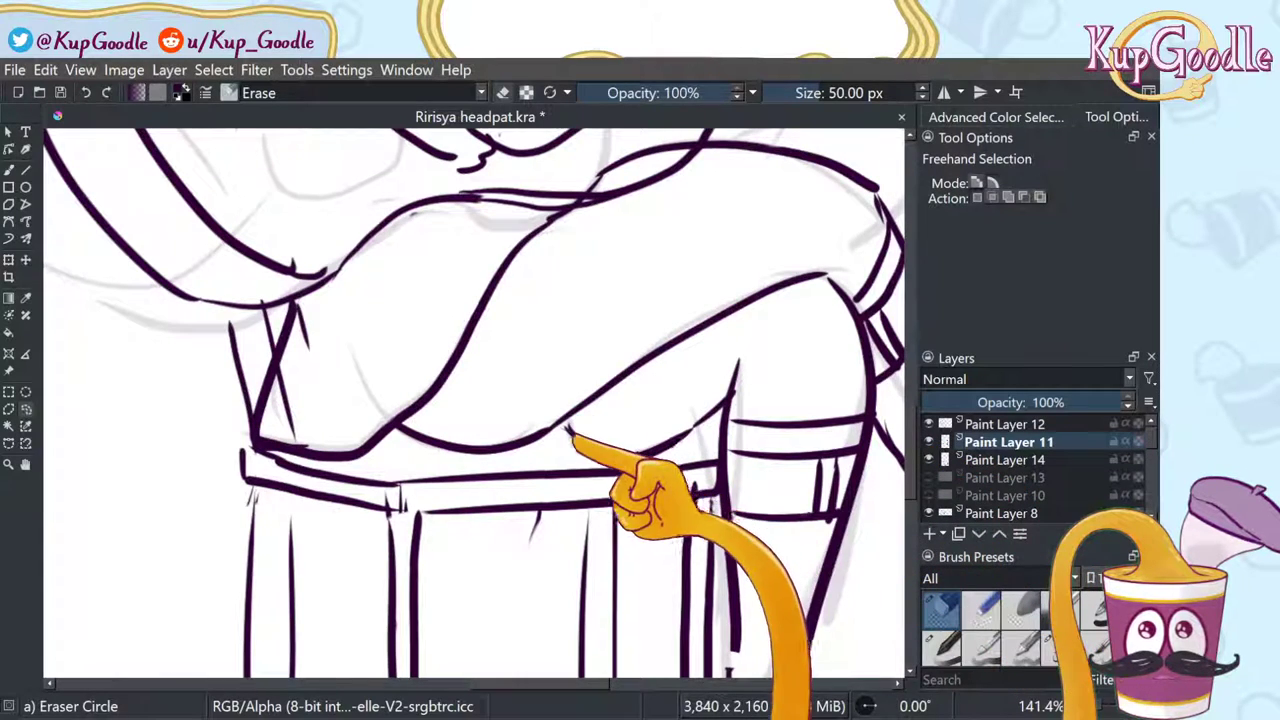
pyautogui.press('b')
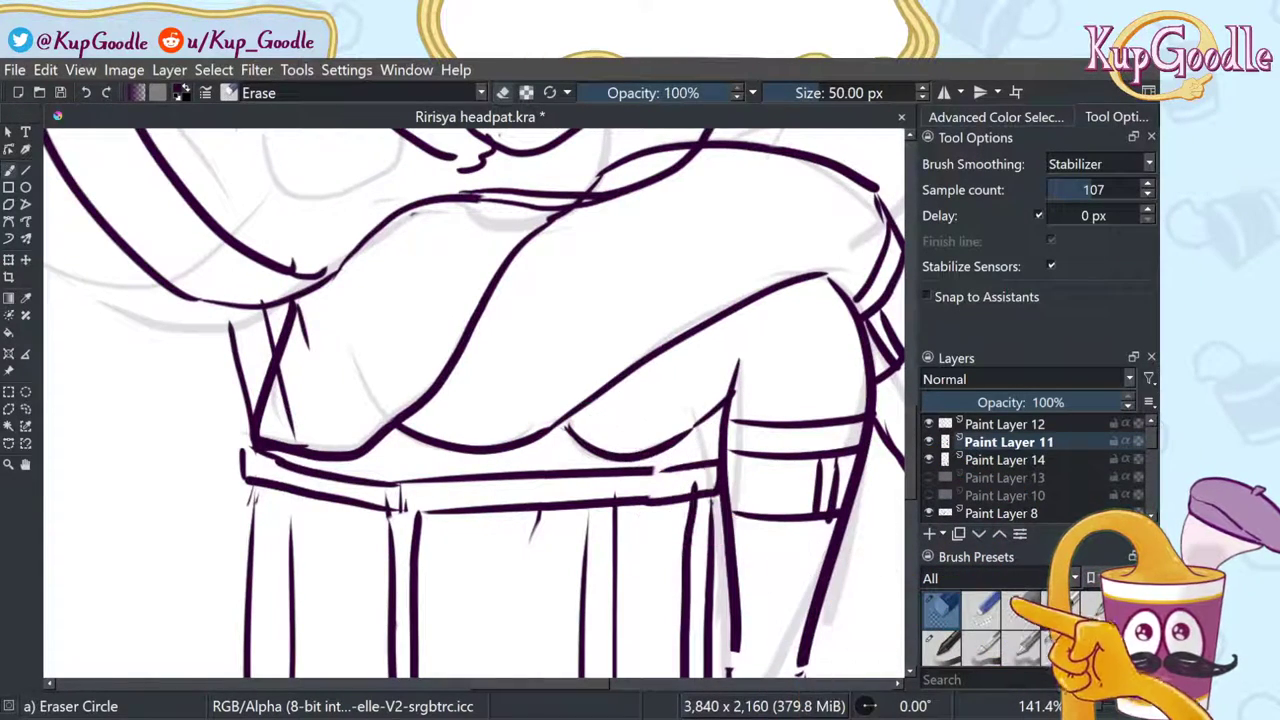
pyautogui.click(981, 608)
pyautogui.moveTo(672, 441)
pyautogui.mouseDown()
pyautogui.moveTo(615, 453)
pyautogui.moveTo(568, 433)
pyautogui.moveTo(620, 461)
pyautogui.moveTo(666, 452)
pyautogui.mouseUp()
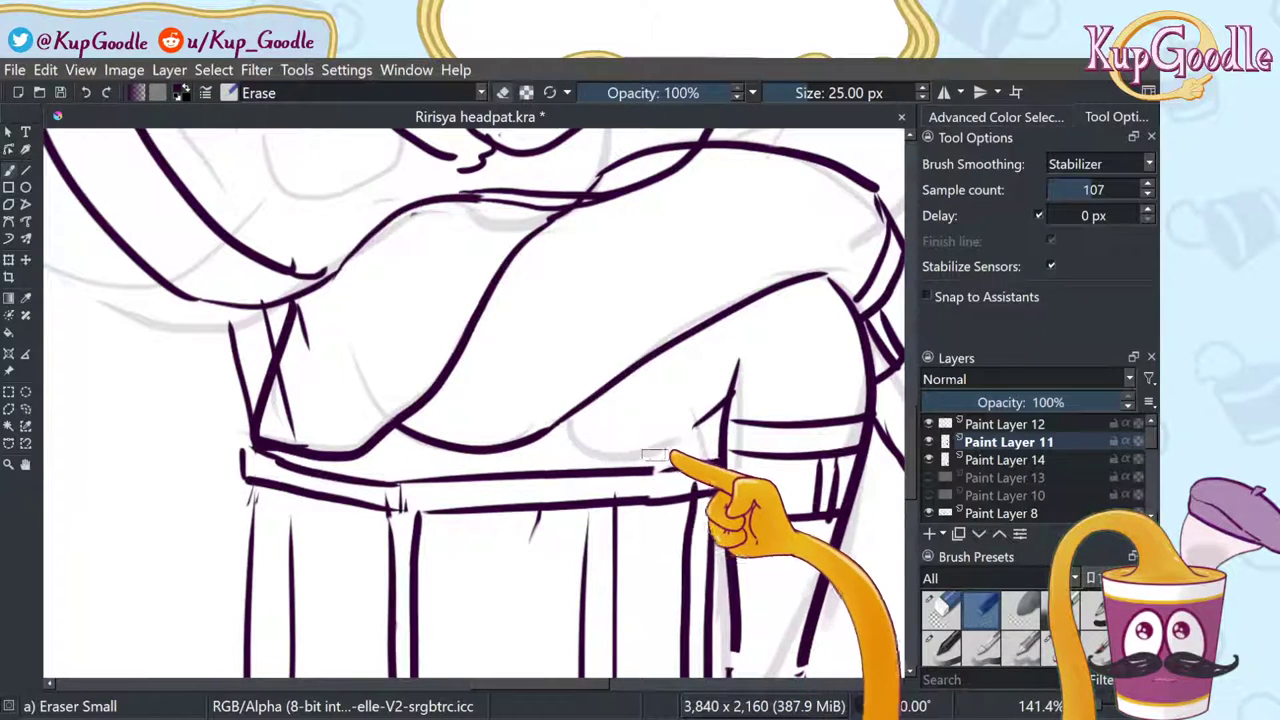
# Step: Re-ink the lower thigh's underside as a shallower curve above the seat with the 14 px Basic-5 Size brush
pyautogui.click(1048, 648)
pyautogui.hotkey('ctrl', 'z')
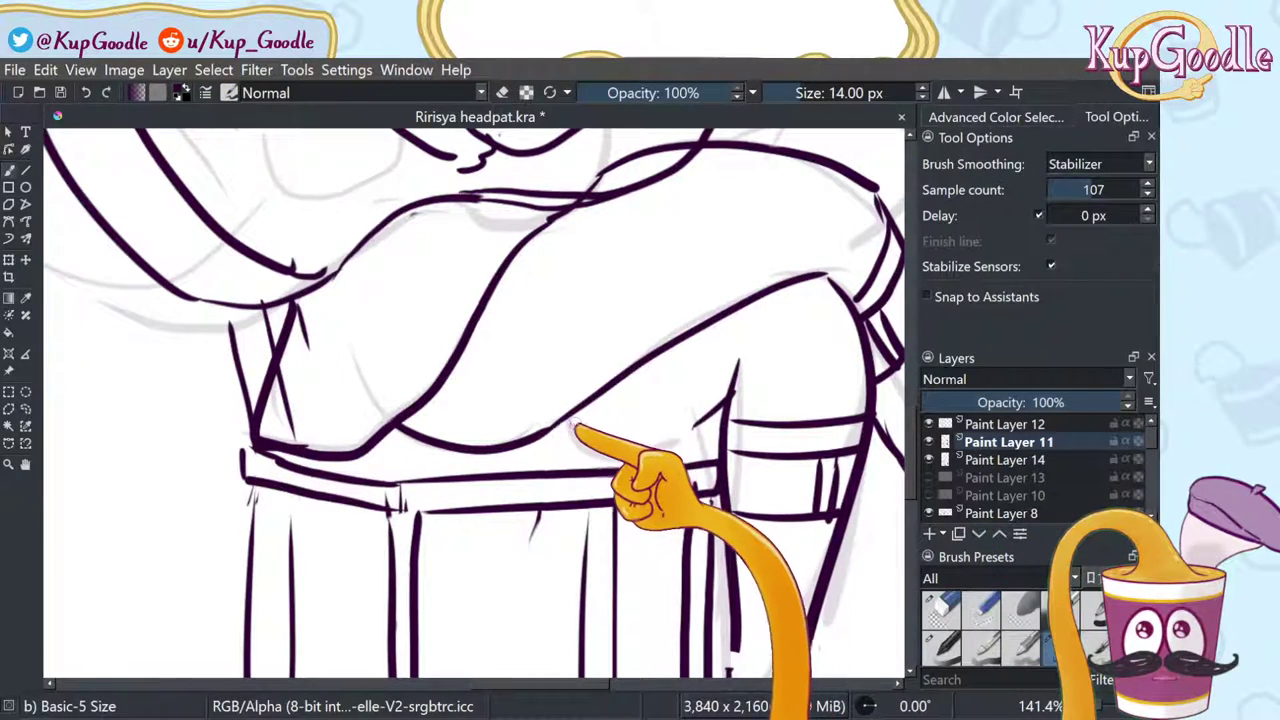
pyautogui.moveTo(583, 425); pyautogui.dragTo(708, 424)
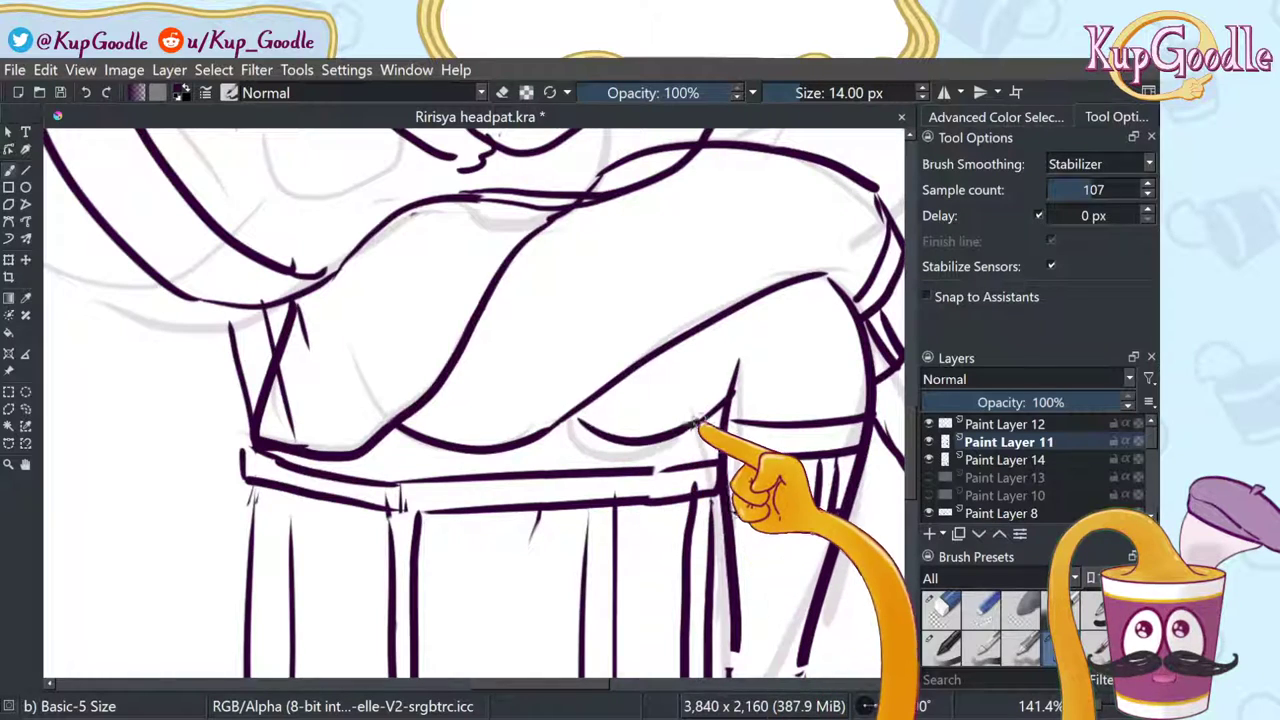
# Step: Ink short frill marks along the inner edge of the puffed sleeve on the shoulder behind the guitar, on Paint Layer 11
pyautogui.scroll(-4, 738, 411)
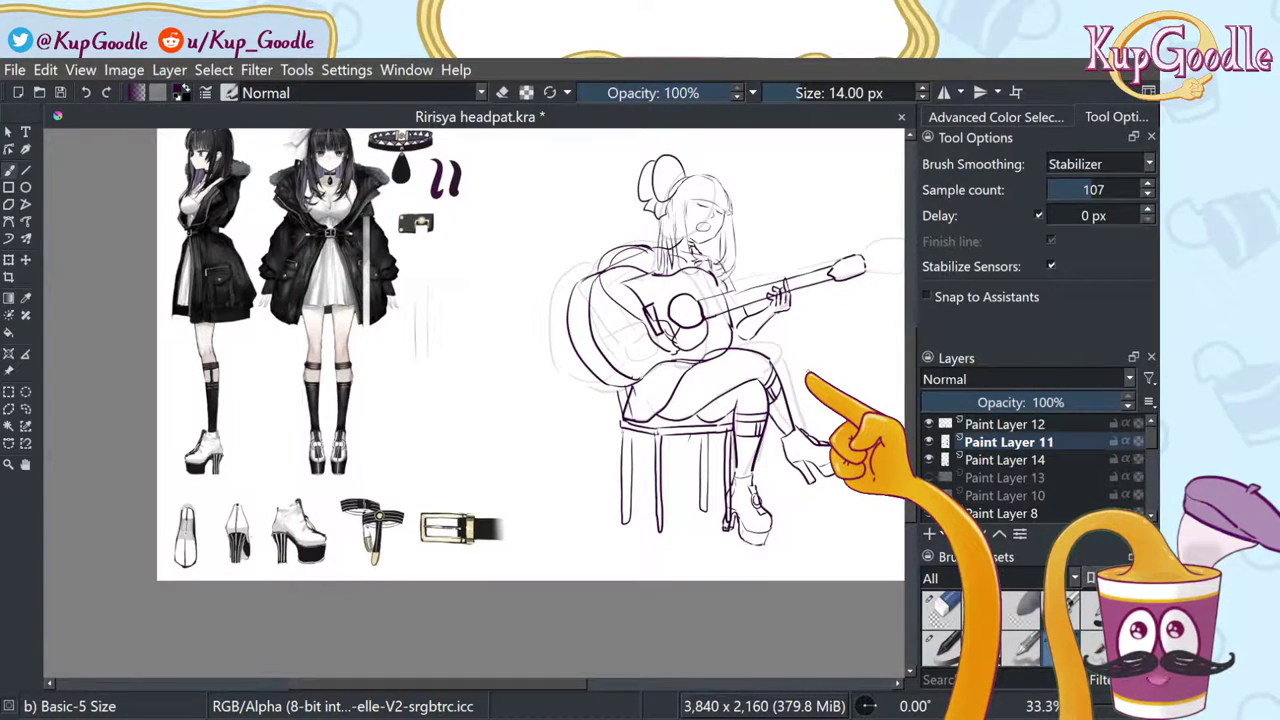
pyautogui.scroll(4, 604, 226)
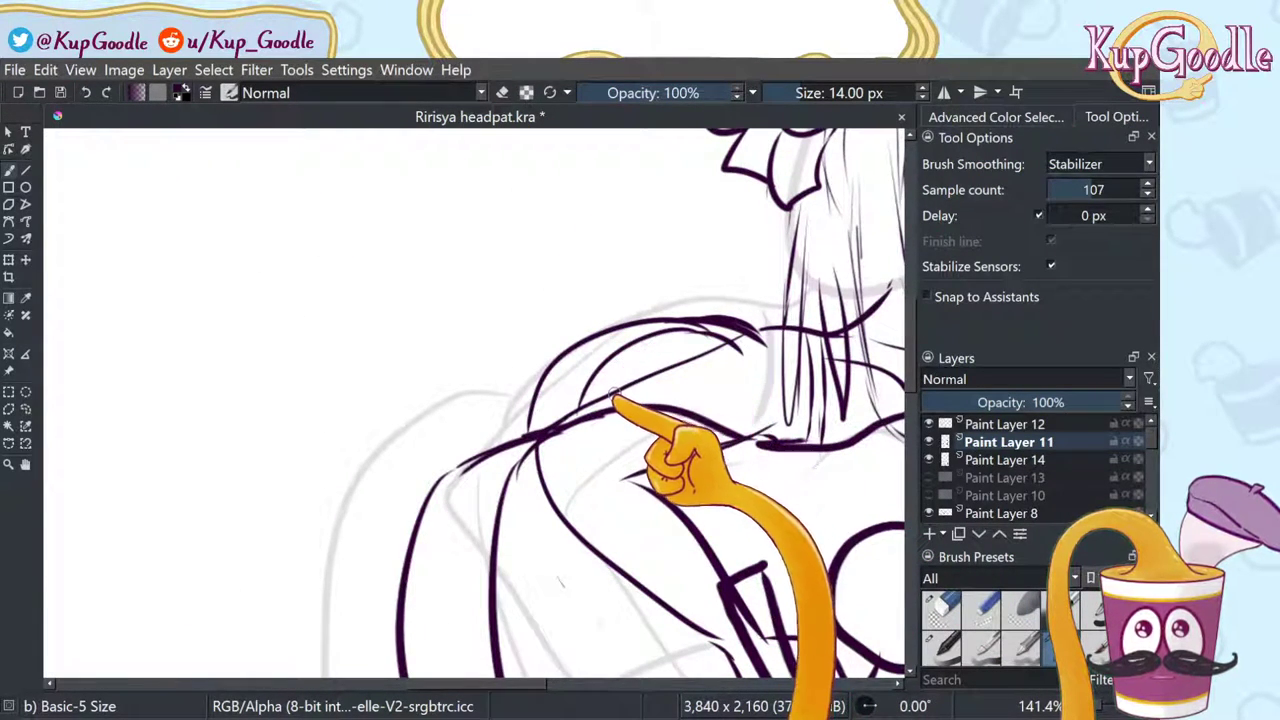
pyautogui.moveTo(614, 393)
pyautogui.mouseDown()
pyautogui.moveTo(682, 344)
pyautogui.moveTo(709, 342)
pyautogui.mouseUp()
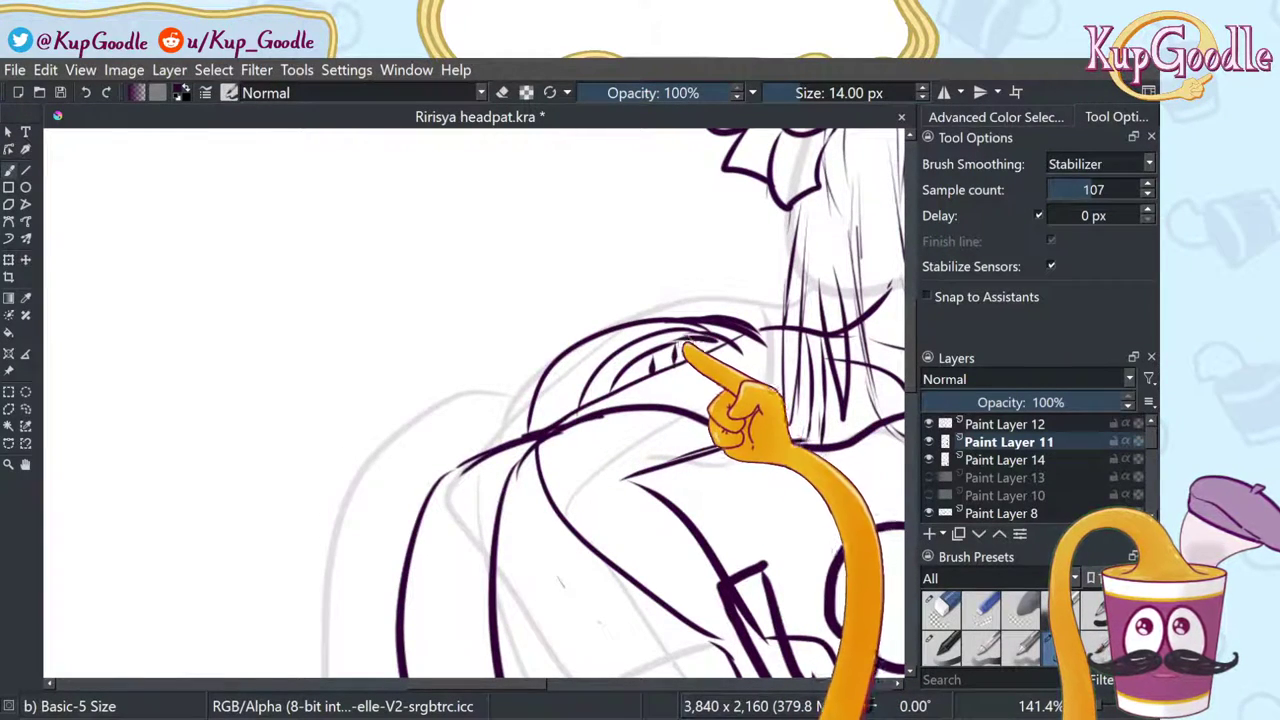
pyautogui.press('1')
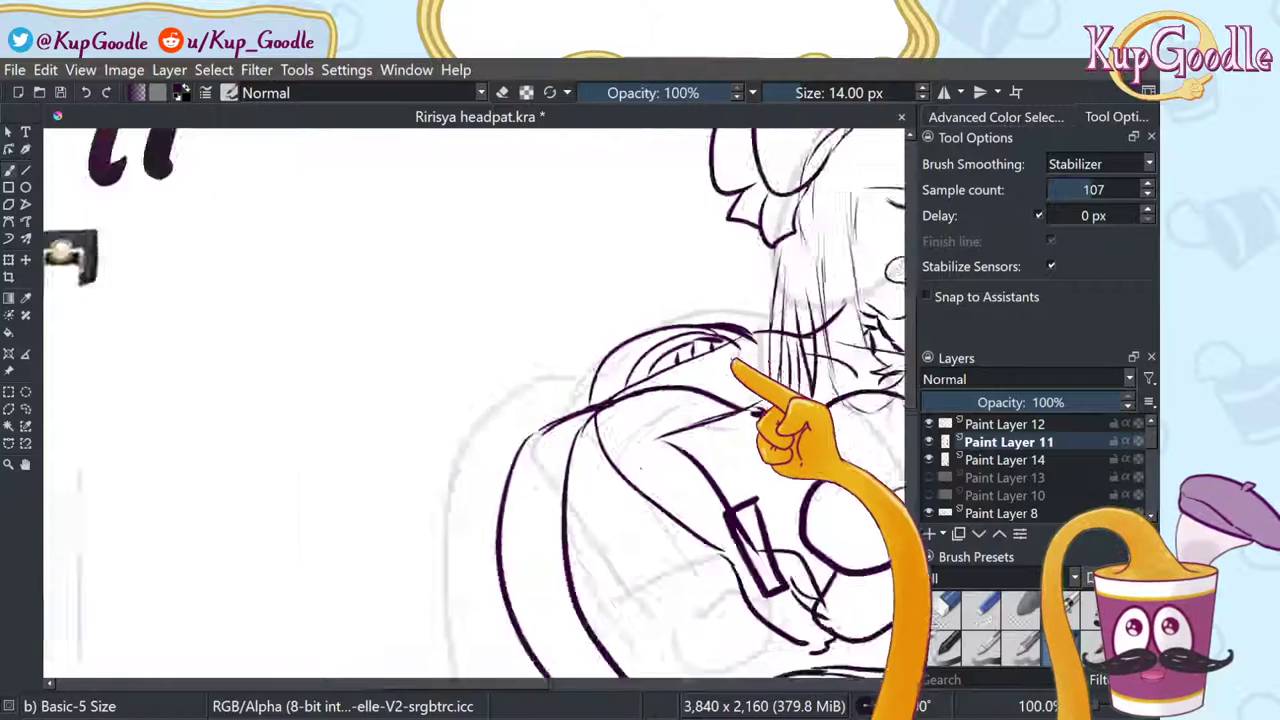
pyautogui.scroll(-1, 682, 356)
pyautogui.scroll(-1, 640, 389)
pyautogui.scroll(4, 650, 383)
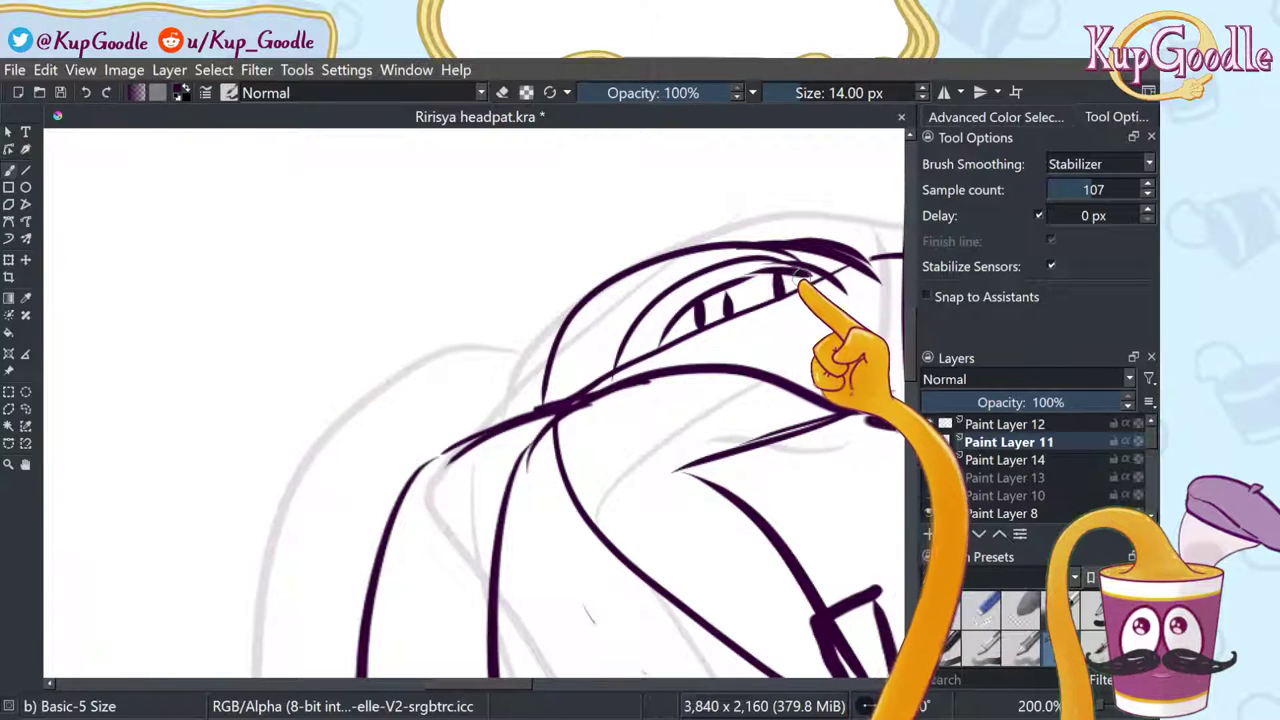
# Step: Examine the whole seated figure with guitar and chair beside the character reference
pyautogui.press('-')
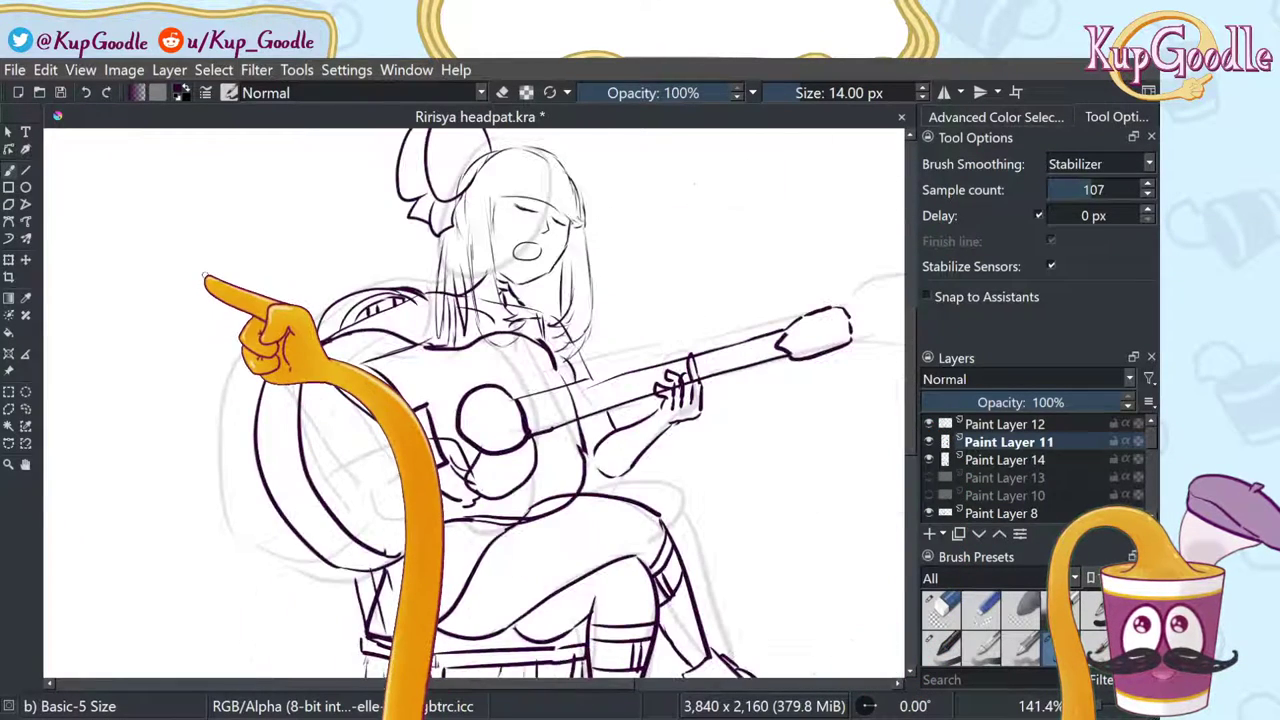
pyautogui.press('-')
pyautogui.press('-')
pyautogui.press('-')
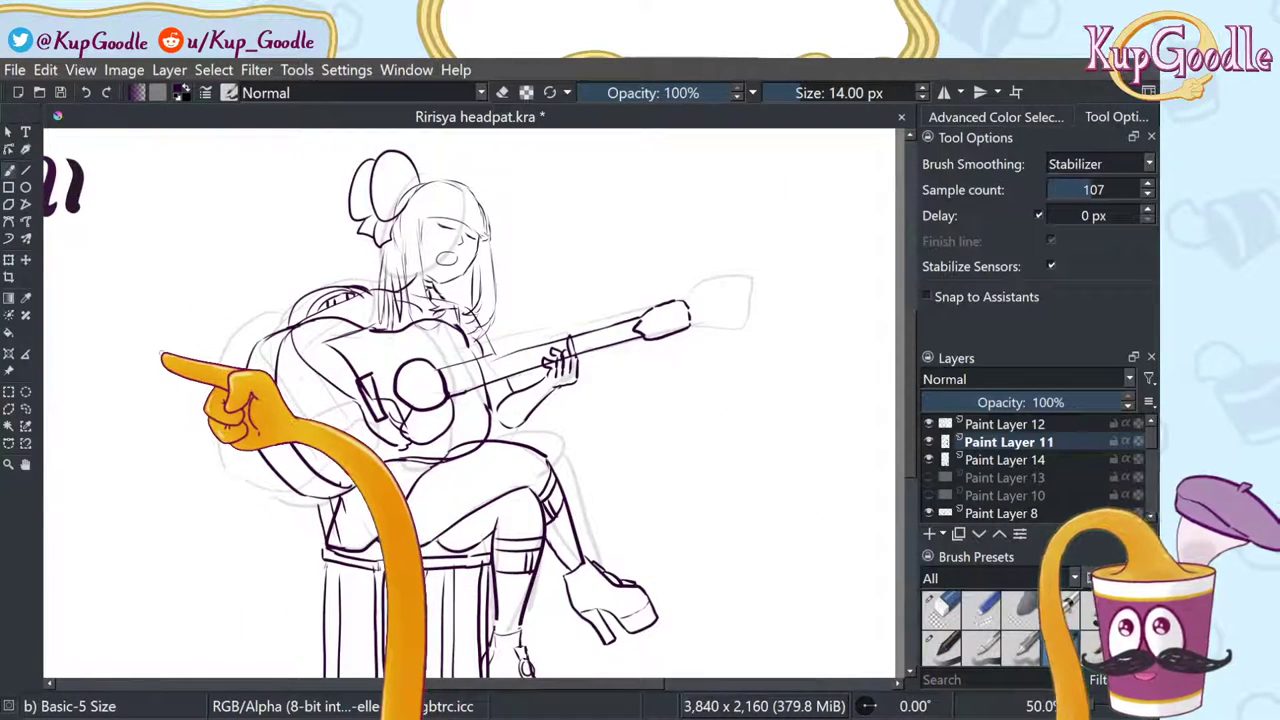
pyautogui.press('-')
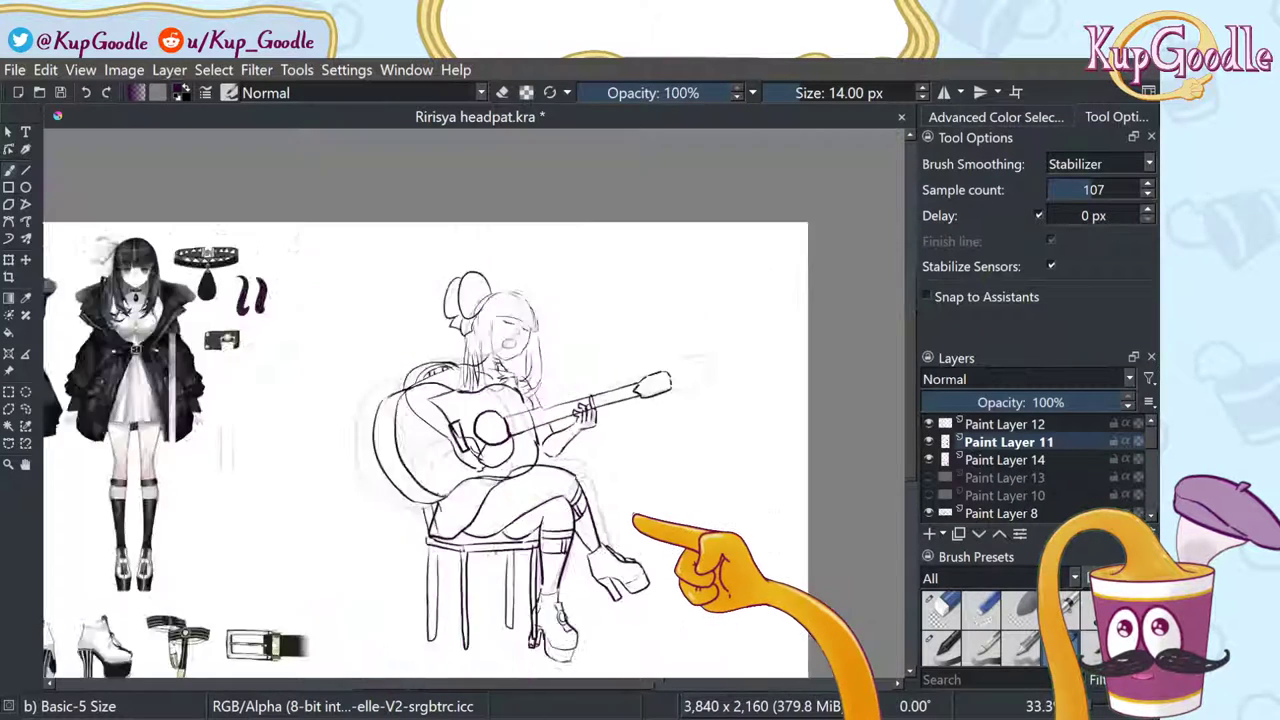
pyautogui.press('-')
pyautogui.press('+')
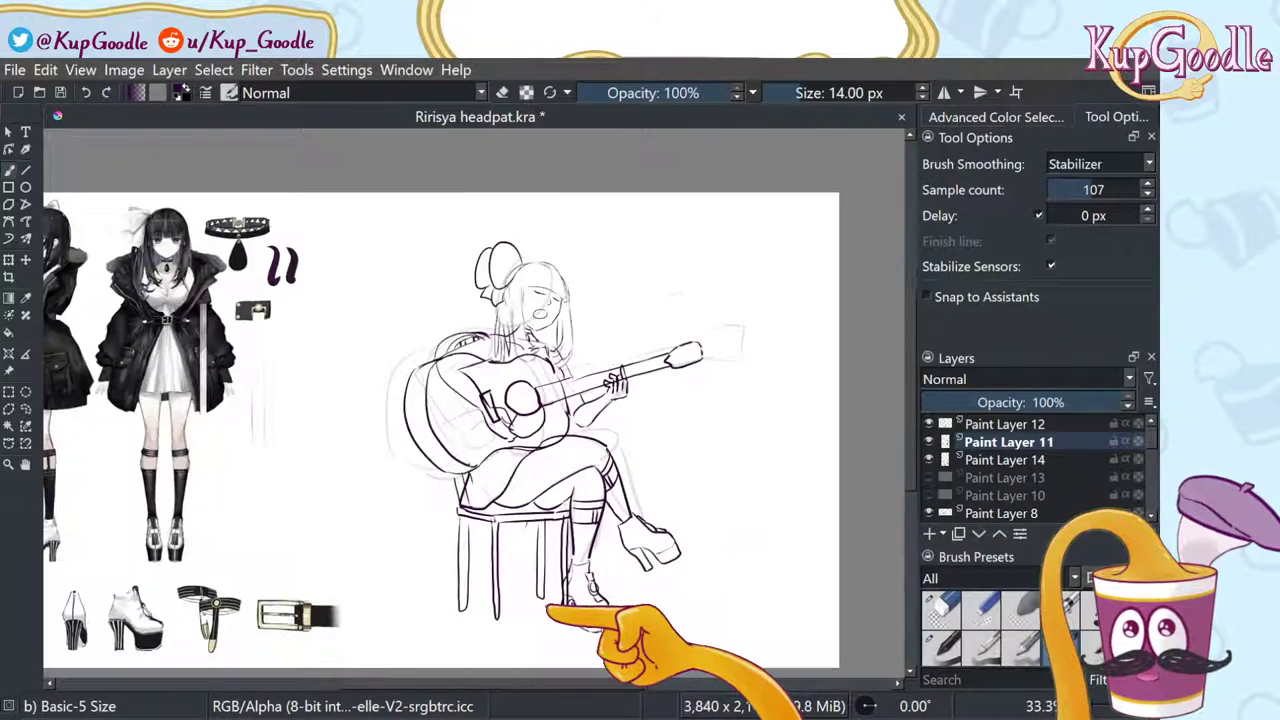
pyautogui.press('+')
pyautogui.press('-')
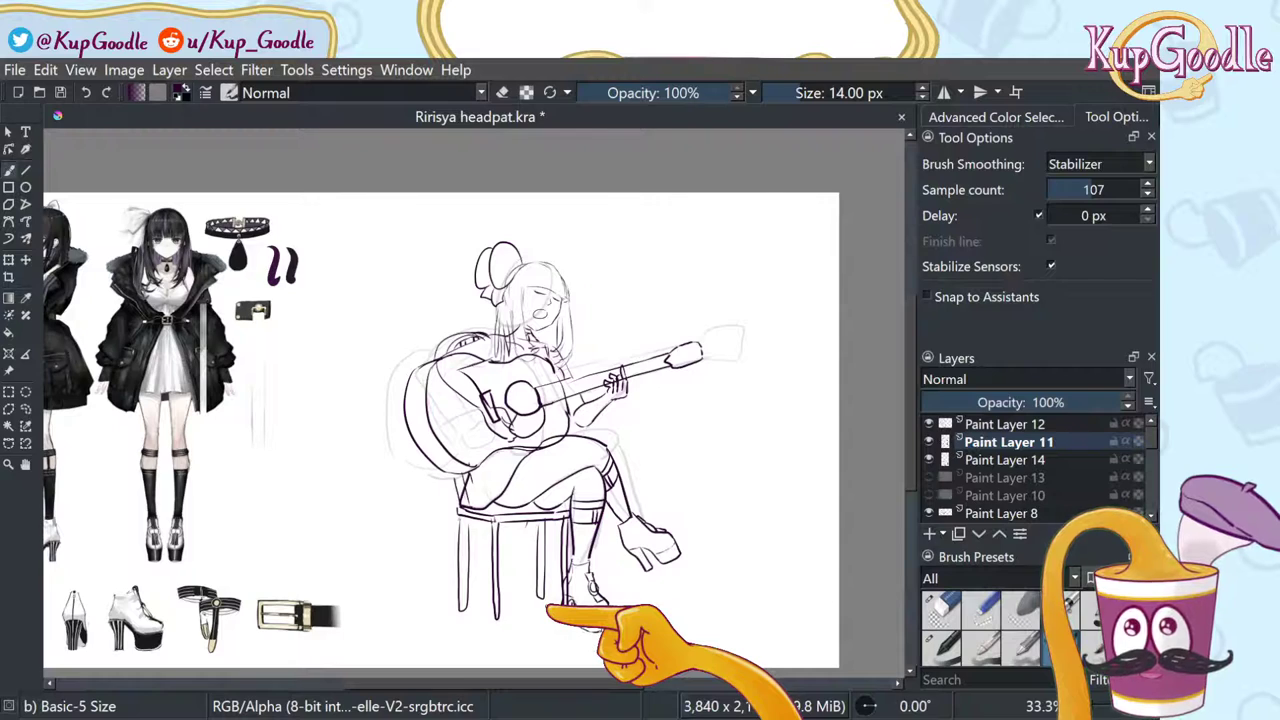
# Step: Hide the faint rough sketch on Paint Layer 10 (pasted), keeping Paint Layer 8 shown
pyautogui.scroll(-2, 992, 492)
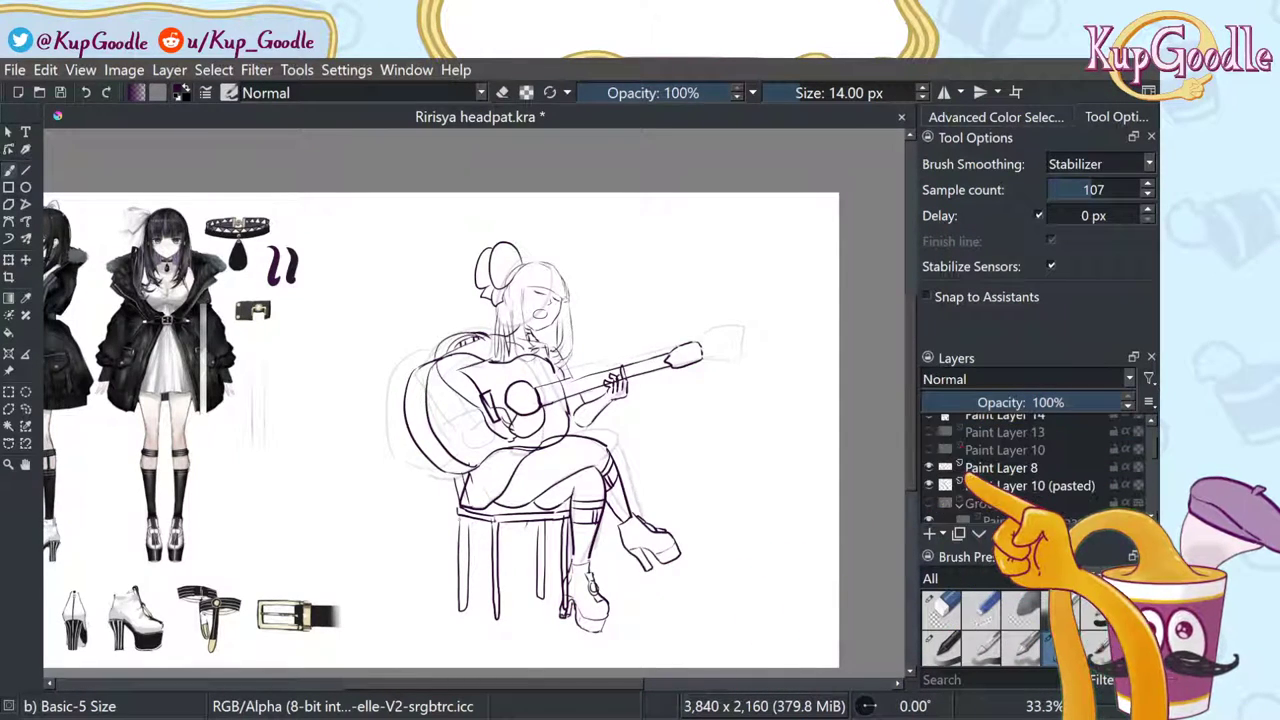
pyautogui.click(929, 467)
pyautogui.click(929, 467)
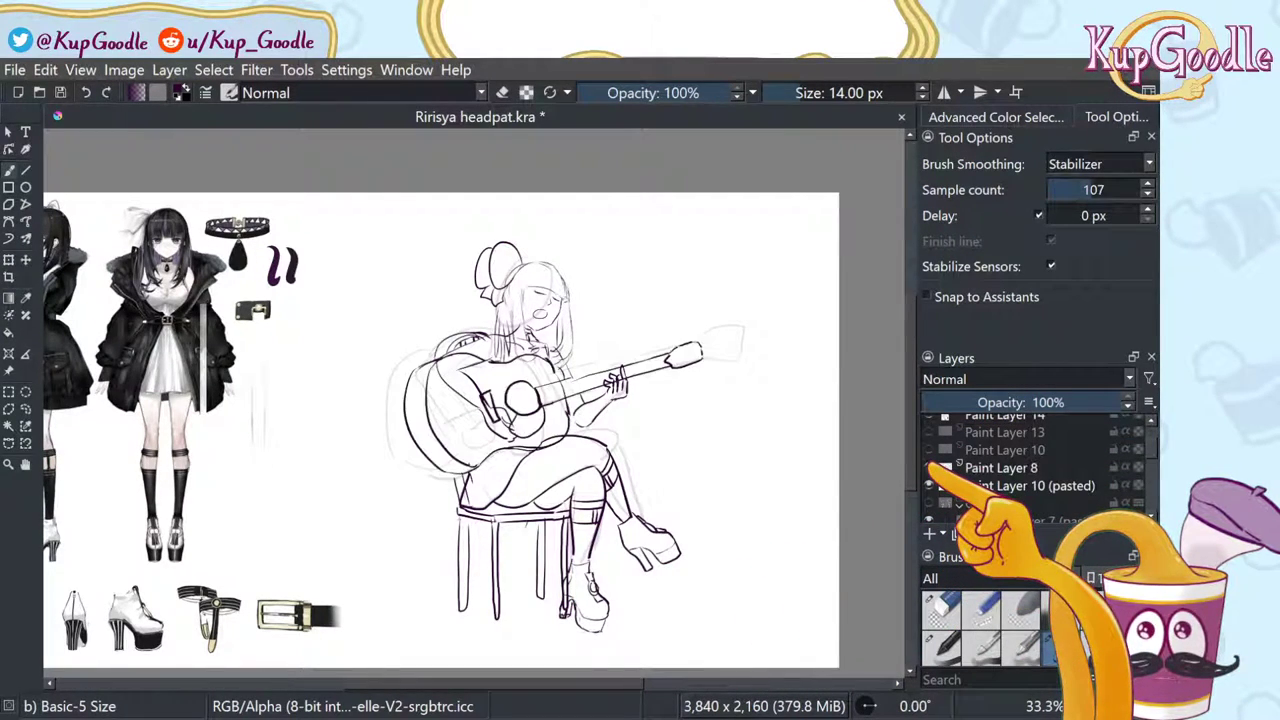
pyautogui.click(929, 485)
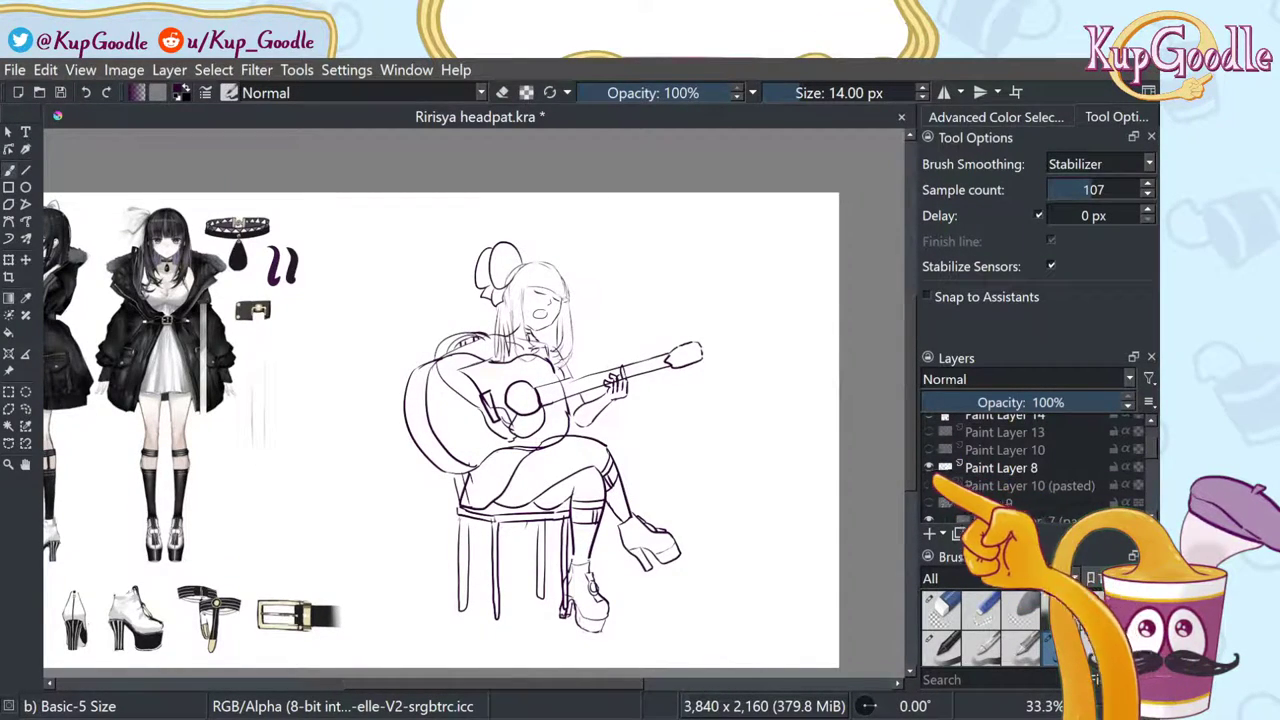
pyautogui.click(929, 467)
pyautogui.click(929, 467)
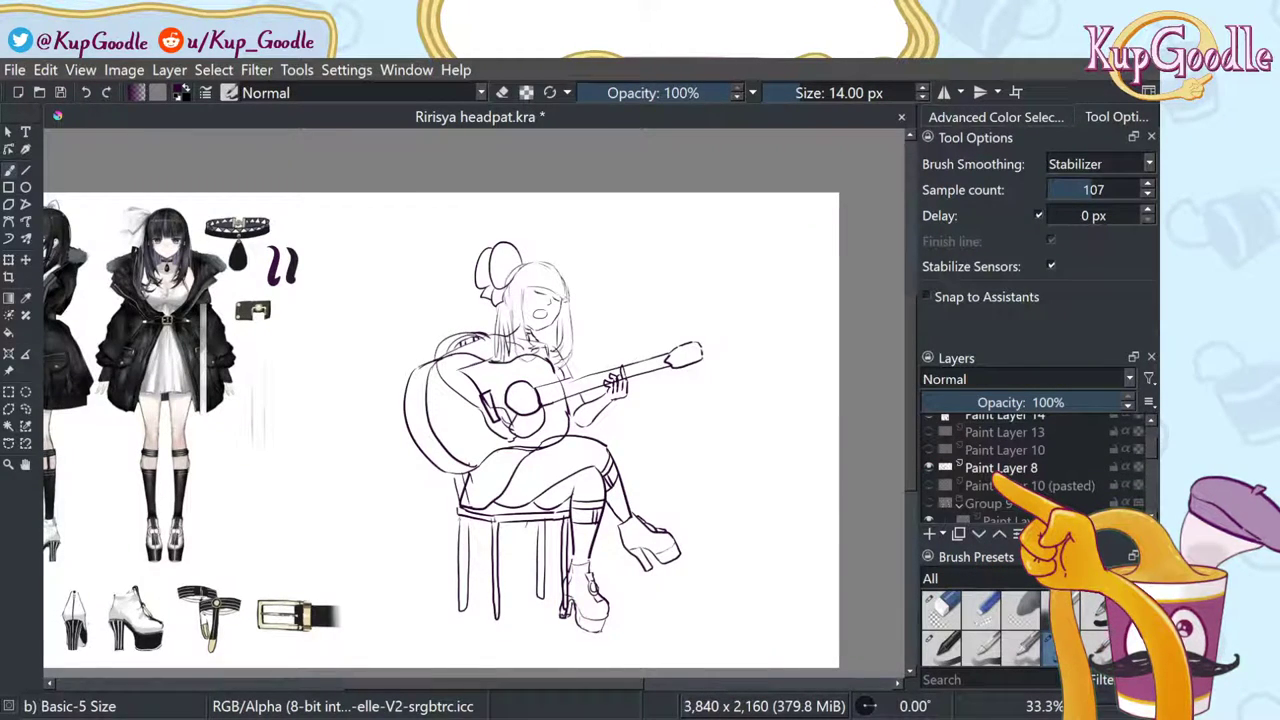
# Step: Check the contents of Paint Layer 10, Paint Layer 13 and Paint Layer 10 (pasted) by briefly showing each one
pyautogui.click(929, 450)
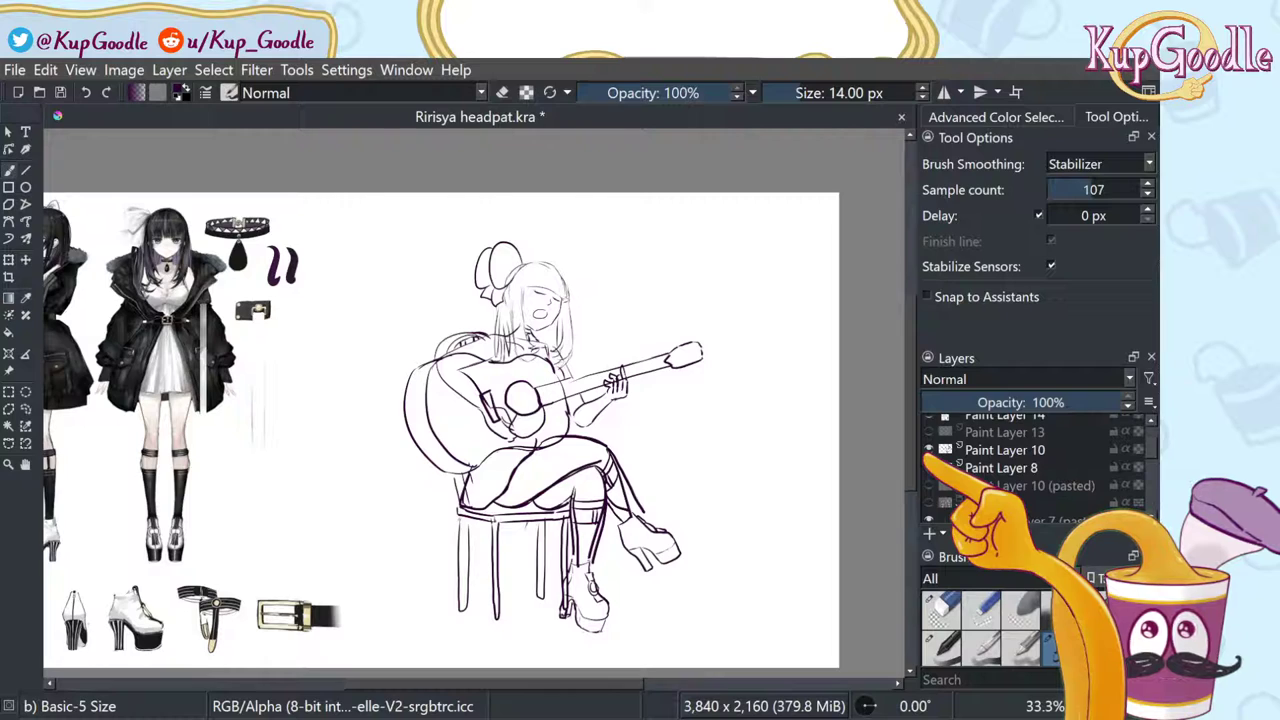
pyautogui.click(929, 450)
pyautogui.click(929, 432)
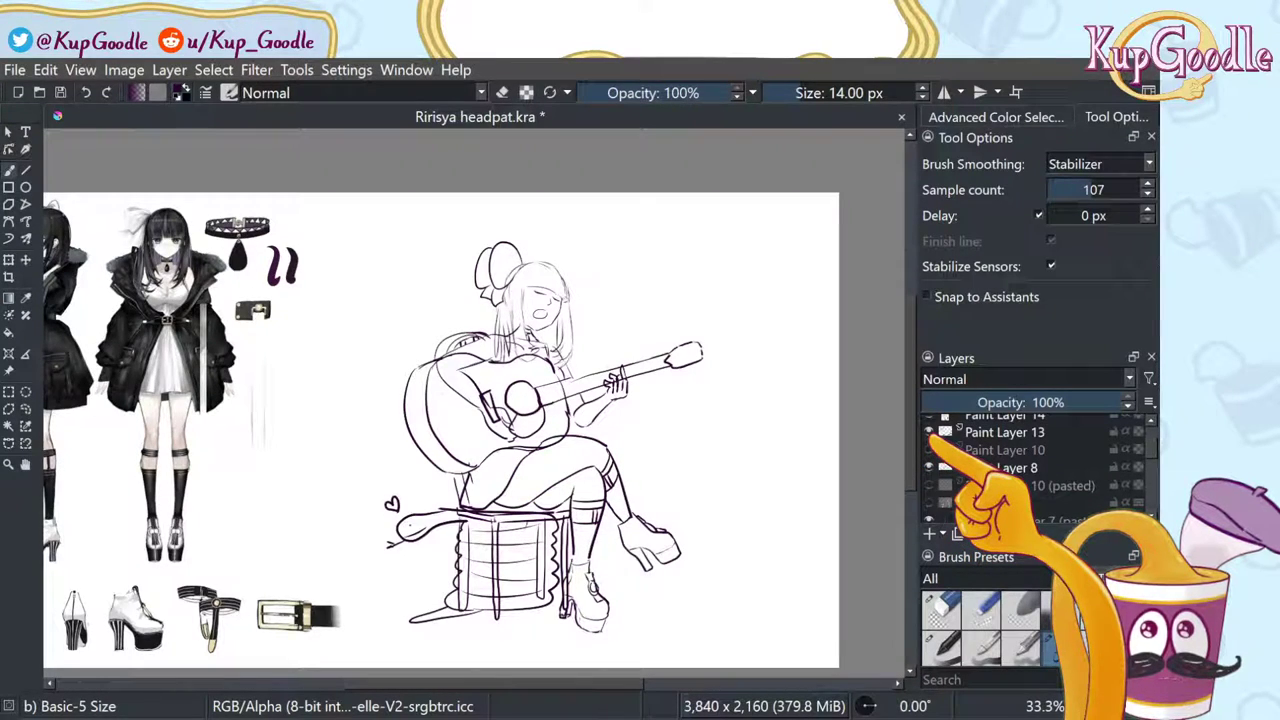
pyautogui.click(929, 432)
pyautogui.click(929, 485)
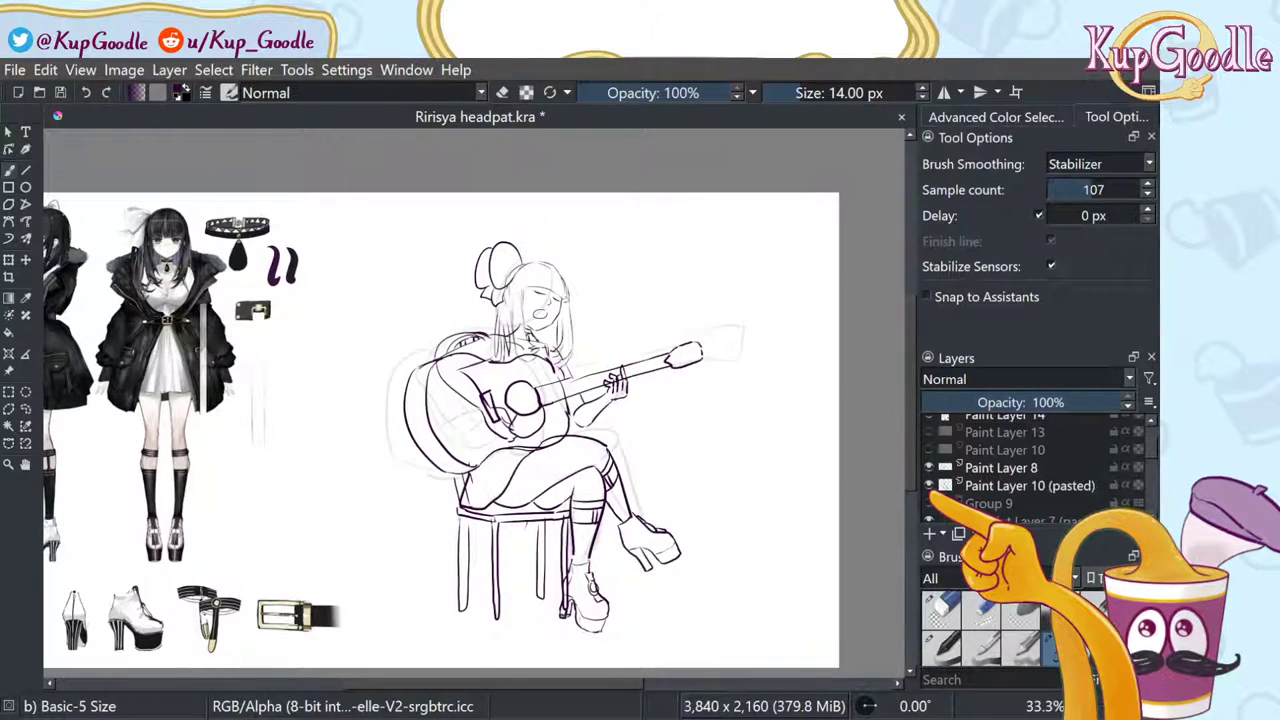
pyautogui.click(929, 485)
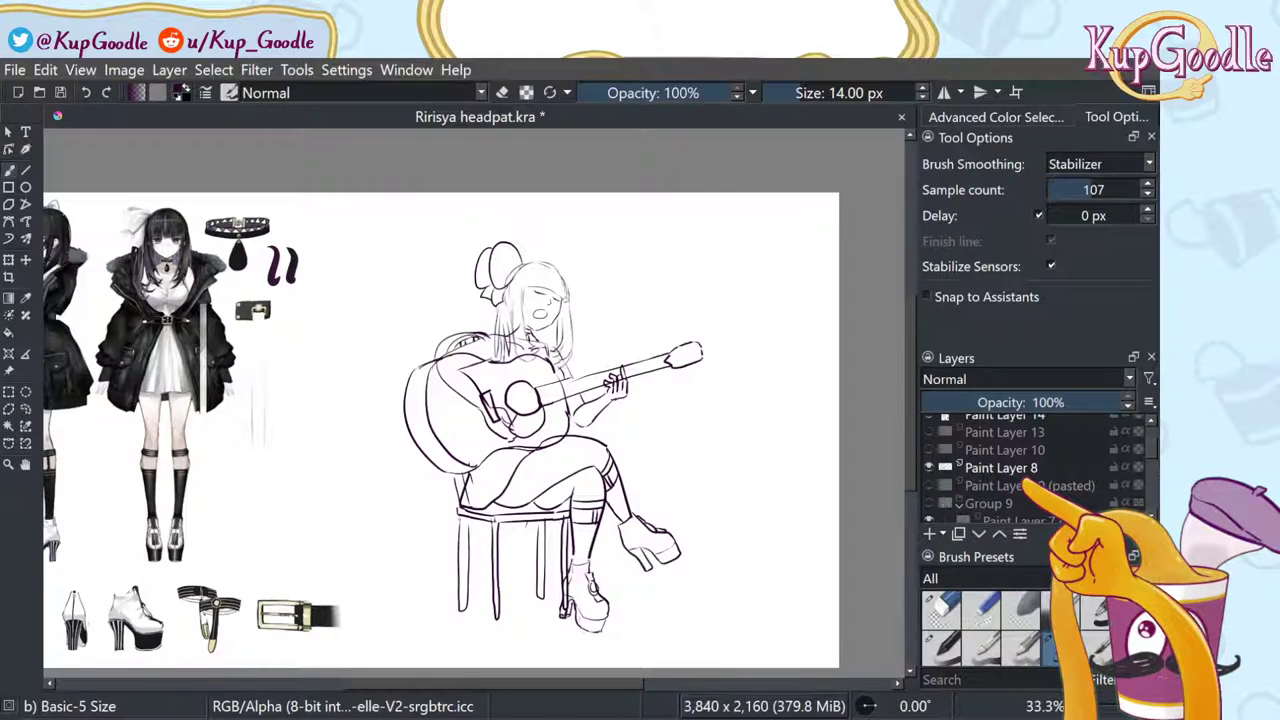
# Step: Compare the girl's pose with and without the guitar on Paint Layer 8 in a temporarily mirrored view
pyautogui.scroll(2, 1030, 465)
pyautogui.click(1008, 442)
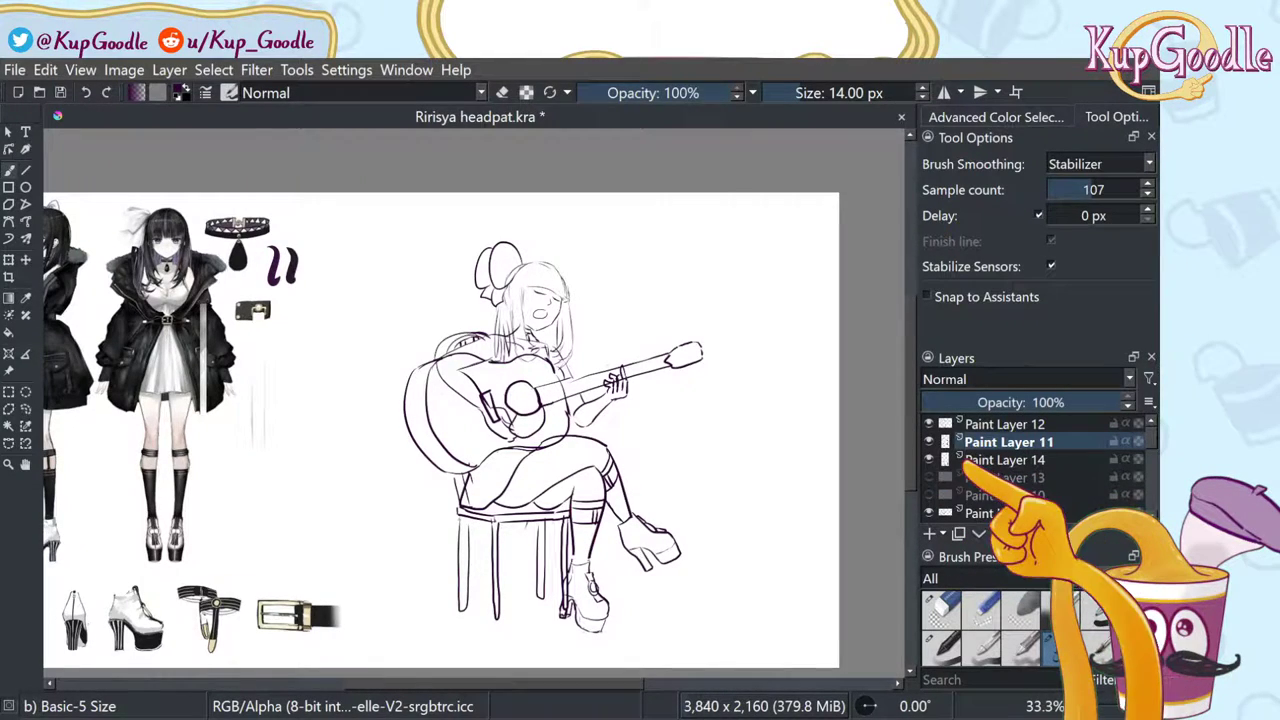
pyautogui.click(929, 513)
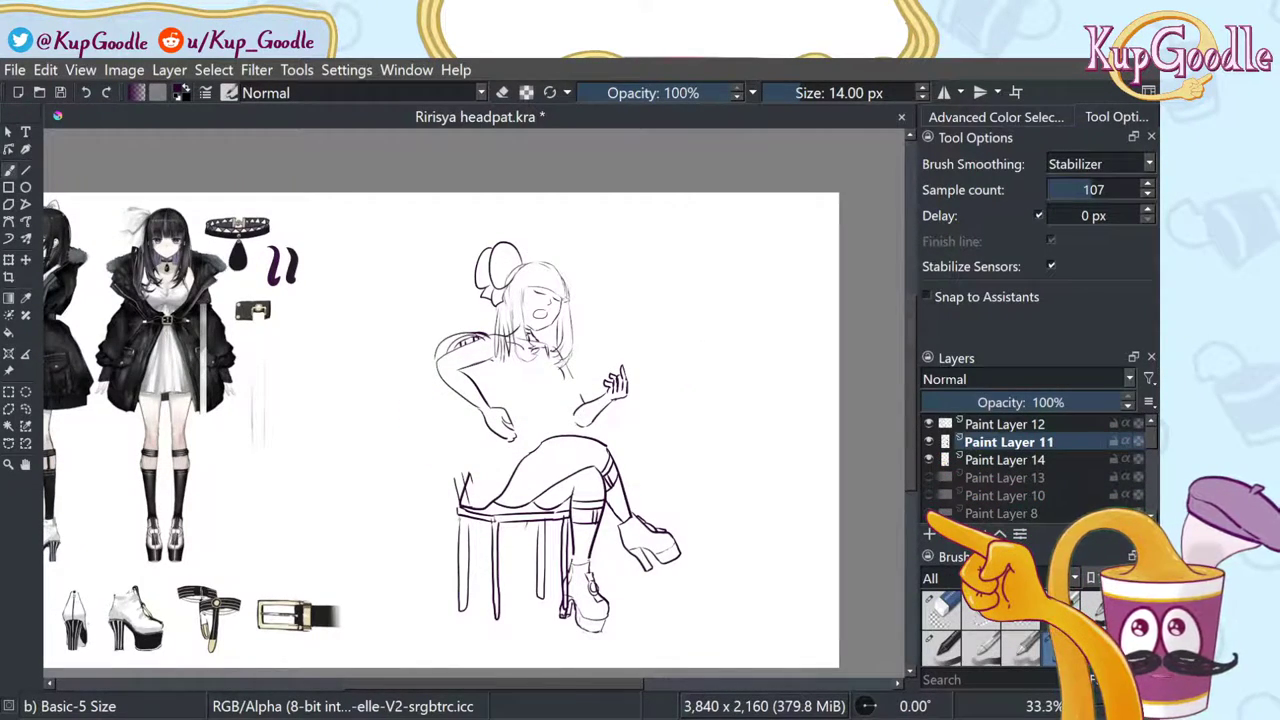
pyautogui.press('m')
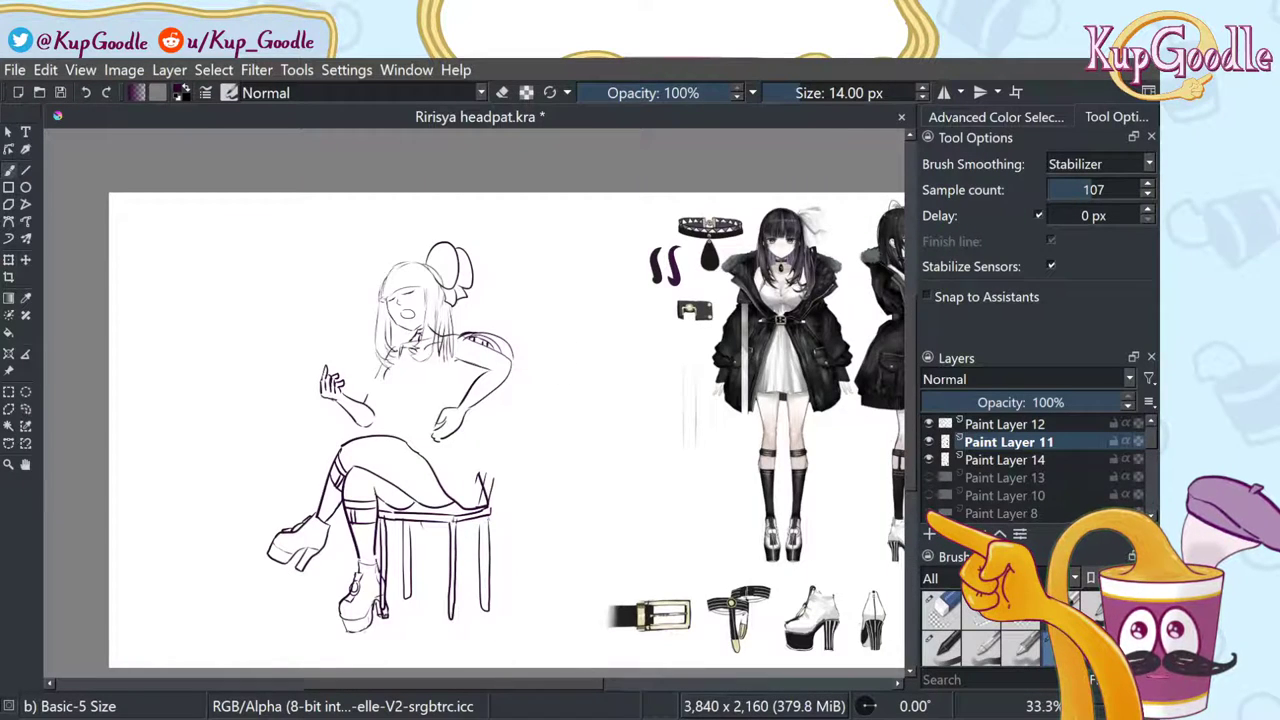
pyautogui.click(929, 513)
pyautogui.click(929, 513)
pyautogui.click(929, 513)
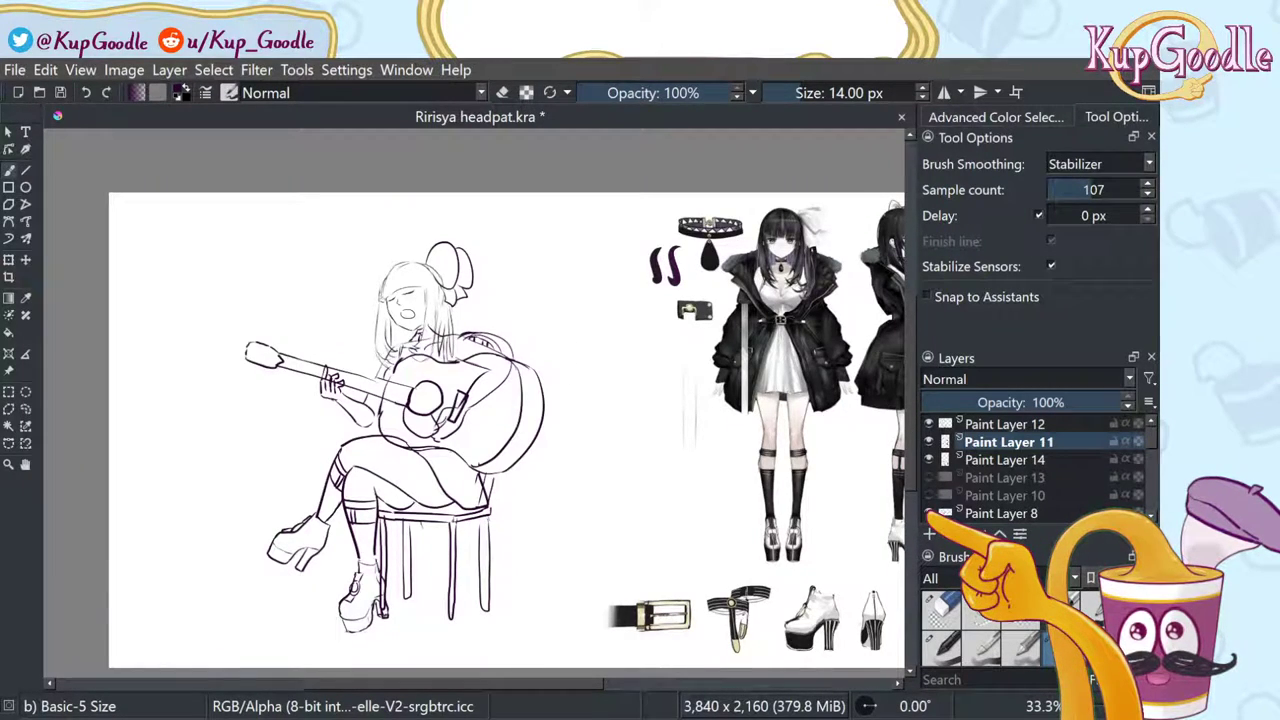
pyautogui.press('m')
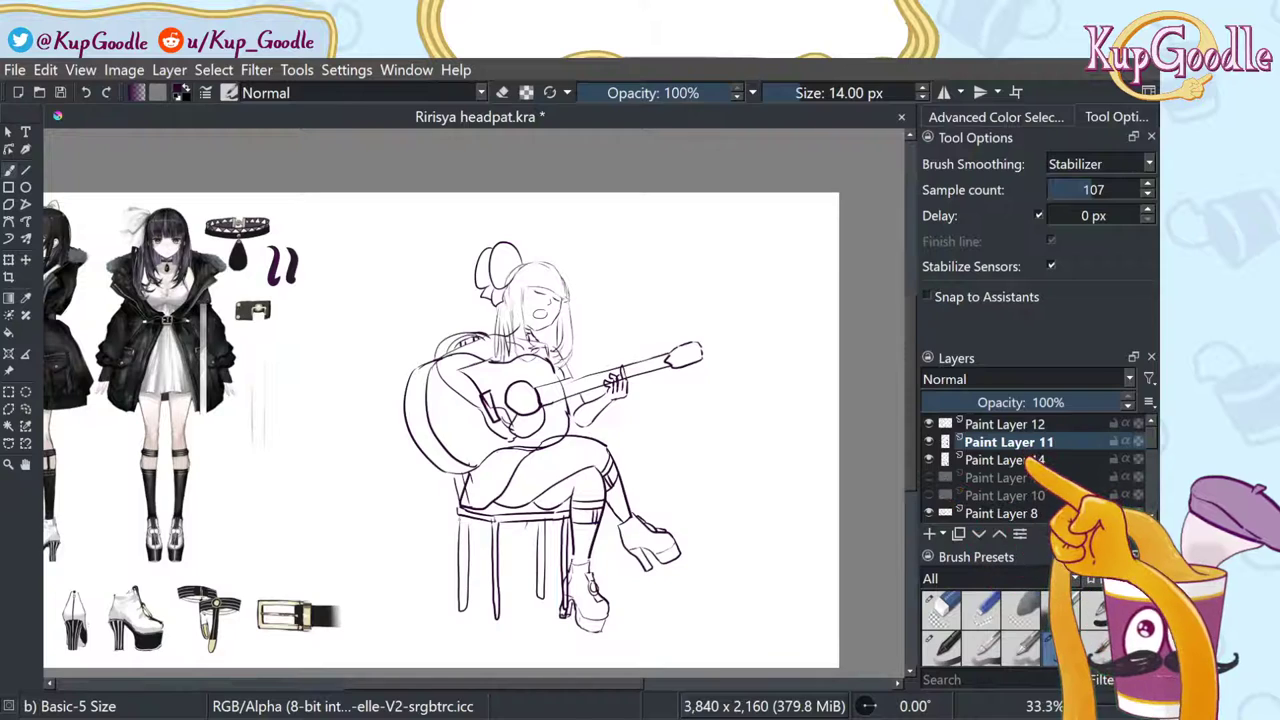
# Step: Check which parts of the drawing Paint Layers 12, 11 and 8 hold by briefly hiding each one
pyautogui.click(929, 424)
pyautogui.click(929, 424)
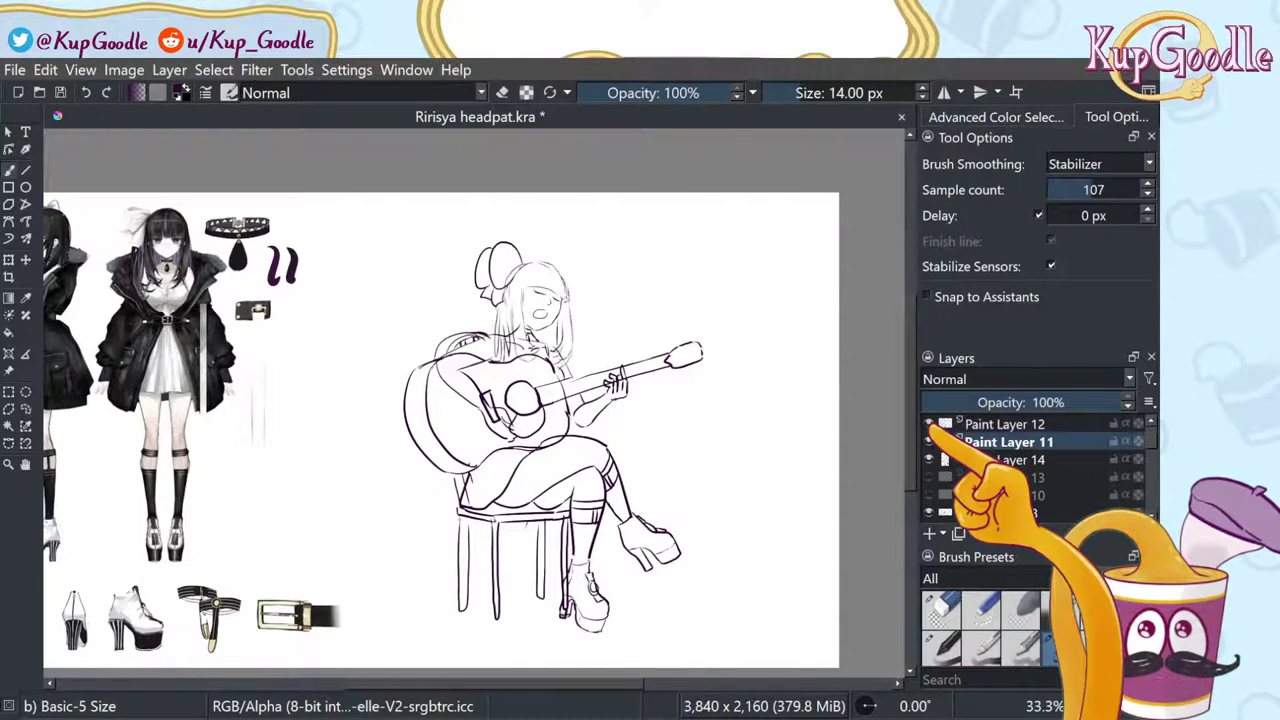
pyautogui.click(929, 442)
pyautogui.click(929, 442)
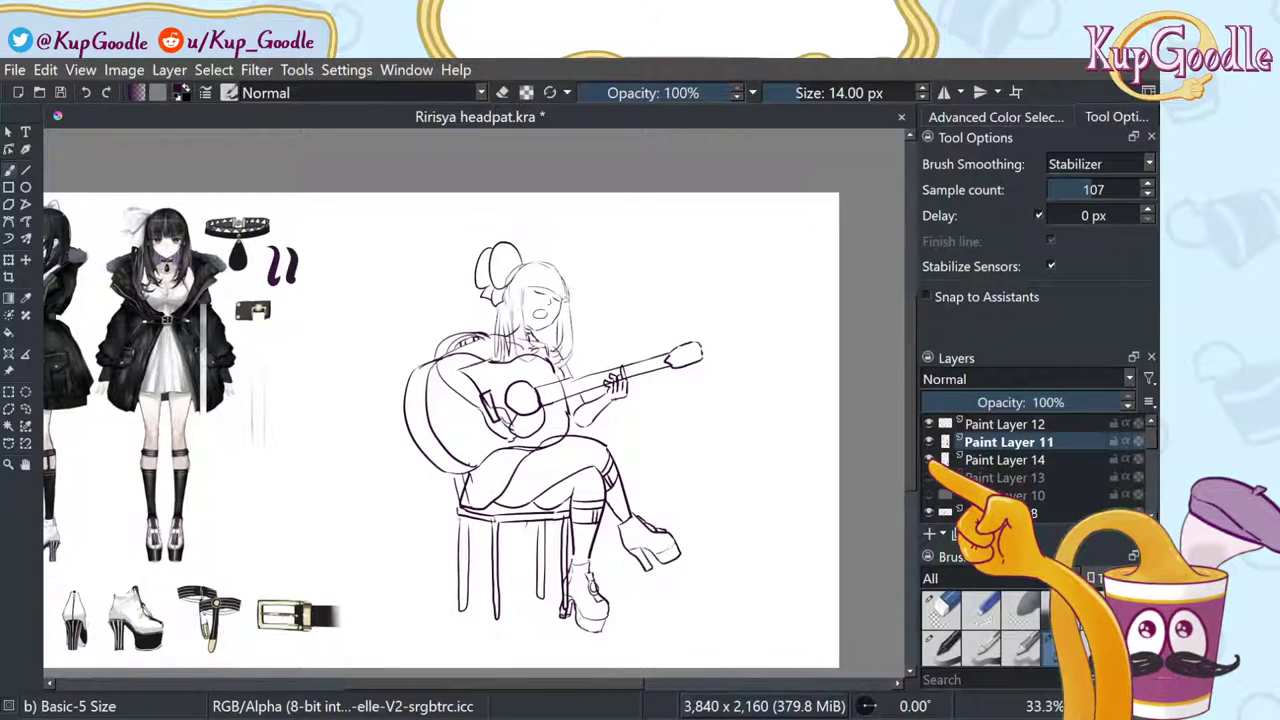
pyautogui.click(929, 513)
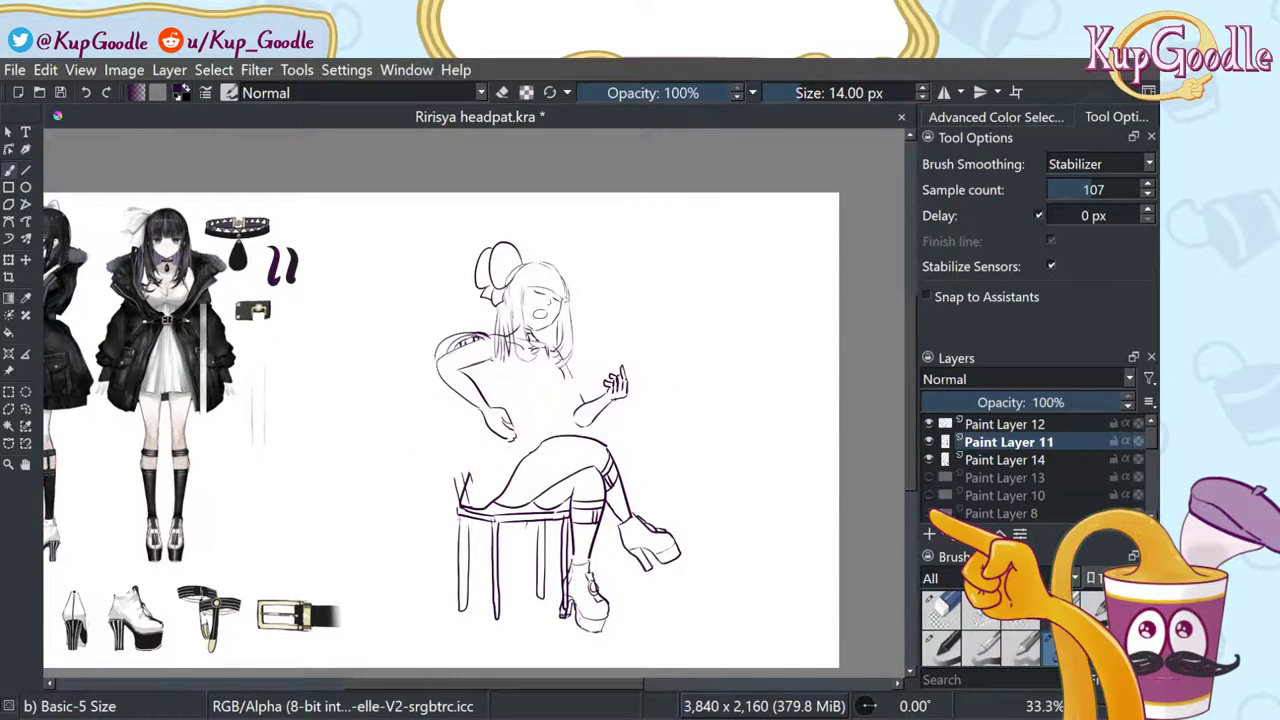
pyautogui.click(929, 513)
# Step: Move Paint Layer 8 with the guitar up the stack, between Paint Layer 11 and Paint Layer 14
pyautogui.click(1000, 513)
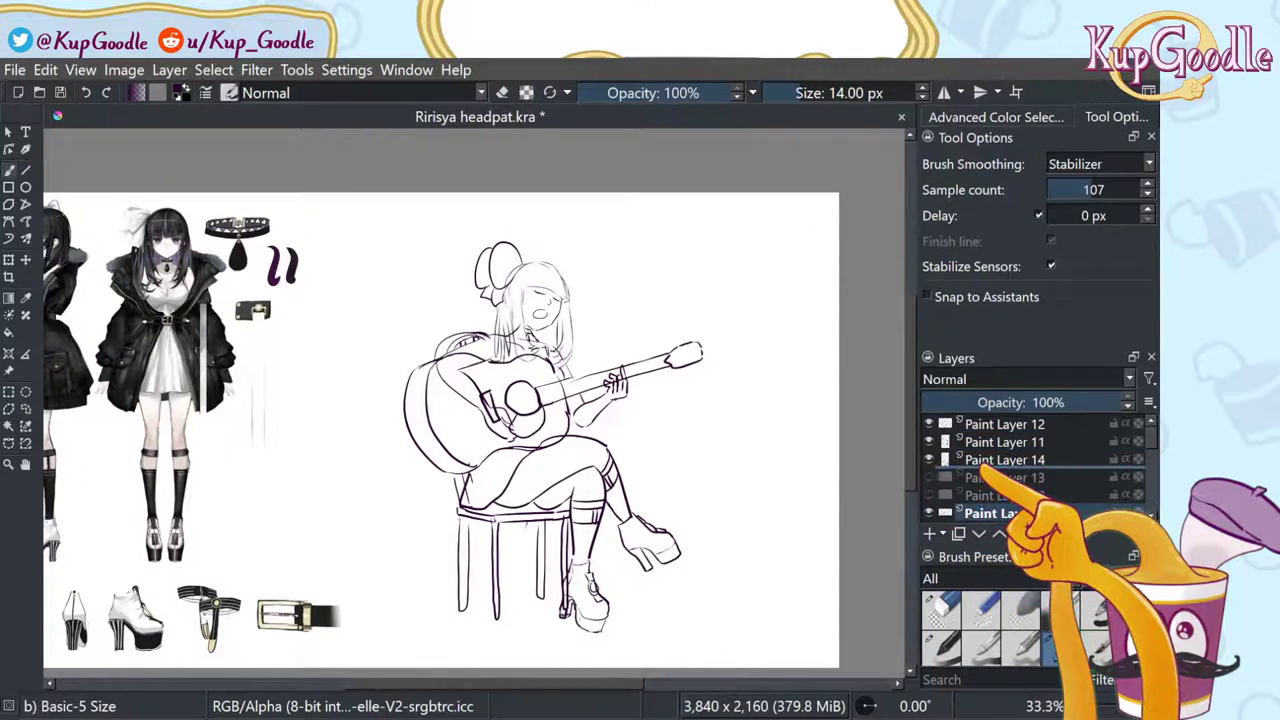
pyautogui.moveTo(982, 466); pyautogui.dragTo(986, 449)
pyautogui.scroll(1, 997, 452)
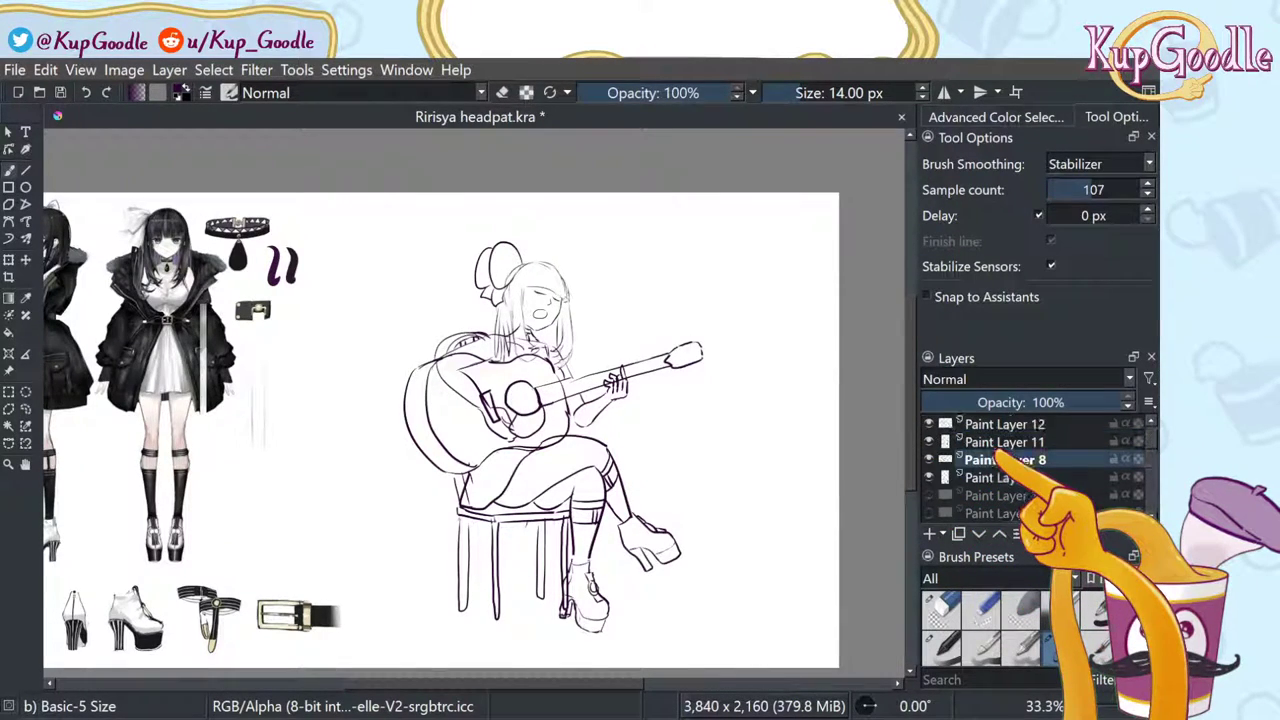
# Step: Add a new empty paint layer above Paint Layer 12
pyautogui.scroll(-3, 997, 455)
pyautogui.scroll(1, 1030, 468)
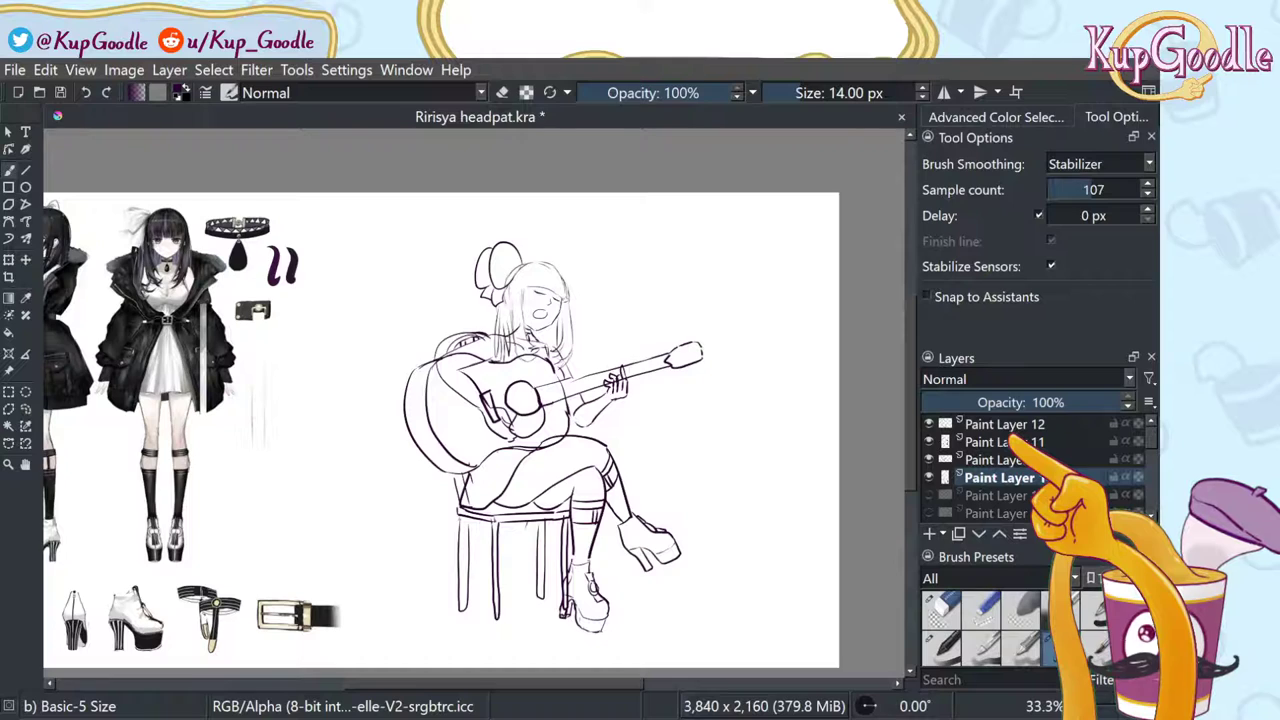
pyautogui.click(988, 425)
pyautogui.click(929, 533)
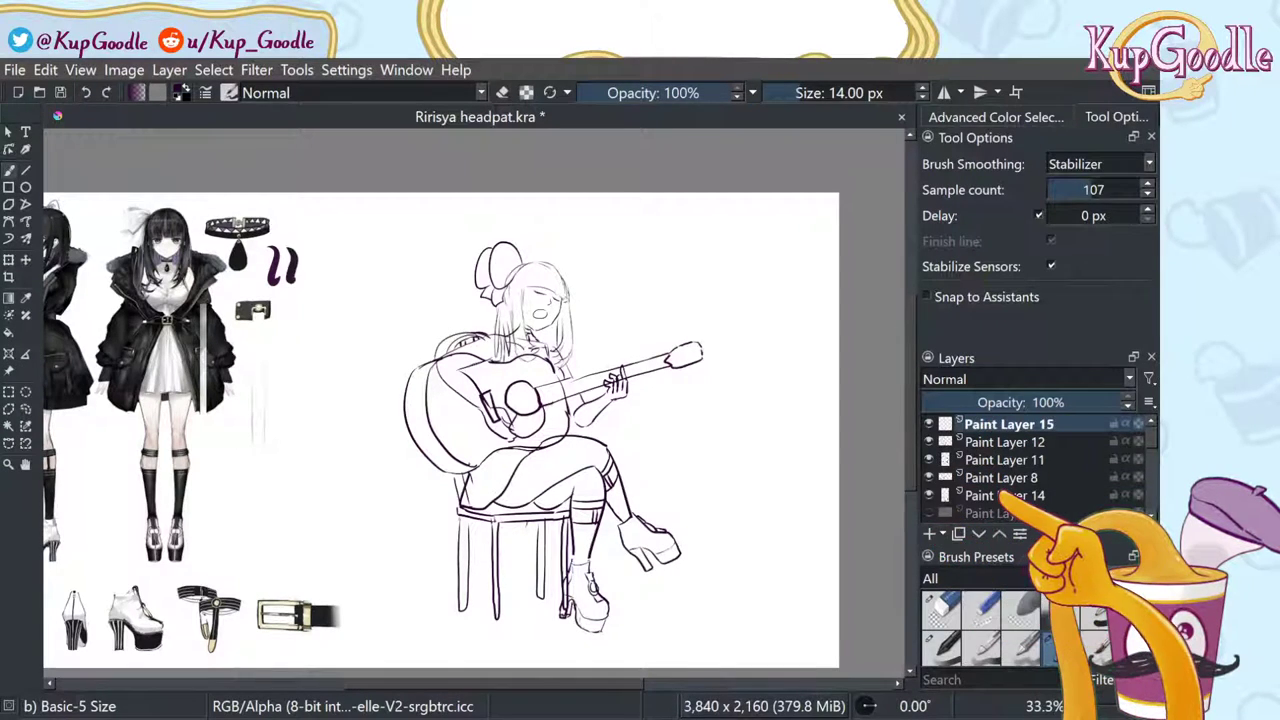
# Step: Group Paint Layers 12, 11, 8 and 14, and lower the group's opacity to 29%
pyautogui.click(1002, 496)
pyautogui.keyDown('shift'); pyautogui.click(1006, 443); pyautogui.keyUp('shift')
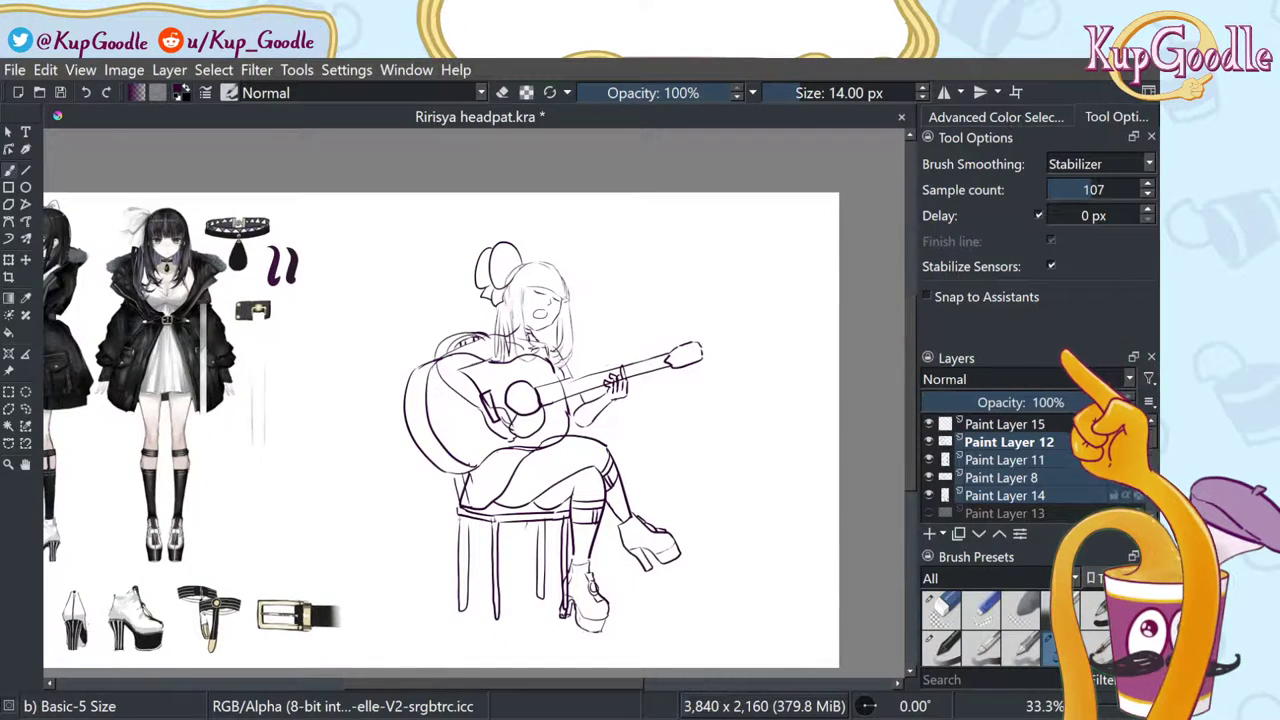
pyautogui.hotkey('ctrl', 'g')
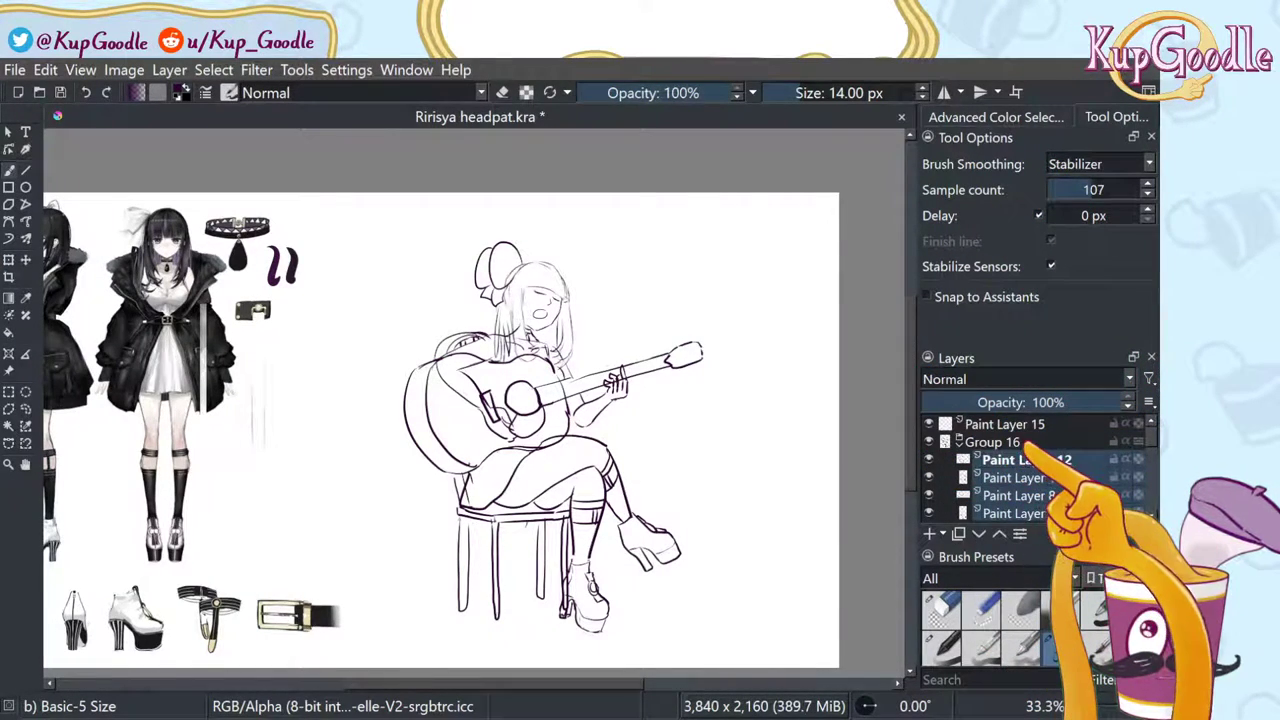
pyautogui.click(996, 442)
pyautogui.moveTo(1026, 403); pyautogui.dragTo(972, 402)
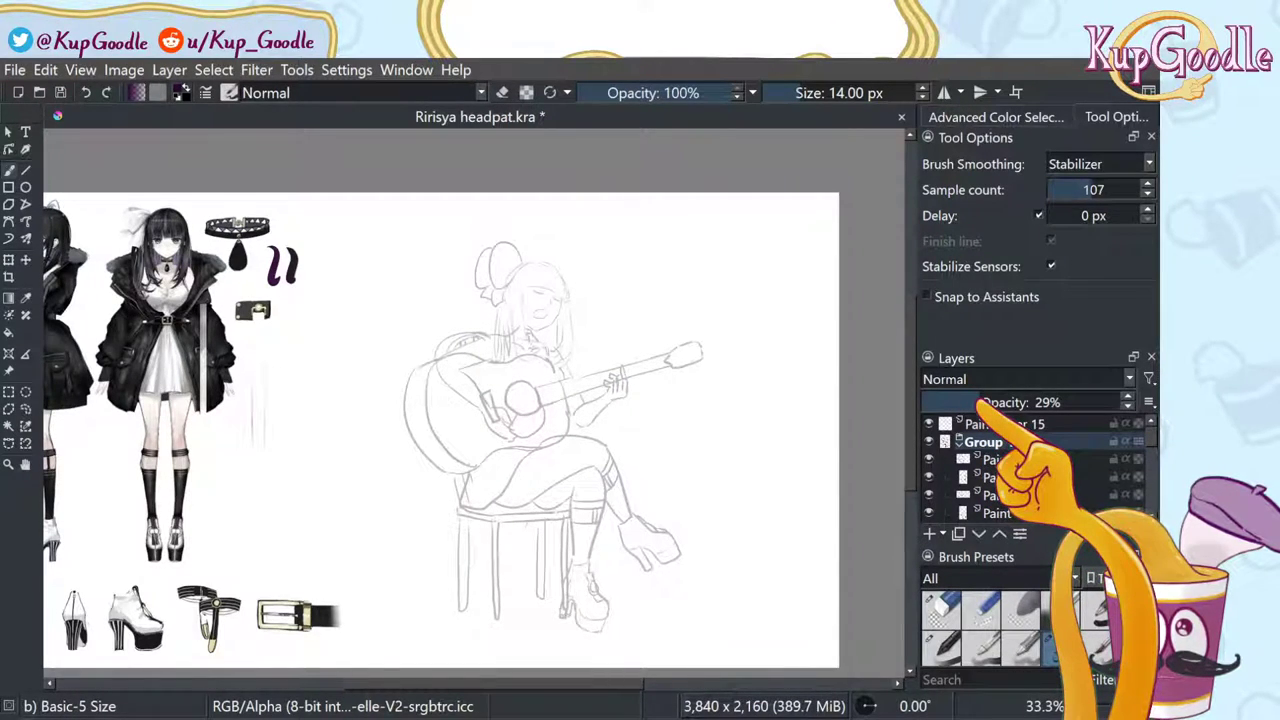
# Step: Rename Paint Layer 15 to "Lines" and make it the active layer
pyautogui.click(985, 426)
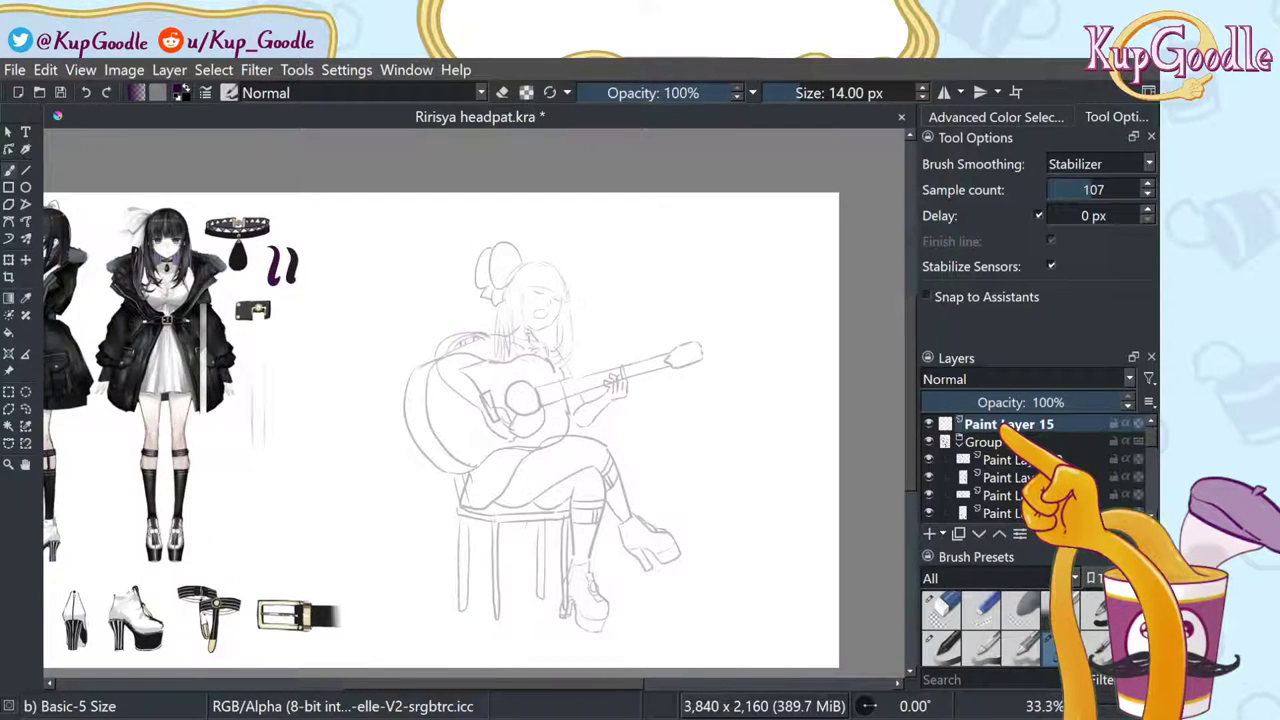
pyautogui.doubleClick(1004, 425)
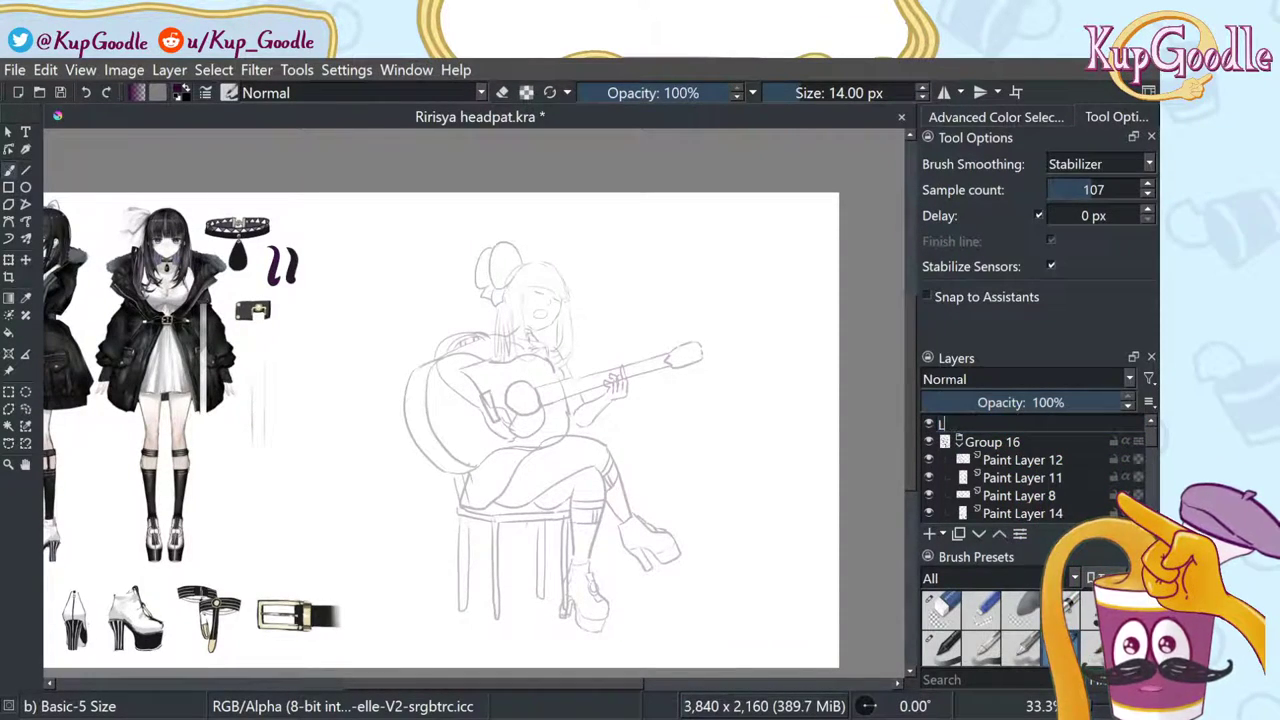
pyautogui.write('Lines')
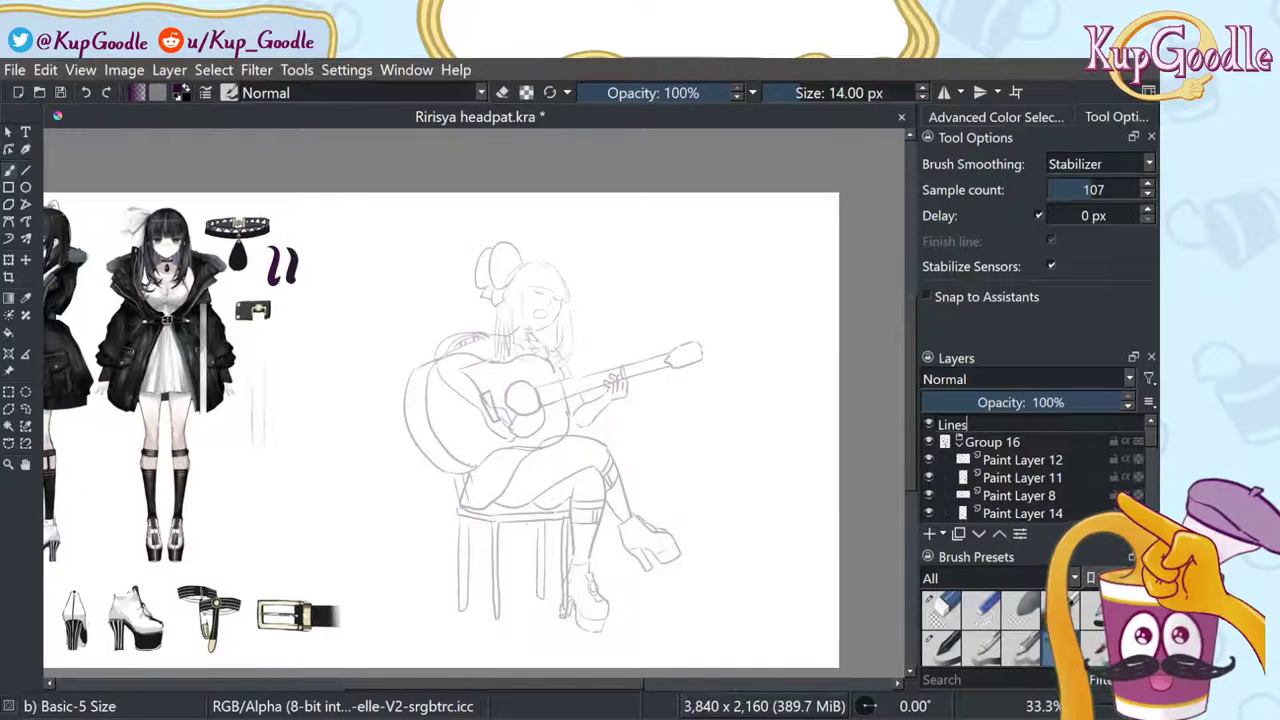
pyautogui.click(1040, 446)
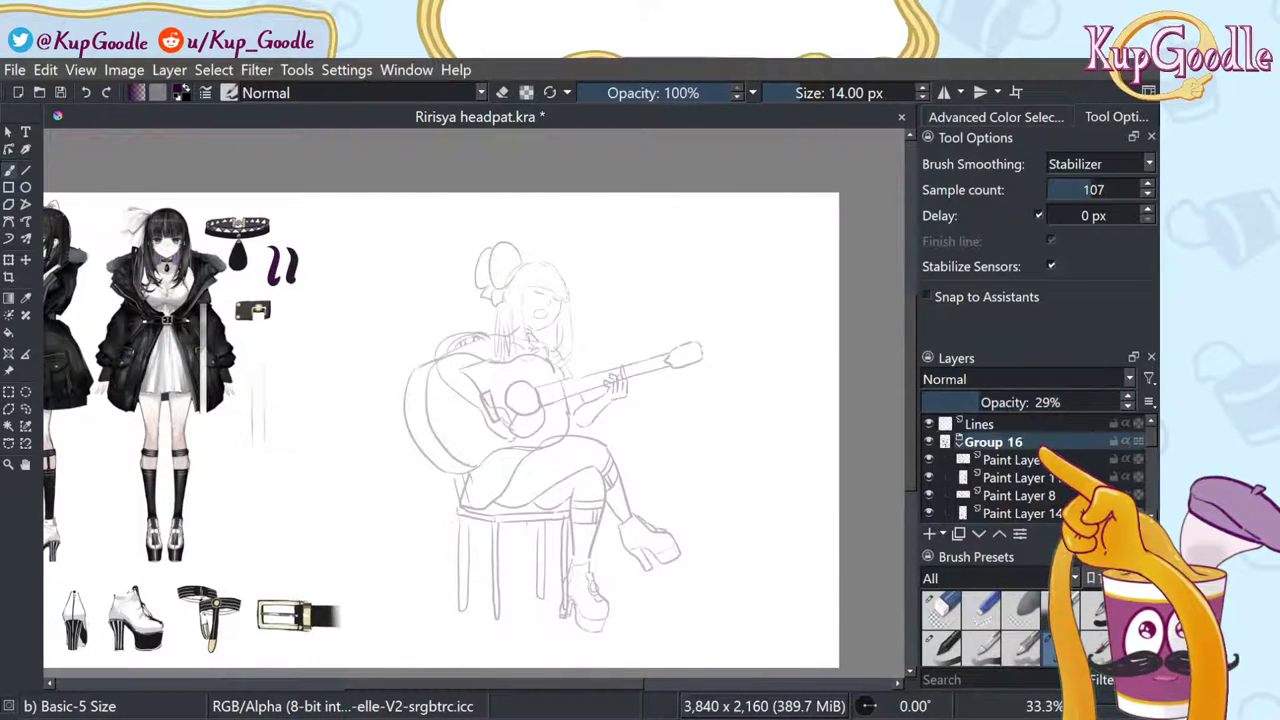
pyautogui.click(1046, 425)
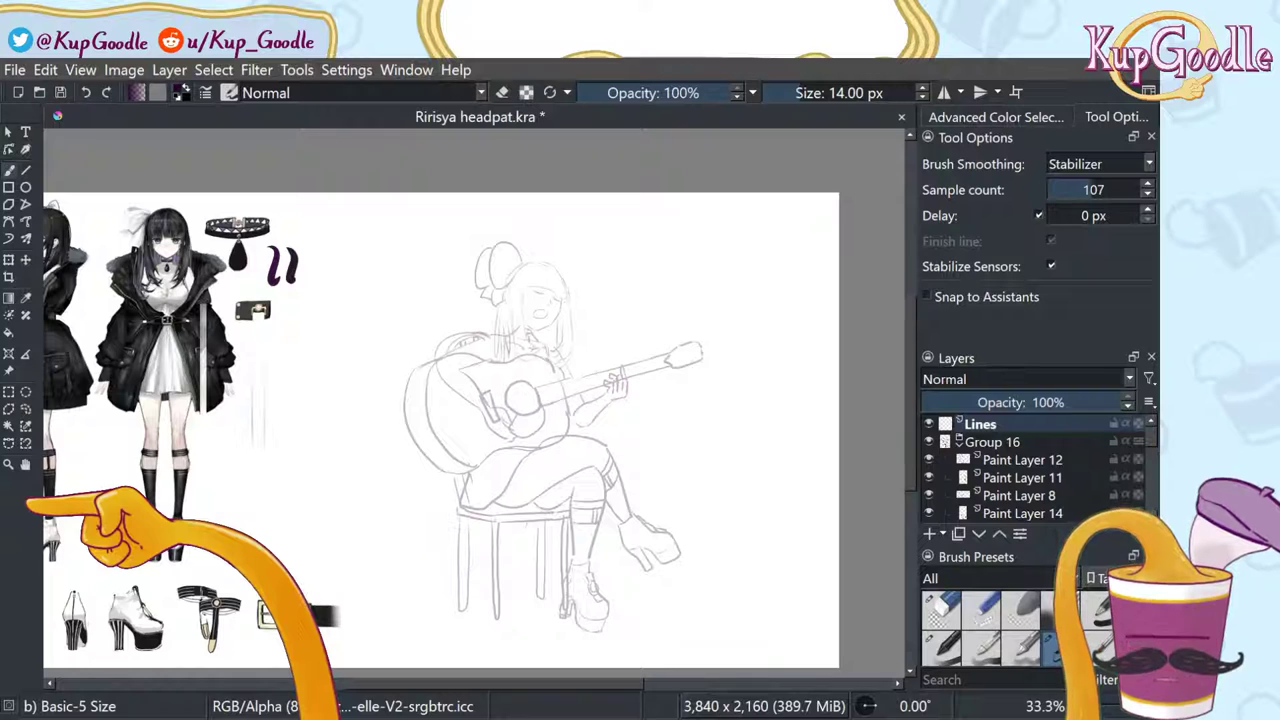
# Step: Flip the canvas view horizontally back and forth to check the faded sketch, ending in the original orientation
pyautogui.press('m')
pyautogui.press('m')
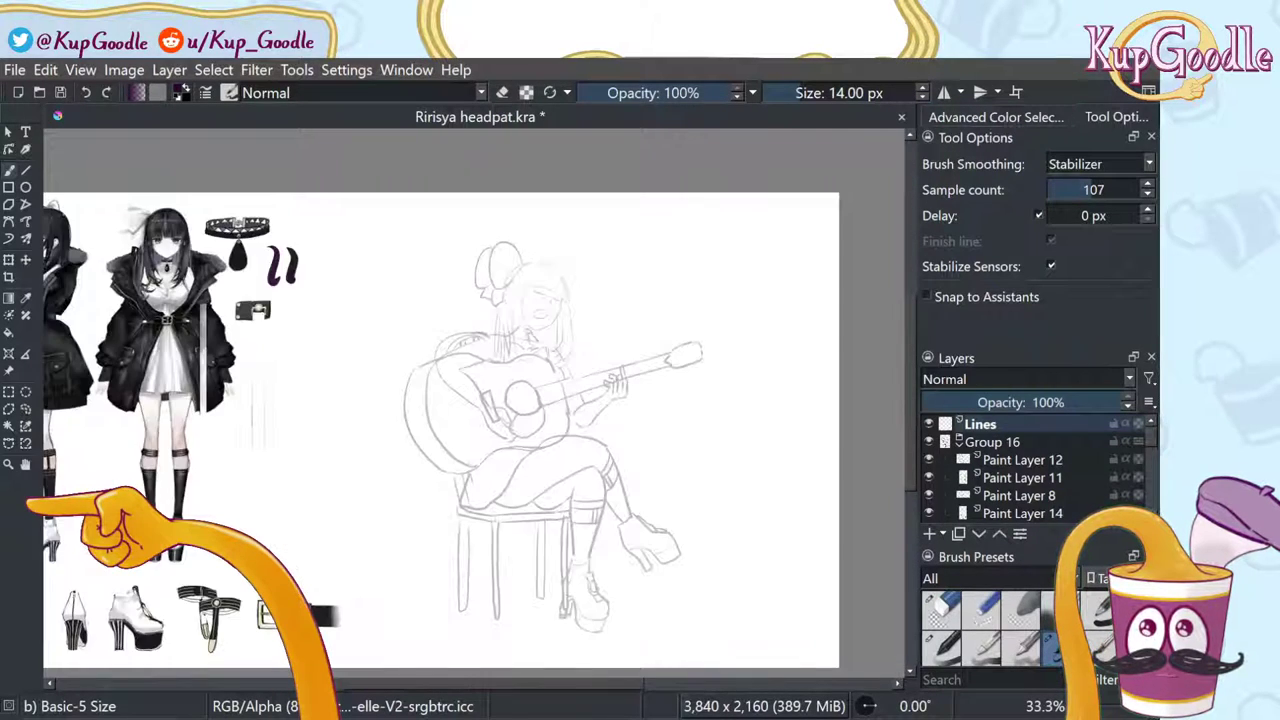
pyautogui.press('m')
pyautogui.press('m')
pyautogui.press('m')
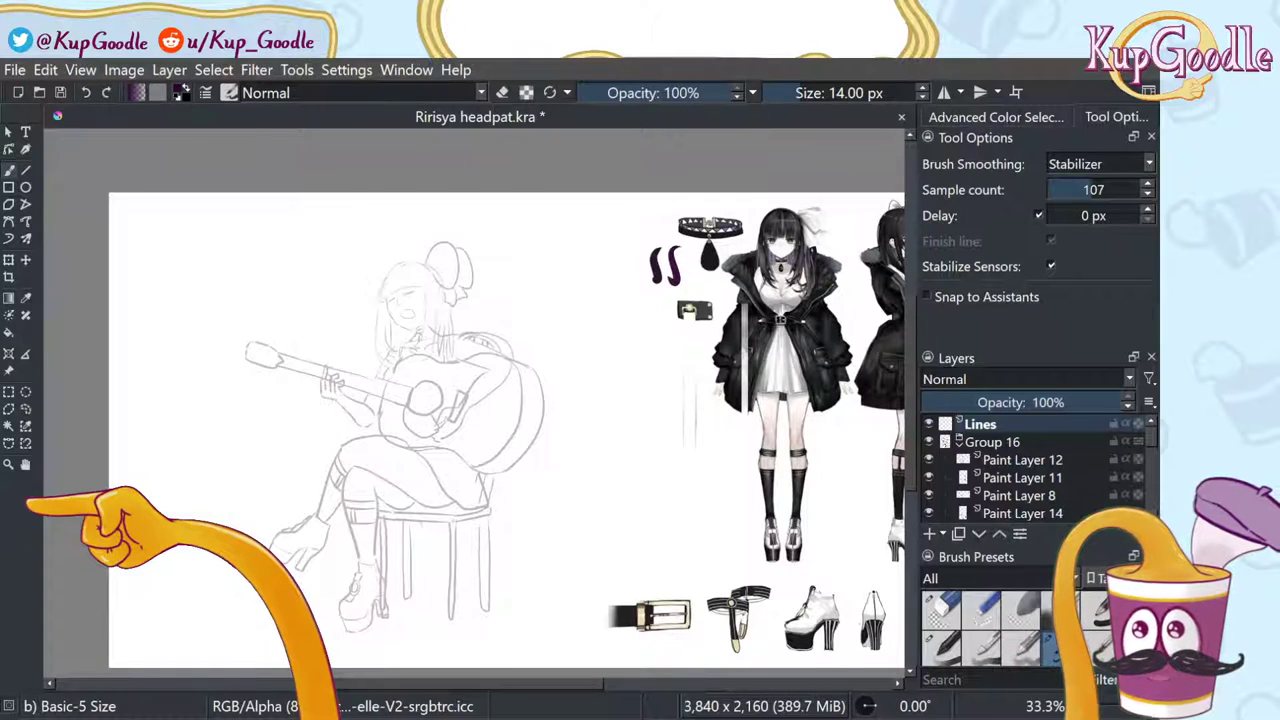
pyautogui.press('m')
pyautogui.press('m')
pyautogui.press('m')
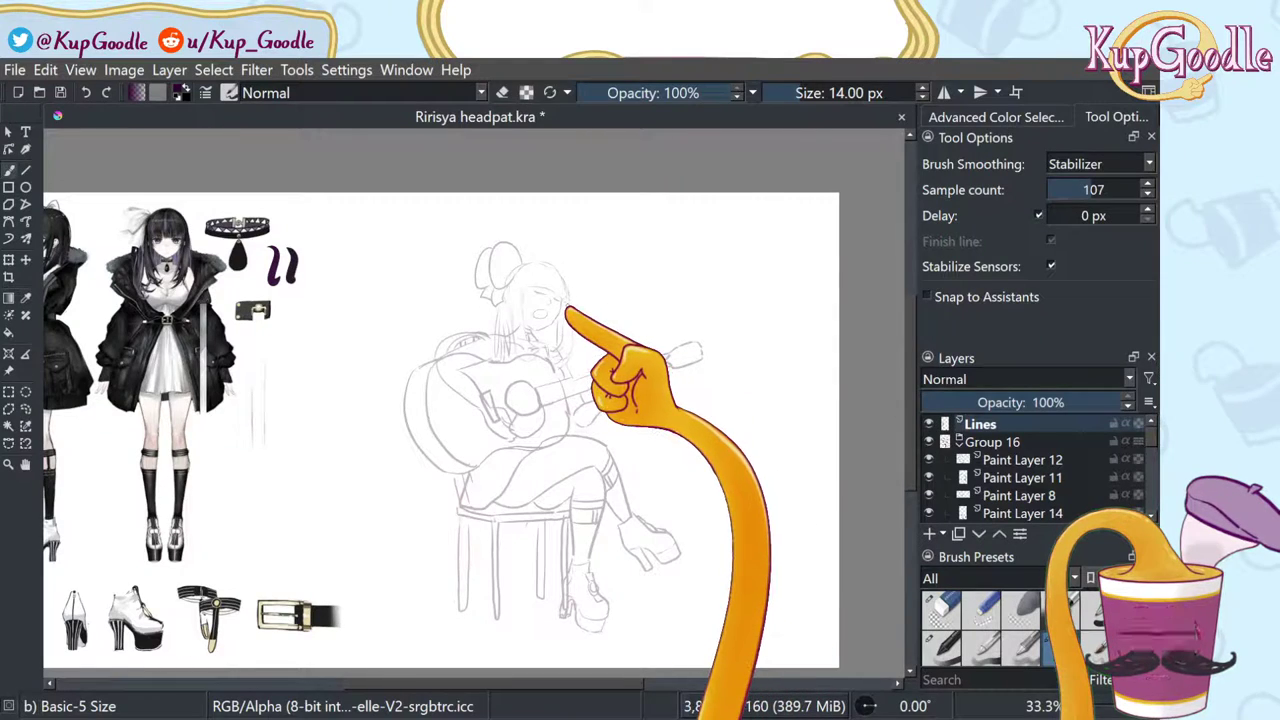
# Step: Try out thick line weights on the Lines layer with freehand strokes around the forearm and knee, using brush sizes from 18 to 24 px
pyautogui.scroll(4, 606, 420)
pyautogui.scroll(-1, 425, 316)
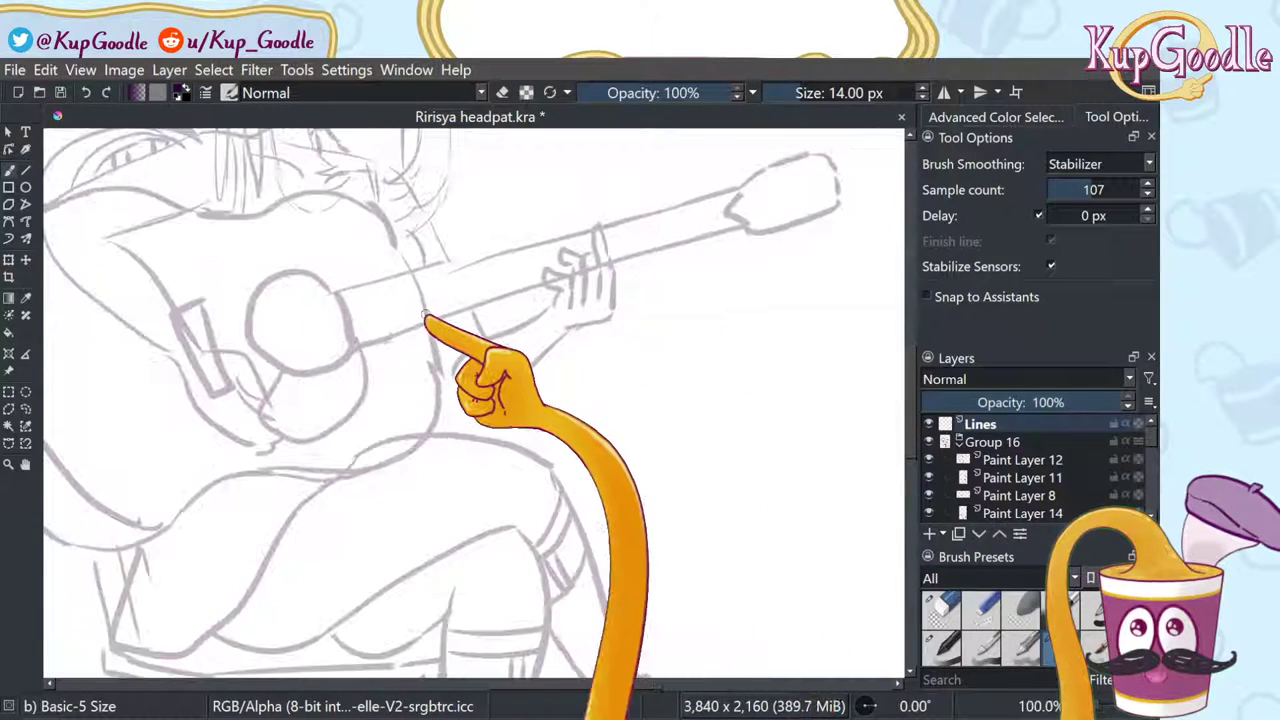
pyautogui.scroll(-1, 652, 488)
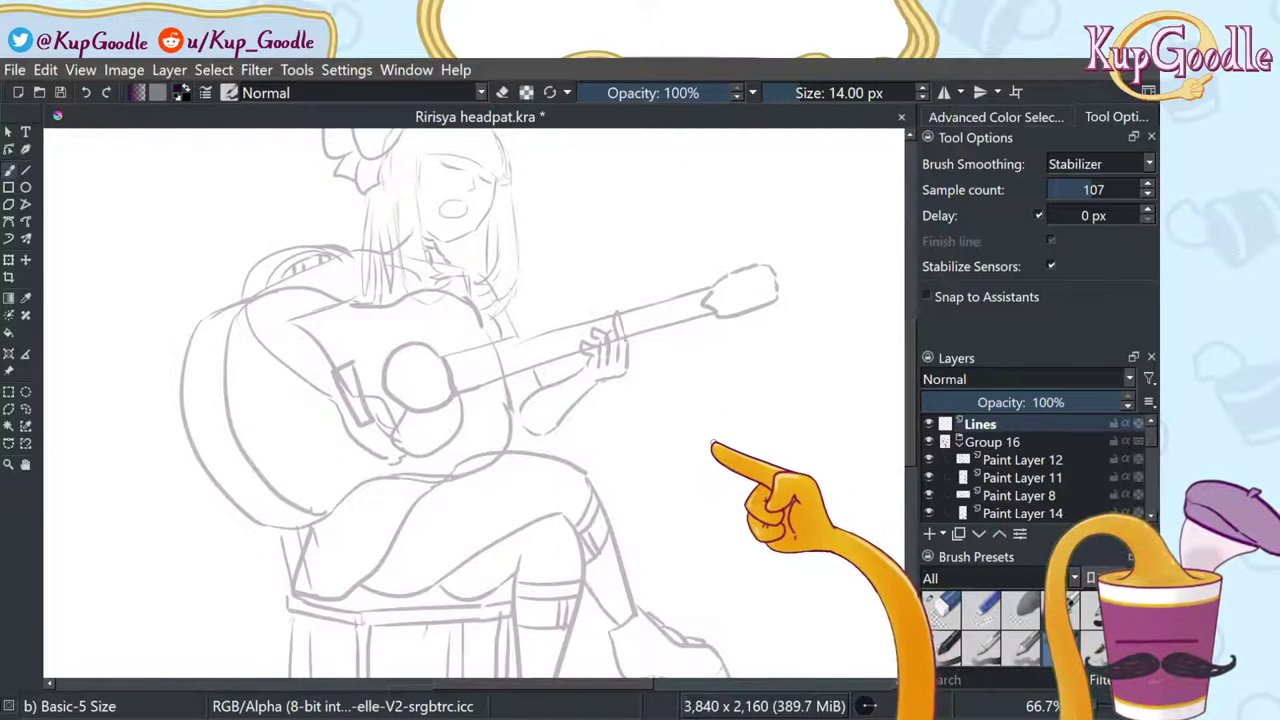
pyautogui.press(']')
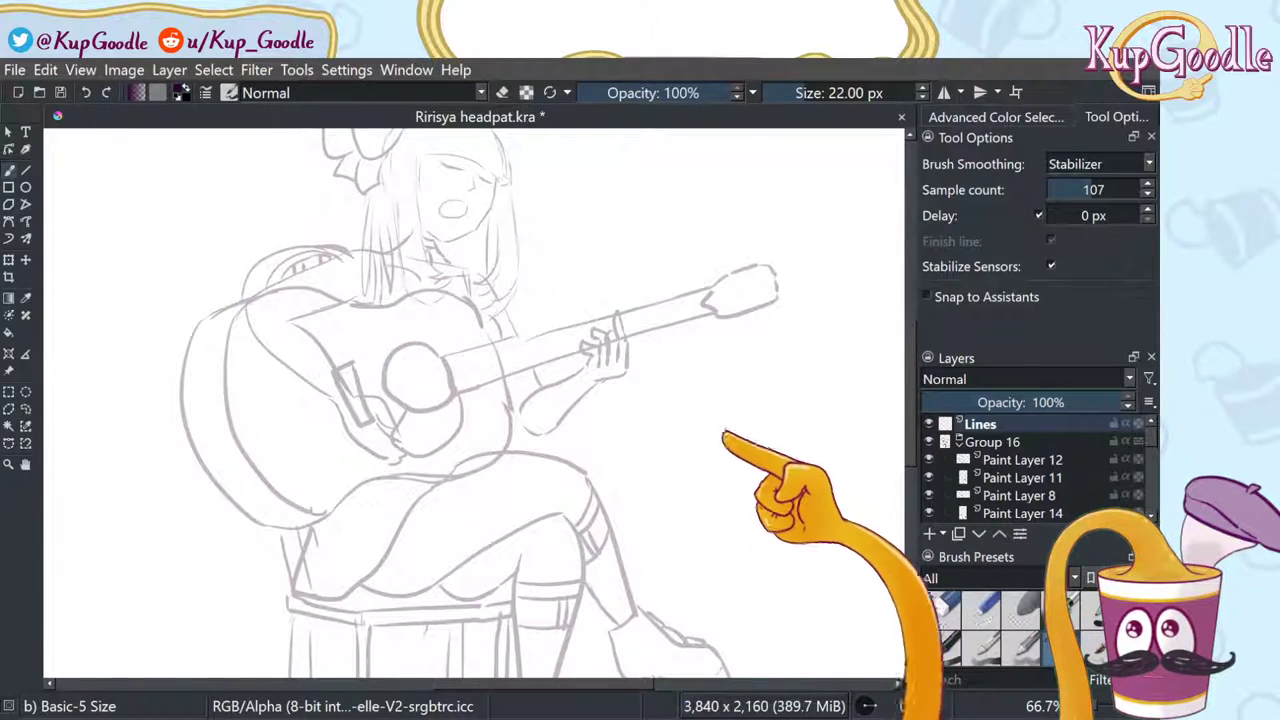
pyautogui.moveTo(642, 366)
pyautogui.mouseDown()
pyautogui.moveTo(551, 436)
pyautogui.moveTo(508, 460)
pyautogui.mouseUp()
pyautogui.press('[')
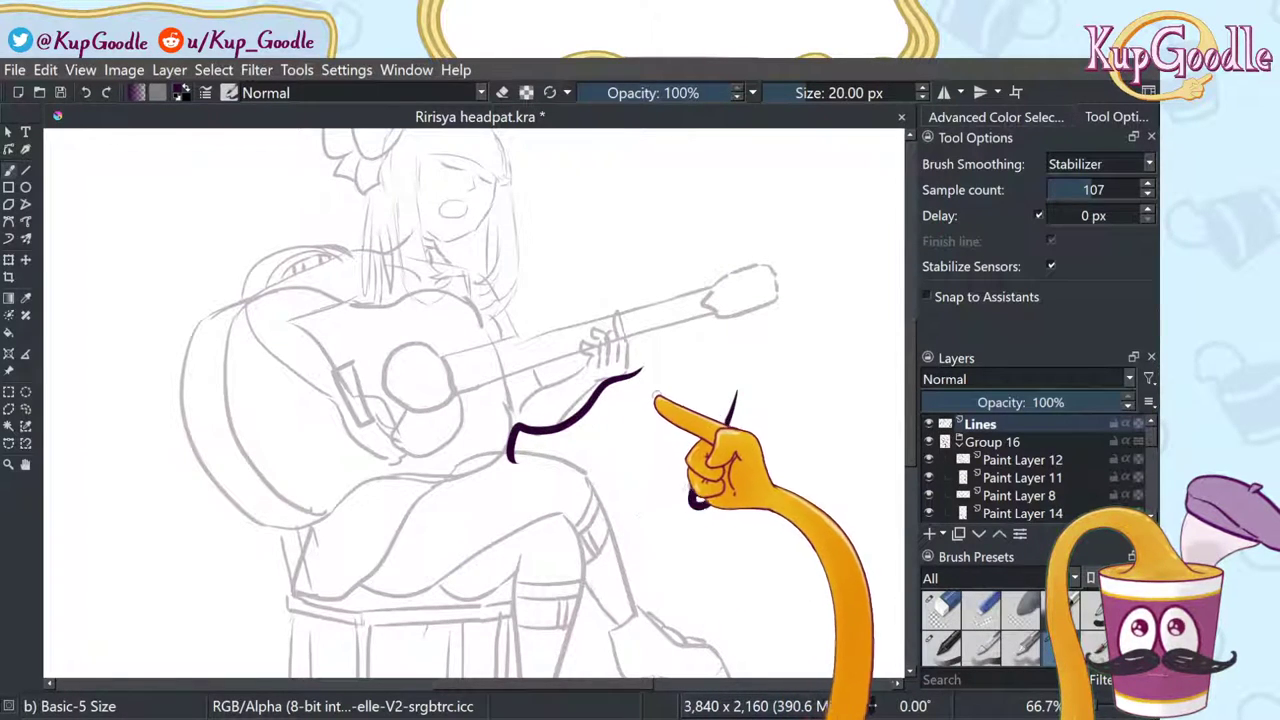
pyautogui.moveTo(680, 368); pyautogui.dragTo(664, 398)
pyautogui.moveTo(596, 474); pyautogui.dragTo(645, 598)
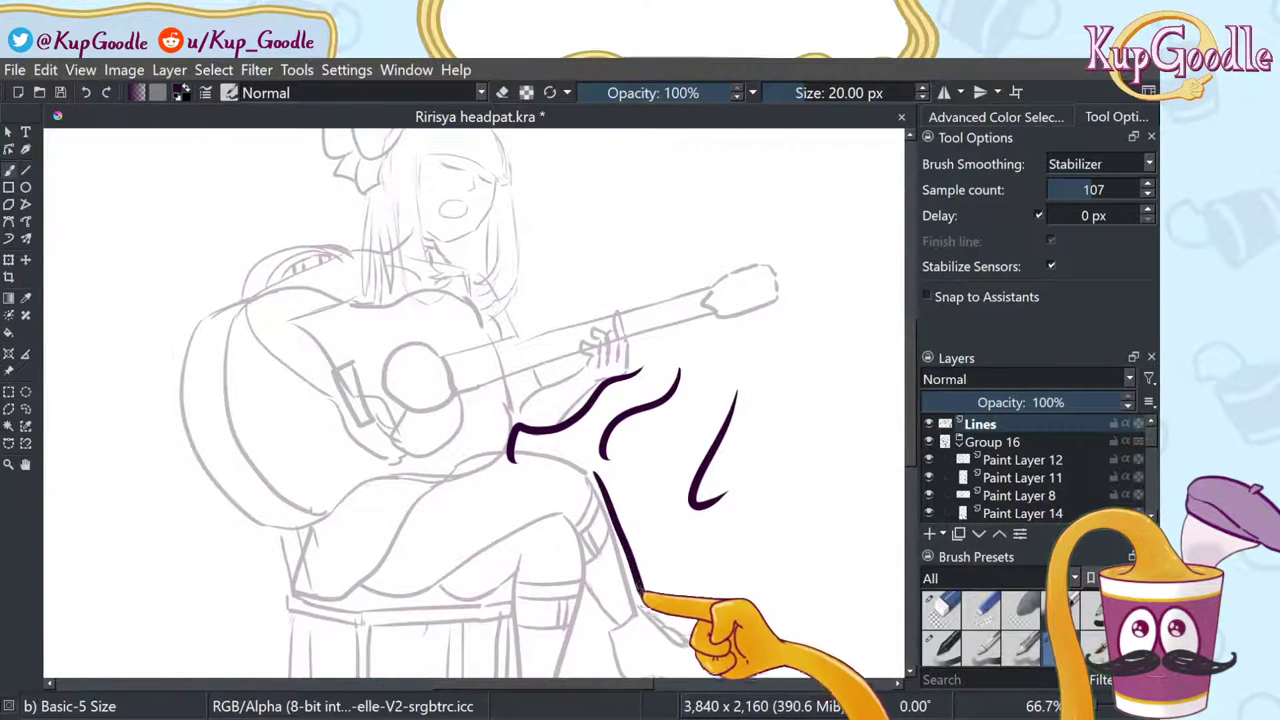
pyautogui.press('[')
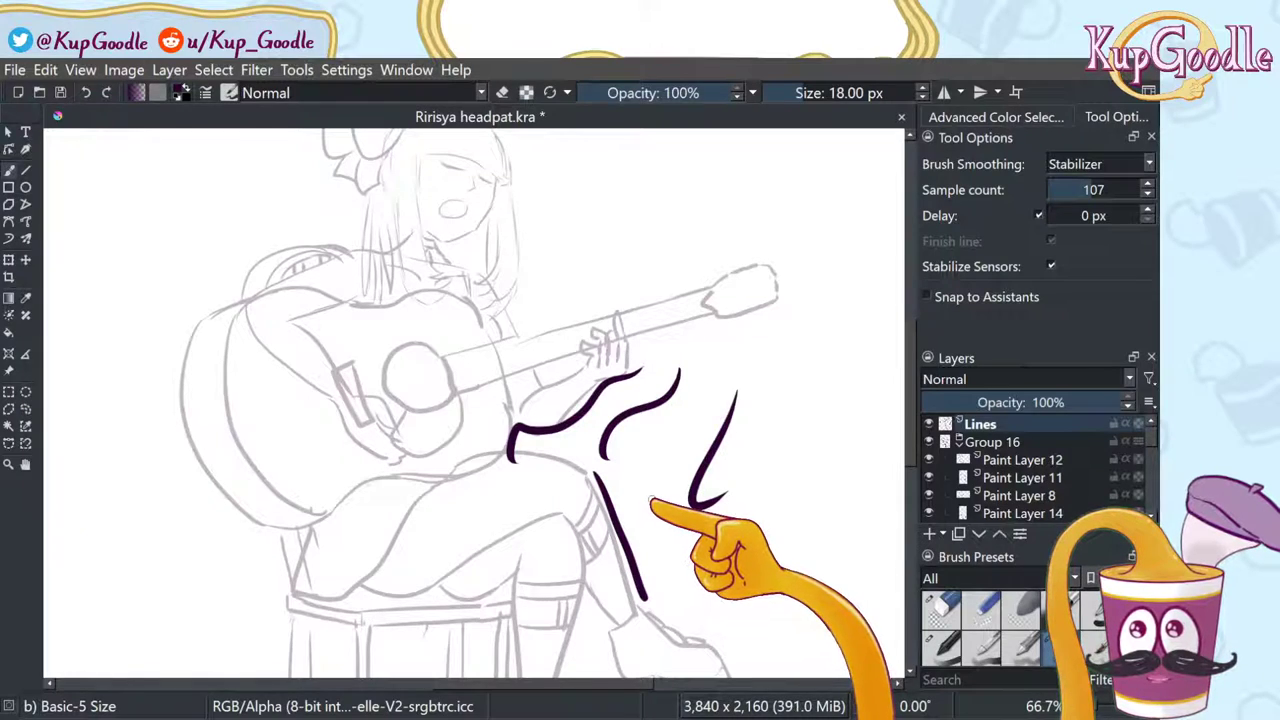
pyautogui.moveTo(652, 502)
pyautogui.mouseDown()
pyautogui.moveTo(665, 600)
pyautogui.moveTo(686, 622)
pyautogui.mouseUp()
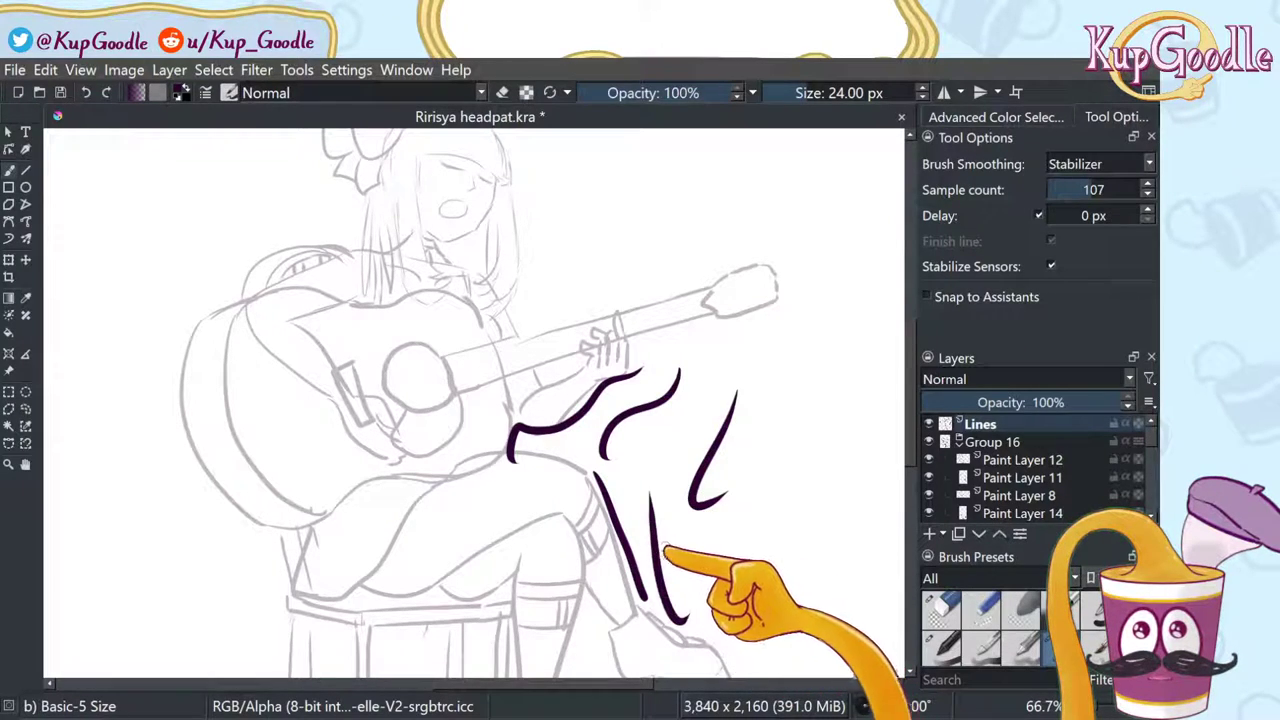
pyautogui.moveTo(518, 453); pyautogui.dragTo(600, 470)
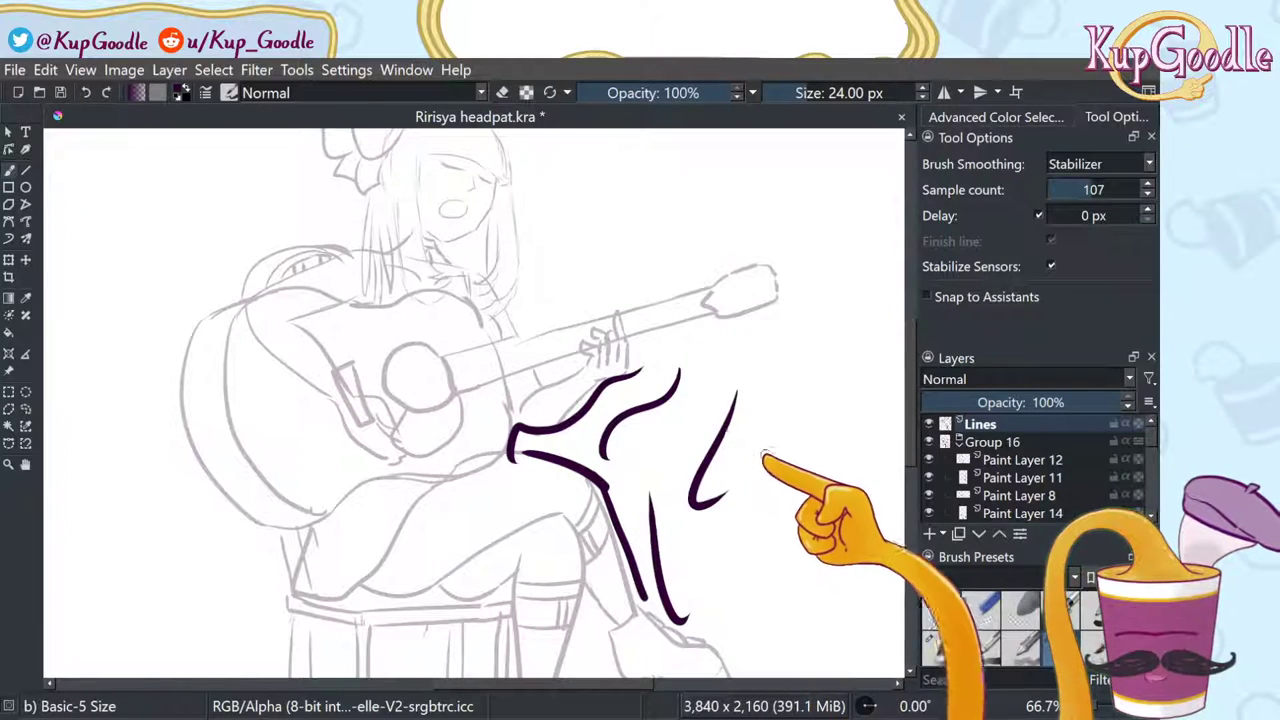
# Step: Try out thinner line weights, down to 14 and 12 px, with curved test strokes over the guitar's sound hole, the chest and the thighs
pyautogui.moveTo(767, 455); pyautogui.dragTo(764, 523)
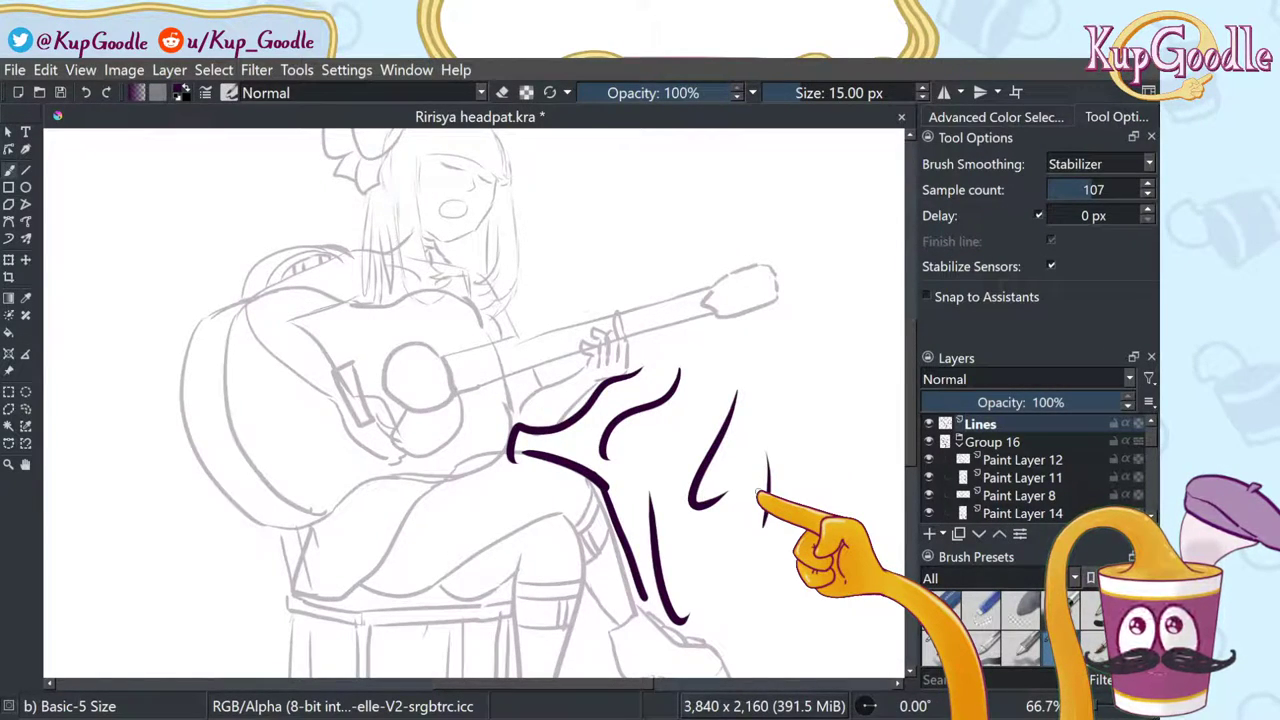
pyautogui.moveTo(716, 337); pyautogui.dragTo(836, 305)
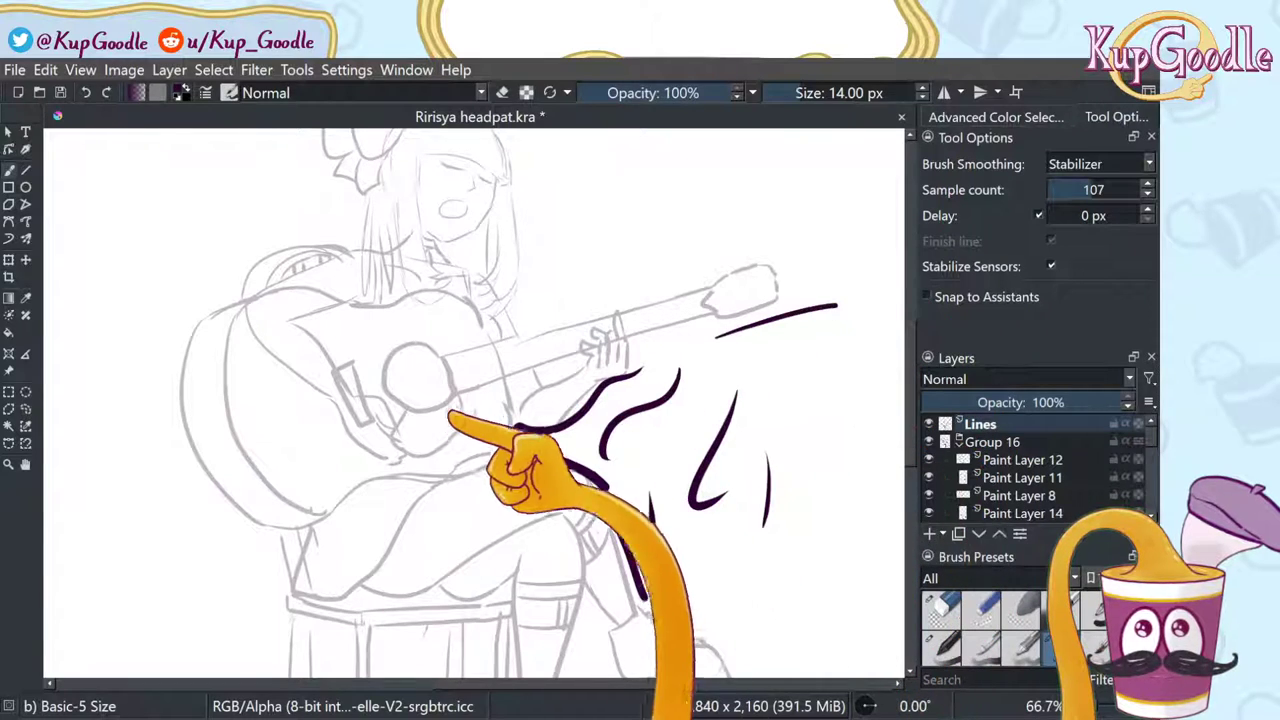
pyautogui.moveTo(435, 365)
pyautogui.mouseDown()
pyautogui.moveTo(449, 429)
pyautogui.moveTo(482, 355)
pyautogui.moveTo(507, 422)
pyautogui.moveTo(489, 374)
pyautogui.mouseUp()
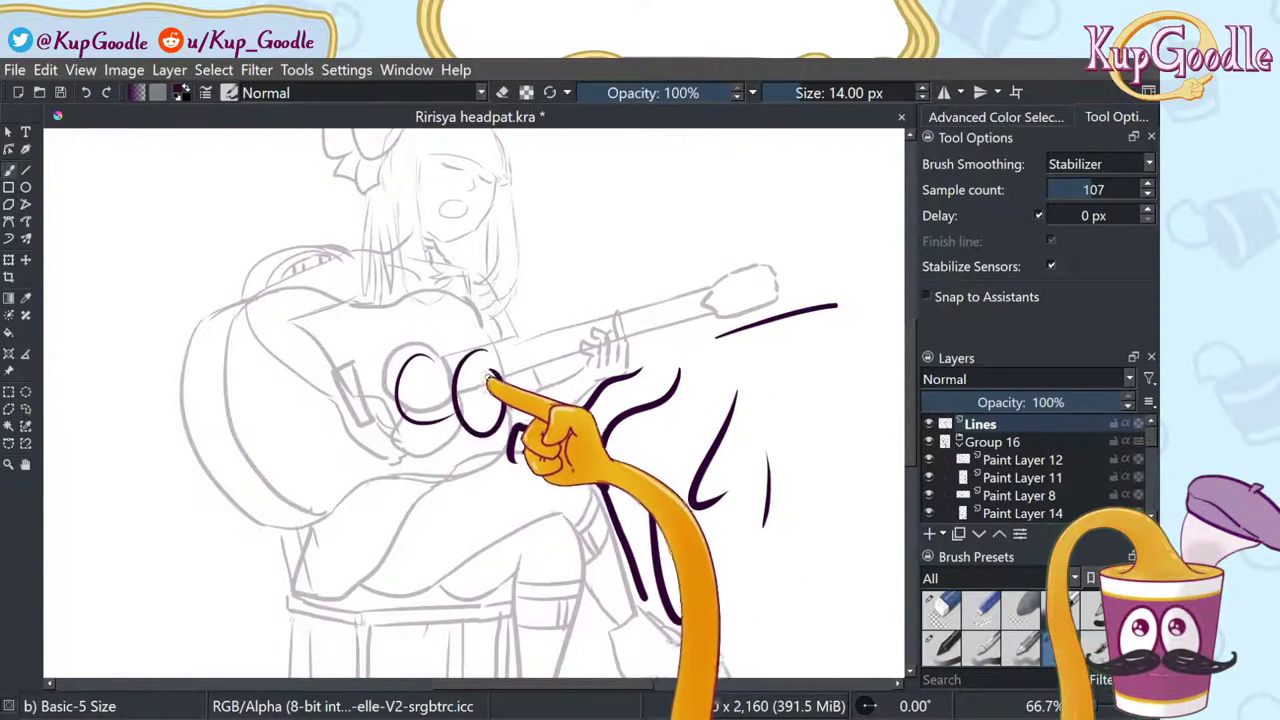
pyautogui.press('[')
pyautogui.press('[')
pyautogui.moveTo(448, 286)
pyautogui.mouseDown()
pyautogui.moveTo(449, 345)
pyautogui.moveTo(471, 289)
pyautogui.mouseUp()
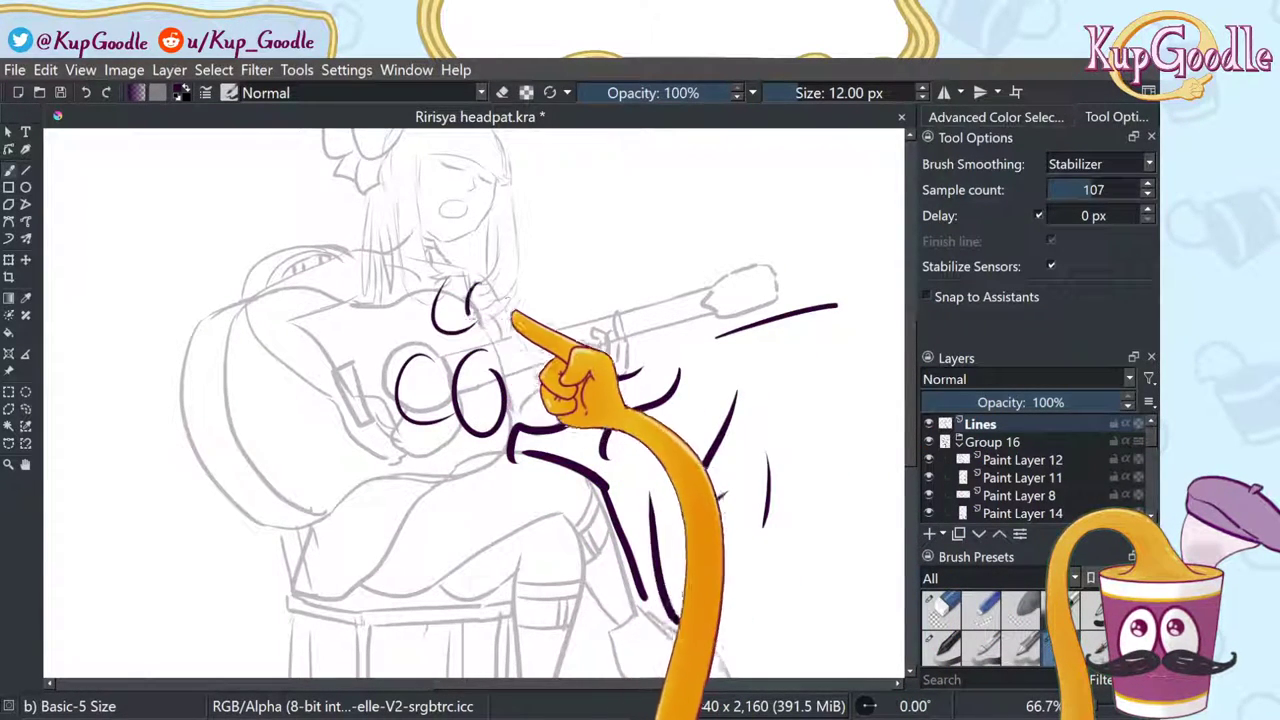
pyautogui.moveTo(408, 222)
pyautogui.mouseDown()
pyautogui.moveTo(395, 285)
pyautogui.moveTo(430, 290)
pyautogui.mouseUp()
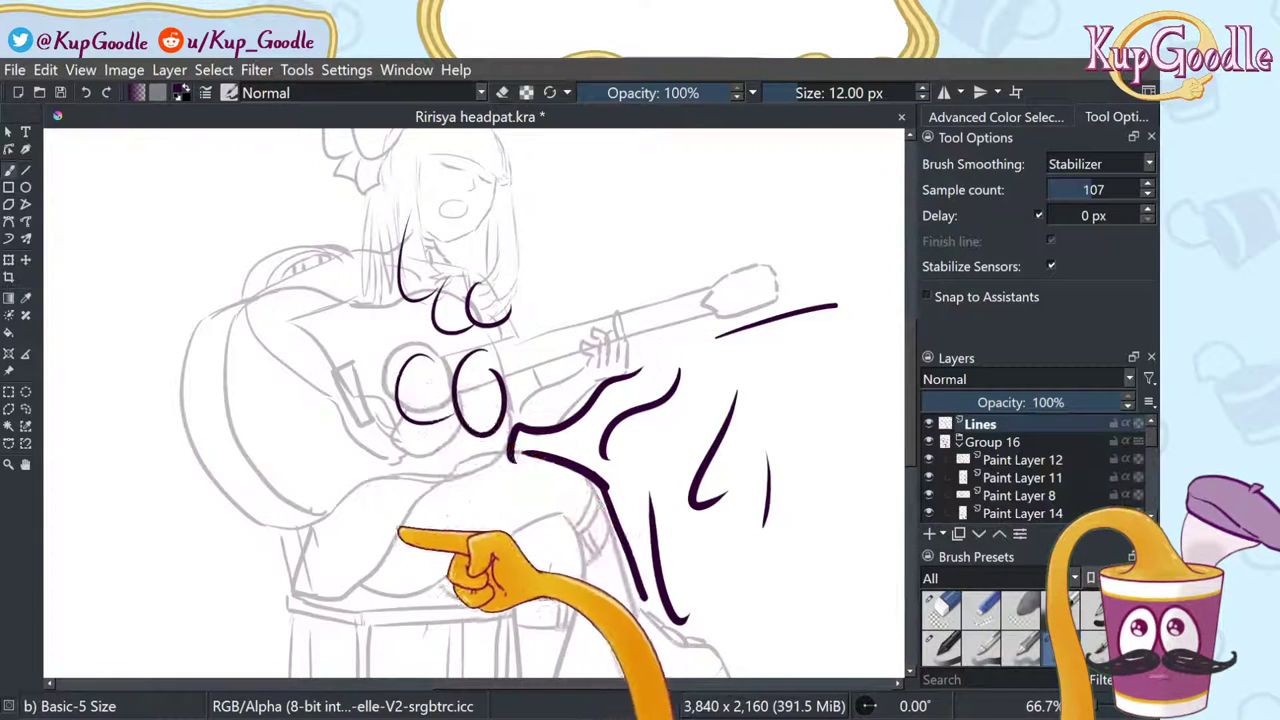
pyautogui.moveTo(391, 550); pyautogui.dragTo(452, 476)
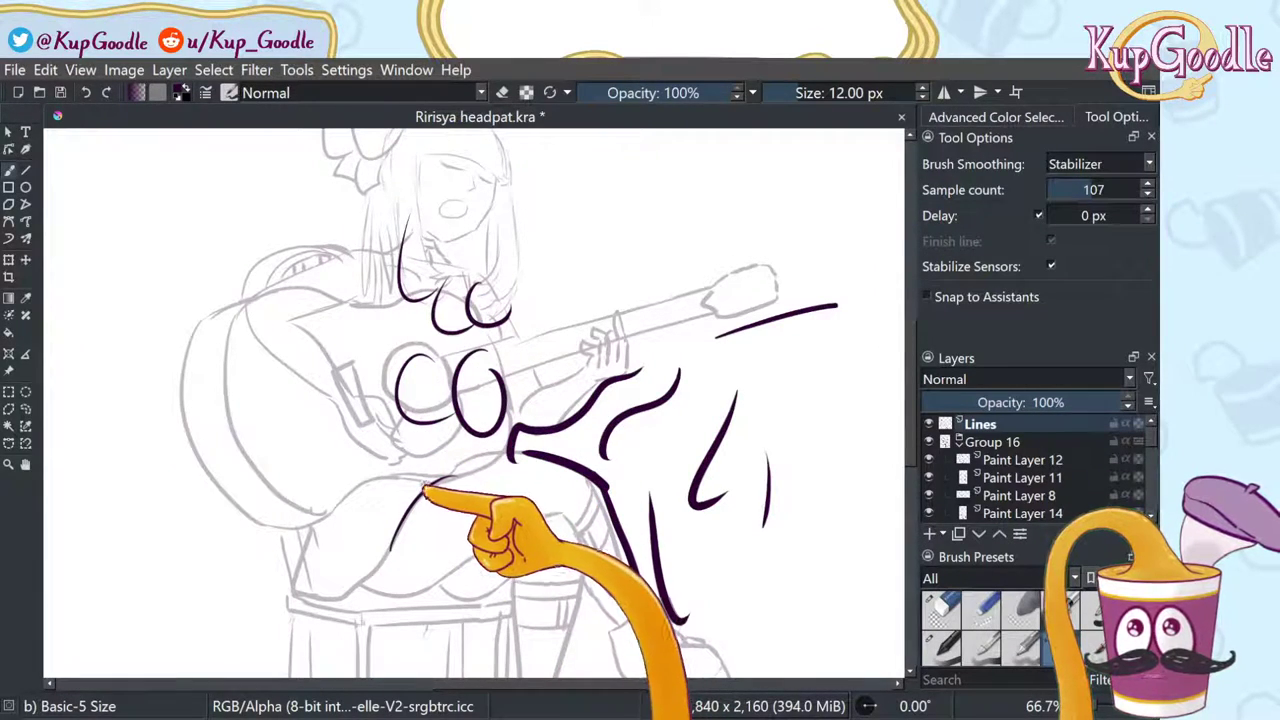
pyautogui.moveTo(372, 489); pyautogui.dragTo(514, 460)
pyautogui.moveTo(470, 514)
pyautogui.mouseDown()
pyautogui.moveTo(550, 516)
pyautogui.moveTo(530, 499)
pyautogui.moveTo(570, 488)
pyautogui.mouseUp()
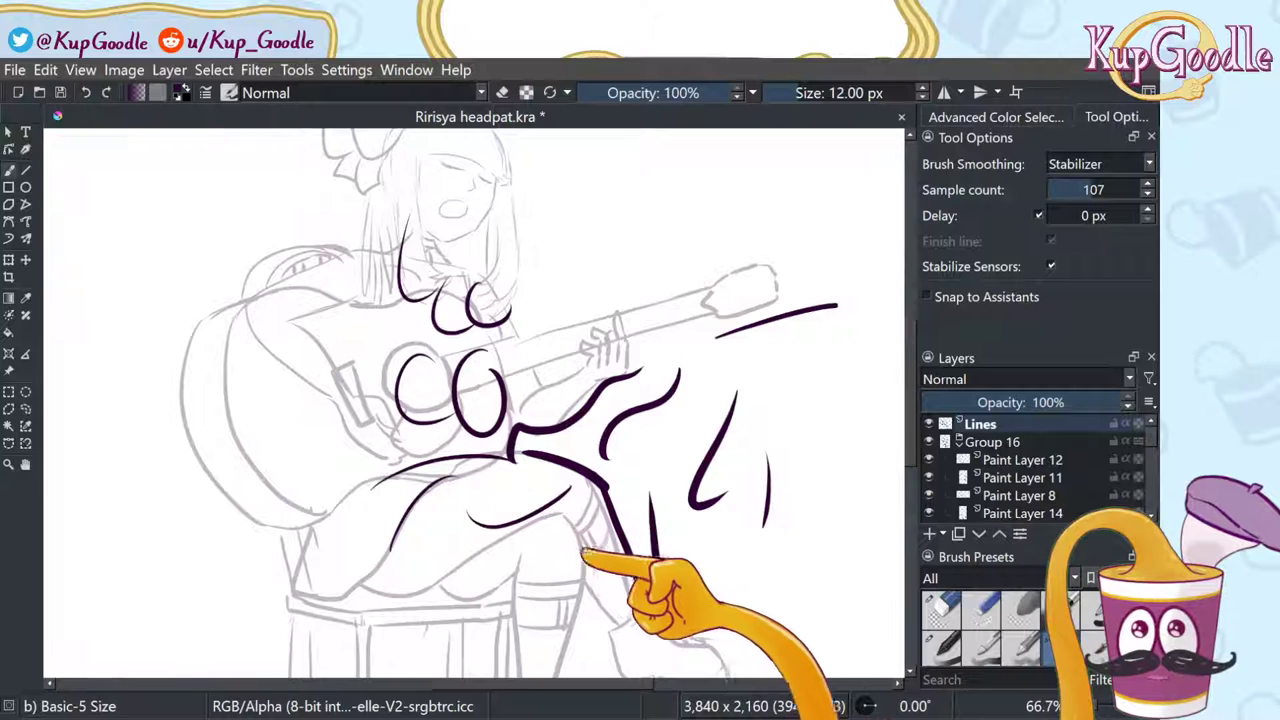
# Step: Try out 11 px and 12 px test strokes over the skirt, the guitar body and the hand on the guitar neck
pyautogui.press('[')
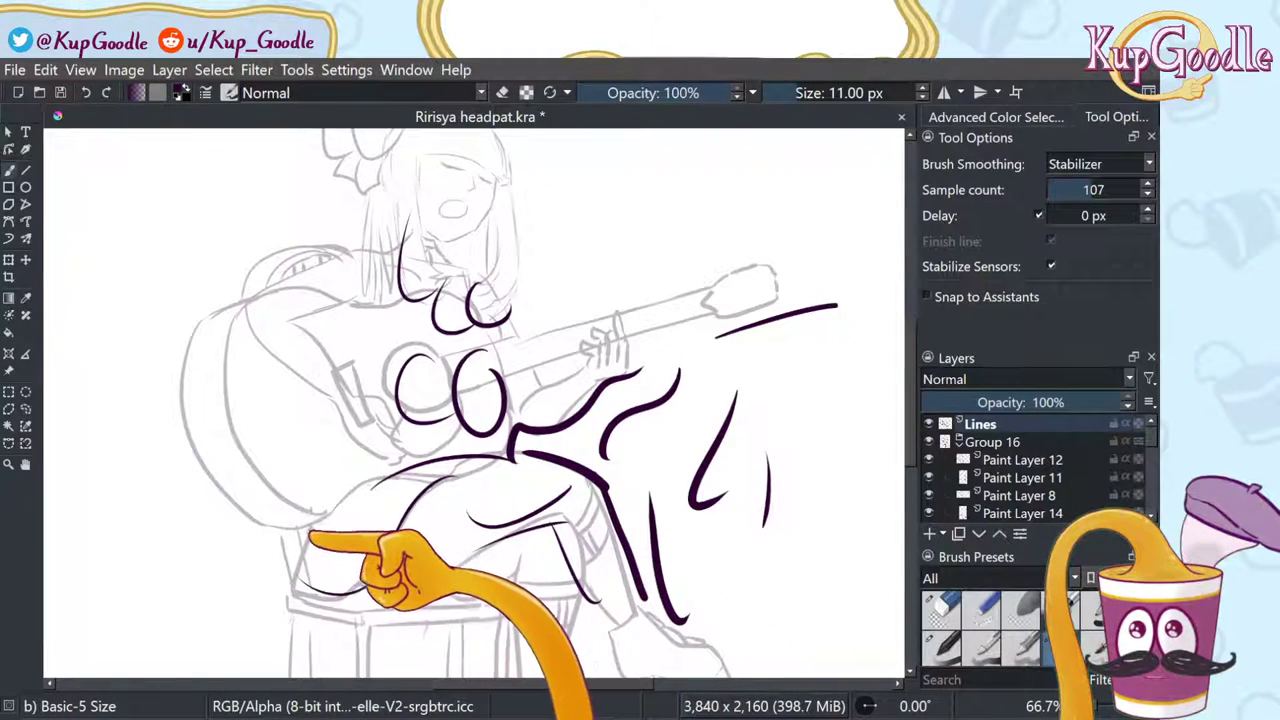
pyautogui.moveTo(310, 536); pyautogui.dragTo(331, 562)
pyautogui.moveTo(229, 322); pyautogui.dragTo(297, 495)
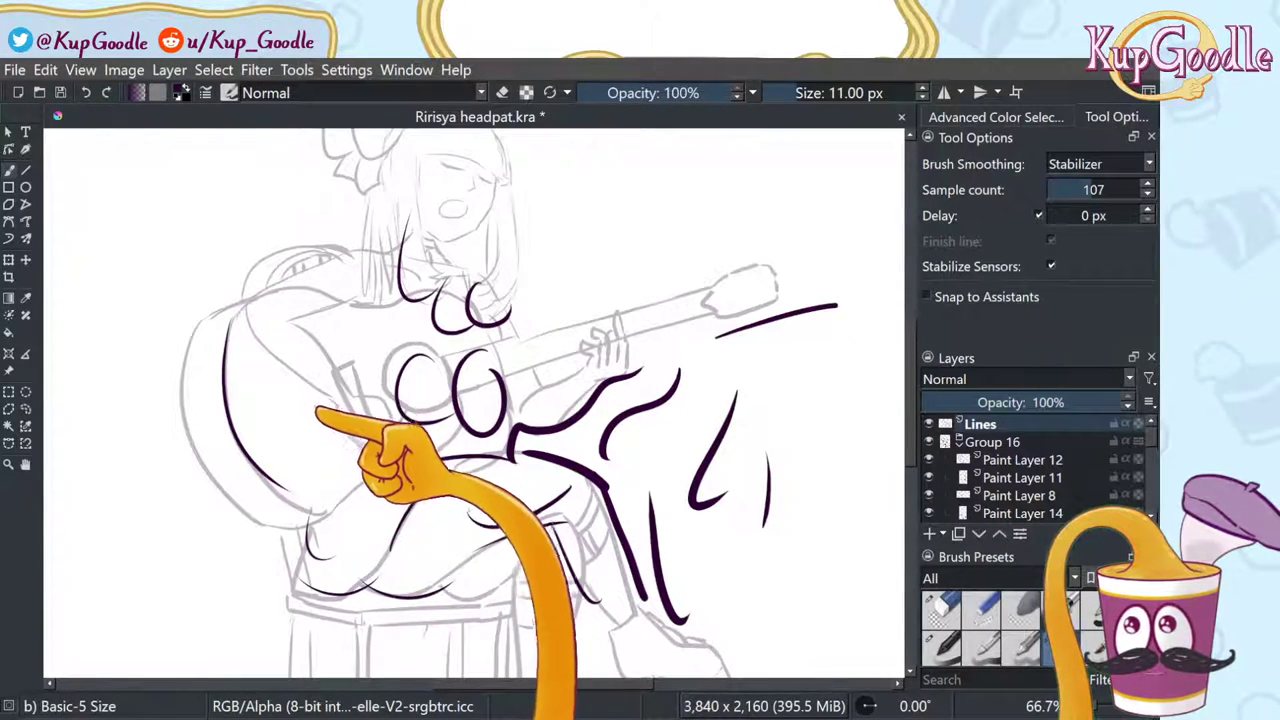
pyautogui.moveTo(298, 383)
pyautogui.mouseDown()
pyautogui.moveTo(290, 432)
pyautogui.moveTo(346, 489)
pyautogui.mouseUp()
pyautogui.moveTo(322, 406); pyautogui.dragTo(403, 489)
pyautogui.moveTo(426, 588)
pyautogui.mouseDown()
pyautogui.moveTo(528, 546)
pyautogui.moveTo(508, 537)
pyautogui.moveTo(566, 540)
pyautogui.mouseUp()
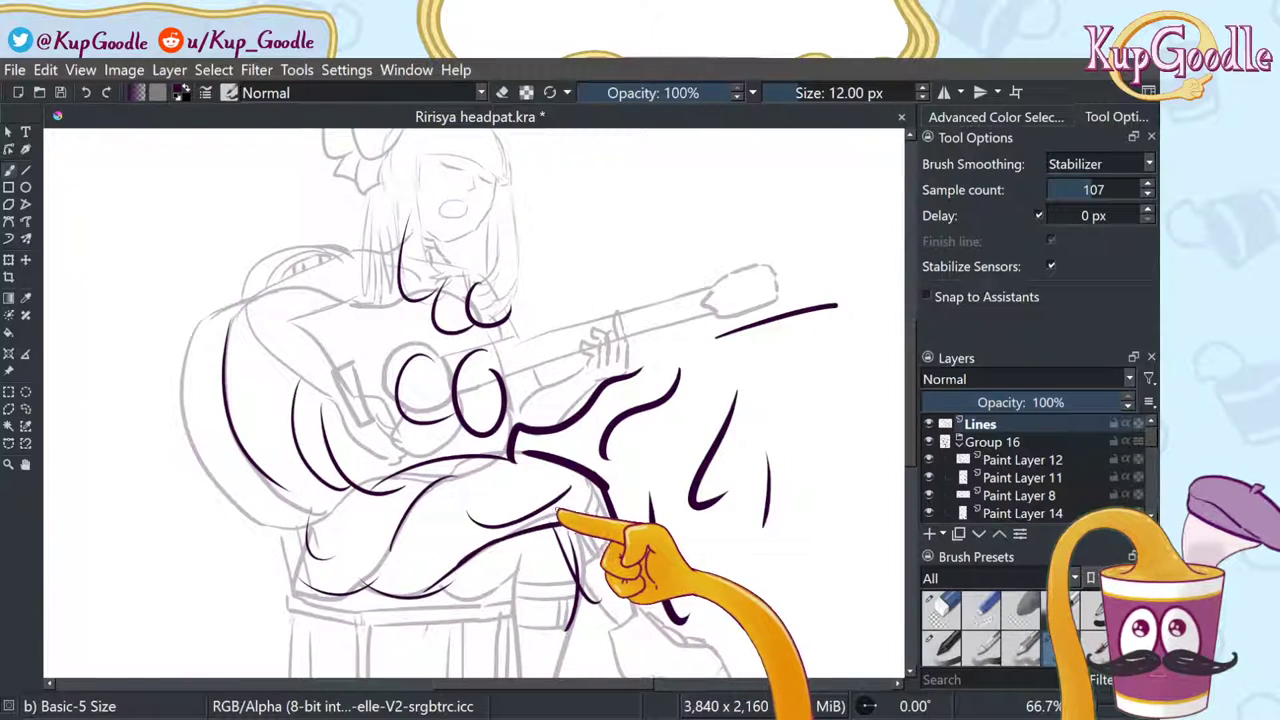
pyautogui.moveTo(596, 262)
pyautogui.mouseDown()
pyautogui.moveTo(649, 328)
pyautogui.moveTo(637, 320)
pyautogui.moveTo(647, 328)
pyautogui.moveTo(629, 354)
pyautogui.mouseUp()
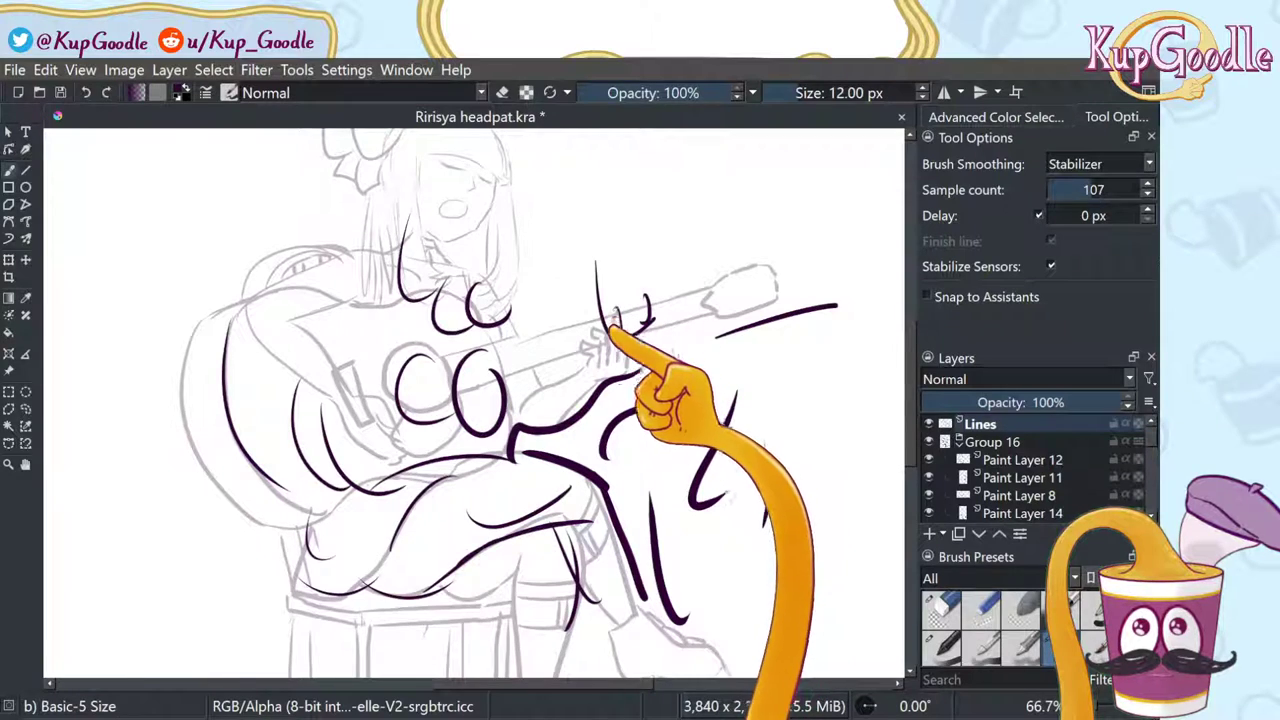
# Step: Undo all the test strokes on the Lines layer, including one more 12 px trial curve beside the guitar neck
pyautogui.hotkey('ctrl', 'z')
pyautogui.hotkey('ctrl', 'z')
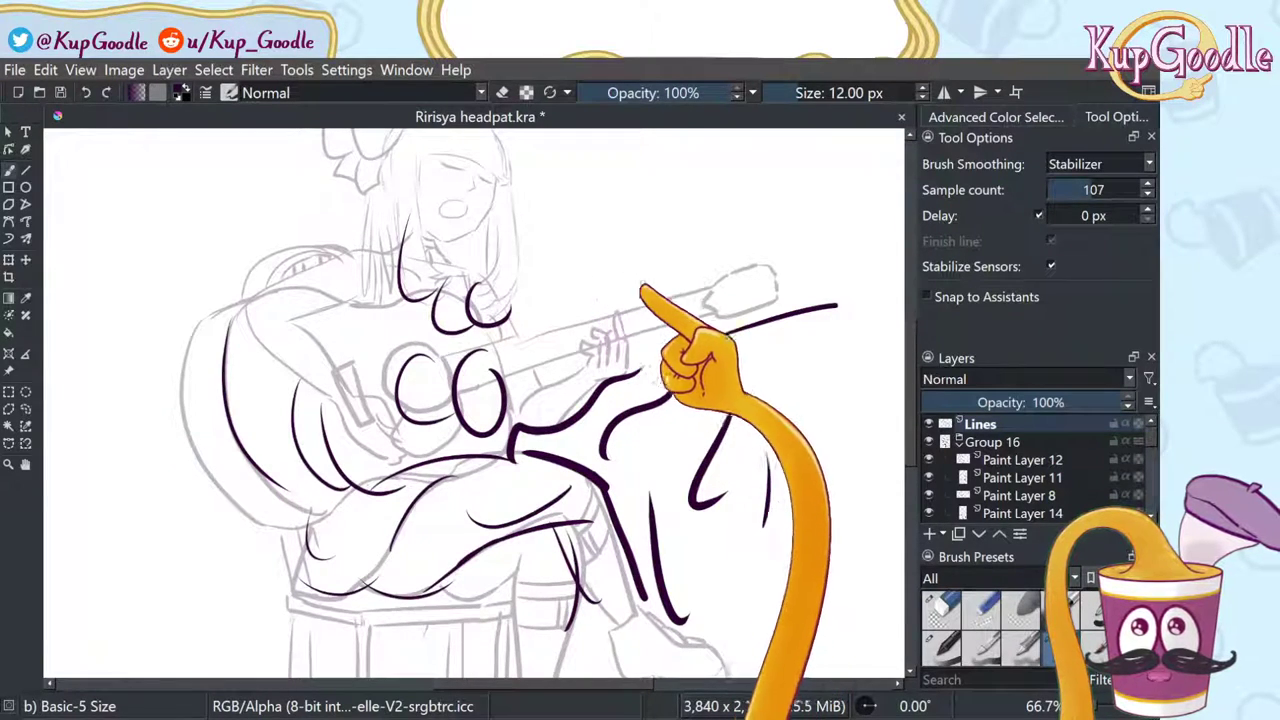
pyautogui.hotkey('ctrl', 'z')
pyautogui.hotkey('ctrl', 'z')
pyautogui.hotkey('ctrl', 'z')
pyautogui.hotkey('ctrl', 'z')
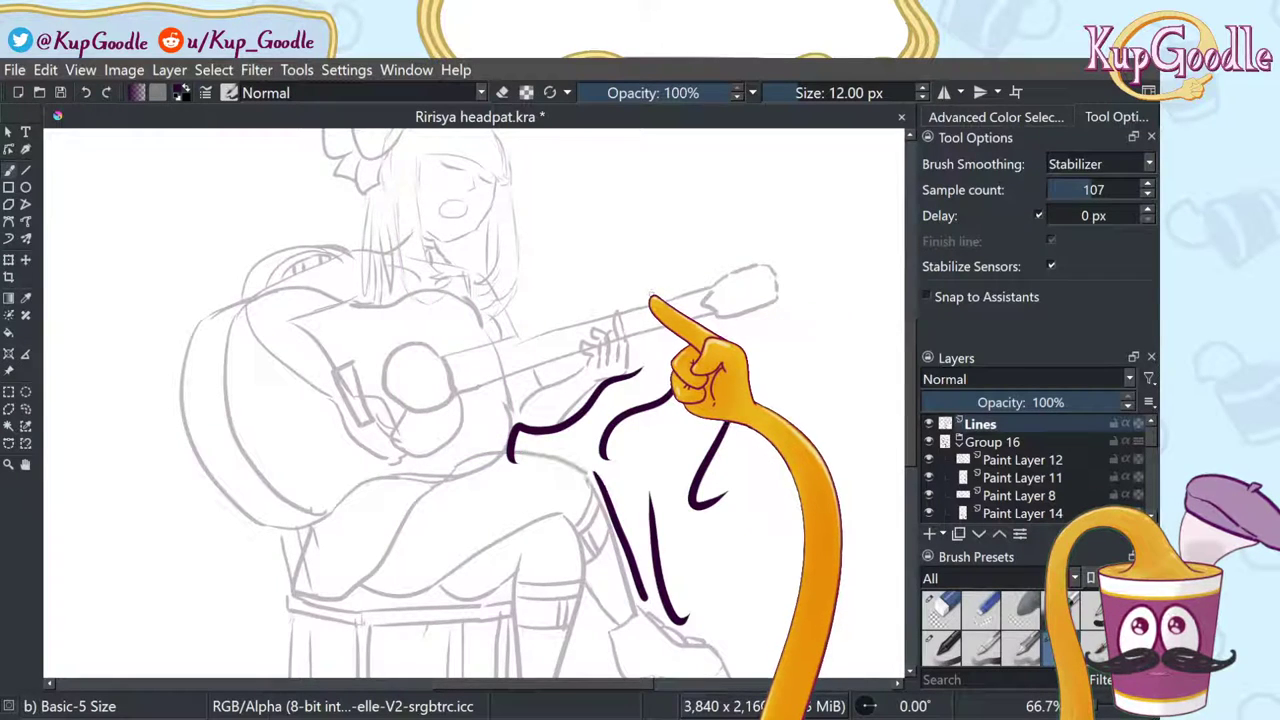
pyautogui.moveTo(641, 290)
pyautogui.mouseDown()
pyautogui.moveTo(651, 377)
pyautogui.moveTo(670, 375)
pyautogui.mouseUp()
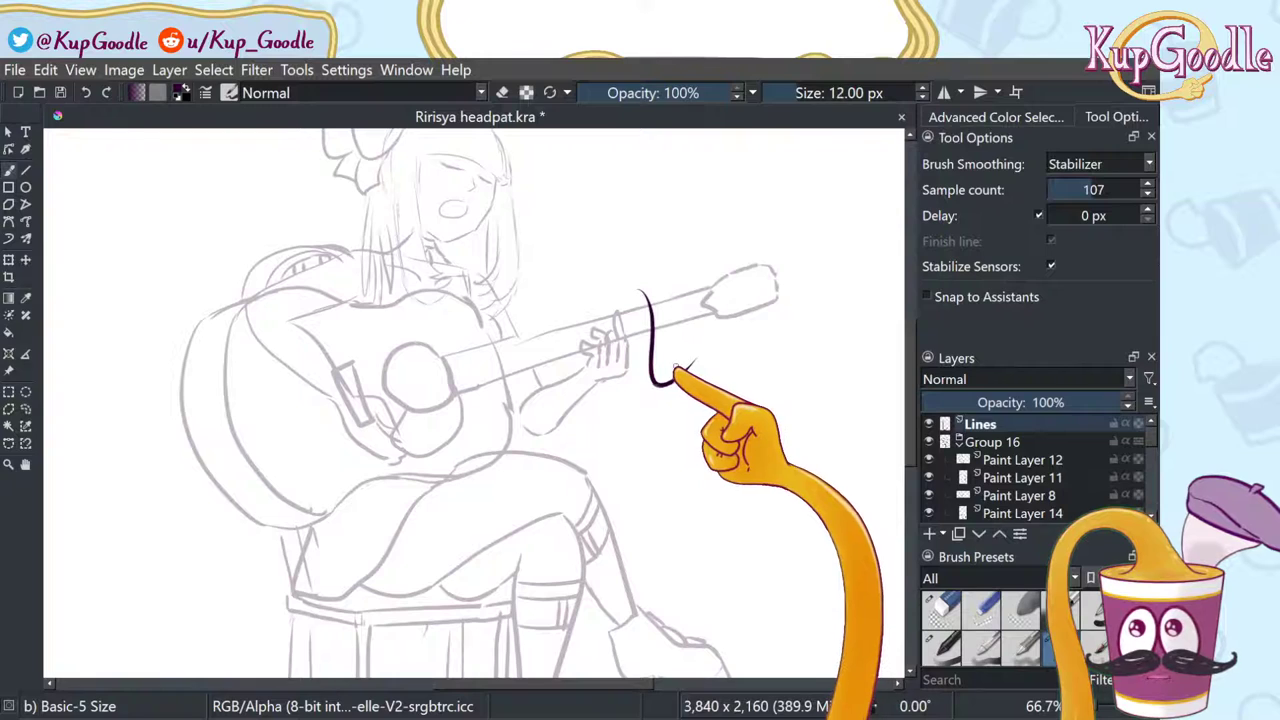
pyautogui.hotkey('ctrl', 'z')
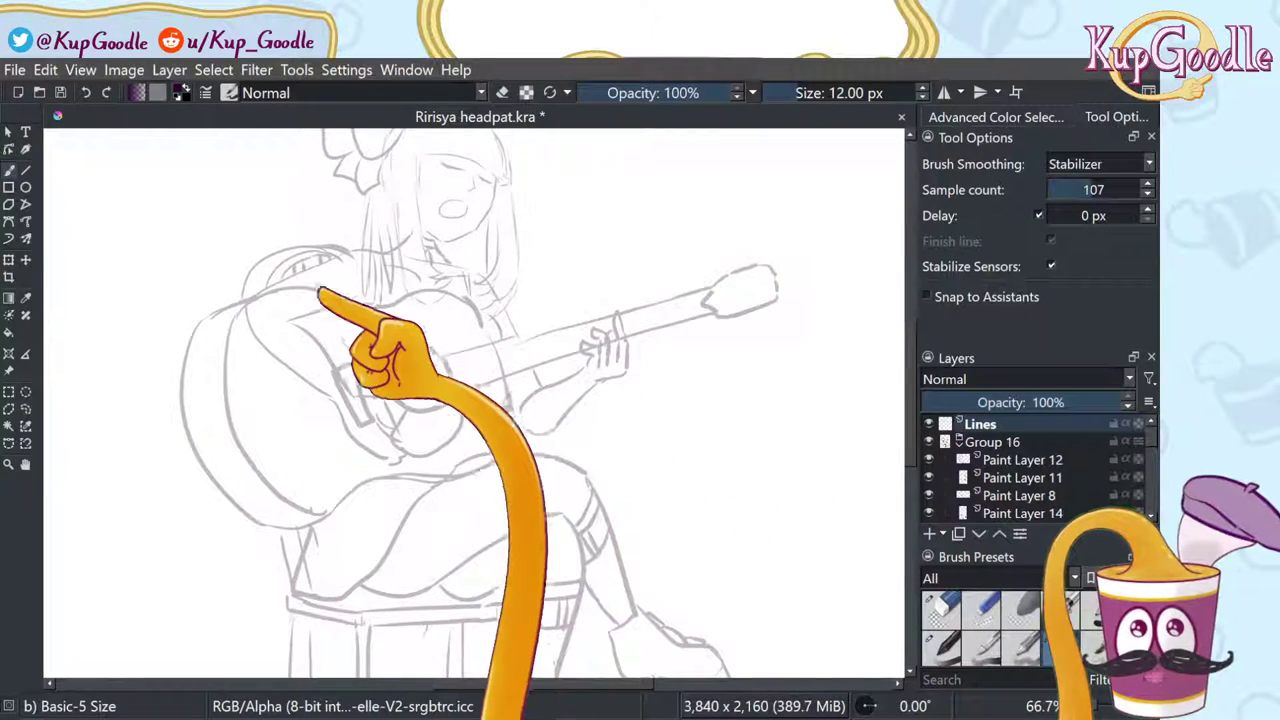
pyautogui.scroll(-1, 240, 478)
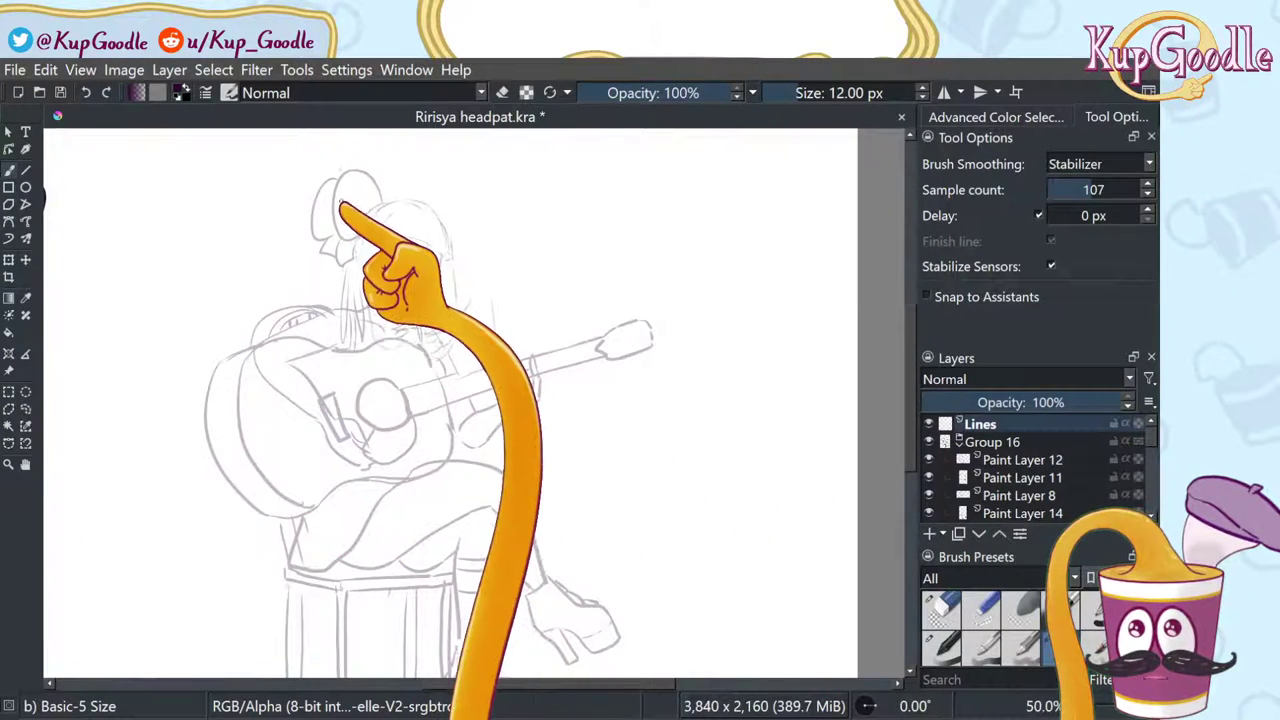
# Step: Ink the guitar front's outer curve and upper edge over the sketch, up to the neck, with the 12 px Basic-5 Size brush
pyautogui.scroll(2, 340, 214)
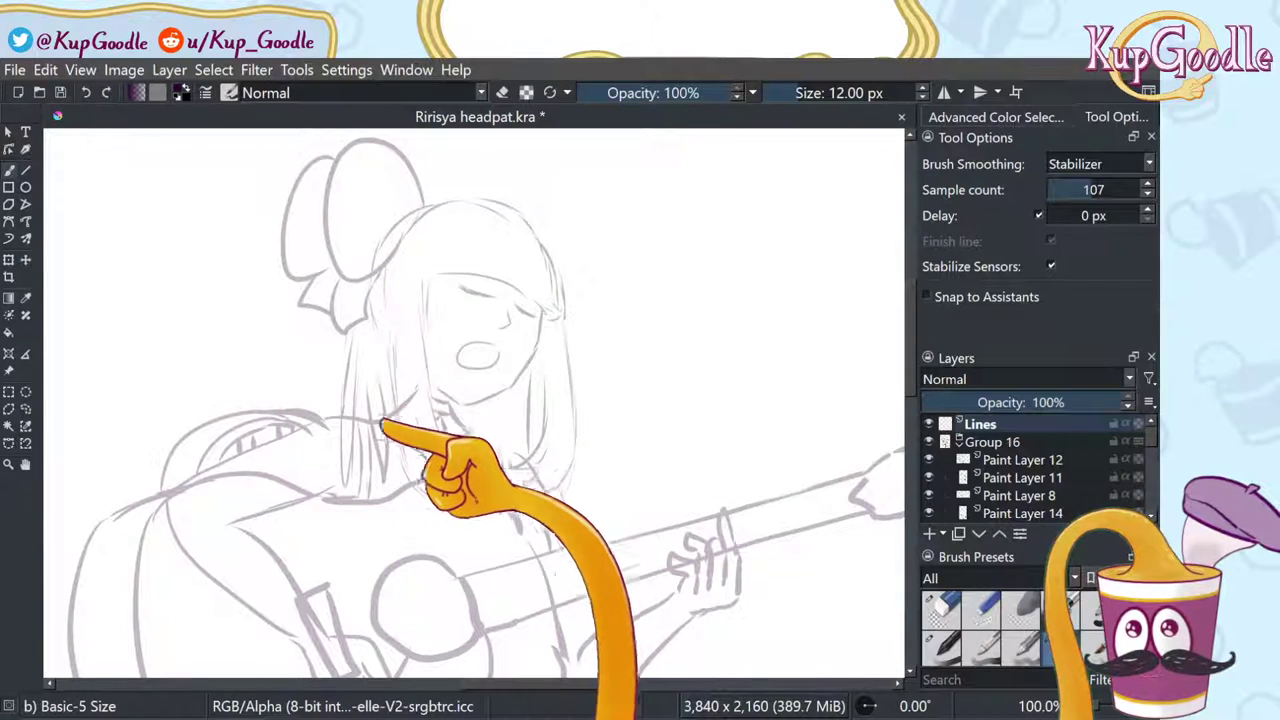
pyautogui.scroll(-1, 343, 543)
pyautogui.scroll(-1, 303, 540)
pyautogui.scroll(3, 300, 530)
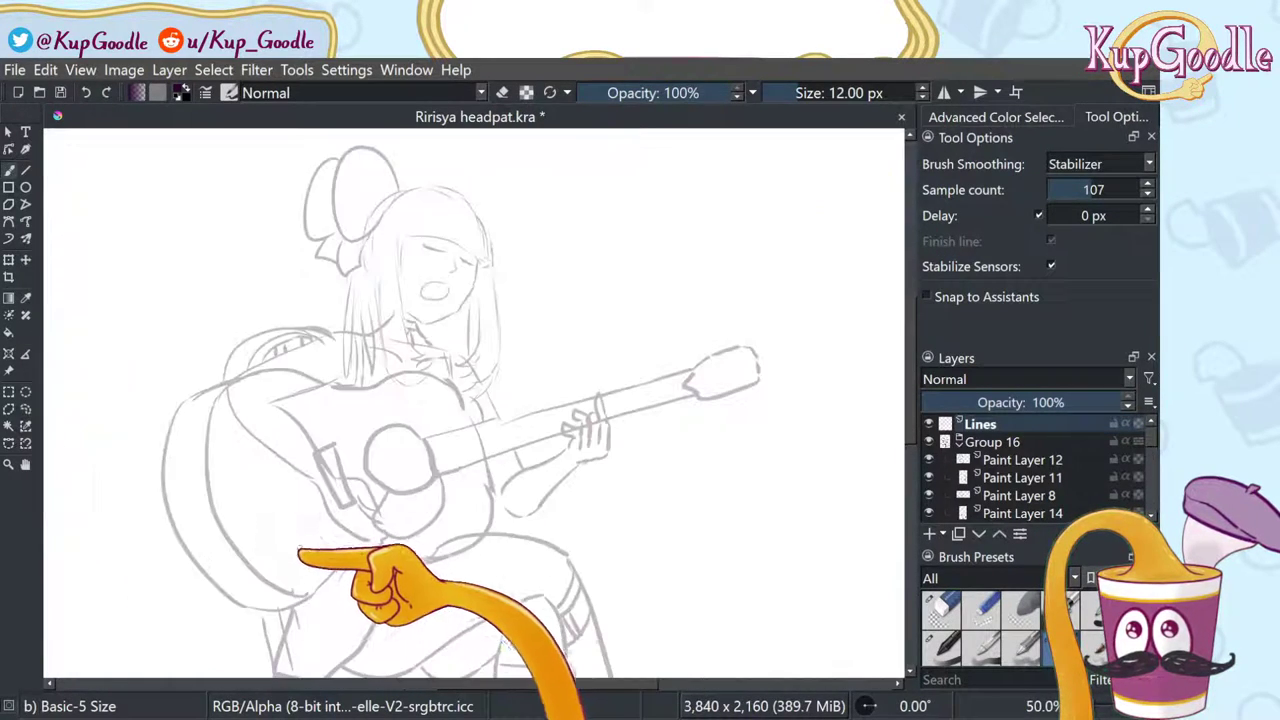
pyautogui.scroll(-1, 271, 600)
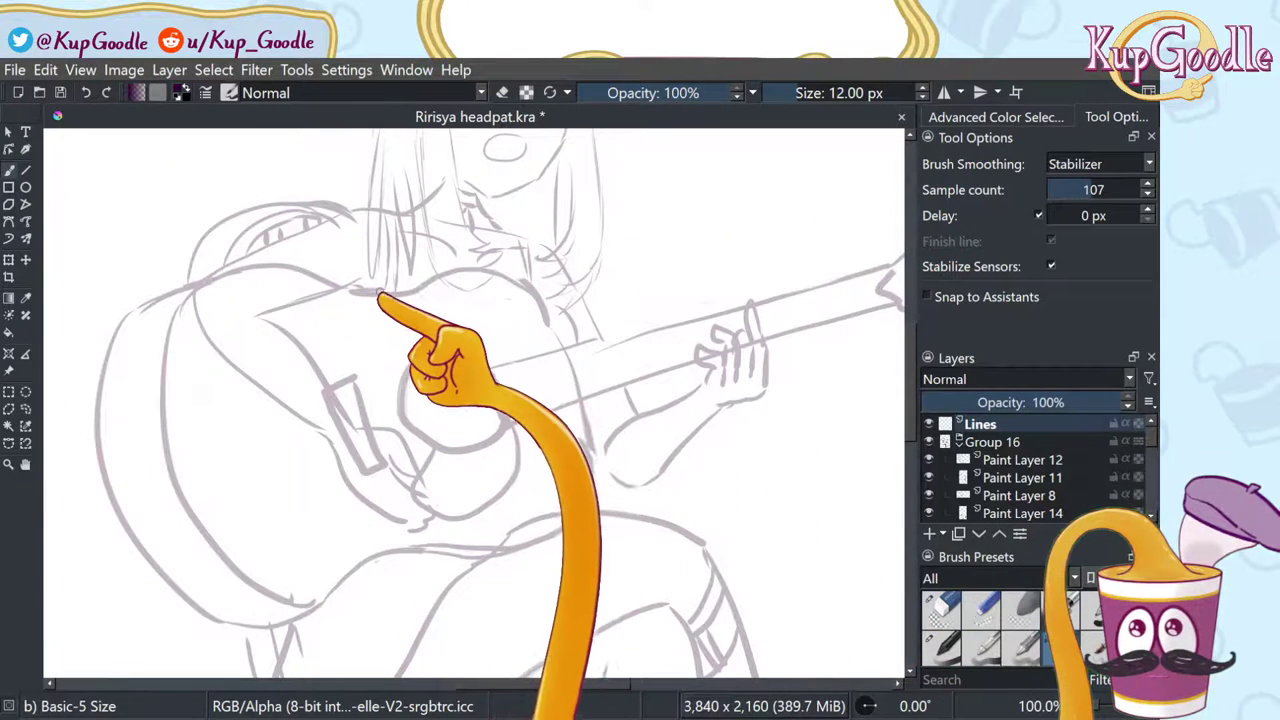
pyautogui.moveTo(378, 295)
pyautogui.mouseDown()
pyautogui.moveTo(298, 288)
pyautogui.moveTo(193, 303)
pyautogui.moveTo(163, 394)
pyautogui.moveTo(277, 517)
pyautogui.moveTo(269, 494)
pyautogui.mouseUp()
pyautogui.hotkey('ctrl', 'z')
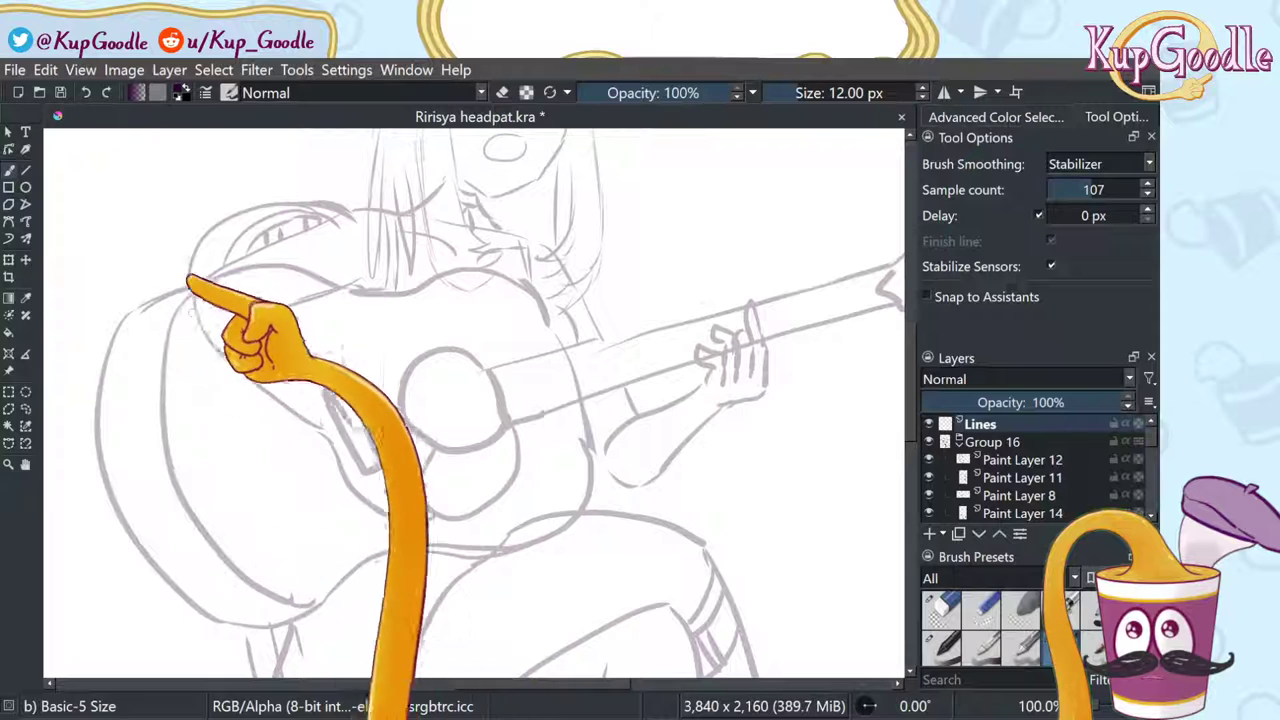
pyautogui.moveTo(238, 274)
pyautogui.mouseDown()
pyautogui.moveTo(180, 316)
pyautogui.moveTo(162, 411)
pyautogui.moveTo(195, 521)
pyautogui.moveTo(250, 592)
pyautogui.moveTo(320, 612)
pyautogui.moveTo(398, 559)
pyautogui.moveTo(468, 540)
pyautogui.mouseUp()
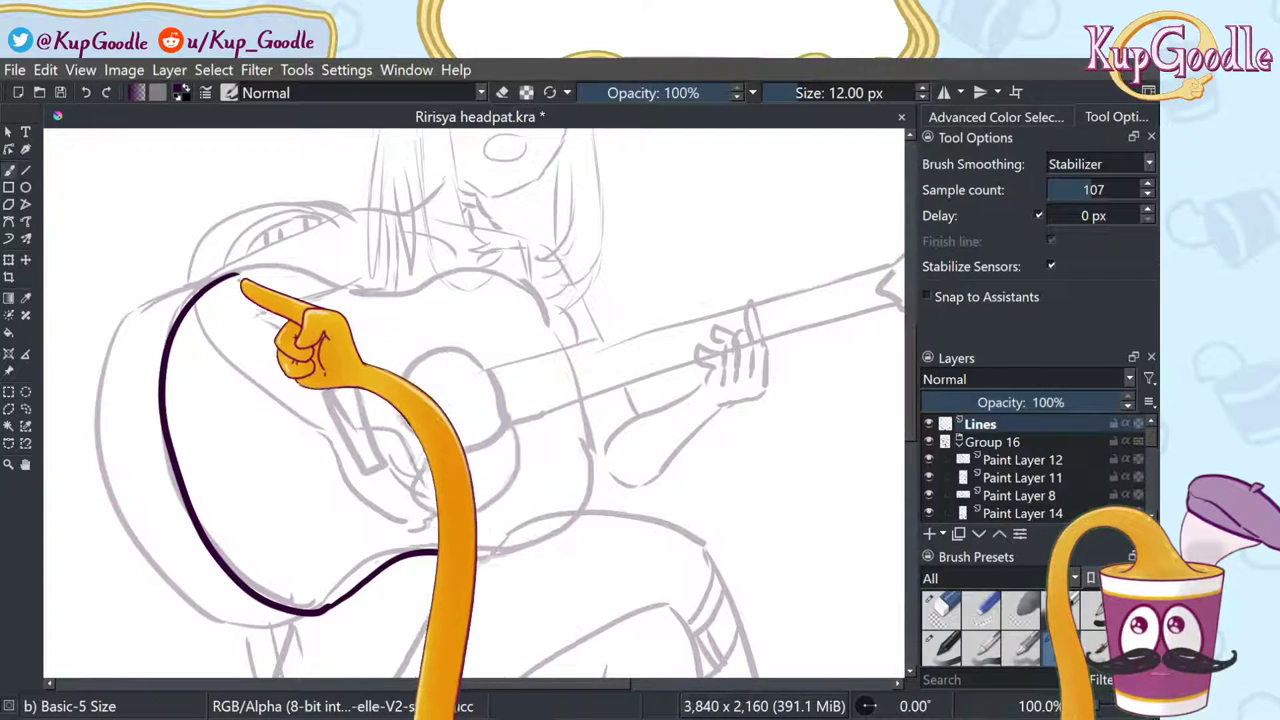
pyautogui.moveTo(240, 283)
pyautogui.mouseDown()
pyautogui.moveTo(400, 306)
pyautogui.moveTo(535, 287)
pyautogui.mouseUp()
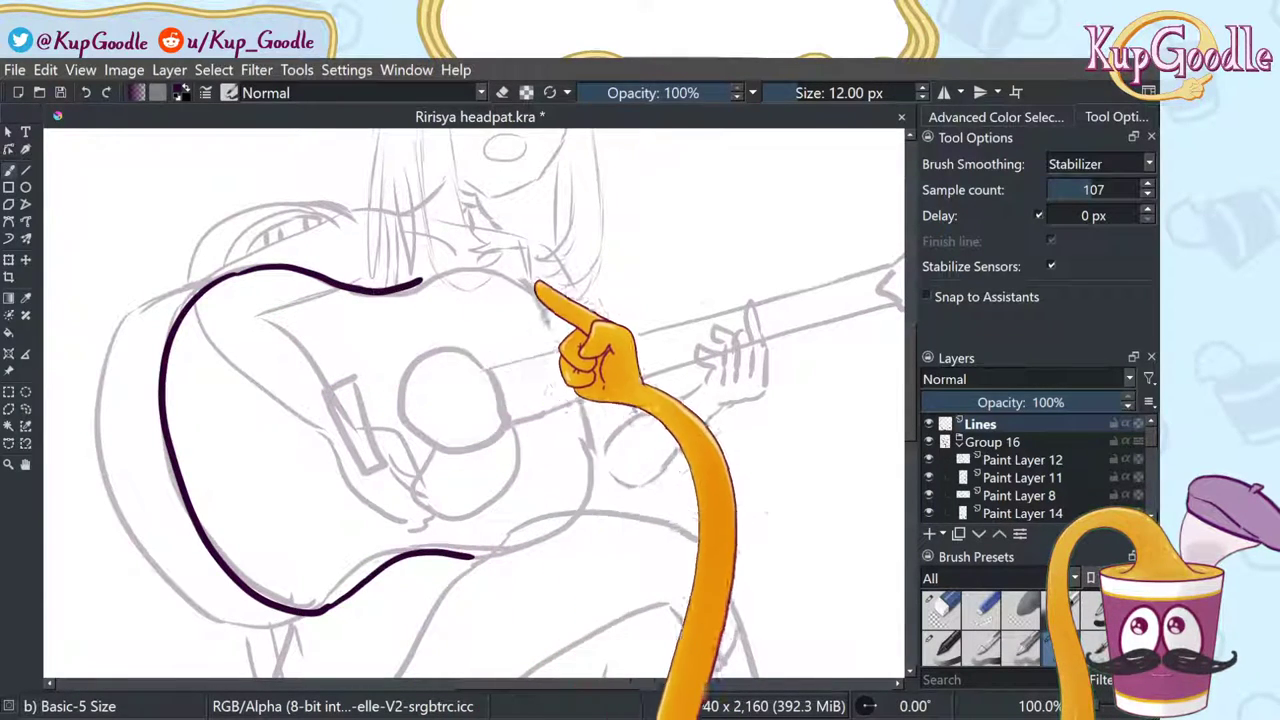
pyautogui.moveTo(426, 279)
pyautogui.mouseDown()
pyautogui.moveTo(500, 281)
pyautogui.moveTo(541, 340)
pyautogui.mouseUp()
pyautogui.hotkey('ctrl', 'z')
pyautogui.moveTo(426, 283)
pyautogui.mouseDown()
pyautogui.moveTo(501, 285)
pyautogui.moveTo(560, 350)
pyautogui.mouseUp()
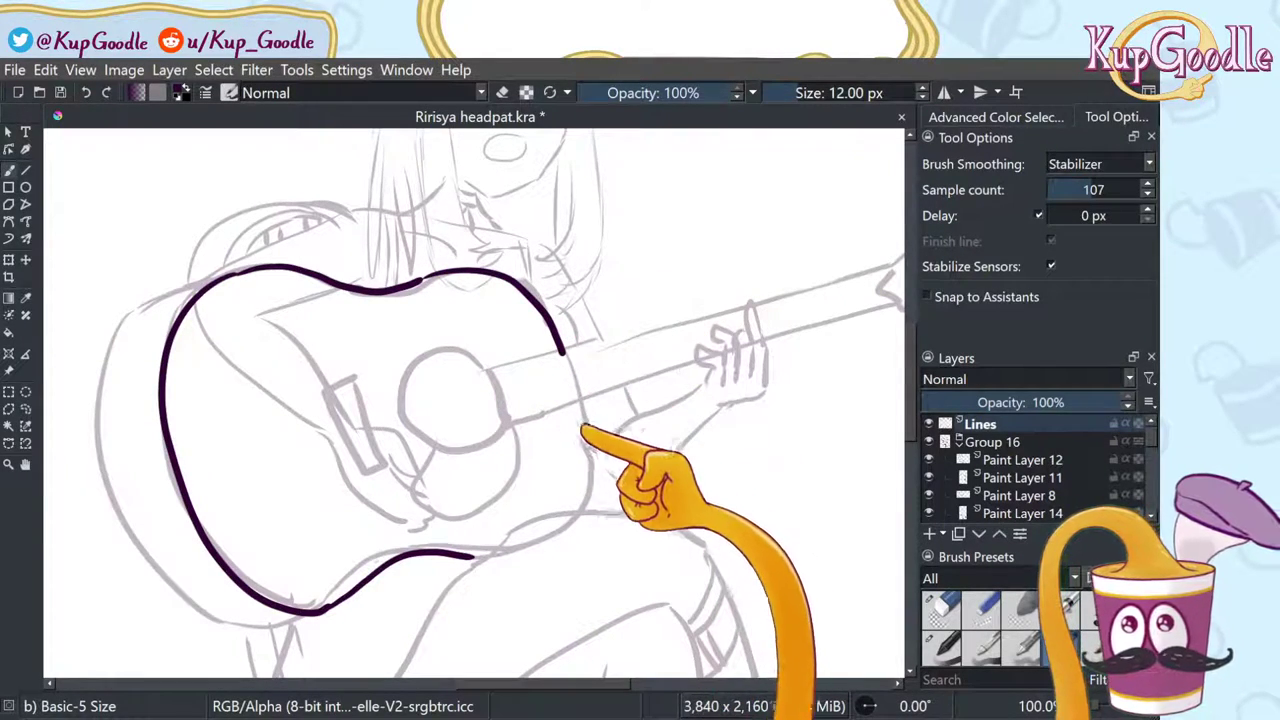
# Step: Ink the guitar front's outline from below the neck around its lower edge, and erase the superseded line above the thigh
pyautogui.moveTo(580, 405)
pyautogui.mouseDown()
pyautogui.moveTo(597, 476)
pyautogui.moveTo(587, 518)
pyautogui.moveTo(548, 551)
pyautogui.moveTo(494, 542)
pyautogui.moveTo(465, 557)
pyautogui.moveTo(505, 556)
pyautogui.mouseUp()
pyautogui.hotkey('ctrl', 'z')
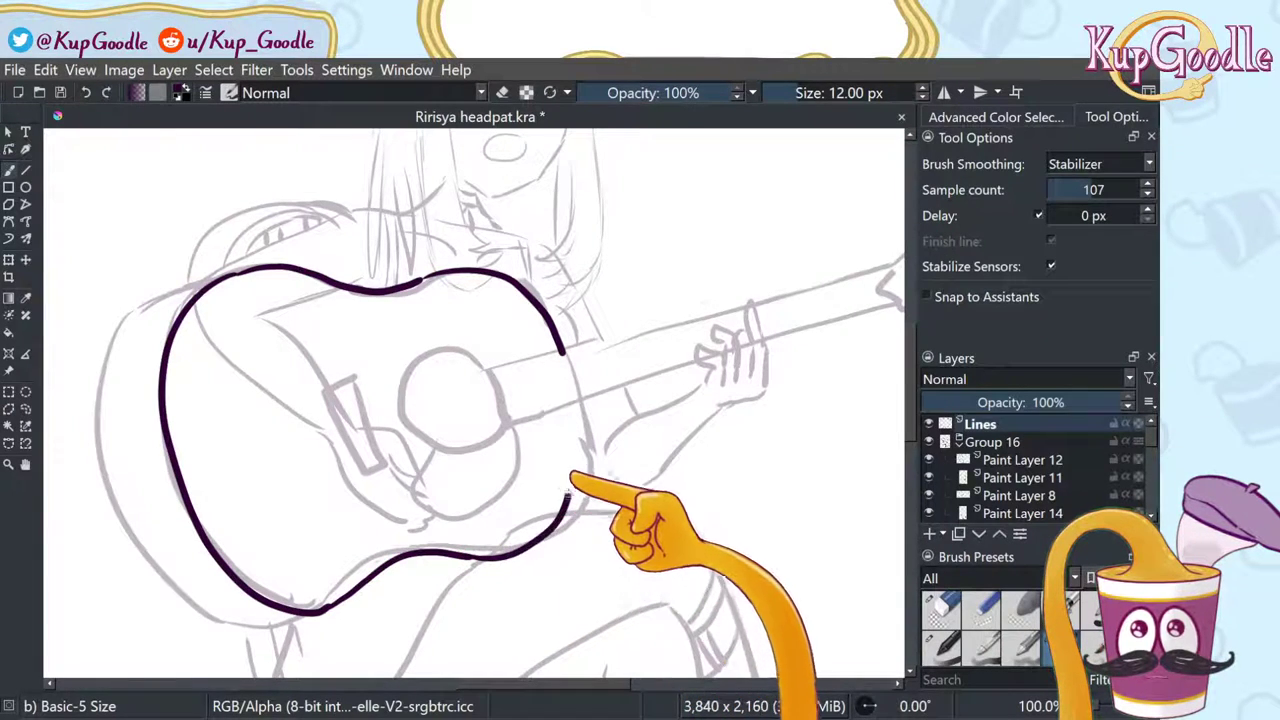
pyautogui.moveTo(572, 476)
pyautogui.mouseDown()
pyautogui.moveTo(606, 400)
pyautogui.moveTo(572, 425)
pyautogui.moveTo(589, 465)
pyautogui.moveTo(574, 517)
pyautogui.moveTo(540, 543)
pyautogui.mouseUp()
pyautogui.hotkey('ctrl', 'z')
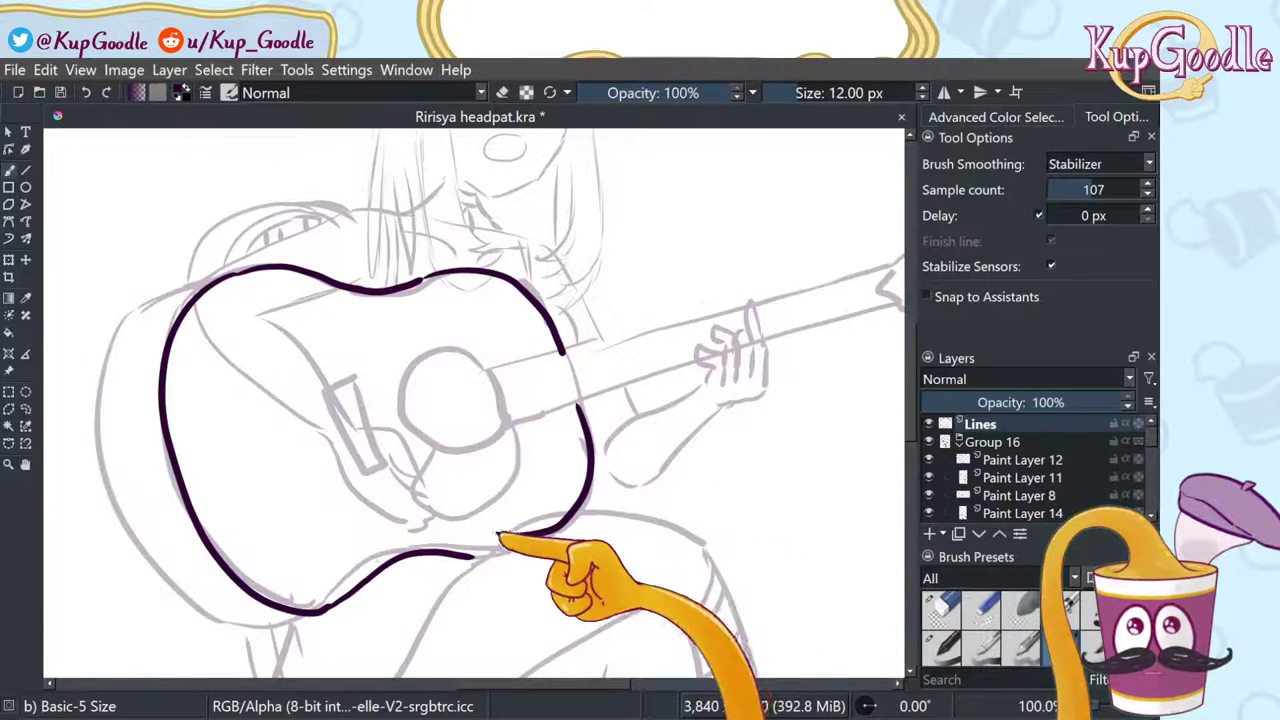
pyautogui.moveTo(497, 540)
pyautogui.mouseDown()
pyautogui.moveTo(416, 554)
pyautogui.moveTo(316, 612)
pyautogui.mouseUp()
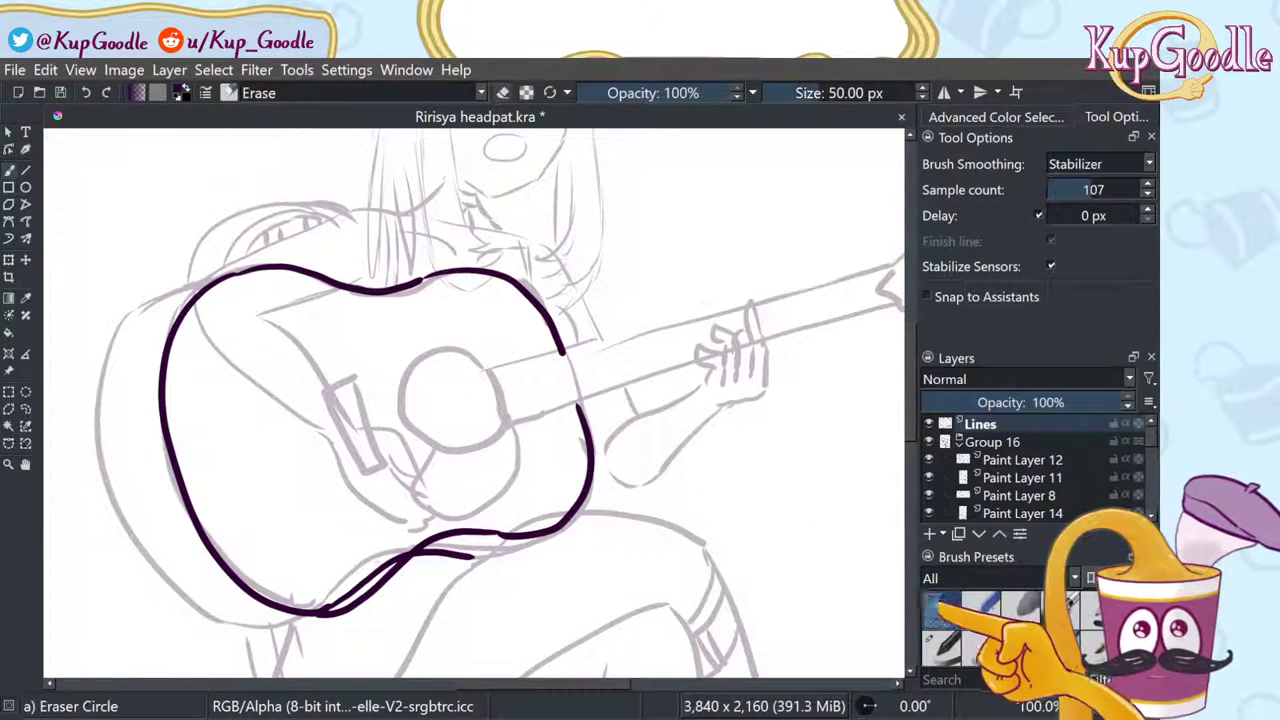
pyautogui.moveTo(399, 554)
pyautogui.mouseDown()
pyautogui.moveTo(368, 572)
pyautogui.moveTo(315, 589)
pyautogui.moveTo(471, 554)
pyautogui.moveTo(440, 553)
pyautogui.mouseUp()
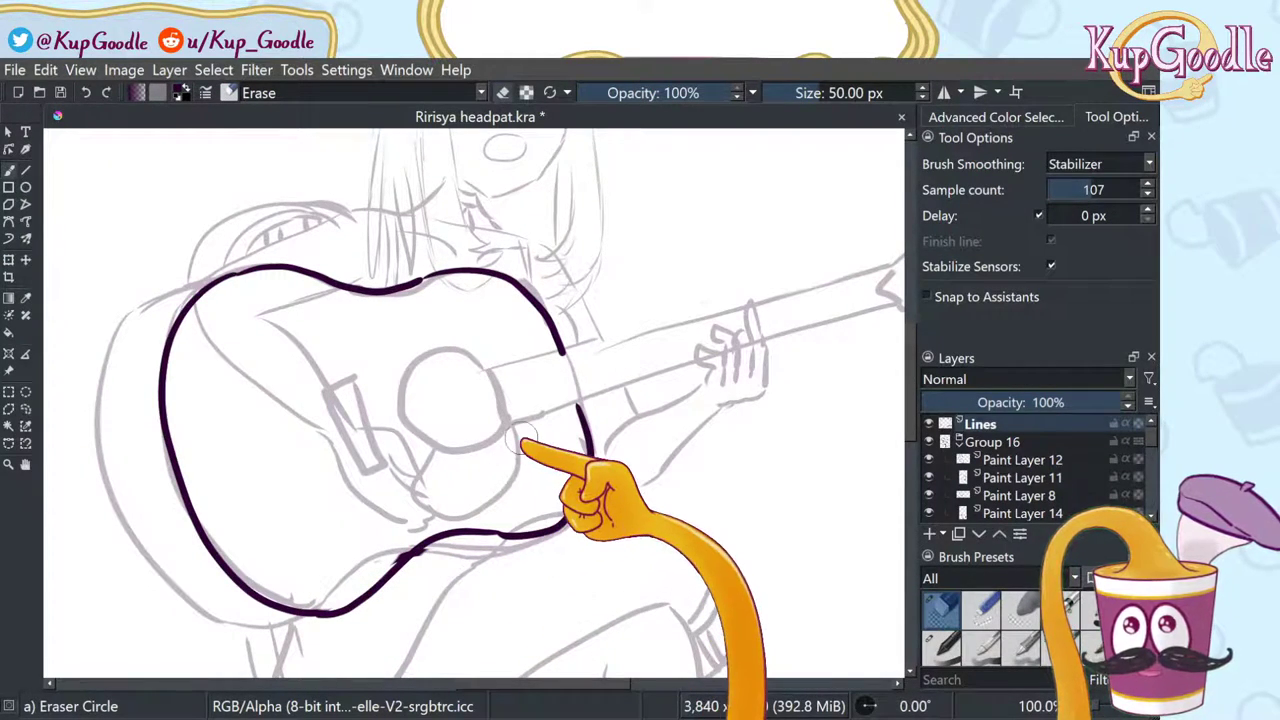
# Step: Ink the guitar body's outer side contour behind the front outline, and clean up the overshooting line end with the 50 px eraser
pyautogui.scroll(-4, 790, 452)
pyautogui.scroll(2, 789, 452)
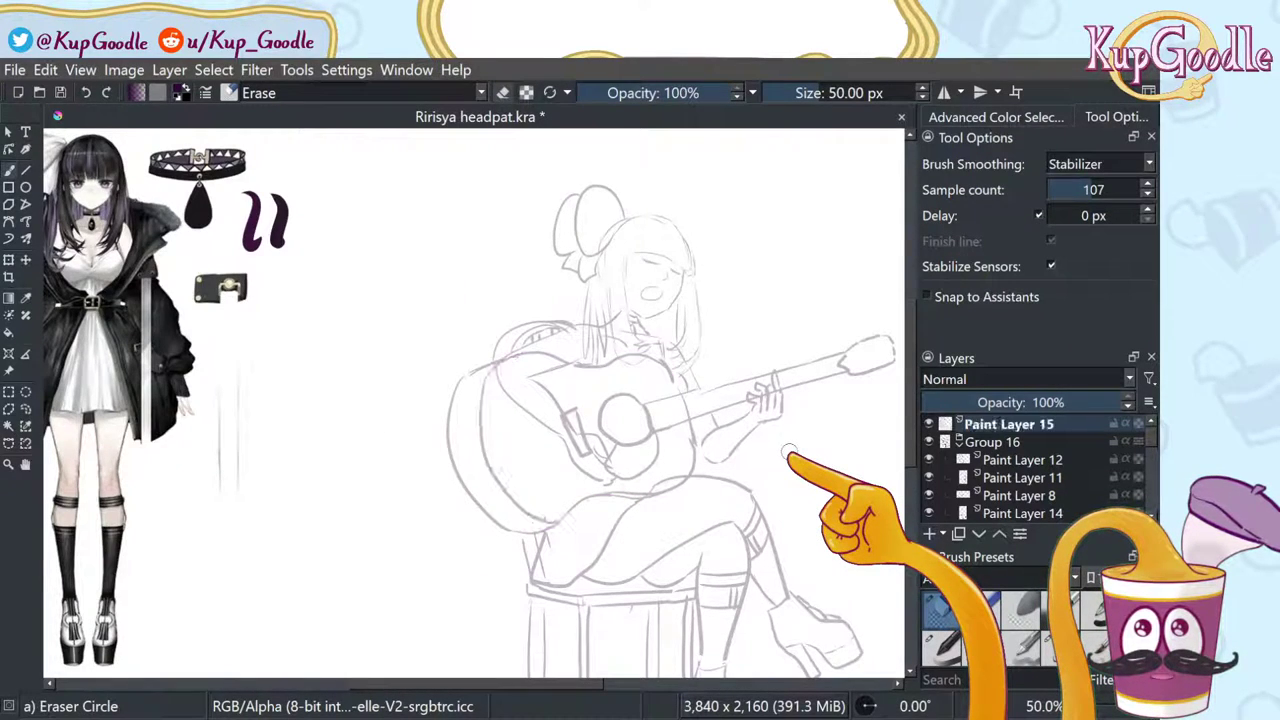
pyautogui.scroll(-1, 789, 452)
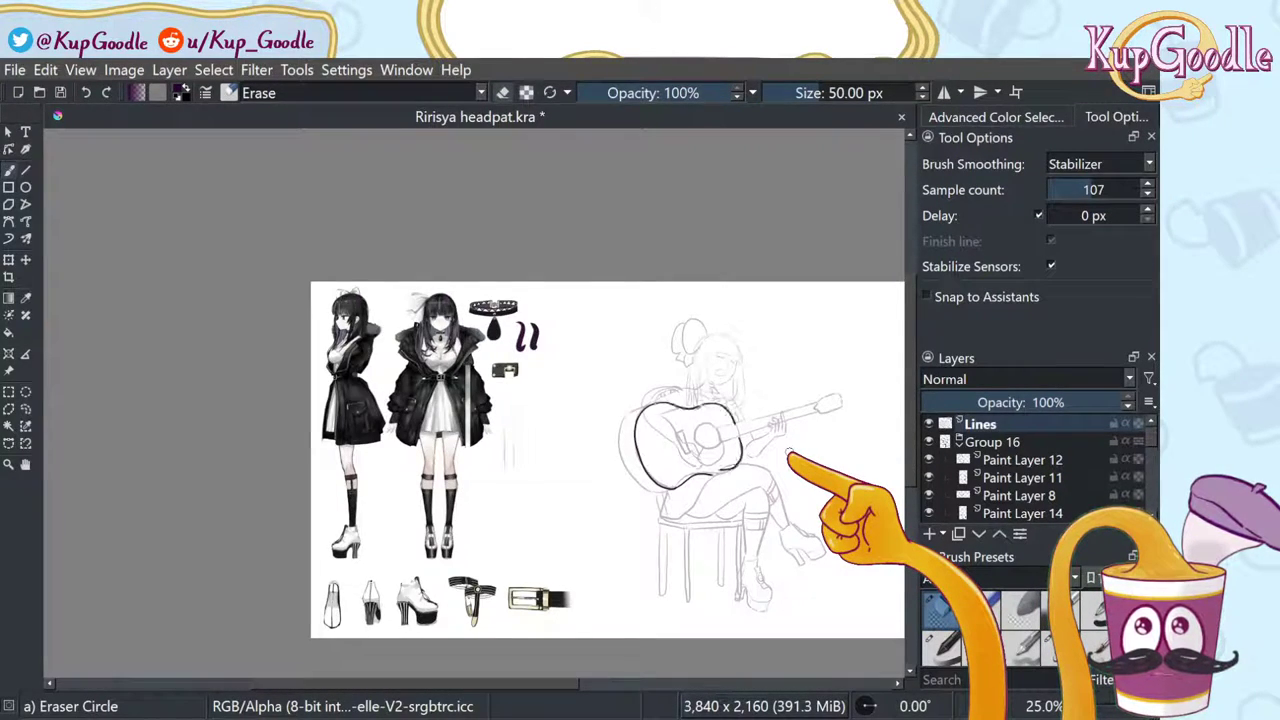
pyautogui.scroll(4, 789, 452)
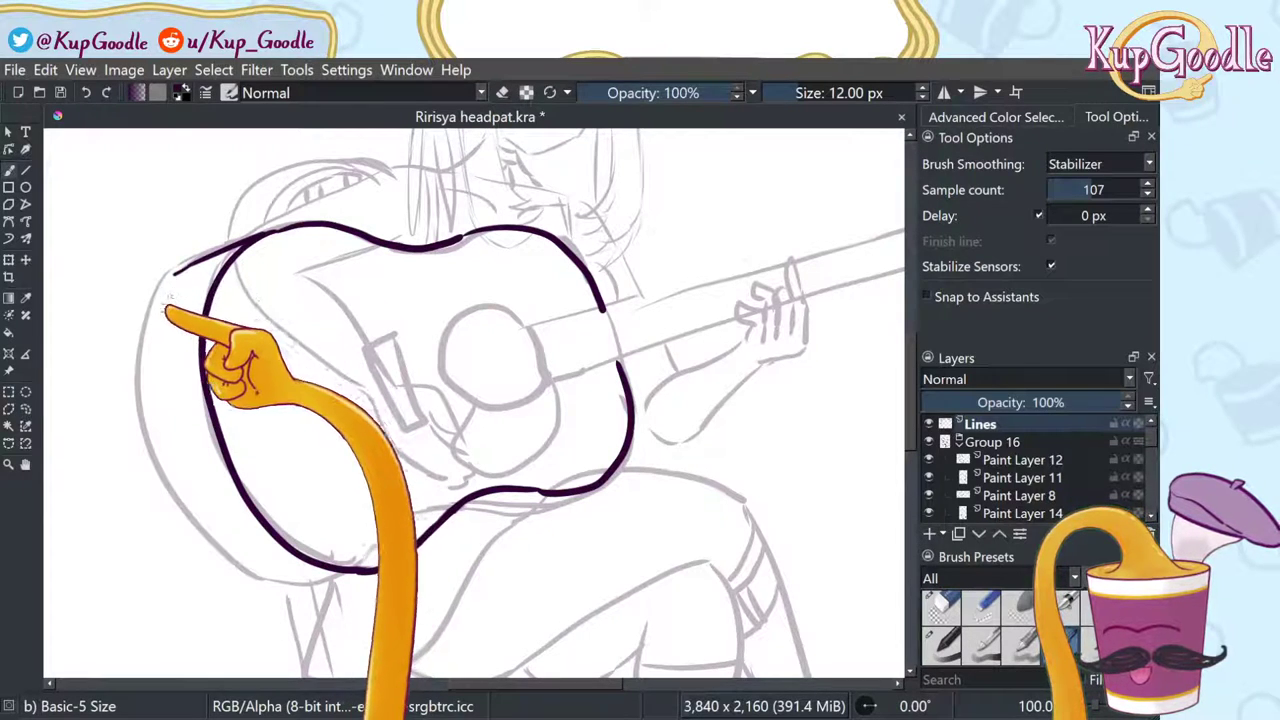
pyautogui.moveTo(172, 282)
pyautogui.mouseDown()
pyautogui.moveTo(146, 385)
pyautogui.moveTo(174, 500)
pyautogui.moveTo(200, 550)
pyautogui.mouseUp()
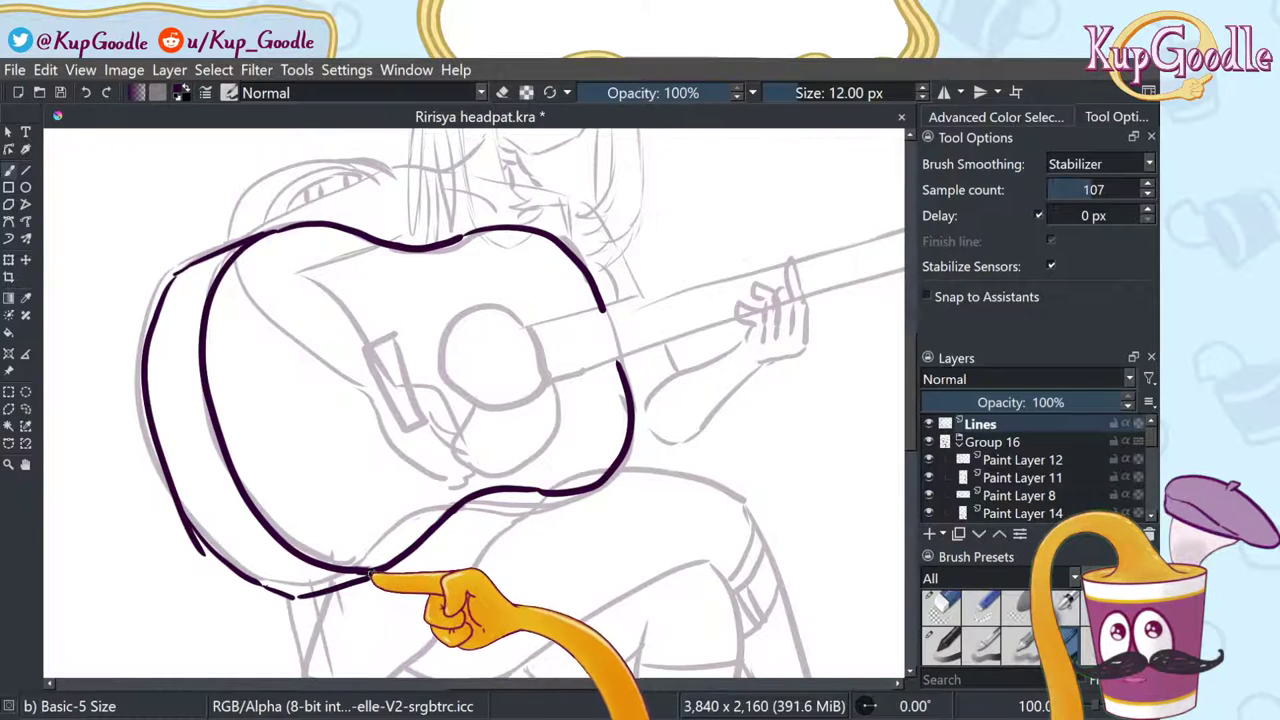
pyautogui.moveTo(318, 600); pyautogui.dragTo(383, 570)
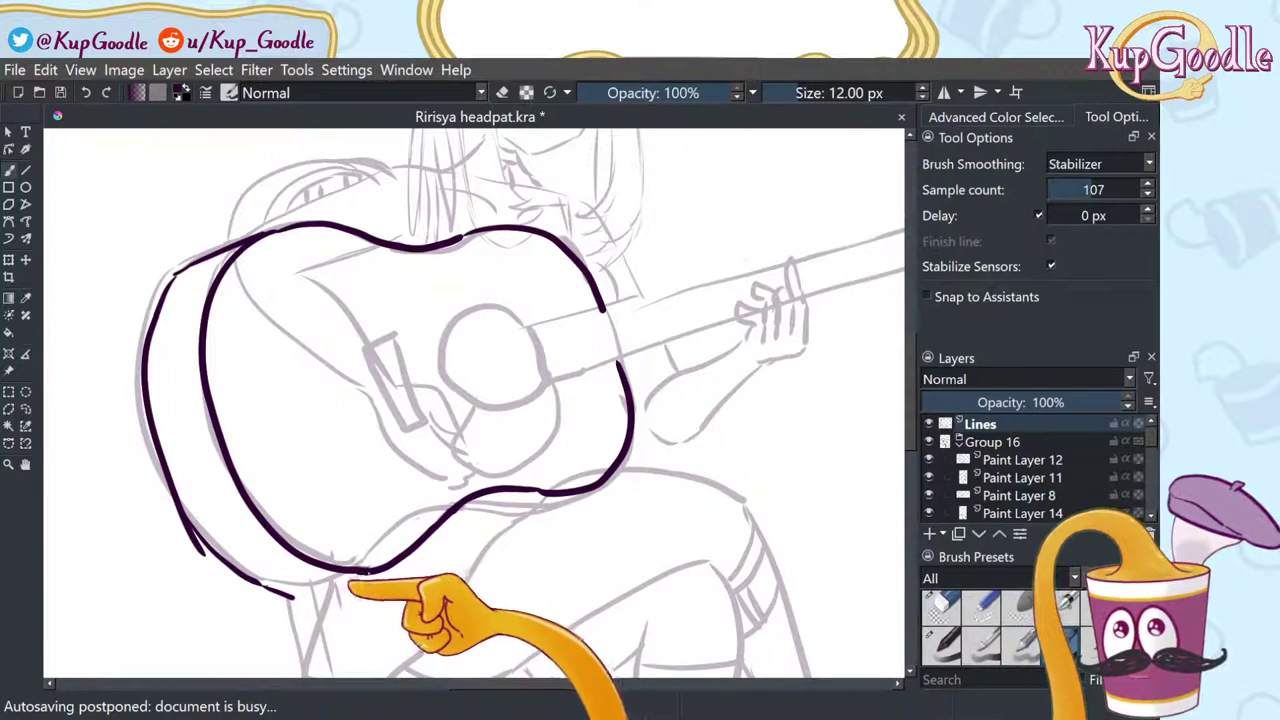
pyautogui.moveTo(348, 588); pyautogui.dragTo(289, 599)
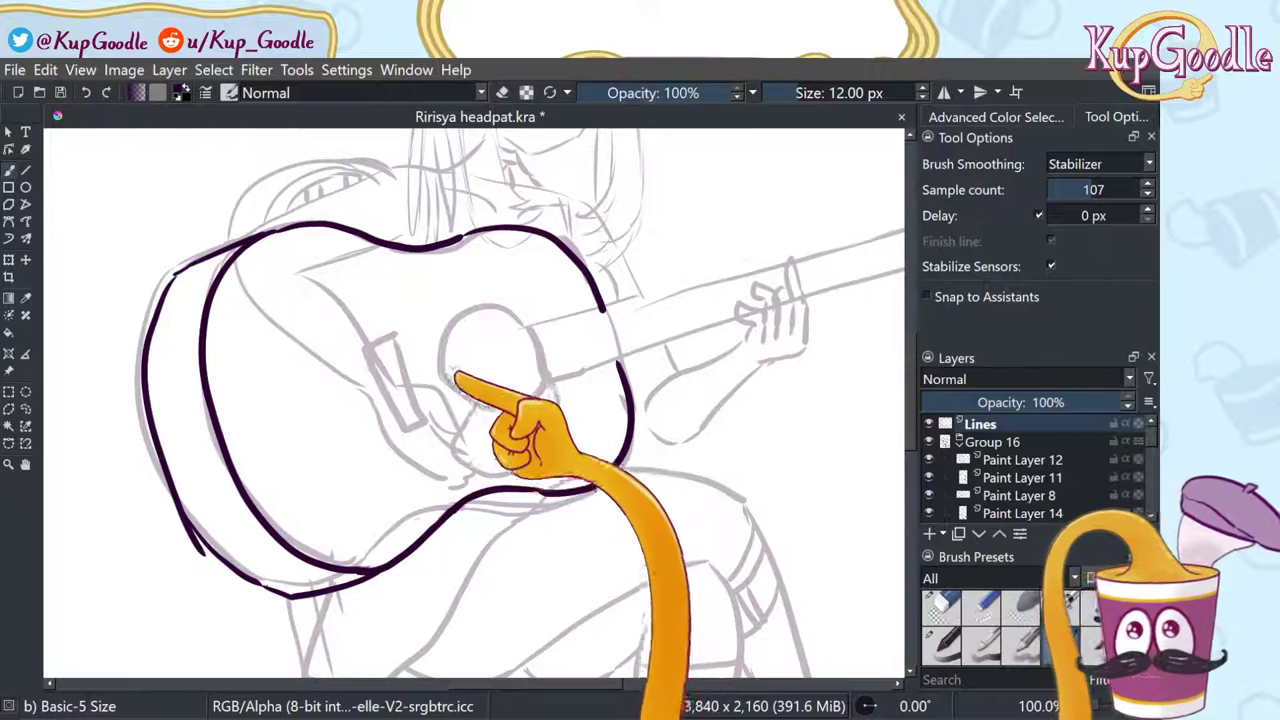
pyautogui.click(940, 607)
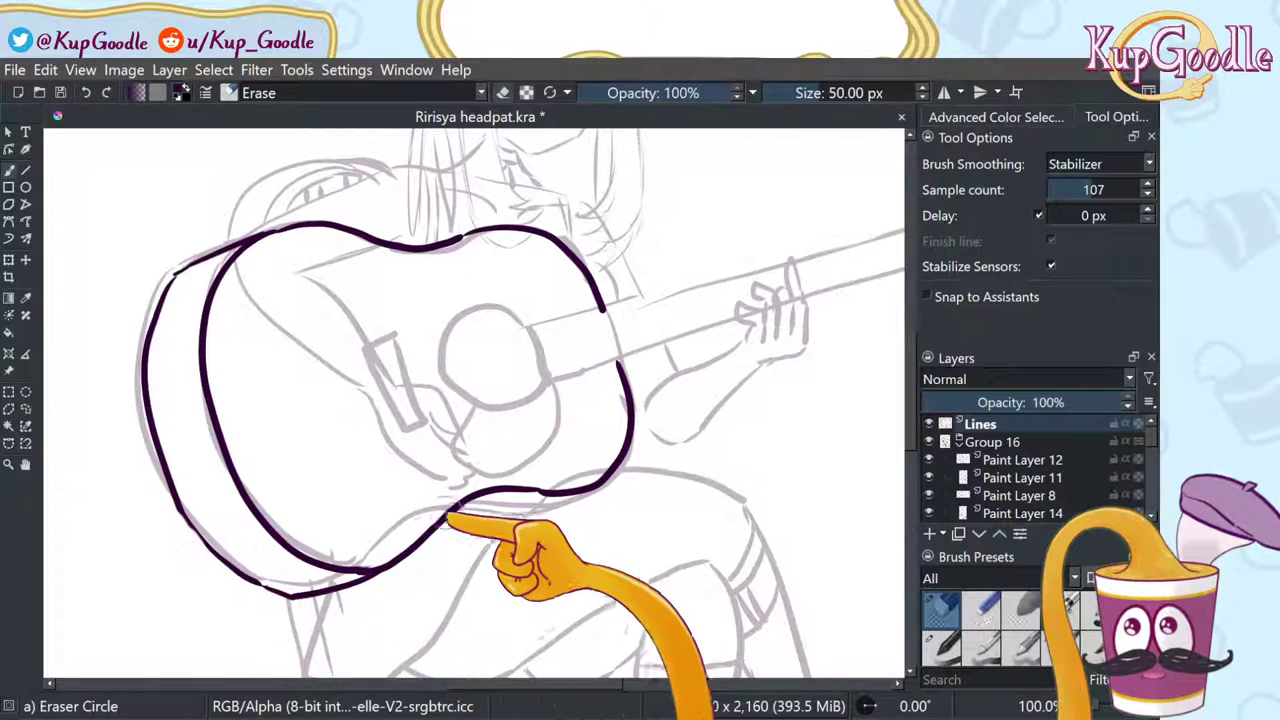
# Step: Ink a 12 px line just beneath the guitar's lower inward curve to show the body's thickness above the thigh
pyautogui.scroll(-4, 445, 485)
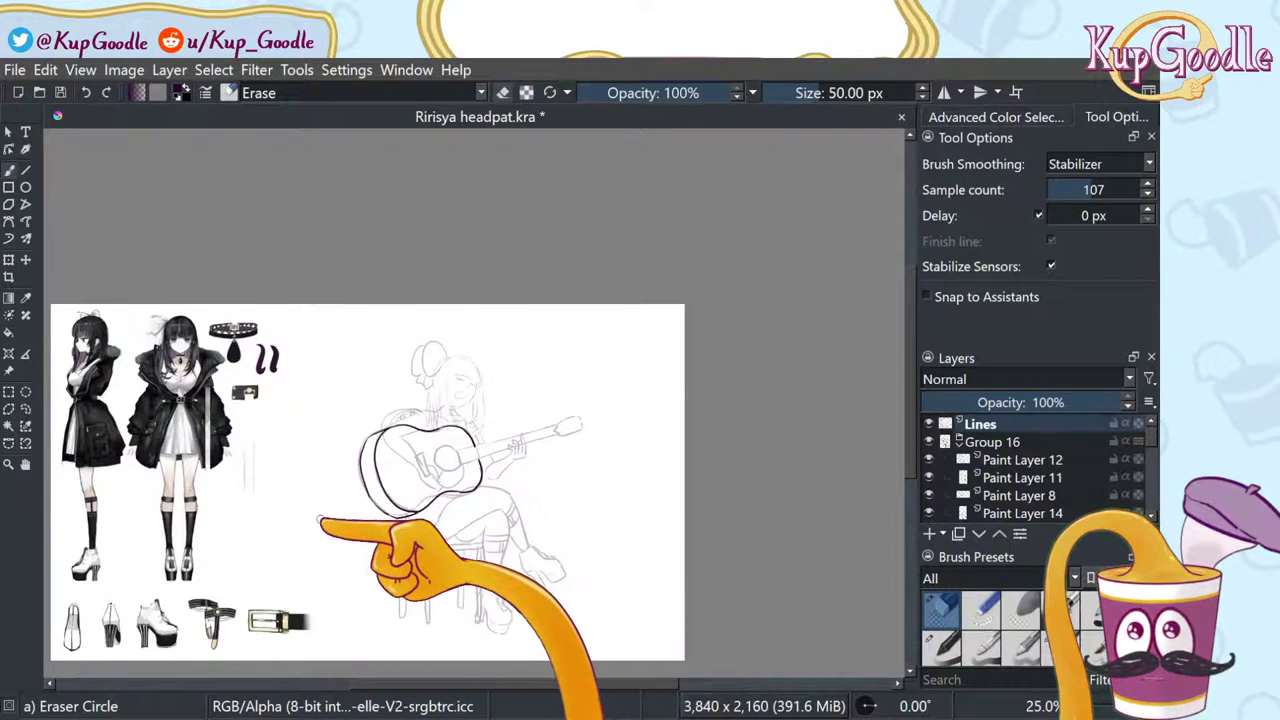
pyautogui.scroll(2, 320, 520)
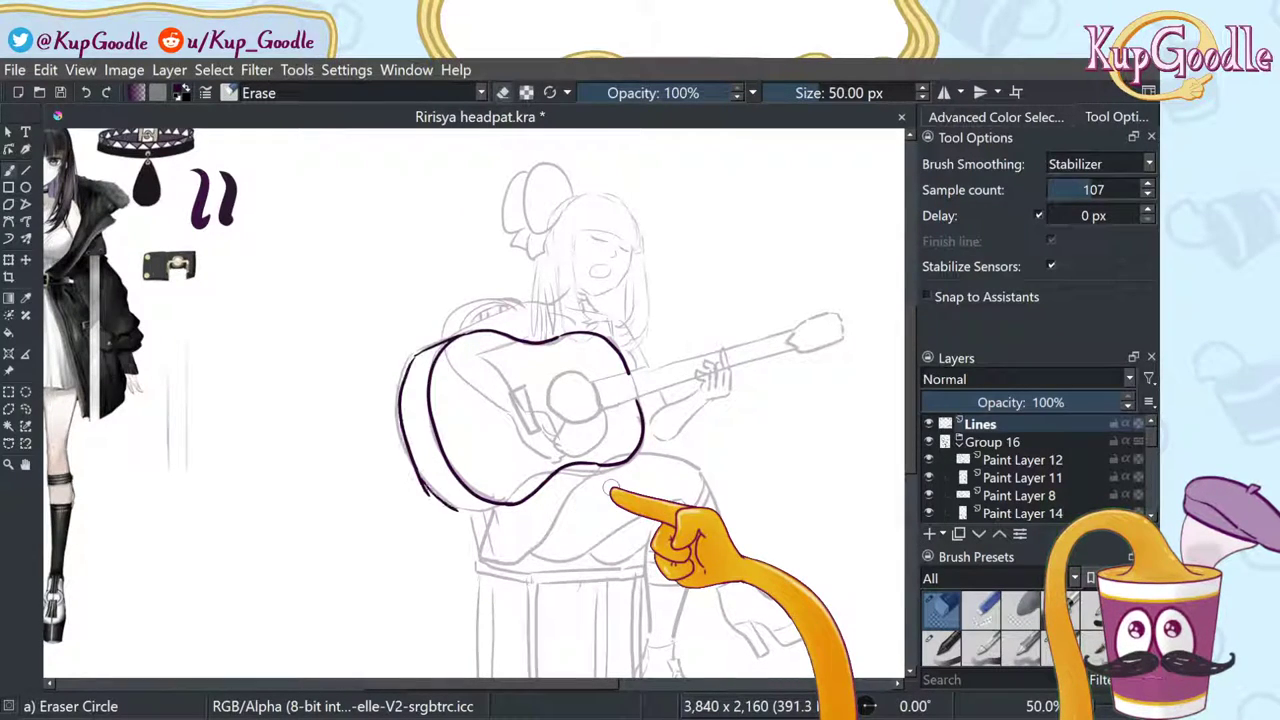
pyautogui.scroll(-3, 610, 490)
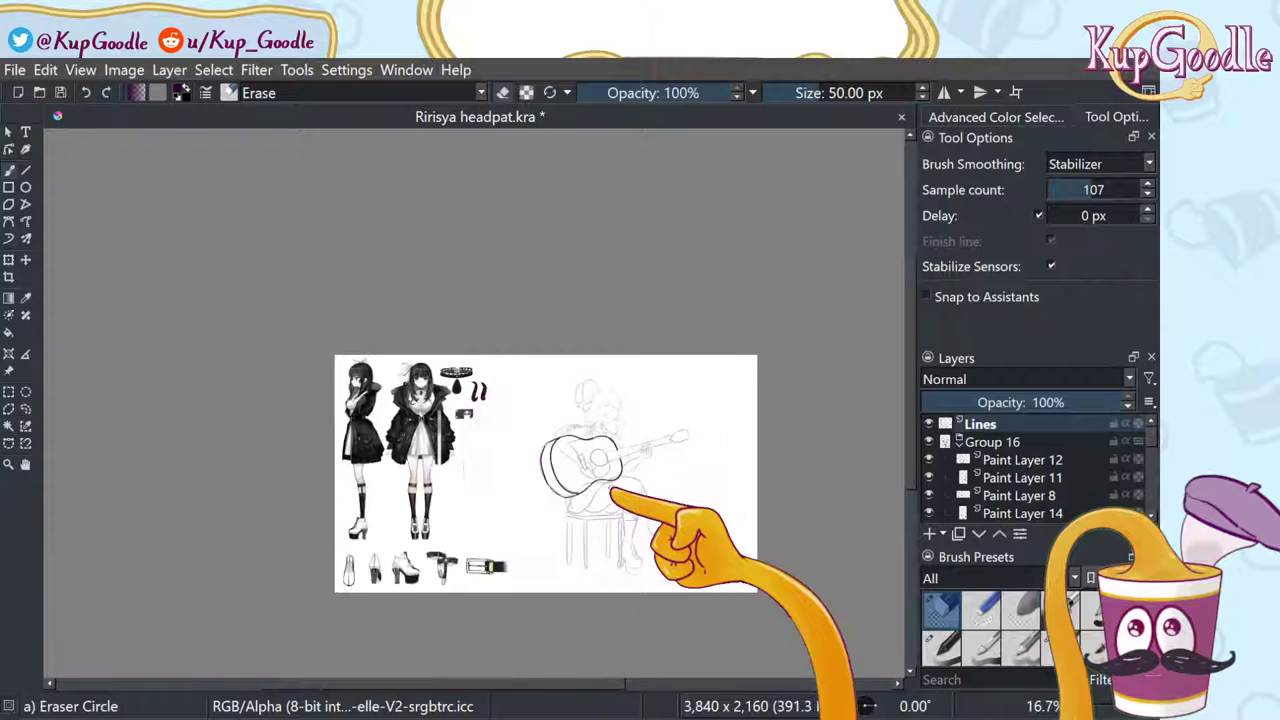
pyautogui.scroll(1, 620, 488)
pyautogui.scroll(5, 625, 485)
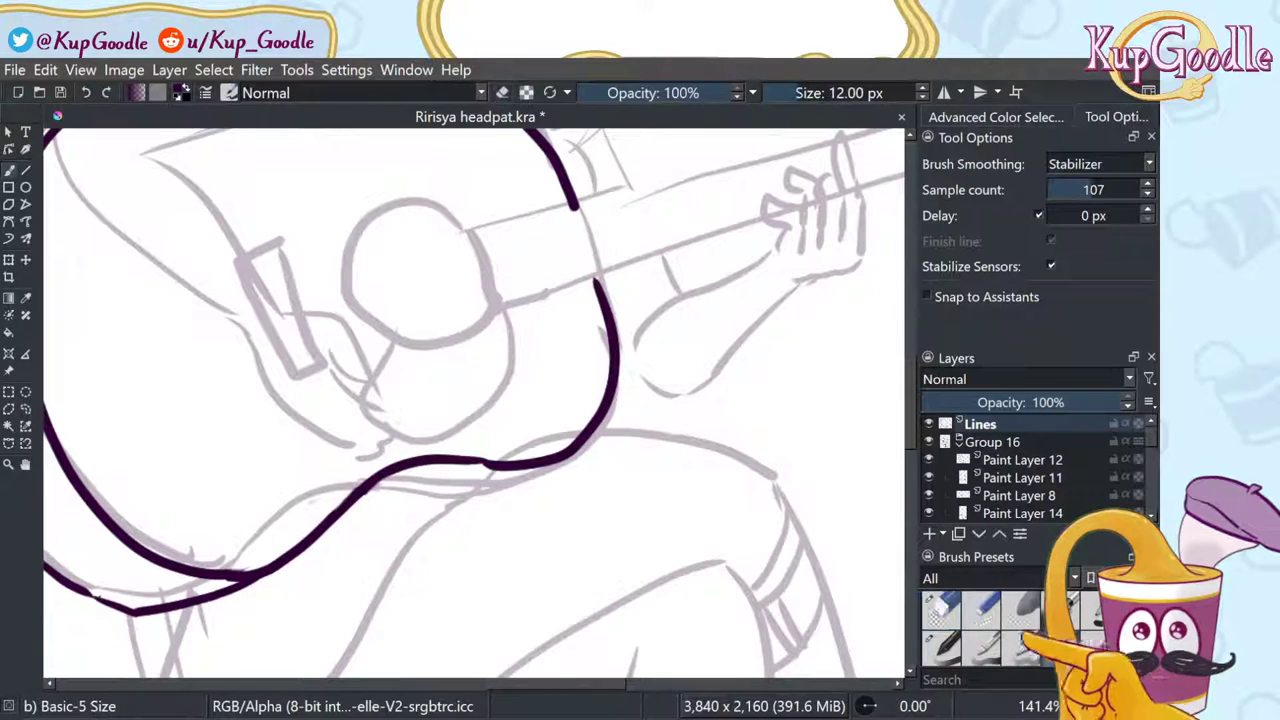
pyautogui.moveTo(372, 487)
pyautogui.mouseDown()
pyautogui.moveTo(470, 492)
pyautogui.moveTo(553, 453)
pyautogui.moveTo(590, 459)
pyautogui.moveTo(496, 490)
pyautogui.moveTo(388, 491)
pyautogui.mouseUp()
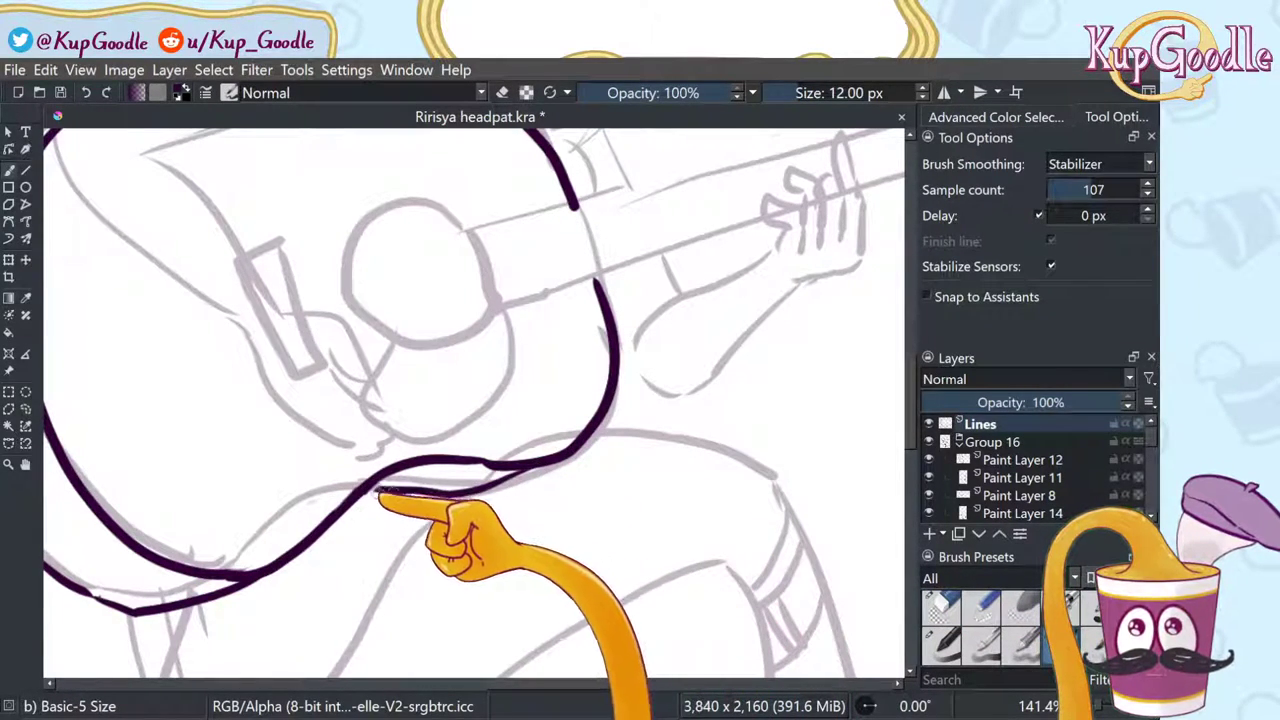
# Step: Ink both edges of the guitar neck as straight 12 px lines from the sound hole to the headstock
pyautogui.scroll(-3, 463, 484)
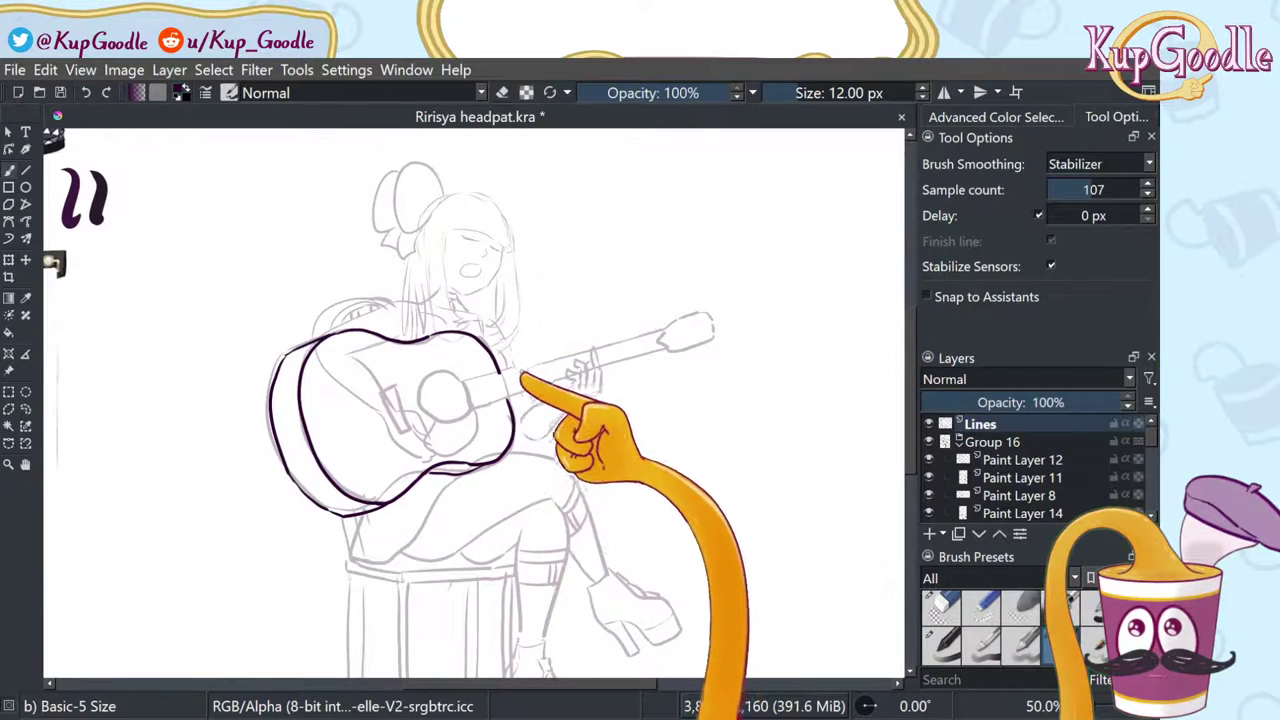
pyautogui.scroll(3, 514, 394)
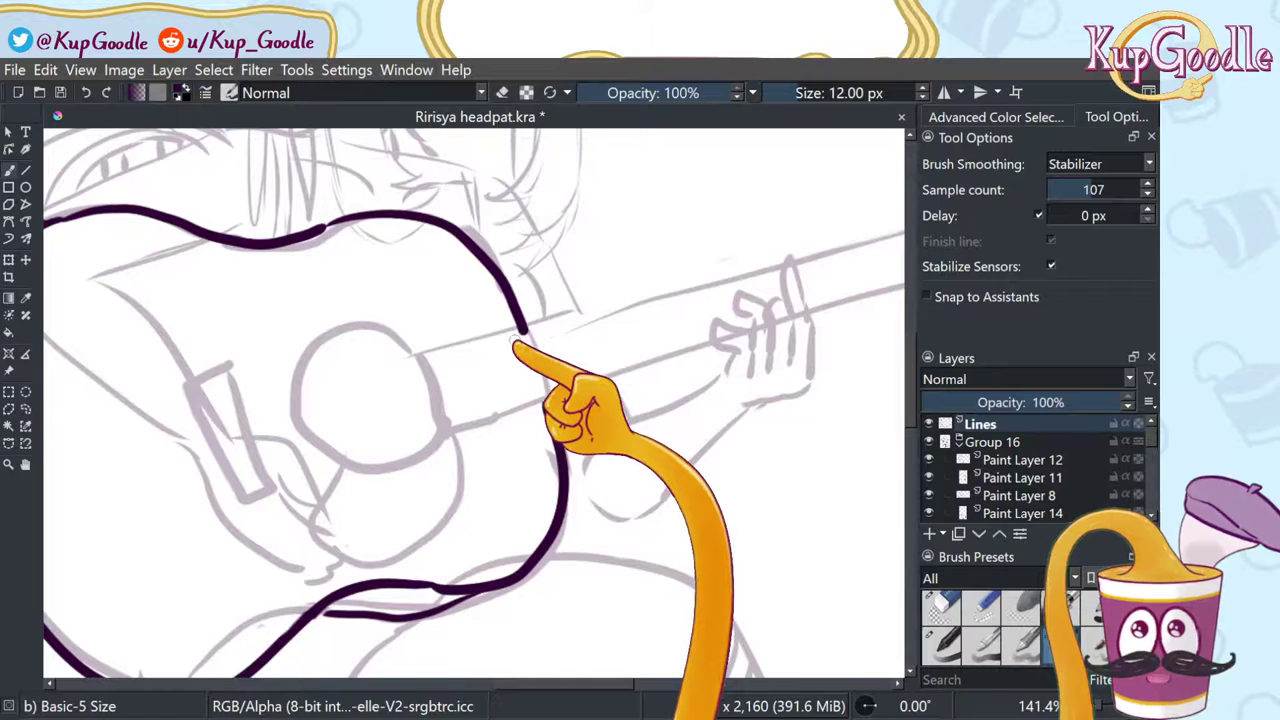
pyautogui.scroll(-2, 512, 334)
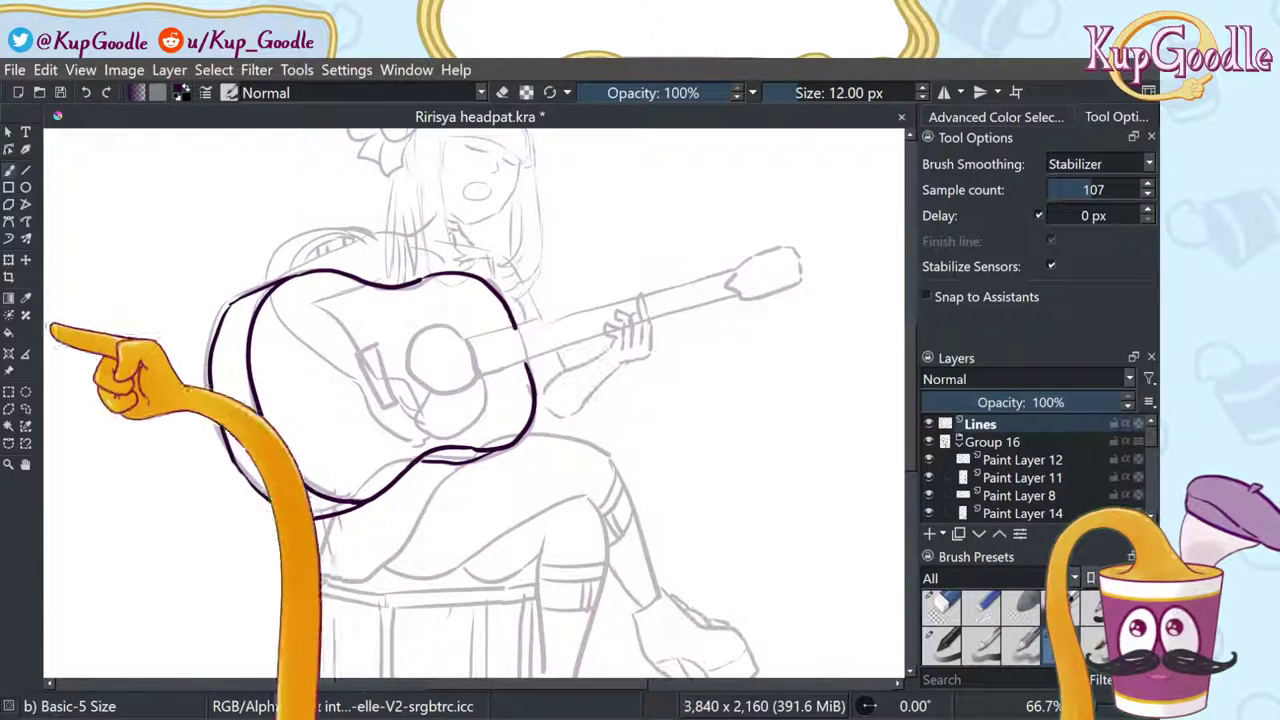
pyautogui.click(25, 170)
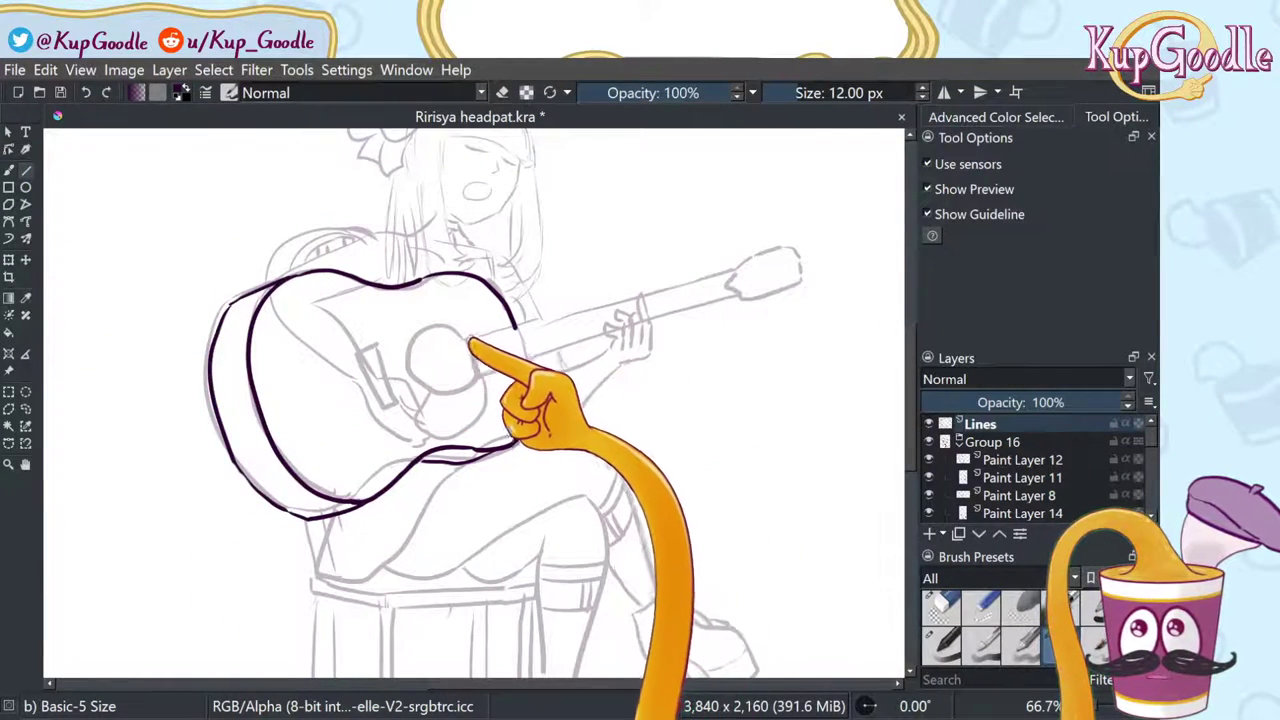
pyautogui.moveTo(468, 341); pyautogui.dragTo(724, 277)
pyautogui.hotkey('ctrl', 'z')
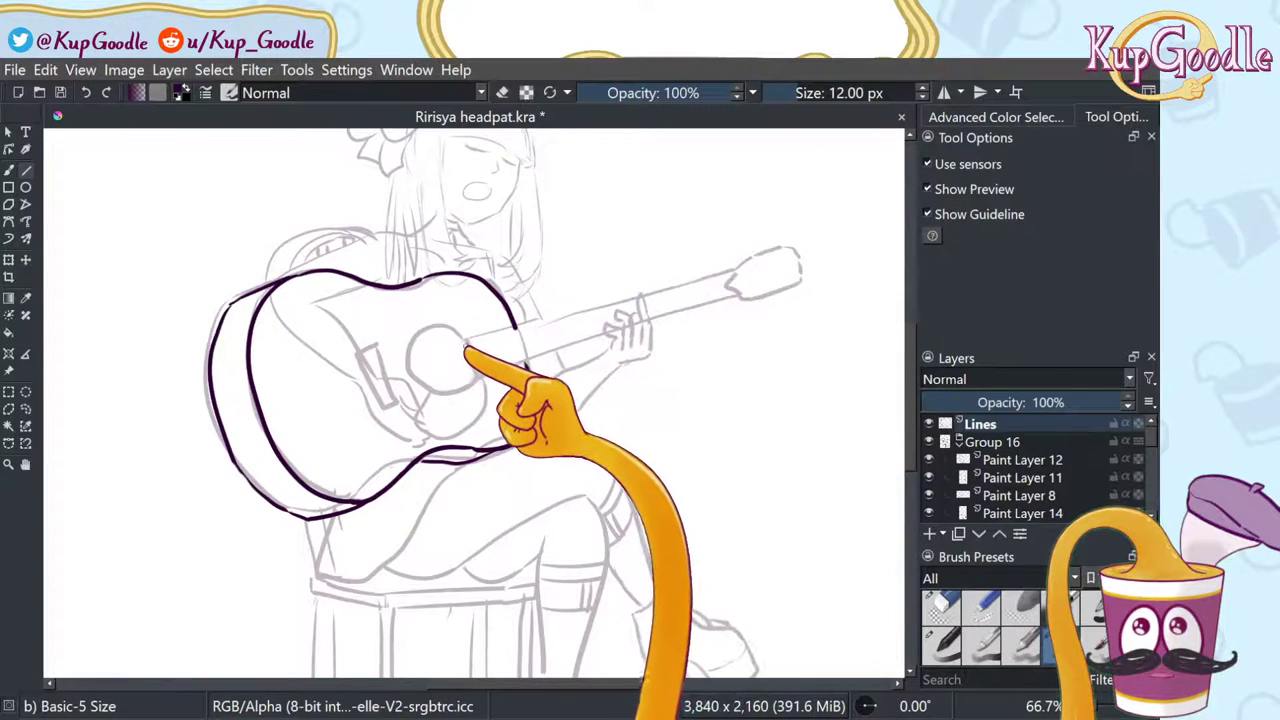
pyautogui.moveTo(466, 342)
pyautogui.mouseDown()
pyautogui.moveTo(677, 277)
pyautogui.moveTo(733, 284)
pyautogui.moveTo(730, 271)
pyautogui.mouseUp()
pyautogui.moveTo(477, 373)
pyautogui.mouseDown()
pyautogui.moveTo(706, 294)
pyautogui.moveTo(736, 296)
pyautogui.mouseUp()
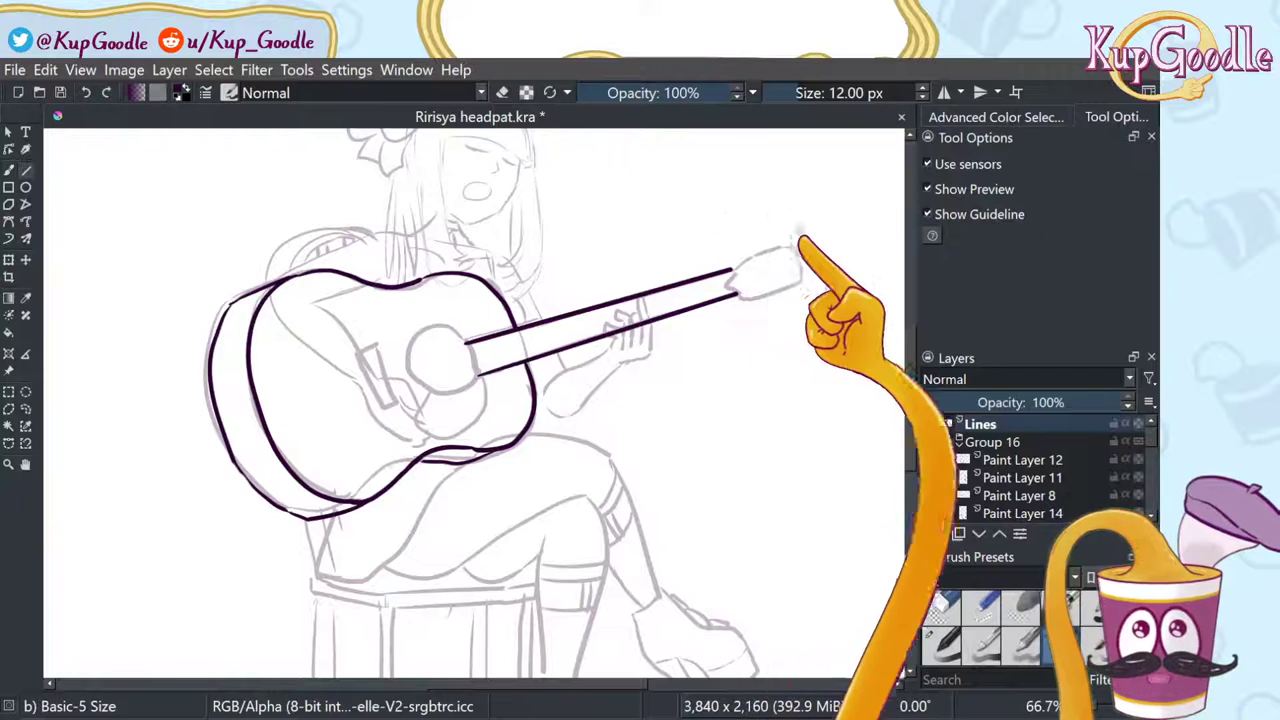
# Step: Ink the headstock's outline at the end of the guitar neck with freehand 12 px strokes
pyautogui.press('b')
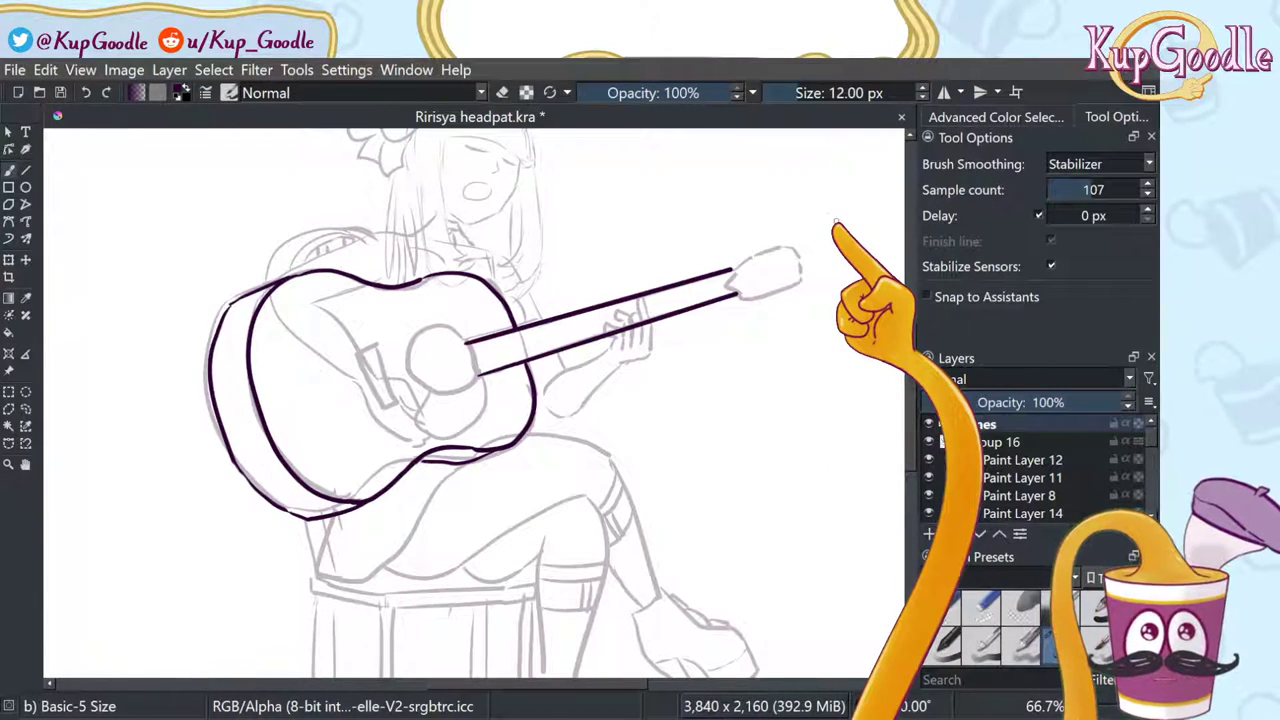
pyautogui.scroll(3, 834, 220)
pyautogui.moveTo(645, 312)
pyautogui.mouseDown()
pyautogui.moveTo(655, 428)
pyautogui.moveTo(768, 392)
pyautogui.mouseUp()
pyautogui.hotkey('ctrl', 'z')
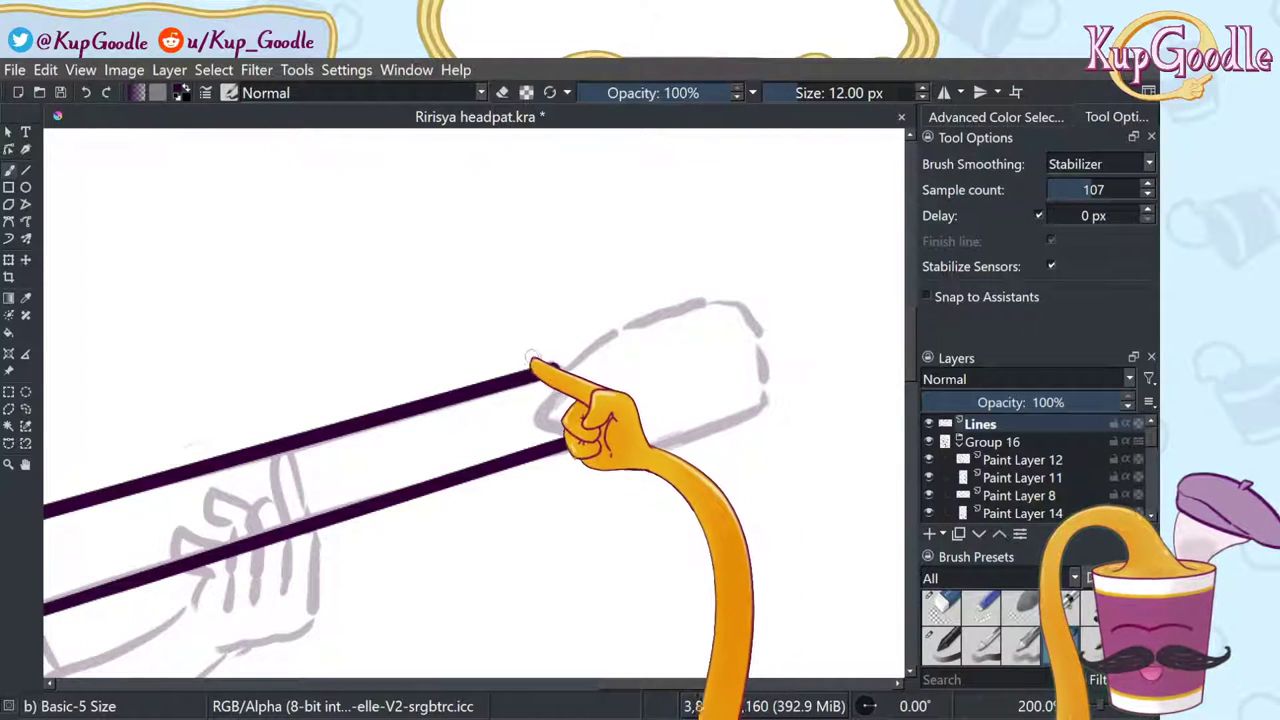
pyautogui.moveTo(568, 438)
pyautogui.mouseDown()
pyautogui.moveTo(555, 371)
pyautogui.moveTo(570, 444)
pyautogui.moveTo(569, 329)
pyautogui.moveTo(556, 364)
pyautogui.moveTo(583, 368)
pyautogui.moveTo(556, 366)
pyautogui.moveTo(591, 335)
pyautogui.mouseUp()
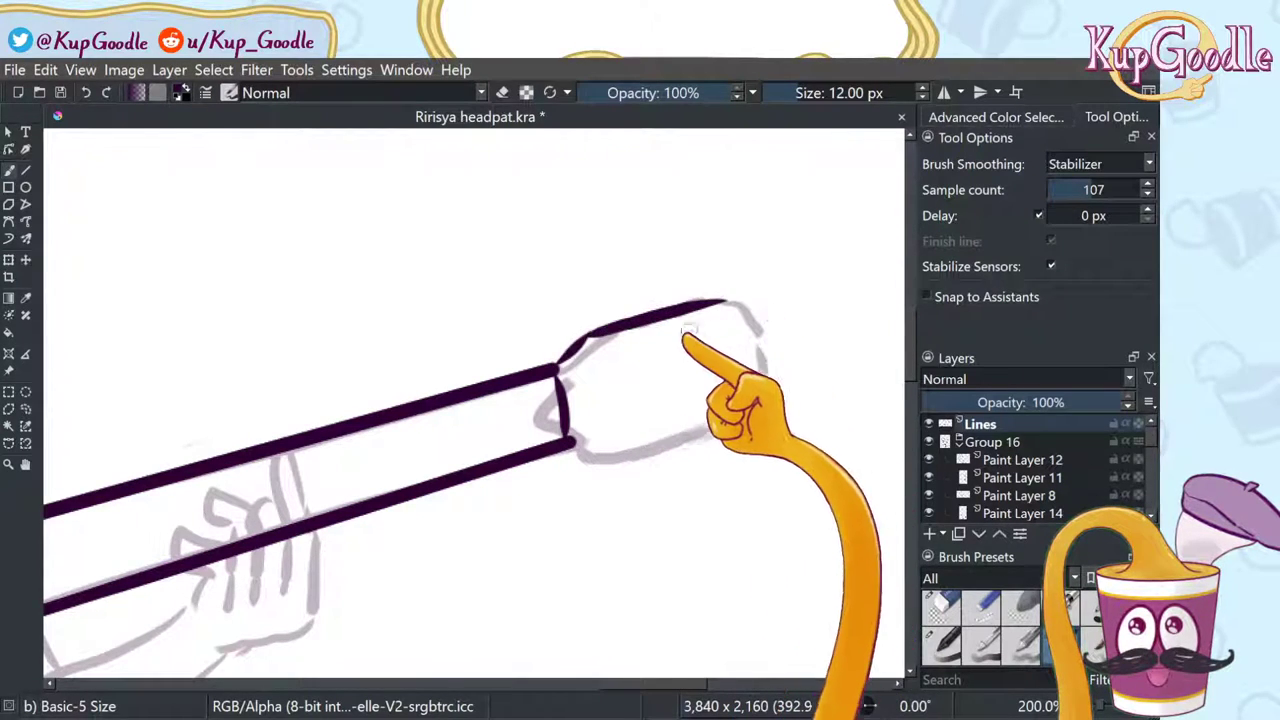
pyautogui.moveTo(591, 335)
pyautogui.mouseDown()
pyautogui.moveTo(677, 304)
pyautogui.moveTo(728, 311)
pyautogui.moveTo(723, 299)
pyautogui.moveTo(752, 376)
pyautogui.mouseUp()
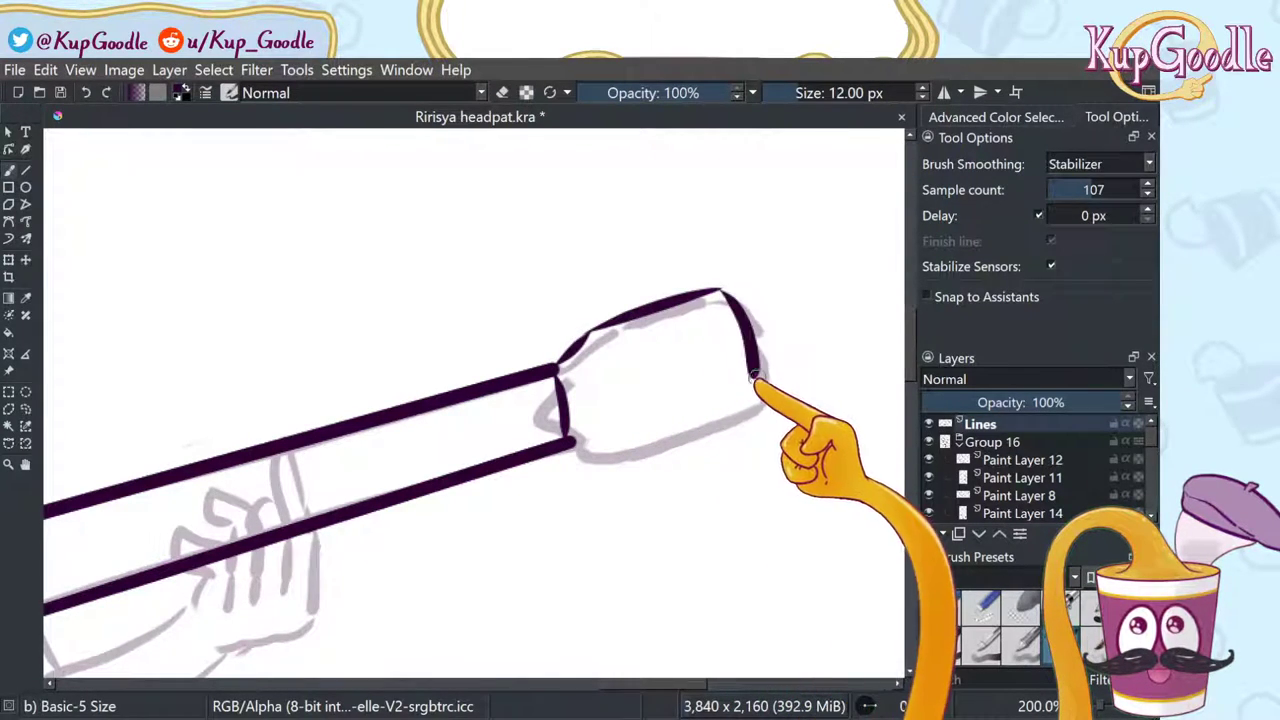
pyautogui.moveTo(605, 452)
pyautogui.mouseDown()
pyautogui.moveTo(757, 399)
pyautogui.moveTo(745, 372)
pyautogui.mouseUp()
pyautogui.scroll(-4, 746, 371)
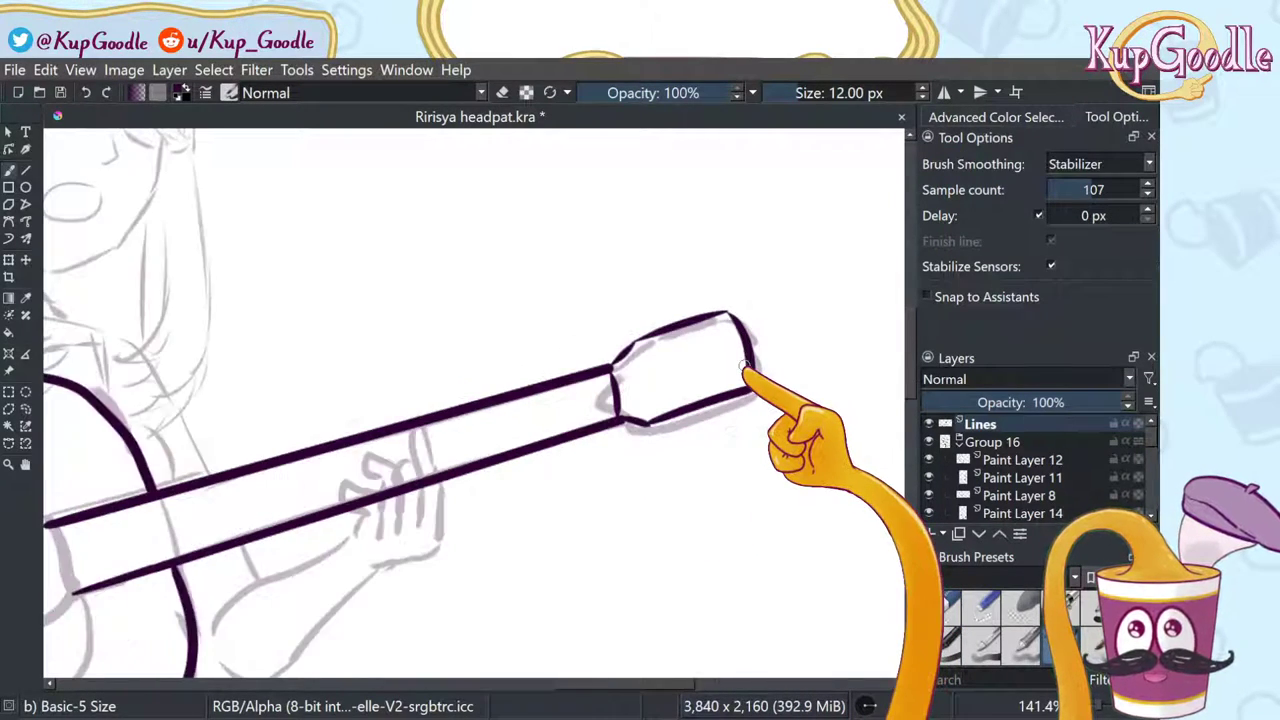
pyautogui.scroll(4, 733, 390)
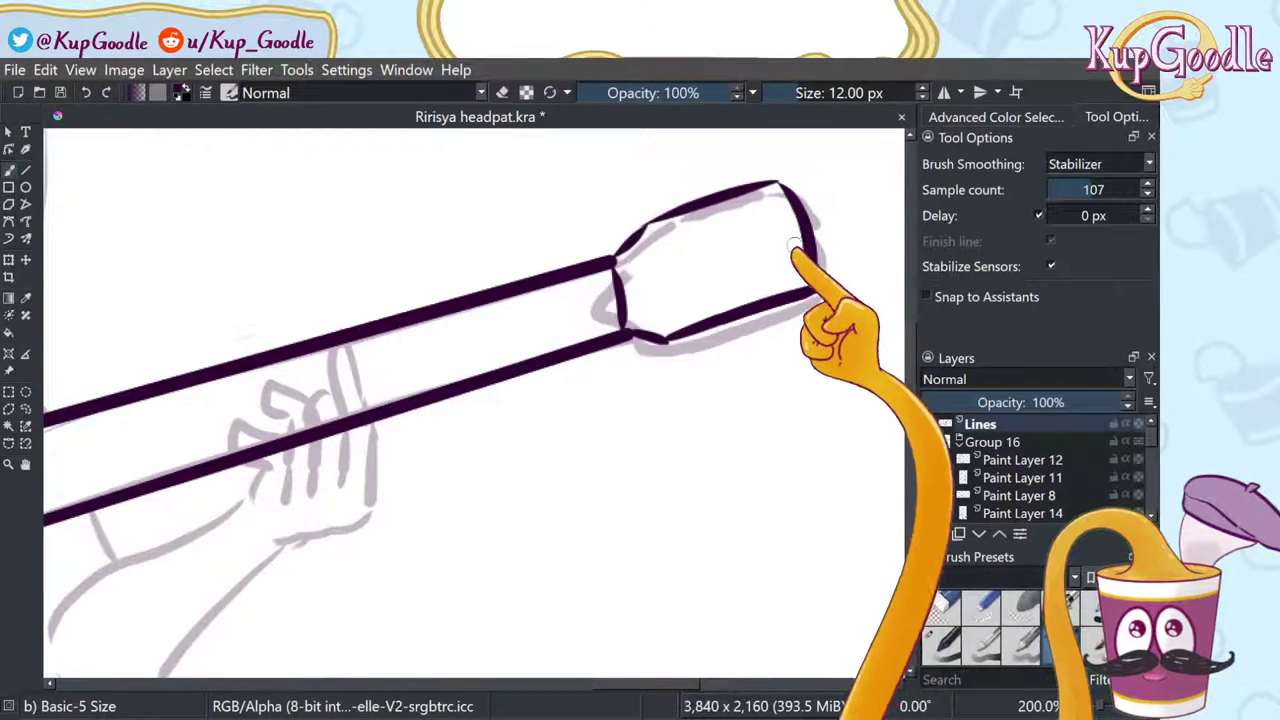
# Step: Undo the headstock outline strokes, keeping the neck lines and the short line that closes the neck's end
pyautogui.scroll(-1, 791, 251)
pyautogui.scroll(1, 812, 168)
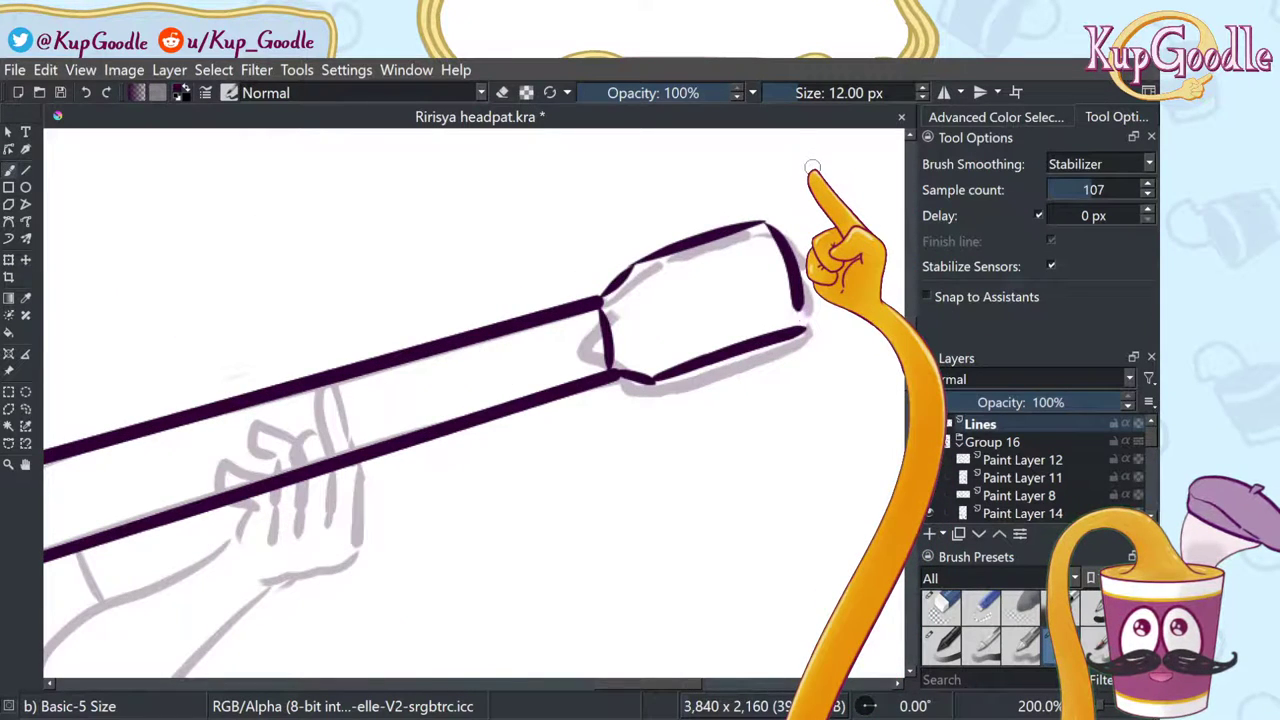
pyautogui.hotkey('ctrl', 'z')
pyautogui.hotkey('ctrl', 'z')
pyautogui.hotkey('ctrl', 'z')
pyautogui.hotkey('ctrl', 'z')
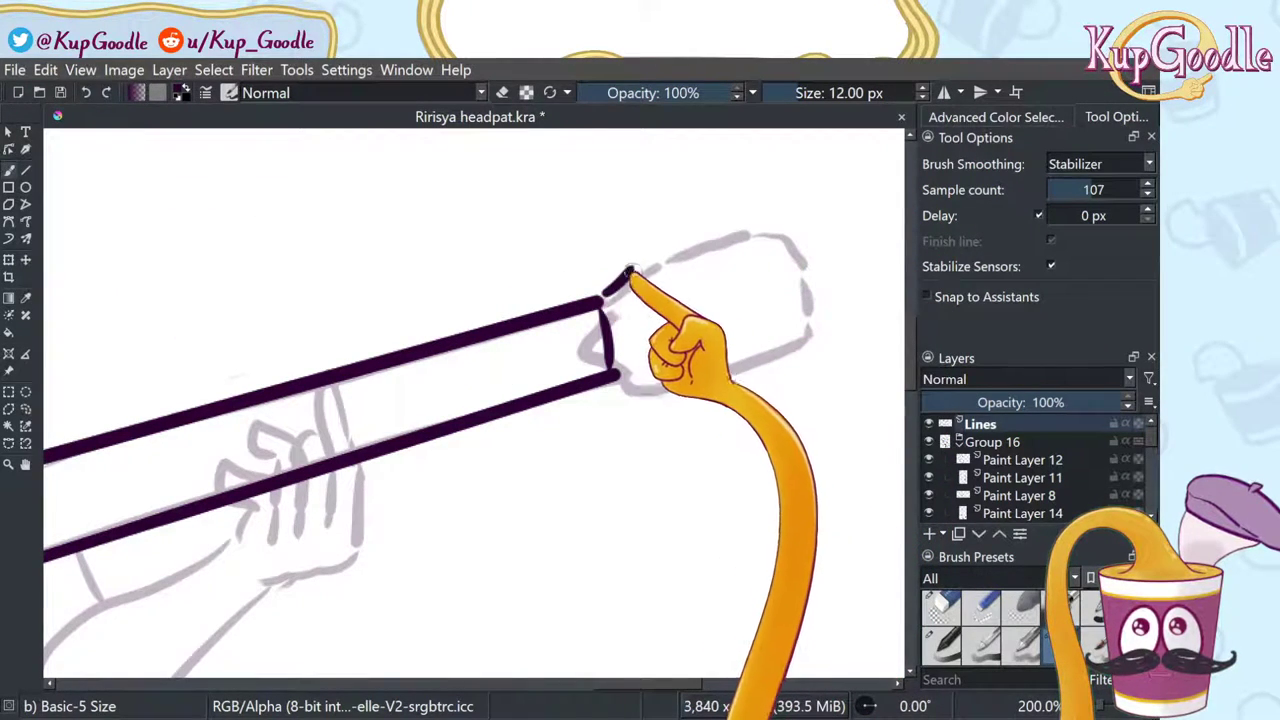
# Step: Redraw the headstock outline with 12 px strokes, giving it straight upper and lower edges, a slanted shoulder and an angular tip
pyautogui.moveTo(628, 270); pyautogui.dragTo(772, 210)
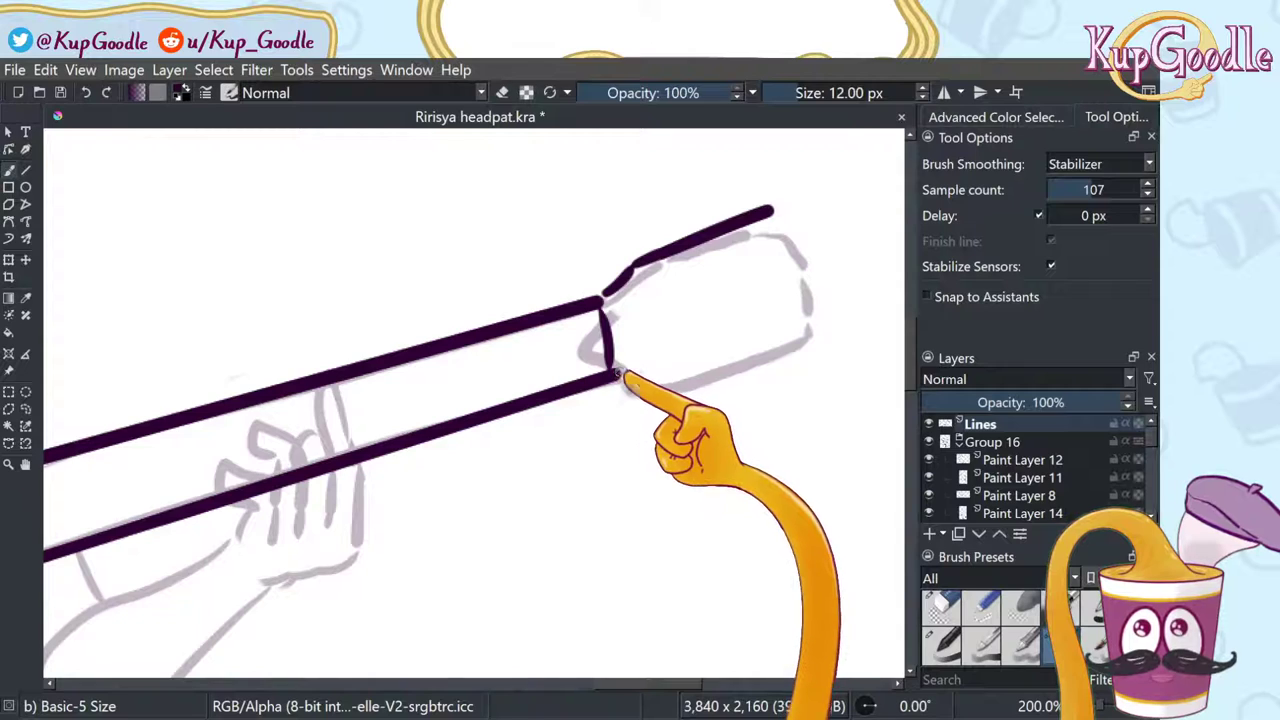
pyautogui.moveTo(620, 374)
pyautogui.mouseDown()
pyautogui.moveTo(680, 358)
pyautogui.moveTo(672, 370)
pyautogui.moveTo(786, 306)
pyautogui.mouseUp()
pyautogui.hotkey('ctrl', 'z')
pyautogui.hotkey('ctrl', 'z')
pyautogui.moveTo(668, 376); pyautogui.dragTo(821, 311)
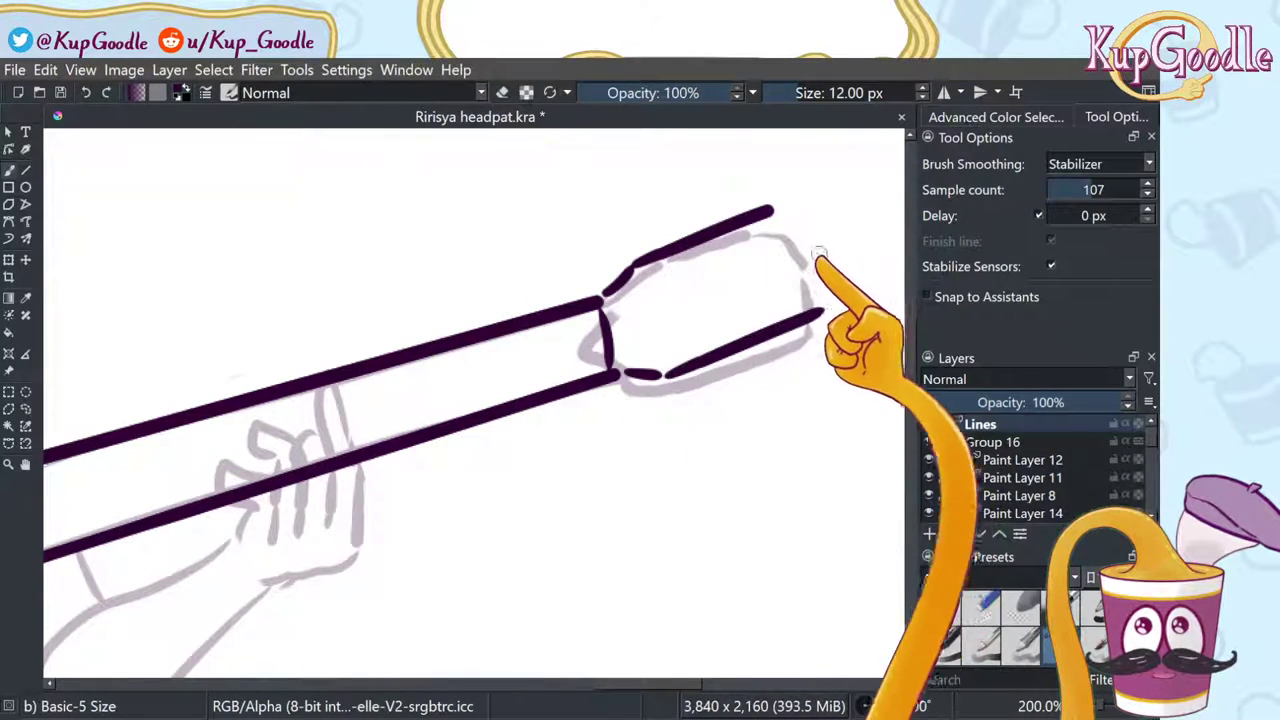
pyautogui.hotkey('ctrl', 'z')
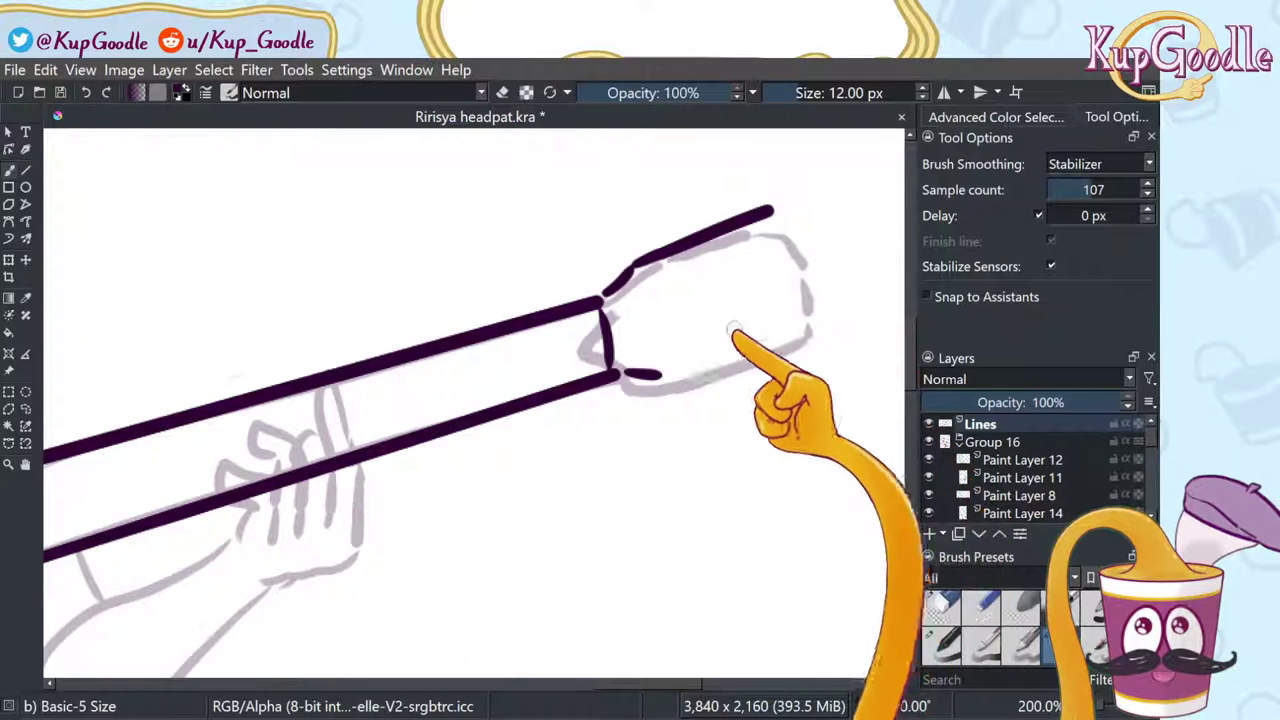
pyautogui.moveTo(663, 374); pyautogui.dragTo(806, 283)
pyautogui.hotkey('ctrl', 'z')
pyautogui.moveTo(661, 373); pyautogui.dragTo(805, 314)
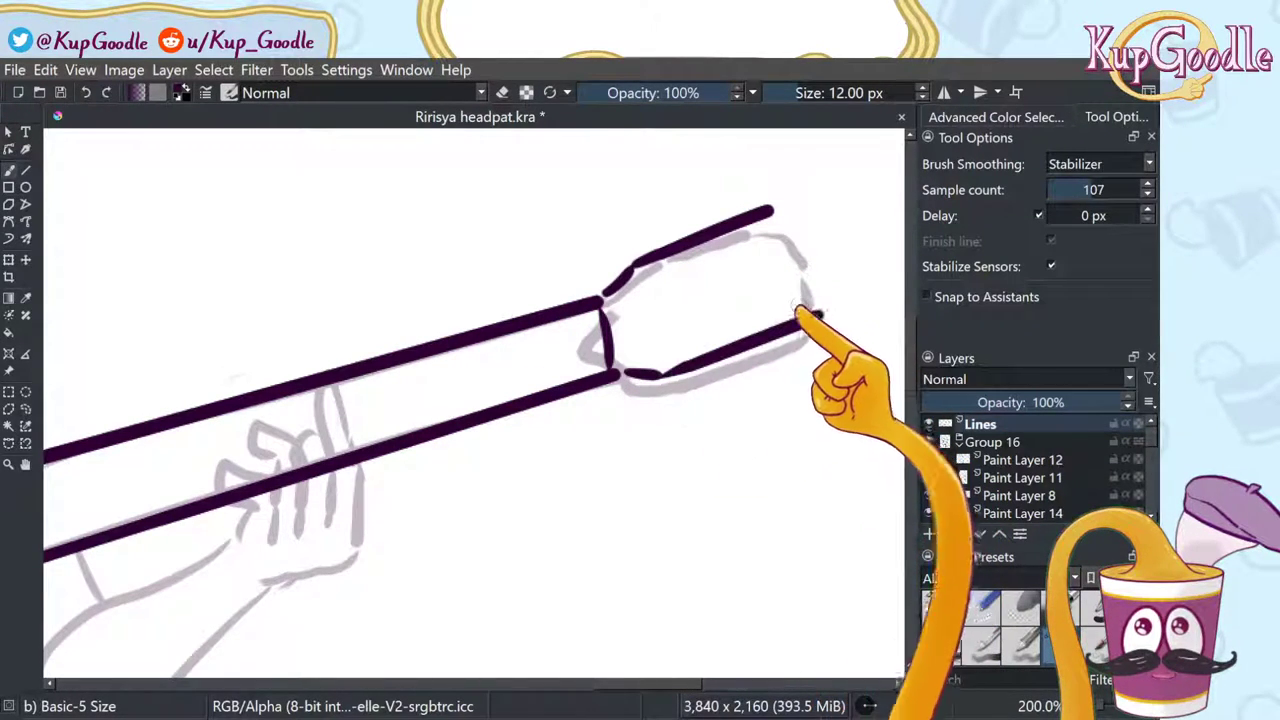
pyautogui.moveTo(790, 225)
pyautogui.mouseDown()
pyautogui.moveTo(826, 228)
pyautogui.moveTo(836, 262)
pyautogui.mouseUp()
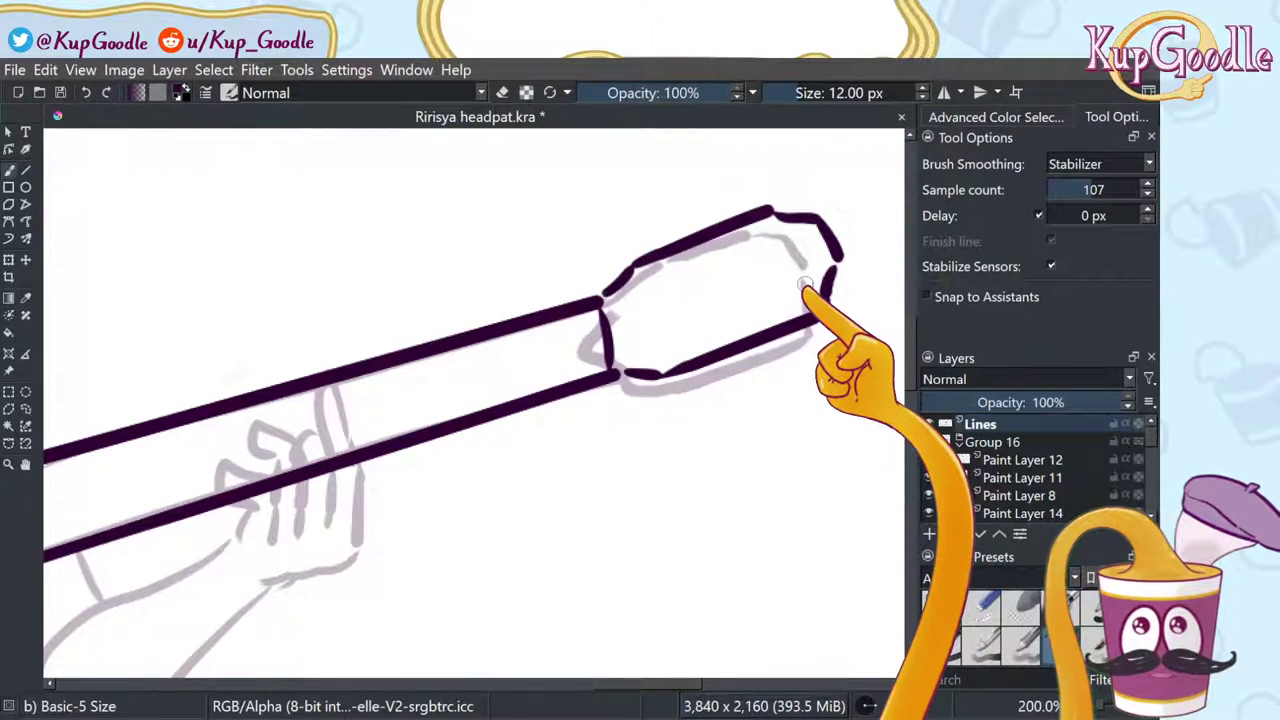
pyautogui.scroll(-4, 815, 290)
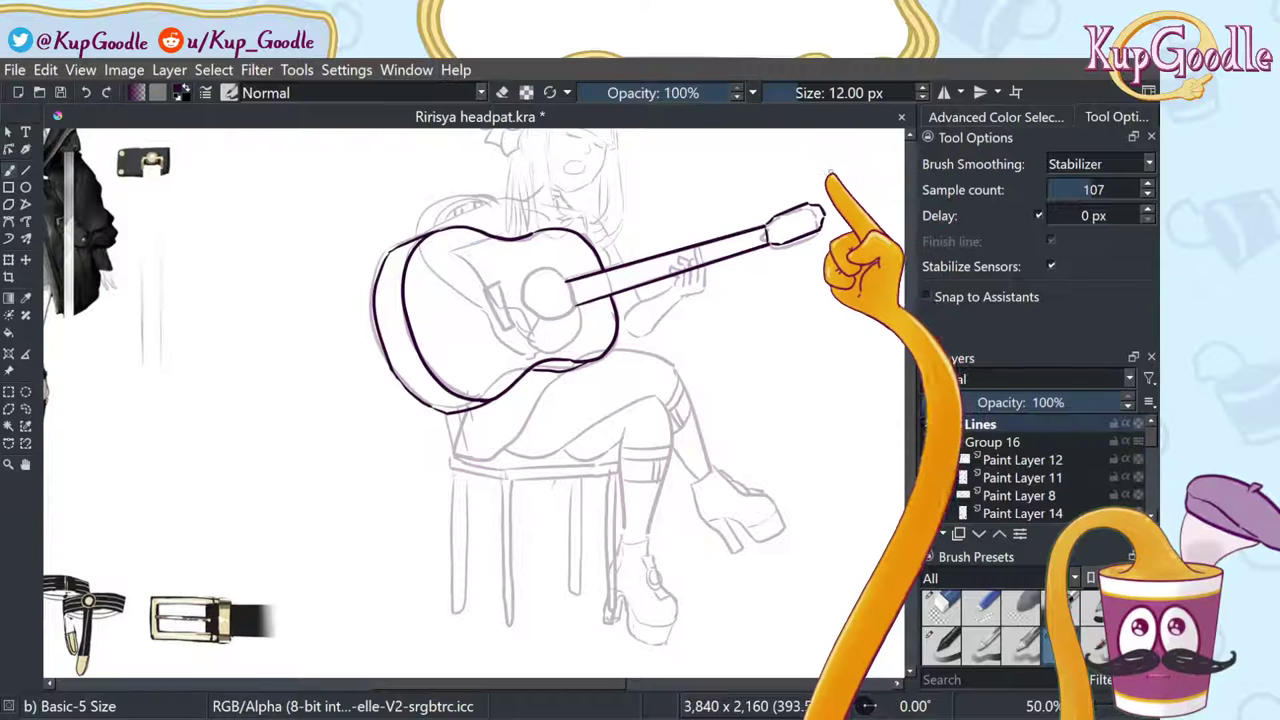
pyautogui.scroll(-2, 257, 400)
pyautogui.scroll(6, 337, 449)
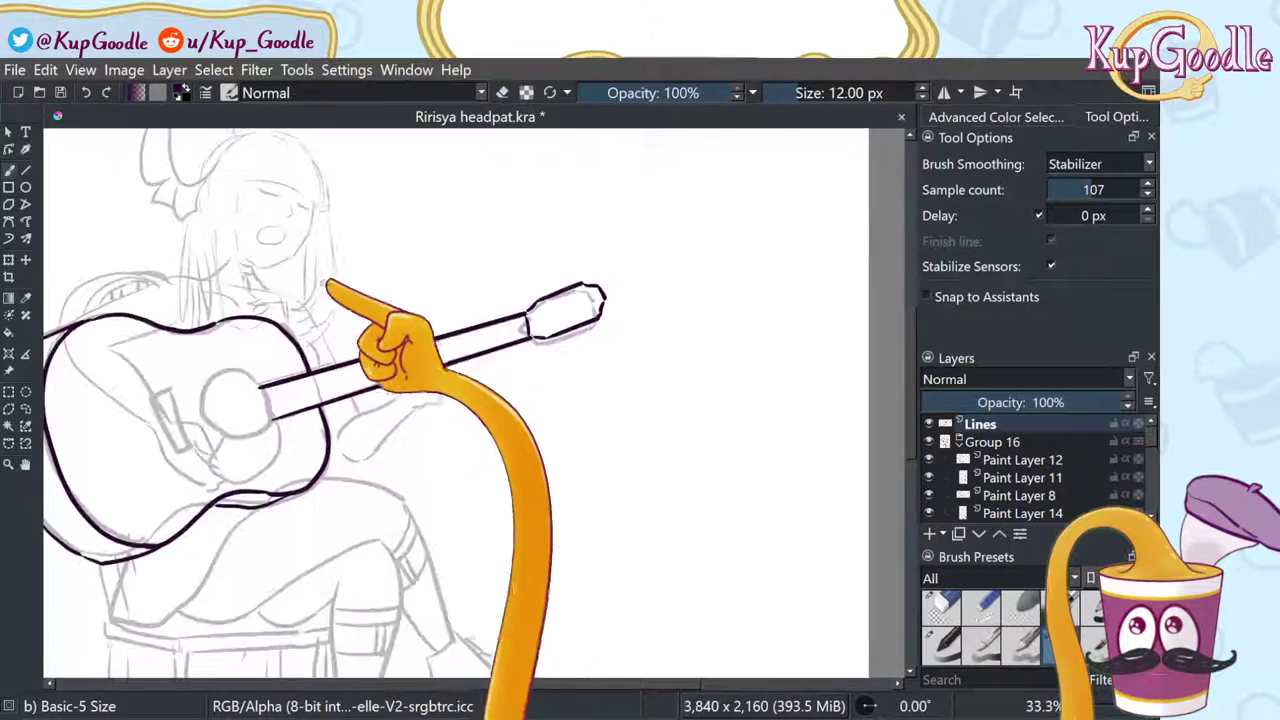
pyautogui.hotkey('ctrl', 'z')
pyautogui.hotkey('ctrl', 'z')
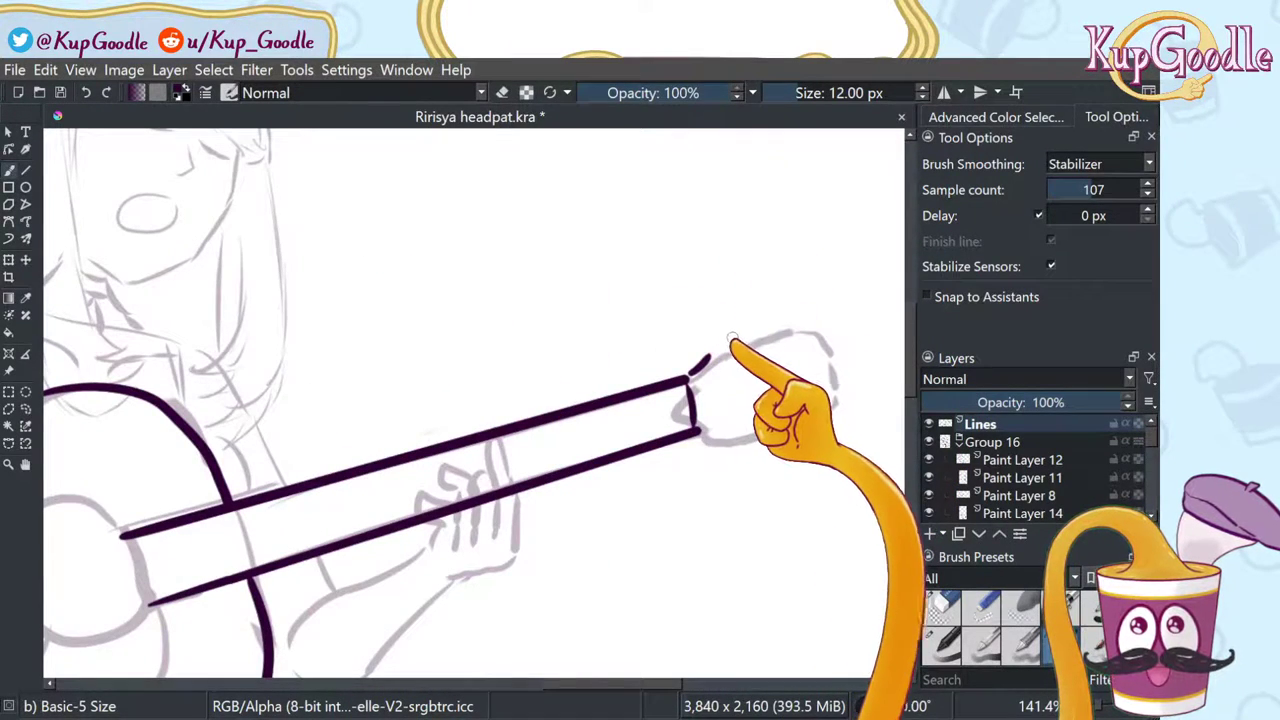
pyautogui.hotkey('ctrl', 'shift', 'z')
pyautogui.hotkey('ctrl', 'shift', 'z')
pyautogui.hotkey('ctrl', 'shift', 'z')
pyautogui.hotkey('ctrl', 'shift', 'z')
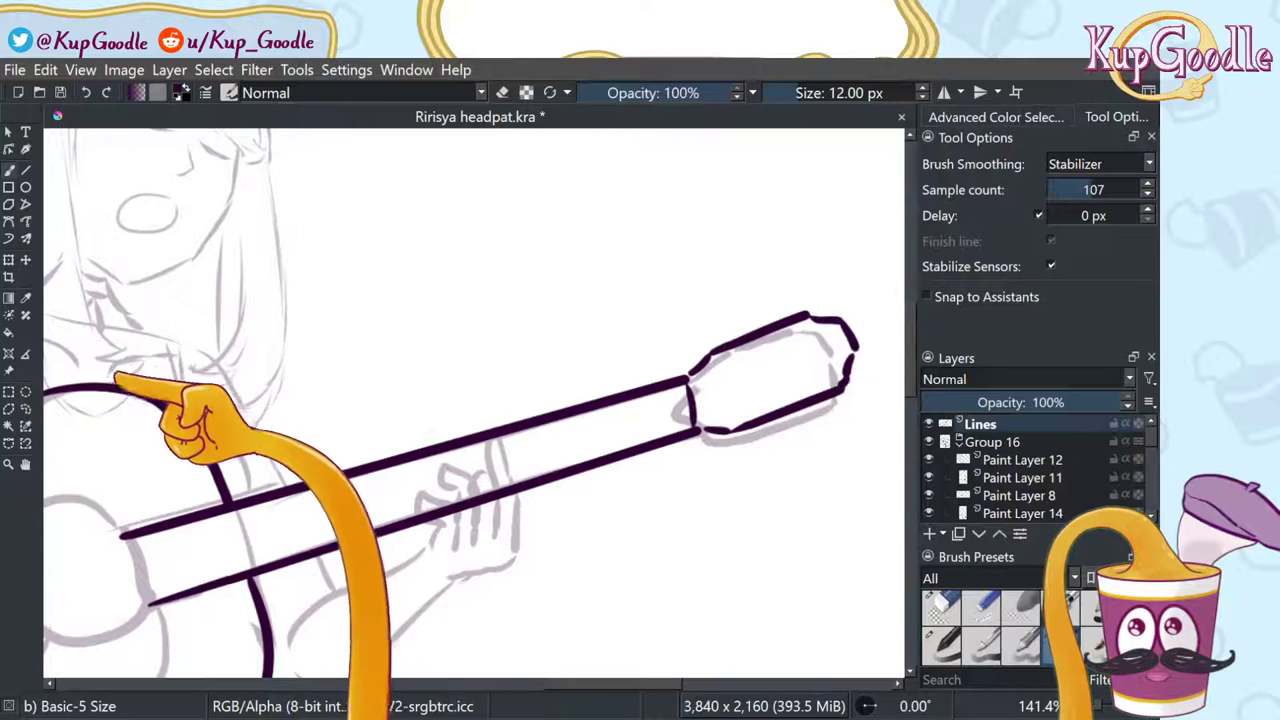
# Step: Select the headstock outline with a freehand selection, rotate it slightly clockwise and move it to line up with the neck's end
pyautogui.click(25, 409)
pyautogui.moveTo(681, 309)
pyautogui.mouseDown()
pyautogui.moveTo(673, 358)
pyautogui.moveTo(707, 438)
pyautogui.moveTo(769, 480)
pyautogui.moveTo(873, 378)
pyautogui.moveTo(869, 388)
pyautogui.moveTo(705, 300)
pyautogui.mouseUp()
pyautogui.click(25, 259)
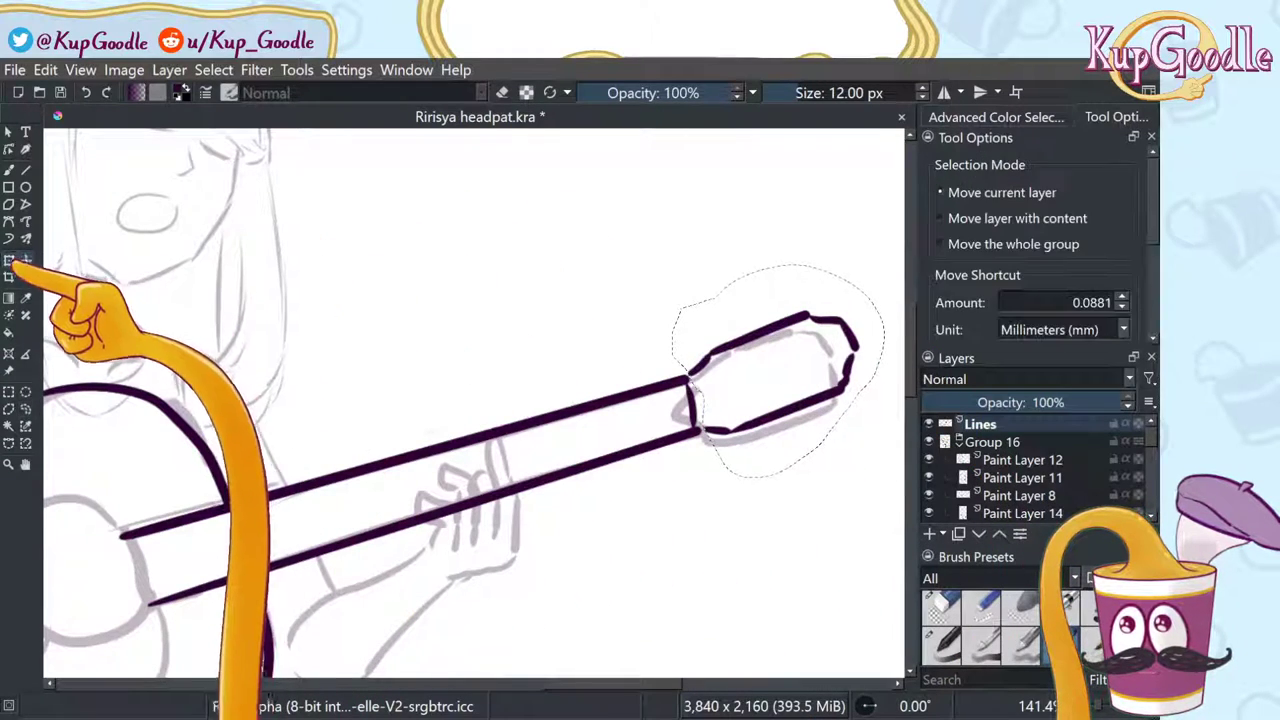
pyautogui.click(8, 259)
pyautogui.moveTo(893, 252); pyautogui.dragTo(905, 275)
pyautogui.moveTo(768, 370); pyautogui.dragTo(774, 384)
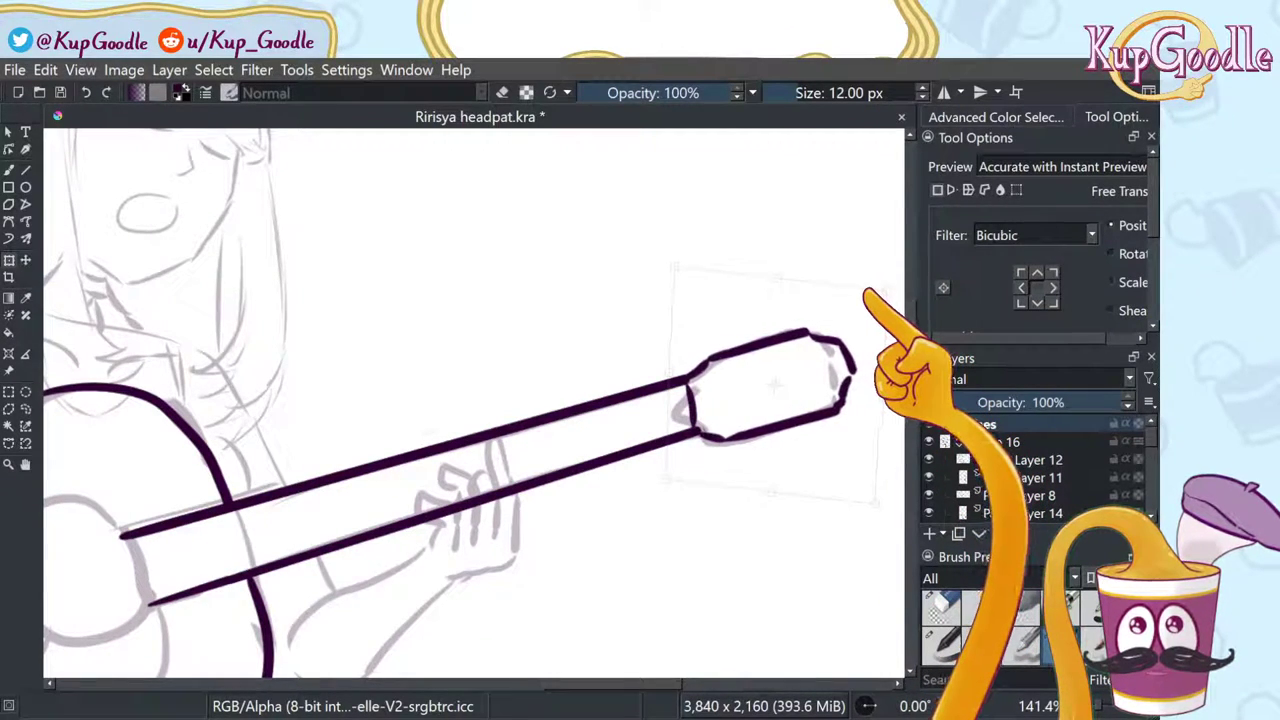
pyautogui.moveTo(776, 383); pyautogui.dragTo(768, 383)
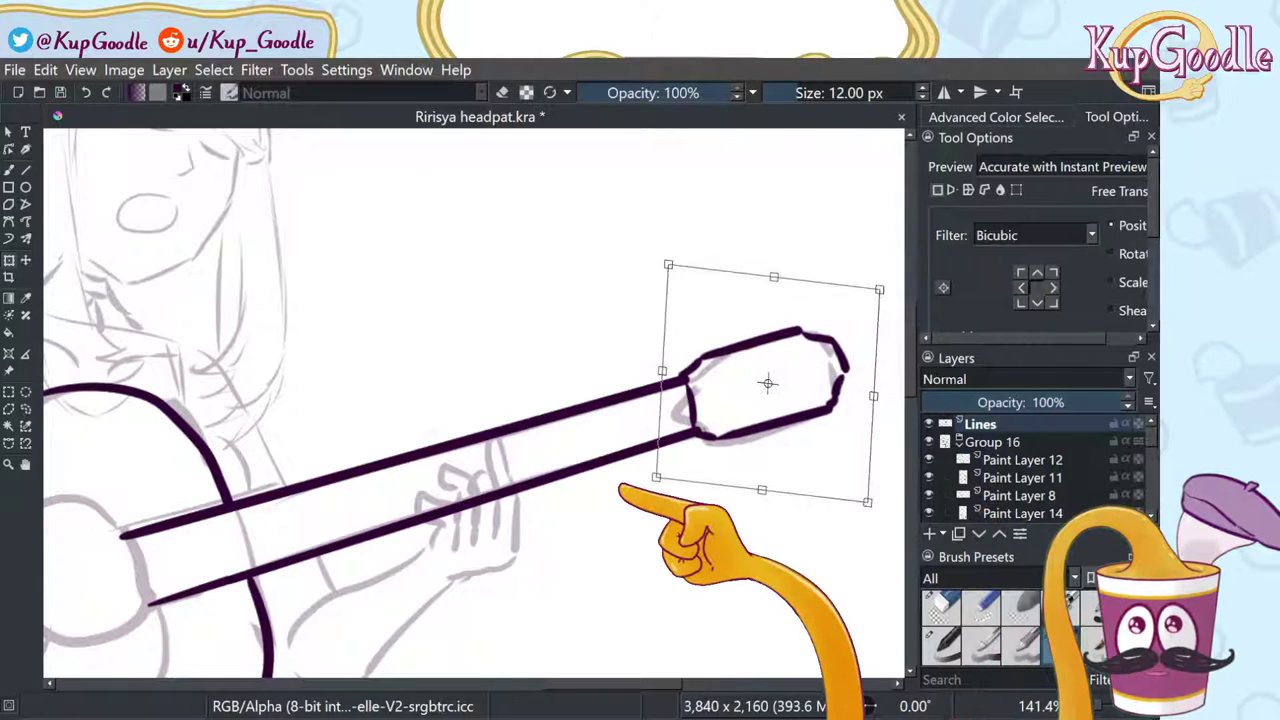
pyautogui.scroll(-3, 449, 163)
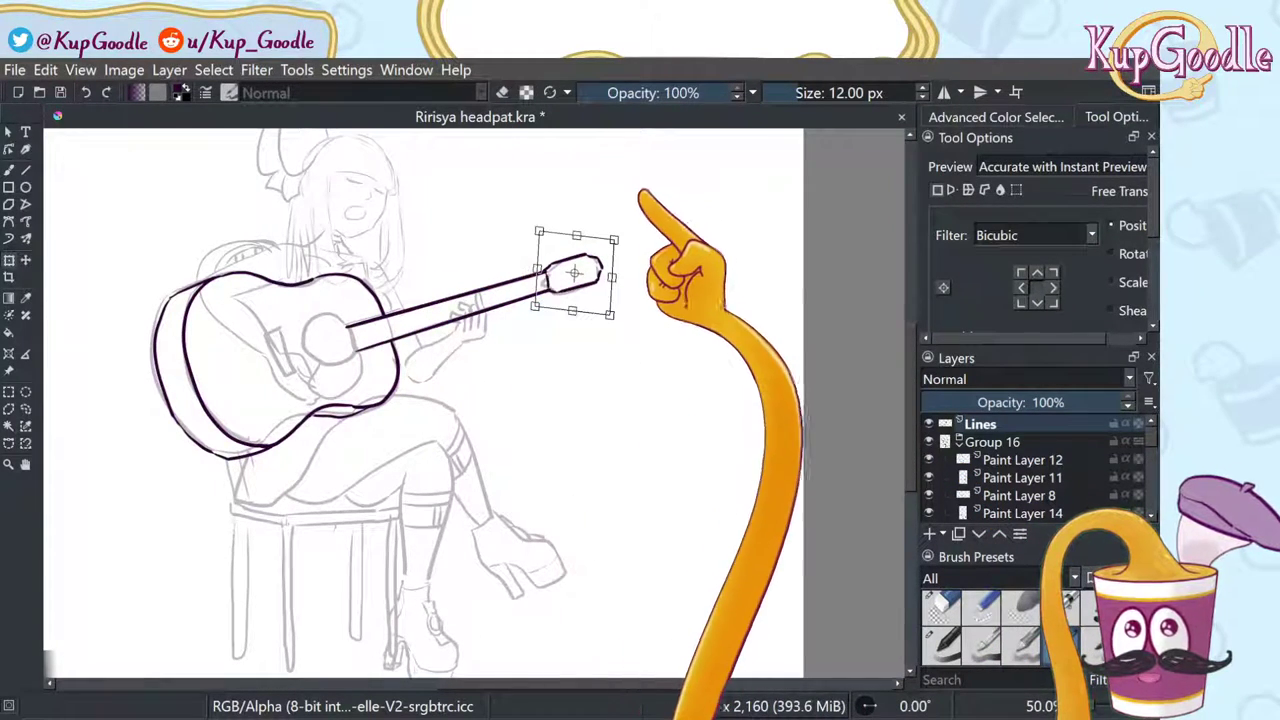
pyautogui.moveTo(635, 234); pyautogui.dragTo(650, 240)
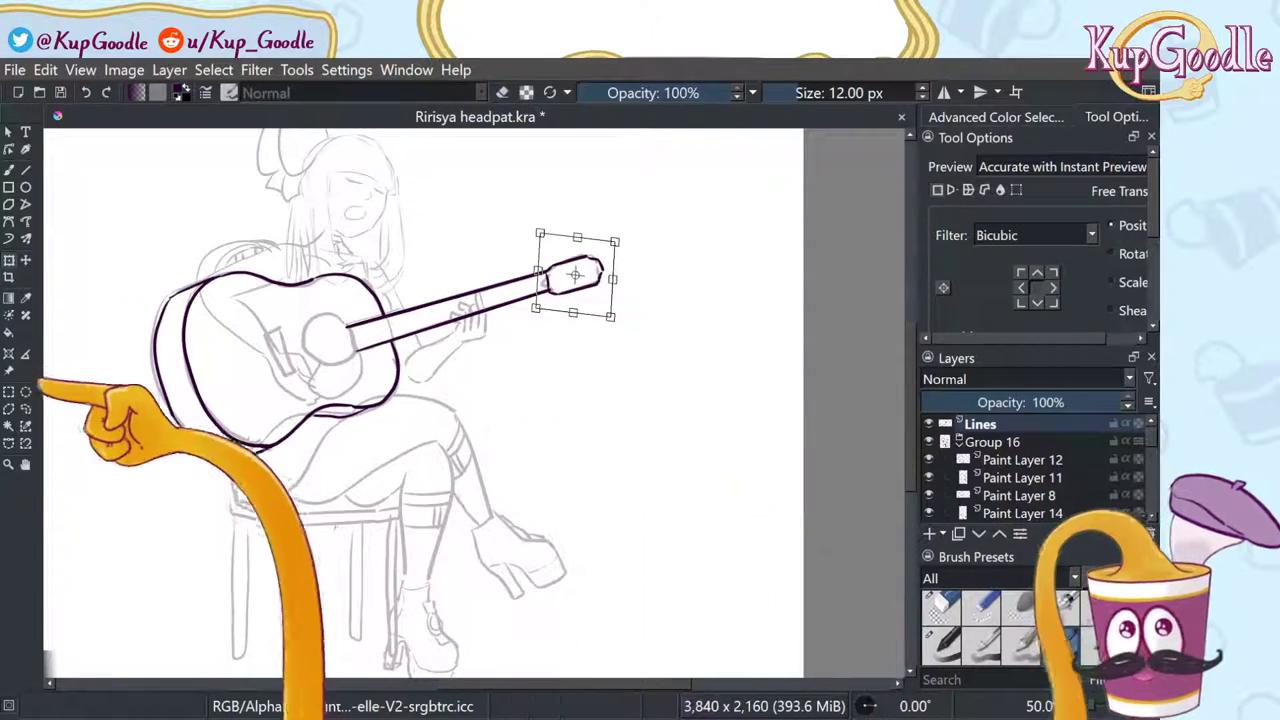
pyautogui.click(26, 409)
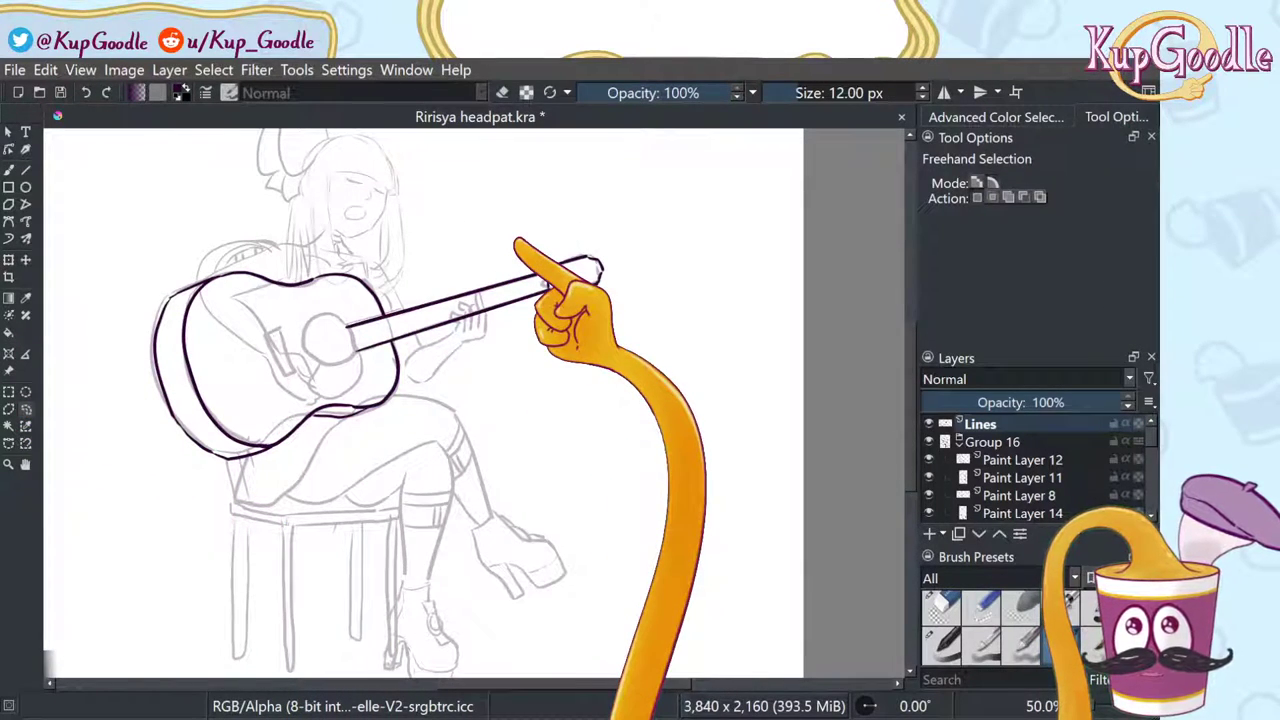
# Step: Draw two rows of three small round pegs inside the headstock and T-shaped tuning keys along both long edges at 12 px
pyautogui.scroll(4, 530, 267)
pyautogui.press('b')
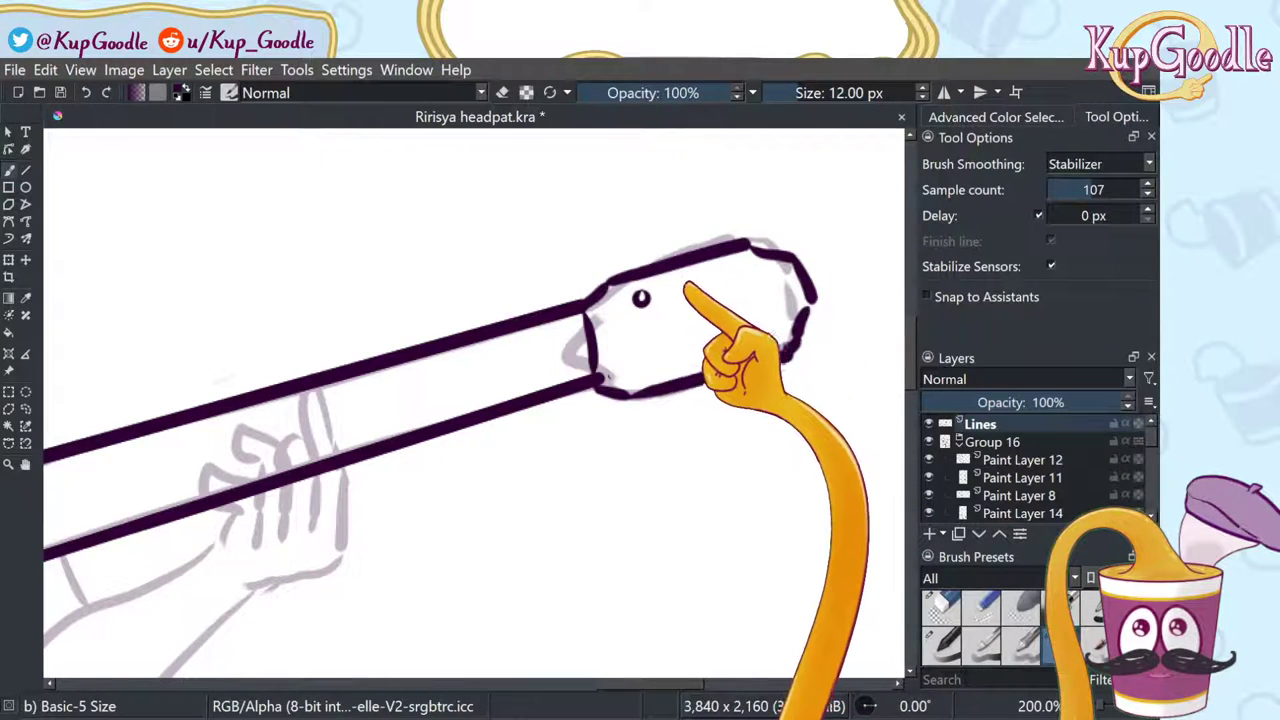
pyautogui.click(650, 363)
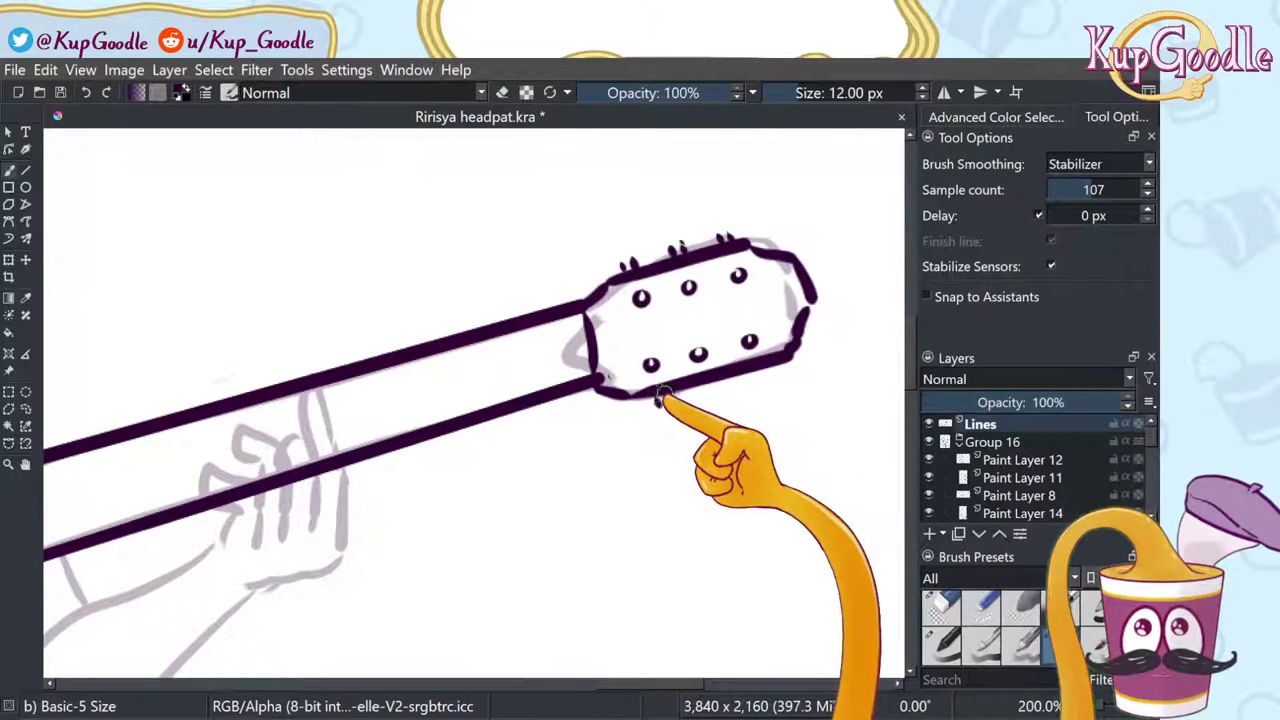
pyautogui.moveTo(664, 395); pyautogui.dragTo(706, 394)
pyautogui.moveTo(716, 386); pyautogui.dragTo(778, 382)
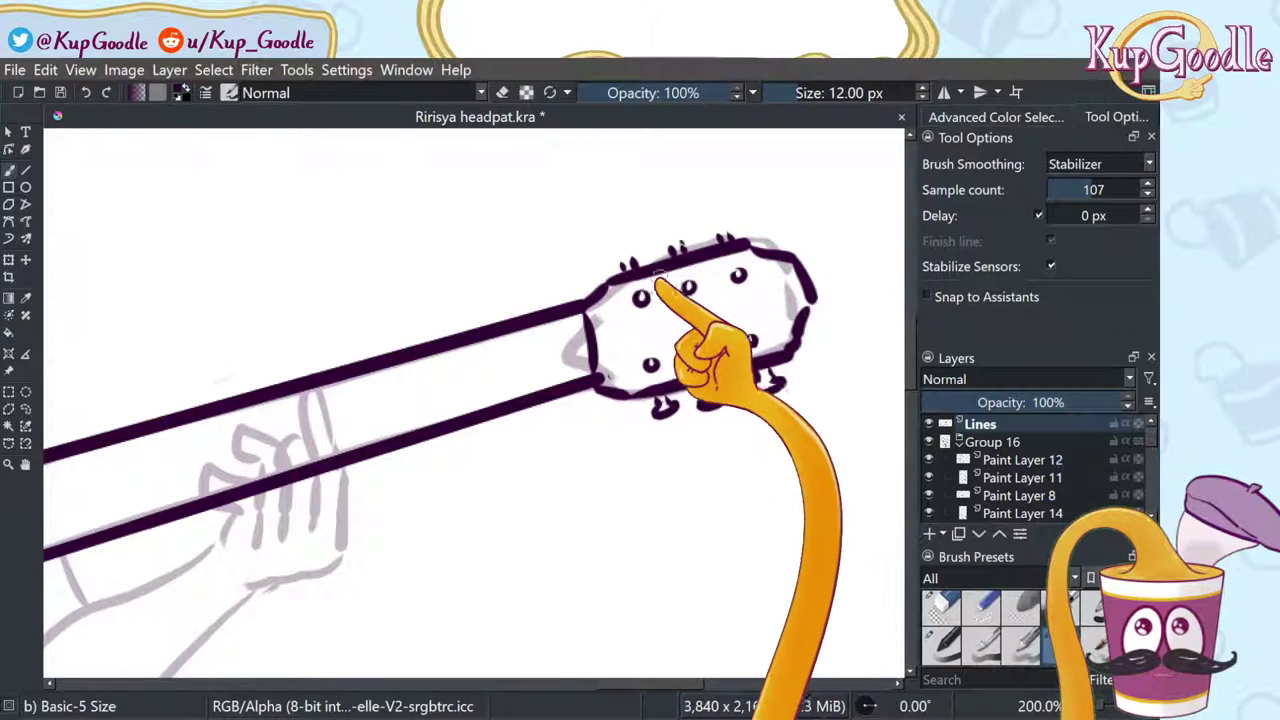
pyautogui.moveTo(622, 262)
pyautogui.mouseDown()
pyautogui.moveTo(714, 226)
pyautogui.moveTo(736, 234)
pyautogui.moveTo(717, 230)
pyautogui.mouseUp()
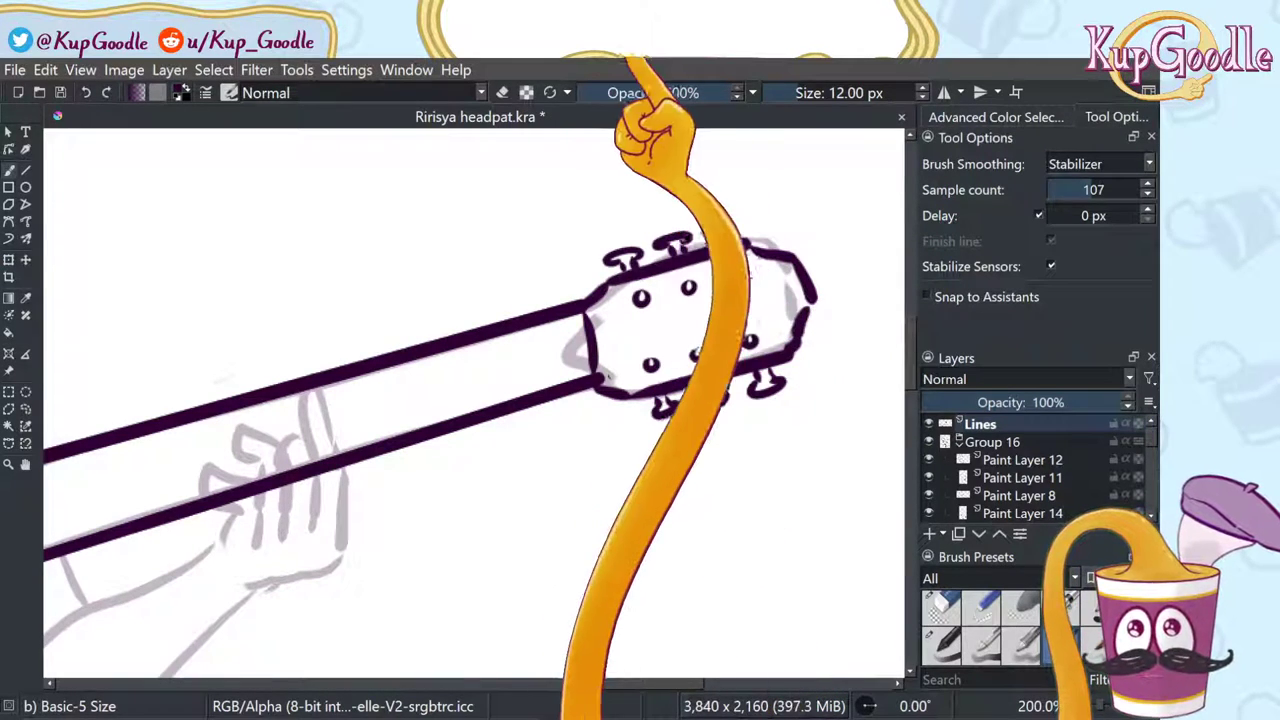
# Step: Draw an unfilled 12 px circle about 170 px wide on the guitar body for the sound hole using the Ellipse tool
pyautogui.scroll(-1, 646, 92)
pyautogui.scroll(-3, 643, 369)
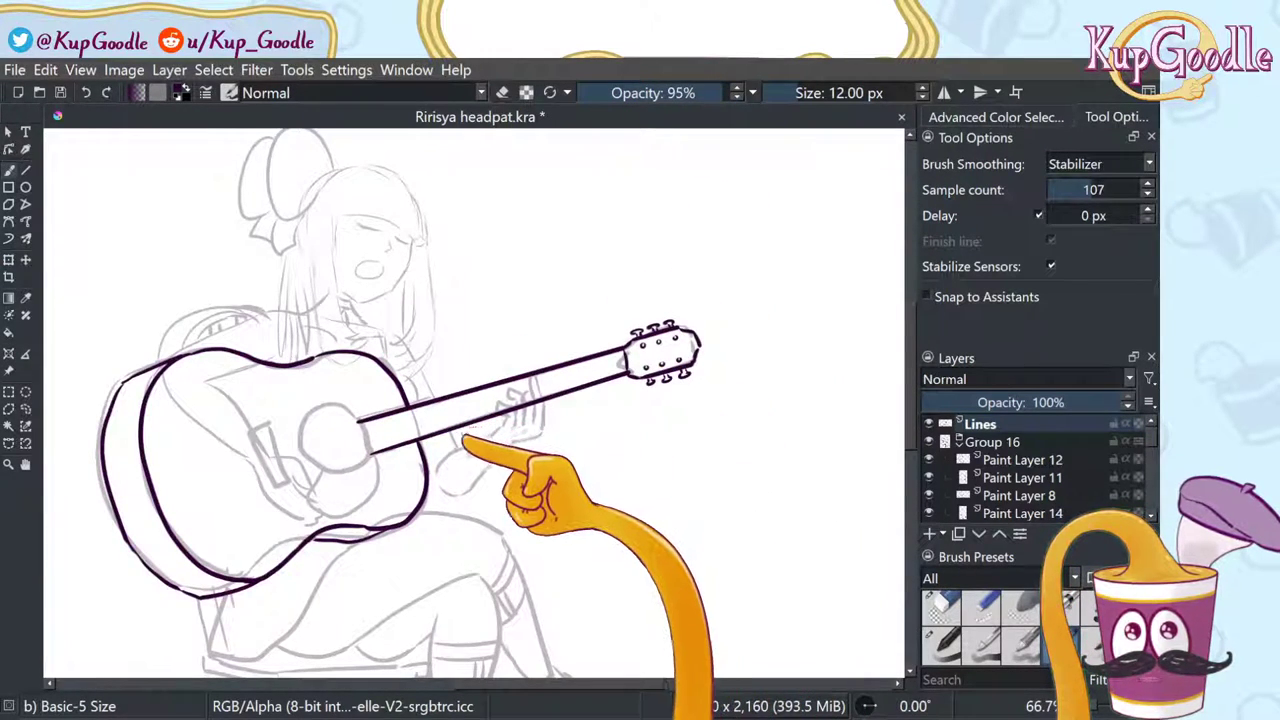
pyautogui.scroll(2, 465, 448)
pyautogui.scroll(-1, 300, 466)
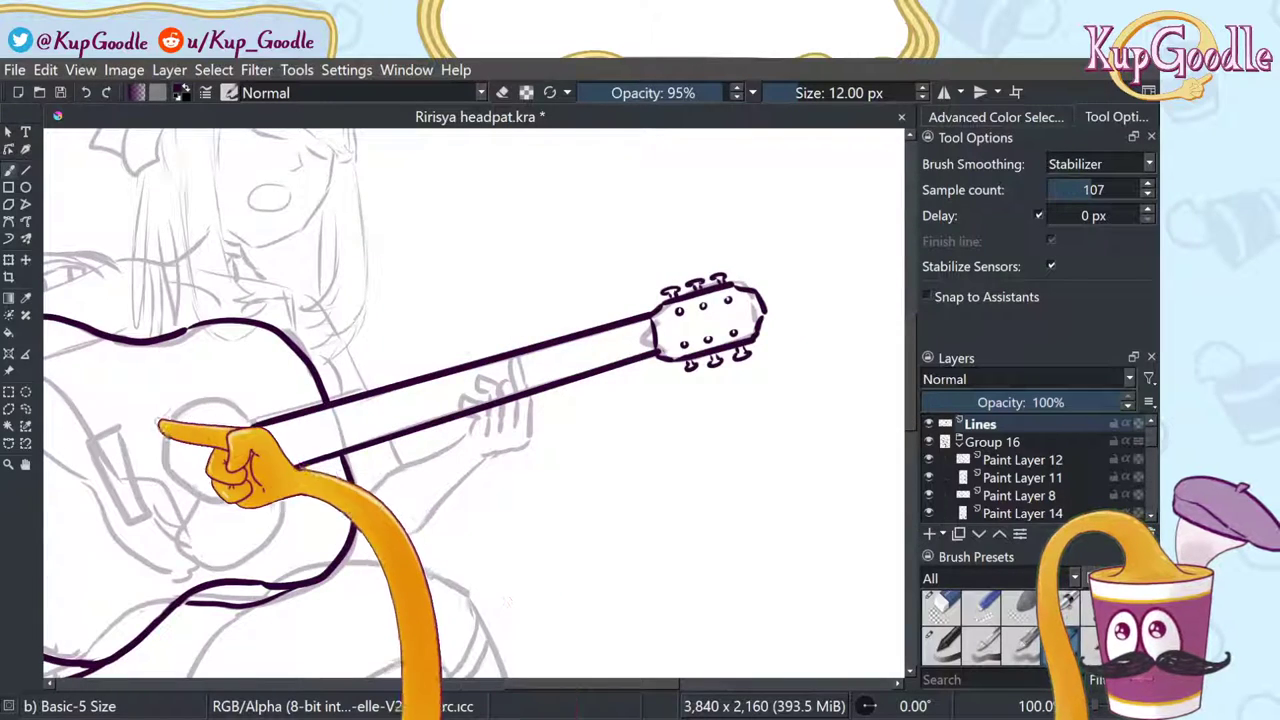
pyautogui.click(25, 464)
pyautogui.moveTo(134, 470); pyautogui.dragTo(384, 403)
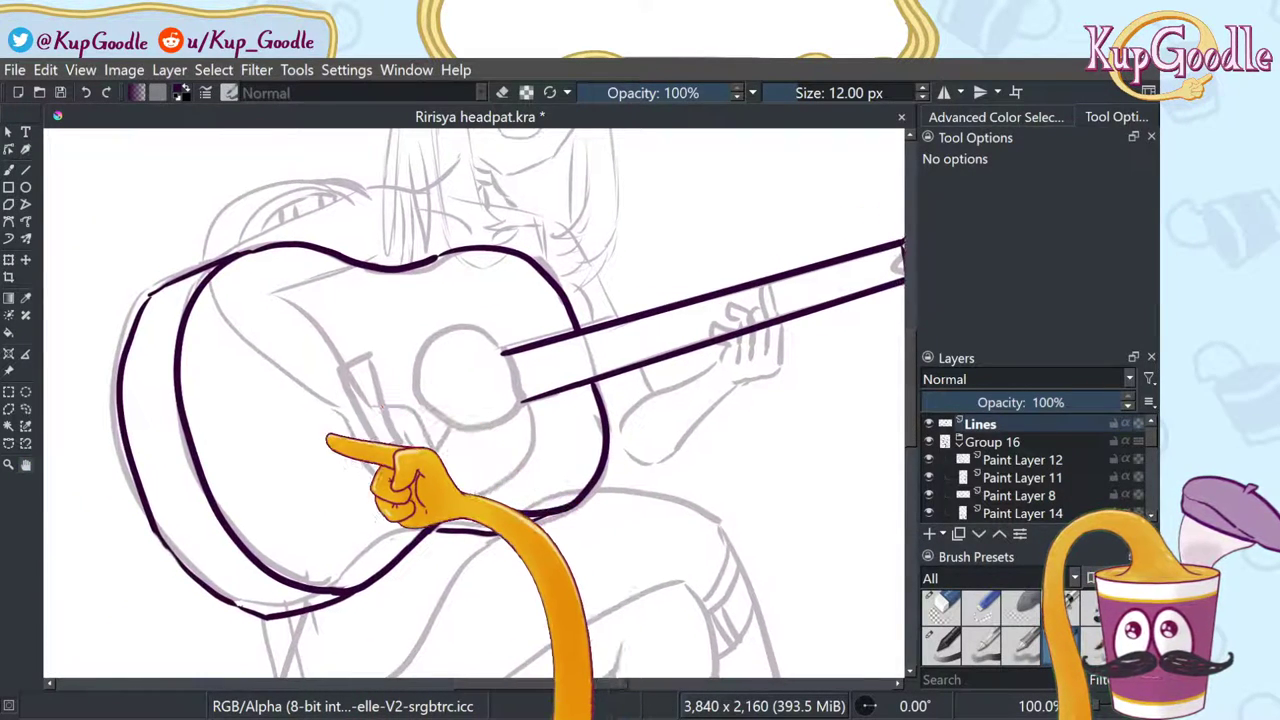
pyautogui.scroll(1, 328, 440)
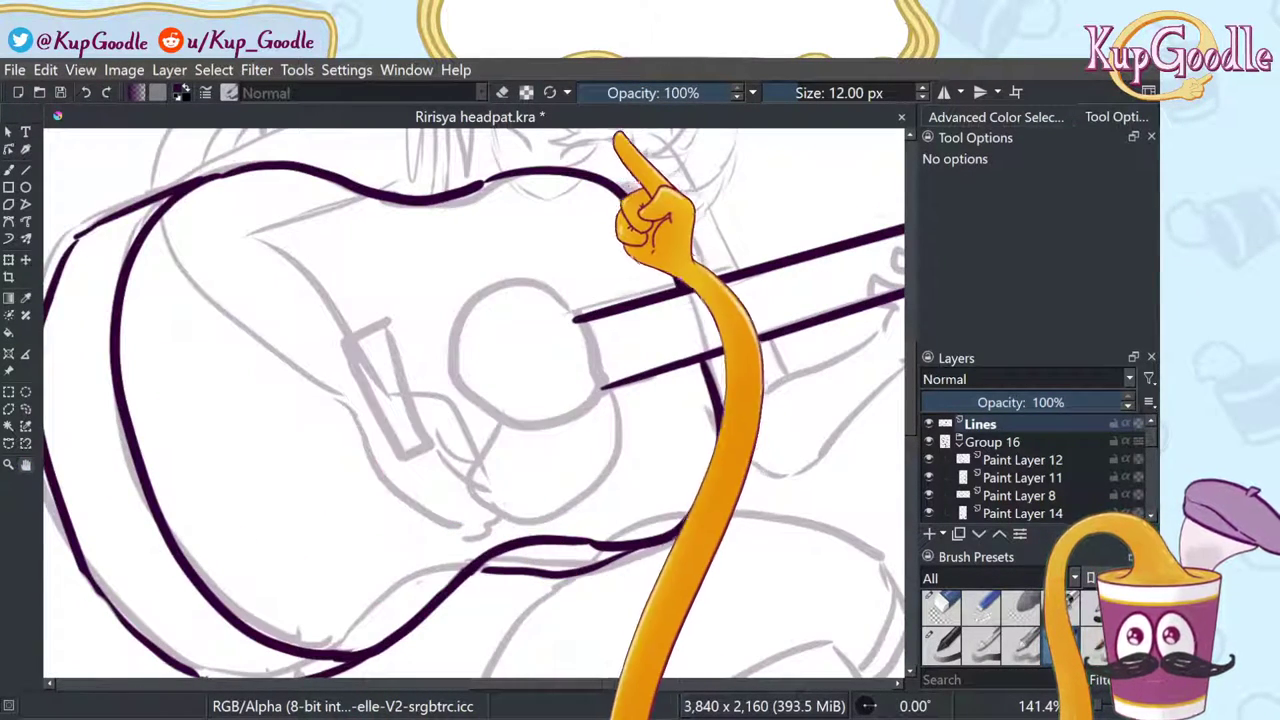
pyautogui.press('b')
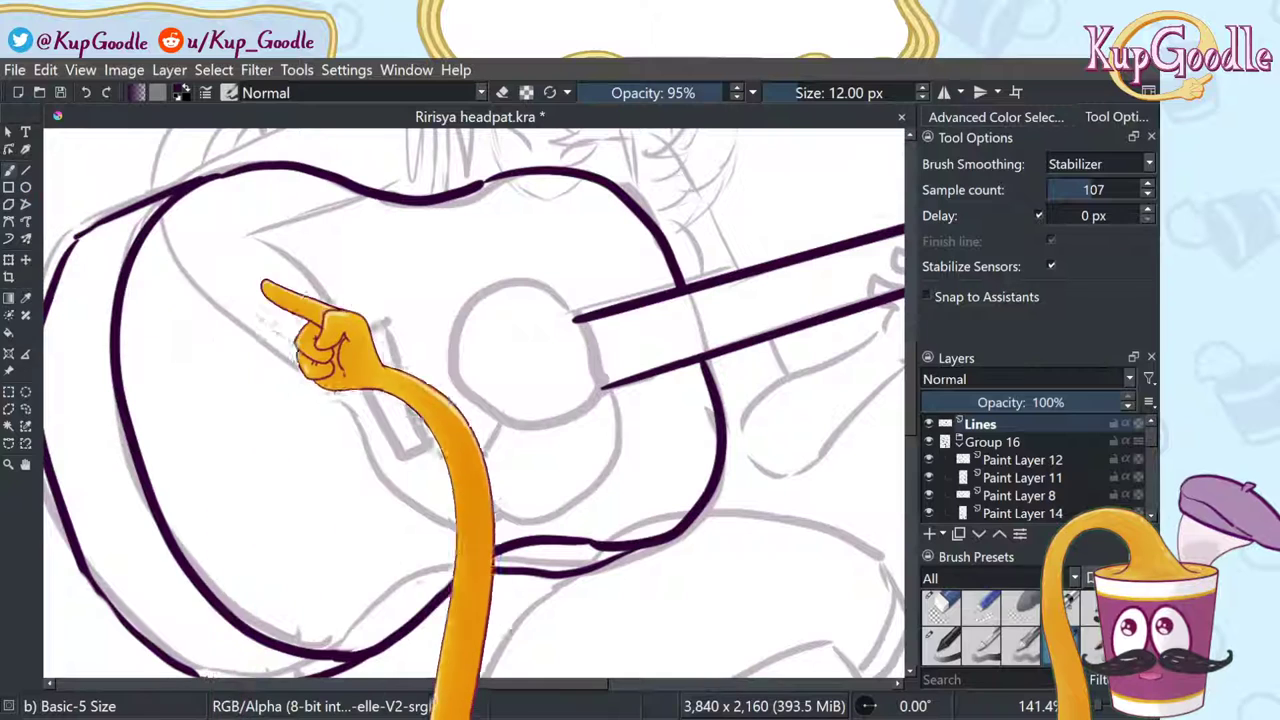
pyautogui.click(26, 187)
pyautogui.moveTo(399, 298); pyautogui.dragTo(562, 465)
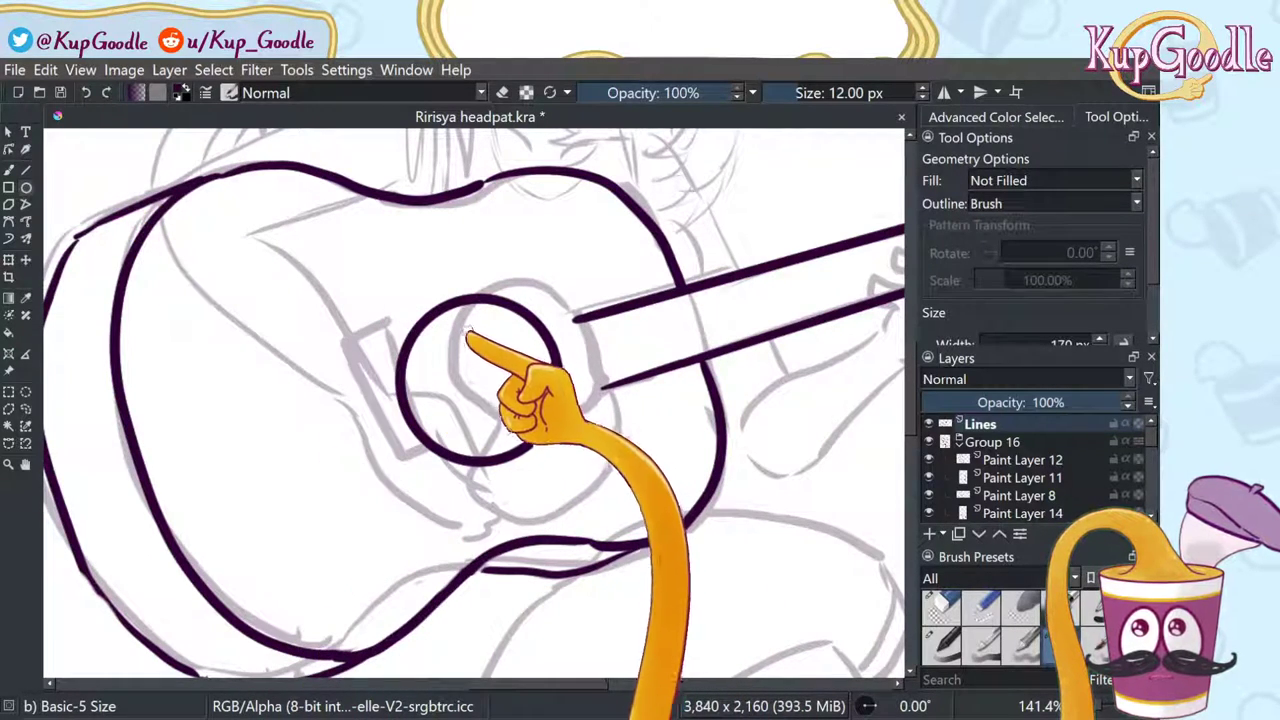
# Step: Select the sound-hole circle with a freehand selection and transform it into a smaller tilted oval at the neck's end
pyautogui.click(26, 409)
pyautogui.moveTo(562, 487)
pyautogui.mouseDown()
pyautogui.moveTo(590, 416)
pyautogui.moveTo(583, 370)
pyautogui.moveTo(534, 289)
pyautogui.moveTo(308, 373)
pyautogui.moveTo(505, 518)
pyautogui.mouseUp()
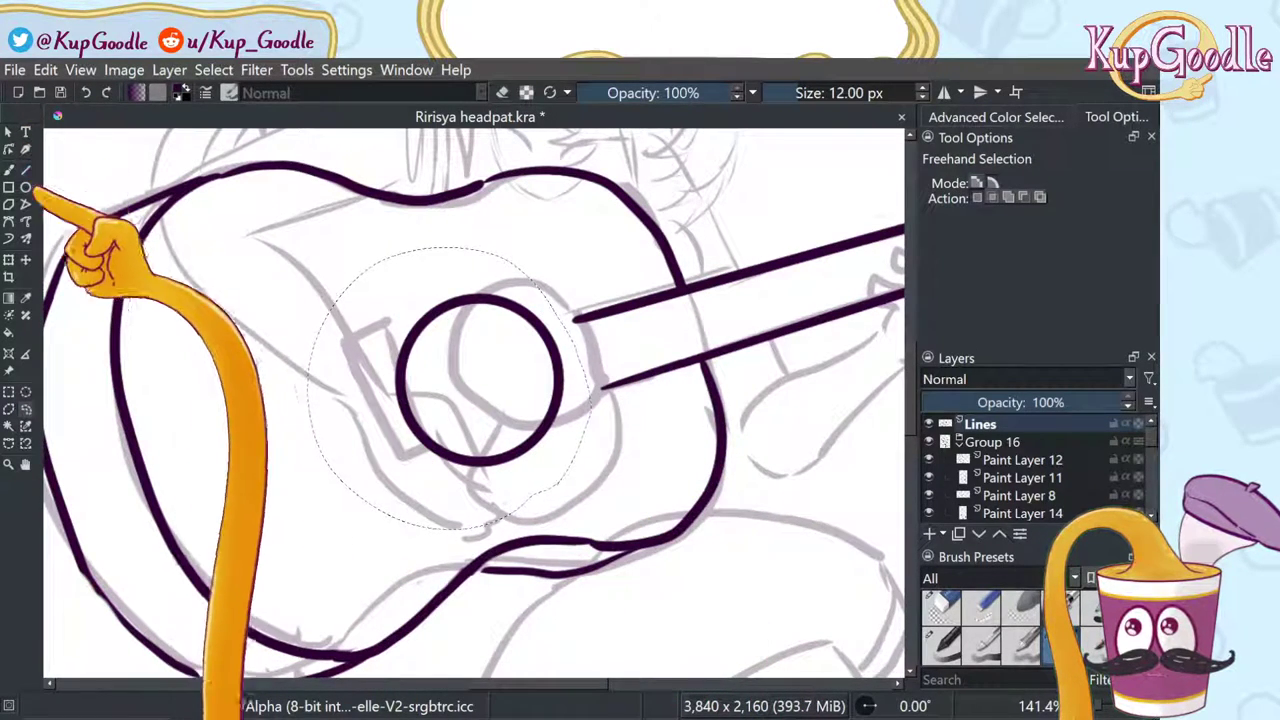
pyautogui.click(9, 259)
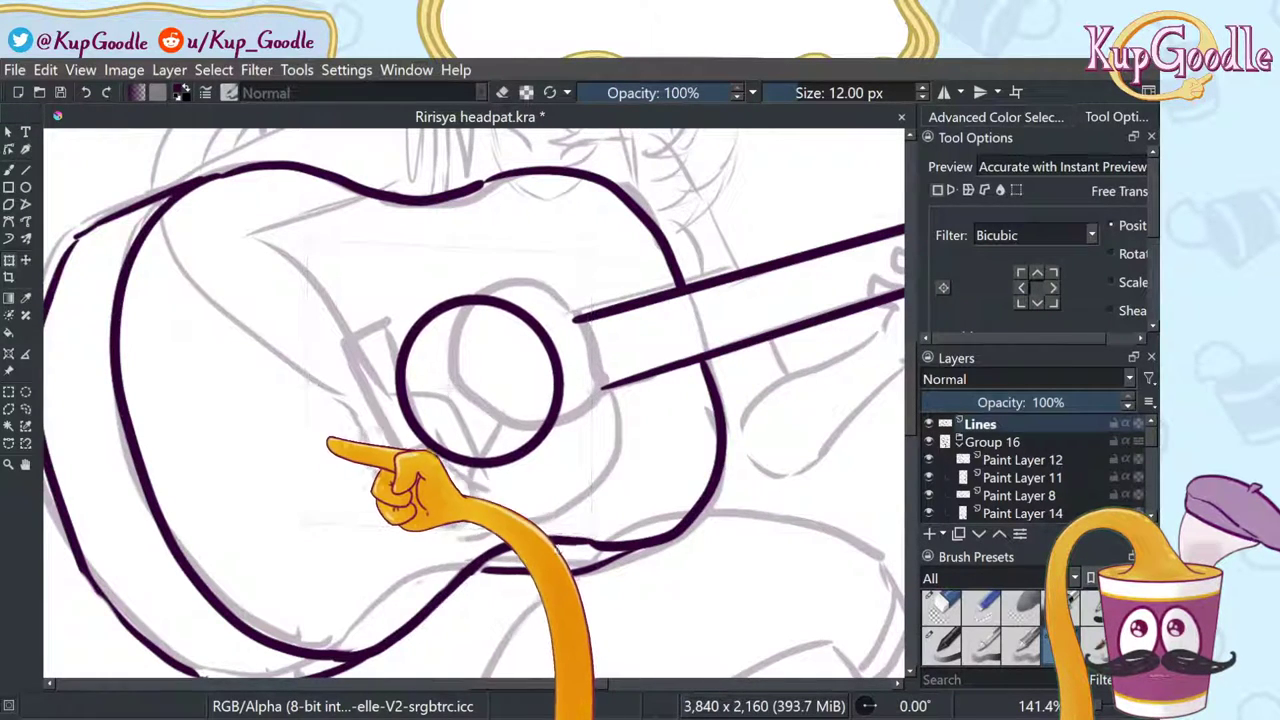
pyautogui.moveTo(505, 395); pyautogui.dragTo(560, 345)
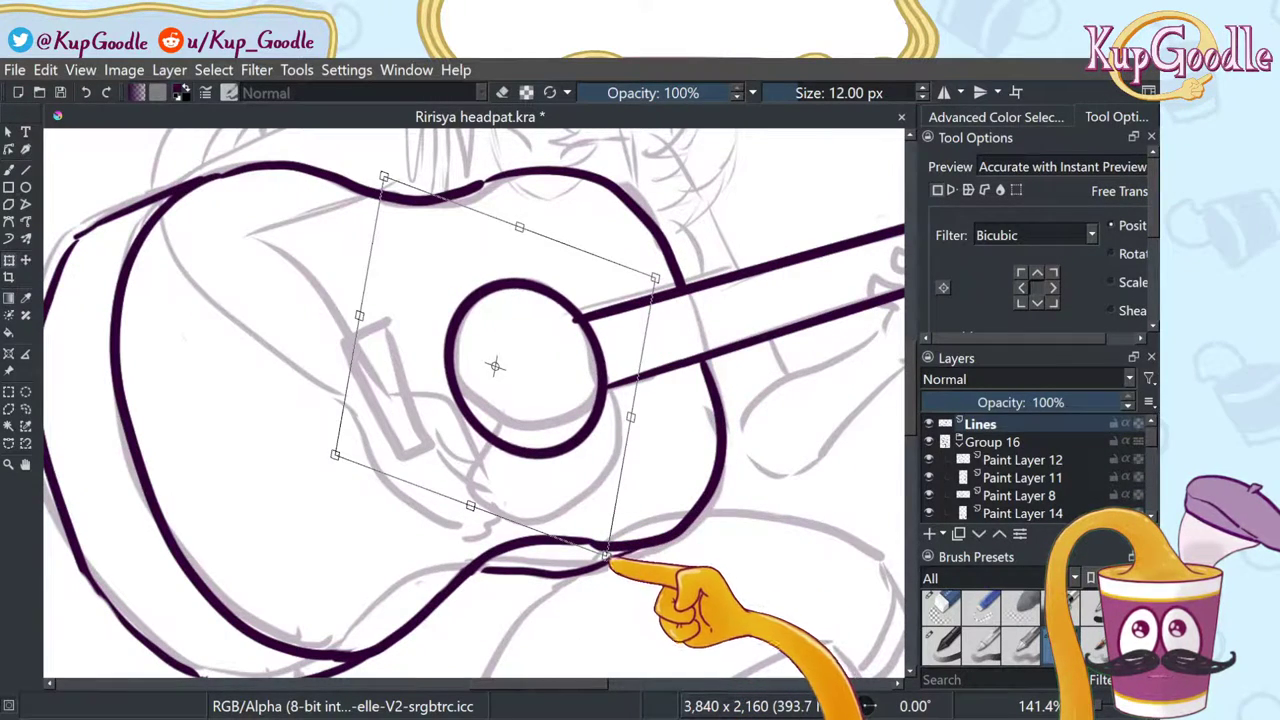
pyautogui.moveTo(607, 565); pyautogui.dragTo(607, 405)
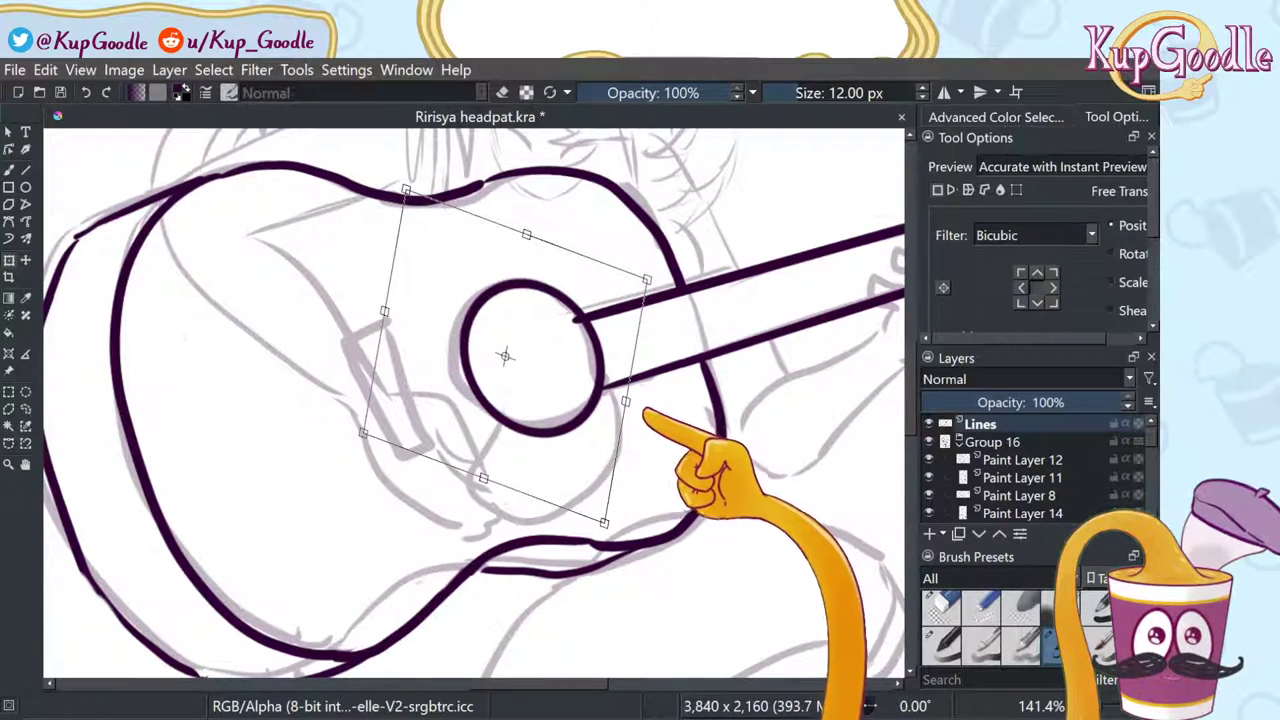
# Step: Nudge the sound-hole oval slightly down and right and tilt it a little more to fit the neck's end
pyautogui.scroll(-4, 665, 443)
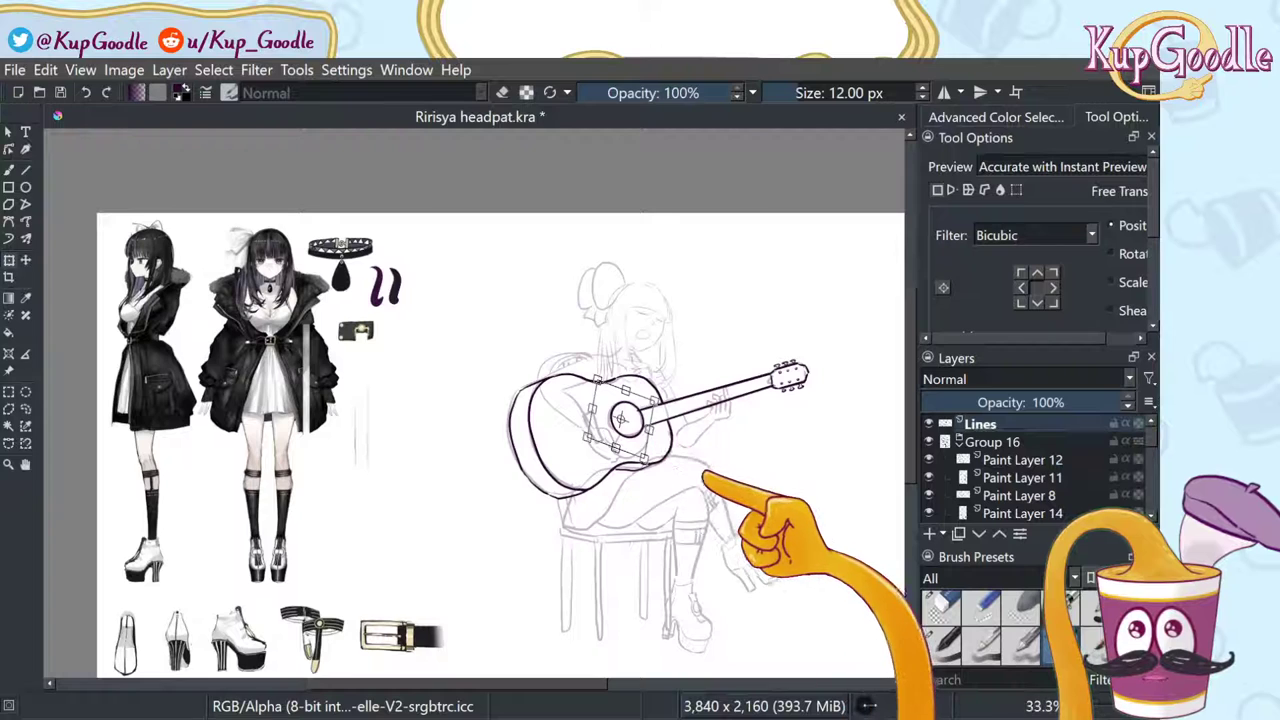
pyautogui.scroll(5, 701, 453)
pyautogui.moveTo(254, 265); pyautogui.dragTo(263, 285)
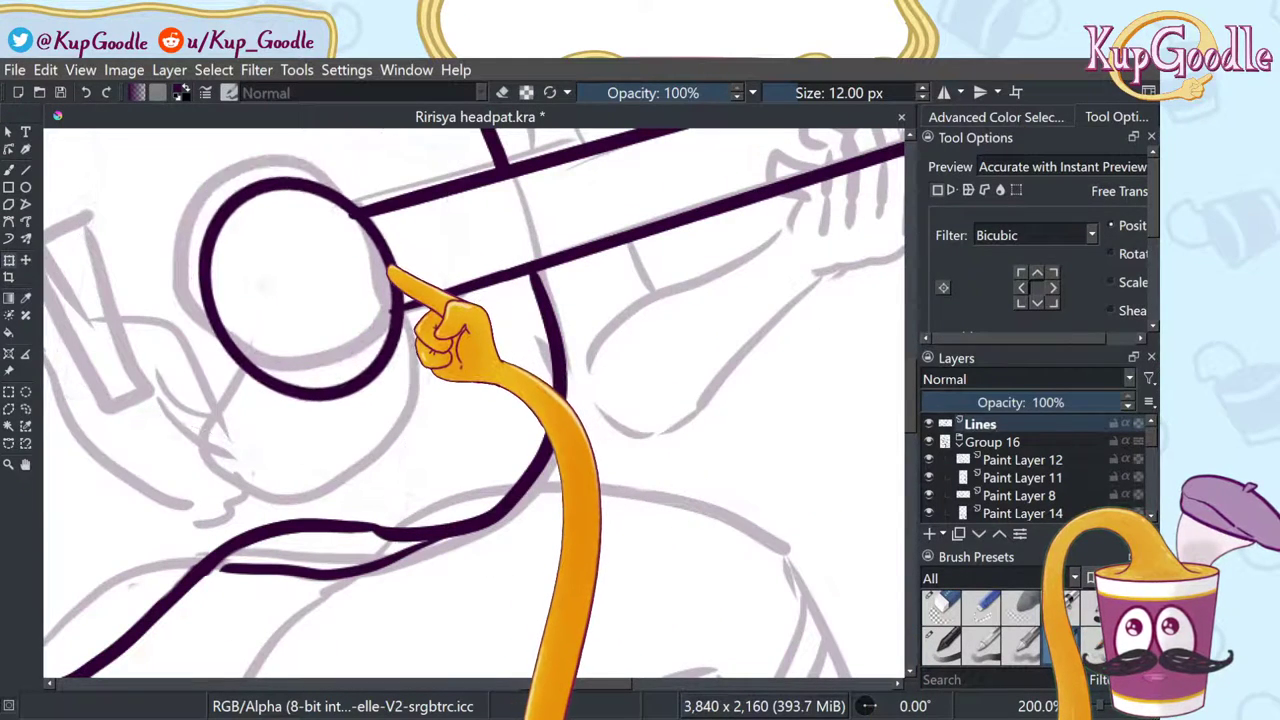
pyautogui.scroll(-4, 263, 285)
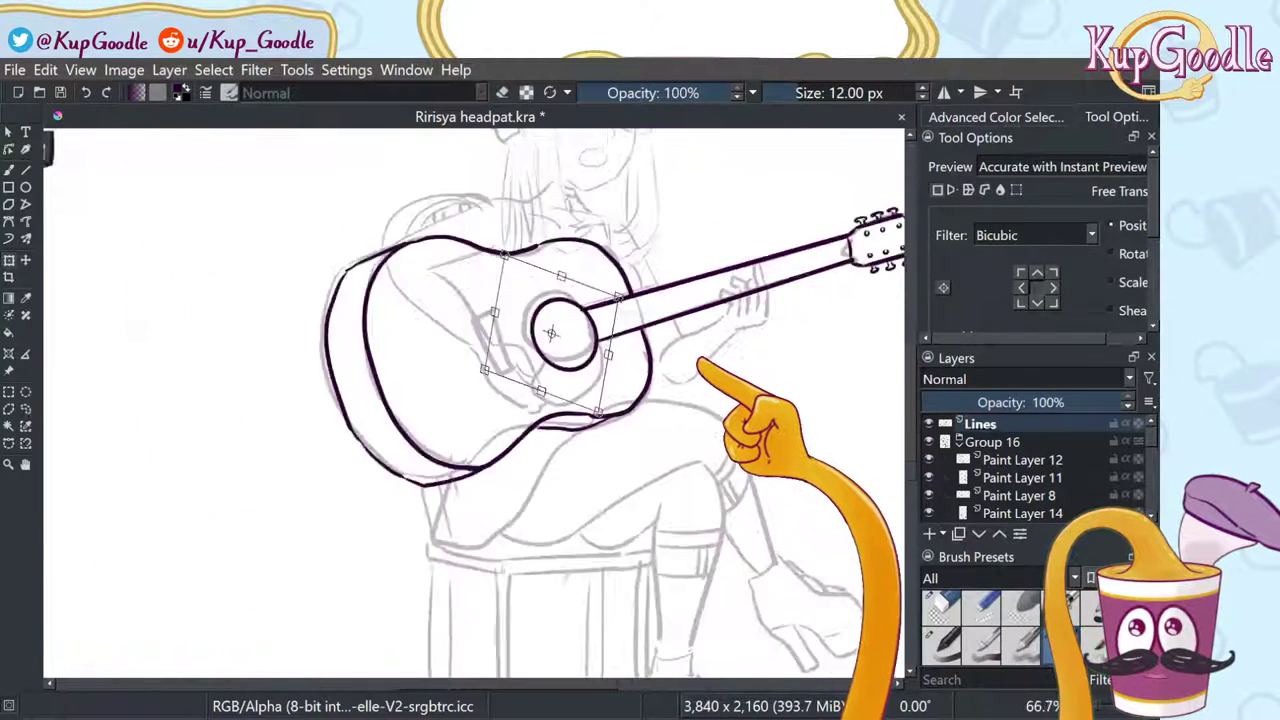
pyautogui.scroll(1, 703, 345)
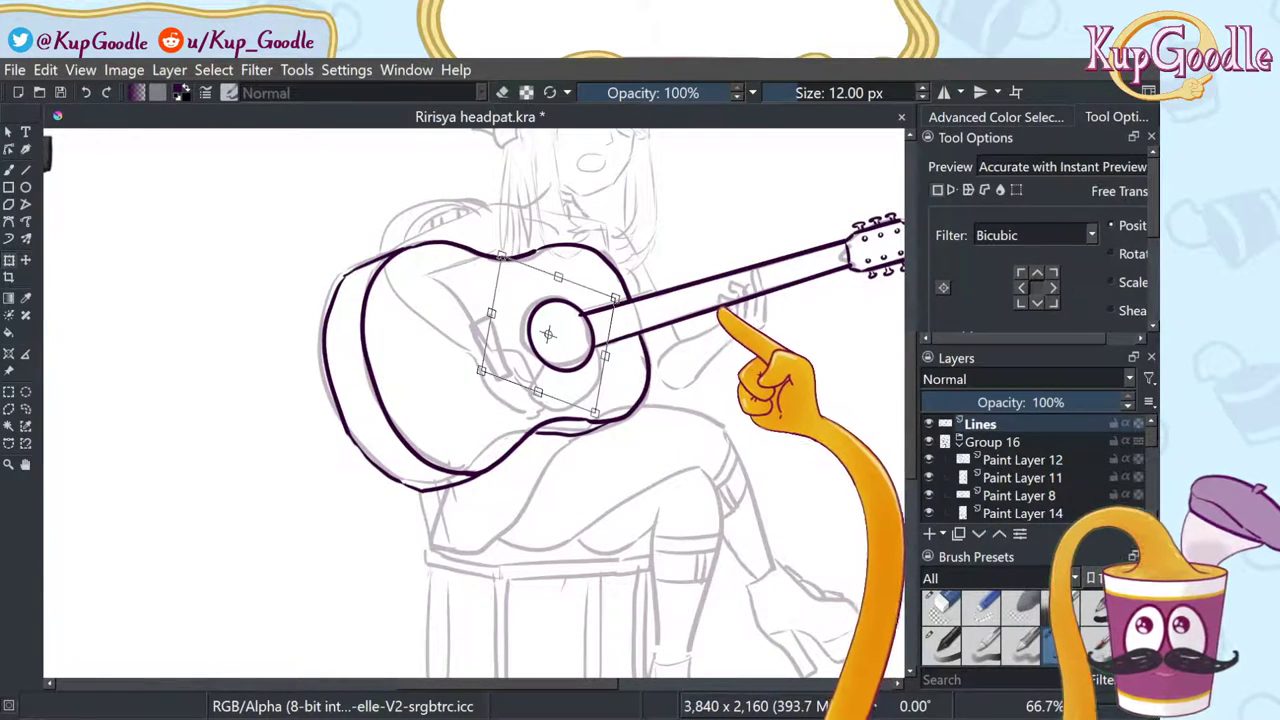
pyautogui.scroll(-1, 620, 259)
pyautogui.scroll(-1, 620, 259)
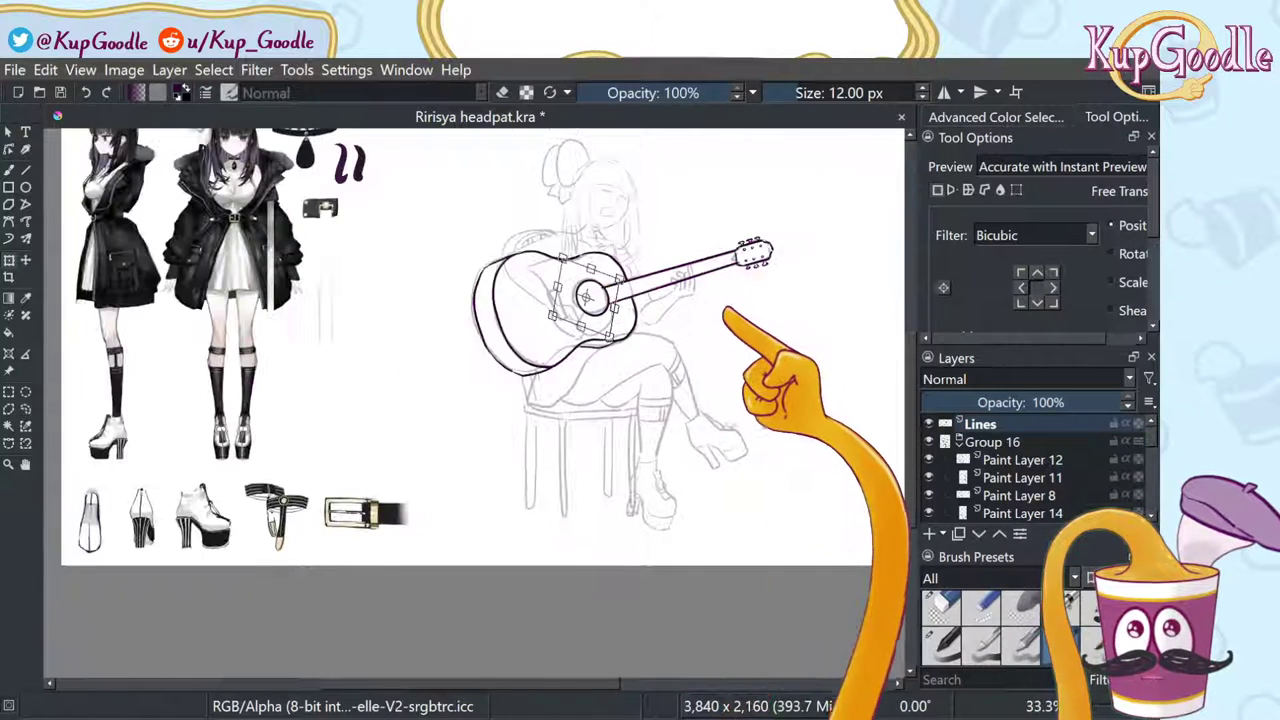
pyautogui.scroll(3, 710, 253)
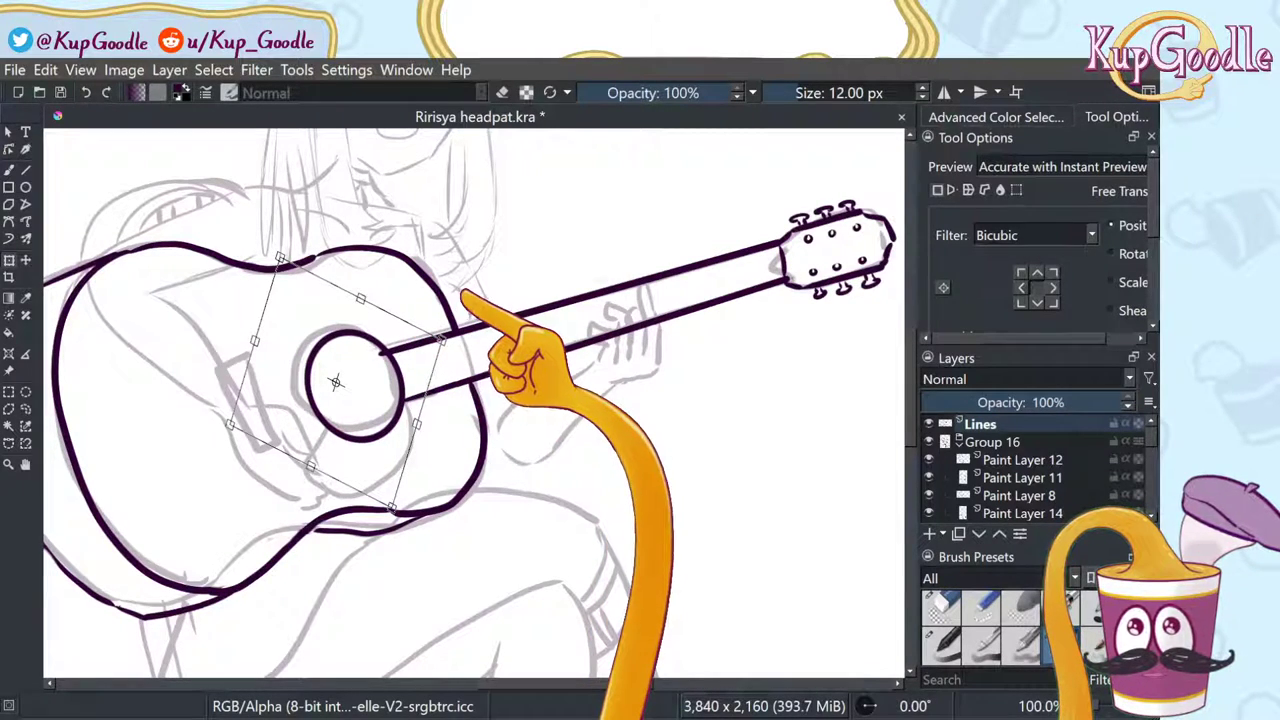
pyautogui.scroll(-3, 515, 323)
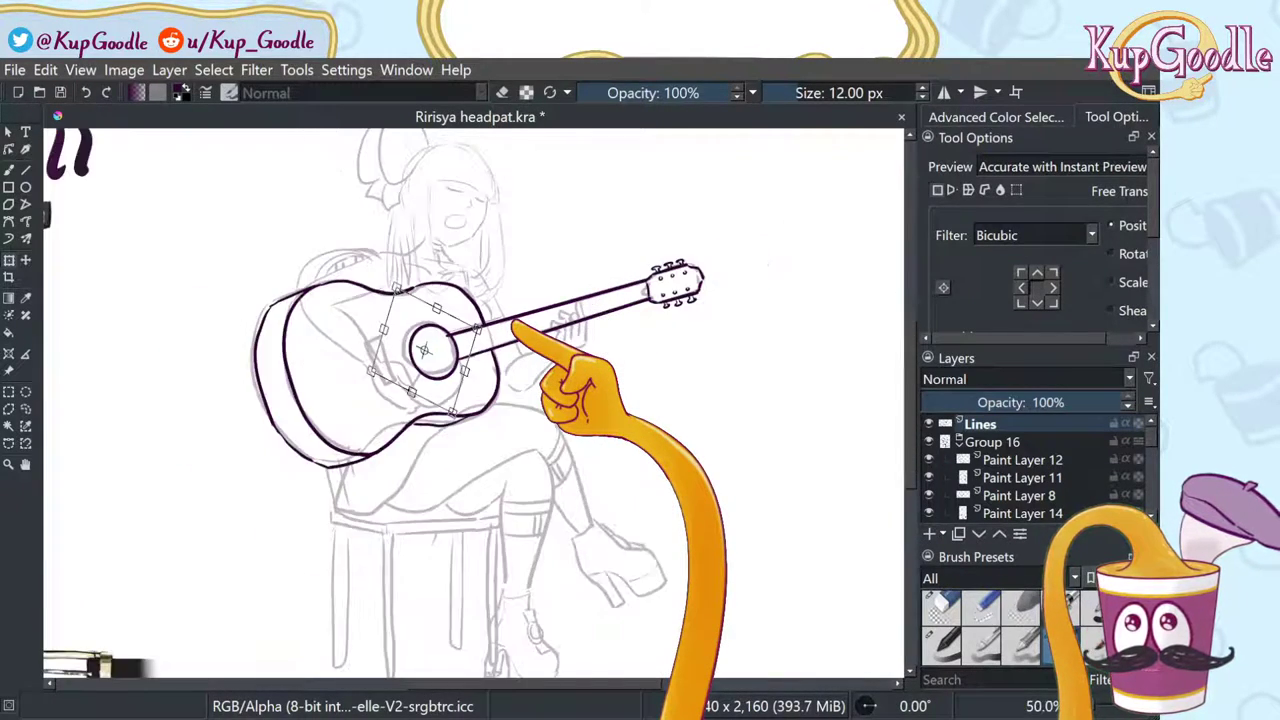
# Step: Try stretching the sound-hole oval slightly away from the neck, and undo the stretch
pyautogui.press('+')
pyautogui.press('+')
pyautogui.press('+')
pyautogui.press('+')
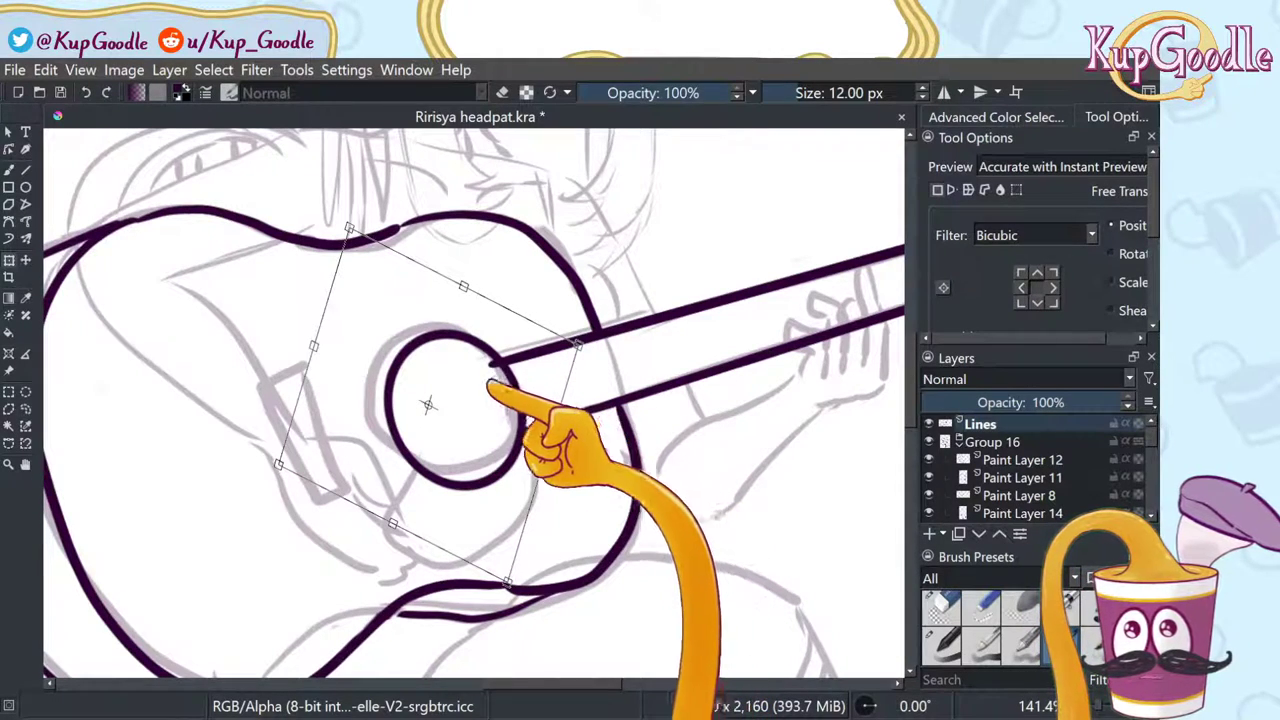
pyautogui.moveTo(517, 385); pyautogui.dragTo(516, 390)
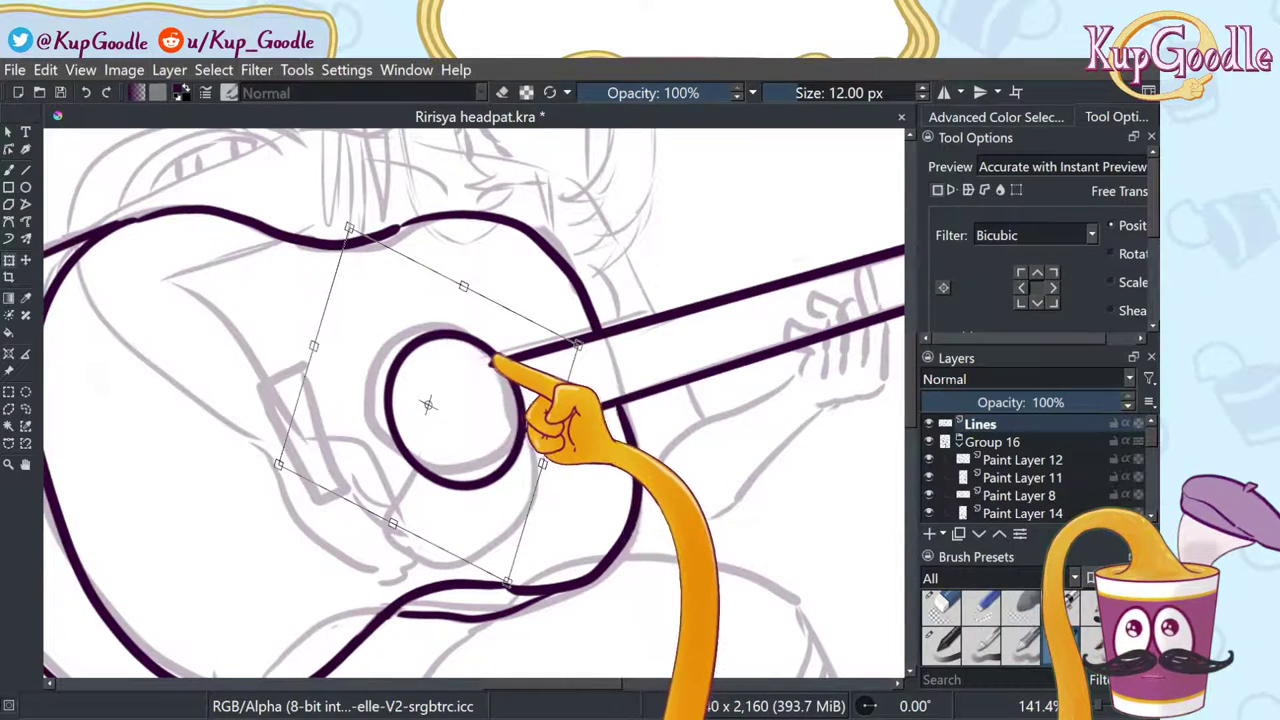
pyautogui.moveTo(280, 466); pyautogui.dragTo(259, 455)
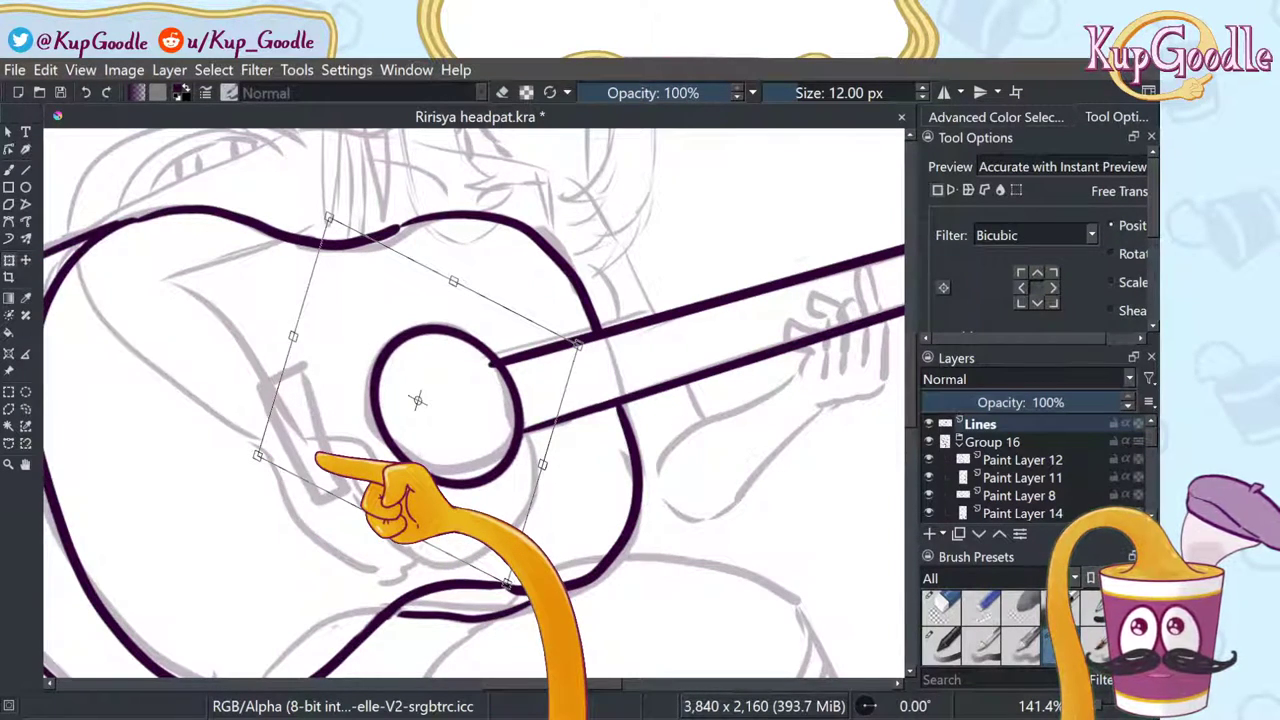
pyautogui.scroll(-3, 318, 456)
pyautogui.scroll(2, 245, 533)
pyautogui.hotkey('ctrl', 'z')
pyautogui.scroll(-2, 244, 528)
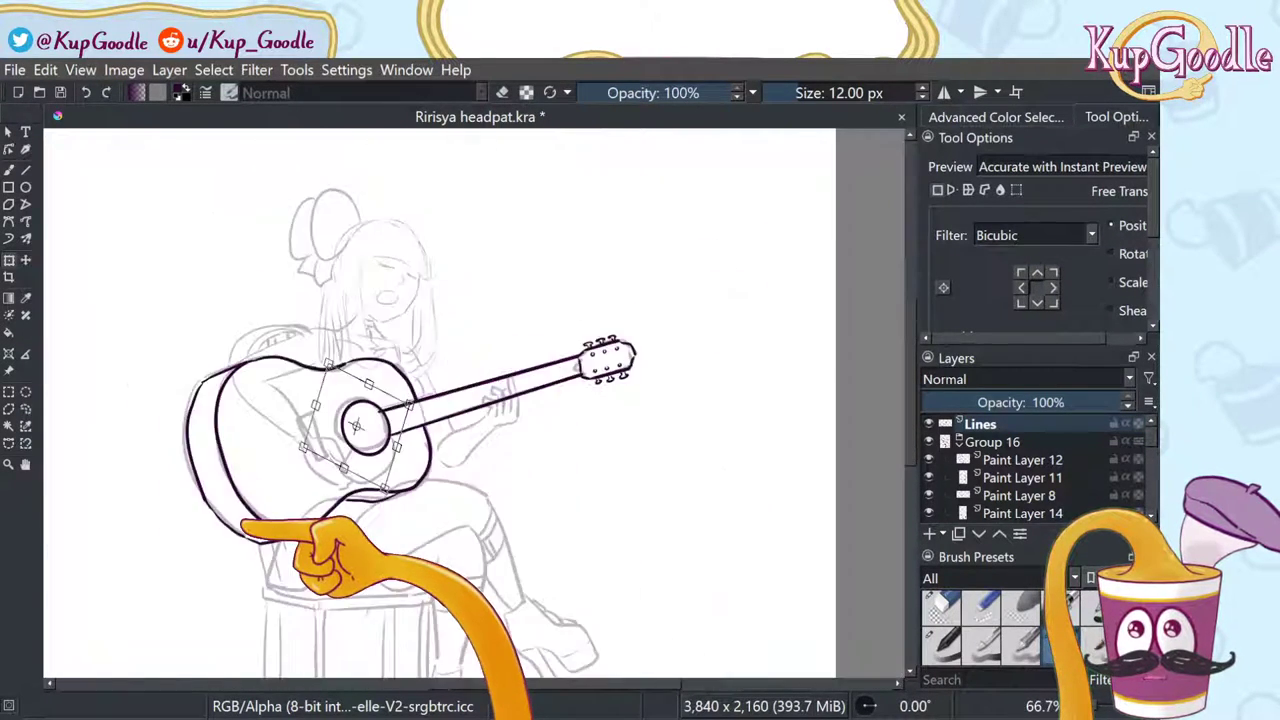
# Step: Shrink the sound-hole oval slightly so that it sits against the neck's end, and apply the transform
pyautogui.press('-')
pyautogui.press('-')
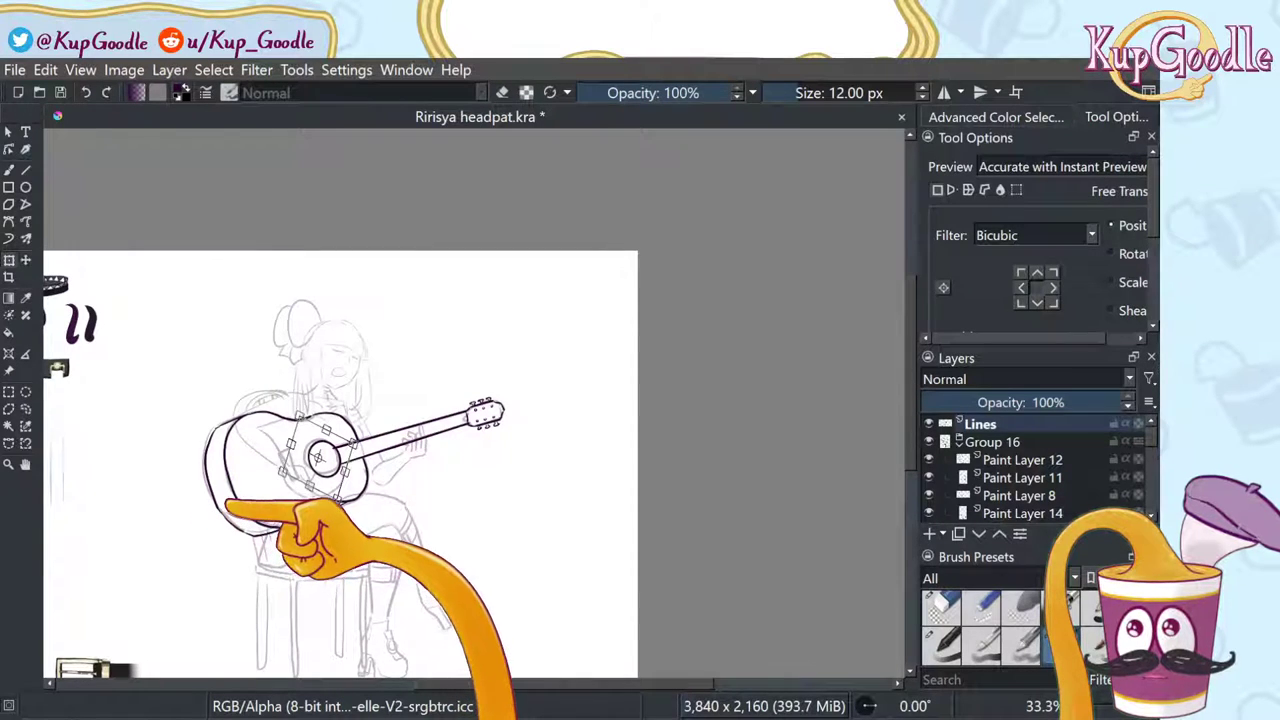
pyautogui.press('+')
pyautogui.press('+')
pyautogui.press('+')
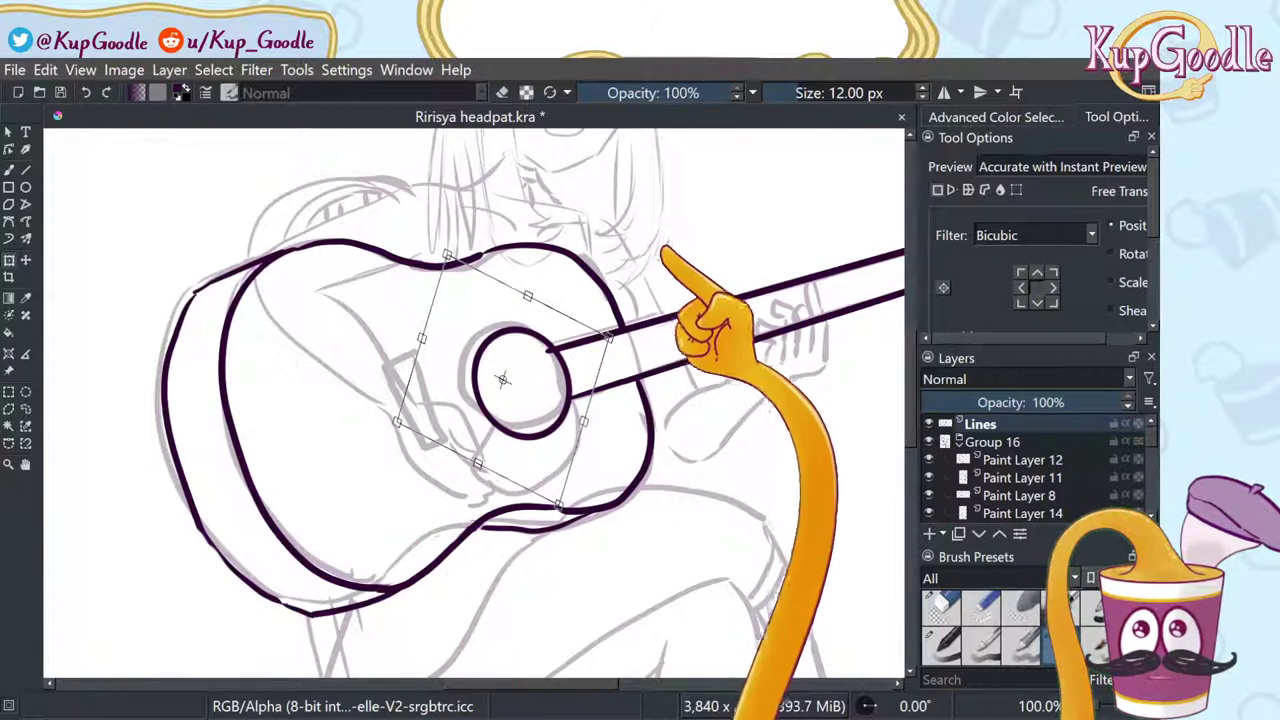
pyautogui.press('Return')
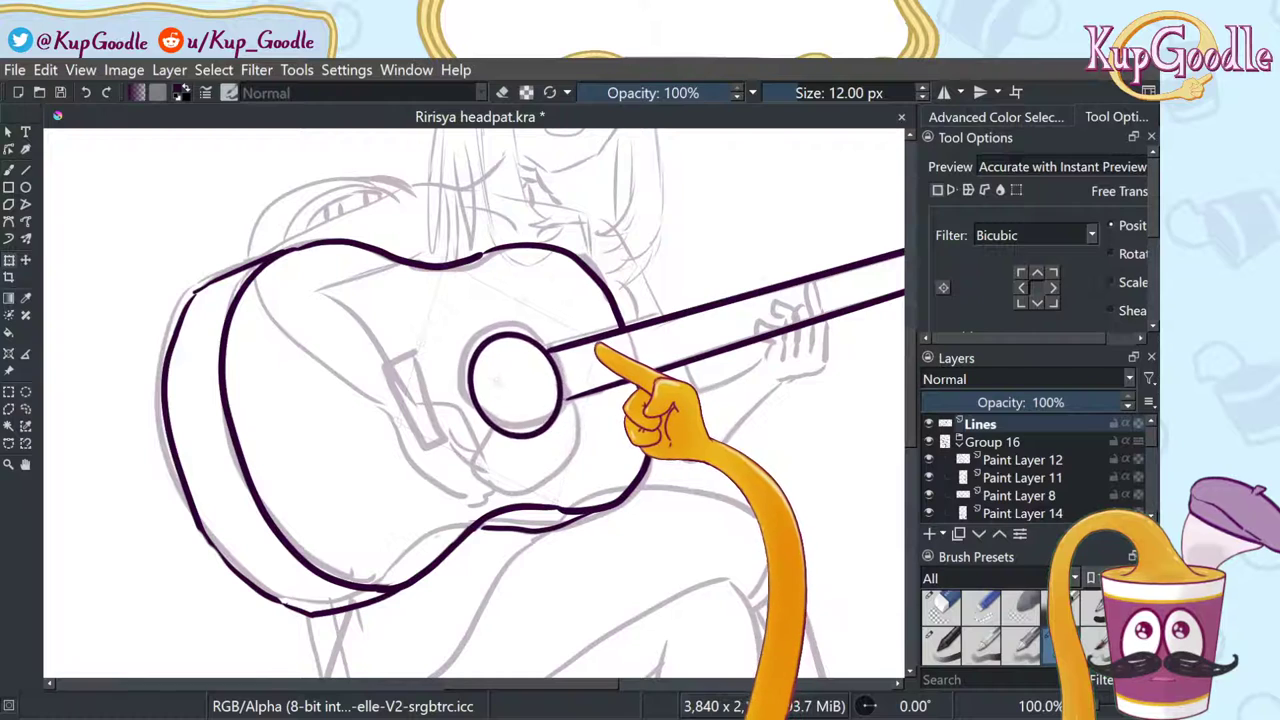
pyautogui.click(566, 360)
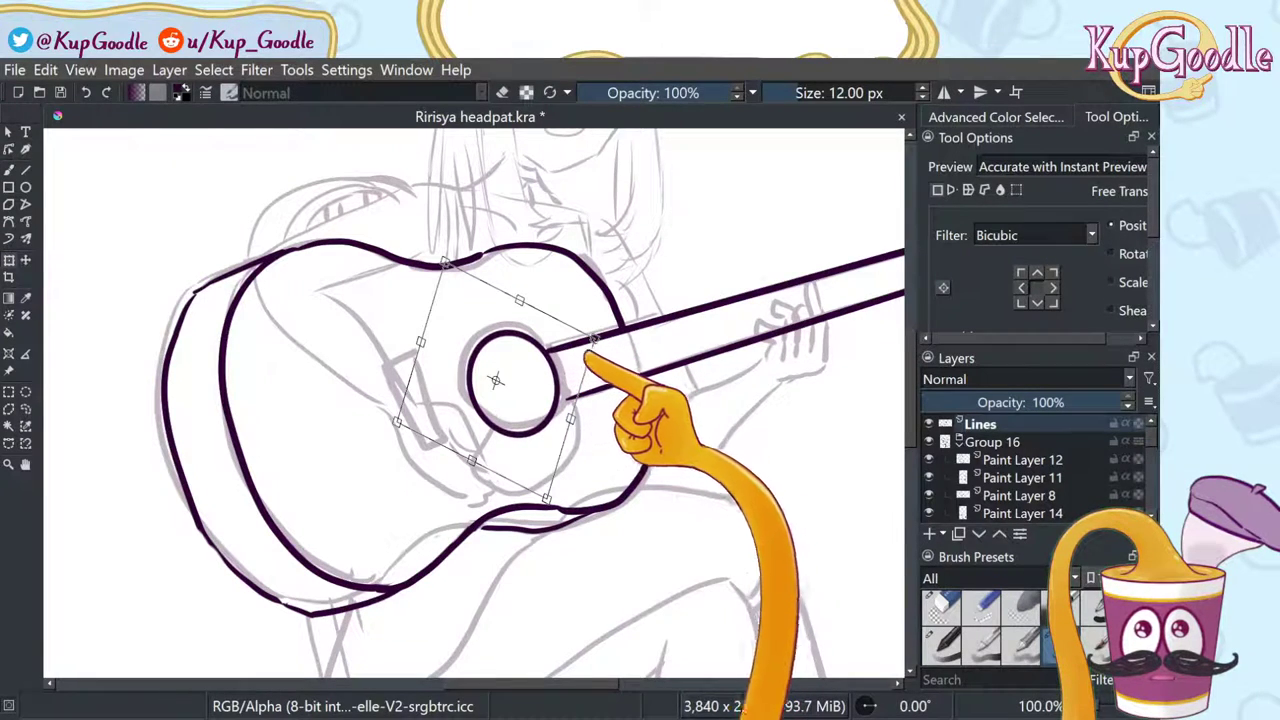
# Step: Try enlarging the sound-hole oval slightly and compare its fit with the whole guitar
pyautogui.scroll(-3, 700, 312)
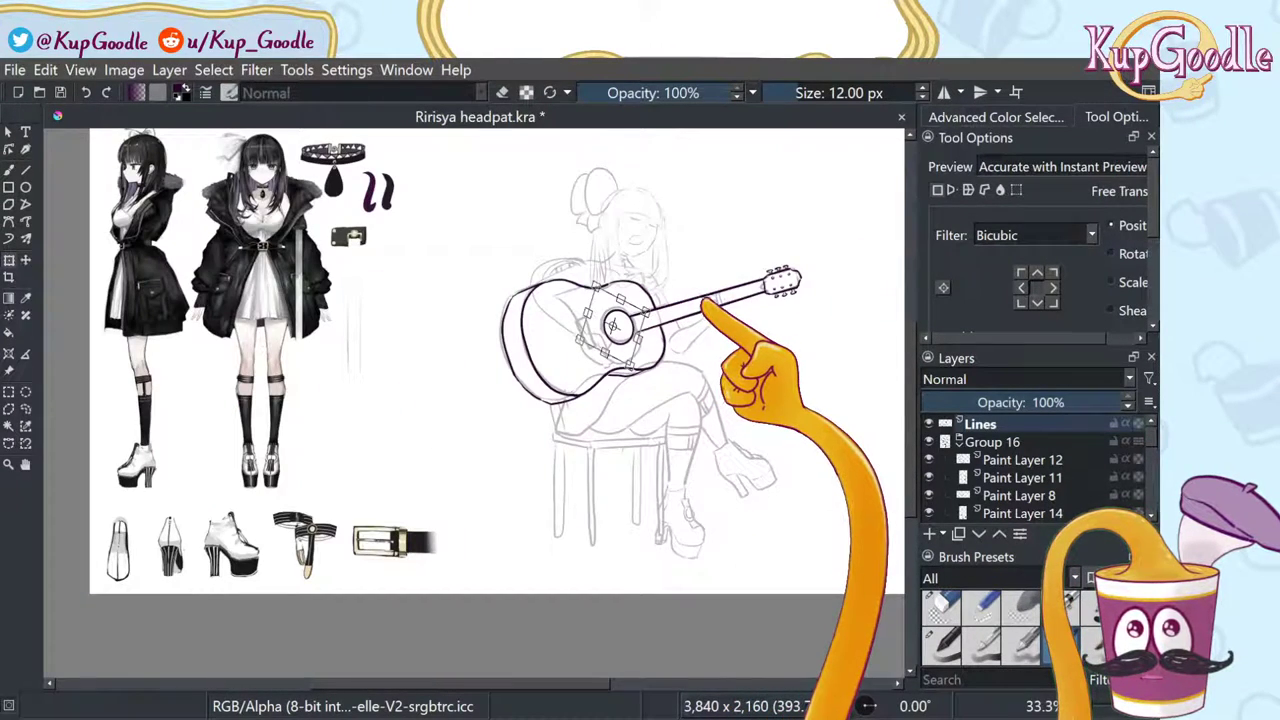
pyautogui.scroll(3, 703, 305)
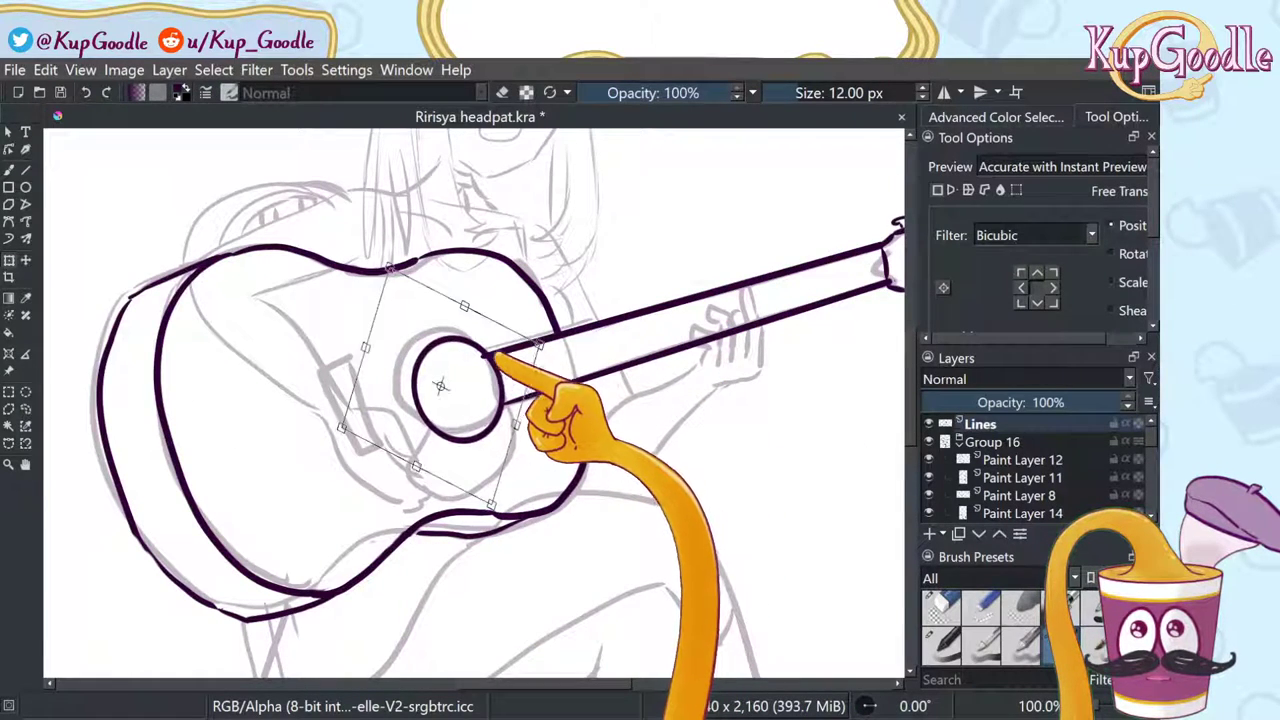
pyautogui.scroll(-3, 498, 352)
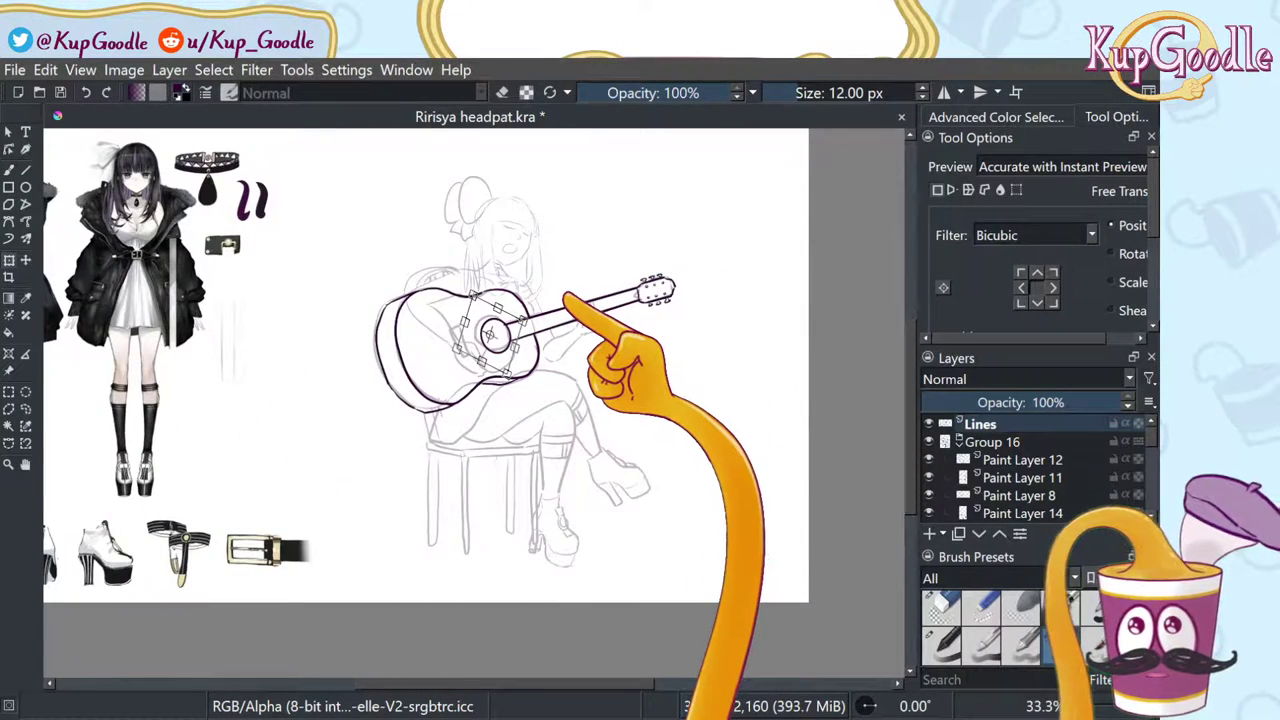
pyautogui.scroll(4, 552, 297)
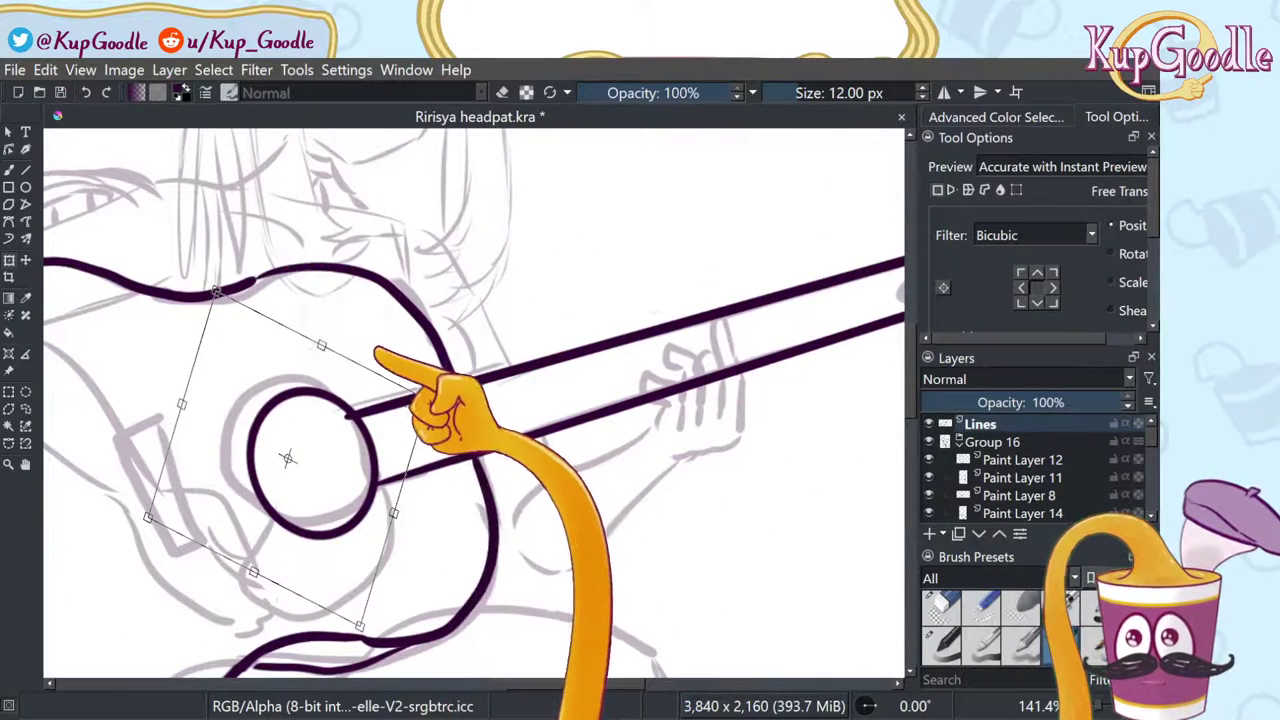
pyautogui.moveTo(380, 385); pyautogui.dragTo(433, 397)
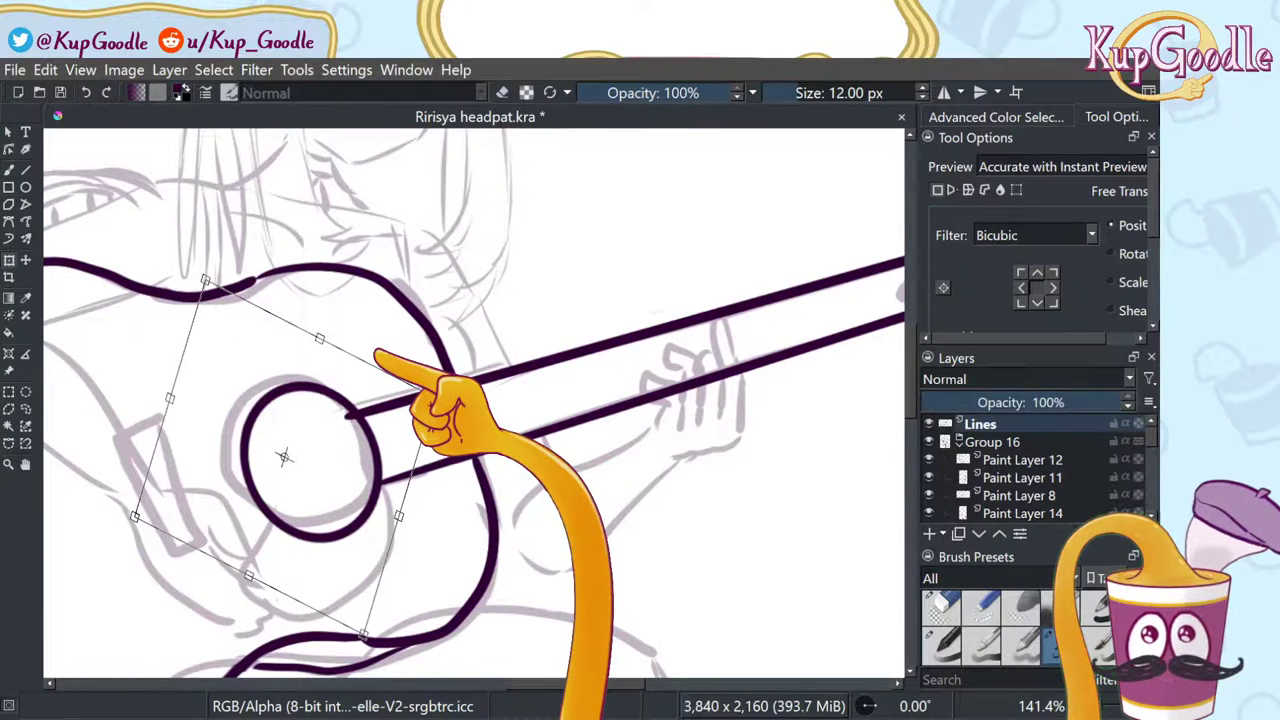
pyautogui.scroll(1, 162, 197)
pyautogui.scroll(-3, 549, 334)
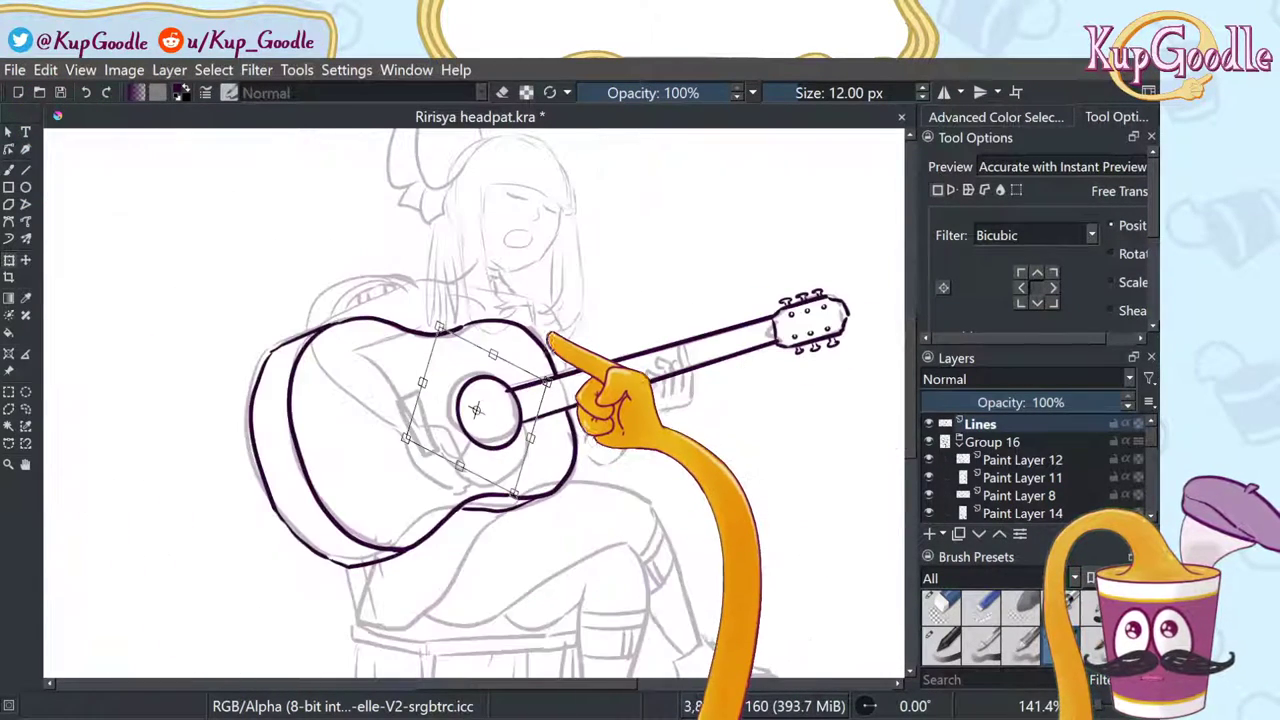
pyautogui.scroll(3, 486, 449)
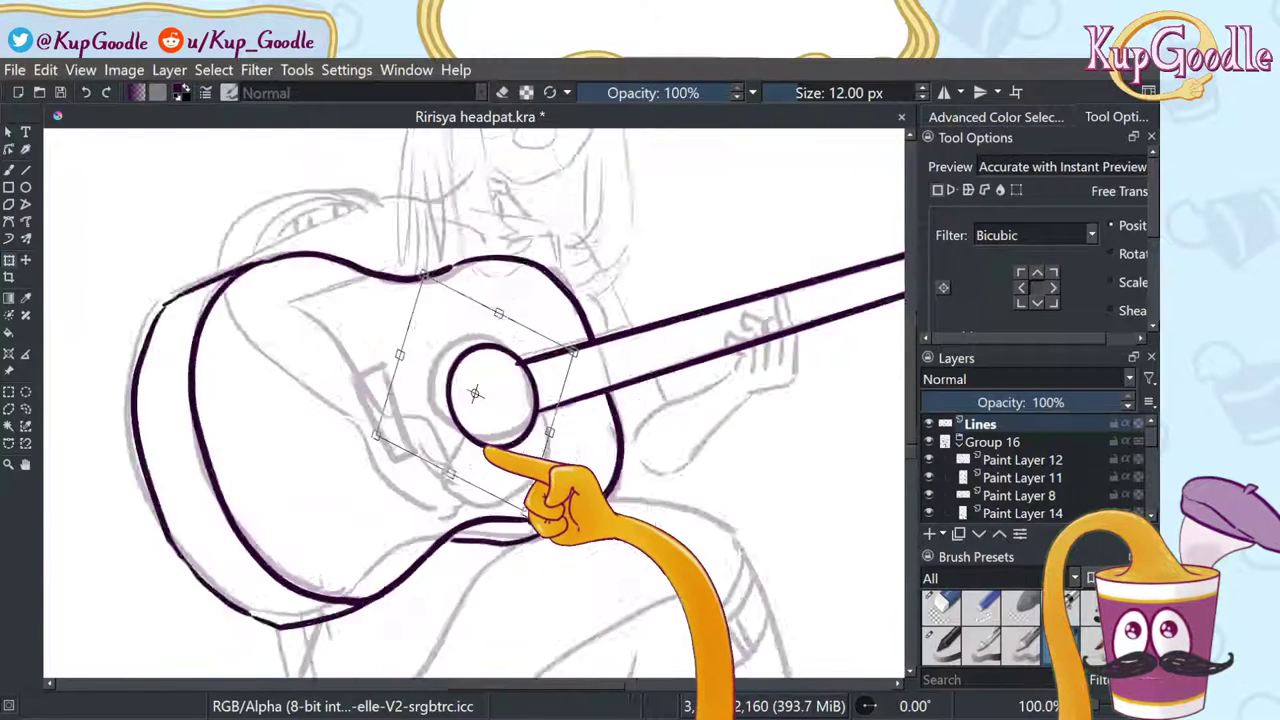
pyautogui.scroll(-1, 630, 324)
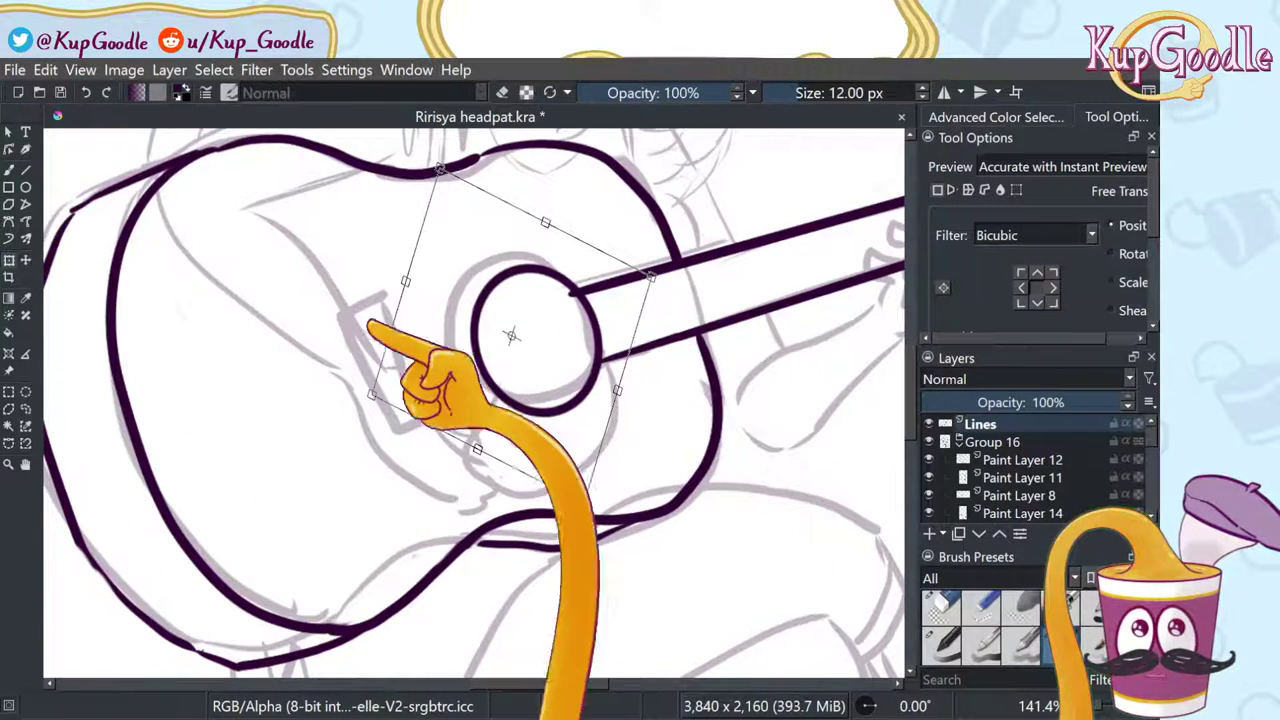
# Step: Finish transforming the sound hole and clear the freehand selection around it
pyautogui.click(26, 463)
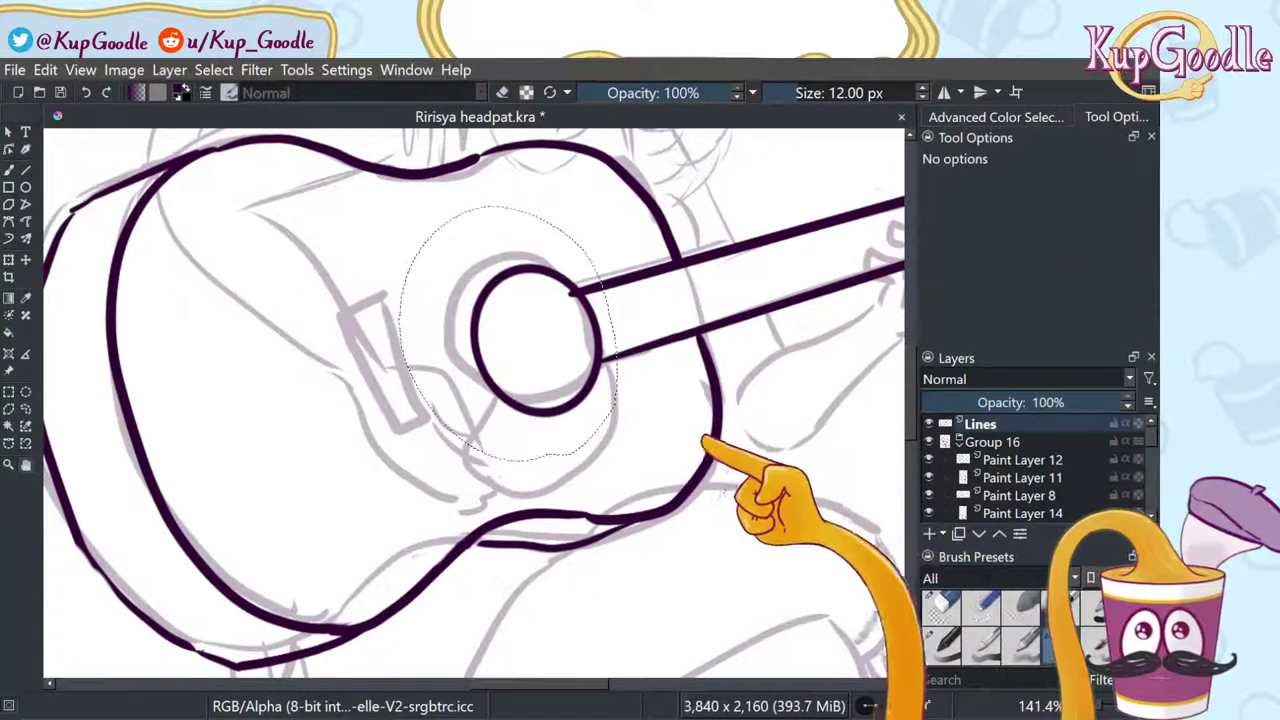
pyautogui.click(26, 409)
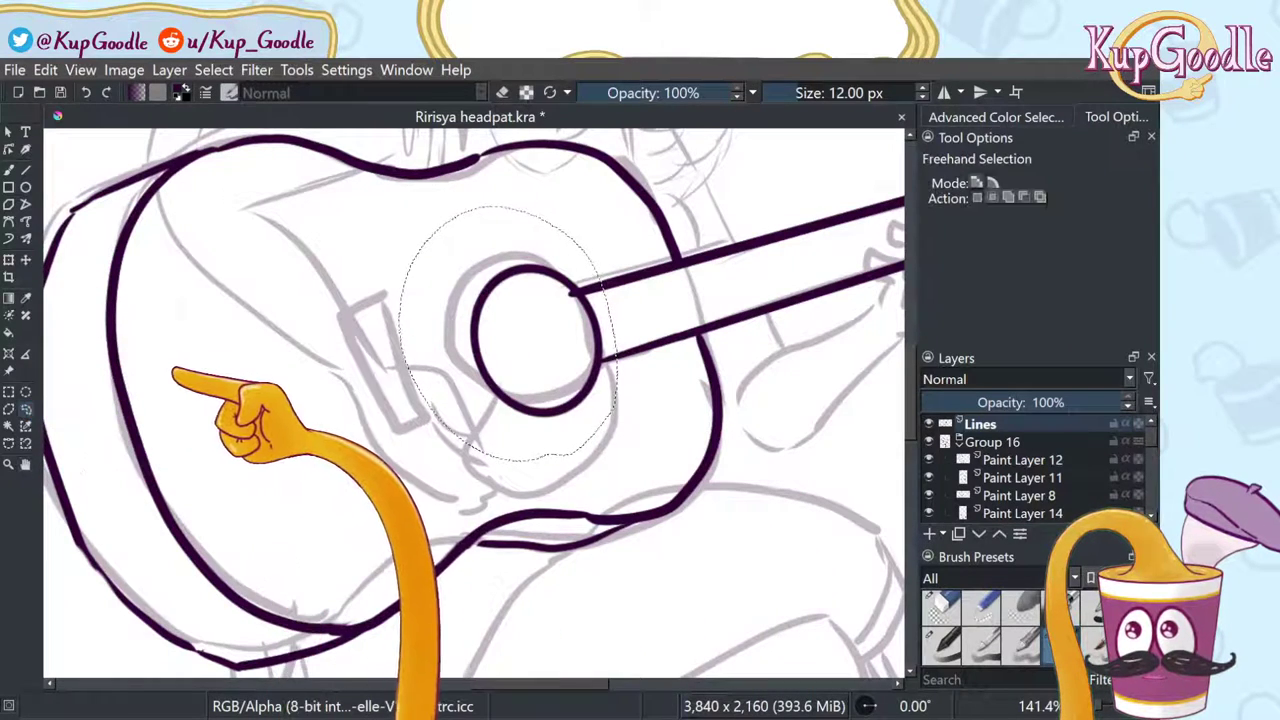
pyautogui.click(418, 395)
# Step: Erase the neck line's stub inside the sound hole and draw a narrow tilted rectangle for the bridge at 12 px
pyautogui.press('b')
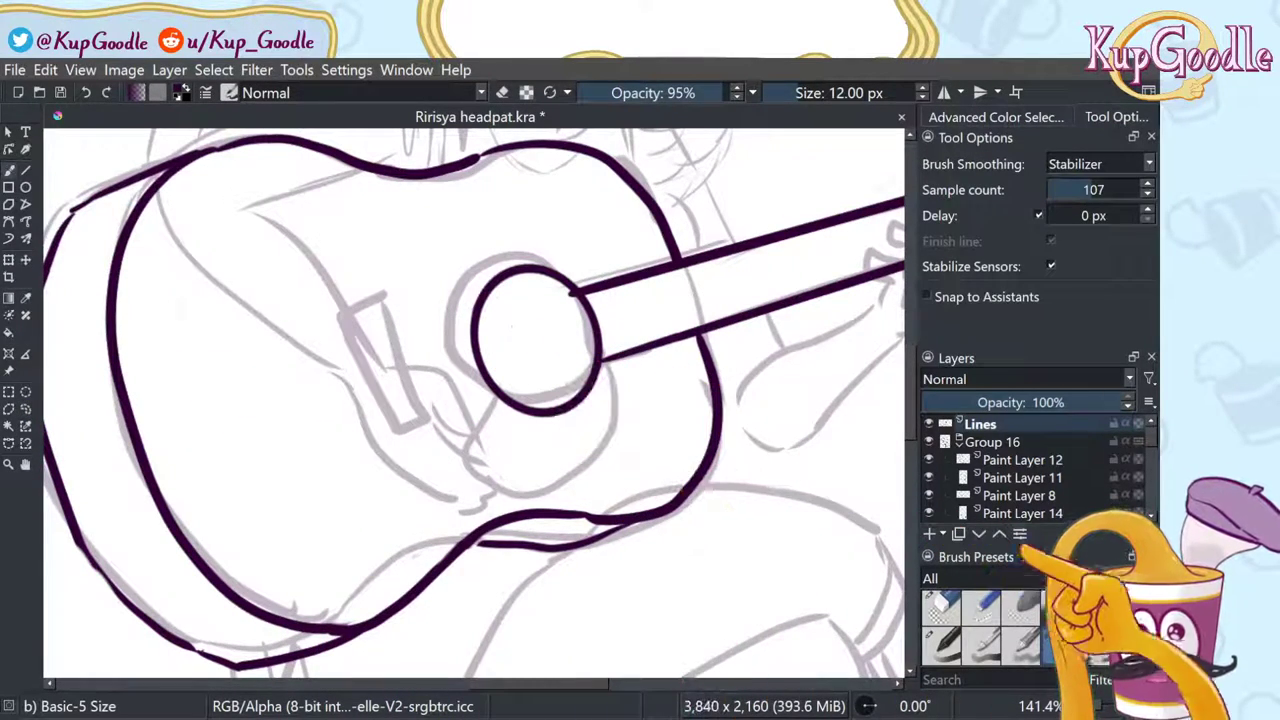
pyautogui.press('e')
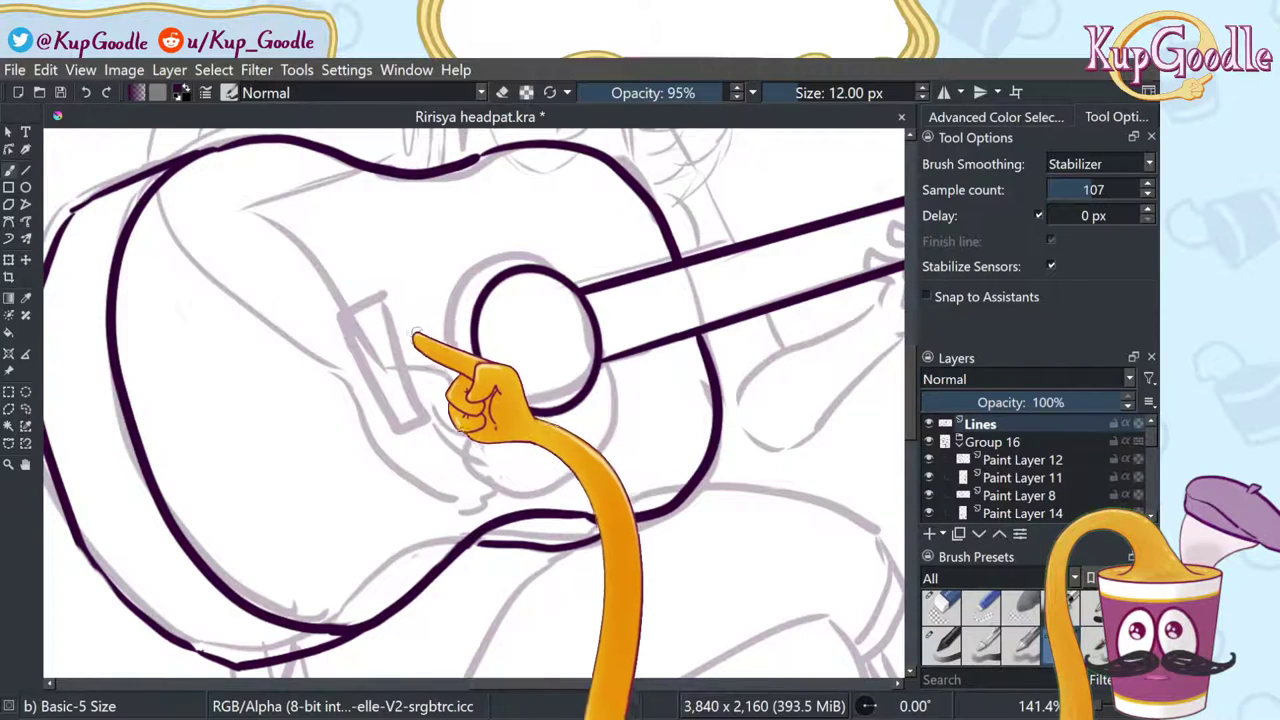
pyautogui.moveTo(395, 311); pyautogui.dragTo(438, 426)
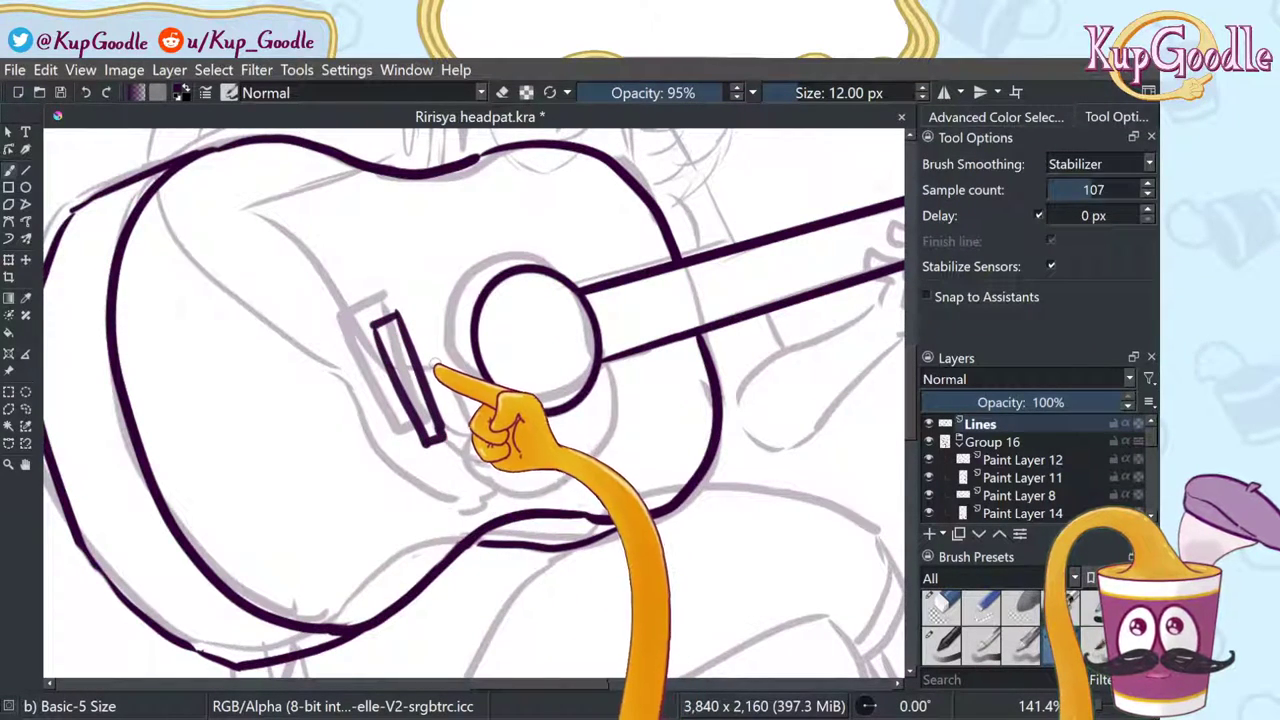
# Step: Ink the rounded pickguard outline below the guitar's sound hole, joining both of its ends to the circle
pyautogui.scroll(-3, 529, 331)
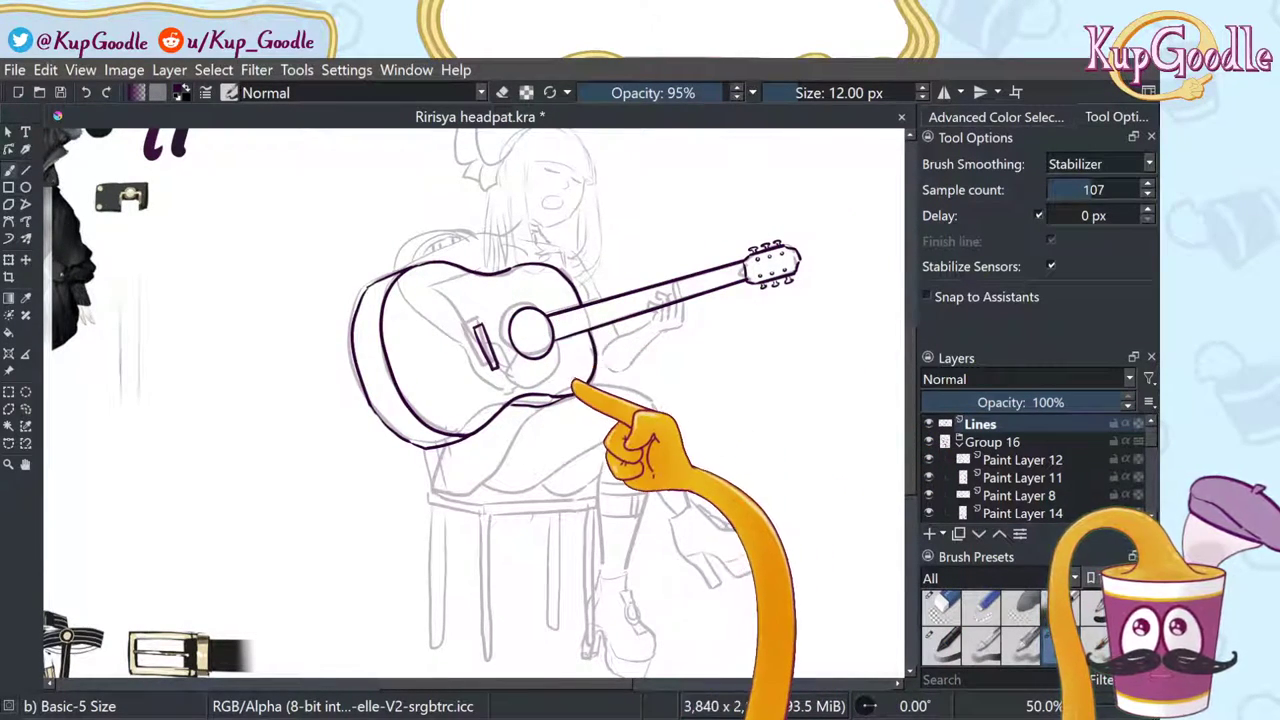
pyautogui.scroll(4, 608, 397)
pyautogui.scroll(-1, 366, 217)
pyautogui.scroll(-1, 762, 540)
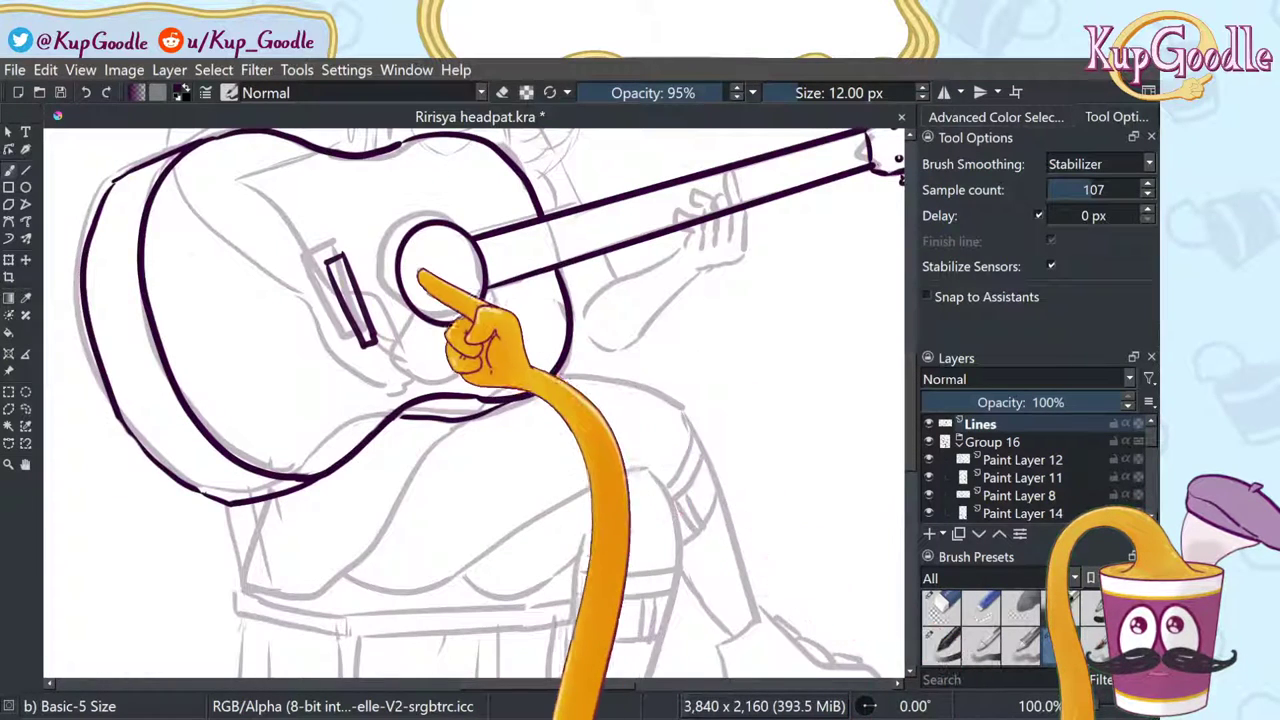
pyautogui.scroll(1, 418, 241)
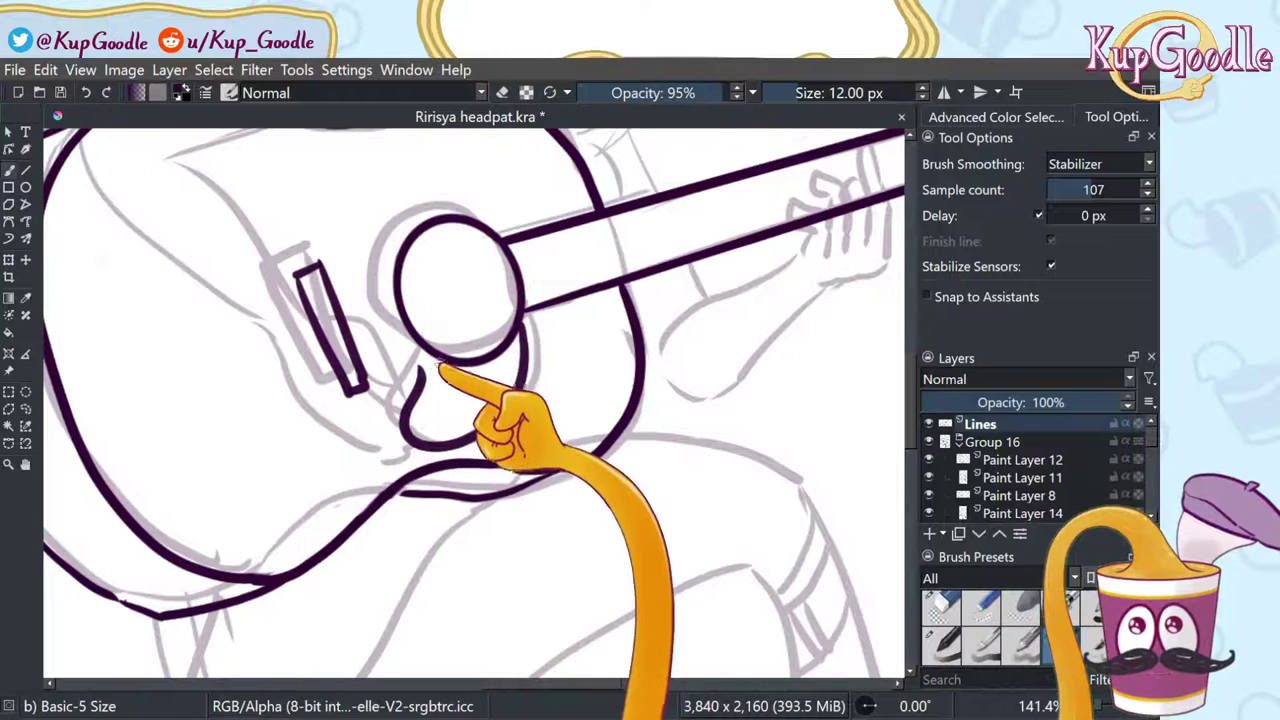
pyautogui.moveTo(424, 343)
pyautogui.mouseDown()
pyautogui.moveTo(403, 407)
pyautogui.moveTo(468, 434)
pyautogui.moveTo(512, 325)
pyautogui.mouseUp()
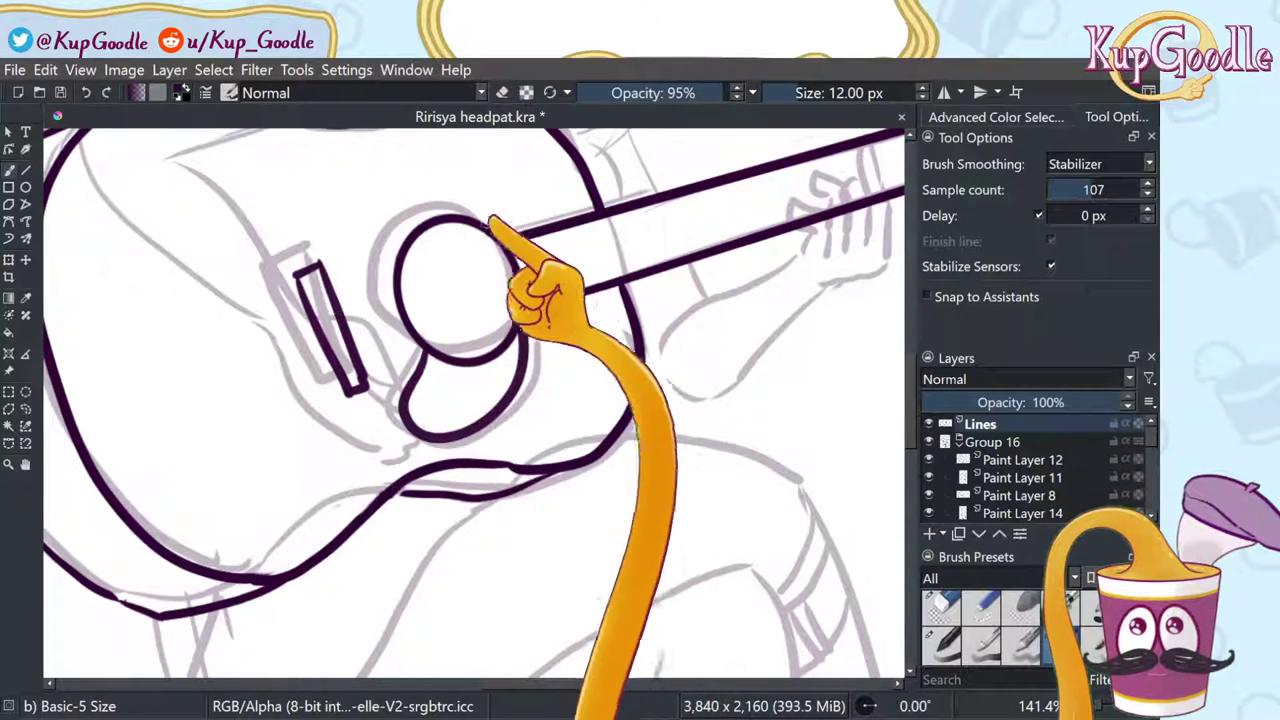
# Step: Examine the inked guitar at different zoom levels against the full sketch and the character reference
pyautogui.scroll(-3, 585, 298)
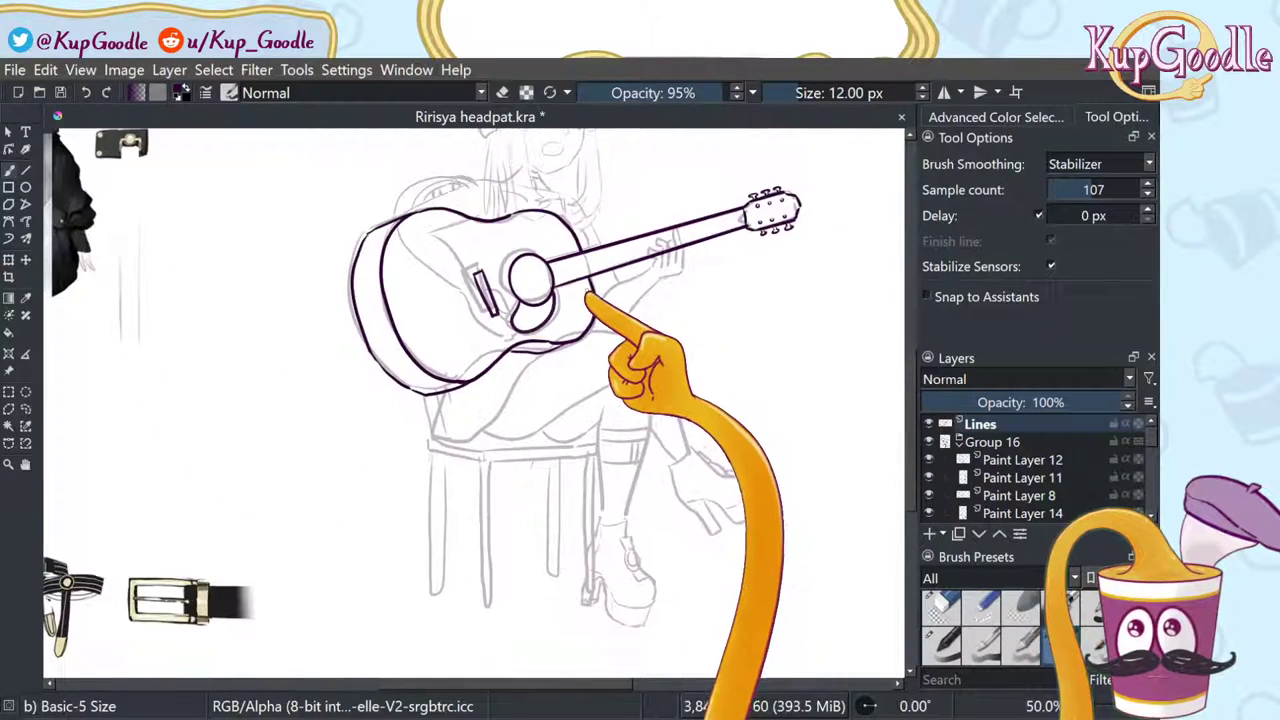
pyautogui.scroll(-2, 180, 470)
pyautogui.scroll(-1, 280, 300)
pyautogui.scroll(2, 280, 300)
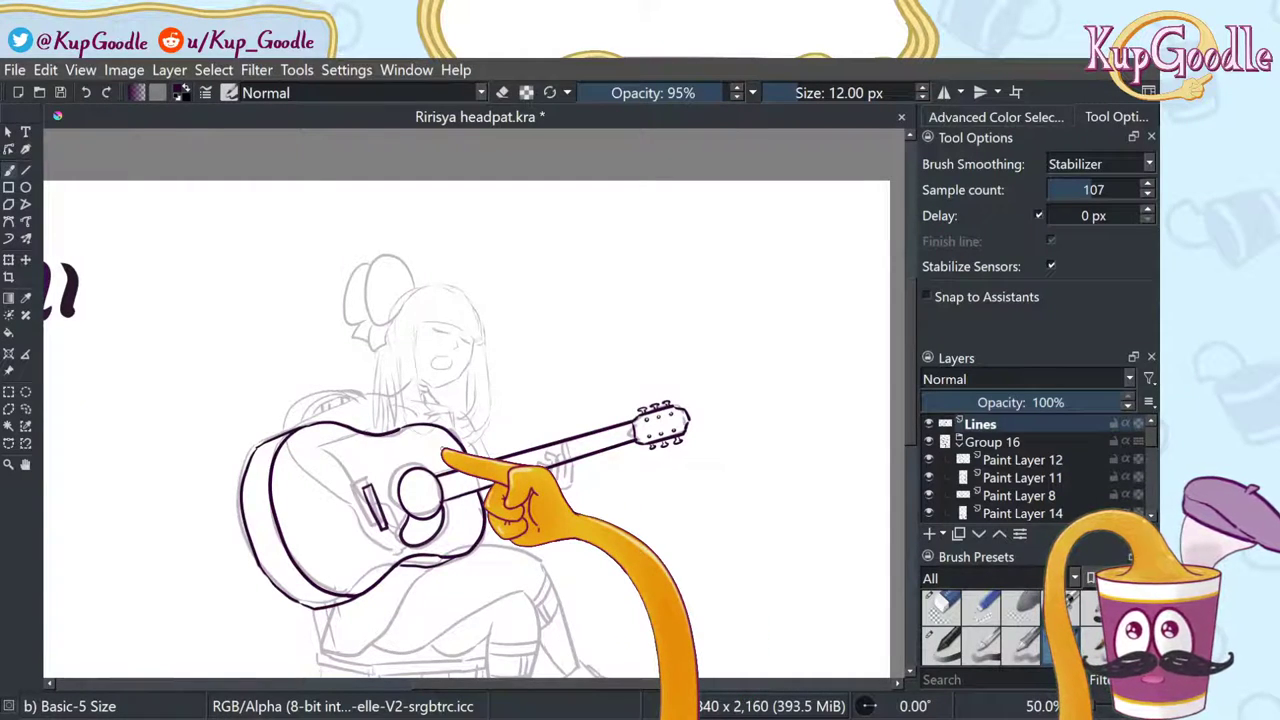
pyautogui.scroll(-2, 254, 324)
pyautogui.scroll(3, 218, 468)
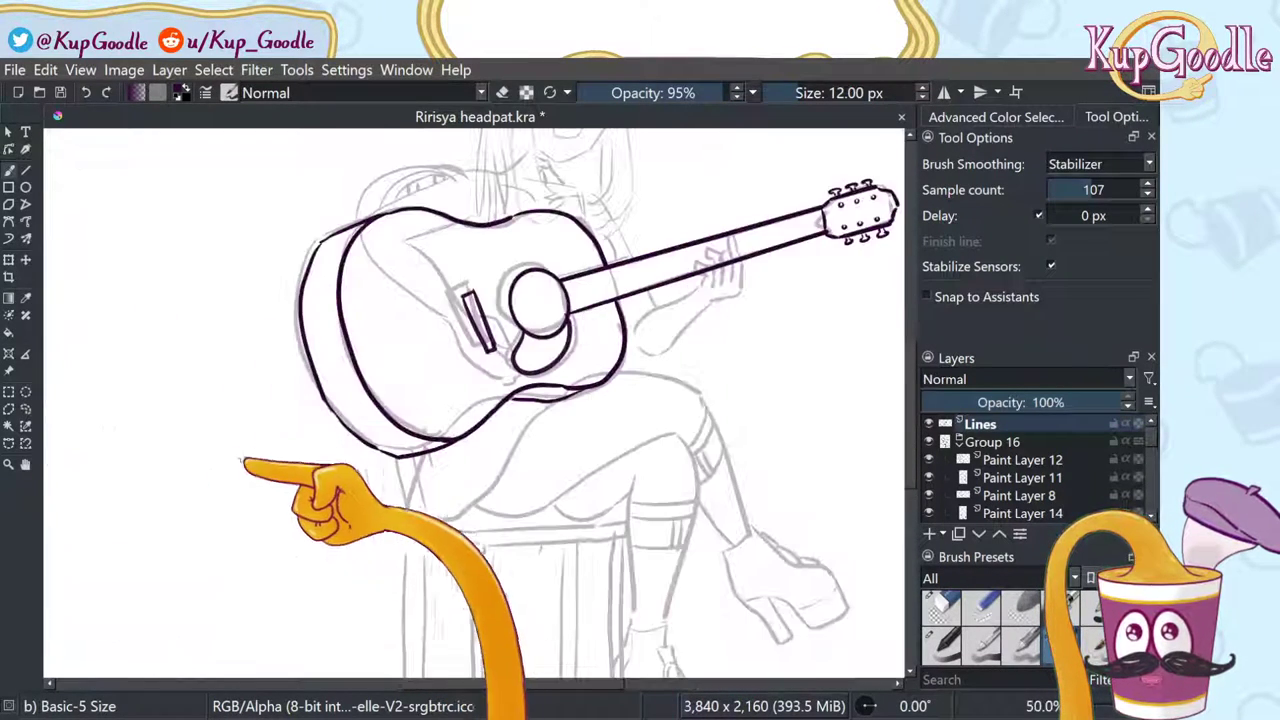
pyautogui.scroll(-1, 340, 360)
pyautogui.scroll(-1, 430, 450)
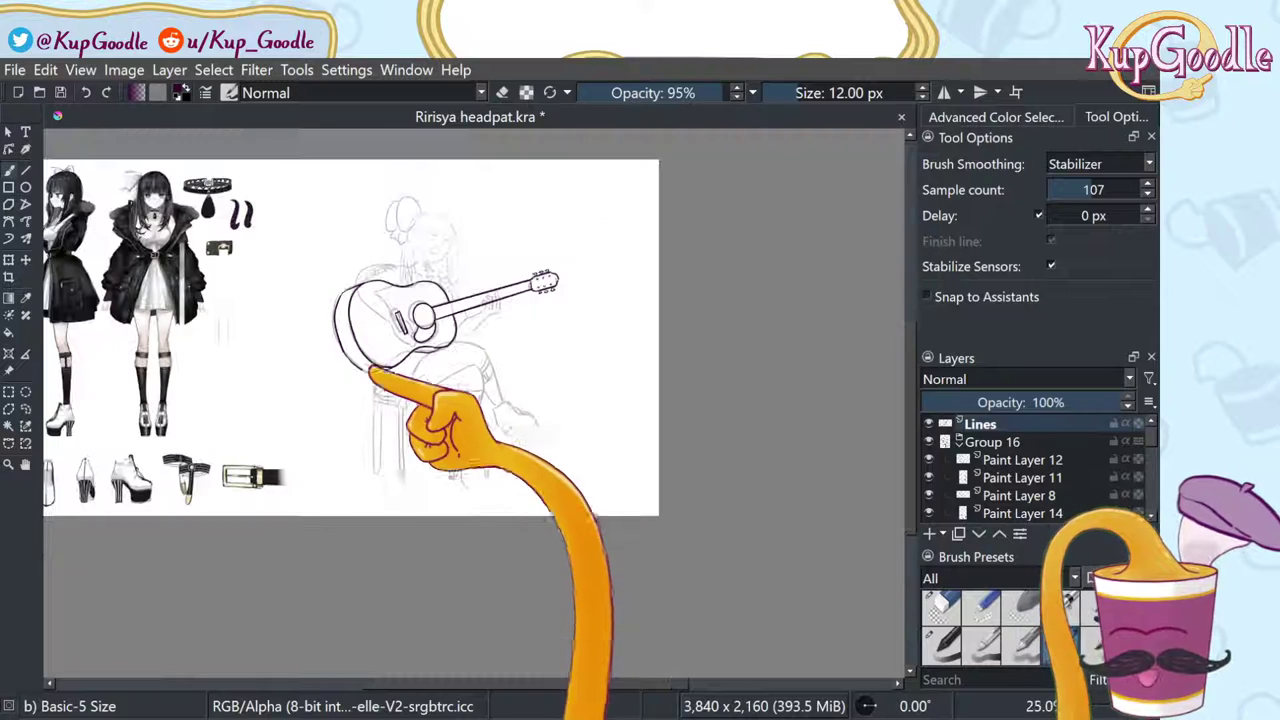
pyautogui.scroll(2, 348, 208)
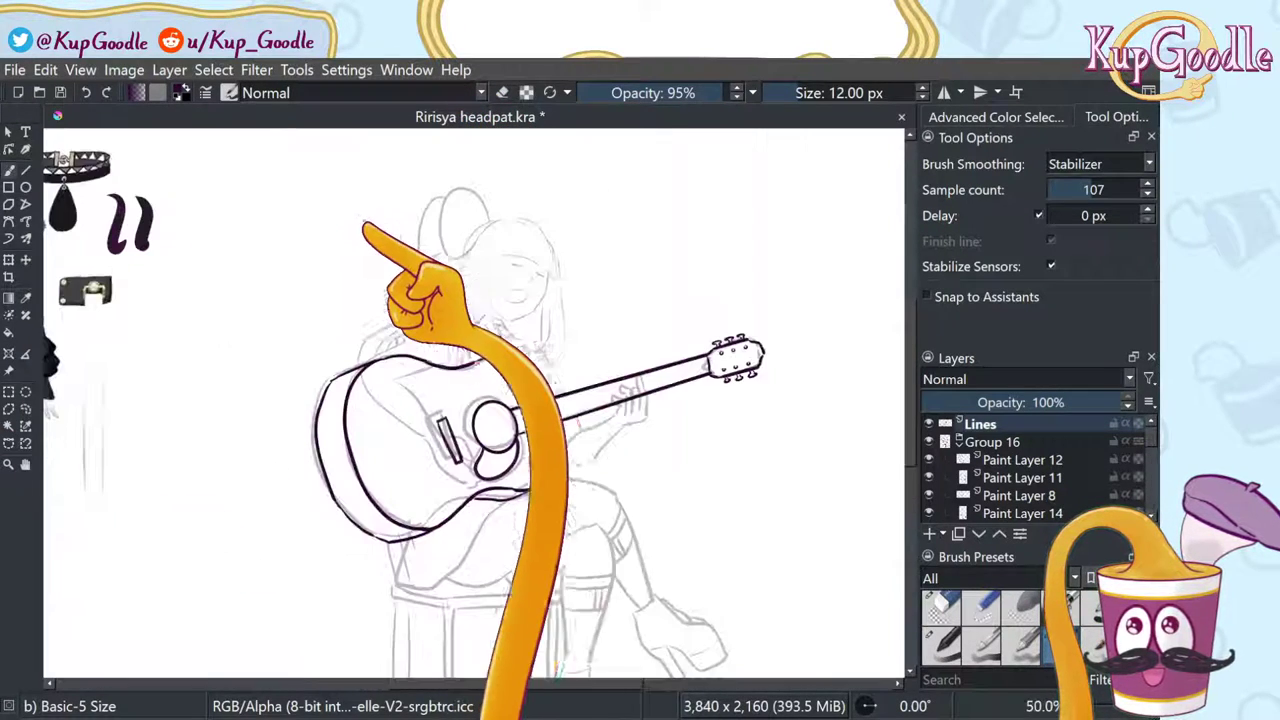
# Step: Add a new paint layer above Lines for inking the girl's head
pyautogui.scroll(1, 458, 378)
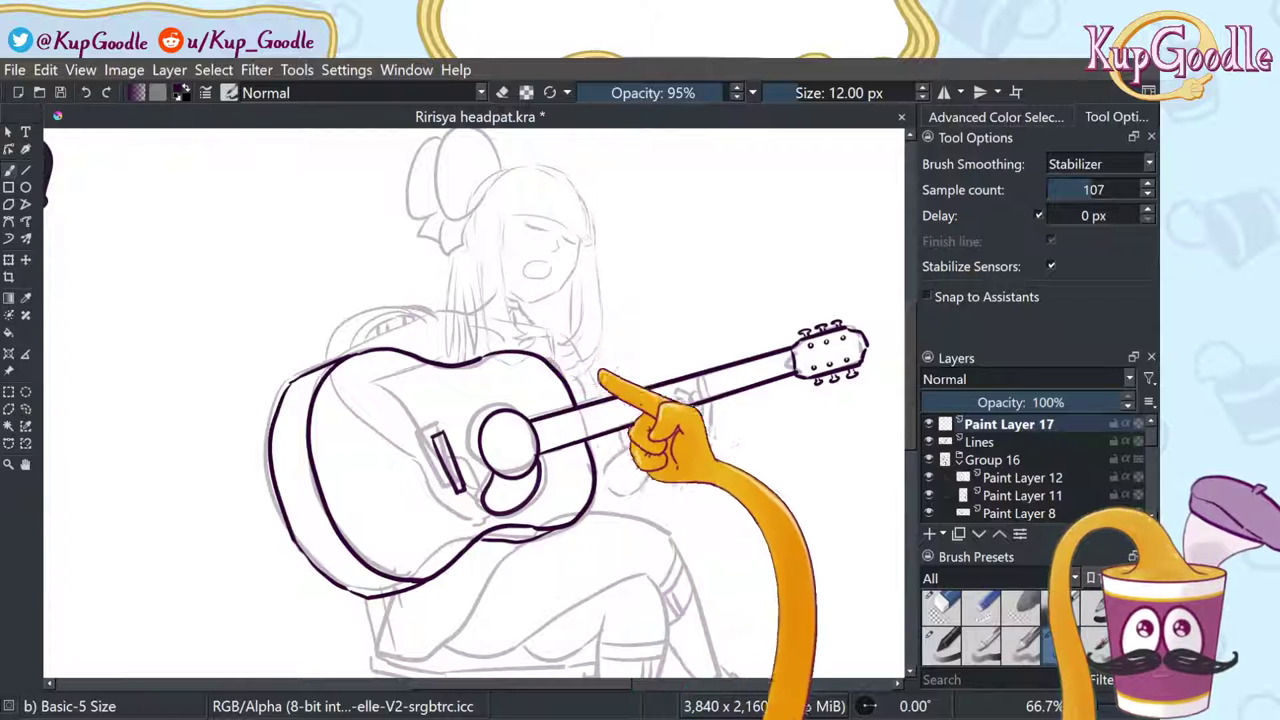
pyautogui.scroll(-1, 603, 515)
pyautogui.scroll(1, 537, 281)
pyautogui.scroll(2, 539, 286)
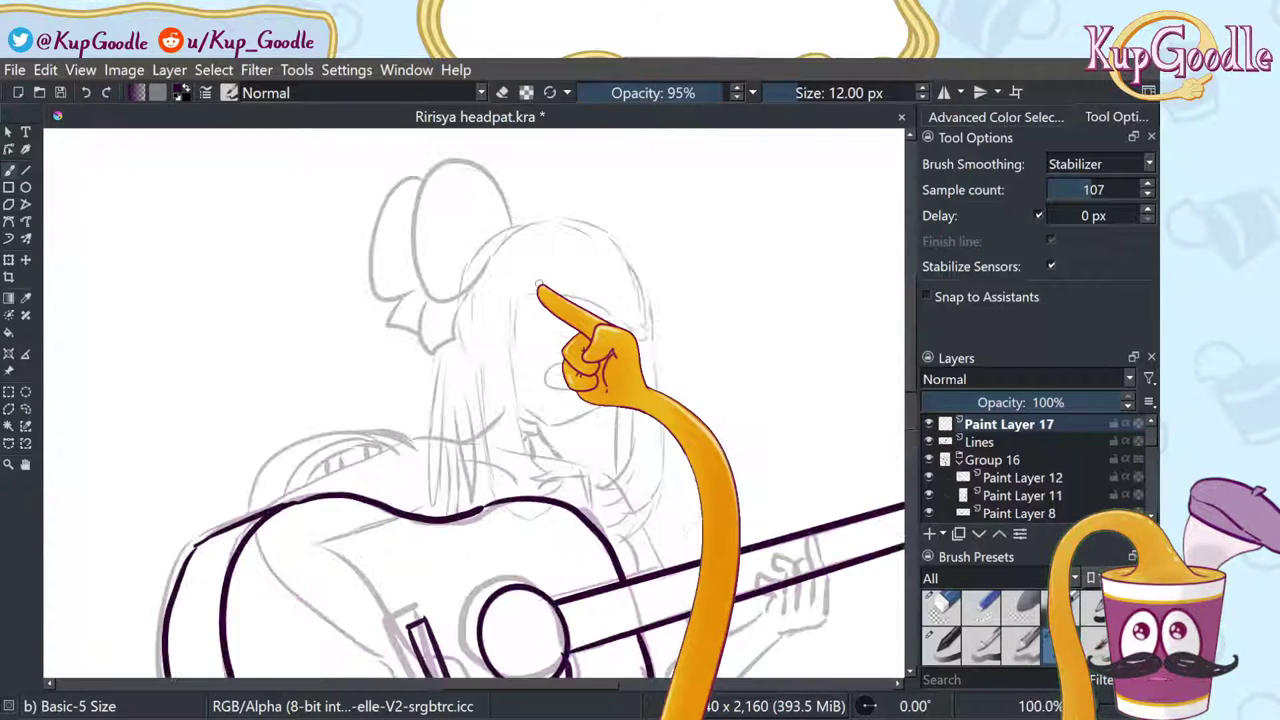
pyautogui.scroll(1, 534, 348)
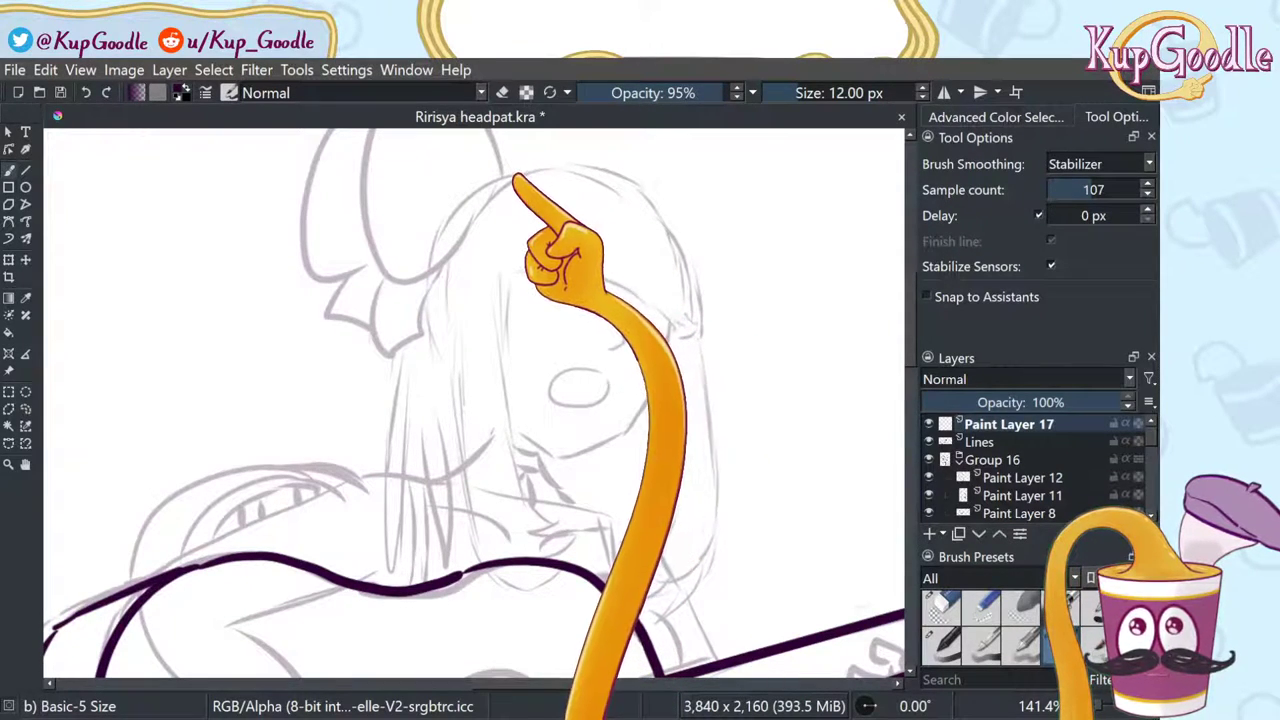
pyautogui.moveTo(516, 171)
pyautogui.mouseDown()
pyautogui.moveTo(594, 162)
pyautogui.moveTo(638, 182)
pyautogui.moveTo(680, 234)
pyautogui.mouseUp()
pyautogui.hotkey('ctrl', 'z')
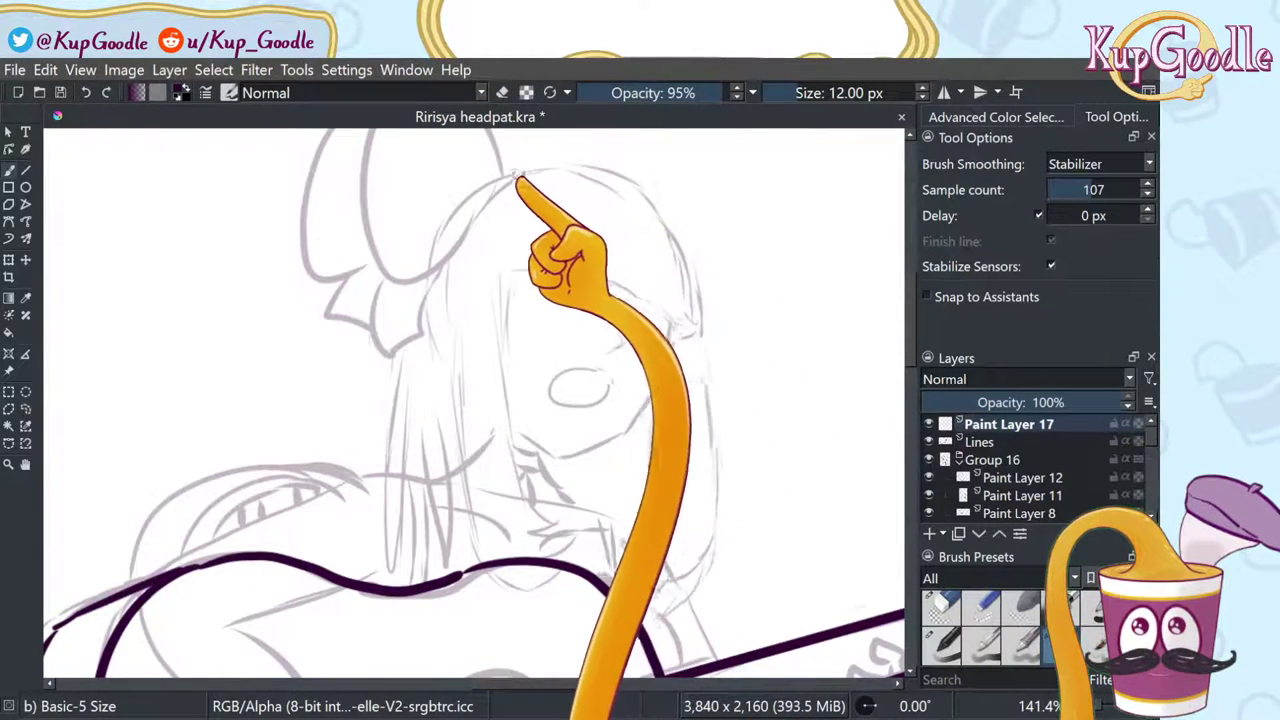
pyautogui.moveTo(520, 170); pyautogui.dragTo(615, 167)
pyautogui.moveTo(660, 206); pyautogui.dragTo(694, 352)
pyautogui.hotkey('ctrl', 'z')
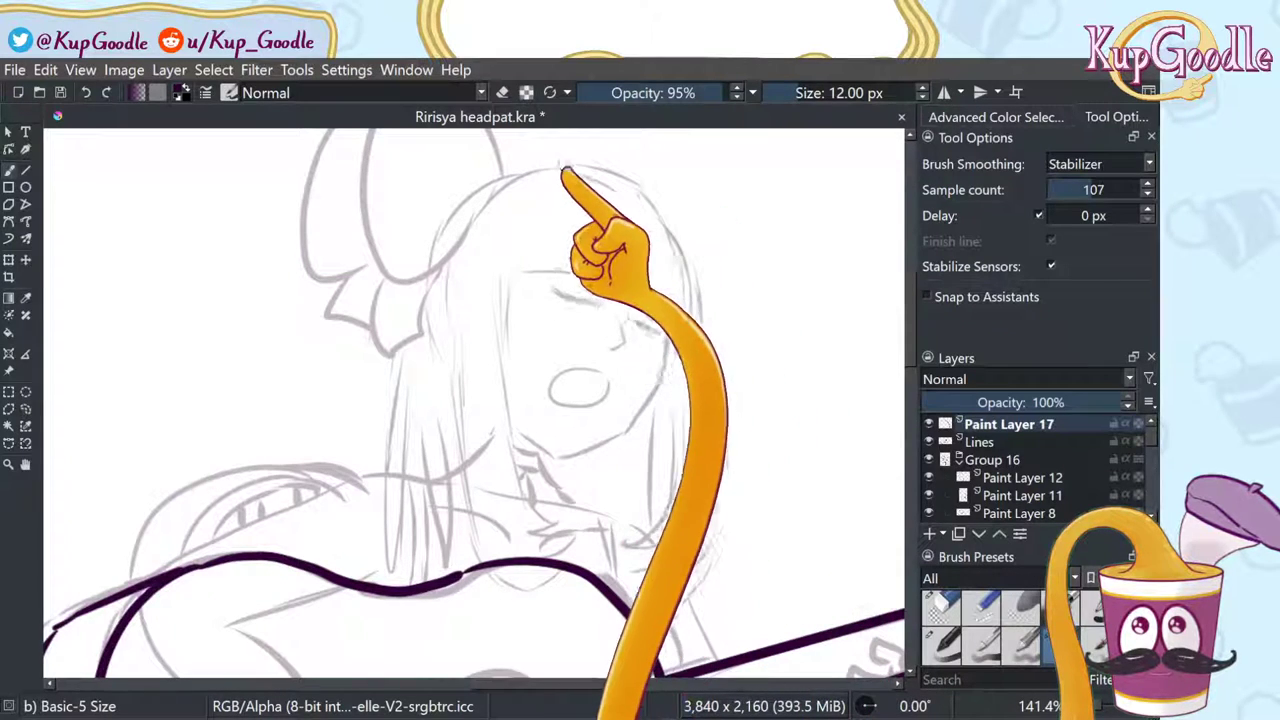
# Step: Ink the curve of the head's crown and the fringe's lower edge across the forehead, comparing with undo and redo
pyautogui.moveTo(508, 173)
pyautogui.mouseDown()
pyautogui.moveTo(616, 183)
pyautogui.moveTo(678, 258)
pyautogui.moveTo(698, 332)
pyautogui.mouseUp()
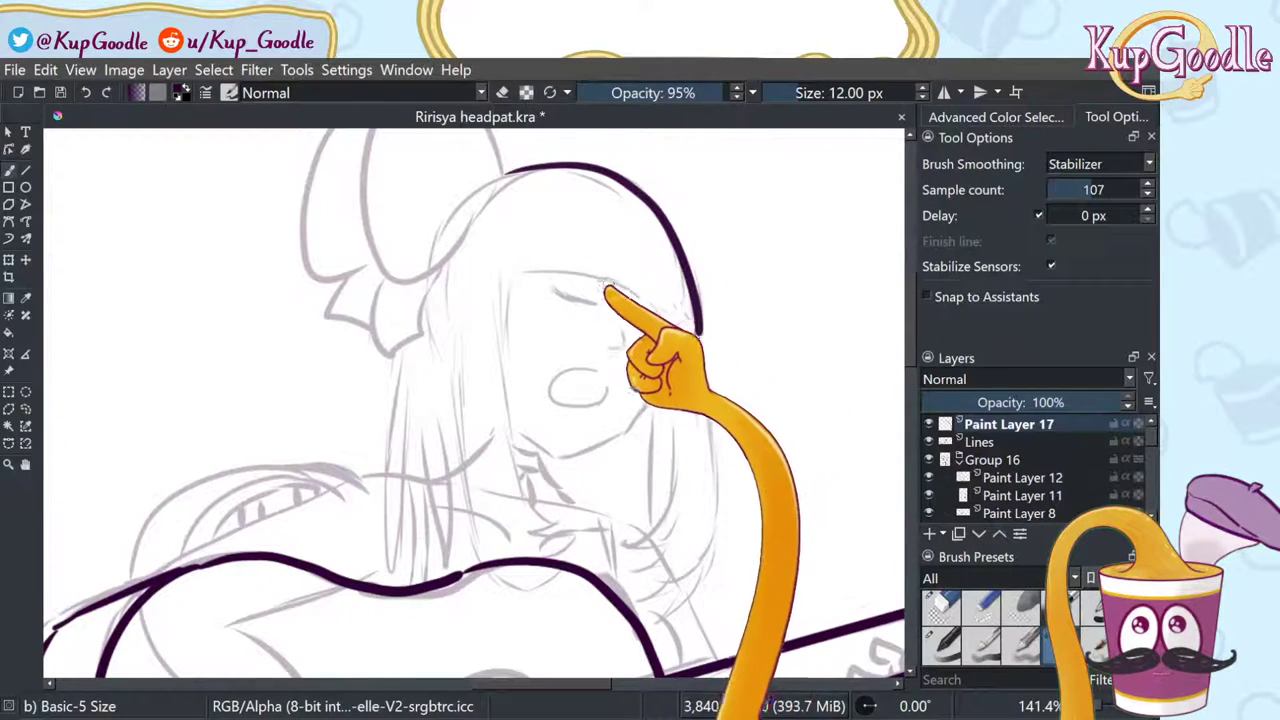
pyautogui.moveTo(522, 272); pyautogui.dragTo(721, 334)
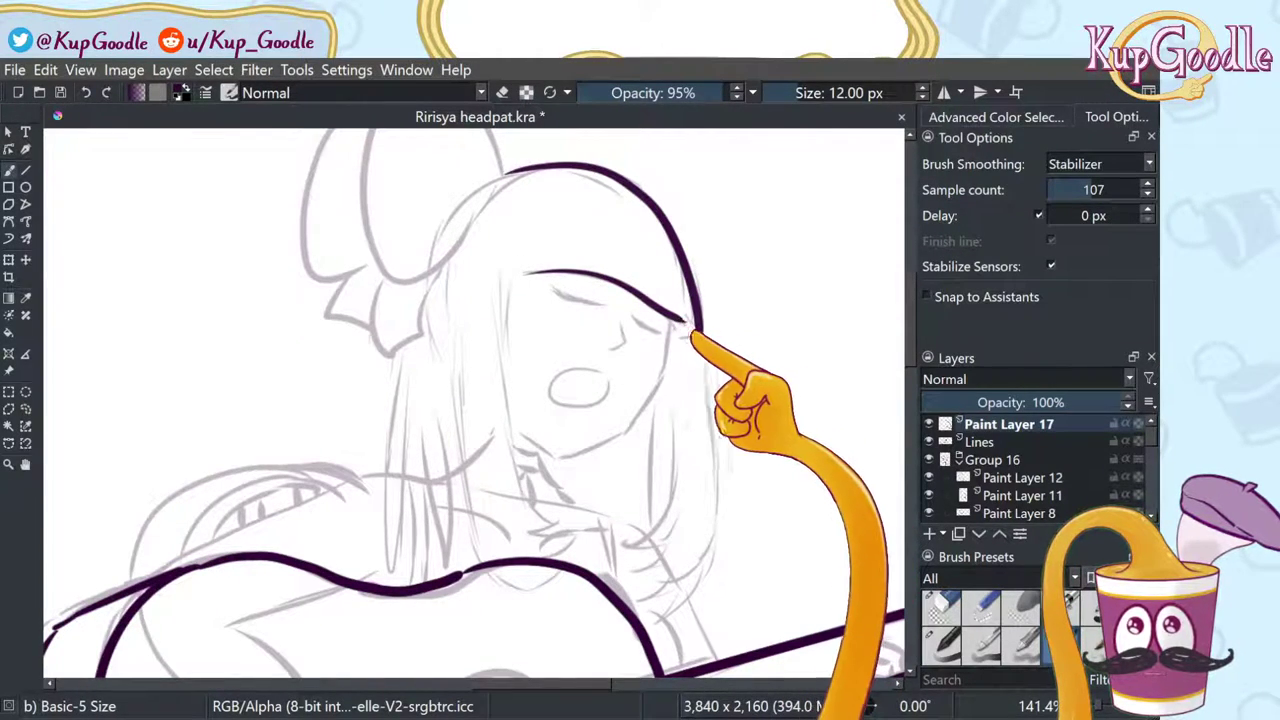
pyautogui.hotkey('ctrl', 'z')
pyautogui.hotkey('ctrl', 'z')
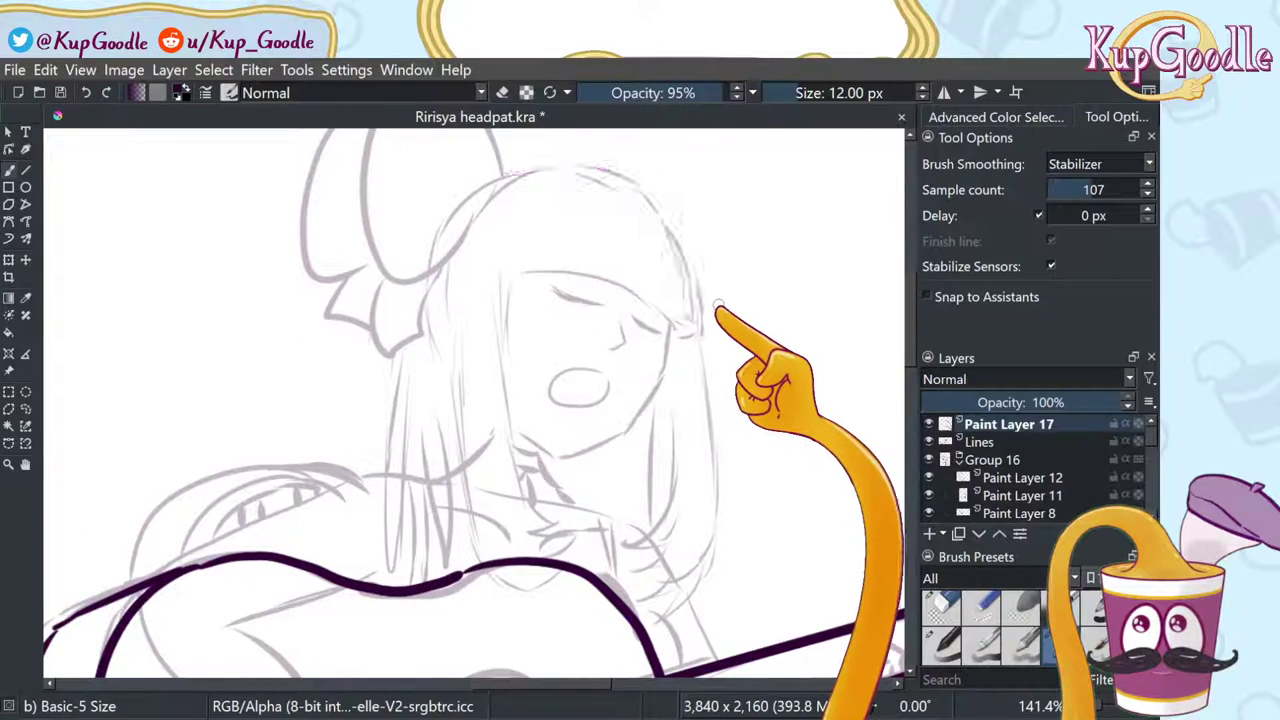
pyautogui.hotkey('ctrl', 'shift', 'z')
pyautogui.hotkey('ctrl', 'shift', 'z')
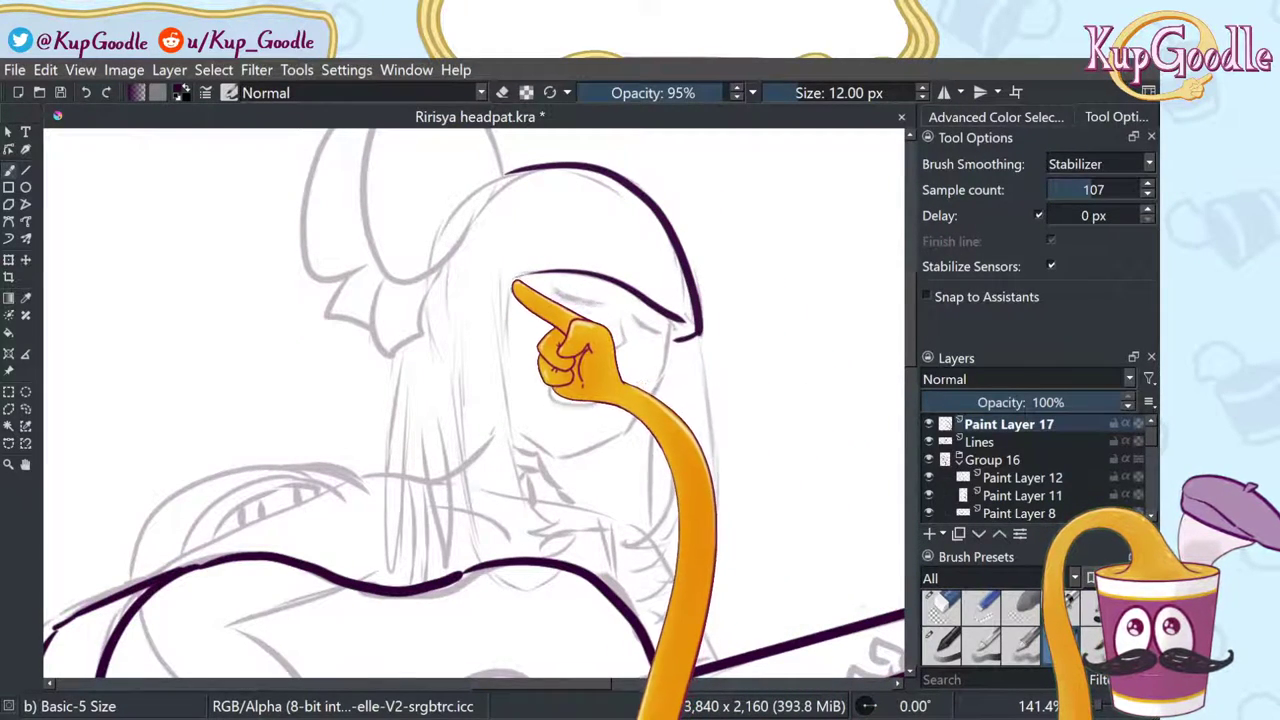
# Step: Ink the inner hair edge from the fringe's corner down beside the face, curving in at the neck
pyautogui.moveTo(512, 280)
pyautogui.mouseDown()
pyautogui.moveTo(507, 342)
pyautogui.moveTo(510, 445)
pyautogui.mouseUp()
pyautogui.hotkey('ctrl', 'z')
pyautogui.moveTo(525, 276)
pyautogui.mouseDown()
pyautogui.moveTo(500, 388)
pyautogui.moveTo(508, 442)
pyautogui.mouseUp()
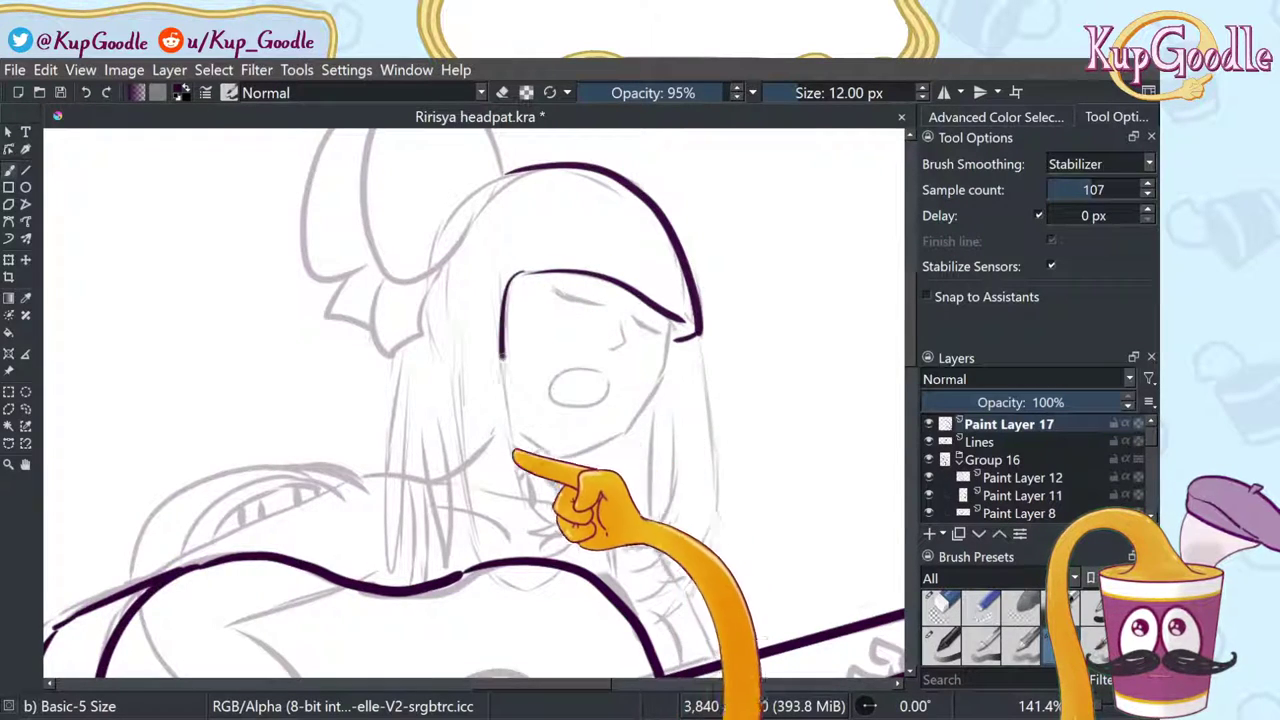
pyautogui.moveTo(512, 455); pyautogui.dragTo(560, 527)
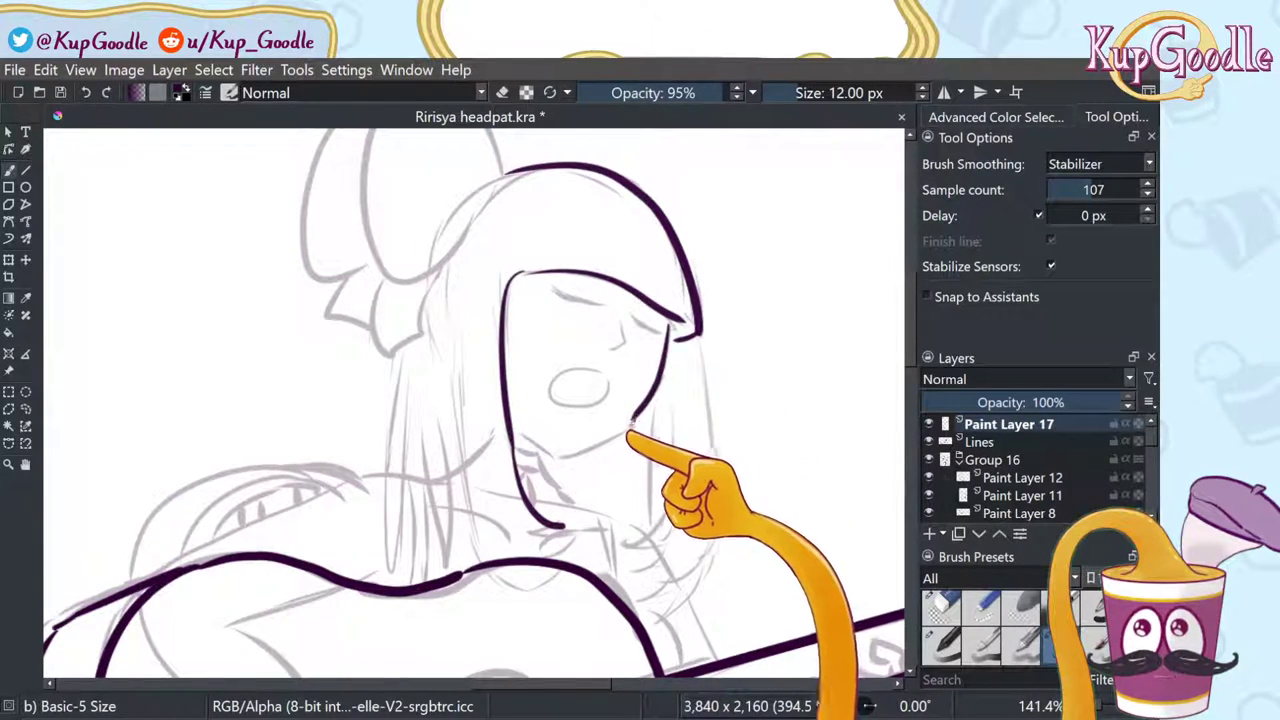
# Step: Redo the cheek line beneath the fringe and ink the jaw down to a pointed chin
pyautogui.hotkey('ctrl', 'z')
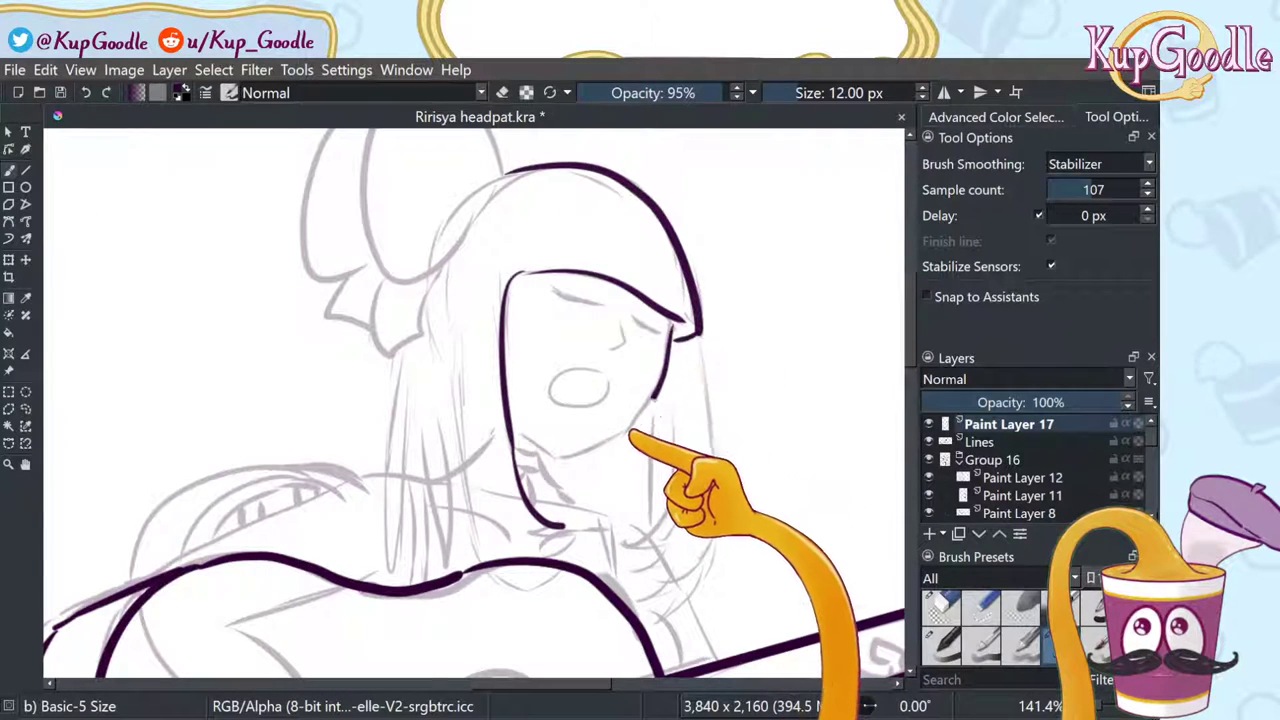
pyautogui.hotkey('ctrl', 'z')
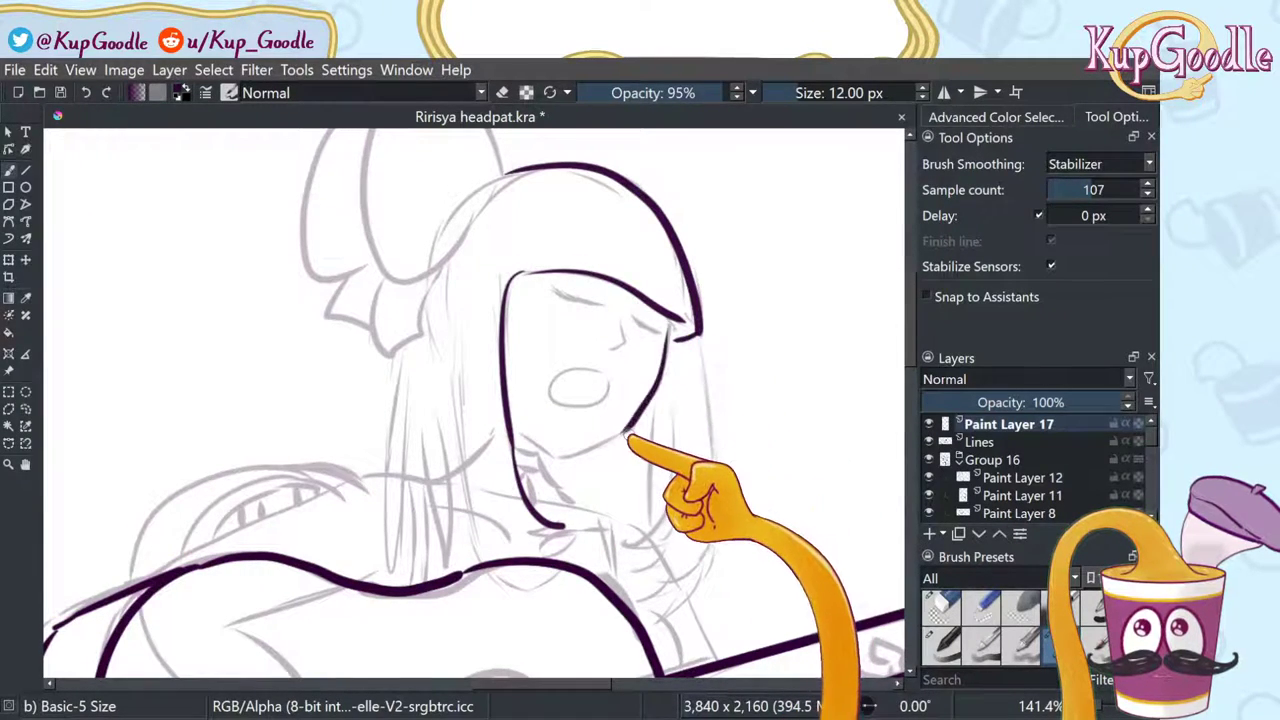
pyautogui.moveTo(511, 435)
pyautogui.mouseDown()
pyautogui.moveTo(551, 457)
pyautogui.moveTo(588, 452)
pyautogui.moveTo(614, 420)
pyautogui.mouseUp()
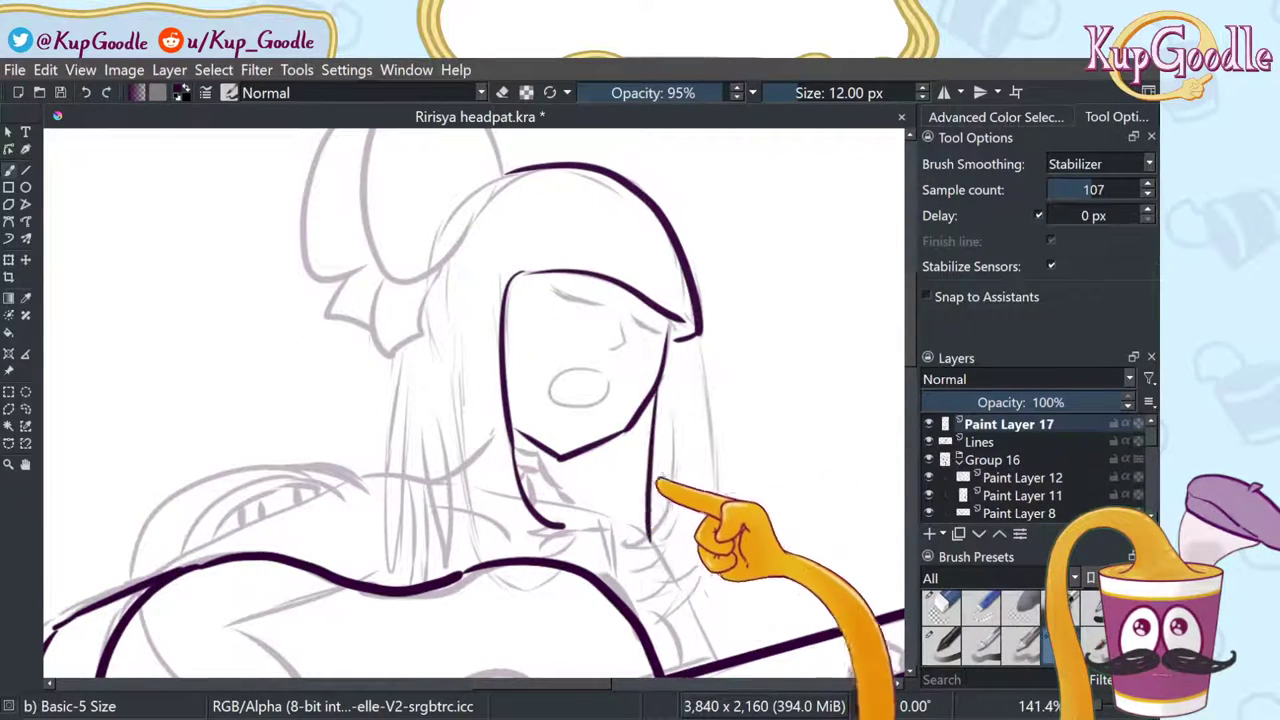
# Step: Ink the long hair strands on the face's far side and end them in small, curved pointed tips
pyautogui.moveTo(696, 340)
pyautogui.mouseDown()
pyautogui.moveTo(710, 490)
pyautogui.moveTo(665, 632)
pyautogui.mouseUp()
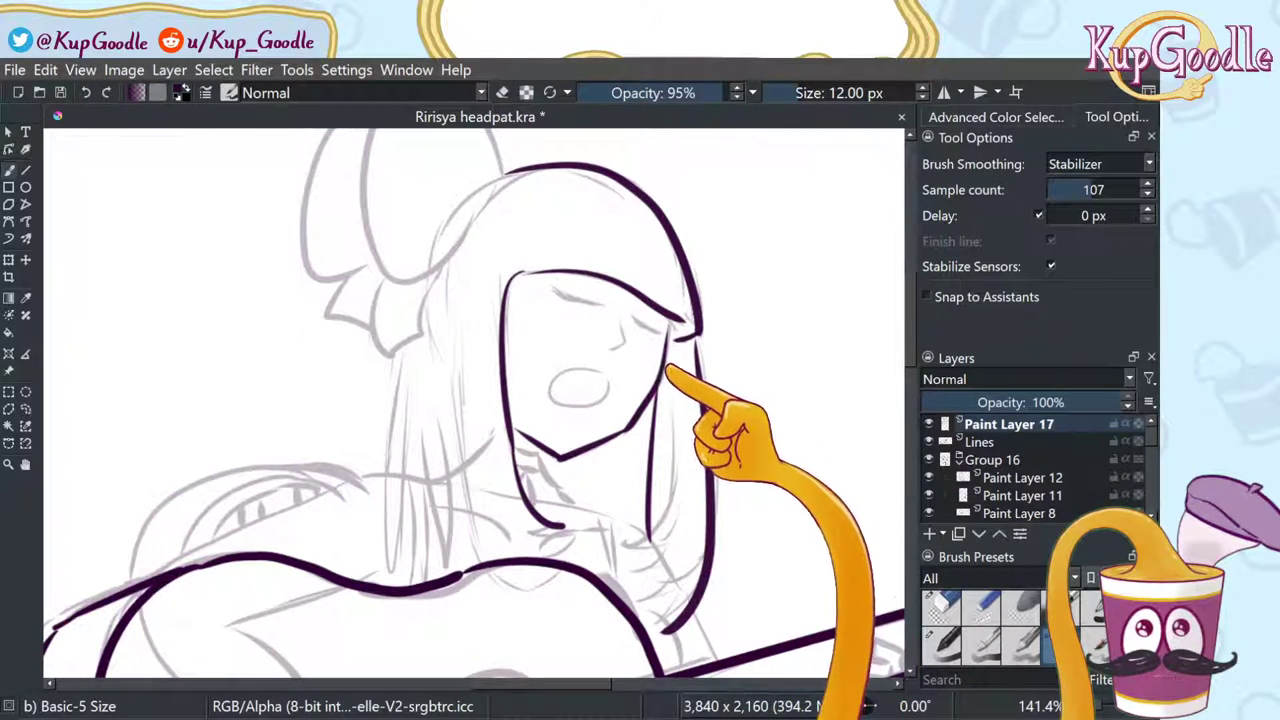
pyautogui.moveTo(668, 368)
pyautogui.mouseDown()
pyautogui.moveTo(674, 484)
pyautogui.moveTo(617, 556)
pyautogui.mouseUp()
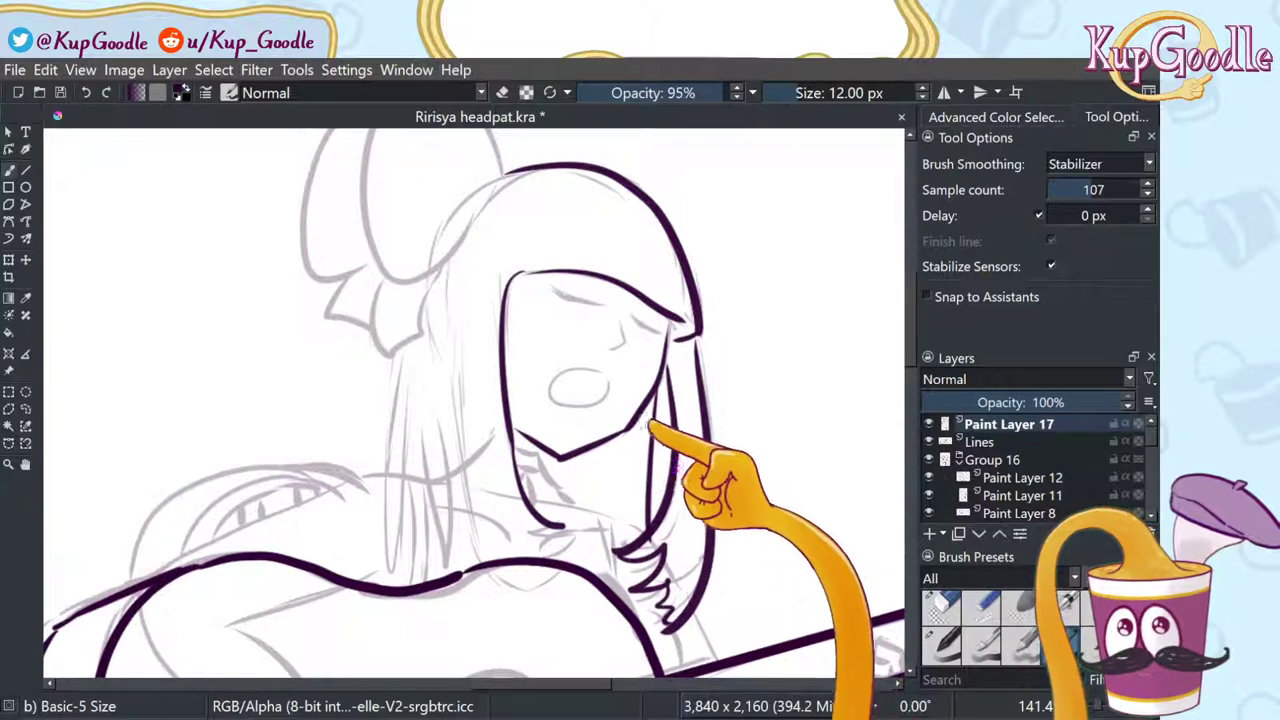
pyautogui.scroll(-4, 633, 483)
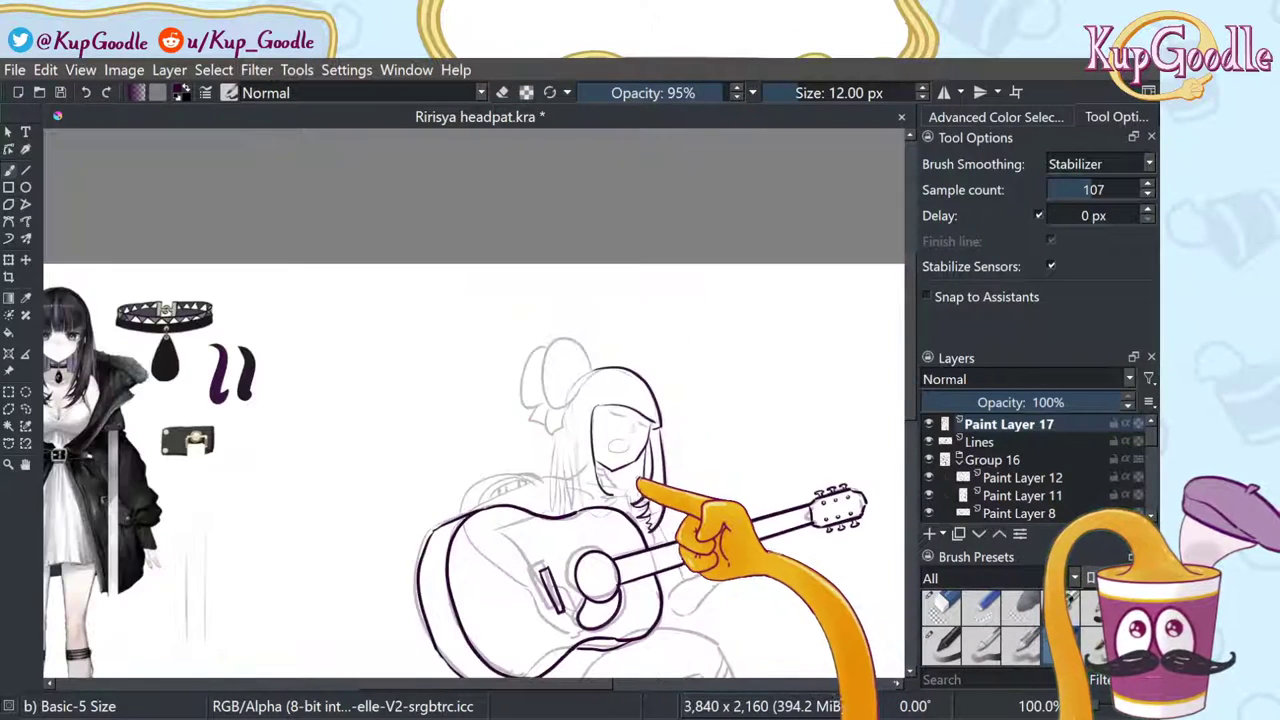
pyautogui.scroll(3, 214, 373)
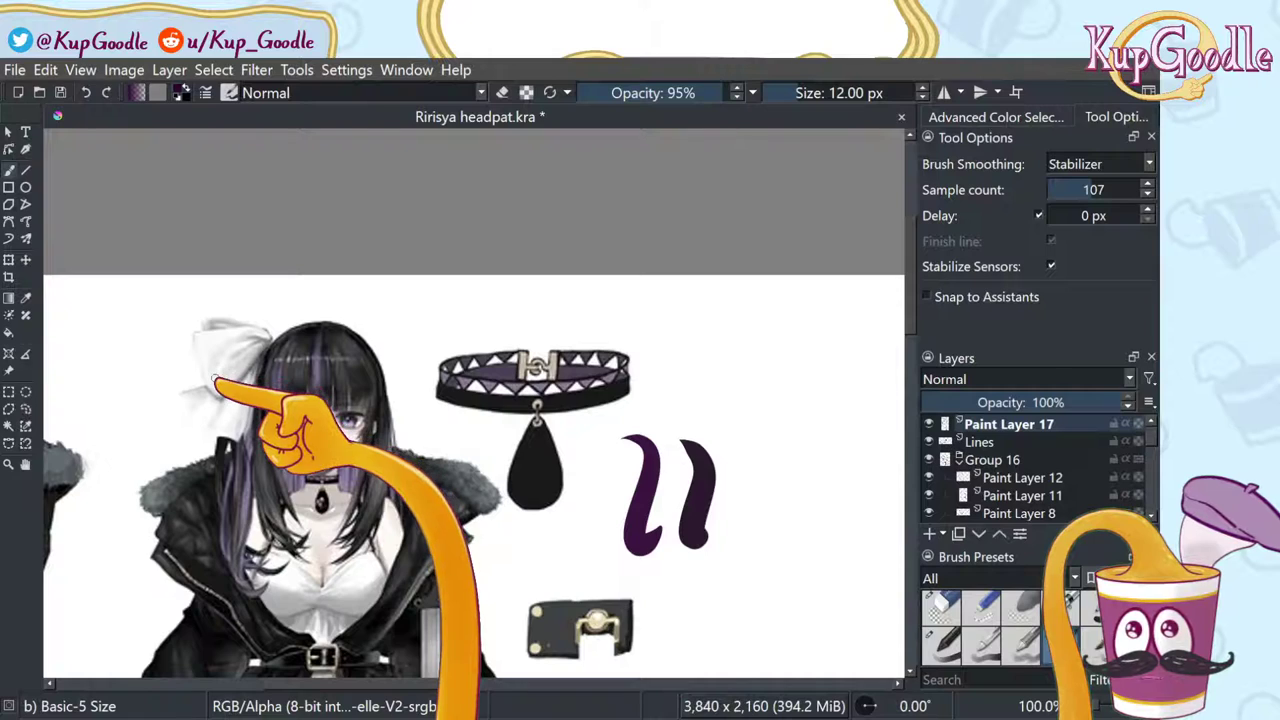
pyautogui.scroll(-2, 480, 529)
pyautogui.scroll(1, 712, 527)
pyautogui.scroll(1, 492, 572)
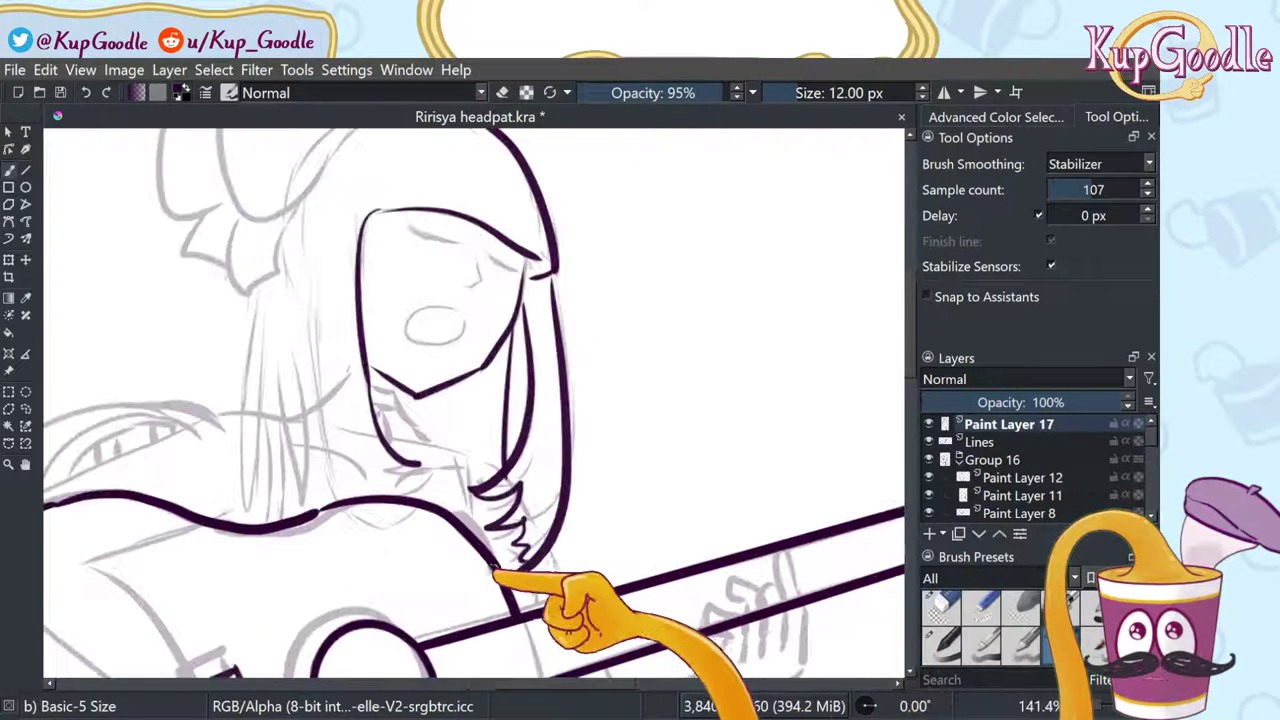
pyautogui.moveTo(519, 470)
pyautogui.mouseDown()
pyautogui.moveTo(480, 503)
pyautogui.moveTo(526, 490)
pyautogui.moveTo(481, 513)
pyautogui.moveTo(535, 523)
pyautogui.moveTo(520, 556)
pyautogui.mouseUp()
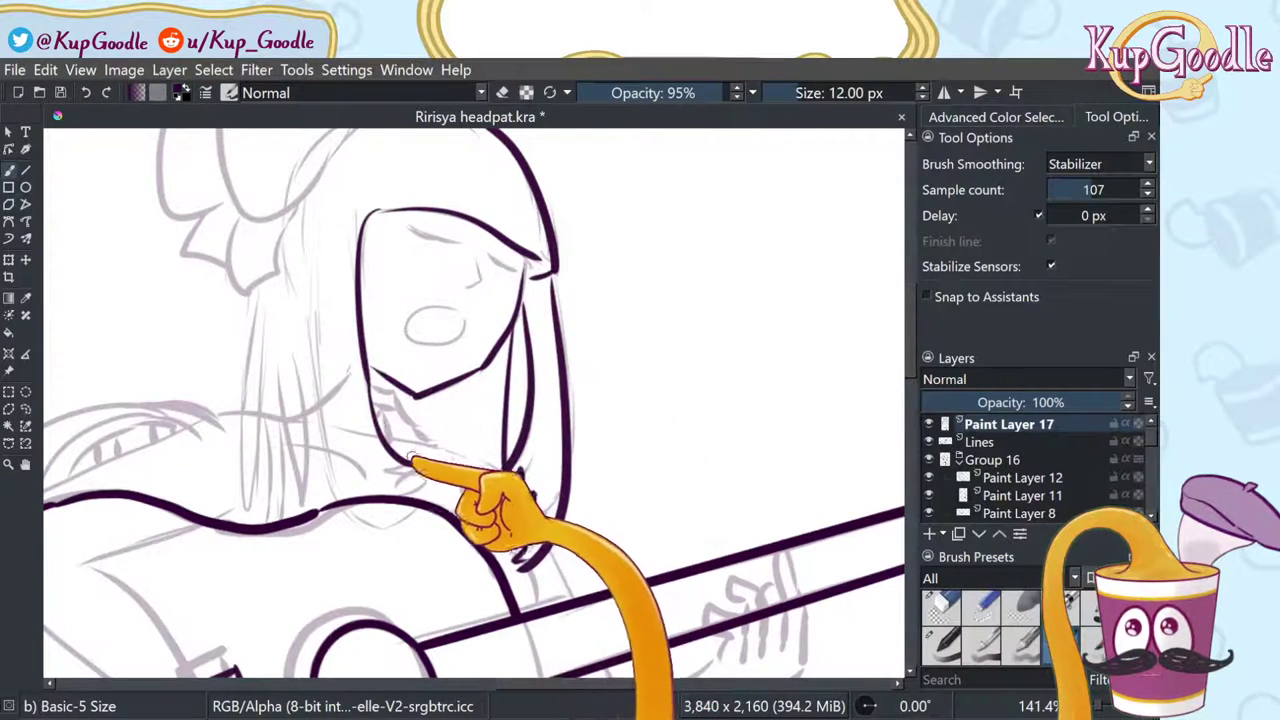
# Step: Add curled tips to the near-side inner strand and ink the long outer strand down to a pointed end
pyautogui.moveTo(408, 462)
pyautogui.mouseDown()
pyautogui.moveTo(428, 461)
pyautogui.moveTo(391, 472)
pyautogui.moveTo(408, 498)
pyautogui.moveTo(370, 525)
pyautogui.mouseUp()
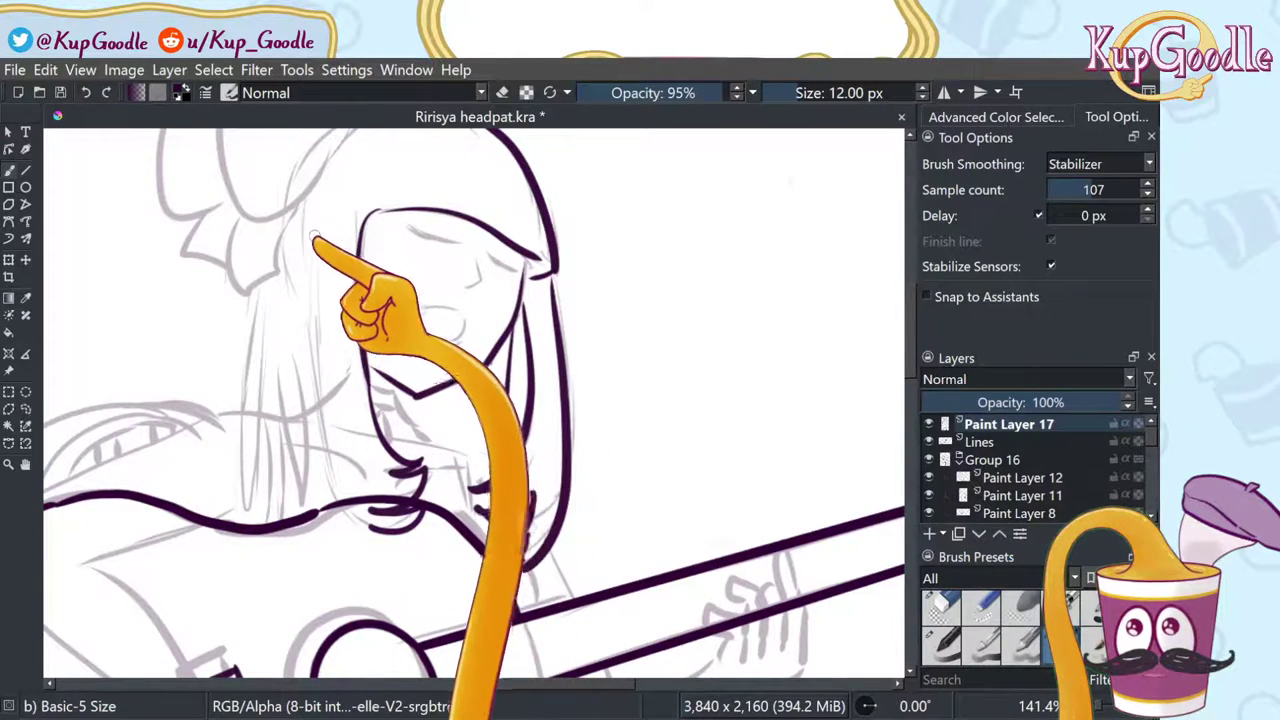
pyautogui.moveTo(315, 248); pyautogui.dragTo(309, 362)
pyautogui.moveTo(316, 458); pyautogui.dragTo(383, 550)
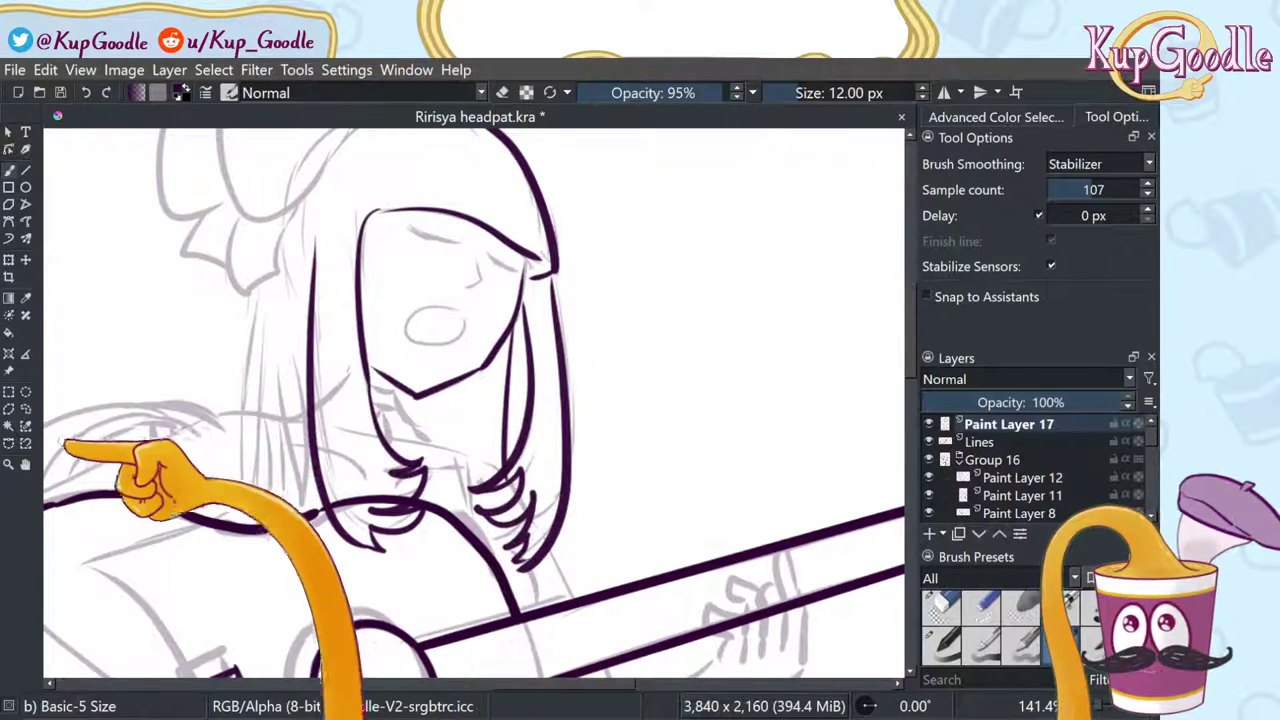
pyautogui.click(25, 464)
pyautogui.moveTo(143, 425)
pyautogui.mouseDown()
pyautogui.moveTo(229, 400)
pyautogui.moveTo(280, 423)
pyautogui.moveTo(312, 385)
pyautogui.moveTo(343, 469)
pyautogui.mouseUp()
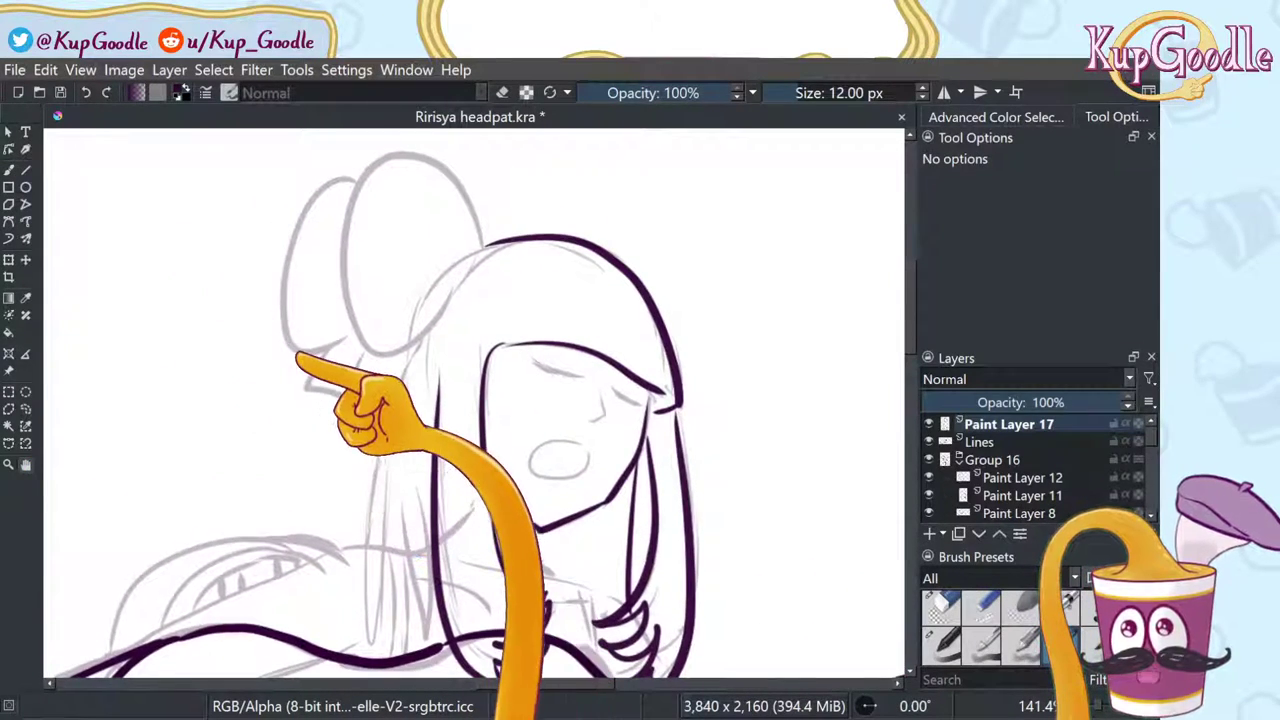
pyautogui.press('b')
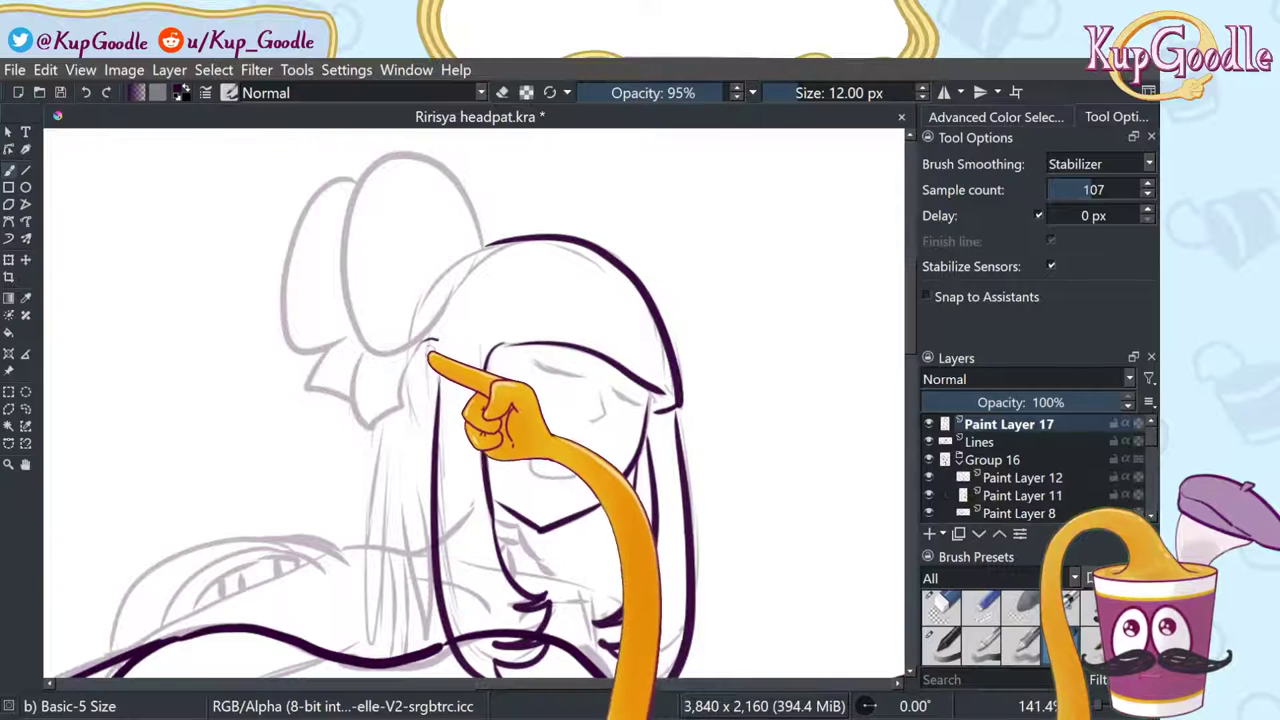
pyautogui.click(25, 464)
pyautogui.moveTo(232, 420); pyautogui.dragTo(254, 428)
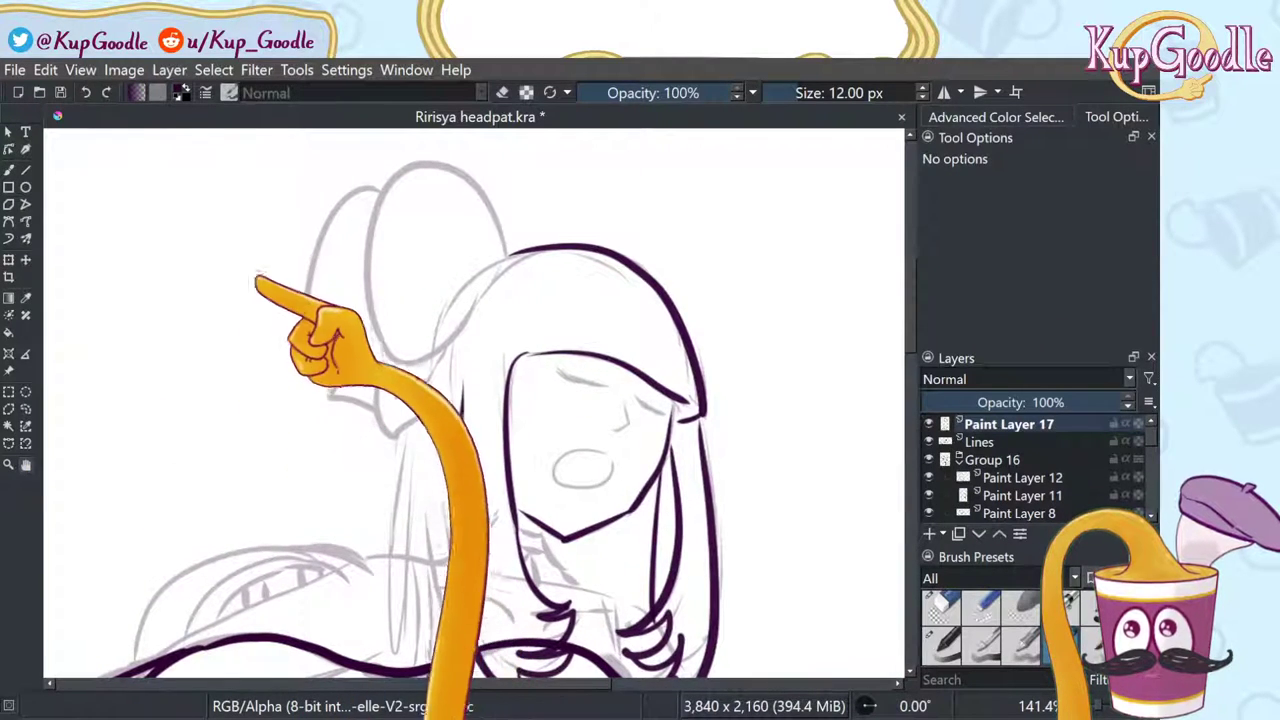
pyautogui.press('b')
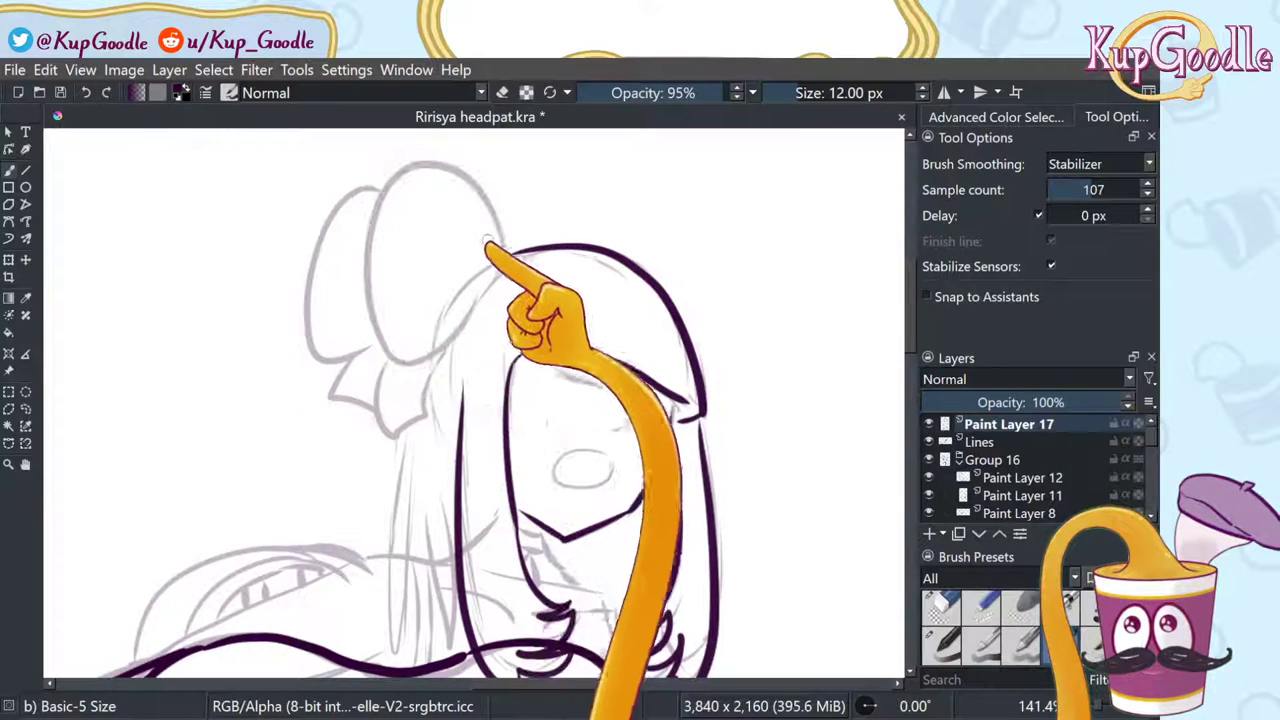
pyautogui.moveTo(510, 255)
pyautogui.mouseDown()
pyautogui.moveTo(445, 168)
pyautogui.moveTo(370, 280)
pyautogui.moveTo(413, 353)
pyautogui.mouseUp()
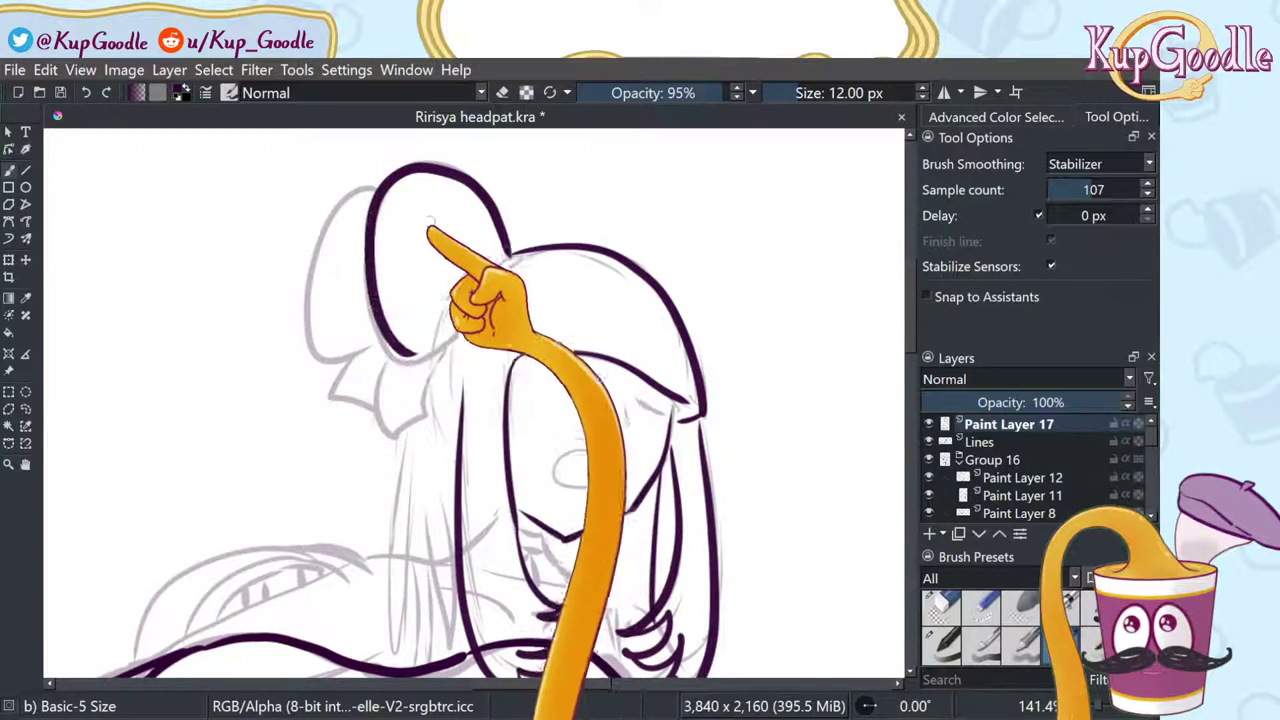
pyautogui.hotkey('ctrl', 'z')
pyautogui.moveTo(508, 250)
pyautogui.mouseDown()
pyautogui.moveTo(470, 183)
pyautogui.moveTo(421, 163)
pyautogui.moveTo(368, 218)
pyautogui.moveTo(413, 350)
pyautogui.mouseUp()
pyautogui.hotkey('ctrl', 'z')
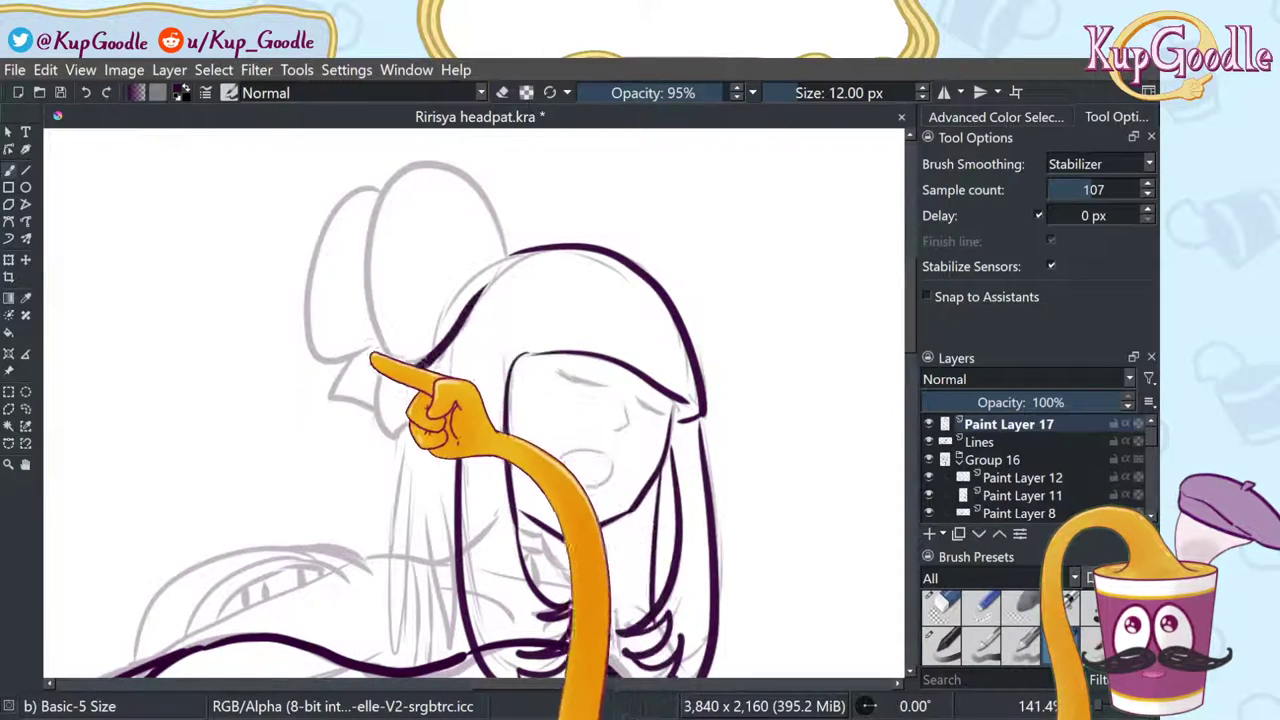
pyautogui.moveTo(378, 216)
pyautogui.mouseDown()
pyautogui.moveTo(384, 257)
pyautogui.moveTo(372, 220)
pyautogui.moveTo(365, 290)
pyautogui.moveTo(387, 372)
pyautogui.moveTo(440, 352)
pyautogui.mouseUp()
pyautogui.hotkey('ctrl', 'z')
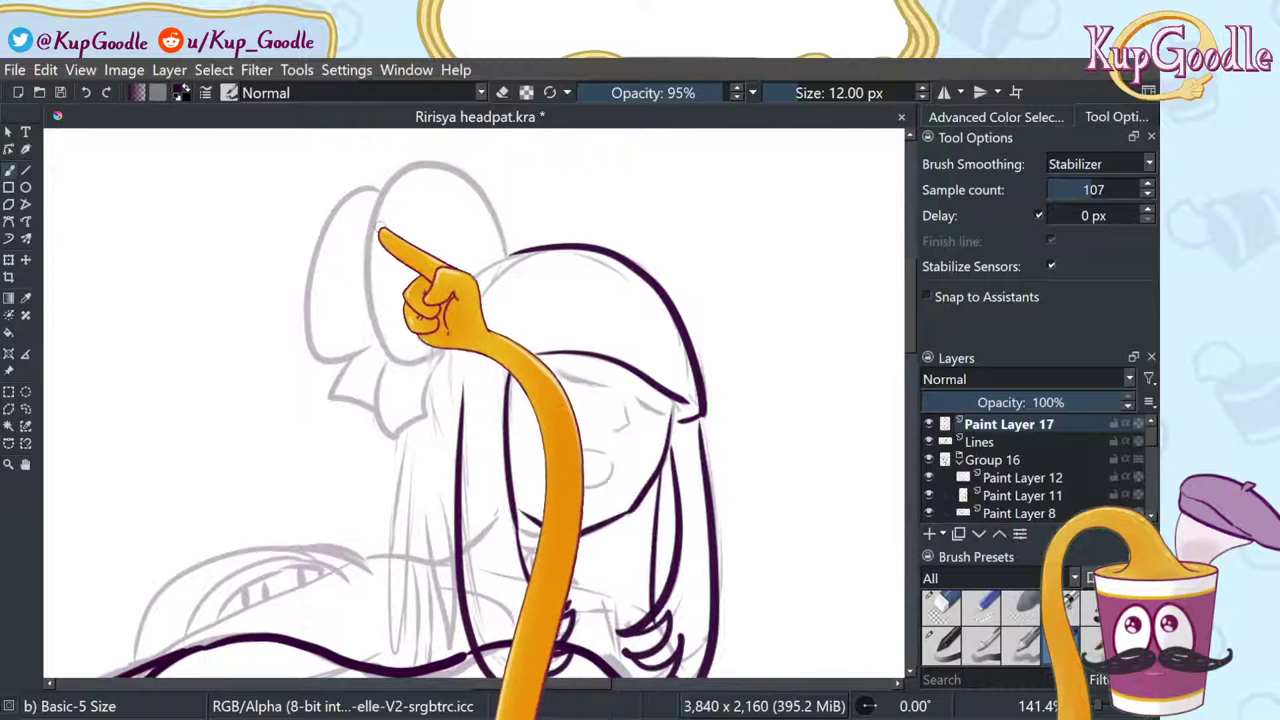
pyautogui.moveTo(381, 226)
pyautogui.mouseDown()
pyautogui.moveTo(371, 290)
pyautogui.moveTo(429, 351)
pyautogui.mouseUp()
pyautogui.hotkey('ctrl', 'z')
pyautogui.moveTo(371, 230)
pyautogui.mouseDown()
pyautogui.moveTo(373, 338)
pyautogui.moveTo(449, 330)
pyautogui.mouseUp()
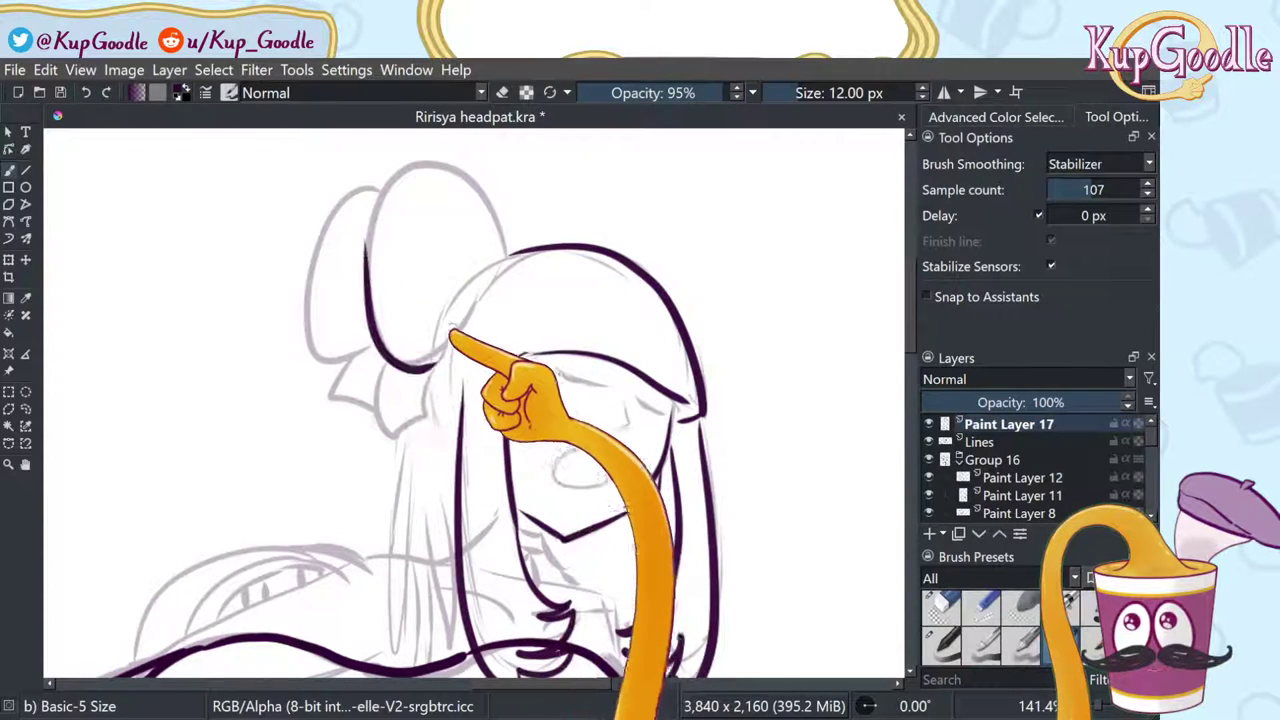
pyautogui.hotkey('ctrl', 'z')
pyautogui.moveTo(371, 240)
pyautogui.mouseDown()
pyautogui.moveTo(390, 347)
pyautogui.moveTo(464, 333)
pyautogui.moveTo(484, 278)
pyautogui.mouseUp()
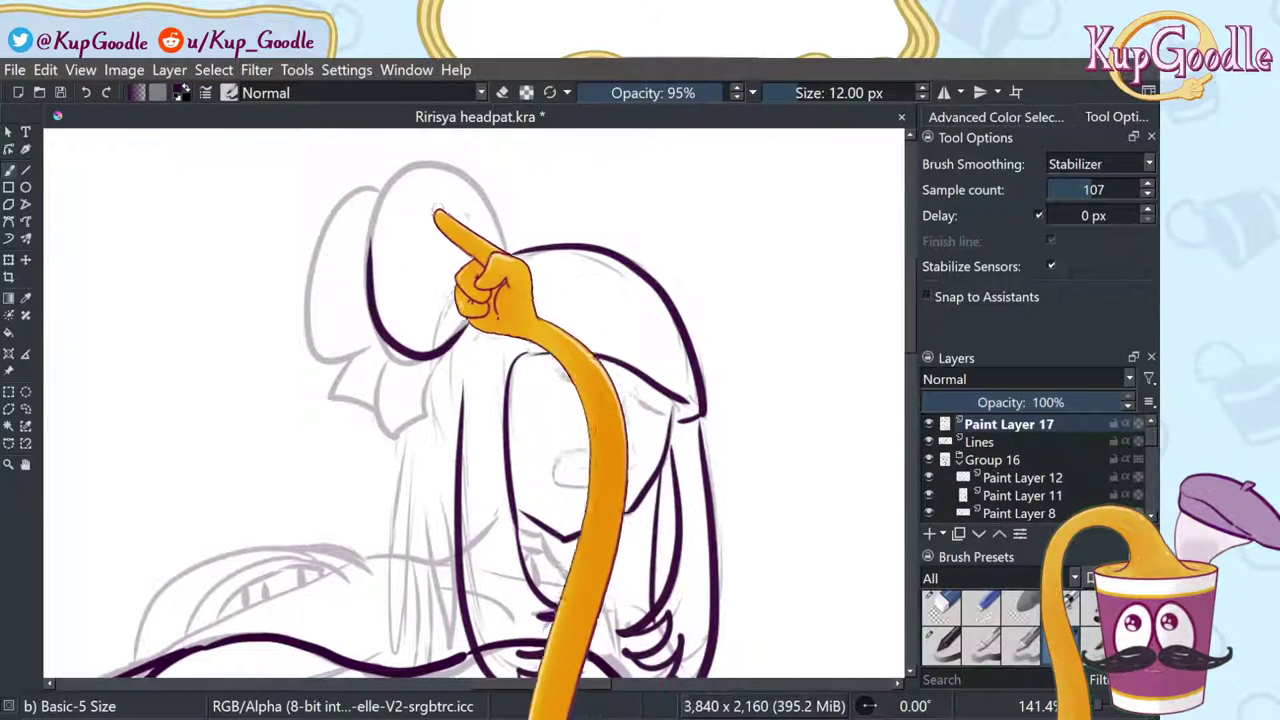
pyautogui.hotkey('ctrl', 'z')
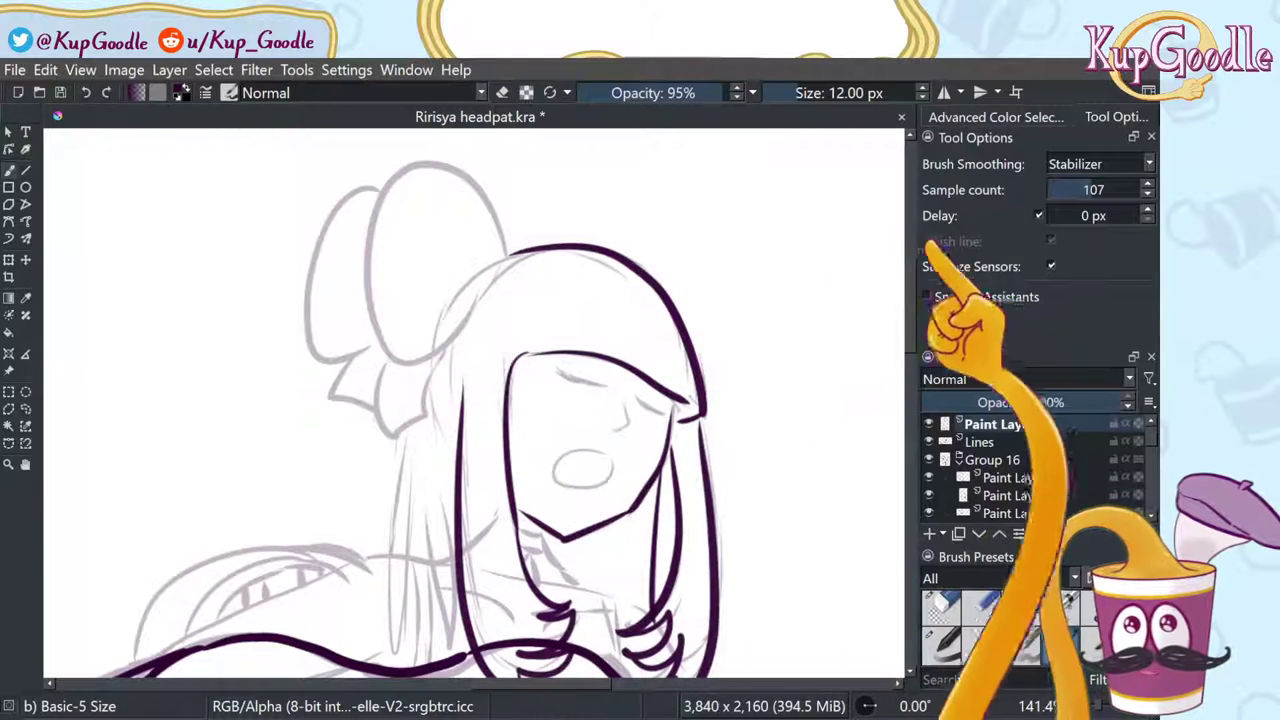
# Step: Set the stabilizer sample count to 251 and ink the side and rounded underside of the large front loop above the head
pyautogui.moveTo(1096, 190); pyautogui.dragTo(1105, 189)
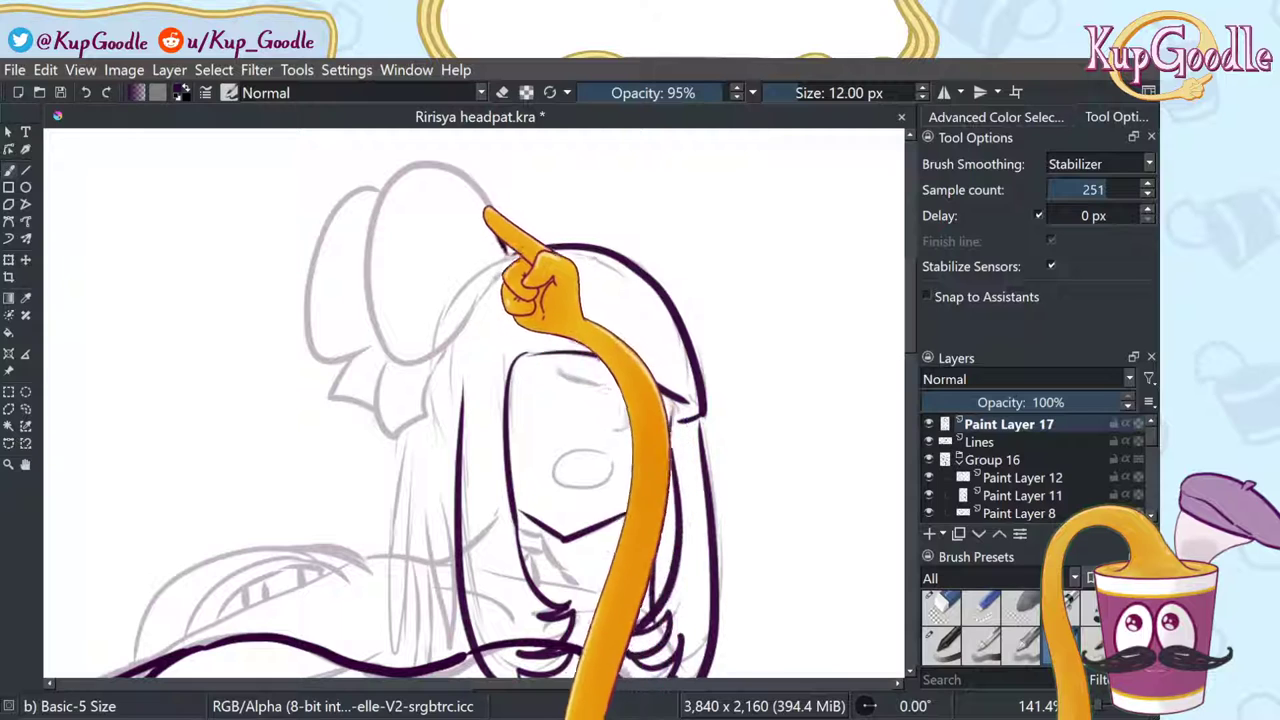
pyautogui.moveTo(488, 212)
pyautogui.mouseDown()
pyautogui.moveTo(429, 166)
pyautogui.moveTo(363, 214)
pyautogui.moveTo(364, 286)
pyautogui.mouseUp()
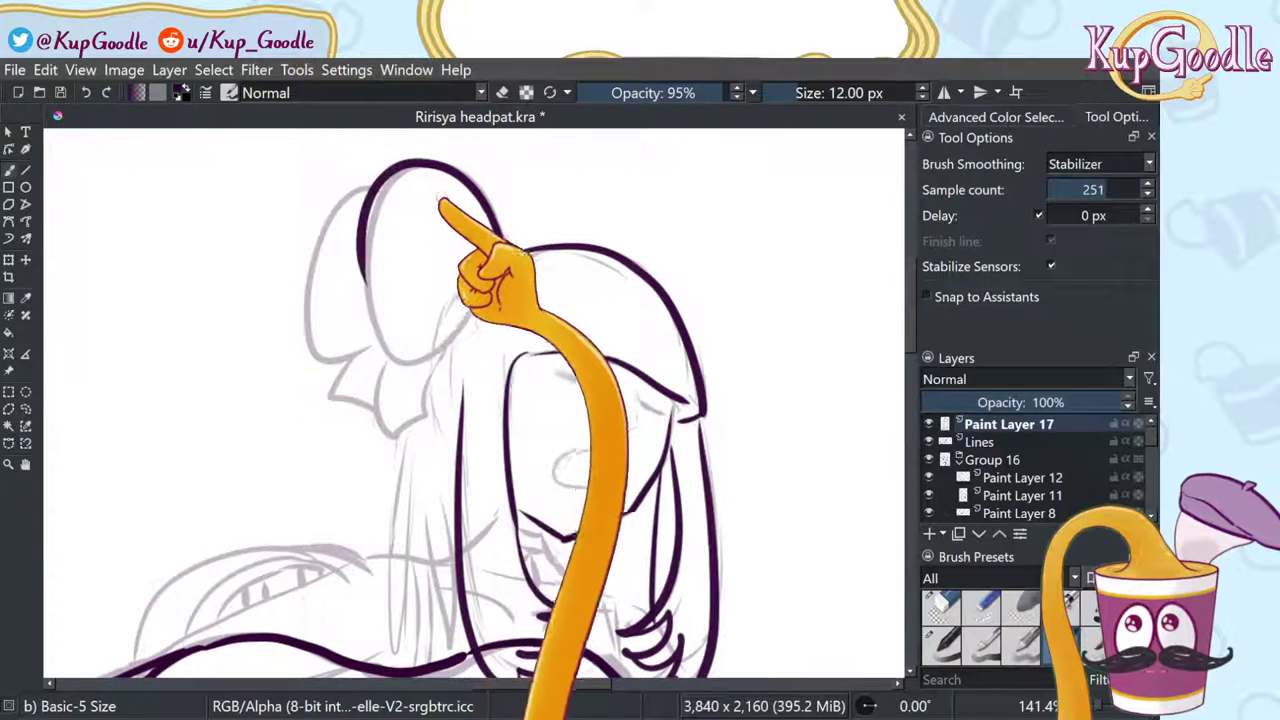
pyautogui.hotkey('ctrl', 'z')
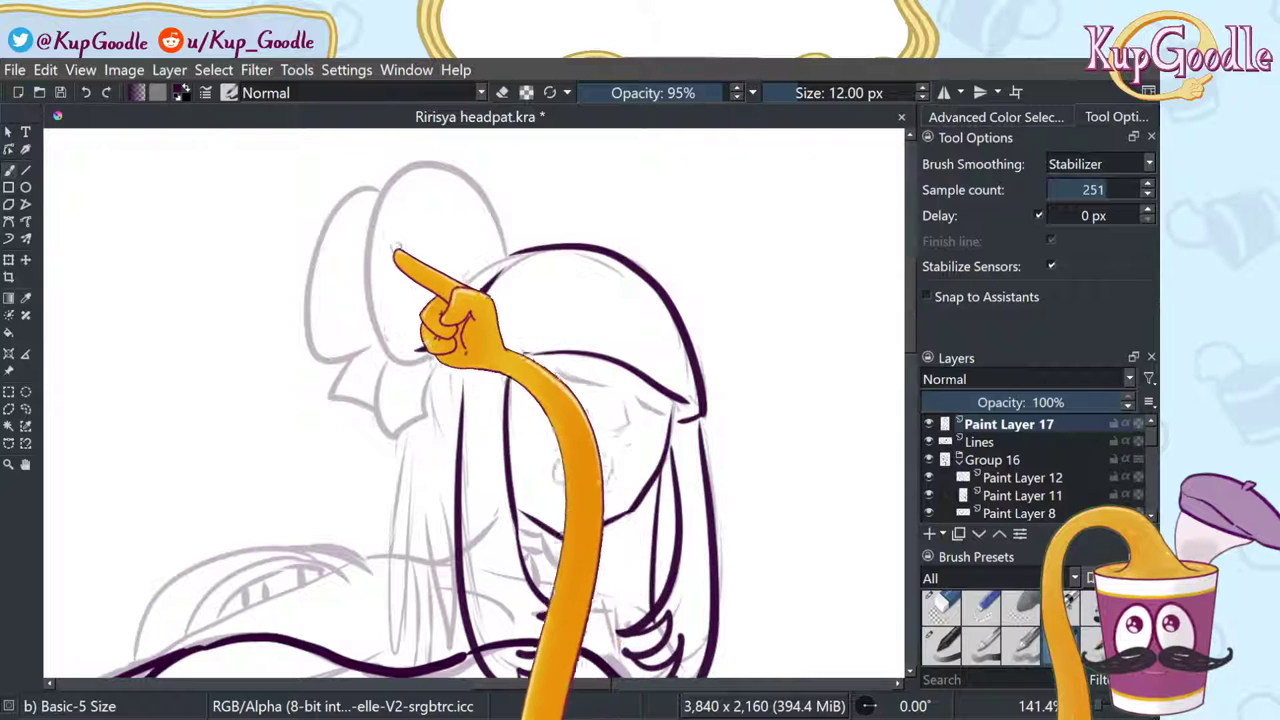
pyautogui.moveTo(391, 191); pyautogui.dragTo(428, 376)
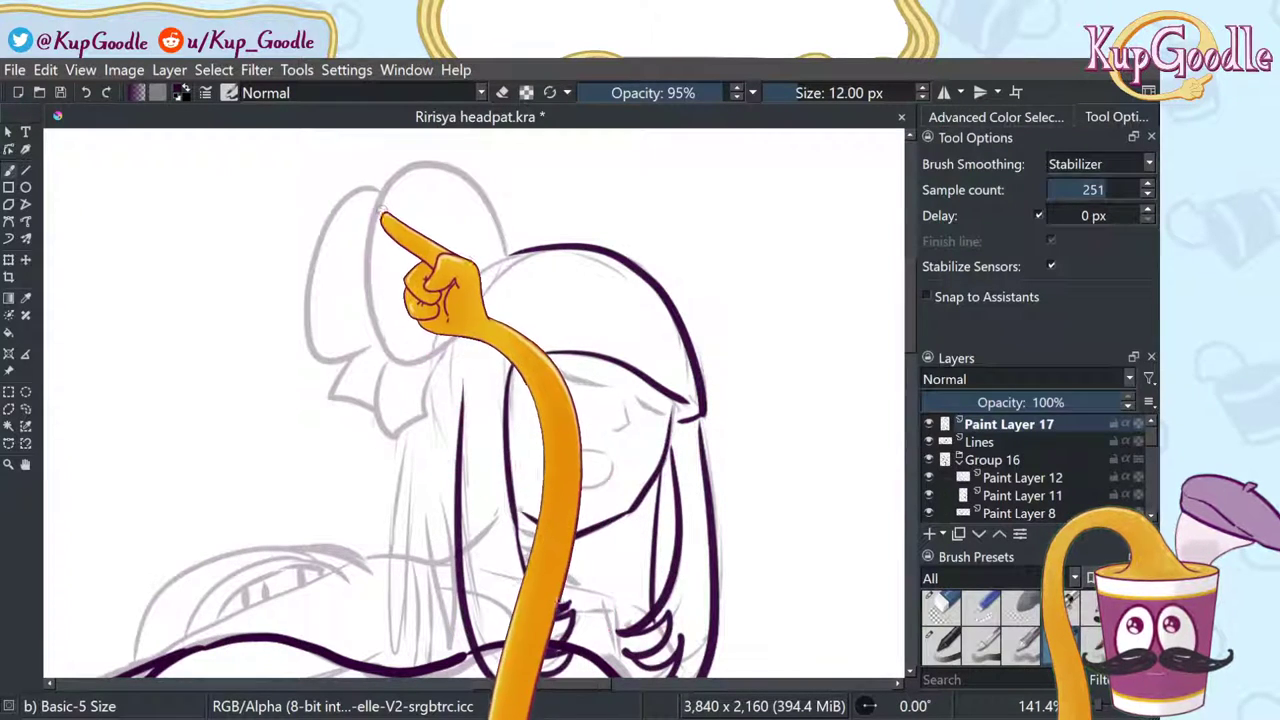
pyautogui.hotkey('ctrl', 'z')
pyautogui.moveTo(386, 219)
pyautogui.mouseDown()
pyautogui.moveTo(375, 313)
pyautogui.moveTo(445, 365)
pyautogui.mouseUp()
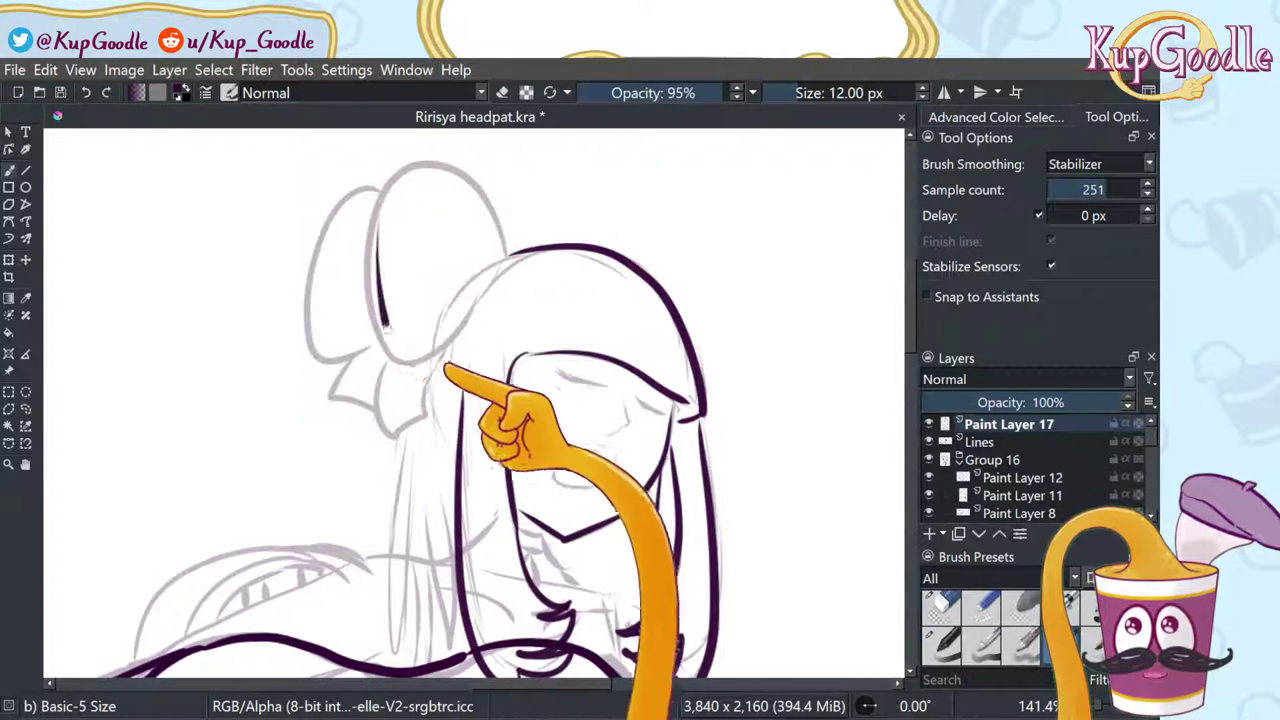
pyautogui.hotkey('ctrl', 'z')
pyautogui.moveTo(381, 224)
pyautogui.mouseDown()
pyautogui.moveTo(390, 383)
pyautogui.moveTo(454, 347)
pyautogui.moveTo(380, 228)
pyautogui.moveTo(375, 310)
pyautogui.moveTo(446, 361)
pyautogui.mouseUp()
pyautogui.hotkey('ctrl', 'z')
pyautogui.hotkey('ctrl', 'z')
pyautogui.moveTo(373, 252); pyautogui.dragTo(413, 360)
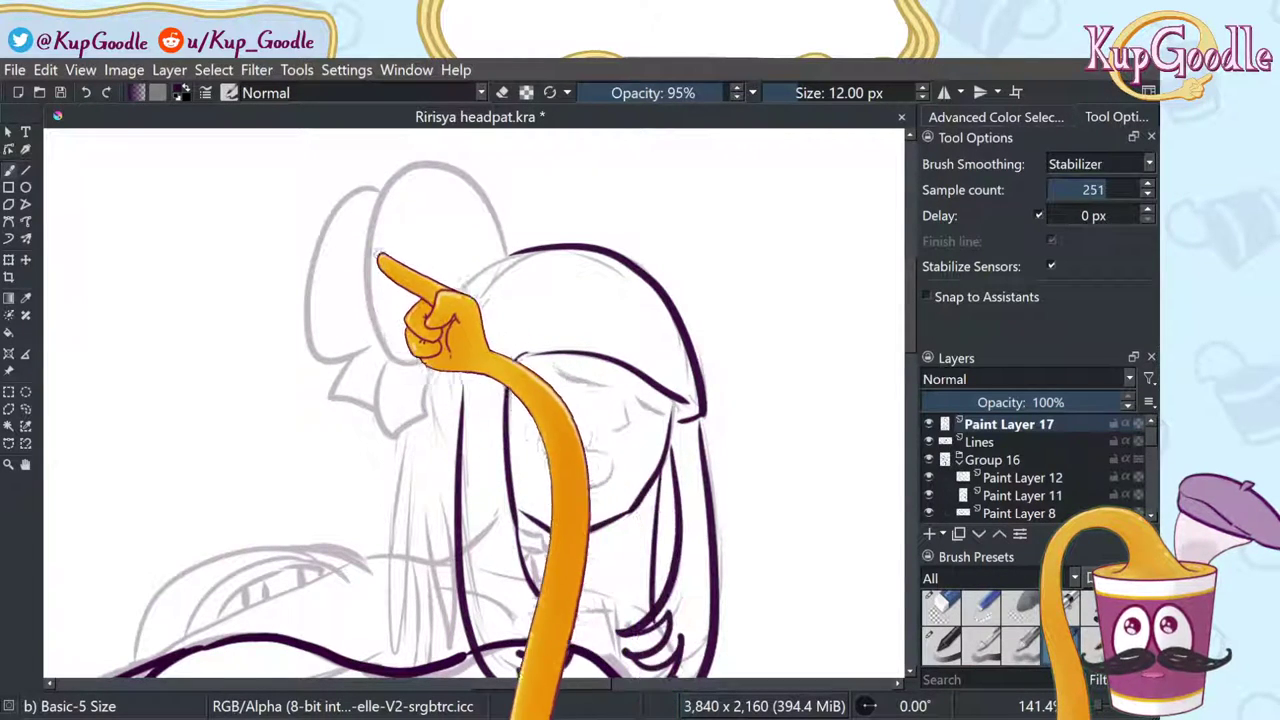
pyautogui.moveTo(376, 258); pyautogui.dragTo(382, 336)
pyautogui.moveTo(382, 224)
pyautogui.mouseDown()
pyautogui.moveTo(386, 369)
pyautogui.moveTo(440, 358)
pyautogui.moveTo(368, 261)
pyautogui.moveTo(455, 338)
pyautogui.mouseUp()
pyautogui.hotkey('ctrl', 'z')
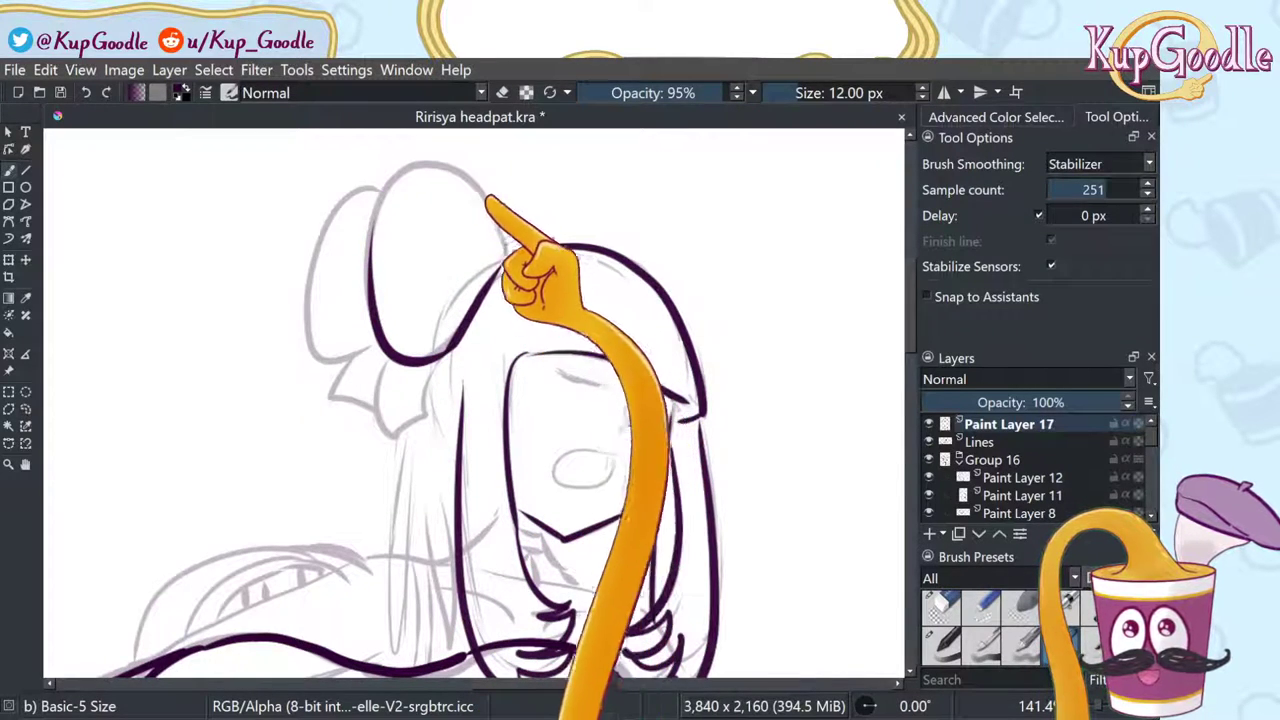
# Step: Ink the large loop's upper arc from the head over its crest and erase the overshooting line end
pyautogui.moveTo(486, 196); pyautogui.dragTo(418, 155)
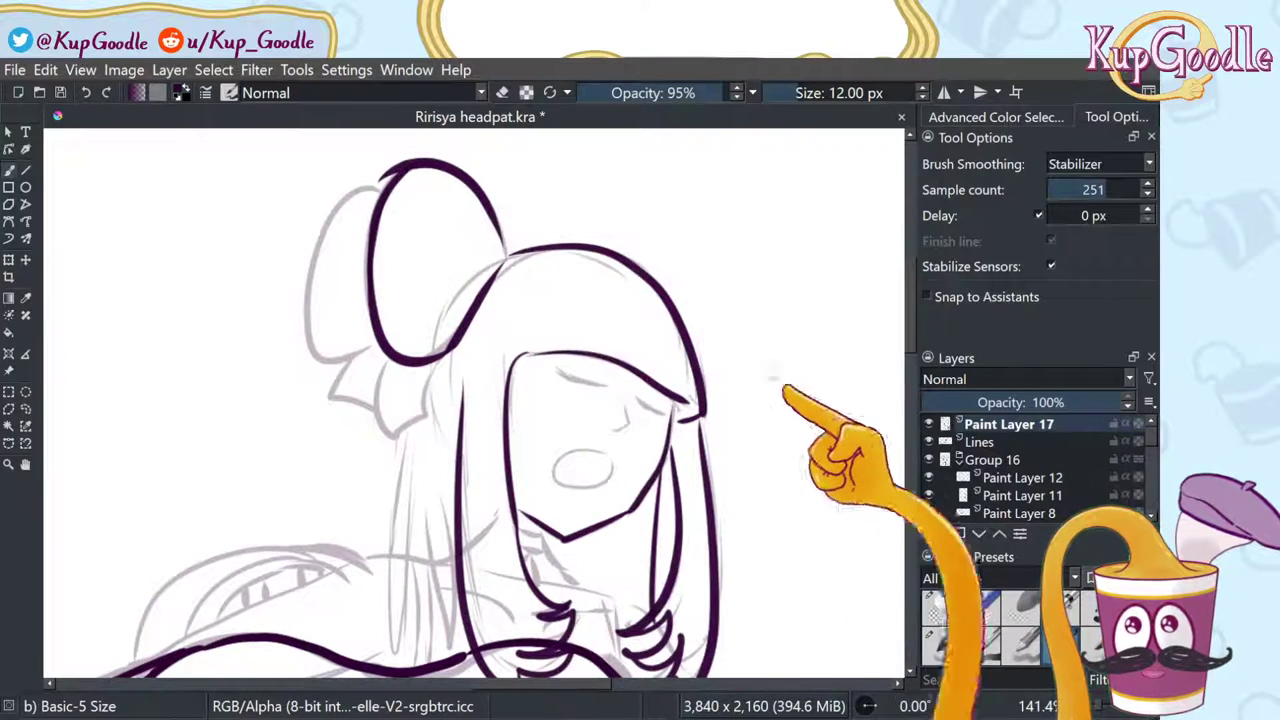
pyautogui.click(940, 606)
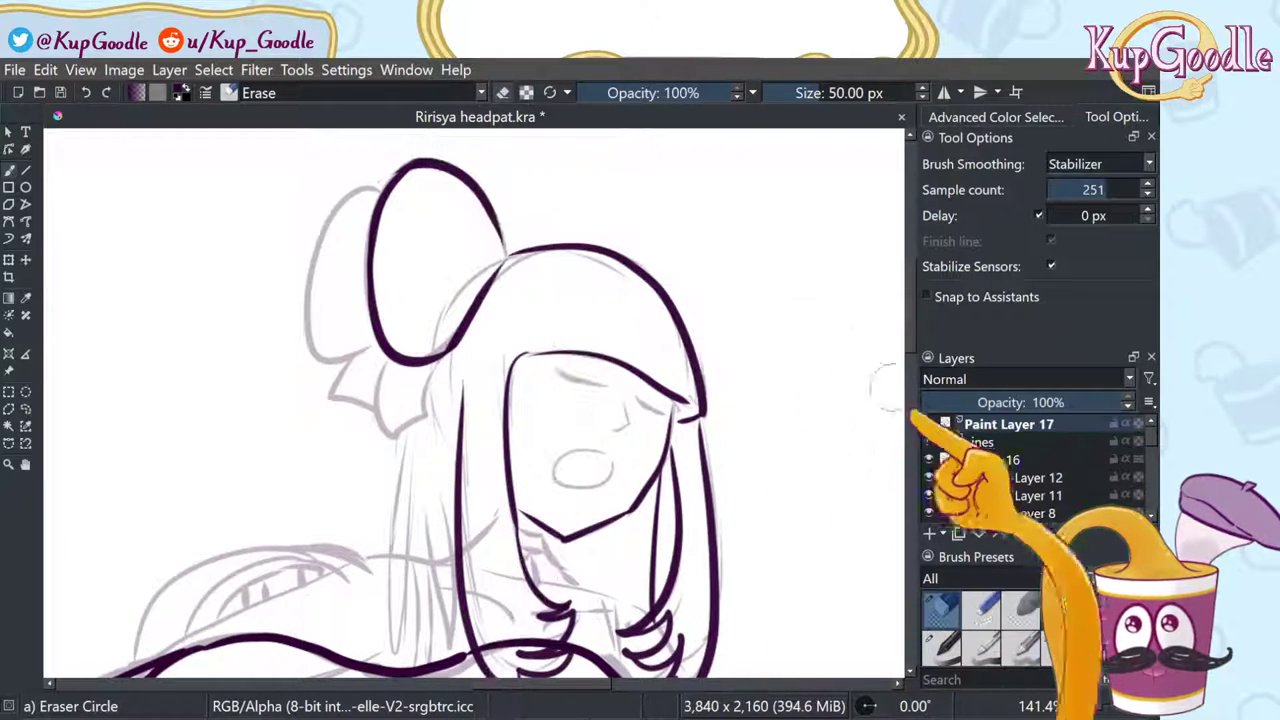
pyautogui.click(1060, 645)
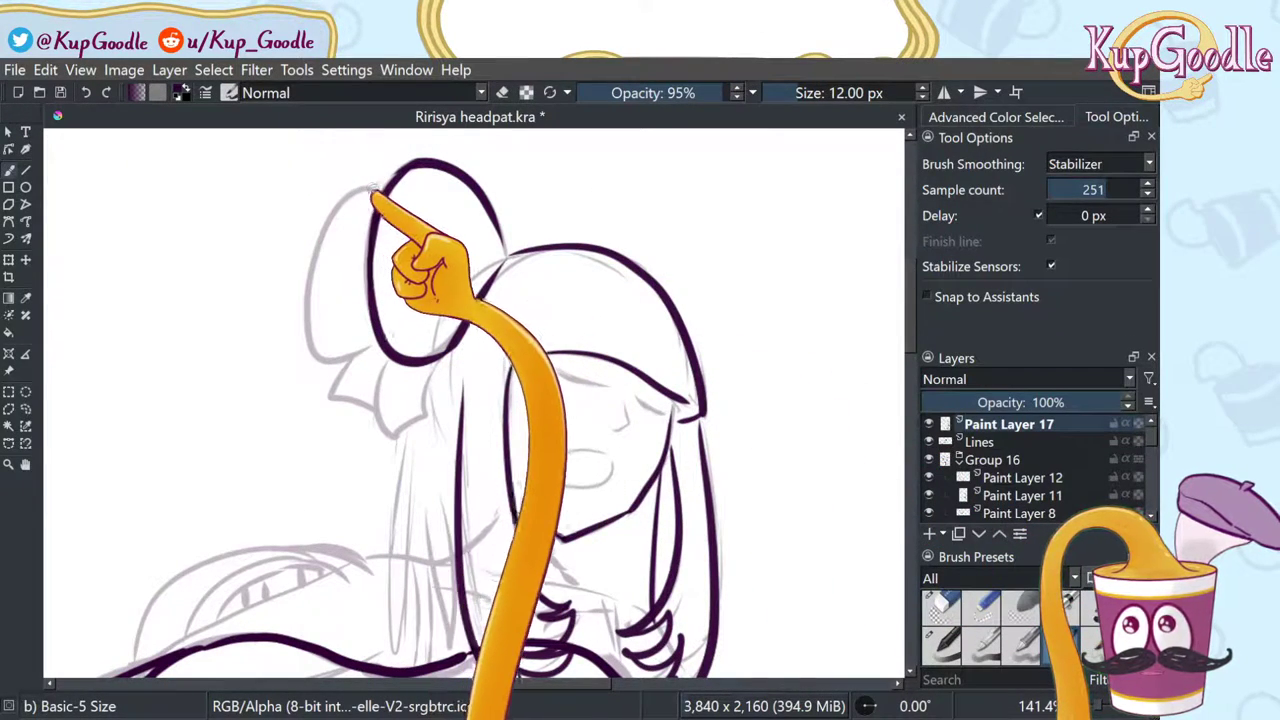
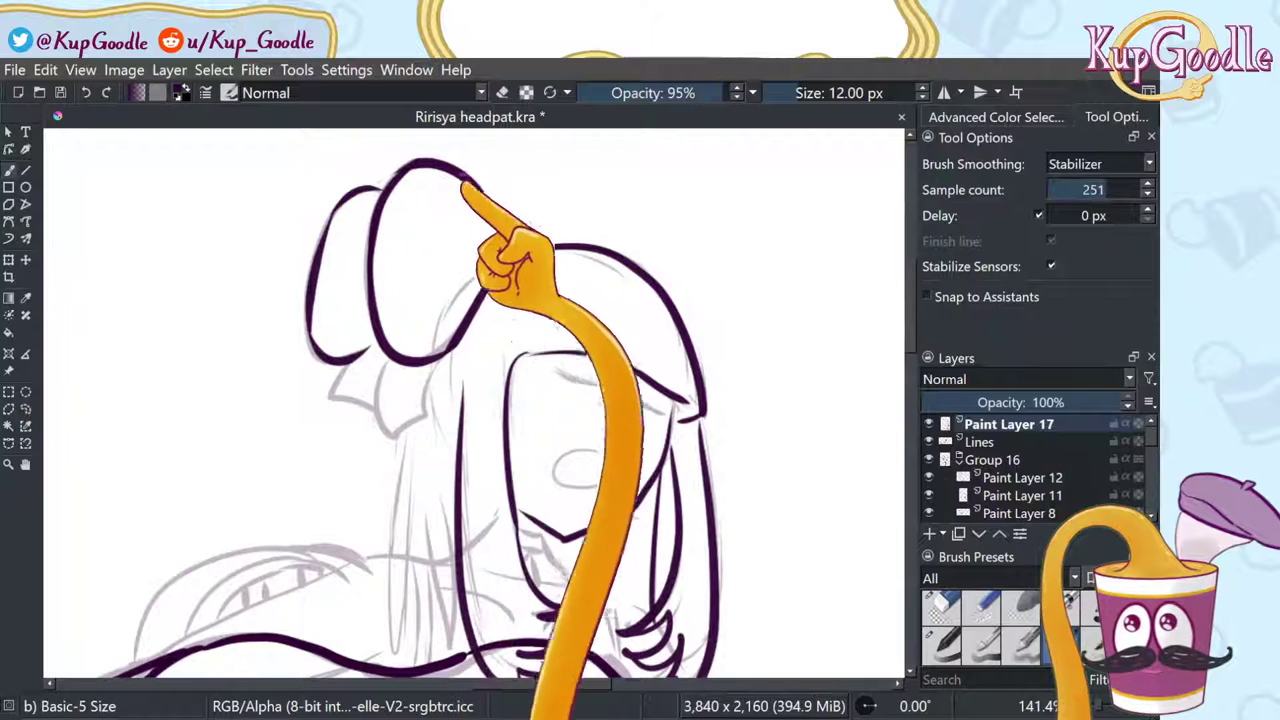
# Step: Redo the outline of the smaller rear loop and ink the pointed ribbon ends beneath both loops
pyautogui.click(940, 607)
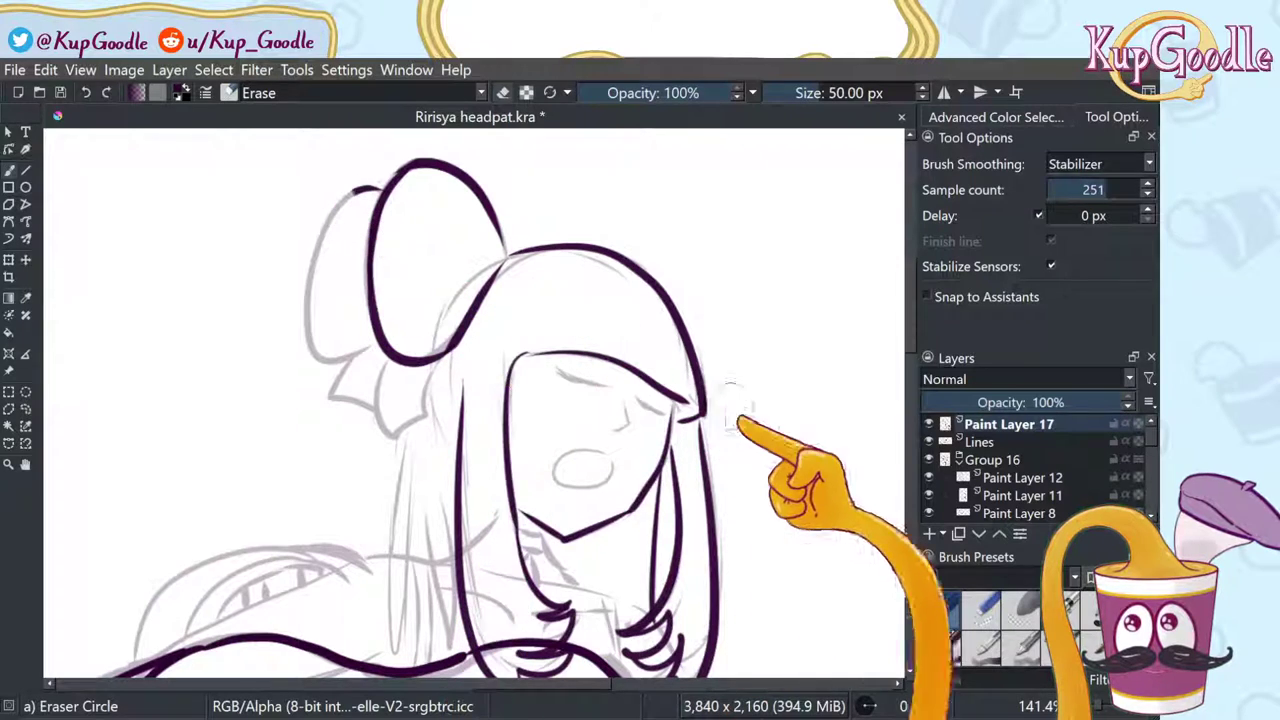
pyautogui.click(1056, 646)
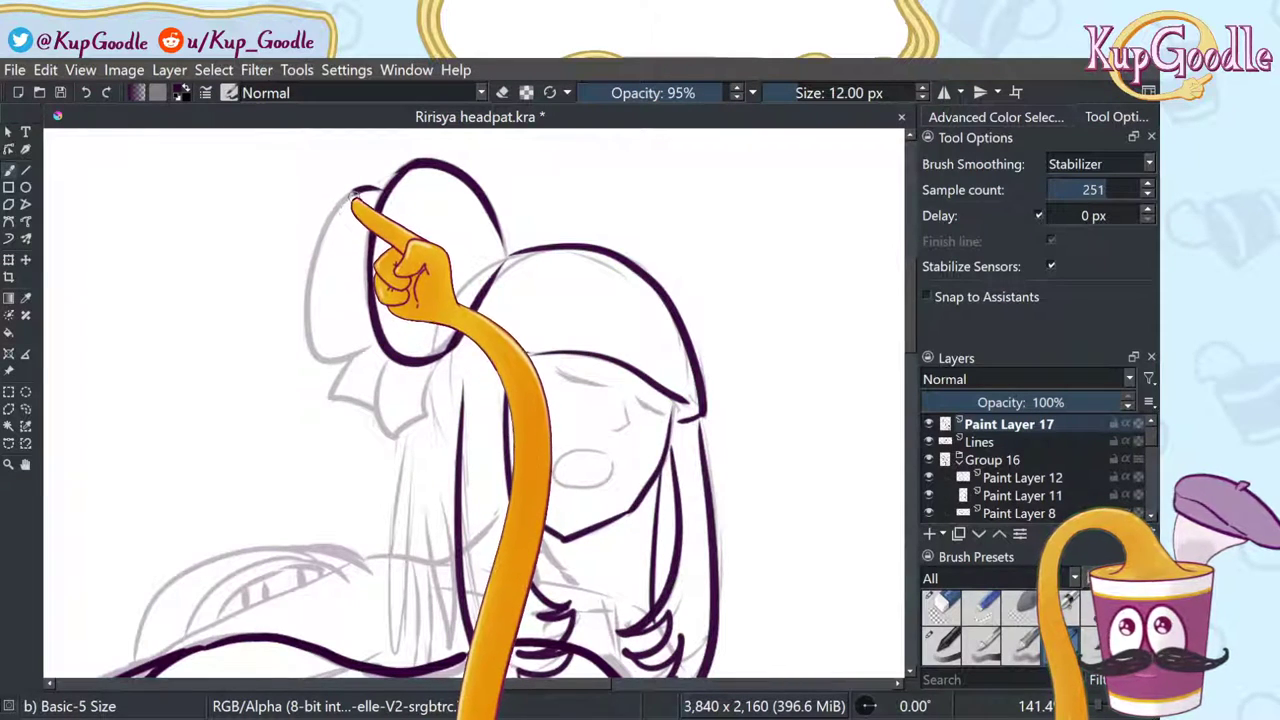
pyautogui.moveTo(354, 194); pyautogui.dragTo(366, 352)
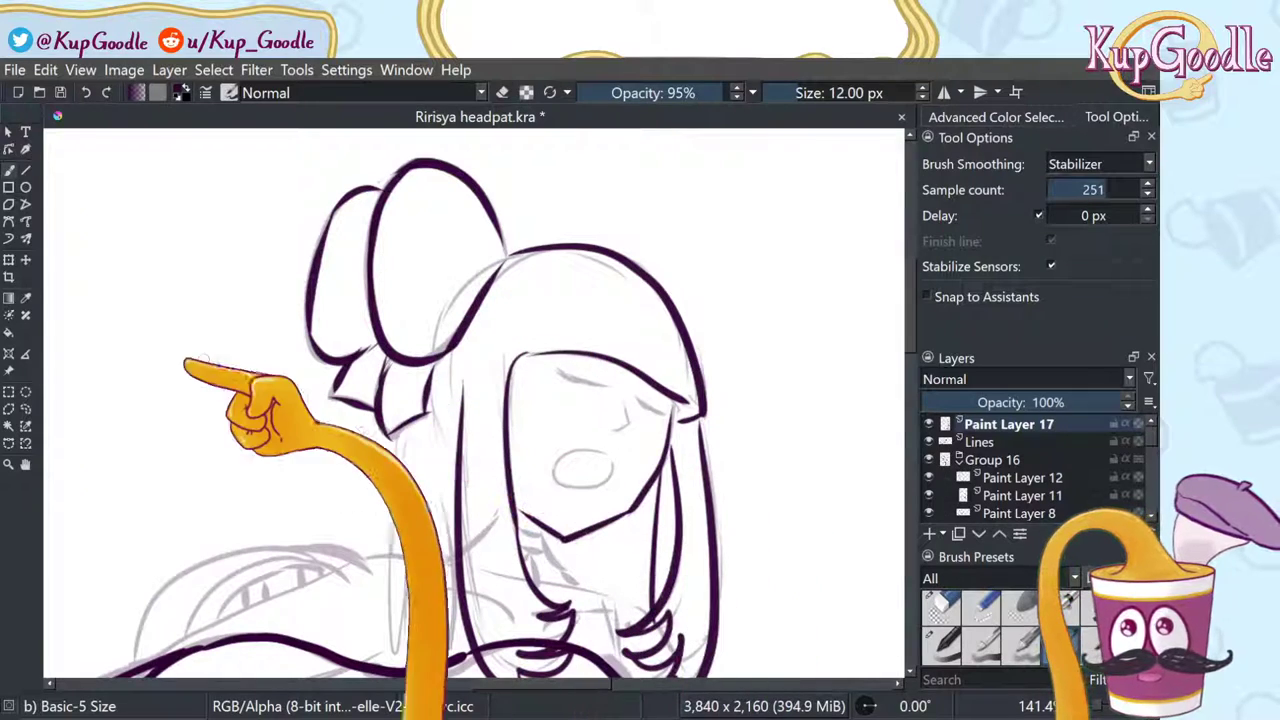
pyautogui.click(26, 464)
pyautogui.moveTo(386, 437); pyautogui.dragTo(386, 350)
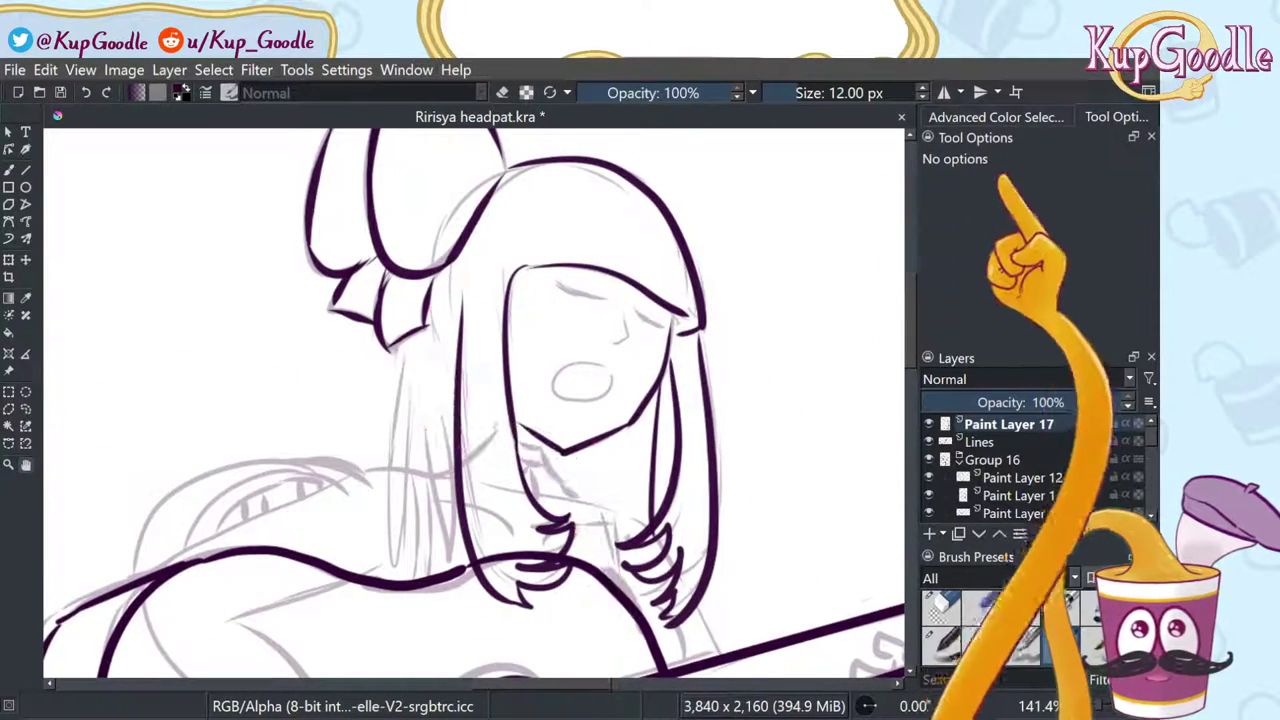
pyautogui.click(1022, 118)
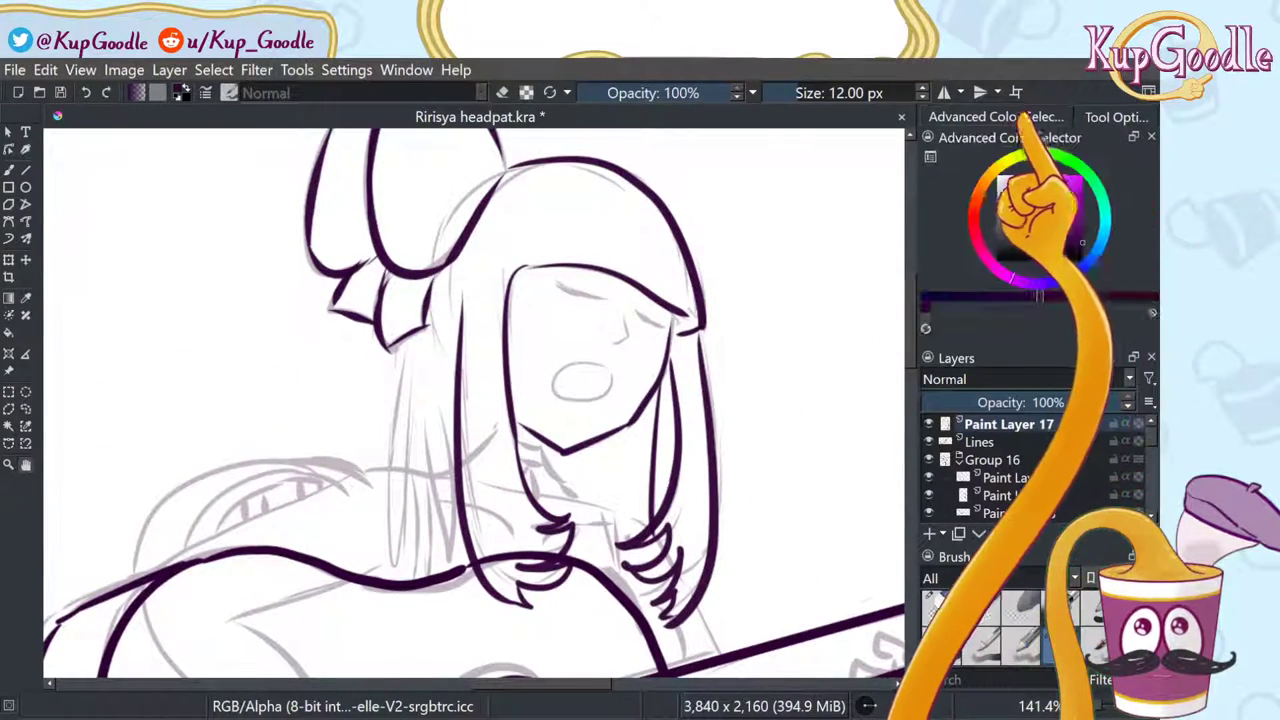
pyautogui.click(1092, 119)
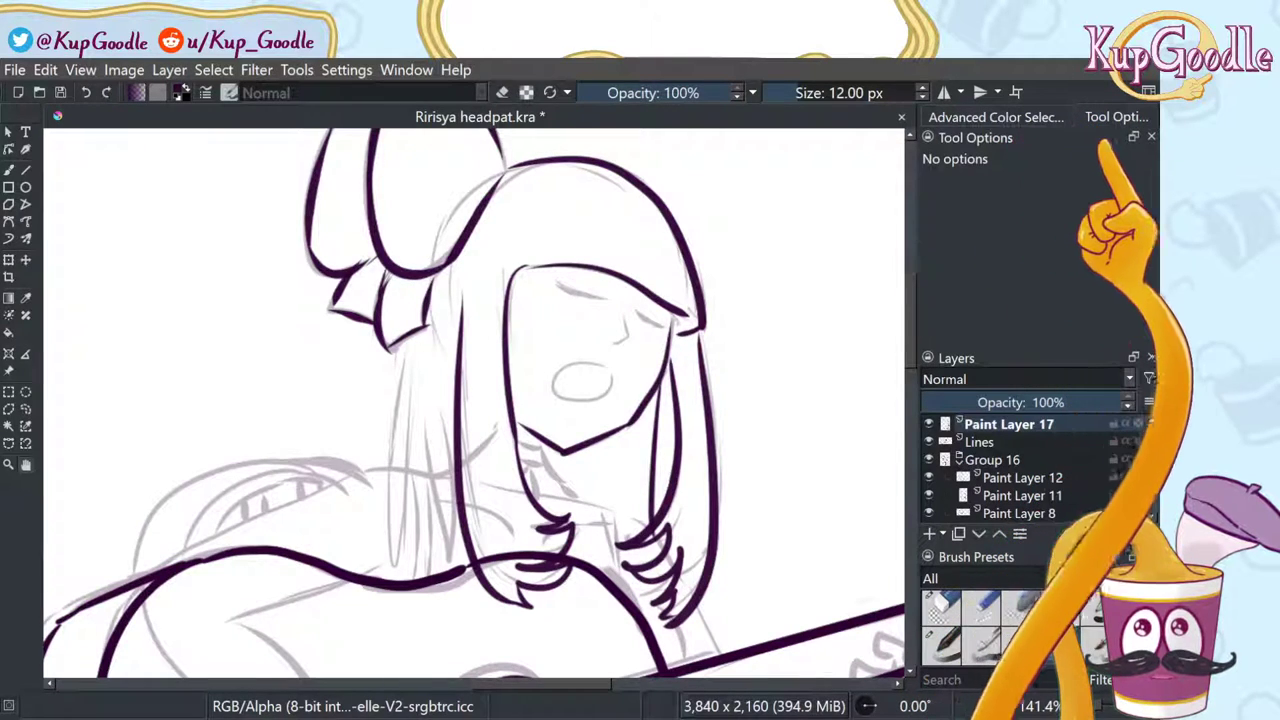
pyautogui.click(1133, 137)
pyautogui.click(1134, 144)
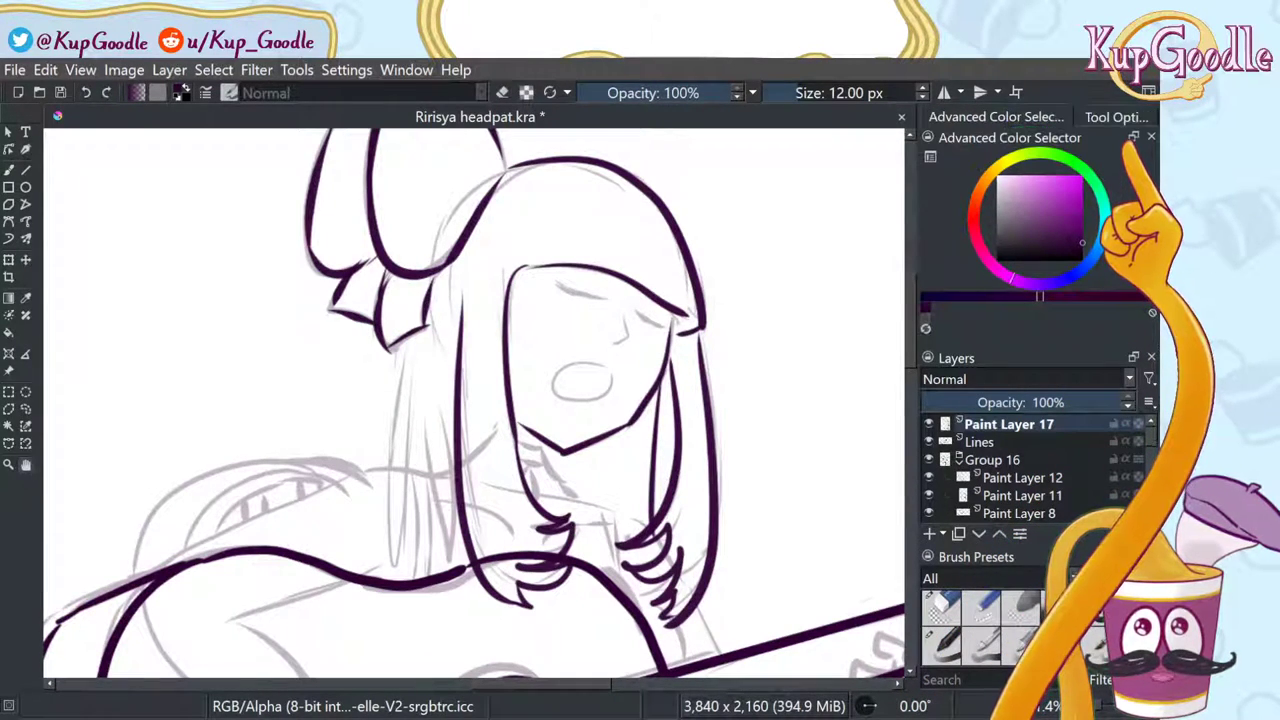
pyautogui.click(1117, 119)
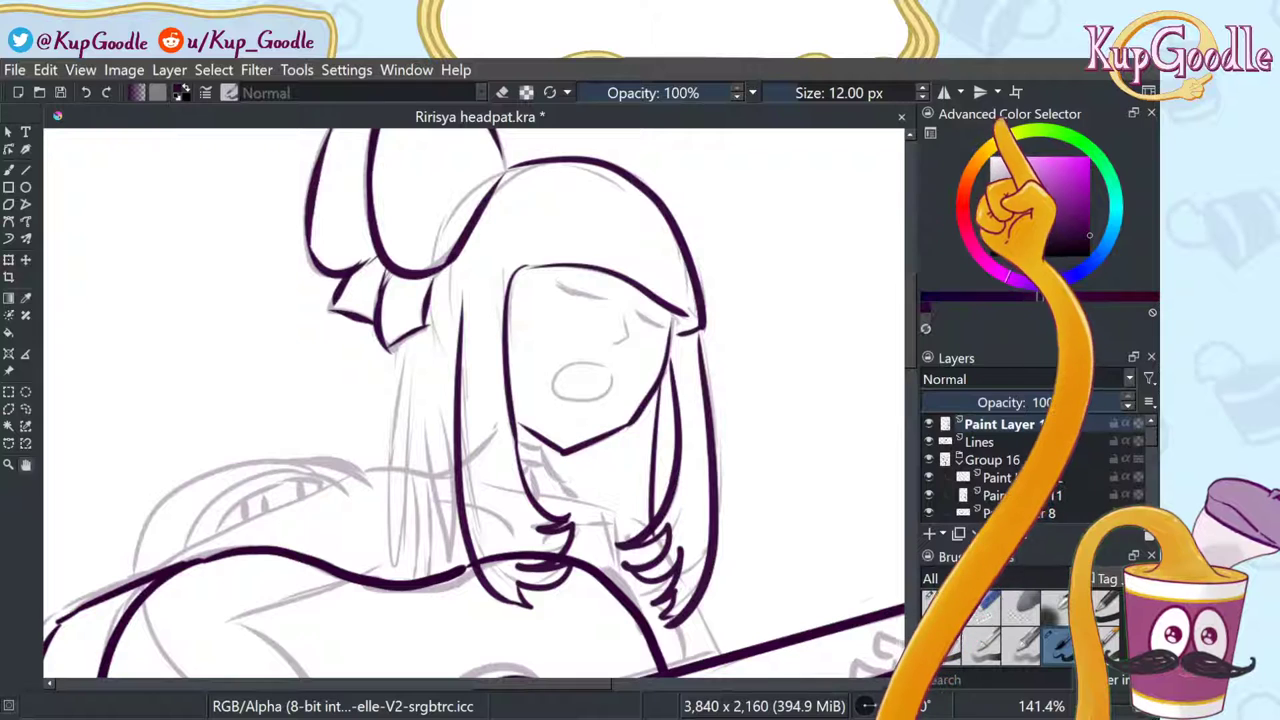
pyautogui.click(1129, 146)
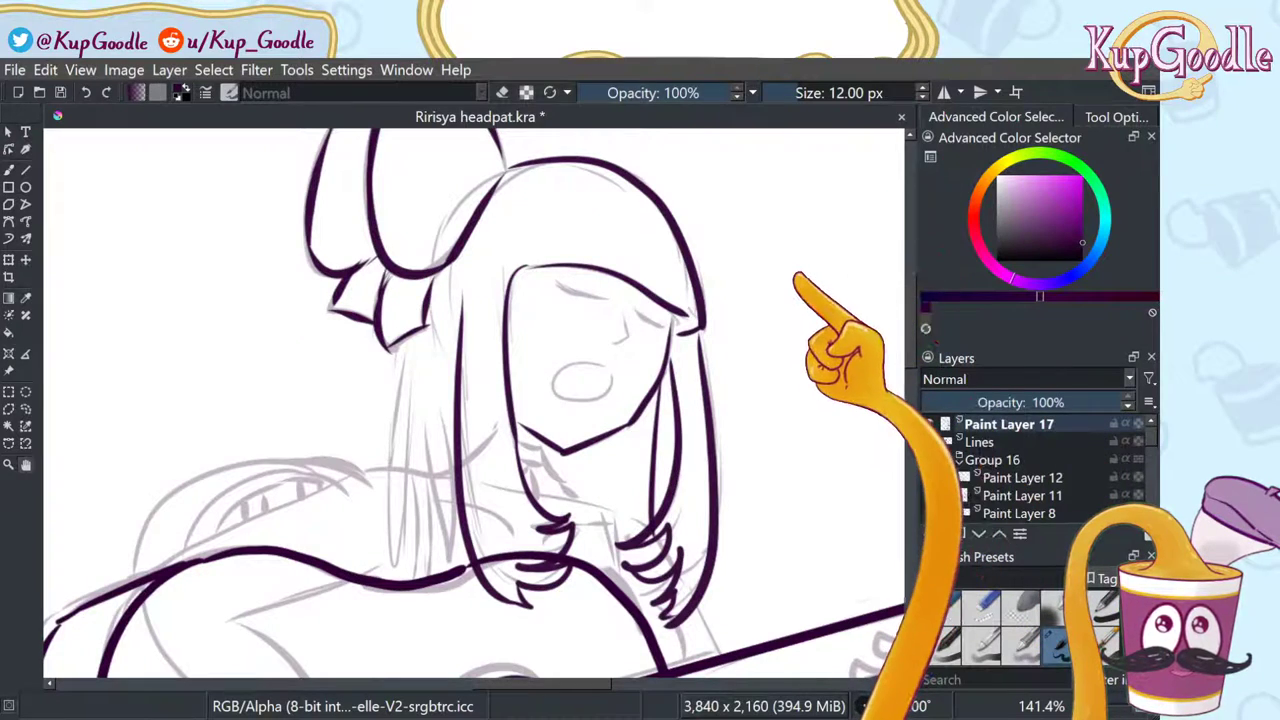
# Step: Set the stabilizer sample count to 103 and ink the shoulder line behind the hair and the neck and shoulder line below the chin
pyautogui.press('b')
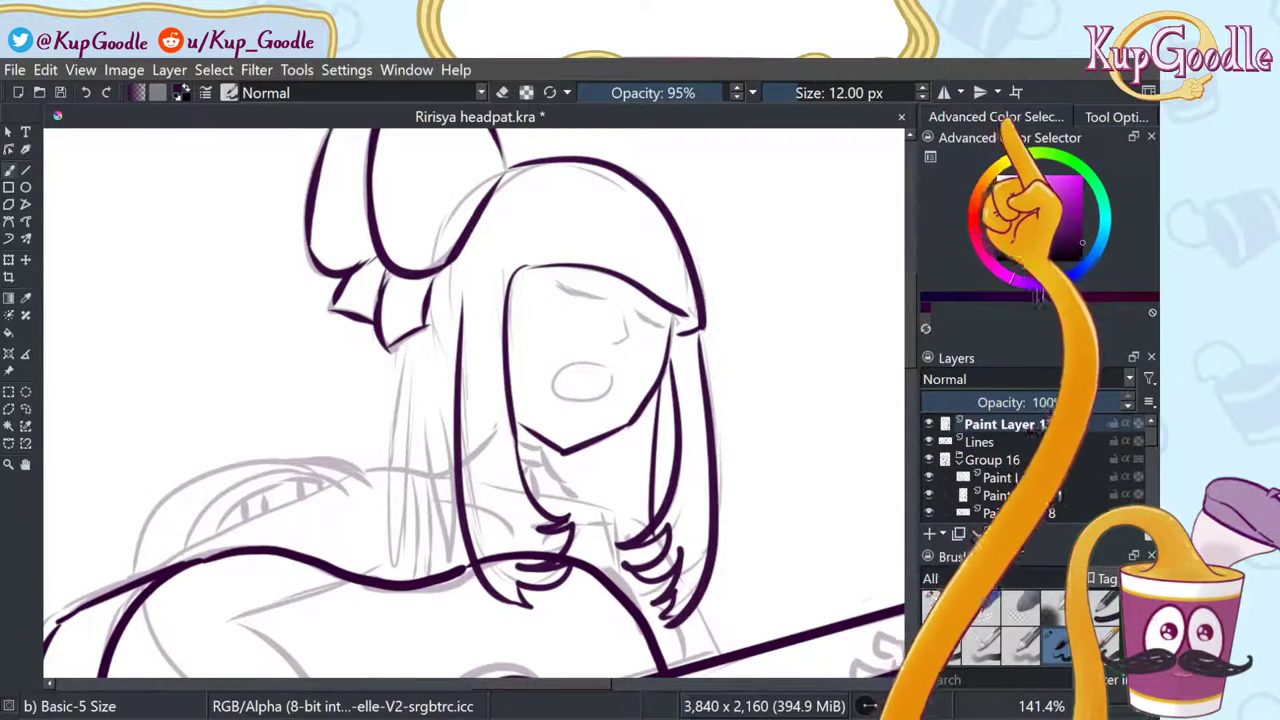
pyautogui.click(1116, 117)
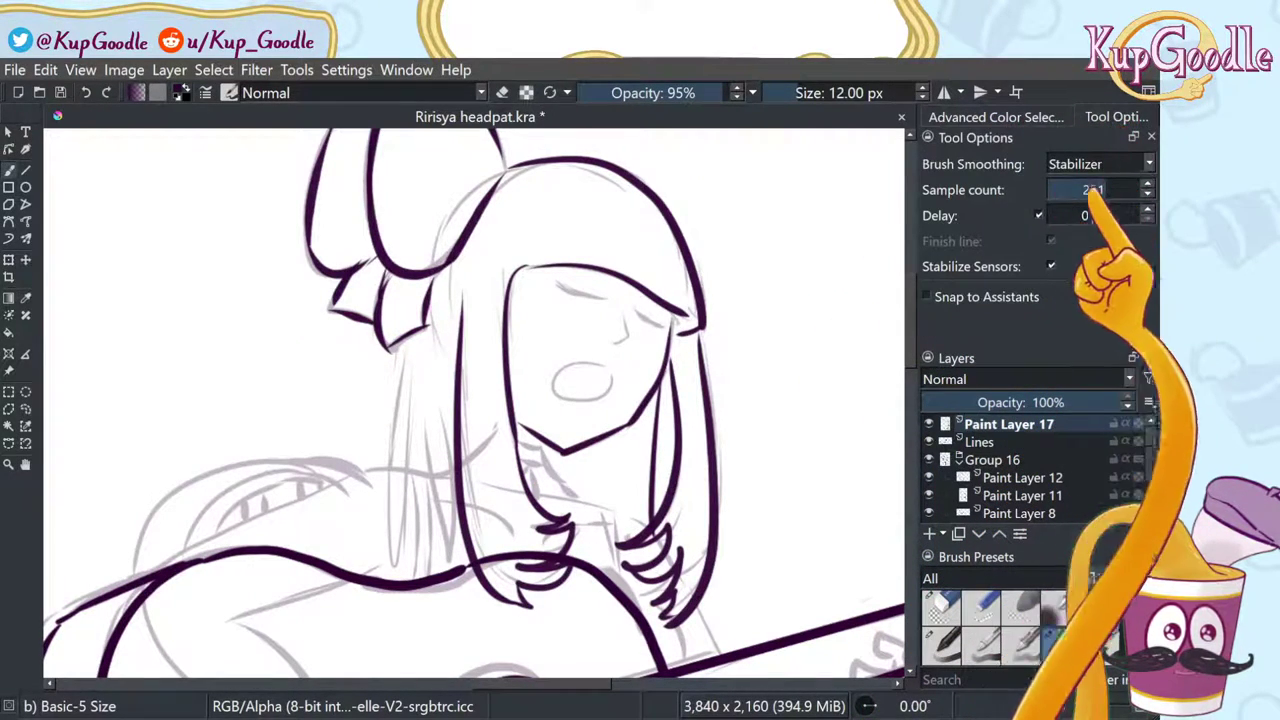
pyautogui.write('17')
pyautogui.moveTo(1080, 196)
pyautogui.mouseDown()
pyautogui.moveTo(1077, 209)
pyautogui.moveTo(1090, 197)
pyautogui.mouseUp()
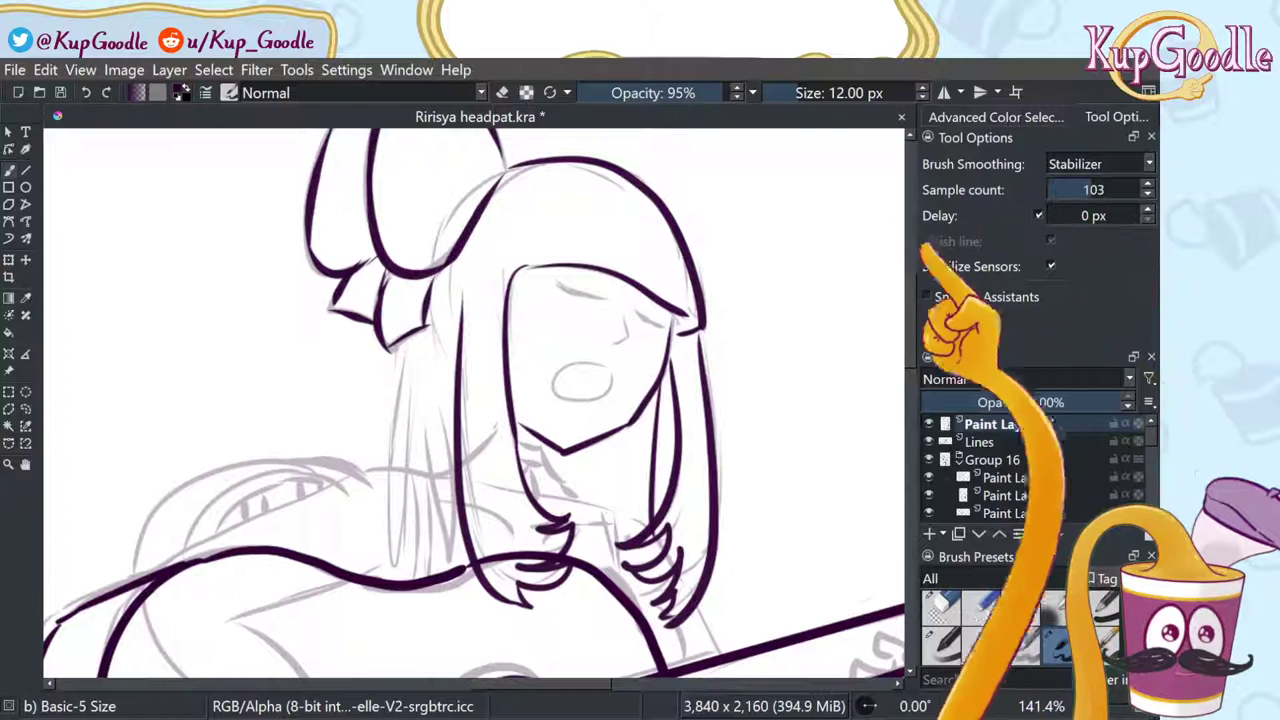
pyautogui.moveTo(805, 232); pyautogui.dragTo(800, 334)
pyautogui.hotkey('ctrl', 'z')
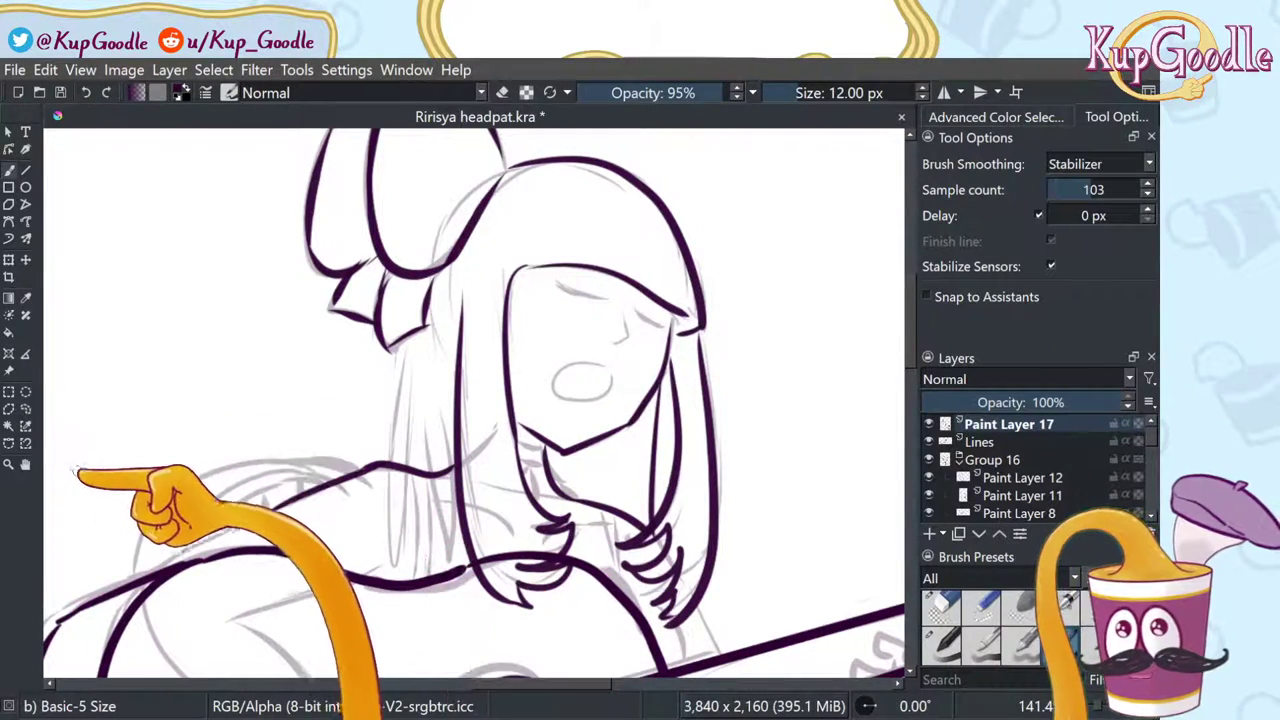
pyautogui.click(26, 464)
pyautogui.moveTo(354, 525); pyautogui.dragTo(466, 408)
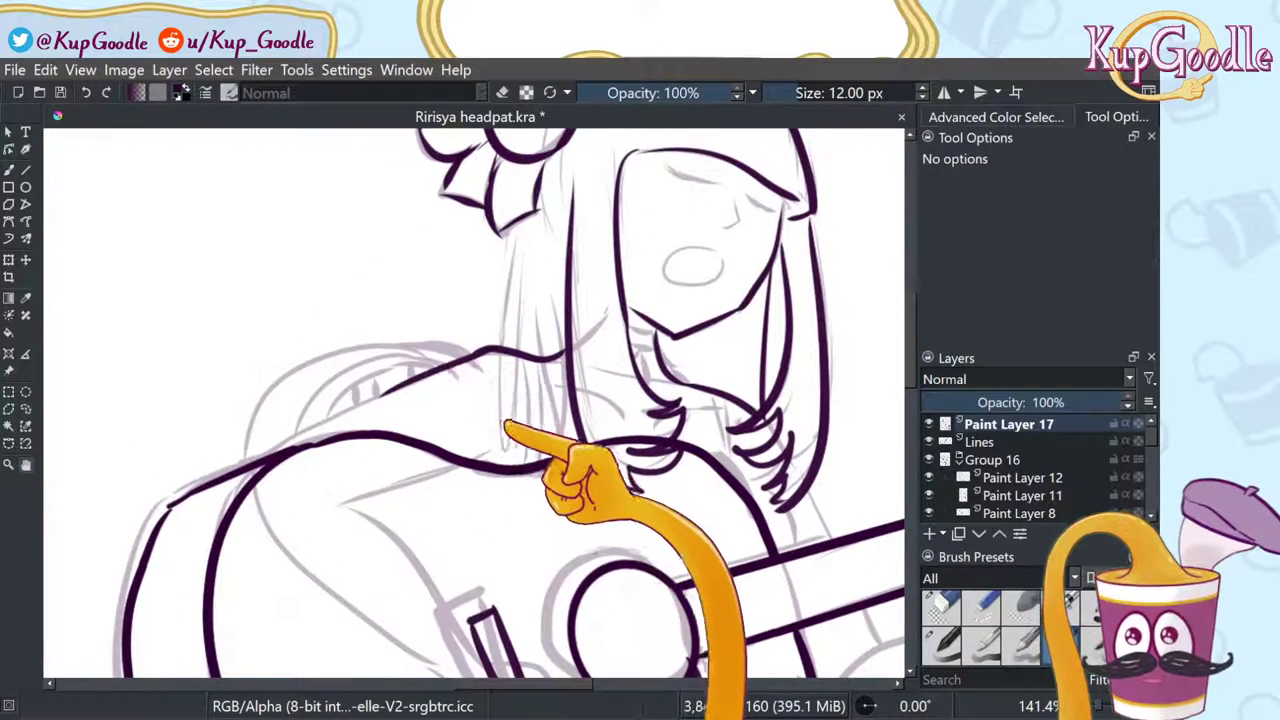
# Step: Erase the shoulder line's rough spot, extend it to the guitar's edge, and ink the underside of the upper arm
pyautogui.press('b')
pyautogui.click(950, 610)
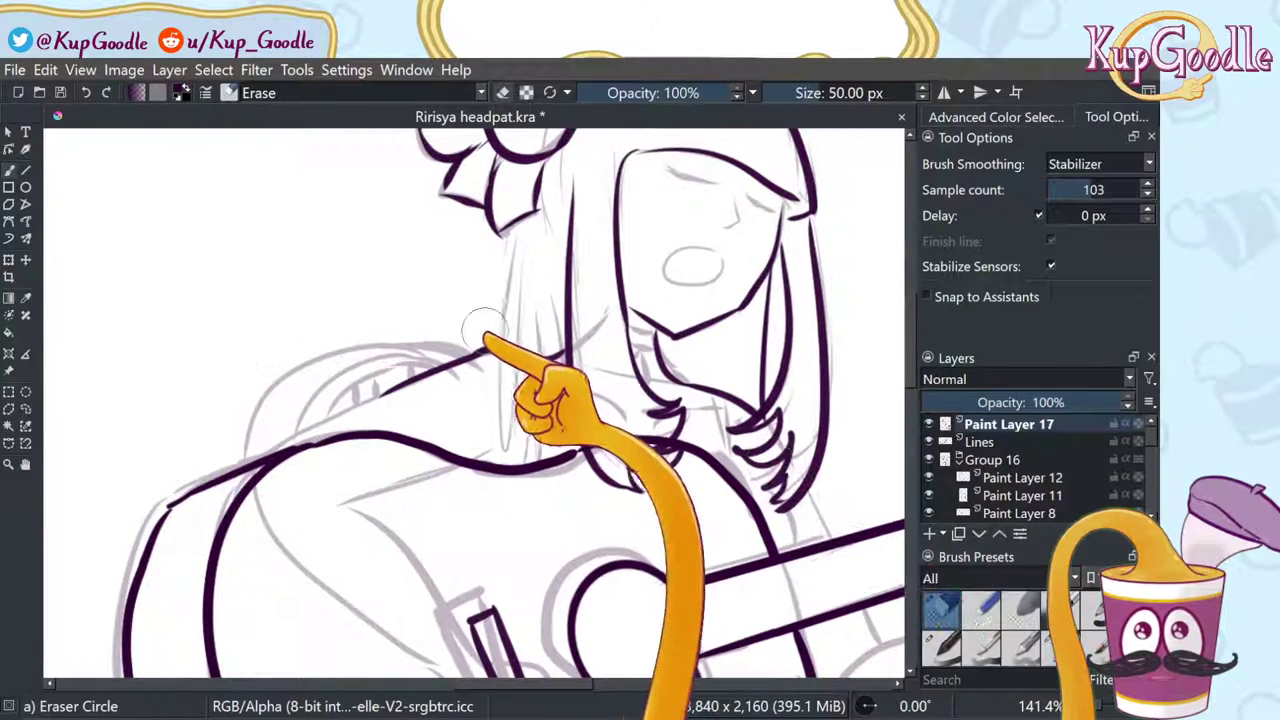
pyautogui.click(489, 349)
pyautogui.press('/')
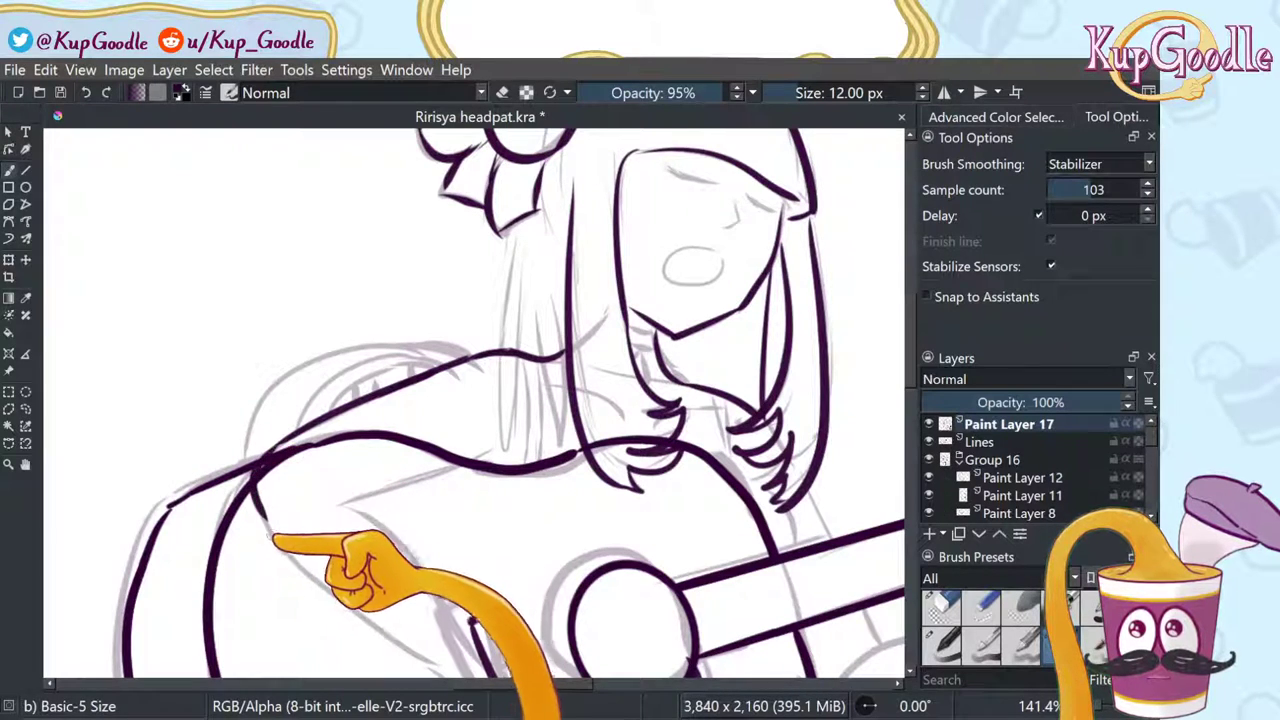
pyautogui.moveTo(356, 499)
pyautogui.mouseDown()
pyautogui.moveTo(442, 482)
pyautogui.moveTo(488, 446)
pyautogui.mouseUp()
pyautogui.hotkey('ctrl', 'z')
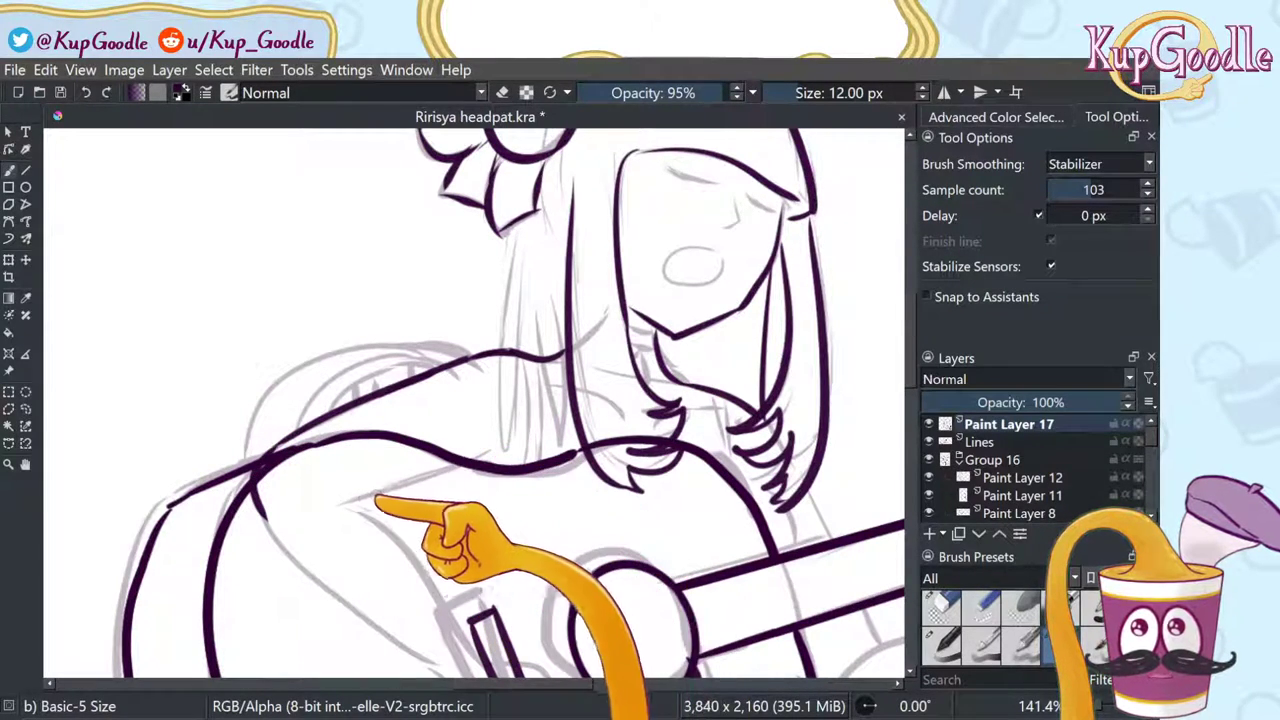
pyautogui.moveTo(360, 498); pyautogui.dragTo(512, 443)
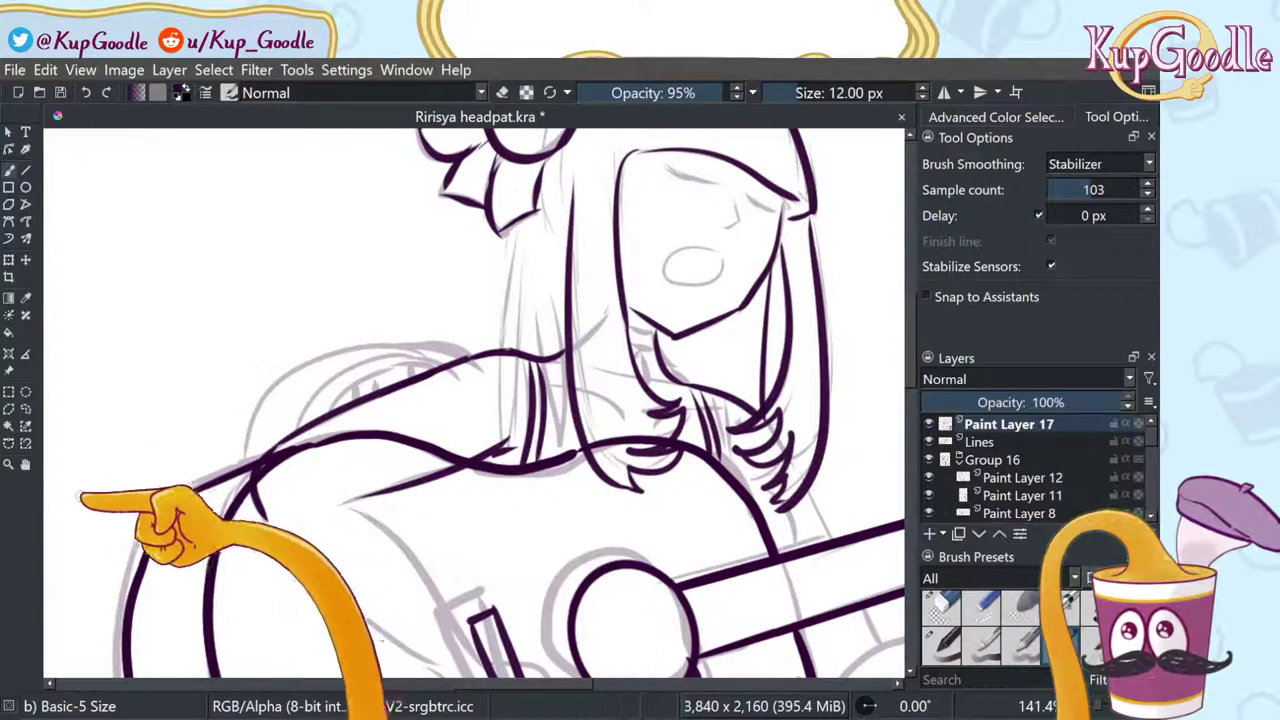
# Step: Ink both edges of the forearm across the guitar body and the outer edge of the strumming hand
pyautogui.click(25, 464)
pyautogui.moveTo(364, 503); pyautogui.dragTo(343, 363)
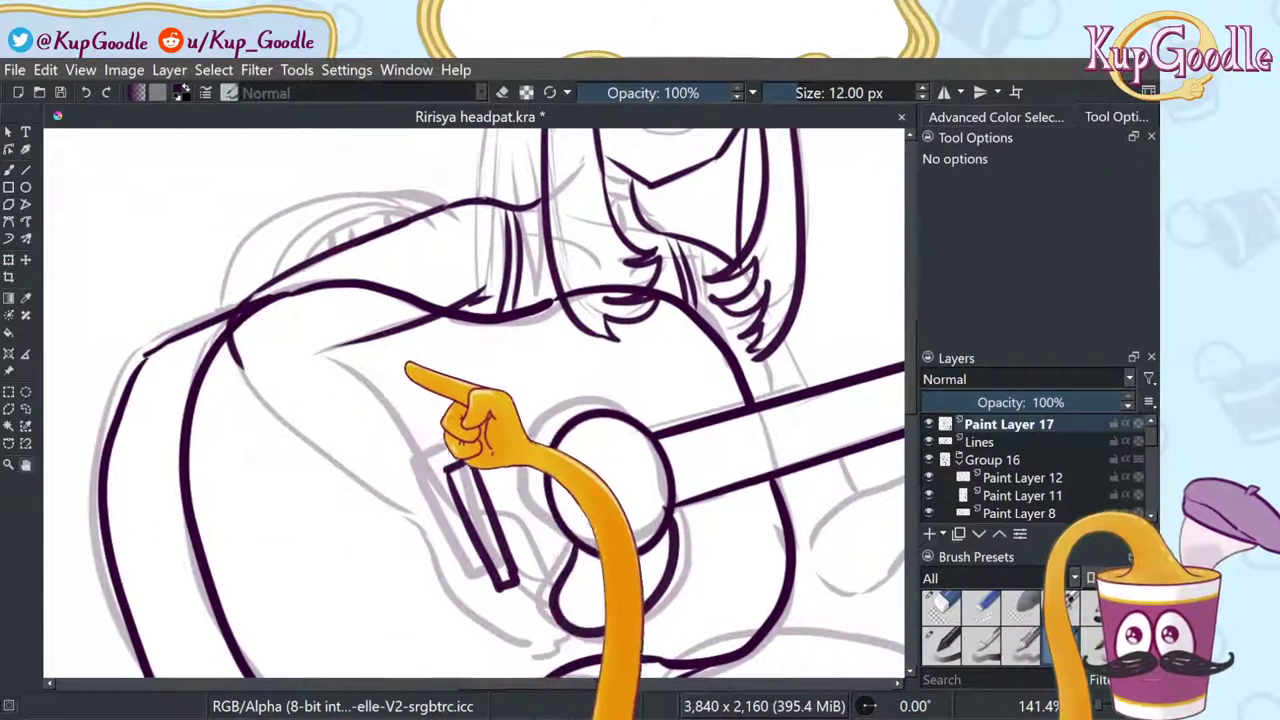
pyautogui.press('b')
pyautogui.moveTo(240, 368)
pyautogui.mouseDown()
pyautogui.moveTo(392, 520)
pyautogui.moveTo(410, 522)
pyautogui.moveTo(393, 508)
pyautogui.mouseUp()
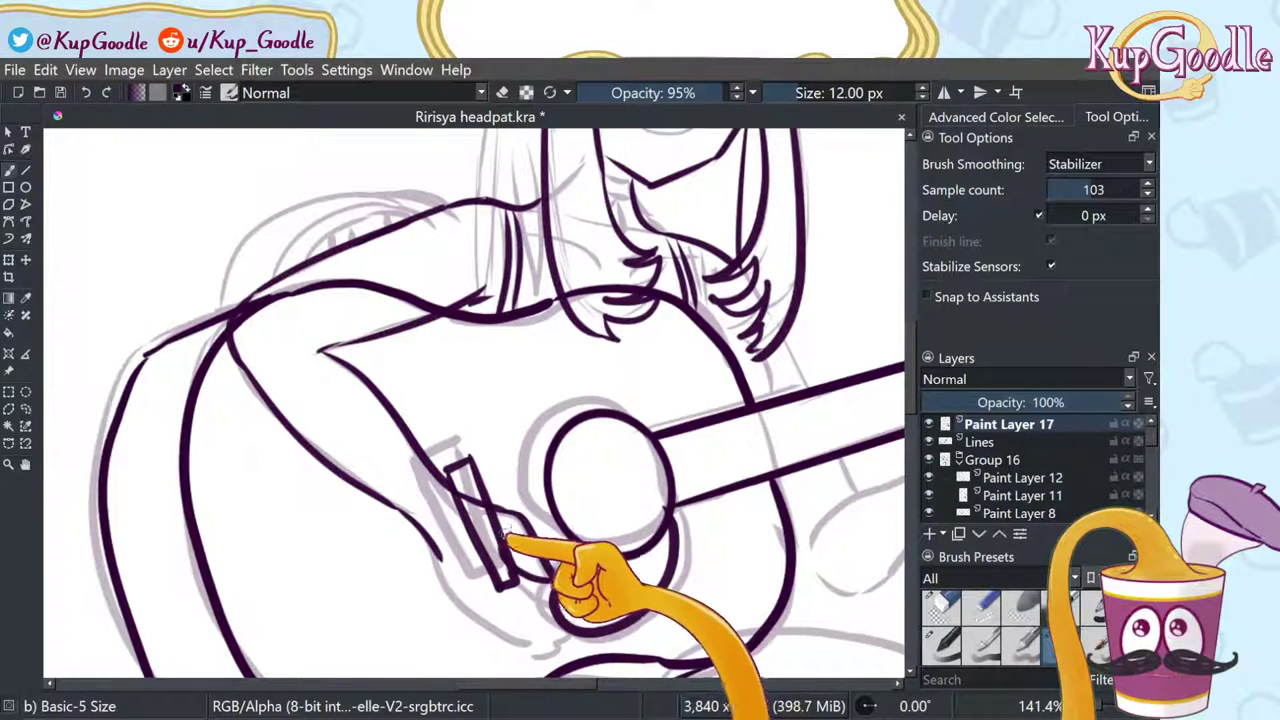
pyautogui.moveTo(430, 543)
pyautogui.mouseDown()
pyautogui.moveTo(460, 686)
pyautogui.moveTo(509, 663)
pyautogui.moveTo(523, 690)
pyautogui.moveTo(548, 654)
pyautogui.mouseUp()
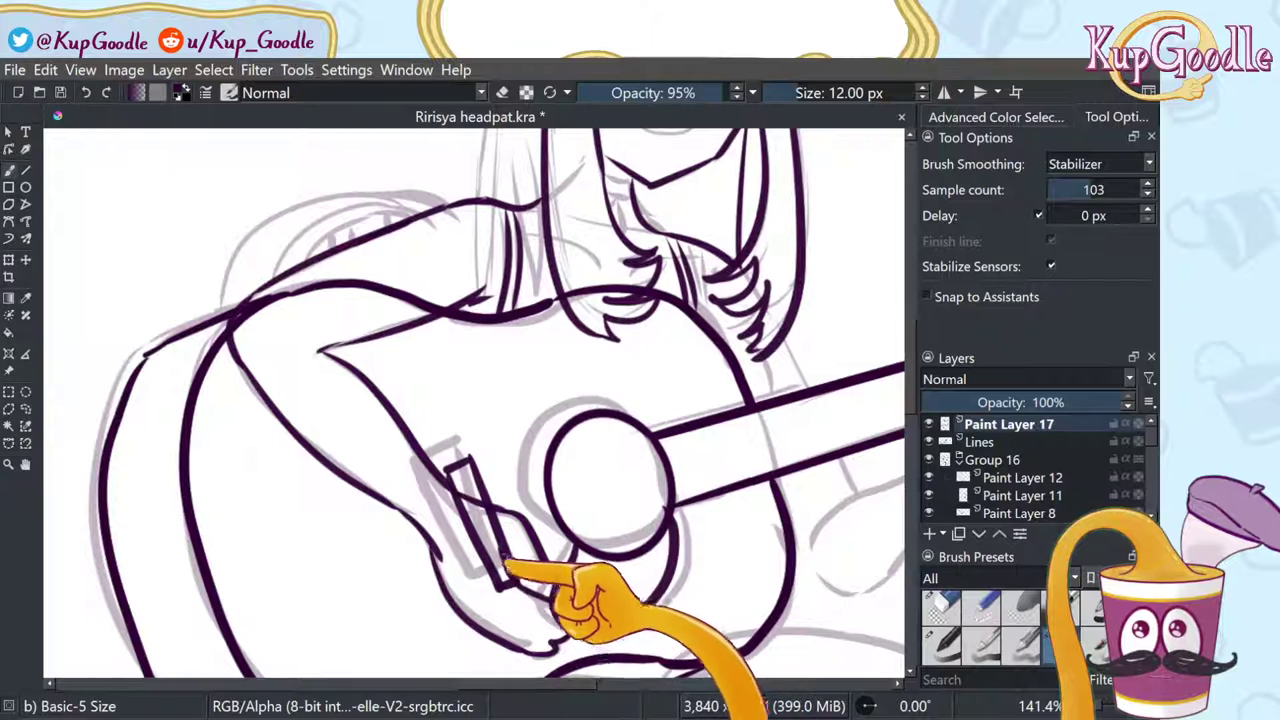
# Step: Erase the strumming hand's curled fingertip line and re-ink the fingertip over the rounded shape below the sound hole
pyautogui.click(909, 601)
pyautogui.click(945, 608)
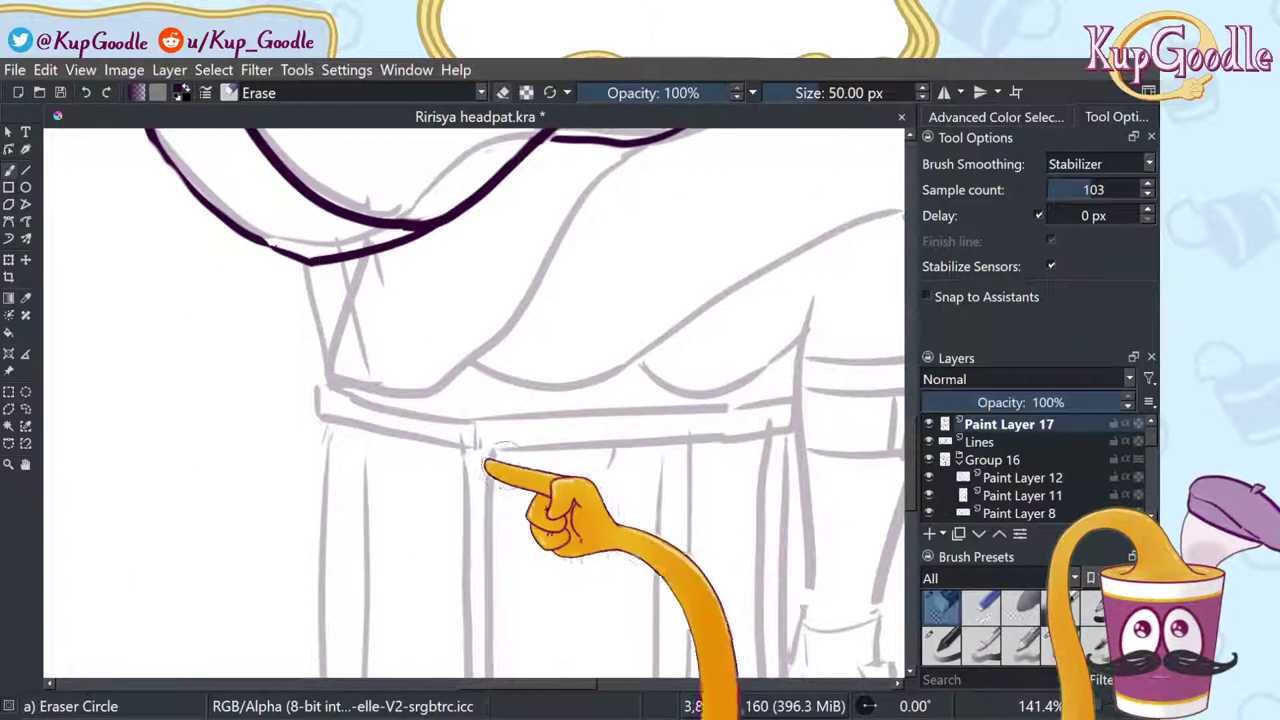
pyautogui.click(26, 464)
pyautogui.moveTo(385, 290); pyautogui.dragTo(380, 586)
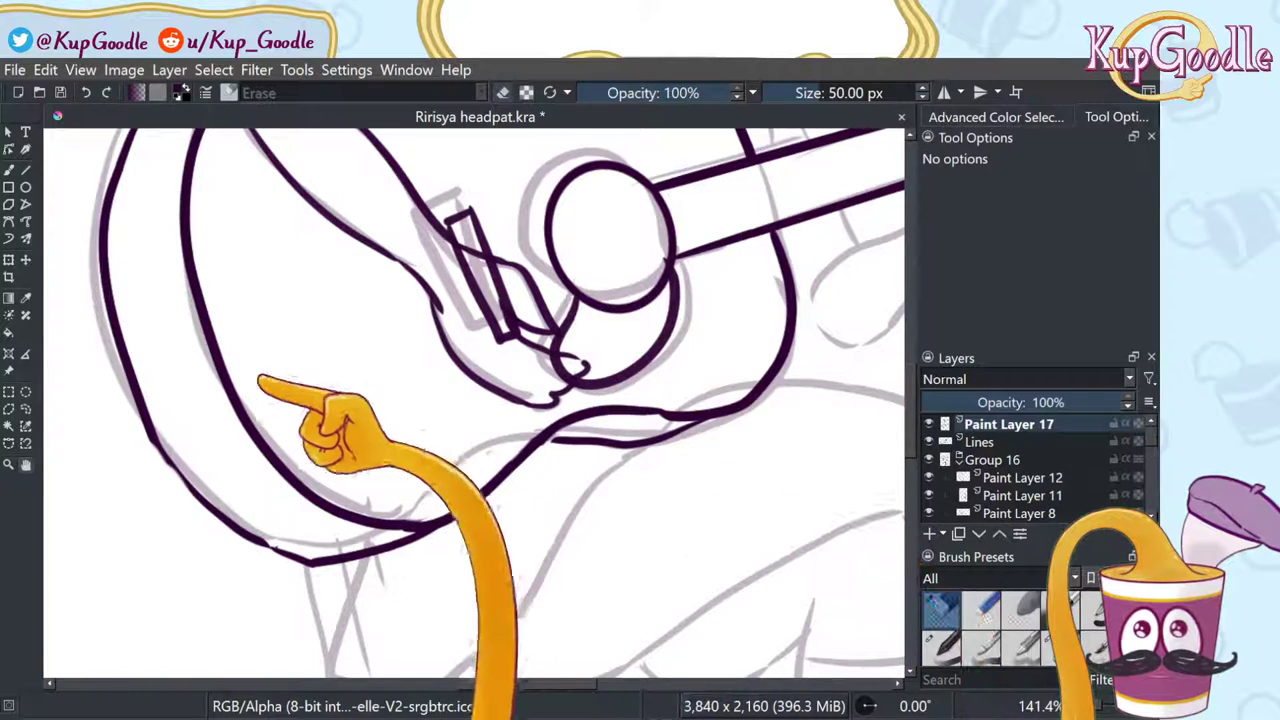
pyautogui.press('b')
pyautogui.moveTo(595, 357); pyautogui.dragTo(566, 355)
pyautogui.click(1043, 646)
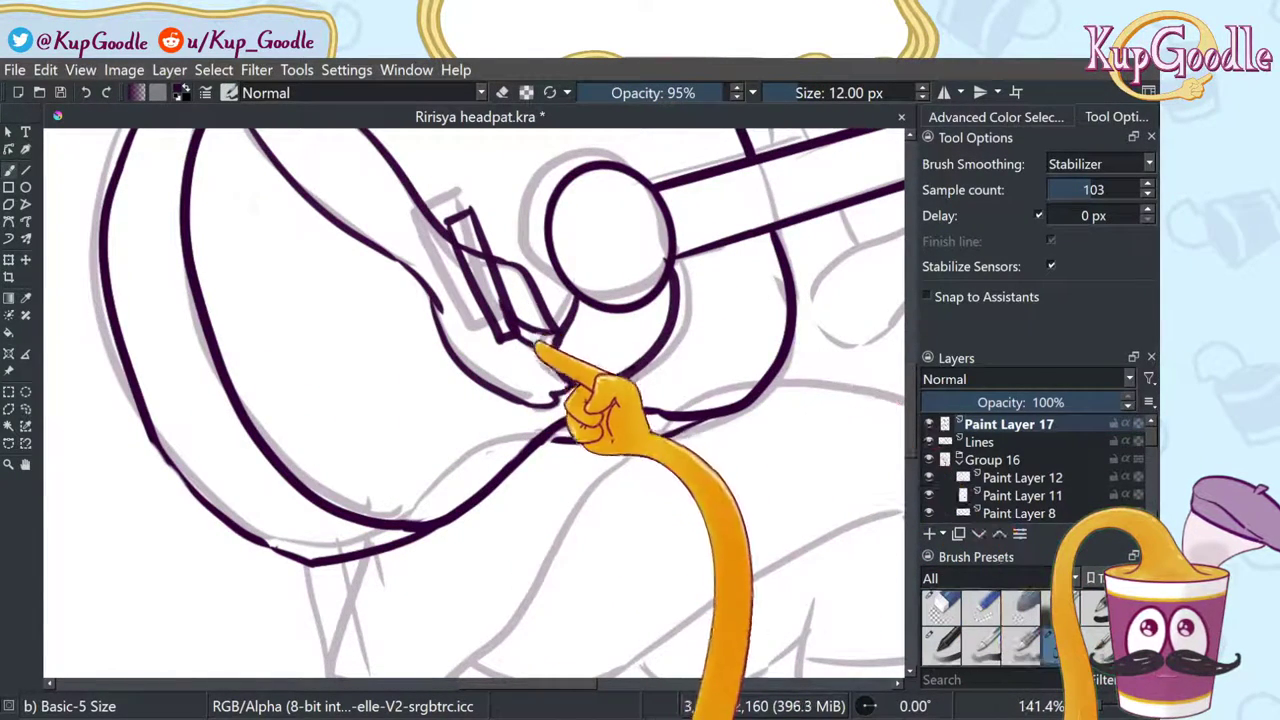
pyautogui.moveTo(560, 353); pyautogui.dragTo(582, 378)
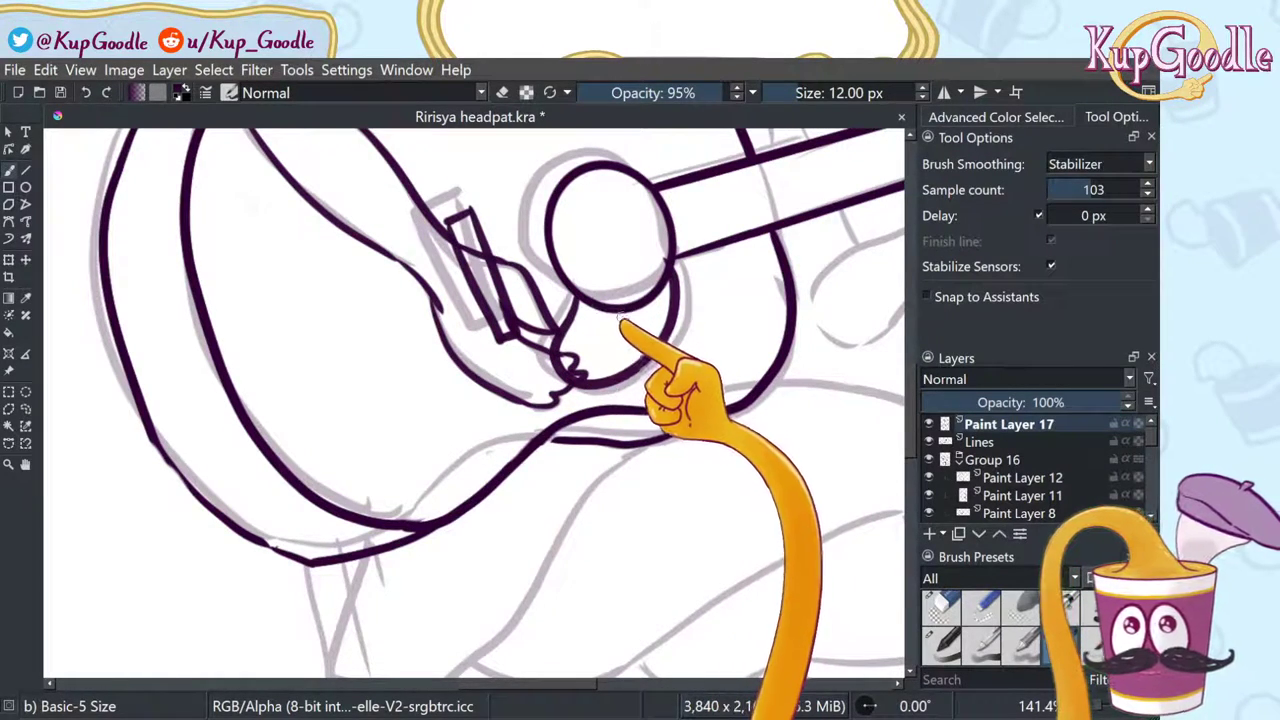
# Step: Step back and forth through the recent strokes and undo the curled fingertip of the strumming hand
pyautogui.scroll(-3, 593, 352)
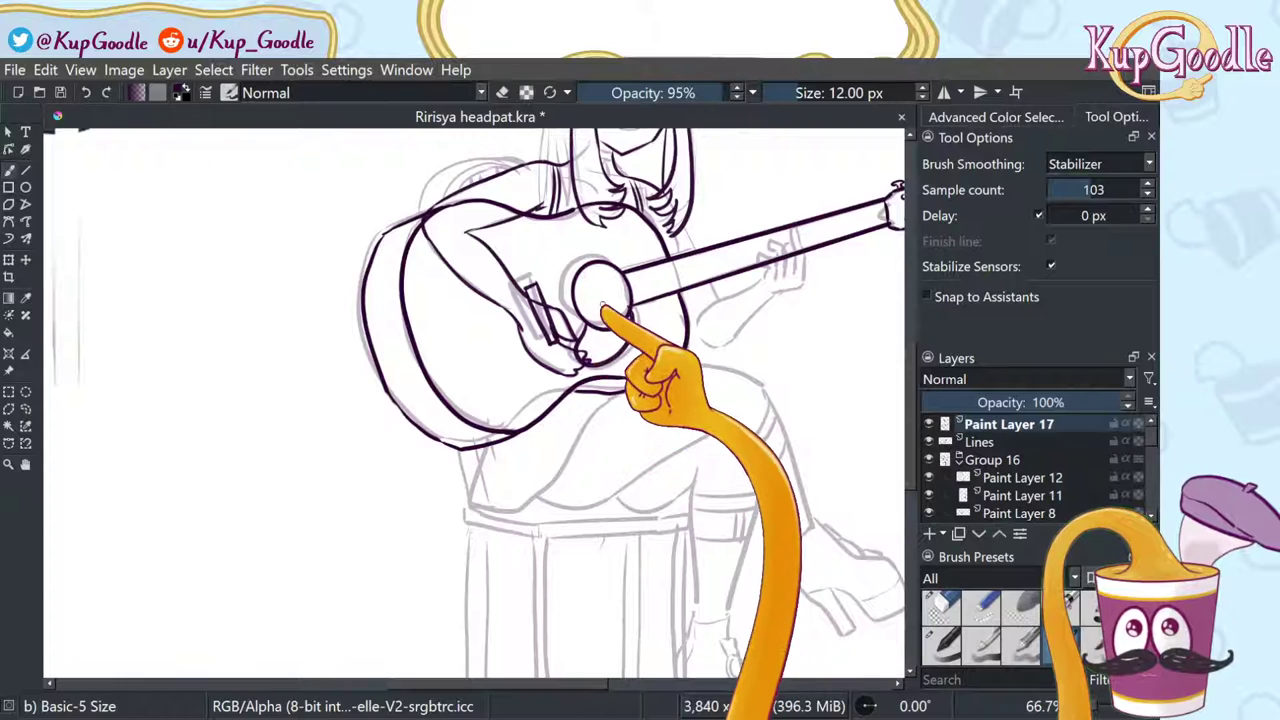
pyautogui.scroll(4, 605, 340)
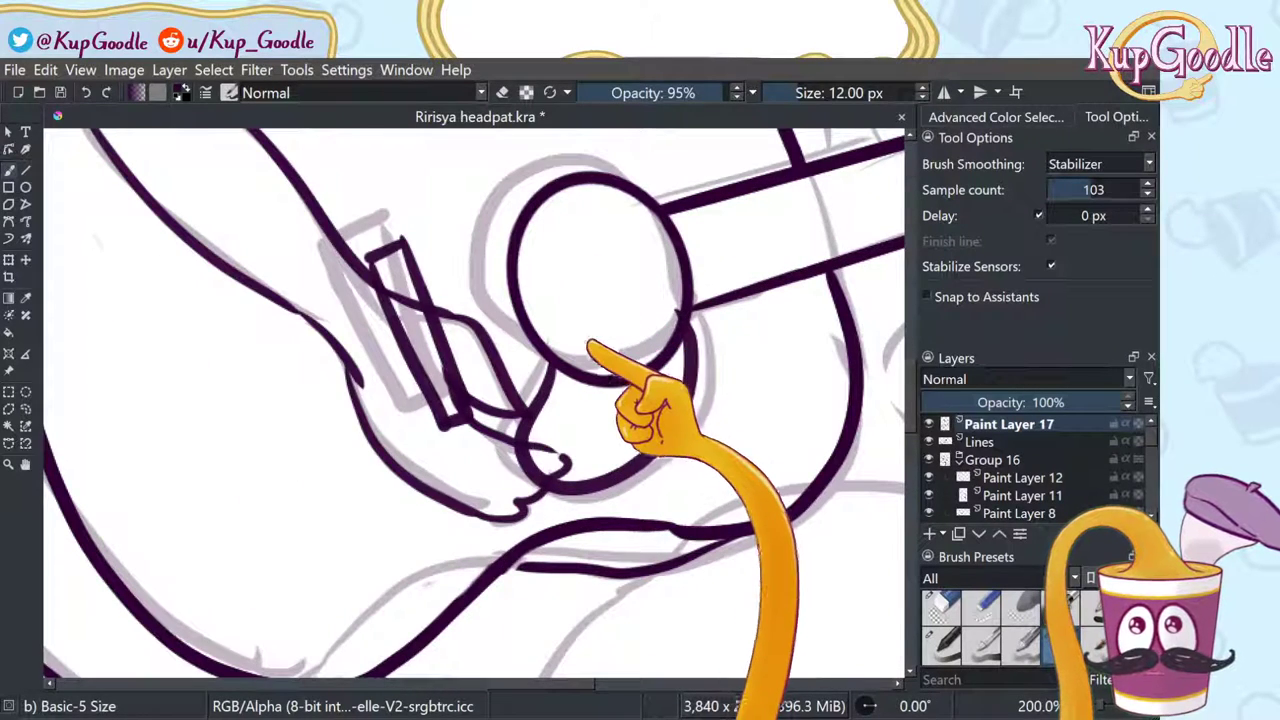
pyautogui.hotkey('ctrl', 'z')
pyautogui.hotkey('ctrl', 'z')
pyautogui.hotkey('ctrl', 'shift', 'z')
pyautogui.hotkey('ctrl', 'shift', 'z')
pyautogui.hotkey('ctrl', 'shift', 'z')
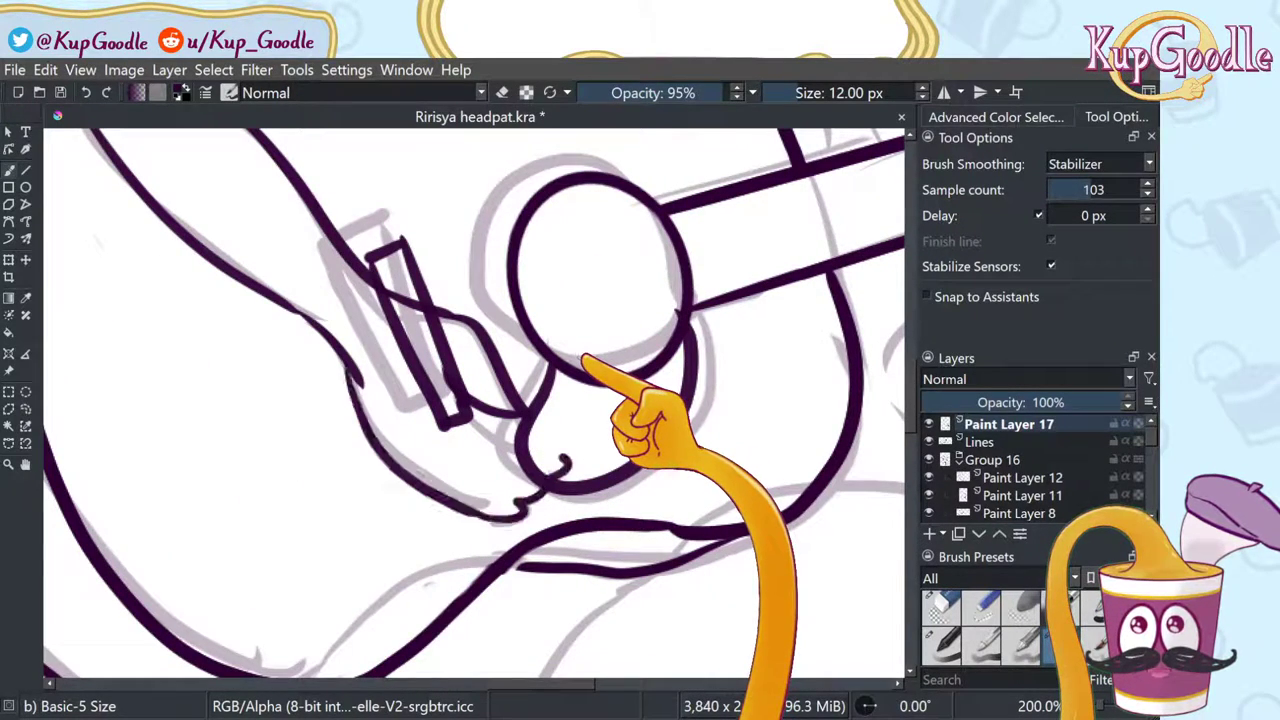
pyautogui.hotkey('ctrl', 'shift', 'z')
pyautogui.hotkey('ctrl', 'shift', 'z')
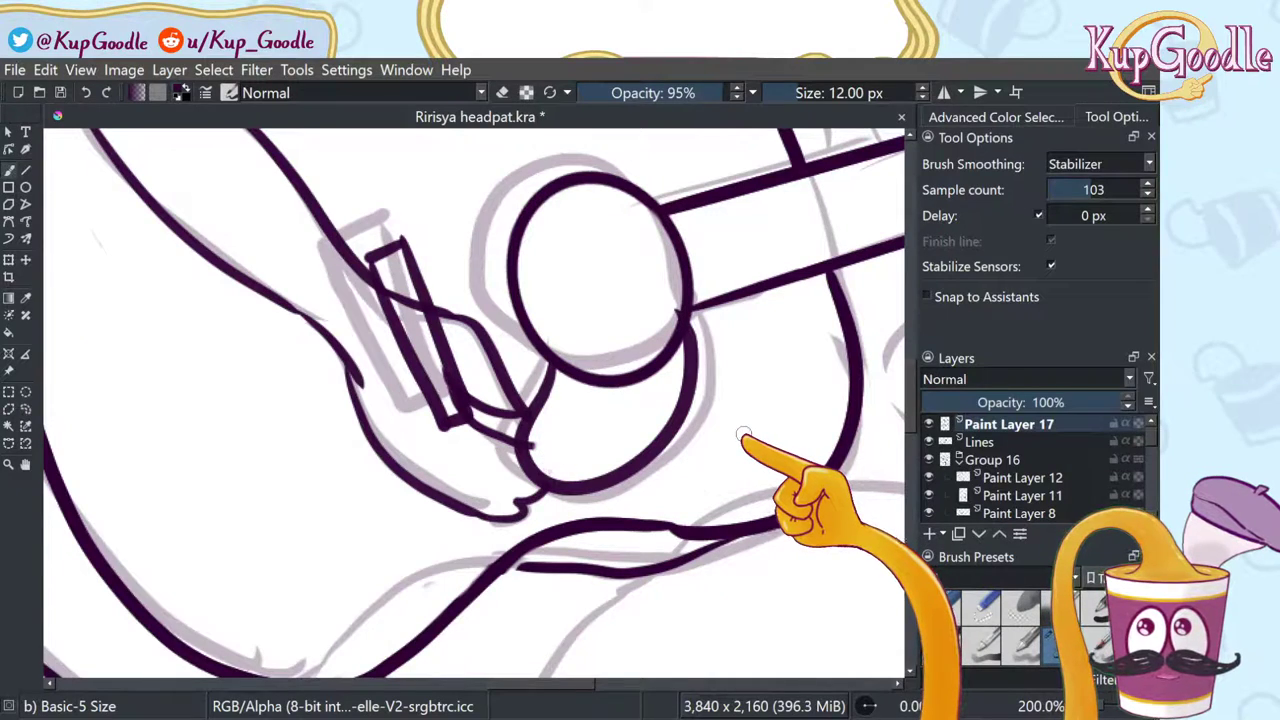
# Step: Erase the finger lines beside the lower end of the guitar's bridge and re-ink the upper fingers with their tips
pyautogui.click(941, 604)
pyautogui.moveTo(475, 400)
pyautogui.mouseDown()
pyautogui.moveTo(452, 385)
pyautogui.moveTo(506, 436)
pyautogui.mouseUp()
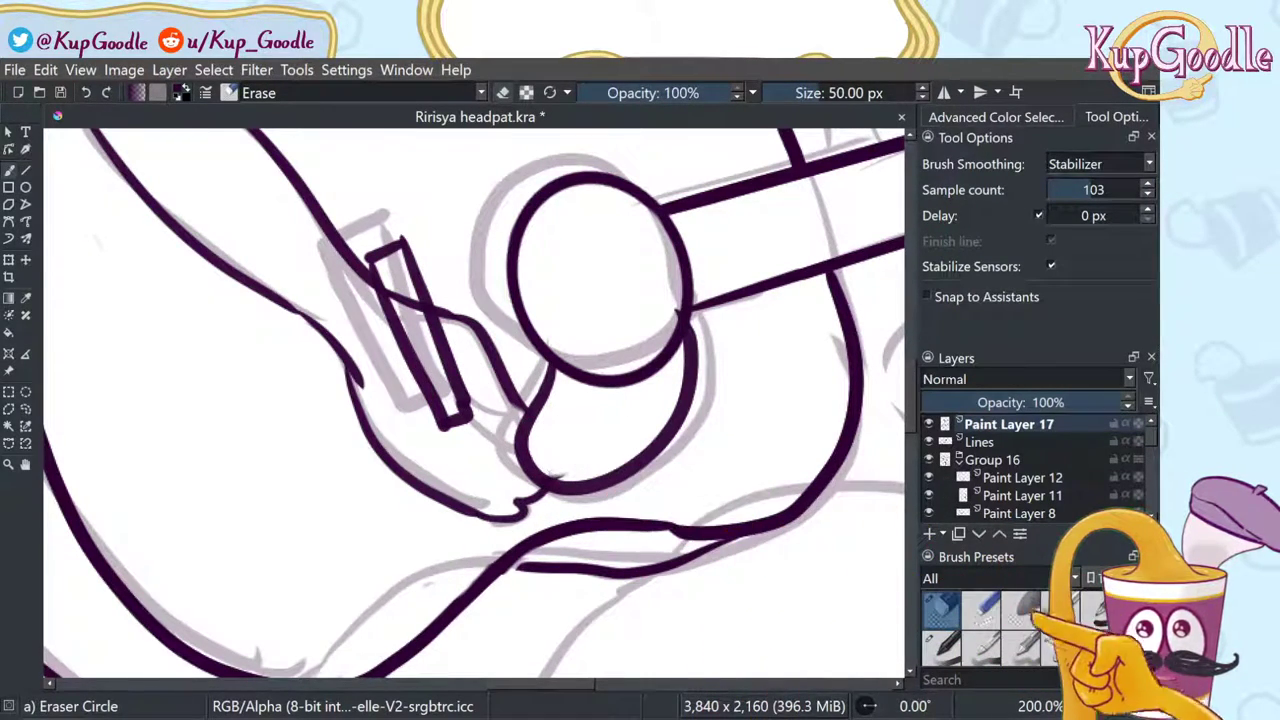
pyautogui.press('/')
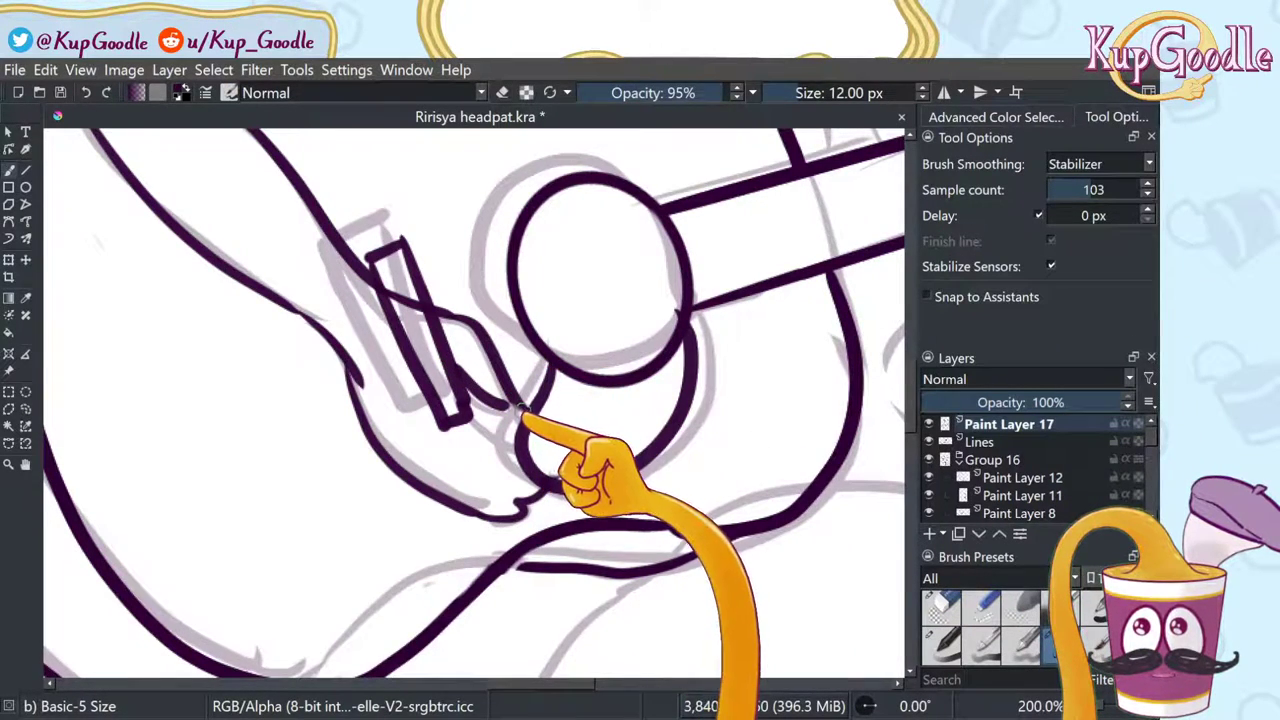
pyautogui.moveTo(519, 410)
pyautogui.mouseDown()
pyautogui.moveTo(451, 370)
pyautogui.moveTo(461, 401)
pyautogui.moveTo(527, 446)
pyautogui.mouseUp()
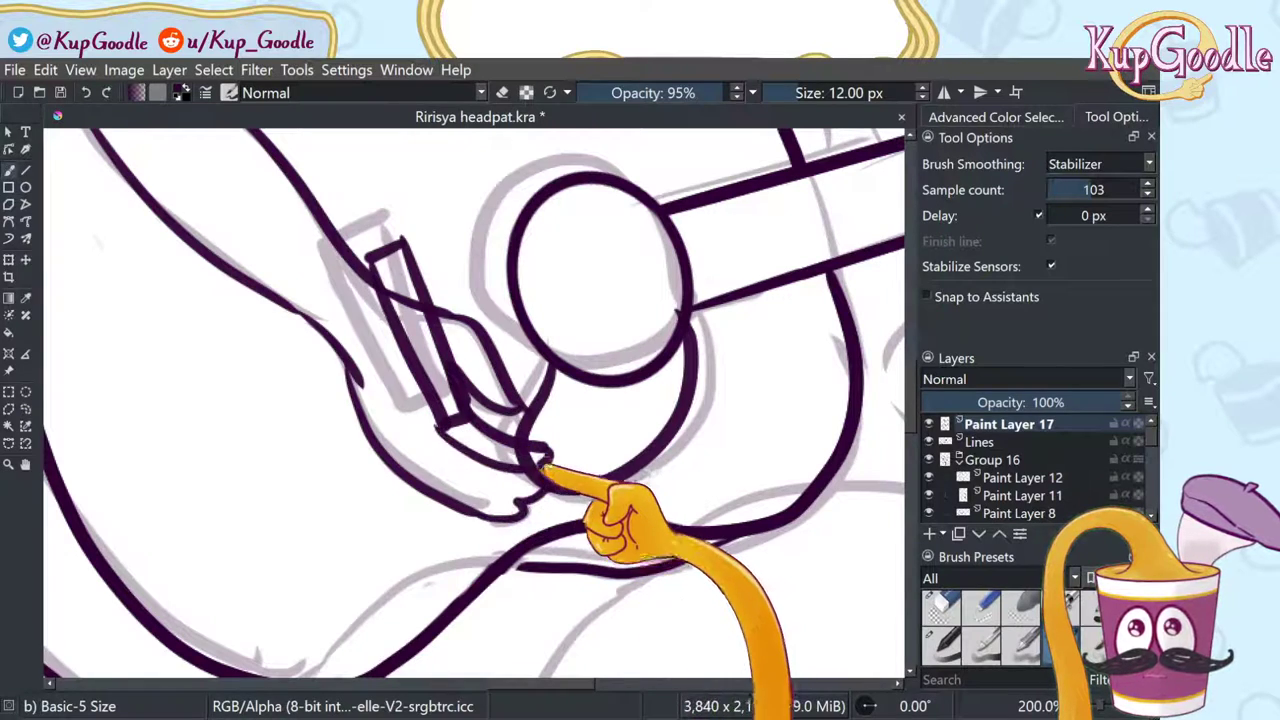
# Step: Try a dividing line between the strumming hand's lower fingers, redoing the stroke once
pyautogui.moveTo(418, 446); pyautogui.dragTo(517, 510)
pyautogui.hotkey('ctrl', 'z')
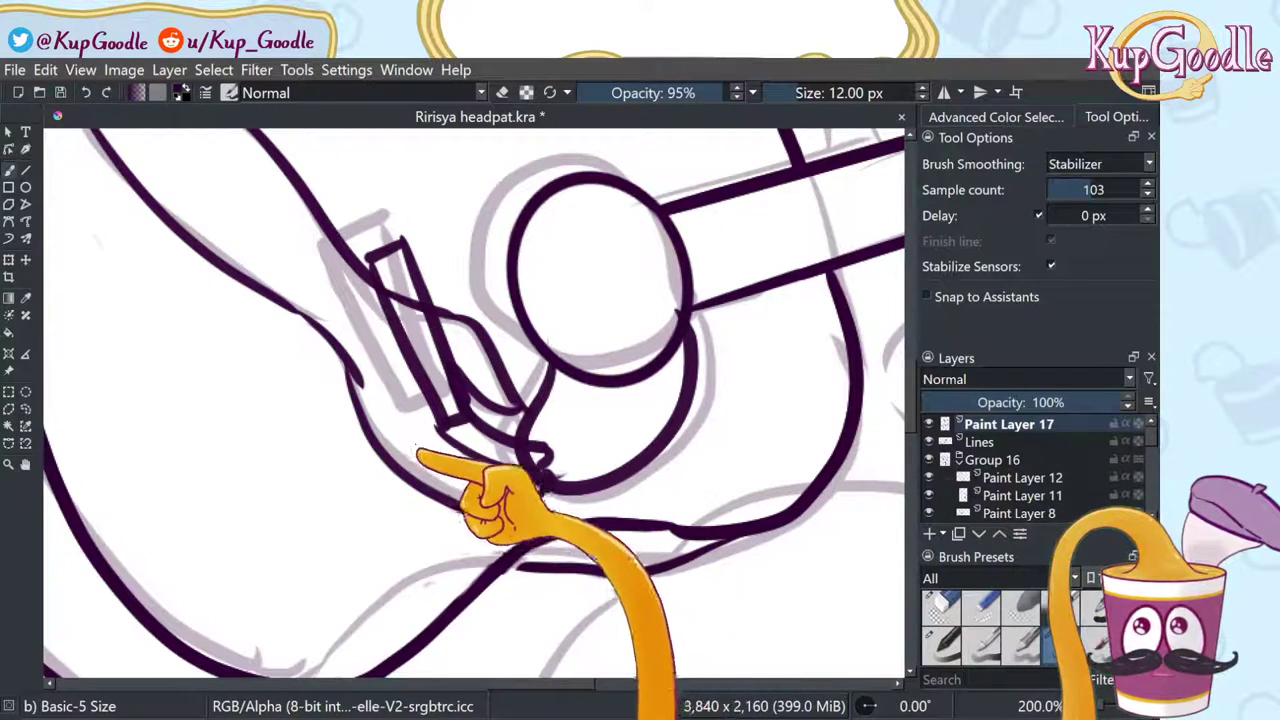
pyautogui.moveTo(417, 448); pyautogui.dragTo(531, 503)
pyautogui.scroll(-3, 563, 417)
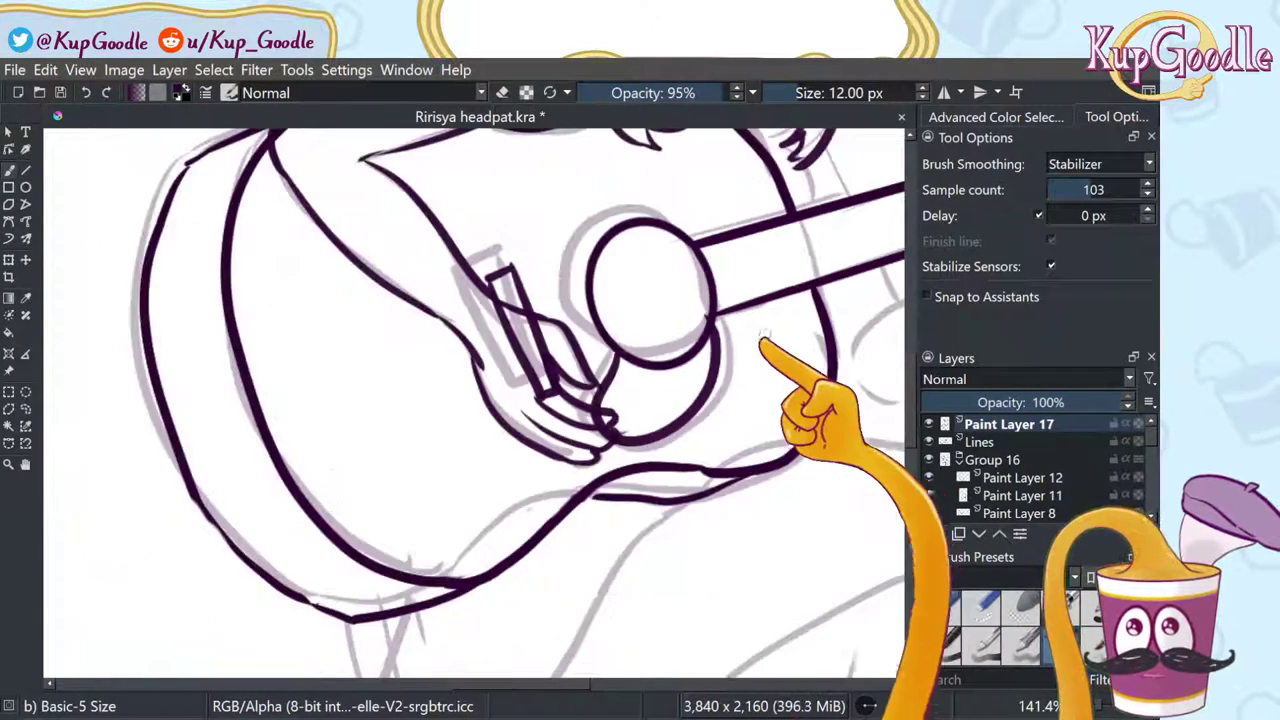
pyautogui.scroll(1, 716, 306)
pyautogui.scroll(2, 716, 306)
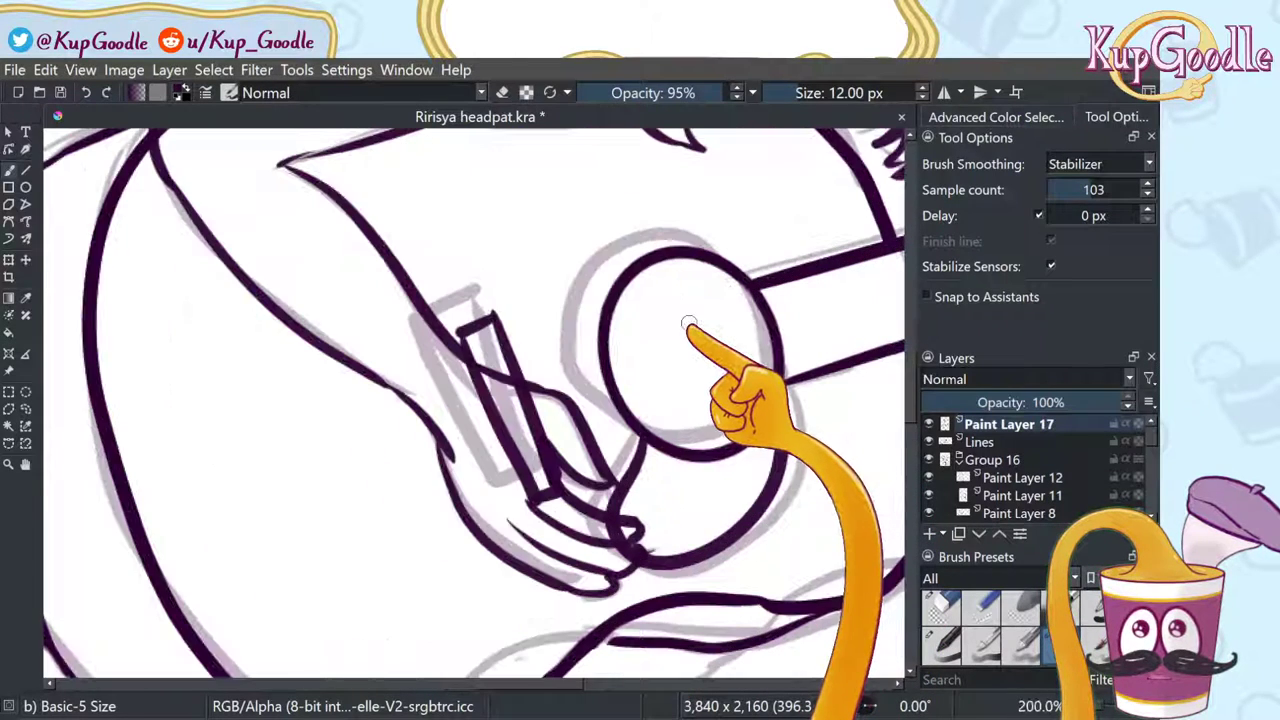
# Step: Erase the lower fingertips and the end of the hand's bottom edge, then re-ink the lower fingers and their dividing line
pyautogui.click(940, 607)
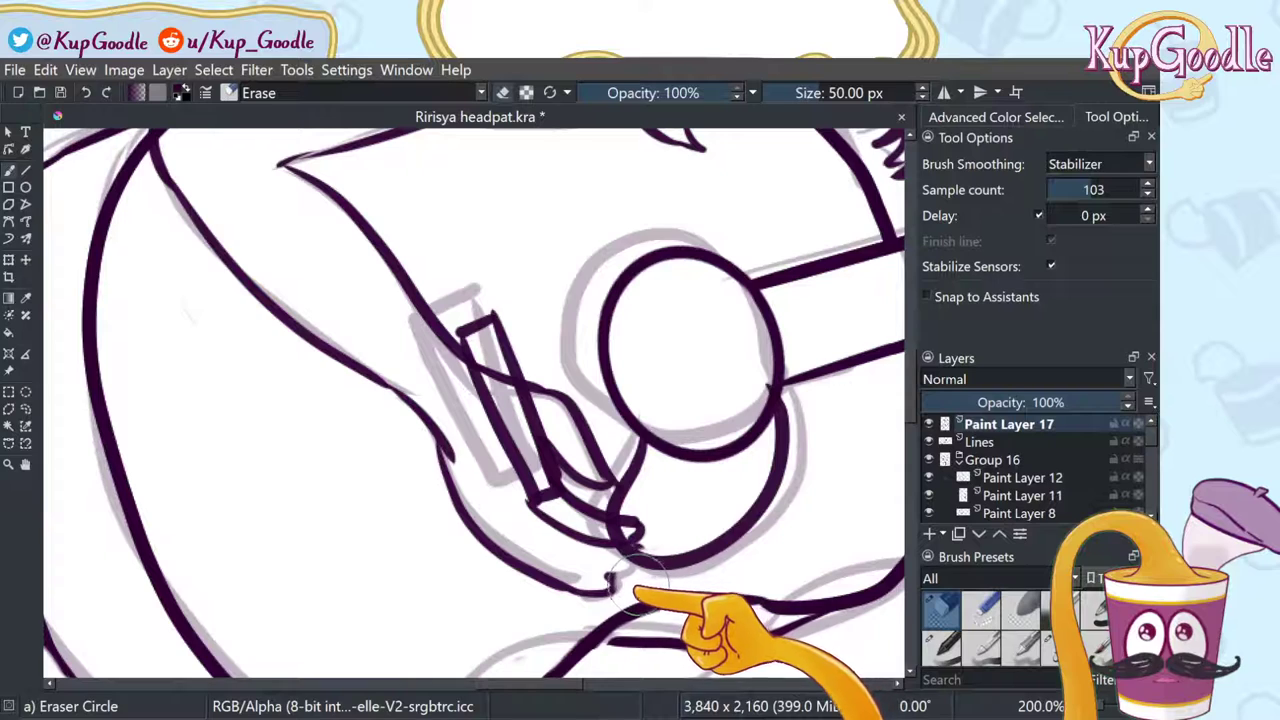
pyautogui.press('/')
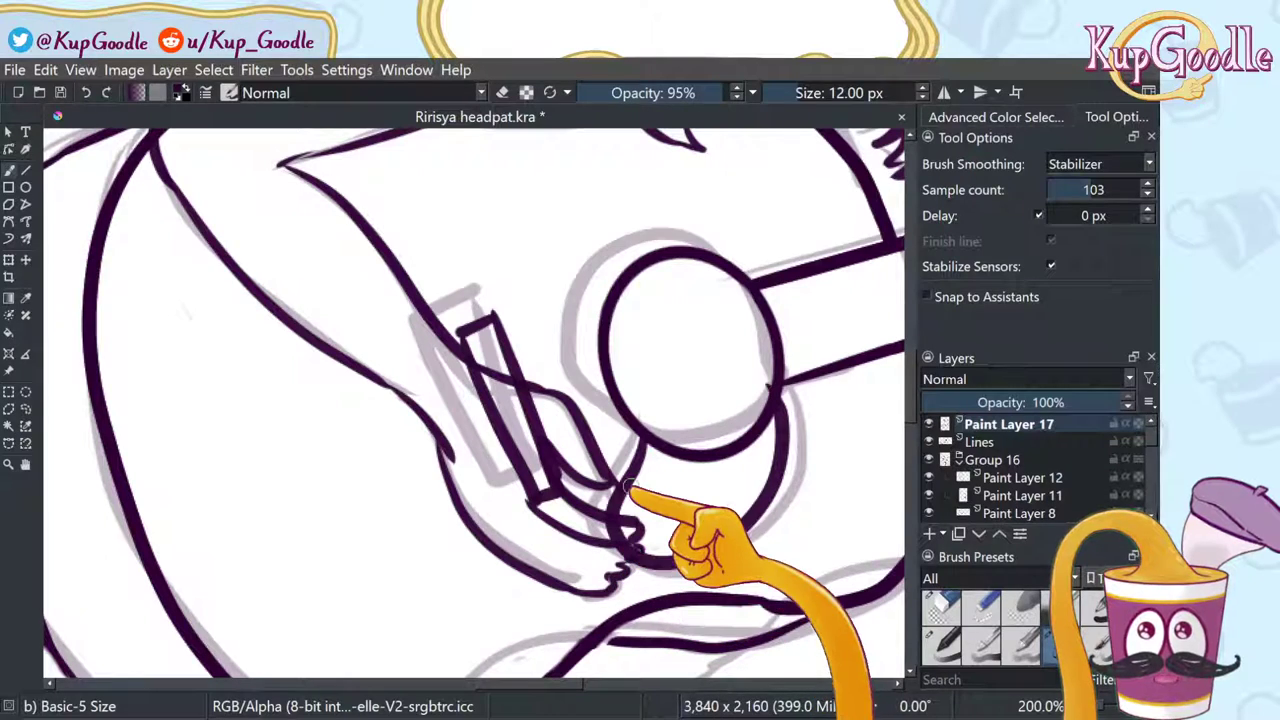
pyautogui.click(942, 606)
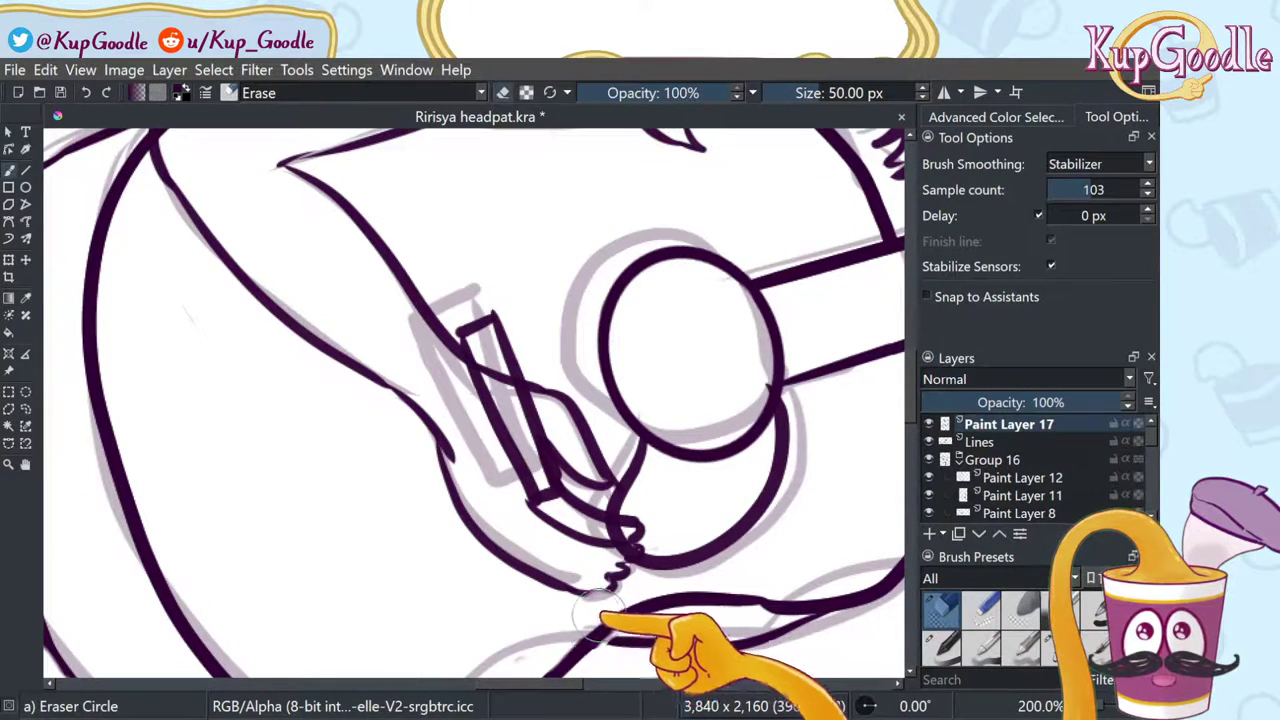
pyautogui.moveTo(598, 615)
pyautogui.mouseDown()
pyautogui.moveTo(611, 607)
pyautogui.moveTo(582, 603)
pyautogui.mouseUp()
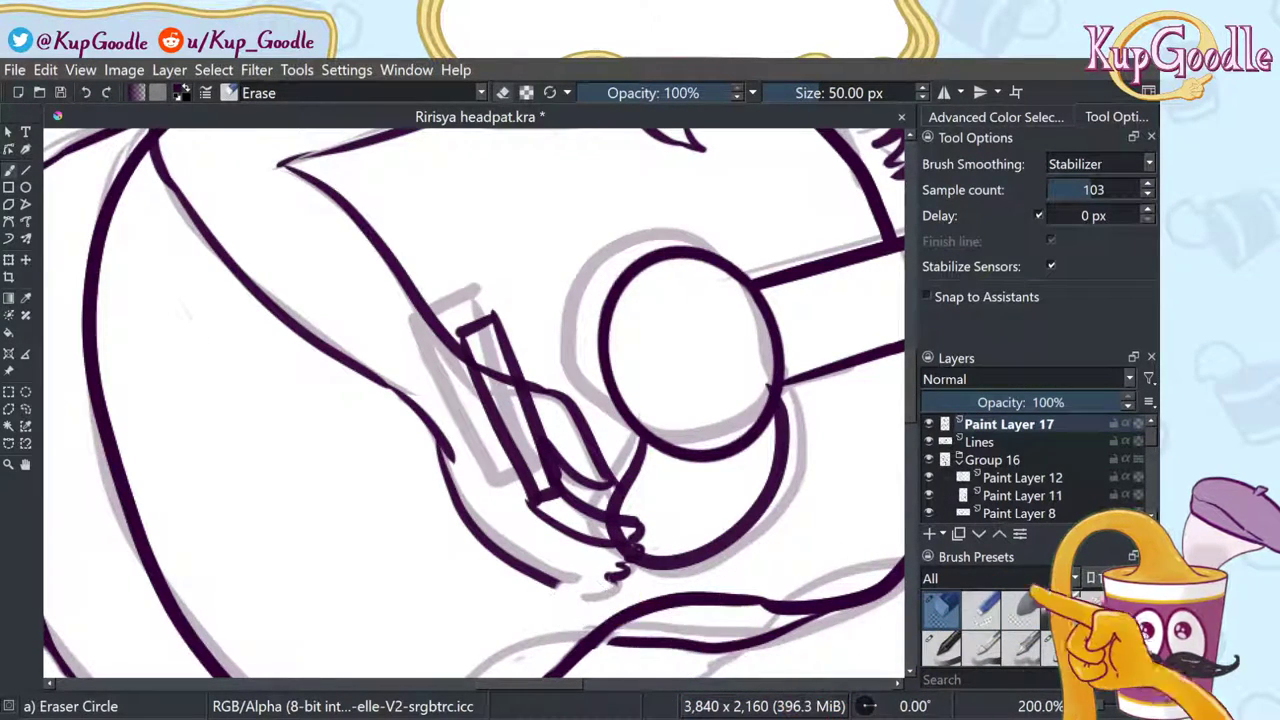
pyautogui.click(1062, 643)
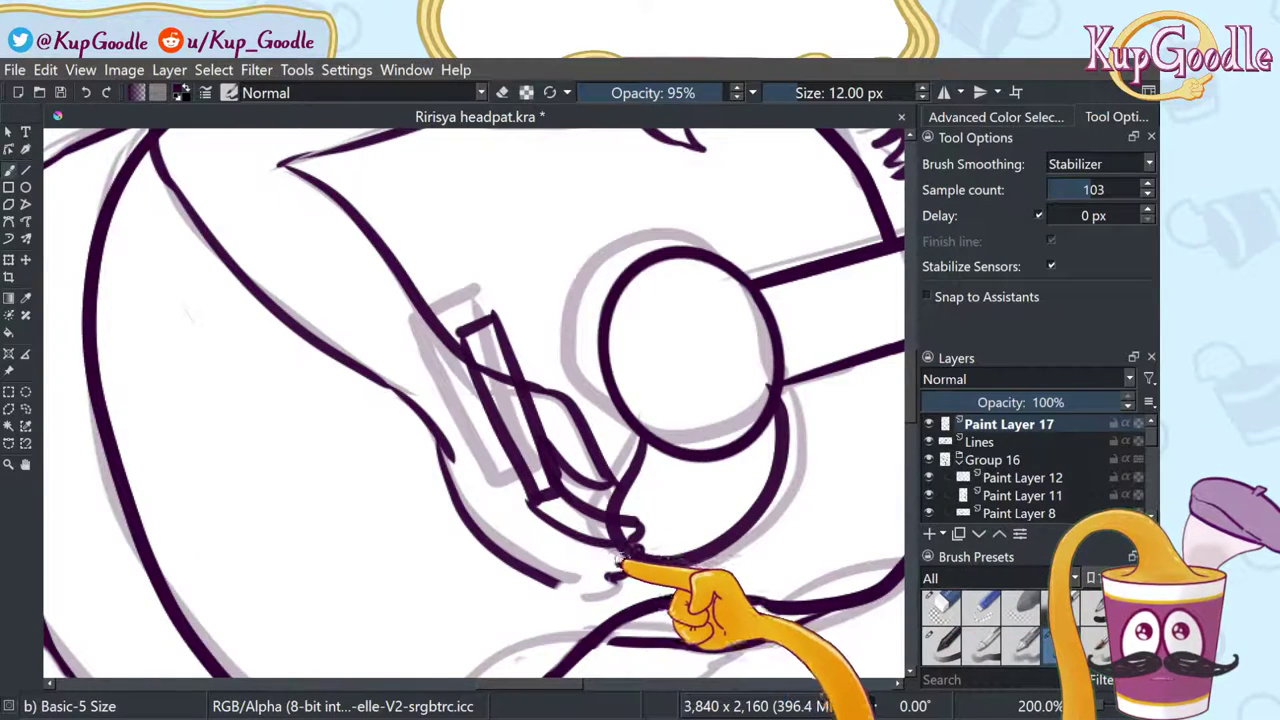
pyautogui.moveTo(532, 533)
pyautogui.mouseDown()
pyautogui.moveTo(616, 568)
pyautogui.moveTo(558, 582)
pyautogui.moveTo(543, 570)
pyautogui.moveTo(614, 583)
pyautogui.moveTo(588, 597)
pyautogui.moveTo(556, 590)
pyautogui.moveTo(624, 572)
pyautogui.mouseUp()
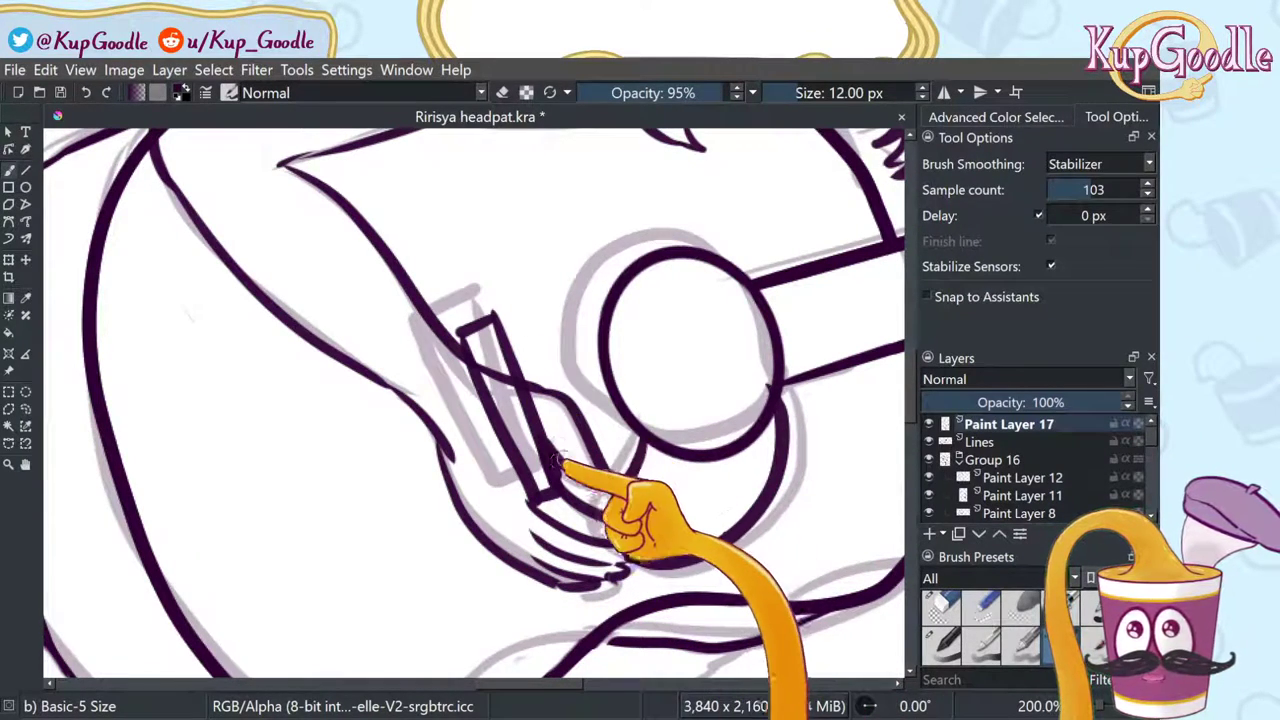
# Step: Erase the thumb-side hand line crossing the guitar's bridge and re-ink that edge of the hand
pyautogui.scroll(-4, 572, 425)
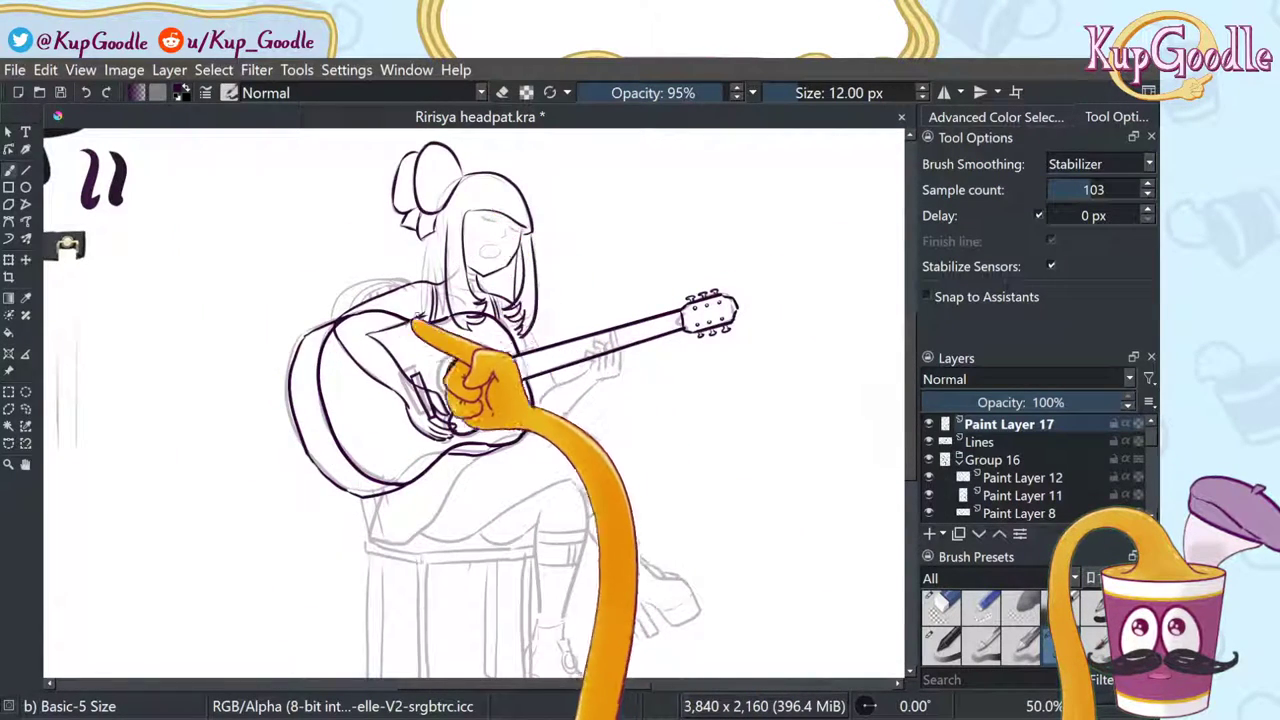
pyautogui.scroll(4, 480, 370)
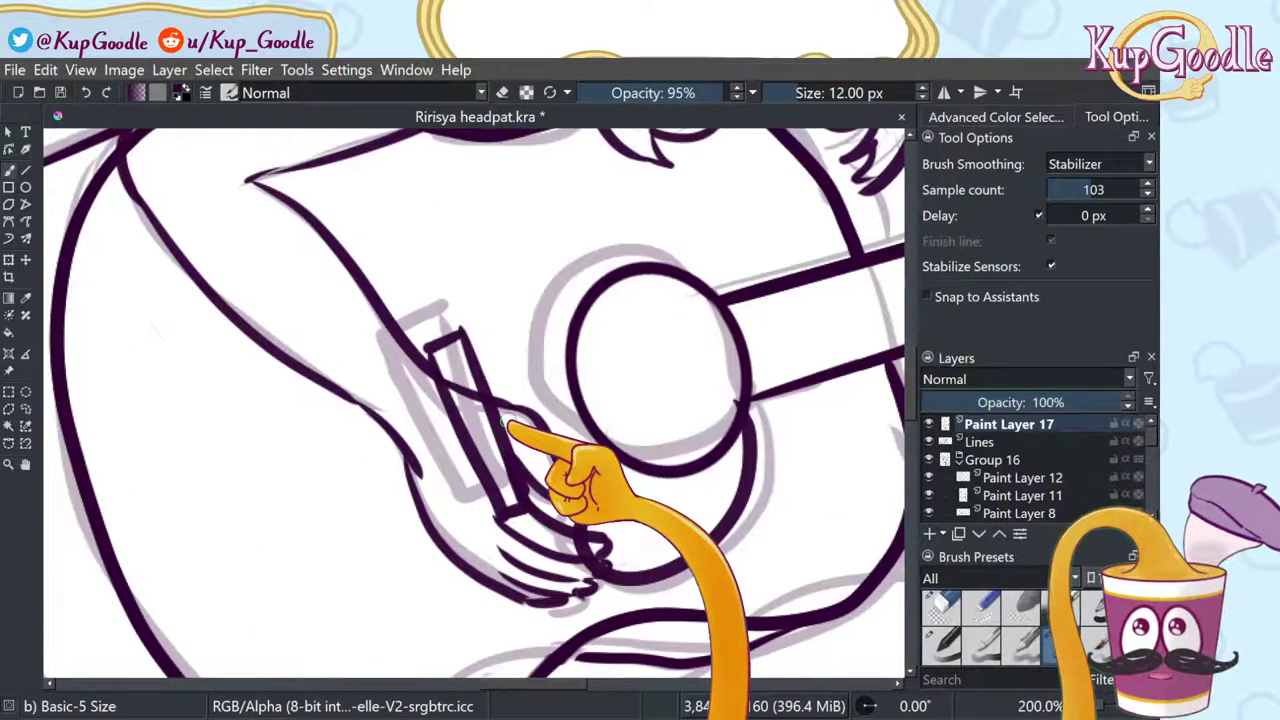
pyautogui.click(941, 609)
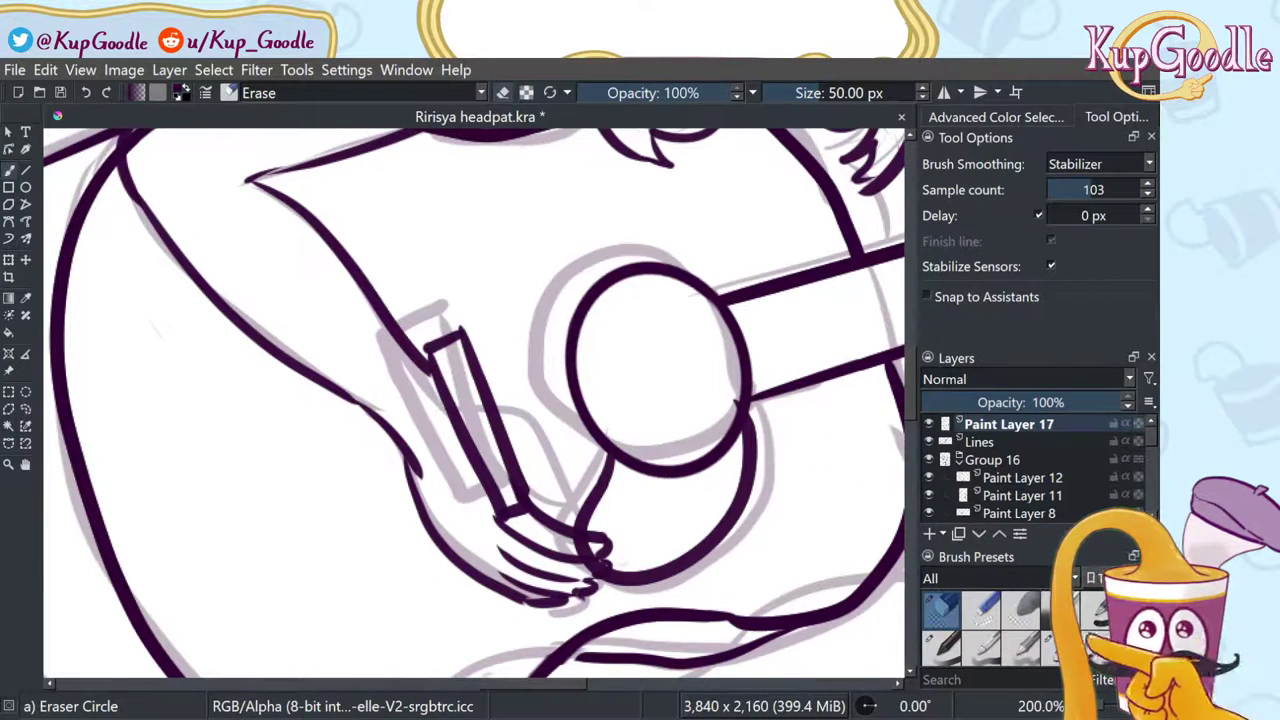
pyautogui.click(1063, 643)
pyautogui.moveTo(424, 364); pyautogui.dragTo(517, 408)
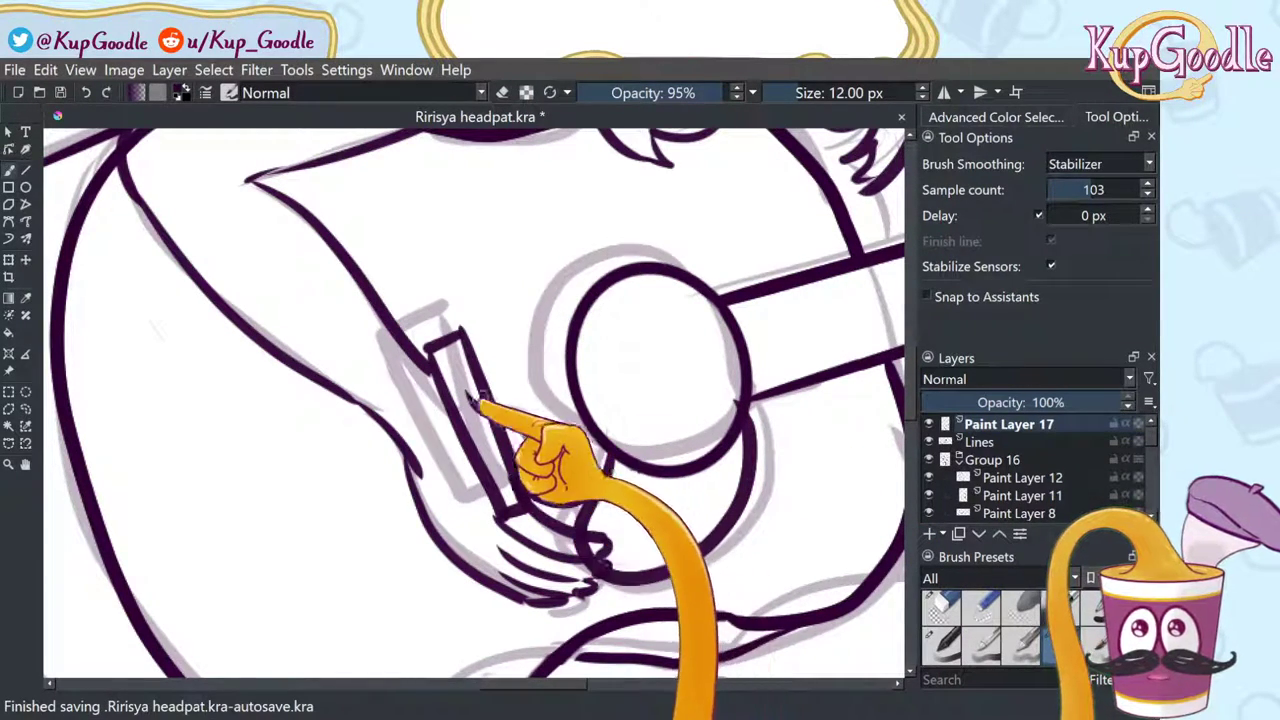
pyautogui.moveTo(434, 374); pyautogui.dragTo(495, 405)
pyautogui.scroll(-4, 492, 406)
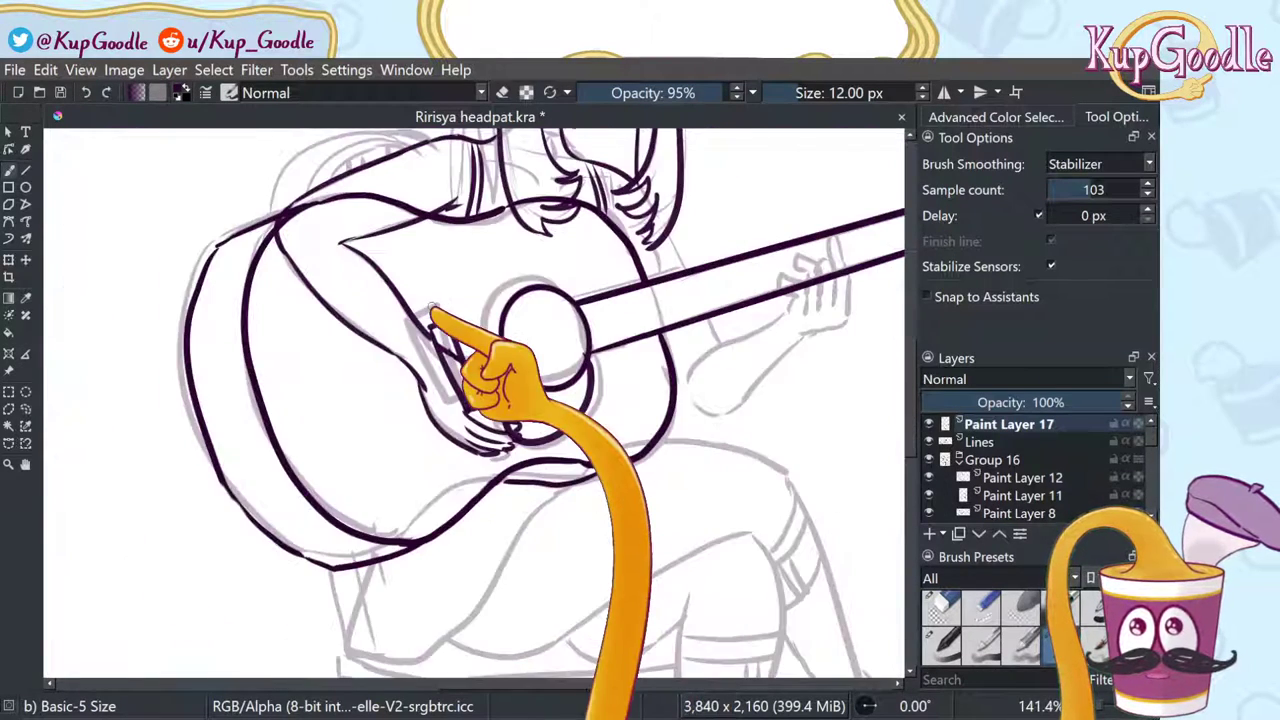
pyautogui.scroll(2, 361, 250)
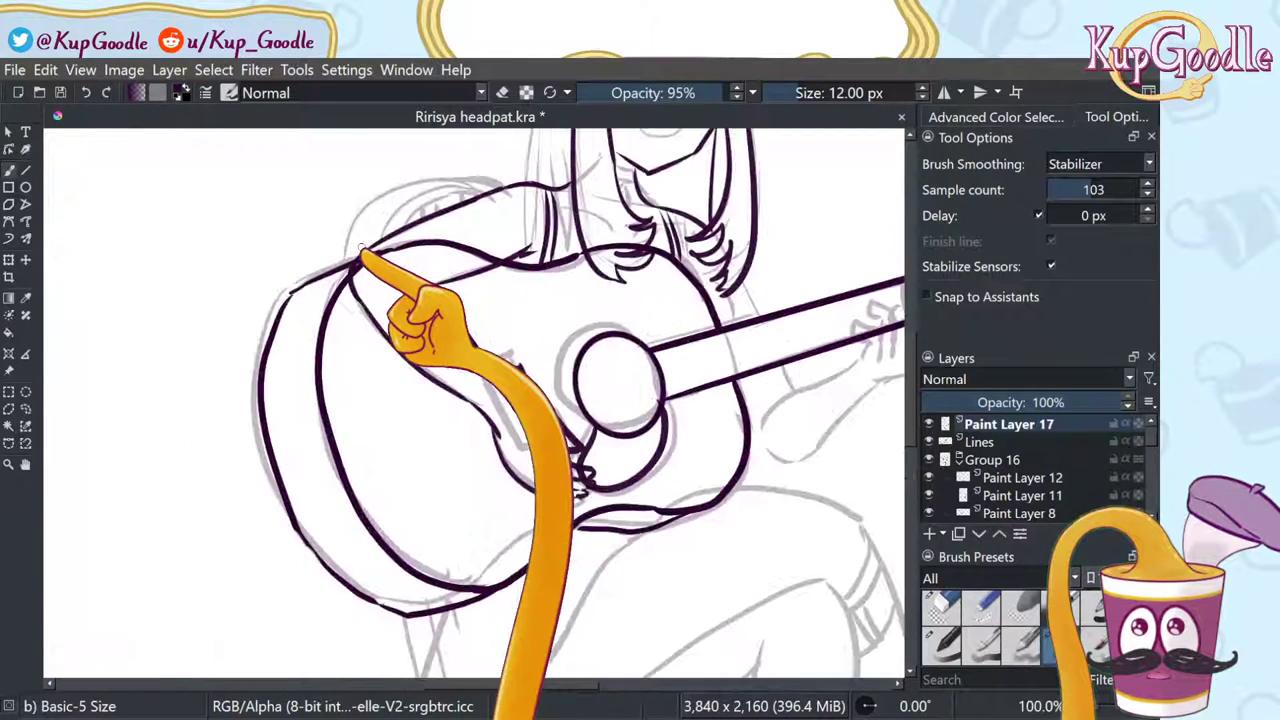
pyautogui.scroll(-4, 361, 250)
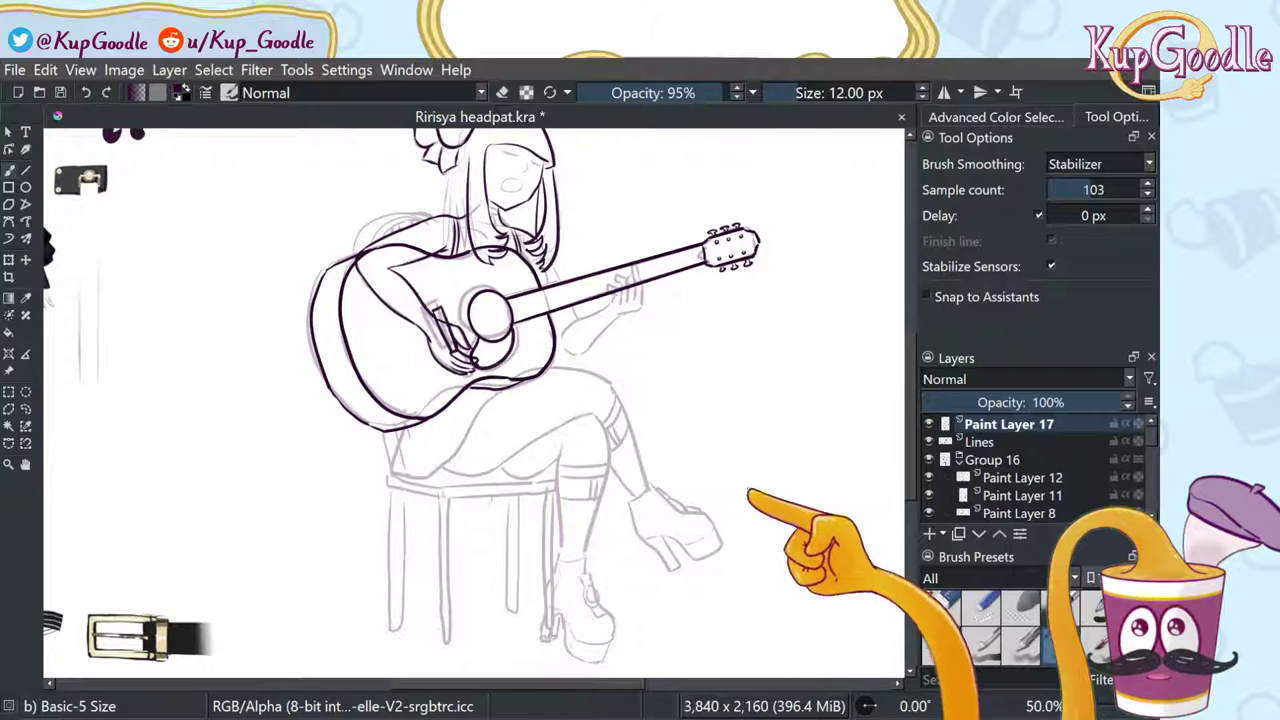
pyautogui.scroll(1, 600, 318)
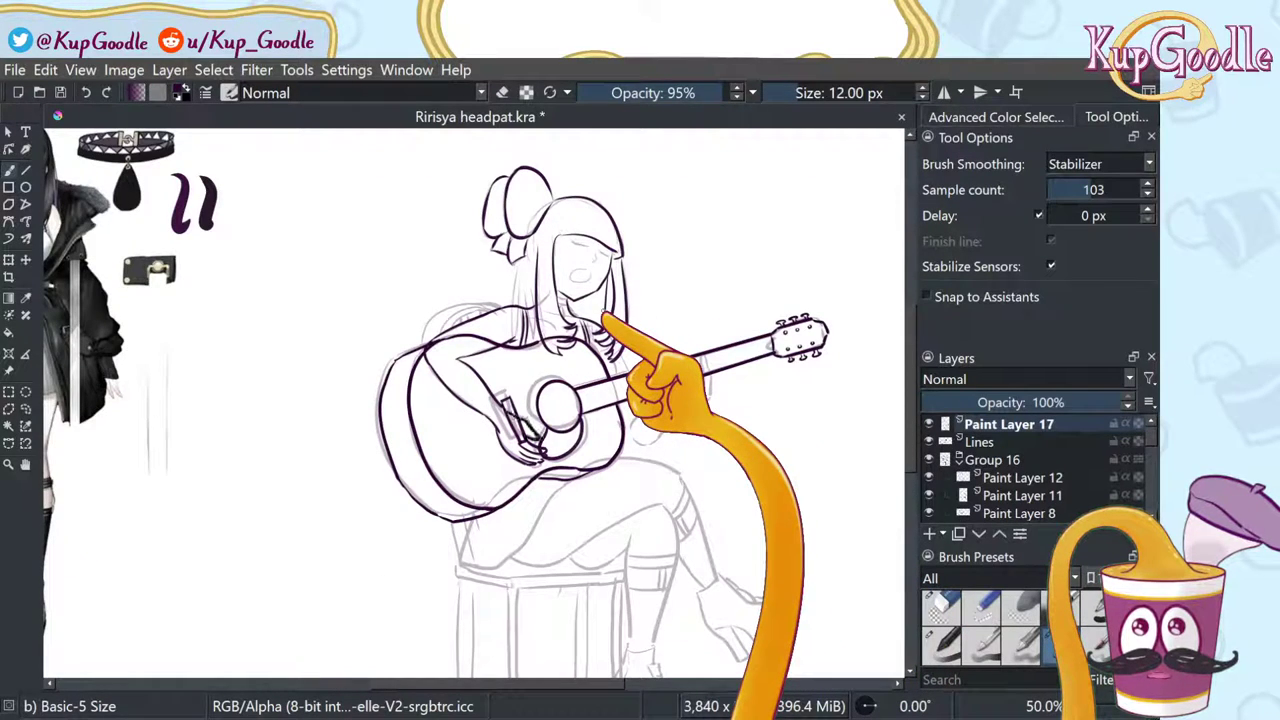
# Step: Ink the thumb side of the strumming hand from the end of the forearm across the guitar's bridge to the thumb tip
pyautogui.scroll(5, 534, 421)
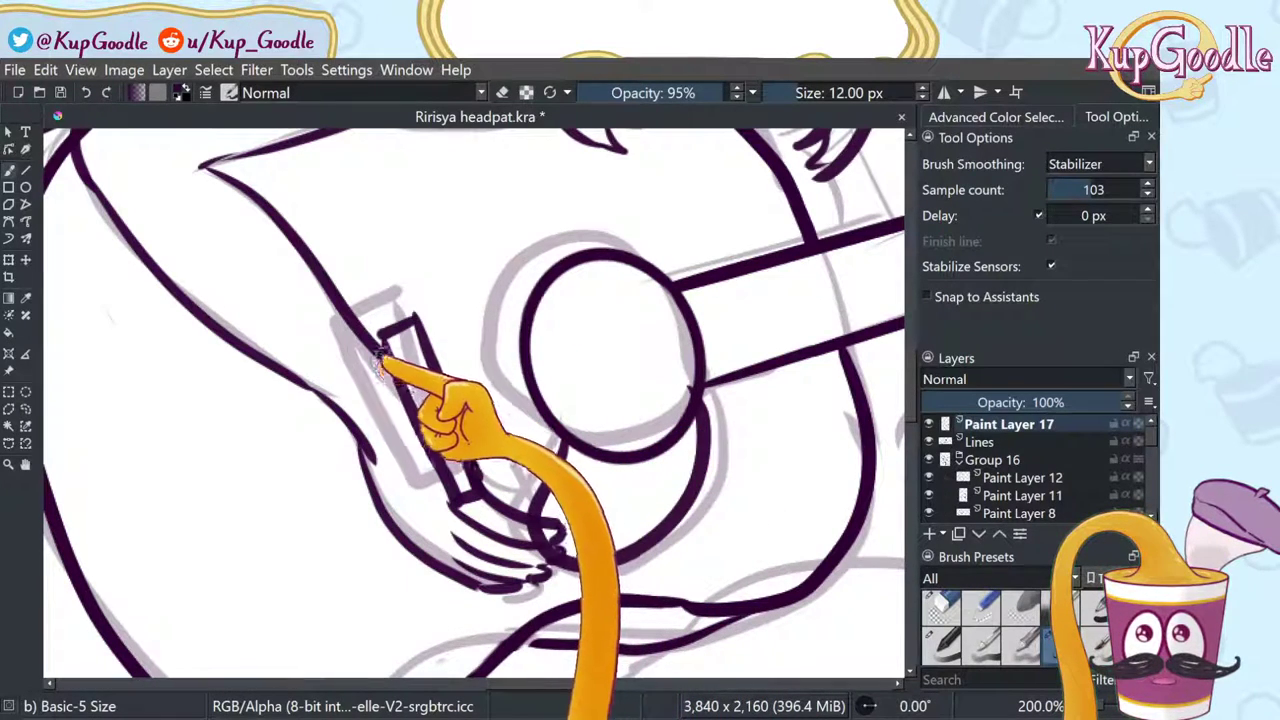
pyautogui.moveTo(380, 355)
pyautogui.mouseDown()
pyautogui.moveTo(399, 388)
pyautogui.moveTo(472, 405)
pyautogui.moveTo(535, 471)
pyautogui.mouseUp()
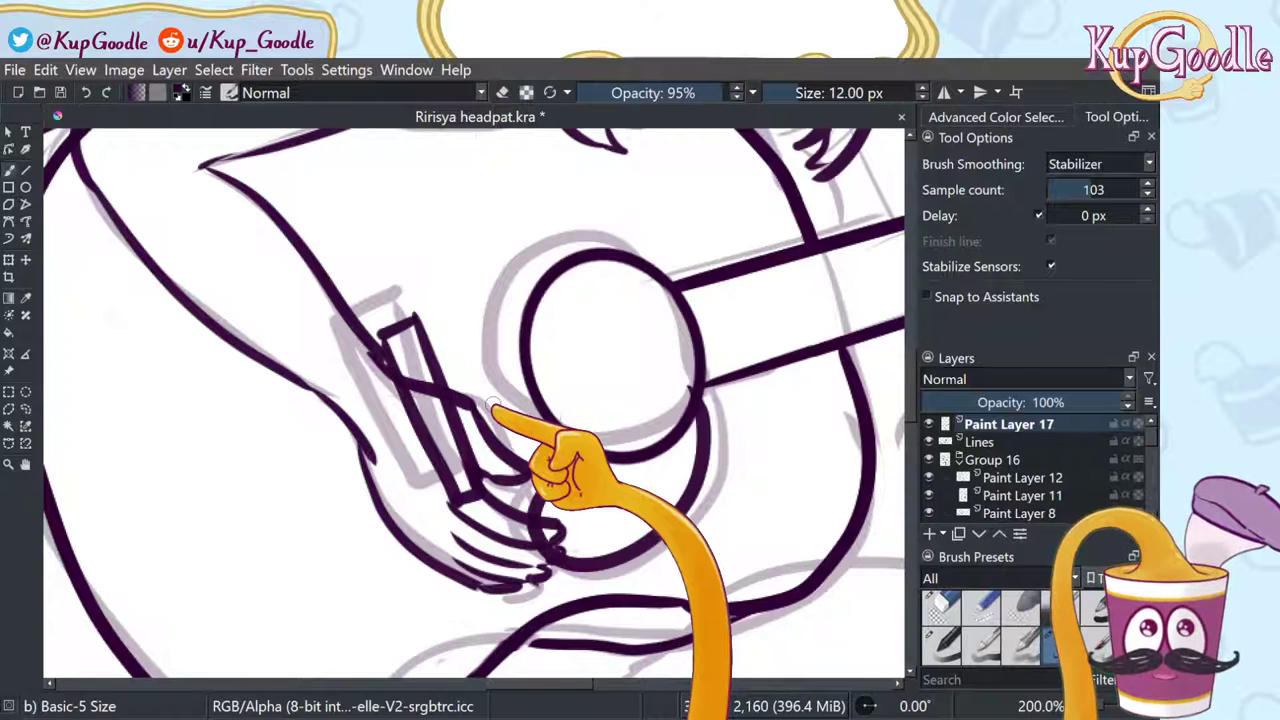
pyautogui.scroll(-4, 490, 405)
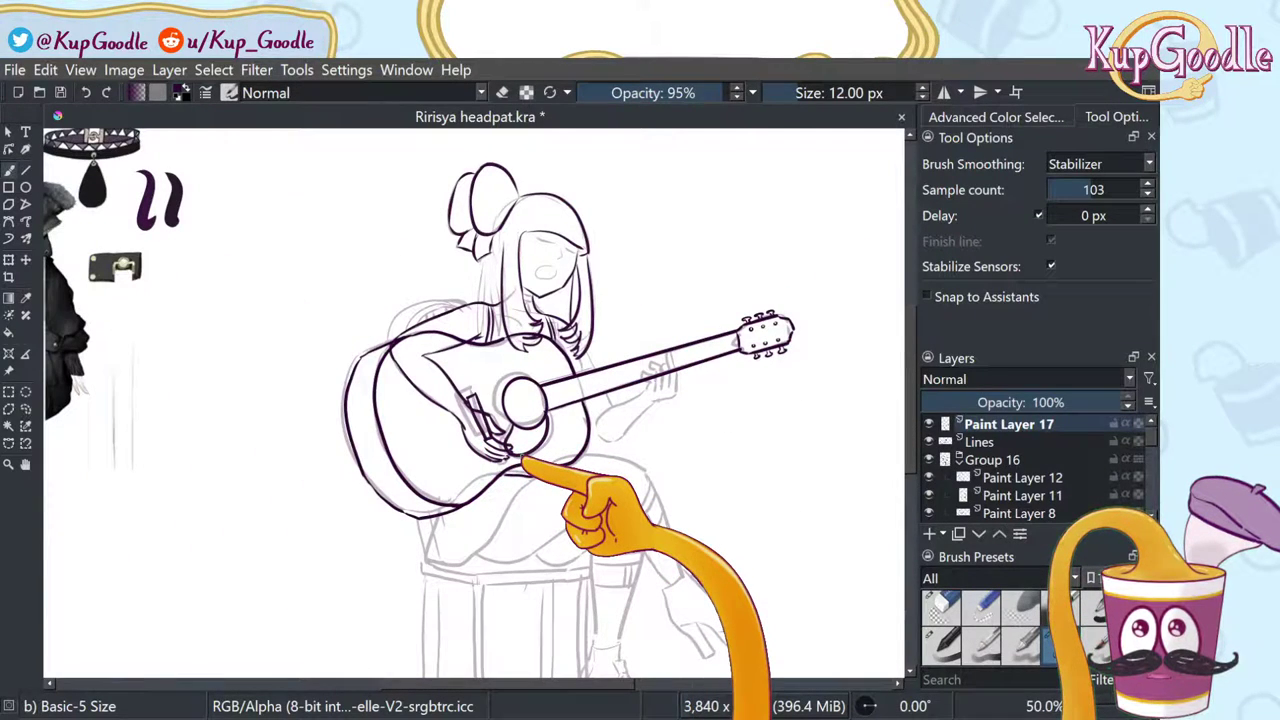
pyautogui.scroll(2, 505, 458)
pyautogui.scroll(-2, 505, 458)
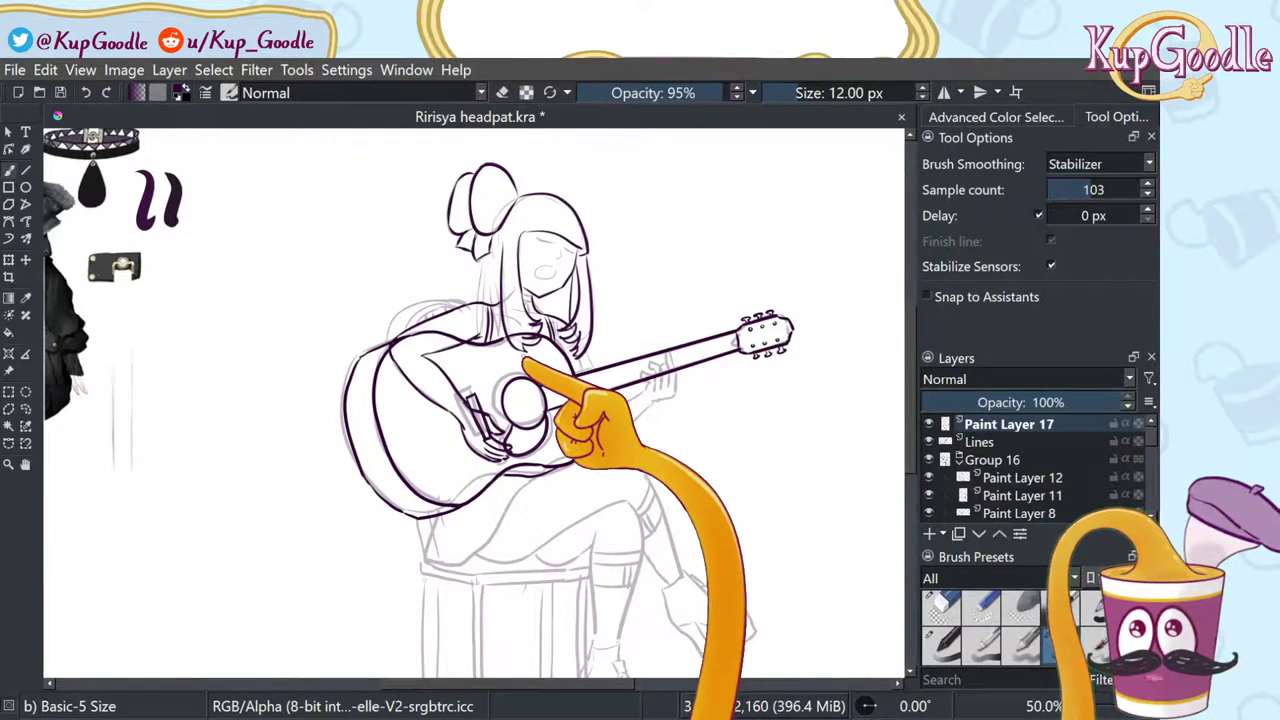
# Step: Erase the forearm's lower outline between elbow and wrist and re-ink it, redoing the stroke until it follows a smooth curve
pyautogui.scroll(3, 440, 360)
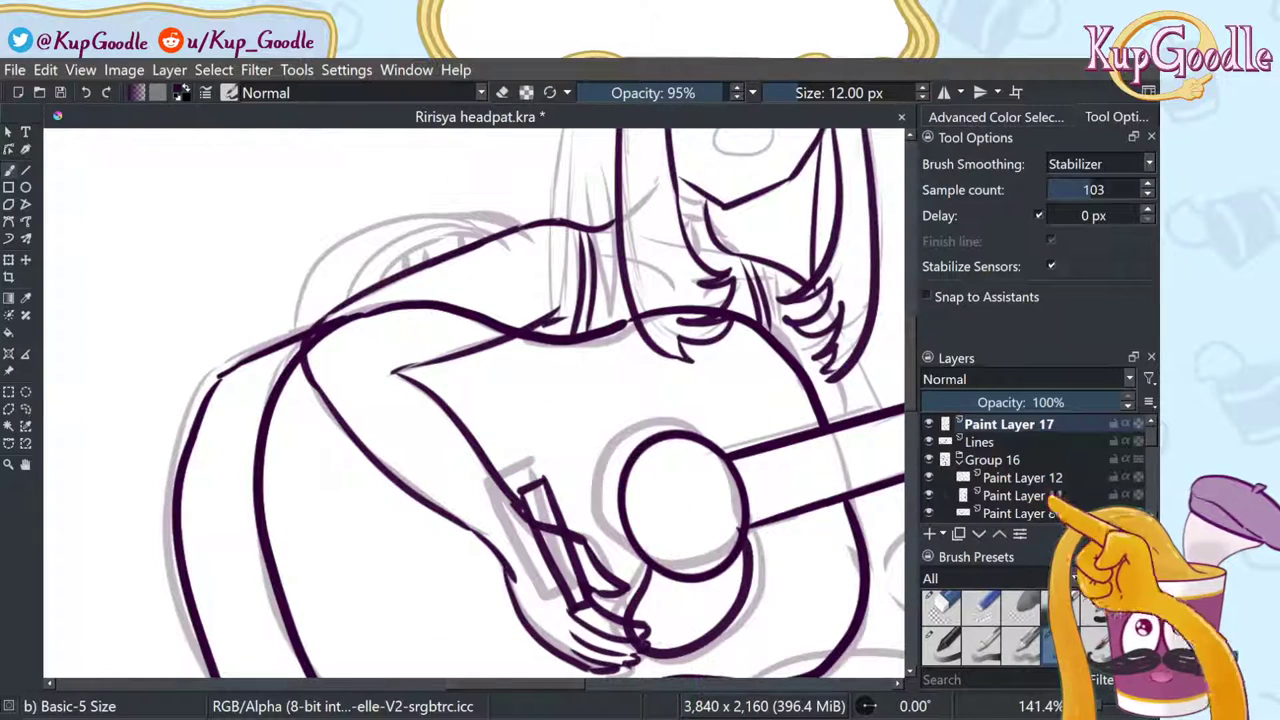
pyautogui.click(940, 605)
pyautogui.moveTo(437, 449)
pyautogui.mouseDown()
pyautogui.moveTo(327, 396)
pyautogui.moveTo(405, 495)
pyautogui.moveTo(440, 523)
pyautogui.mouseUp()
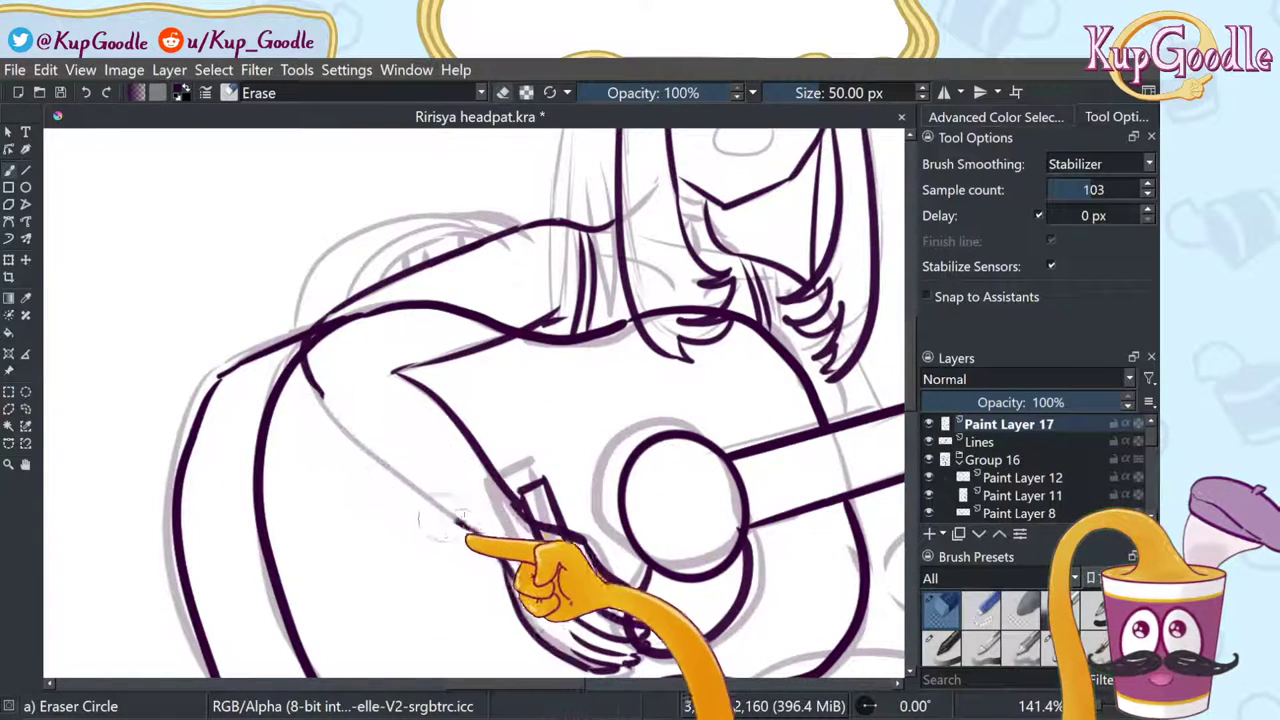
pyautogui.click(1050, 645)
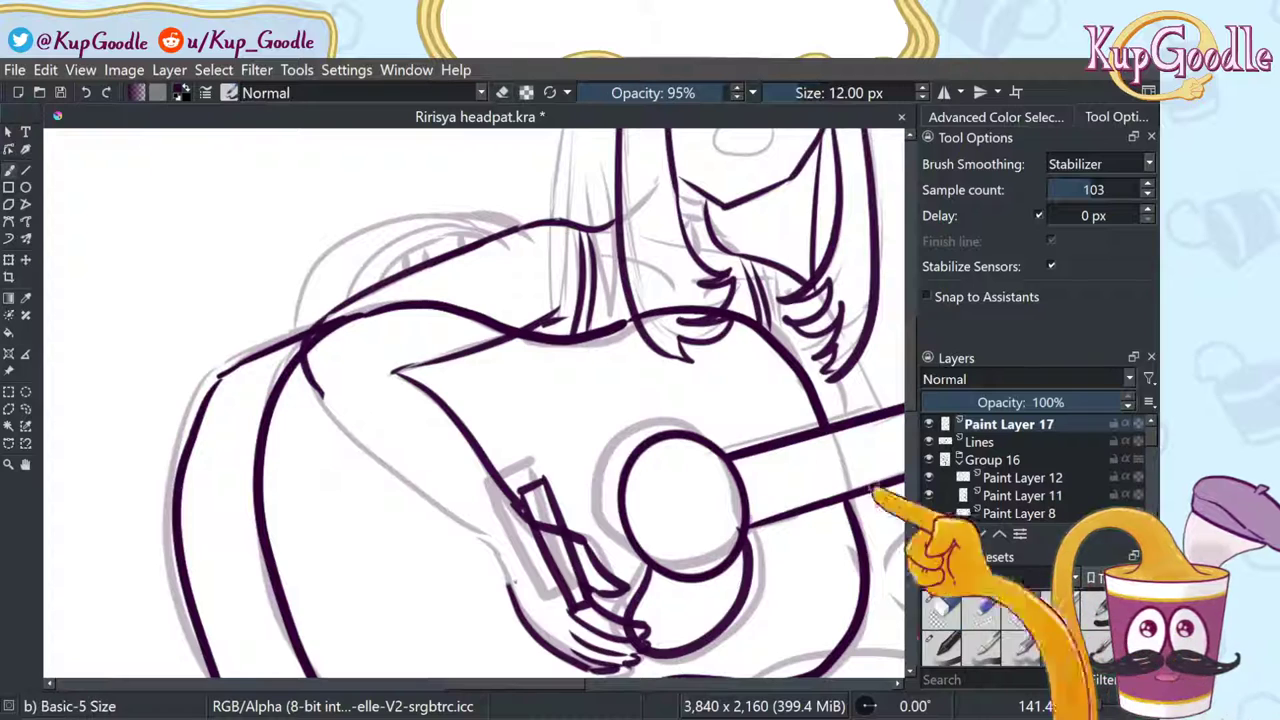
pyautogui.moveTo(308, 374); pyautogui.dragTo(443, 530)
pyautogui.hotkey('ctrl', 'z')
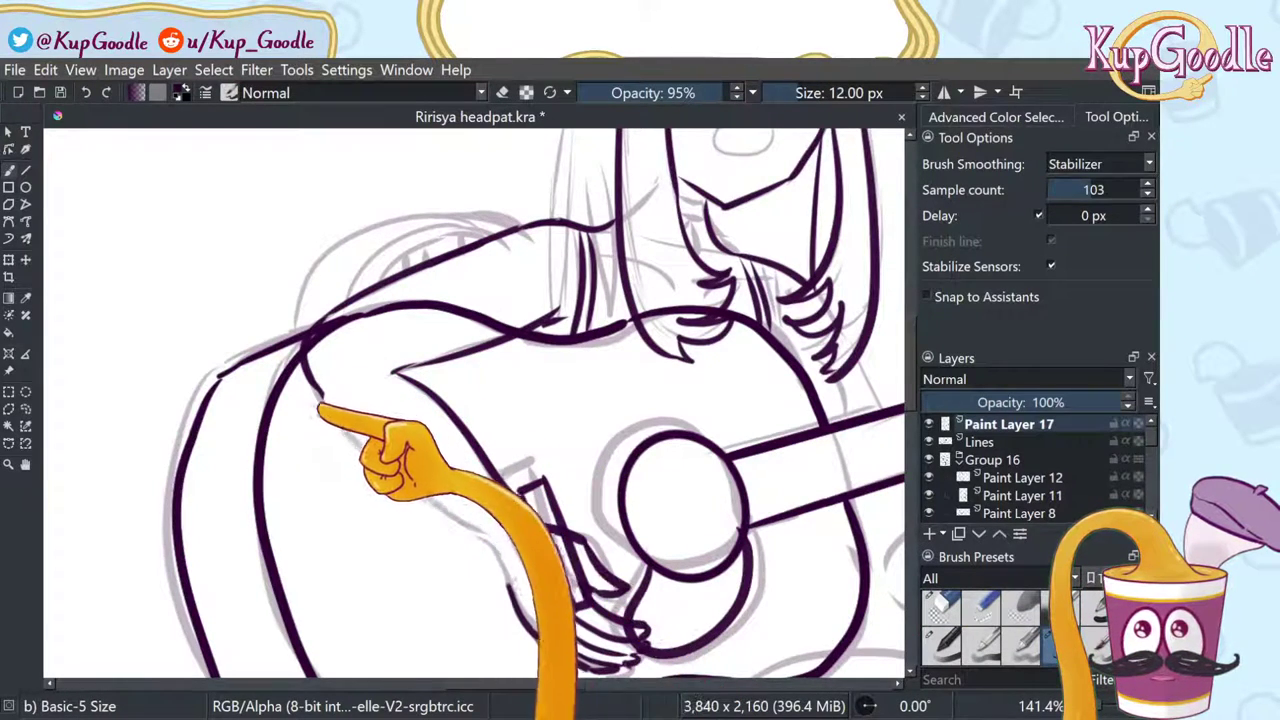
pyautogui.moveTo(318, 390)
pyautogui.mouseDown()
pyautogui.moveTo(406, 526)
pyautogui.moveTo(478, 580)
pyautogui.moveTo(394, 492)
pyautogui.moveTo(479, 563)
pyautogui.mouseUp()
pyautogui.hotkey('ctrl', 'z')
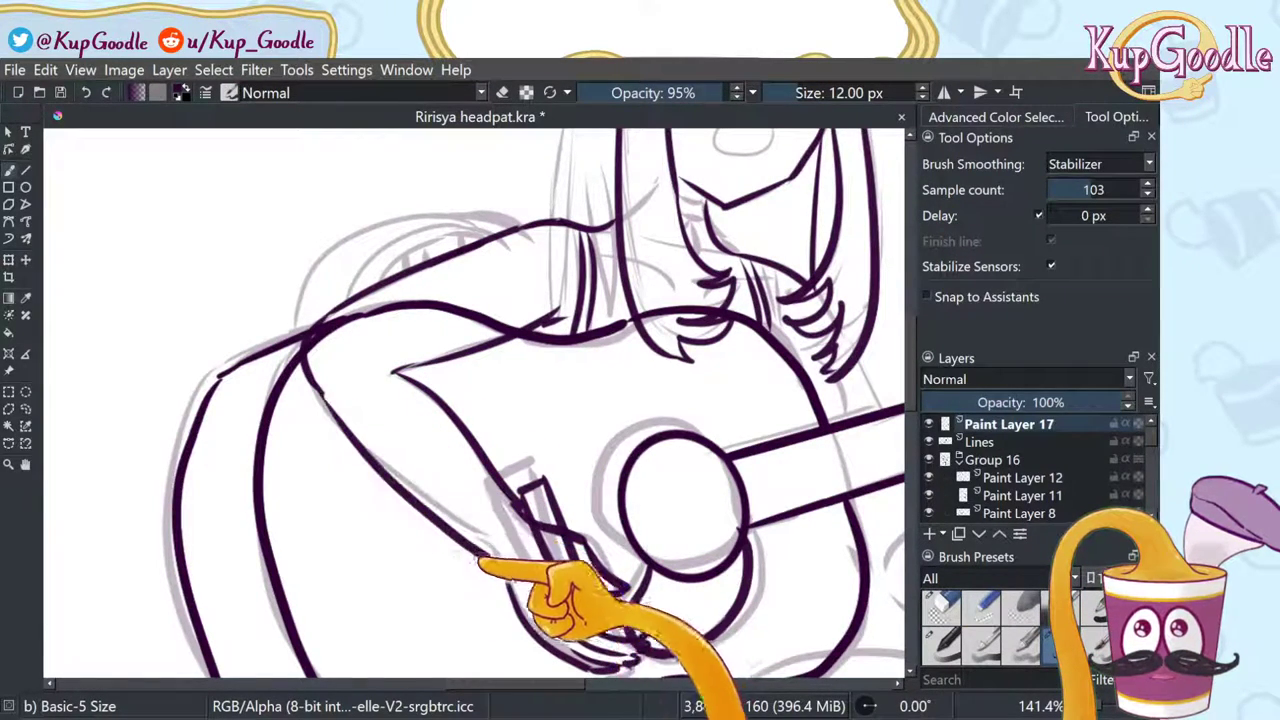
pyautogui.hotkey('ctrl', 'z')
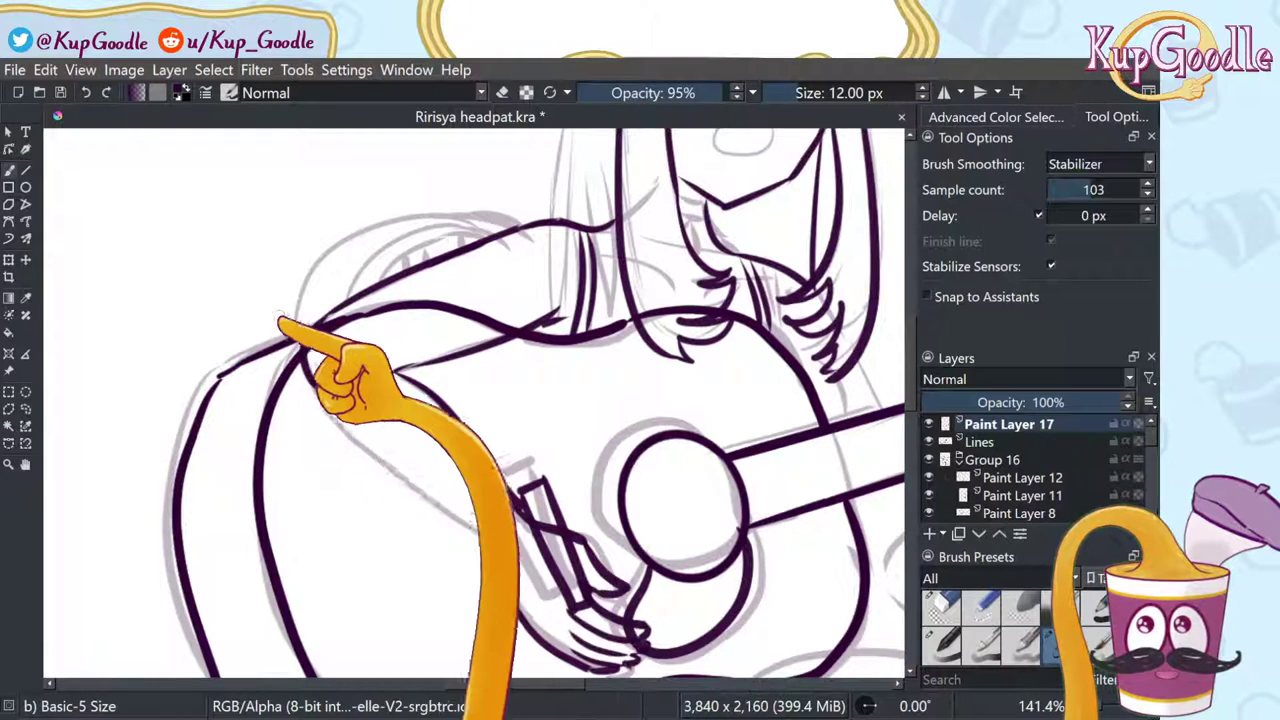
pyautogui.moveTo(322, 394); pyautogui.dragTo(430, 512)
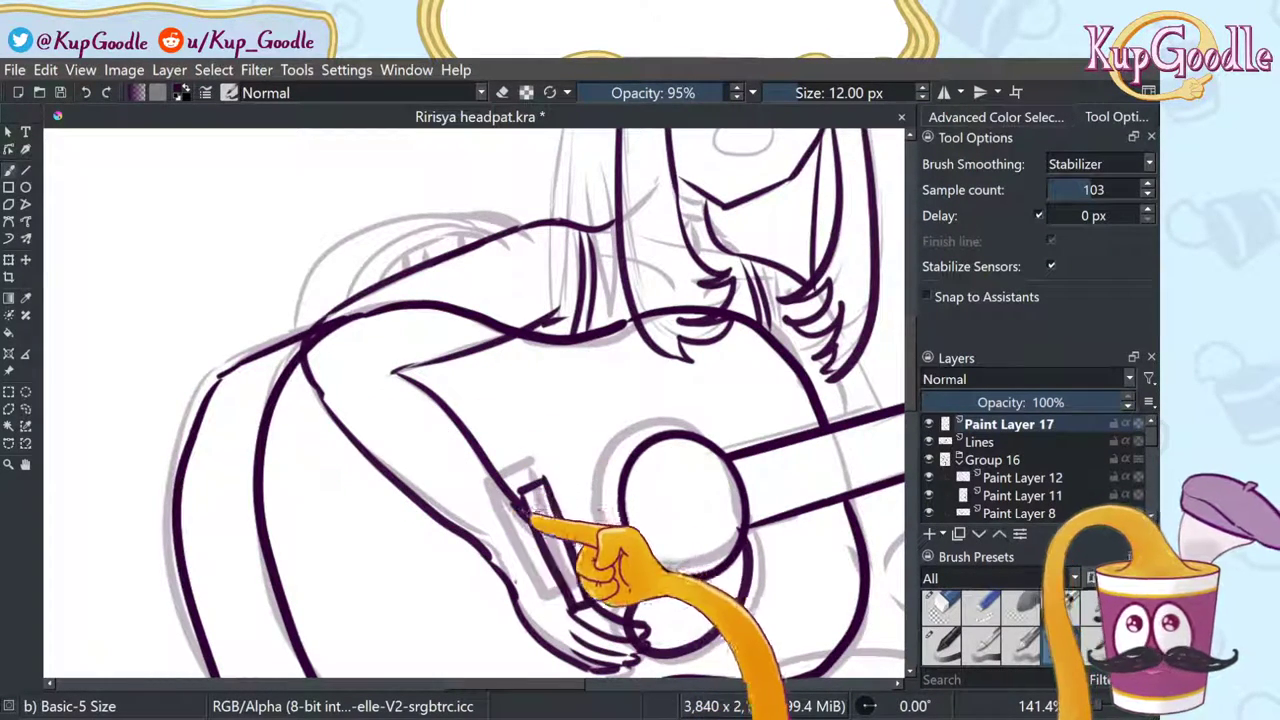
# Step: Erase the outer wrist line between forearm and strumming hand and re-ink it as a smoother curve
pyautogui.scroll(-2, 600, 225)
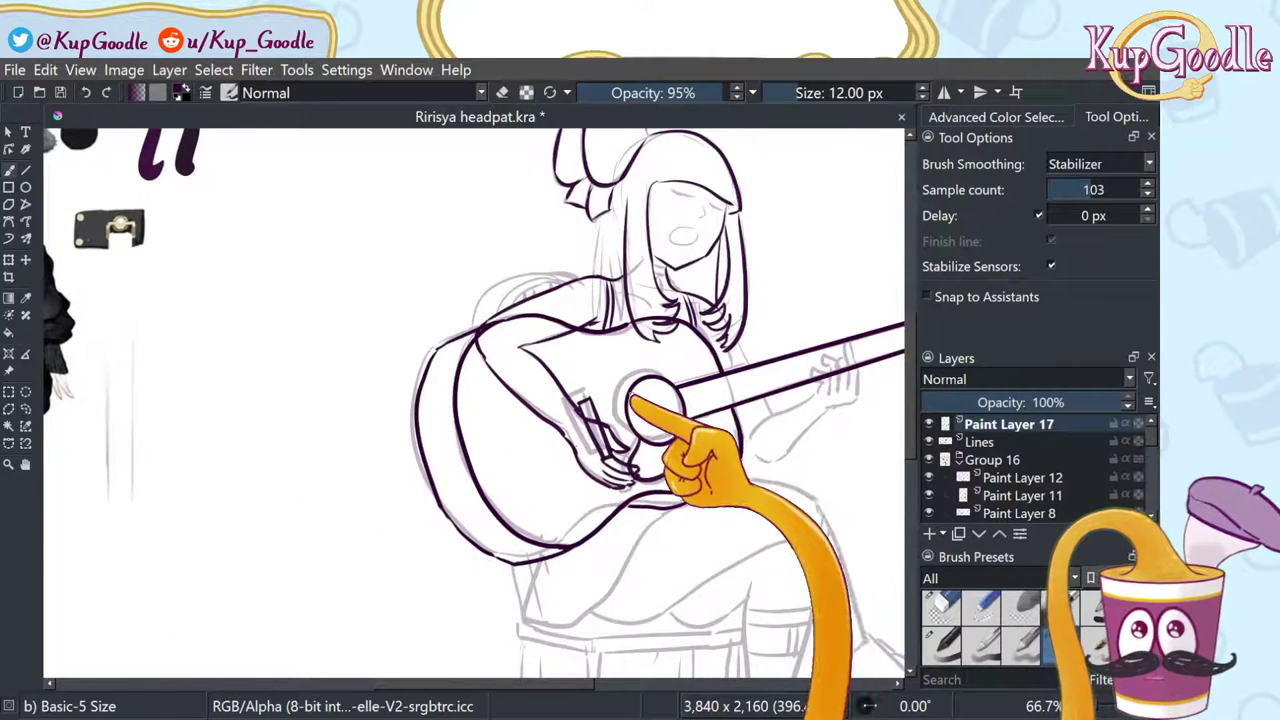
pyautogui.scroll(3, 640, 395)
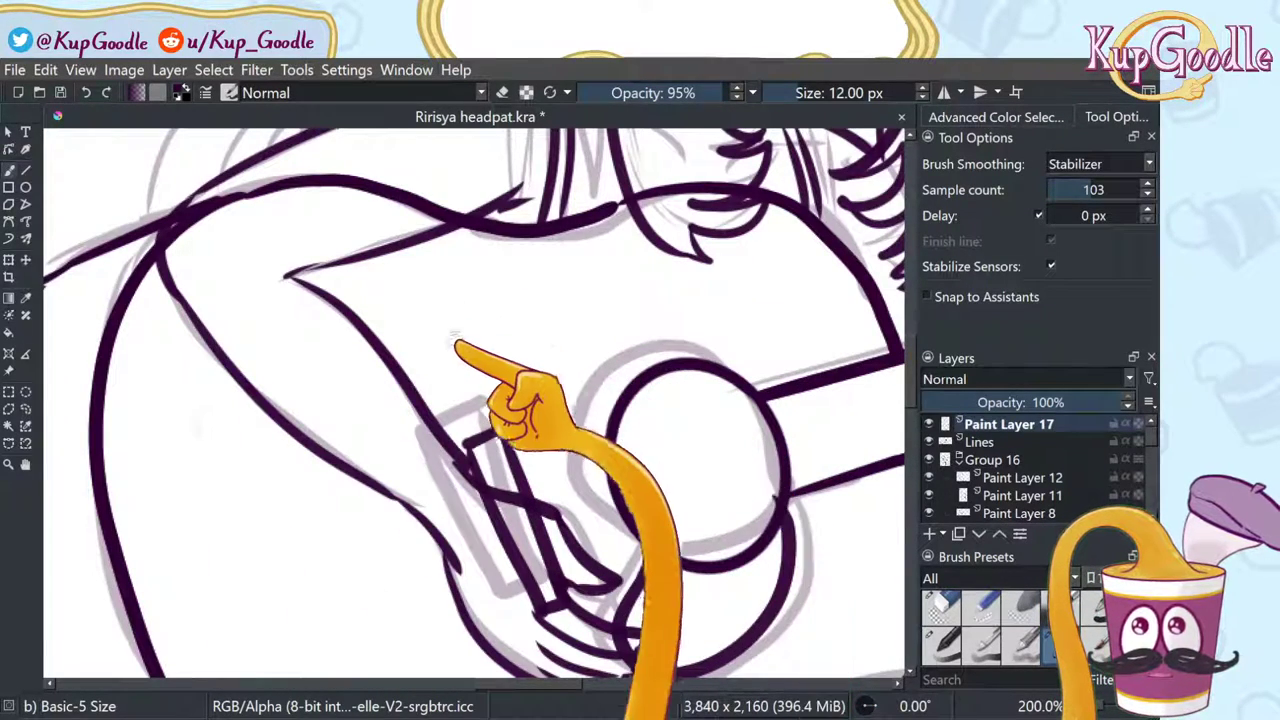
pyautogui.click(940, 608)
pyautogui.moveTo(442, 523); pyautogui.dragTo(418, 543)
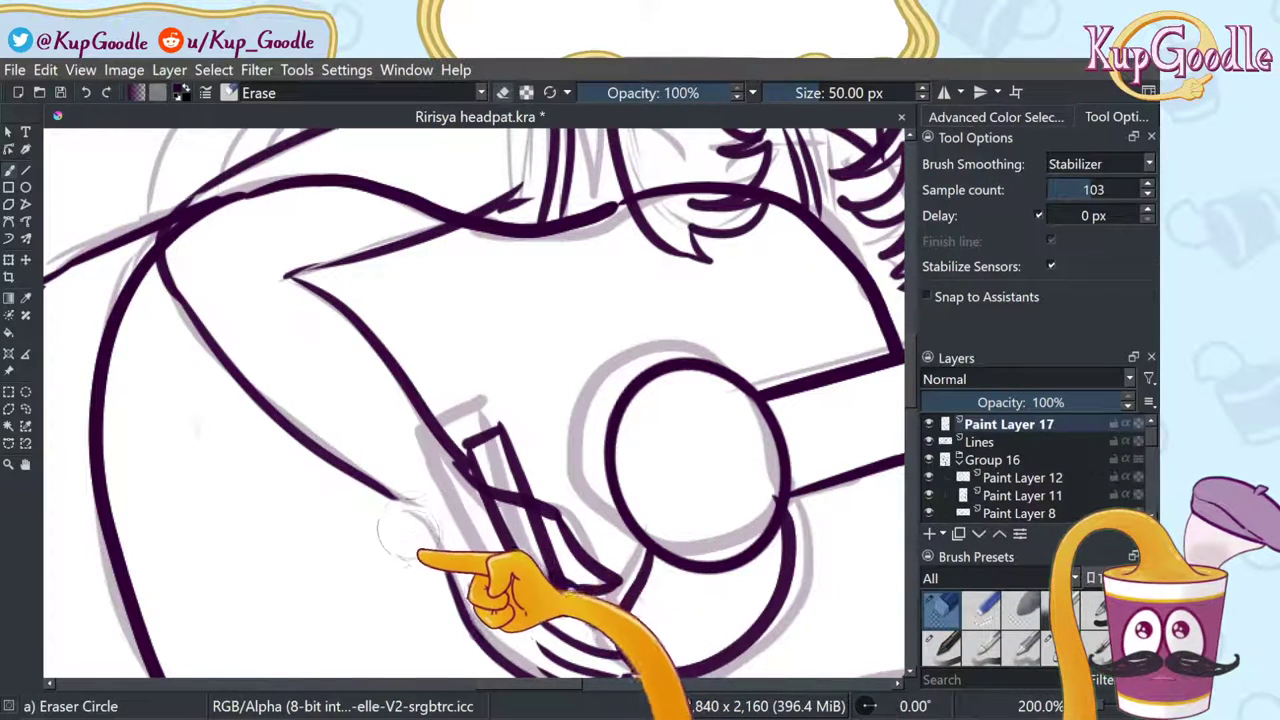
pyautogui.click(1048, 645)
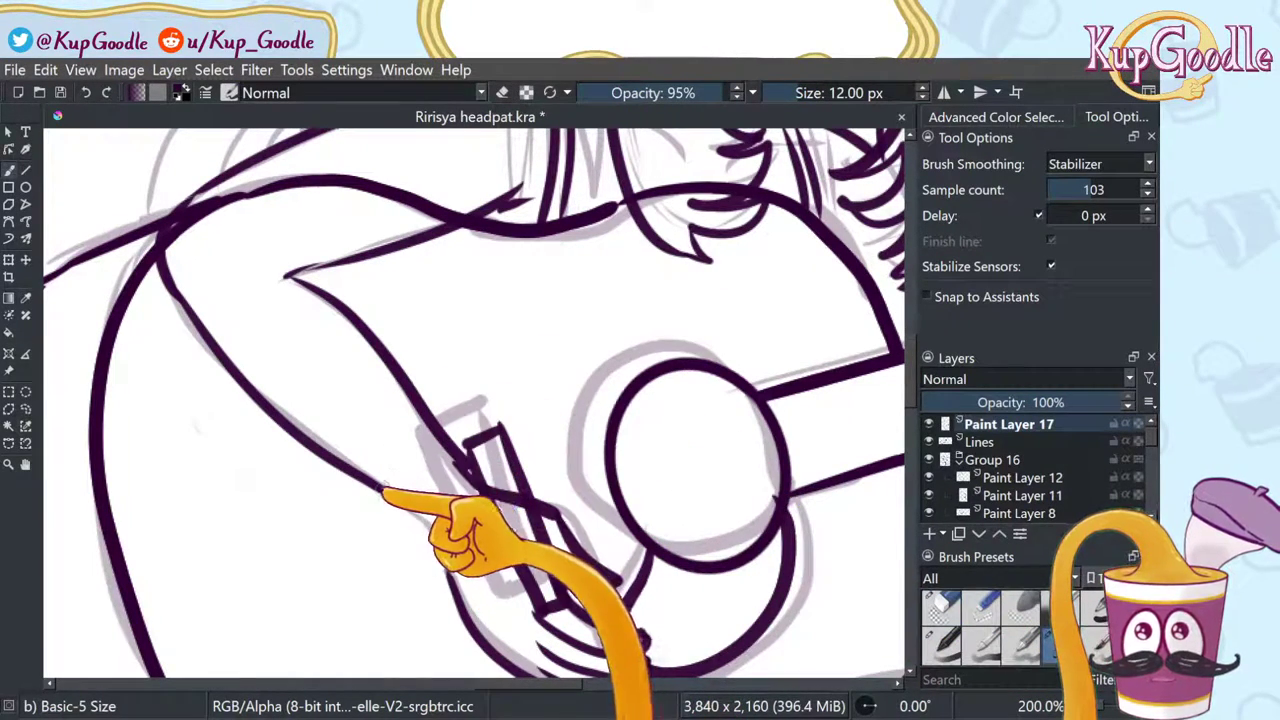
pyautogui.moveTo(389, 491); pyautogui.dragTo(445, 568)
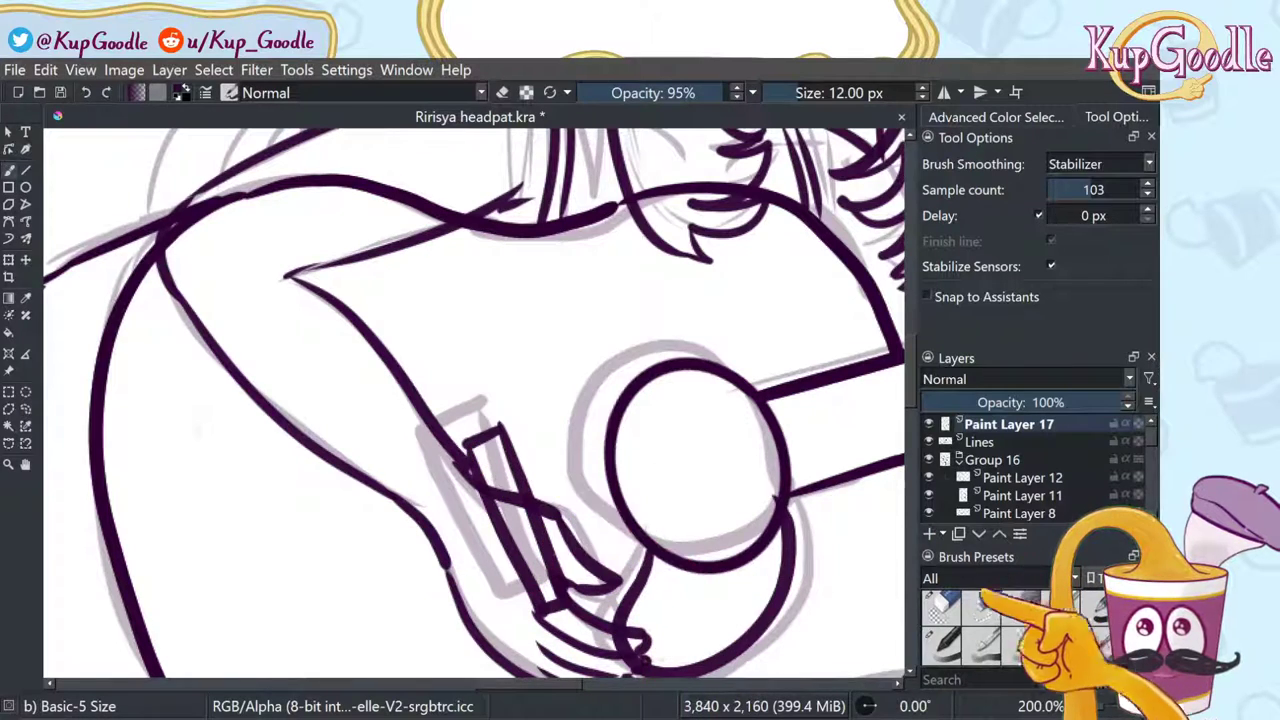
# Step: Erase the end of the forearm's upper line beside the guitar's bridge and re-ink its connection to the thumb line
pyautogui.click(942, 607)
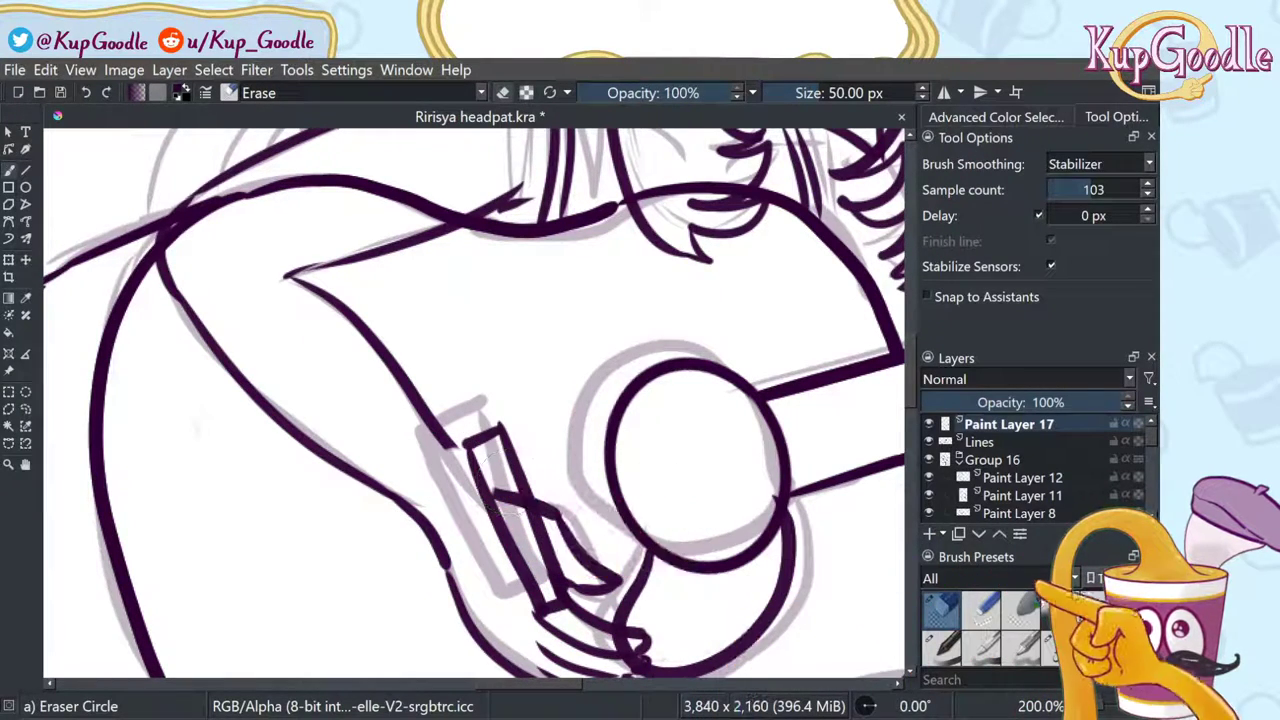
pyautogui.press('/')
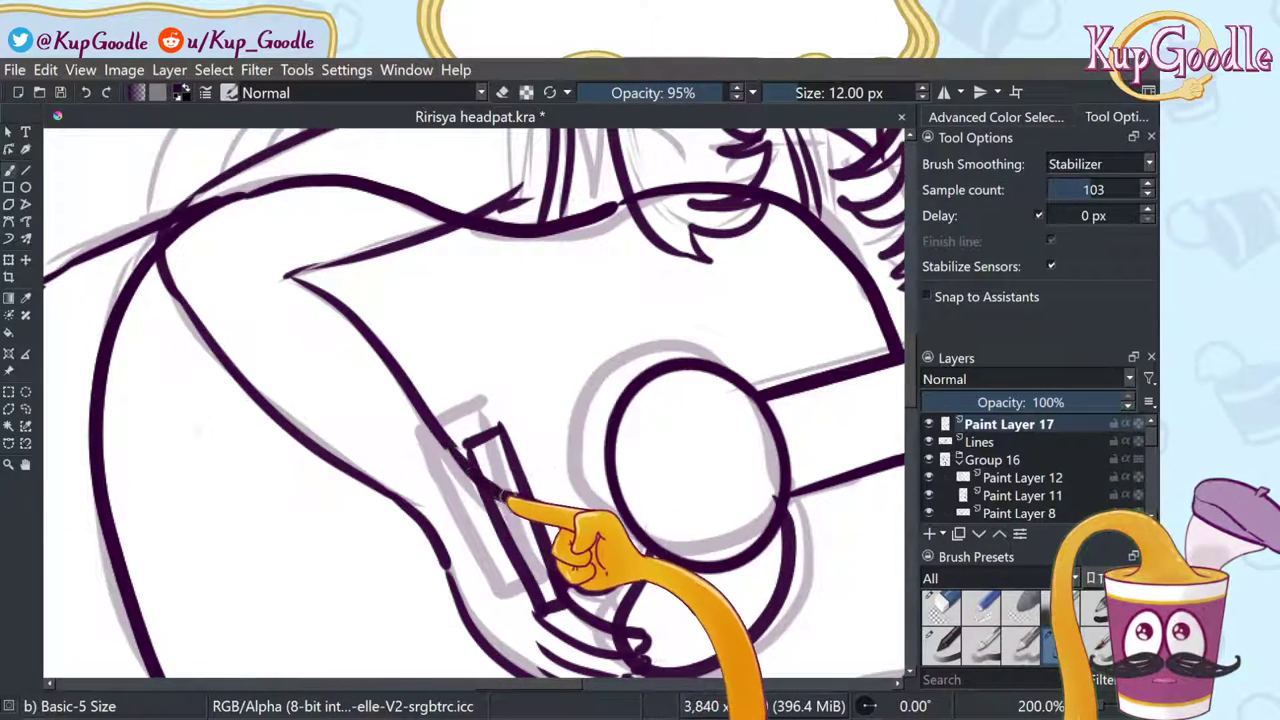
pyautogui.scroll(-2, 585, 460)
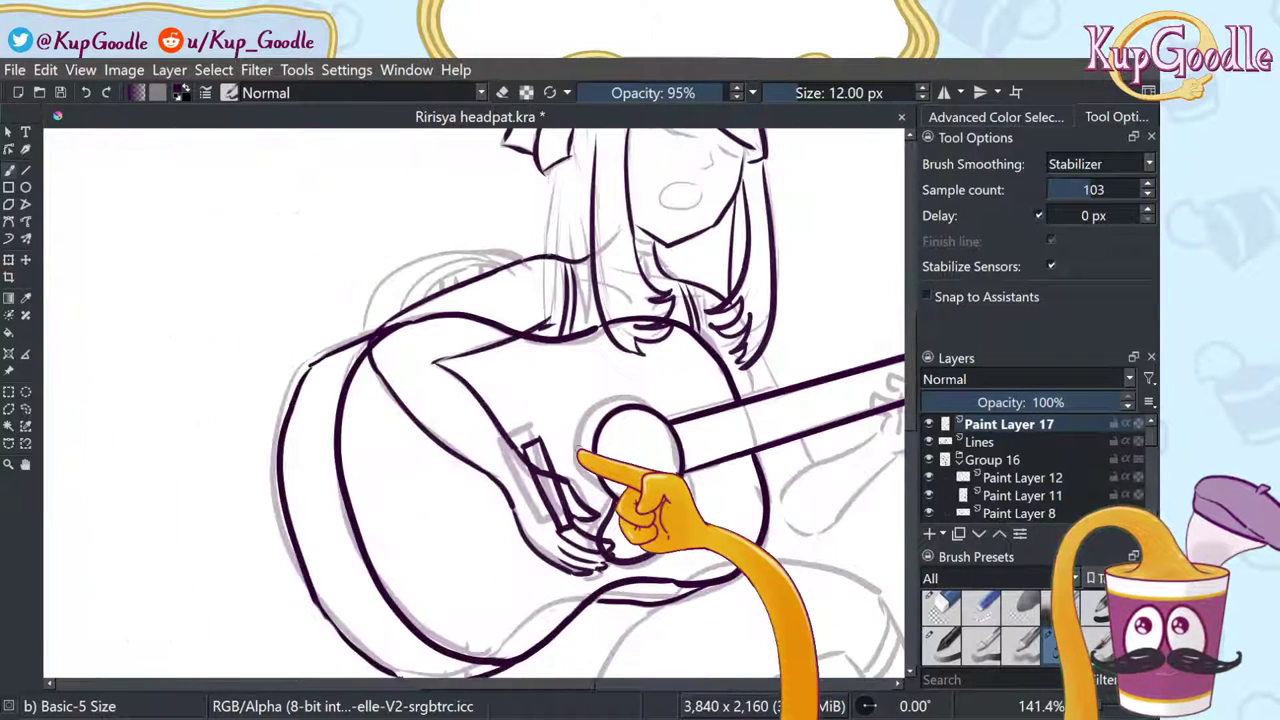
pyautogui.scroll(-2, 269, 384)
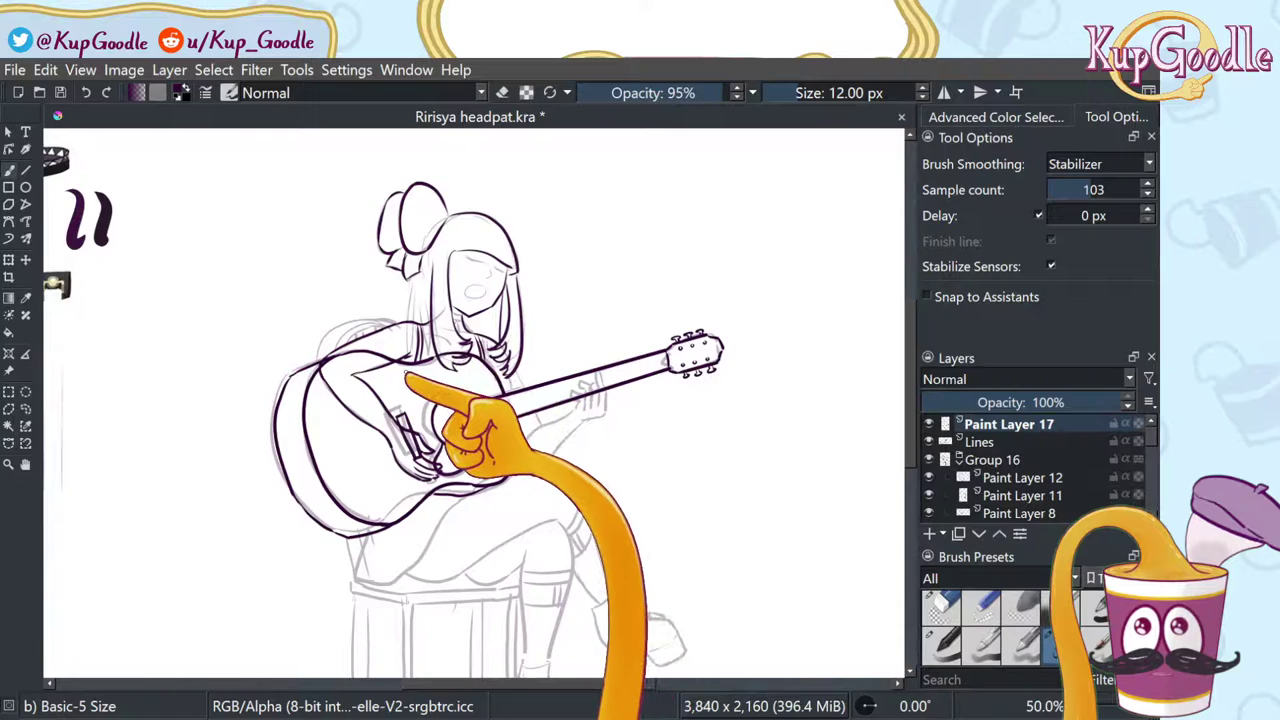
# Step: Select the strumming hand with a freehand outline, reduce its height slightly and rotate it a little clockwise, then clear the selection
pyautogui.scroll(1, 400, 382)
pyautogui.scroll(2, 400, 390)
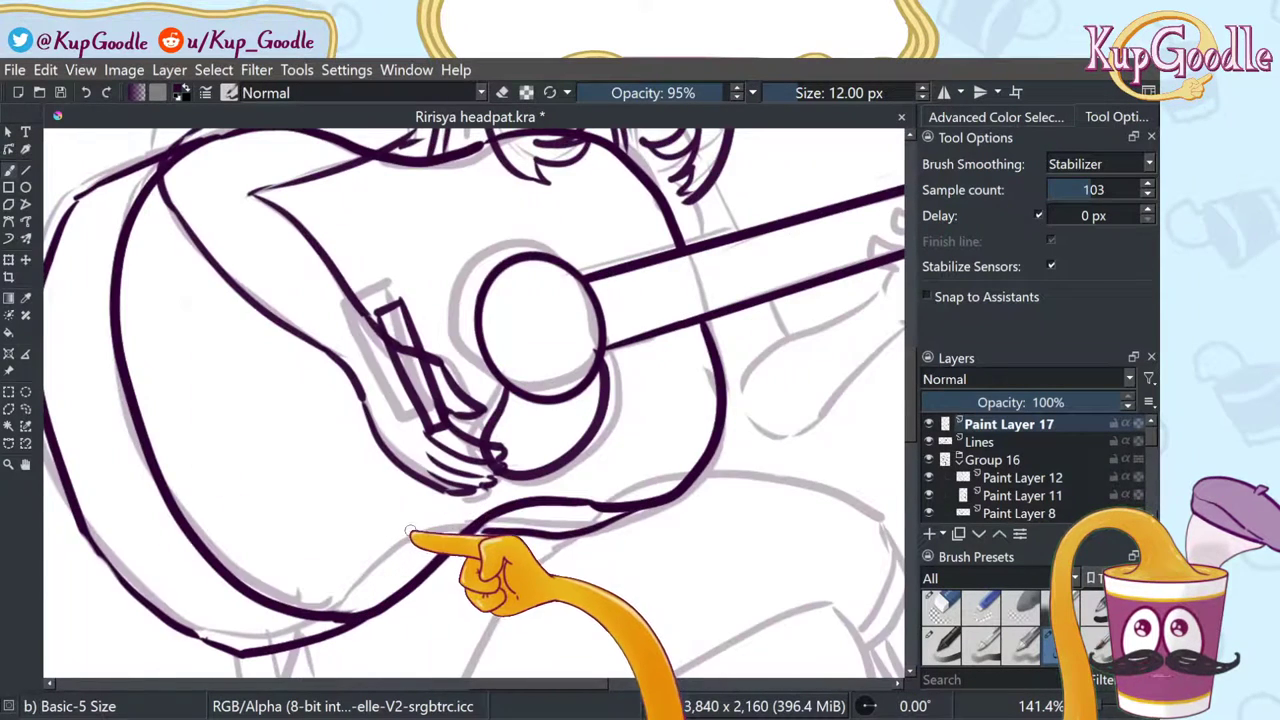
pyautogui.click(26, 410)
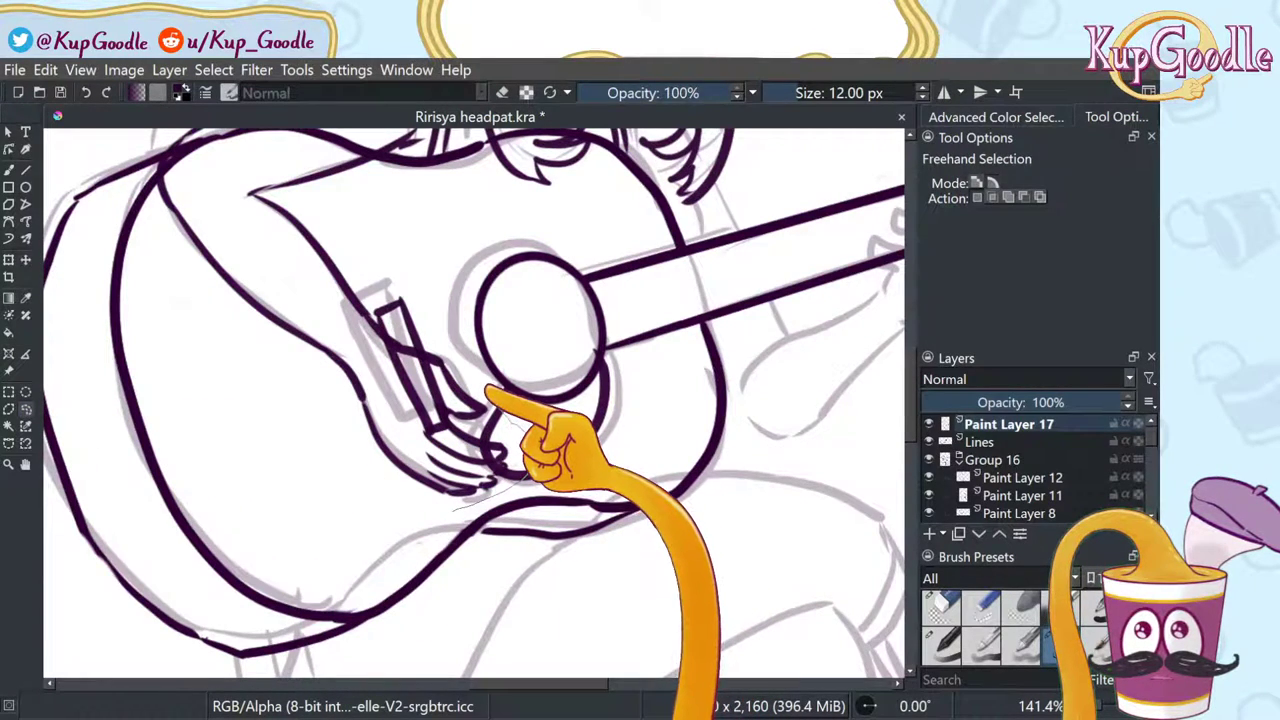
pyautogui.moveTo(488, 390)
pyautogui.mouseDown()
pyautogui.moveTo(460, 365)
pyautogui.moveTo(385, 400)
pyautogui.moveTo(350, 457)
pyautogui.moveTo(405, 505)
pyautogui.mouseUp()
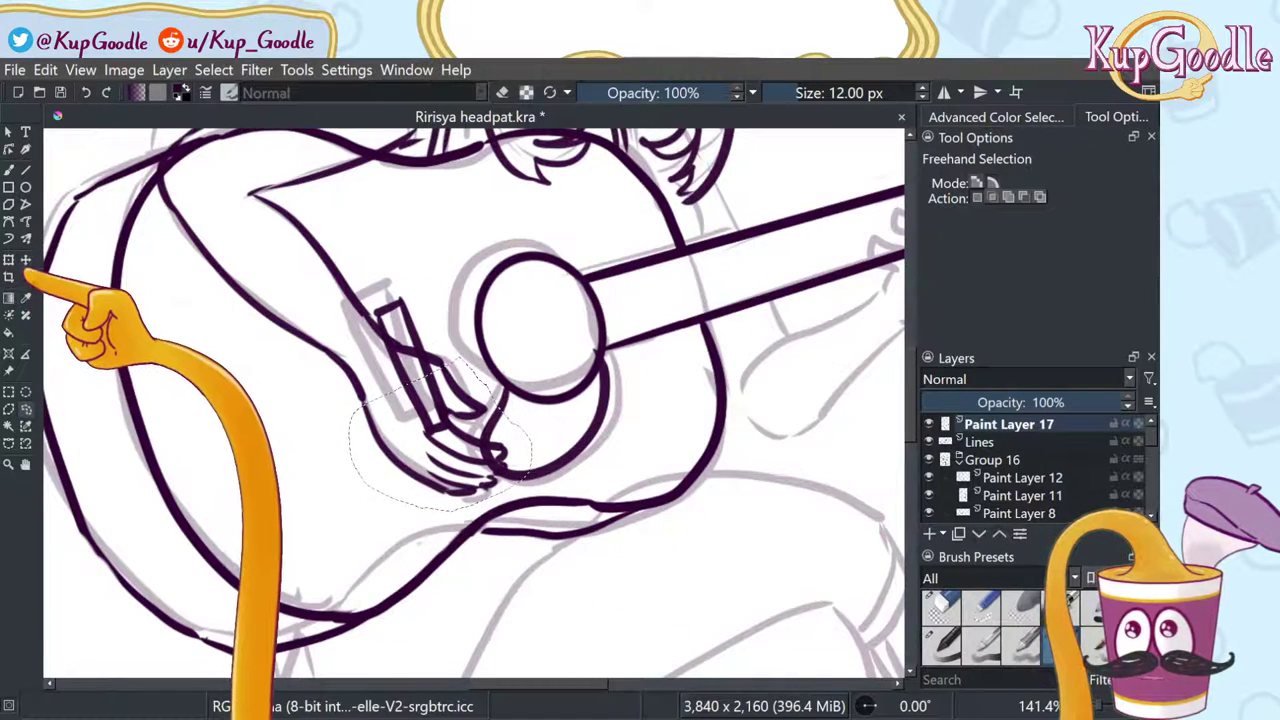
pyautogui.click(25, 260)
pyautogui.click(9, 260)
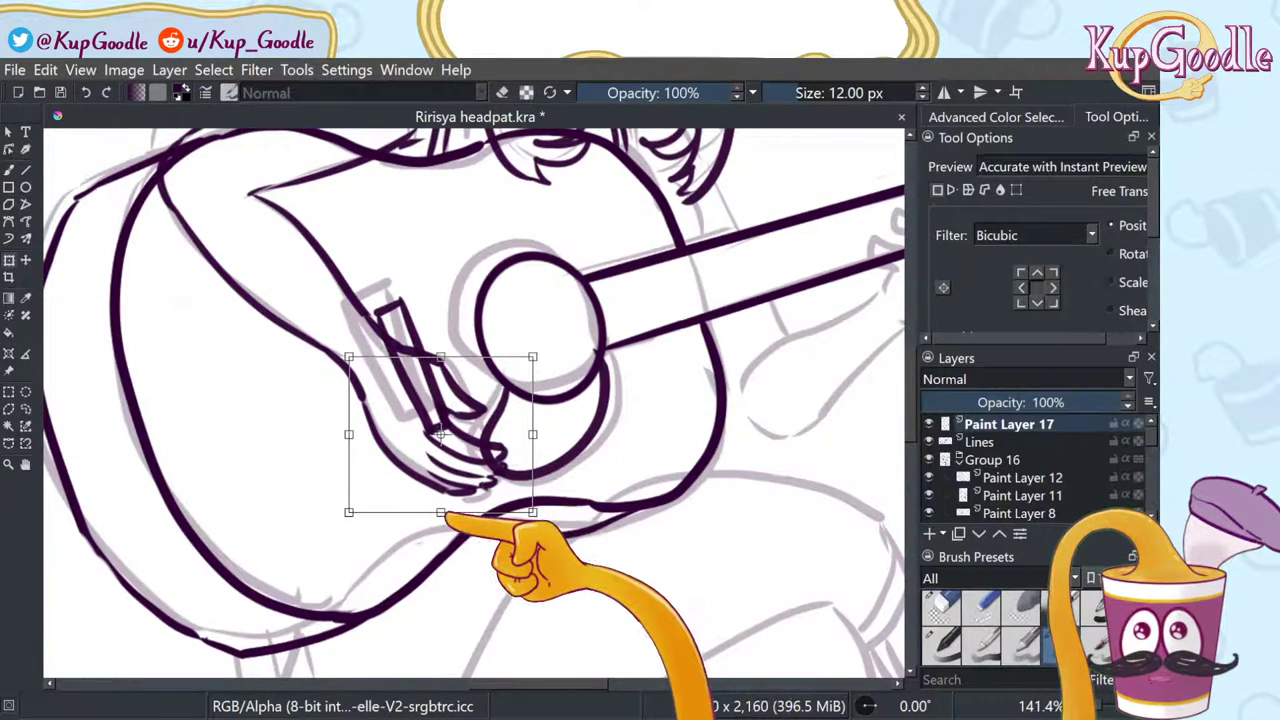
pyautogui.moveTo(441, 512); pyautogui.dragTo(437, 497)
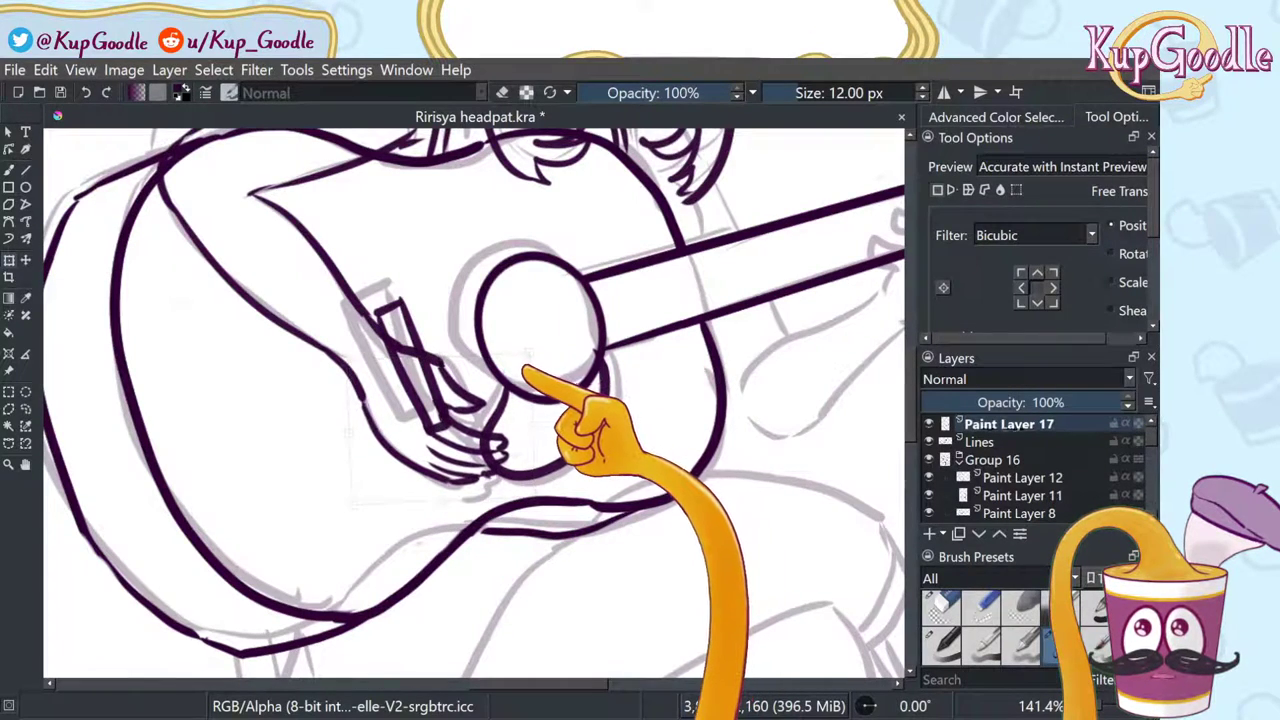
pyautogui.click(490, 433)
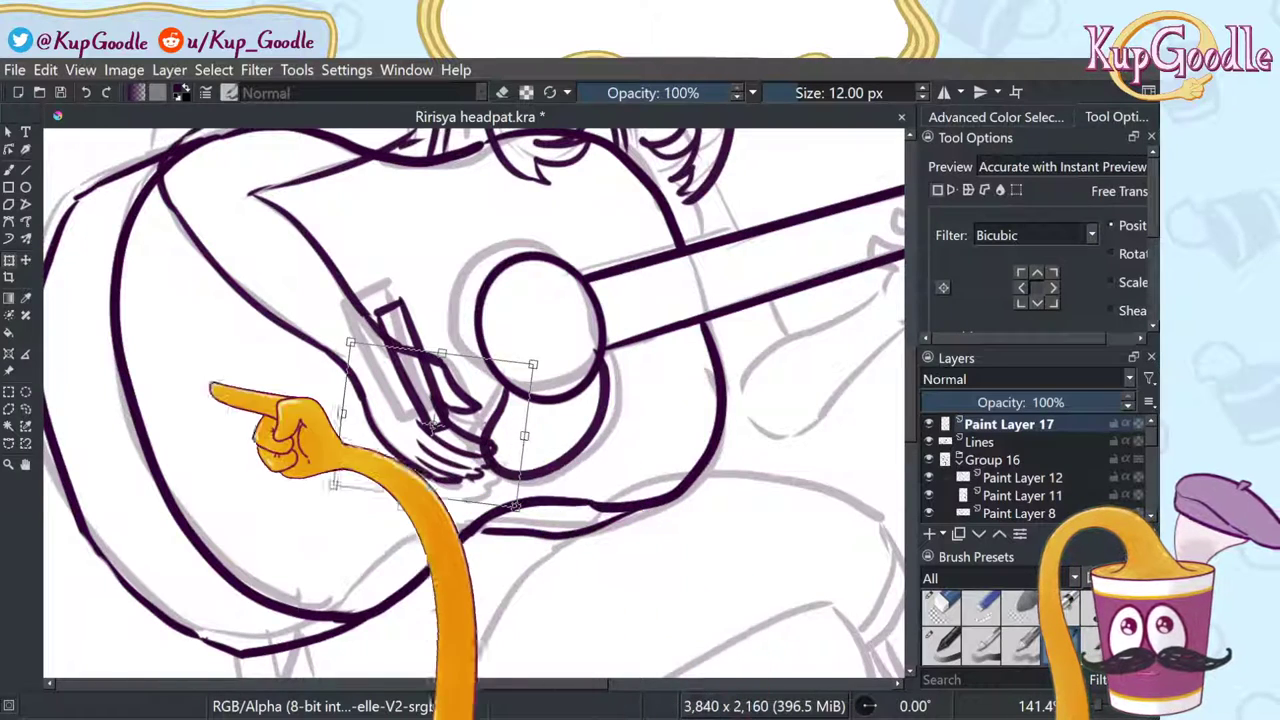
pyautogui.click(26, 443)
pyautogui.click(26, 409)
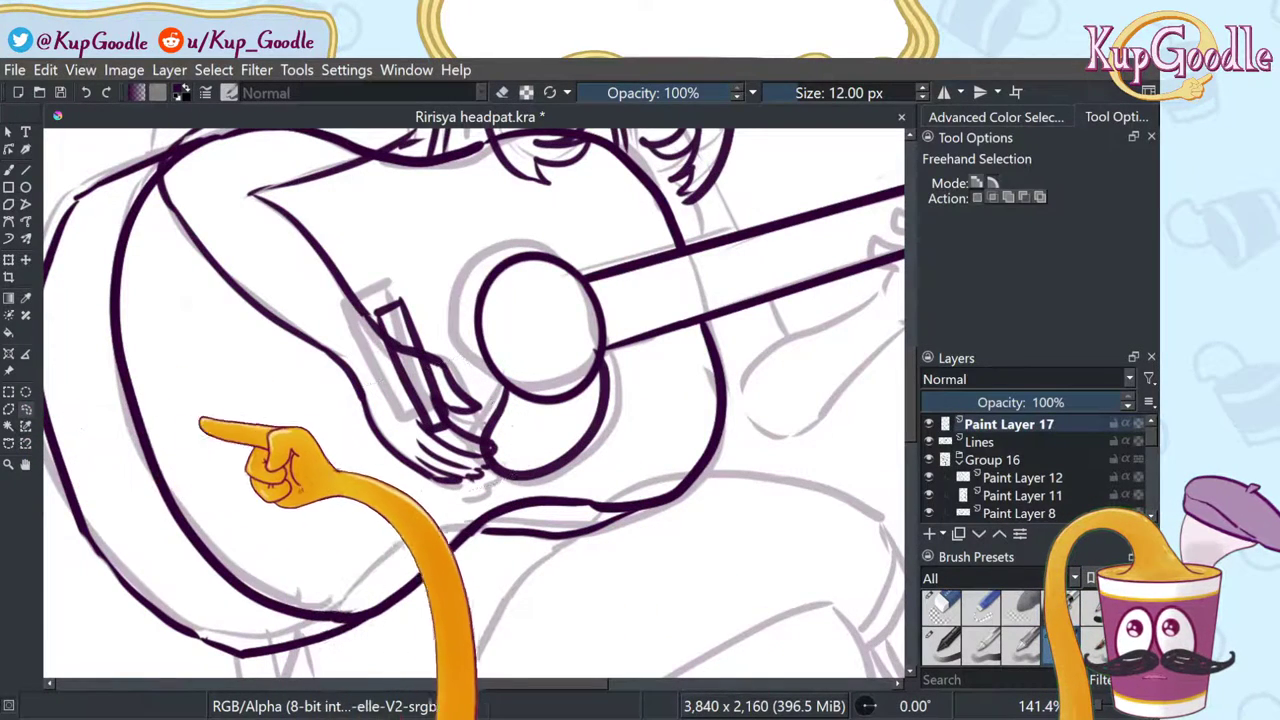
# Step: Ink the back hair's outer edge from the hair bow past the shoulder and add inner strands, redoing the outer stroke
pyautogui.scroll(-8, 200, 425)
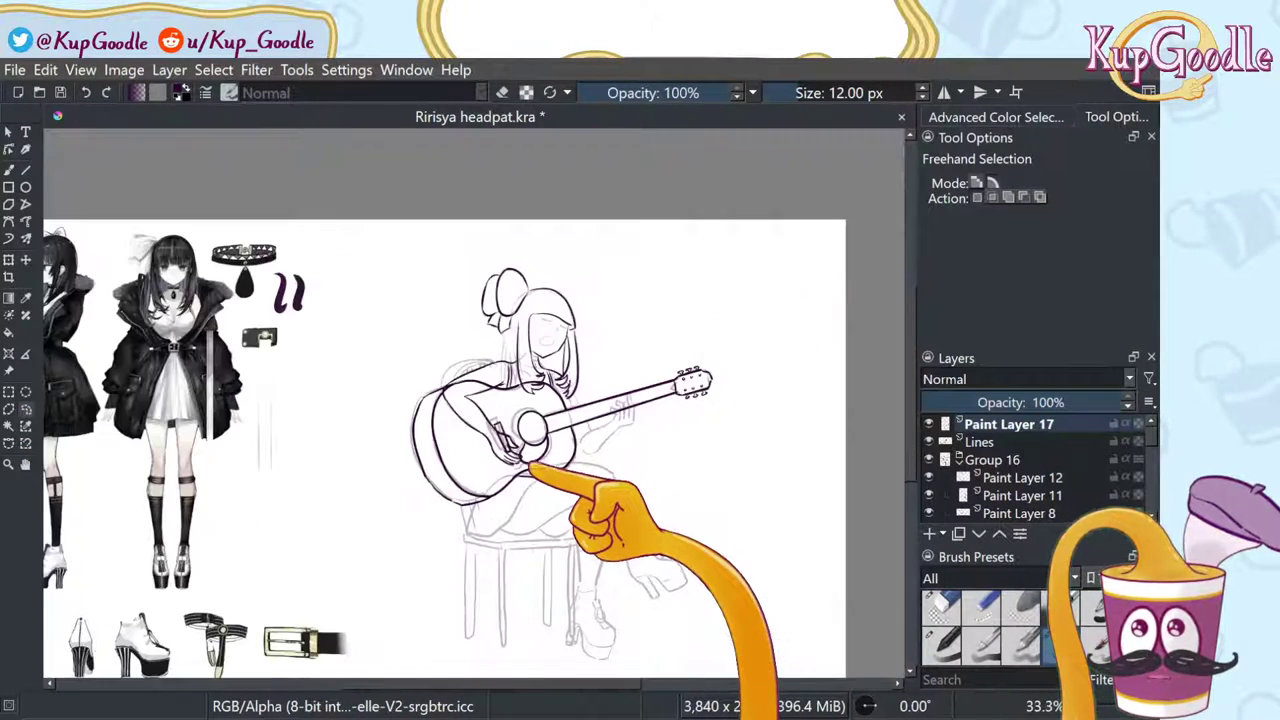
pyautogui.scroll(1, 593, 458)
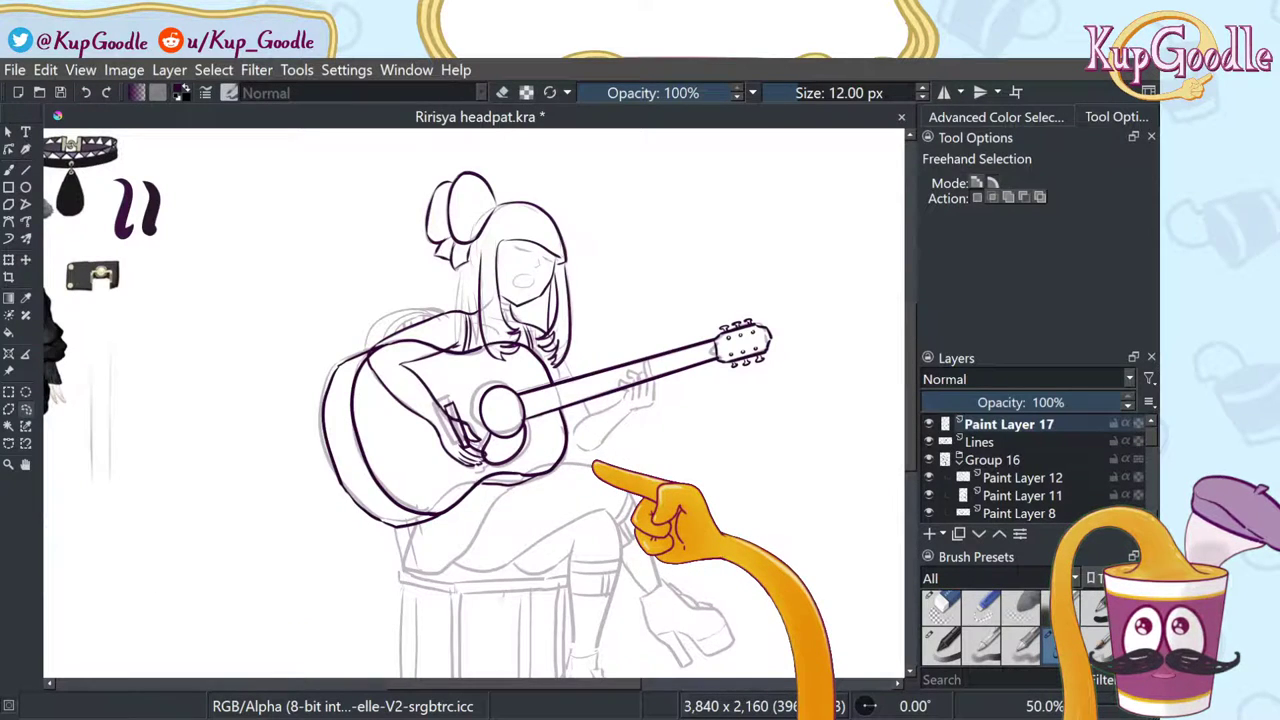
pyautogui.scroll(-1, 595, 466)
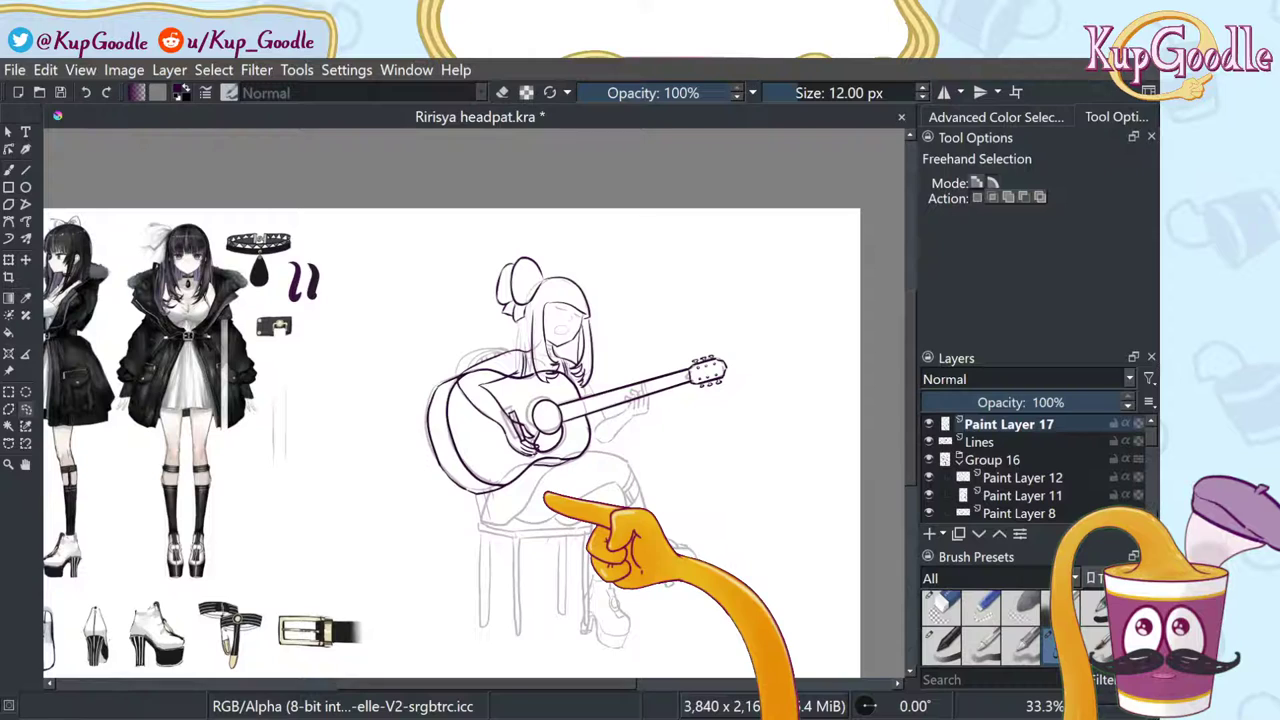
pyautogui.scroll(1, 546, 490)
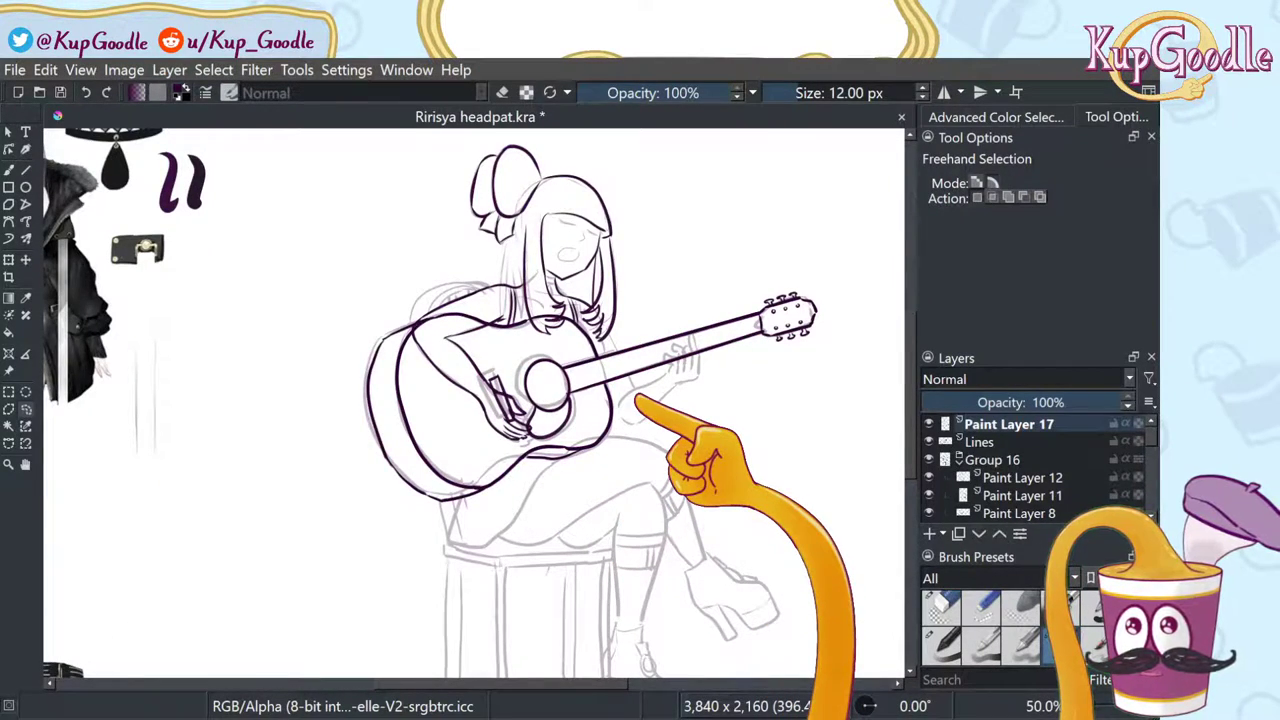
pyautogui.scroll(3, 700, 365)
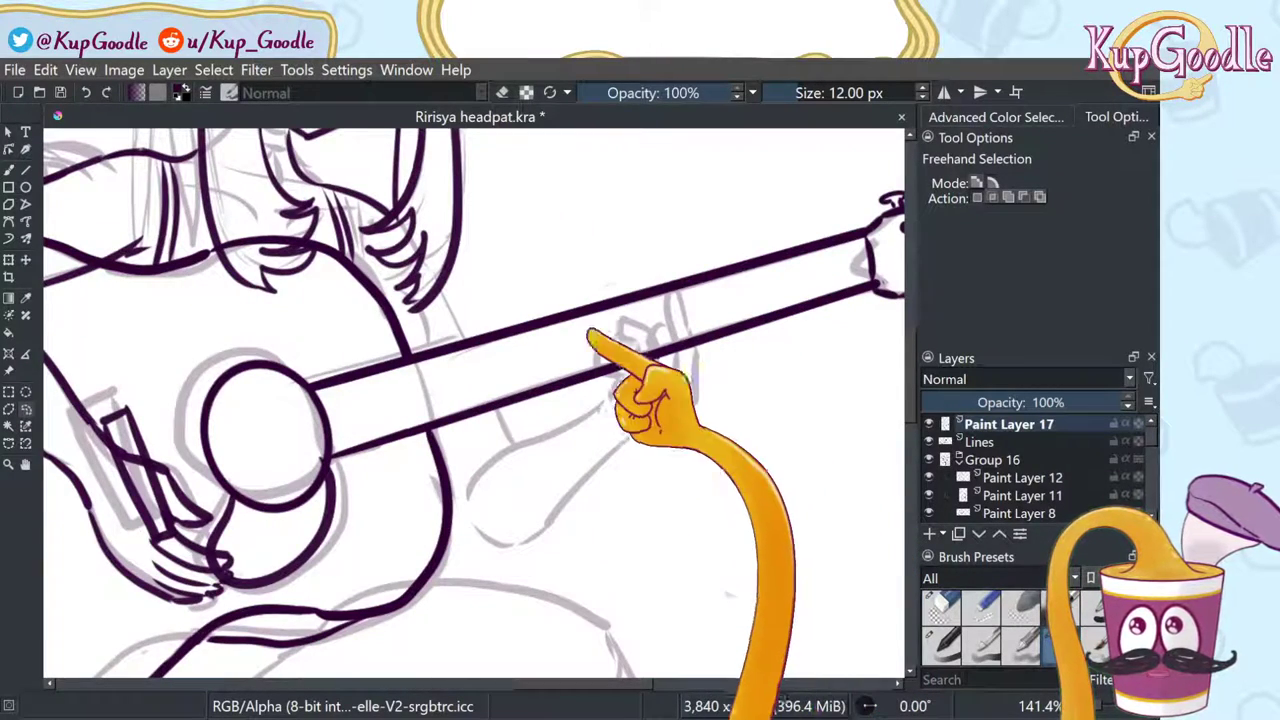
pyautogui.click(26, 464)
pyautogui.moveTo(239, 307); pyautogui.dragTo(420, 570)
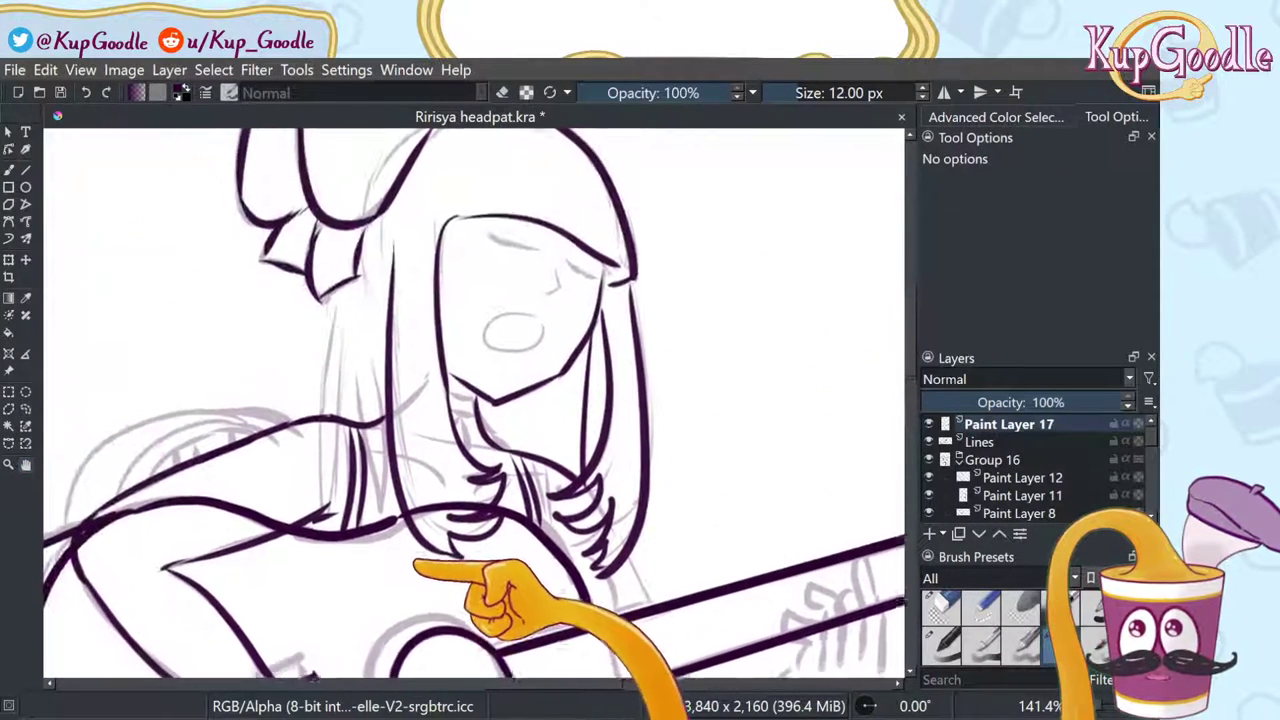
pyautogui.press('b')
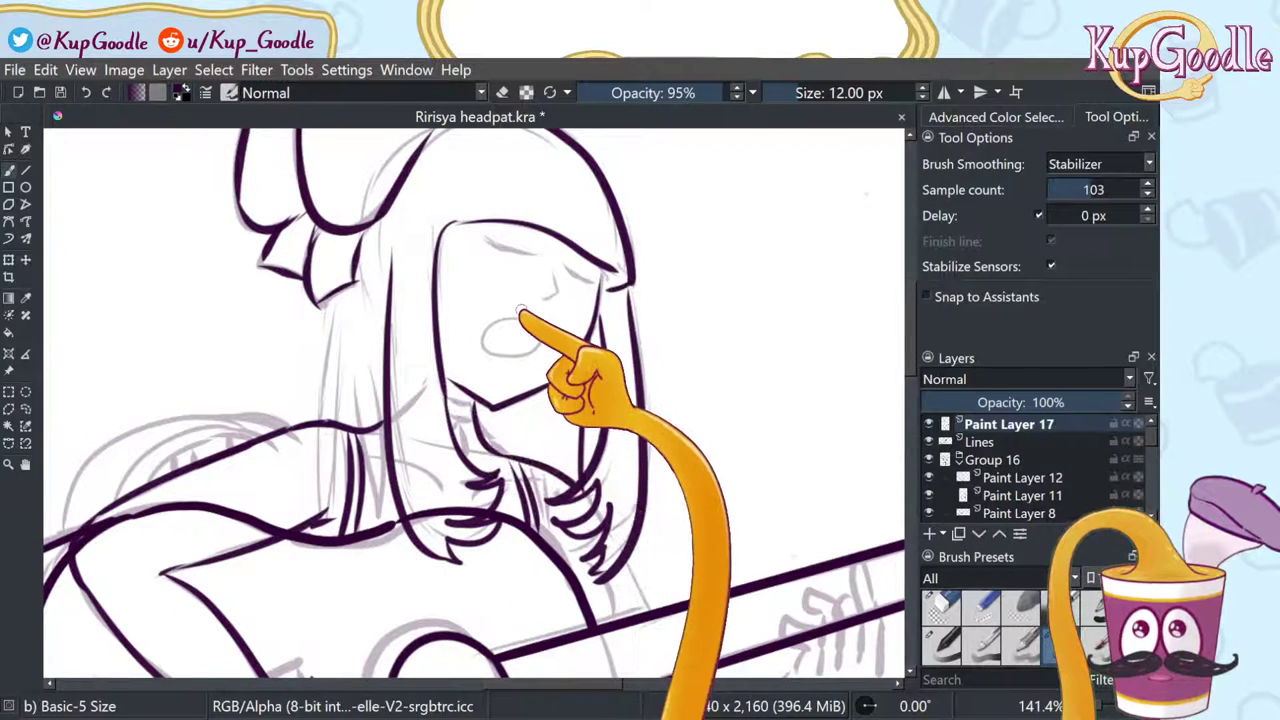
pyautogui.moveTo(330, 292); pyautogui.dragTo(323, 422)
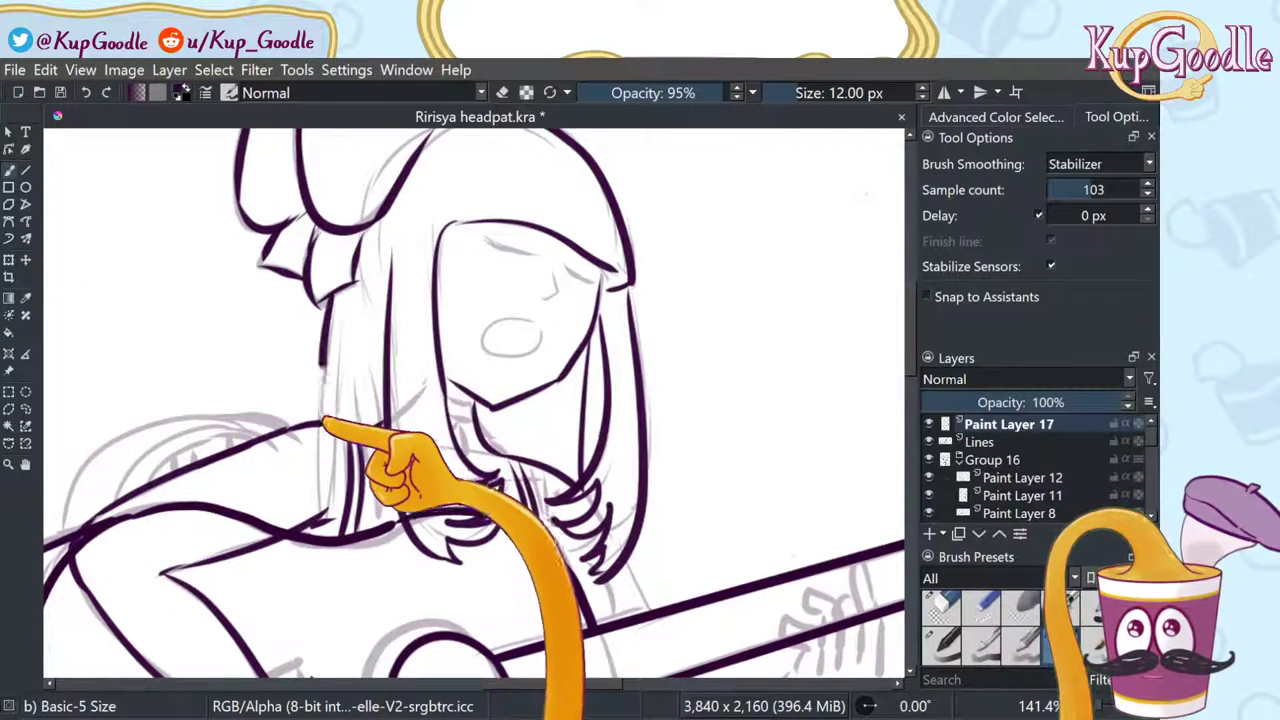
pyautogui.hotkey('ctrl', 'z')
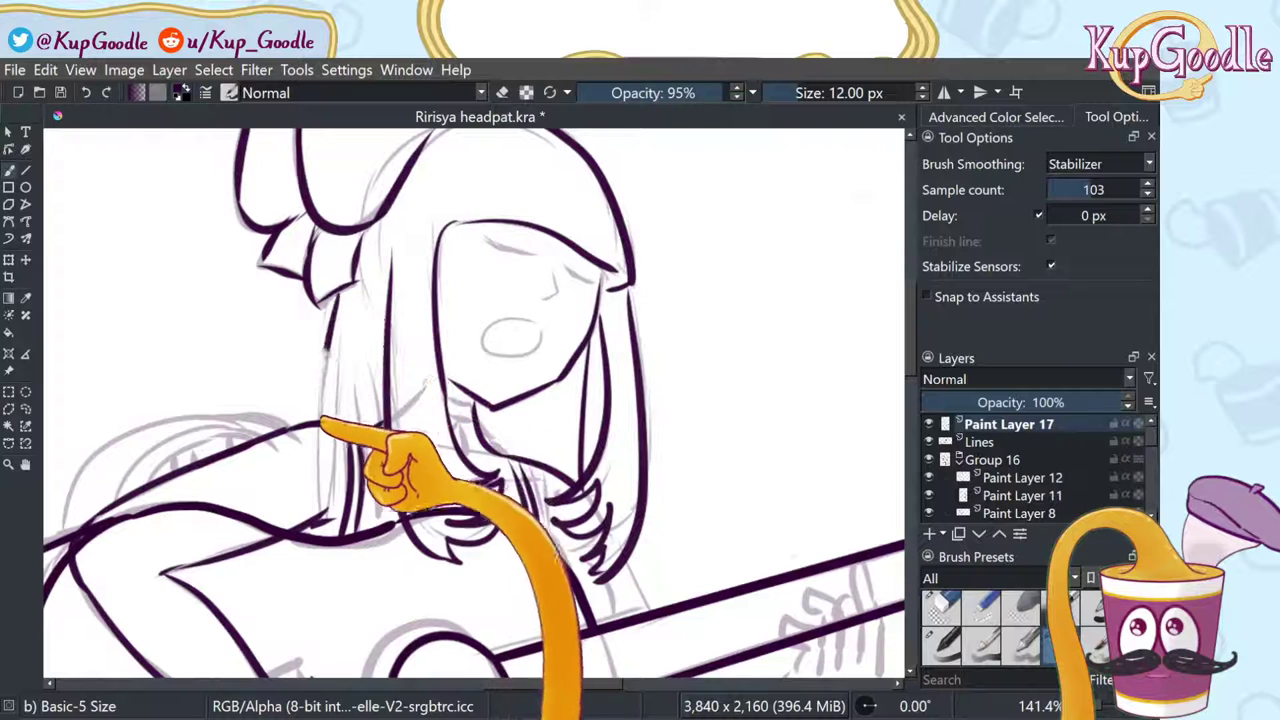
pyautogui.moveTo(340, 336); pyautogui.dragTo(341, 289)
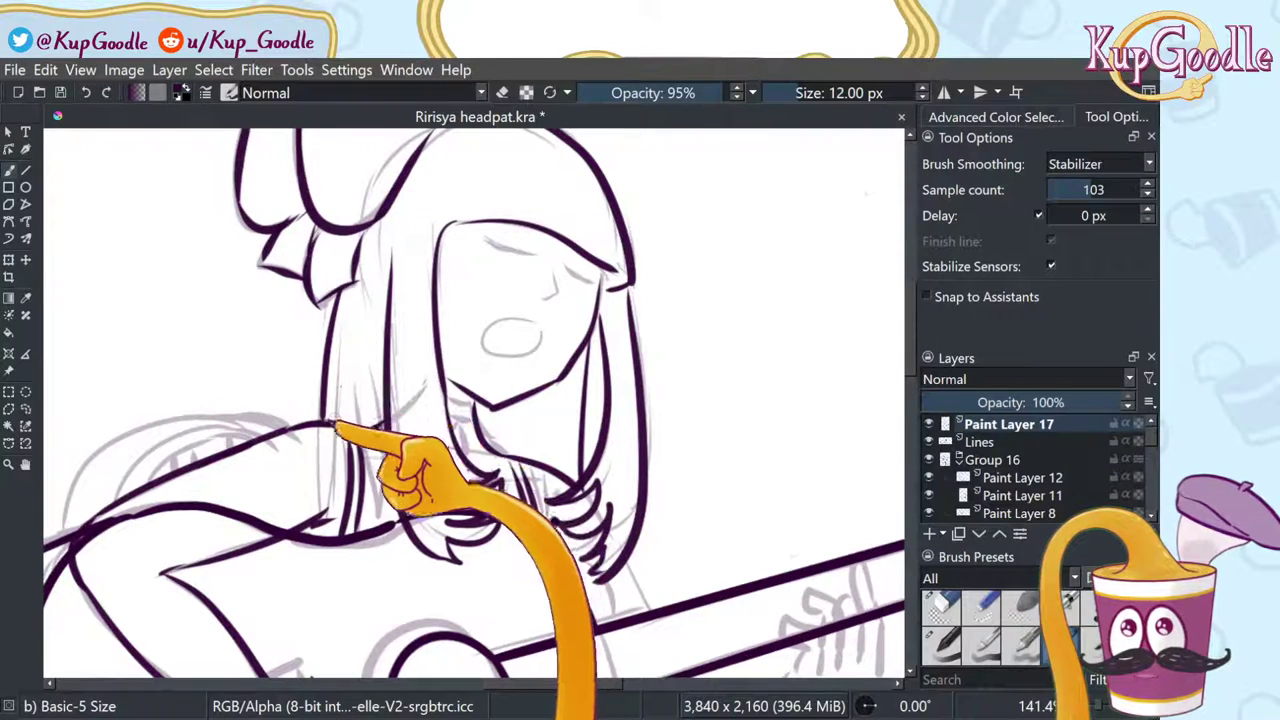
pyautogui.moveTo(322, 447); pyautogui.dragTo(317, 510)
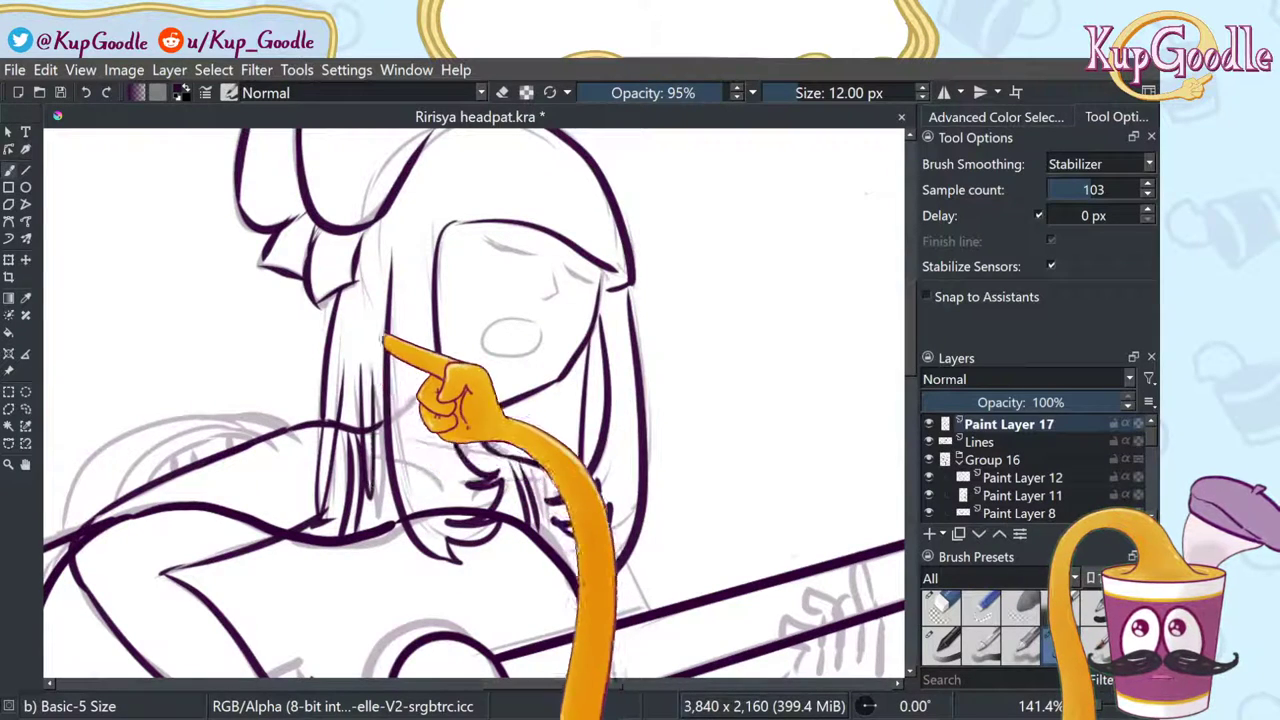
# Step: Ink the fretting arm's upper-arm line above and below the guitar neck, and the forearm's upper line to the wrist
pyautogui.scroll(-1, 455, 383)
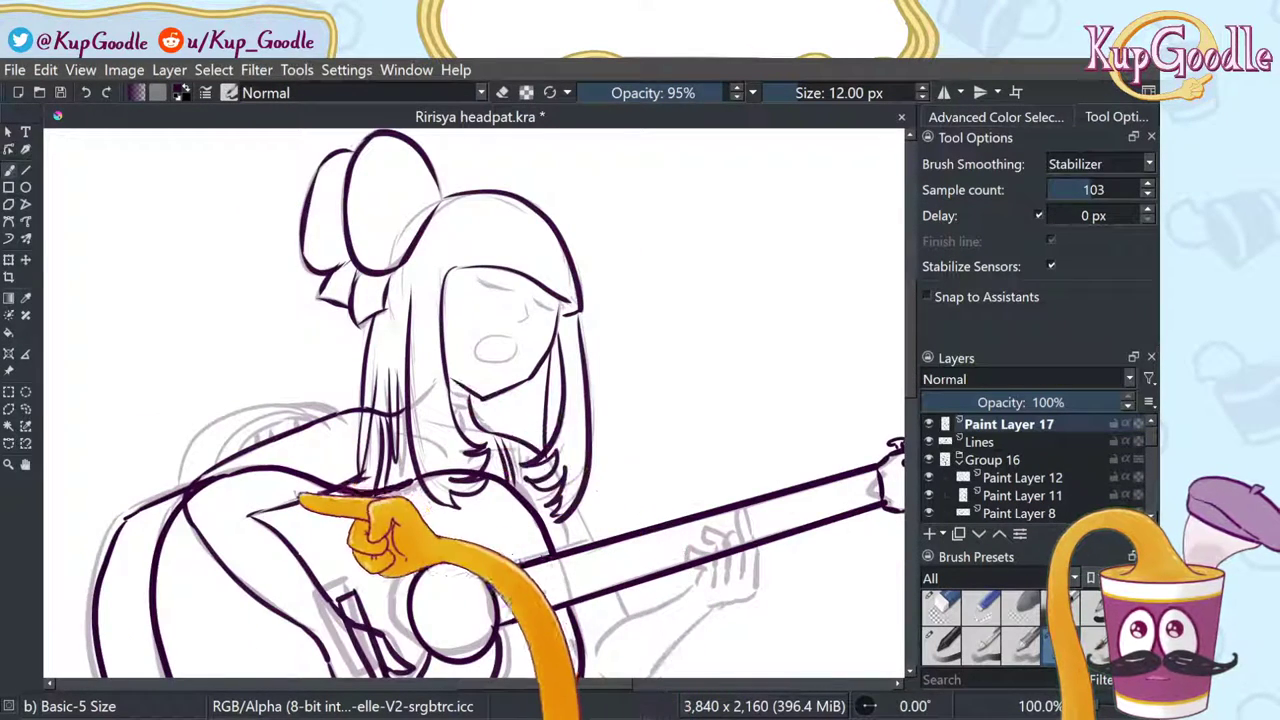
pyautogui.scroll(1, 337, 432)
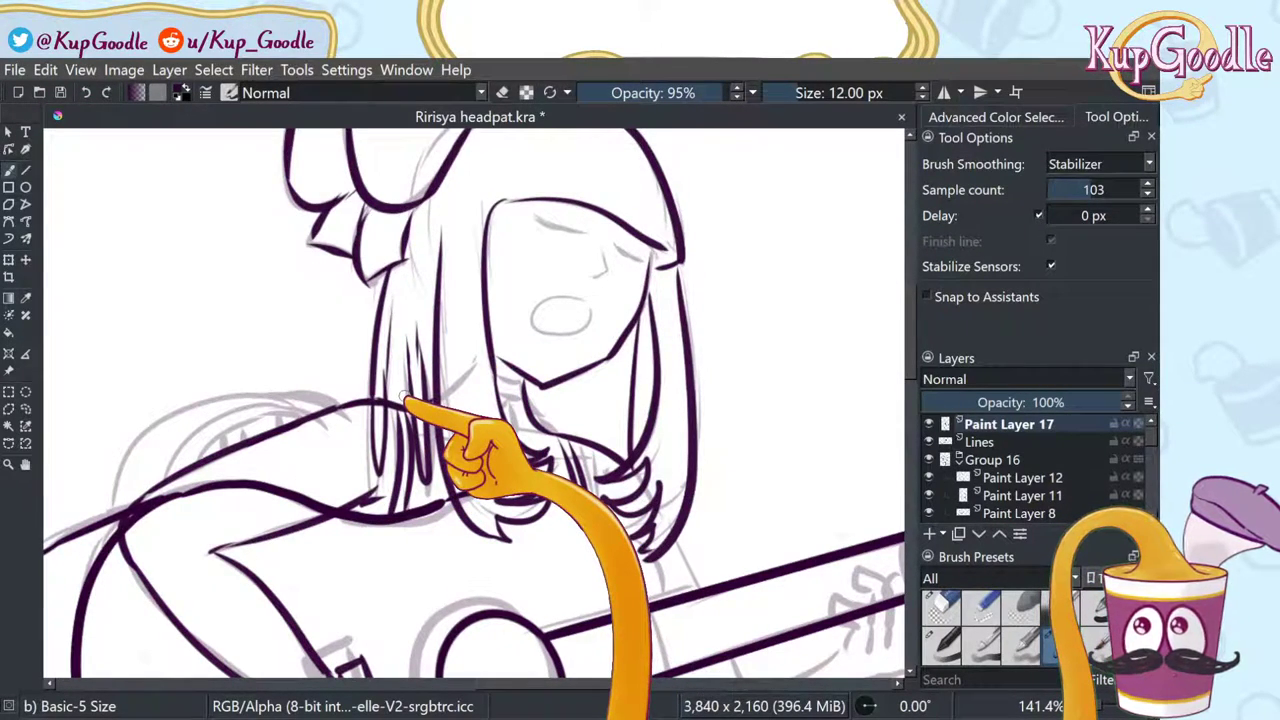
pyautogui.scroll(-3, 405, 400)
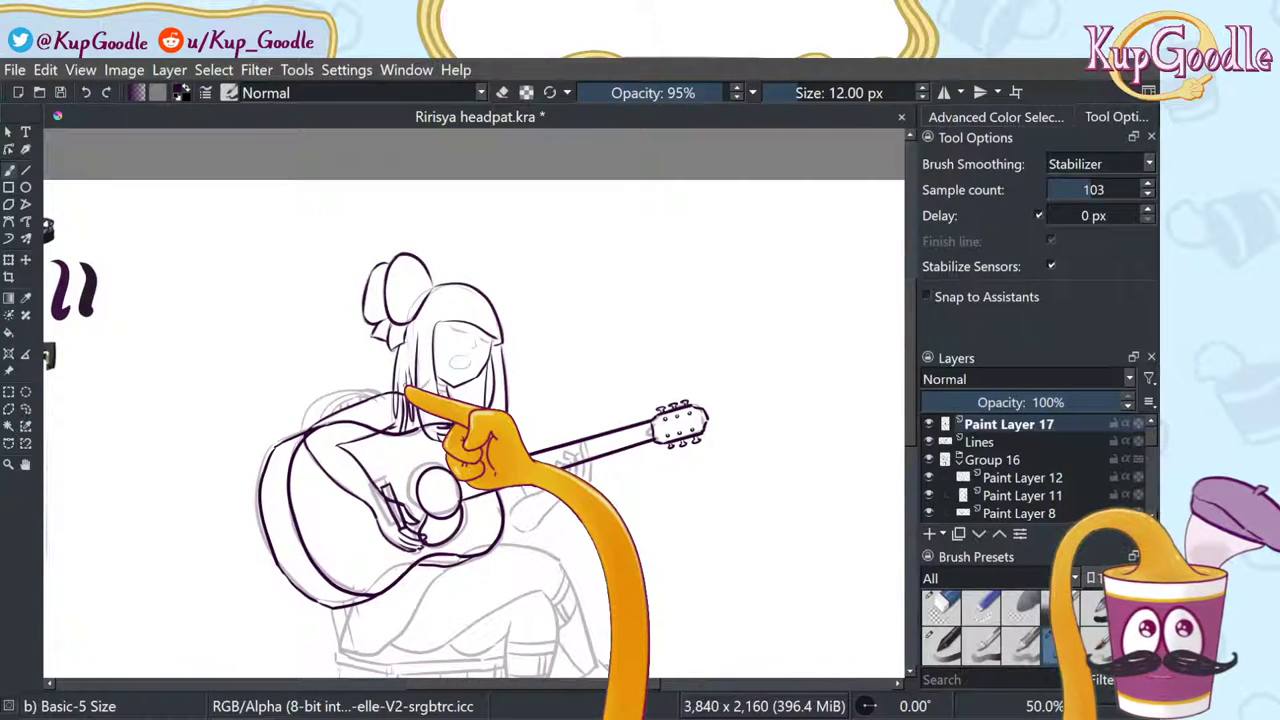
pyautogui.scroll(1, 425, 470)
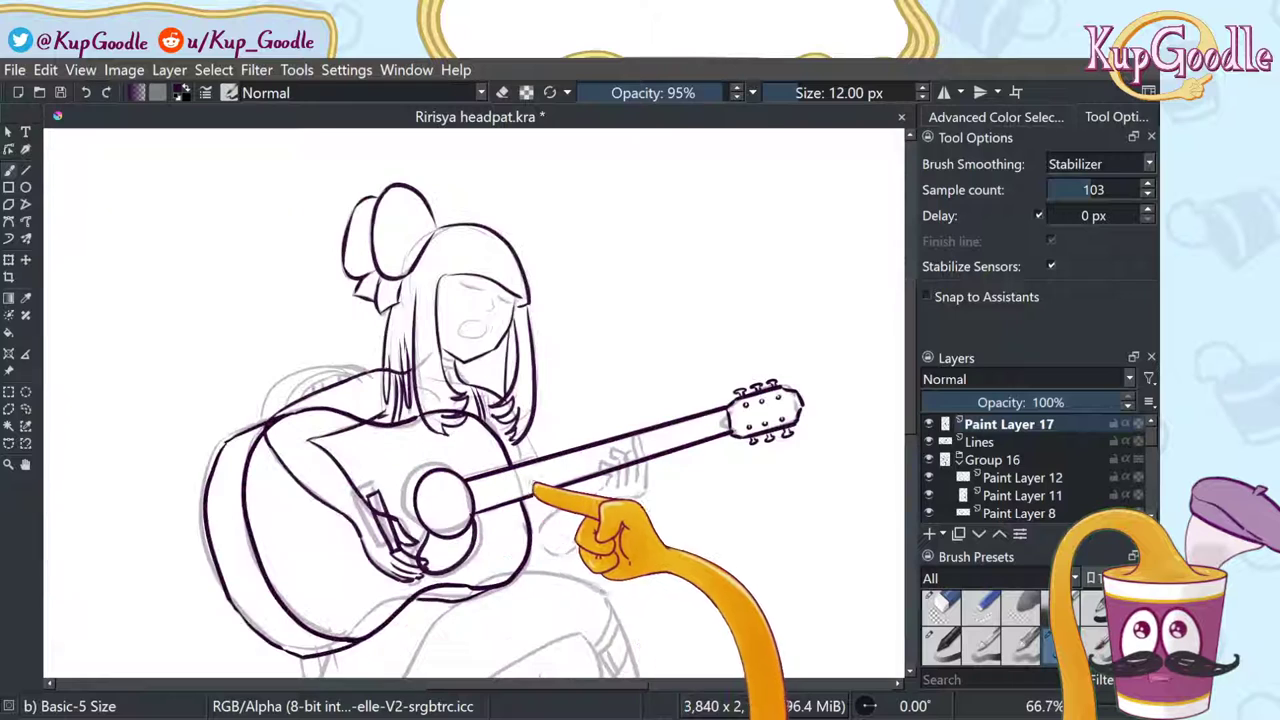
pyautogui.scroll(2, 600, 548)
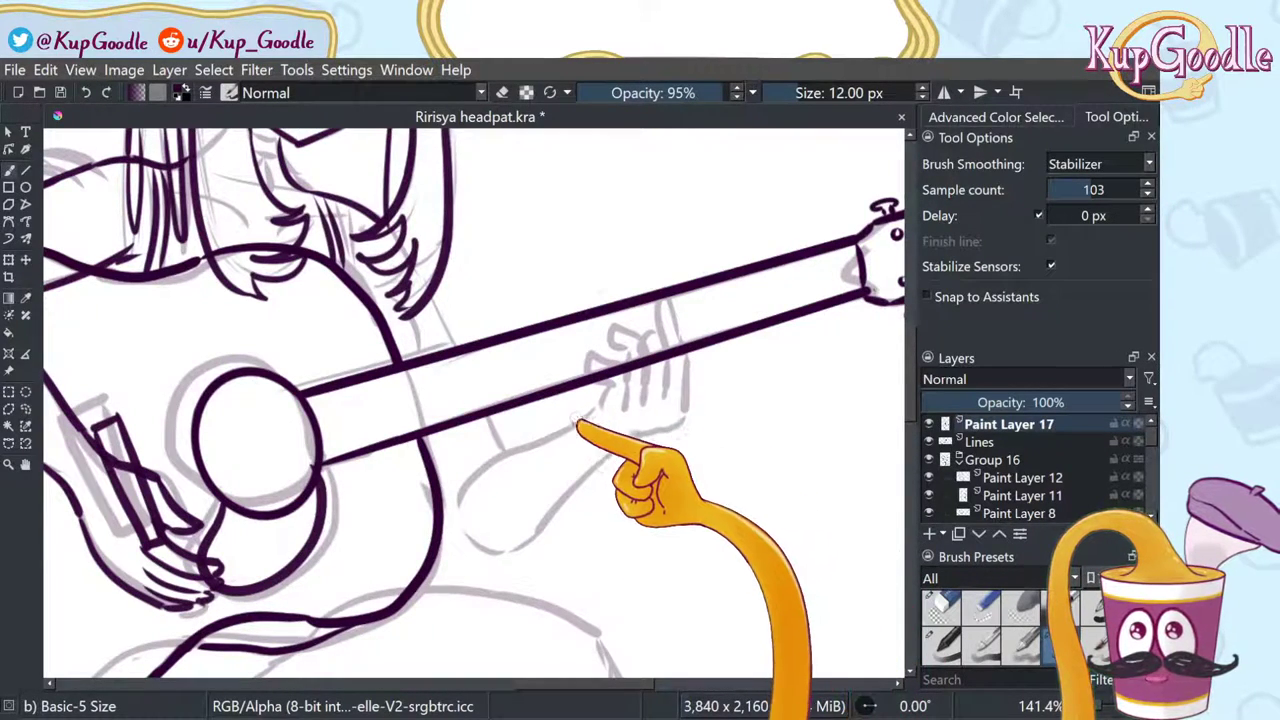
pyautogui.scroll(1, 603, 436)
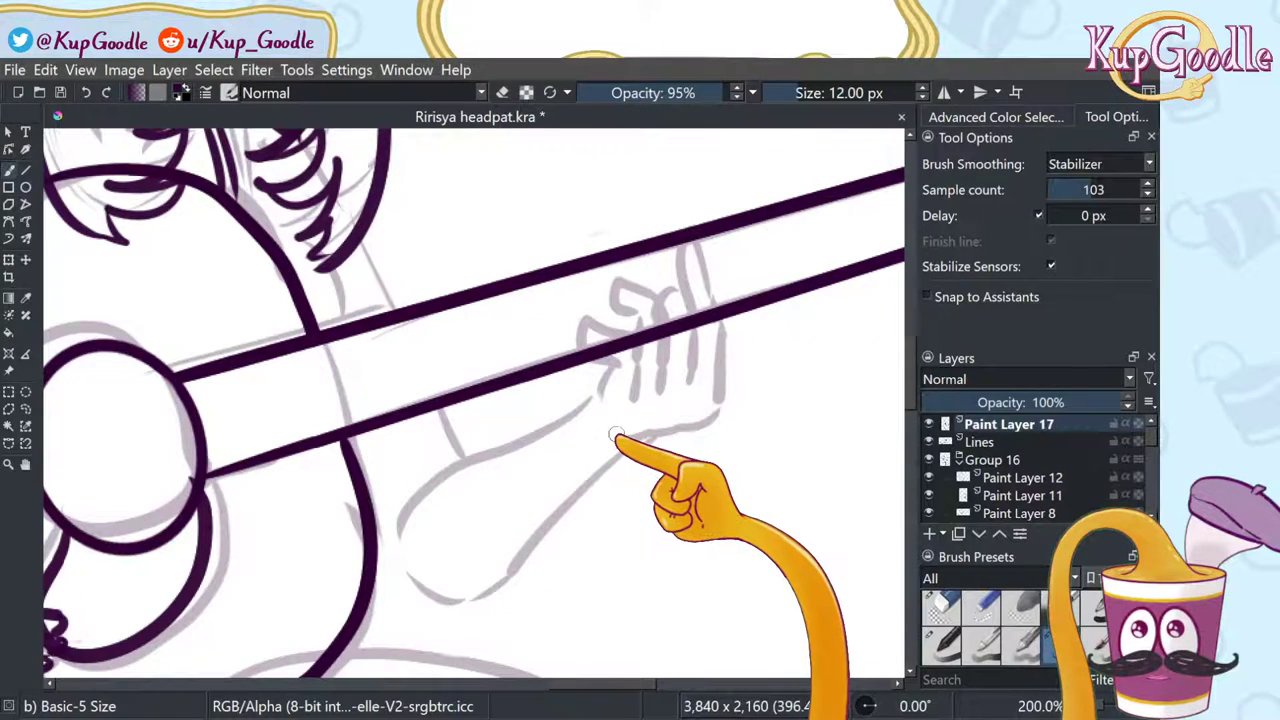
pyautogui.scroll(-1, 573, 302)
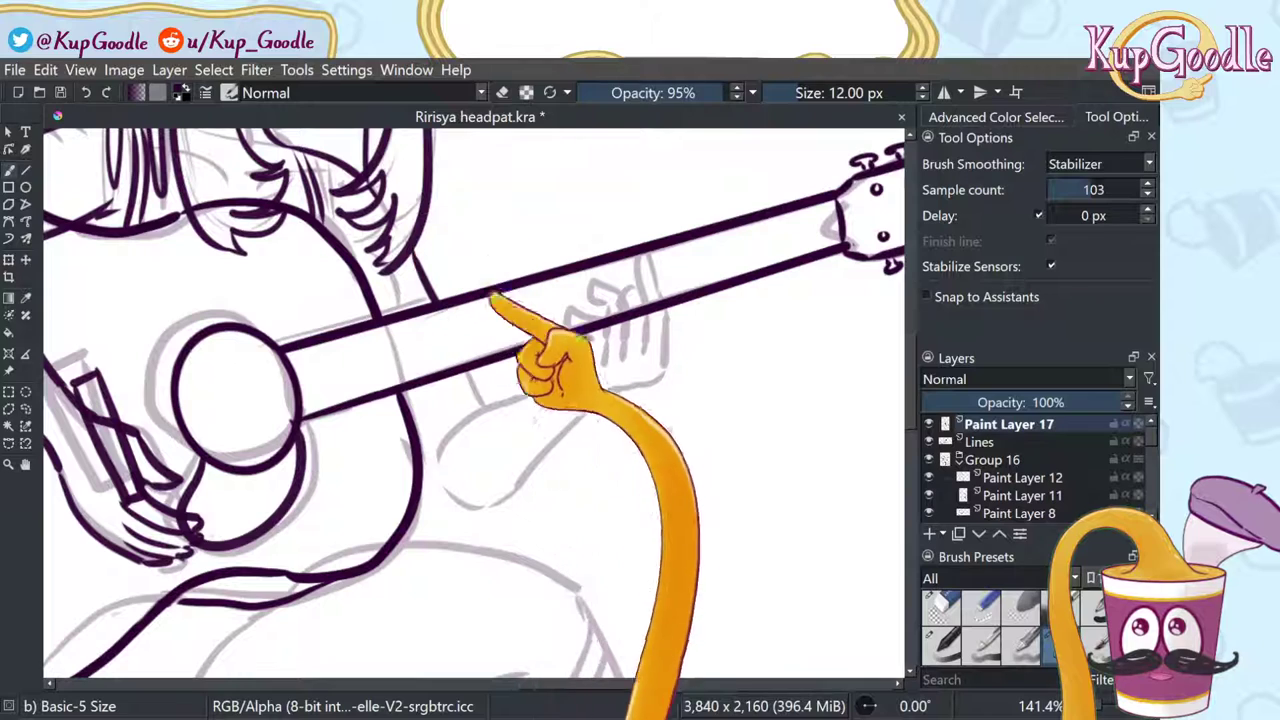
pyautogui.moveTo(468, 374); pyautogui.dragTo(484, 408)
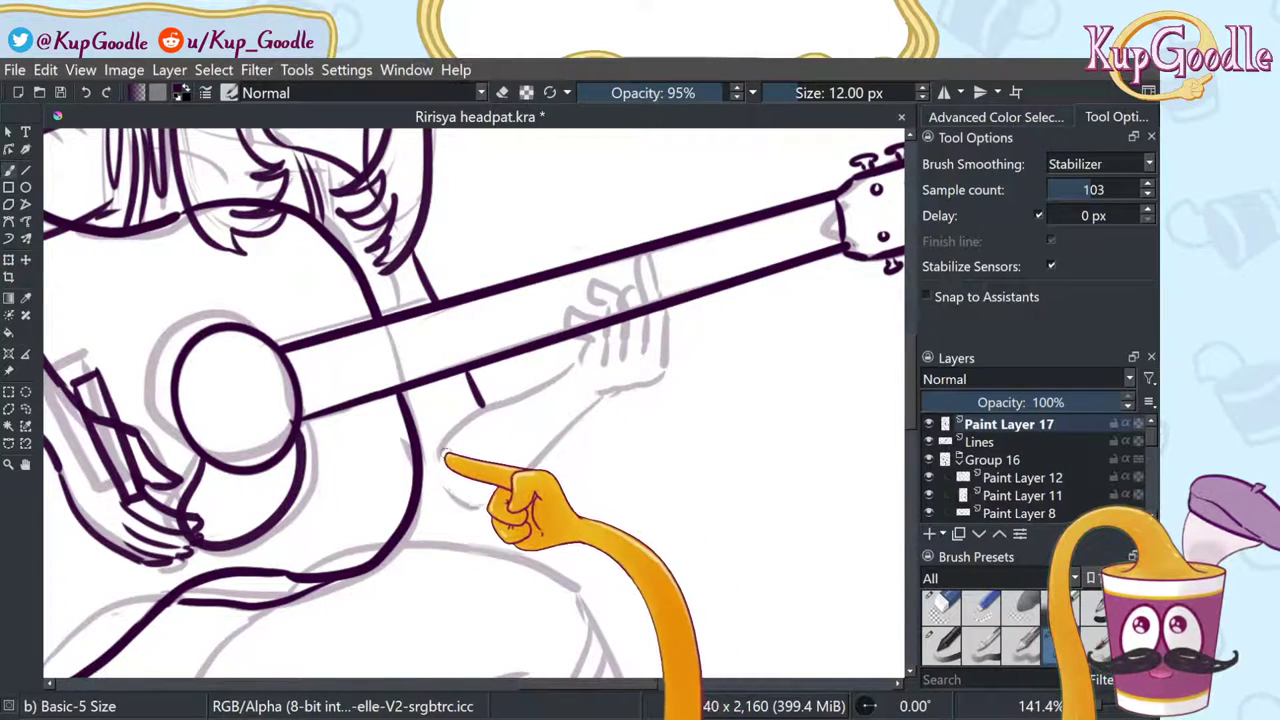
pyautogui.moveTo(446, 454); pyautogui.dragTo(582, 365)
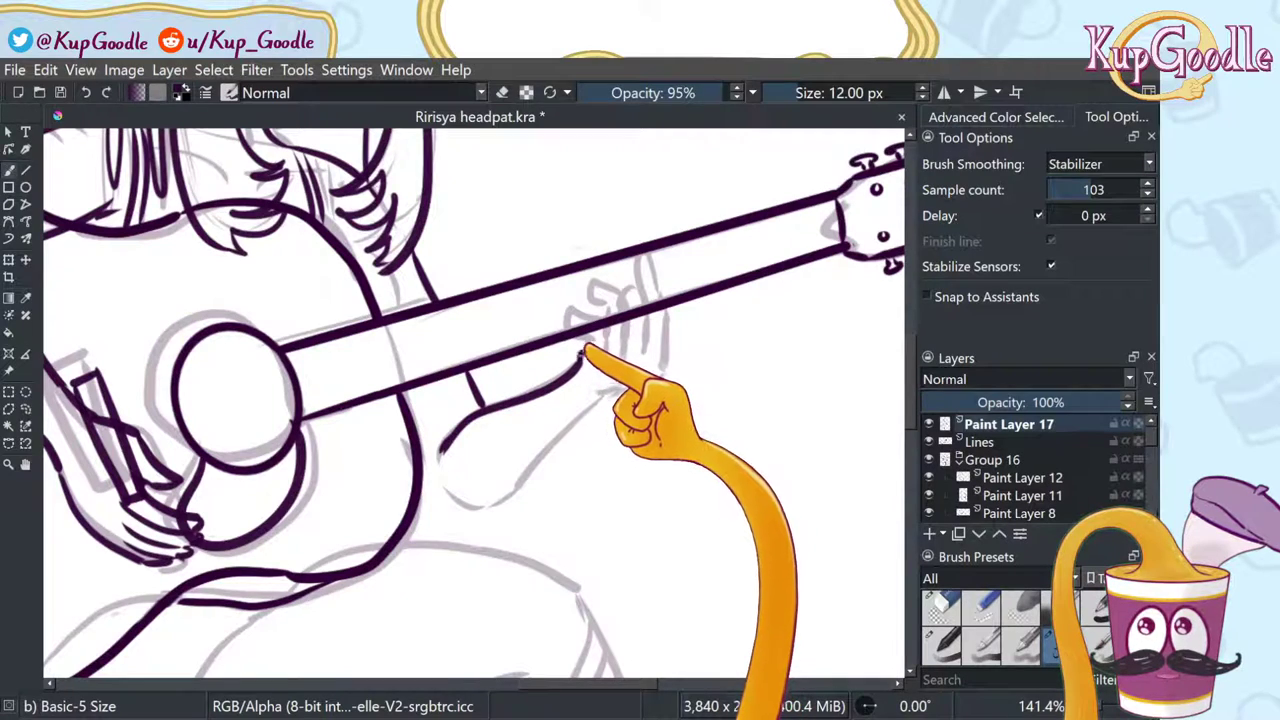
# Step: Ink the fretting hand's thumb, fingers and palm around the guitar neck, checking the hidden sketch lines, and close the forearm's underside and elbow
pyautogui.moveTo(568, 325)
pyautogui.mouseDown()
pyautogui.moveTo(600, 324)
pyautogui.moveTo(605, 359)
pyautogui.mouseUp()
pyautogui.click(929, 424)
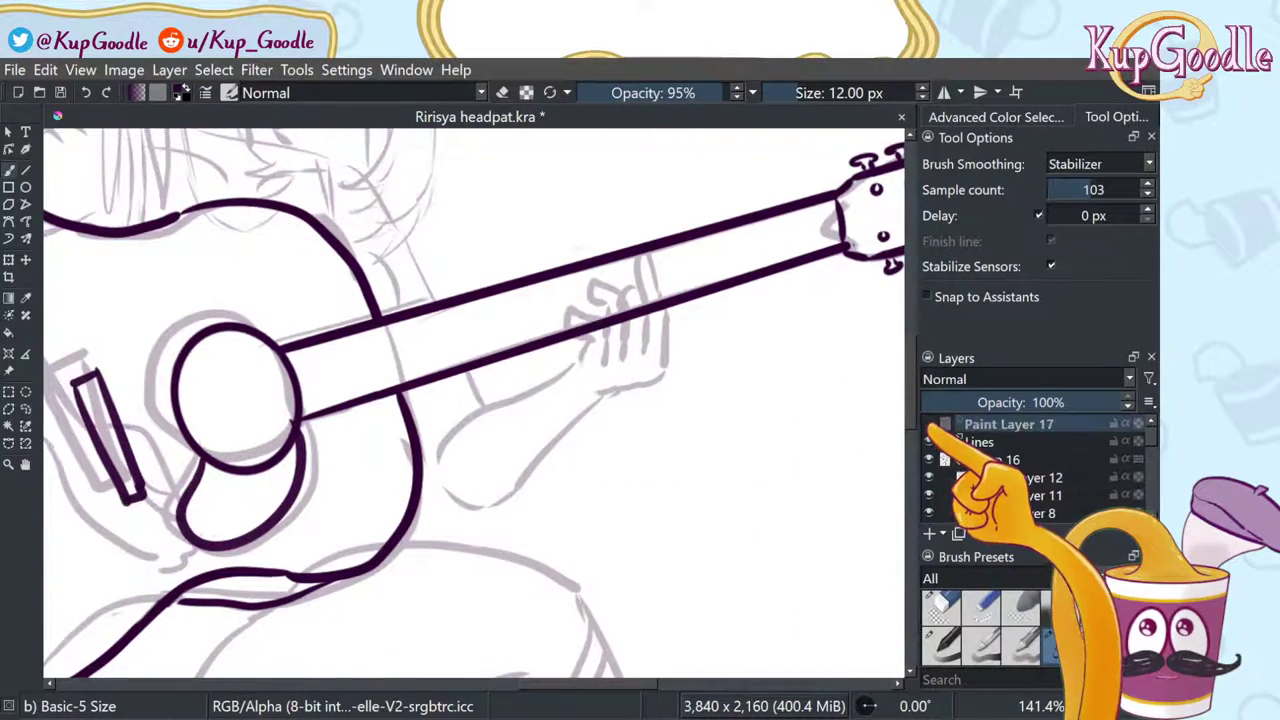
pyautogui.click(929, 424)
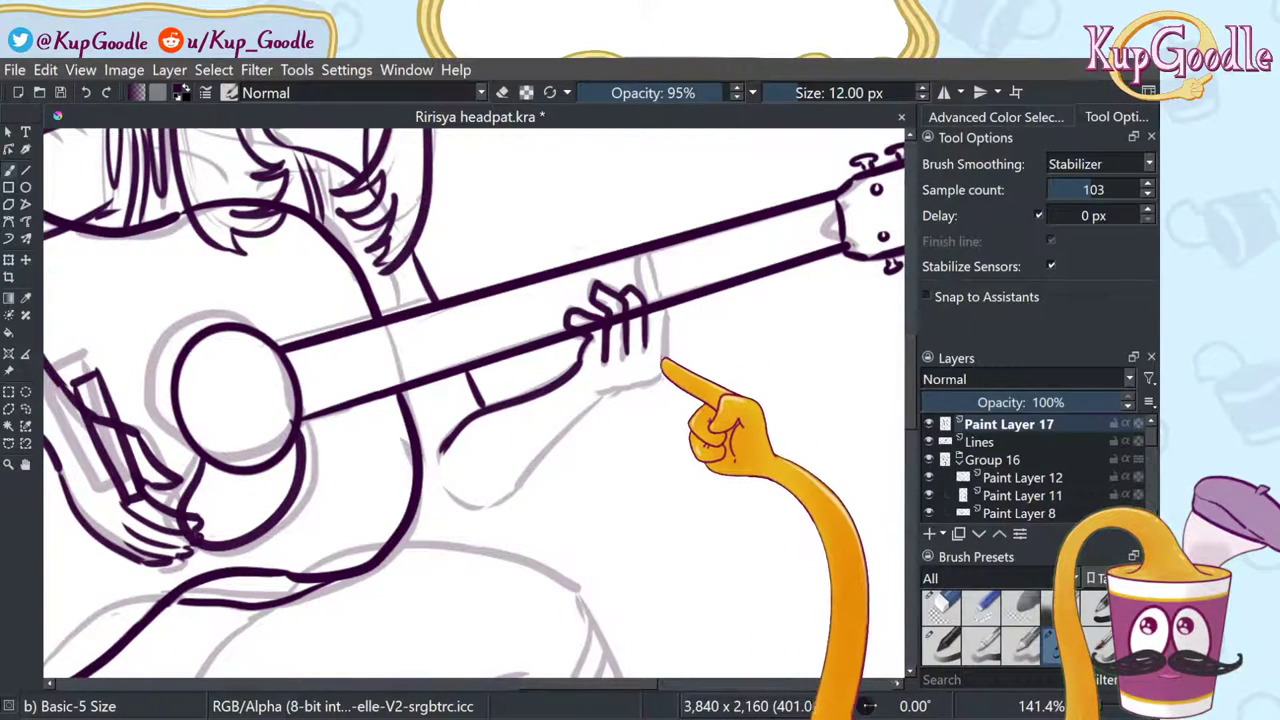
pyautogui.moveTo(652, 272)
pyautogui.mouseDown()
pyautogui.moveTo(648, 256)
pyautogui.moveTo(638, 292)
pyautogui.mouseUp()
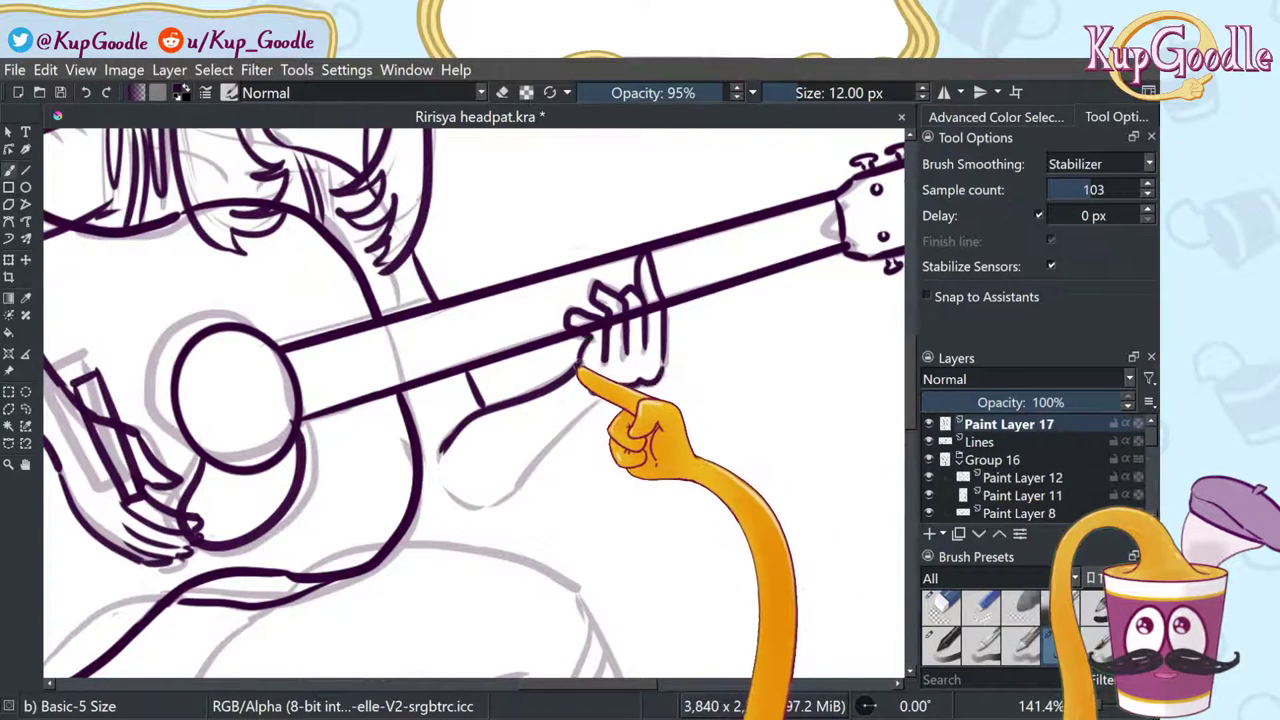
pyautogui.moveTo(590, 385)
pyautogui.mouseDown()
pyautogui.moveTo(514, 495)
pyautogui.moveTo(489, 510)
pyautogui.moveTo(447, 491)
pyautogui.moveTo(482, 513)
pyautogui.moveTo(516, 494)
pyautogui.mouseUp()
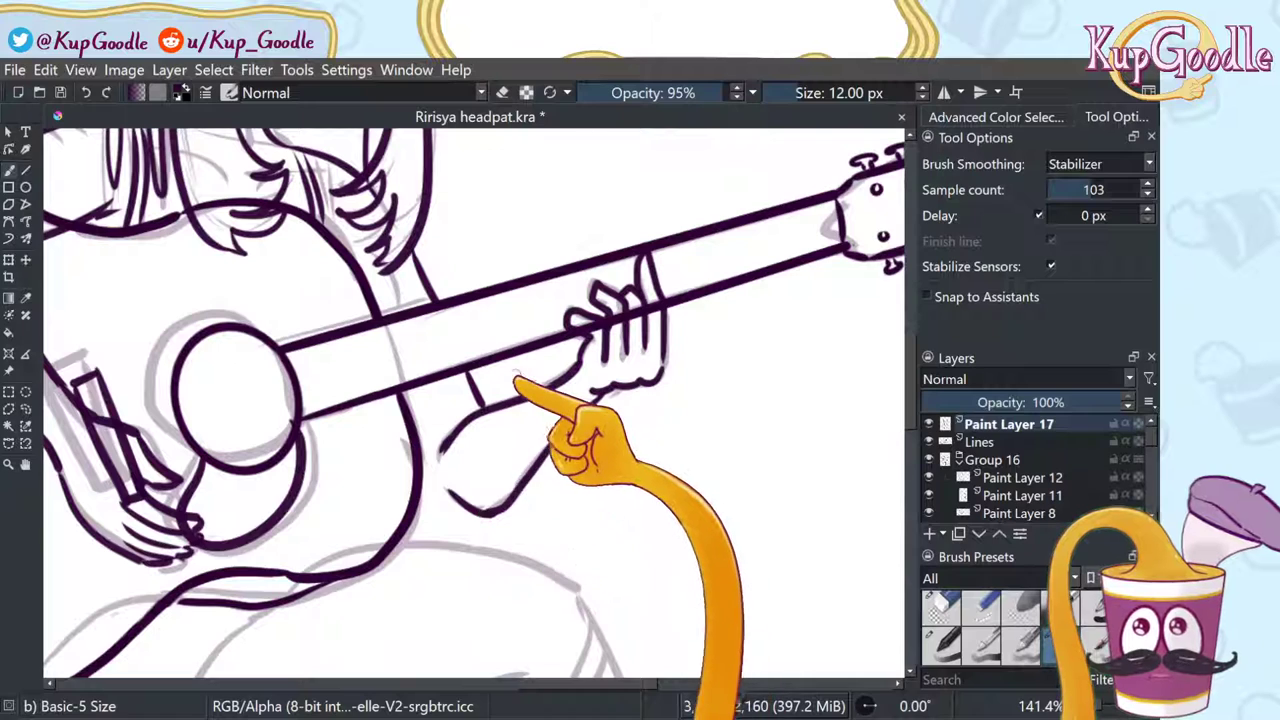
pyautogui.moveTo(426, 467); pyautogui.dragTo(457, 496)
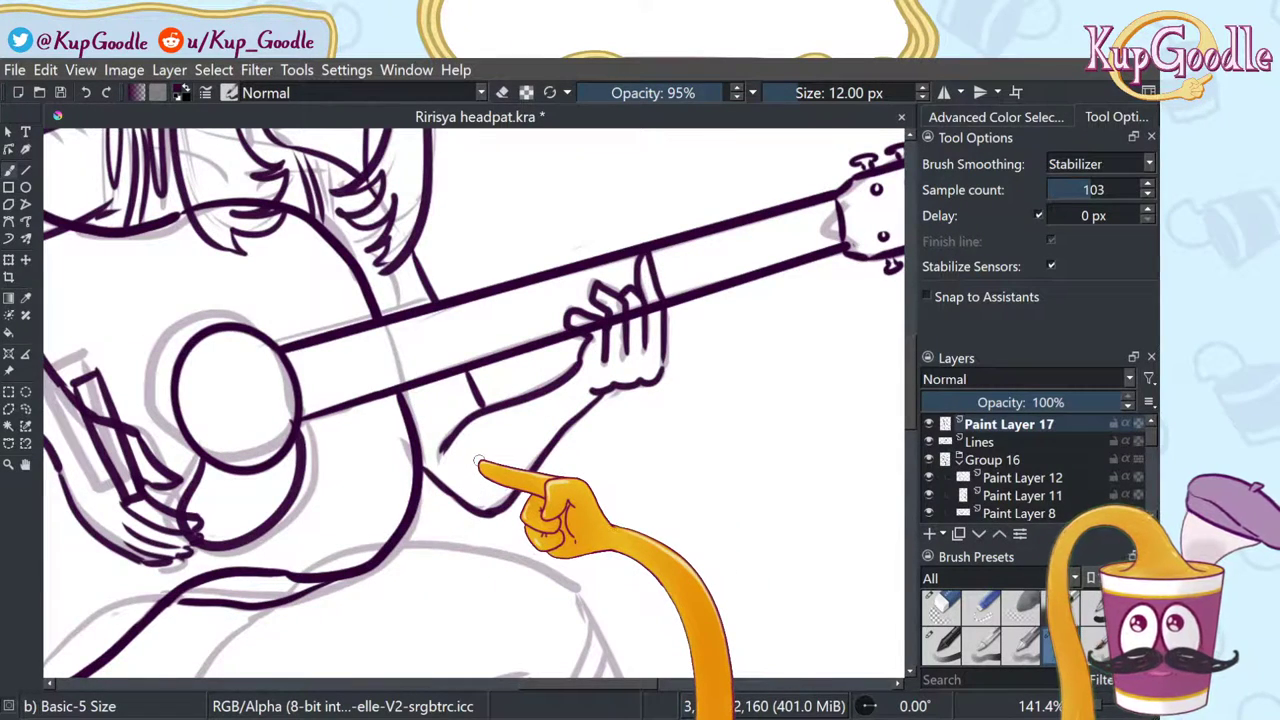
# Step: Ink the choker on the neck below the chin and try outlining the open mouth as an oval over the sketch
pyautogui.scroll(-4, 556, 249)
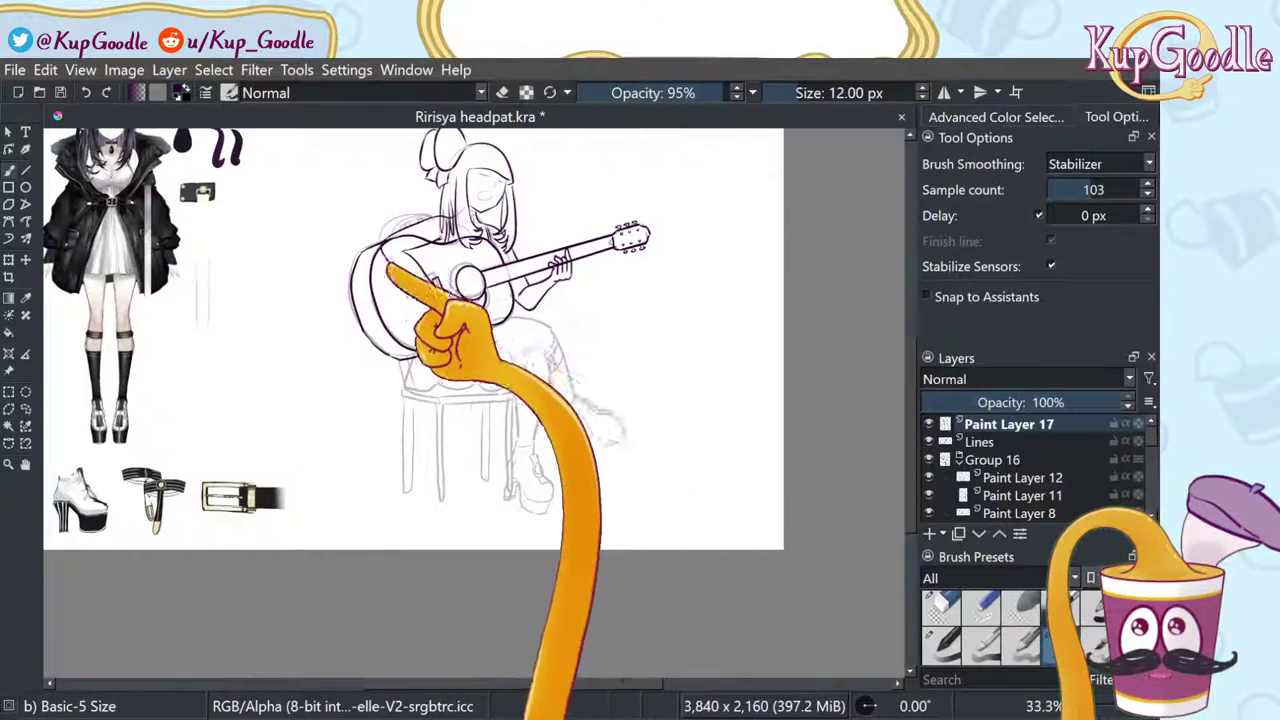
pyautogui.scroll(-1, 268, 528)
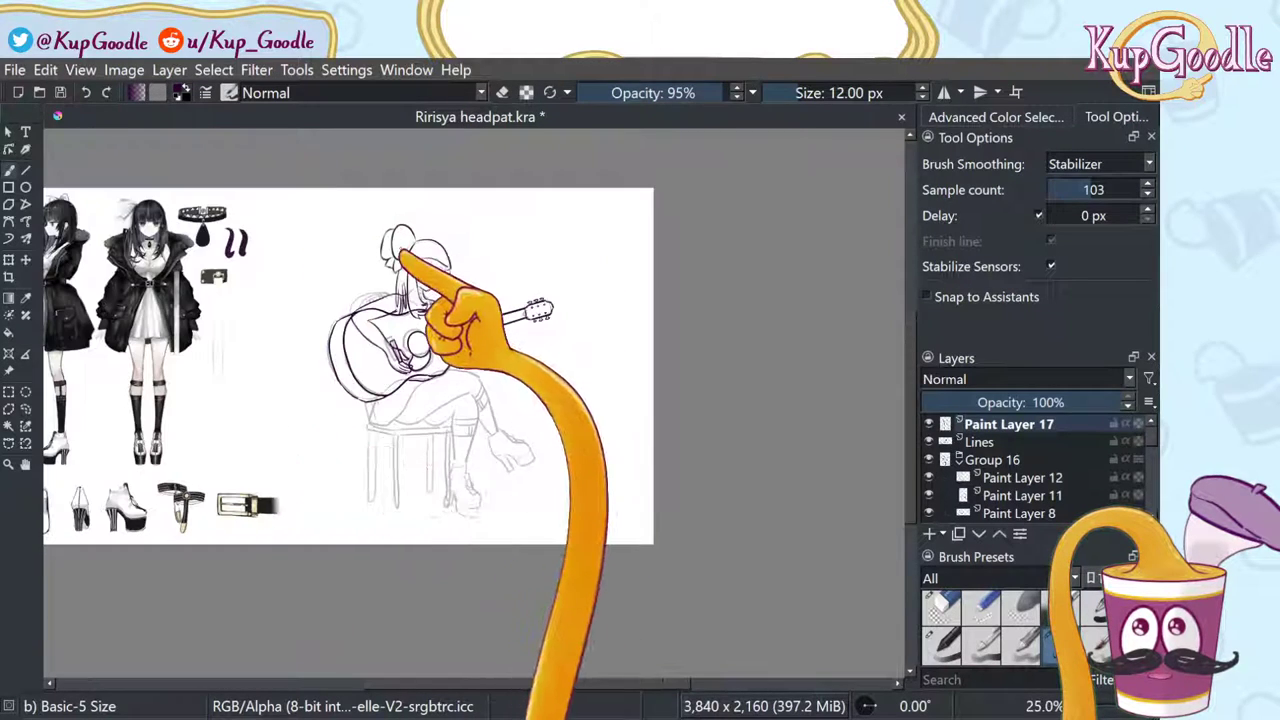
pyautogui.scroll(2, 399, 250)
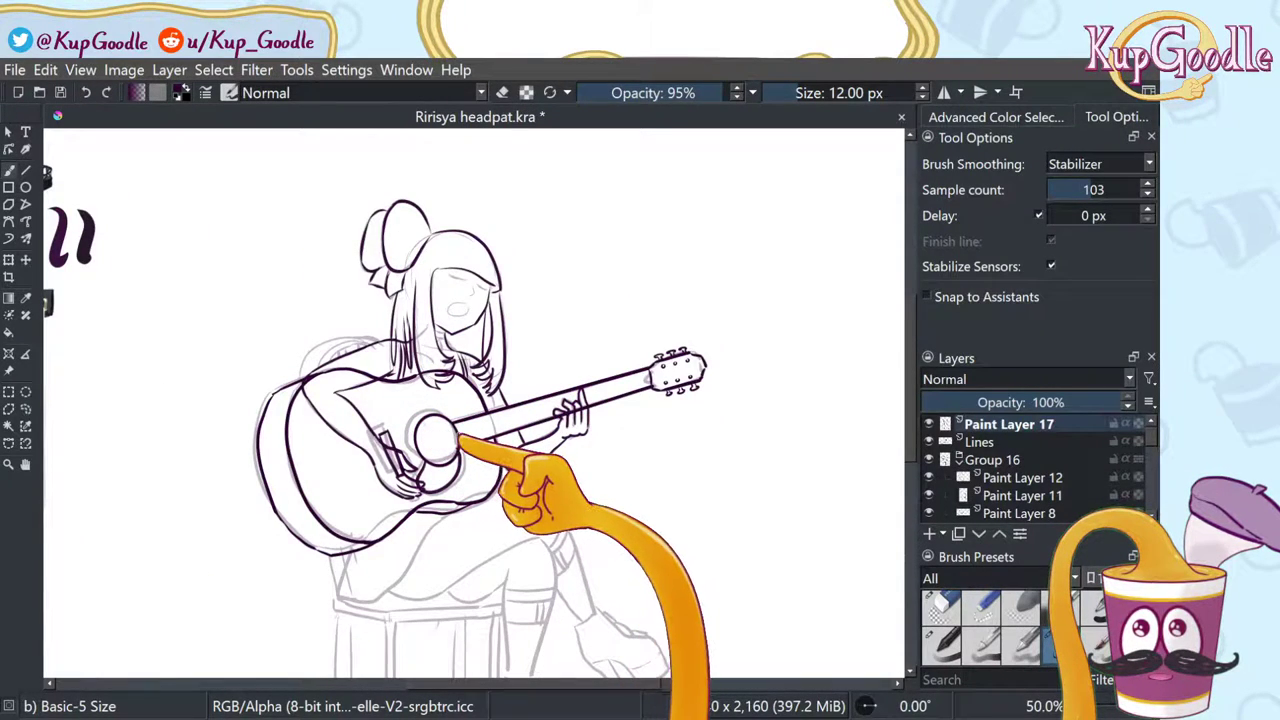
pyautogui.scroll(1, 506, 400)
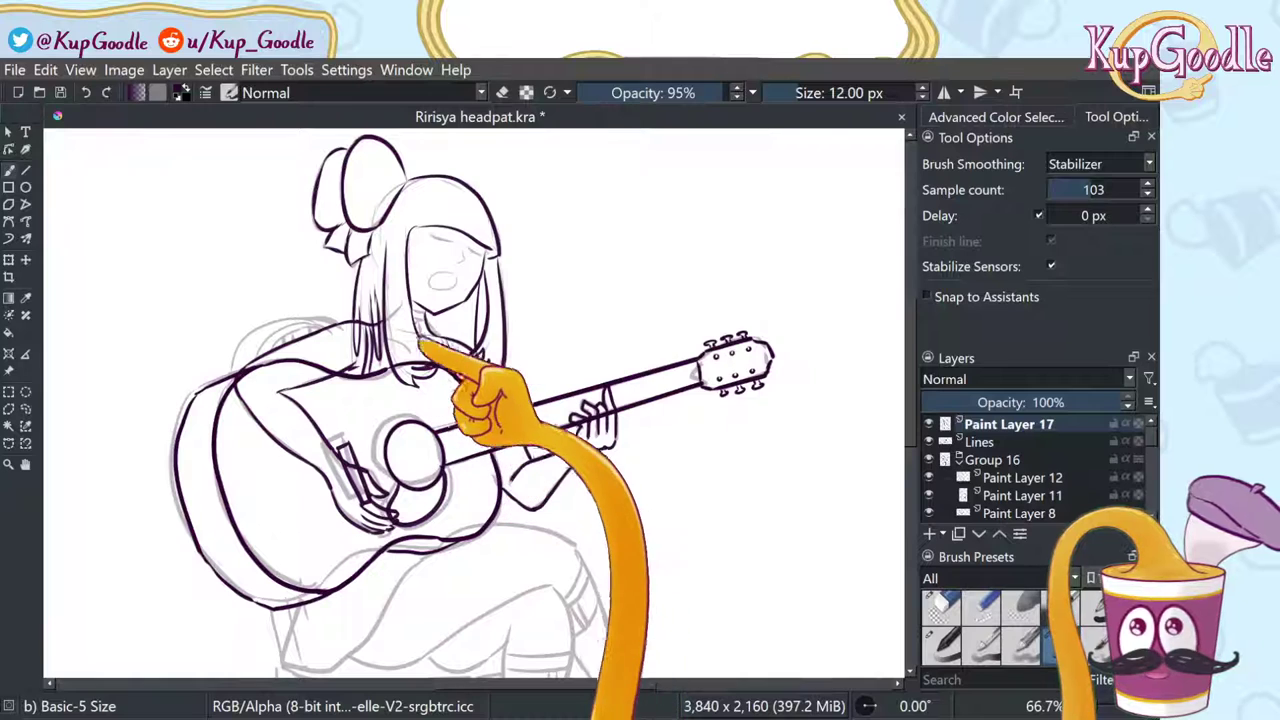
pyautogui.scroll(-1, 423, 450)
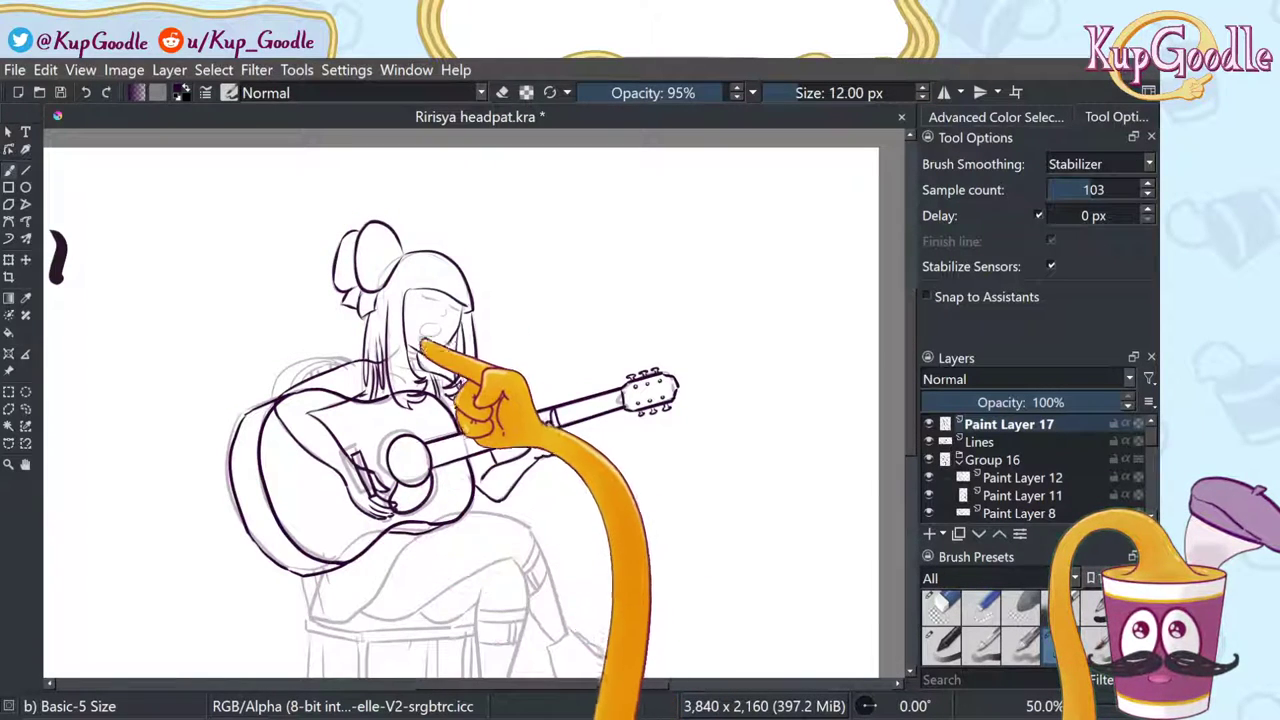
pyautogui.scroll(4, 418, 342)
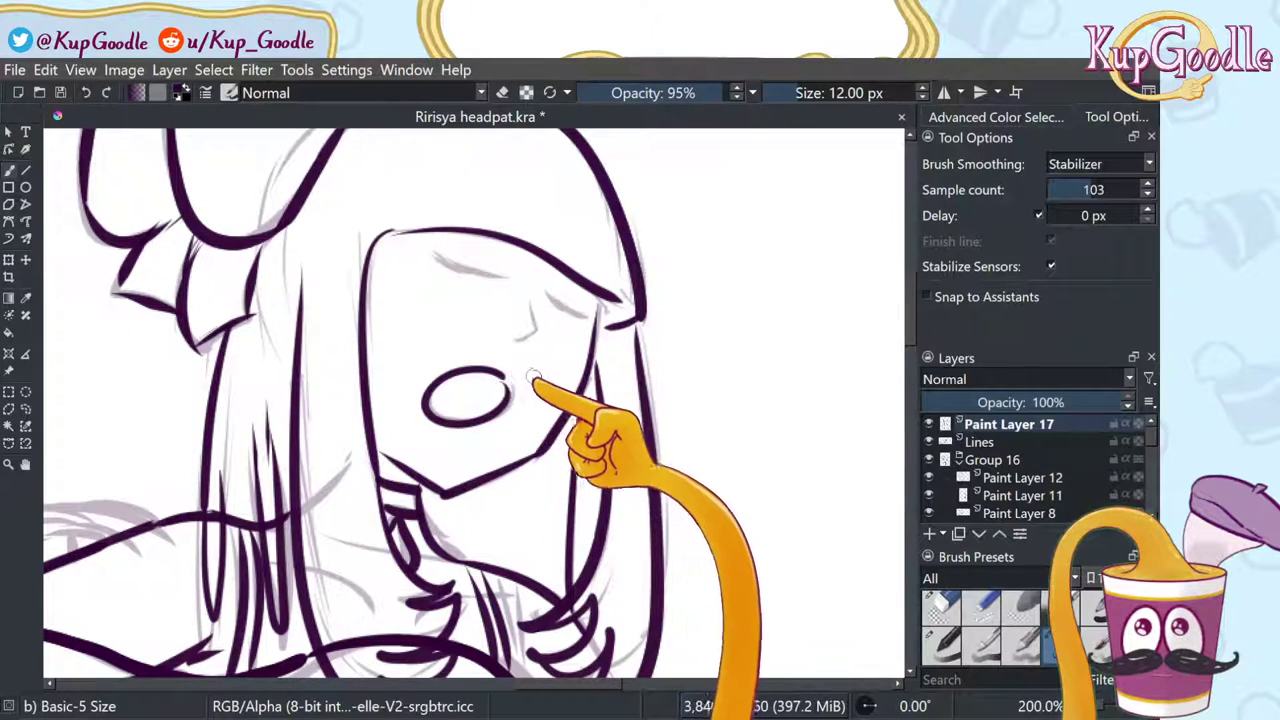
pyautogui.moveTo(510, 378)
pyautogui.mouseDown()
pyautogui.moveTo(514, 428)
pyautogui.moveTo(509, 400)
pyautogui.moveTo(474, 380)
pyautogui.moveTo(505, 385)
pyautogui.moveTo(466, 380)
pyautogui.moveTo(510, 400)
pyautogui.mouseUp()
pyautogui.hotkey('ctrl', 'z')
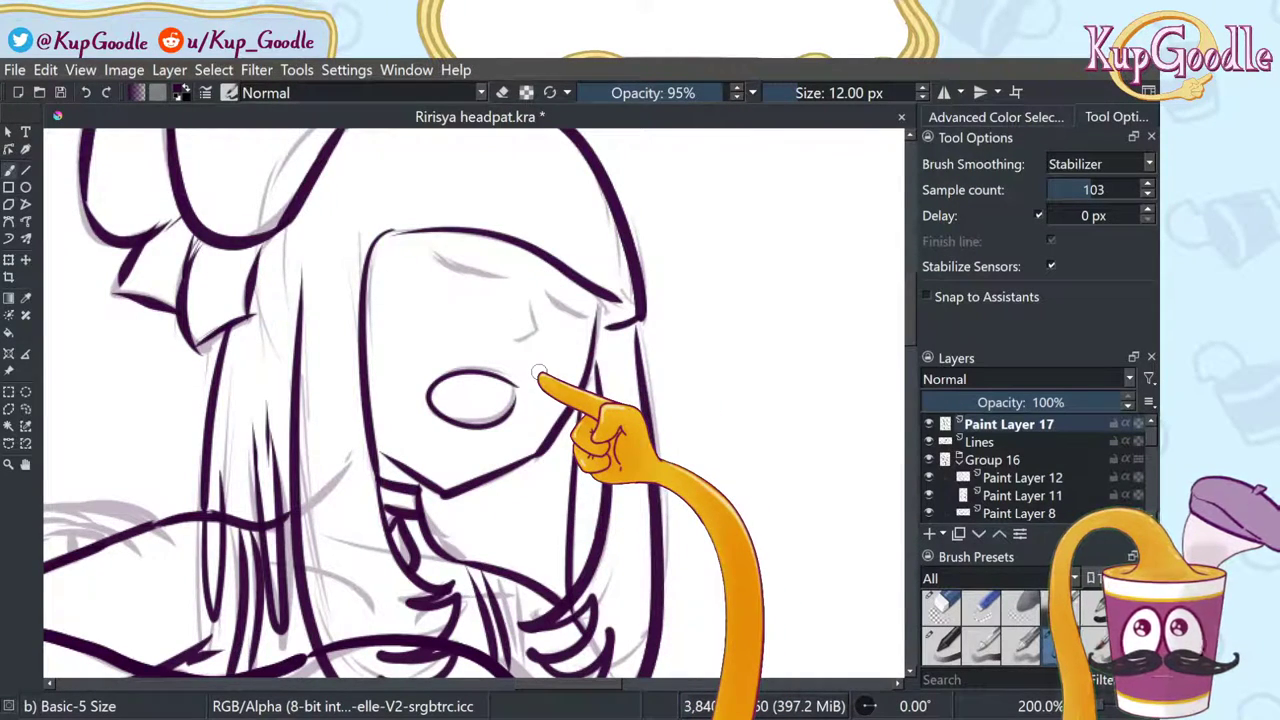
# Step: Ink the nose and both closed eyes with short curved lash lines over the sketch, redoing unsatisfactory strokes
pyautogui.scroll(-3, 607, 402)
pyautogui.scroll(3, 580, 370)
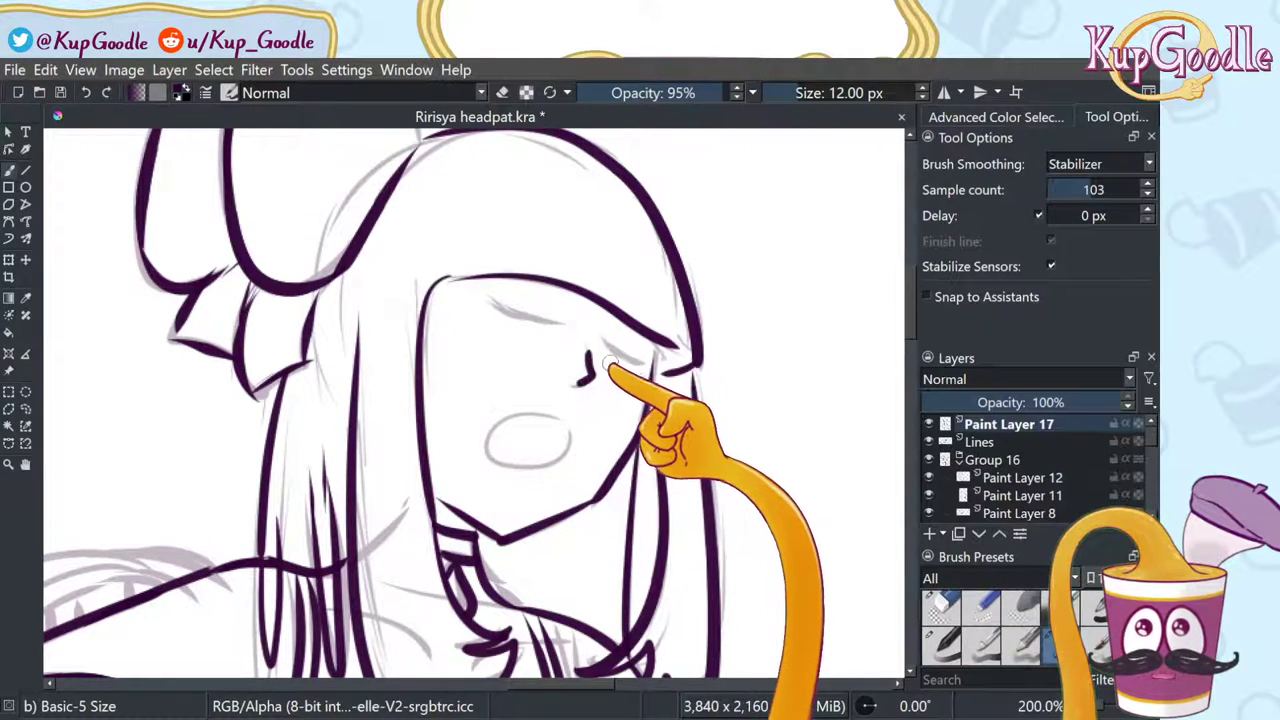
pyautogui.moveTo(606, 343); pyautogui.dragTo(652, 361)
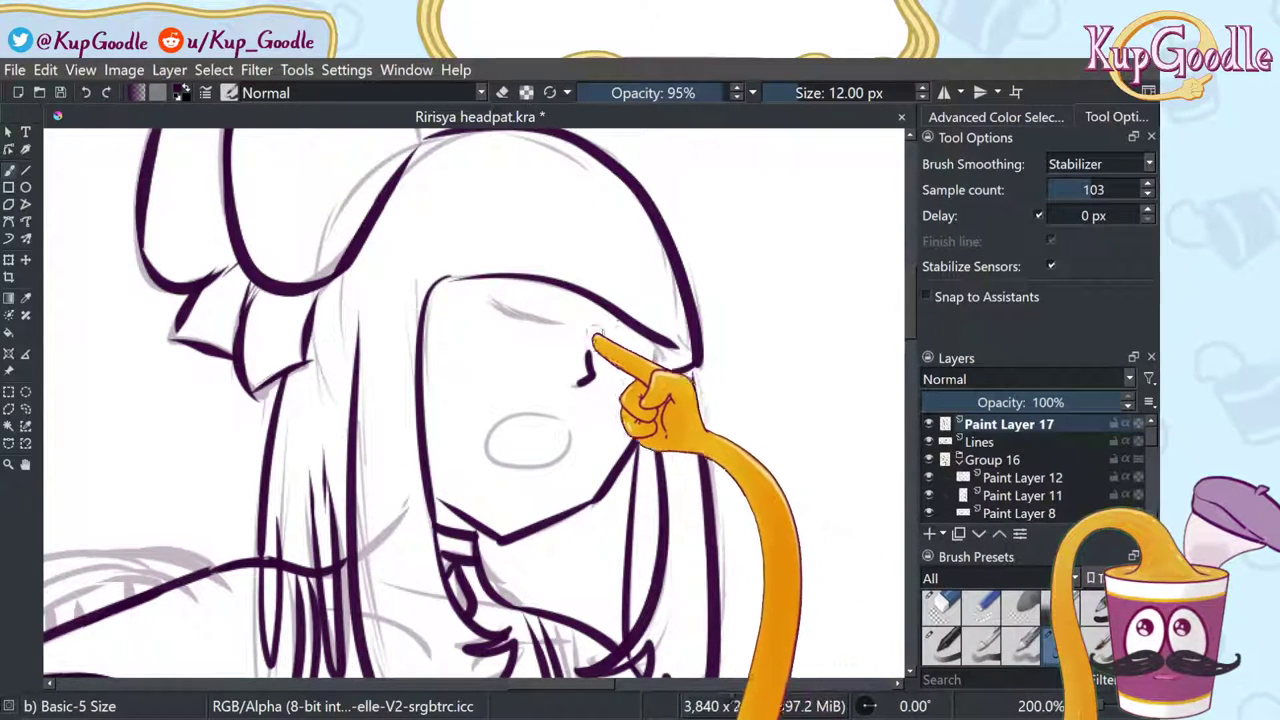
pyautogui.moveTo(492, 298)
pyautogui.mouseDown()
pyautogui.moveTo(573, 328)
pyautogui.moveTo(533, 331)
pyautogui.moveTo(501, 309)
pyautogui.moveTo(532, 331)
pyautogui.moveTo(566, 325)
pyautogui.moveTo(486, 305)
pyautogui.moveTo(525, 311)
pyautogui.moveTo(490, 300)
pyautogui.mouseUp()
pyautogui.hotkey('ctrl', 'z')
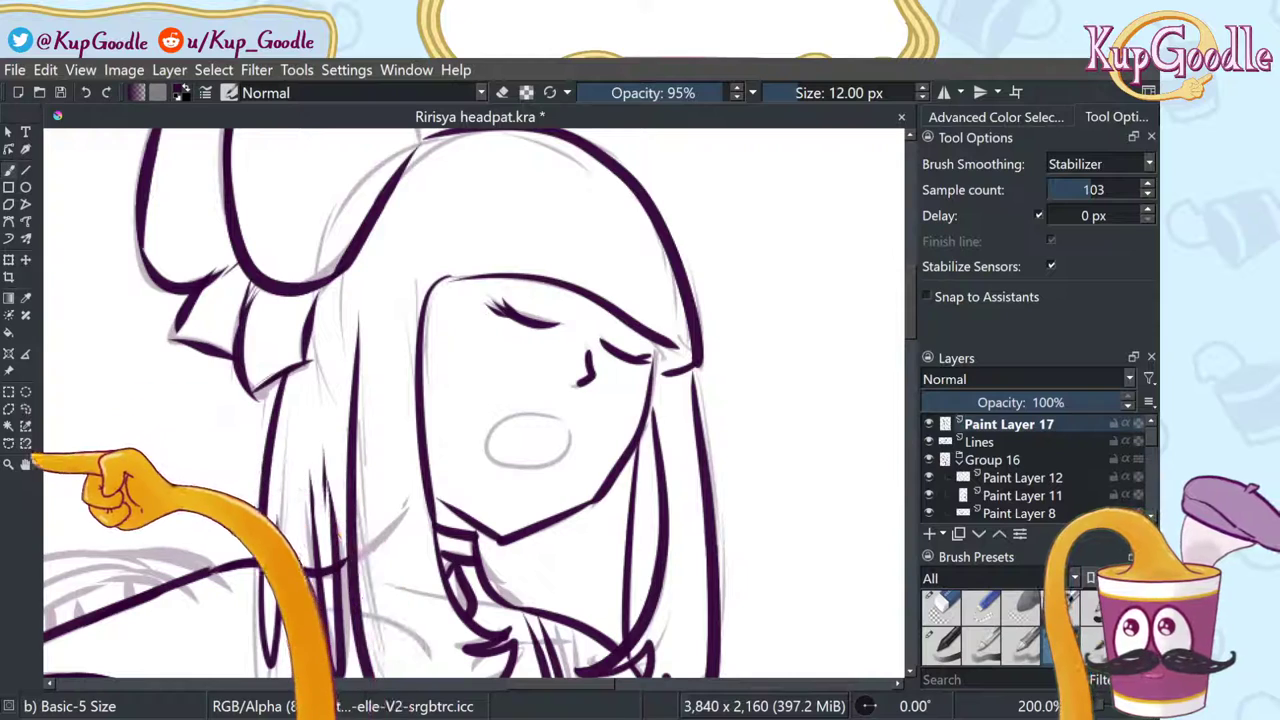
# Step: Examine the choker on the reference sheet, and return to the girl's inked face
pyautogui.click(26, 464)
pyautogui.moveTo(121, 437); pyautogui.dragTo(870, 420)
pyautogui.moveTo(331, 389); pyautogui.dragTo(541, 479)
pyautogui.moveTo(255, 343); pyautogui.dragTo(577, 437)
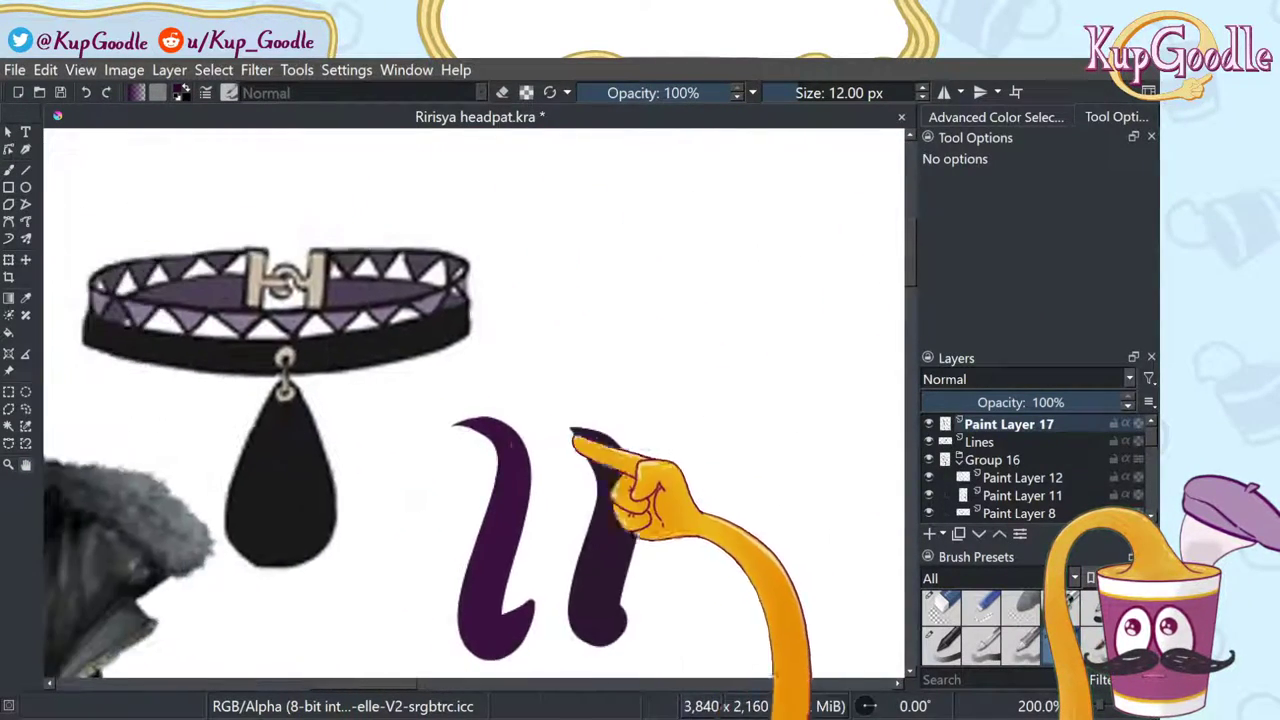
pyautogui.moveTo(295, 422)
pyautogui.mouseDown()
pyautogui.moveTo(646, 434)
pyautogui.moveTo(314, 380)
pyautogui.moveTo(626, 403)
pyautogui.moveTo(397, 412)
pyautogui.moveTo(846, 446)
pyautogui.moveTo(300, 380)
pyautogui.mouseUp()
pyautogui.moveTo(700, 385)
pyautogui.mouseDown()
pyautogui.moveTo(380, 366)
pyautogui.moveTo(120, 320)
pyautogui.mouseUp()
pyautogui.moveTo(890, 440); pyautogui.dragTo(315, 338)
pyautogui.moveTo(686, 391)
pyautogui.mouseDown()
pyautogui.moveTo(446, 349)
pyautogui.moveTo(474, 354)
pyautogui.mouseUp()
# Step: Try a thin eyebrow stroke just beneath the fringe above the first closed eye, replacing the earlier attempt
pyautogui.press('b')
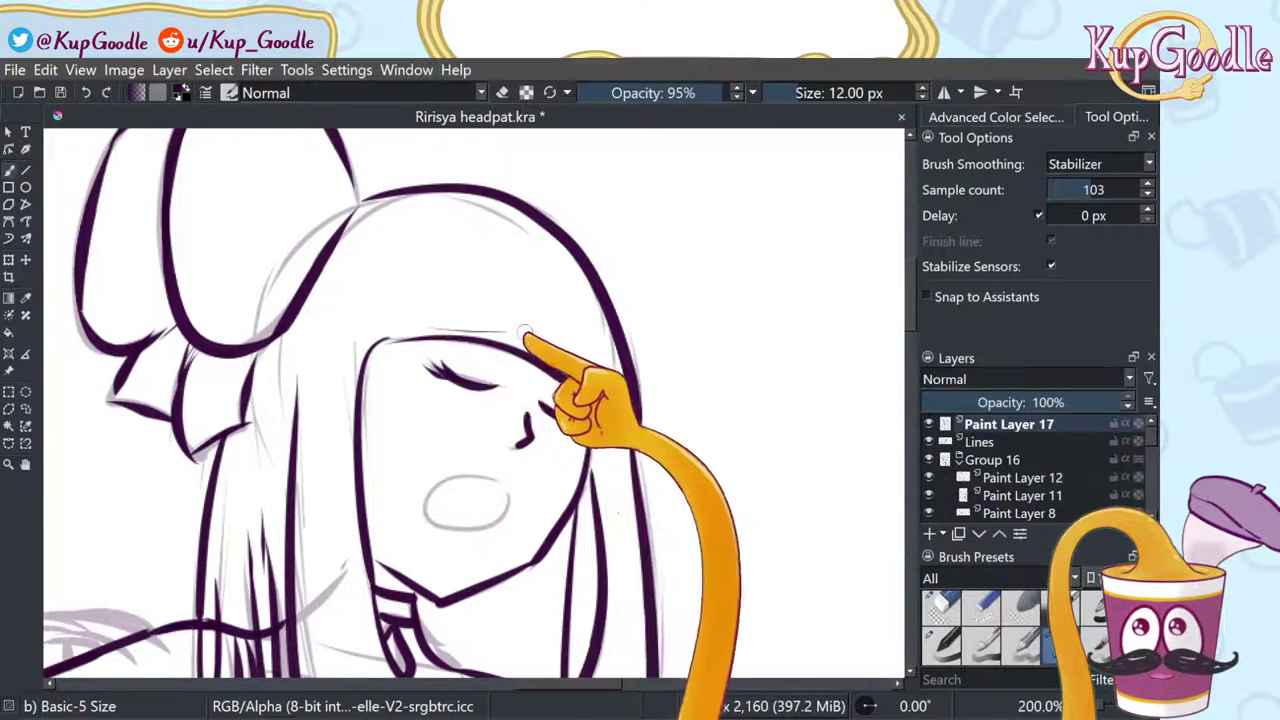
pyautogui.hotkey('ctrl', 'z')
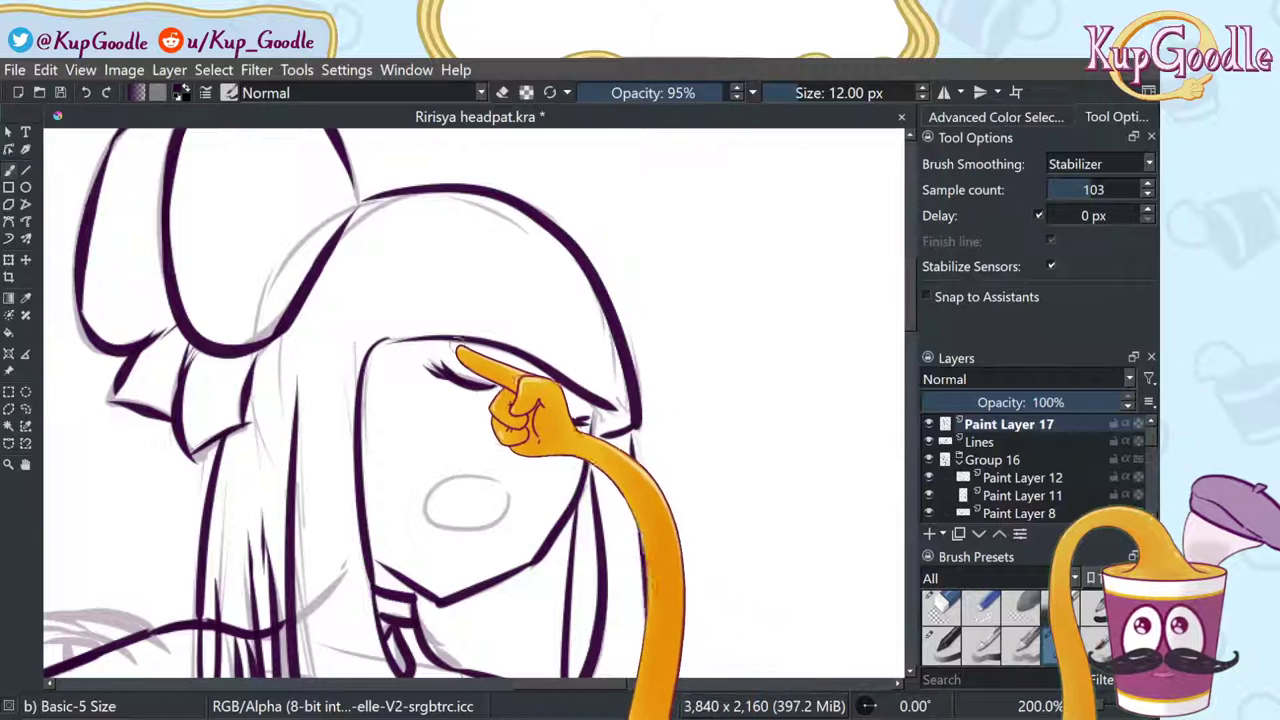
pyautogui.moveTo(441, 346); pyautogui.dragTo(559, 366)
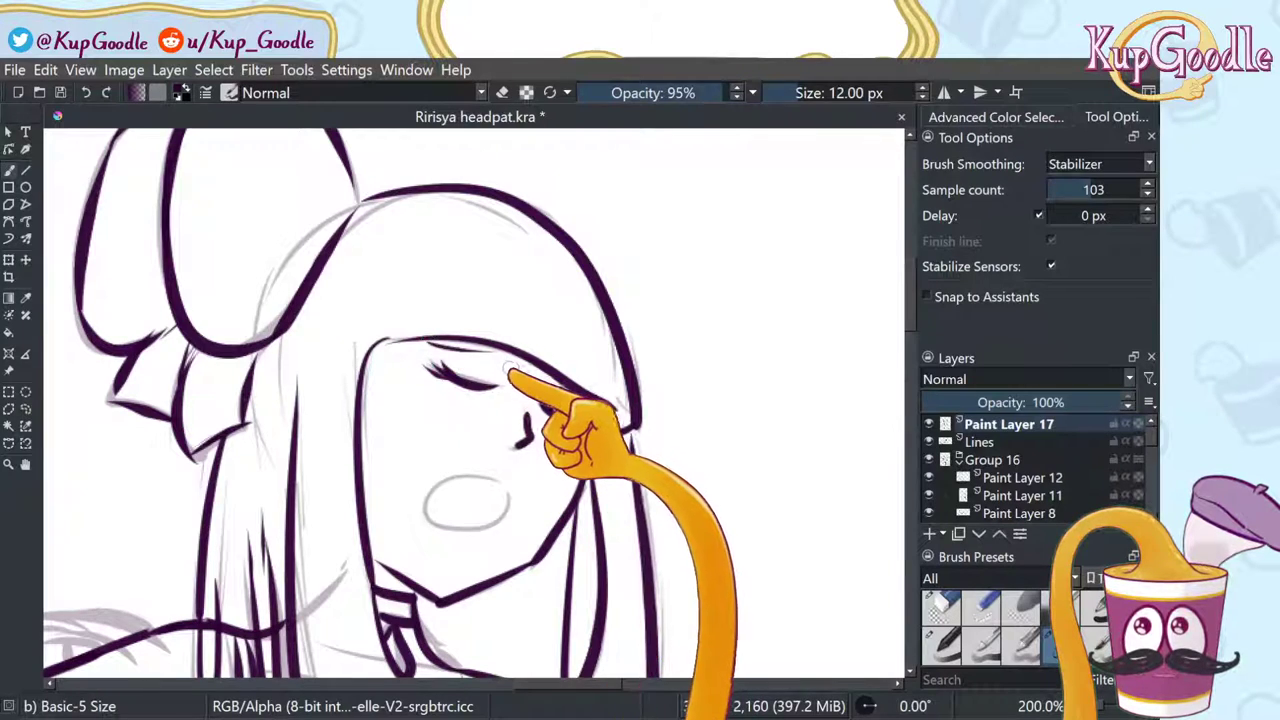
# Step: Try inking the open mouth as an oval over the sketch, redoing the strokes and checking the face at full-figure view
pyautogui.moveTo(501, 484)
pyautogui.mouseDown()
pyautogui.moveTo(408, 506)
pyautogui.moveTo(523, 500)
pyautogui.moveTo(430, 518)
pyautogui.moveTo(529, 491)
pyautogui.moveTo(434, 487)
pyautogui.moveTo(518, 498)
pyautogui.mouseUp()
pyautogui.hotkey('ctrl', 'z')
pyautogui.hotkey('ctrl', 'z')
pyautogui.hotkey('ctrl', 'z')
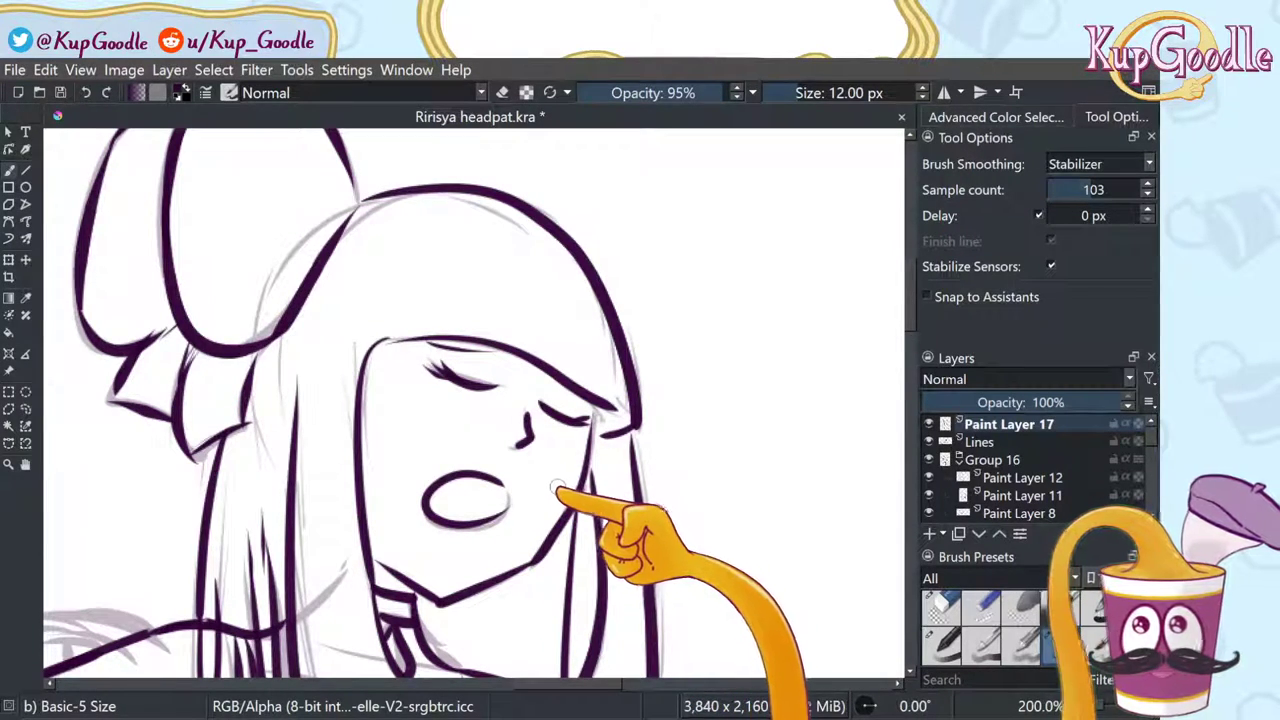
pyautogui.hotkey('ctrl', 'z')
pyautogui.moveTo(503, 480)
pyautogui.mouseDown()
pyautogui.moveTo(506, 500)
pyautogui.moveTo(435, 525)
pyautogui.moveTo(520, 495)
pyautogui.mouseUp()
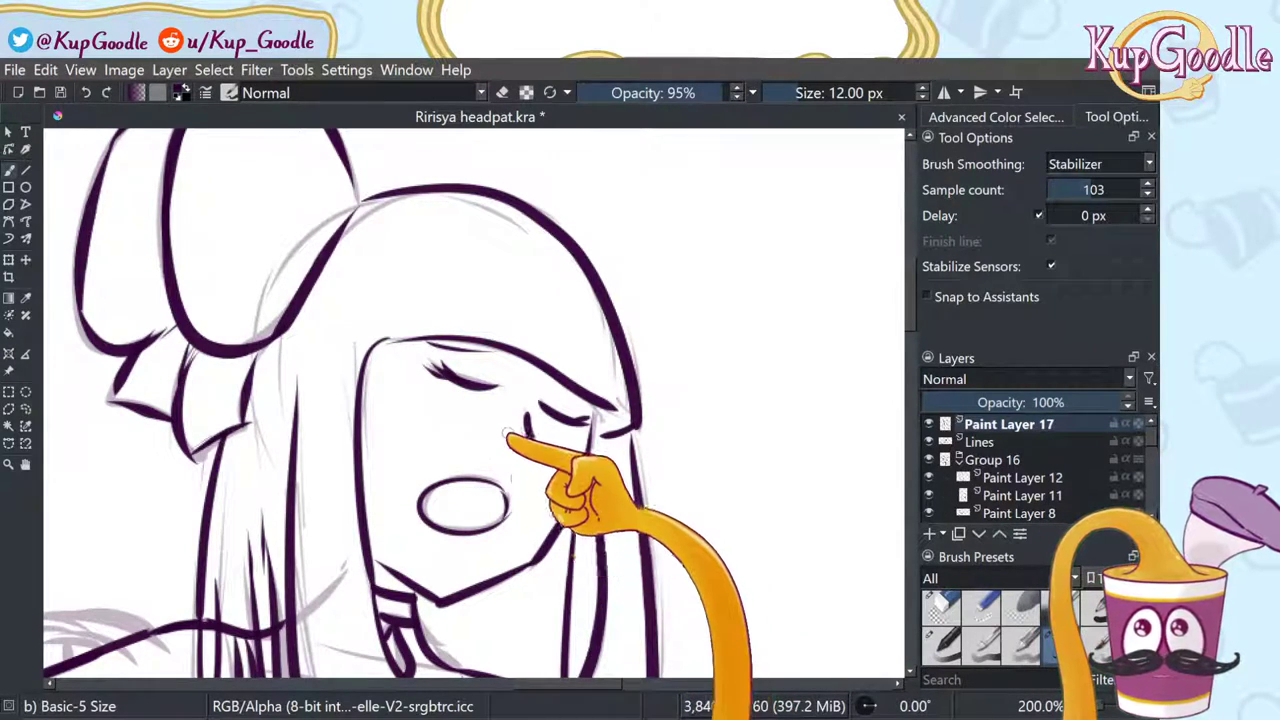
pyautogui.scroll(-3, 505, 435)
pyautogui.scroll(-1, 457, 505)
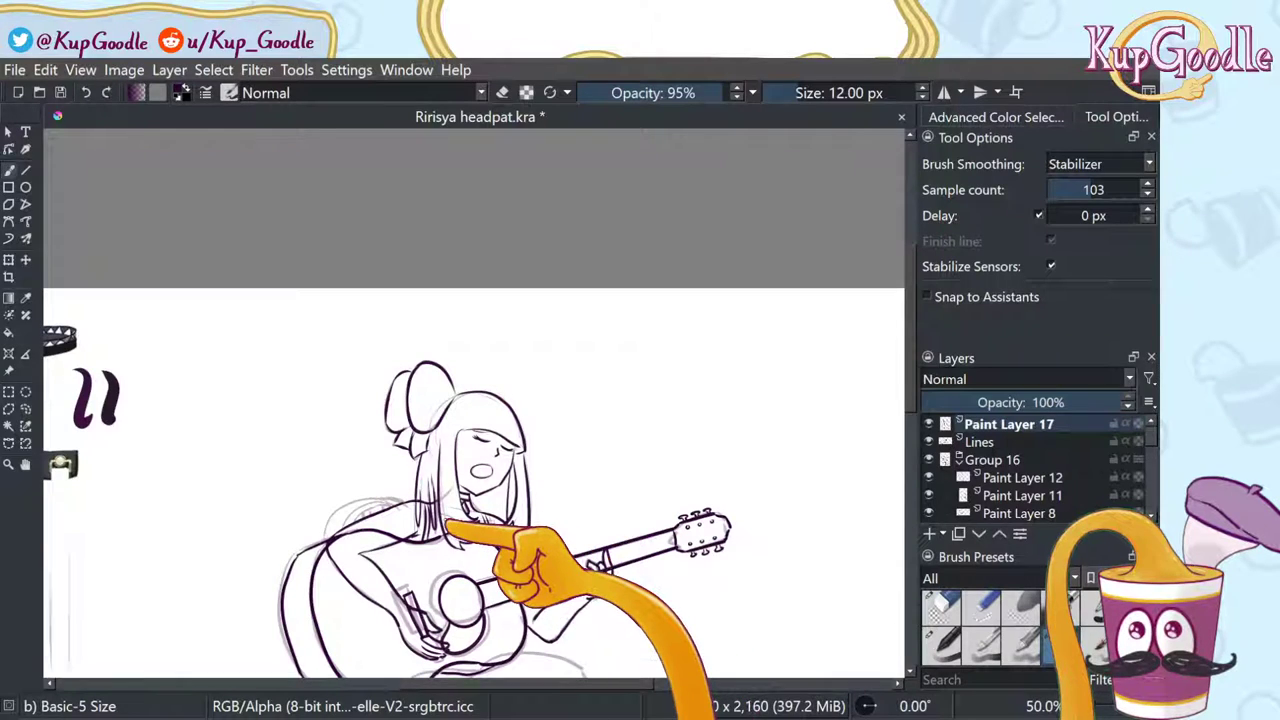
pyautogui.scroll(6, 452, 515)
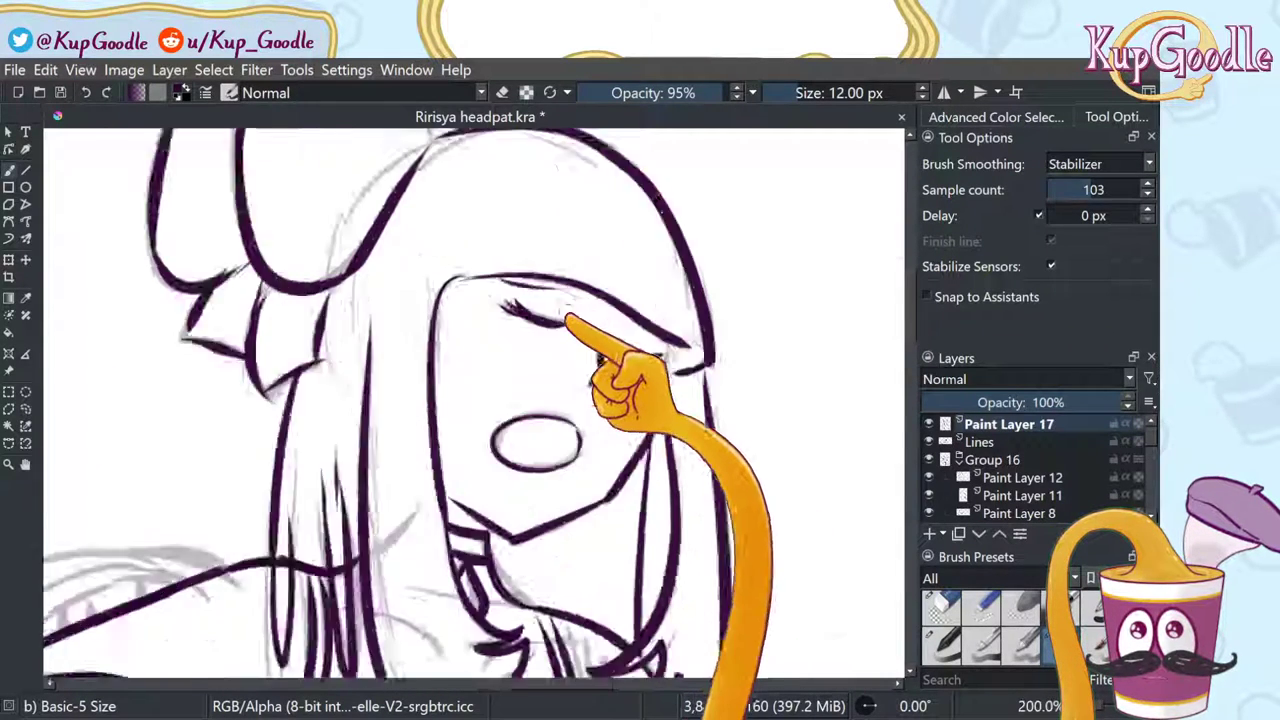
pyautogui.scroll(-6, 500, 400)
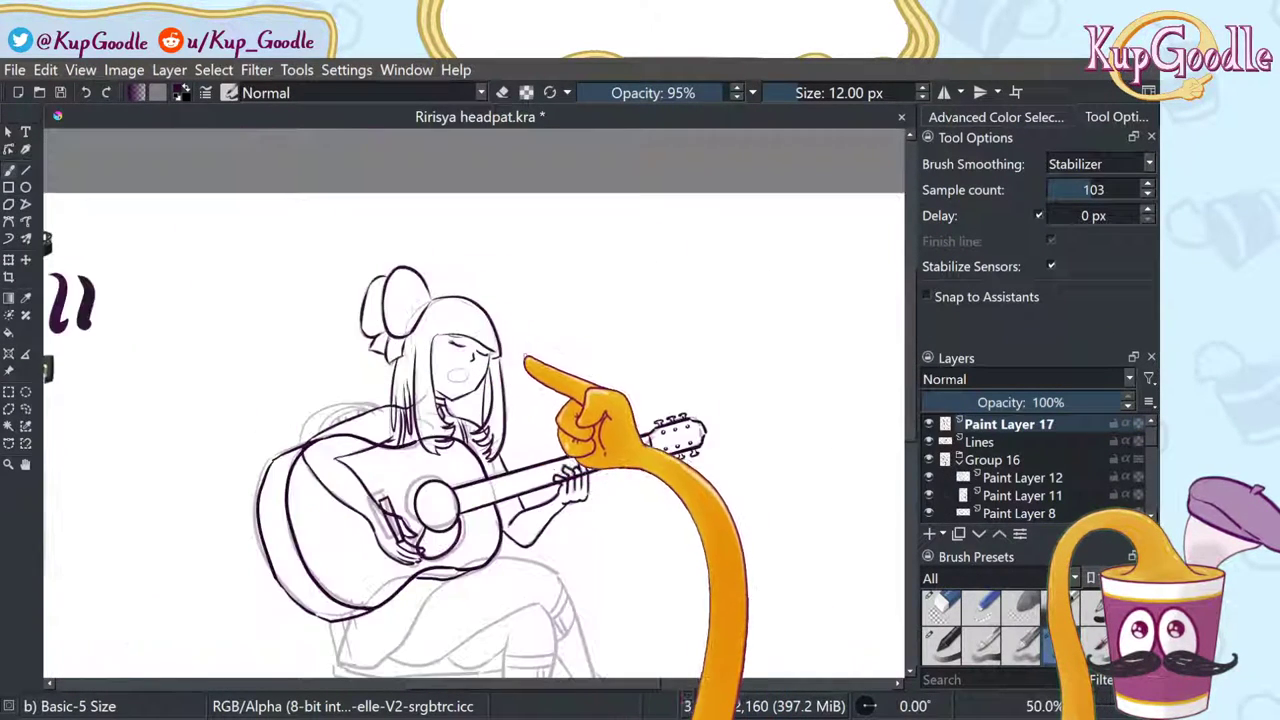
# Step: Try inking the open mouth as a slanted shape with a pointed corner, and check it at full-figure view
pyautogui.scroll(1, 465, 360)
pyautogui.scroll(4, 466, 362)
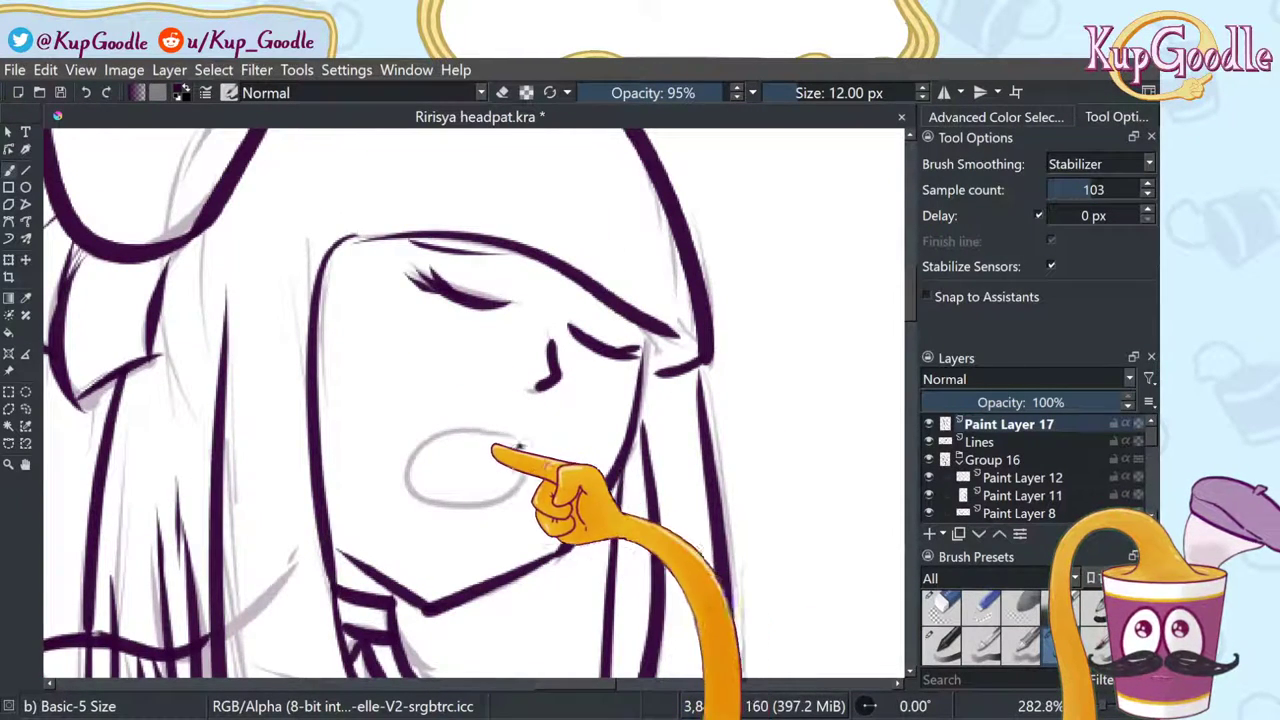
pyautogui.moveTo(519, 446); pyautogui.dragTo(451, 476)
pyautogui.hotkey('ctrl', 'z')
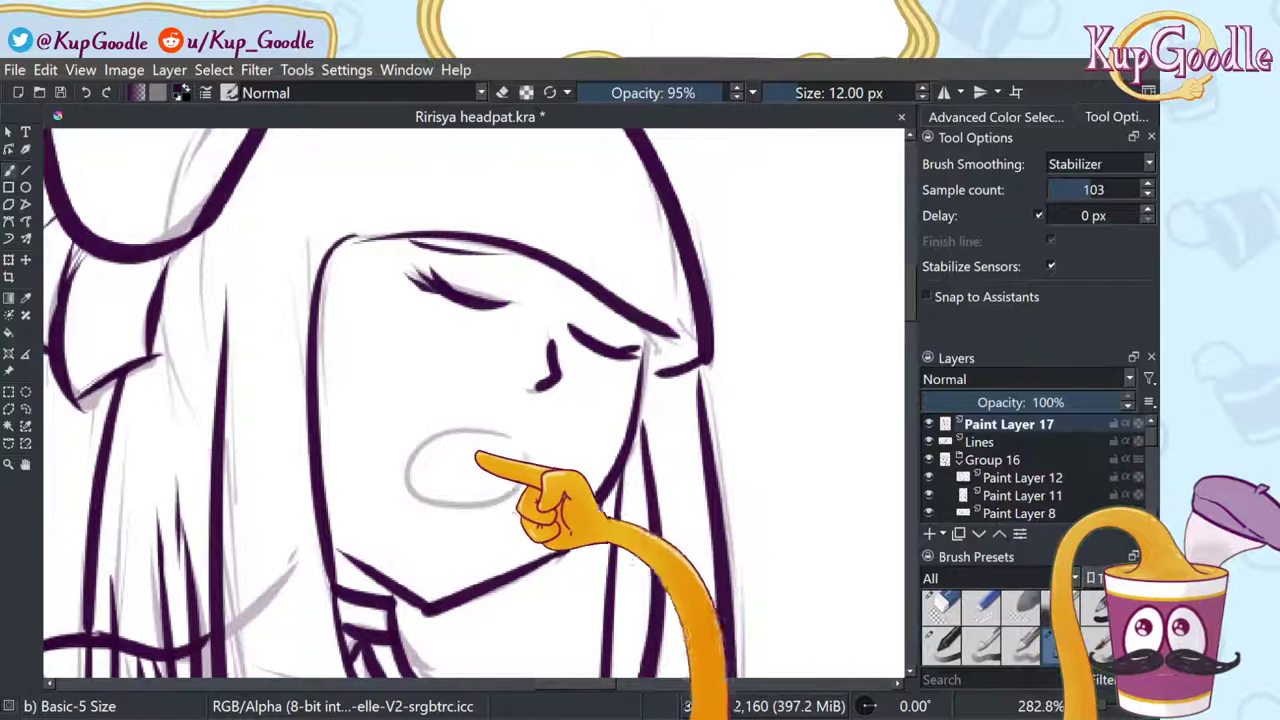
pyautogui.moveTo(527, 462); pyautogui.dragTo(495, 497)
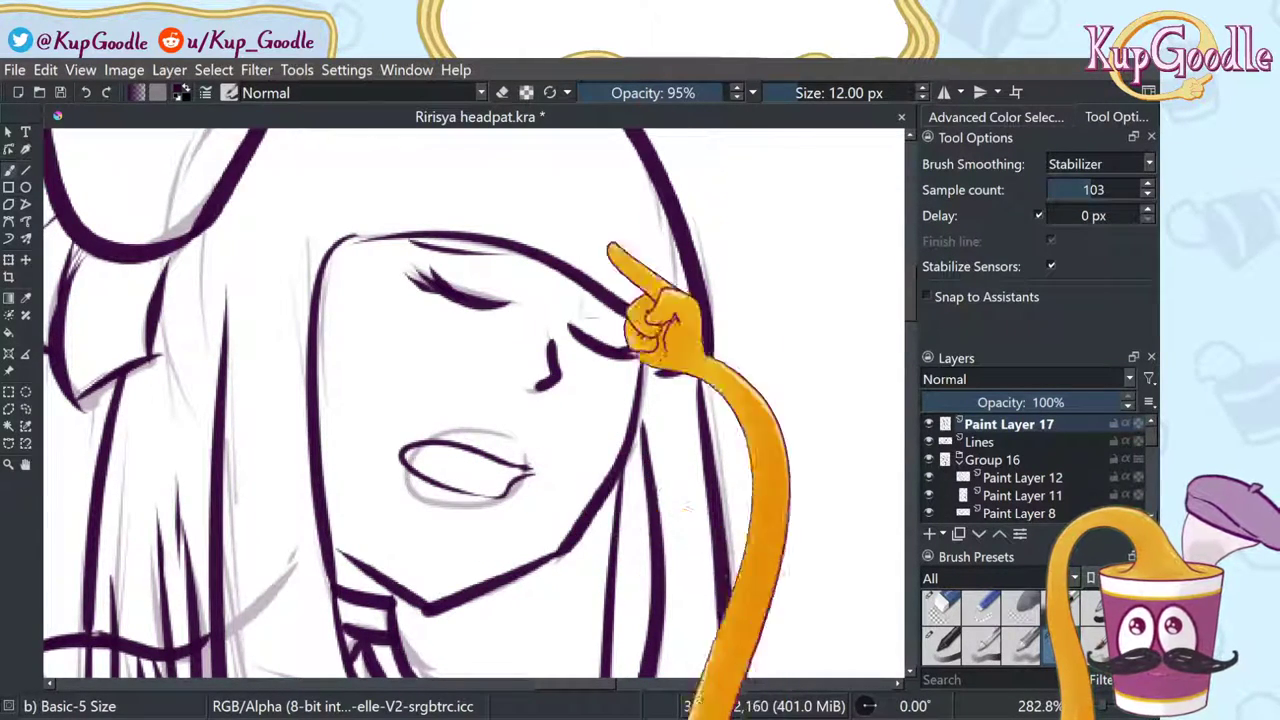
pyautogui.press('i')
pyautogui.scroll(-4, 668, 377)
pyautogui.press('-')
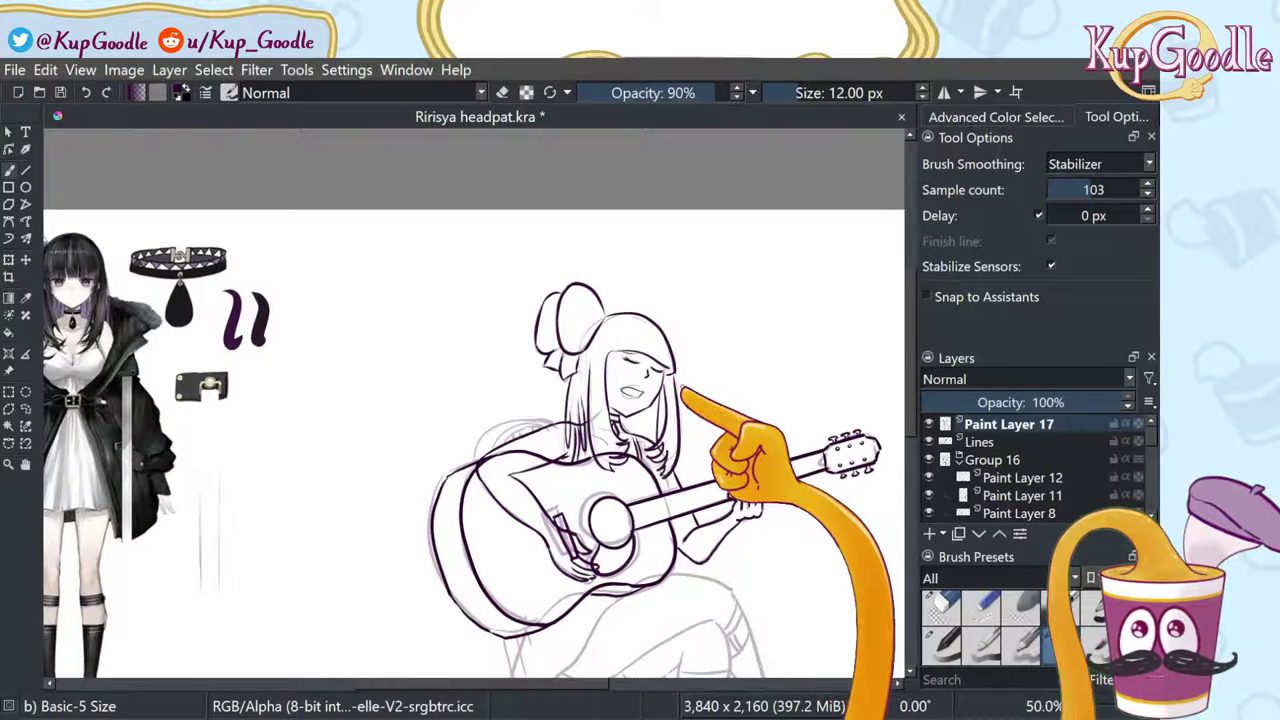
pyautogui.scroll(4, 683, 389)
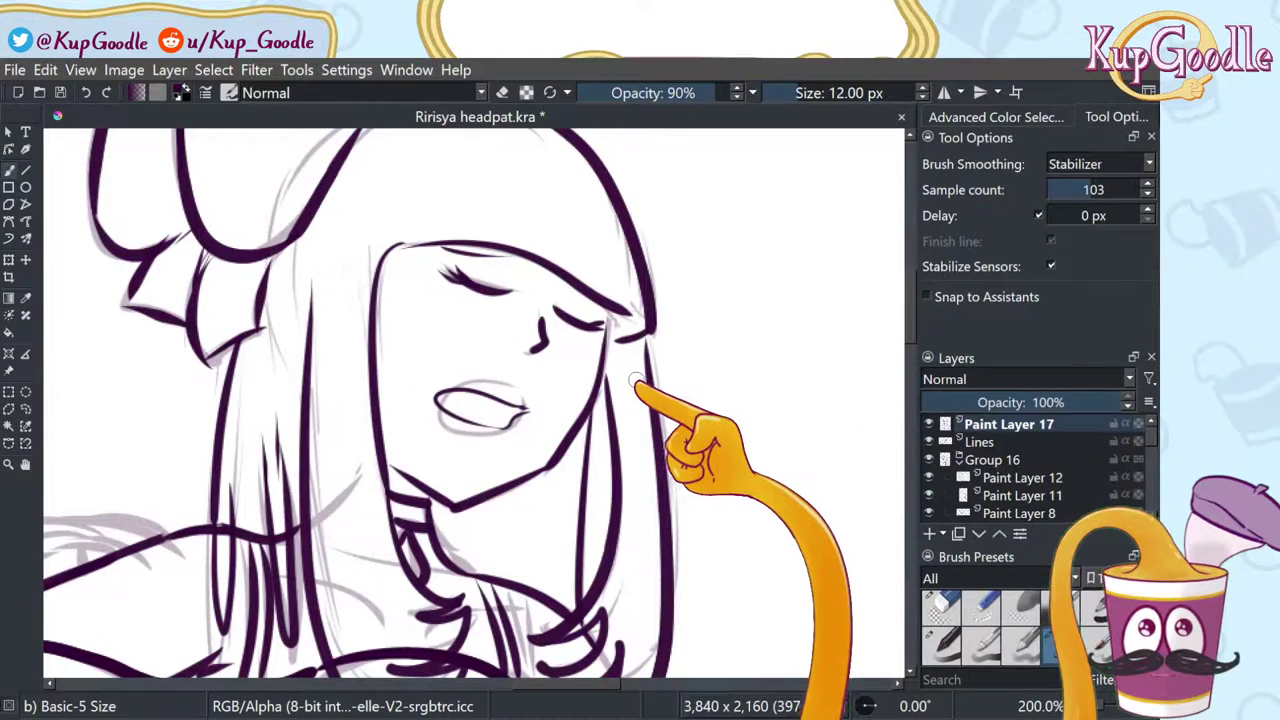
# Step: Try redrawing the open mouth with a flatter lower edge and a pointed corner, and check it at several zoom levels
pyautogui.hotkey('ctrl', 'z')
pyautogui.moveTo(532, 402)
pyautogui.mouseDown()
pyautogui.moveTo(439, 397)
pyautogui.moveTo(477, 434)
pyautogui.moveTo(509, 434)
pyautogui.moveTo(530, 404)
pyautogui.mouseUp()
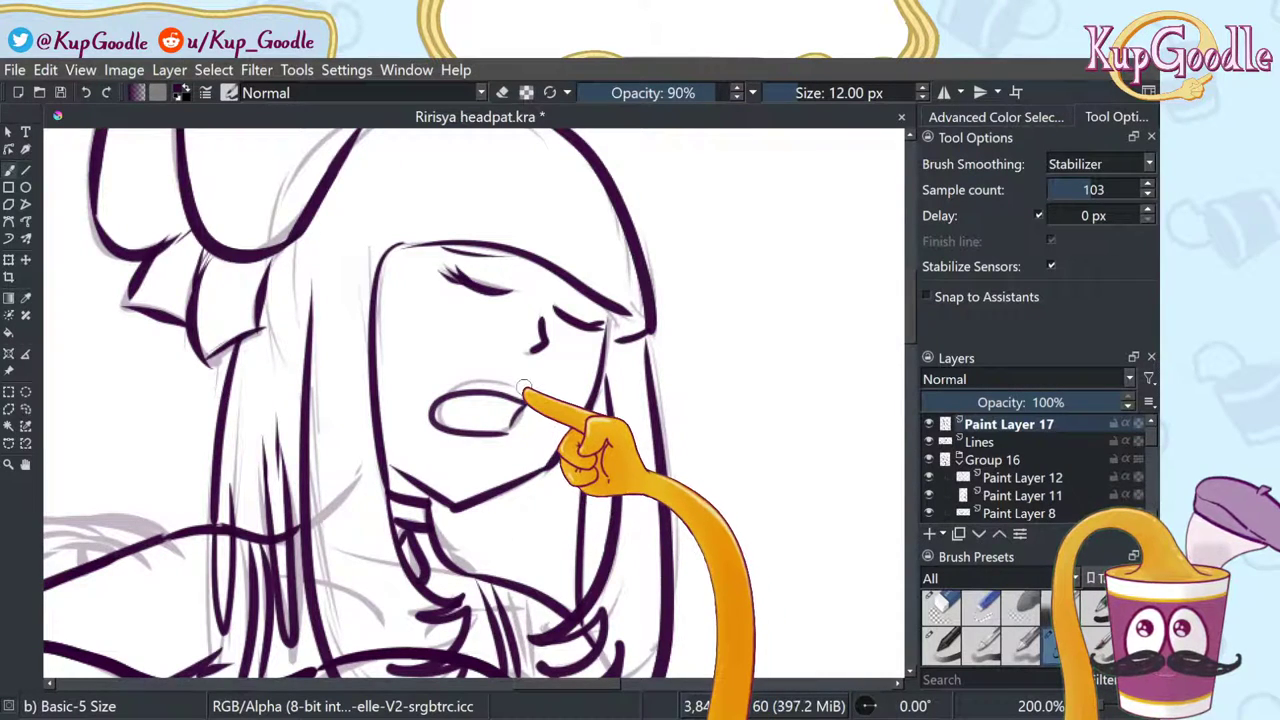
pyautogui.press('-')
pyautogui.press('-')
pyautogui.press('-')
pyautogui.press('-')
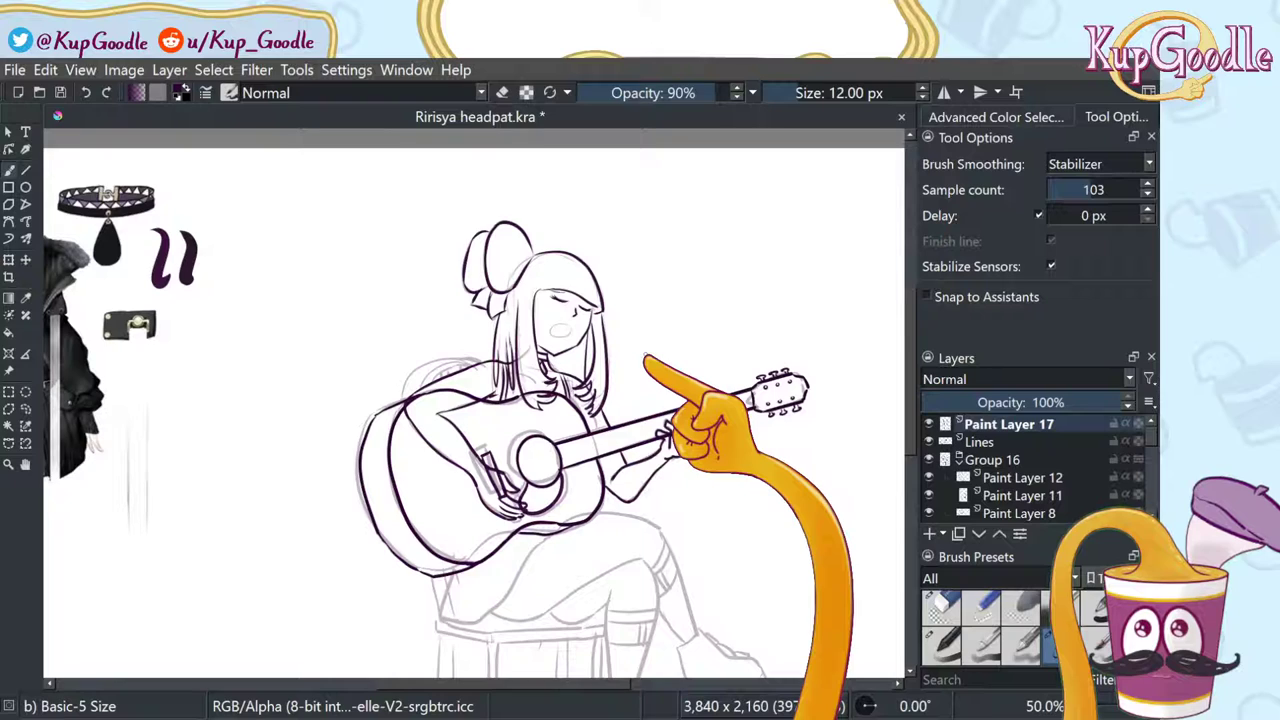
pyautogui.scroll(2, 645, 358)
pyautogui.scroll(-2, 645, 358)
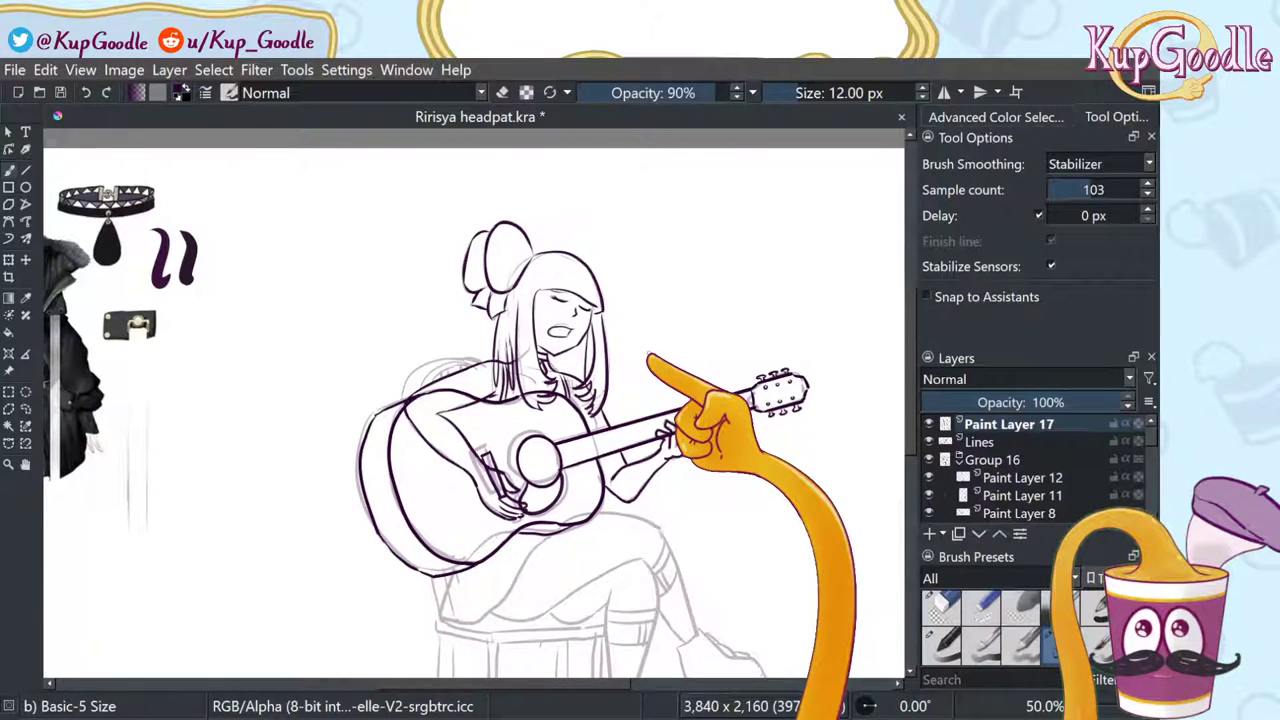
pyautogui.scroll(-2, 645, 358)
pyautogui.scroll(1, 645, 358)
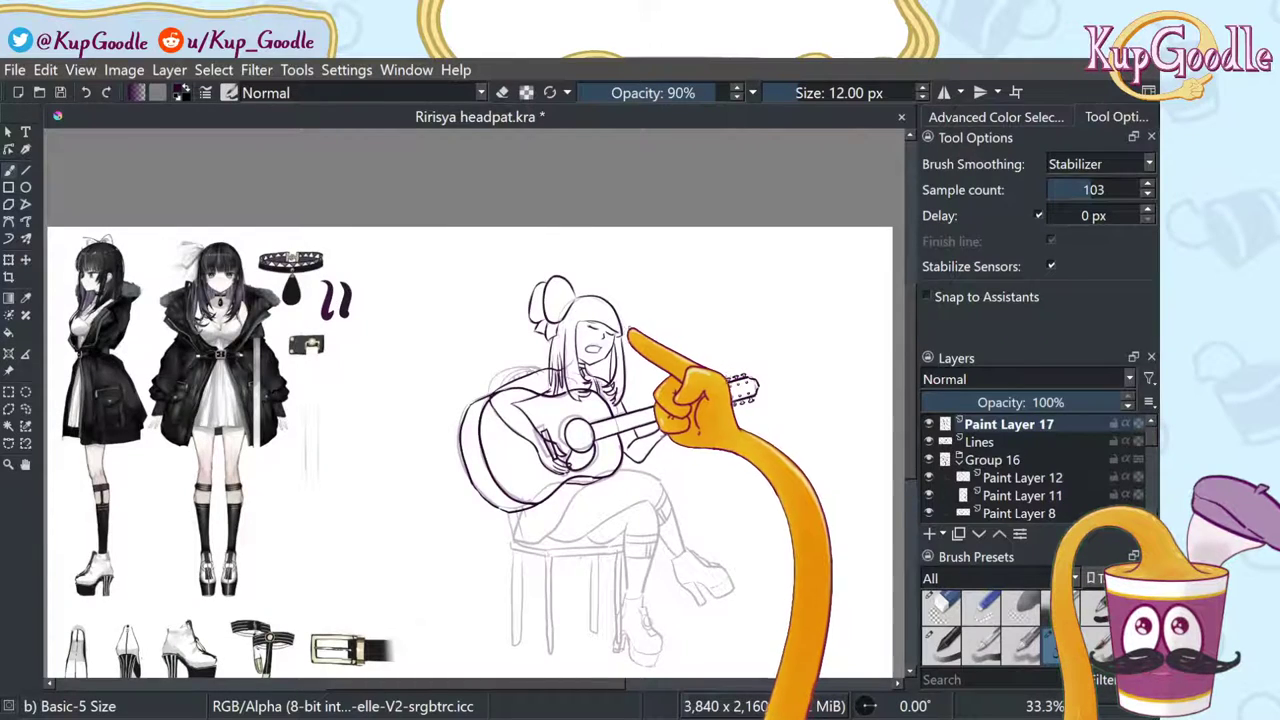
pyautogui.scroll(3, 626, 323)
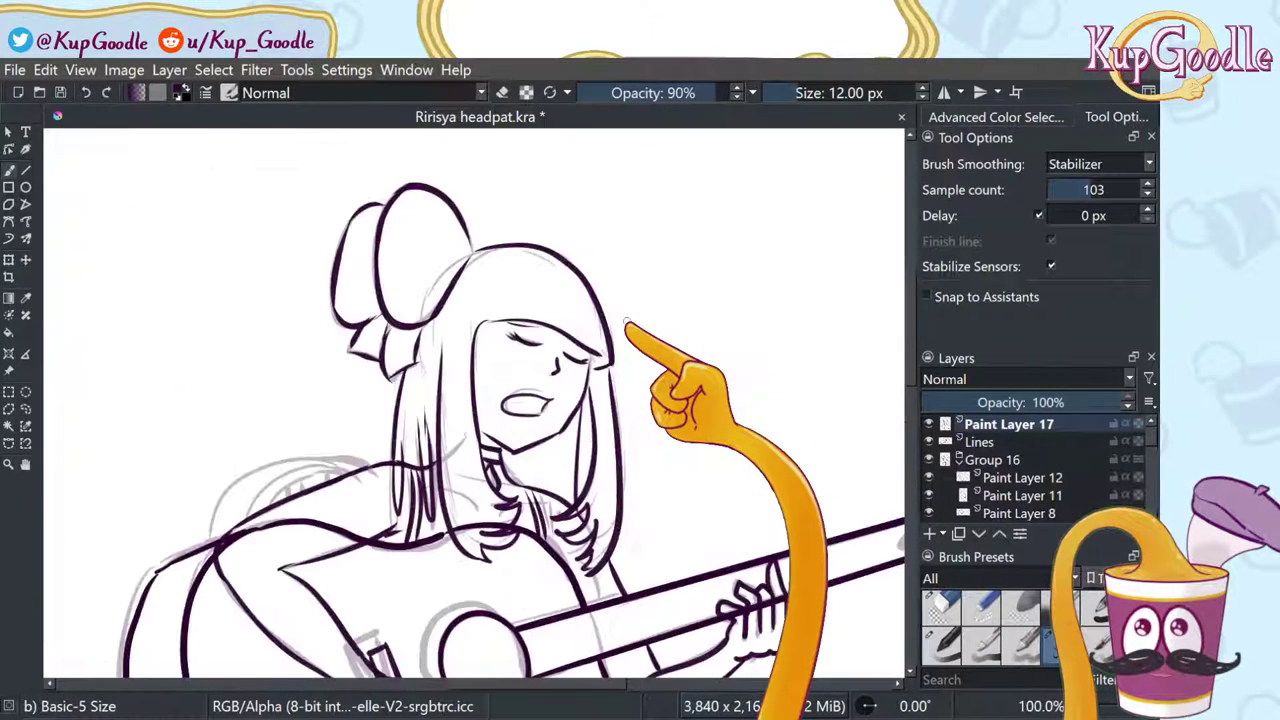
# Step: Compare the inked mouth with the sketched oval mouth by undoing and restoring its strokes at different zoom levels
pyautogui.hotkey('ctrl', 'z')
pyautogui.hotkey('ctrl', 'z')
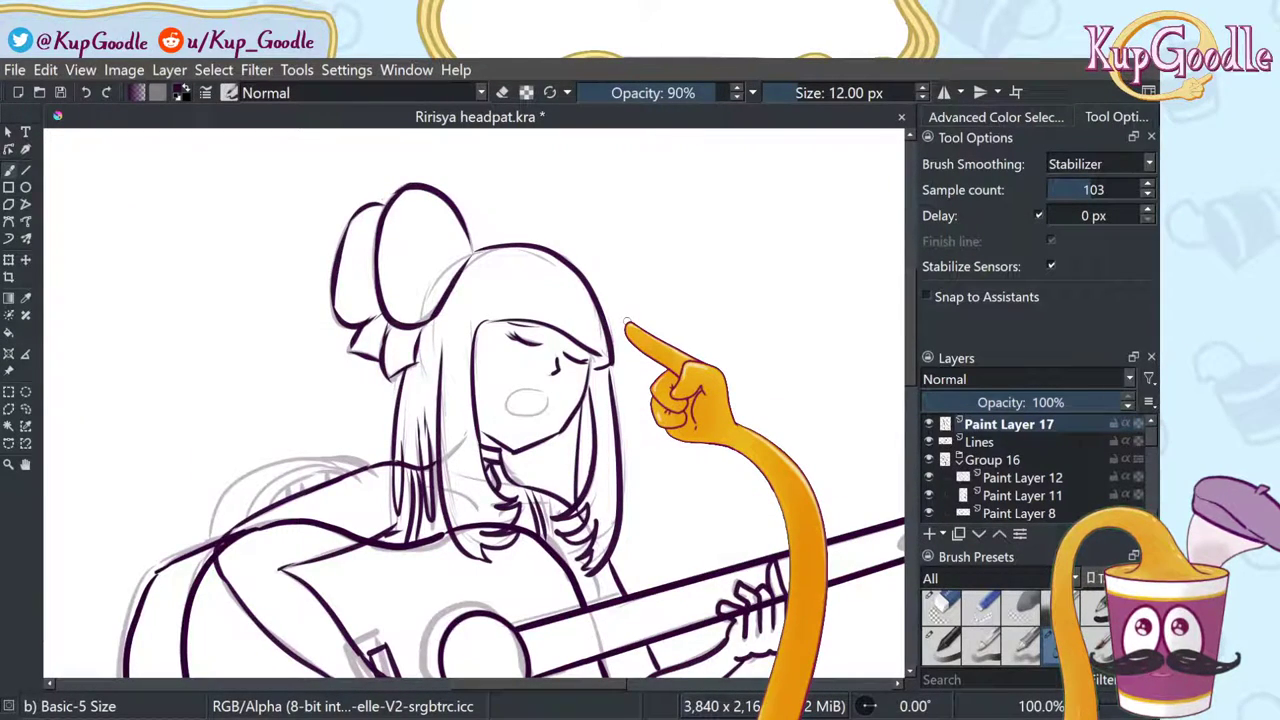
pyautogui.scroll(-3, 626, 323)
pyautogui.scroll(3, 626, 323)
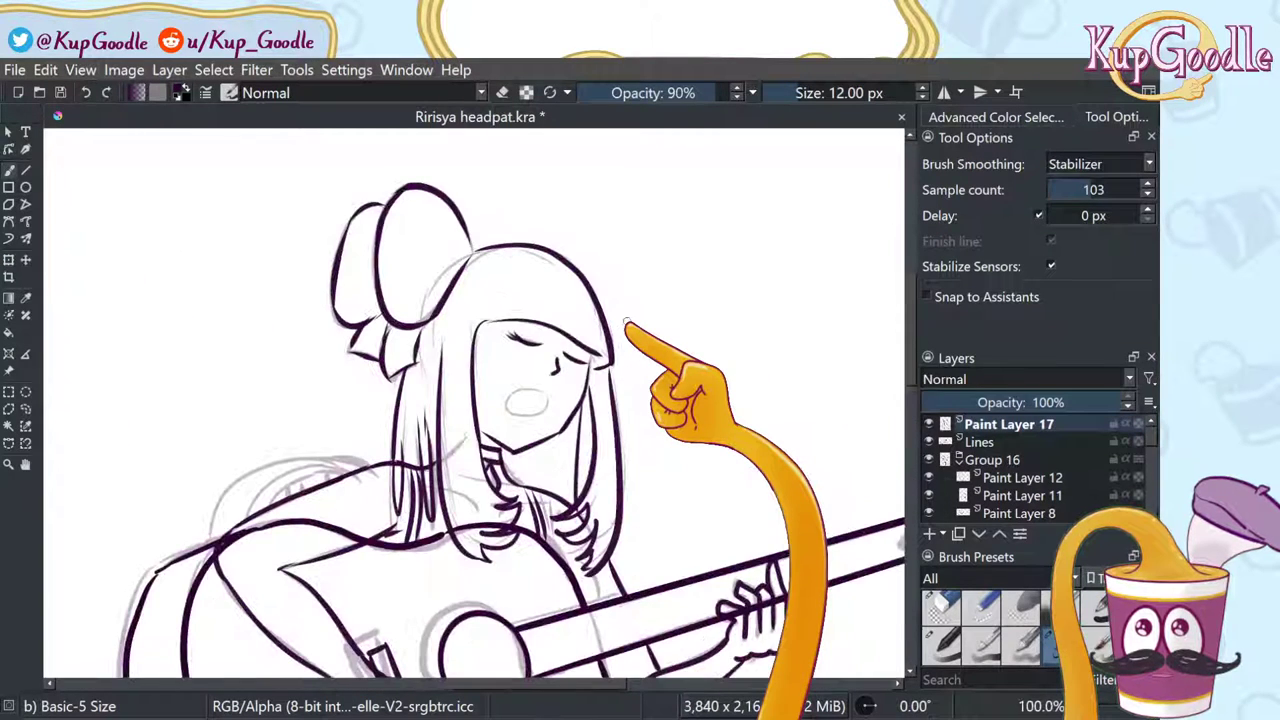
pyautogui.hotkey('ctrl', 'shift', 'z')
pyautogui.hotkey('ctrl', 'shift', 'z')
pyautogui.scroll(-1, 626, 323)
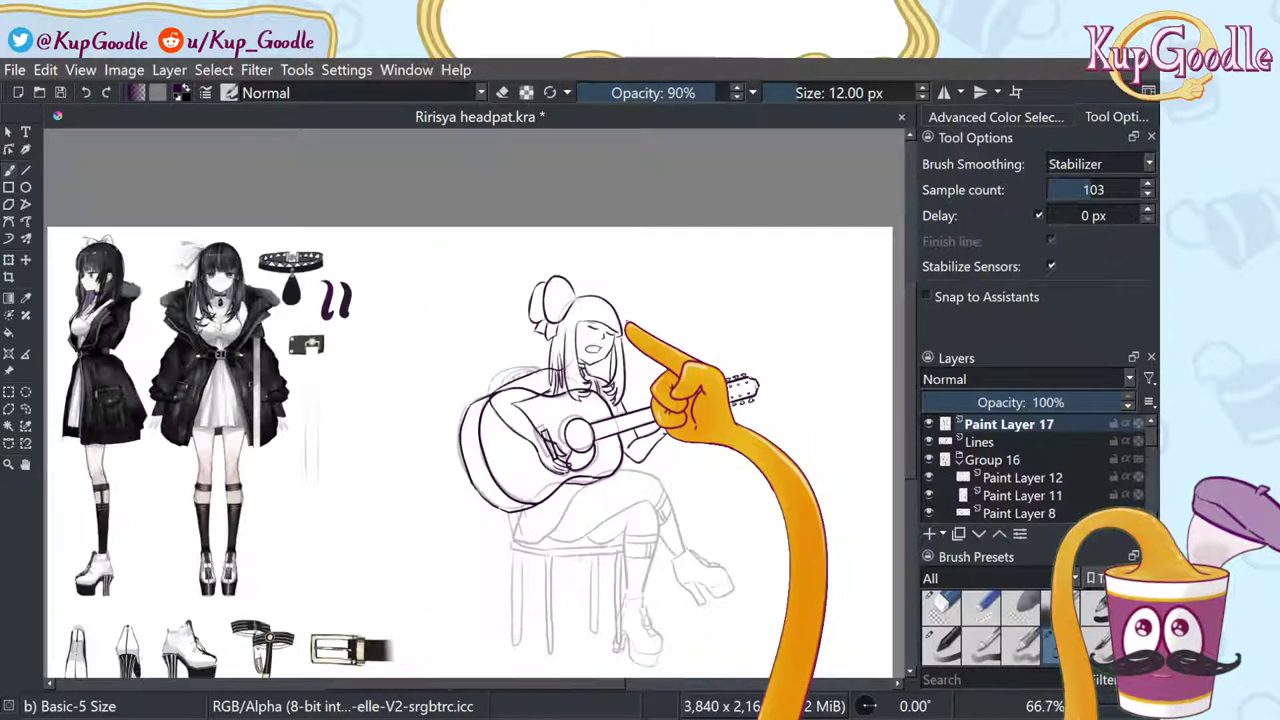
pyautogui.scroll(1, 626, 323)
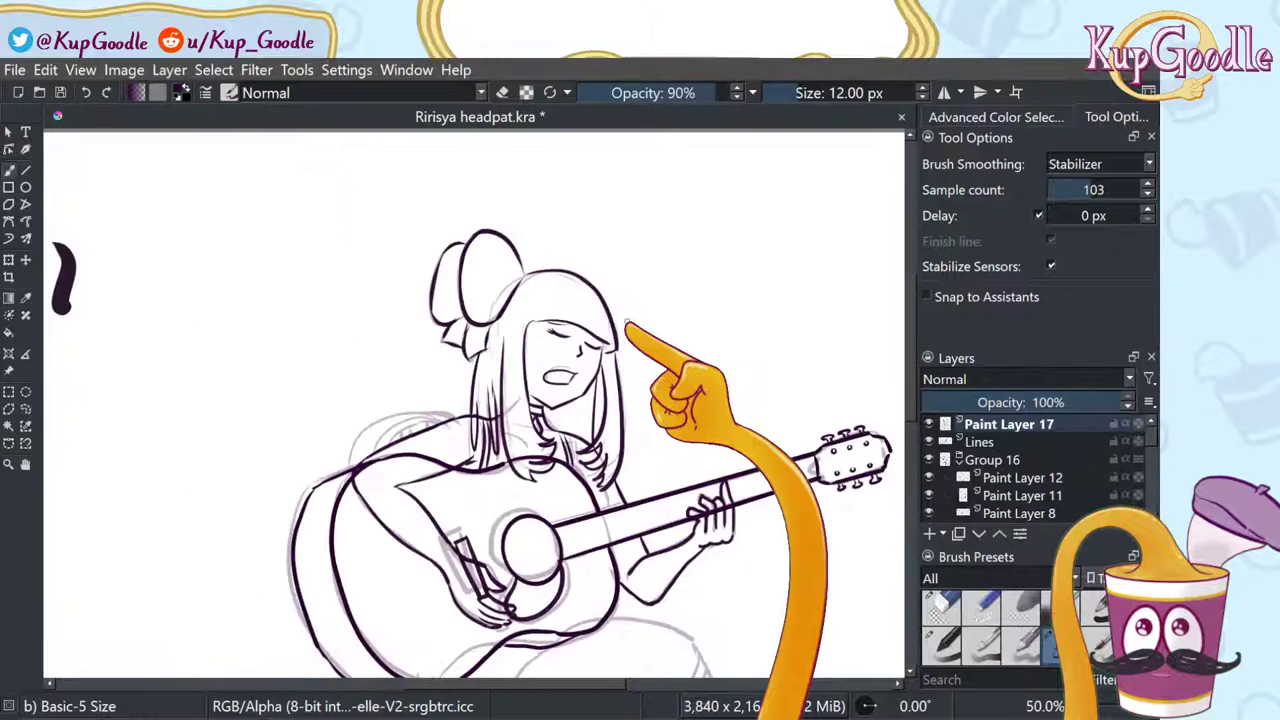
pyautogui.scroll(3, 626, 323)
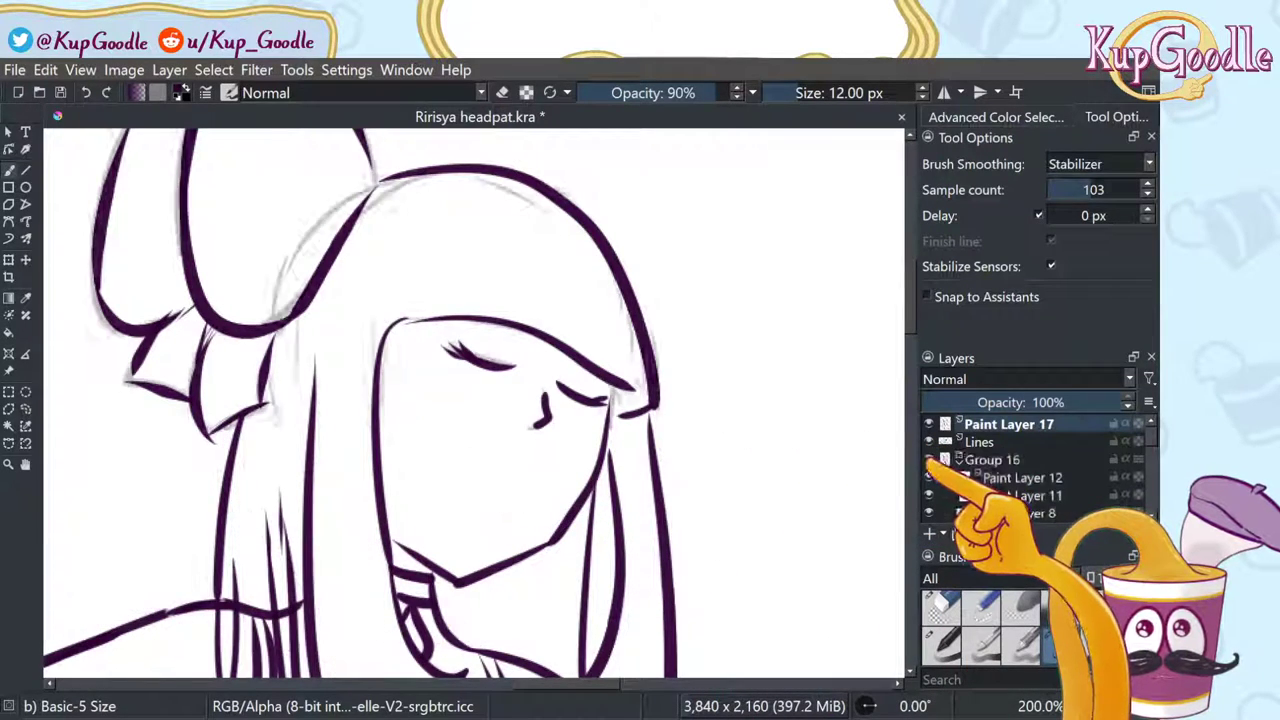
# Step: Select the sketched mouth oval on Group 16 with a freehand selection and copy it
pyautogui.click(990, 460)
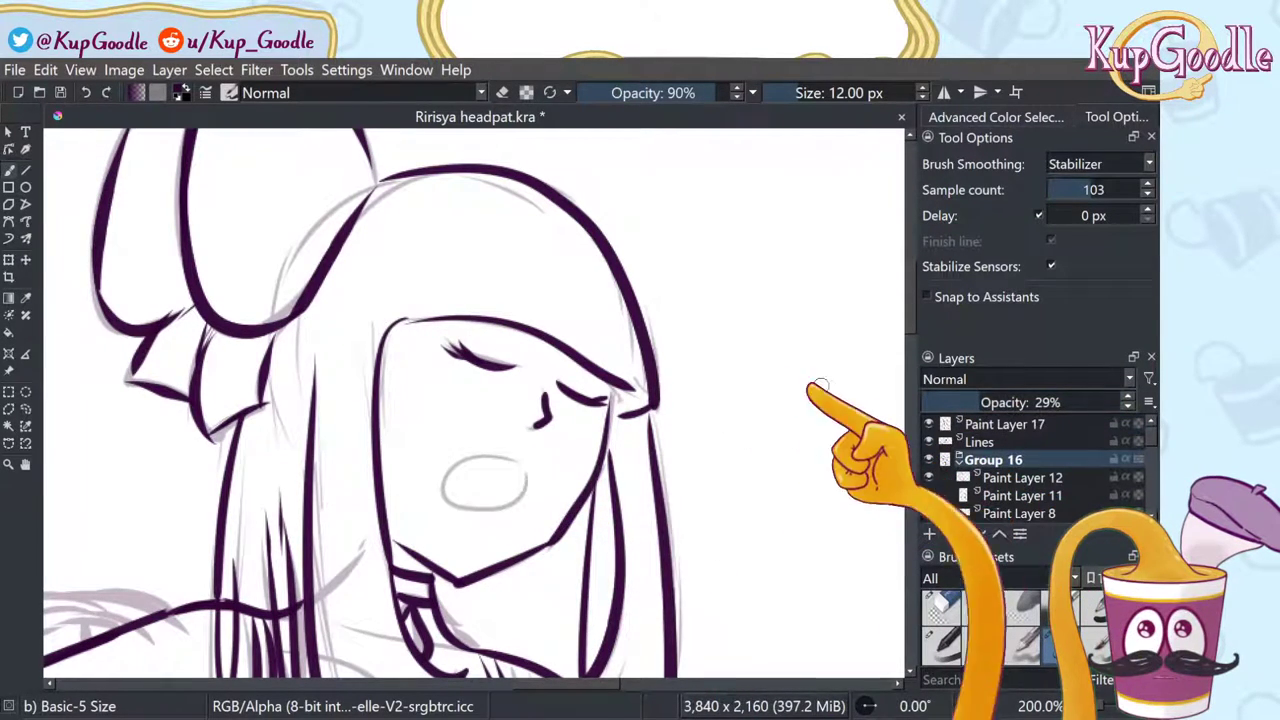
pyautogui.click(26, 407)
pyautogui.click(26, 392)
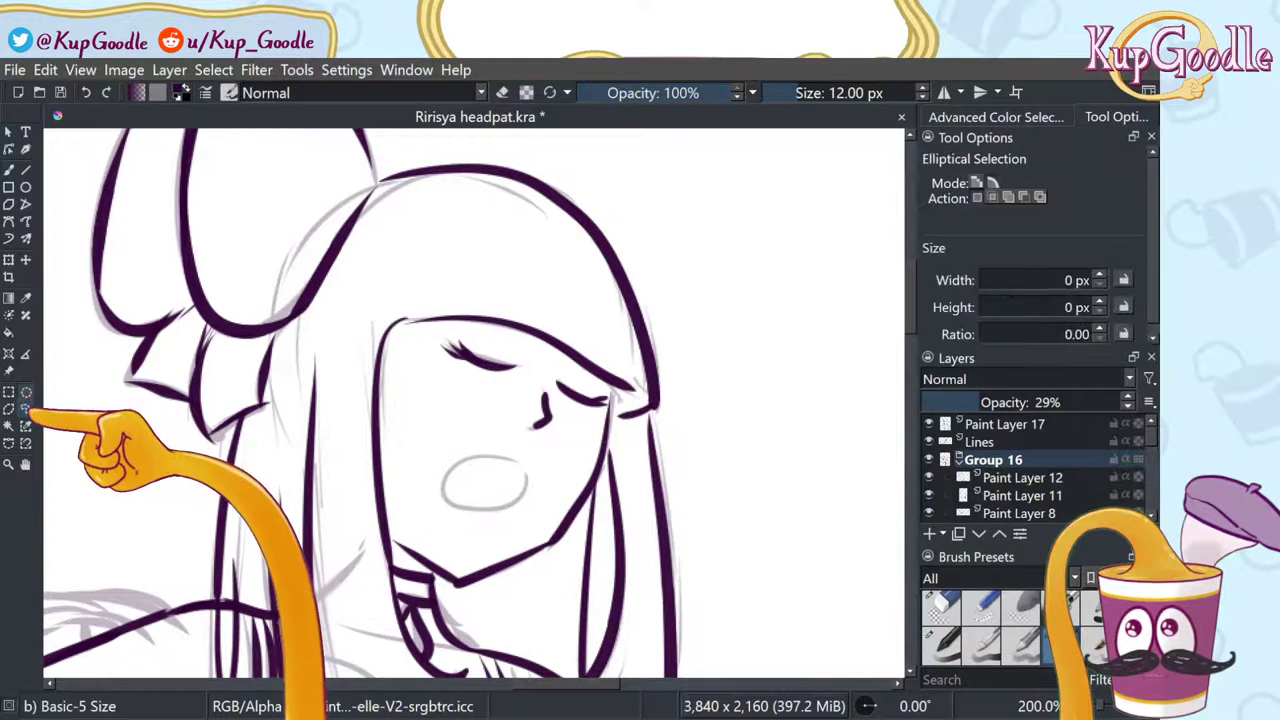
pyautogui.click(26, 409)
pyautogui.moveTo(519, 522)
pyautogui.mouseDown()
pyautogui.moveTo(551, 471)
pyautogui.moveTo(483, 440)
pyautogui.mouseUp()
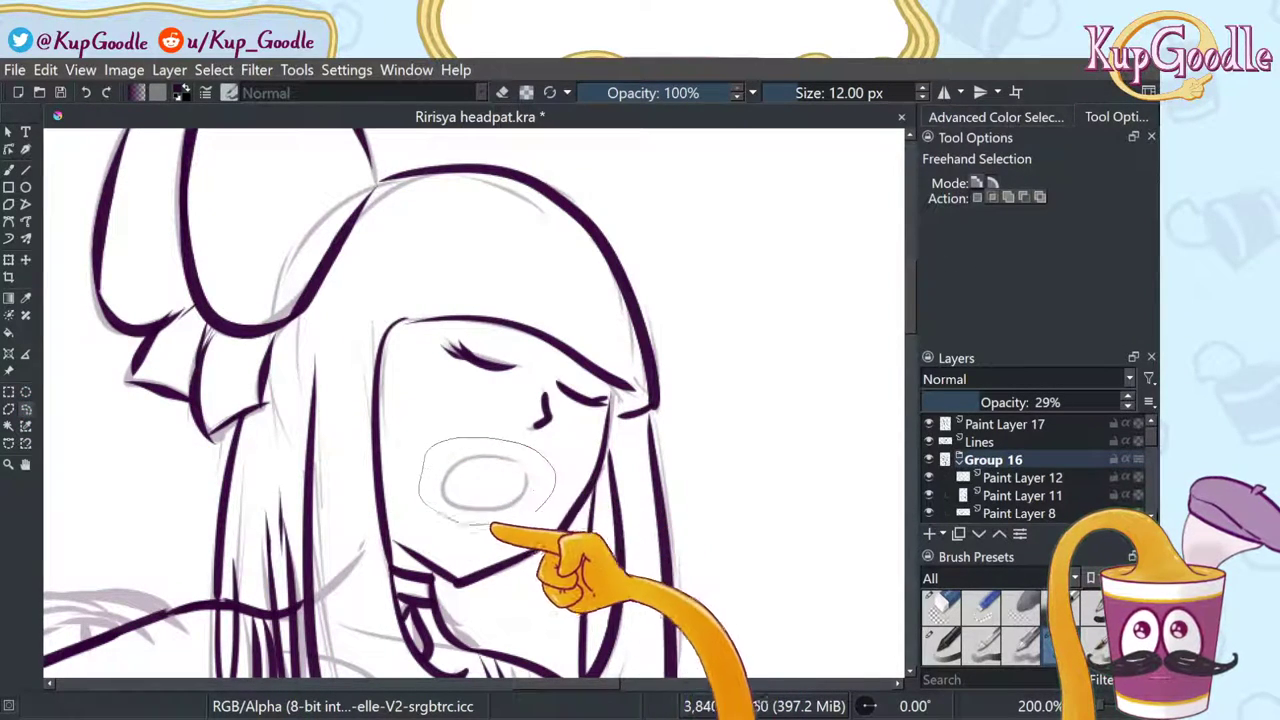
pyautogui.click(10, 260)
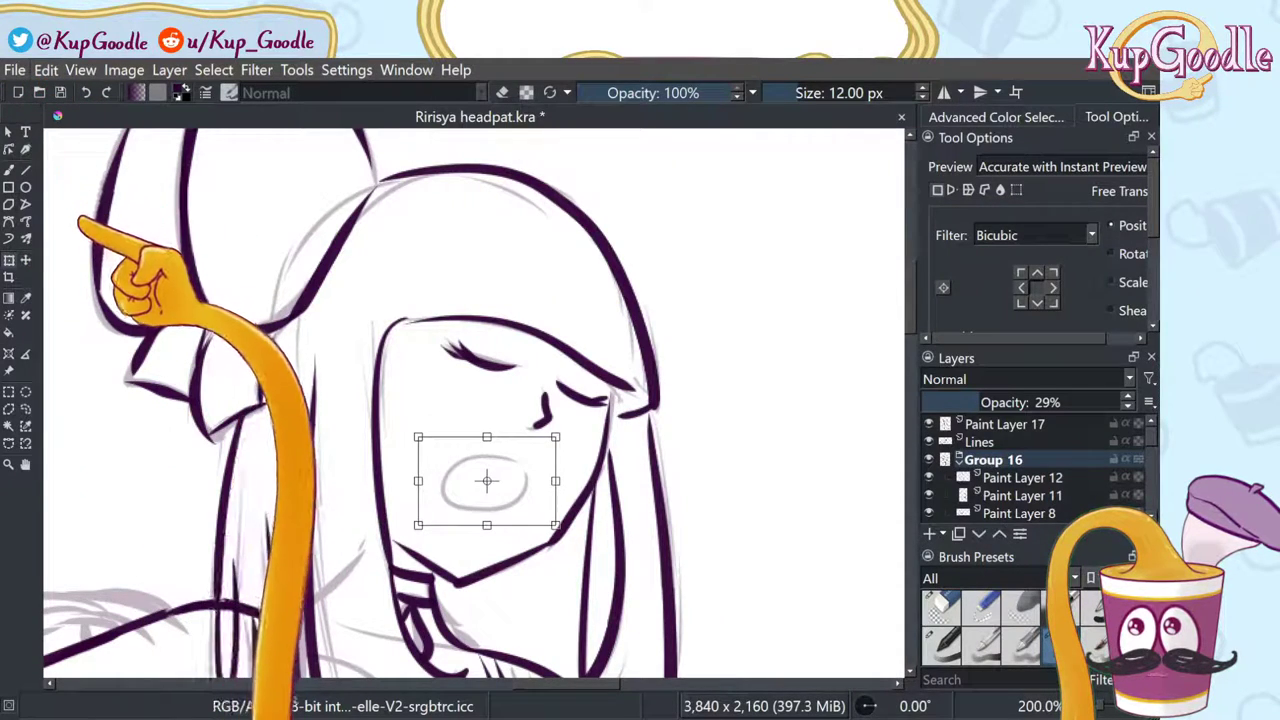
pyautogui.press('Return')
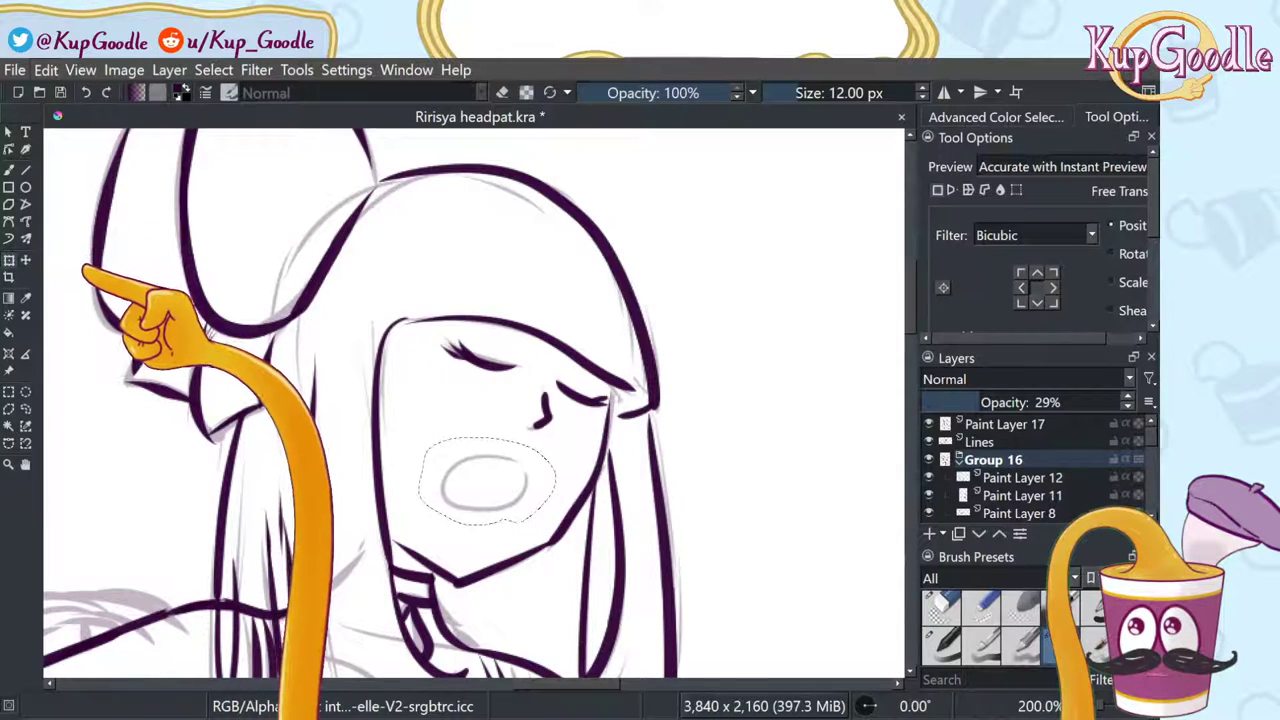
# Step: Paste the copied mouth oval as a new layer, move that layer above Lines, and clear the selection
pyautogui.hotkey('ctrl', 'v')
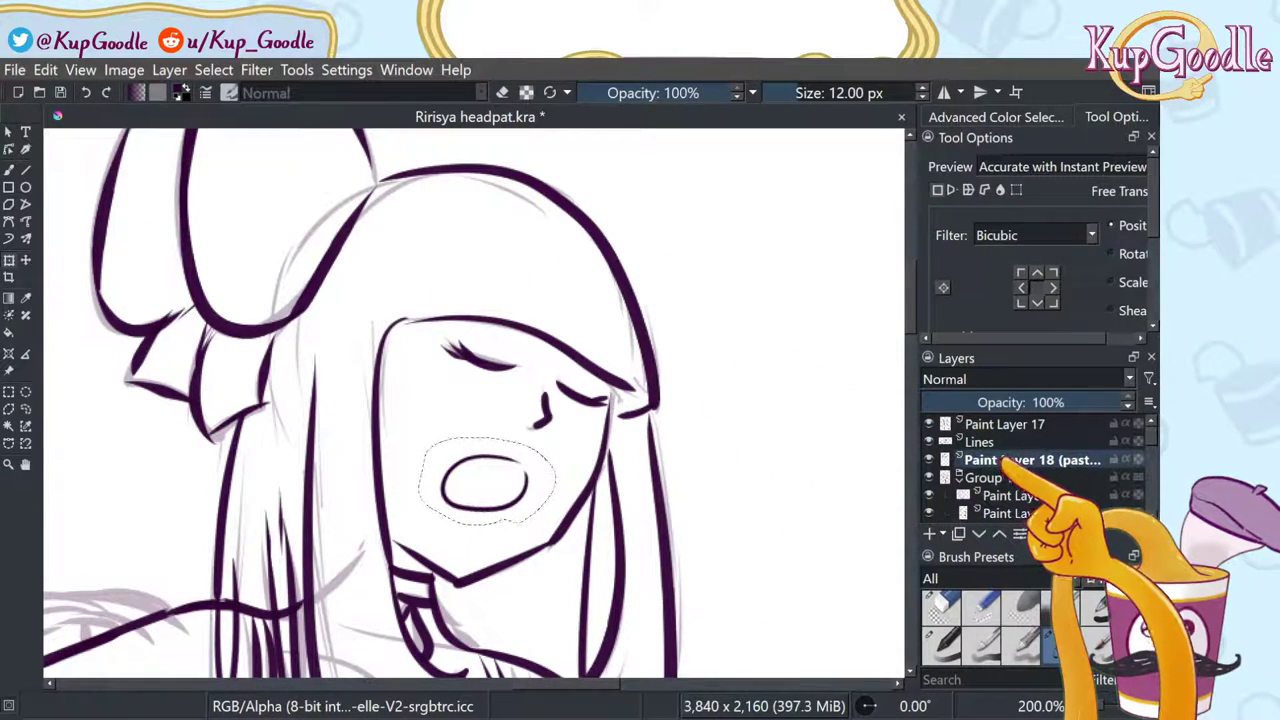
pyautogui.moveTo(1005, 461); pyautogui.dragTo(1010, 436)
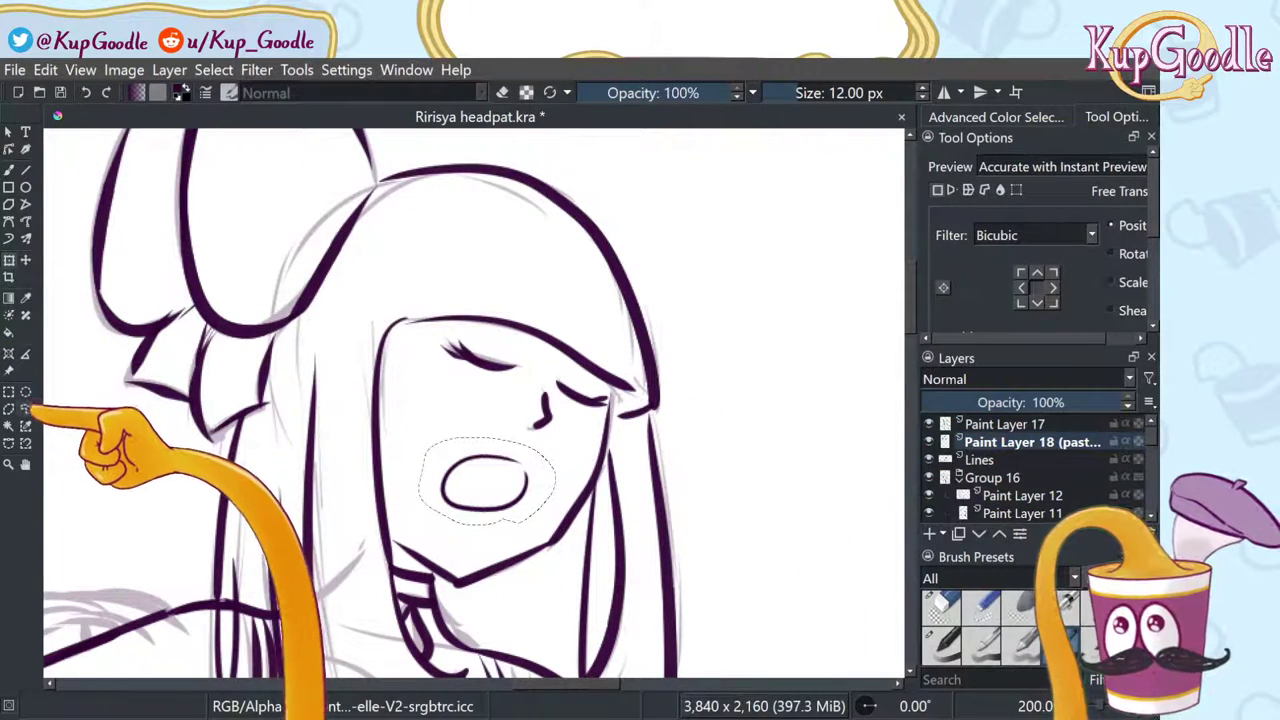
pyautogui.click(26, 409)
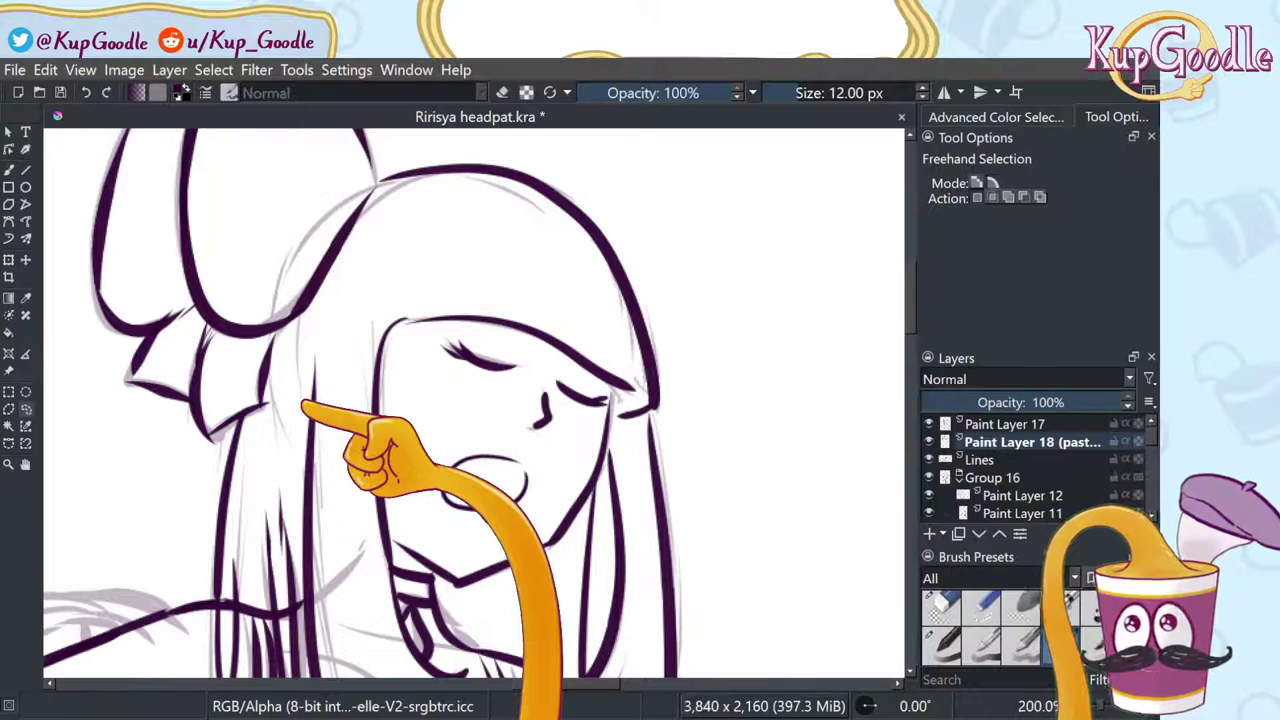
# Step: Review the whole figure and the still uninked legs, shoes and stool below the guitar
pyautogui.scroll(-3, 756, 516)
pyautogui.scroll(-1, 590, 420)
pyautogui.scroll(-3, 500, 428)
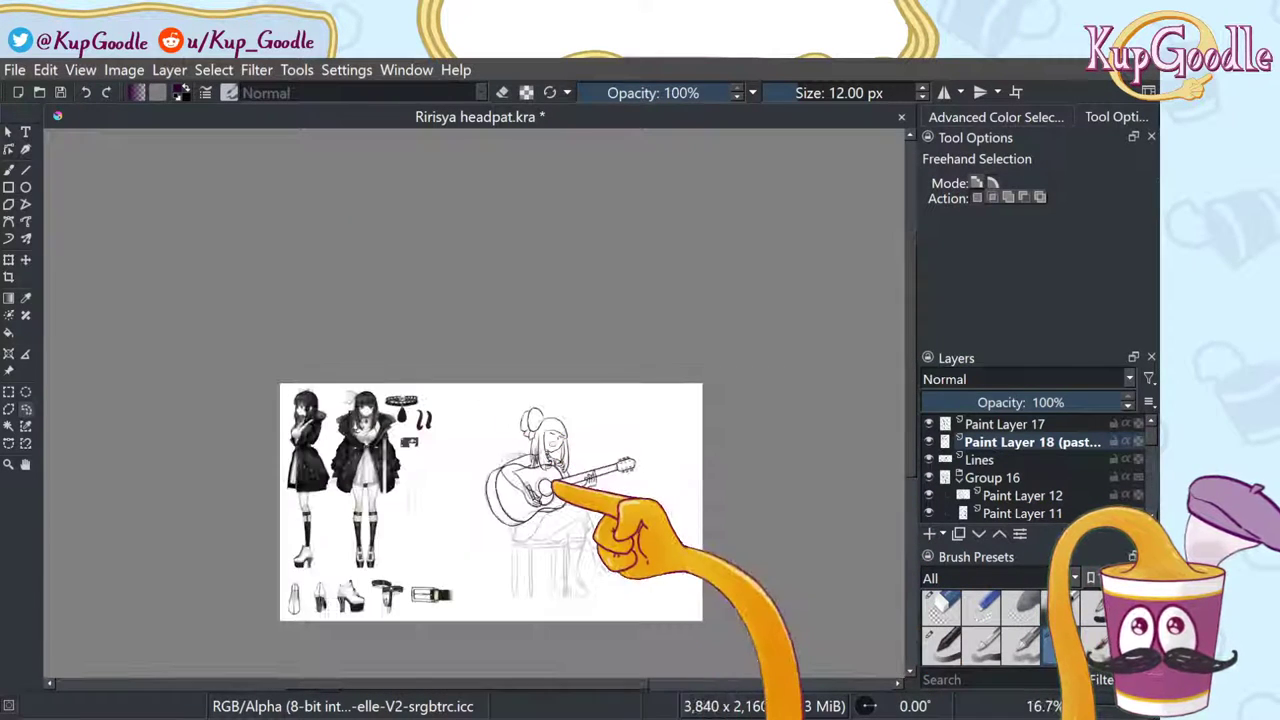
pyautogui.scroll(4, 553, 487)
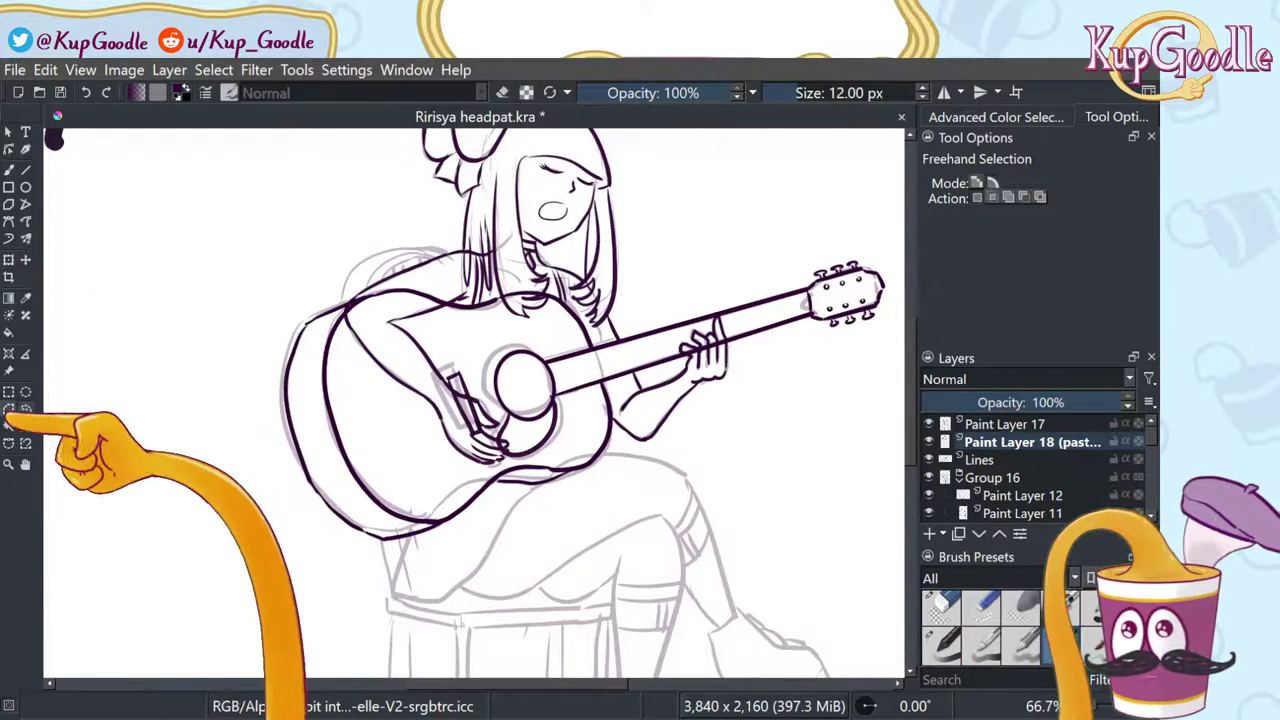
pyautogui.click(25, 464)
pyautogui.moveTo(314, 489); pyautogui.dragTo(232, 302)
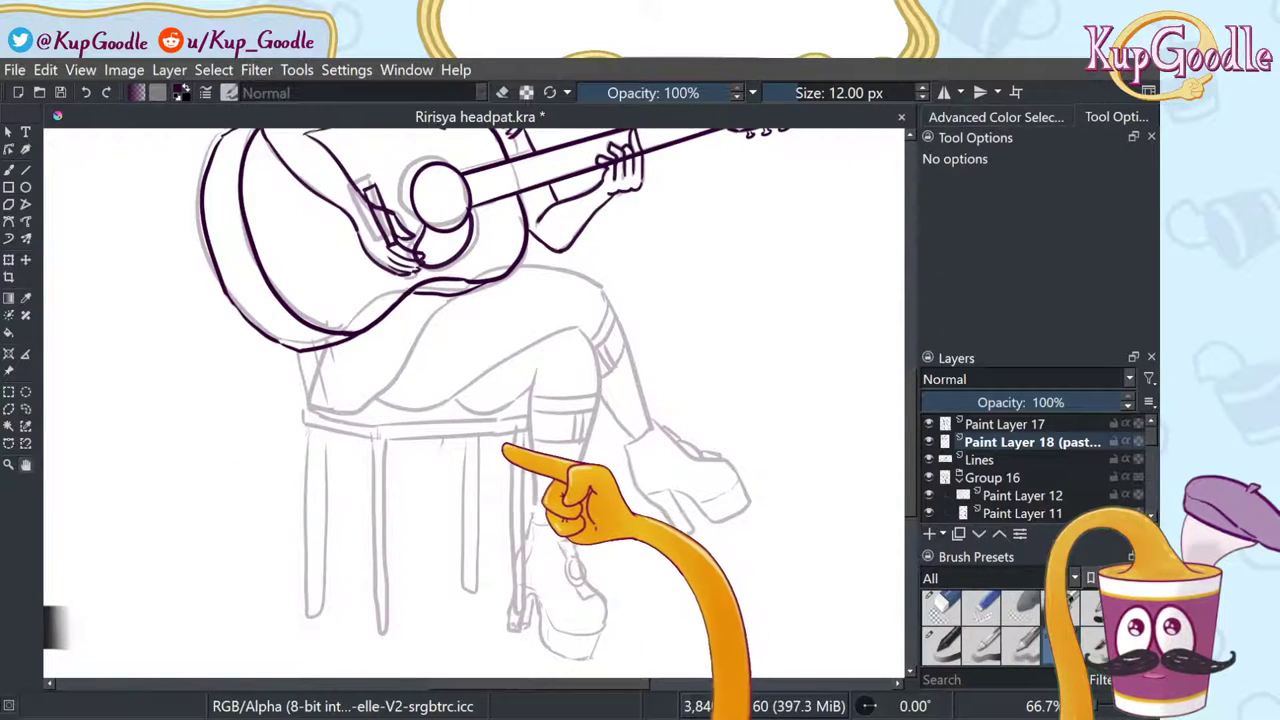
# Step: Toggle the visibility of Group 16 and Paint Layer 11 to check which sketch parts each contains
pyautogui.moveTo(503, 450); pyautogui.dragTo(570, 658)
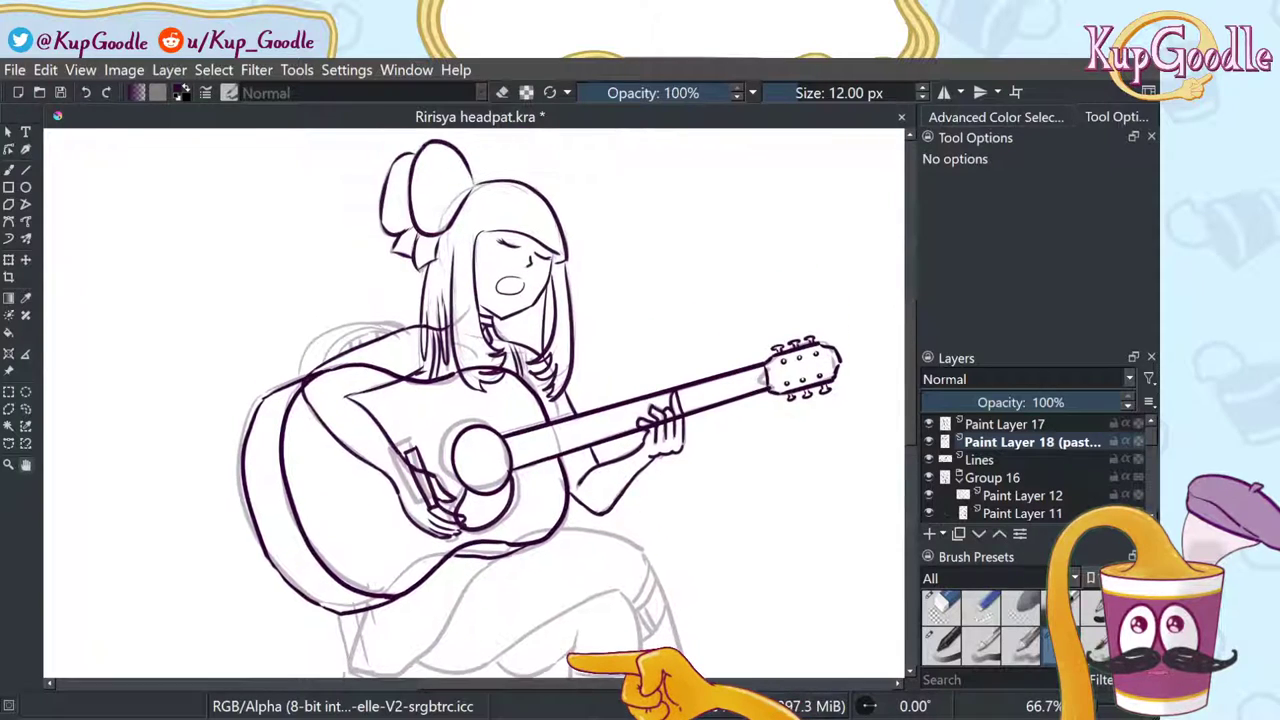
pyautogui.scroll(-10, 474, 404)
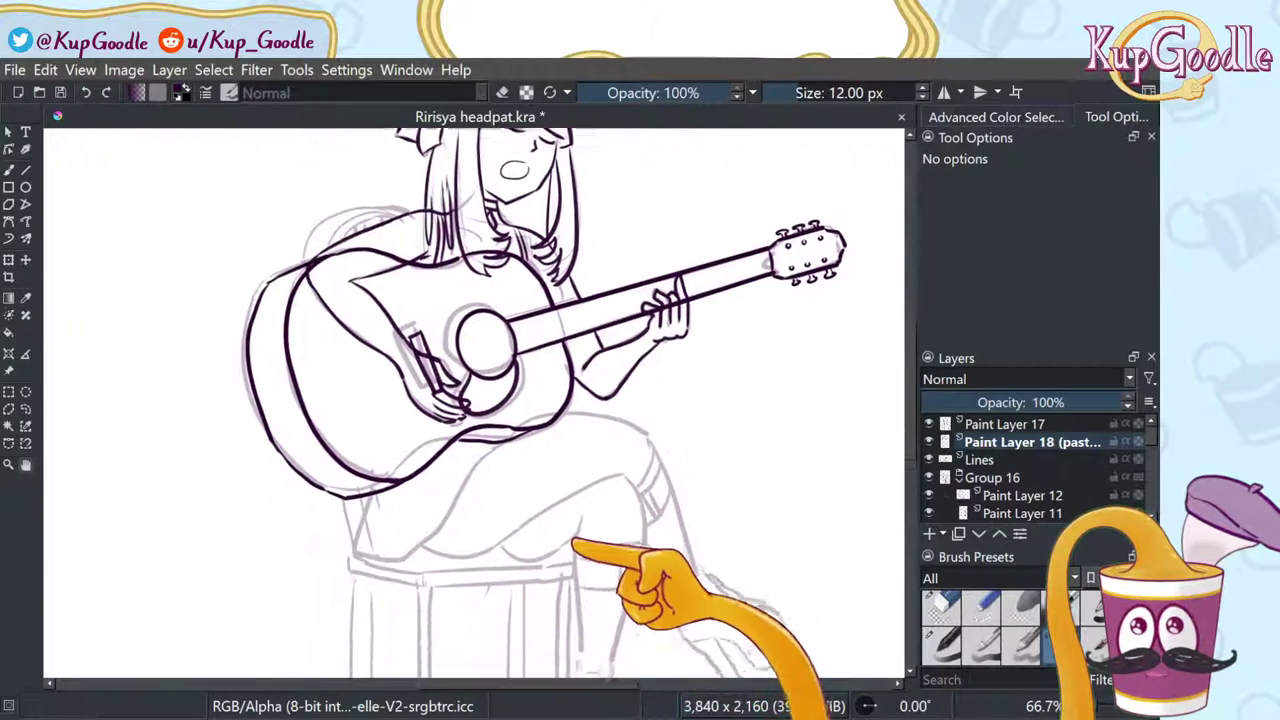
pyautogui.moveTo(570, 410); pyautogui.dragTo(549, 381)
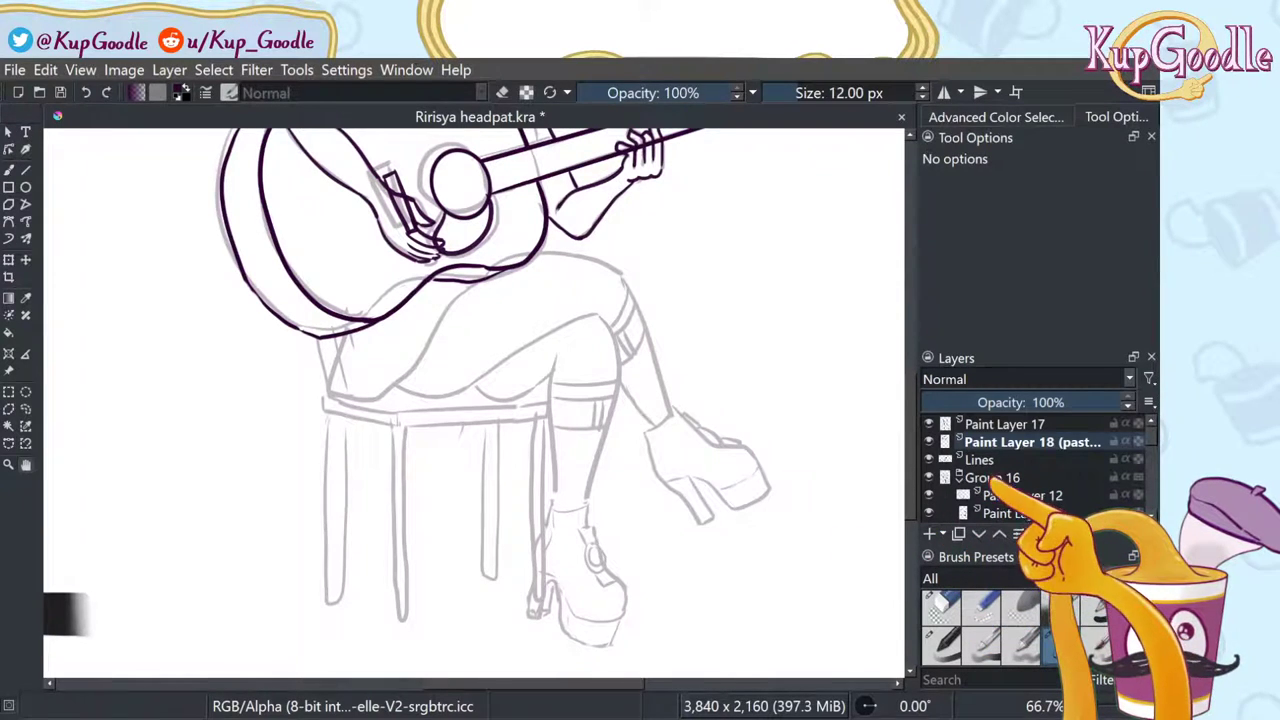
pyautogui.click(929, 478)
pyautogui.click(929, 478)
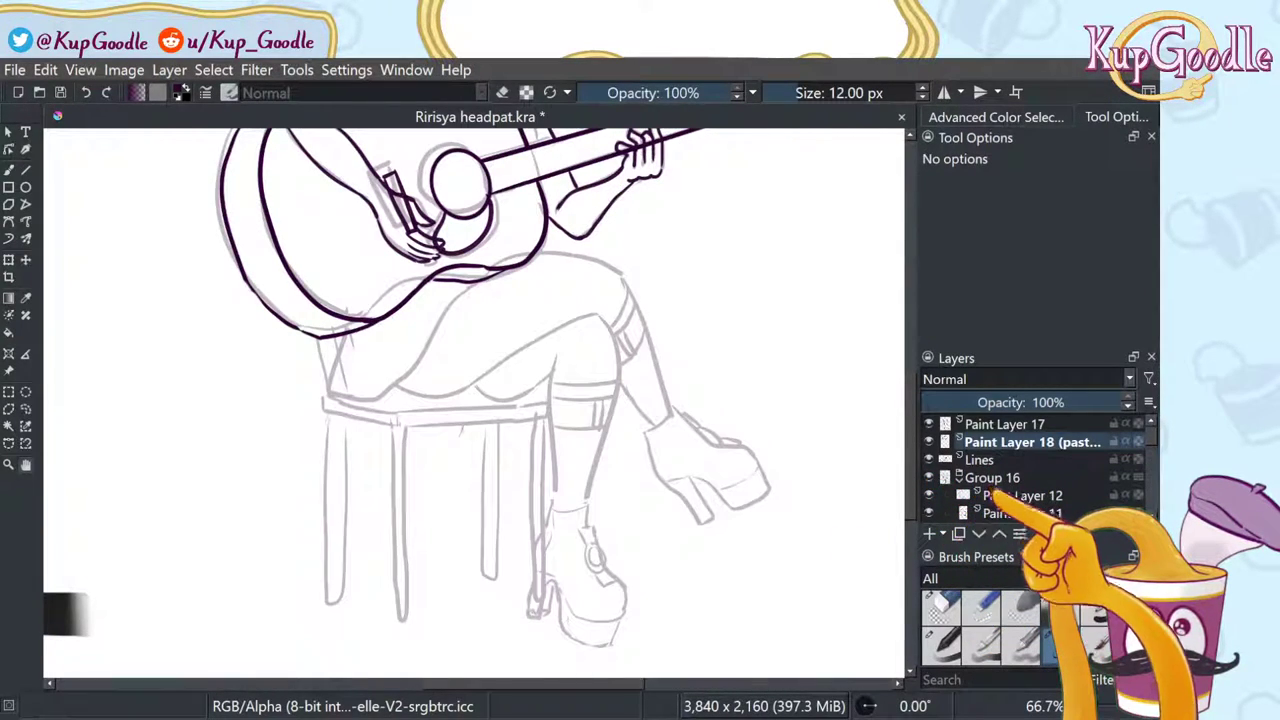
pyautogui.click(993, 478)
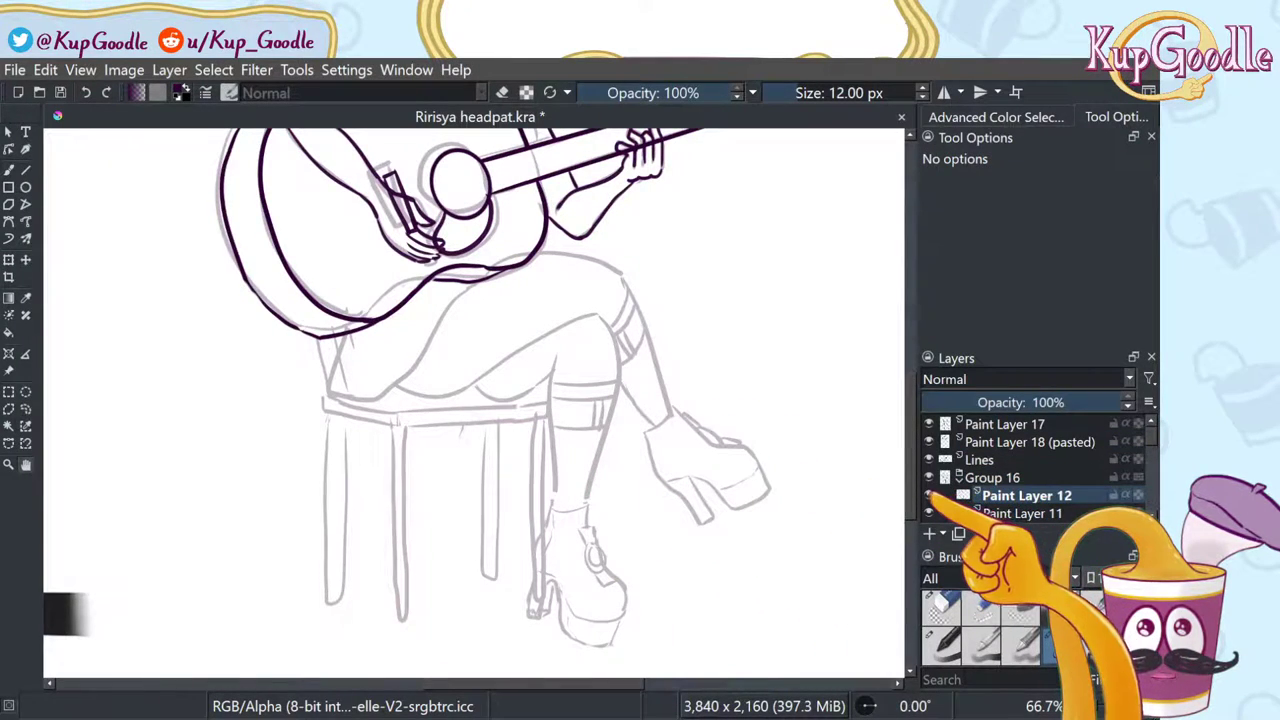
pyautogui.click(929, 513)
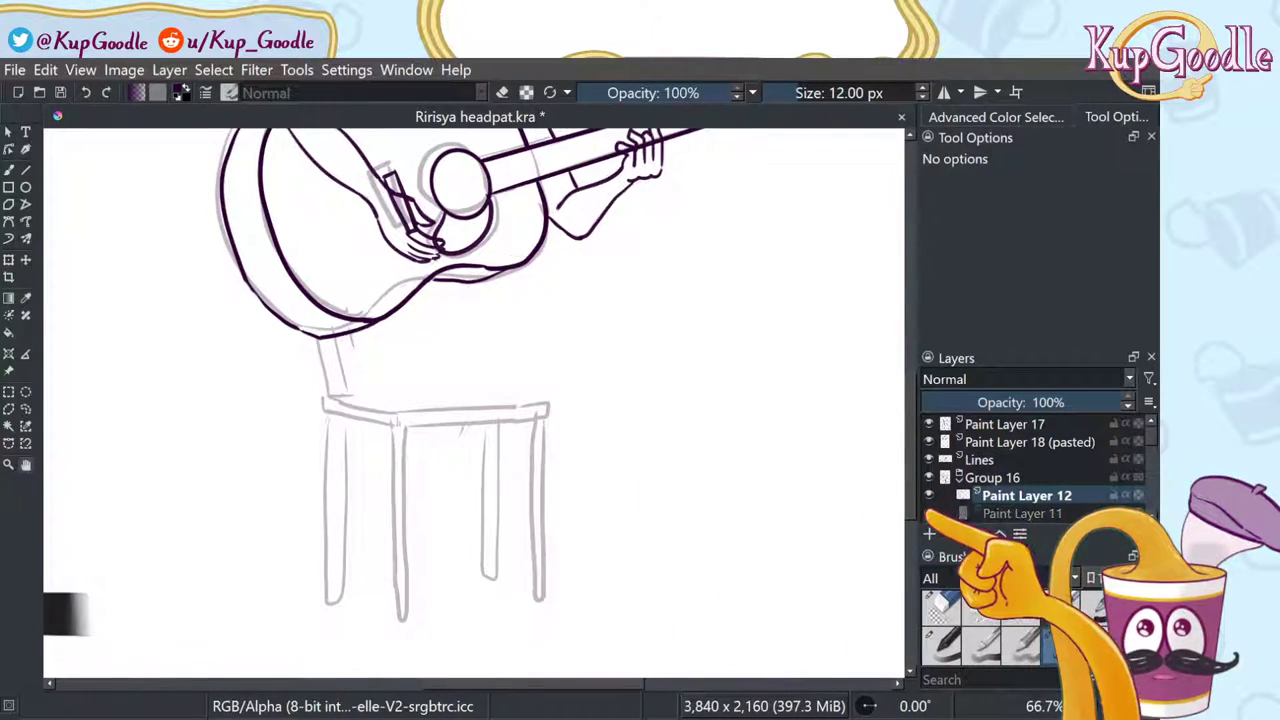
pyautogui.click(929, 513)
pyautogui.click(929, 513)
pyautogui.click(929, 513)
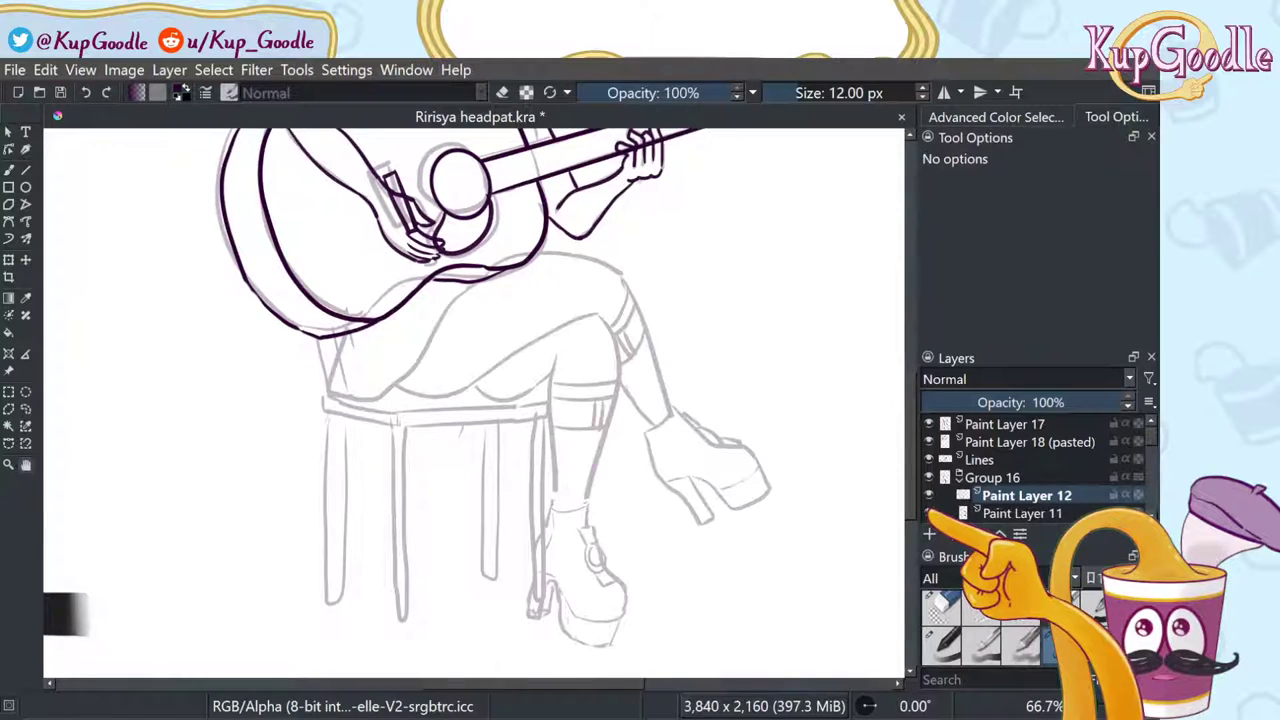
# Step: Enclose the sketched crossed legs and shoes on Paint Layer 11 in a freehand selection
pyautogui.click(1008, 515)
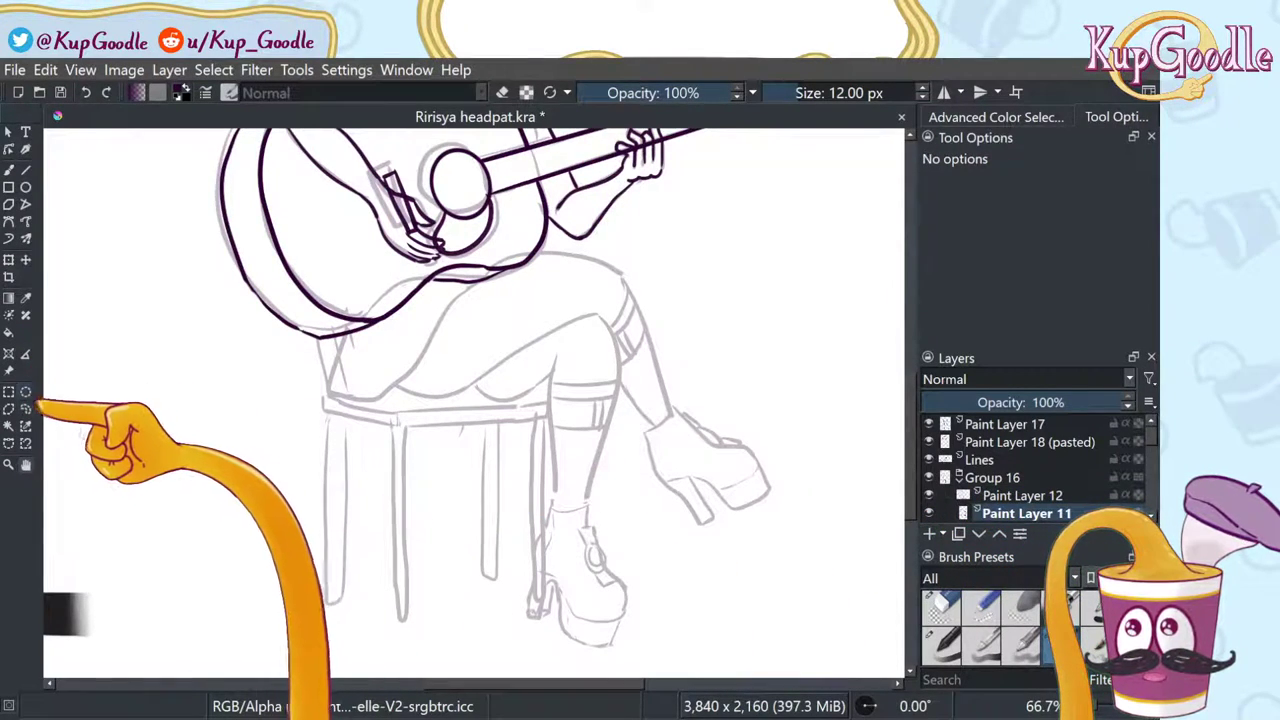
pyautogui.click(26, 409)
pyautogui.moveTo(474, 586)
pyautogui.mouseDown()
pyautogui.moveTo(497, 652)
pyautogui.moveTo(571, 702)
pyautogui.mouseUp()
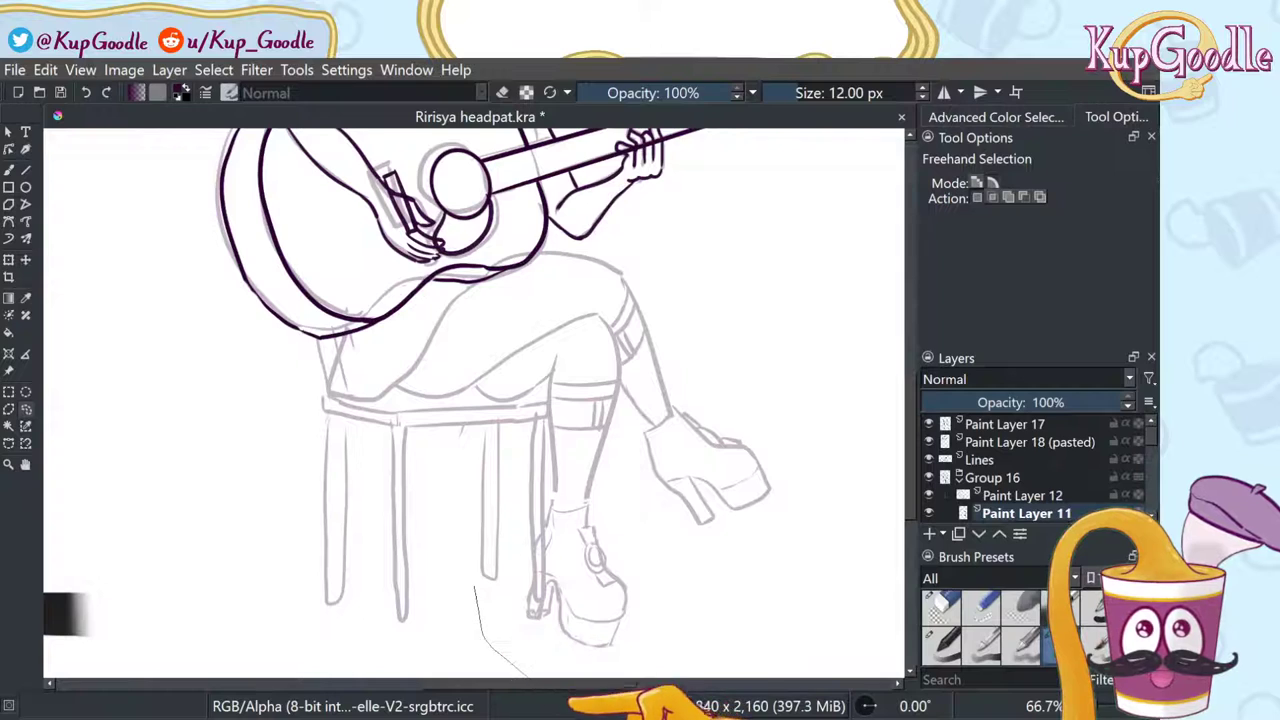
pyautogui.moveTo(735, 706)
pyautogui.mouseDown()
pyautogui.moveTo(808, 583)
pyautogui.moveTo(814, 391)
pyautogui.moveTo(607, 258)
pyautogui.moveTo(509, 254)
pyautogui.moveTo(465, 272)
pyautogui.moveTo(440, 262)
pyautogui.moveTo(410, 284)
pyautogui.moveTo(311, 308)
pyautogui.moveTo(295, 528)
pyautogui.mouseUp()
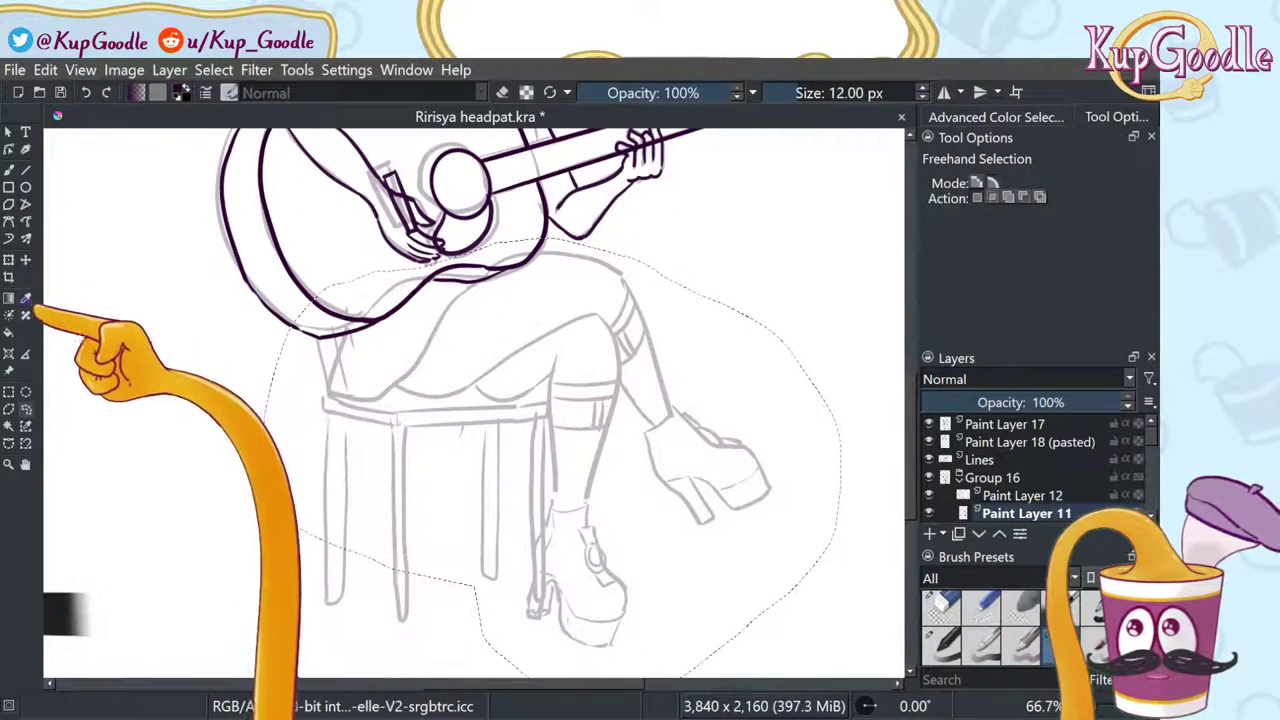
pyautogui.click(25, 260)
pyautogui.click(8, 260)
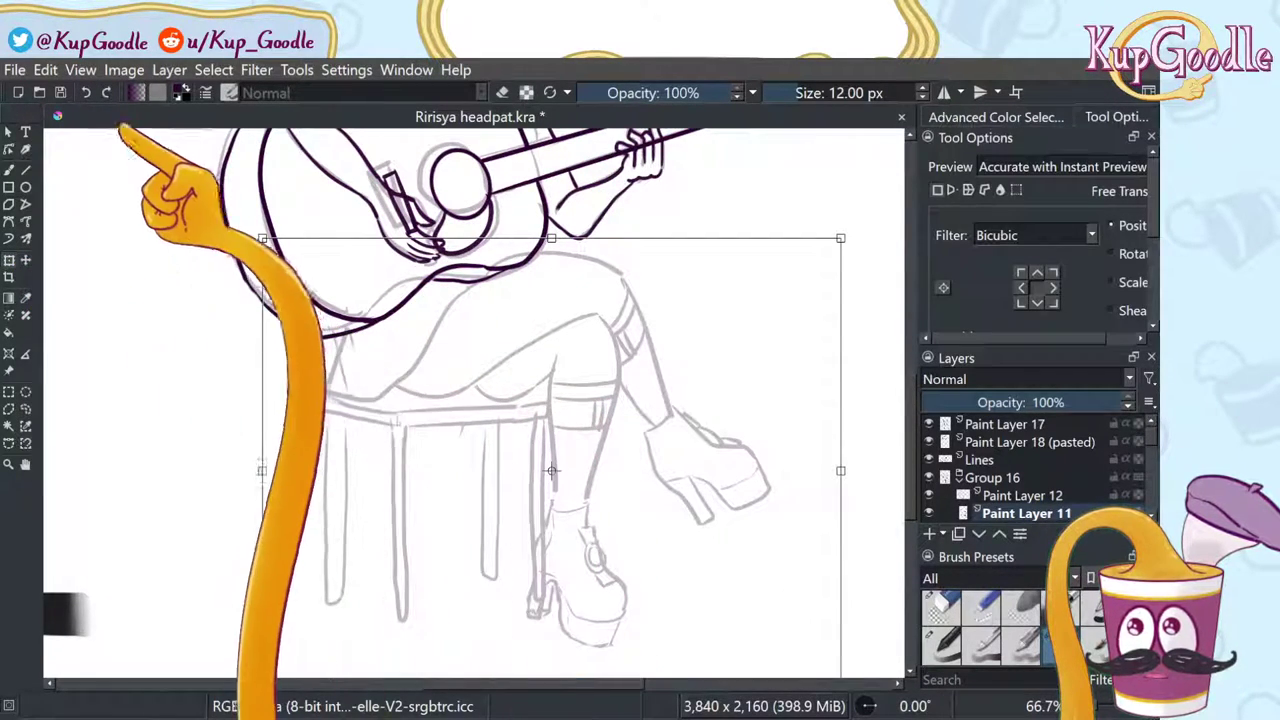
pyautogui.press('Return')
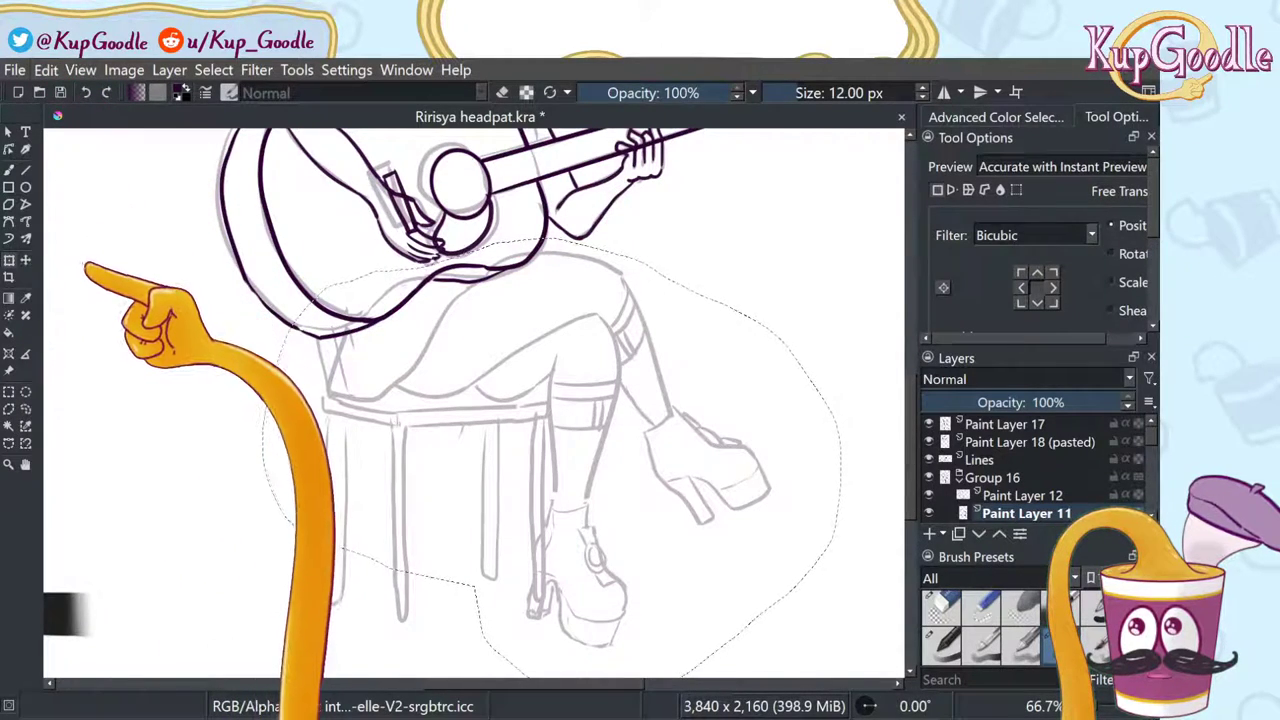
# Step: Move the selected leg line art onto its own new layer above the Lines layer and clear the selection
pyautogui.hotkey('ctrl', 'x')
pyautogui.hotkey('ctrl', 'v')
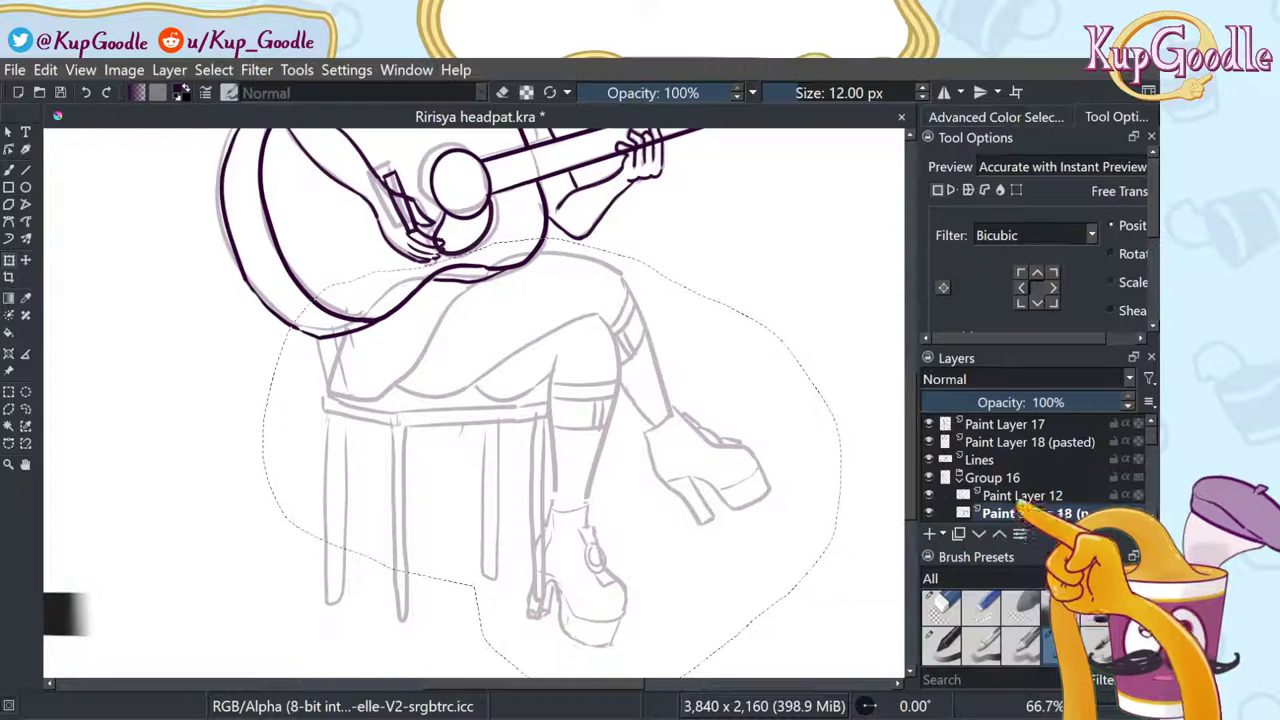
pyautogui.hotkey('ctrl', 'v')
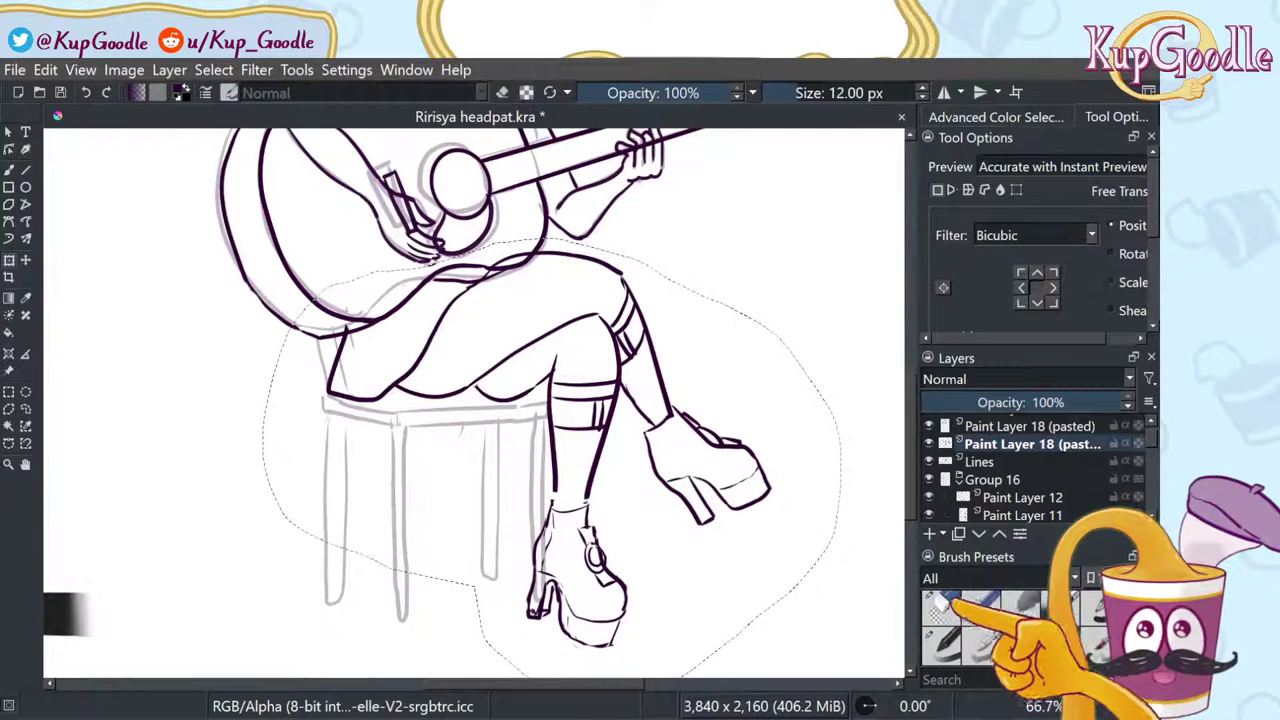
pyautogui.click(26, 408)
pyautogui.click(68, 404)
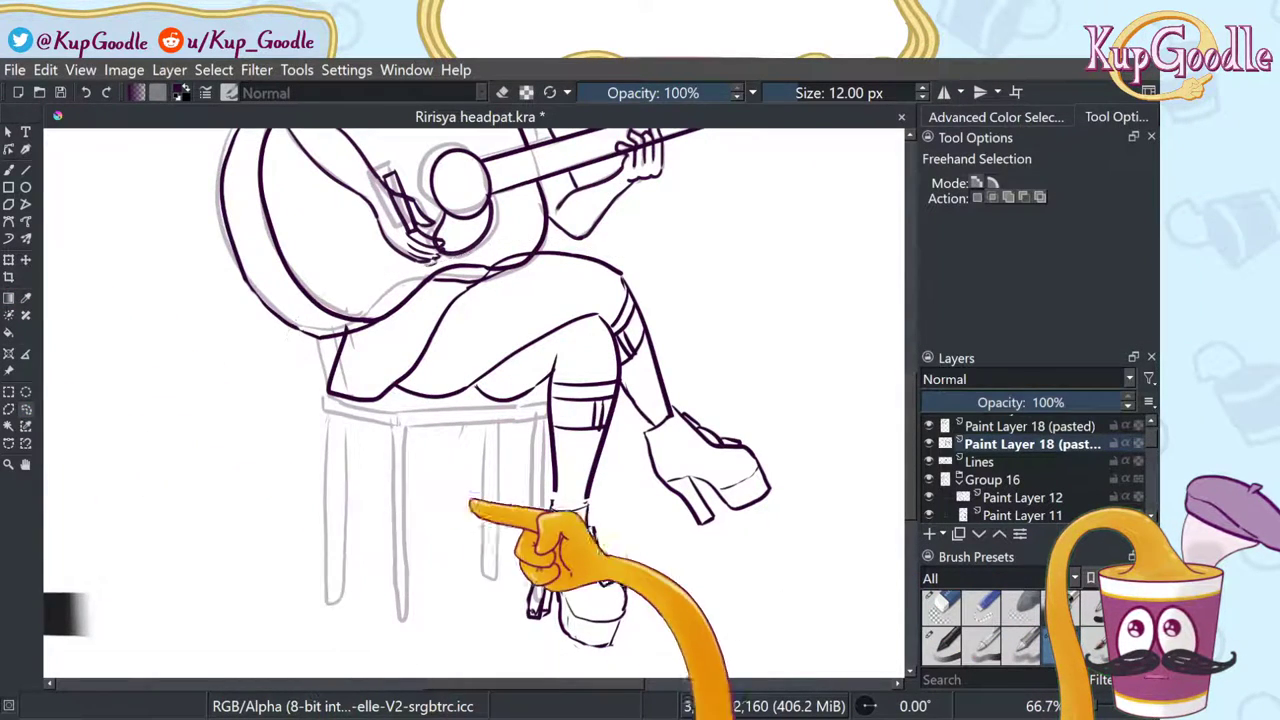
# Step: Clean up stray line edges around the thighs and stocking bands with the 25 px Eraser Small brush
pyautogui.click(935, 600)
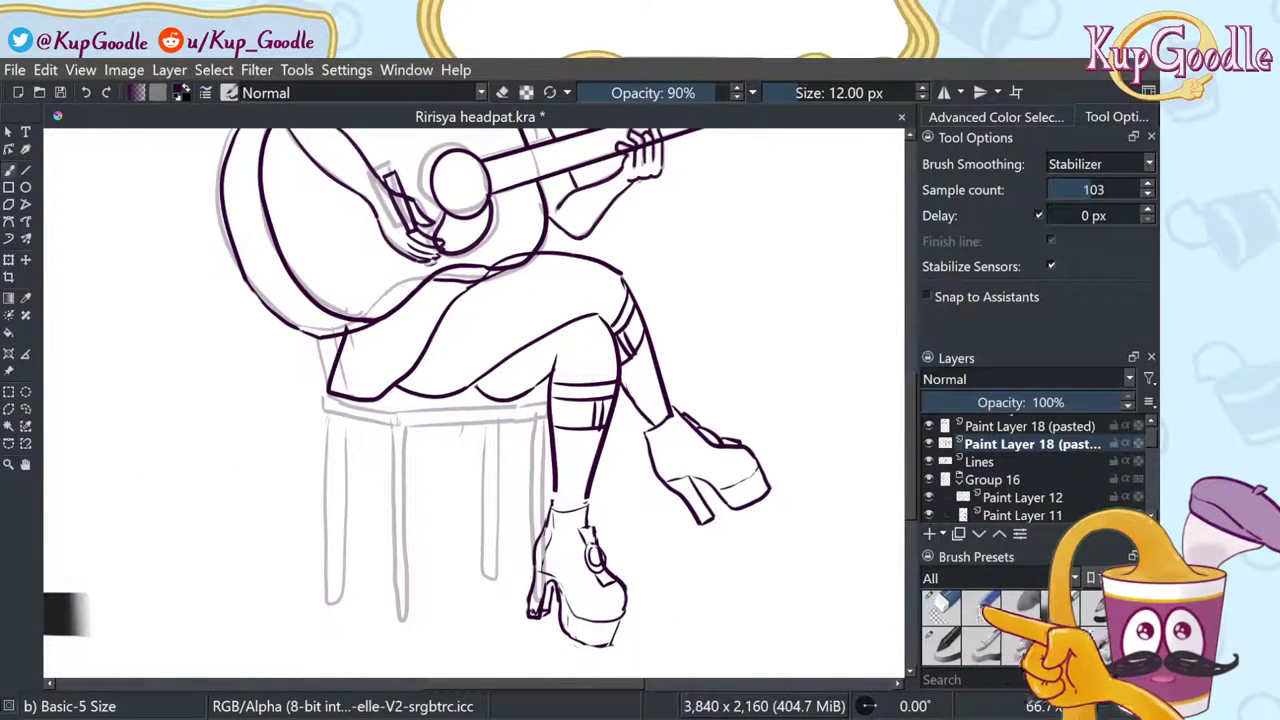
pyautogui.click(981, 608)
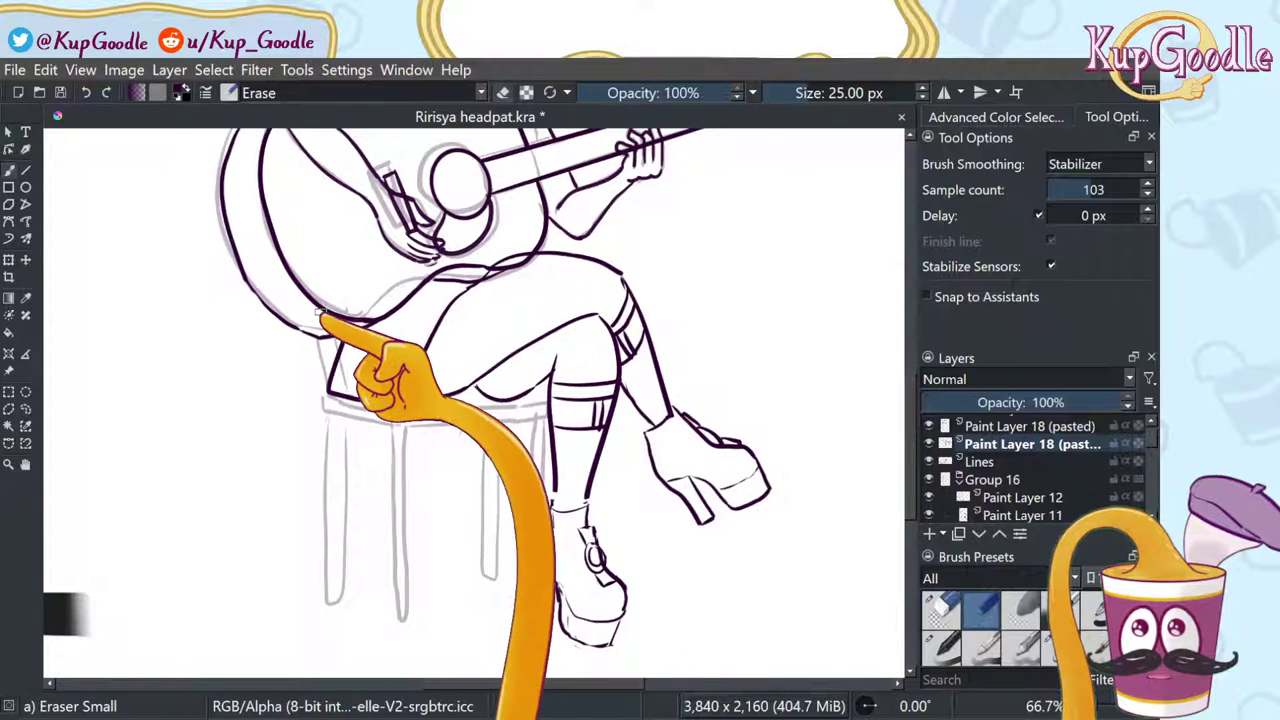
pyautogui.scroll(3, 340, 340)
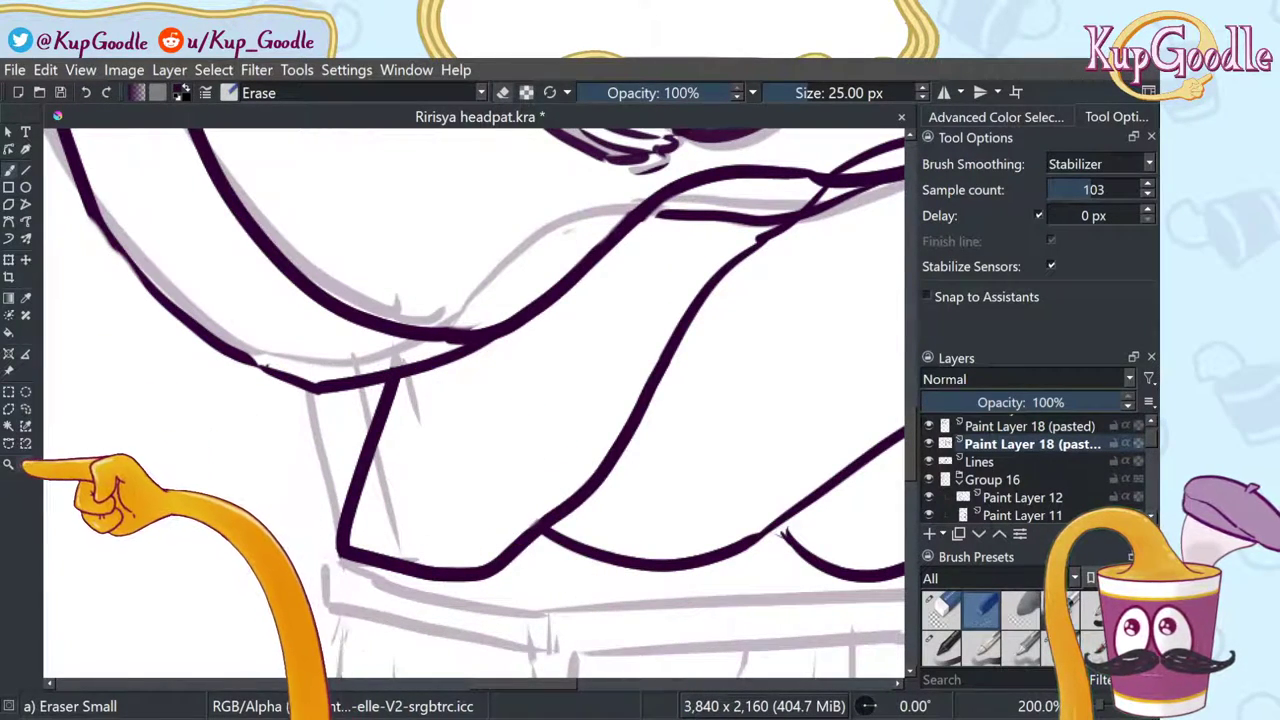
pyautogui.click(25, 464)
pyautogui.moveTo(362, 478)
pyautogui.mouseDown()
pyautogui.moveTo(663, 457)
pyautogui.moveTo(531, 451)
pyautogui.moveTo(485, 380)
pyautogui.mouseUp()
pyautogui.press('b')
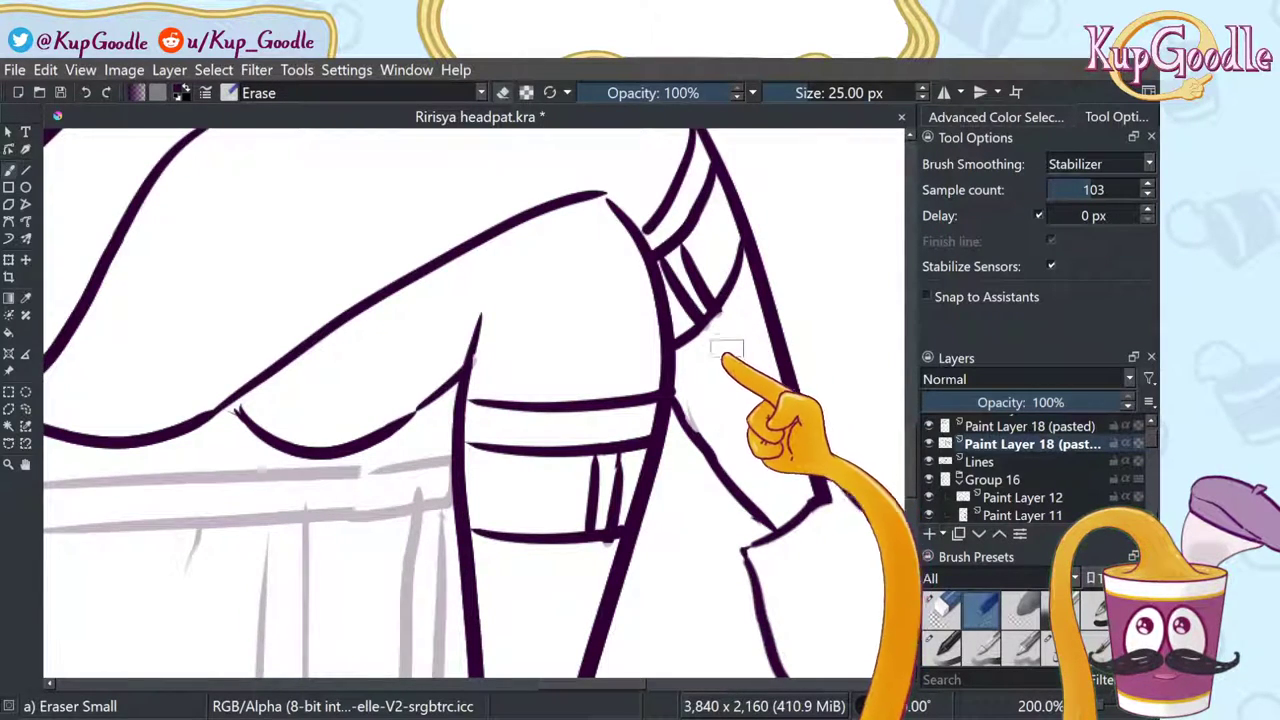
# Step: Erase the rough, overlapping line ends at the outer knee of the raised leg
pyautogui.click(26, 464)
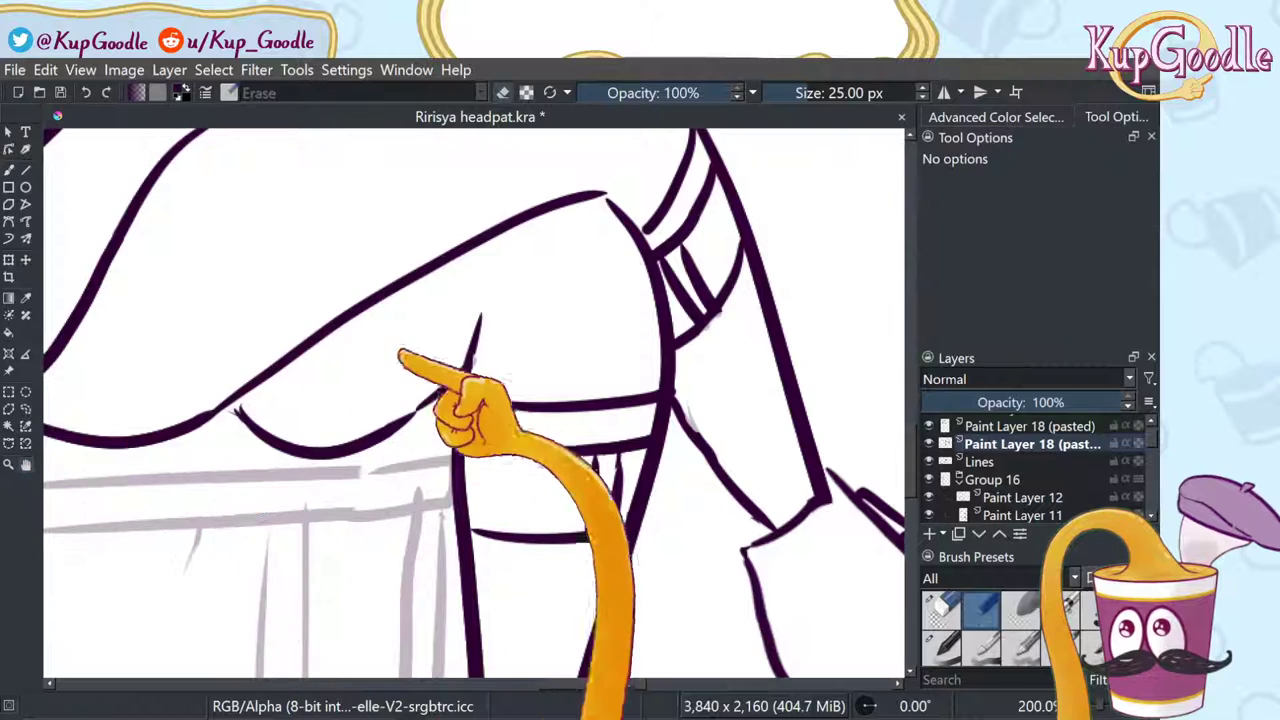
pyautogui.moveTo(524, 295); pyautogui.dragTo(462, 501)
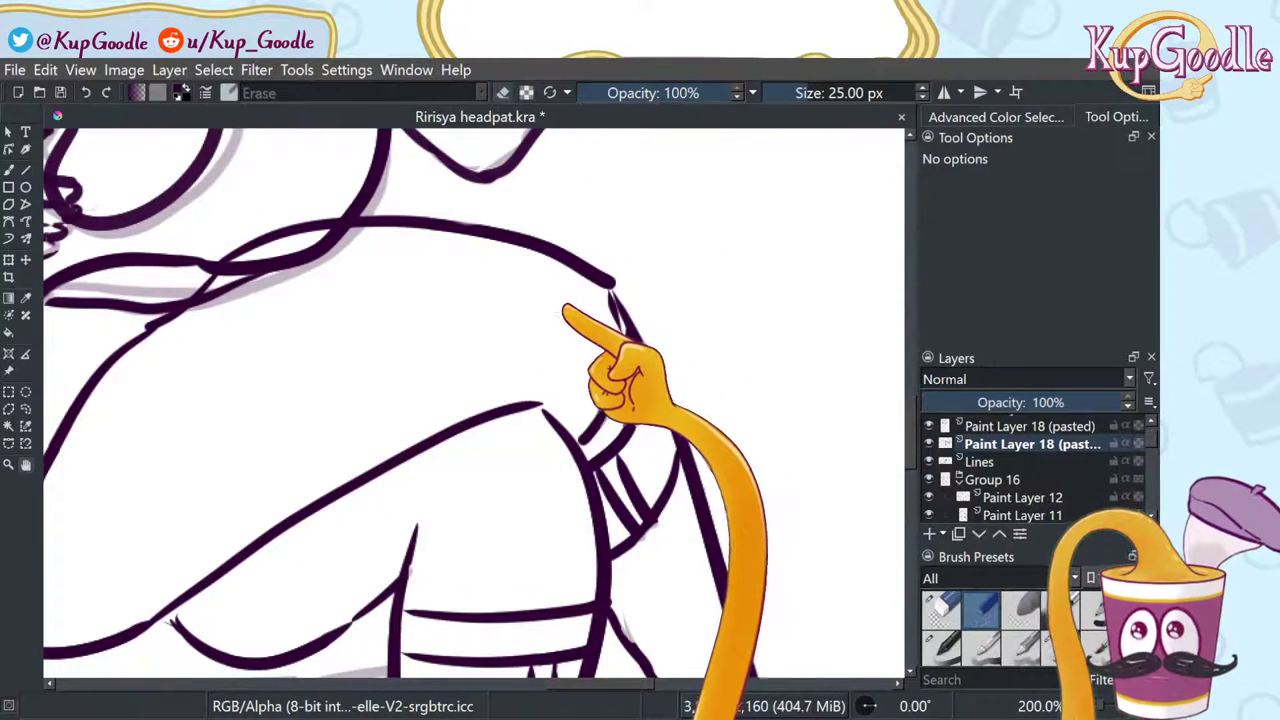
pyautogui.press('b')
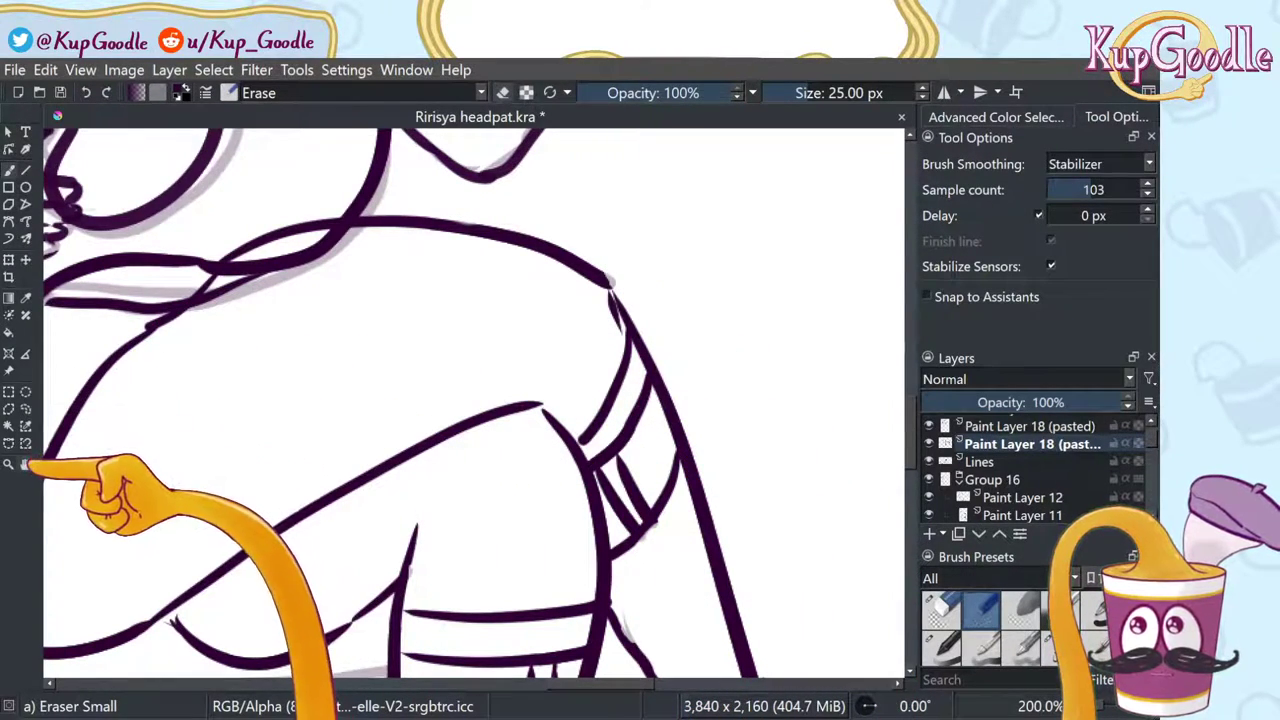
# Step: Erase the rough edges along the outline and heel of the raised leg's boot
pyautogui.click(27, 464)
pyautogui.moveTo(114, 486)
pyautogui.mouseDown()
pyautogui.moveTo(457, 300)
pyautogui.moveTo(486, 271)
pyautogui.moveTo(515, 298)
pyautogui.mouseUp()
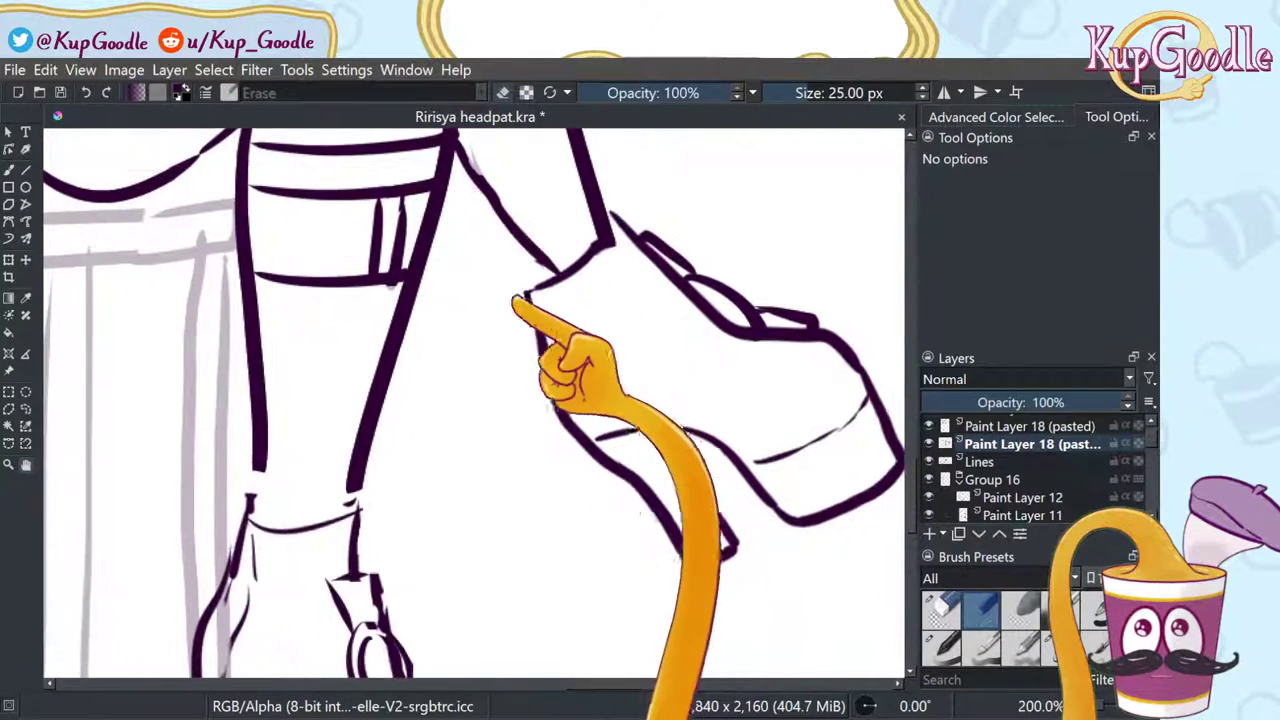
pyautogui.moveTo(543, 410)
pyautogui.mouseDown()
pyautogui.moveTo(535, 372)
pyautogui.moveTo(546, 371)
pyautogui.moveTo(575, 501)
pyautogui.mouseUp()
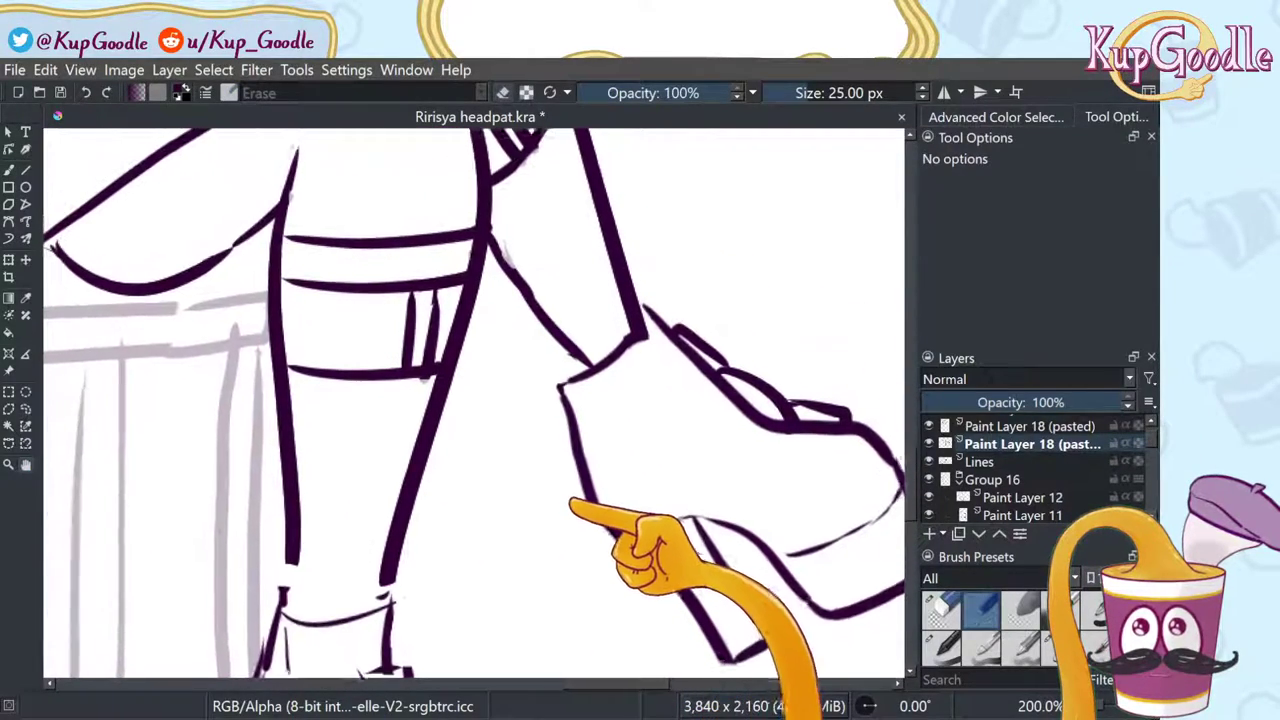
pyautogui.press('b')
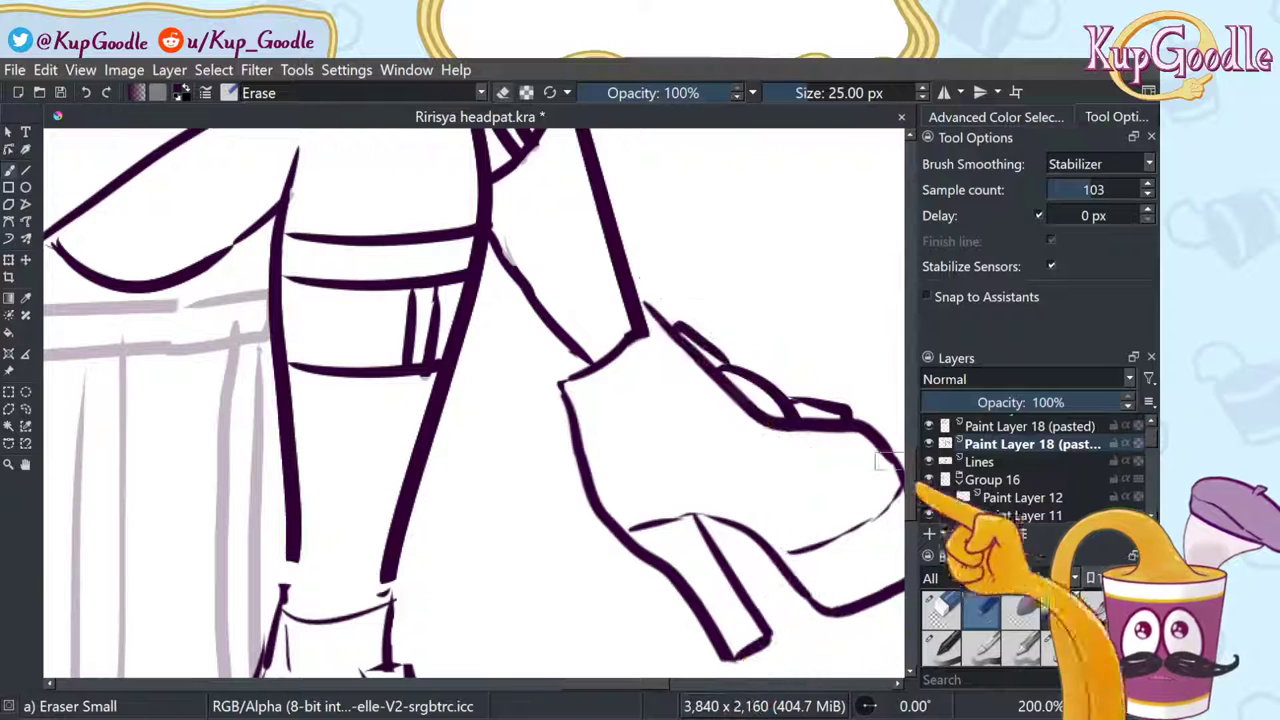
# Step: Redraw the raised leg's rear calf line into the boot's ankle with the 12 px Basic-5 brush and erase the overlap
pyautogui.click(1058, 648)
pyautogui.moveTo(489, 231); pyautogui.dragTo(581, 377)
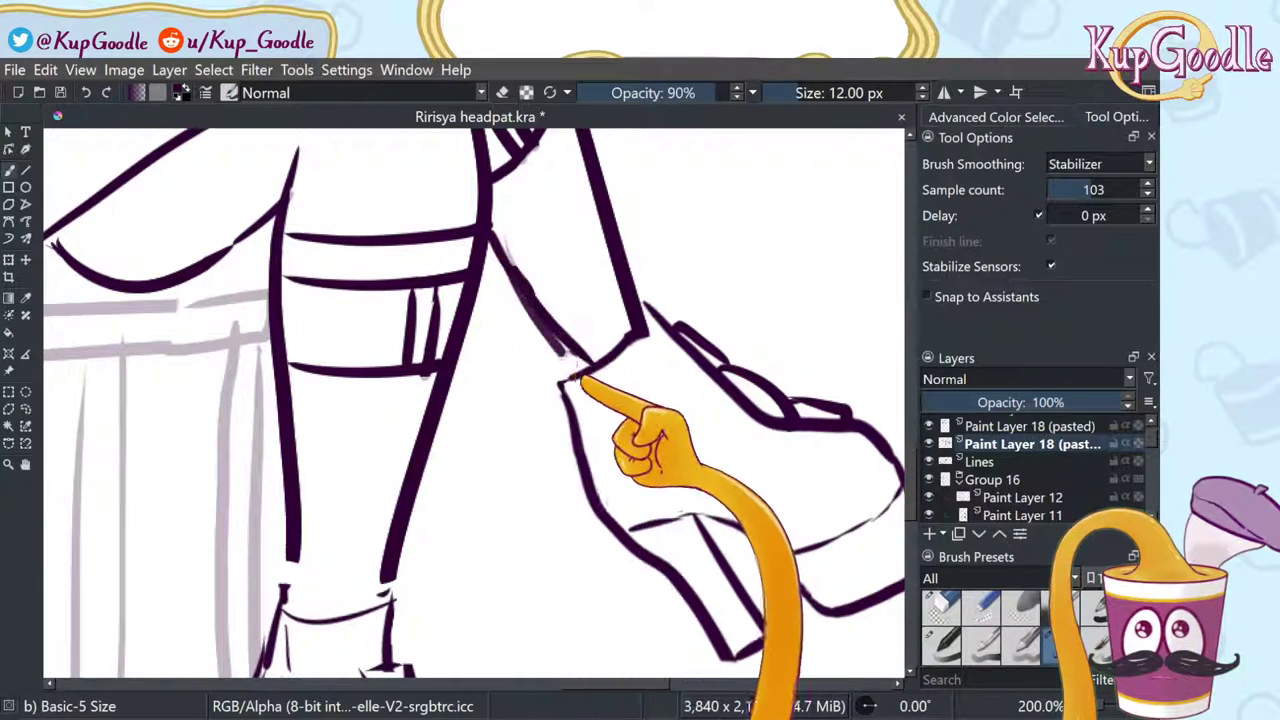
pyautogui.moveTo(486, 251); pyautogui.dragTo(595, 368)
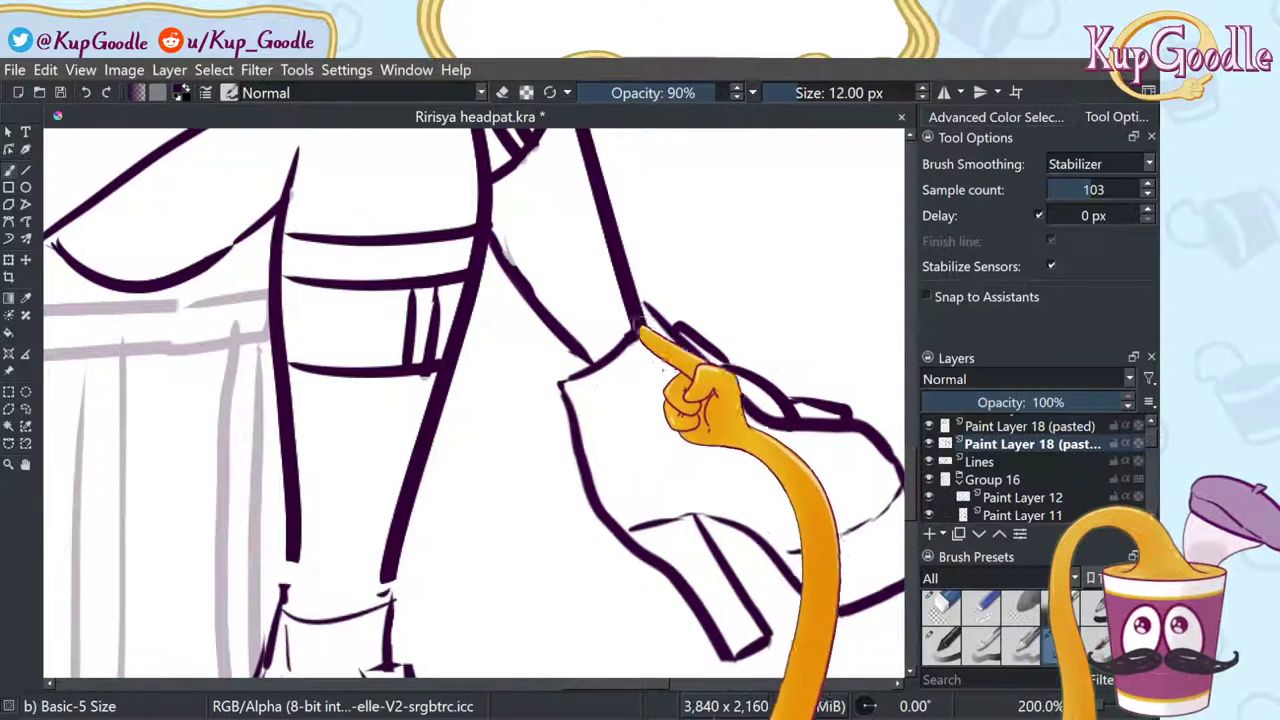
pyautogui.click(942, 605)
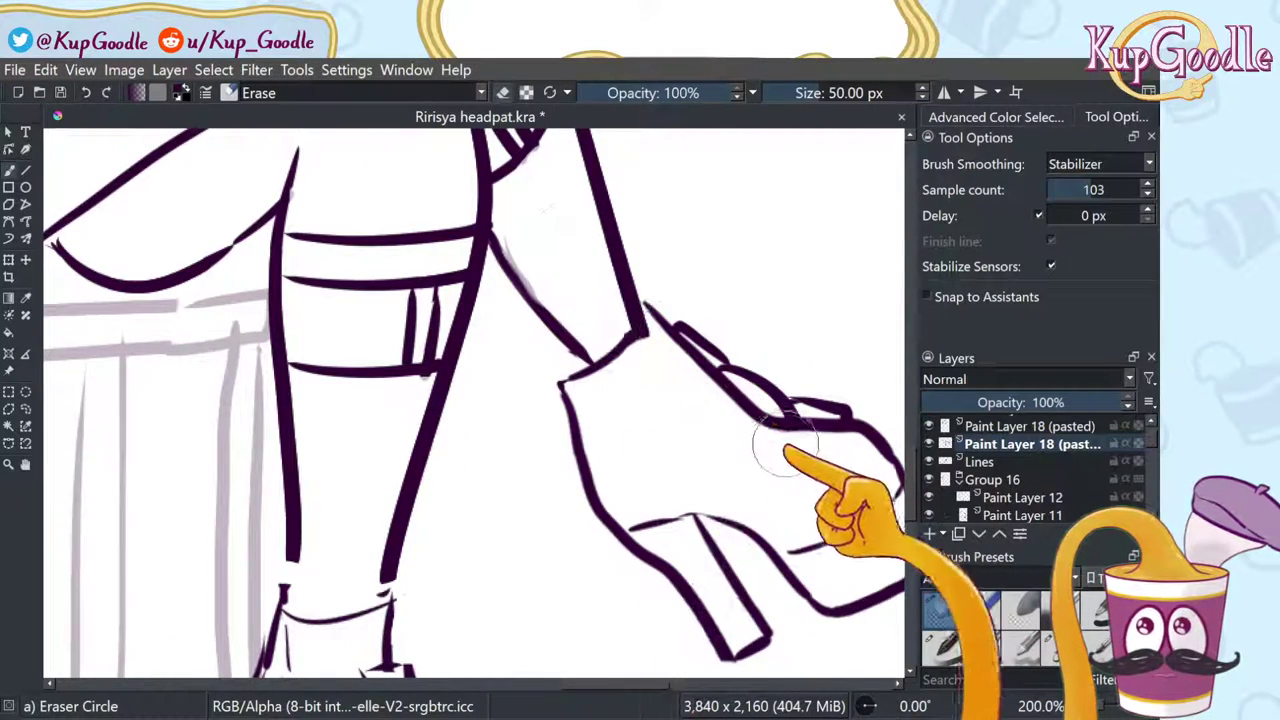
pyautogui.press('/')
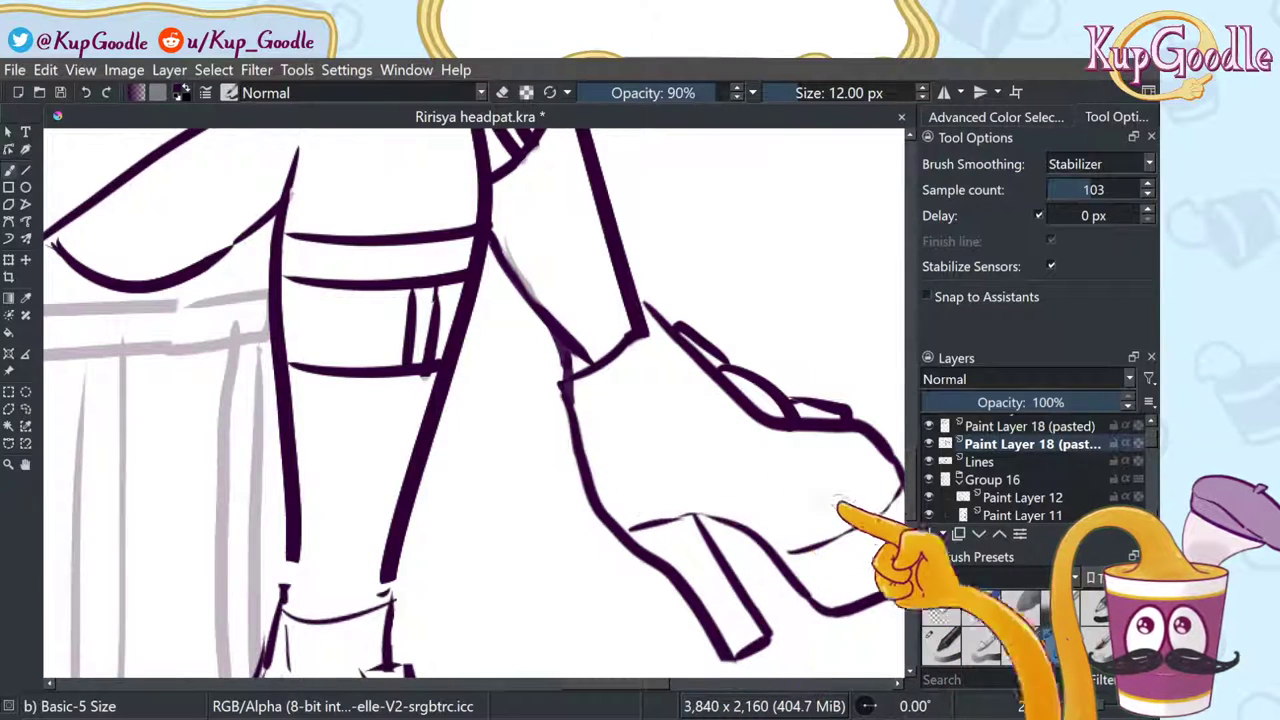
pyautogui.click(941, 603)
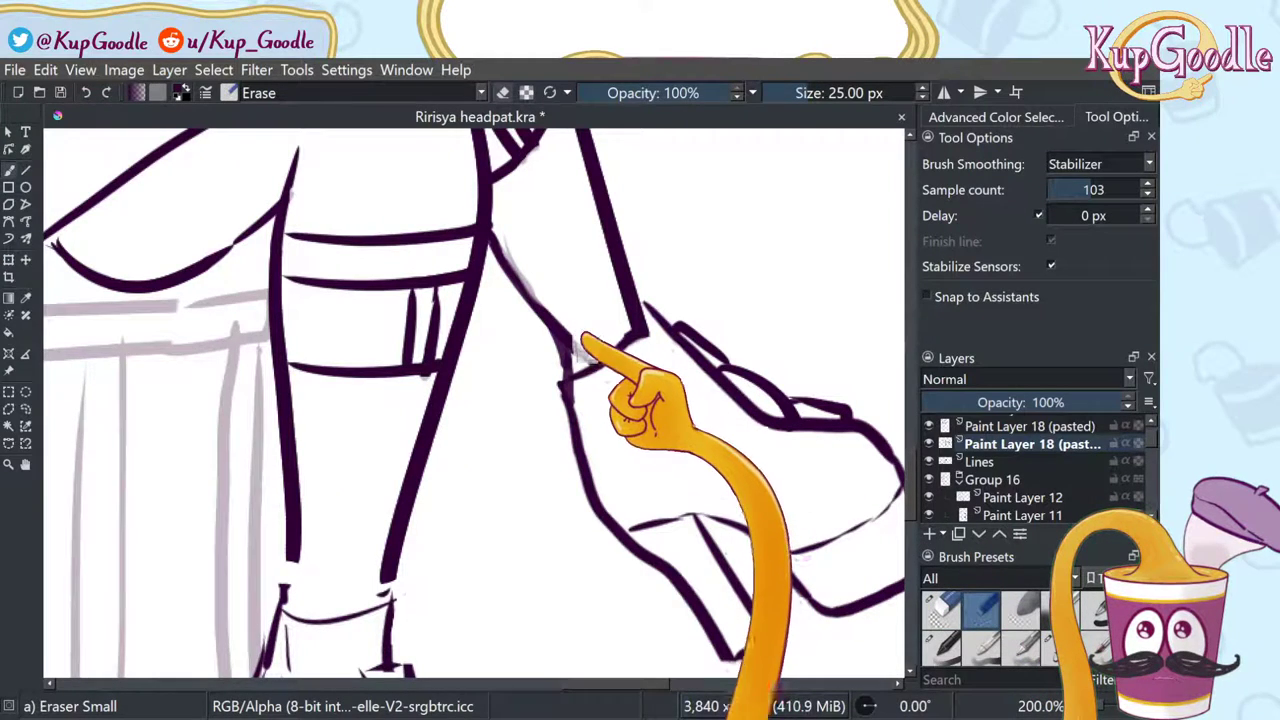
pyautogui.scroll(-3, 583, 330)
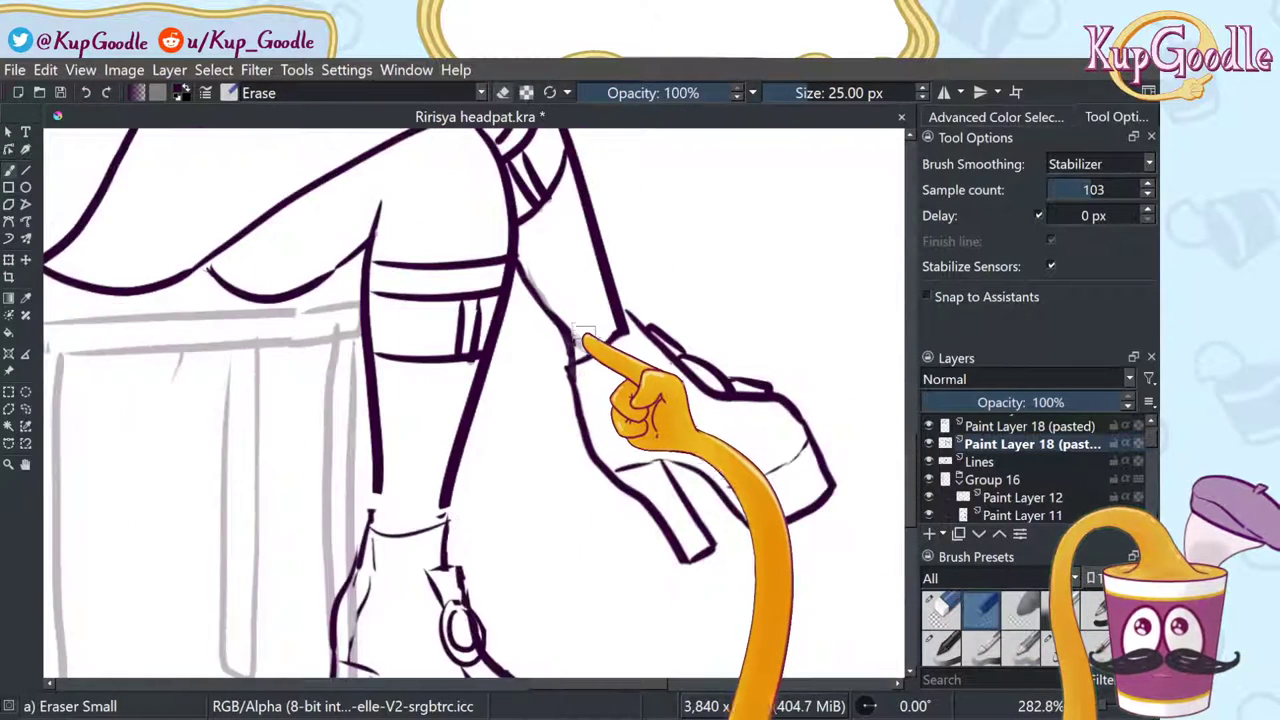
pyautogui.scroll(3, 603, 325)
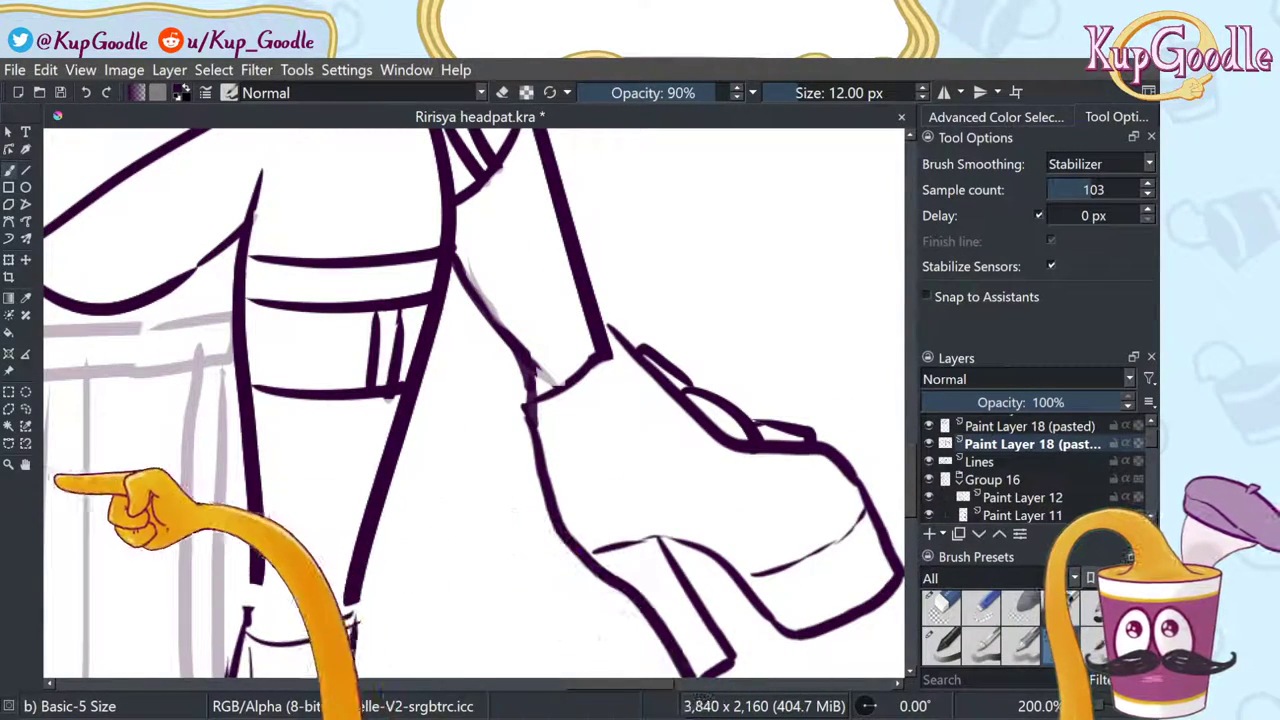
# Step: Examine the buckle and platform boot reference drawings elsewhere on the canvas
pyautogui.click(26, 464)
pyautogui.moveTo(55, 468)
pyautogui.mouseDown()
pyautogui.moveTo(376, 497)
pyautogui.moveTo(643, 417)
pyautogui.mouseUp()
pyautogui.moveTo(176, 523); pyautogui.dragTo(646, 446)
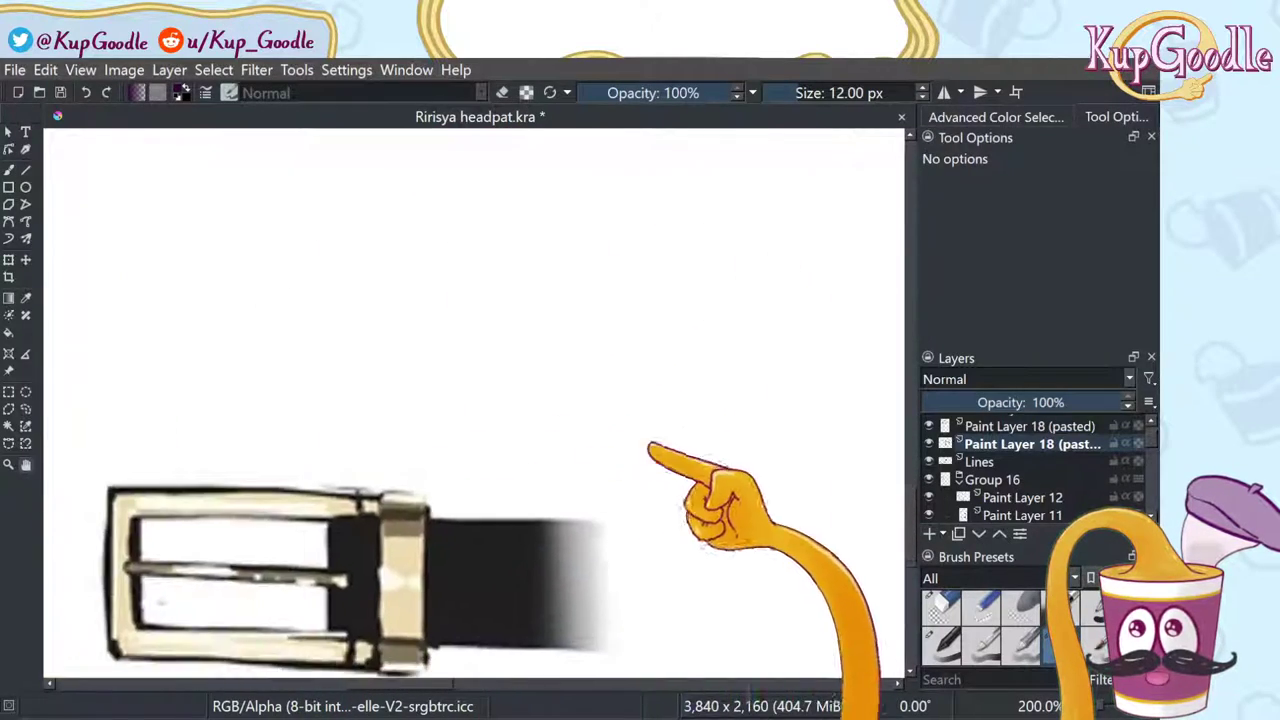
pyautogui.moveTo(60, 605); pyautogui.dragTo(429, 517)
pyautogui.moveTo(60, 525); pyautogui.dragTo(727, 468)
pyautogui.moveTo(307, 520)
pyautogui.mouseDown()
pyautogui.moveTo(714, 531)
pyautogui.moveTo(685, 515)
pyautogui.mouseUp()
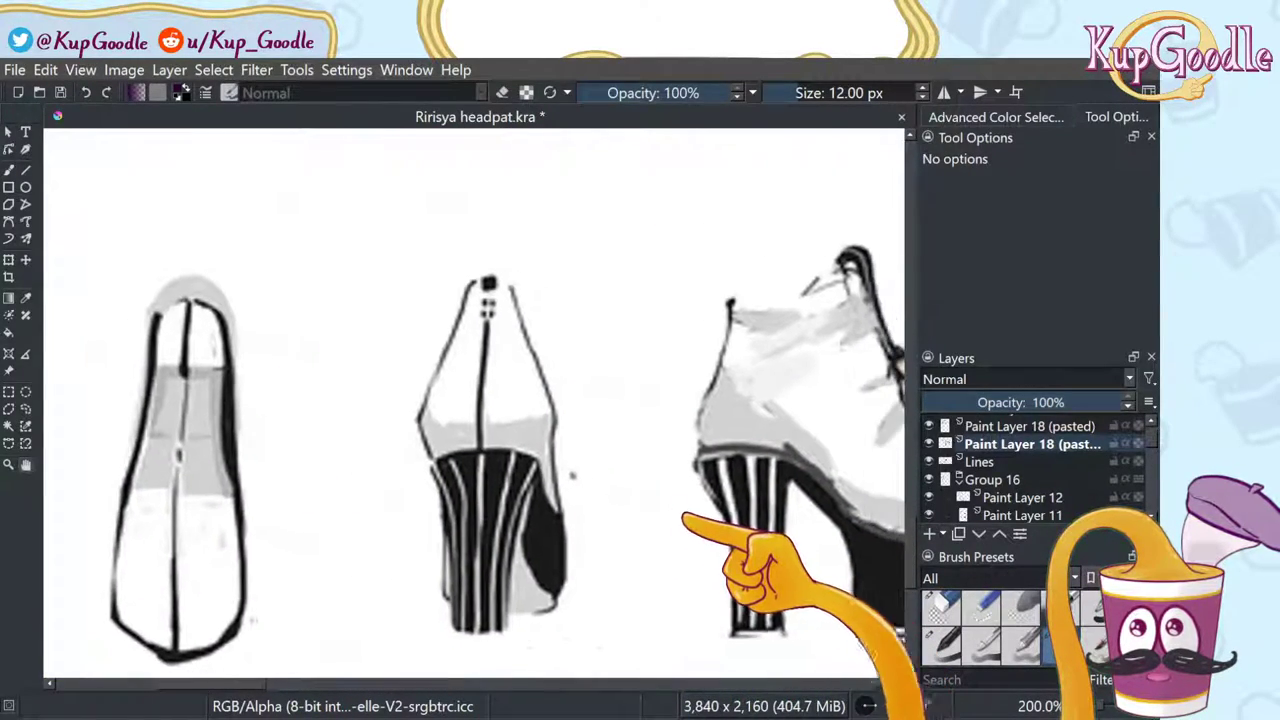
pyautogui.moveTo(791, 455); pyautogui.dragTo(536, 462)
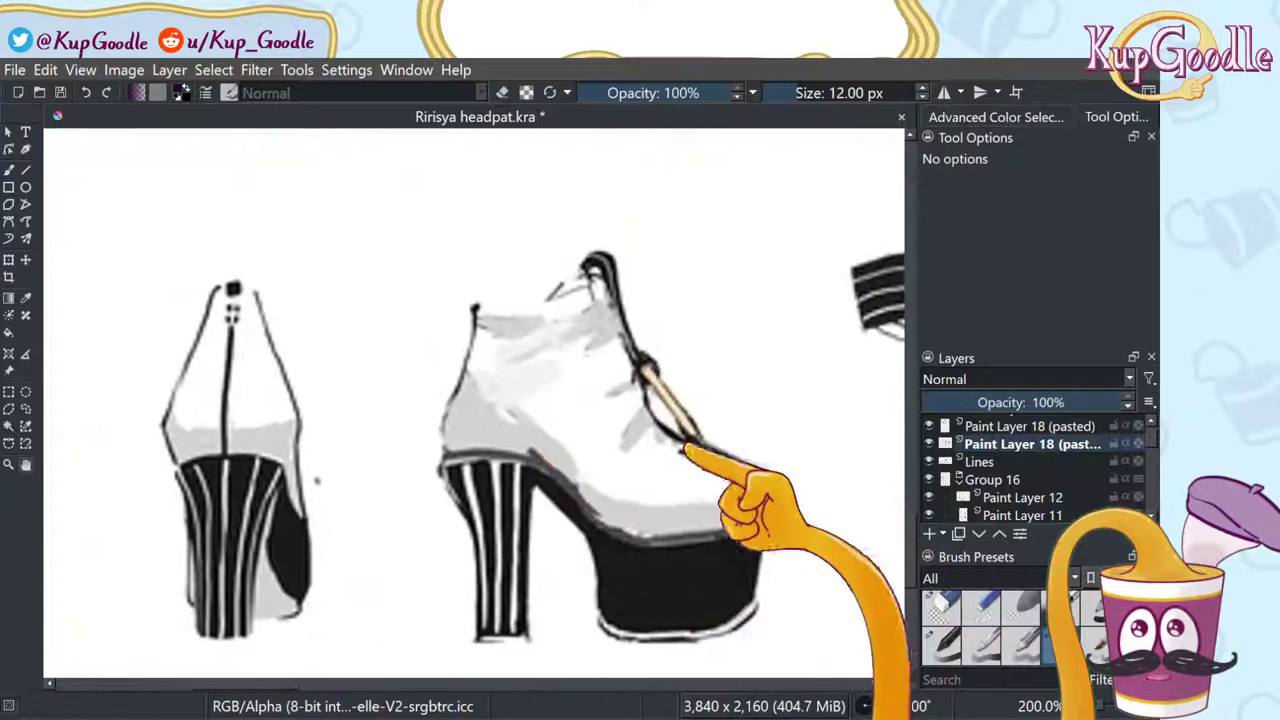
pyautogui.moveTo(630, 432)
pyautogui.mouseDown()
pyautogui.moveTo(806, 400)
pyautogui.moveTo(810, 520)
pyautogui.moveTo(606, 508)
pyautogui.moveTo(506, 485)
pyautogui.moveTo(240, 480)
pyautogui.mouseUp()
pyautogui.moveTo(890, 432)
pyautogui.mouseDown()
pyautogui.moveTo(788, 429)
pyautogui.moveTo(180, 485)
pyautogui.moveTo(423, 431)
pyautogui.moveTo(339, 449)
pyautogui.mouseUp()
# Step: Draw a curved seam line inside the back of the raised boot, from the ankle down to the heel
pyautogui.moveTo(890, 356)
pyautogui.mouseDown()
pyautogui.moveTo(686, 428)
pyautogui.moveTo(711, 402)
pyautogui.moveTo(668, 524)
pyautogui.moveTo(600, 447)
pyautogui.mouseUp()
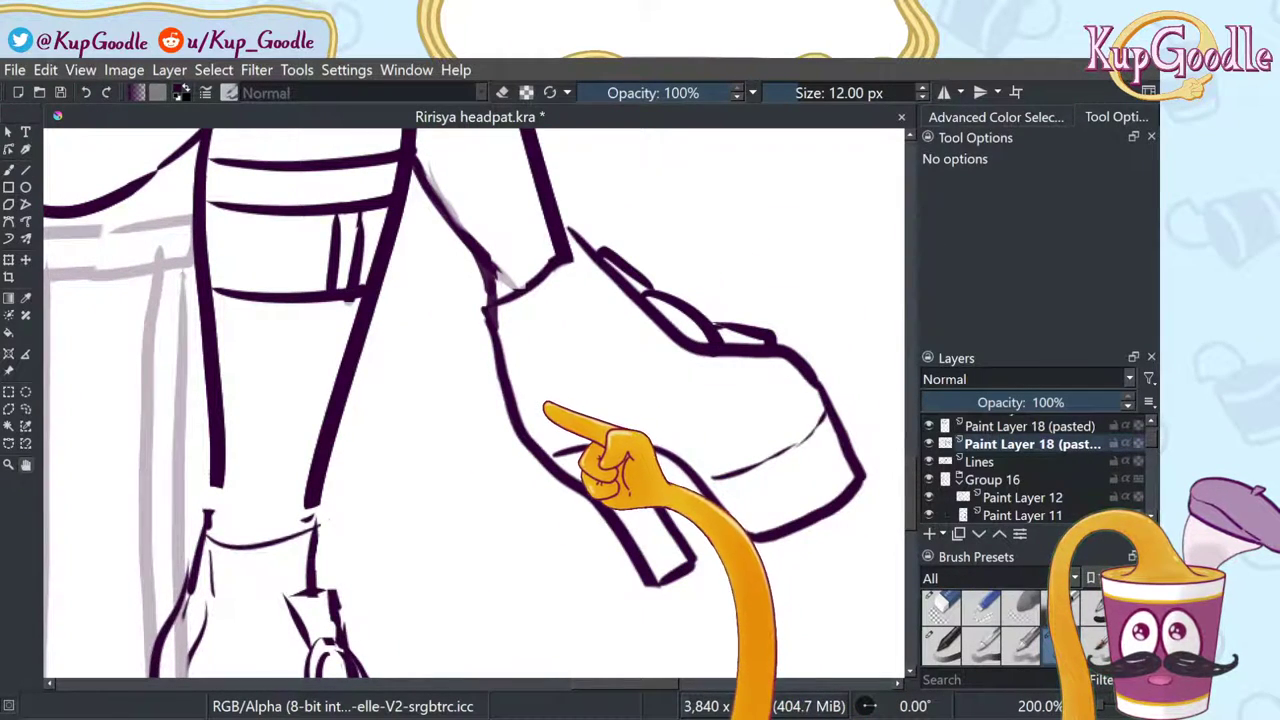
pyautogui.press('b')
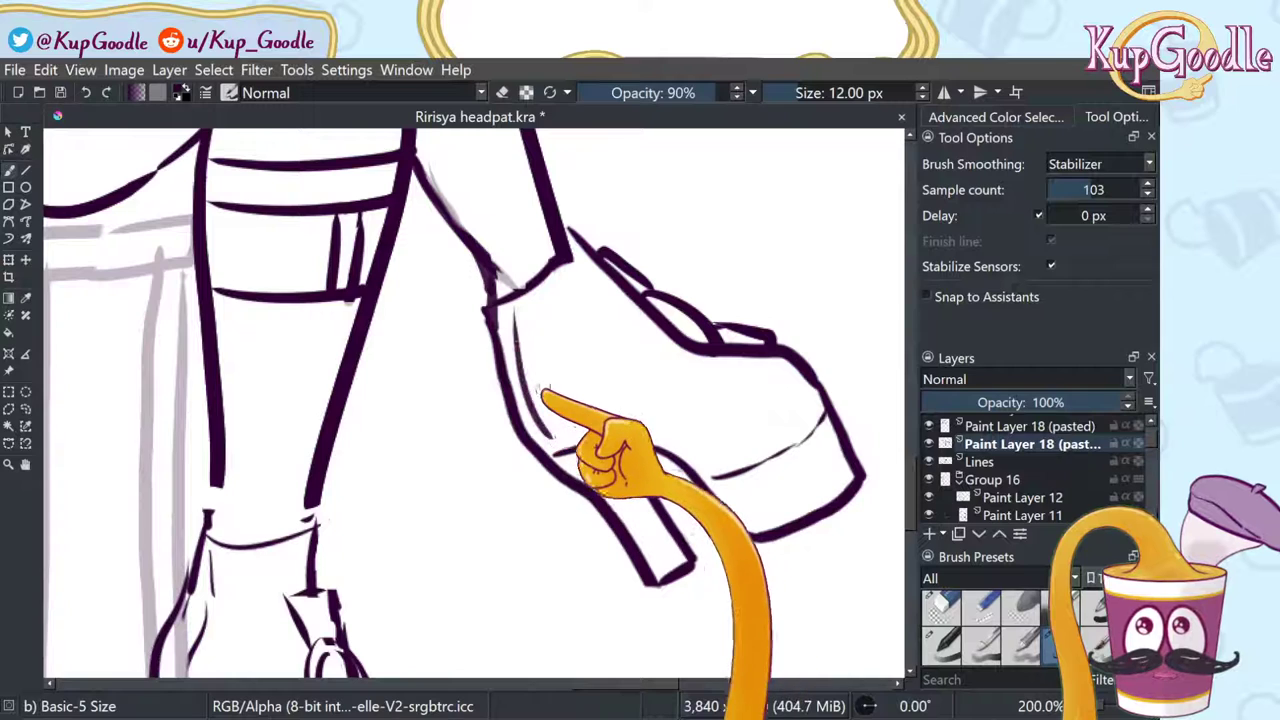
pyautogui.moveTo(512, 305); pyautogui.dragTo(542, 431)
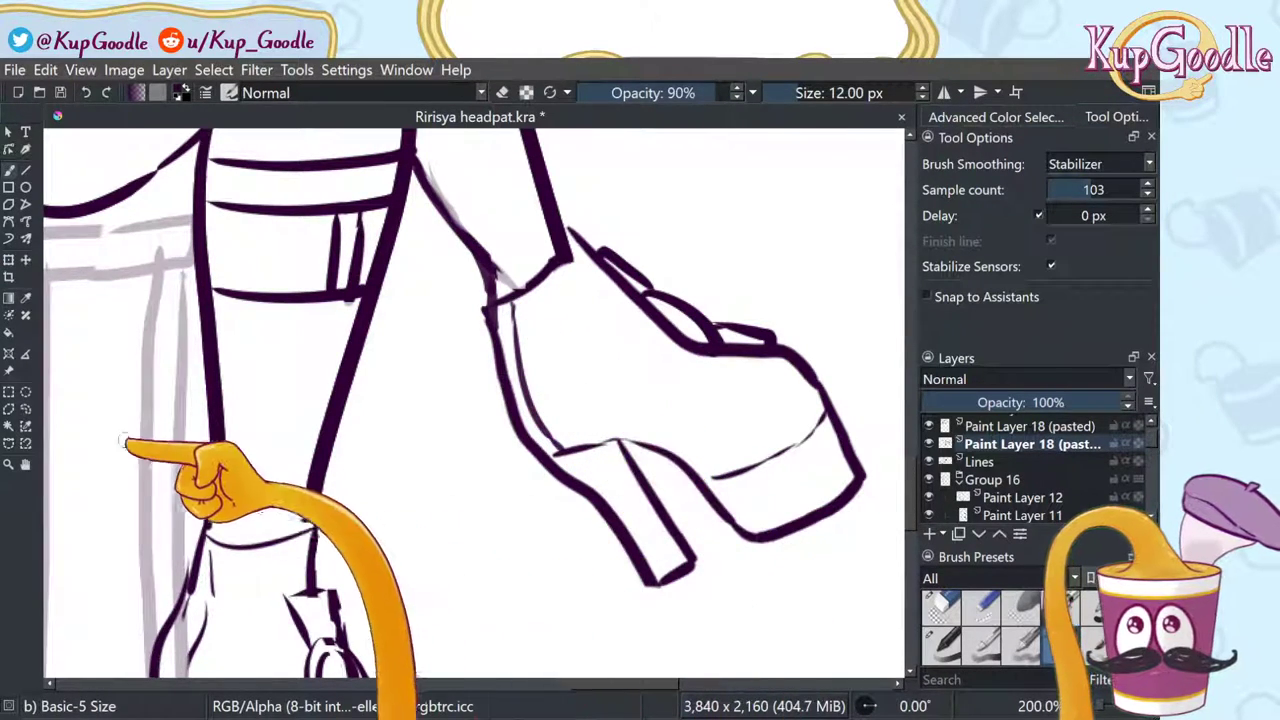
# Step: Erase the stray marks inside the planted boot's heel and its inner back seam with the 25 px Eraser Small brush
pyautogui.click(26, 464)
pyautogui.moveTo(223, 457); pyautogui.dragTo(377, 191)
pyautogui.click(982, 608)
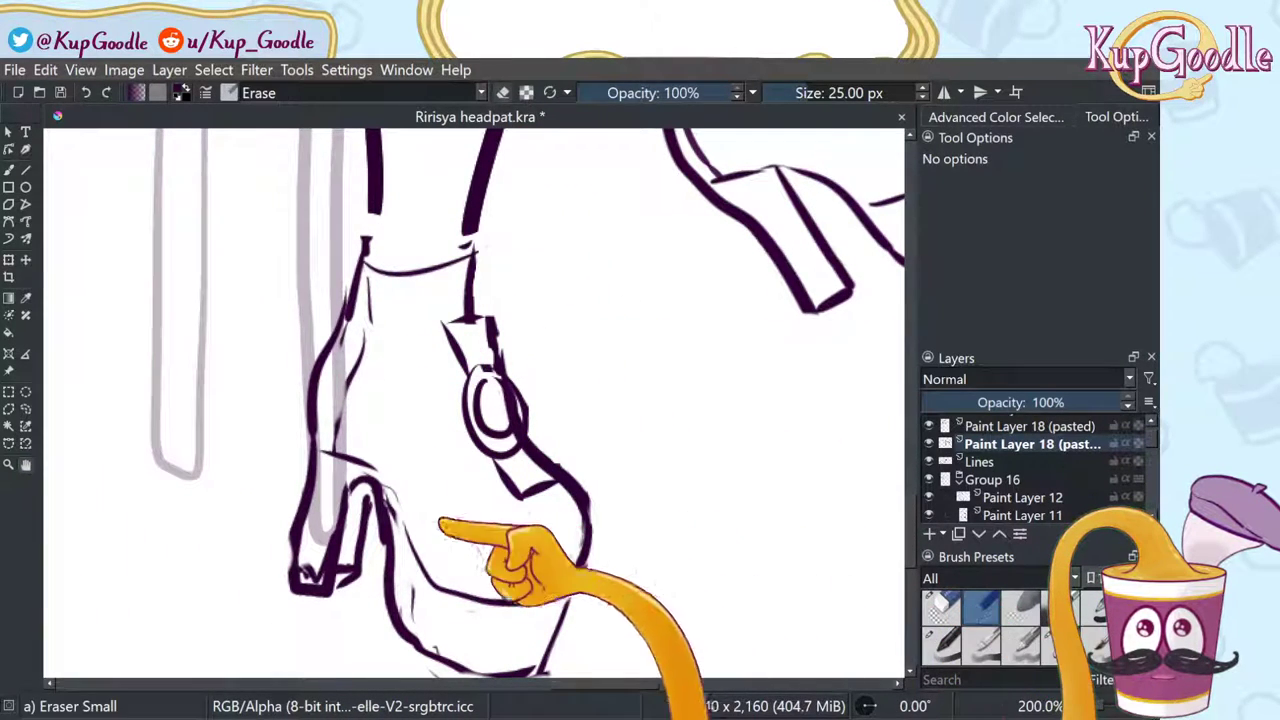
pyautogui.moveTo(322, 552)
pyautogui.mouseDown()
pyautogui.moveTo(305, 571)
pyautogui.moveTo(349, 575)
pyautogui.mouseUp()
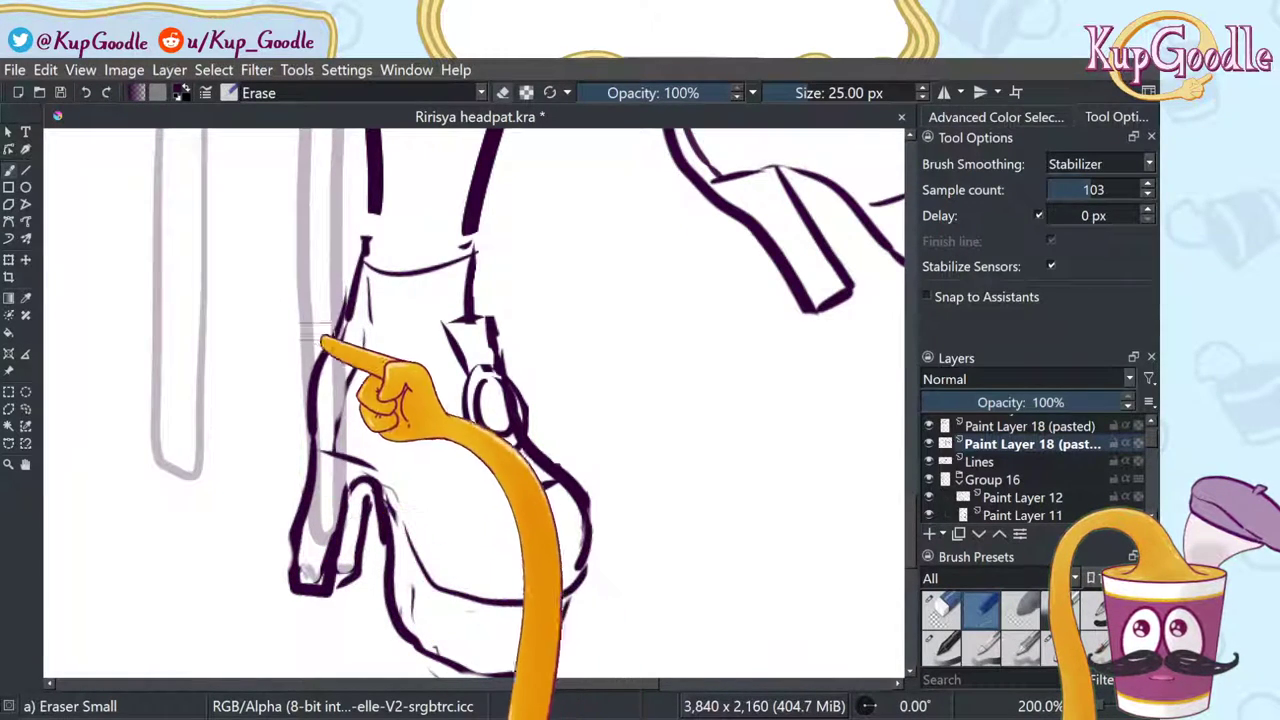
pyautogui.moveTo(372, 300); pyautogui.dragTo(371, 352)
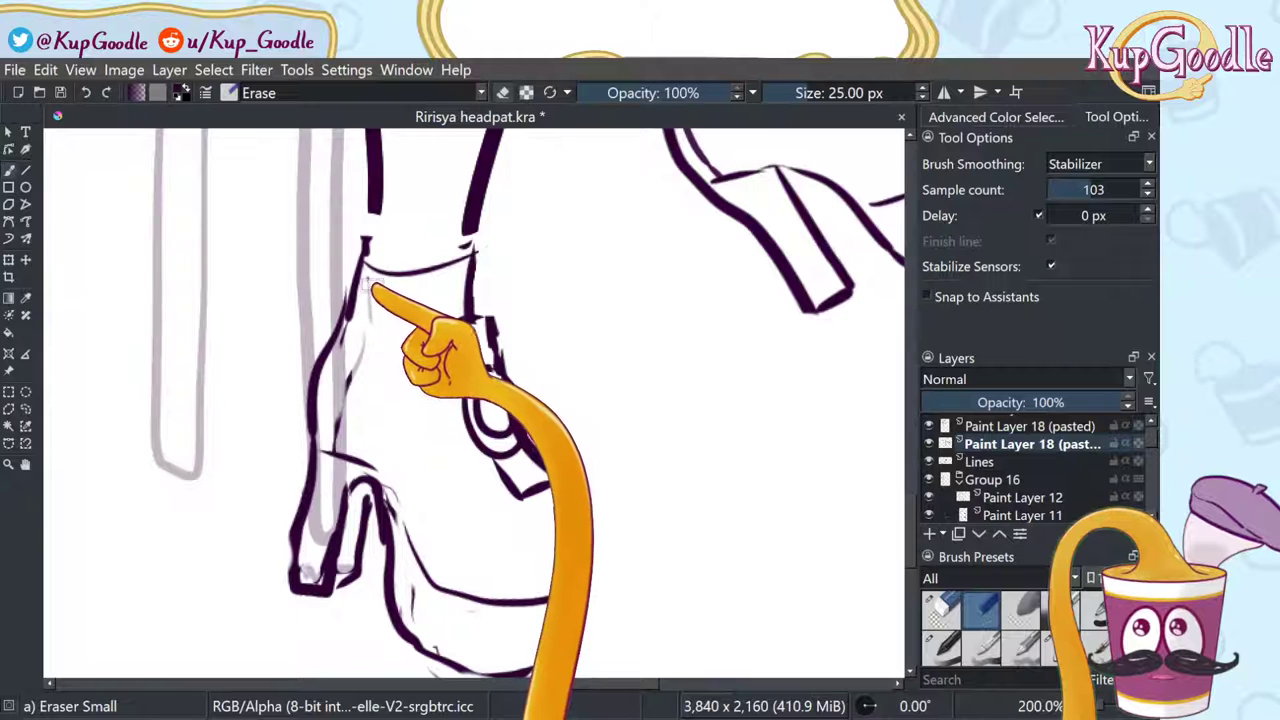
pyautogui.moveTo(372, 280)
pyautogui.mouseDown()
pyautogui.moveTo(368, 351)
pyautogui.moveTo(343, 422)
pyautogui.mouseUp()
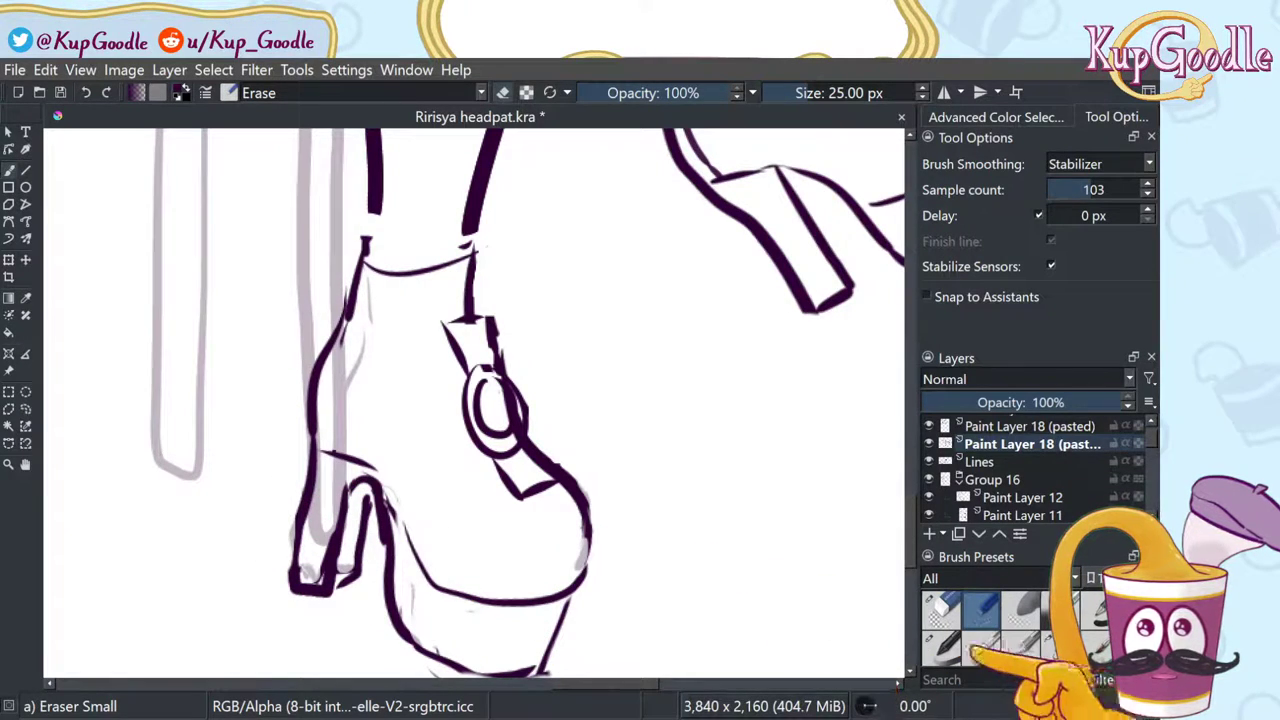
# Step: Redraw the planted boot's toe outline with the 12 px Basic-5 brush and clean up its platform sole outline
pyautogui.click(1062, 642)
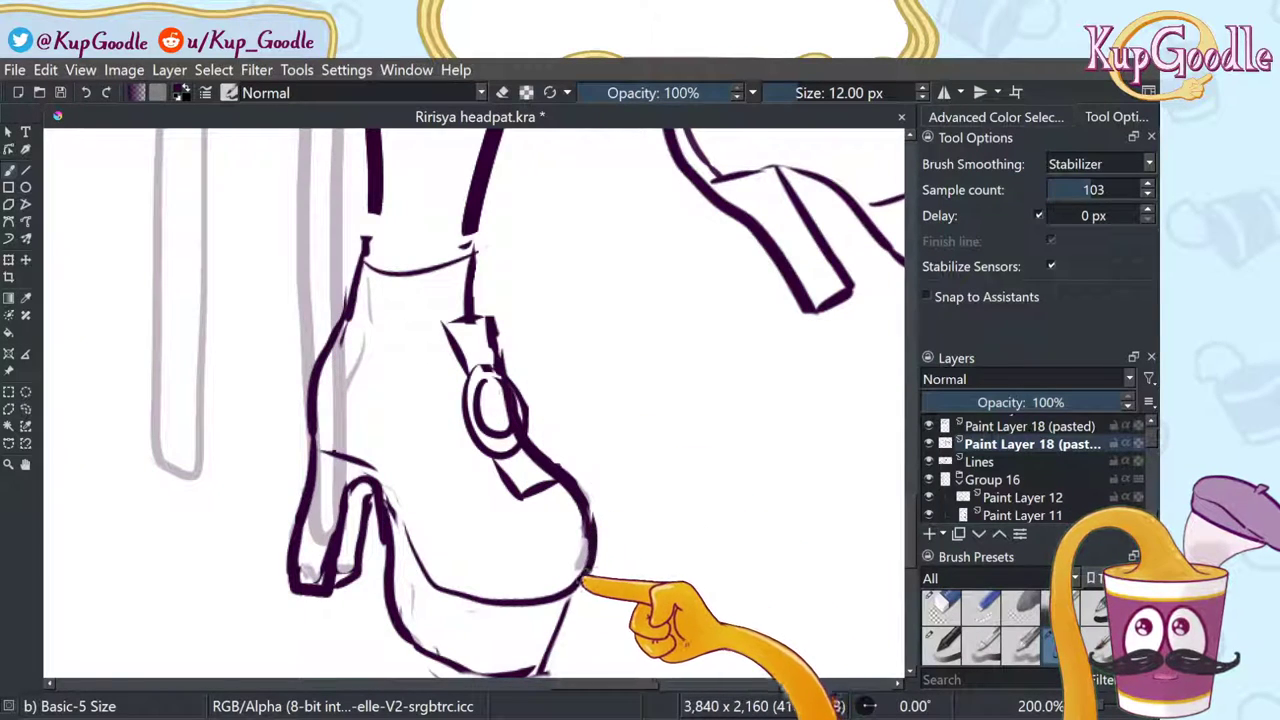
pyautogui.moveTo(588, 520); pyautogui.dragTo(578, 578)
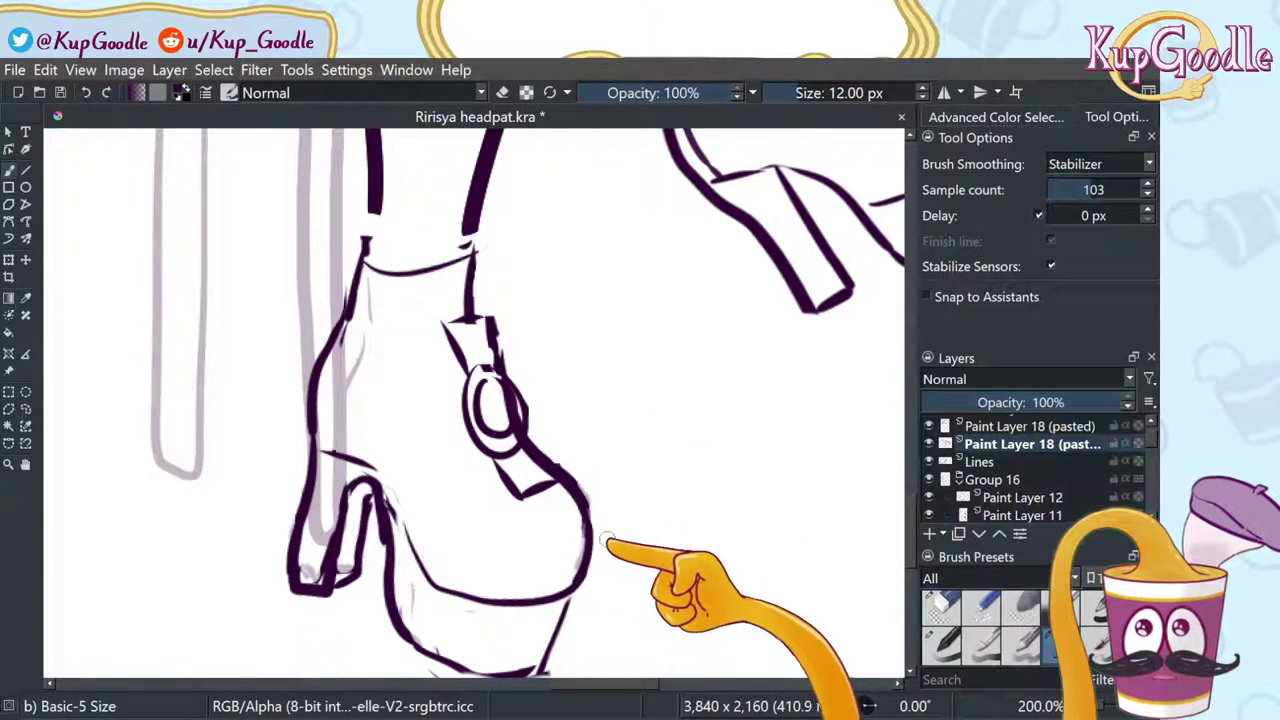
pyautogui.click(26, 464)
pyautogui.scroll(-2, 87, 484)
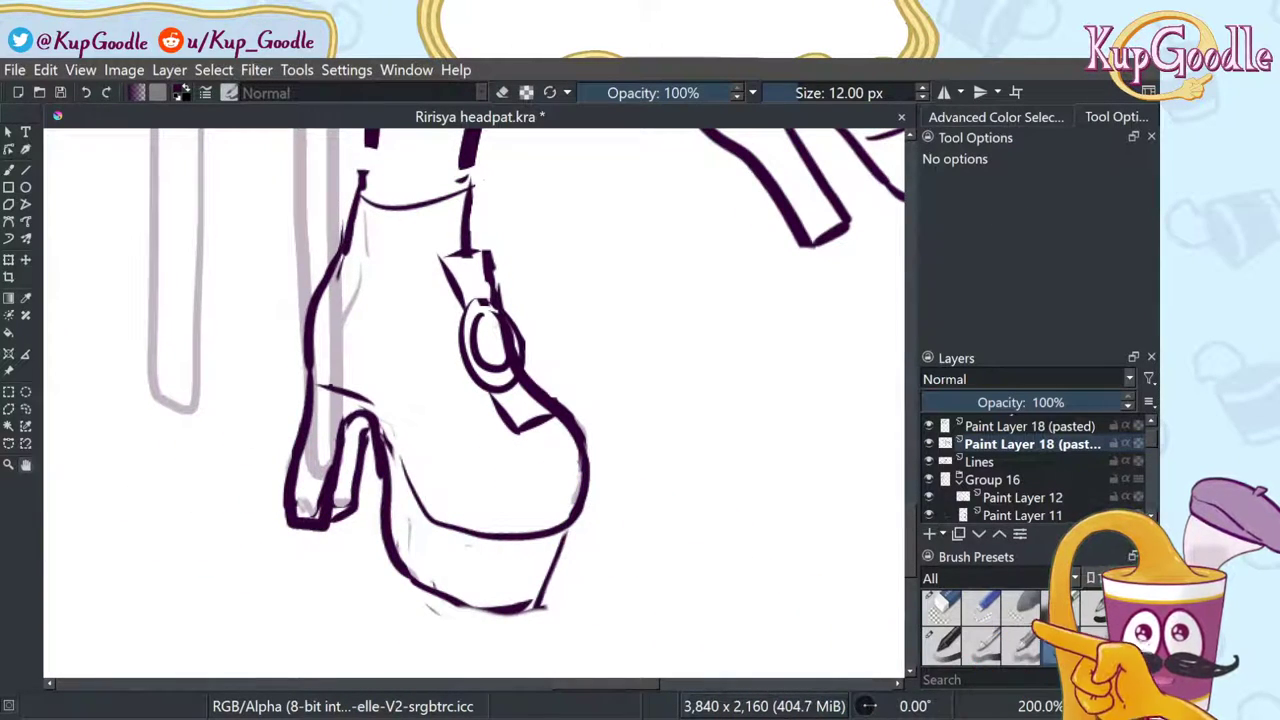
pyautogui.press('b')
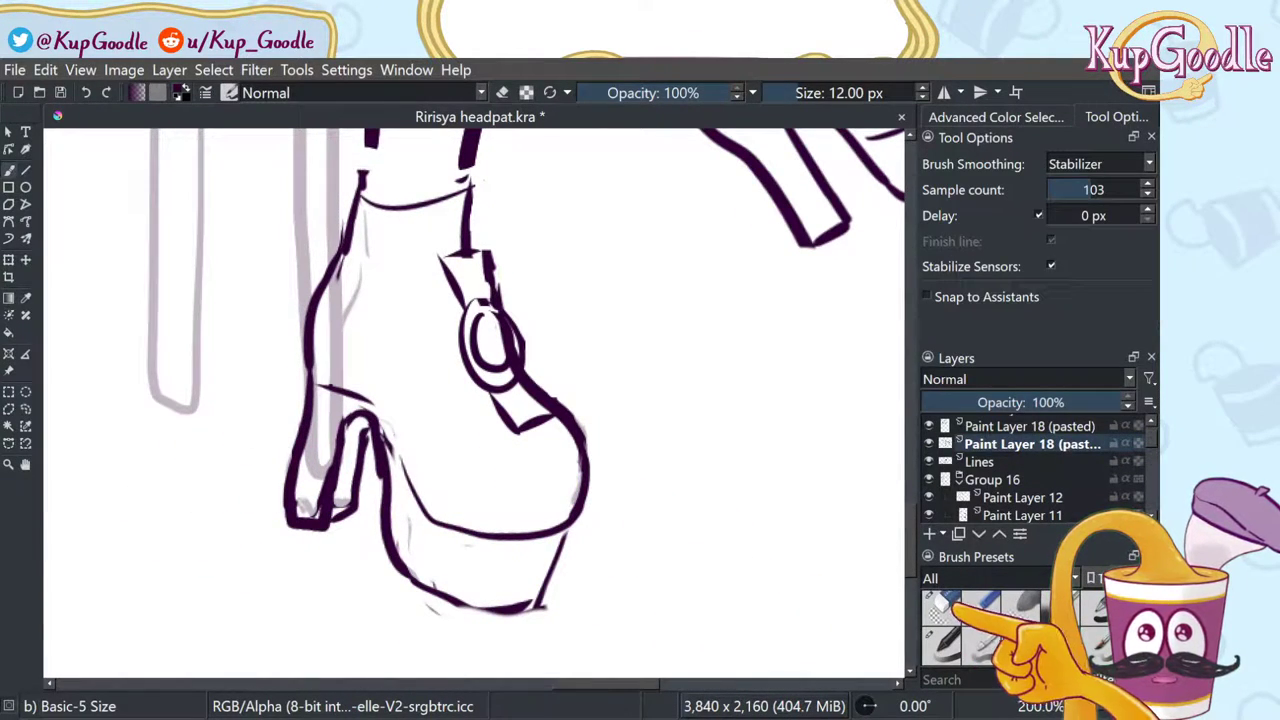
pyautogui.press('e')
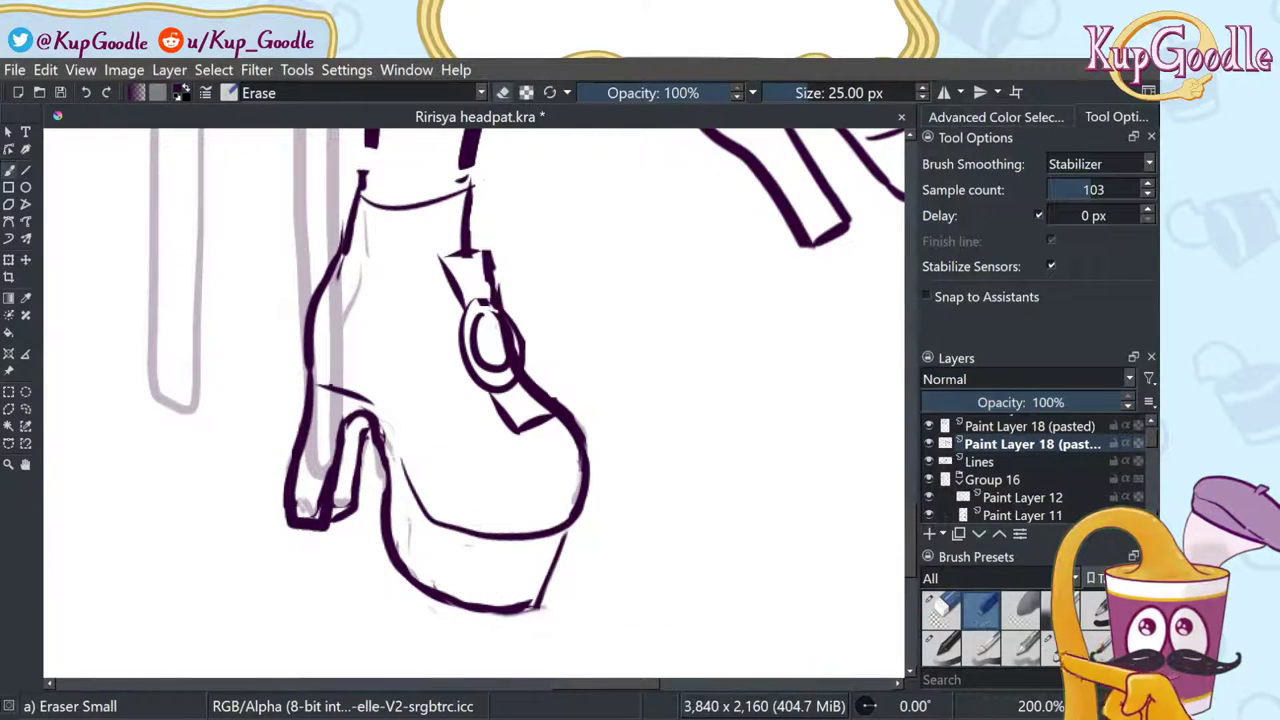
# Step: Add a new paint layer directly above the Lines layer for the stool's line art
pyautogui.press('e')
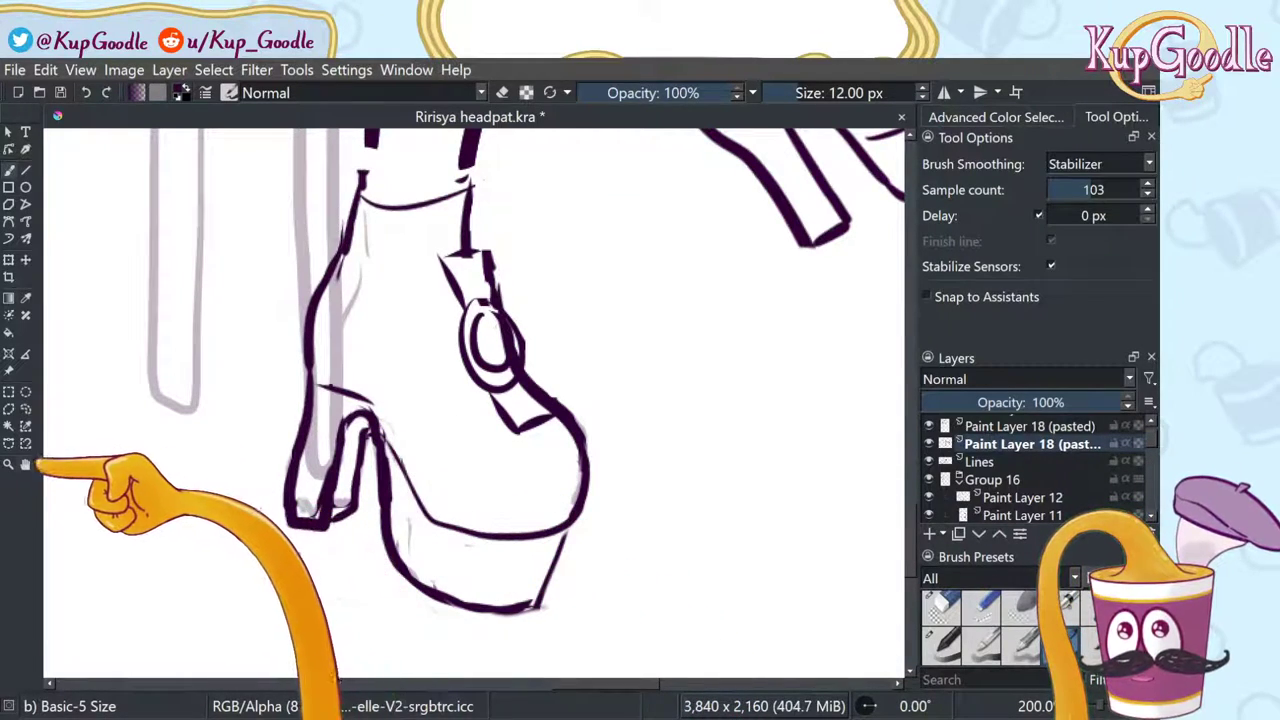
pyautogui.click(26, 464)
pyautogui.moveTo(653, 323); pyautogui.dragTo(774, 536)
pyautogui.moveTo(600, 390); pyautogui.dragTo(836, 590)
pyautogui.moveTo(614, 450); pyautogui.dragTo(676, 543)
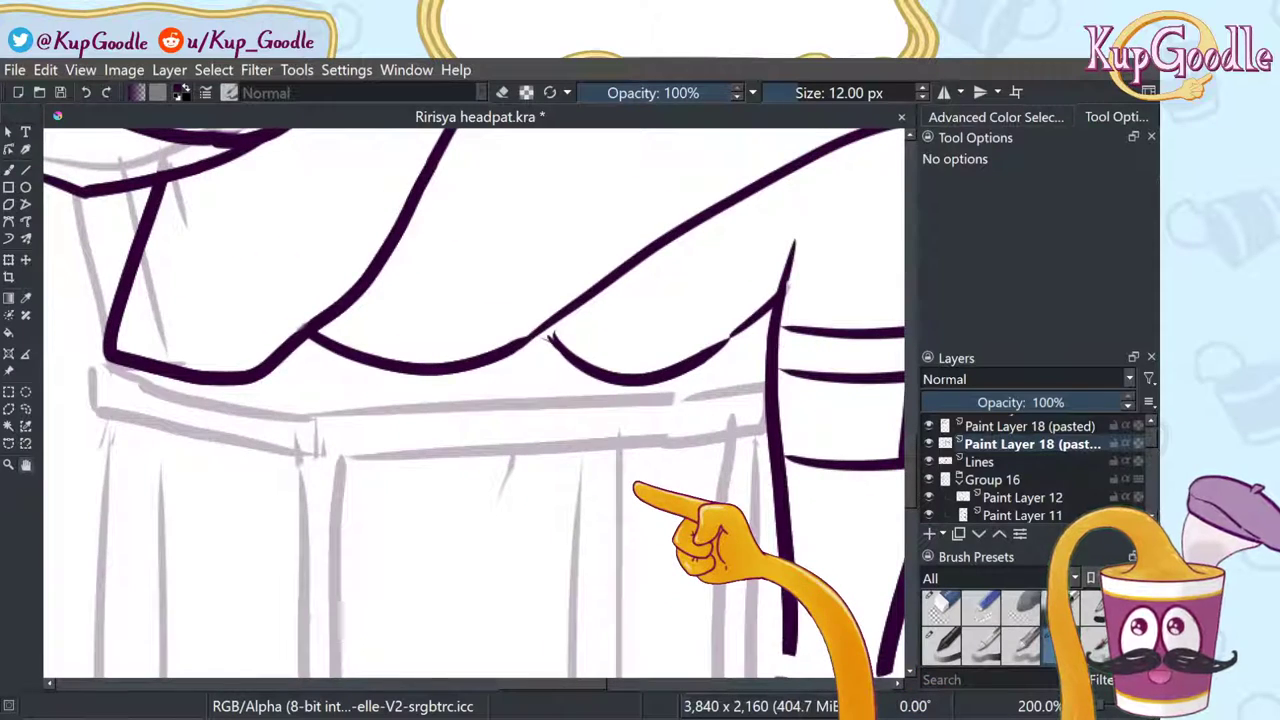
pyautogui.scroll(-4, 484, 343)
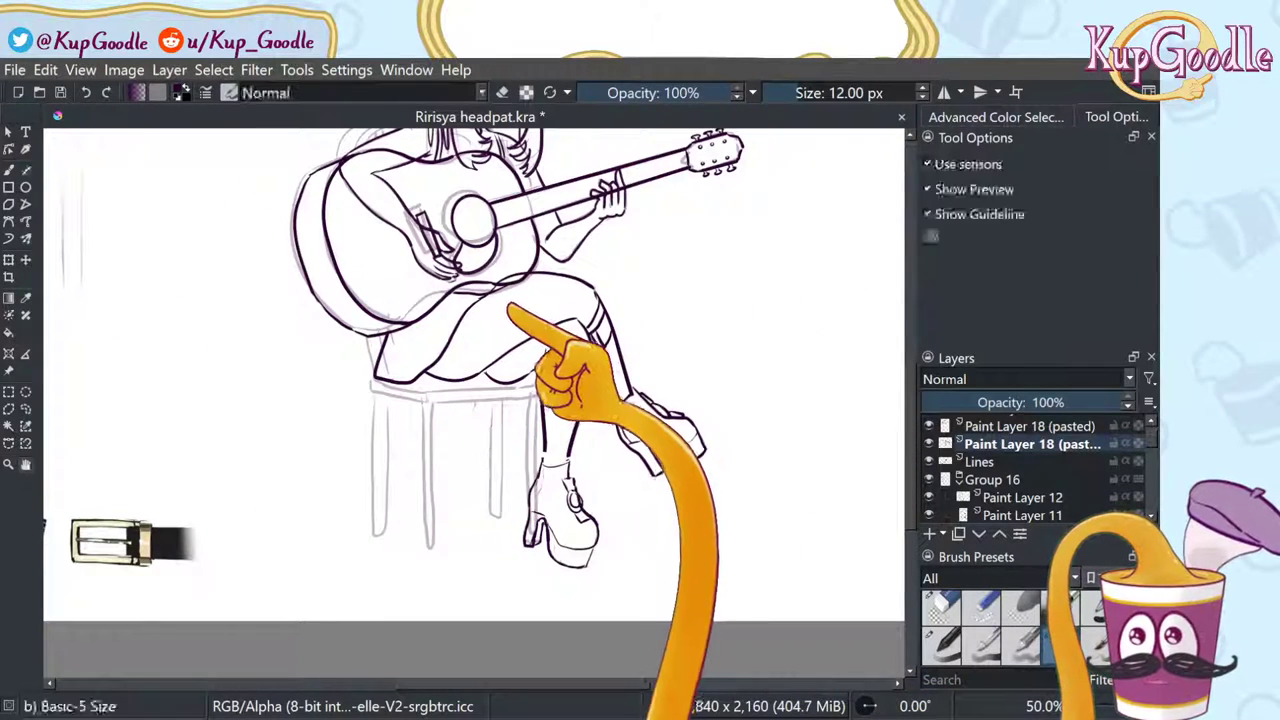
pyautogui.press('b')
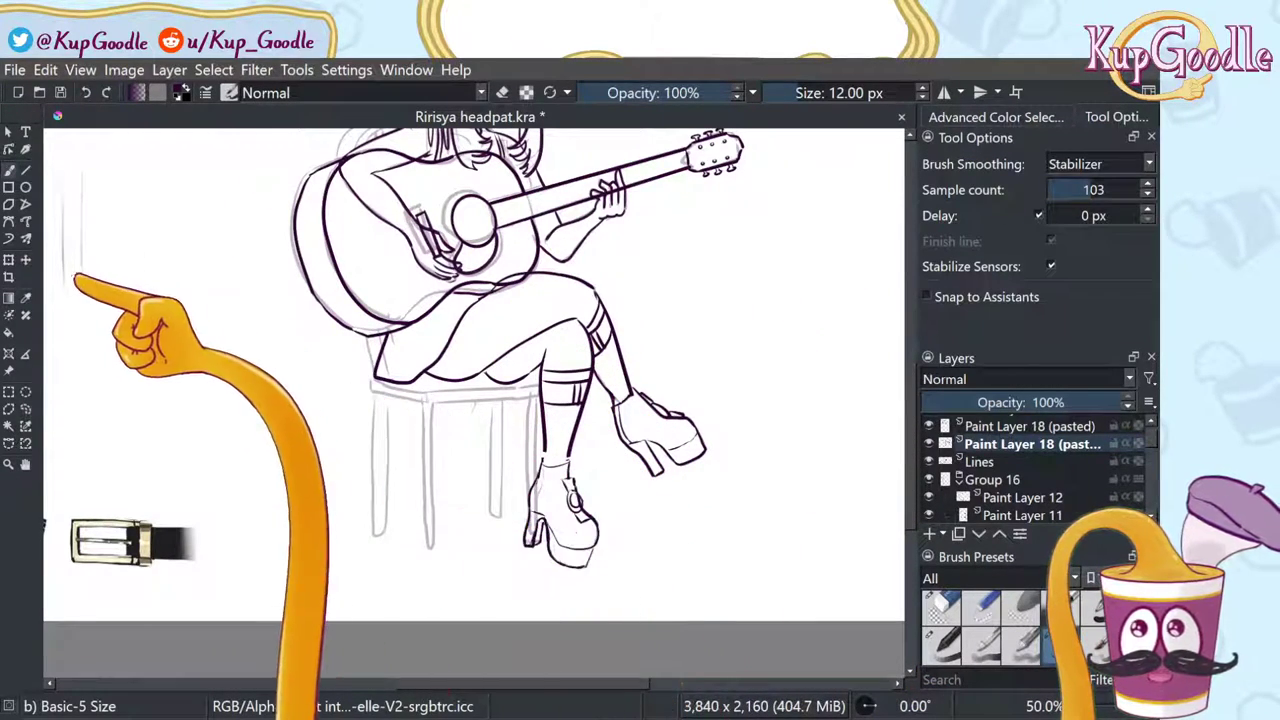
pyautogui.click(25, 170)
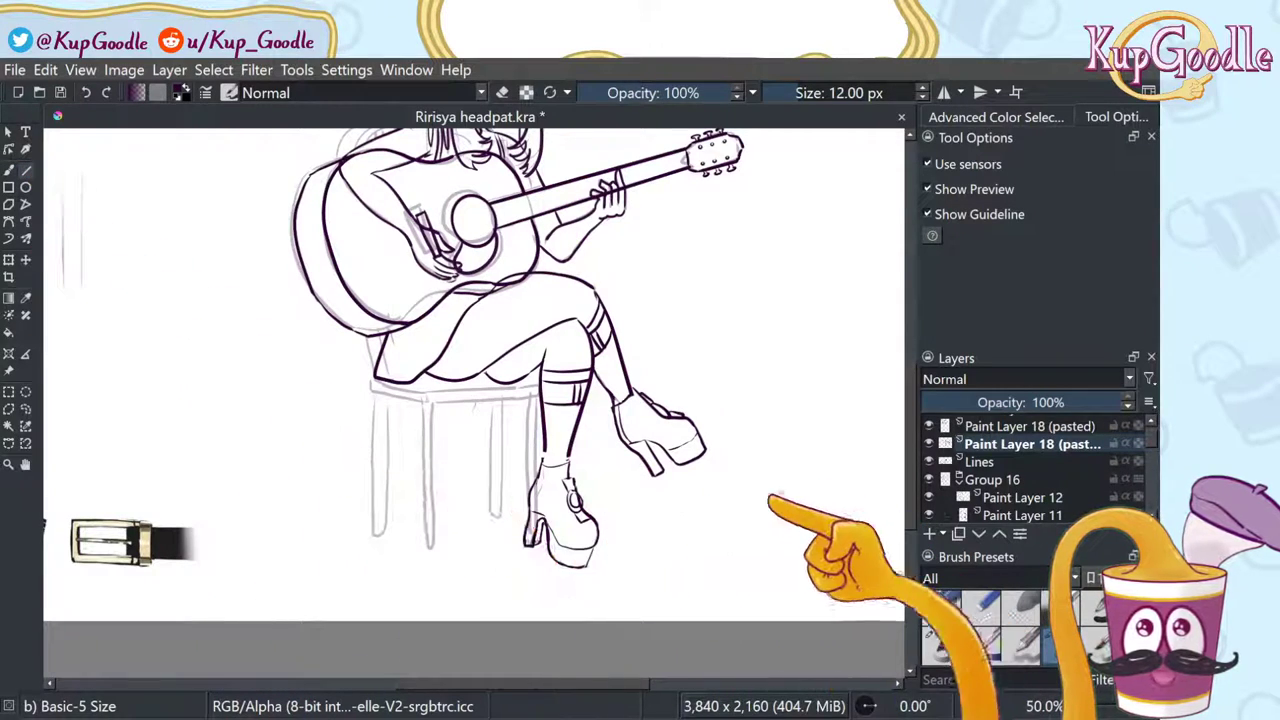
pyautogui.scroll(3, 407, 562)
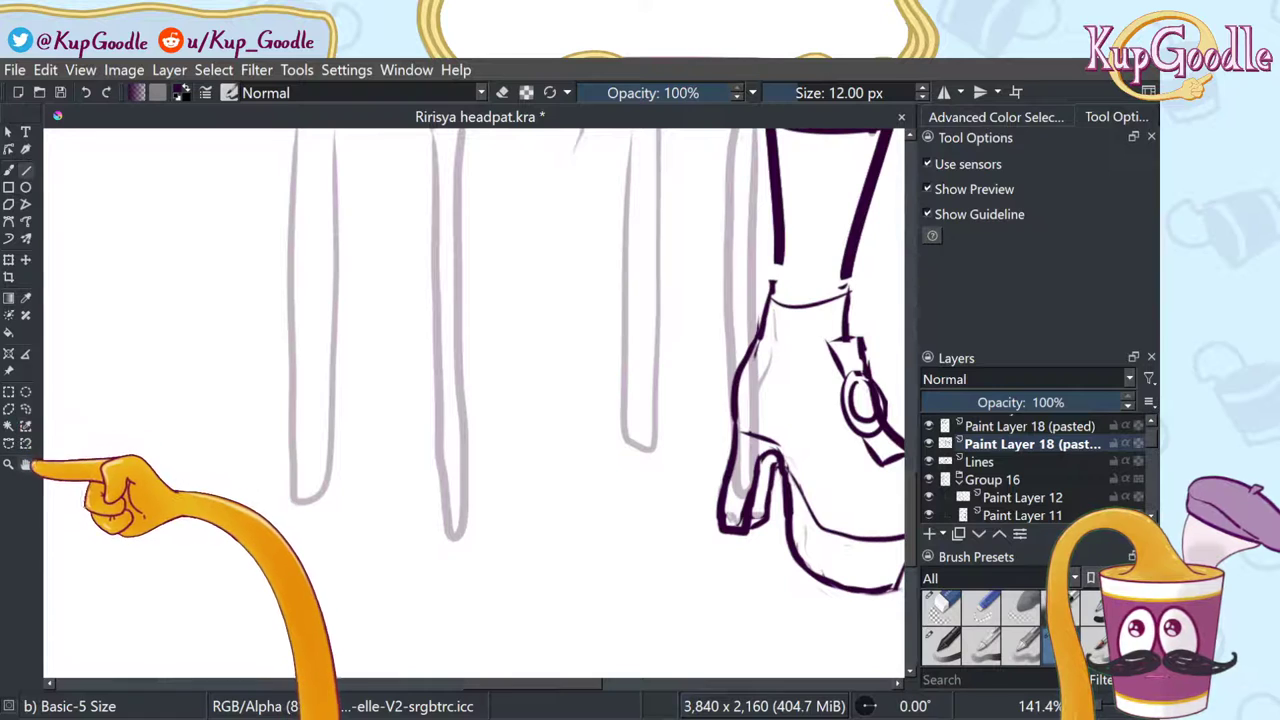
pyautogui.click(26, 464)
pyautogui.moveTo(459, 331); pyautogui.dragTo(407, 438)
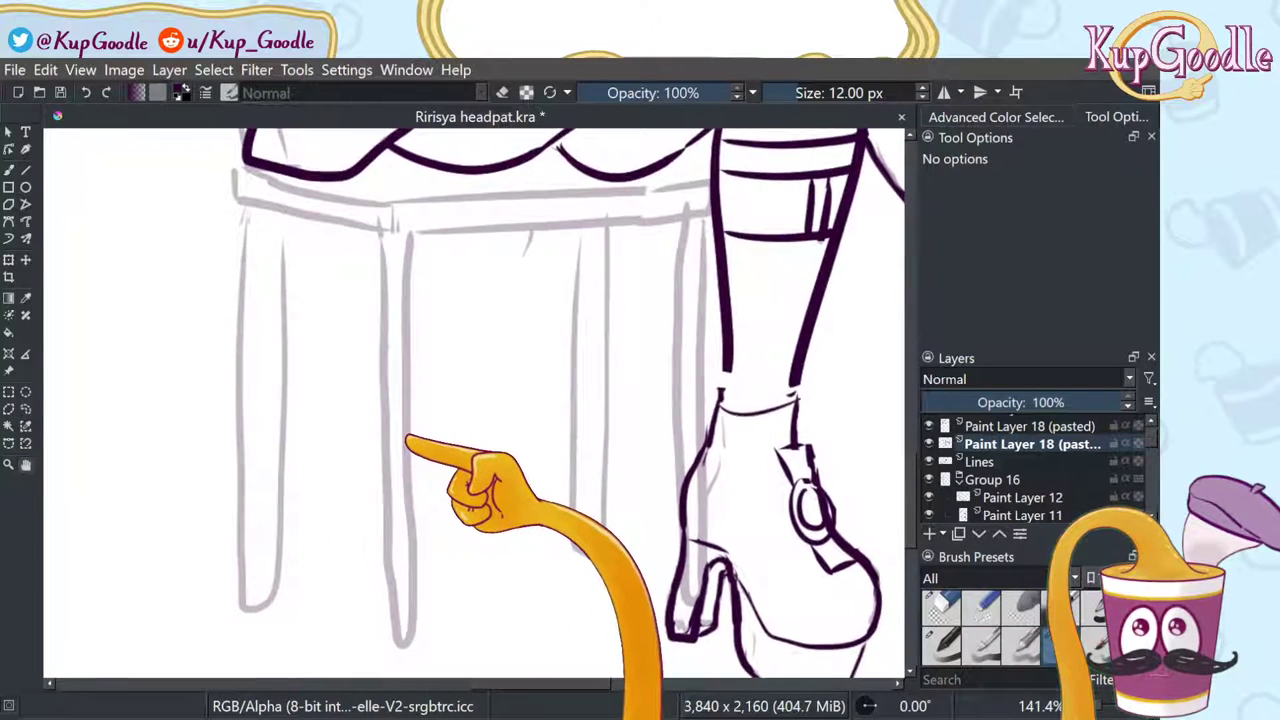
pyautogui.click(1060, 462)
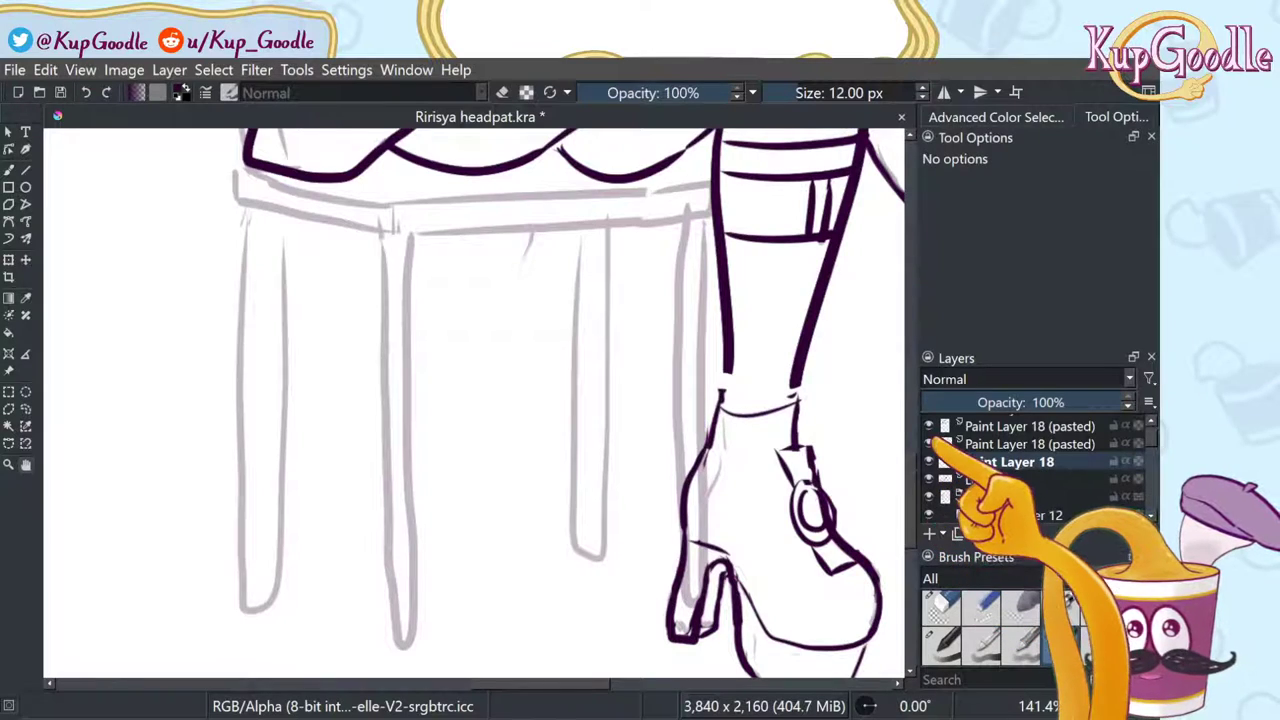
pyautogui.click(930, 444)
pyautogui.click(930, 444)
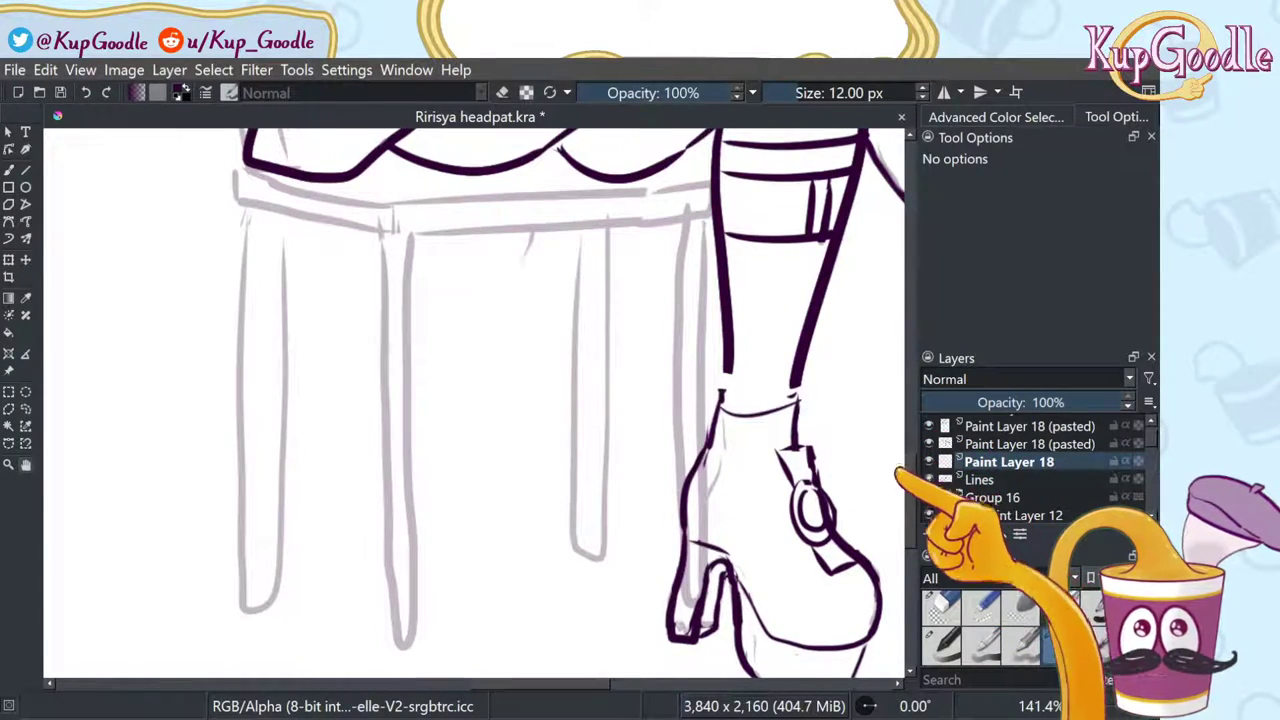
# Step: Outline the stool's seat slab over the sketch with straight 12 px Basic-5 lines, including its left end and front corner edge
pyautogui.click(25, 170)
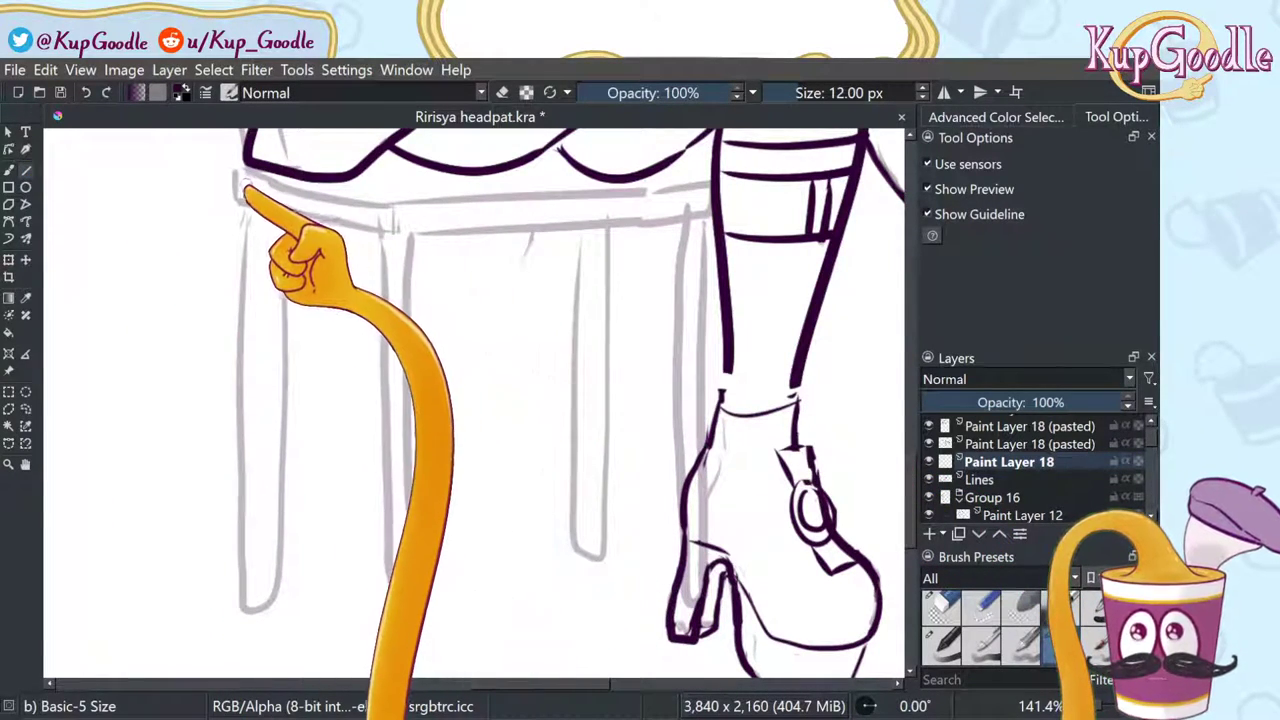
pyautogui.moveTo(236, 197); pyautogui.dragTo(382, 232)
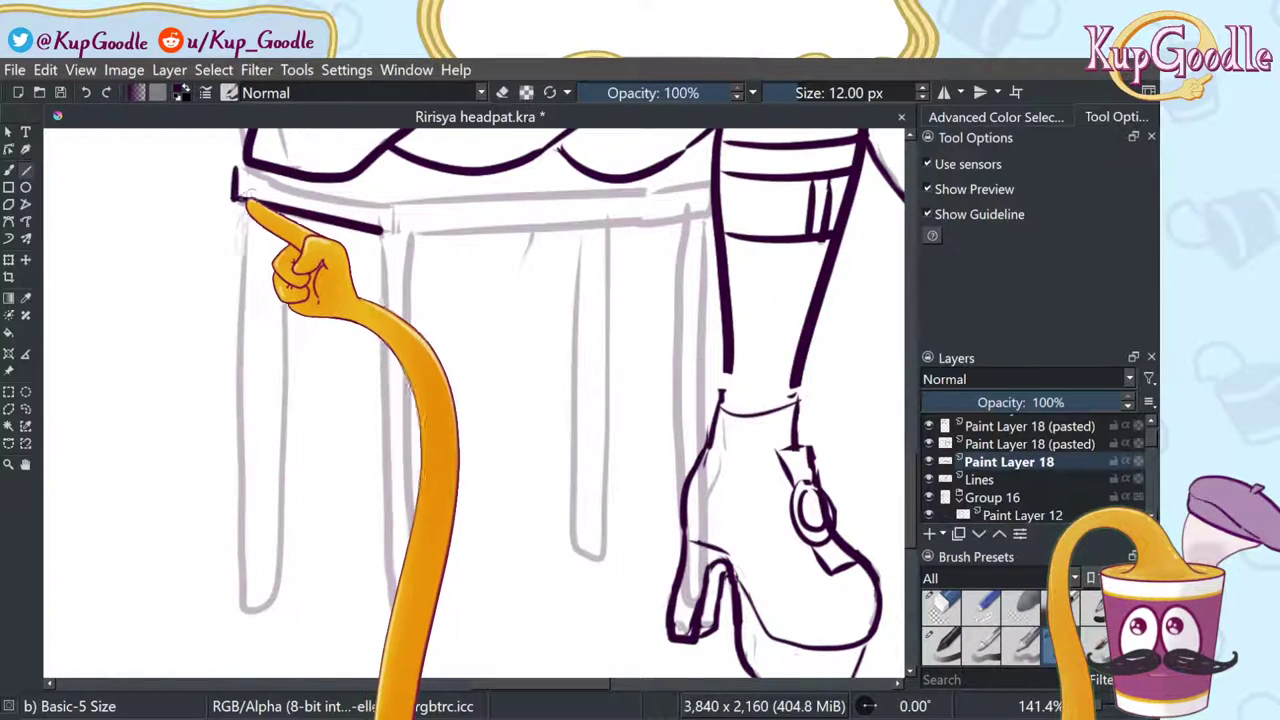
pyautogui.moveTo(236, 172)
pyautogui.mouseDown()
pyautogui.moveTo(346, 249)
pyautogui.moveTo(395, 208)
pyautogui.mouseUp()
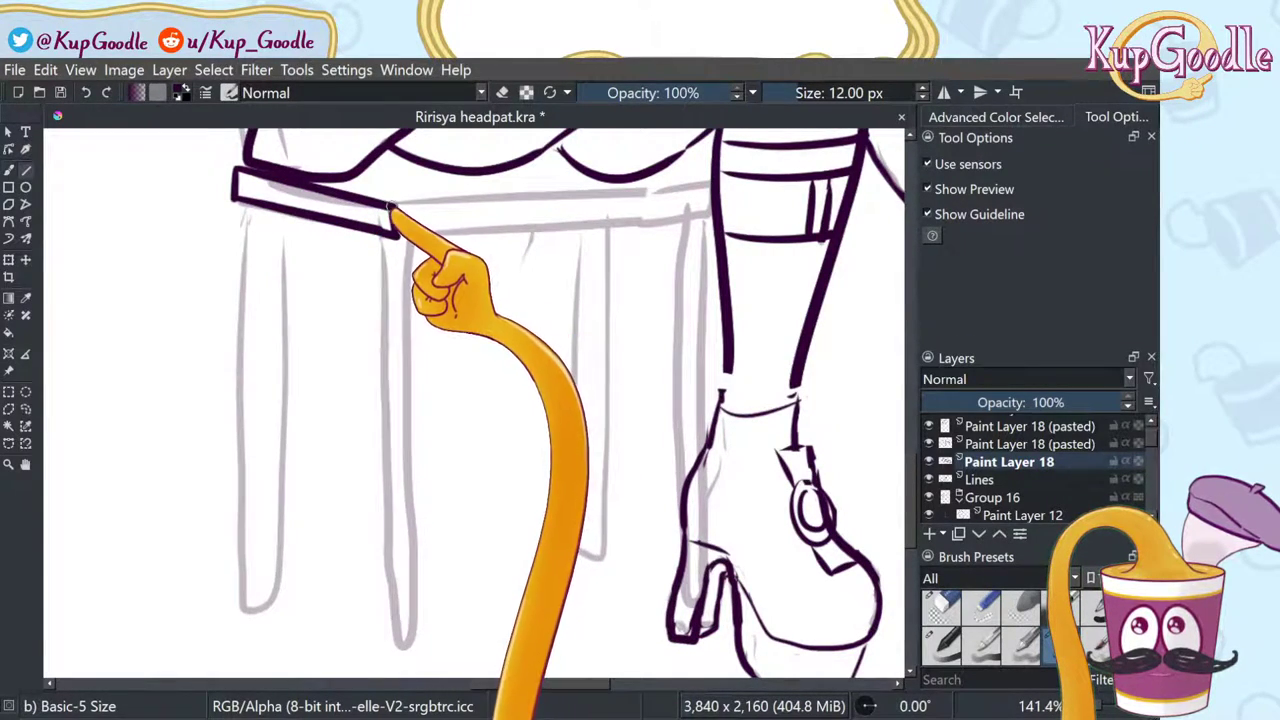
pyautogui.moveTo(395, 208); pyautogui.dragTo(712, 183)
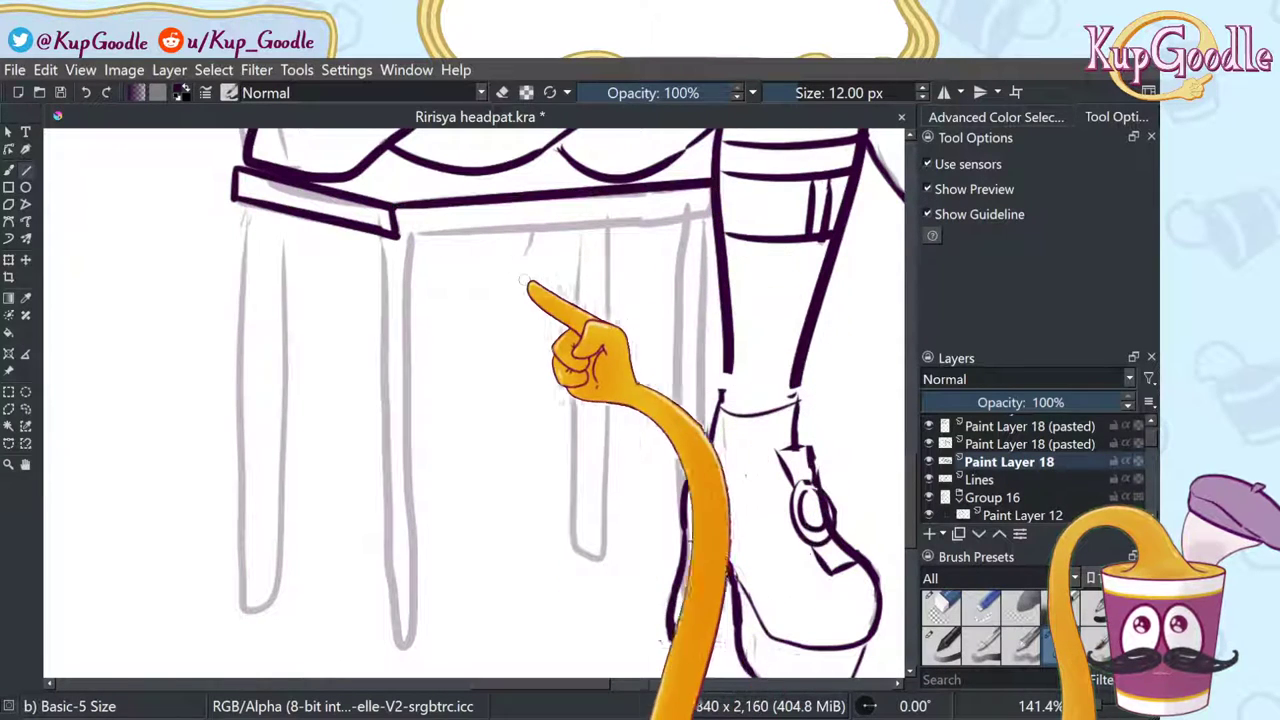
pyautogui.moveTo(400, 236); pyautogui.dragTo(710, 216)
# Step: Draw the two straight side edges of the stool's front corner leg over the sketch, from the seat's underside downward
pyautogui.moveTo(411, 240); pyautogui.dragTo(414, 622)
pyautogui.moveTo(375, 229); pyautogui.dragTo(397, 619)
pyautogui.hotkey('ctrl', 'z')
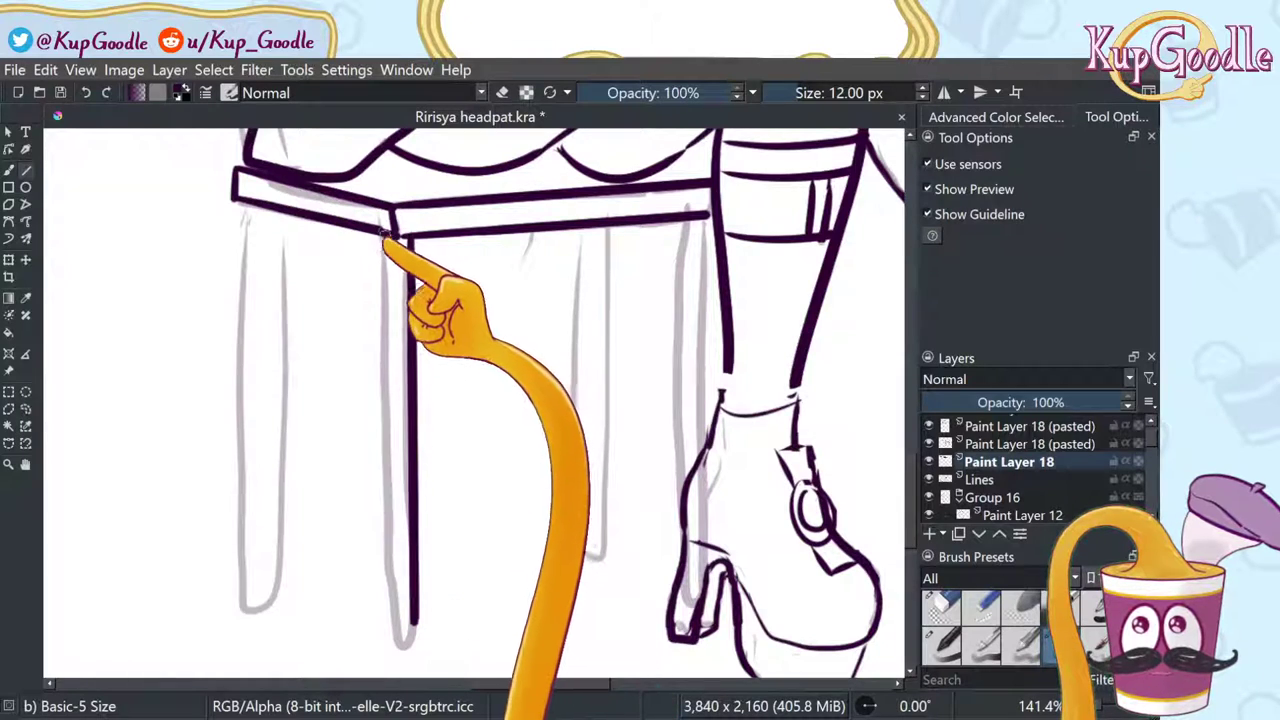
pyautogui.moveTo(383, 240); pyautogui.dragTo(386, 618)
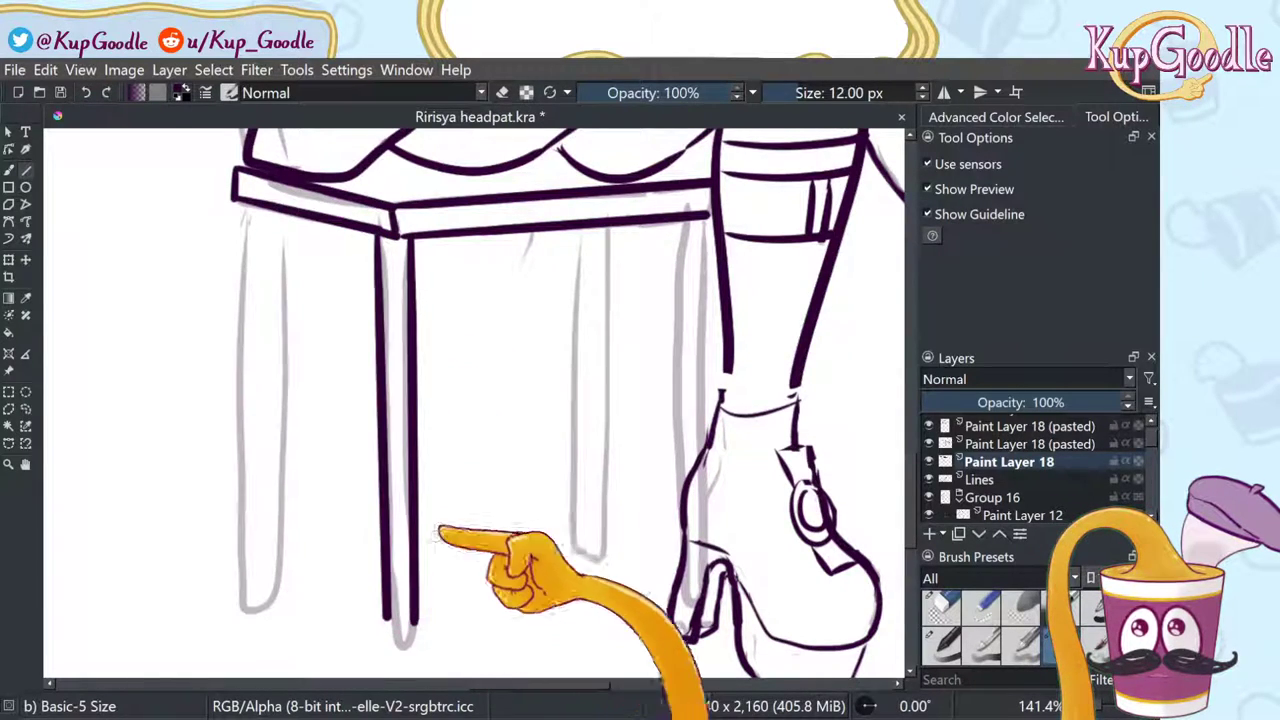
# Step: Draw the straight side edges of the stool's far-left leg and its shorter rear leg over the sketch
pyautogui.moveTo(286, 212); pyautogui.dragTo(285, 600)
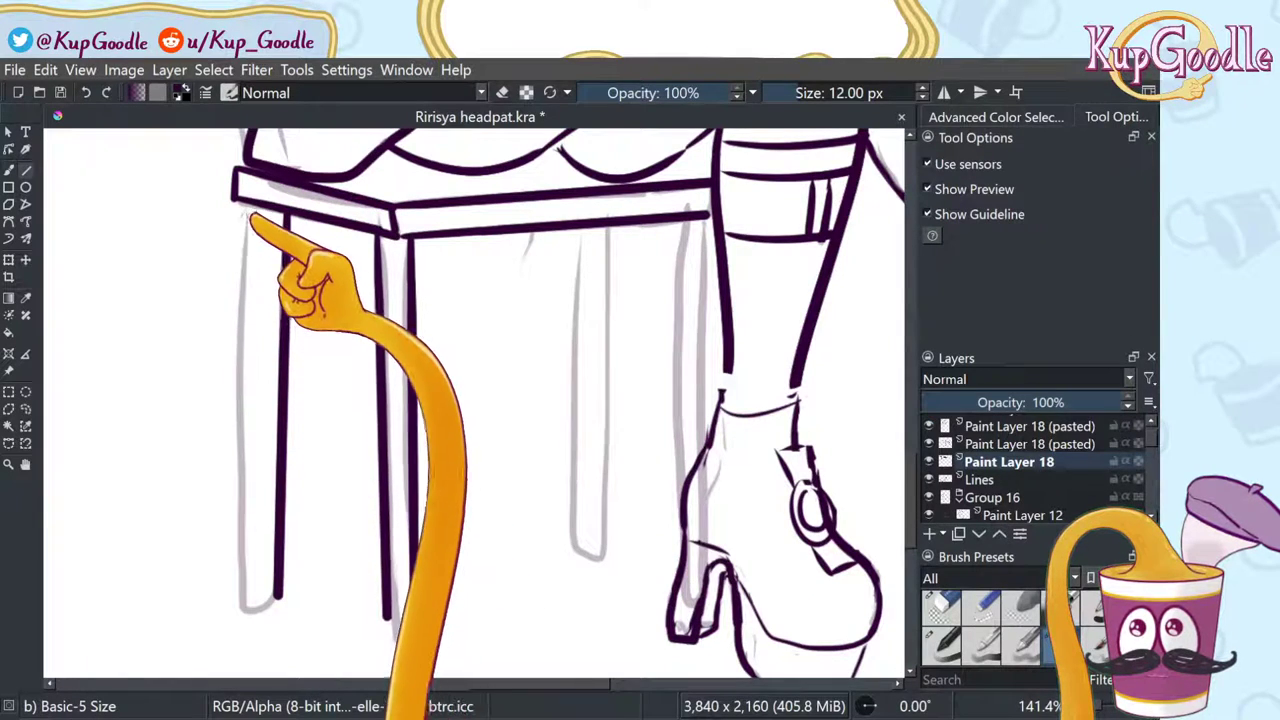
pyautogui.moveTo(250, 215); pyautogui.dragTo(245, 598)
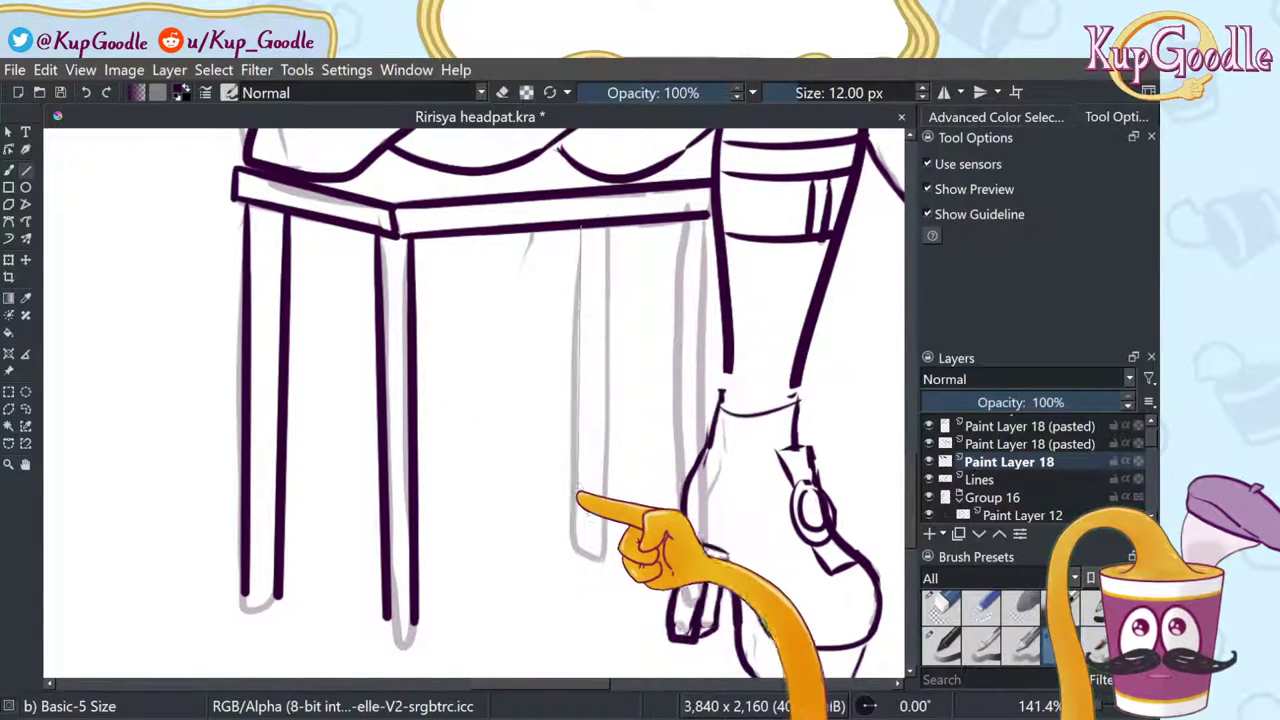
pyautogui.moveTo(577, 538)
pyautogui.mouseDown()
pyautogui.moveTo(580, 230)
pyautogui.moveTo(605, 540)
pyautogui.mouseUp()
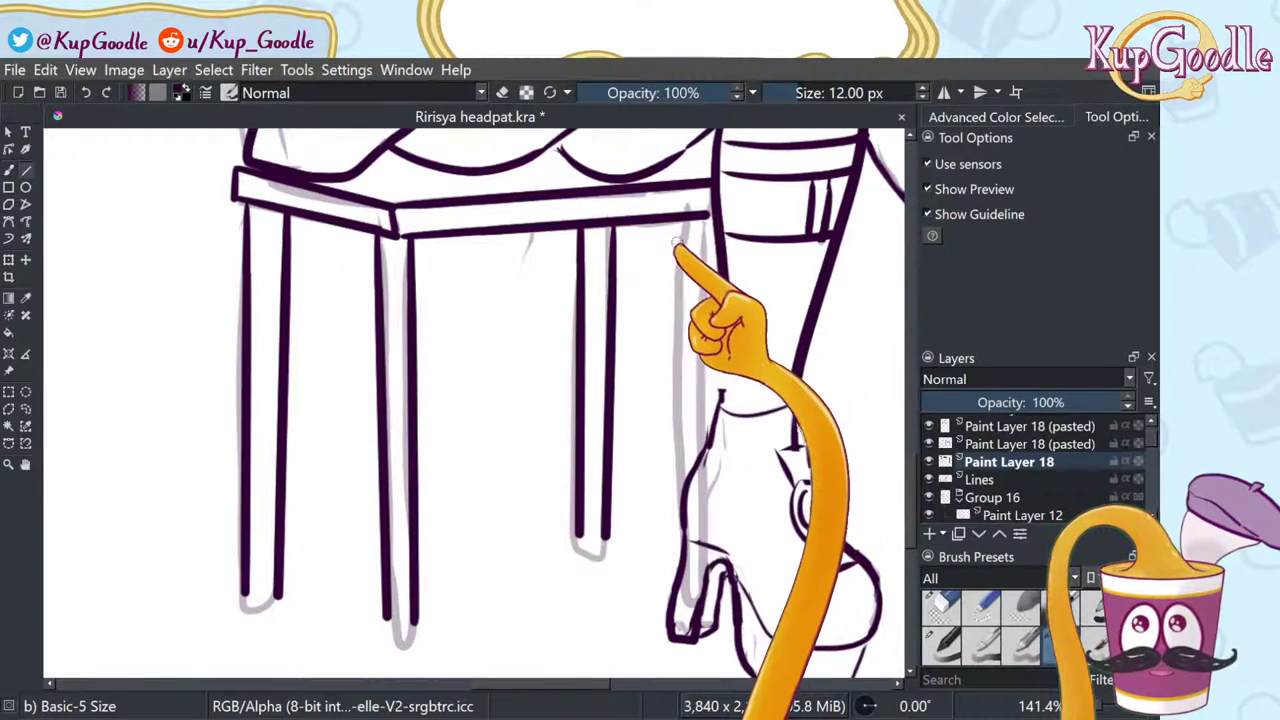
# Step: Draw the two straight side edges of the stool leg beside the planted boot, reaching down to the boot's heel
pyautogui.moveTo(673, 220); pyautogui.dragTo(669, 480)
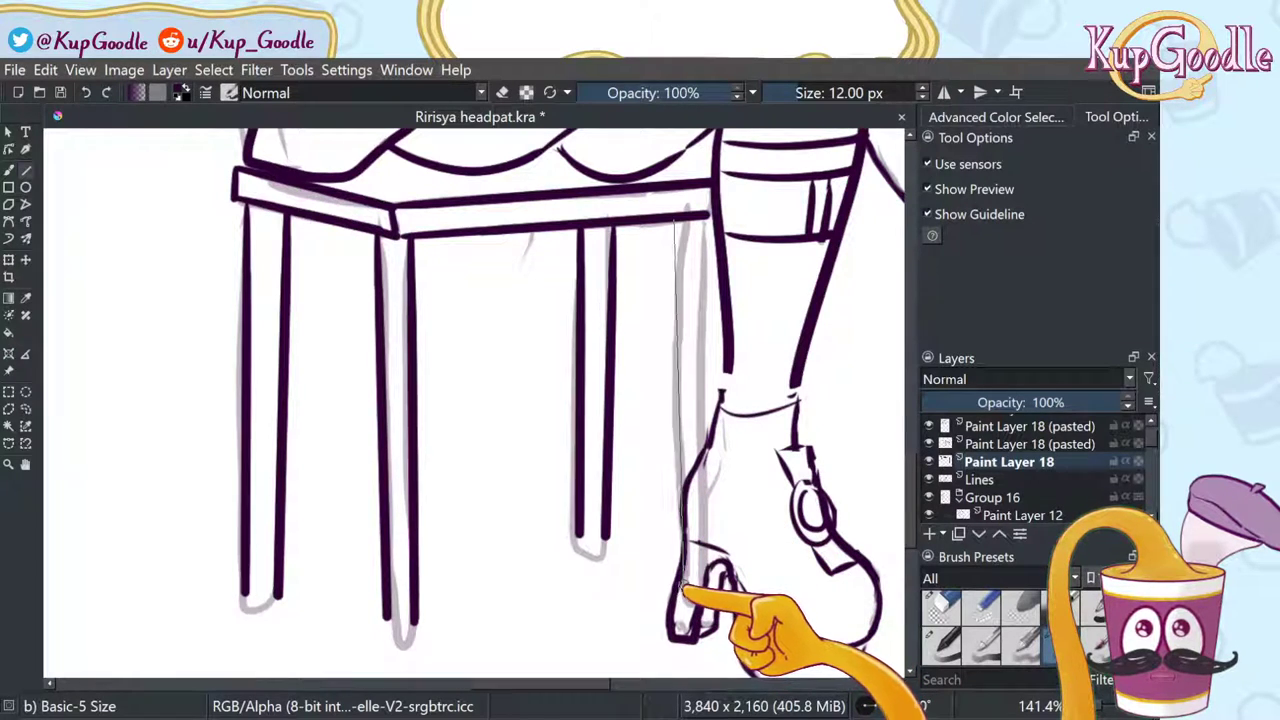
pyautogui.moveTo(686, 584); pyautogui.dragTo(687, 586)
pyautogui.hotkey('ctrl', 'z')
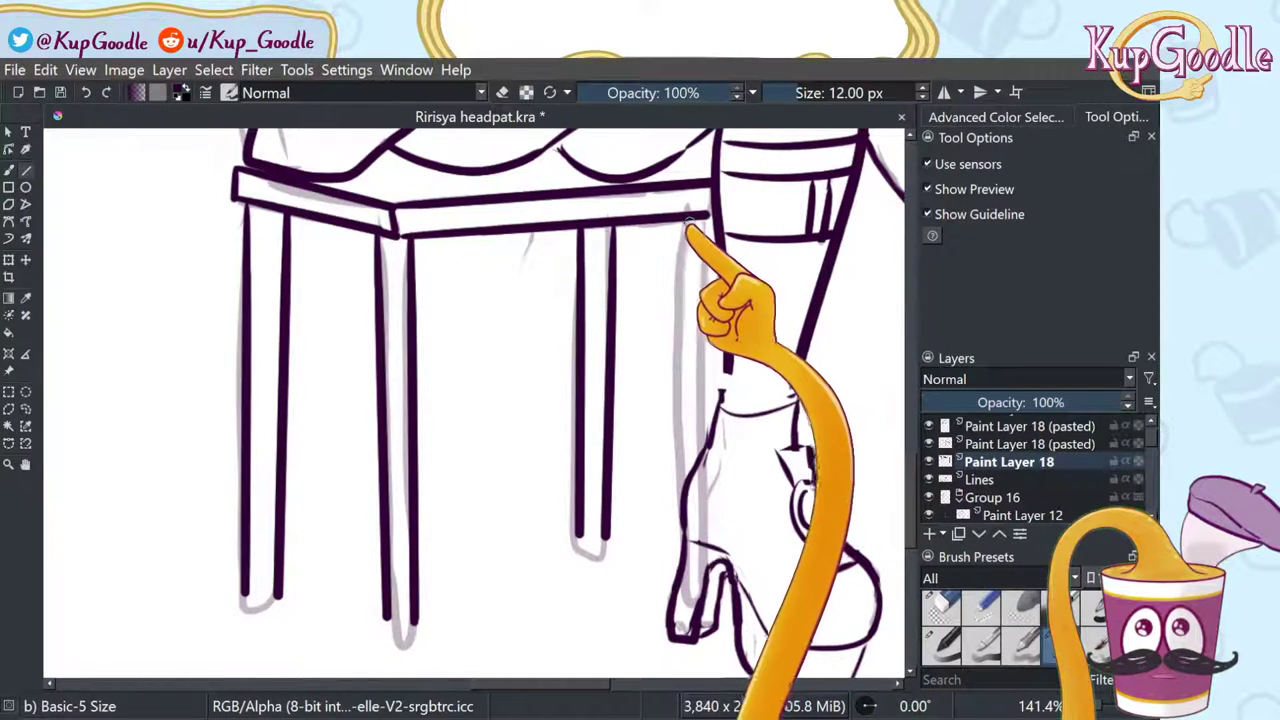
pyautogui.moveTo(687, 215); pyautogui.dragTo(687, 586)
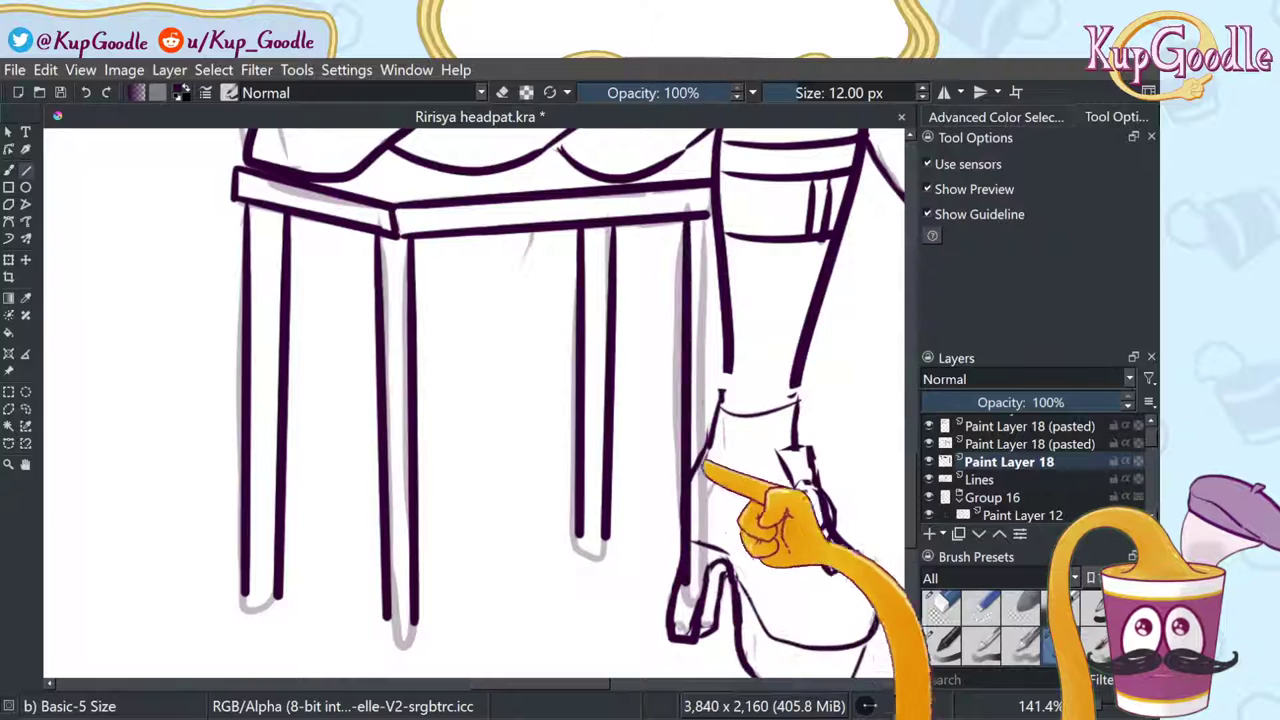
pyautogui.hotkey('ctrl', 'z')
pyautogui.moveTo(676, 218); pyautogui.dragTo(678, 605)
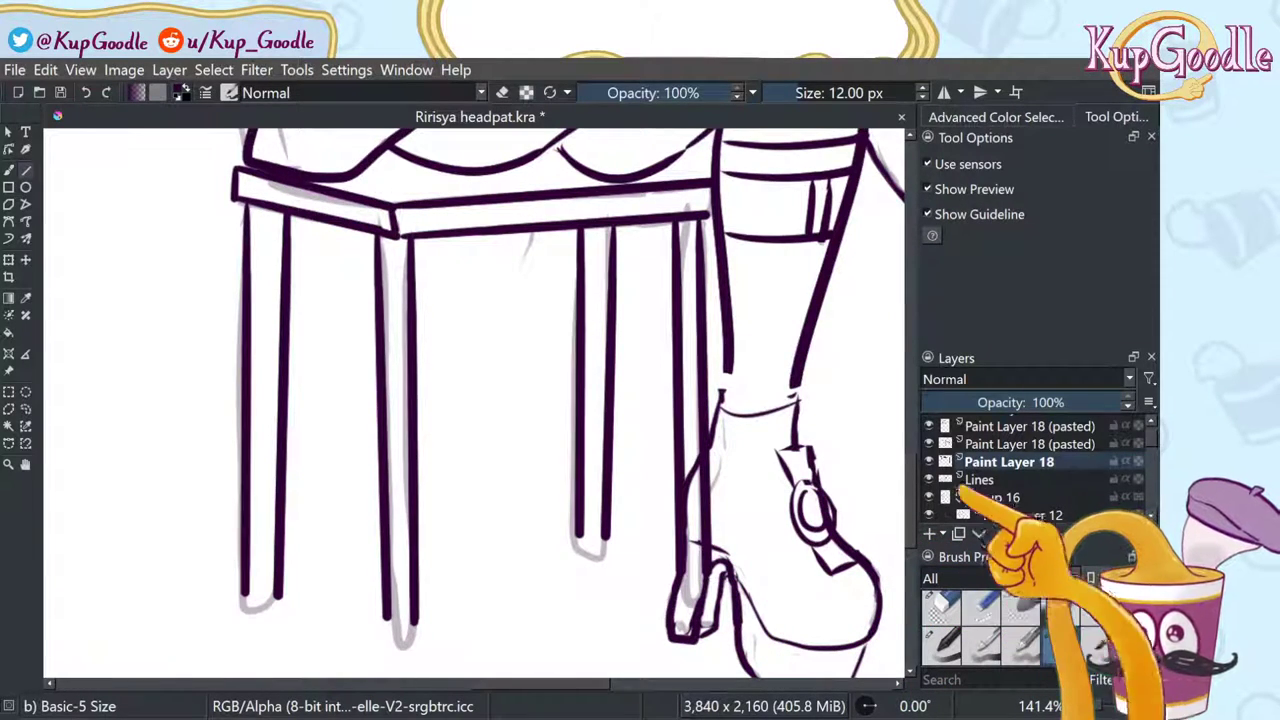
# Step: Close the bottoms of all four stool legs with freehand rounded ends
pyautogui.press('b')
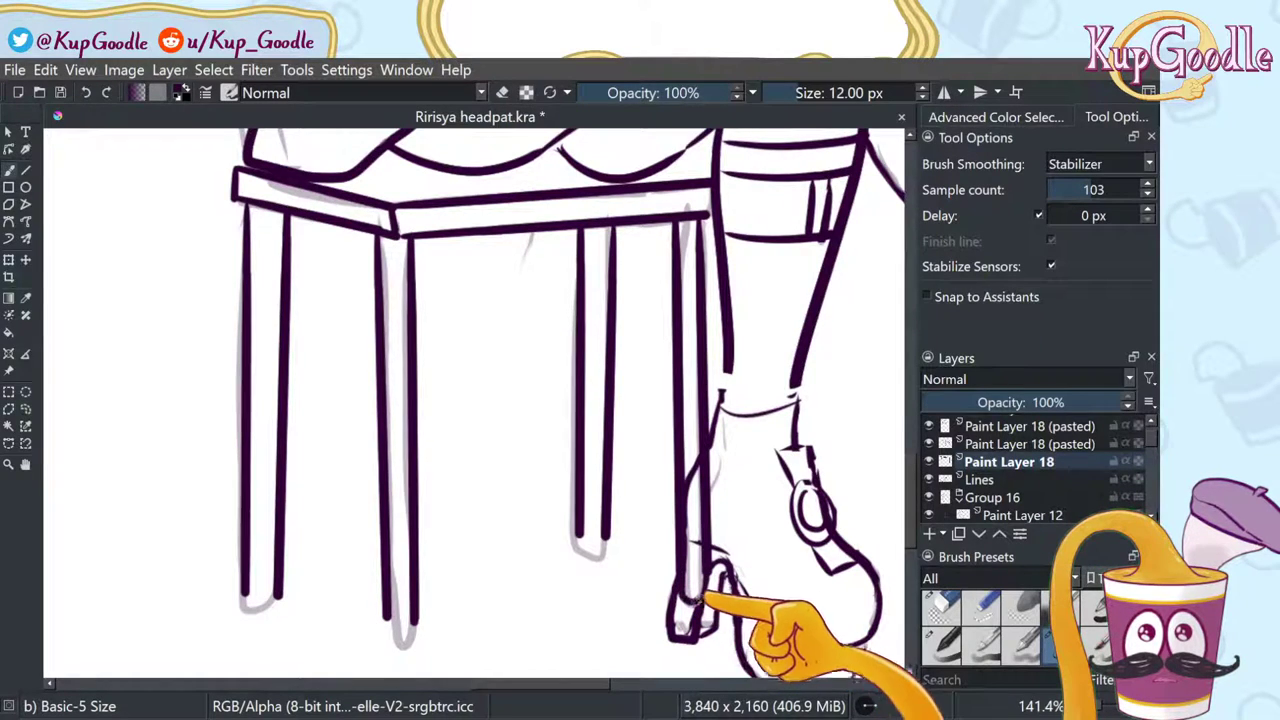
pyautogui.moveTo(578, 532)
pyautogui.mouseDown()
pyautogui.moveTo(600, 553)
pyautogui.moveTo(604, 541)
pyautogui.mouseUp()
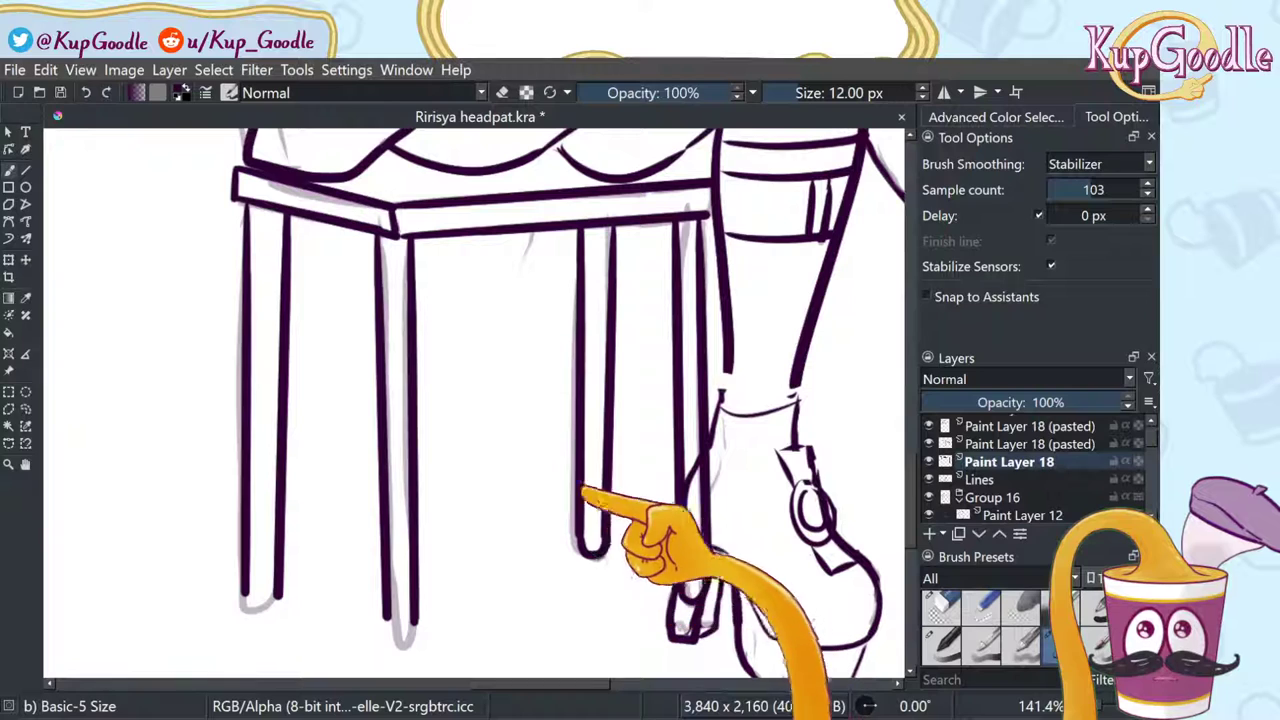
pyautogui.moveTo(240, 590)
pyautogui.mouseDown()
pyautogui.moveTo(263, 608)
pyautogui.moveTo(281, 600)
pyautogui.mouseUp()
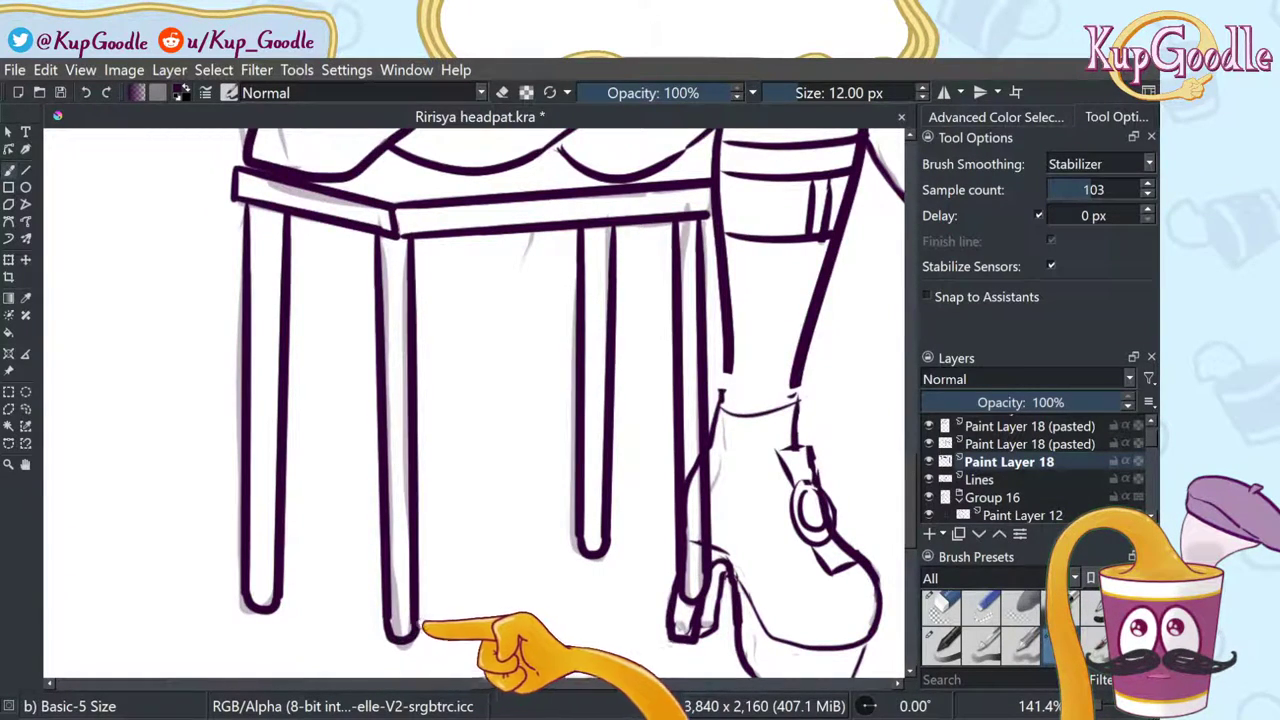
# Step: Erase the front corner leg's line art with the 50 px Eraser Circle brush, keeping the seat outline
pyautogui.scroll(-5, 500, 529)
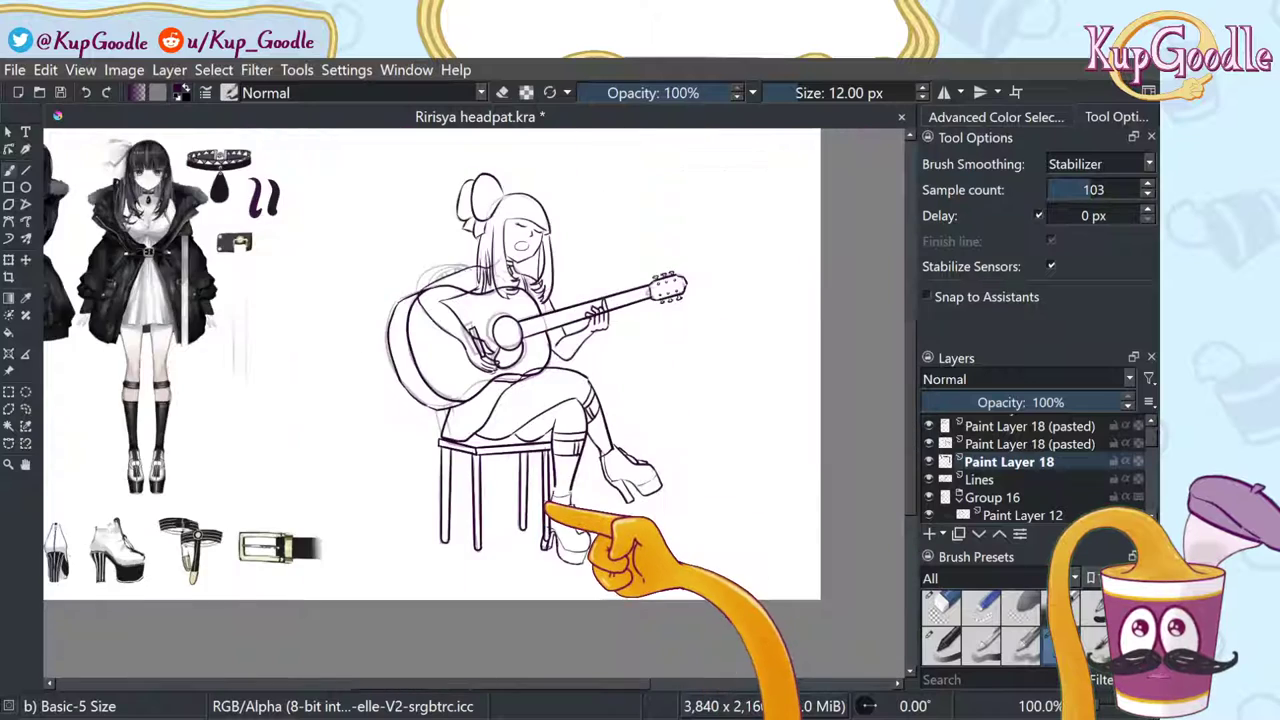
pyautogui.scroll(1, 455, 582)
pyautogui.scroll(2, 455, 585)
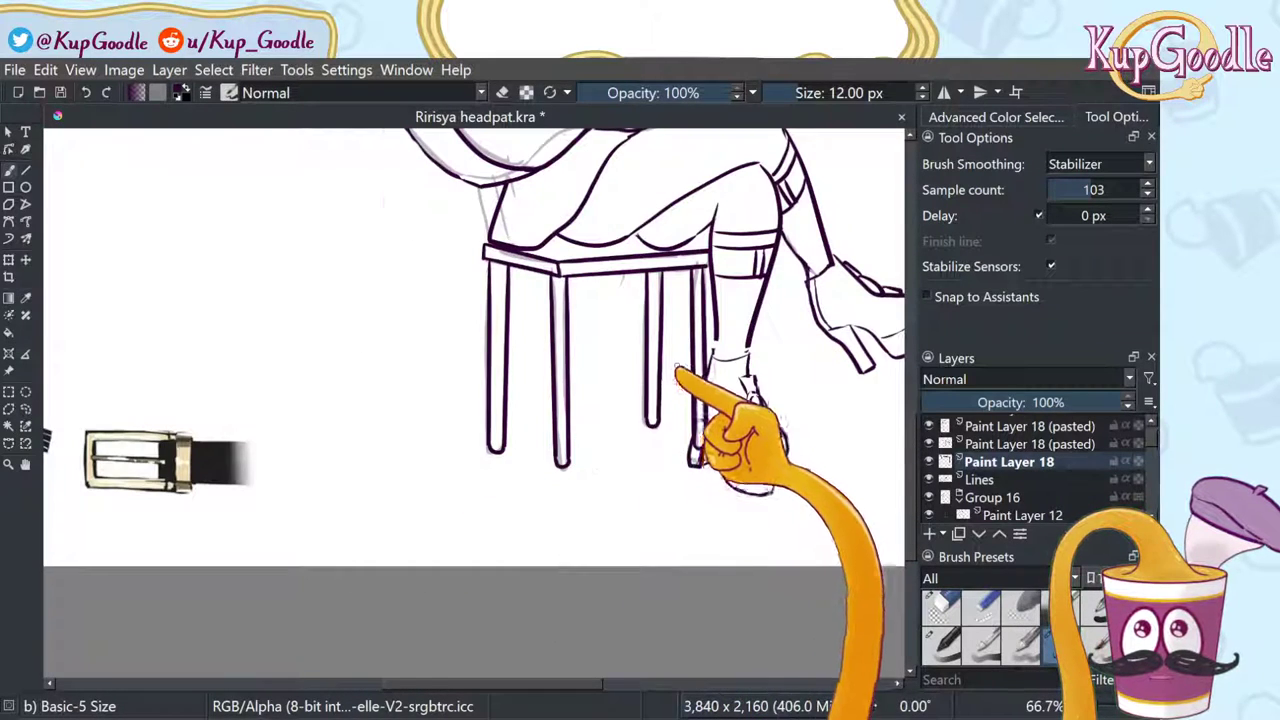
pyautogui.scroll(2, 680, 373)
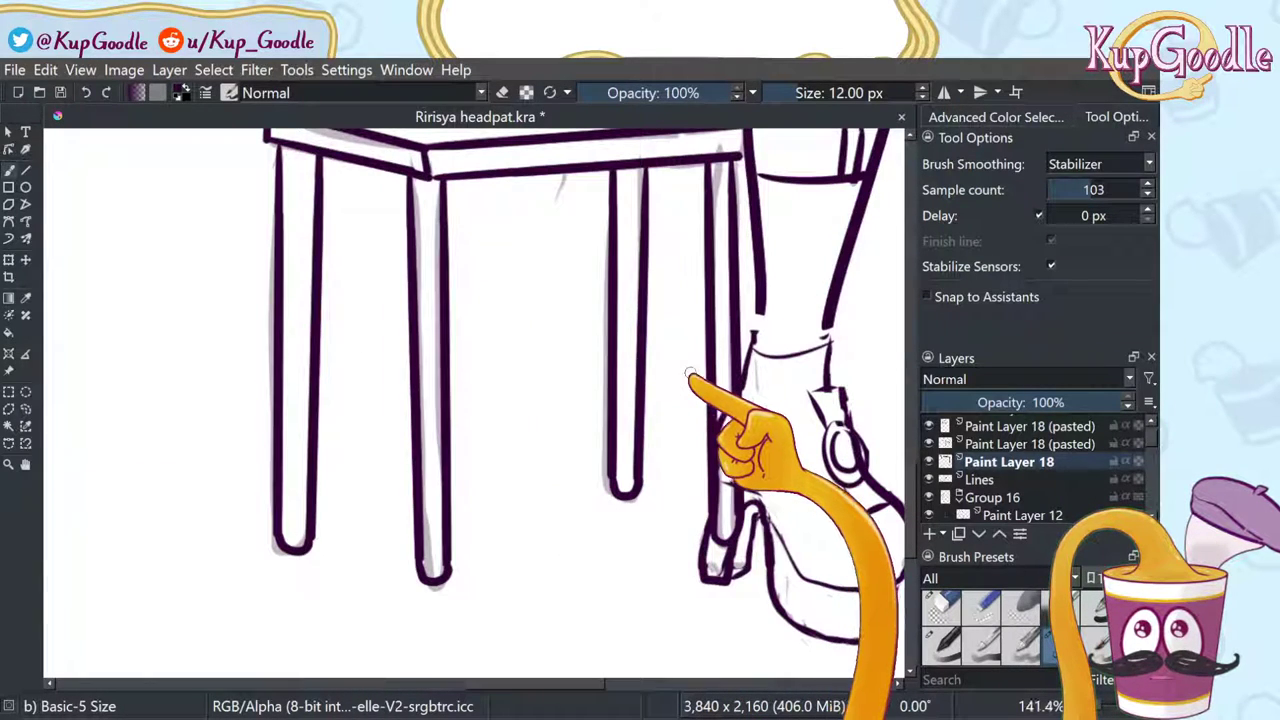
pyautogui.click(941, 607)
pyautogui.moveTo(420, 562)
pyautogui.mouseDown()
pyautogui.moveTo(433, 350)
pyautogui.moveTo(410, 250)
pyautogui.moveTo(447, 202)
pyautogui.moveTo(432, 228)
pyautogui.moveTo(411, 199)
pyautogui.mouseUp()
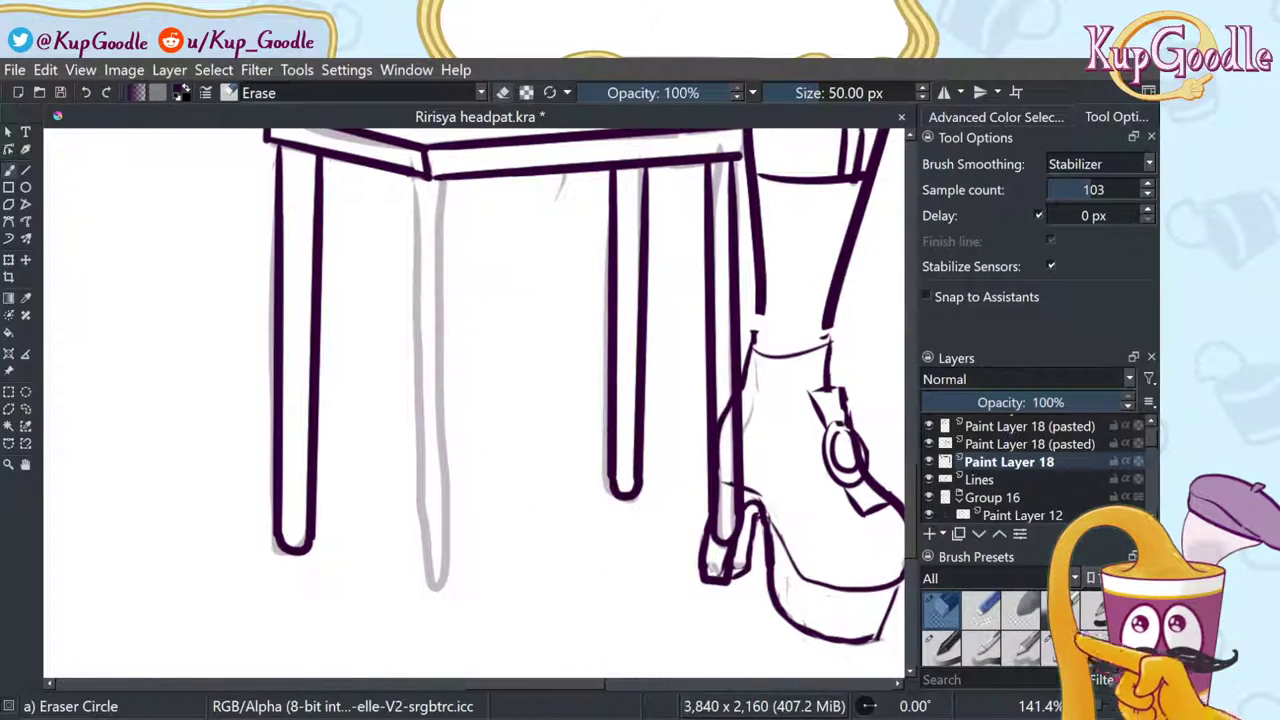
# Step: Redraw the front corner leg slightly wider with two straight 12 px Basic-5 edges and a freehand rounded foot
pyautogui.press('e')
pyautogui.press('v')
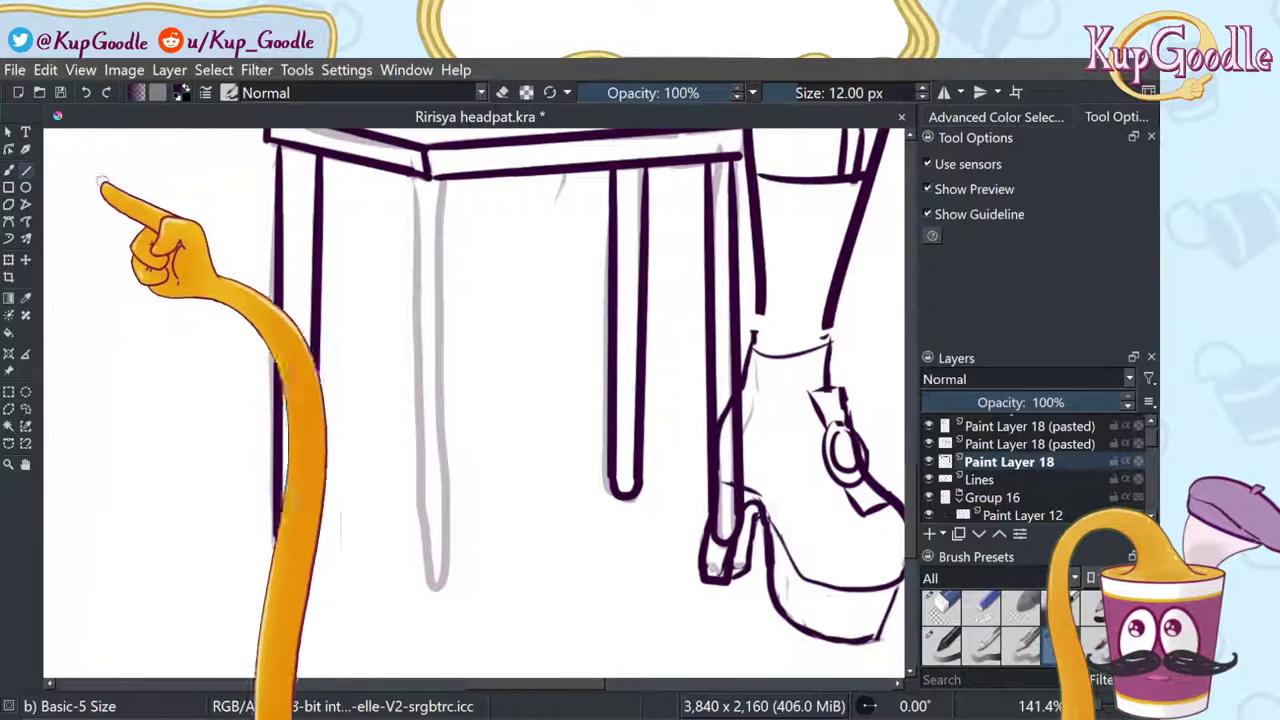
pyautogui.moveTo(455, 178); pyautogui.dragTo(447, 587)
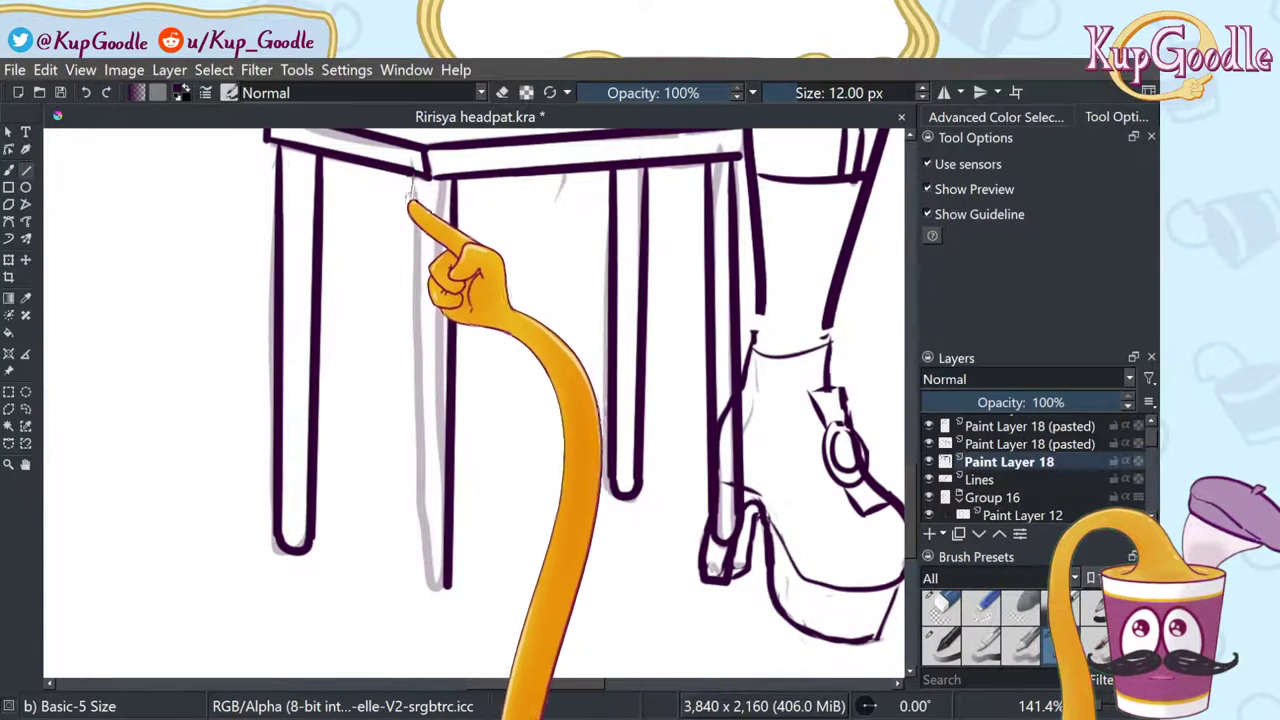
pyautogui.moveTo(413, 176); pyautogui.dragTo(410, 578)
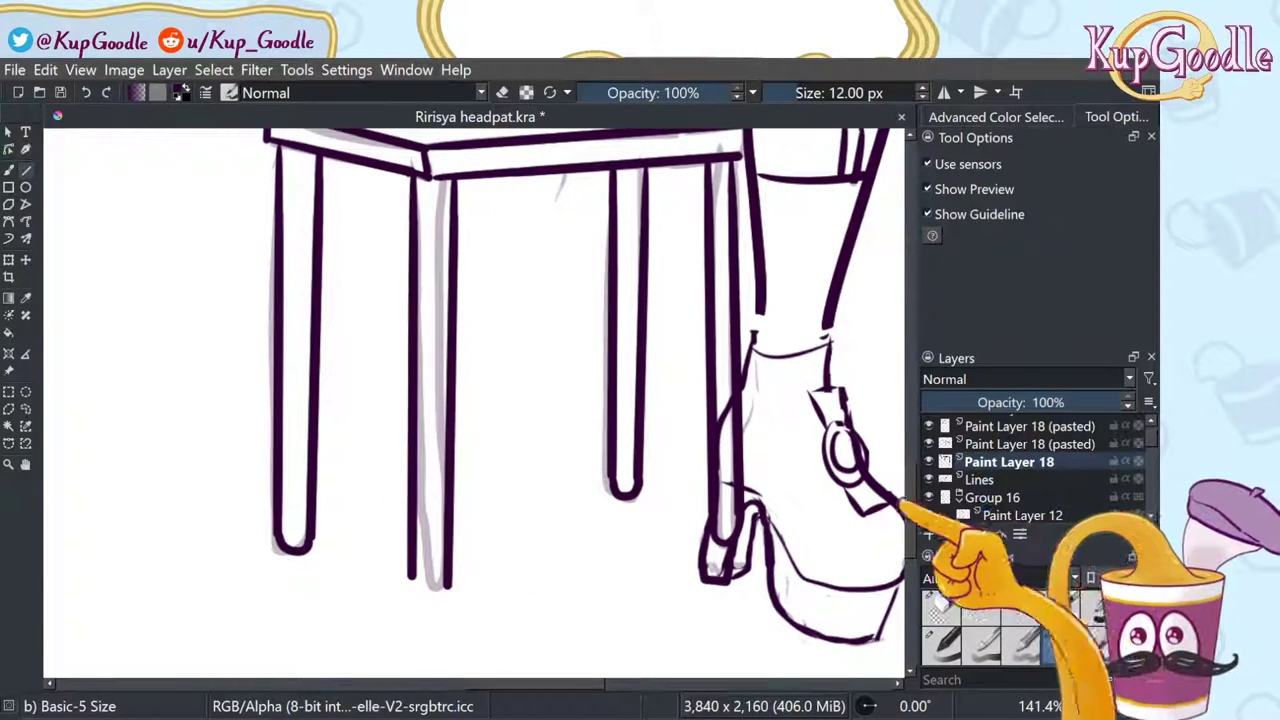
pyautogui.press('b')
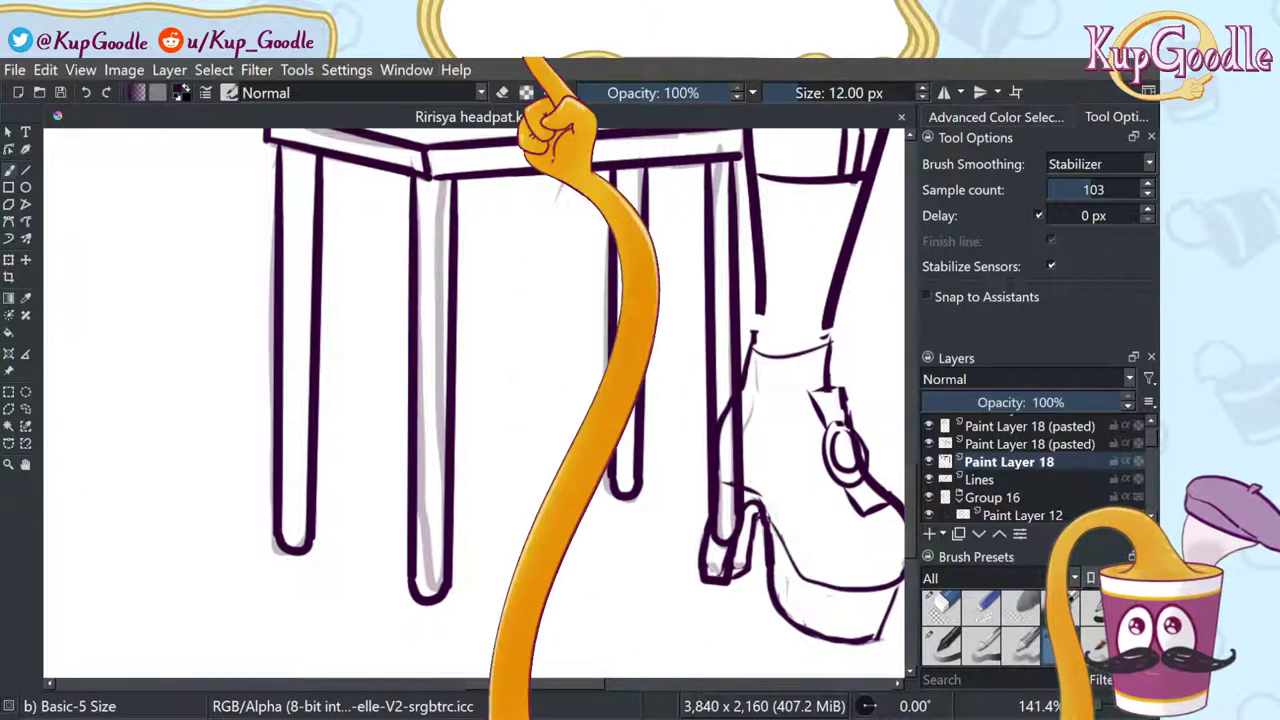
pyautogui.scroll(-5, 526, 234)
pyautogui.scroll(-3, 356, 340)
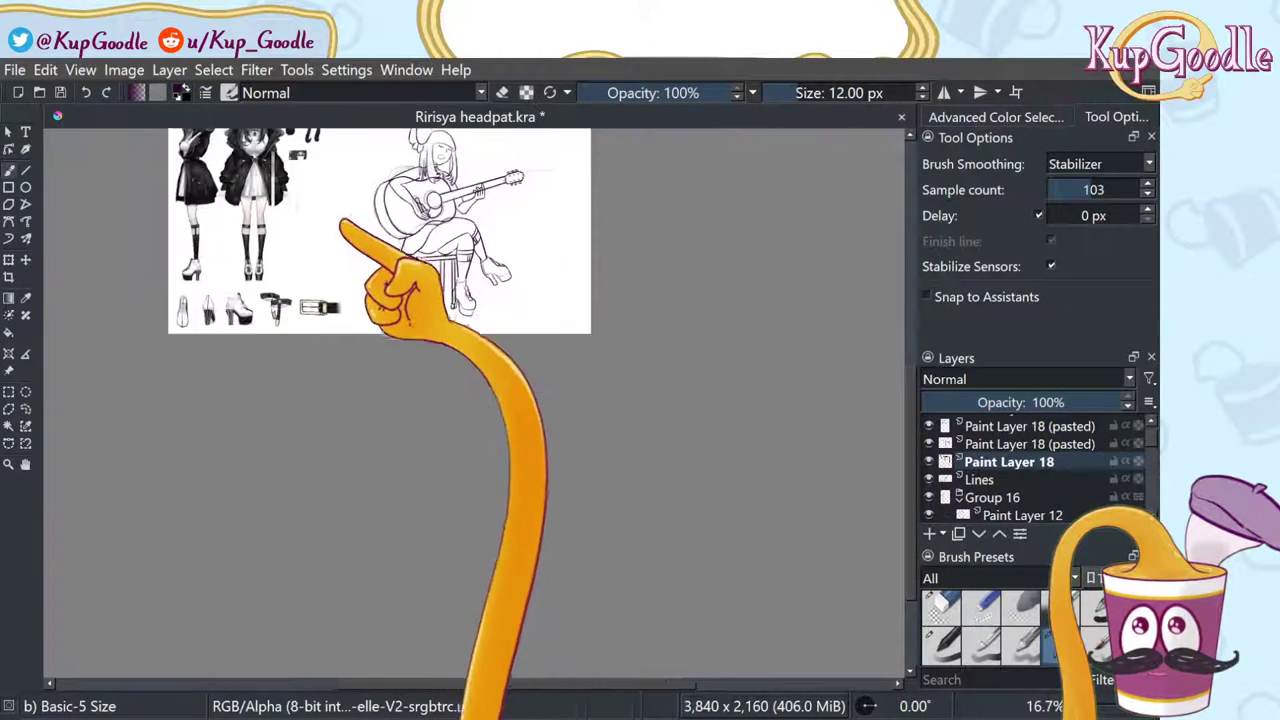
pyautogui.scroll(2, 395, 470)
pyautogui.scroll(1, 395, 470)
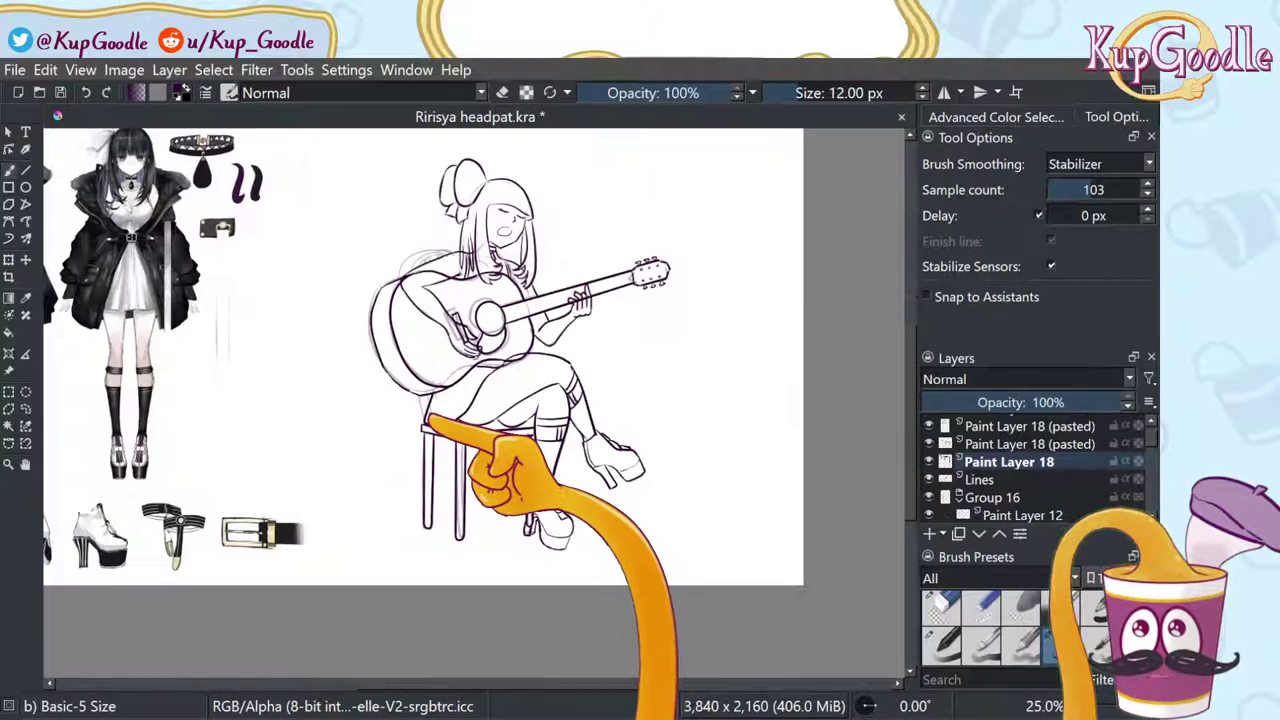
# Step: Examine the stool's front corner leg up close and against the other legs and the whole figure
pyautogui.scroll(1, 428, 415)
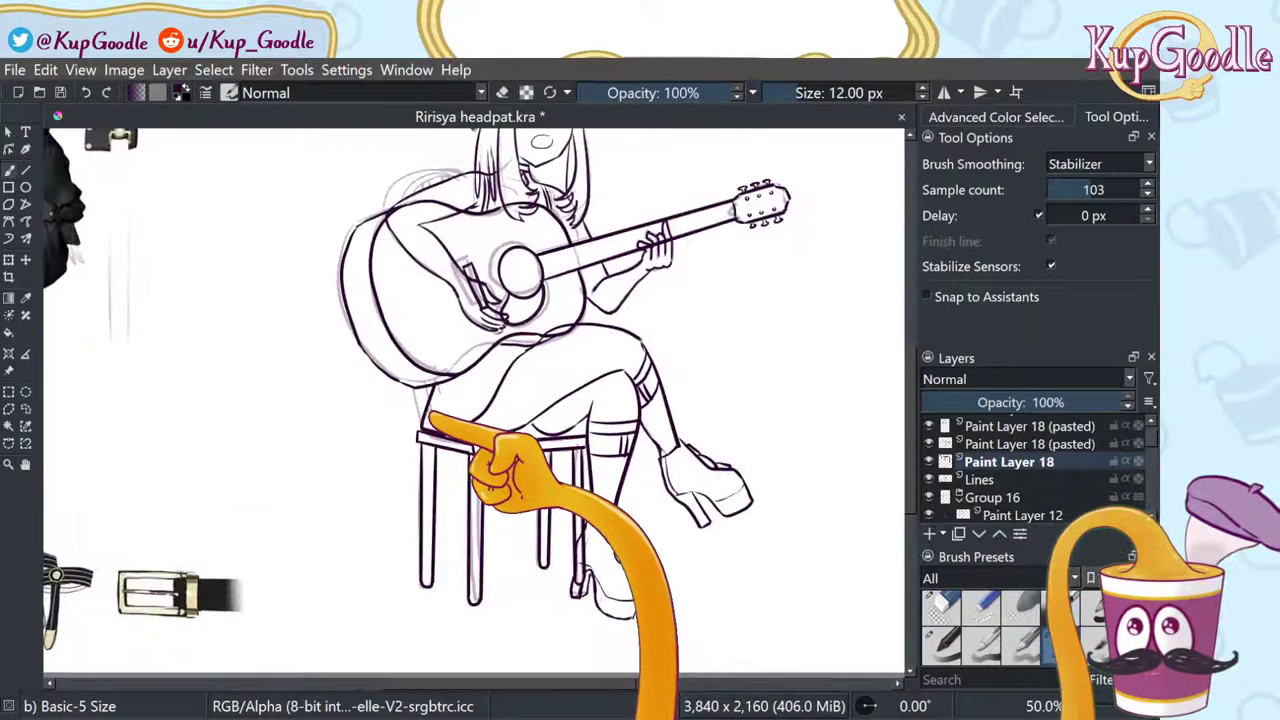
pyautogui.scroll(4, 502, 464)
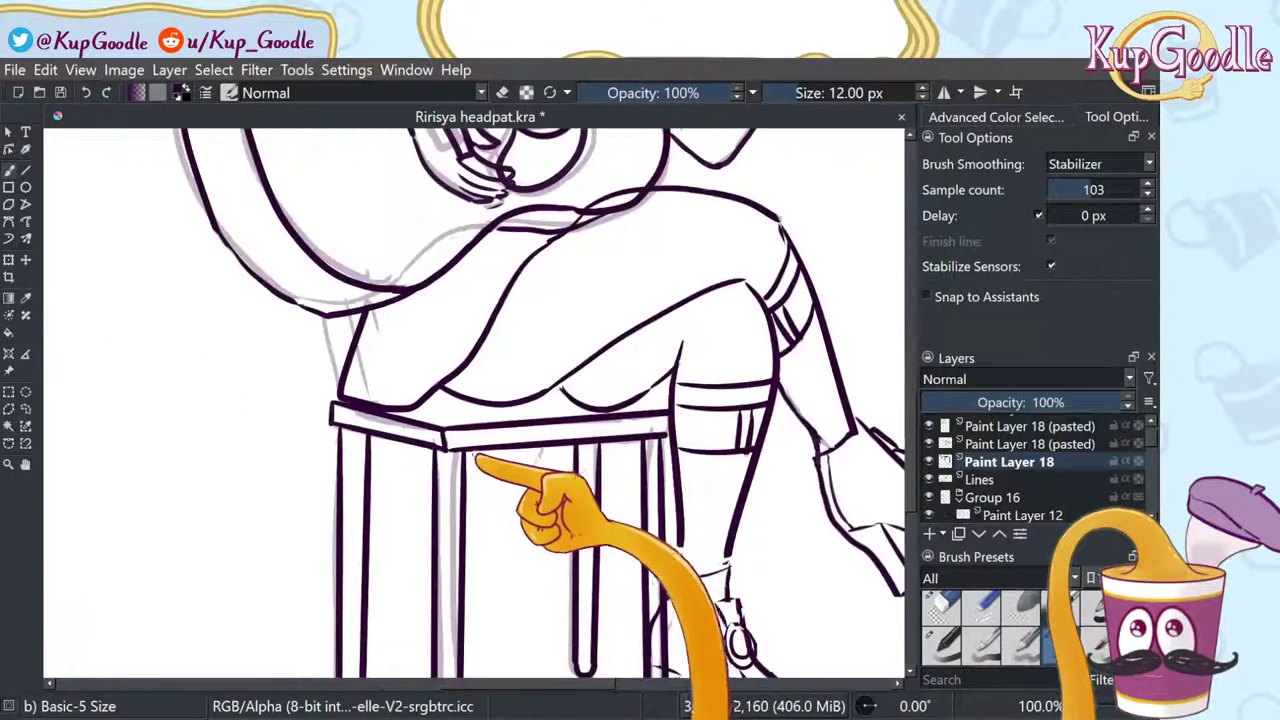
pyautogui.scroll(-1, 457, 457)
pyautogui.scroll(-4, 452, 455)
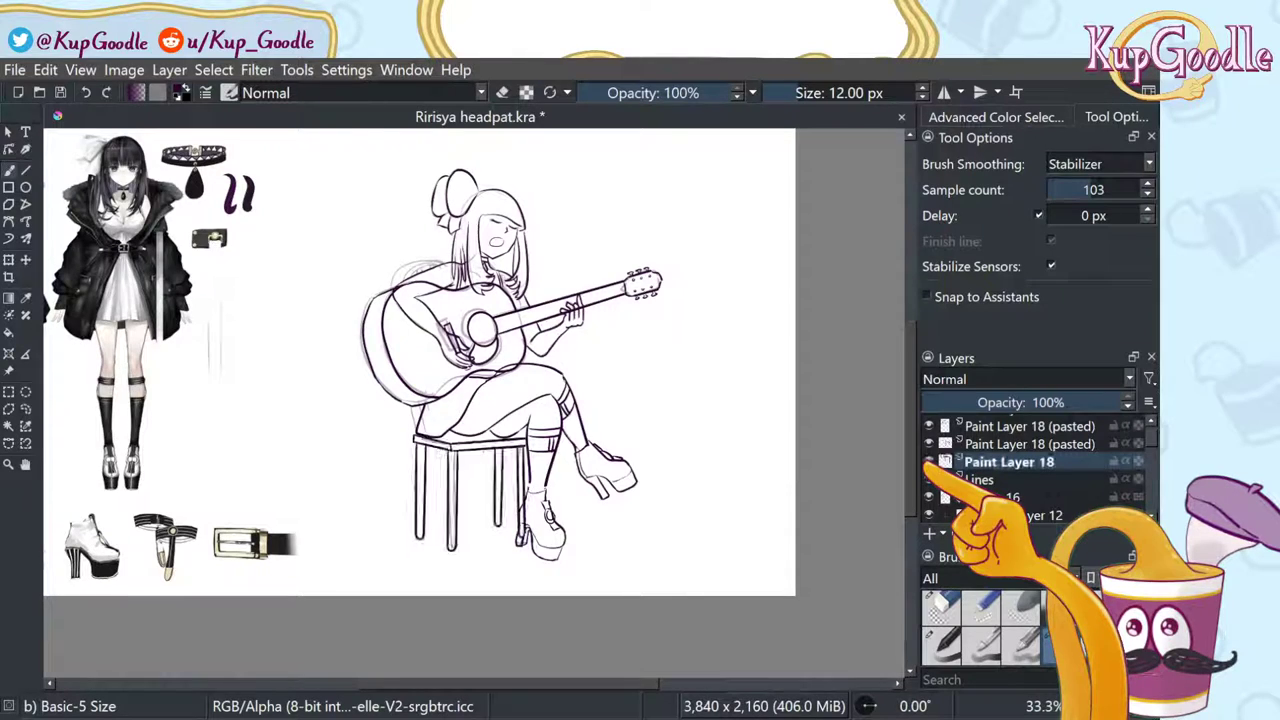
pyautogui.scroll(4, 470, 530)
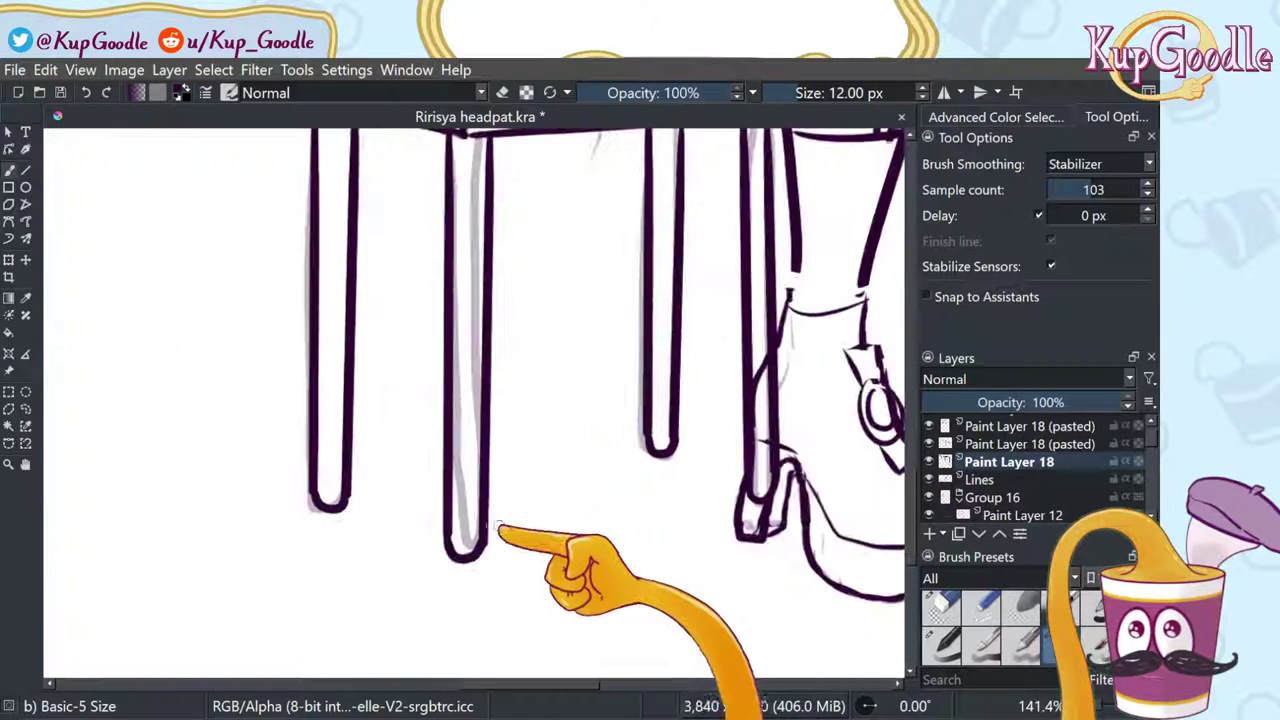
pyautogui.scroll(-1, 510, 530)
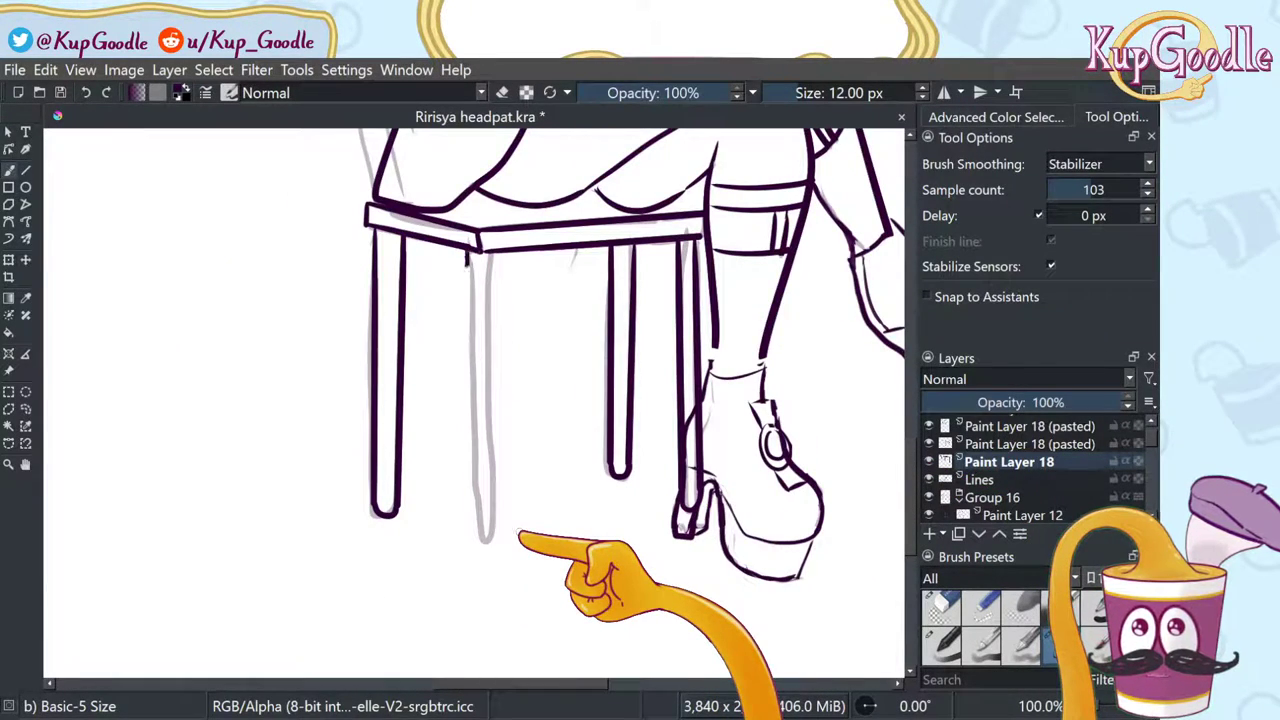
pyautogui.scroll(-2, 515, 532)
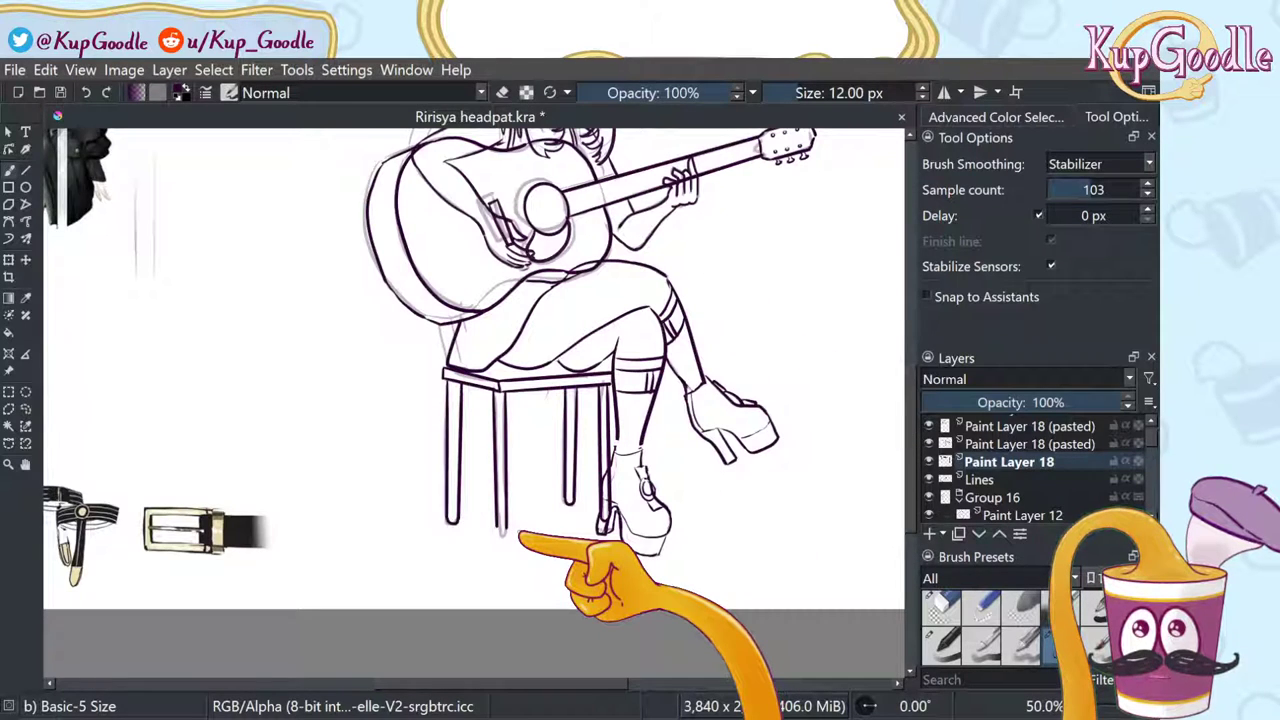
pyautogui.scroll(2, 518, 540)
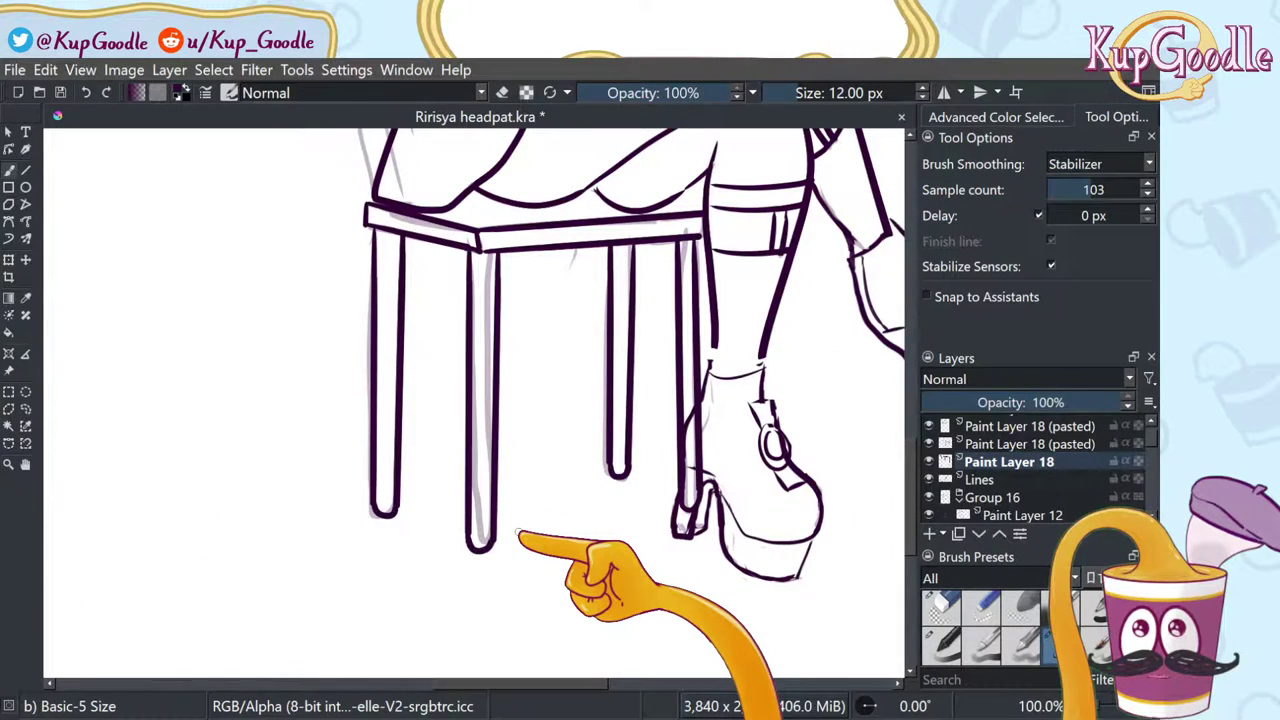
# Step: Select the stool's front corner leg with a freehand selection and tilt it slightly with the Transform tool
pyautogui.press('e')
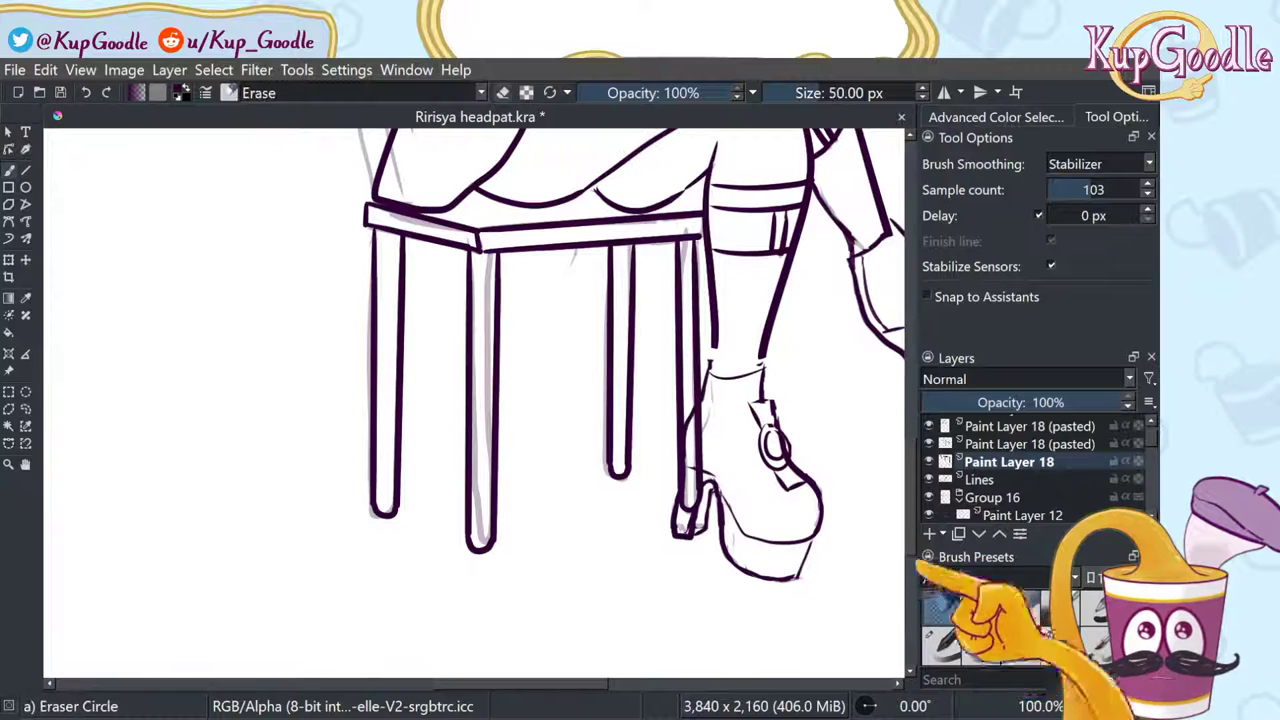
pyautogui.click(25, 409)
pyautogui.moveTo(466, 583)
pyautogui.mouseDown()
pyautogui.moveTo(532, 348)
pyautogui.moveTo(514, 280)
pyautogui.moveTo(491, 257)
pyautogui.moveTo(466, 258)
pyautogui.moveTo(429, 509)
pyautogui.moveTo(412, 502)
pyautogui.moveTo(432, 545)
pyautogui.mouseUp()
pyautogui.hotkey('ctrl', 't')
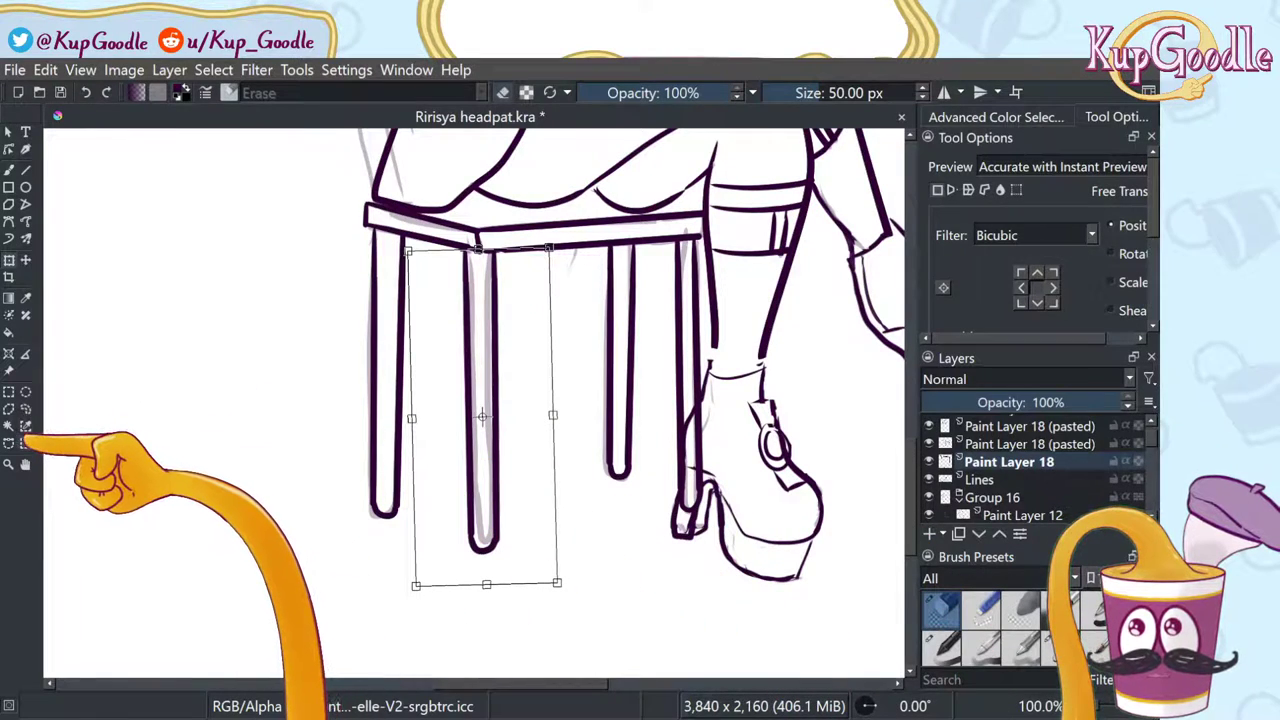
pyautogui.click(26, 409)
pyautogui.hotkey('ctrl', 'shift', 'a')
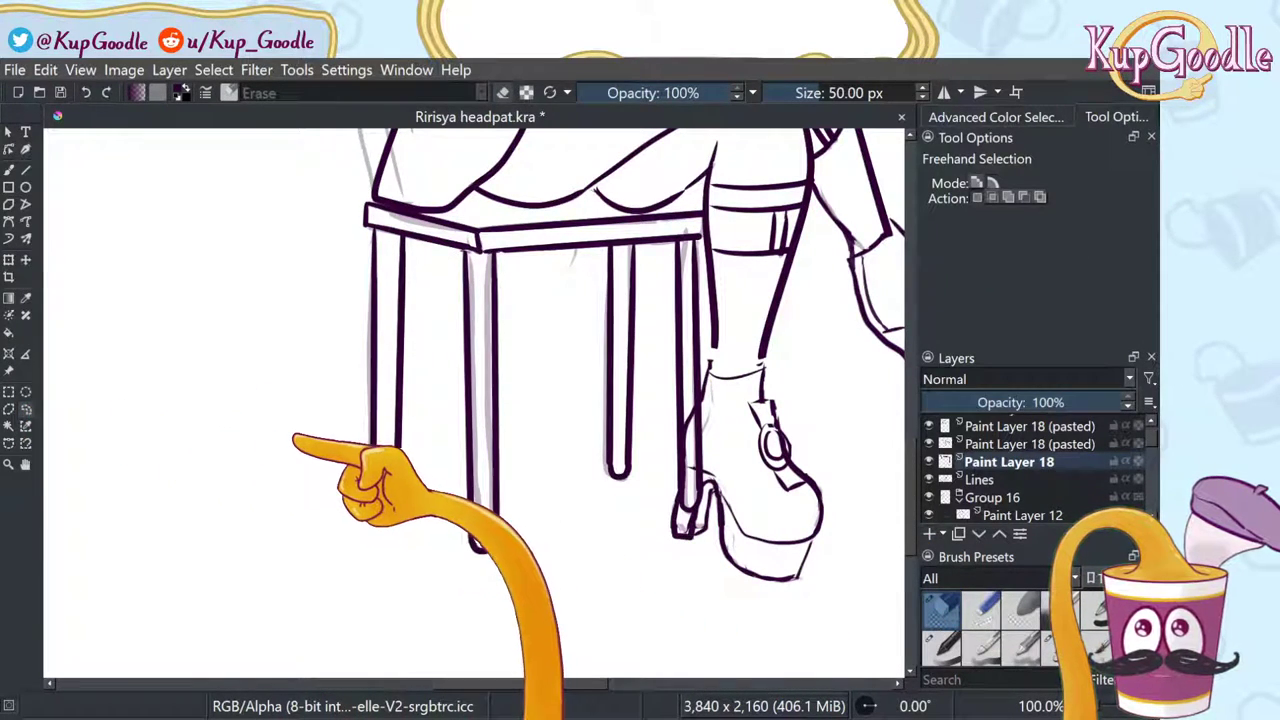
# Step: Draw the short chair-back support between the guitar's lower edge and the seat's rear corner with the 12 px Basic-5 brush
pyautogui.press('-')
pyautogui.press('-')
pyautogui.press('-')
pyautogui.press('-')
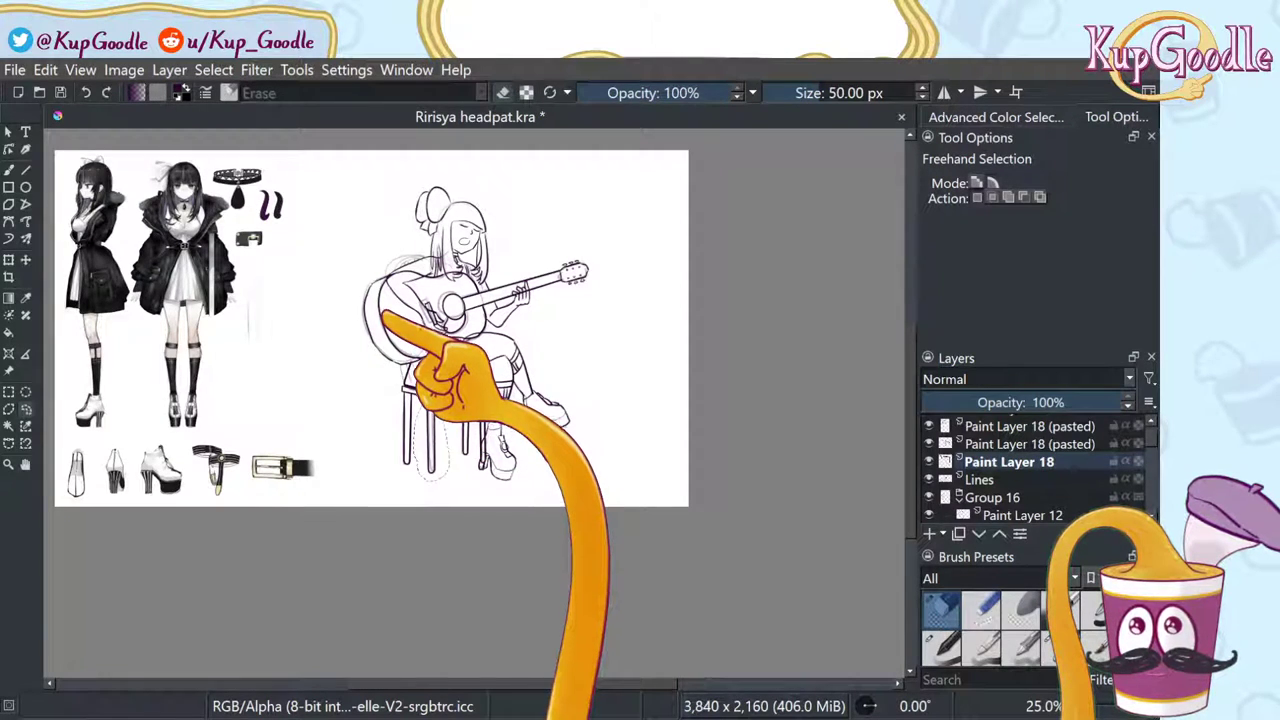
pyautogui.press('-')
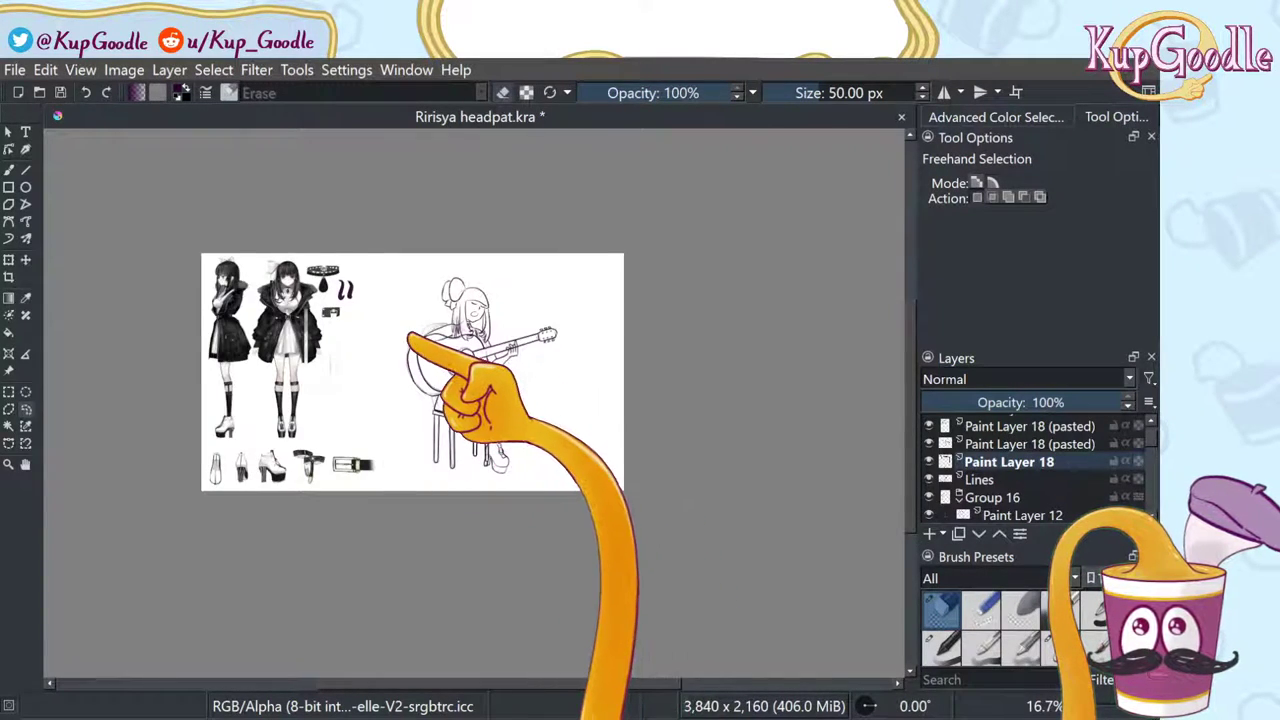
pyautogui.press('+')
pyautogui.press('+')
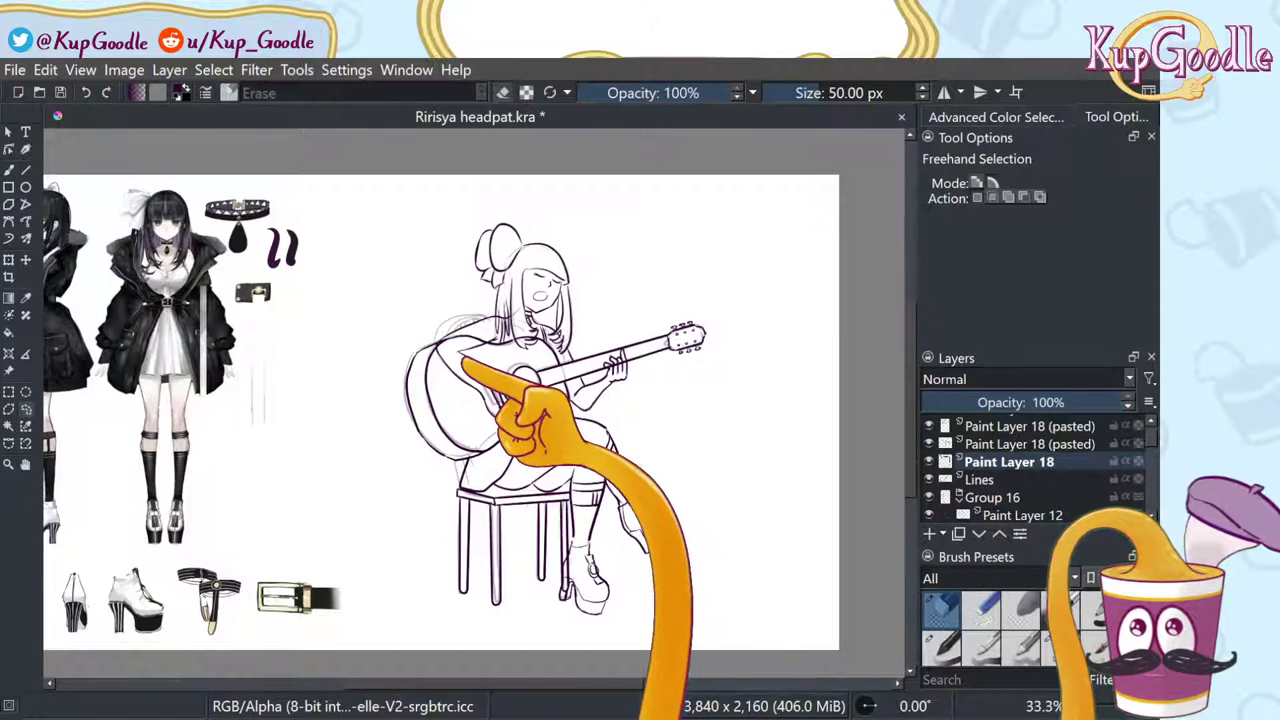
pyautogui.press('+')
pyautogui.press('+')
pyautogui.press('b')
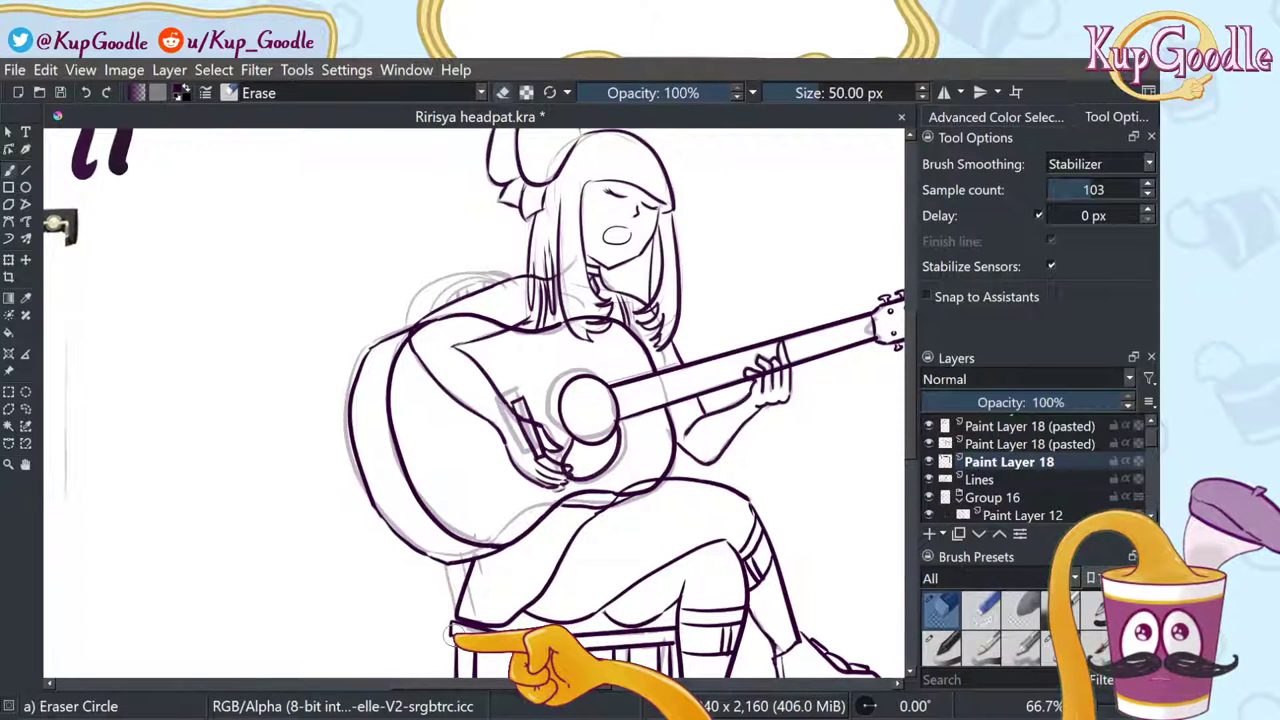
pyautogui.scroll(1, 452, 633)
pyautogui.click(1062, 648)
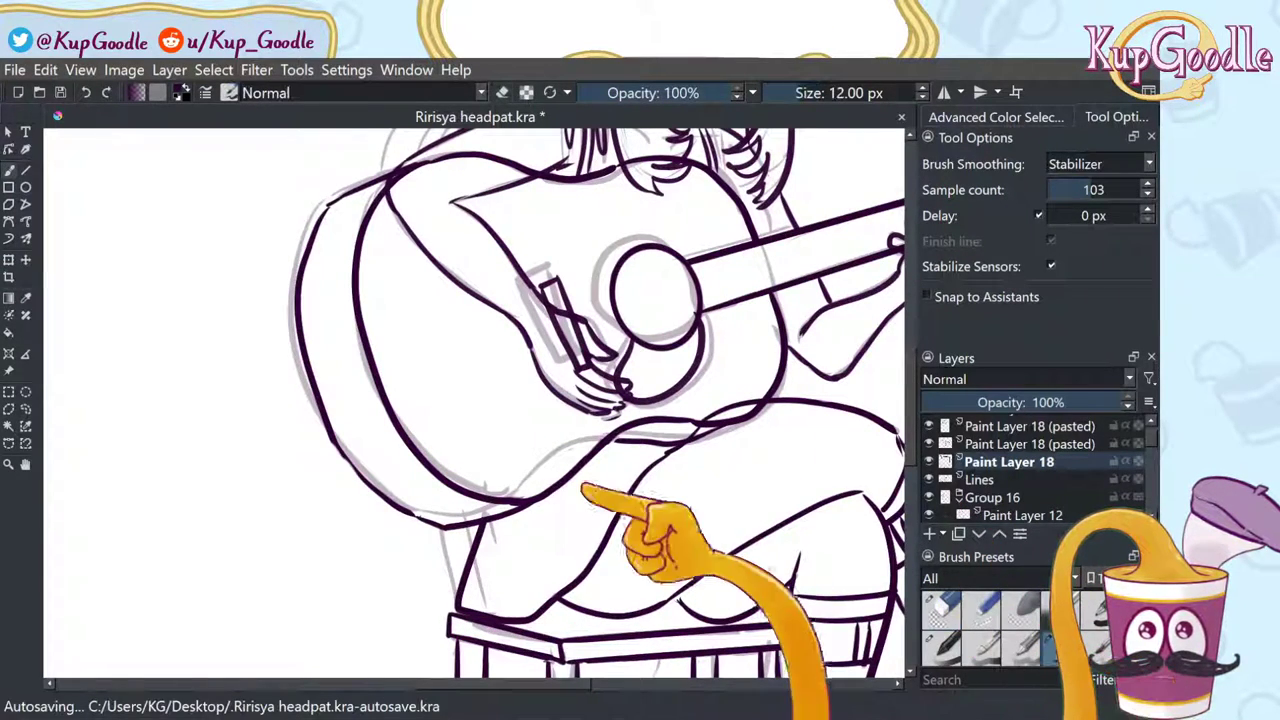
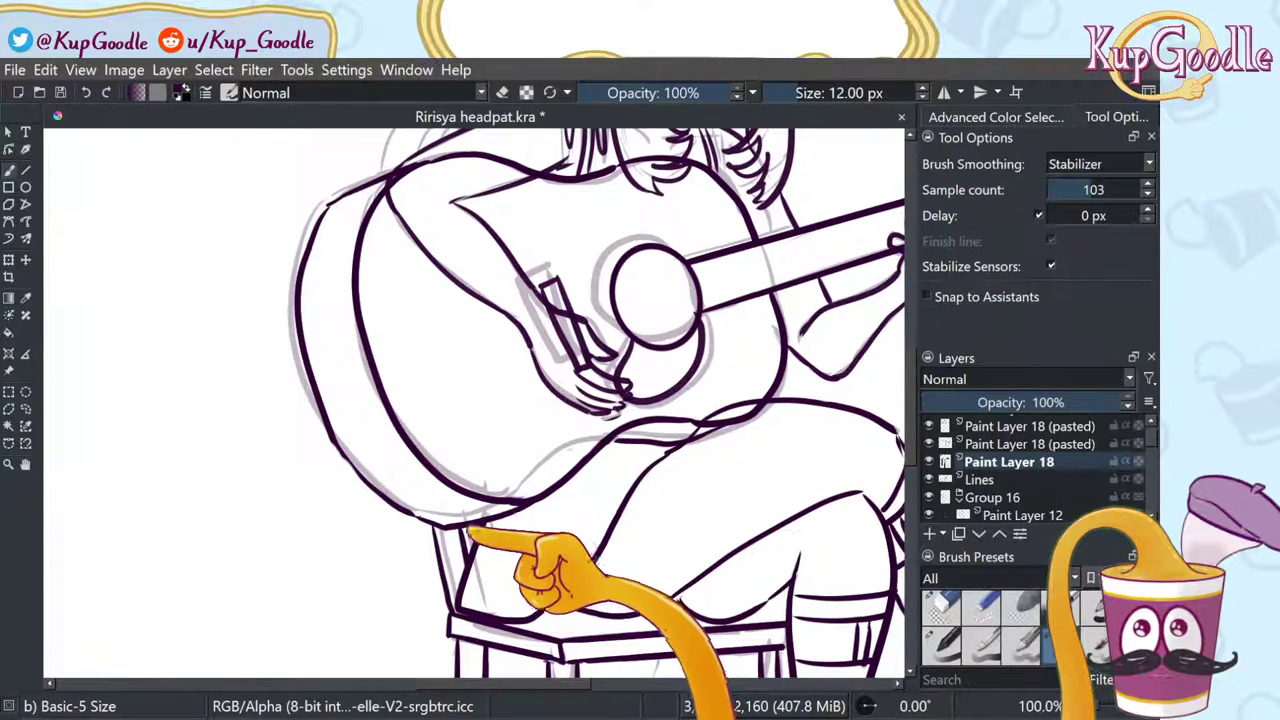
pyautogui.click(25, 464)
pyautogui.moveTo(398, 267); pyautogui.dragTo(377, 458)
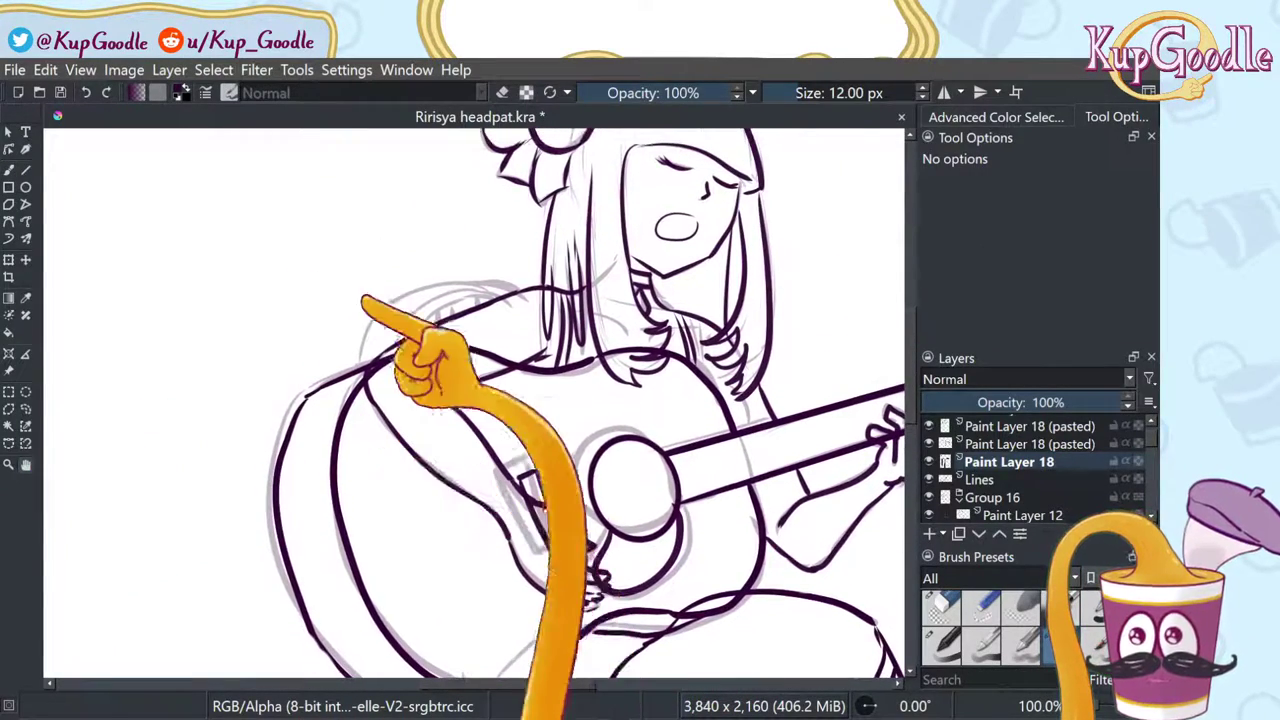
pyautogui.press('b')
pyautogui.moveTo(360, 370)
pyautogui.mouseDown()
pyautogui.moveTo(368, 325)
pyautogui.moveTo(402, 297)
pyautogui.moveTo(500, 280)
pyautogui.mouseUp()
pyautogui.hotkey('ctrl', 'z')
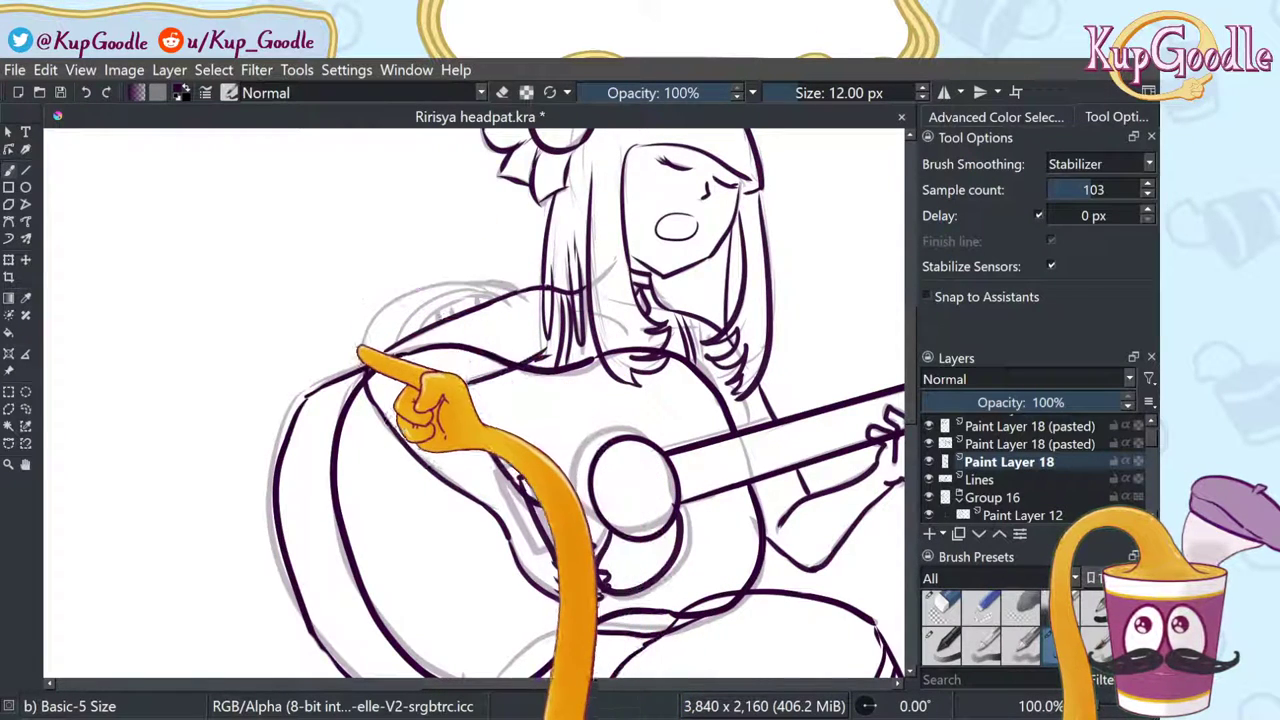
pyautogui.moveTo(360, 364)
pyautogui.mouseDown()
pyautogui.moveTo(382, 316)
pyautogui.moveTo(417, 293)
pyautogui.moveTo(522, 289)
pyautogui.mouseUp()
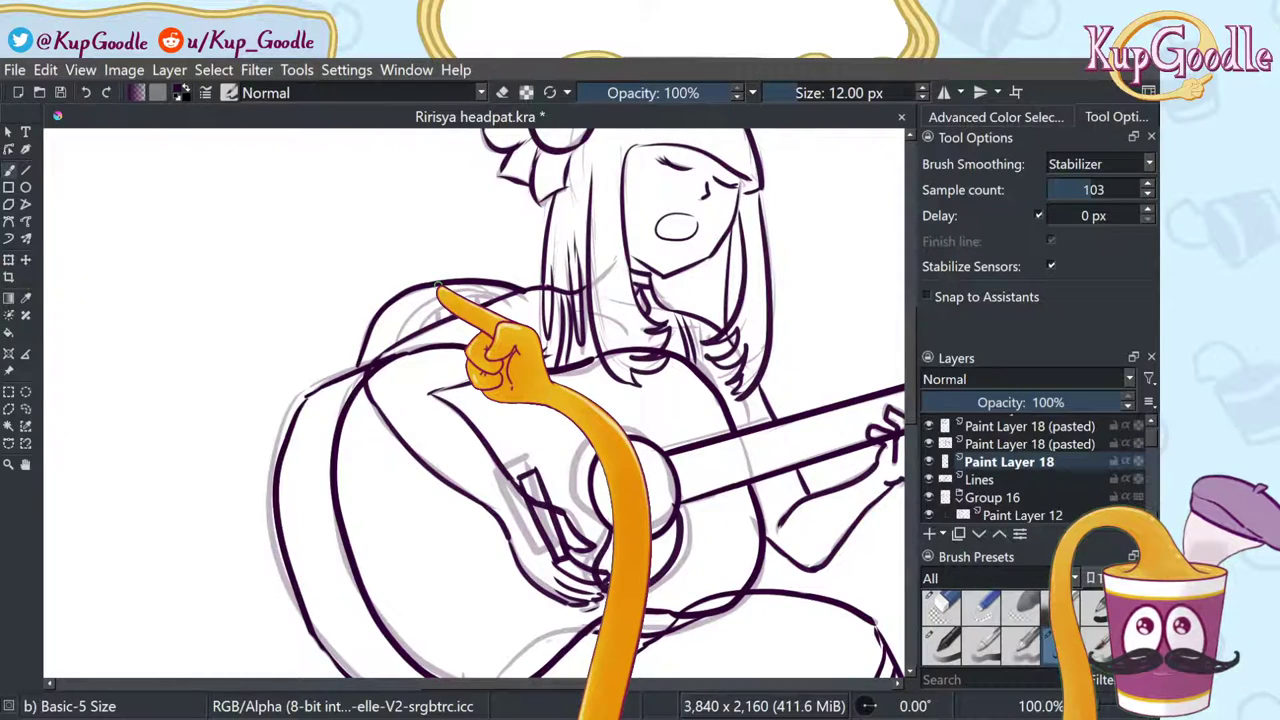
# Step: Draw the chair back's outer arc from the guitar to the shoulder, plus its inner arcs and short slats, over the grey sketch
pyautogui.scroll(1, 437, 244)
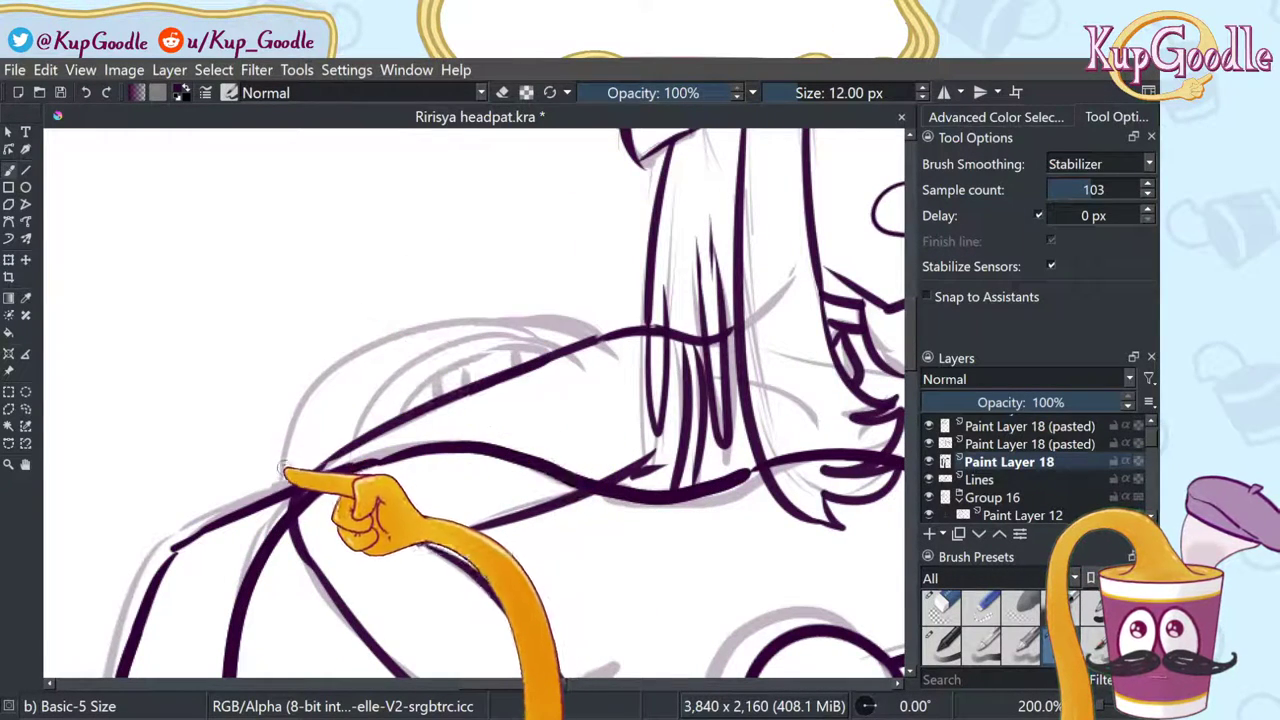
pyautogui.moveTo(276, 488)
pyautogui.mouseDown()
pyautogui.moveTo(293, 421)
pyautogui.moveTo(367, 348)
pyautogui.mouseUp()
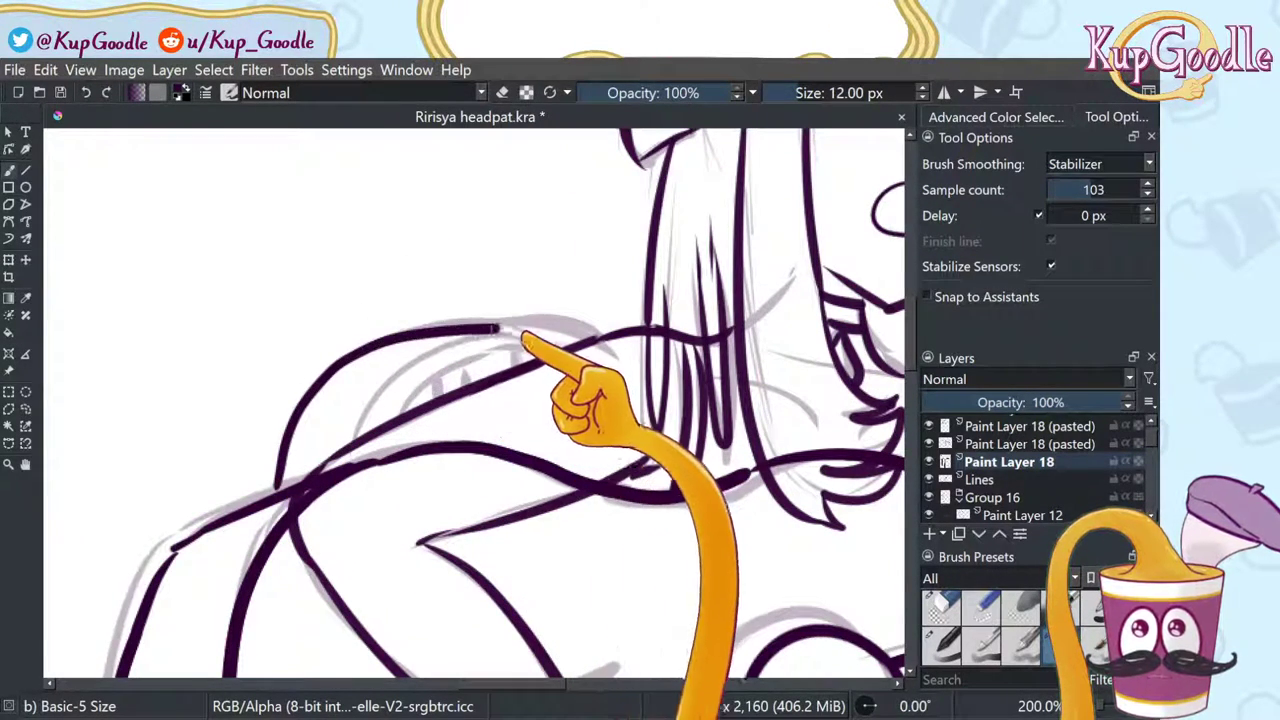
pyautogui.moveTo(525, 334); pyautogui.dragTo(578, 342)
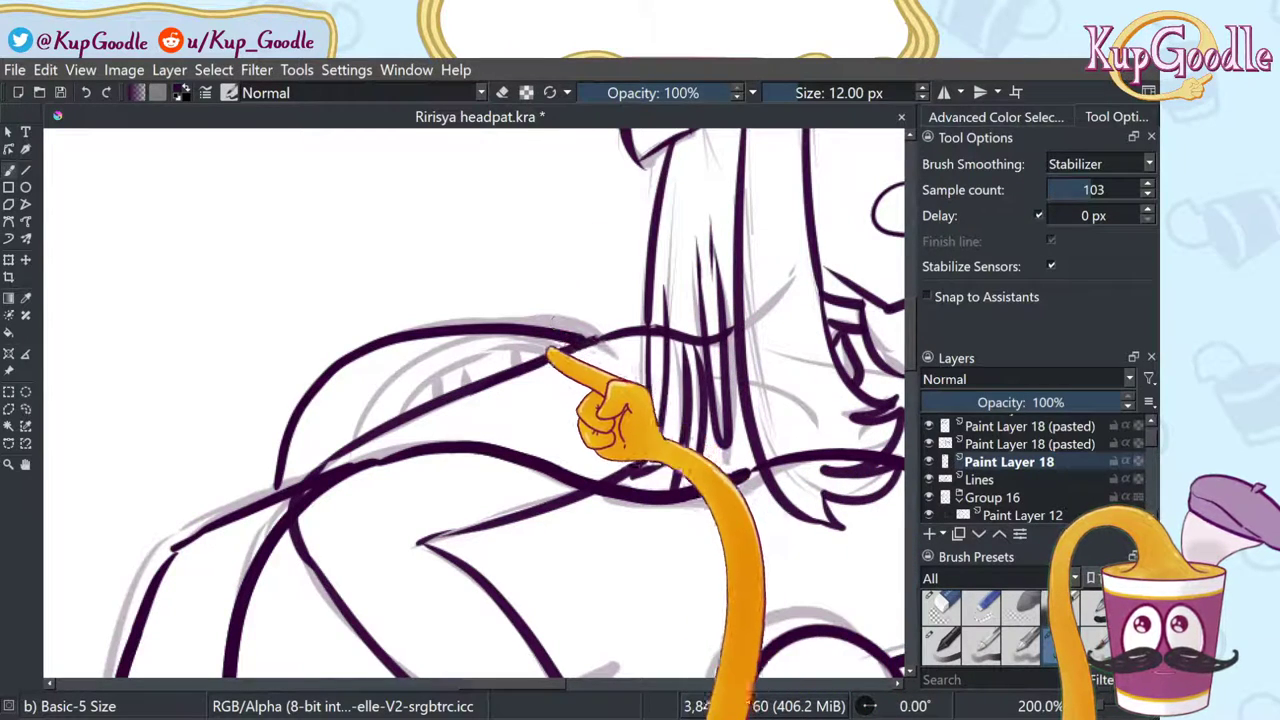
pyautogui.moveTo(350, 440); pyautogui.dragTo(378, 396)
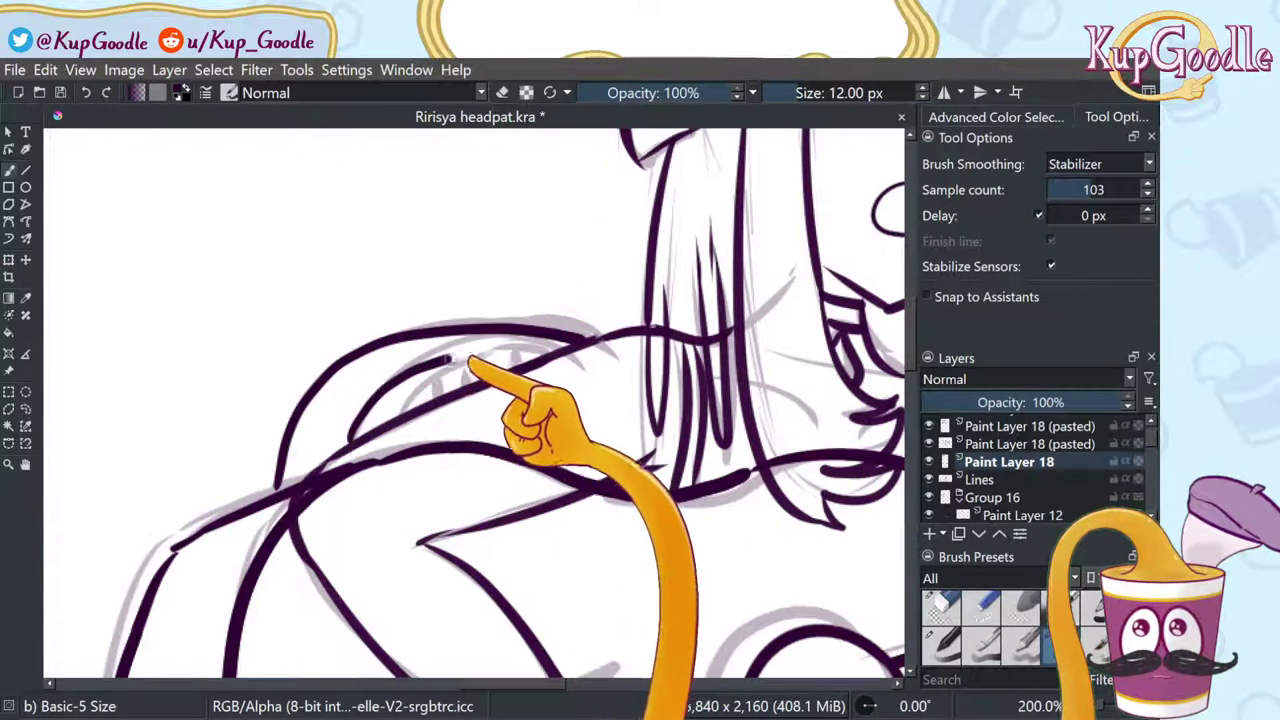
pyautogui.moveTo(455, 359); pyautogui.dragTo(545, 356)
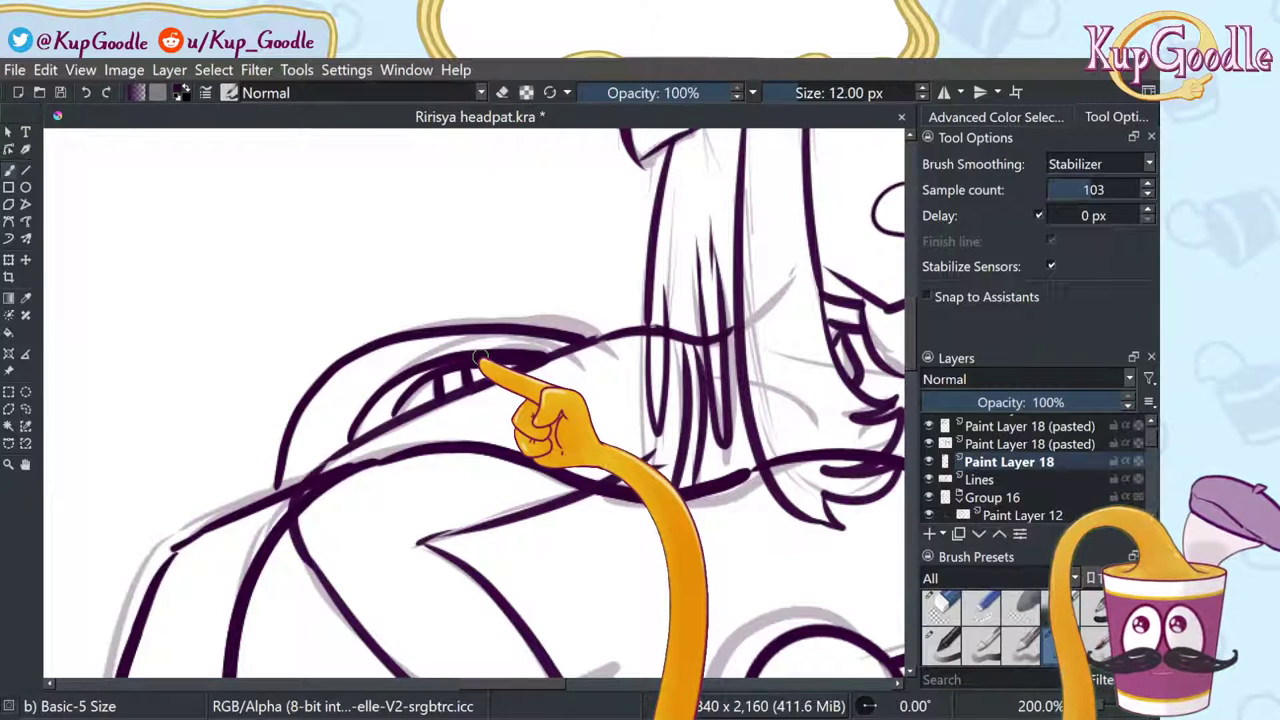
# Step: Examine the drawn chair back up close and within the whole figure
pyautogui.scroll(-3, 480, 357)
pyautogui.scroll(1, 468, 405)
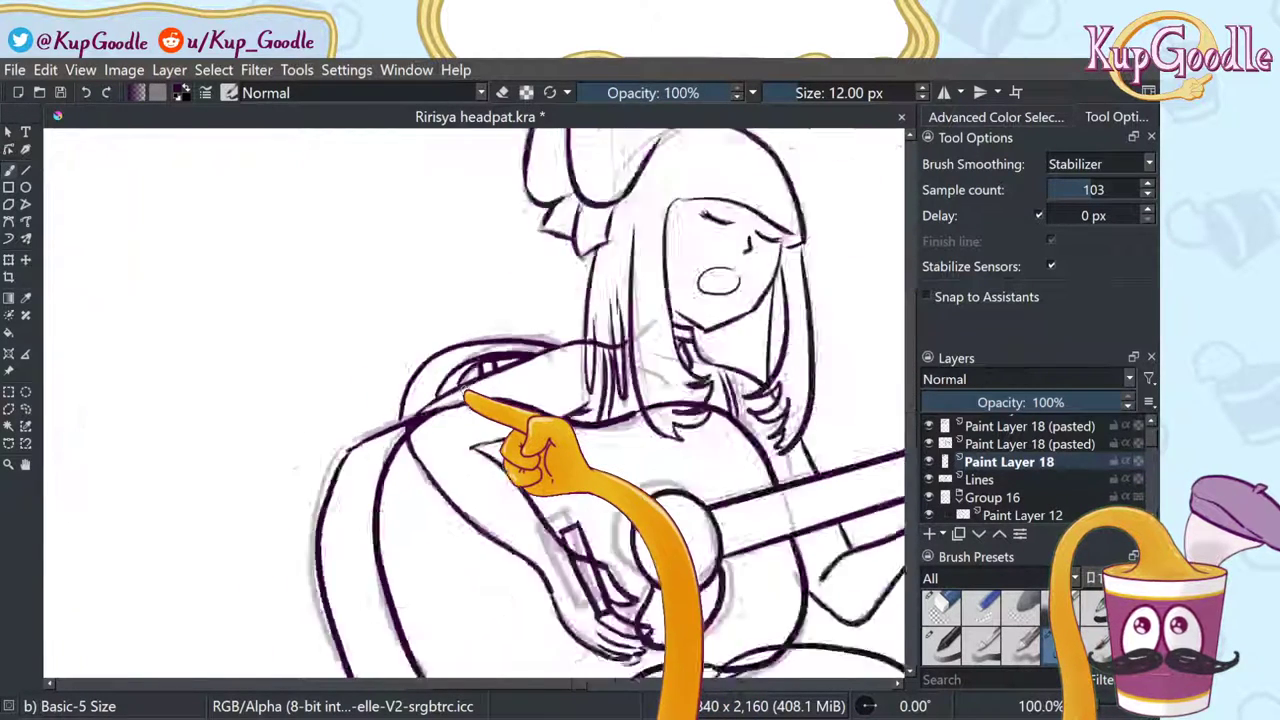
pyautogui.scroll(-2, 500, 410)
pyautogui.scroll(-2, 555, 425)
pyautogui.scroll(1, 545, 418)
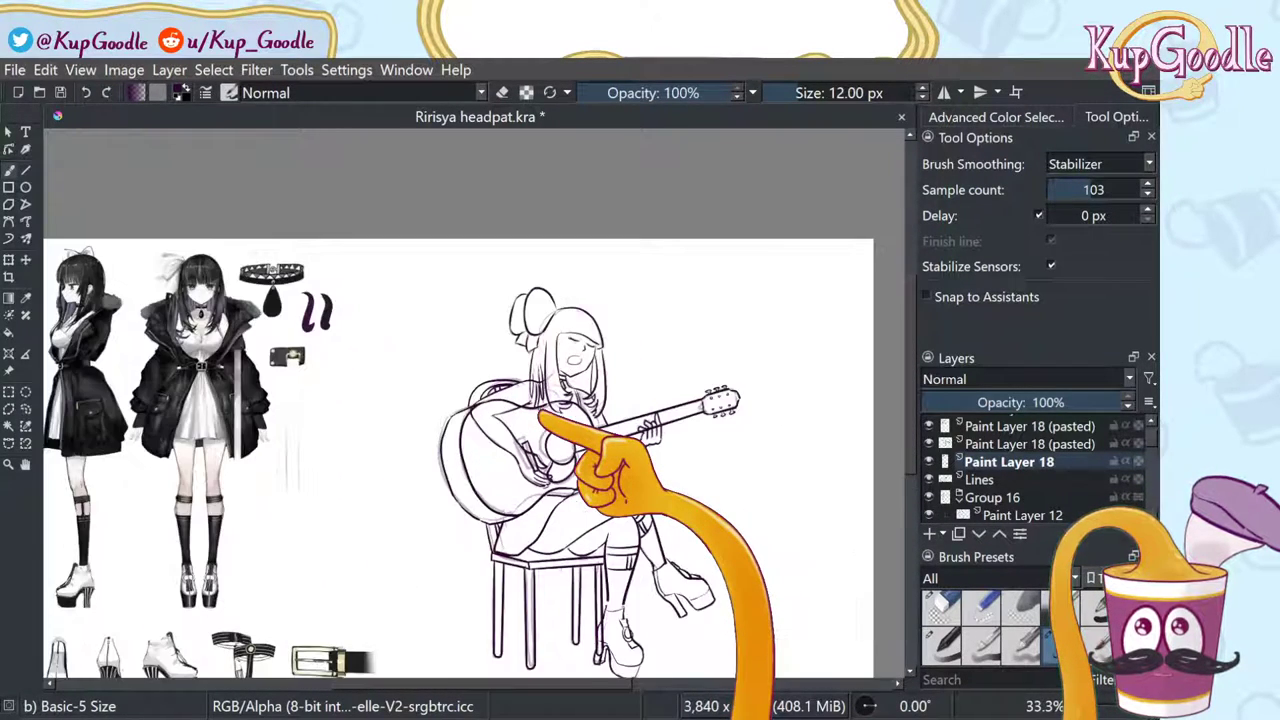
pyautogui.scroll(3, 540, 416)
pyautogui.scroll(-3, 455, 340)
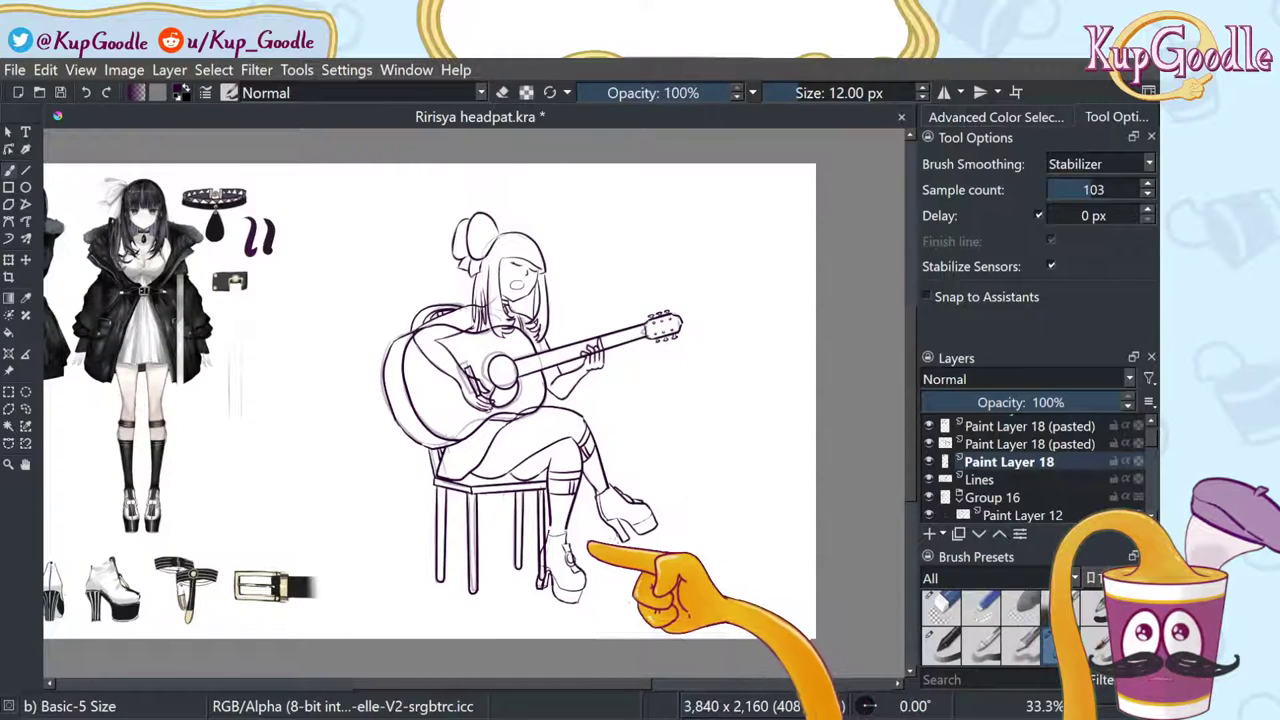
# Step: On the pasted layer holding the leg lines, extend both calf outlines of the planted leg down to the boot's top edge
pyautogui.scroll(5, 588, 548)
pyautogui.scroll(-1, 560, 535)
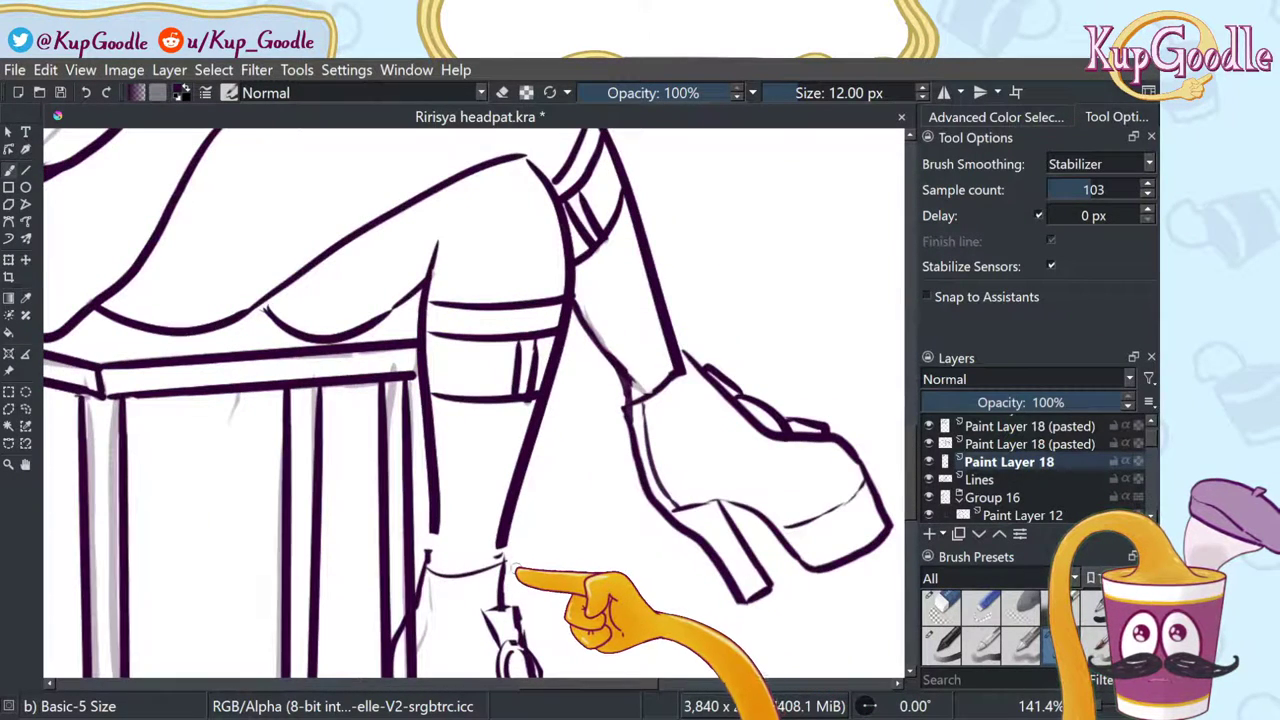
pyautogui.scroll(1, 515, 572)
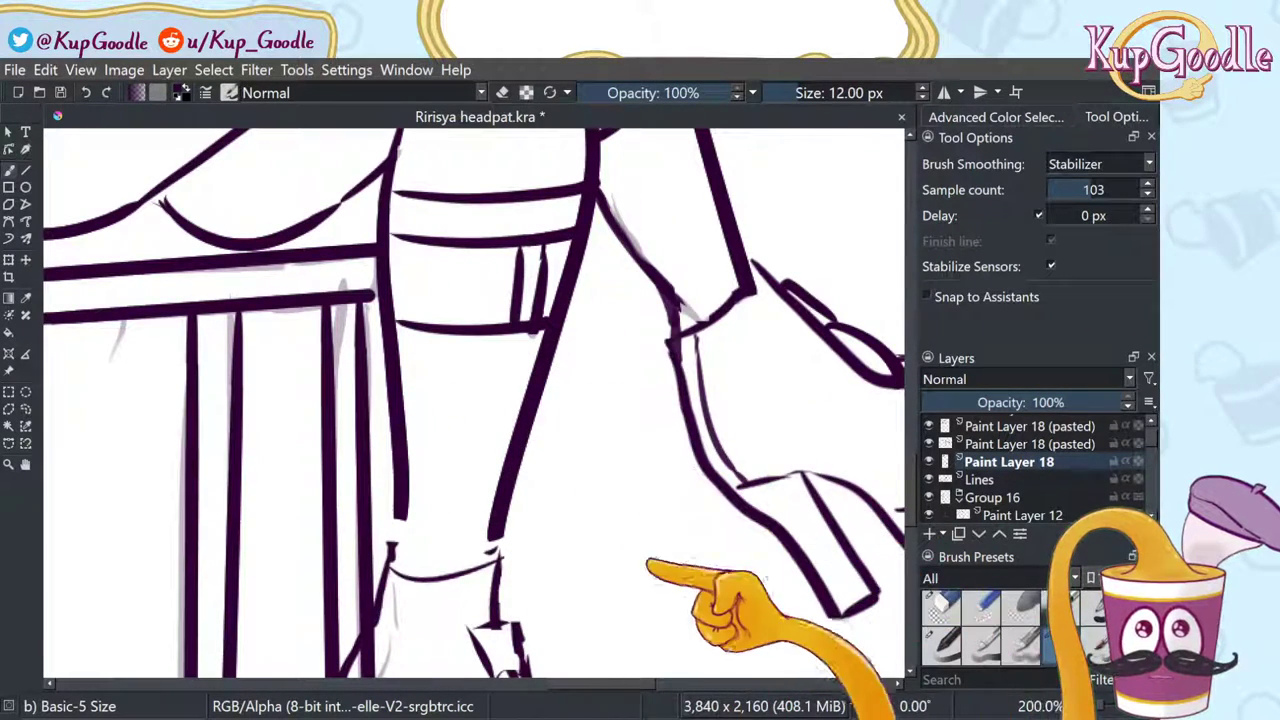
pyautogui.click(929, 443)
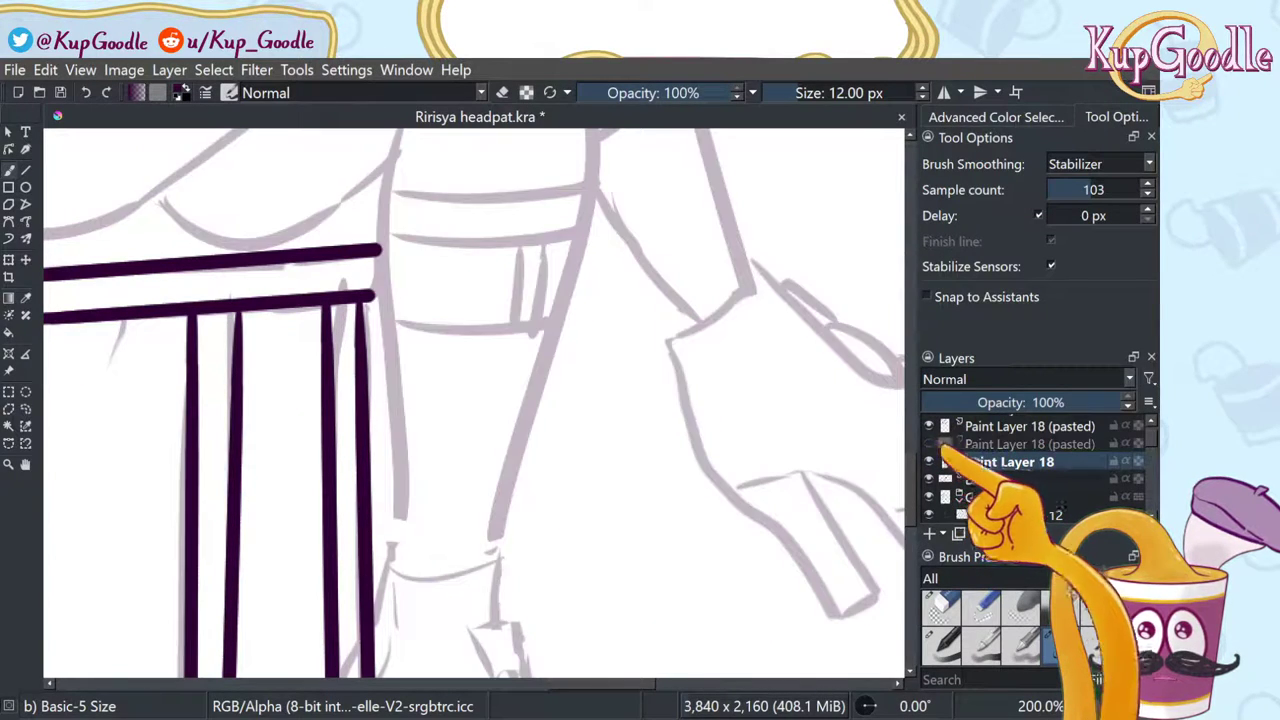
pyautogui.click(972, 443)
pyautogui.click(929, 444)
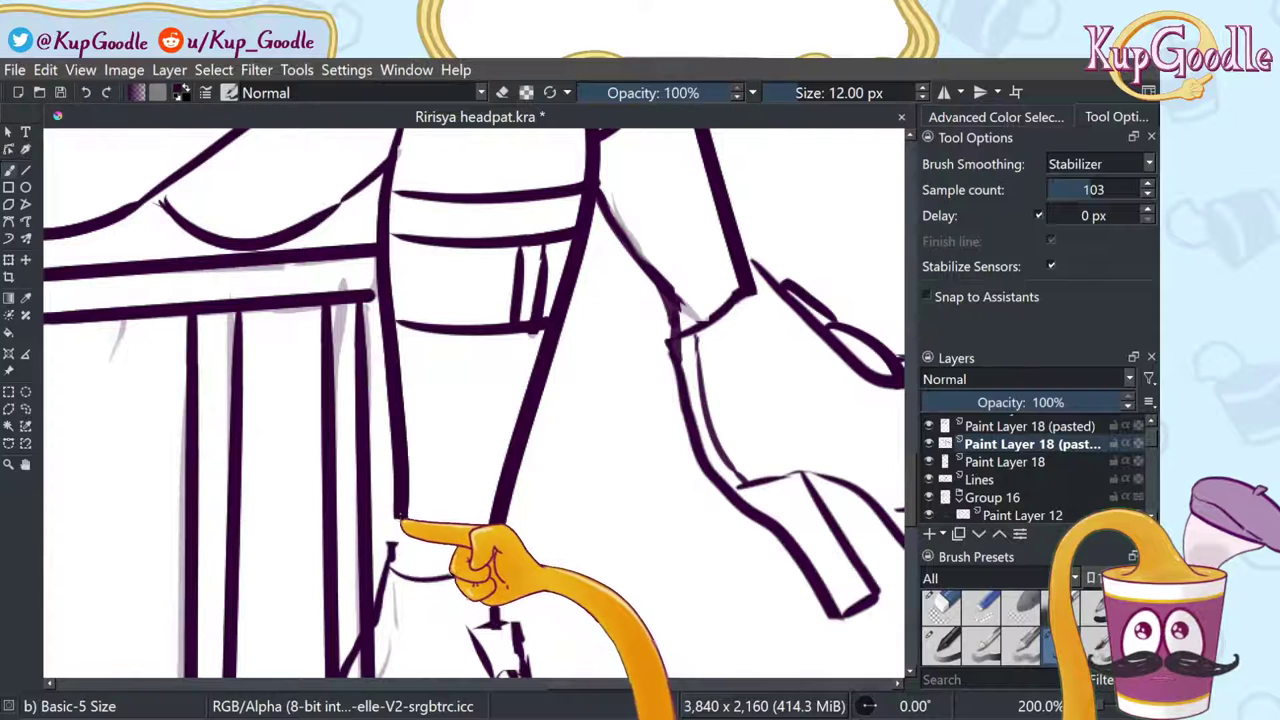
pyautogui.moveTo(392, 568)
pyautogui.mouseDown()
pyautogui.moveTo(400, 519)
pyautogui.moveTo(392, 554)
pyautogui.moveTo(485, 541)
pyautogui.mouseUp()
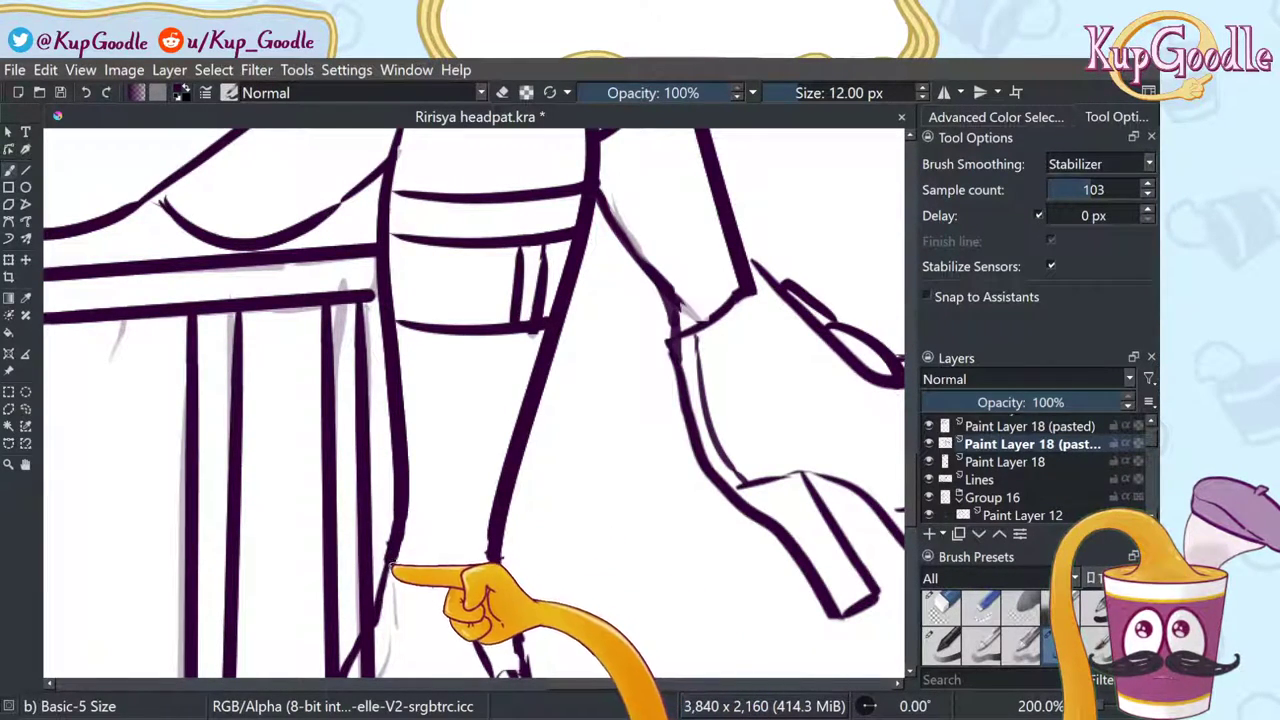
# Step: Add a new paint layer above the topmost pasted layer and raise the Basic-5 brush size to 24 px
pyautogui.scroll(-4, 440, 510)
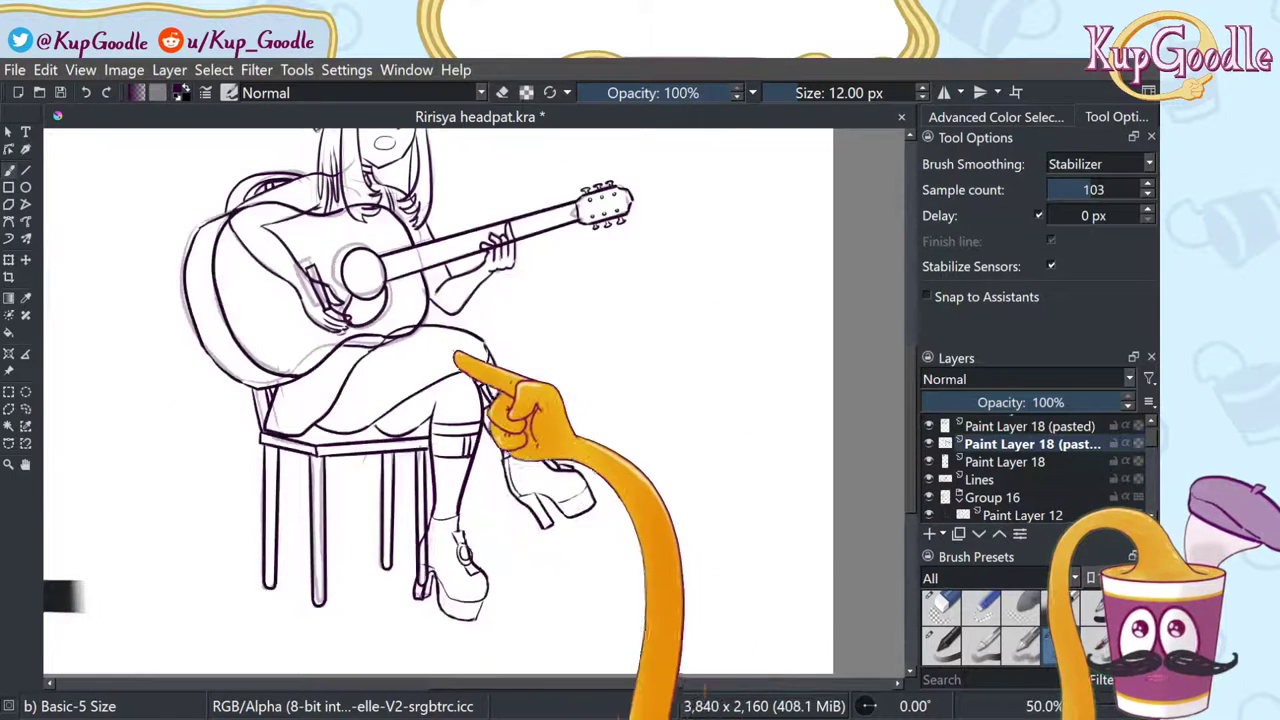
pyautogui.scroll(-2, 457, 346)
pyautogui.scroll(1, 418, 298)
pyautogui.scroll(1, 400, 258)
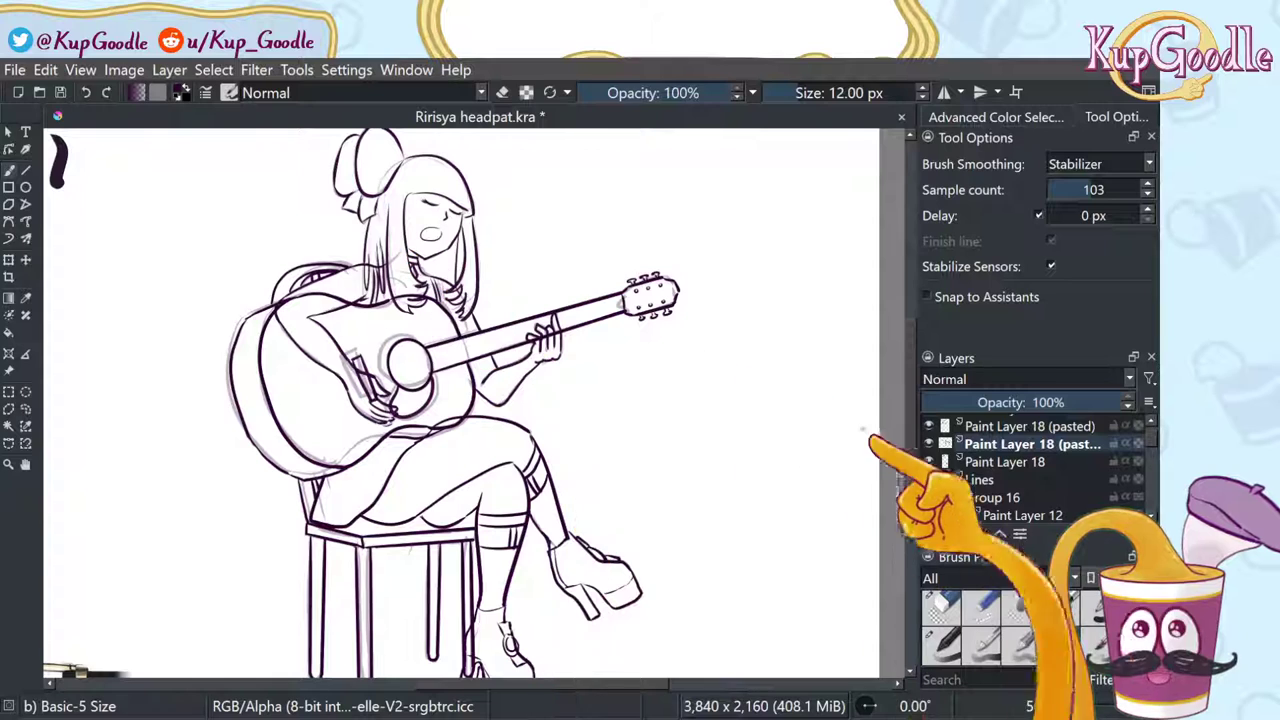
pyautogui.click(1010, 426)
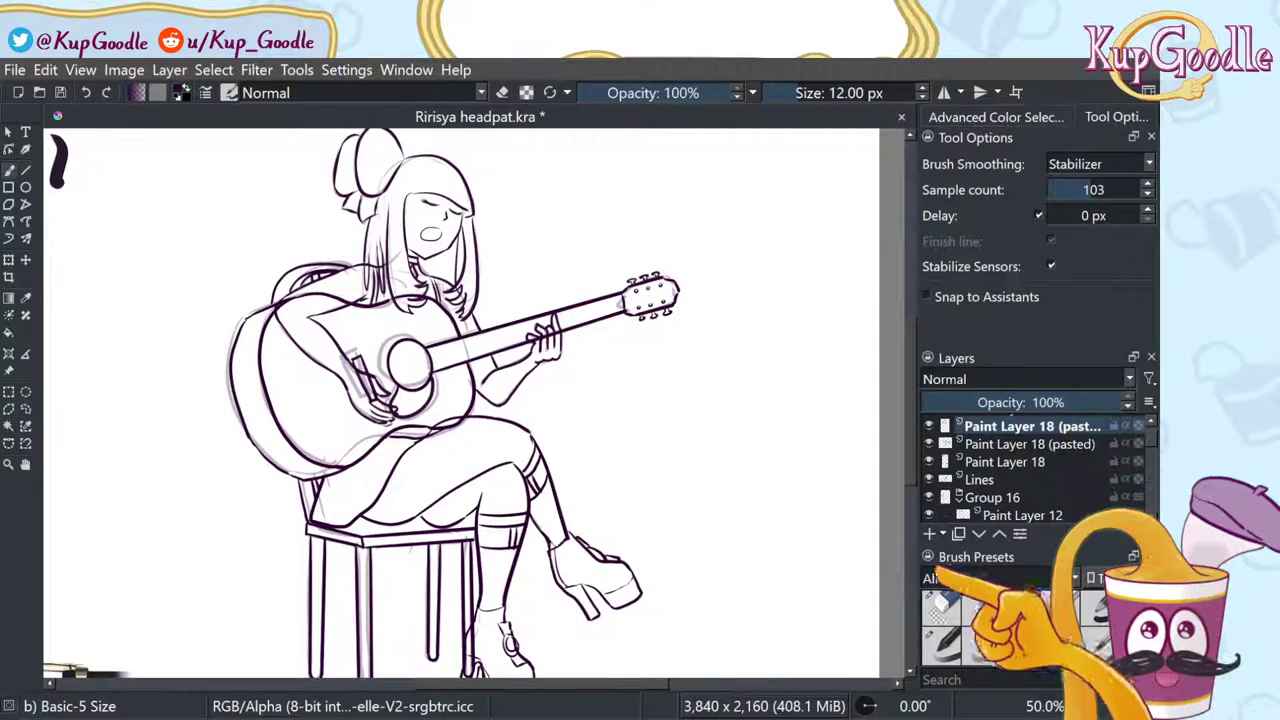
pyautogui.press('Insert')
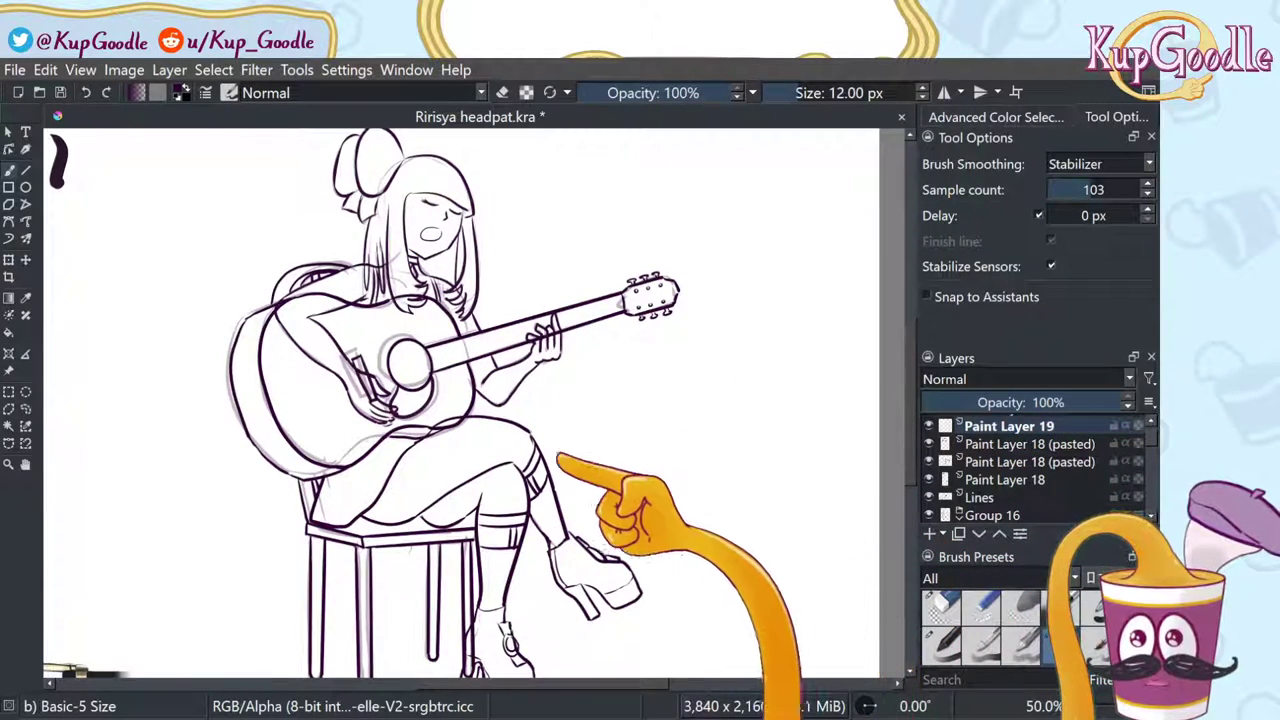
pyautogui.press(']')
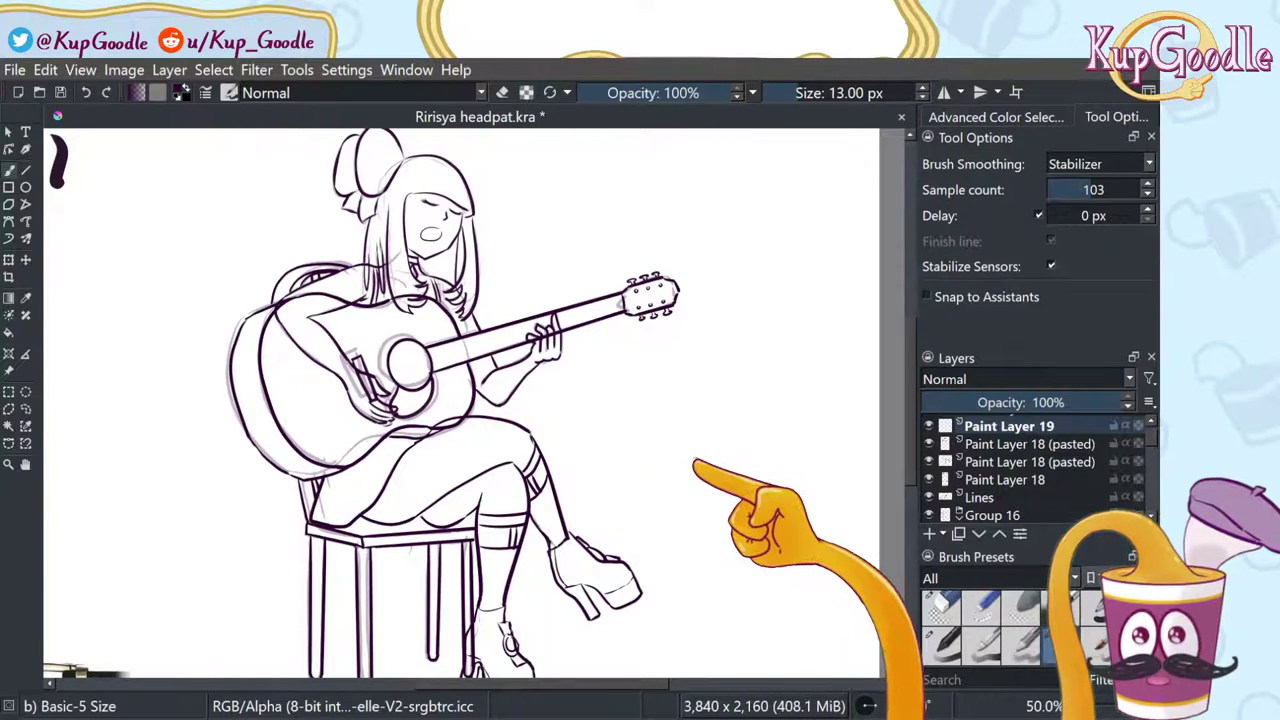
pyautogui.press(']')
pyautogui.press(']')
pyautogui.press(']')
pyautogui.press(']')
pyautogui.press(']')
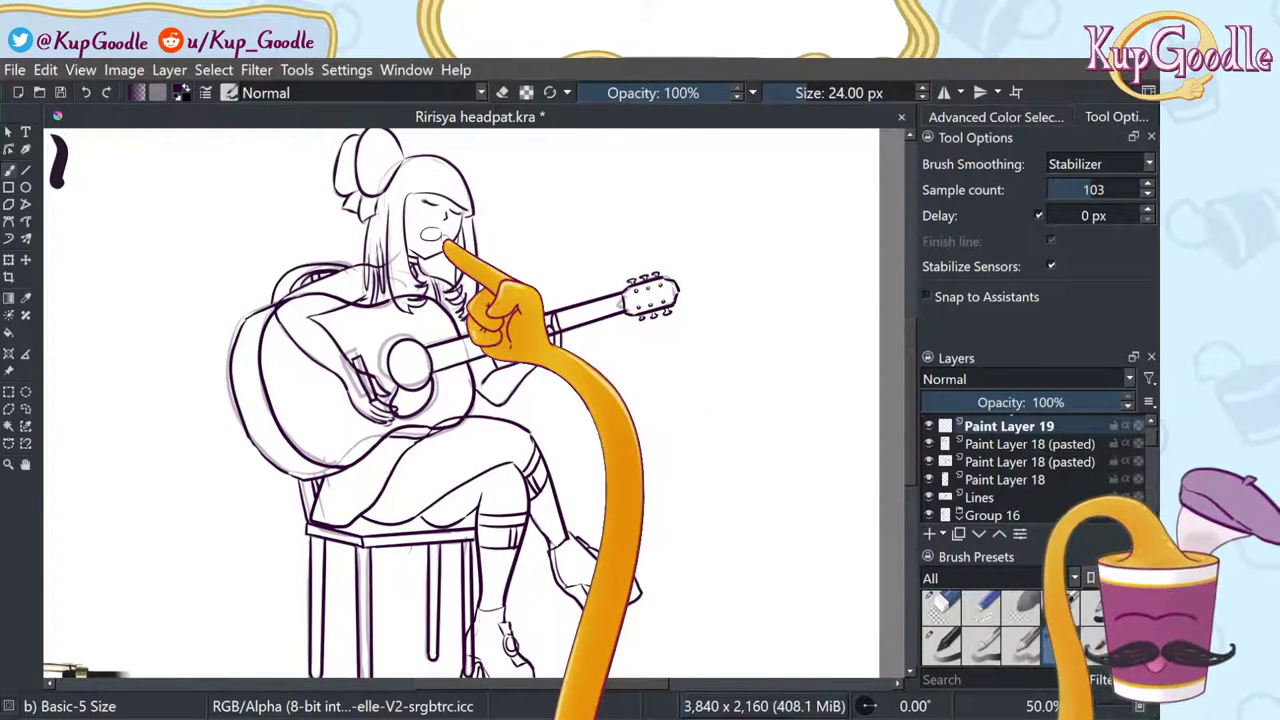
# Step: Draw a thick 24 px contour around the outer edge of the hair bow, from the top of the head down to its lower tail
pyautogui.scroll(-1, 381, 398)
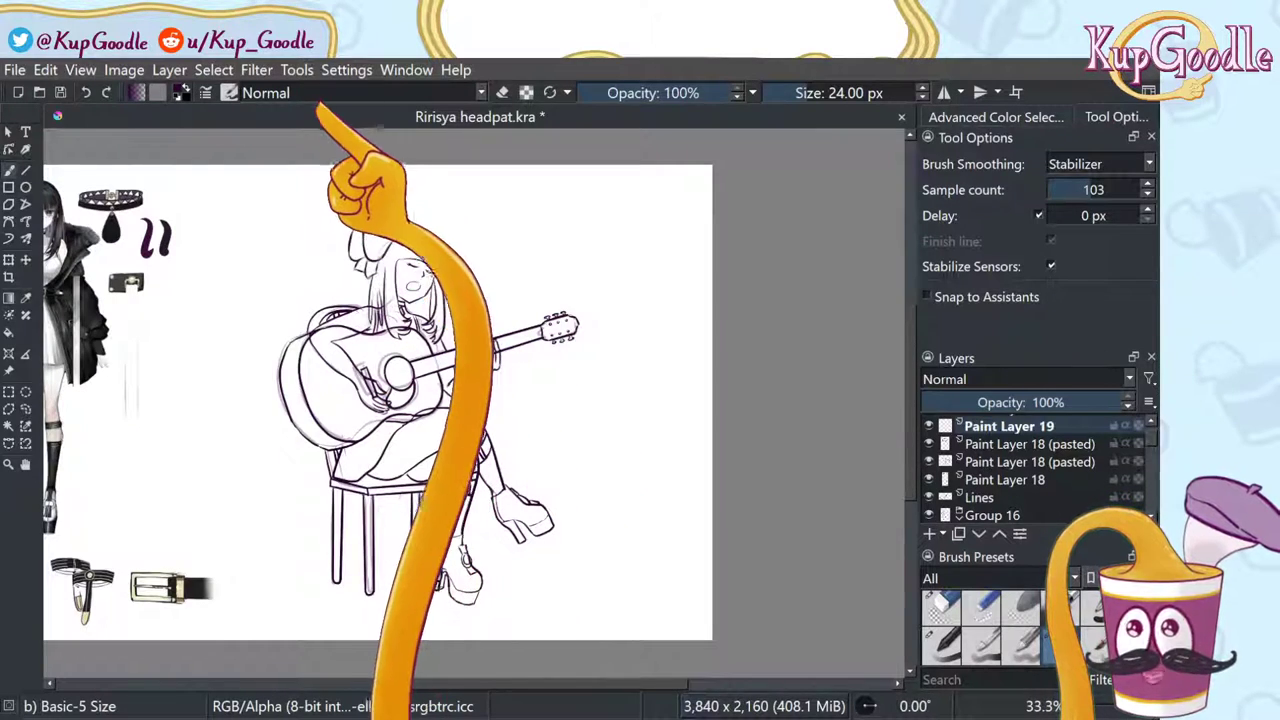
pyautogui.scroll(1, 302, 197)
pyautogui.scroll(1, 392, 236)
pyautogui.scroll(-3, 556, 354)
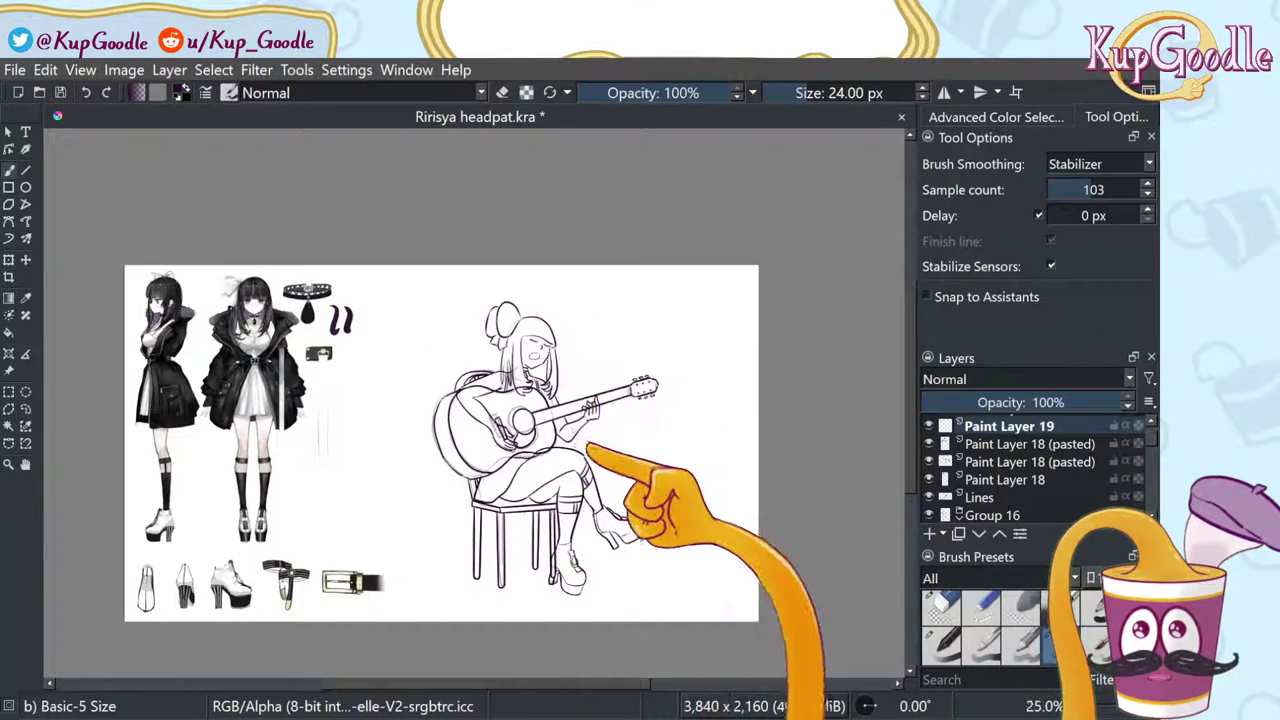
pyautogui.scroll(4, 550, 320)
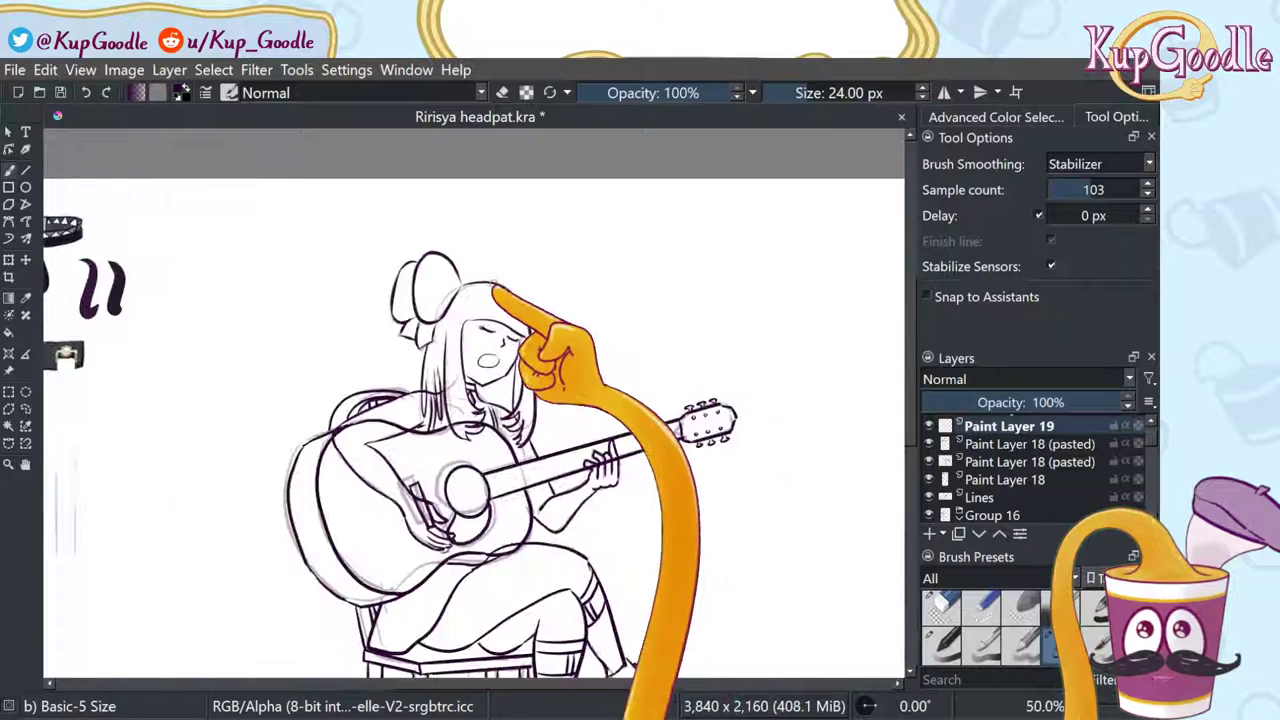
pyautogui.scroll(1, 415, 308)
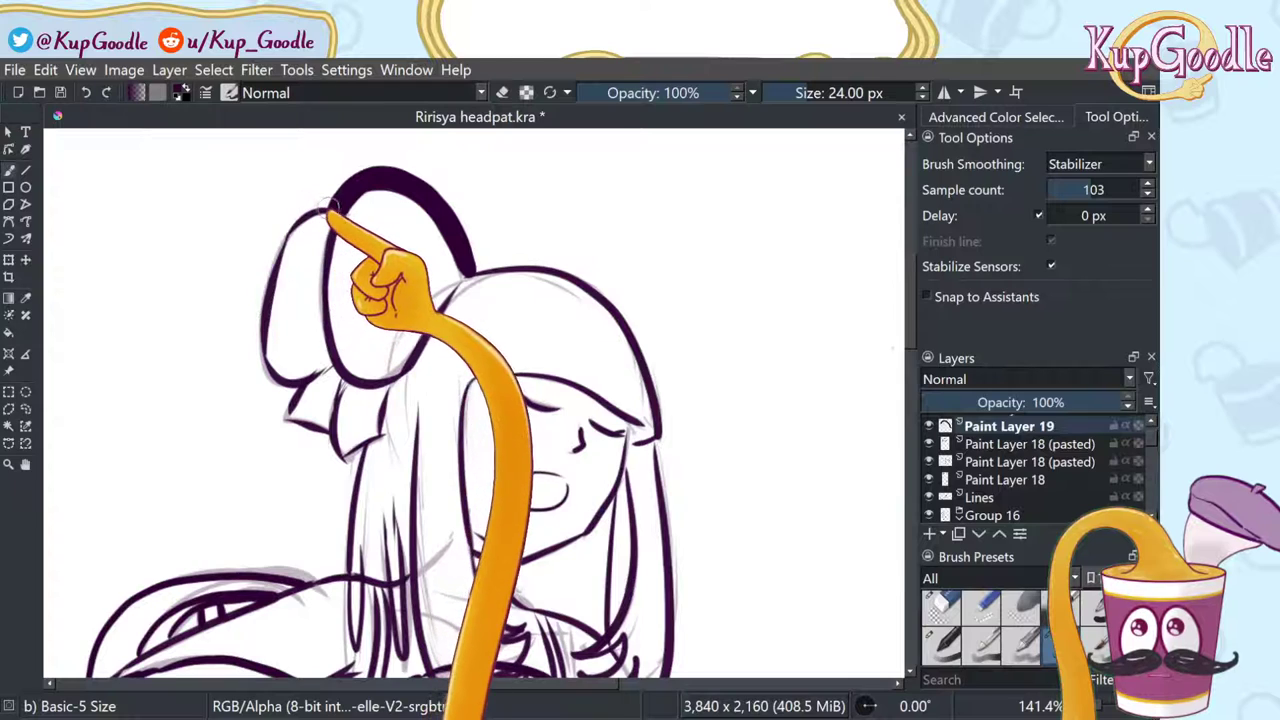
pyautogui.moveTo(328, 207)
pyautogui.mouseDown()
pyautogui.moveTo(309, 204)
pyautogui.moveTo(267, 264)
pyautogui.moveTo(269, 319)
pyautogui.moveTo(267, 260)
pyautogui.moveTo(260, 352)
pyautogui.moveTo(268, 263)
pyautogui.moveTo(263, 370)
pyautogui.moveTo(325, 372)
pyautogui.mouseUp()
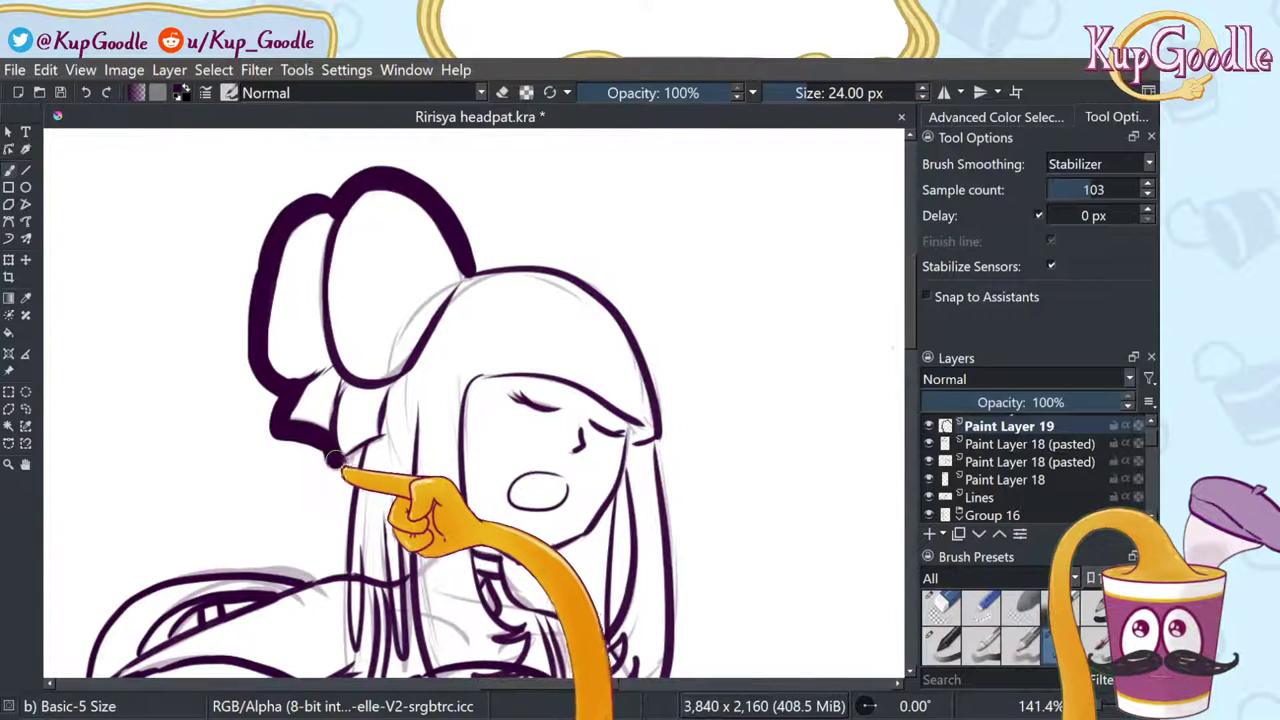
pyautogui.click(943, 608)
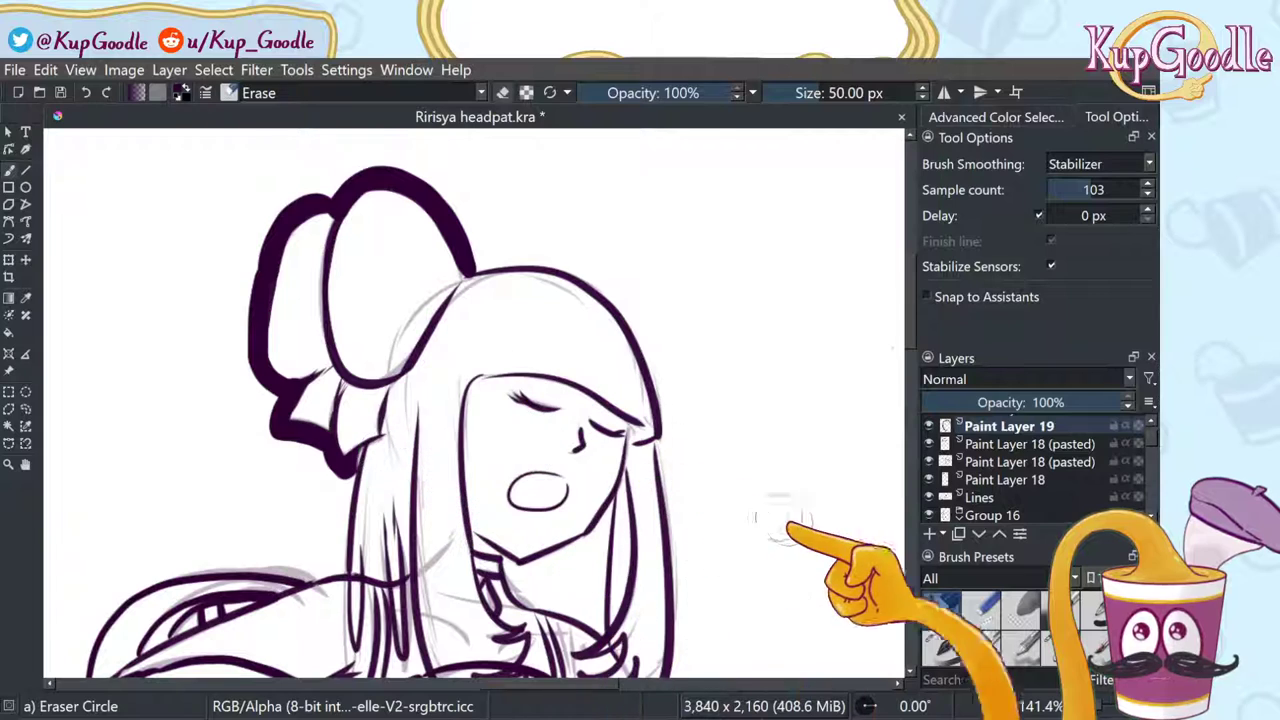
pyautogui.press('e')
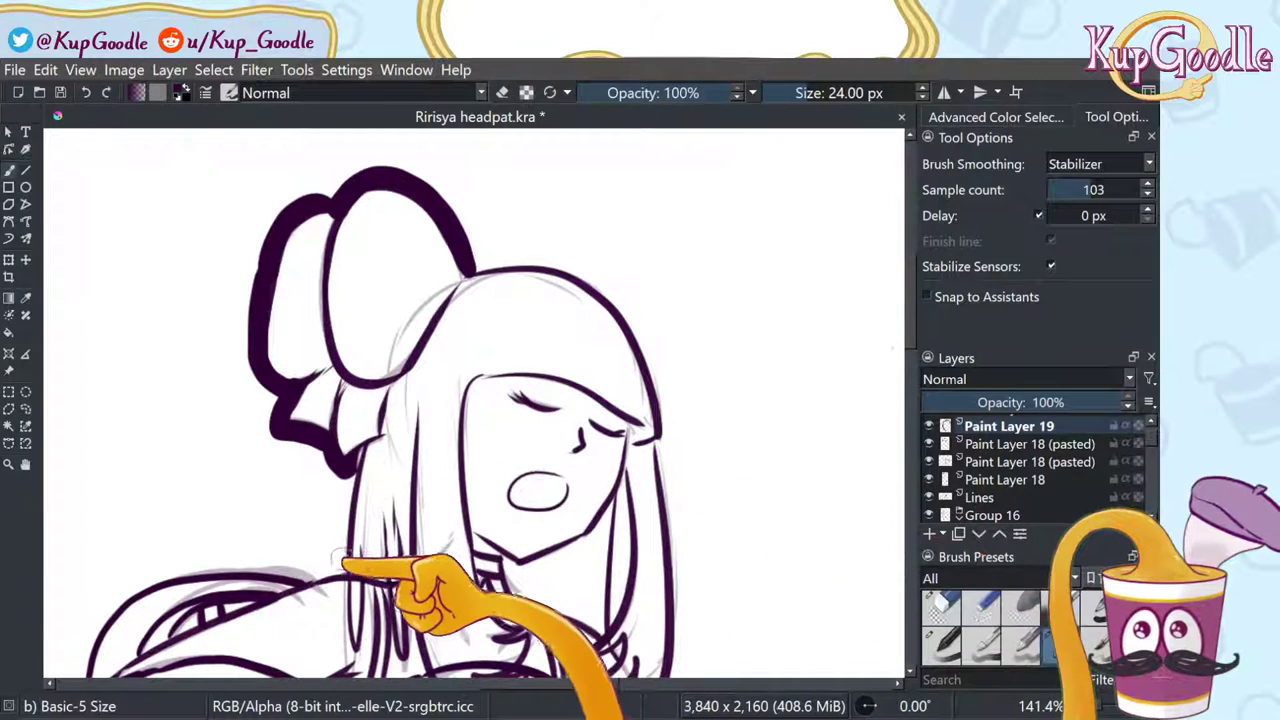
# Step: Continue the thick contour down the back of the hair from the bow to the shoulder, cleaning its edge with the small eraser
pyautogui.moveTo(336, 576); pyautogui.dragTo(343, 513)
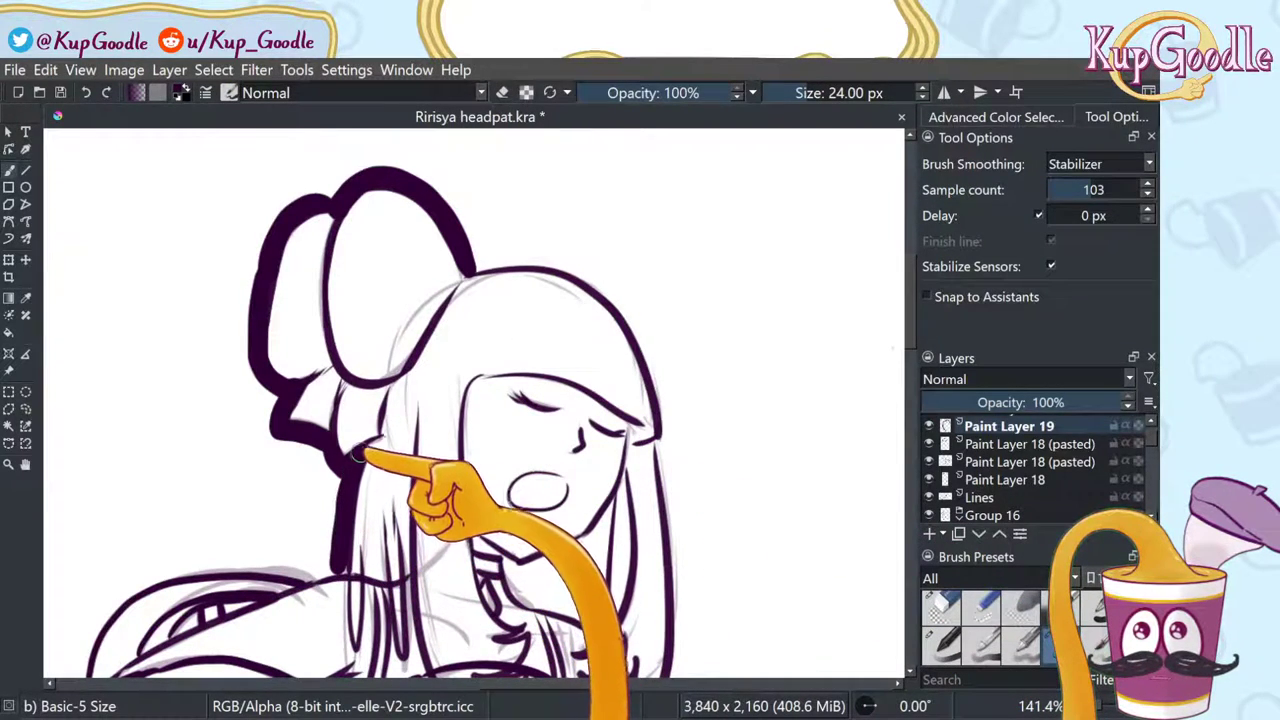
pyautogui.click(978, 608)
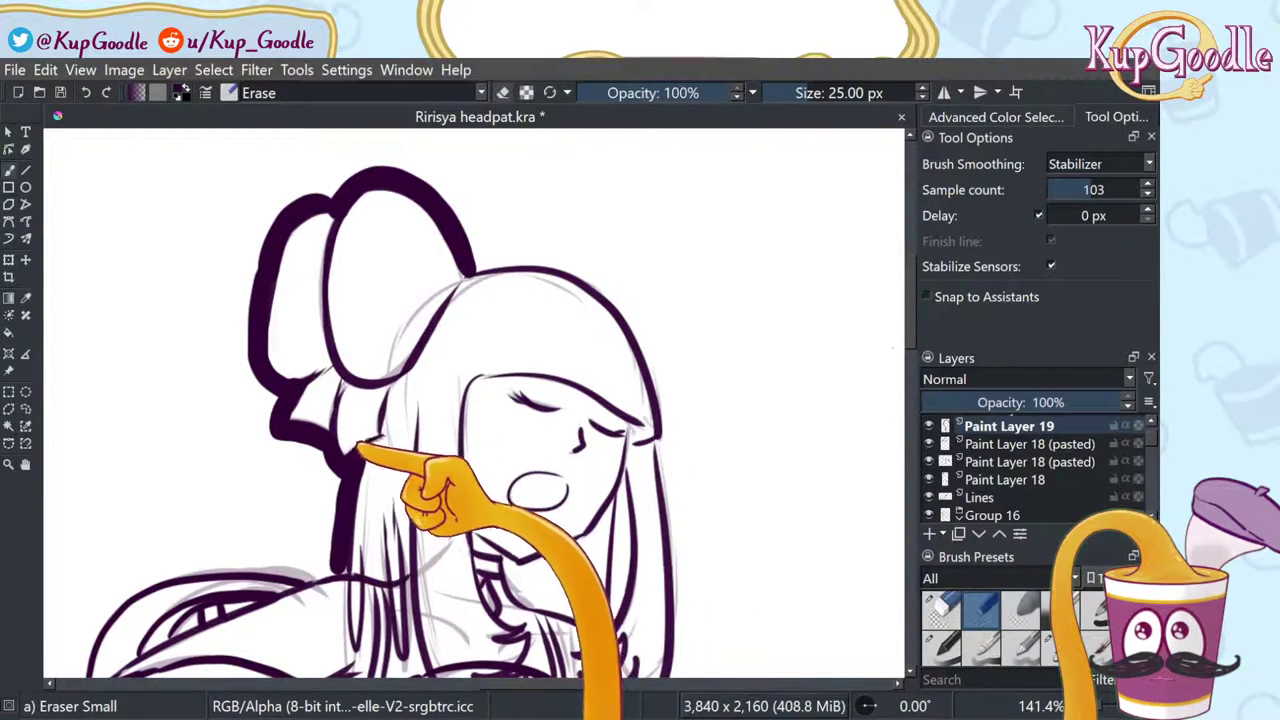
pyautogui.moveTo(386, 436); pyautogui.dragTo(376, 441)
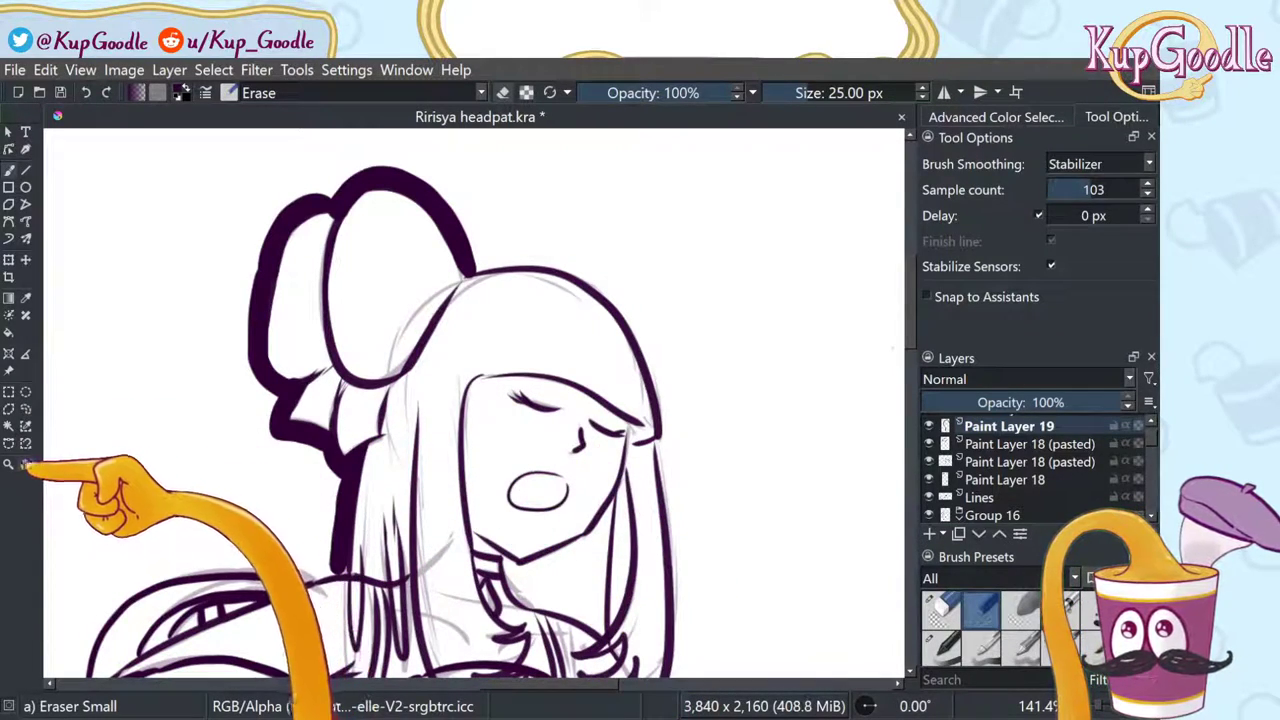
pyautogui.click(26, 464)
pyautogui.moveTo(281, 463); pyautogui.dragTo(408, 292)
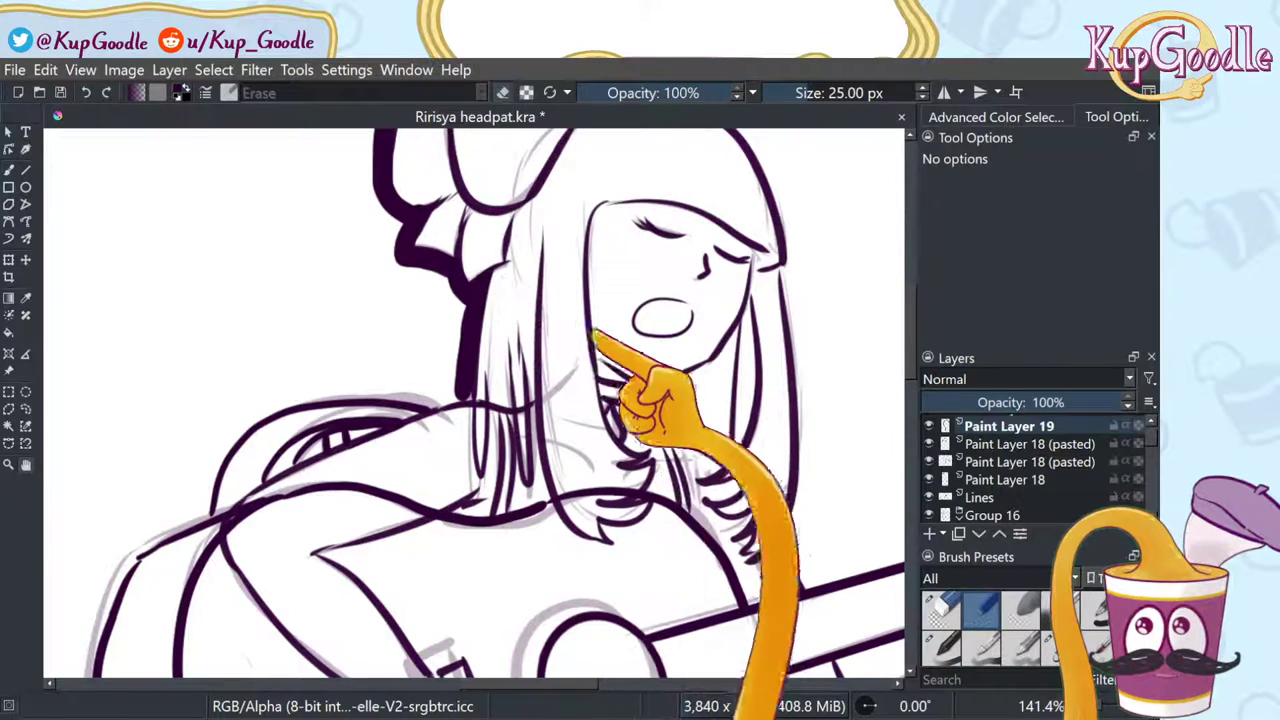
pyautogui.press('b')
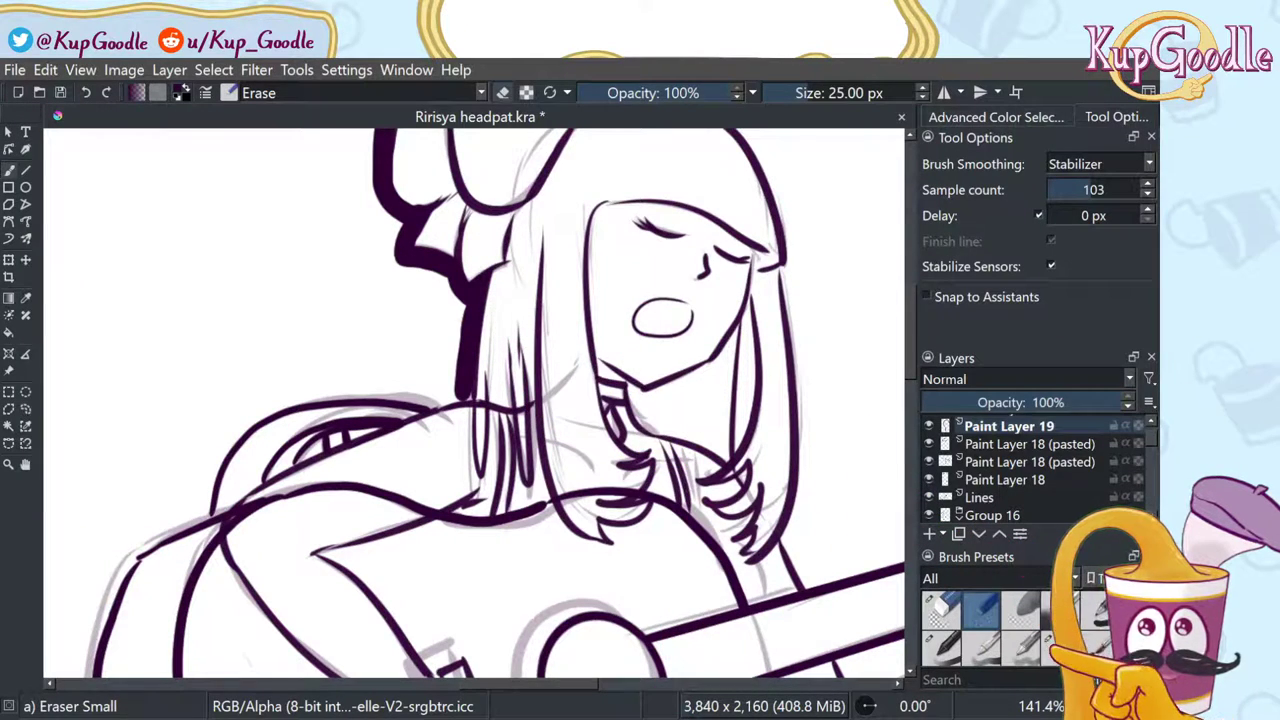
pyautogui.press('/')
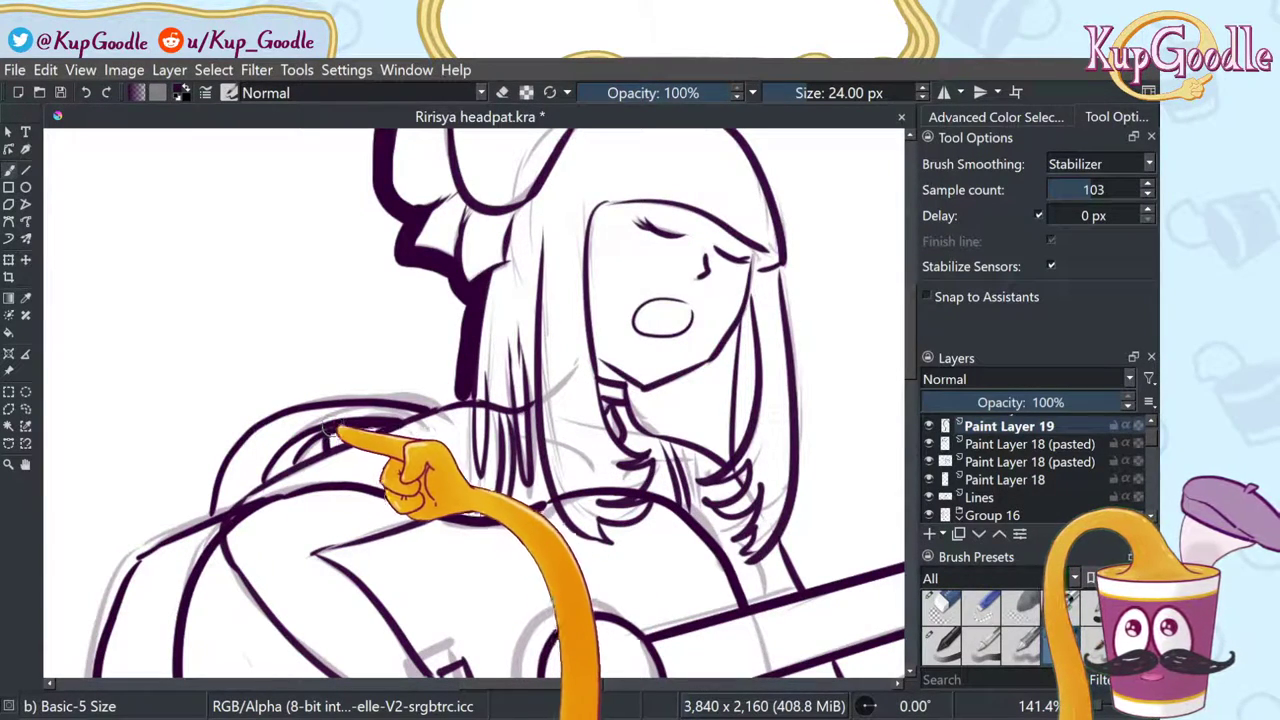
# Step: Try to carry the thick contour from the hair along the shoulder and down the guitar body's outer edge
pyautogui.scroll(-7, 406, 383)
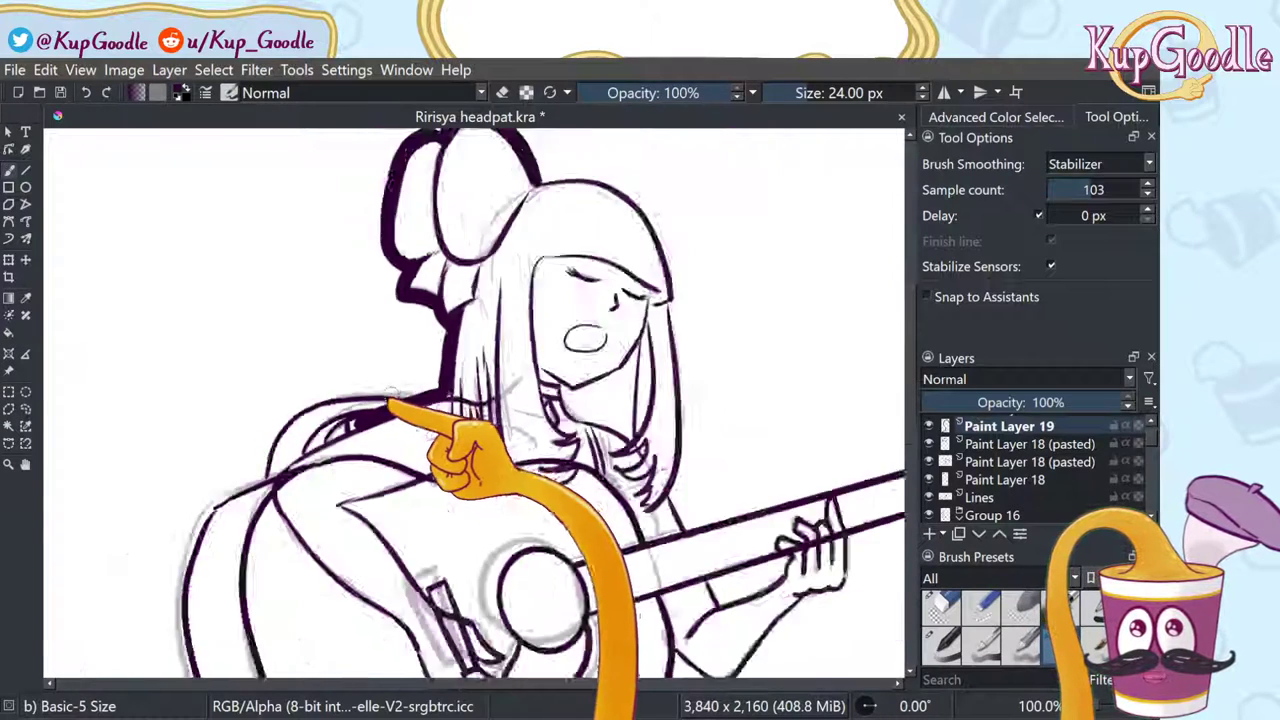
pyautogui.scroll(4, 330, 437)
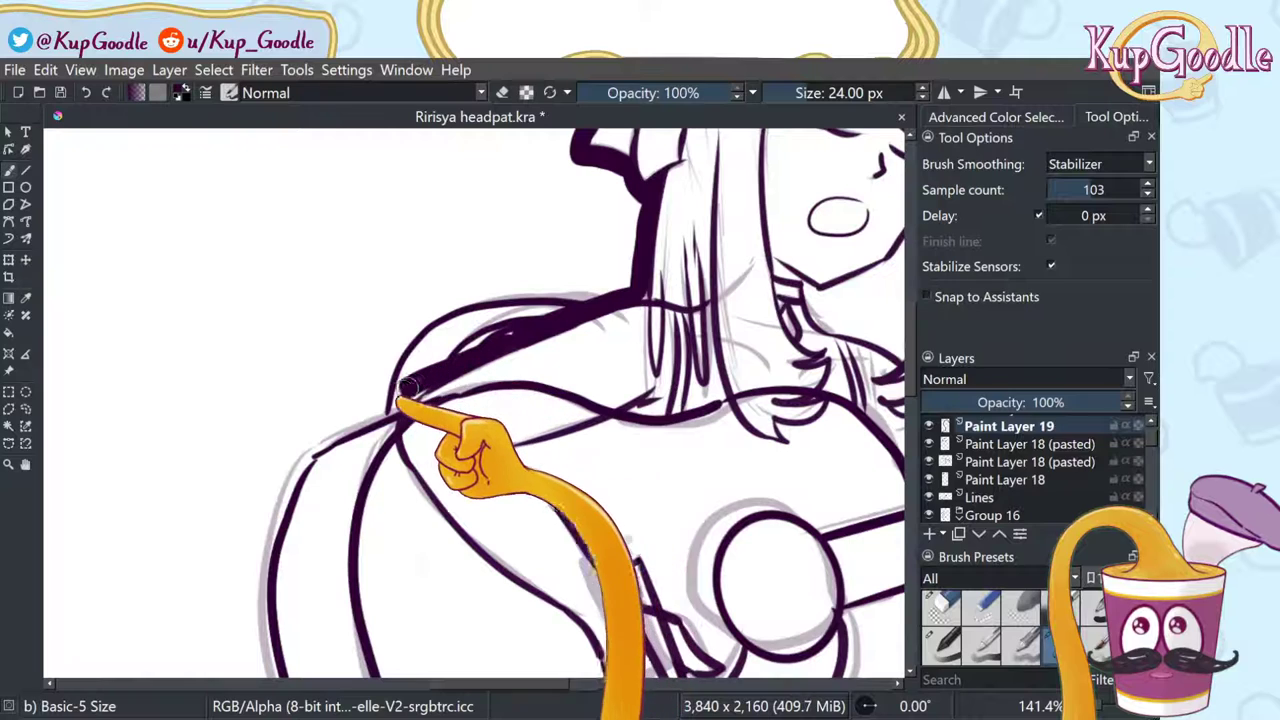
pyautogui.moveTo(395, 405)
pyautogui.mouseDown()
pyautogui.moveTo(477, 347)
pyautogui.moveTo(540, 330)
pyautogui.mouseUp()
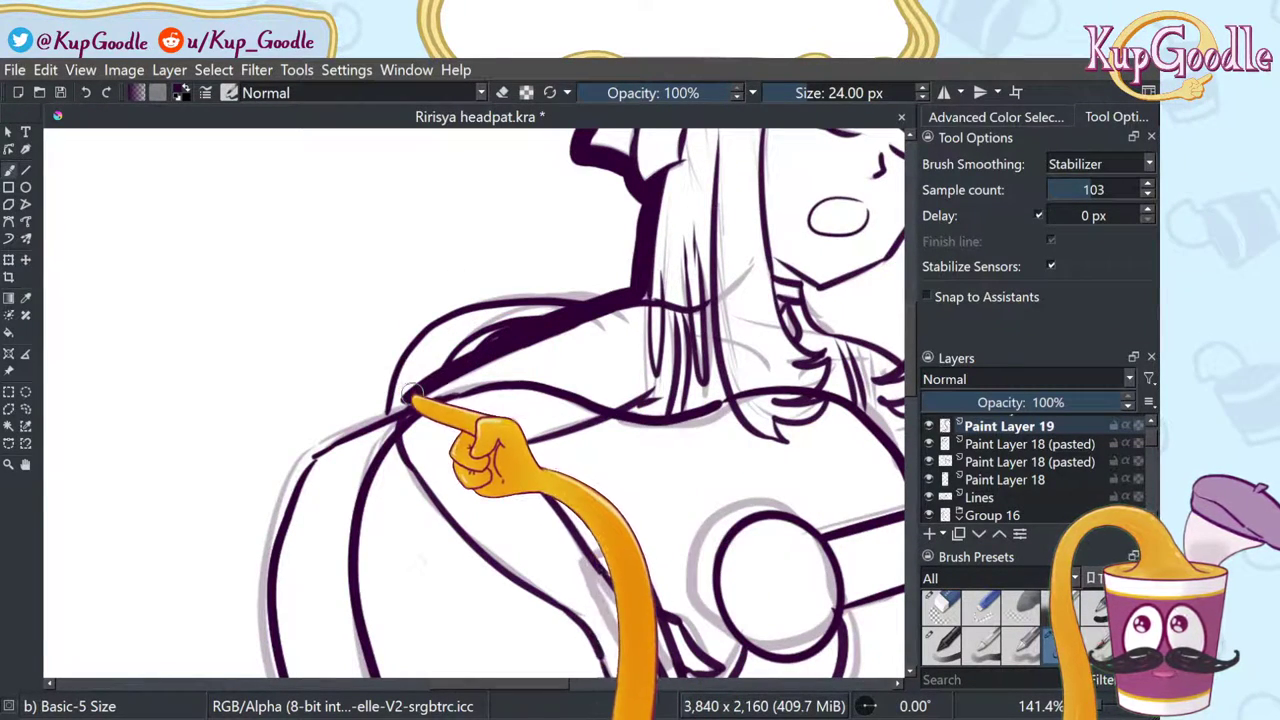
pyautogui.moveTo(390, 408)
pyautogui.mouseDown()
pyautogui.moveTo(306, 440)
pyautogui.moveTo(302, 451)
pyautogui.moveTo(324, 456)
pyautogui.moveTo(306, 455)
pyautogui.moveTo(281, 503)
pyautogui.moveTo(263, 612)
pyautogui.mouseUp()
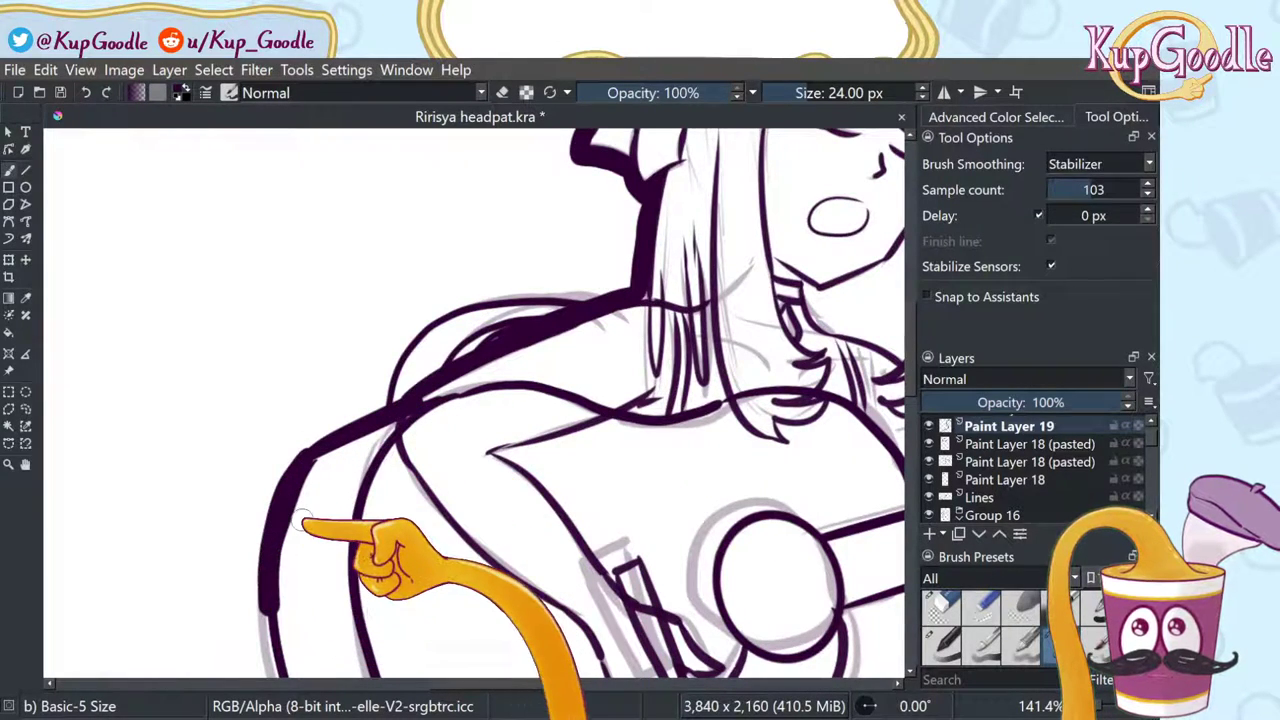
pyautogui.scroll(-5, 545, 577)
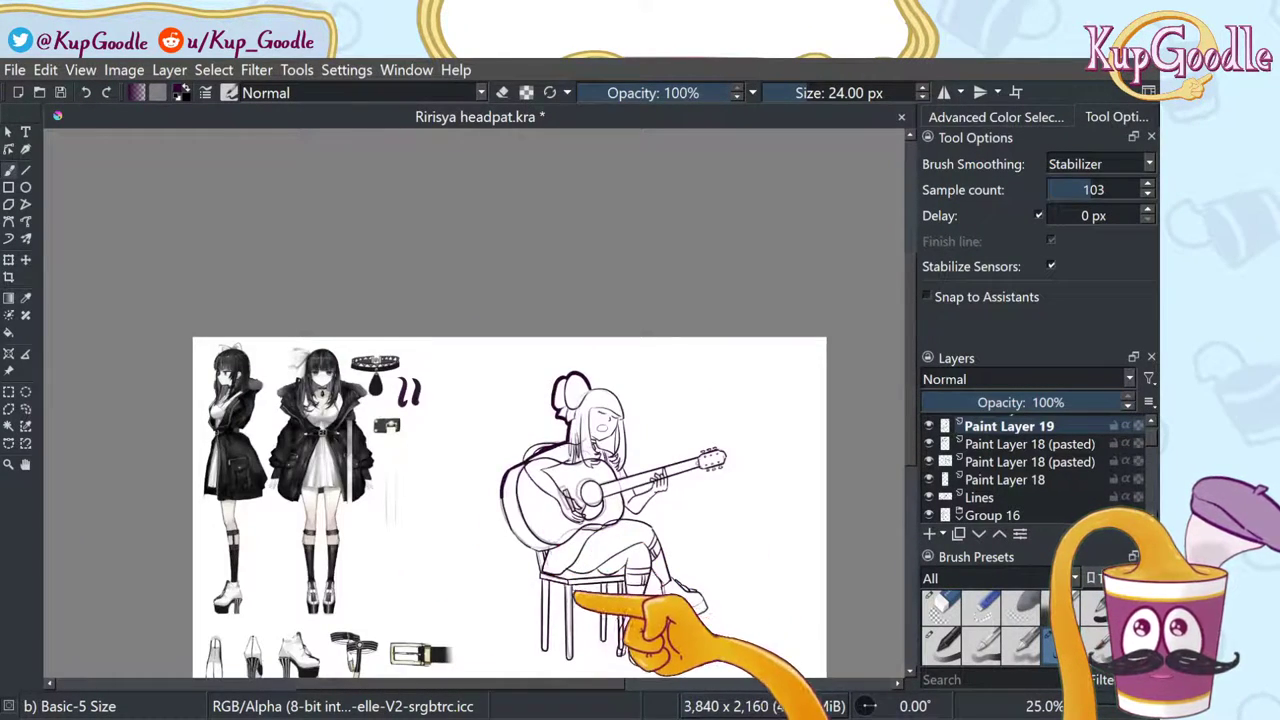
pyautogui.scroll(1, 583, 594)
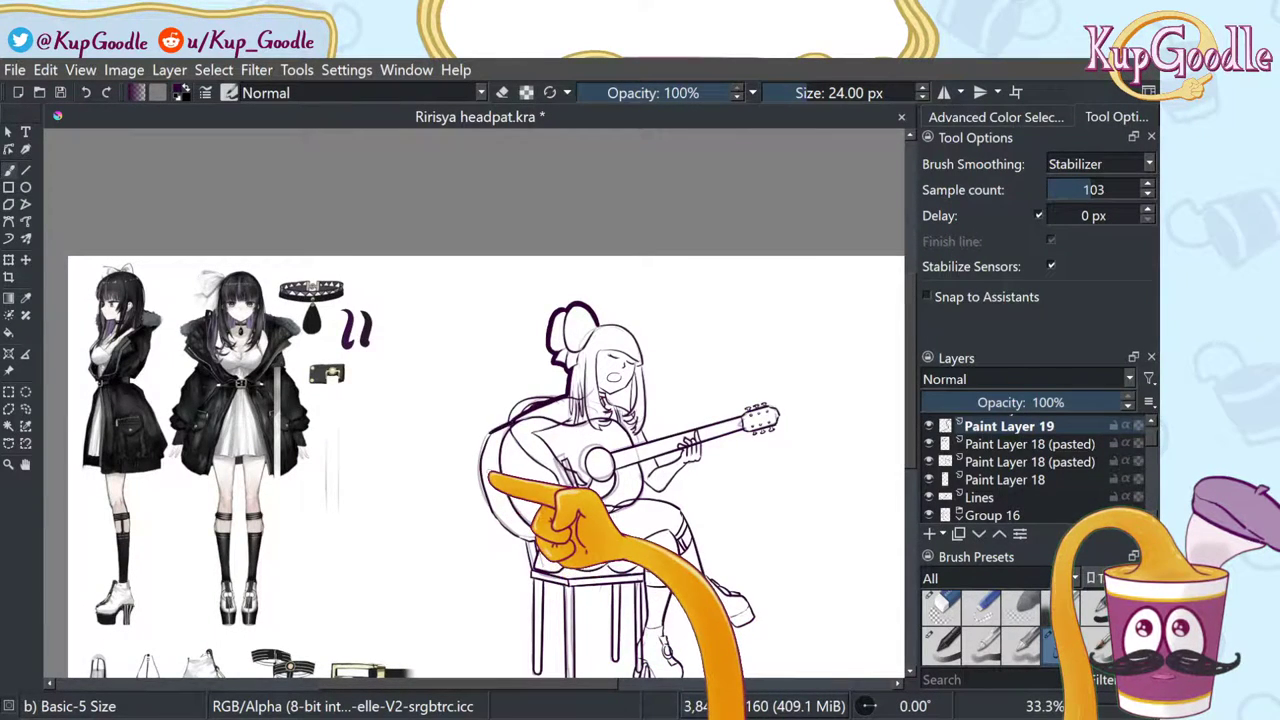
pyautogui.scroll(3, 490, 478)
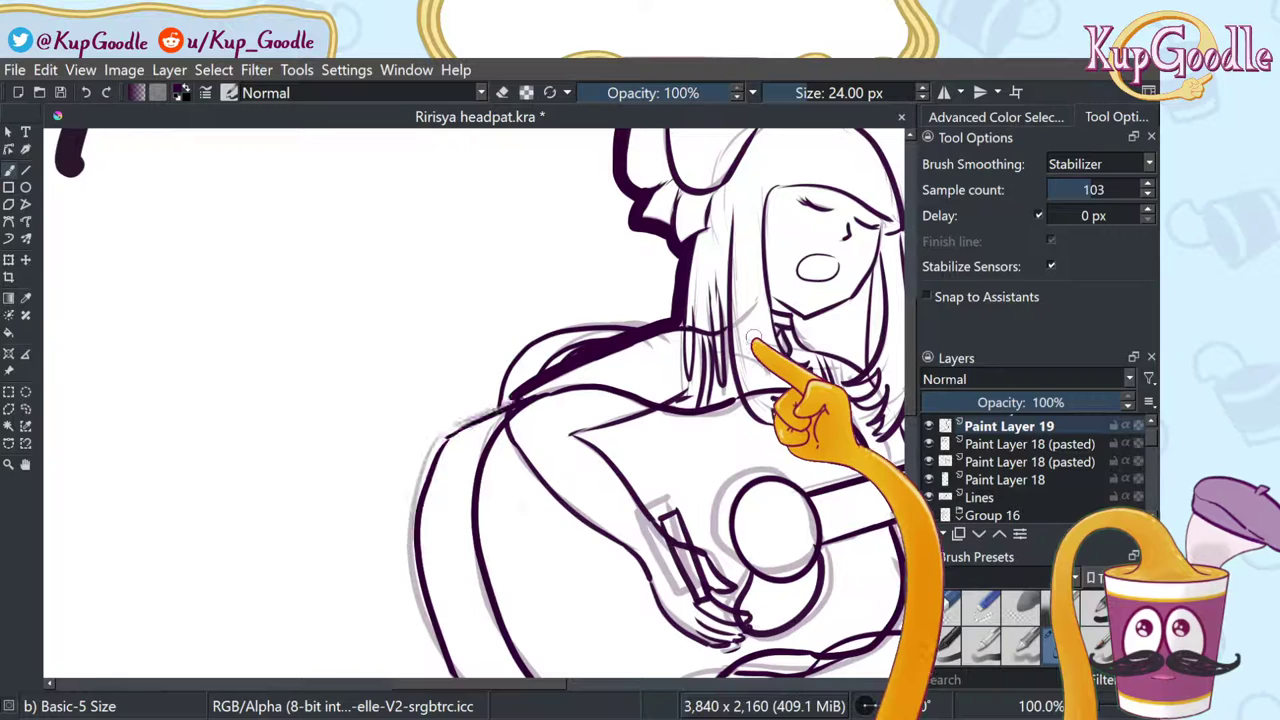
pyautogui.scroll(2, 697, 318)
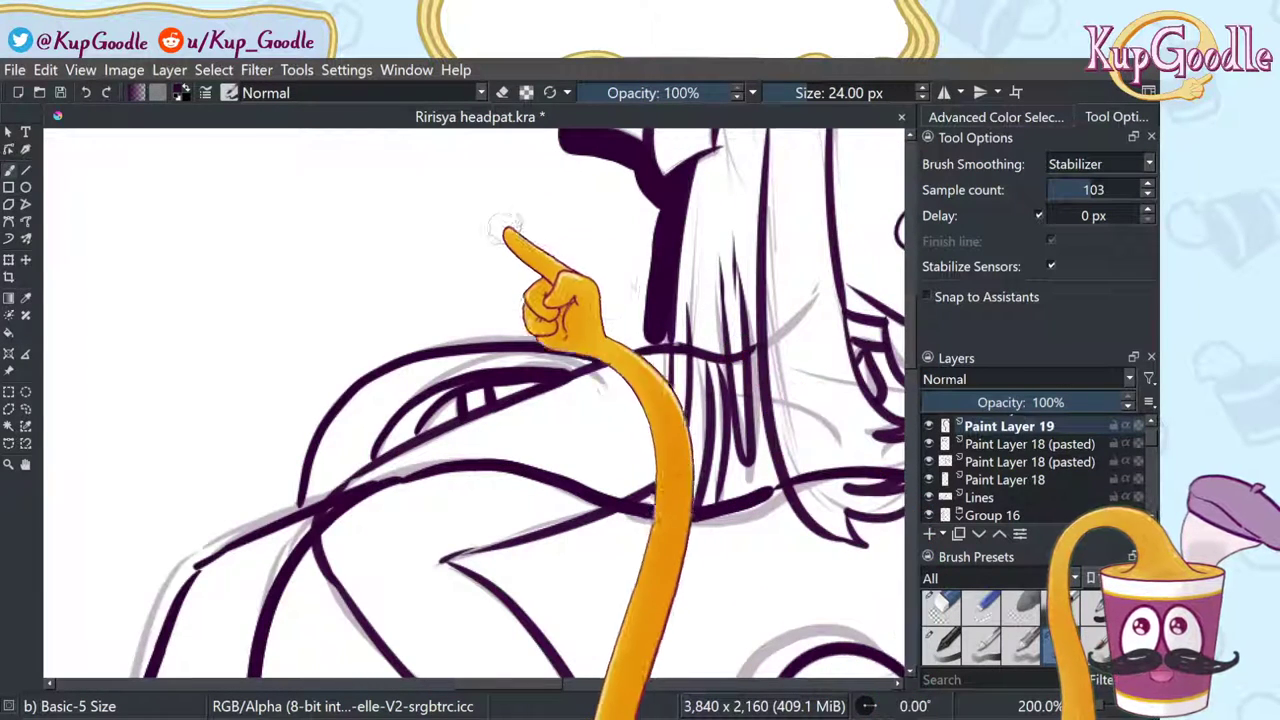
# Step: Draw the 24 px contour over the guitar-side part of the chair back's outer arc and a short piece joining the hair contour
pyautogui.moveTo(286, 512)
pyautogui.mouseDown()
pyautogui.moveTo(300, 500)
pyautogui.moveTo(305, 408)
pyautogui.moveTo(354, 363)
pyautogui.moveTo(436, 326)
pyautogui.mouseUp()
pyautogui.hotkey('ctrl', 'z')
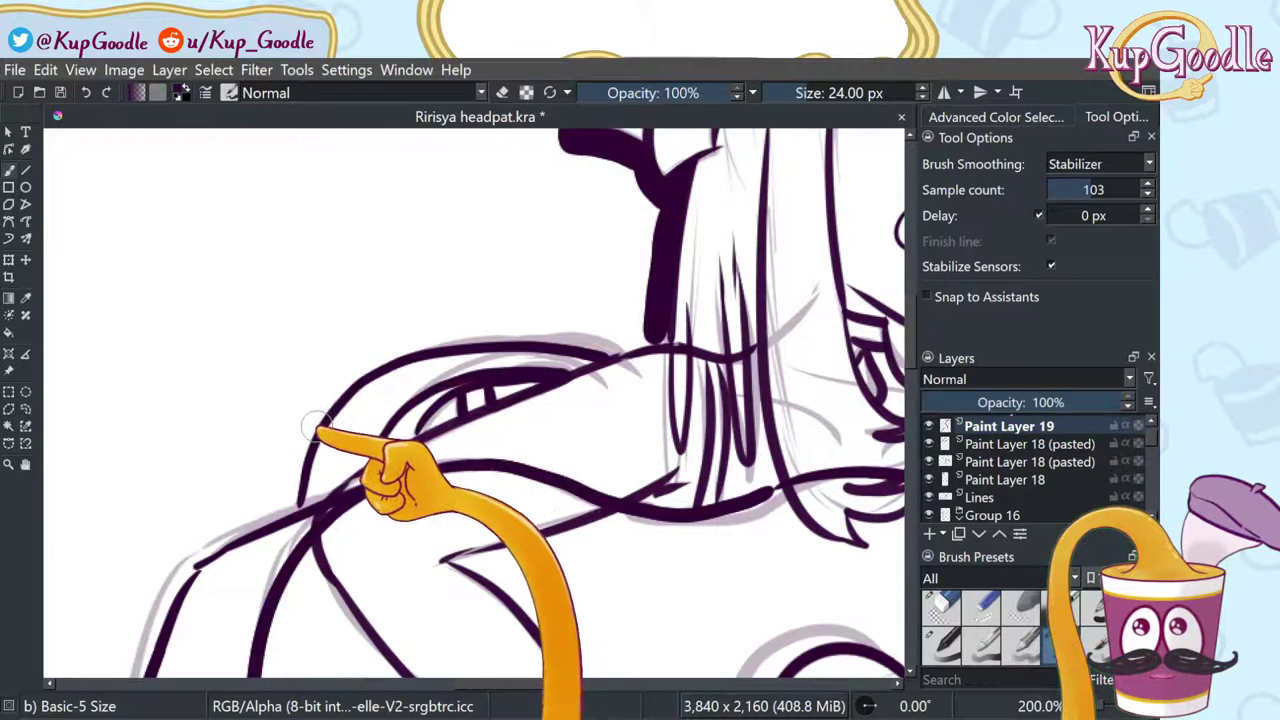
pyautogui.moveTo(325, 414)
pyautogui.mouseDown()
pyautogui.moveTo(386, 354)
pyautogui.moveTo(458, 336)
pyautogui.moveTo(528, 344)
pyautogui.moveTo(473, 337)
pyautogui.moveTo(526, 333)
pyautogui.moveTo(471, 337)
pyautogui.moveTo(514, 334)
pyautogui.mouseUp()
pyautogui.hotkey('ctrl', 'z')
pyautogui.hotkey('ctrl', 'z')
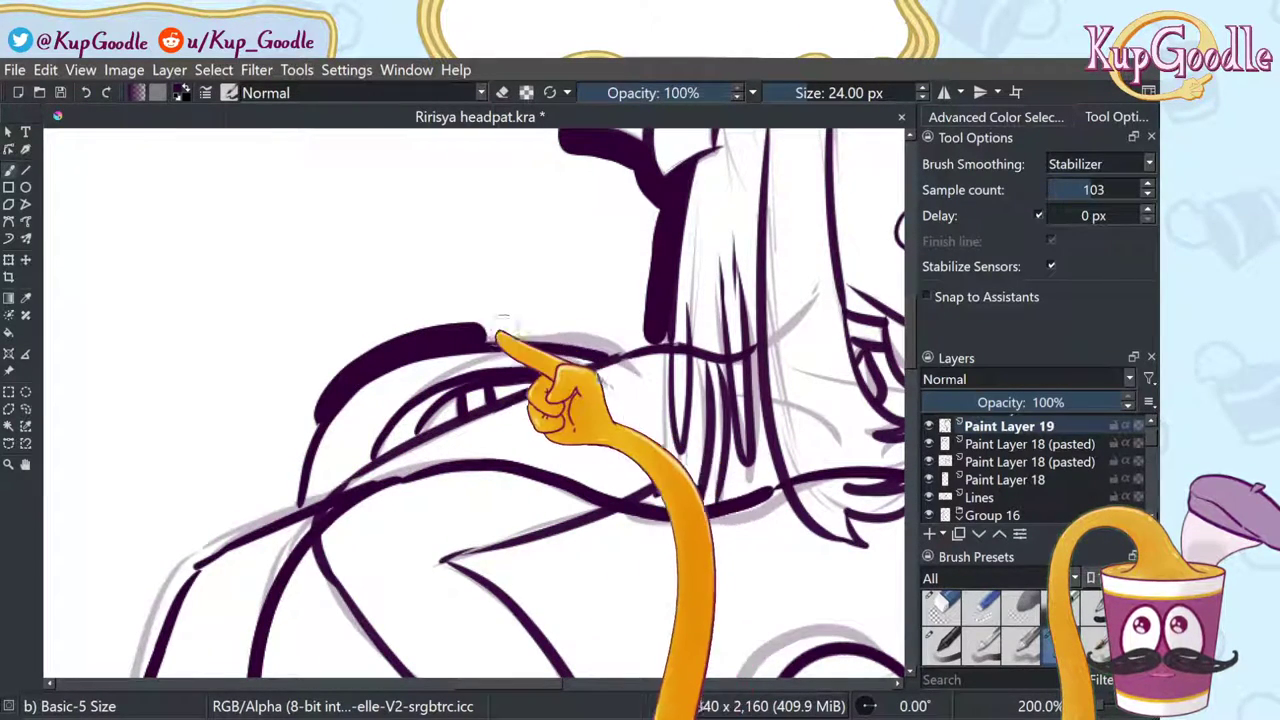
pyautogui.moveTo(600, 341); pyautogui.dragTo(642, 313)
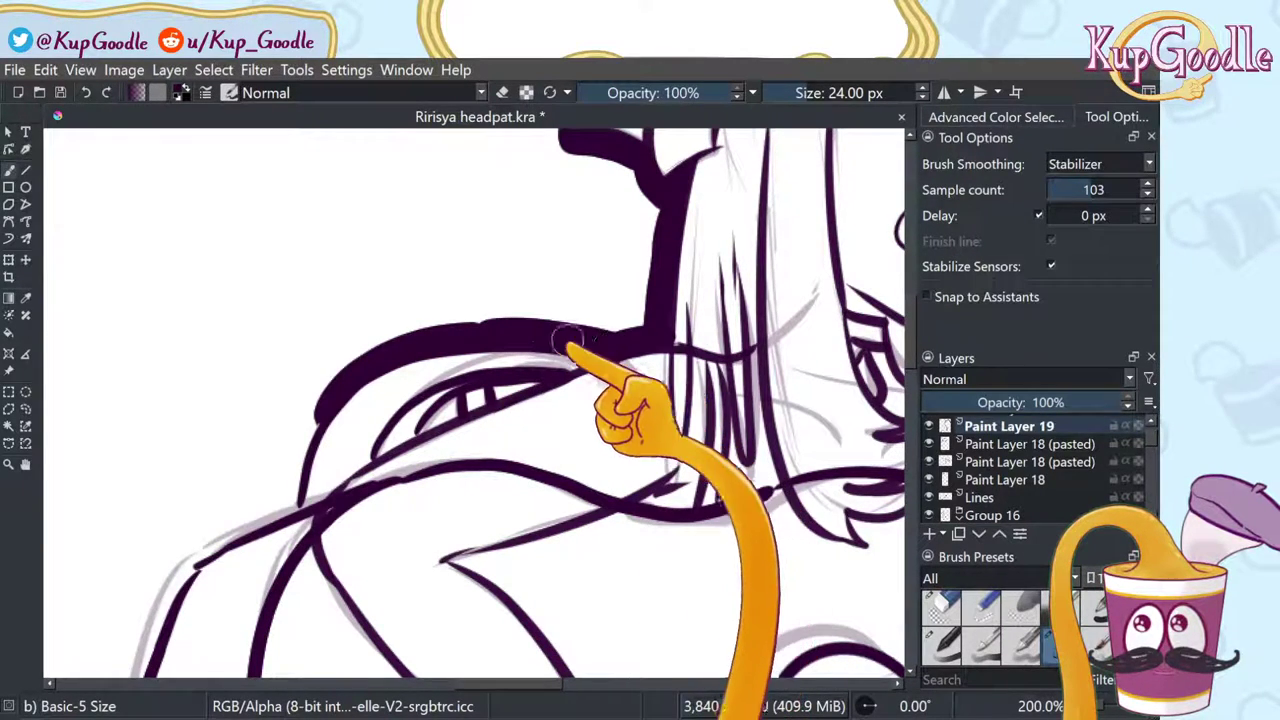
# Step: Redraw the middle stretch of the chair back's thick contour as one smooth stroke connecting the arc to the hair contour
pyautogui.moveTo(566, 340); pyautogui.dragTo(471, 335)
pyautogui.moveTo(614, 347)
pyautogui.mouseDown()
pyautogui.moveTo(454, 338)
pyautogui.moveTo(614, 338)
pyautogui.moveTo(526, 324)
pyautogui.moveTo(464, 323)
pyautogui.moveTo(452, 336)
pyautogui.moveTo(603, 349)
pyautogui.mouseUp()
pyautogui.hotkey('ctrl', 'z')
pyautogui.hotkey('ctrl', 'z')
pyautogui.hotkey('ctrl', 'z')
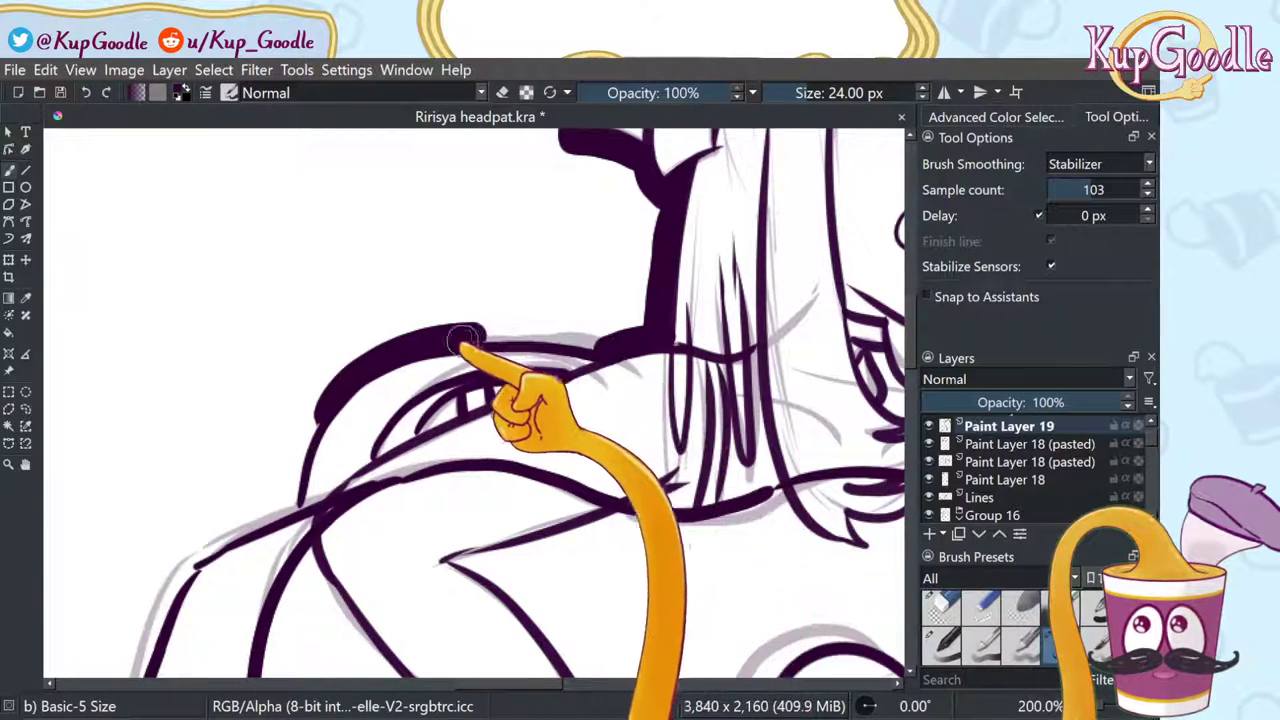
pyautogui.moveTo(466, 339); pyautogui.dragTo(593, 345)
pyautogui.hotkey('ctrl', 'z')
pyautogui.moveTo(449, 340); pyautogui.dragTo(599, 349)
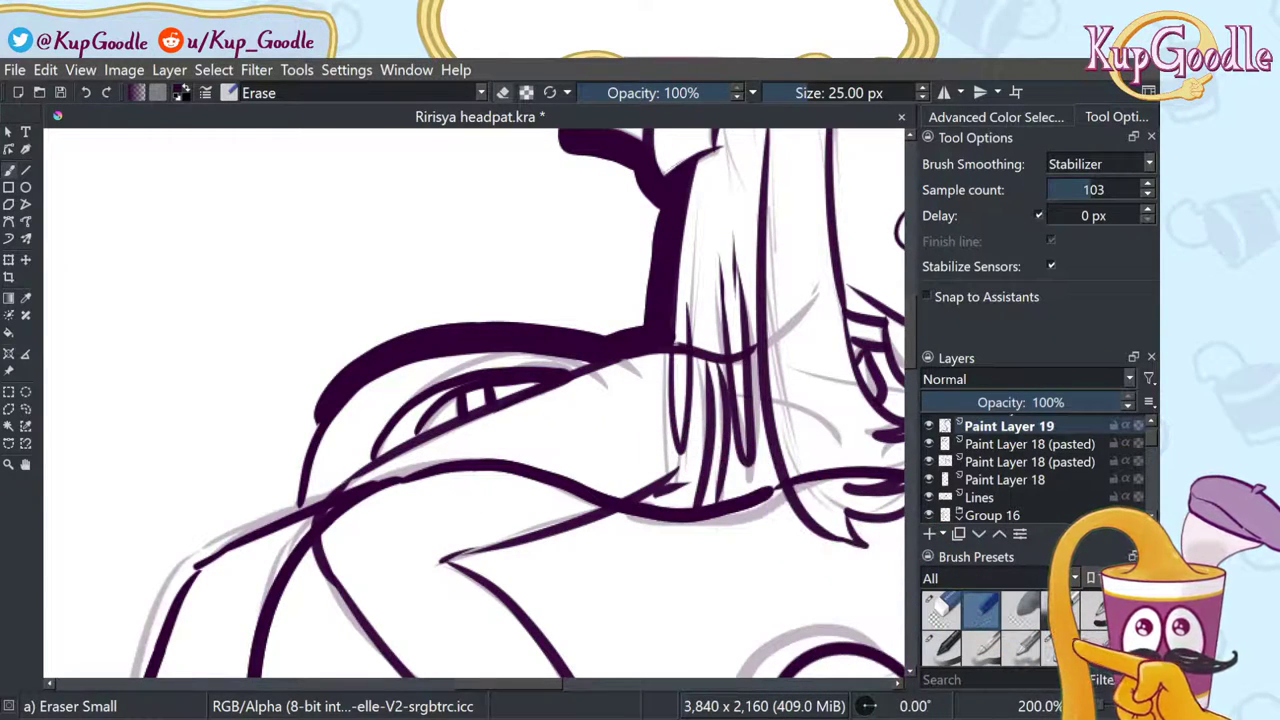
# Step: Continue the 24 px contour from the end of the chair back's arc to the upper corner of the guitar body
pyautogui.press('/')
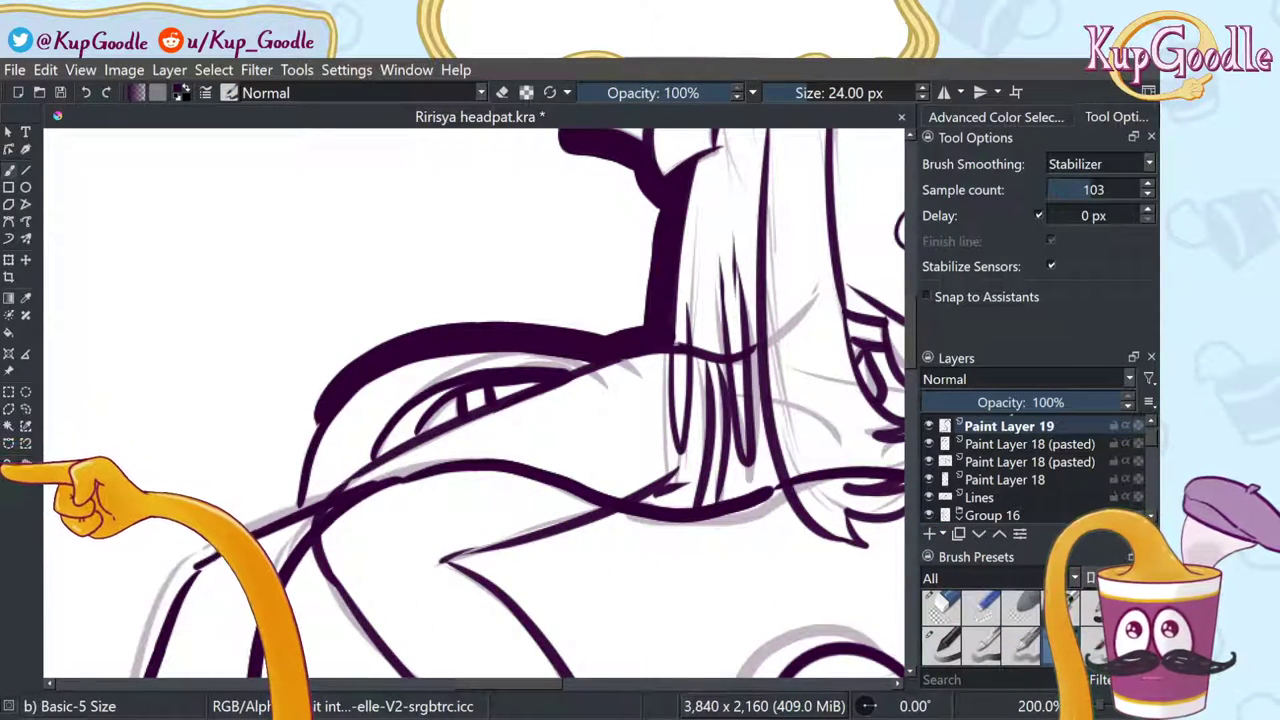
pyautogui.click(25, 464)
pyautogui.moveTo(274, 486); pyautogui.dragTo(446, 321)
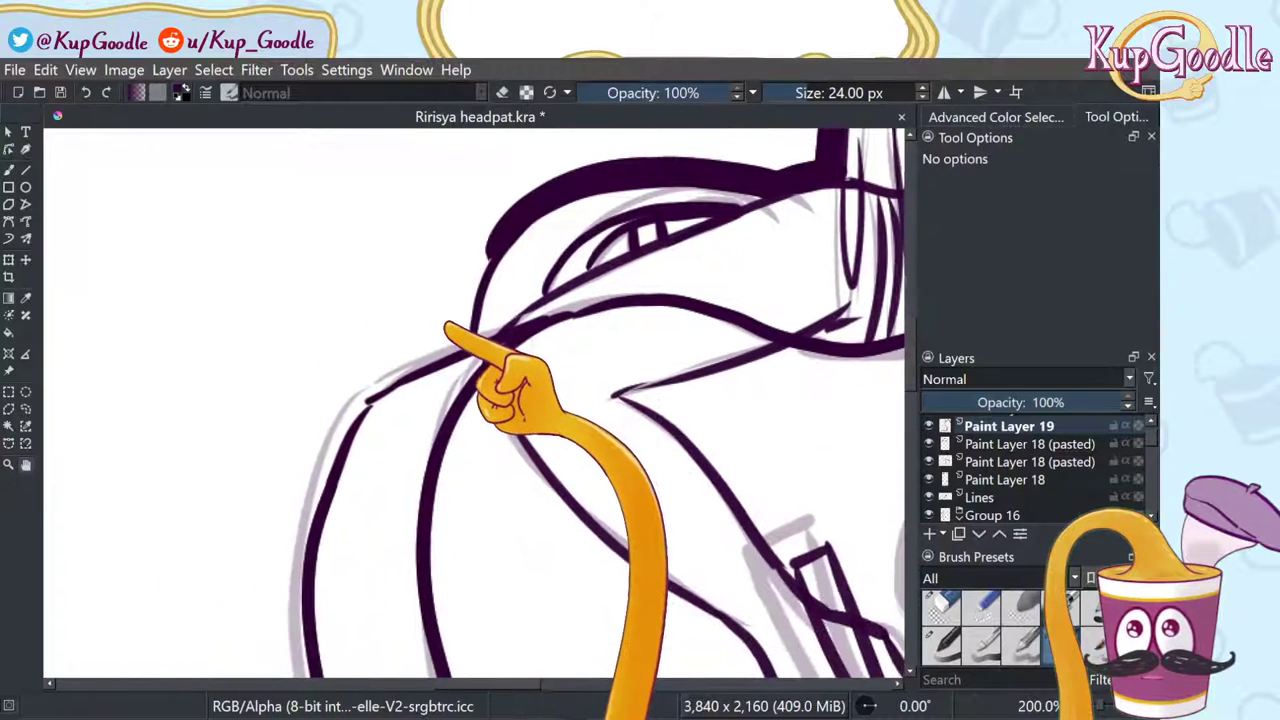
pyautogui.press('b')
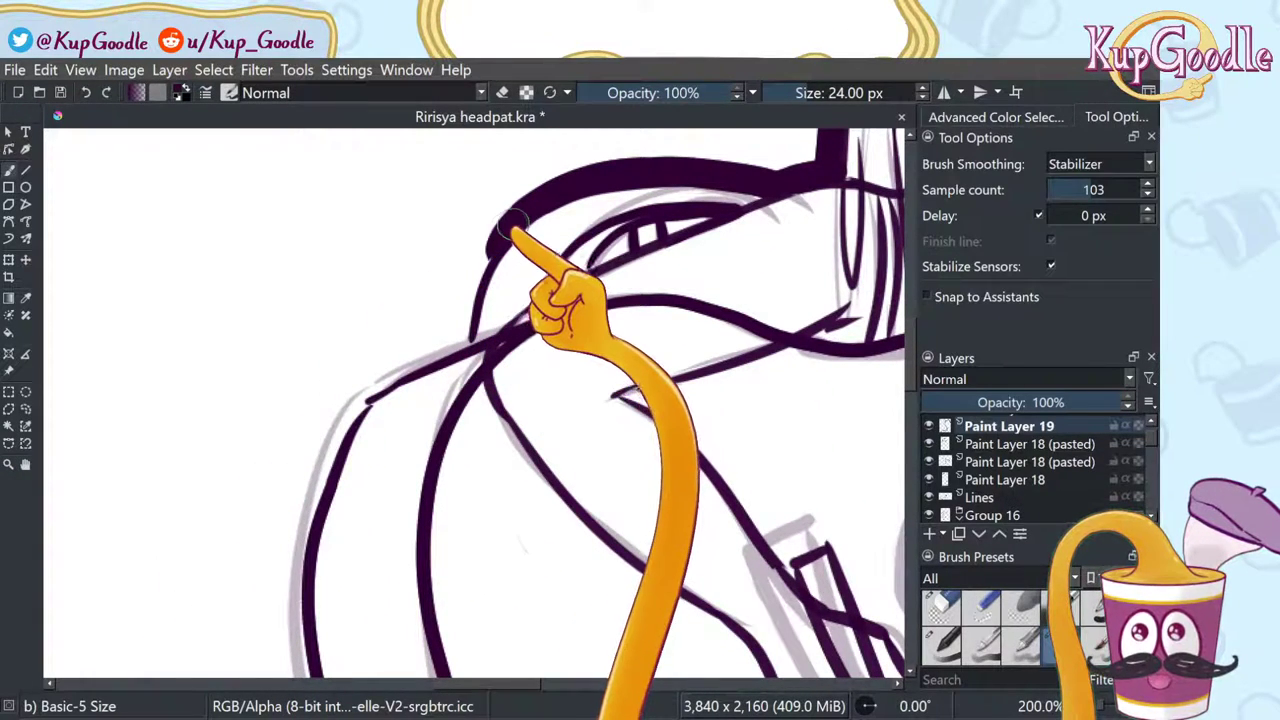
pyautogui.moveTo(508, 243)
pyautogui.mouseDown()
pyautogui.moveTo(459, 346)
pyautogui.moveTo(443, 343)
pyautogui.moveTo(456, 334)
pyautogui.moveTo(358, 393)
pyautogui.moveTo(305, 516)
pyautogui.moveTo(295, 598)
pyautogui.mouseUp()
pyautogui.hotkey('ctrl', 'z')
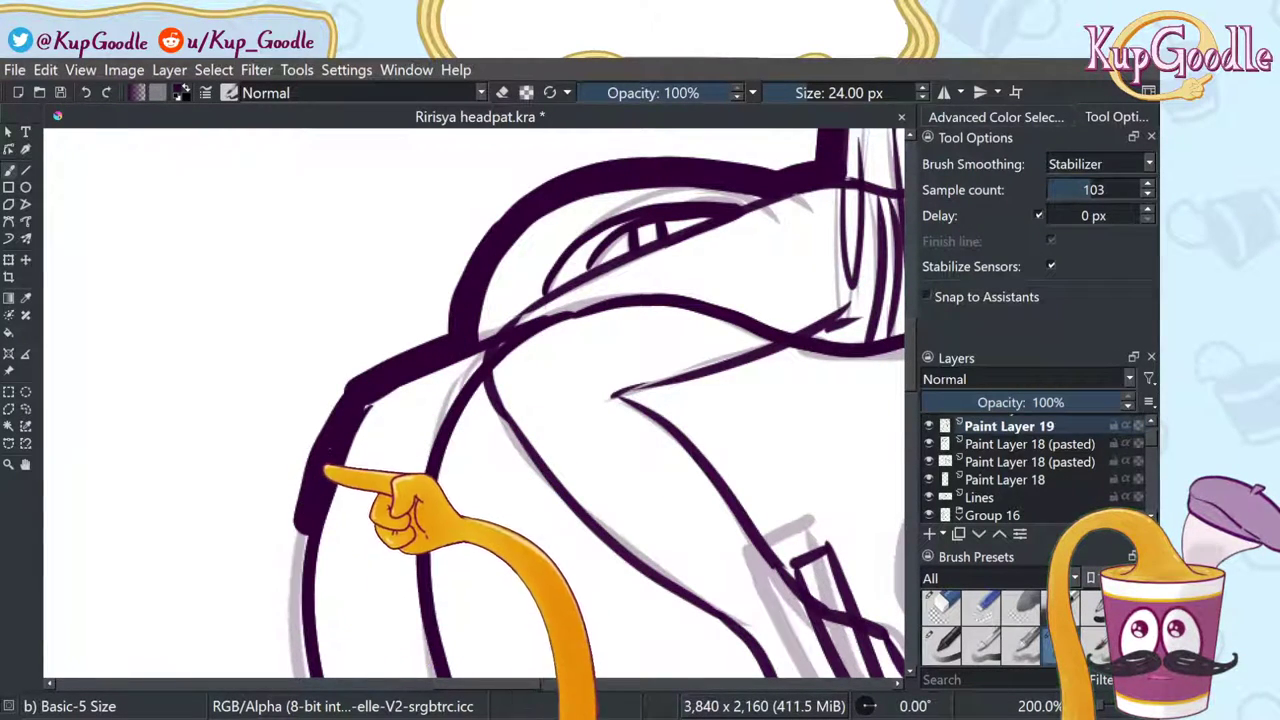
# Step: Try to carry the 24 px contour from the guitar body's upper corner down its outer side
pyautogui.moveTo(312, 506); pyautogui.dragTo(304, 585)
pyautogui.hotkey('ctrl', 'z')
pyautogui.moveTo(316, 470); pyautogui.dragTo(298, 627)
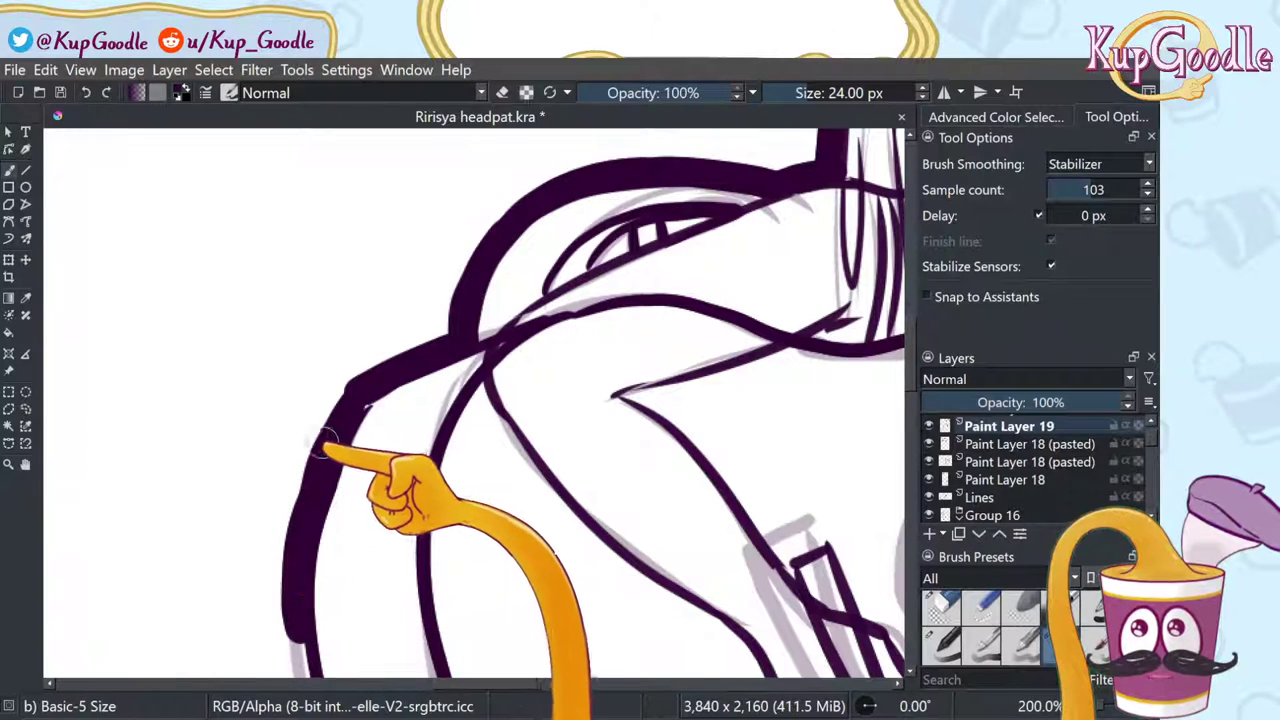
pyautogui.click(25, 464)
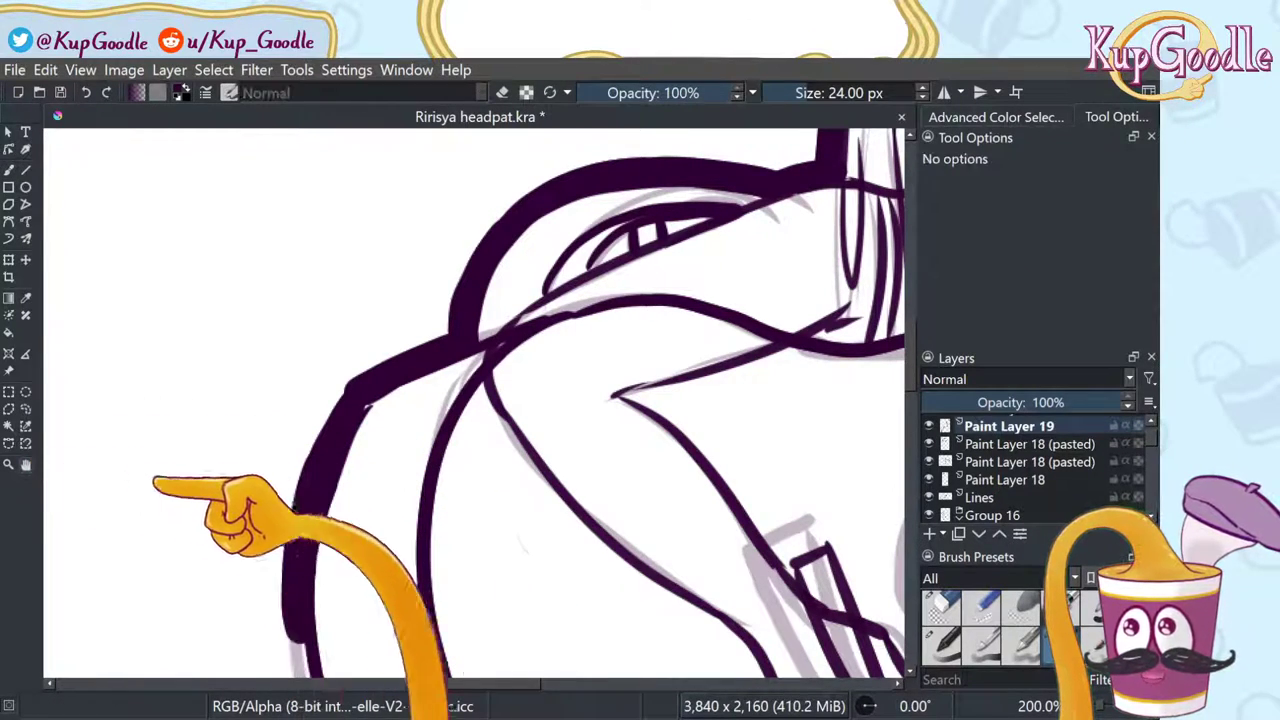
pyautogui.moveTo(300, 553)
pyautogui.mouseDown()
pyautogui.moveTo(273, 223)
pyautogui.moveTo(289, 380)
pyautogui.mouseUp()
pyautogui.press('b')
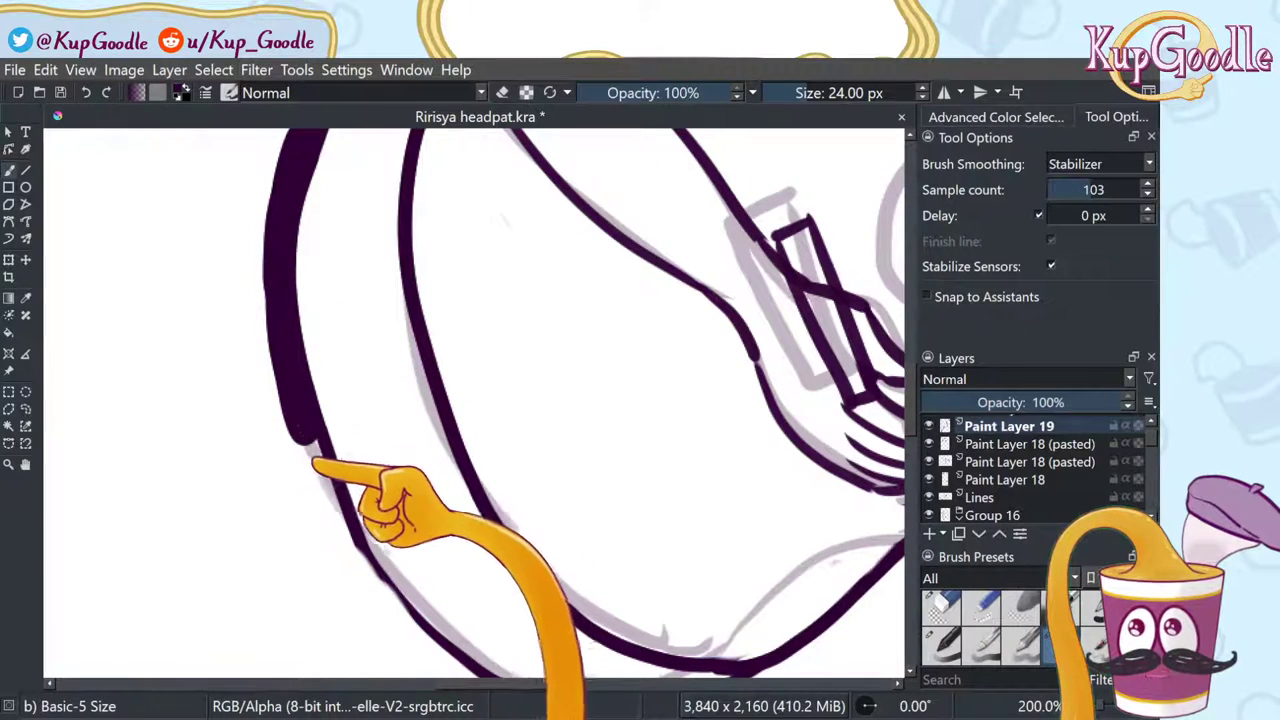
pyautogui.moveTo(306, 434); pyautogui.dragTo(357, 557)
pyautogui.hotkey('ctrl', 'z')
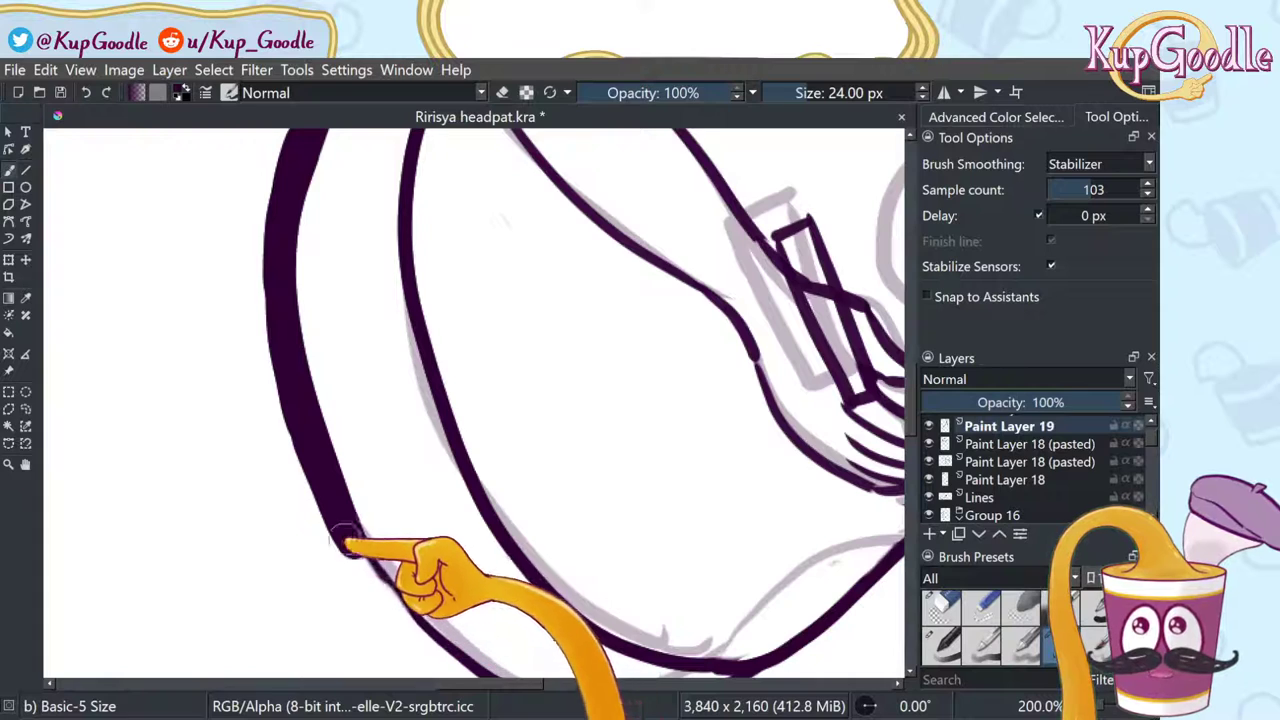
# Step: Try to extend the thick contour around the guitar body's lower curve to its underside above the seat
pyautogui.click(26, 464)
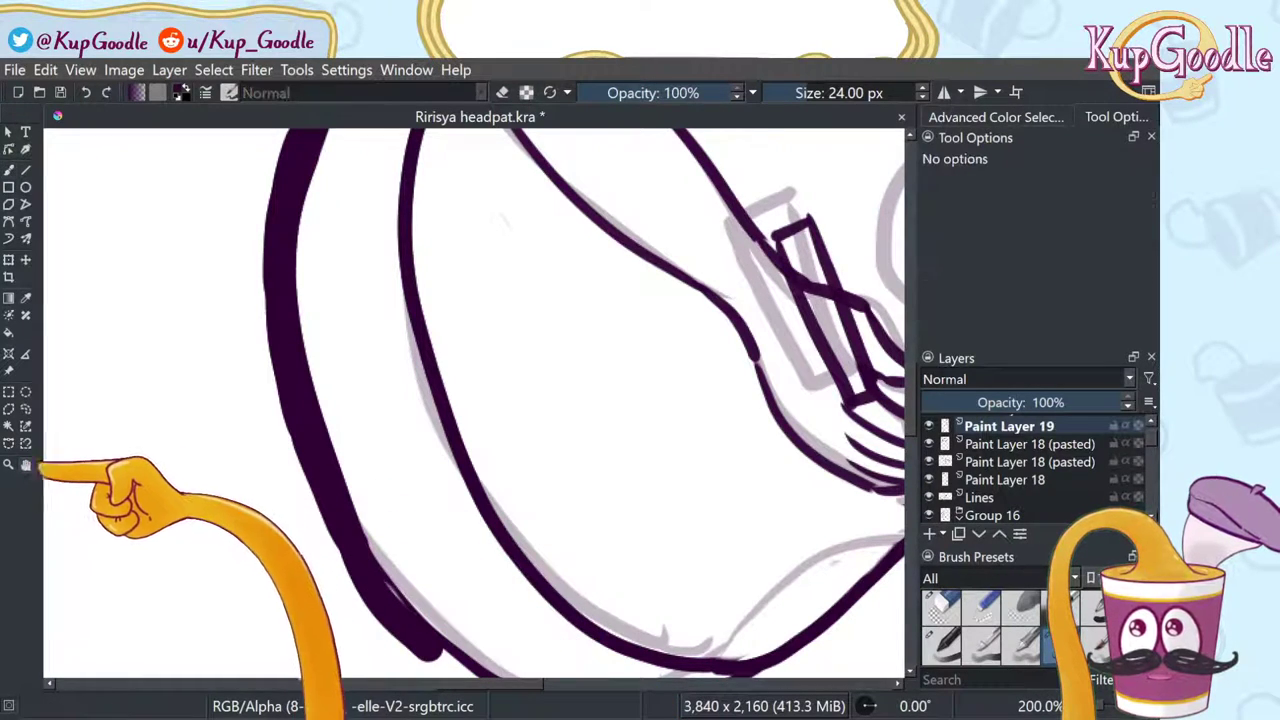
pyautogui.moveTo(363, 474); pyautogui.dragTo(299, 304)
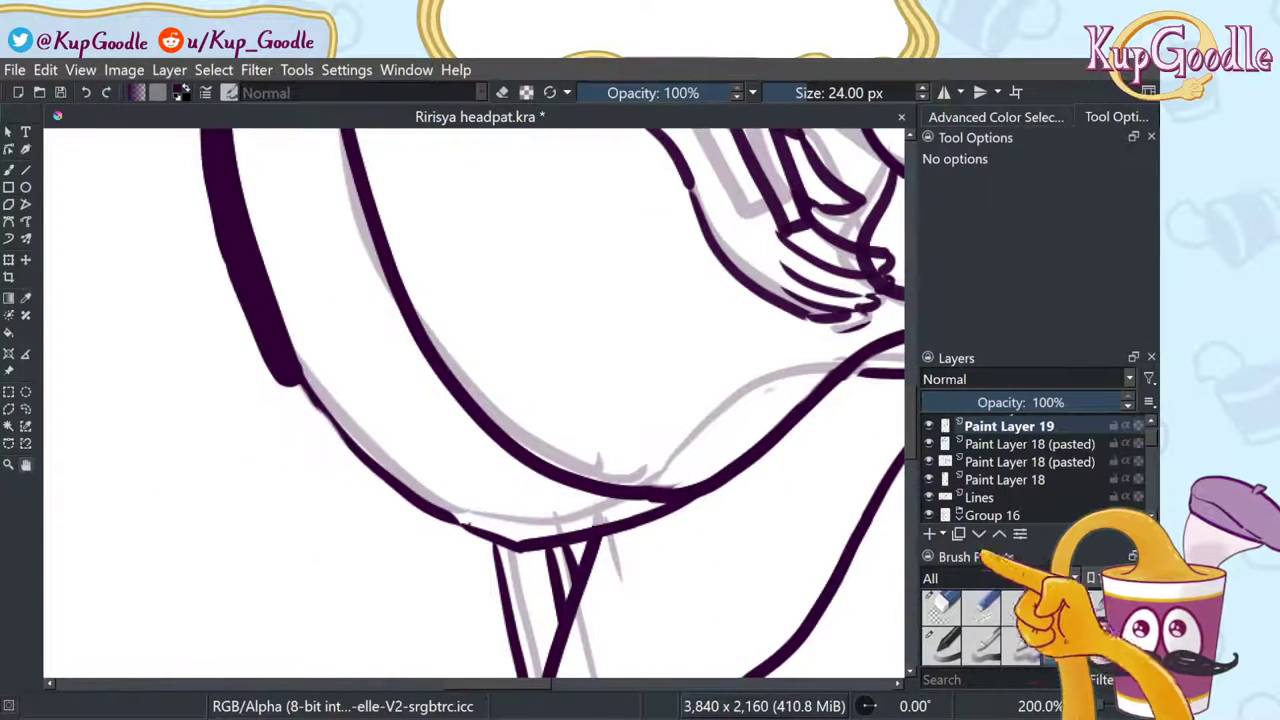
pyautogui.press('b')
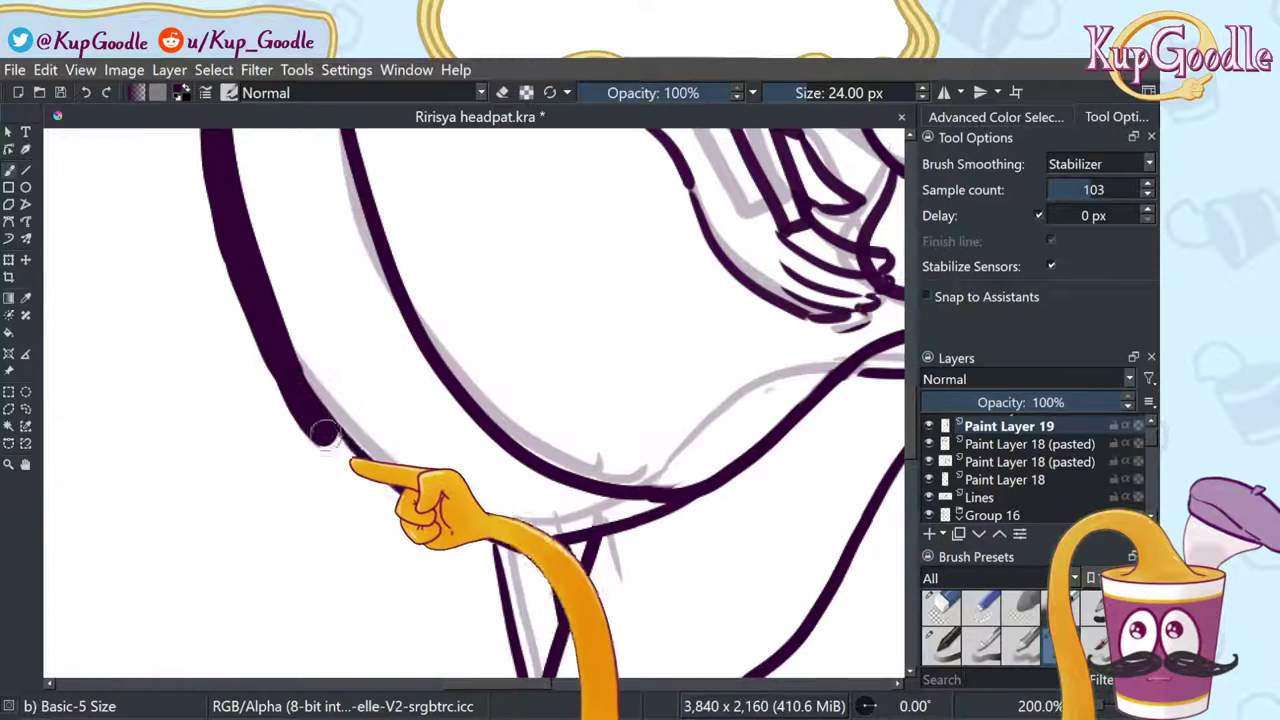
pyautogui.moveTo(305, 400)
pyautogui.mouseDown()
pyautogui.moveTo(392, 487)
pyautogui.moveTo(381, 495)
pyautogui.moveTo(488, 555)
pyautogui.mouseUp()
pyautogui.hotkey('ctrl', 'z')
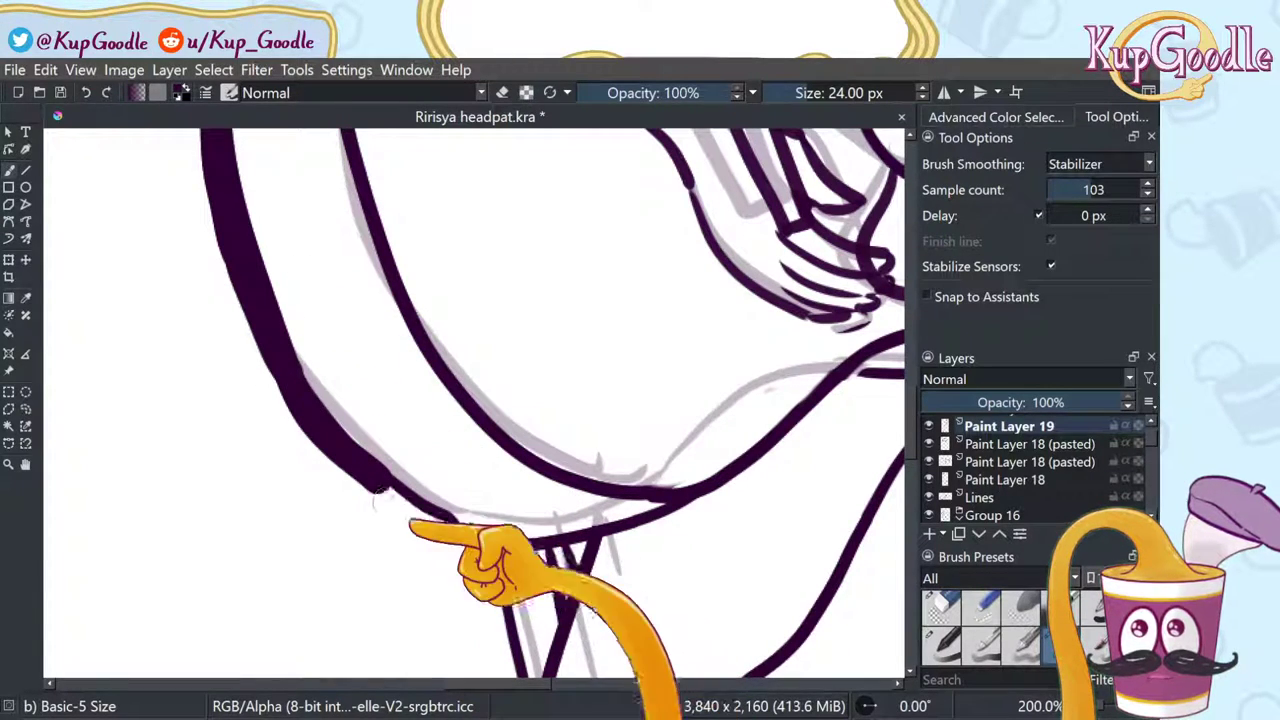
pyautogui.moveTo(362, 472); pyautogui.dragTo(515, 553)
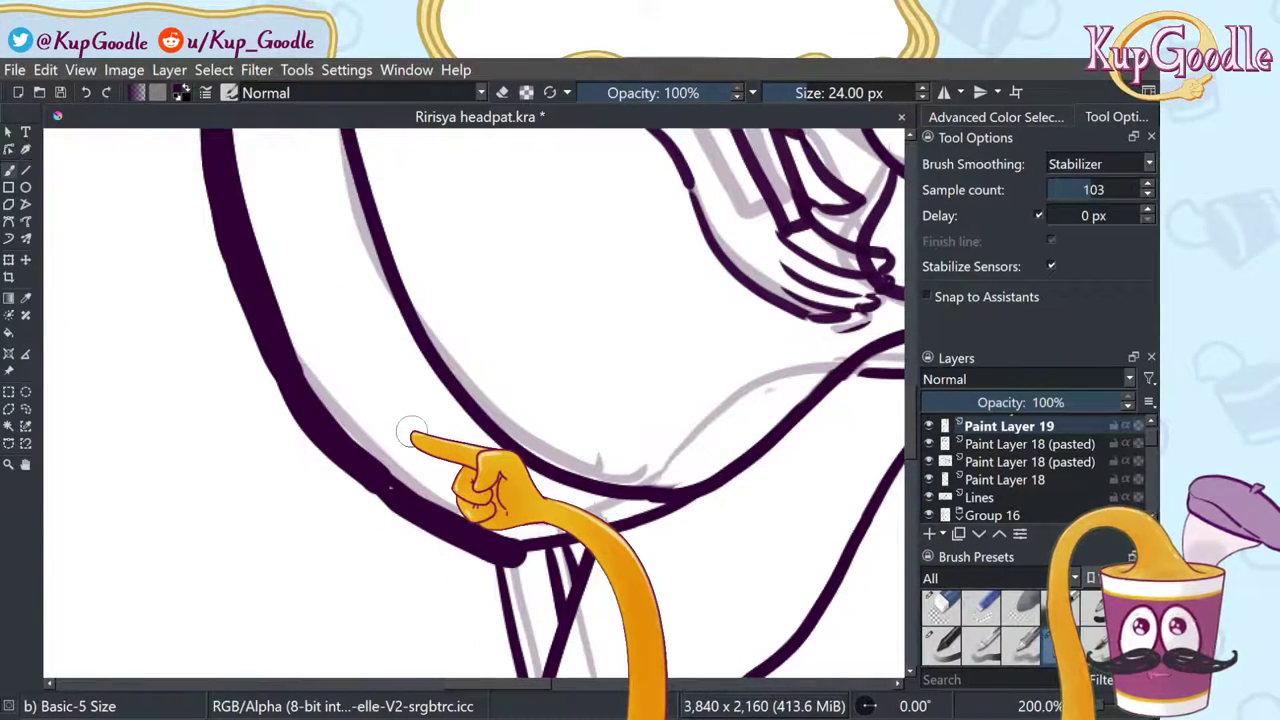
pyautogui.scroll(-3, 410, 433)
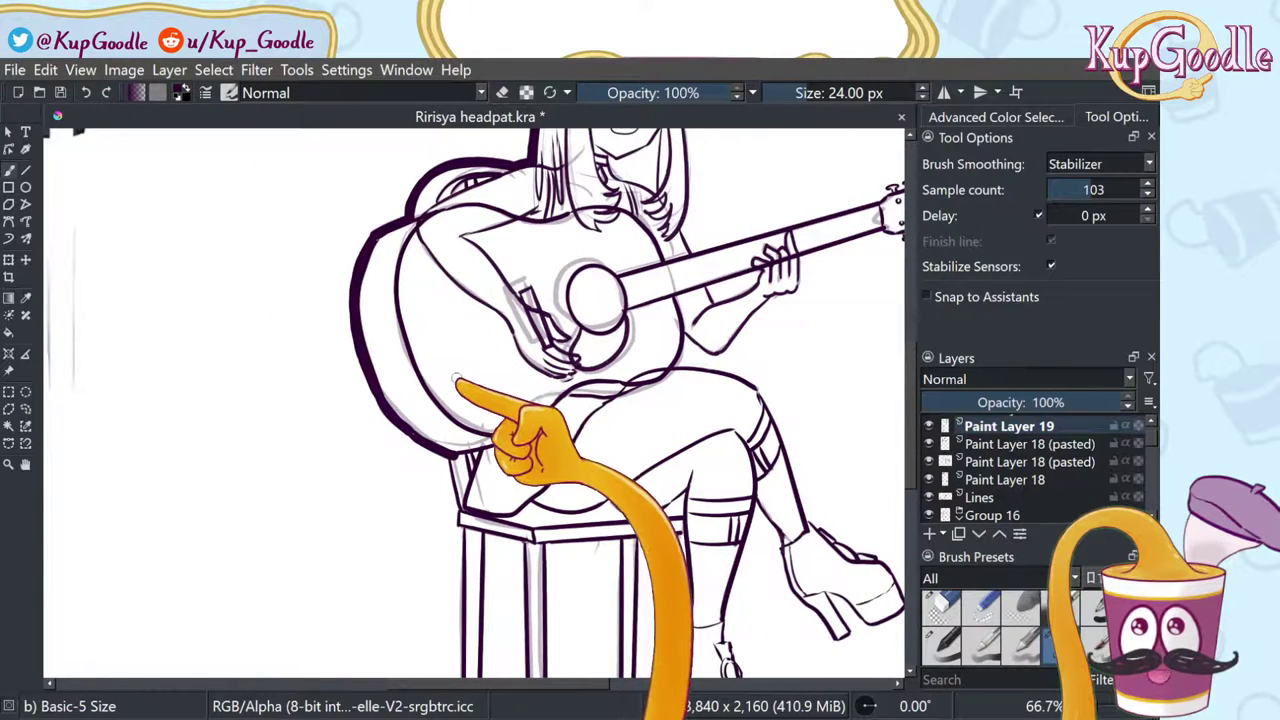
pyautogui.scroll(3, 456, 378)
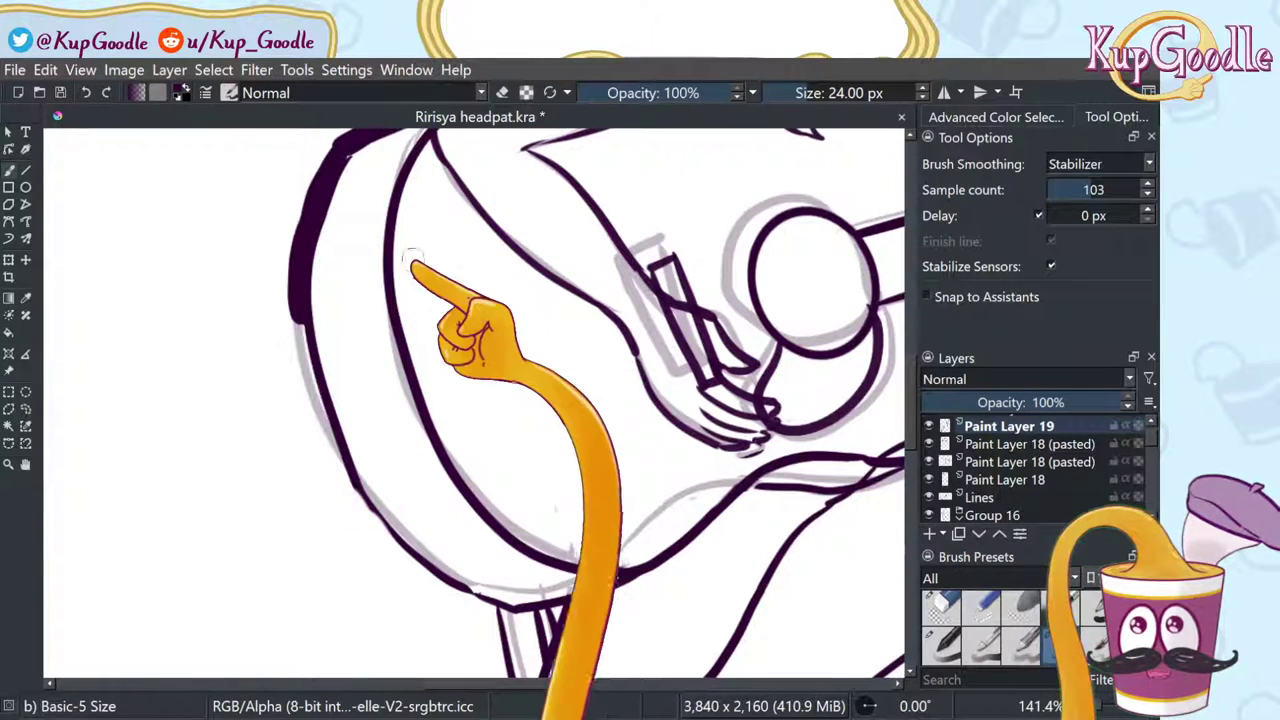
# Step: Undo the guitar-side strokes and redraw the 24 px contour down the body's whole outer edge to its underside
pyautogui.hotkey('ctrl', 'z')
pyautogui.moveTo(340, 152)
pyautogui.mouseDown()
pyautogui.moveTo(319, 192)
pyautogui.moveTo(302, 299)
pyautogui.moveTo(334, 440)
pyautogui.mouseUp()
pyautogui.hotkey('ctrl', 'z')
pyautogui.moveTo(340, 157); pyautogui.dragTo(290, 298)
pyautogui.moveTo(339, 156); pyautogui.dragTo(334, 188)
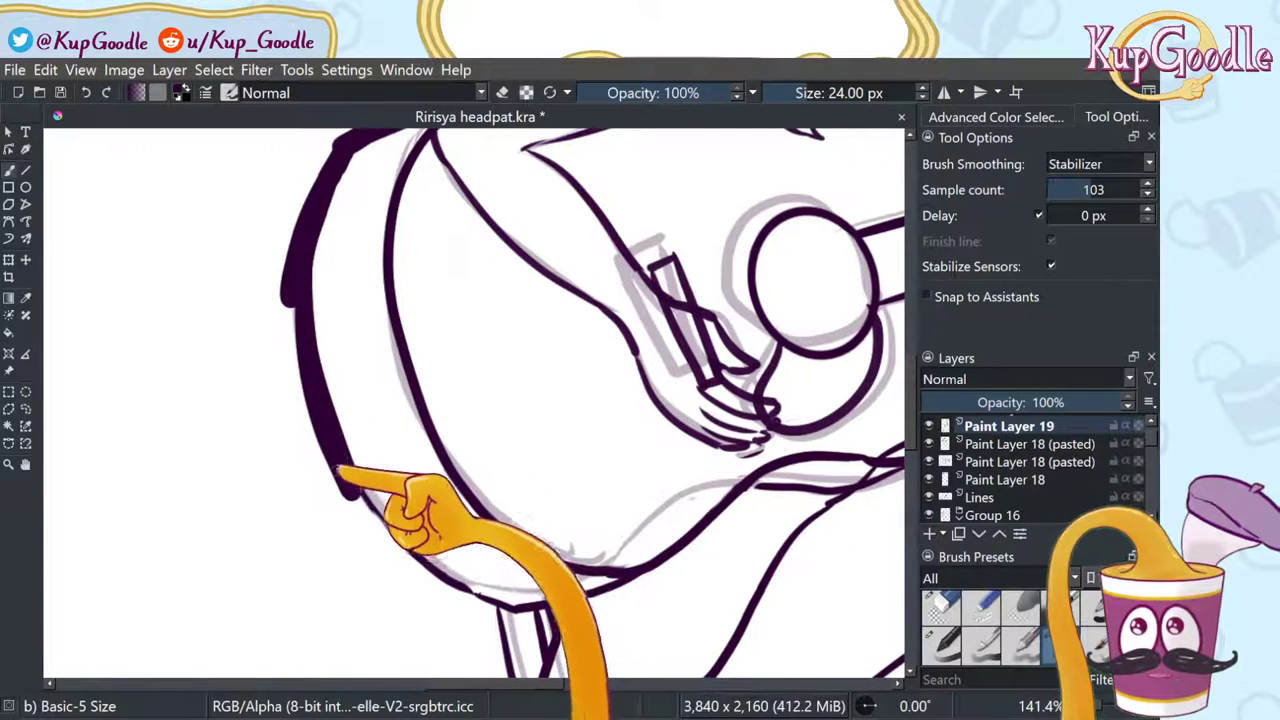
pyautogui.moveTo(340, 470); pyautogui.dragTo(407, 553)
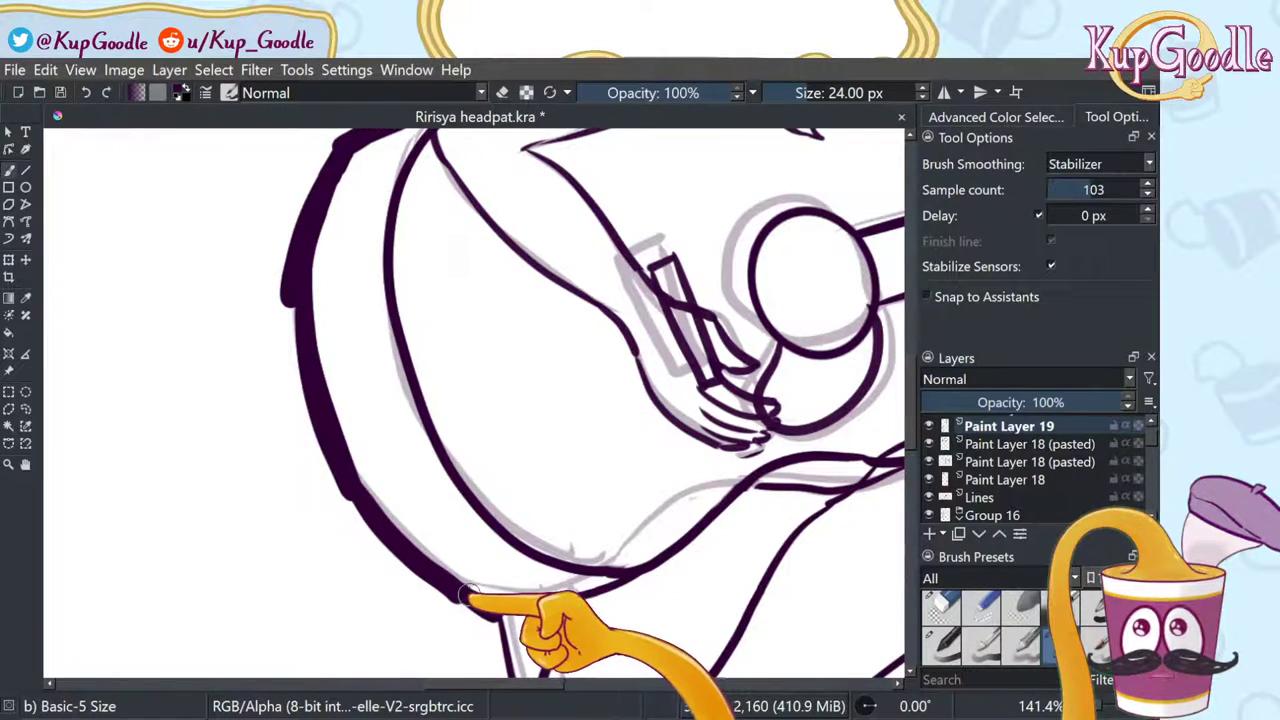
# Step: Trim the bulging outer edge of the guitar body's upper contour with the 25 px small eraser
pyautogui.click(981, 607)
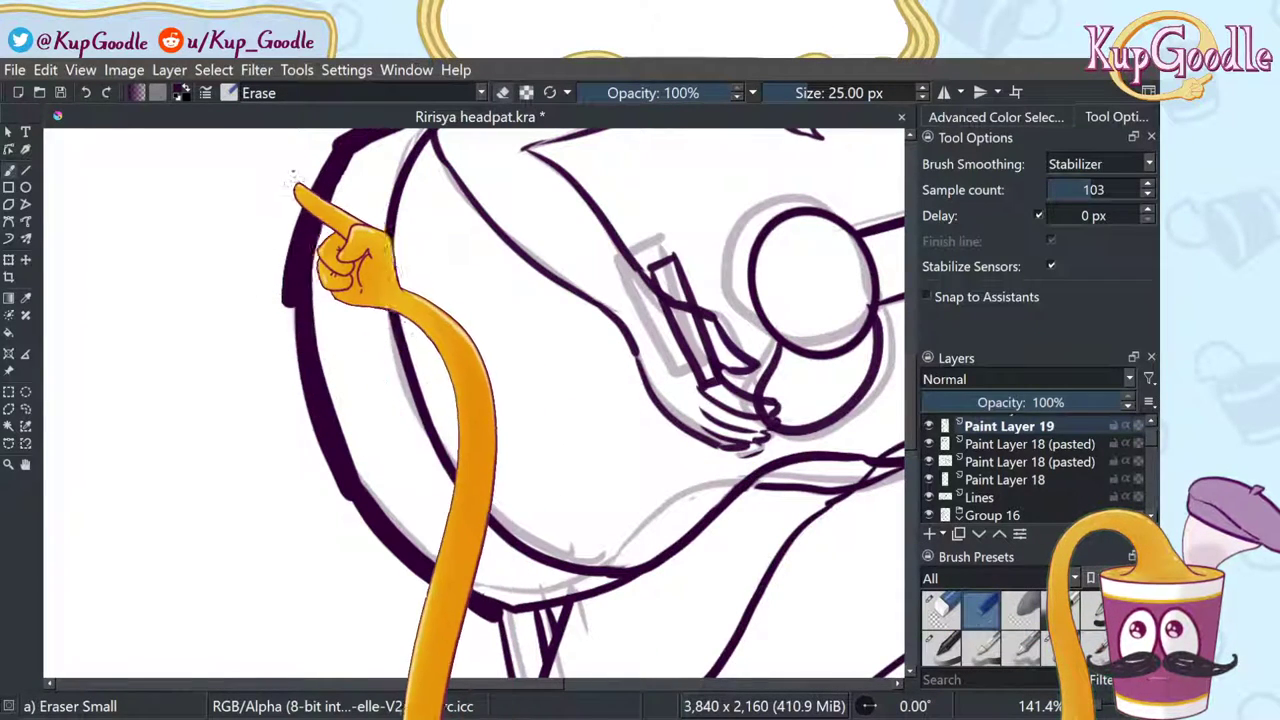
pyautogui.moveTo(293, 176); pyautogui.dragTo(274, 334)
pyautogui.moveTo(294, 200); pyautogui.dragTo(283, 323)
pyautogui.moveTo(300, 160); pyautogui.dragTo(297, 207)
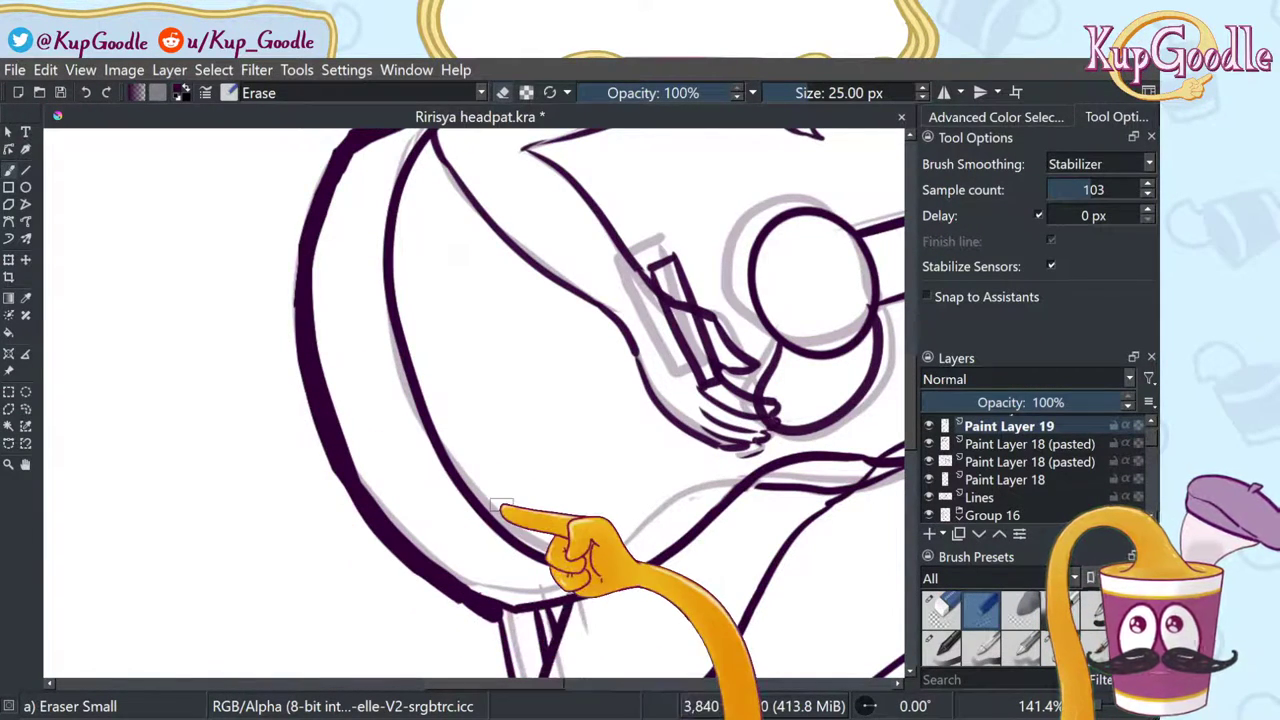
# Step: Draw the 24 px contour along the short slanted edge between the guitar's underside and the seat's corner
pyautogui.scroll(-2, 536, 490)
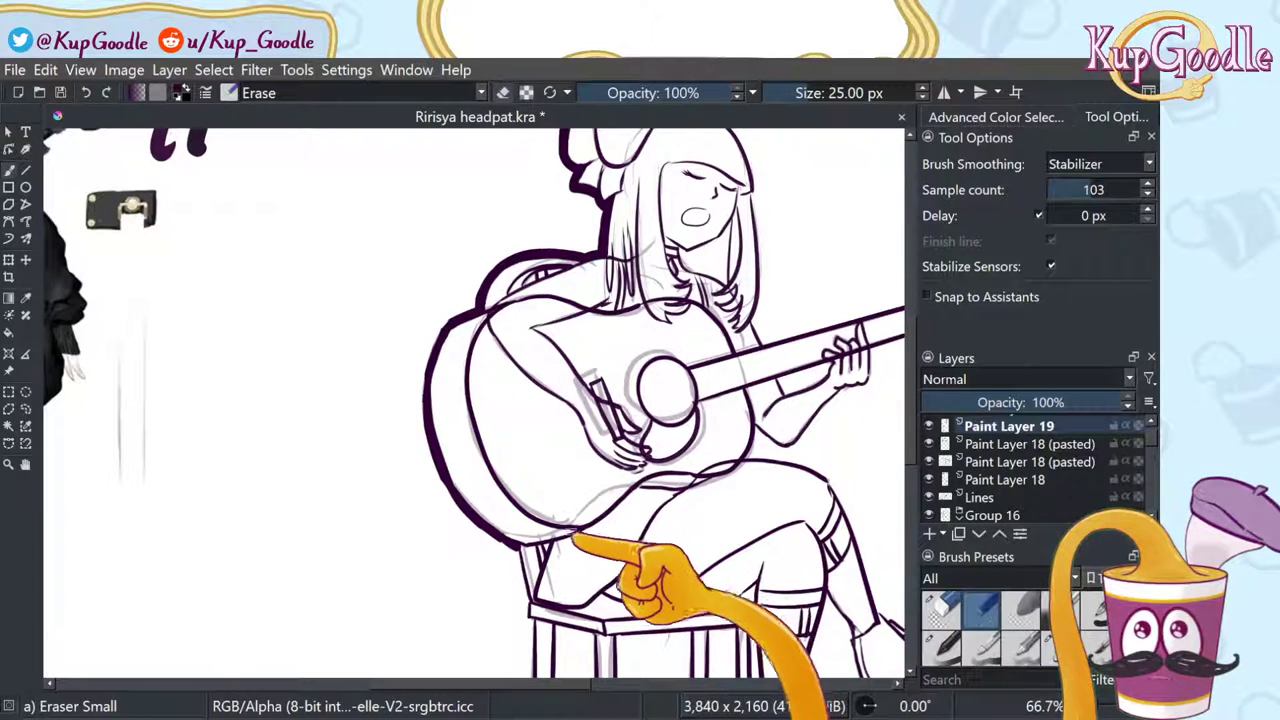
pyautogui.scroll(1, 575, 605)
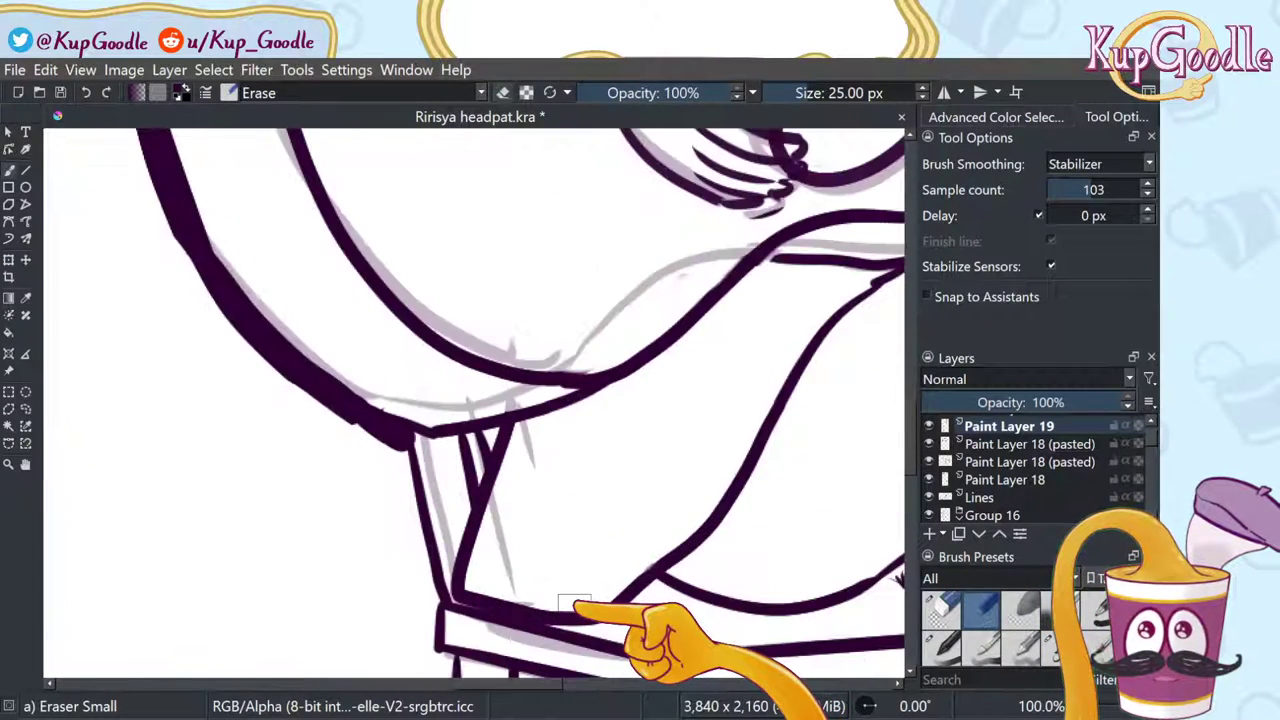
pyautogui.scroll(1, 575, 604)
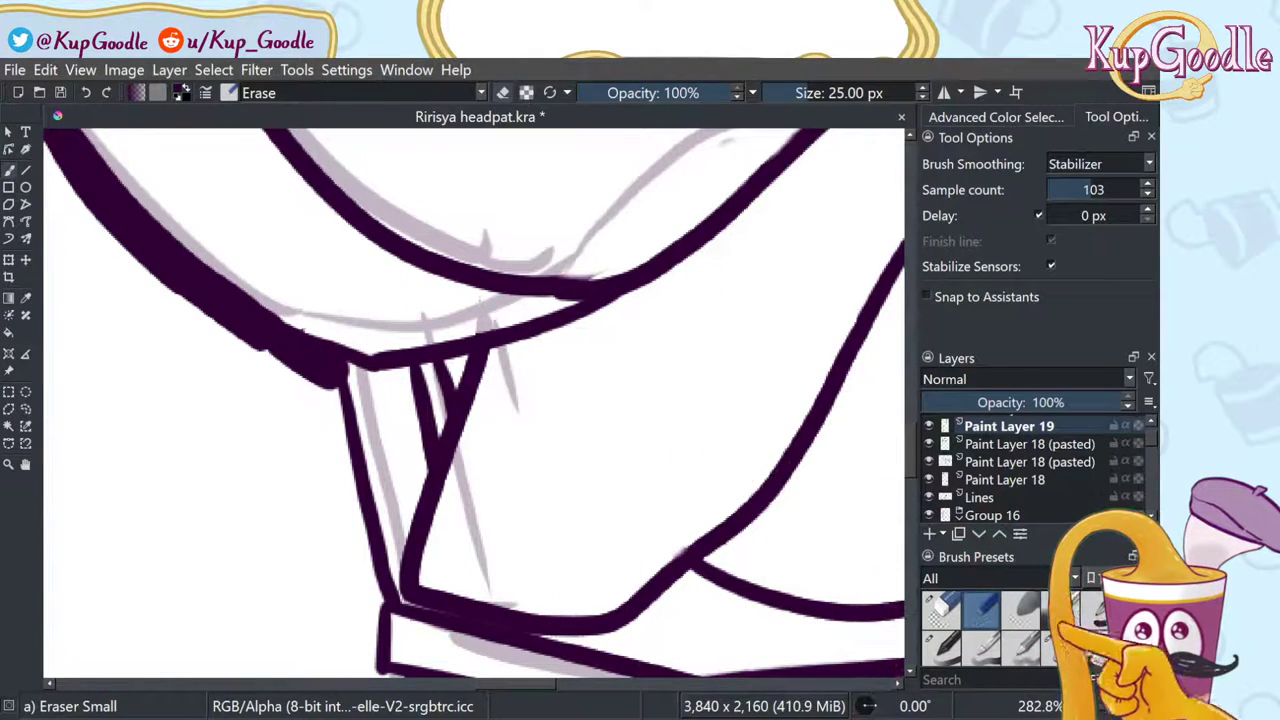
pyautogui.press('/')
pyautogui.moveTo(268, 349)
pyautogui.mouseDown()
pyautogui.moveTo(318, 373)
pyautogui.moveTo(352, 496)
pyautogui.mouseUp()
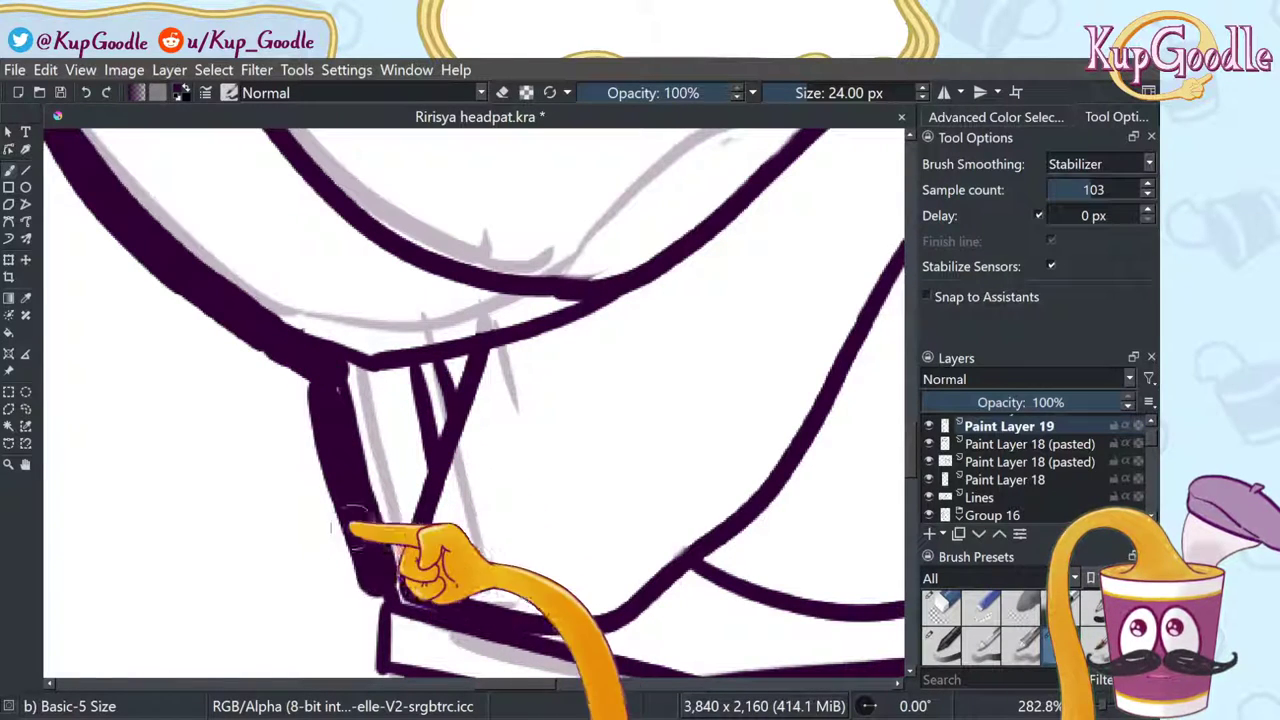
pyautogui.hotkey('ctrl', 'z')
pyautogui.moveTo(322, 382)
pyautogui.mouseDown()
pyautogui.moveTo(384, 606)
pyautogui.moveTo(362, 612)
pyautogui.mouseUp()
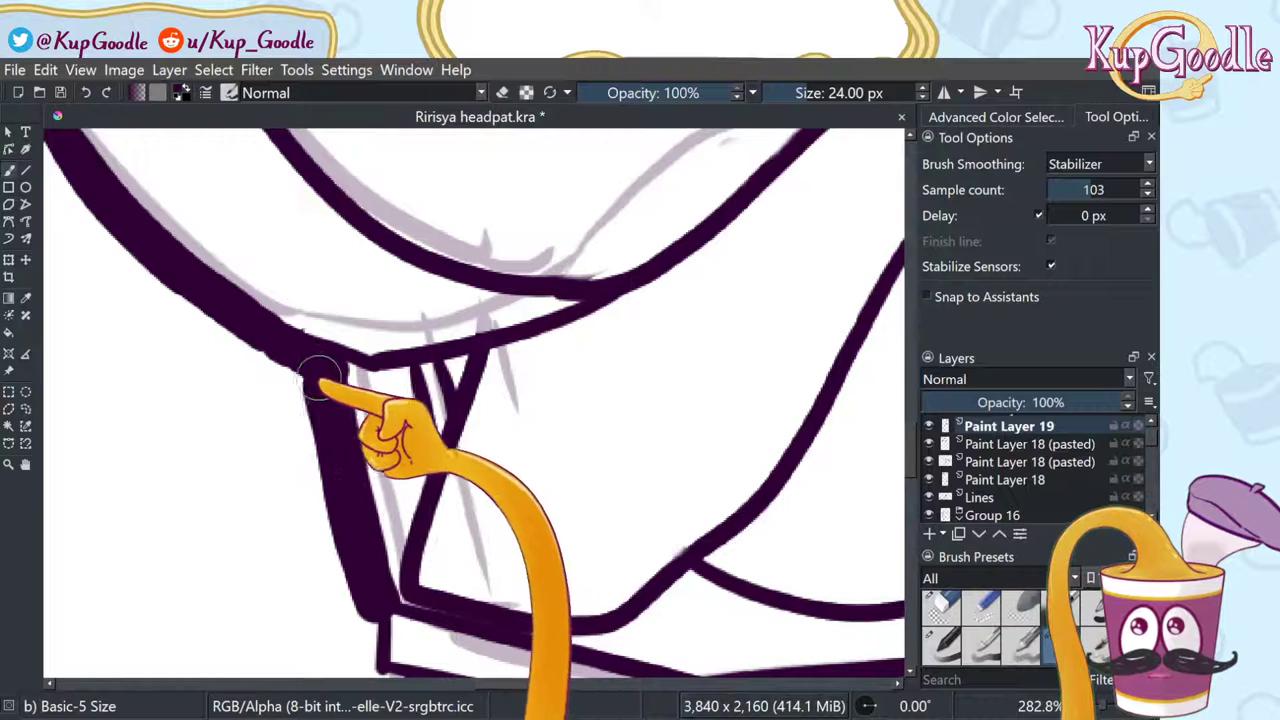
# Step: Draw the 24 px contour over the short vertical end of the seat's rim
pyautogui.click(25, 464)
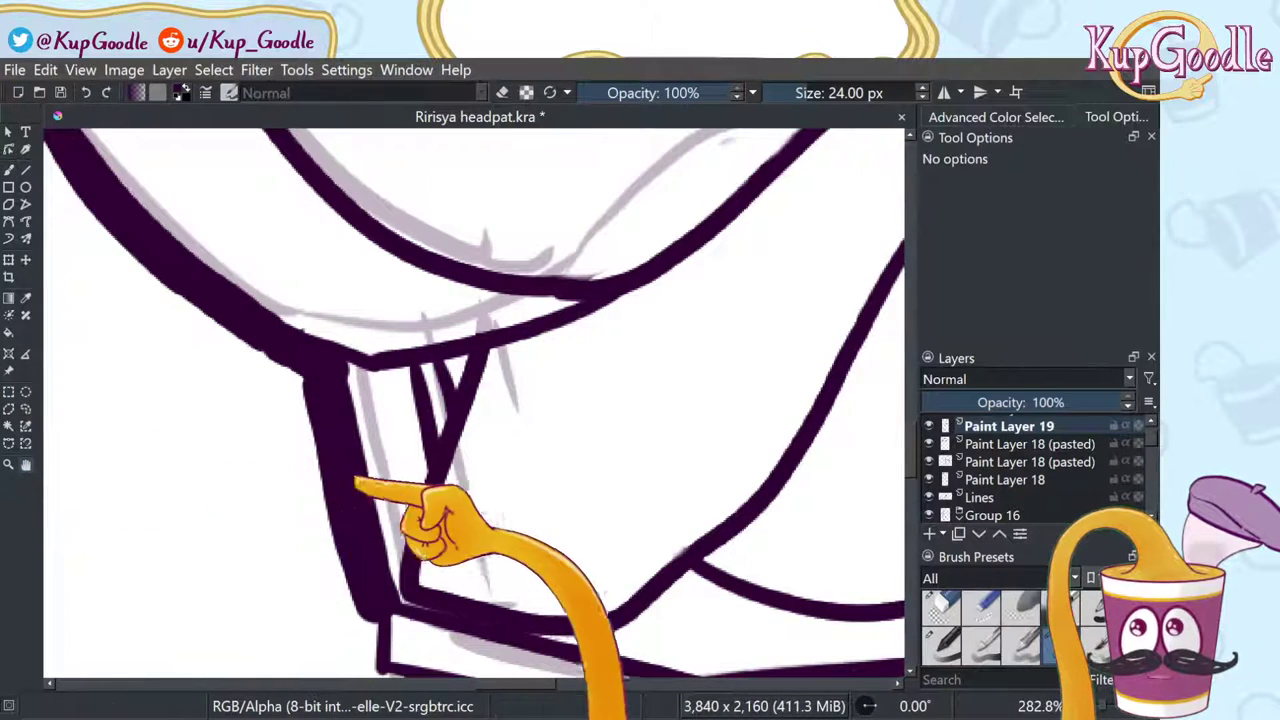
pyautogui.moveTo(400, 663)
pyautogui.mouseDown()
pyautogui.moveTo(455, 432)
pyautogui.moveTo(400, 338)
pyautogui.mouseUp()
pyautogui.press('b')
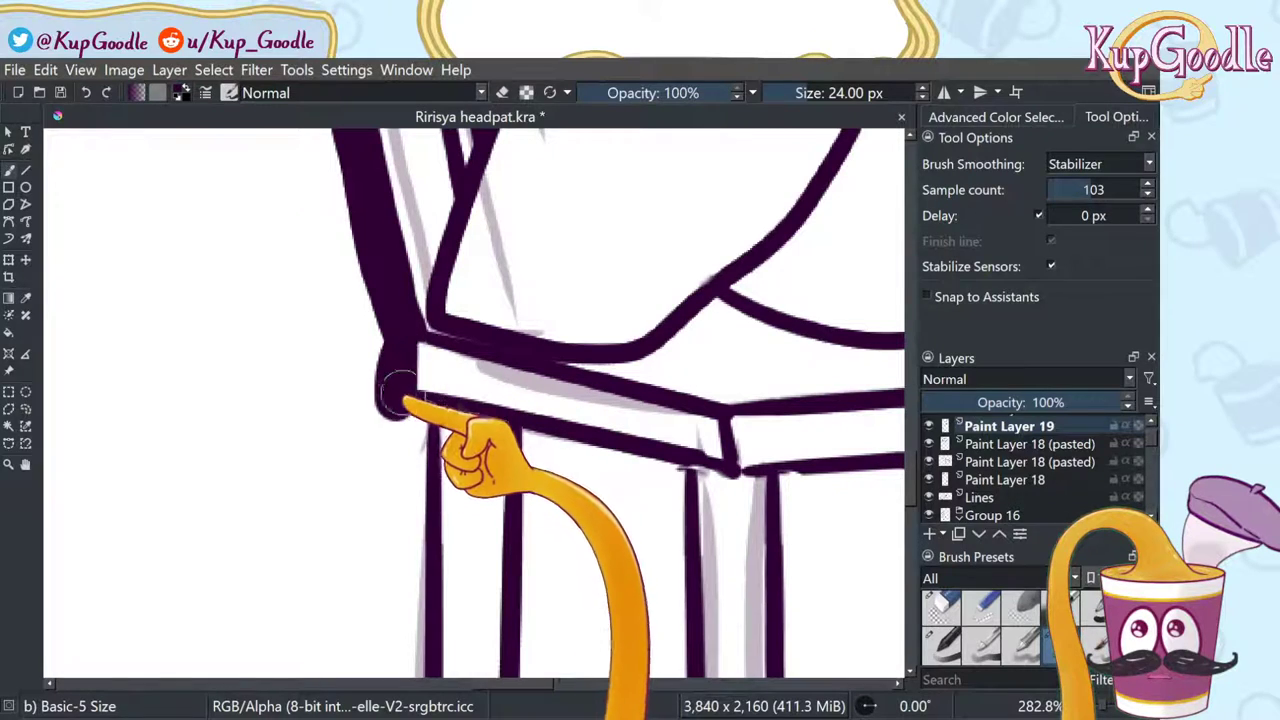
pyautogui.hotkey('ctrl', 'z')
pyautogui.moveTo(393, 336); pyautogui.dragTo(402, 402)
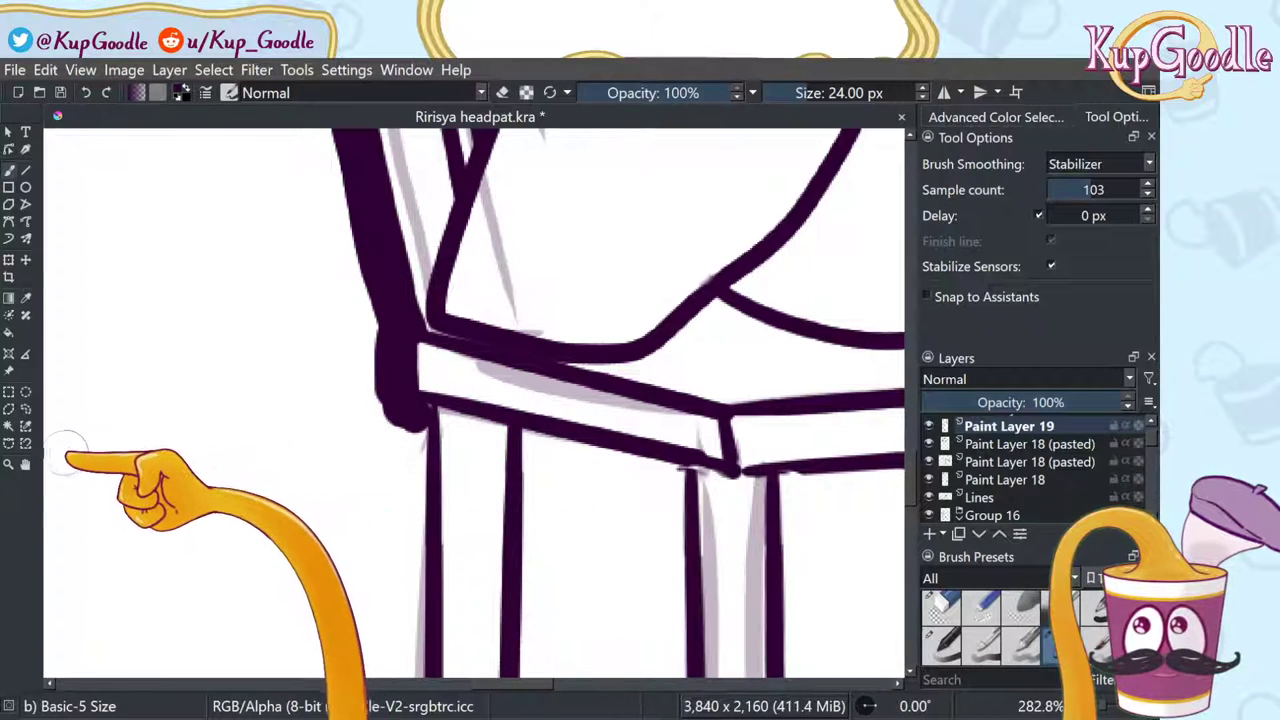
# Step: Draw the 24 px contour down the outer side of the chair's outermost leg, redoing the lower stretch
pyautogui.click(25, 464)
pyautogui.moveTo(370, 400); pyautogui.dragTo(368, 210)
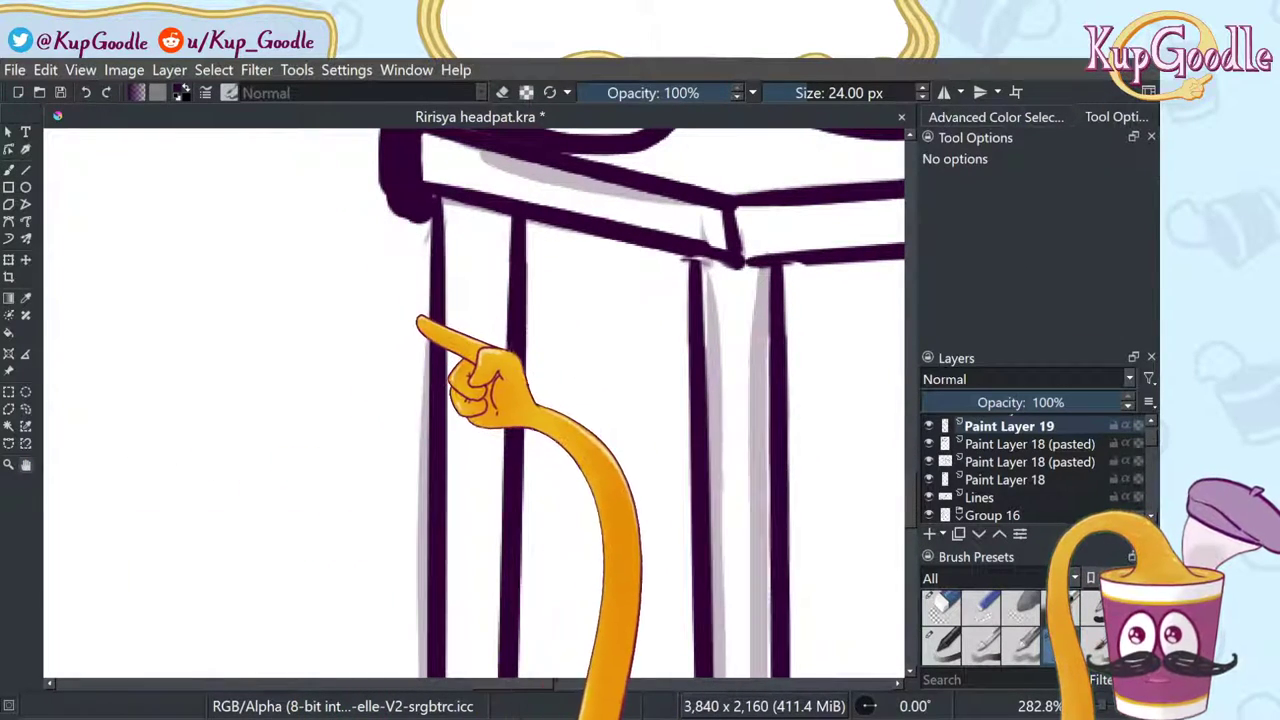
pyautogui.press('b')
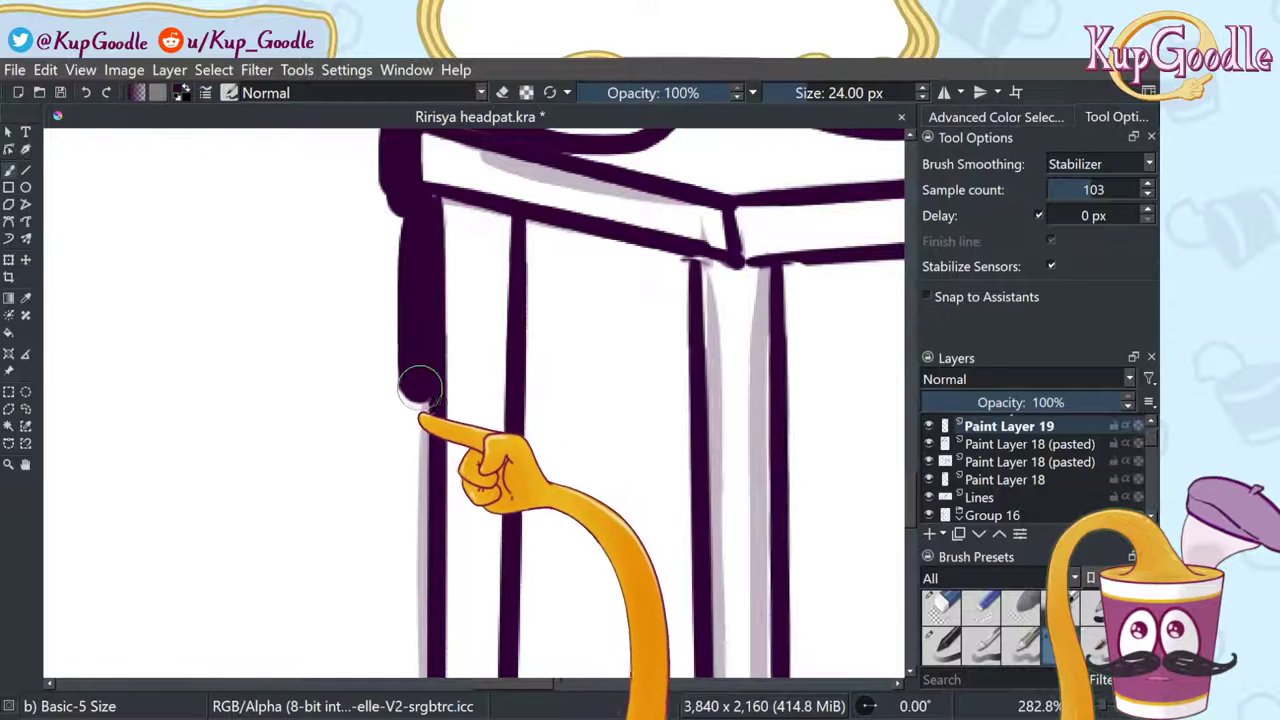
pyautogui.moveTo(417, 466); pyautogui.dragTo(412, 672)
pyautogui.click(25, 464)
pyautogui.moveTo(372, 497); pyautogui.dragTo(369, 223)
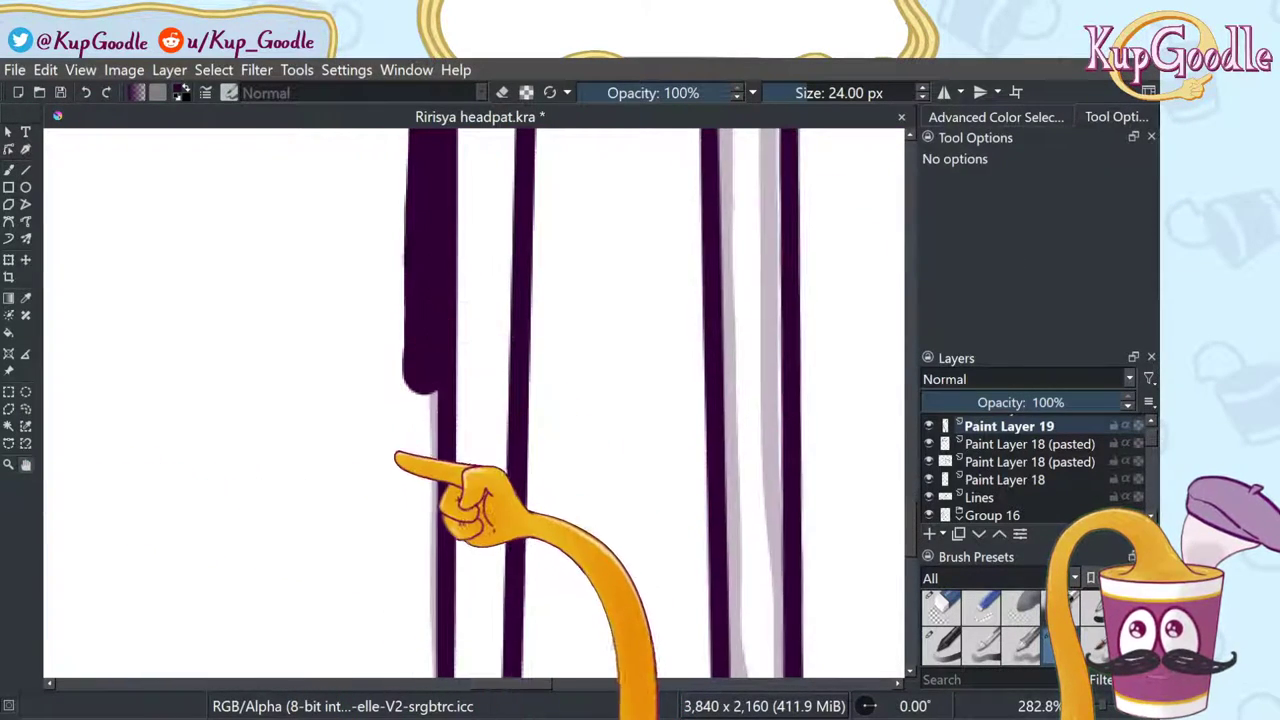
pyautogui.moveTo(395, 446); pyautogui.dragTo(404, 396)
pyautogui.press('b')
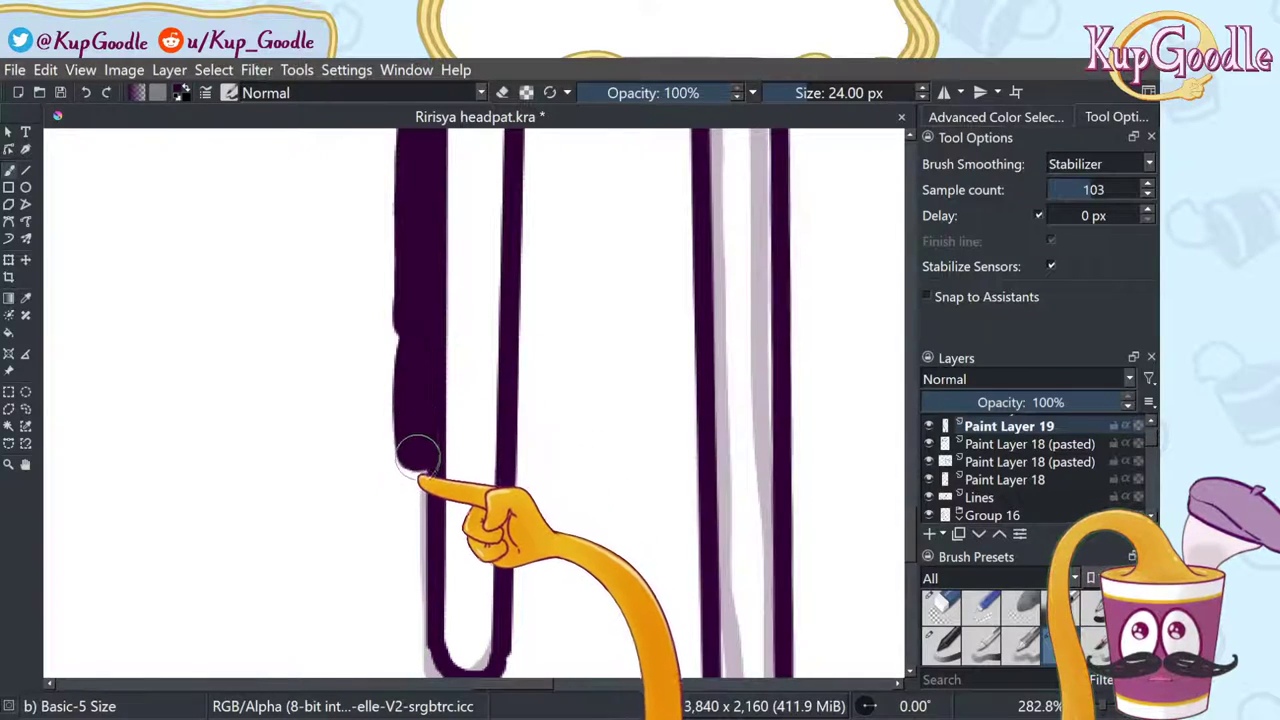
pyautogui.hotkey('ctrl', 'z')
pyautogui.moveTo(421, 312); pyautogui.dragTo(417, 432)
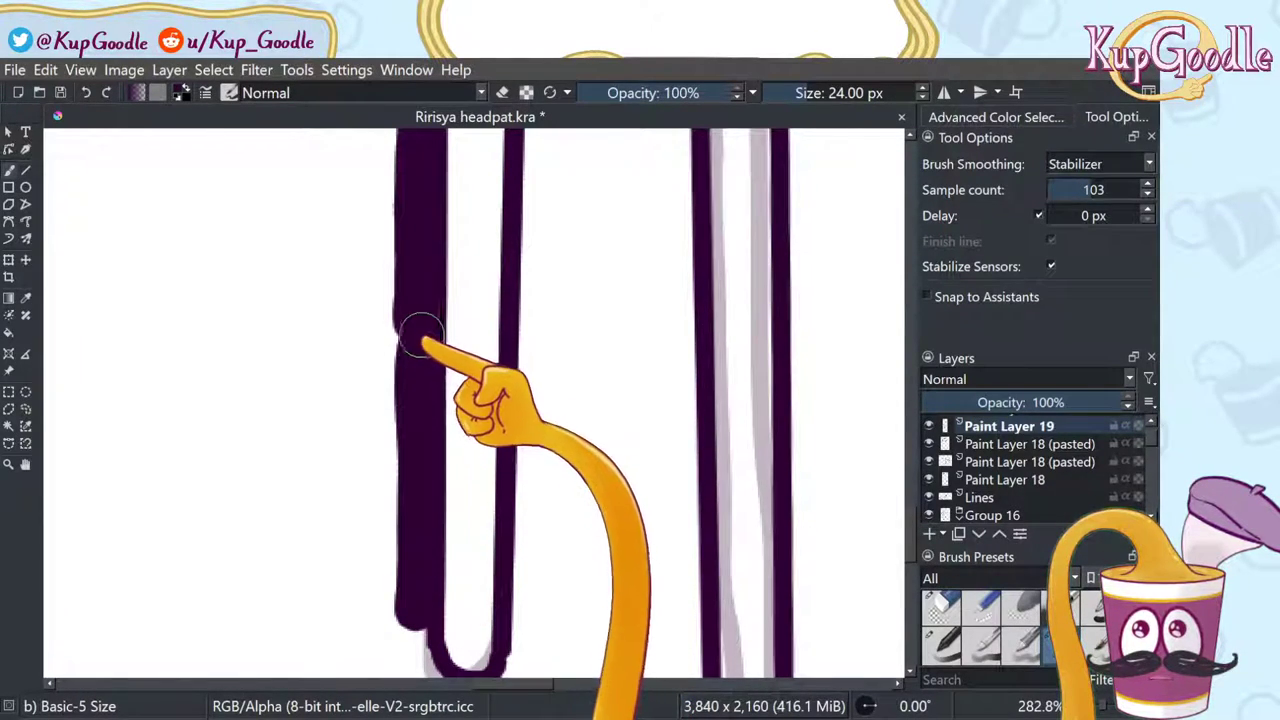
# Step: Draw the 24 px contour down the lower inner side of the outermost chair leg and around its rounded foot
pyautogui.moveTo(536, 224); pyautogui.dragTo(512, 541)
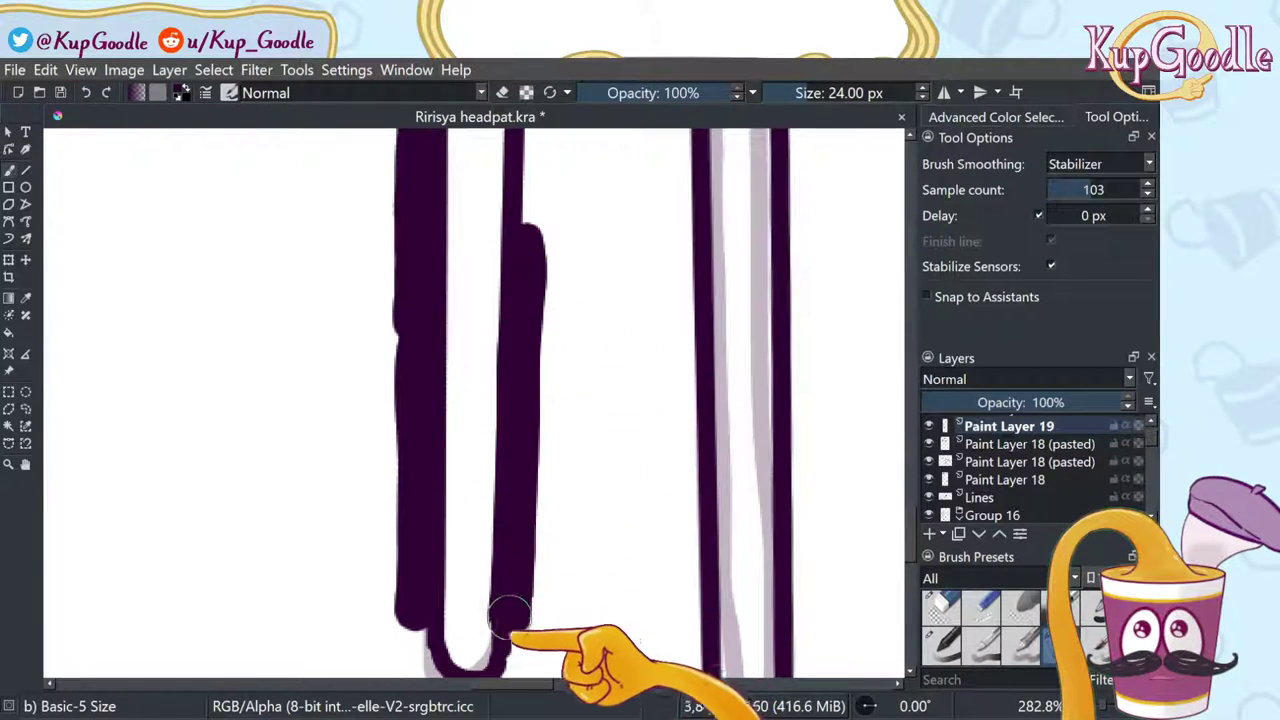
pyautogui.click(26, 464)
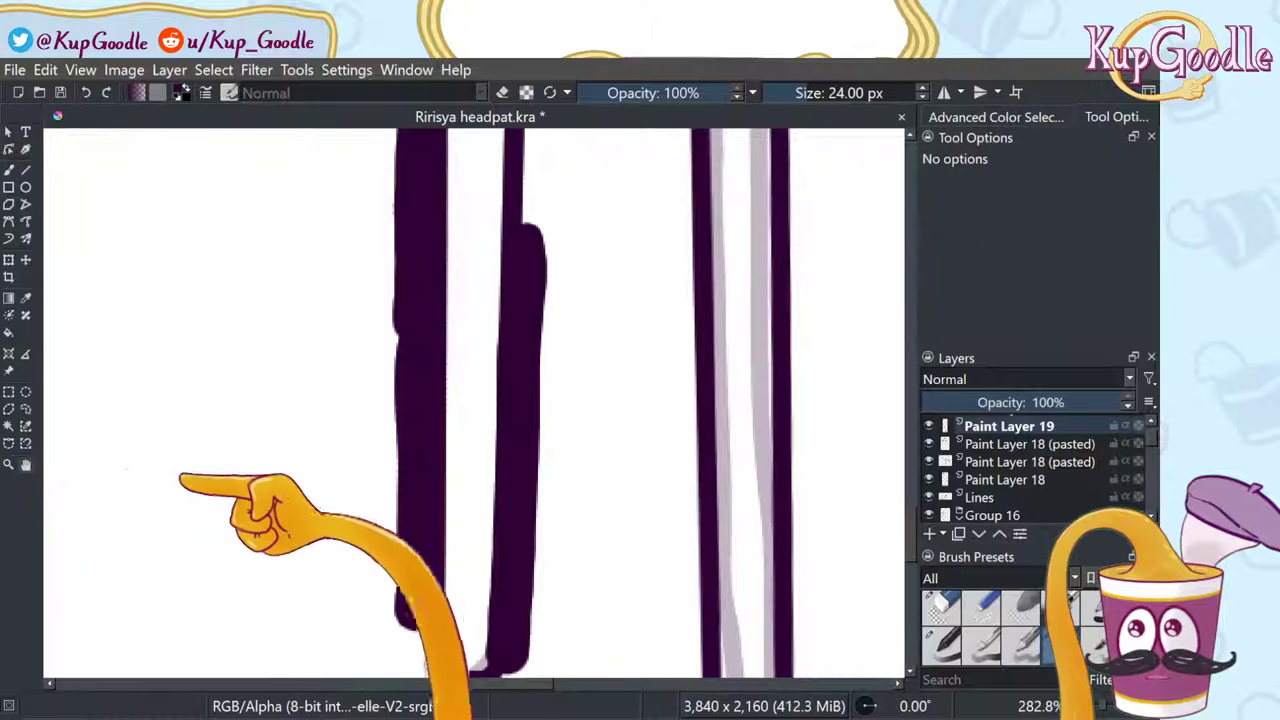
pyautogui.moveTo(268, 467); pyautogui.dragTo(264, 371)
pyautogui.press('b')
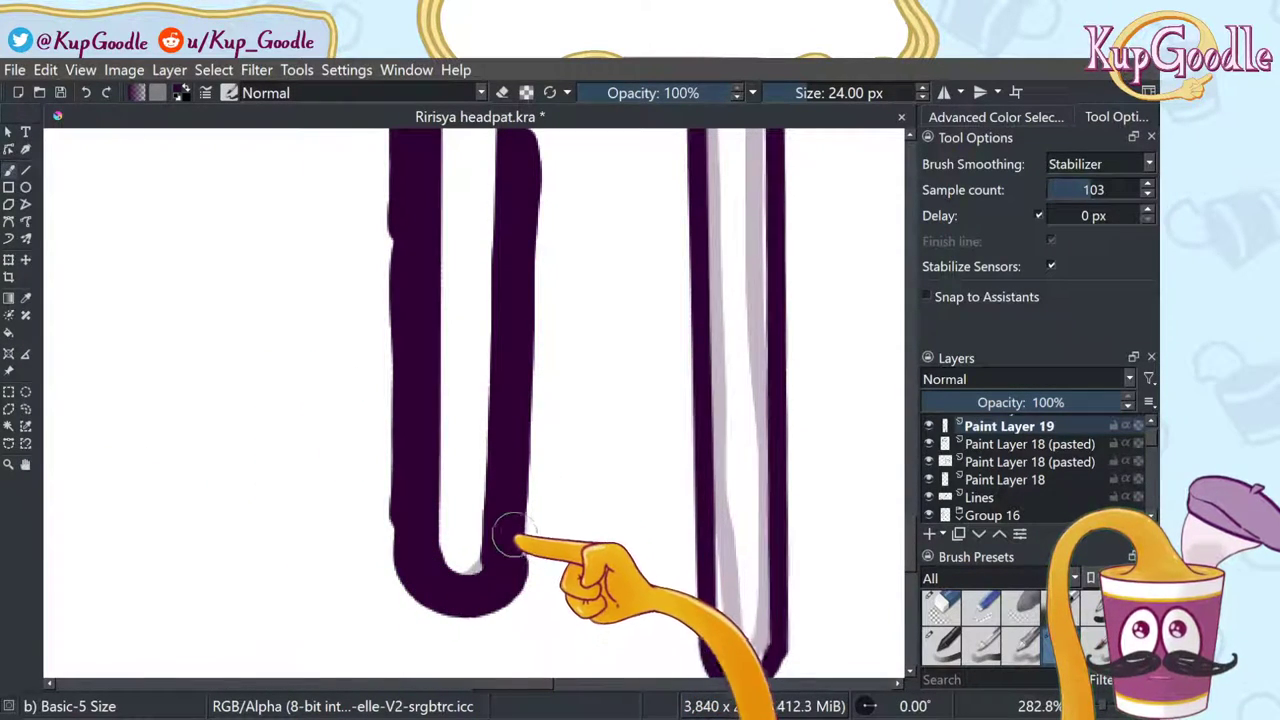
# Step: Redo the 24 px contour around the outermost leg's rounded foot and trim the notch on its outer edge with the 50 px Eraser Circle
pyautogui.hotkey('ctrl', 'z')
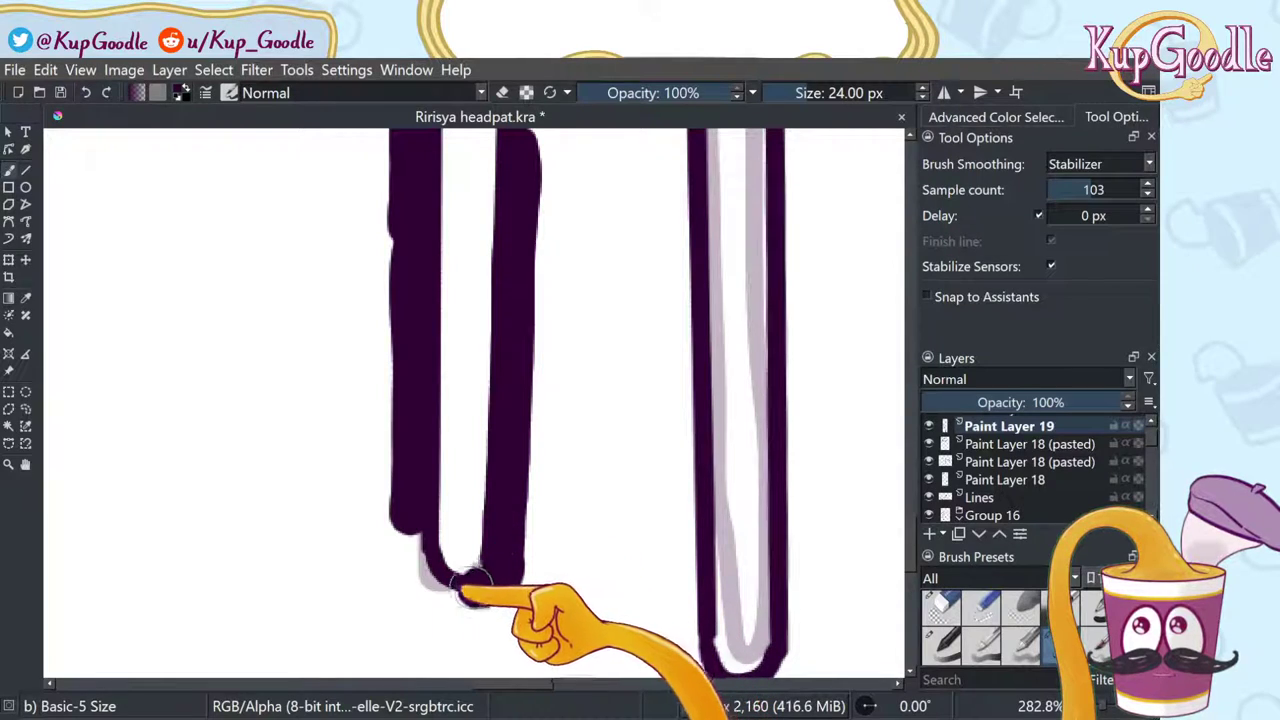
pyautogui.hotkey('ctrl', 'z')
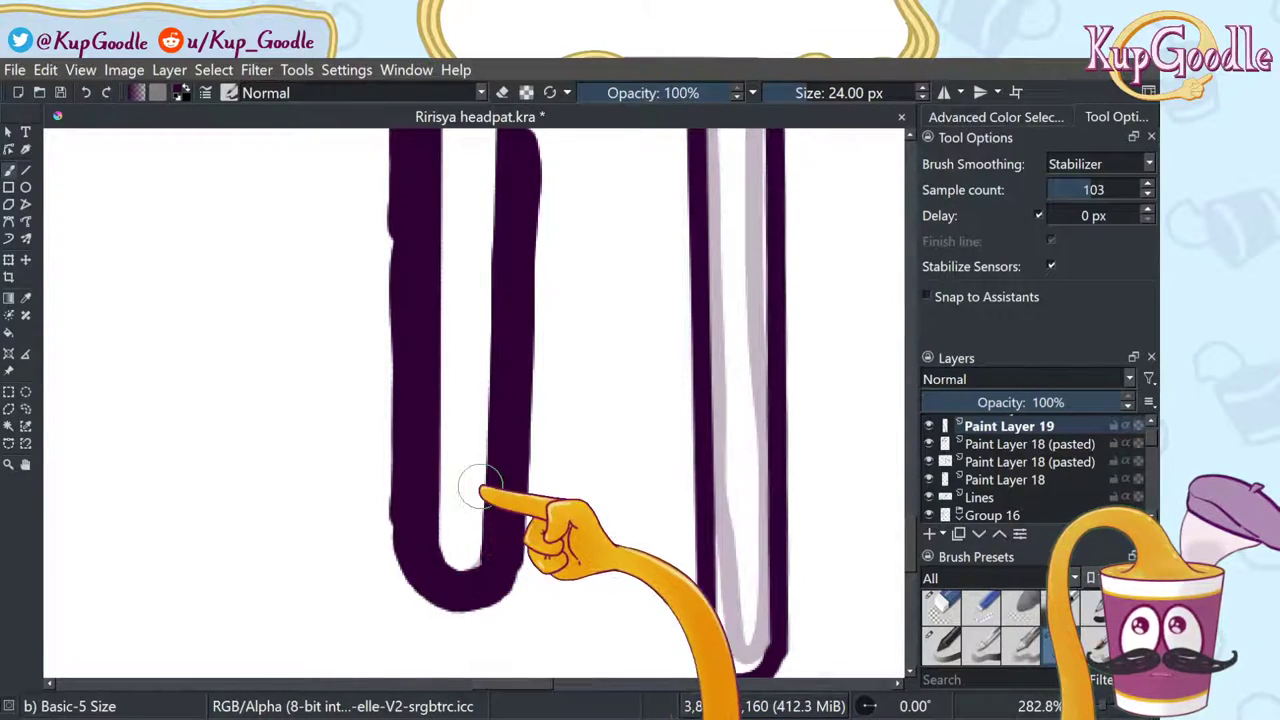
pyautogui.click(25, 464)
pyautogui.moveTo(505, 326); pyautogui.dragTo(400, 491)
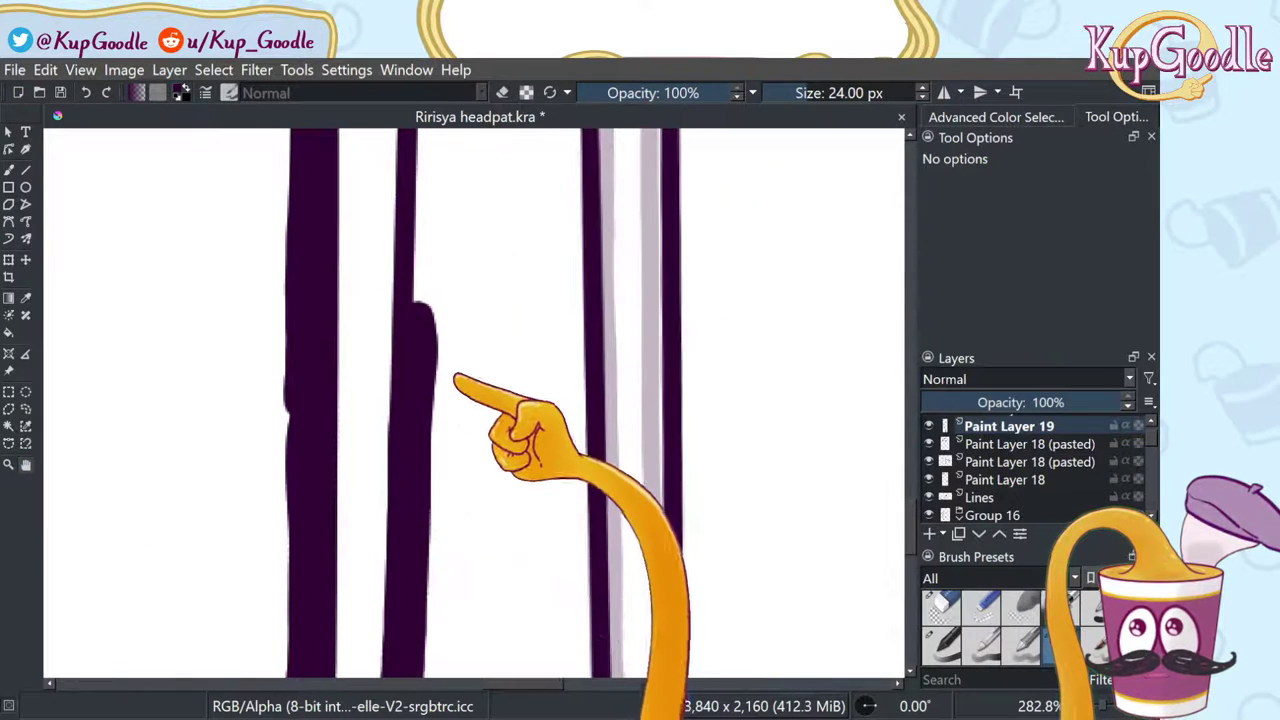
pyautogui.scroll(-4, 470, 362)
pyautogui.scroll(4, 470, 340)
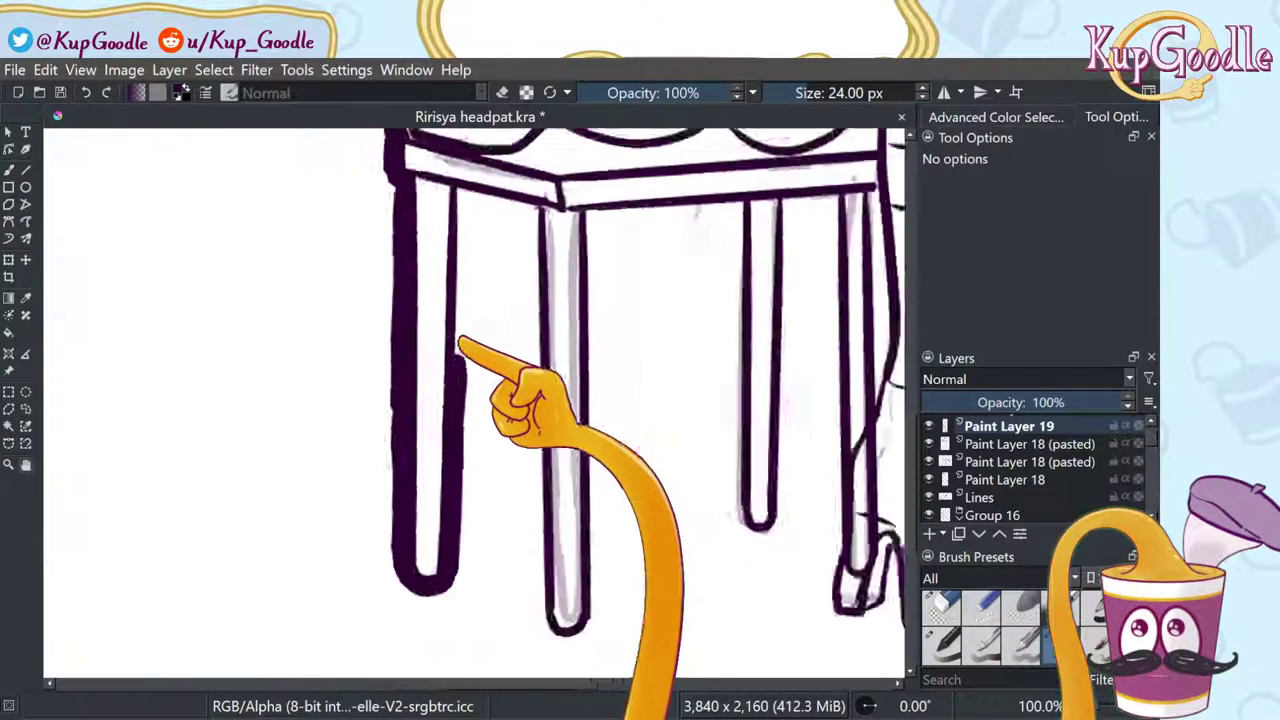
pyautogui.press('b')
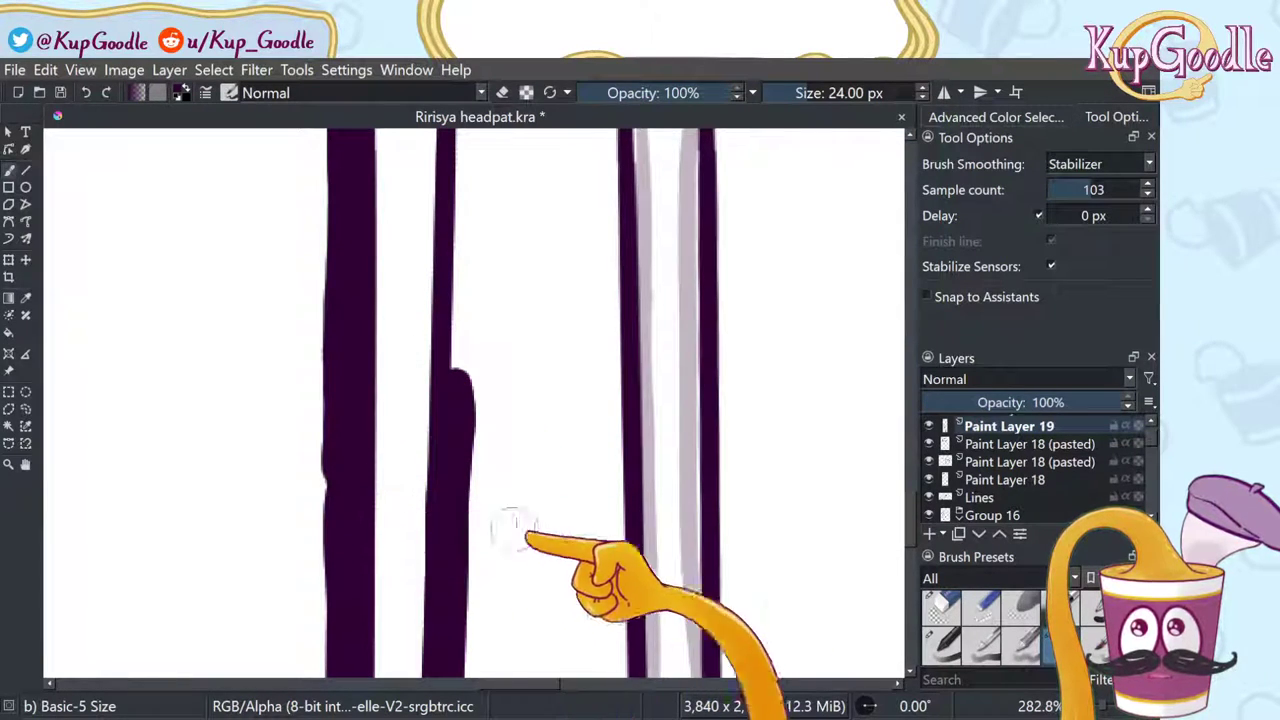
pyautogui.click(940, 606)
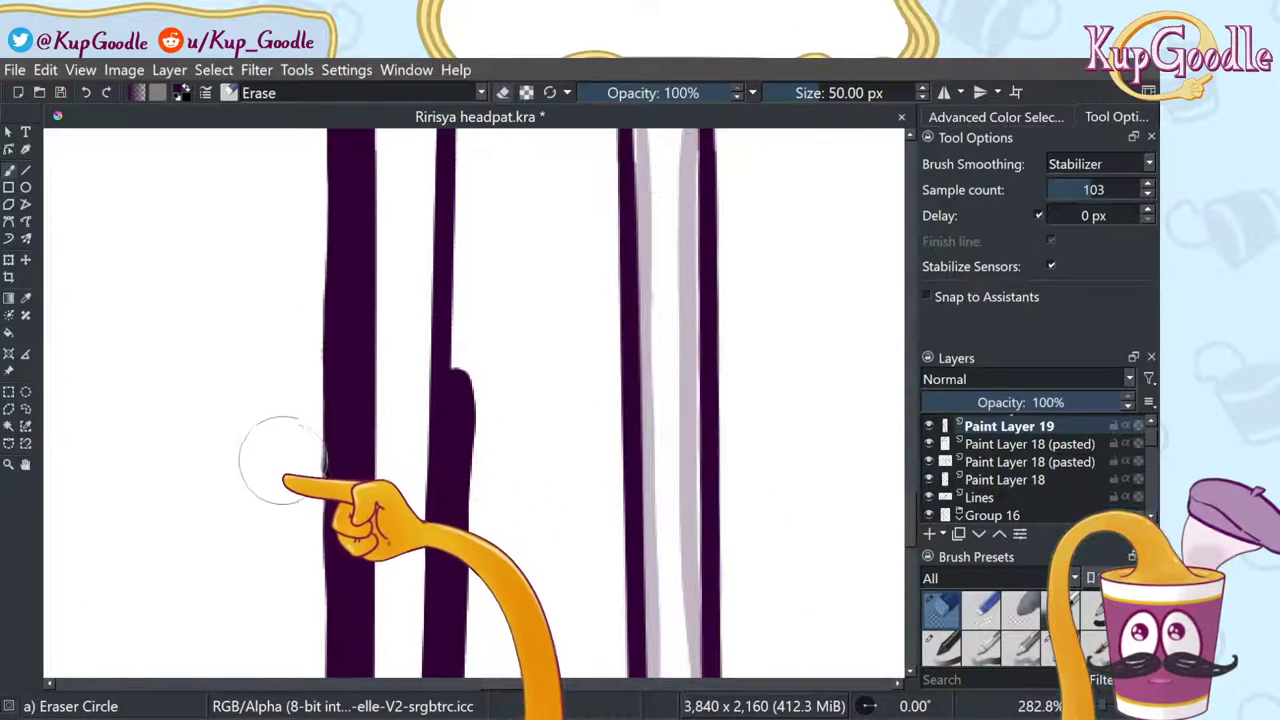
pyautogui.click(1058, 640)
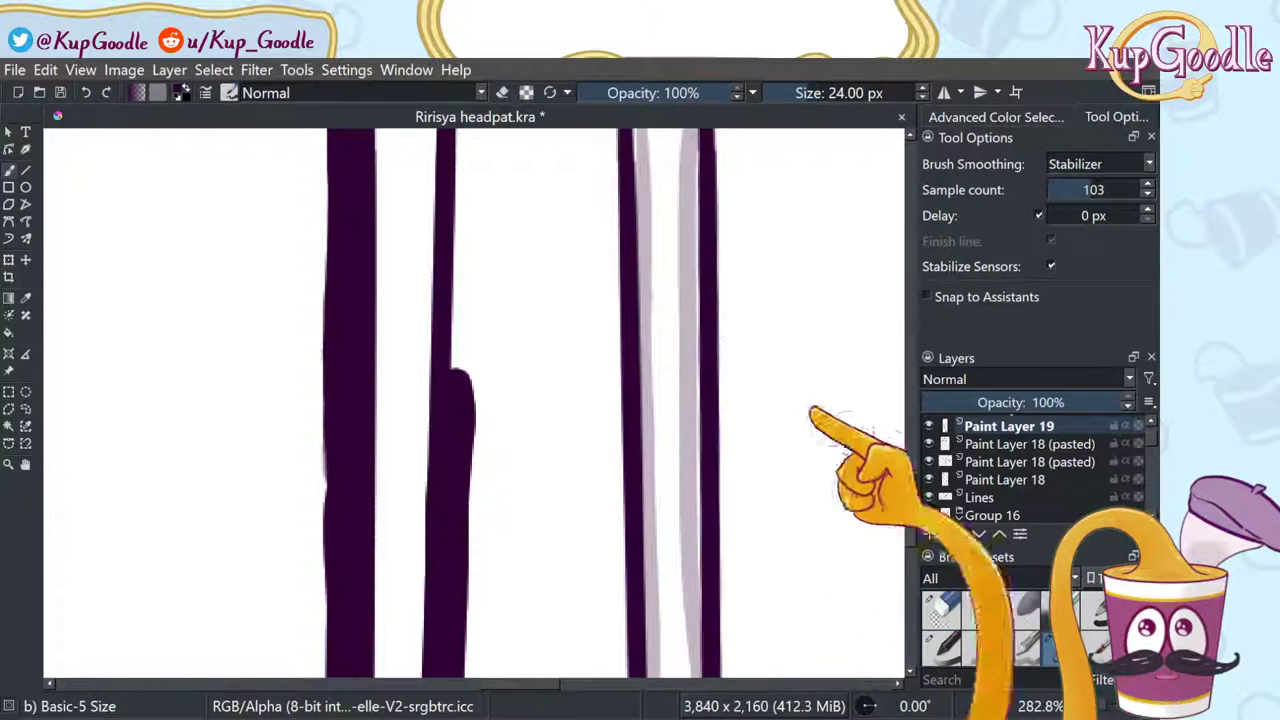
# Step: Extend the 24 px contour up the middle of the outermost leg's inner side, redoing the stroke until it joins the lower stretch
pyautogui.click(26, 464)
pyautogui.moveTo(569, 263); pyautogui.dragTo(506, 412)
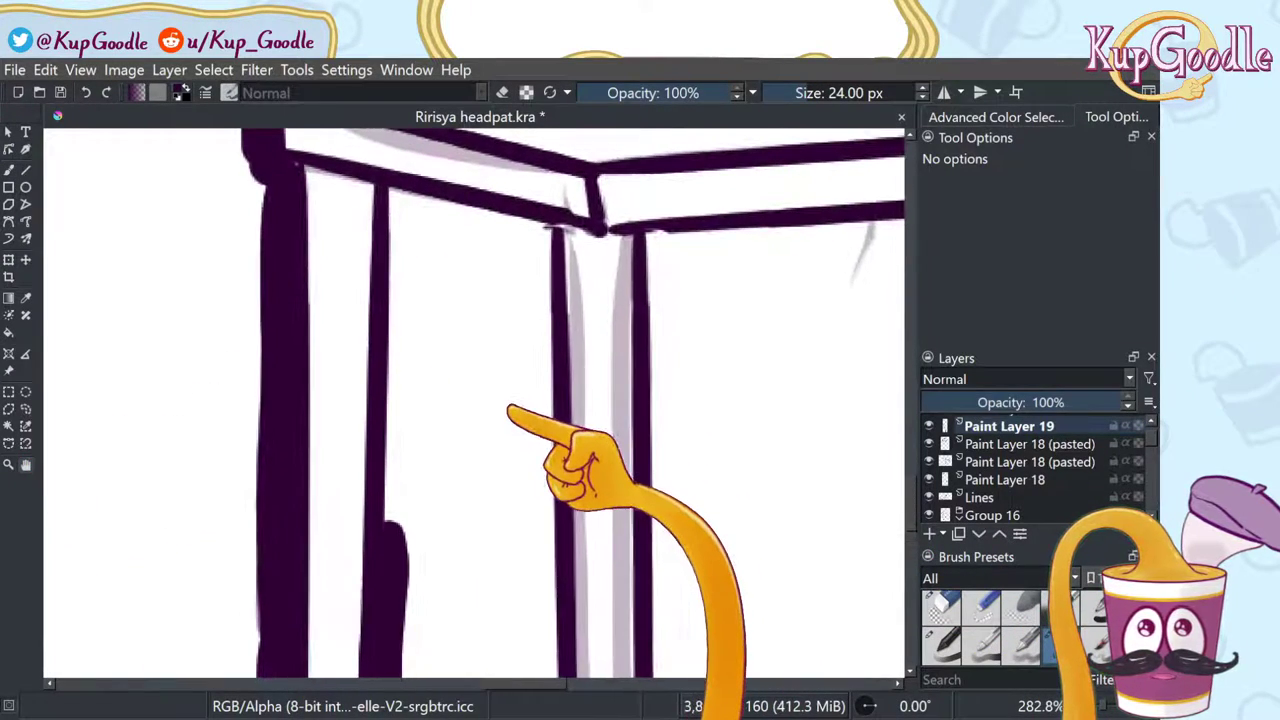
pyautogui.press('b')
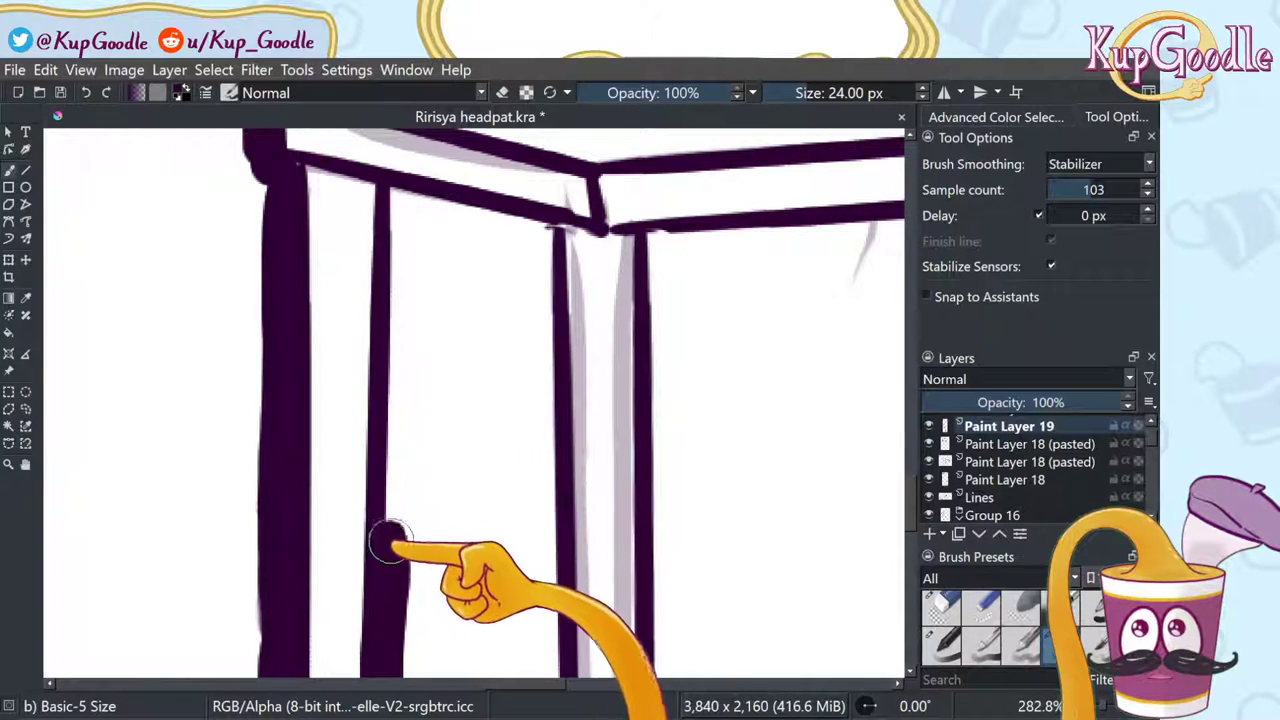
pyautogui.moveTo(392, 420)
pyautogui.mouseDown()
pyautogui.moveTo(390, 258)
pyautogui.moveTo(388, 382)
pyautogui.mouseUp()
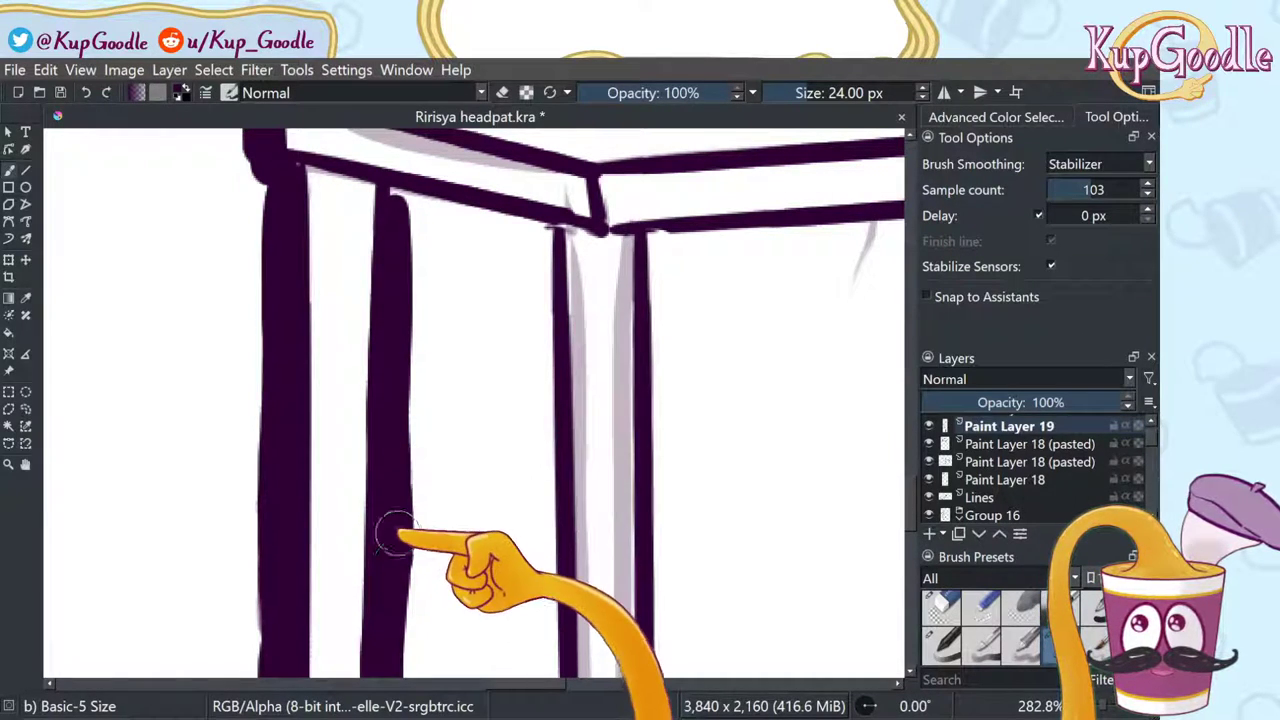
pyautogui.hotkey('ctrl', 'z')
pyautogui.moveTo(394, 208); pyautogui.dragTo(389, 373)
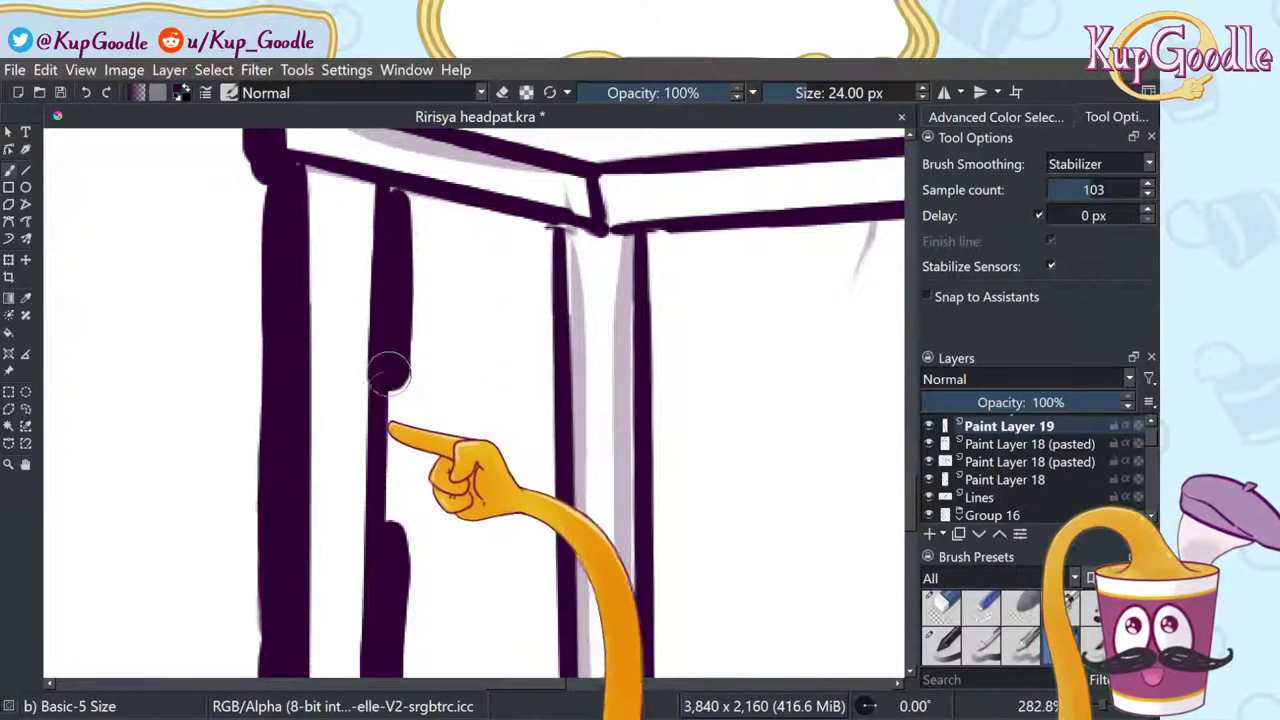
pyautogui.hotkey('ctrl', 'z')
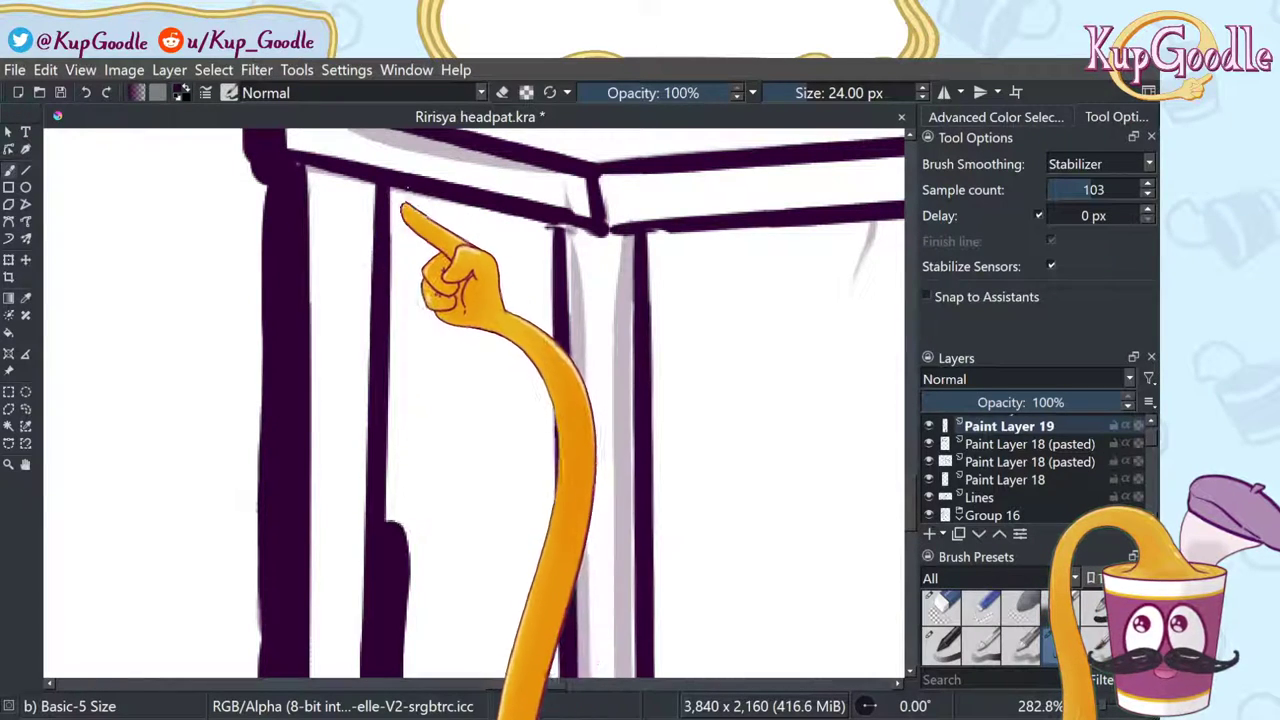
pyautogui.moveTo(403, 208)
pyautogui.mouseDown()
pyautogui.moveTo(382, 568)
pyautogui.moveTo(383, 280)
pyautogui.mouseUp()
pyautogui.hotkey('ctrl', 'z')
pyautogui.moveTo(401, 209)
pyautogui.mouseDown()
pyautogui.moveTo(380, 422)
pyautogui.moveTo(384, 474)
pyautogui.mouseUp()
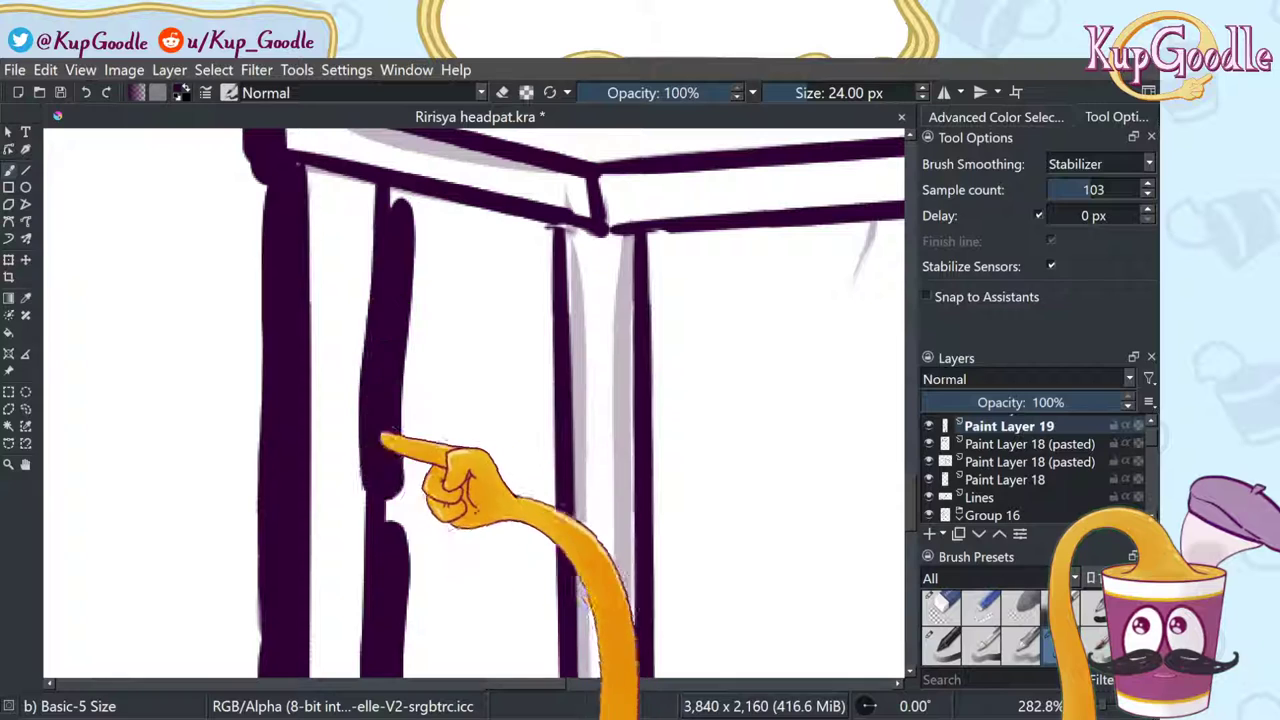
pyautogui.hotkey('ctrl', 'z')
pyautogui.moveTo(397, 358); pyautogui.dragTo(390, 557)
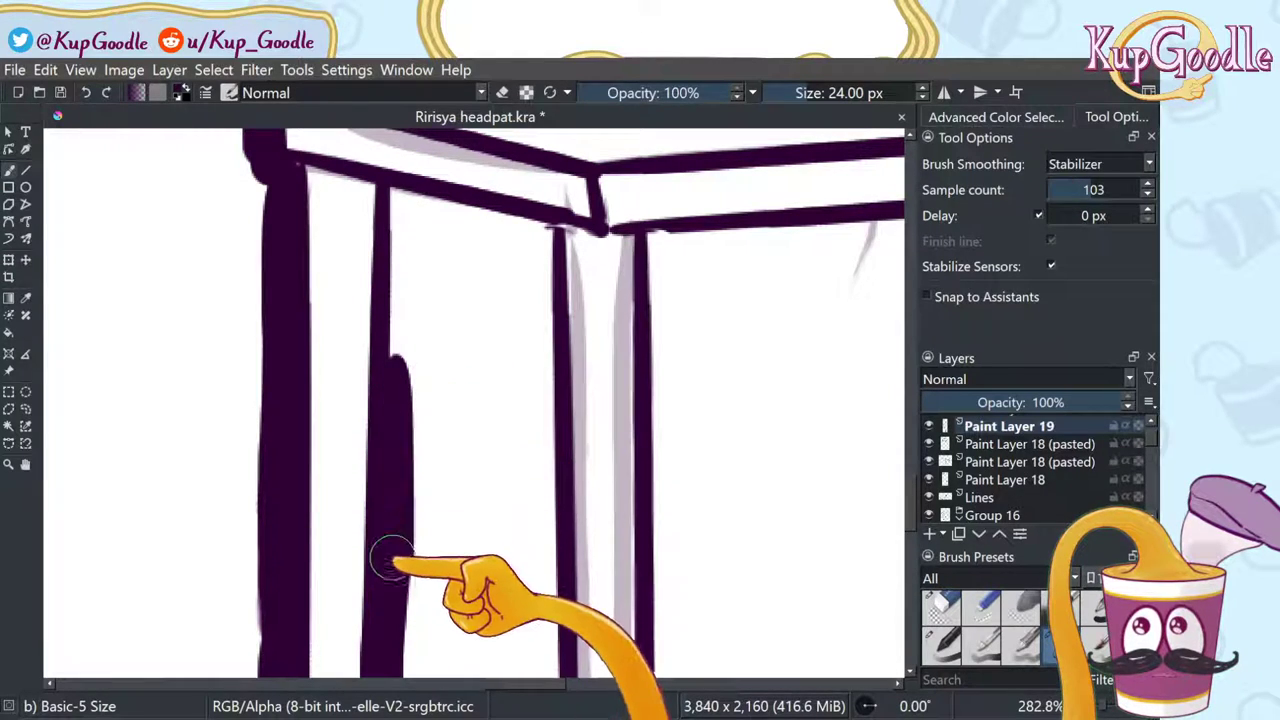
pyautogui.hotkey('ctrl', 'z')
pyautogui.moveTo(398, 303); pyautogui.dragTo(395, 500)
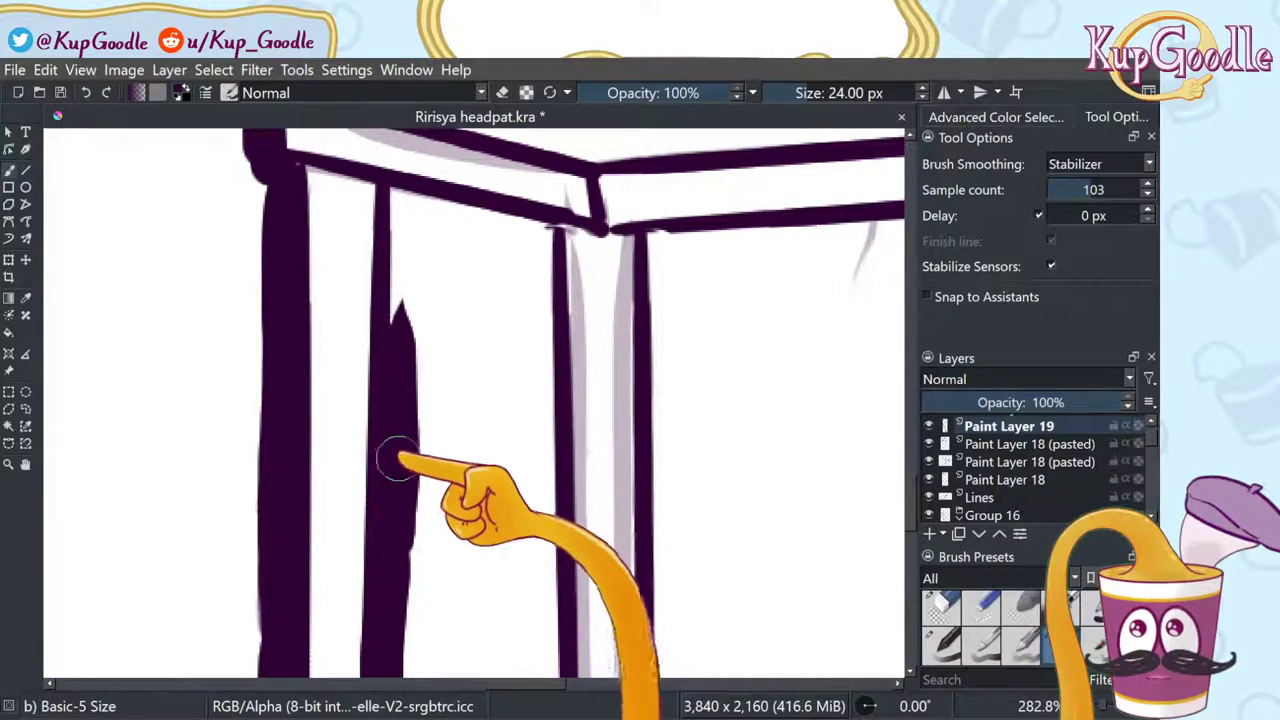
pyautogui.hotkey('ctrl', 'z')
pyautogui.moveTo(400, 331); pyautogui.dragTo(386, 543)
pyautogui.hotkey('ctrl', 'z')
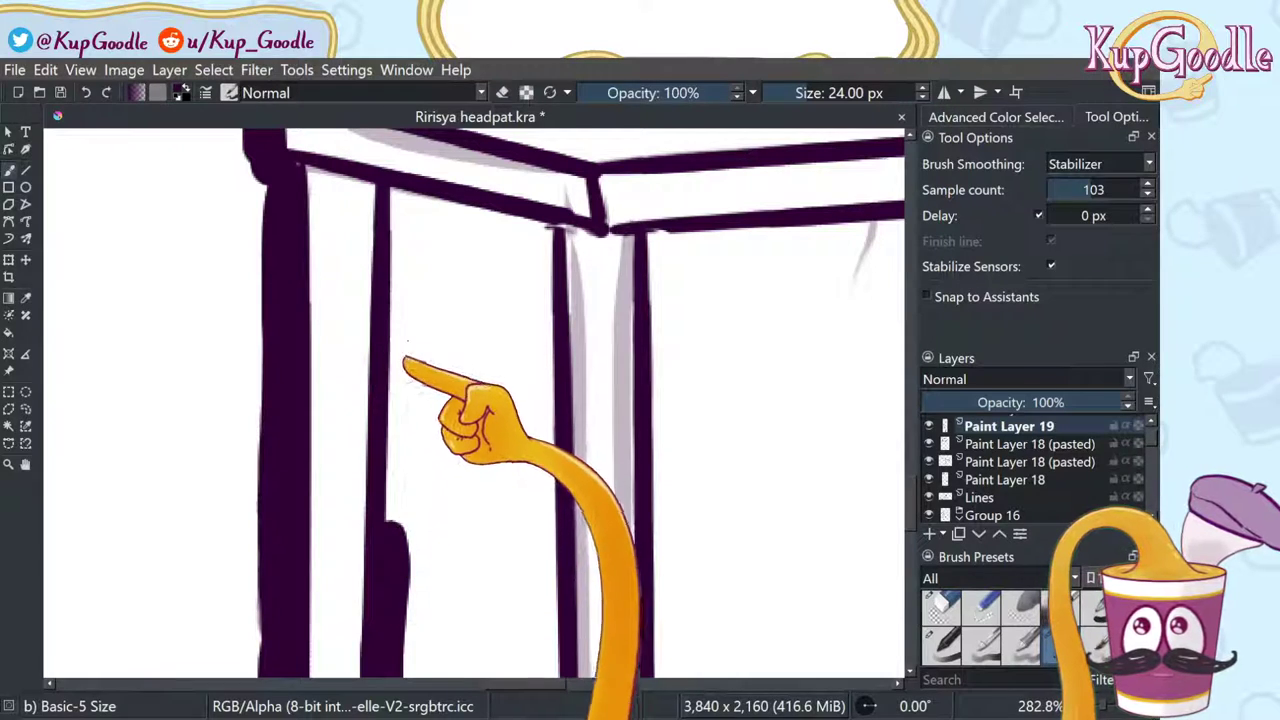
pyautogui.moveTo(407, 343); pyautogui.dragTo(398, 527)
pyautogui.hotkey('ctrl', 'z')
pyautogui.moveTo(407, 345); pyautogui.dragTo(393, 527)
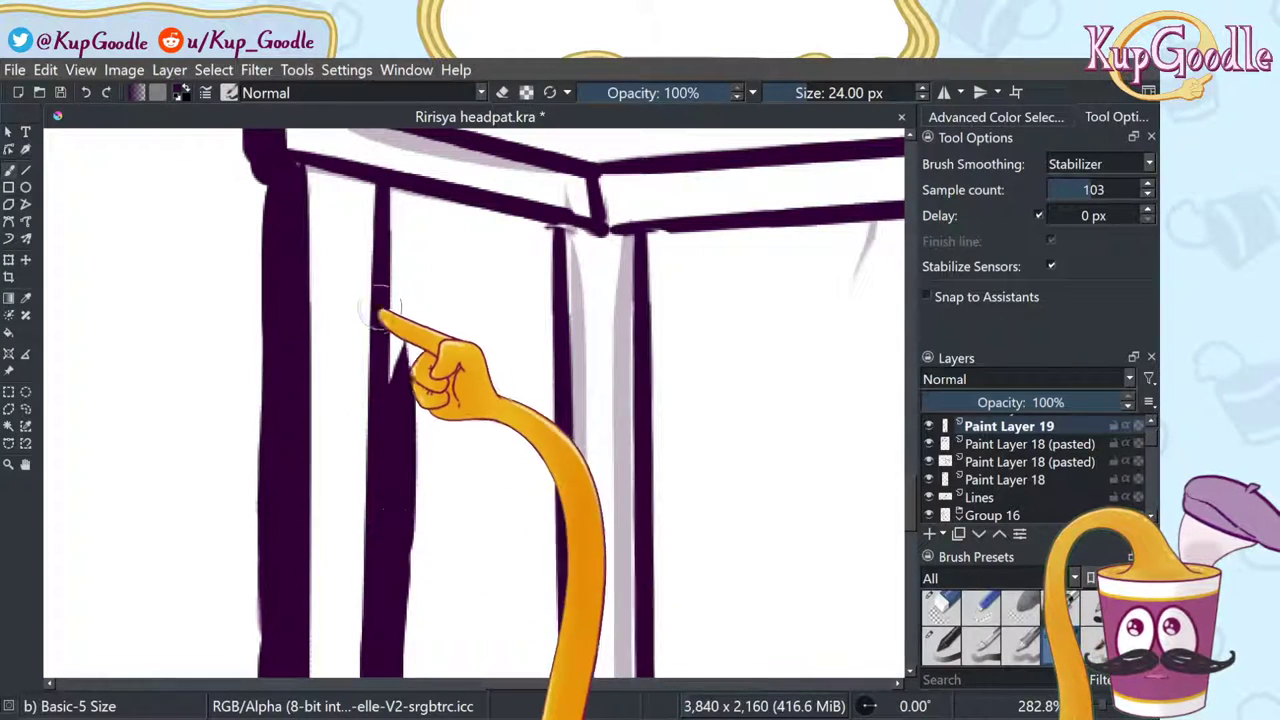
# Step: Draw the 24 px contour along the top of the outermost leg's inner side, up to the seat's underside
pyautogui.moveTo(406, 247); pyautogui.dragTo(402, 376)
pyautogui.hotkey('ctrl', 'z')
pyautogui.moveTo(398, 220); pyautogui.dragTo(392, 380)
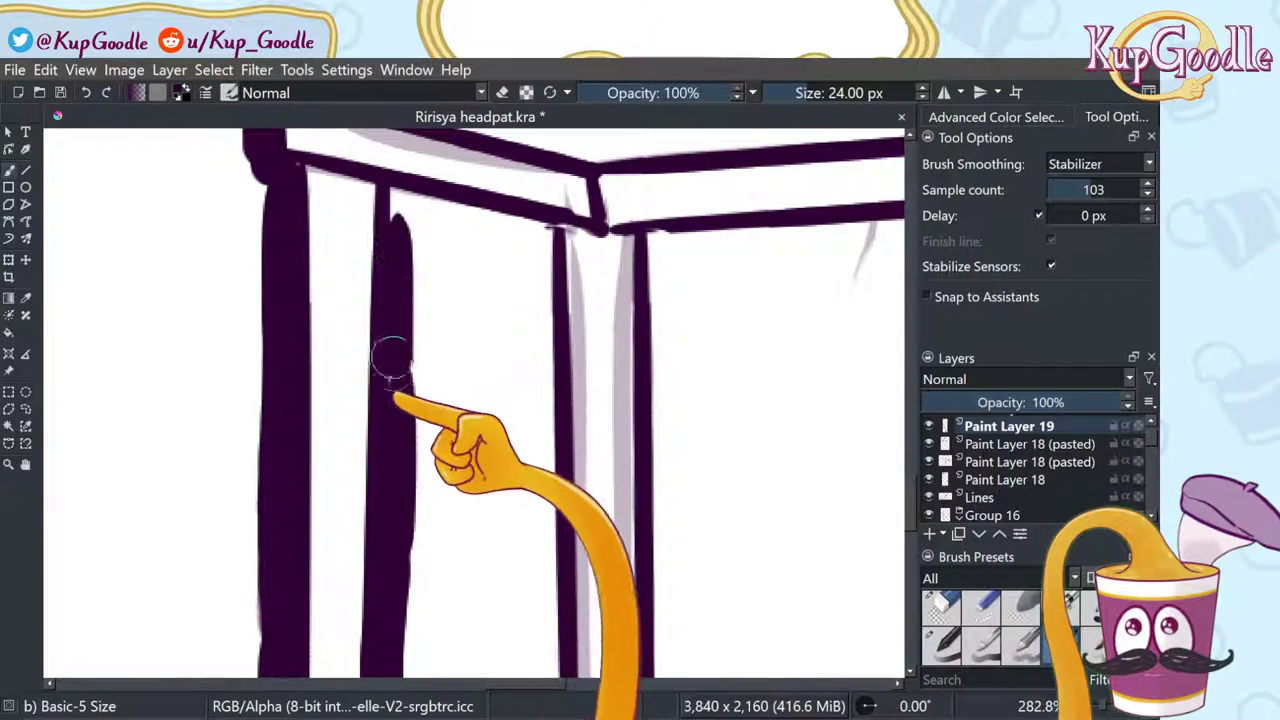
pyautogui.moveTo(399, 209); pyautogui.dragTo(399, 250)
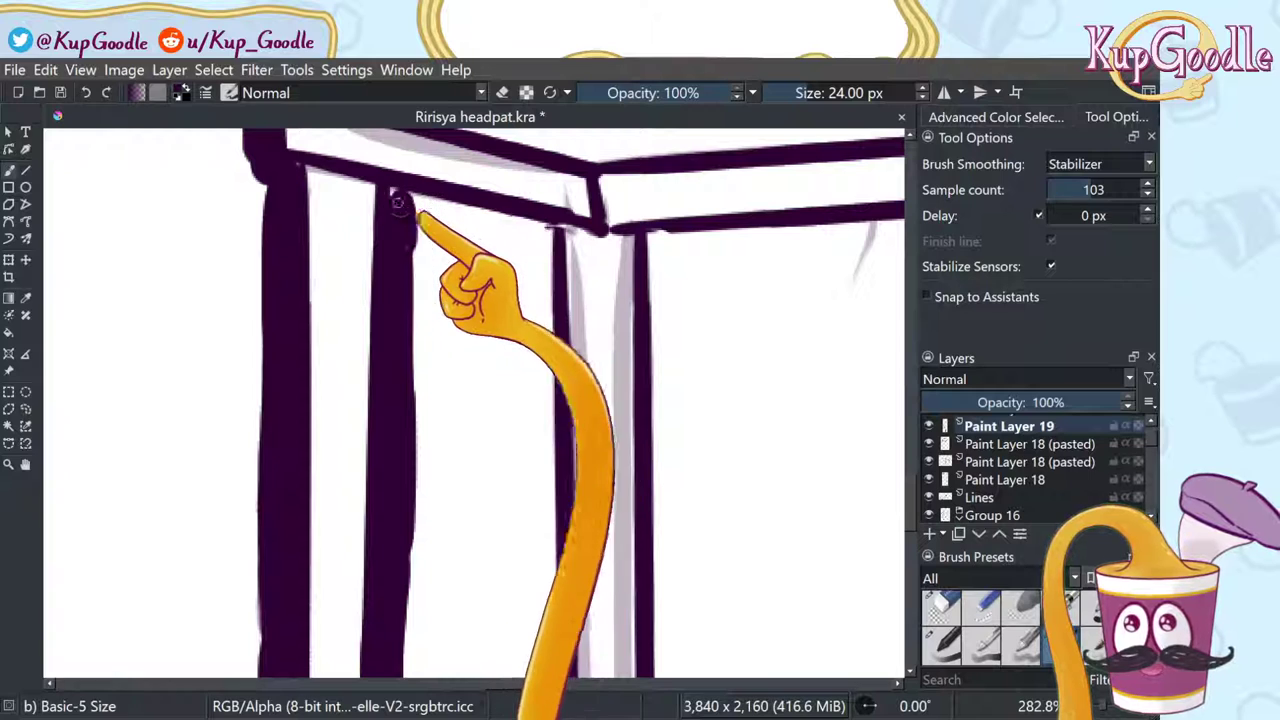
# Step: Draw the 24 px contour under the seat's rim between the outermost and the next leg, and thicken the outermost leg's upper inner edge
pyautogui.moveTo(398, 203); pyautogui.dragTo(508, 218)
pyautogui.hotkey('ctrl', 'z')
pyautogui.moveTo(400, 192); pyautogui.dragTo(532, 230)
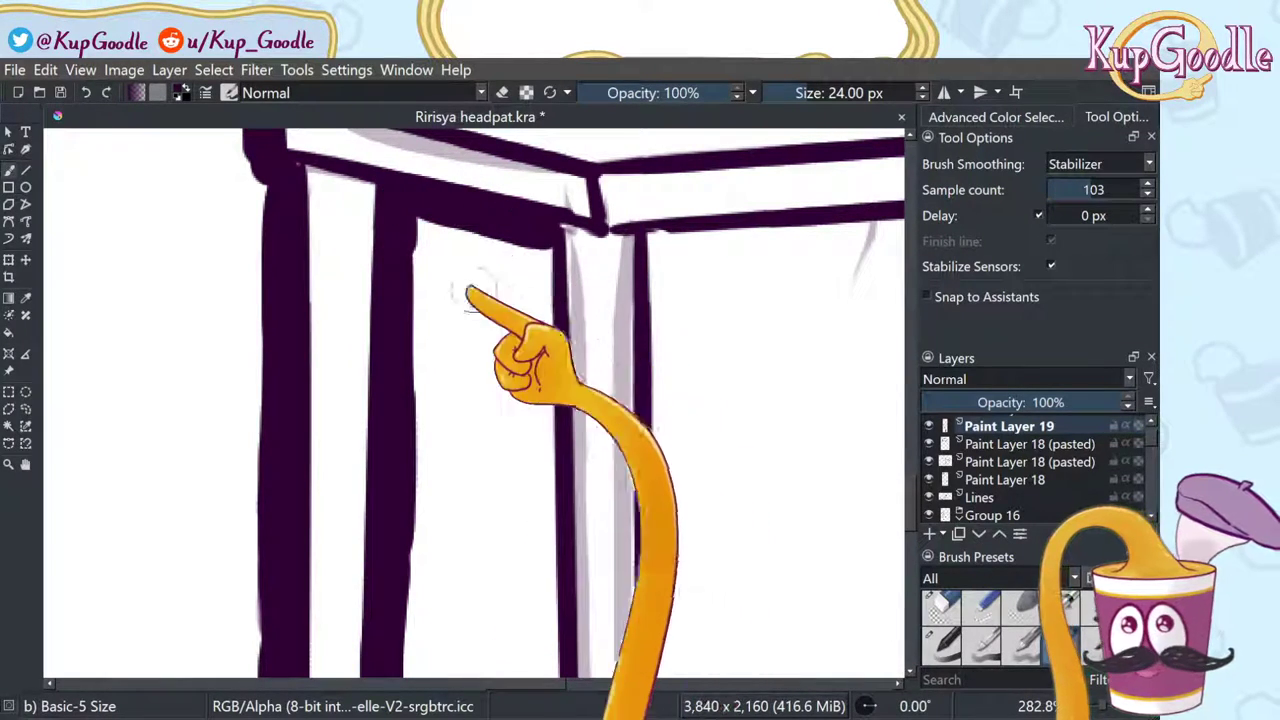
pyautogui.moveTo(416, 210); pyautogui.dragTo(393, 430)
pyautogui.moveTo(405, 212); pyautogui.dragTo(390, 440)
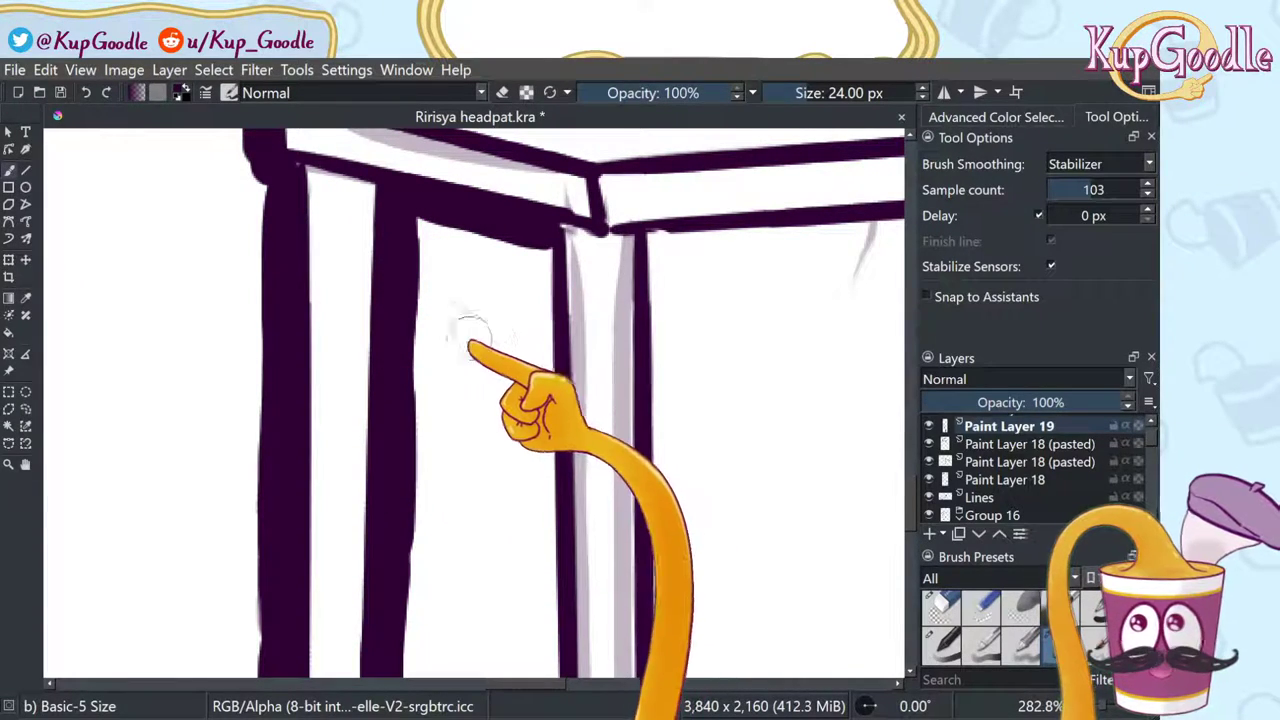
# Step: Draw the 24 px contour down the second leg's side facing the outermost leg, from the rim to the foot, redoing the lower stretch
pyautogui.moveTo(543, 250); pyautogui.dragTo(546, 273)
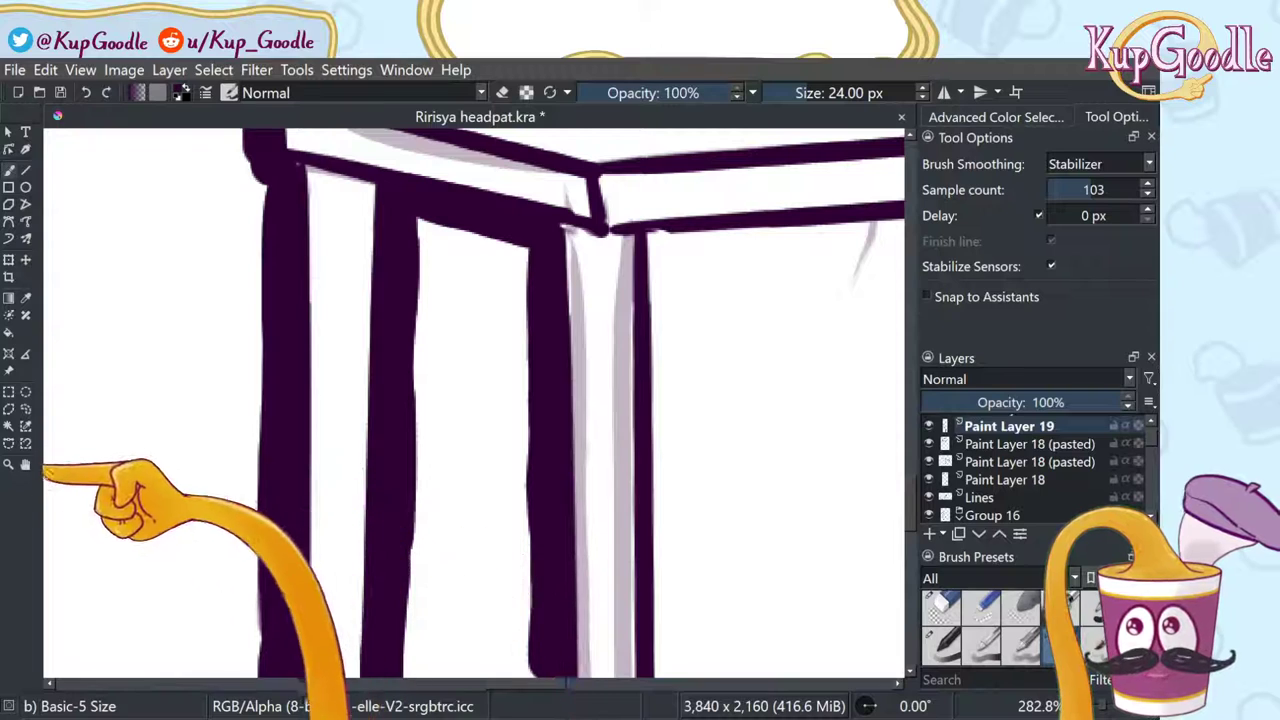
pyautogui.click(25, 464)
pyautogui.moveTo(565, 560); pyautogui.dragTo(497, 150)
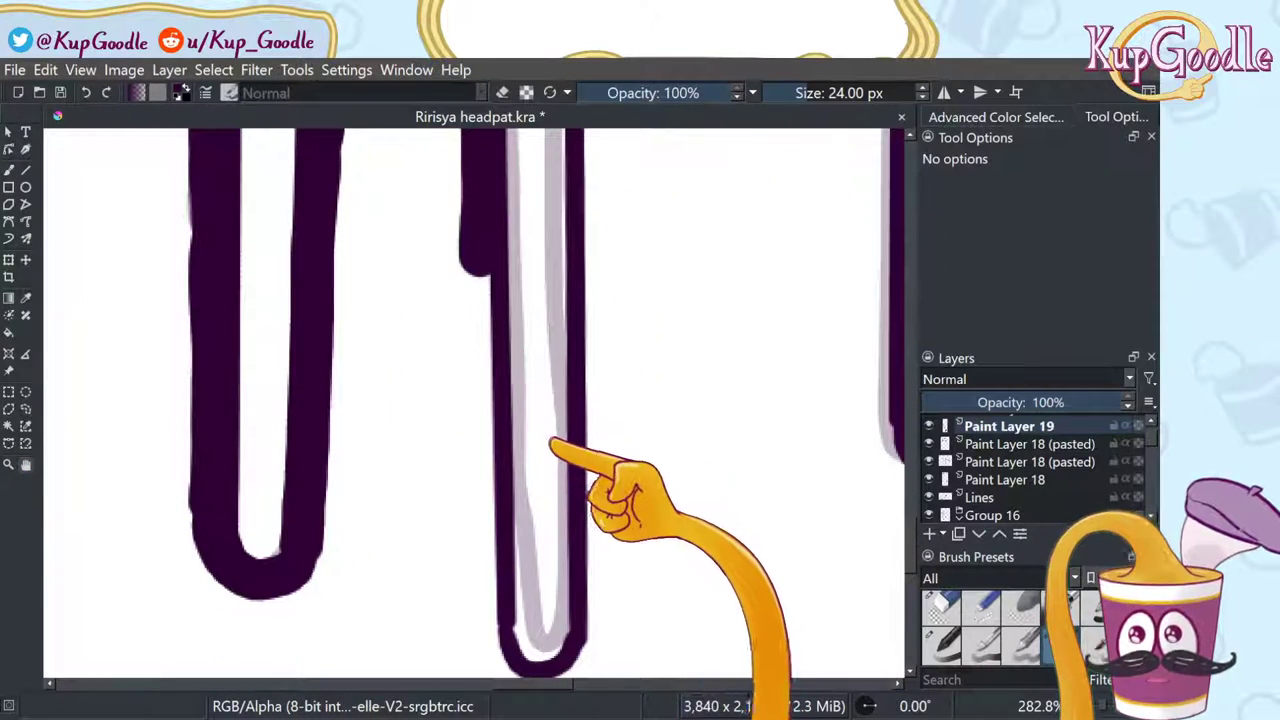
pyautogui.moveTo(553, 443); pyautogui.dragTo(543, 392)
pyautogui.press('b')
pyautogui.moveTo(466, 206); pyautogui.dragTo(474, 336)
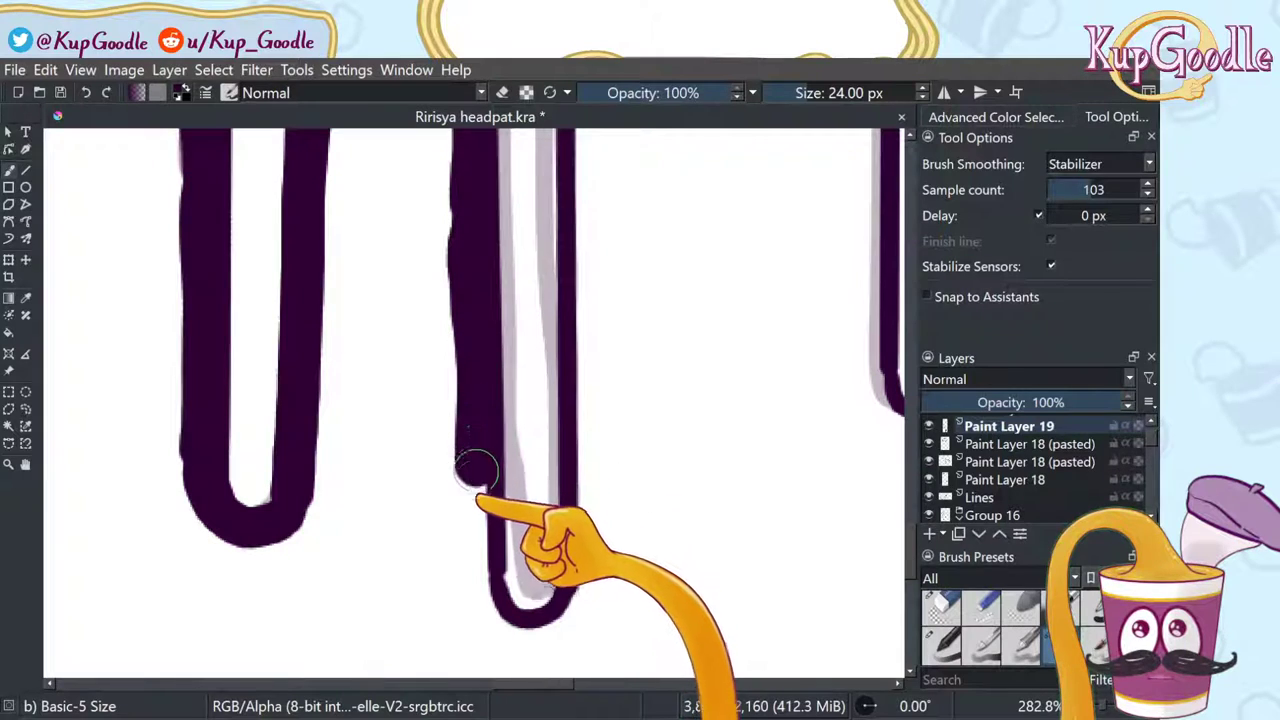
pyautogui.hotkey('ctrl', 'z')
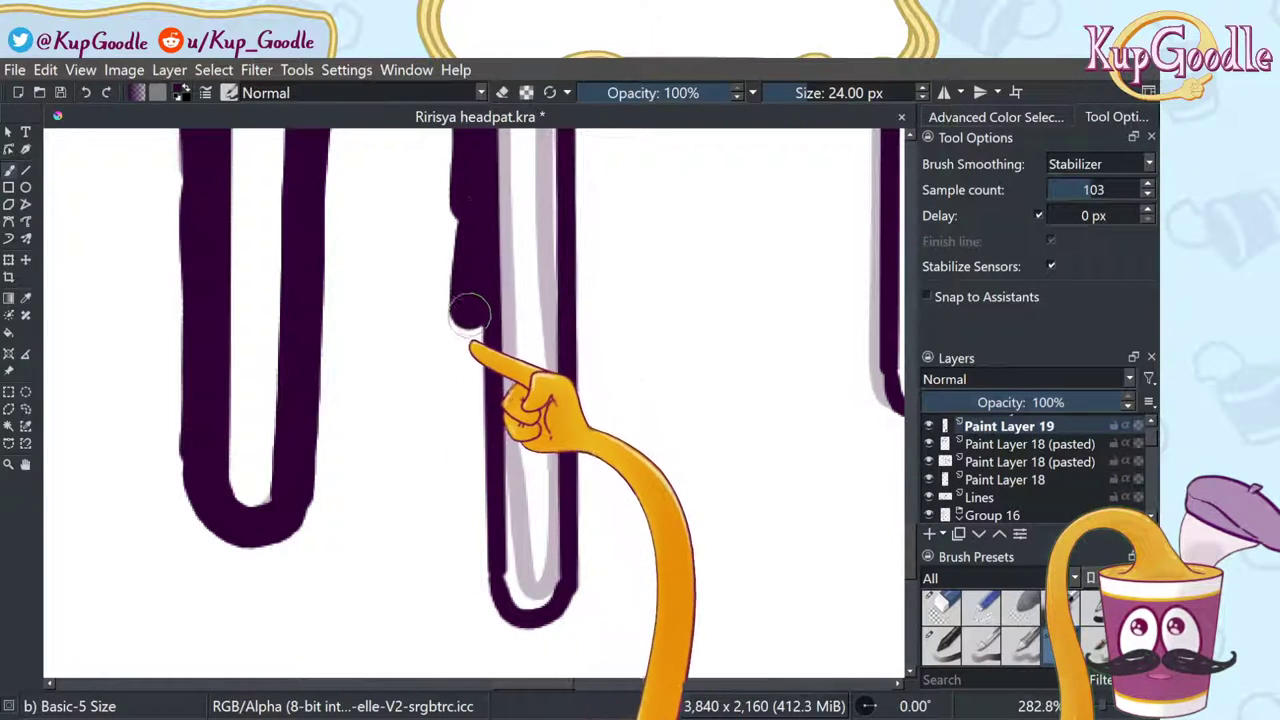
pyautogui.moveTo(476, 405)
pyautogui.mouseDown()
pyautogui.moveTo(457, 528)
pyautogui.moveTo(470, 600)
pyautogui.mouseUp()
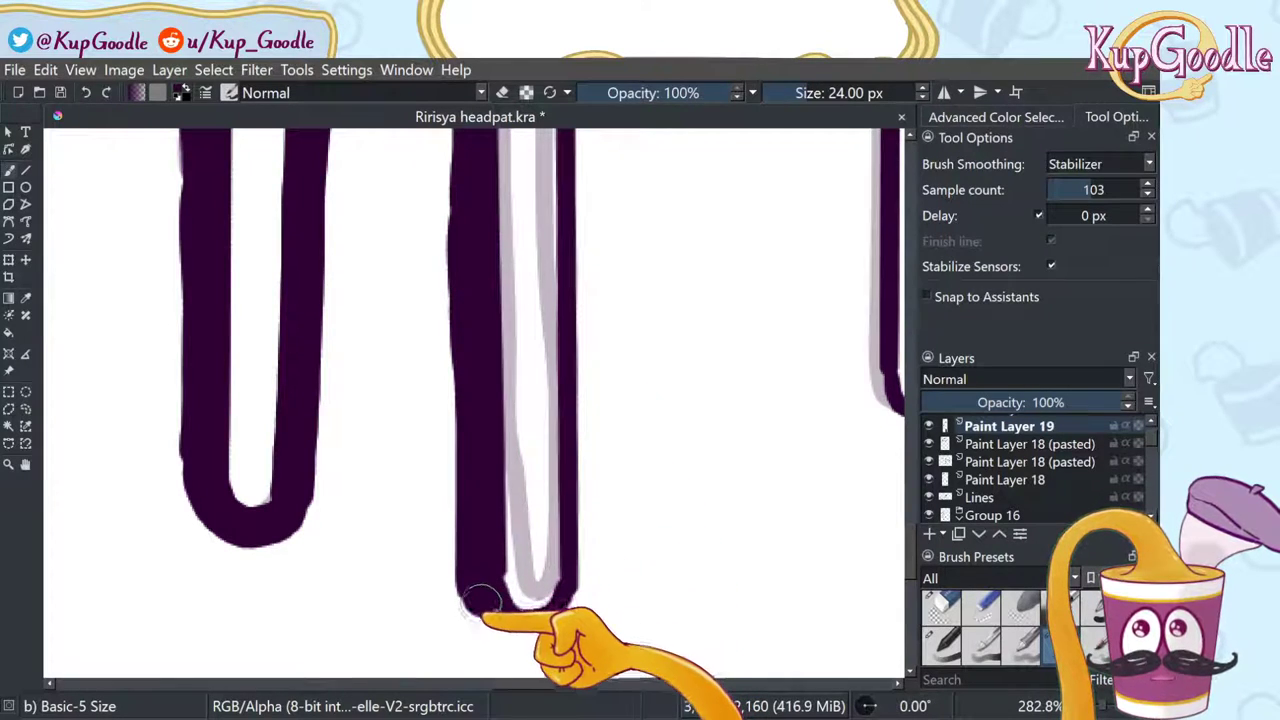
# Step: Draw the 24 px contour around the second leg's rounded foot and up its other side to the seat's rim
pyautogui.moveTo(538, 633)
pyautogui.mouseDown()
pyautogui.moveTo(563, 600)
pyautogui.moveTo(552, 385)
pyautogui.moveTo(583, 213)
pyautogui.moveTo(586, 349)
pyautogui.mouseUp()
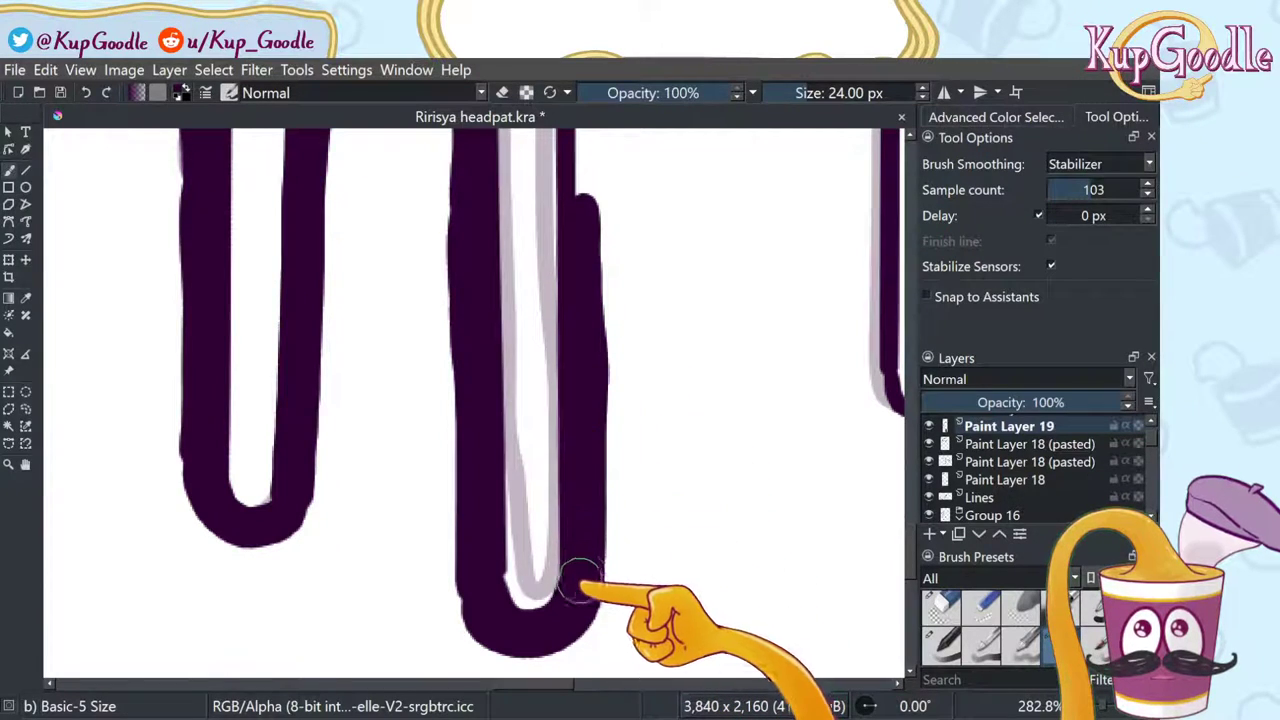
pyautogui.click(27, 465)
pyautogui.moveTo(600, 225); pyautogui.dragTo(546, 429)
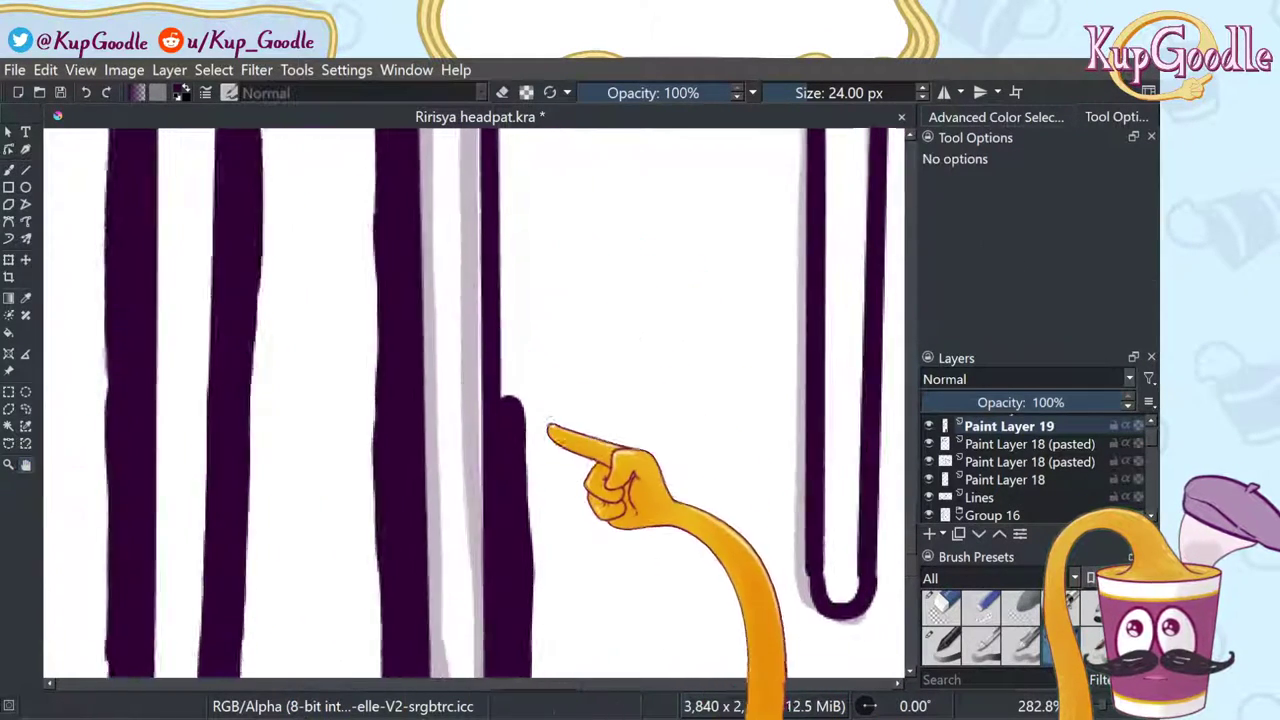
pyautogui.moveTo(660, 280); pyautogui.dragTo(608, 443)
pyautogui.moveTo(628, 394); pyautogui.dragTo(620, 421)
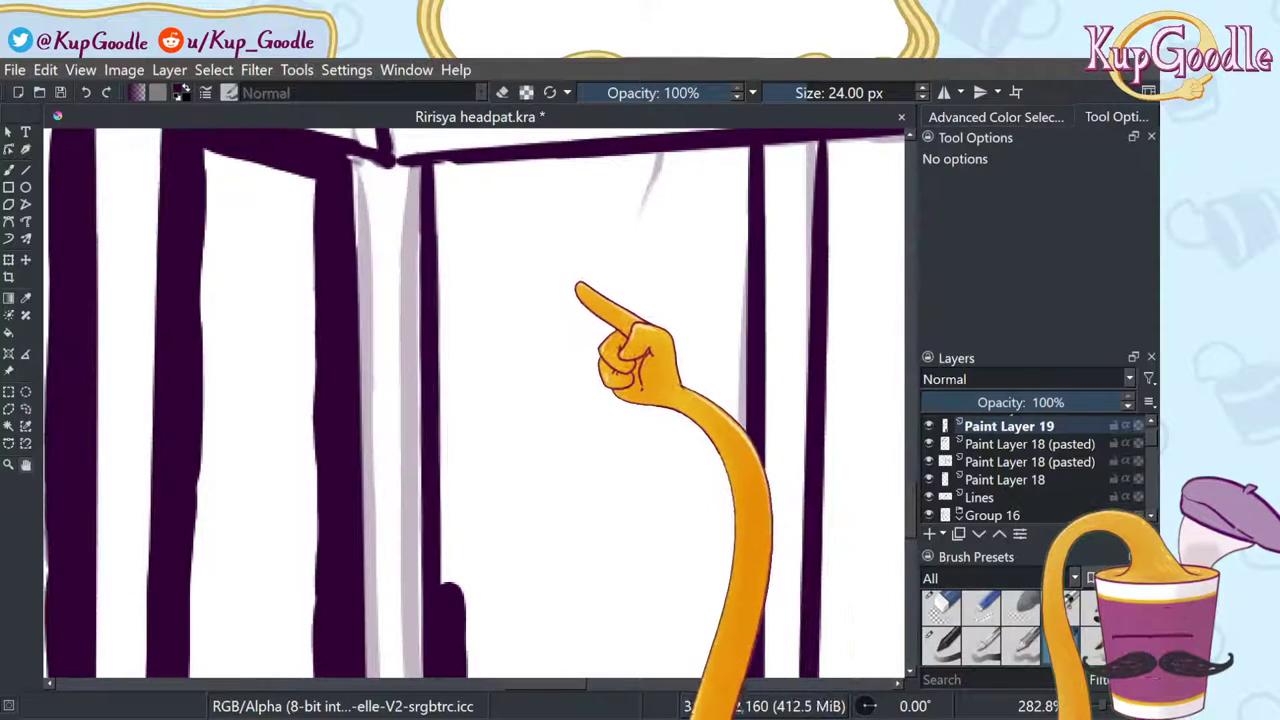
pyautogui.press('b')
pyautogui.moveTo(442, 165); pyautogui.dragTo(434, 543)
pyautogui.hotkey('ctrl', 'z')
pyautogui.hotkey('ctrl', 'shift', 'z')
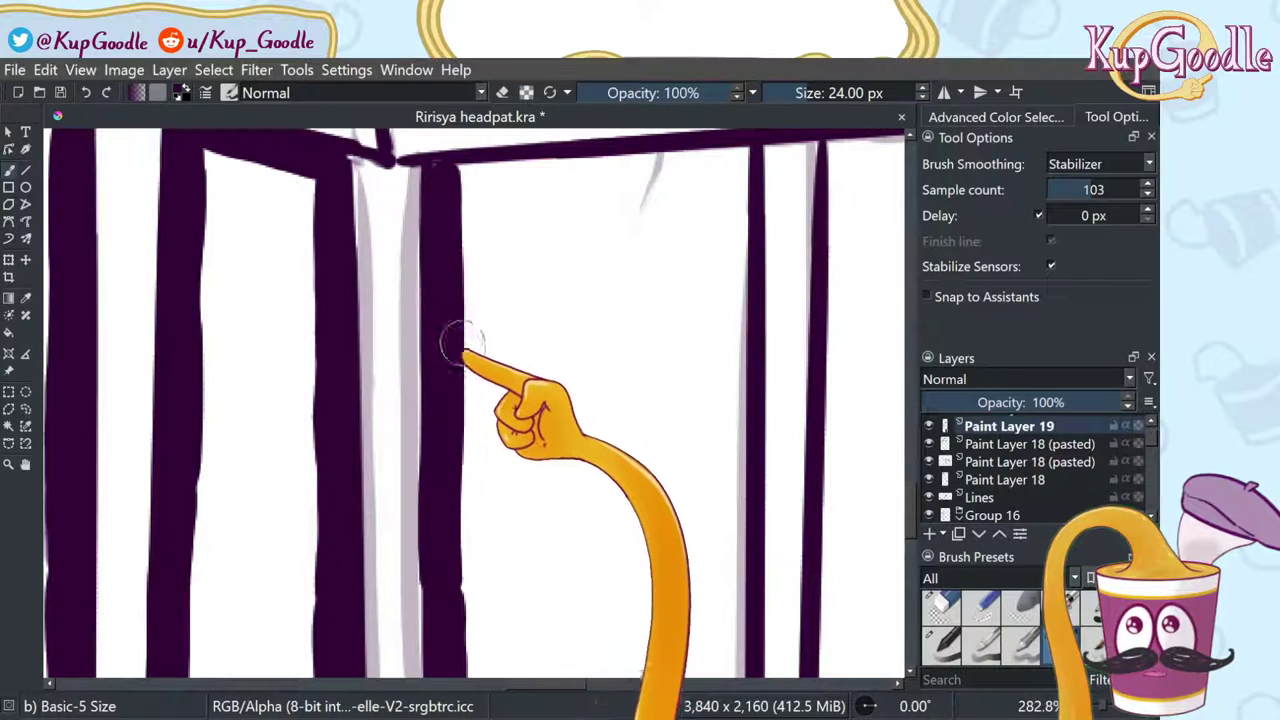
# Step: Erase the middle stretch of the second leg's newest contour with the 50 px Eraser Circle and redraw it with the 24 px brush
pyautogui.click(940, 605)
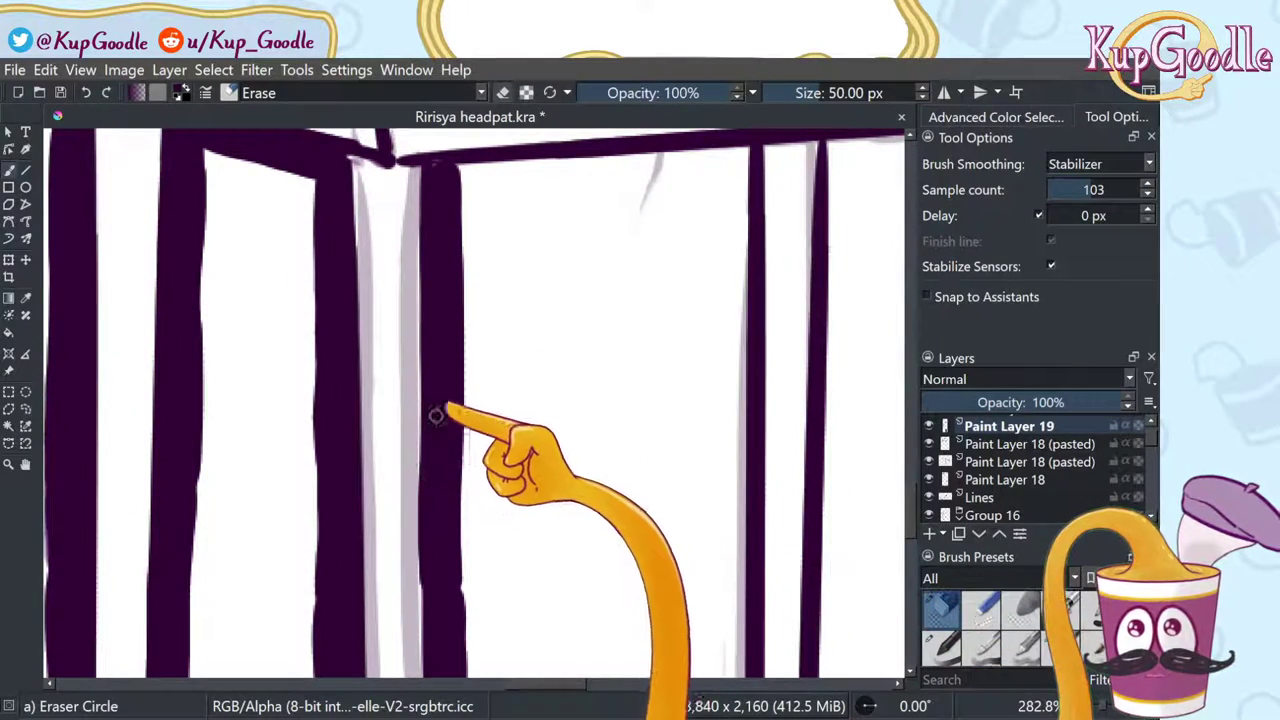
pyautogui.moveTo(452, 400); pyautogui.dragTo(437, 458)
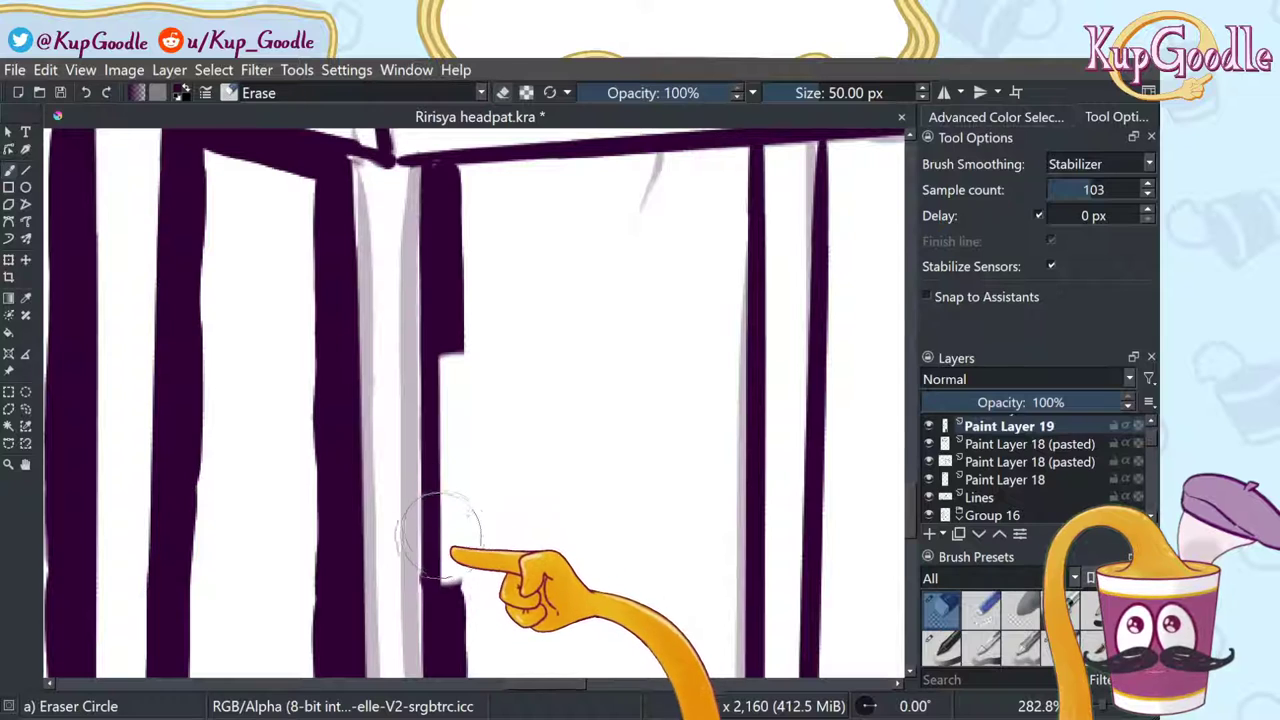
pyautogui.moveTo(444, 557); pyautogui.dragTo(443, 590)
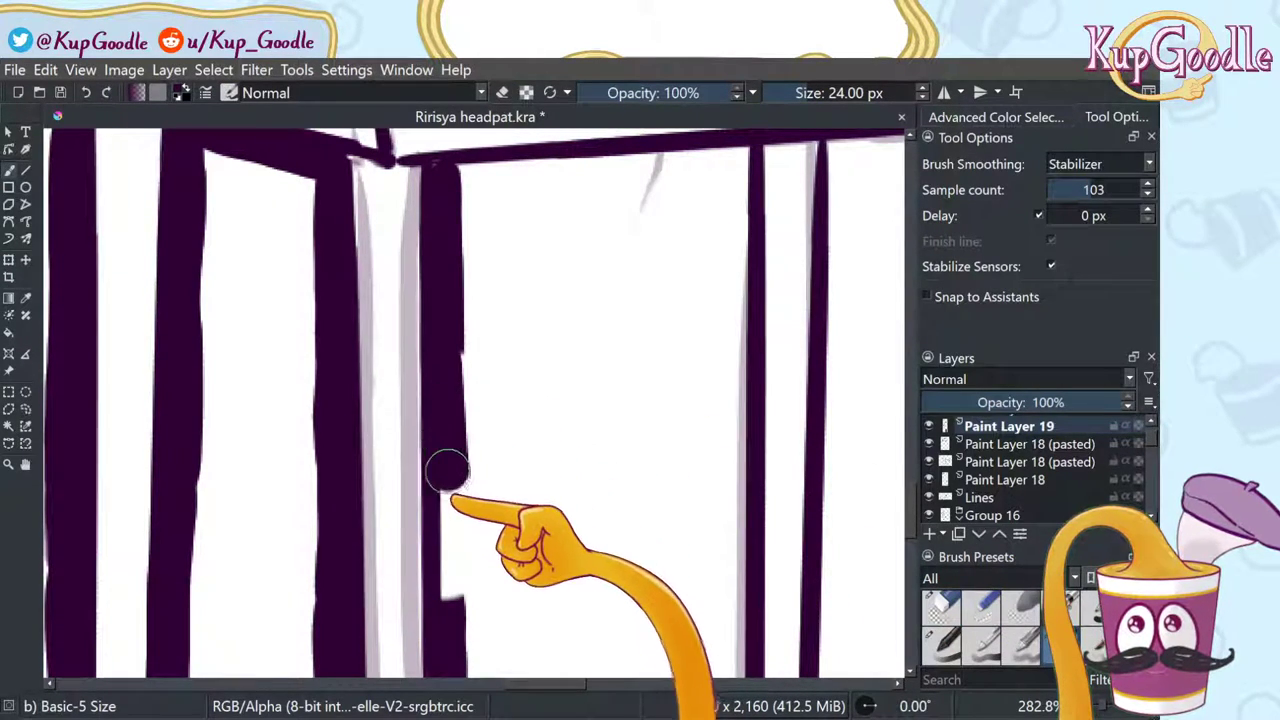
pyautogui.moveTo(444, 472); pyautogui.dragTo(444, 600)
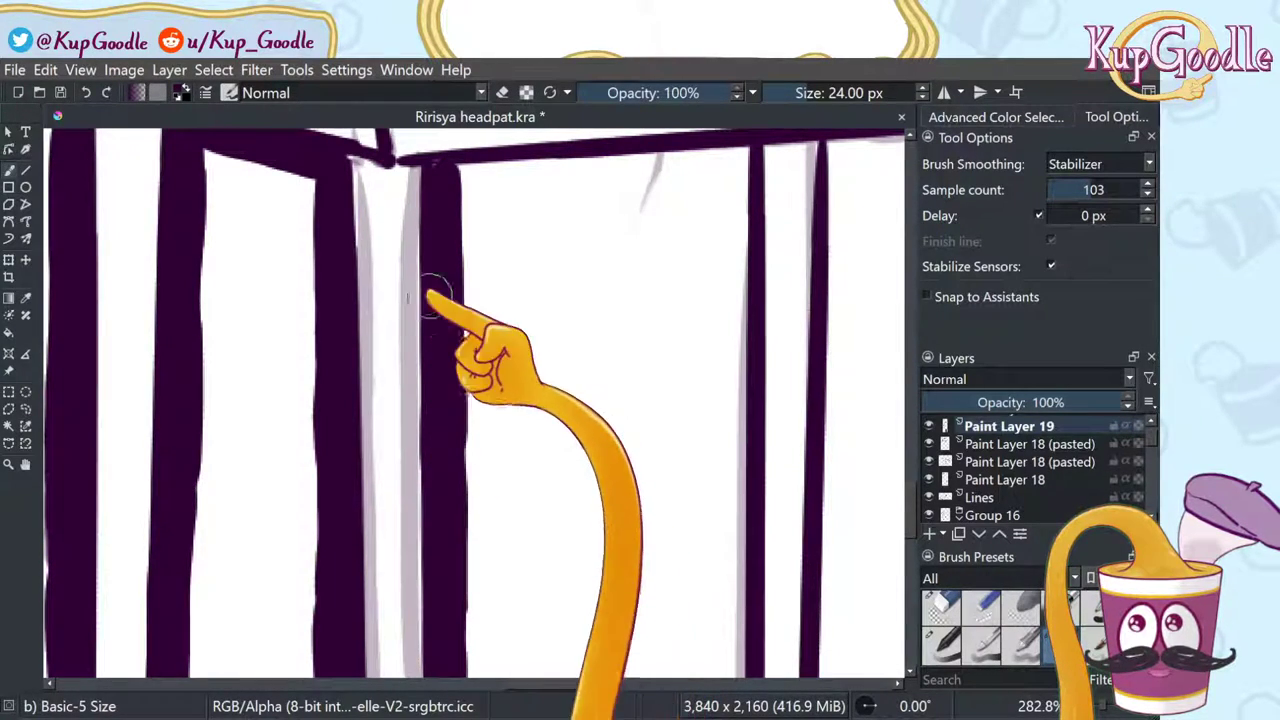
pyautogui.hotkey('ctrl', 'z')
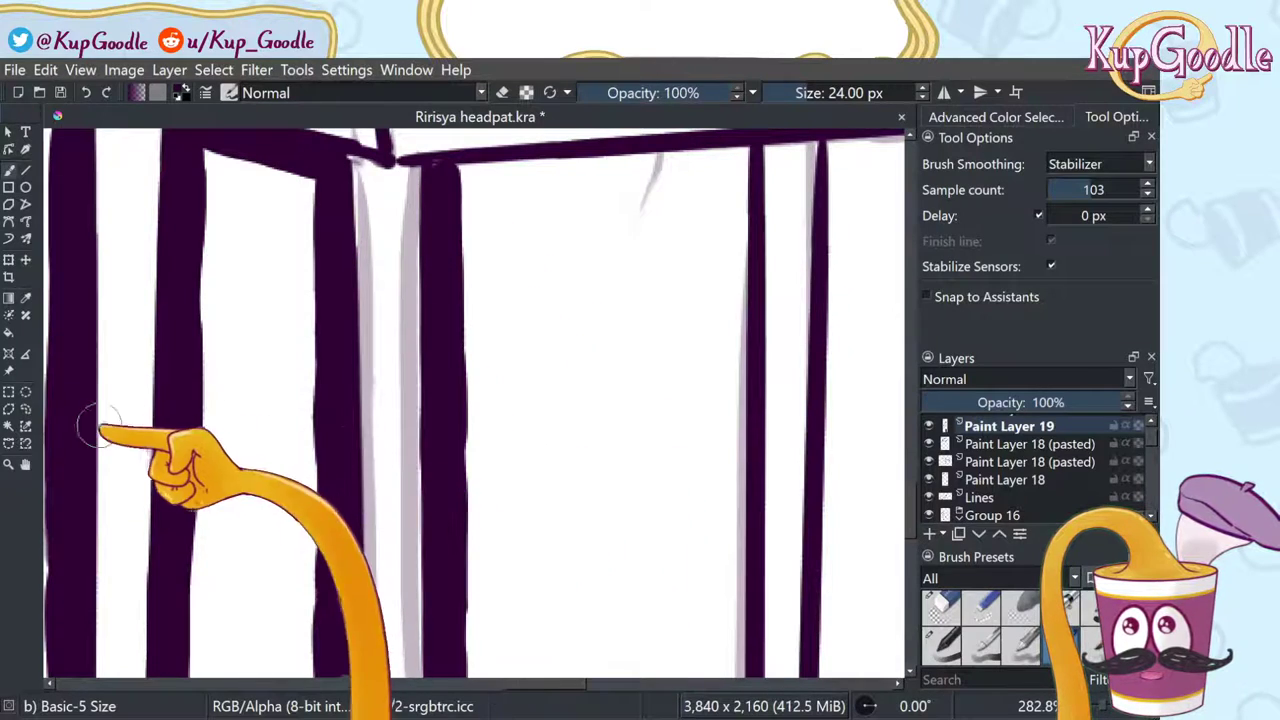
# Step: Draw the 24 px contour under the seat's rim between the chair's second and third legs, redoing the first stroke
pyautogui.click(25, 464)
pyautogui.moveTo(525, 306); pyautogui.dragTo(428, 426)
pyautogui.press('b')
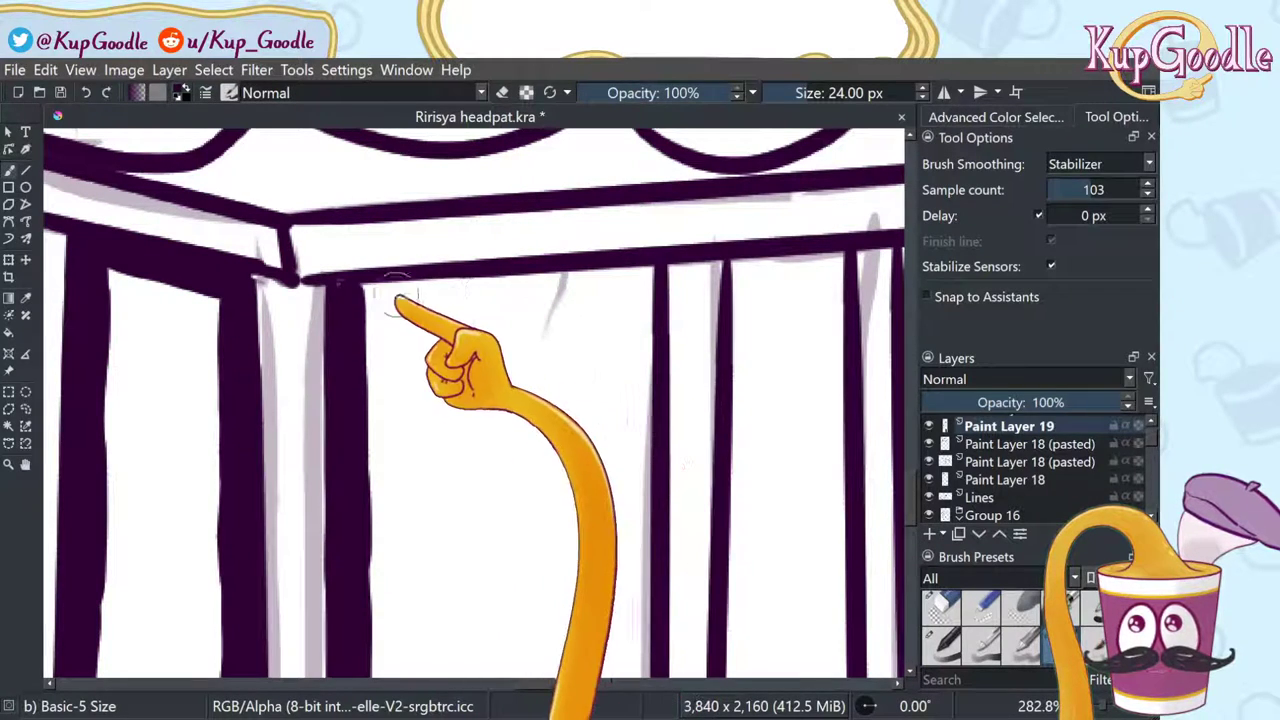
pyautogui.moveTo(354, 298); pyautogui.dragTo(540, 284)
pyautogui.hotkey('ctrl', 'z')
pyautogui.moveTo(360, 295); pyautogui.dragTo(640, 265)
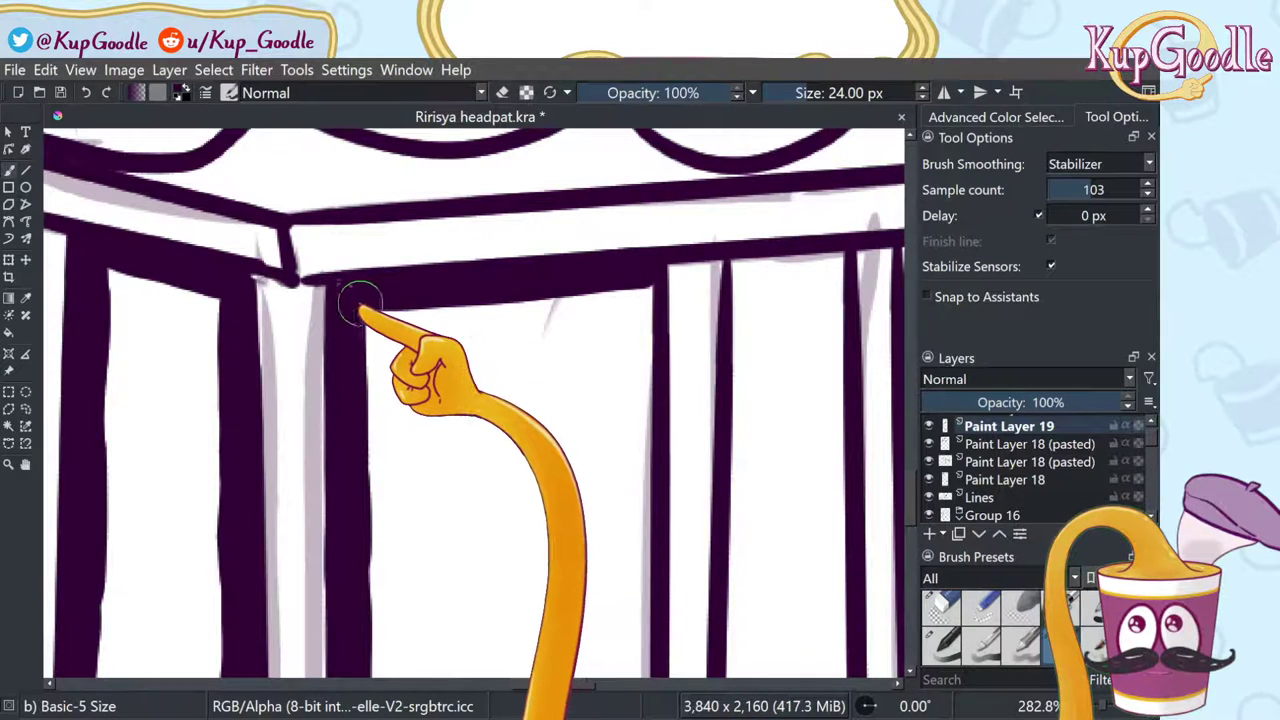
# Step: Draw the 24 px contour under the seat's rim between the chair's third and fourth legs
pyautogui.click(25, 464)
pyautogui.moveTo(566, 400); pyautogui.dragTo(323, 414)
pyautogui.press('b')
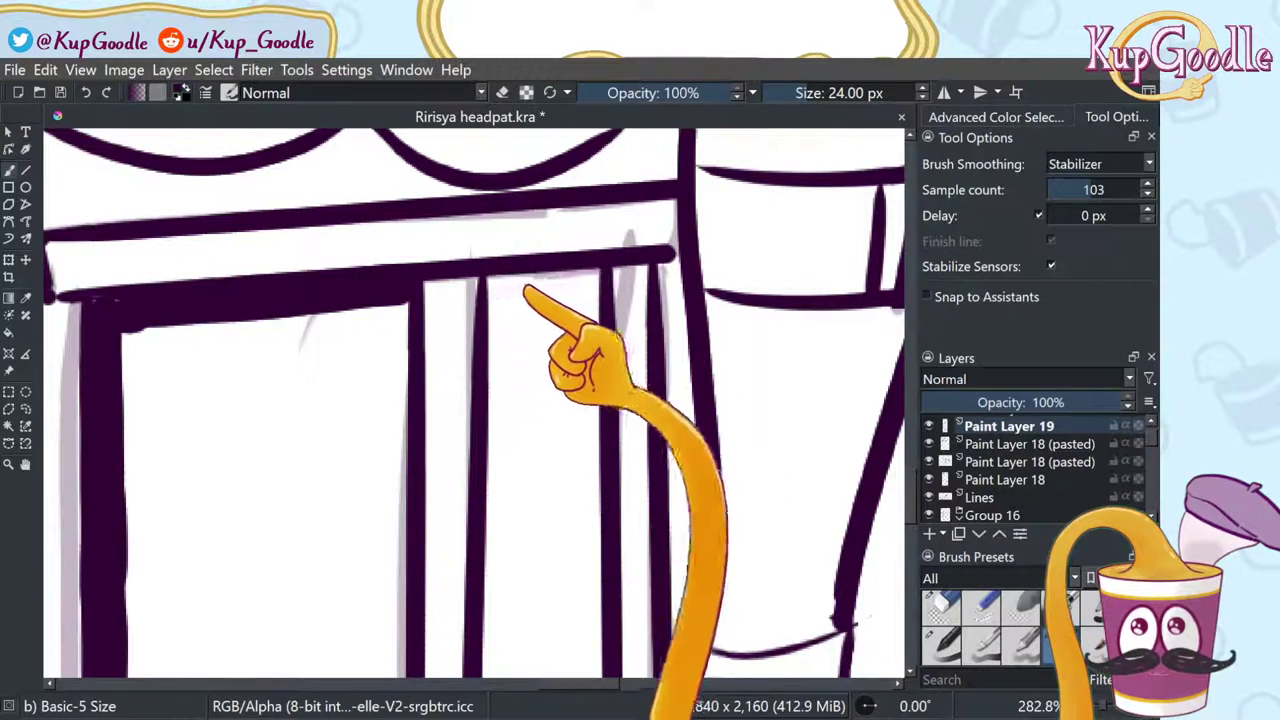
pyautogui.moveTo(524, 288)
pyautogui.mouseDown()
pyautogui.moveTo(586, 271)
pyautogui.moveTo(505, 275)
pyautogui.moveTo(486, 514)
pyautogui.moveTo(483, 425)
pyautogui.mouseUp()
pyautogui.hotkey('ctrl', 'z')
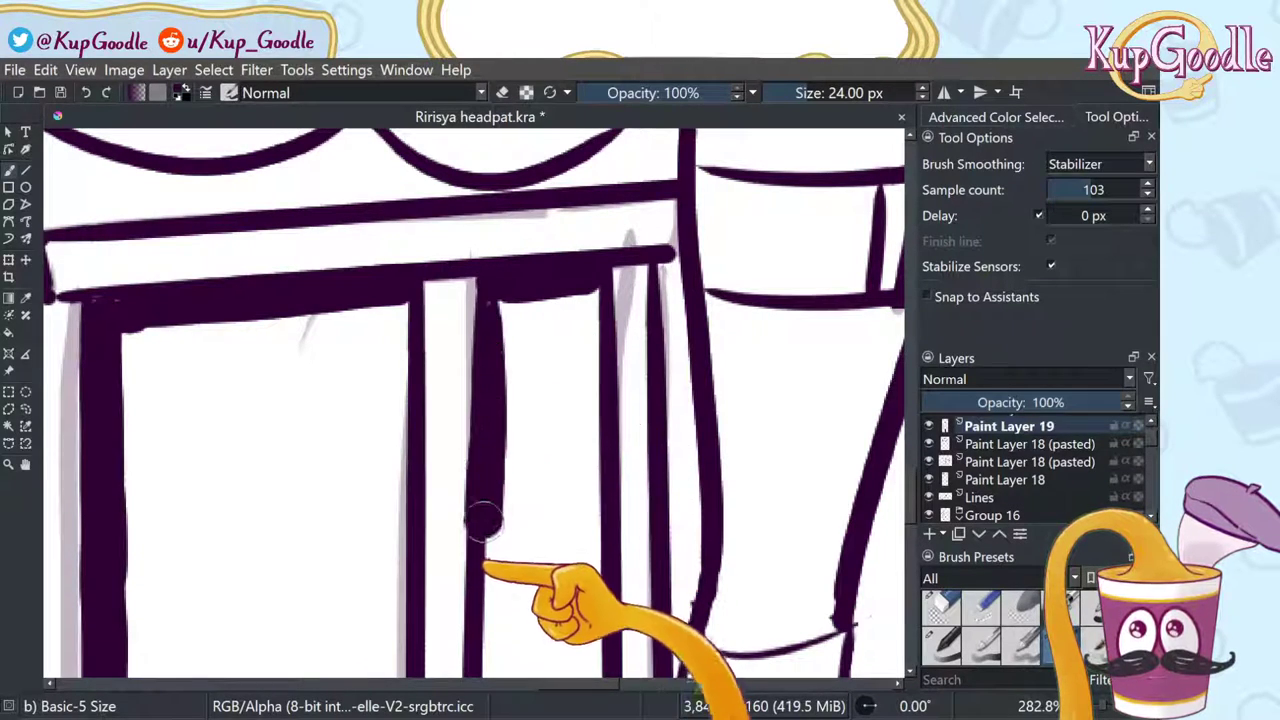
# Step: Thicken both outer sides of the chair's third leg and the facing side of the fourth leg with the 24 px contour
pyautogui.moveTo(505, 289)
pyautogui.mouseDown()
pyautogui.moveTo(491, 355)
pyautogui.moveTo(491, 548)
pyautogui.mouseUp()
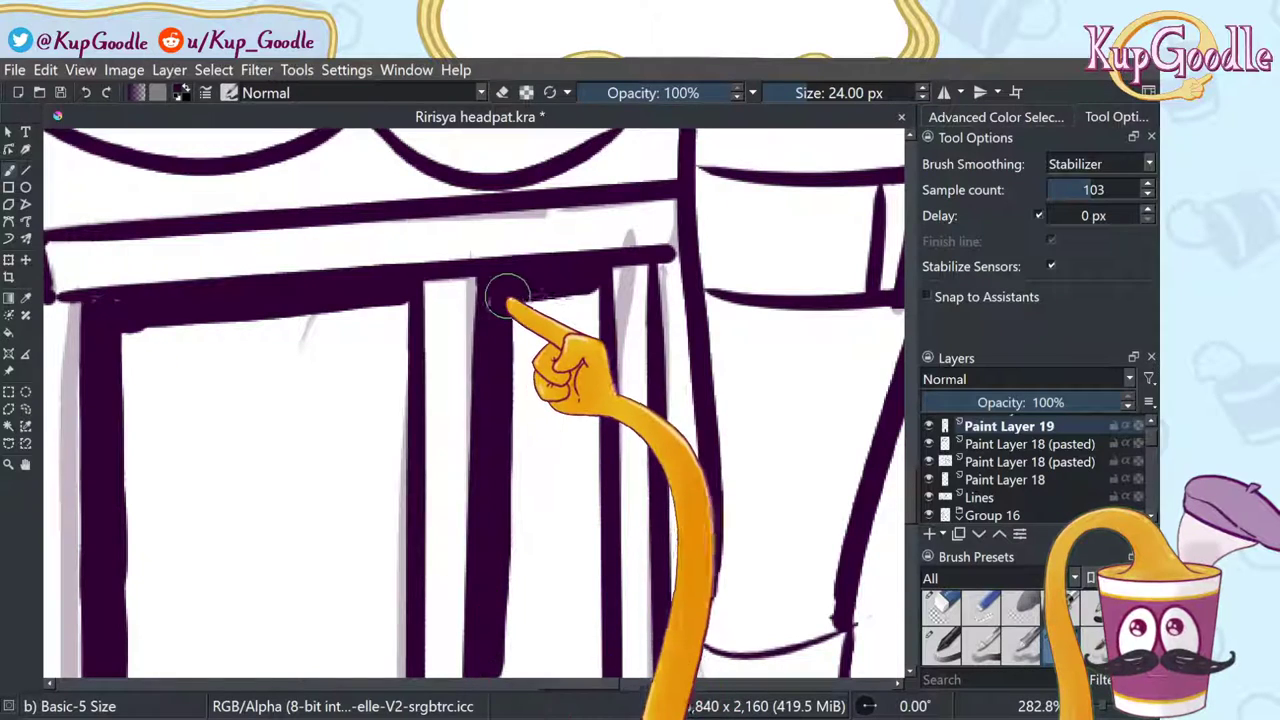
pyautogui.moveTo(400, 332); pyautogui.dragTo(400, 655)
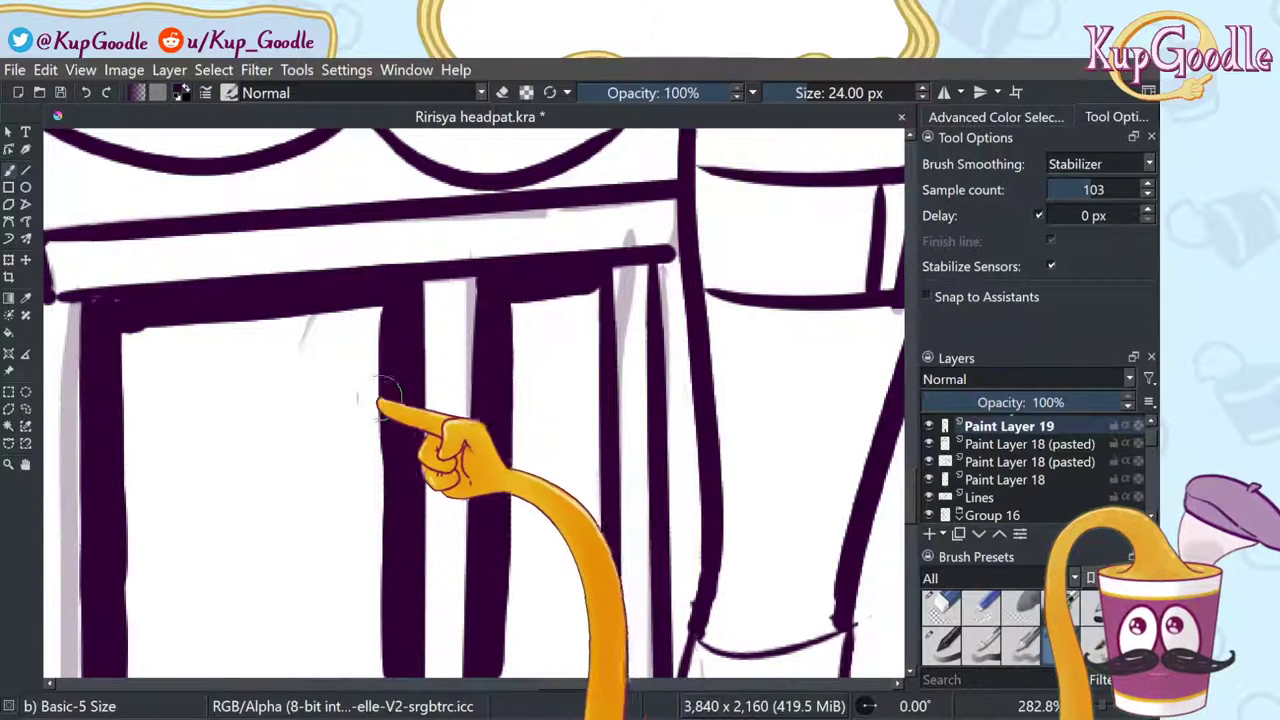
pyautogui.moveTo(594, 277); pyautogui.dragTo(600, 660)
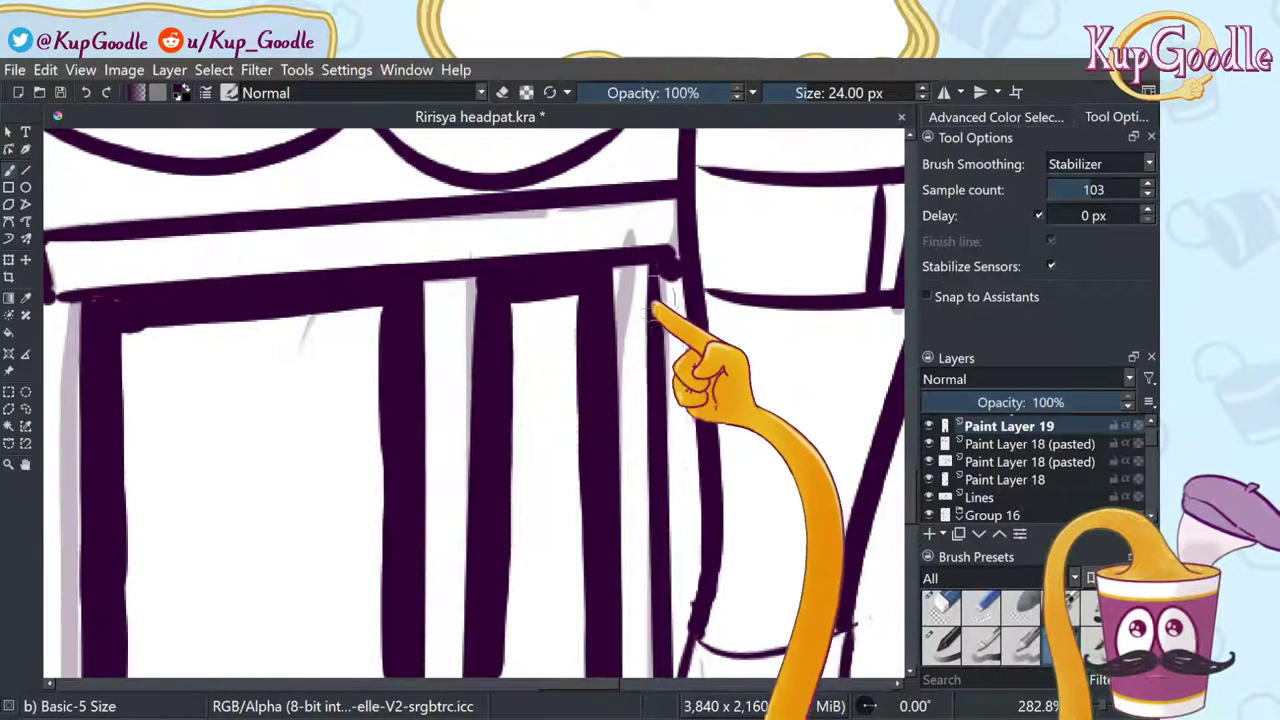
# Step: Extend the 24 px contour down the chair's fourth leg, around the grounded shoe's heel and into the arch of its sole
pyautogui.click(25, 463)
pyautogui.moveTo(651, 463)
pyautogui.mouseDown()
pyautogui.moveTo(609, 249)
pyautogui.moveTo(631, 314)
pyautogui.moveTo(621, 284)
pyautogui.mouseUp()
pyautogui.press('b')
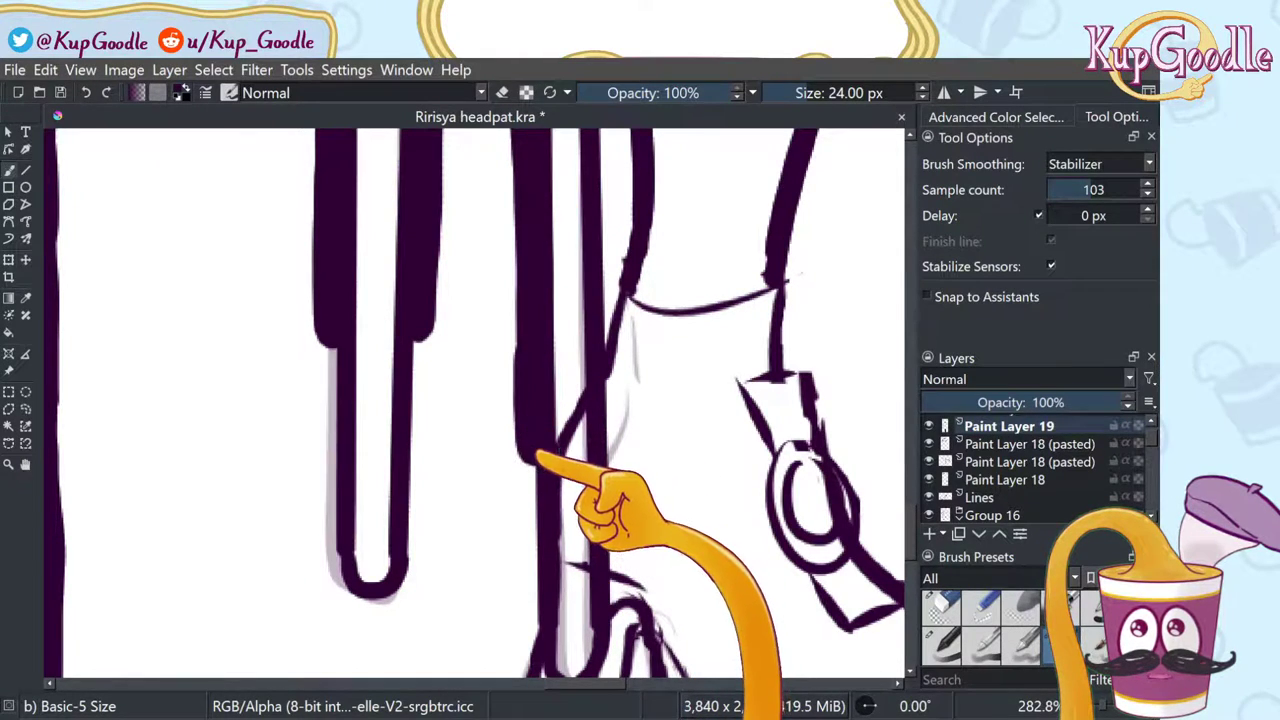
pyautogui.moveTo(535, 455); pyautogui.dragTo(525, 518)
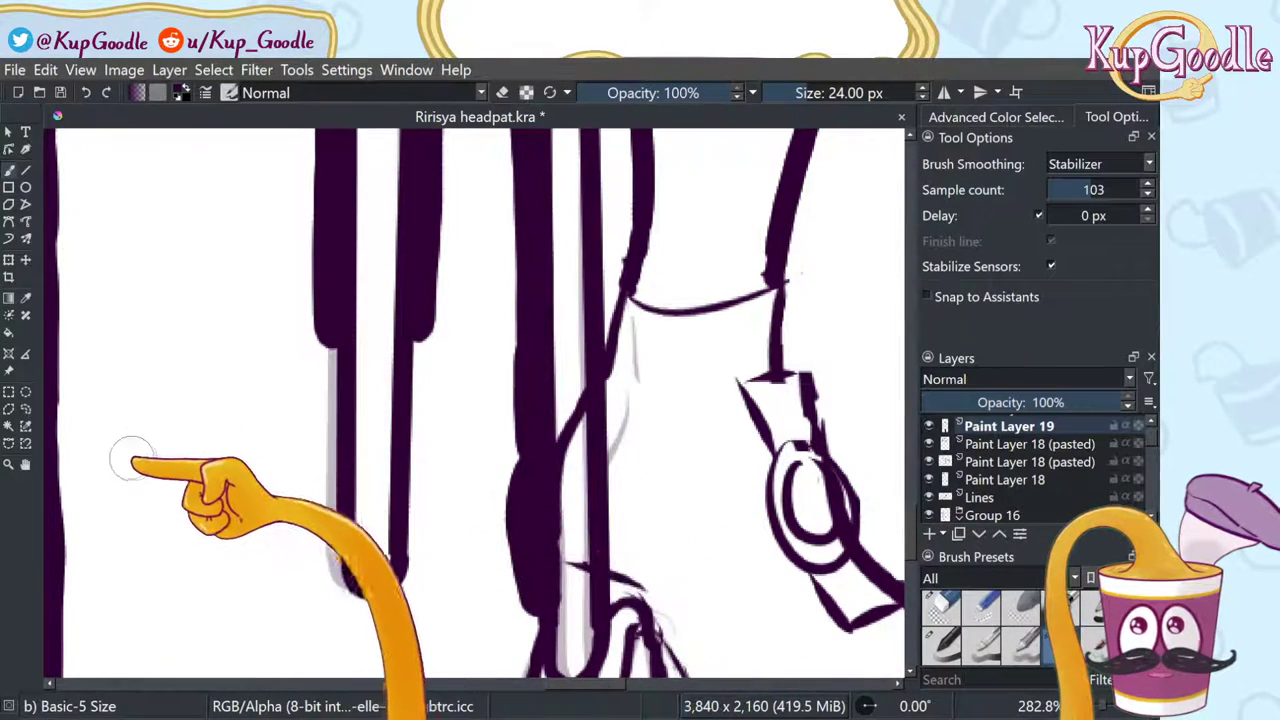
pyautogui.click(26, 464)
pyautogui.moveTo(600, 528); pyautogui.dragTo(580, 336)
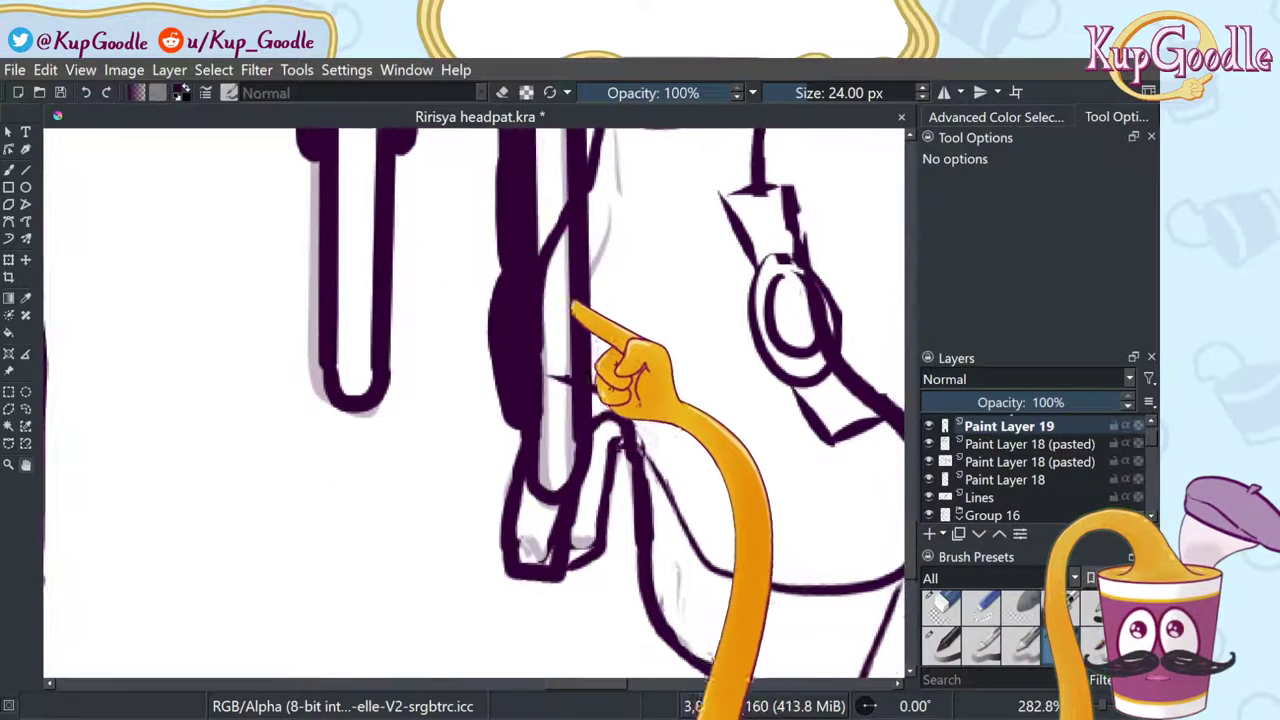
pyautogui.press('b')
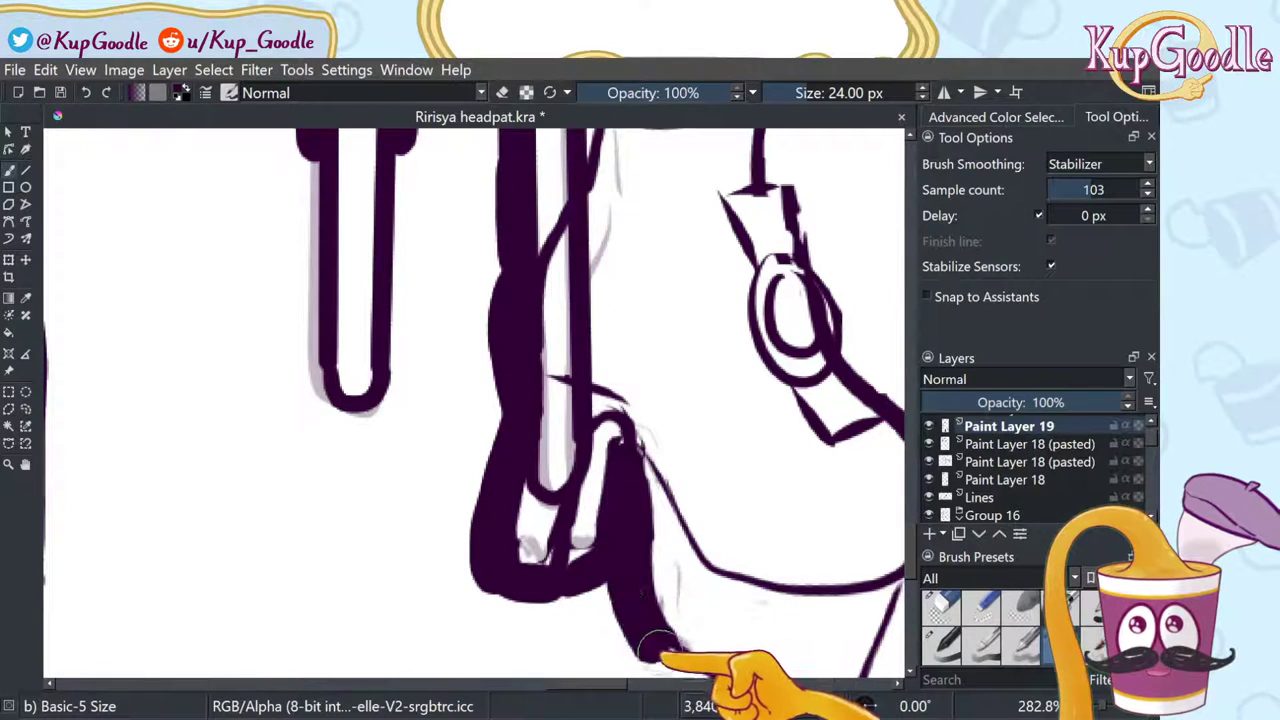
# Step: Draw the 24 px contour along the underside of the grounded shoe's front sole, around its toe and up to the buckle
pyautogui.click(25, 464)
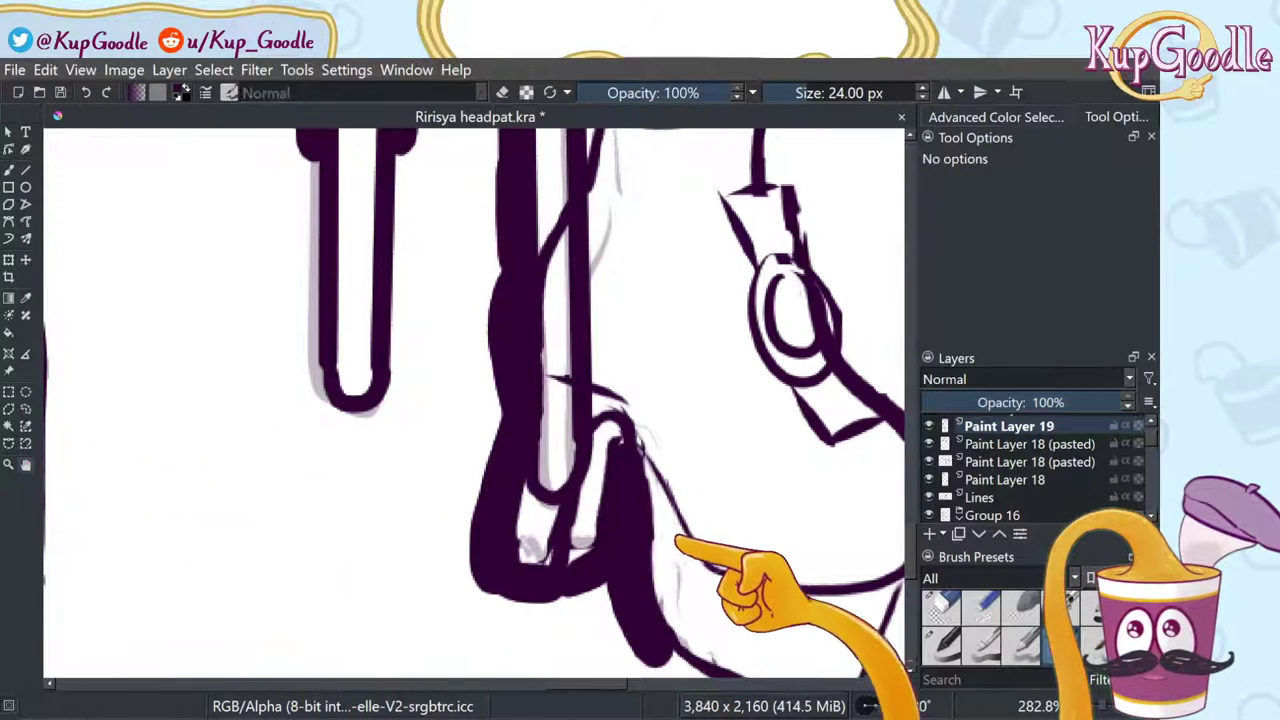
pyautogui.moveTo(676, 541); pyautogui.dragTo(483, 383)
pyautogui.press('b')
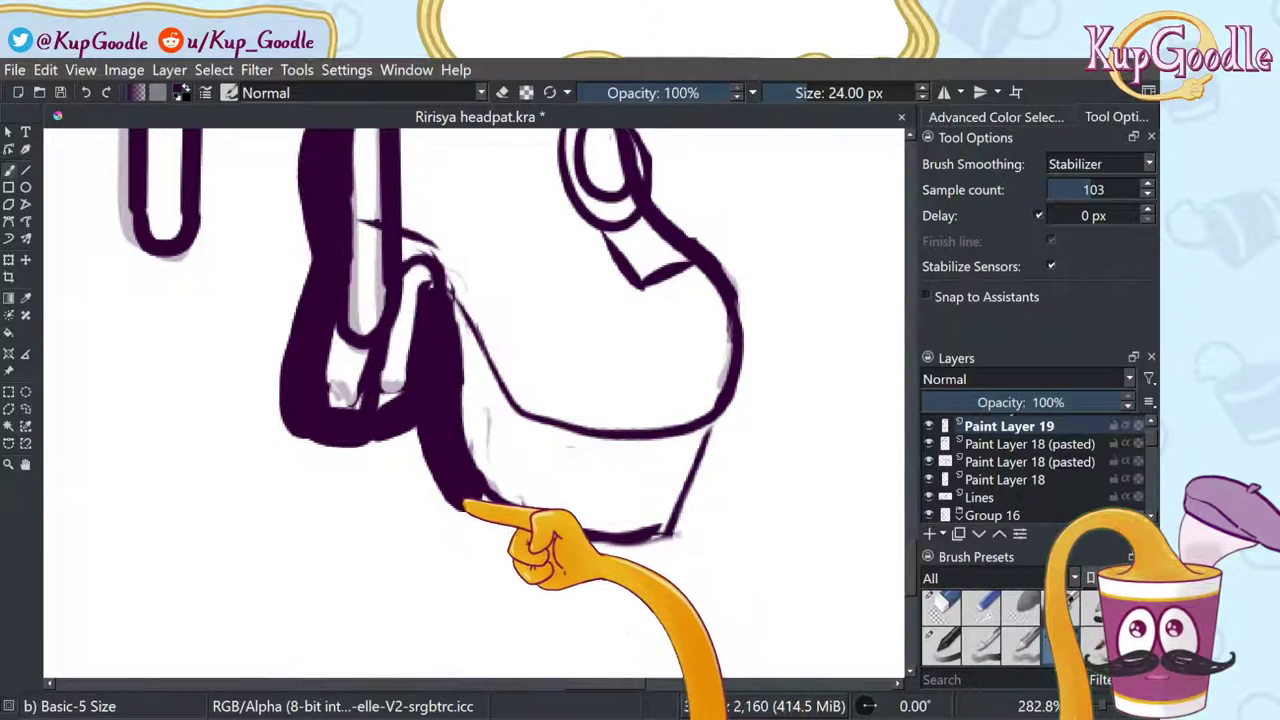
pyautogui.moveTo(576, 553); pyautogui.dragTo(650, 549)
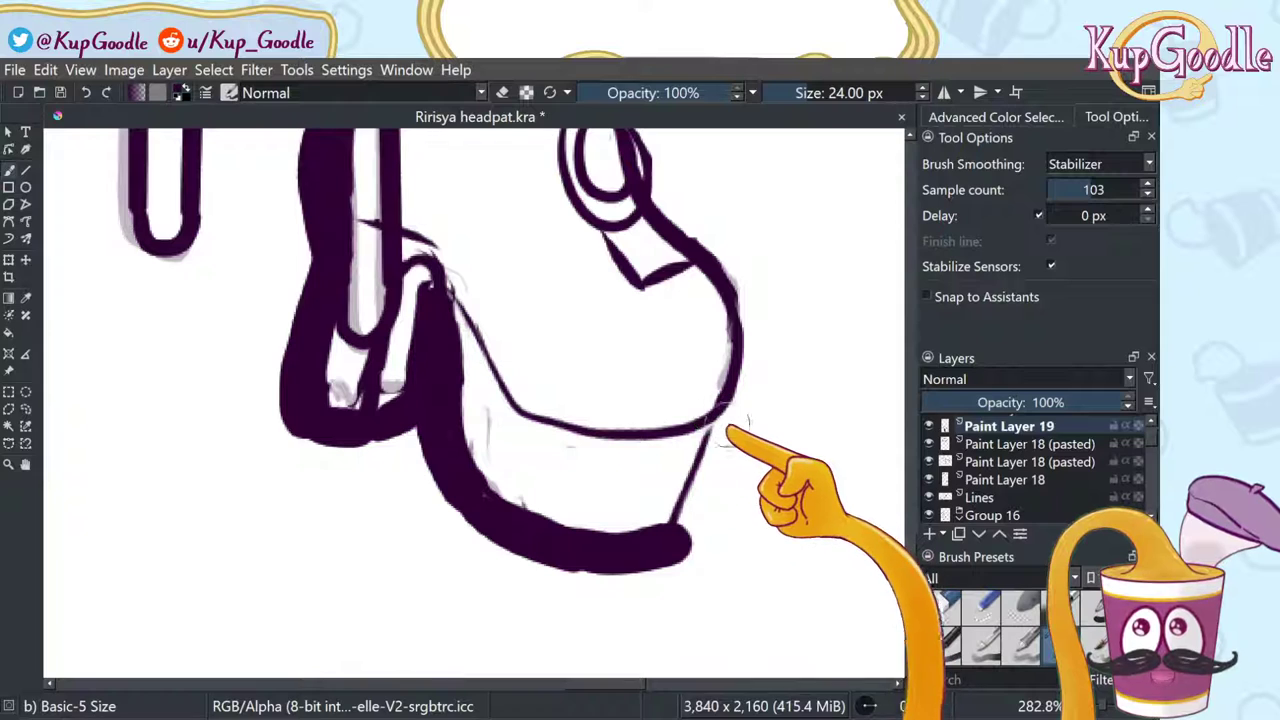
pyautogui.moveTo(726, 432); pyautogui.dragTo(684, 540)
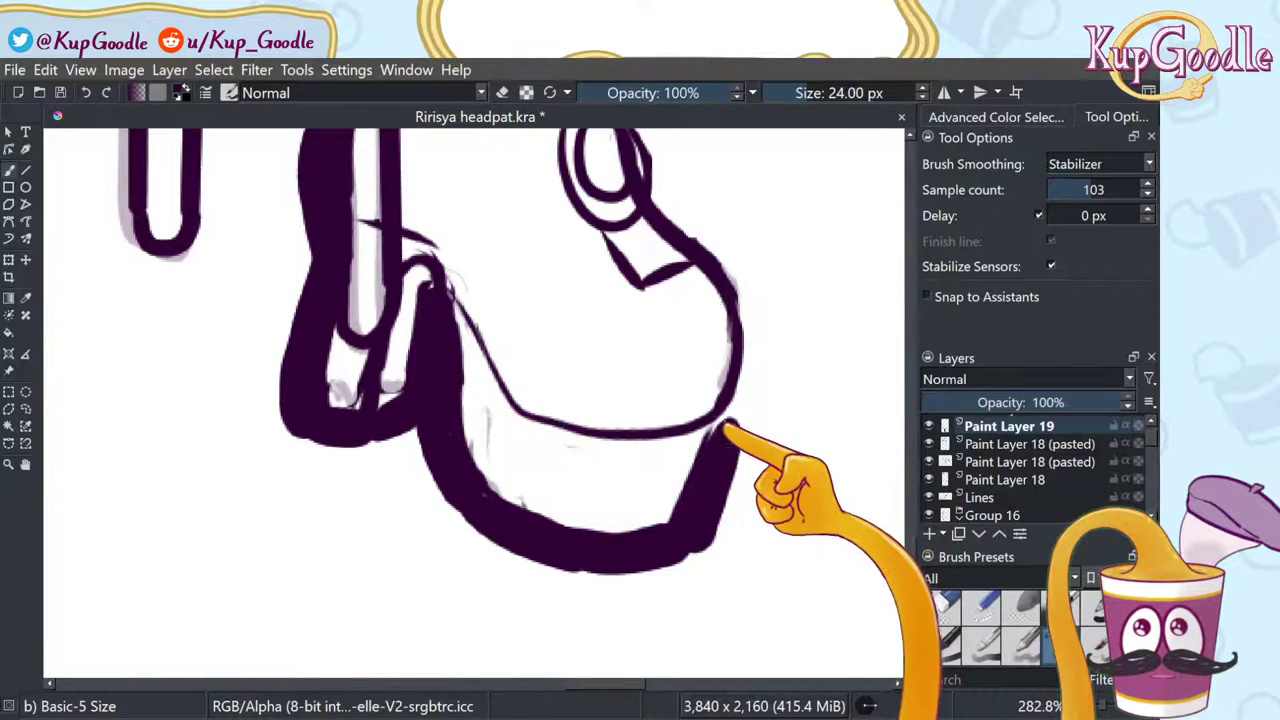
pyautogui.moveTo(718, 430)
pyautogui.mouseDown()
pyautogui.moveTo(755, 345)
pyautogui.moveTo(700, 228)
pyautogui.moveTo(663, 214)
pyautogui.mouseUp()
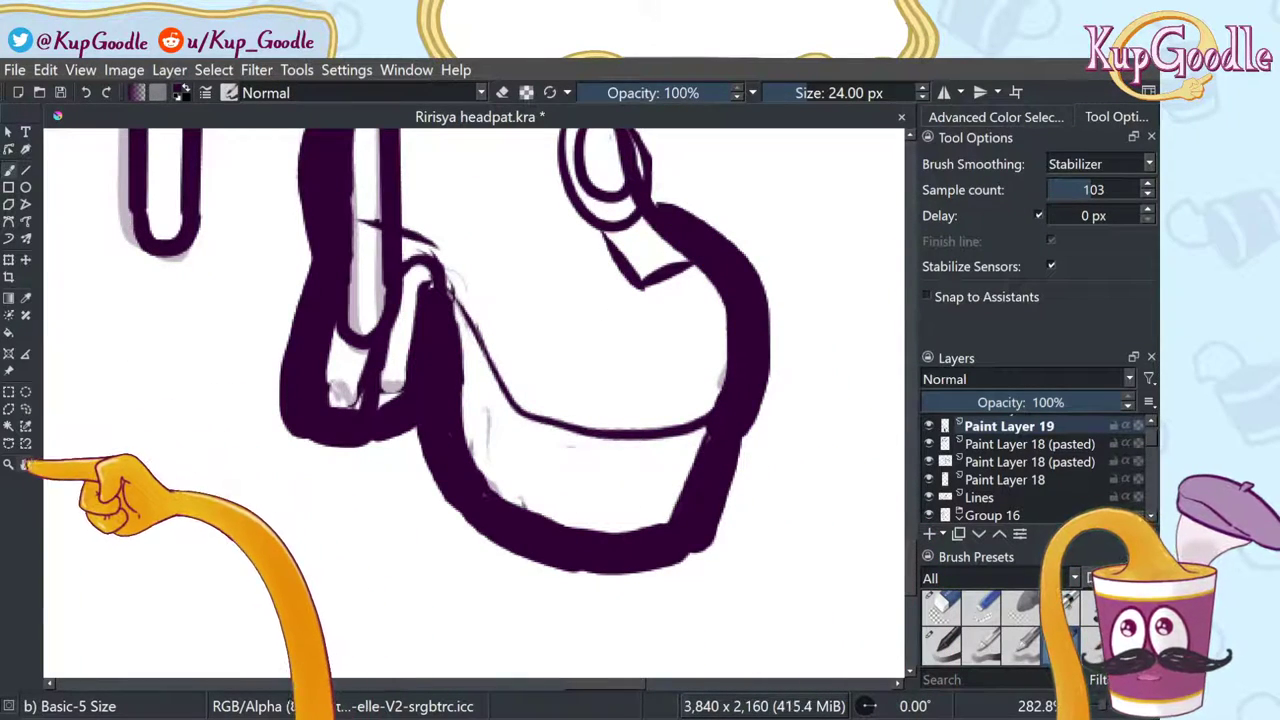
# Step: Continue the 24 px contour past the grounded shoe's buckle and strap up to the top of the shoe
pyautogui.click(26, 464)
pyautogui.moveTo(617, 219); pyautogui.dragTo(523, 509)
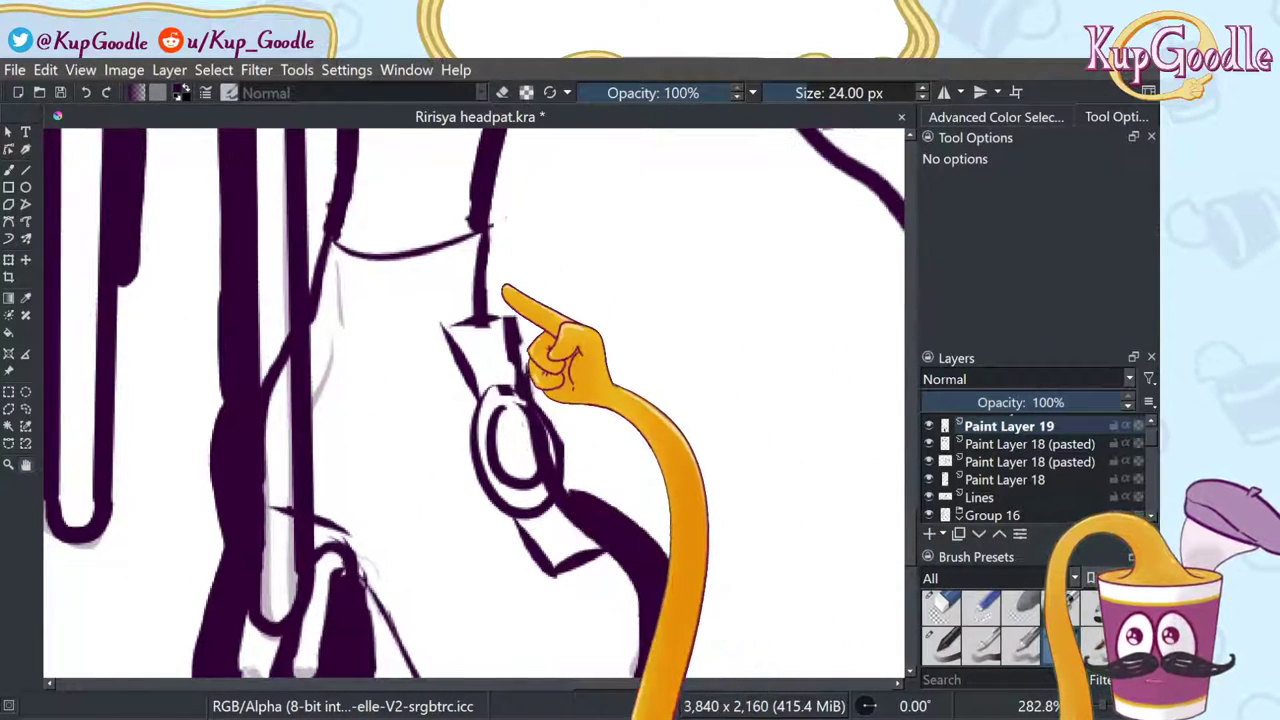
pyautogui.press('b')
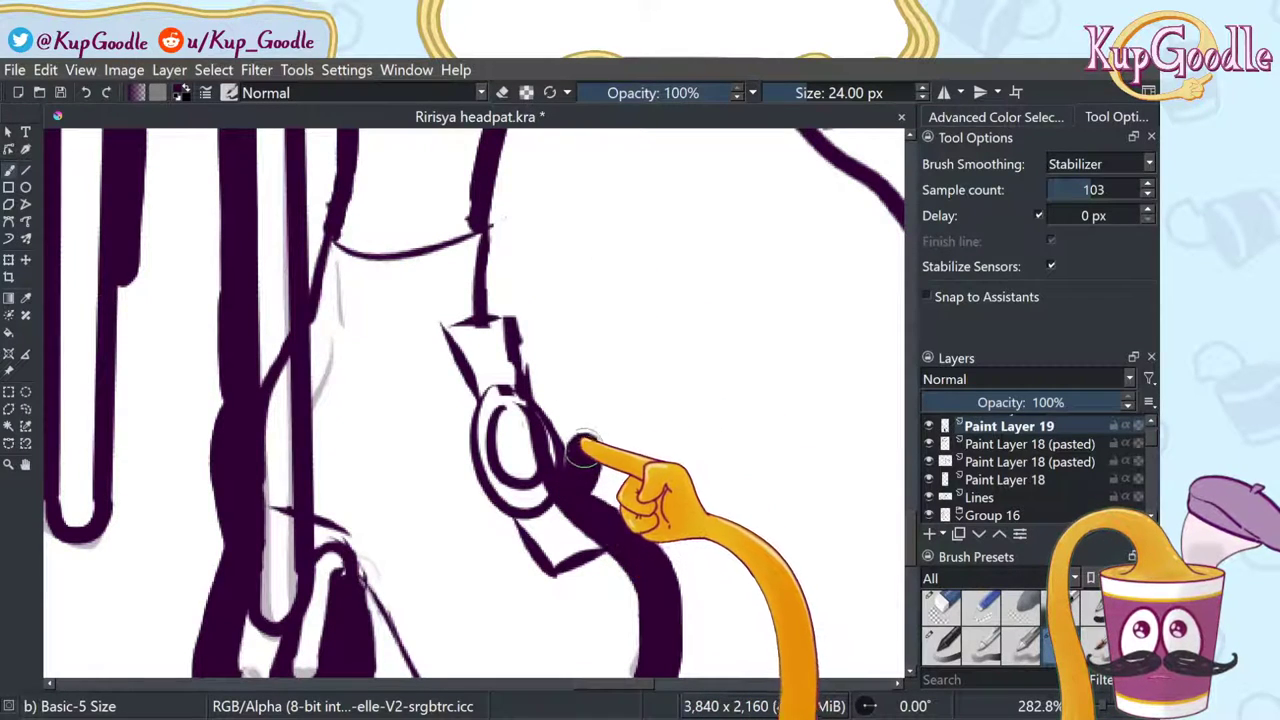
pyautogui.moveTo(556, 358)
pyautogui.mouseDown()
pyautogui.moveTo(583, 455)
pyautogui.moveTo(575, 491)
pyautogui.moveTo(582, 468)
pyautogui.moveTo(517, 321)
pyautogui.mouseUp()
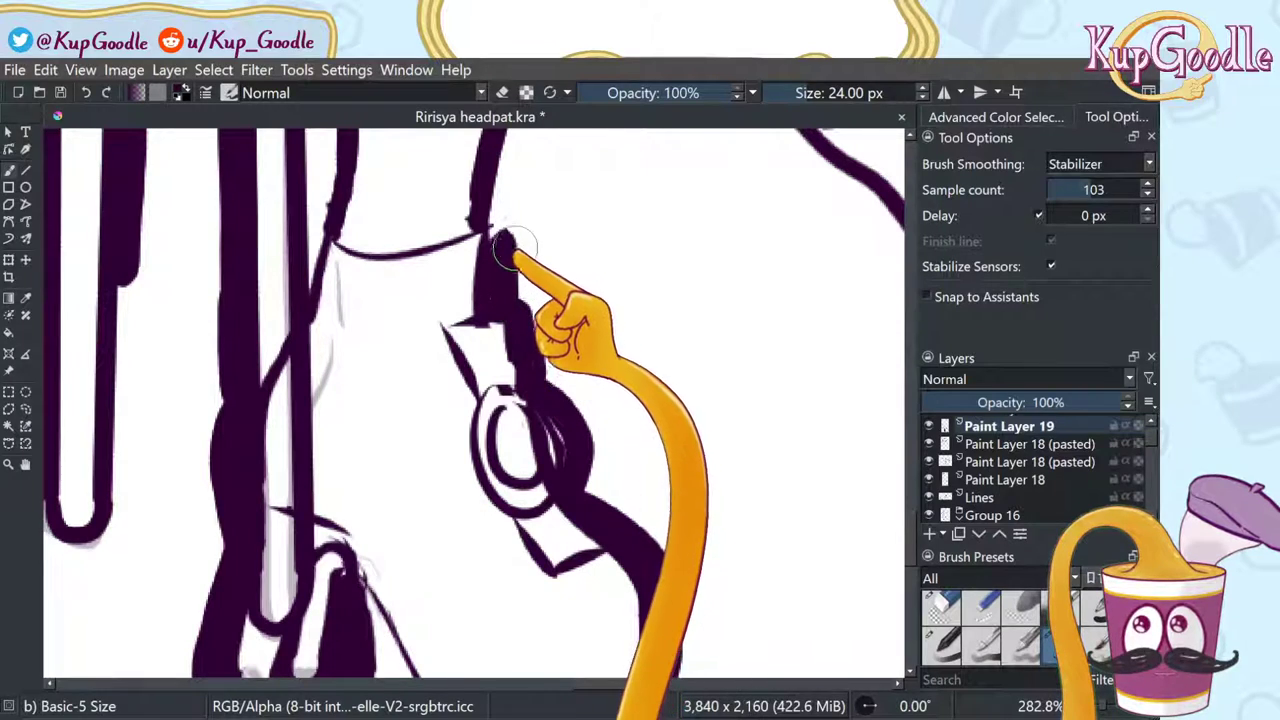
# Step: Draw the 24 px contour along the grounded lower leg's edge above the shoe, redoing it until one long stroke fits
pyautogui.click(26, 464)
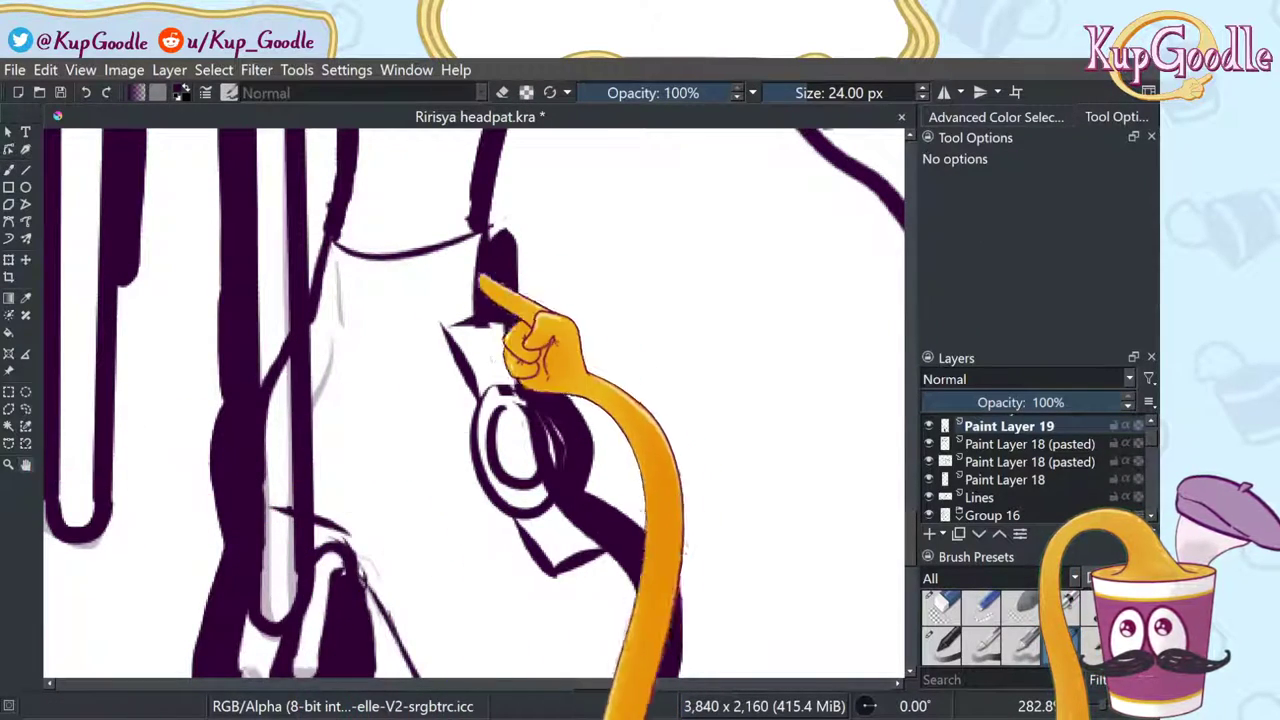
pyautogui.moveTo(480, 280); pyautogui.dragTo(466, 523)
pyautogui.moveTo(555, 388); pyautogui.dragTo(540, 468)
pyautogui.press('b')
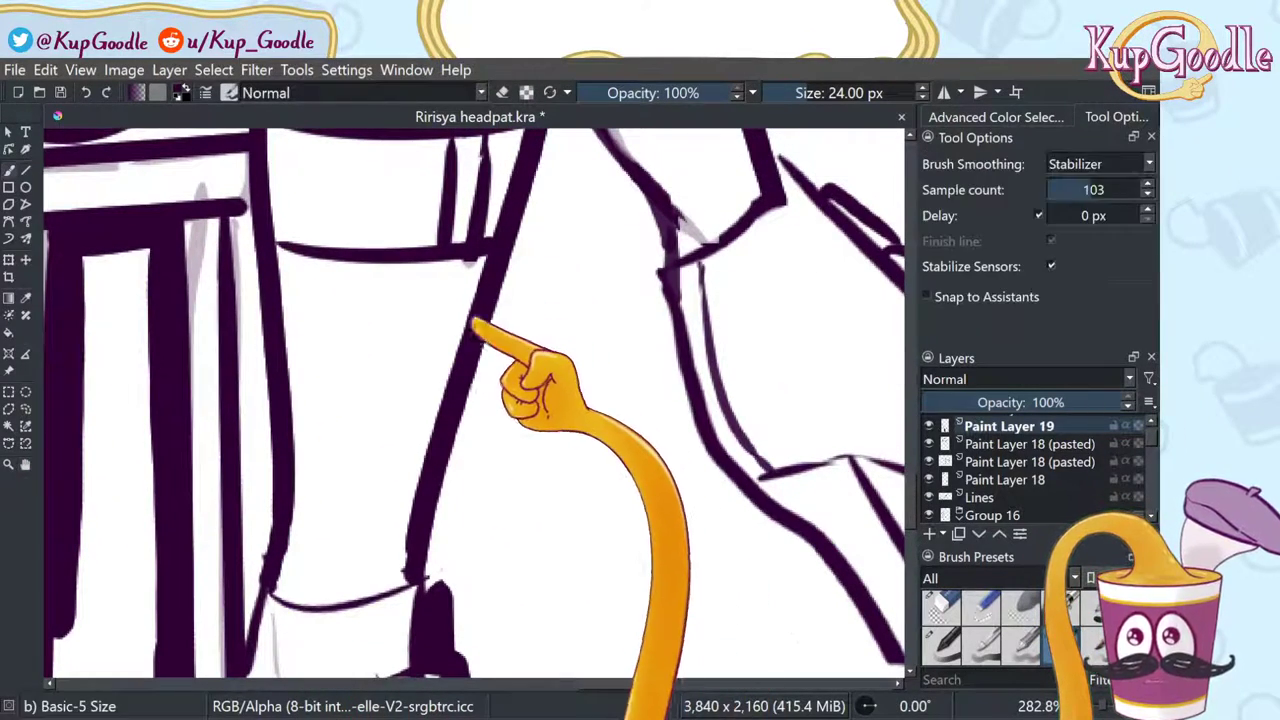
pyautogui.moveTo(431, 580); pyautogui.dragTo(443, 493)
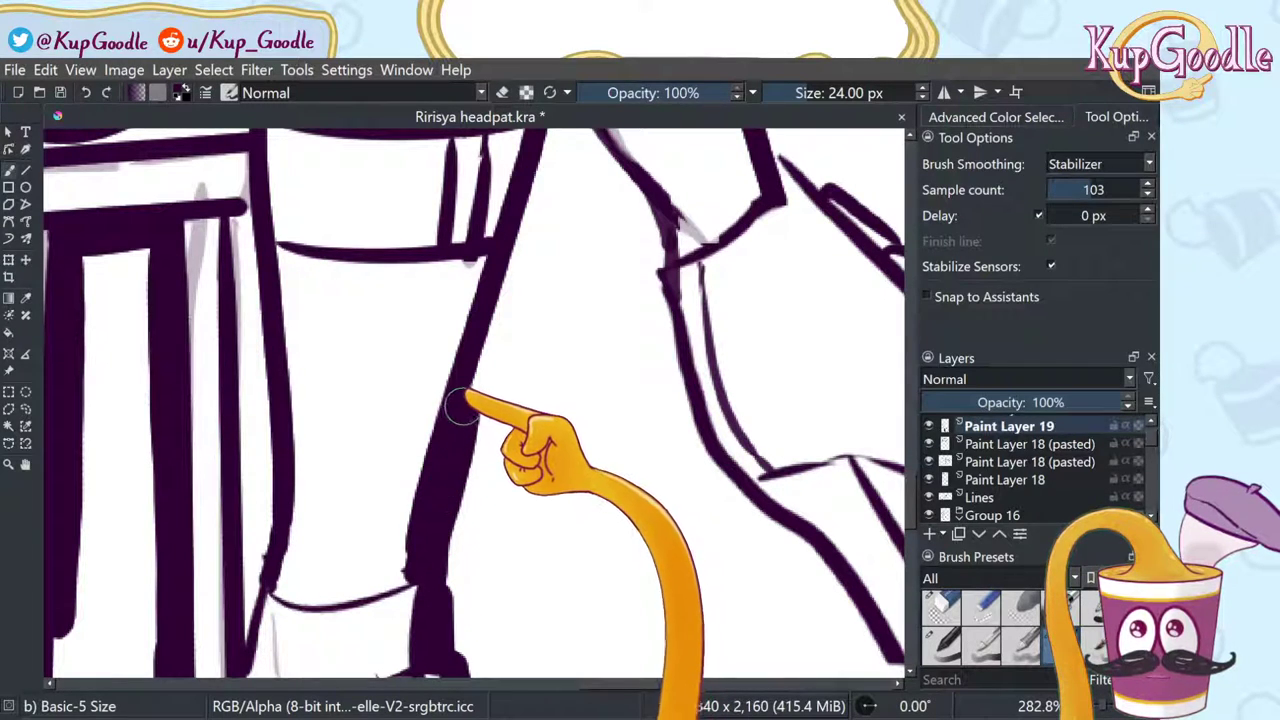
pyautogui.hotkey('ctrl', 'z')
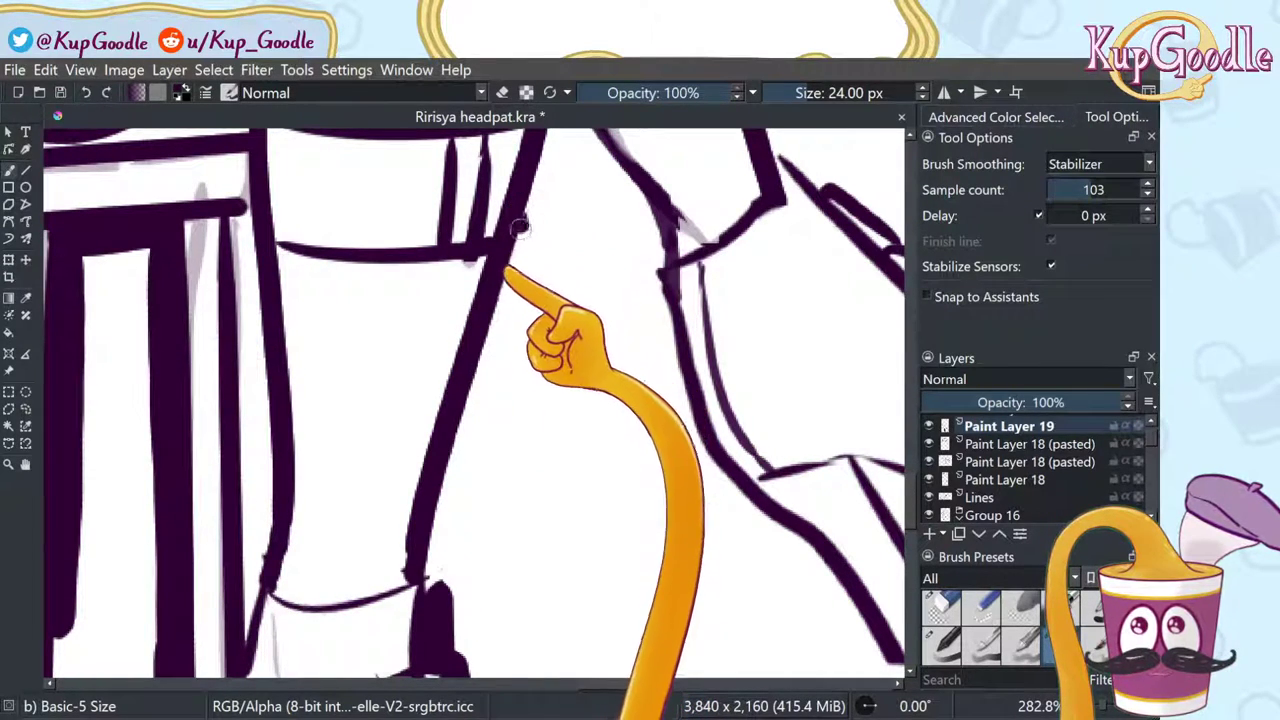
pyautogui.moveTo(462, 455)
pyautogui.mouseDown()
pyautogui.moveTo(441, 560)
pyautogui.moveTo(427, 543)
pyautogui.moveTo(434, 485)
pyautogui.moveTo(489, 300)
pyautogui.mouseUp()
pyautogui.hotkey('ctrl', 'z')
pyautogui.hotkey('ctrl', 'z')
pyautogui.moveTo(540, 240); pyautogui.dragTo(475, 360)
pyautogui.hotkey('ctrl', 'z')
pyautogui.moveTo(515, 268); pyautogui.dragTo(430, 572)
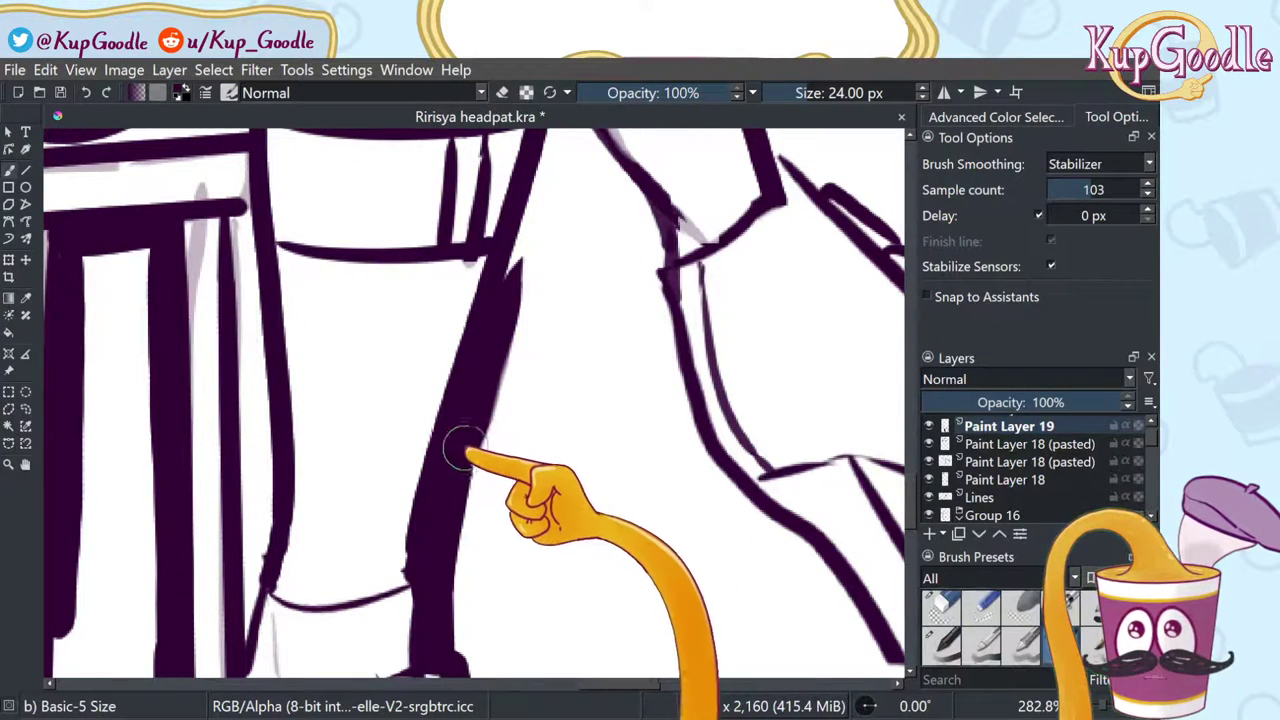
# Step: Extend the 24 px contour up the grounded leg's edge to the point where the two legs meet
pyautogui.click(26, 464)
pyautogui.moveTo(586, 254); pyautogui.dragTo(531, 399)
pyautogui.press('b')
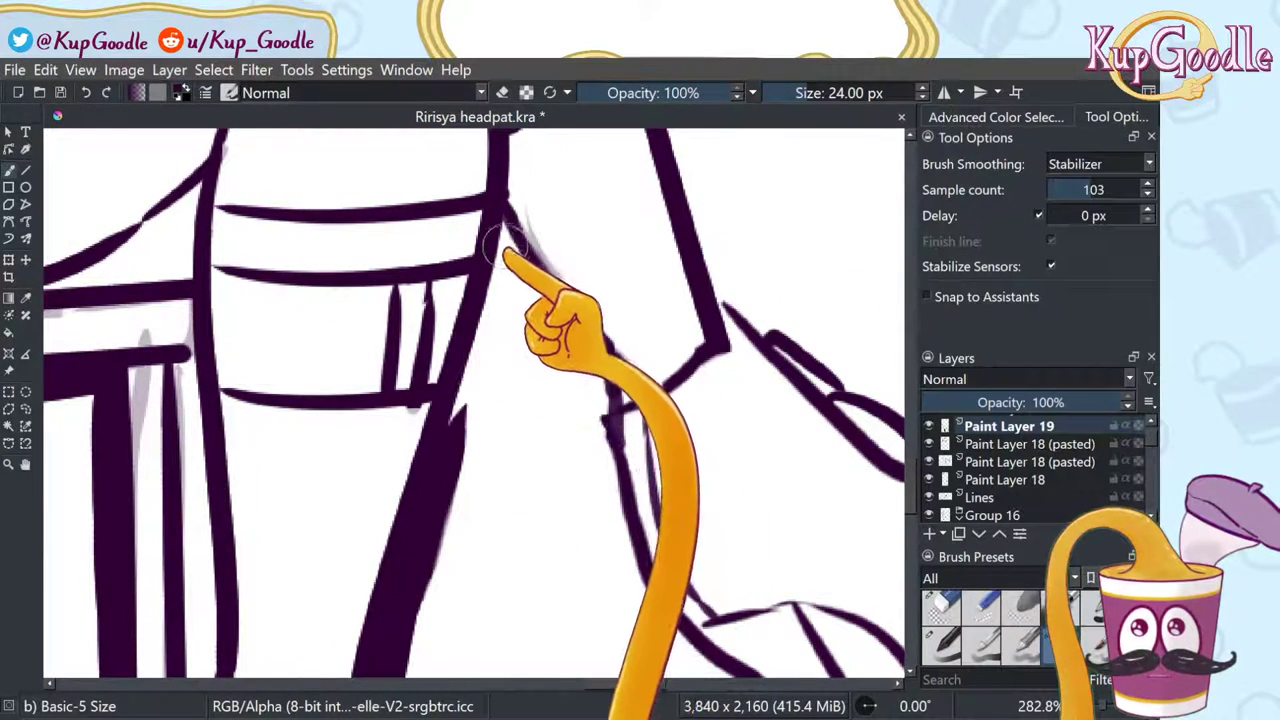
pyautogui.moveTo(510, 252); pyautogui.dragTo(443, 470)
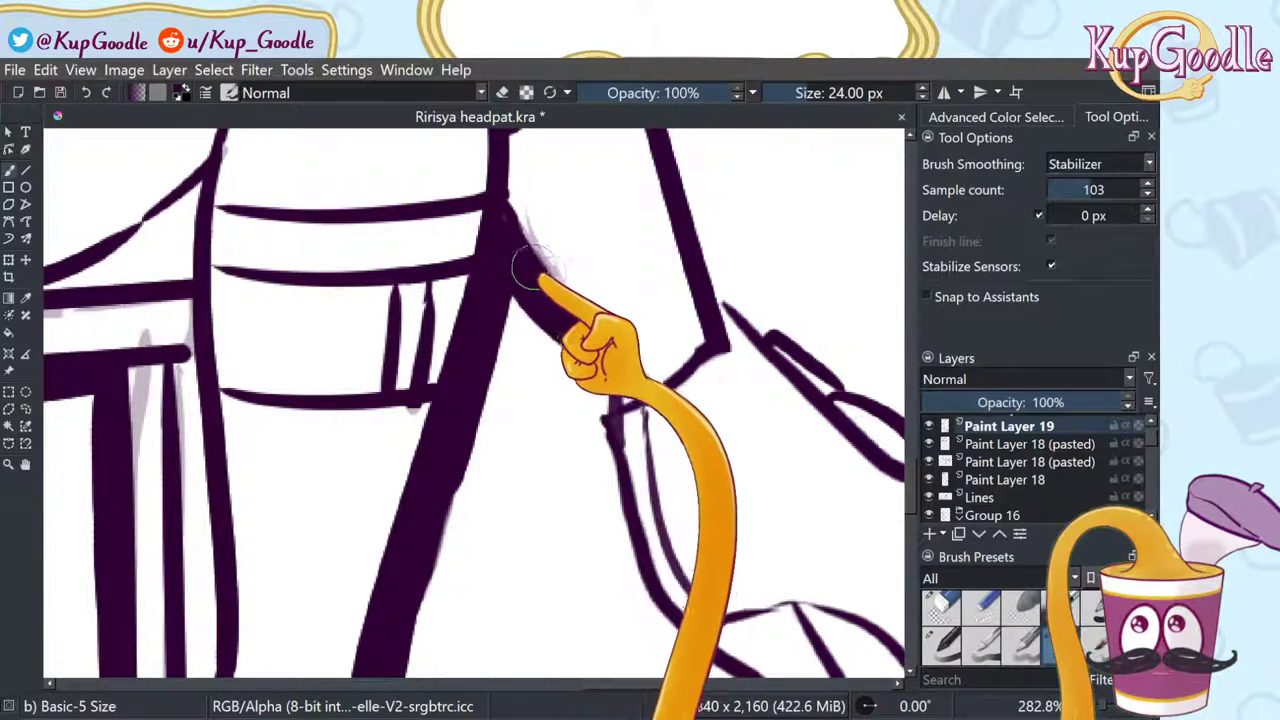
# Step: Draw the 24 px contour from the meeting point down the raised leg's underside and along the back of its shoe
pyautogui.moveTo(530, 266); pyautogui.dragTo(588, 336)
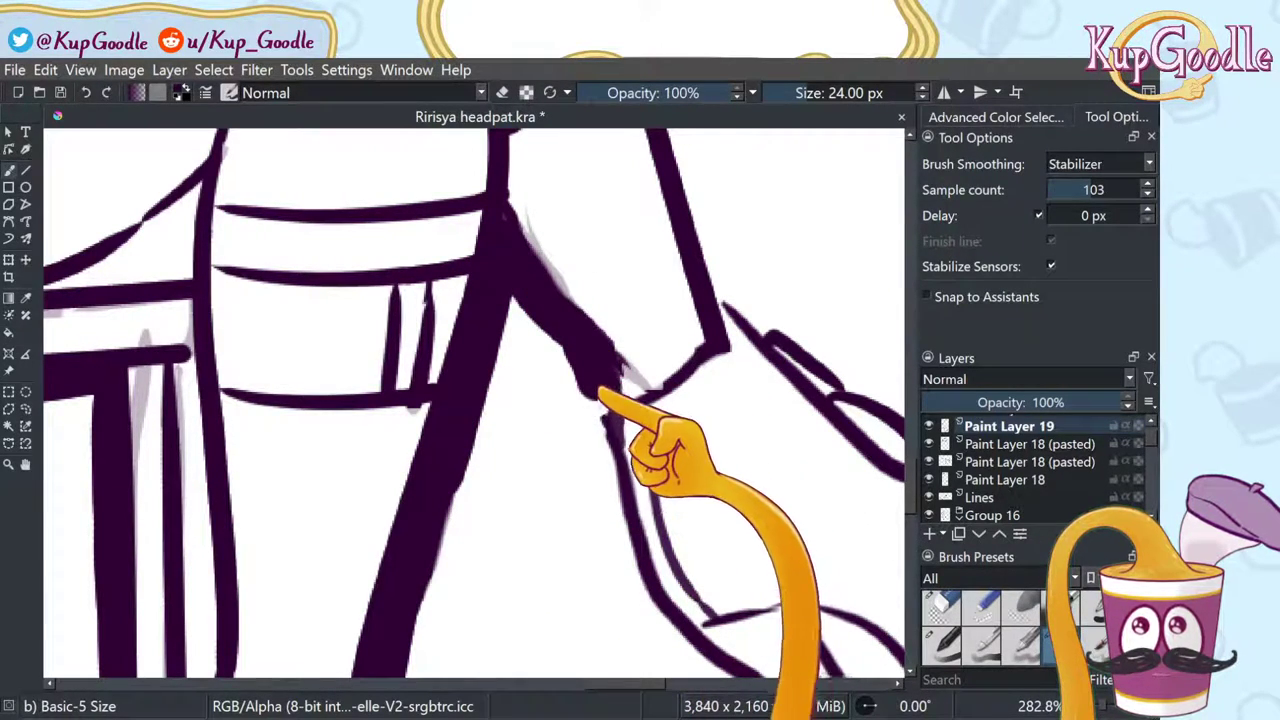
pyautogui.moveTo(602, 482); pyautogui.dragTo(628, 500)
pyautogui.hotkey('ctrl', 'z')
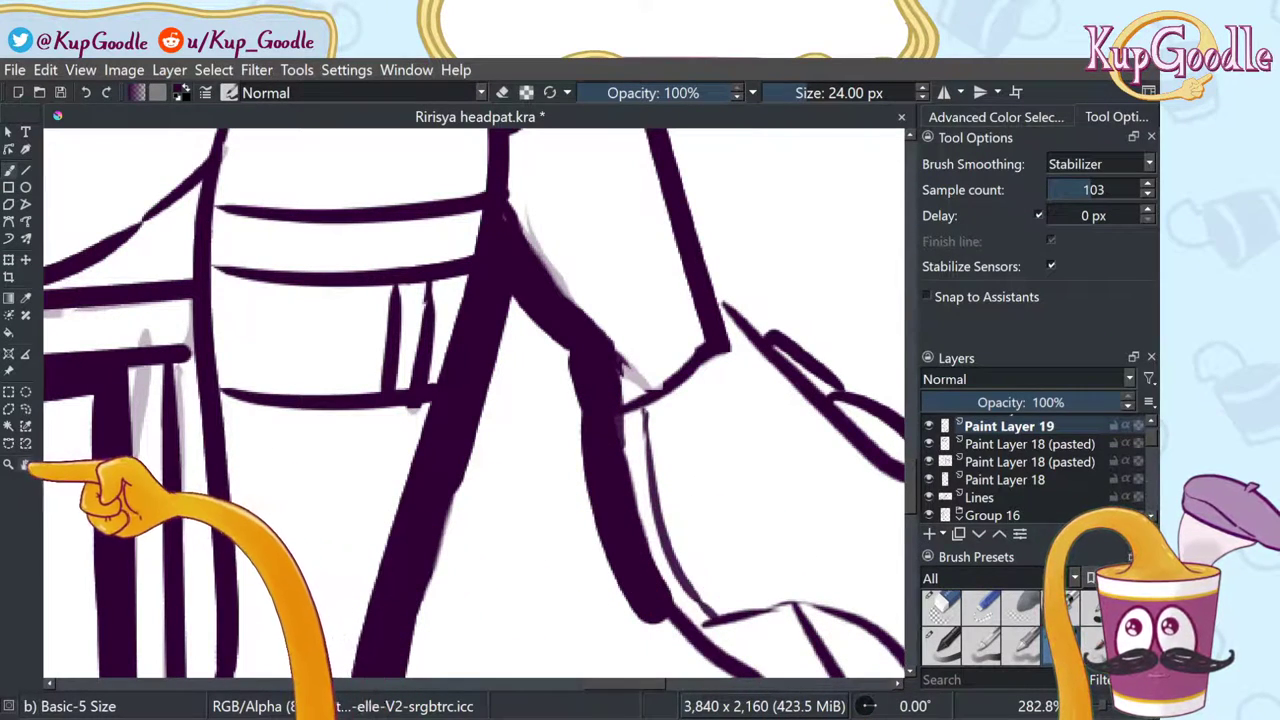
# Step: Continue the 24 px contour down the back of the raised shoe's heel and across the heel's bottom edge
pyautogui.click(26, 464)
pyautogui.moveTo(622, 487); pyautogui.dragTo(517, 233)
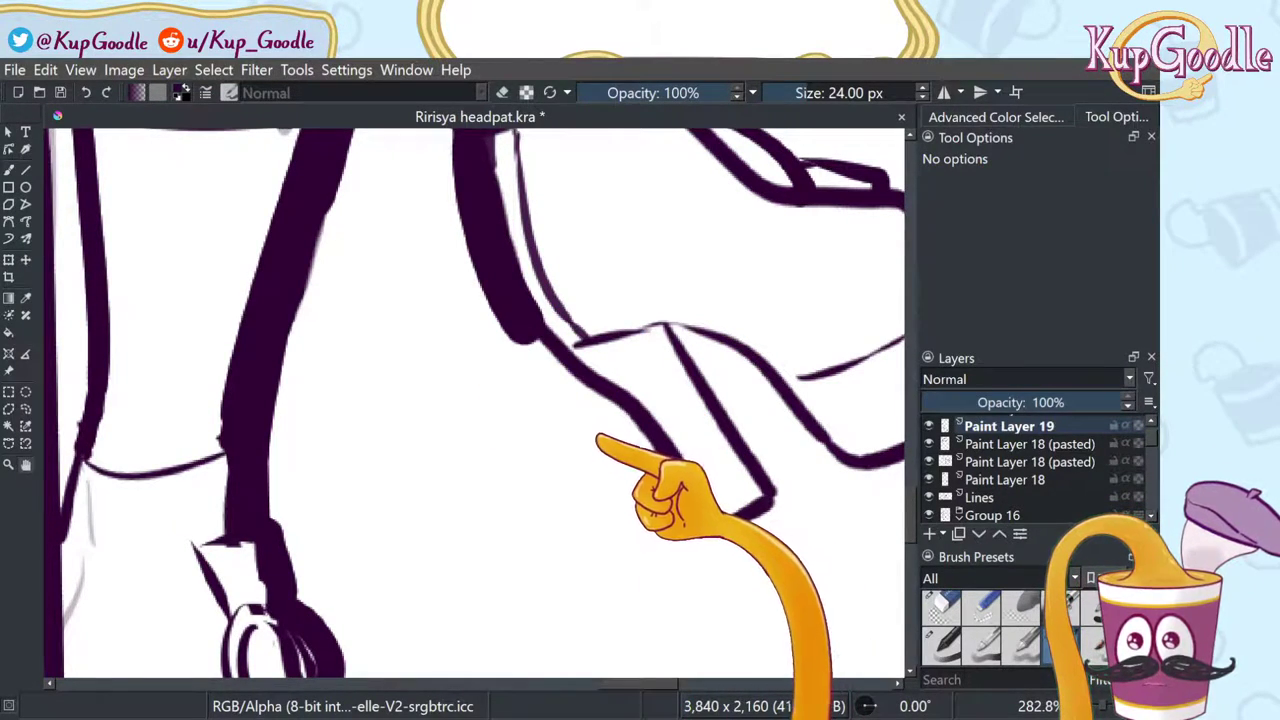
pyautogui.press('b')
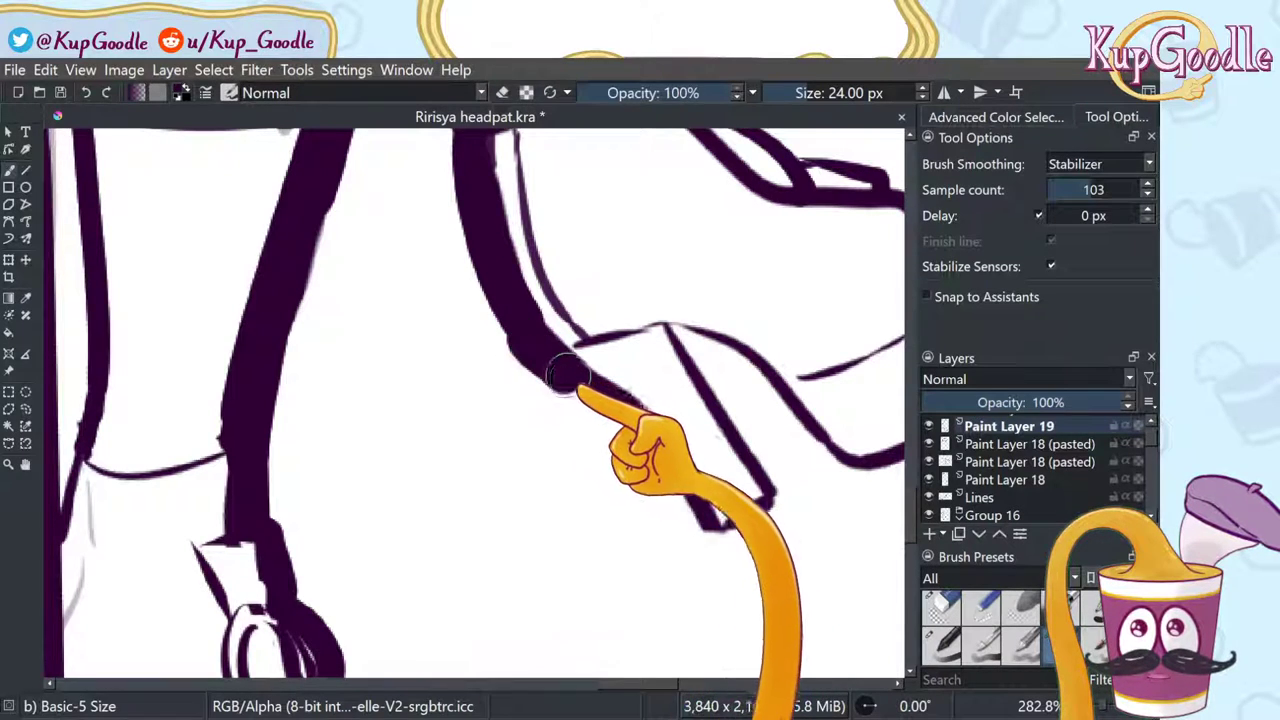
pyautogui.moveTo(530, 343)
pyautogui.mouseDown()
pyautogui.moveTo(567, 382)
pyautogui.moveTo(627, 420)
pyautogui.moveTo(632, 410)
pyautogui.moveTo(637, 440)
pyautogui.moveTo(684, 497)
pyautogui.mouseUp()
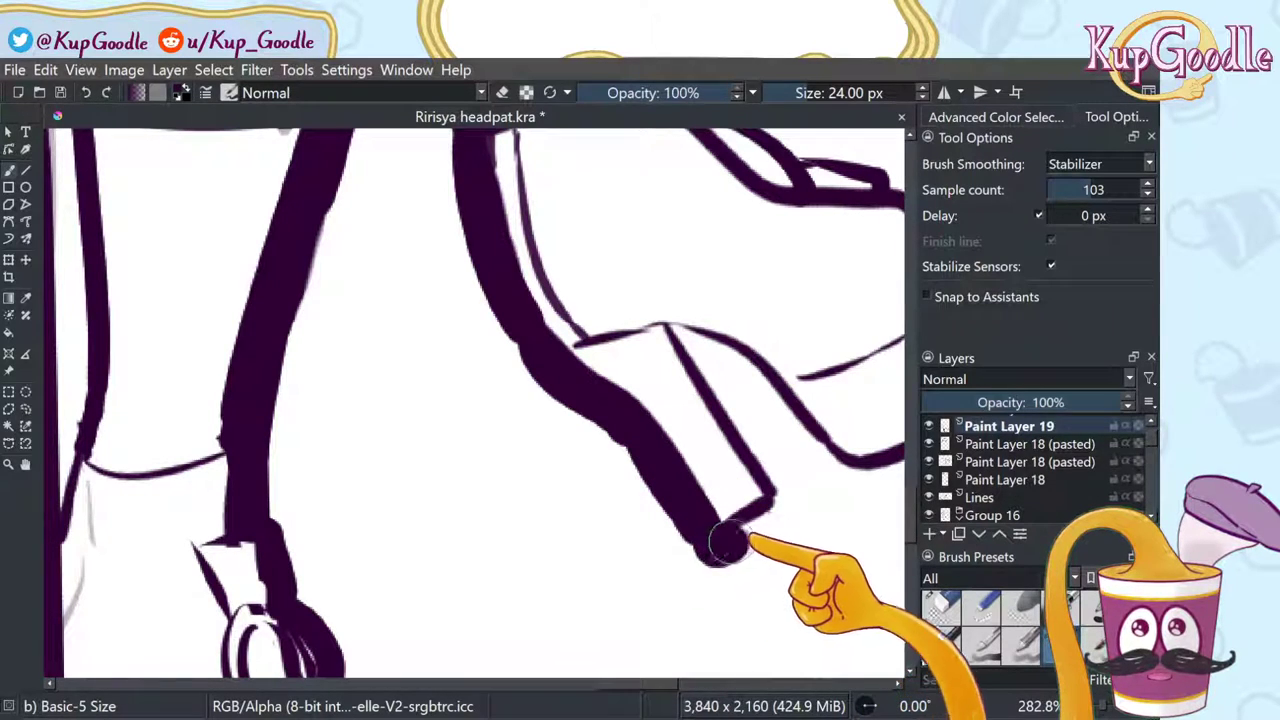
pyautogui.moveTo(728, 543); pyautogui.dragTo(790, 512)
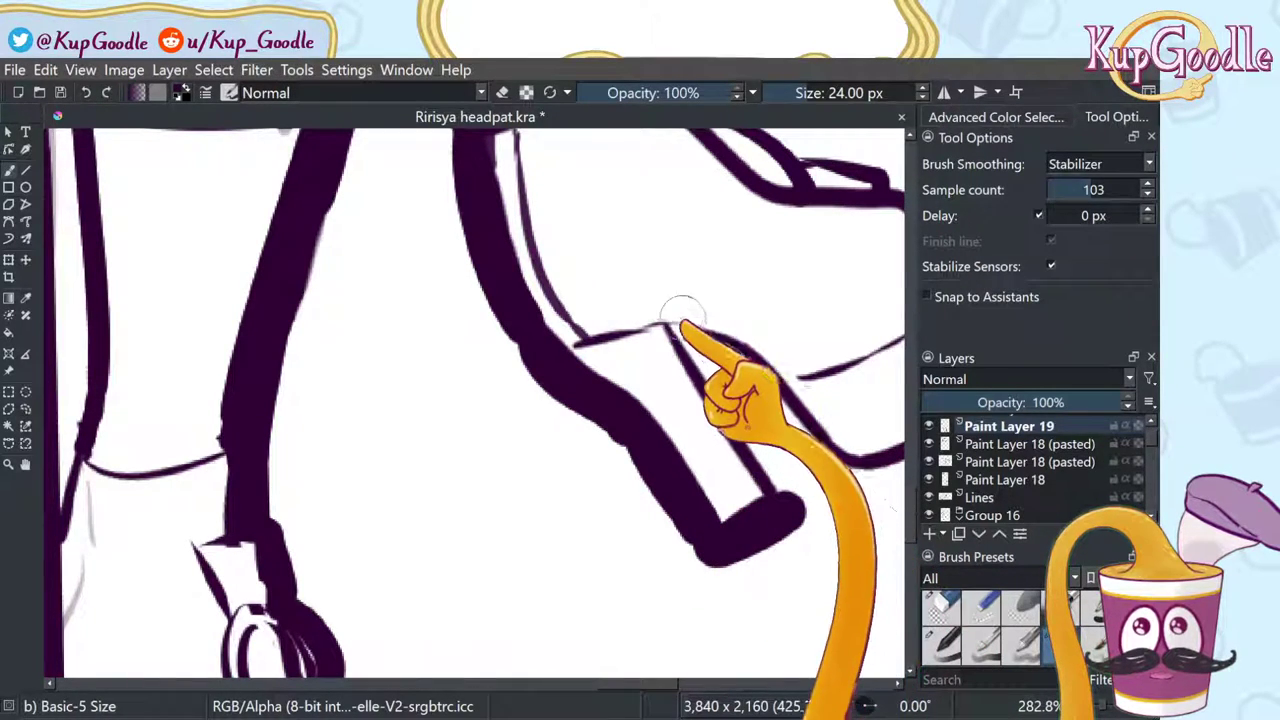
# Step: Fill the arch between the raised shoe's heel and sole, and erase the overlap inside the heel with the 25 px Eraser Small
pyautogui.moveTo(681, 310)
pyautogui.mouseDown()
pyautogui.moveTo(694, 363)
pyautogui.moveTo(771, 457)
pyautogui.moveTo(751, 443)
pyautogui.moveTo(718, 330)
pyautogui.moveTo(700, 352)
pyautogui.moveTo(757, 386)
pyautogui.moveTo(829, 471)
pyautogui.moveTo(728, 355)
pyautogui.moveTo(700, 352)
pyautogui.moveTo(828, 468)
pyautogui.mouseUp()
pyautogui.click(985, 606)
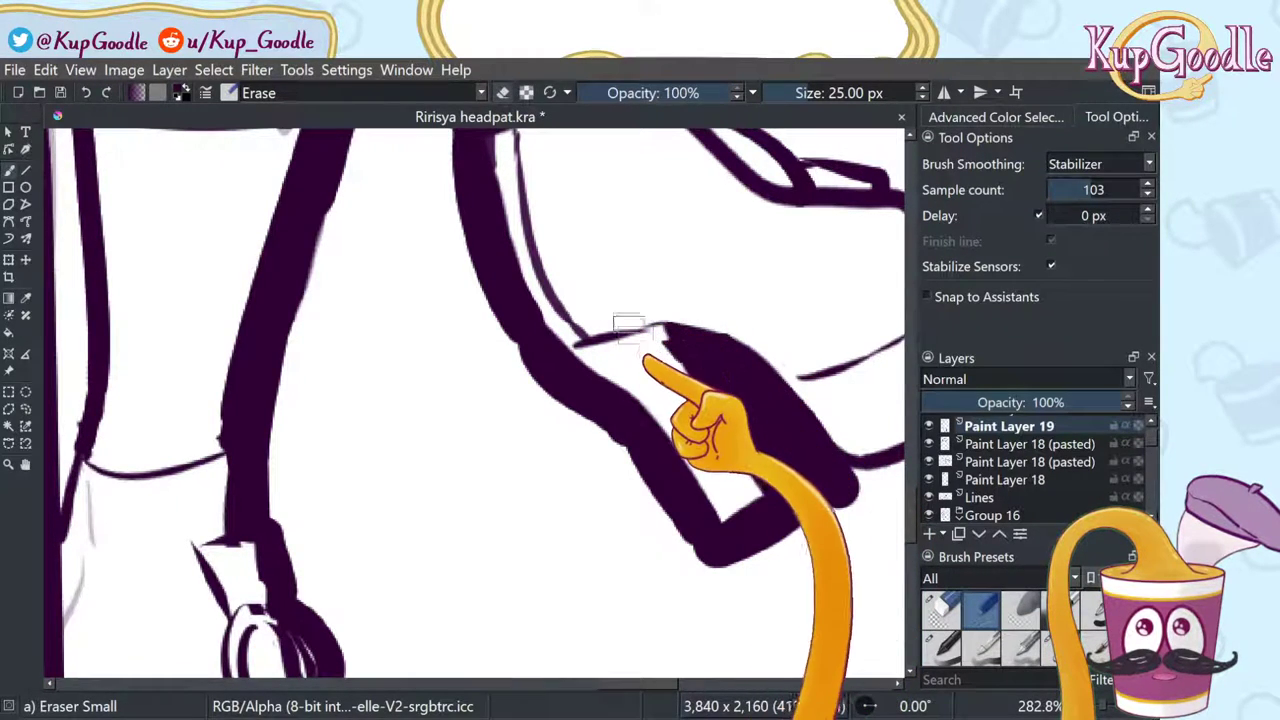
pyautogui.moveTo(657, 370); pyautogui.dragTo(630, 318)
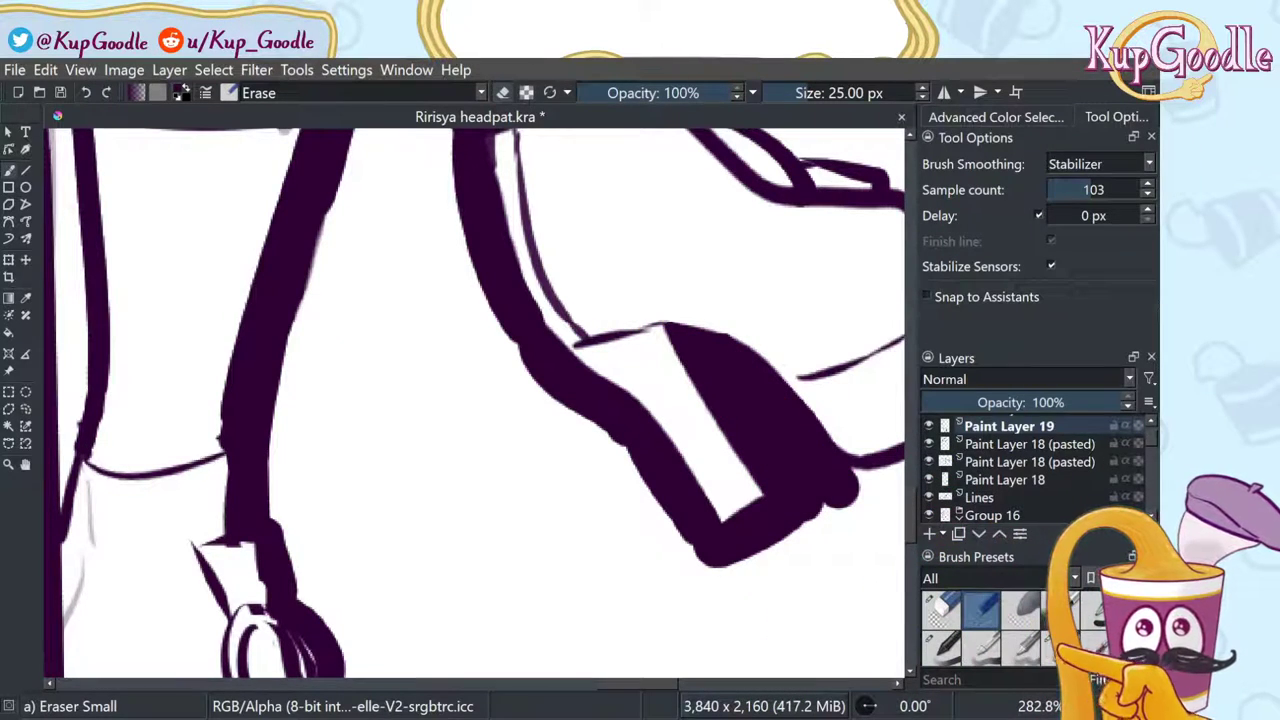
# Step: Draw the 24 px contour along the underside of the raised shoe's sole and up around its toe
pyautogui.click(1059, 646)
pyautogui.click(26, 464)
pyautogui.moveTo(736, 376)
pyautogui.mouseDown()
pyautogui.moveTo(586, 424)
pyautogui.moveTo(490, 486)
pyautogui.mouseUp()
pyautogui.press('b')
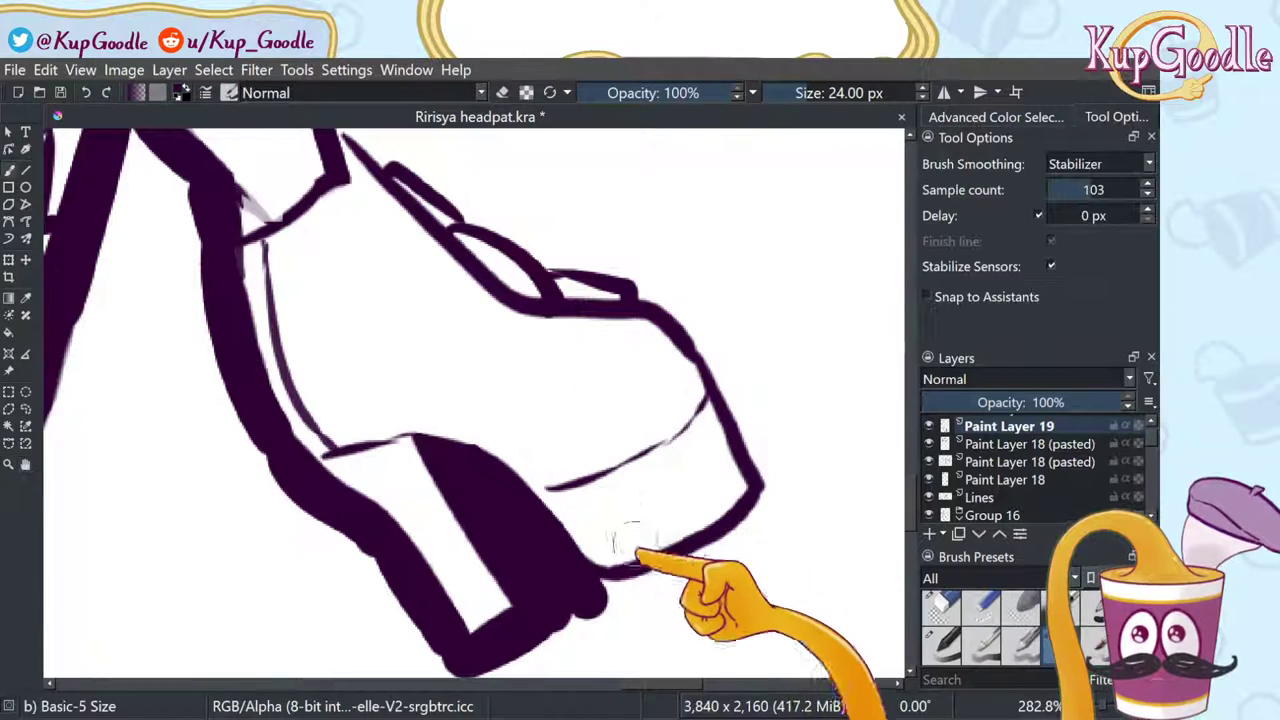
pyautogui.moveTo(619, 592)
pyautogui.mouseDown()
pyautogui.moveTo(712, 560)
pyautogui.moveTo(778, 493)
pyautogui.mouseUp()
pyautogui.press('/')
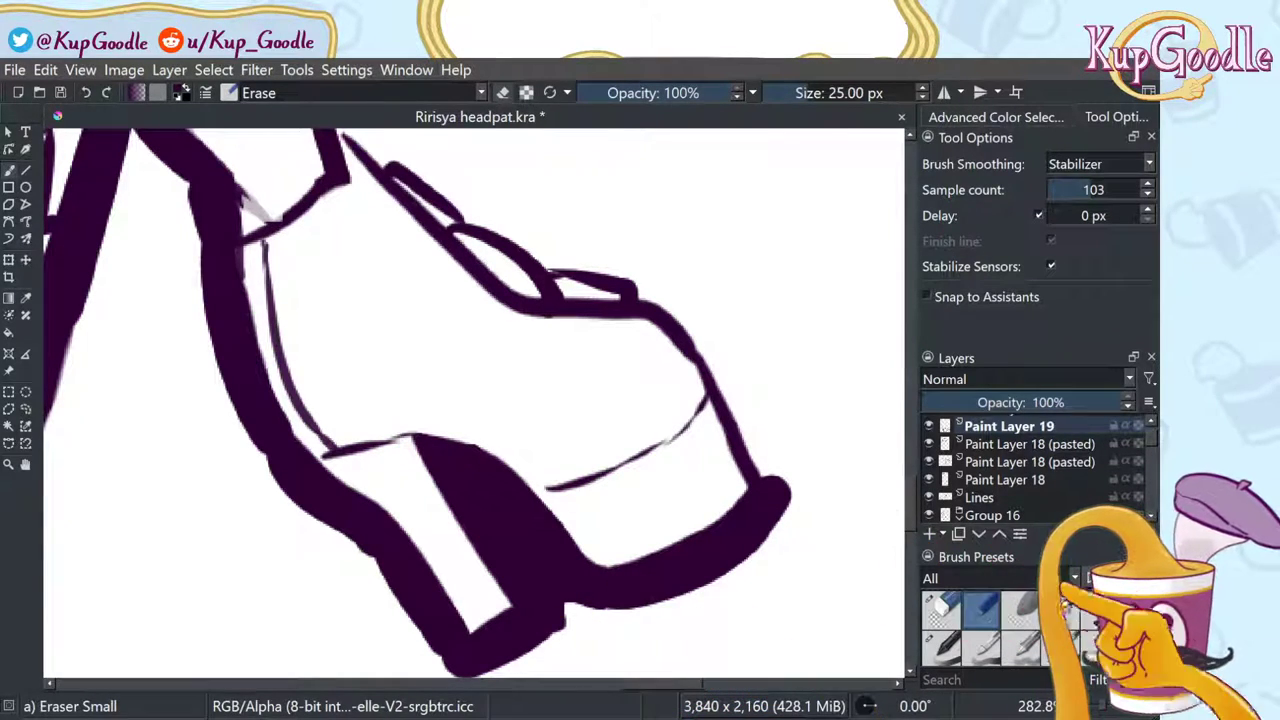
pyautogui.moveTo(675, 310)
pyautogui.mouseDown()
pyautogui.moveTo(700, 357)
pyautogui.moveTo(757, 409)
pyautogui.moveTo(757, 442)
pyautogui.mouseUp()
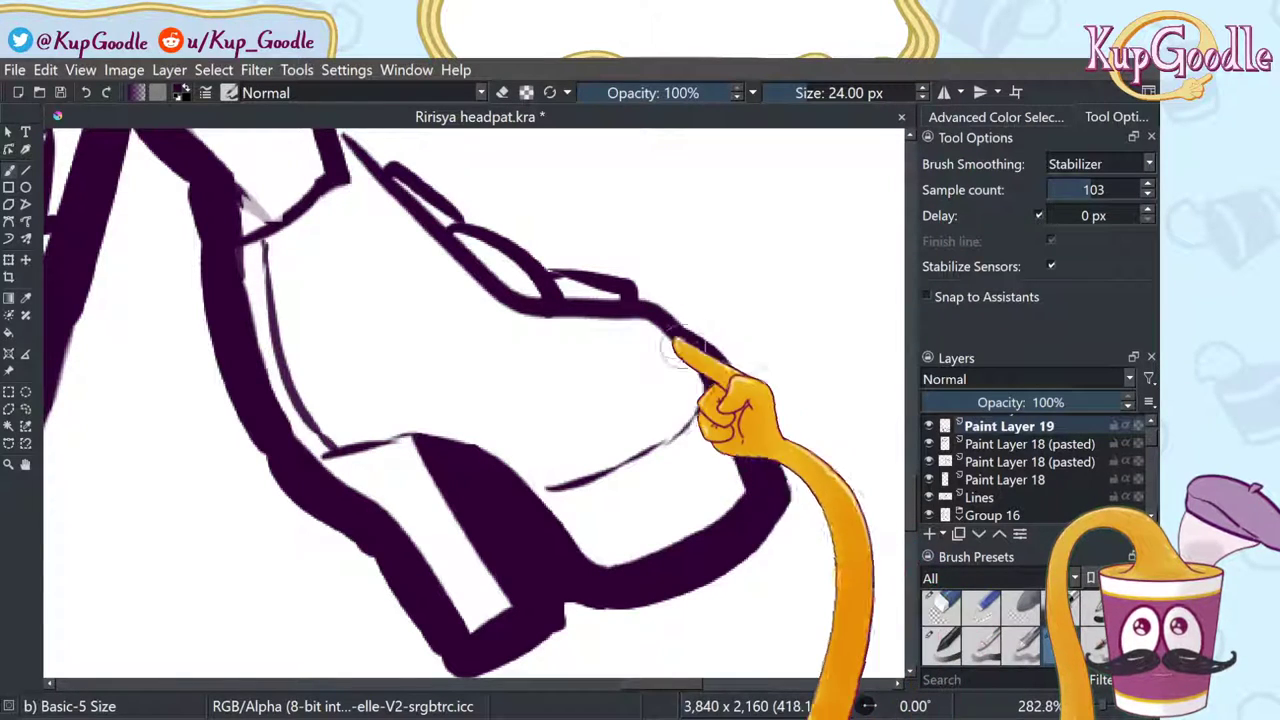
# Step: Draw the 24 px contour from the raised leg's lower shin over the shoe's laces to the toe
pyautogui.click(26, 464)
pyautogui.moveTo(344, 290)
pyautogui.mouseDown()
pyautogui.moveTo(352, 354)
pyautogui.moveTo(416, 460)
pyautogui.mouseUp()
pyautogui.press('b')
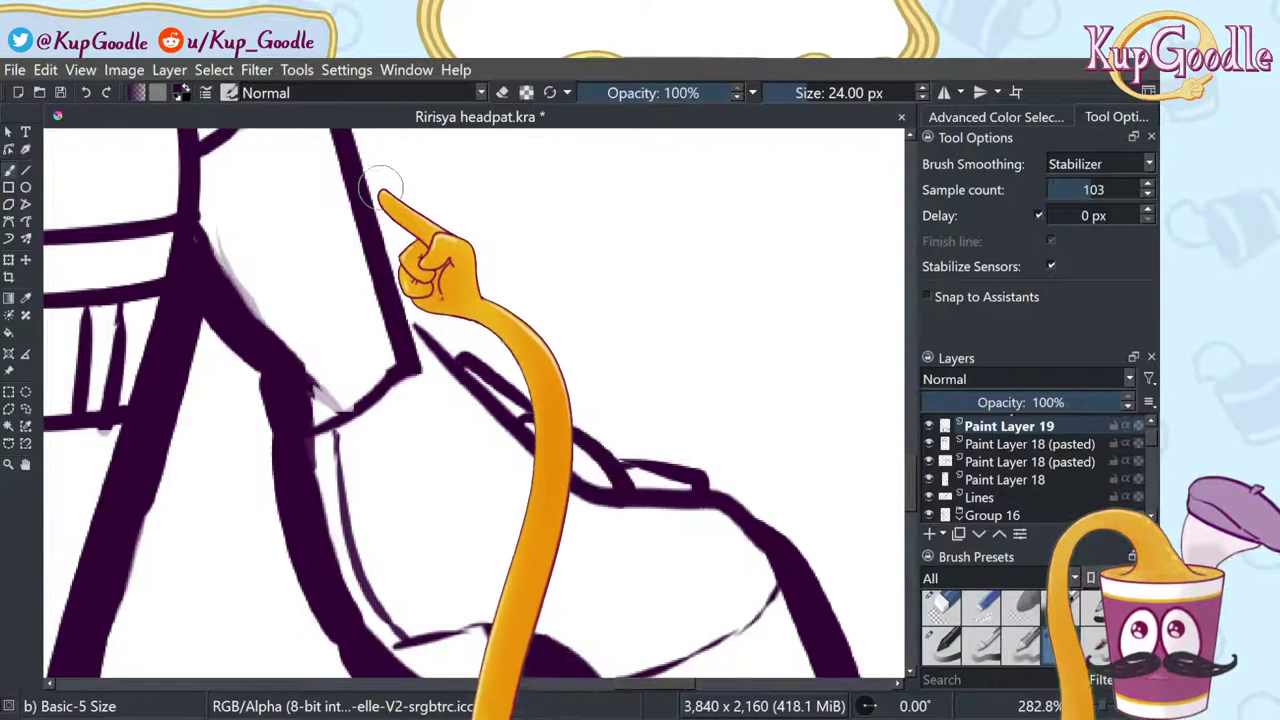
pyautogui.moveTo(385, 240)
pyautogui.mouseDown()
pyautogui.moveTo(431, 336)
pyautogui.moveTo(506, 356)
pyautogui.moveTo(478, 348)
pyautogui.moveTo(552, 405)
pyautogui.moveTo(634, 448)
pyautogui.moveTo(737, 440)
pyautogui.moveTo(752, 500)
pyautogui.moveTo(850, 680)
pyautogui.mouseUp()
pyautogui.hotkey('ctrl', 'z')
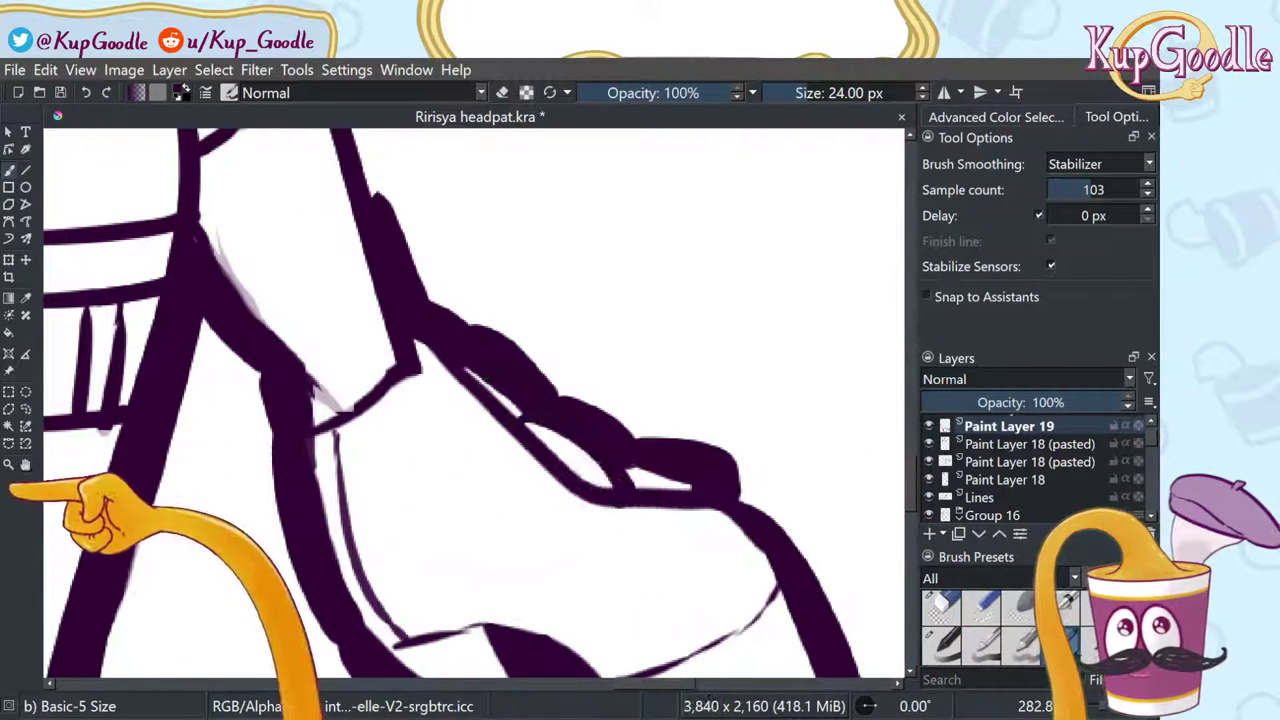
# Step: Extend the 24 px contour up the front of the raised leg's shin to the bands below the knee
pyautogui.click(25, 464)
pyautogui.moveTo(514, 251)
pyautogui.mouseDown()
pyautogui.moveTo(606, 434)
pyautogui.moveTo(712, 528)
pyautogui.mouseUp()
pyautogui.press('b')
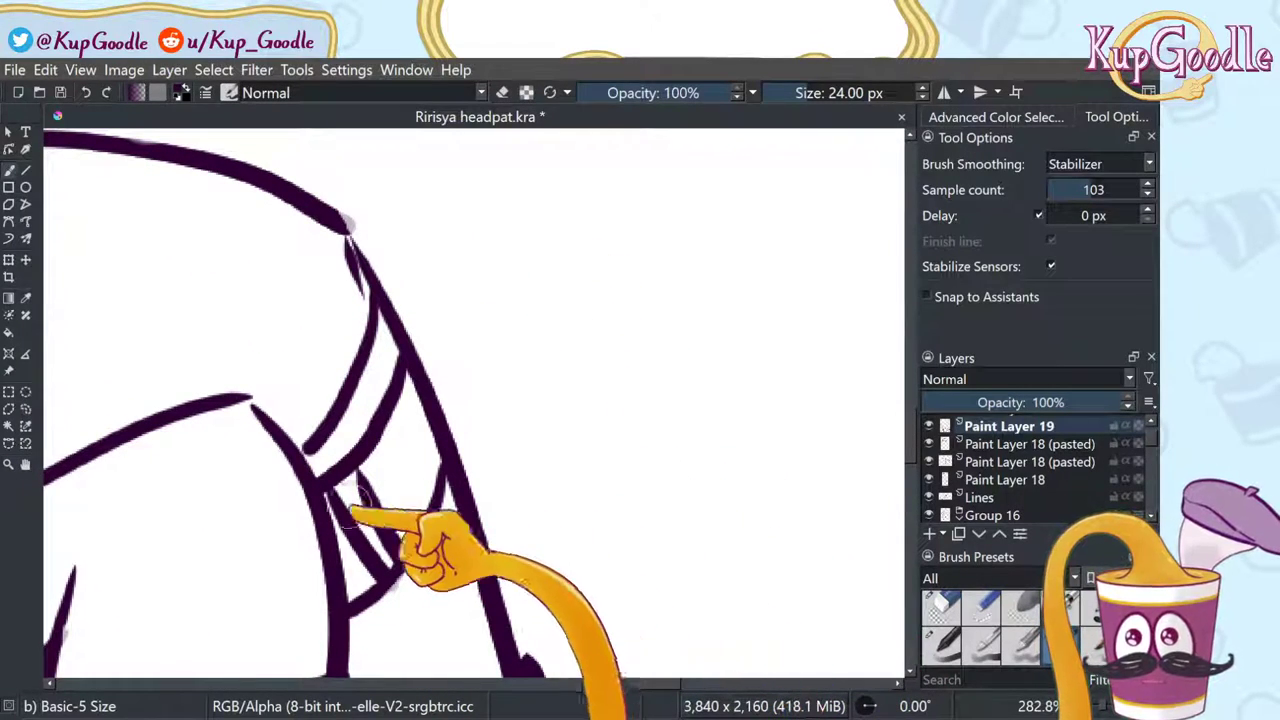
pyautogui.click(26, 464)
pyautogui.moveTo(190, 473); pyautogui.dragTo(164, 407)
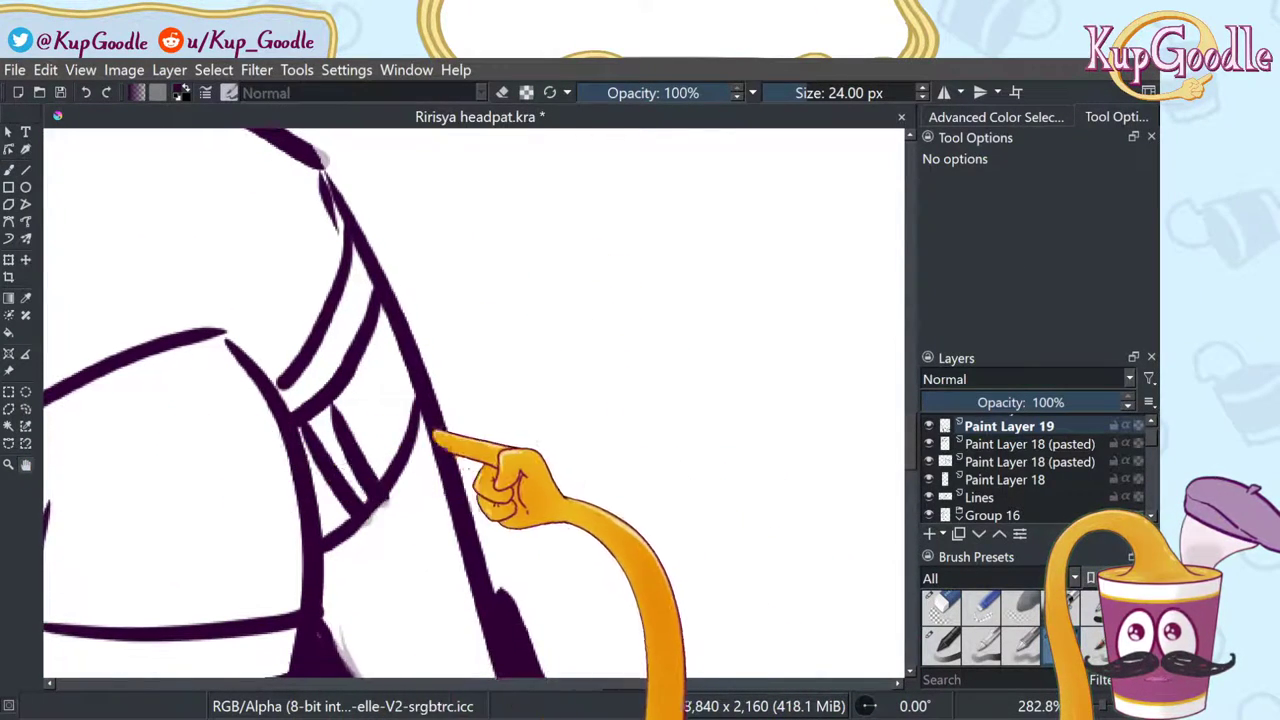
pyautogui.press('b')
pyautogui.moveTo(414, 266); pyautogui.dragTo(470, 490)
pyautogui.hotkey('ctrl', 'z')
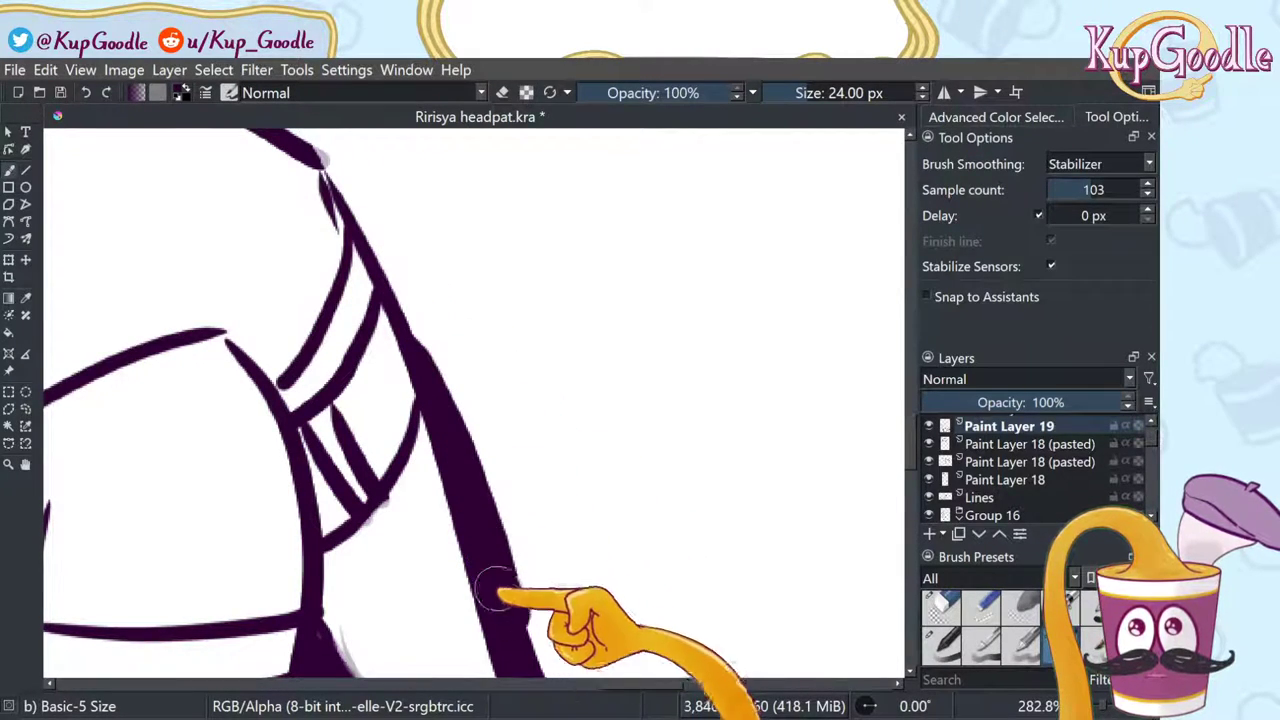
pyautogui.moveTo(432, 368); pyautogui.dragTo(523, 686)
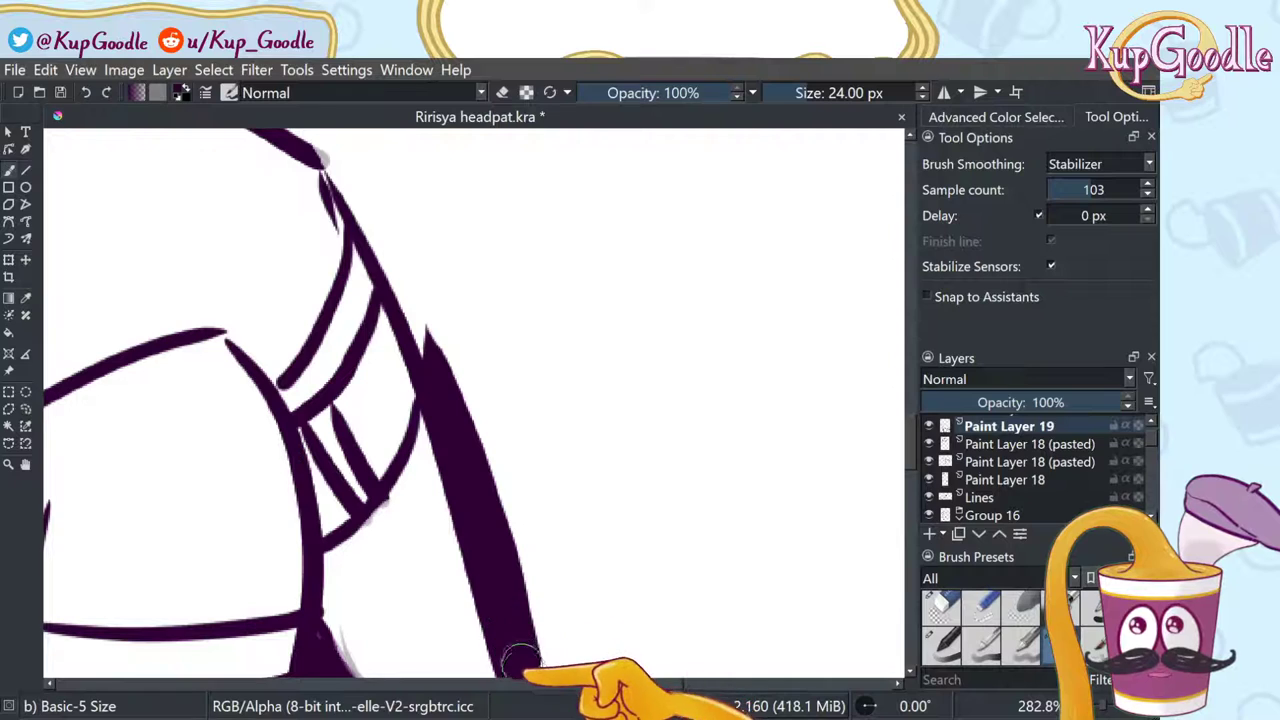
# Step: Continue the 24 px contour from the shin bands up to the tip of the raised leg's knee
pyautogui.click(25, 464)
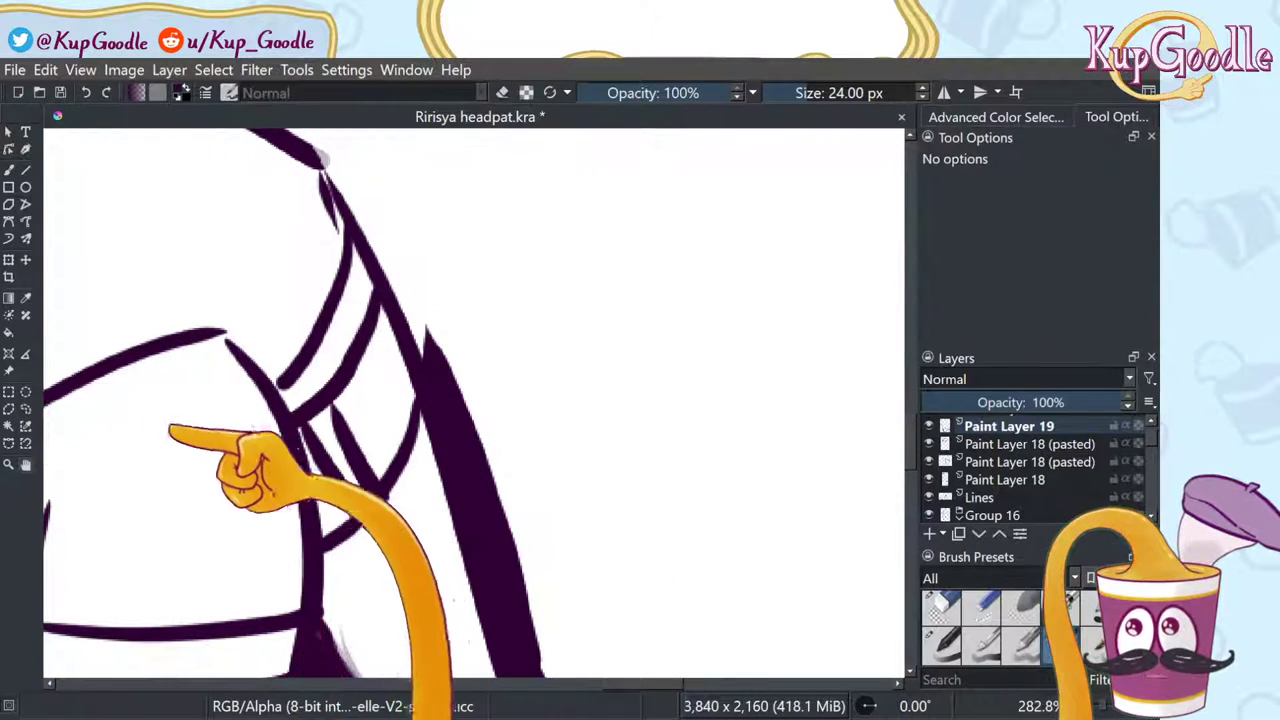
pyautogui.moveTo(177, 434)
pyautogui.mouseDown()
pyautogui.moveTo(162, 288)
pyautogui.moveTo(331, 491)
pyautogui.moveTo(437, 531)
pyautogui.moveTo(463, 455)
pyautogui.mouseUp()
pyautogui.press('b')
pyautogui.moveTo(552, 358)
pyautogui.mouseDown()
pyautogui.moveTo(642, 545)
pyautogui.moveTo(672, 652)
pyautogui.mouseUp()
pyautogui.hotkey('ctrl', 'z')
pyautogui.moveTo(554, 372); pyautogui.dragTo(656, 619)
pyautogui.hotkey('ctrl', 'z')
pyautogui.moveTo(543, 352); pyautogui.dragTo(655, 598)
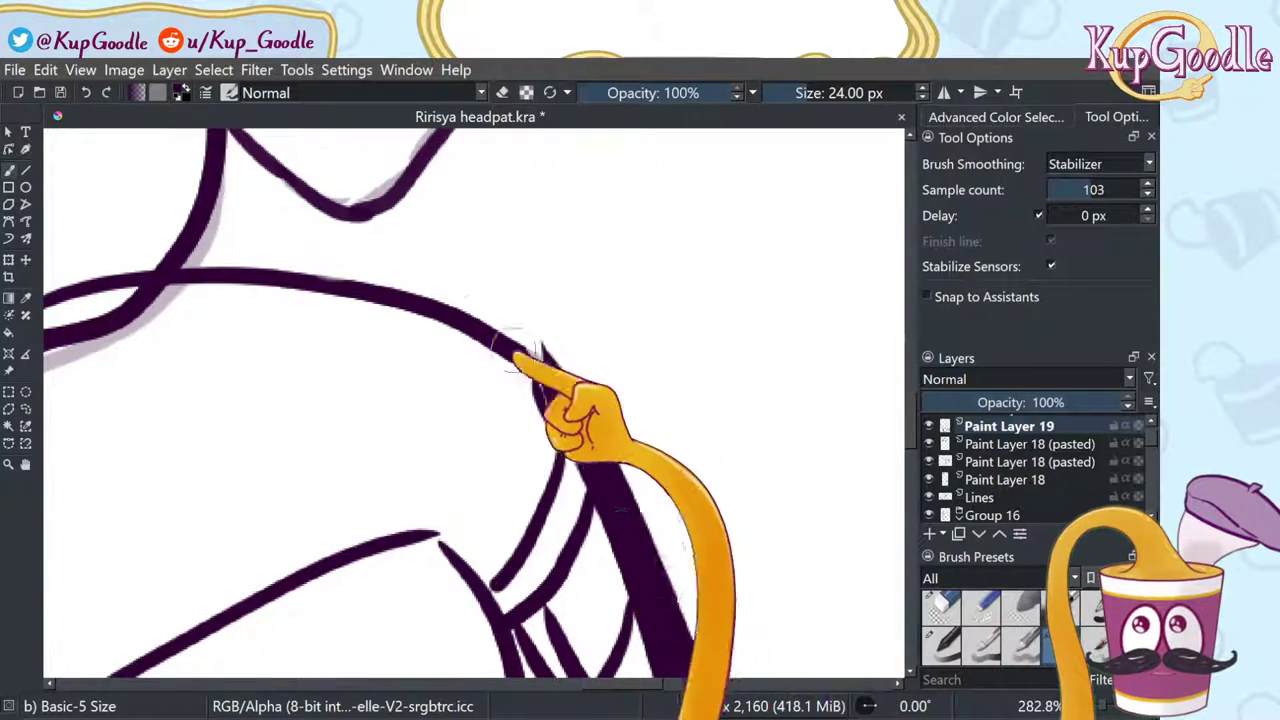
pyautogui.moveTo(190, 256)
pyautogui.mouseDown()
pyautogui.moveTo(442, 291)
pyautogui.moveTo(532, 343)
pyautogui.moveTo(560, 384)
pyautogui.mouseUp()
pyautogui.hotkey('ctrl', 'z')
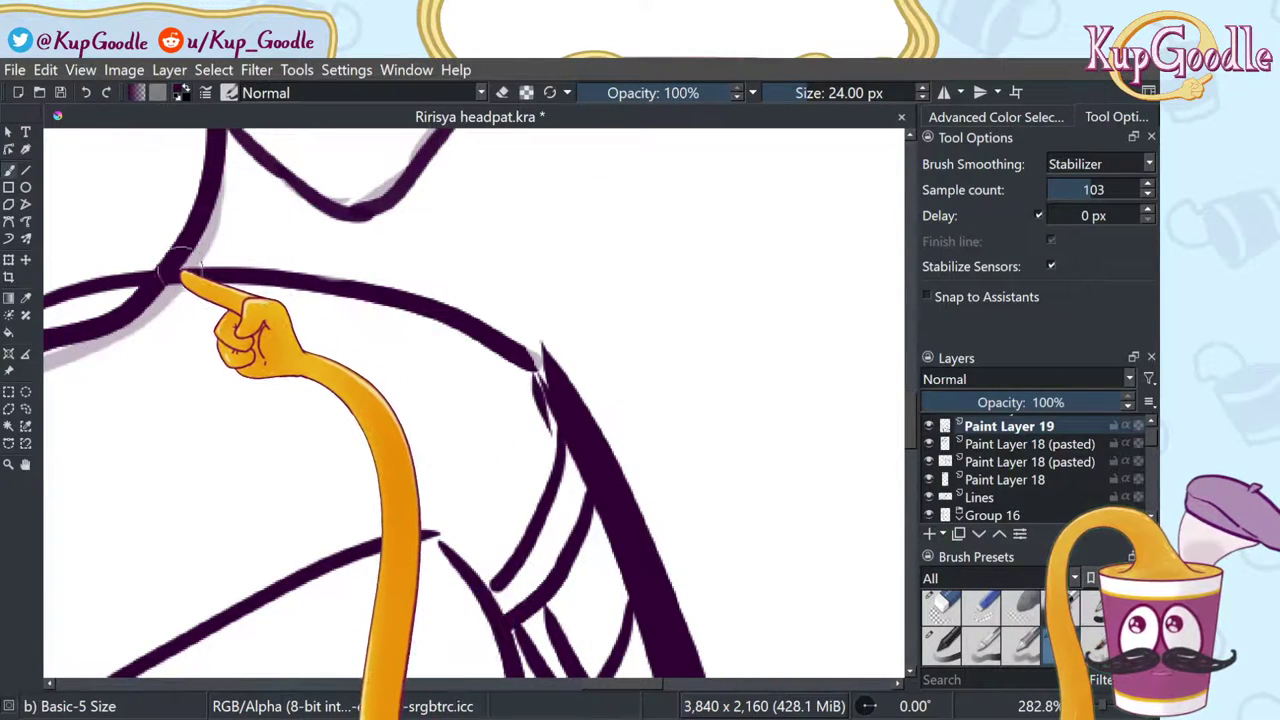
pyautogui.moveTo(190, 260)
pyautogui.mouseDown()
pyautogui.moveTo(305, 262)
pyautogui.moveTo(417, 288)
pyautogui.mouseUp()
pyautogui.hotkey('ctrl', 'z')
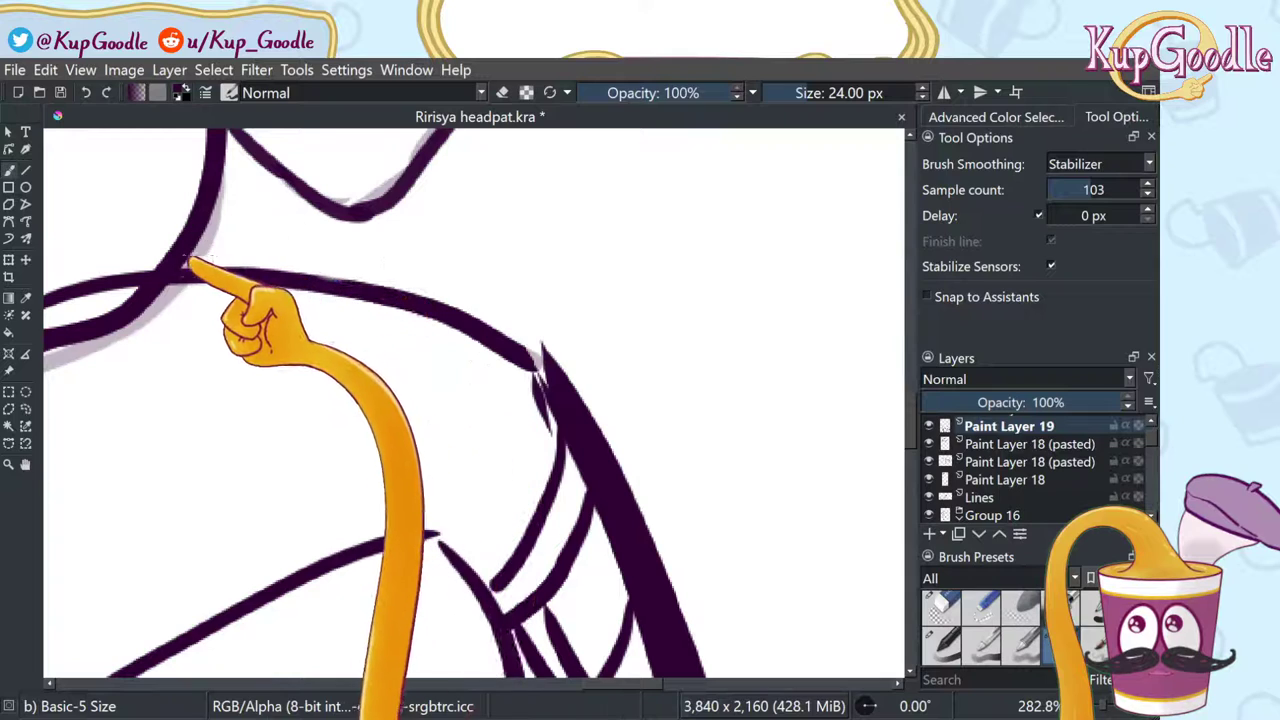
pyautogui.moveTo(192, 260)
pyautogui.mouseDown()
pyautogui.moveTo(417, 301)
pyautogui.moveTo(510, 342)
pyautogui.mouseUp()
pyautogui.hotkey('ctrl', 'z')
pyautogui.moveTo(190, 260)
pyautogui.mouseDown()
pyautogui.moveTo(307, 262)
pyautogui.moveTo(405, 283)
pyautogui.moveTo(552, 352)
pyautogui.mouseUp()
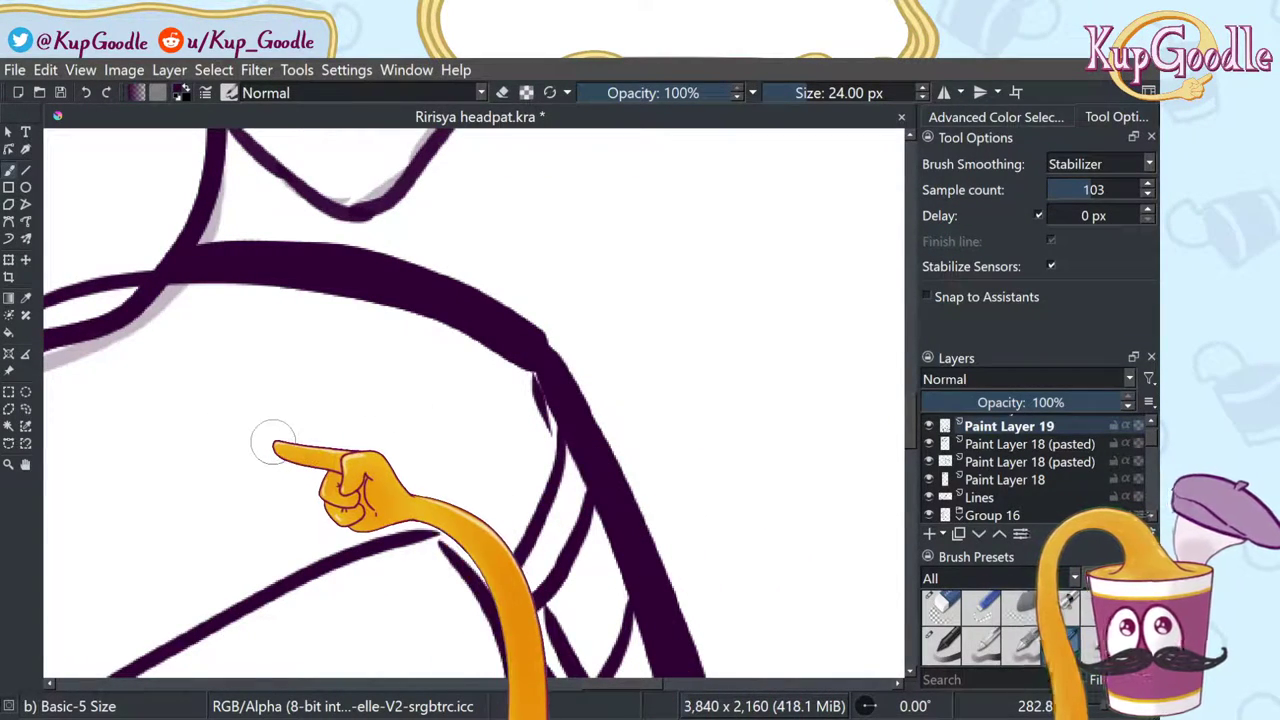
# Step: Draw the 24 px contour along the top of the raised thigh from the guitar body to the knee
pyautogui.scroll(-4, 273, 442)
pyautogui.scroll(1, 290, 430)
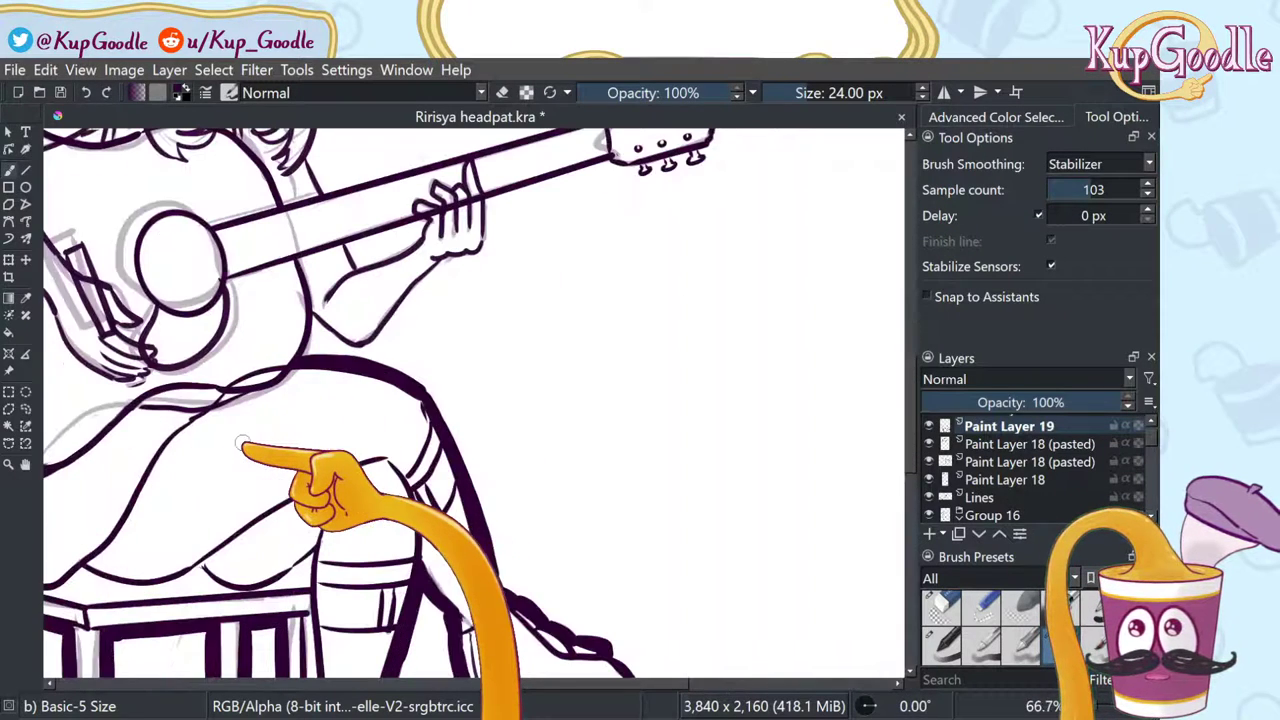
pyautogui.scroll(1, 300, 422)
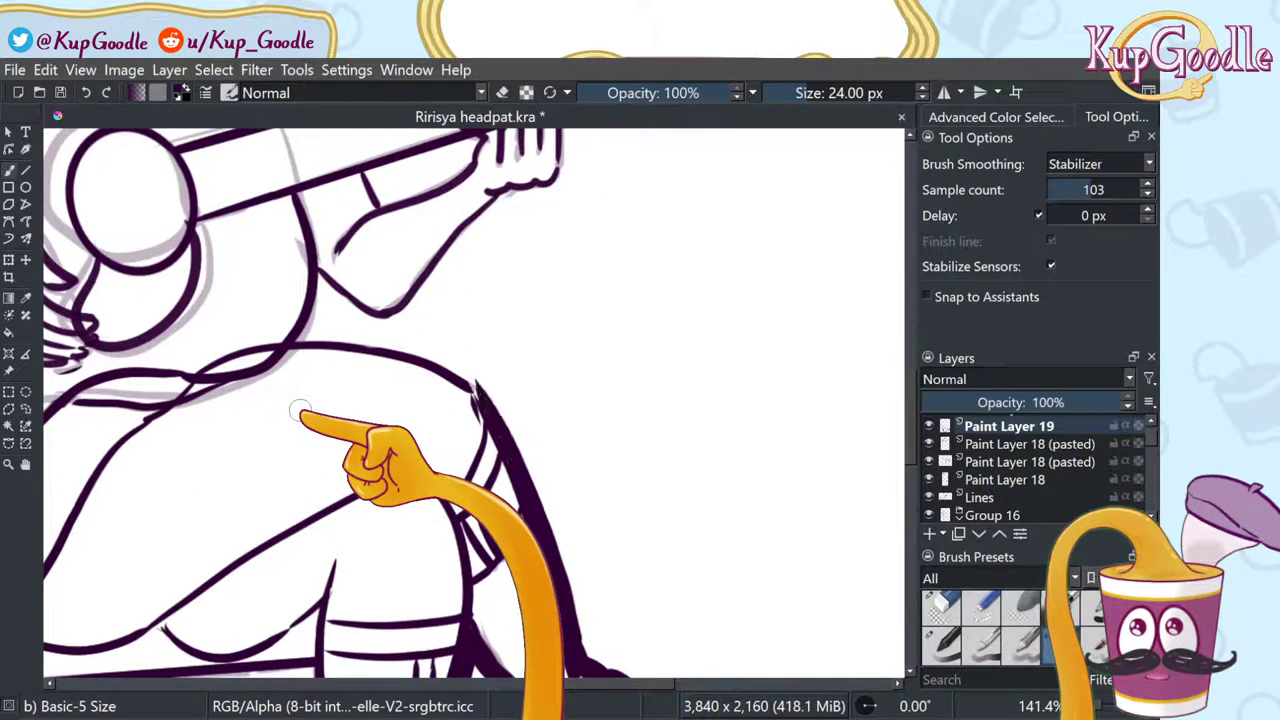
pyautogui.scroll(1, 300, 412)
pyautogui.scroll(-1, 305, 410)
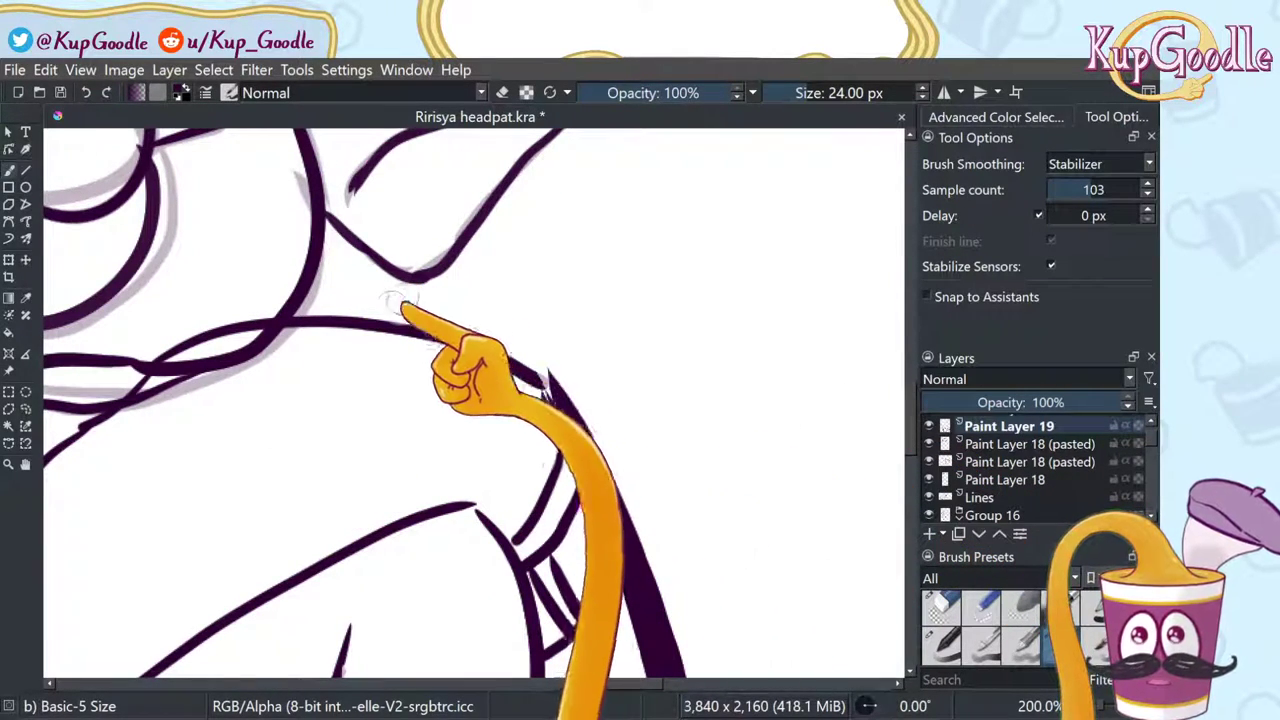
pyautogui.moveTo(296, 311)
pyautogui.mouseDown()
pyautogui.moveTo(402, 317)
pyautogui.moveTo(565, 370)
pyautogui.mouseUp()
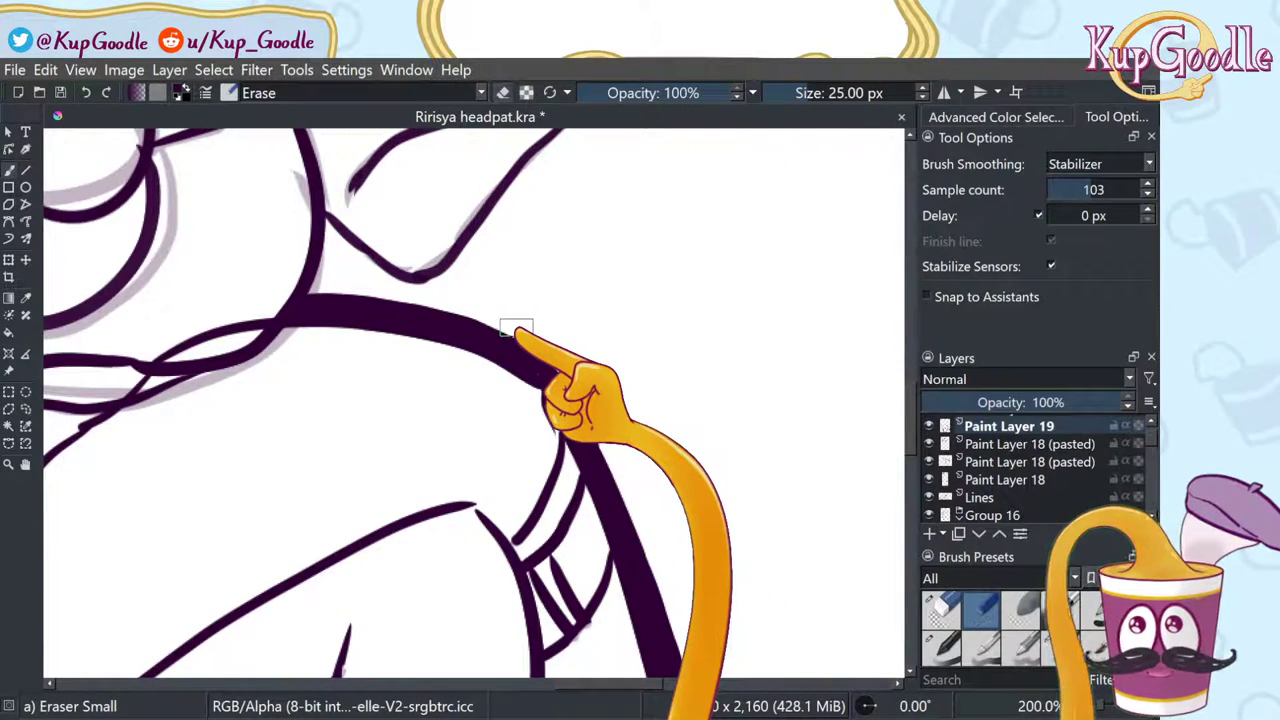
# Step: Draw the 24 px contour from the guitar body around the elbow and along the forearm's underside to the fretting hand
pyautogui.scroll(-4, 516, 328)
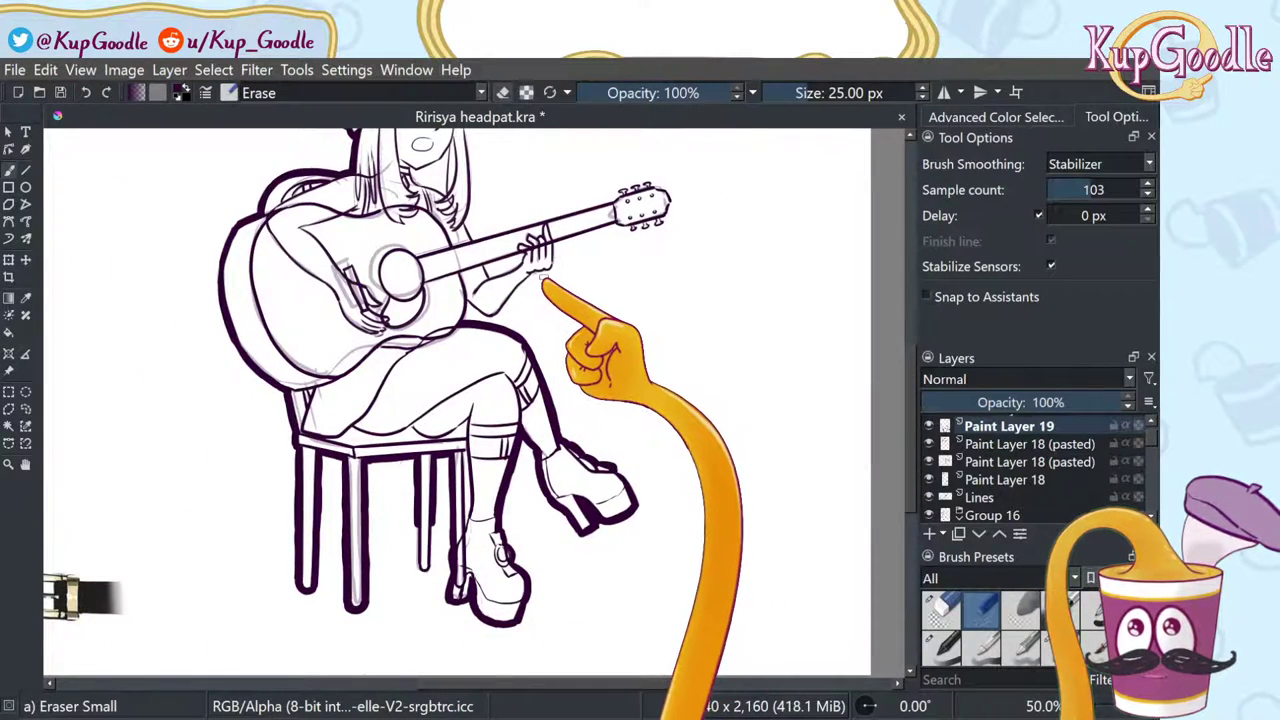
pyautogui.scroll(5, 486, 262)
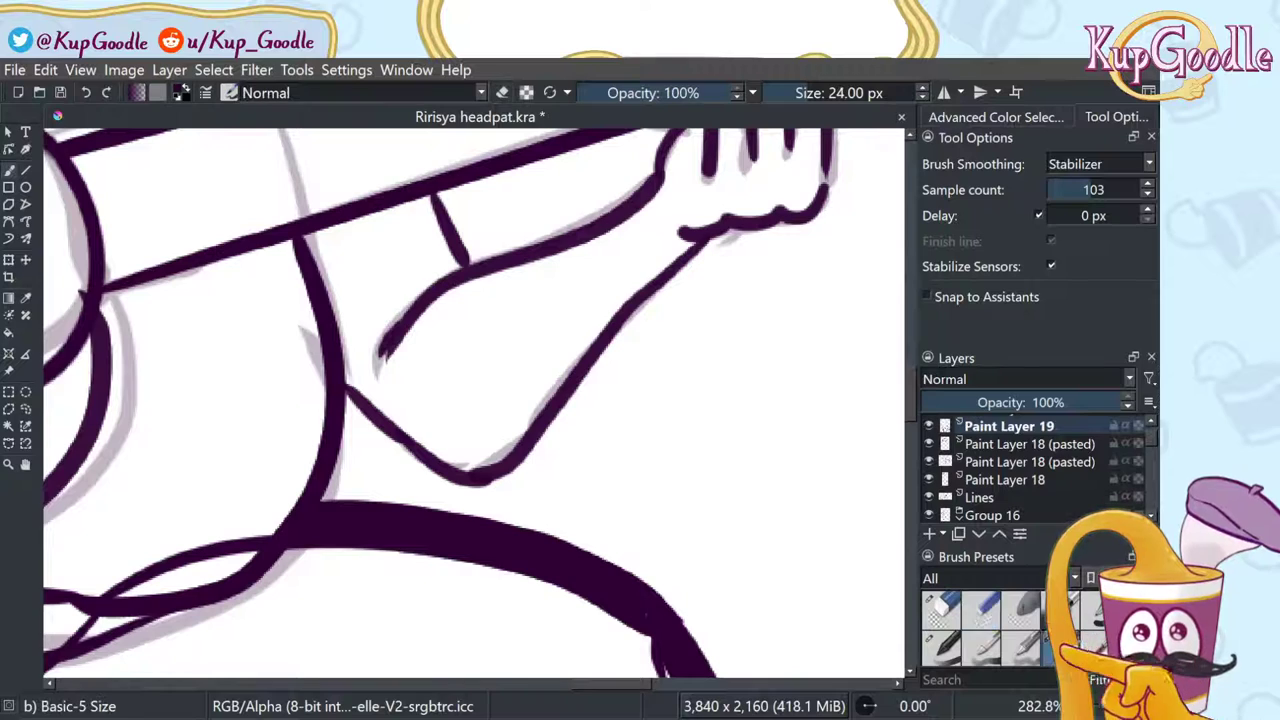
pyautogui.moveTo(345, 385)
pyautogui.mouseDown()
pyautogui.moveTo(329, 503)
pyautogui.moveTo(363, 429)
pyautogui.moveTo(354, 405)
pyautogui.moveTo(440, 487)
pyautogui.mouseUp()
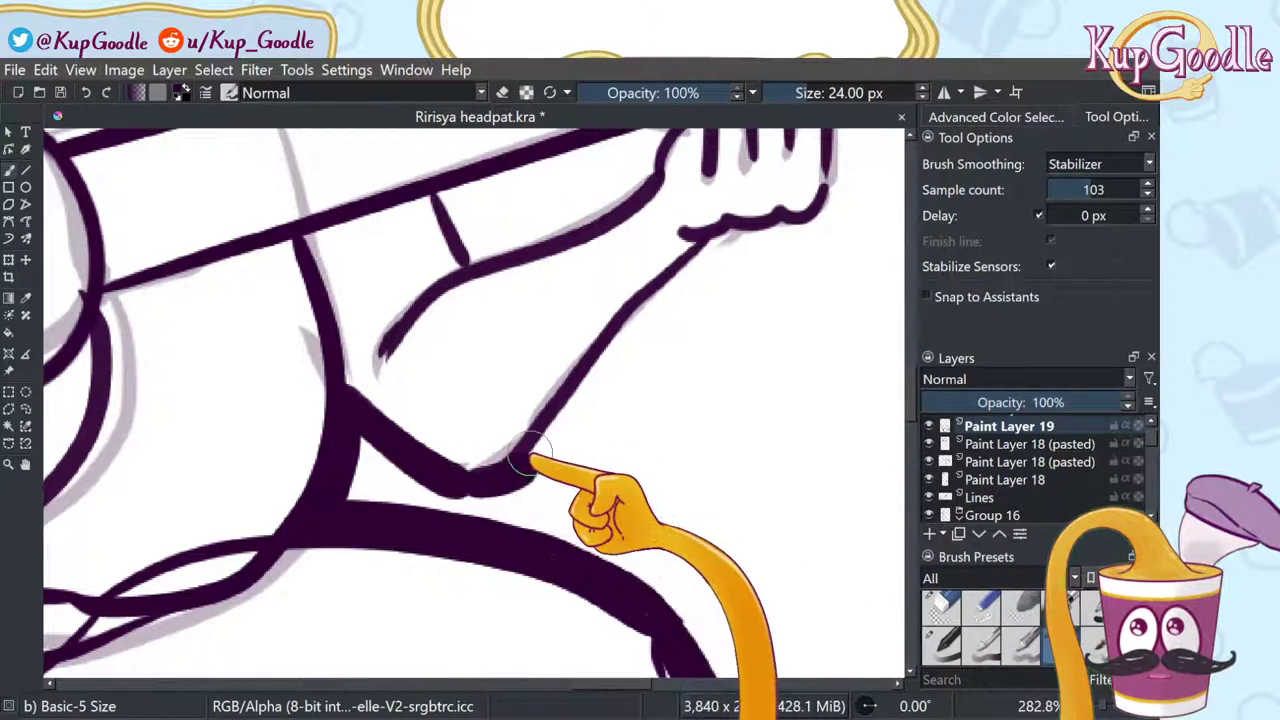
pyautogui.moveTo(529, 452)
pyautogui.mouseDown()
pyautogui.moveTo(464, 485)
pyautogui.moveTo(534, 465)
pyautogui.moveTo(526, 426)
pyautogui.moveTo(456, 487)
pyautogui.moveTo(514, 462)
pyautogui.moveTo(546, 415)
pyautogui.moveTo(524, 470)
pyautogui.moveTo(613, 343)
pyautogui.mouseUp()
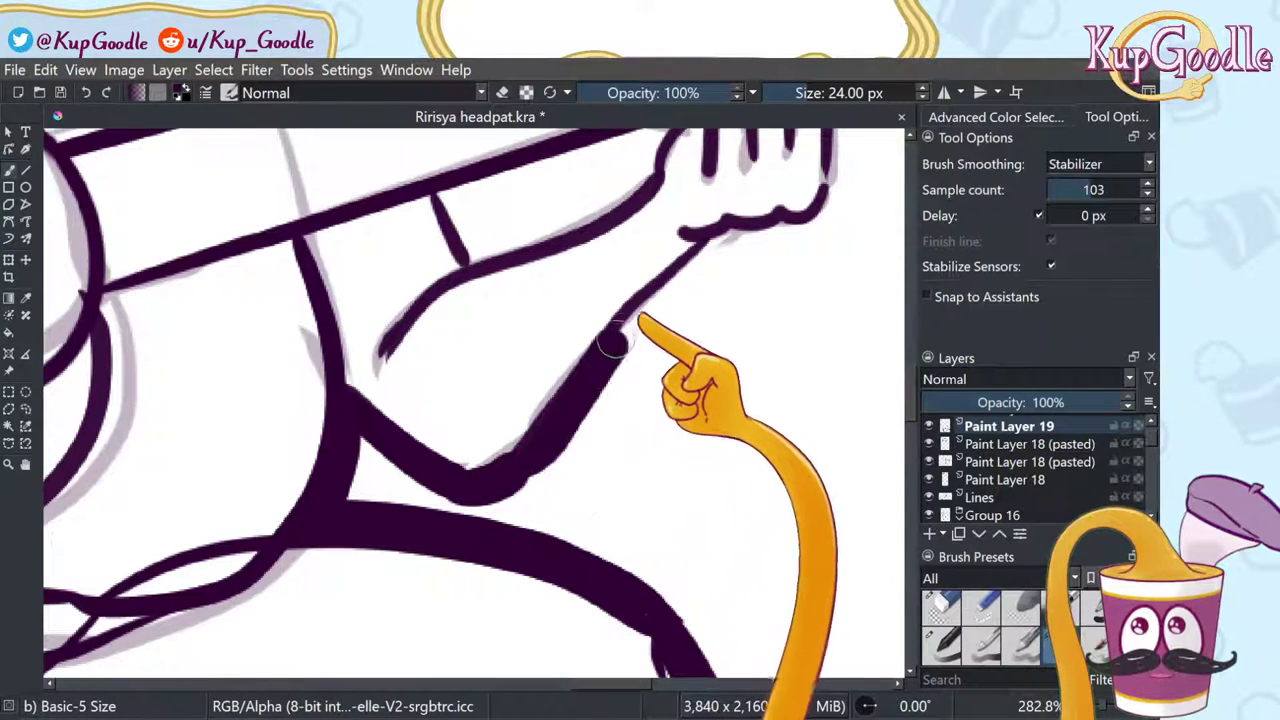
pyautogui.moveTo(718, 243); pyautogui.dragTo(510, 470)
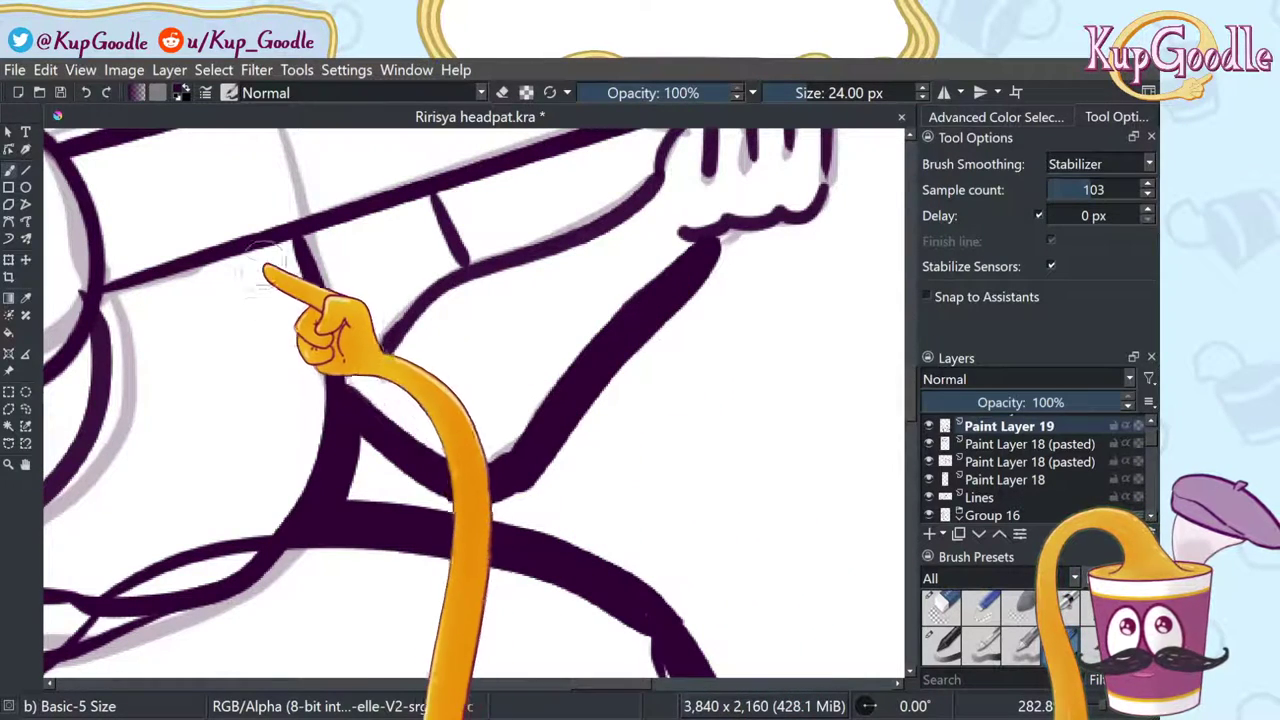
pyautogui.hotkey('ctrl', 'z')
pyautogui.hotkey('ctrl', 'shift', 'z')
pyautogui.hotkey('ctrl', 'shift', 'z')
pyautogui.hotkey('ctrl', 'shift', 'z')
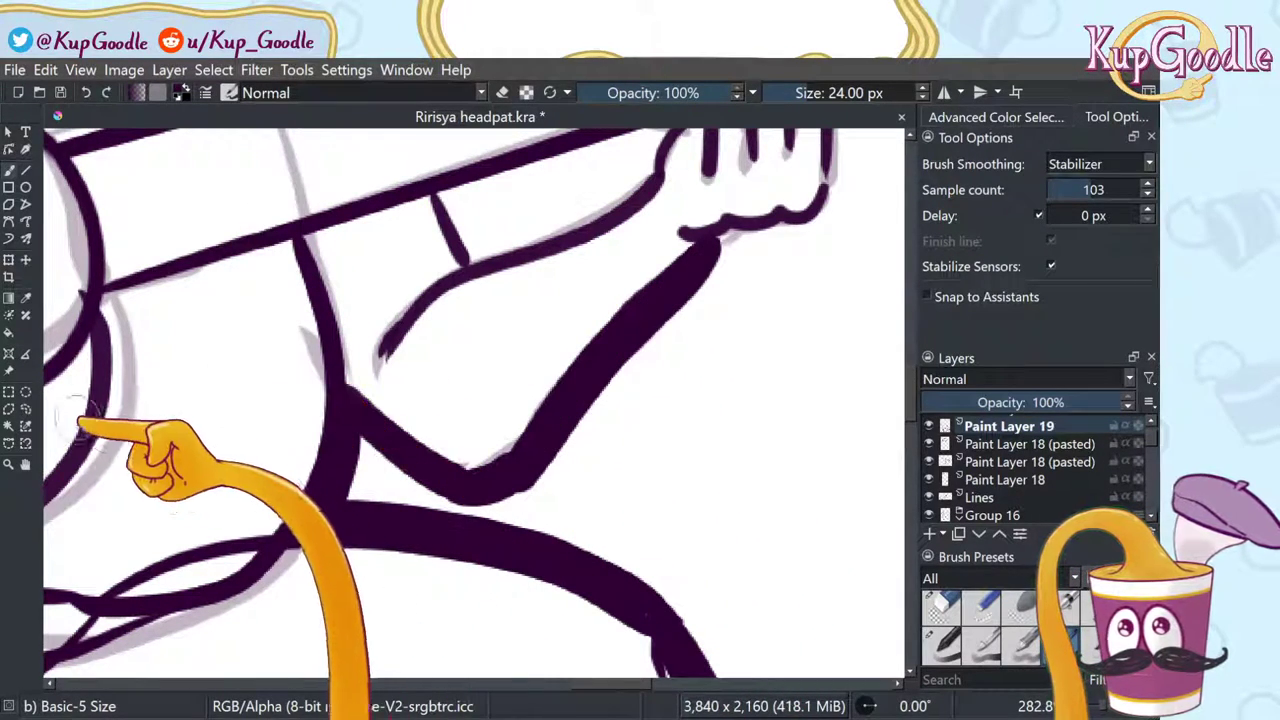
# Step: Draw the 24 px contour under the fretting hand and up its outer edge to the guitar neck
pyautogui.click(26, 464)
pyautogui.moveTo(140, 452); pyautogui.dragTo(528, 456)
pyautogui.press('b')
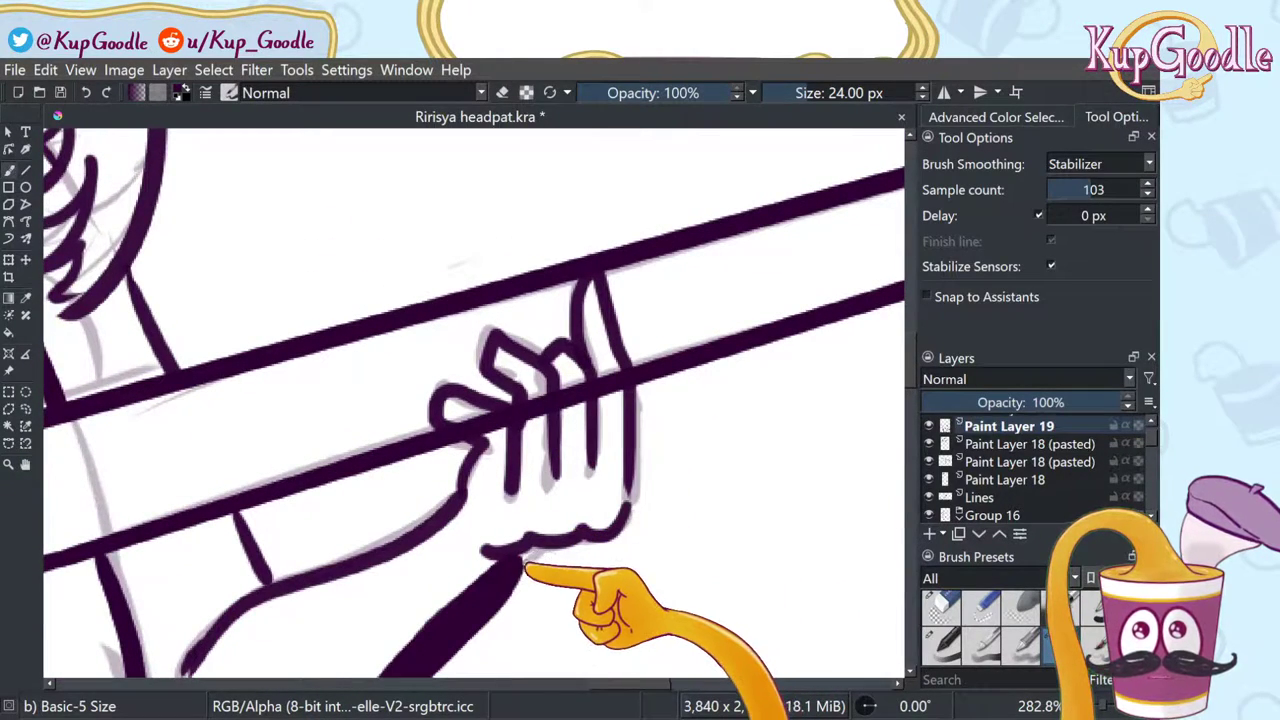
pyautogui.moveTo(516, 566)
pyautogui.mouseDown()
pyautogui.moveTo(612, 539)
pyautogui.moveTo(642, 508)
pyautogui.mouseUp()
pyautogui.moveTo(643, 393); pyautogui.dragTo(636, 515)
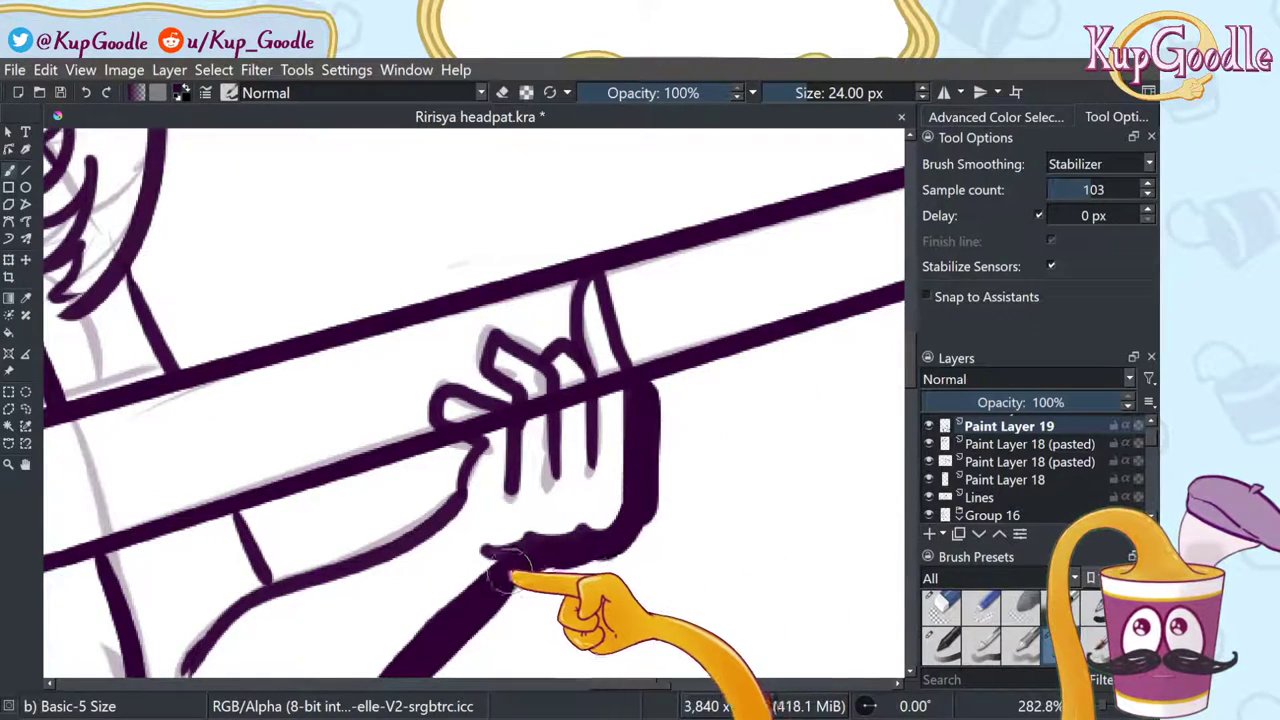
# Step: Line the gap between guitar neck and forearm with the 24 px contour along its short end, the neck's underside and the wrist
pyautogui.click(26, 463)
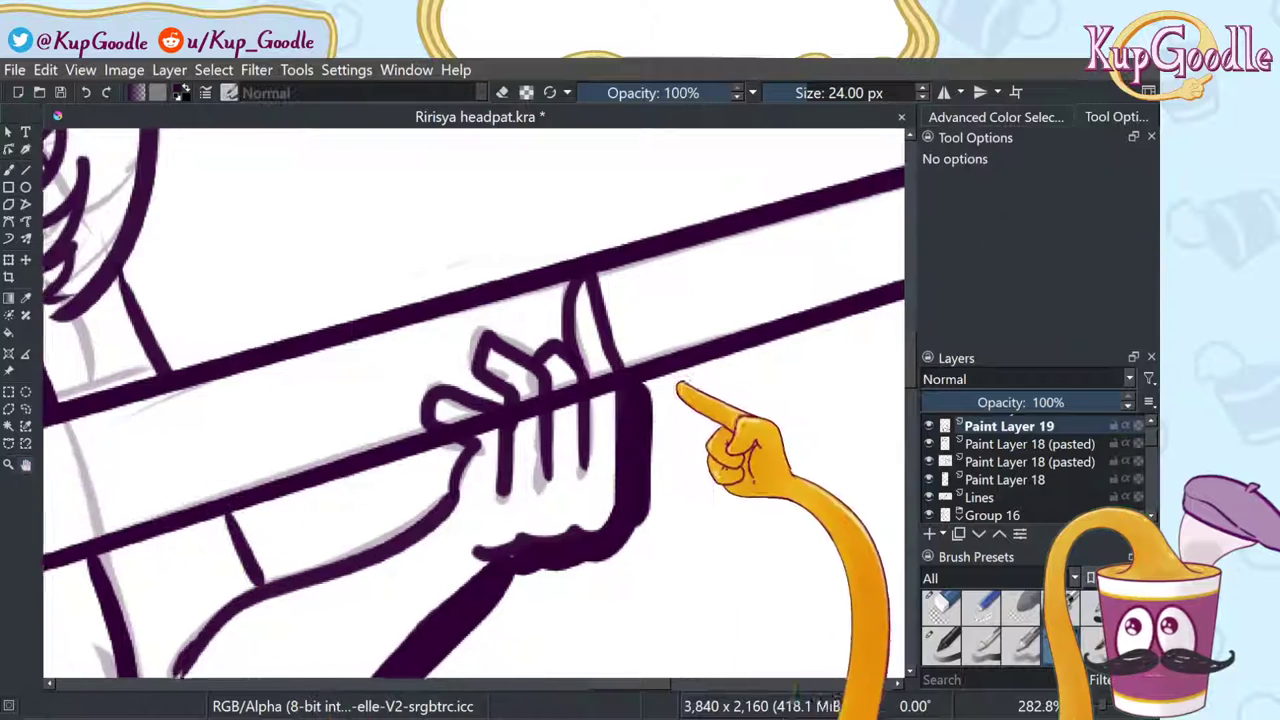
pyautogui.moveTo(677, 400)
pyautogui.mouseDown()
pyautogui.moveTo(543, 429)
pyautogui.moveTo(685, 412)
pyautogui.mouseUp()
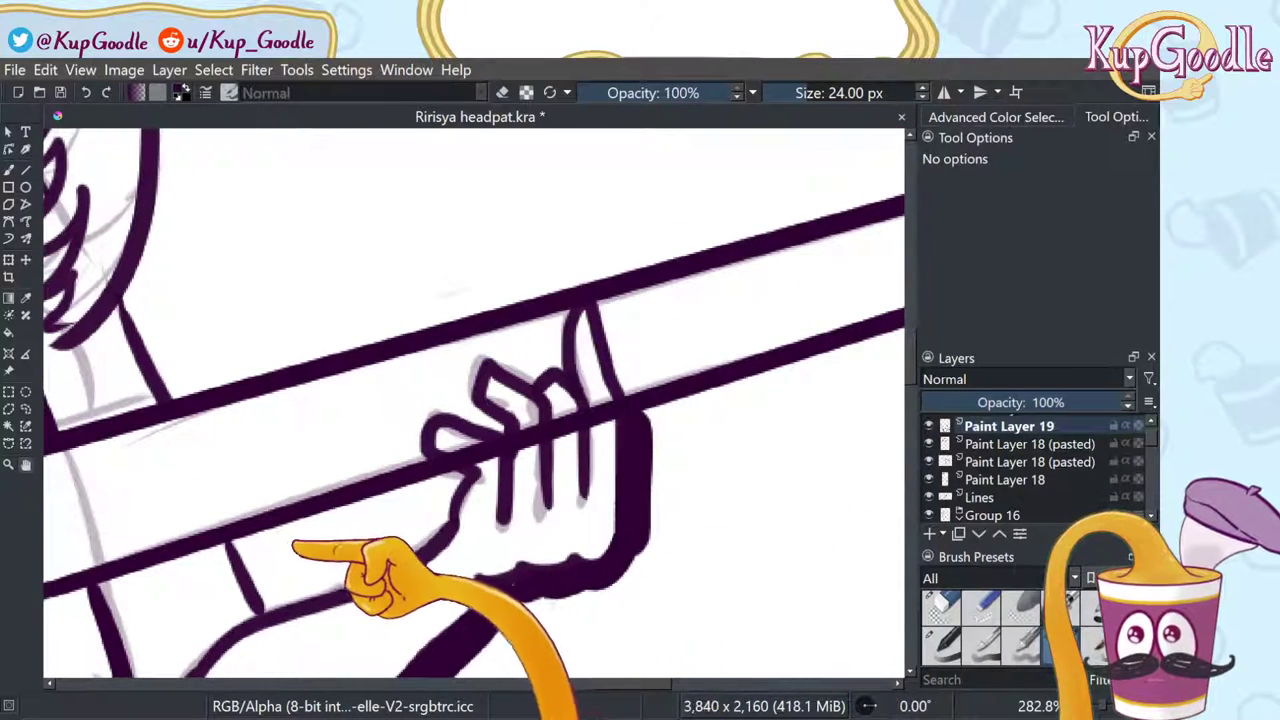
pyautogui.press('b')
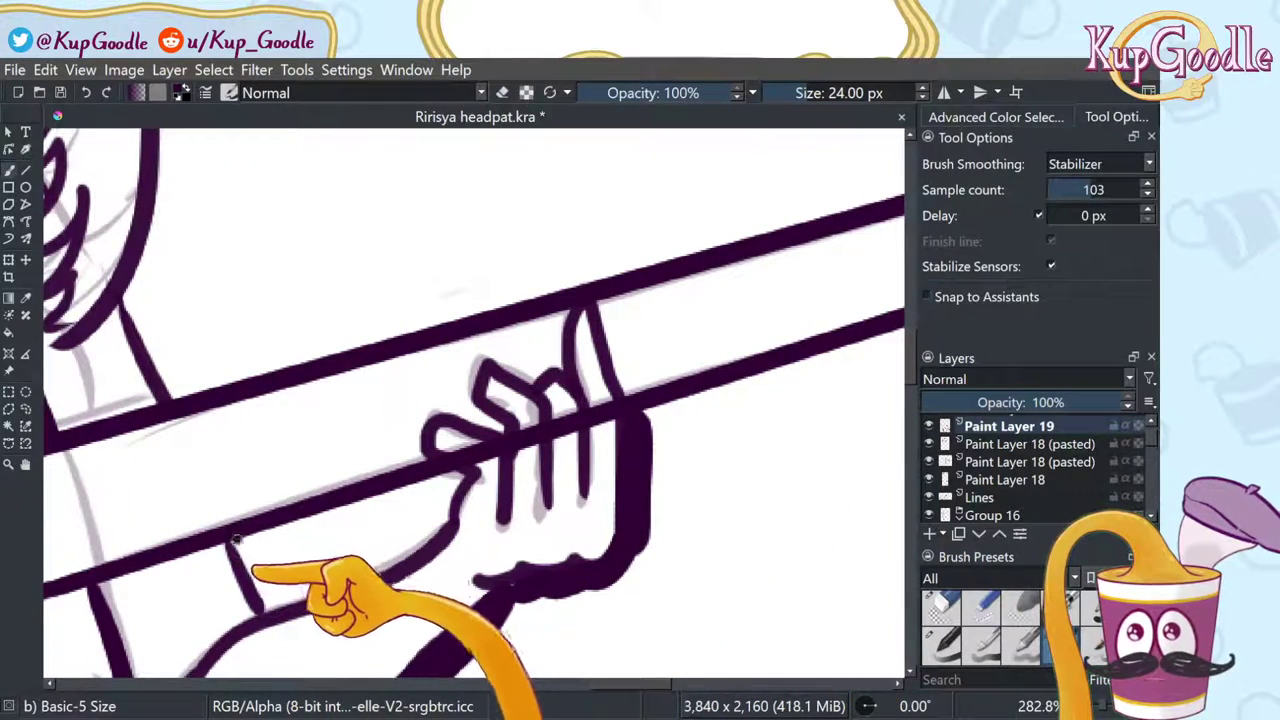
pyautogui.moveTo(237, 540); pyautogui.dragTo(272, 604)
pyautogui.hotkey('ctrl', 'z')
pyautogui.moveTo(238, 542); pyautogui.dragTo(273, 596)
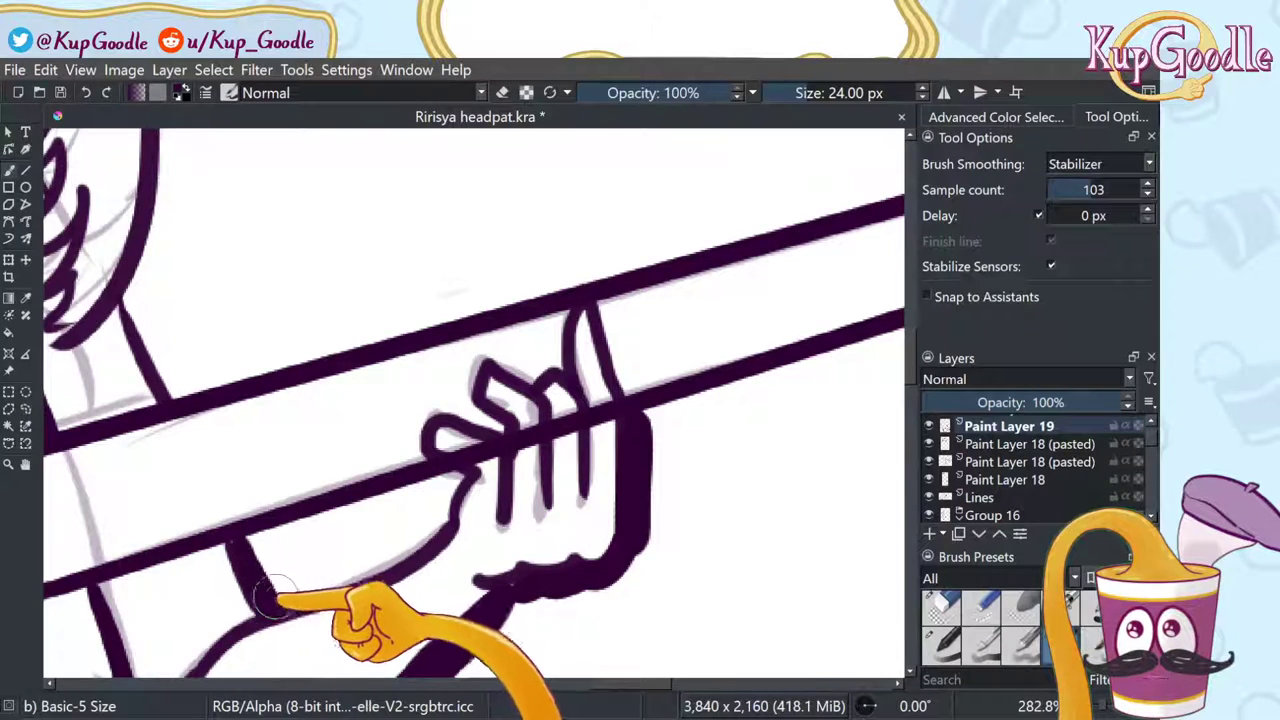
pyautogui.moveTo(240, 545)
pyautogui.mouseDown()
pyautogui.moveTo(452, 476)
pyautogui.moveTo(442, 509)
pyautogui.mouseUp()
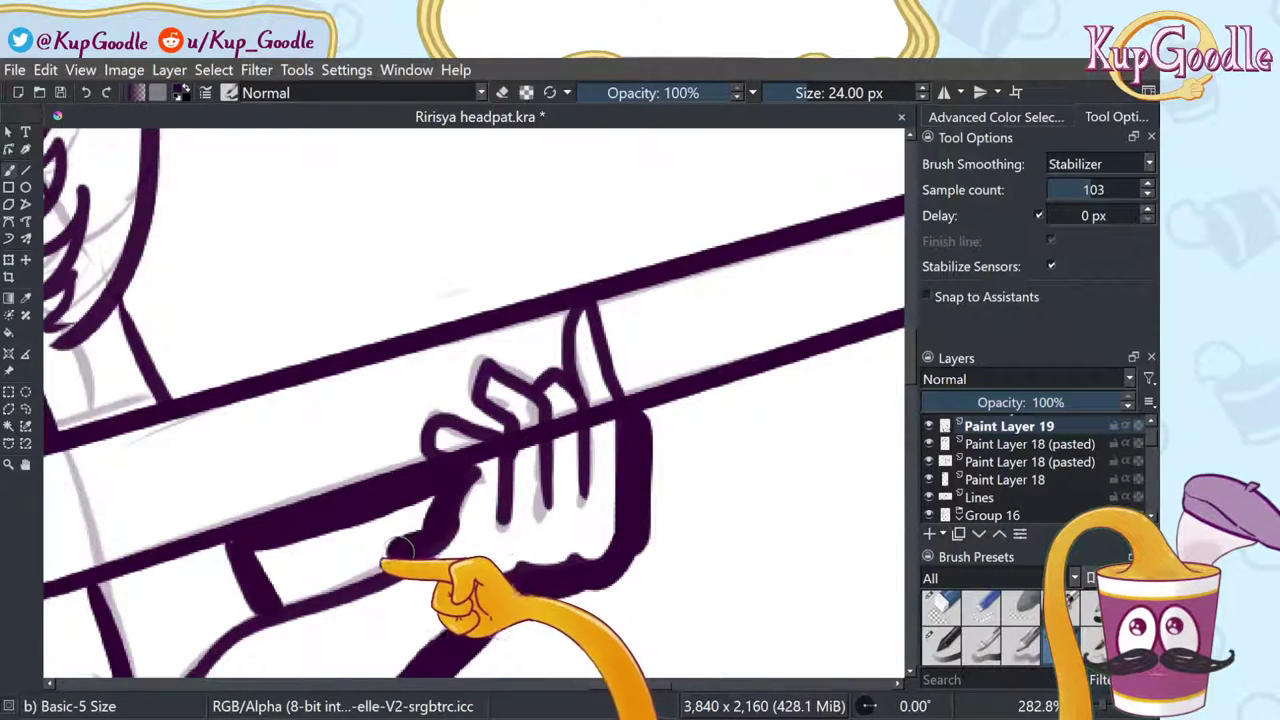
# Step: Line the gap between guitar neck and forearm with the 24 px contour along the forearm's upper edge and the gap's short end
pyautogui.moveTo(341, 571); pyautogui.dragTo(280, 596)
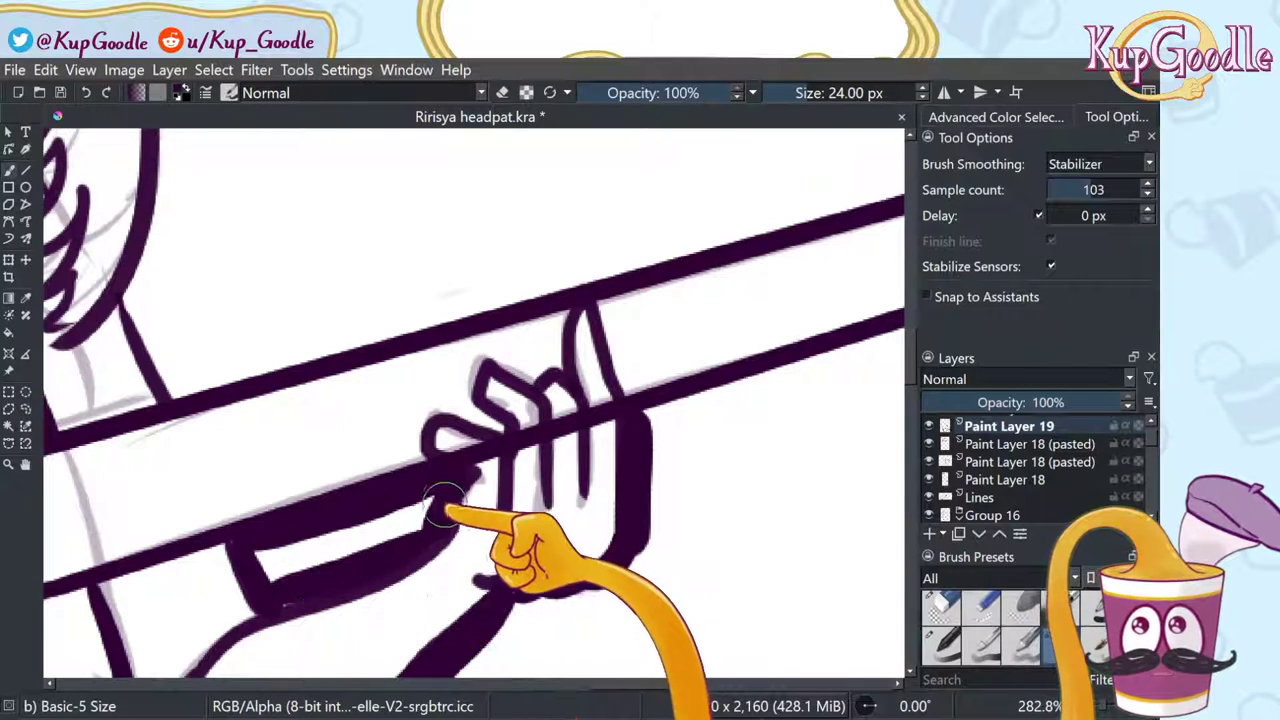
pyautogui.moveTo(254, 545); pyautogui.dragTo(298, 582)
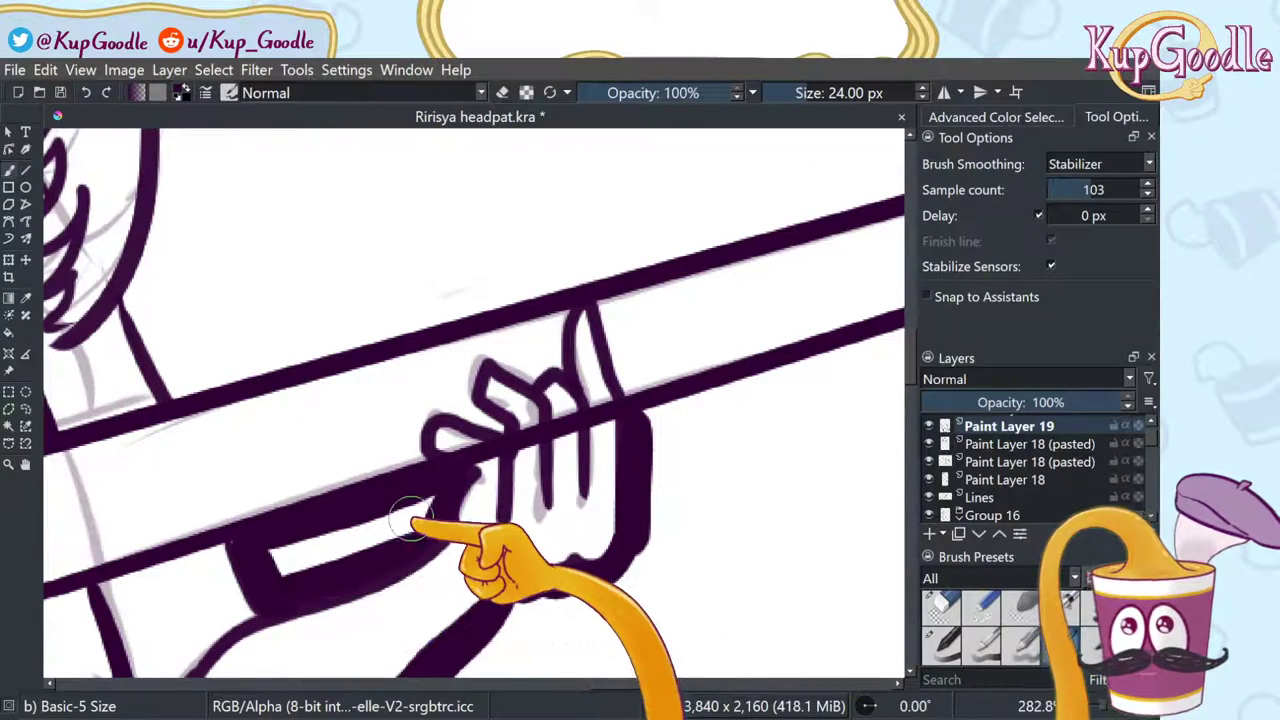
pyautogui.scroll(1, 411, 518)
pyautogui.scroll(-4, 410, 520)
pyautogui.scroll(1, 340, 555)
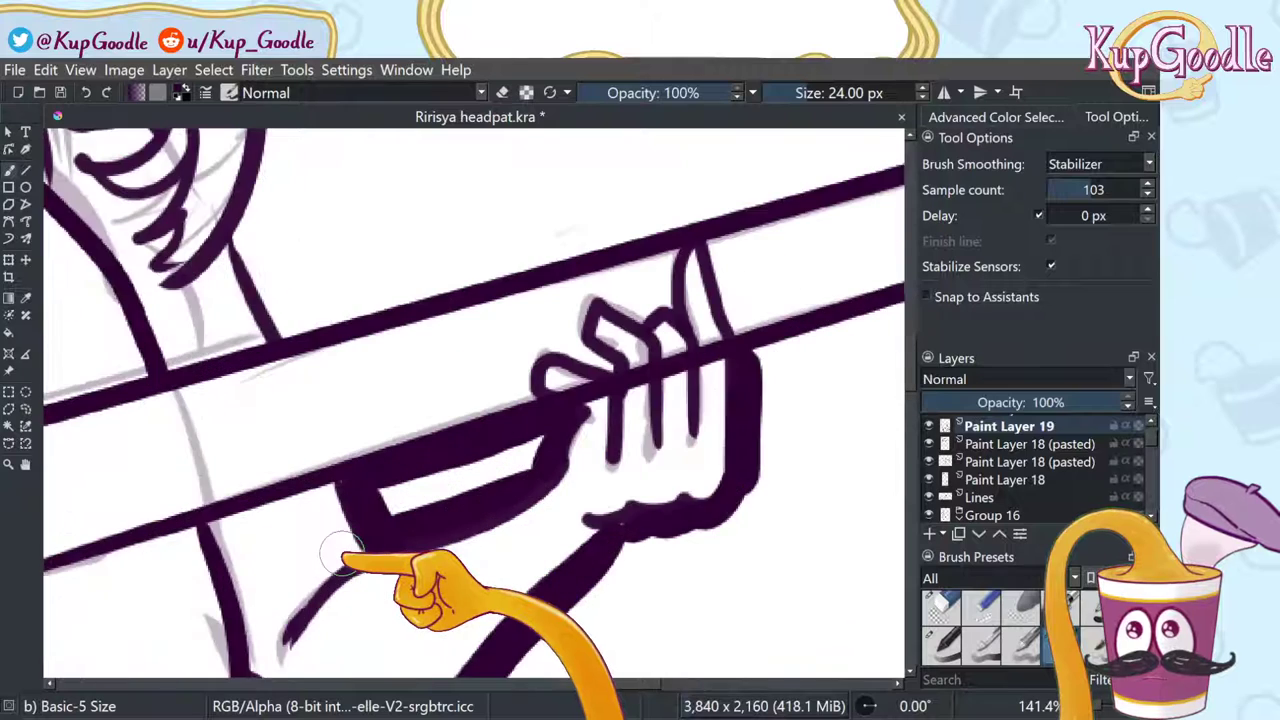
pyautogui.hotkey('ctrl', 'z')
pyautogui.moveTo(380, 546)
pyautogui.mouseDown()
pyautogui.moveTo(512, 501)
pyautogui.moveTo(554, 445)
pyautogui.mouseUp()
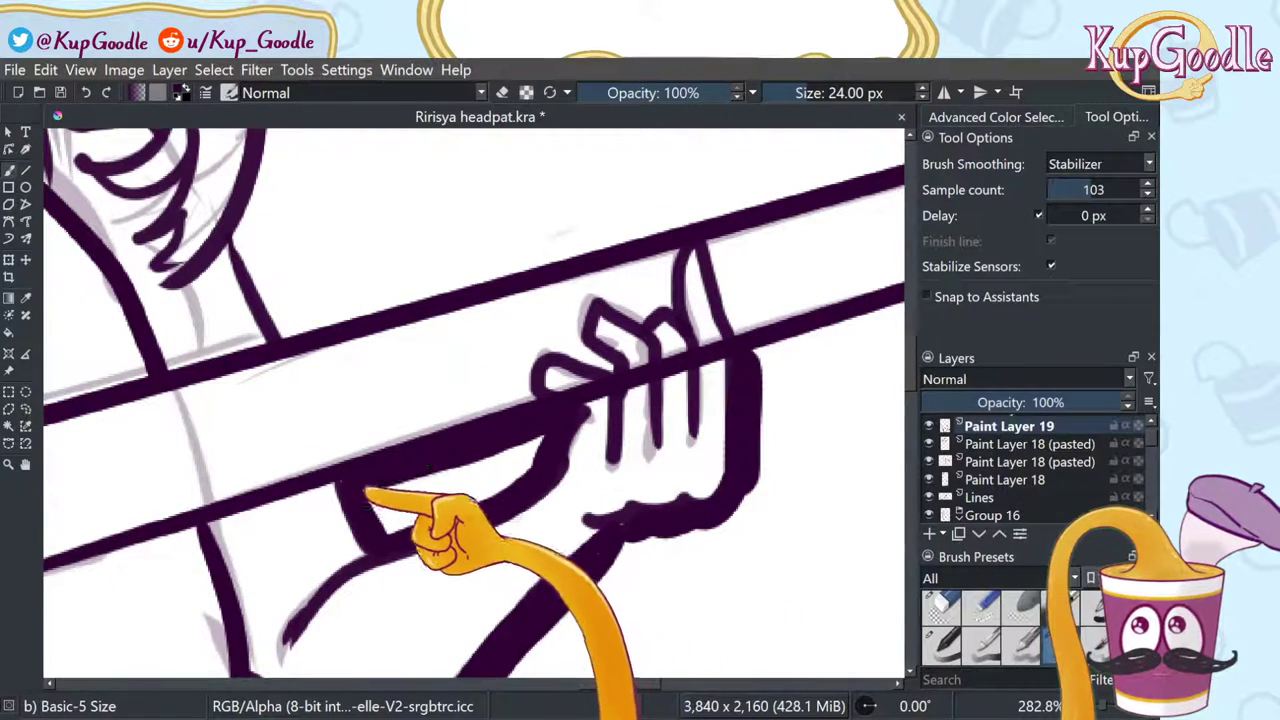
pyautogui.moveTo(365, 488)
pyautogui.mouseDown()
pyautogui.moveTo(389, 540)
pyautogui.moveTo(418, 522)
pyautogui.mouseUp()
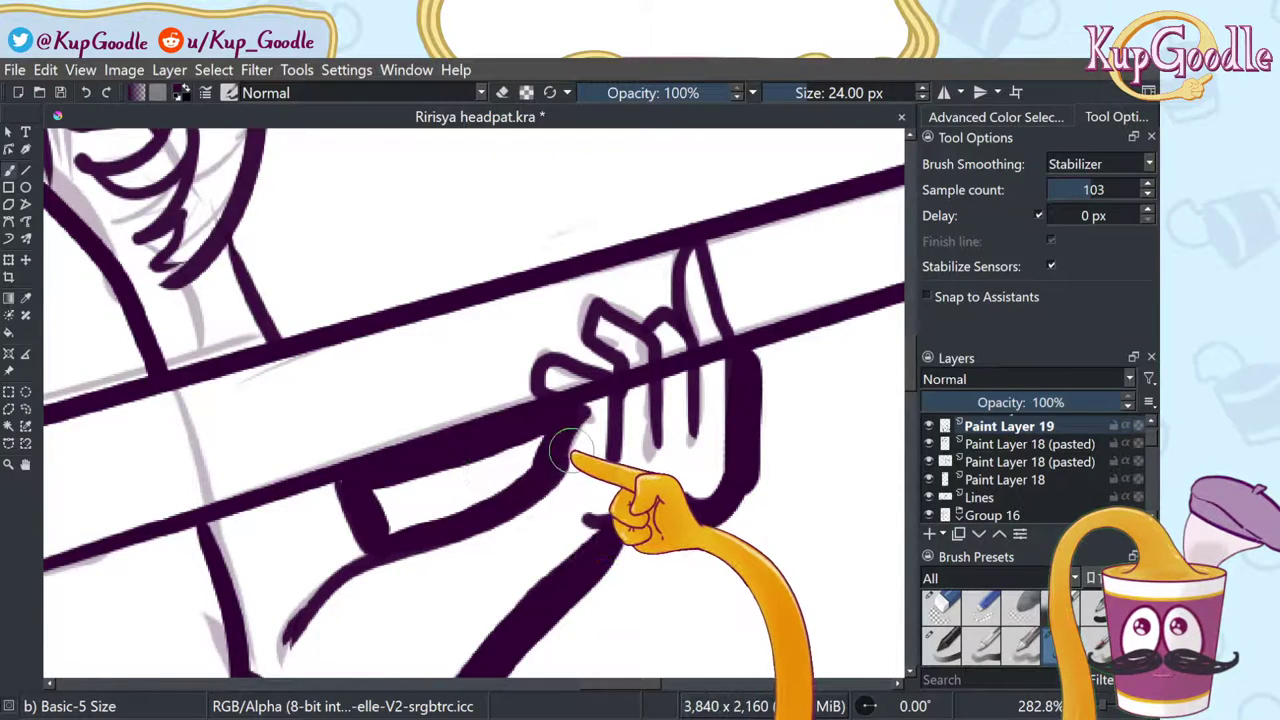
# Step: Draw the 24 px contour along the guitar neck's underside from the fretting hand to the headstock
pyautogui.scroll(-2, 700, 385)
pyautogui.scroll(3, 718, 370)
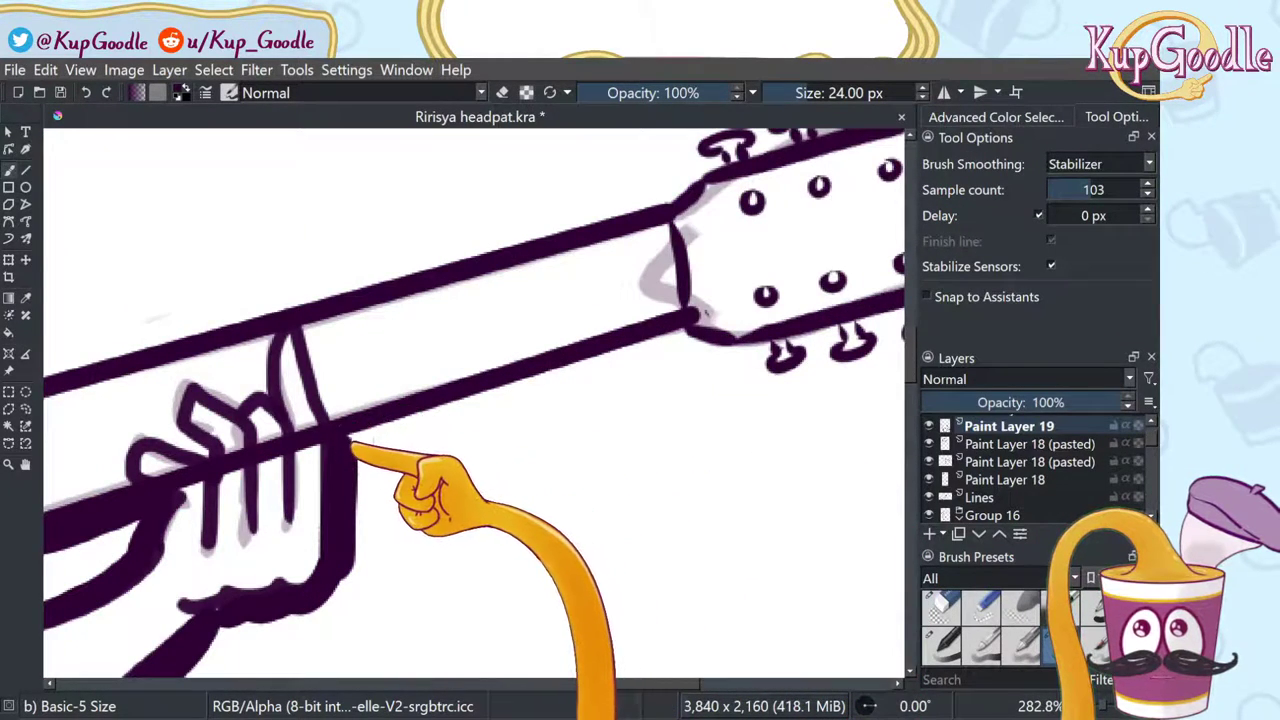
pyautogui.moveTo(410, 420)
pyautogui.mouseDown()
pyautogui.moveTo(678, 323)
pyautogui.moveTo(736, 333)
pyautogui.moveTo(673, 336)
pyautogui.moveTo(700, 352)
pyautogui.moveTo(766, 348)
pyautogui.moveTo(758, 370)
pyautogui.moveTo(779, 384)
pyautogui.moveTo(810, 343)
pyautogui.mouseUp()
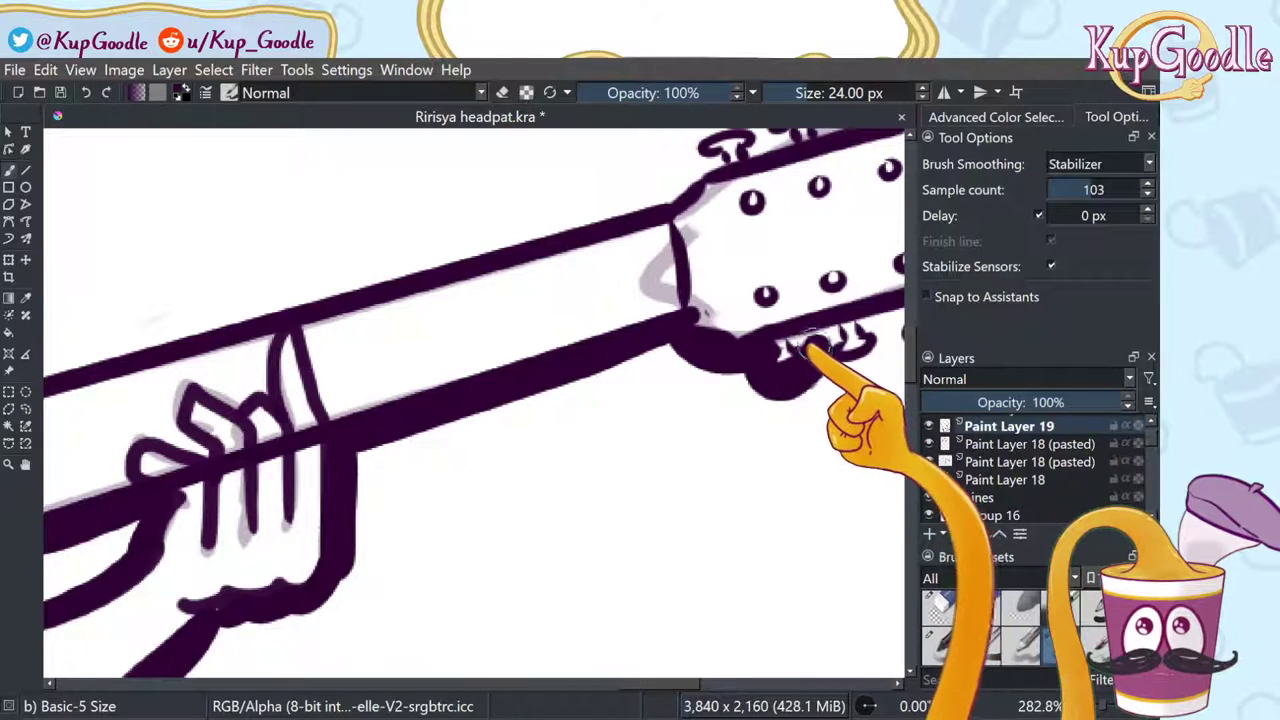
pyautogui.click(26, 464)
pyautogui.moveTo(729, 322); pyautogui.dragTo(480, 466)
pyautogui.hotkey('ctrl', 'z')
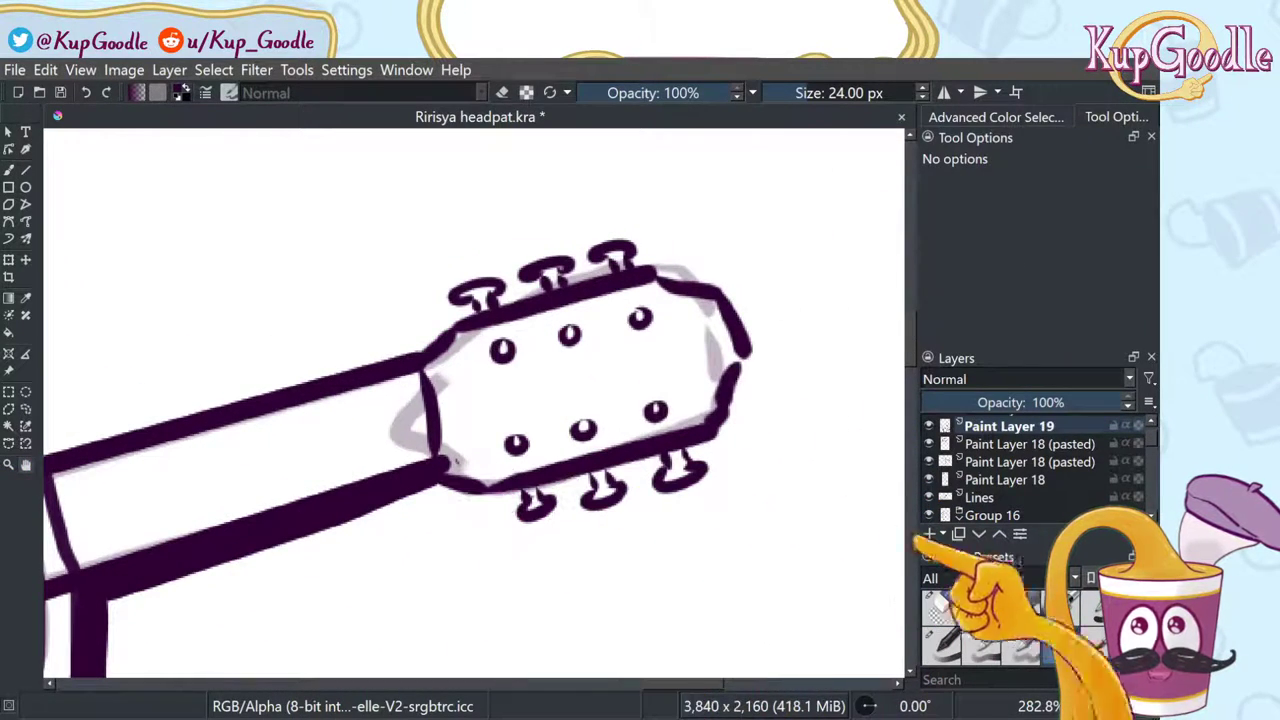
# Step: Draw the 24 px contour around the headstock's lower corner, the three lower tuning pegs and the lower half of its far end
pyautogui.press('b')
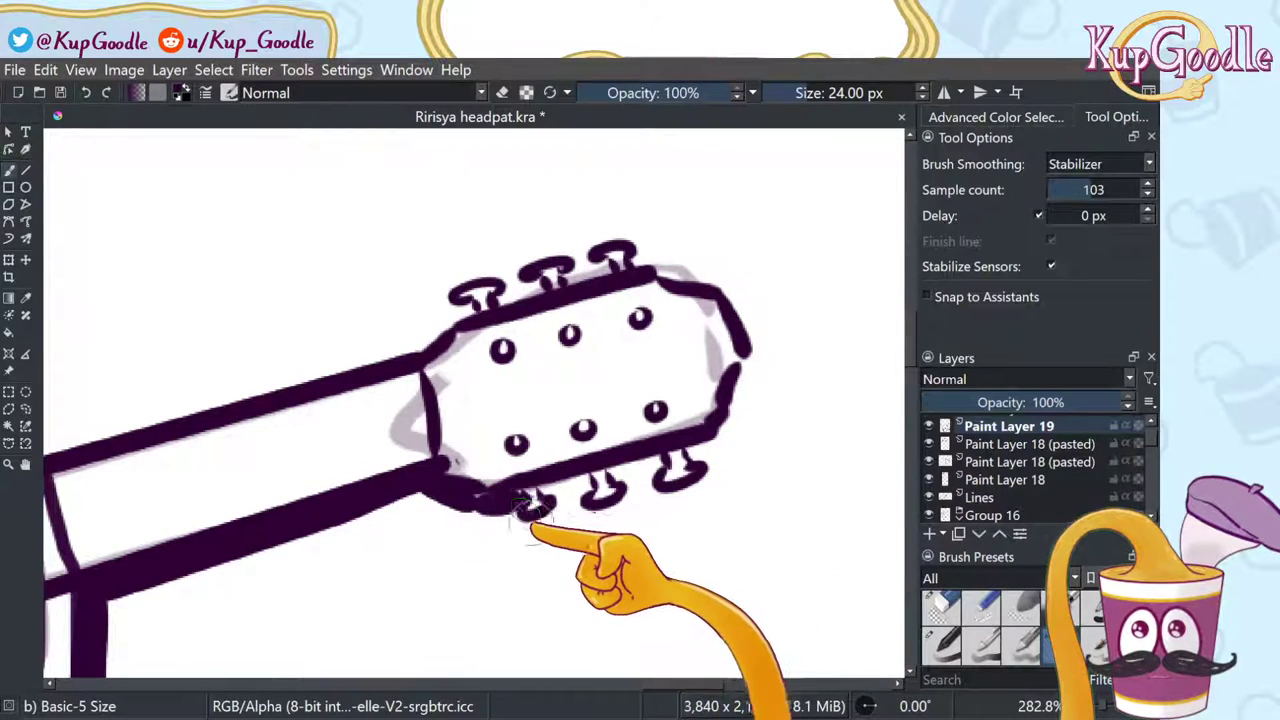
pyautogui.moveTo(443, 493); pyautogui.dragTo(500, 512)
pyautogui.hotkey('ctrl', 'z')
pyautogui.moveTo(432, 486); pyautogui.dragTo(503, 511)
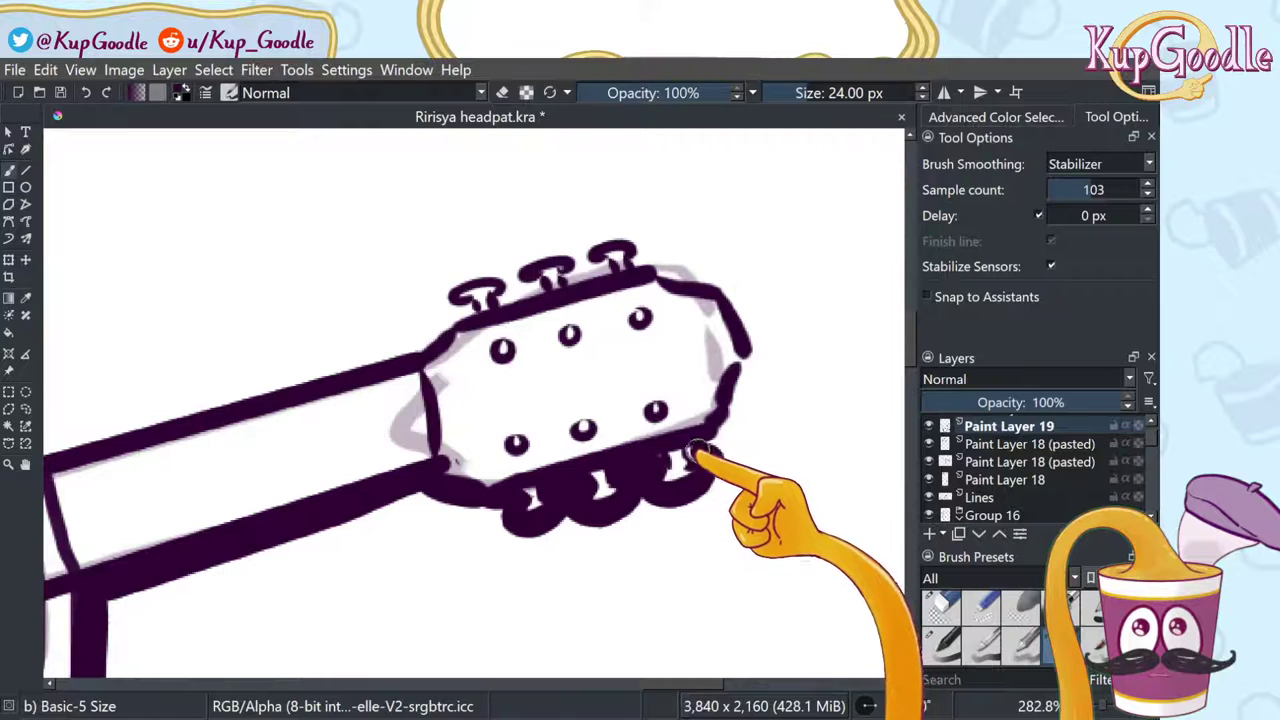
pyautogui.moveTo(700, 445); pyautogui.dragTo(758, 355)
pyautogui.scroll(-7, 632, 440)
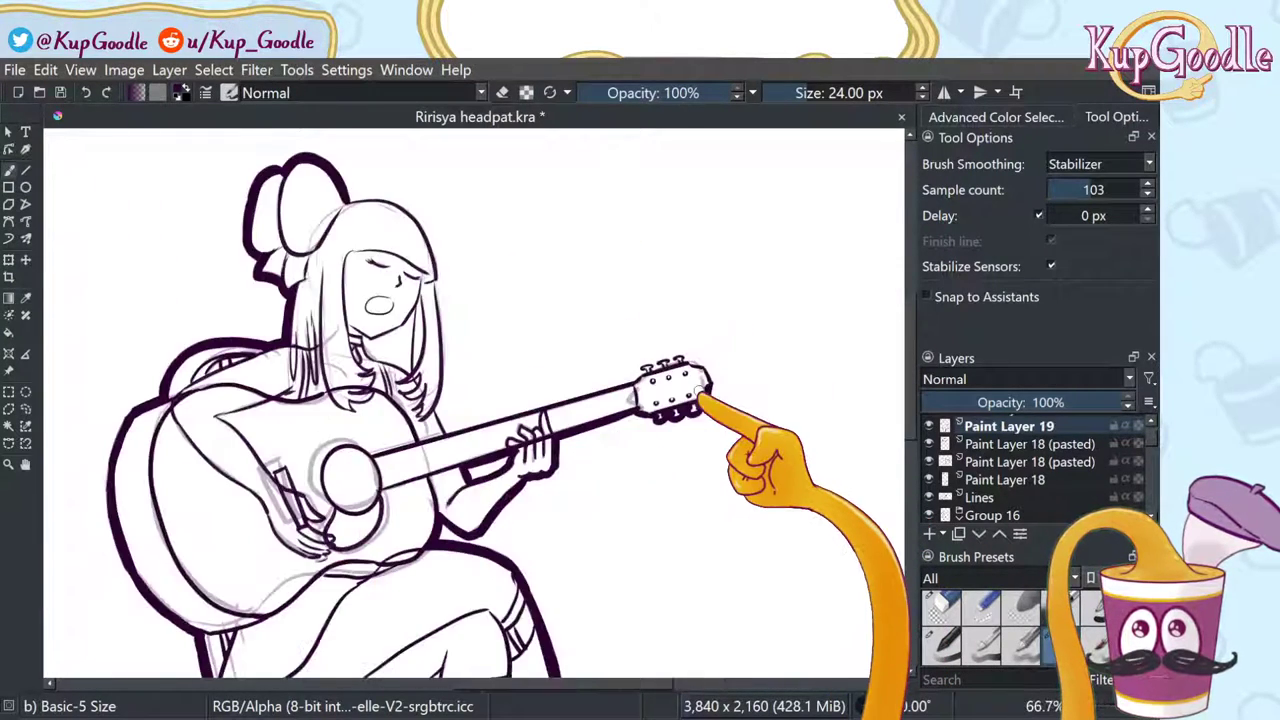
# Step: Draw the 24 px contour around the upper tuning peg nearest the guitar neck
pyautogui.scroll(4, 648, 400)
pyautogui.scroll(4, 648, 400)
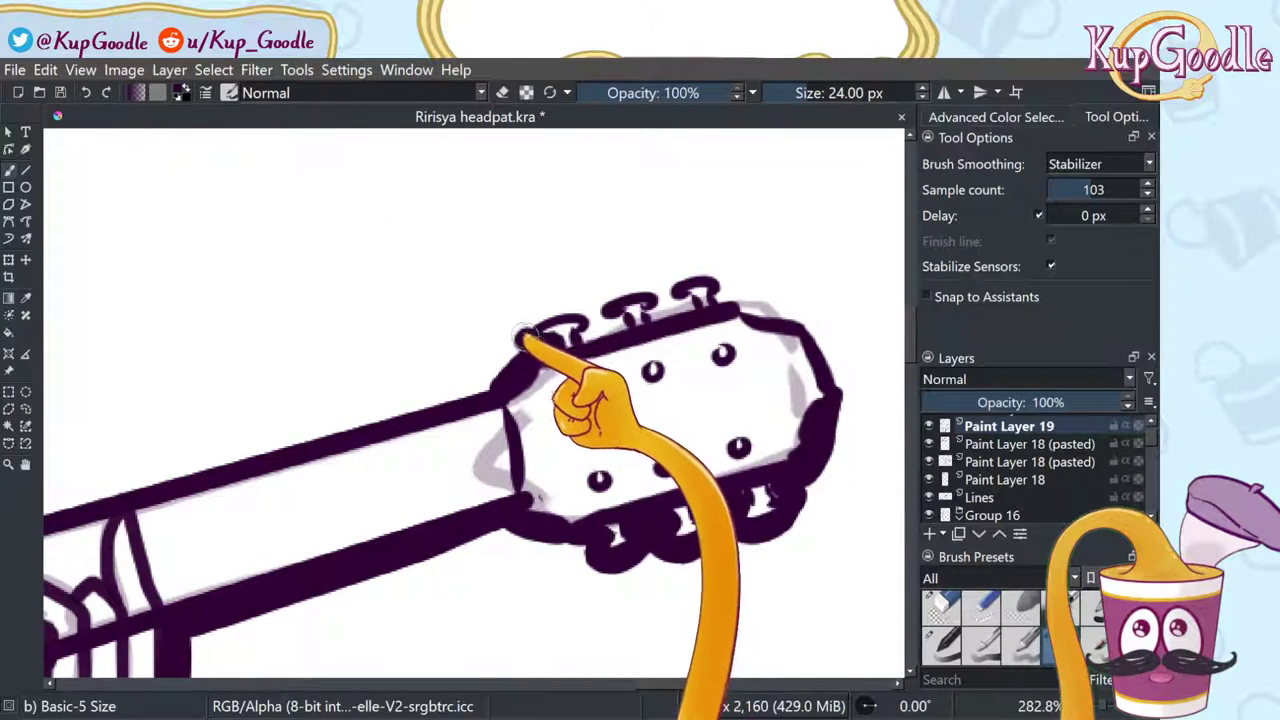
pyautogui.hotkey('ctrl', 'z')
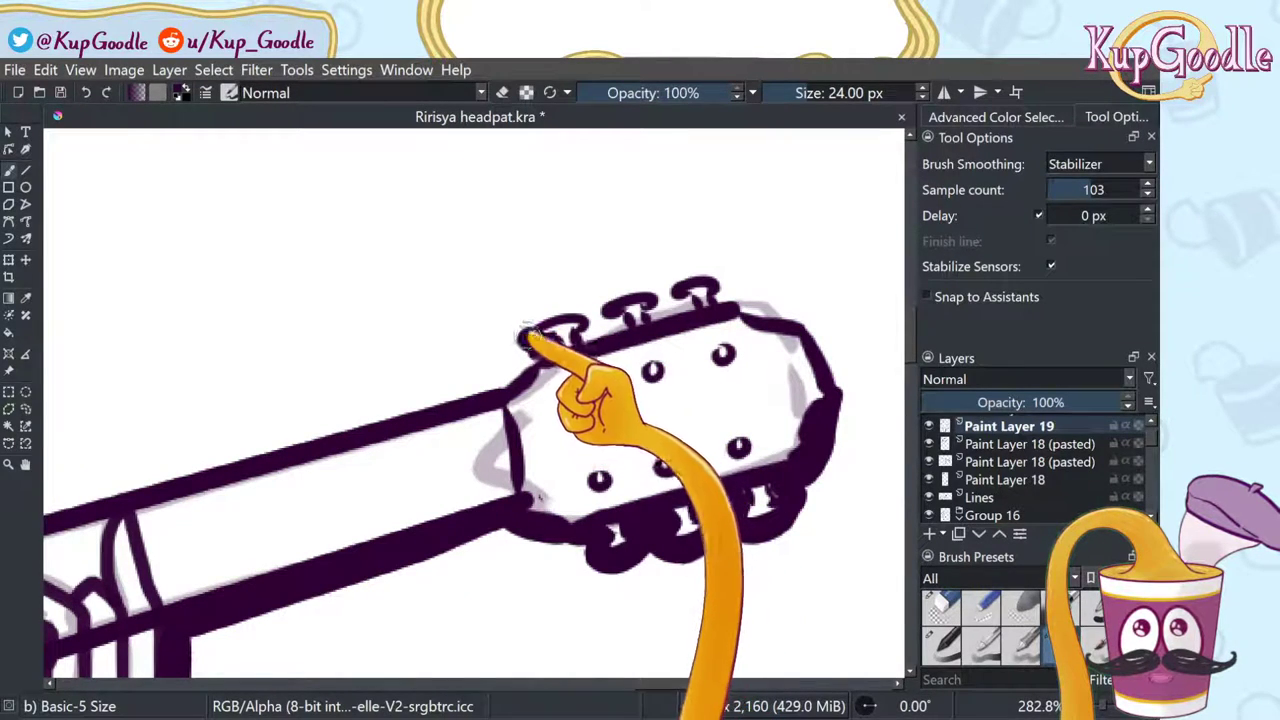
pyautogui.moveTo(528, 333); pyautogui.dragTo(548, 313)
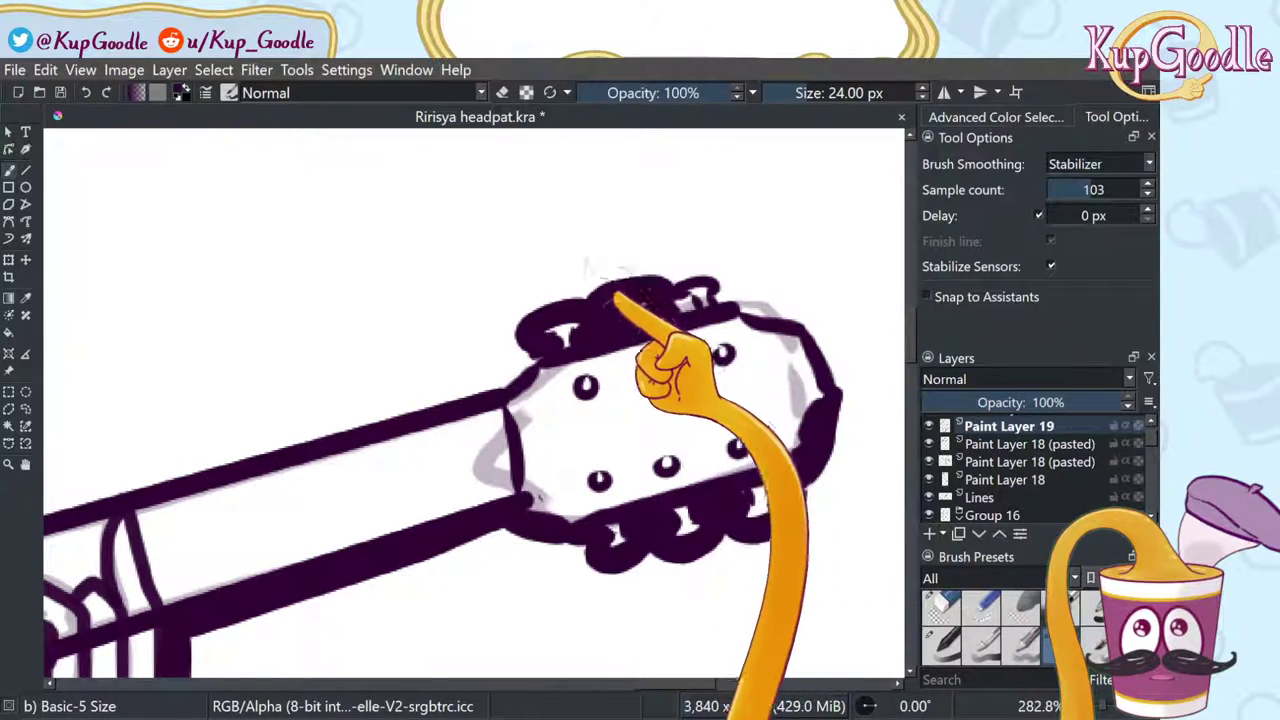
pyautogui.click(942, 605)
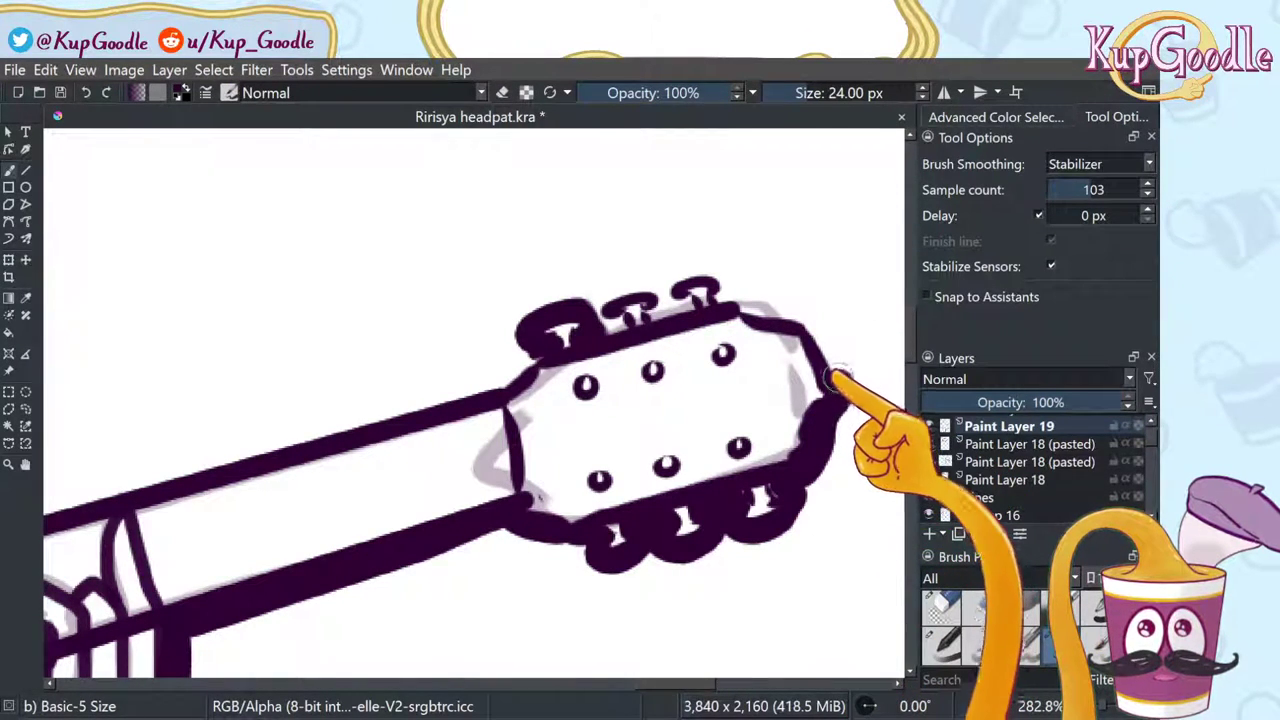
# Step: Continue the 24 px contour around the upper half of the headstock's far end and over the two remaining upper tuning pegs
pyautogui.moveTo(837, 377)
pyautogui.mouseDown()
pyautogui.moveTo(799, 309)
pyautogui.moveTo(811, 322)
pyautogui.moveTo(749, 307)
pyautogui.moveTo(773, 280)
pyautogui.moveTo(790, 312)
pyautogui.moveTo(748, 303)
pyautogui.moveTo(815, 315)
pyautogui.mouseUp()
pyautogui.hotkey('ctrl', 'z')
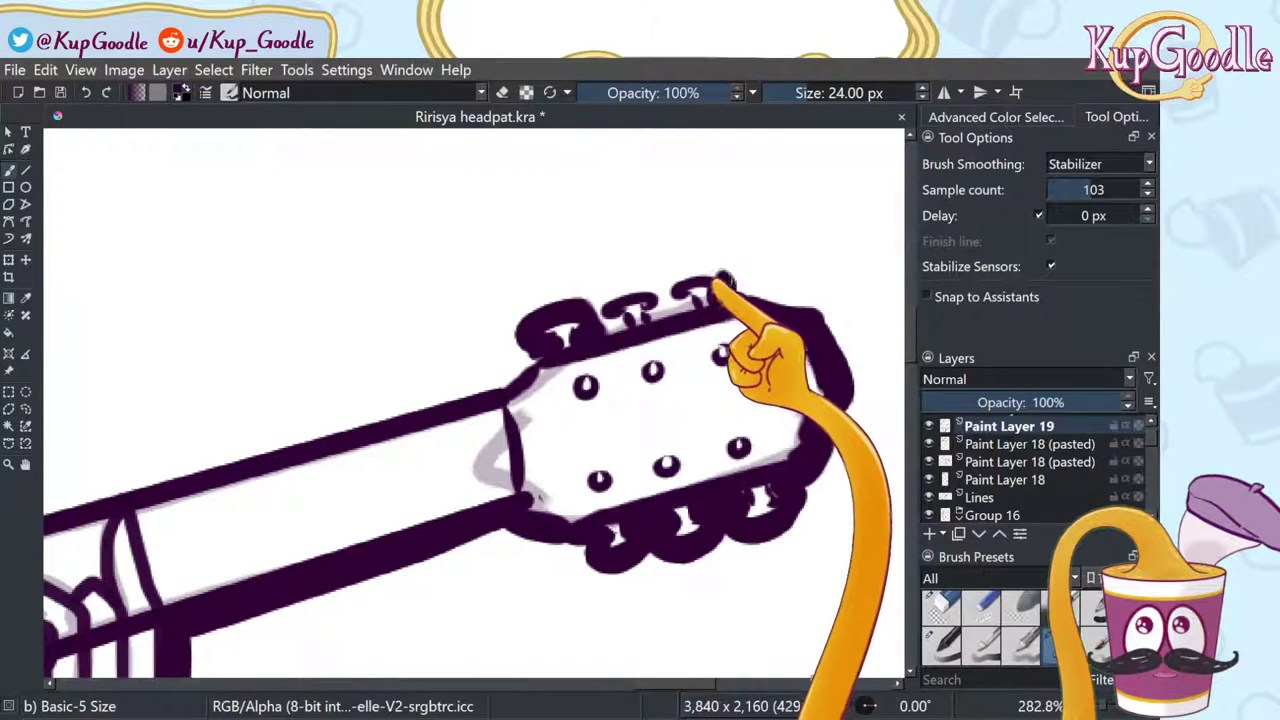
pyautogui.moveTo(714, 286)
pyautogui.mouseDown()
pyautogui.moveTo(664, 289)
pyautogui.moveTo(690, 305)
pyautogui.mouseUp()
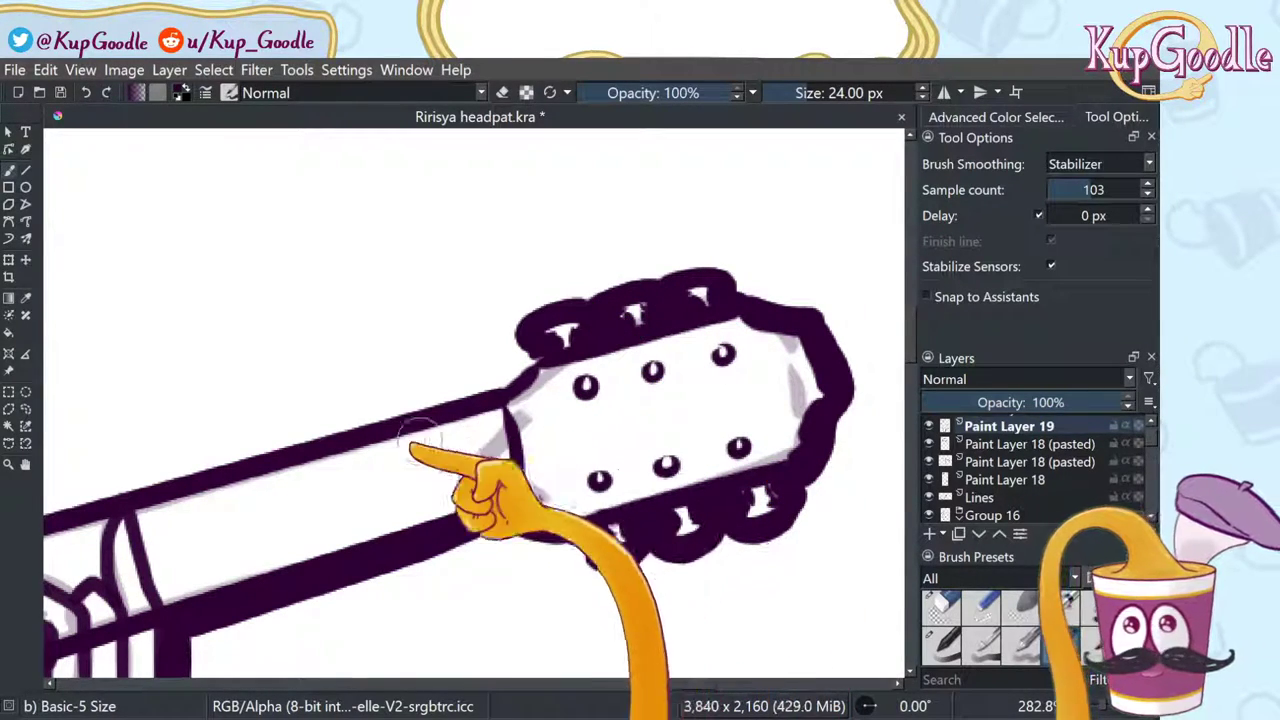
# Step: Draw the 24 px contour from the first upper tuning peg down to the neck and along the neck's upper edge past the fretting hand
pyautogui.click(26, 465)
pyautogui.moveTo(82, 470)
pyautogui.mouseDown()
pyautogui.moveTo(529, 423)
pyautogui.moveTo(466, 429)
pyautogui.mouseUp()
pyautogui.press('b')
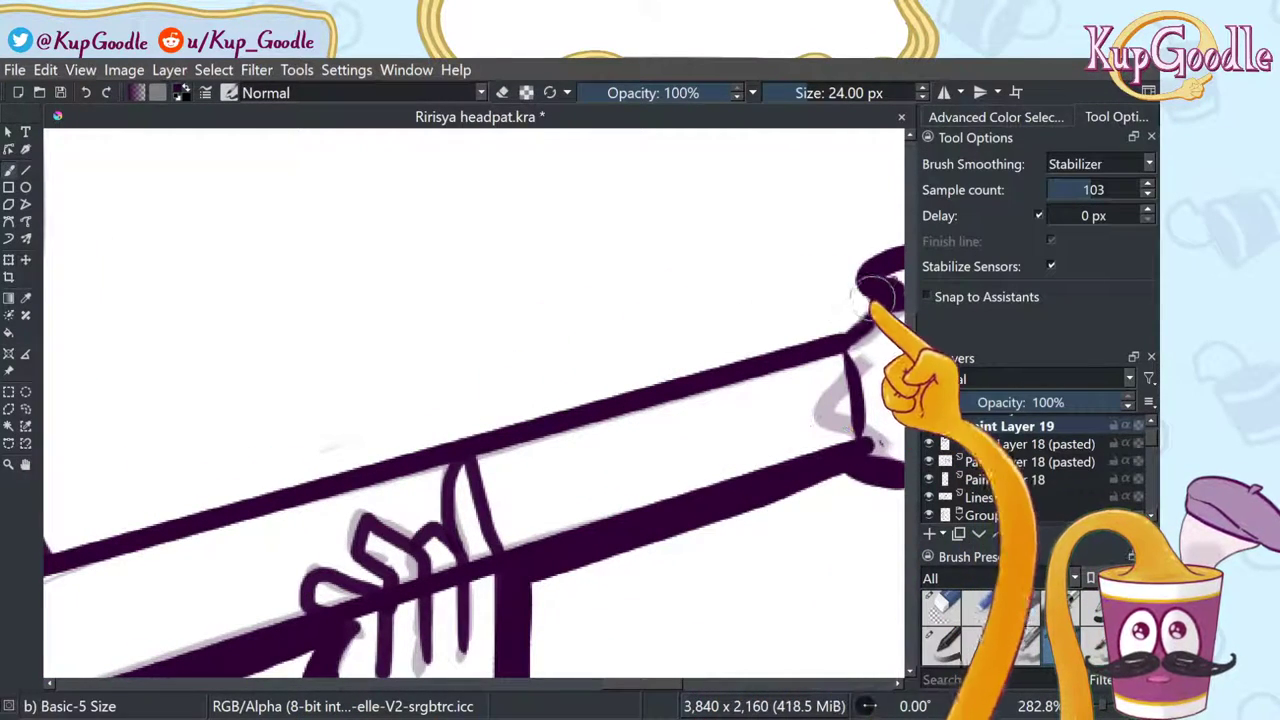
pyautogui.moveTo(878, 300)
pyautogui.mouseDown()
pyautogui.moveTo(828, 336)
pyautogui.moveTo(706, 380)
pyautogui.moveTo(474, 432)
pyautogui.moveTo(856, 314)
pyautogui.mouseUp()
pyautogui.moveTo(178, 514)
pyautogui.mouseDown()
pyautogui.moveTo(674, 357)
pyautogui.moveTo(840, 330)
pyautogui.mouseUp()
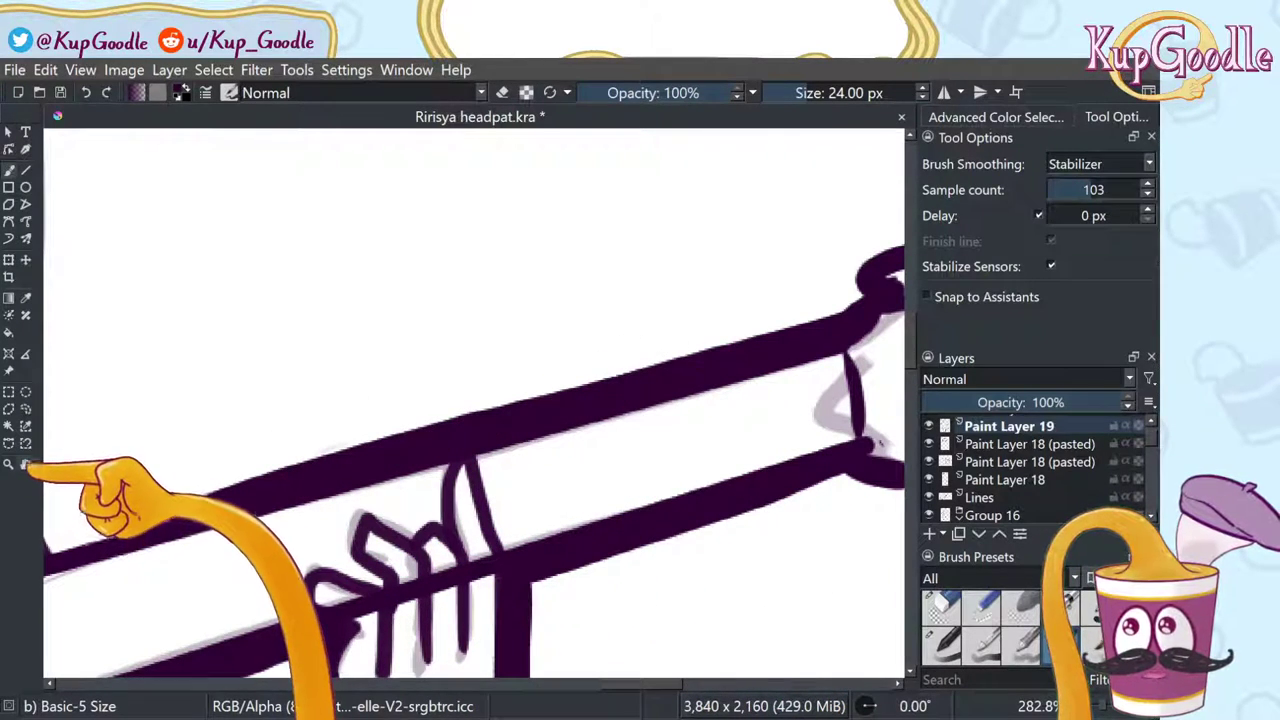
# Step: Outline the short body edge between hair tip and guitar at 24 px and extend the neck's upper contour to meet it
pyautogui.click(26, 464)
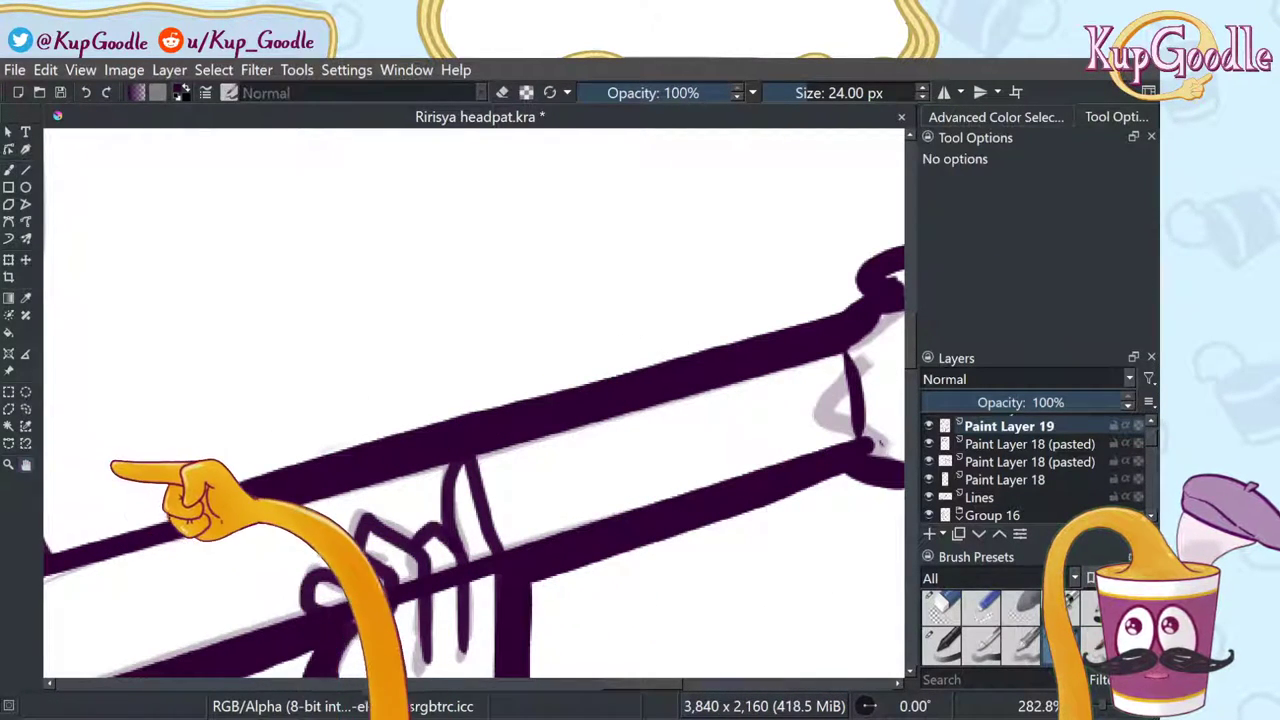
pyautogui.moveTo(114, 466); pyautogui.dragTo(469, 437)
pyautogui.press('b')
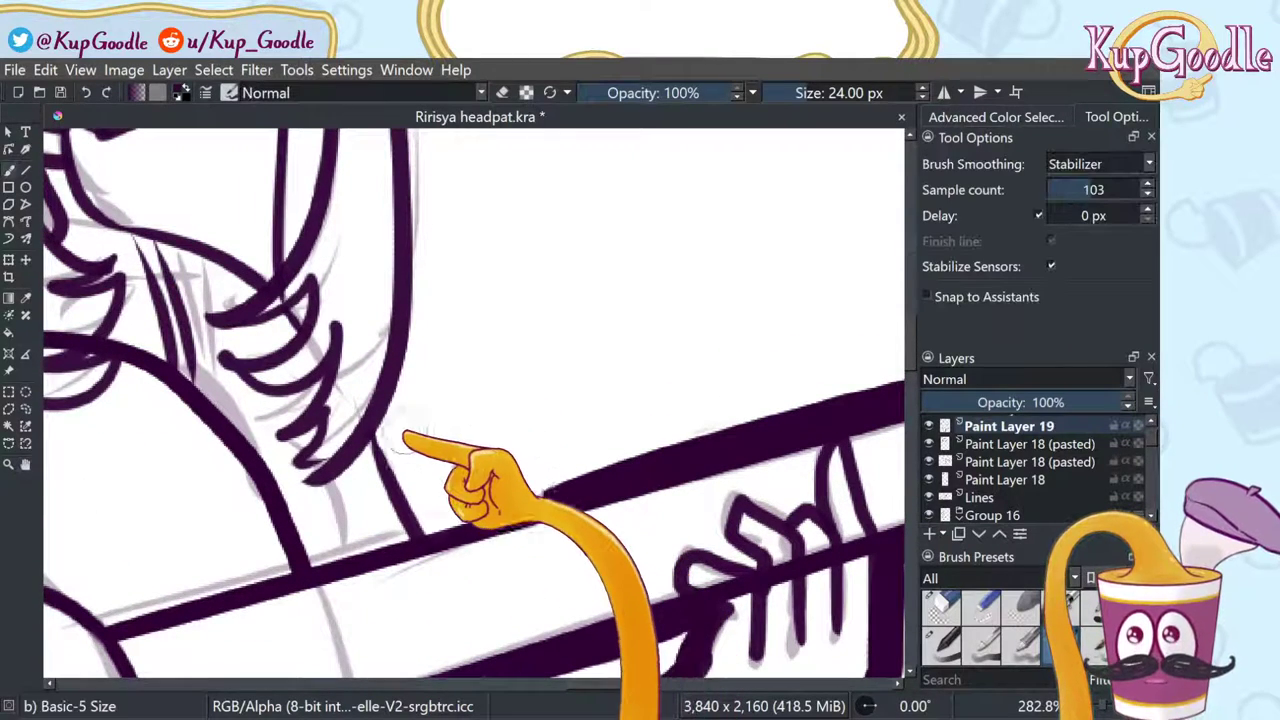
pyautogui.moveTo(378, 428); pyautogui.dragTo(428, 514)
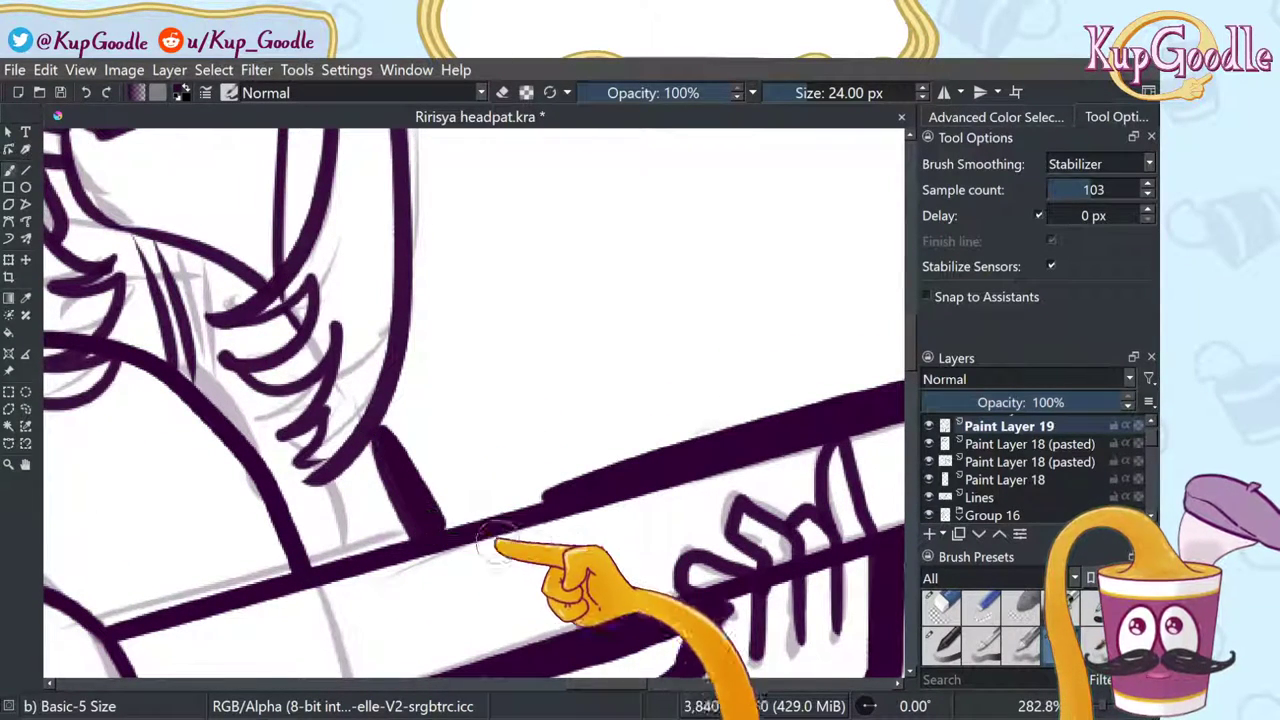
pyautogui.moveTo(456, 522); pyautogui.dragTo(674, 457)
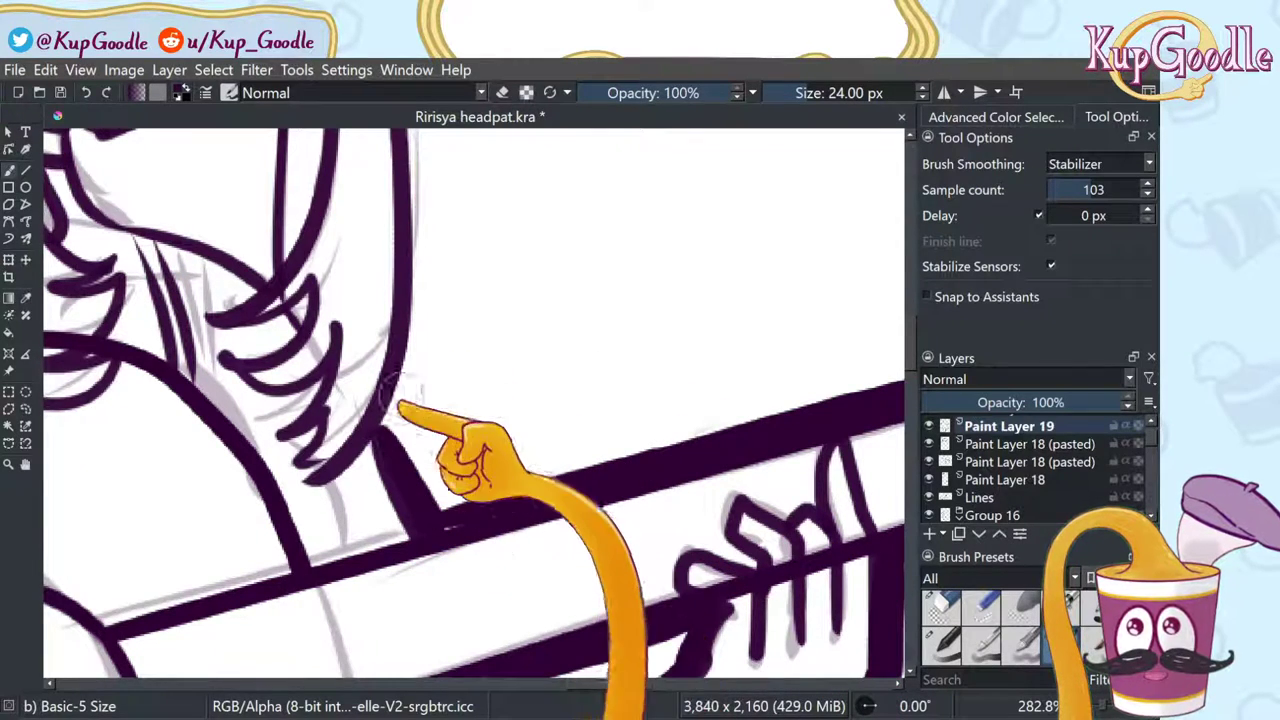
# Step: Draw the 24 px contour along the outer edge of the long front hair lock's lower part, down to the body edge
pyautogui.click(25, 464)
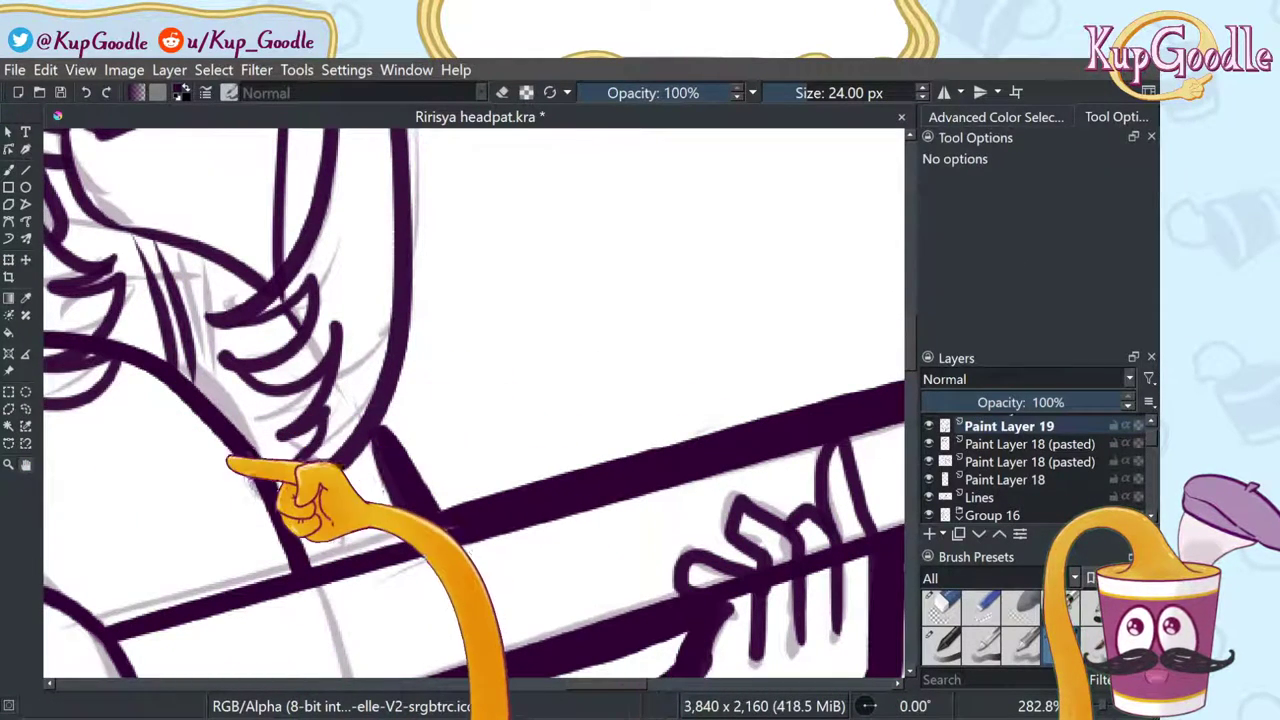
pyautogui.moveTo(414, 343); pyautogui.dragTo(500, 509)
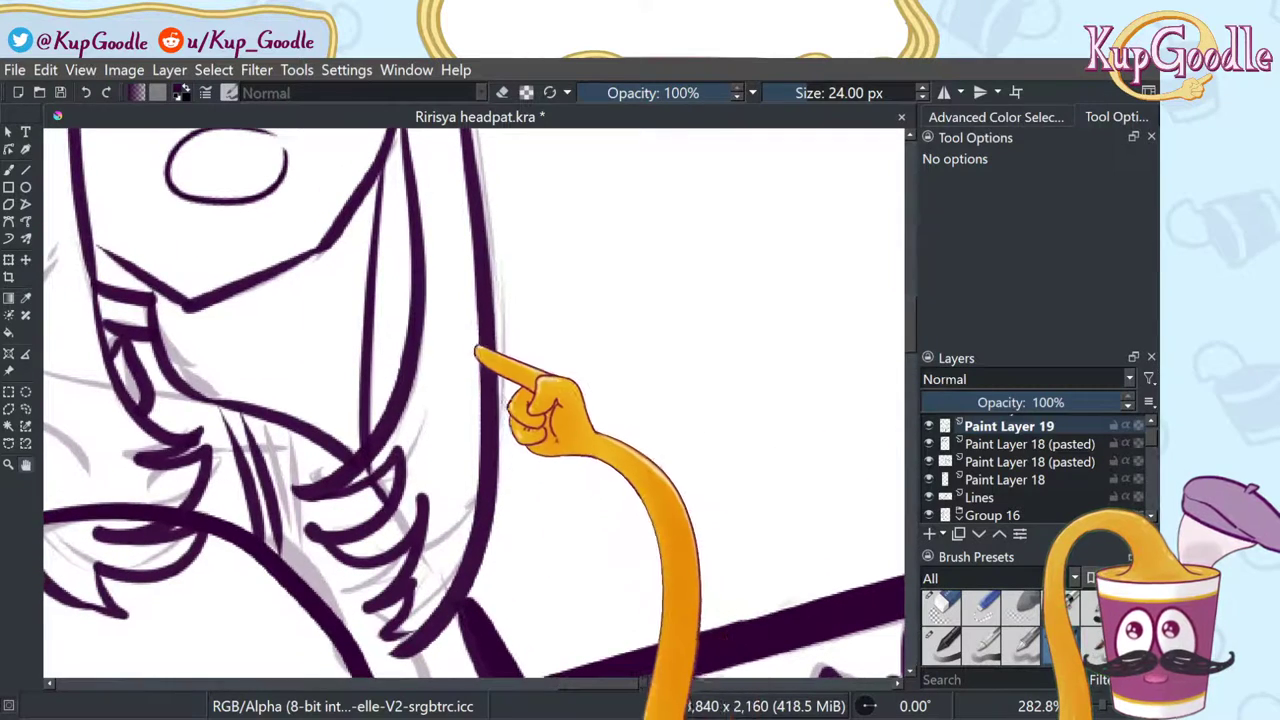
pyautogui.press('b')
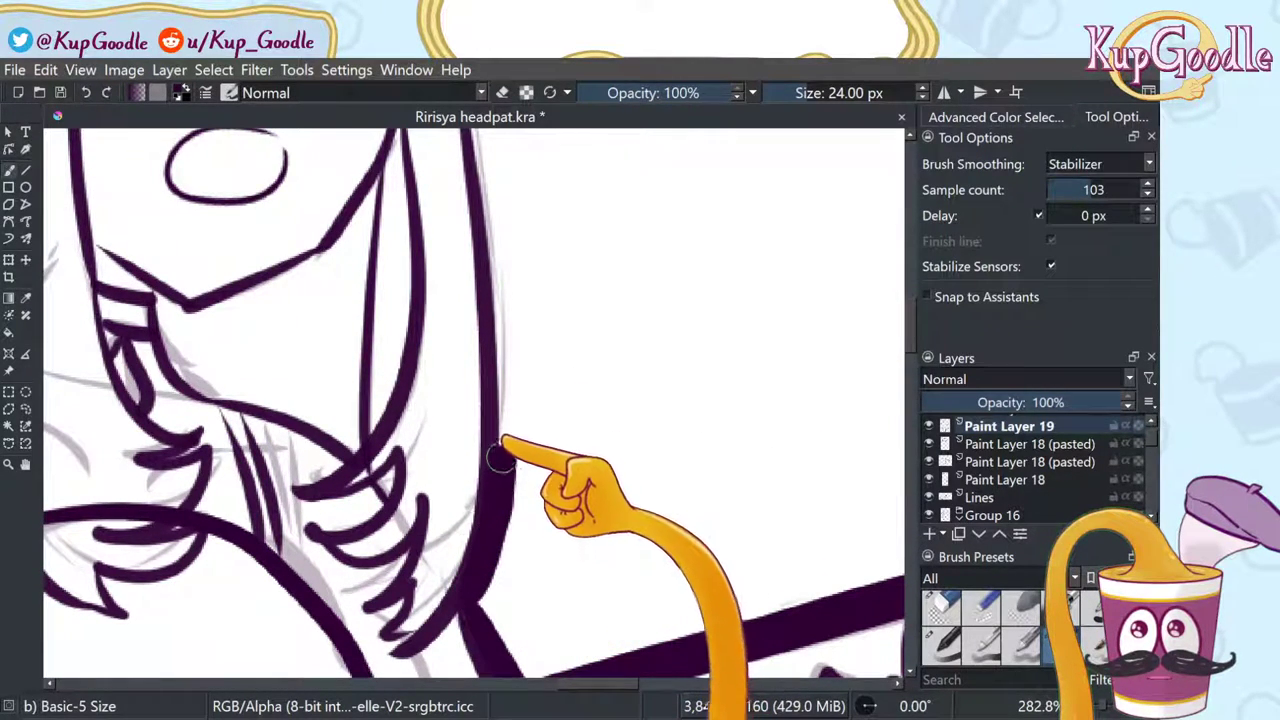
pyautogui.moveTo(500, 352); pyautogui.dragTo(470, 588)
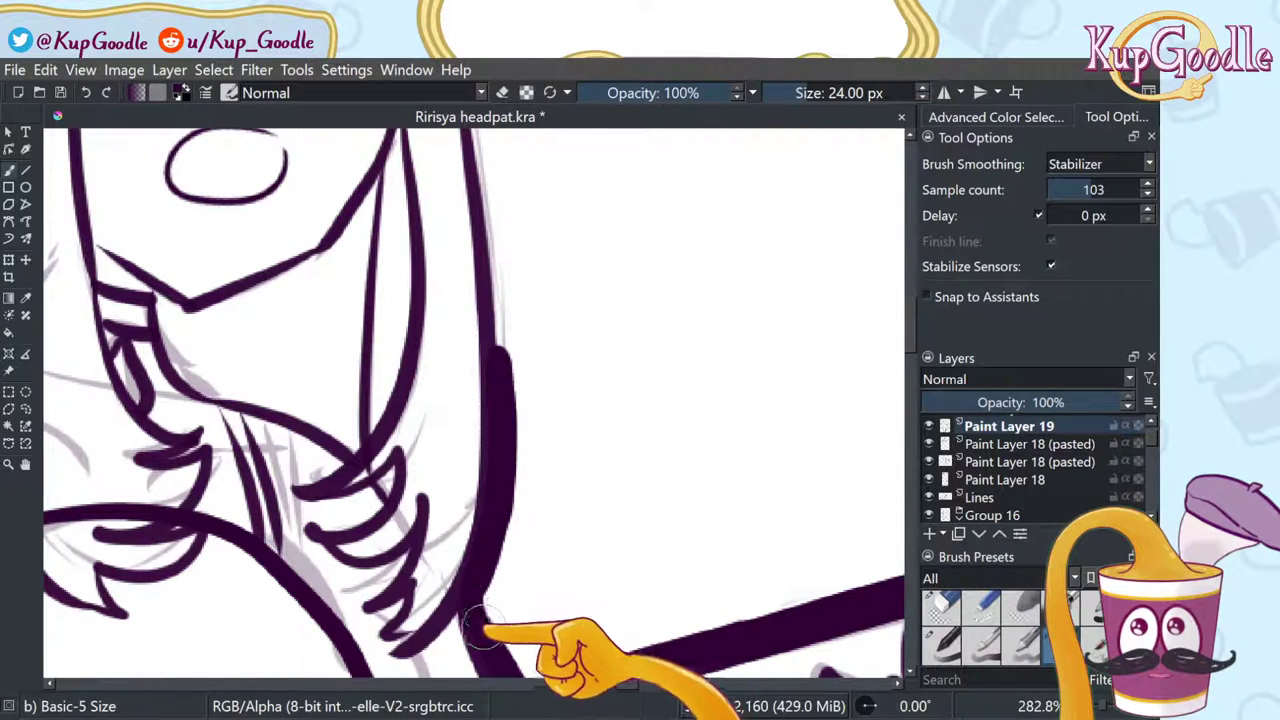
# Step: Extend the 24 px contour along the hair lock's upper outer edge beside the face and around the outer tip of the fringe
pyautogui.click(26, 465)
pyautogui.moveTo(367, 276); pyautogui.dragTo(433, 487)
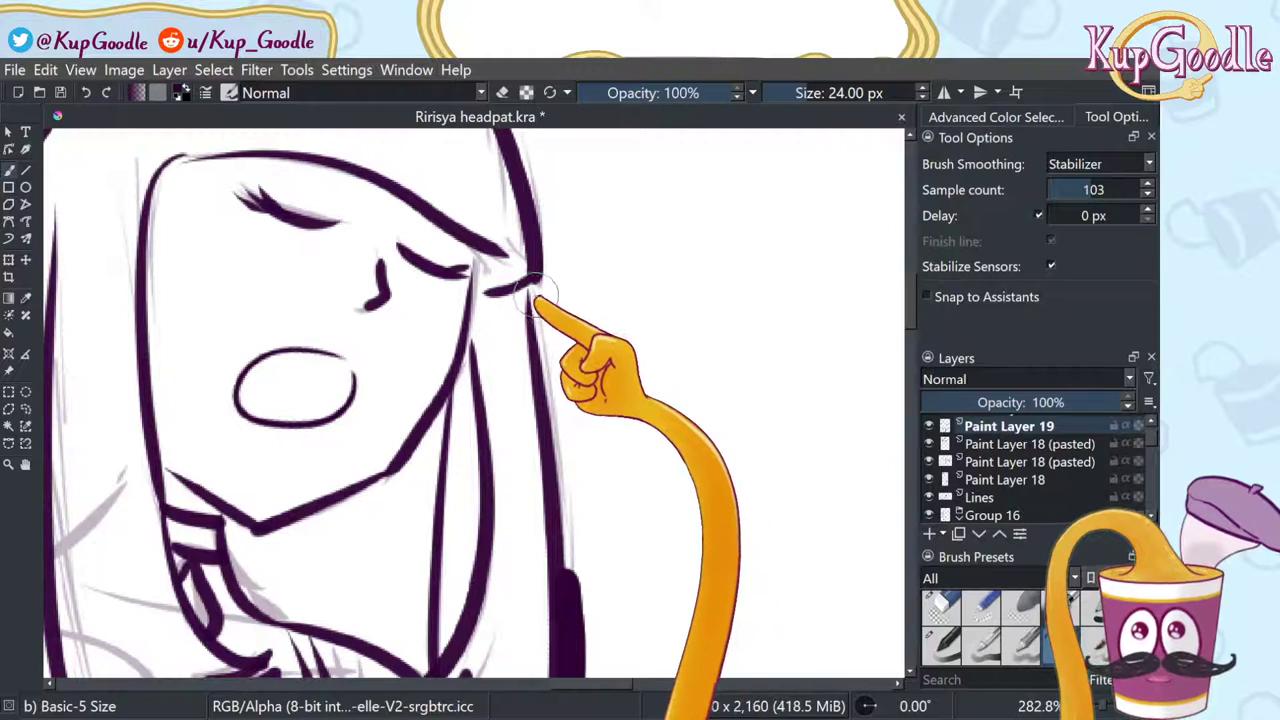
pyautogui.moveTo(557, 437); pyautogui.dragTo(568, 546)
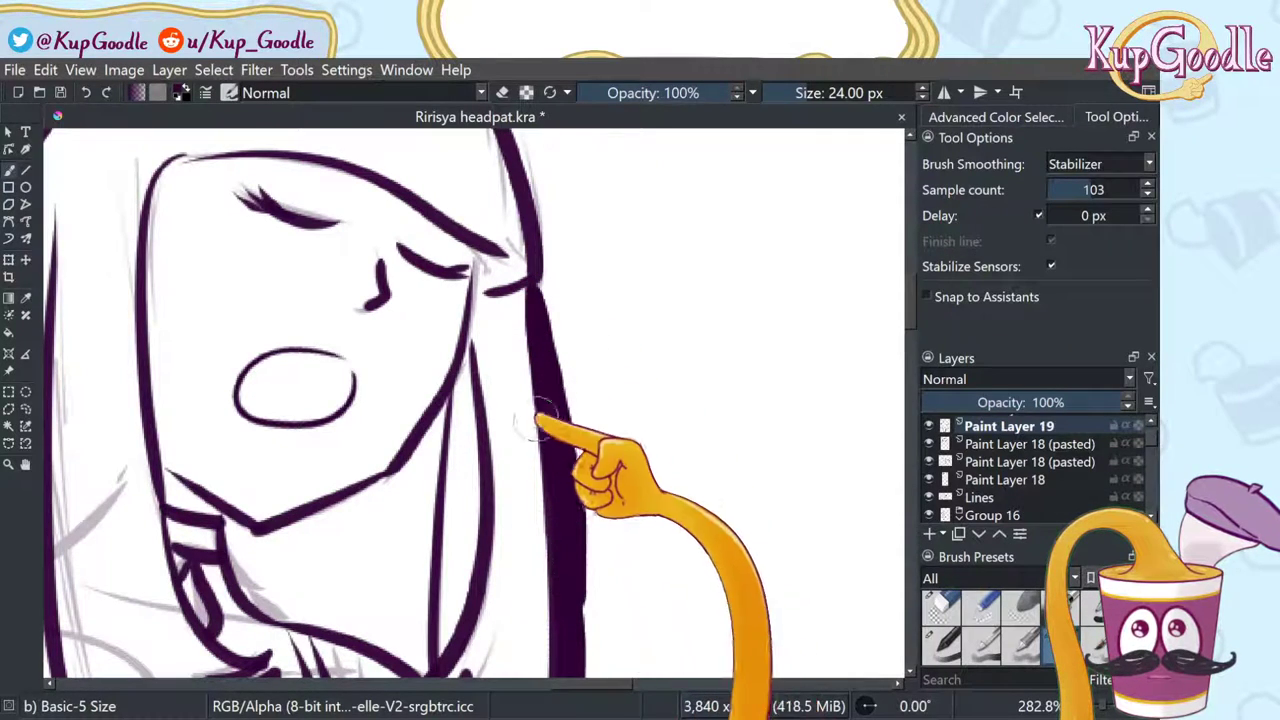
pyautogui.moveTo(537, 300); pyautogui.dragTo(550, 516)
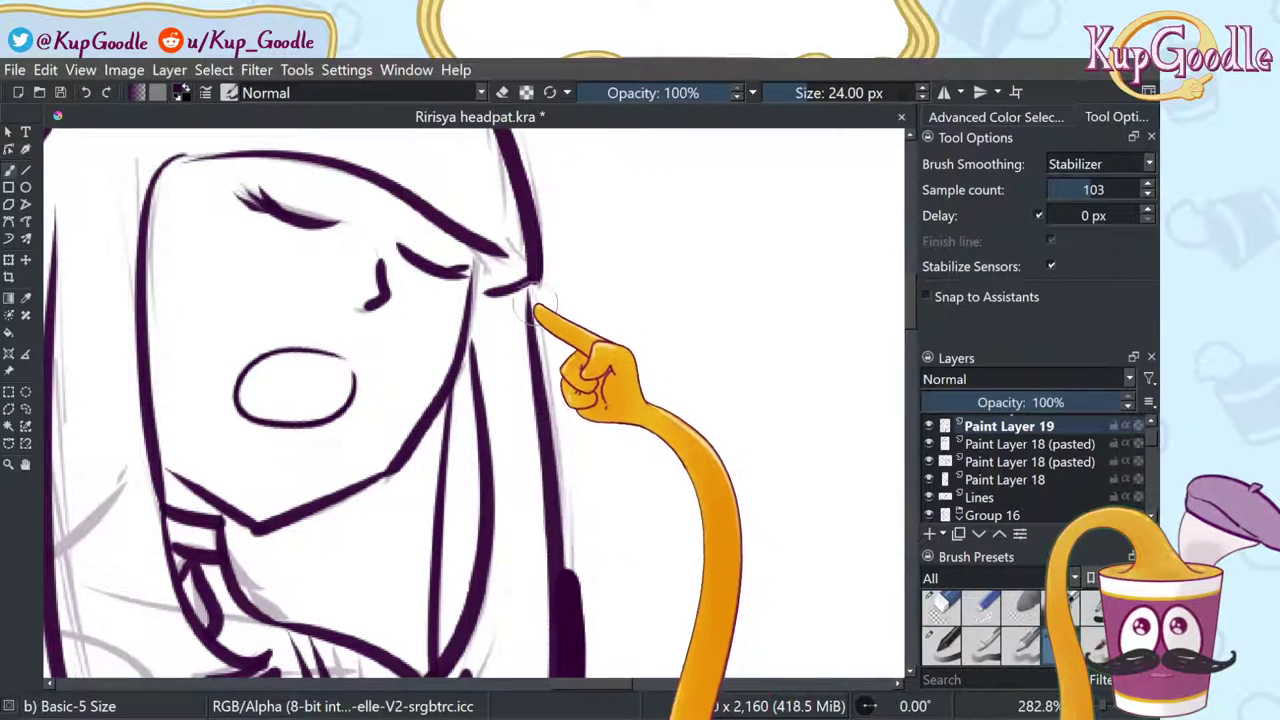
pyautogui.moveTo(548, 410); pyautogui.dragTo(570, 560)
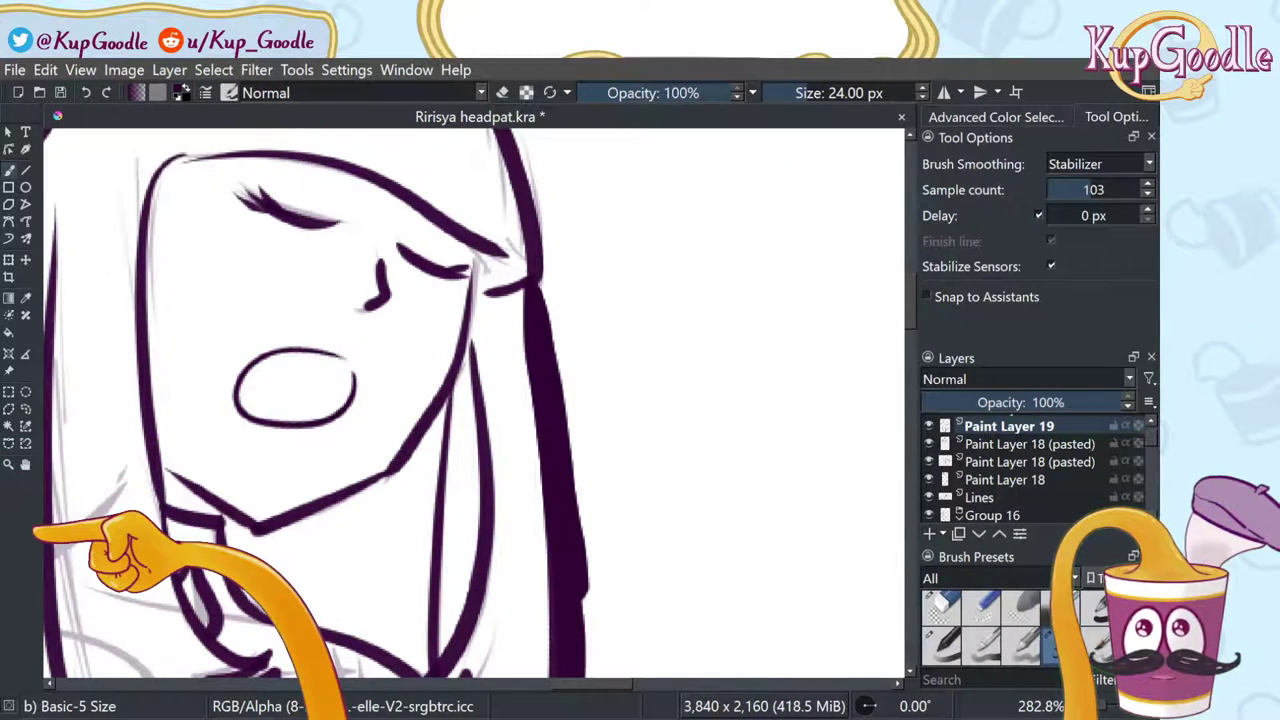
pyautogui.hotkey('ctrl', 'z')
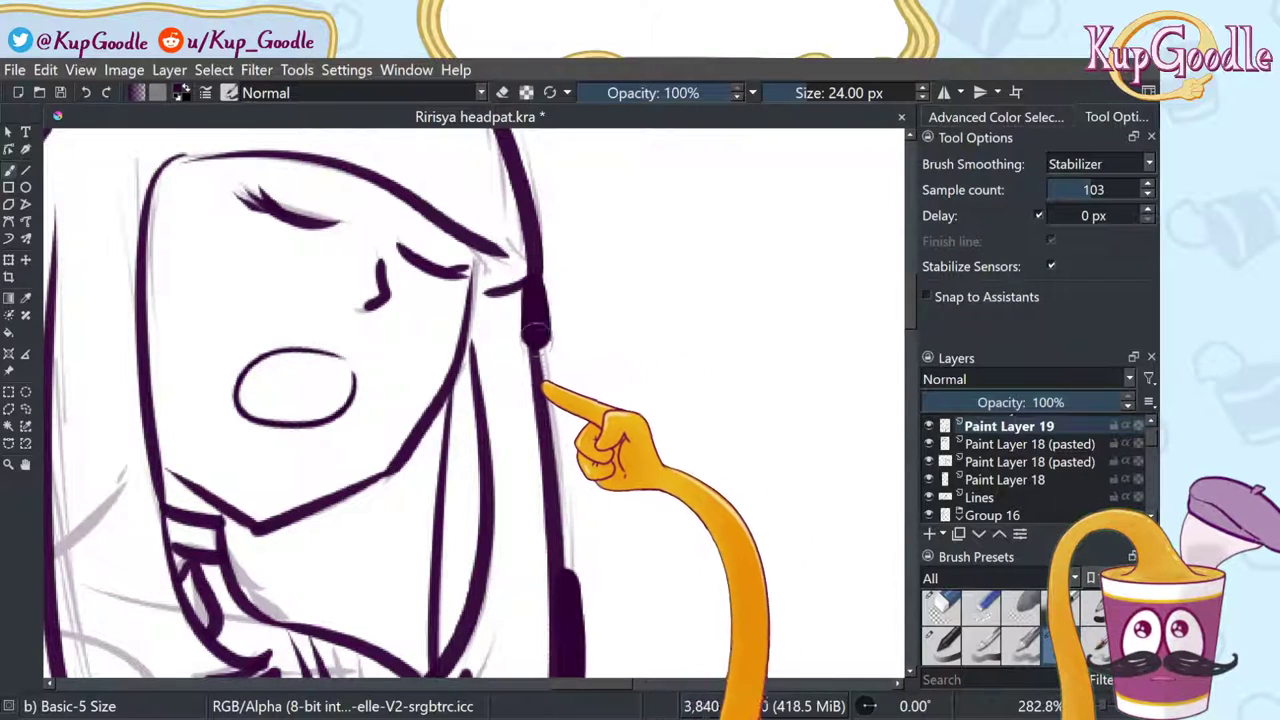
pyautogui.moveTo(535, 290); pyautogui.dragTo(572, 585)
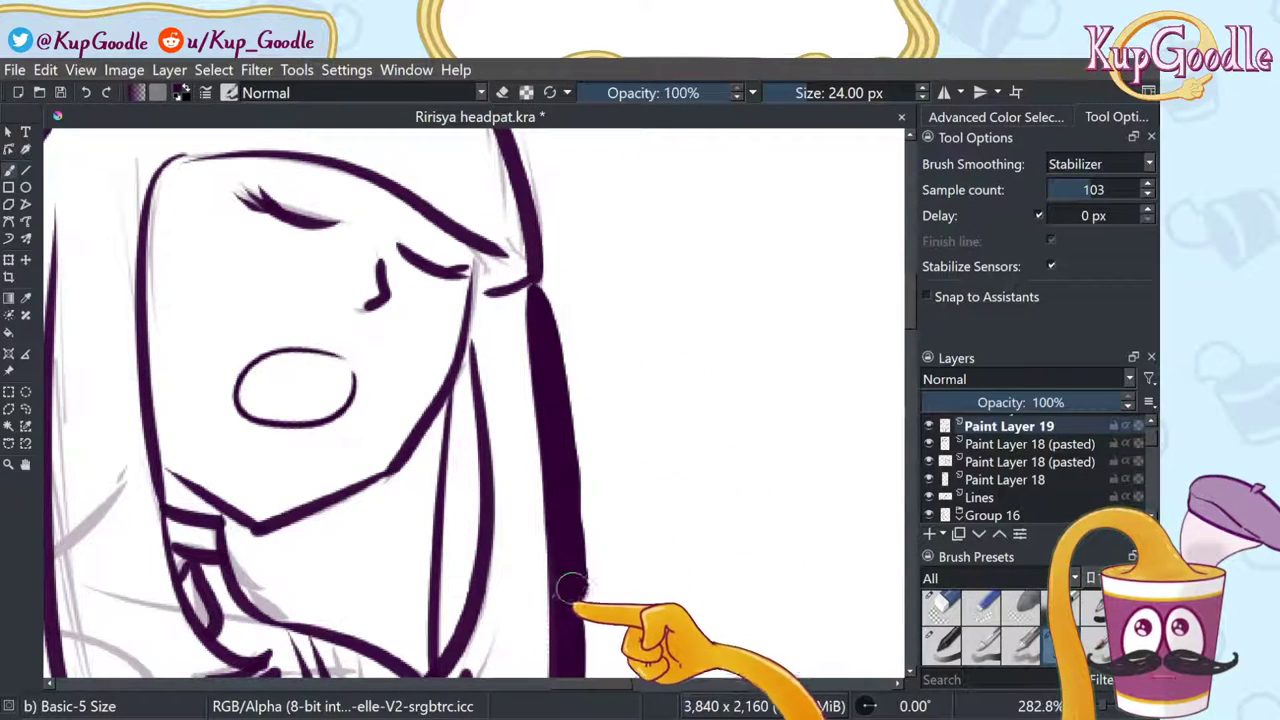
pyautogui.hotkey('ctrl', 'z')
pyautogui.moveTo(546, 296); pyautogui.dragTo(563, 578)
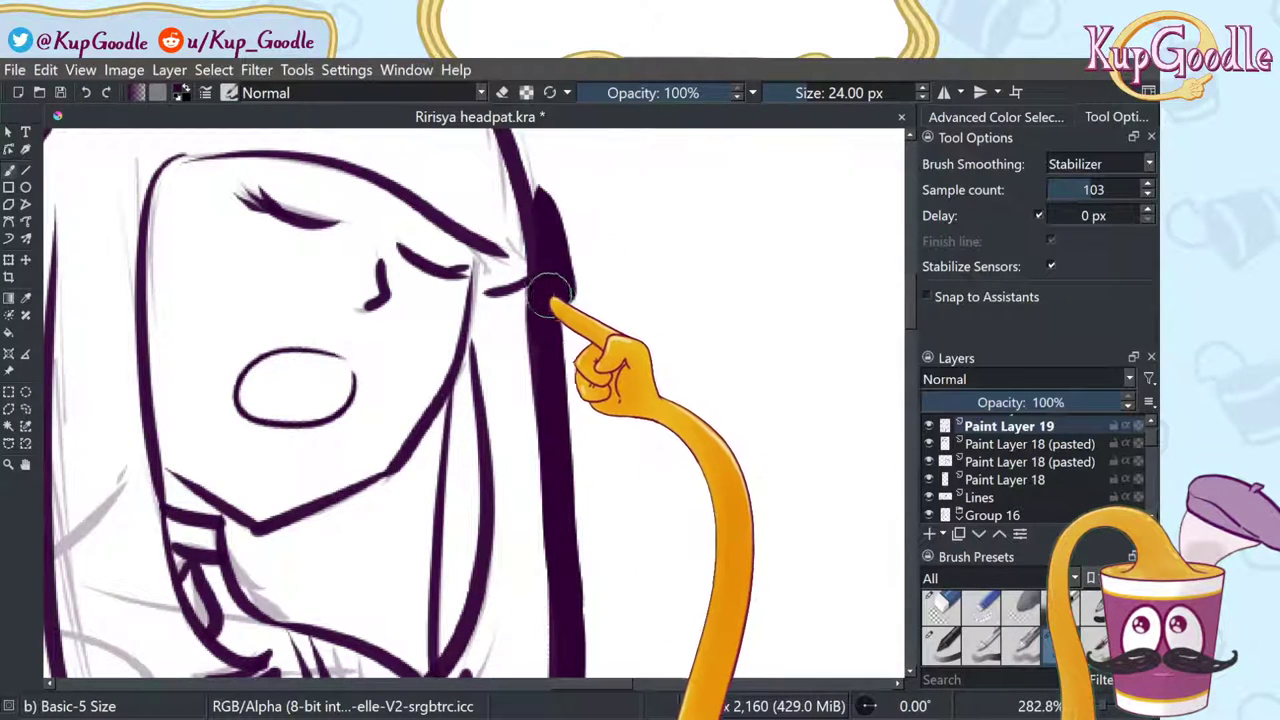
pyautogui.click(26, 463)
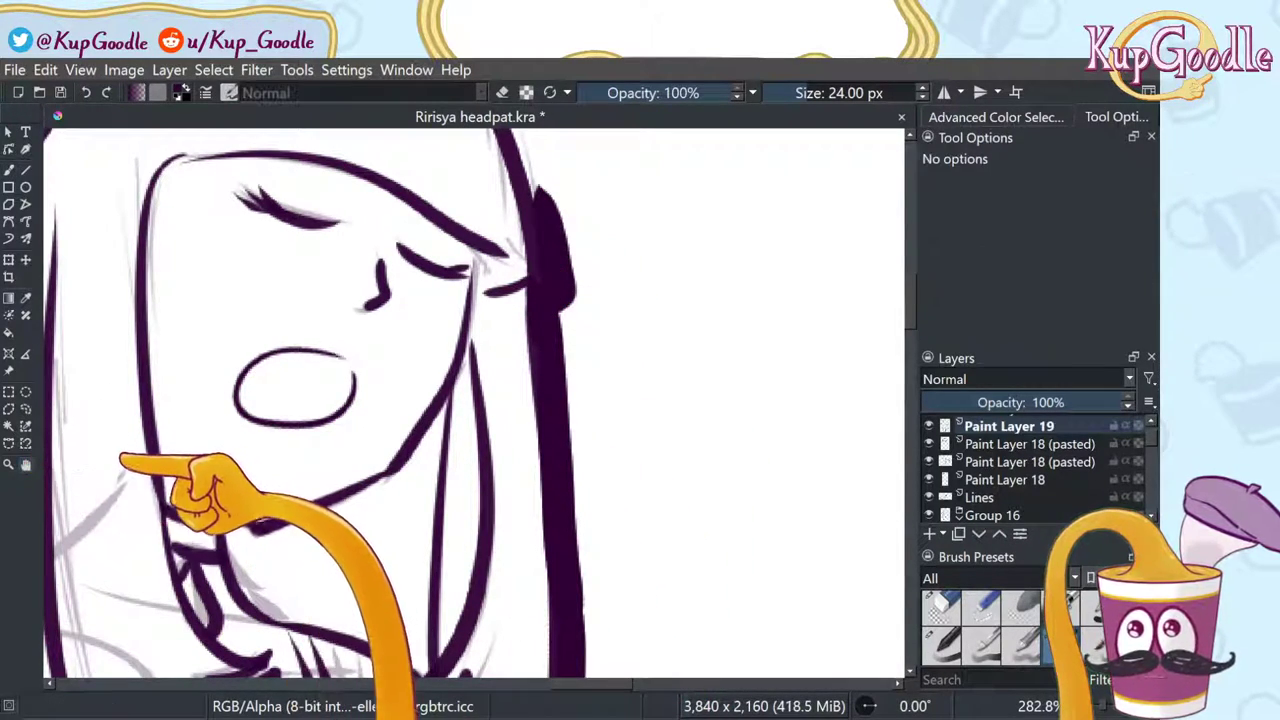
# Step: Try to draw the 24 px outer contour over the crown of the head, starting at the hair bow's base
pyautogui.moveTo(120, 462)
pyautogui.mouseDown()
pyautogui.moveTo(71, 457)
pyautogui.moveTo(500, 503)
pyautogui.moveTo(557, 523)
pyautogui.moveTo(530, 440)
pyautogui.mouseUp()
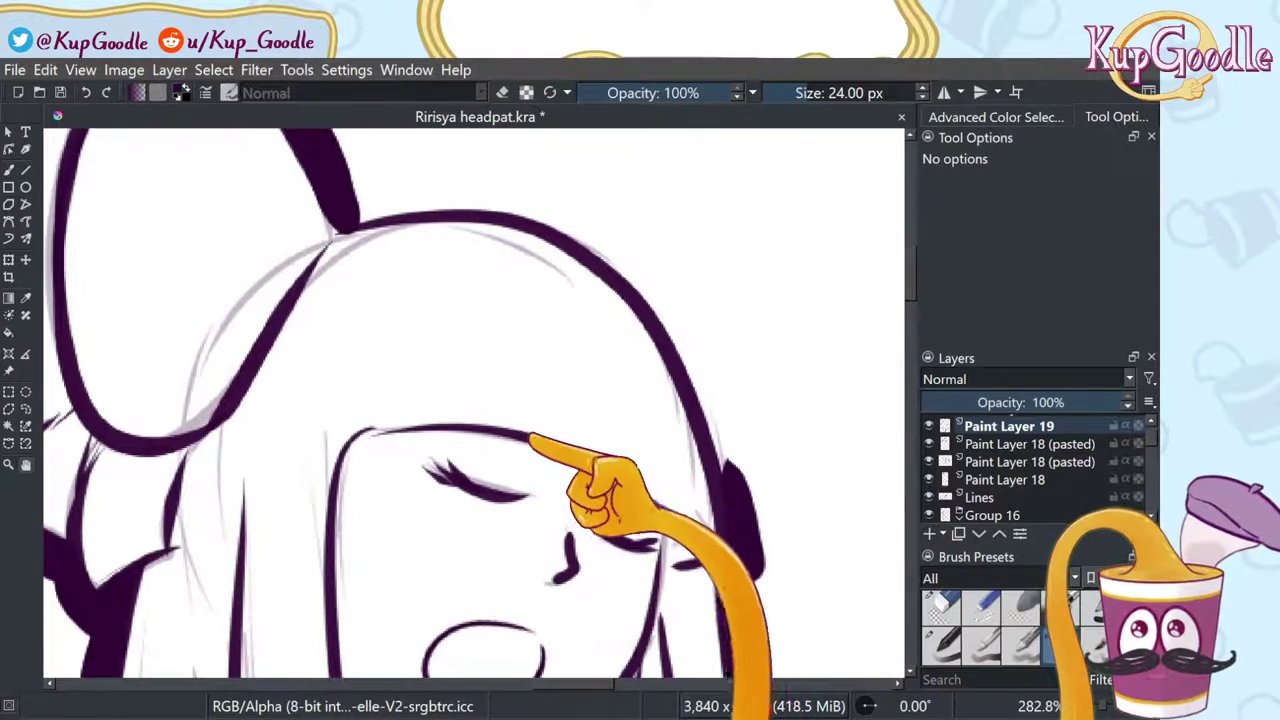
pyautogui.press('b')
pyautogui.moveTo(350, 212)
pyautogui.mouseDown()
pyautogui.moveTo(520, 217)
pyautogui.moveTo(368, 207)
pyautogui.moveTo(494, 206)
pyautogui.moveTo(637, 224)
pyautogui.moveTo(742, 465)
pyautogui.moveTo(714, 380)
pyautogui.moveTo(615, 248)
pyautogui.moveTo(523, 200)
pyautogui.moveTo(366, 200)
pyautogui.moveTo(557, 221)
pyautogui.moveTo(625, 255)
pyautogui.mouseUp()
pyautogui.hotkey('ctrl', 'z')
pyautogui.hotkey('ctrl', 'z')
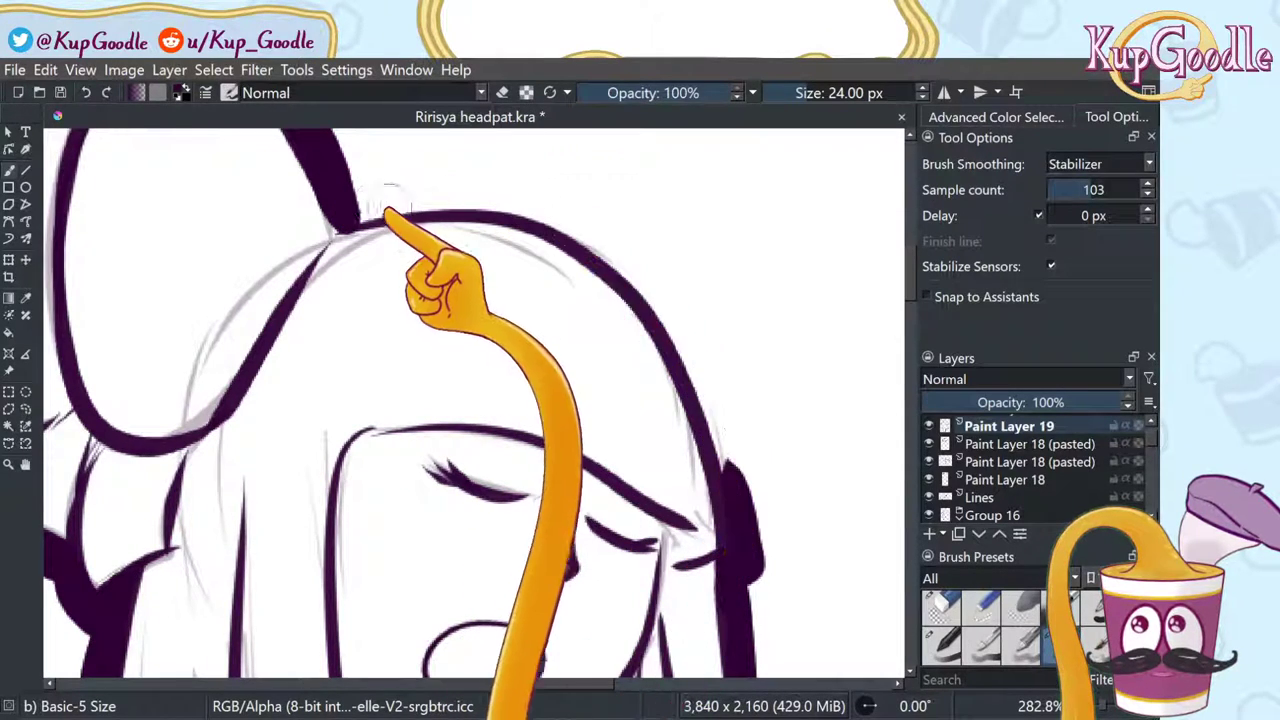
pyautogui.moveTo(352, 209)
pyautogui.mouseDown()
pyautogui.moveTo(426, 205)
pyautogui.moveTo(600, 240)
pyautogui.mouseUp()
pyautogui.hotkey('ctrl', 'z')
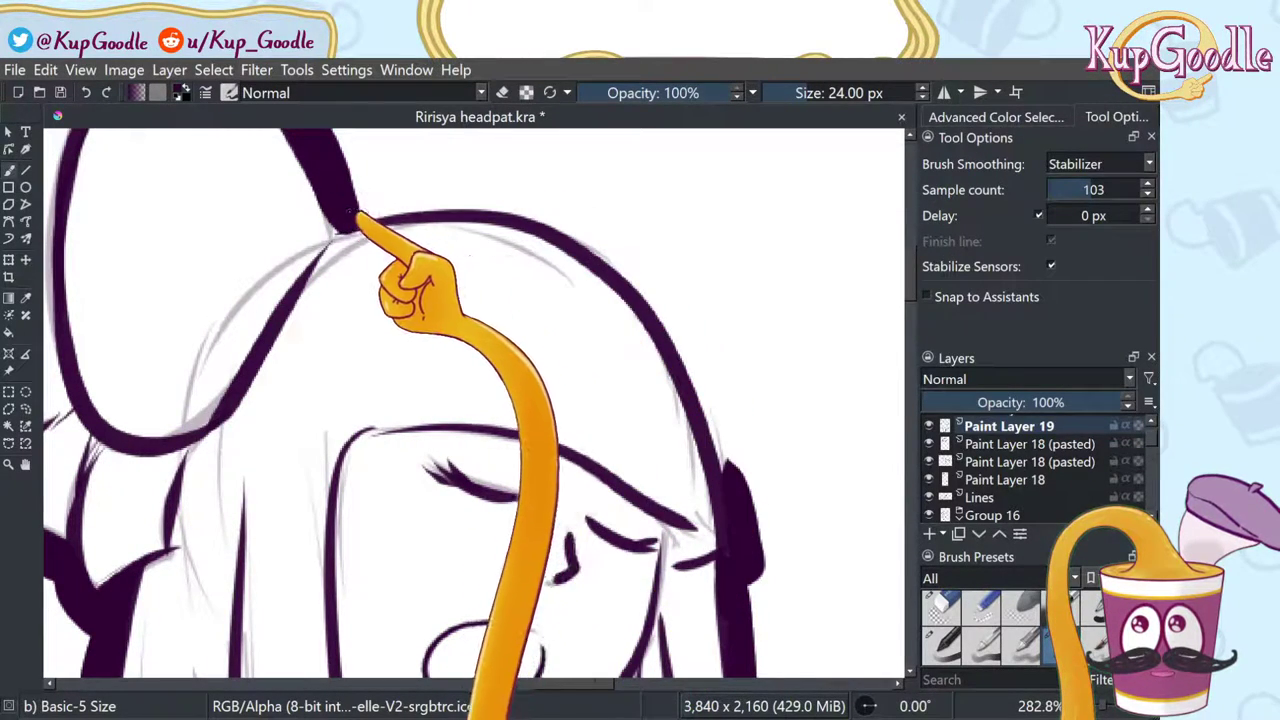
pyautogui.moveTo(348, 205)
pyautogui.mouseDown()
pyautogui.moveTo(443, 203)
pyautogui.moveTo(520, 218)
pyautogui.mouseUp()
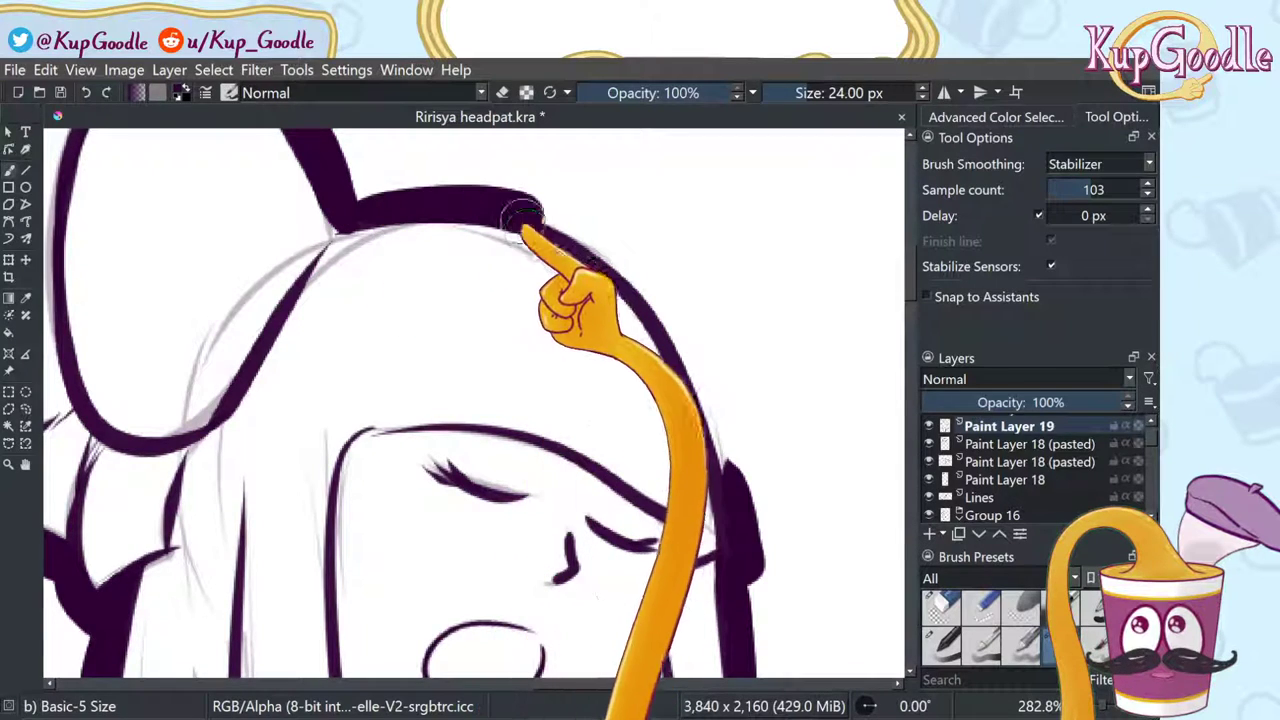
pyautogui.hotkey('ctrl', 'z')
# Step: Try a full 24 px contour from the bow's base over the crown to the fringe tip, check it and undo it
pyautogui.moveTo(346, 211)
pyautogui.mouseDown()
pyautogui.moveTo(533, 208)
pyautogui.moveTo(648, 284)
pyautogui.moveTo(695, 358)
pyautogui.mouseUp()
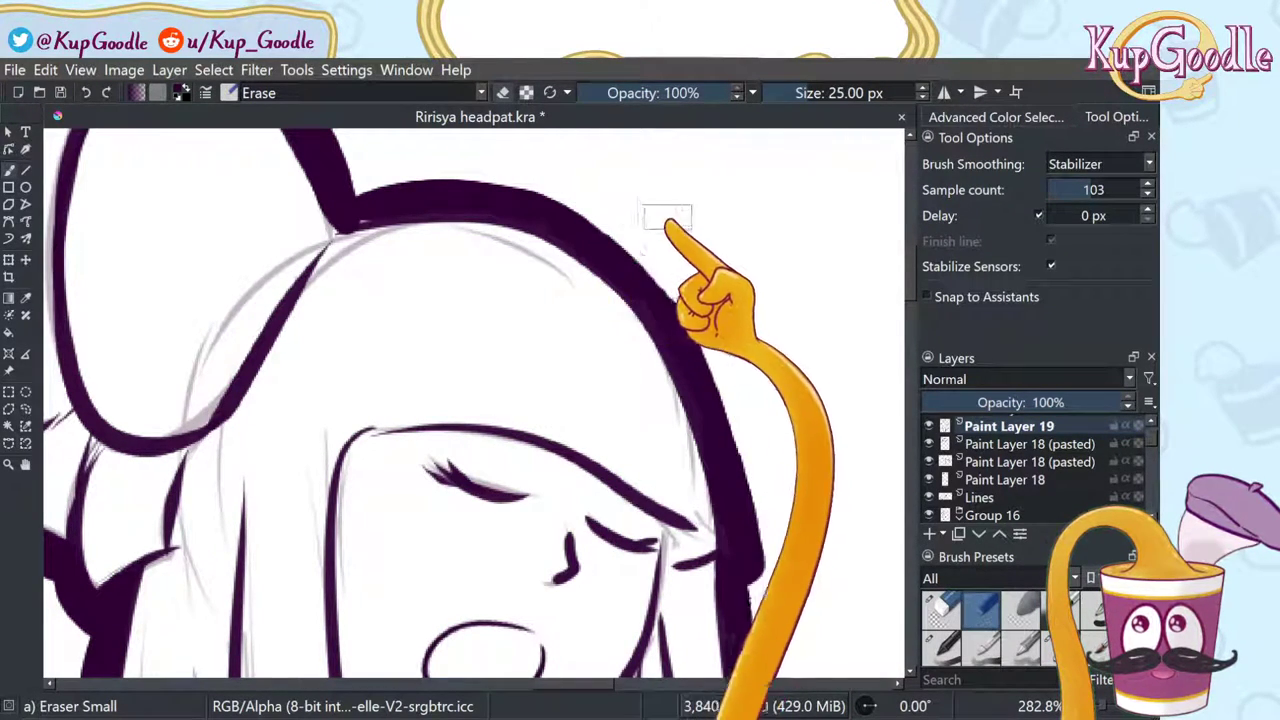
pyautogui.scroll(-3, 632, 191)
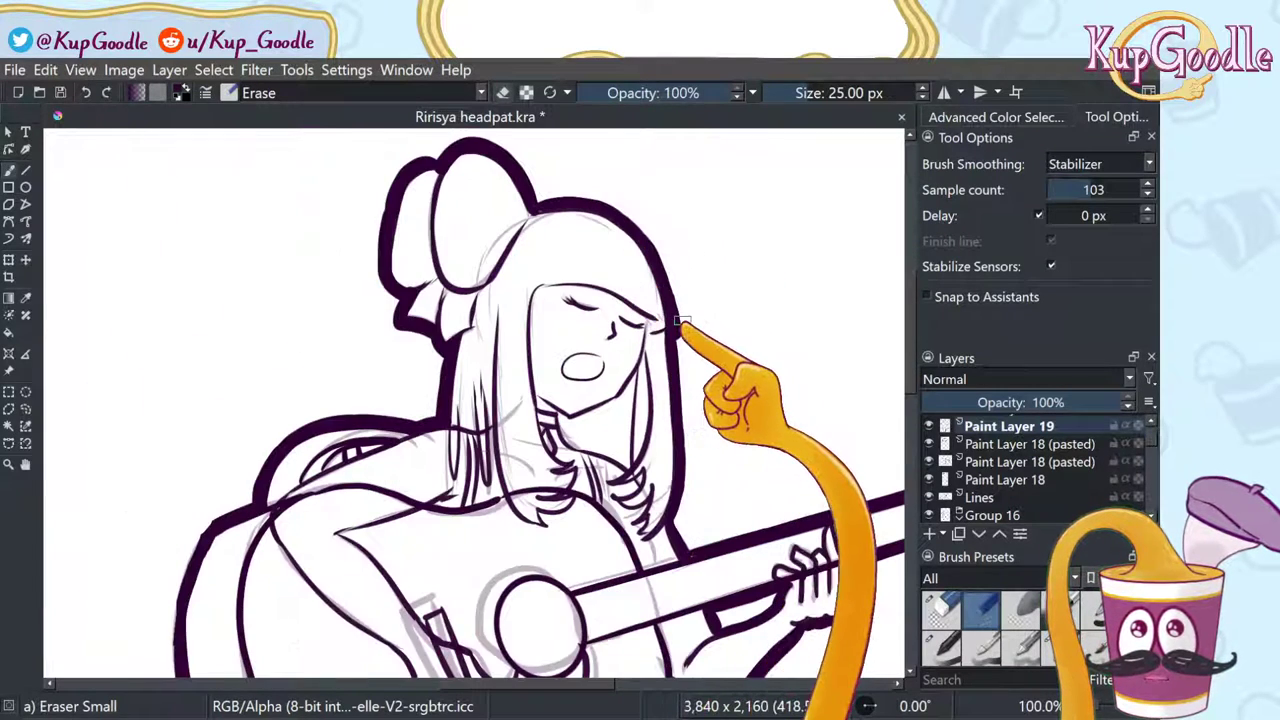
pyautogui.scroll(3, 655, 188)
pyautogui.scroll(2, 628, 214)
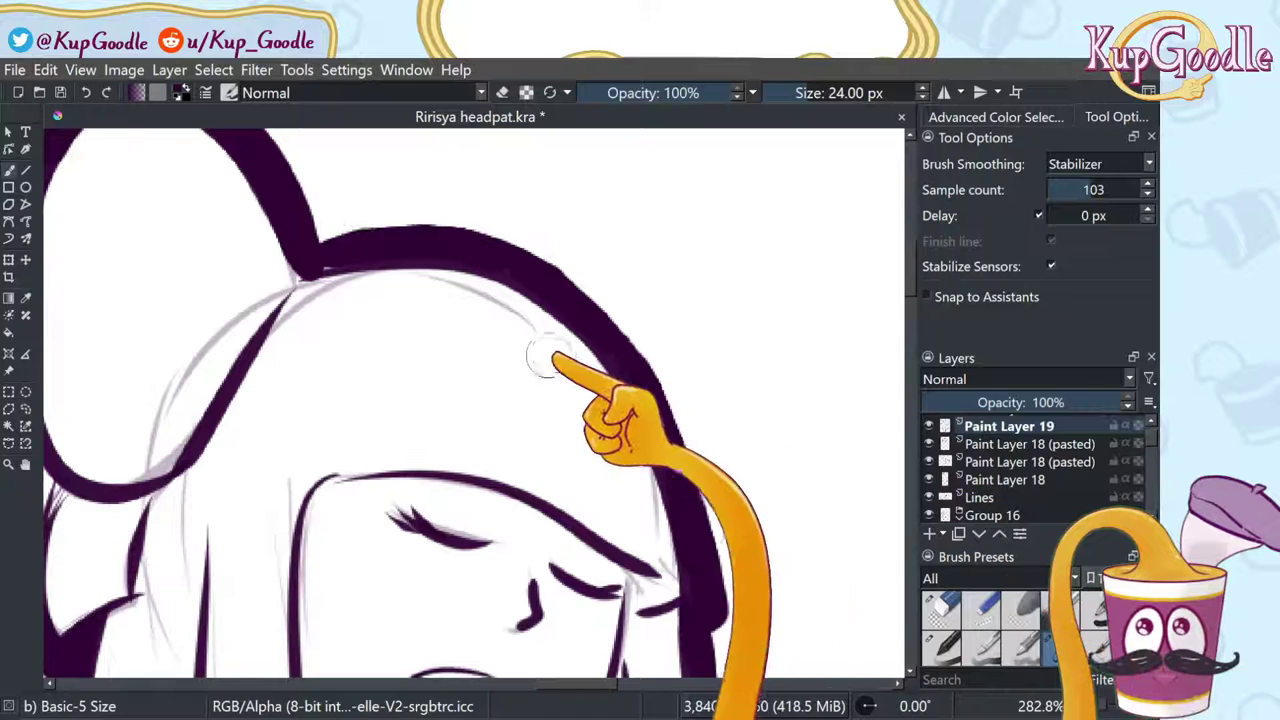
pyautogui.hotkey('ctrl', 'z')
pyautogui.hotkey('ctrl', 'z')
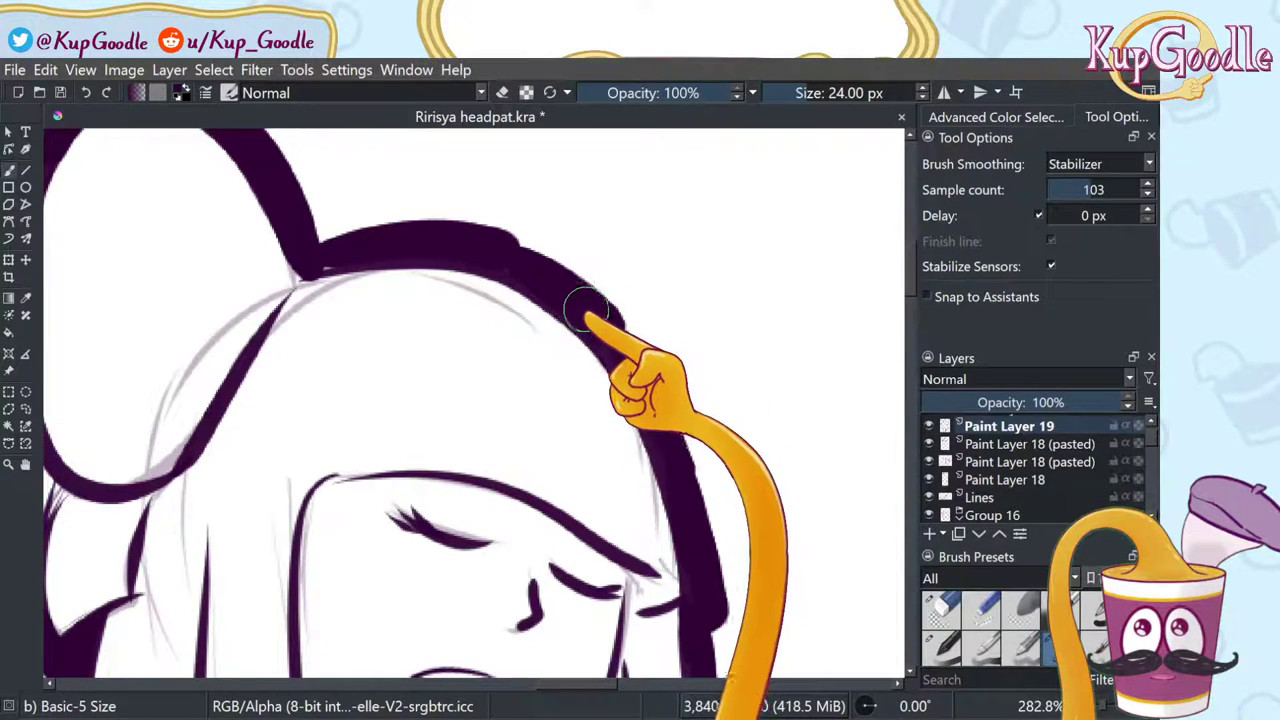
pyautogui.hotkey('ctrl', 'z')
# Step: Redraw the 24 px contour over the crown, from the bow's base to the outer tip of the fringe
pyautogui.moveTo(578, 322)
pyautogui.mouseDown()
pyautogui.moveTo(643, 368)
pyautogui.moveTo(700, 605)
pyautogui.moveTo(722, 614)
pyautogui.moveTo(694, 606)
pyautogui.moveTo(723, 610)
pyautogui.mouseUp()
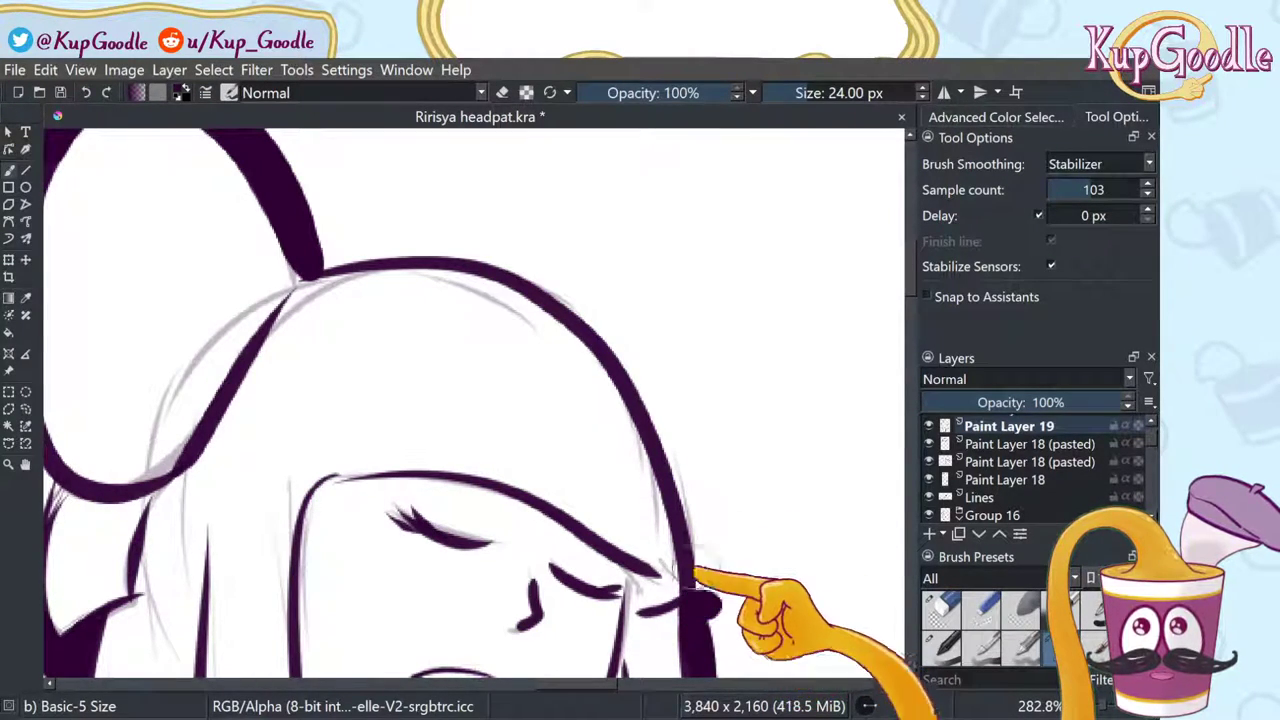
pyautogui.moveTo(312, 262); pyautogui.dragTo(457, 256)
pyautogui.moveTo(341, 255)
pyautogui.mouseDown()
pyautogui.moveTo(460, 258)
pyautogui.moveTo(316, 251)
pyautogui.moveTo(447, 252)
pyautogui.moveTo(407, 245)
pyautogui.moveTo(517, 262)
pyautogui.moveTo(368, 250)
pyautogui.moveTo(402, 243)
pyautogui.moveTo(497, 262)
pyautogui.moveTo(382, 250)
pyautogui.moveTo(517, 262)
pyautogui.moveTo(334, 247)
pyautogui.moveTo(327, 258)
pyautogui.moveTo(418, 249)
pyautogui.moveTo(524, 271)
pyautogui.moveTo(416, 249)
pyautogui.moveTo(482, 250)
pyautogui.moveTo(488, 263)
pyautogui.moveTo(382, 244)
pyautogui.moveTo(544, 268)
pyautogui.moveTo(336, 236)
pyautogui.moveTo(339, 256)
pyautogui.moveTo(437, 252)
pyautogui.moveTo(530, 270)
pyautogui.moveTo(372, 247)
pyautogui.moveTo(557, 258)
pyautogui.moveTo(497, 249)
pyautogui.moveTo(592, 297)
pyautogui.moveTo(527, 258)
pyautogui.moveTo(612, 342)
pyautogui.moveTo(580, 317)
pyautogui.moveTo(655, 424)
pyautogui.mouseUp()
pyautogui.hotkey('ctrl', 'z')
pyautogui.hotkey('ctrl', 'z')
pyautogui.hotkey('ctrl', 'z')
pyautogui.moveTo(599, 319)
pyautogui.mouseDown()
pyautogui.moveTo(669, 457)
pyautogui.moveTo(651, 399)
pyautogui.moveTo(672, 471)
pyautogui.moveTo(649, 391)
pyautogui.moveTo(595, 315)
pyautogui.moveTo(677, 449)
pyautogui.moveTo(665, 427)
pyautogui.moveTo(712, 567)
pyautogui.moveTo(659, 407)
pyautogui.moveTo(715, 598)
pyautogui.mouseUp()
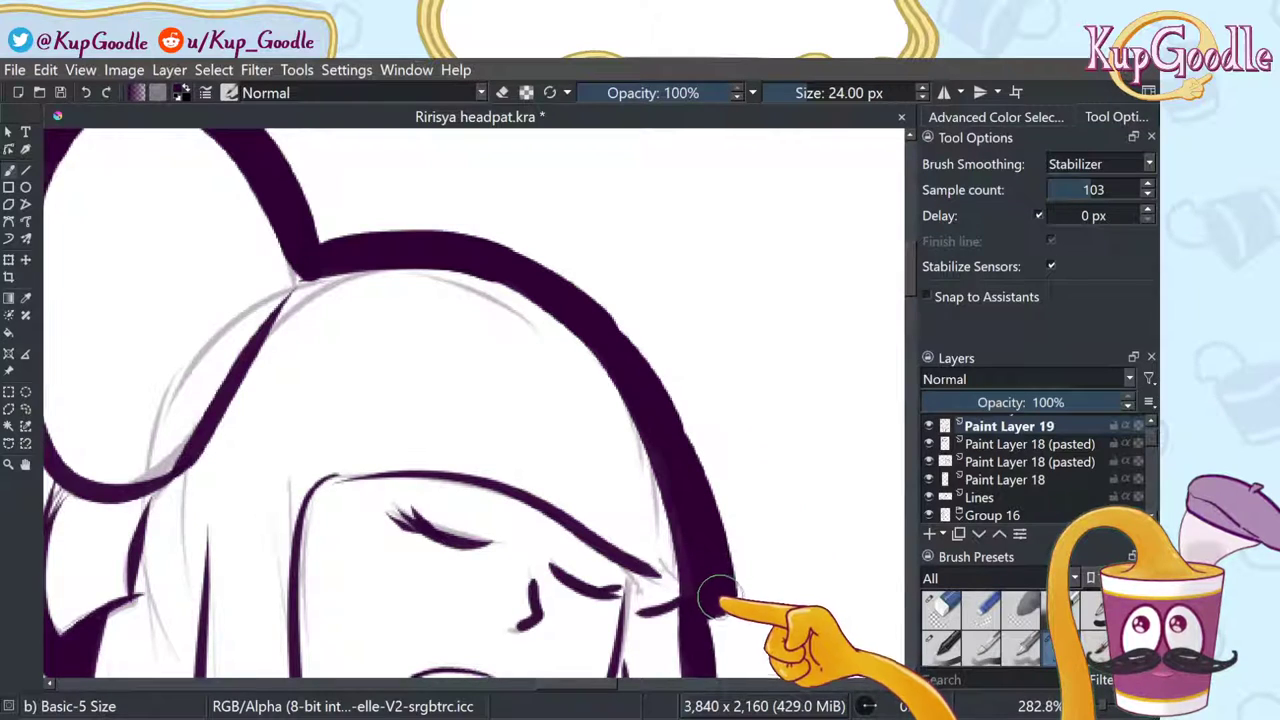
# Step: Review the whole seated figure with and without the outer contour by hiding and showing Paint Layer 19
pyautogui.scroll(-4, 683, 543)
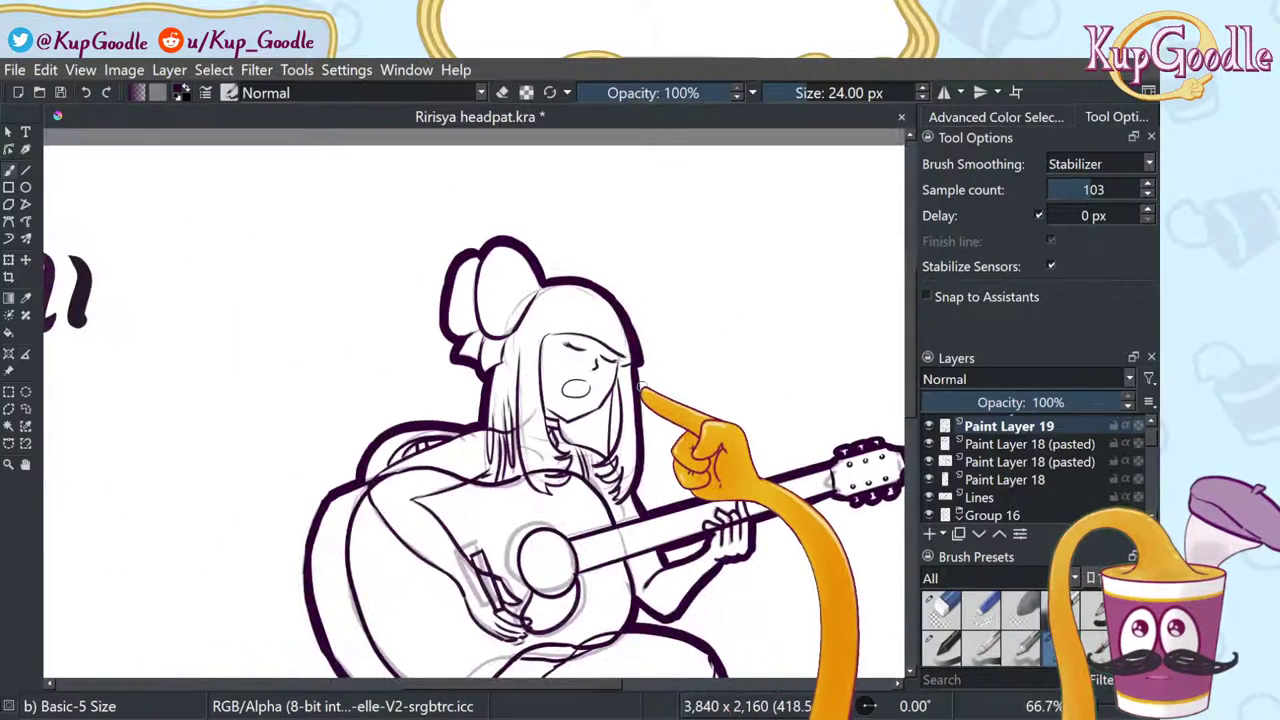
pyautogui.scroll(-1, 640, 385)
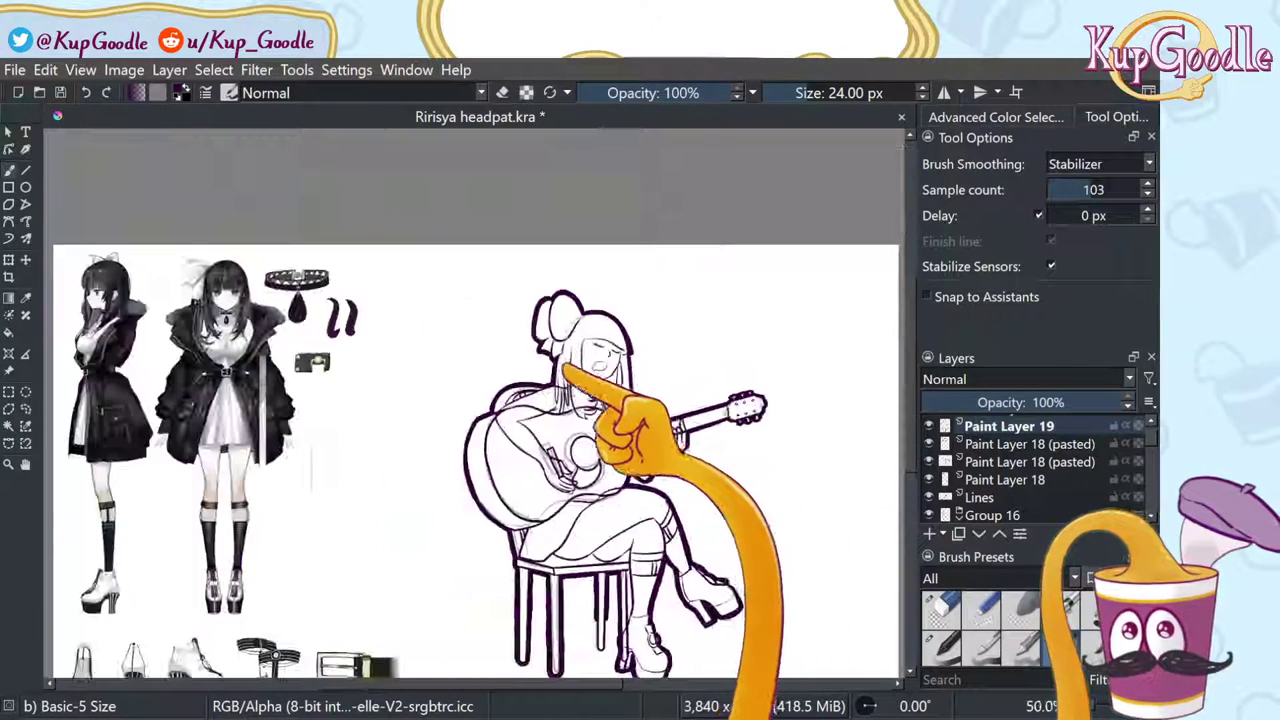
pyautogui.scroll(3, 598, 382)
pyautogui.scroll(-3, 600, 372)
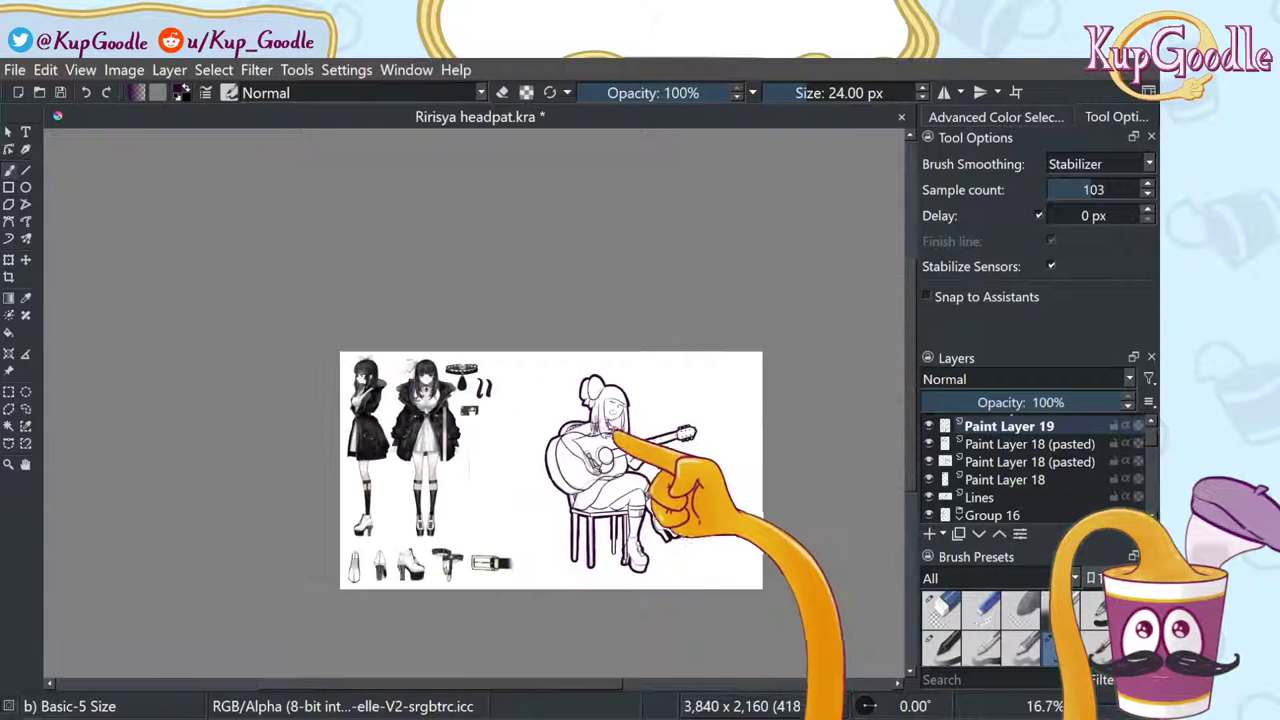
pyautogui.scroll(2, 658, 552)
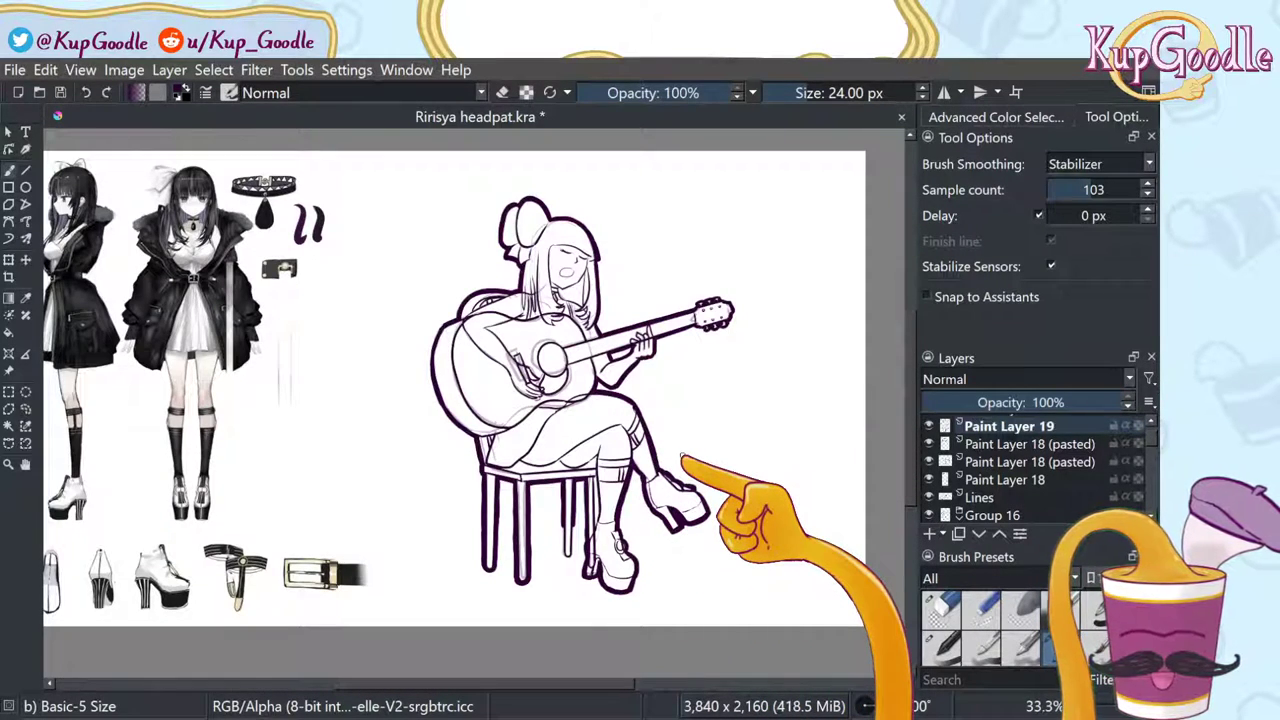
pyautogui.click(929, 425)
pyautogui.click(929, 425)
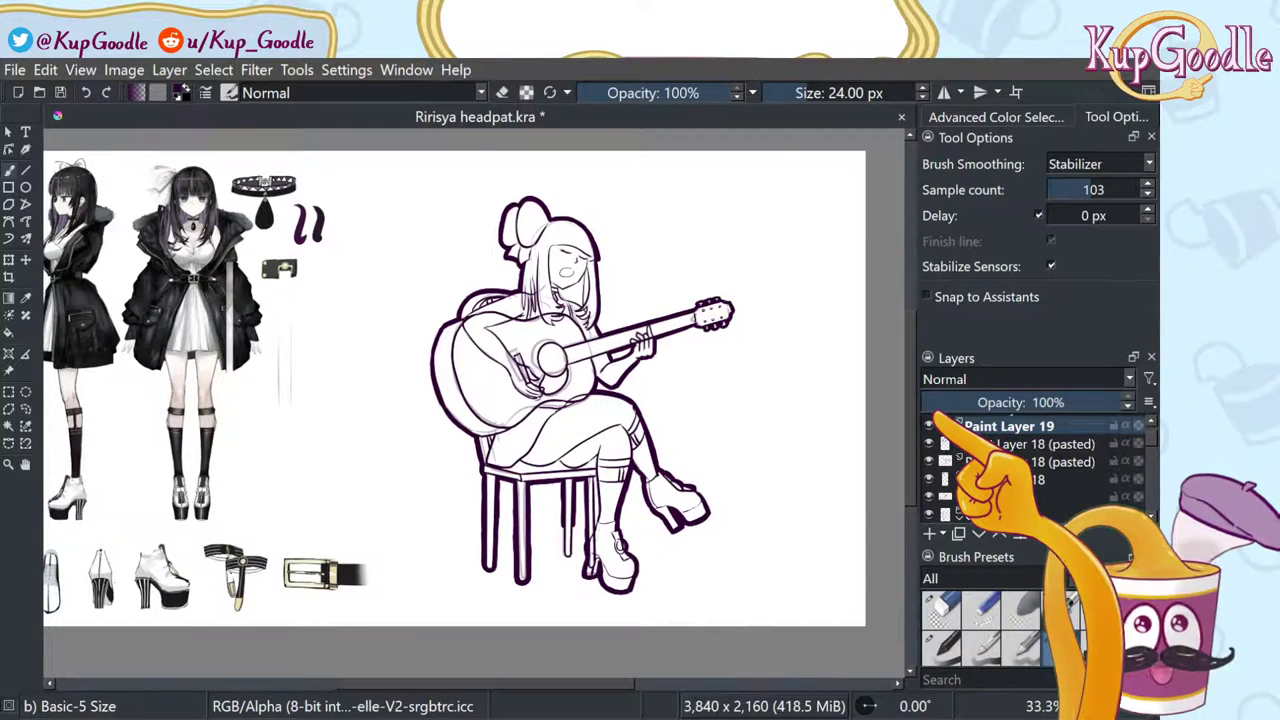
pyautogui.click(929, 426)
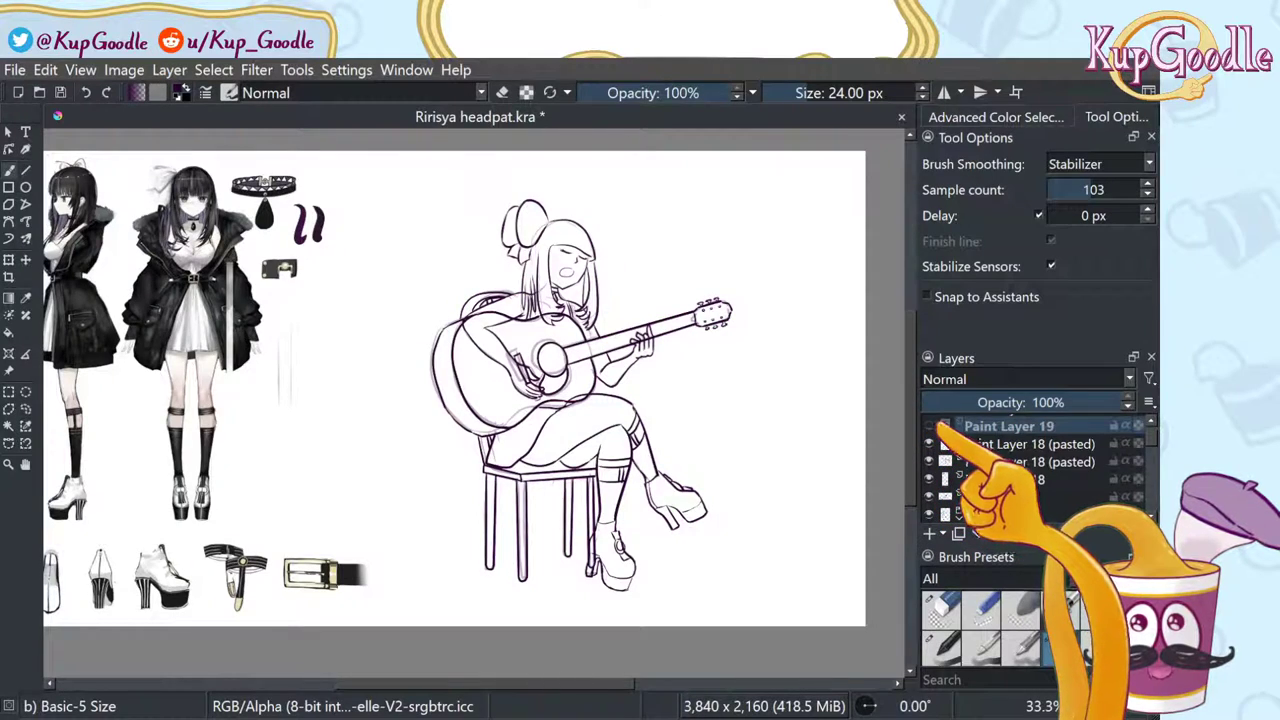
pyautogui.click(929, 426)
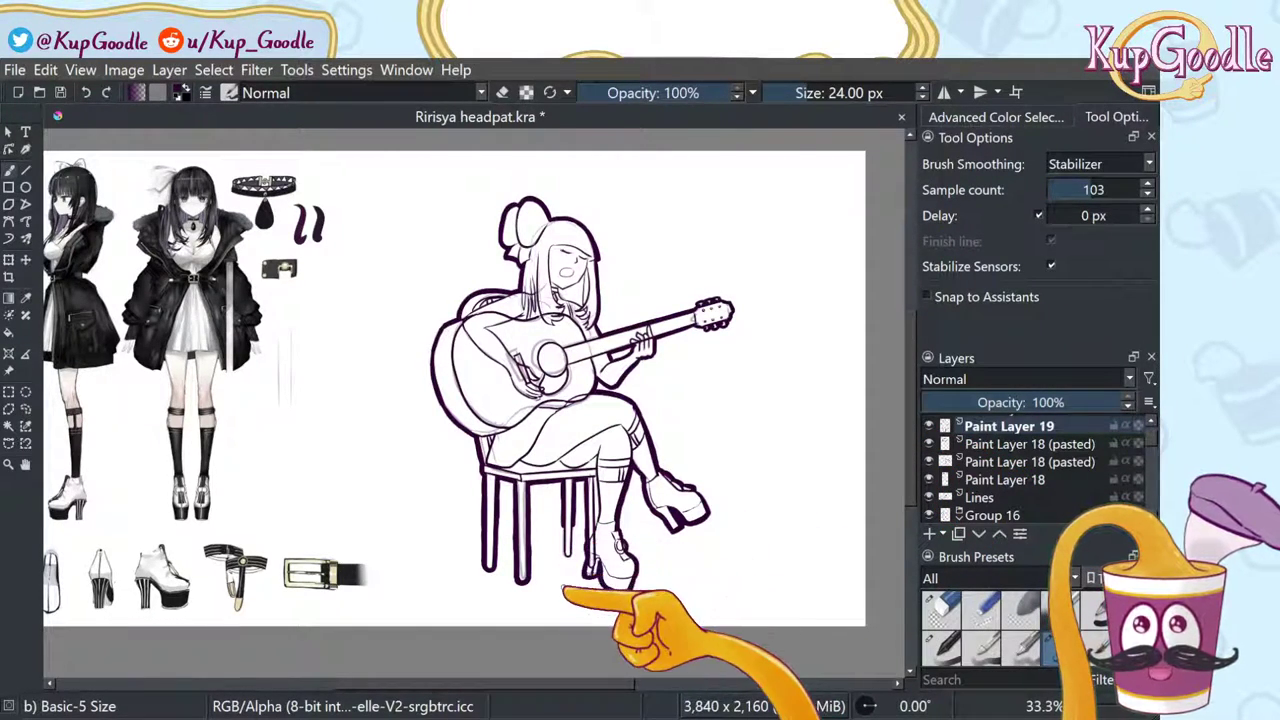
# Step: Complete the 24 px contour down both sides and around the rounded foot of the short rear chair leg
pyautogui.scroll(6, 600, 575)
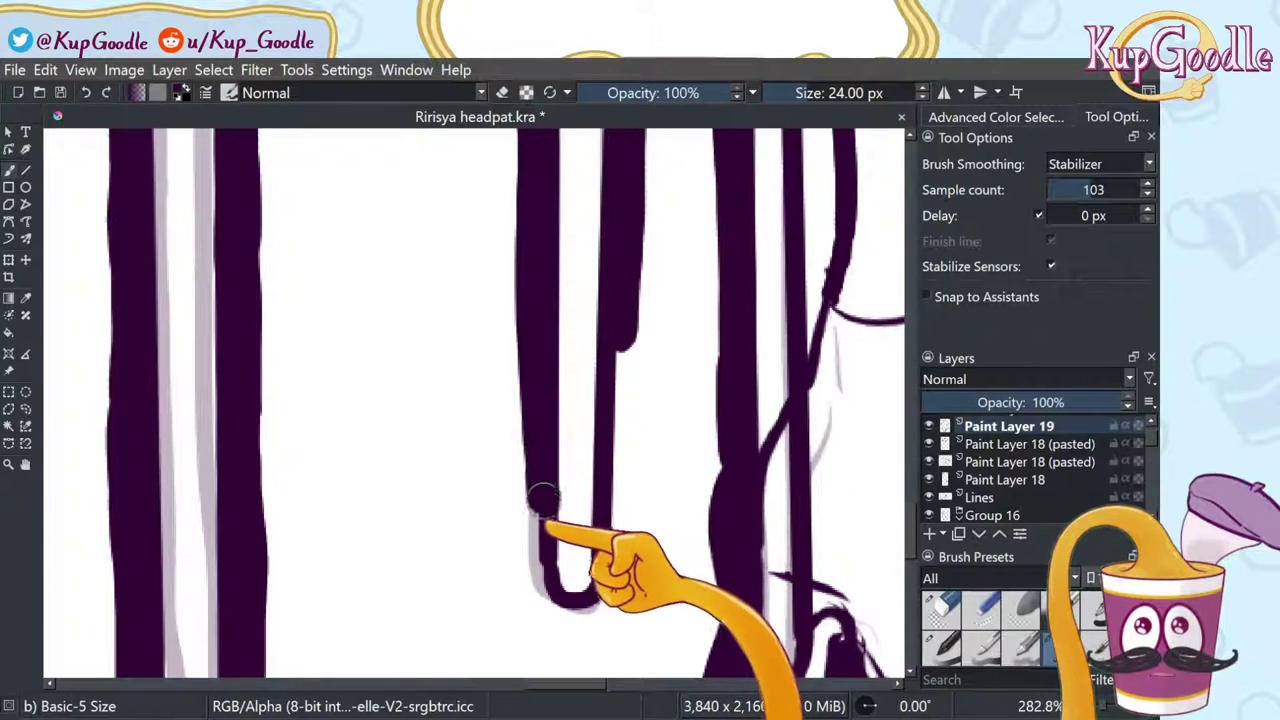
pyautogui.moveTo(541, 383); pyautogui.dragTo(541, 326)
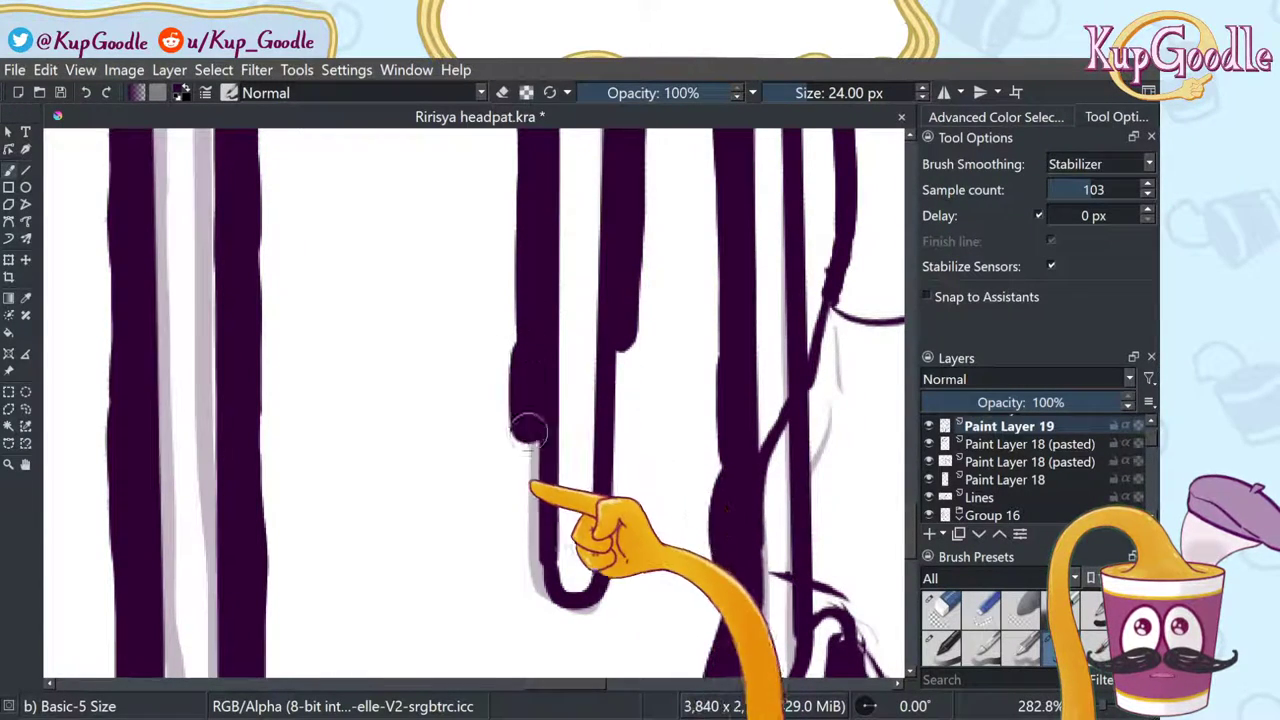
pyautogui.moveTo(529, 430); pyautogui.dragTo(528, 342)
pyautogui.moveTo(535, 527); pyautogui.dragTo(535, 313)
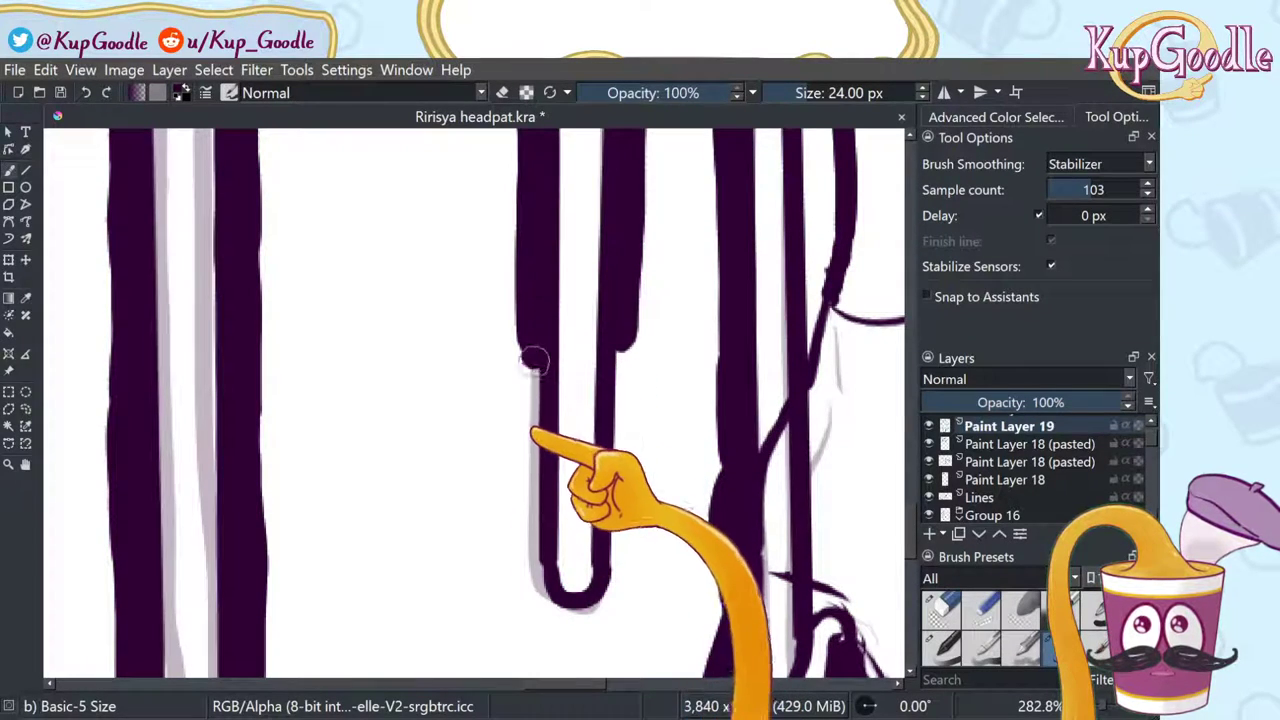
pyautogui.moveTo(535, 507); pyautogui.dragTo(536, 297)
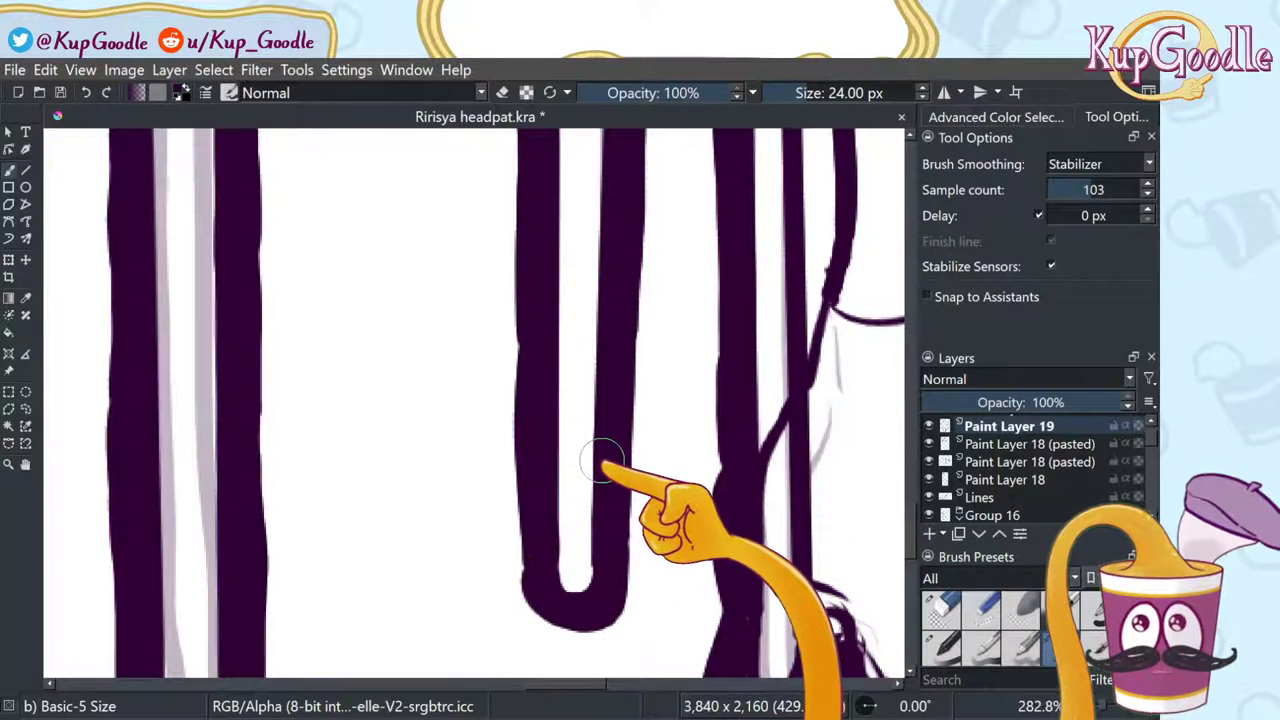
# Step: Inspect the chair legs' contour and switch to the Eraser Small brush to trim the rear leg's outline
pyautogui.scroll(-4, 585, 399)
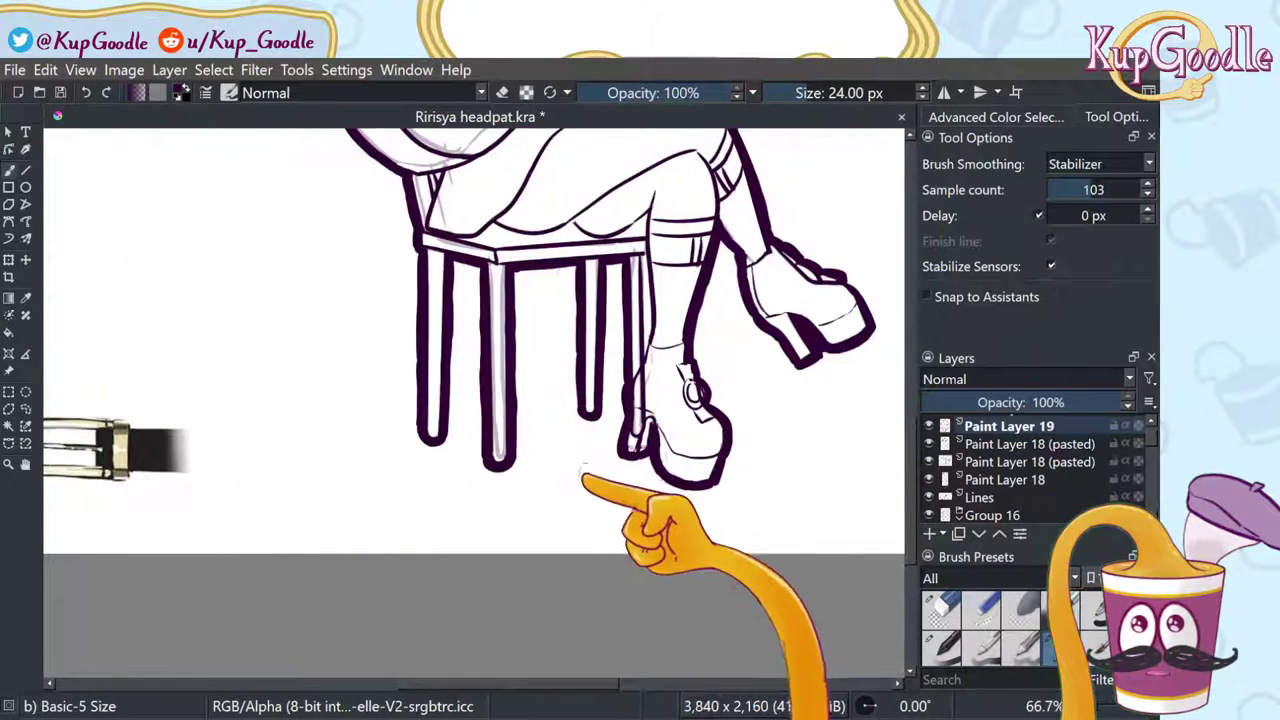
pyautogui.scroll(-1, 583, 470)
pyautogui.scroll(6, 612, 334)
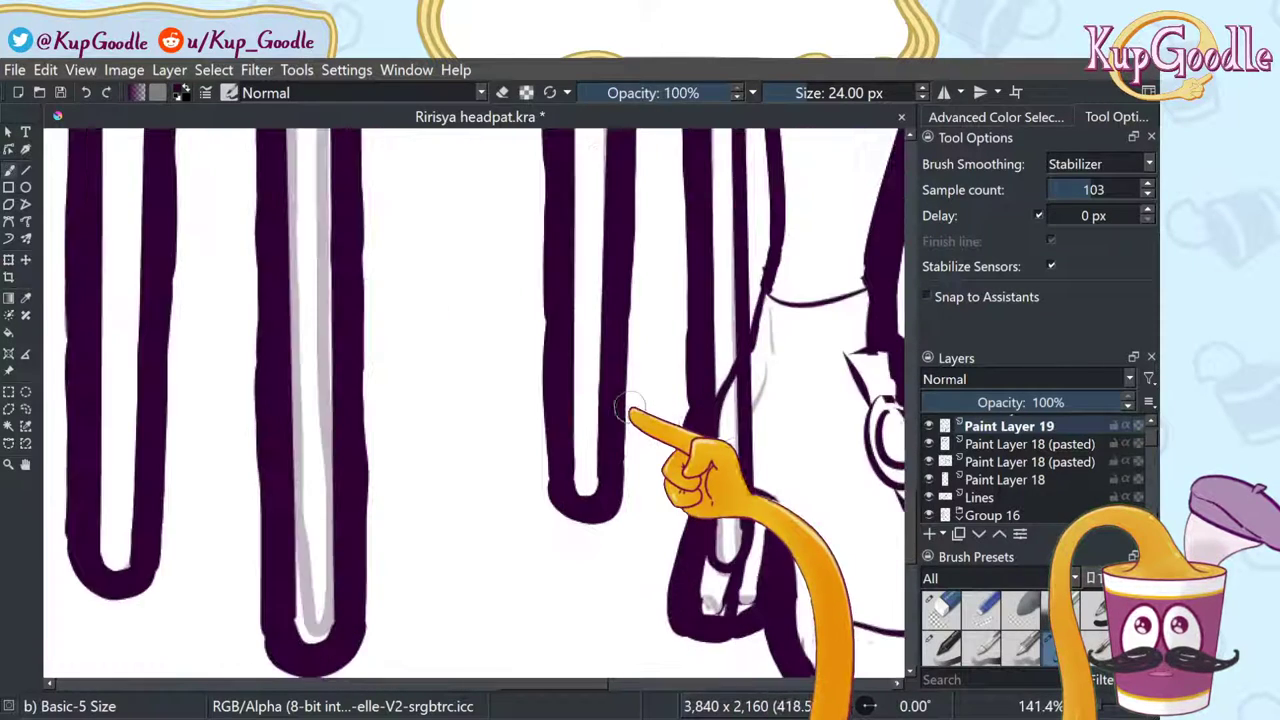
pyautogui.scroll(-1, 632, 402)
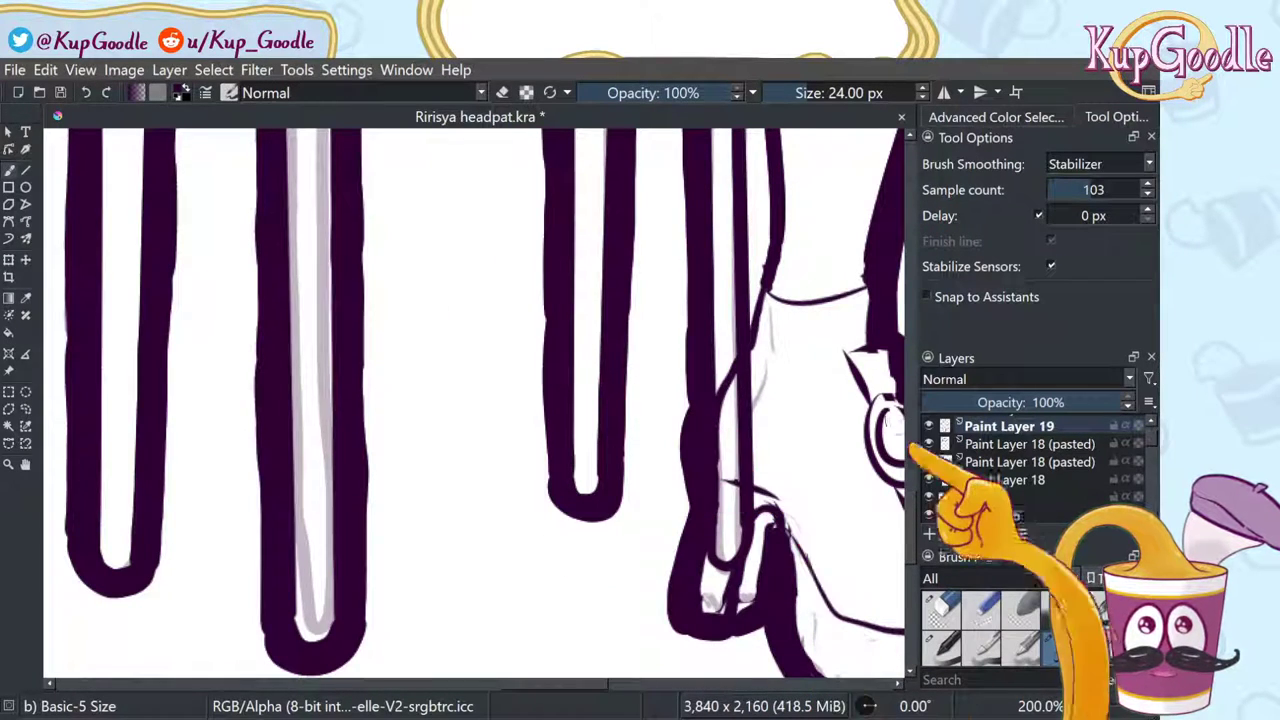
pyautogui.click(982, 609)
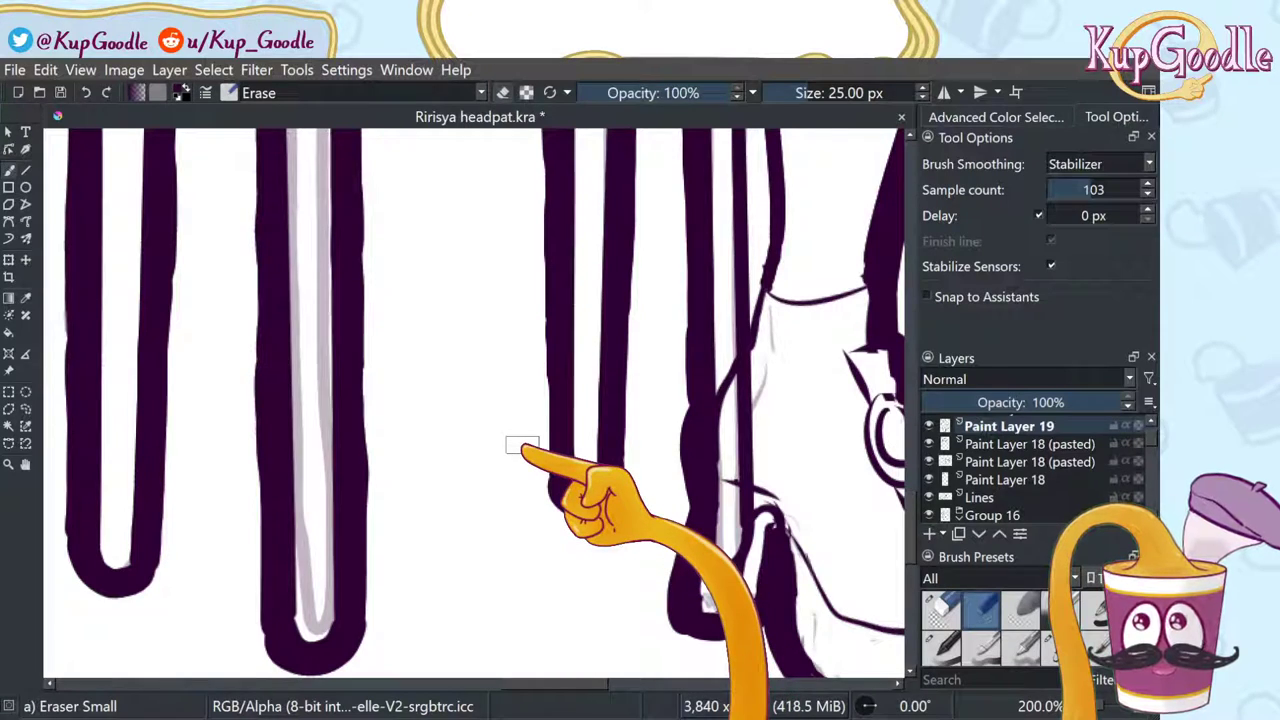
# Step: Compare the figure before and after the finished contour by repeatedly toggling Paint Layer 19, leaving the layer shown
pyautogui.scroll(-5, 521, 445)
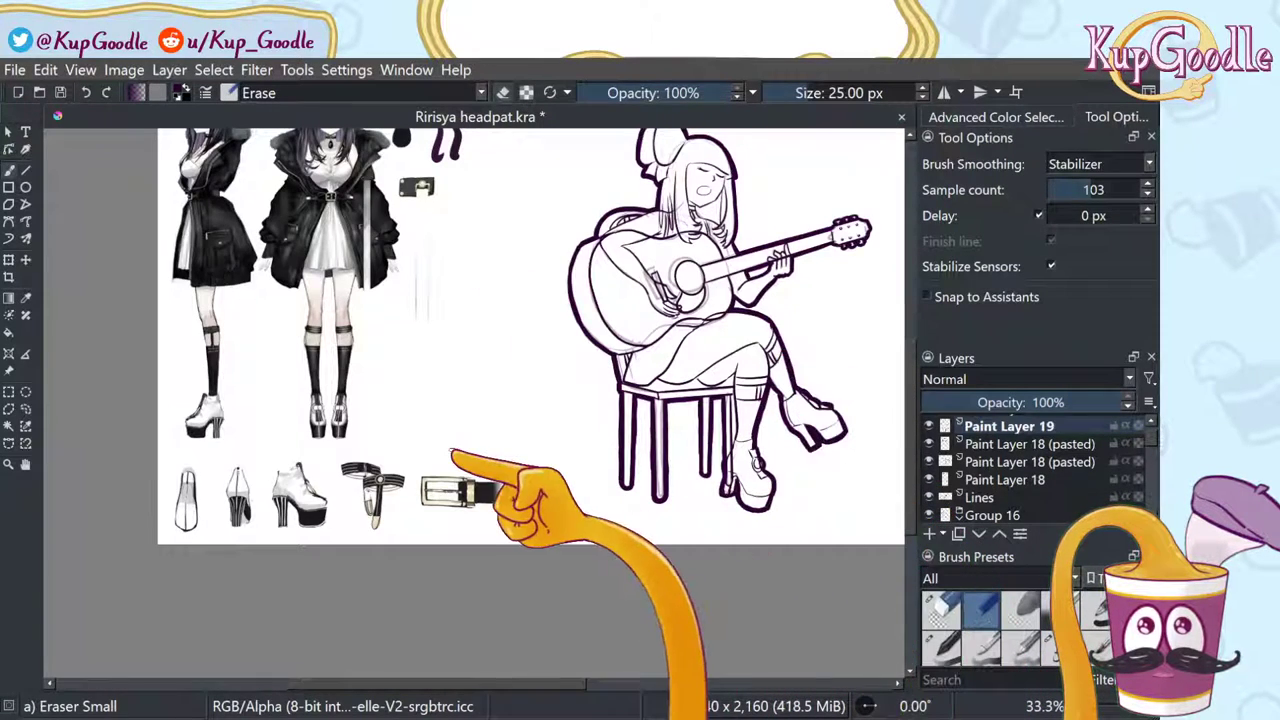
pyautogui.scroll(-2, 471, 465)
pyautogui.scroll(2, 614, 371)
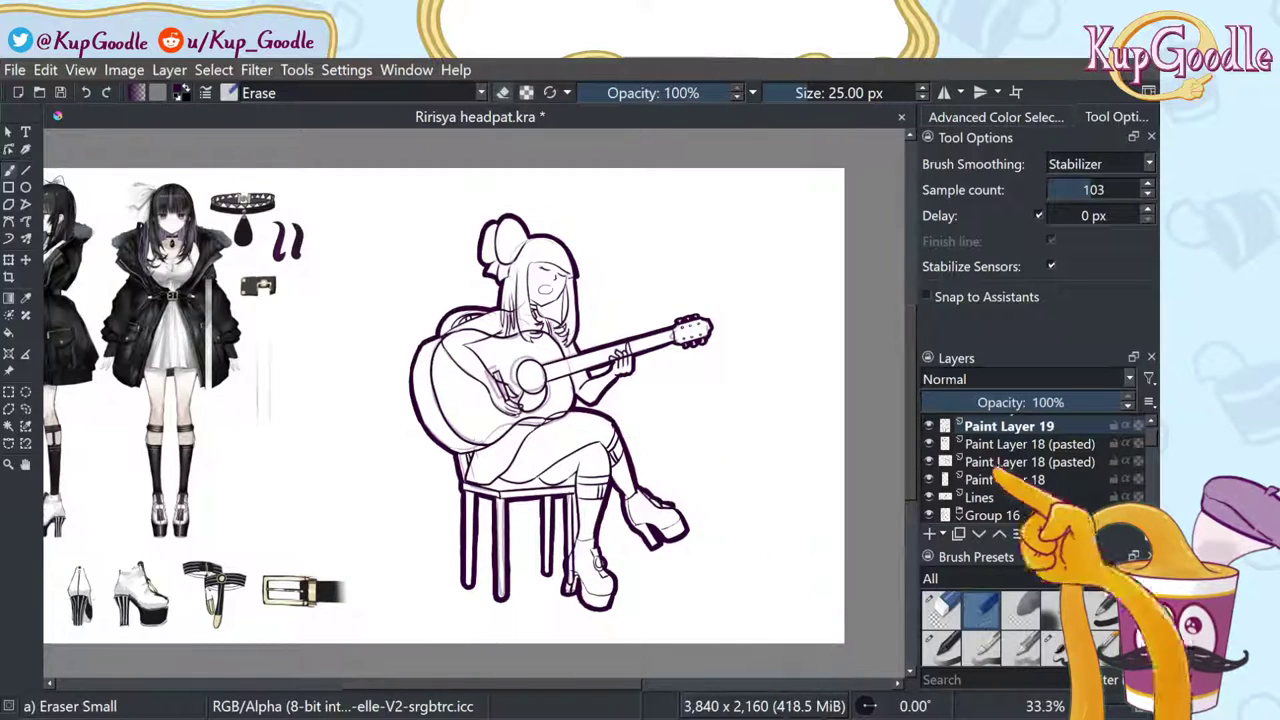
pyautogui.click(929, 426)
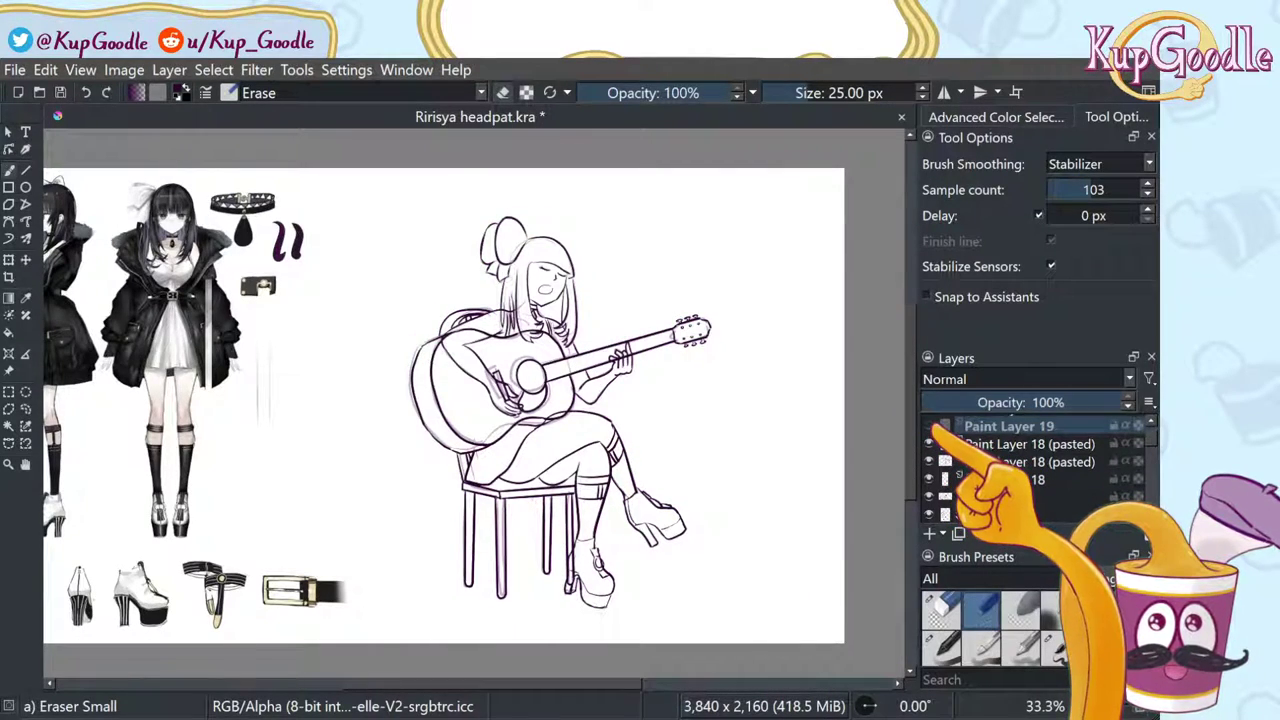
pyautogui.click(929, 426)
pyautogui.click(929, 426)
pyautogui.doubleClick(938, 427)
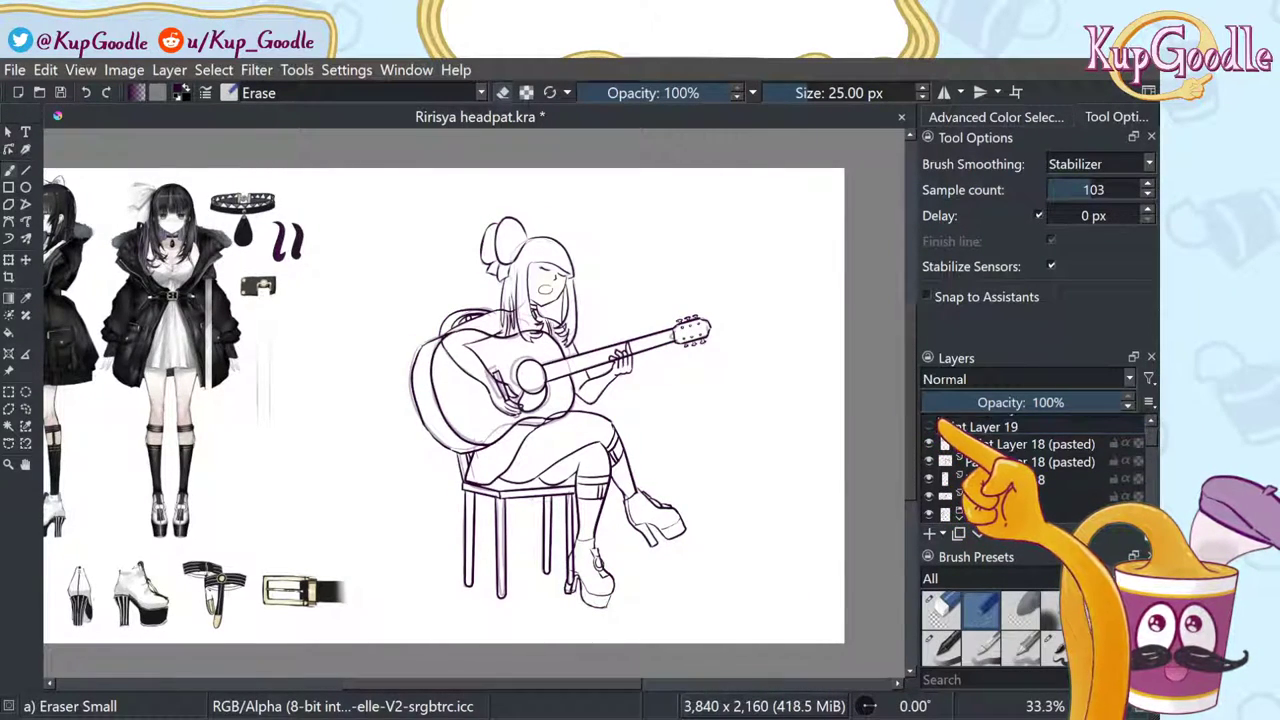
pyautogui.click(929, 426)
pyautogui.click(929, 426)
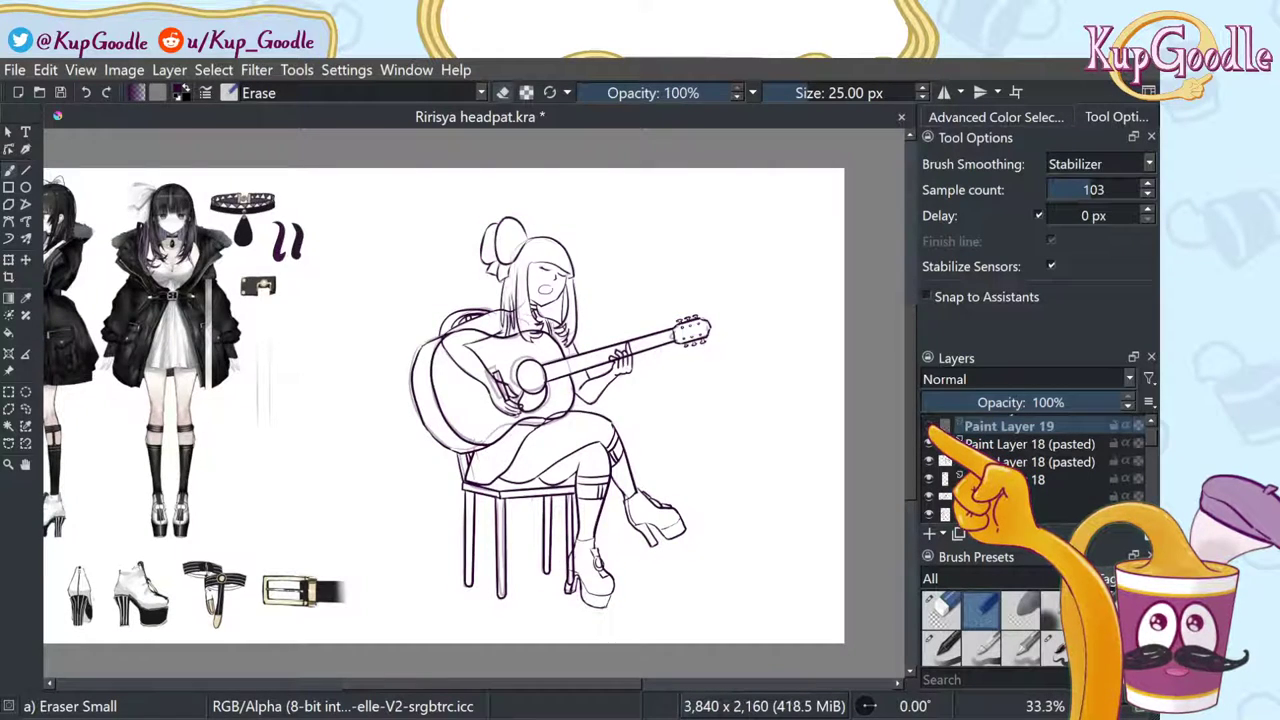
pyautogui.click(929, 426)
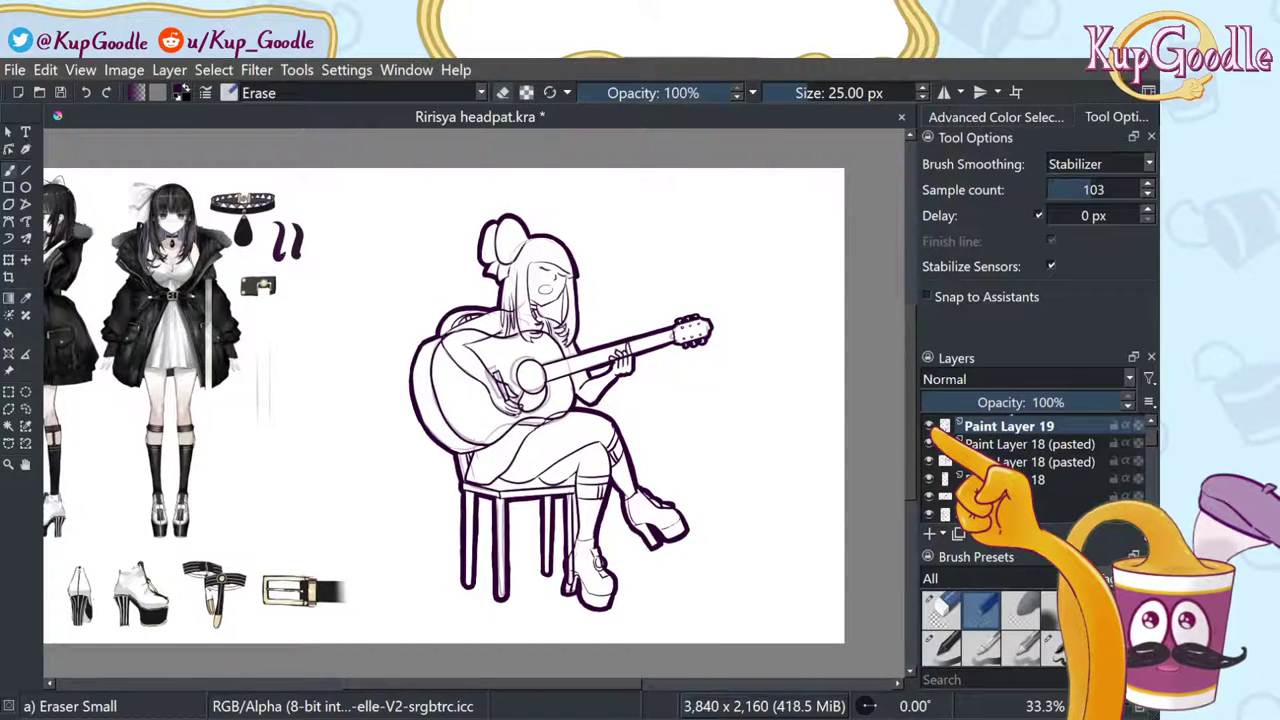
pyautogui.click(929, 426)
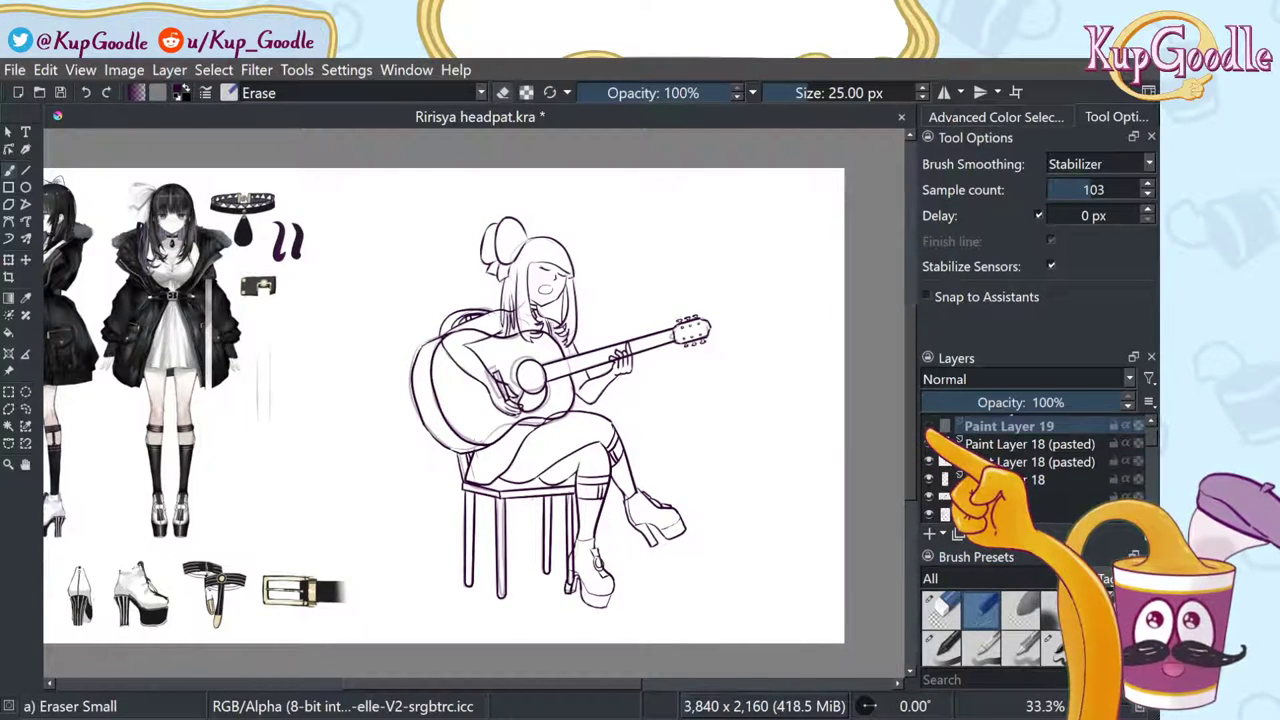
pyautogui.click(929, 426)
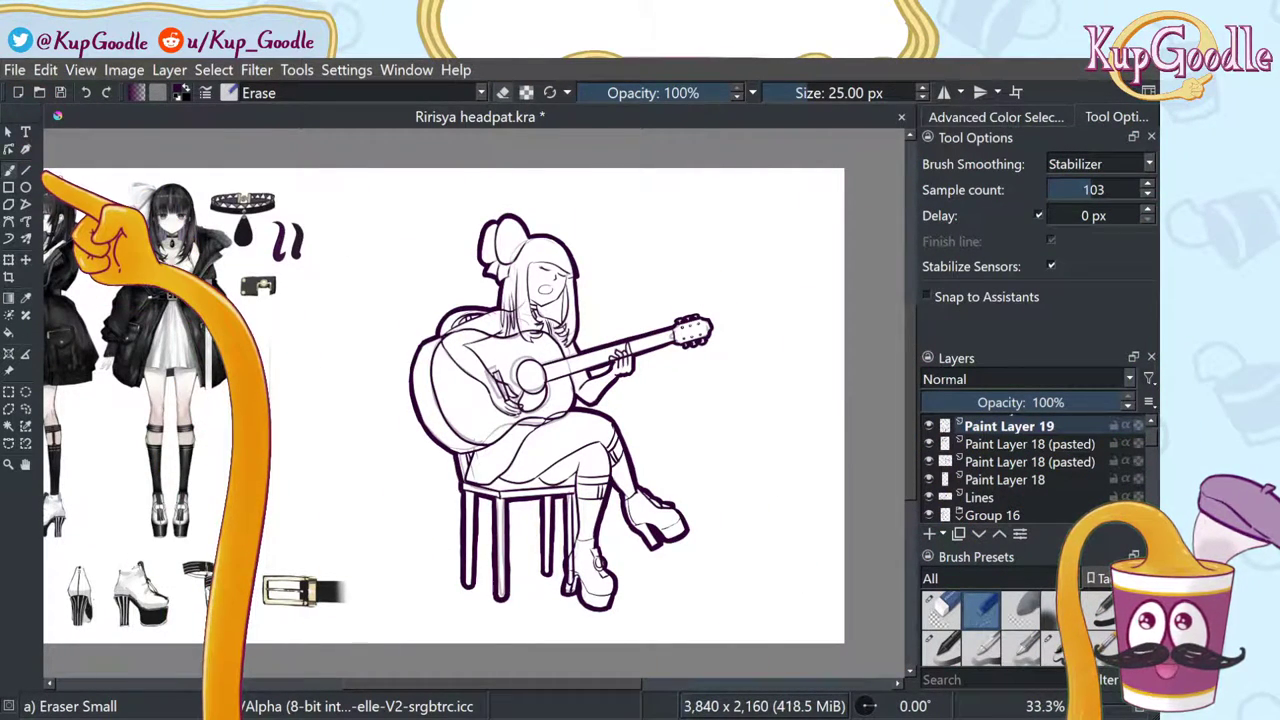
# Step: Save the drawing and bring the character reference's side and front heads into close view
pyautogui.hotkey('ctrl', 's')
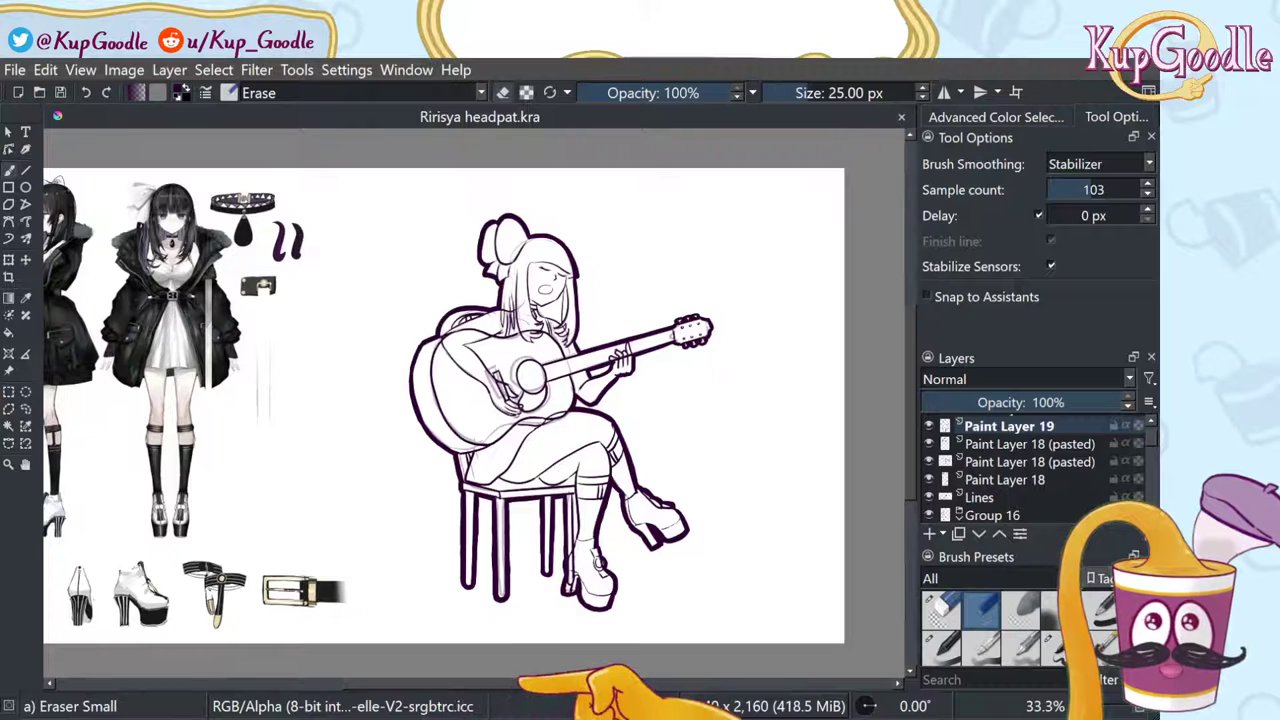
pyautogui.moveTo(520, 682); pyautogui.dragTo(450, 682)
pyautogui.scroll(4, 243, 175)
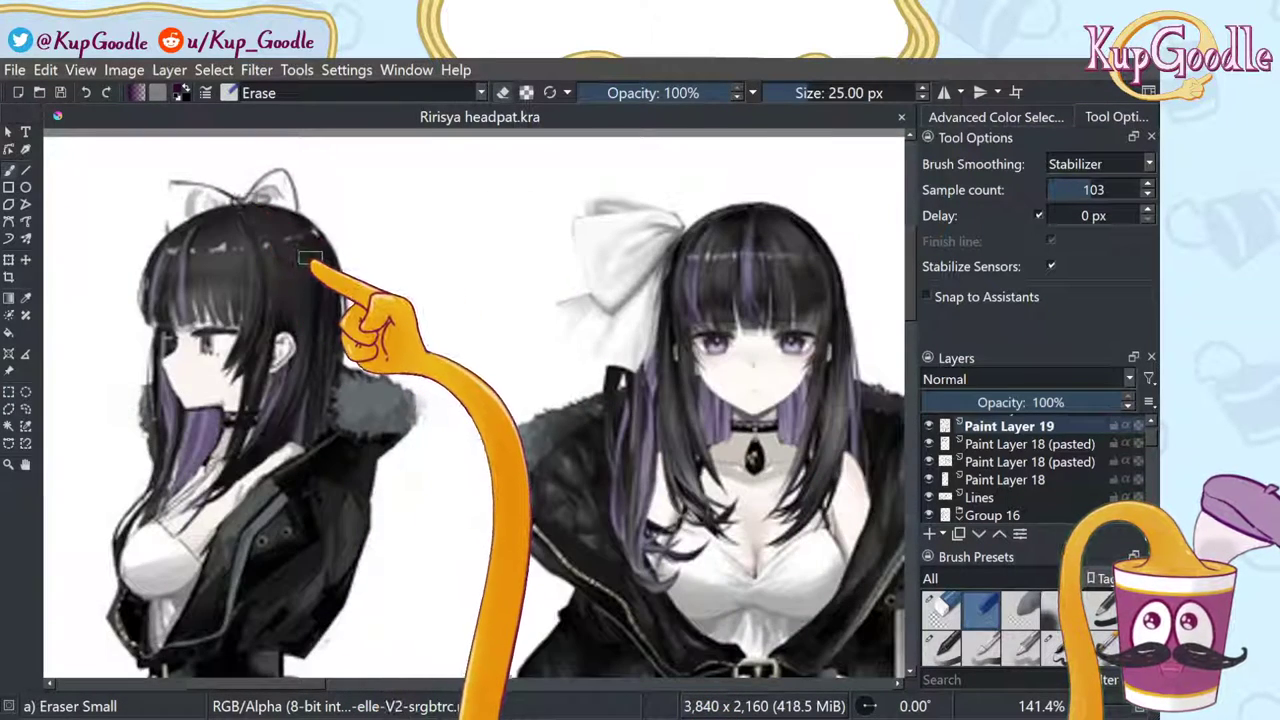
pyautogui.scroll(-1, 310, 258)
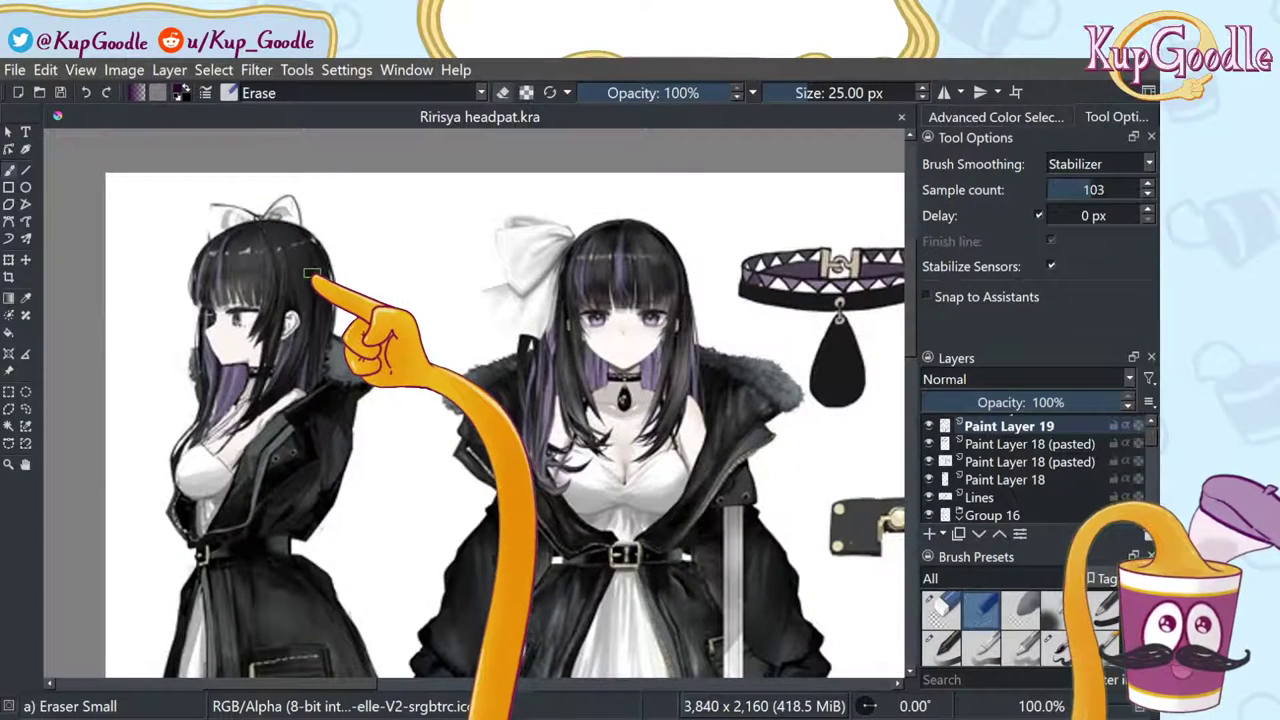